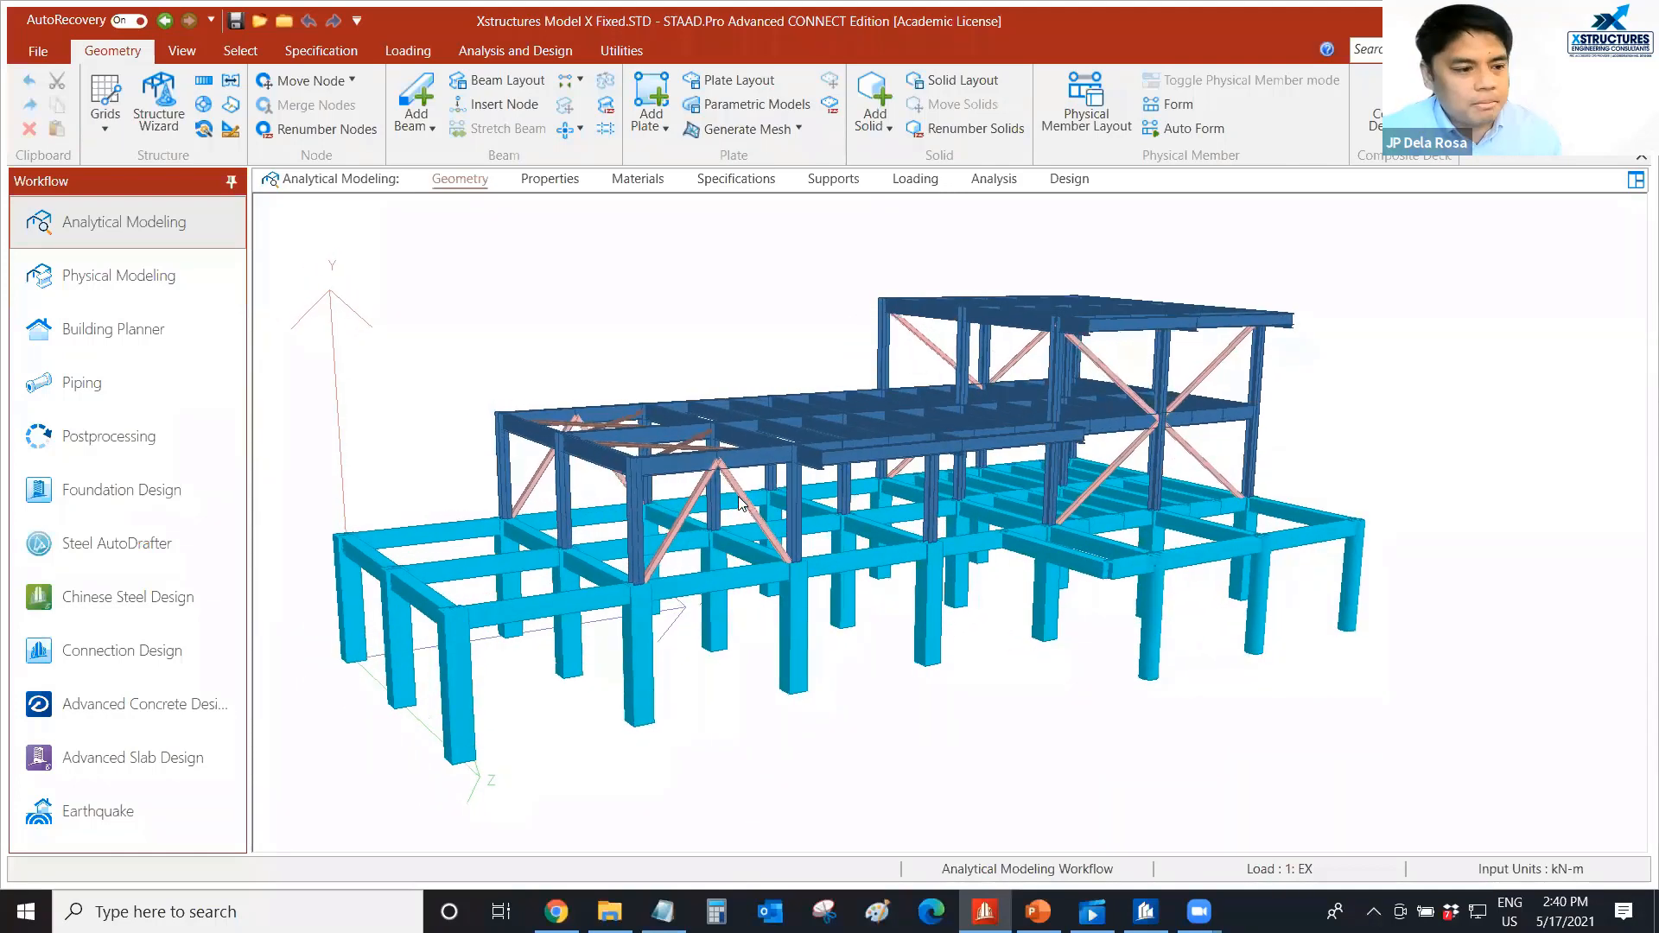
Examine the rendered 3D model of the structure's steel frame, bracing, concrete beams and columns.
scroll(837, 458, "up", 2)
mouse_move(821, 481)
middle_mouse_down()
mouse_move(818, 468)
mouse_move(817, 489)
middle_mouse_up()
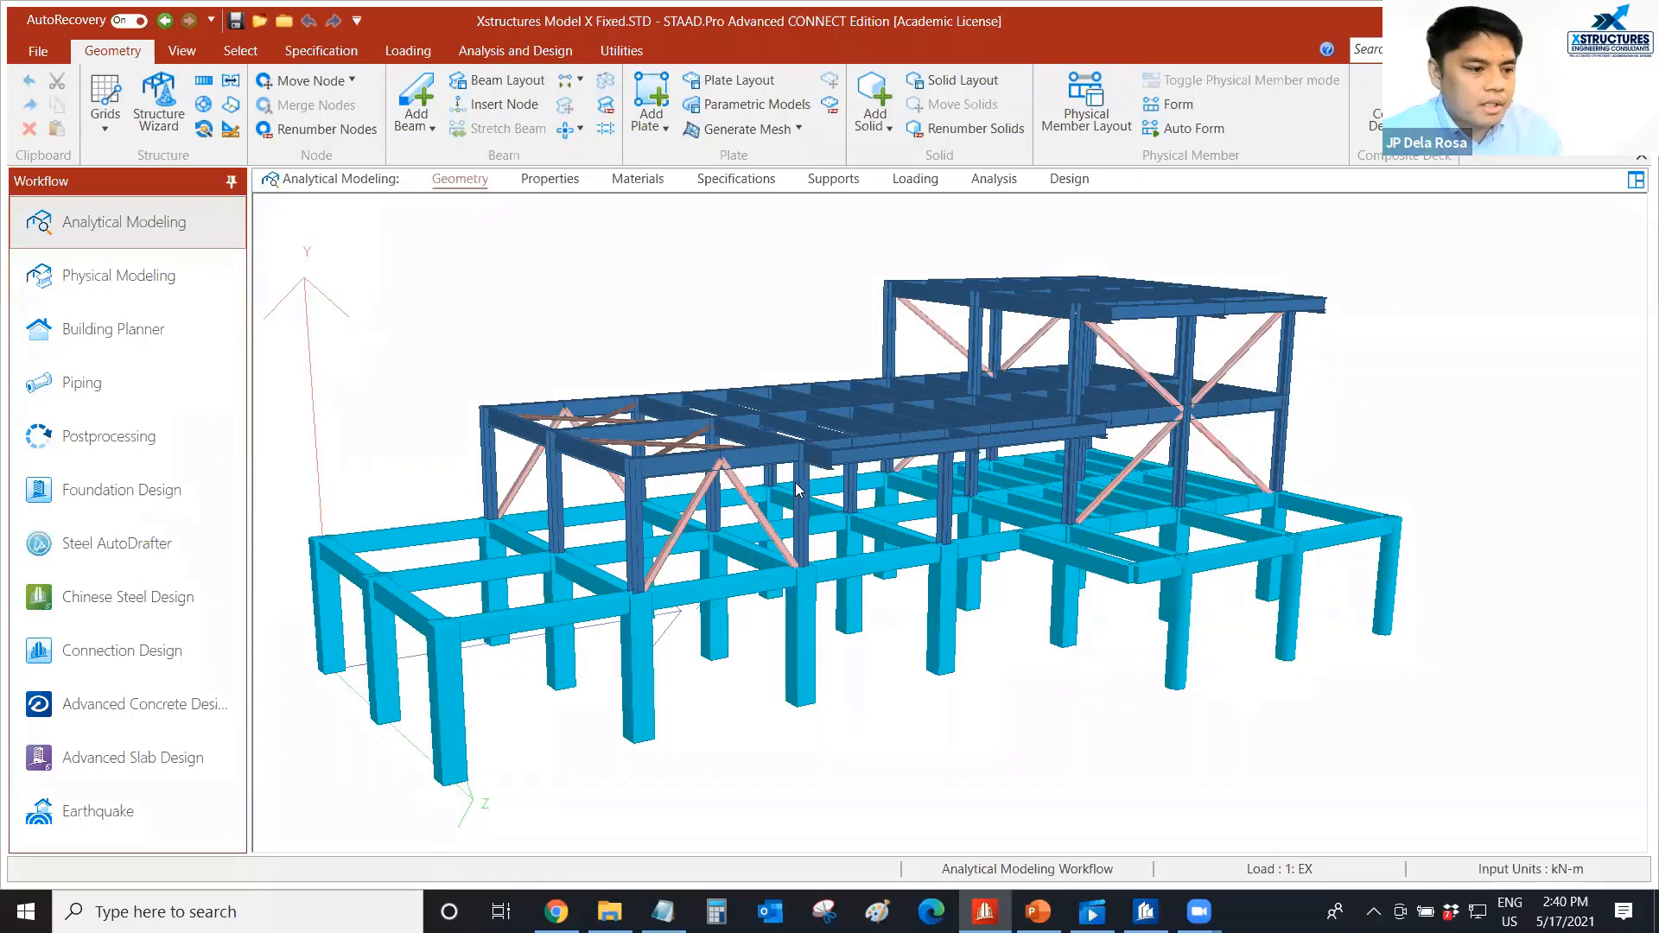
middle_click_drag(839, 469, 834, 467)
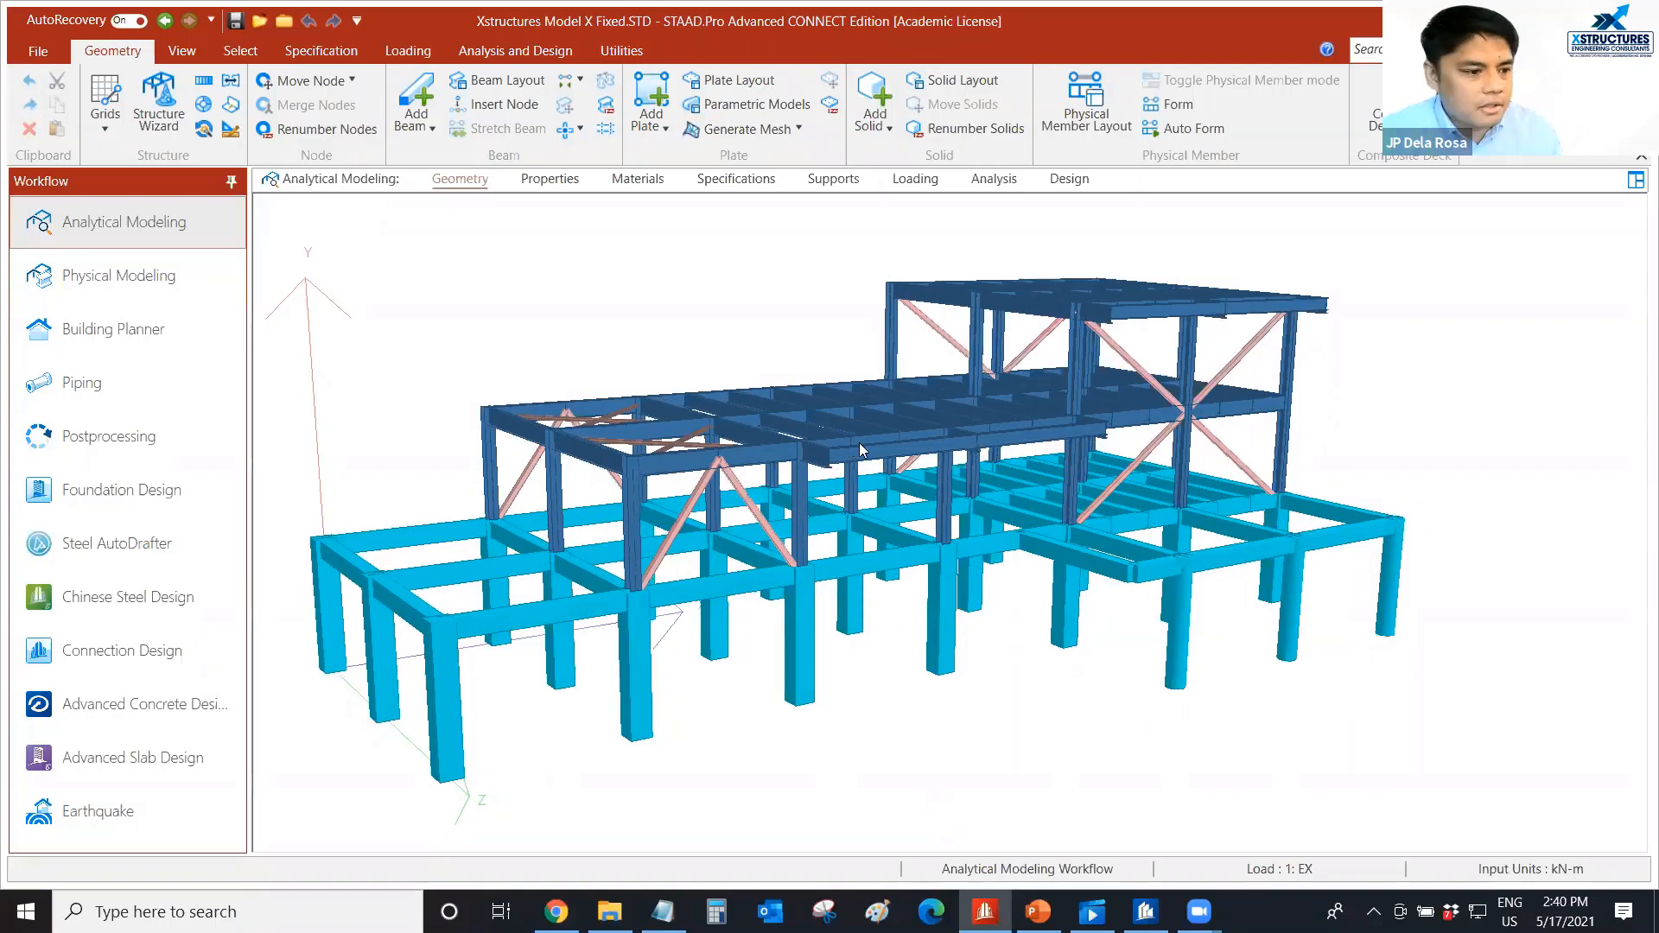
middle_click_drag(855, 439, 847, 439)
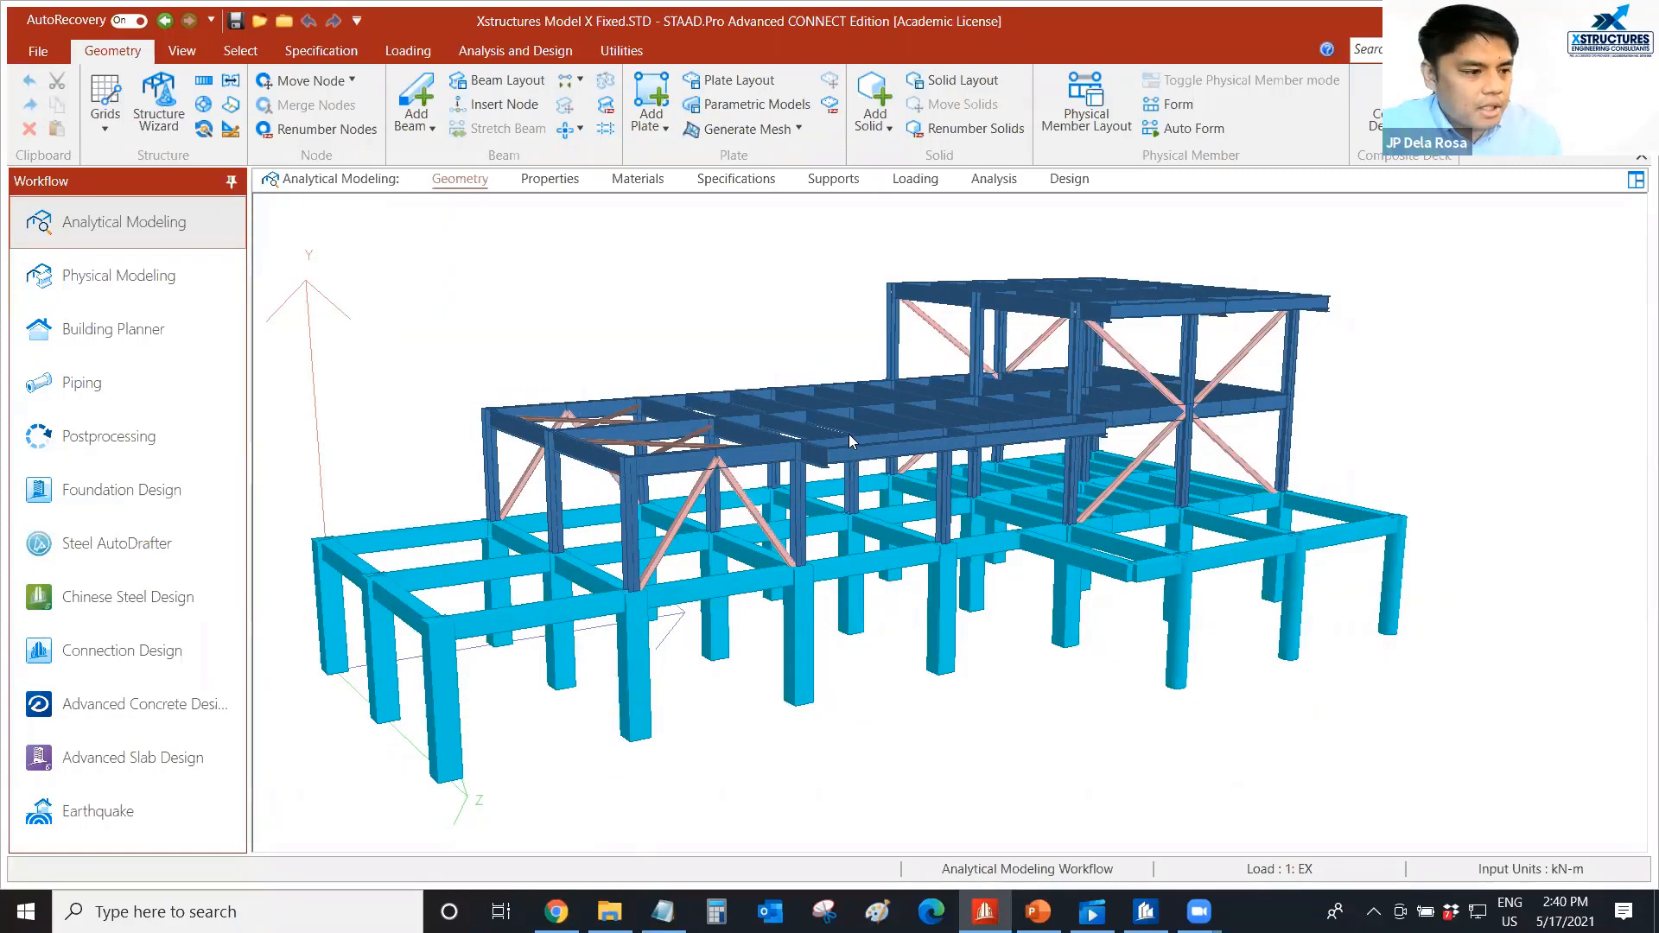
scroll(849, 435, "down", 1)
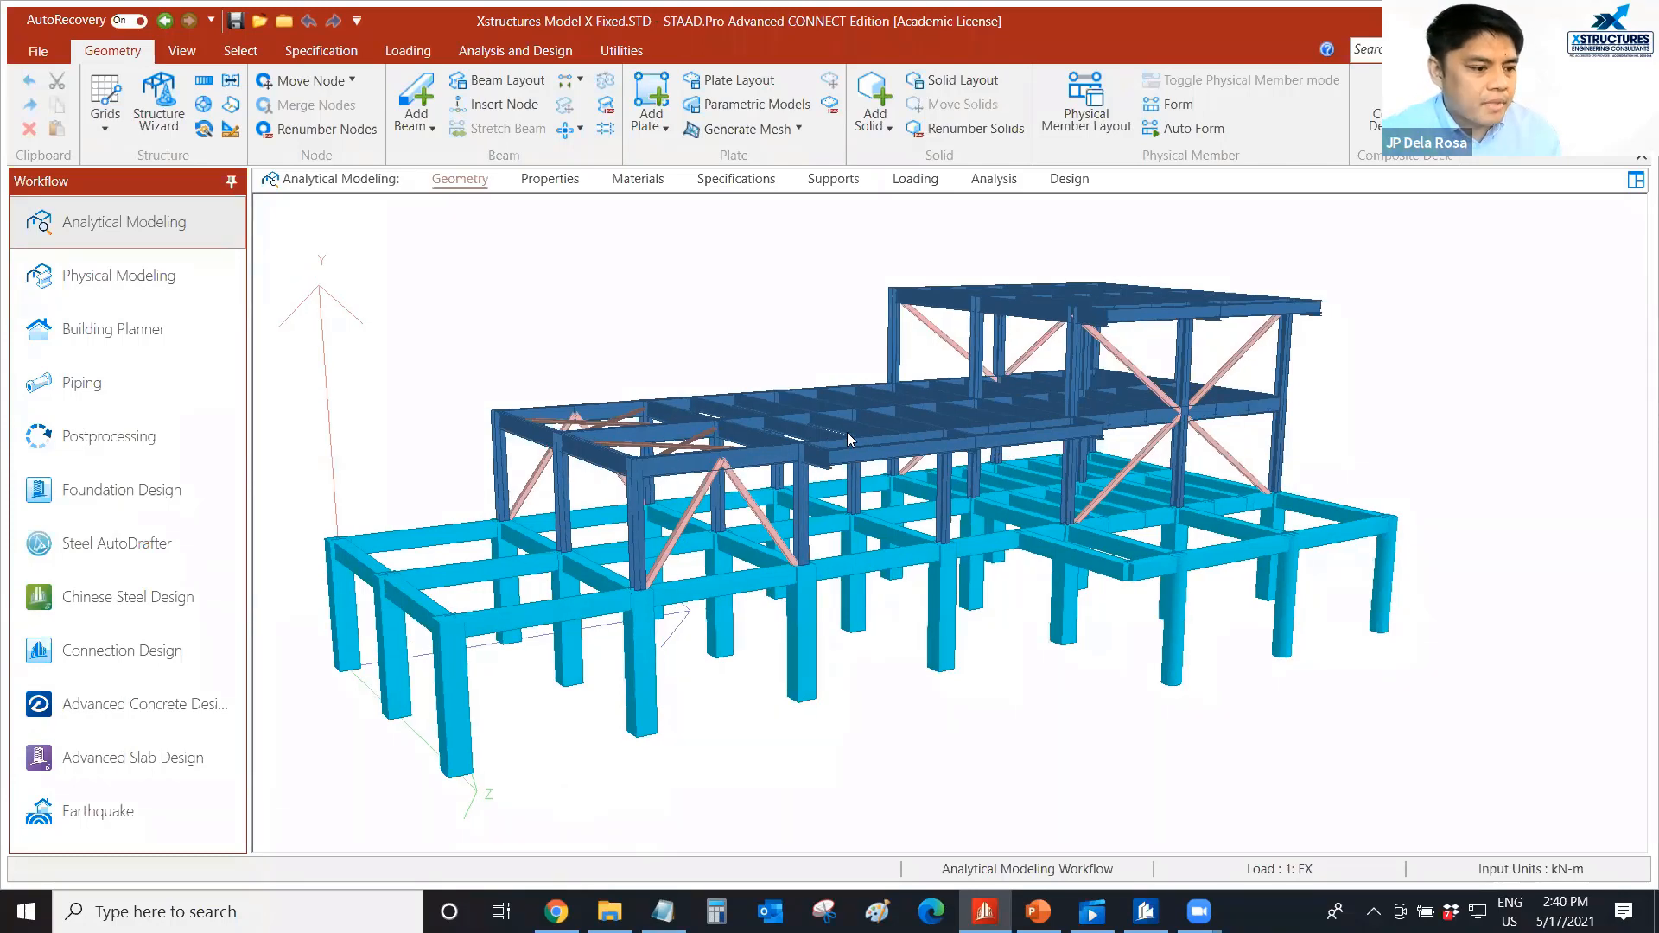
middle_click_drag(848, 432, 844, 421)
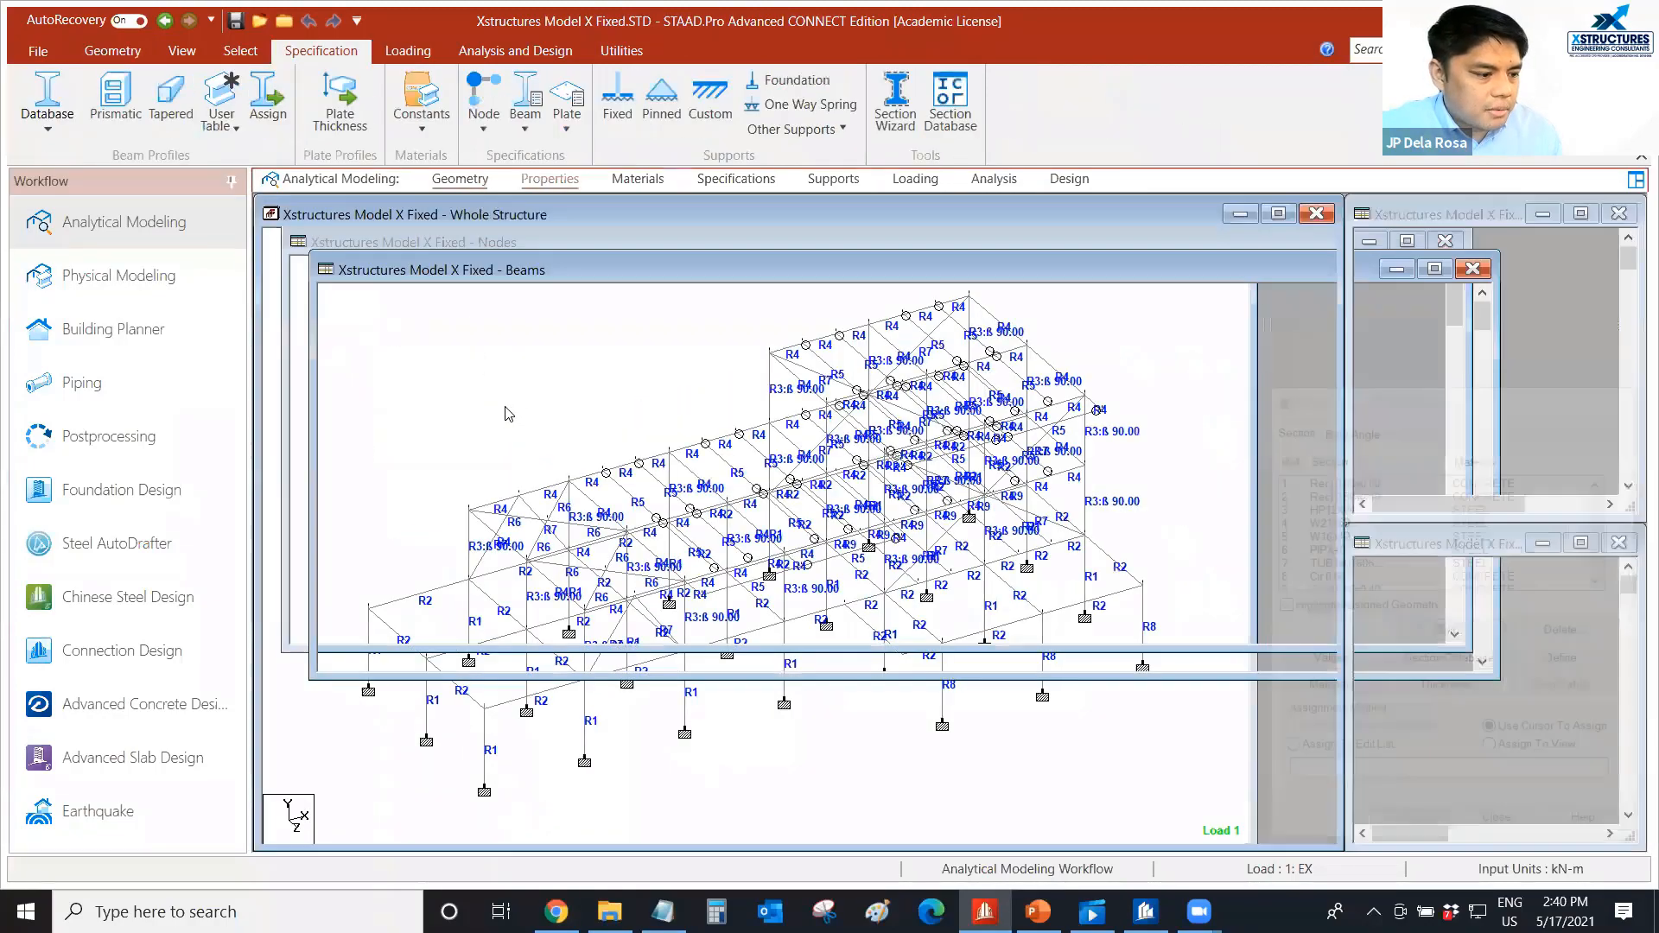
Open a fresh 3D rendering of the whole structure, inspect the members and close the rendered view.
right_click(788, 500)
left_click(555, 877)
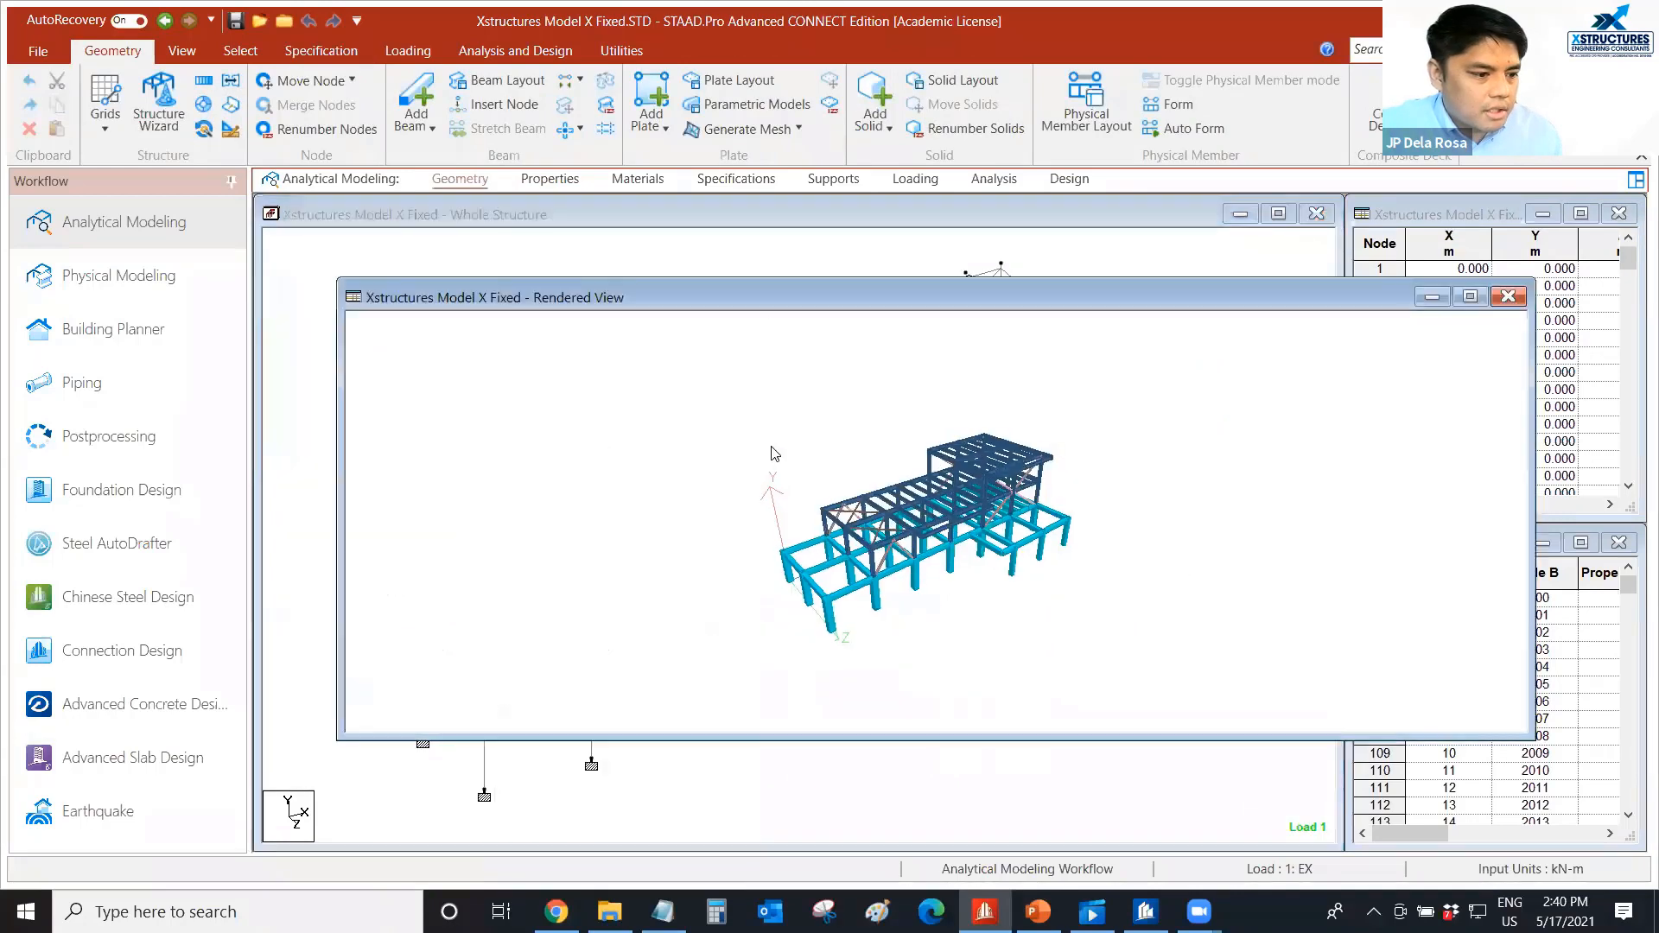
left_click_drag(778, 290, 775, 270)
scroll(929, 549, "up", 1)
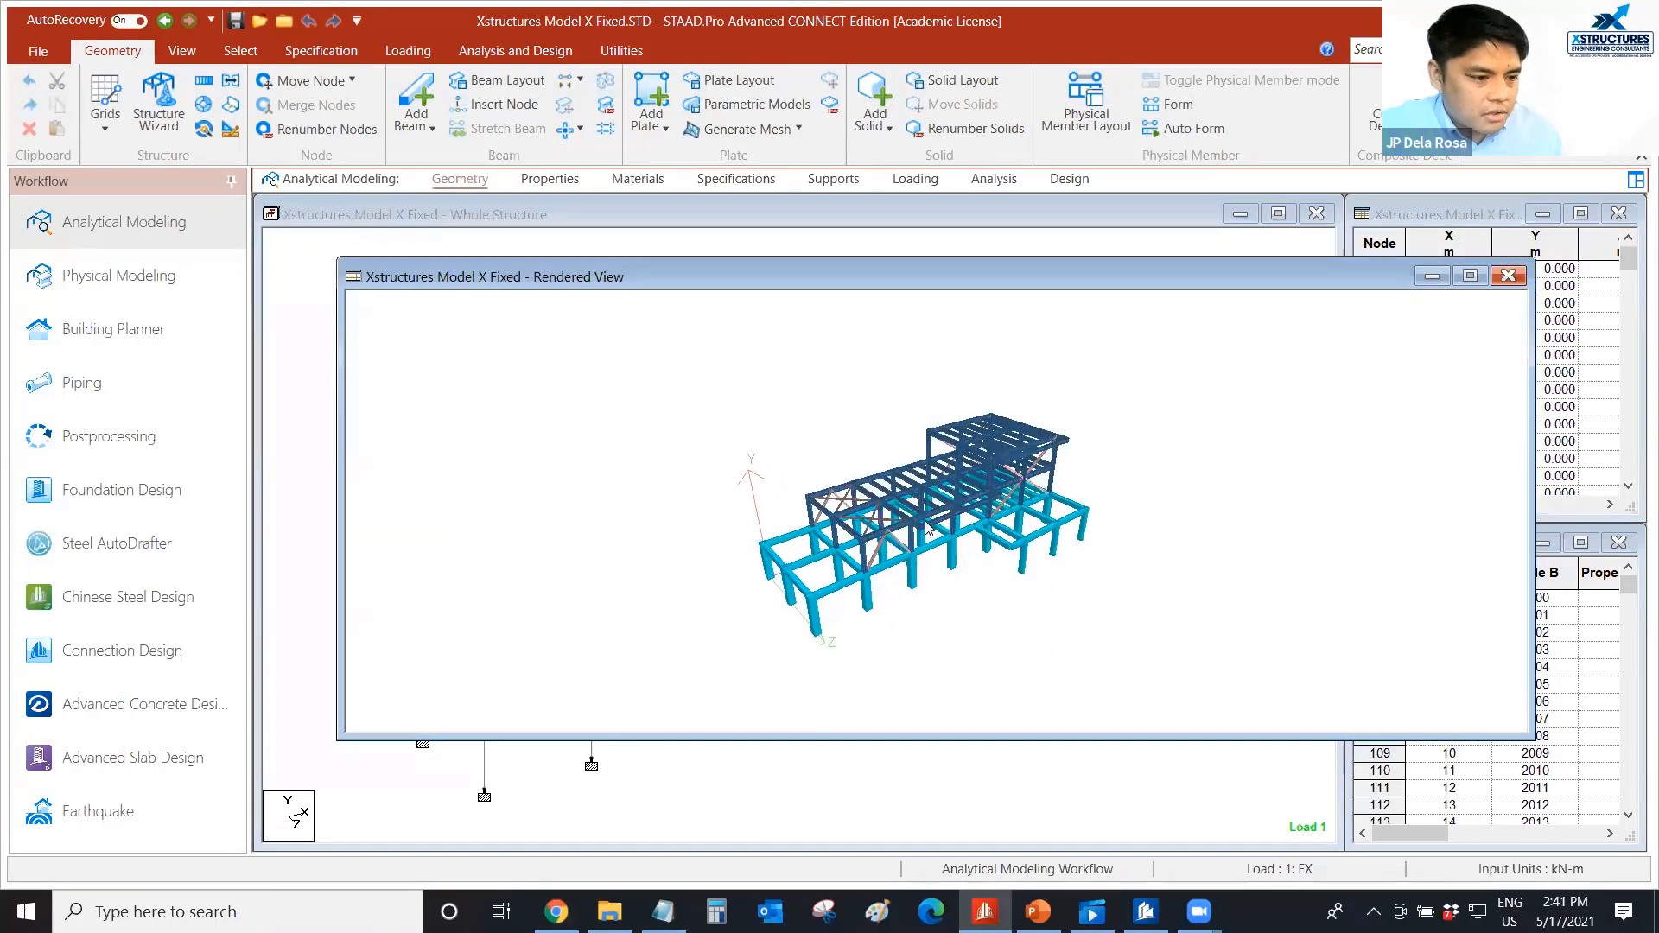
left_click_drag(929, 548, 934, 510)
scroll(933, 509, "up", 1)
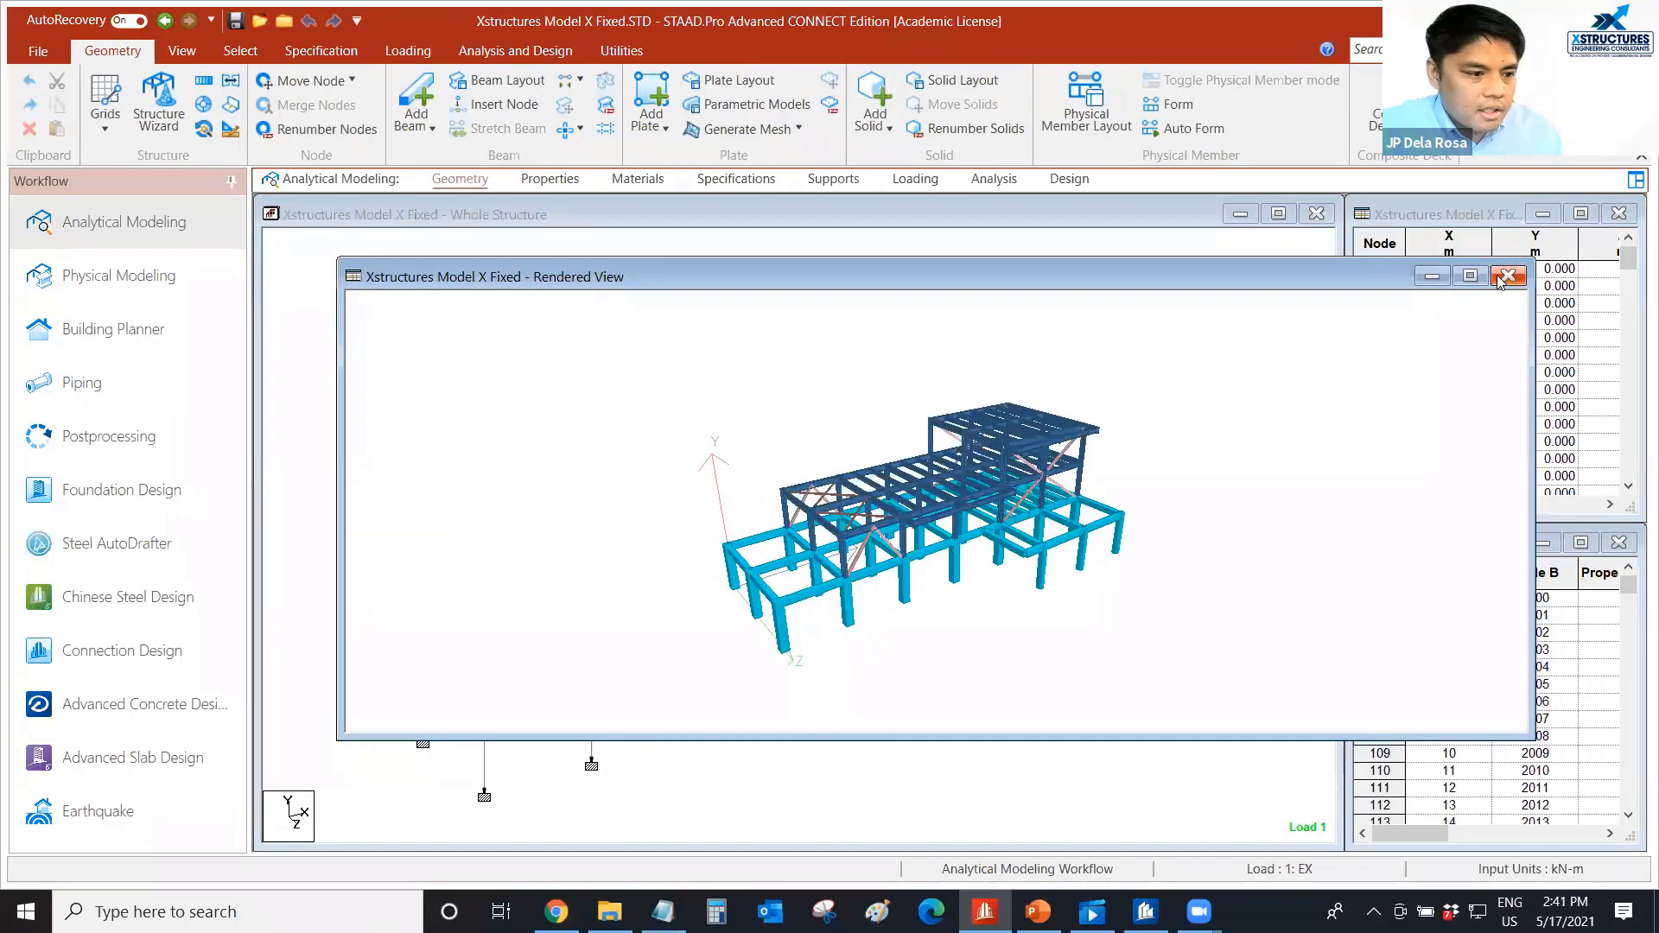
left_click(1508, 275)
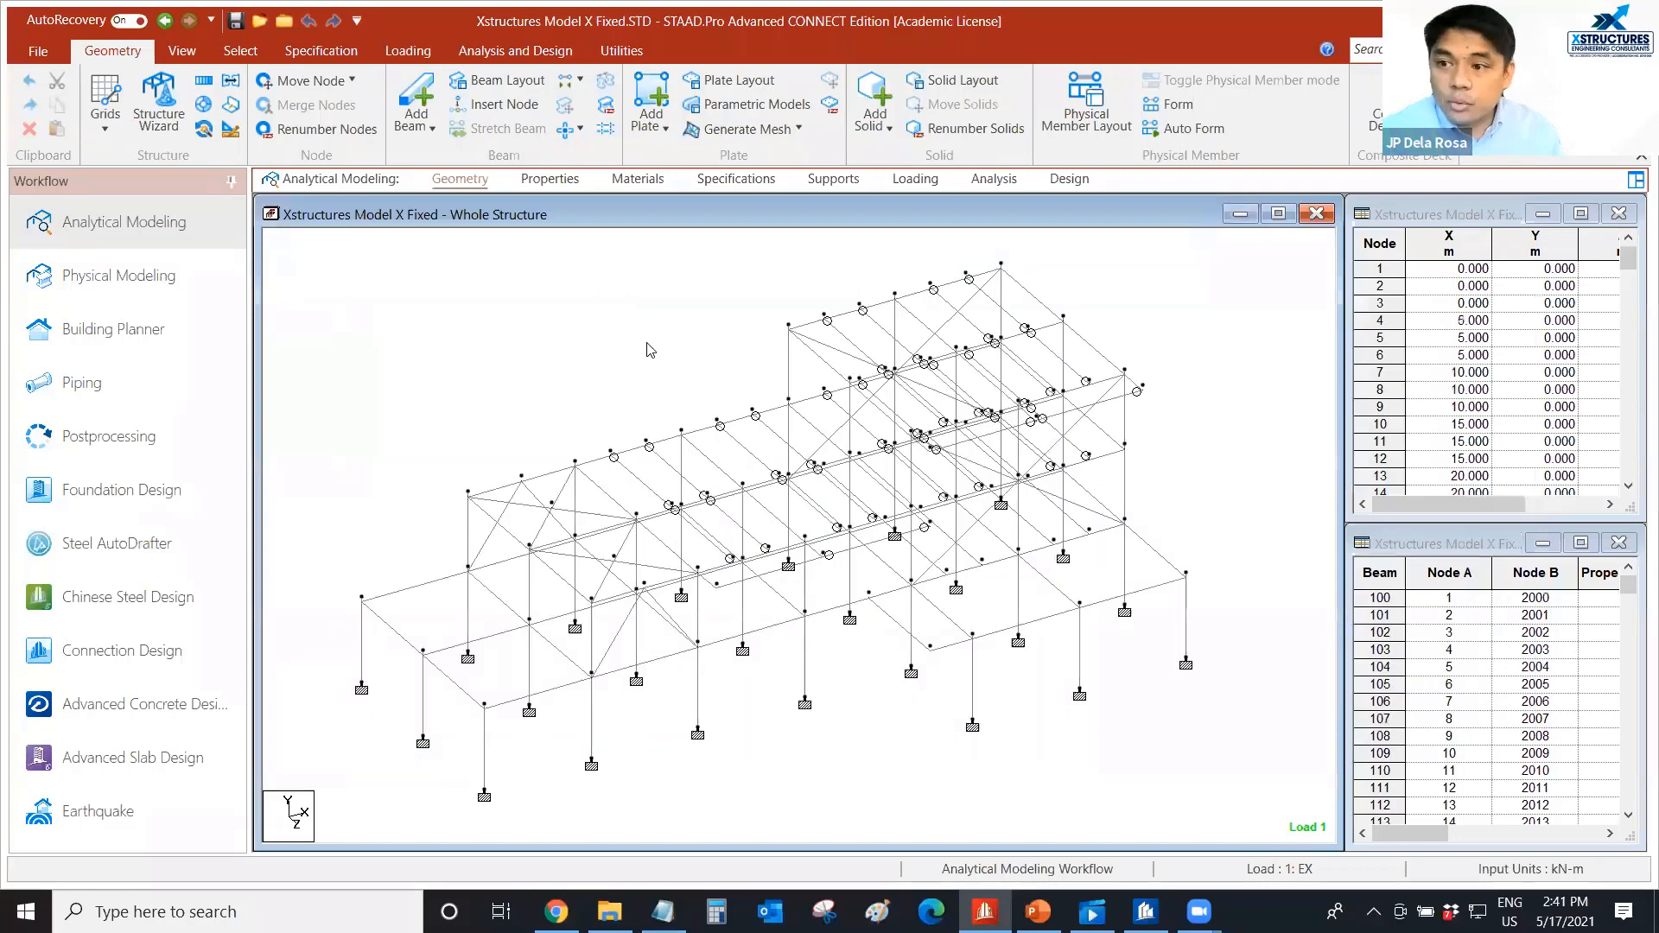
Review the structure's load definitions, expanding the wind, reference load and seismic (UBC 1997) entries.
scroll(659, 369, "up", 1)
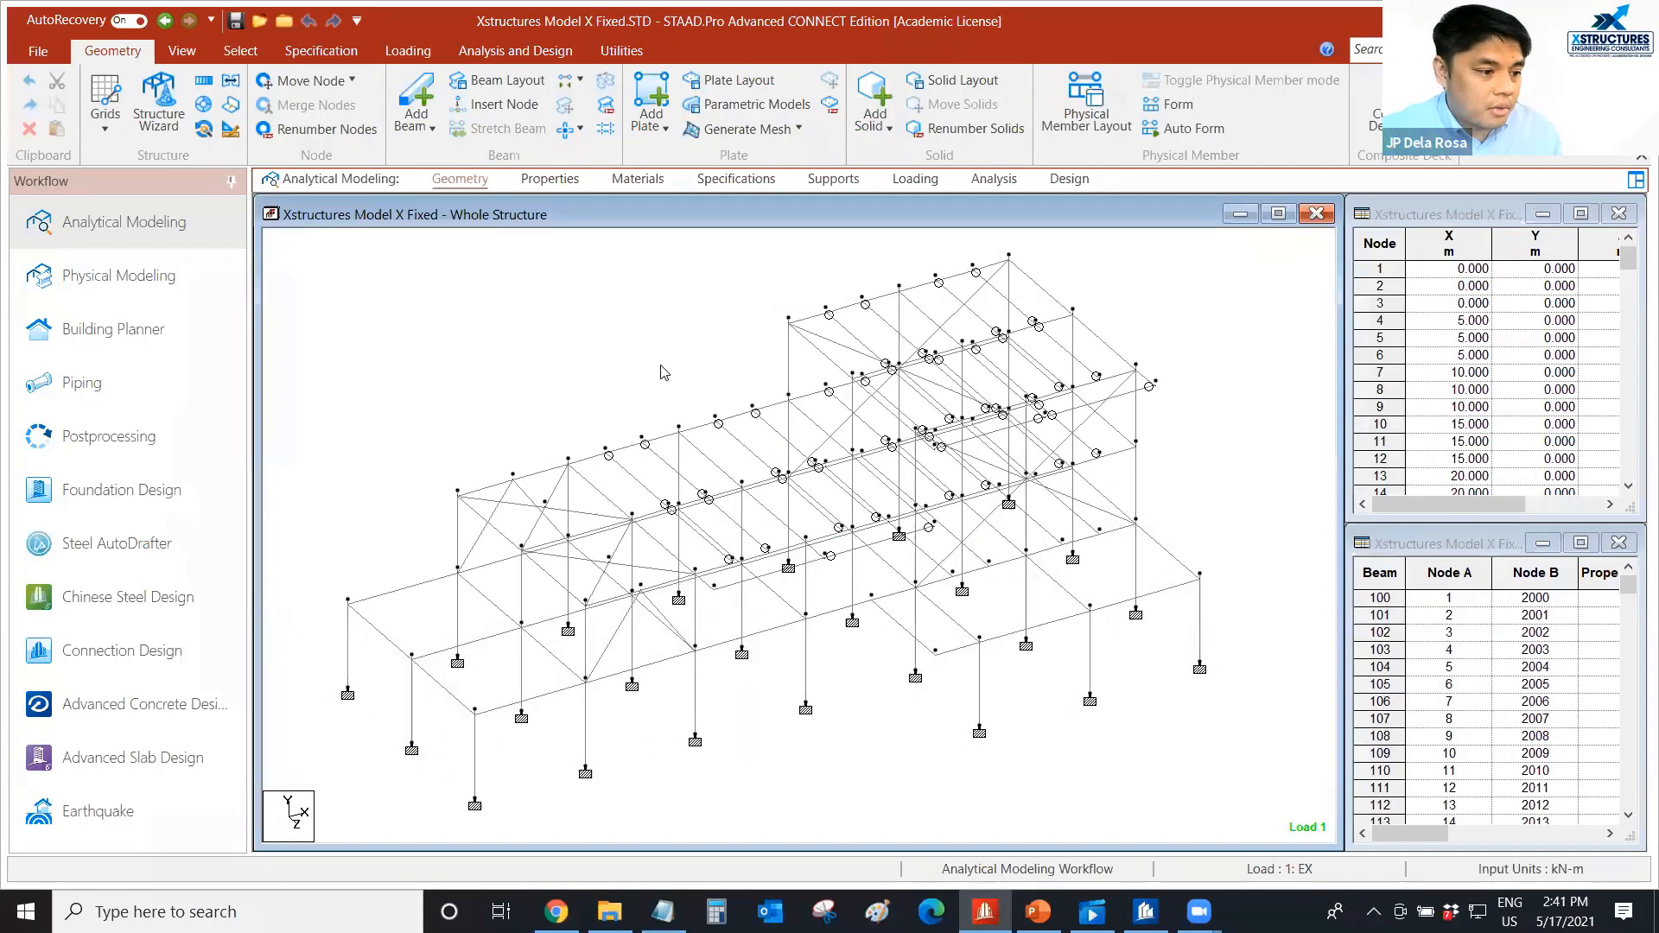
middle_click_drag(659, 369, 651, 368)
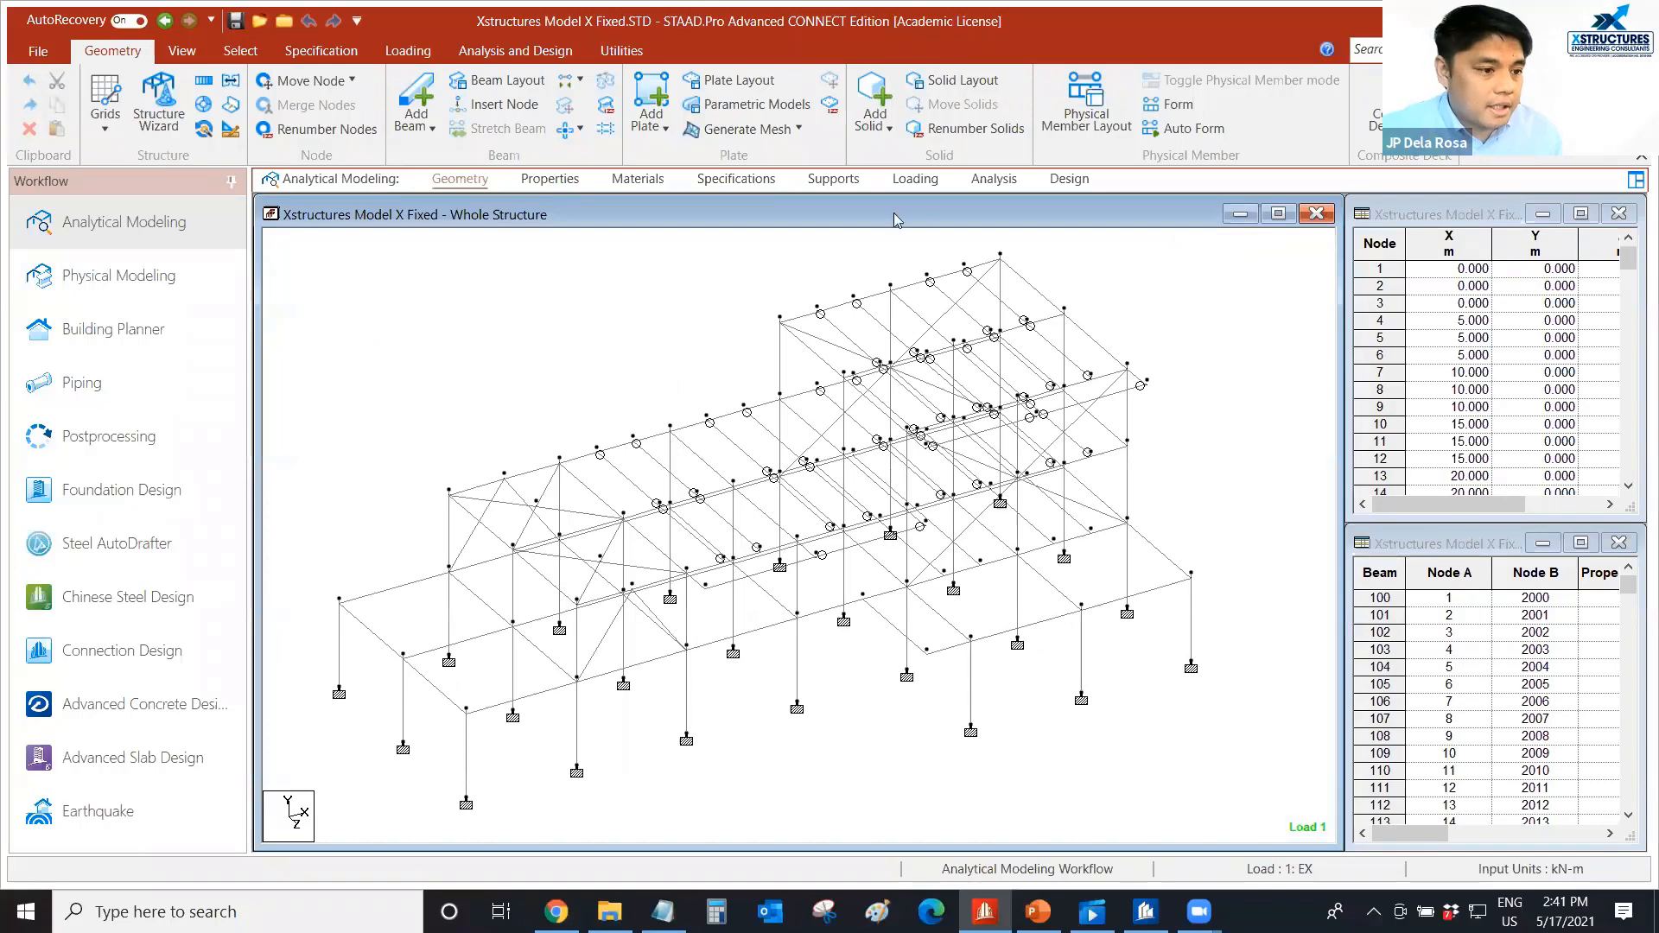
left_click(916, 179)
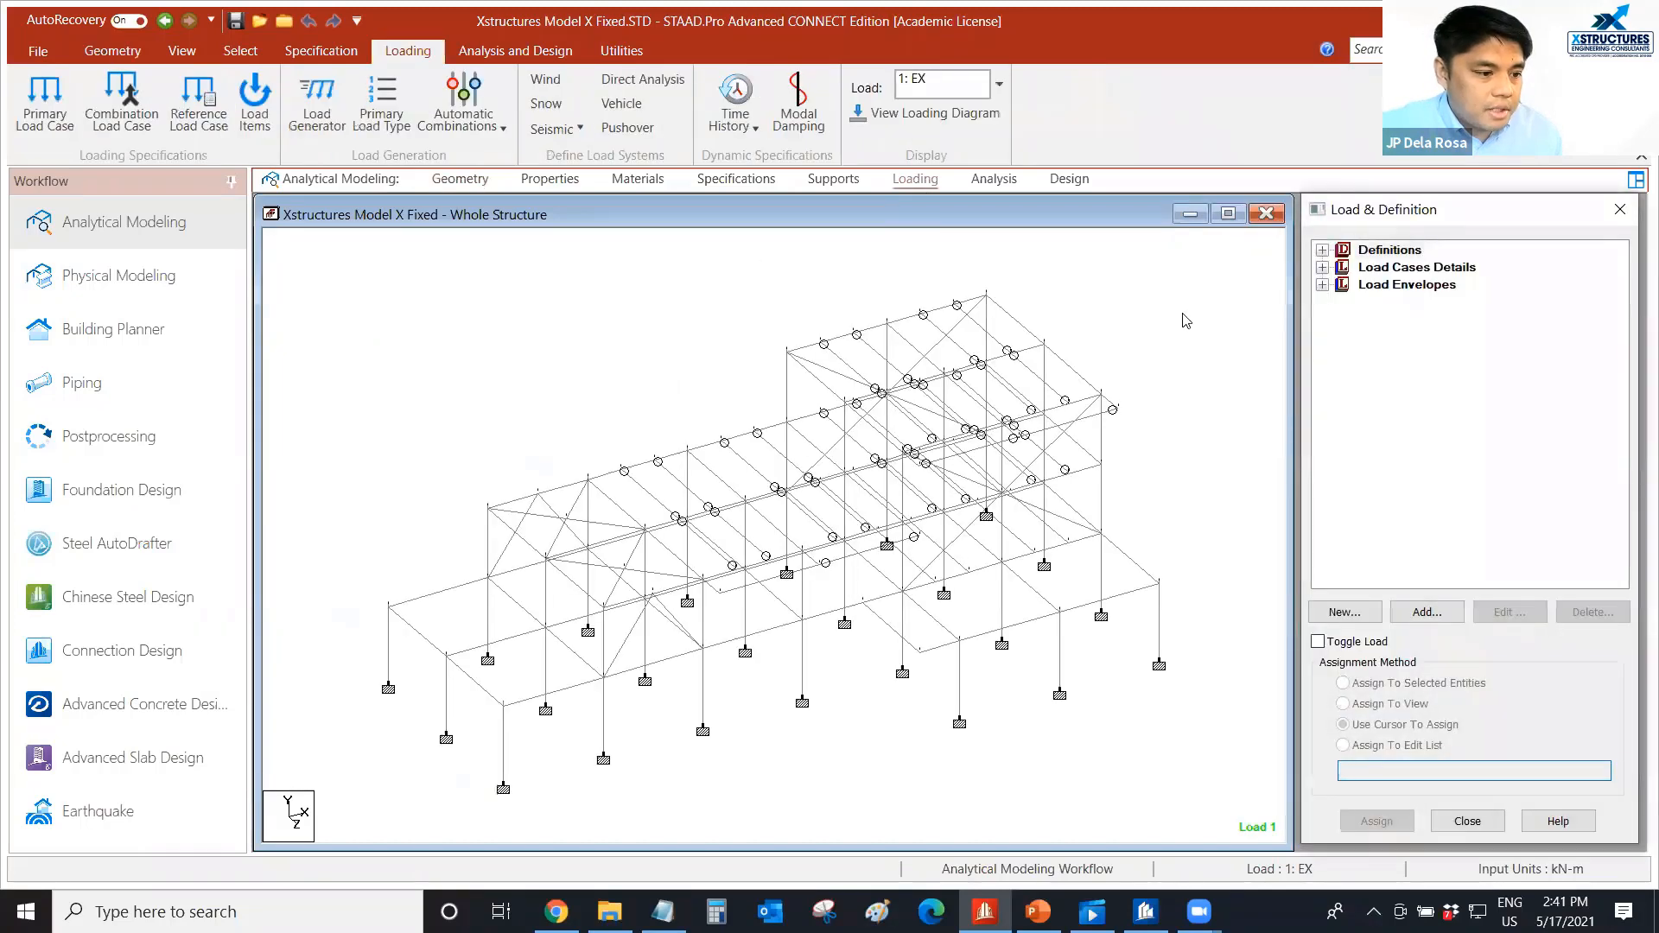
left_click(1322, 251)
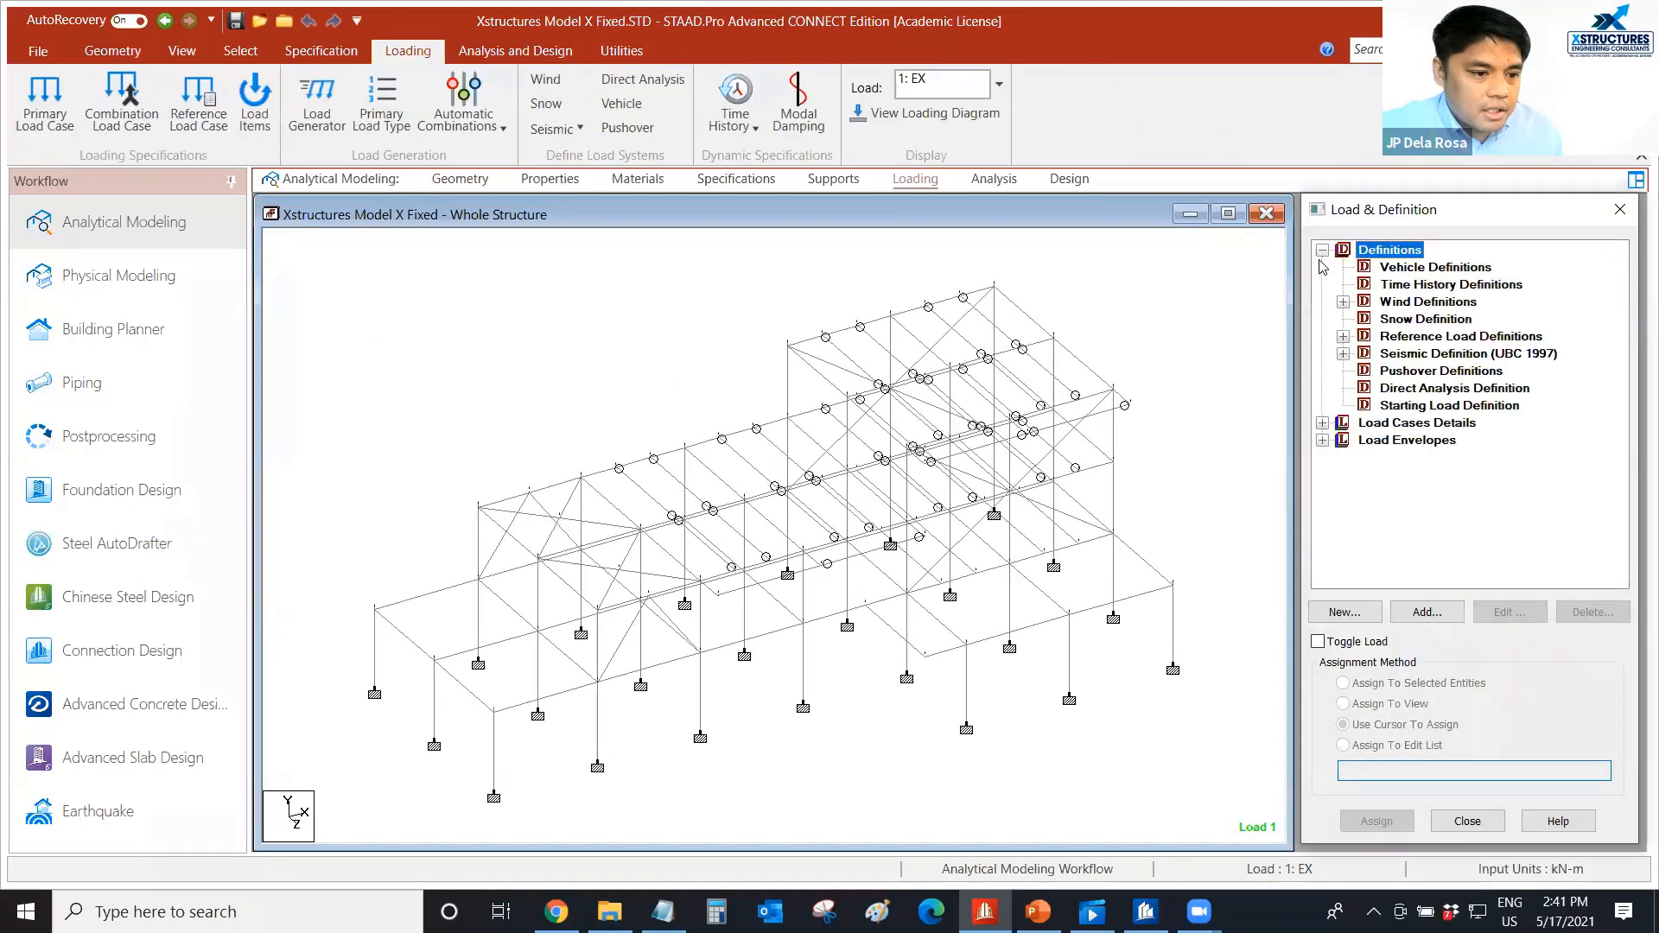
left_click(1342, 302)
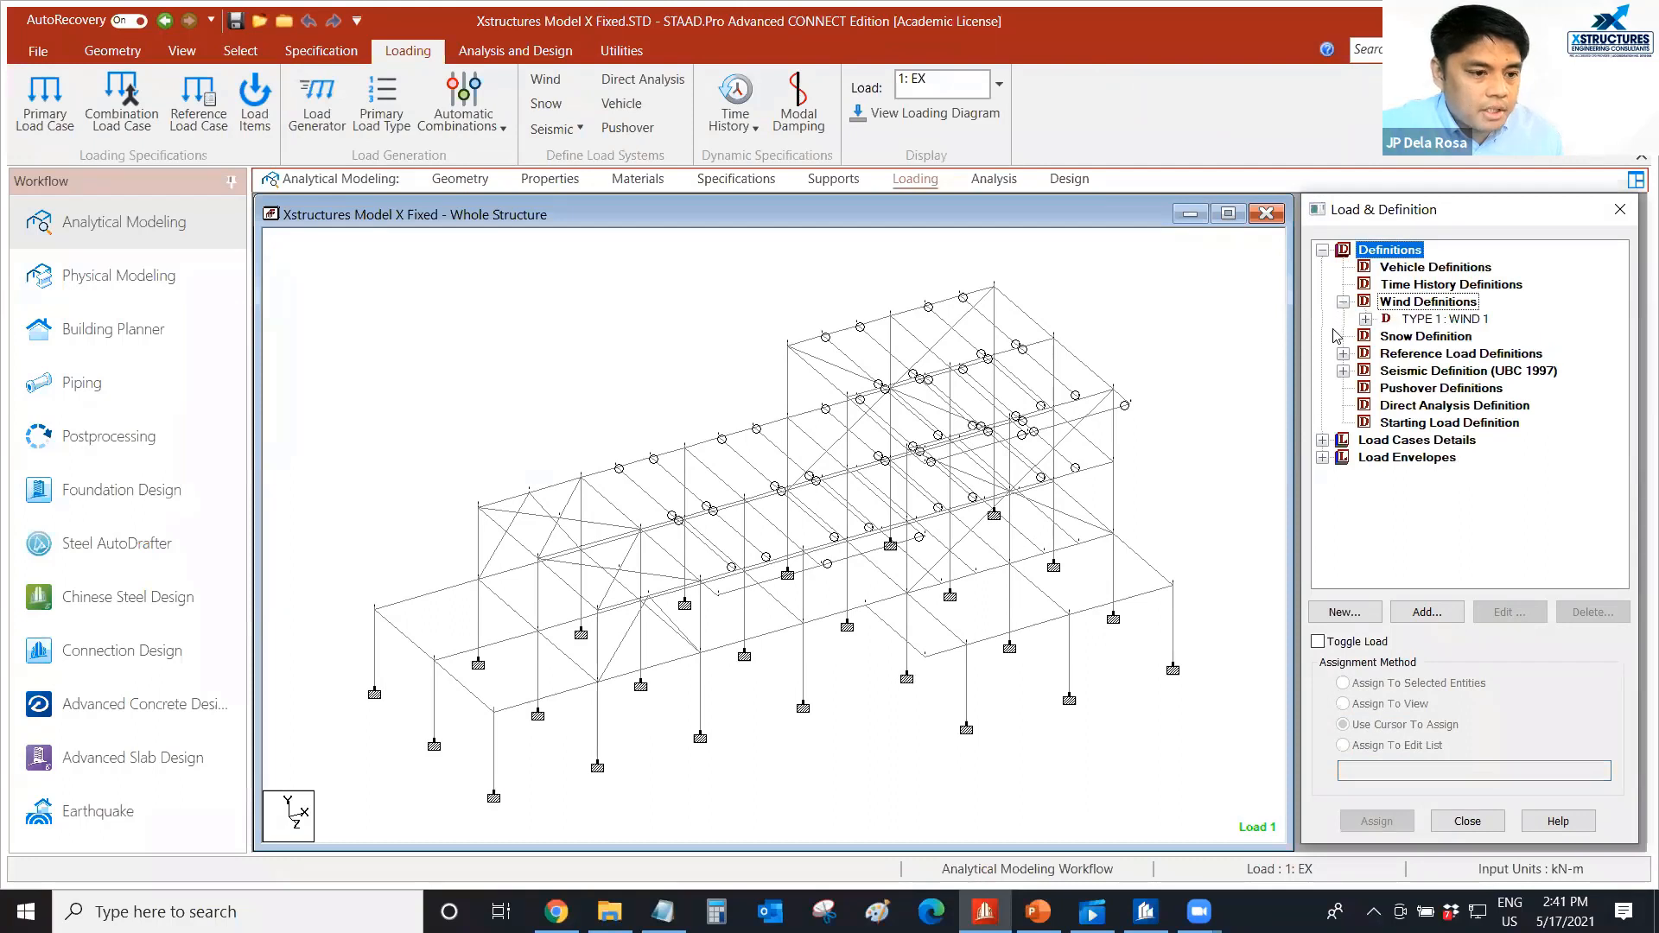
left_click(1364, 319)
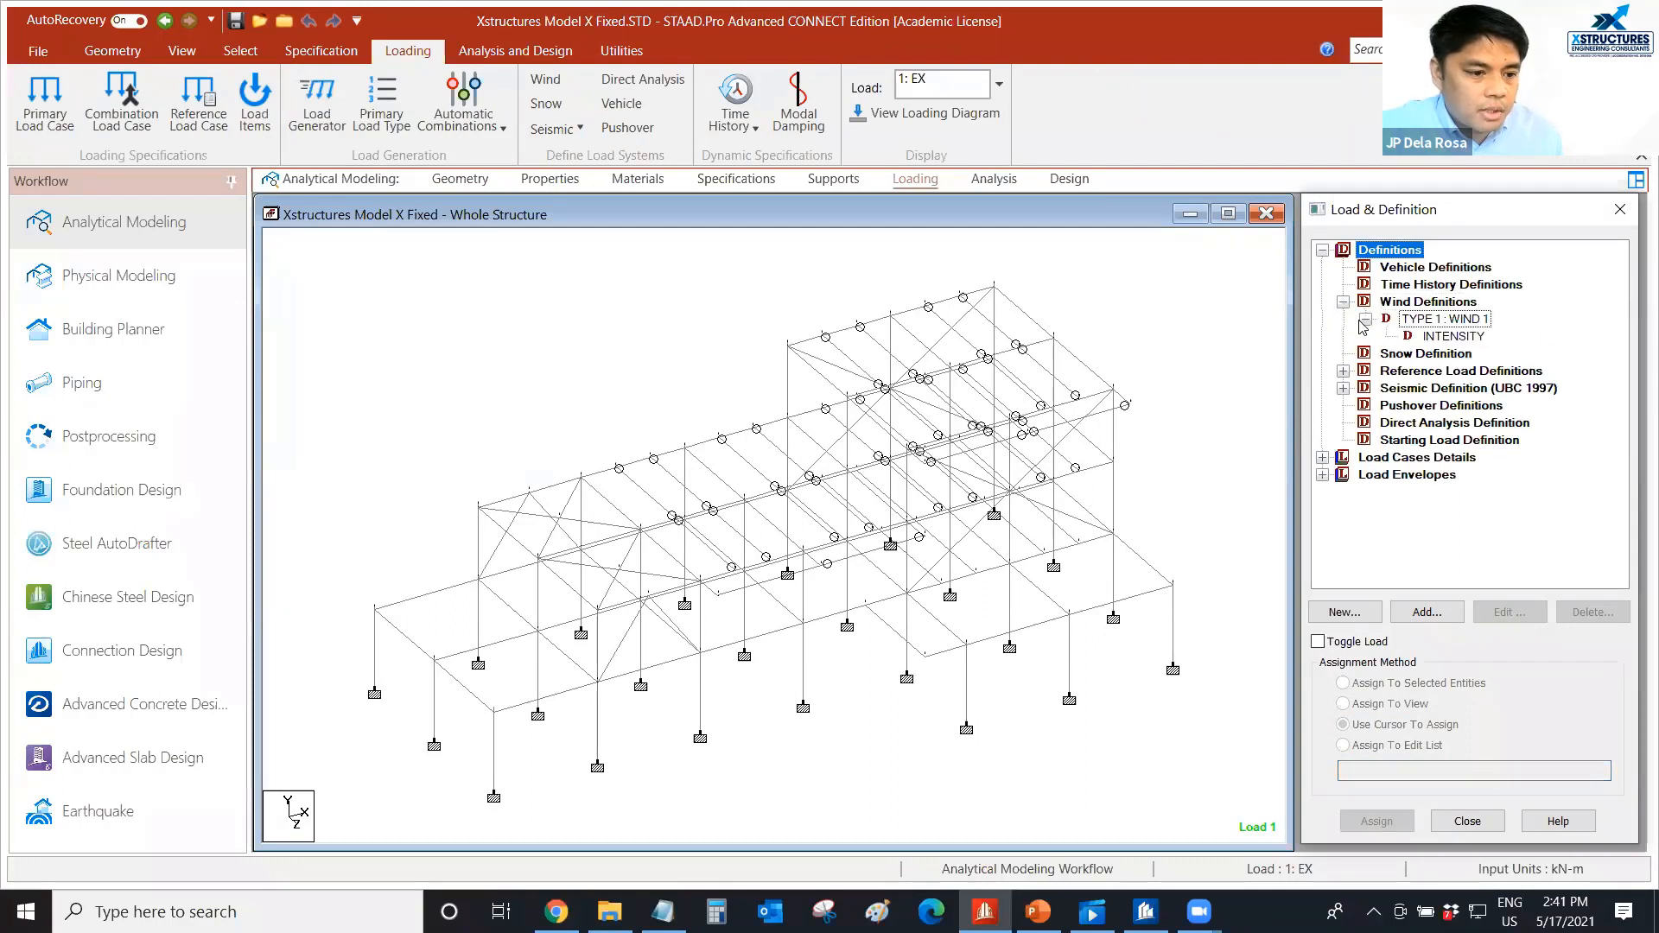
left_click(1343, 372)
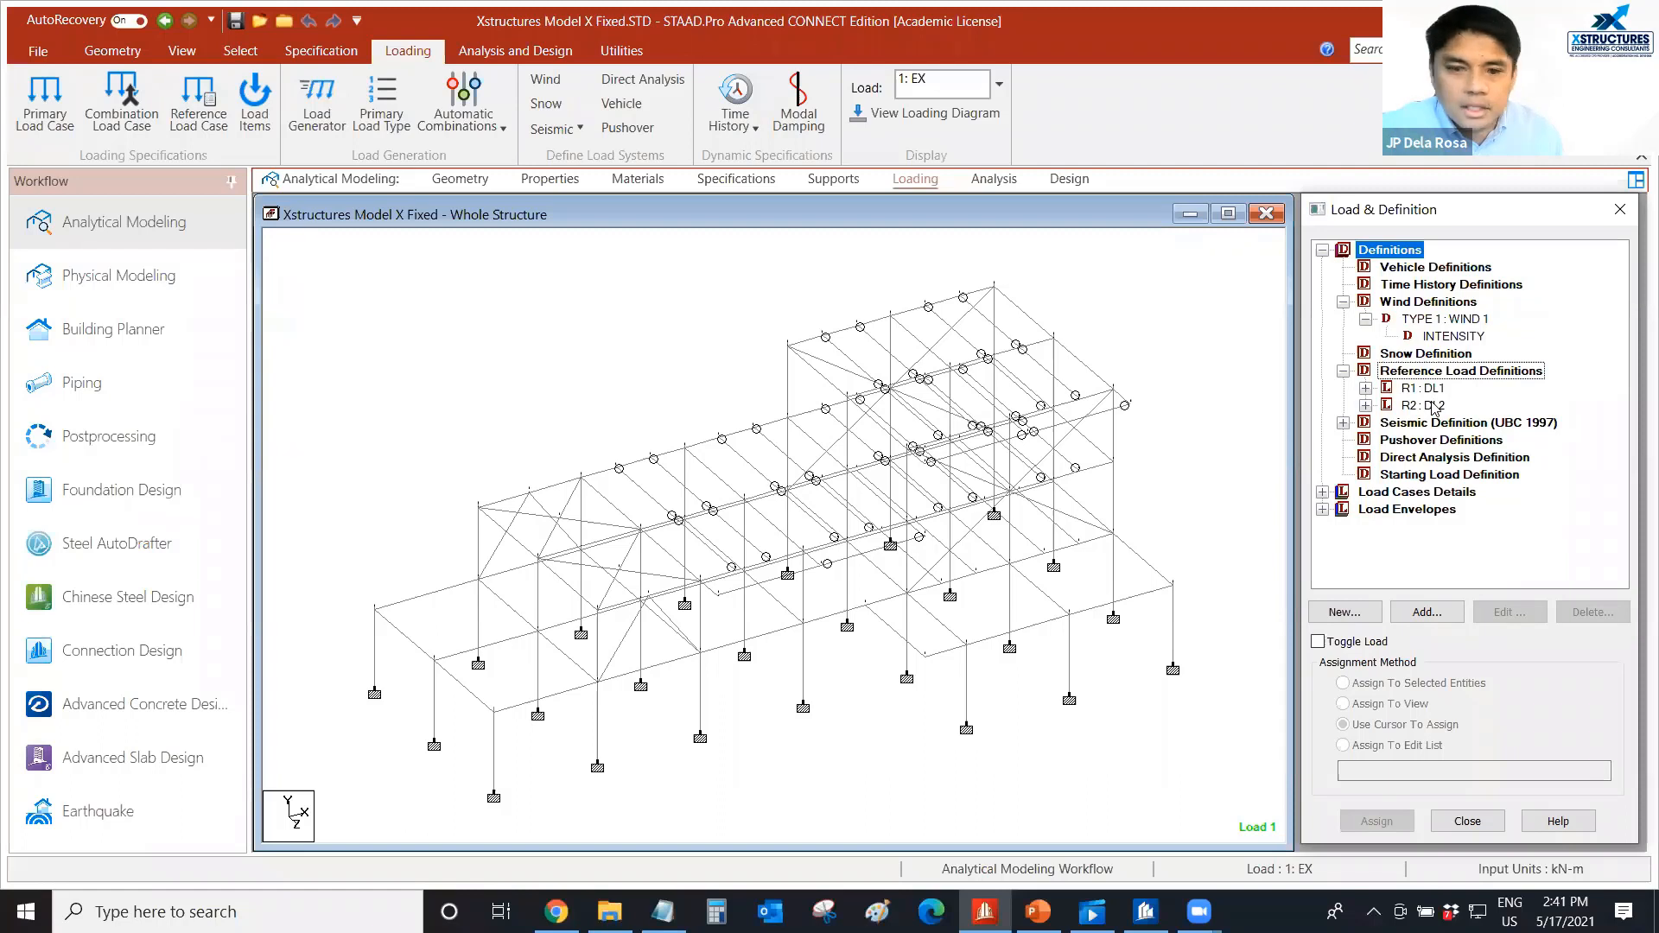
left_click(1345, 424)
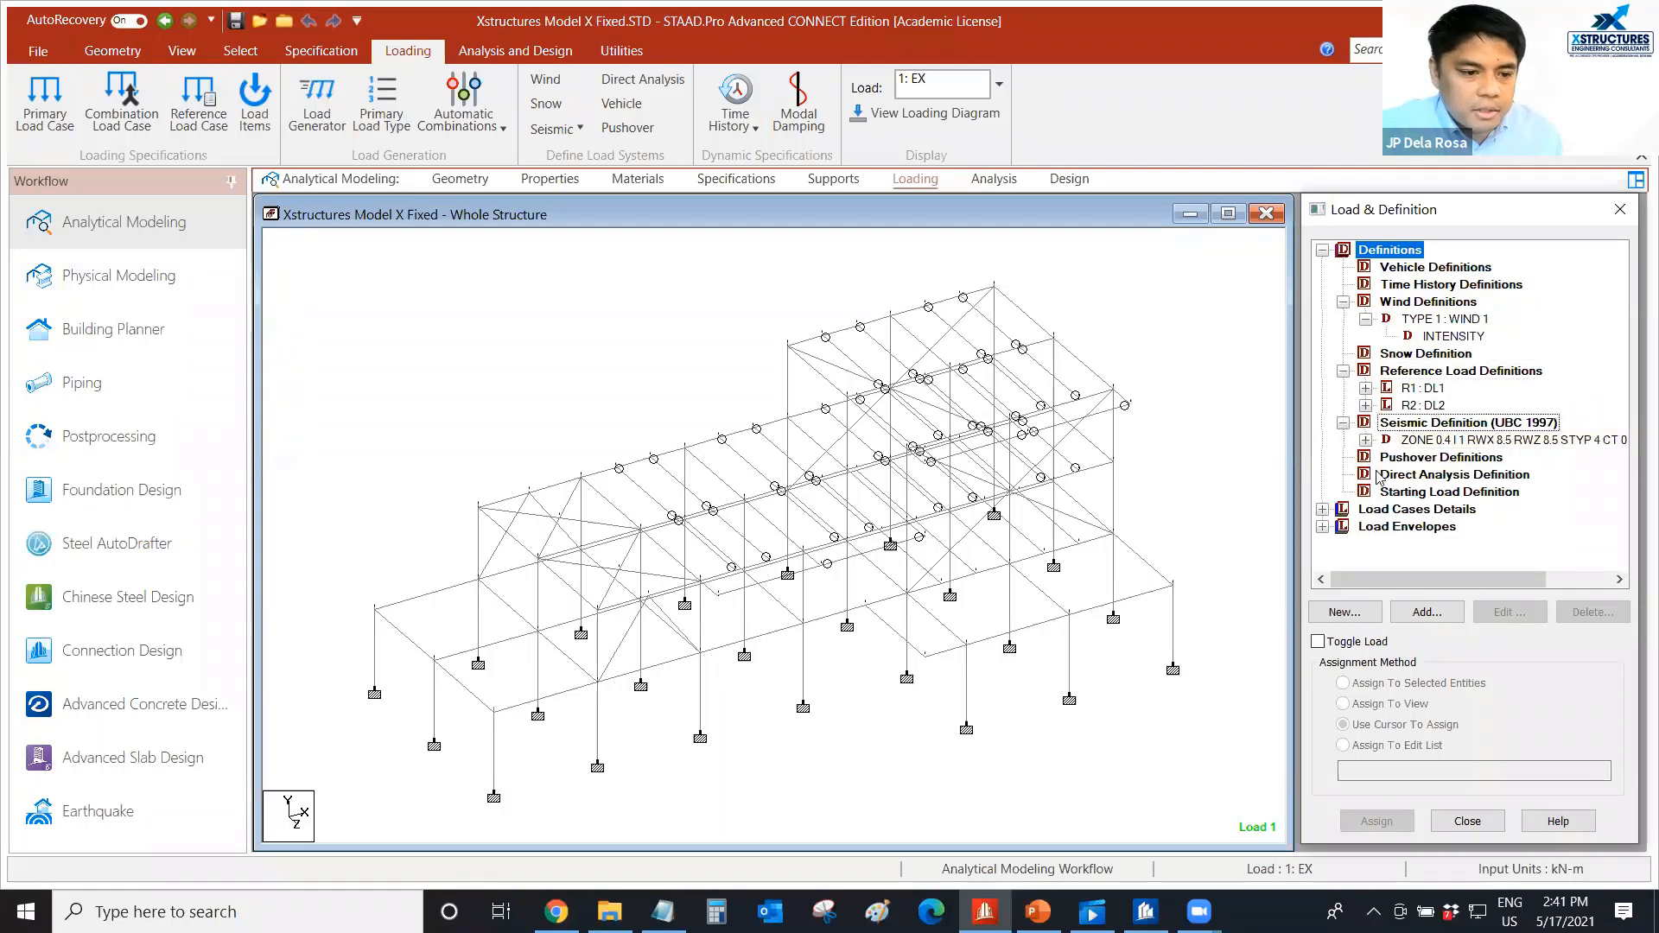
Display the UBC seismic loads of load cases EX and EZ on the structure.
left_click(1321, 509)
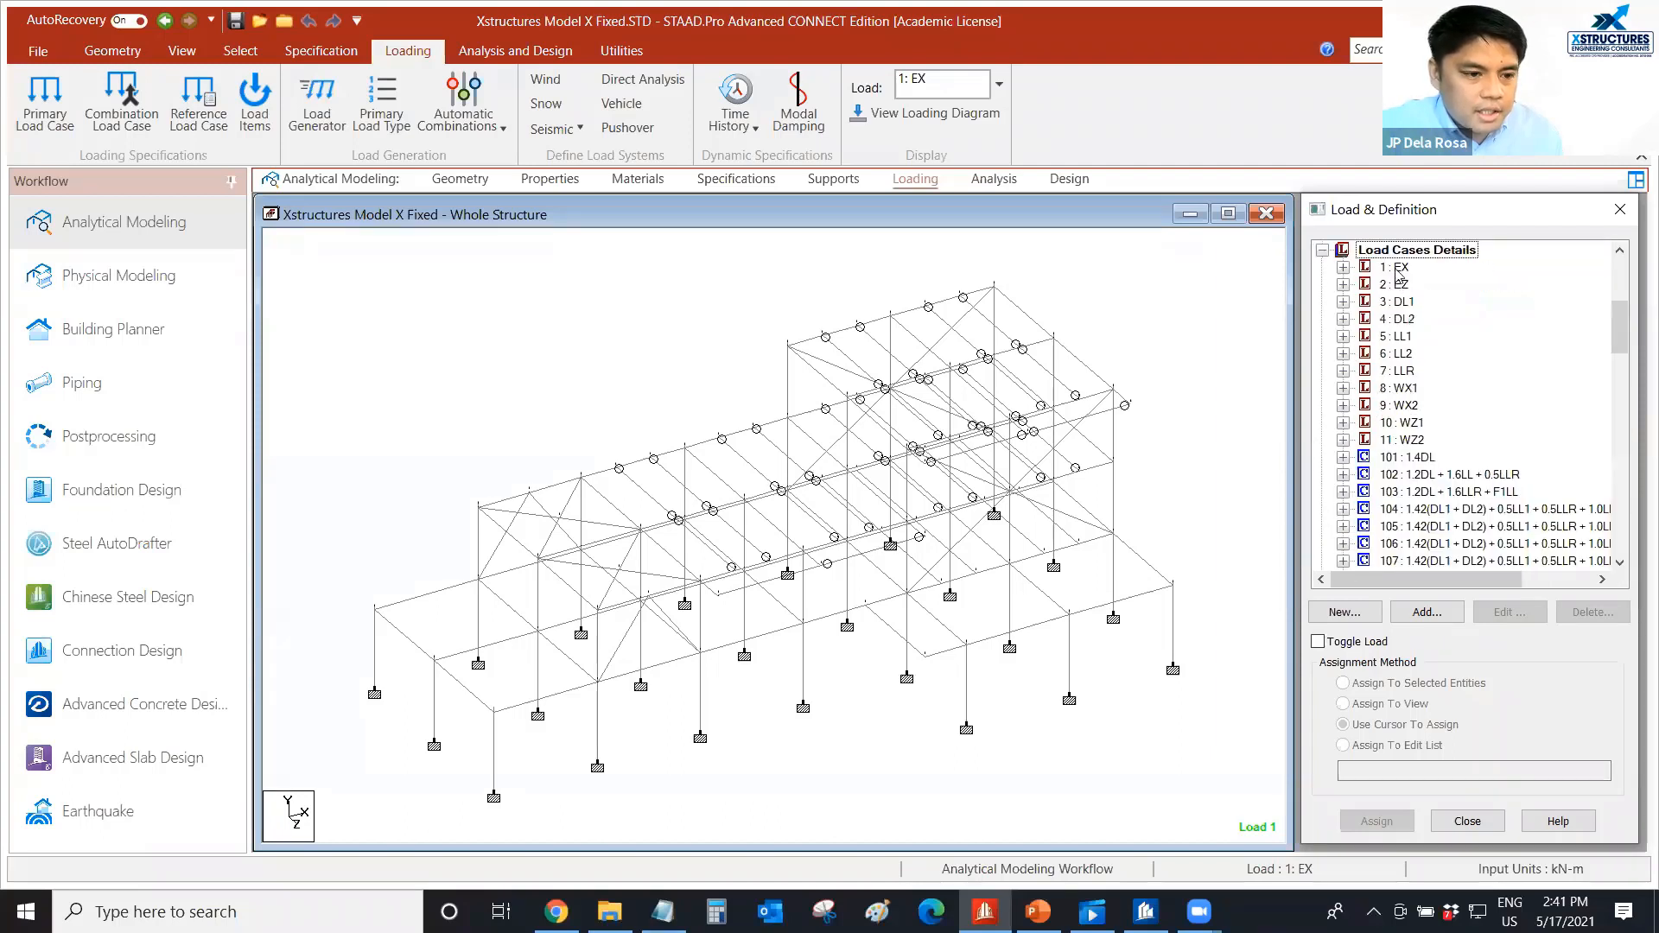
left_click(1342, 267)
left_click(1419, 284)
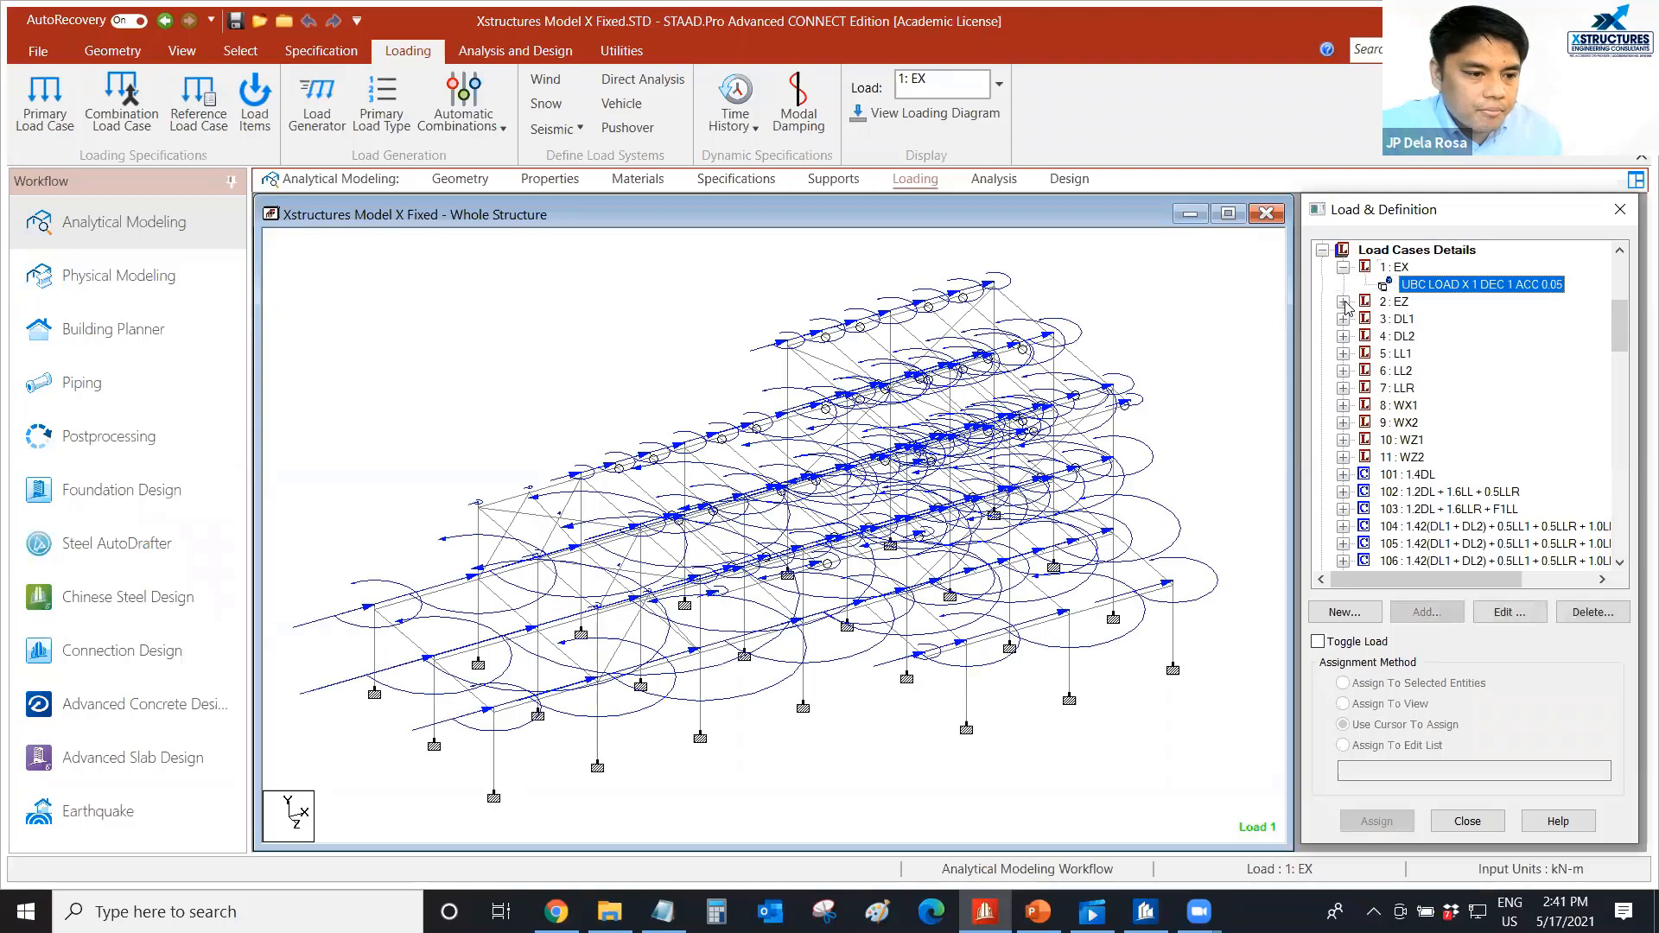
left_click(1343, 302)
left_click(1422, 319)
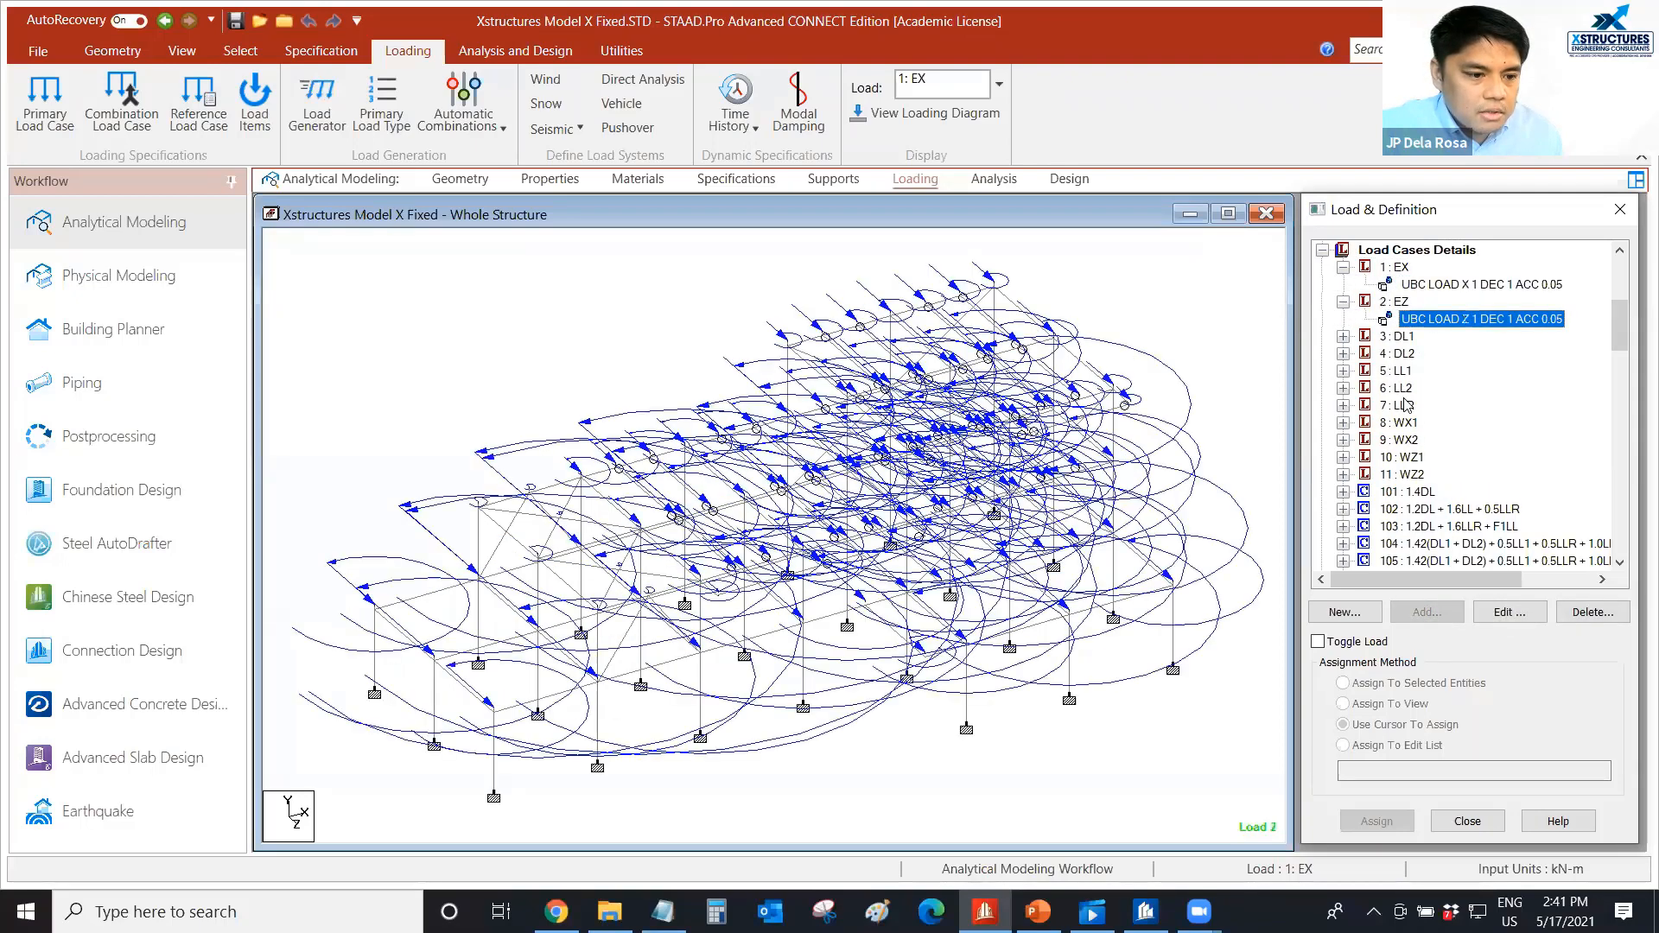
Show the wind loads of load cases WX1 and WX2 on the model.
left_click(1342, 422)
left_click(1433, 440)
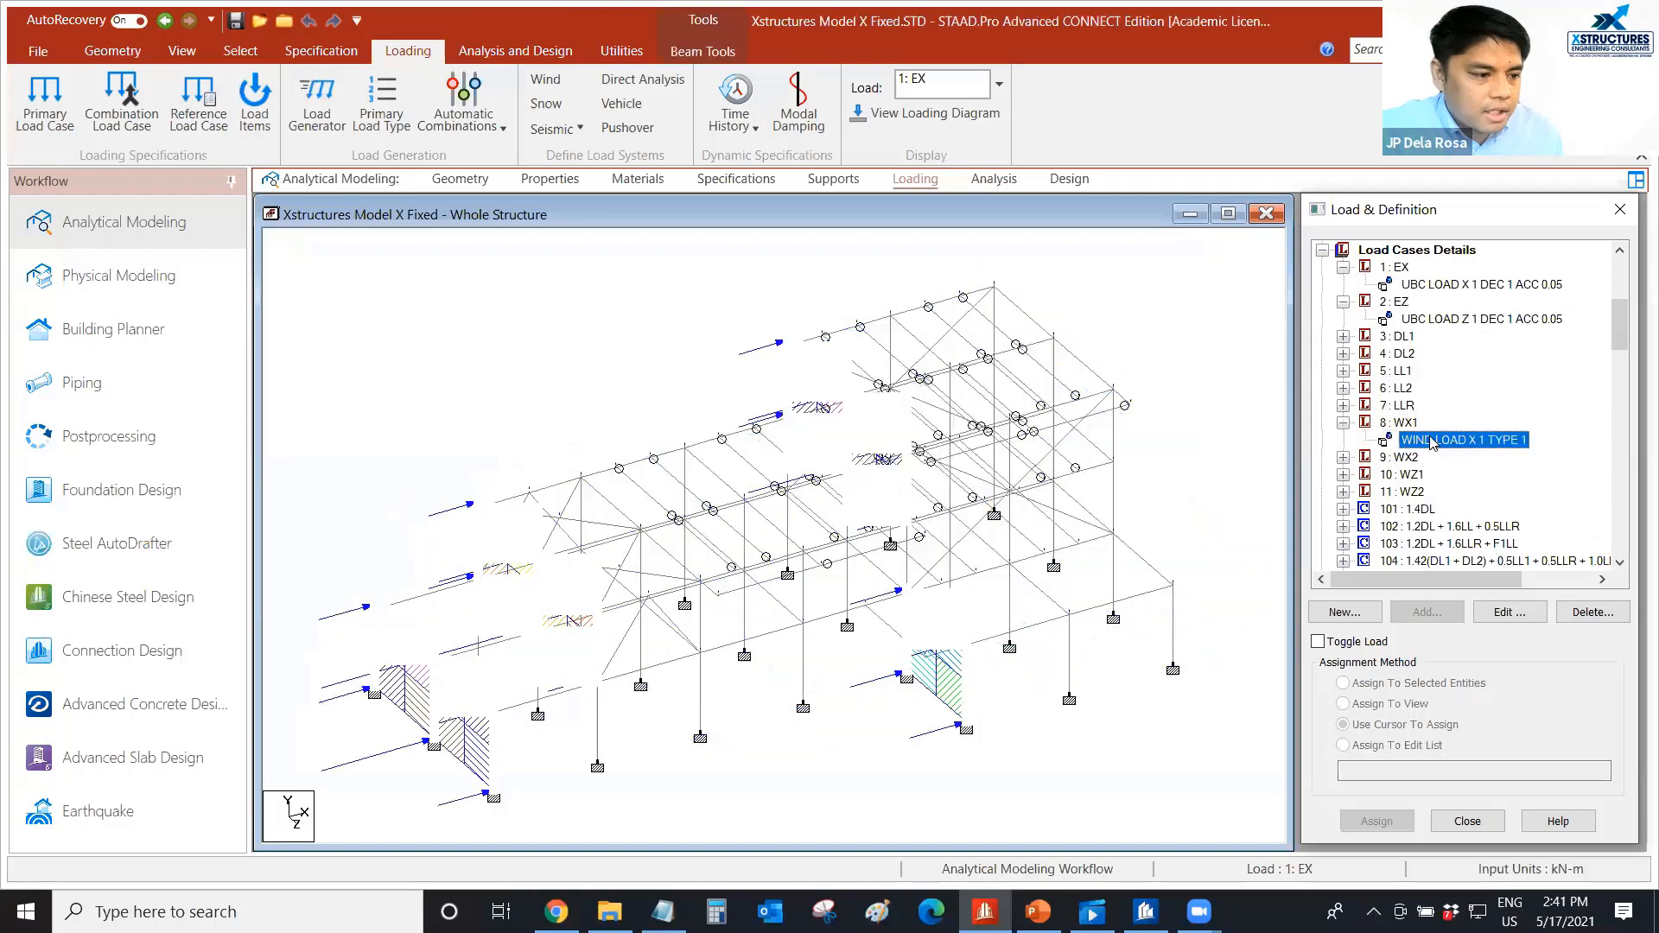
left_click(1342, 457)
left_click(1451, 475)
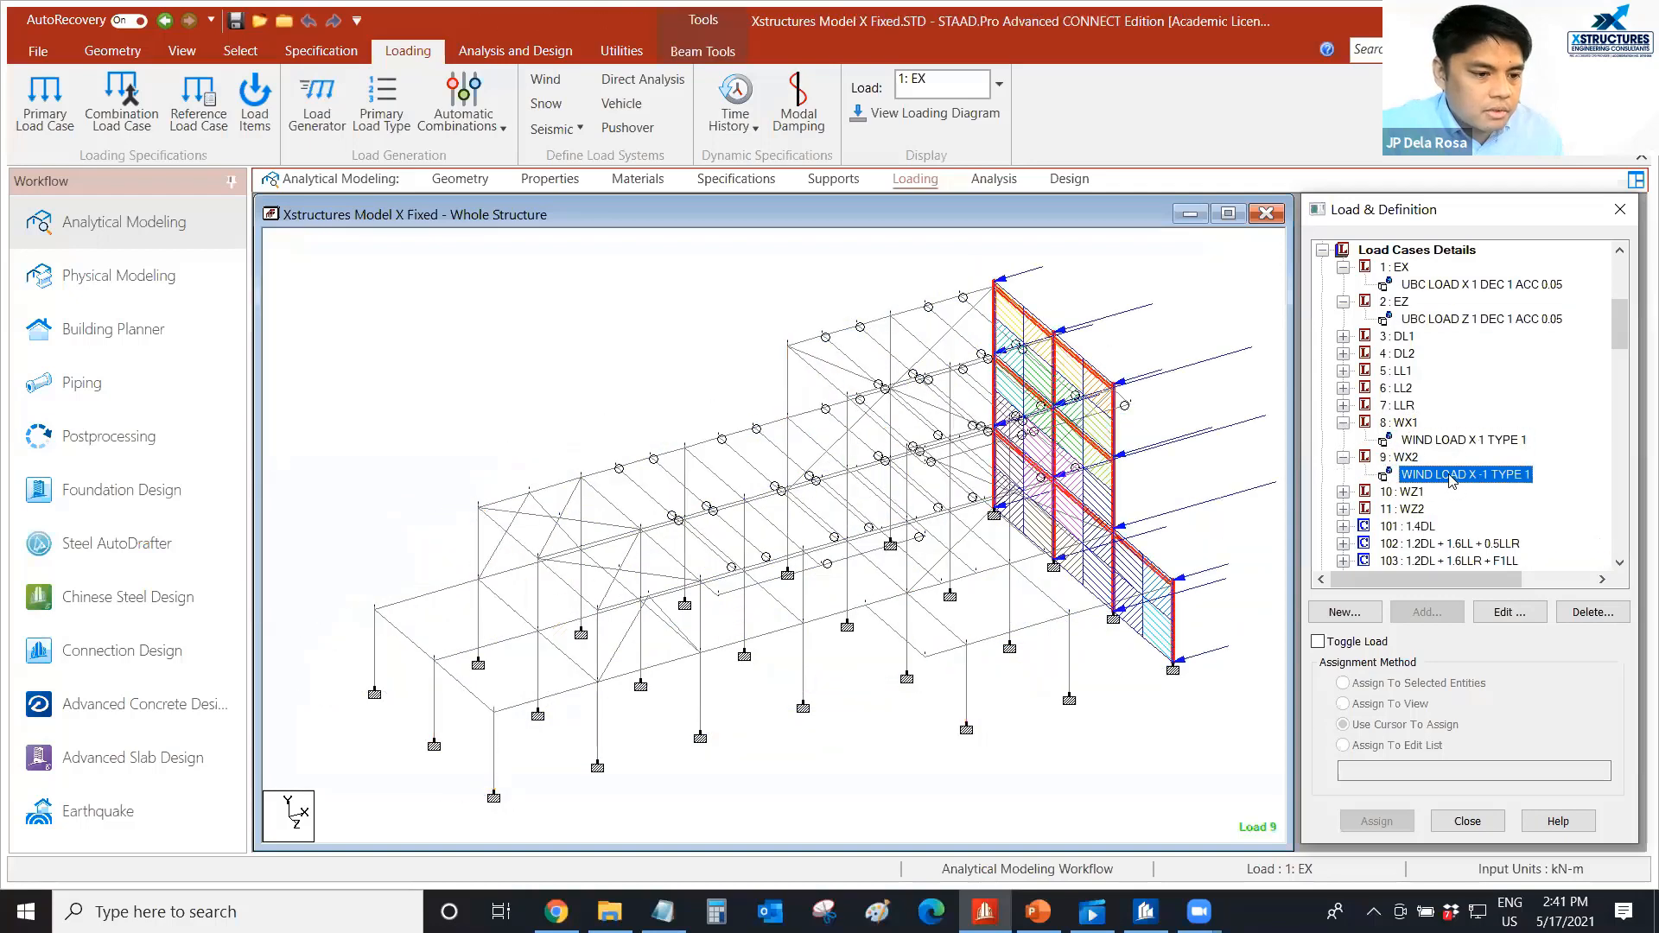
Collapse the expanded WX2, WX1, EZ and EX load cases in the load case list.
scroll(1451, 481, "down", 2)
left_click(1343, 422)
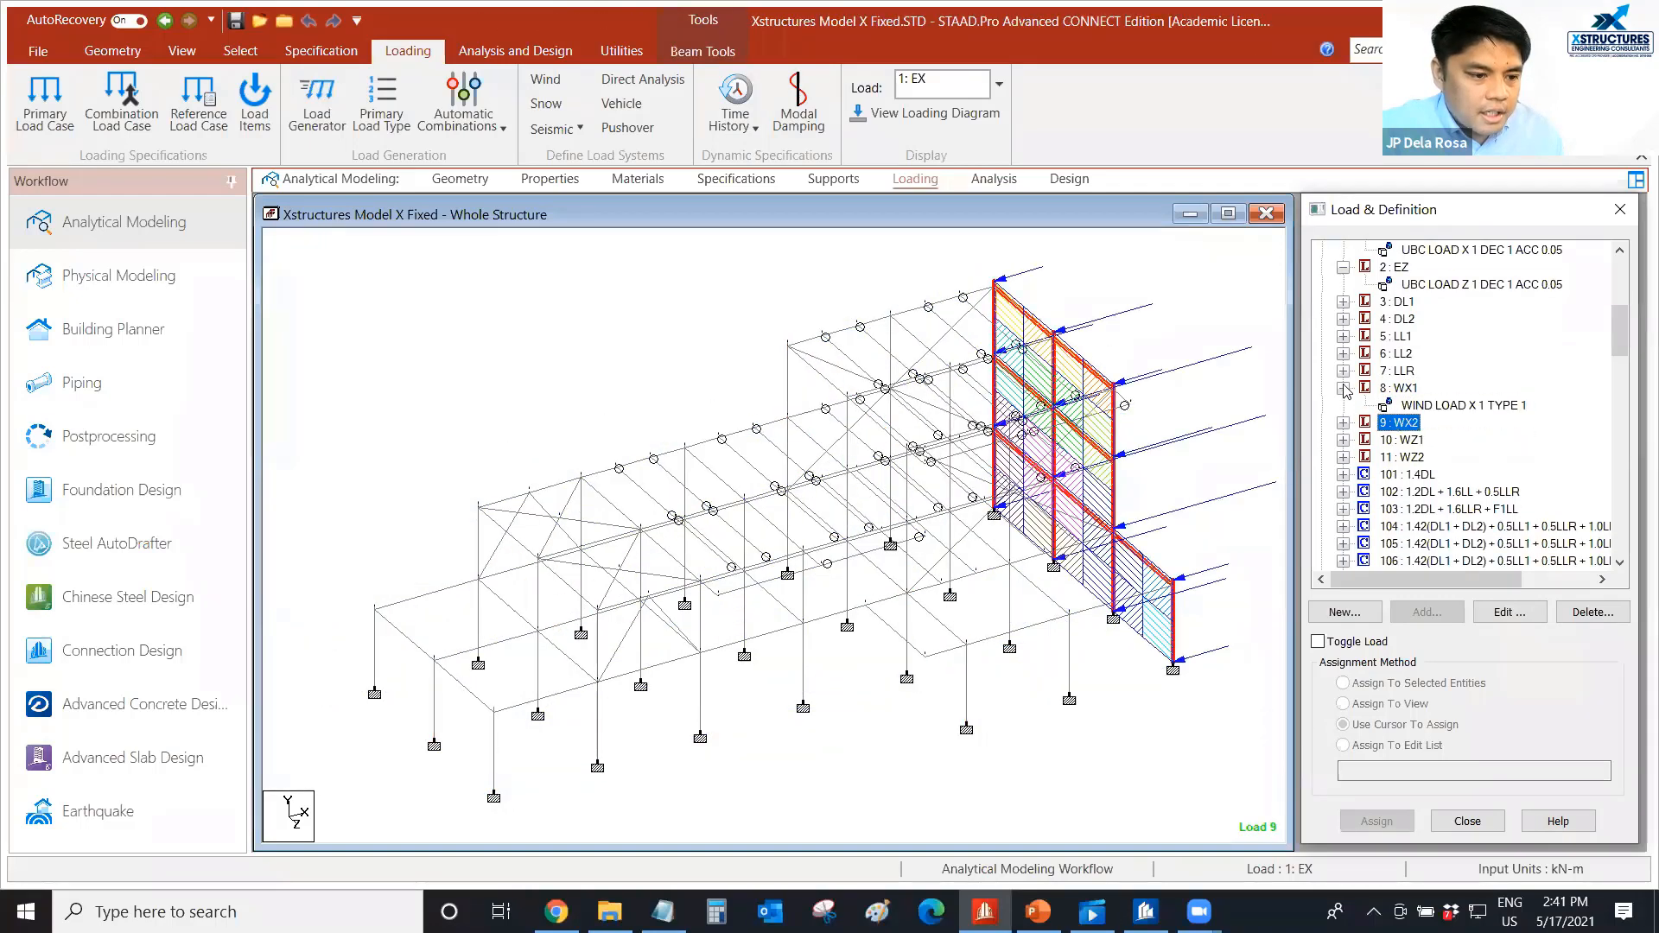
left_click(1342, 388)
scroll(1348, 367, "up", 2)
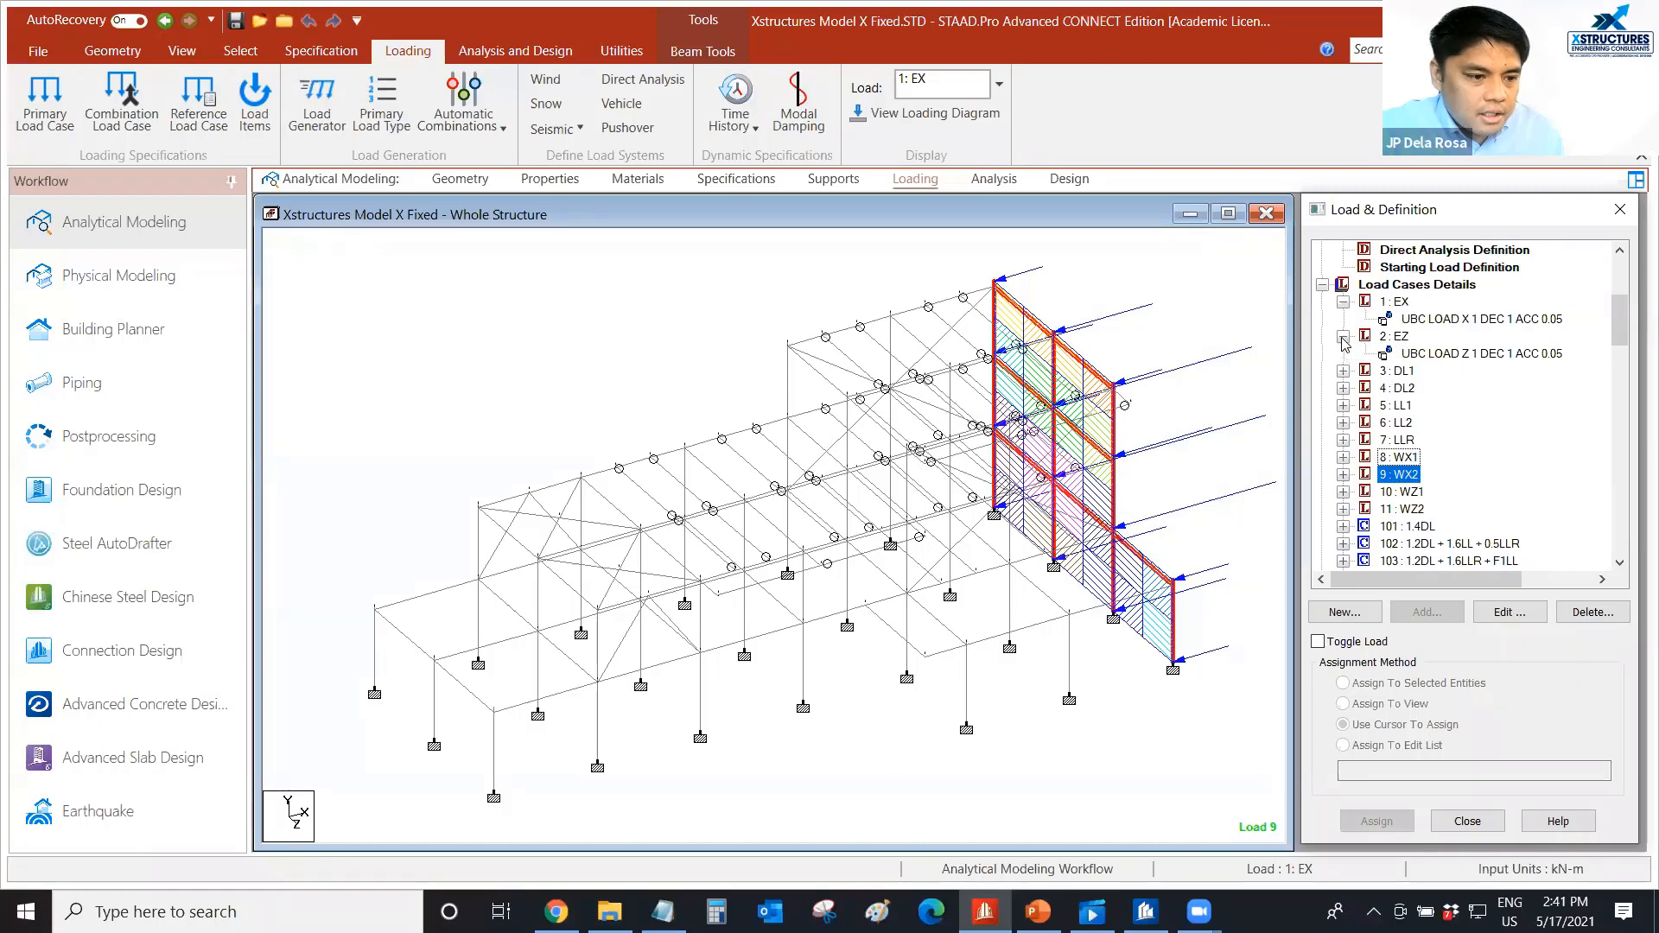
left_click(1343, 336)
left_click(1343, 301)
Look through the load combinations from 101 to the 400 and 500 series, and clear the member selection.
scroll(1413, 459, "down", 3)
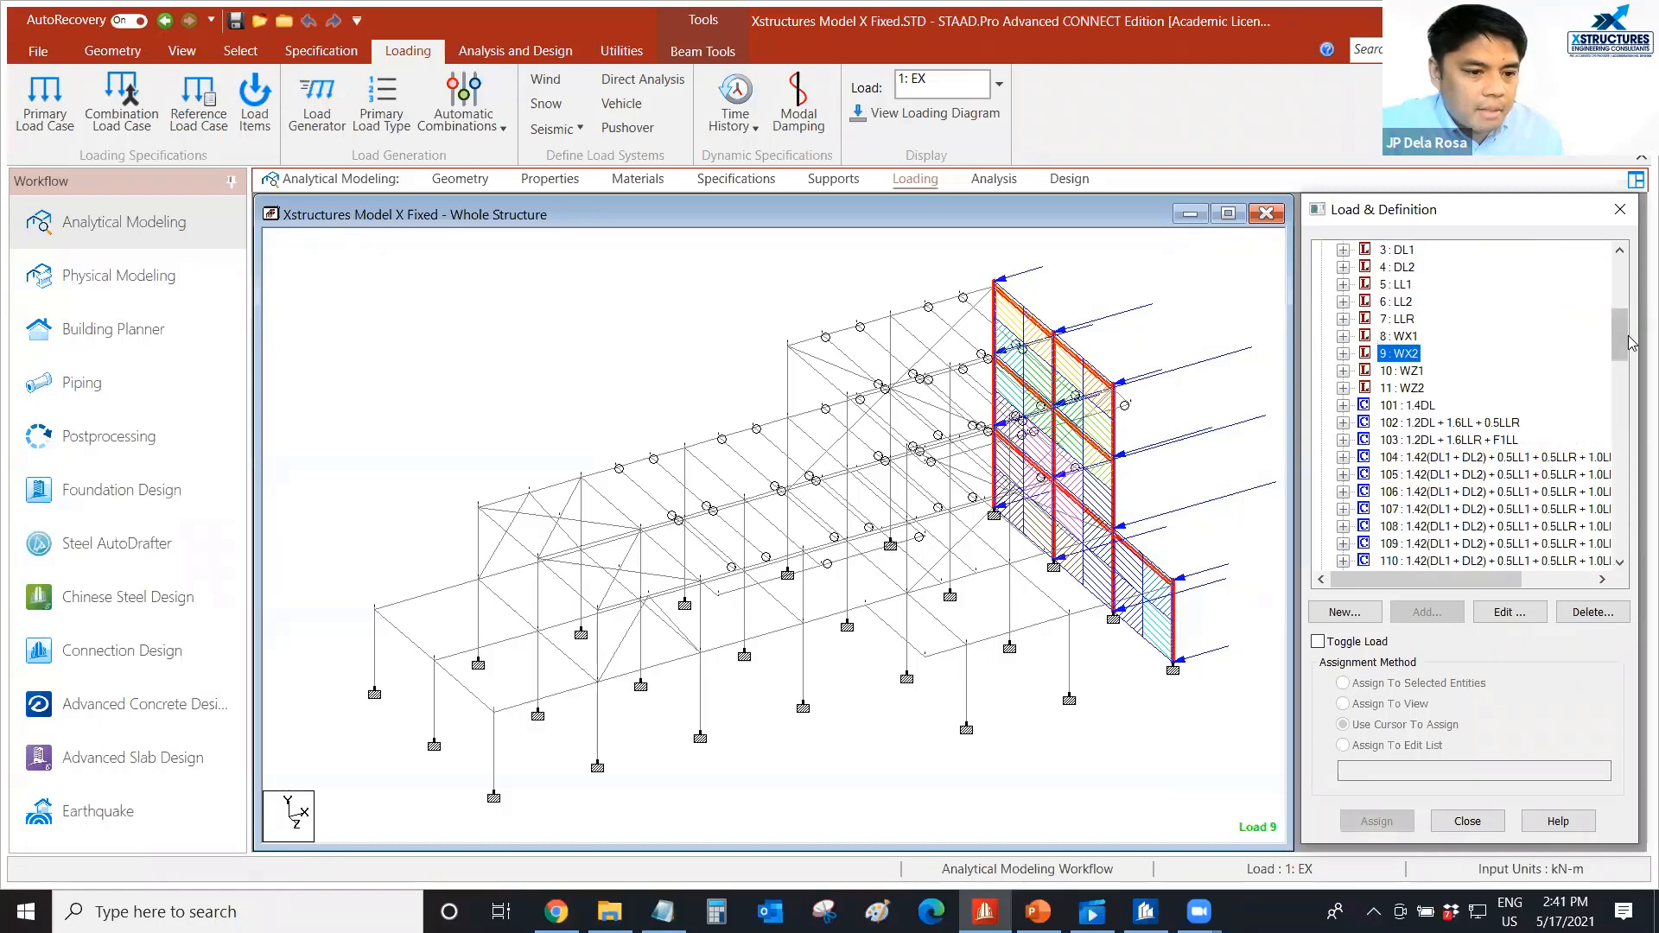
left_click_drag(1632, 343, 1620, 367)
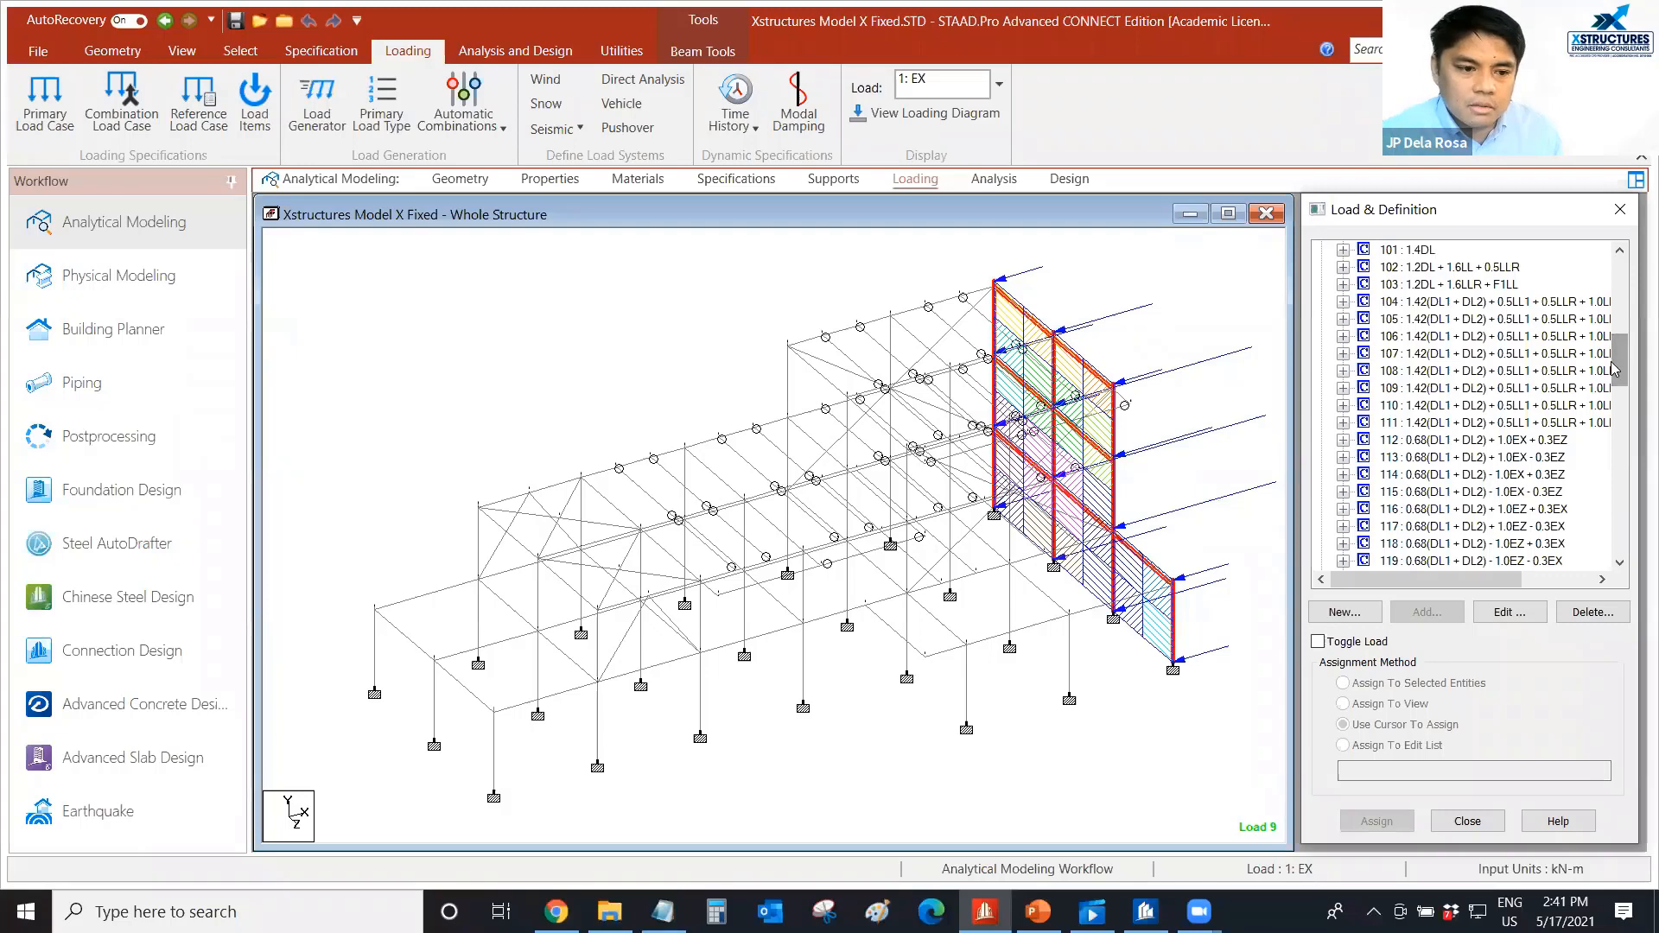
left_click_drag(1623, 363, 1624, 373)
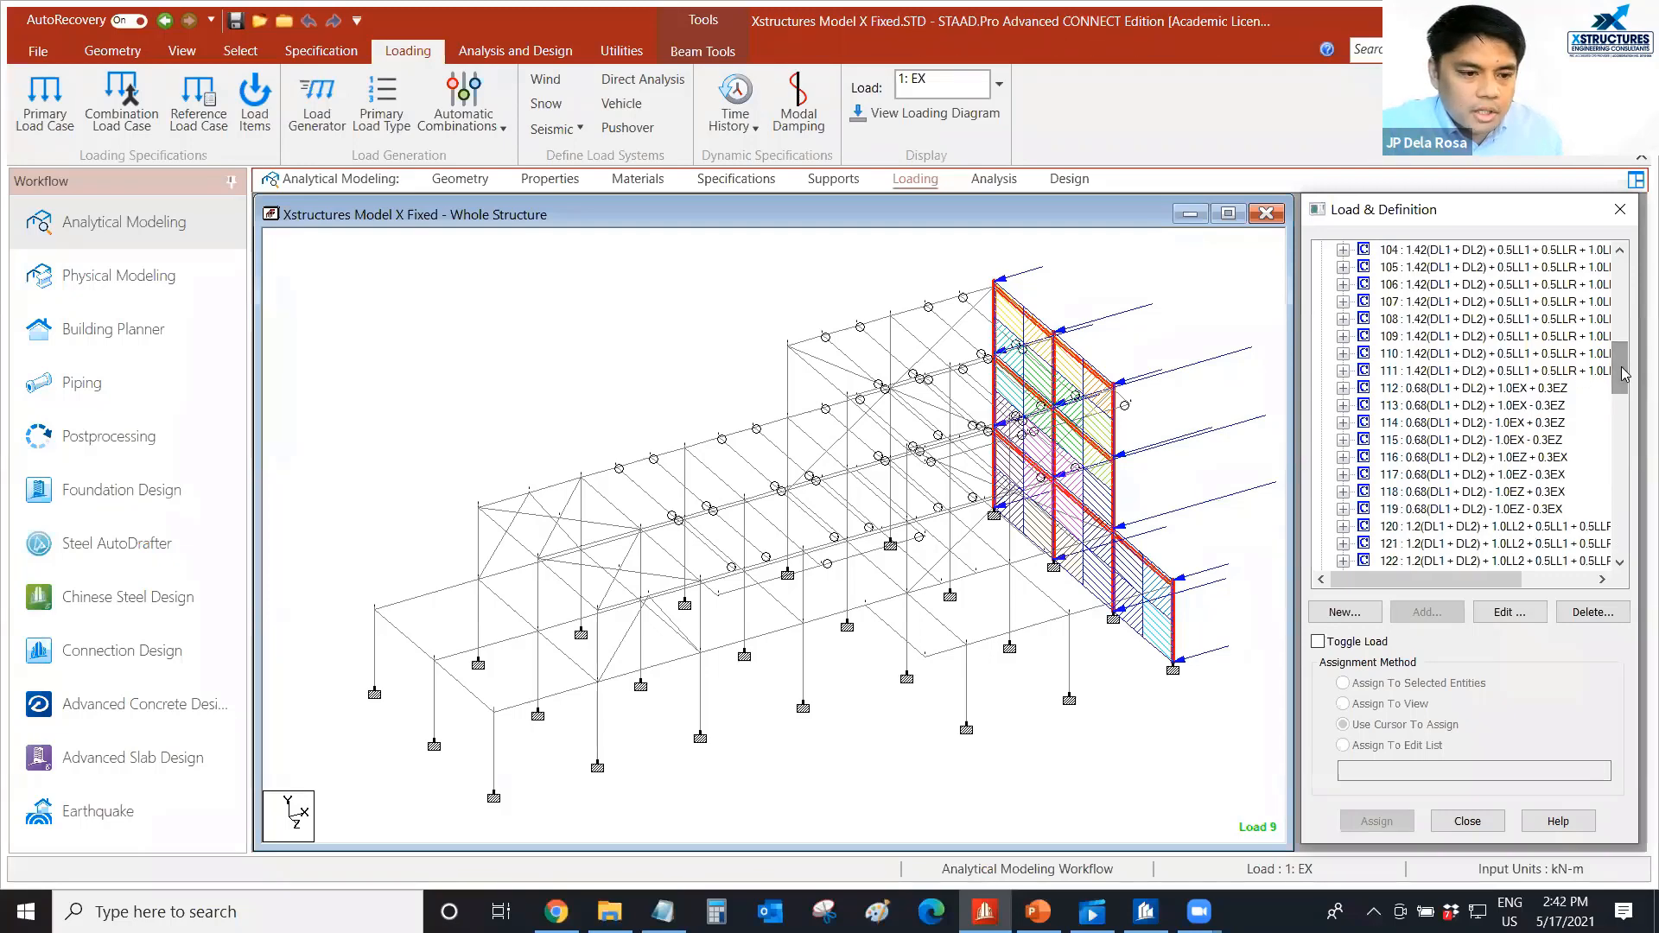
left_click_drag(1622, 378, 1623, 504)
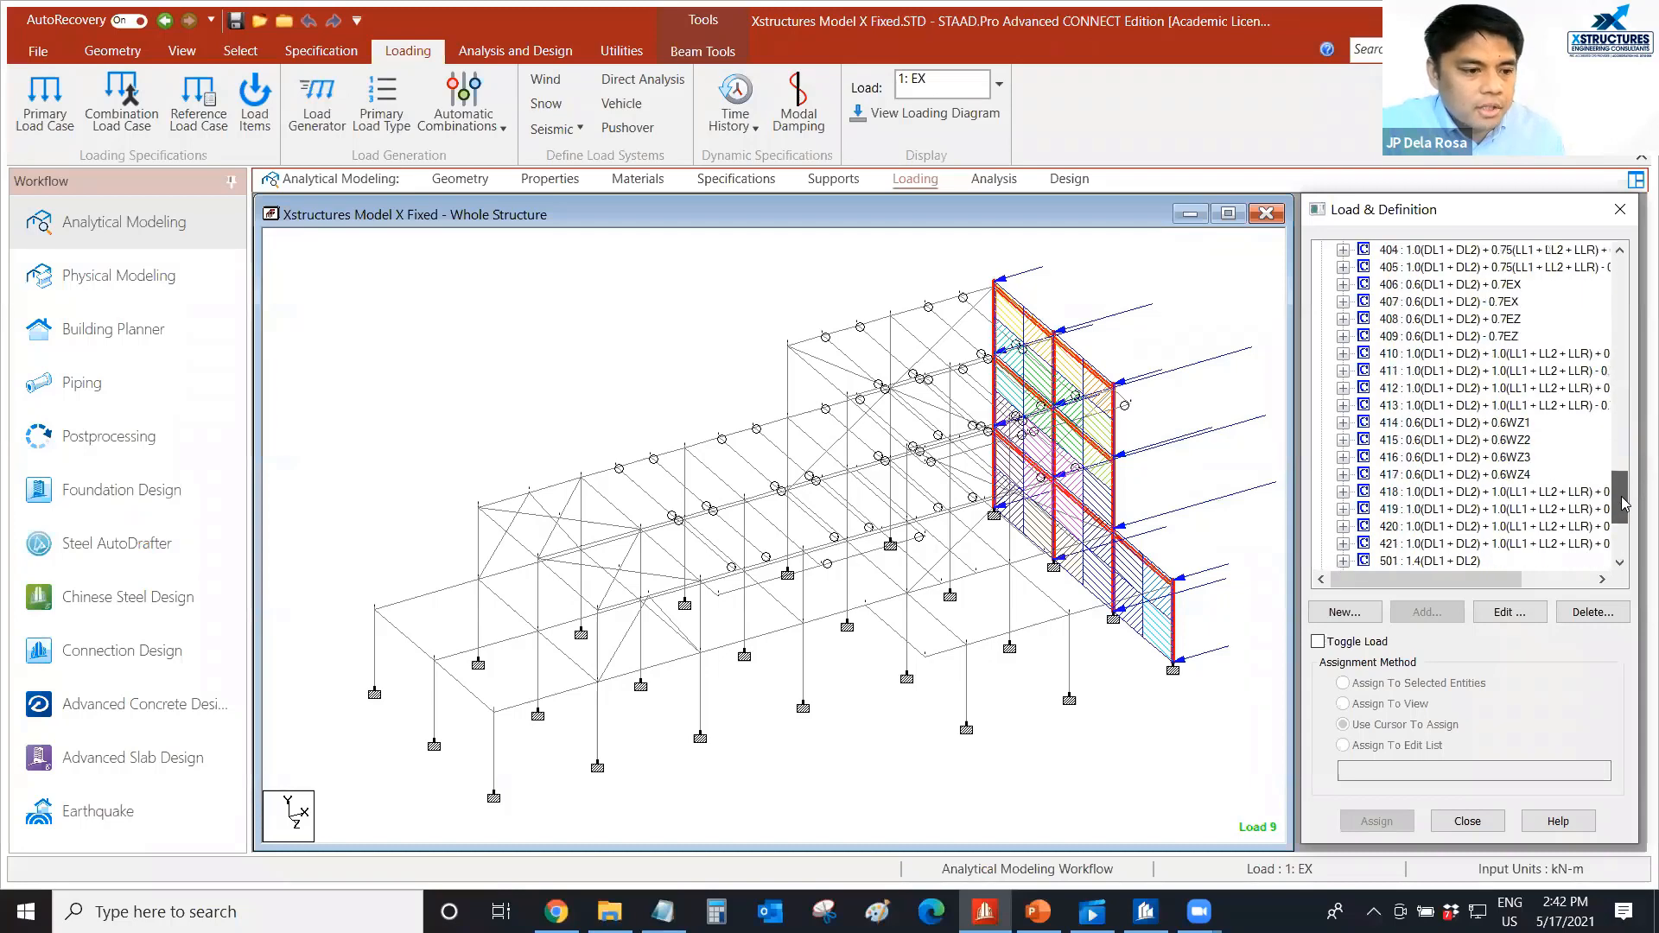
left_click(595, 356)
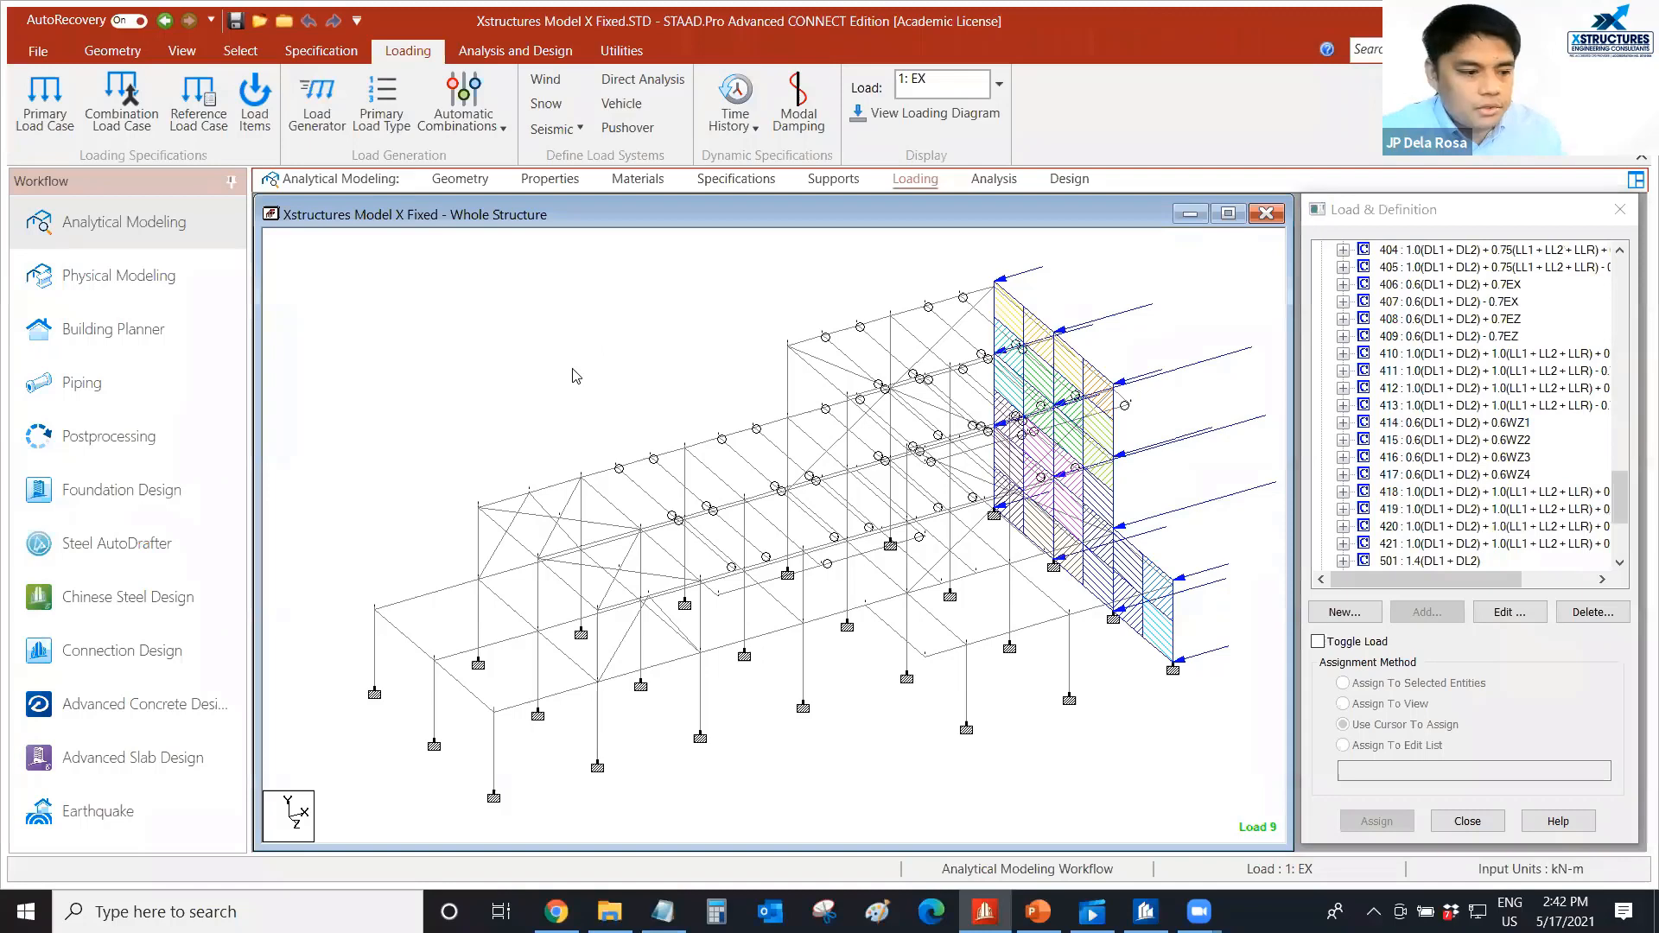
middle_click_drag(622, 370, 602, 370)
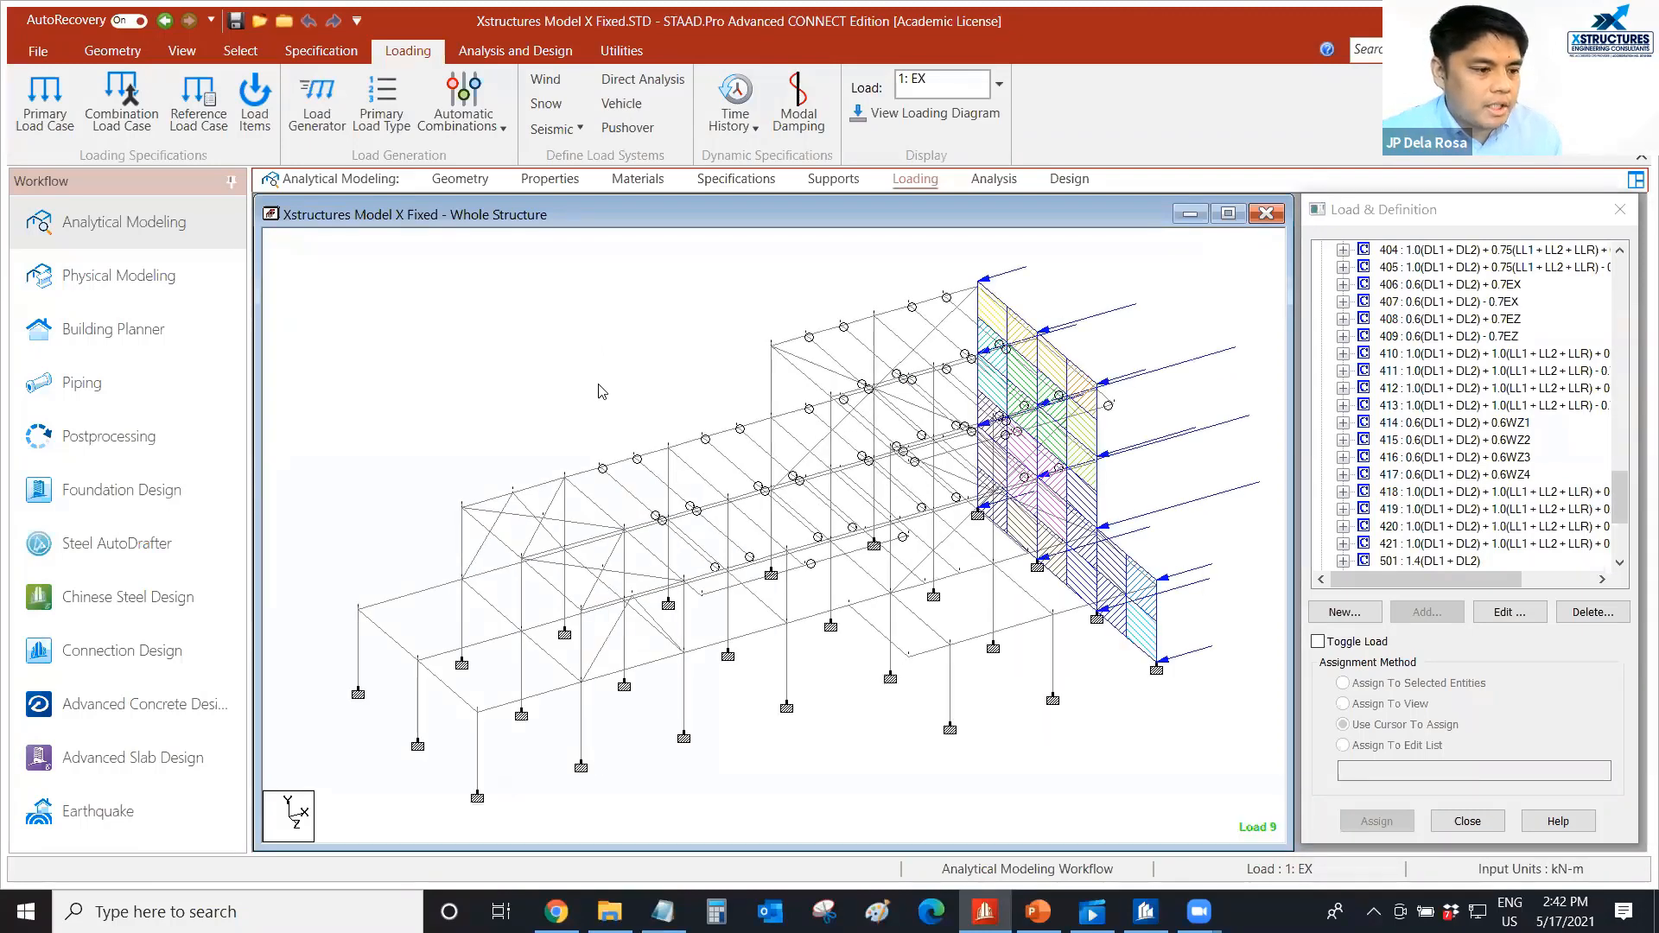
scroll(597, 386, "up", 2)
mouse_move(601, 387)
middle_mouse_down()
mouse_move(591, 377)
mouse_move(595, 394)
middle_mouse_up()
scroll(592, 377, "down", 1)
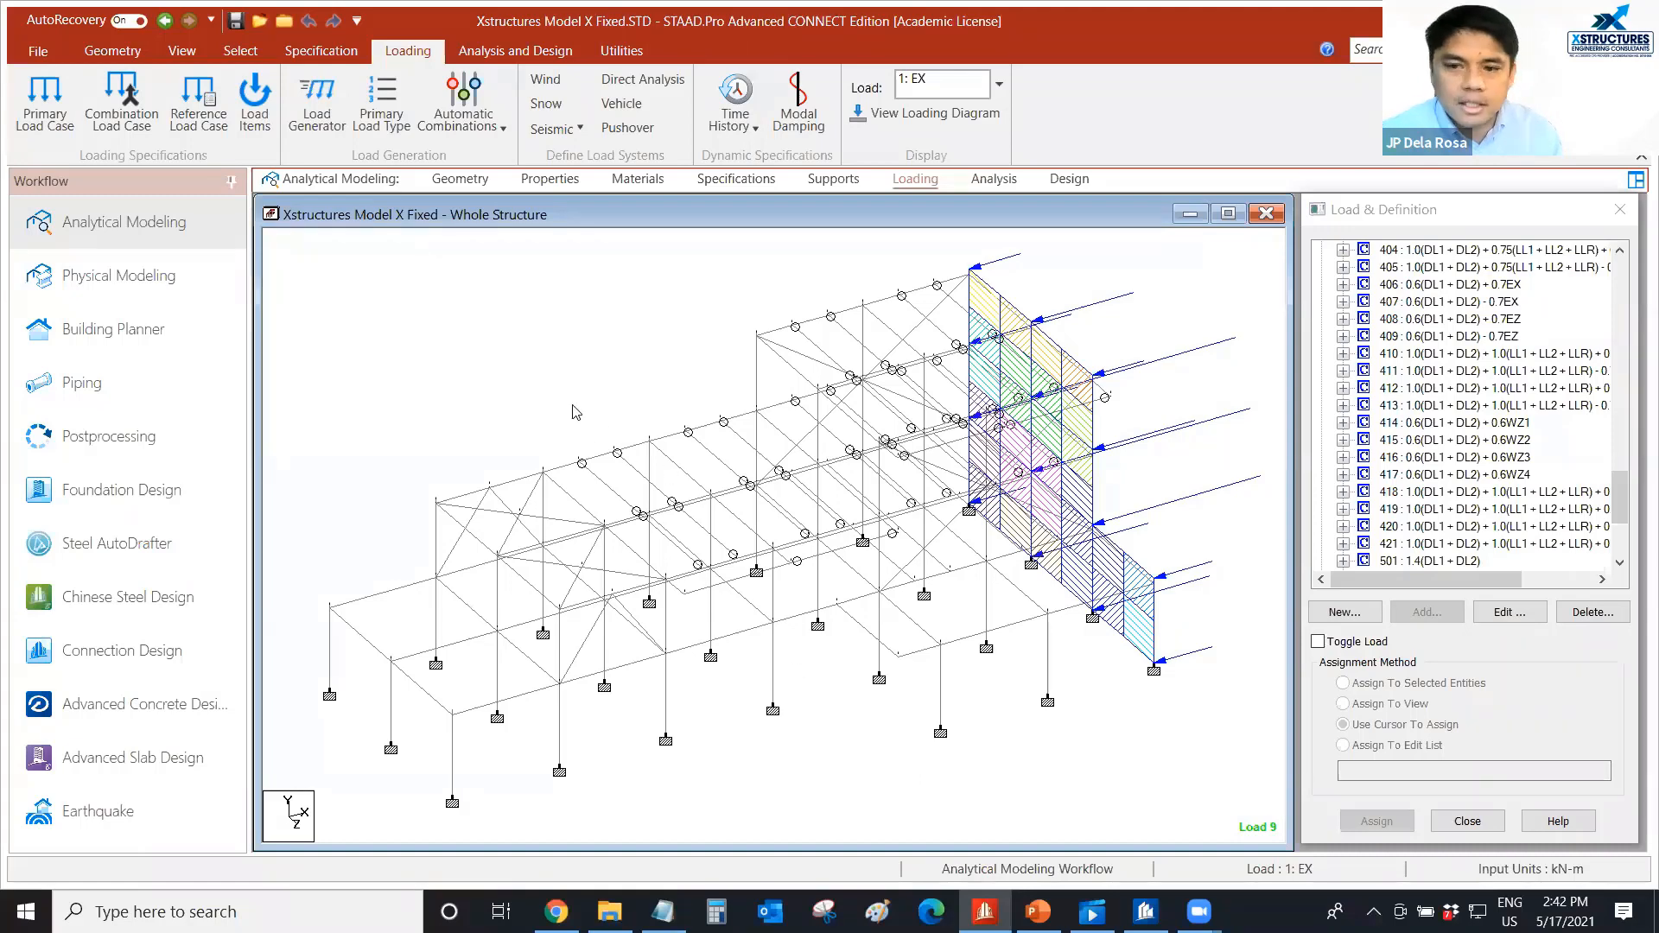
middle_click_drag(591, 399, 592, 398)
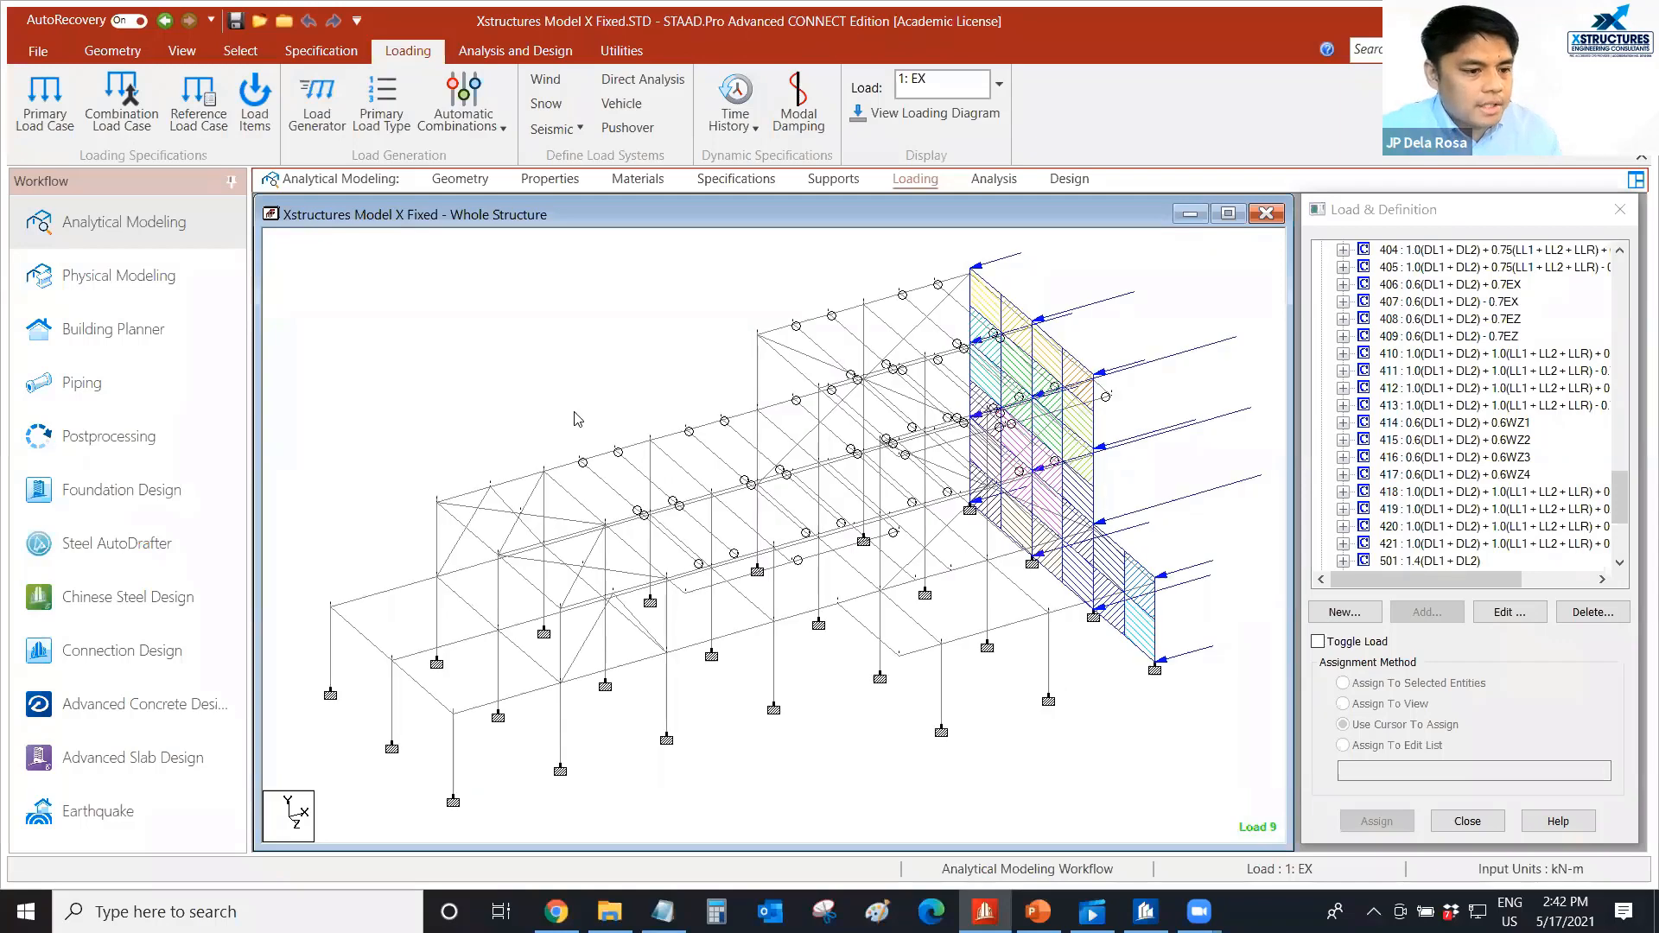
scroll(575, 406, "up", 1)
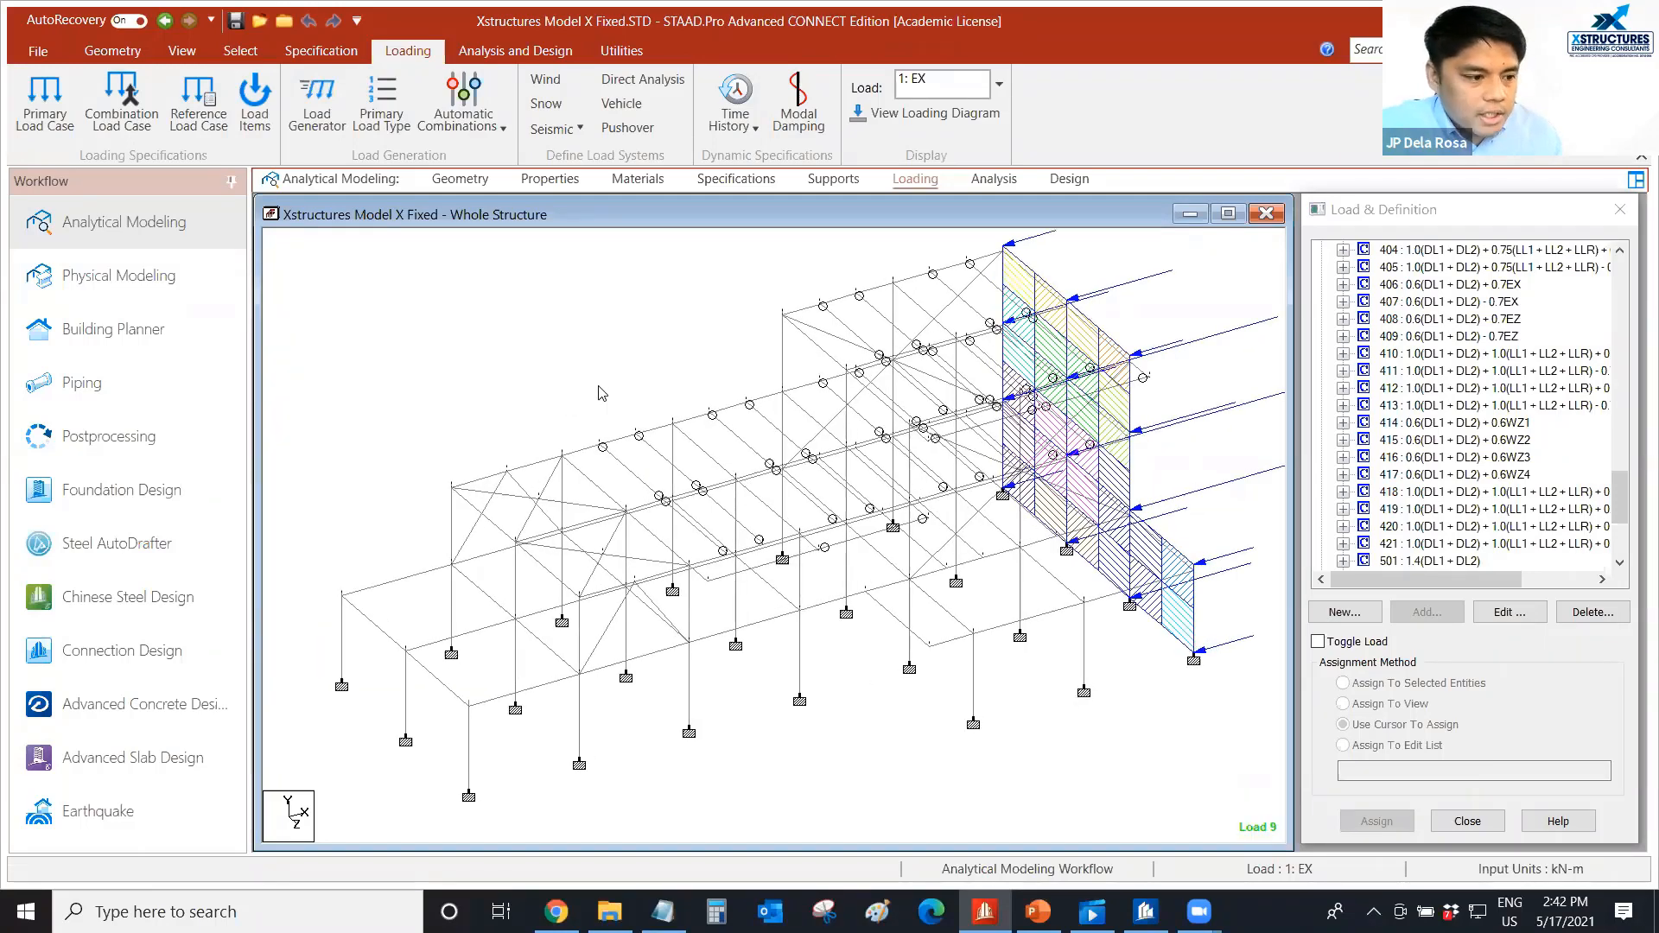
middle_click_drag(596, 394, 596, 420)
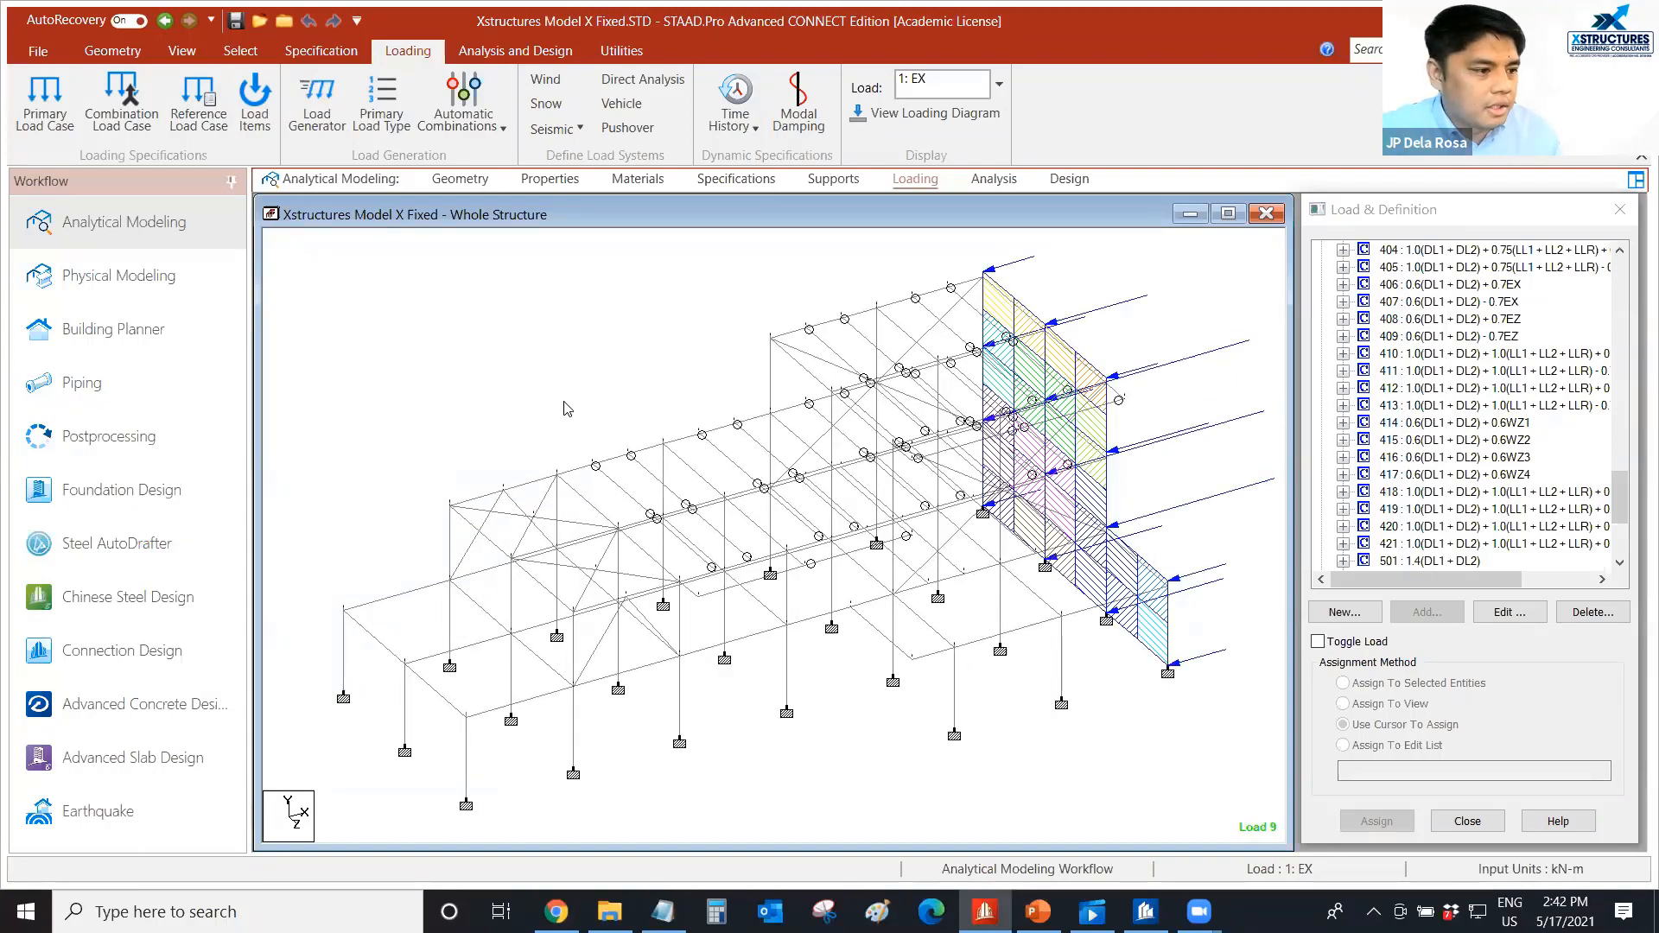
middle_click_drag(563, 407, 551, 398)
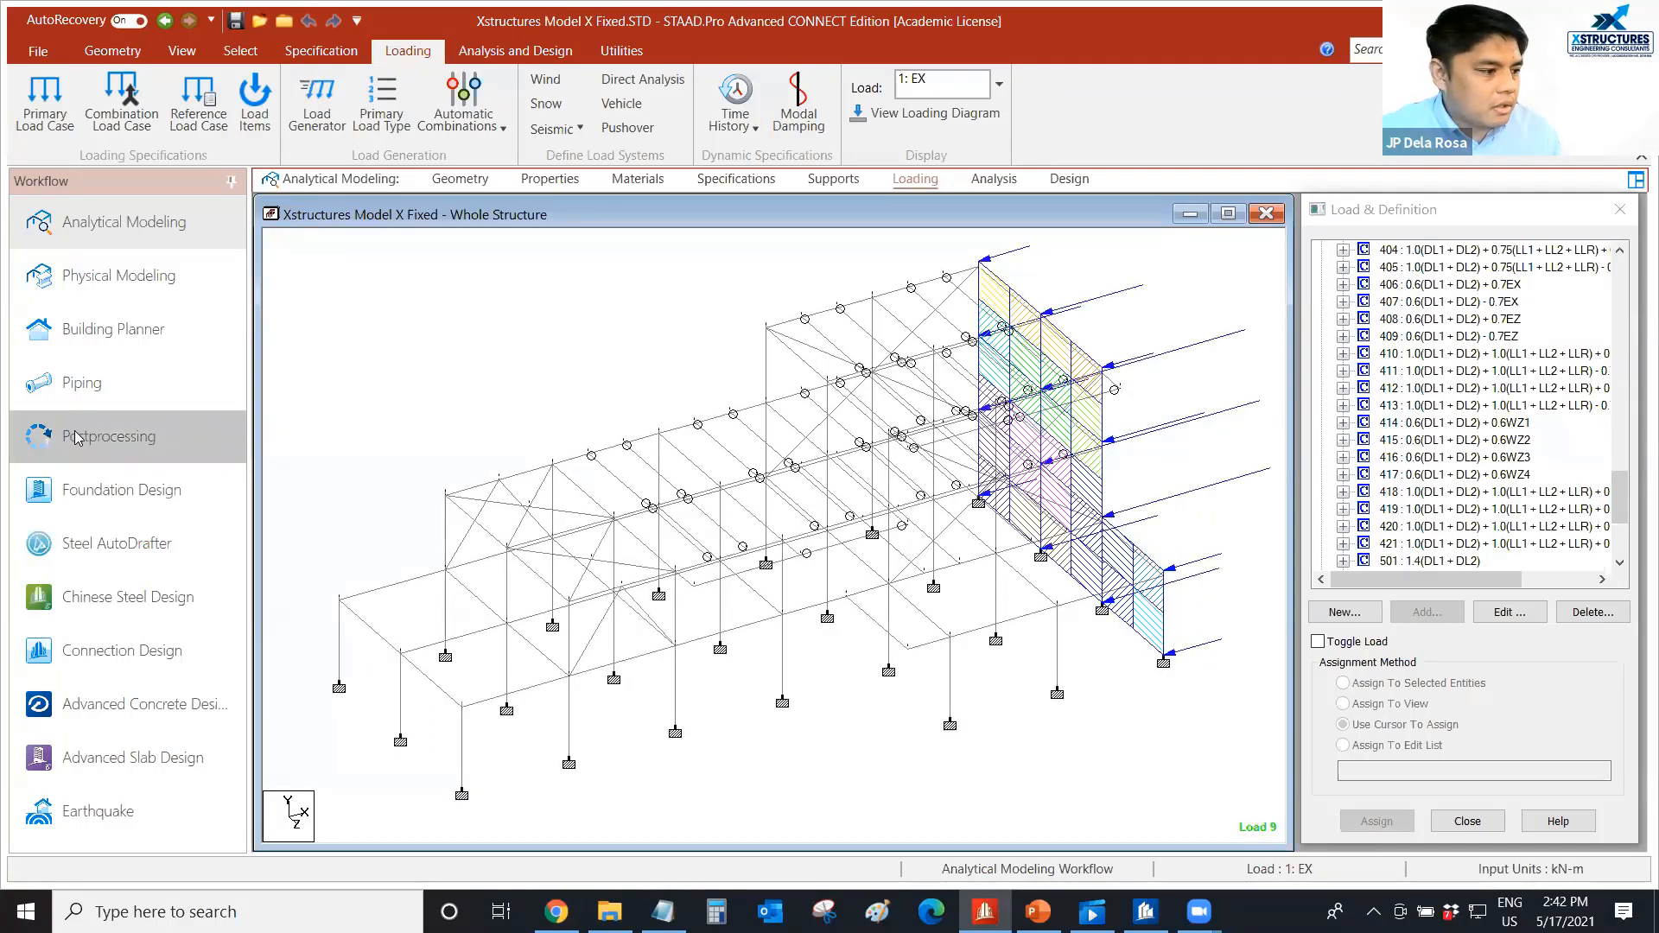
Switch to the postprocessing results for ENVELOPE 1000 and maximize the whole-structure view.
left_click(111, 438)
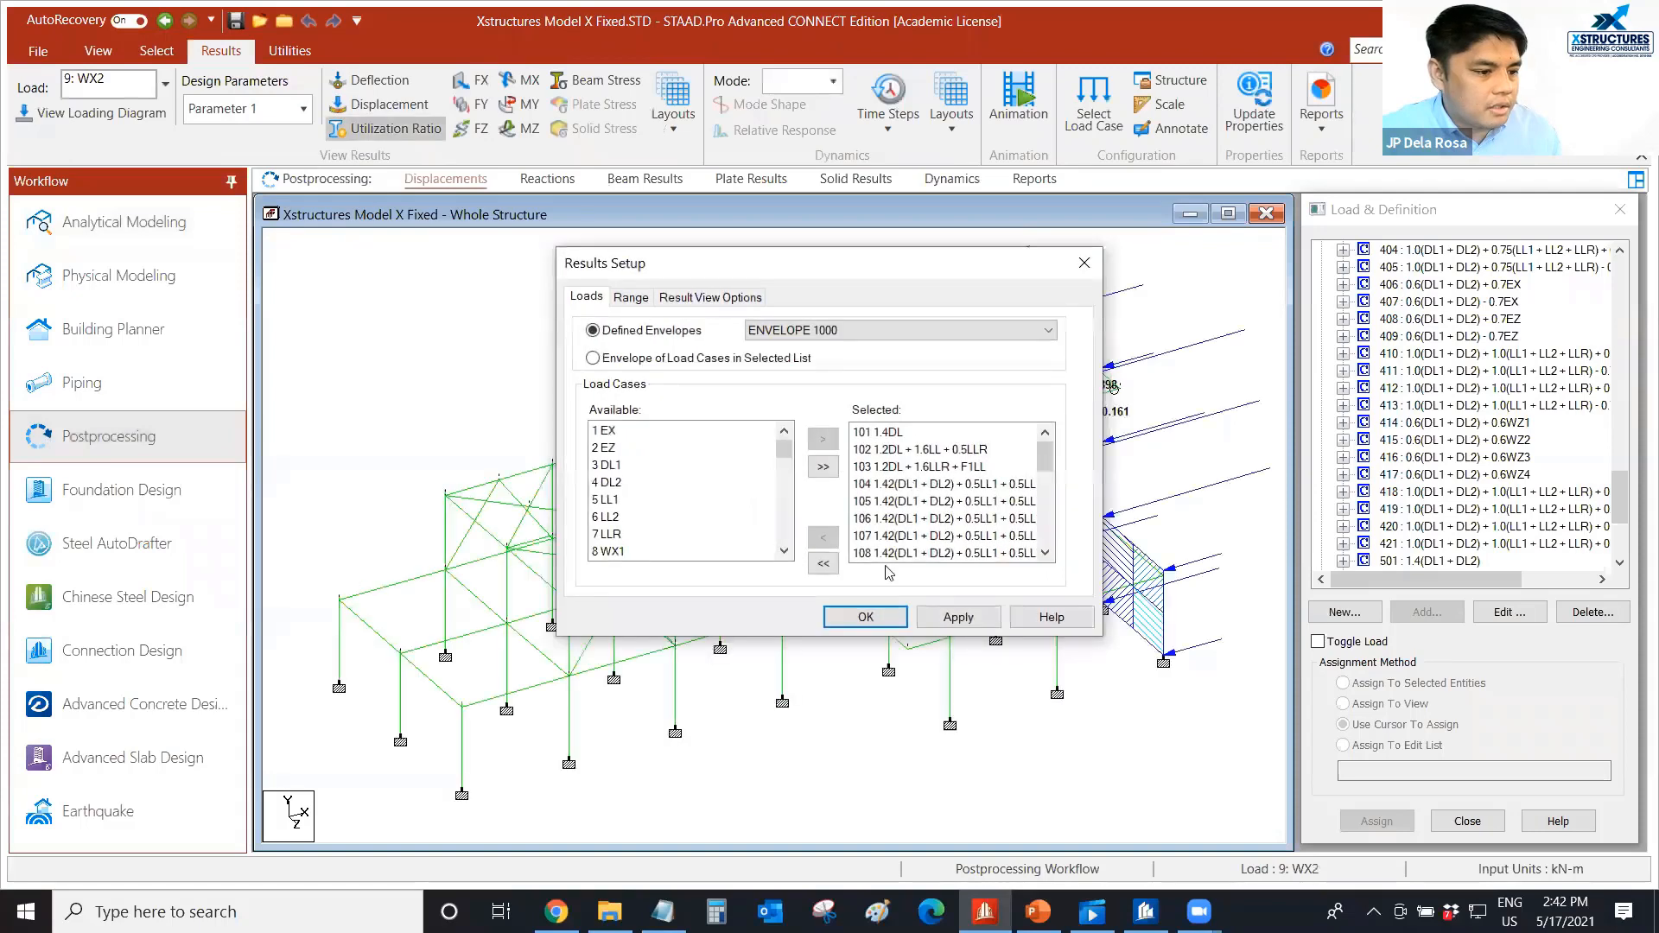
left_click(865, 617)
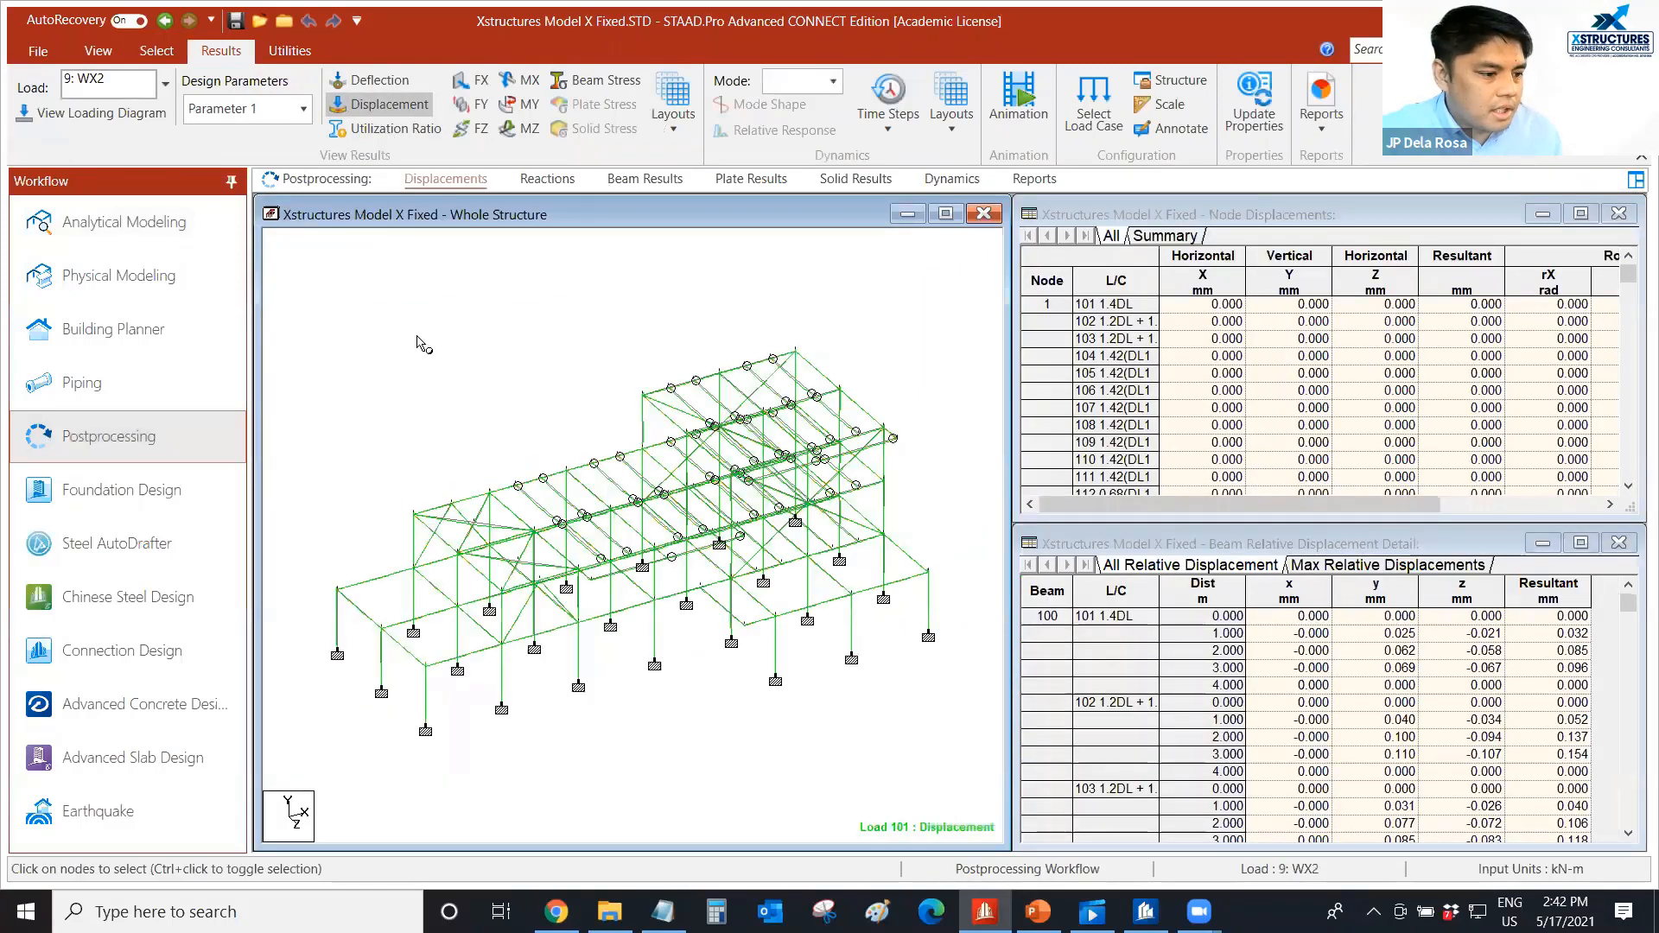
left_click(946, 213)
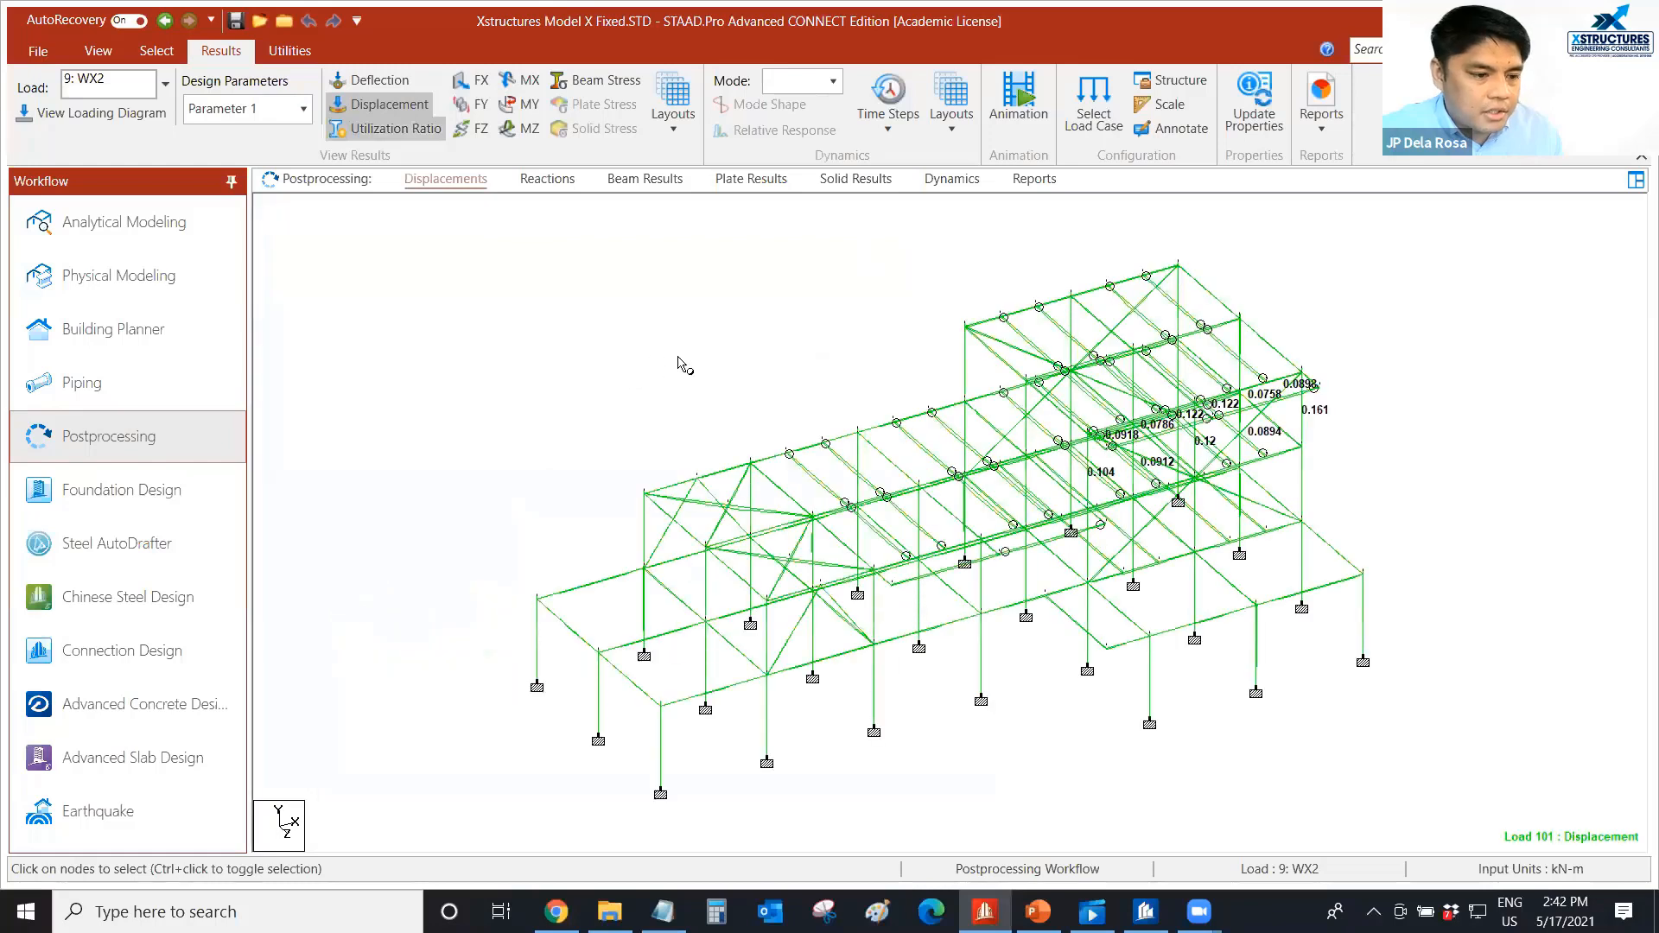
Examine the utilization ratios labelled on the members of the structure.
scroll(1235, 452, "up", 1)
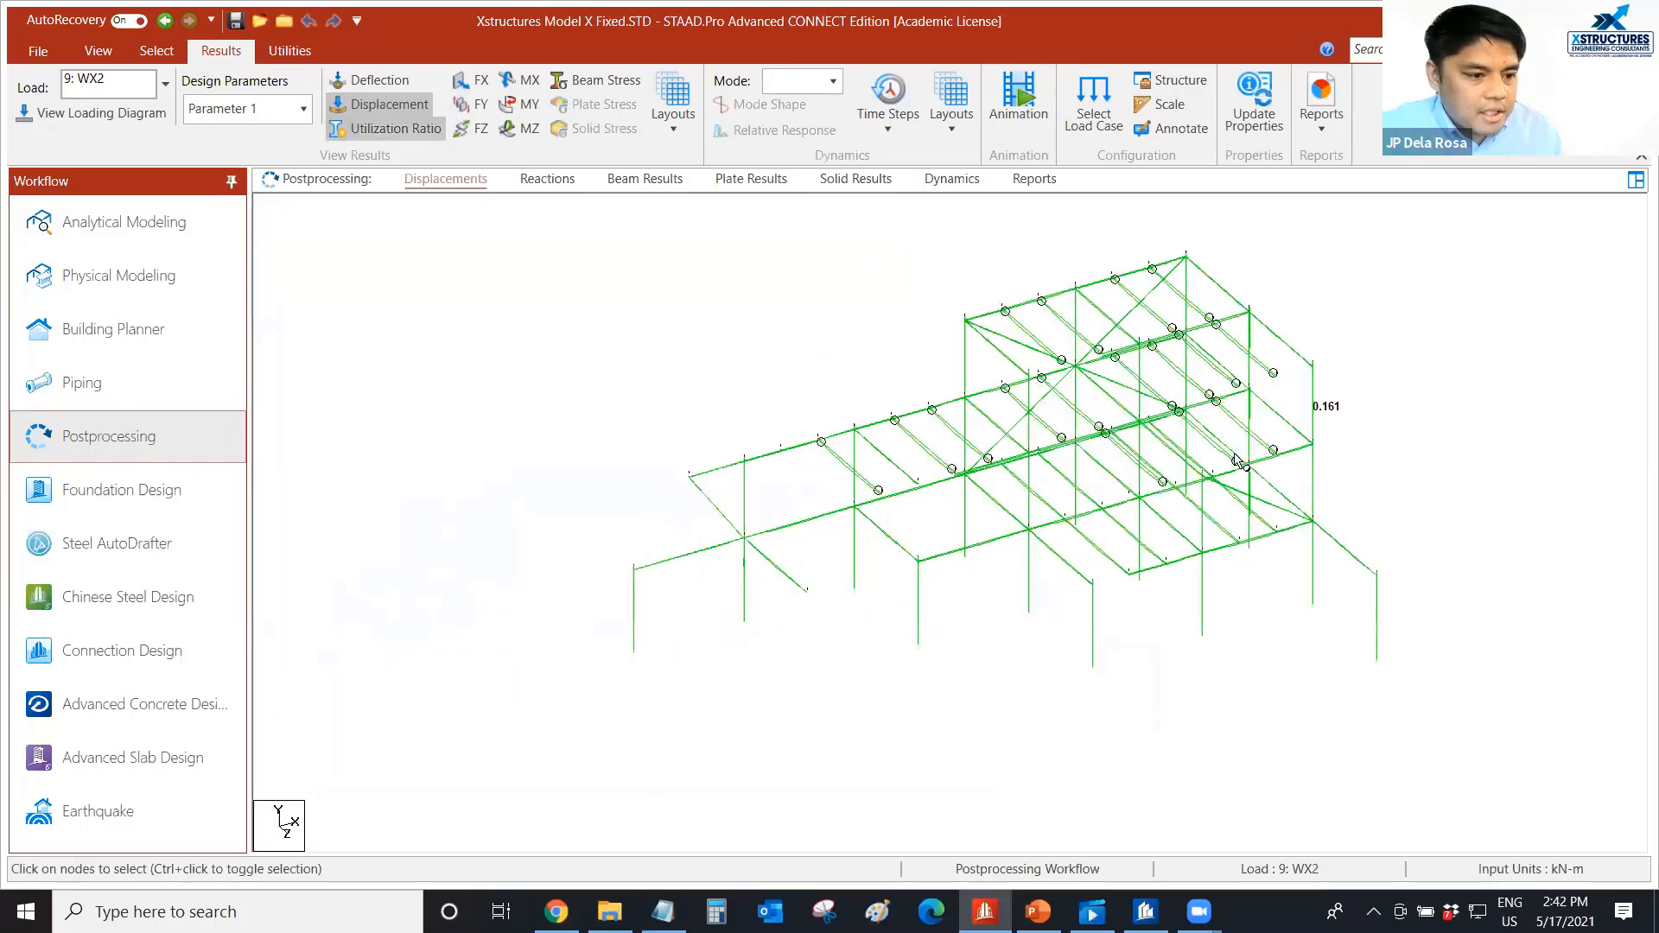
middle_click_drag(636, 349, 624, 358)
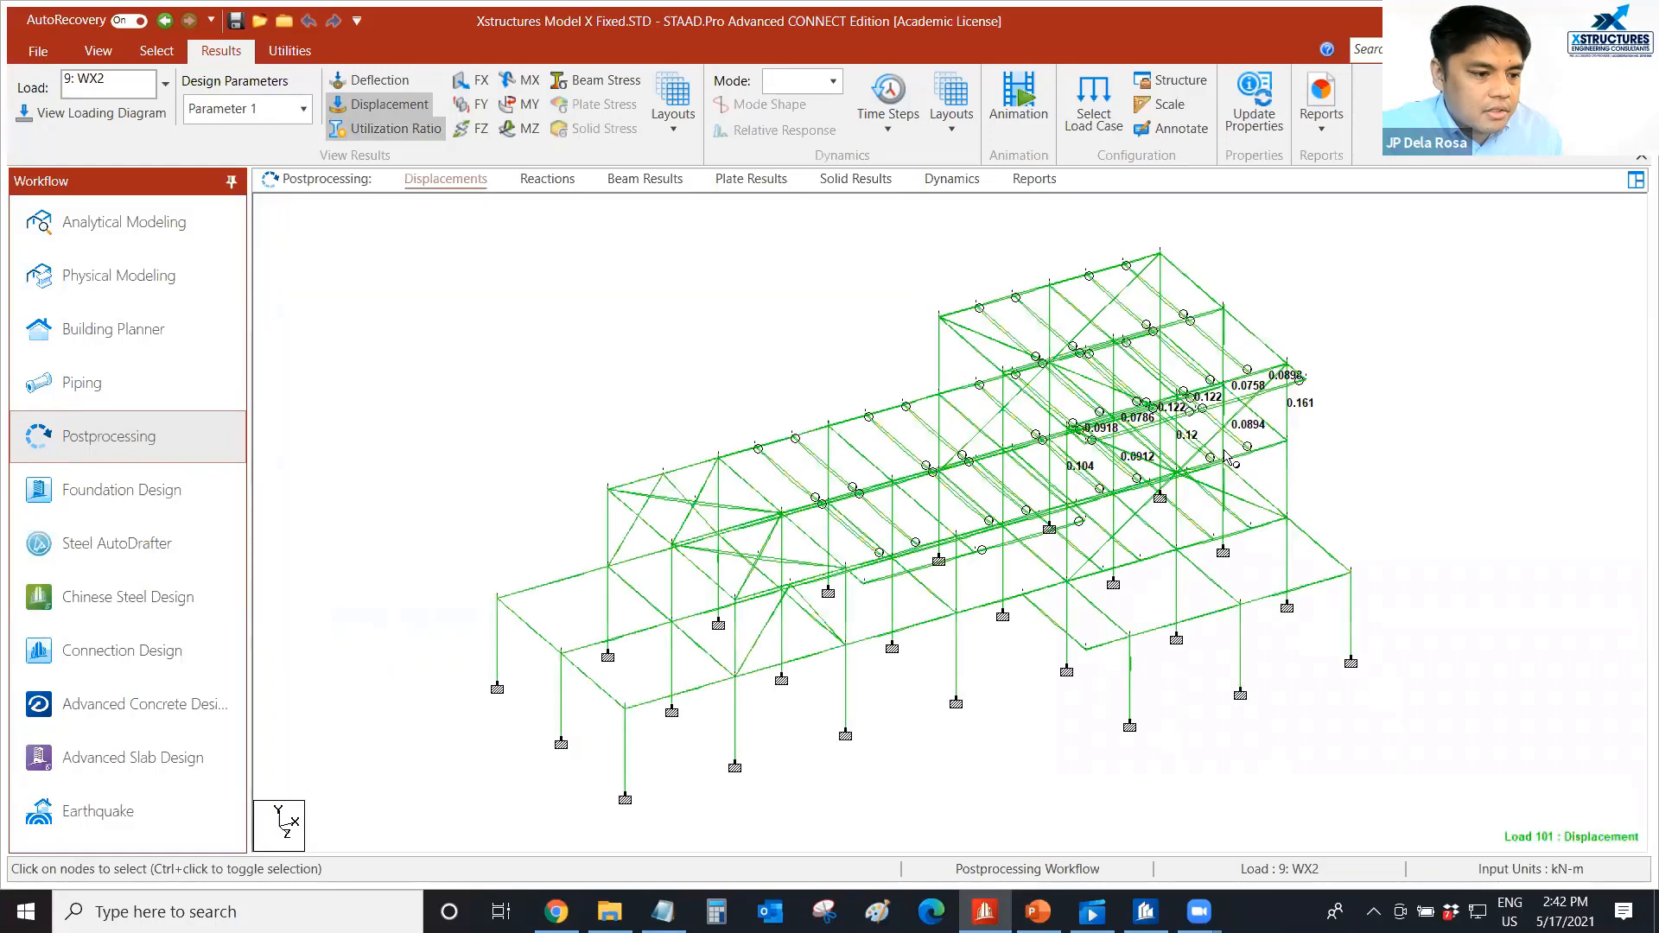
scroll(1201, 462, "up", 1)
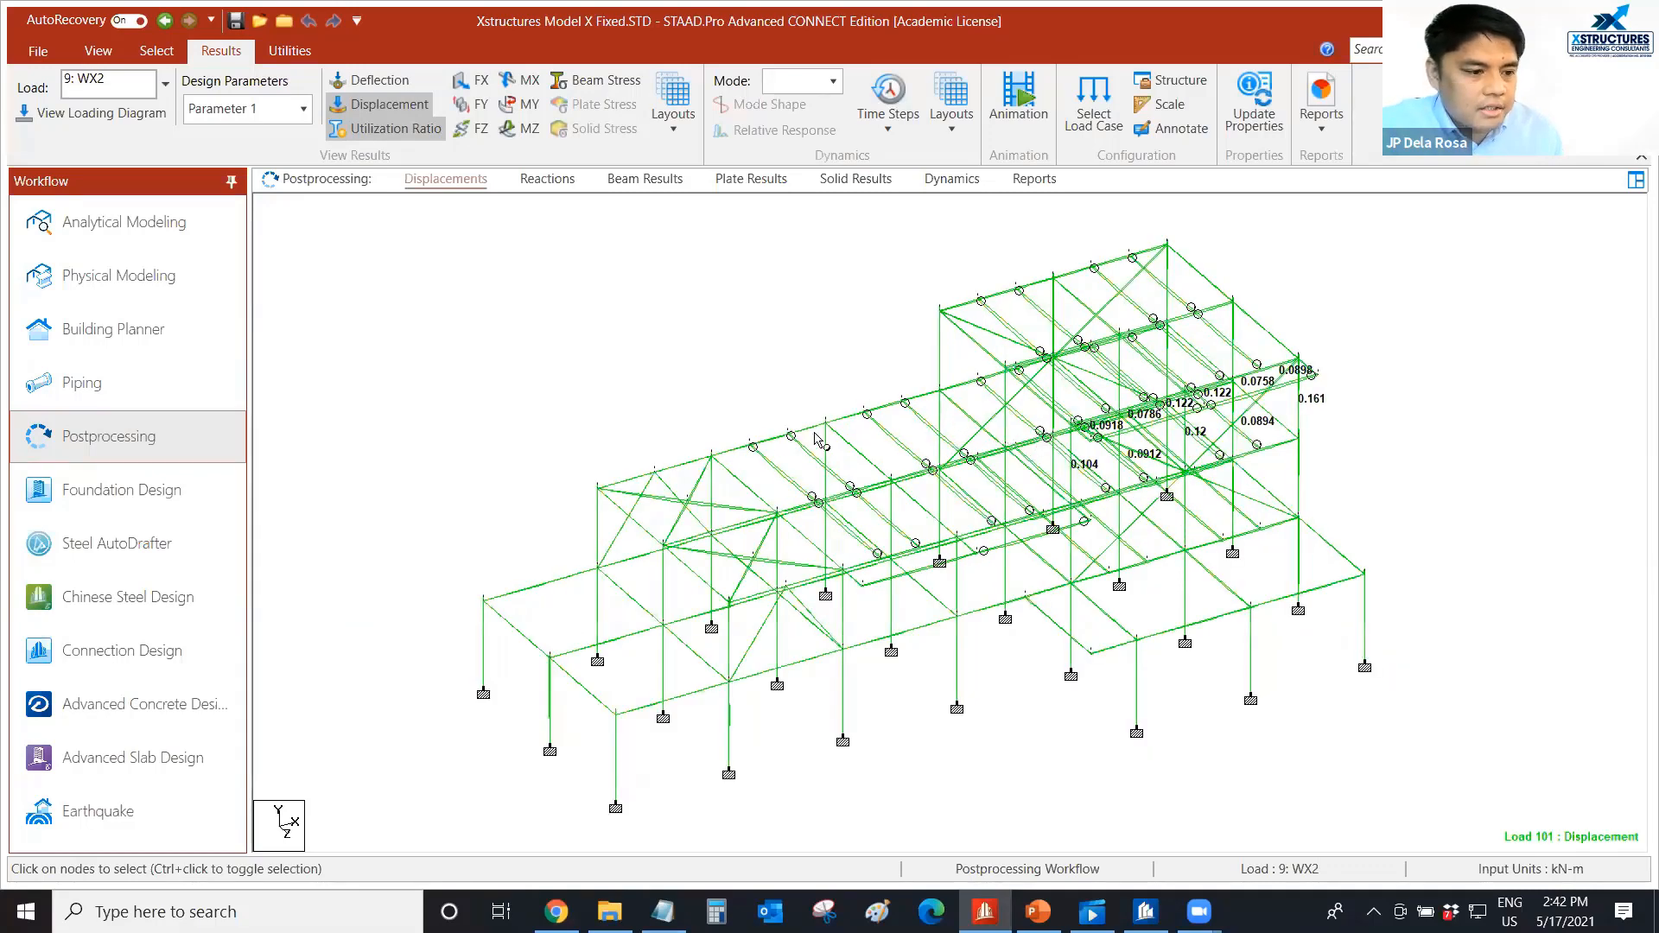
scroll(1249, 420, "up", 1)
scroll(1249, 420, "up", 1)
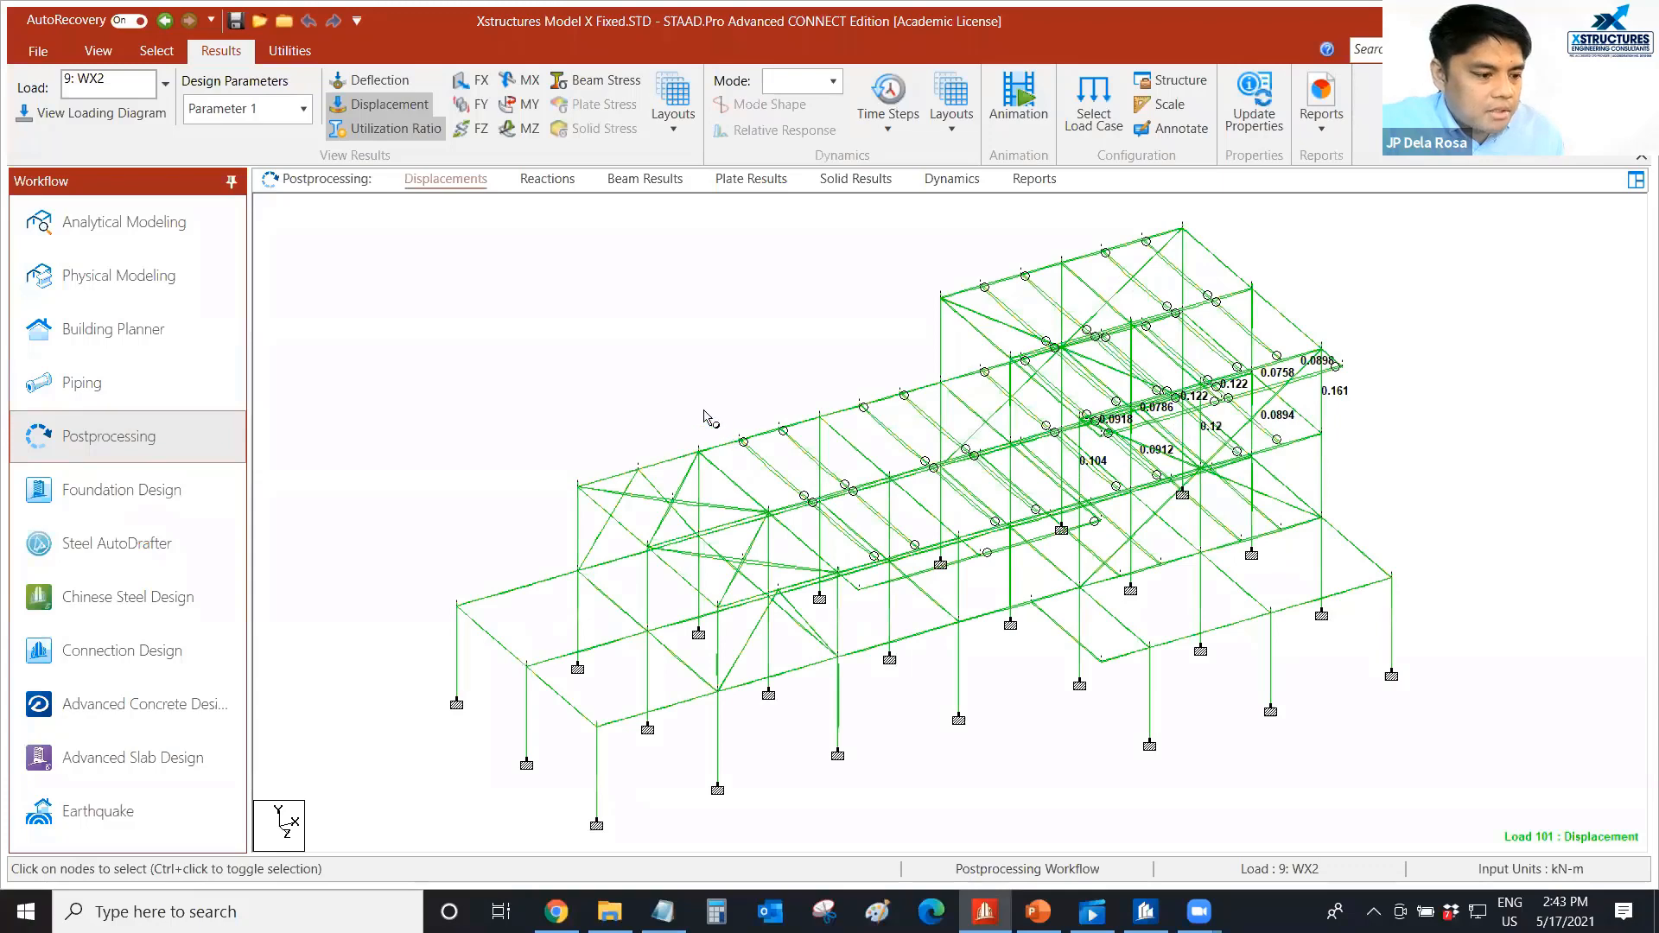
middle_click_drag(625, 372, 635, 381)
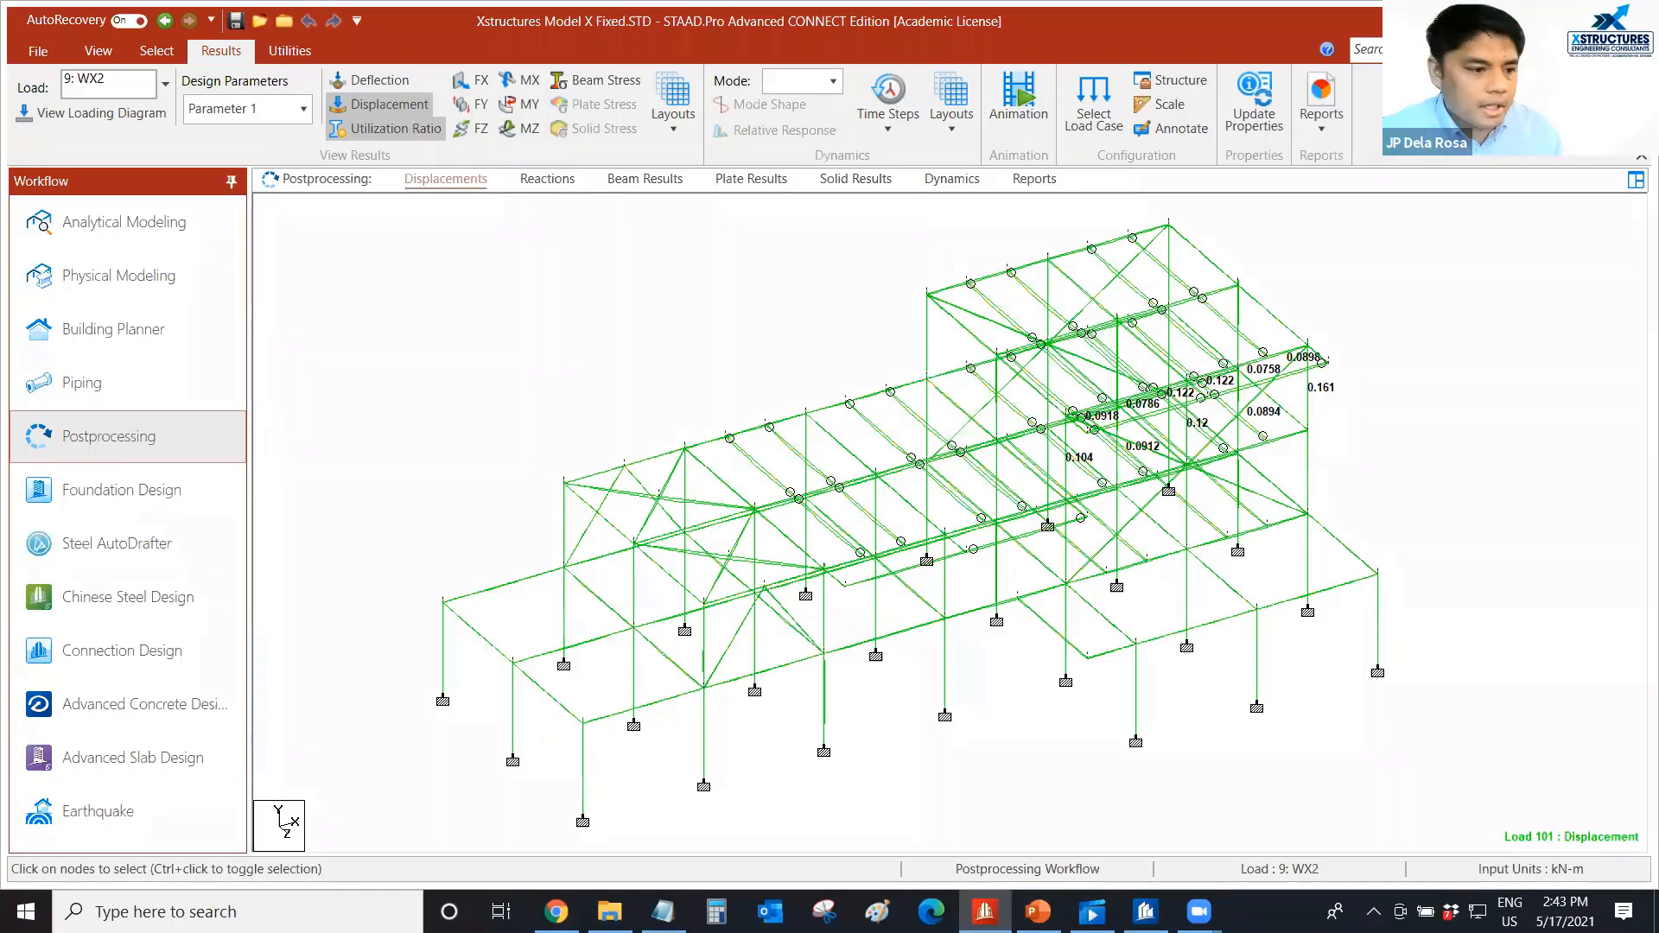
scroll(691, 342, "down", 1)
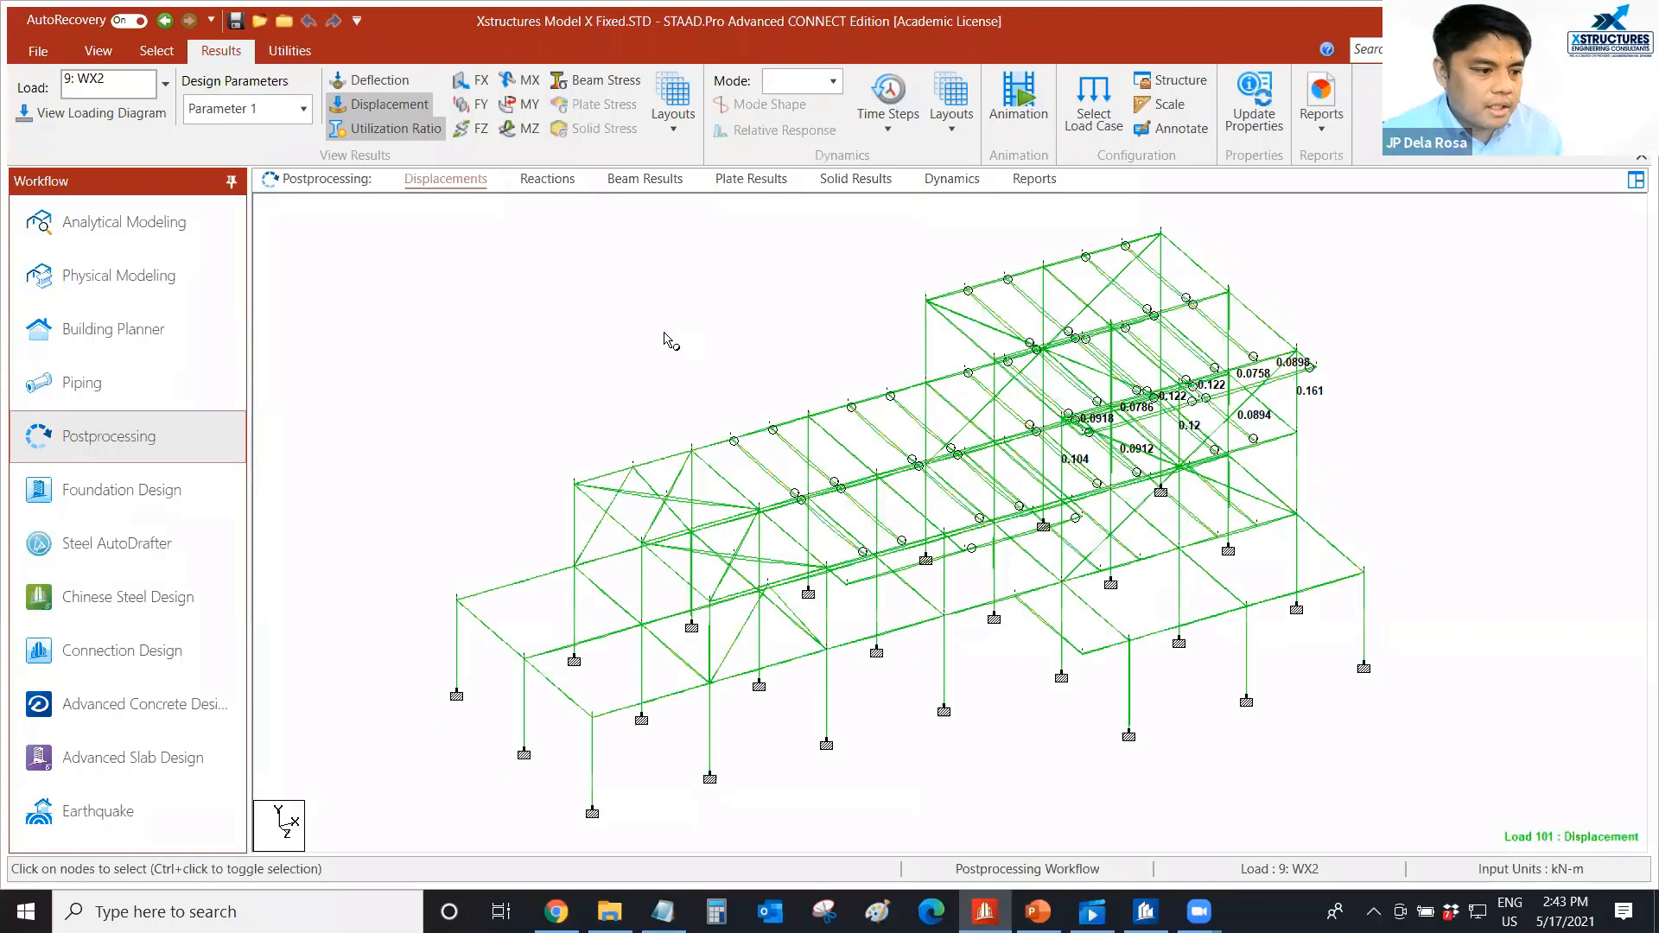
right_click(676, 354)
left_click(512, 340)
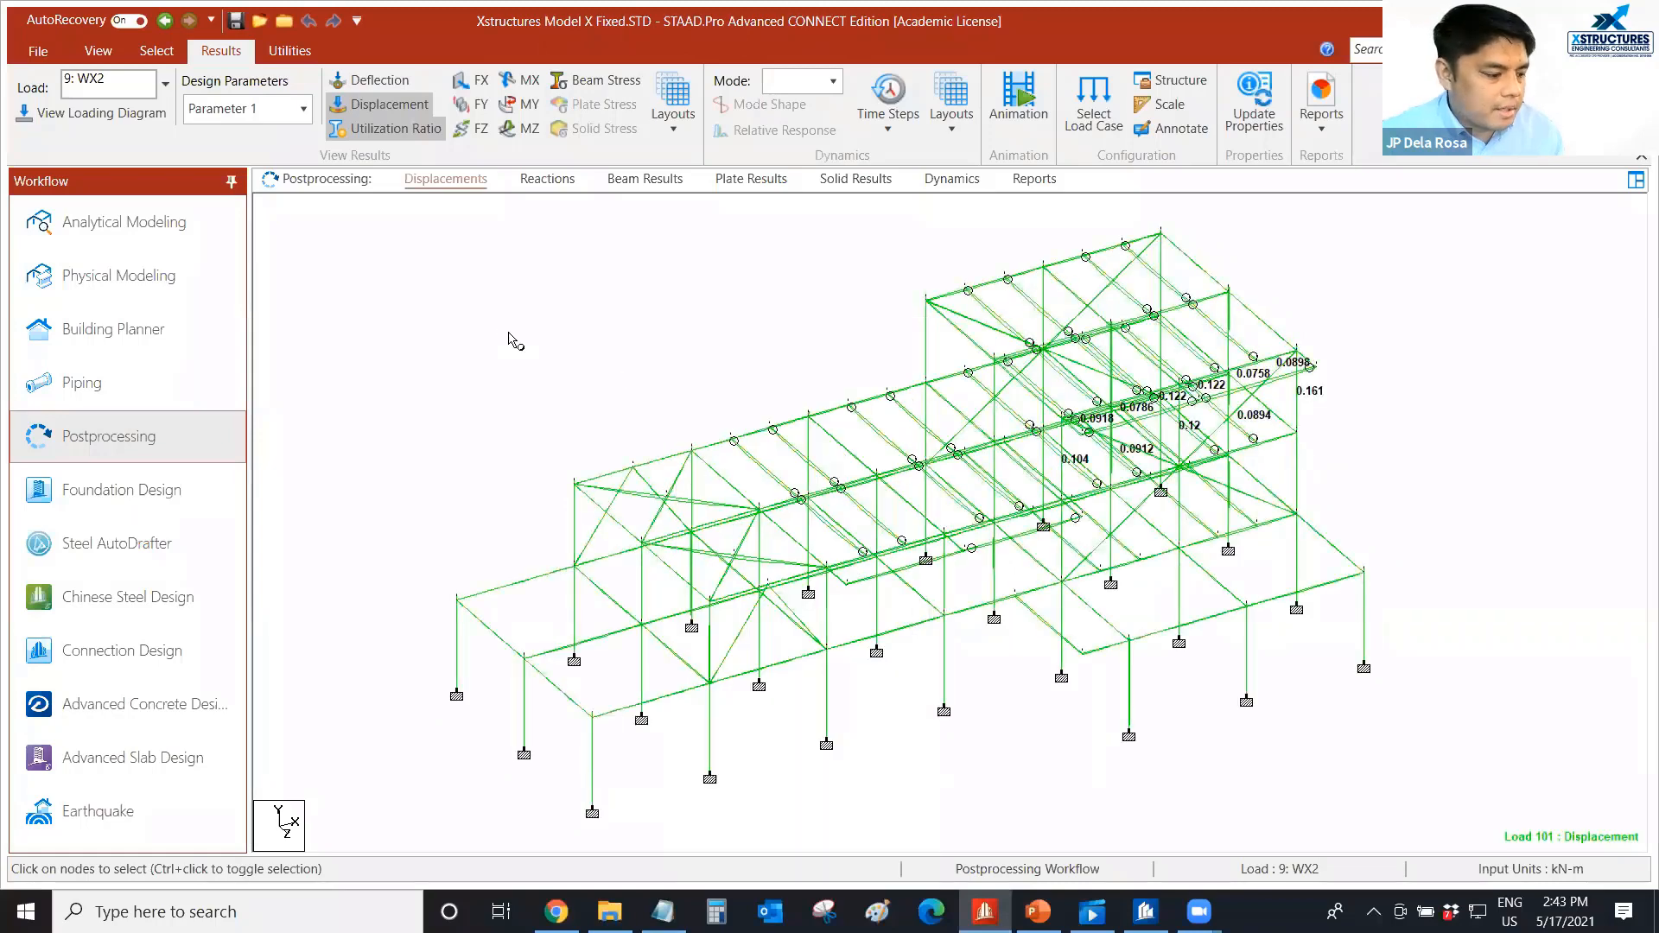
scroll(1291, 429, "up", 1)
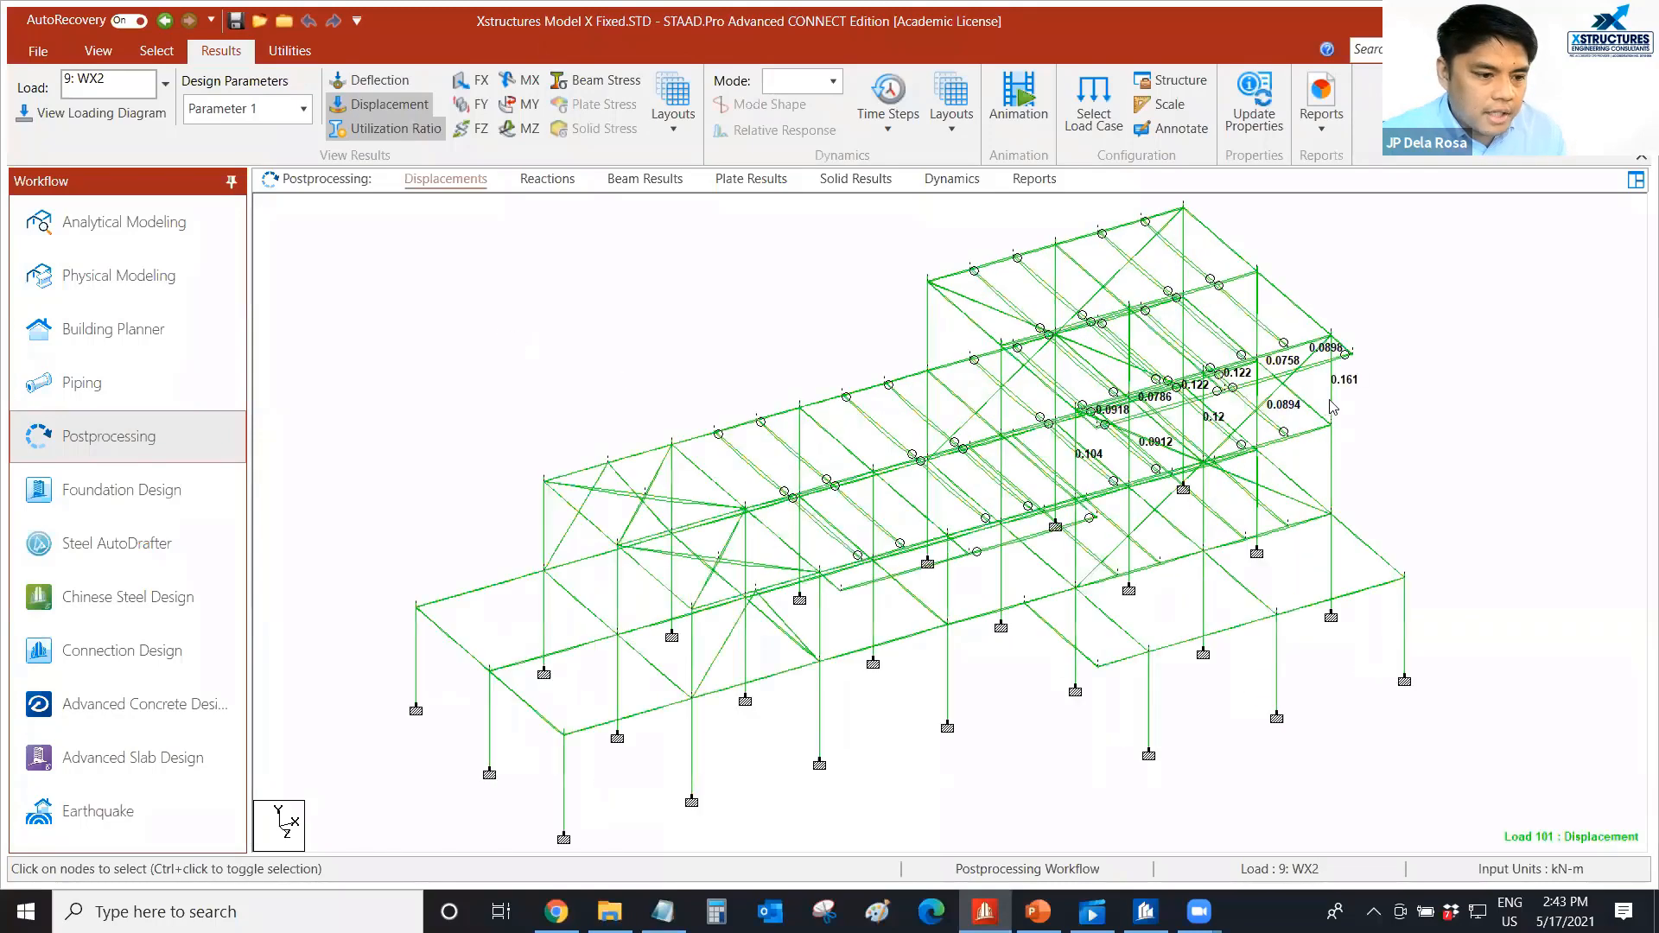
Show the steel design results of the corner column labelled 0.161.
left_click(1332, 407)
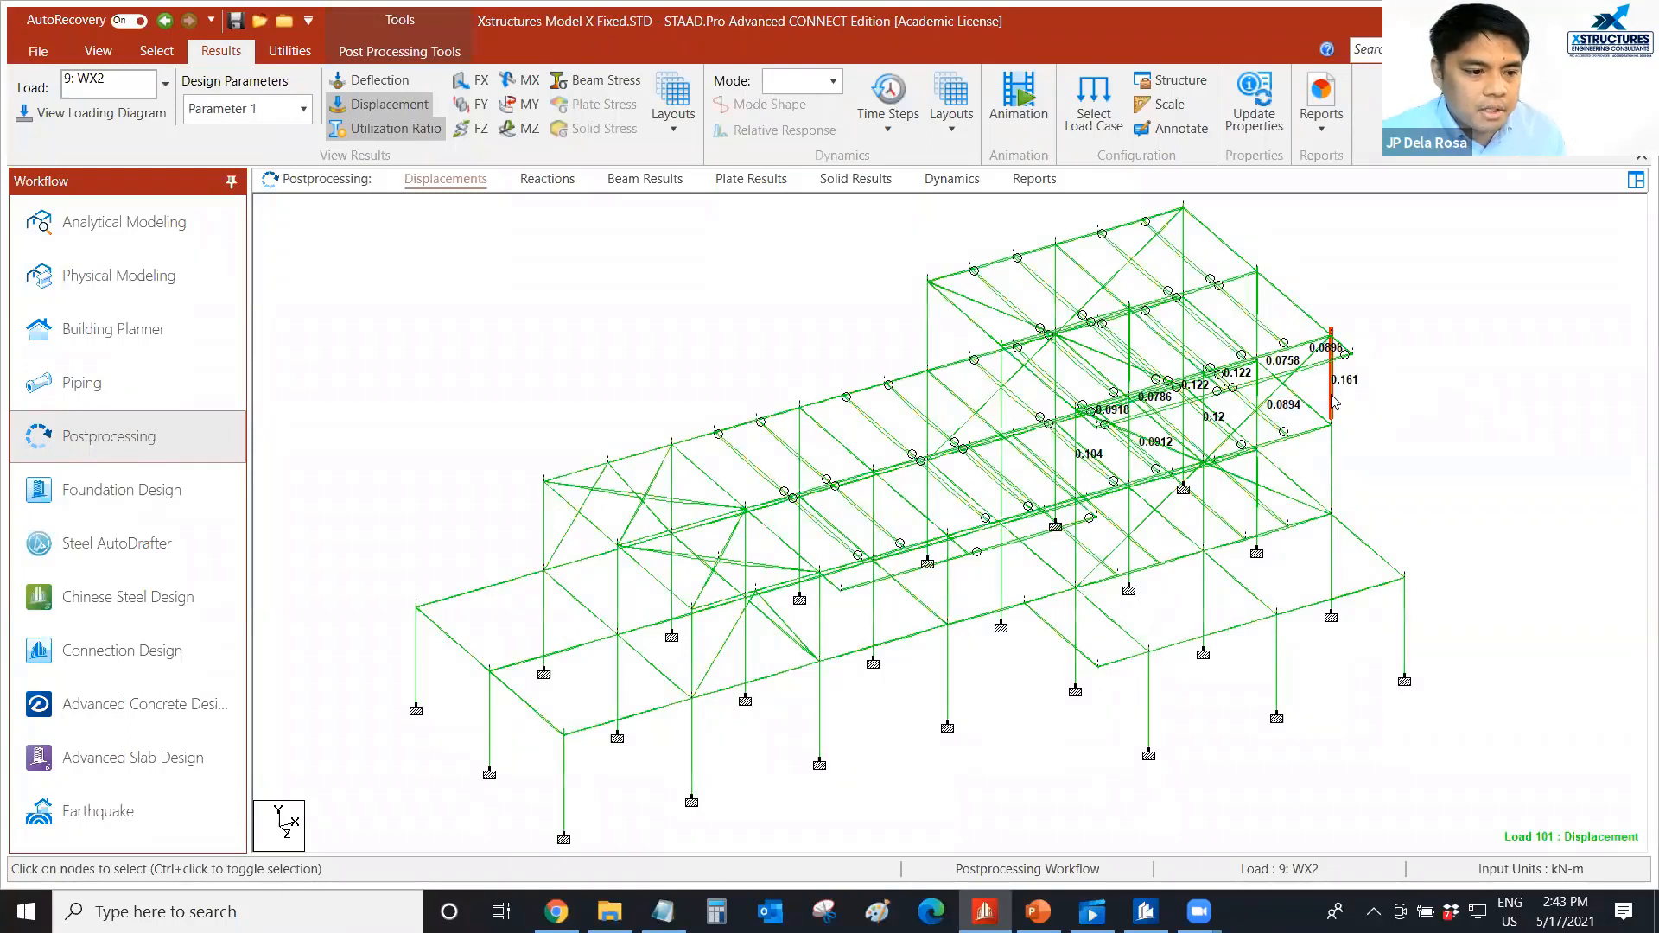
mouse_move(1333, 402)
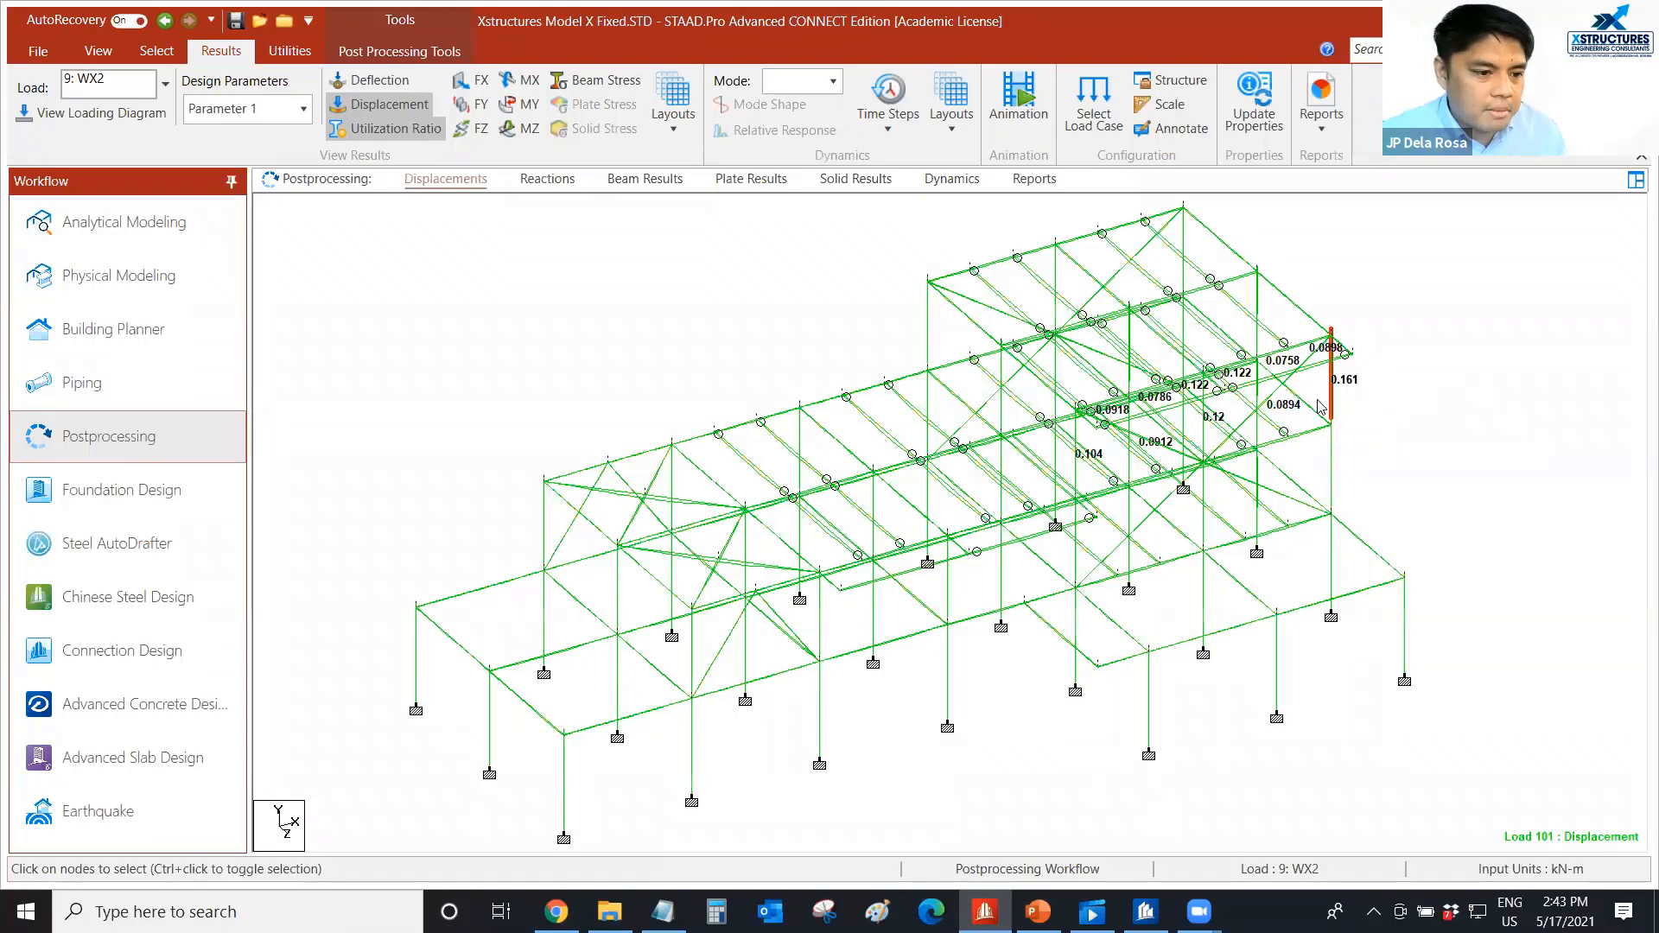
double_click(1332, 402)
left_click(1005, 231)
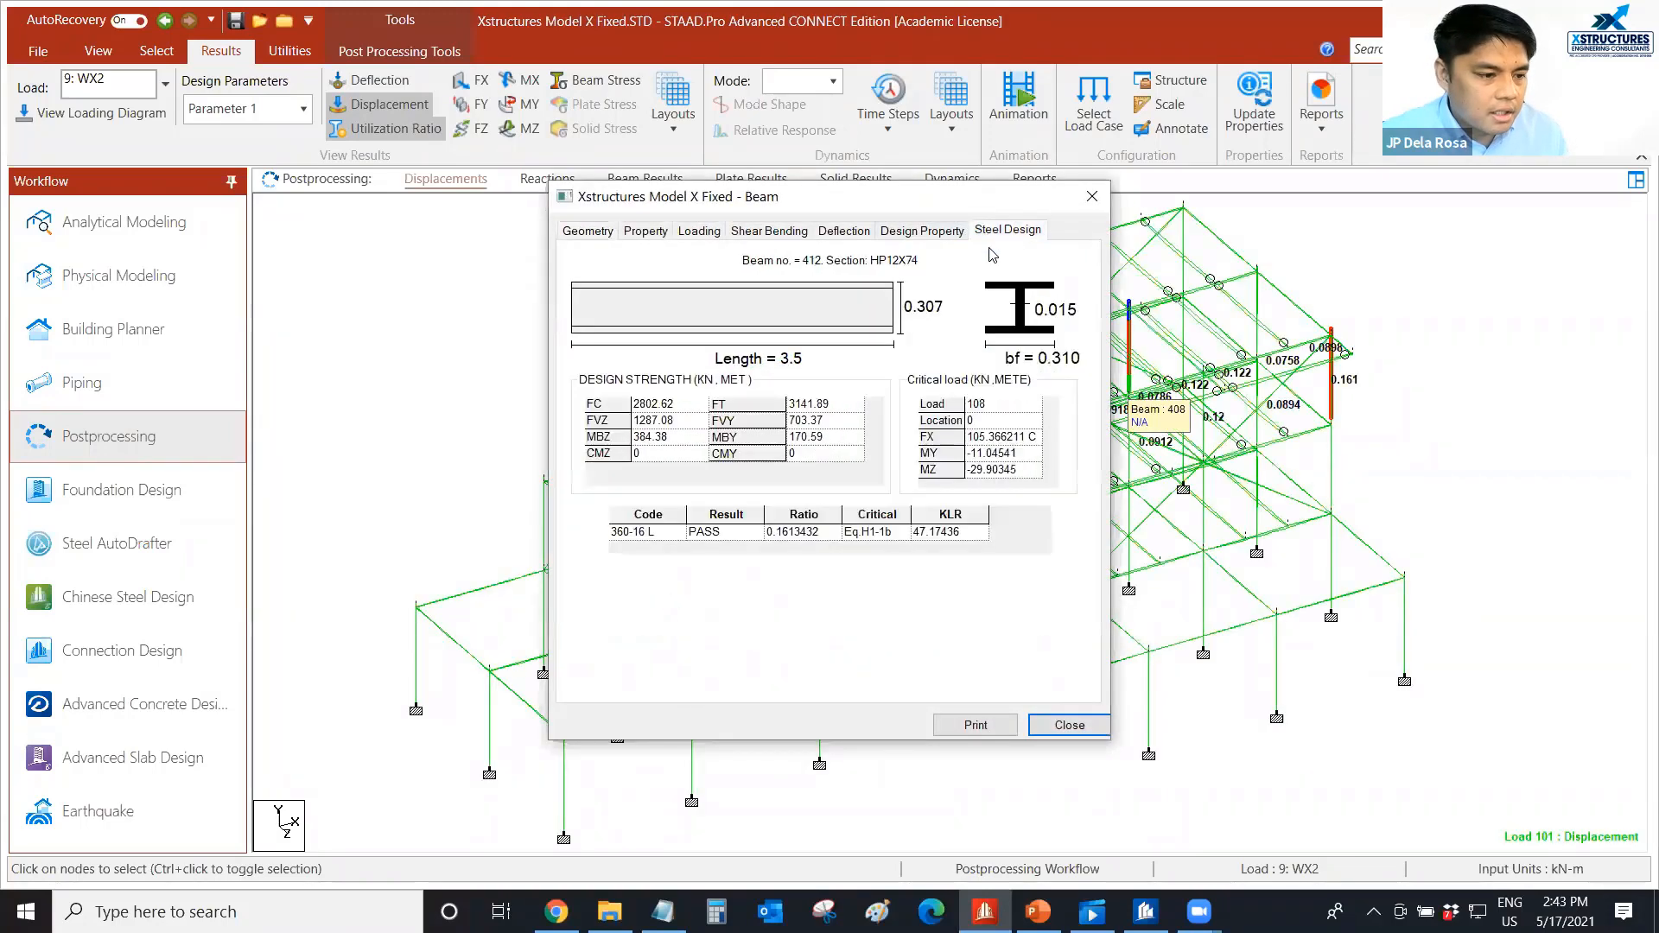
left_click_drag(942, 199, 966, 233)
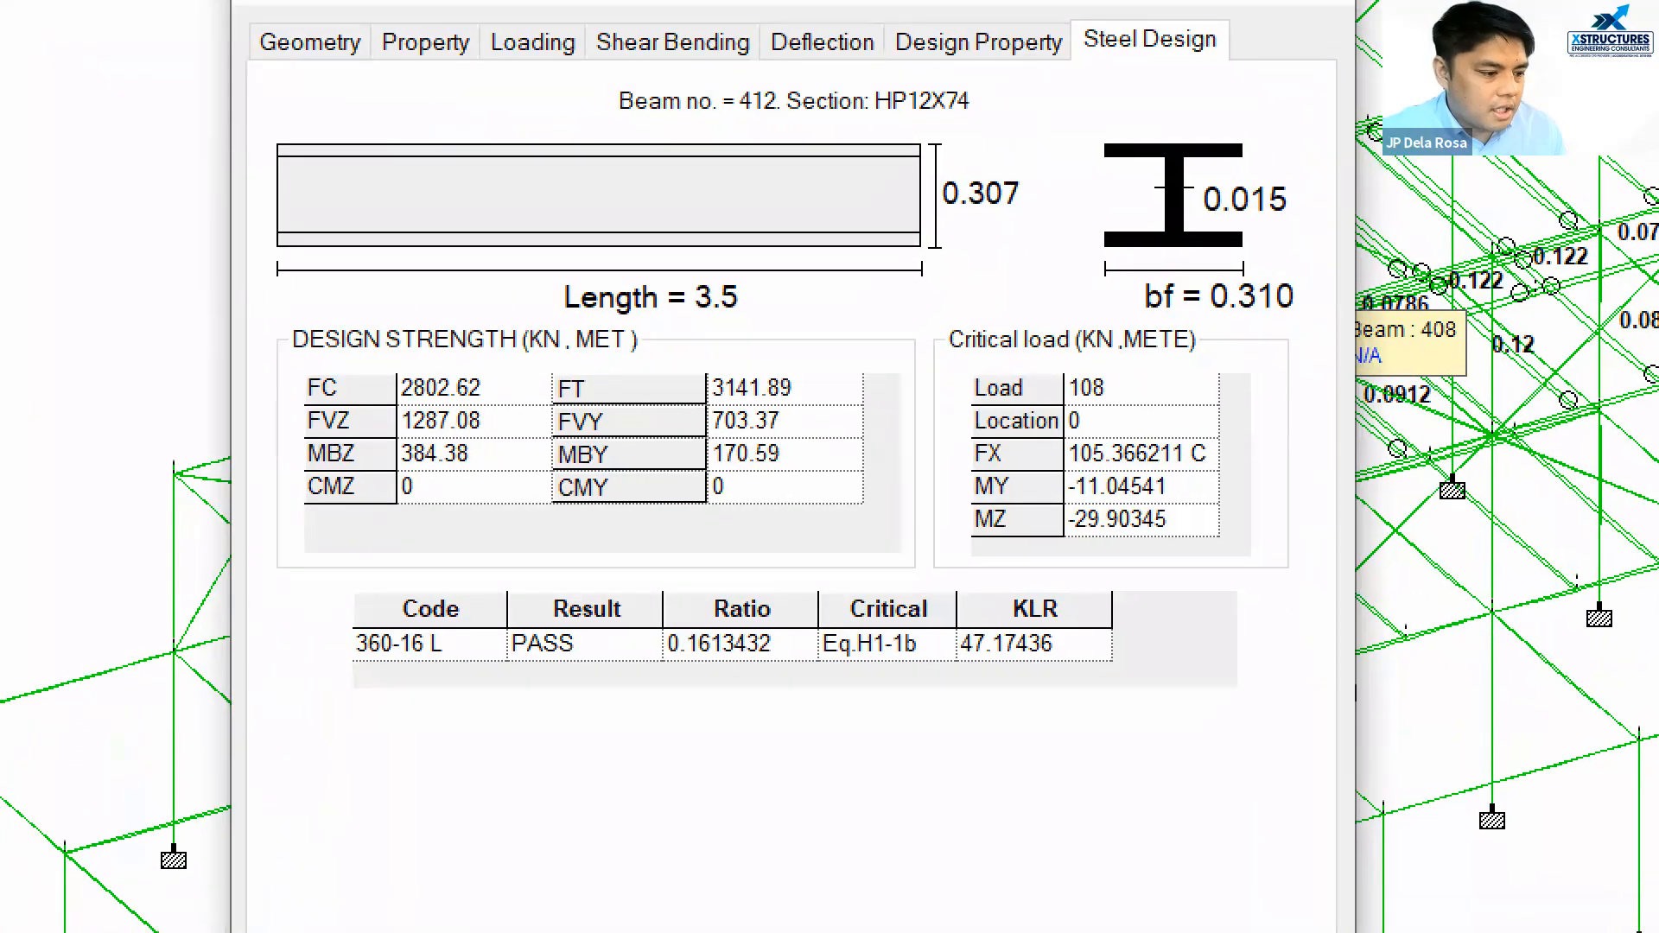
Examine the column's code check result, ratio, KLR and critical load, and close its results with the selection cleared.
left_click_drag(643, 677, 758, 673)
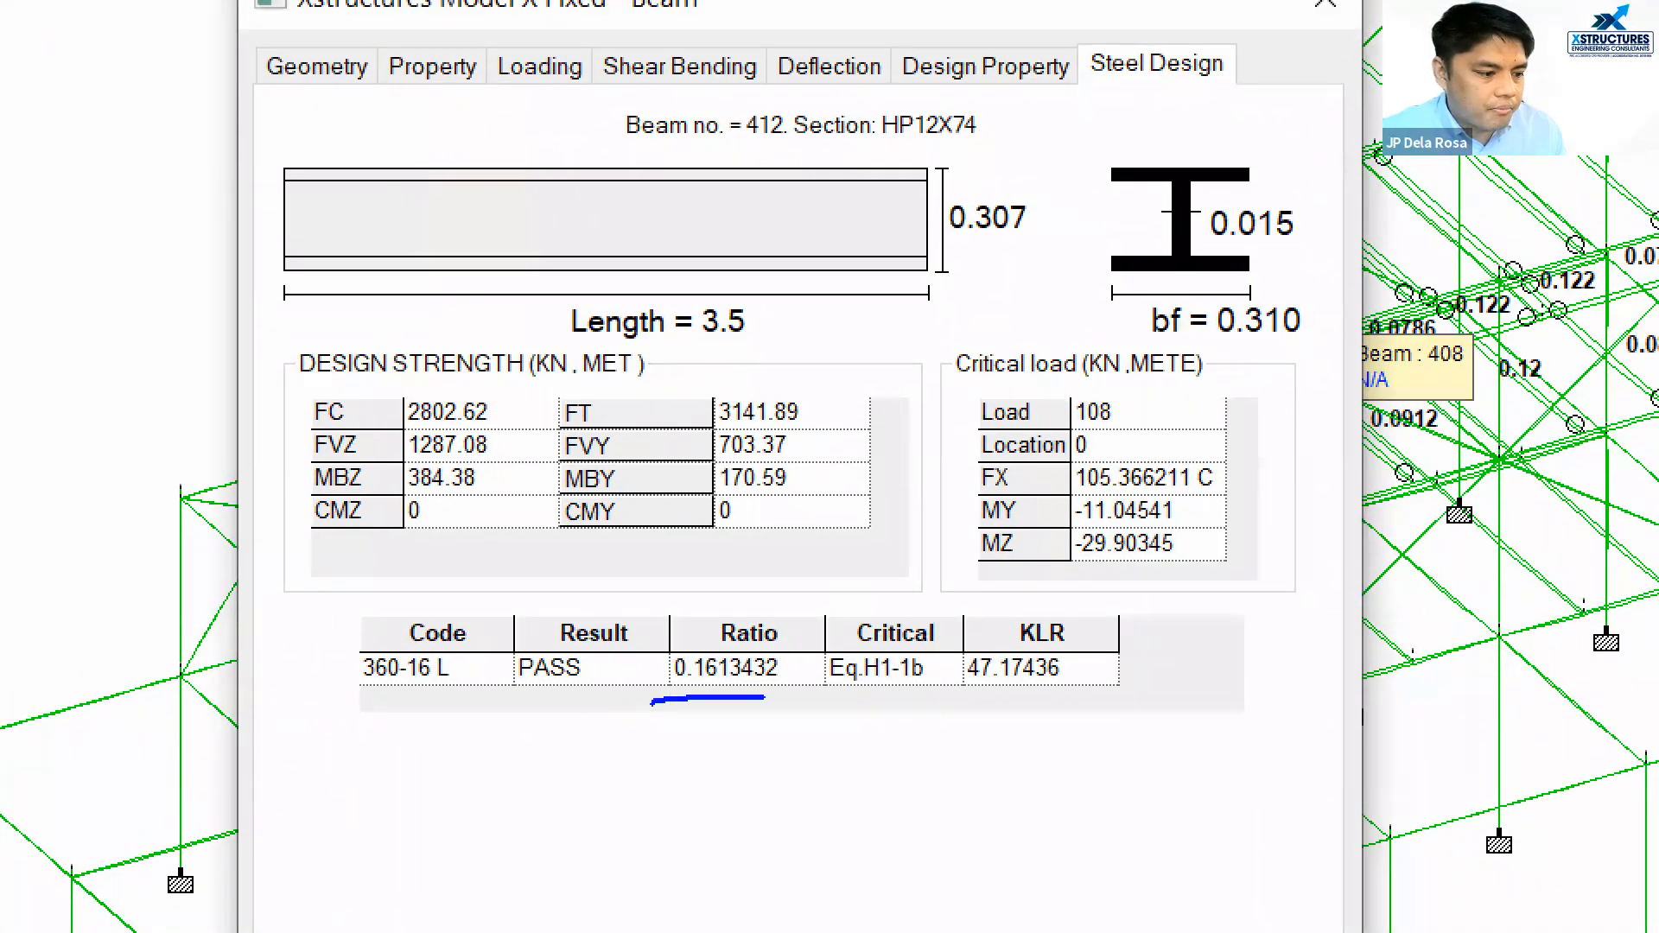
left_click_drag(473, 696, 643, 697)
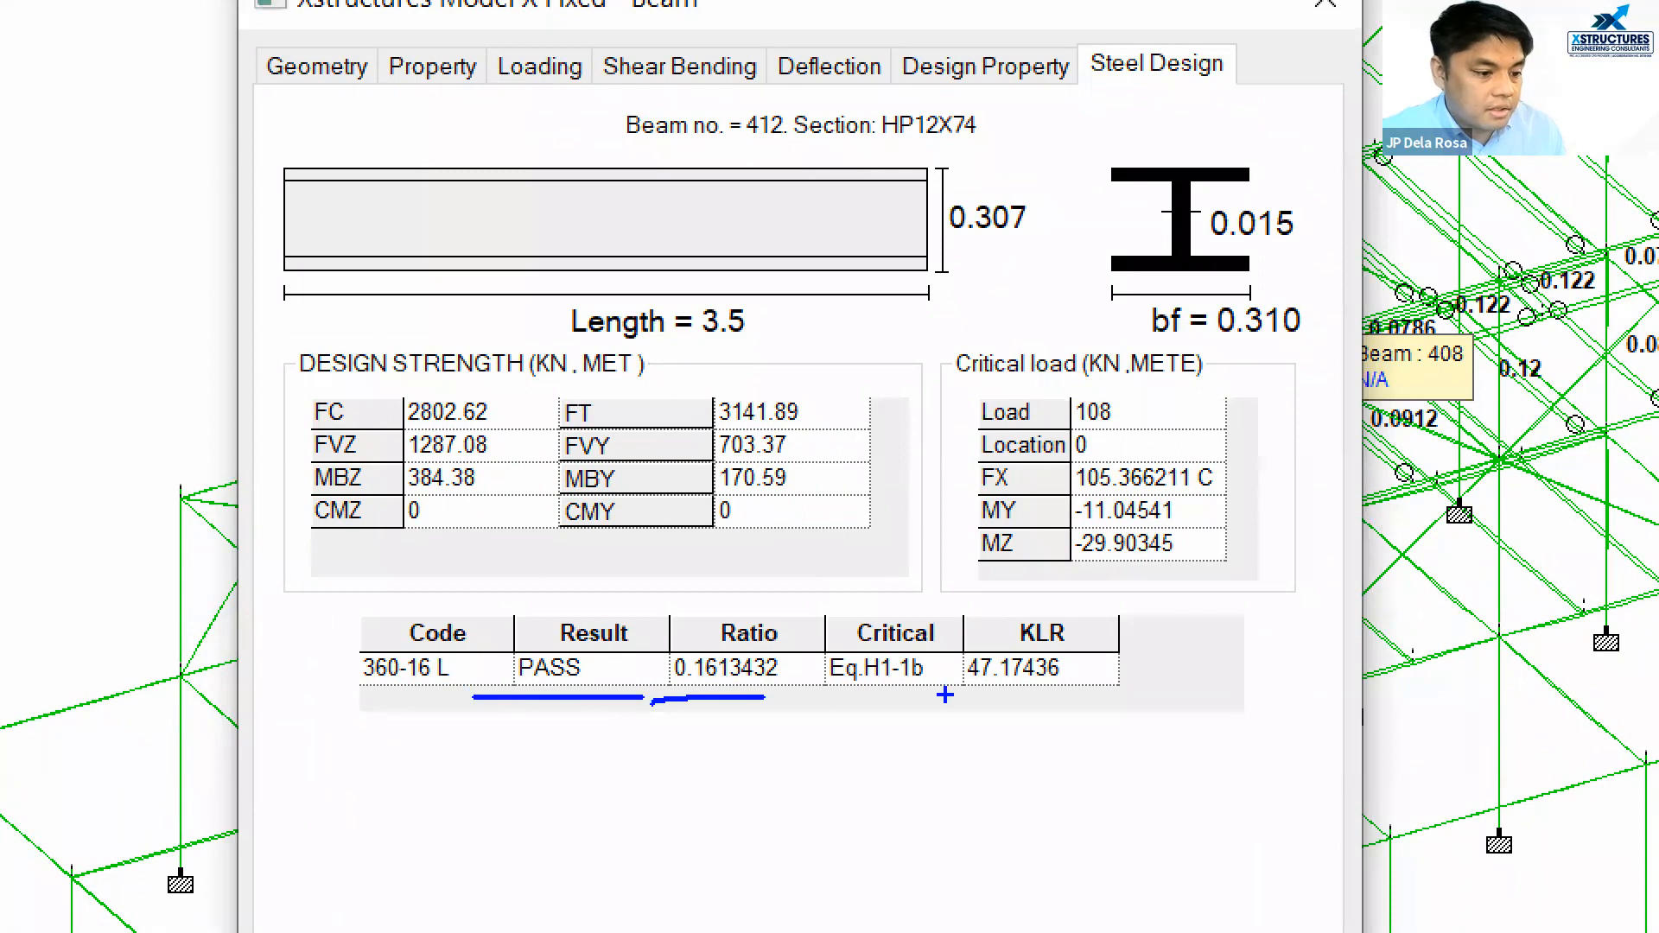
mouse_move(953, 695)
left_mouse_down()
mouse_move(1046, 694)
mouse_move(961, 605)
left_mouse_up()
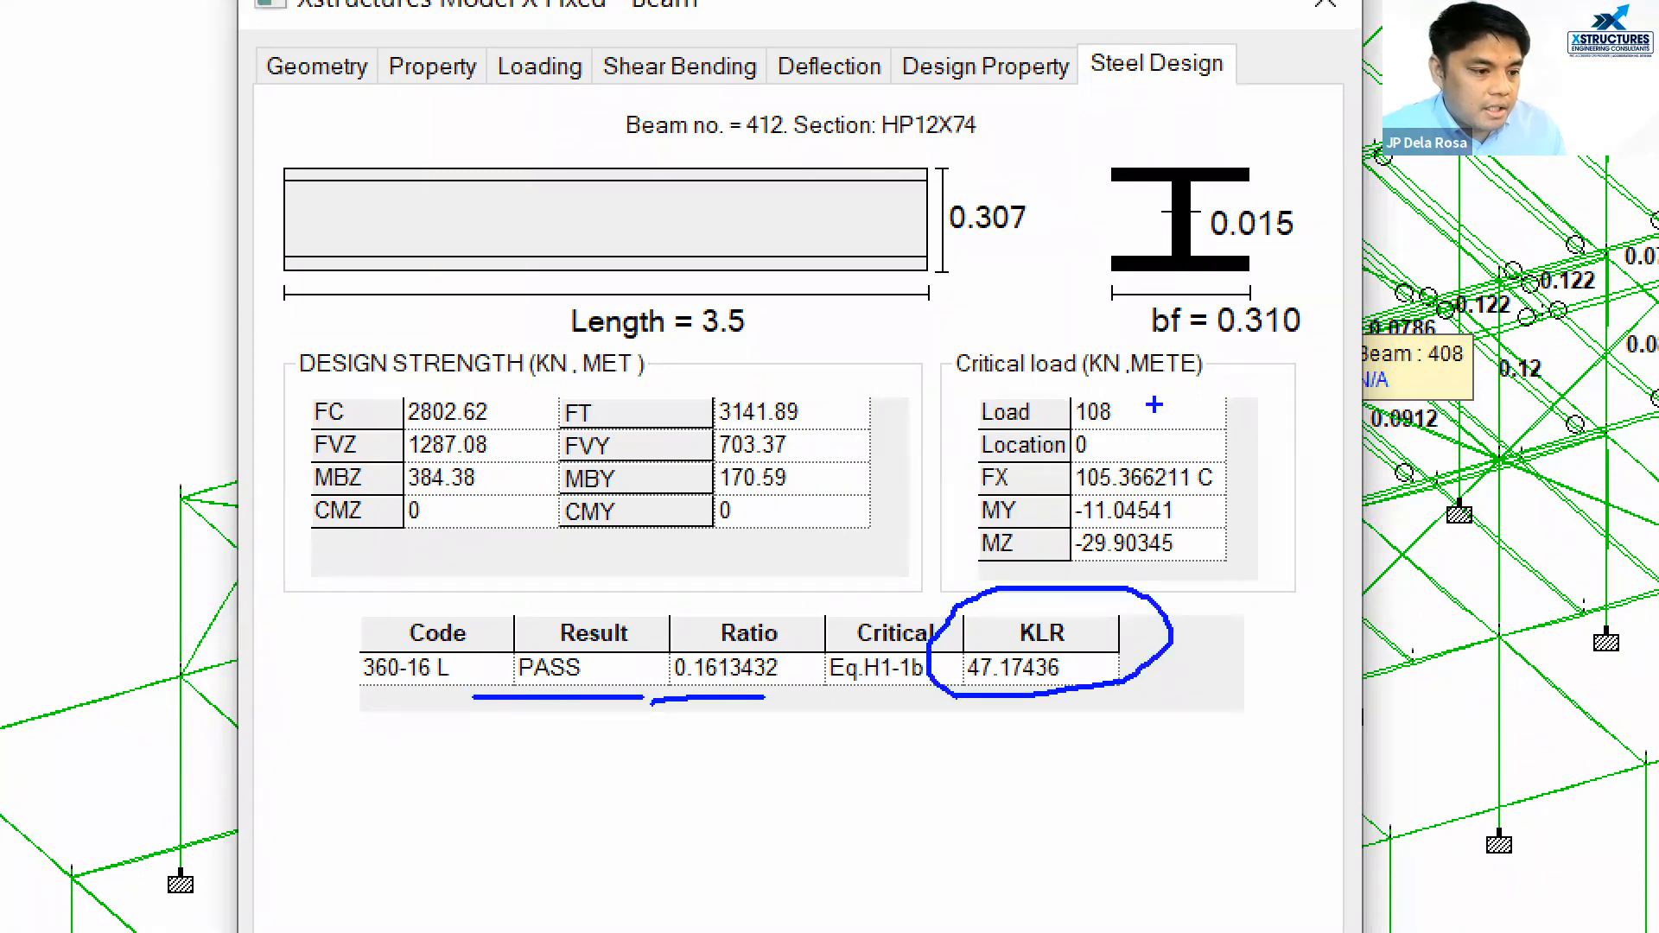
mouse_move(1154, 398)
left_mouse_down()
mouse_move(974, 391)
mouse_move(1107, 427)
mouse_move(1141, 400)
left_mouse_up()
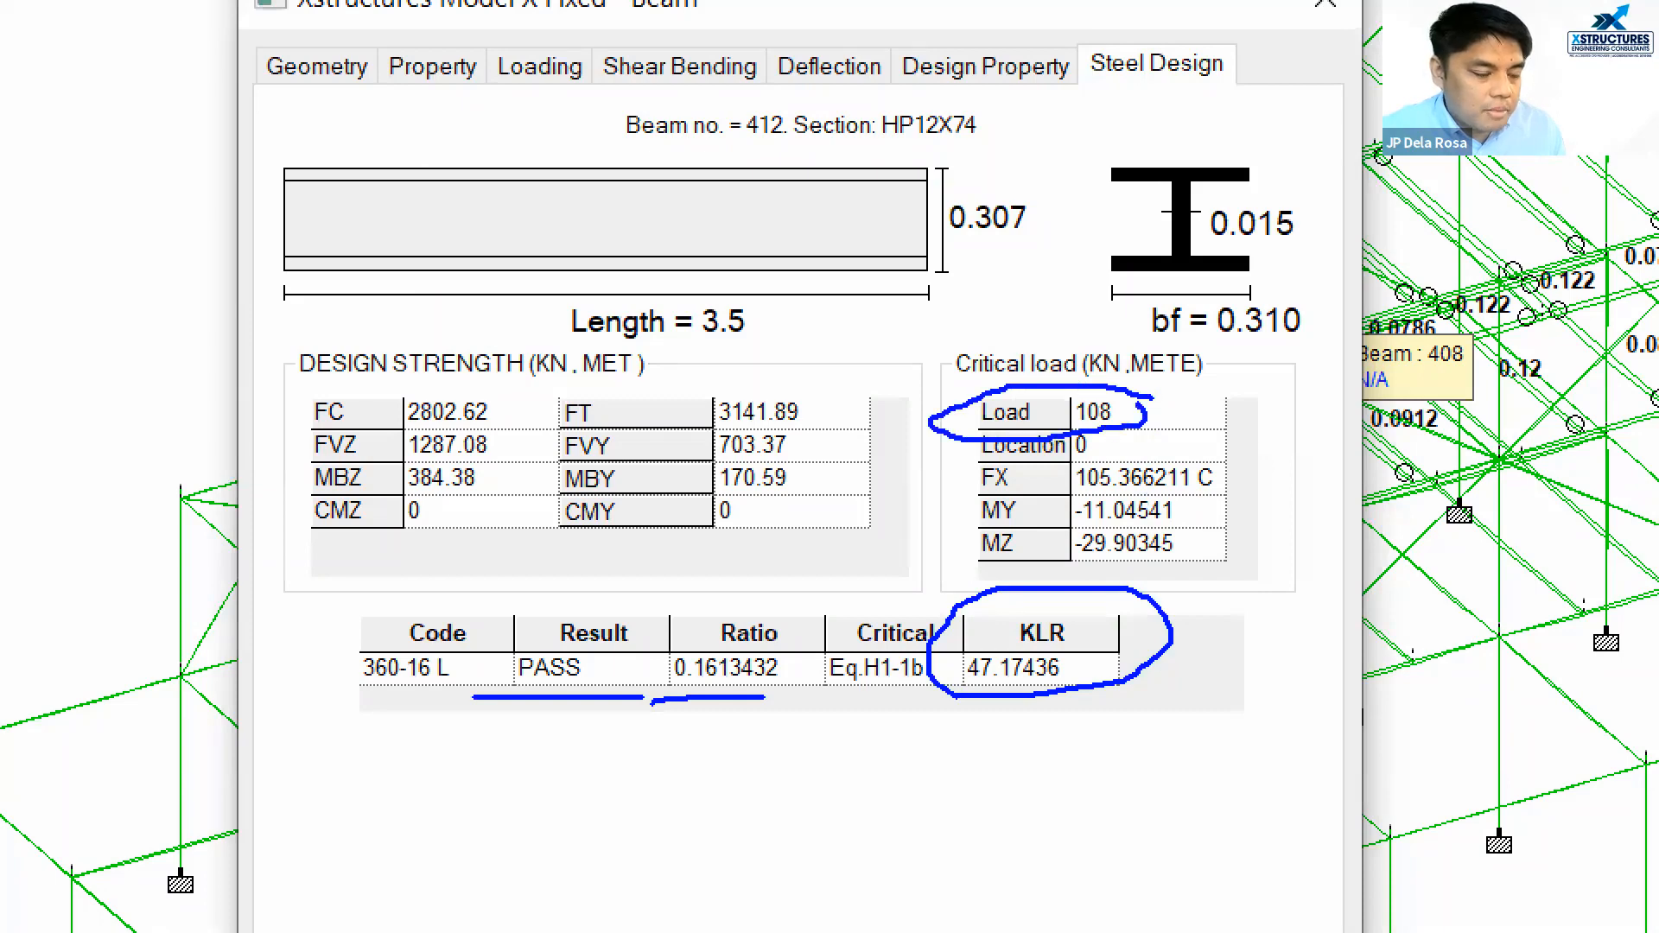
mouse_move(1197, 466)
left_mouse_down()
mouse_move(1072, 456)
mouse_move(1201, 518)
mouse_move(1186, 471)
left_mouse_up()
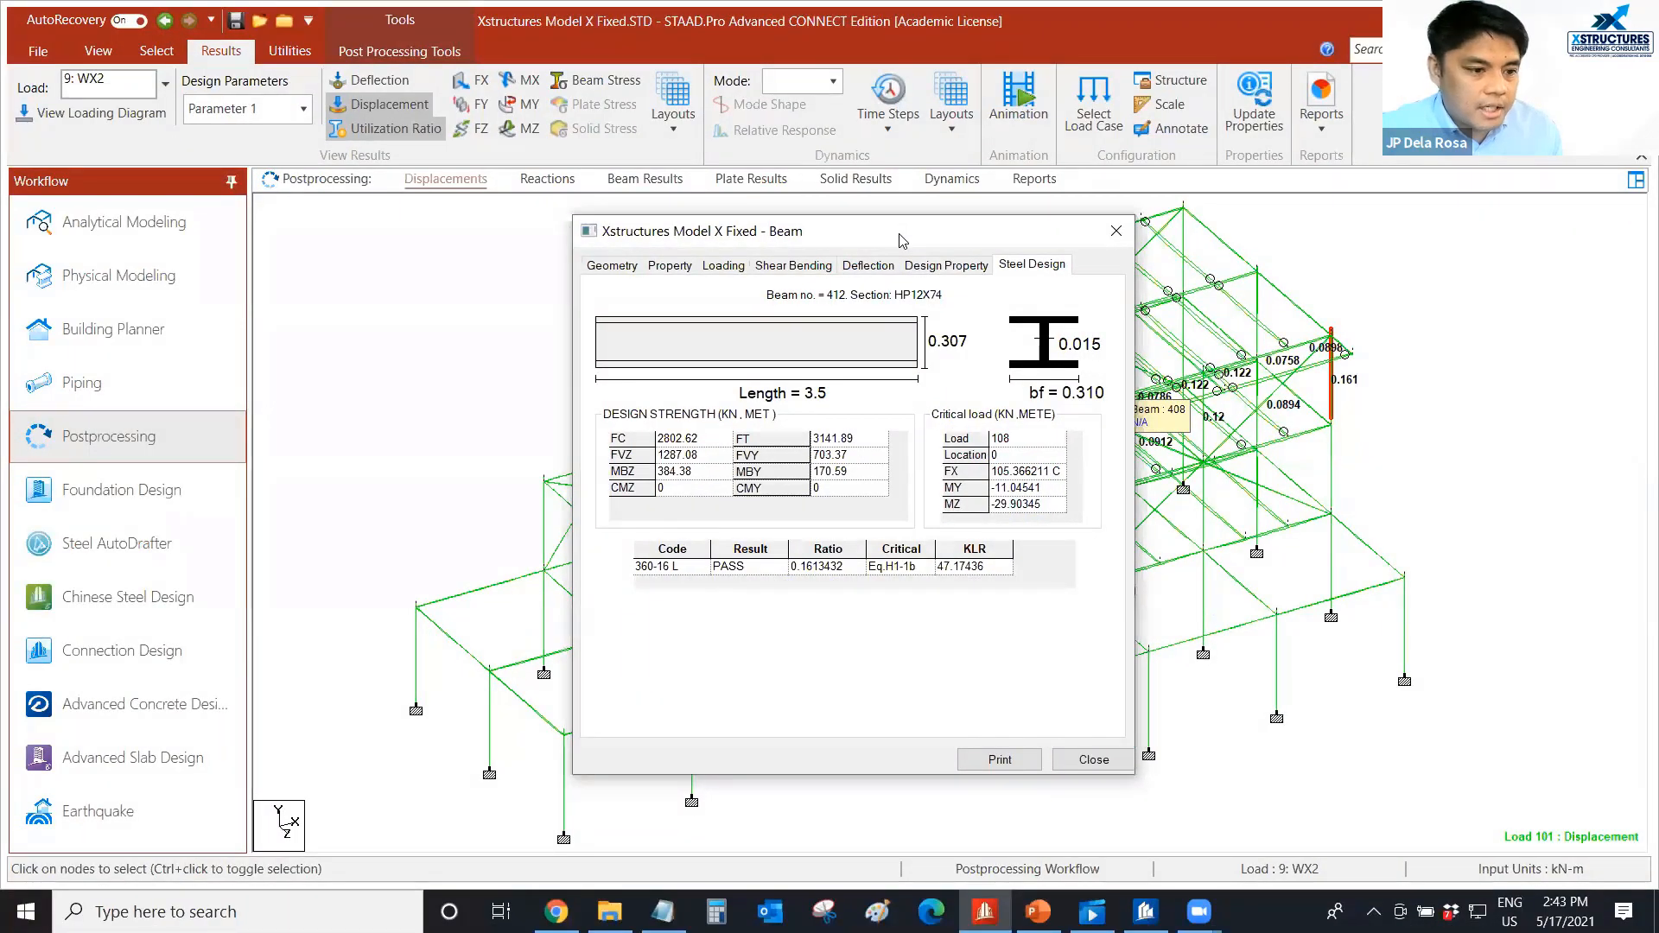
left_click_drag(892, 238, 768, 250)
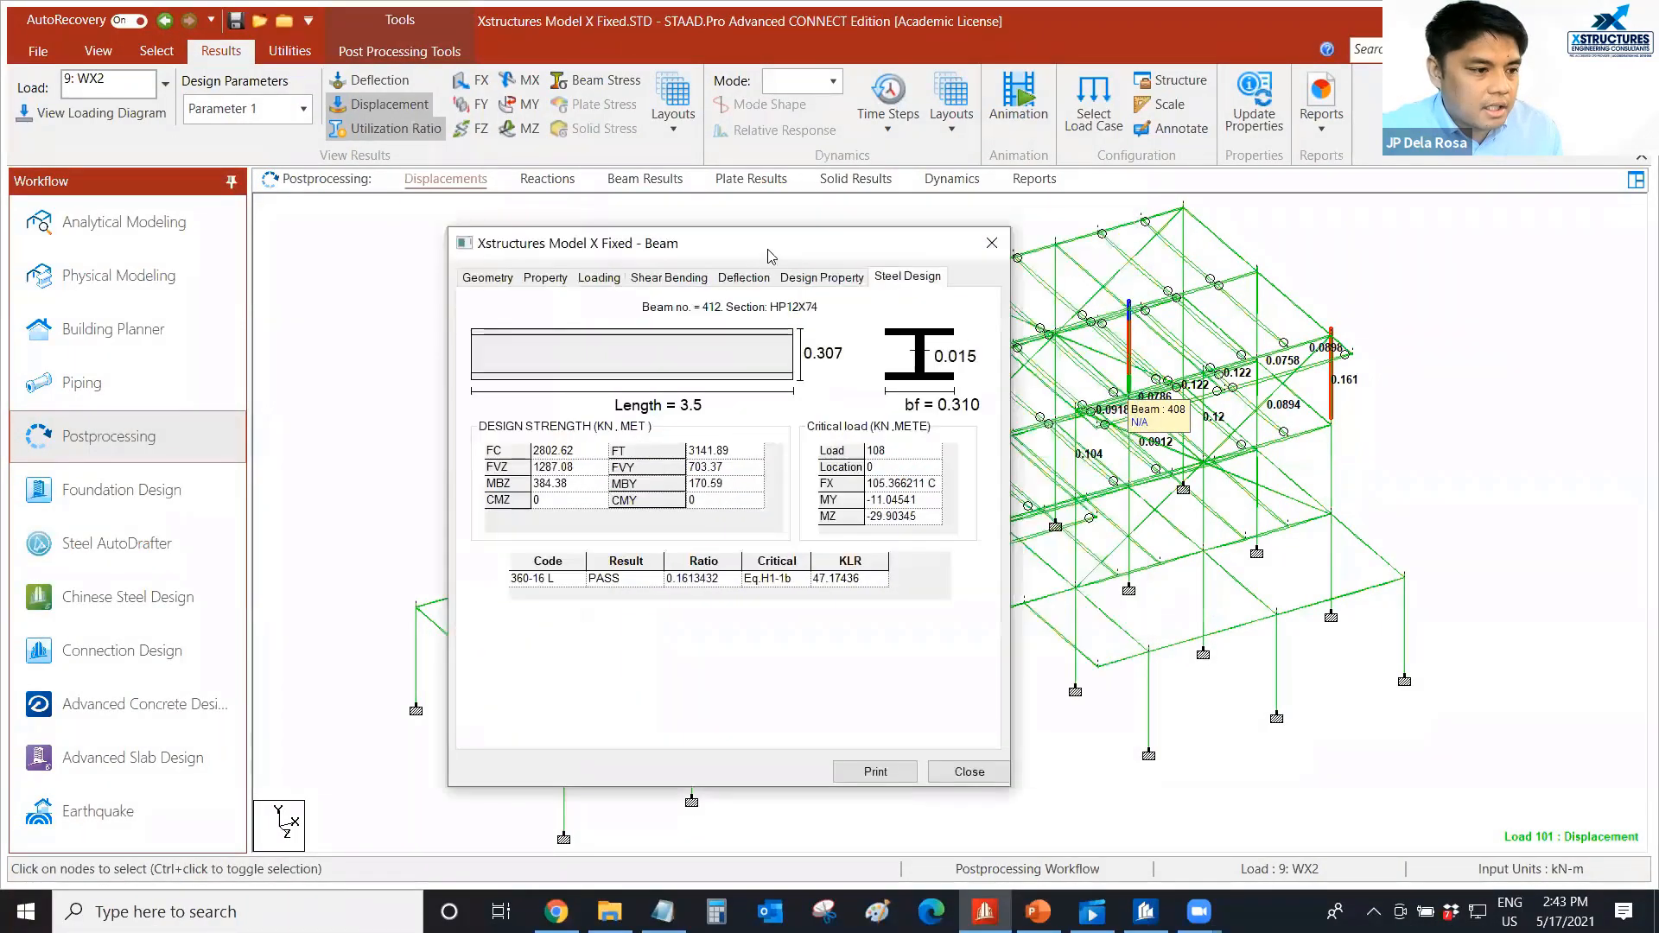
left_click(969, 771)
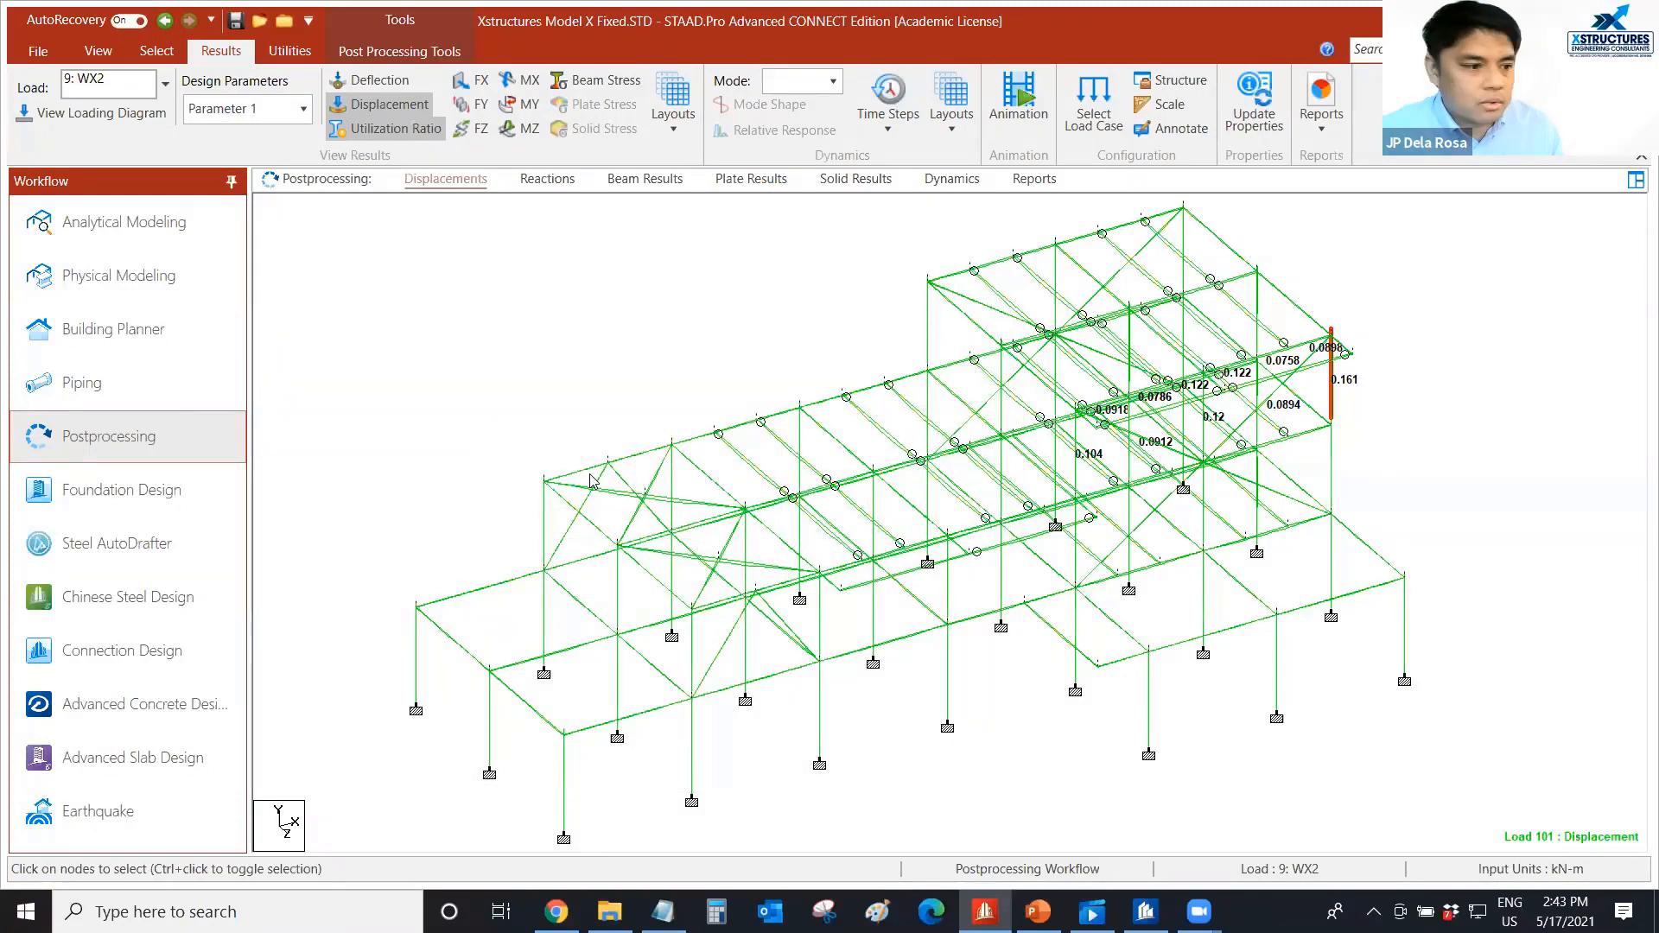
left_click(618, 360)
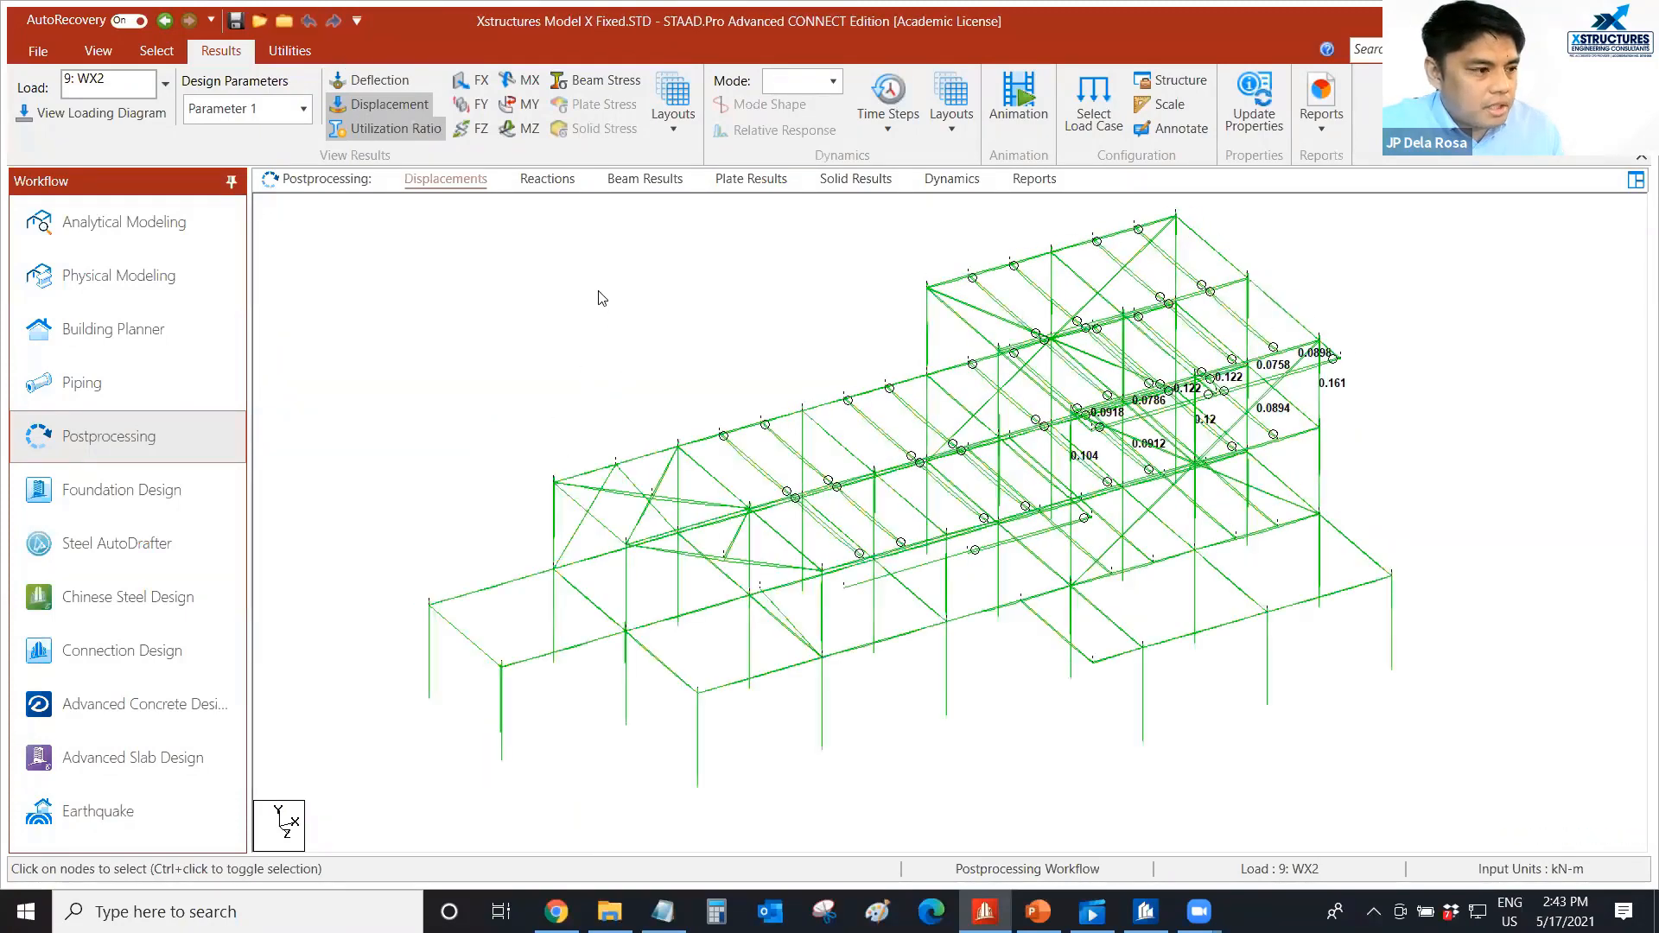
Open the analysis output file in the maximized STAAD.Pro Viewer and show its table of contents.
left_click(278, 52)
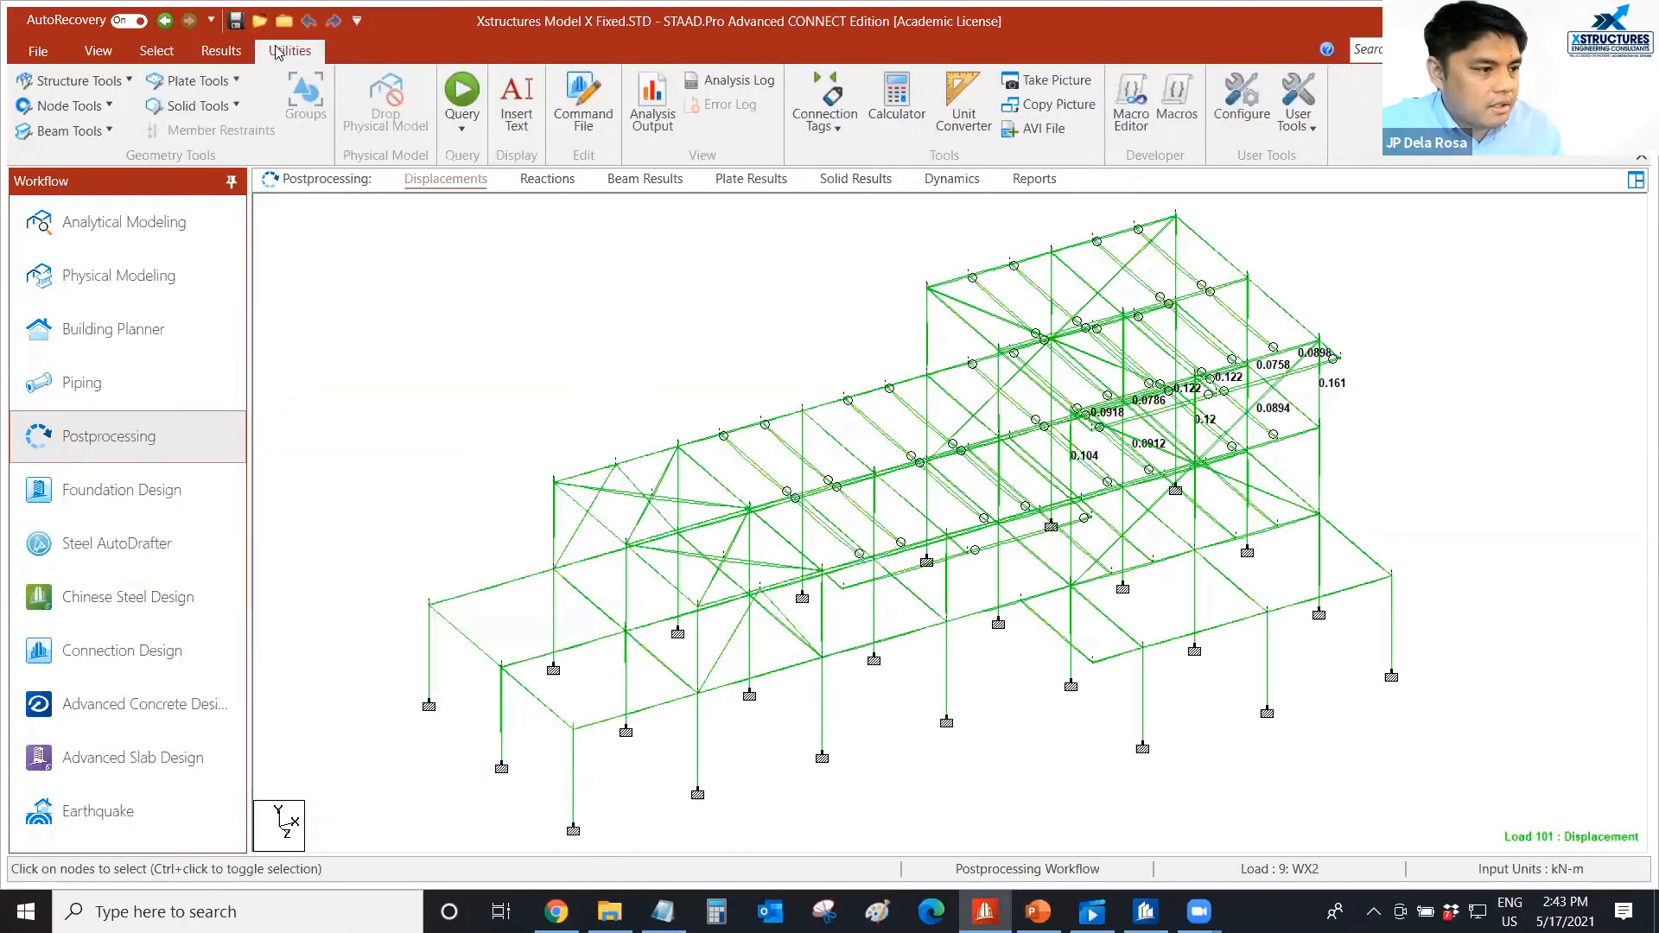
left_click(659, 130)
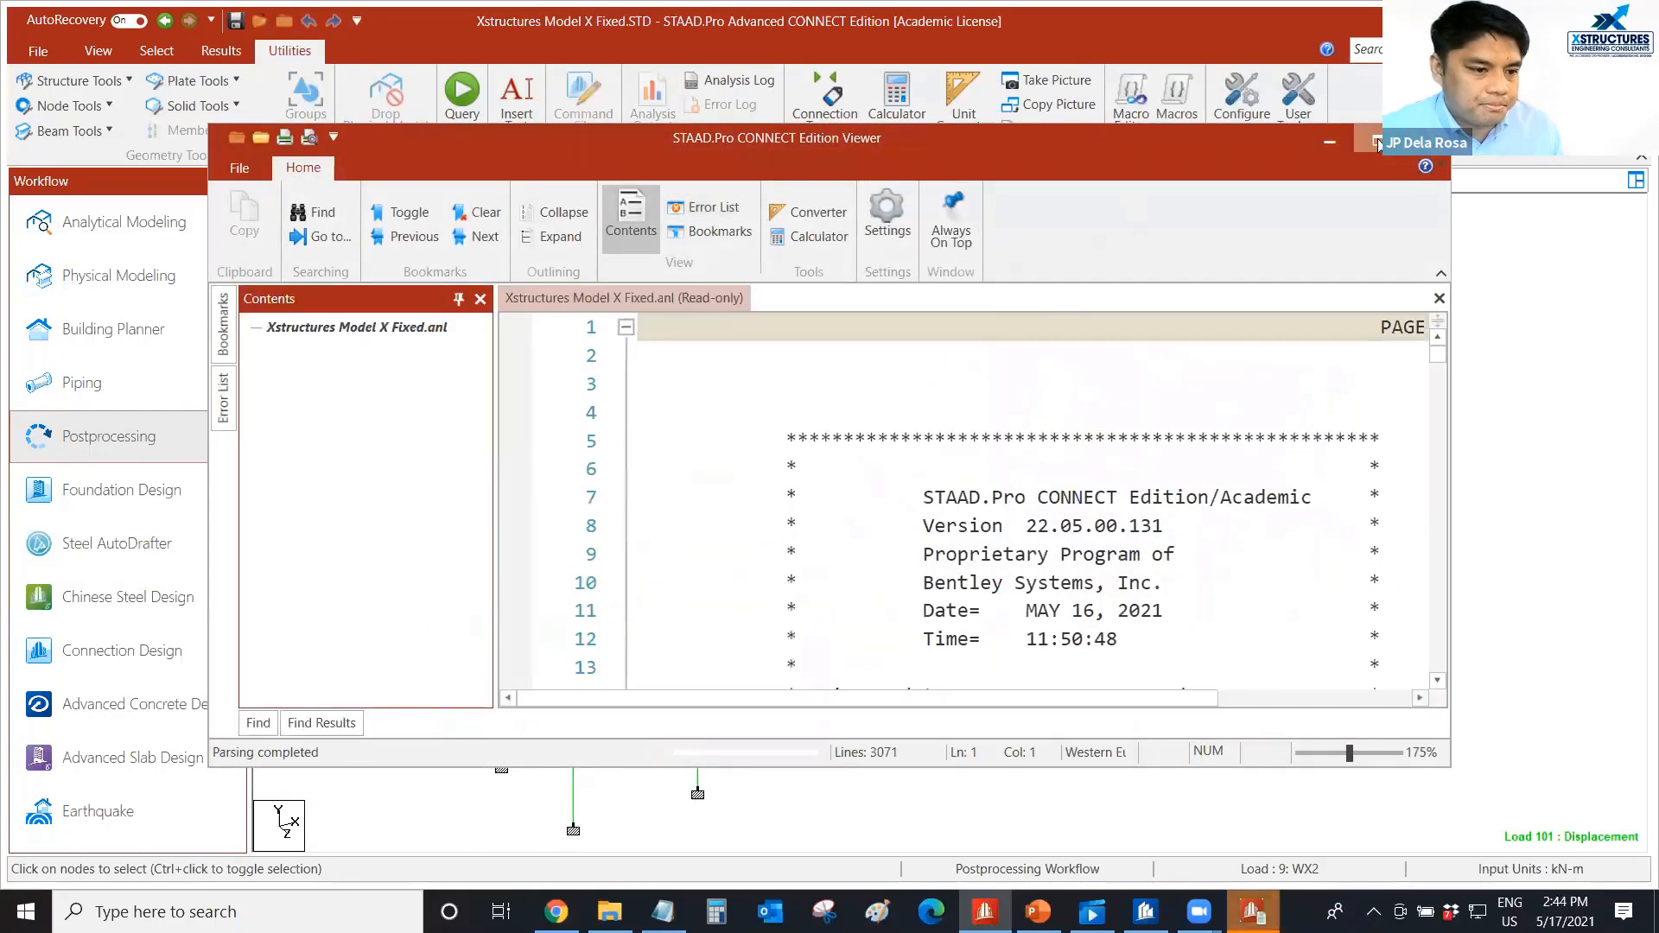
left_click(1377, 142)
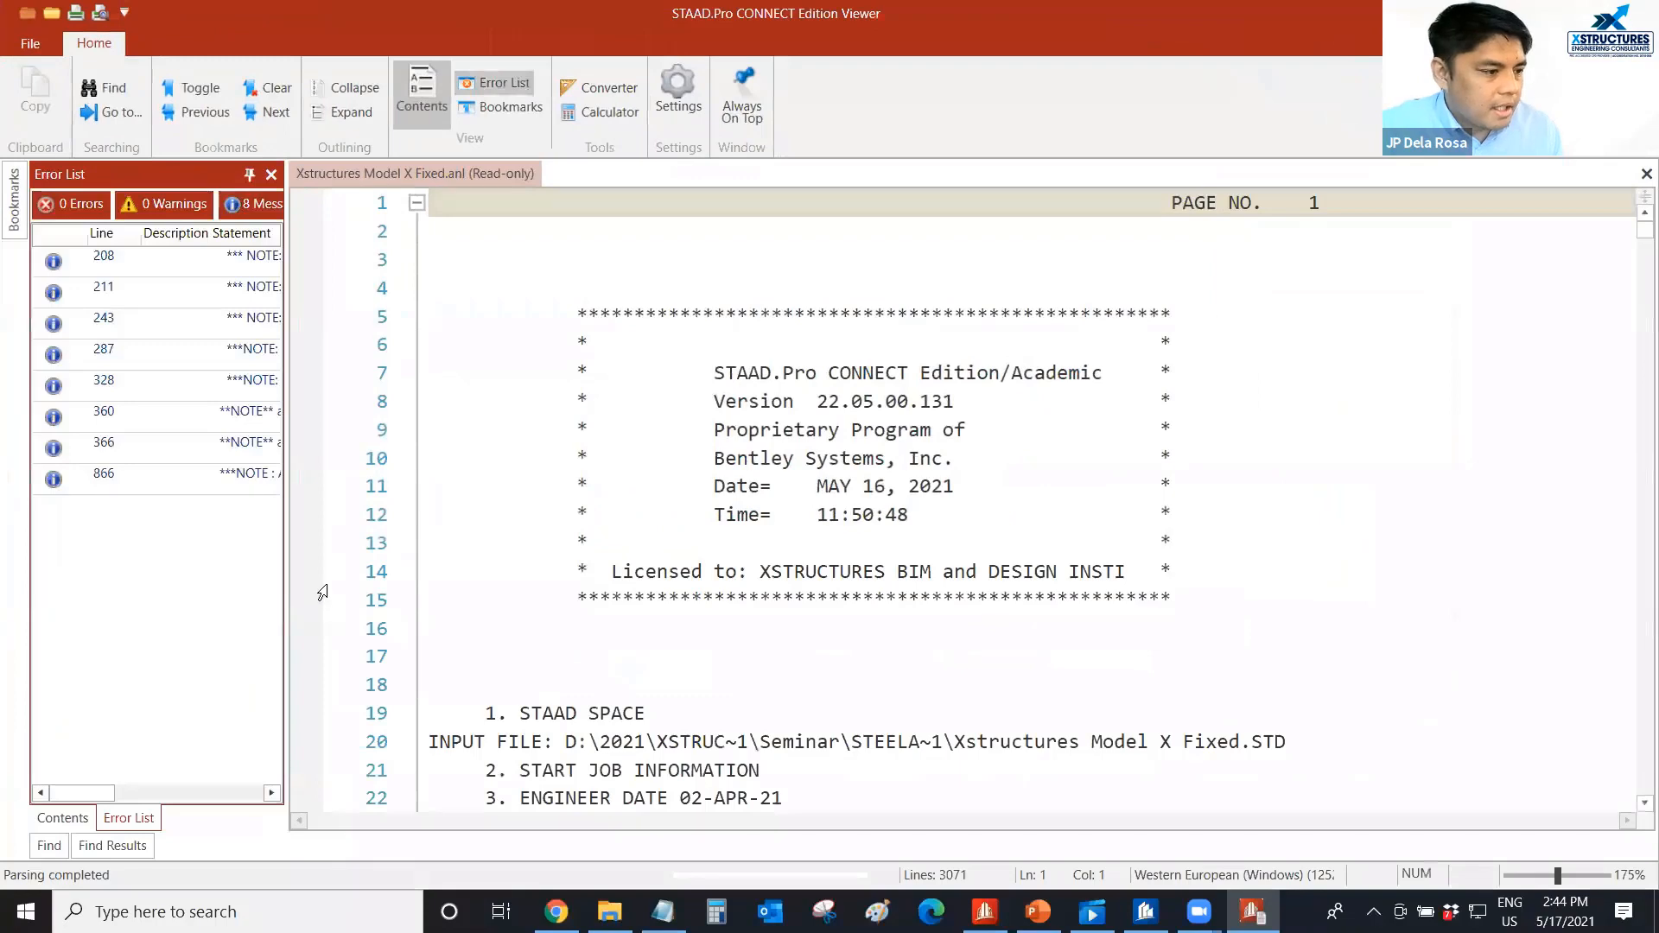
left_click(63, 817)
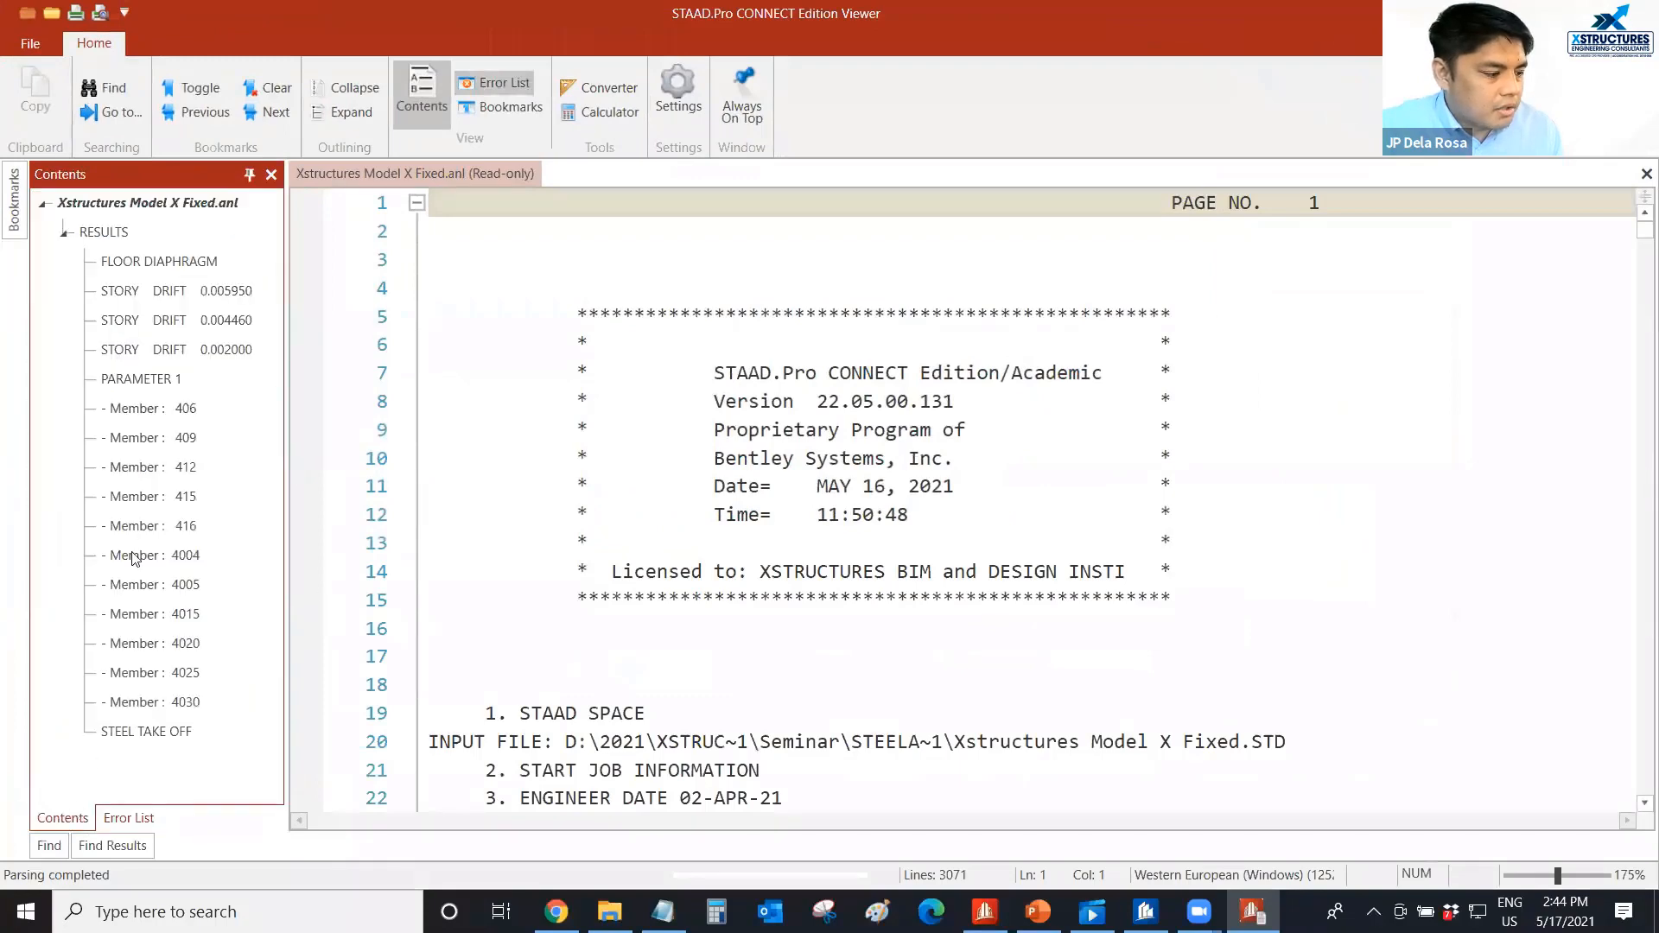
Read through the AISC 360-16 LRFD code check of member 406, from slenderness and strength to the axial checks.
left_click(179, 412)
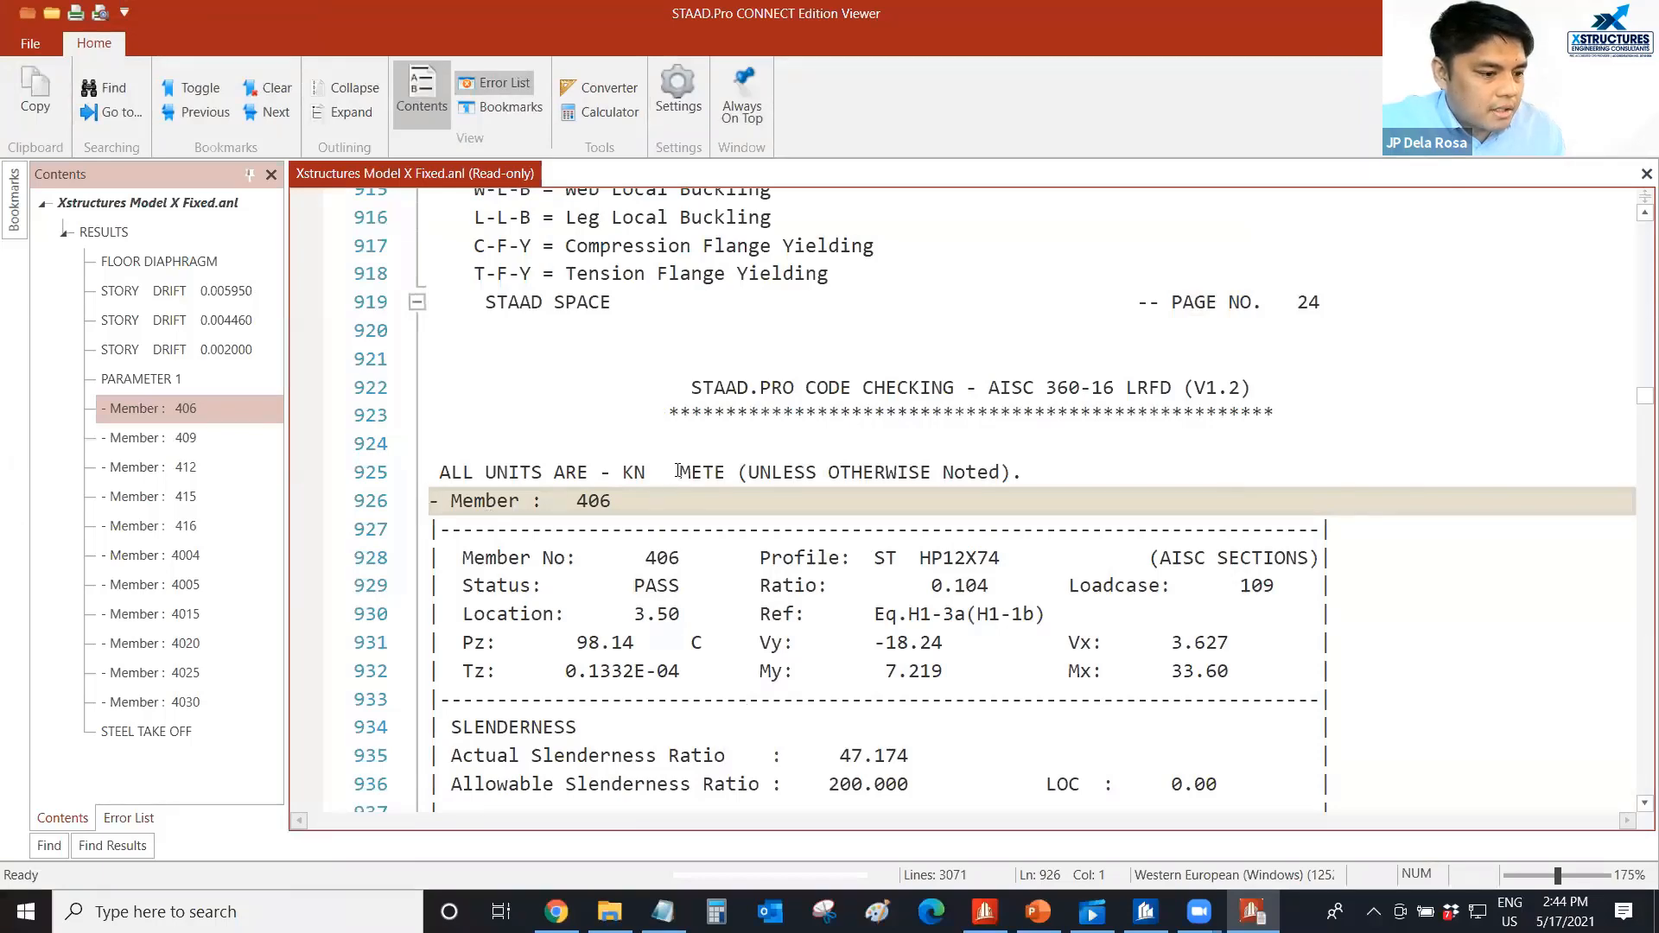
scroll(678, 470, "down", 3)
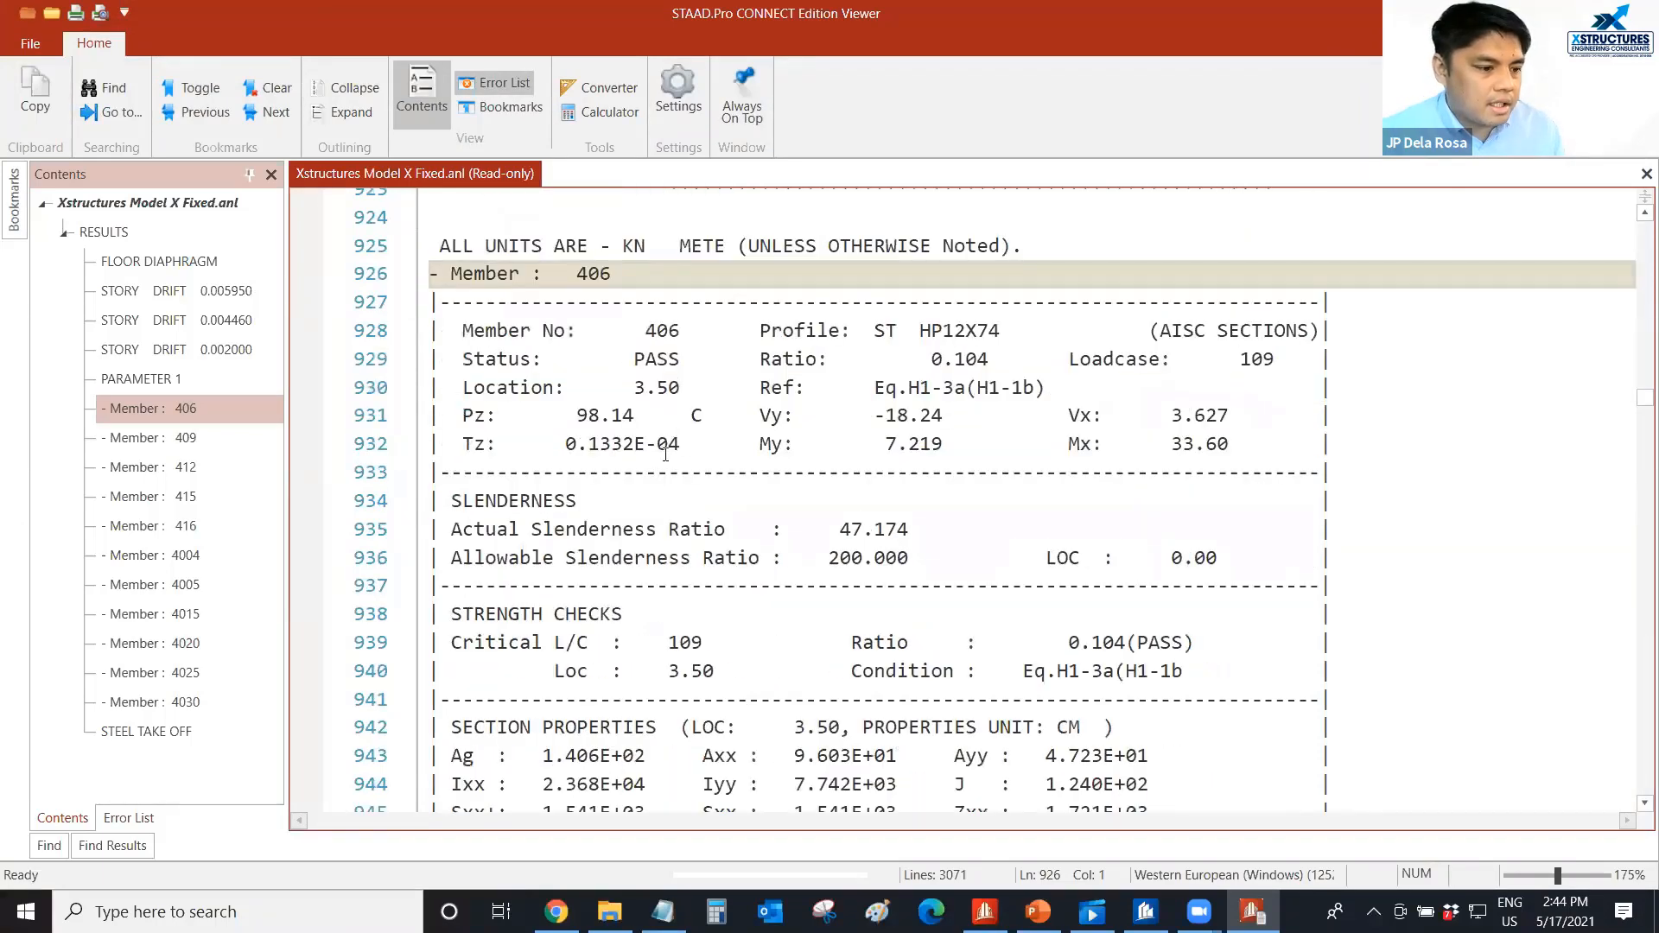
scroll(665, 454, "down", 3)
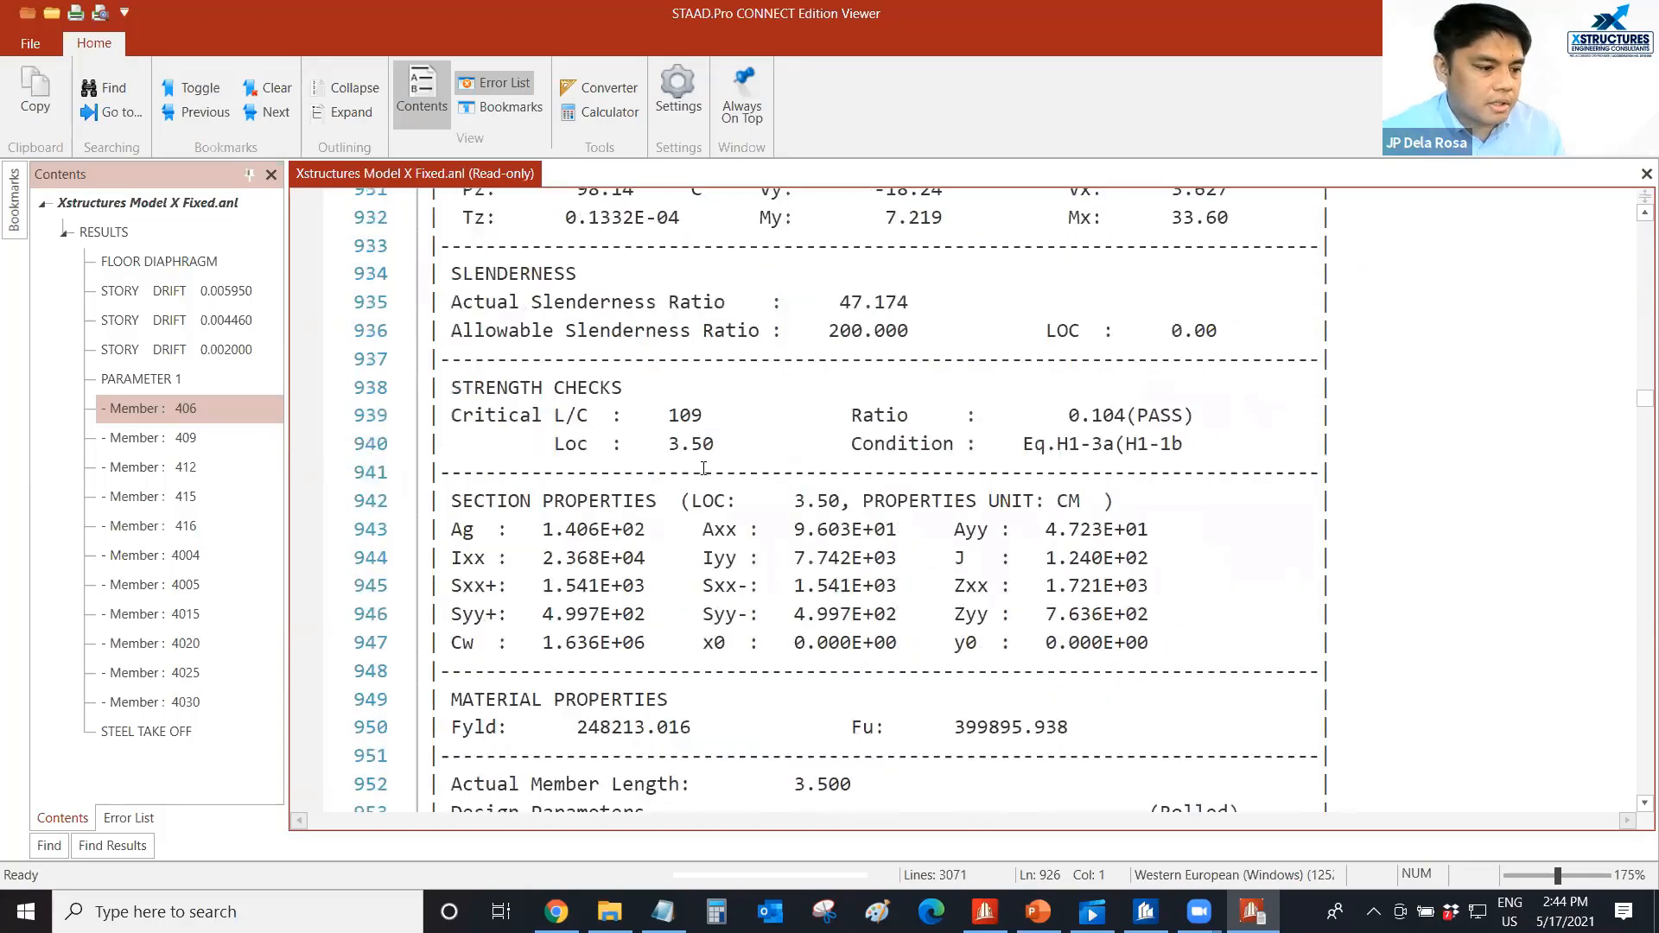
scroll(704, 467, "down", 6)
scroll(712, 462, "down", 10)
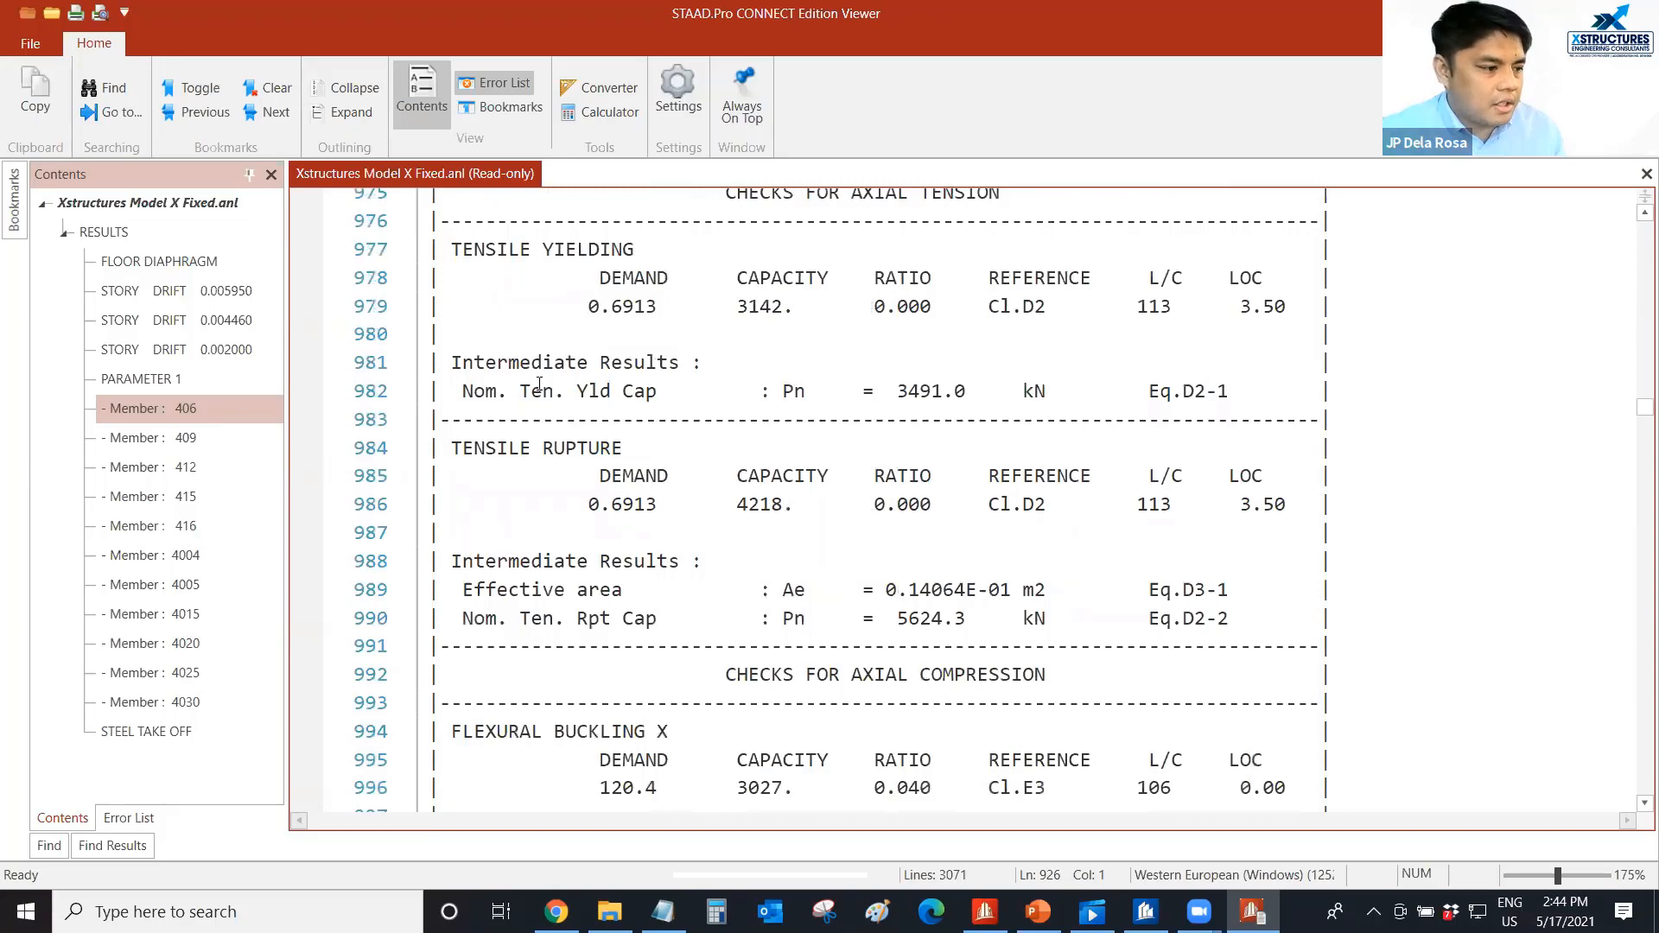
Review the STORY DRIFT 0.005950 table in the analysis output, including the drift ratios and statuses per load.
left_click(190, 290)
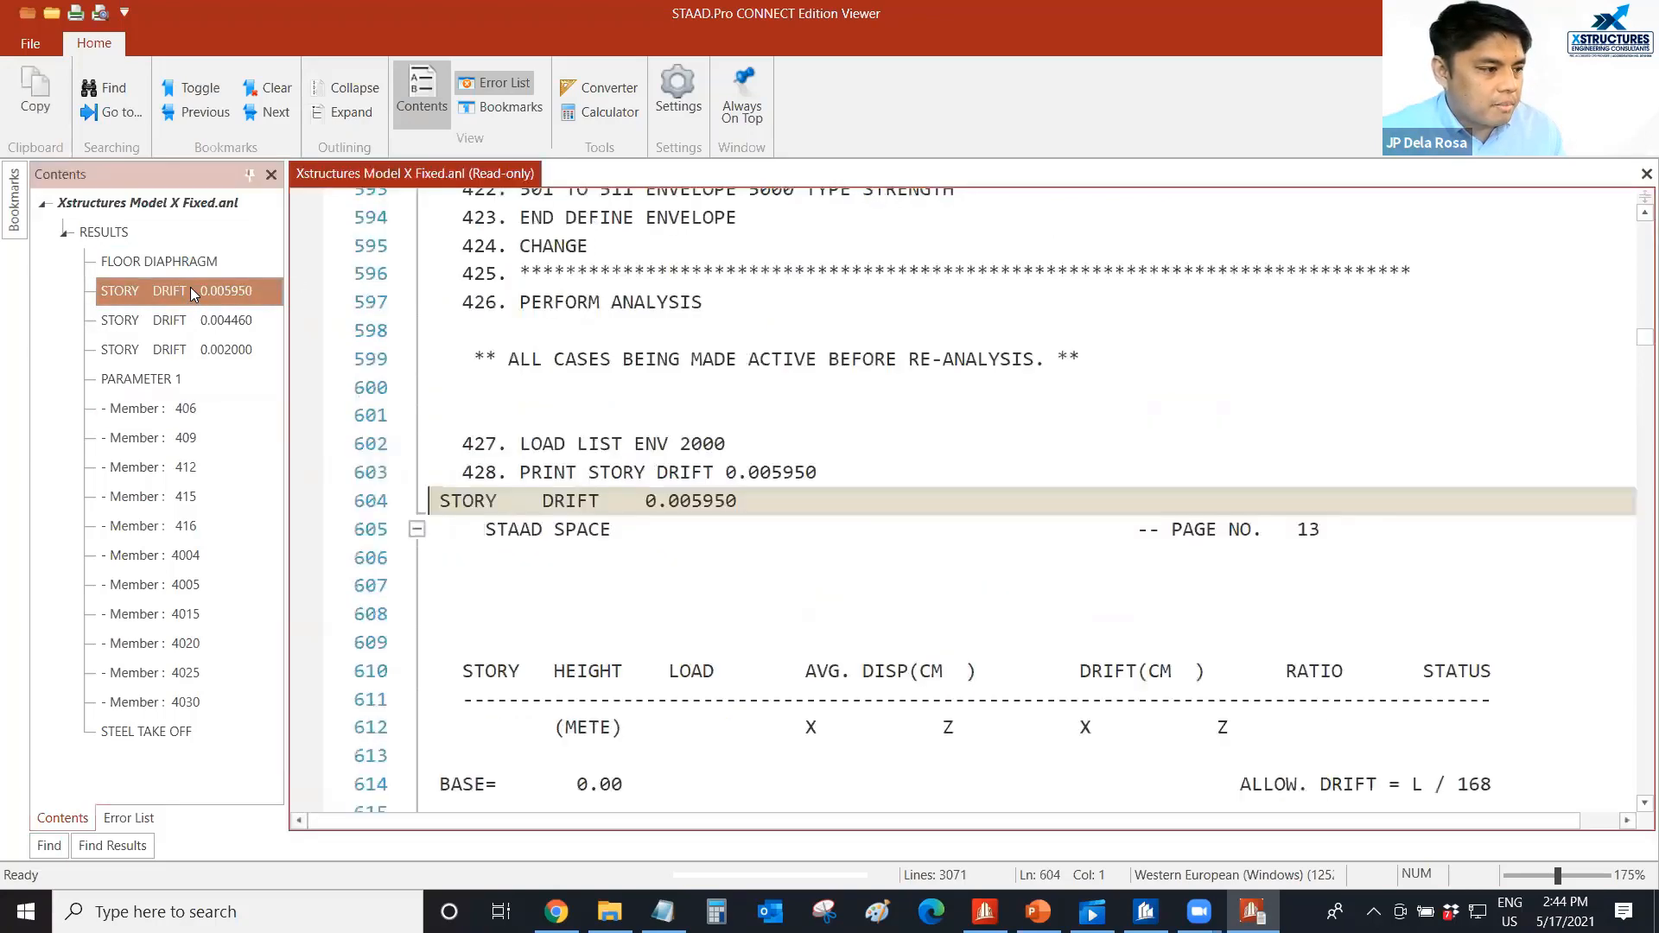
scroll(878, 527, "down", 1)
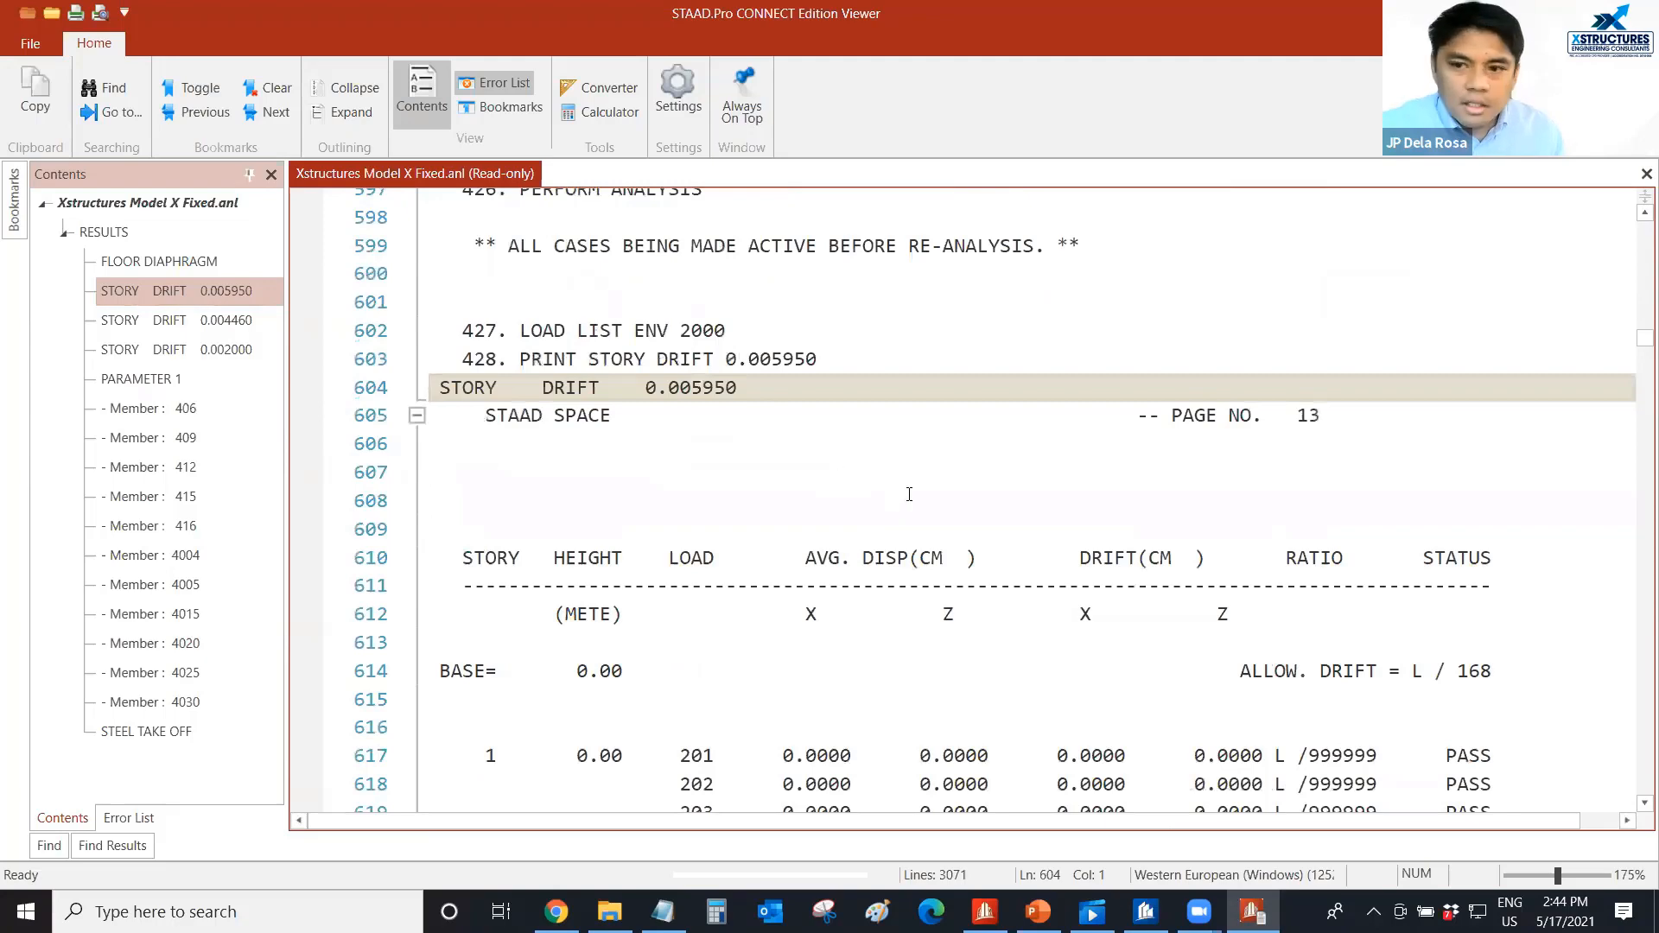
scroll(834, 498, "down", 2)
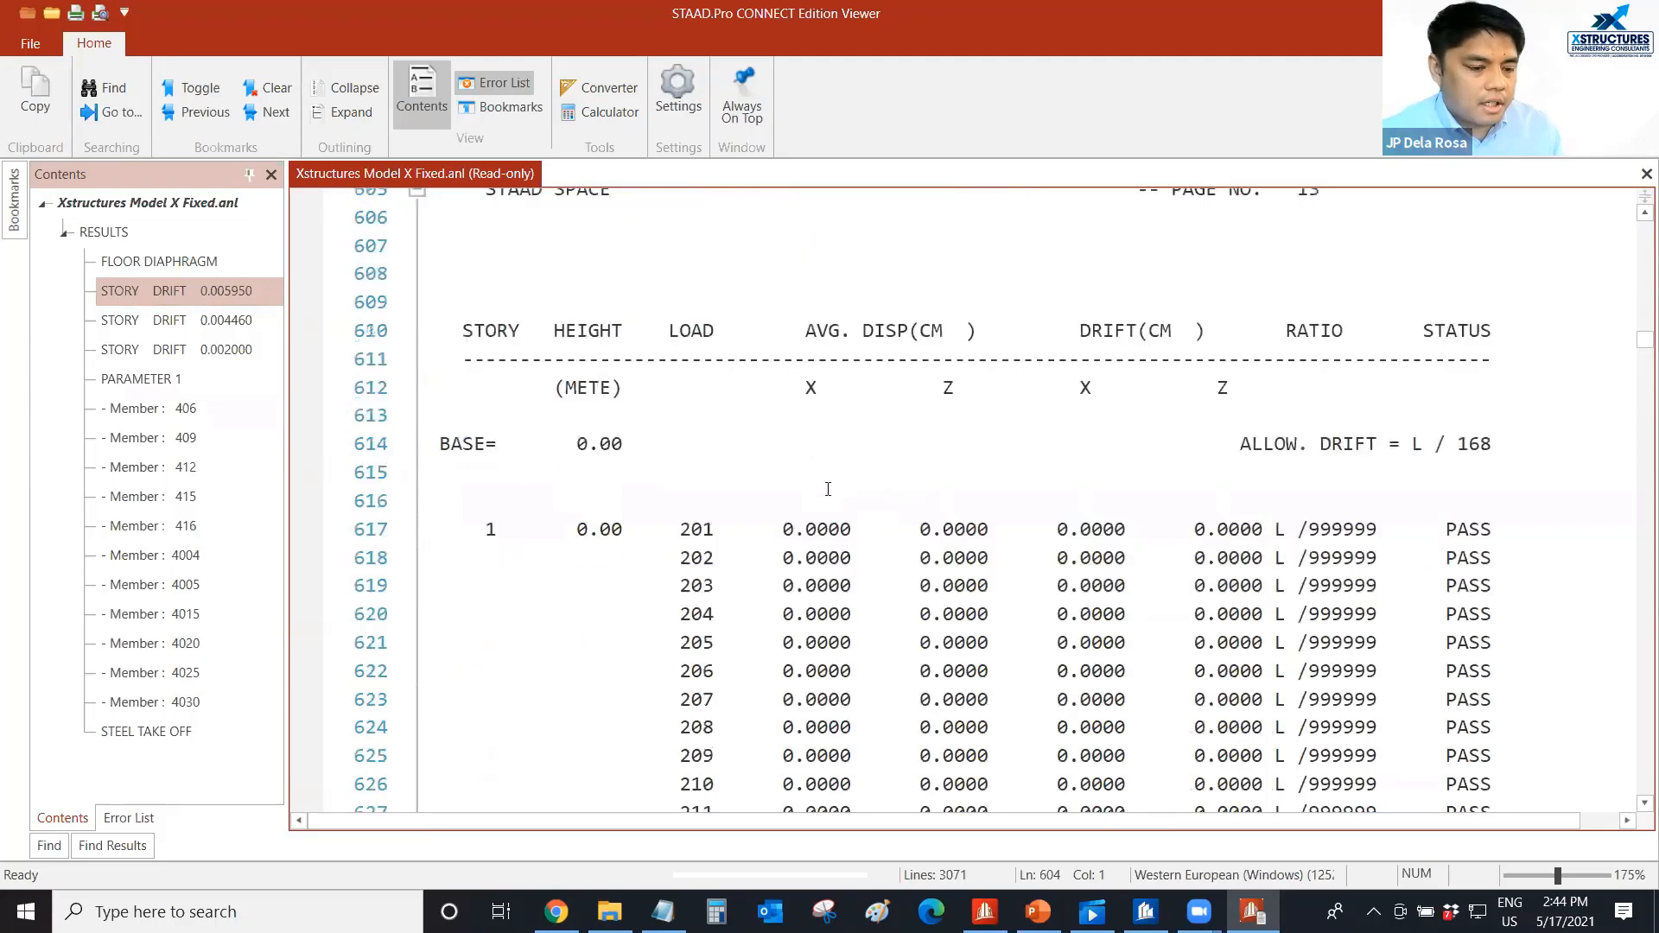
scroll(828, 489, "down", 1)
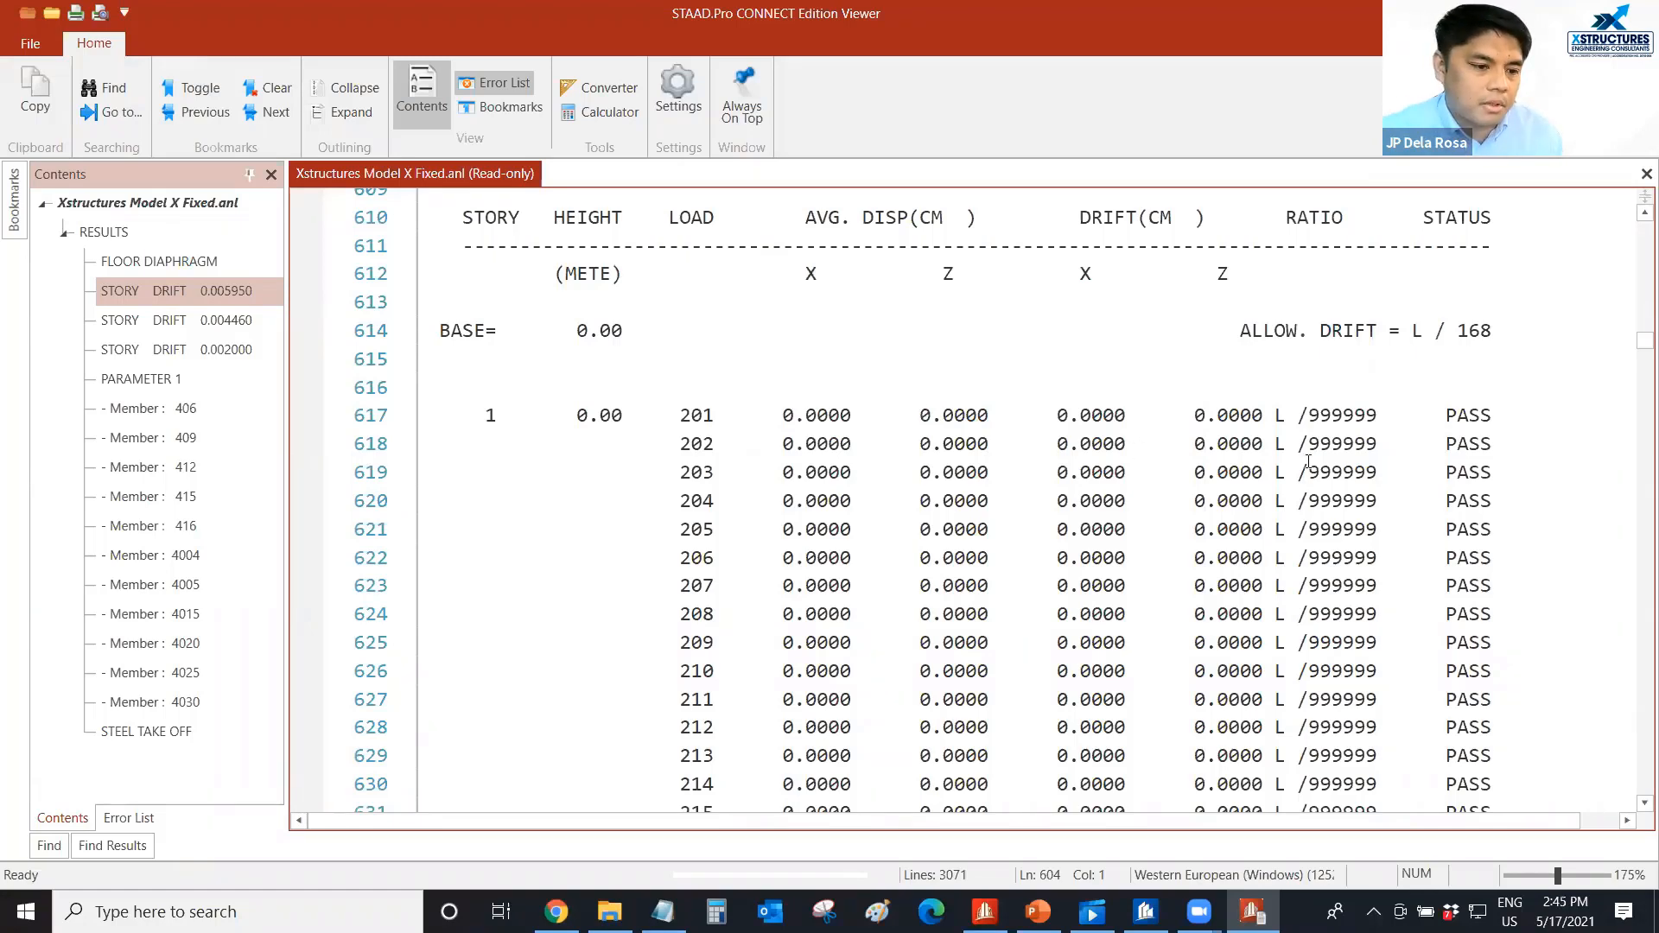
Read the remaining story drift rows through story 4 with their ratios and statuses, and close the analysis output.
scroll(1353, 458, "down", 10)
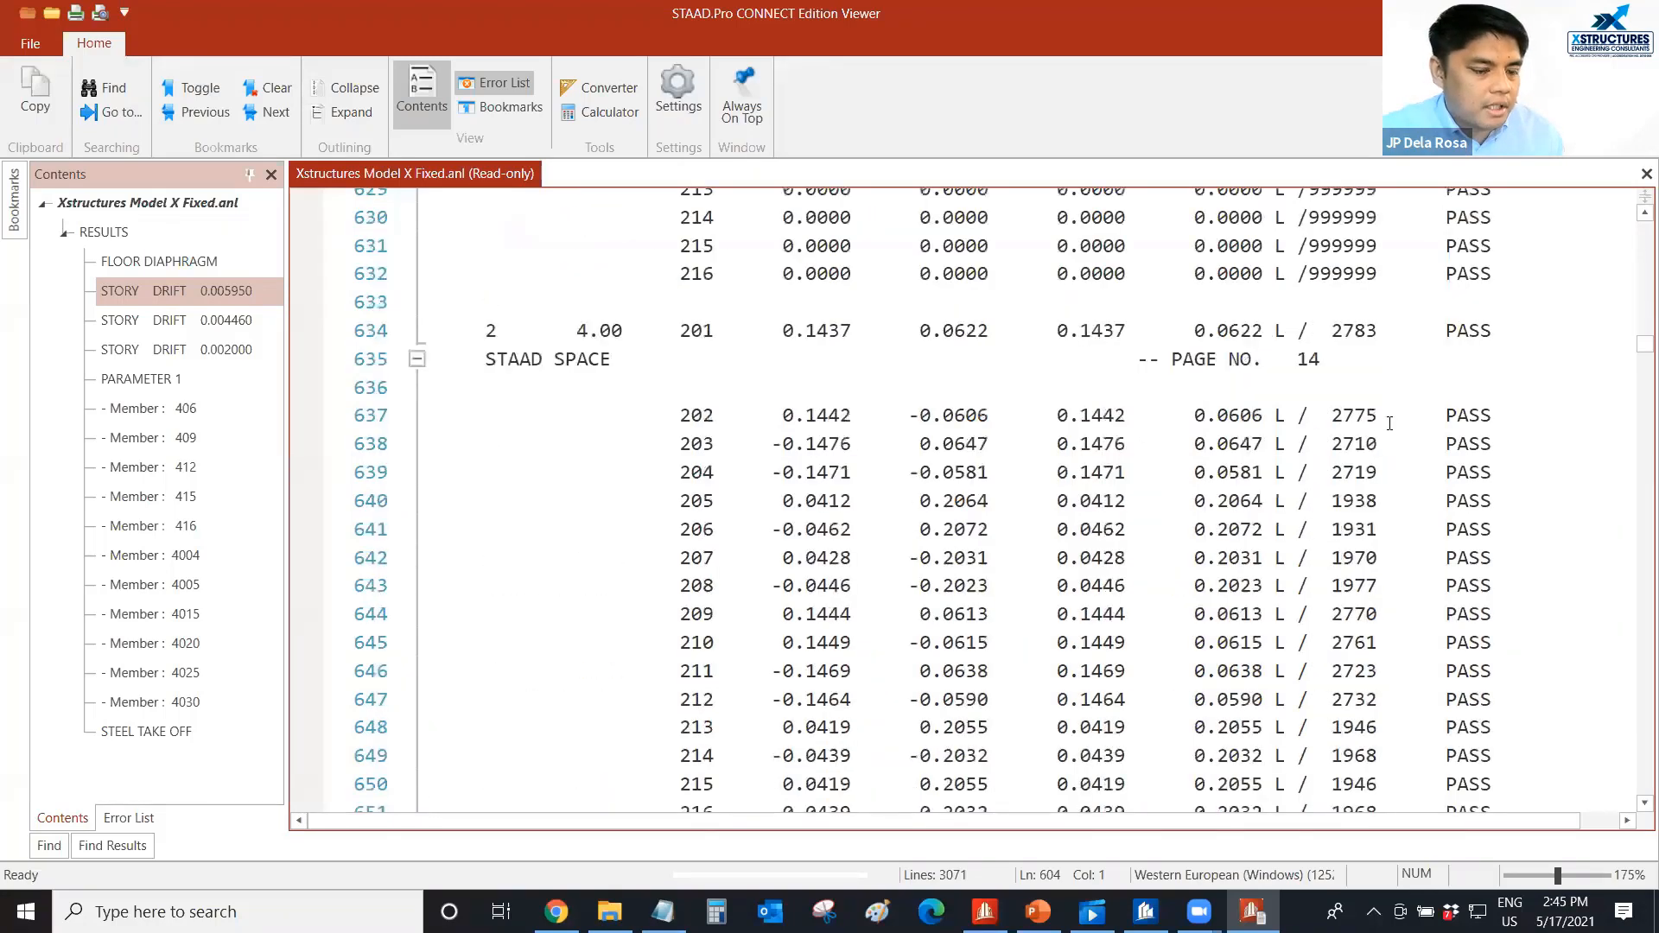
scroll(1389, 423, "down", 8)
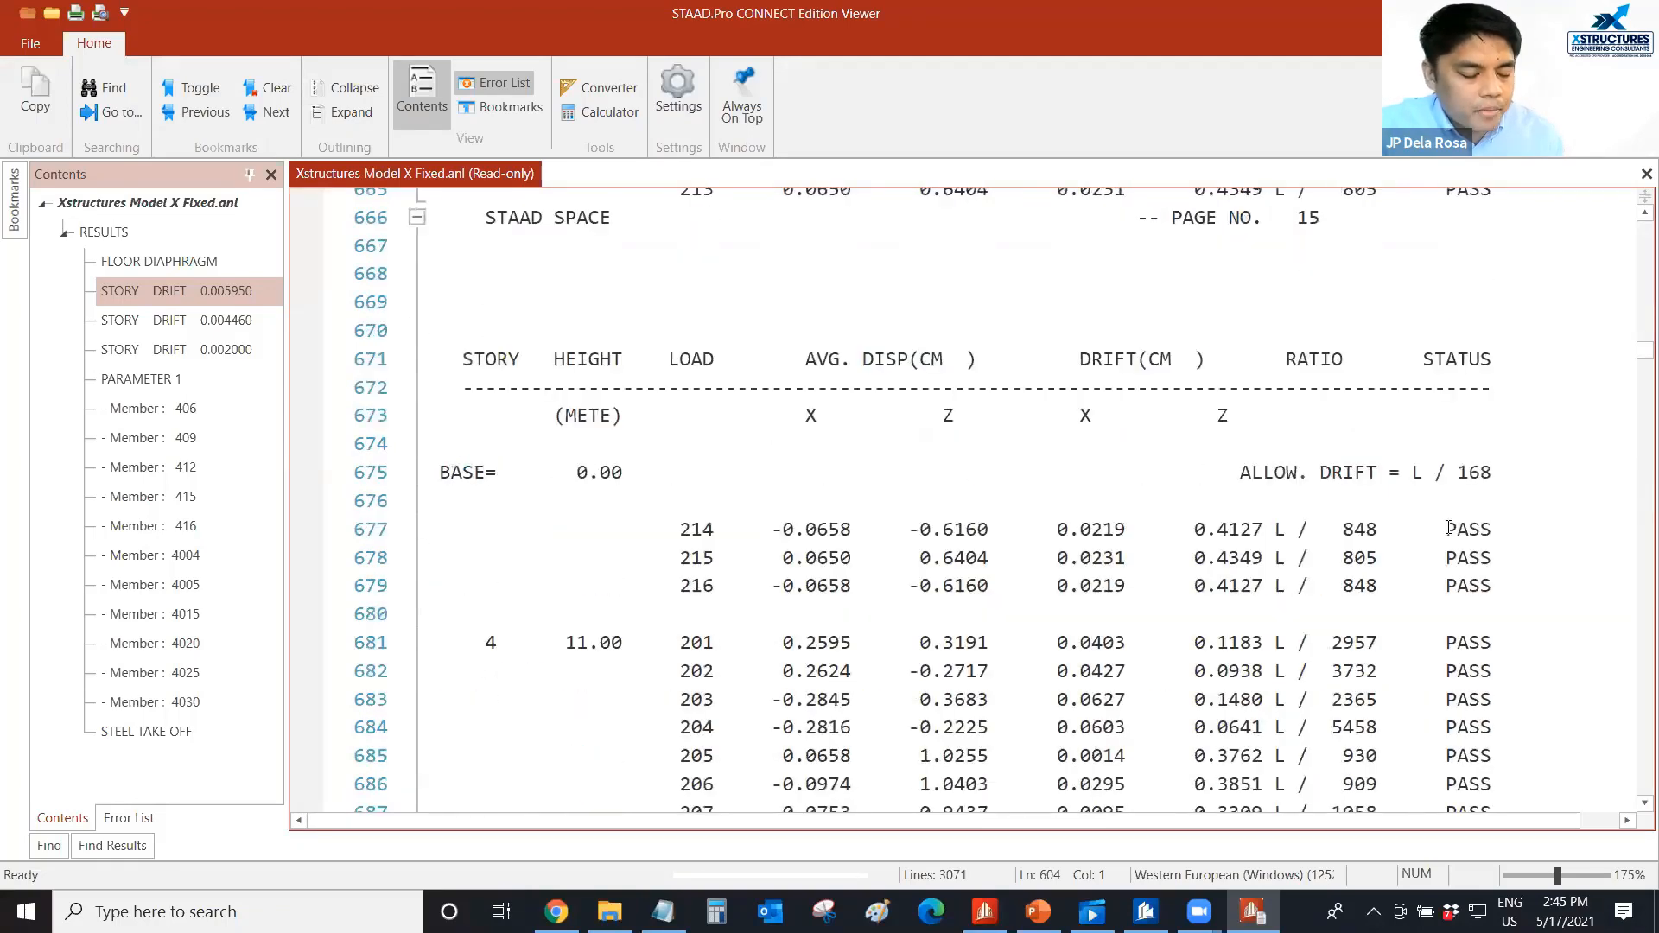
double_click(1464, 529)
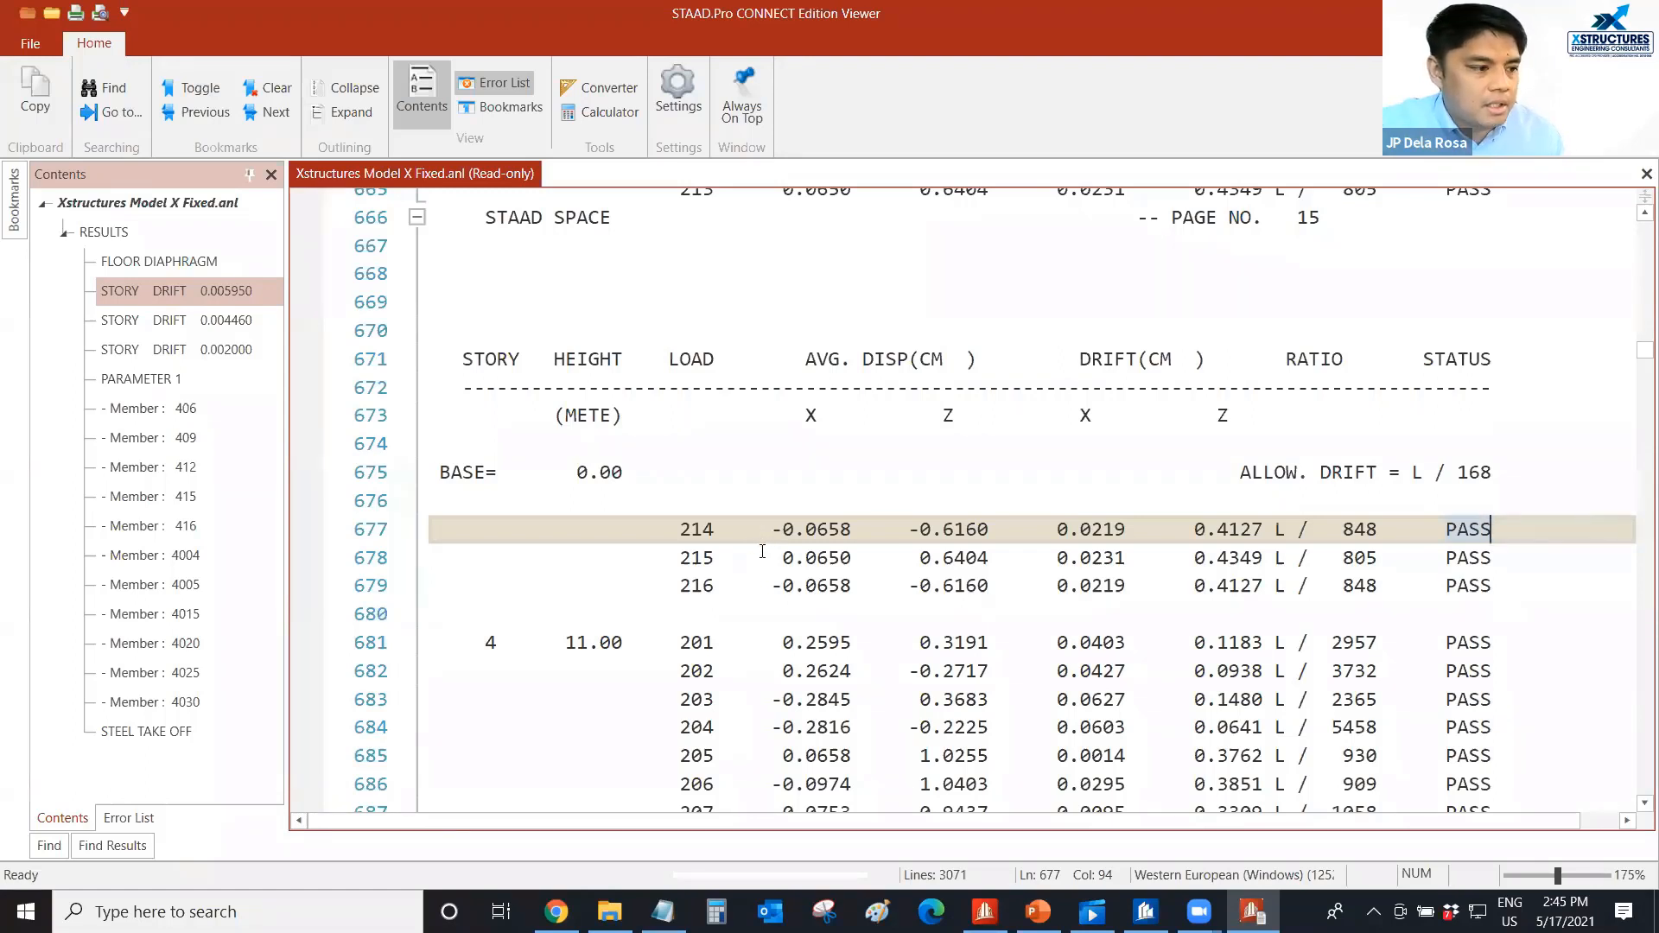
scroll(741, 560, "down", 3)
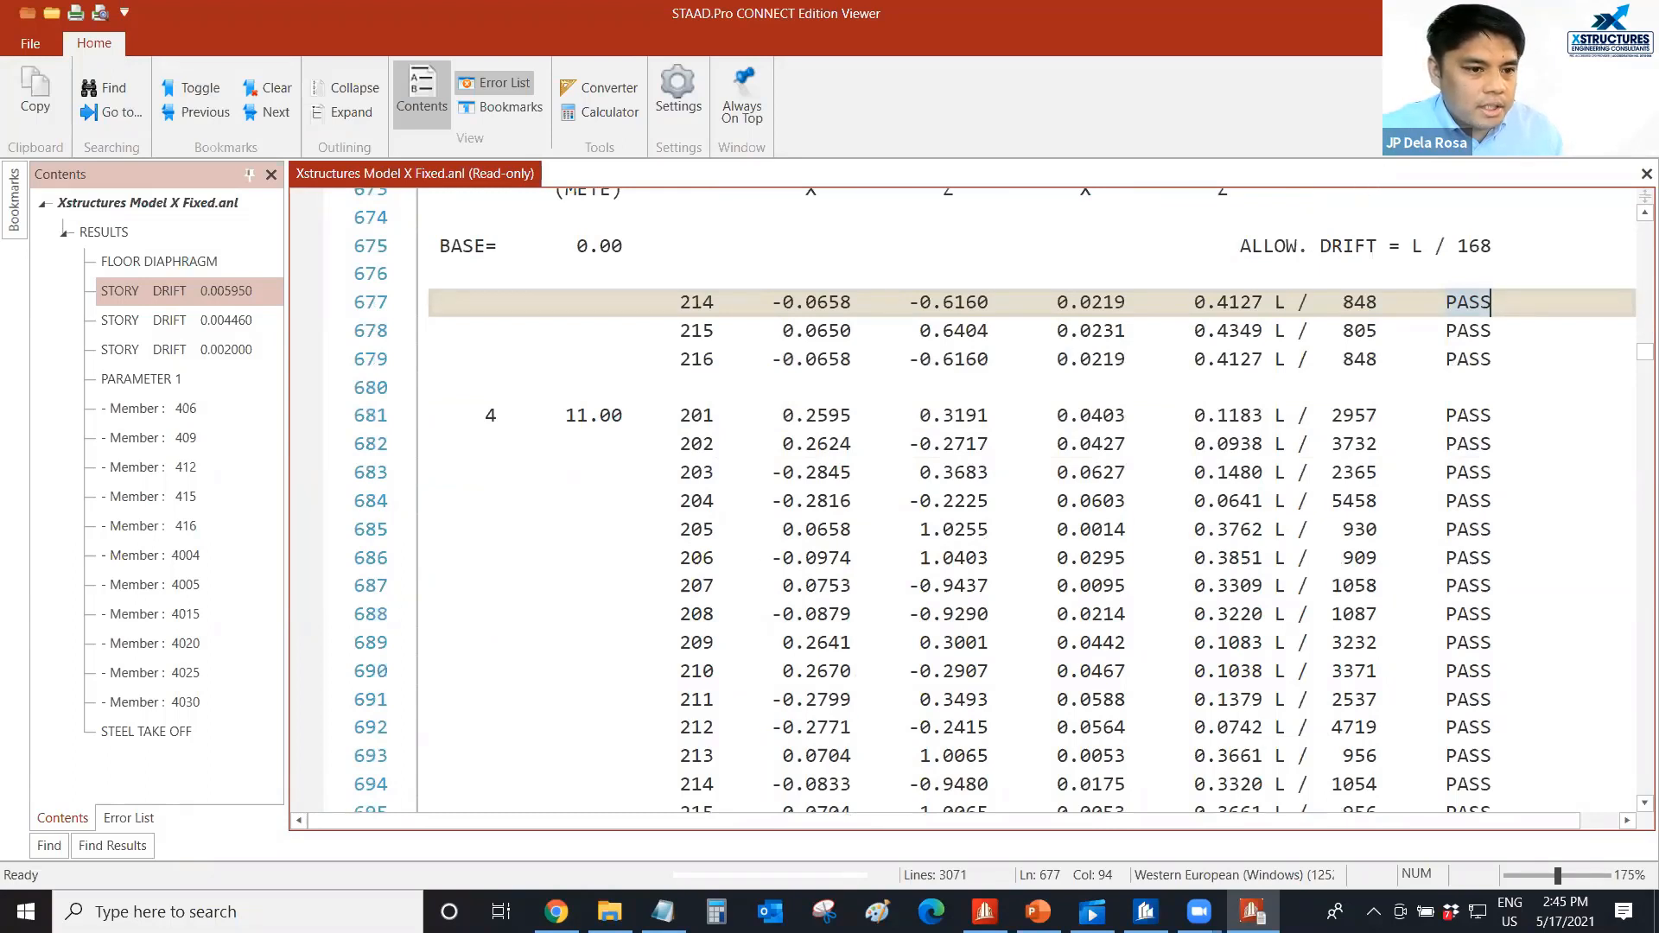
left_click(1637, 13)
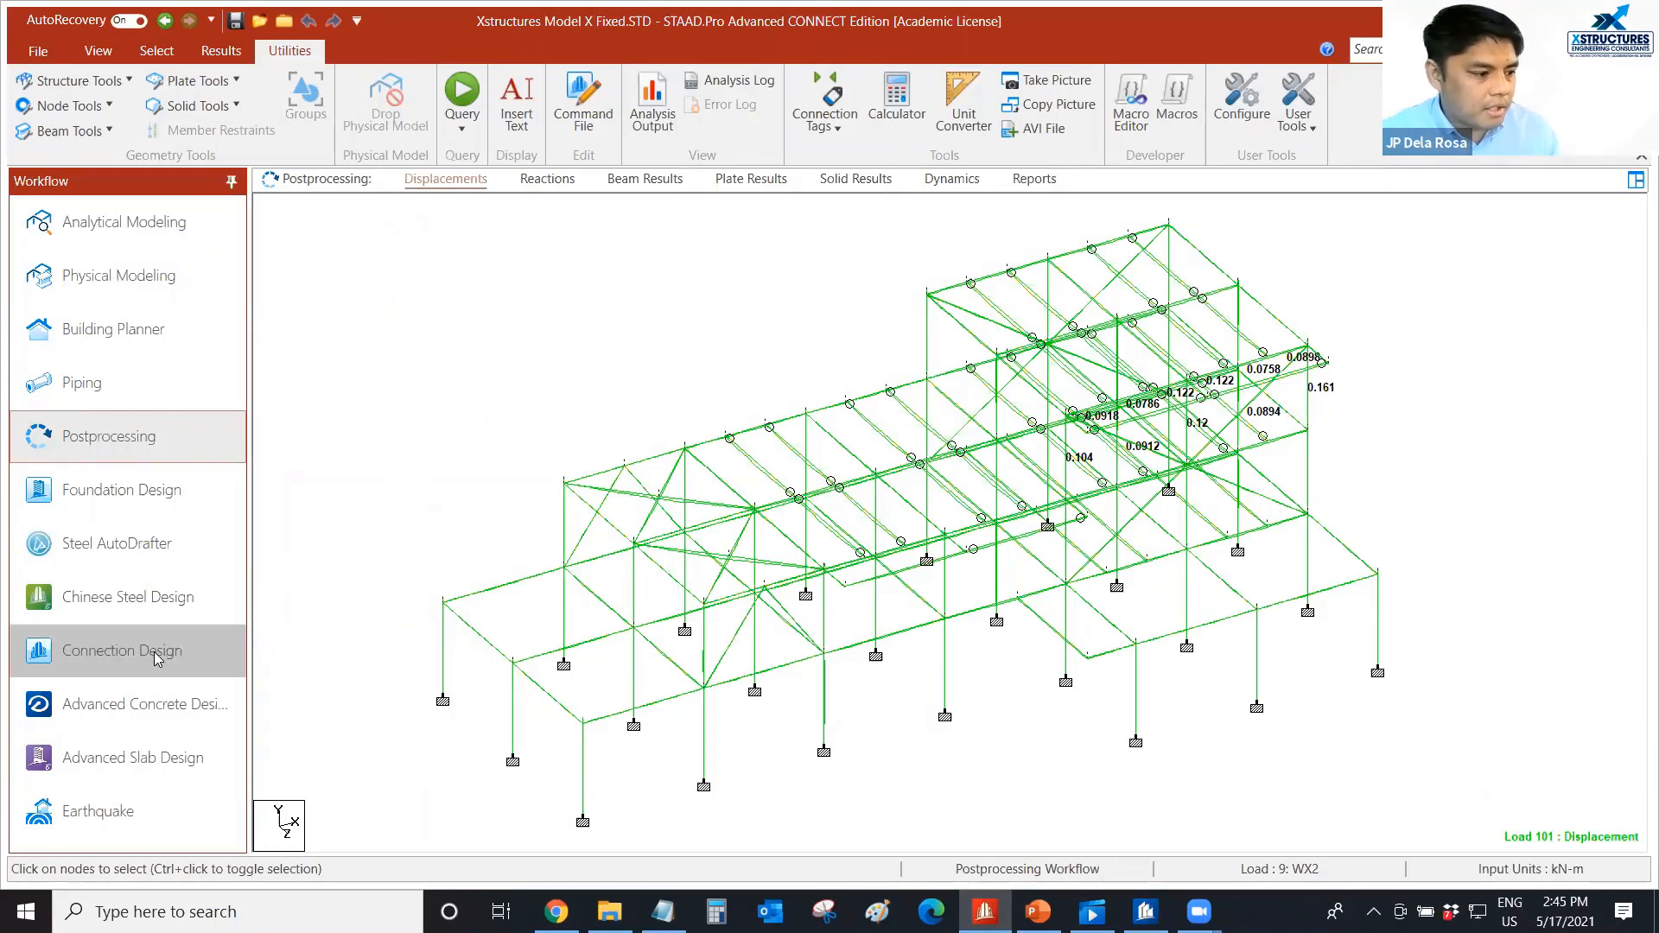
Switch to the Connection Design workflow and dismiss the RAM Connection material validation report.
left_click(137, 657)
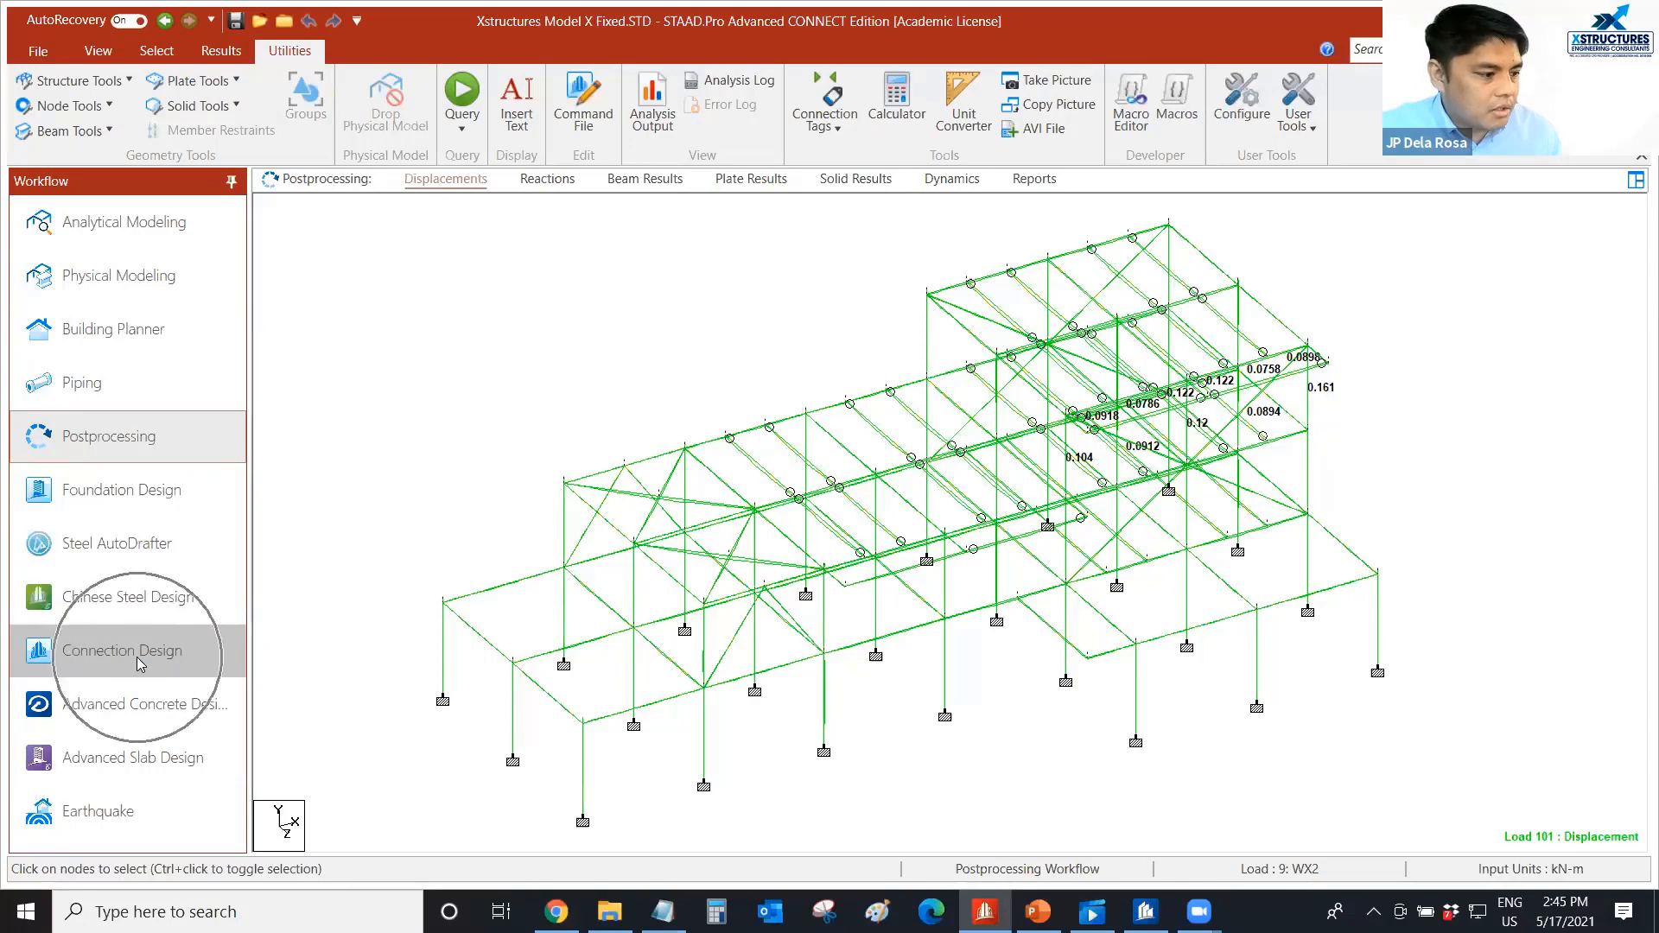
left_click(138, 664)
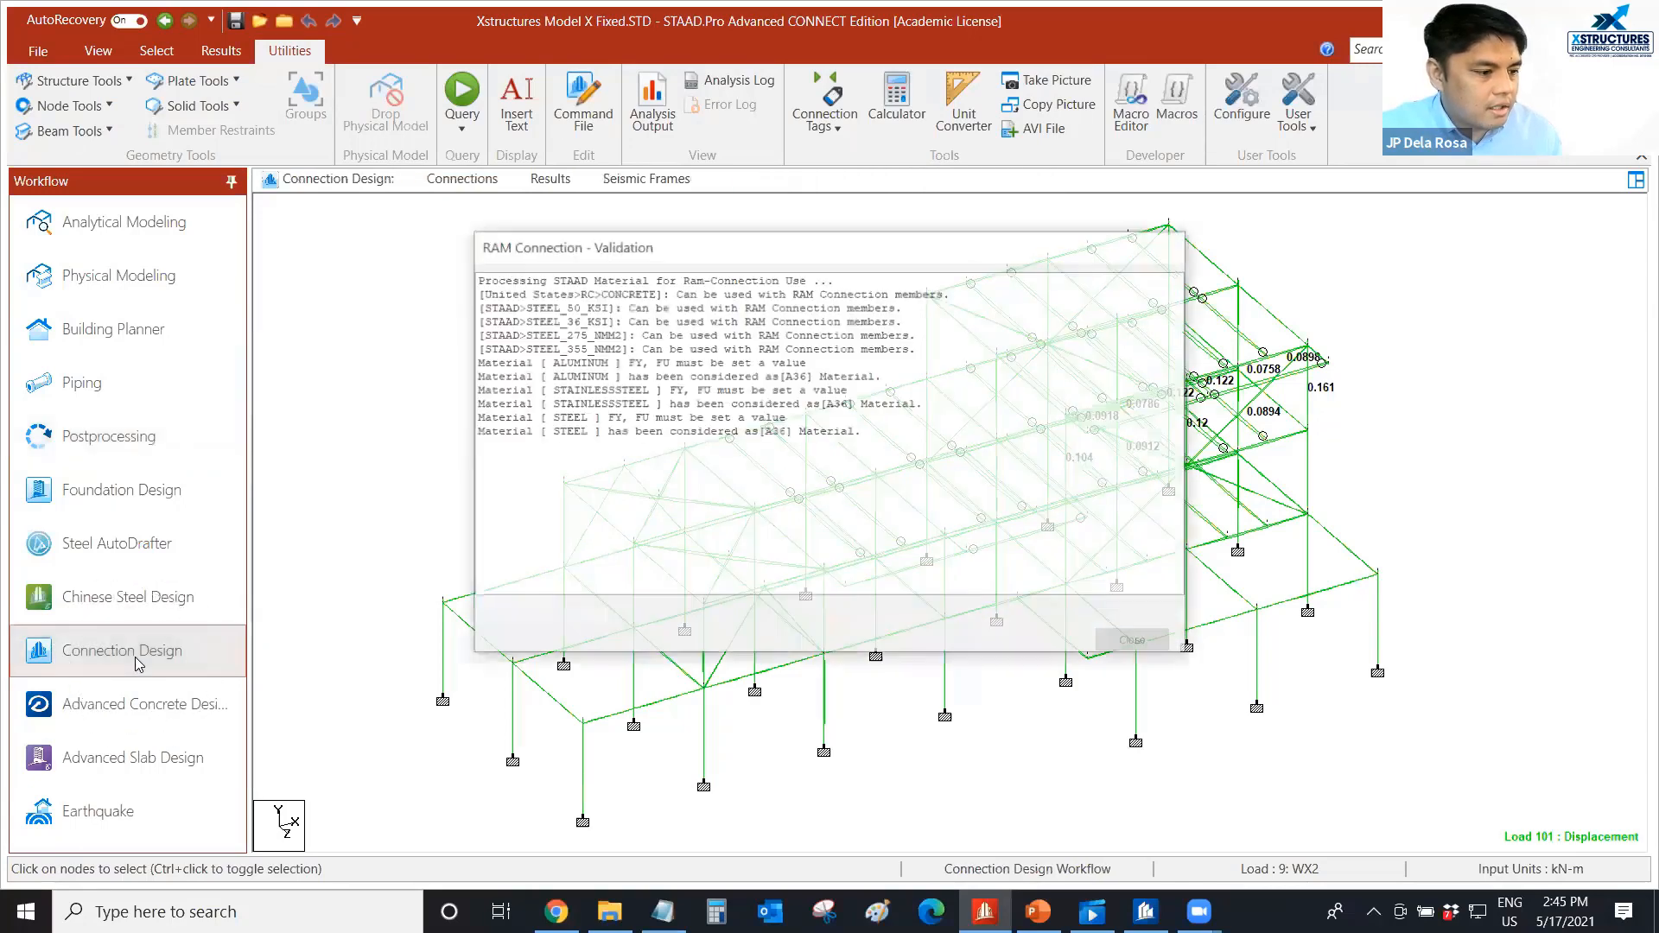
left_click(1135, 642)
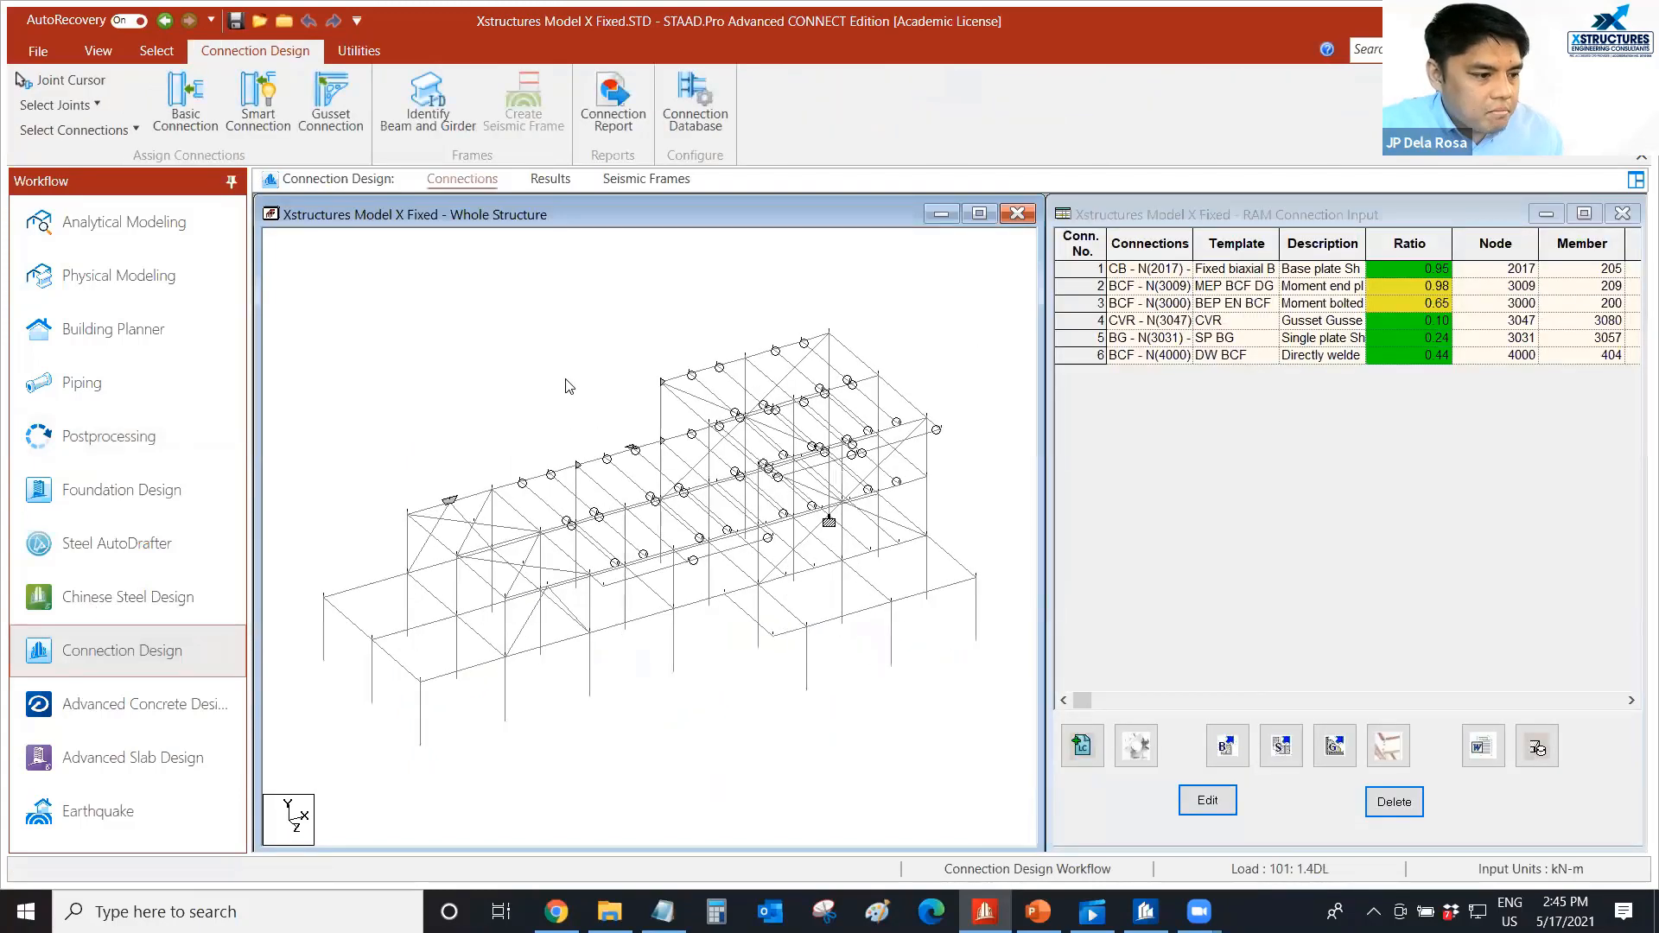
Examine the framing, beam joints and supports of the whole structure from end to end in the connection design model.
scroll(552, 379, "up", 3)
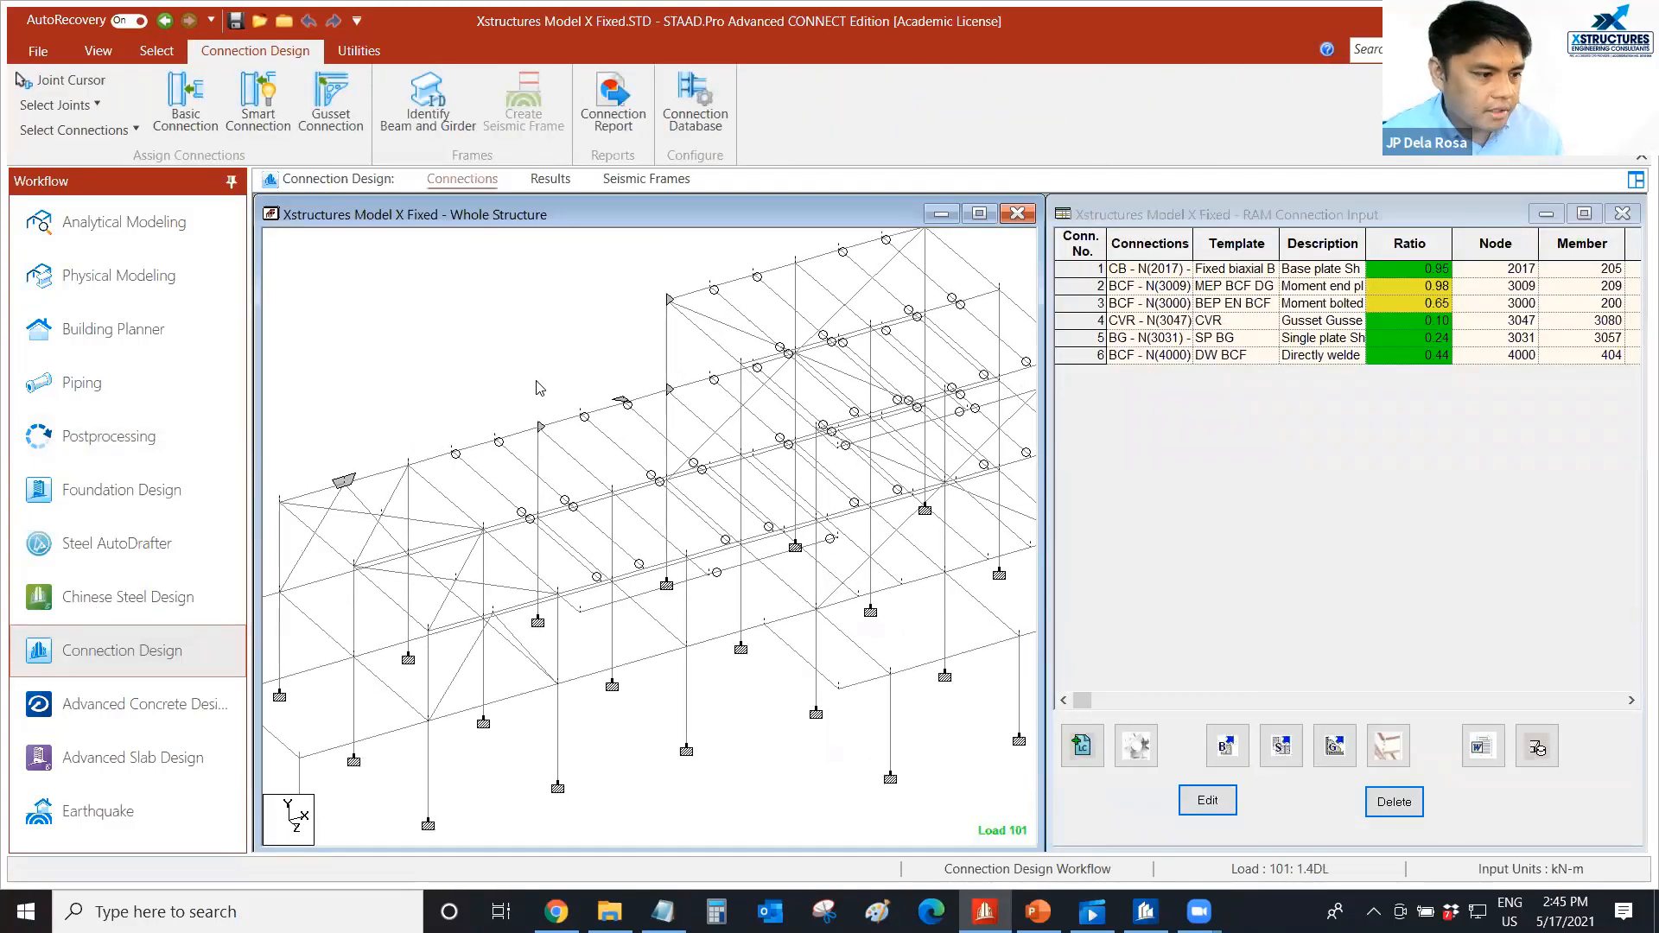
middle_click_drag(475, 404, 565, 412)
scroll(467, 424, "up", 1)
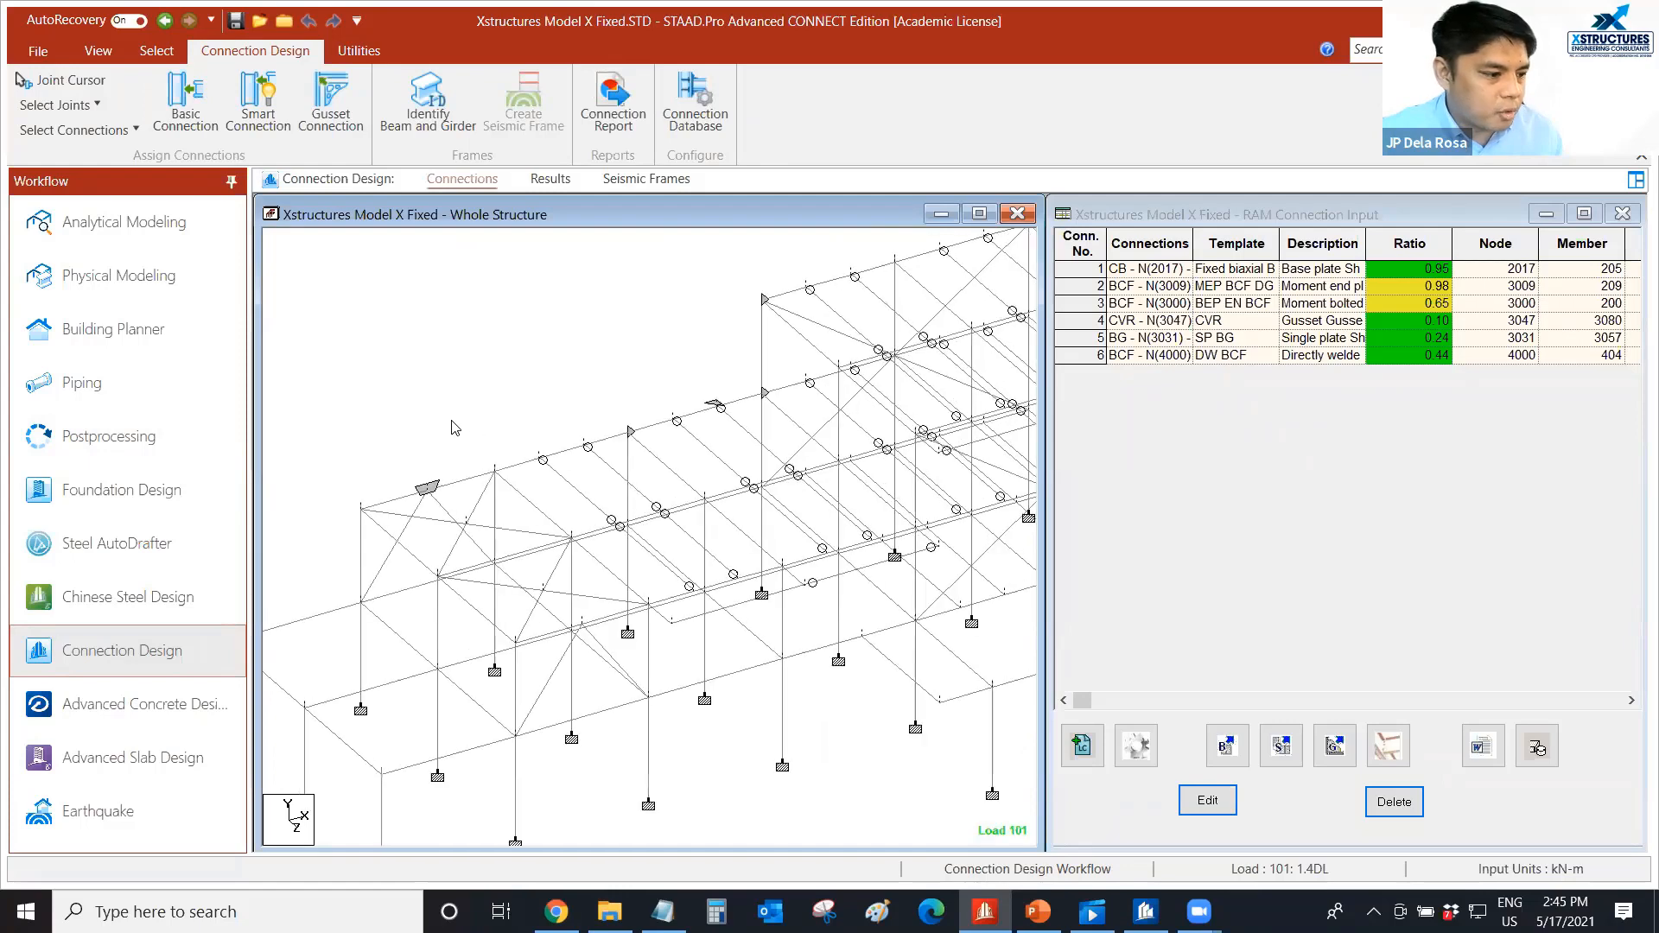
middle_click_drag(413, 434, 420, 459)
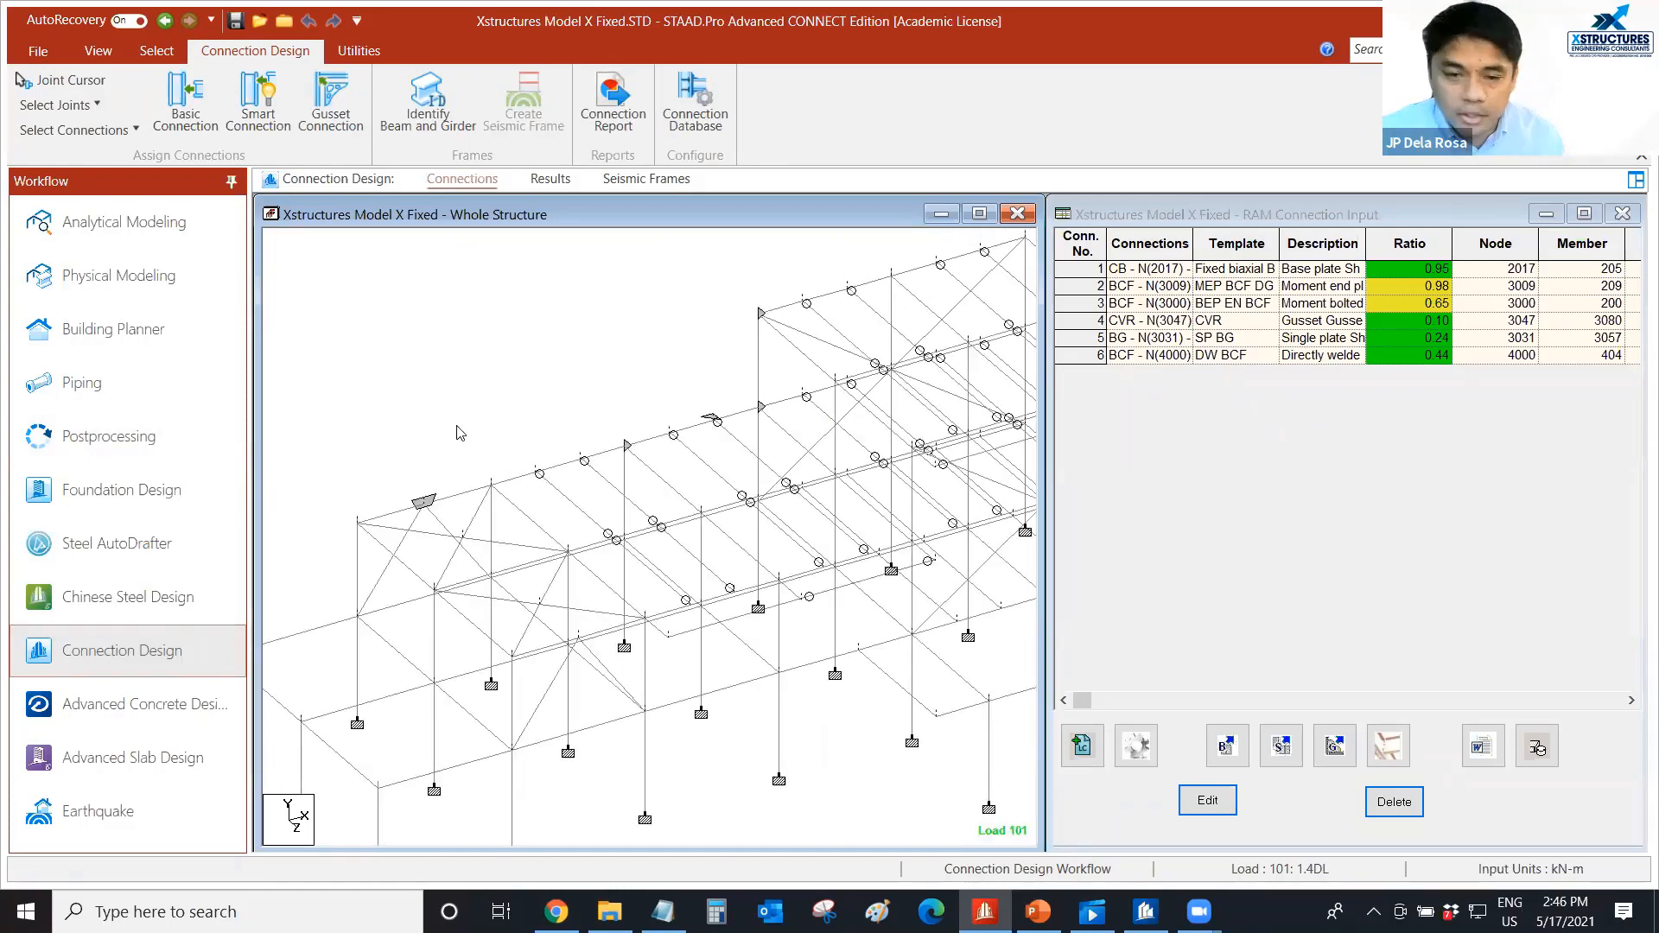
scroll(395, 429, "down", 1)
scroll(398, 428, "down", 6)
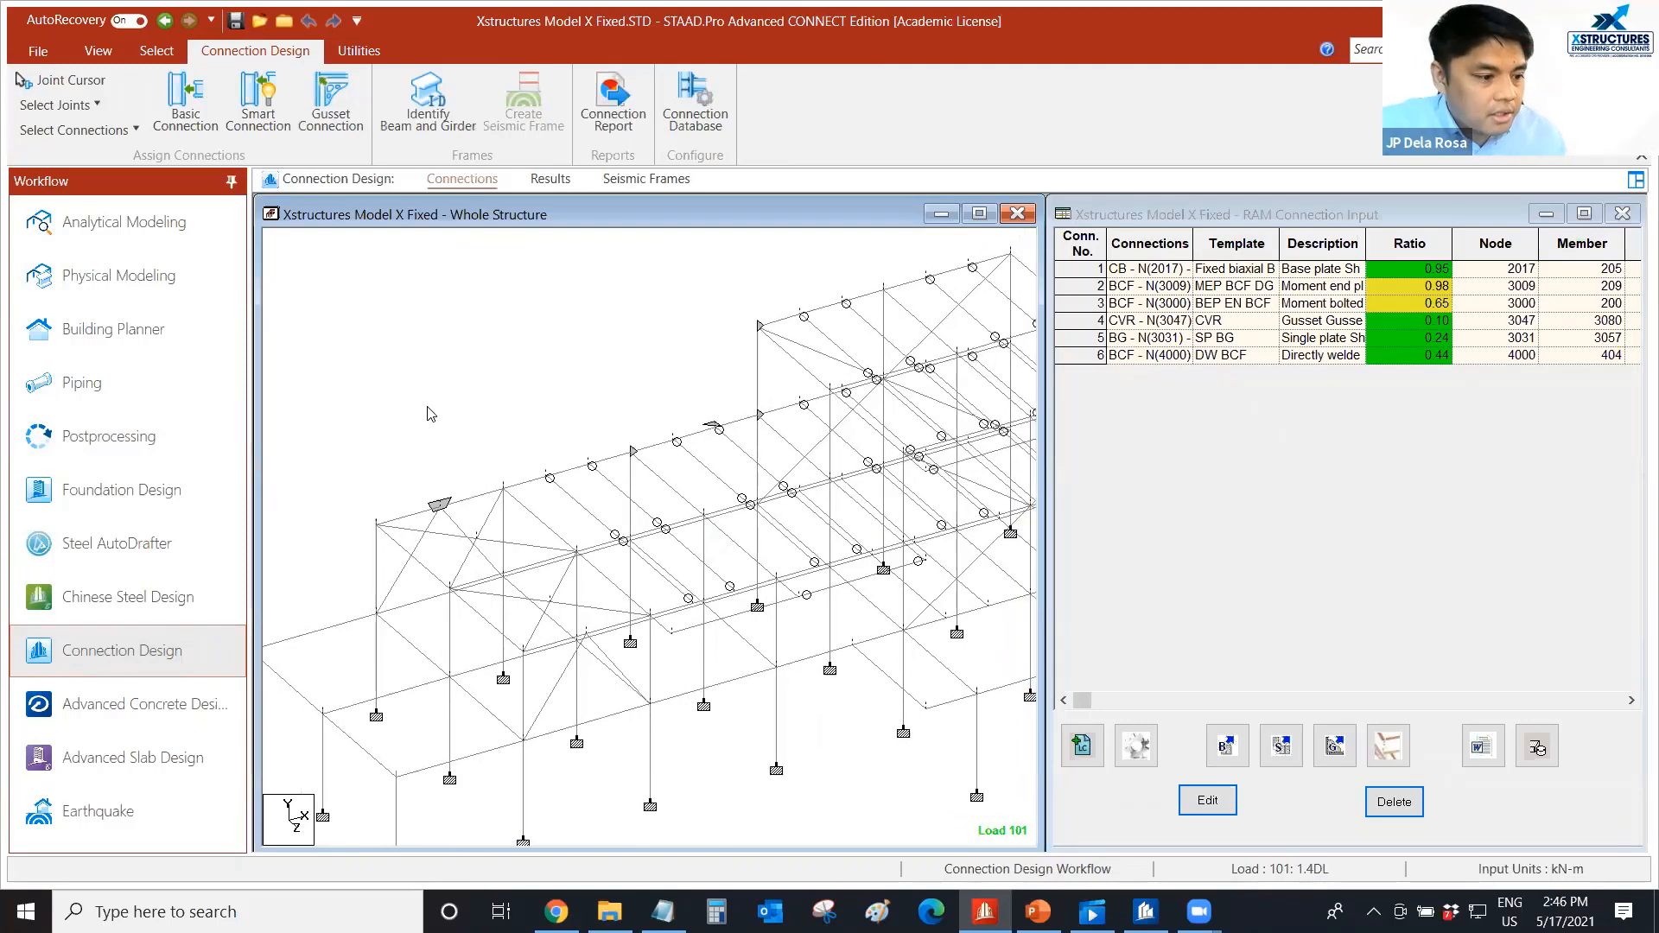
middle_click_drag(591, 381, 458, 388)
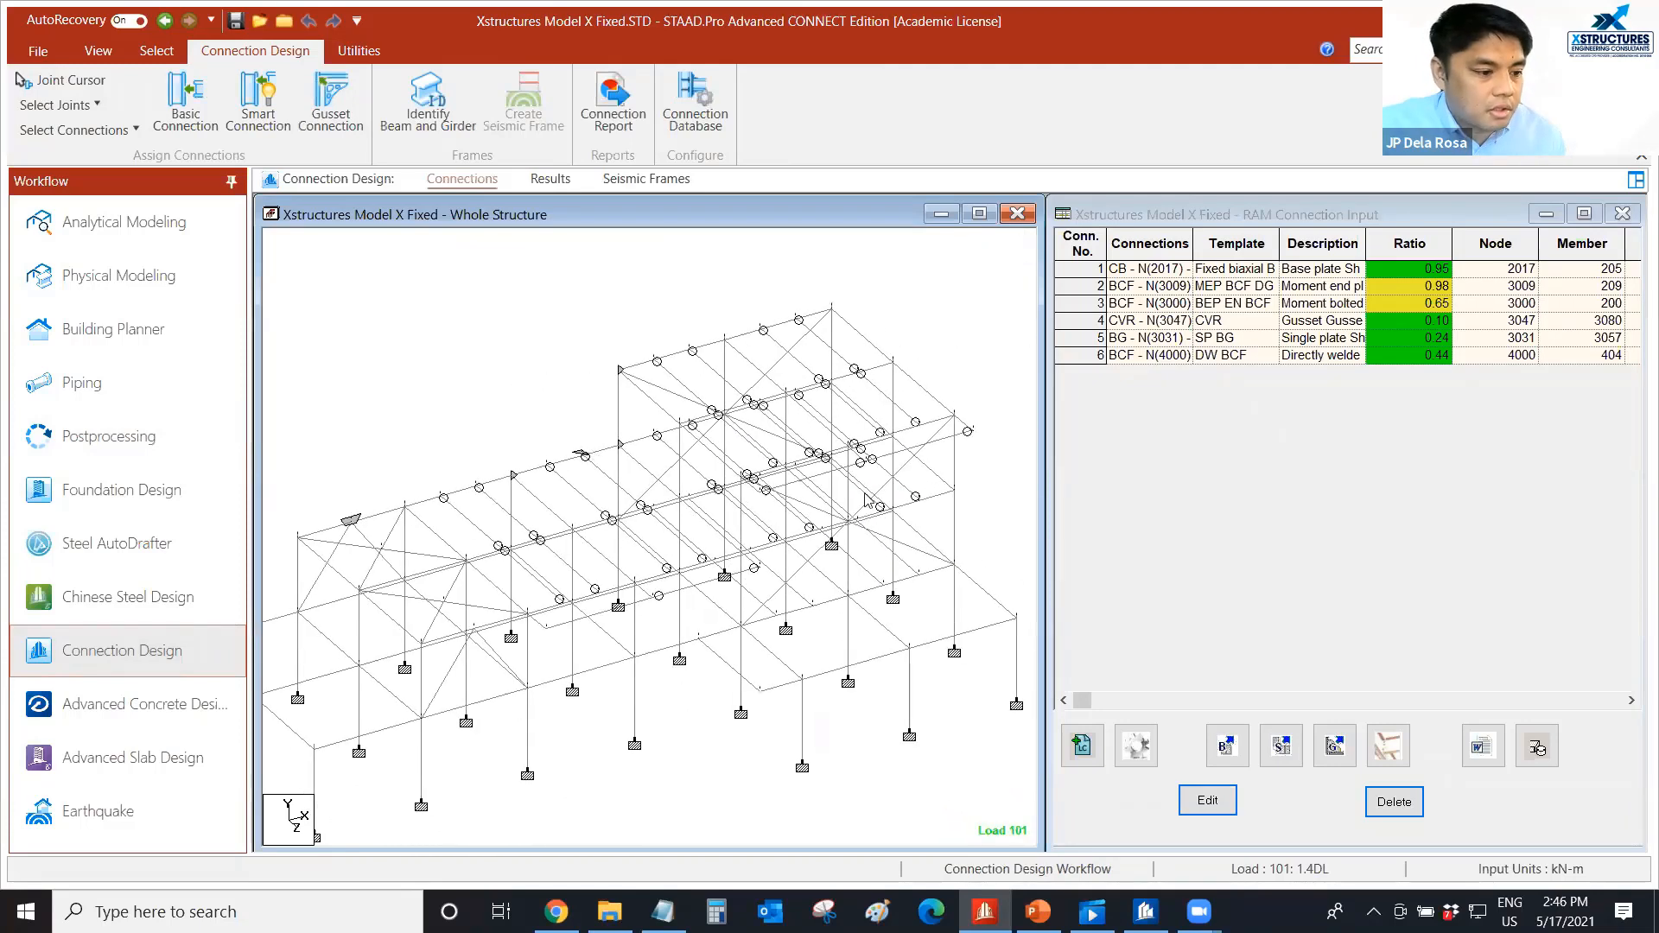
scroll(866, 525, "up", 2)
scroll(864, 533, "up", 2)
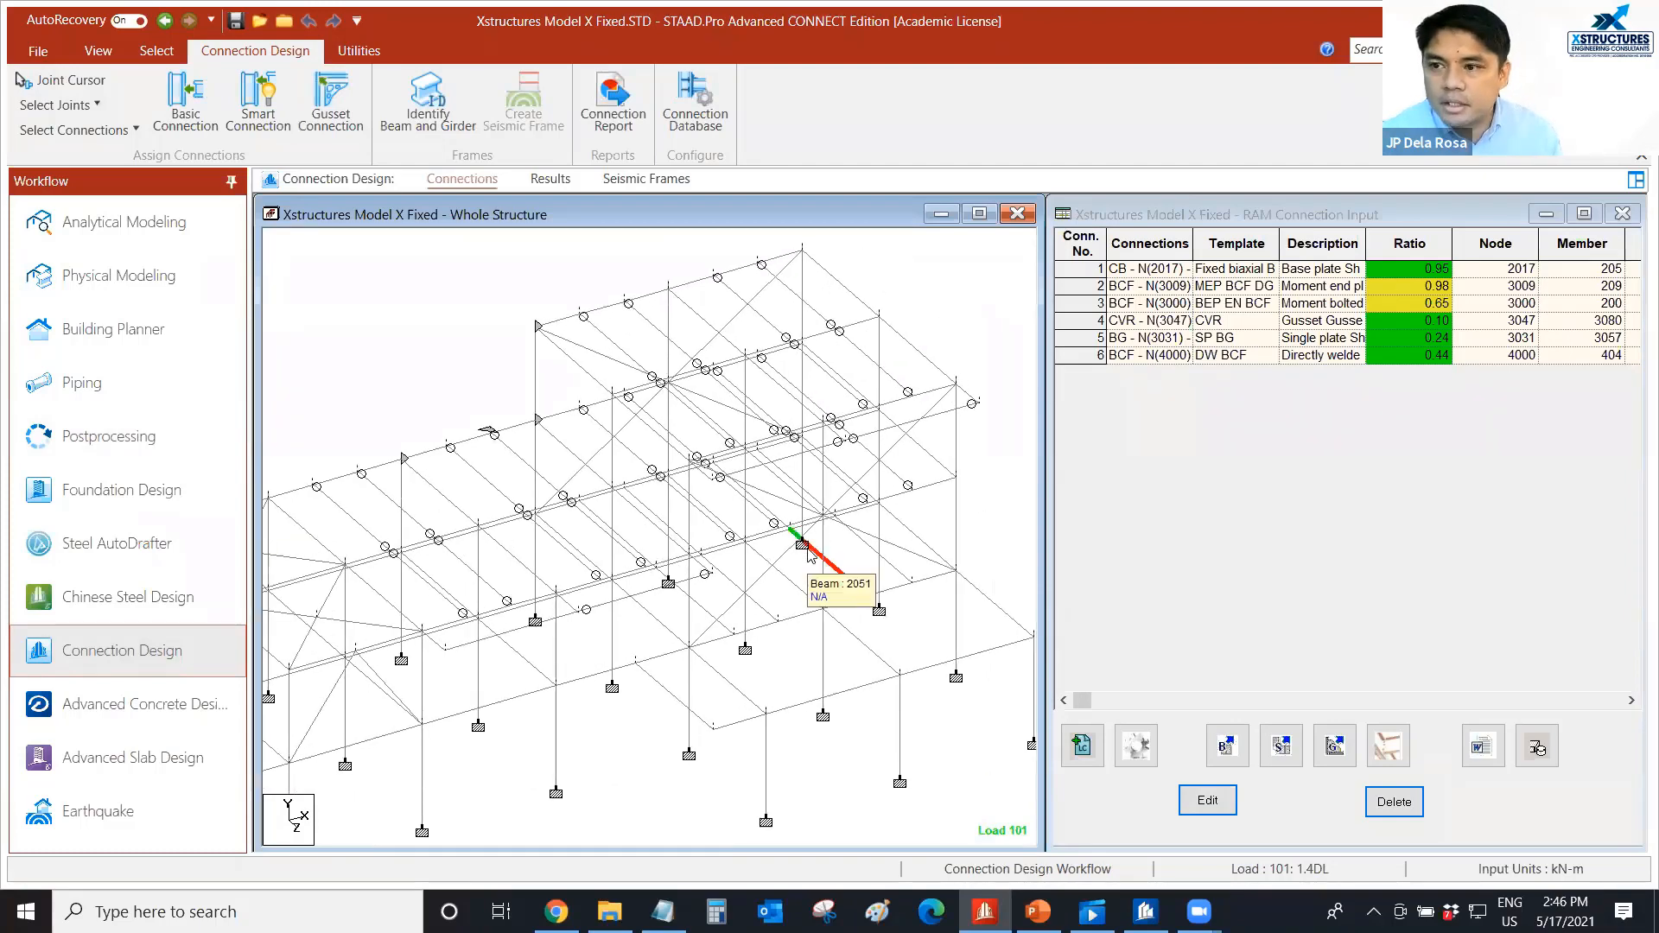
middle_click_drag(417, 404, 481, 460)
scroll(482, 448, "up", 1)
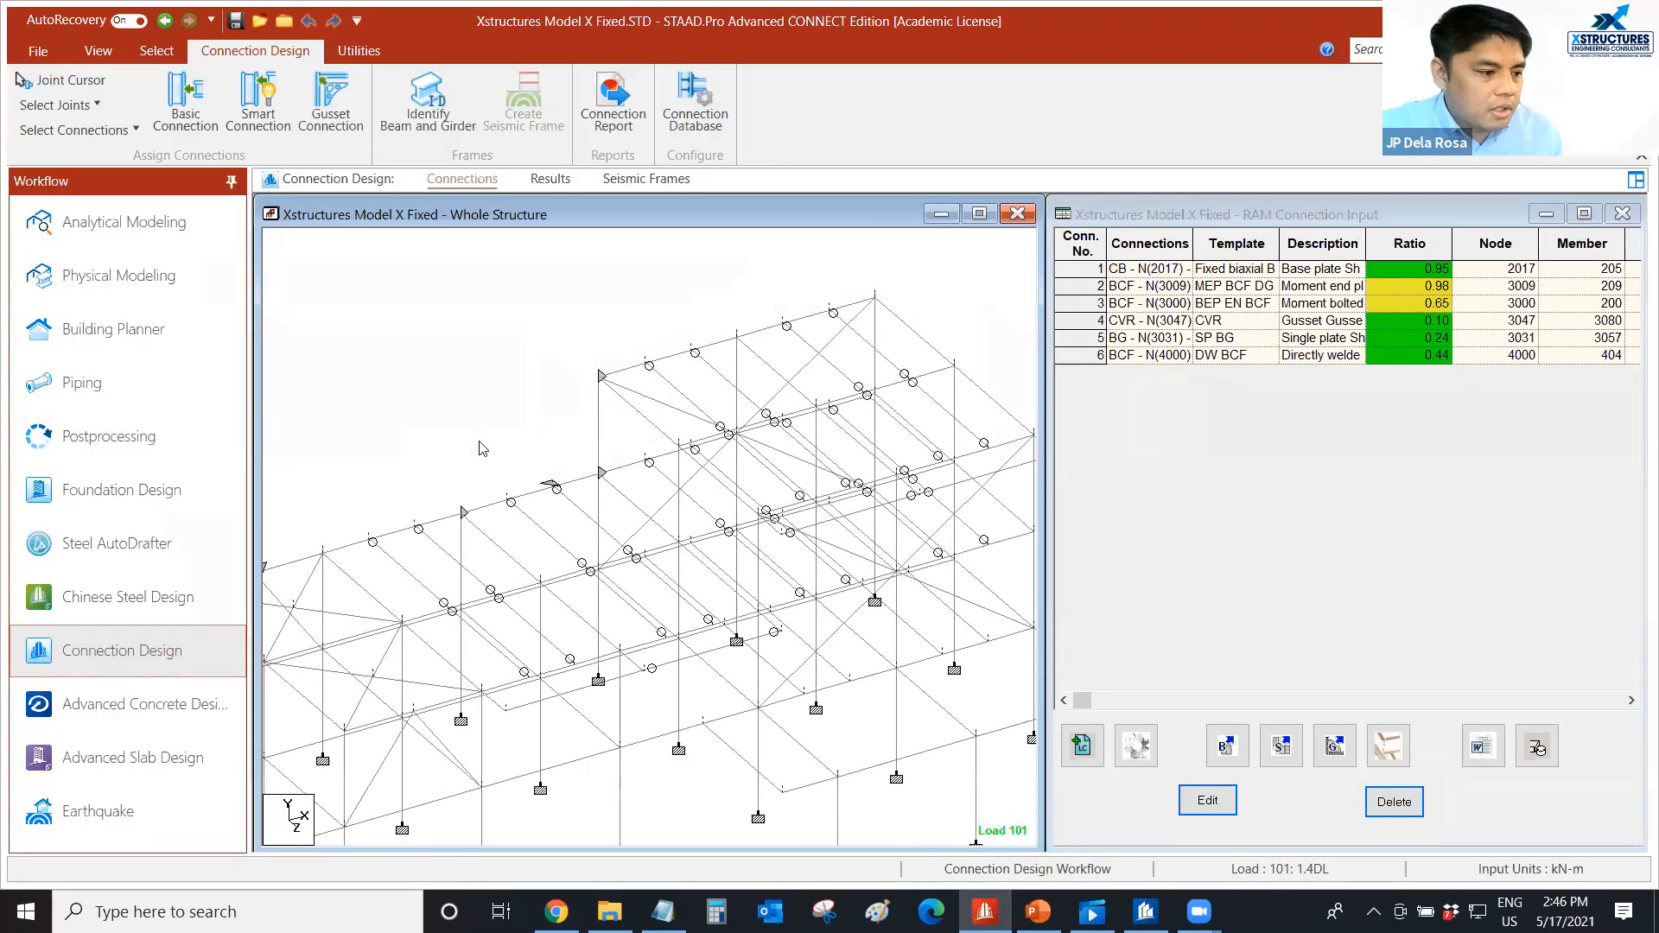
Select the two beams meeting at the first roof joint beside the upper frame's corner and inspect them in a 3D rendered view.
left_click(661, 376)
left_click(663, 362, "ctrl")
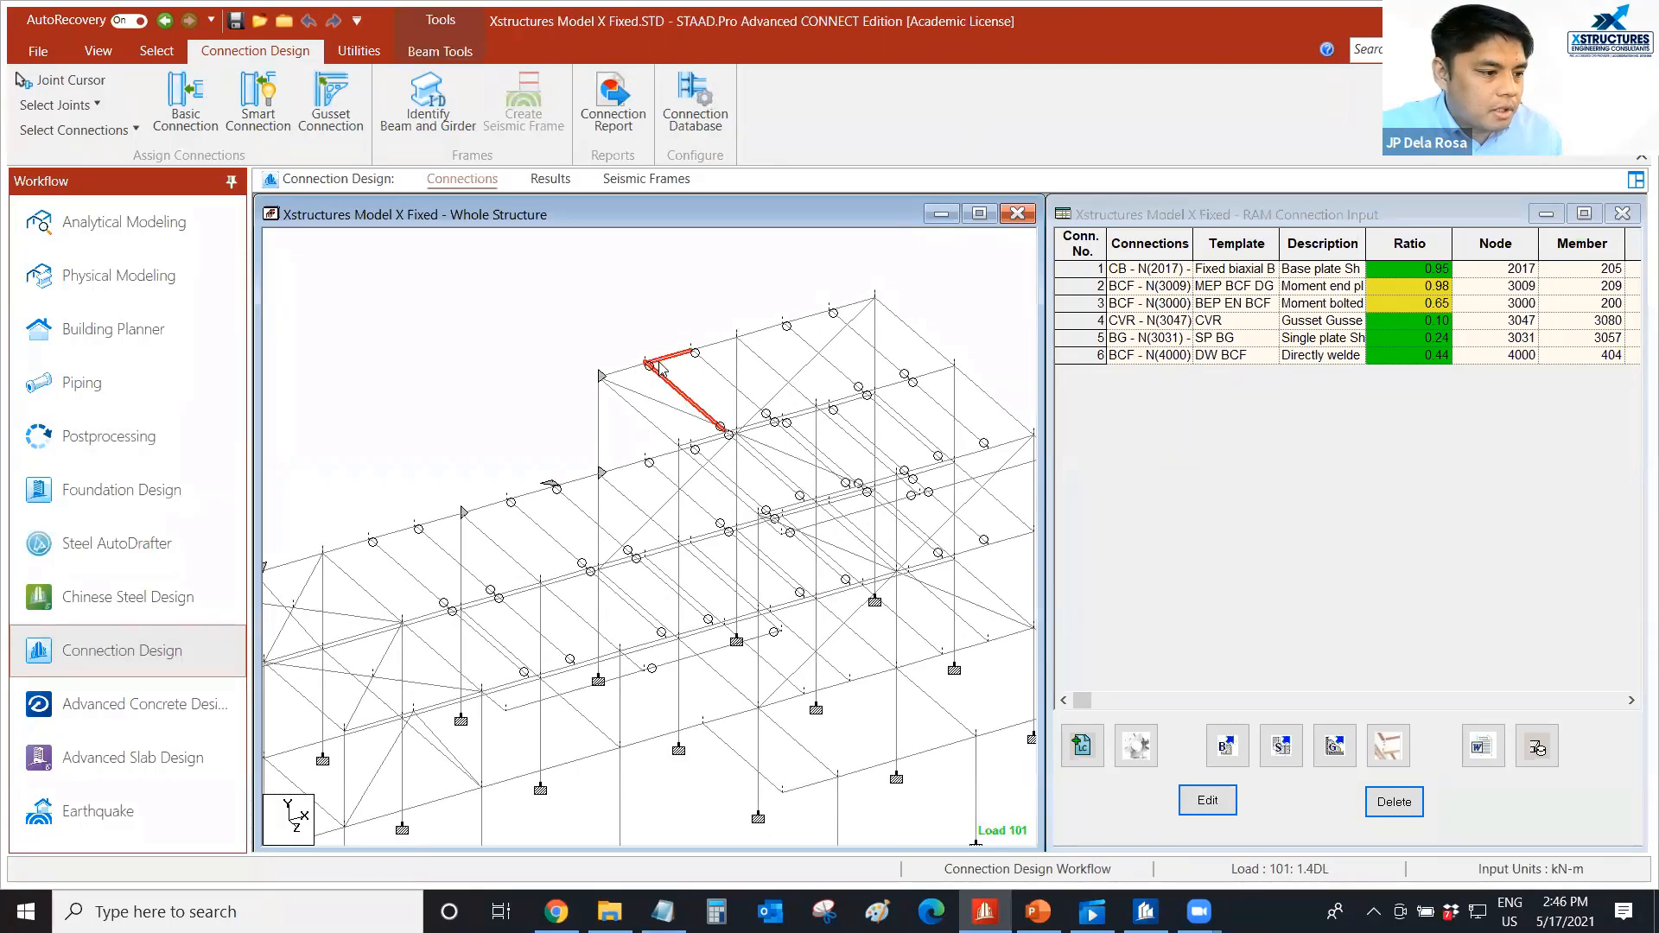
right_click(611, 348)
left_click(702, 791)
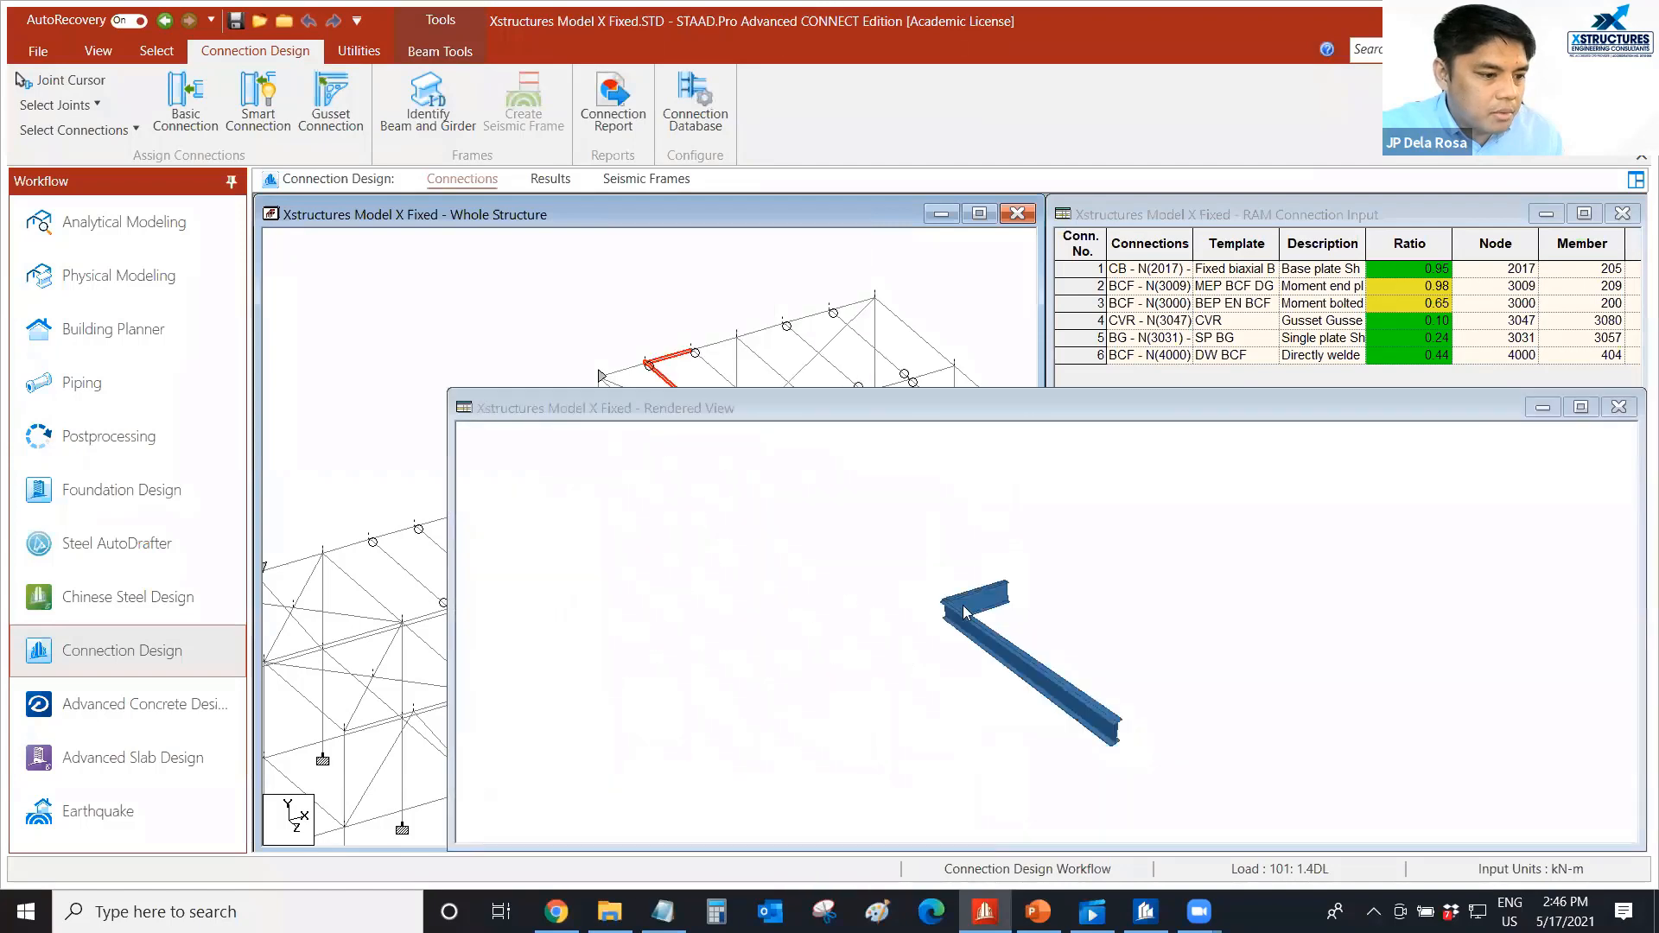
left_click_drag(904, 390, 904, 342)
left_click_drag(933, 679, 902, 635)
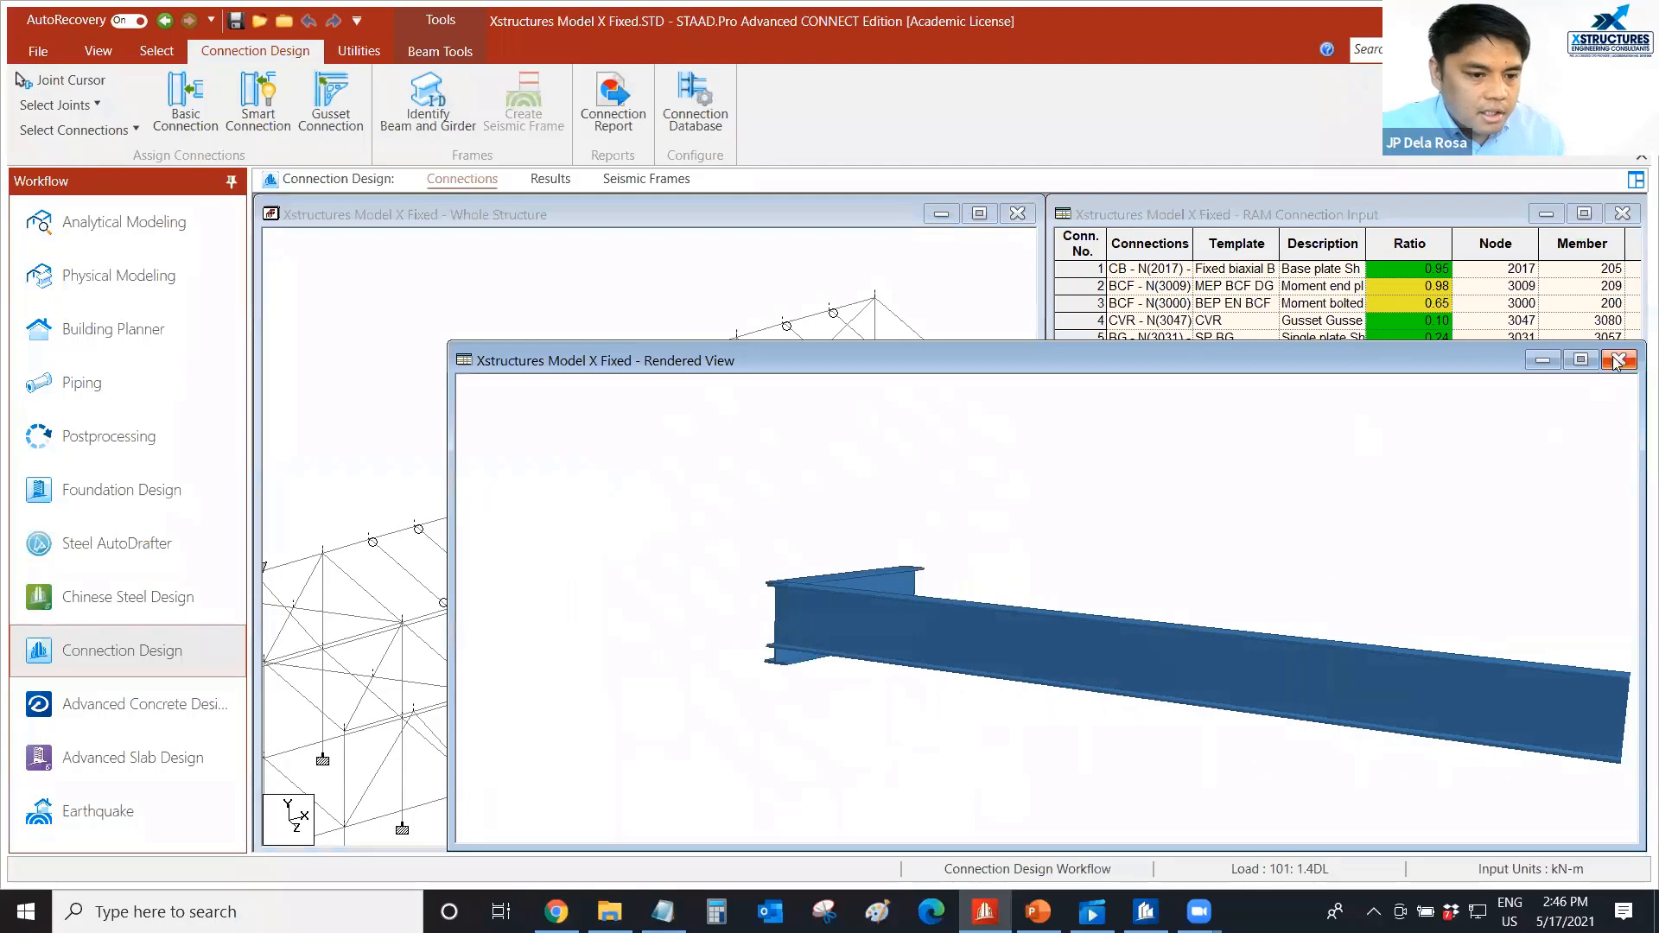
mouse_move(1211, 667)
left_mouse_down()
mouse_move(587, 643)
mouse_move(1216, 671)
left_mouse_up()
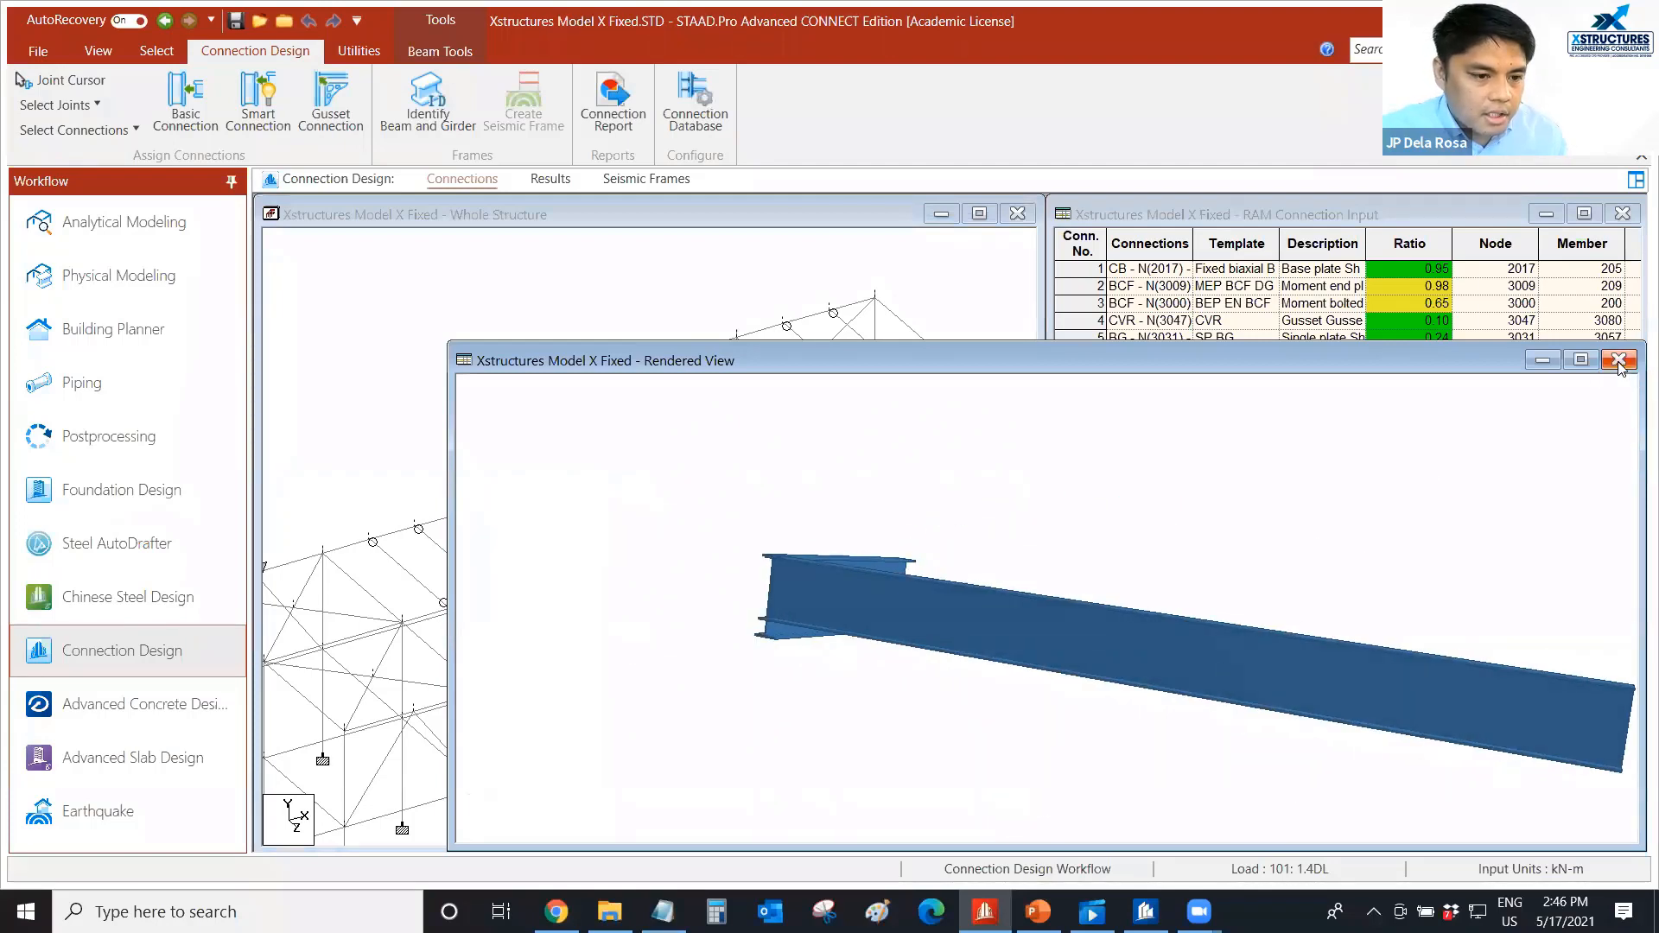
left_click(1618, 359)
Review the connection design load envelope and accept it with the load combinations starting from 101 - 1.4DL checked.
middle_click_drag(483, 394, 405, 473)
scroll(479, 413, "up", 3)
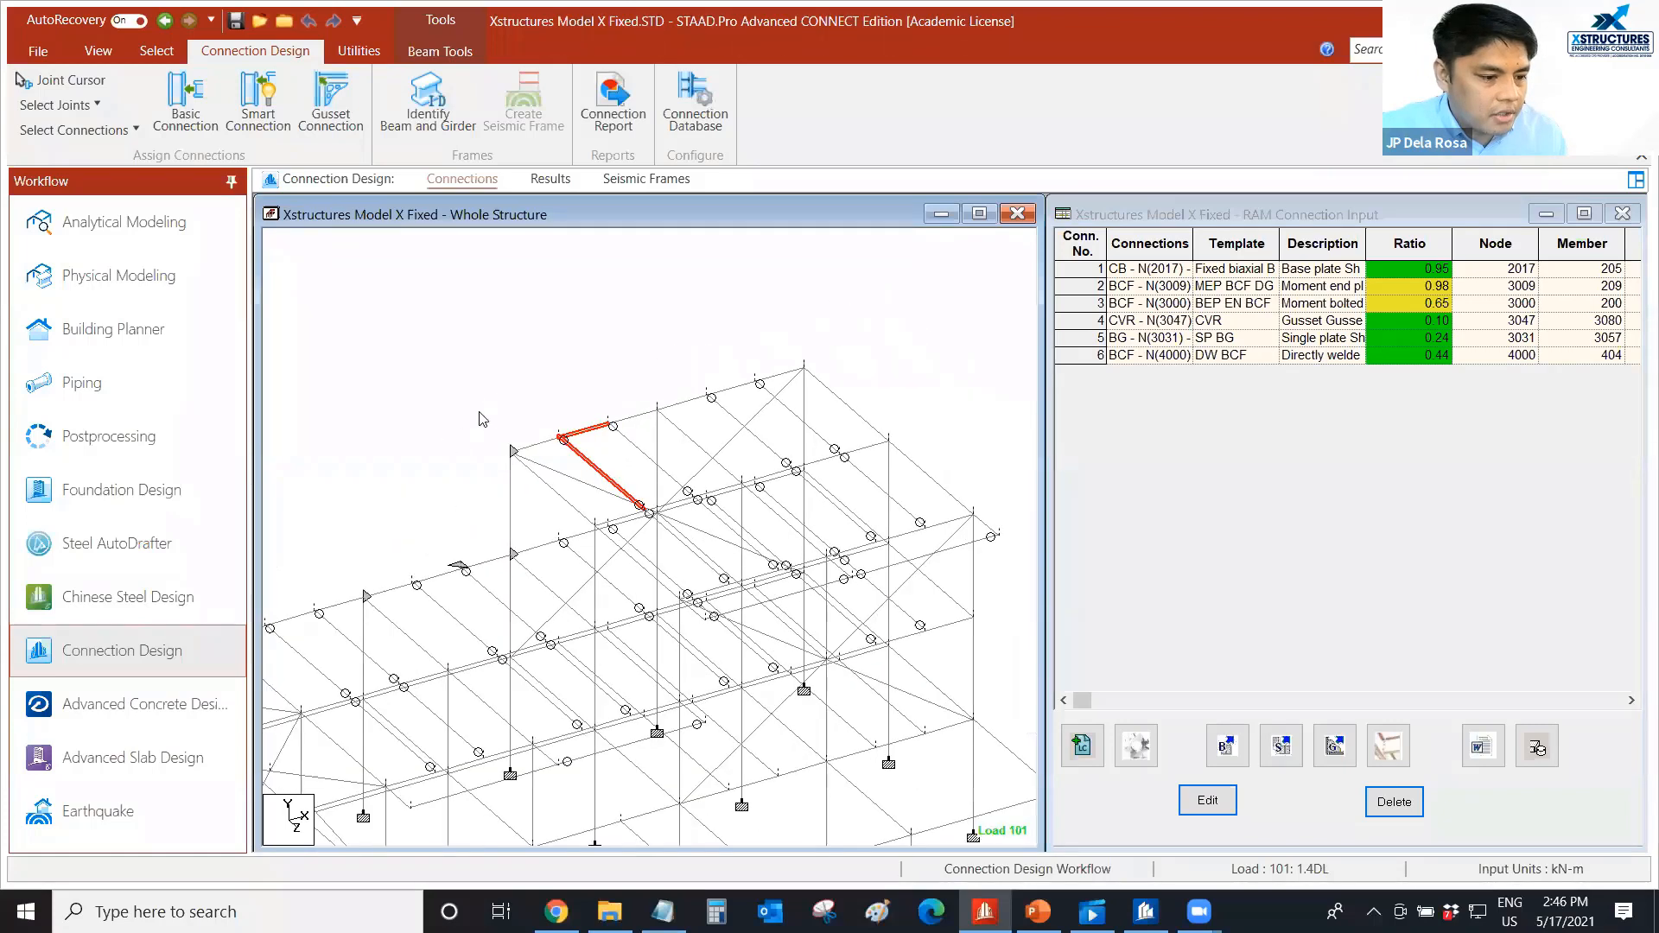
left_click(1082, 747)
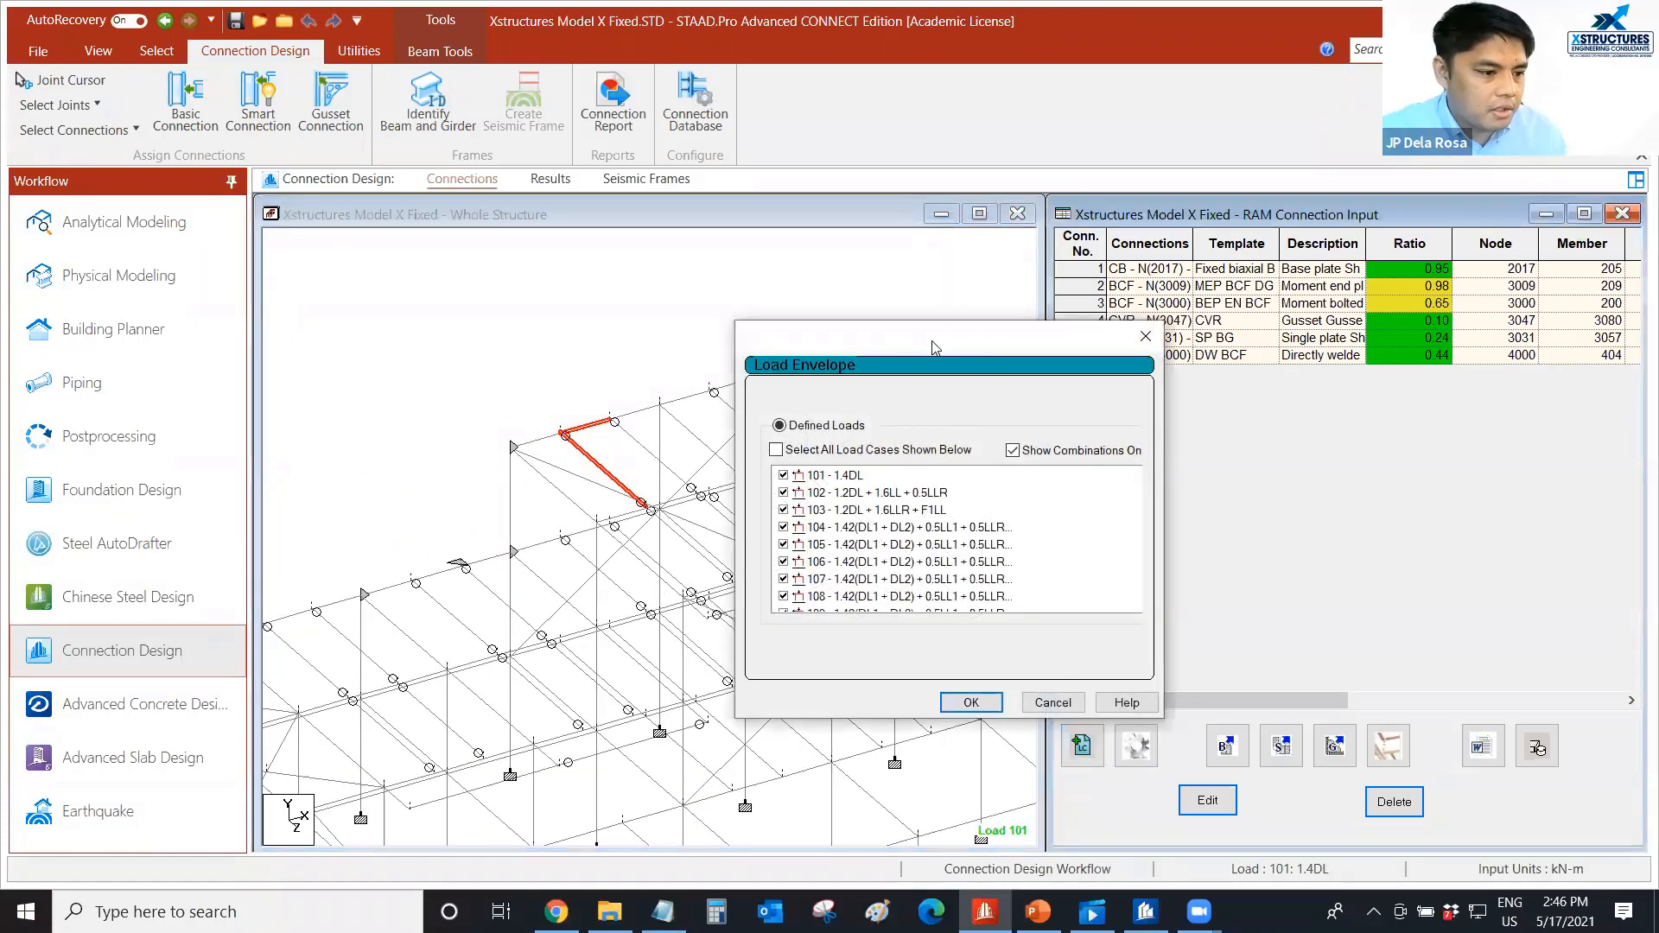
left_click_drag(920, 346, 1160, 303)
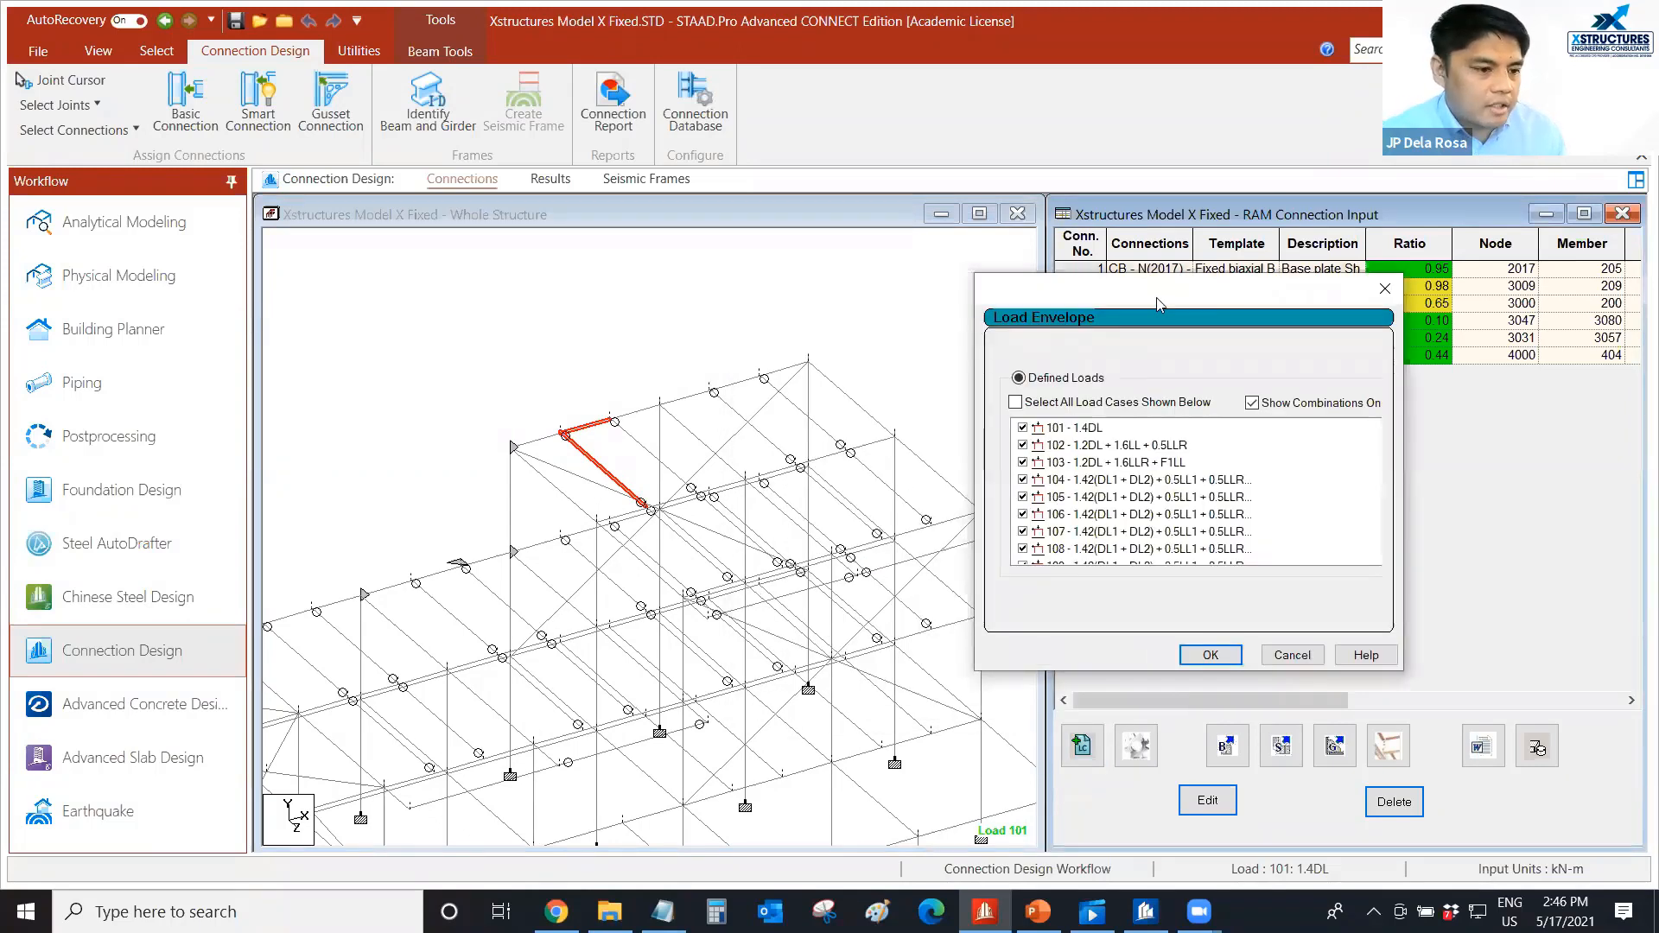
left_click_drag(1124, 297, 1125, 287)
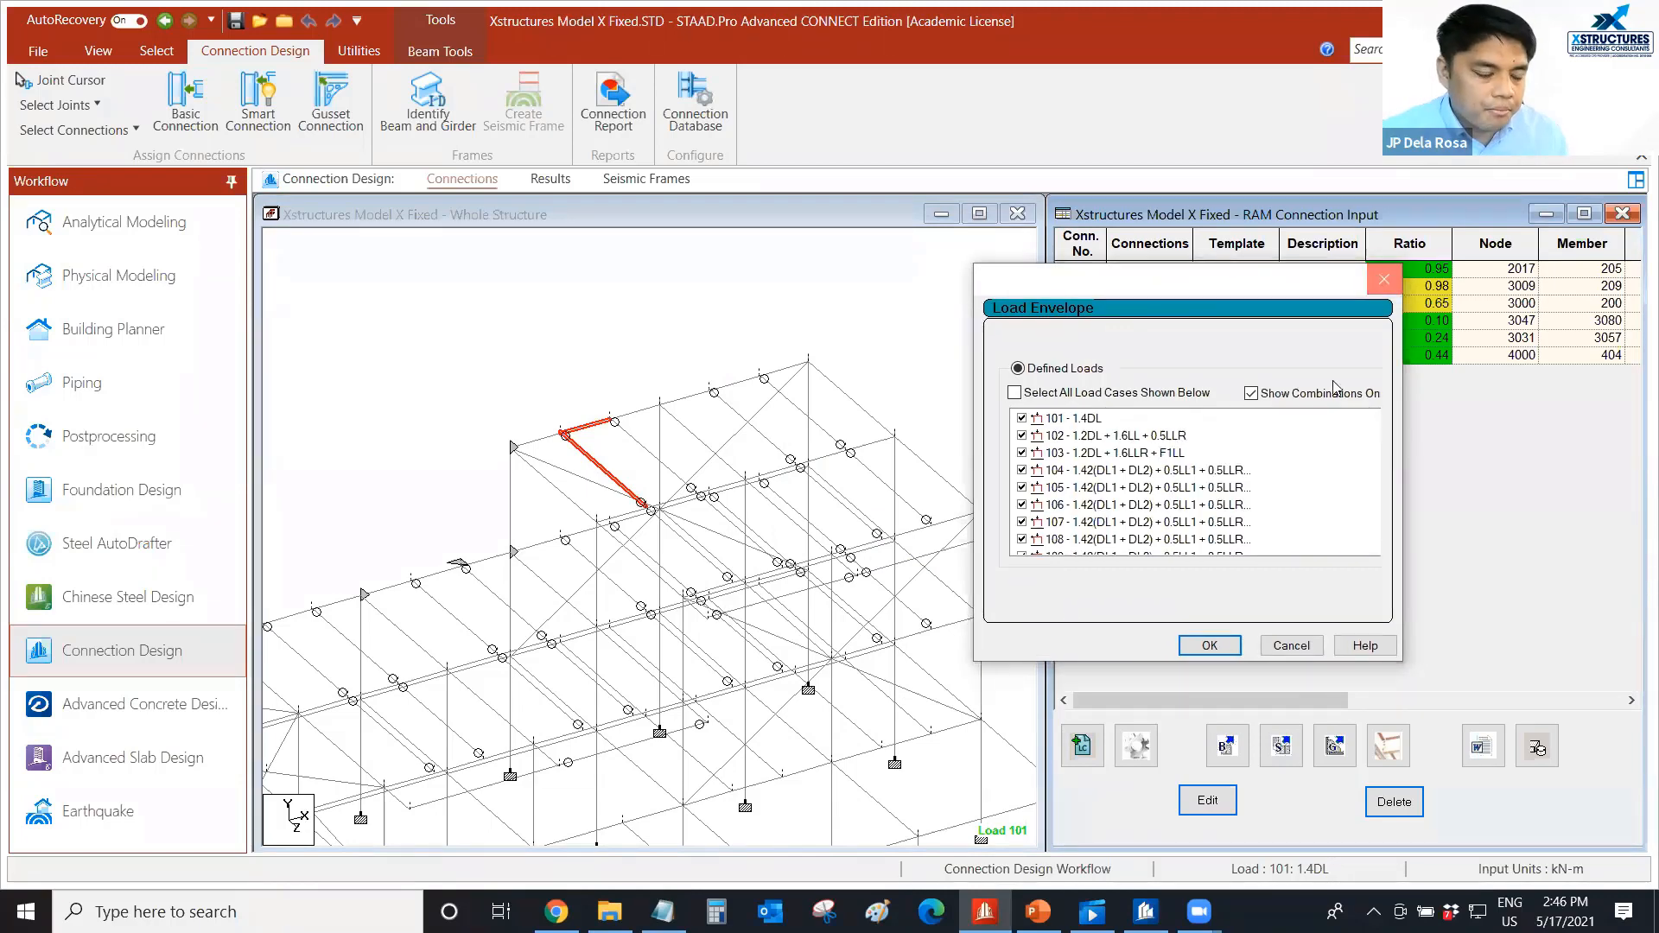
left_click(1210, 645)
Check the available design codes in the RAM Connection settings, keep AISC 360-16 (LRFD), and leave the settings without applying changes.
left_click(1136, 750)
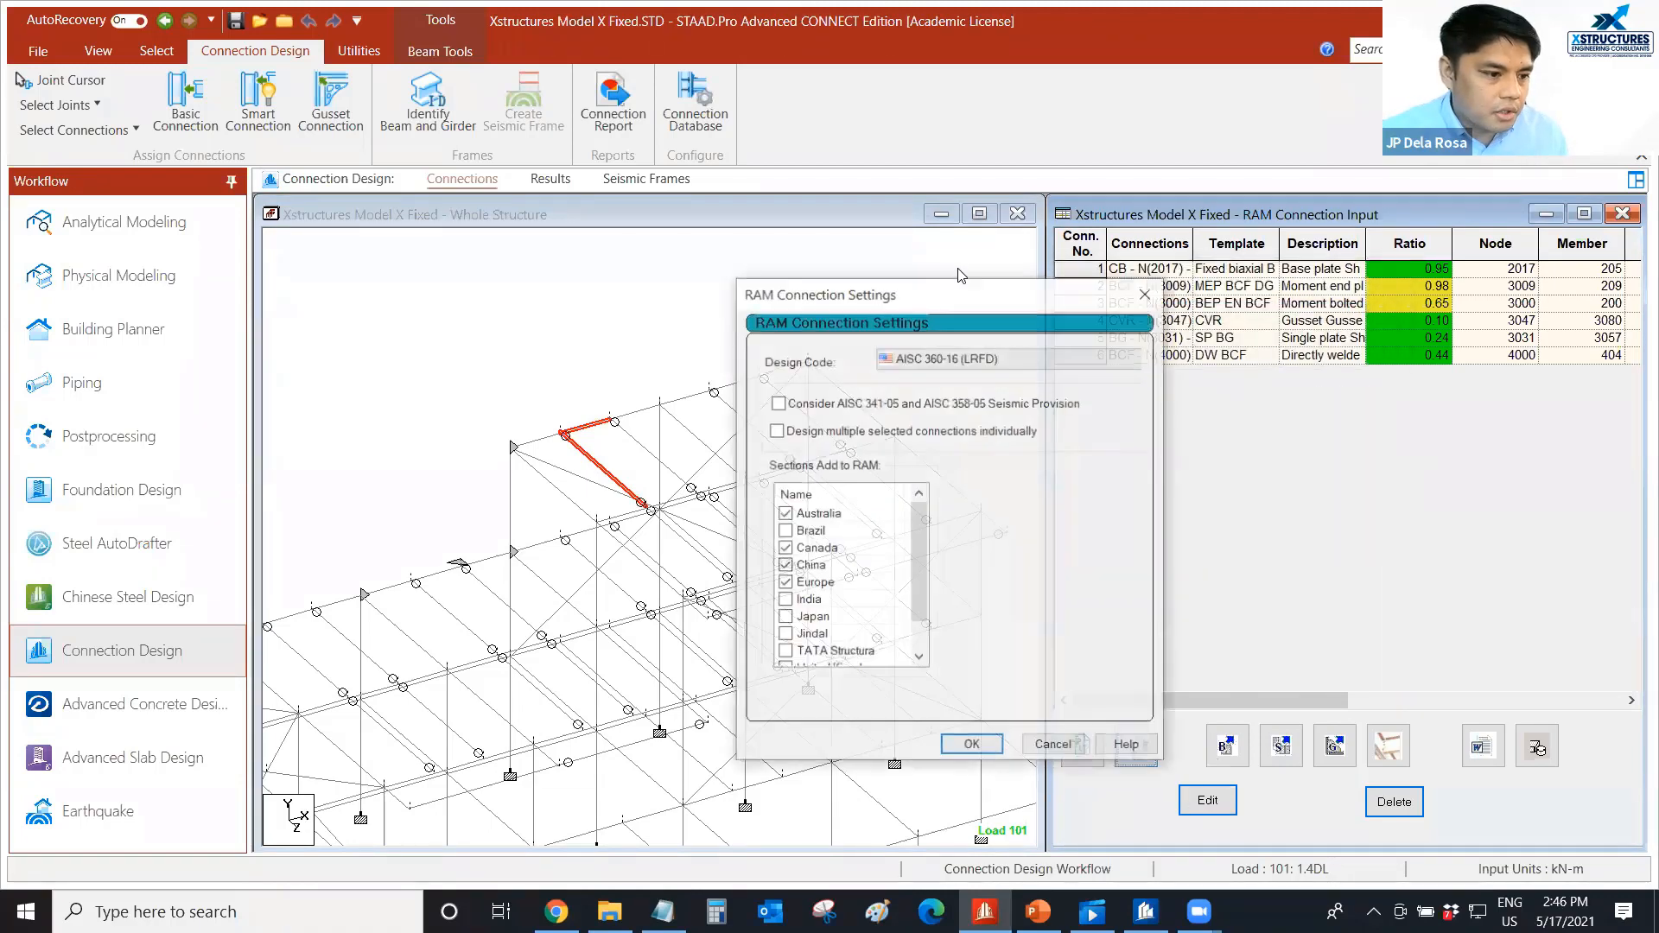
left_click_drag(955, 295, 1068, 261)
left_click(1155, 330)
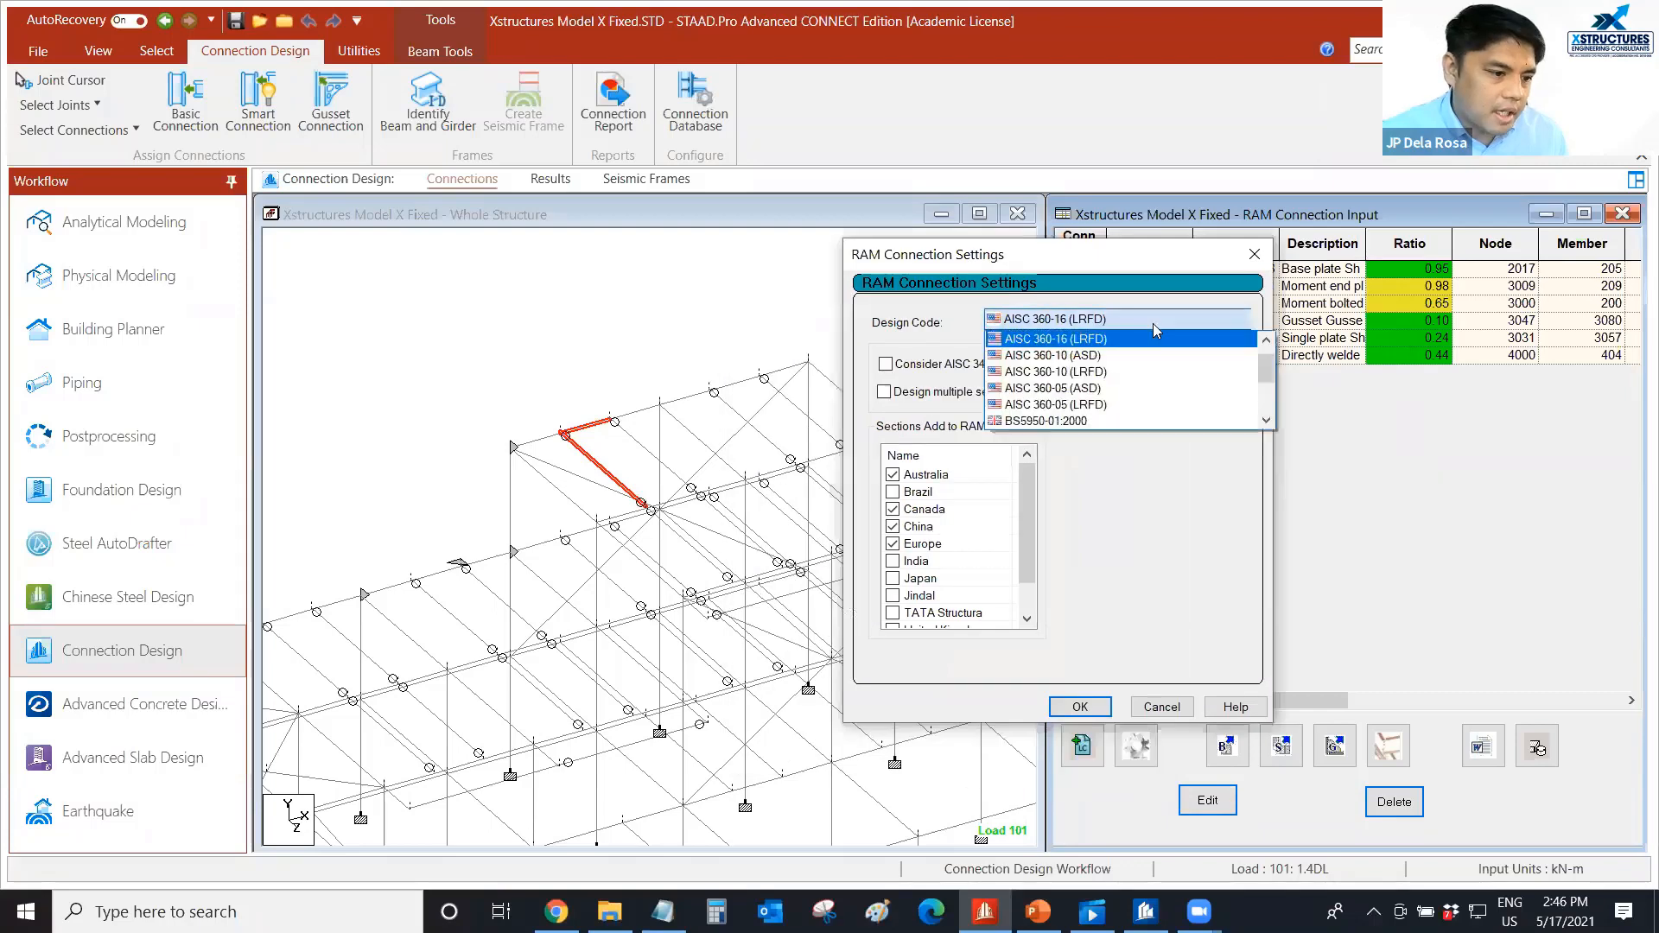
left_click(1084, 324)
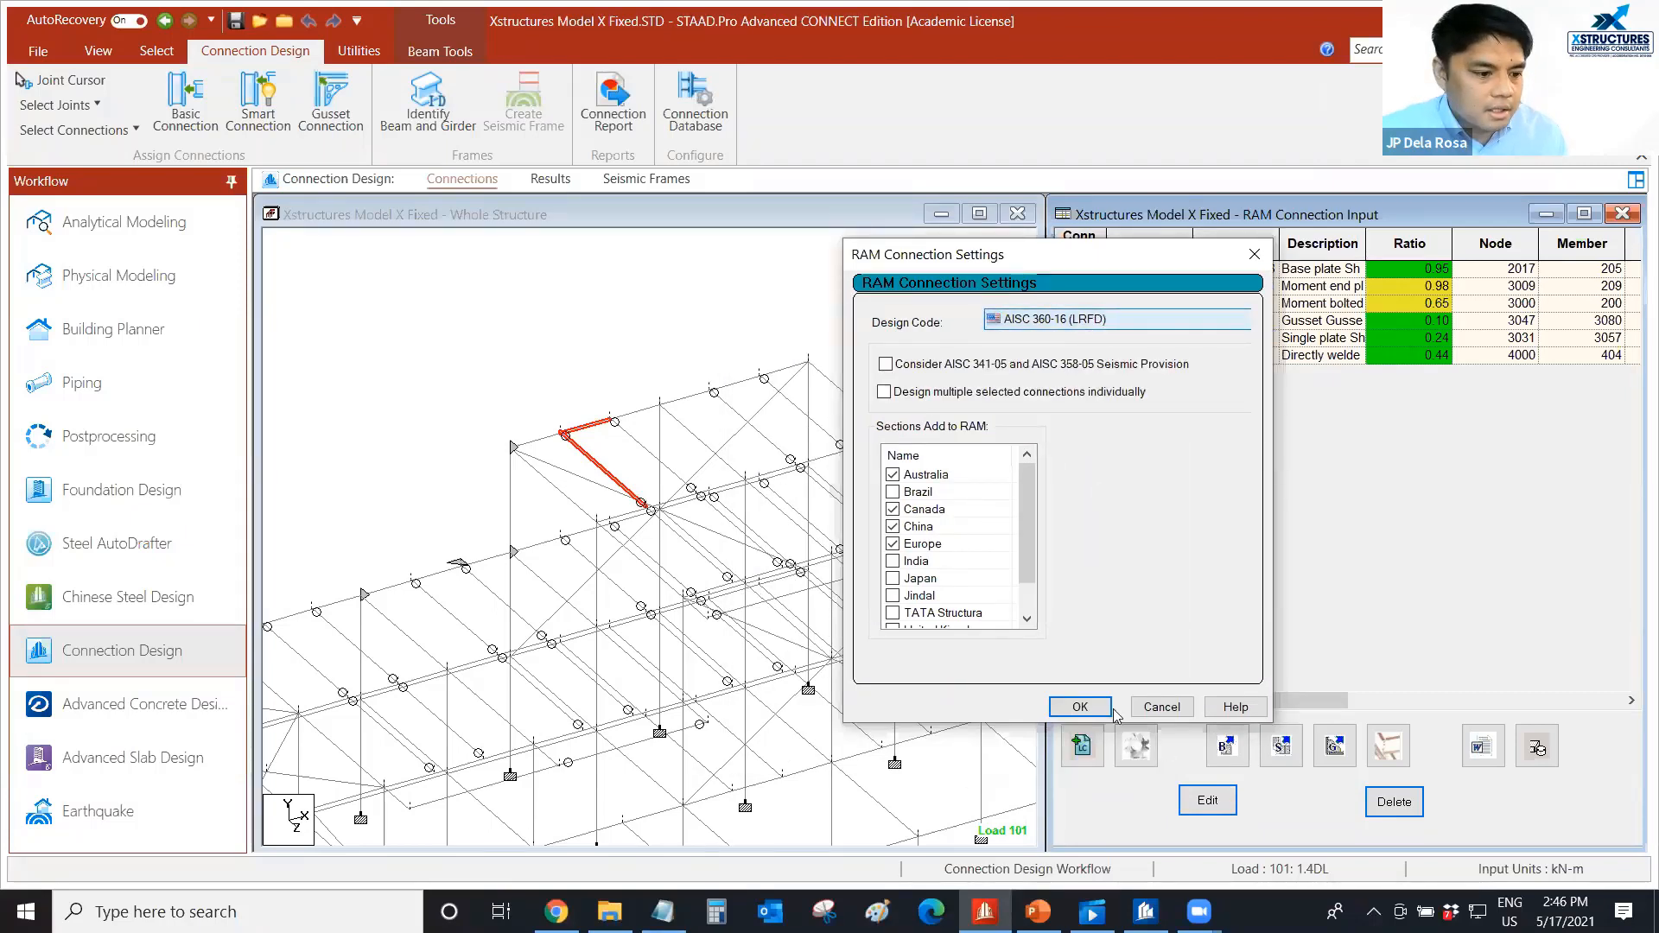
left_click(1162, 707)
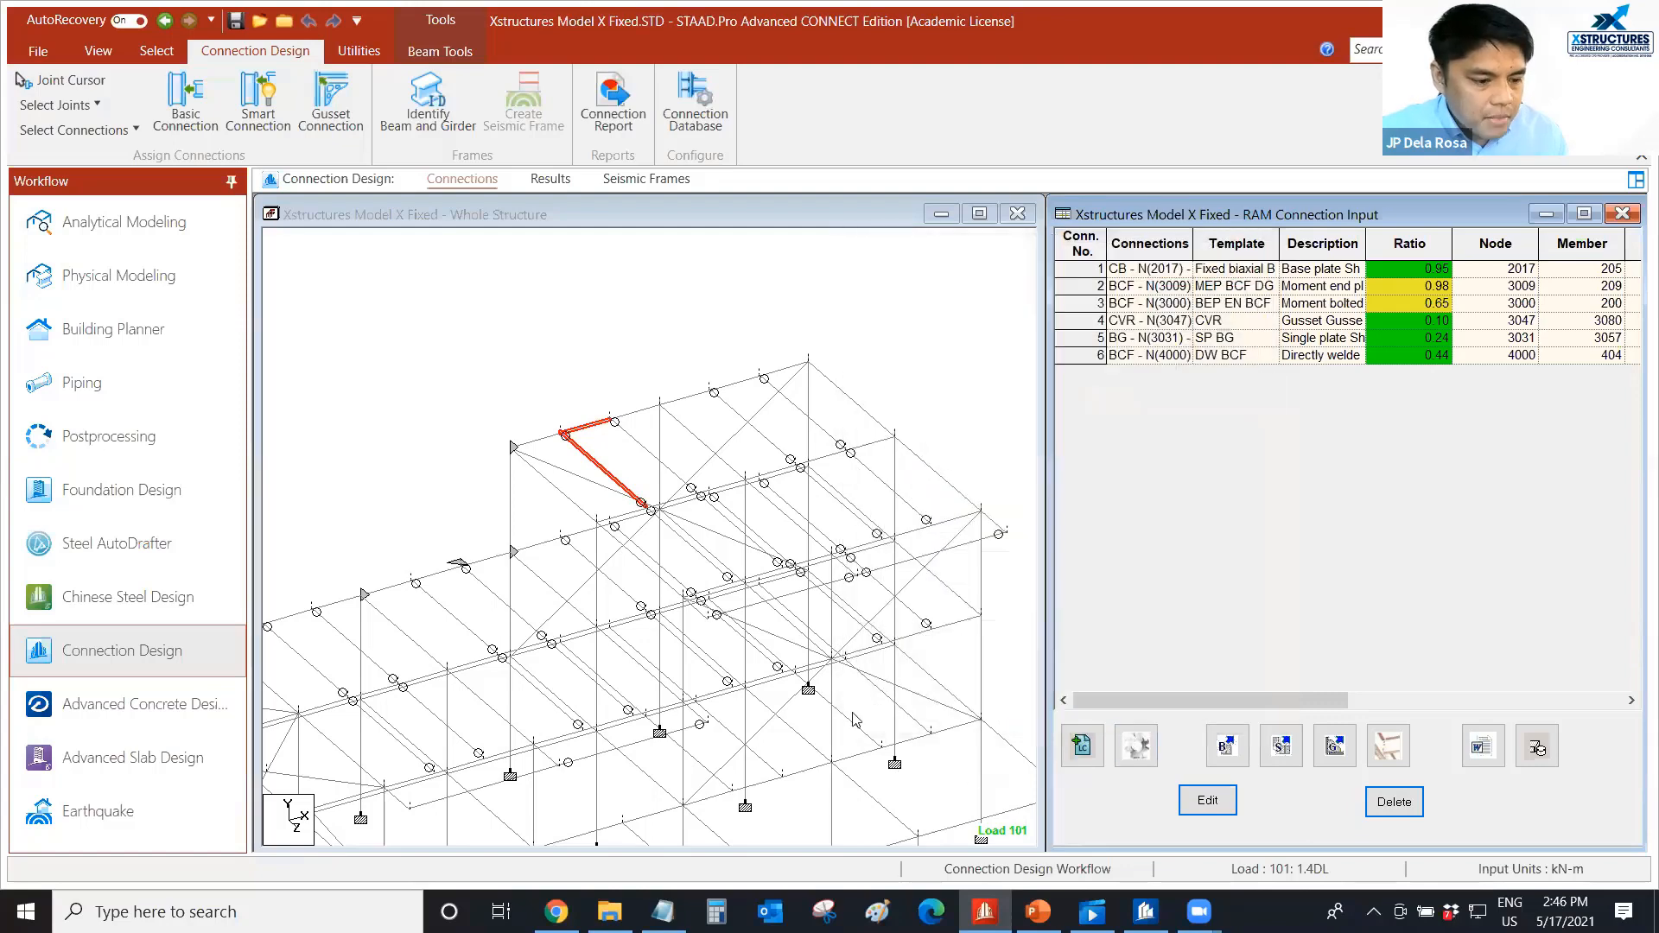
Clear the selection and reselect the two beams meeting at the first roof joint beside the upper frame's corner.
middle_click_drag(508, 369, 505, 395)
scroll(503, 388, "up", 2)
scroll(506, 395, "up", 1)
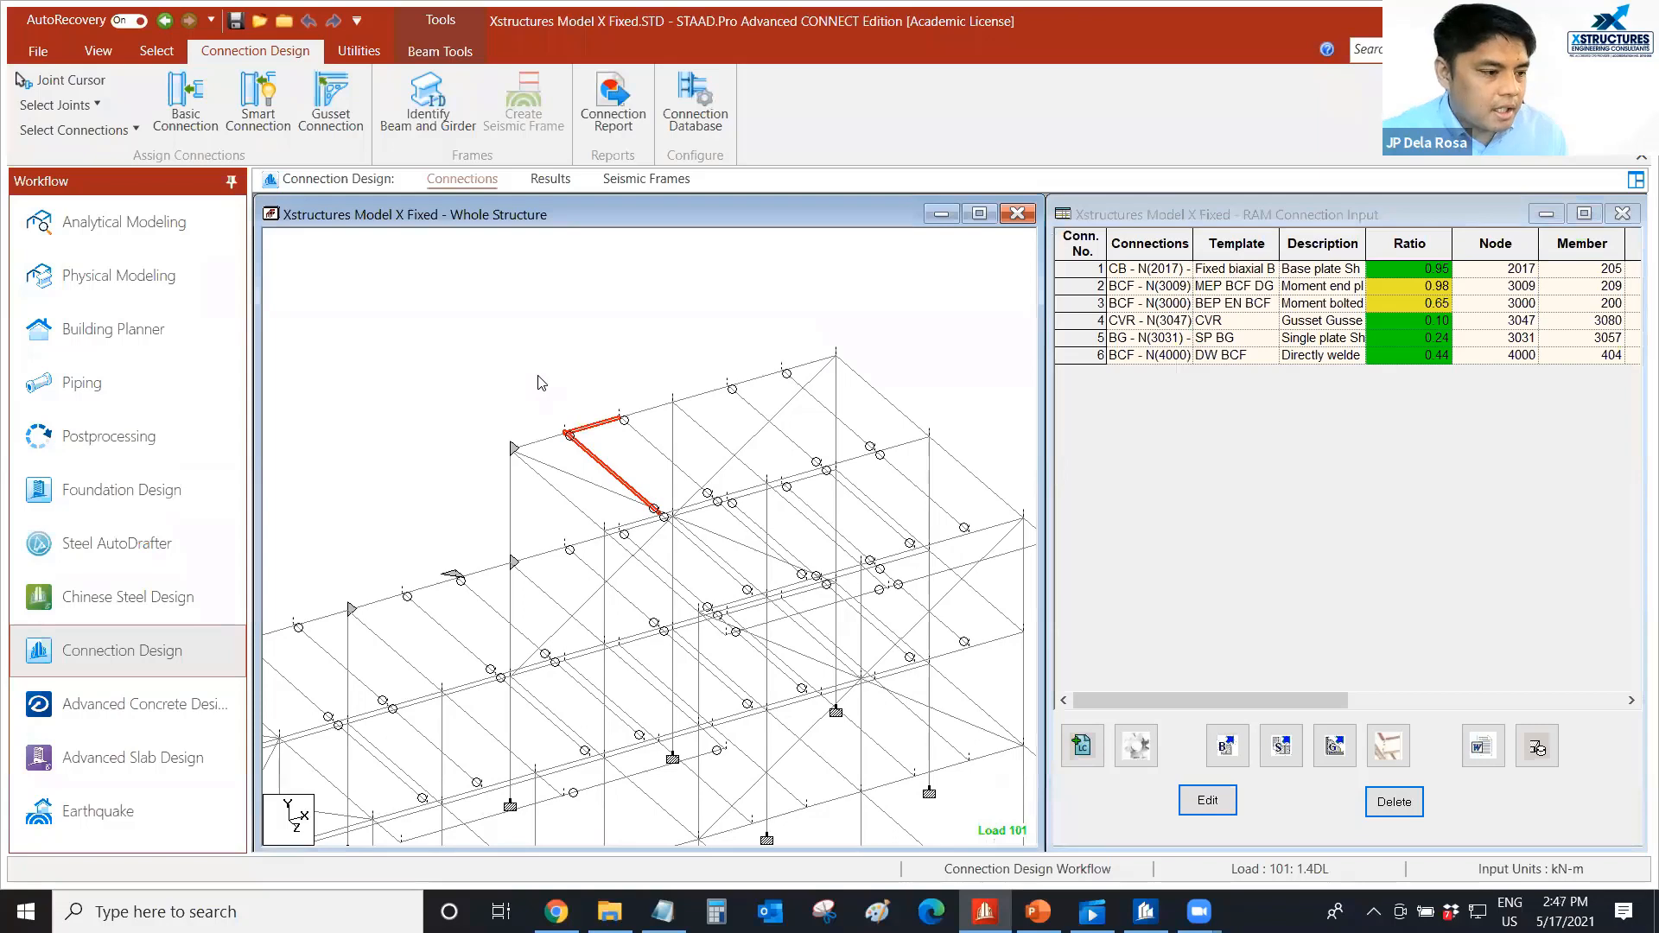
middle_click_drag(580, 443, 536, 475)
scroll(536, 473, "up", 1)
left_click(491, 380)
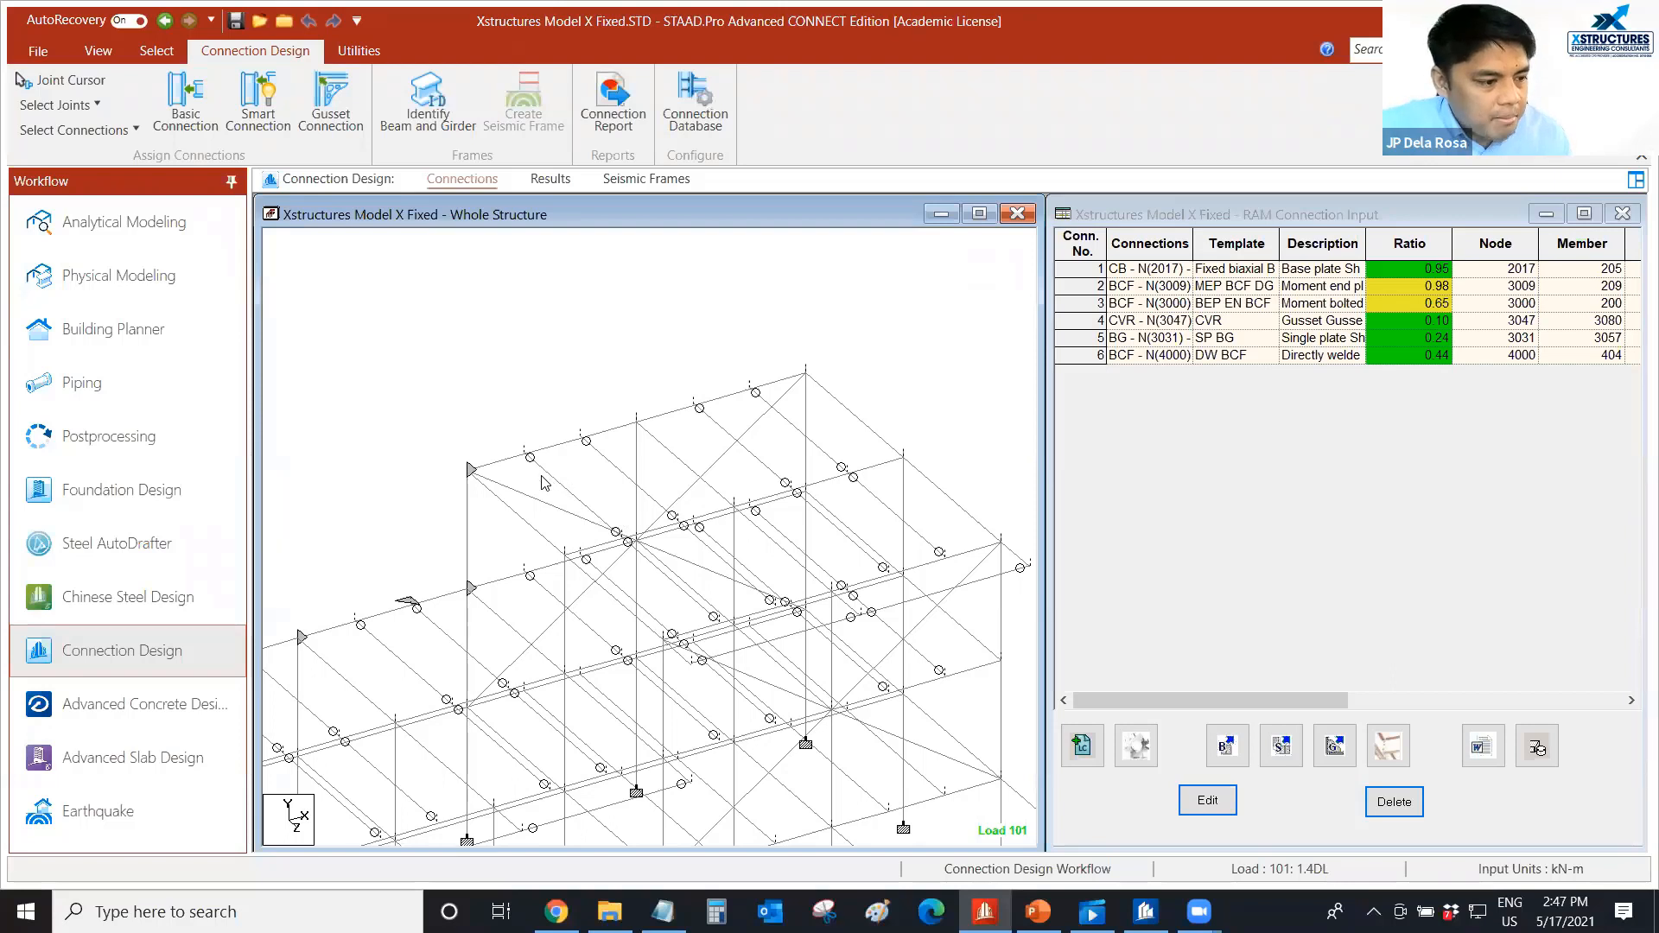
left_click(553, 476)
left_click(552, 446, "ctrl")
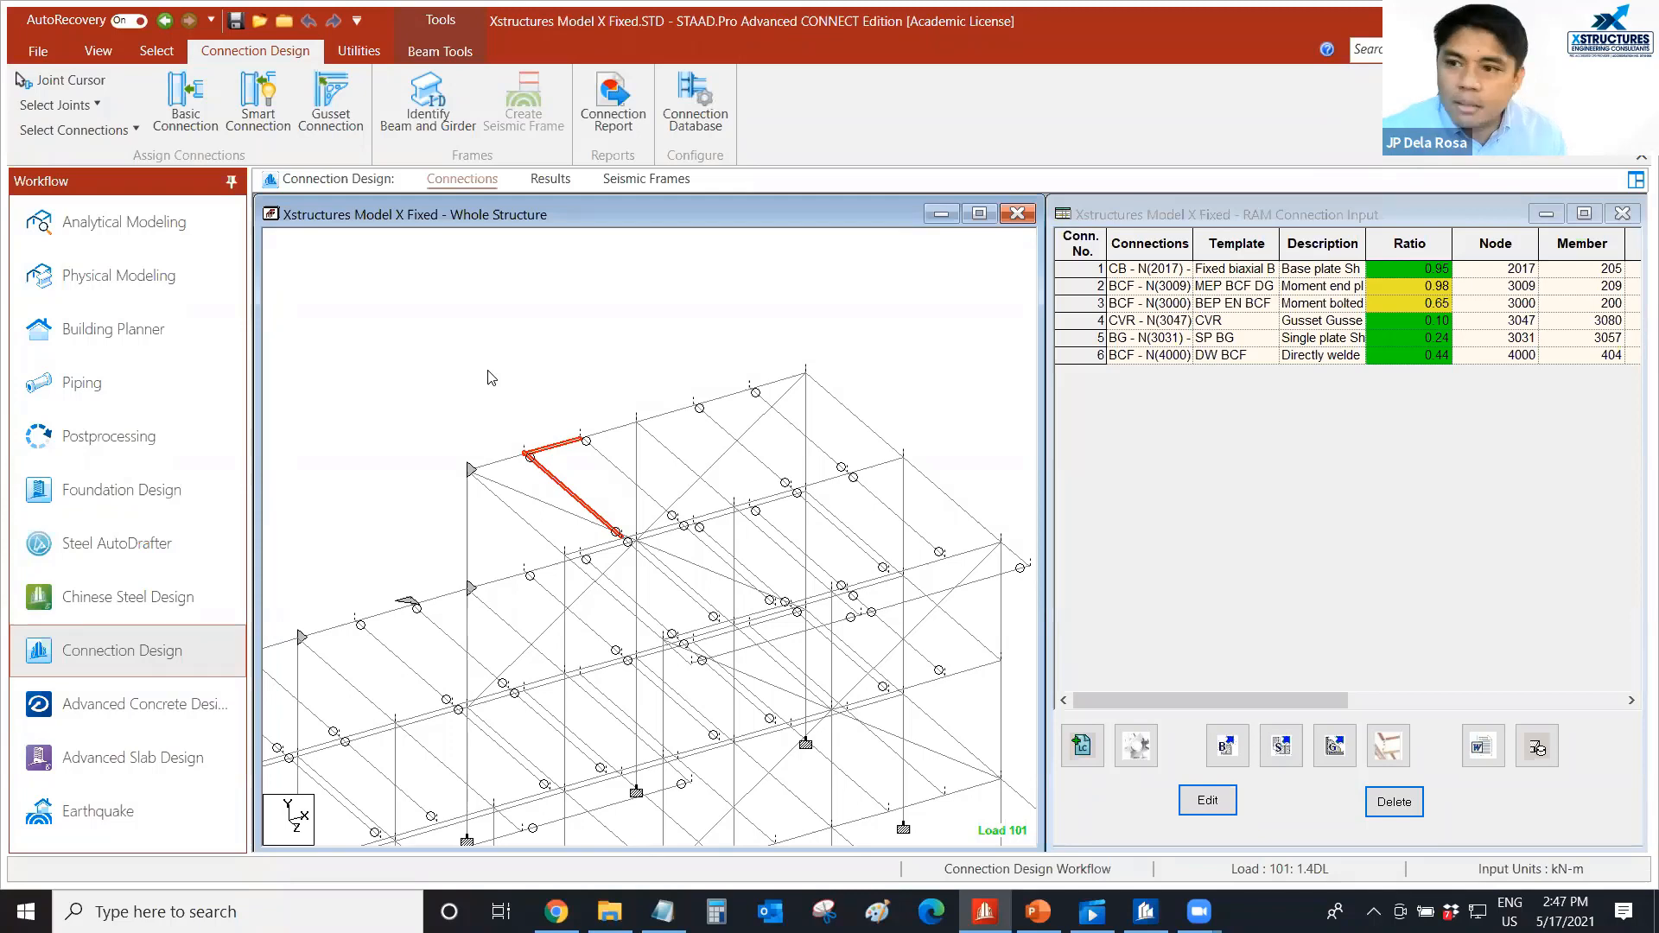
middle_click_drag(513, 412, 492, 399)
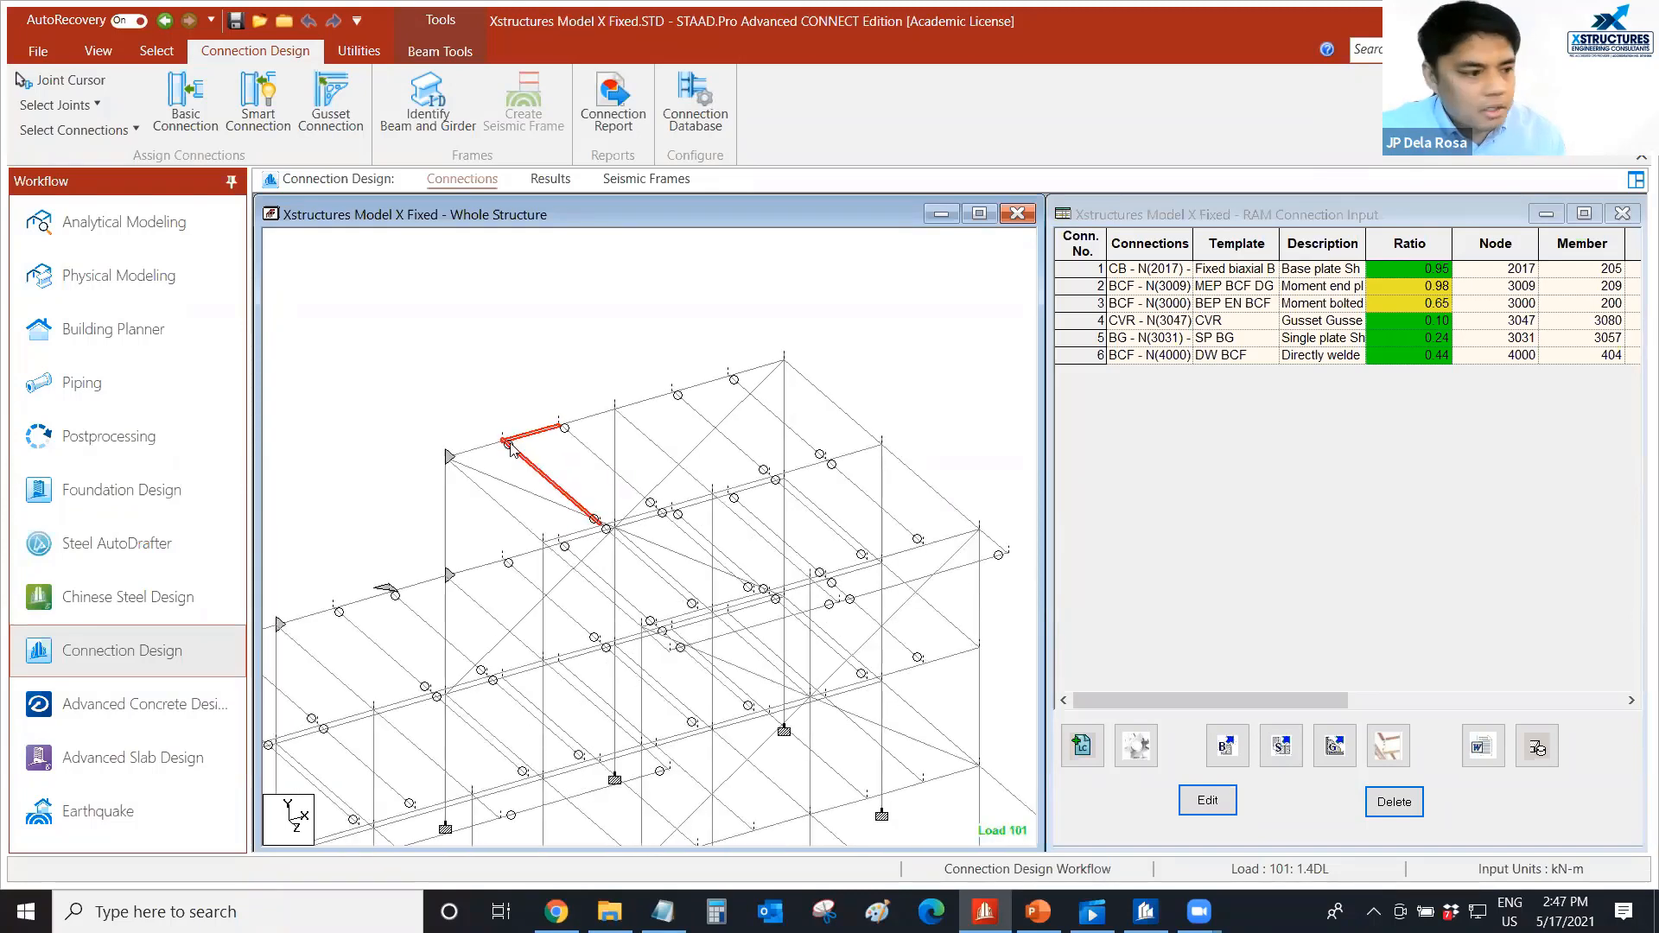
Start a smart connection for the two selected beams and assign the SP BG template from the Single Plate BG family.
left_click(1282, 747)
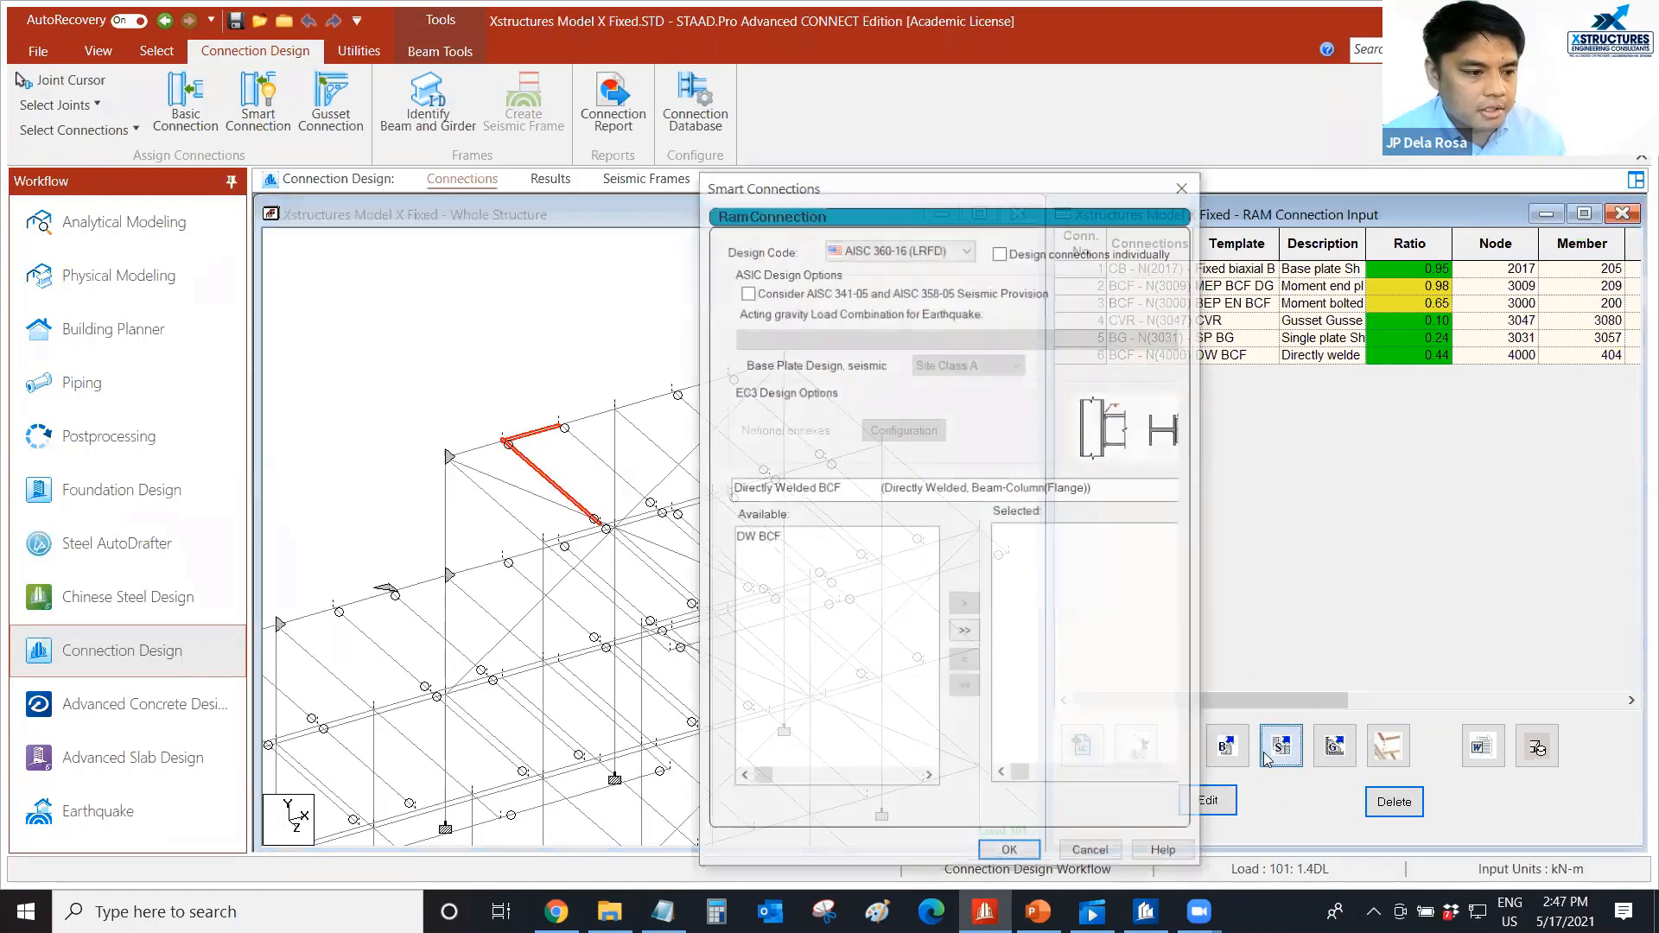
left_click_drag(1044, 167, 1115, 42)
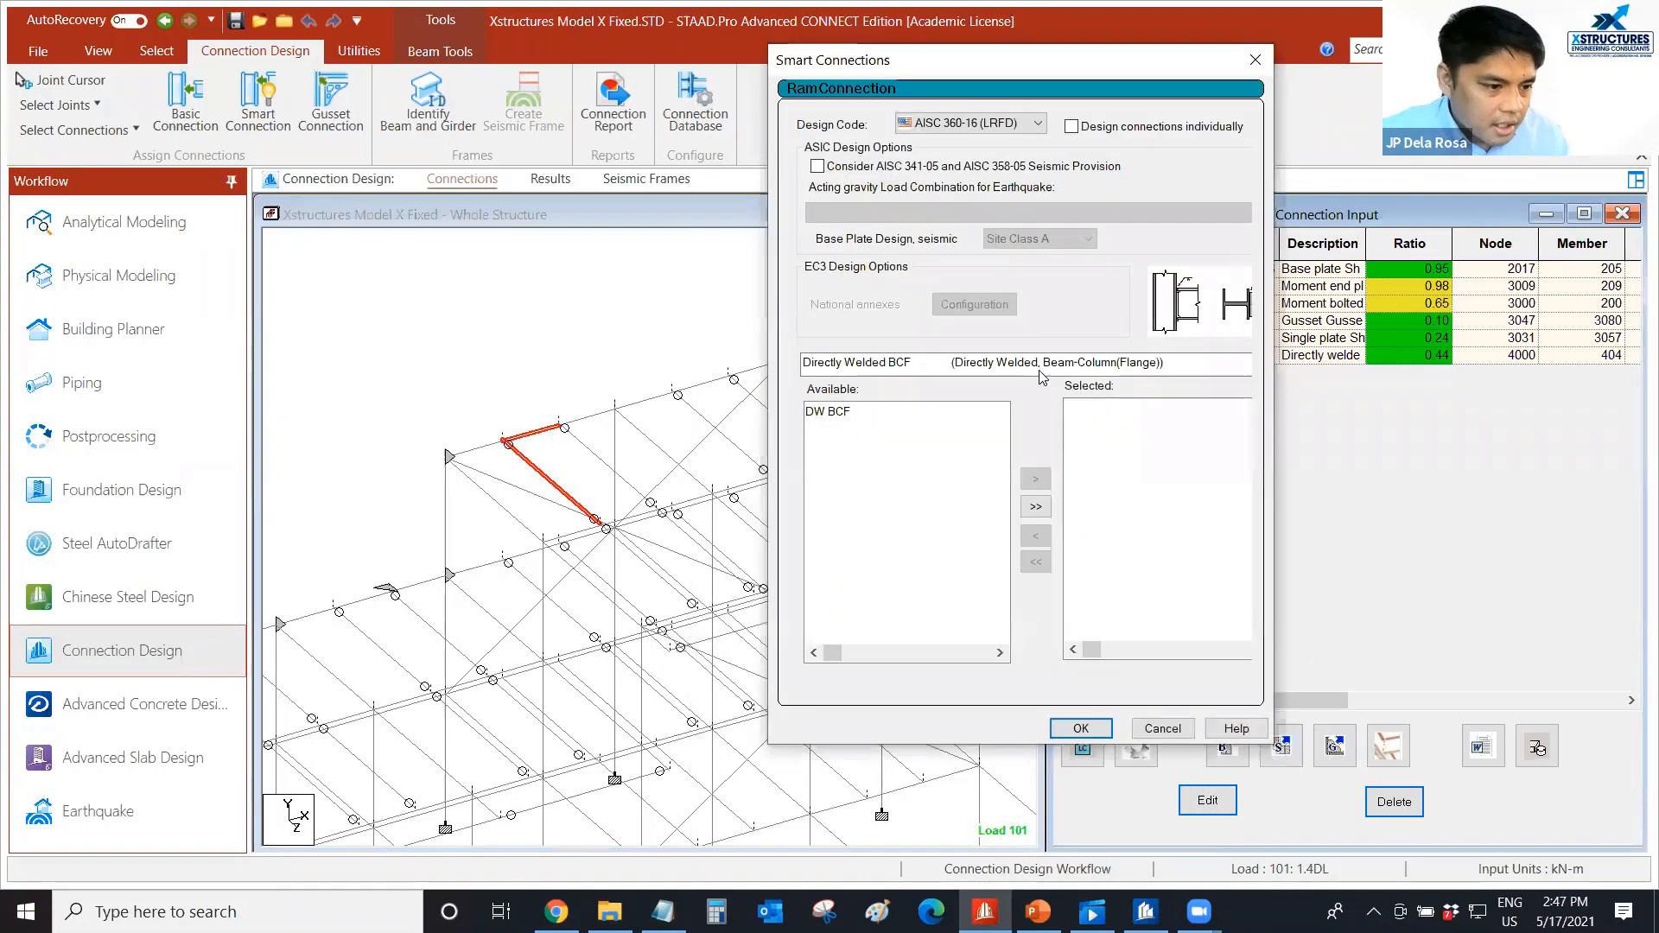
left_click(1040, 370)
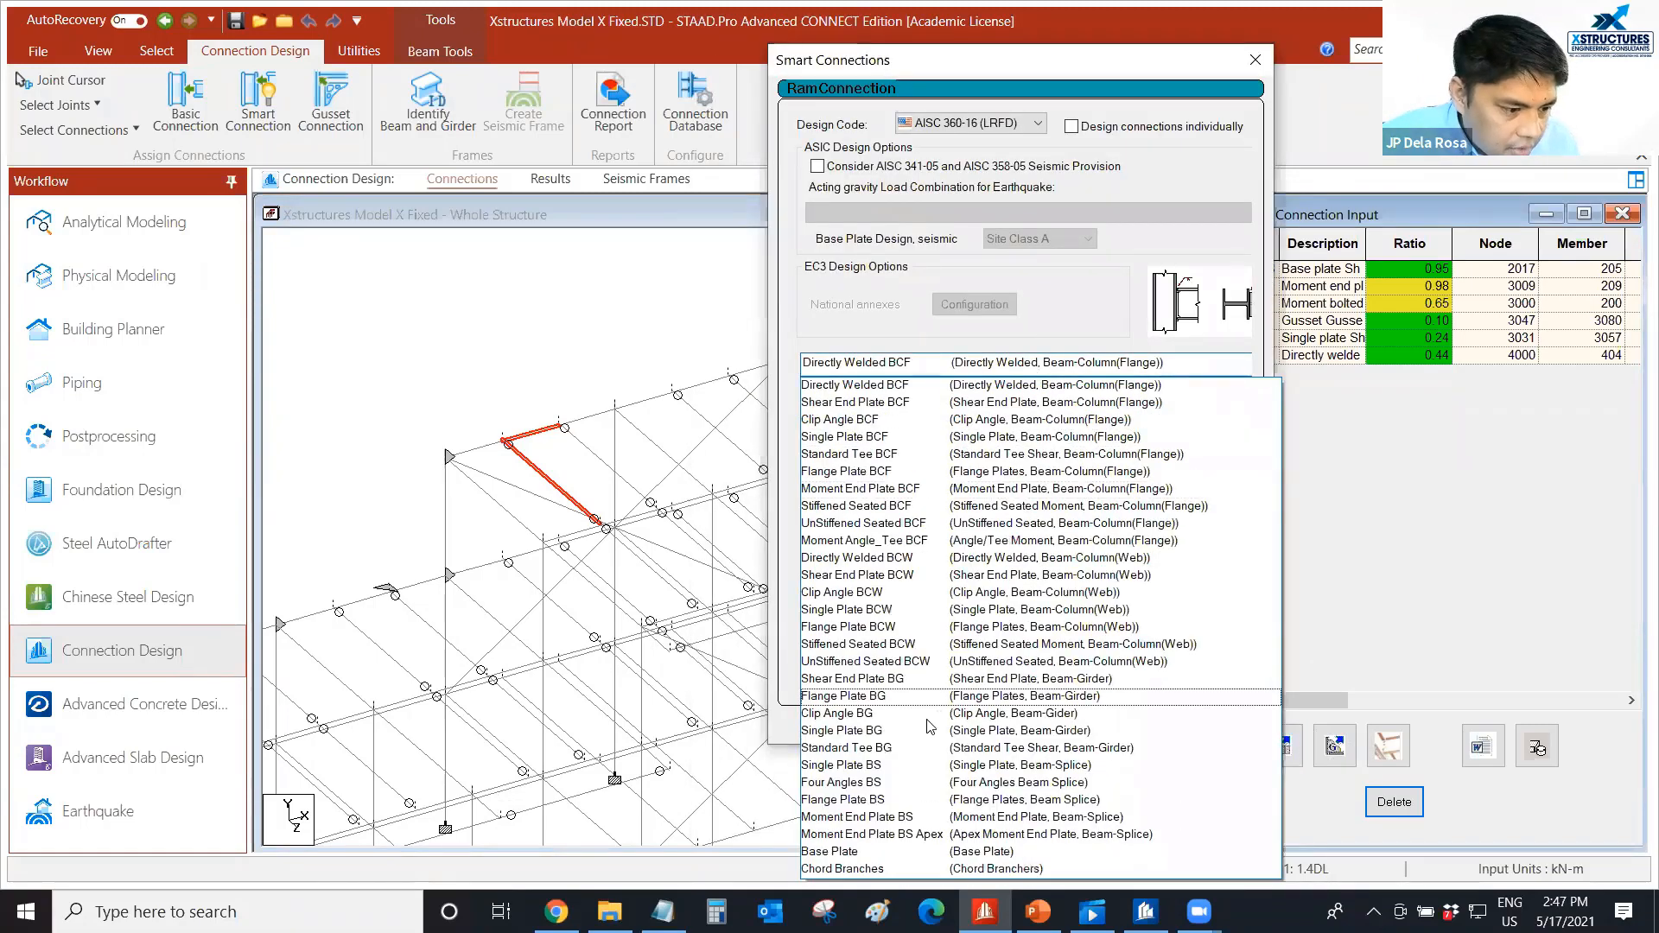
left_click(863, 730)
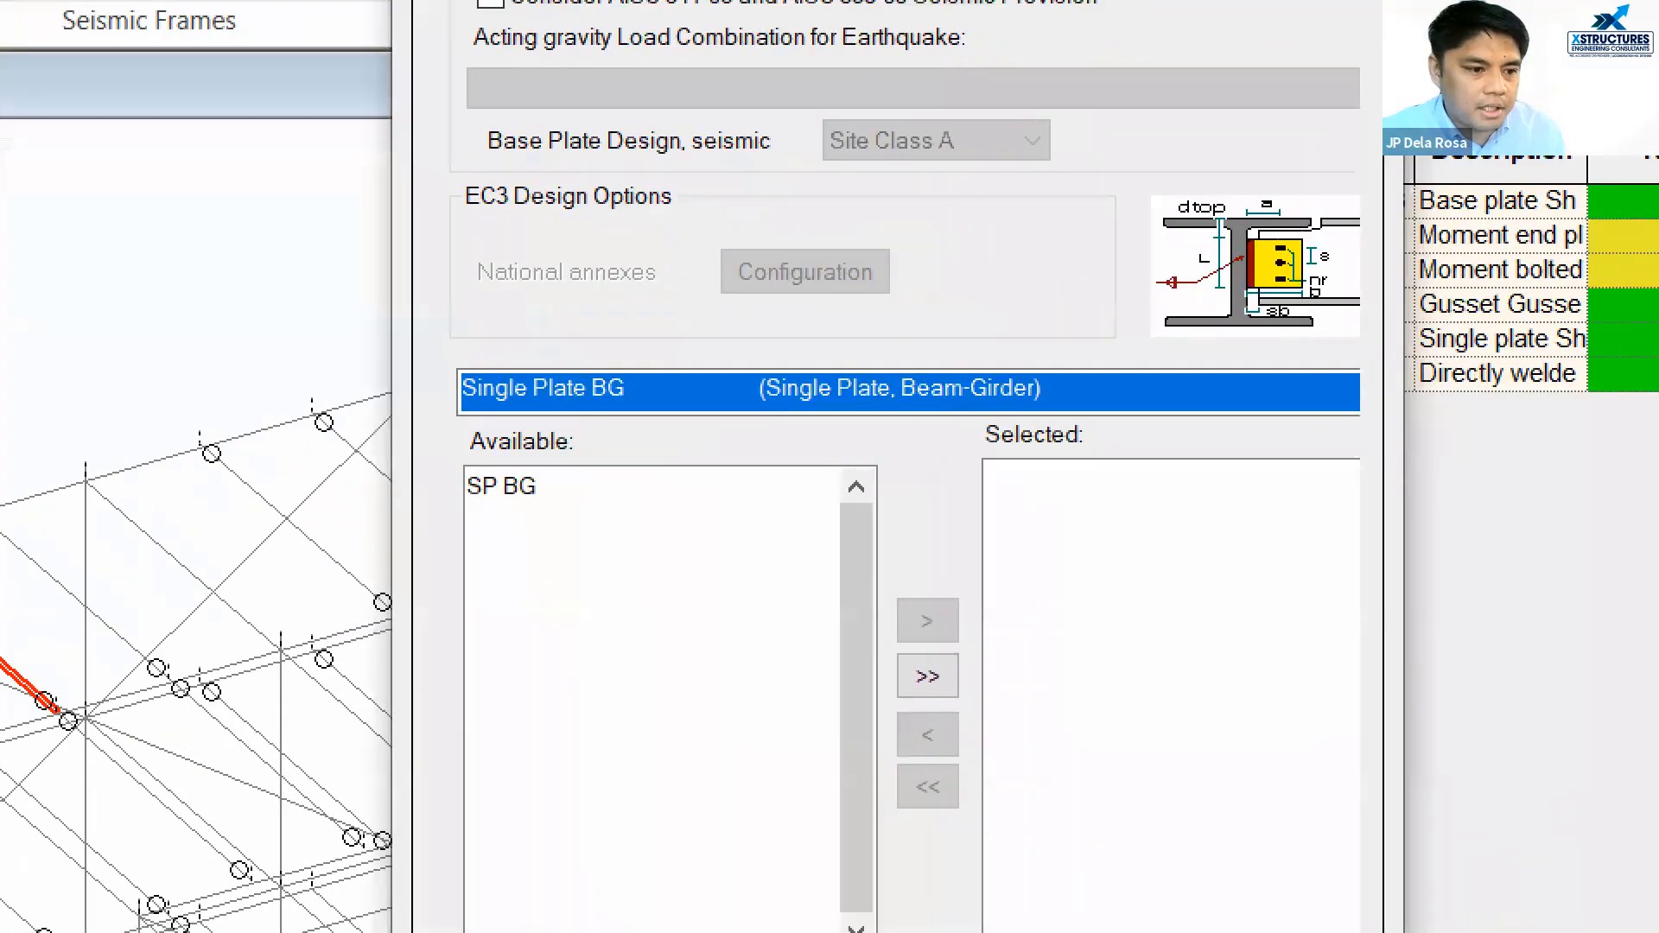
mouse_move(1369, 230)
left_mouse_down()
mouse_move(1393, 242)
mouse_move(1379, 192)
left_mouse_up()
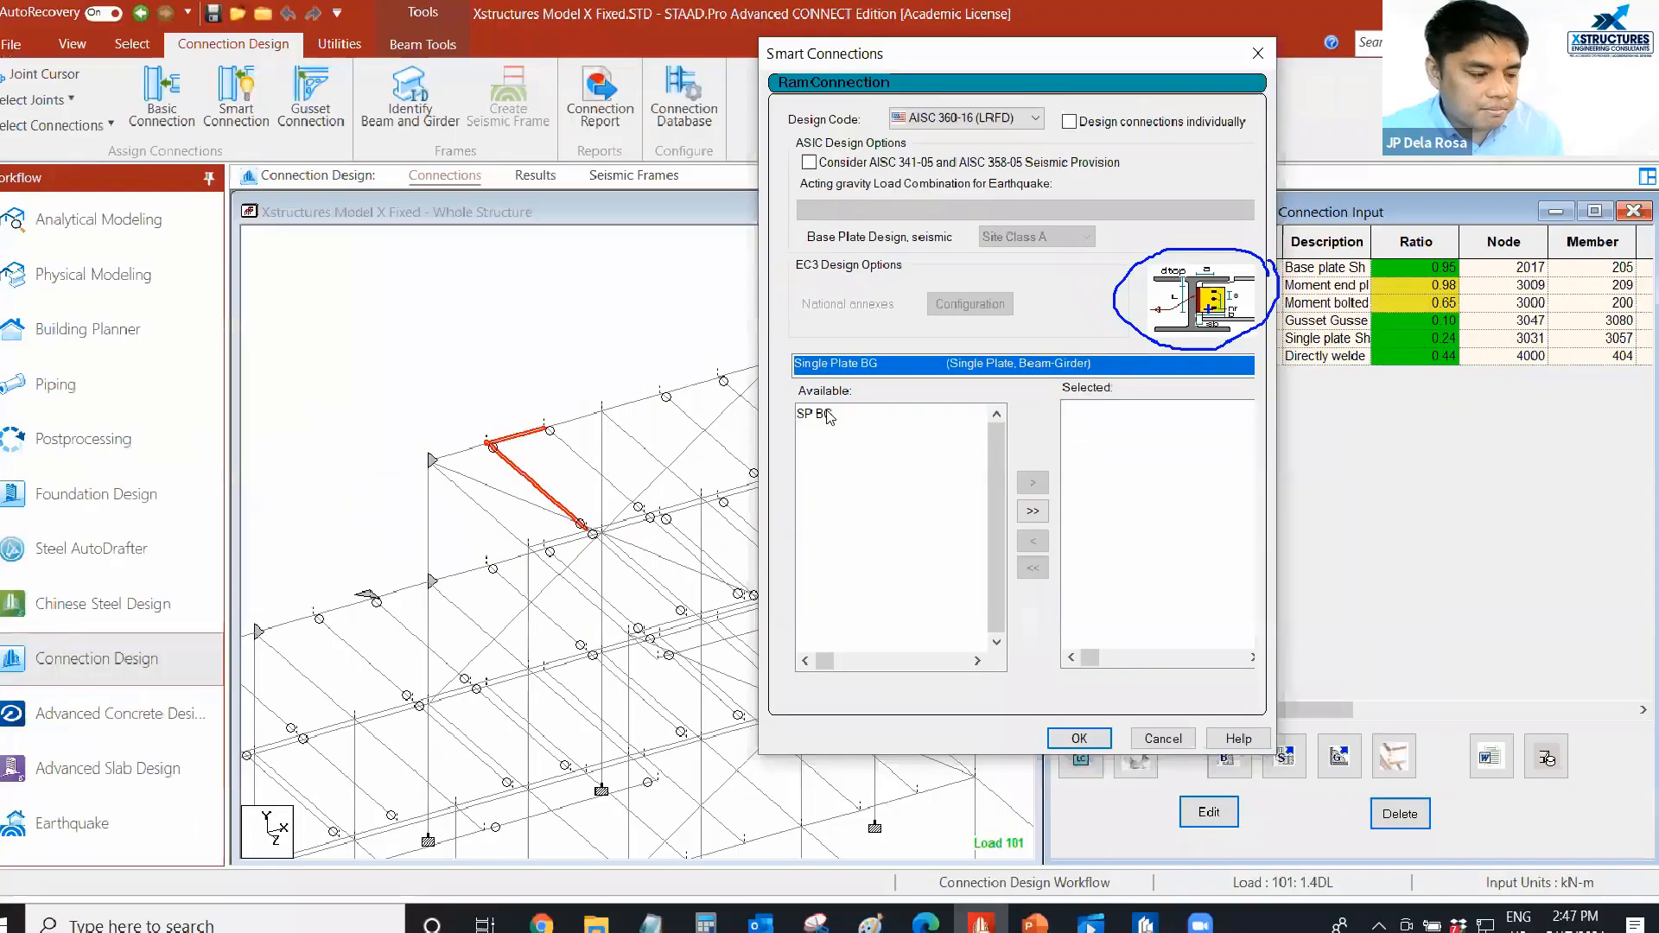
left_click(710, 501)
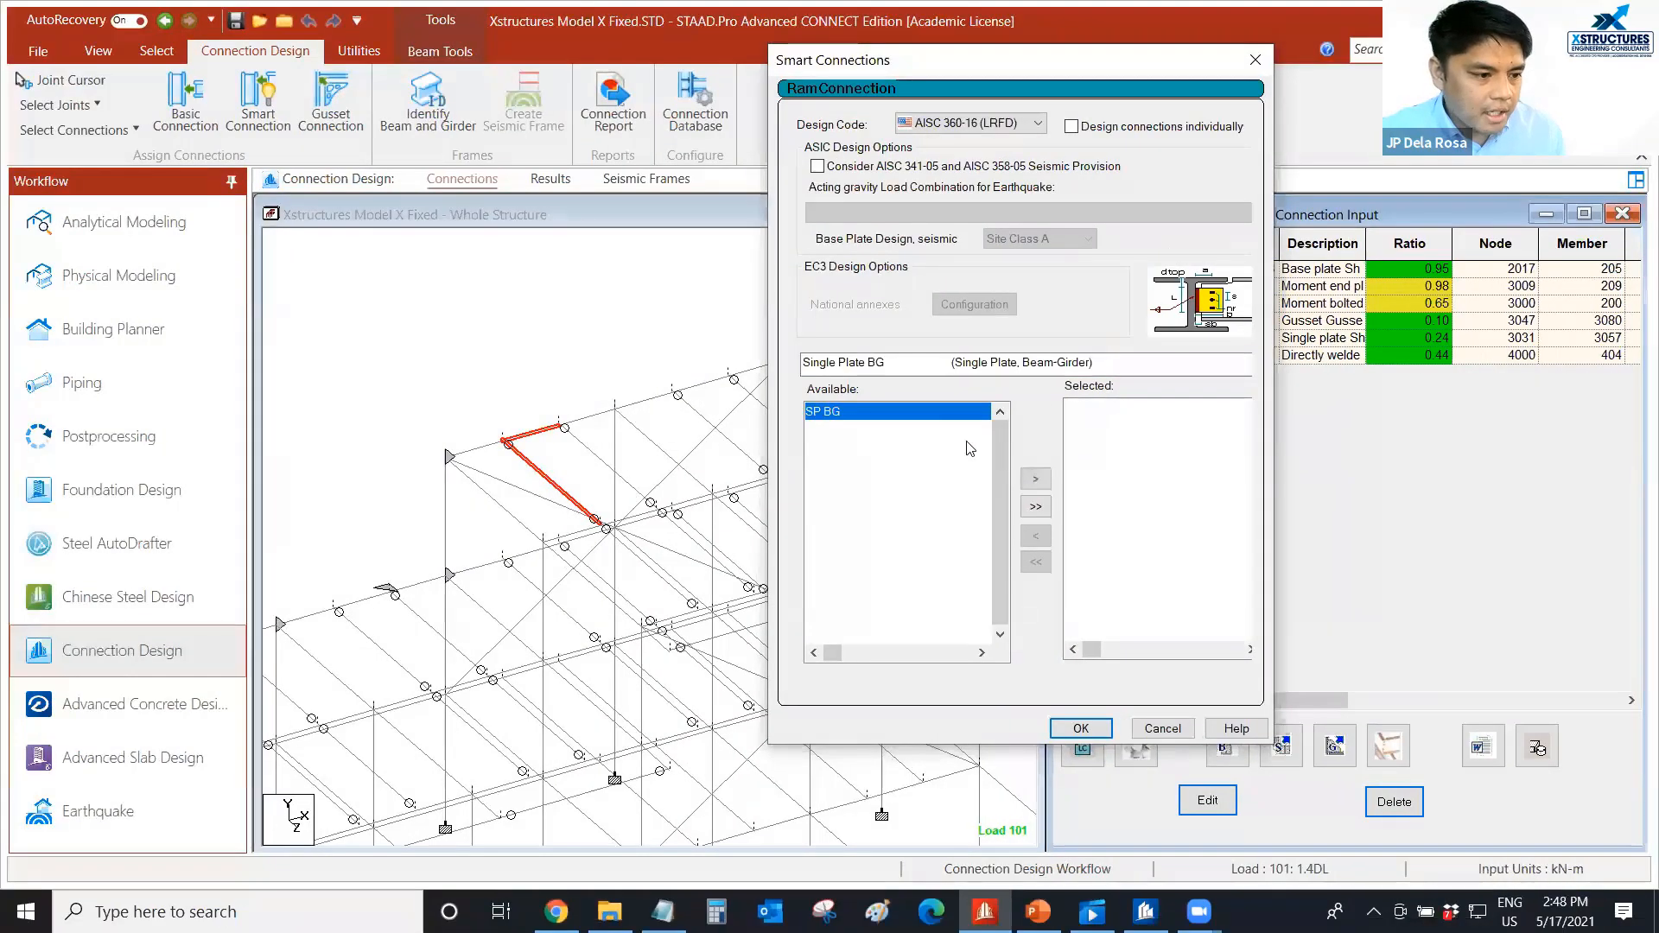
left_click(1035, 479)
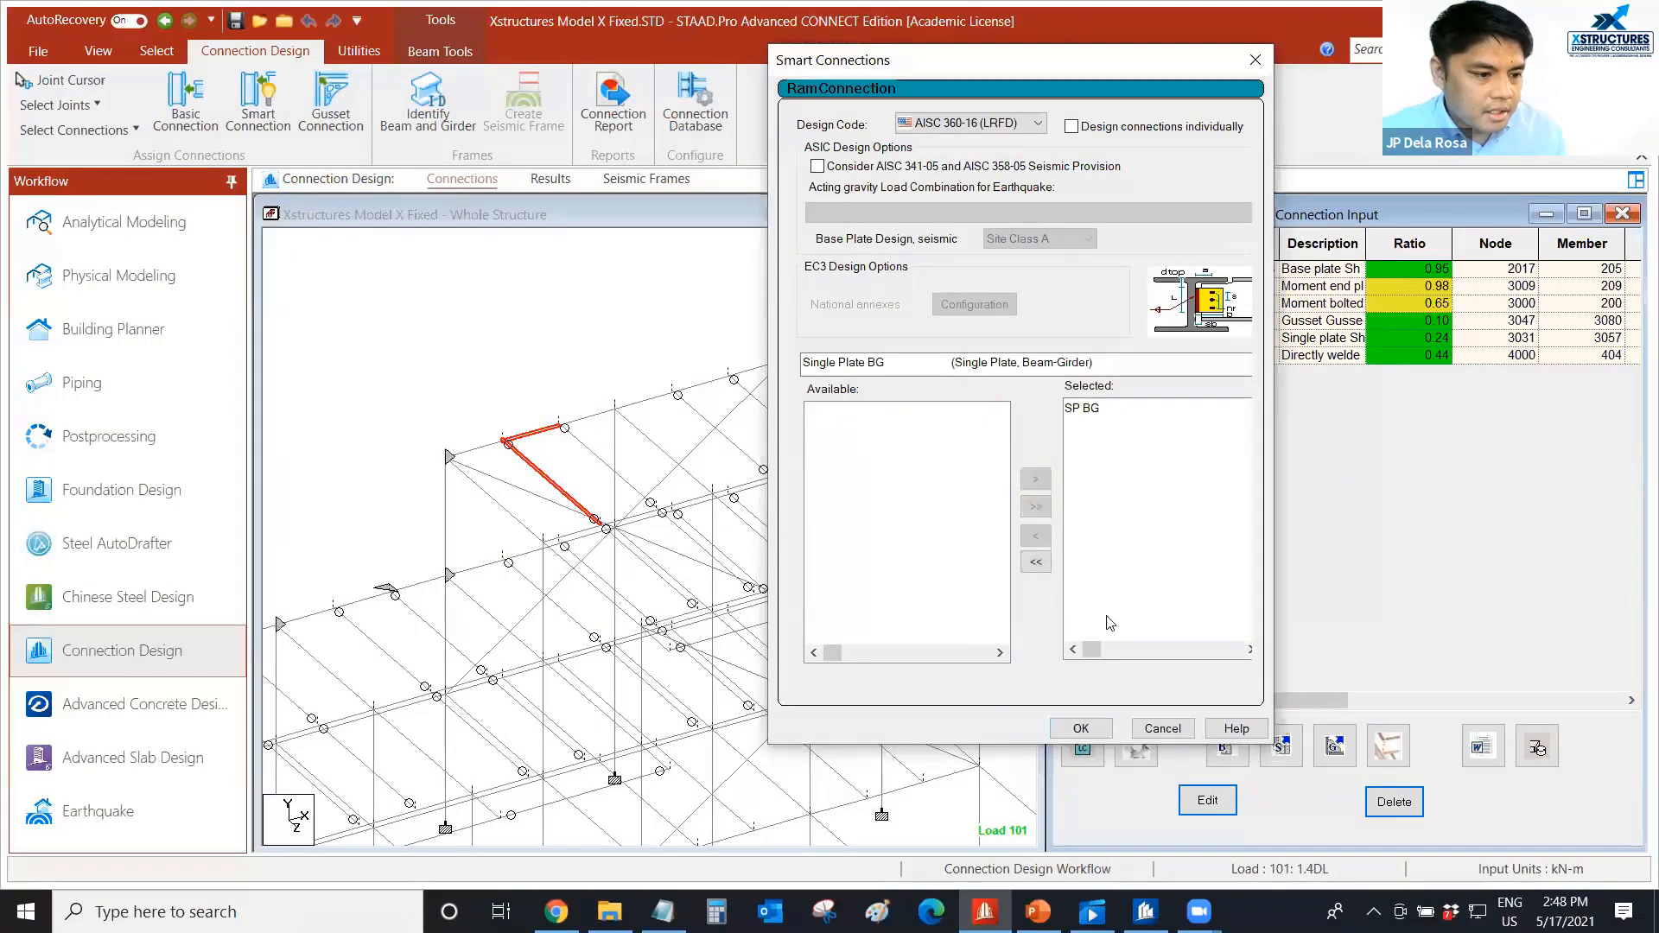
Create and design the single plate connection, check the design status in the validation report, and close the report.
left_click(1080, 732)
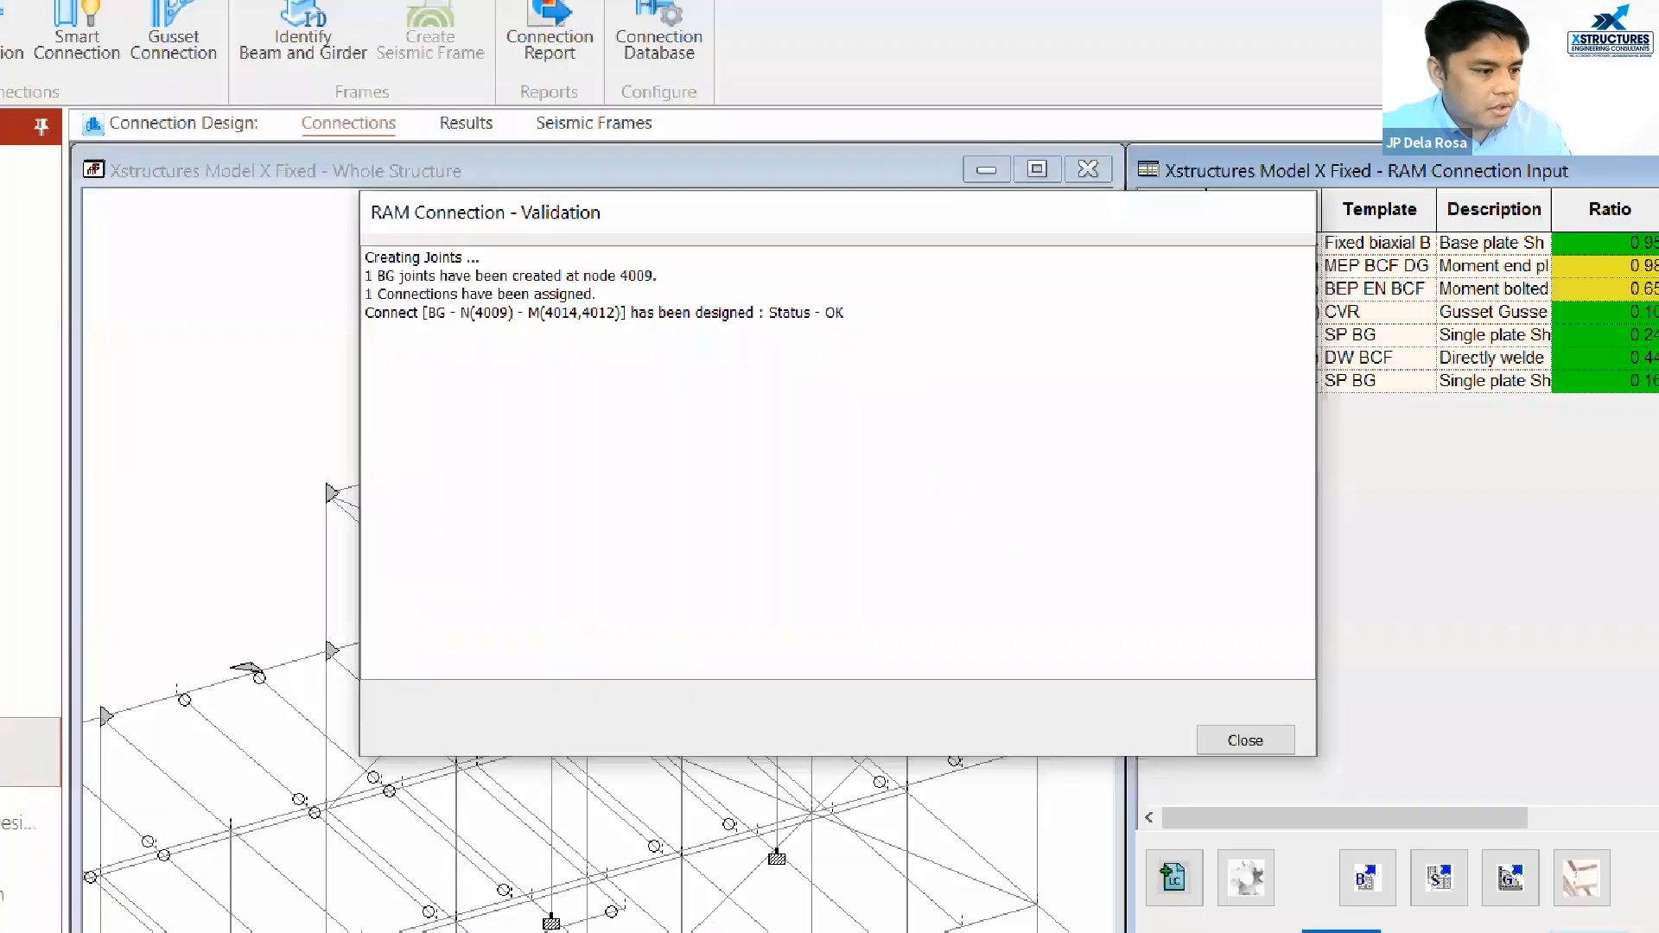
mouse_move(746, 335)
left_mouse_down()
mouse_move(838, 282)
mouse_move(766, 333)
left_mouse_up()
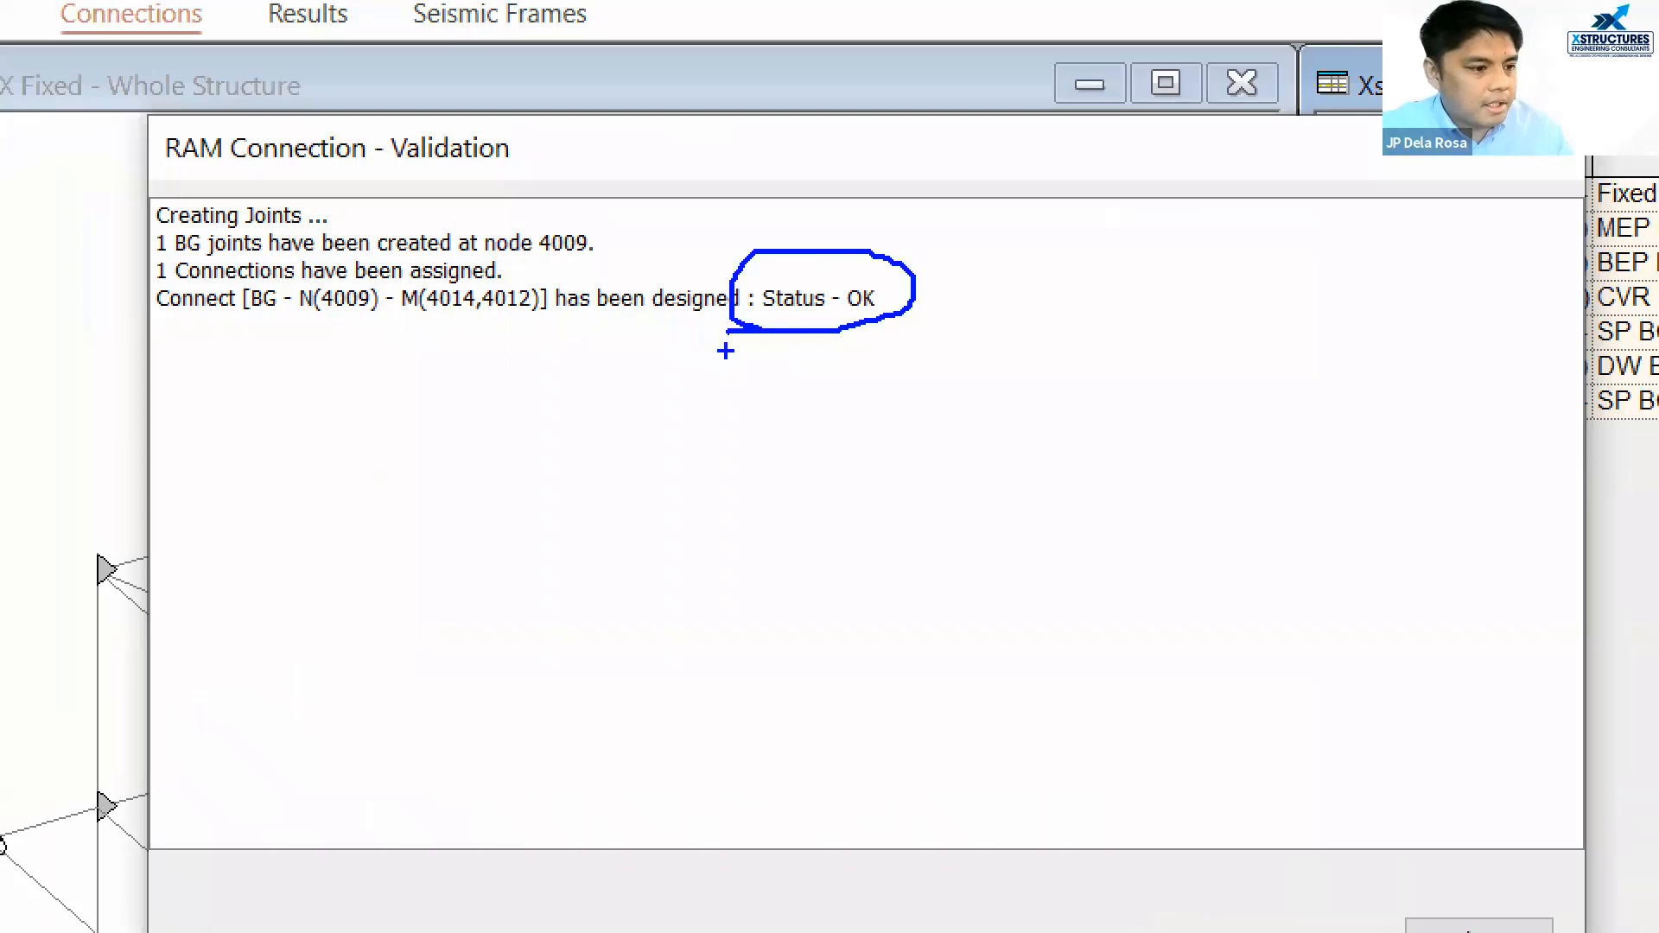
key("Escape")
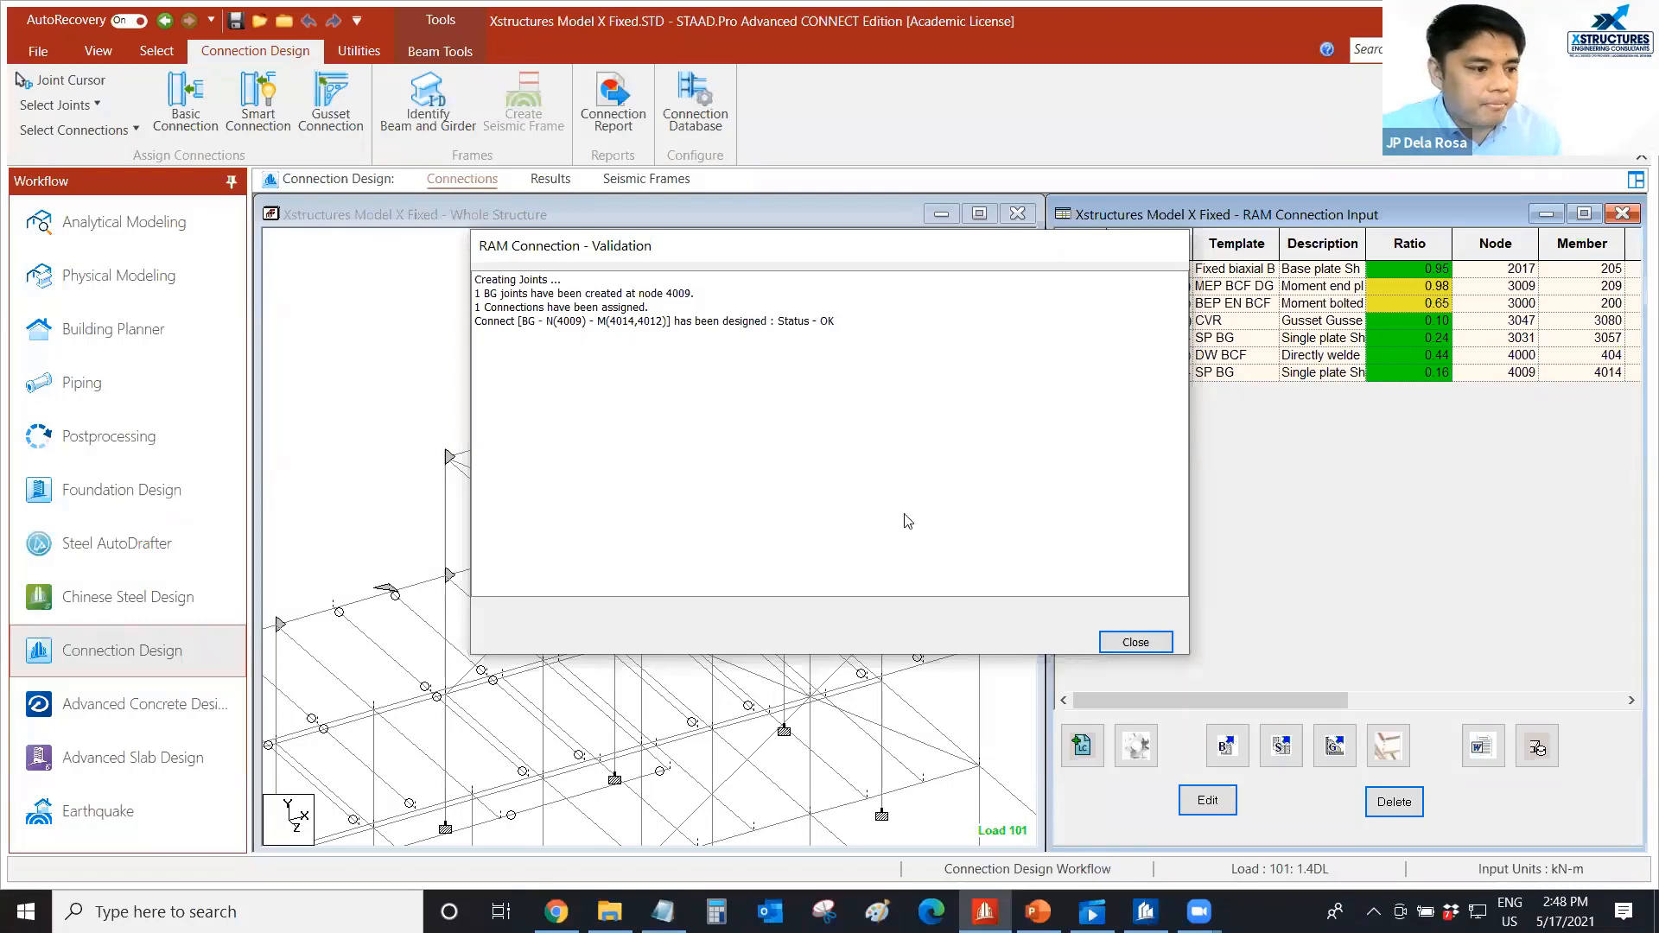
left_click(1135, 642)
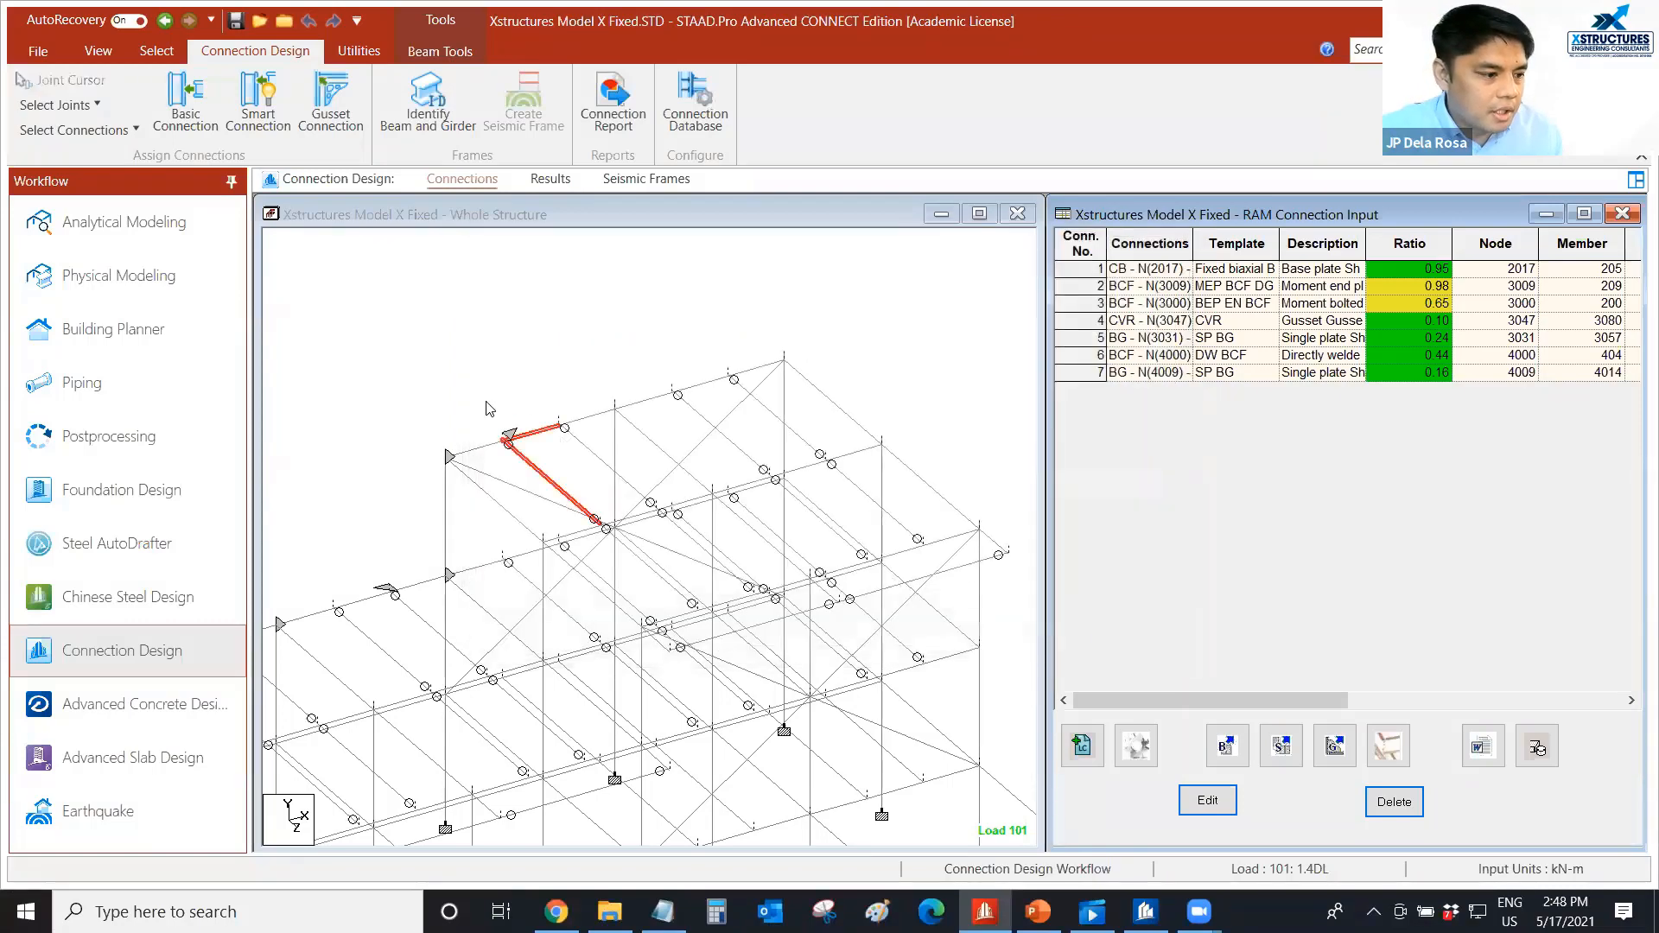
Clear the beam selection, select the new beam-girder connection at the roof joint with the Joint Cursor, and open it for editing.
left_click(471, 427)
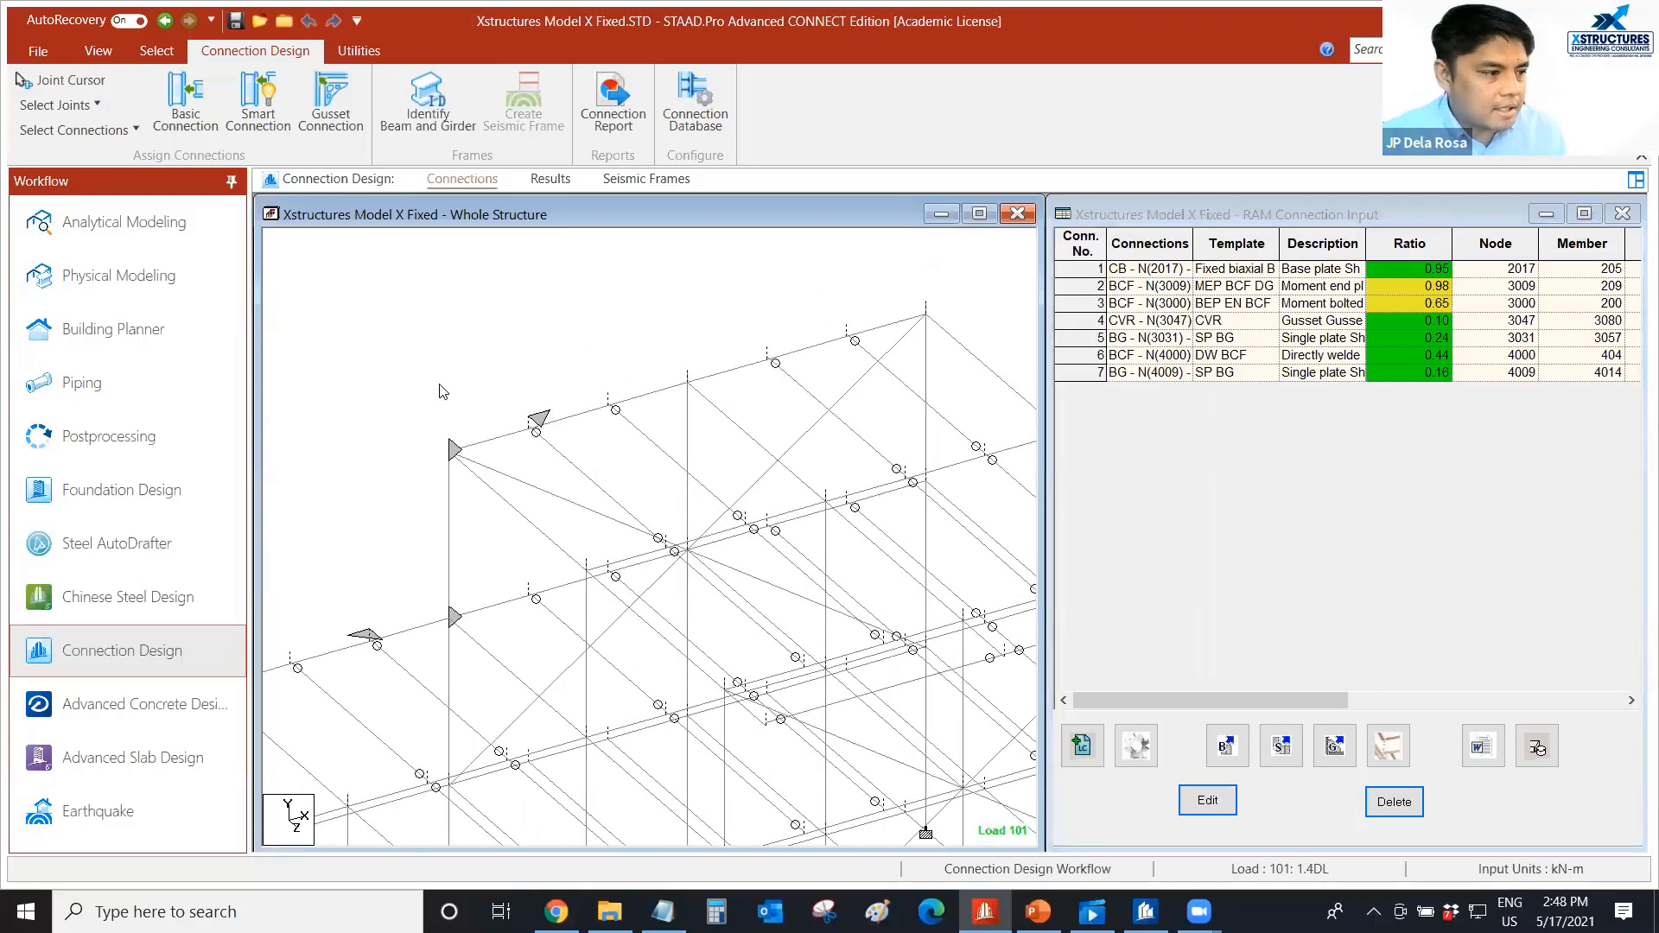
left_click(24, 80)
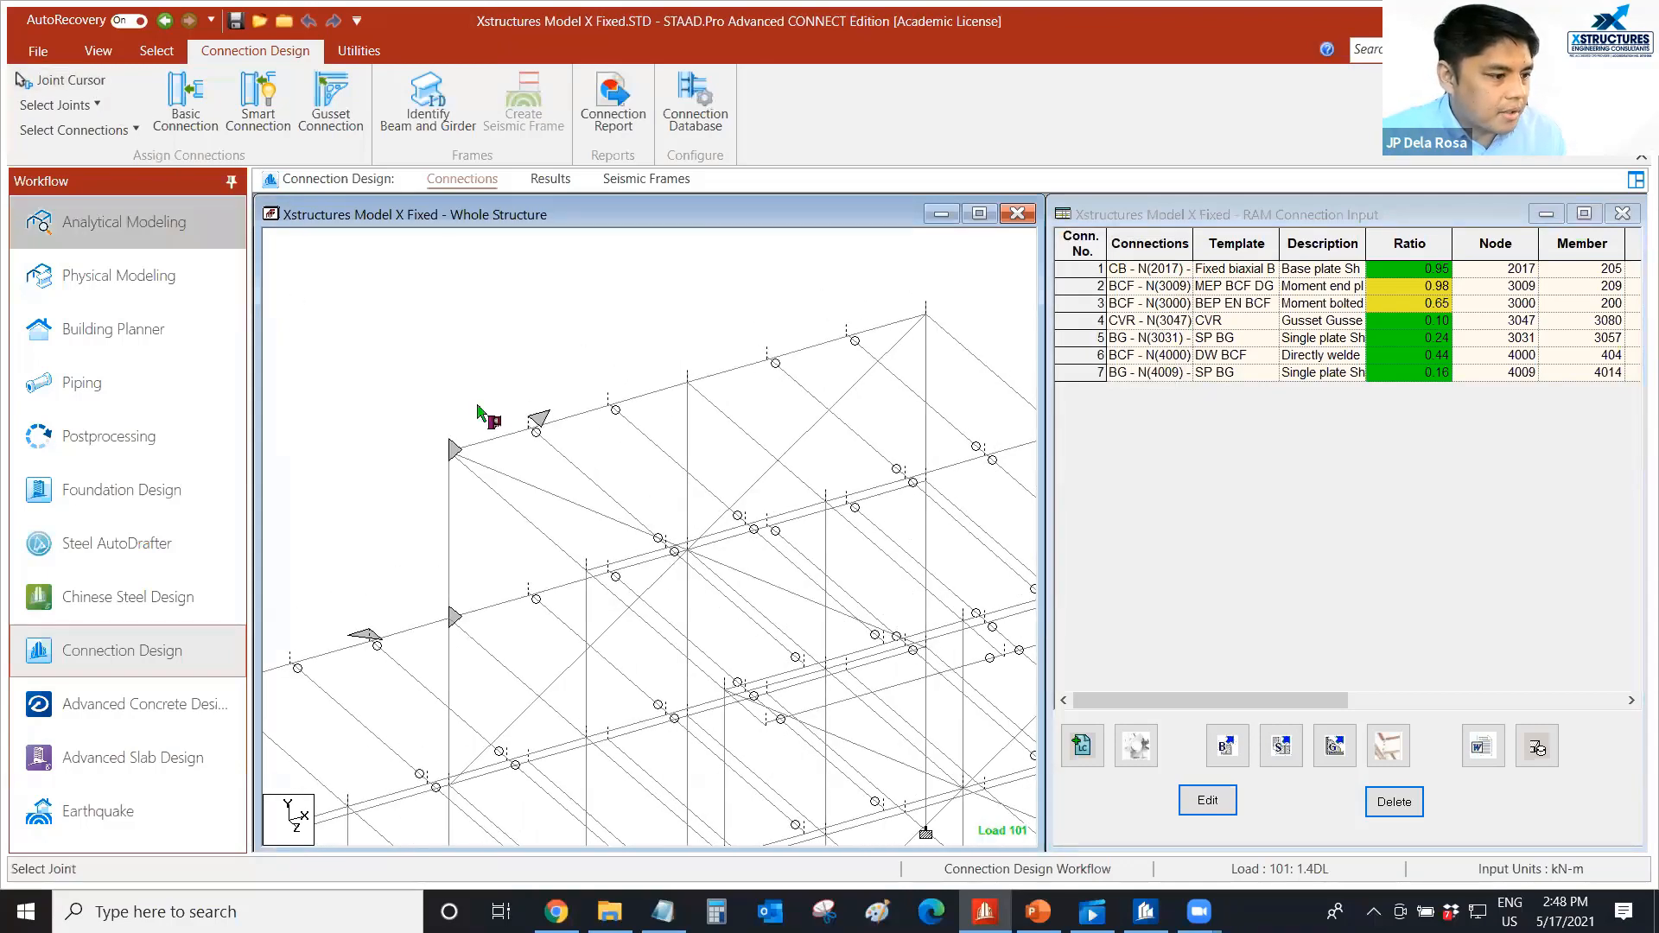
left_click(540, 428)
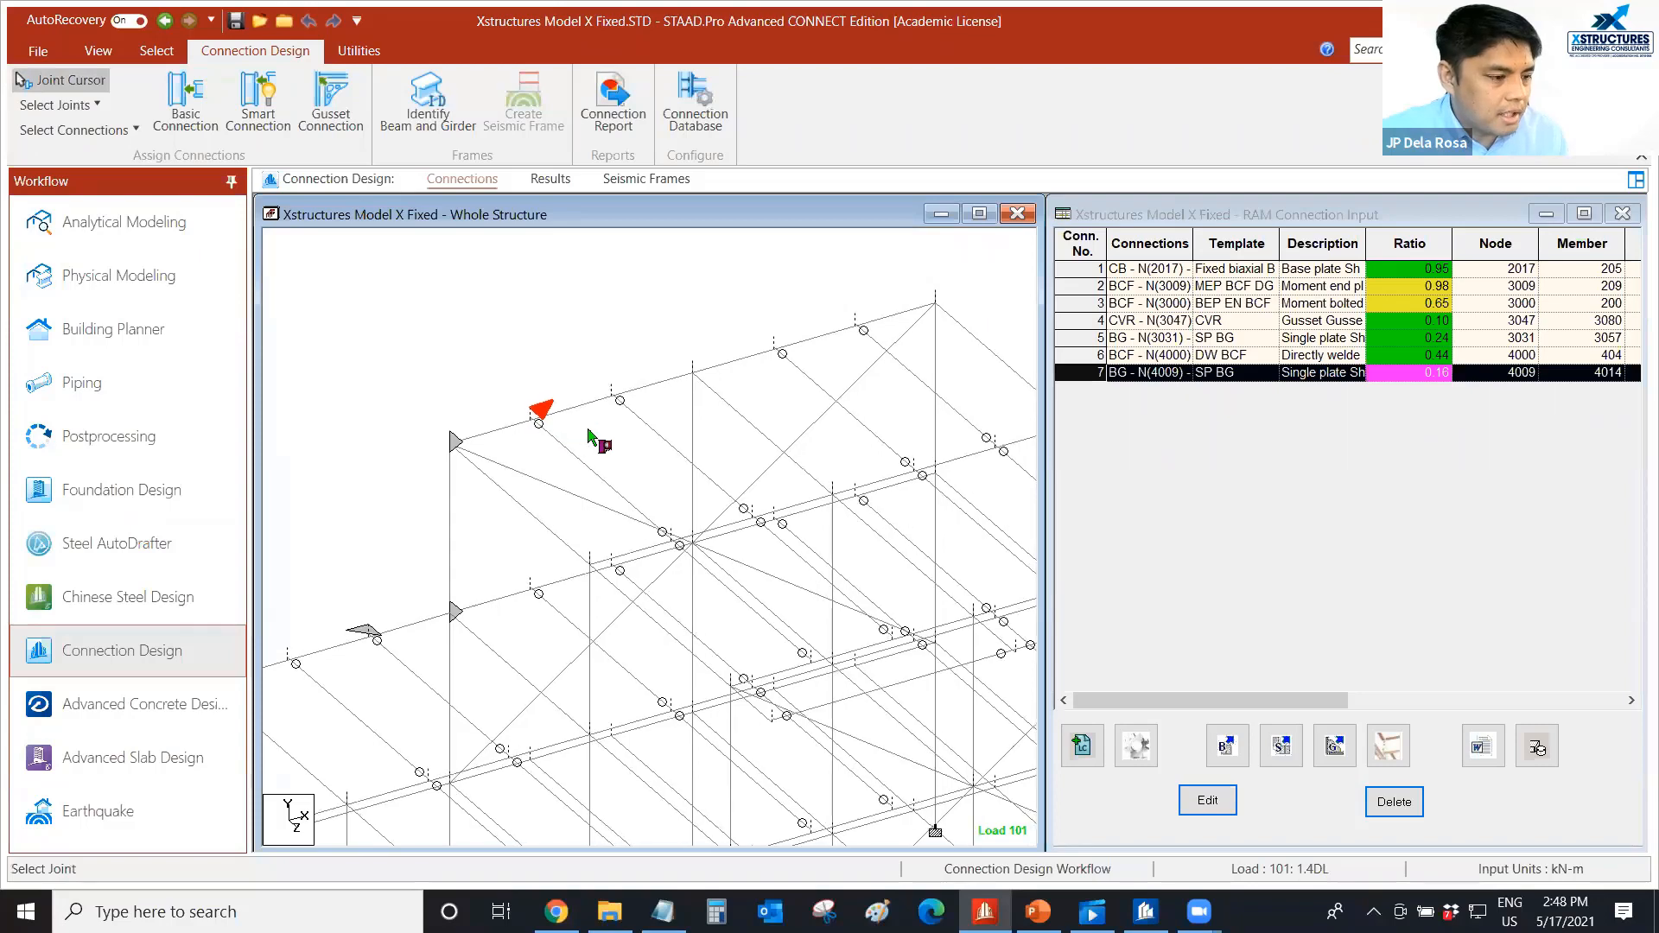
middle_click_drag(588, 429, 544, 425)
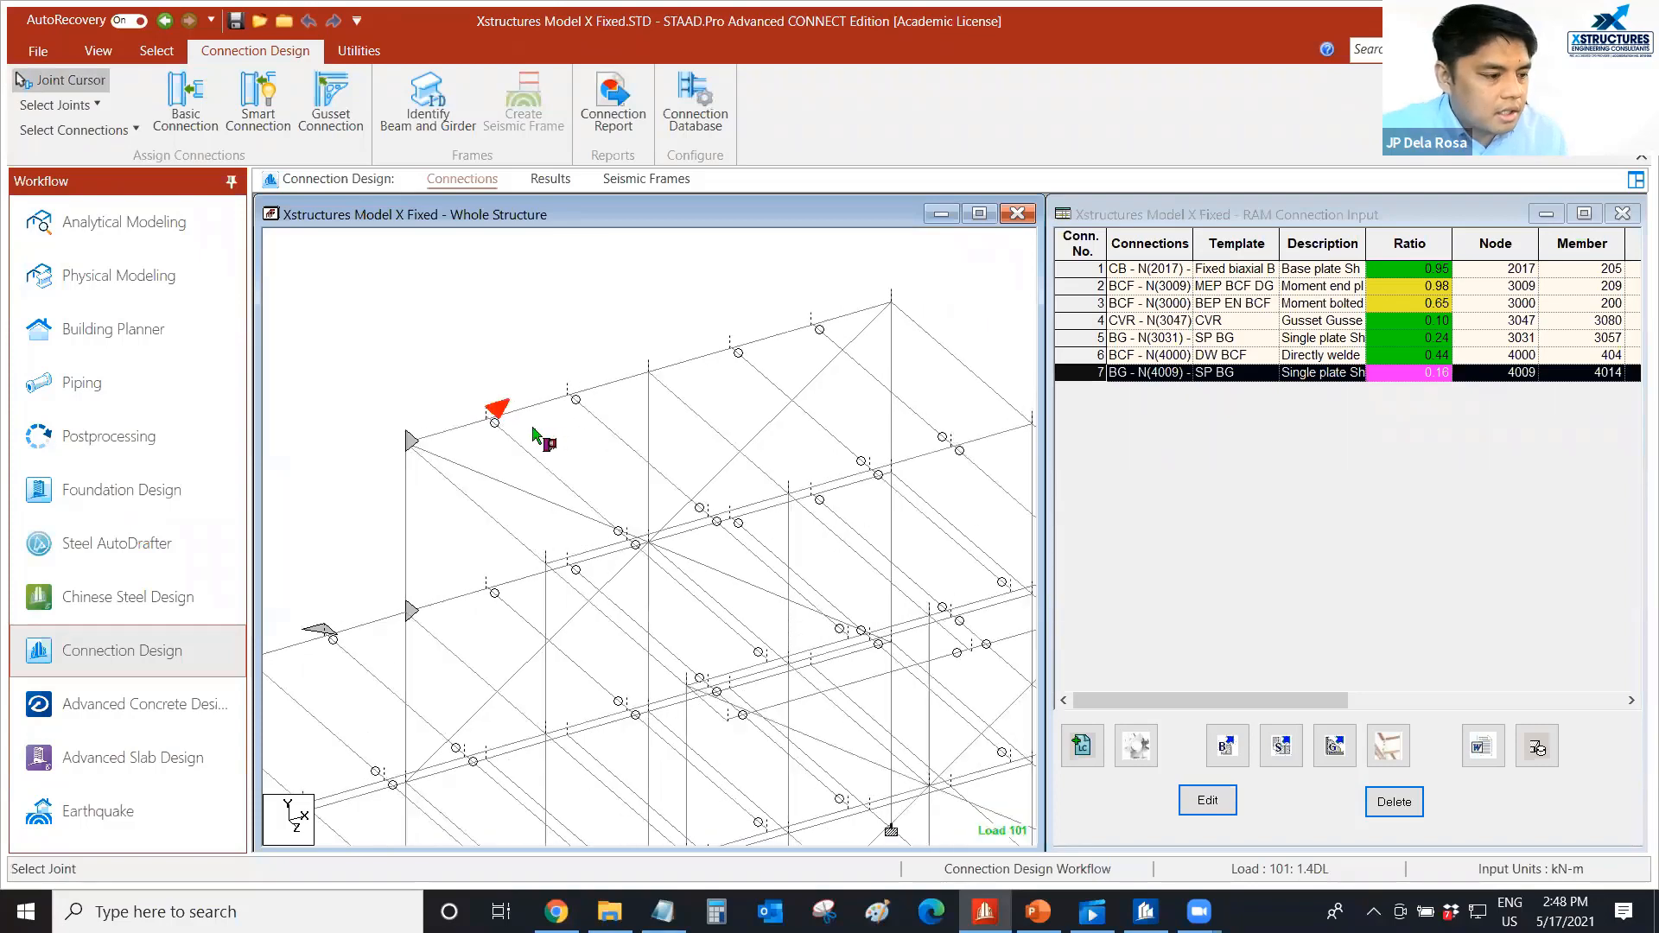
scroll(532, 426, "up", 1)
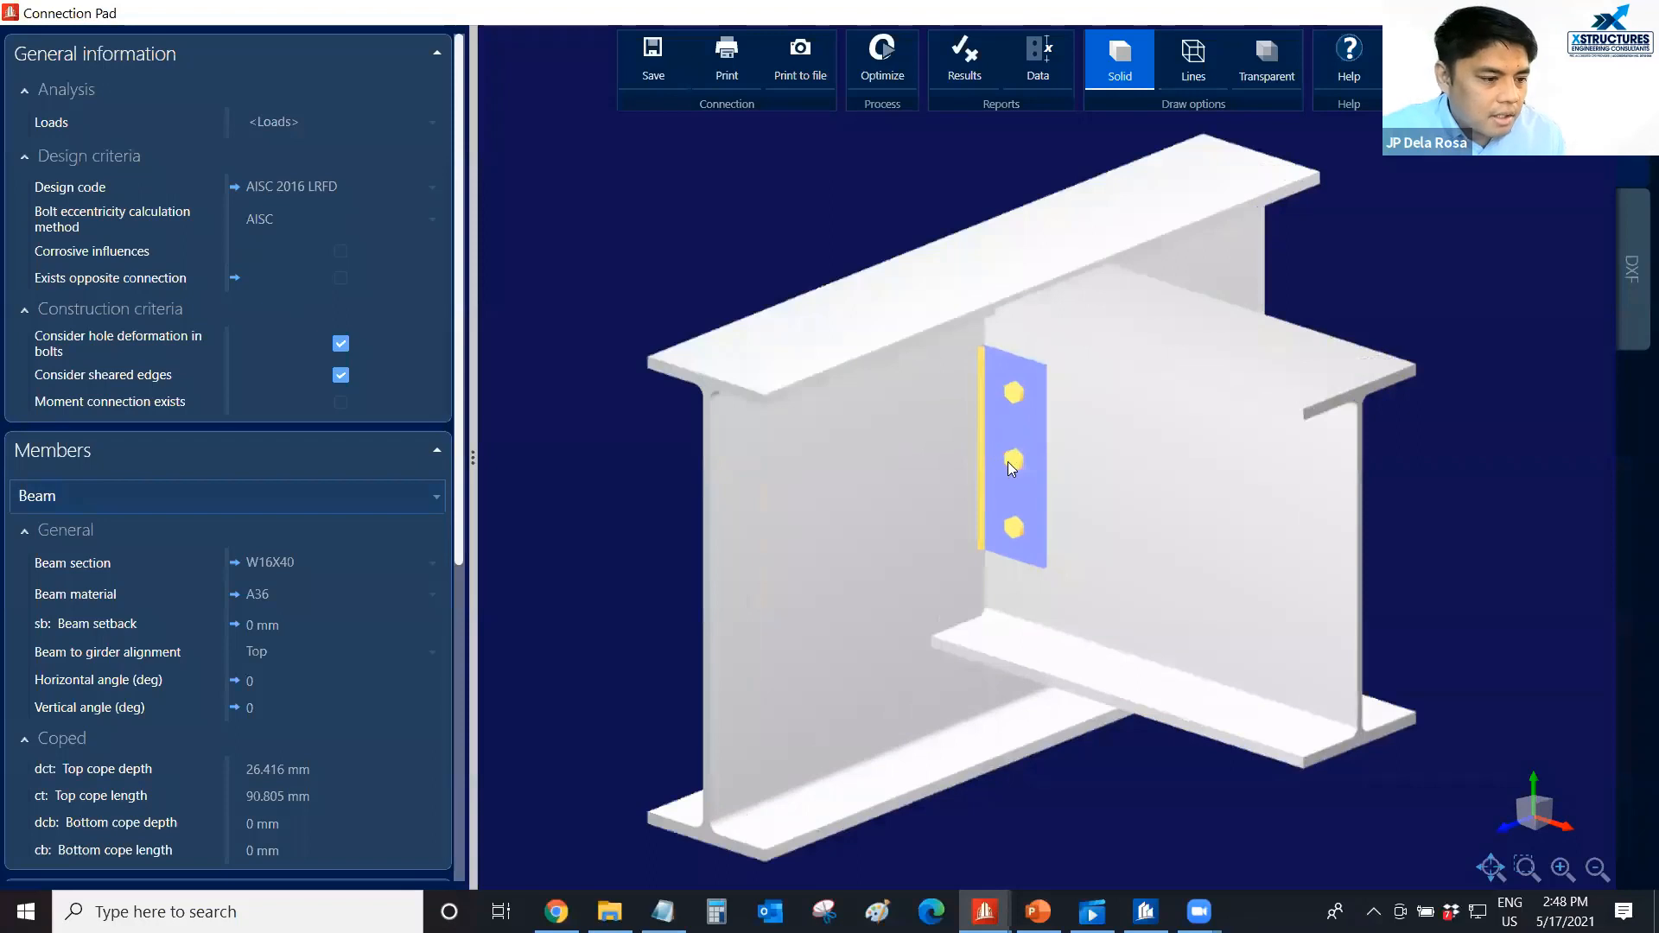
Inspect the shear plate, weld and bolts in the connection's 3D solid model.
scroll(985, 463, "down", 1)
middle_click_drag(978, 464, 1004, 462)
scroll(998, 490, "down", 2)
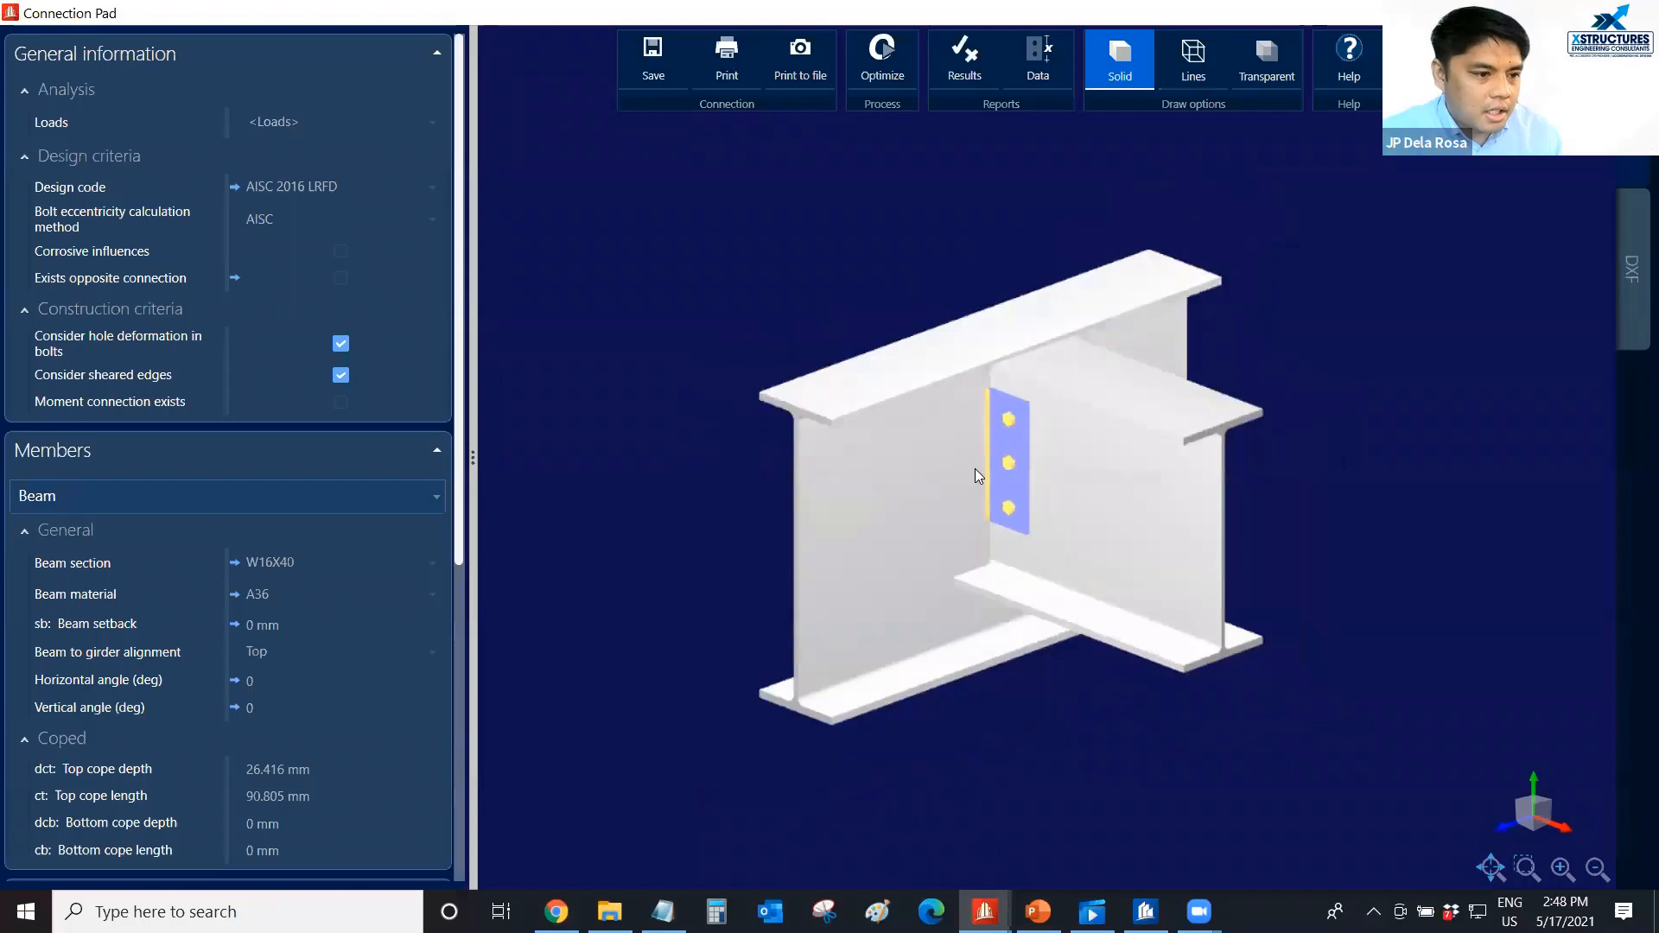
scroll(979, 475, "up", 2)
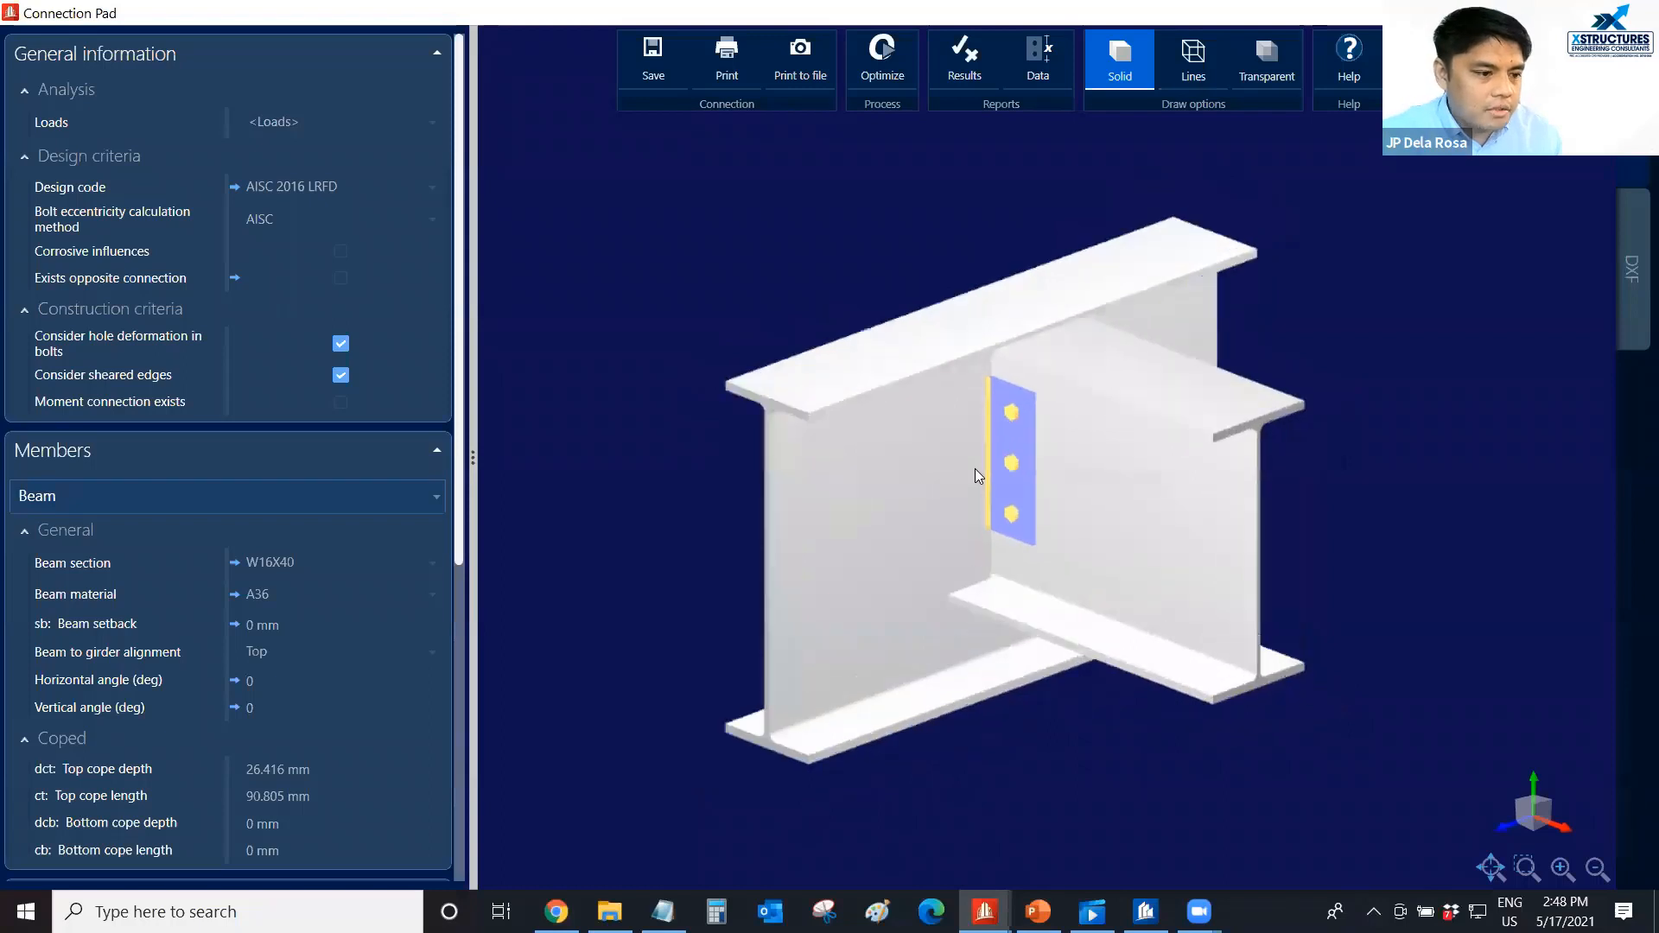
Show the connection's DXF drawing and examine the plate and bolt dimensions in the lateral view.
left_click(1631, 274)
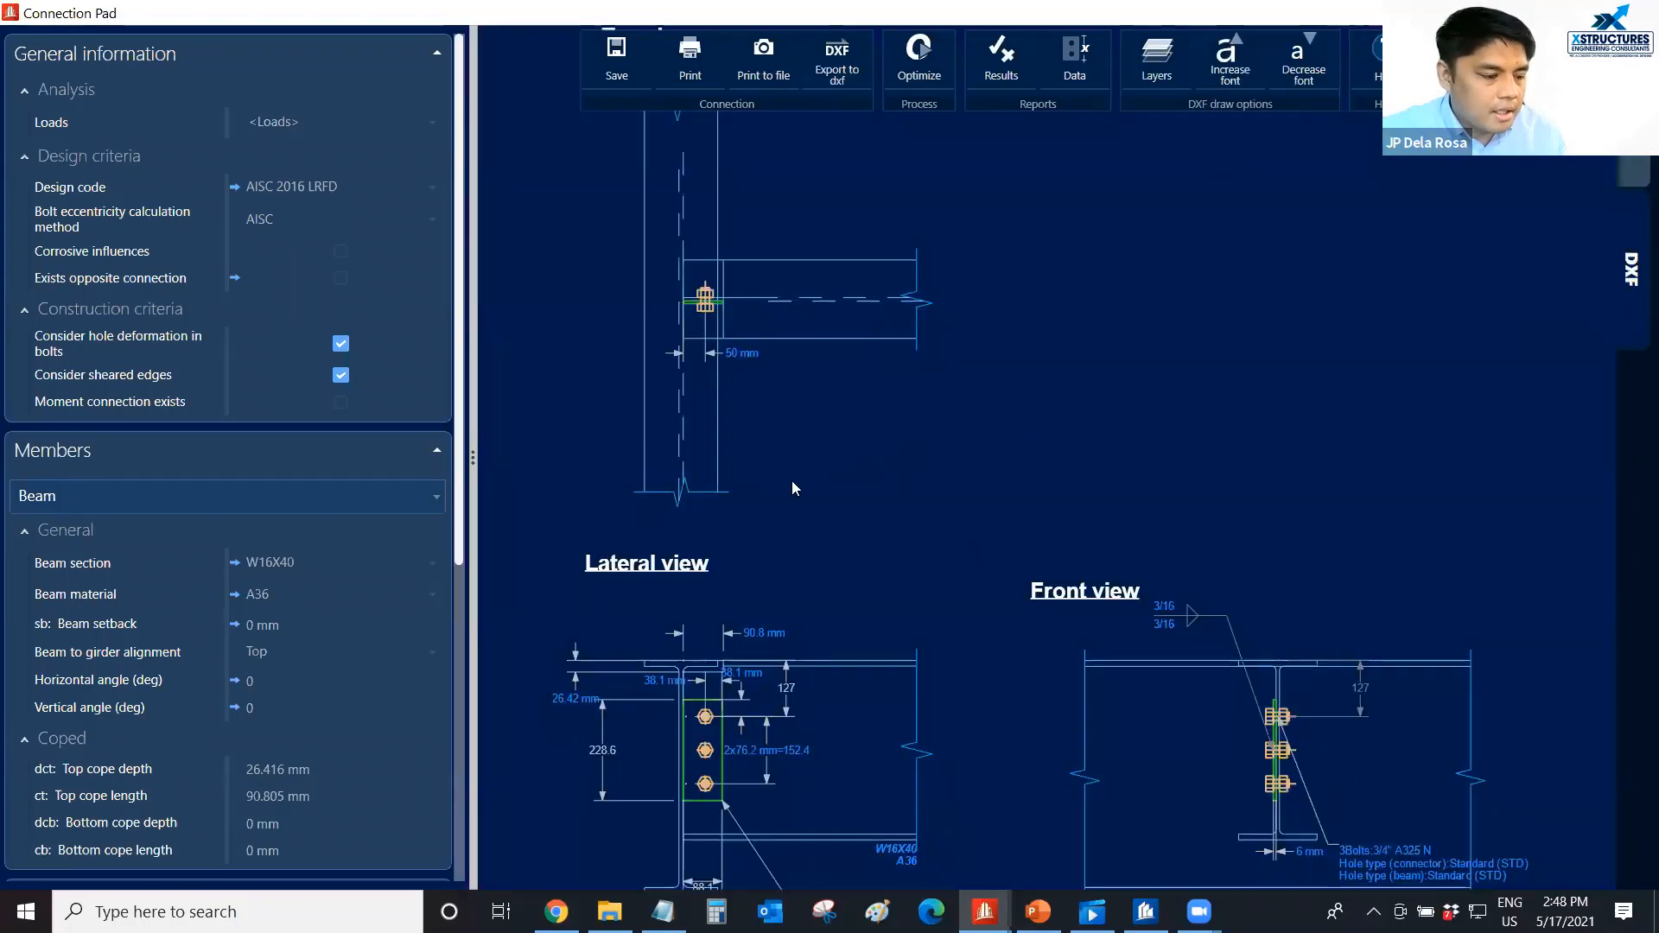
mouse_move(792, 480)
middle_mouse_down()
mouse_move(864, 334)
mouse_move(828, 381)
middle_mouse_up()
scroll(771, 571, "down", 2)
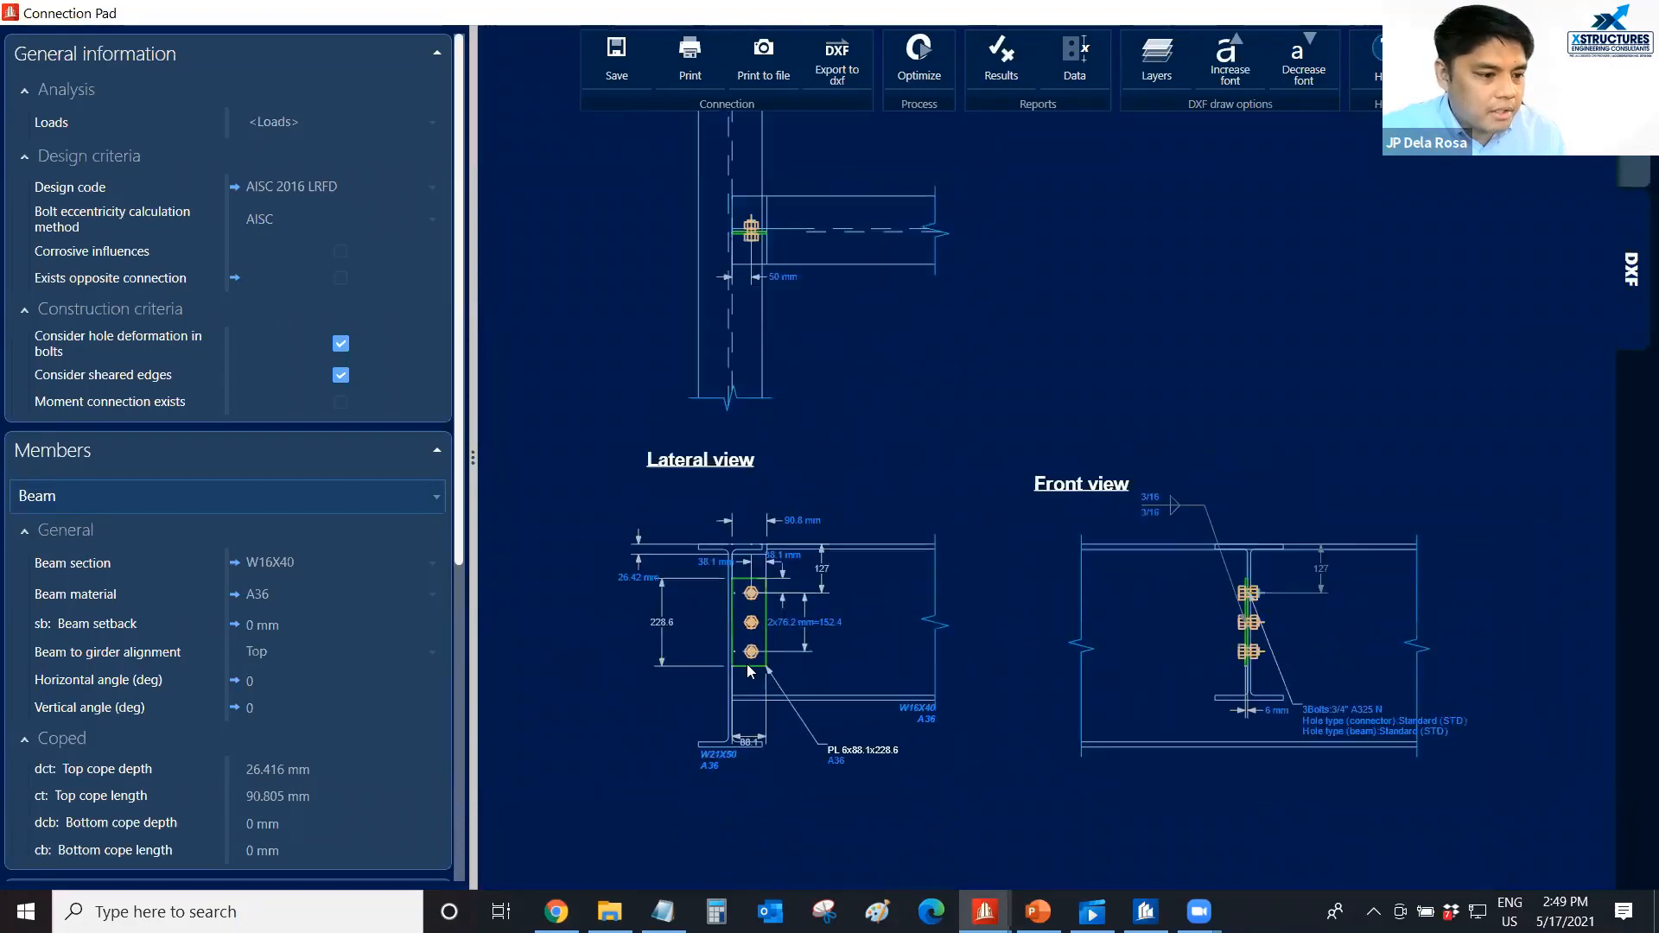
scroll(747, 663, "up", 2)
scroll(722, 603, "up", 2)
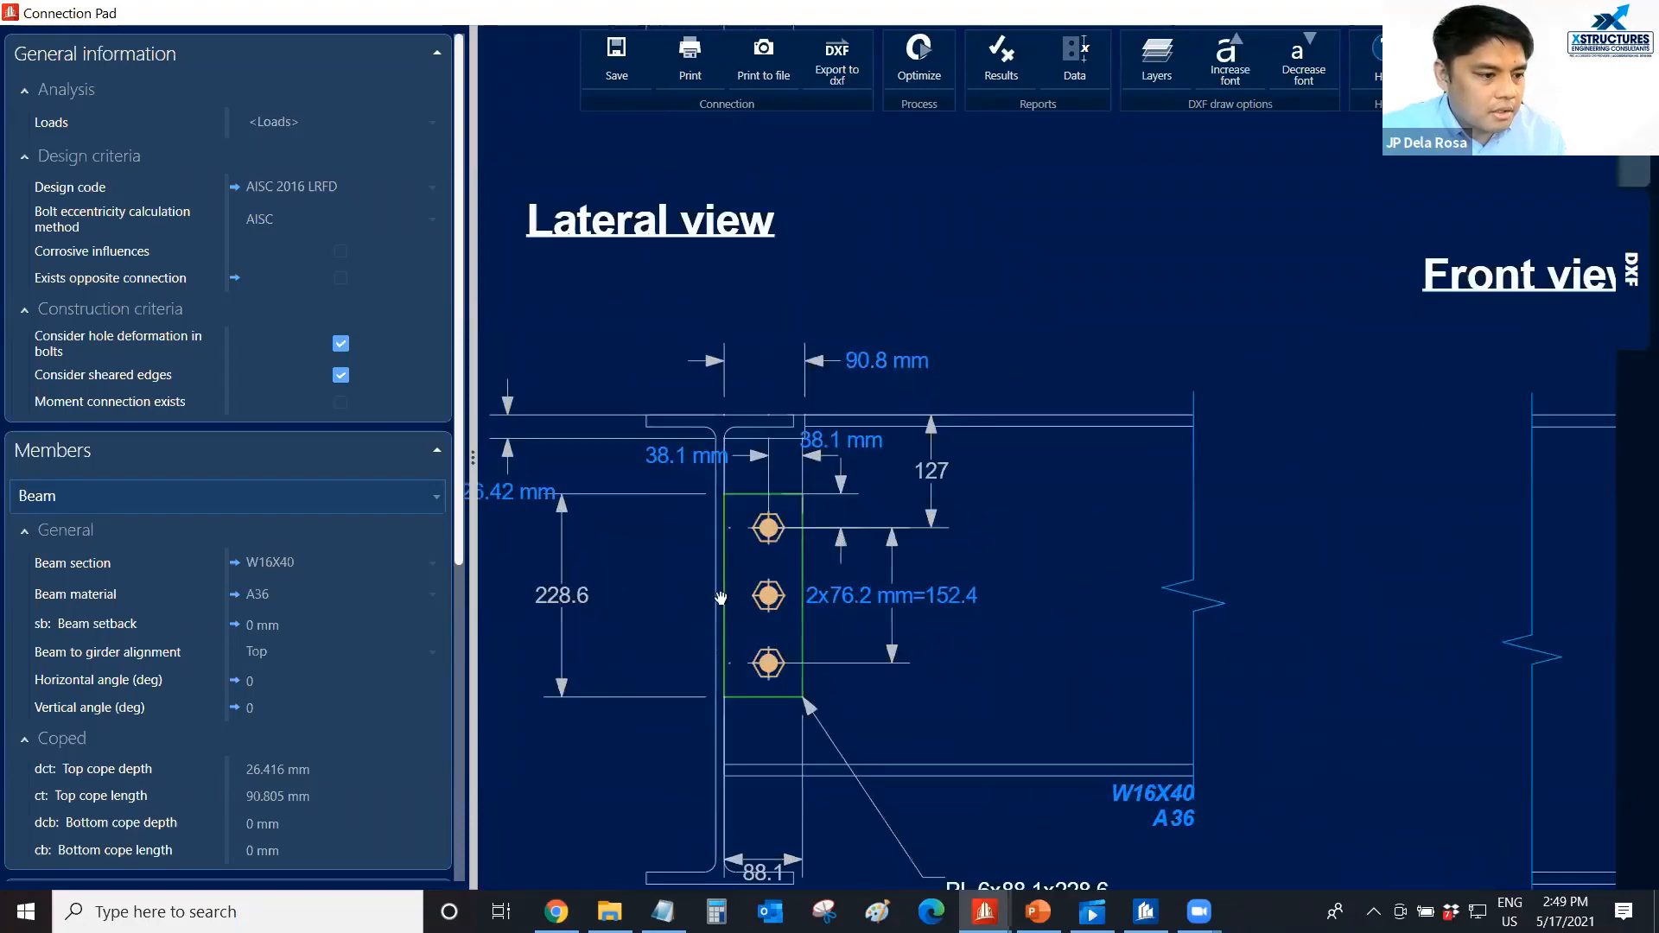
middle_click_drag(721, 601, 821, 495)
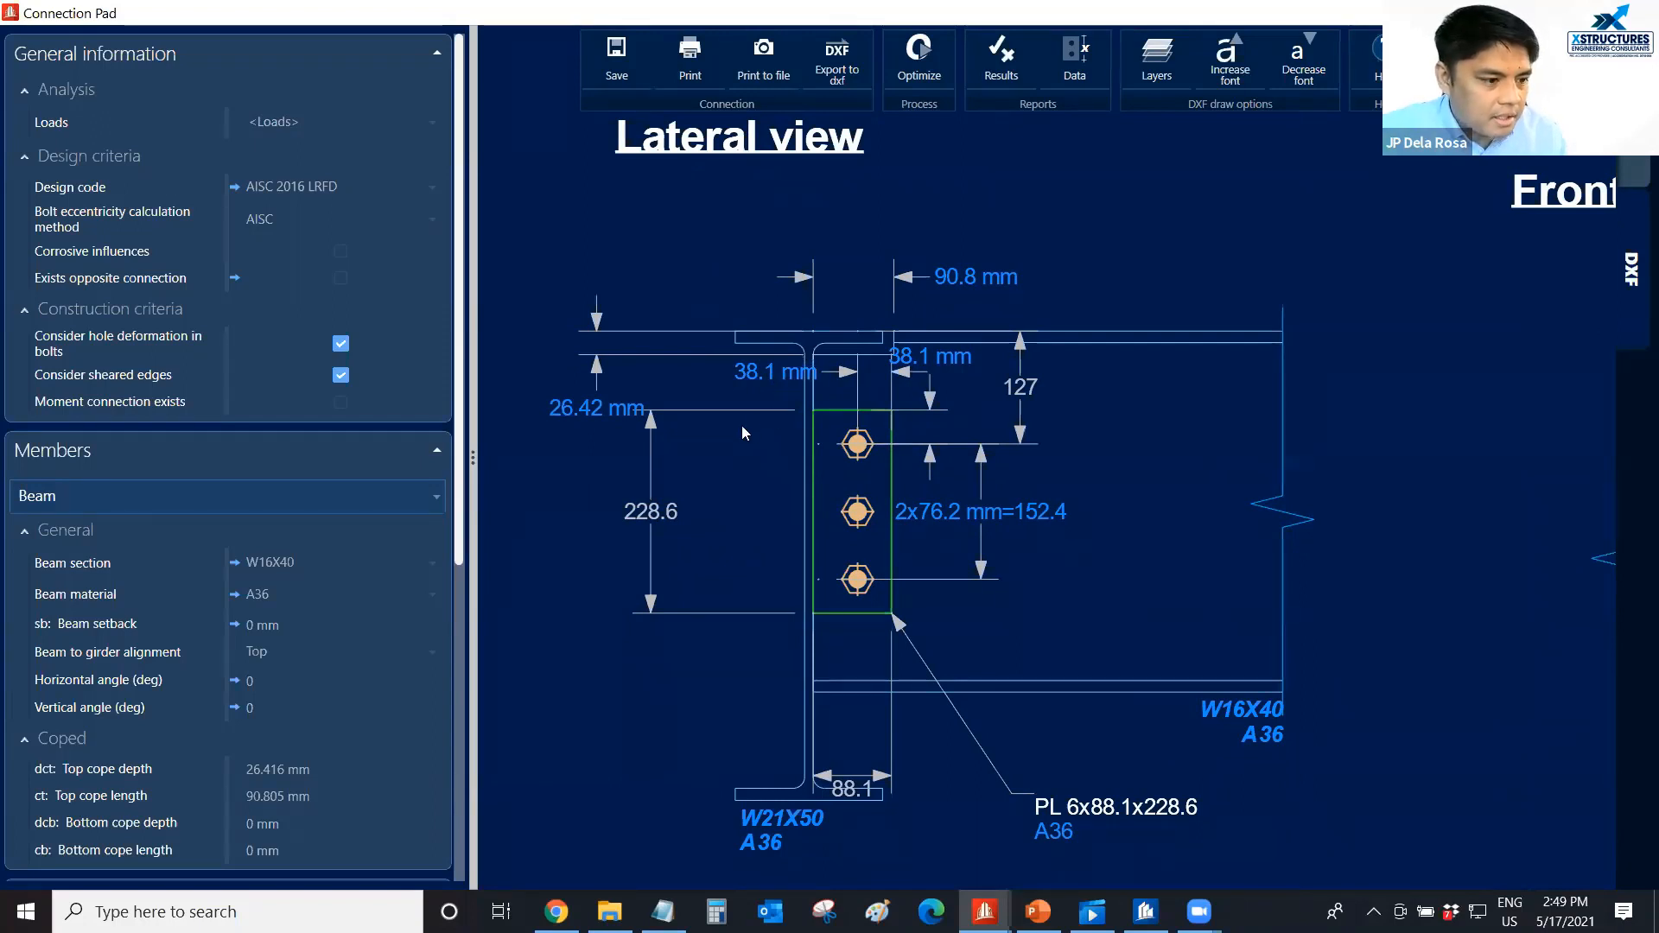
Set both the horizontal and vertical edge distances of the single plate to 40 mm.
left_click(751, 384)
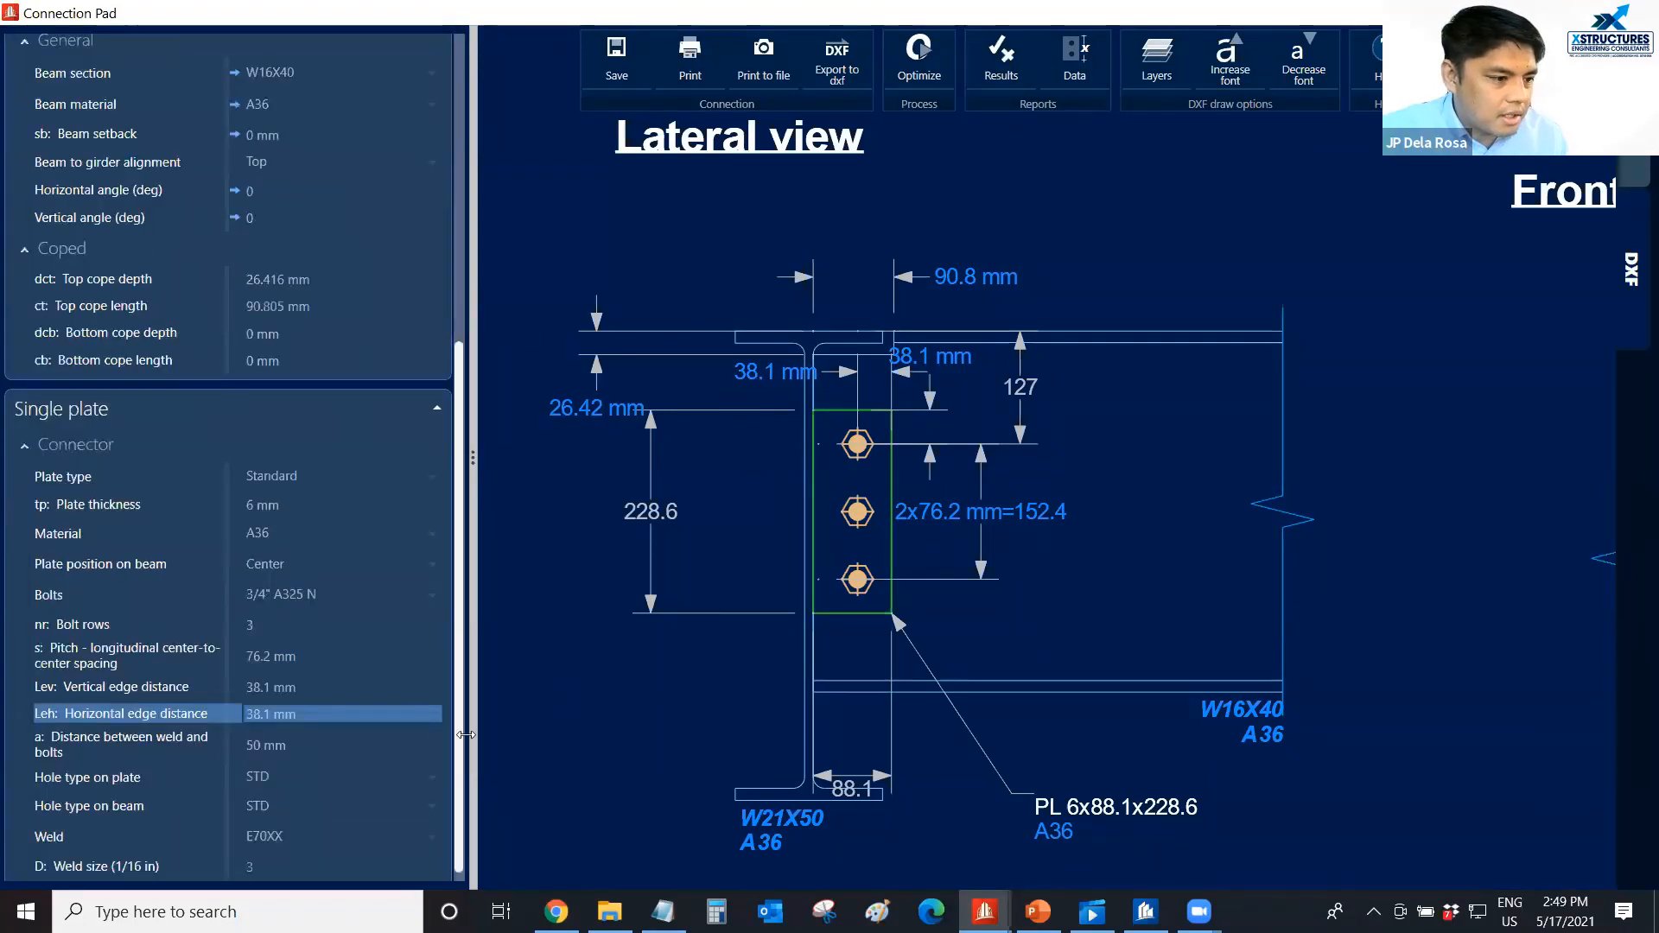
left_click(350, 713)
type("40")
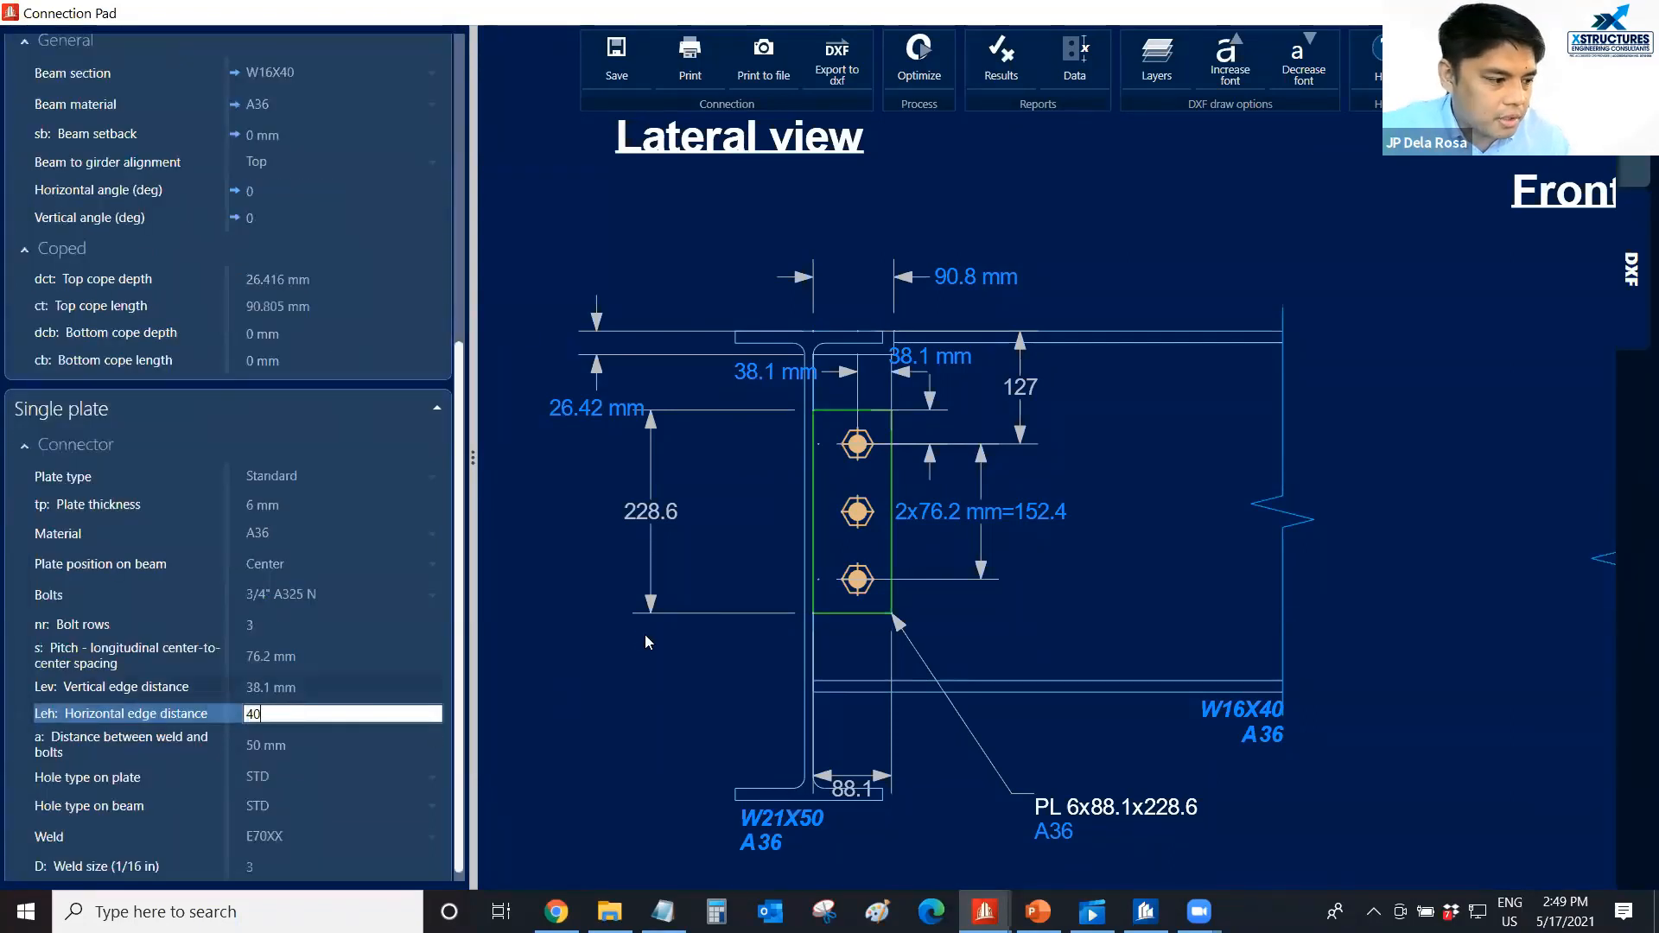
key("Return")
key("Up")
type("40")
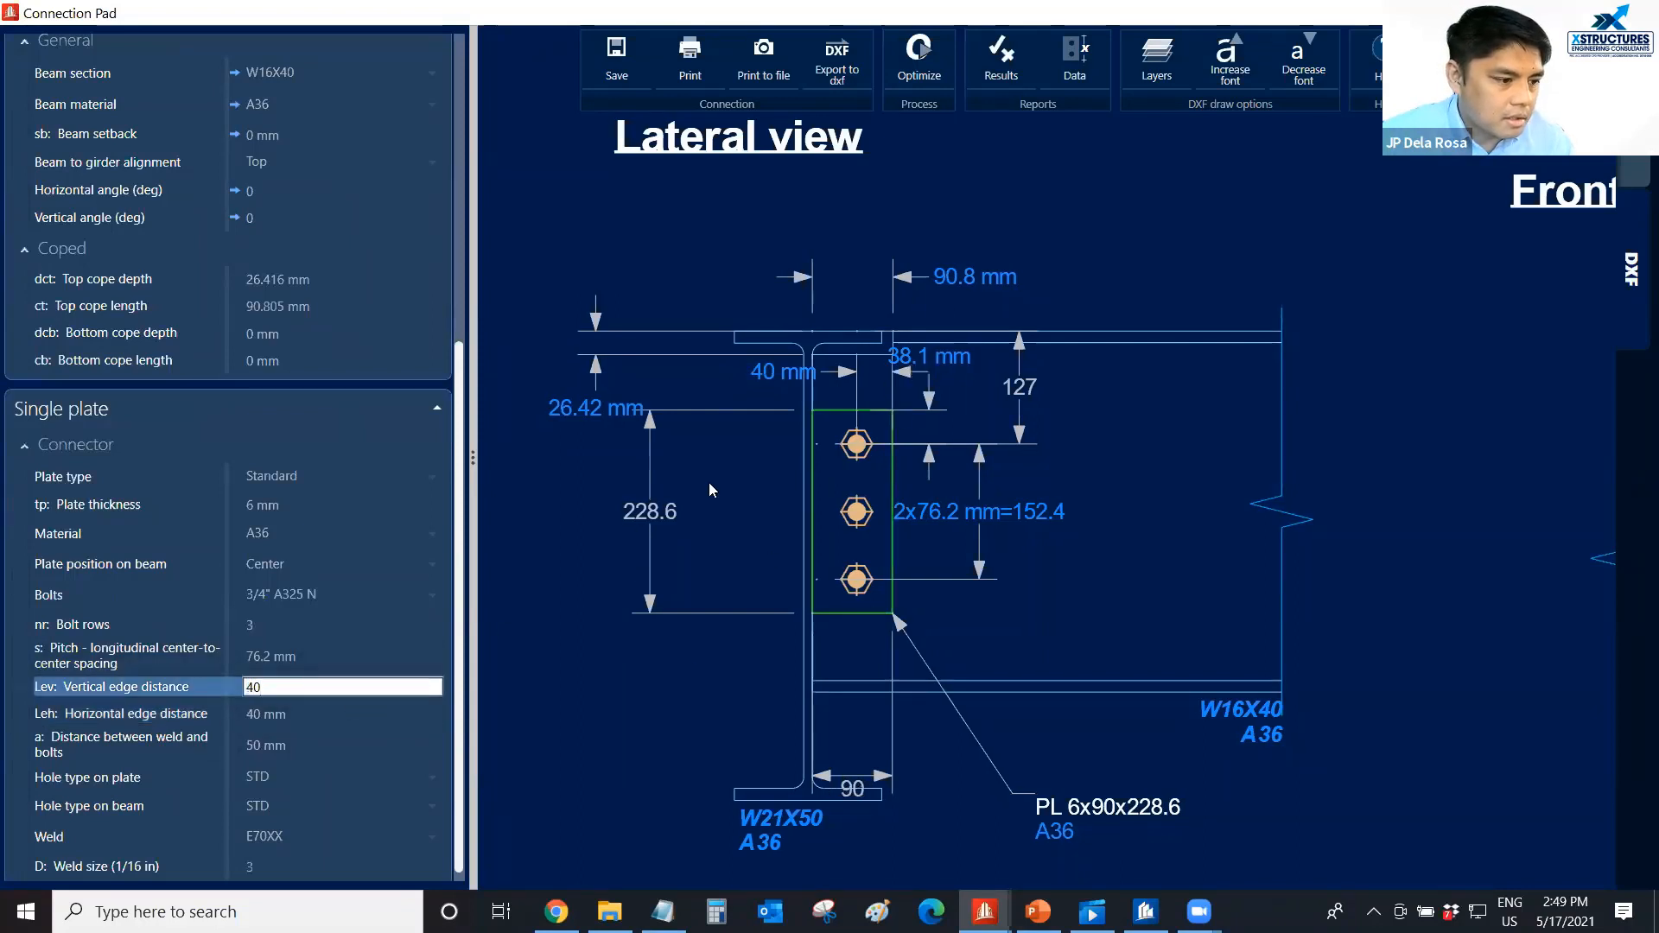
key("Return")
Set the beam's top cope depth to 30 mm and its top cope length to 95 mm.
left_click(337, 282)
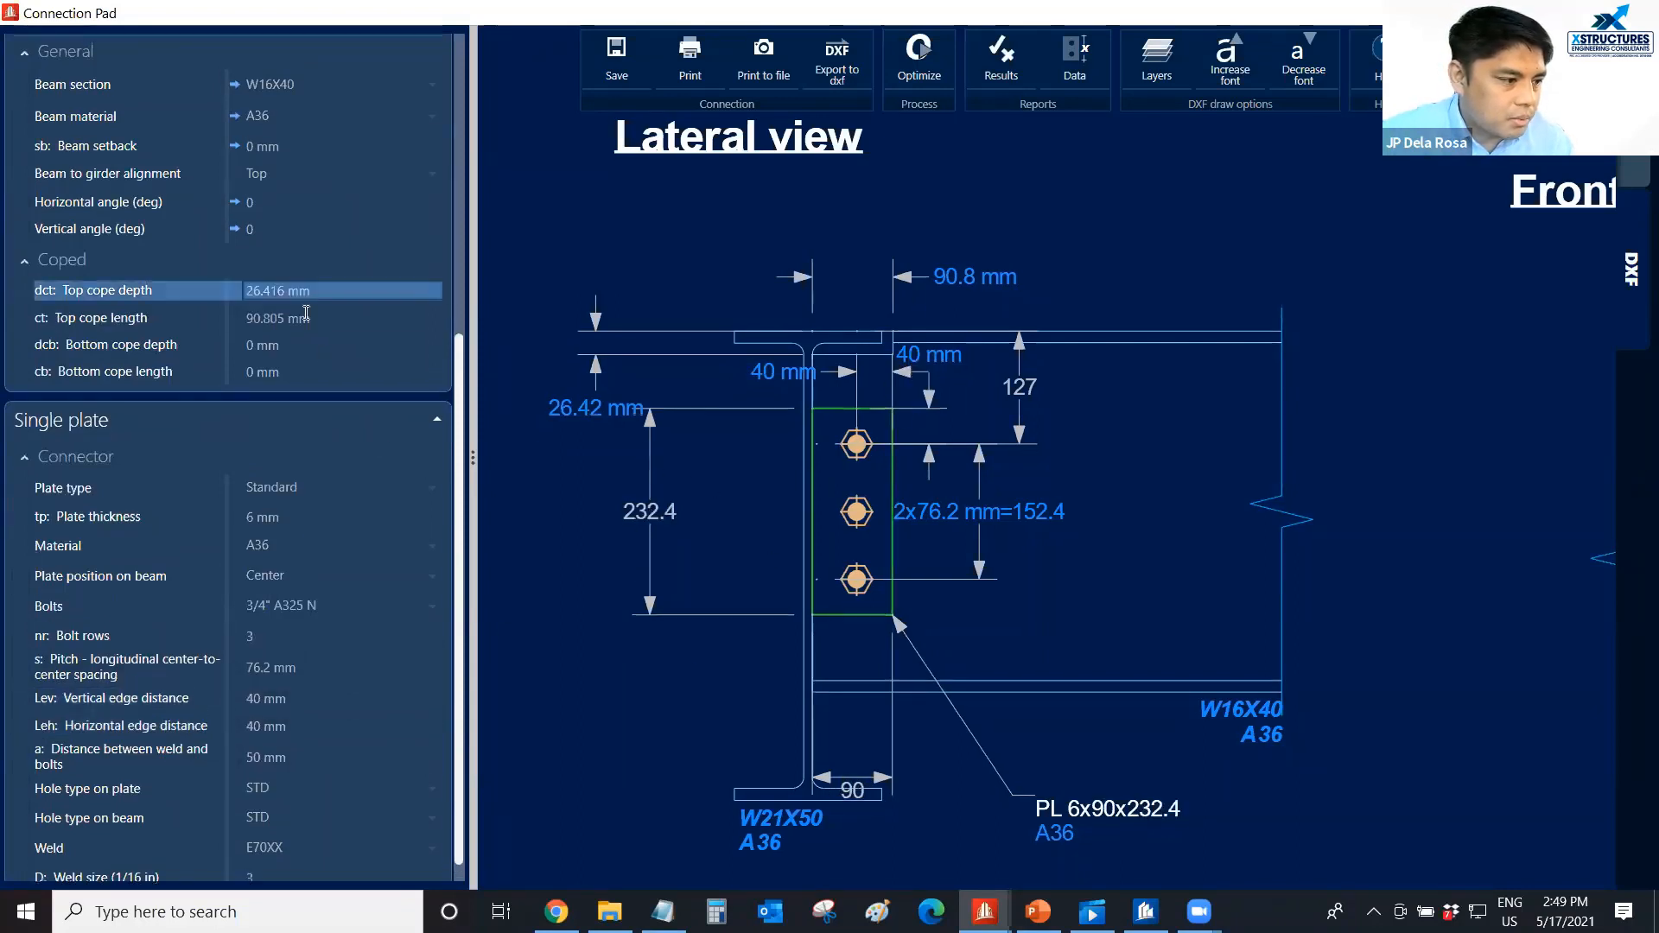
type("30")
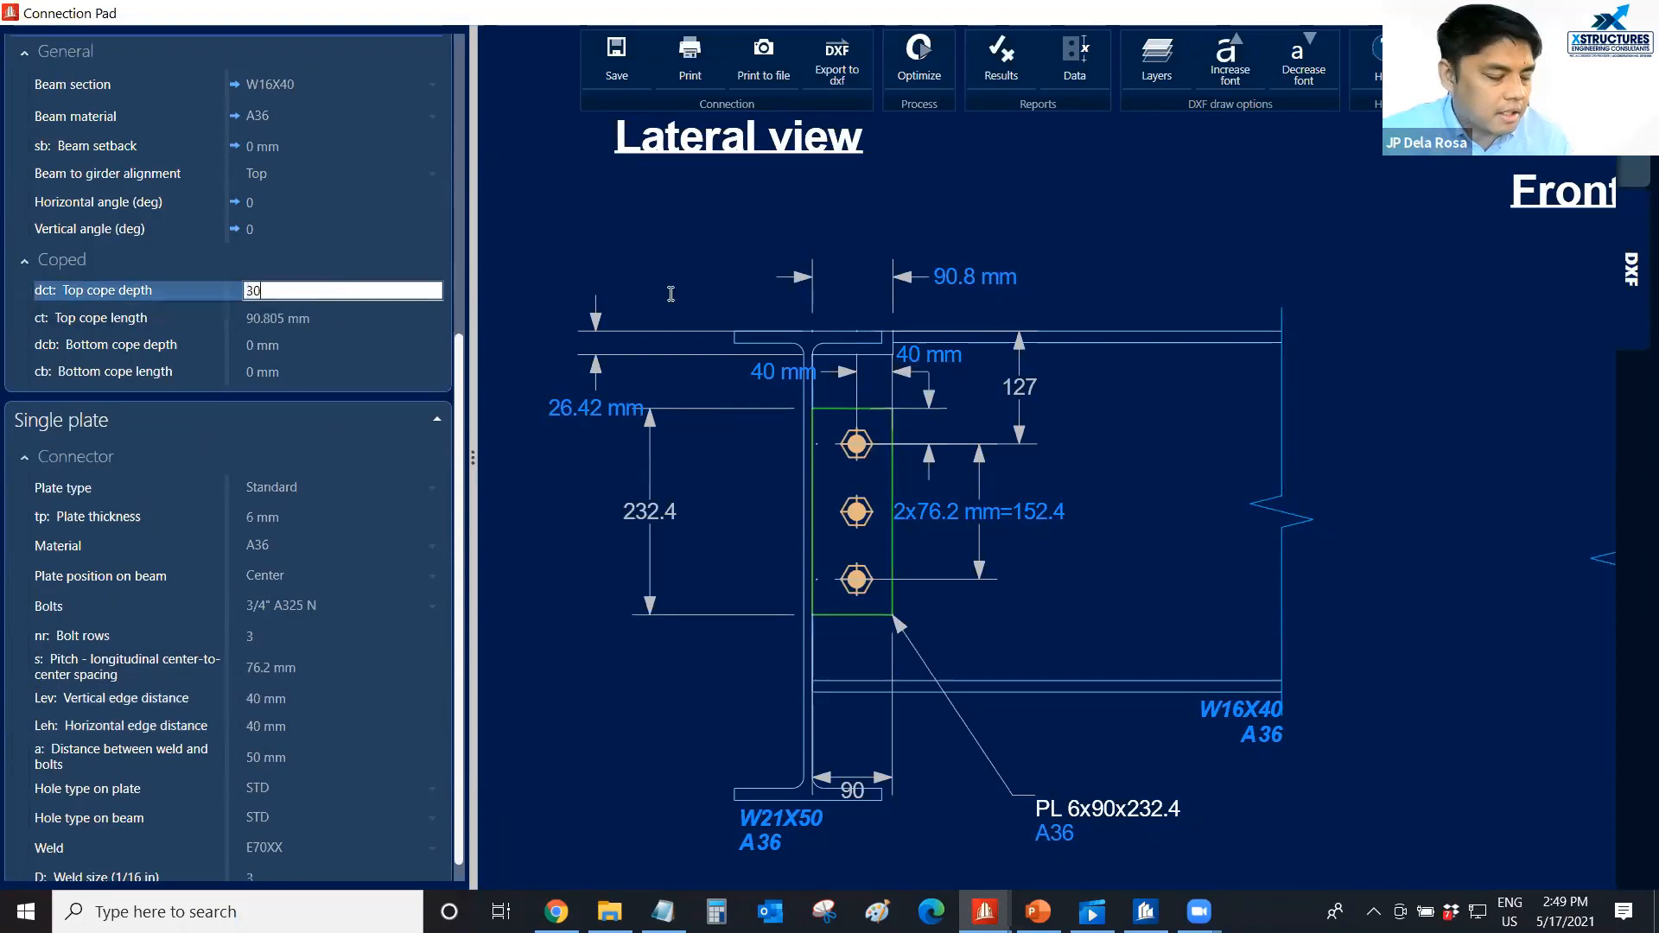
key("Return")
key("Down")
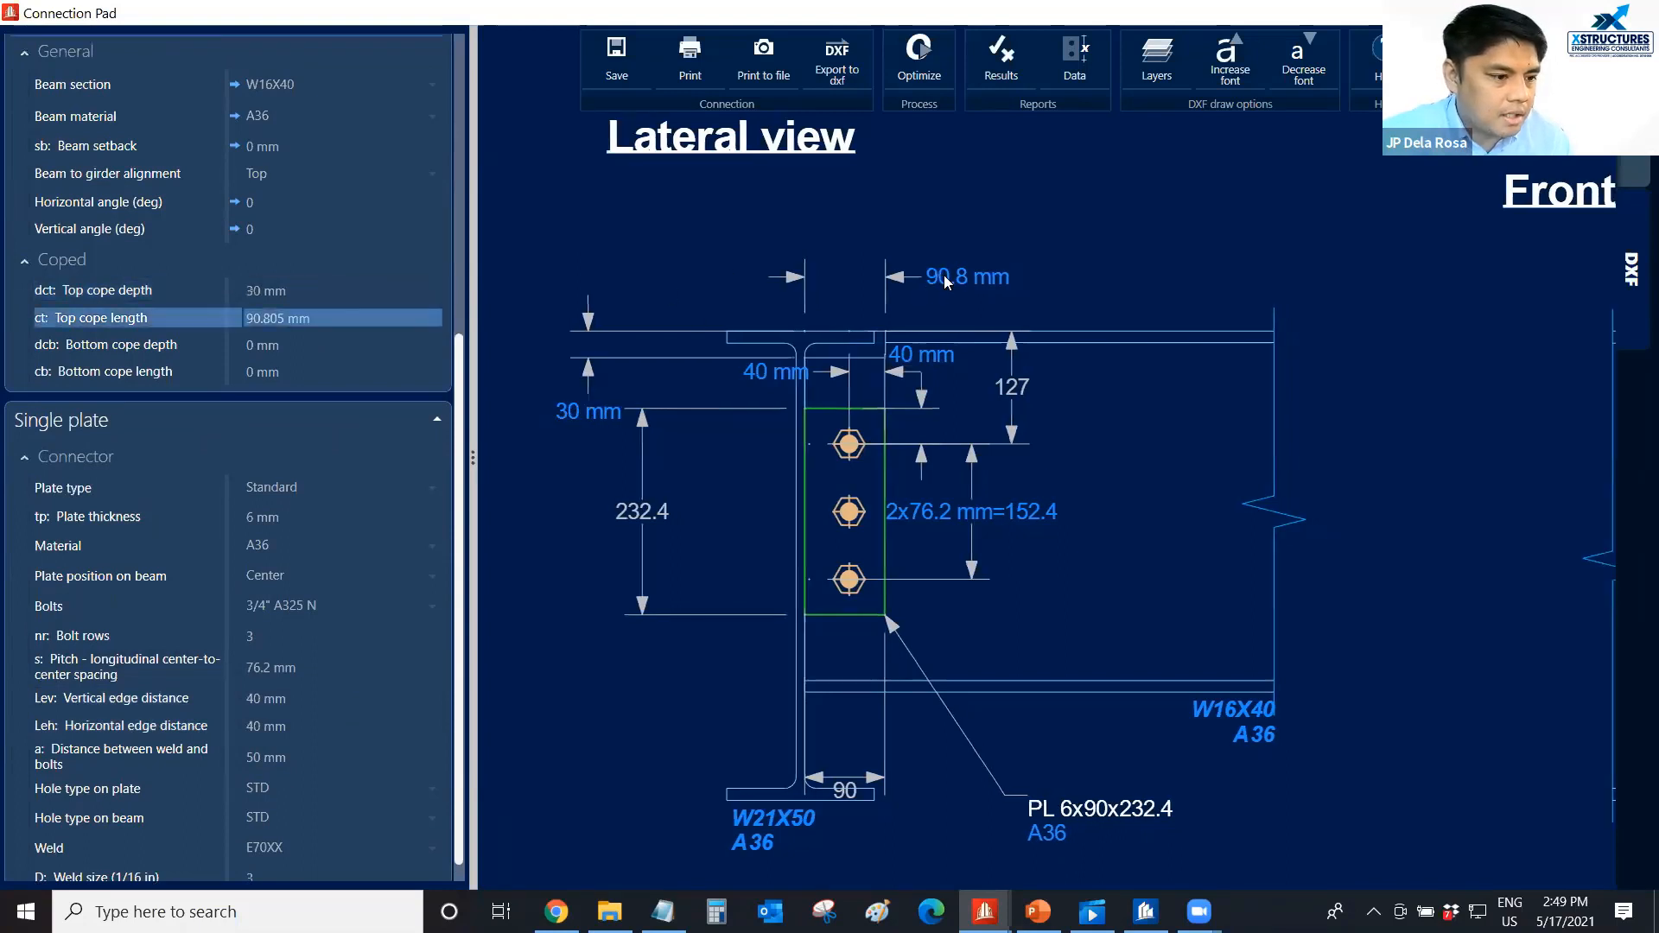
left_click(346, 316)
type("95")
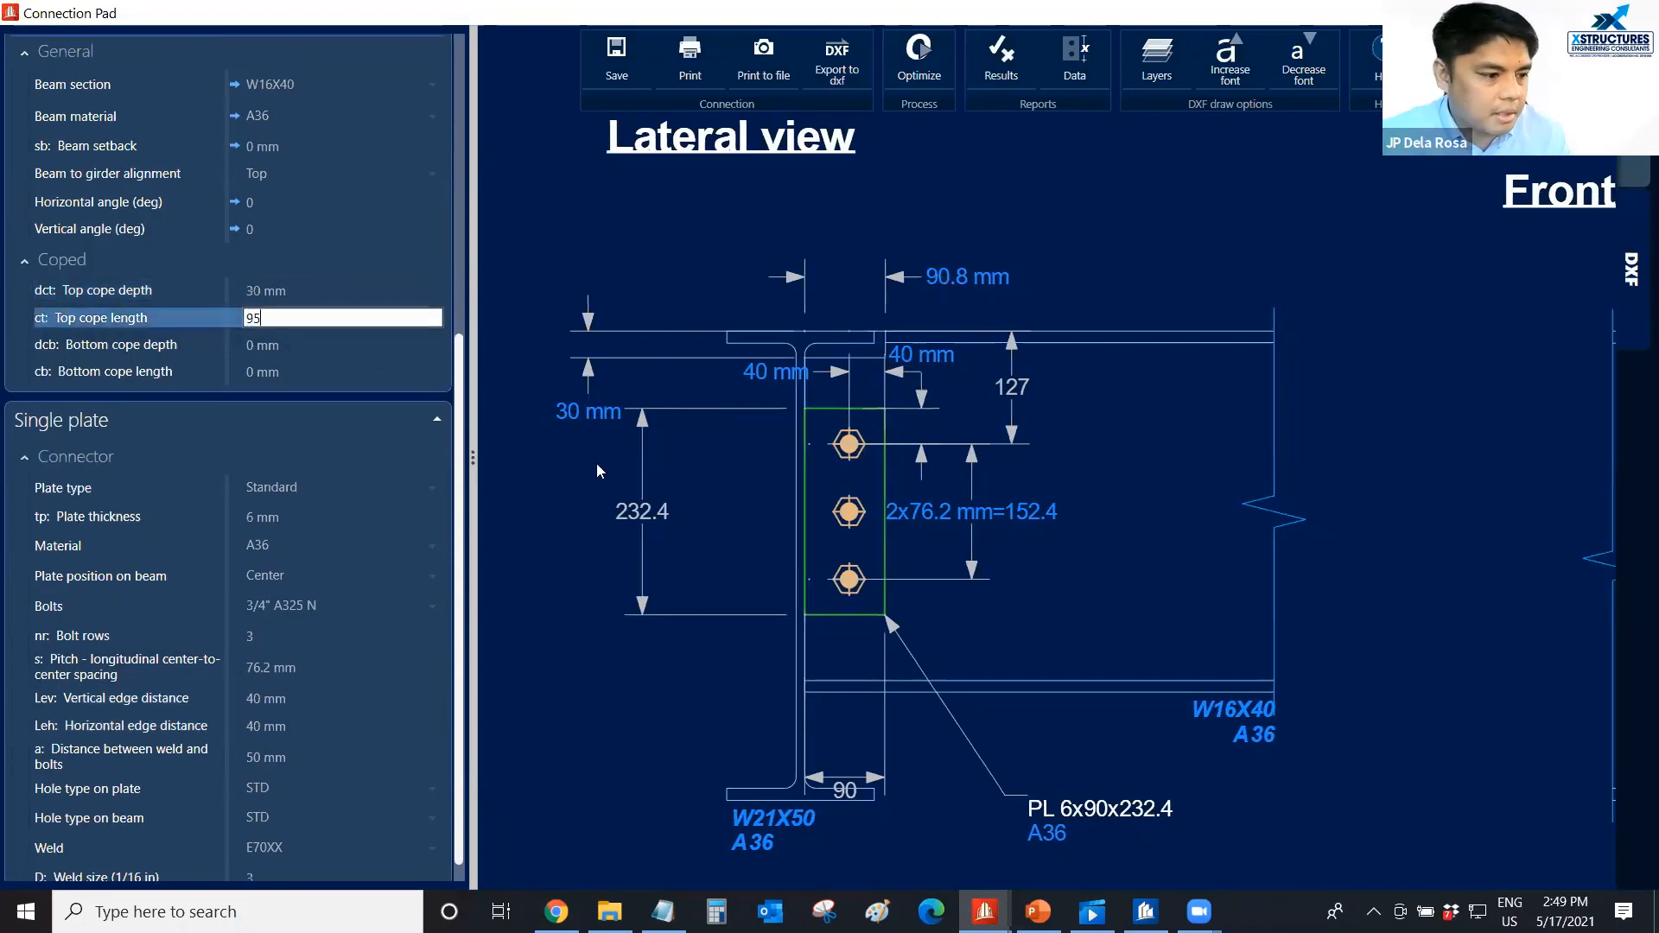
left_click(670, 522)
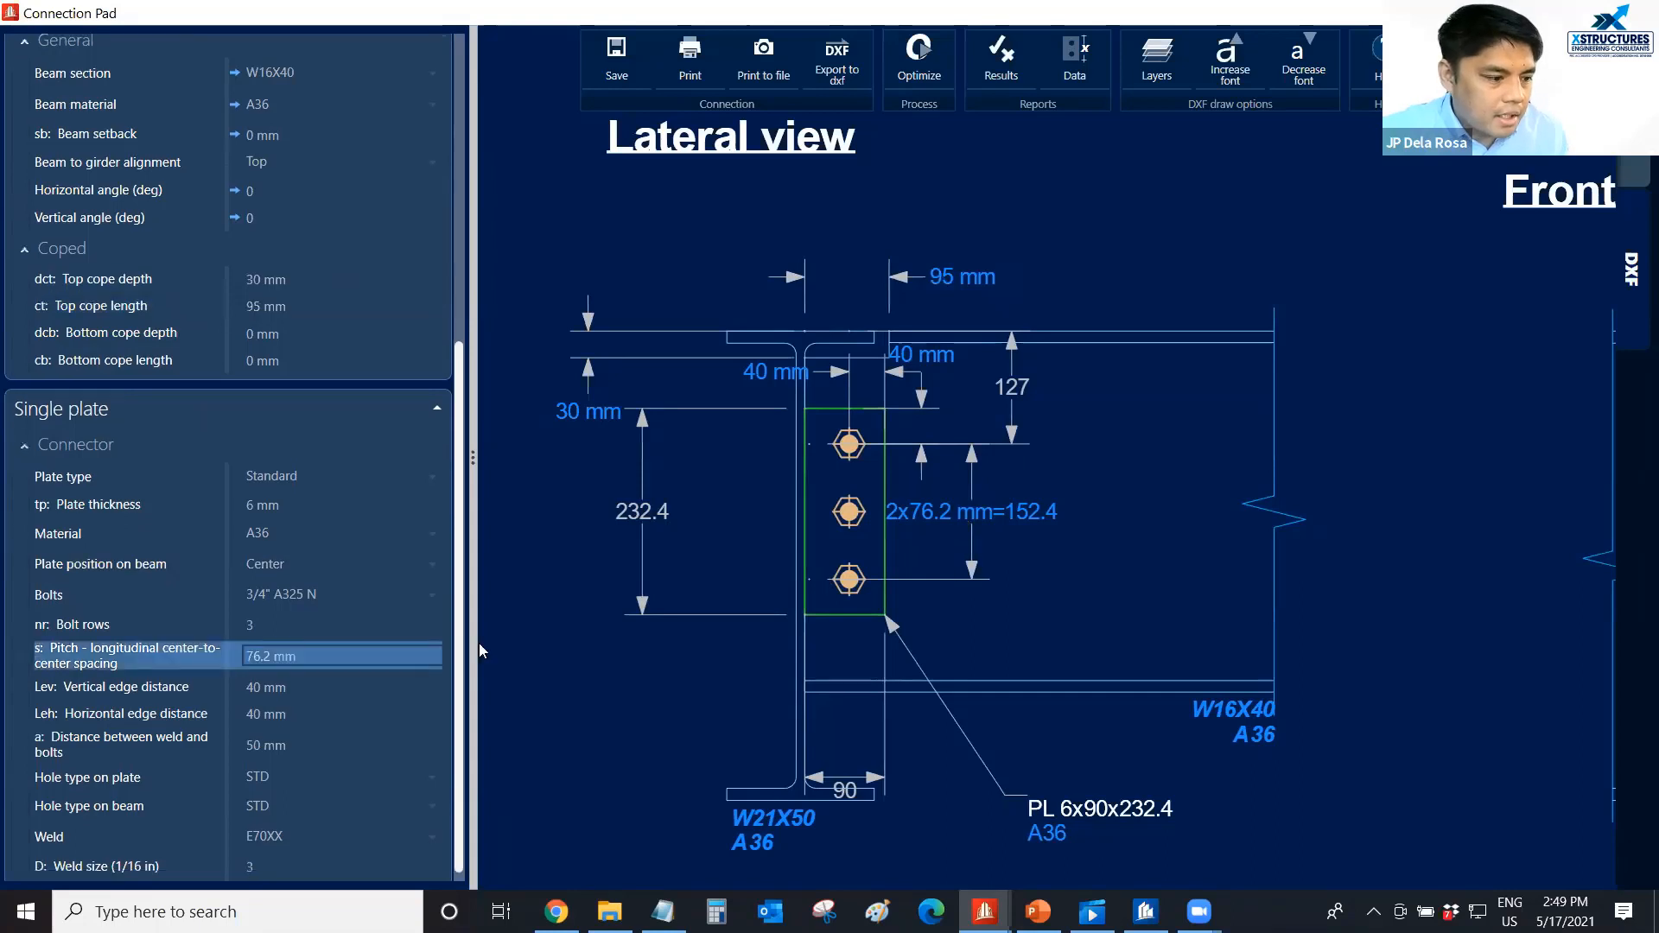
Set the longitudinal center-to-center bolt pitch of the single plate to 75 mm.
left_click(313, 657)
left_click(318, 657)
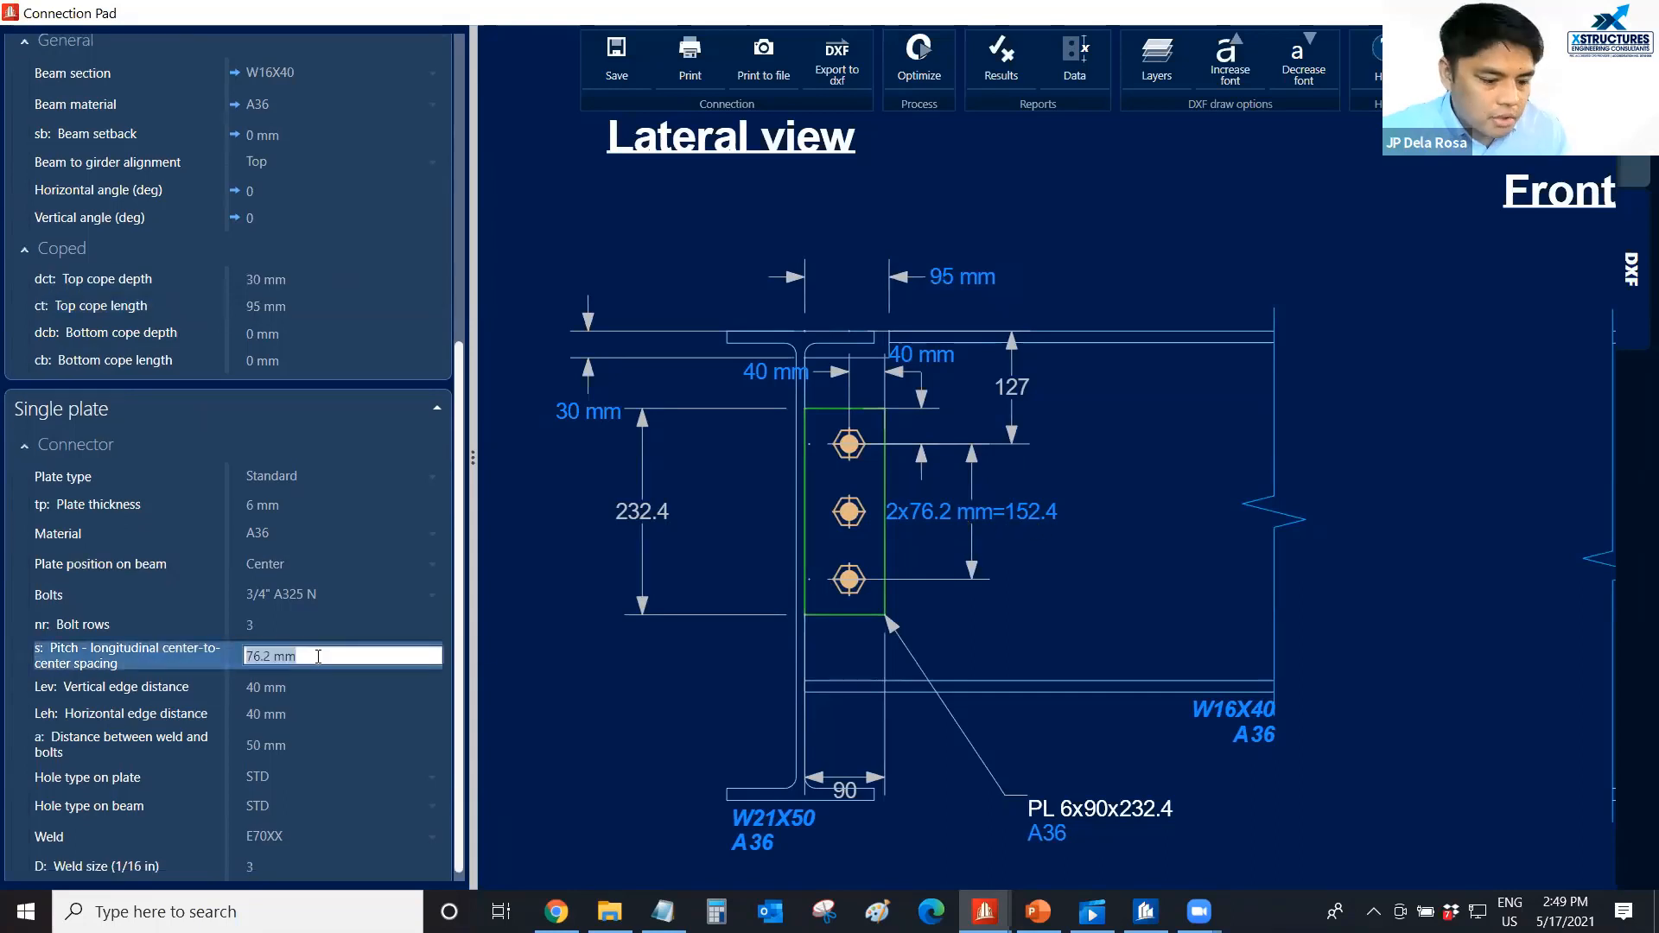
type("75")
left_click(662, 719)
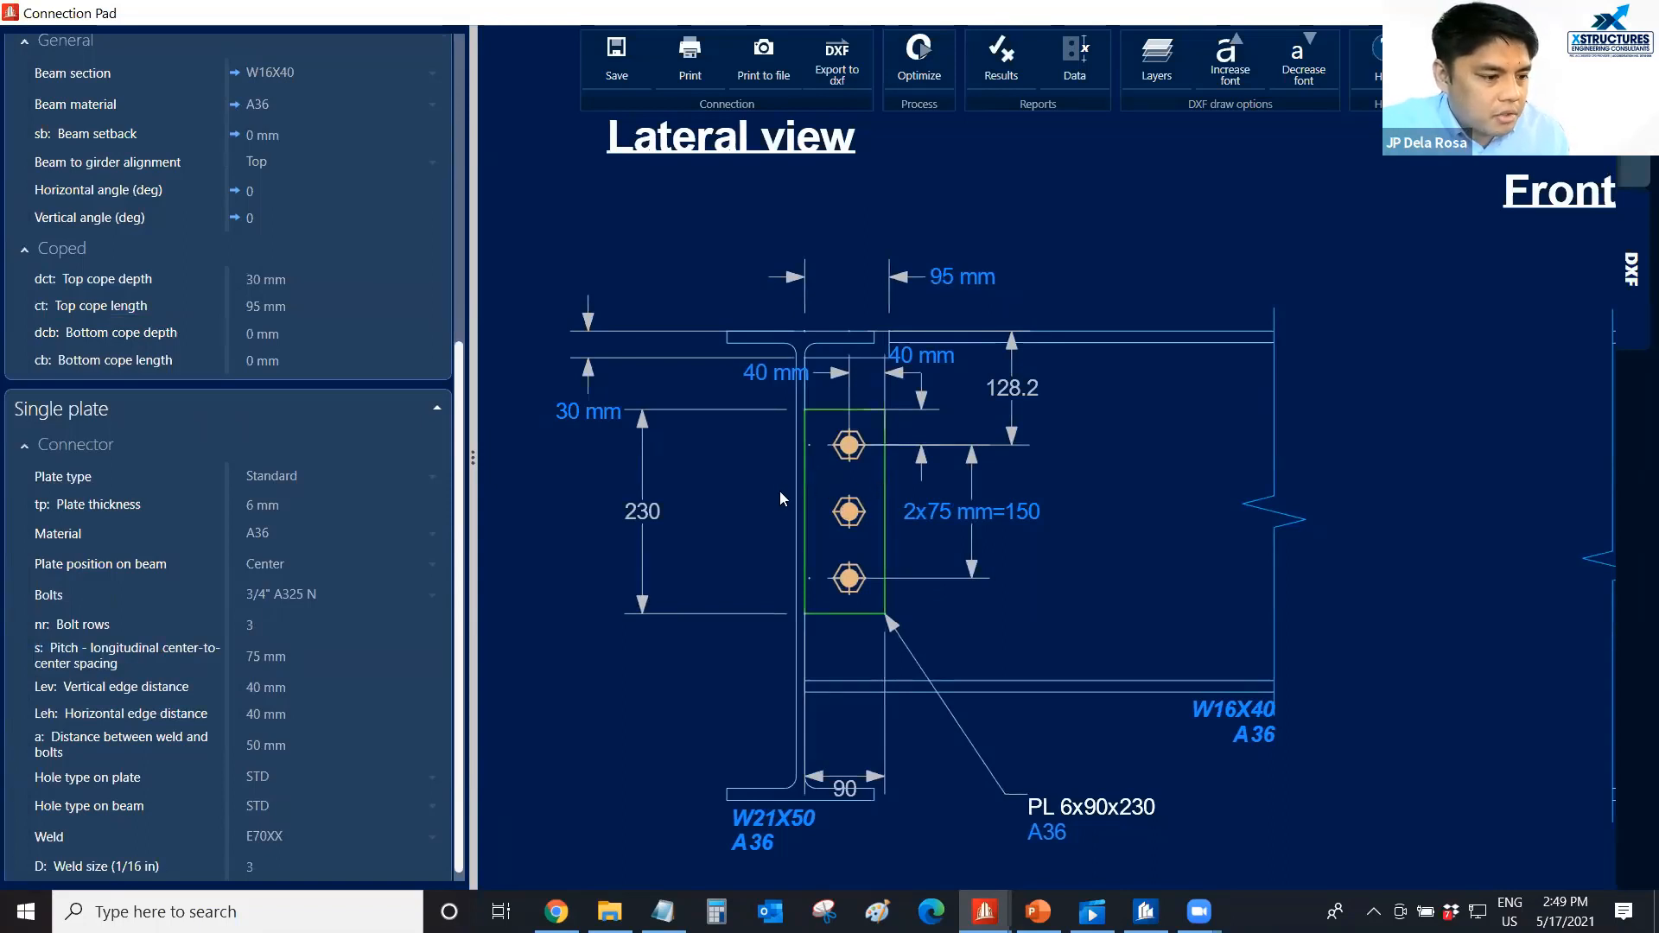
Set the number of bolt rows on the single plate to 4.
scroll(753, 500, "down", 4)
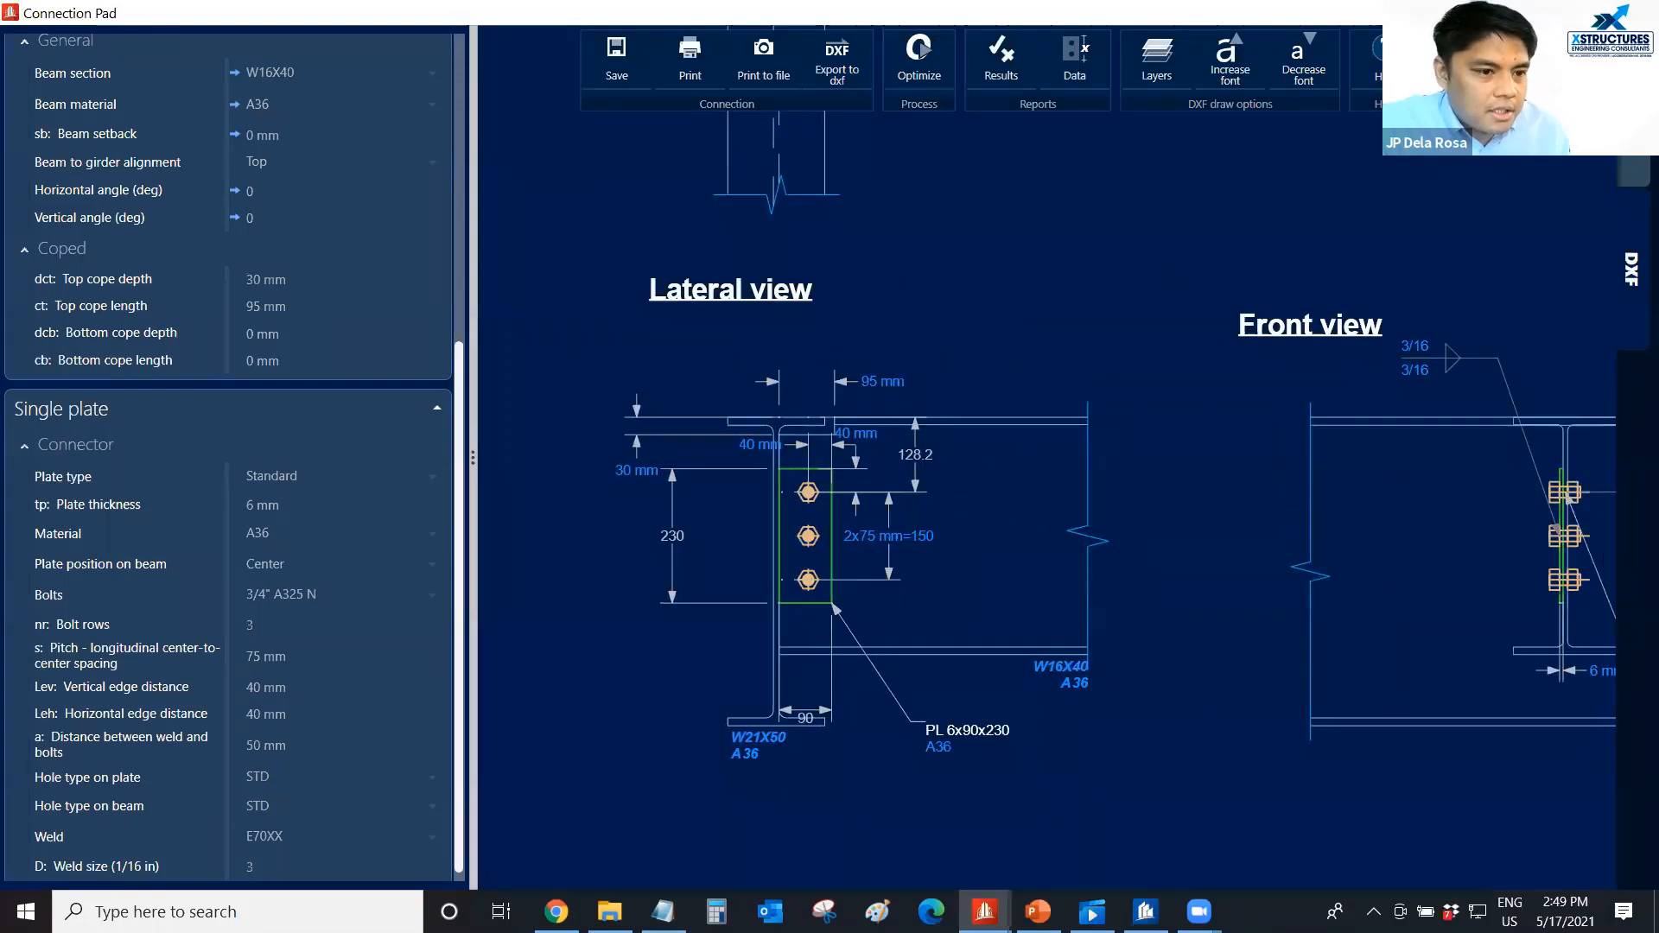
scroll(792, 536, "up", 2)
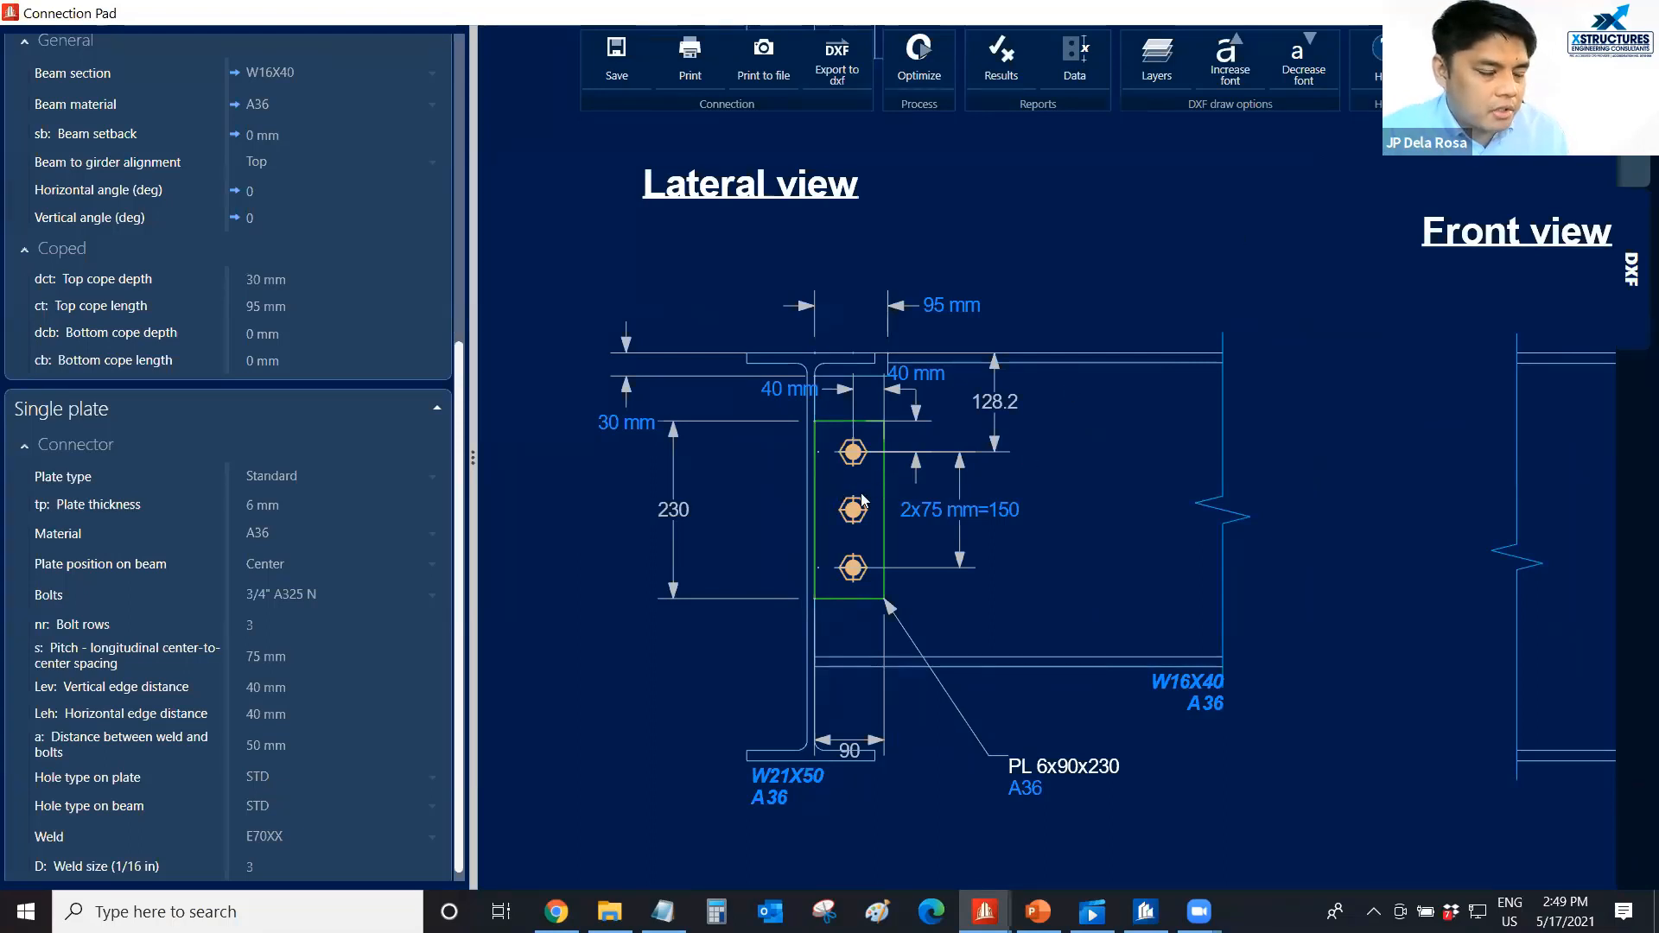
left_click(306, 625)
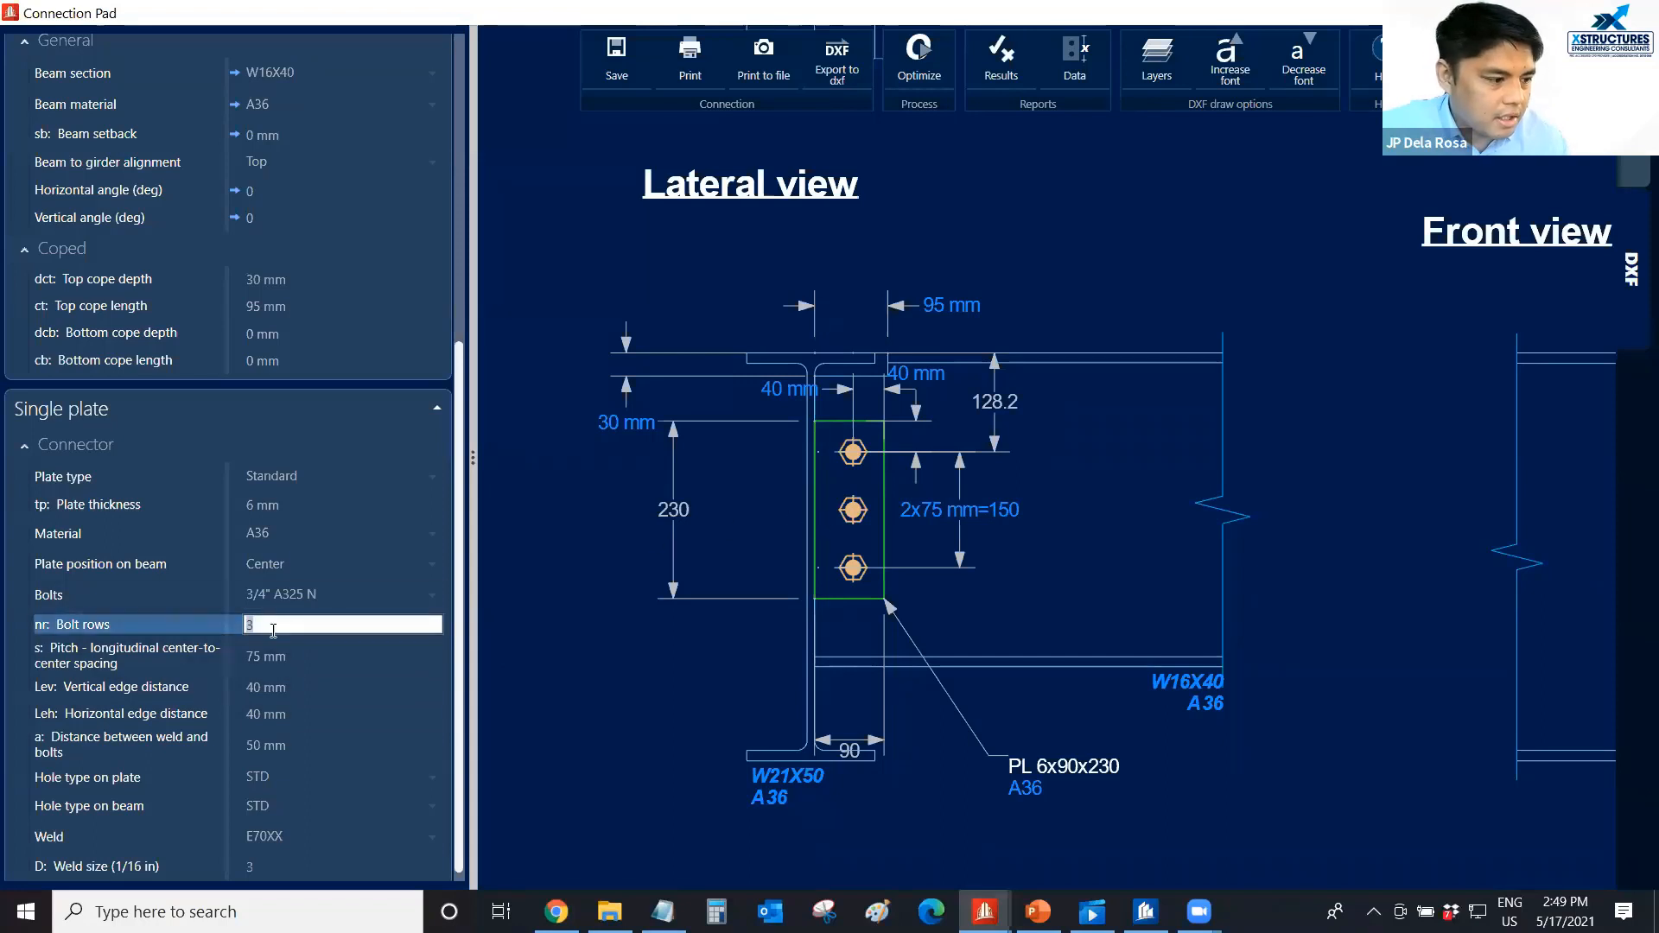
type("4")
left_click(628, 679)
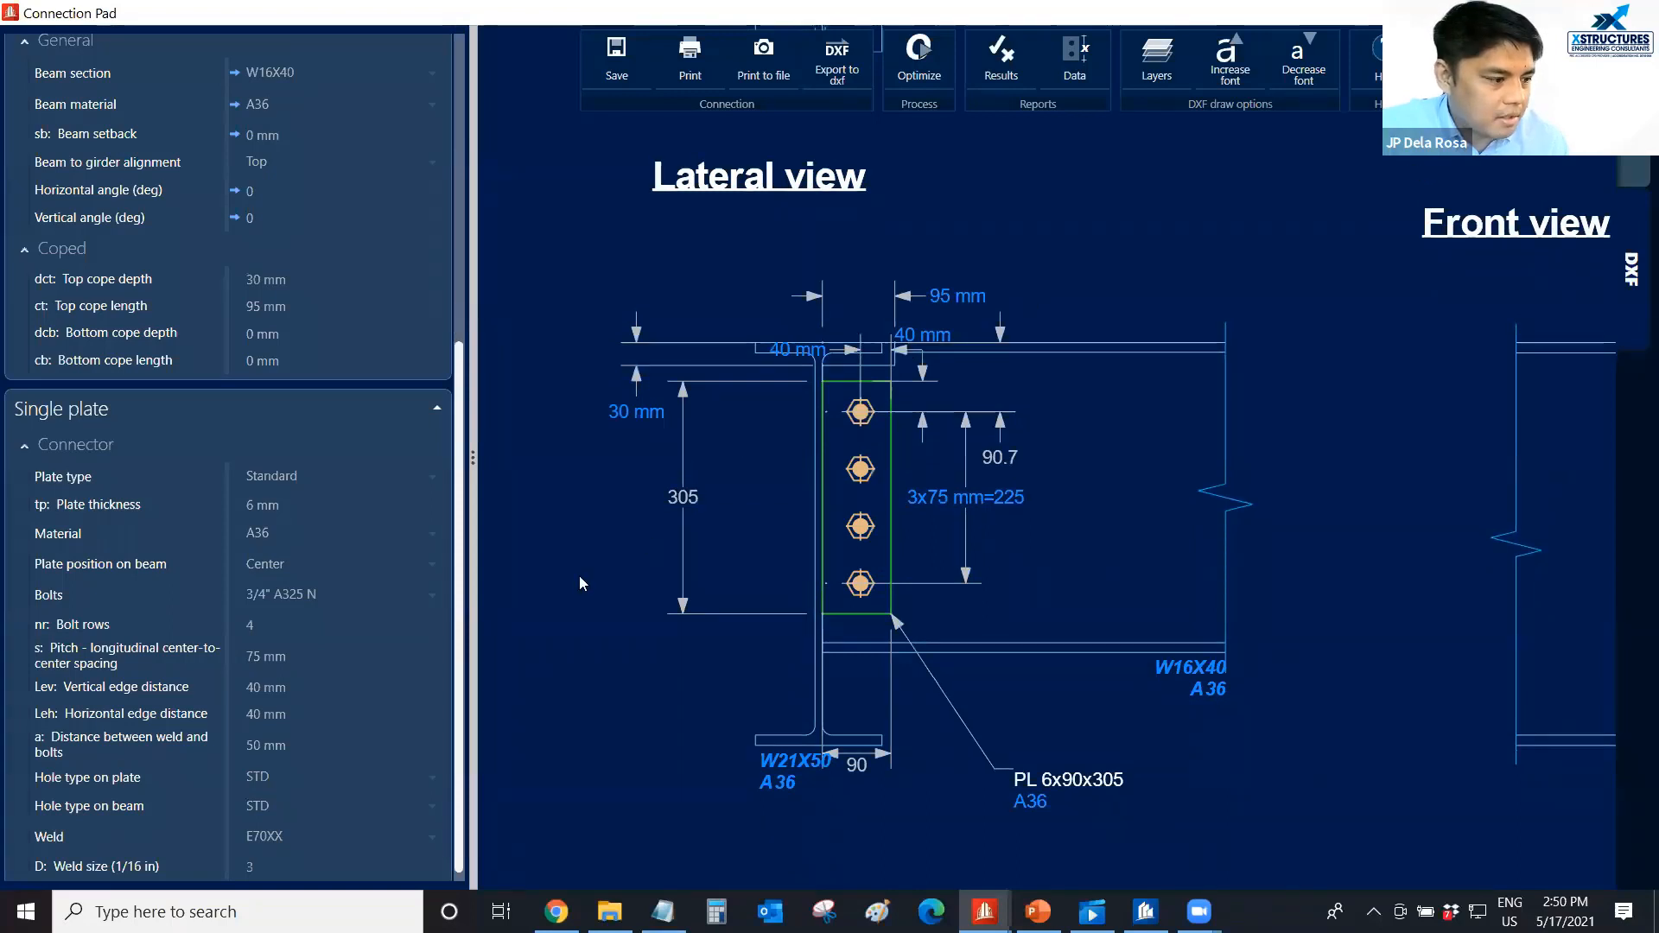
Return the single plate's number of bolt rows to 3.
left_click(315, 629)
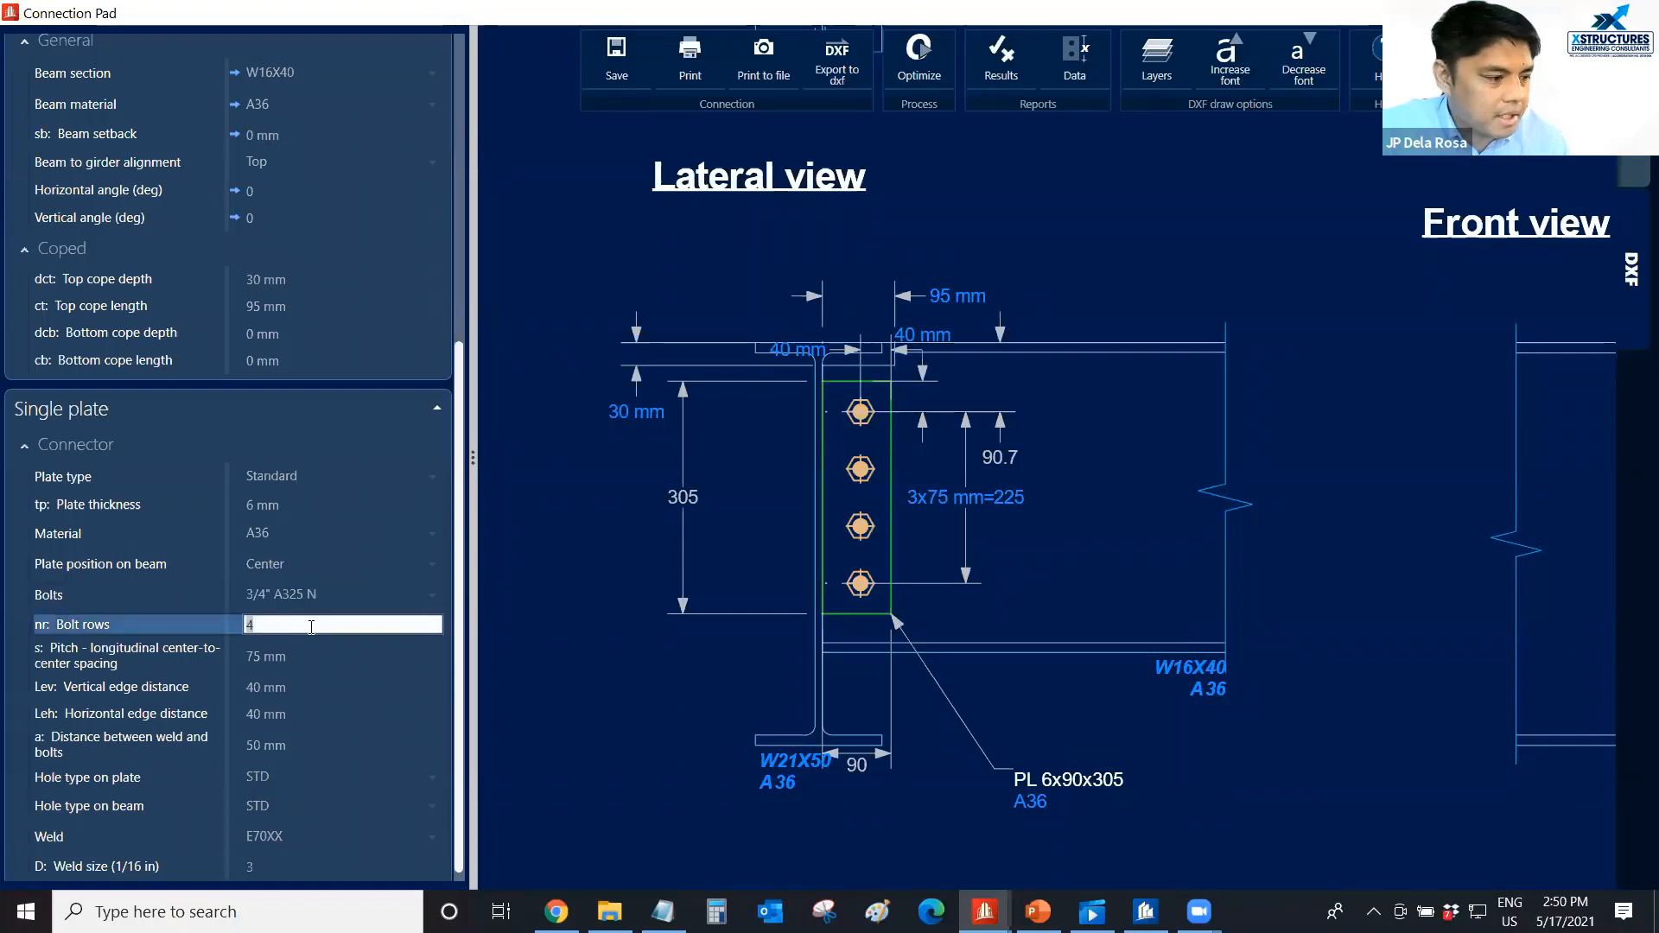
type("3")
left_click(654, 689)
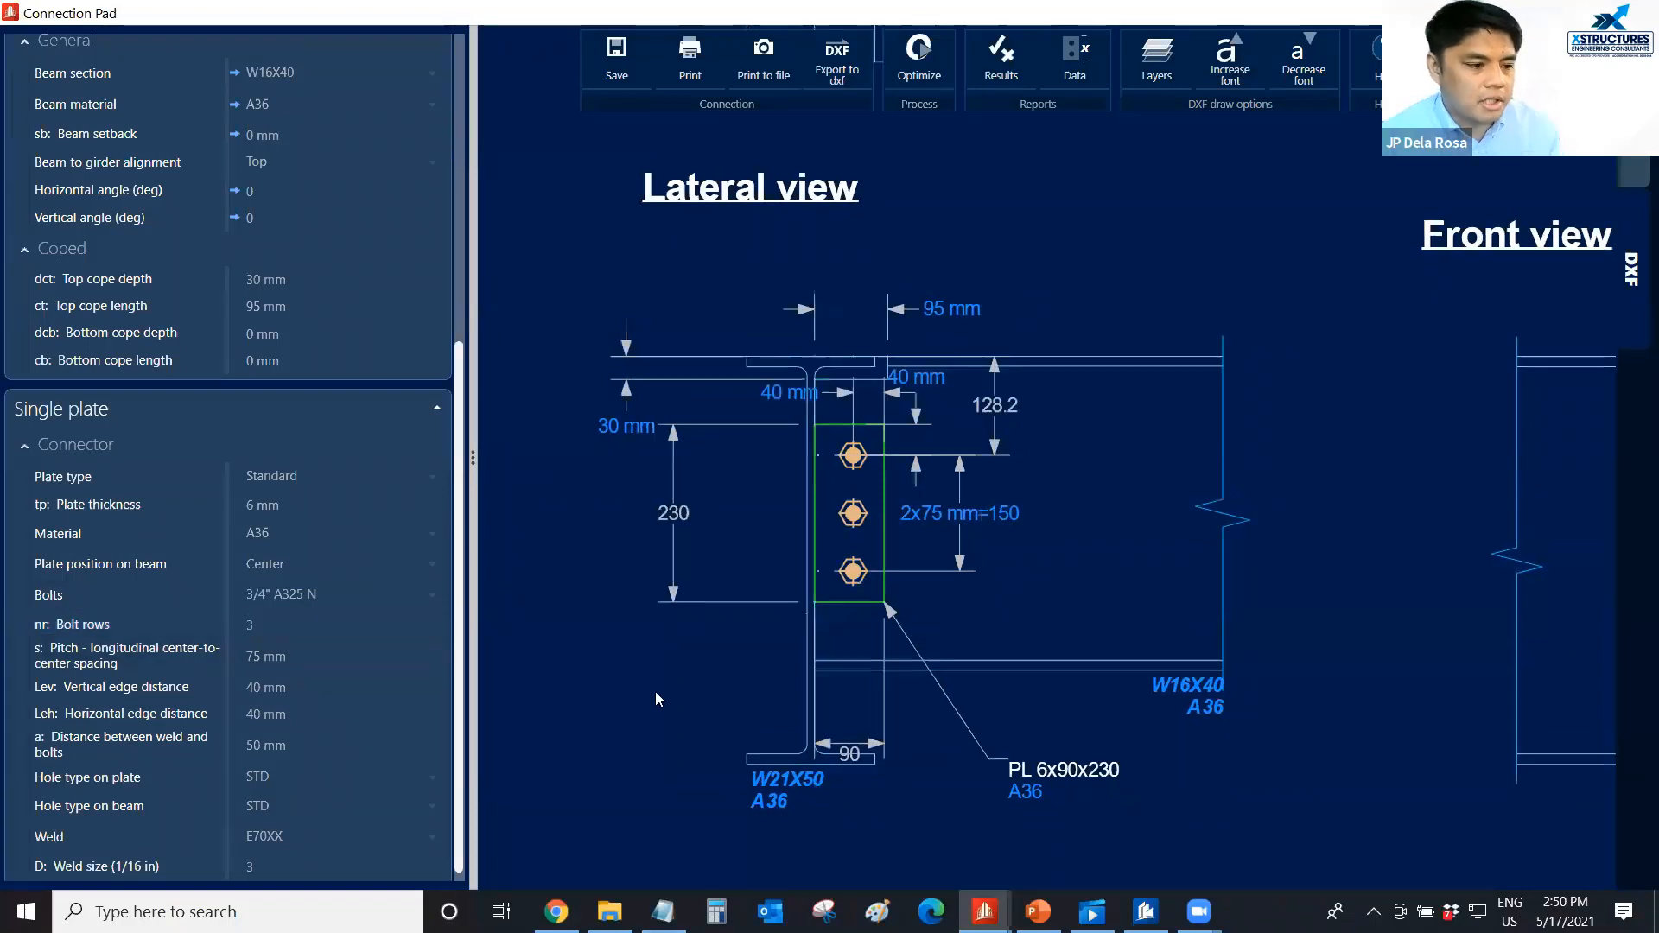
Examine the plate size, bolt spacing, edge distances and top cope dimensions in the lateral view of the connection drawing.
scroll(849, 517, "down", 1)
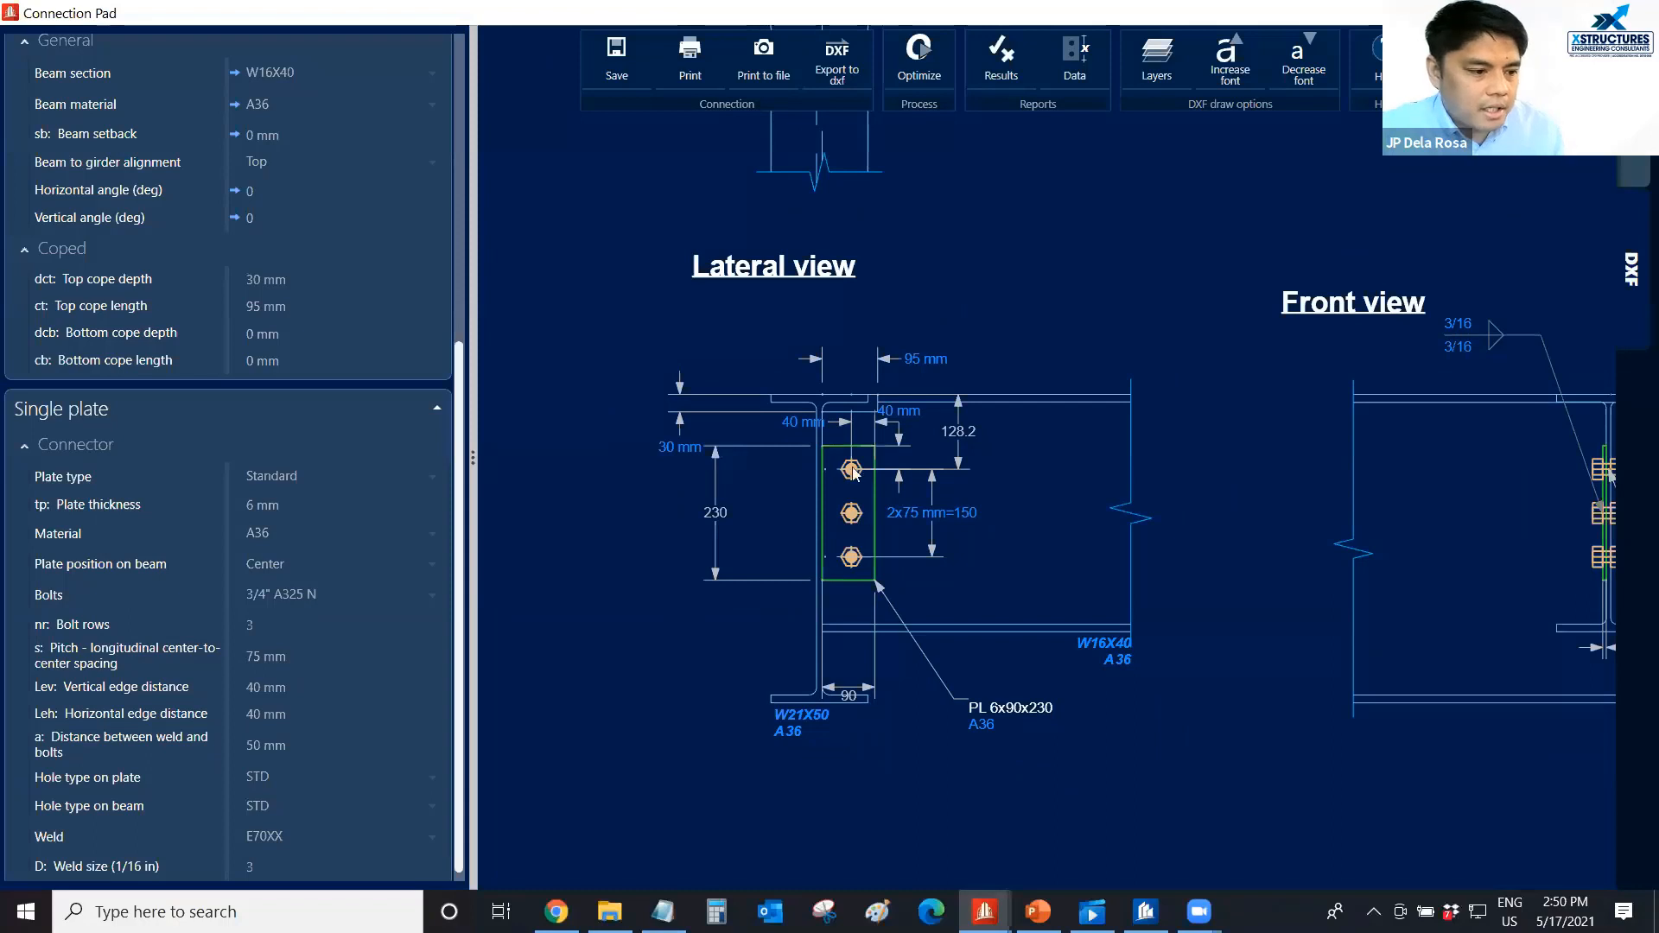
scroll(769, 371, "down", 1)
scroll(769, 371, "down", 1)
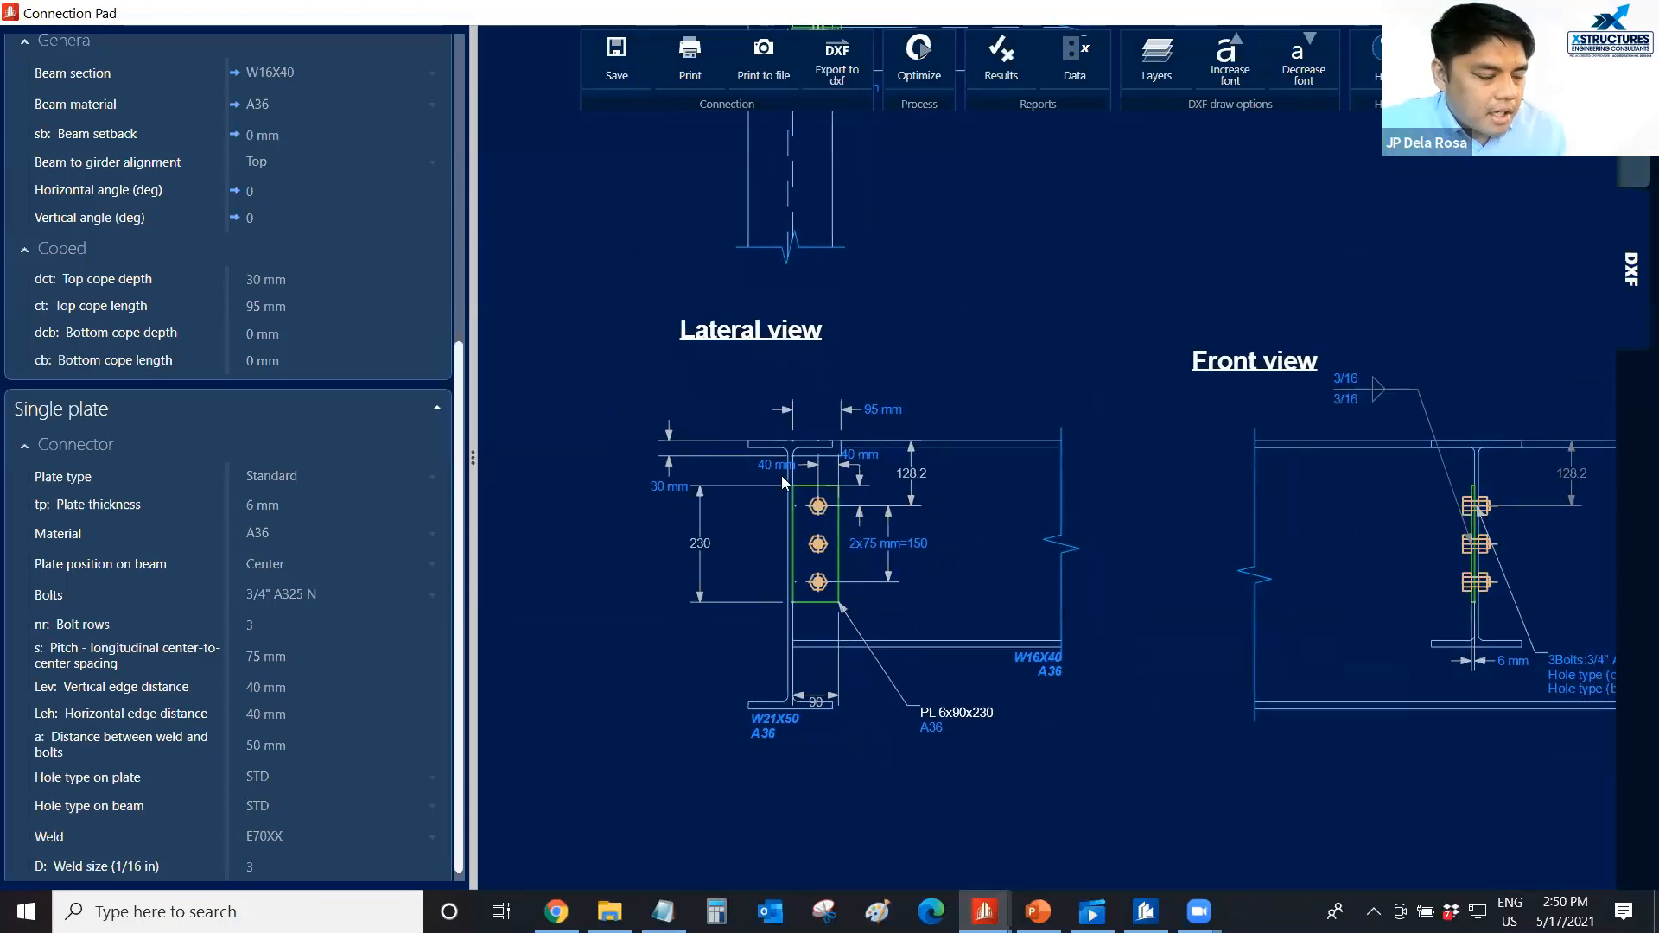
scroll(781, 475, "down", 1)
scroll(781, 481, "up", 1)
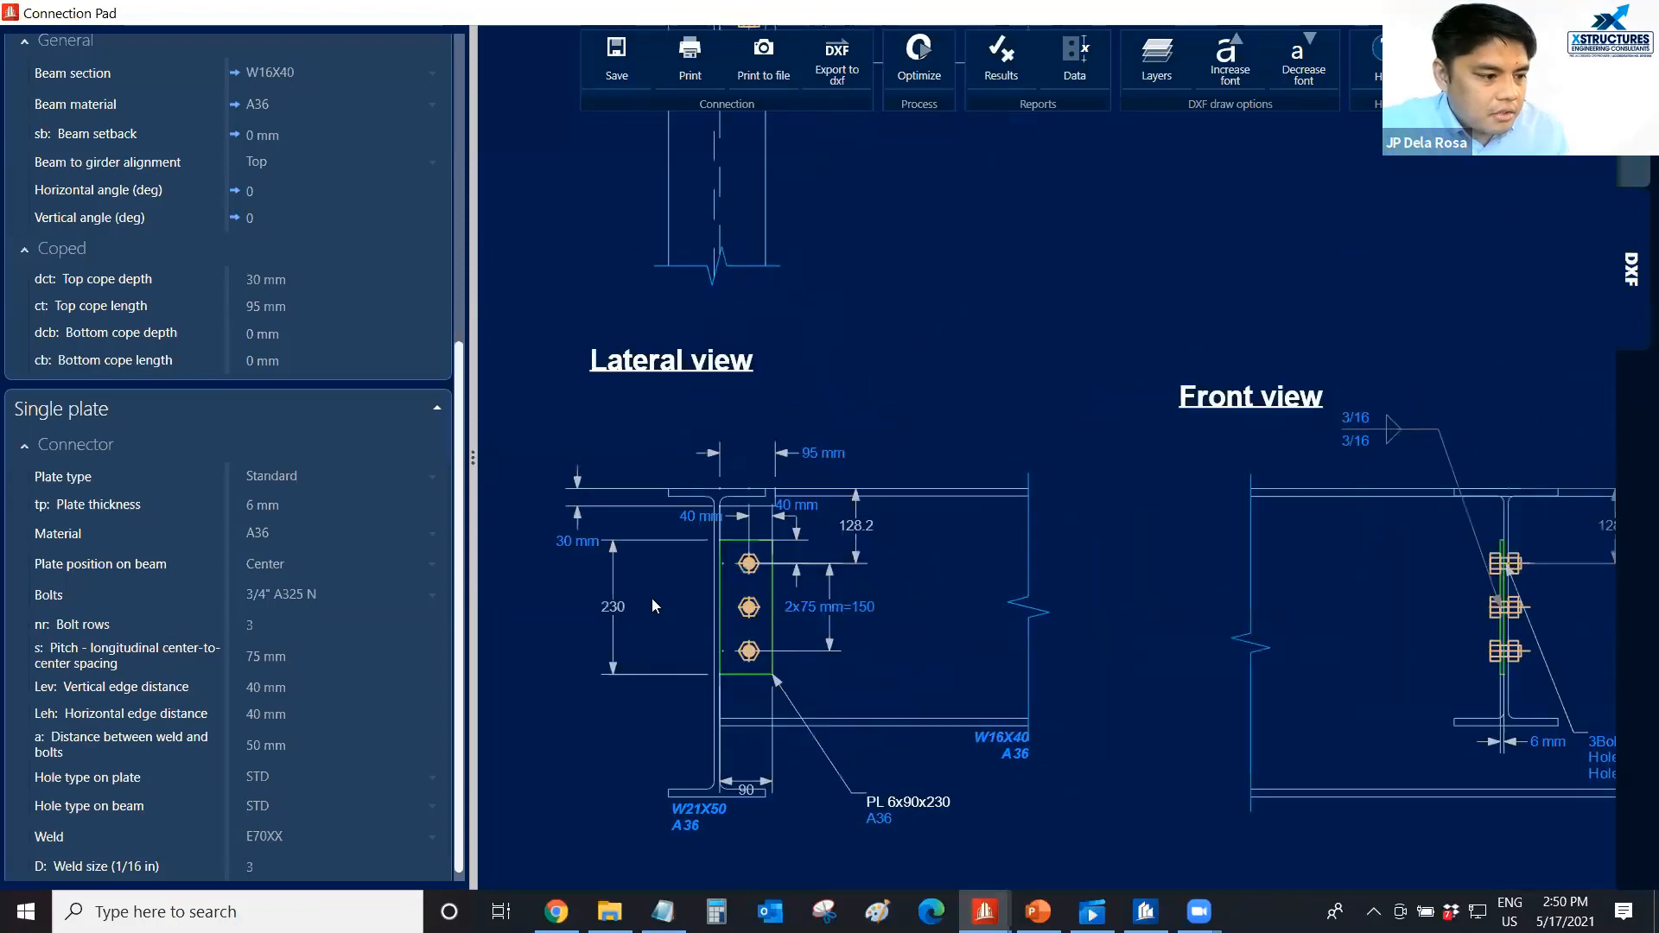
scroll(651, 598, "up", 1)
mouse_move(652, 597)
left_mouse_down()
mouse_move(677, 552)
mouse_move(677, 567)
left_mouse_up()
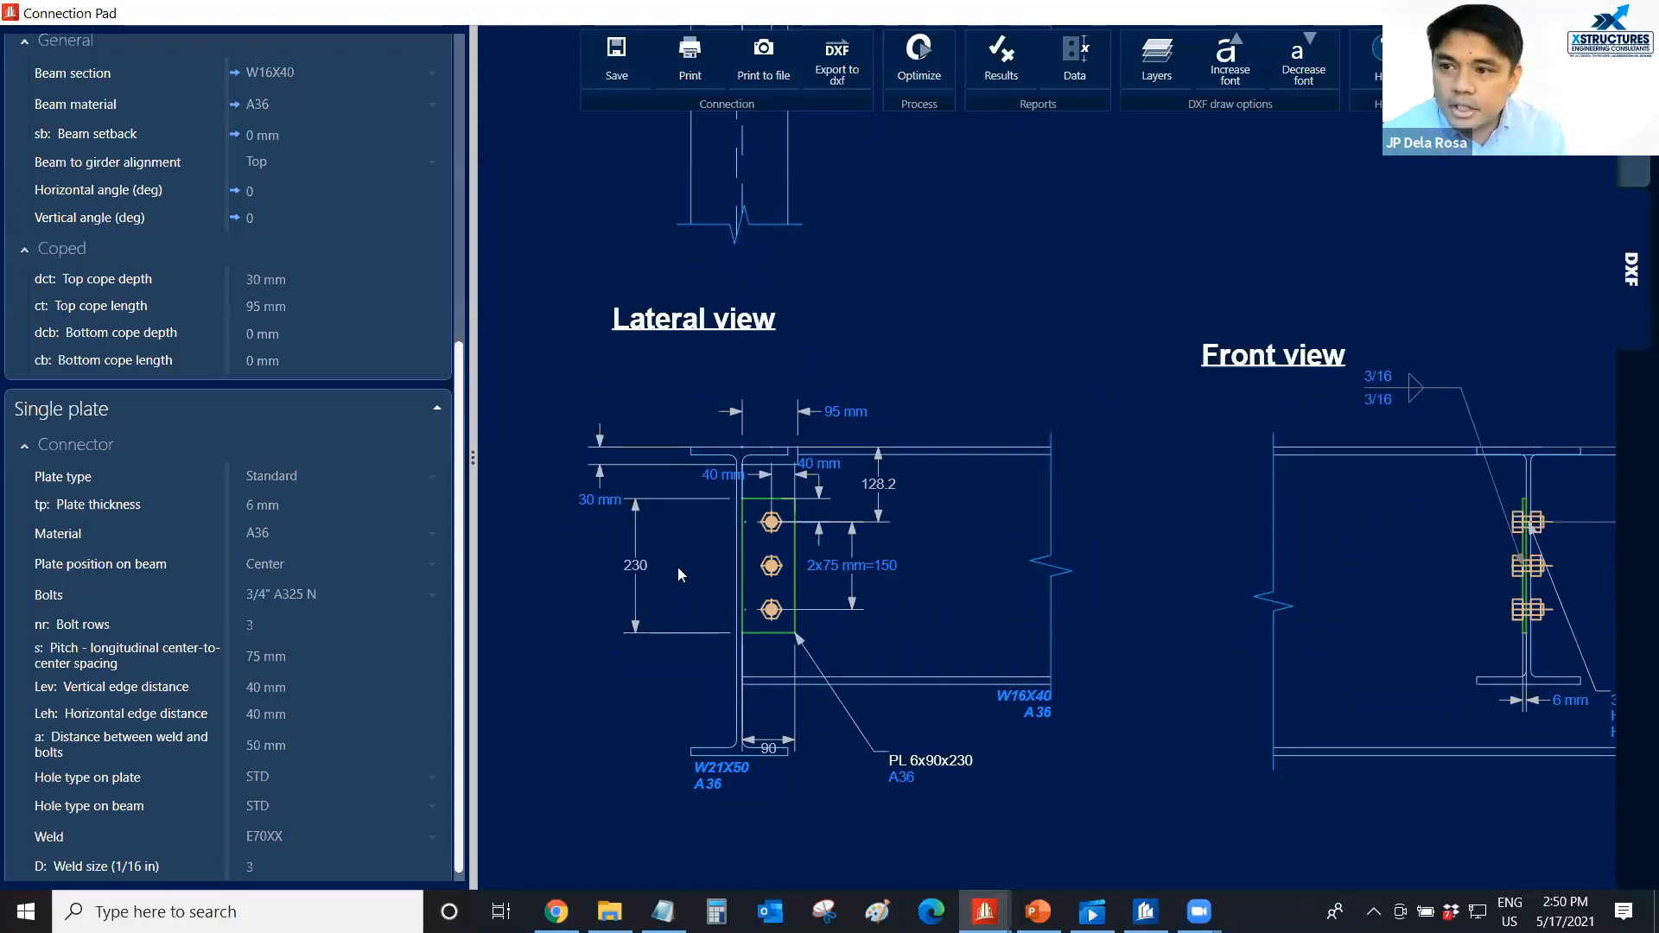
left_click(828, 74)
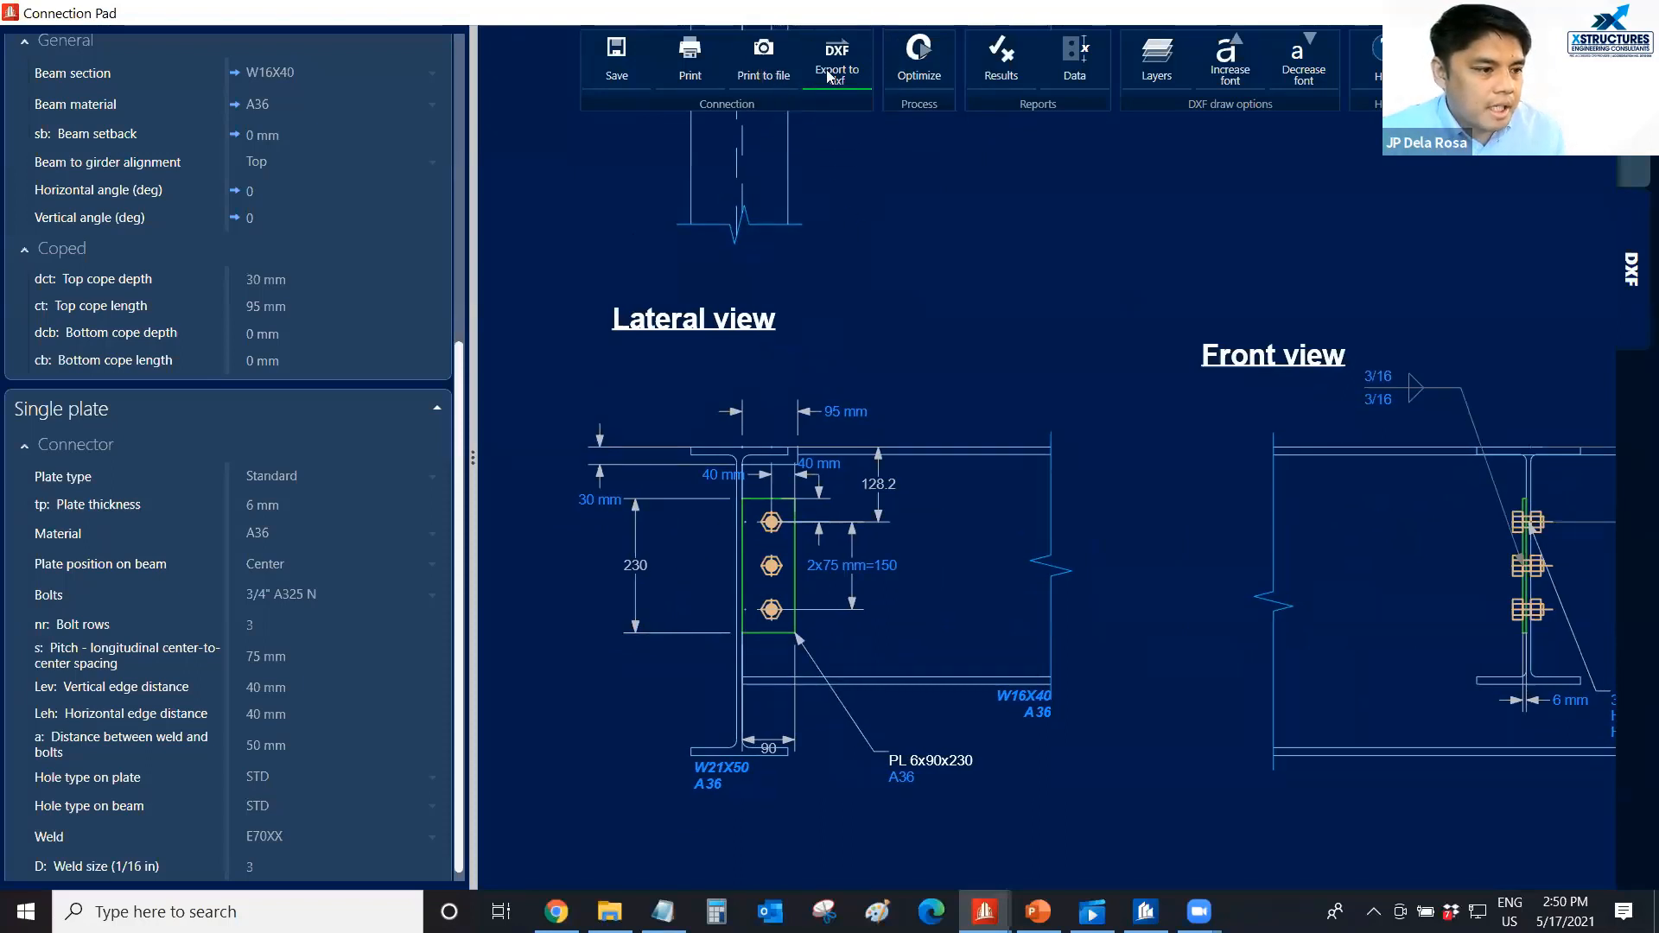
scroll(648, 541, "up", 2)
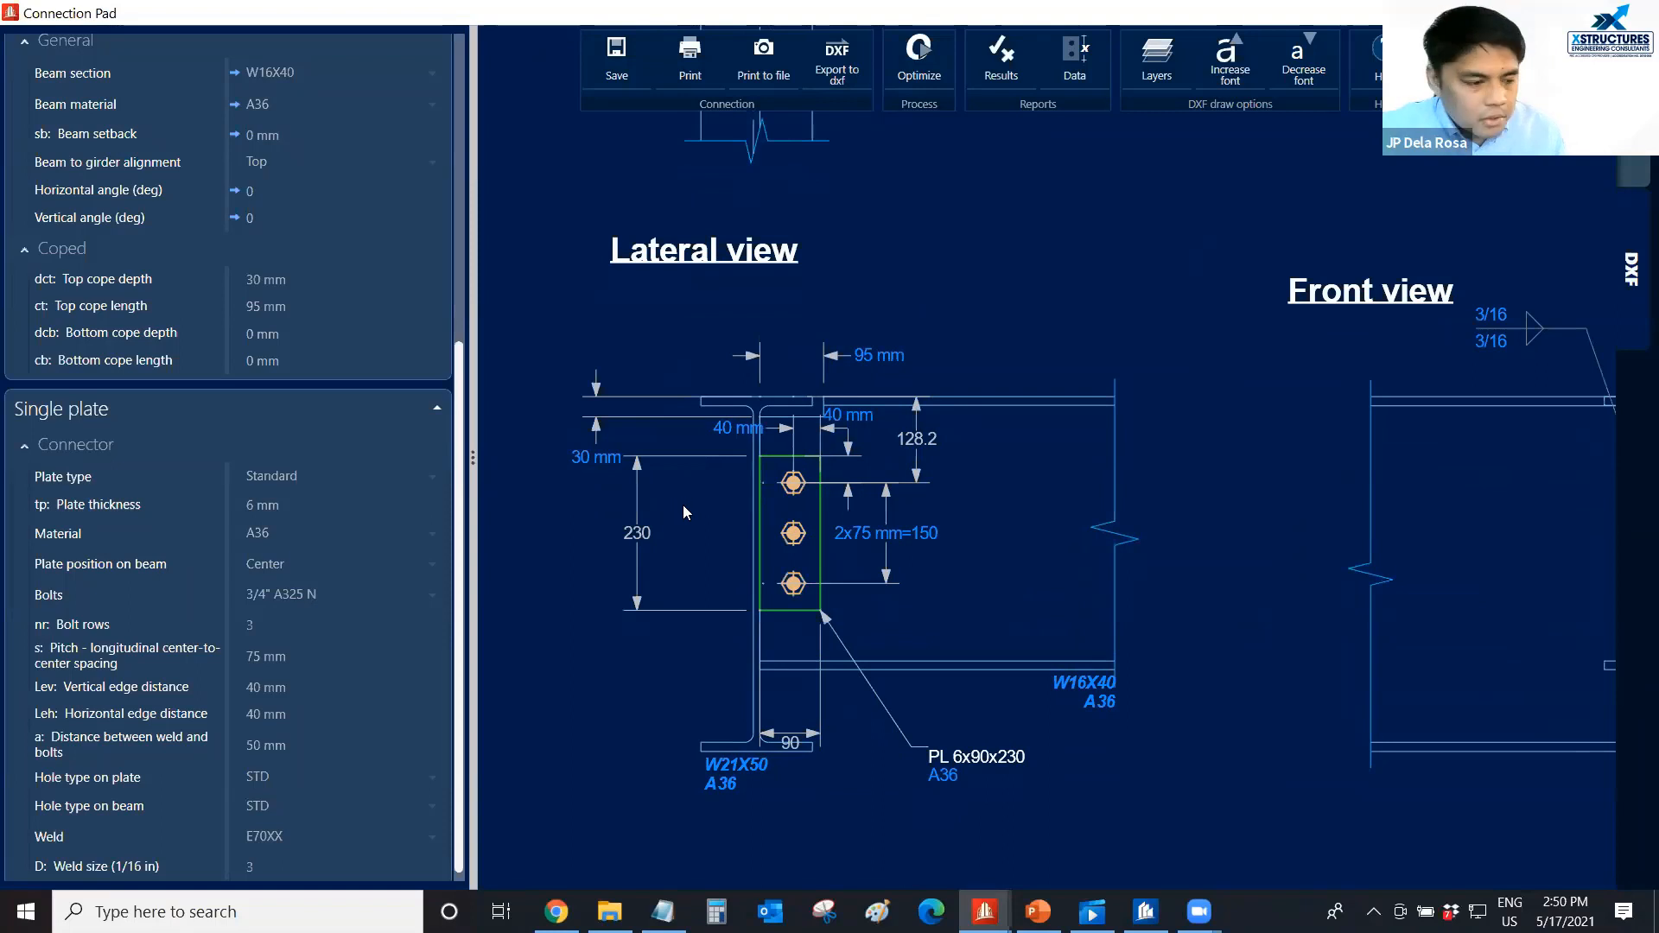
scroll(713, 495, "up", 1)
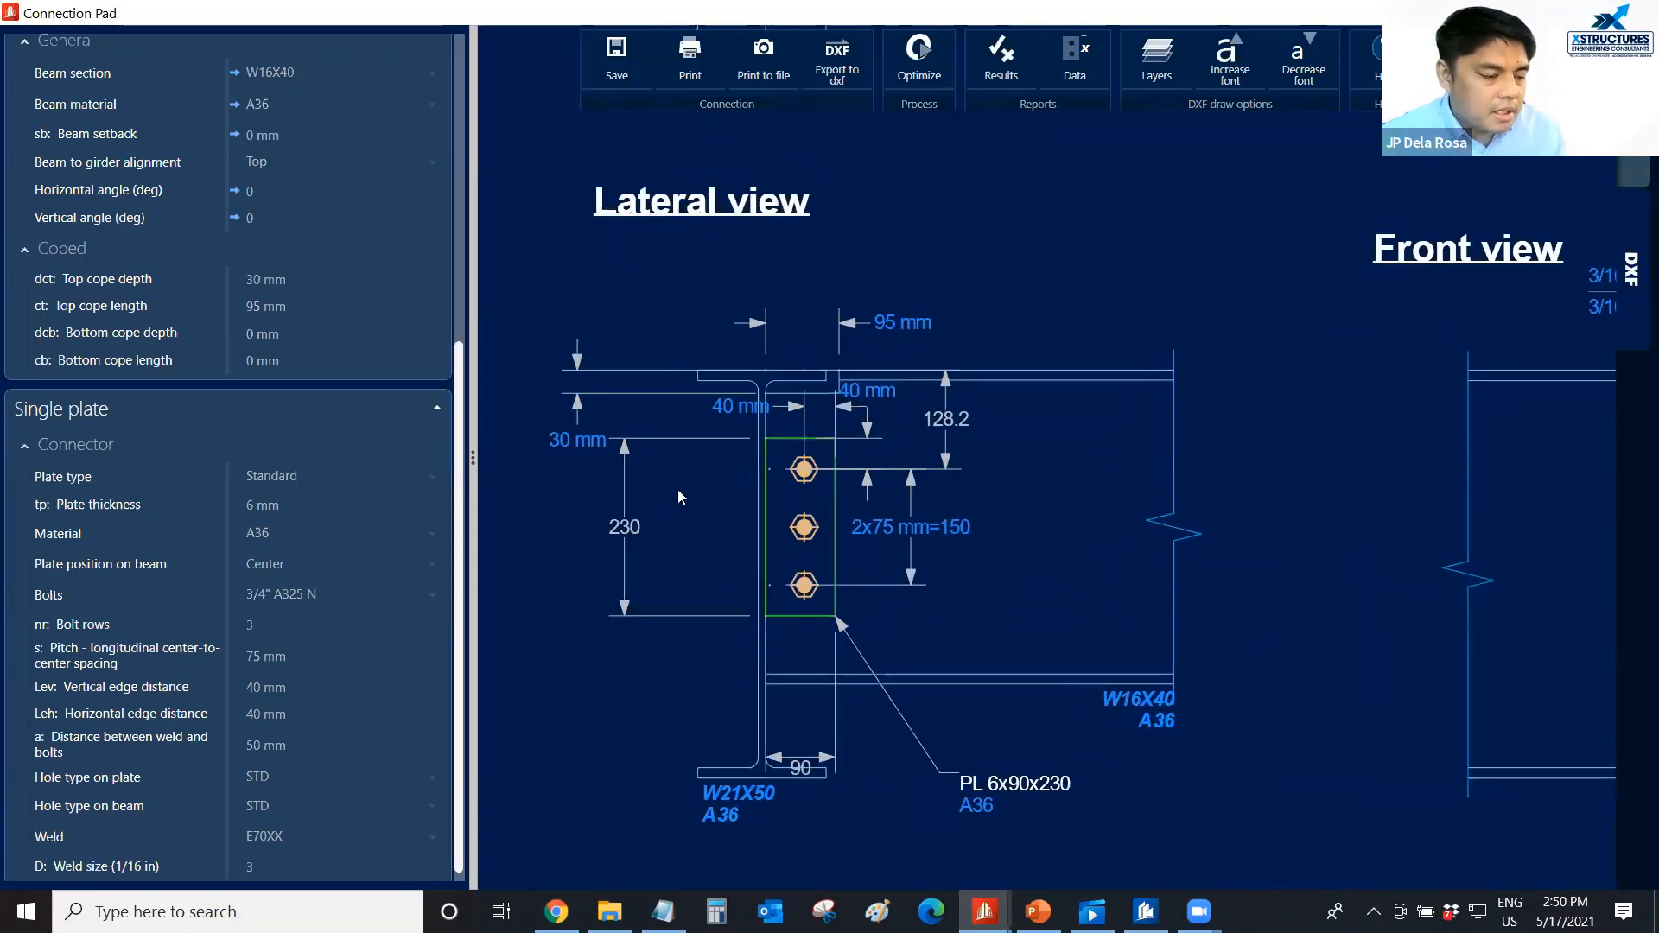
middle_click_drag(677, 489, 680, 477)
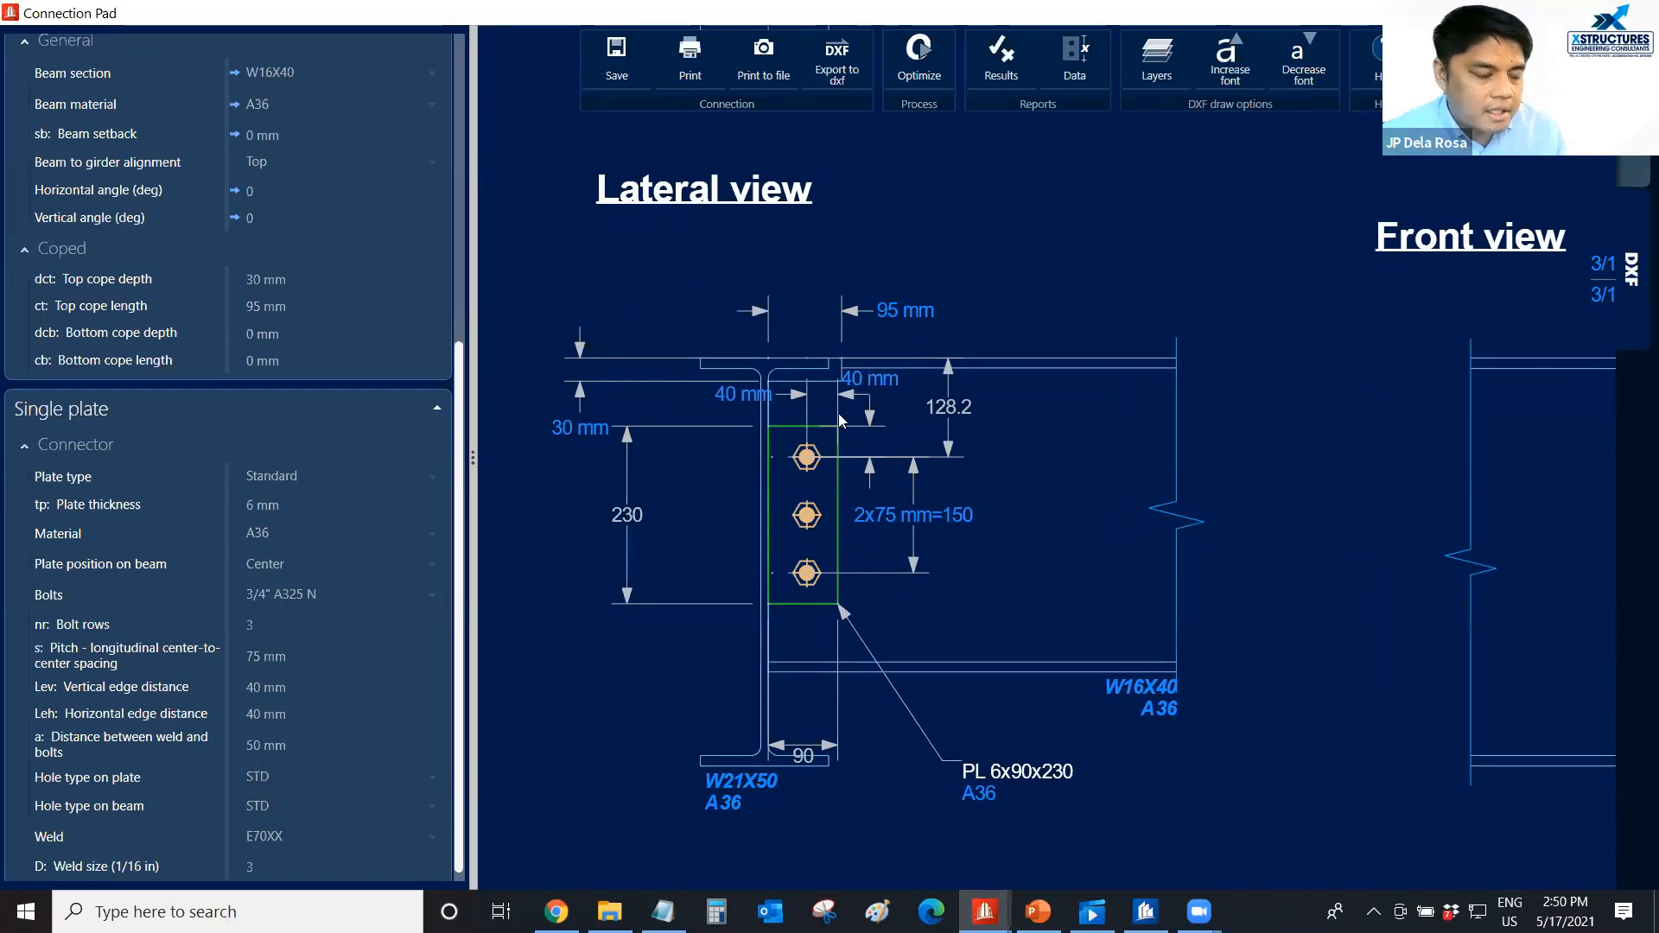
scroll(838, 413, "down", 2)
scroll(719, 462, "up", 1)
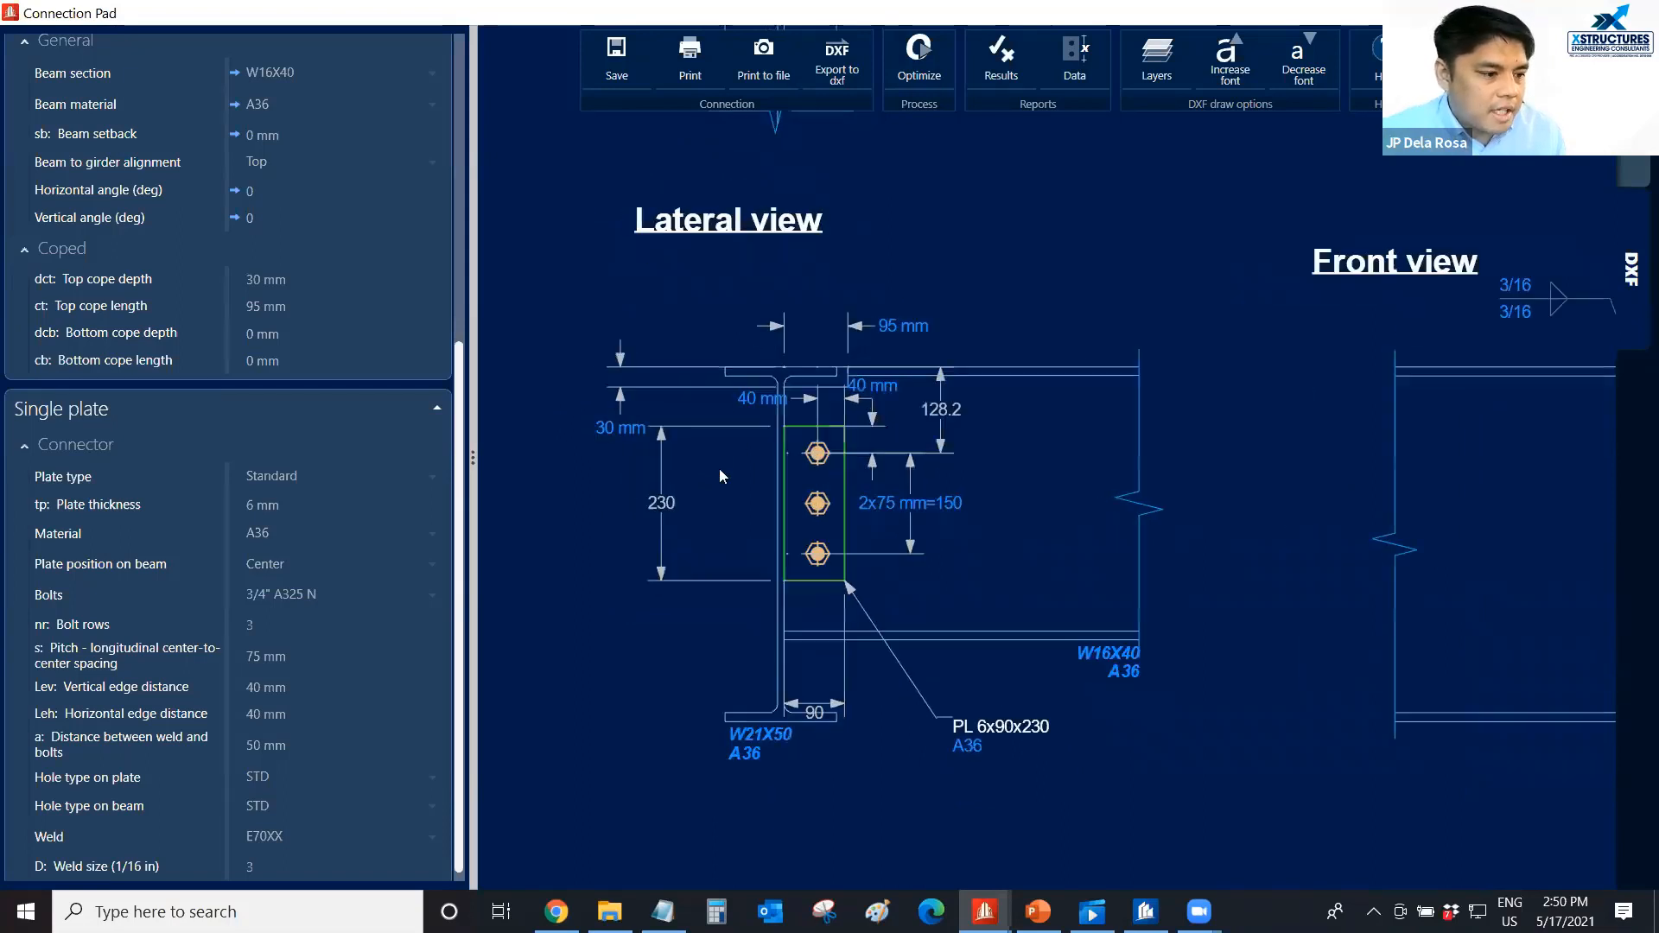
middle_click_drag(720, 469, 717, 456)
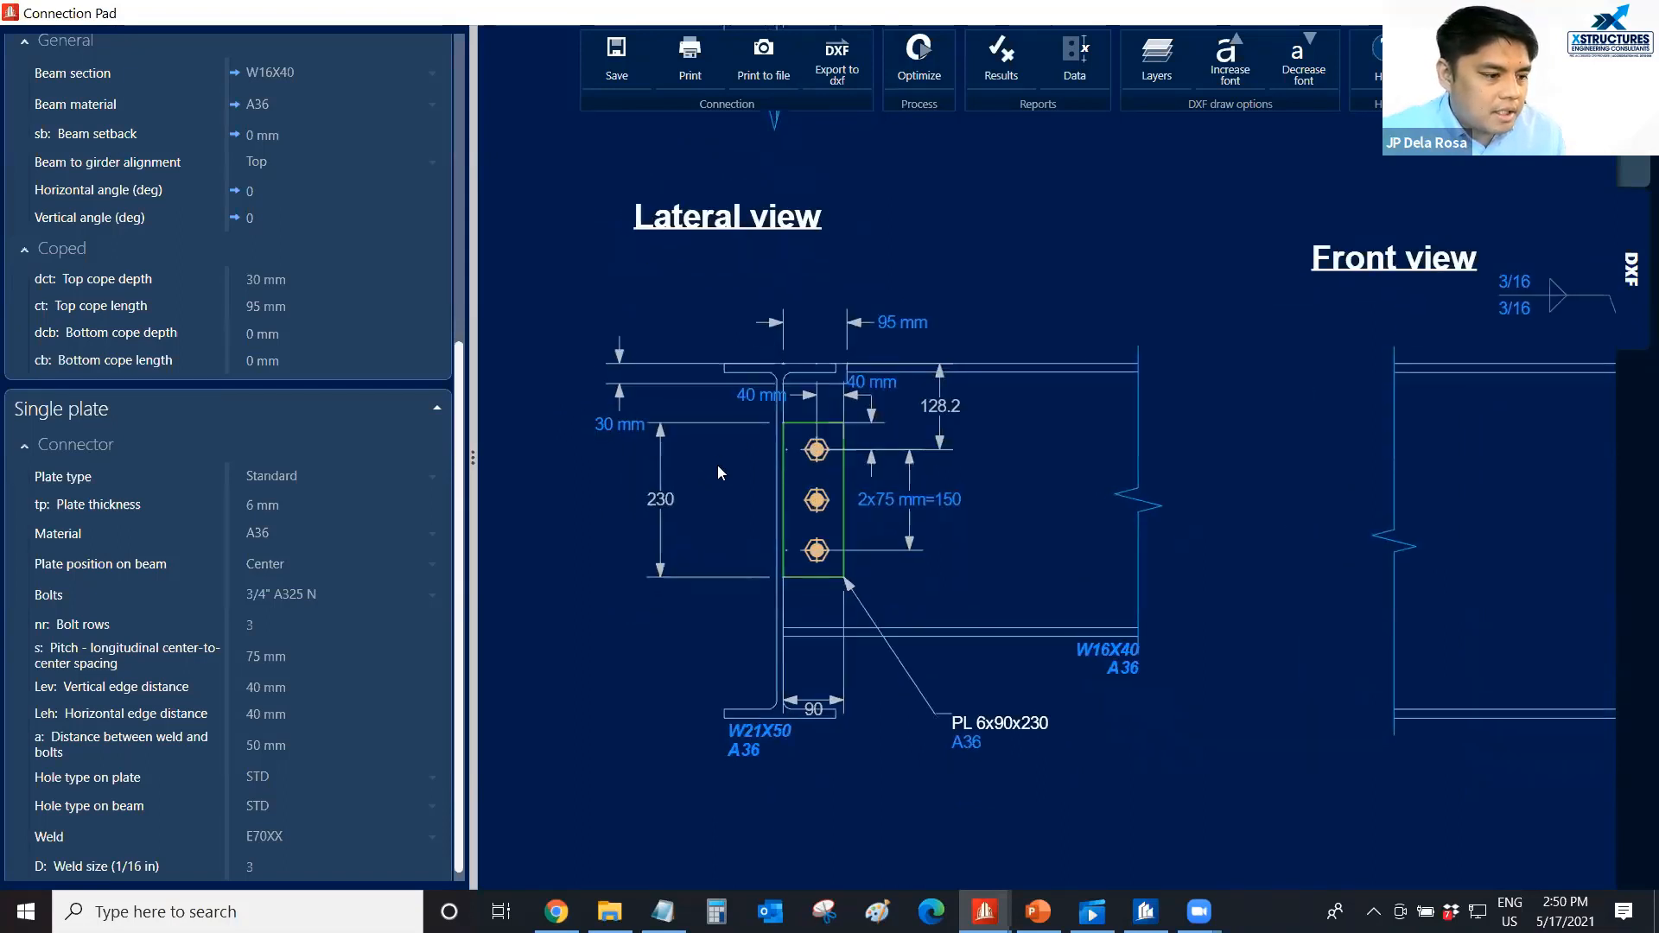
scroll(717, 465, "up", 2)
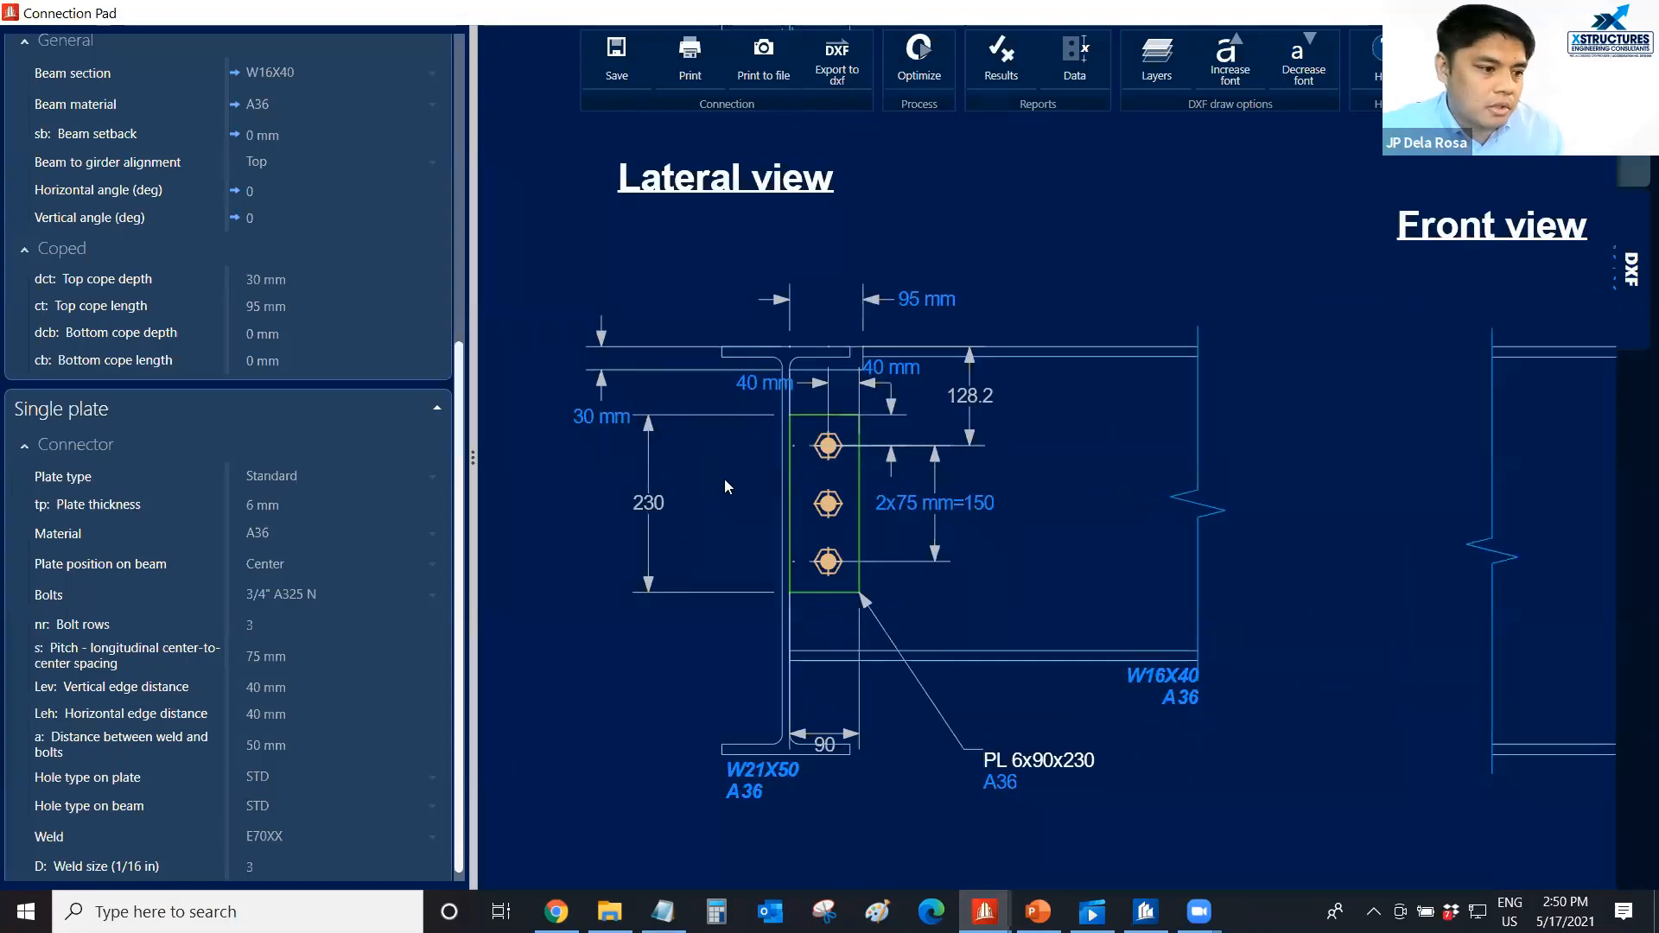
scroll(724, 479, "down", 1)
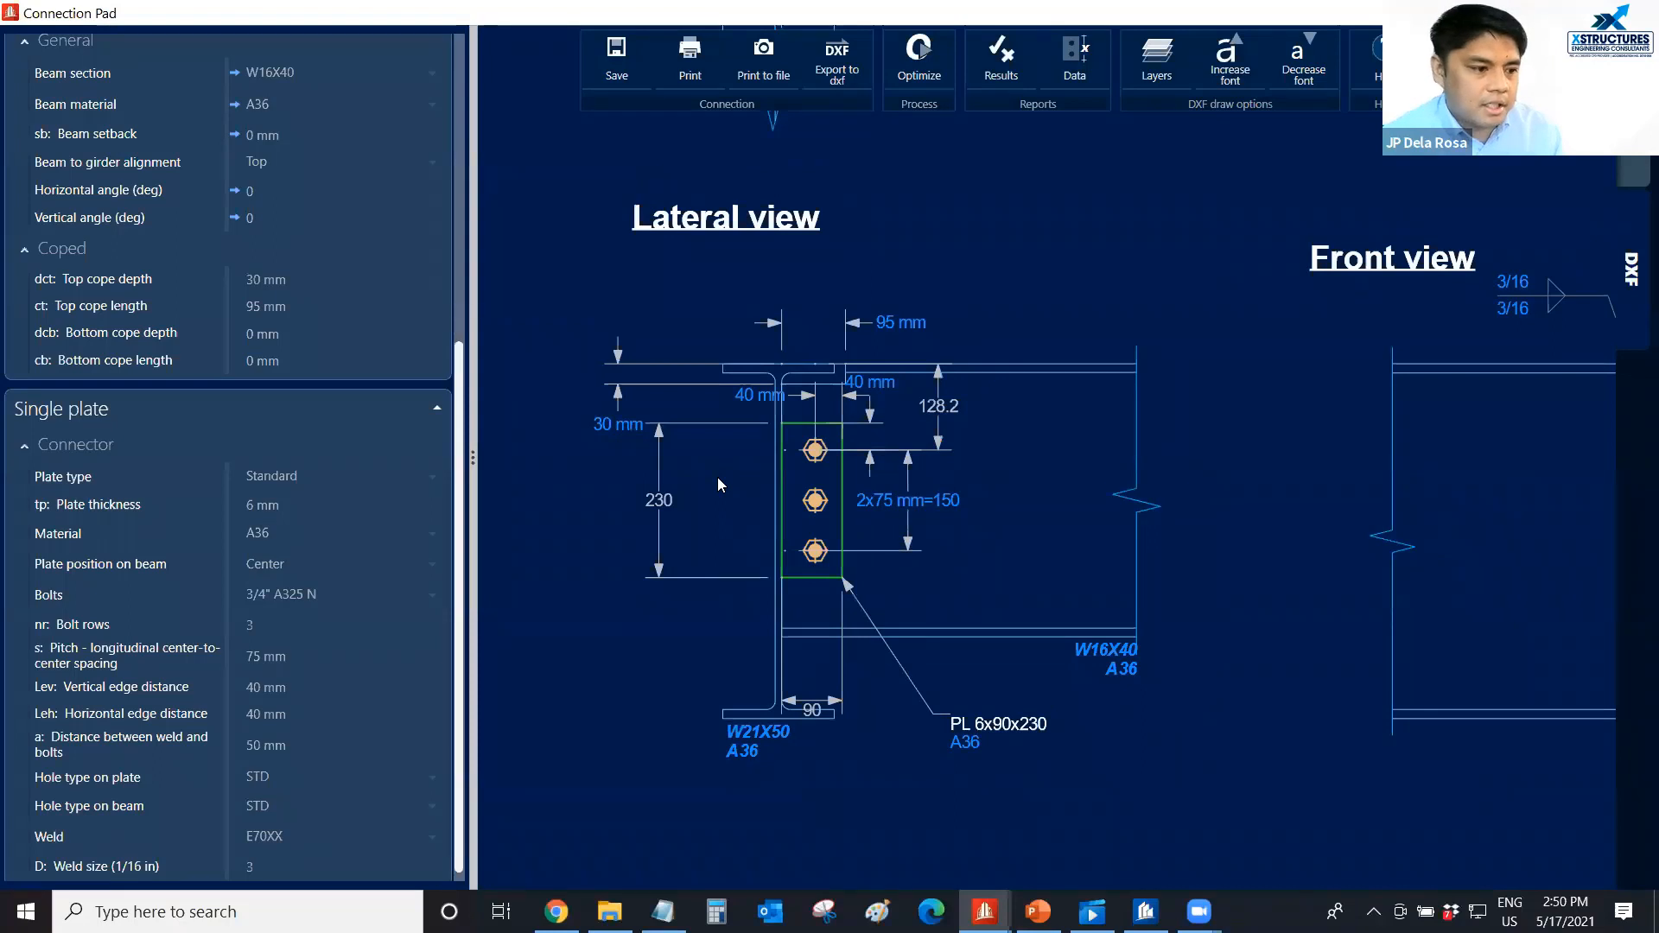
scroll(755, 467, "up", 1)
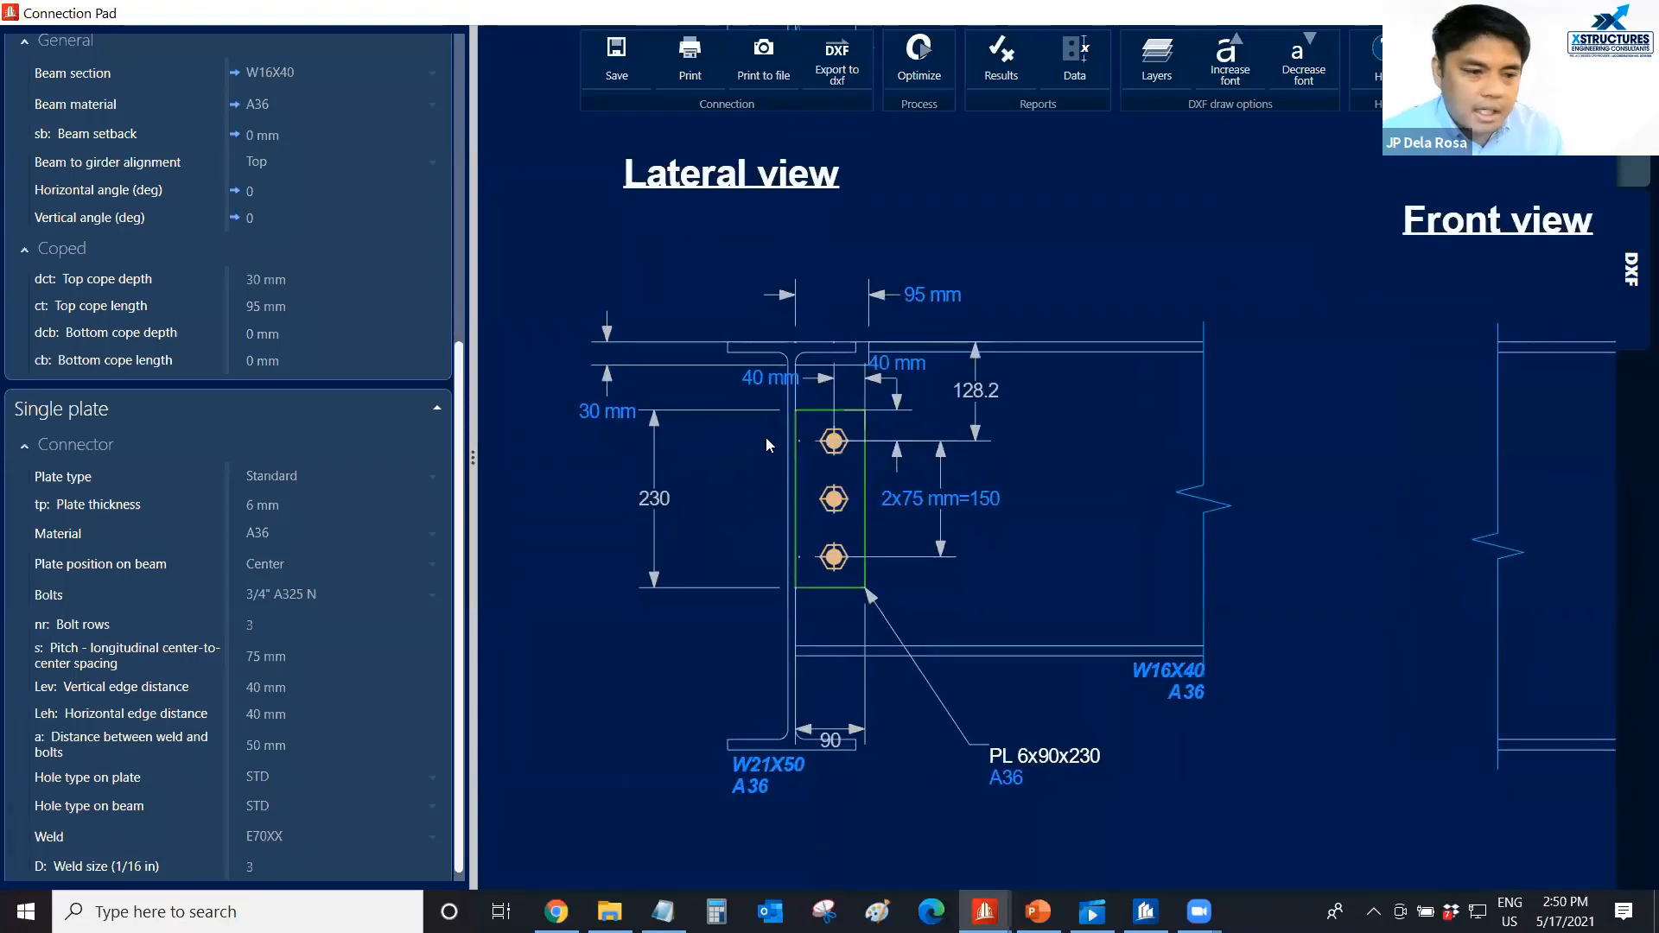
scroll(793, 445, "down", 1)
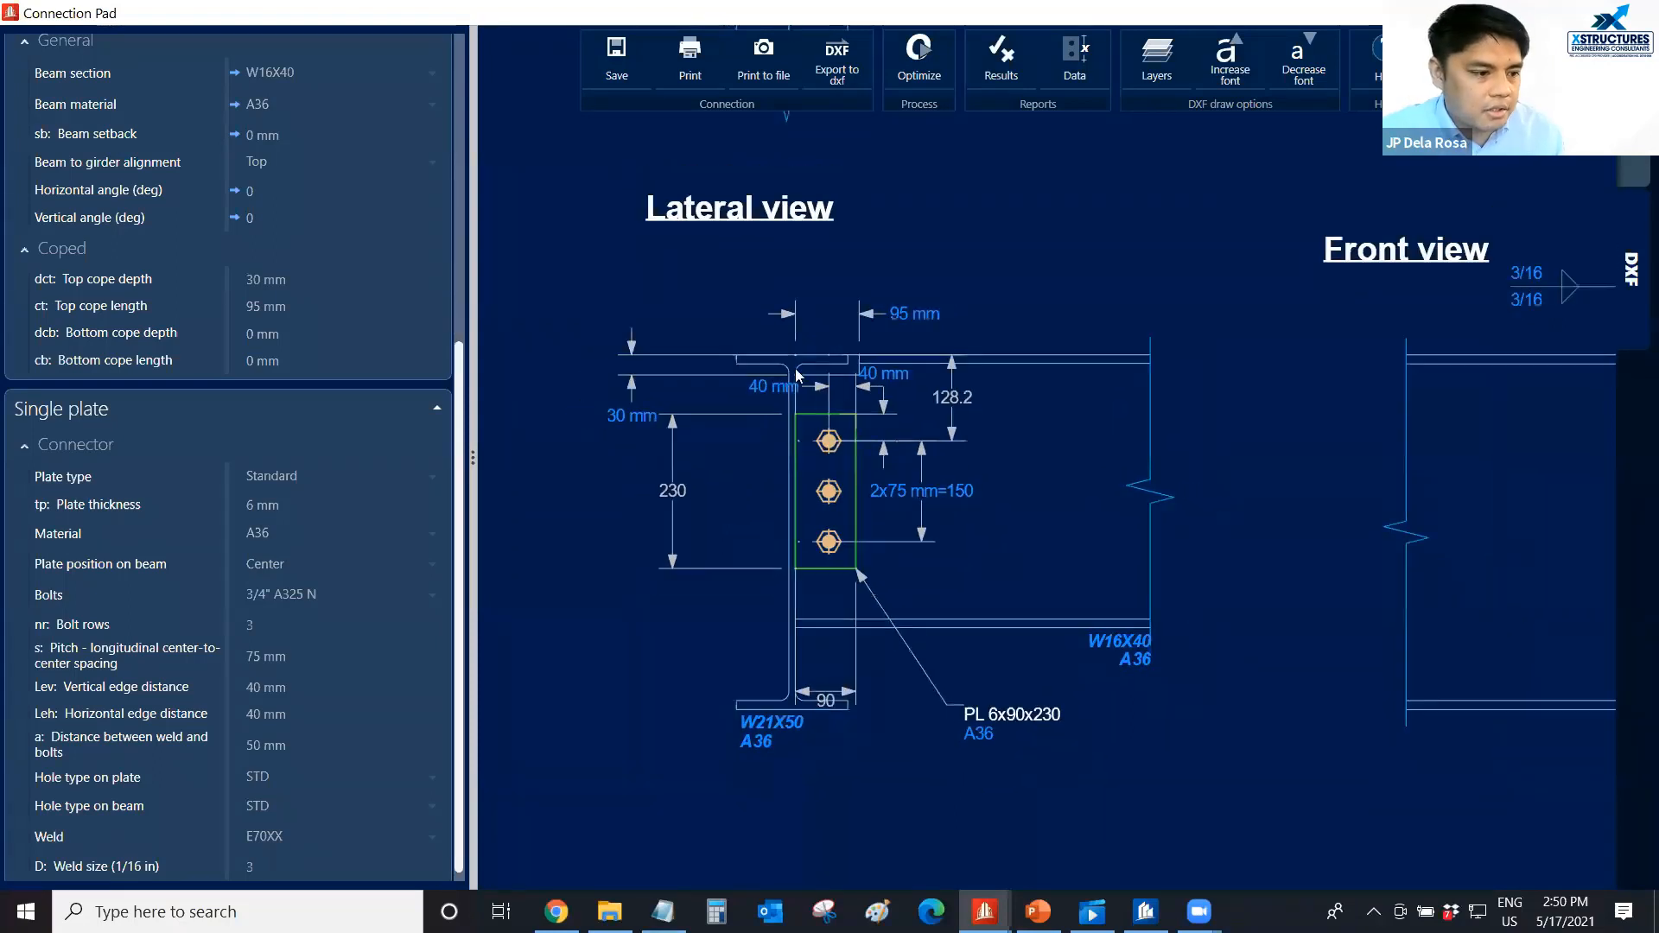
scroll(842, 484, "down", 2)
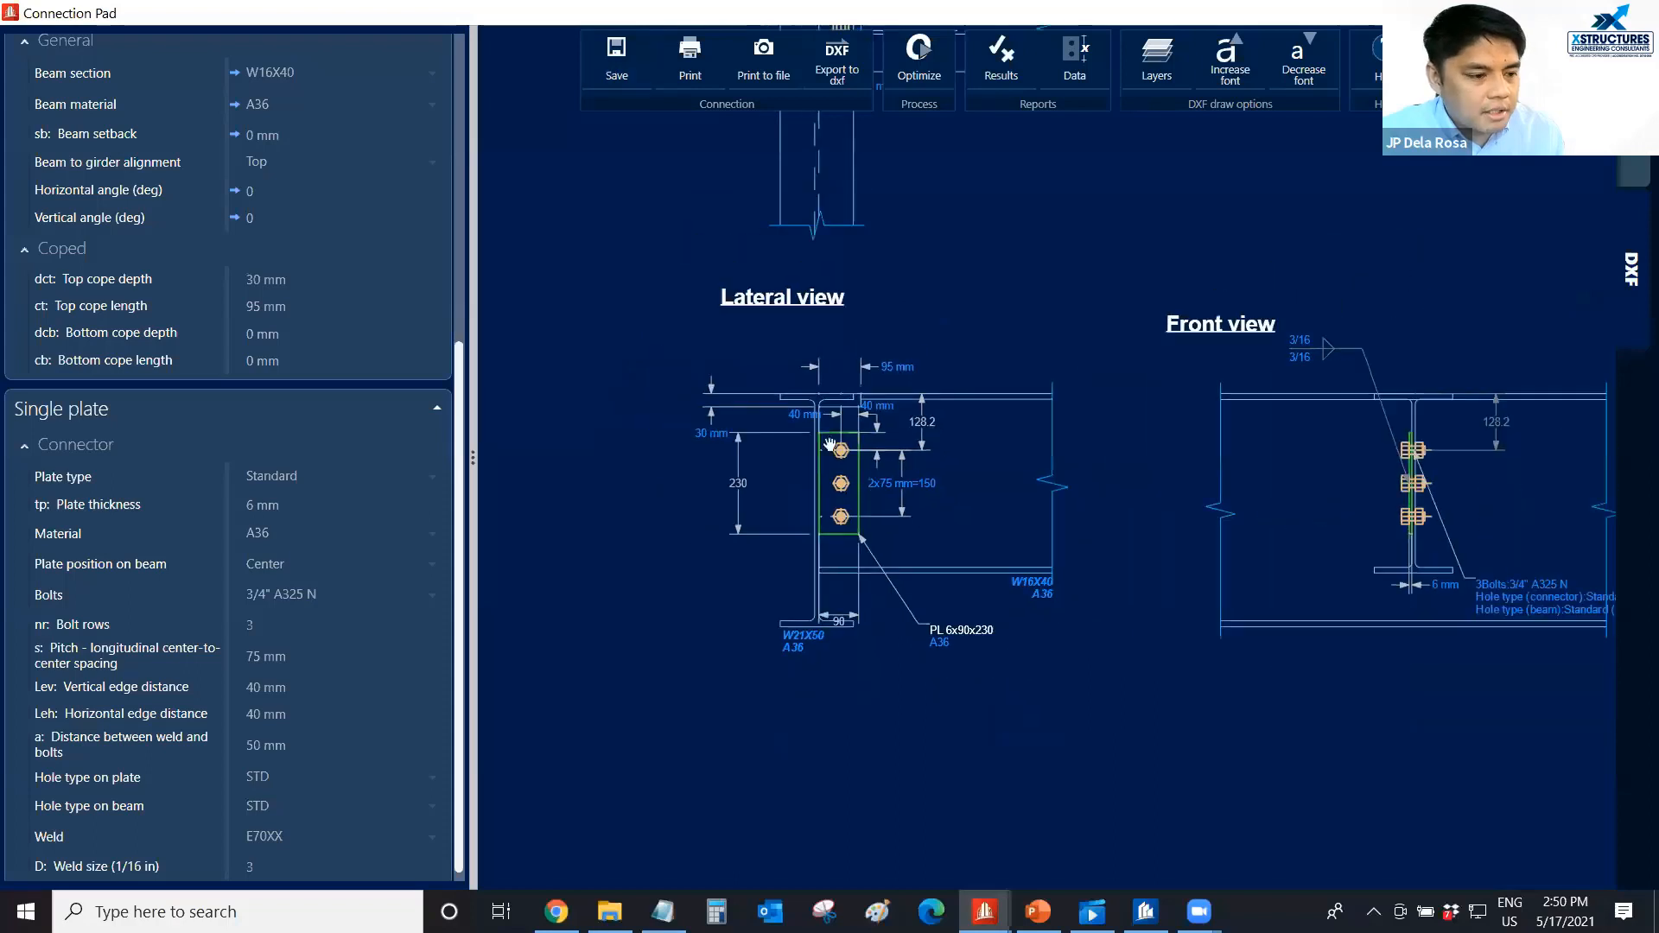
scroll(775, 486, "up", 2)
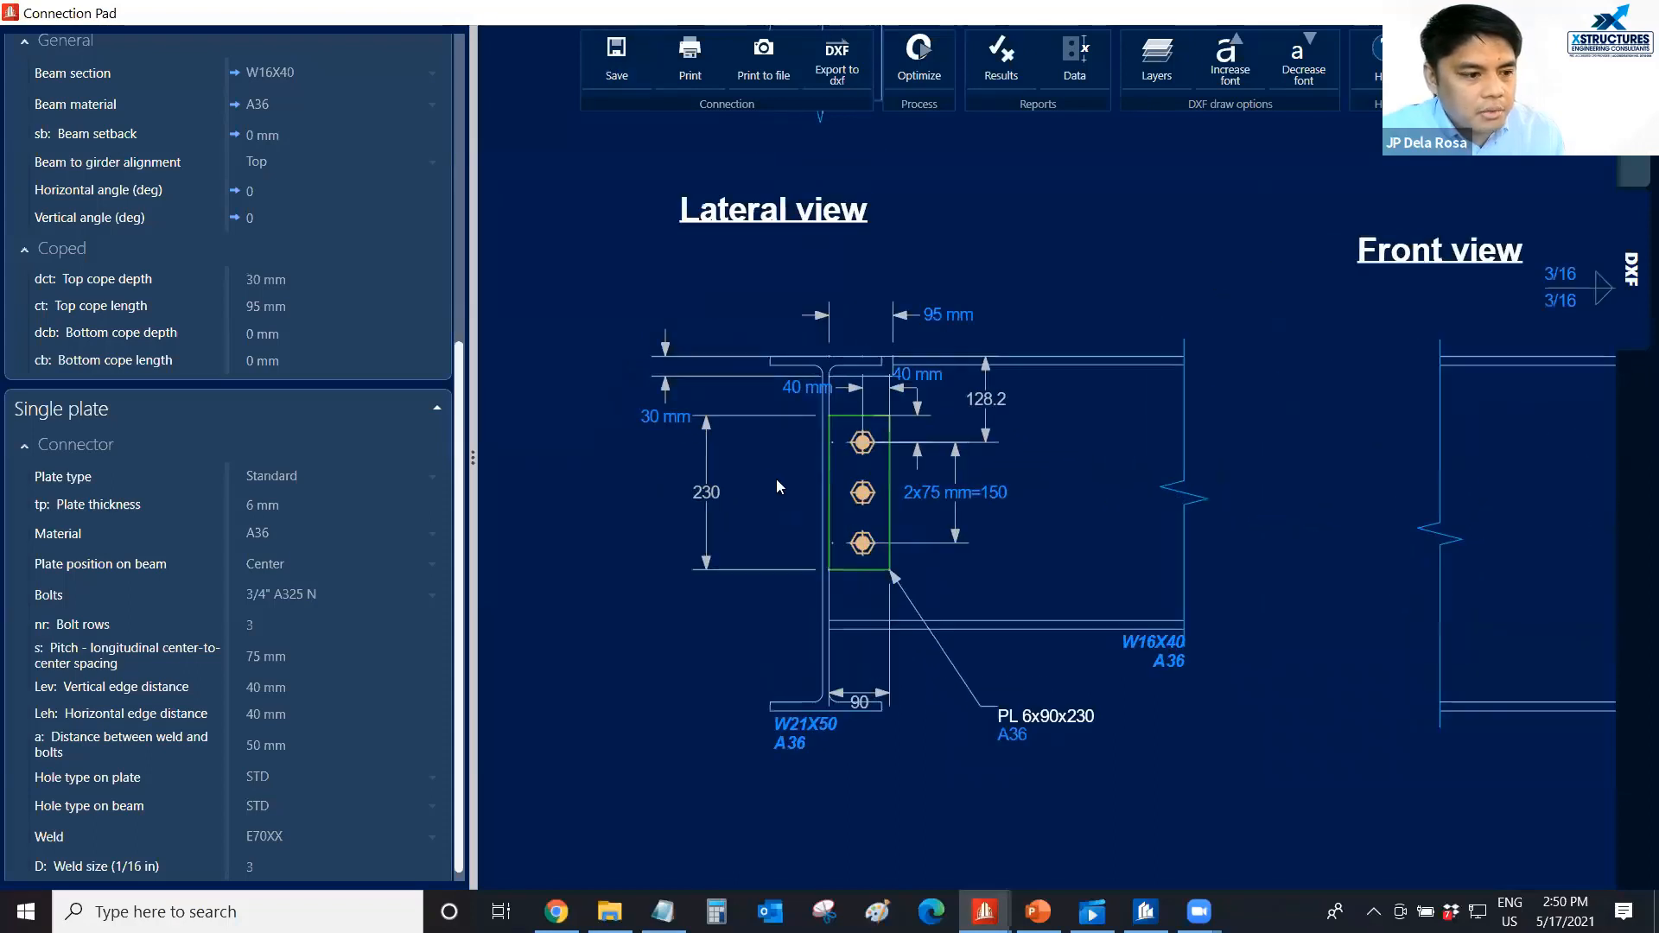
middle_click_drag(915, 459, 872, 491)
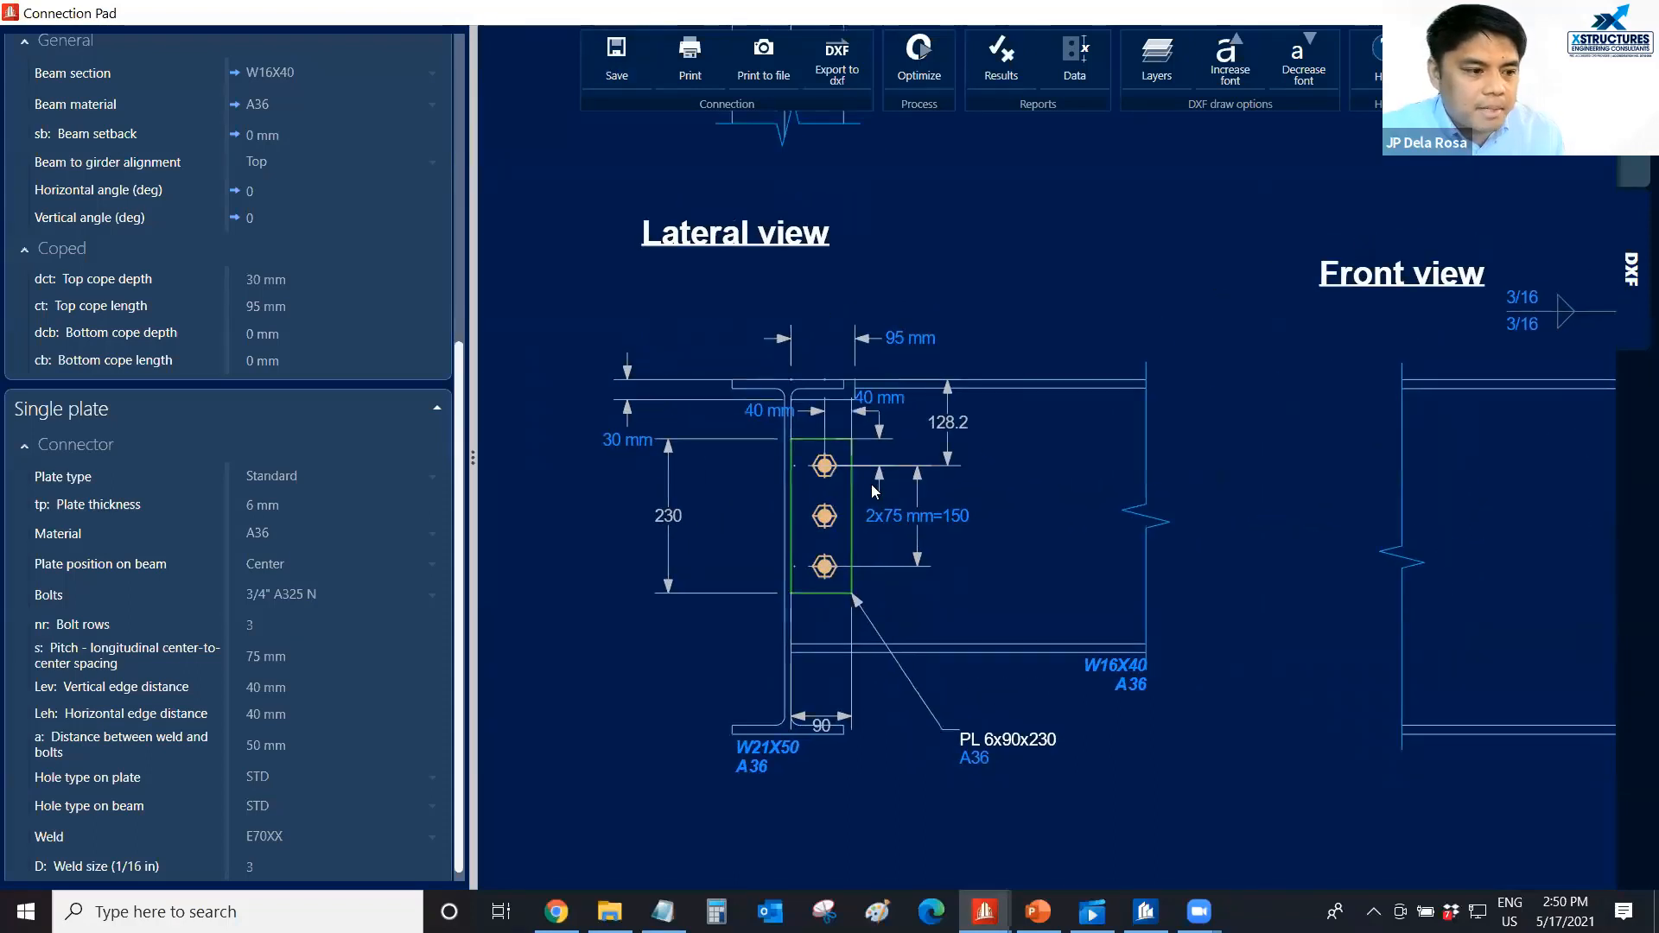
scroll(871, 492, "down", 1)
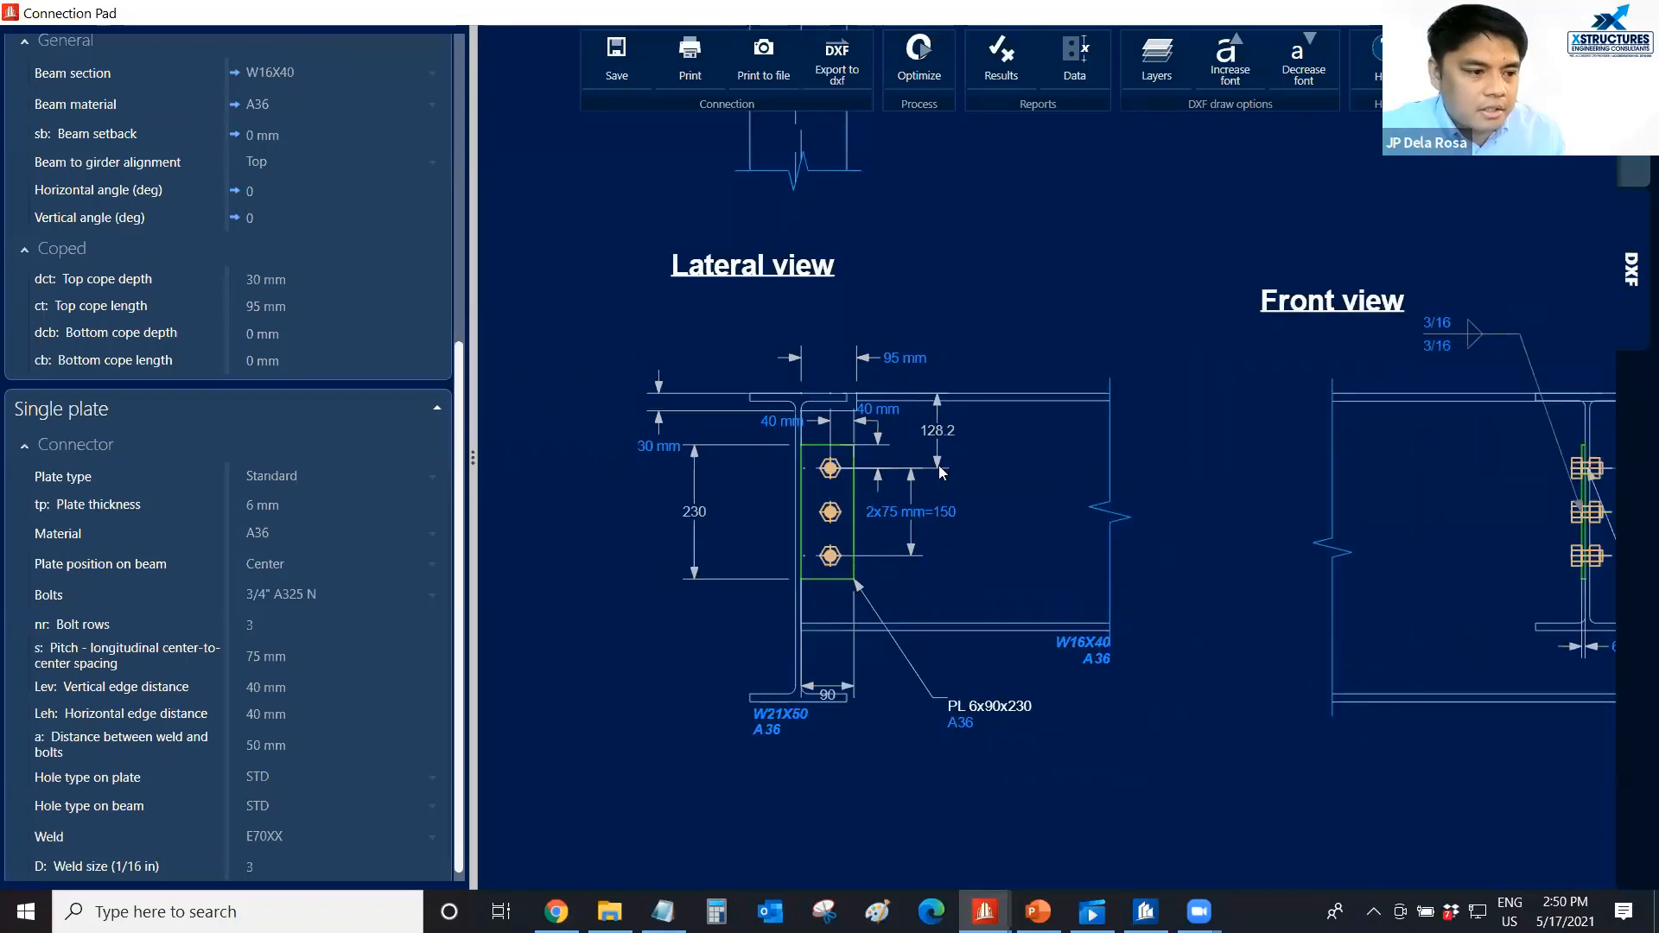
scroll(802, 514, "up", 1)
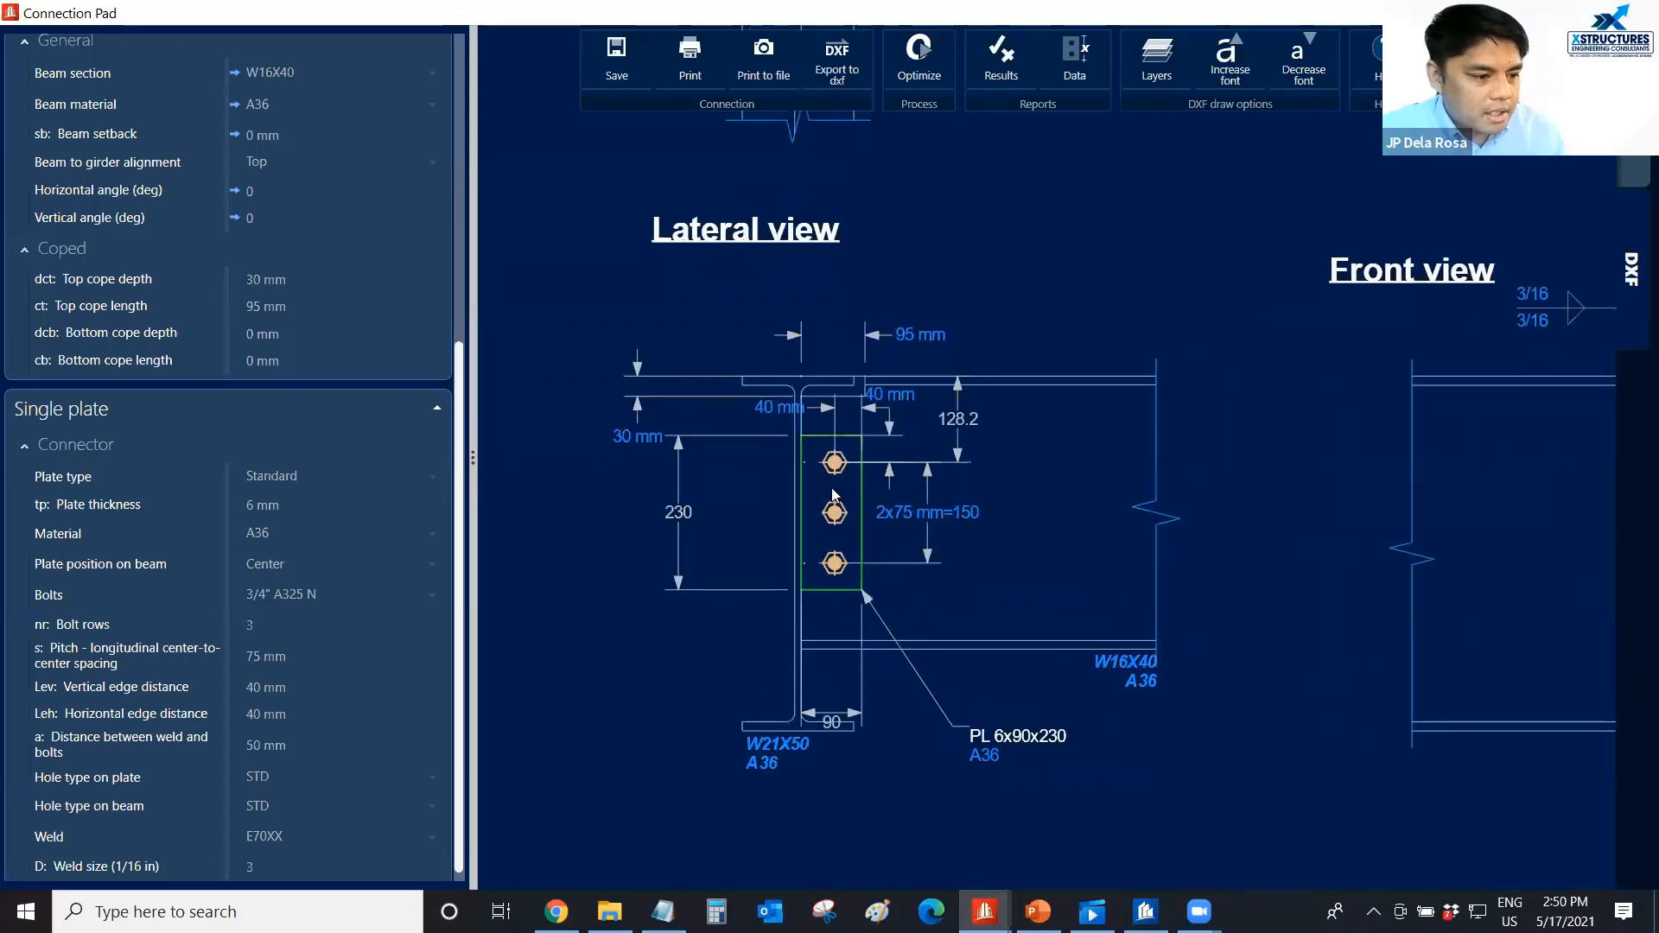
scroll(833, 502, "up", 1)
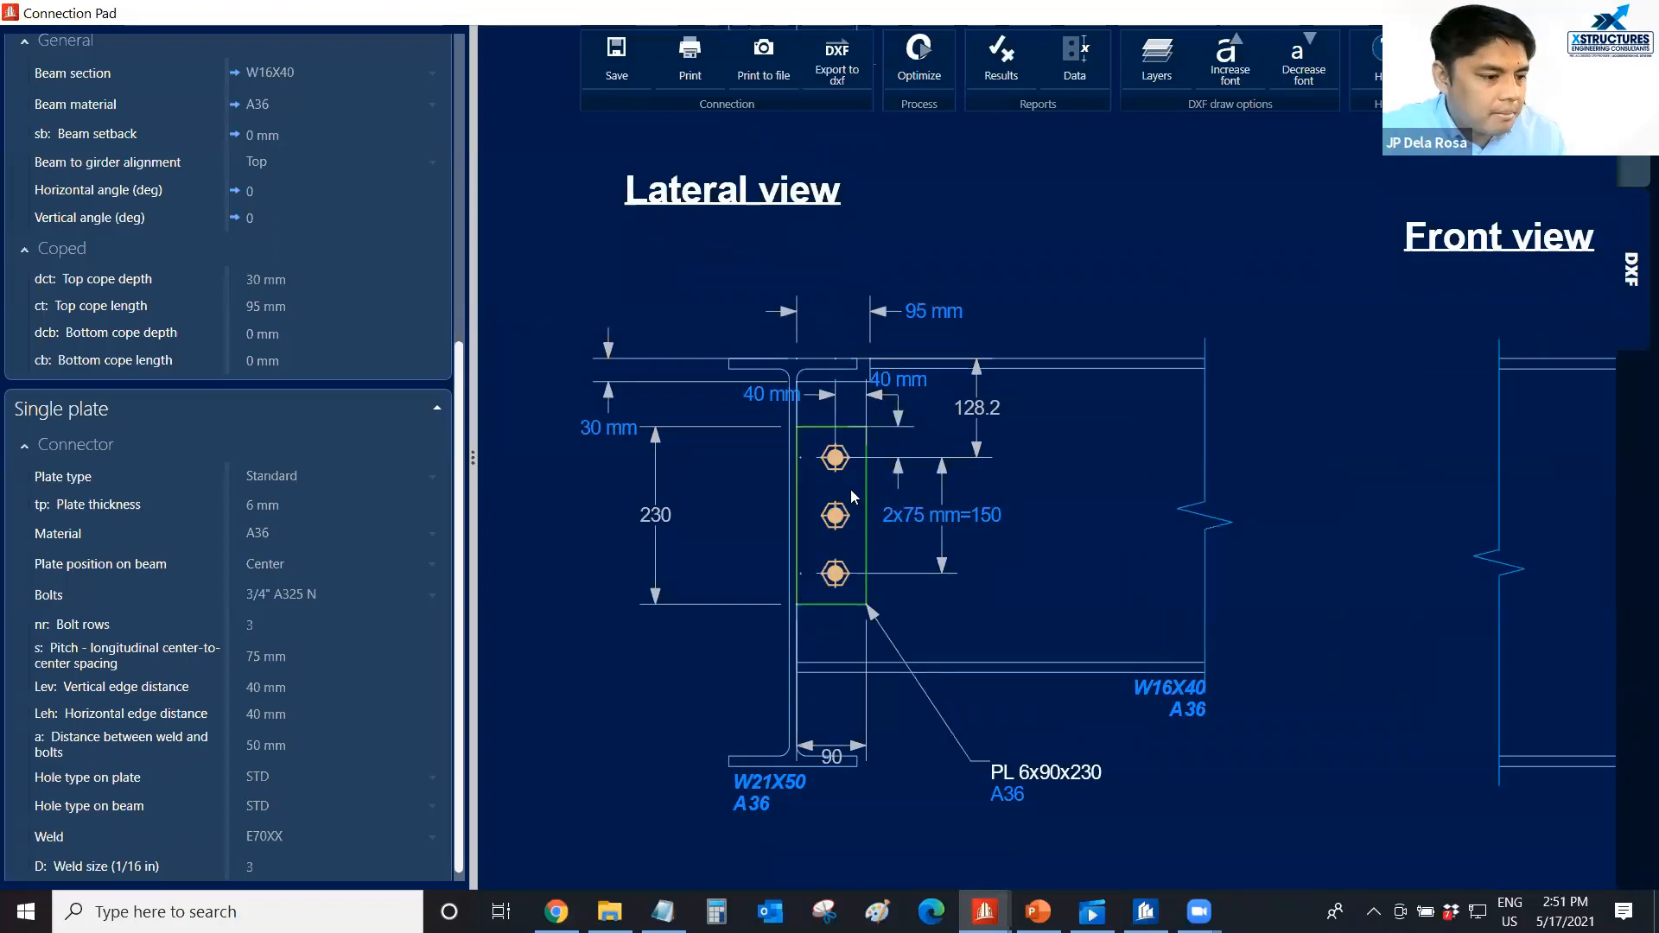
scroll(850, 489, "up", 1)
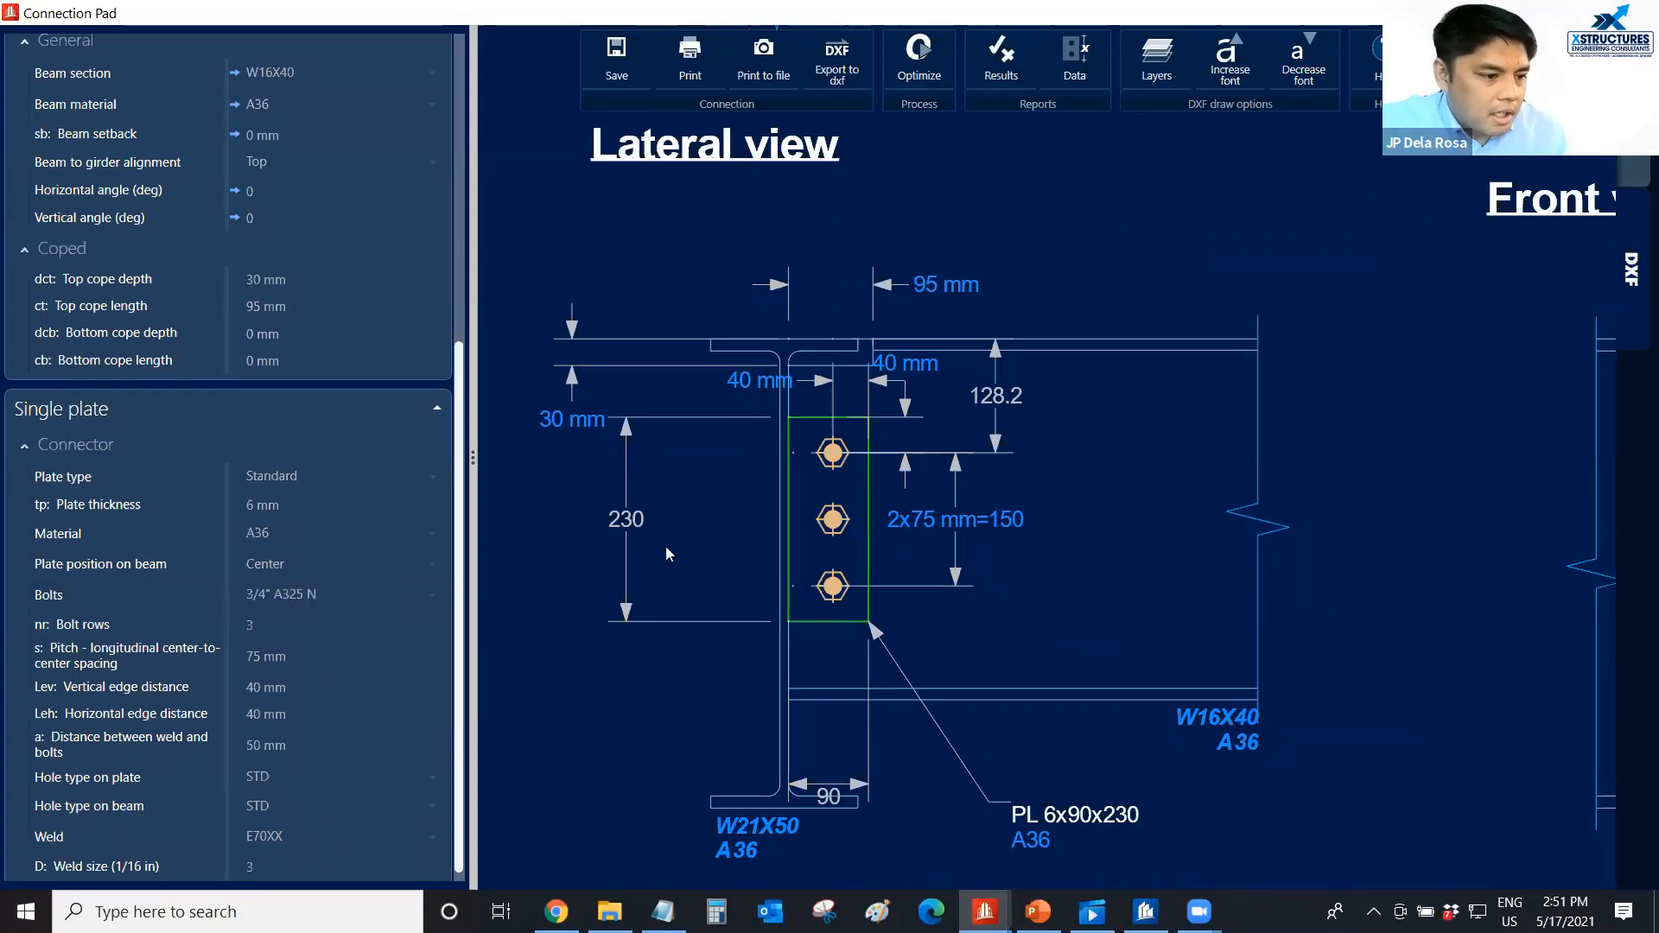
scroll(665, 552, "down", 2)
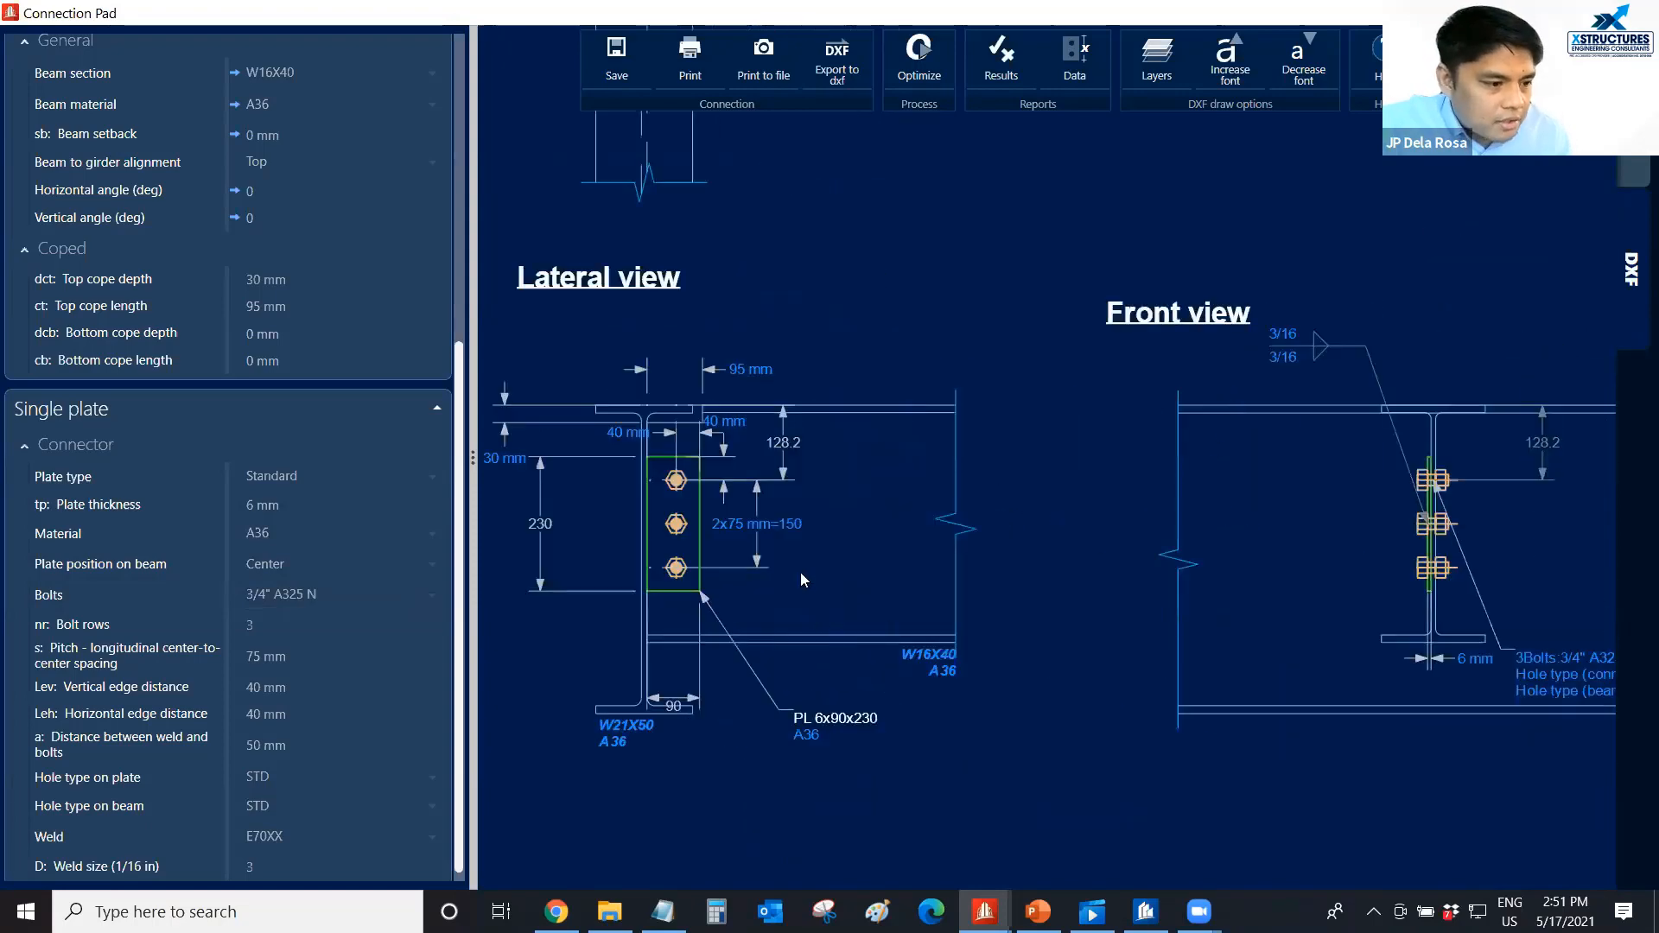
scroll(800, 572, "down", 3)
middle_click_drag(753, 518, 846, 584)
scroll(804, 632, "up", 4)
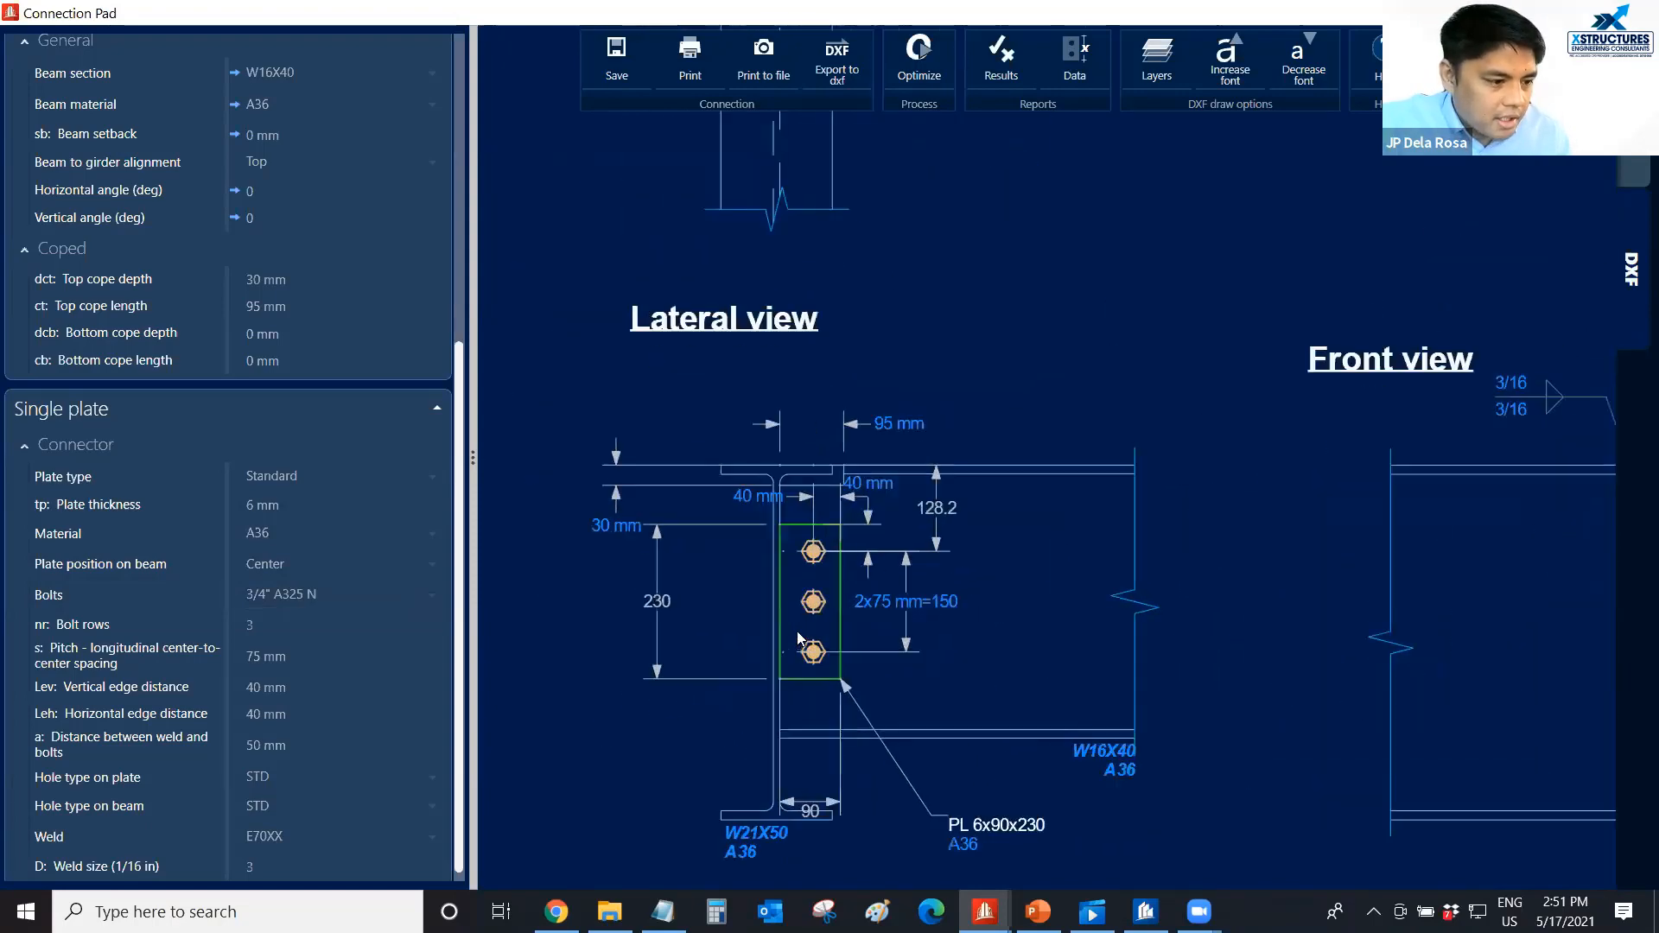
middle_click_drag(800, 638, 804, 573)
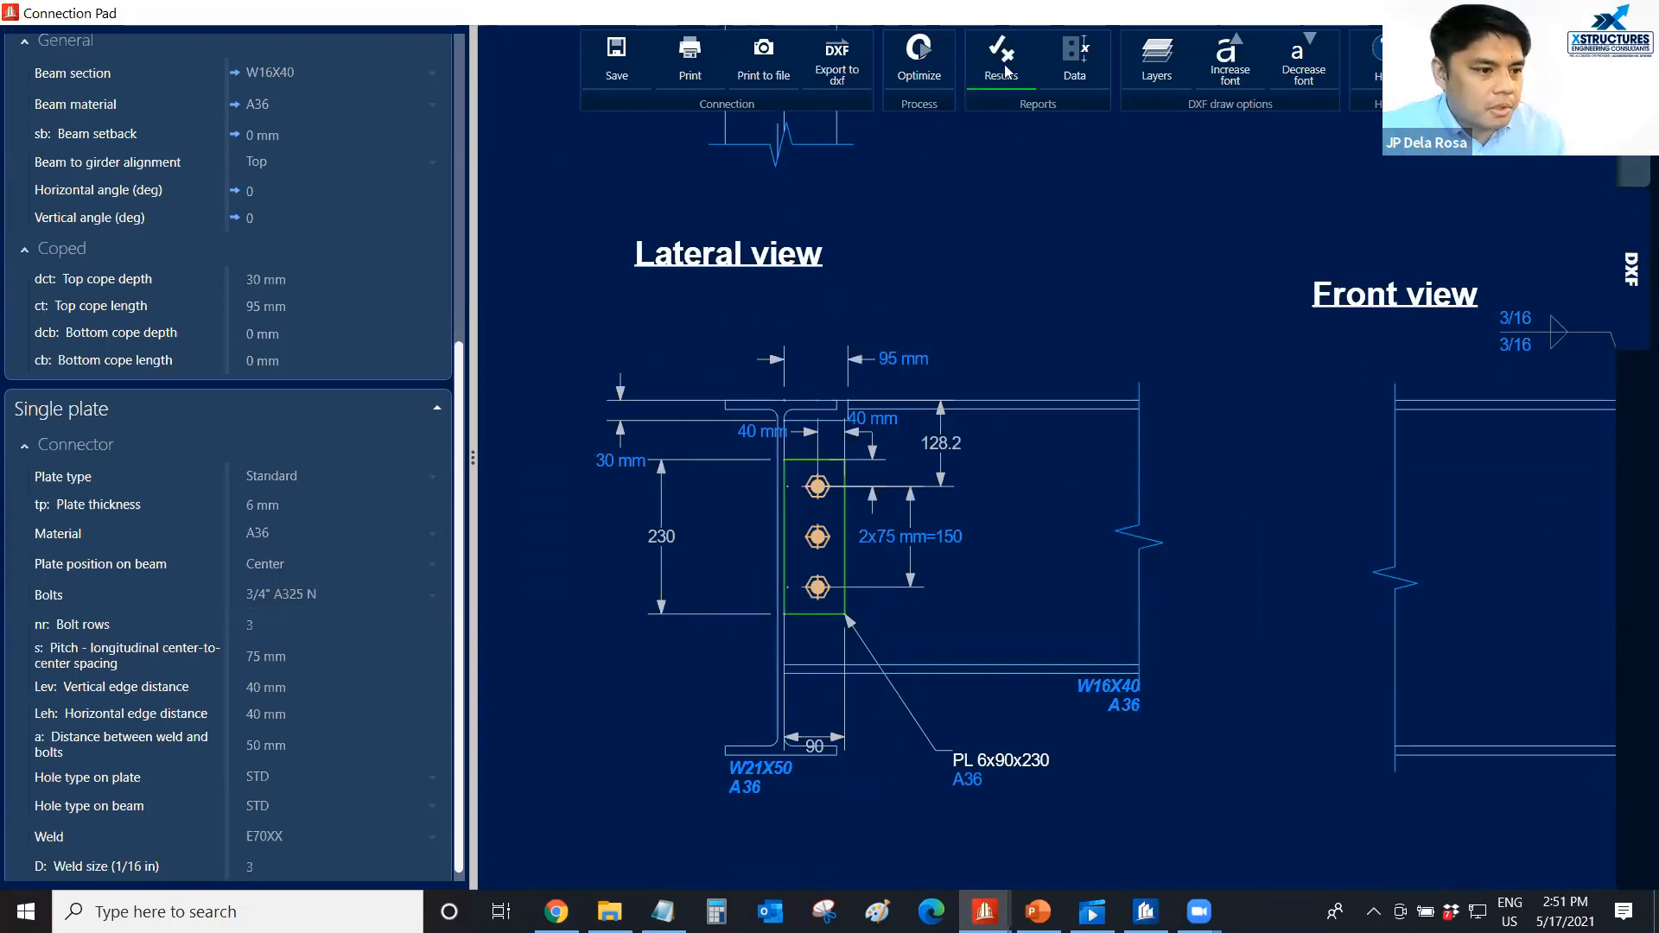
Open the connection's results report at full size and review its load demands, geometric considerations and design checks.
key("ctrl")
key("ctrl")
key("ctrl")
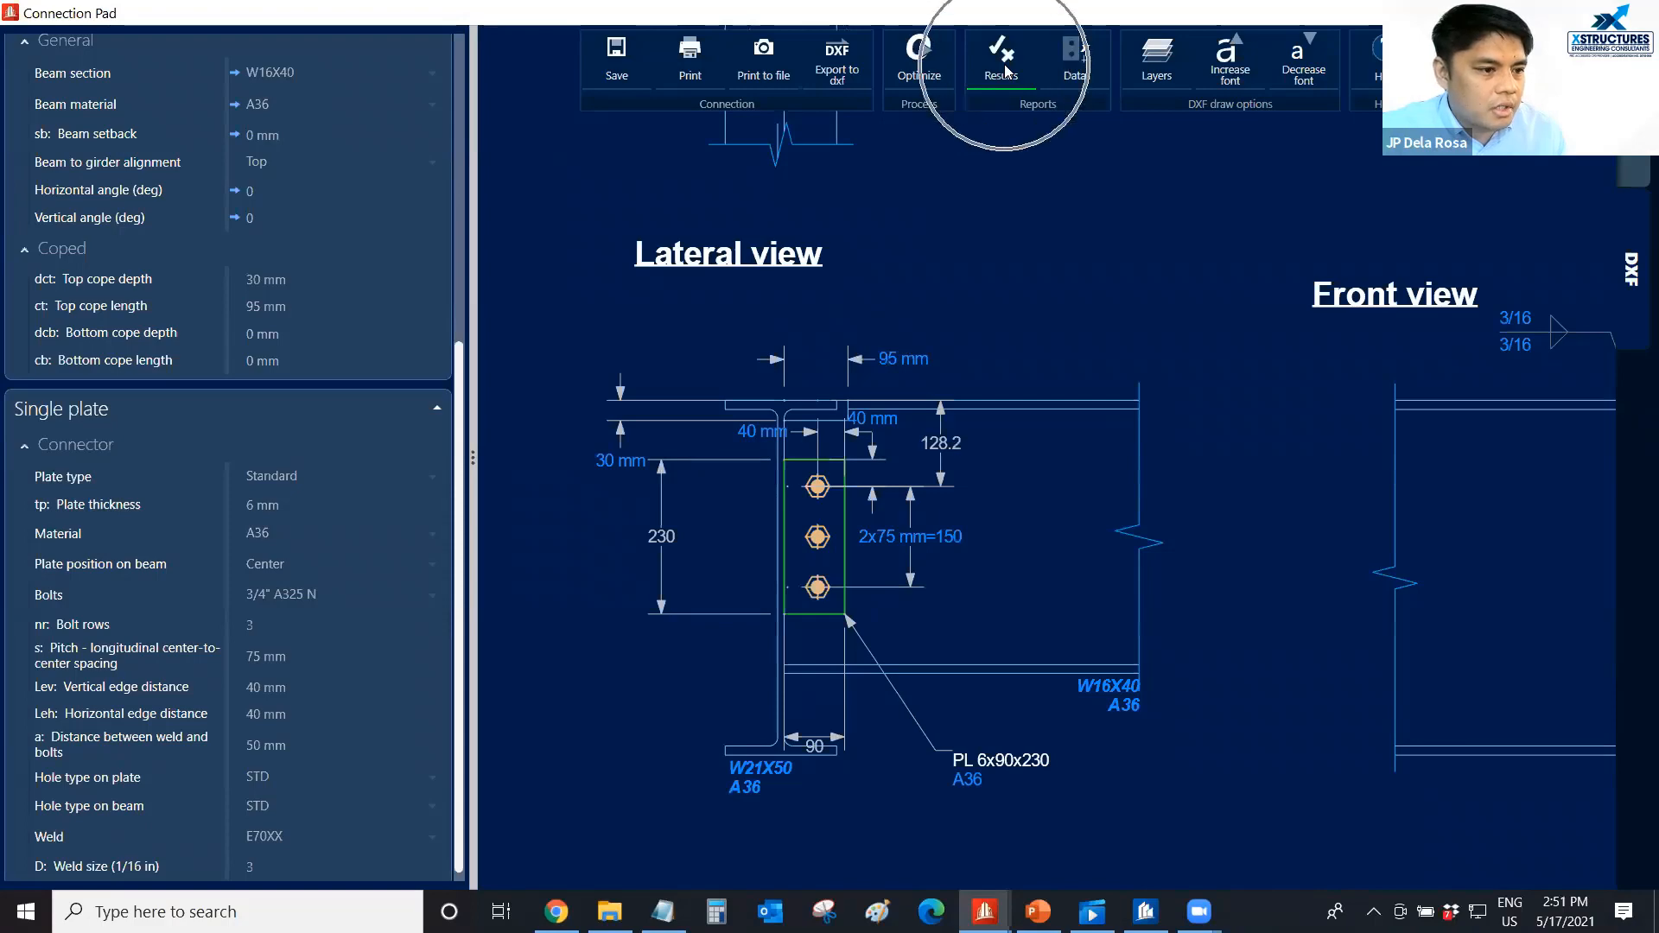
left_click(1003, 69)
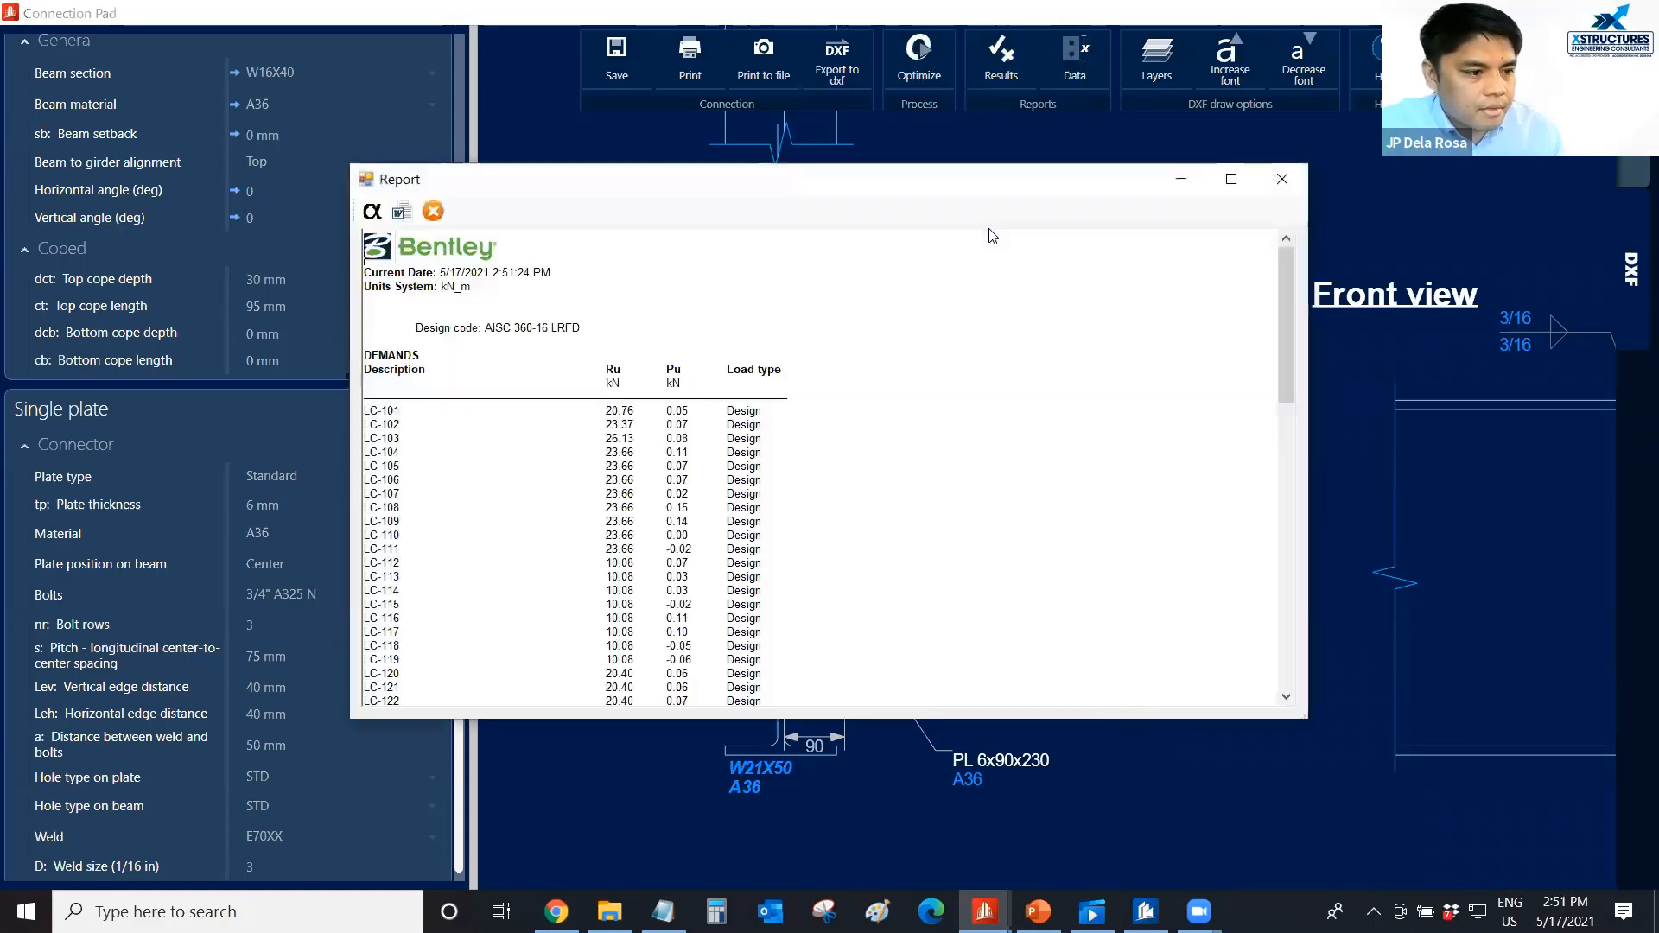
left_click(1231, 179)
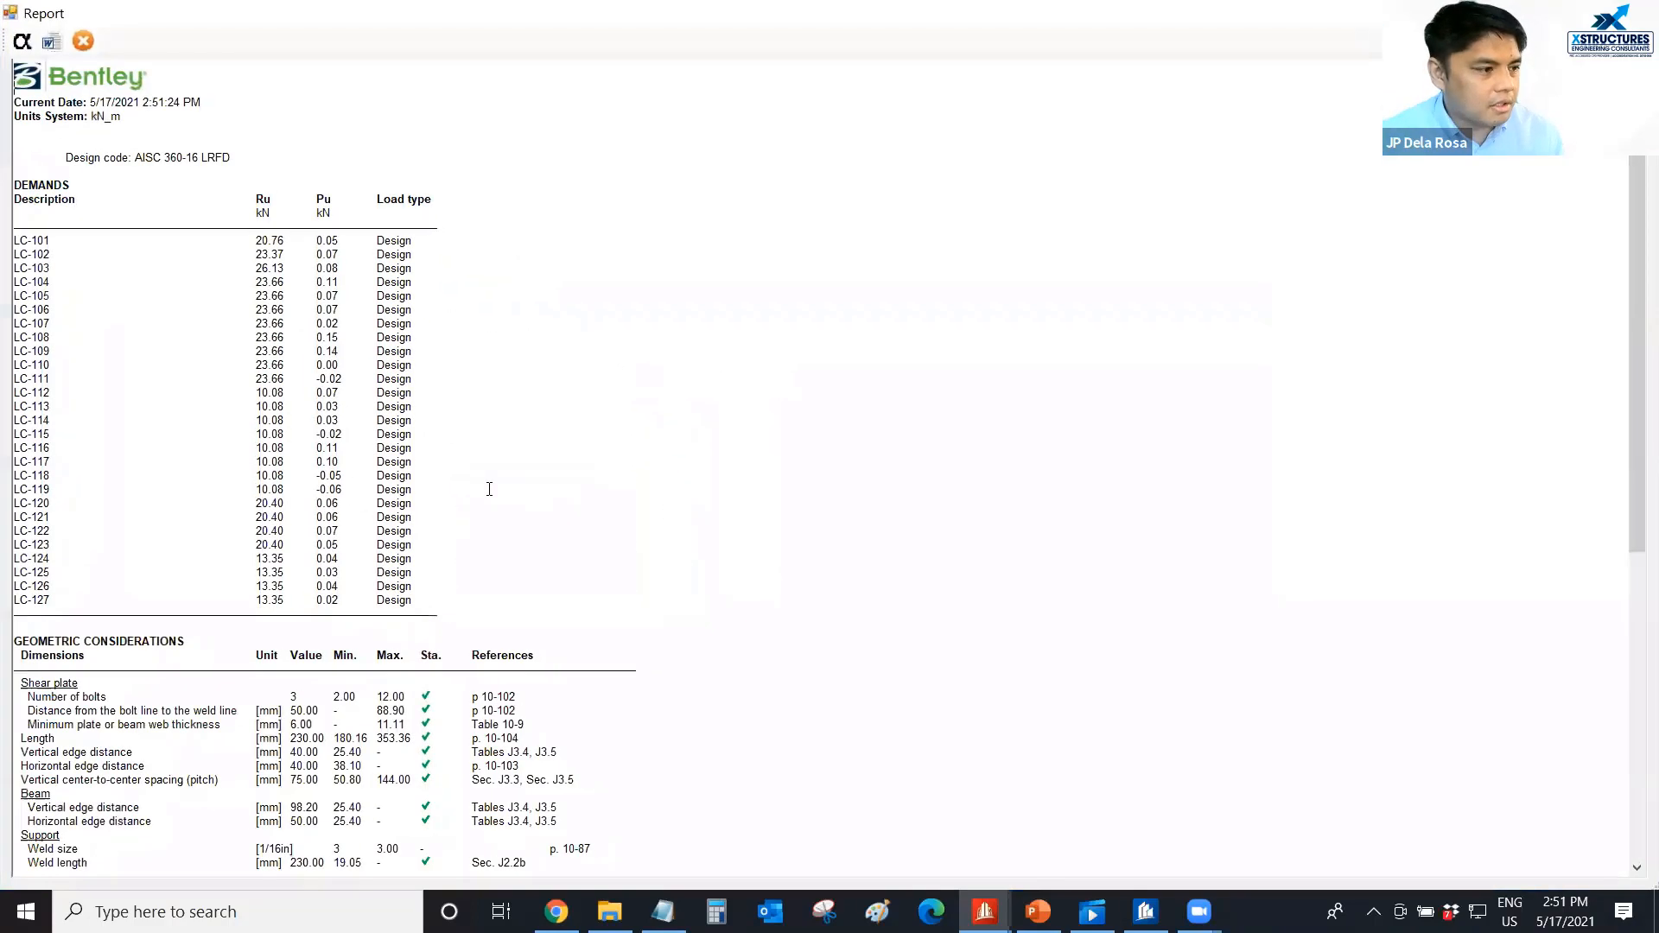
scroll(350, 449, "up", 2, "ctrl")
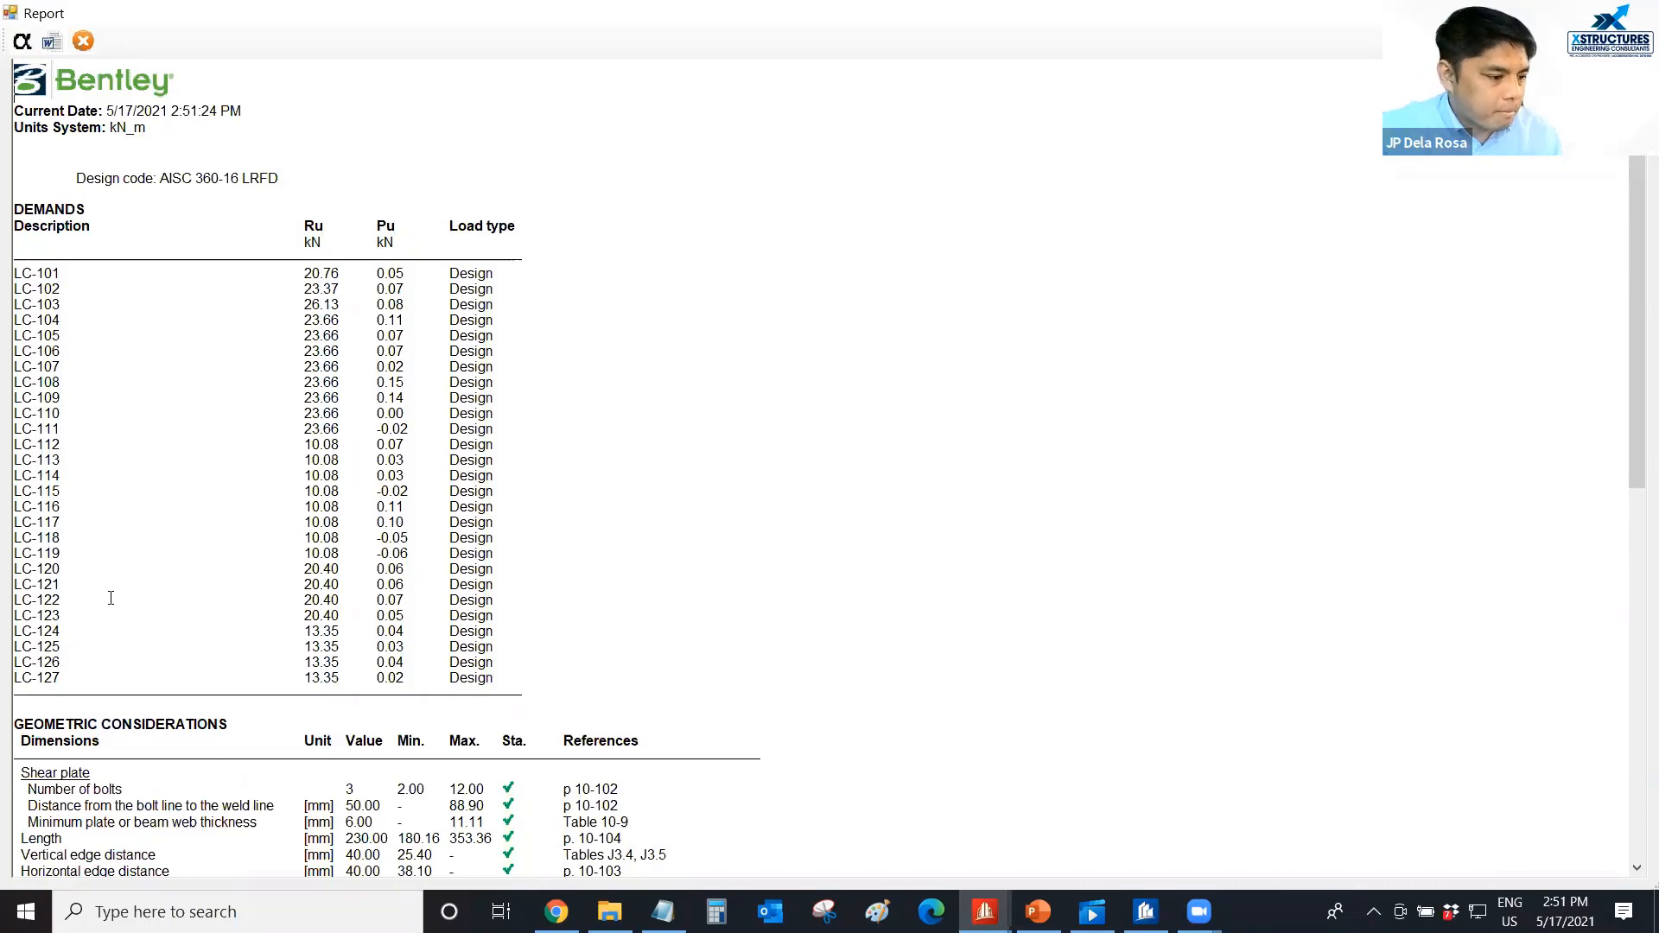
scroll(111, 598, "down", 7)
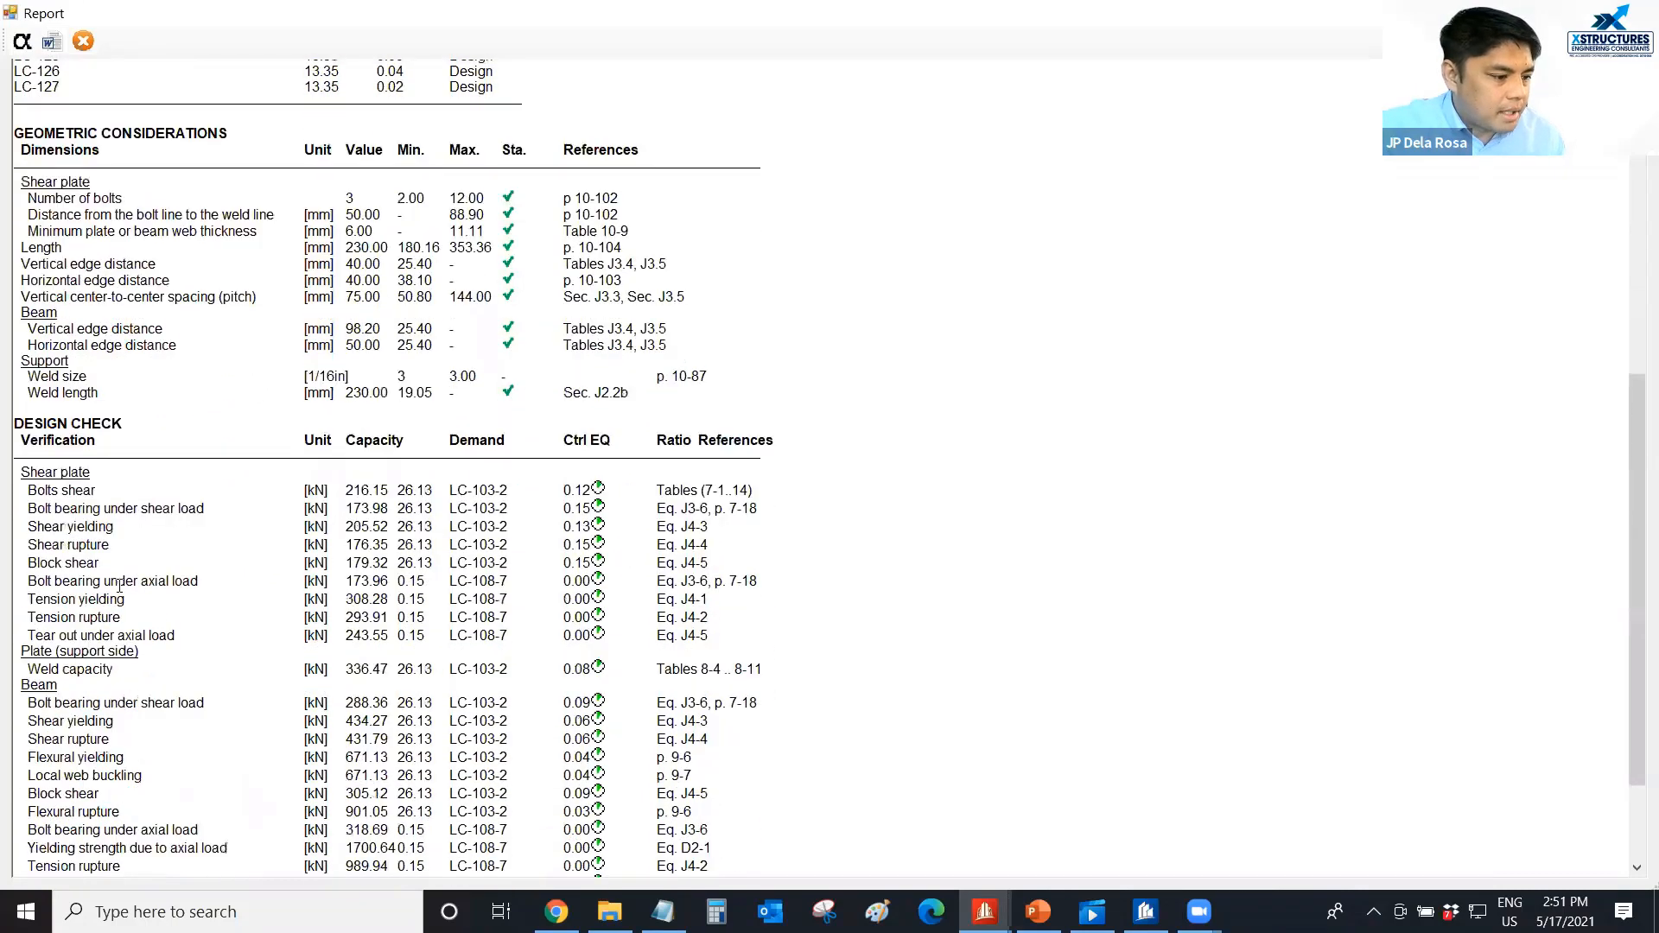
Read the report's design checks for the shear plate, beam and support through to the global critical strength ratio.
scroll(119, 586, "down", 2)
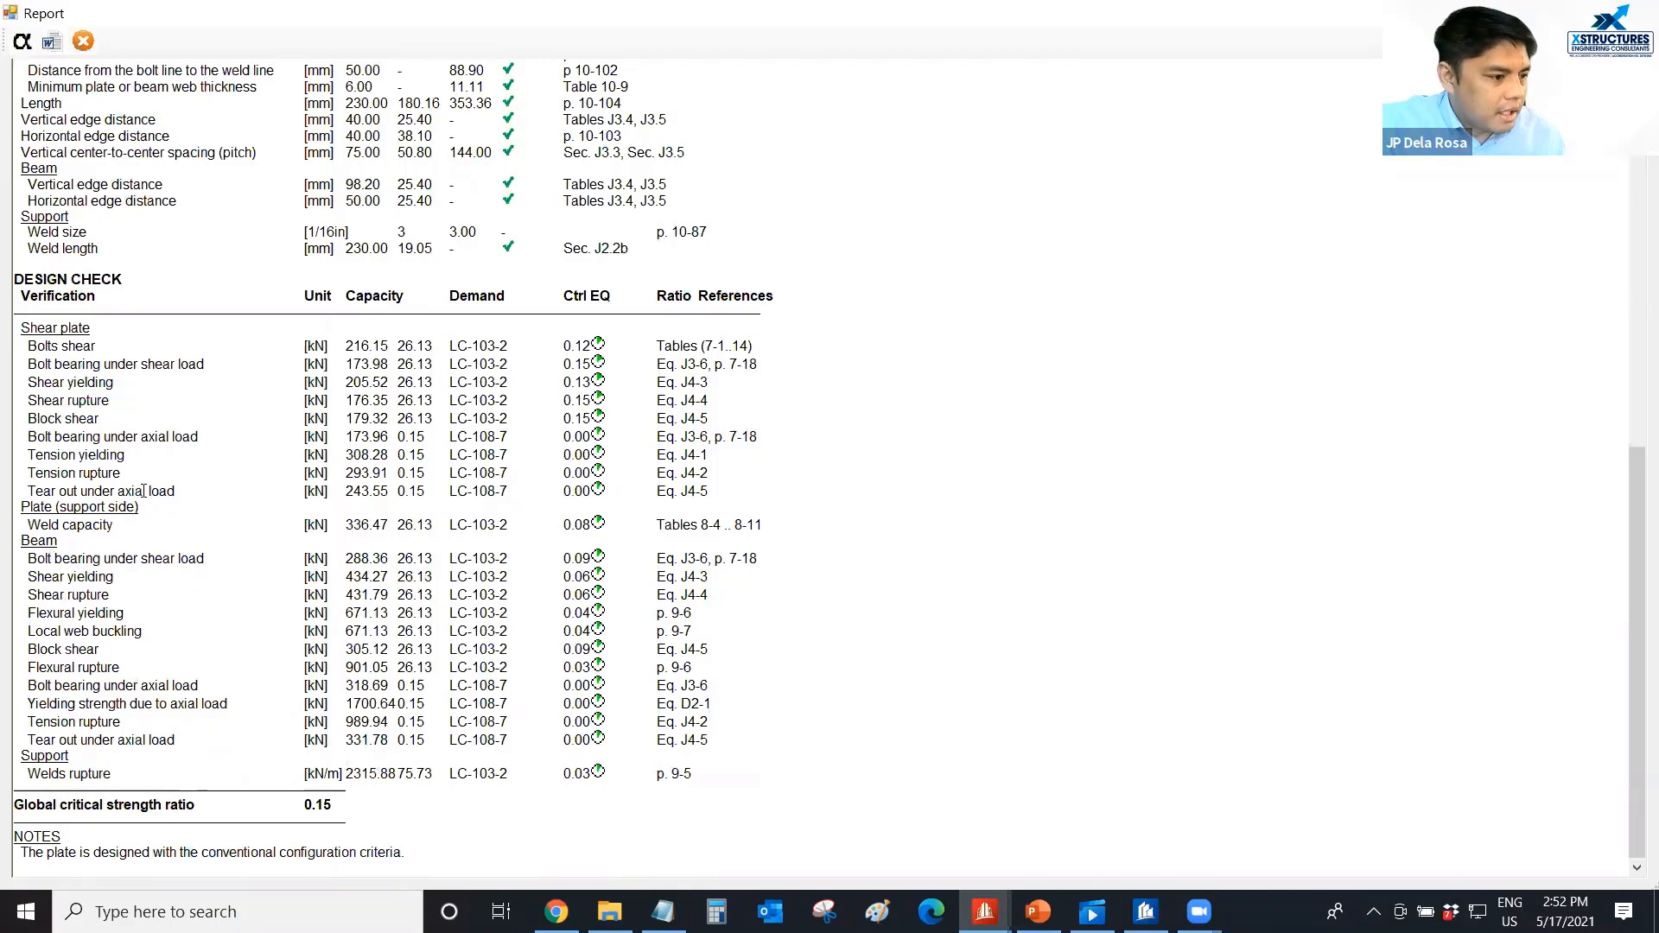
scroll(144, 489, "up", 15)
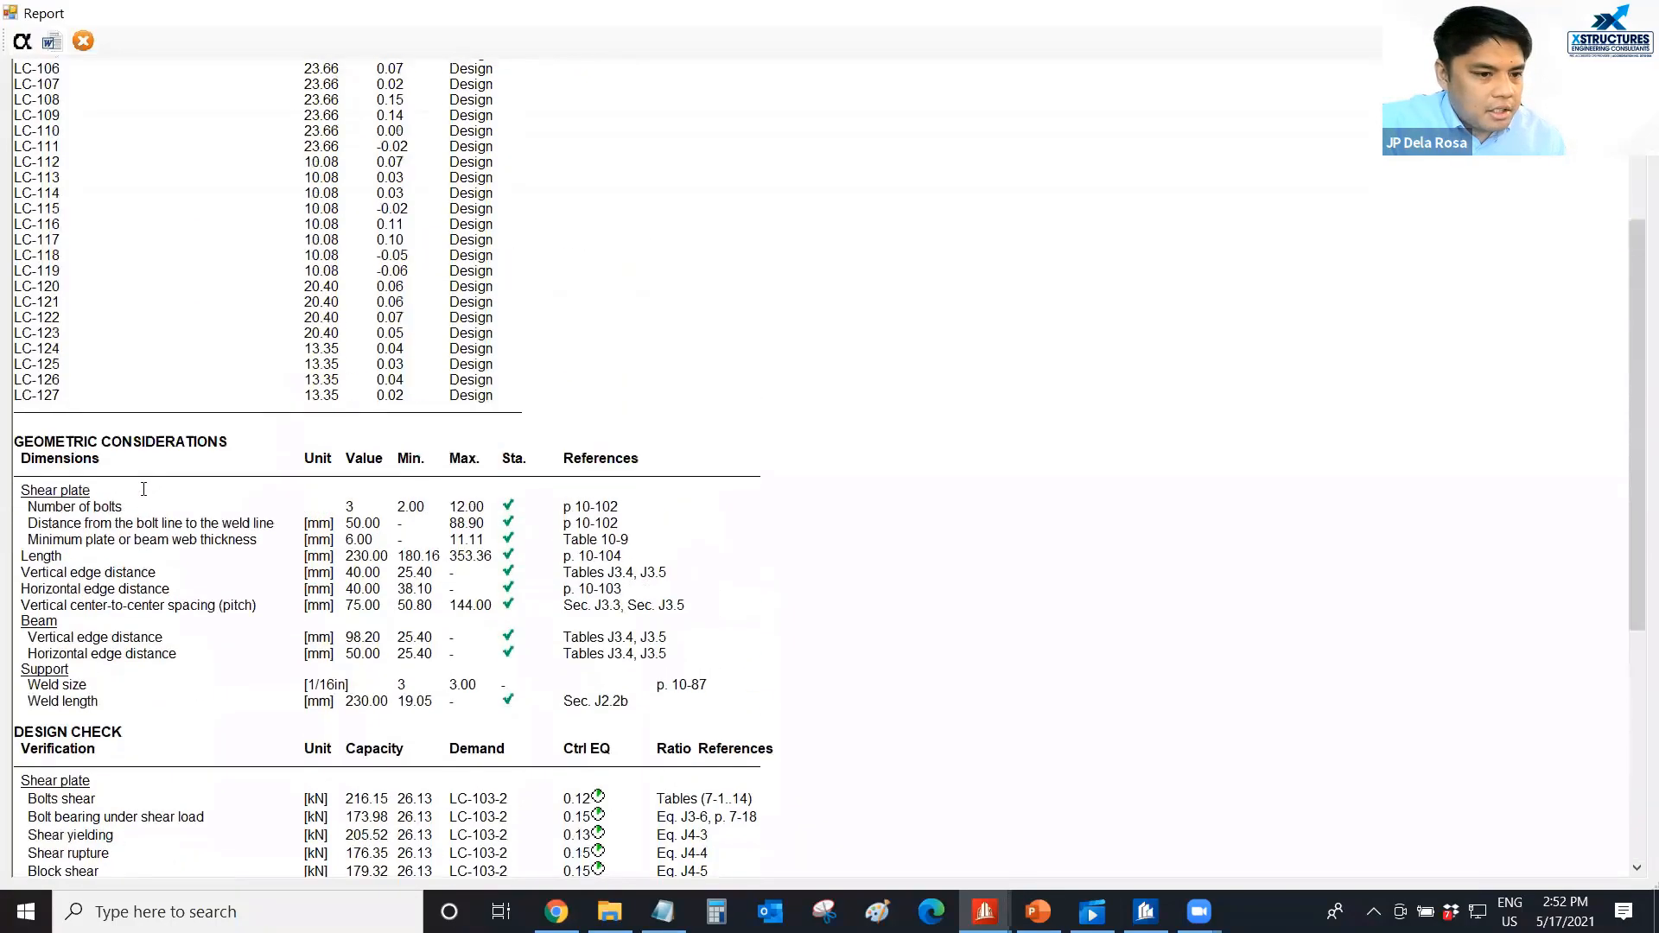
scroll(143, 489, "down", 10)
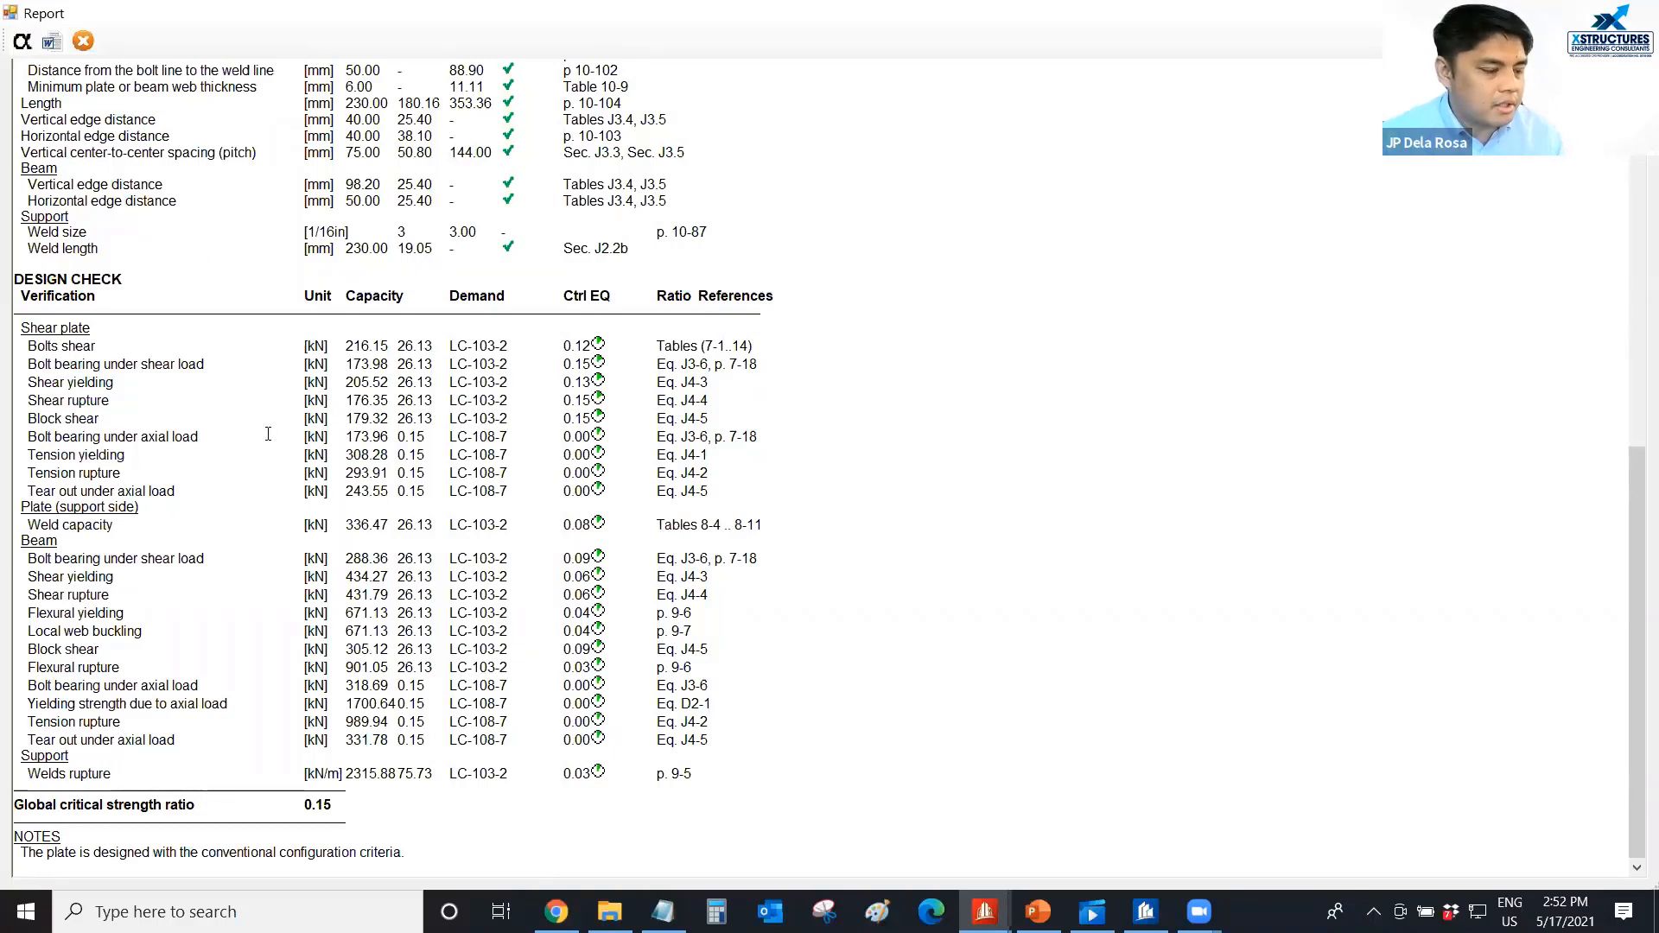
Show the formulas in the results report, review the geometric and strength calculations, and close the report.
left_click(22, 43)
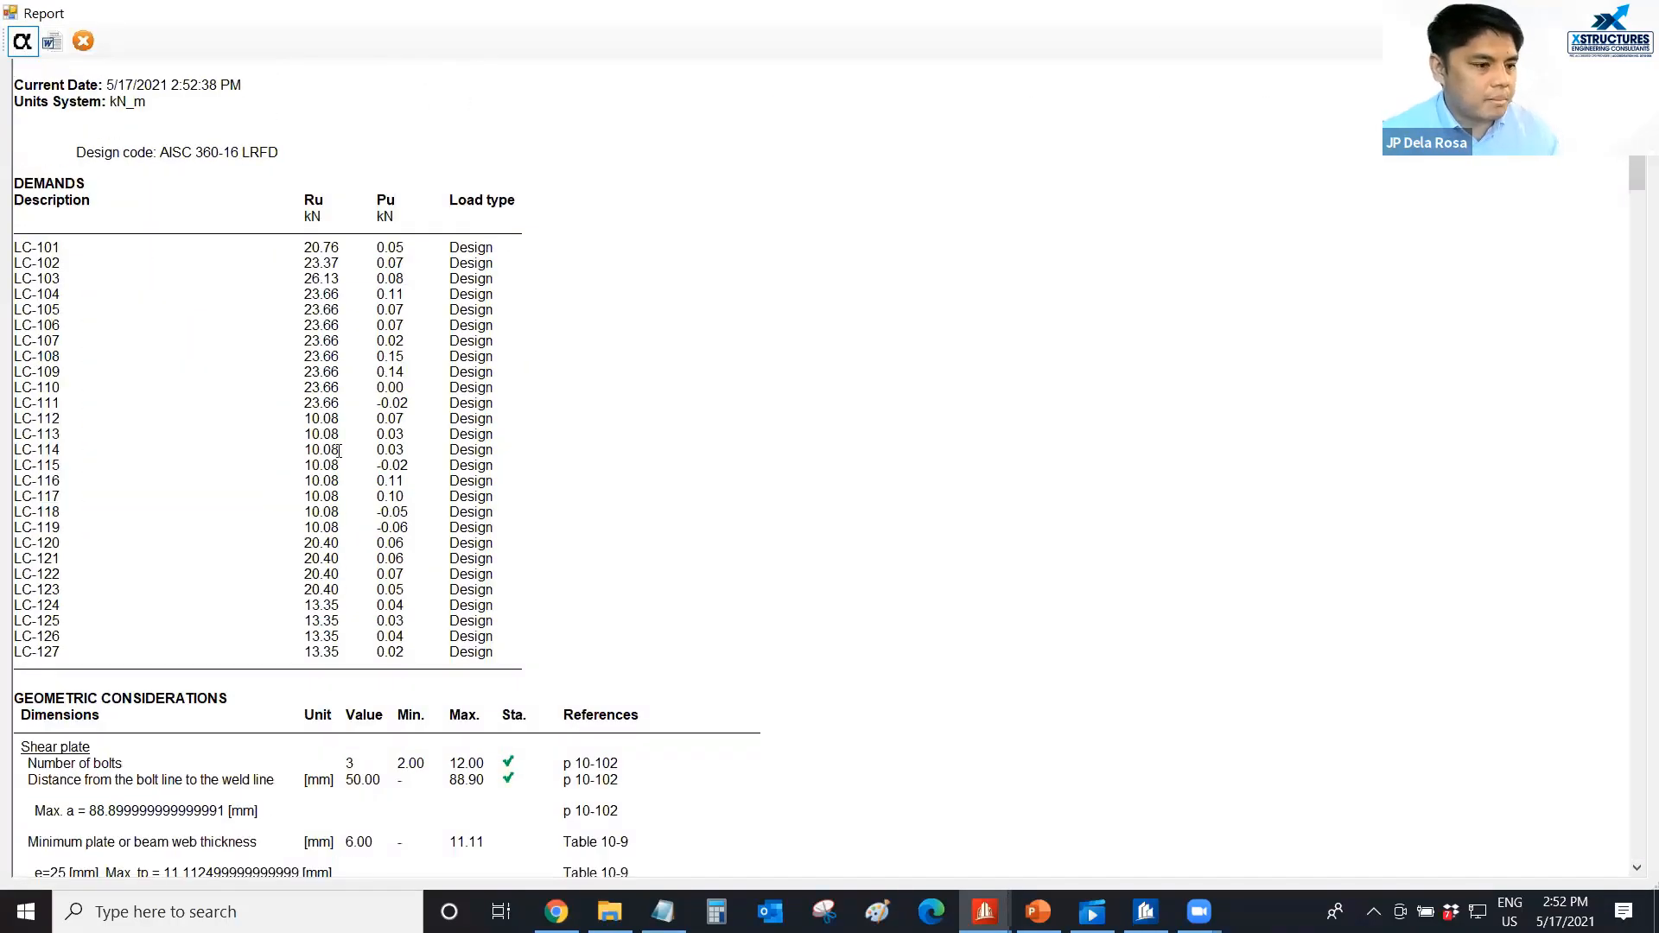
scroll(339, 450, "down", 6)
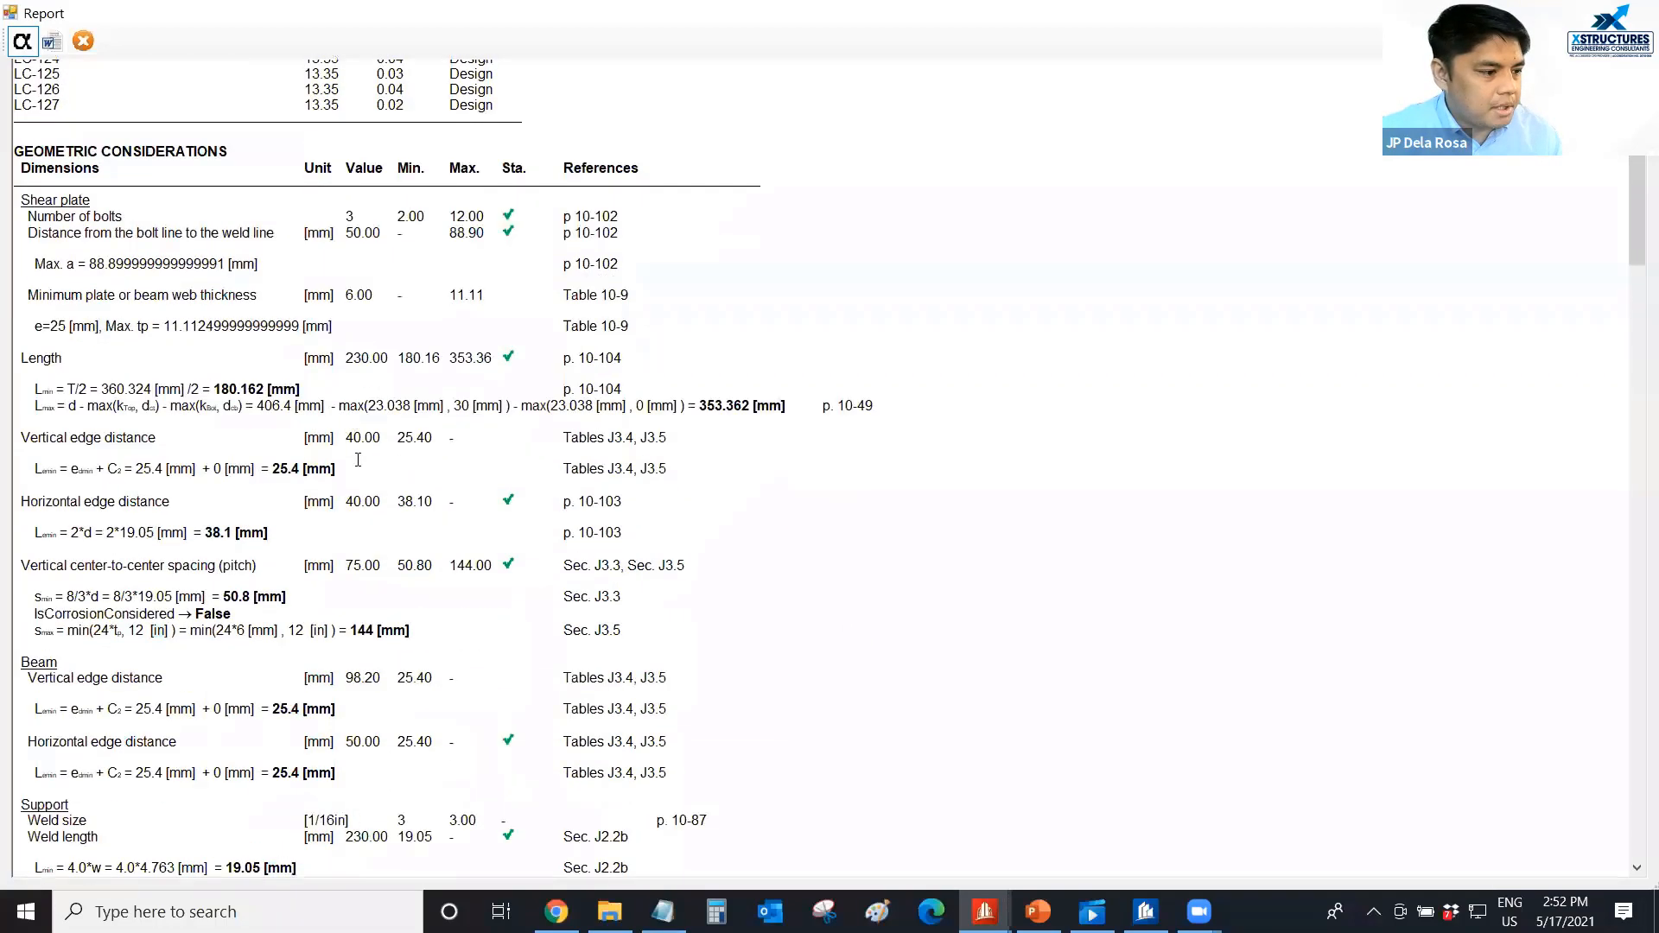
scroll(358, 459, "down", 4)
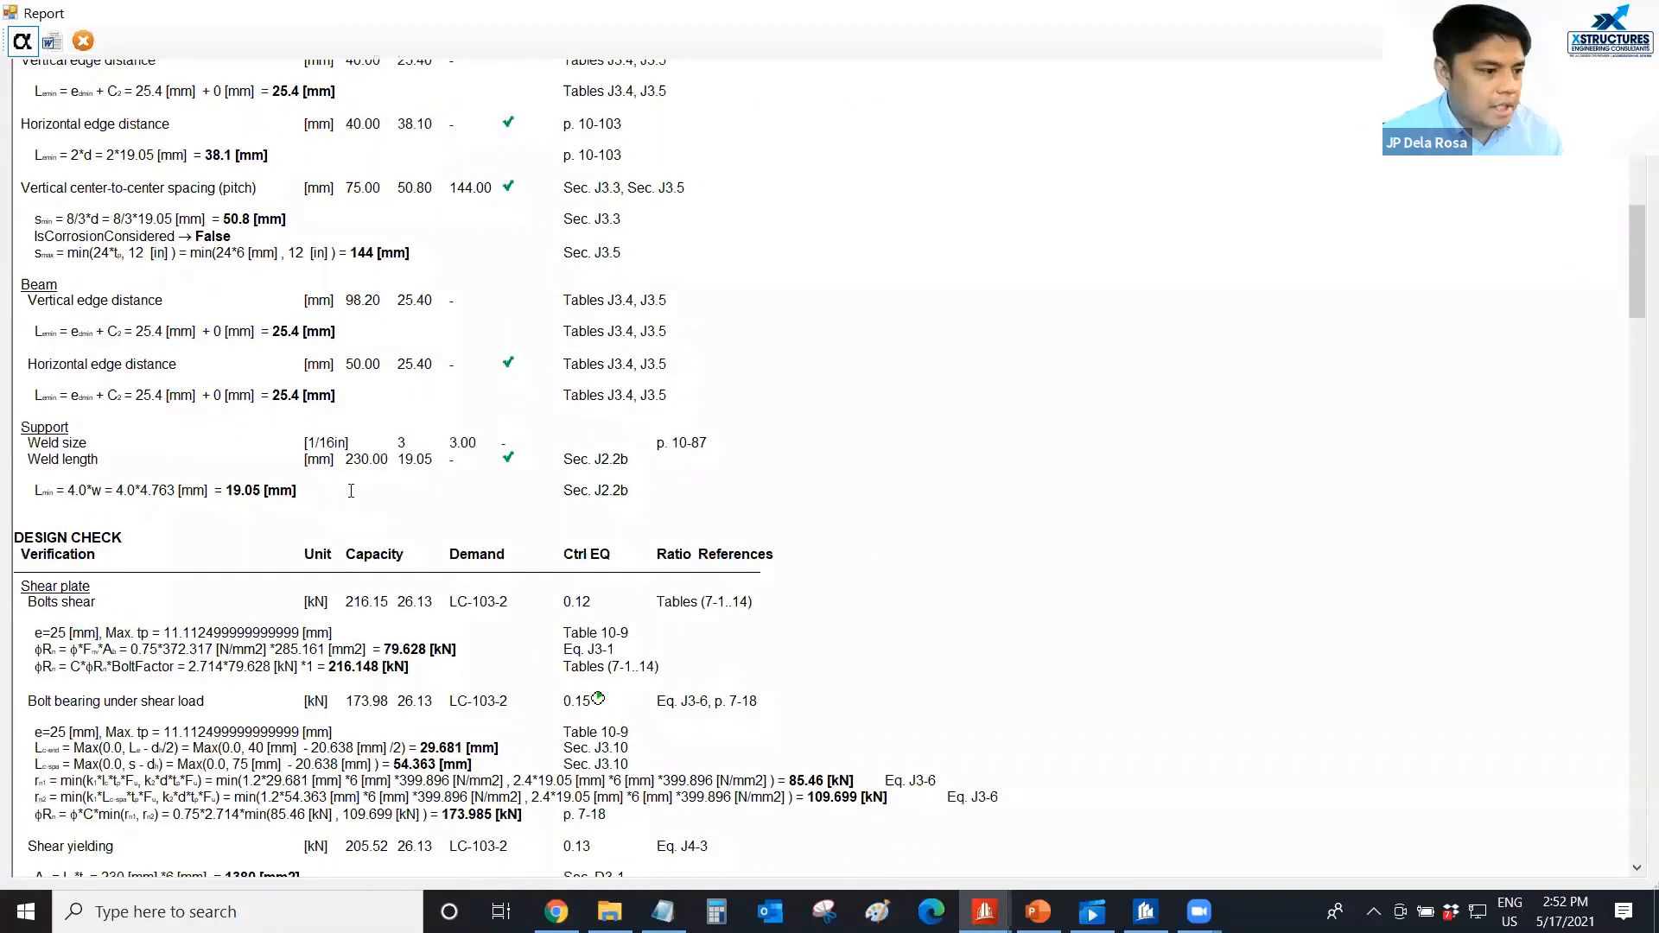
scroll(354, 479, "down", 4)
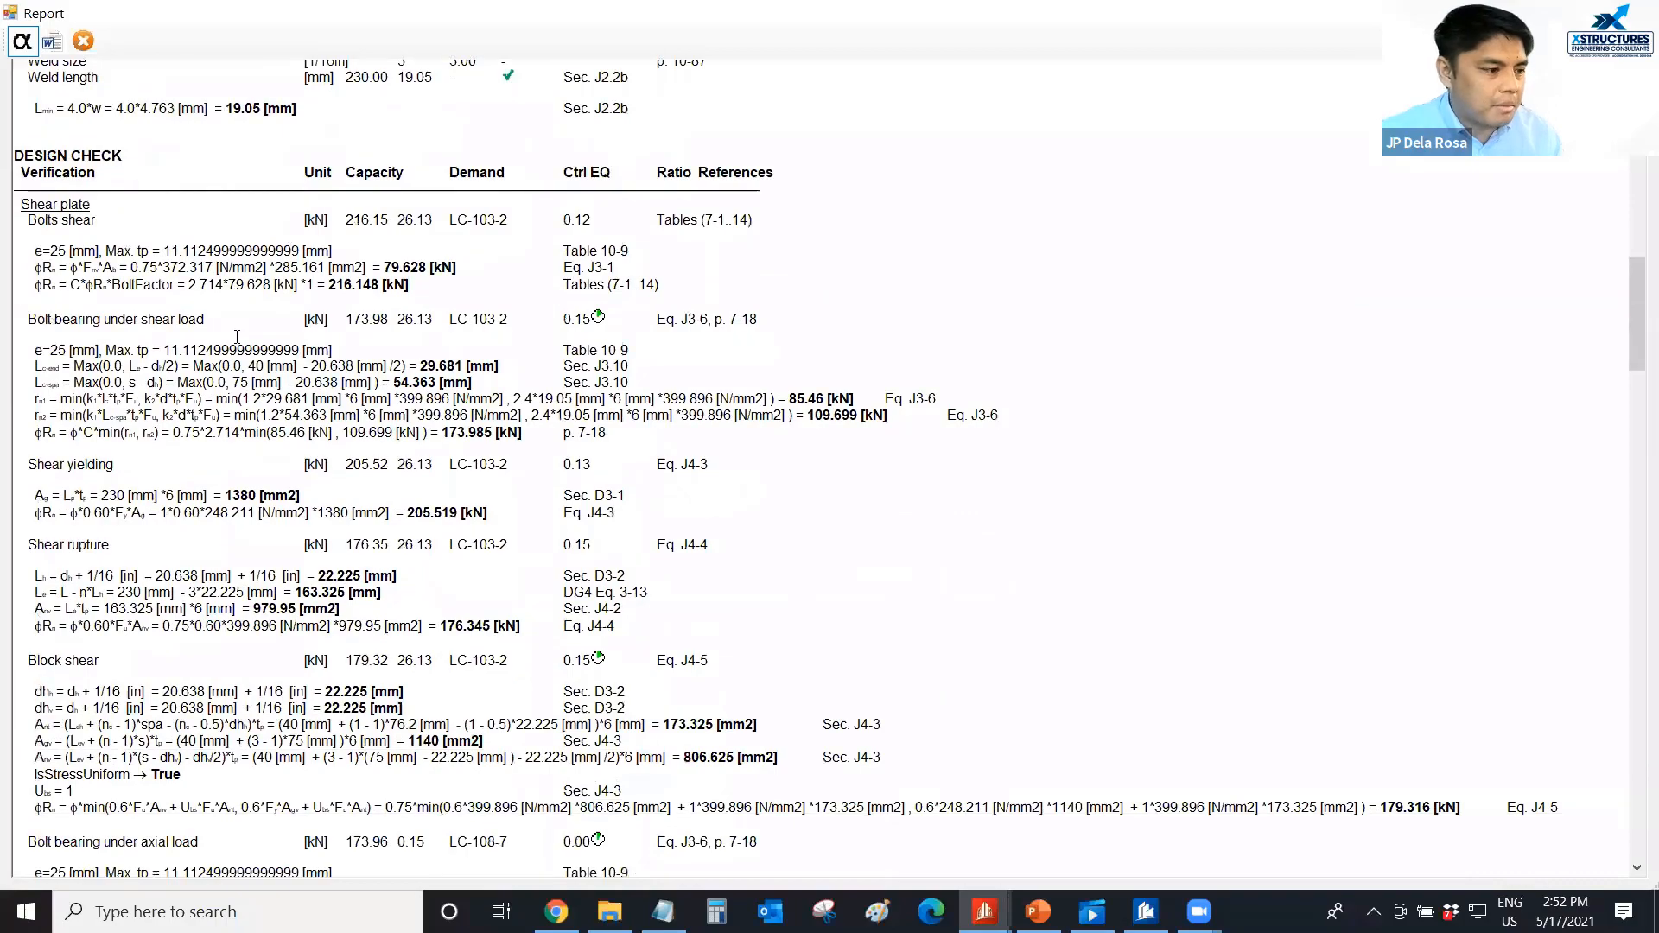
scroll(301, 444, "down", 1, "ctrl")
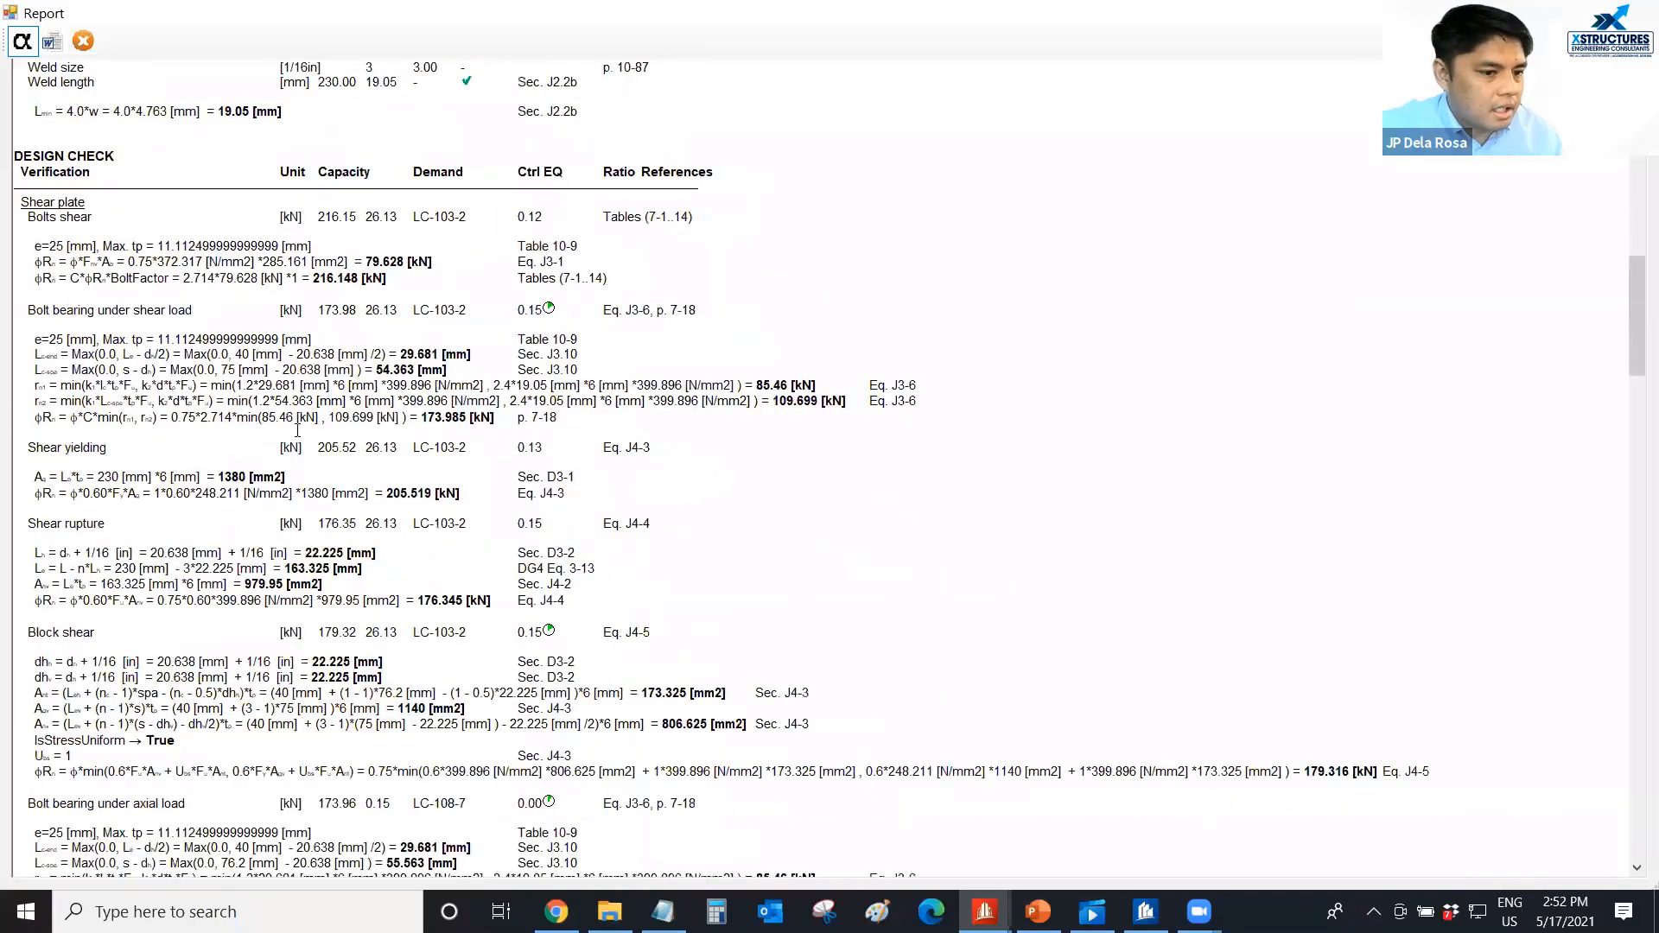
scroll(298, 430, "down", 4)
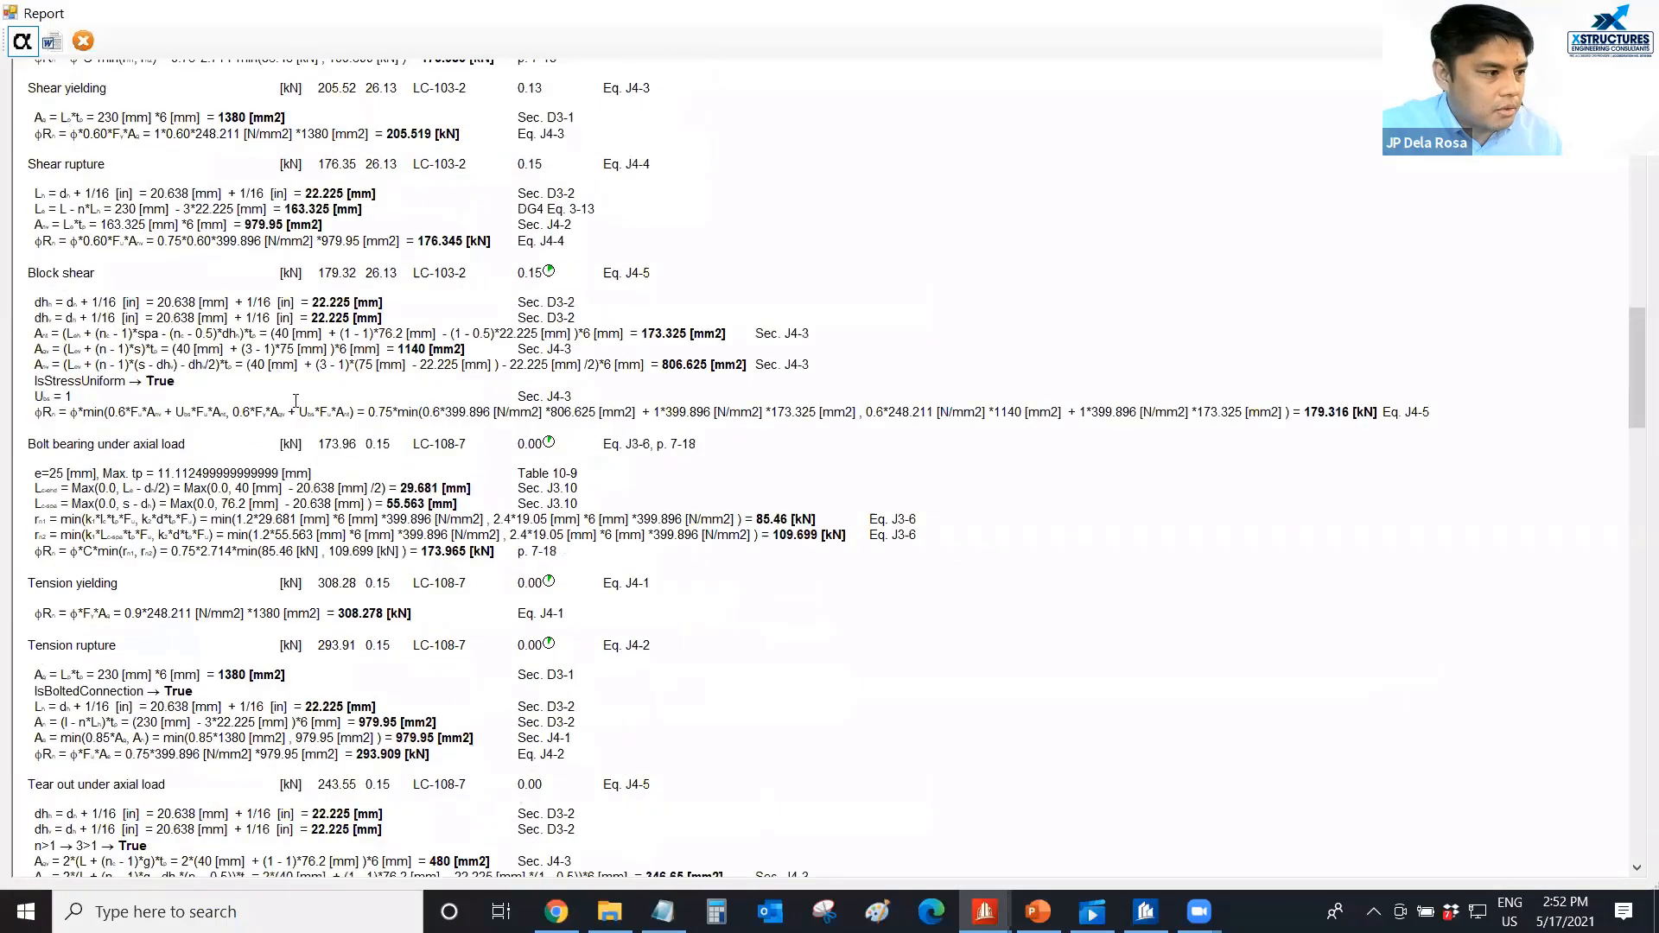
scroll(295, 400, "down", 4)
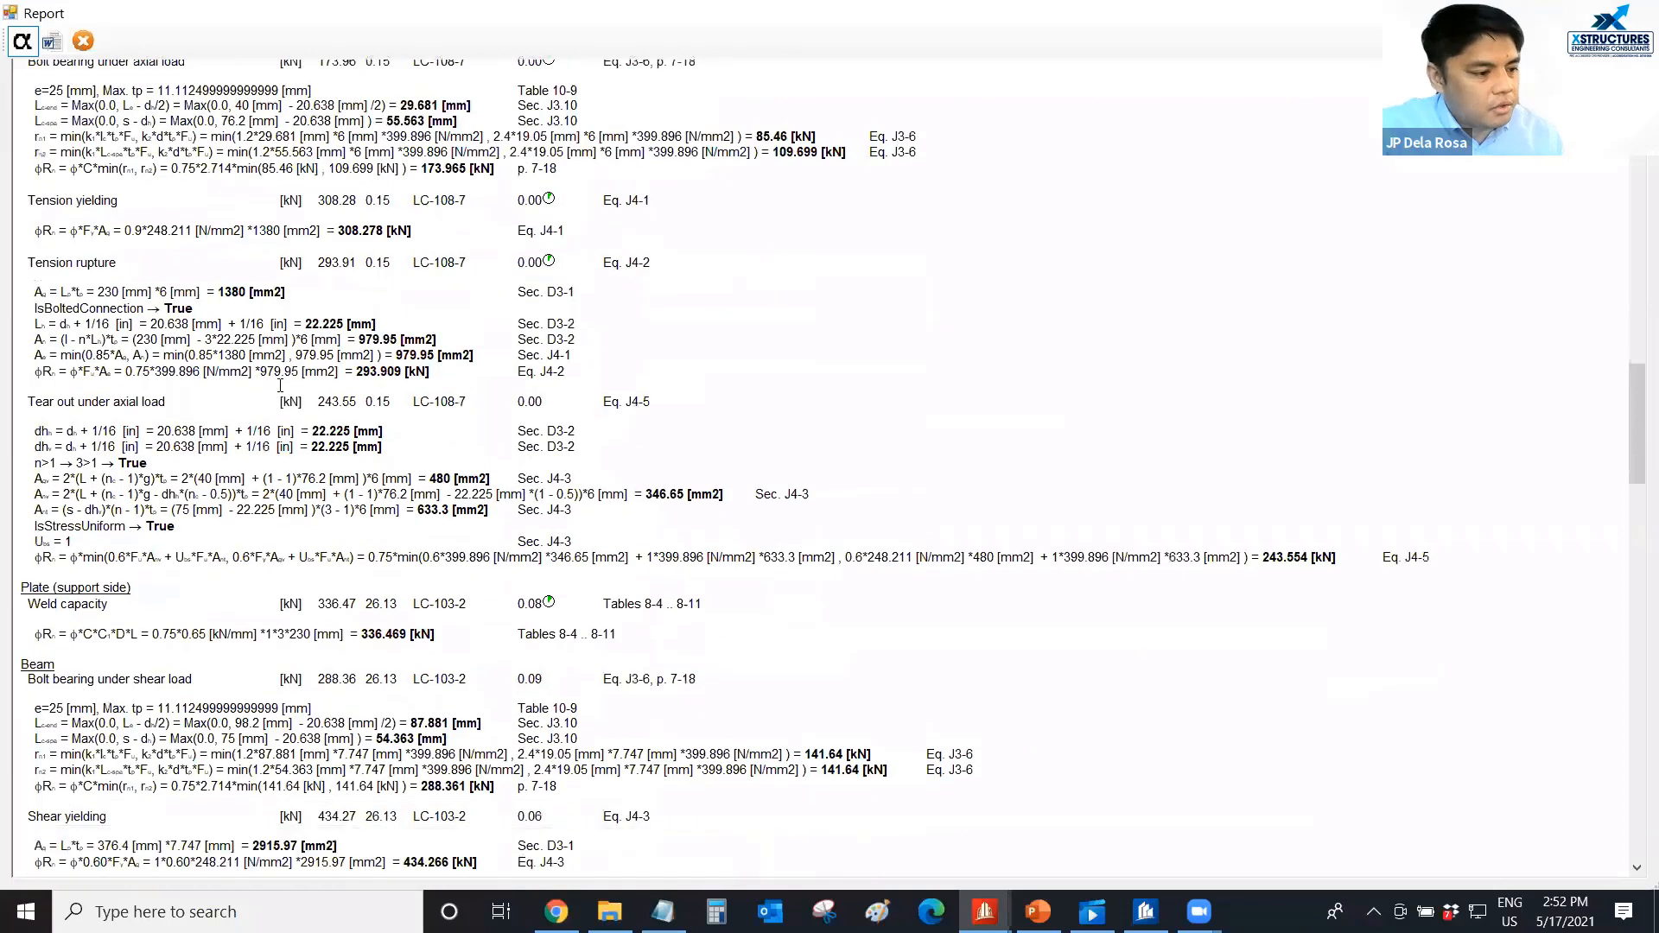
scroll(280, 385, "up", 1)
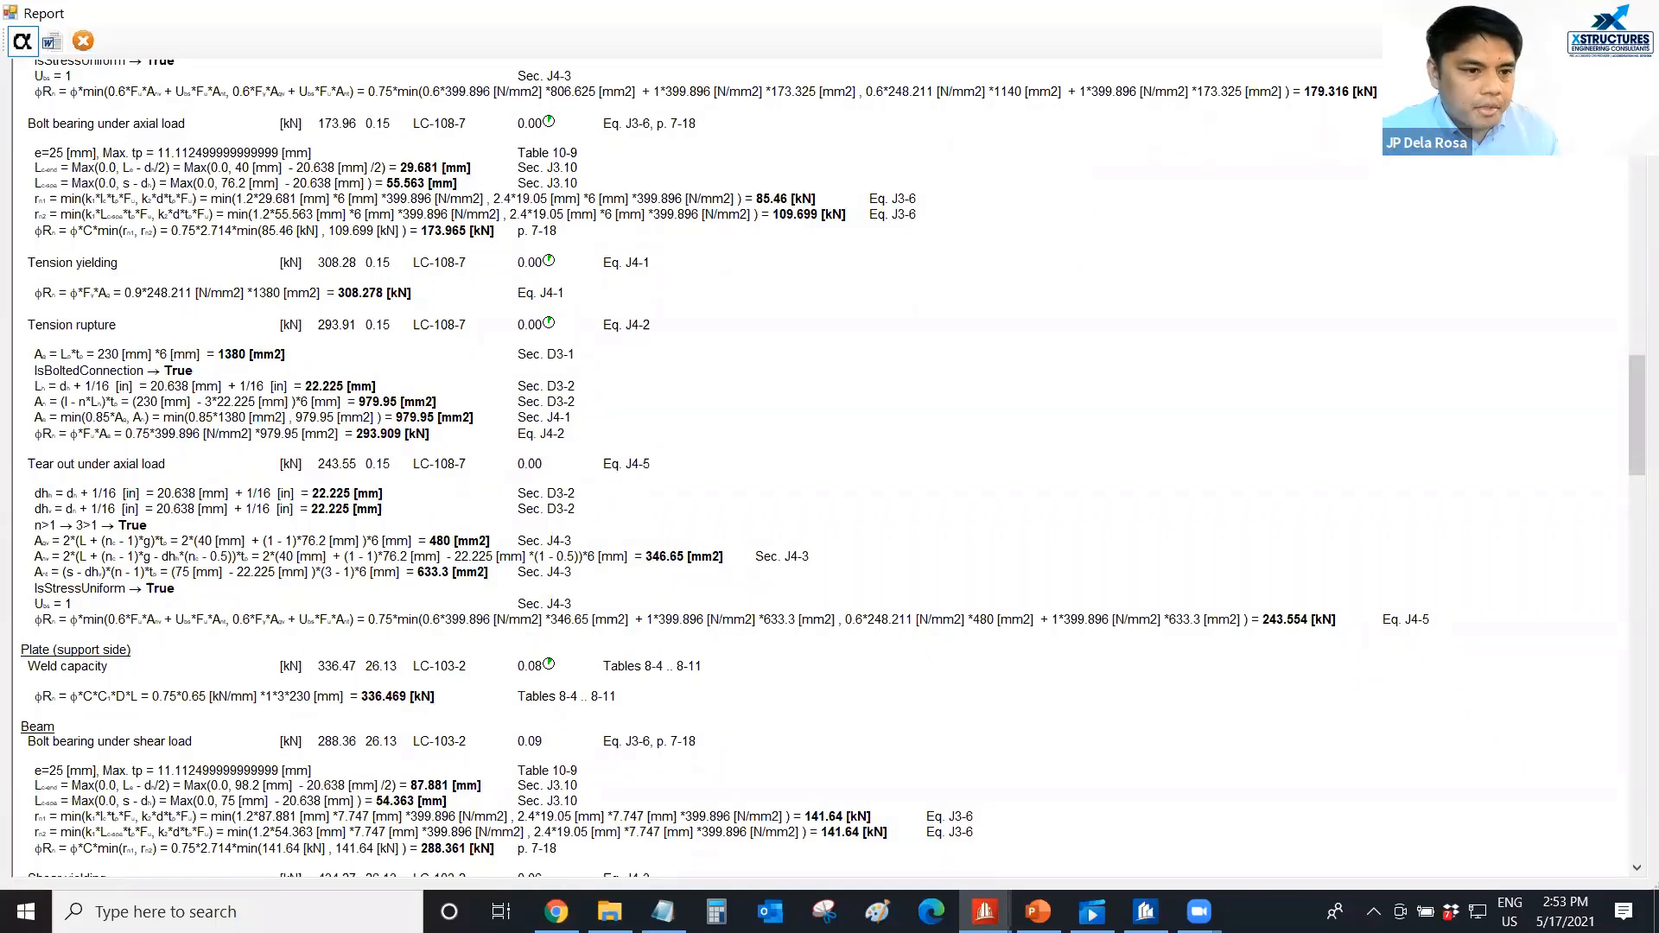
left_click(83, 40)
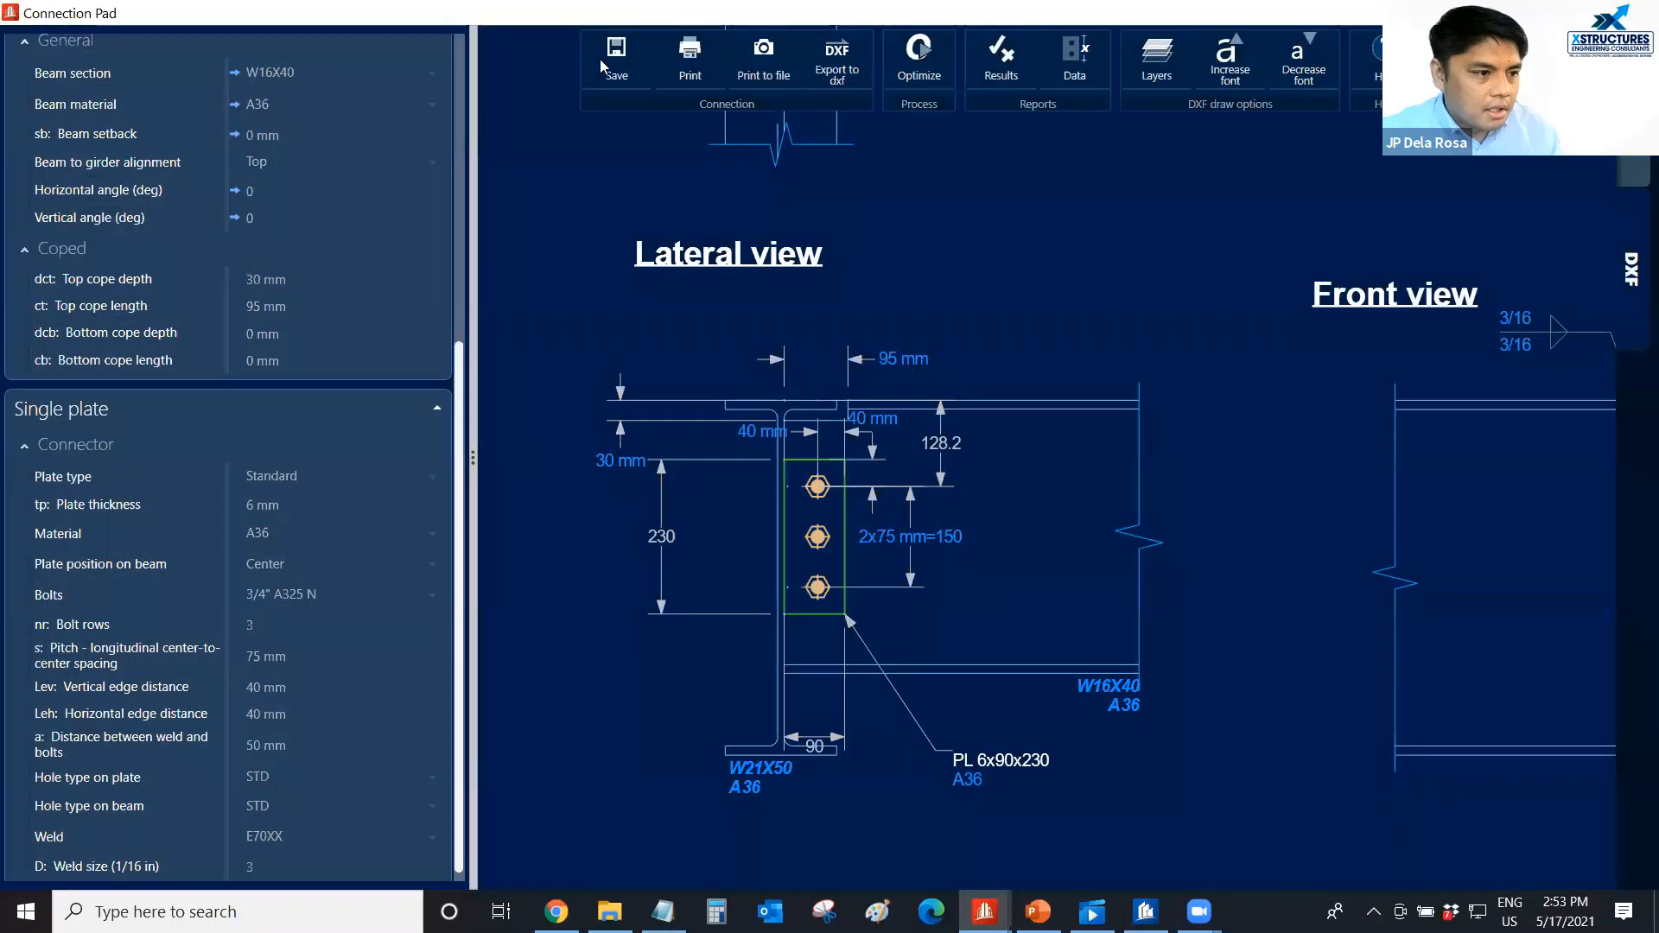
Return from the connection drawing to the 3D model, inspect the single plate connection, and close it.
scroll(864, 451, "down", 1)
left_click(1631, 143)
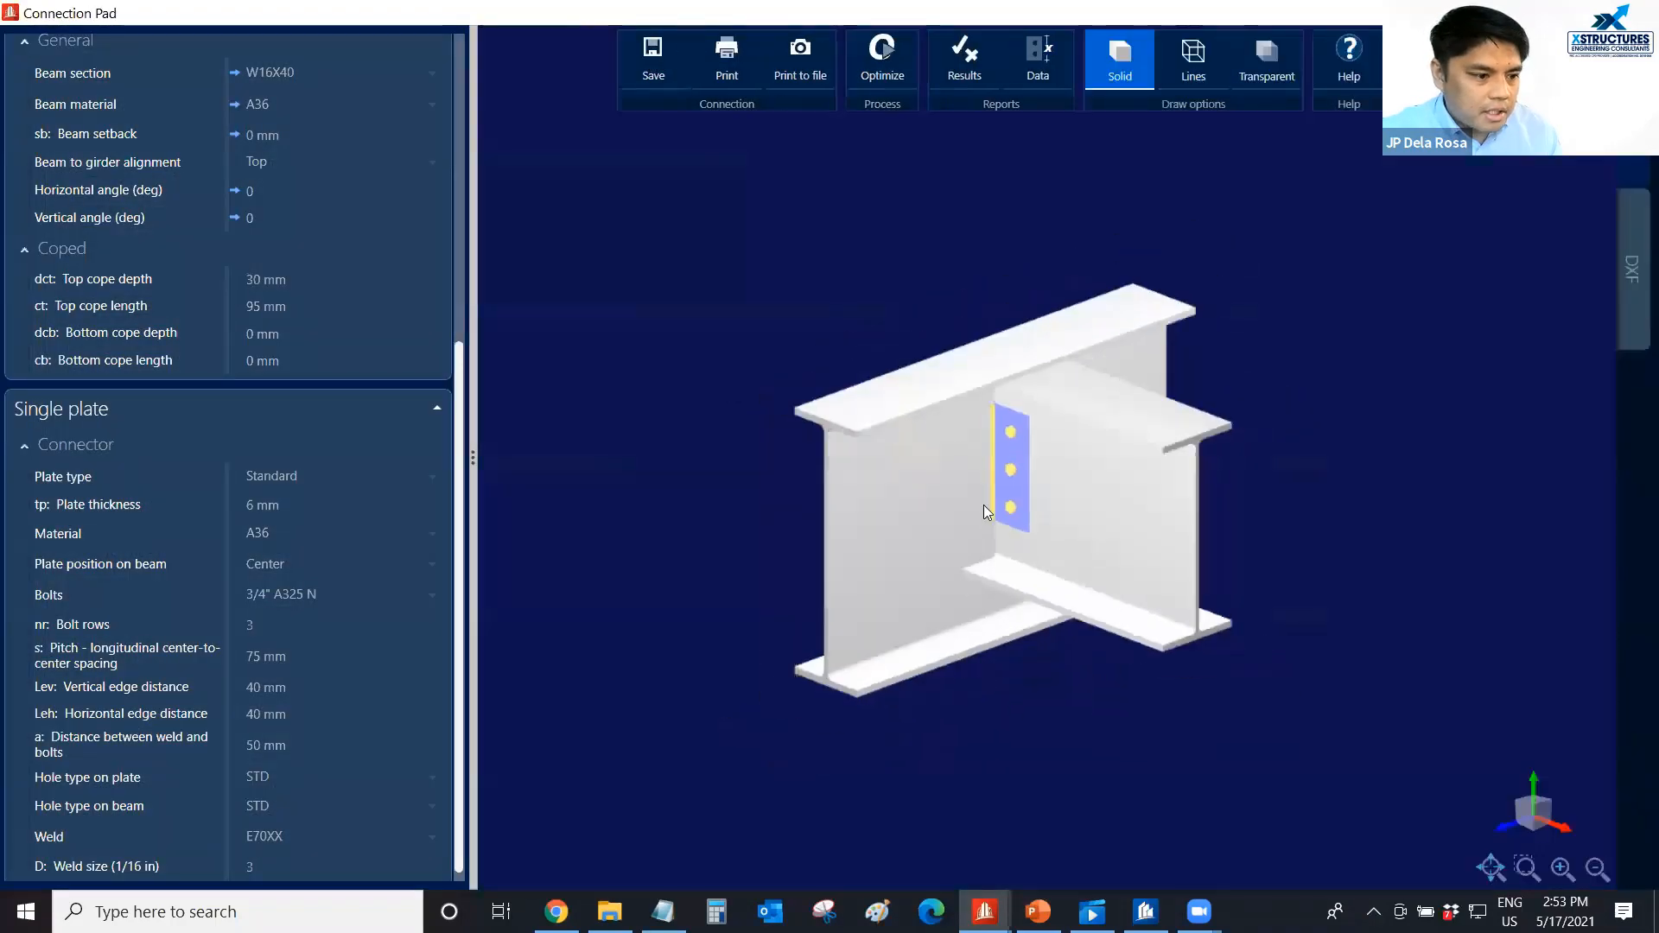
mouse_move(983, 504)
middle_mouse_down()
mouse_move(957, 504)
mouse_move(957, 471)
middle_mouse_up()
scroll(958, 477, "up", 1)
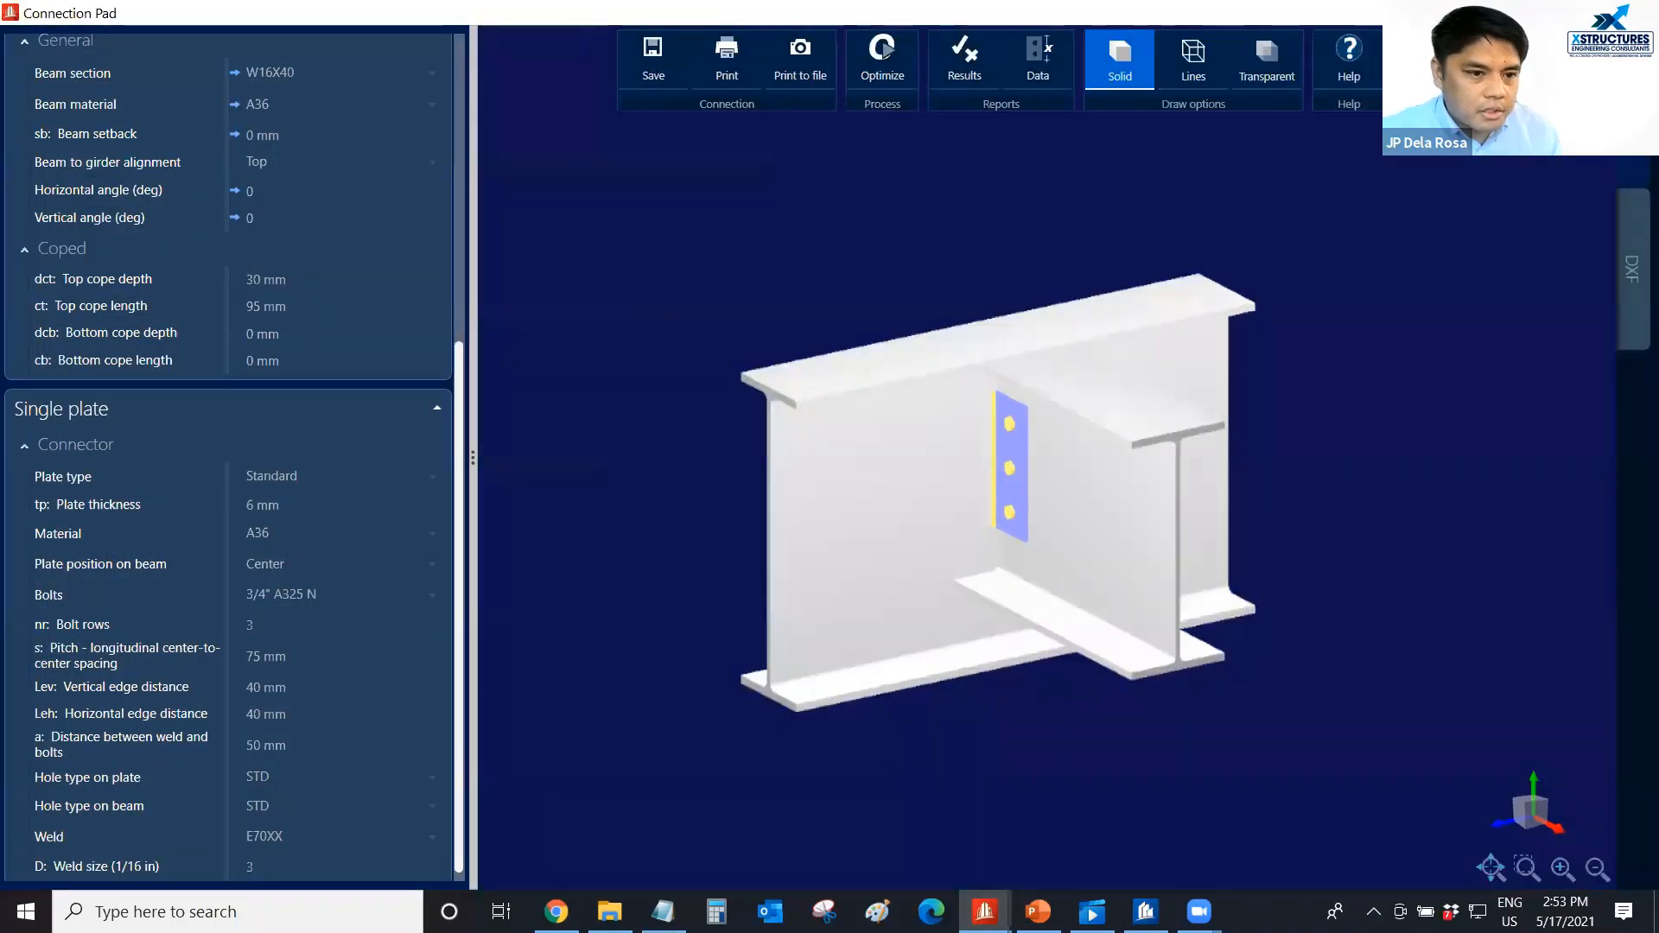
key("Escape")
Open the fixed biaxial base plate connection at node 2017 and inspect its embedded anchors in transparent display.
middle_click_drag(471, 440, 544, 434)
double_click(1082, 269)
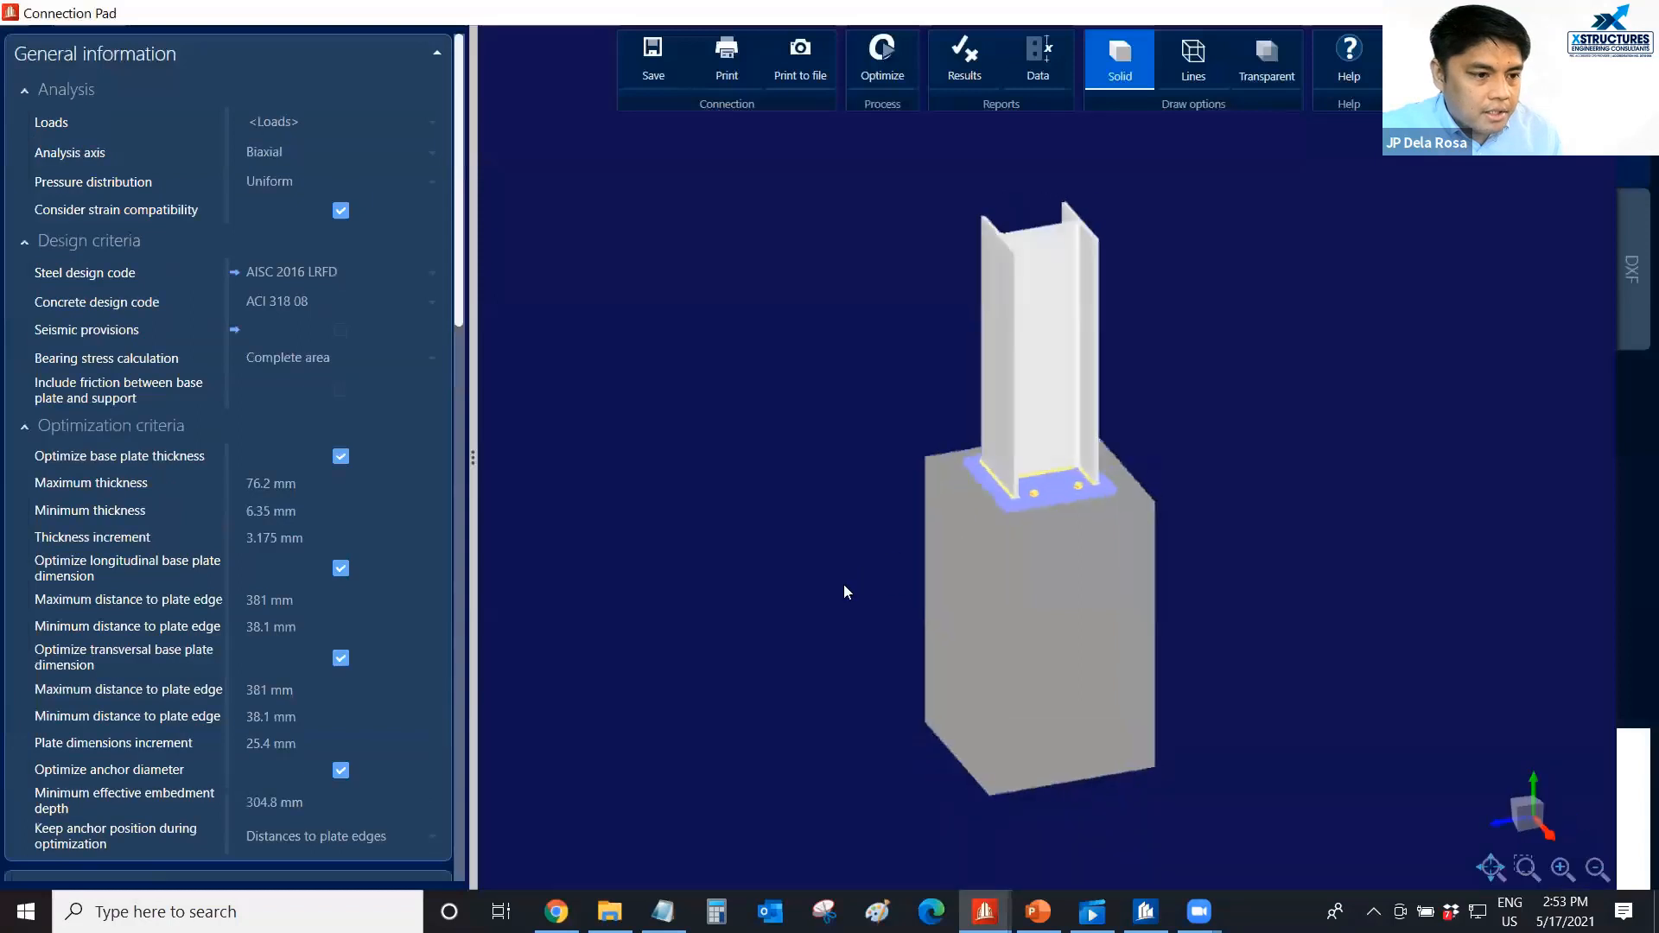
scroll(1056, 511, "up", 3)
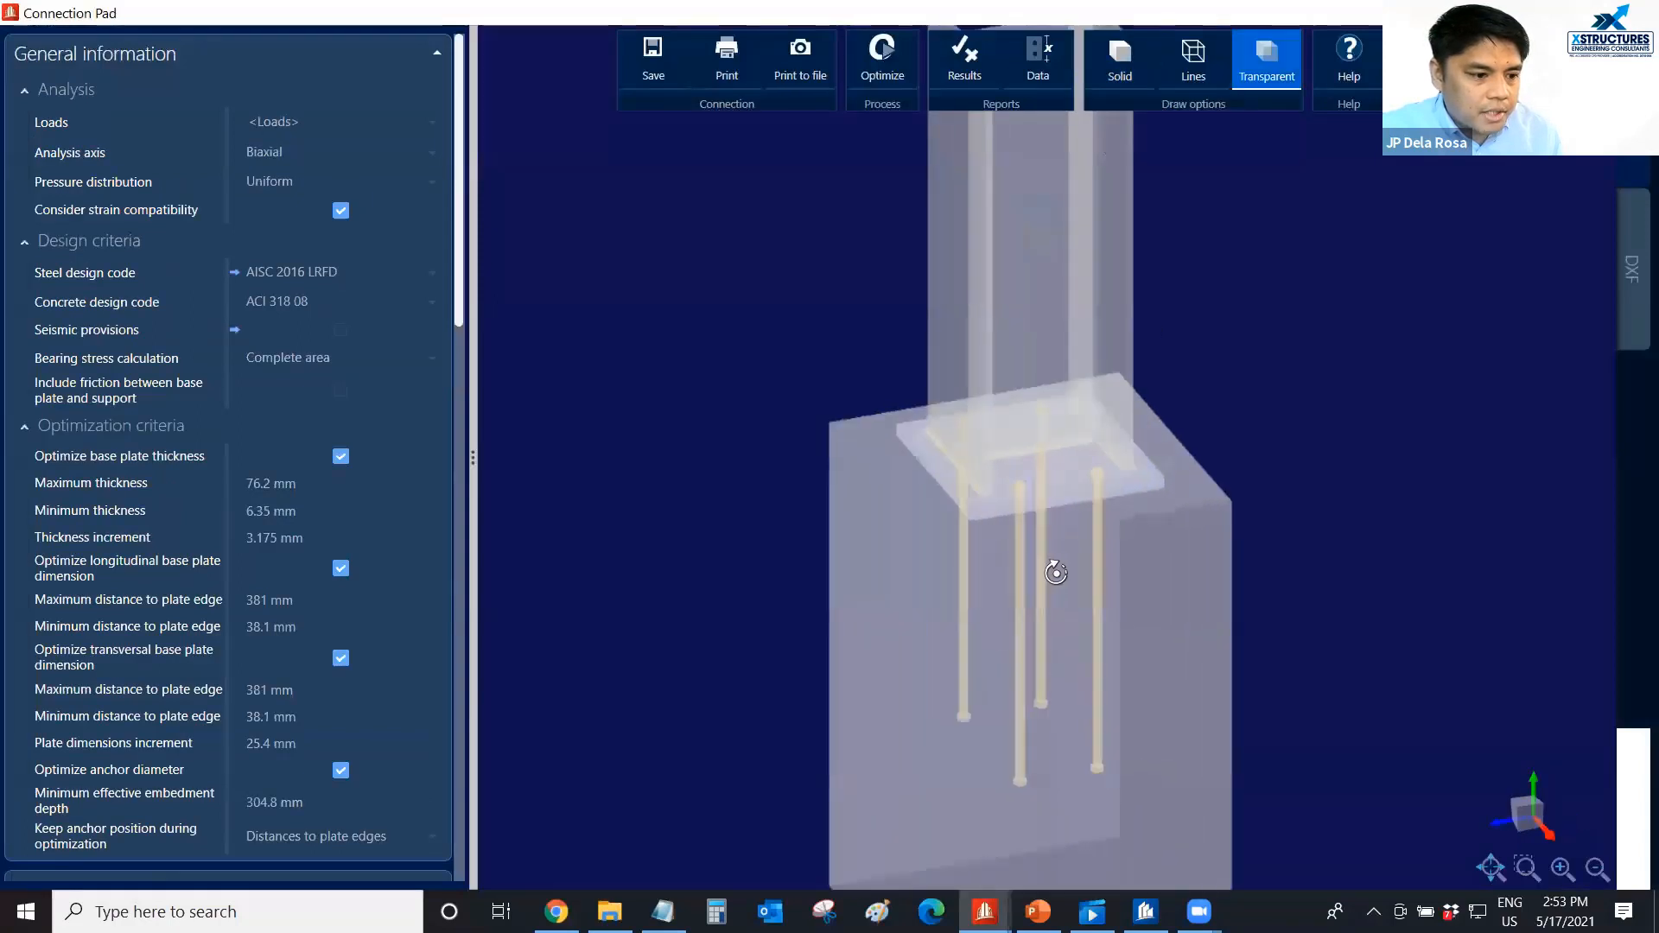
scroll(1180, 472, "down", 3)
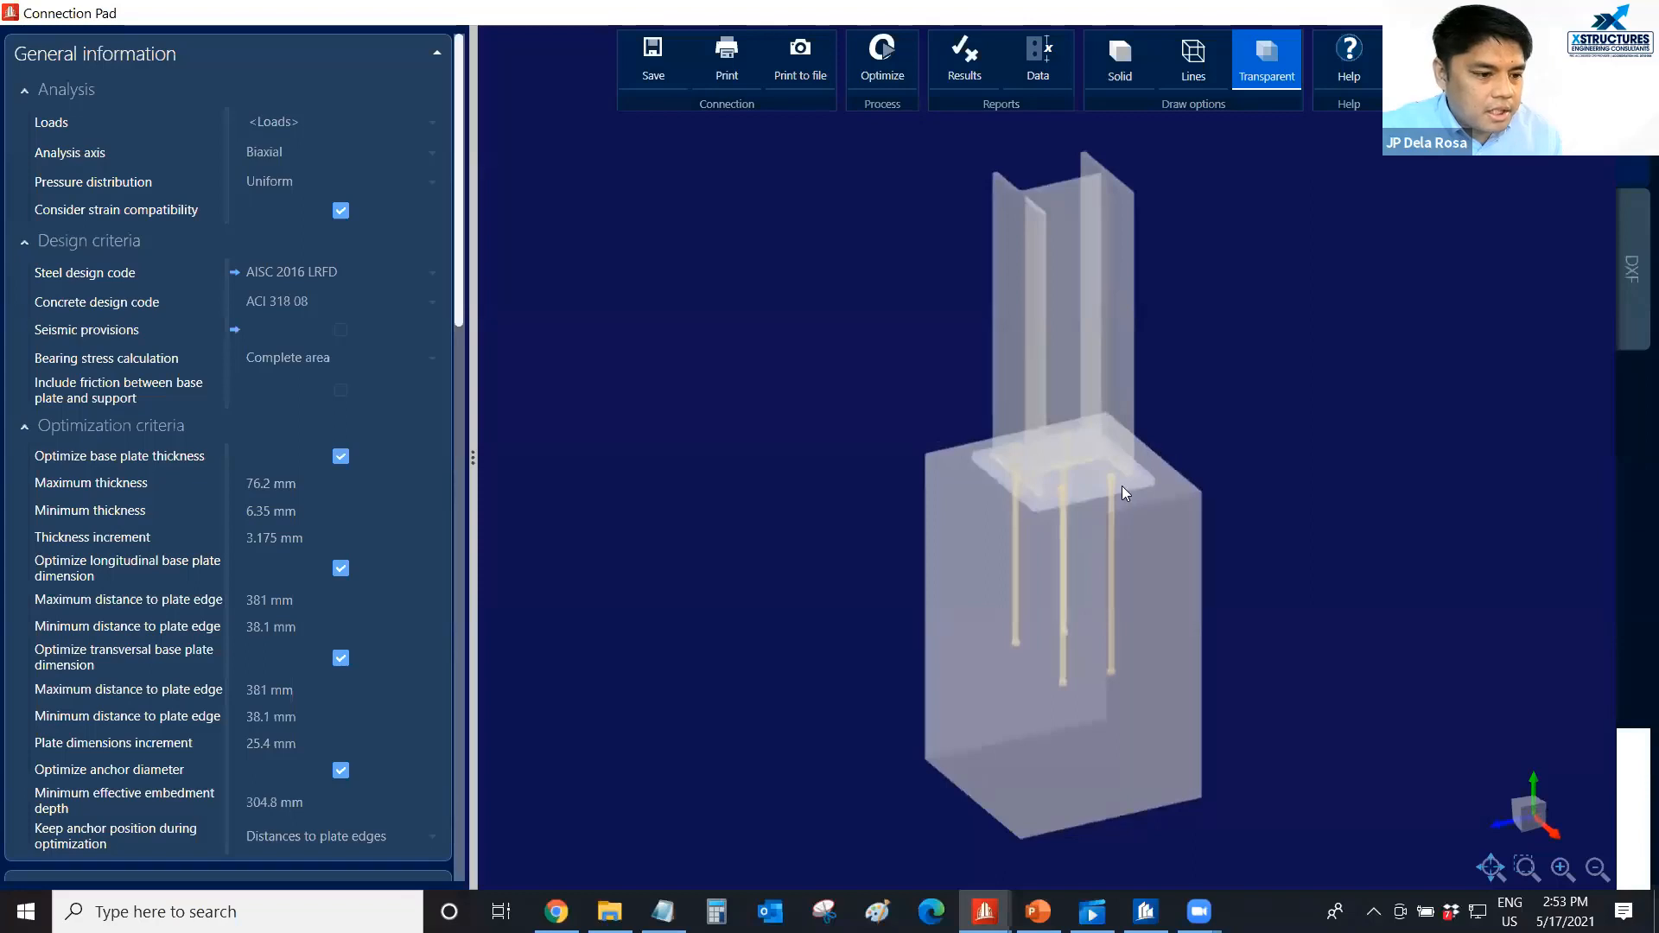
scroll(1122, 486, "up", 3)
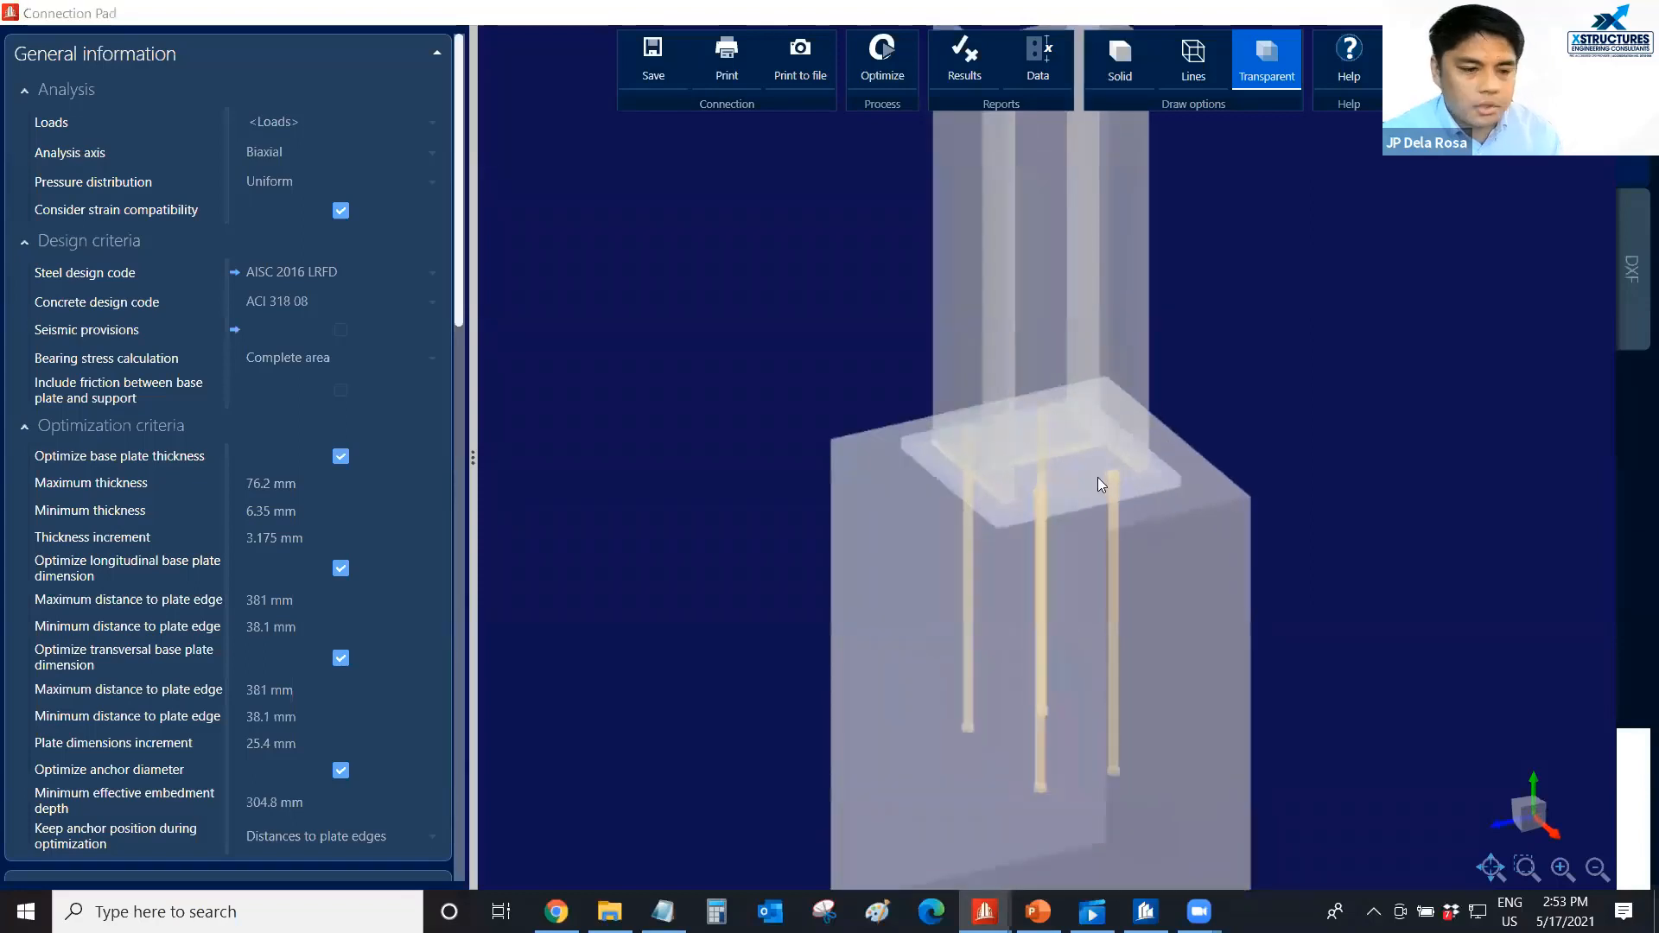
scroll(1075, 467, "down", 3)
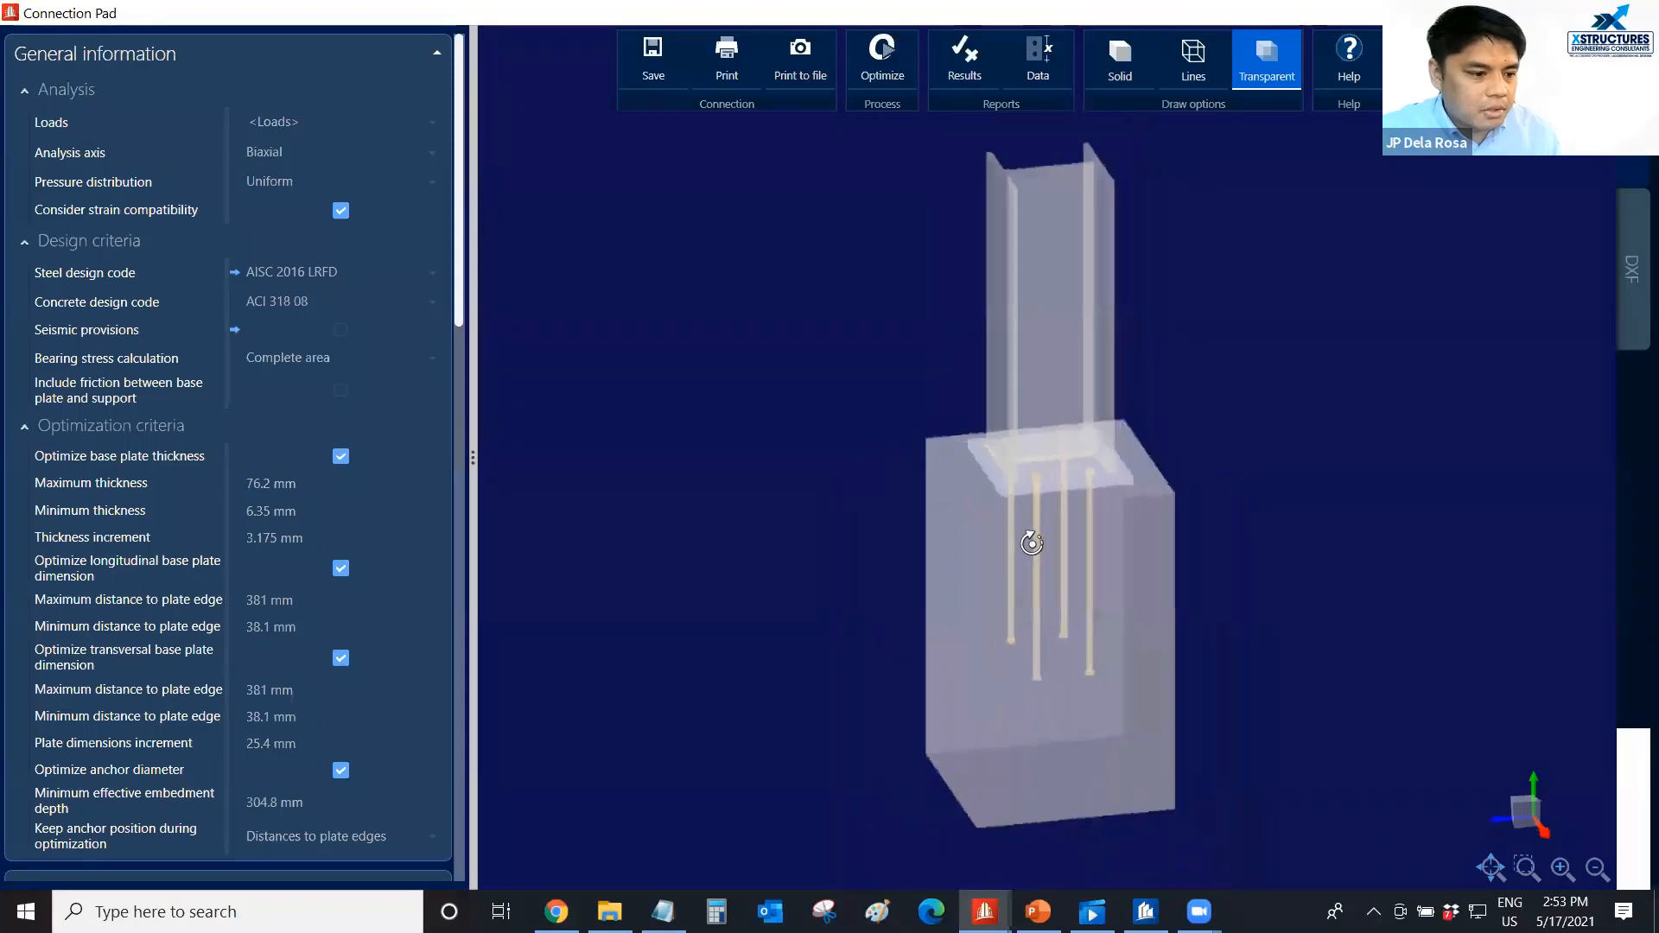
scroll(1045, 511, "up", 2)
scroll(1044, 498, "up", 1)
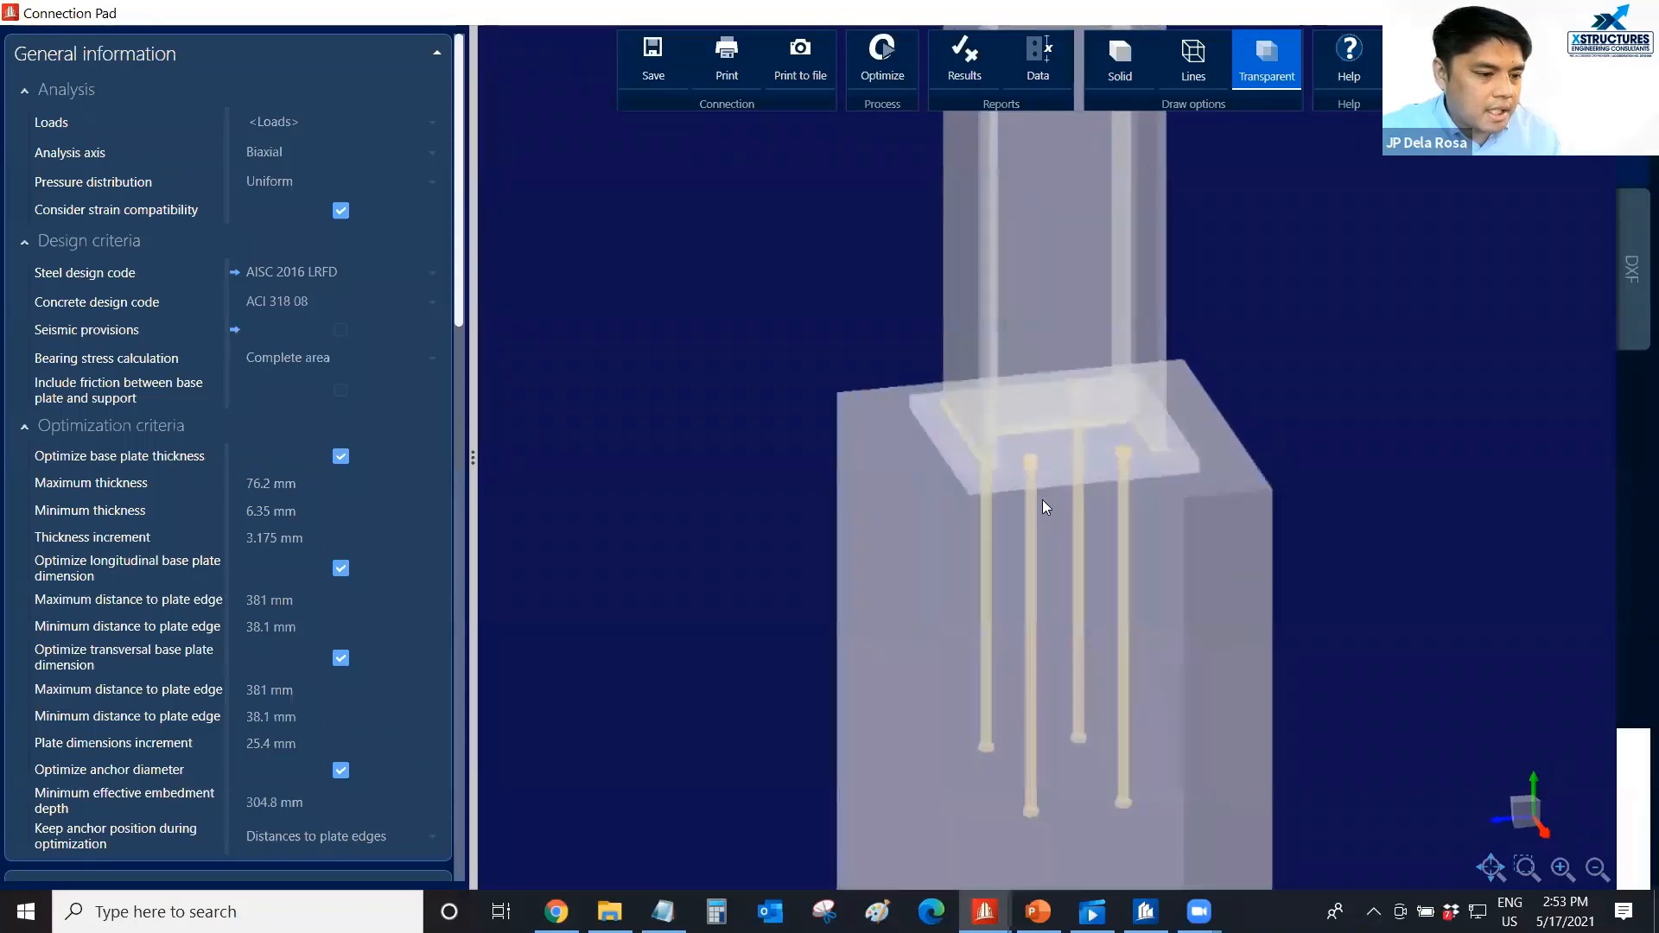
middle_click_drag(1043, 500, 1053, 512)
scroll(1054, 518, "down", 4)
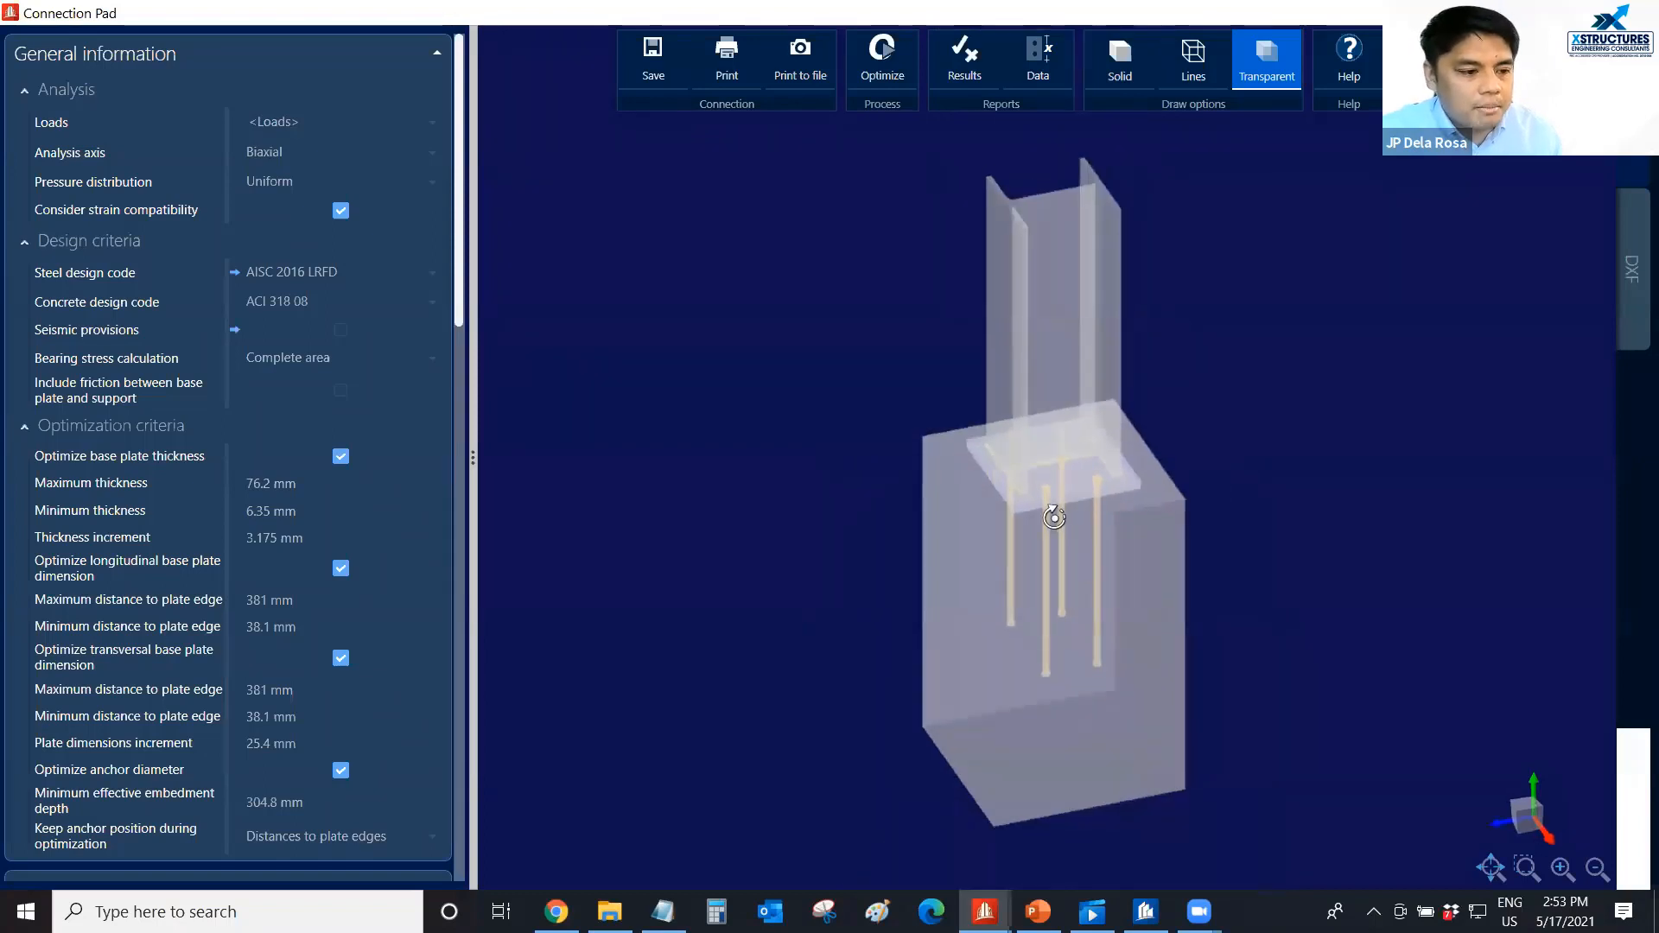
scroll(1056, 519, "up", 1)
Return the base plate model to solid display and inspect the column, plate and pedestal.
left_click(1117, 57)
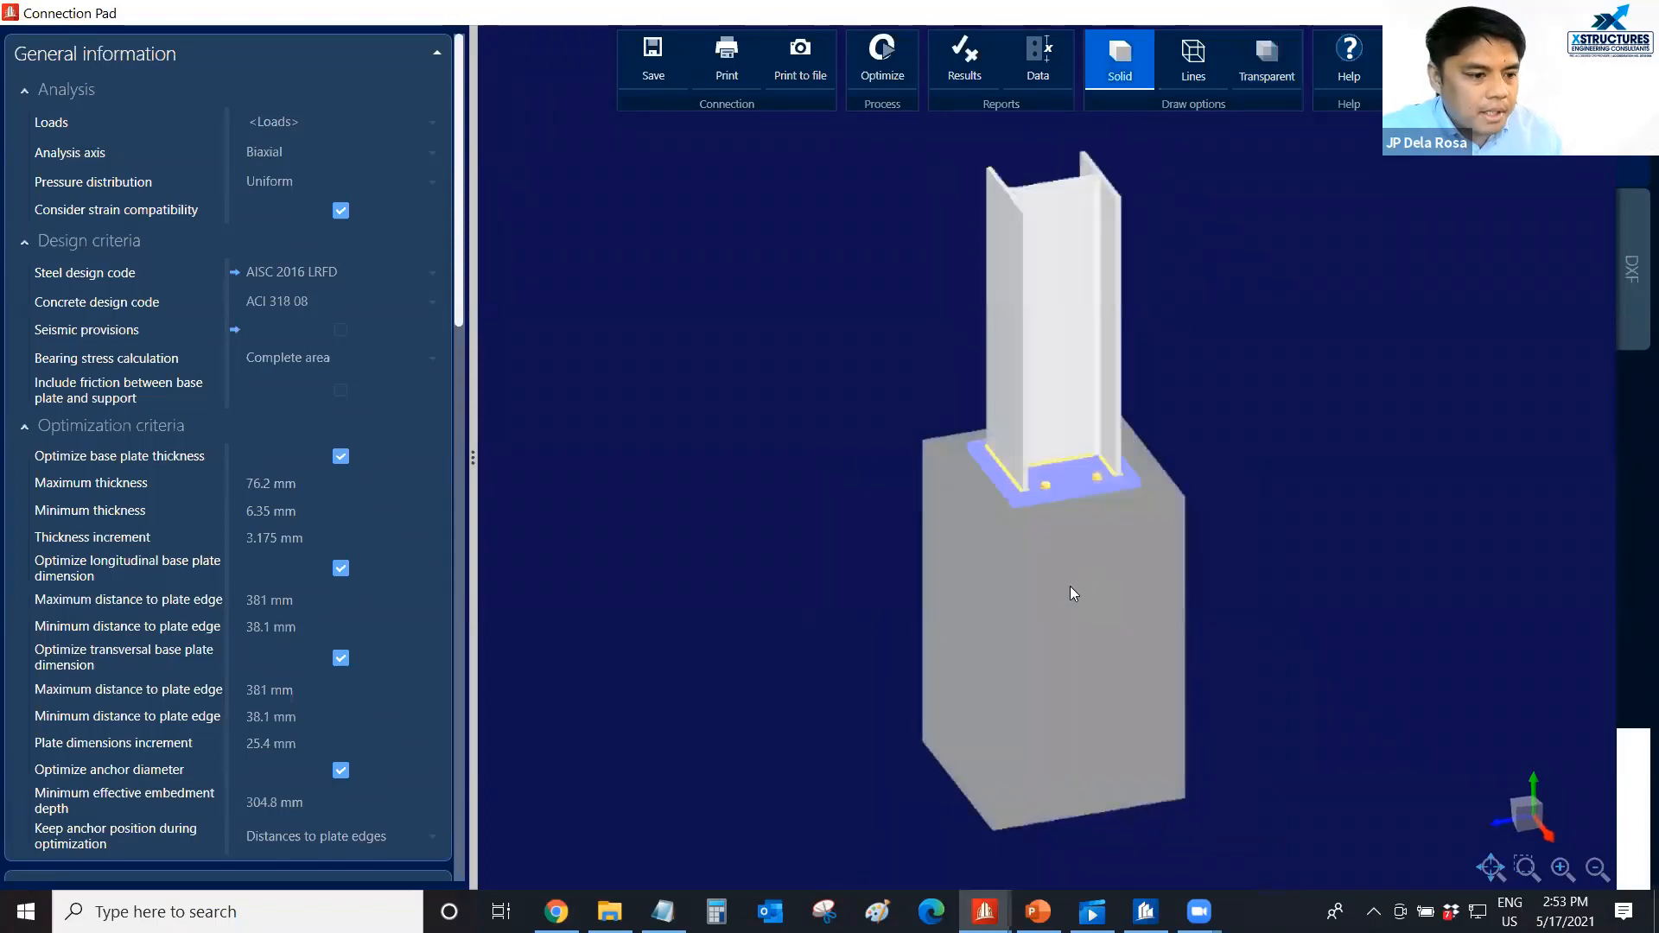
scroll(1066, 584, "up", 2)
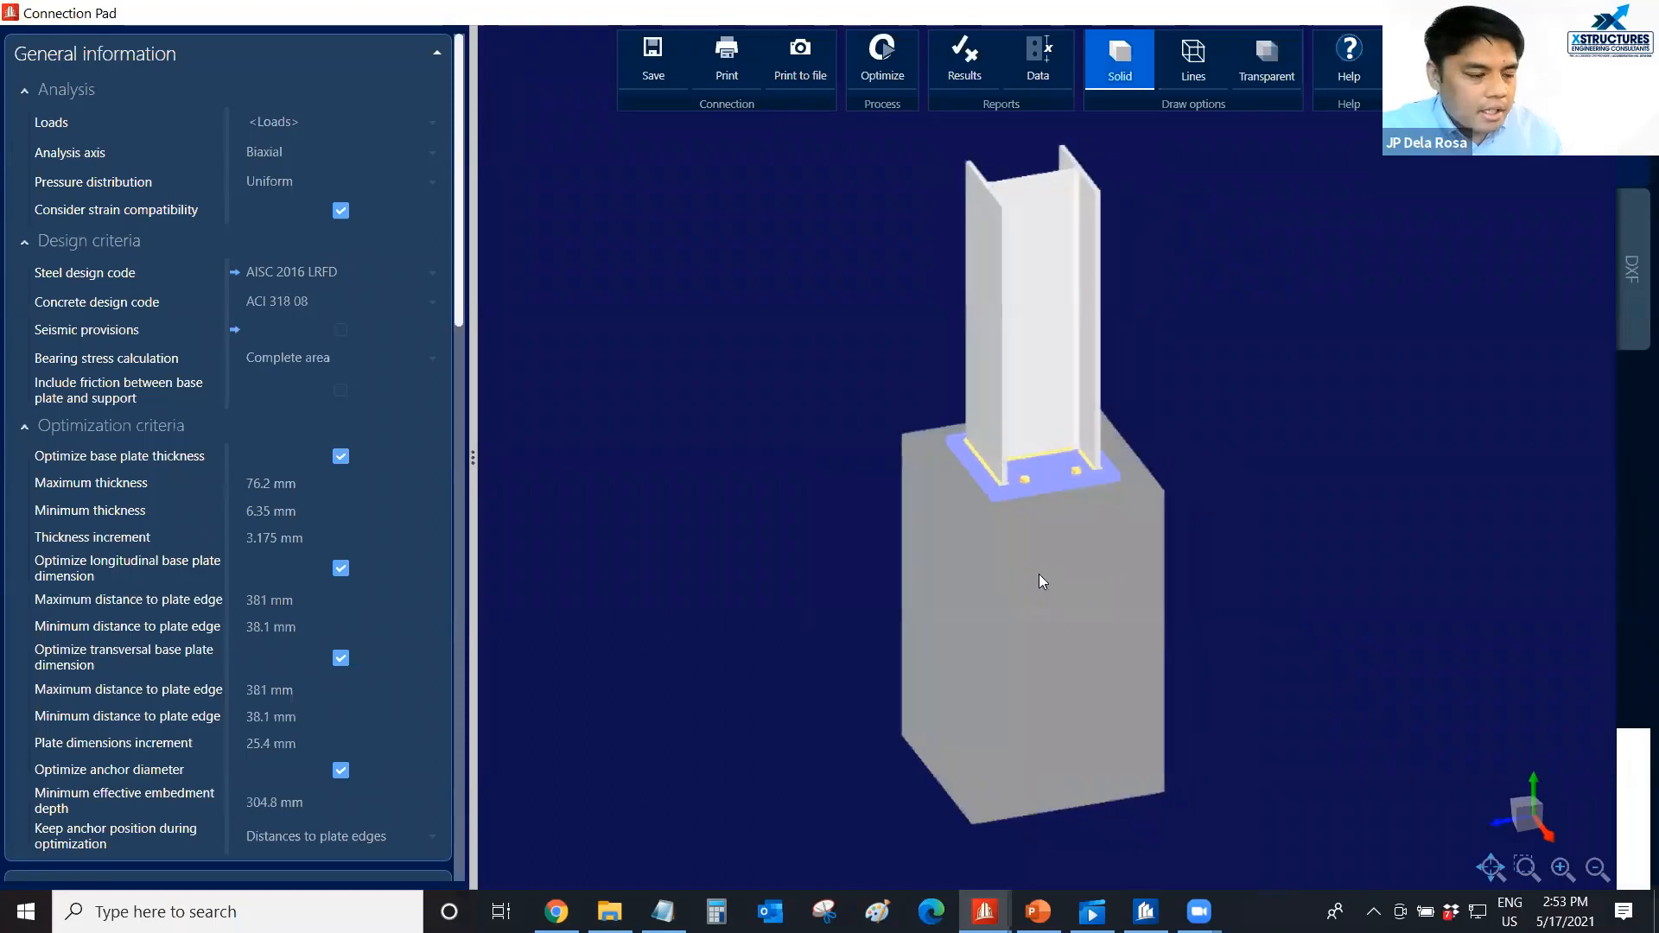
middle_click_drag(1039, 574, 1047, 503)
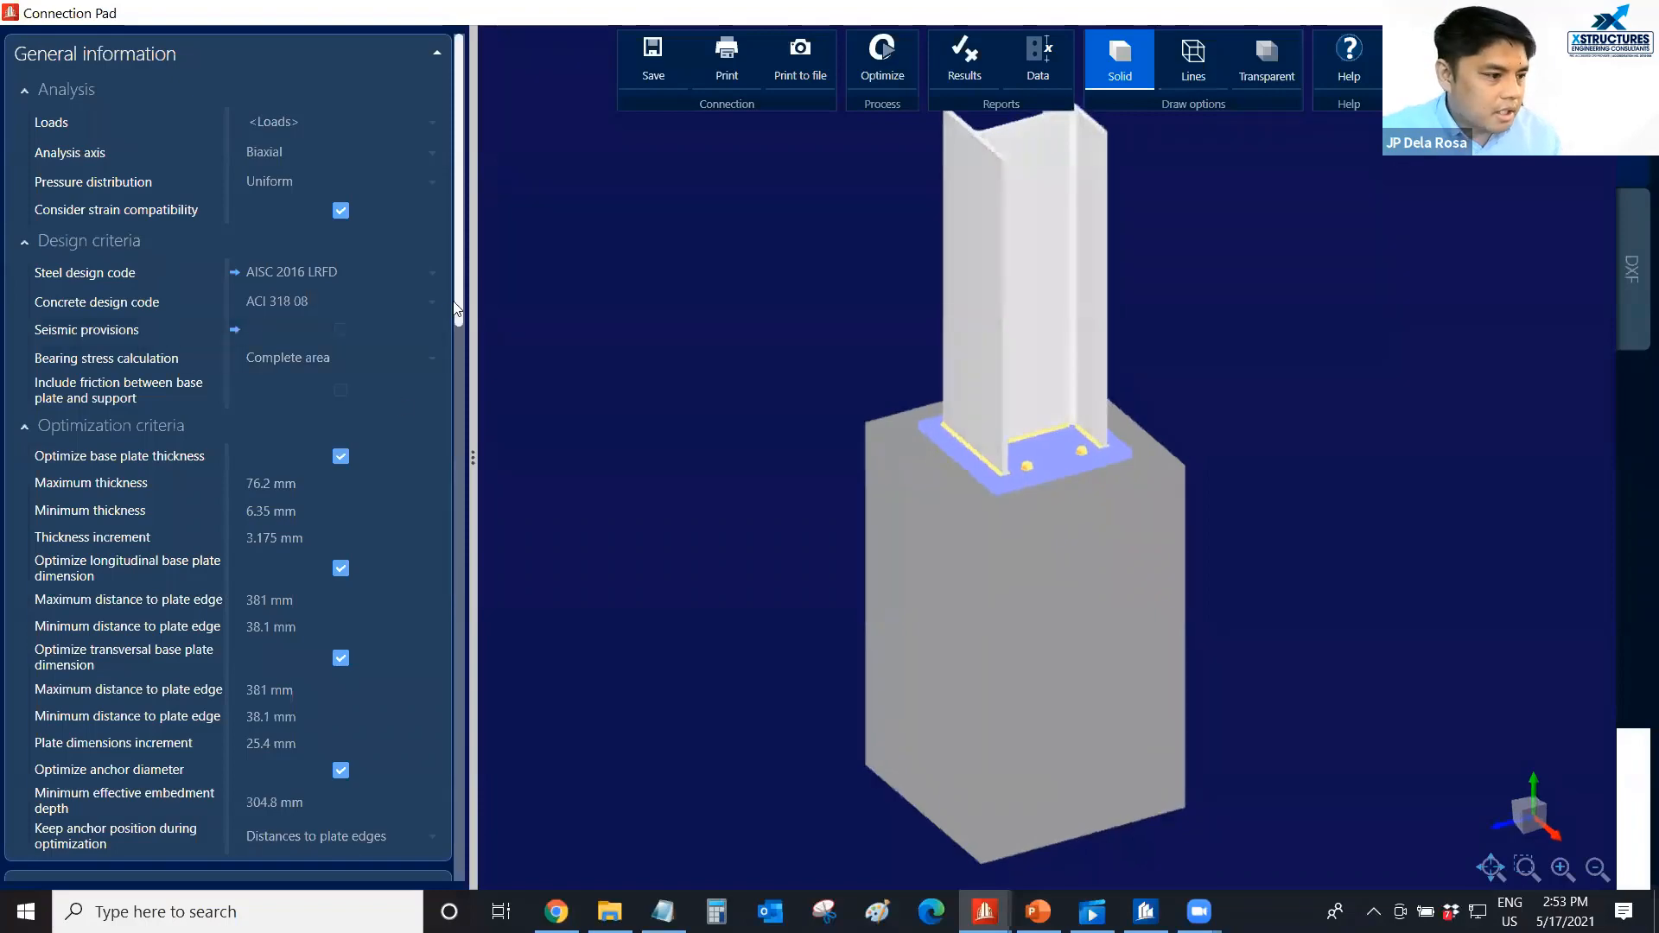
Examine the base plate's anchor and anchor reinforcement settings alongside its 3D model, and close the connection.
left_click_drag(459, 300, 475, 874)
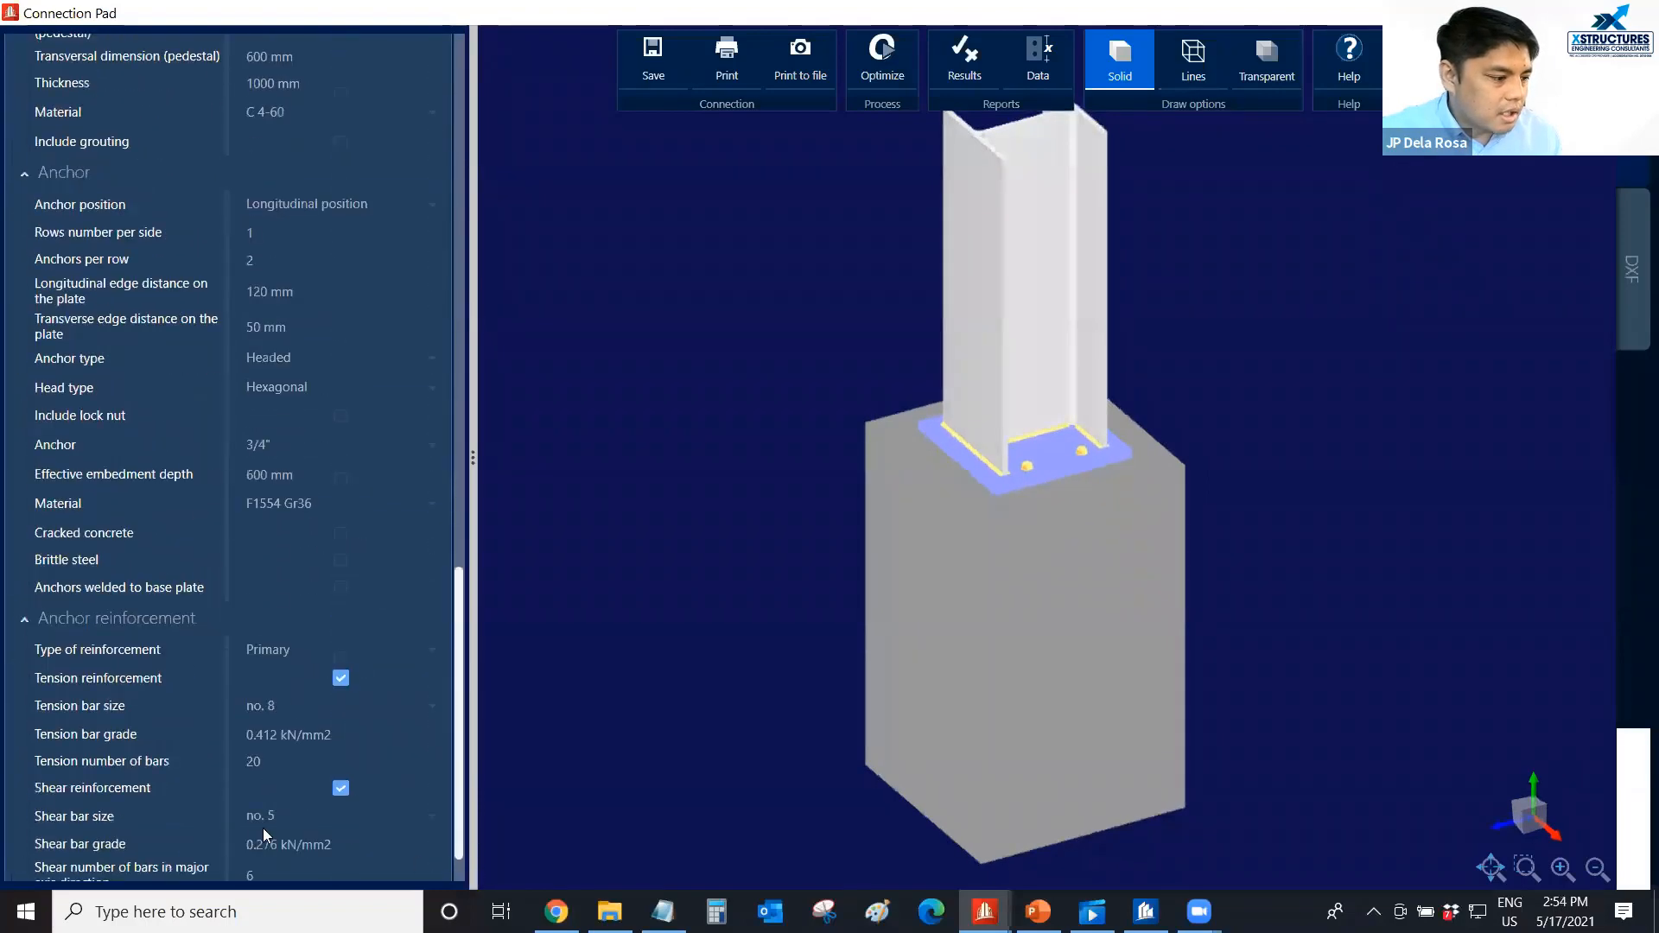
scroll(262, 827, "down", 2)
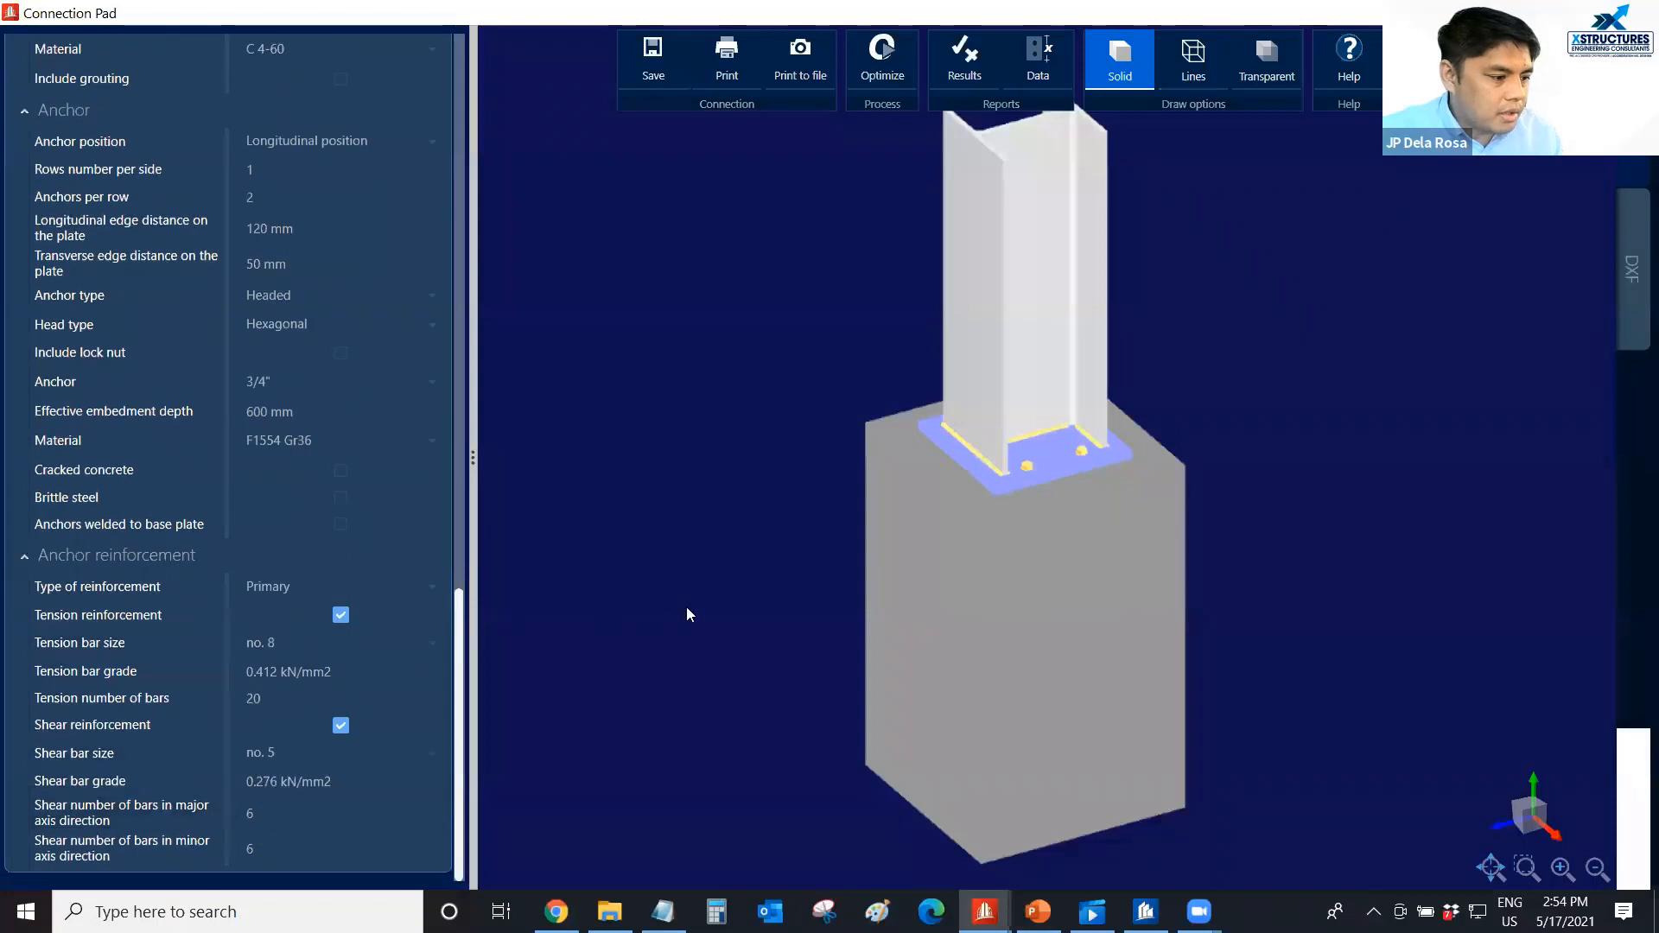
scroll(1011, 546, "up", 1)
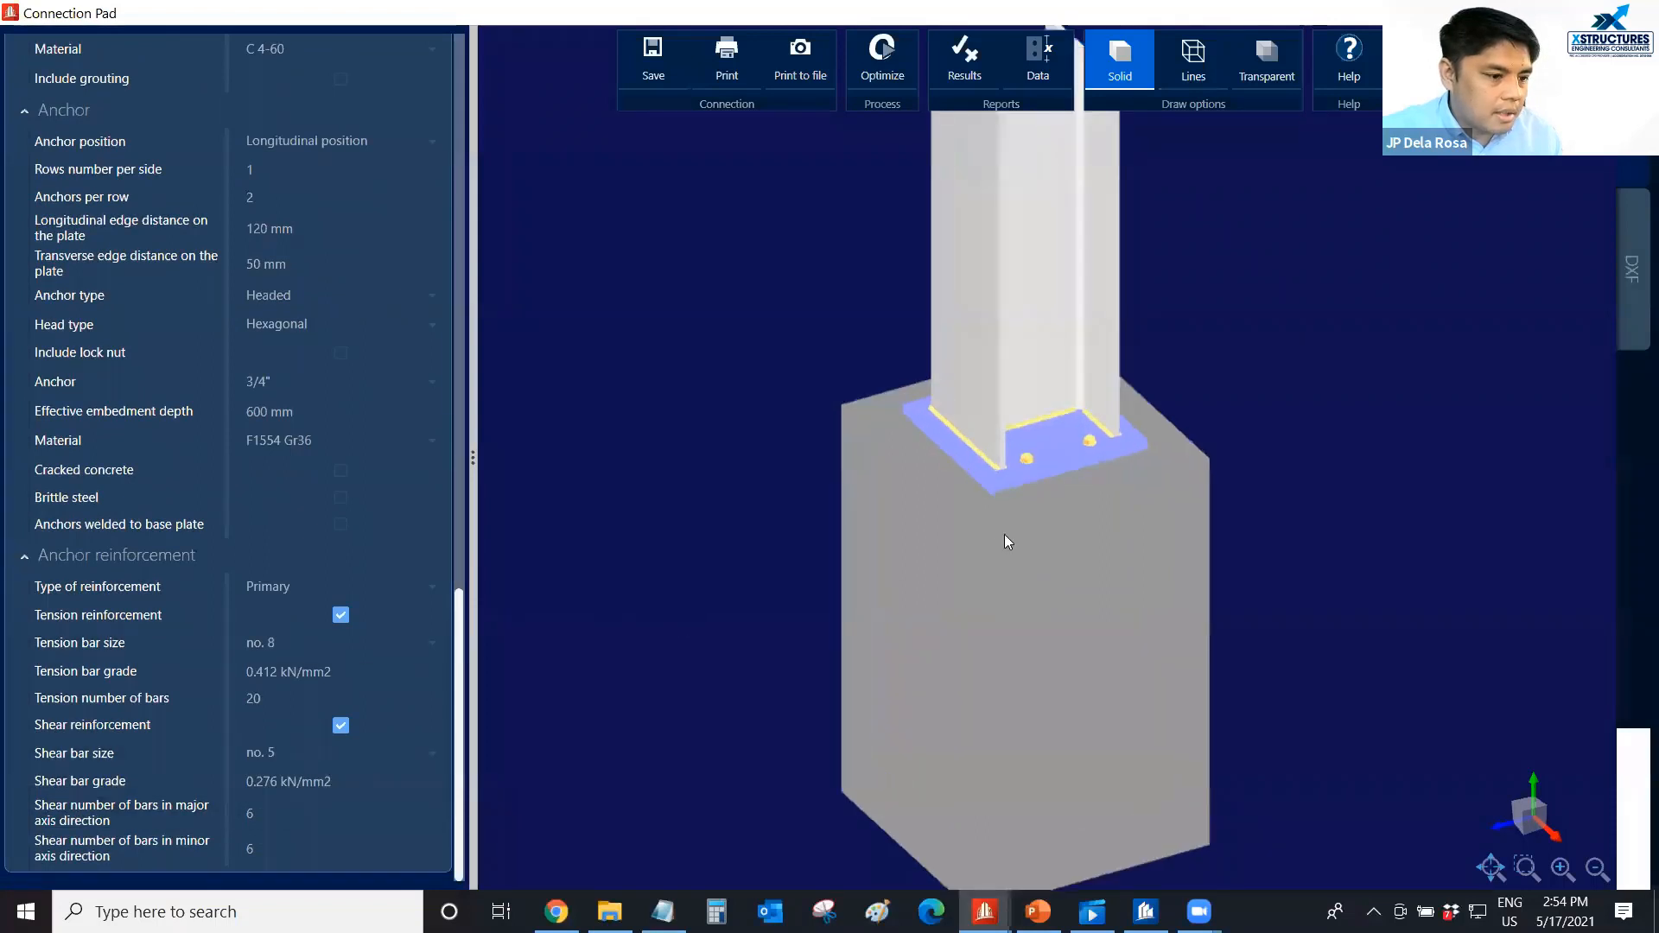
middle_click_drag(976, 532, 956, 547)
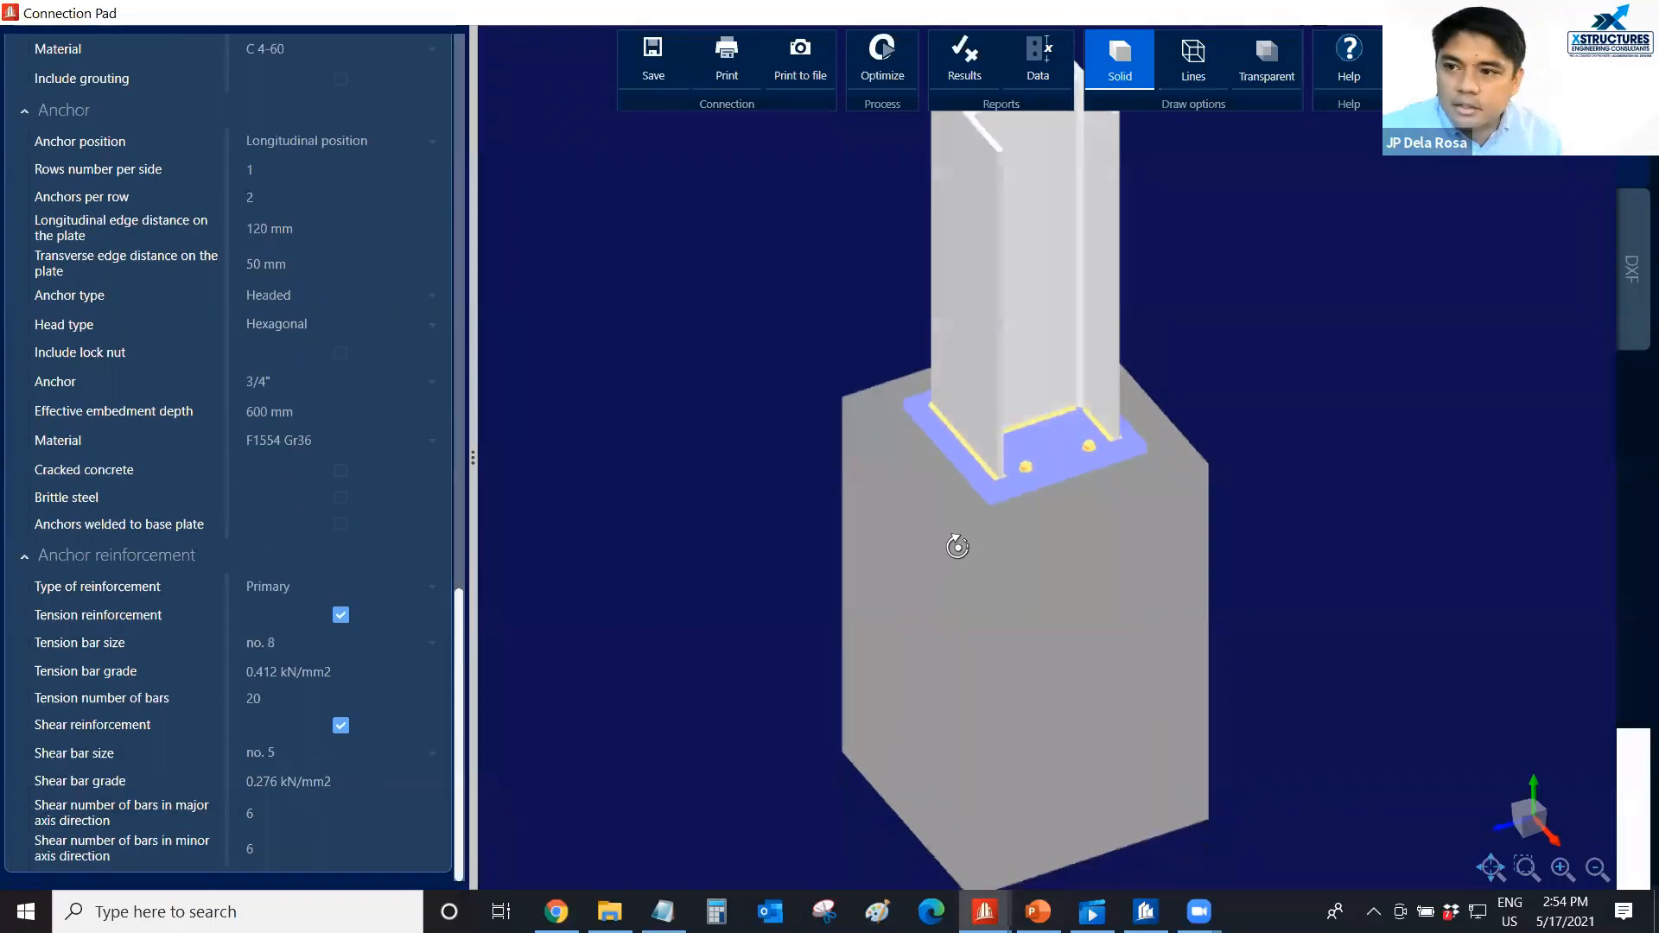
scroll(954, 548, "down", 2)
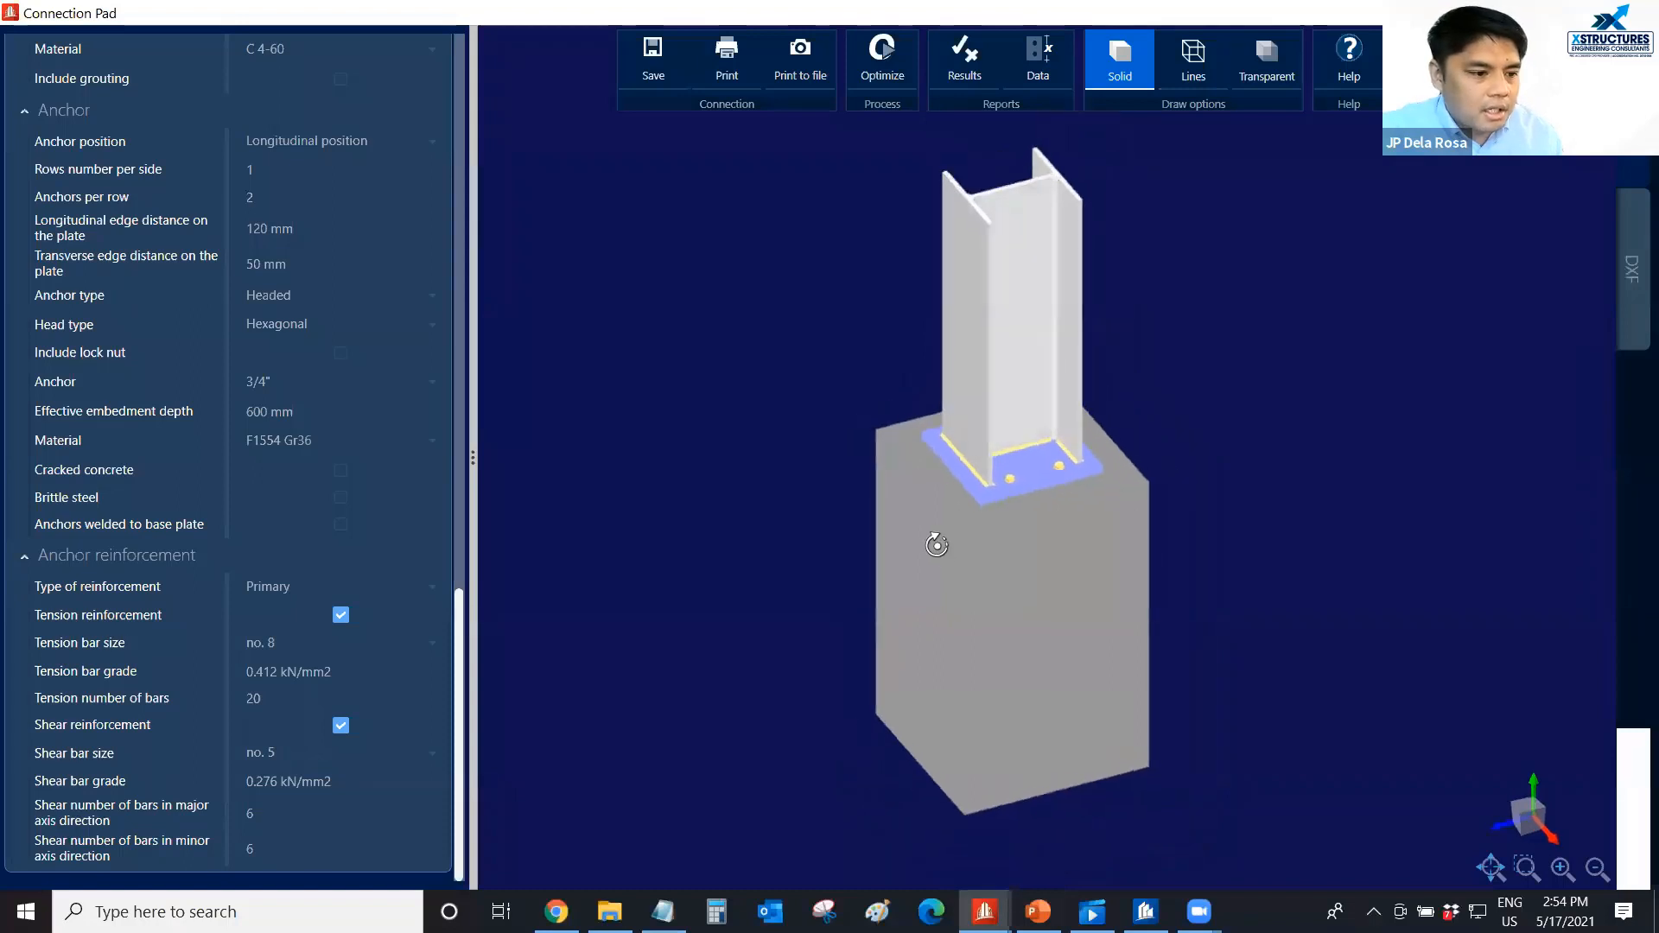
scroll(1007, 508, "up", 1)
middle_click_drag(1021, 494, 1020, 488)
scroll(1040, 475, "down", 1)
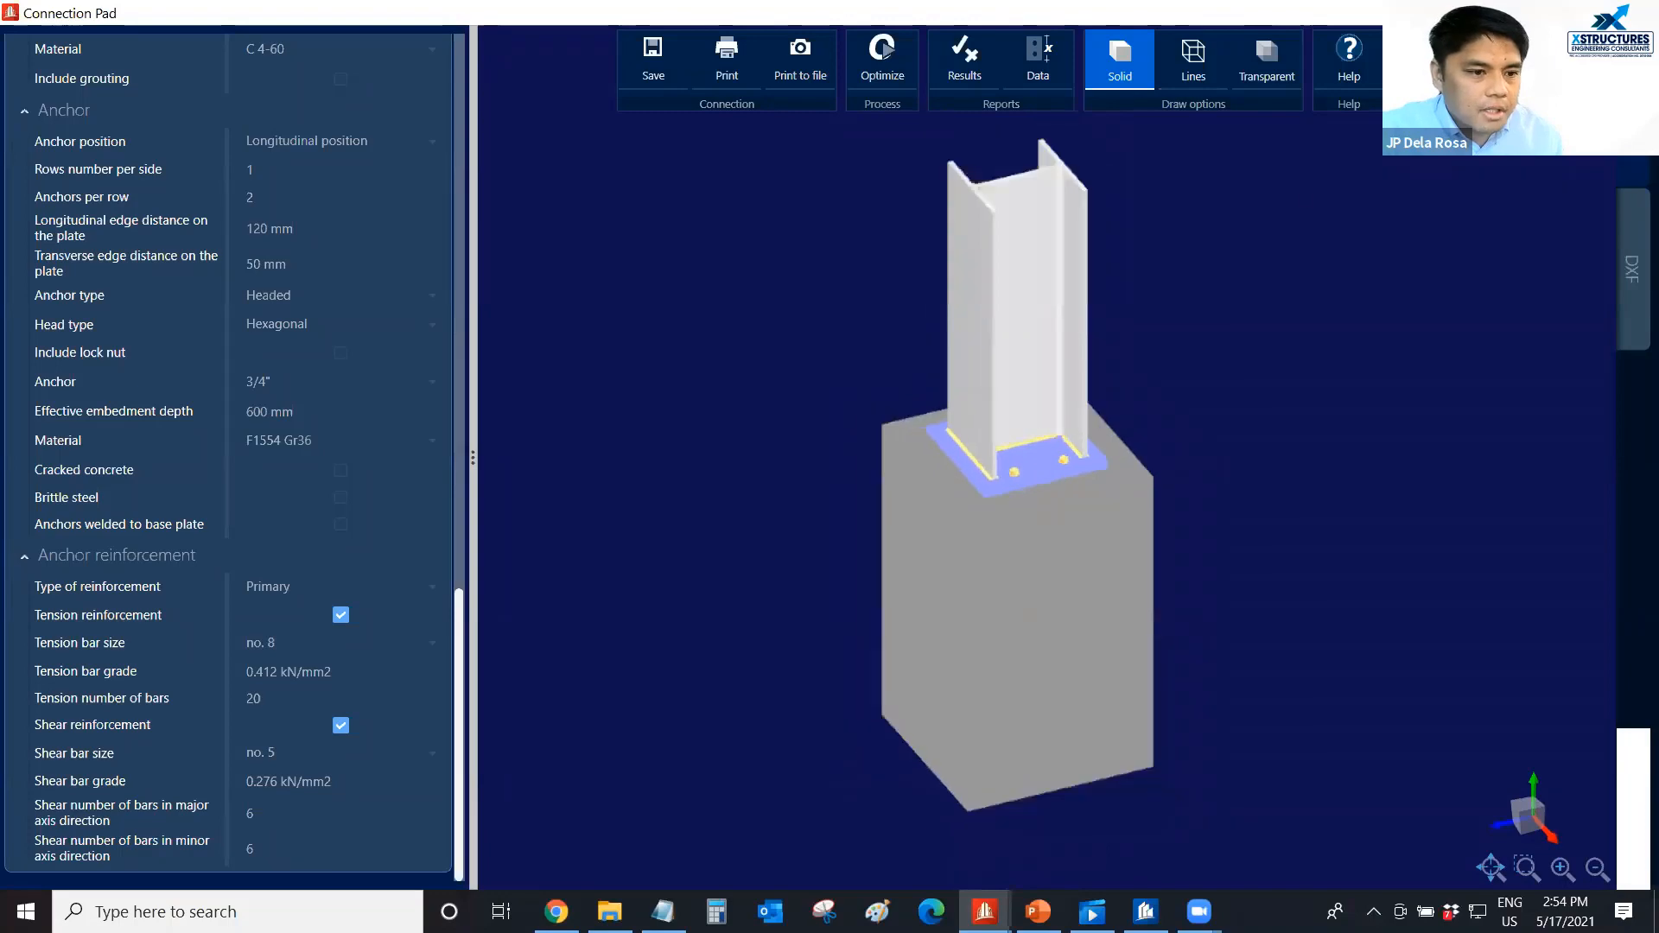
key("Escape")
Open the moment end plate beam-column flange connection at node 3009 and inspect its end plate, bolts and stiffeners in 3D.
left_click(1084, 288)
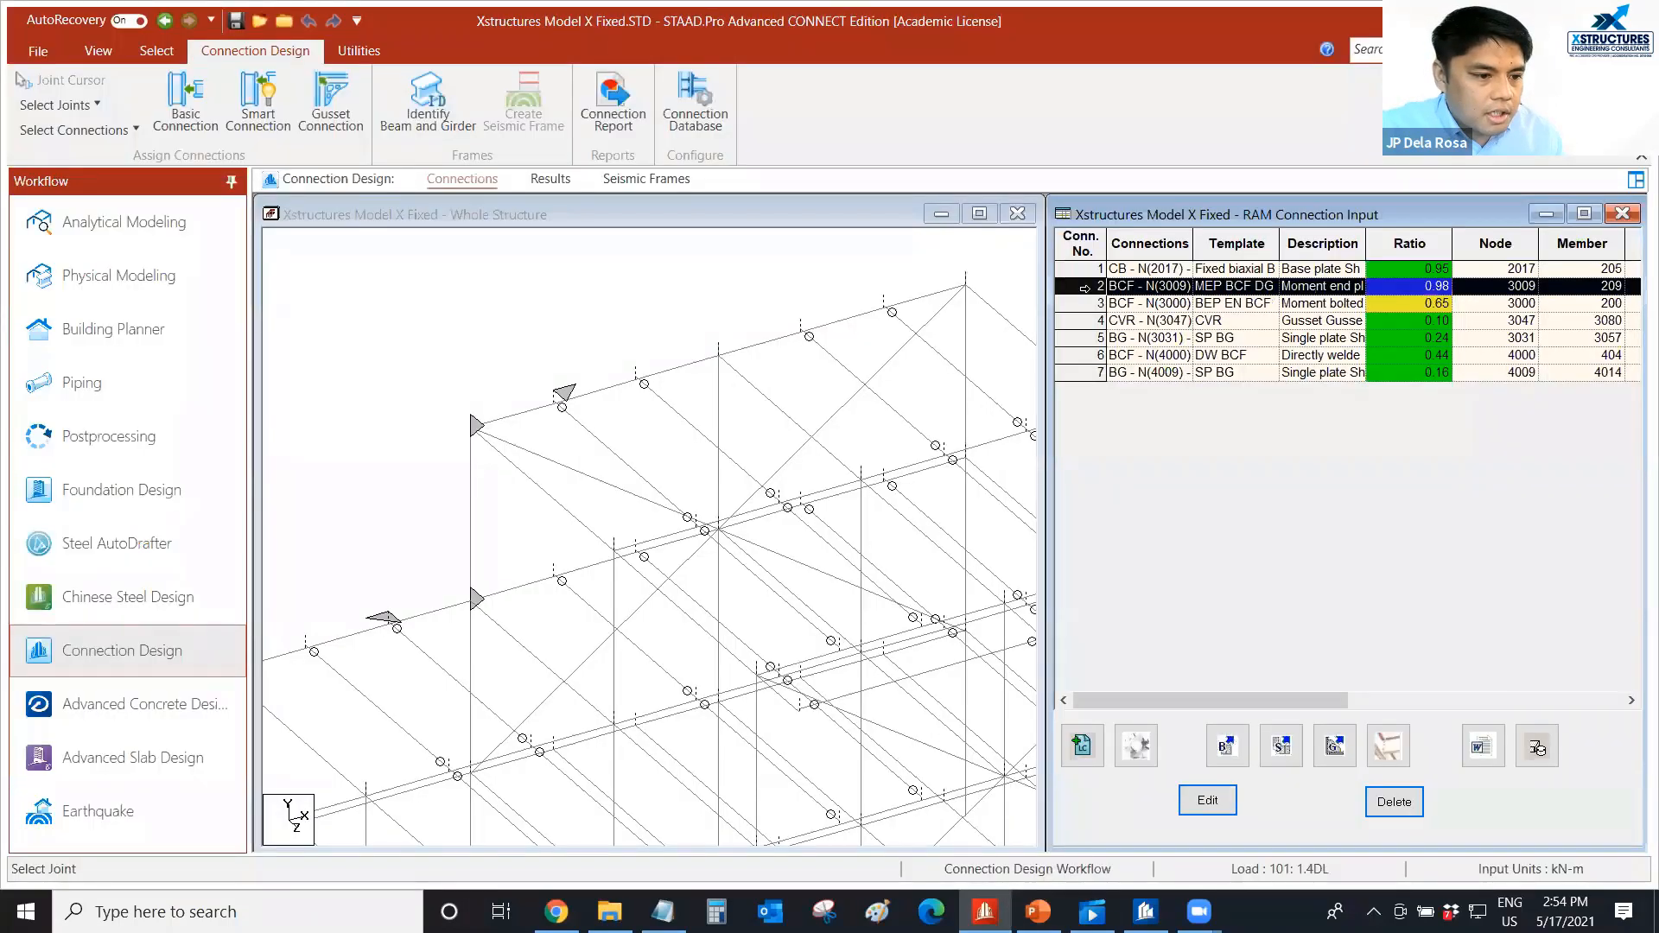
double_click(1084, 288)
mouse_move(1007, 469)
middle_mouse_down()
mouse_move(928, 494)
mouse_move(935, 510)
mouse_move(985, 501)
mouse_move(987, 521)
mouse_move(995, 498)
middle_mouse_up()
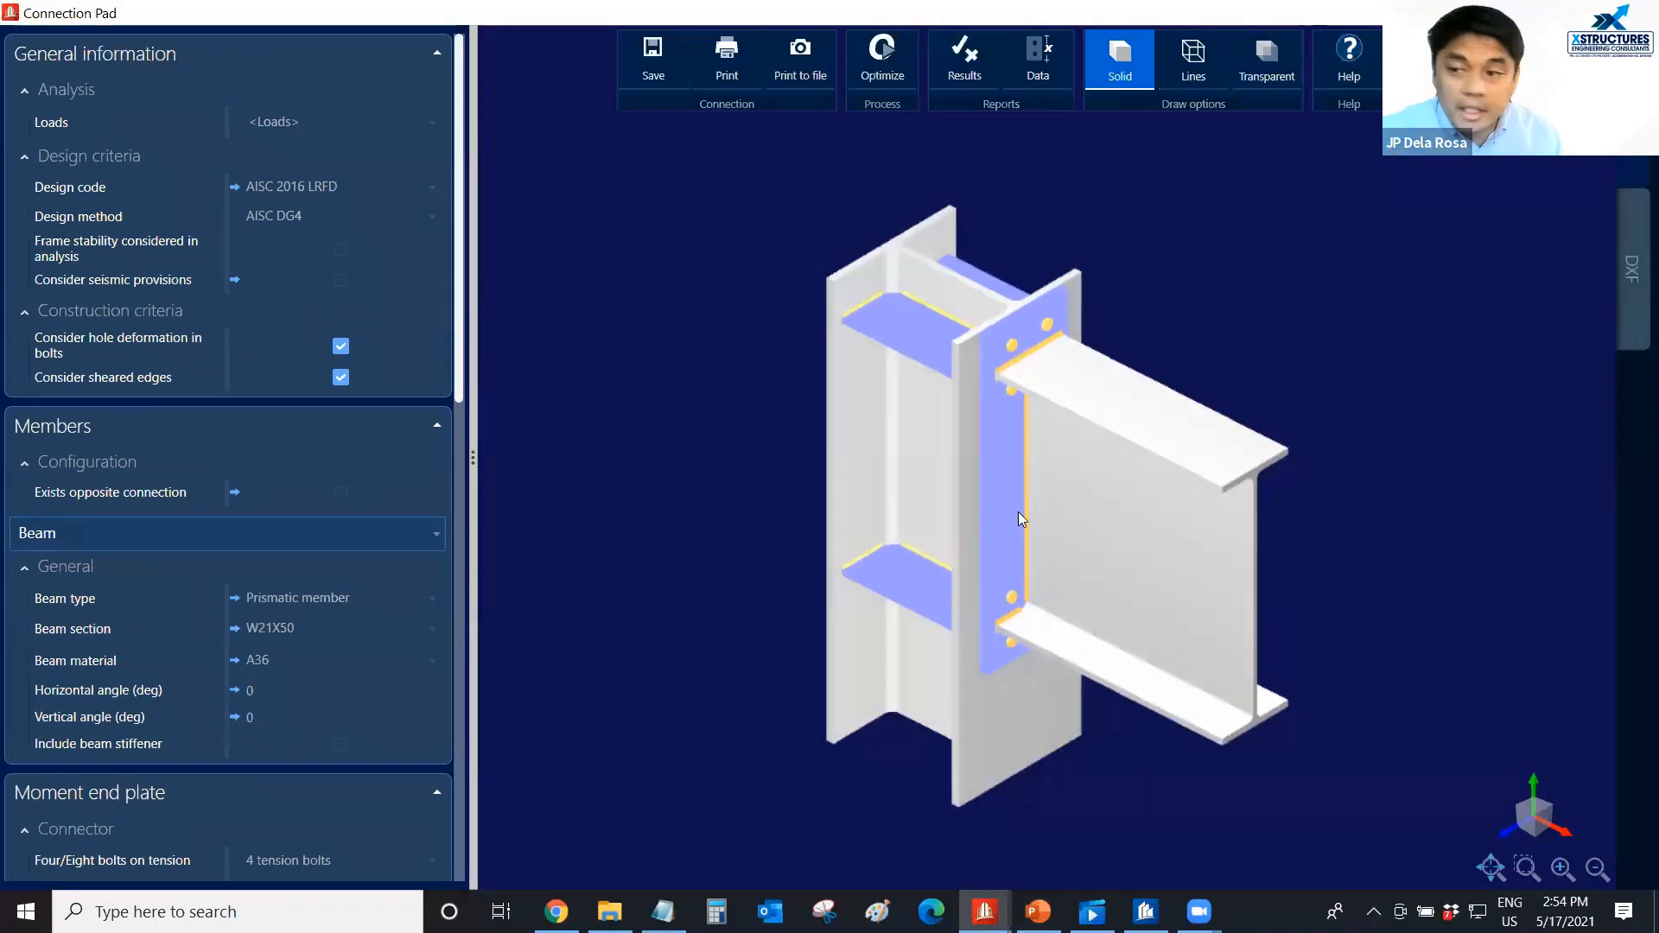
middle_click_drag(1013, 493, 1008, 505)
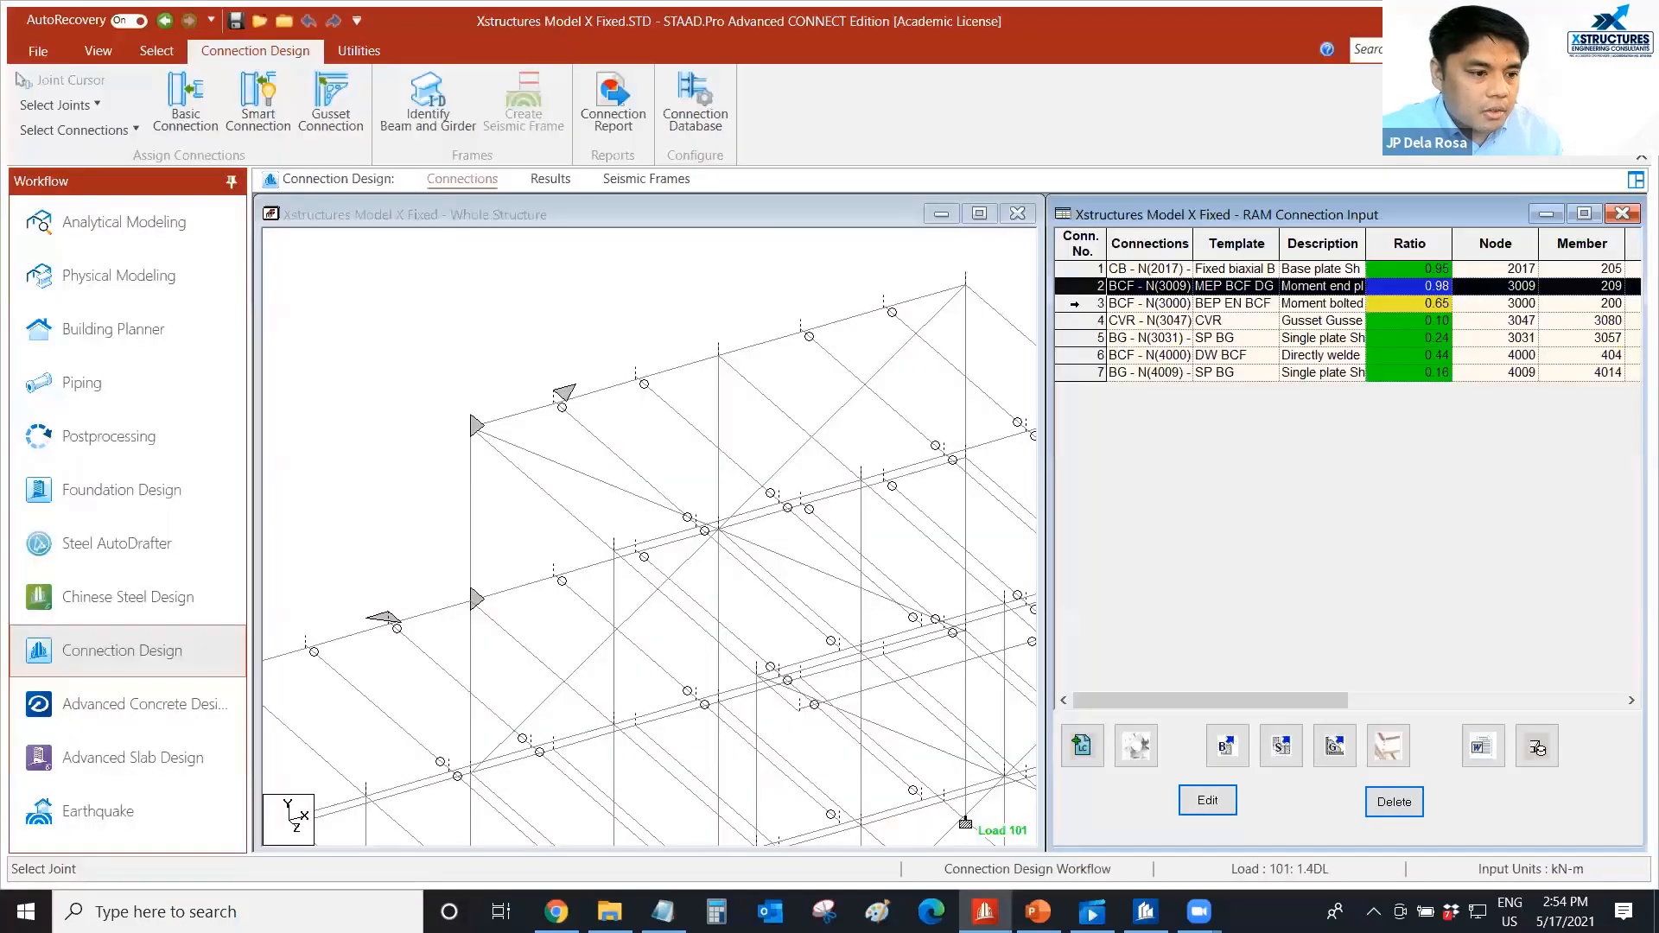
Open the bolted moment end plate connection at node 3000 and inspect its beam mini haunch in 3D.
left_click(1153, 303)
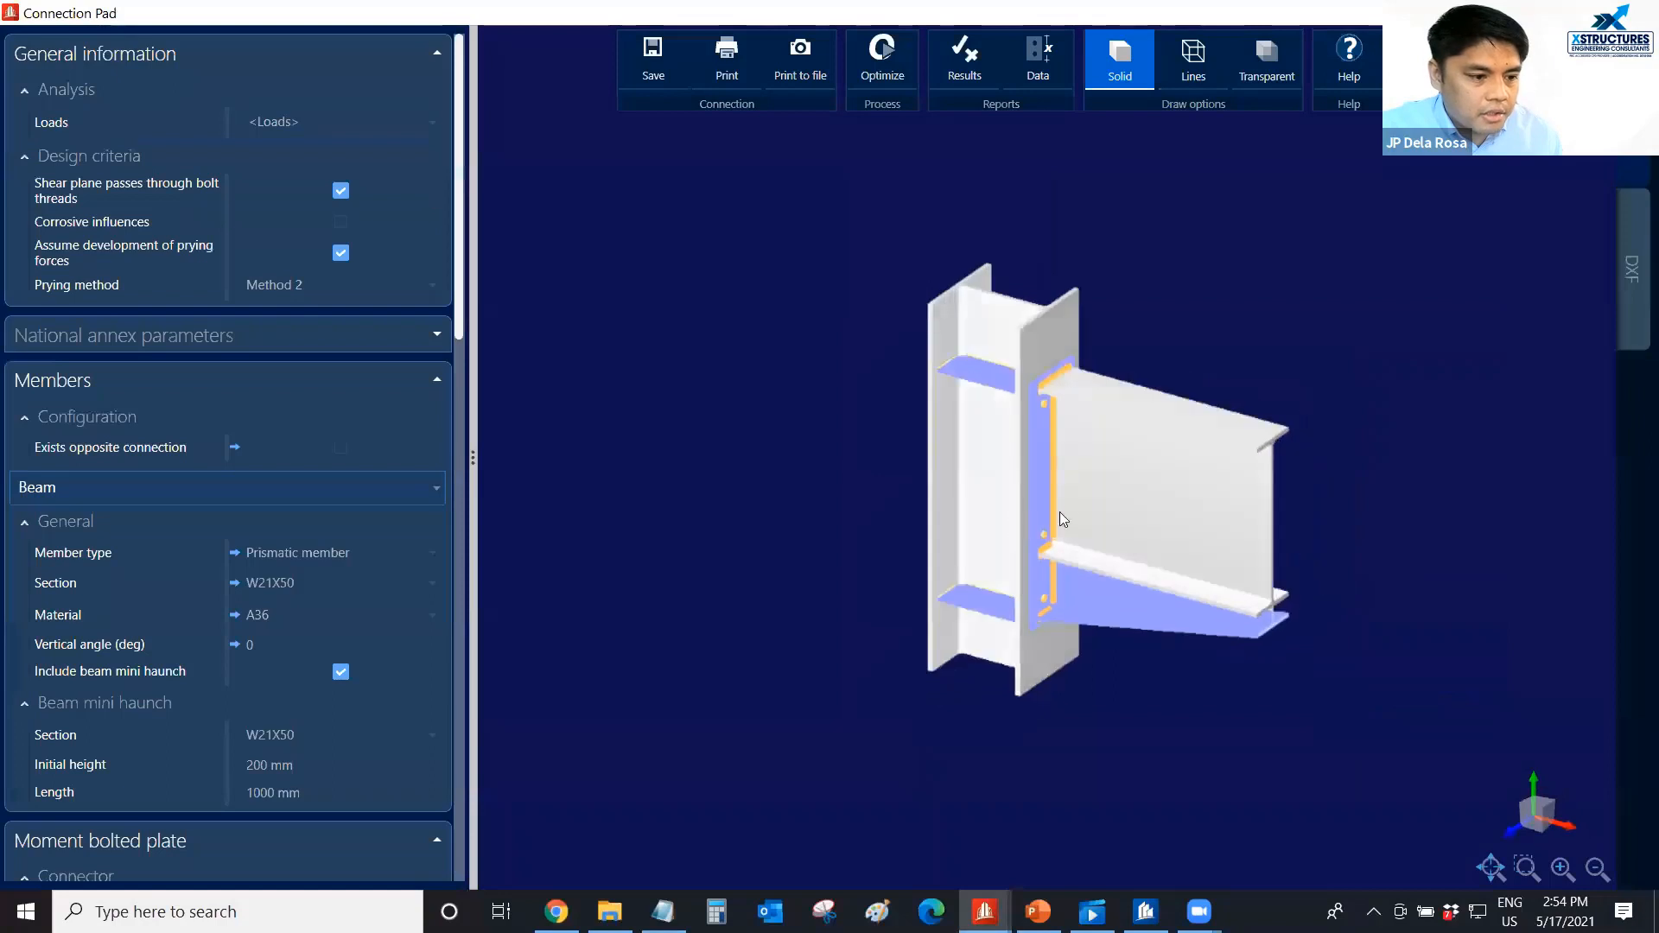
middle_click_drag(1064, 503, 971, 495)
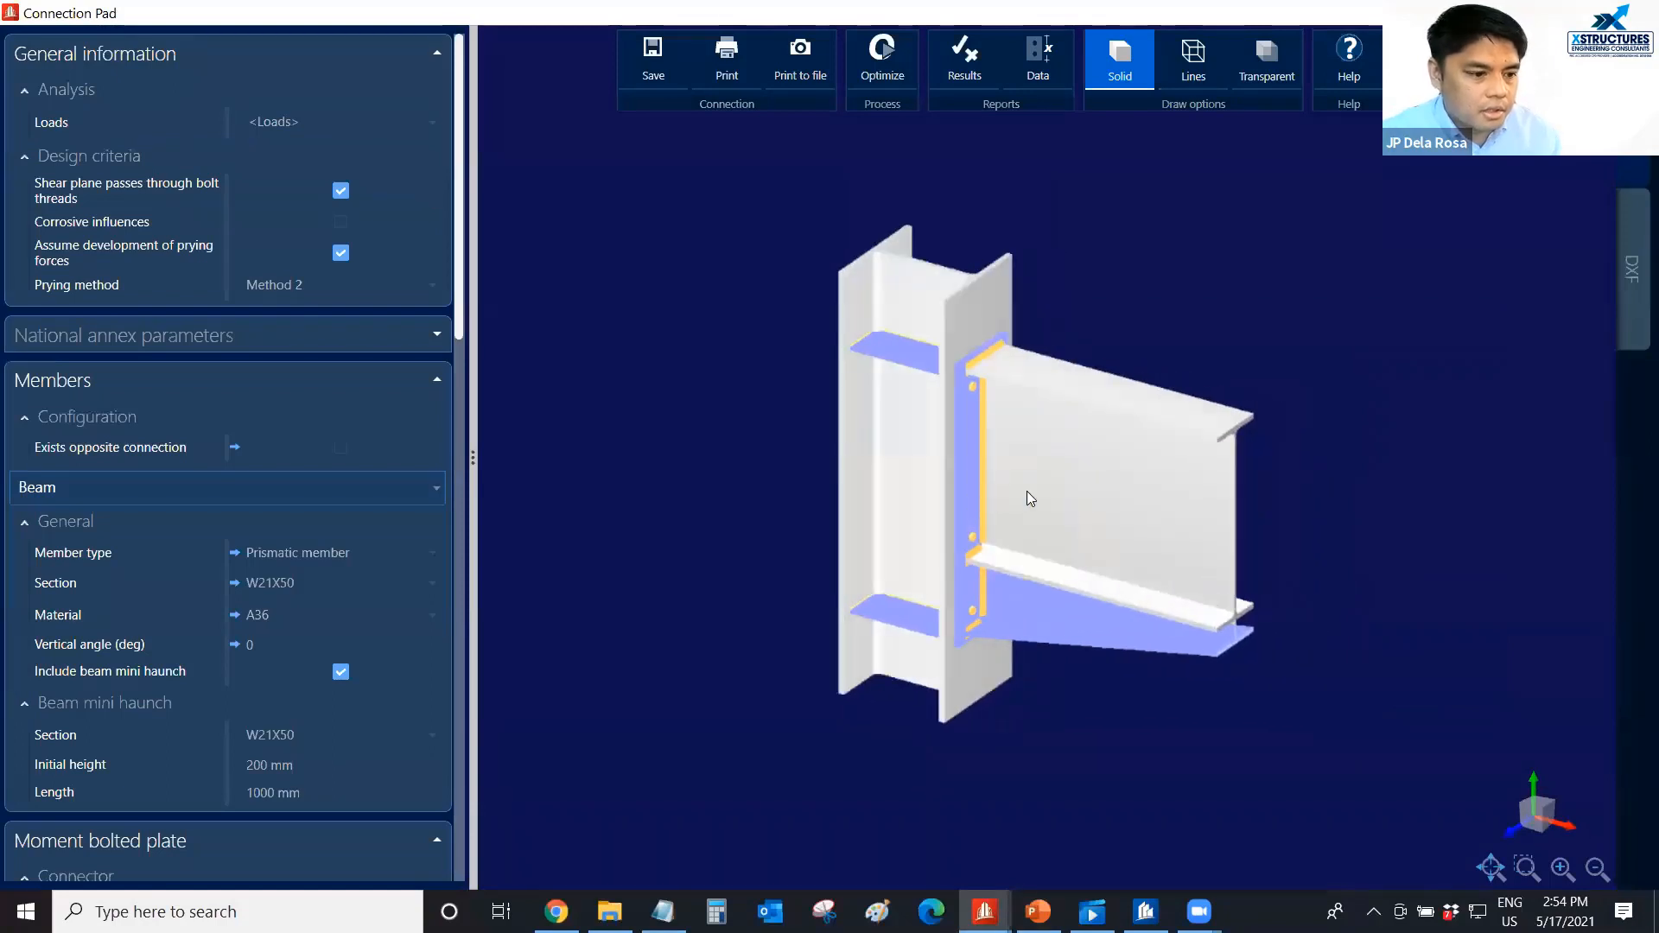
Examine the column stiffeners, end plate and haunch of the node 3000 connection from several angles, and close the connection.
scroll(1032, 467, "up", 3)
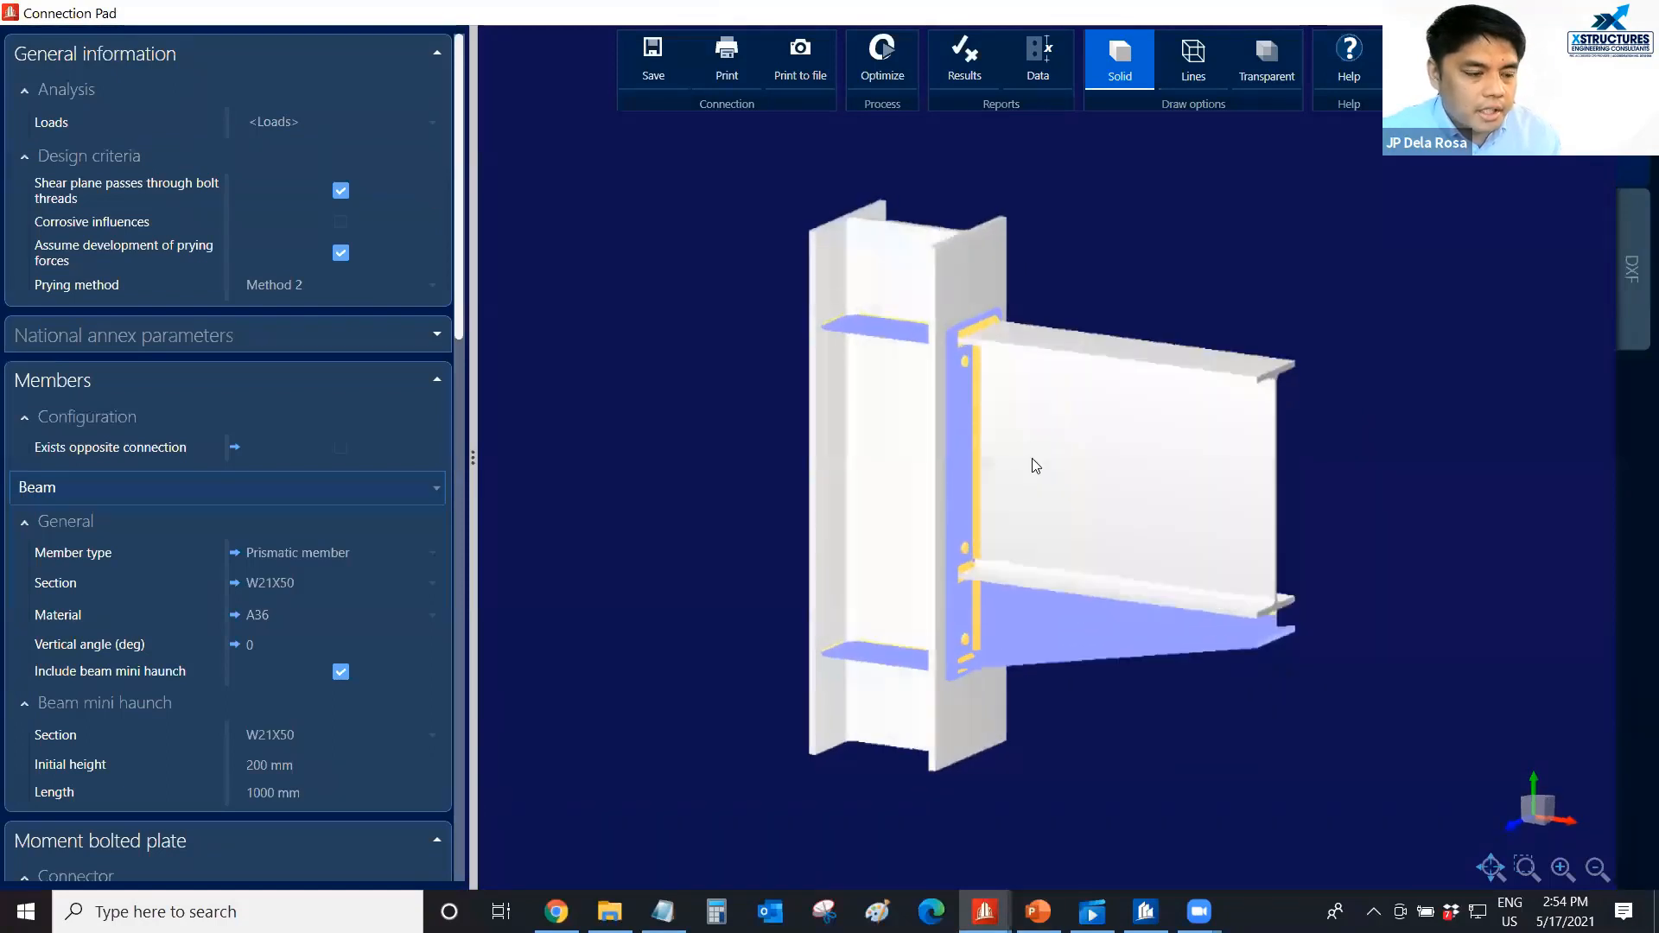
middle_click_drag(1048, 463, 1046, 446)
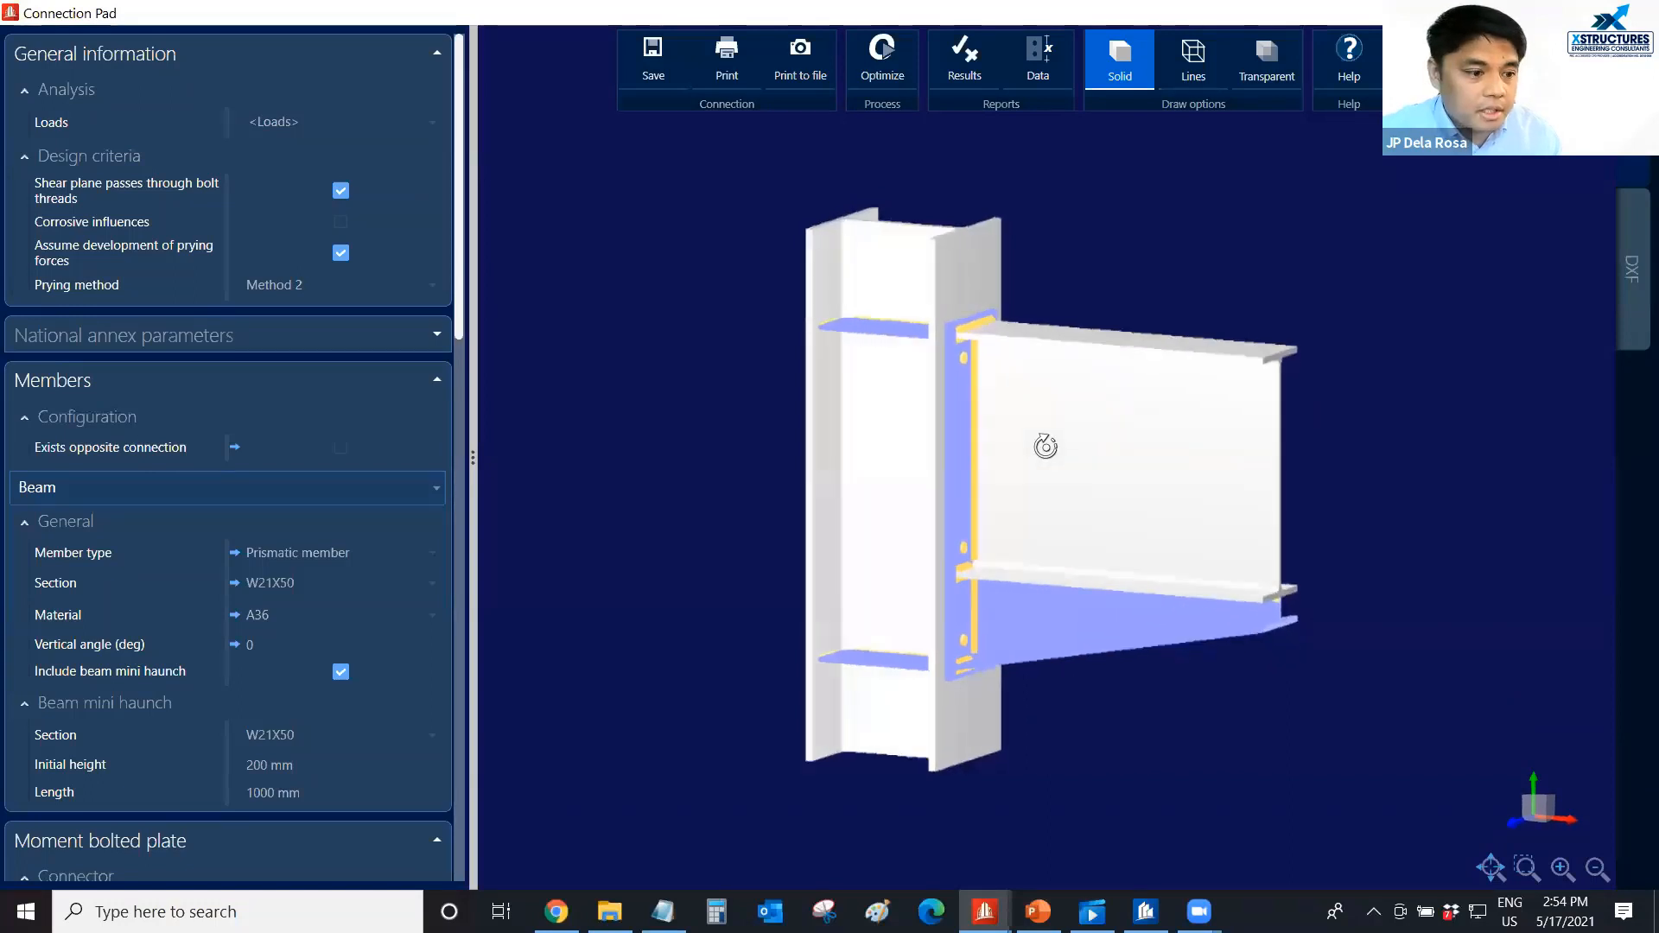
scroll(1049, 453, "down", 1)
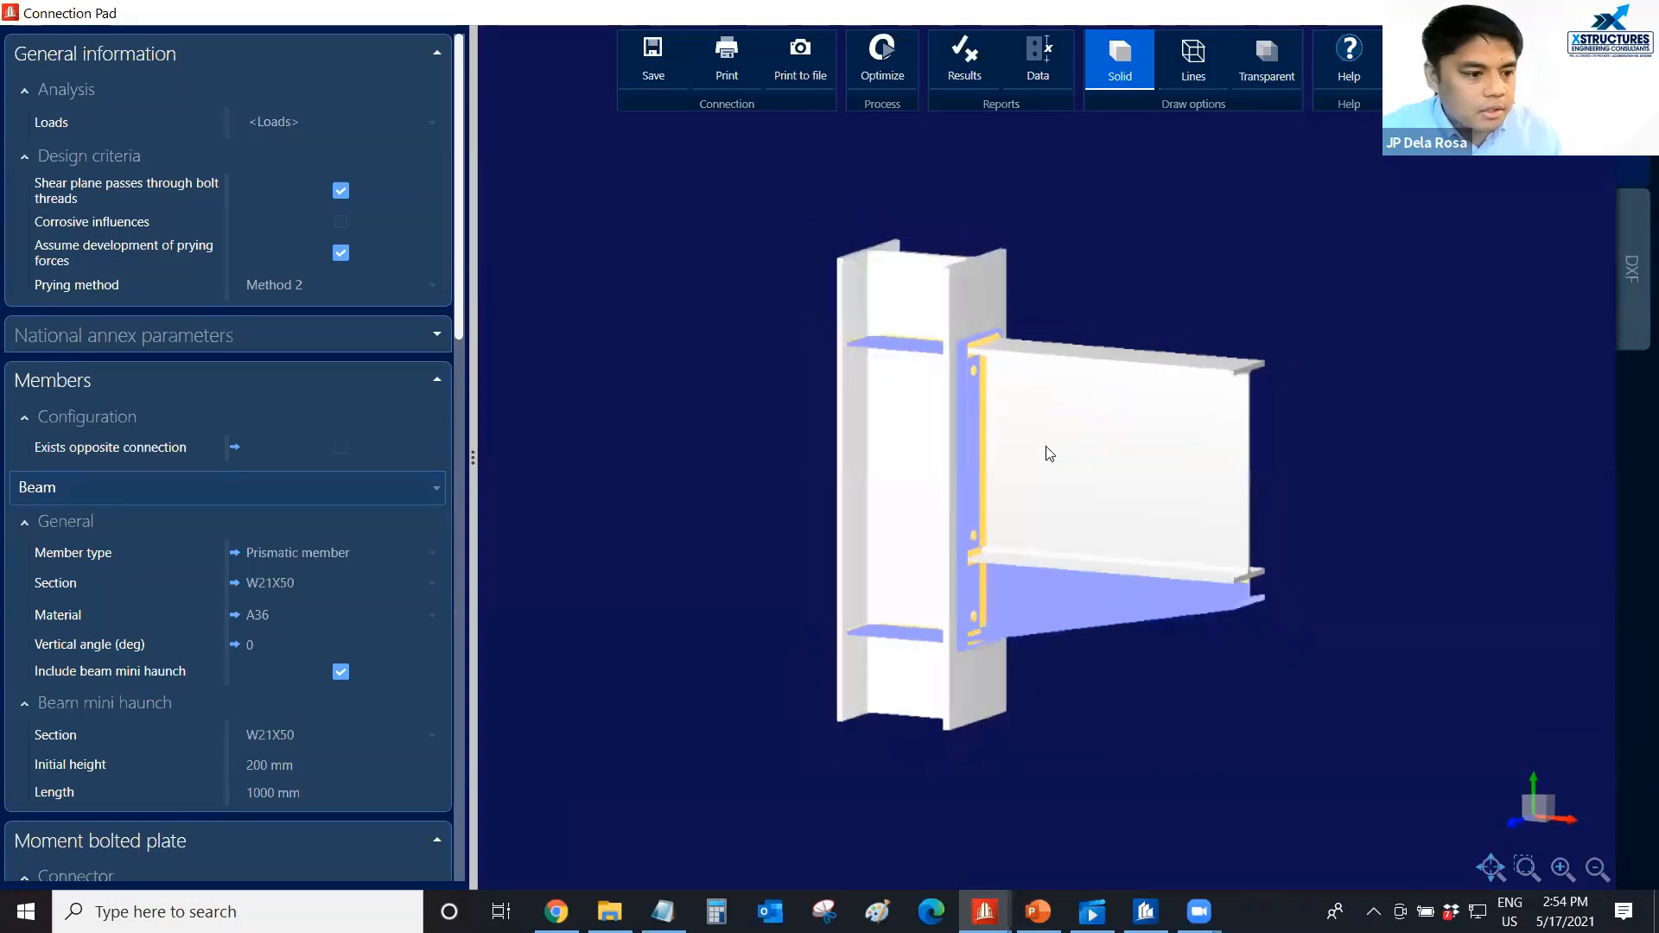
middle_click_drag(1048, 454, 1052, 463)
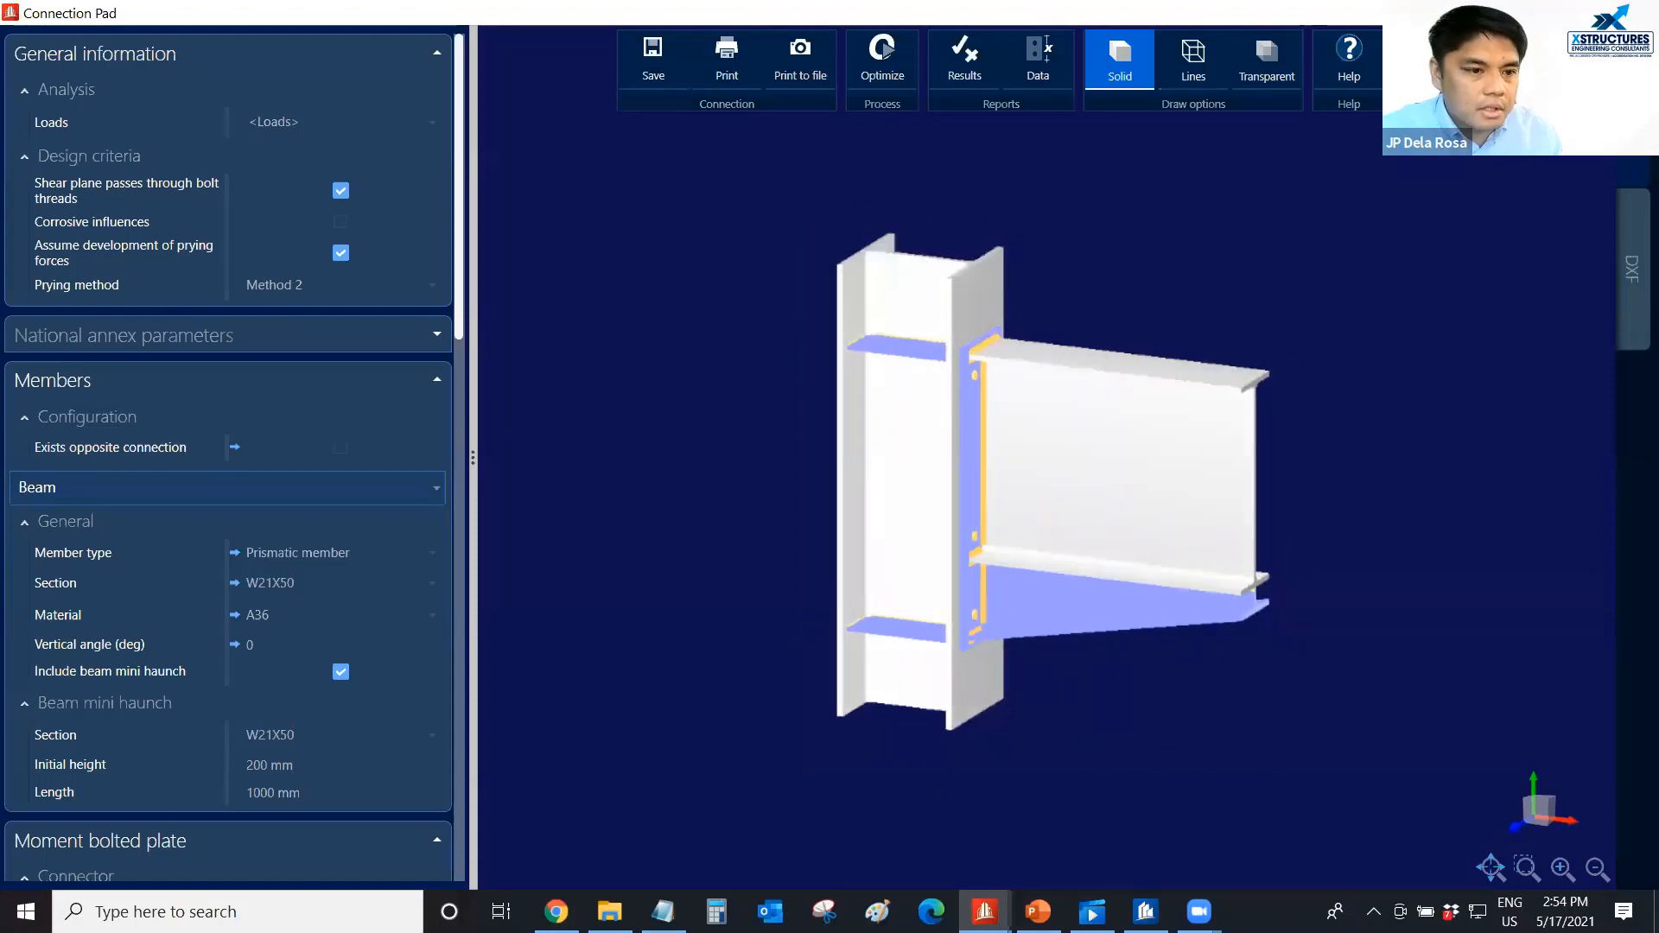
left_click(1638, 12)
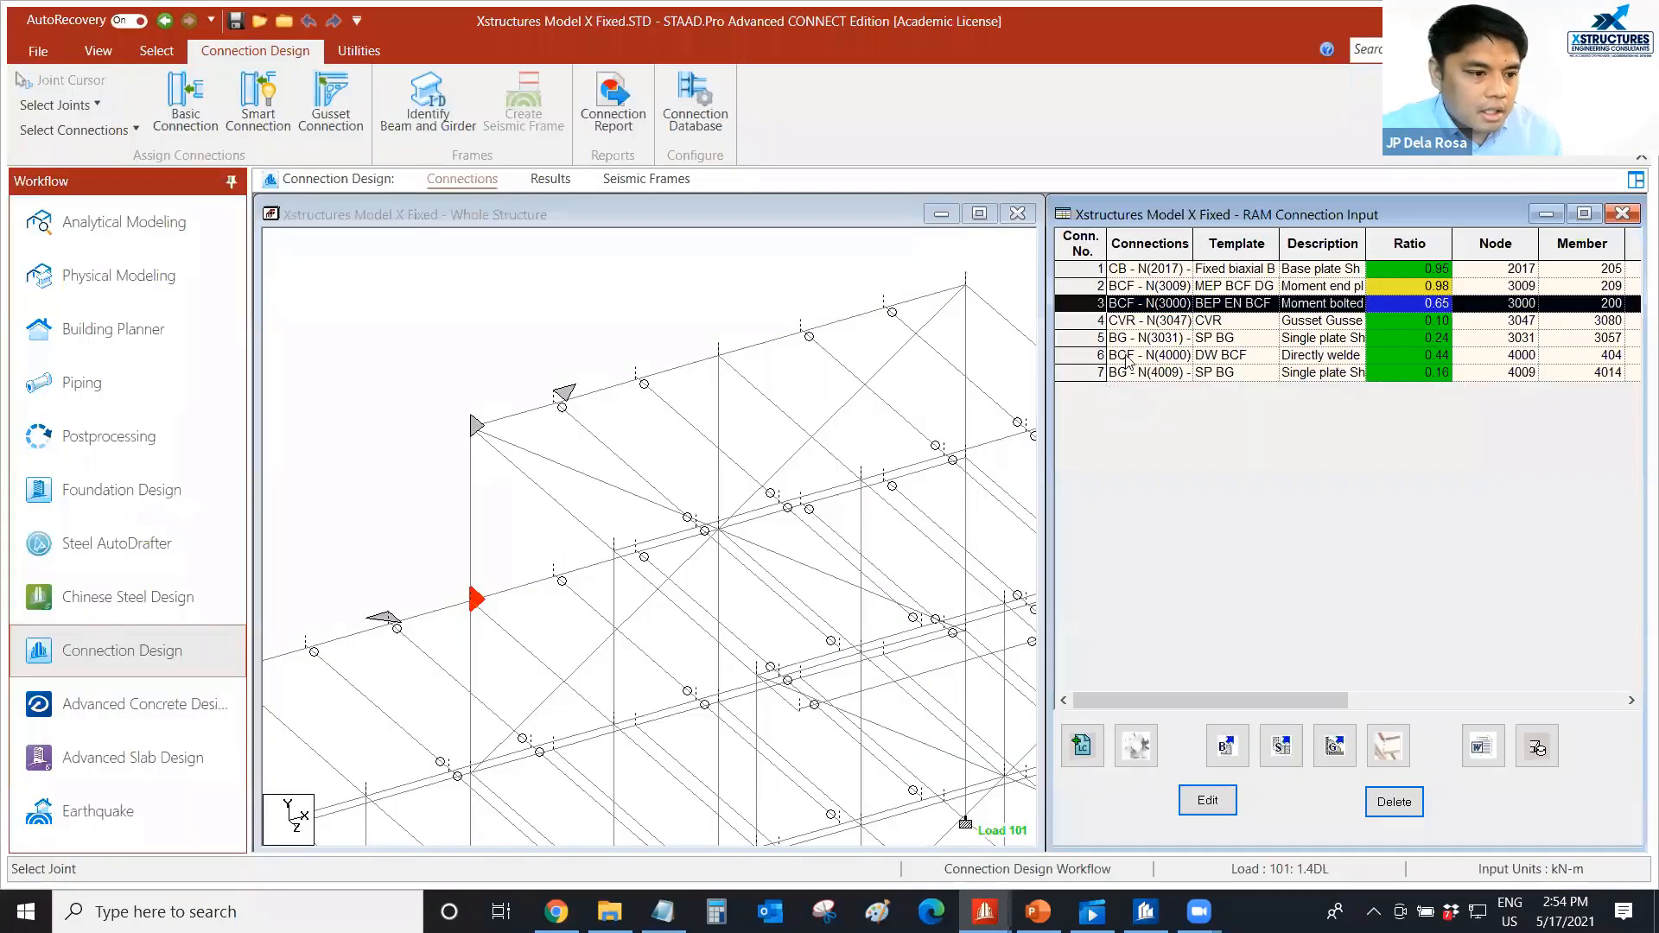
Open the CVR gusset connection at node 3047, inspect its beam, gusset plate and two lower braces in 3D, and close it.
left_click(1078, 318)
double_click(1078, 317)
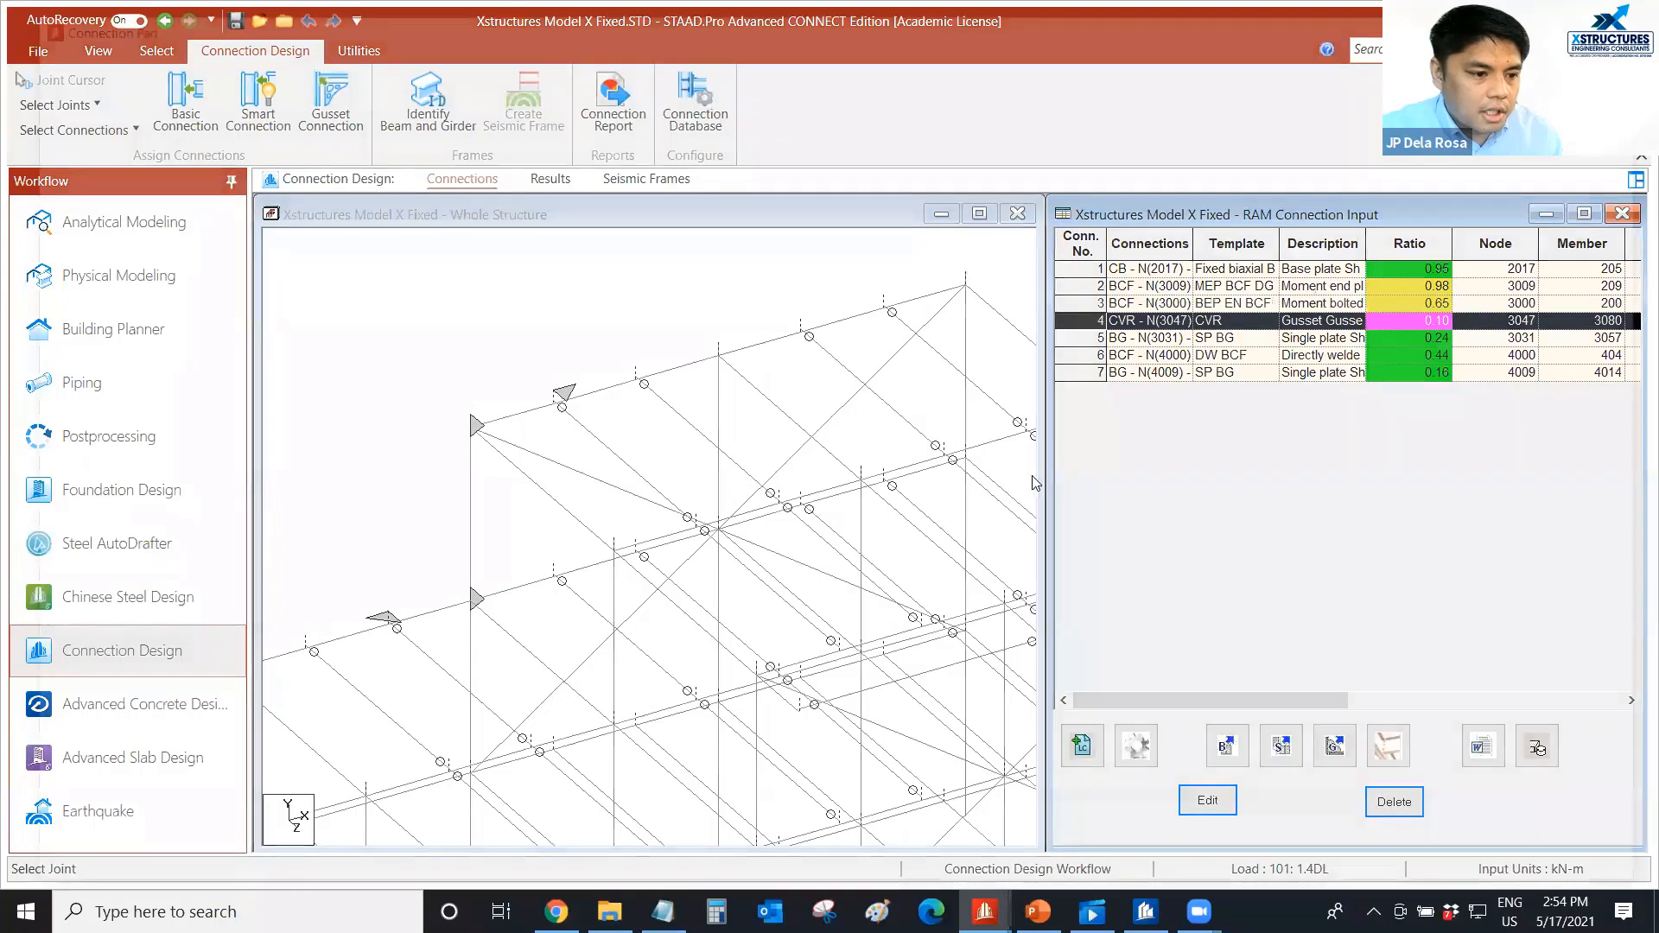
mouse_move(1068, 536)
left_mouse_down()
mouse_move(1048, 541)
mouse_move(1085, 448)
mouse_move(1071, 553)
left_mouse_up()
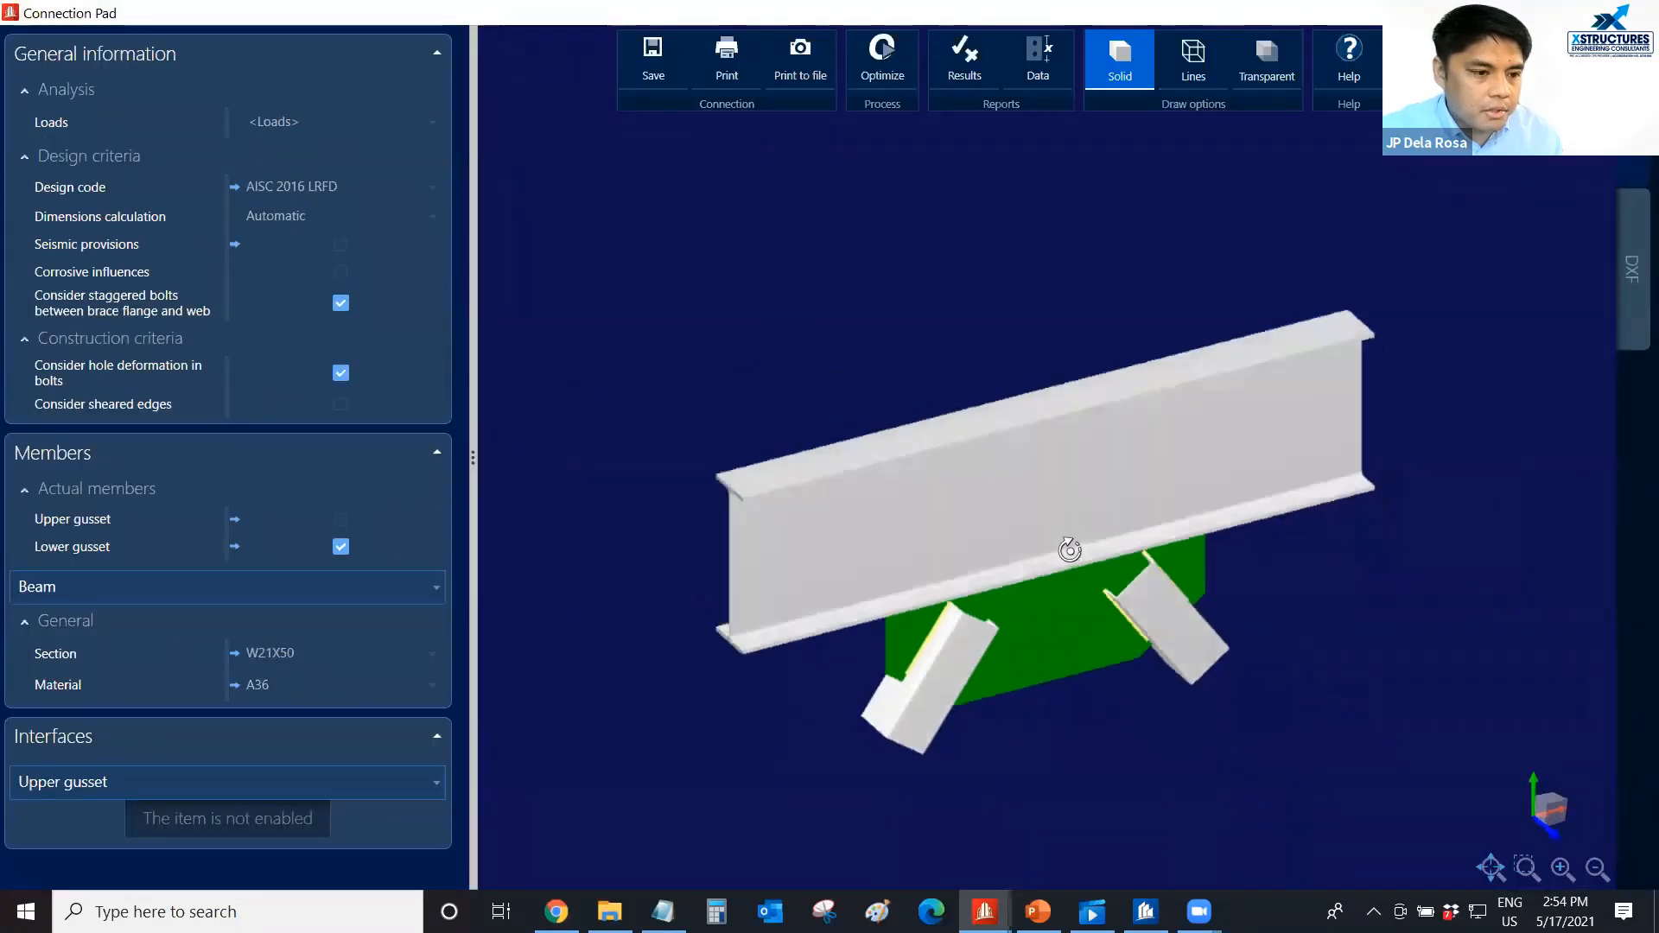
left_click(1638, 13)
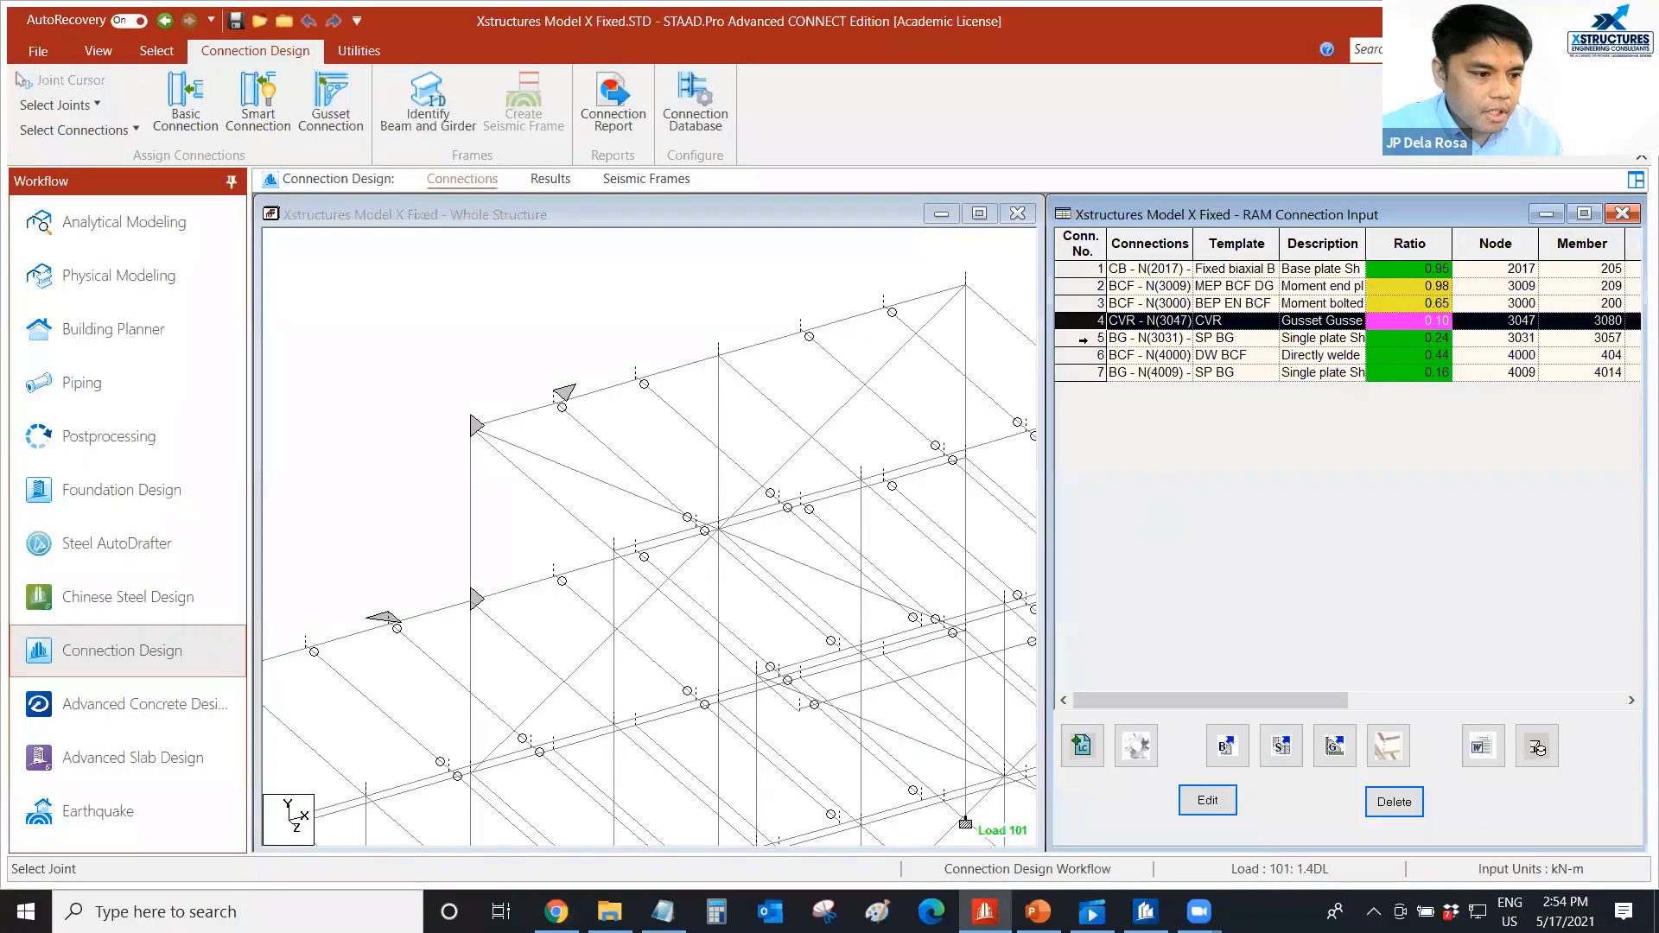
Review the single plate connection at node 3031 and inspect the directly welded beam-column flange connection at node 4000 in 3D, and close it.
double_click(1084, 340)
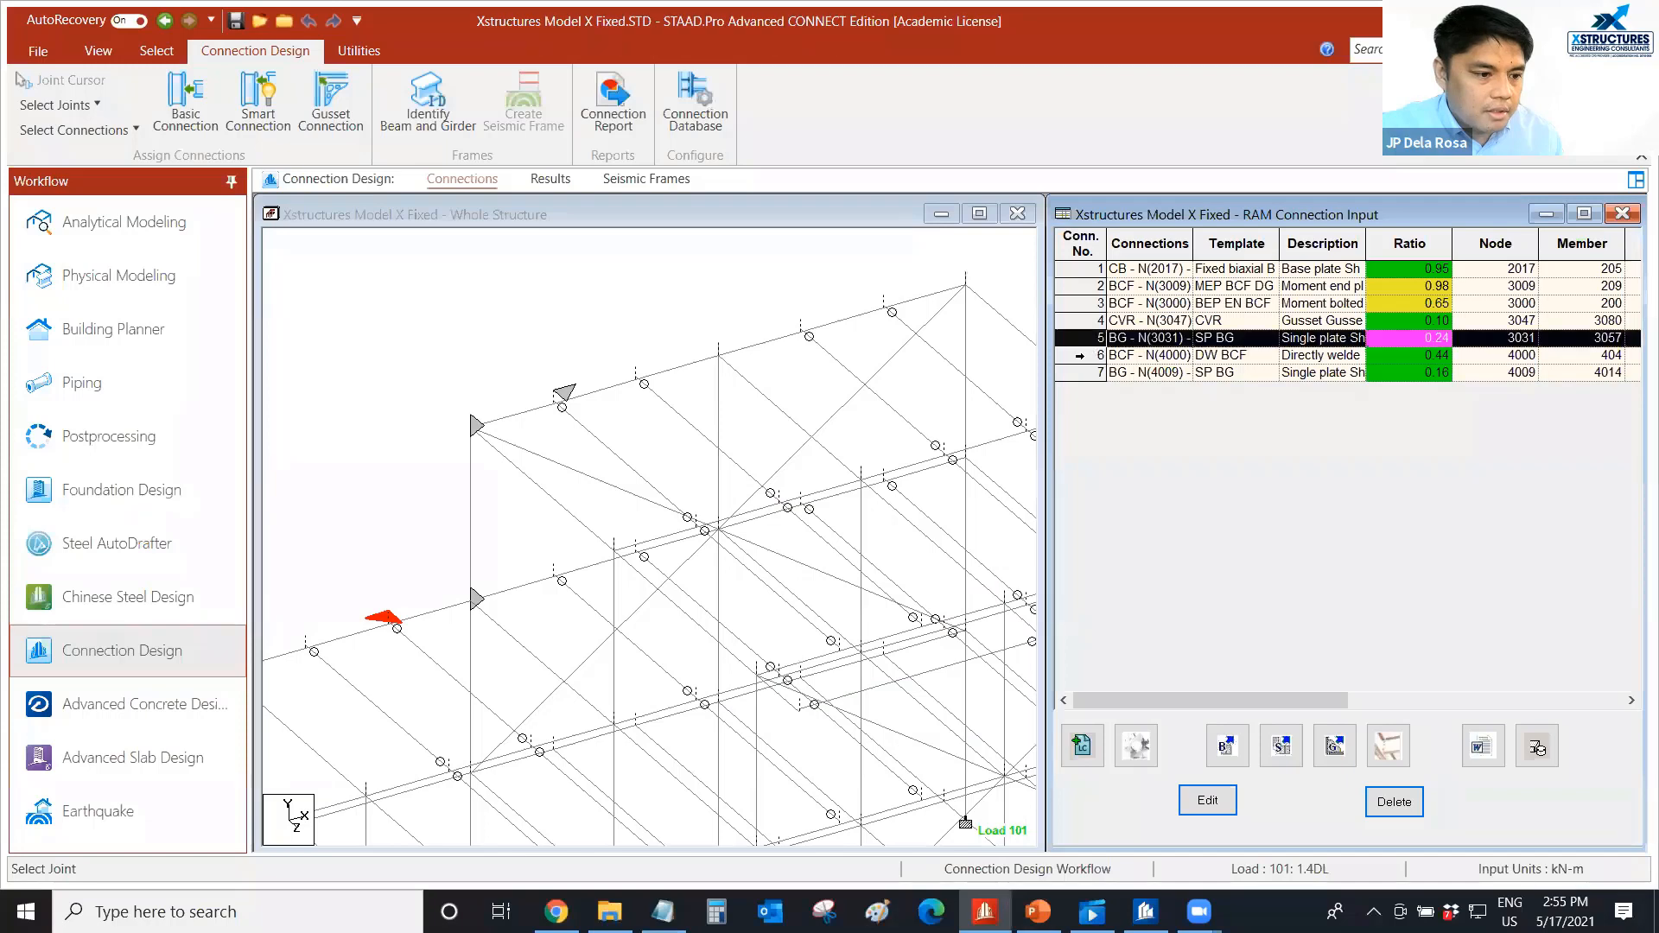
left_click(1080, 357)
double_click(1083, 355)
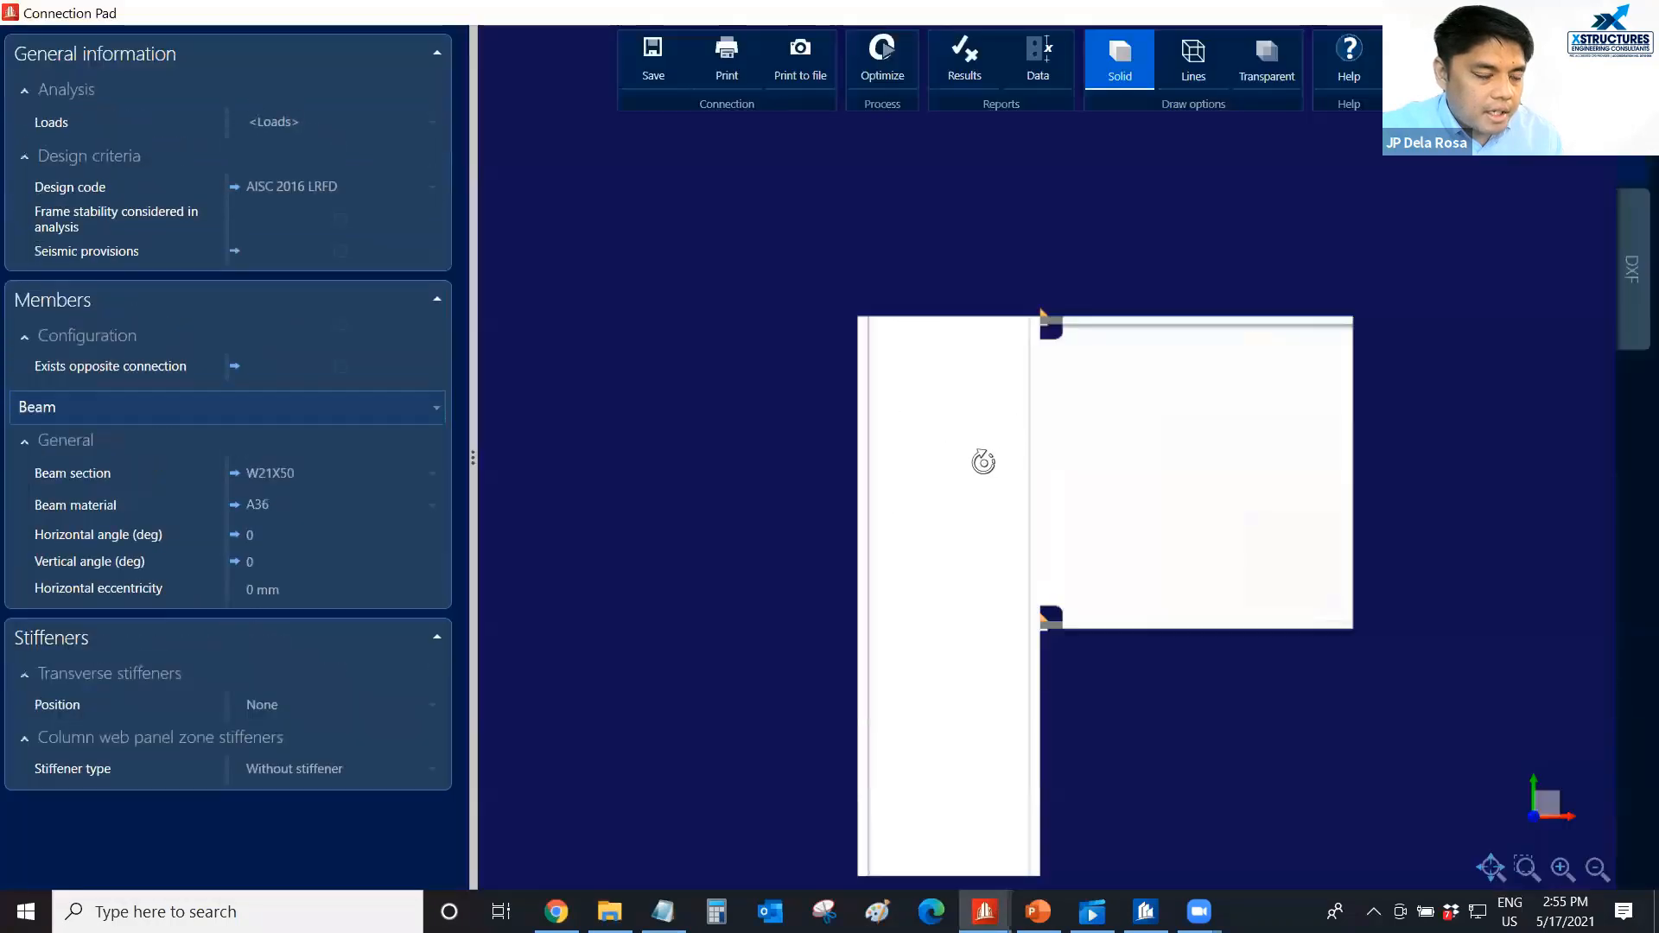
scroll(957, 501, "down", 1)
middle_click_drag(943, 504, 1047, 451)
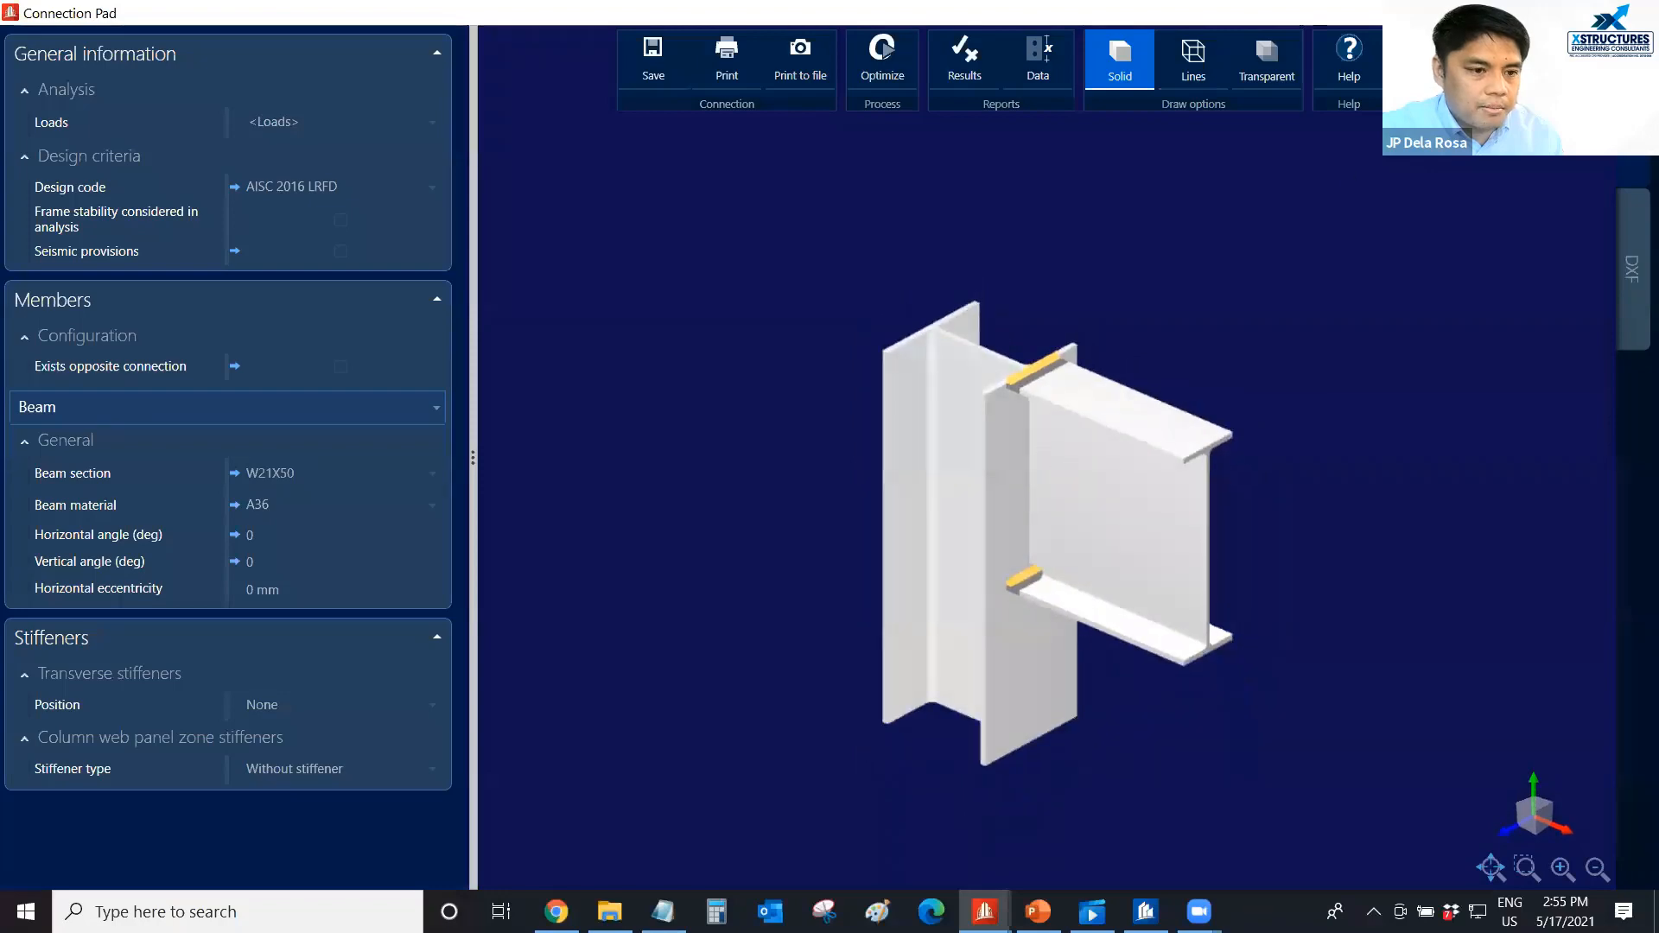
left_click(1638, 13)
scroll(557, 339, "down", 2)
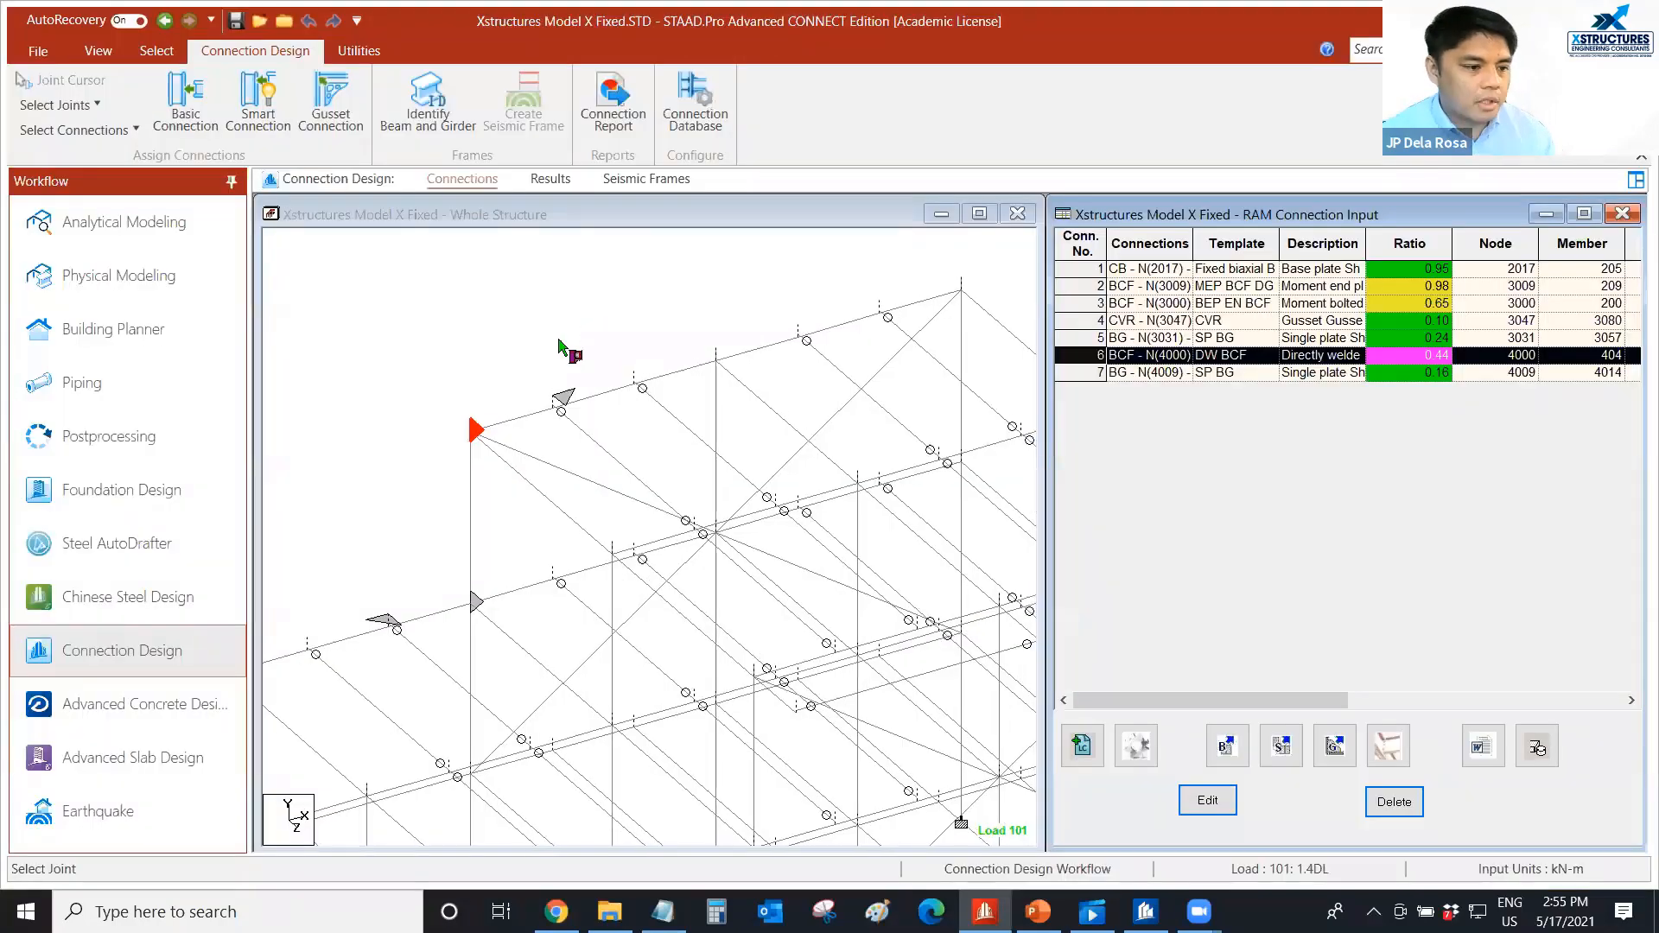
left_click(510, 367)
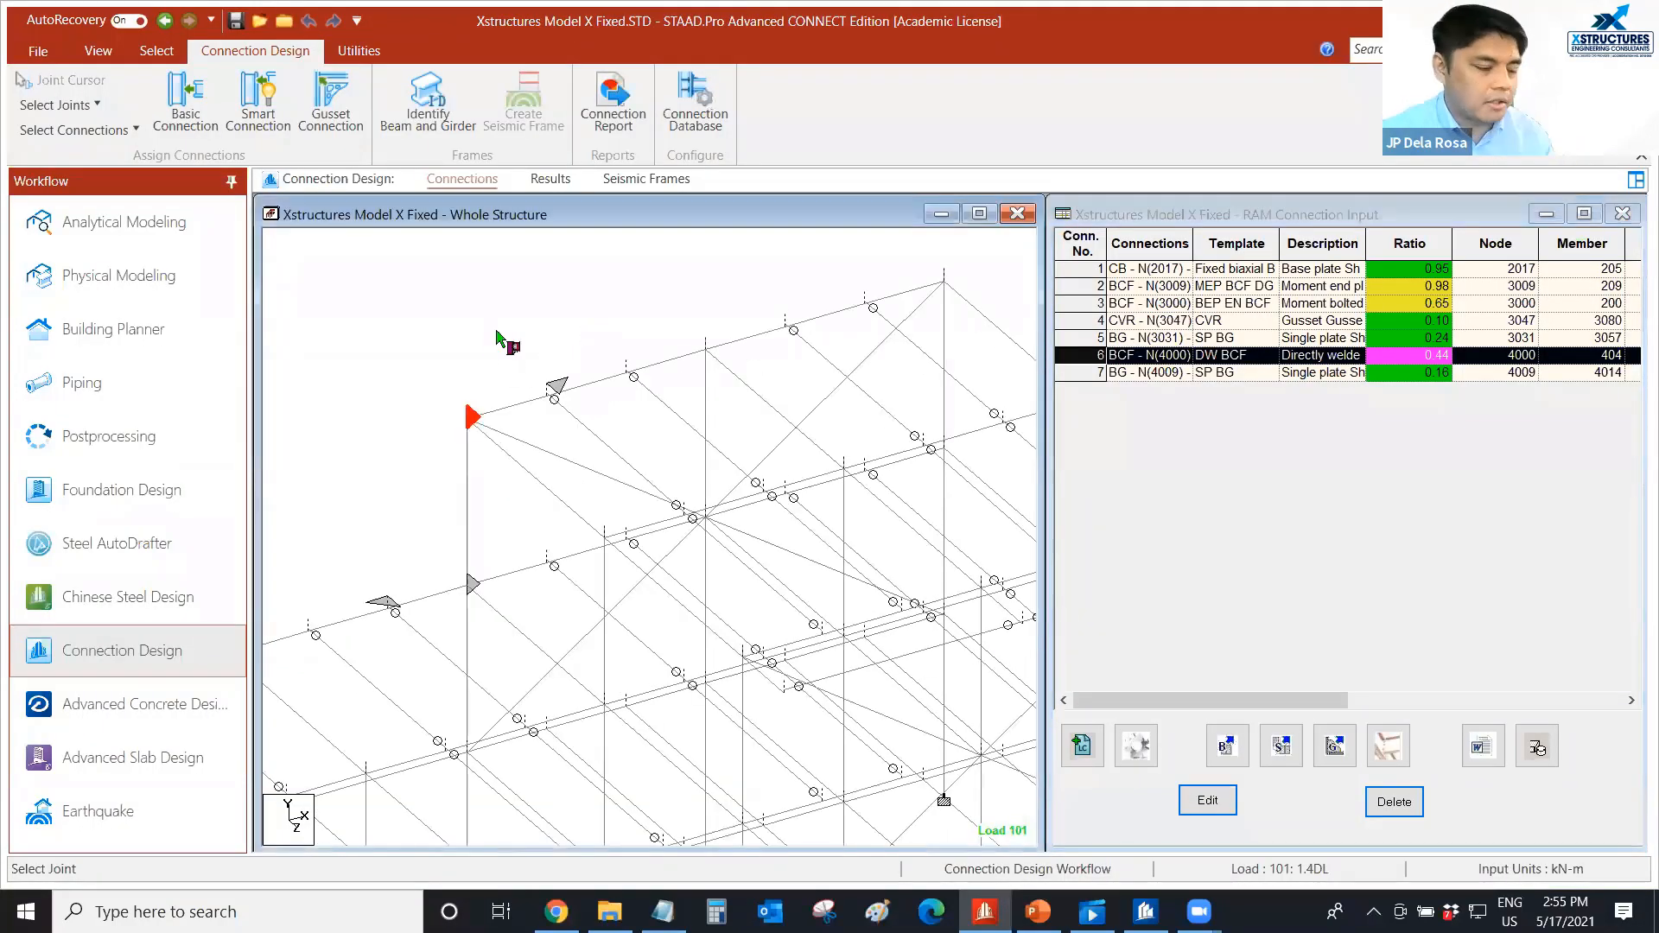
scroll(489, 339, "down", 1)
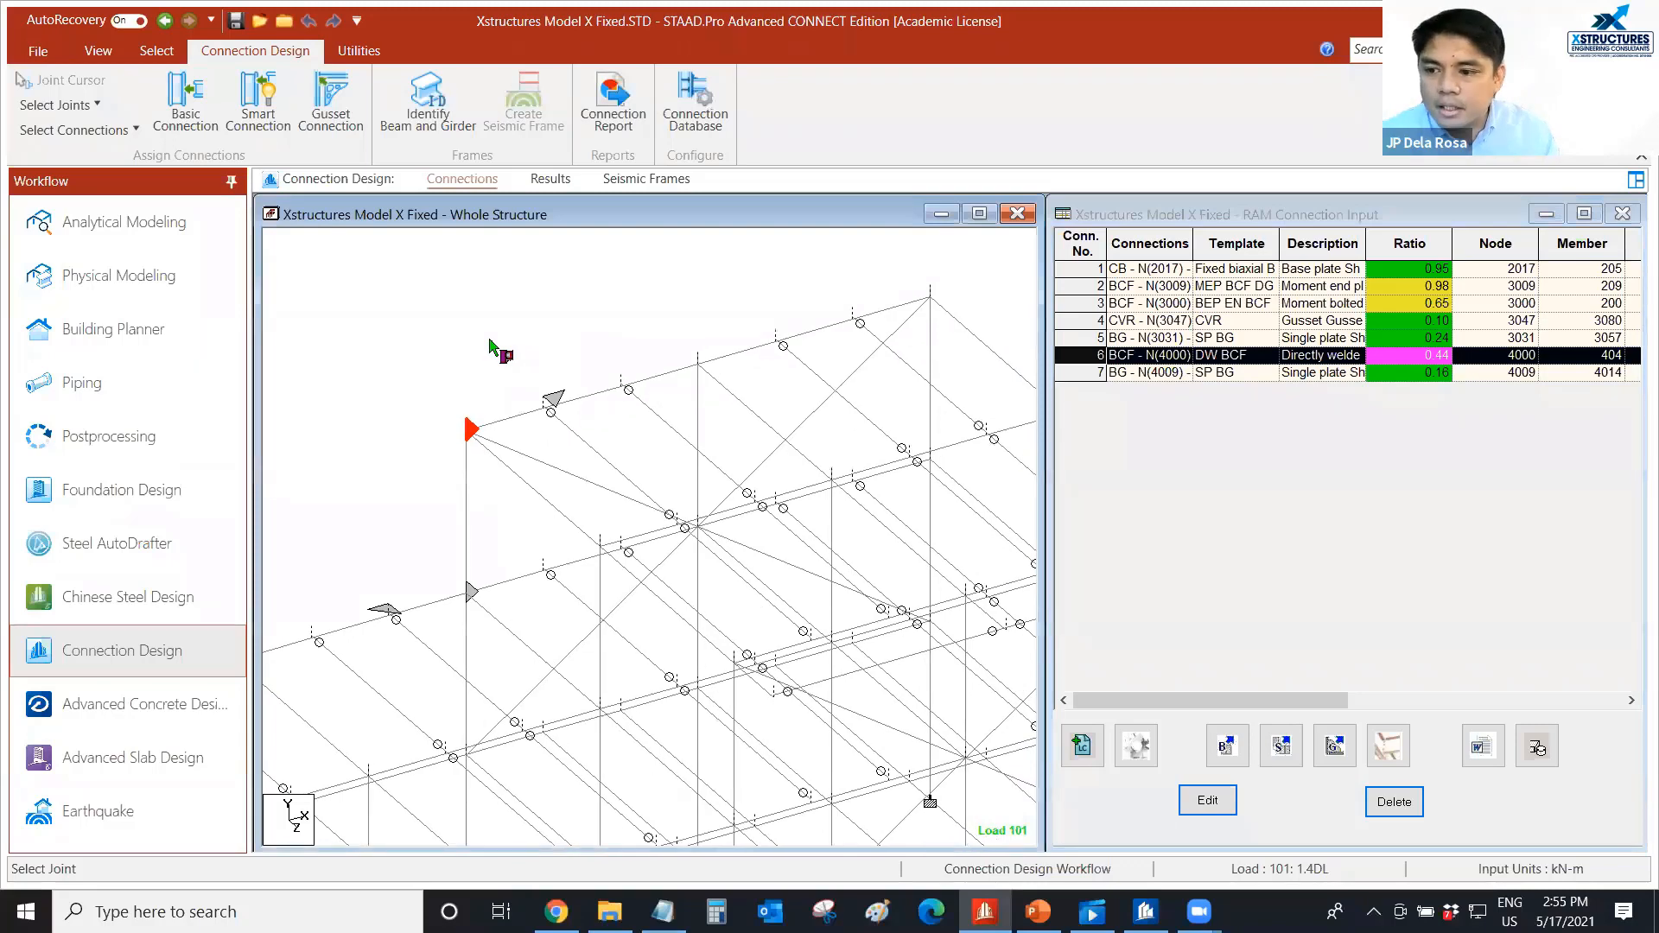
scroll(494, 381, "down", 2)
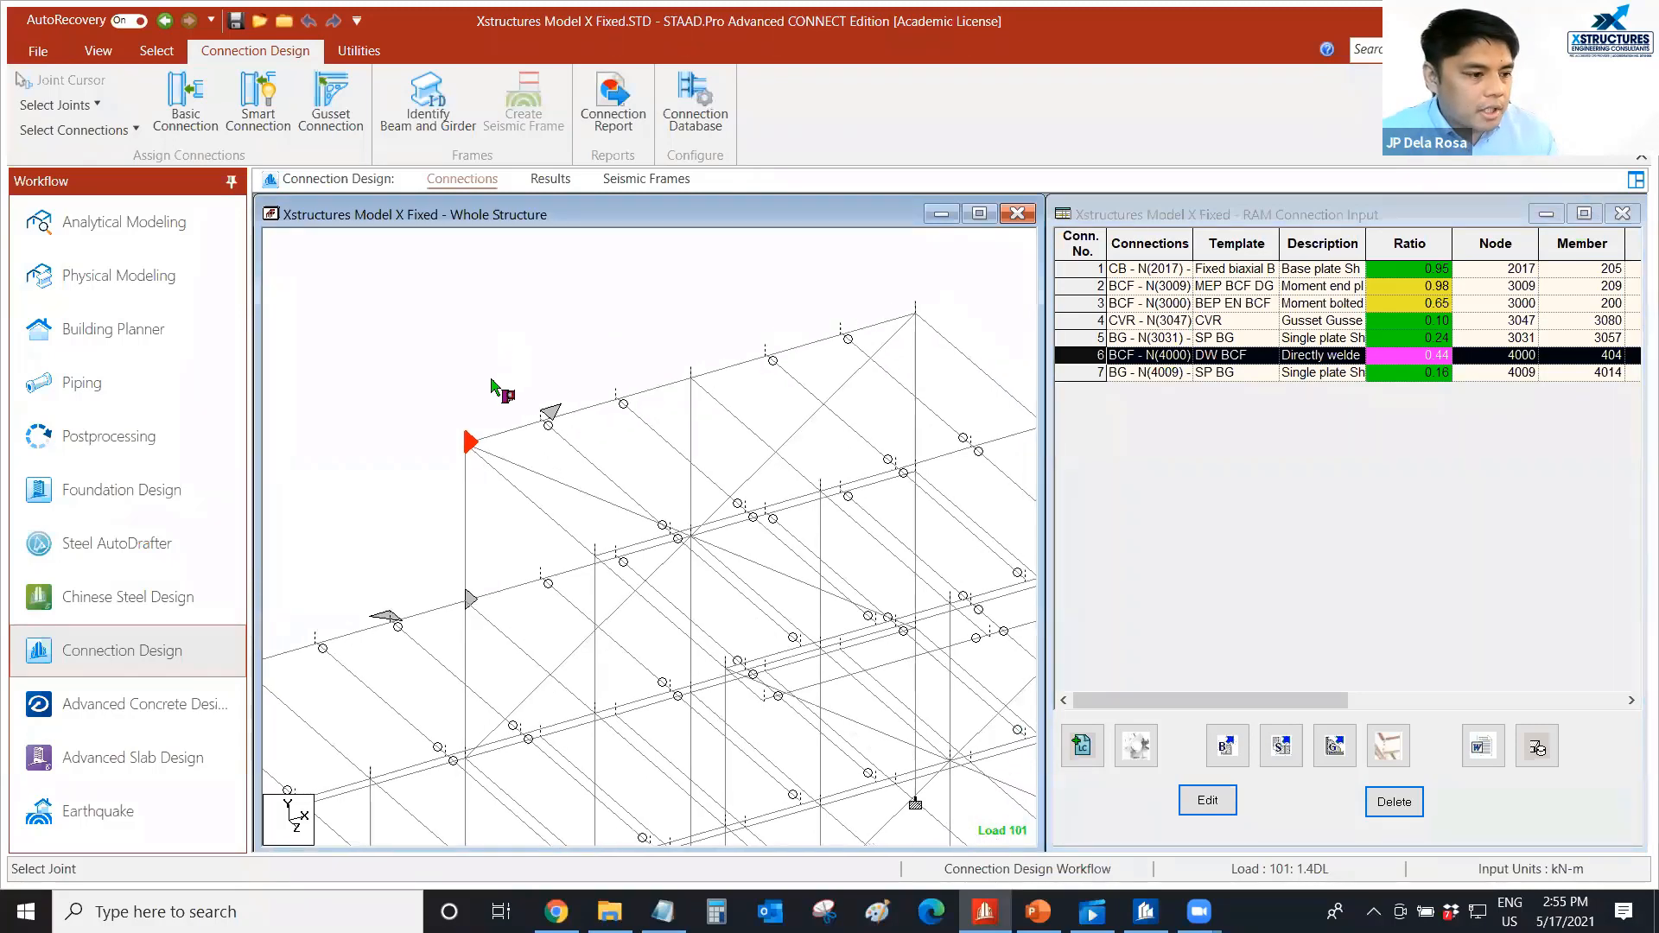
middle_click_drag(496, 385, 487, 357)
scroll(477, 348, "down", 1)
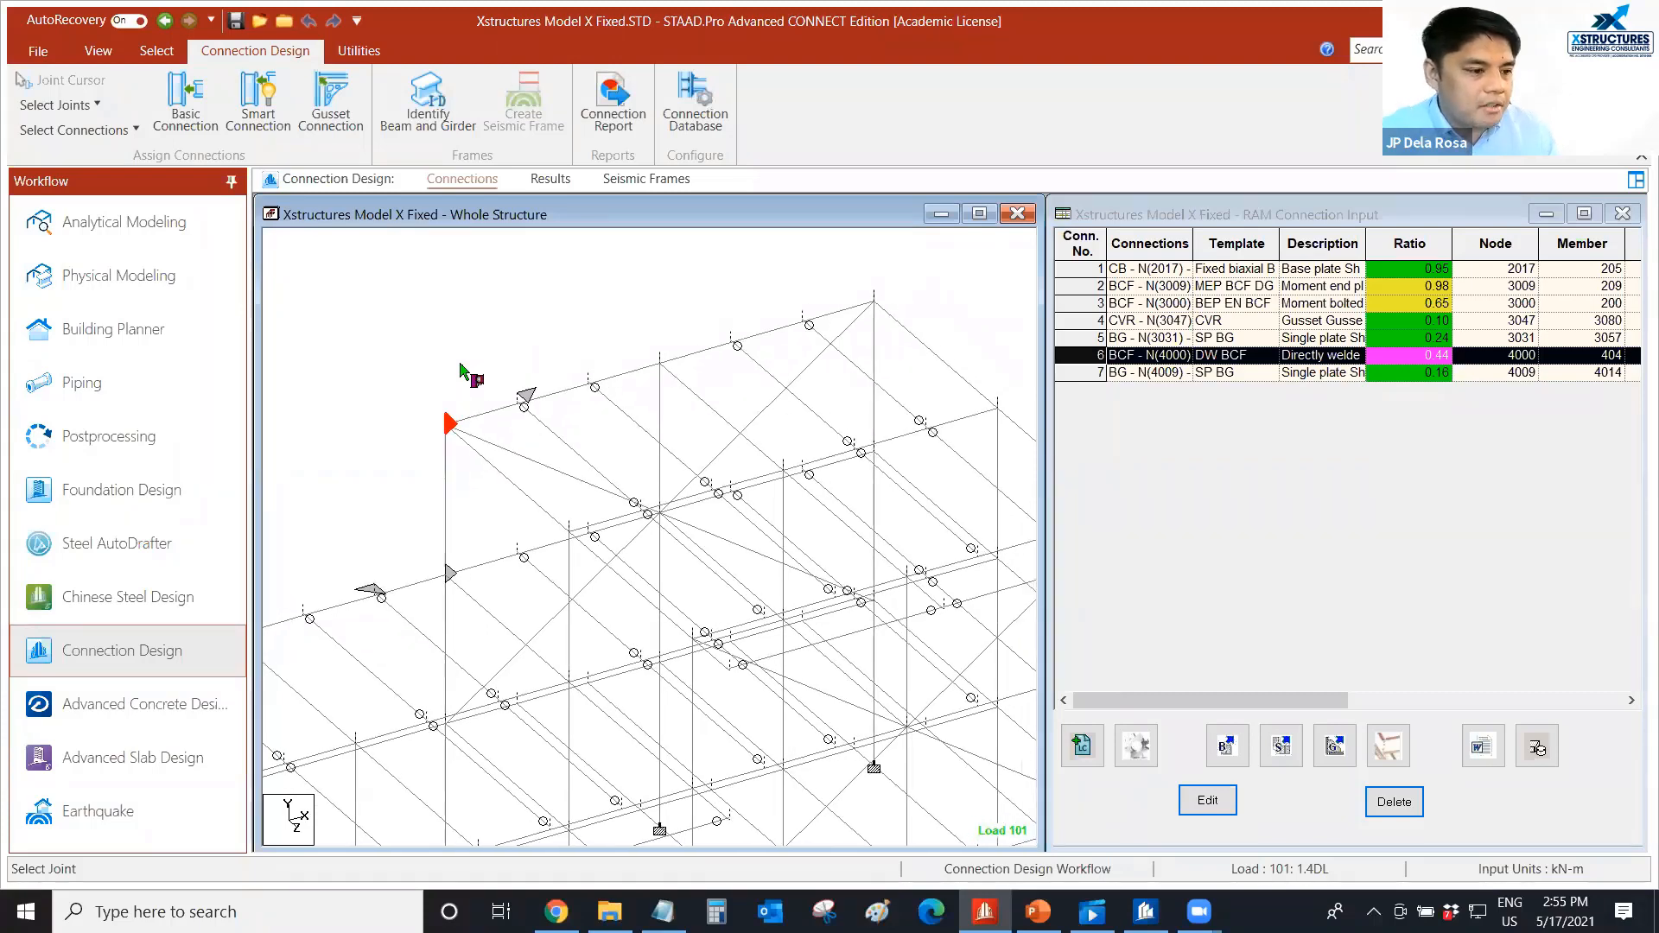
middle_click_drag(453, 357, 449, 350)
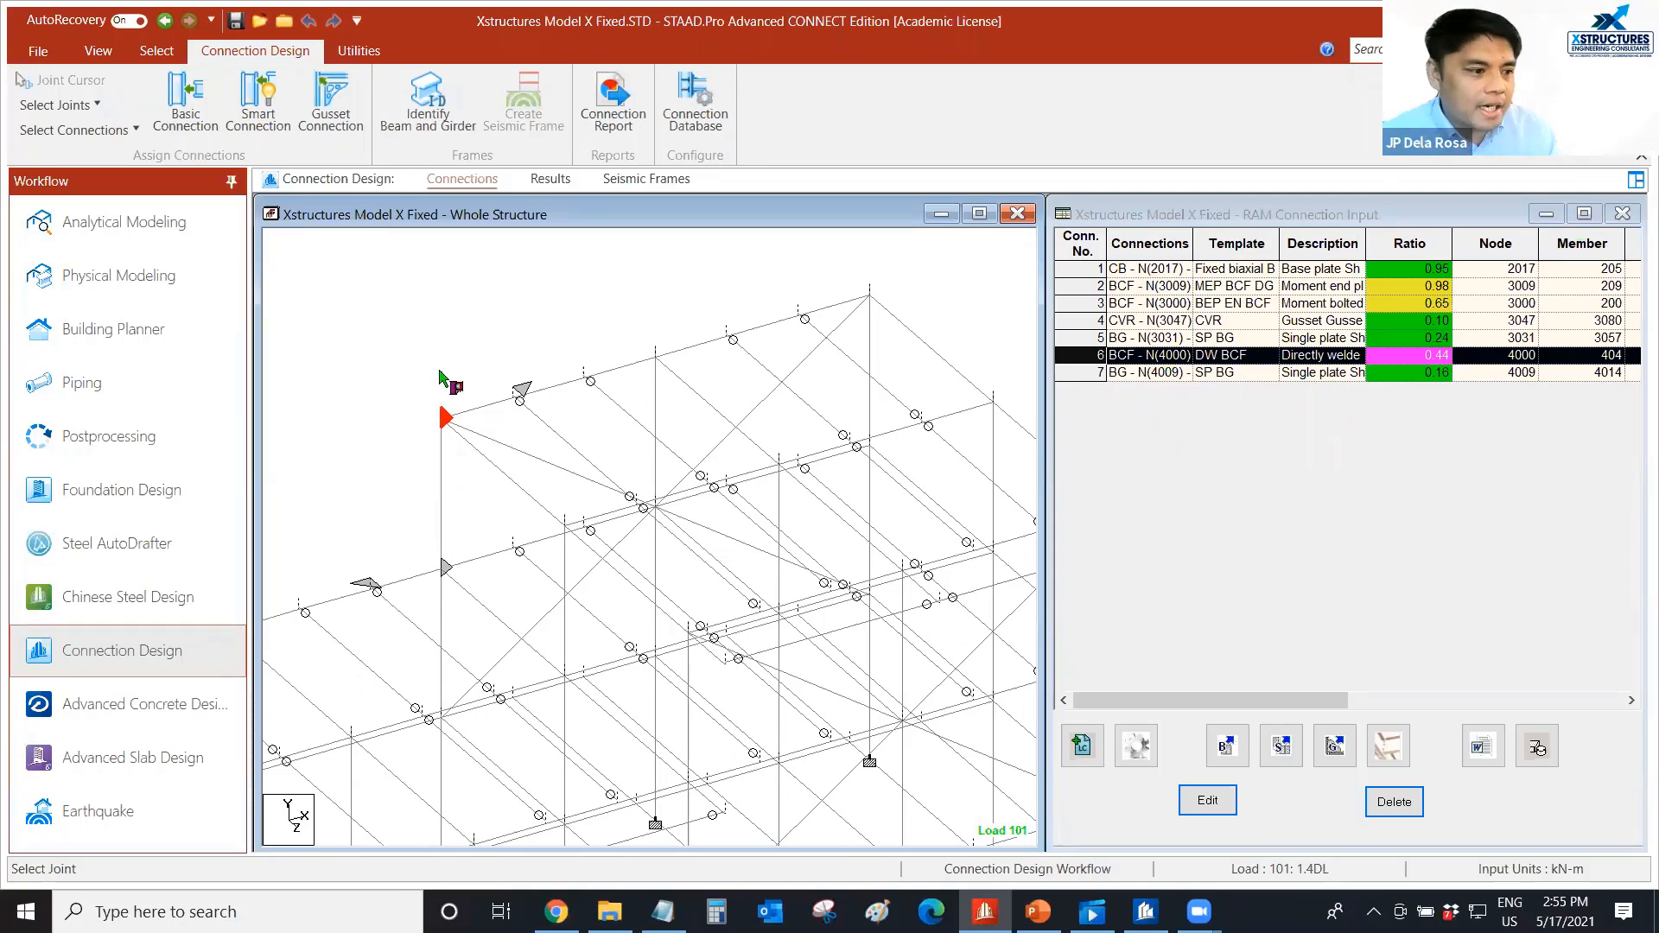
middle_click_drag(451, 357, 435, 347)
scroll(493, 321, "up", 1)
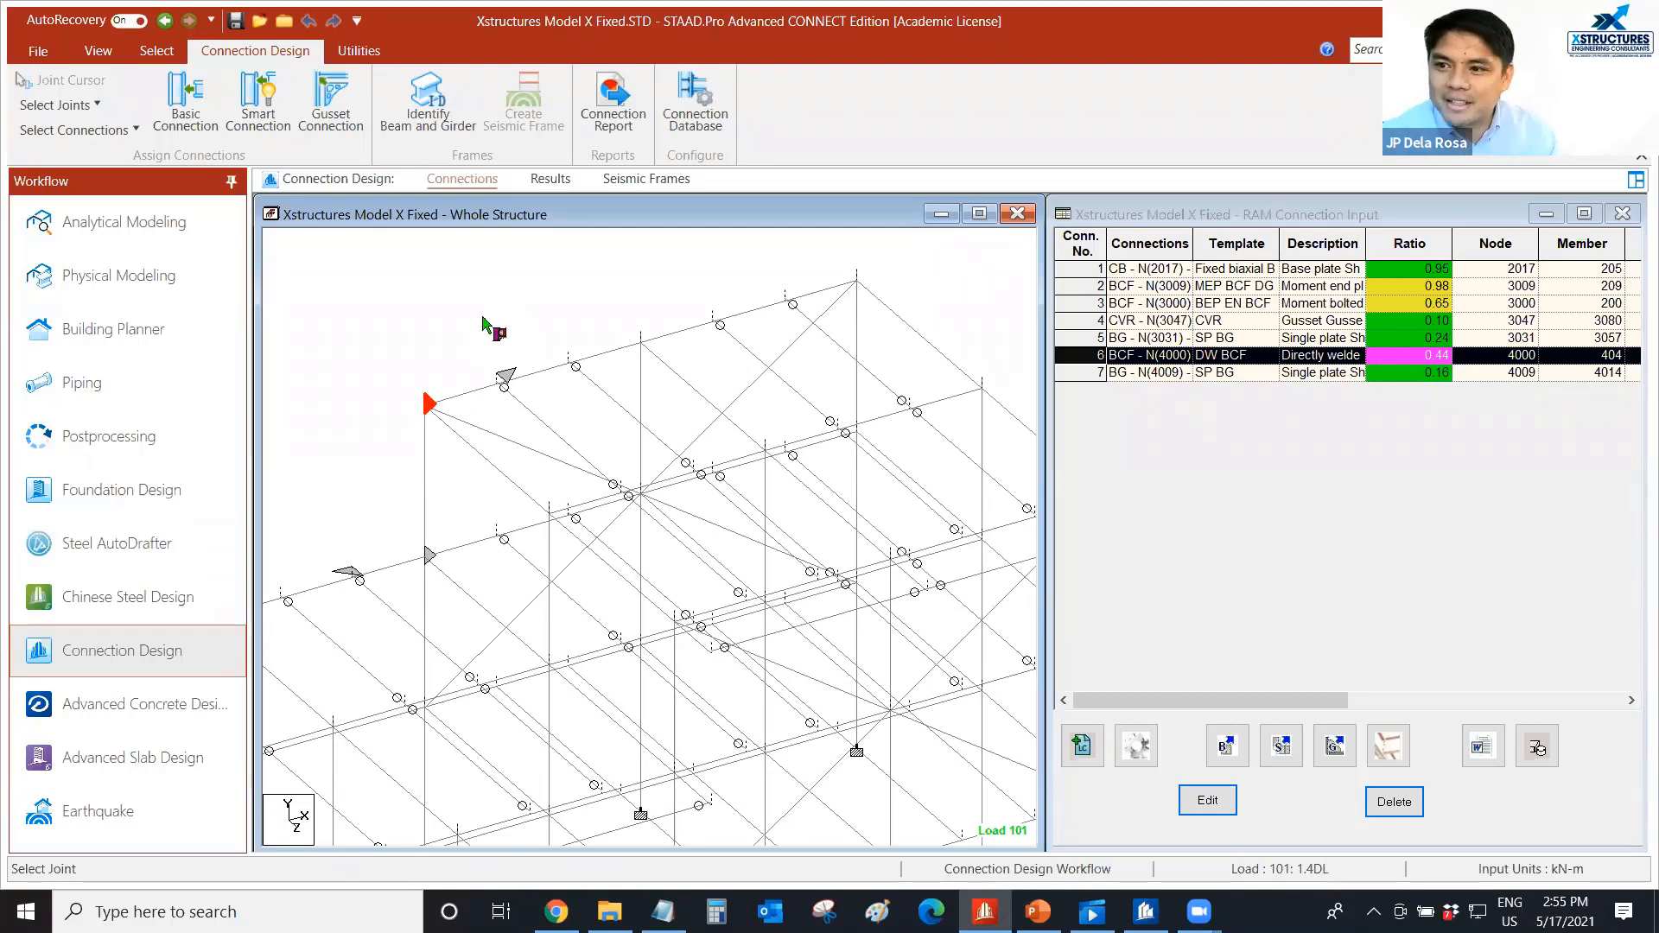
middle_click_drag(496, 309, 498, 311)
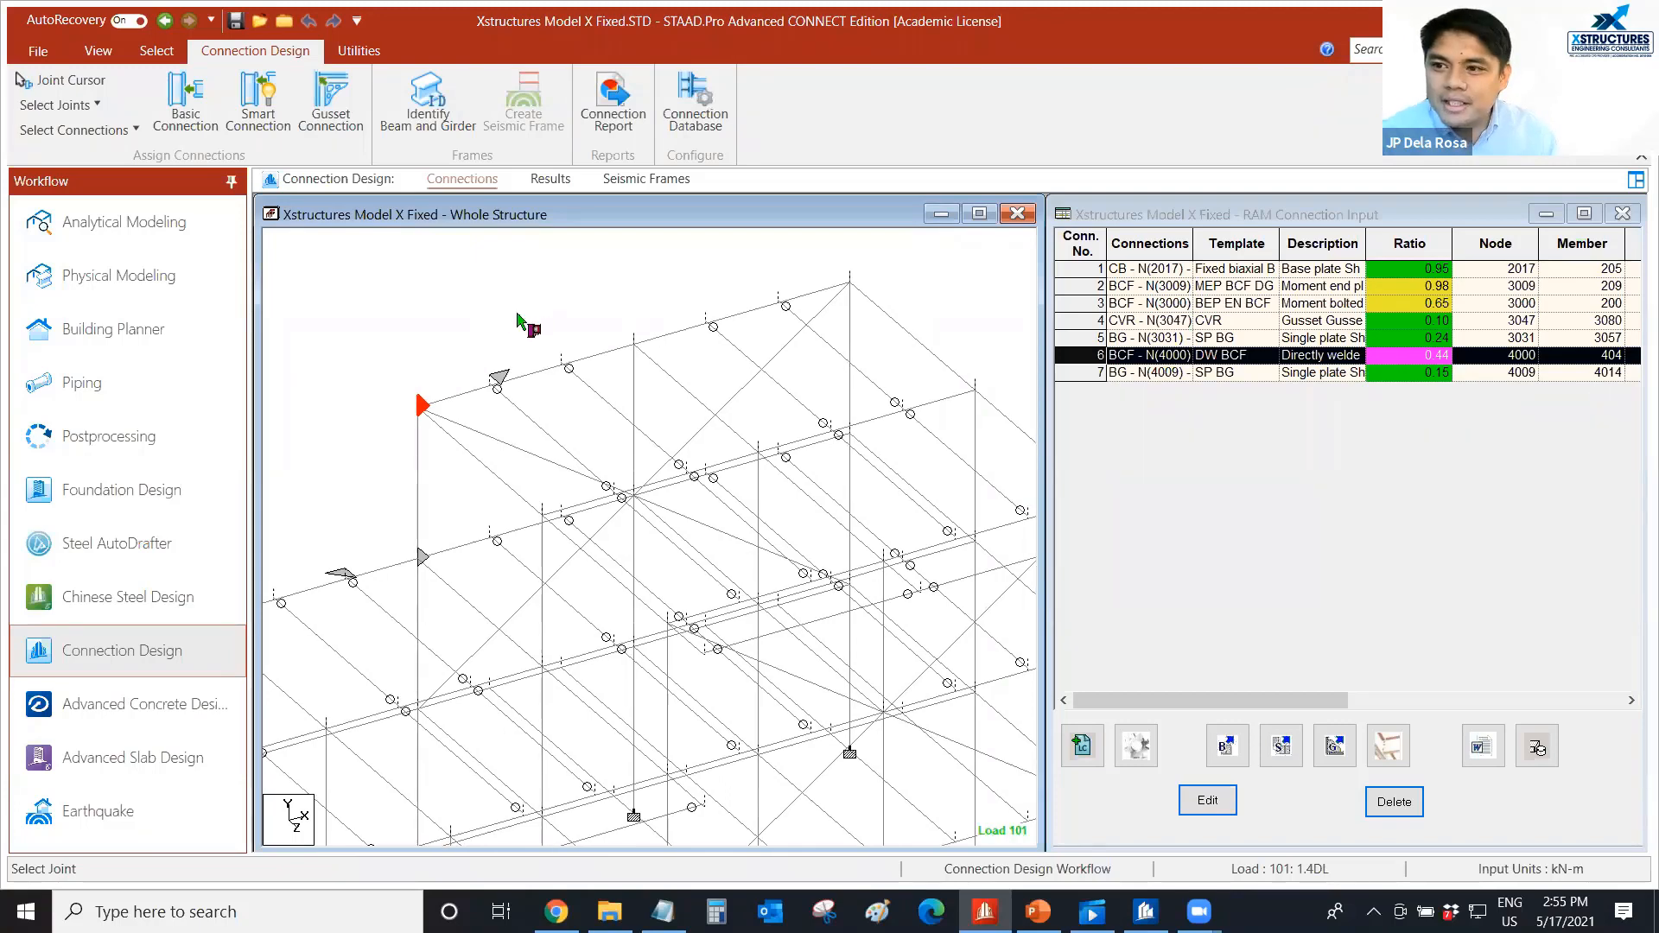
middle_click_drag(521, 300, 525, 289)
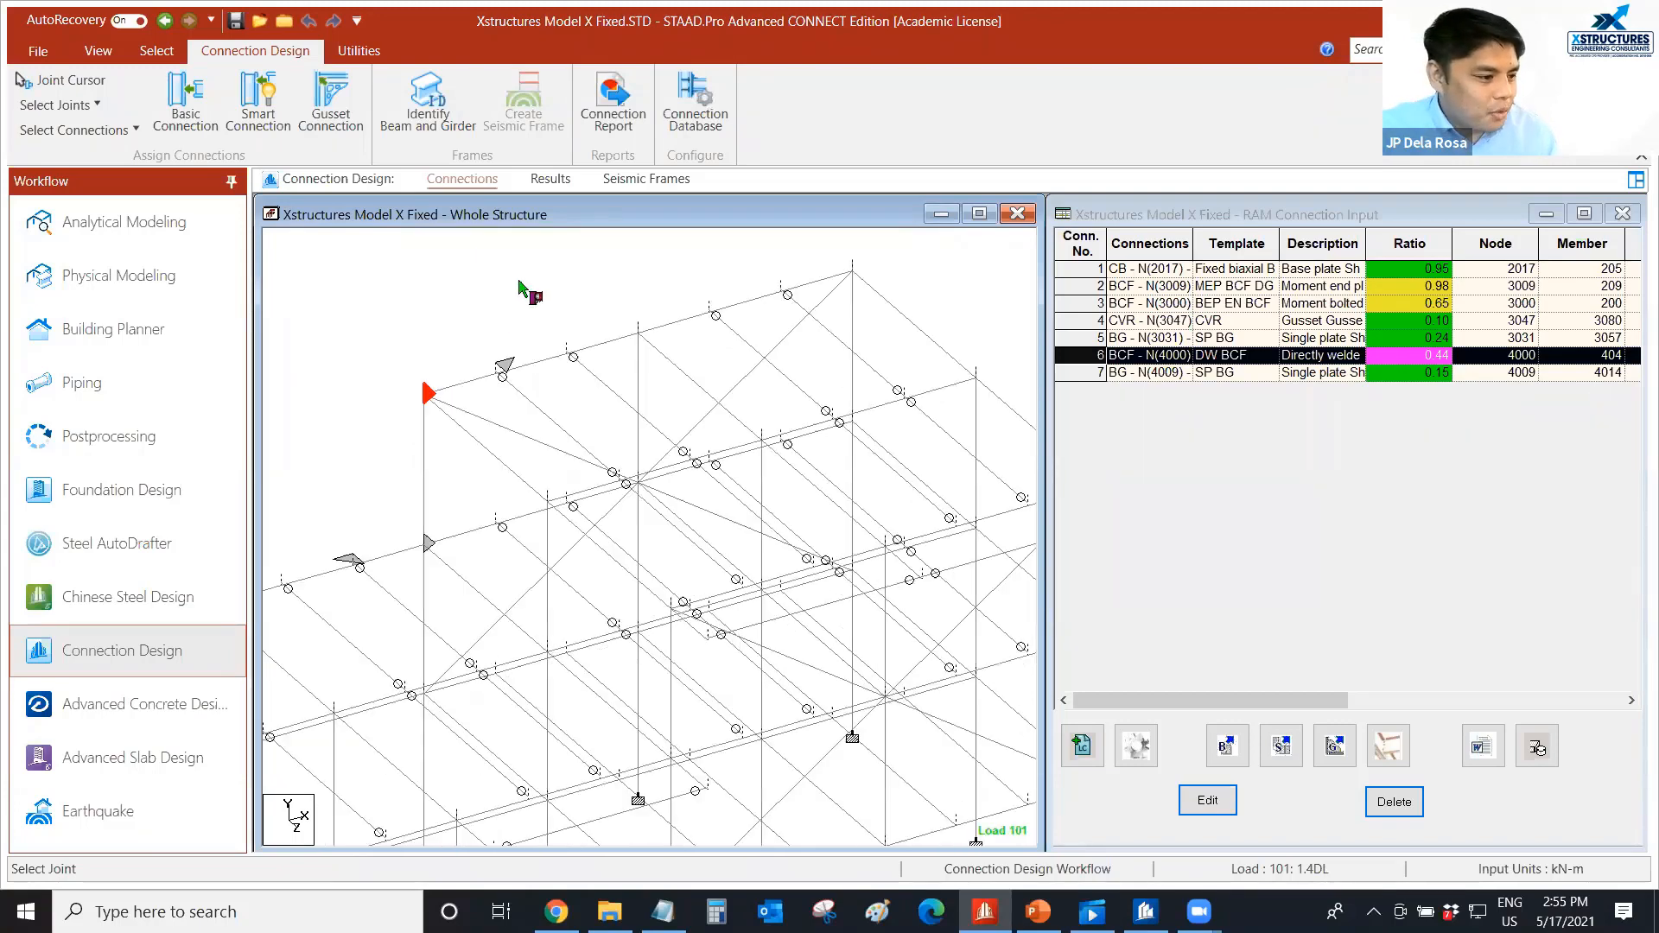
Switch to the Steel AutoDrafter workflow and examine the structure's steel framing layout.
left_click(126, 551)
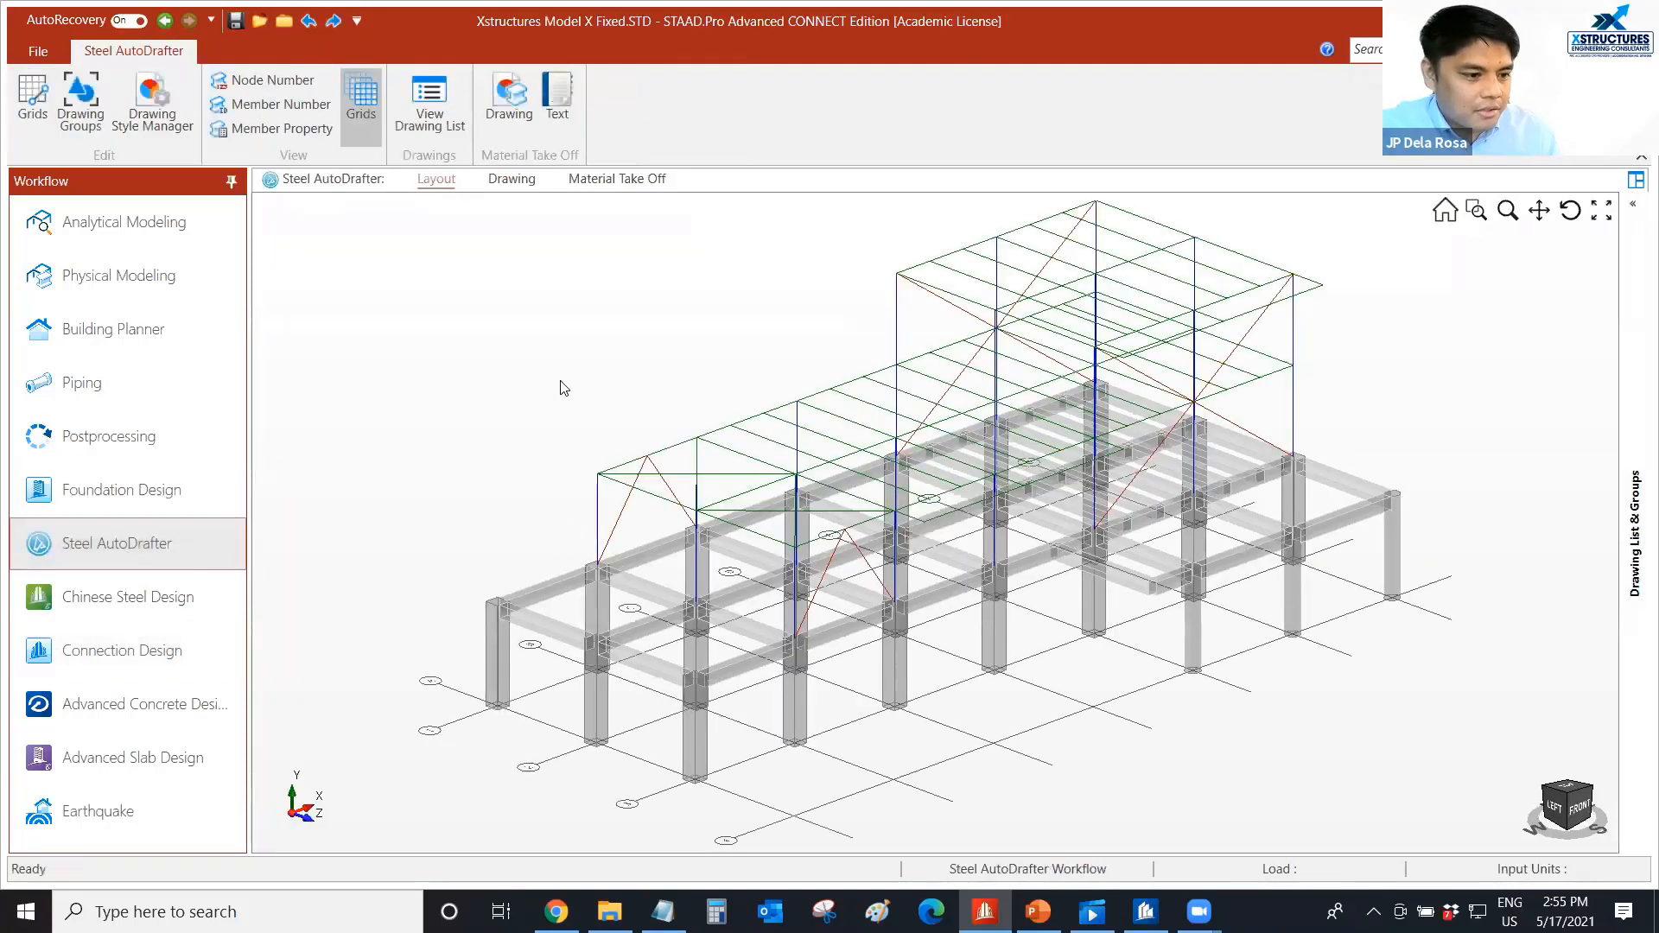
scroll(497, 396, "down", 2)
scroll(1114, 391, "up", 2)
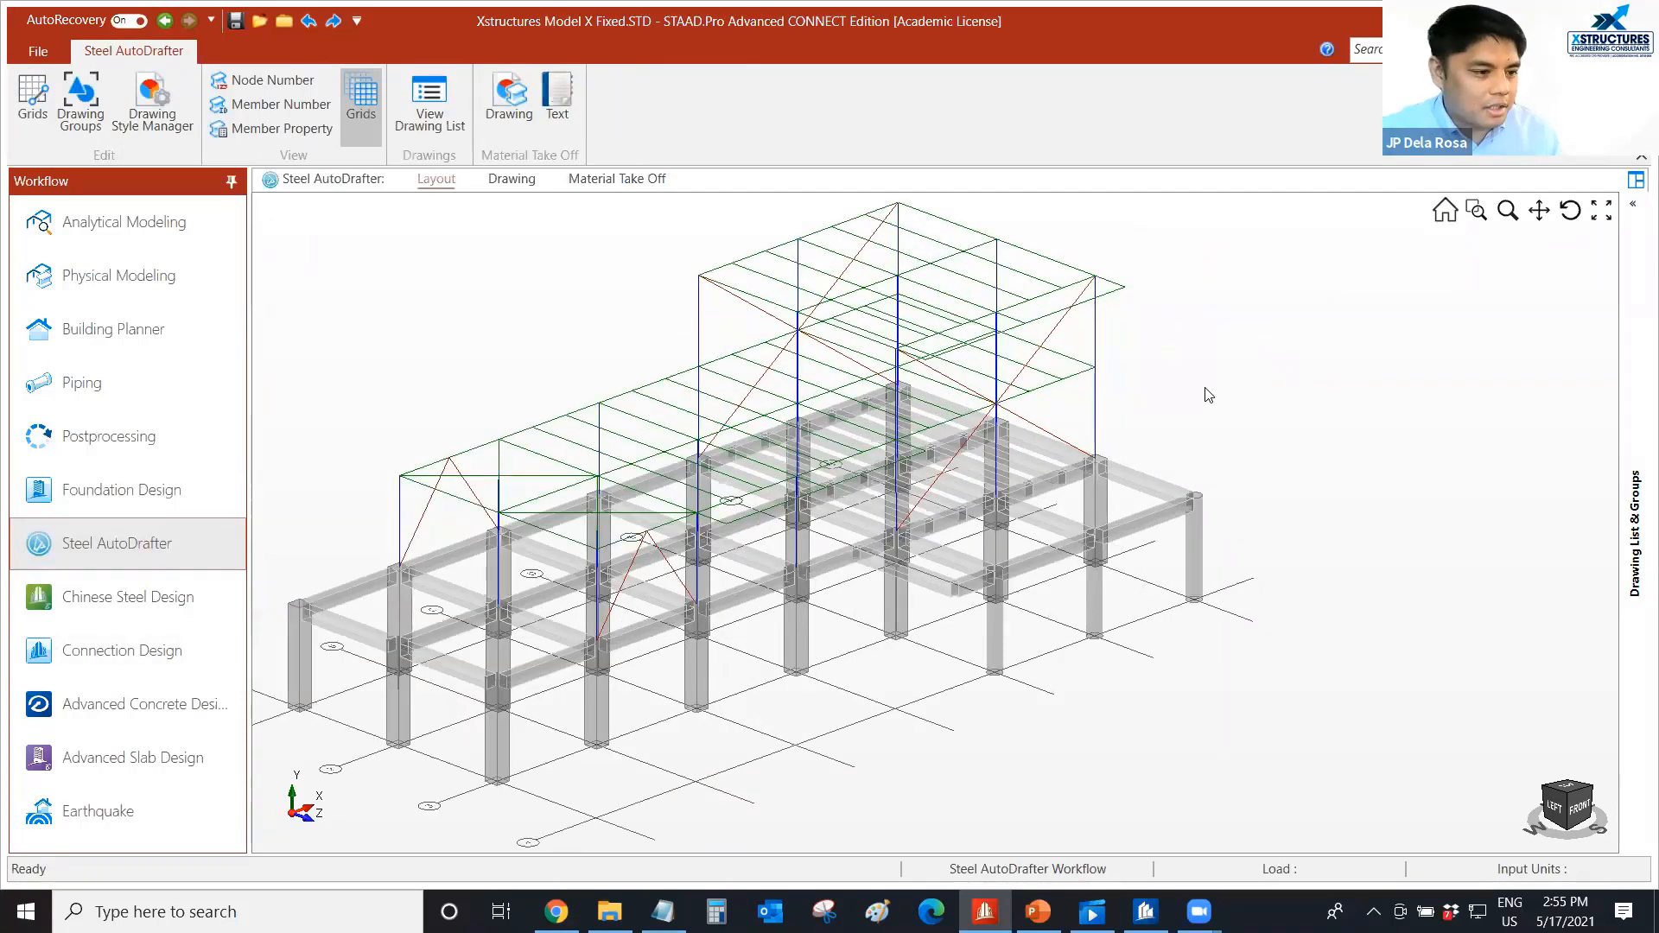
scroll(1193, 400, "down", 2)
mouse_move(696, 337)
middle_mouse_down()
mouse_move(698, 365)
mouse_move(715, 358)
middle_mouse_up()
scroll(705, 482, "up", 2)
middle_click_drag(682, 478, 711, 438)
scroll(784, 308, "up", 2)
middle_click_drag(785, 306, 796, 300)
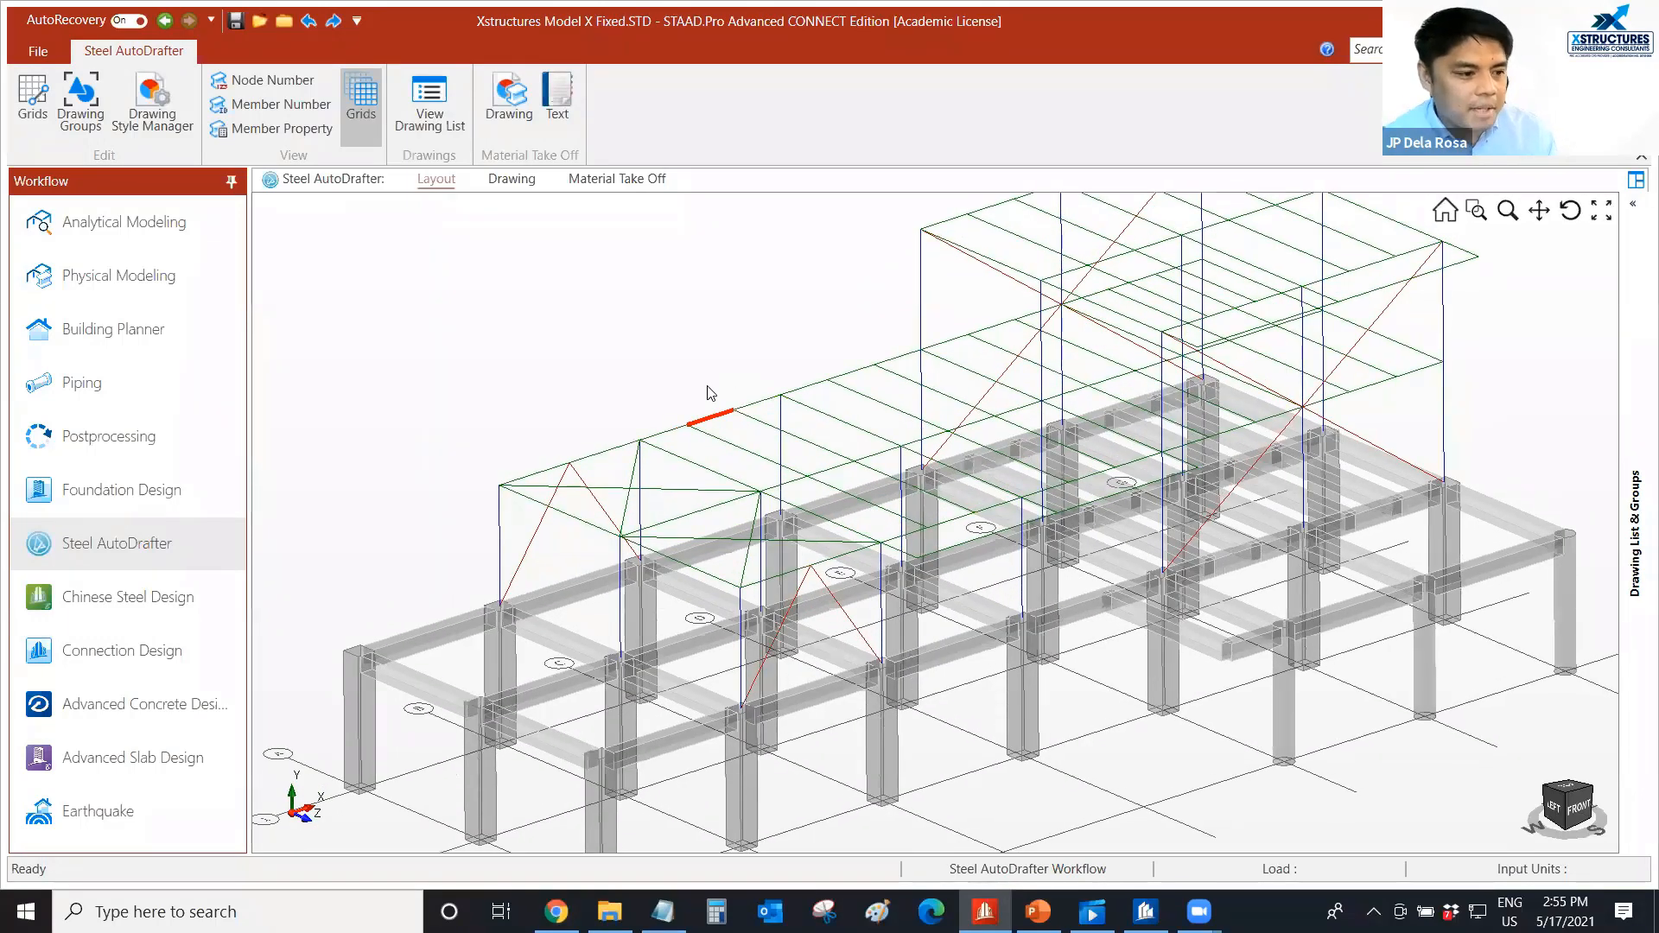
Generate a plan drawing at Y = 7500 from the highlighted roof beam, at scale 1 : 100 and drawn as full sections.
scroll(726, 396, "down", 1)
scroll(725, 394, "up", 1)
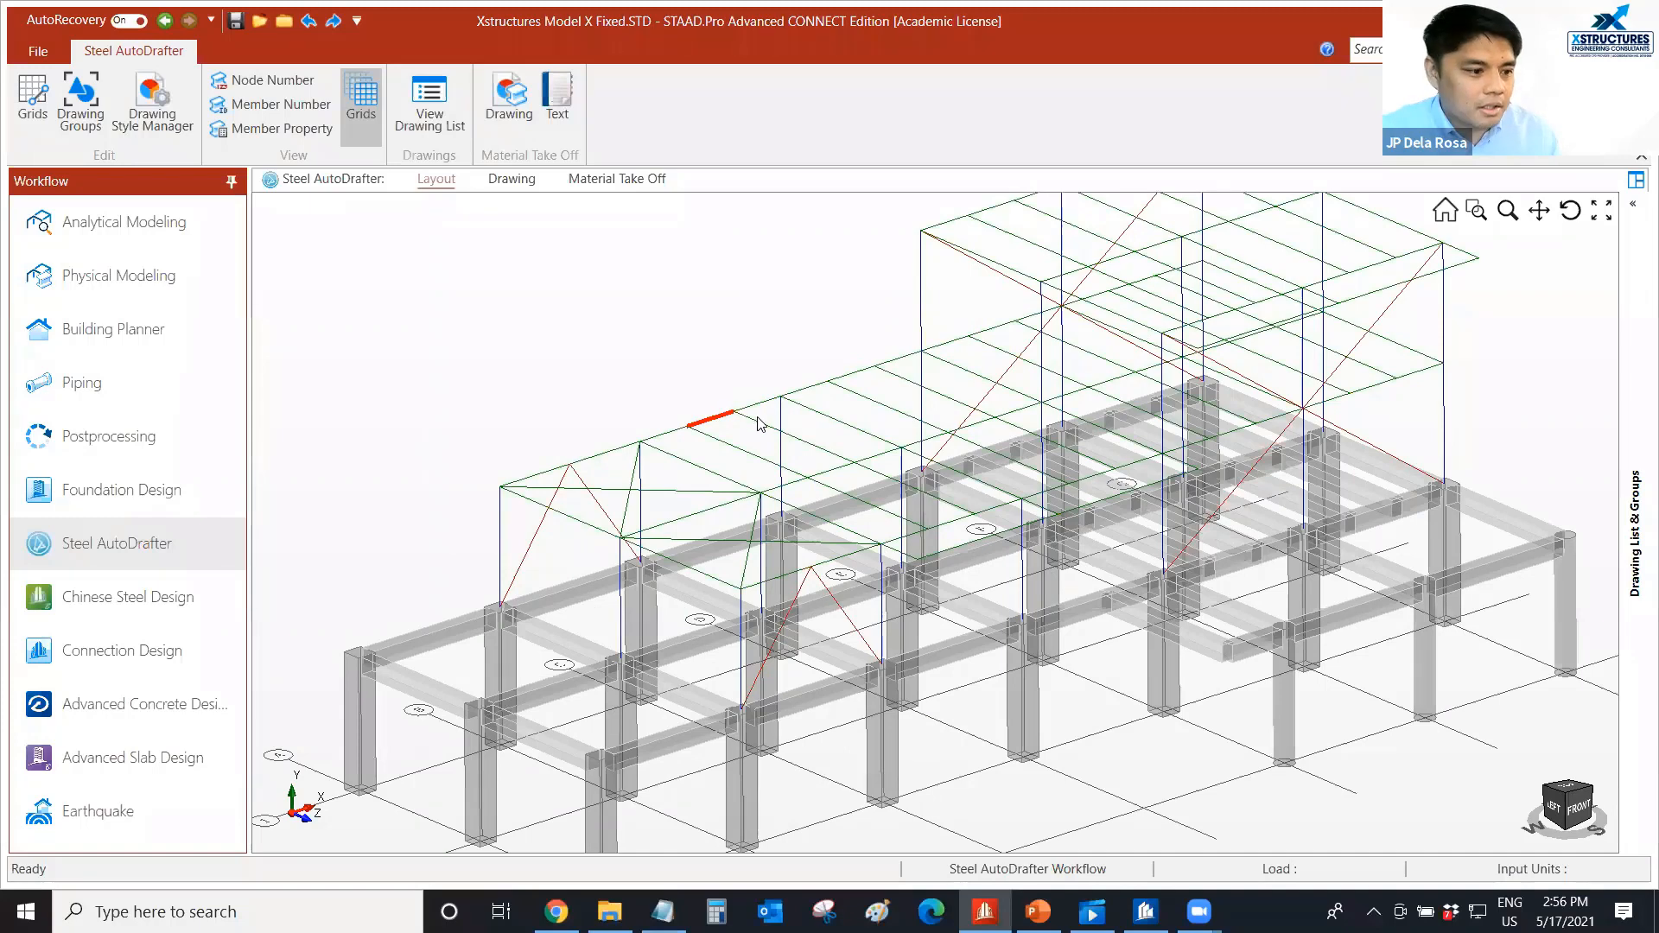
scroll(760, 420, "down", 1)
scroll(725, 436, "up", 1)
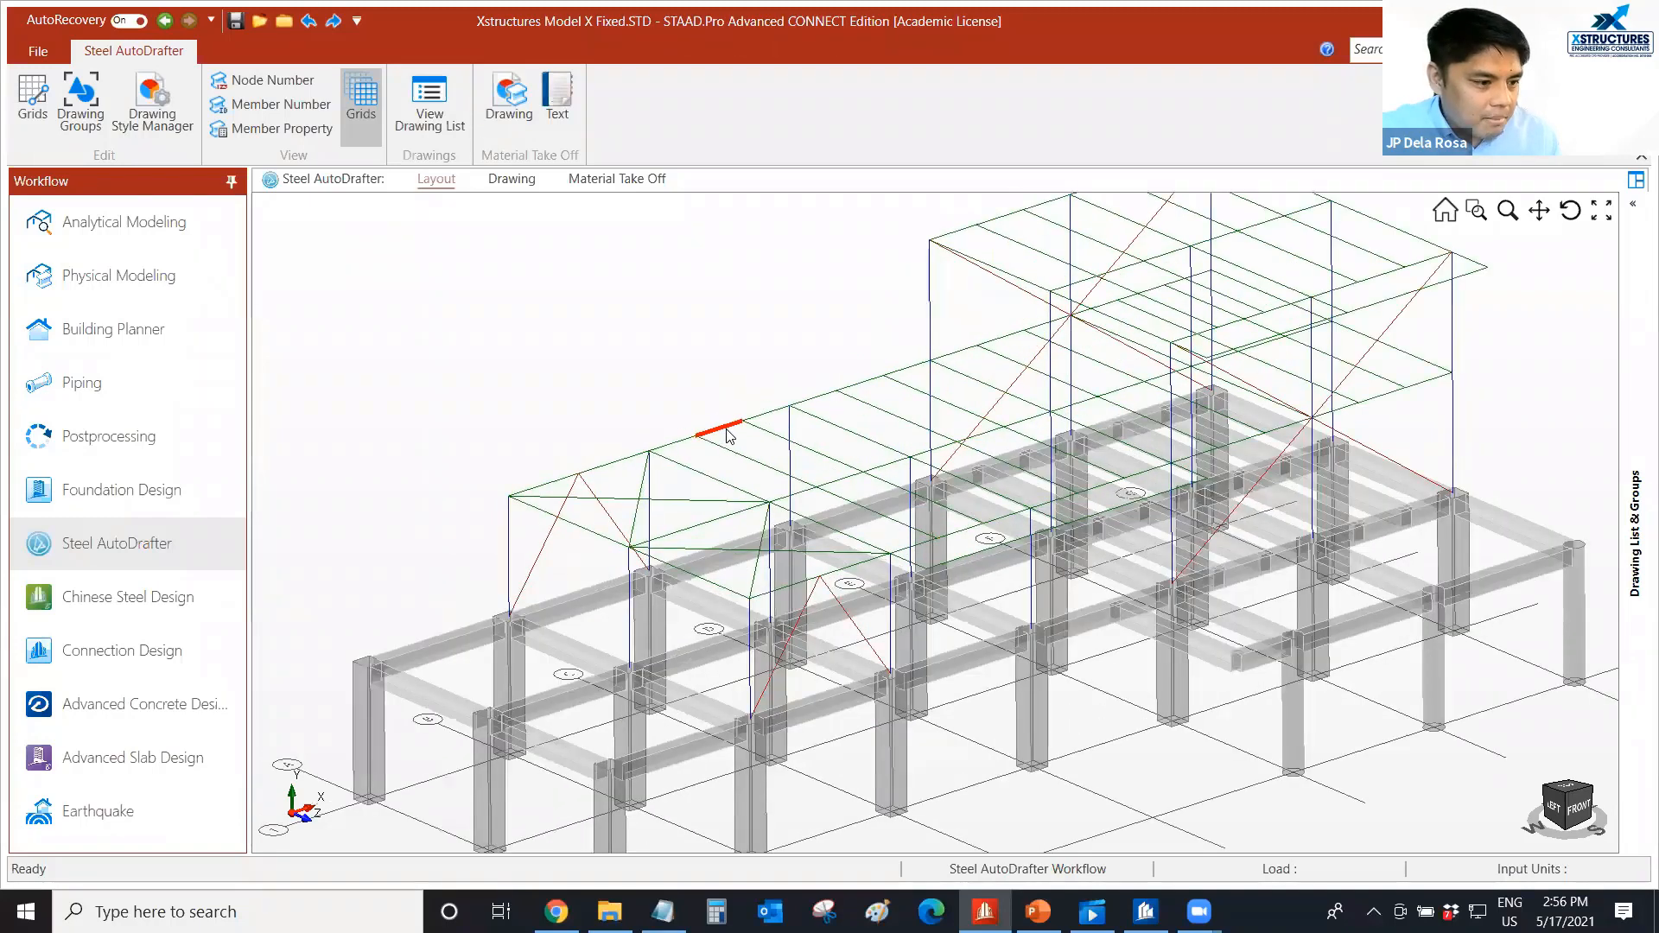
right_click(729, 435)
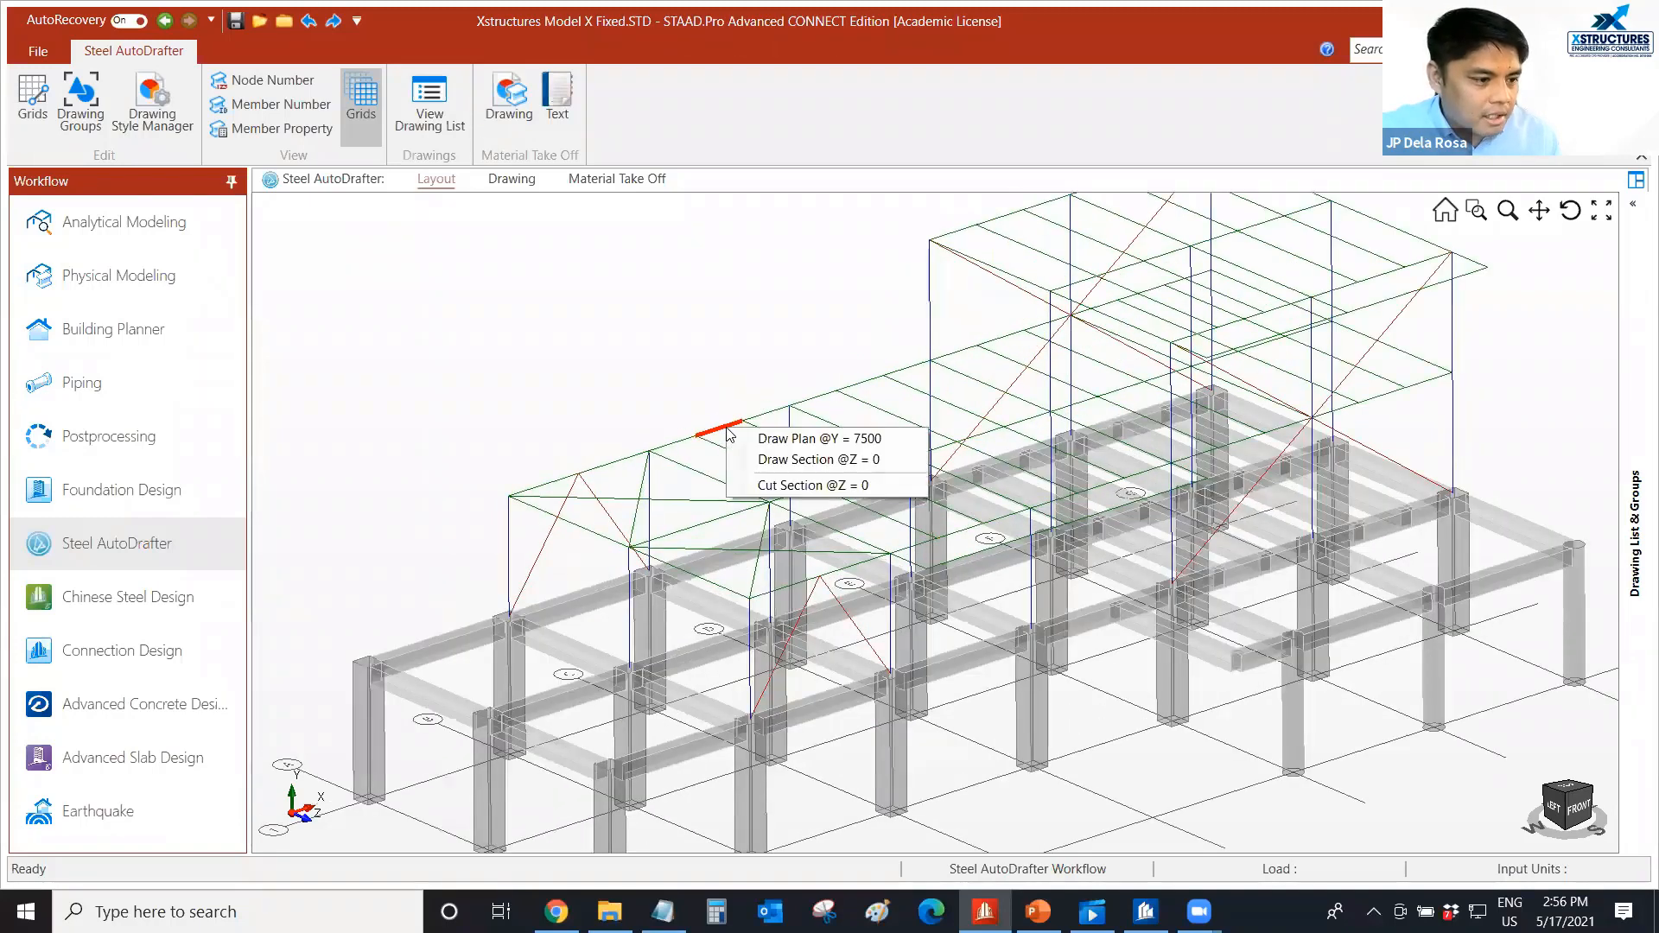
left_click(844, 440)
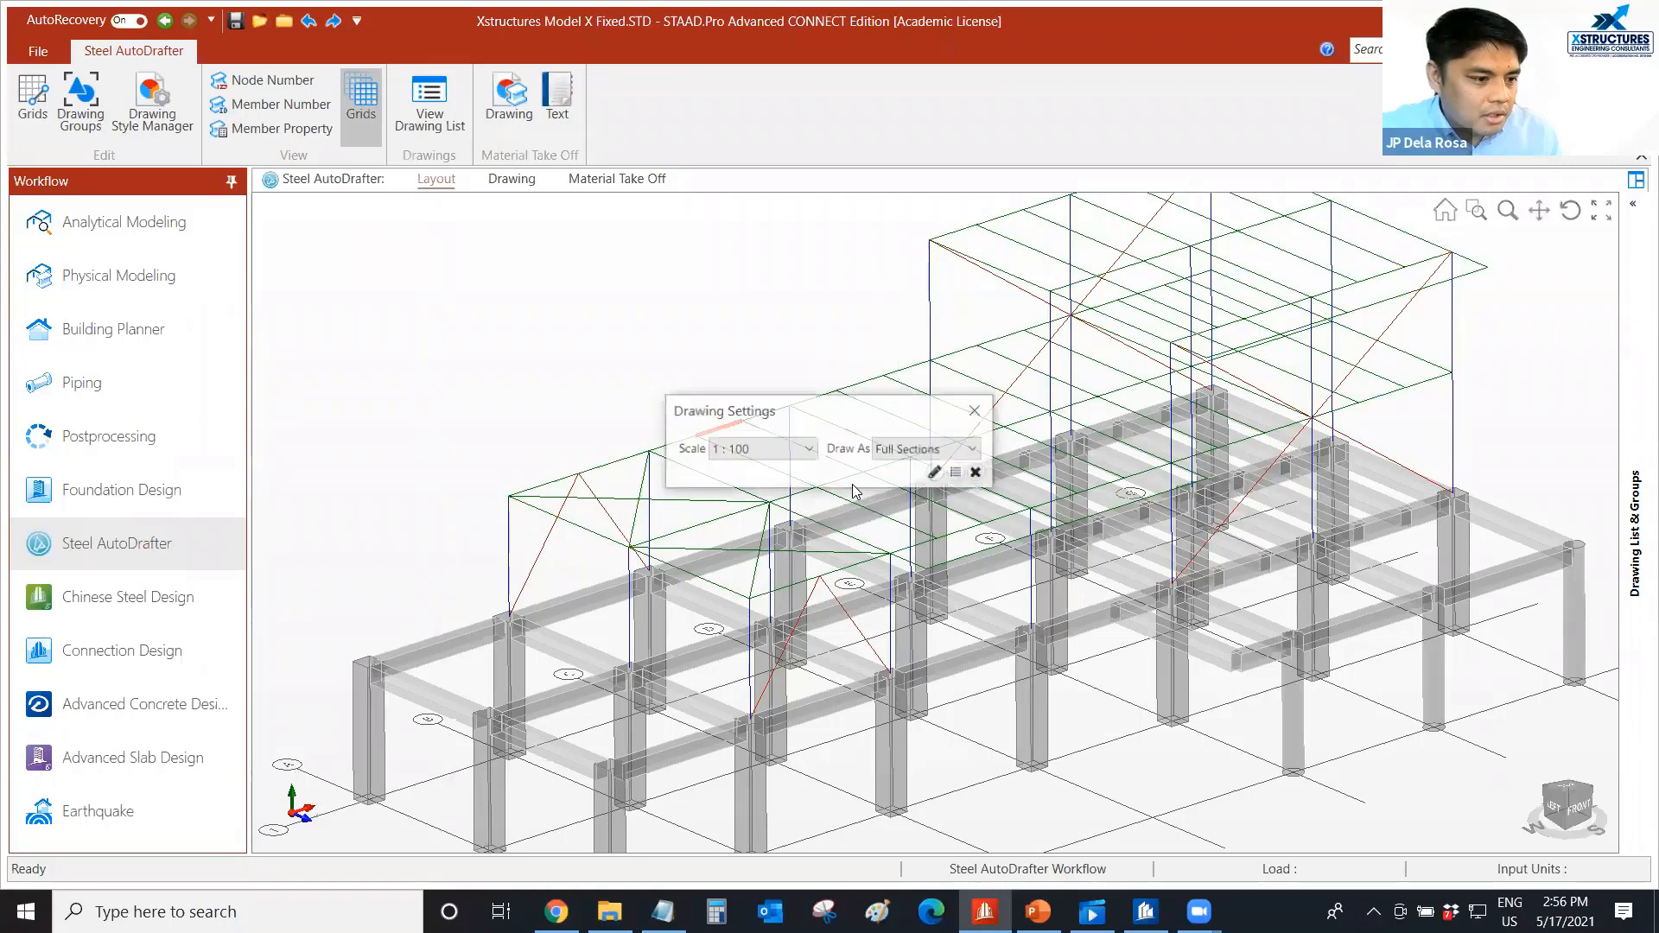
left_click(935, 474)
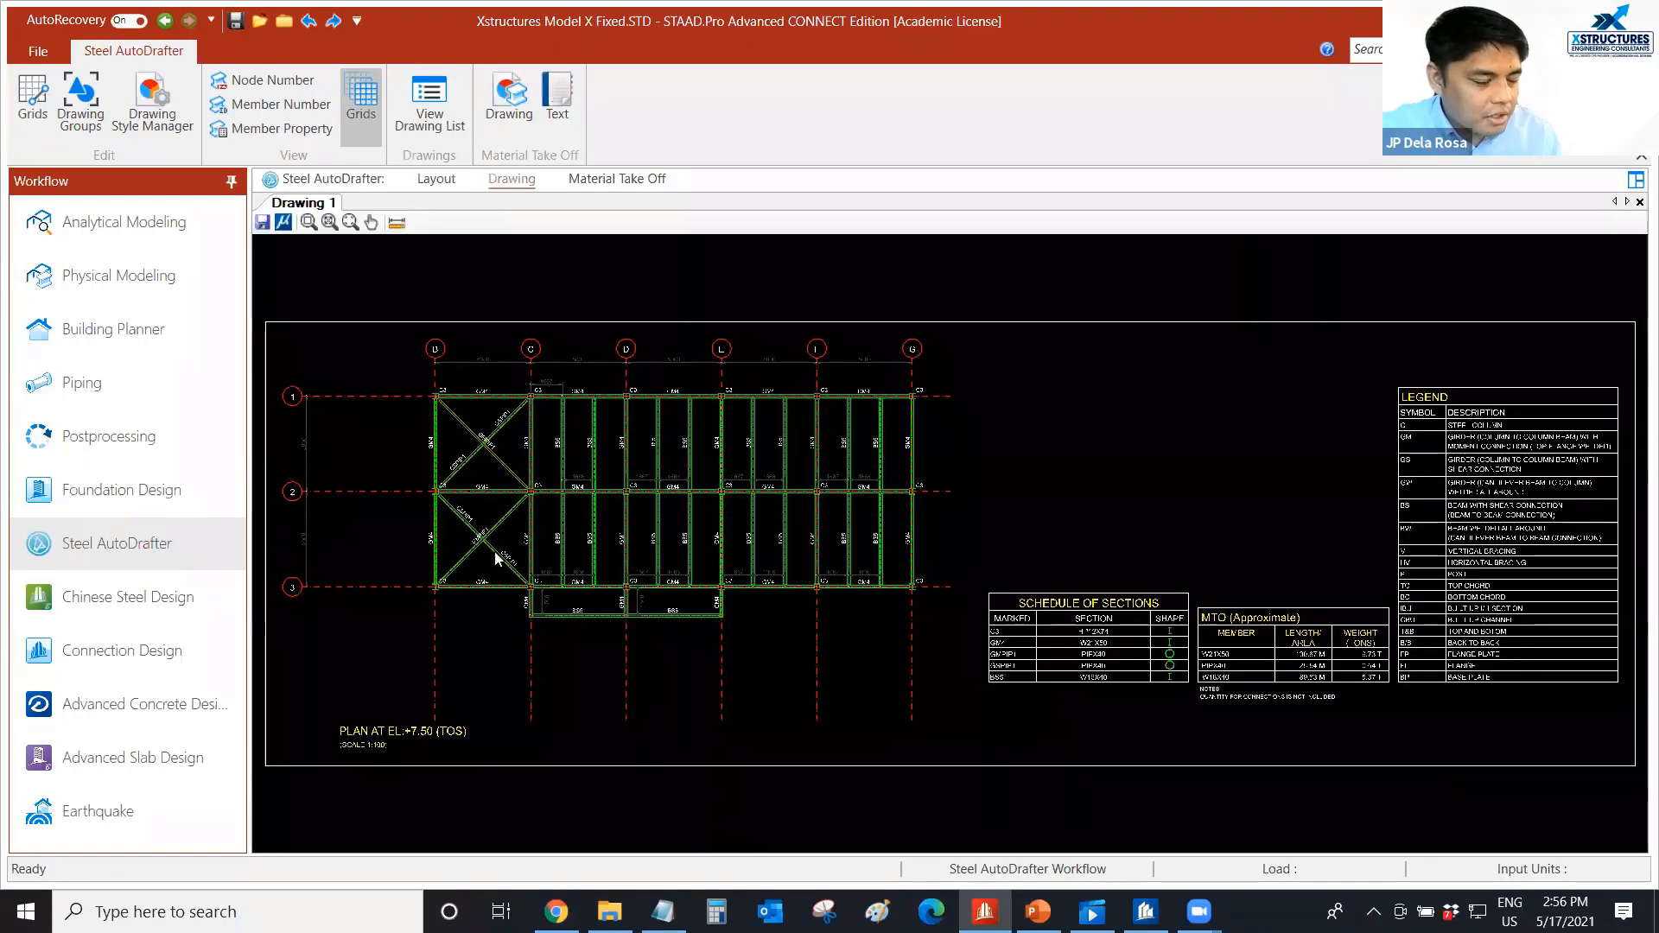
Examine the member marks, grid lines and spacing dimensions on the generated plan at EL +7.50.
scroll(508, 530, "up", 3)
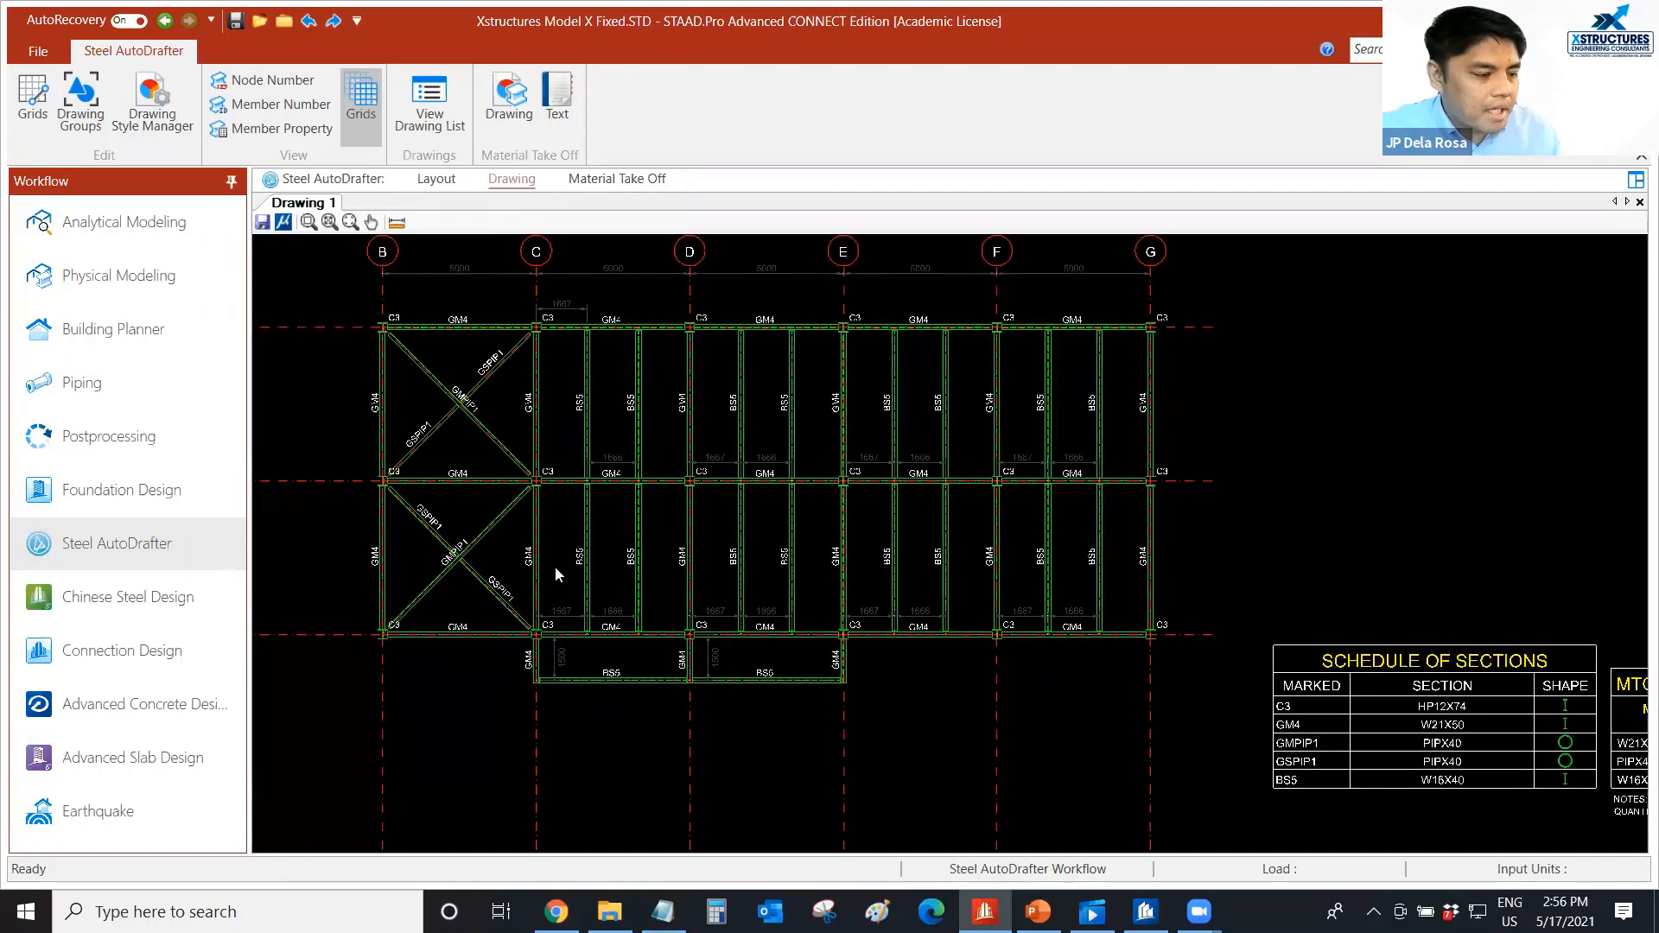
scroll(555, 566, "down", 4)
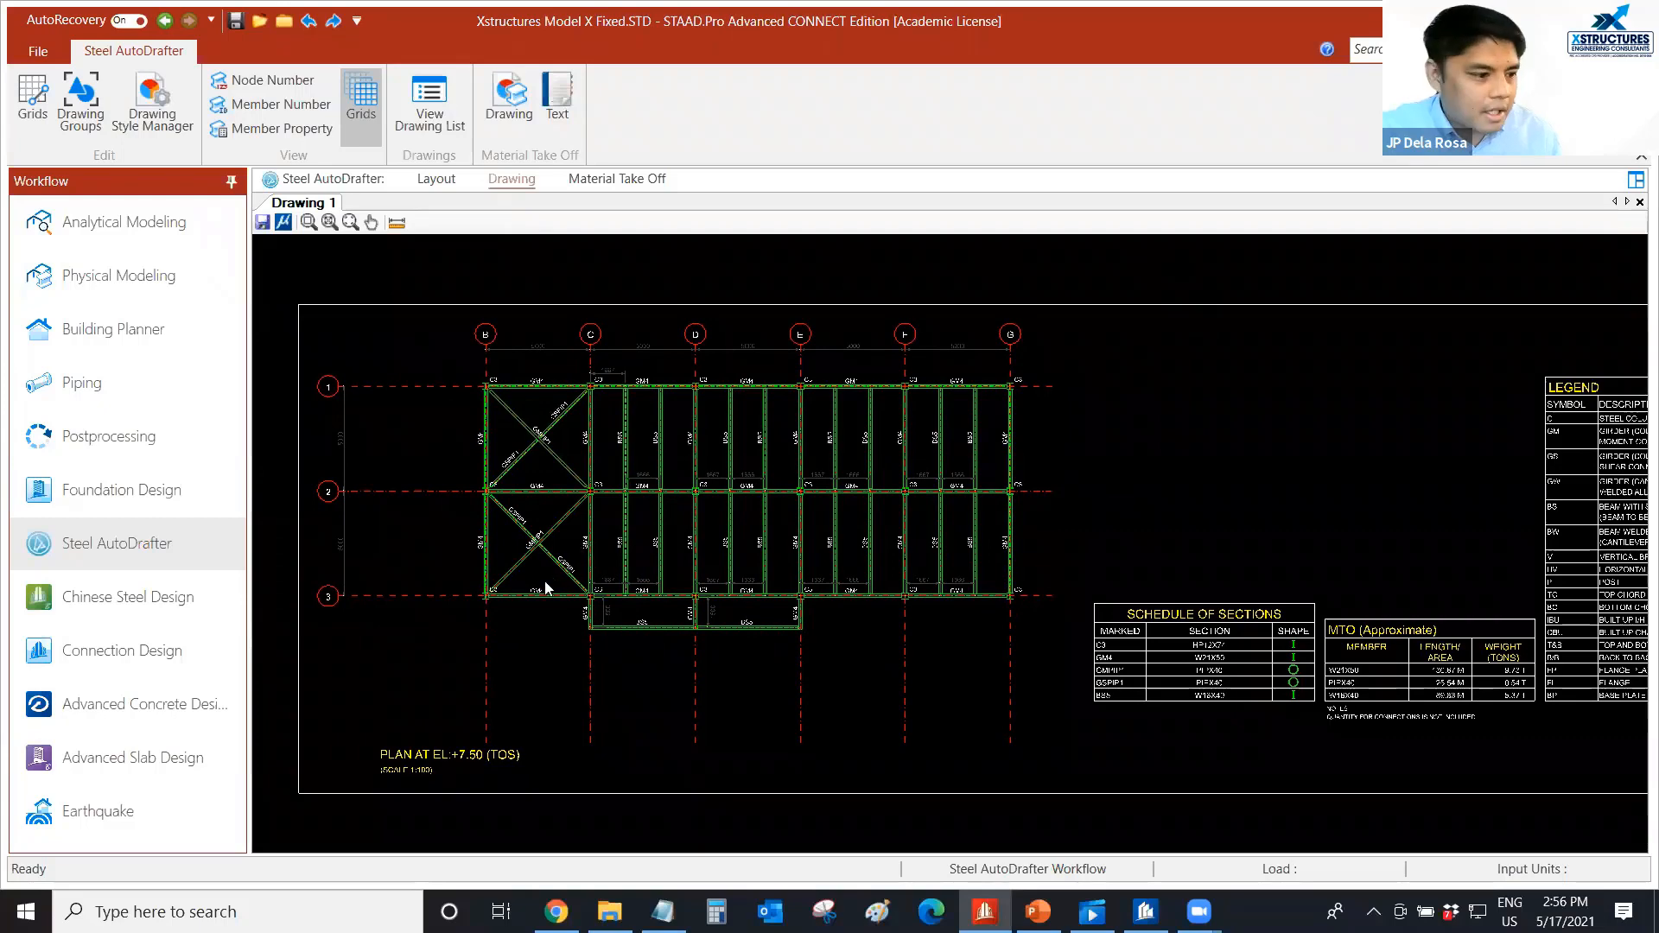
scroll(548, 582, "up", 4)
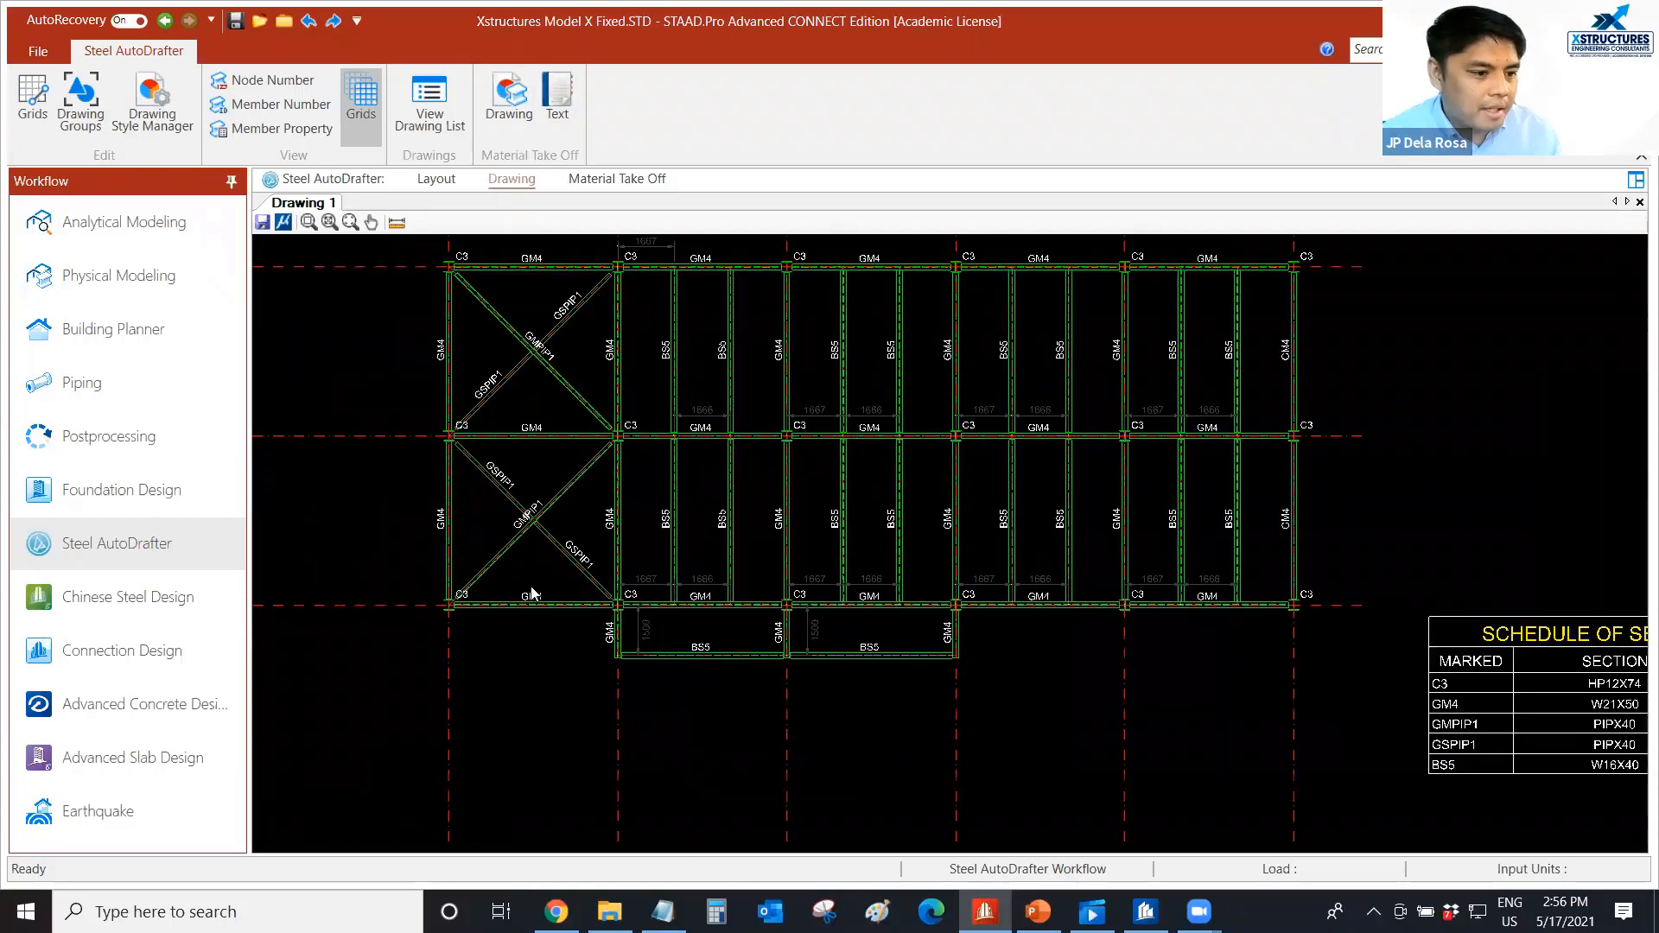
scroll(533, 584, "down", 3)
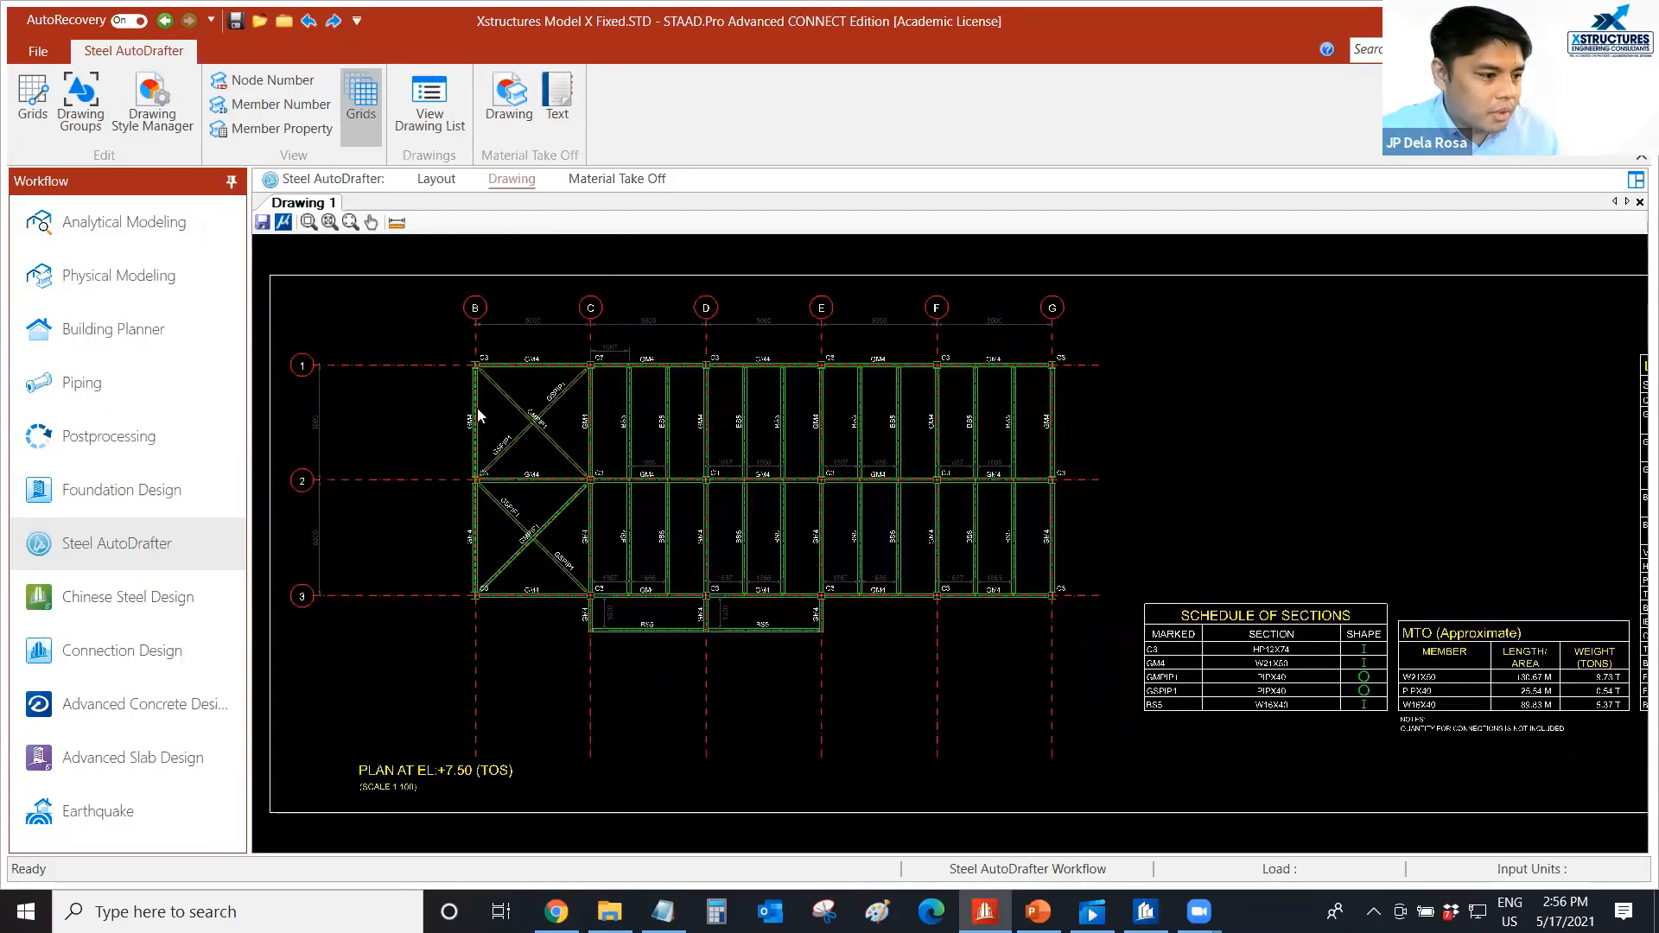
scroll(435, 303, "up", 4)
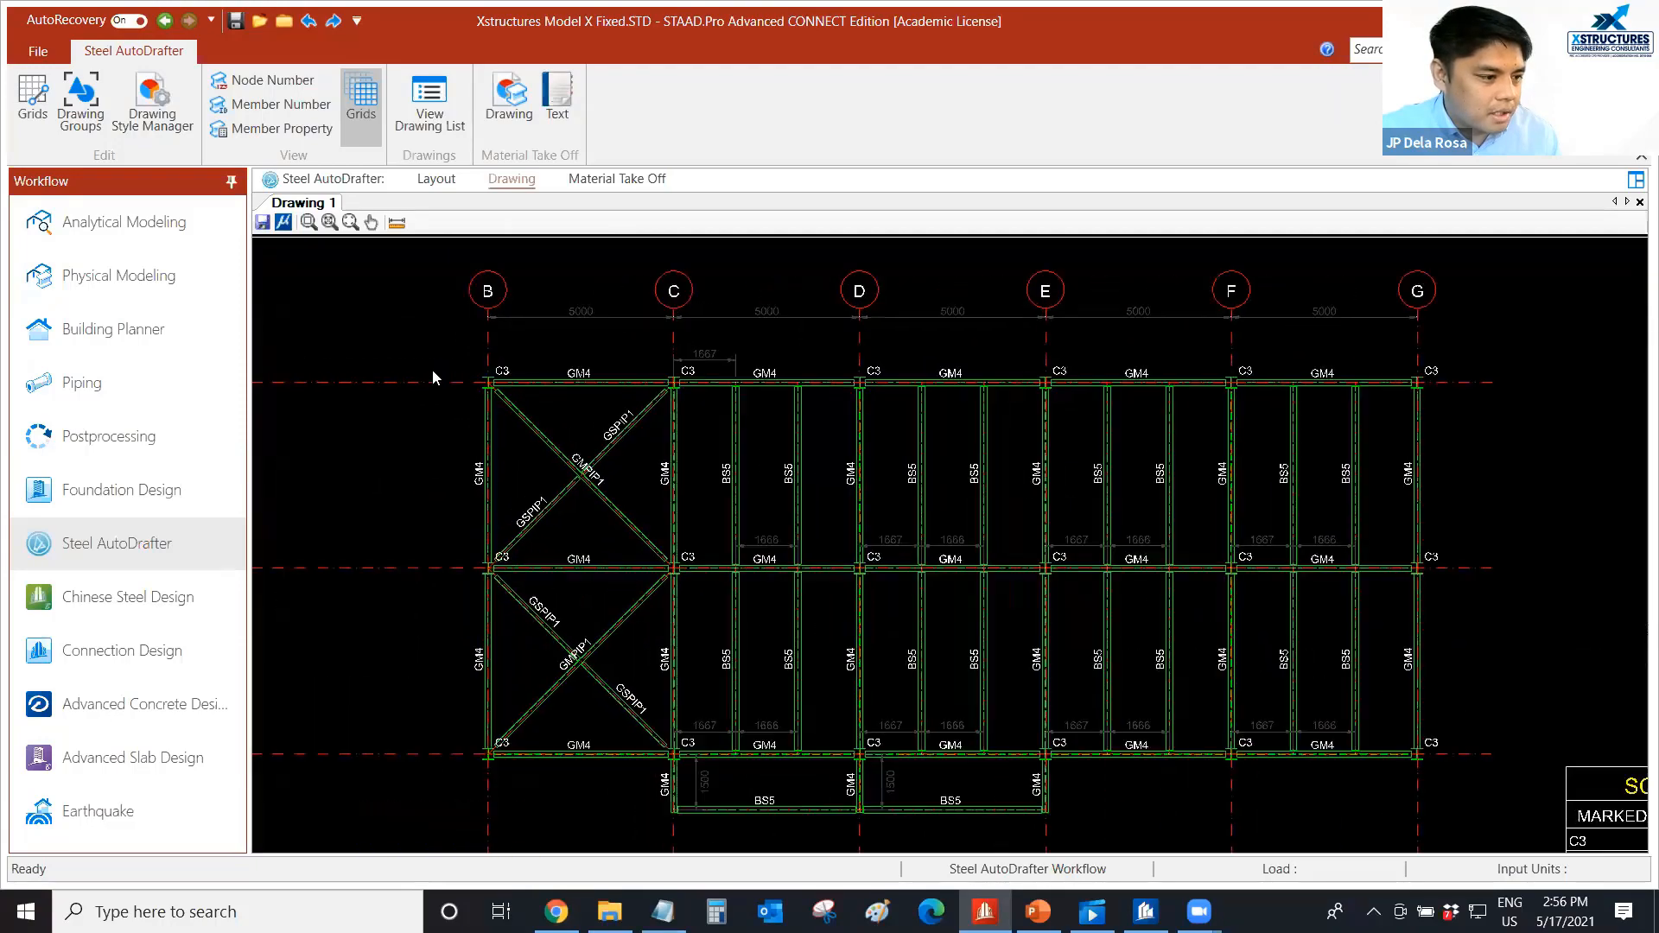
scroll(505, 373, "down", 3)
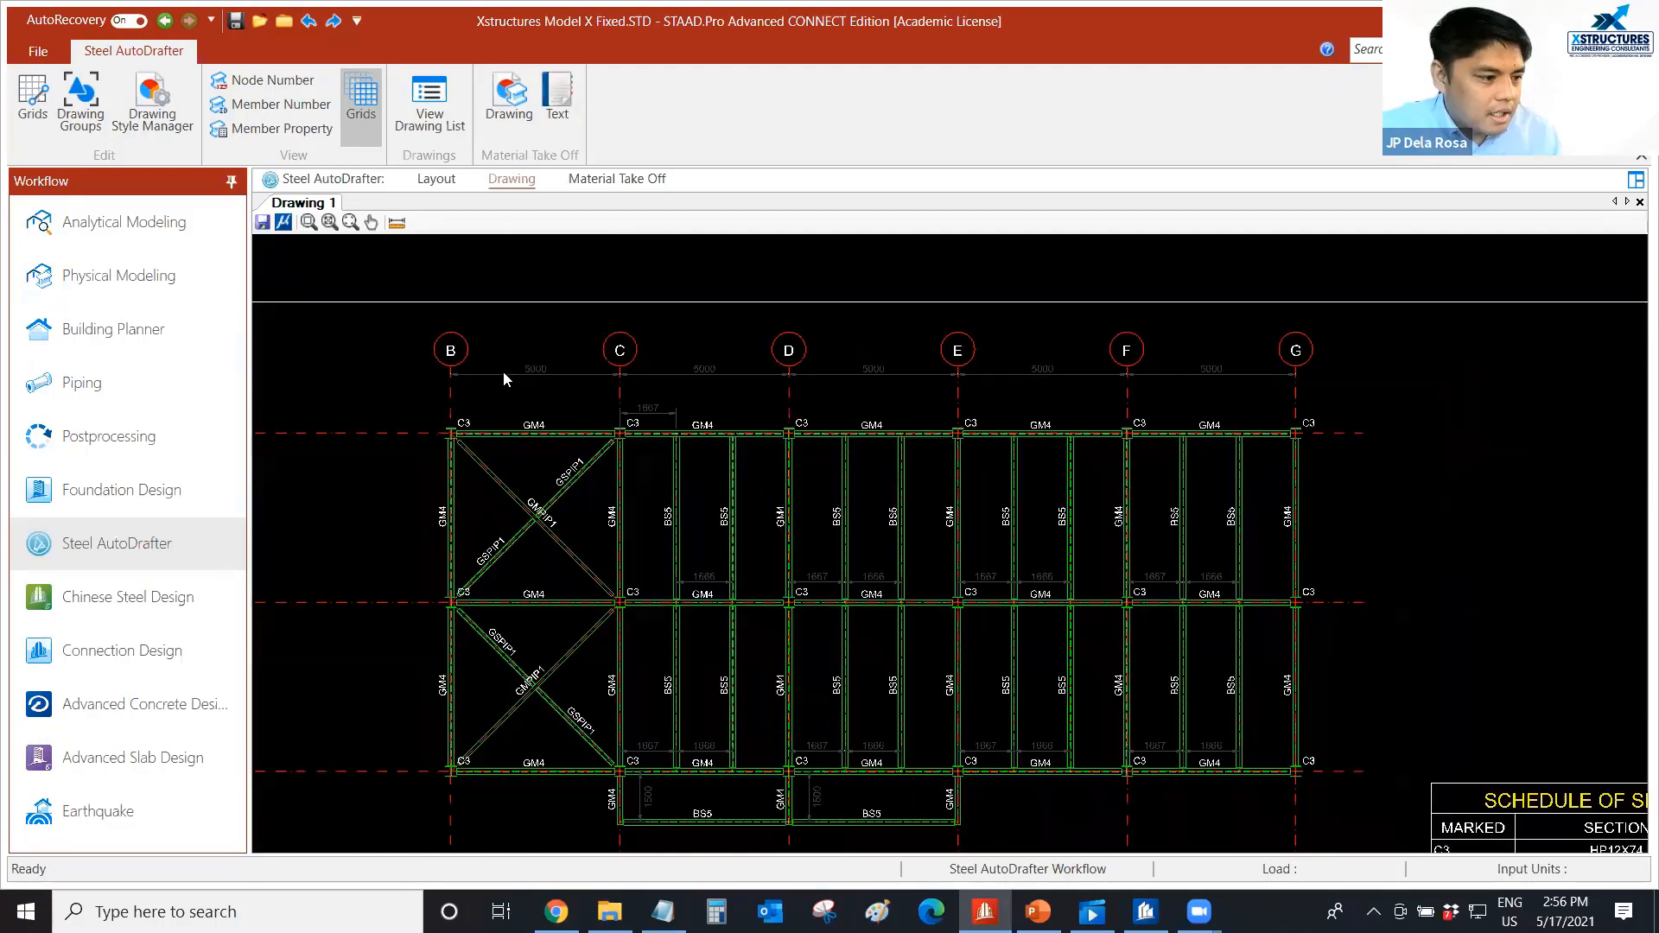
scroll(504, 373, "down", 2)
scroll(545, 389, "up", 2)
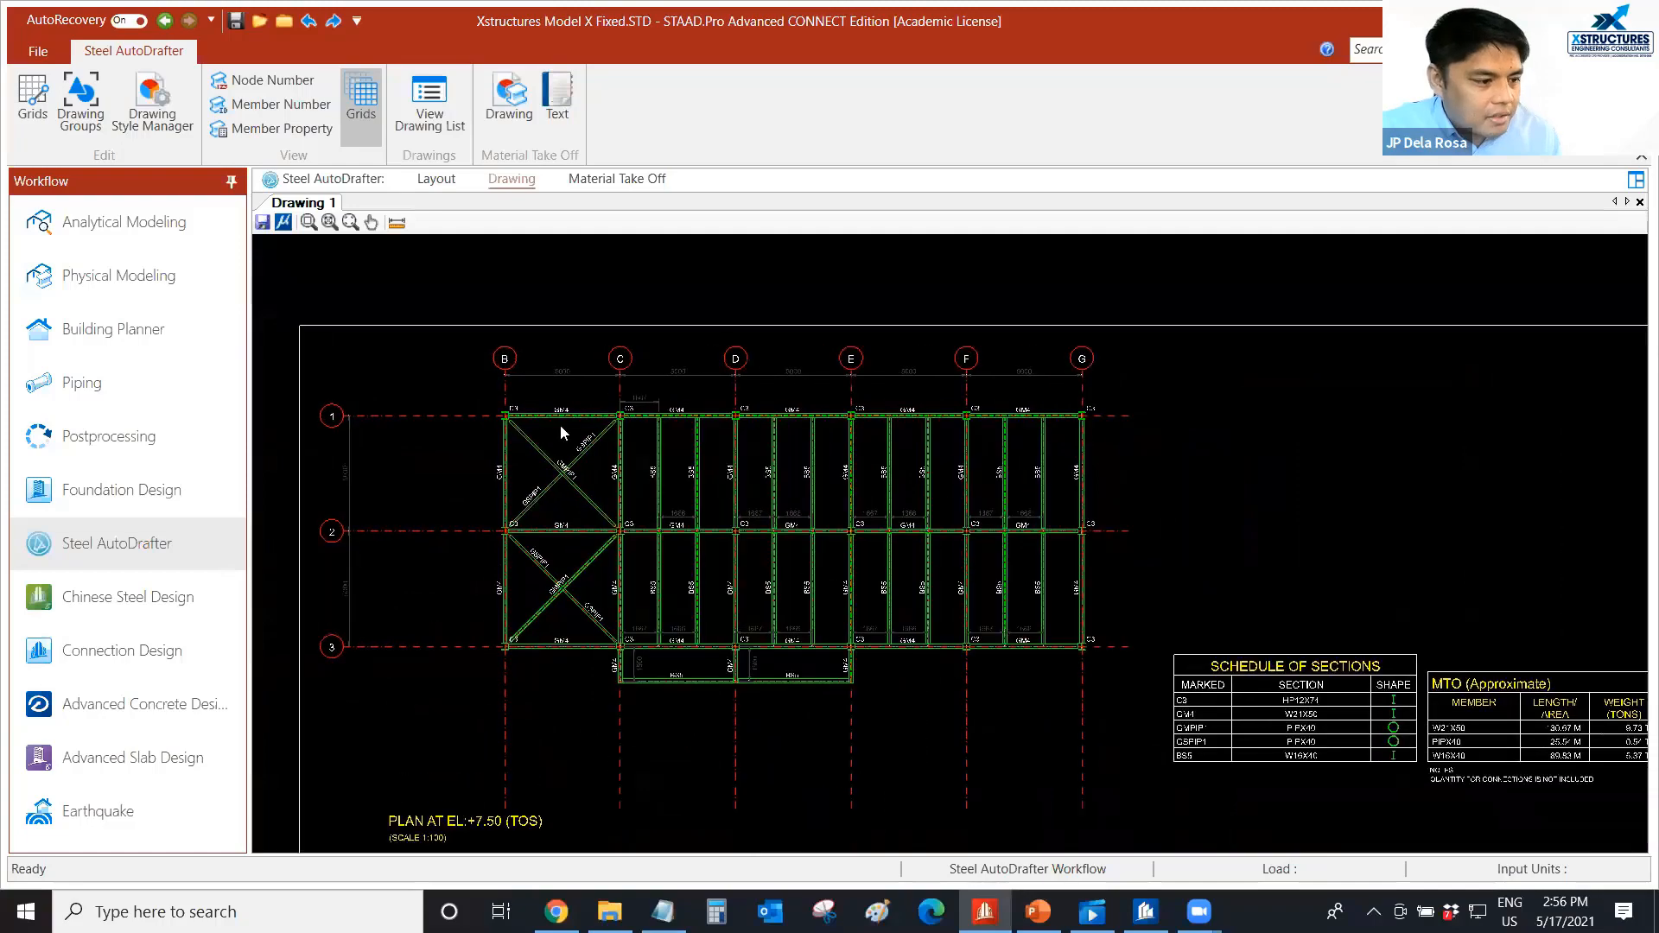
Examine how column C3, the GM4 girders and the diagonal brace meet at the corner of grids B and 1 on the plan.
scroll(385, 393, "up", 4)
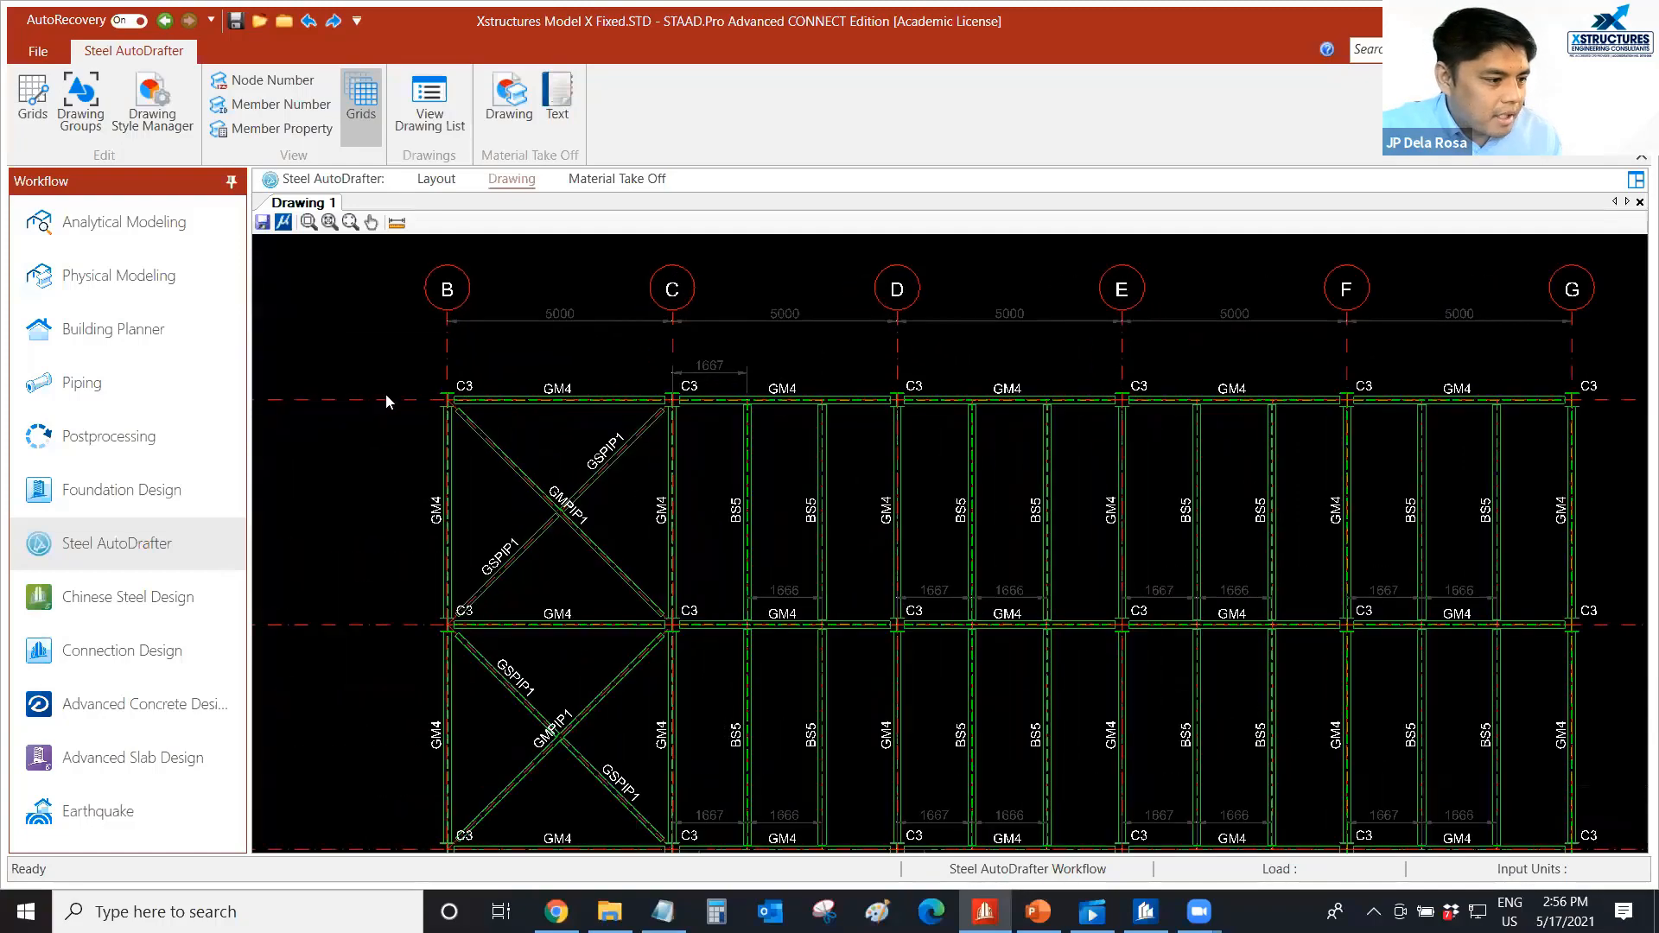
scroll(538, 429, "up", 5)
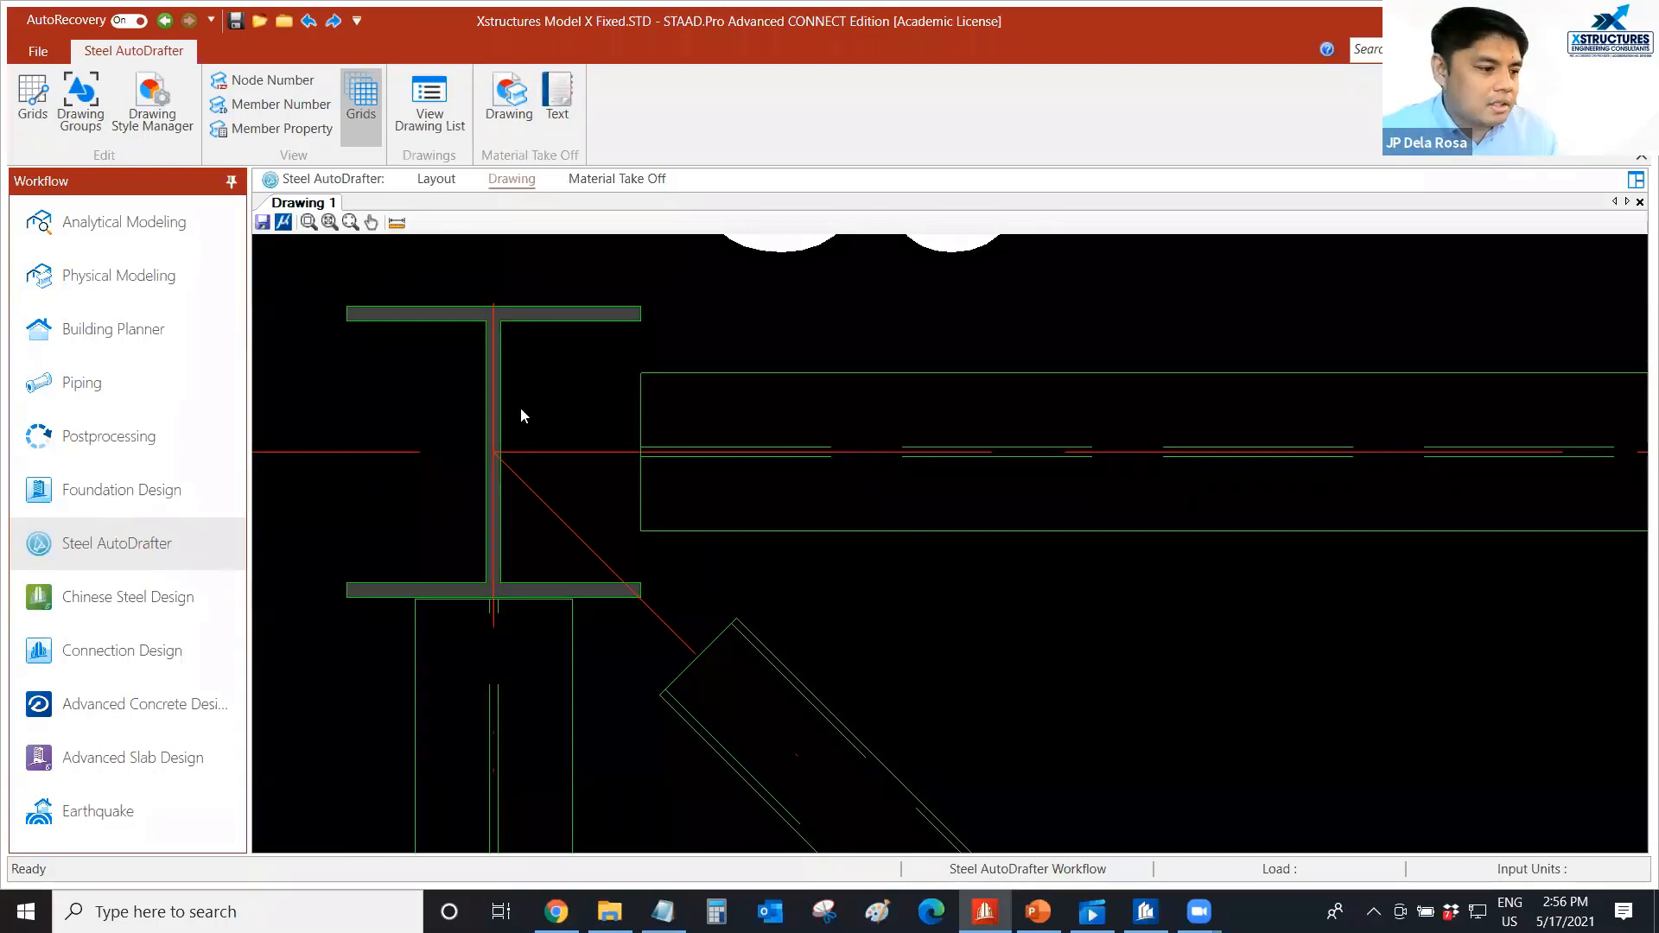
scroll(533, 411, "down", 1)
middle_click_drag(592, 416, 565, 401)
scroll(560, 398, "down", 5)
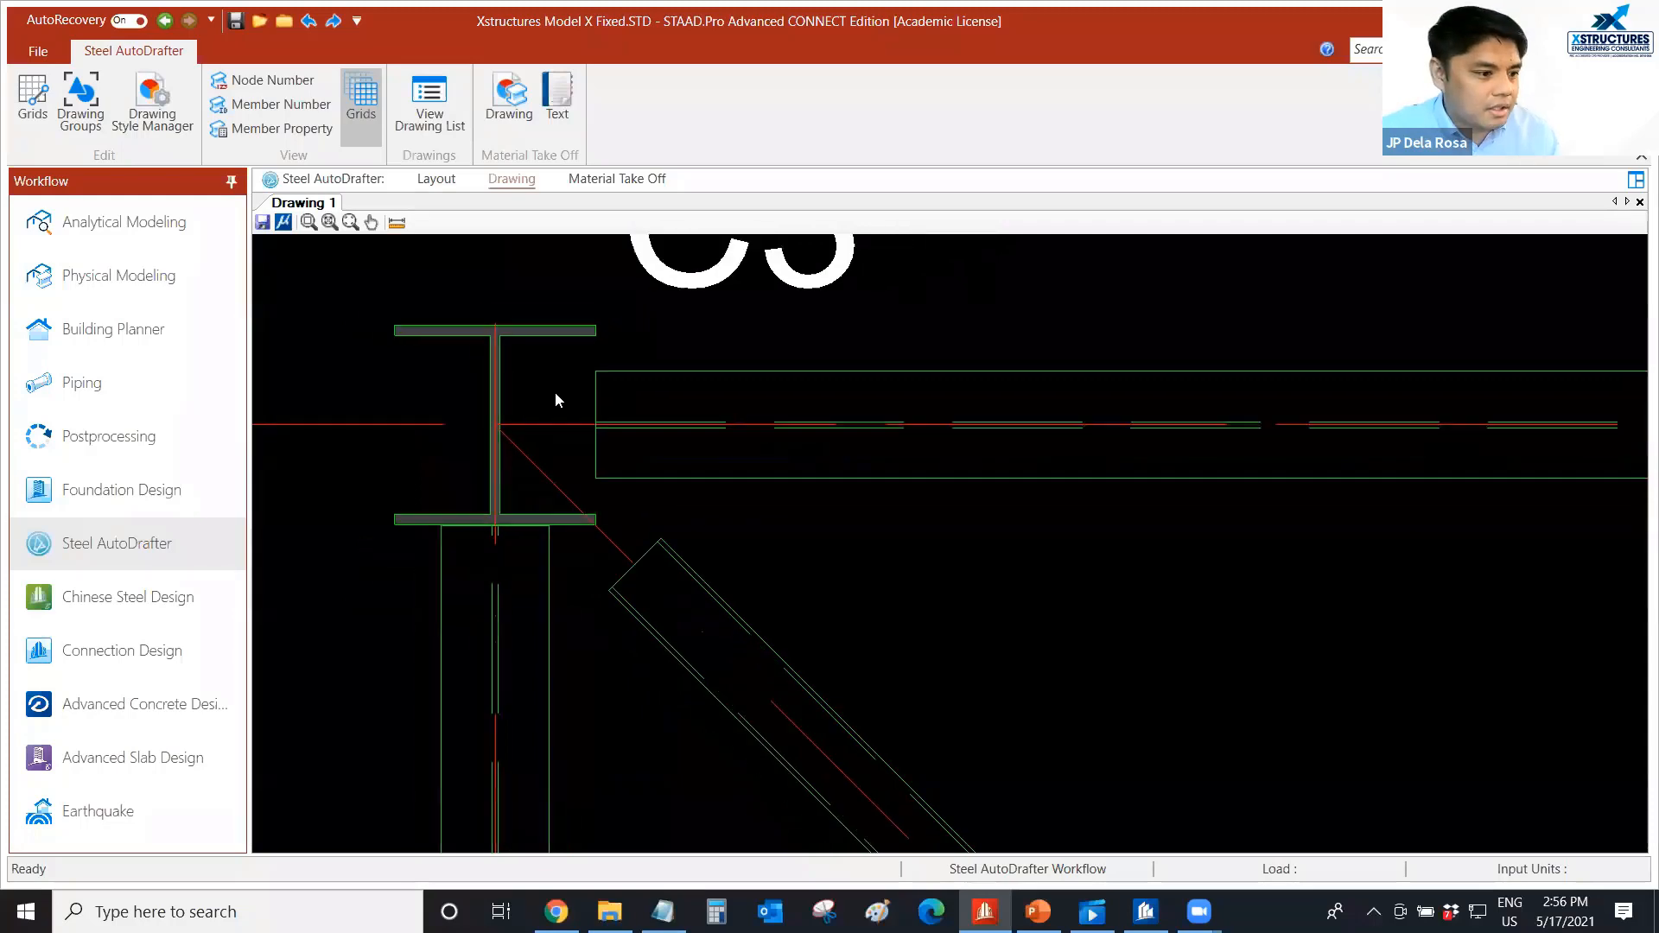
scroll(546, 399, "down", 3)
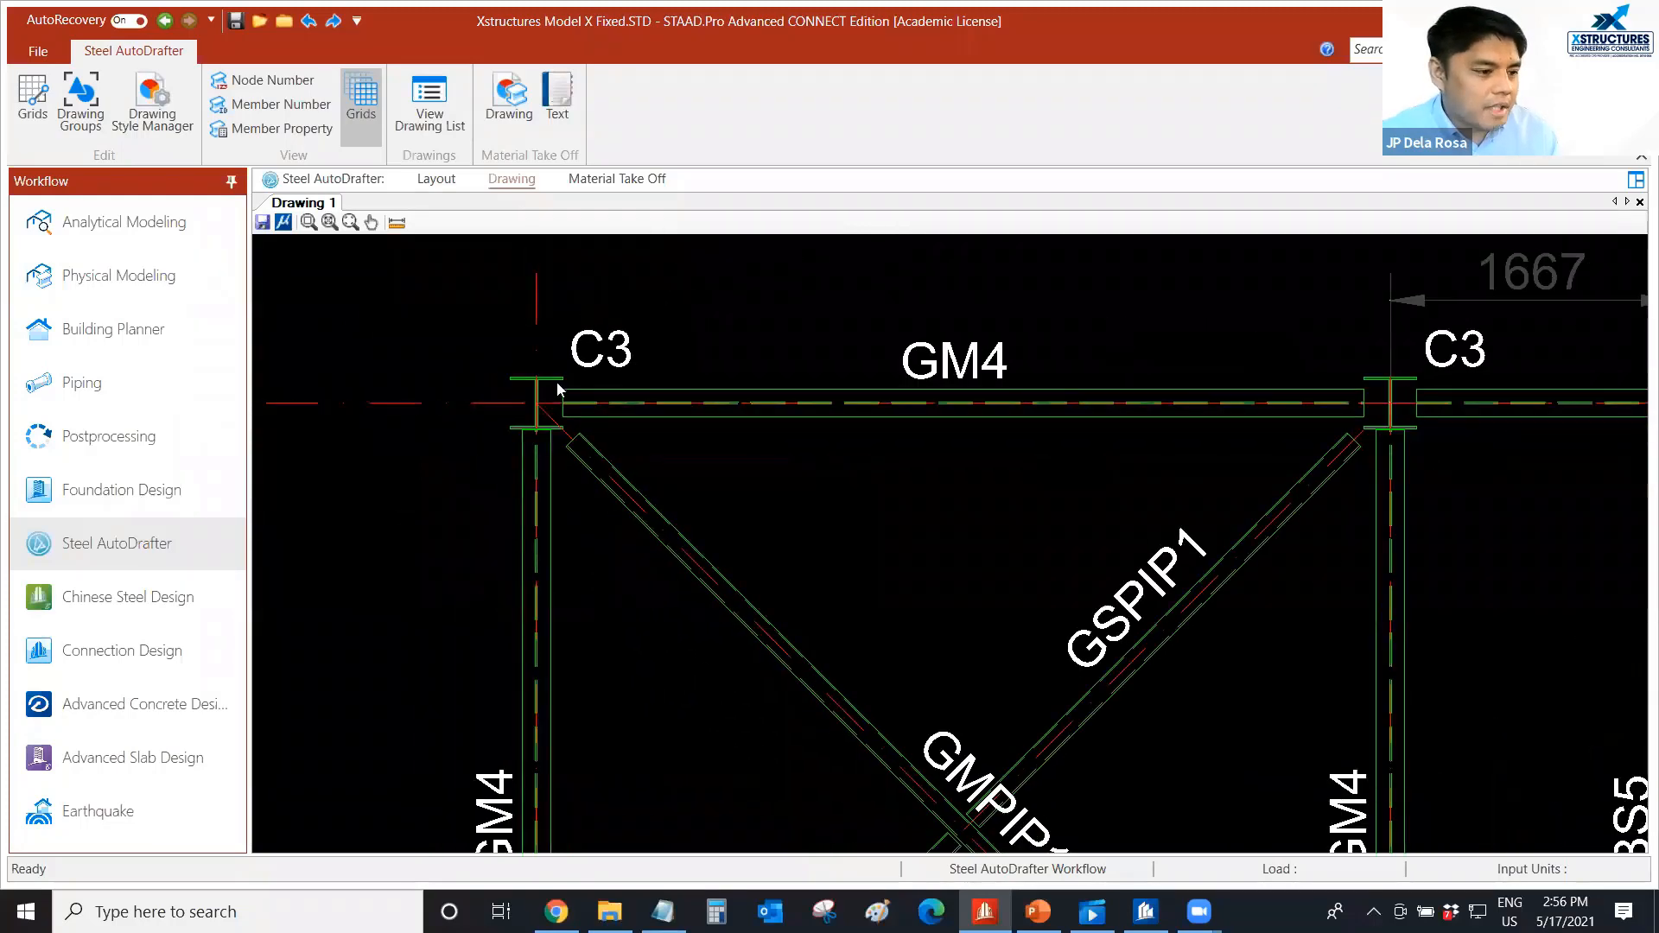
scroll(550, 401, "down", 3)
scroll(616, 562, "down", 1)
mouse_move(615, 562)
middle_mouse_down()
mouse_move(550, 508)
mouse_move(438, 470)
middle_mouse_up()
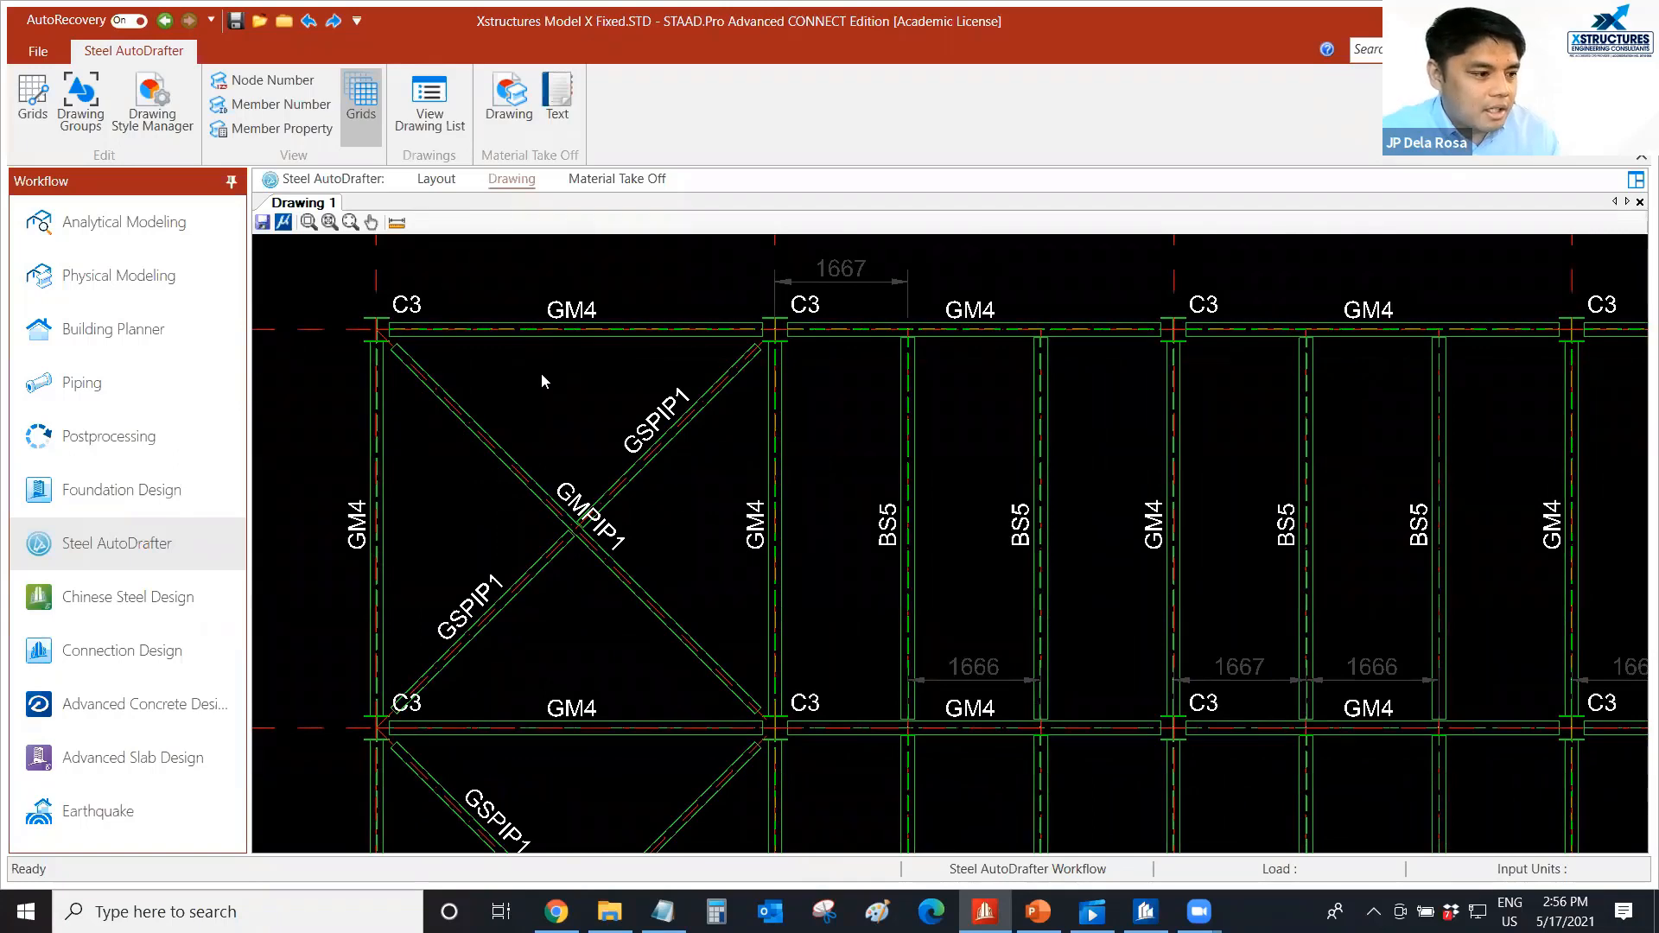
Examine the pipe bracing, girder and beam marks across the bays of the EL +7.50 plan.
scroll(434, 290, "up", 5)
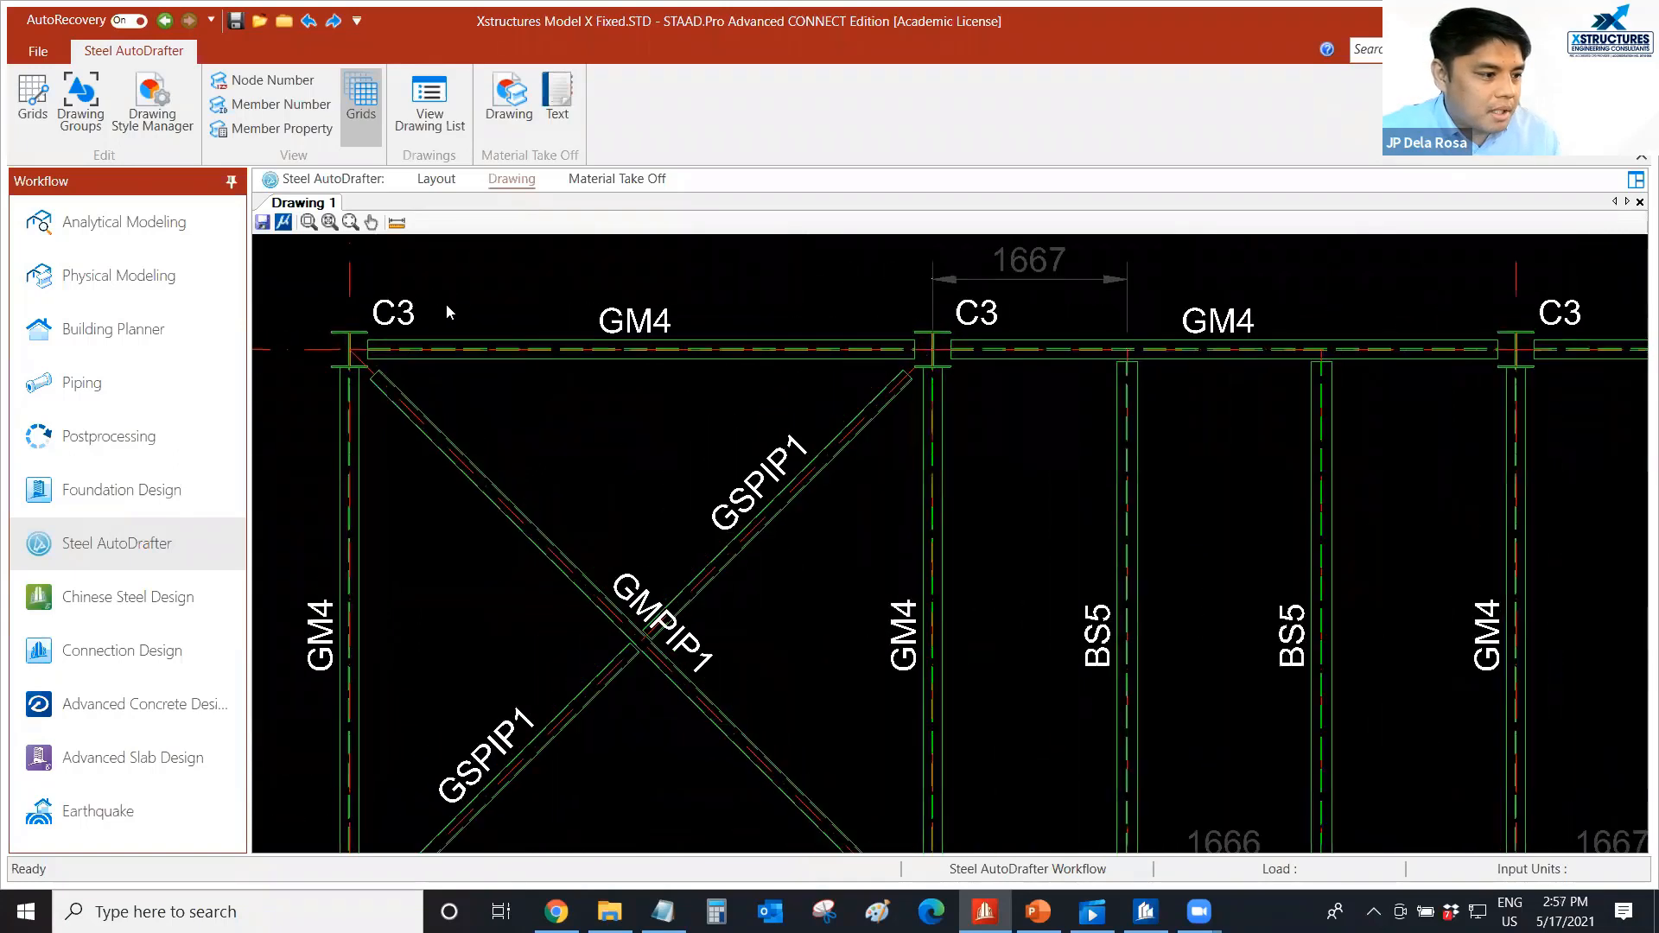
middle_click_drag(532, 314, 567, 336)
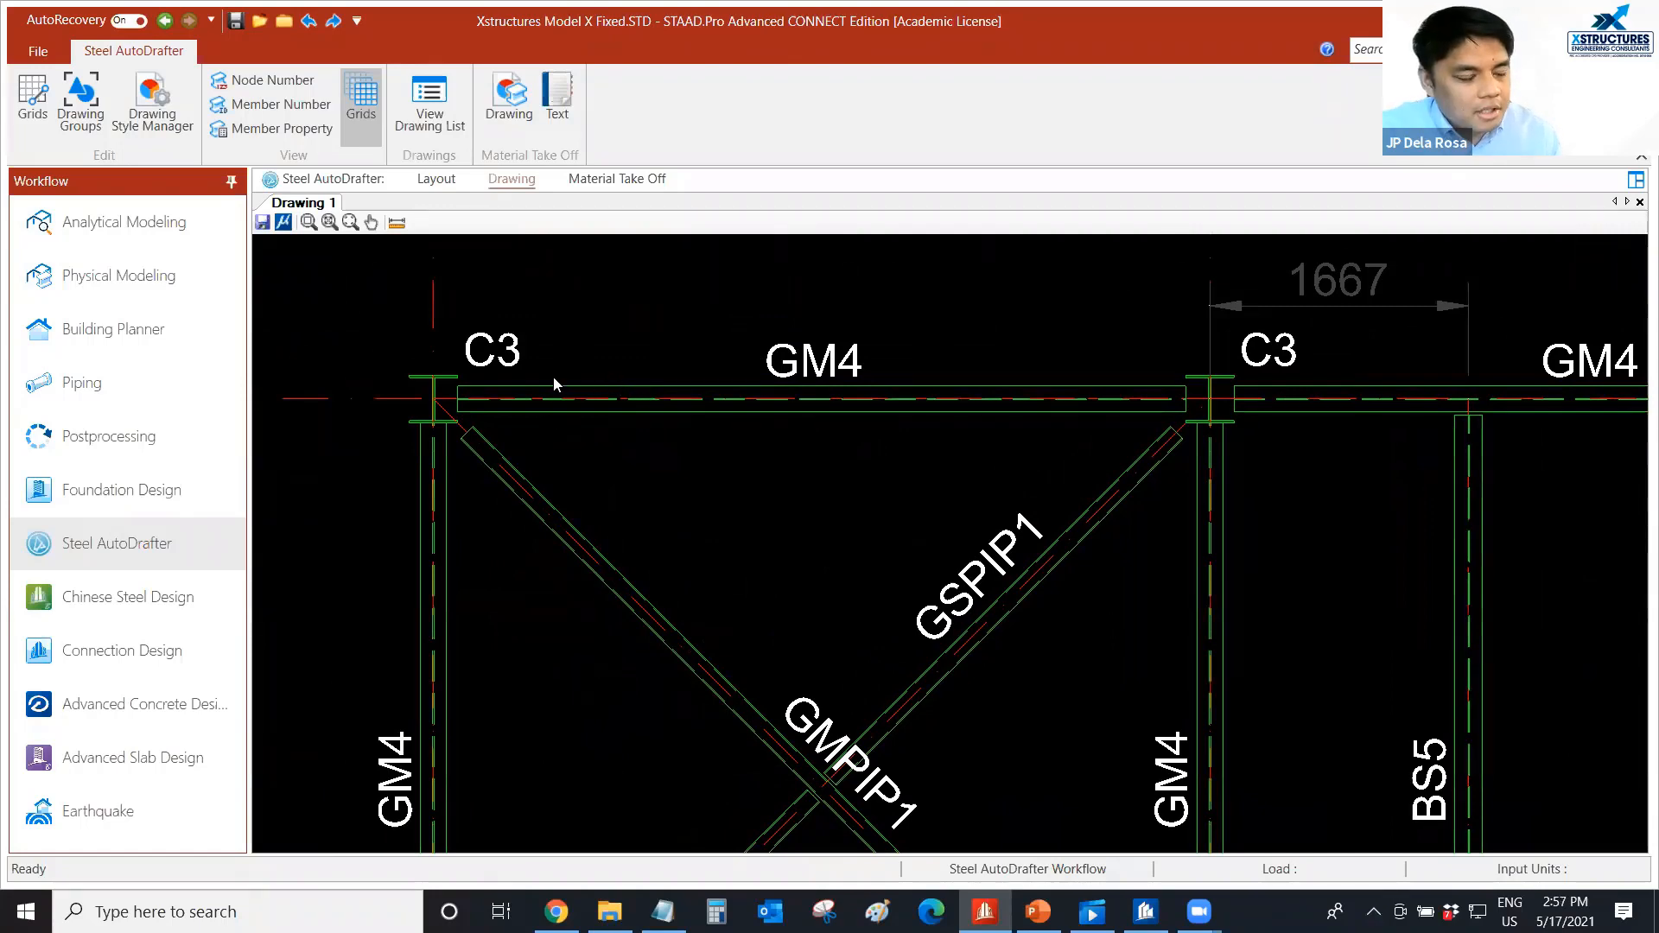
scroll(553, 377, "down", 3)
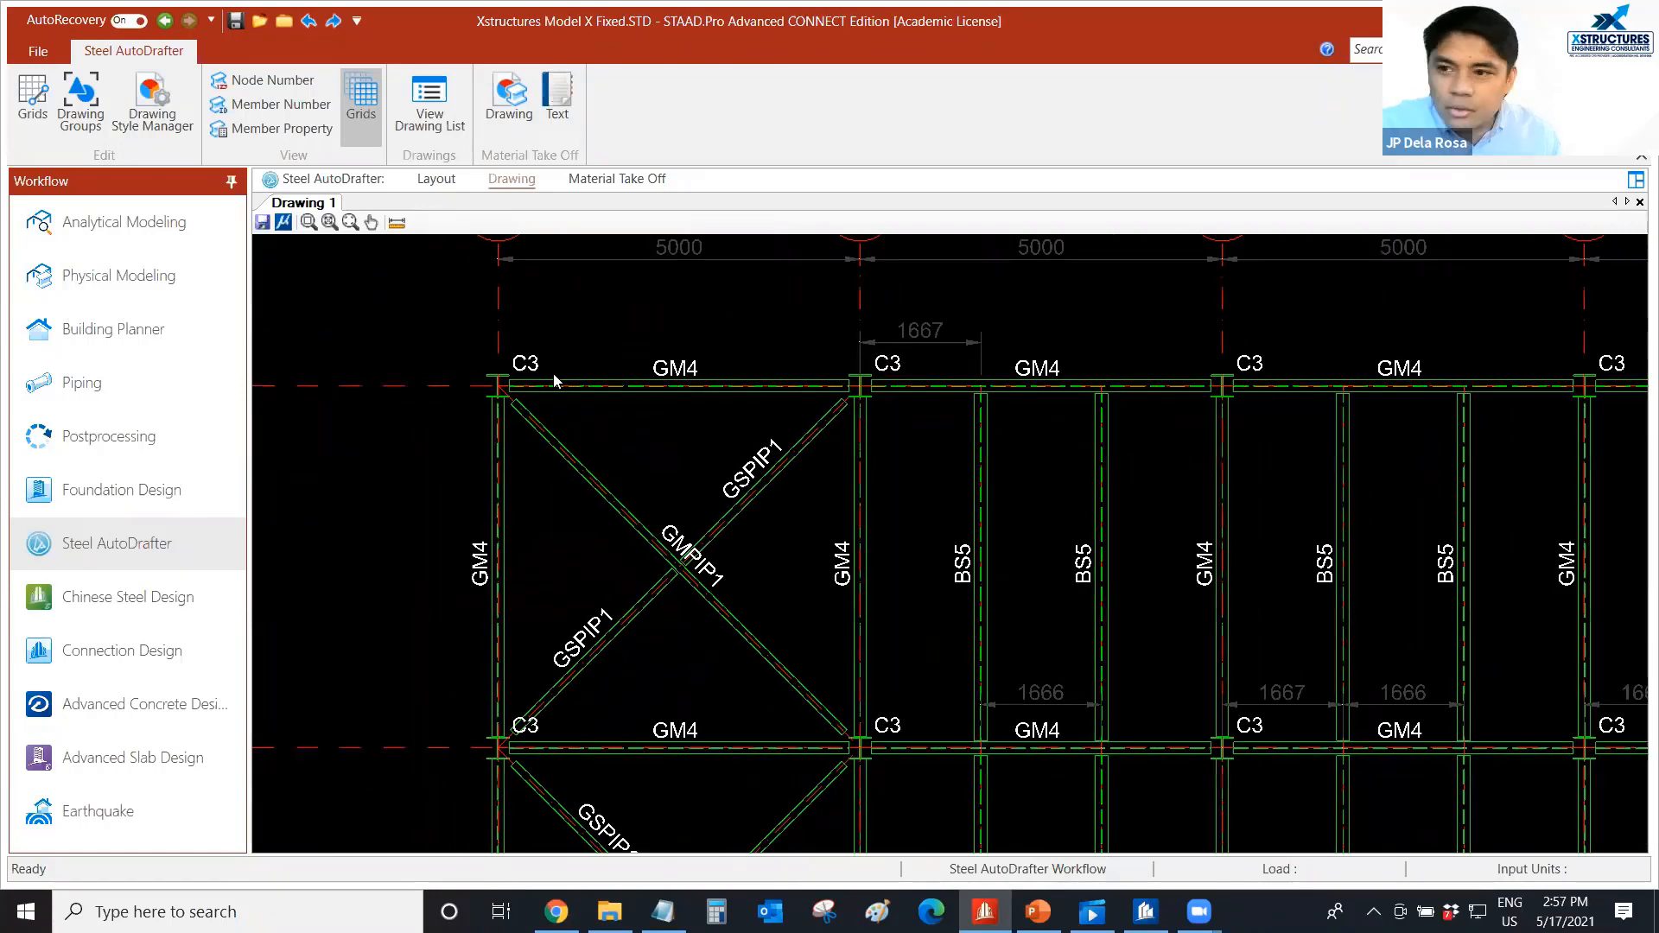
scroll(553, 373, "down", 5)
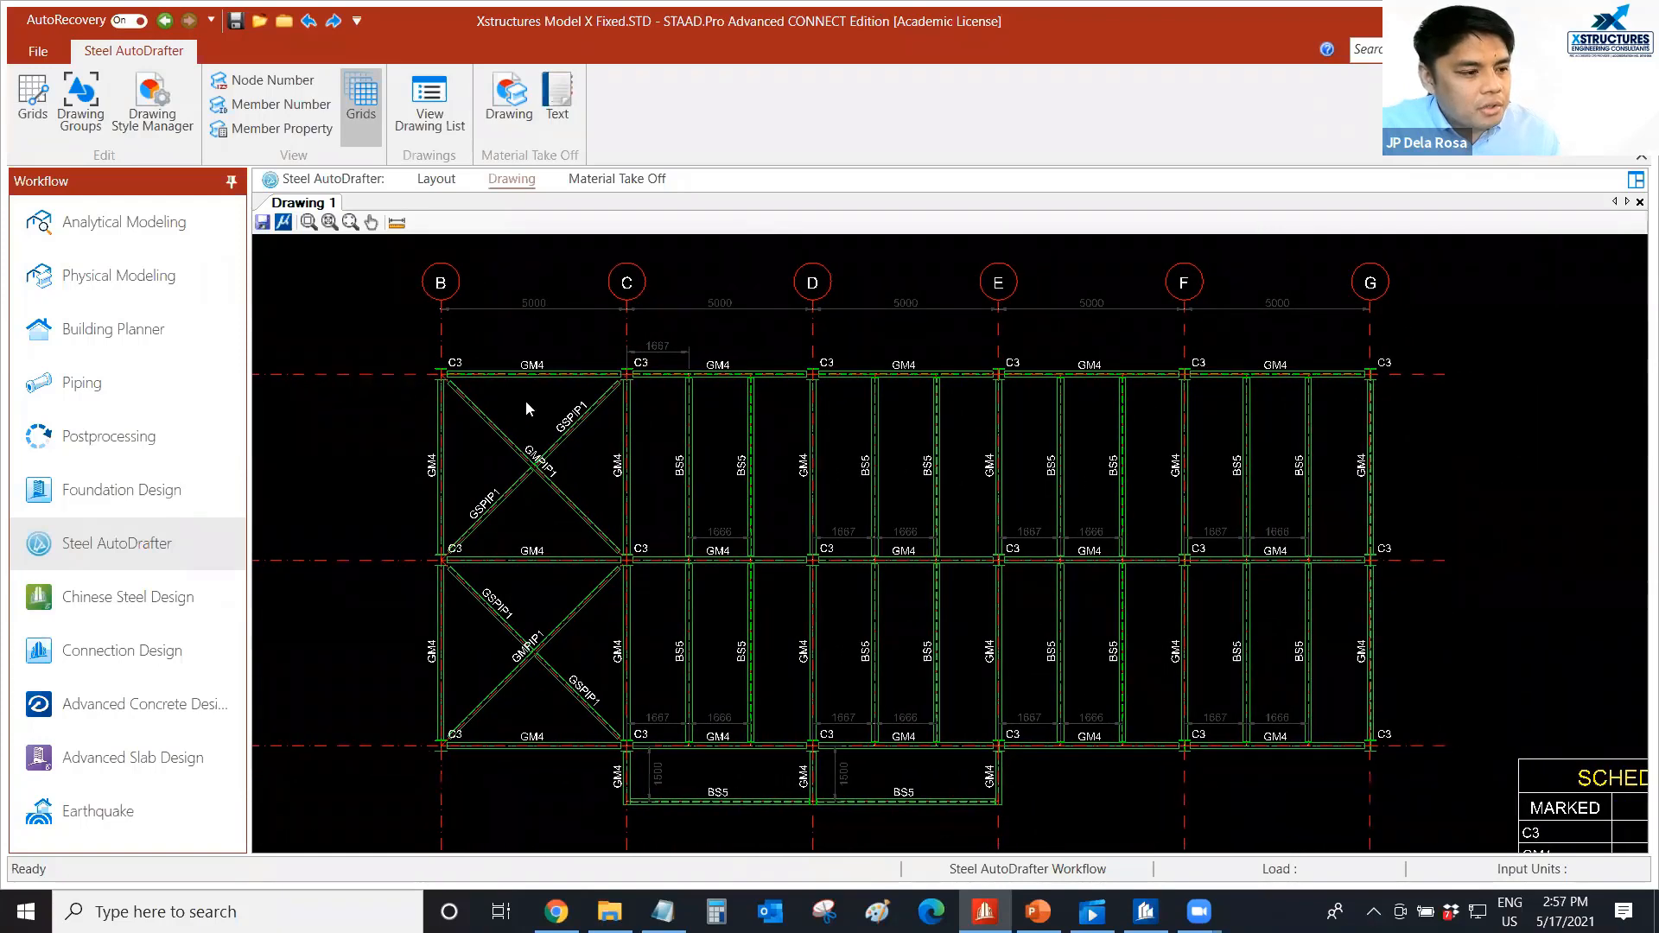
middle_click_drag(525, 401, 511, 396)
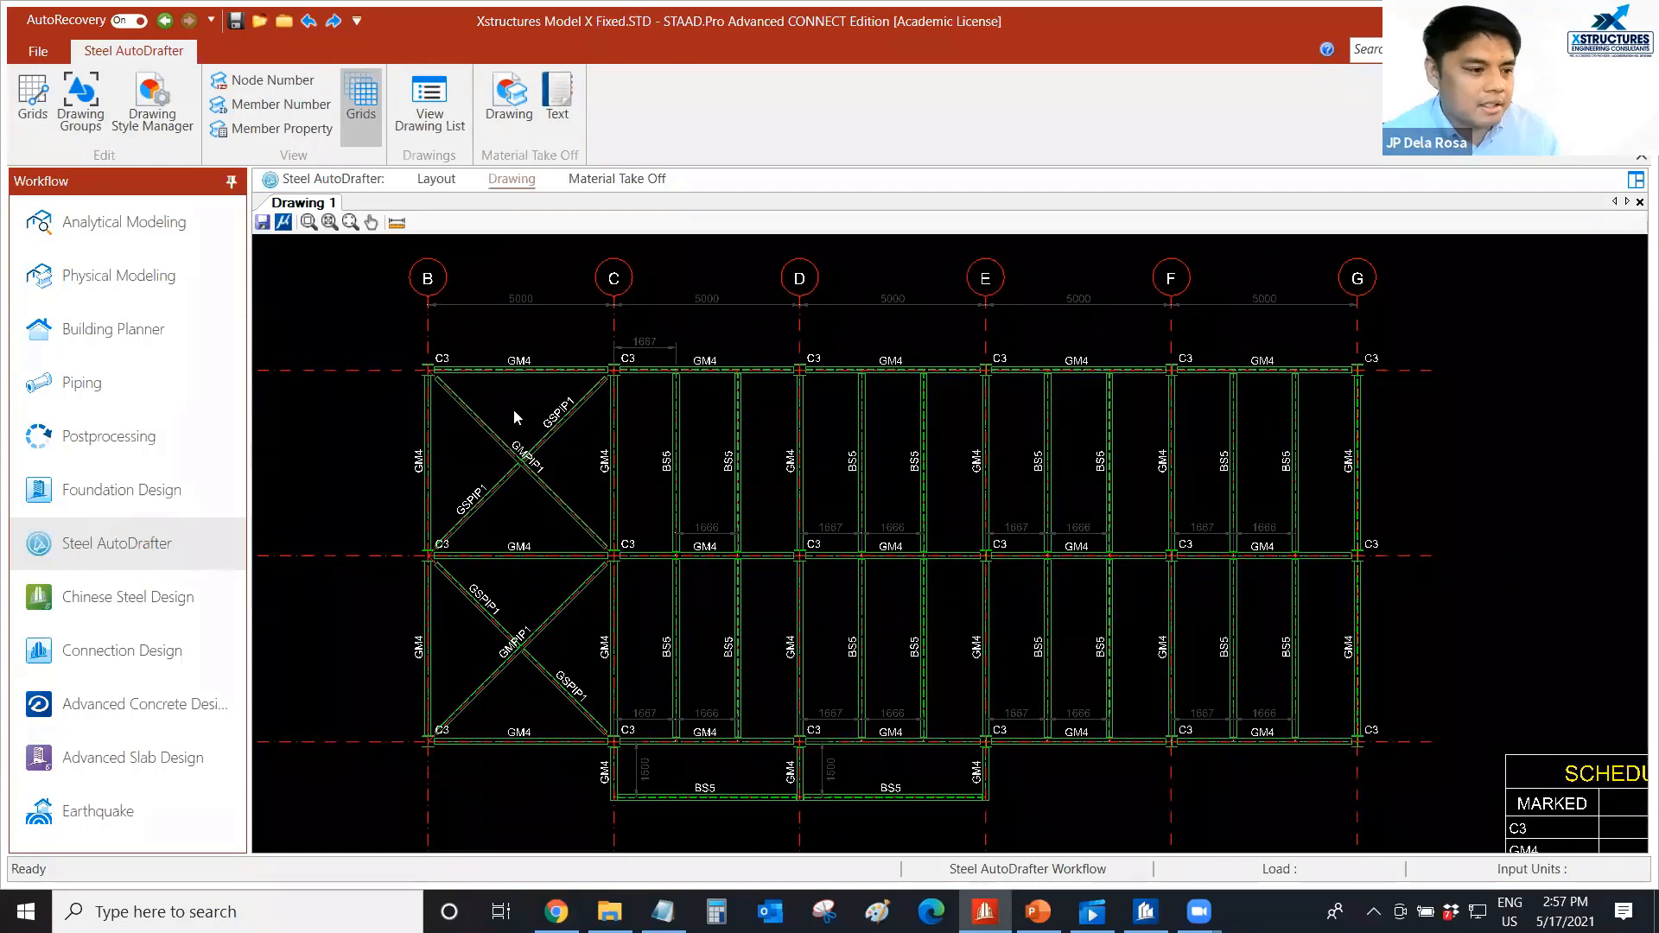
scroll(571, 406, "down", 1)
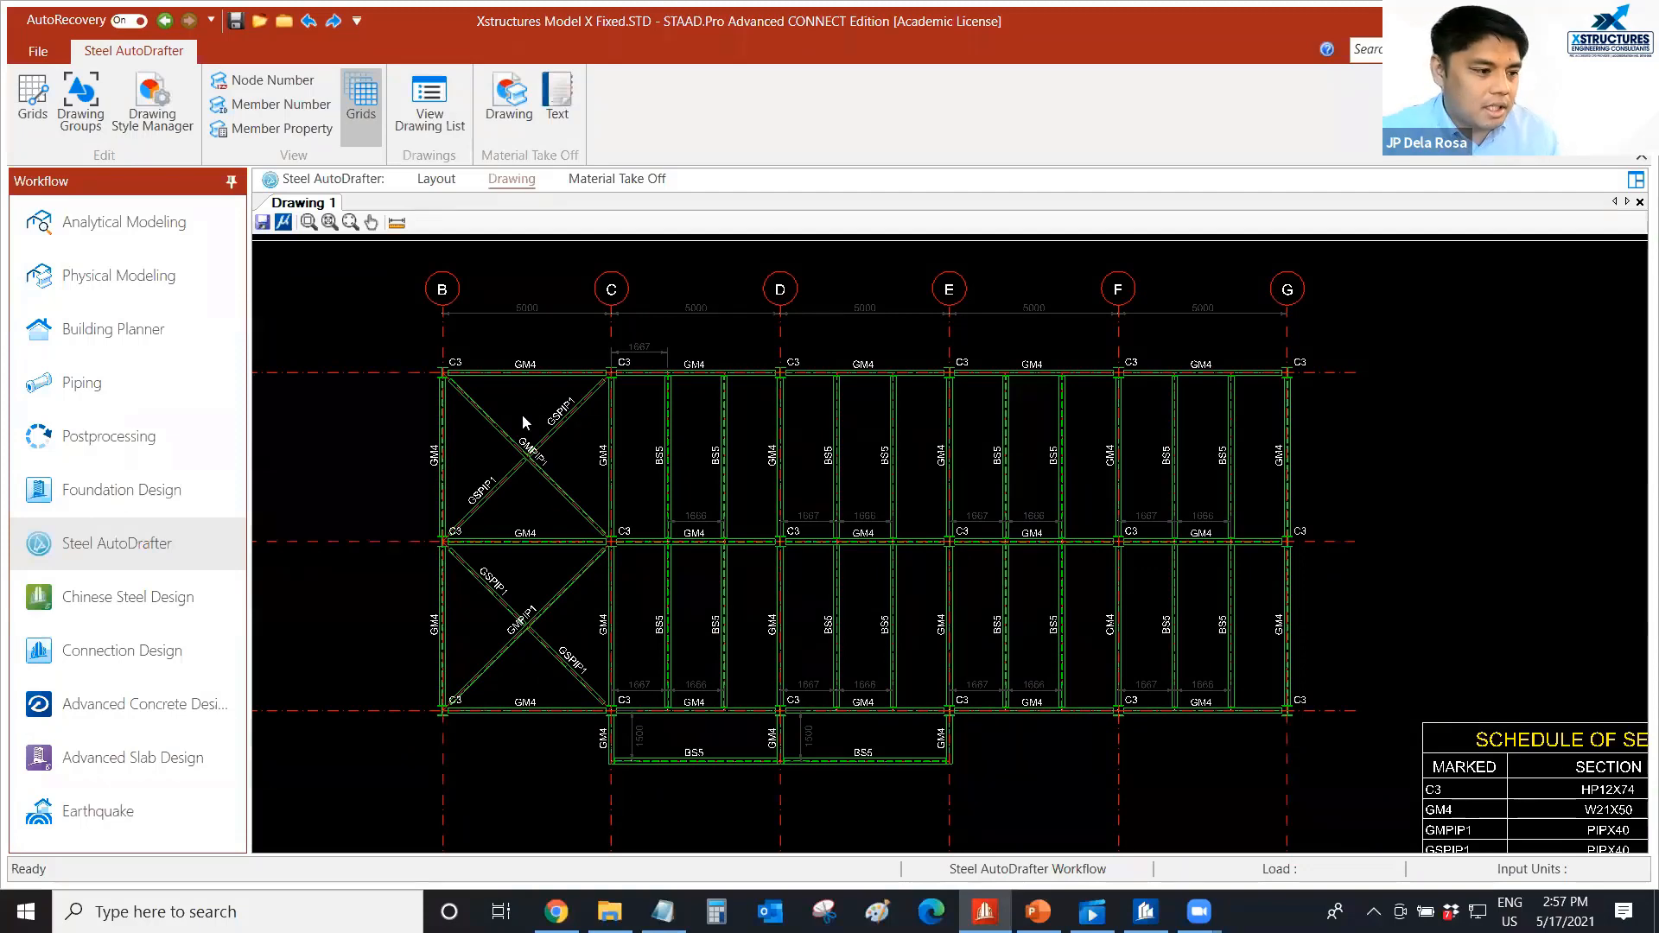
middle_click_drag(529, 419, 524, 416)
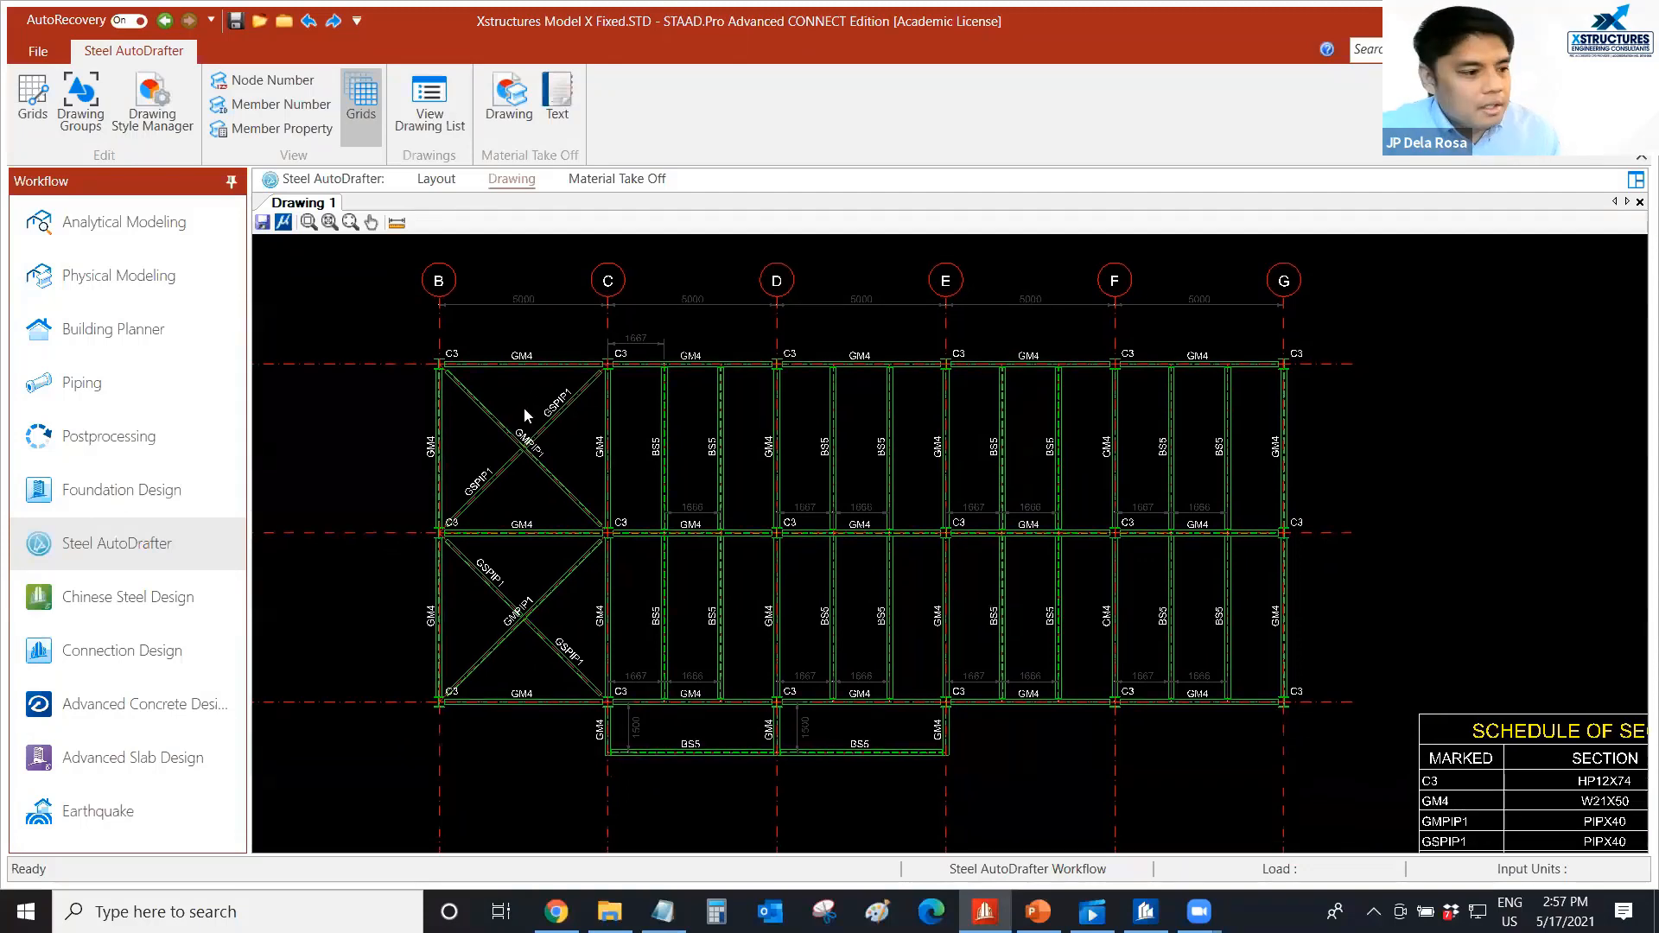
scroll(508, 387, "up", 1)
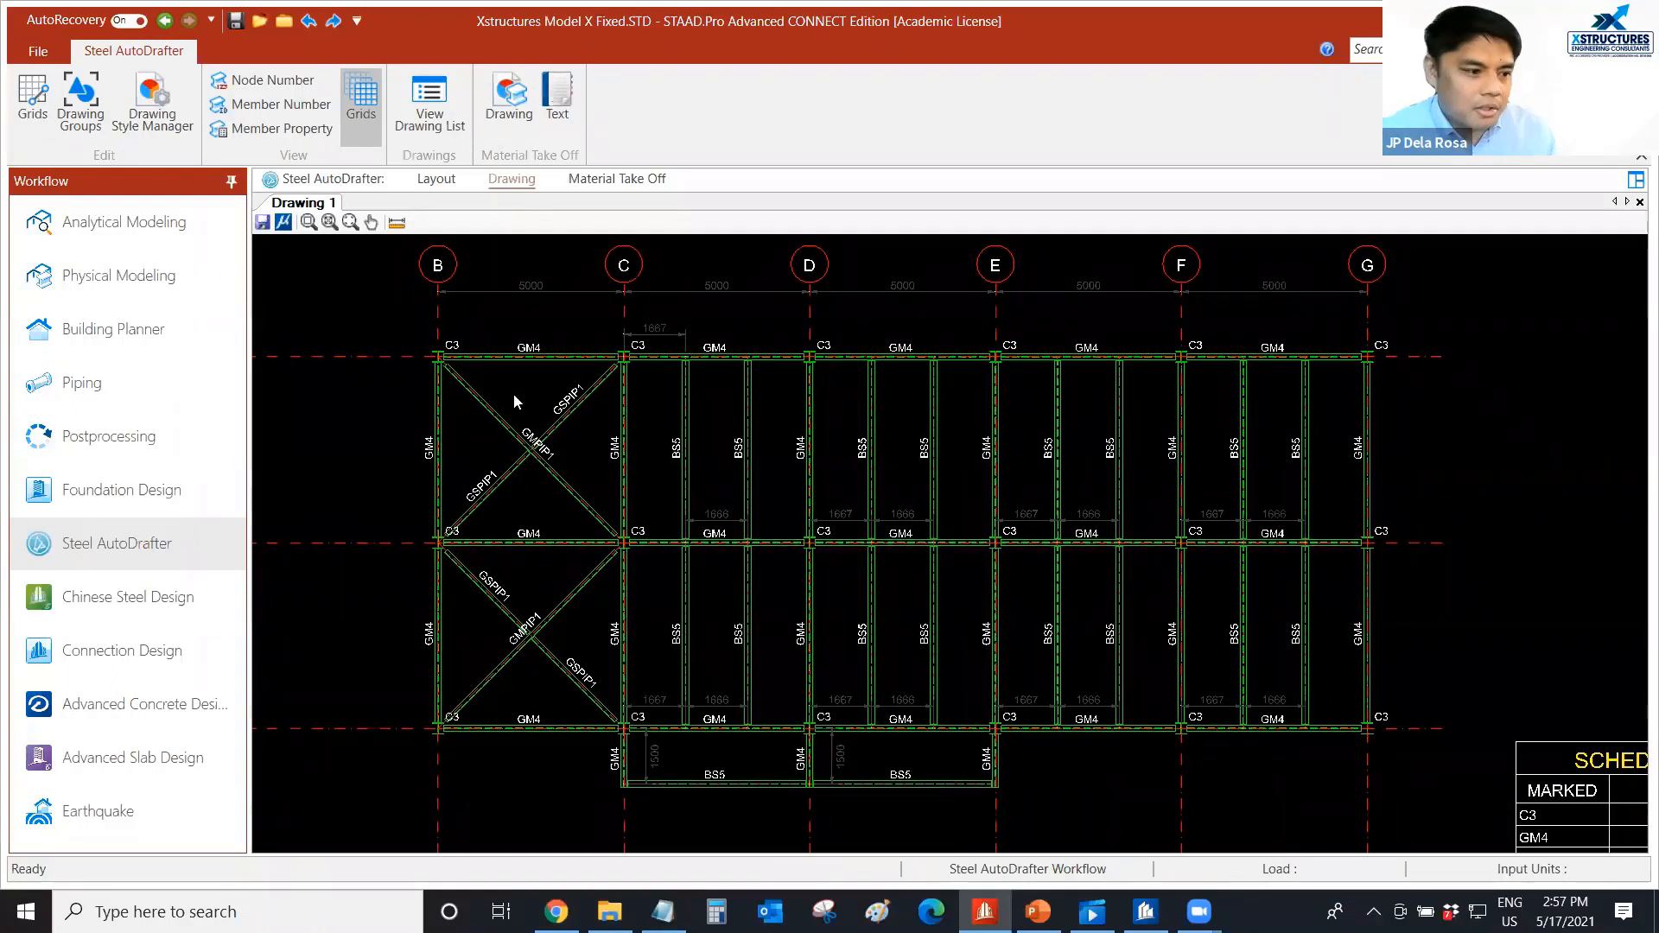
middle_click_drag(537, 402, 538, 394)
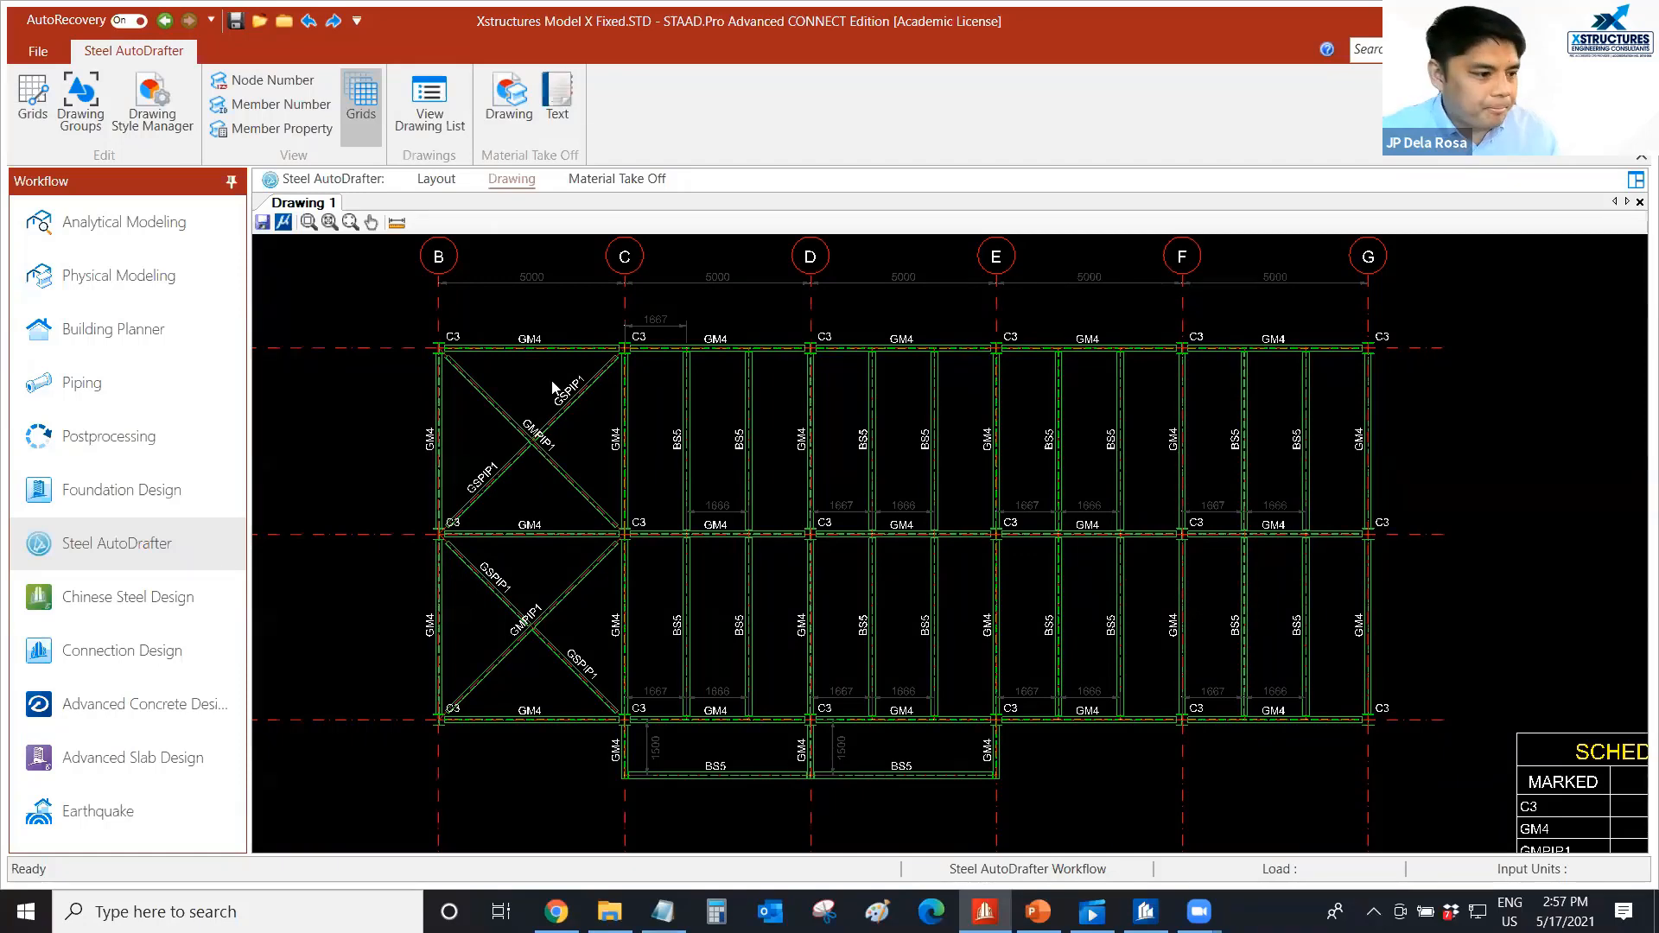
Generate a section drawing at Z = 0 from the highlighted roof beam in the layout, at scale 1 : 100 and drawn as full sections.
left_click(437, 179)
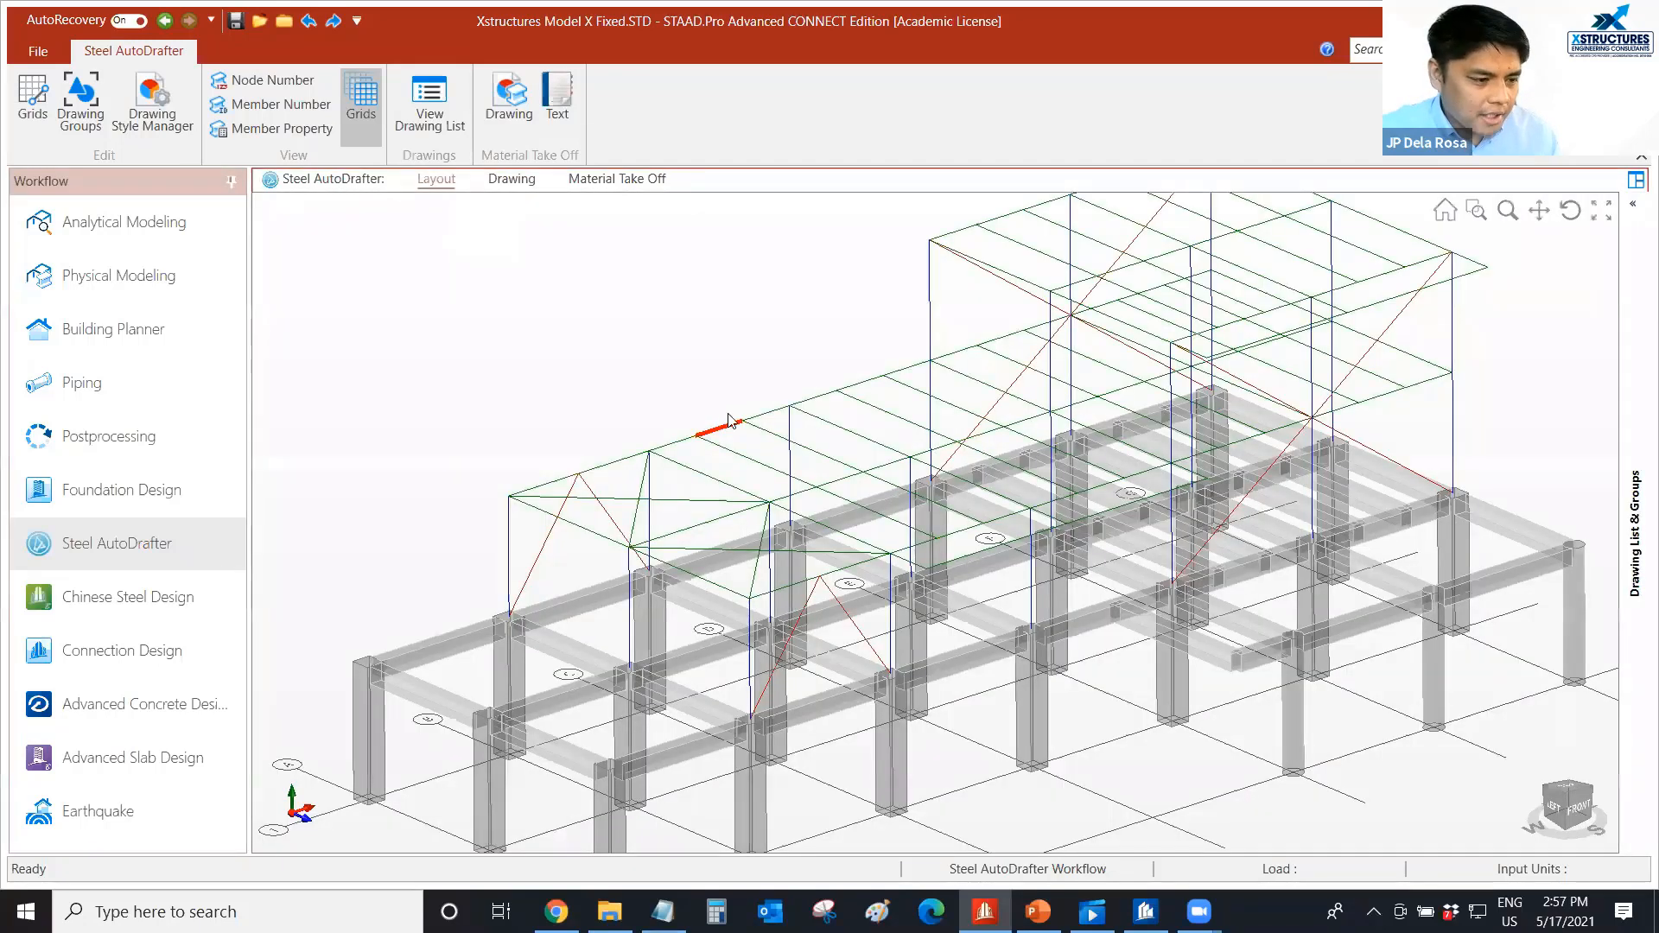
scroll(728, 401, "up", 2)
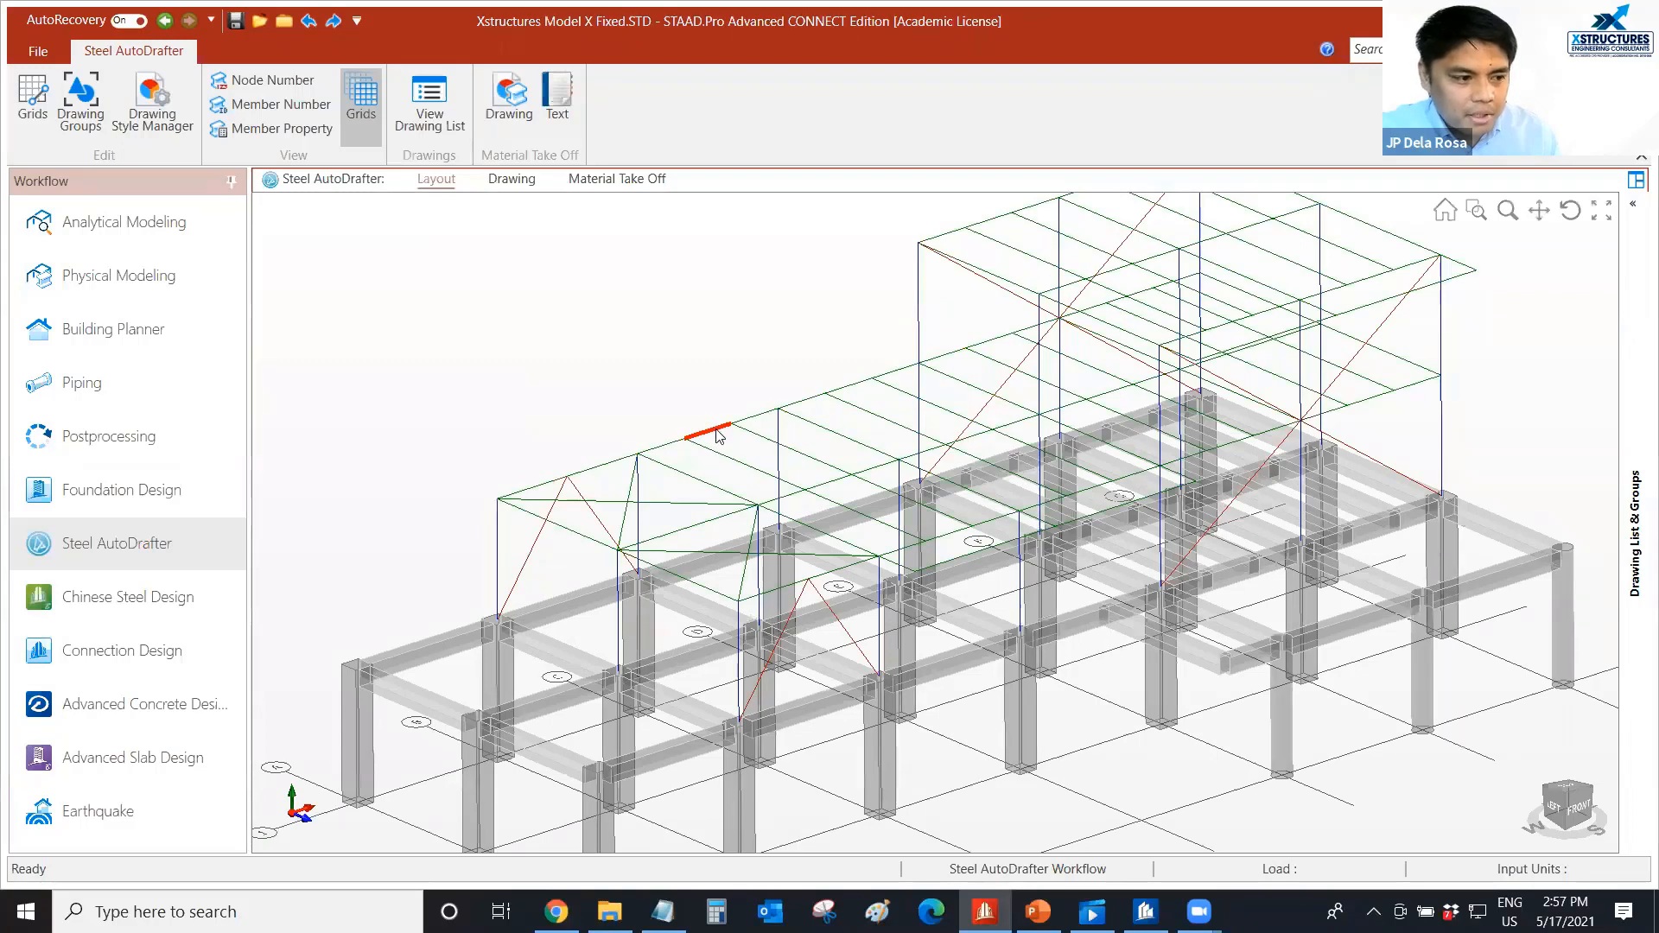
right_click(716, 435)
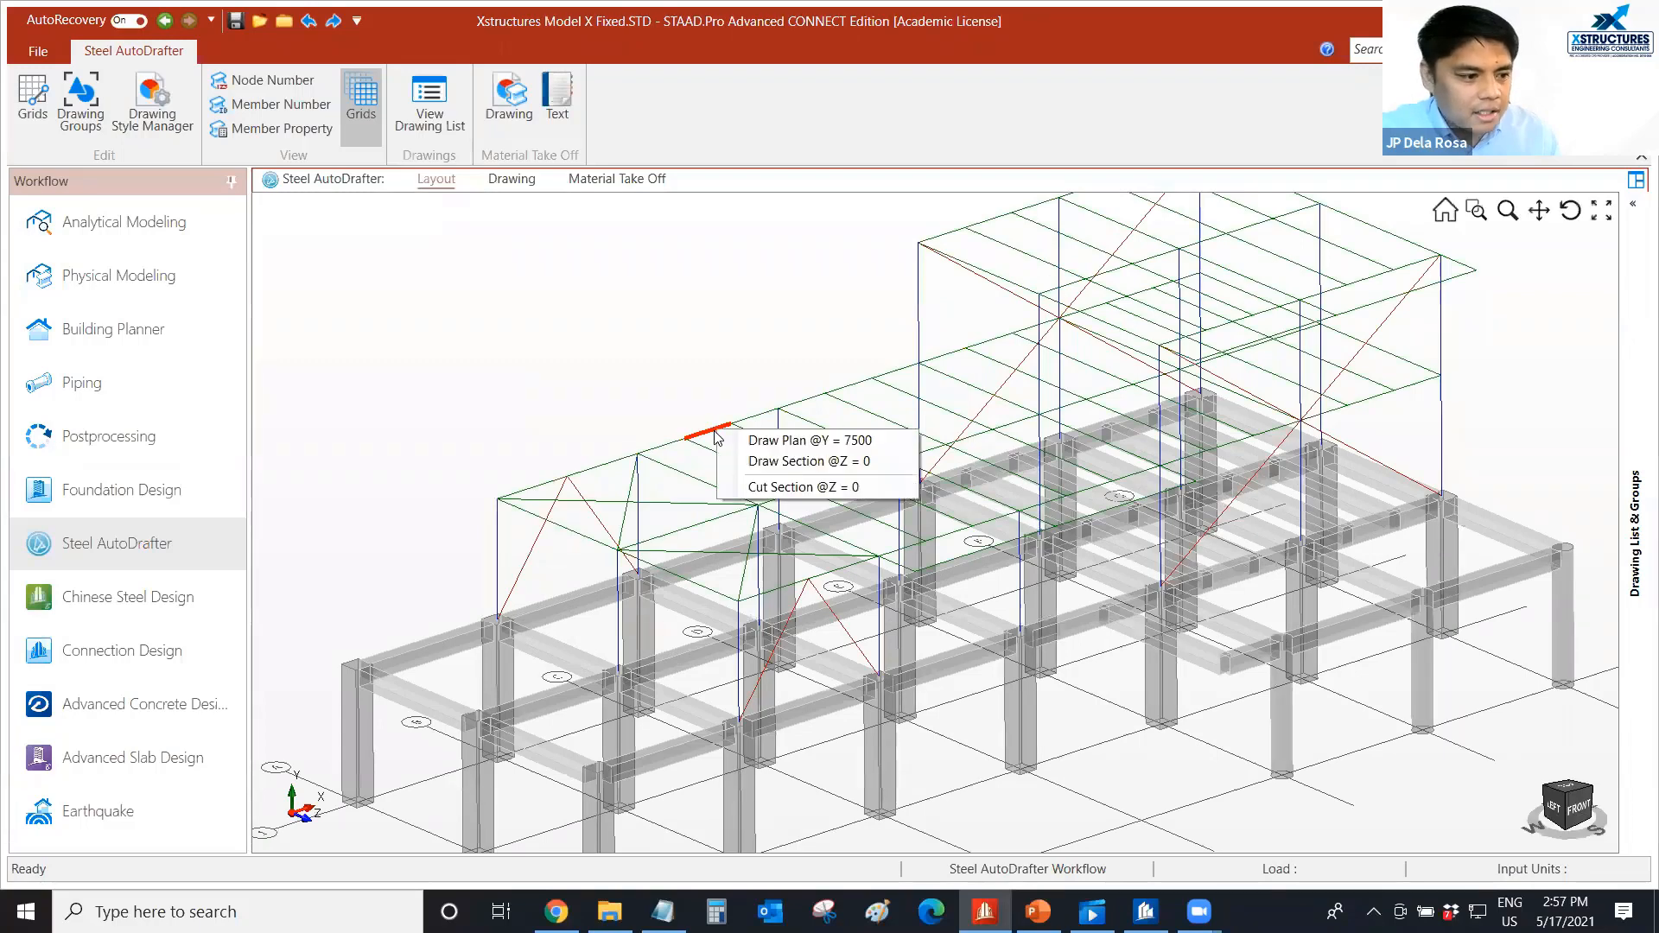
left_click(783, 461)
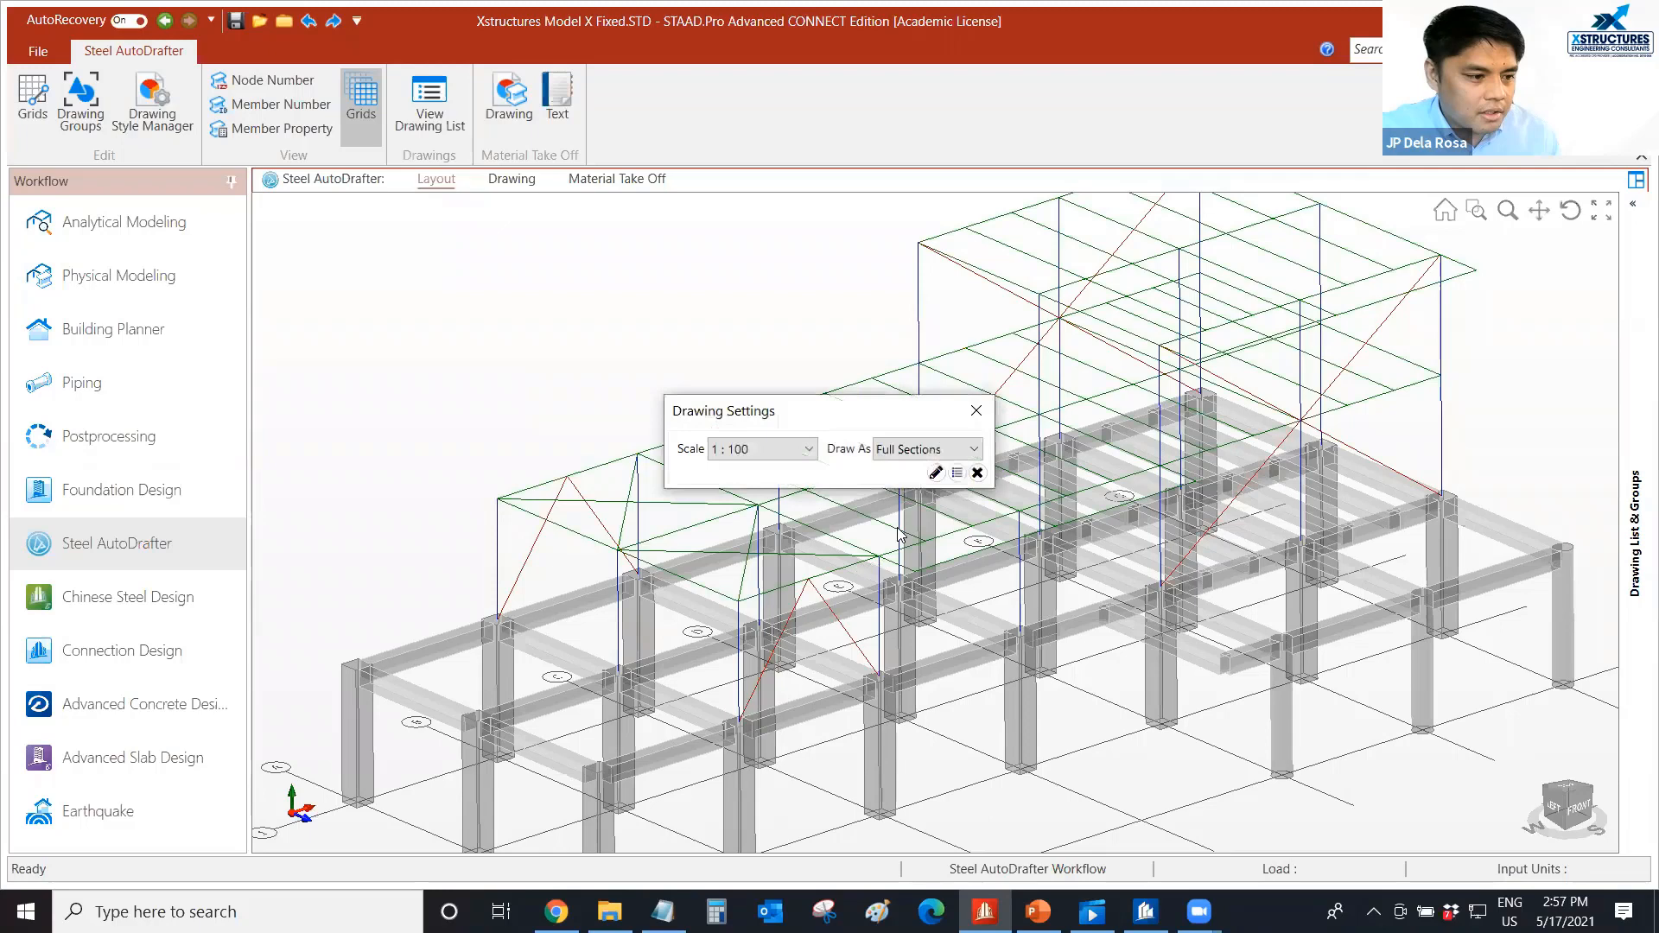
left_click(930, 474)
Examine the elevation levels, member marks, vertical bracing and supporting concrete frame on the Grid 1 elevation.
scroll(659, 558, "up", 3)
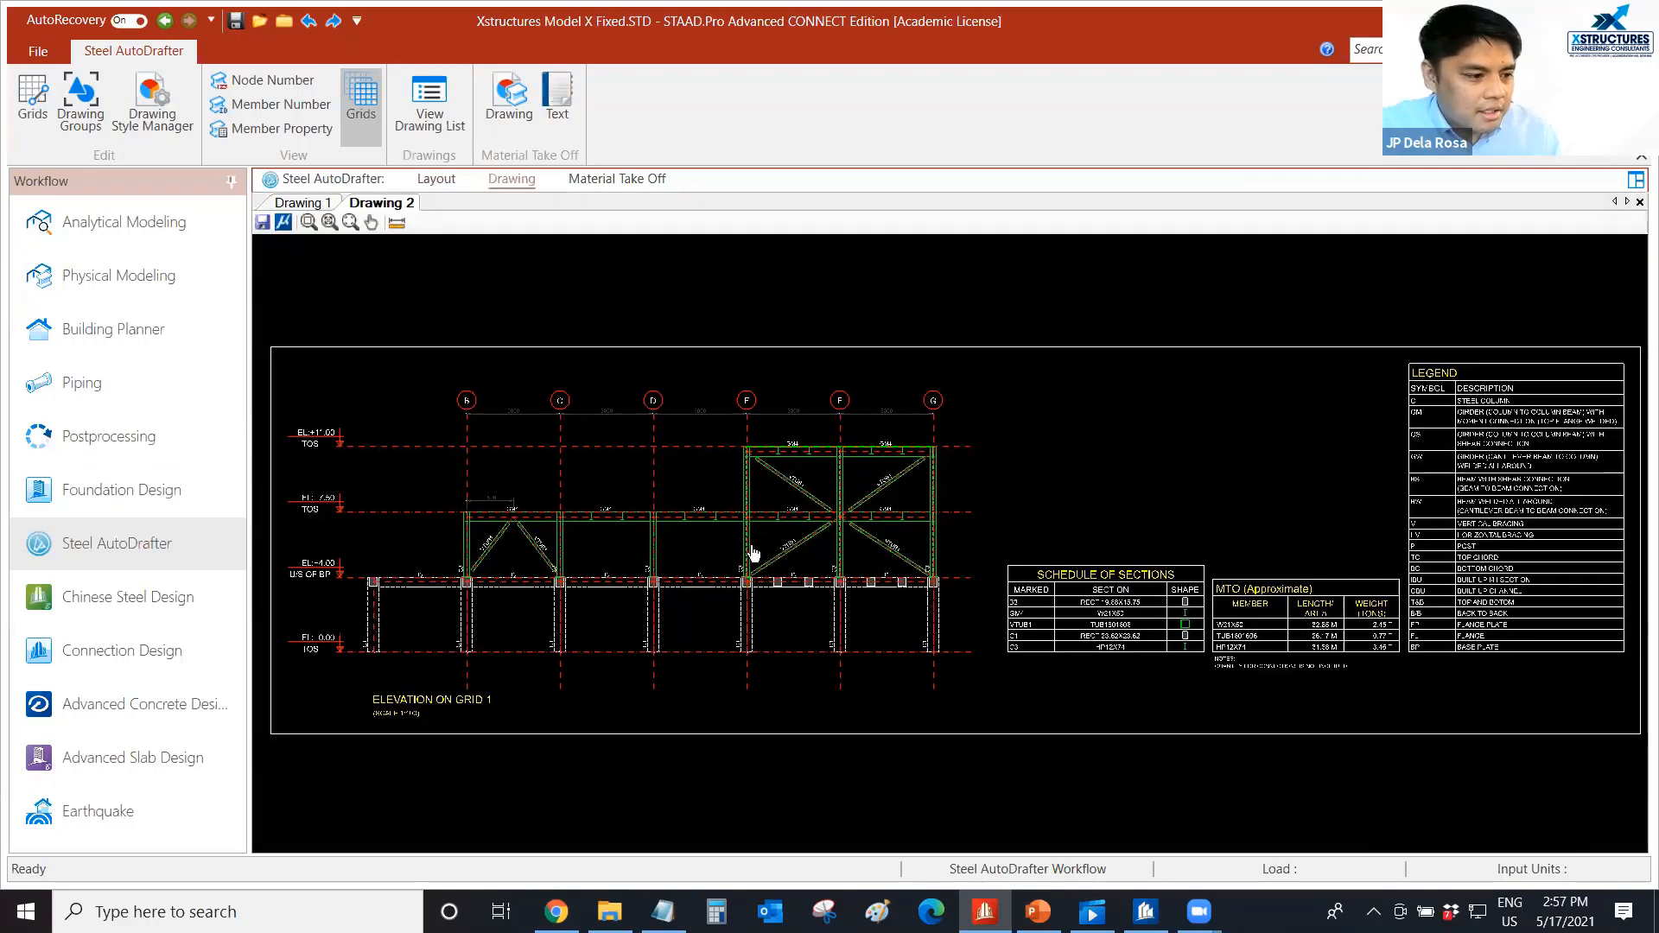
middle_click_drag(511, 531, 511, 529)
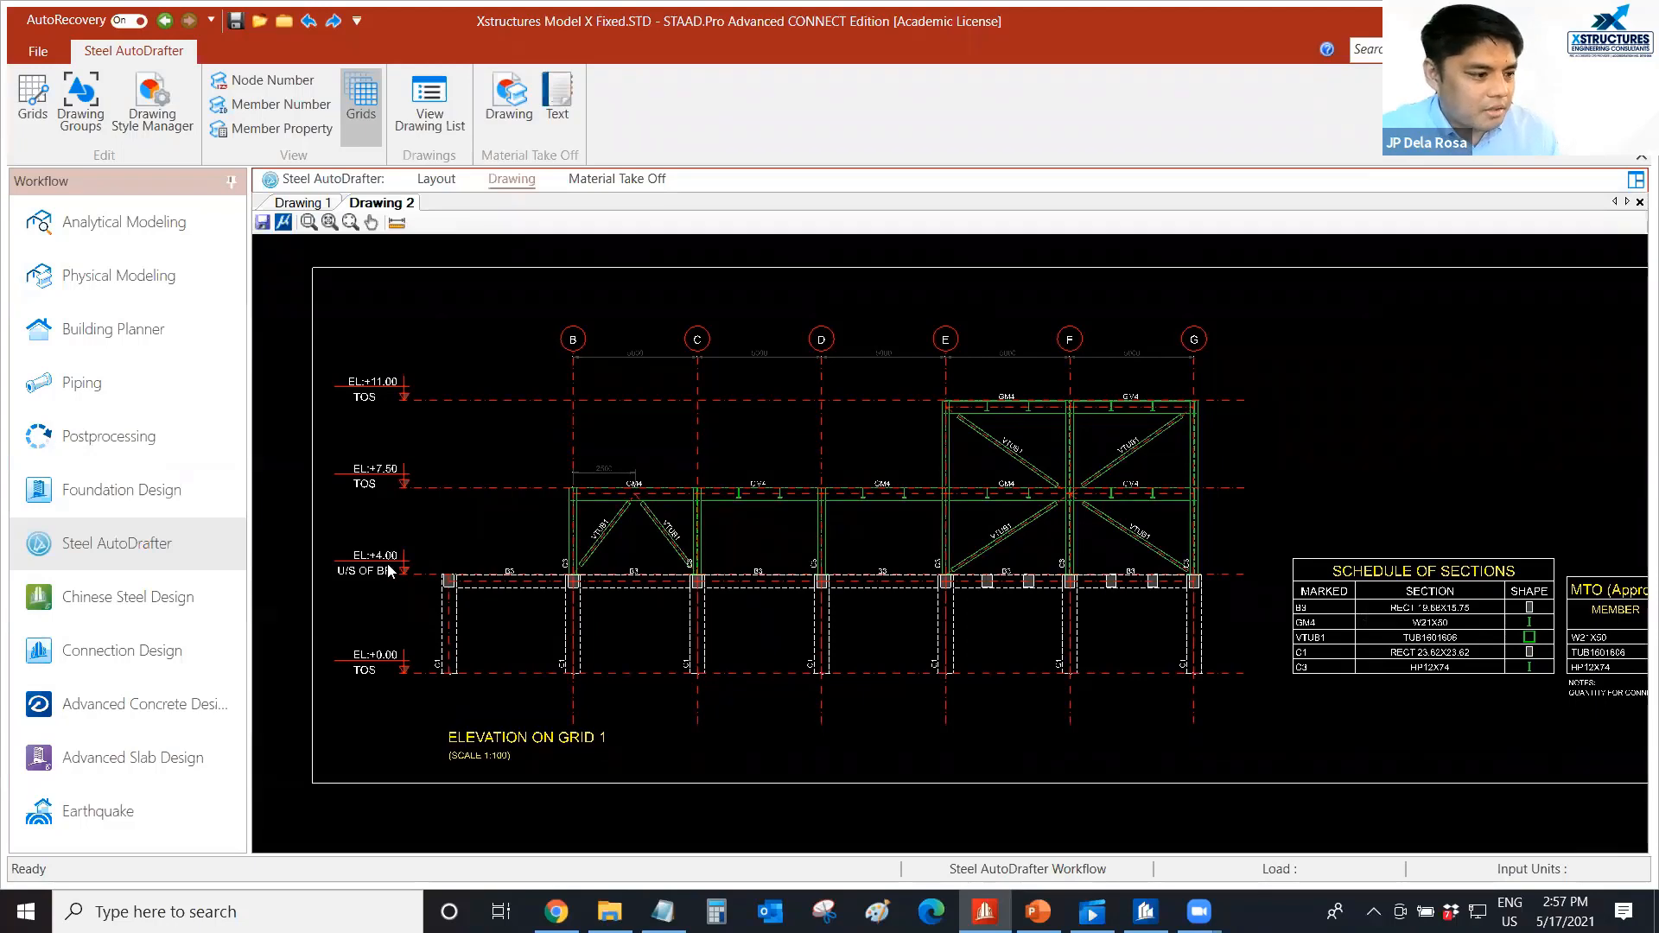
scroll(389, 566, "up", 2)
scroll(406, 561, "down", 2)
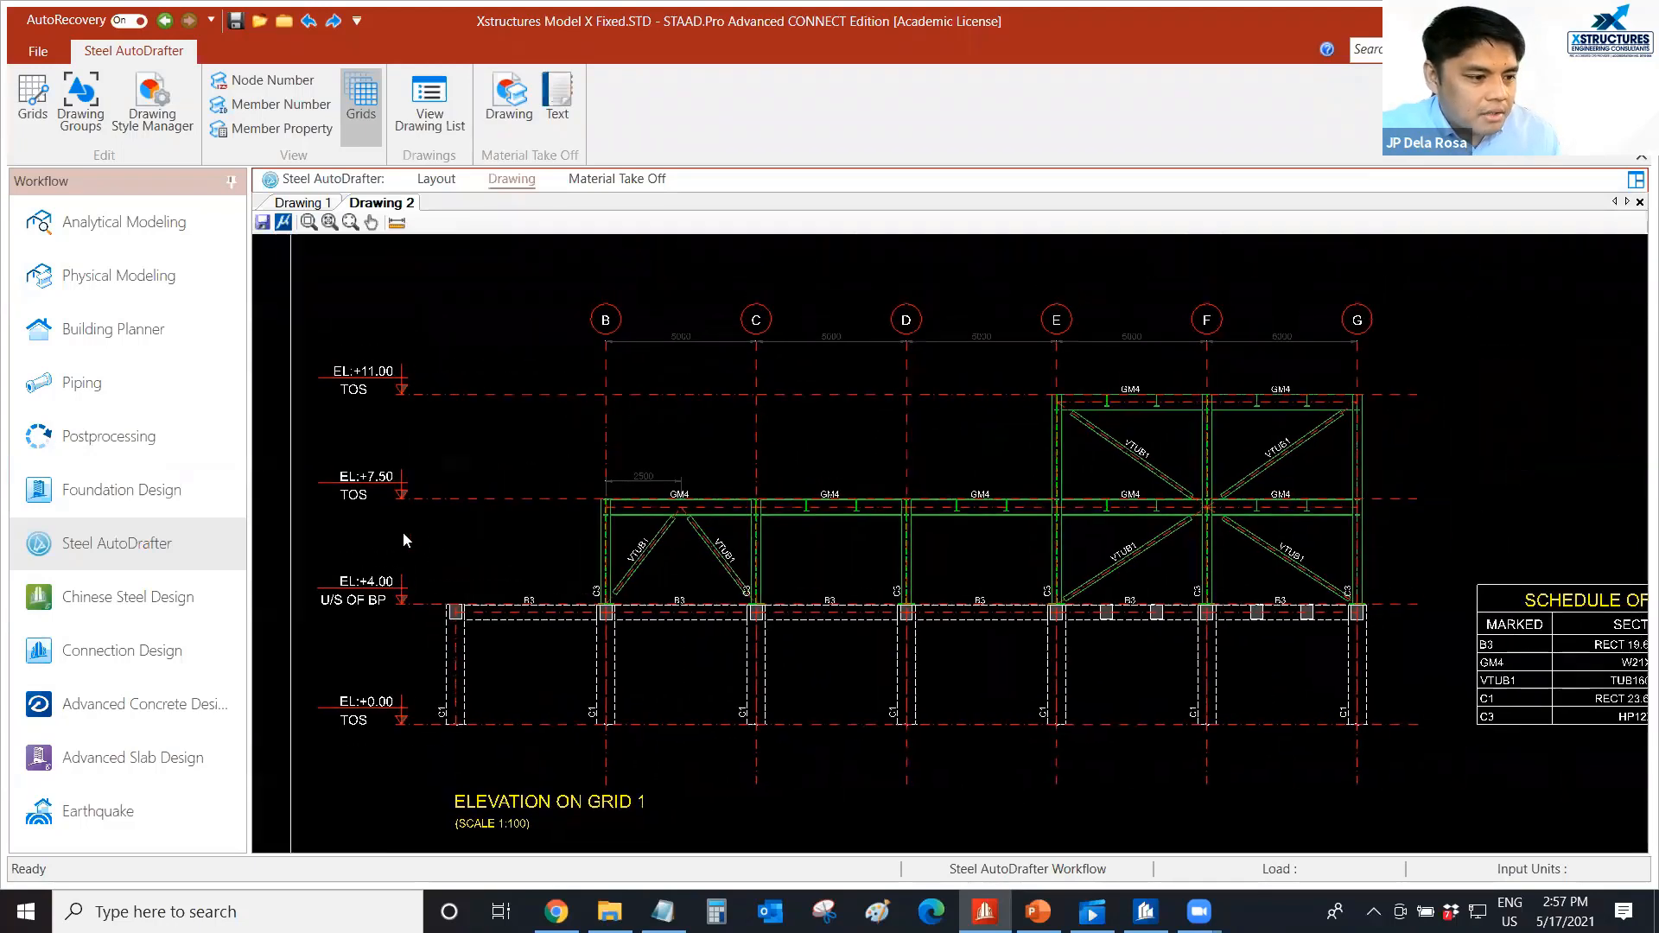
scroll(605, 639, "up", 2)
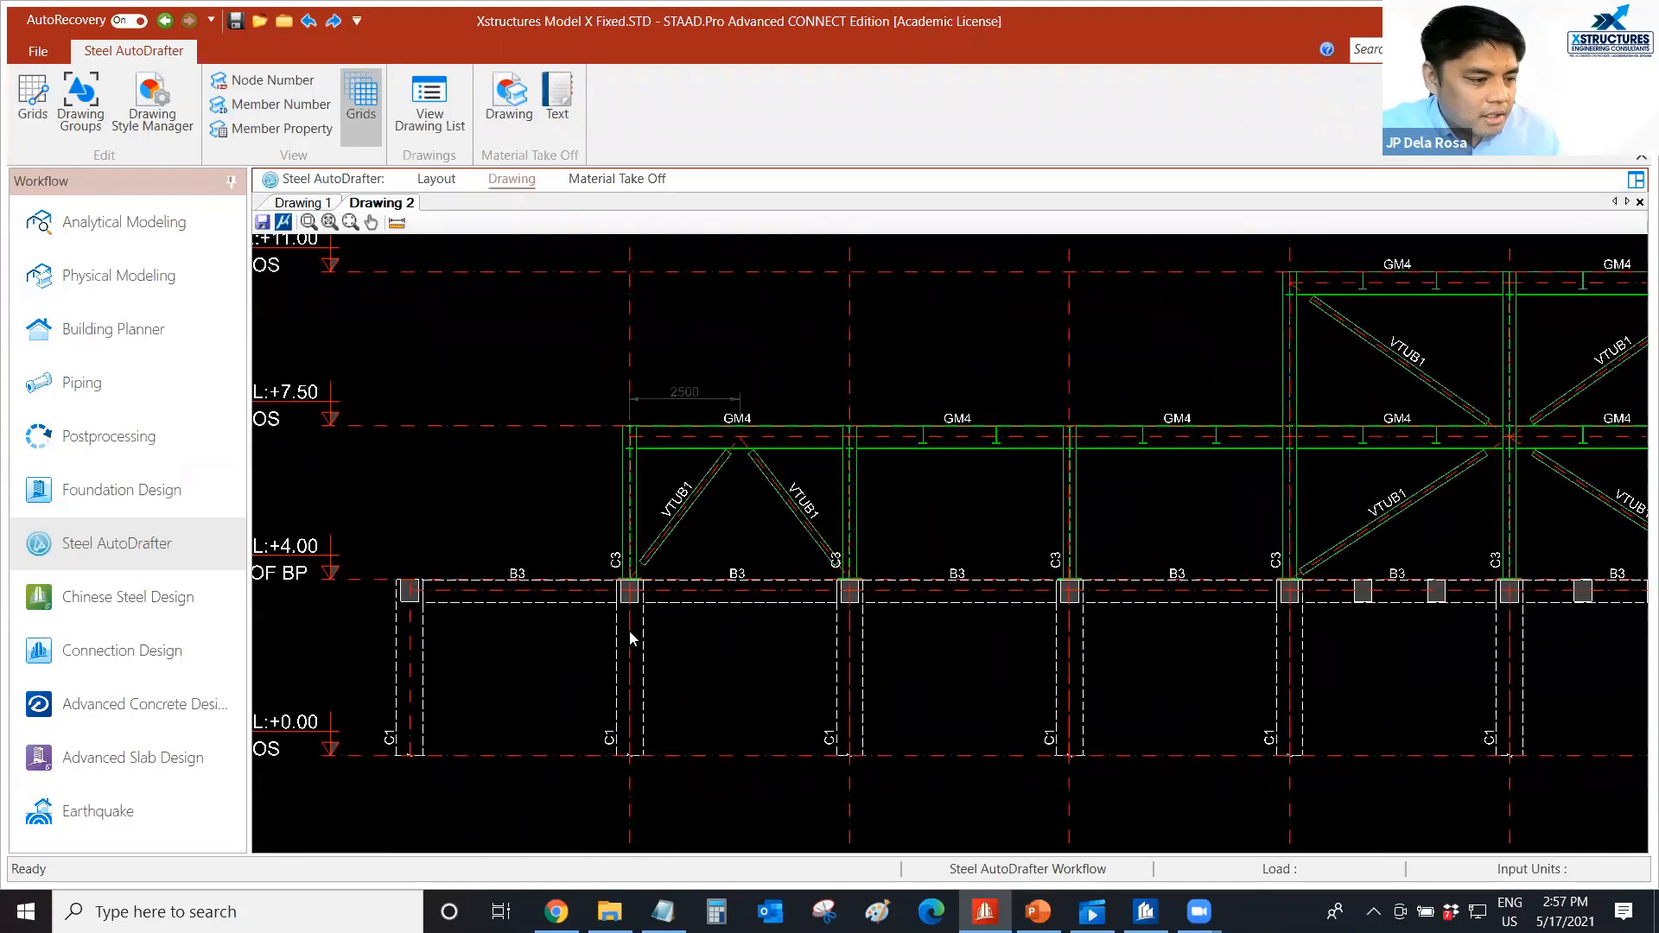
scroll(1083, 506, "down", 2)
scroll(846, 542, "up", 1)
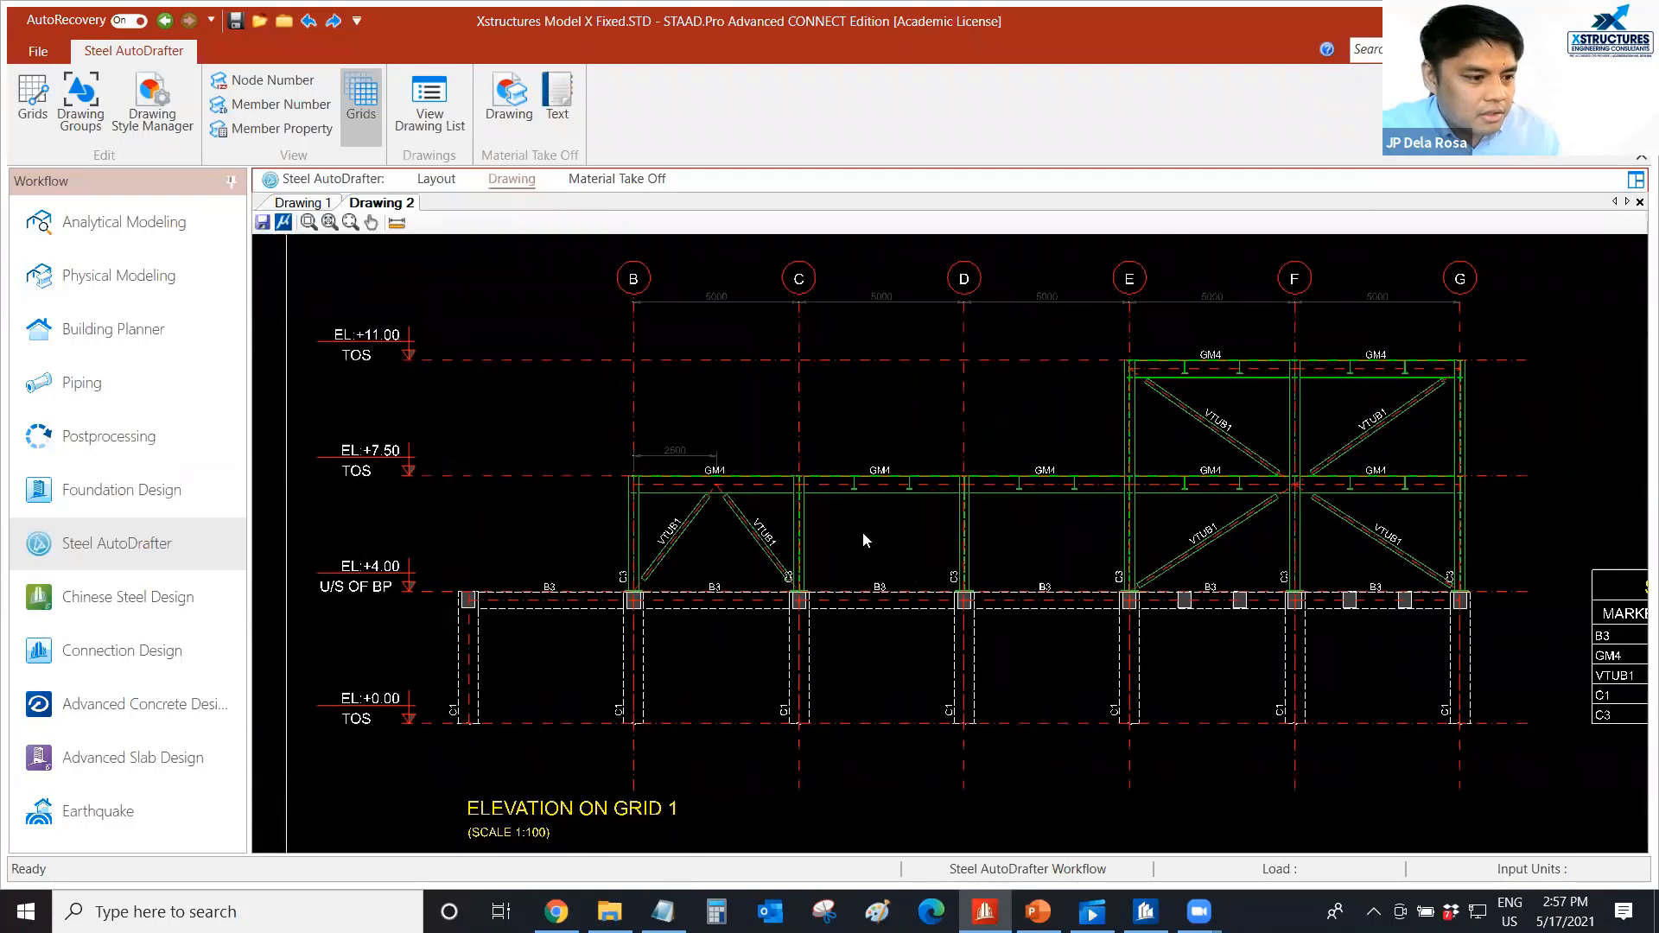
scroll(862, 540, "down", 3)
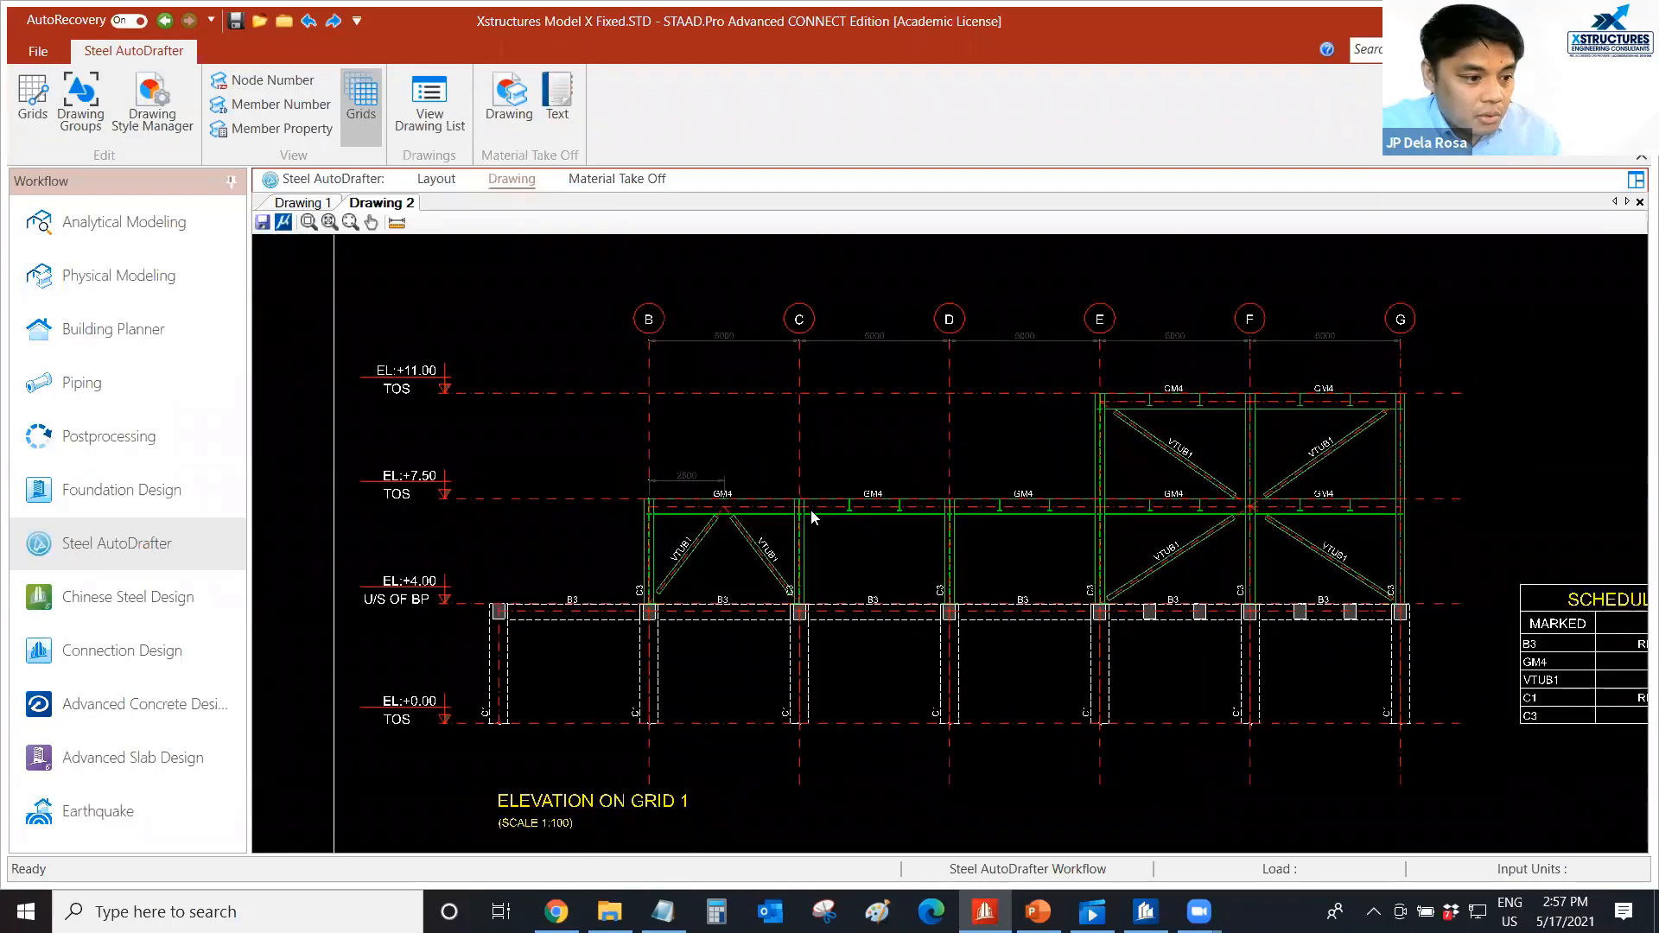
middle_click_drag(930, 530, 870, 541)
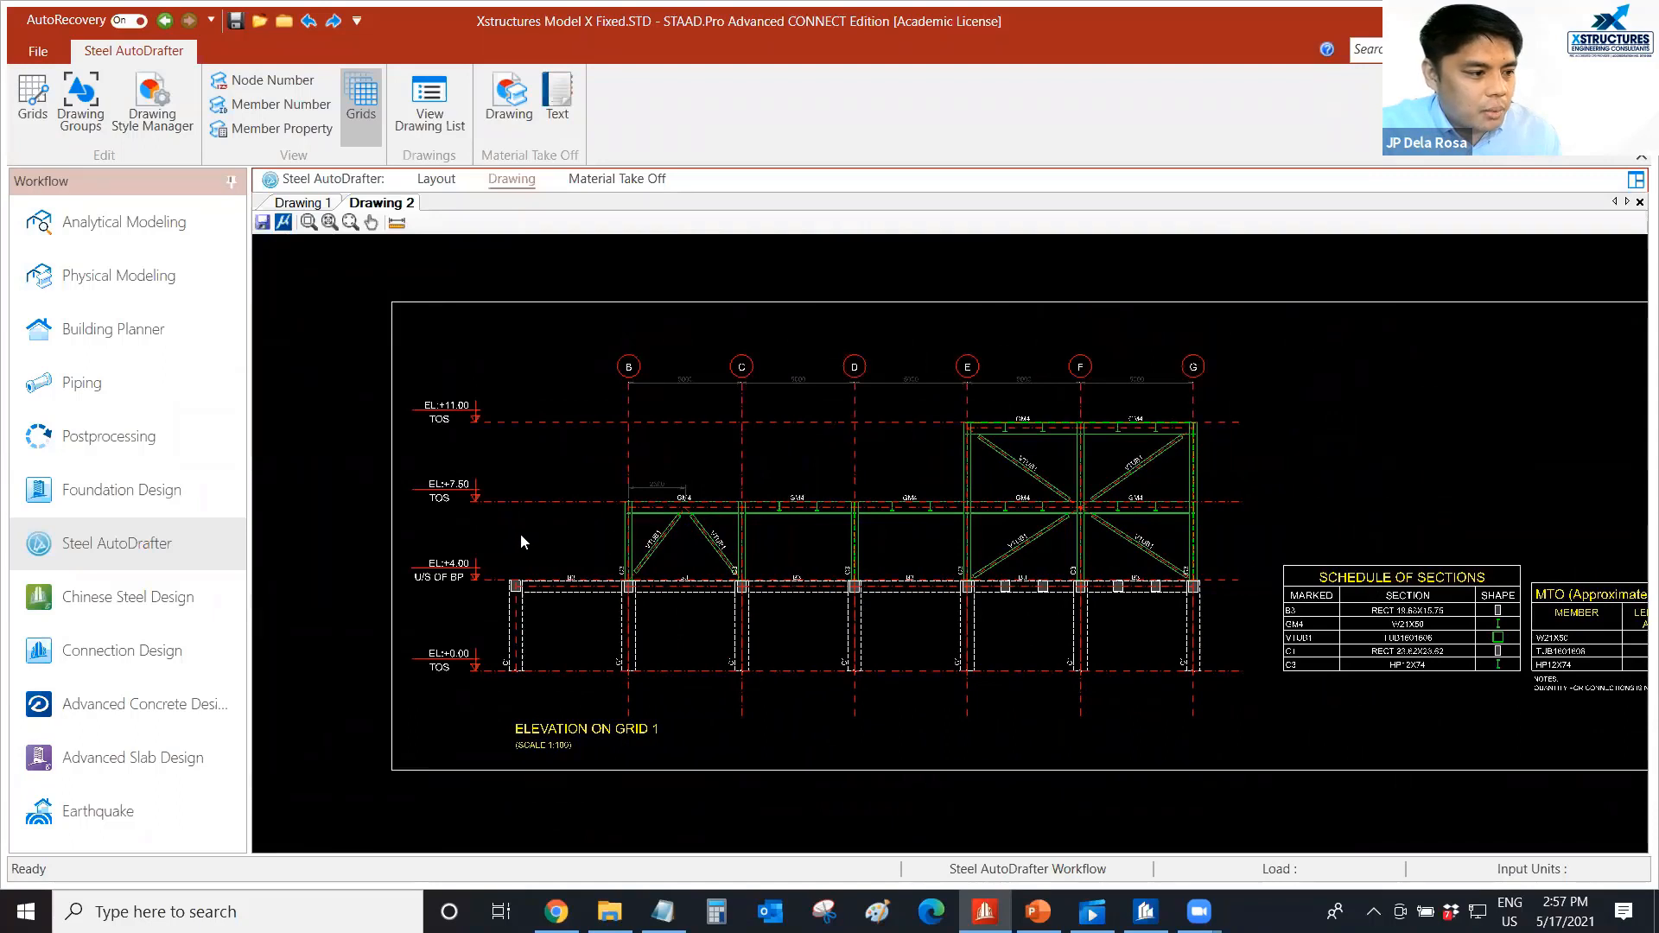
scroll(518, 531, "up", 1)
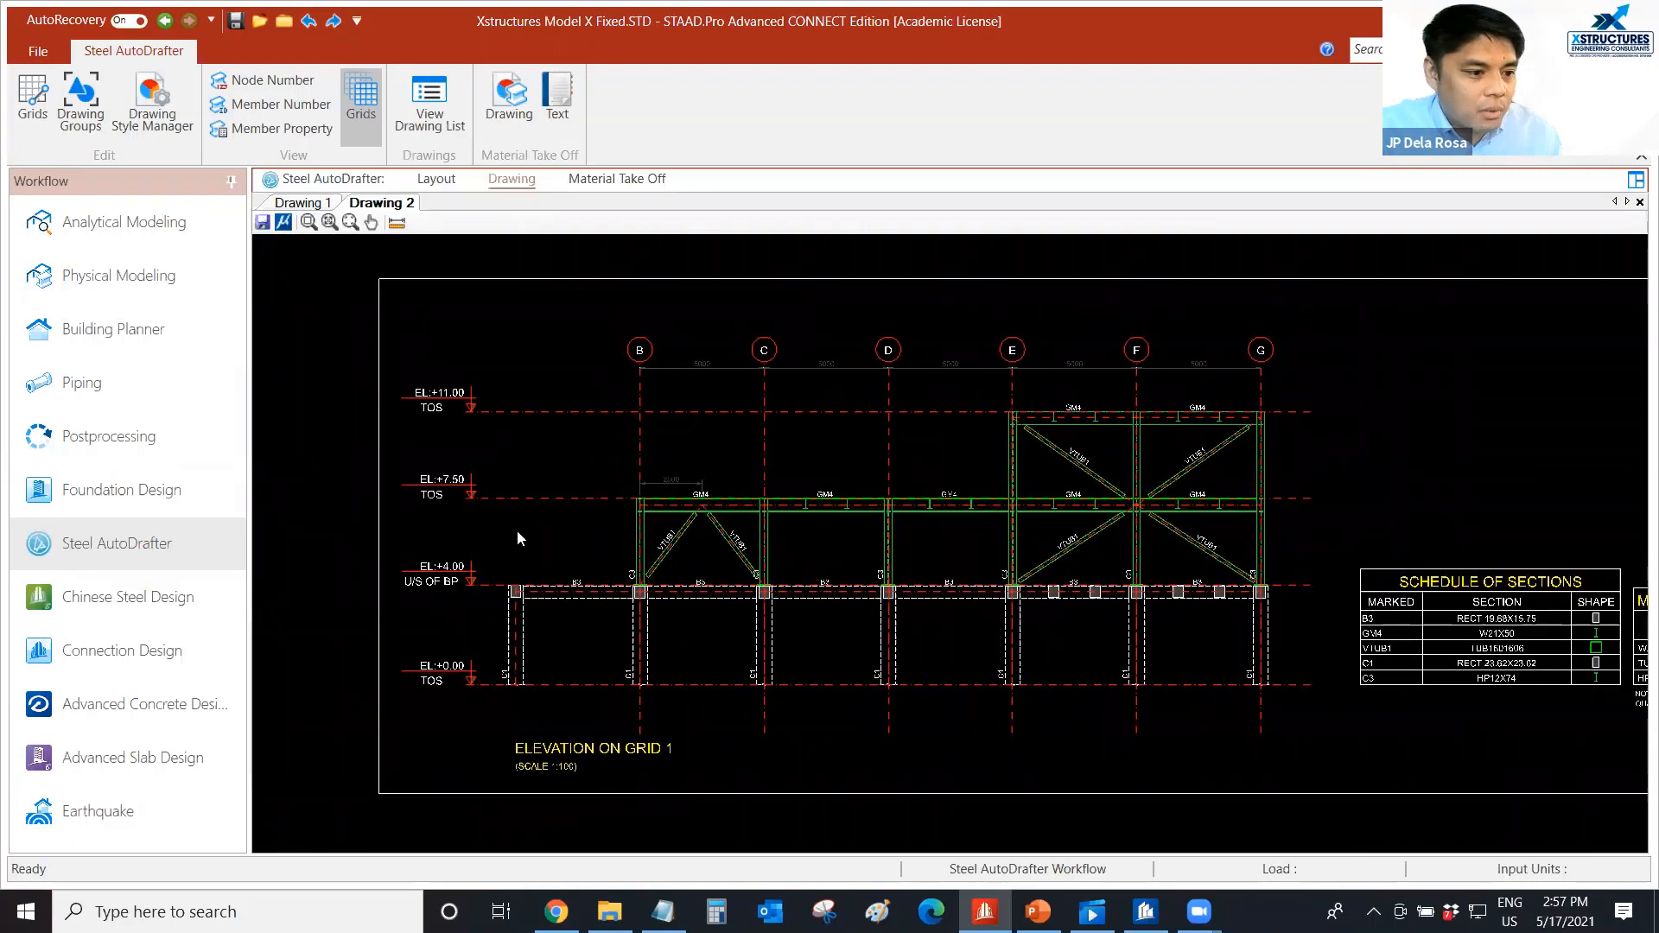
middle_click_drag(639, 491, 629, 488)
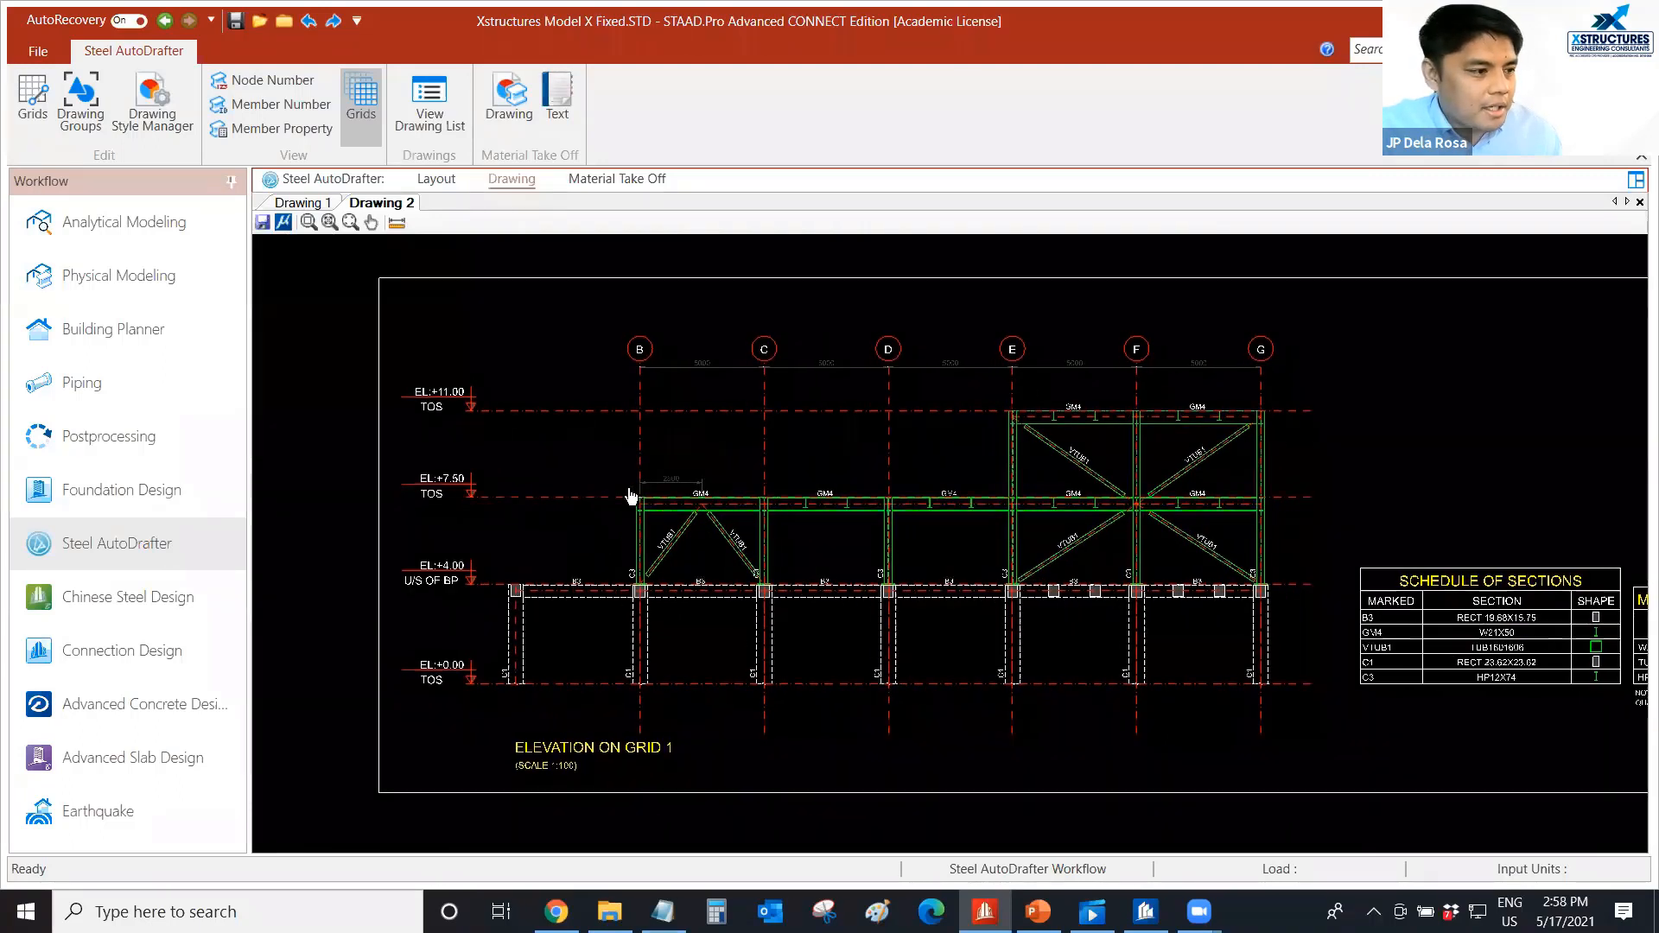
Generate a section drawing at X = 30000 from the end-frame beam at Y = 7500, at scale 1 : 100 and drawn as full sections.
left_click(436, 179)
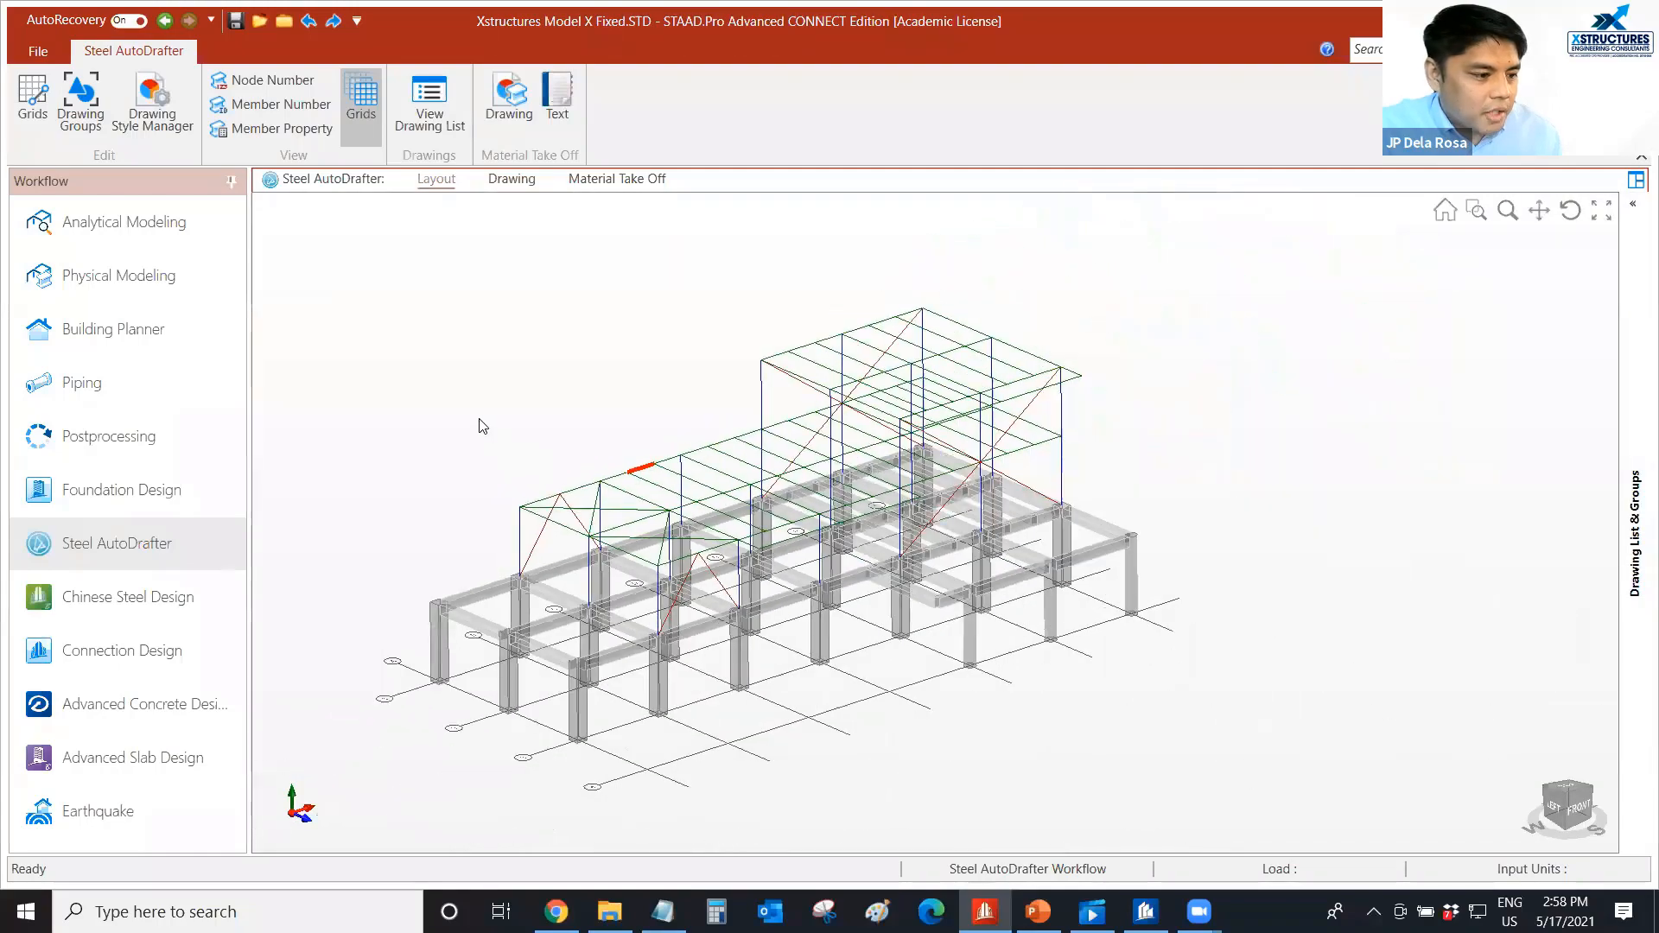
scroll(537, 479, "up", 3)
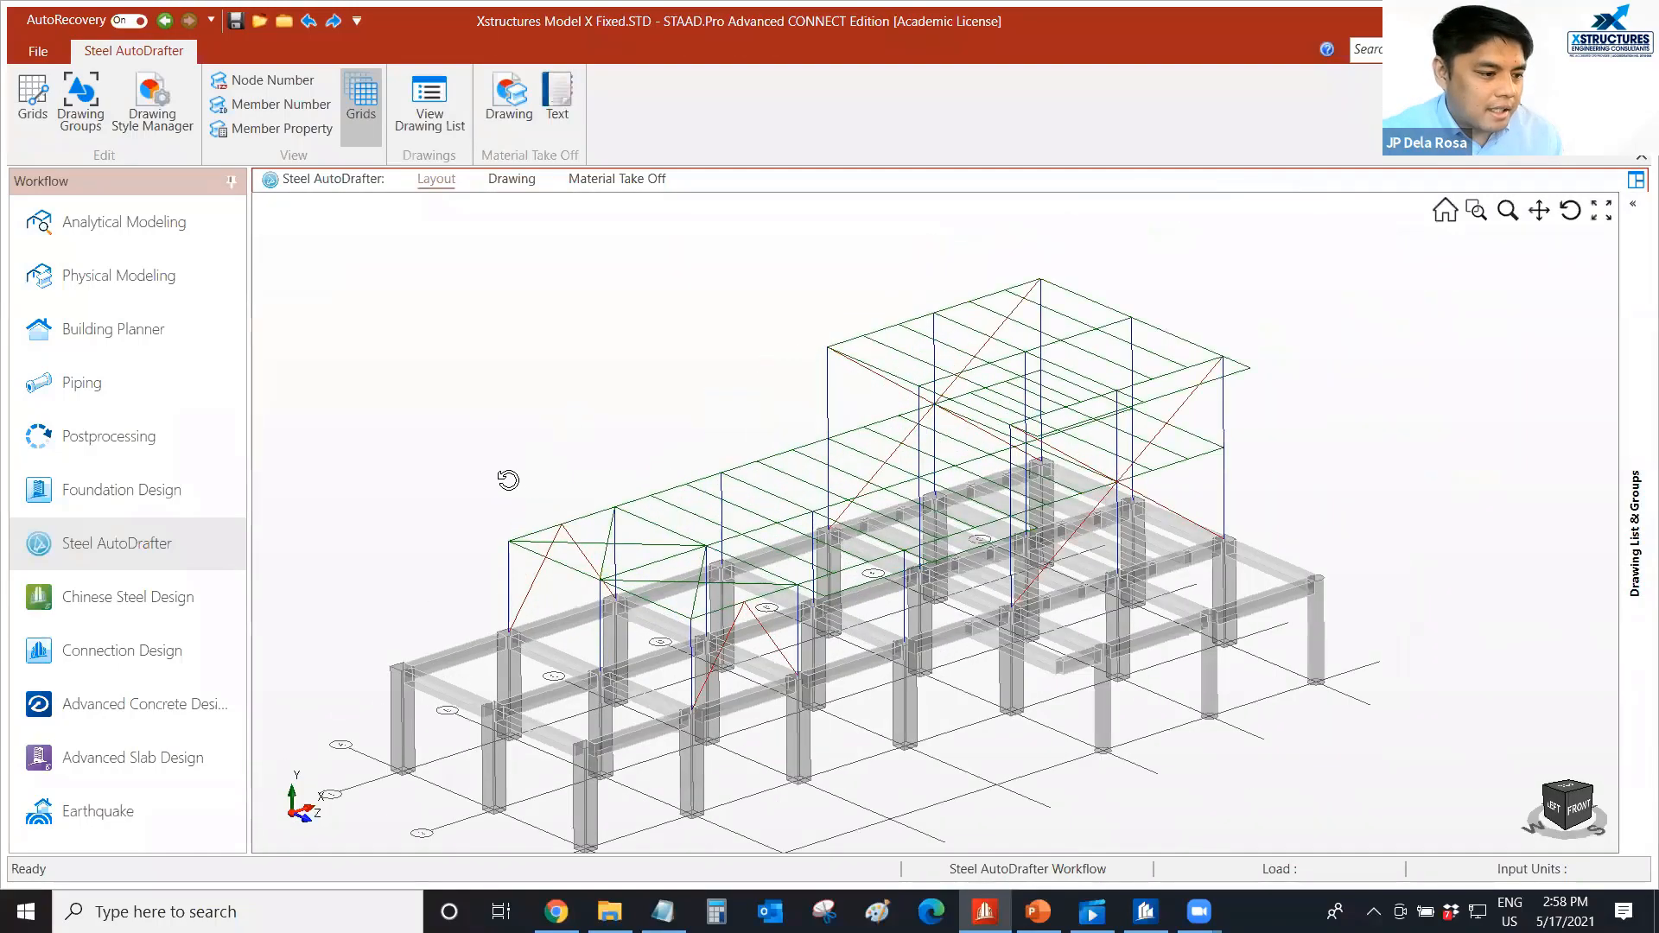
scroll(685, 366, "down", 3)
middle_click_drag(703, 350, 698, 349)
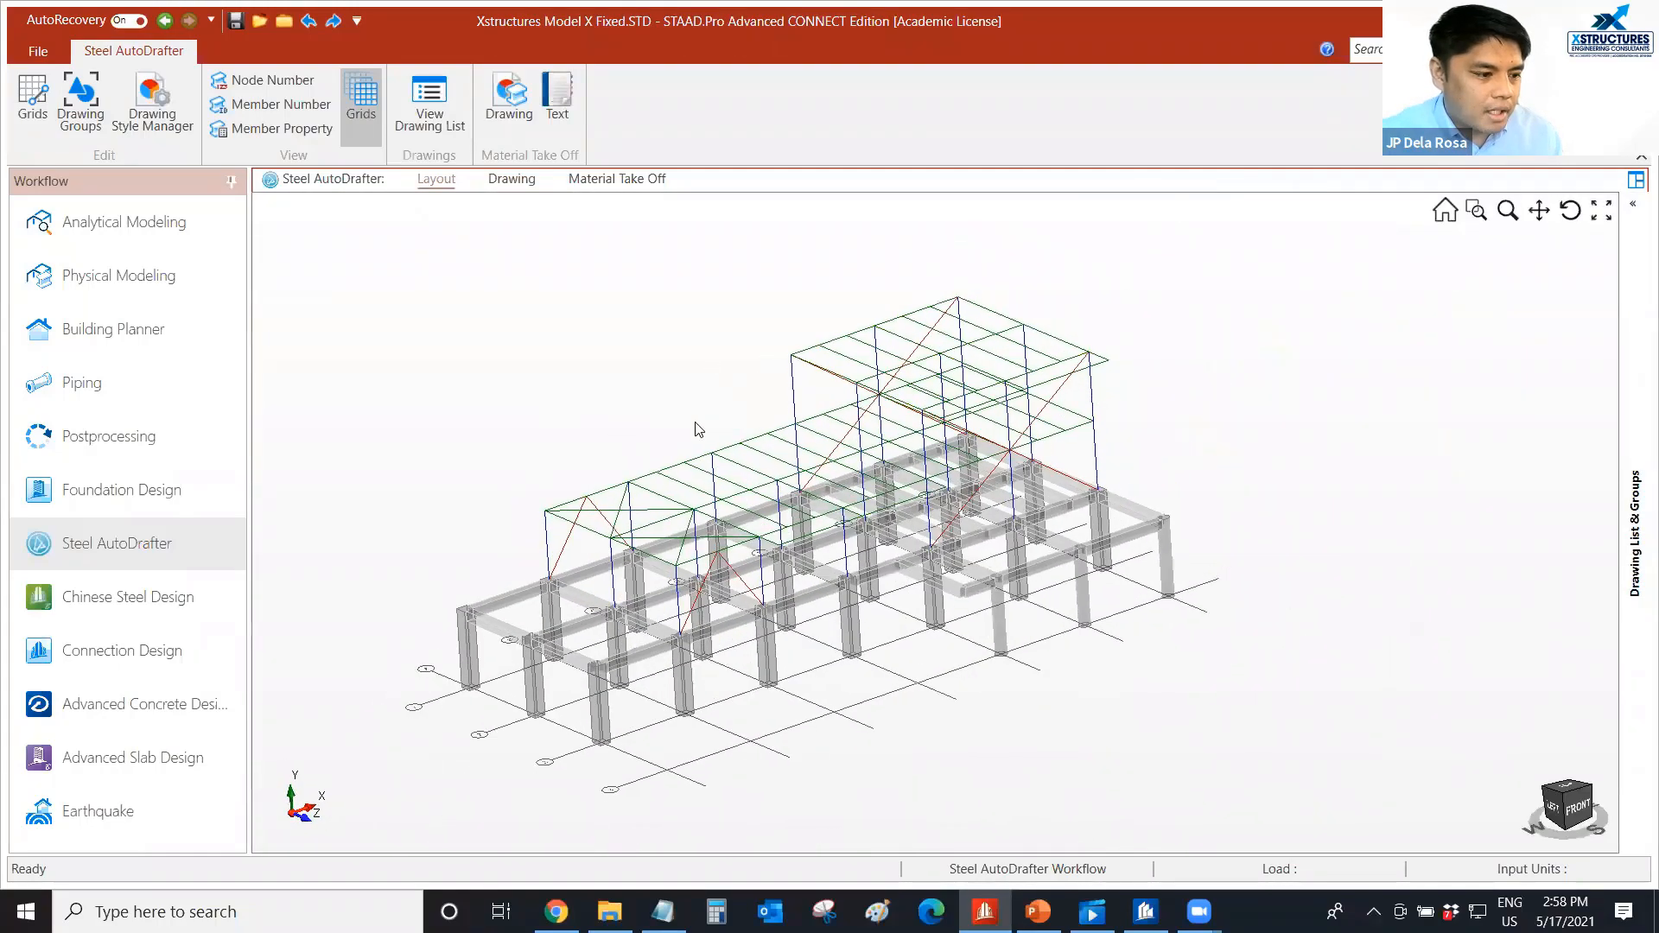
scroll(694, 418, "up", 3)
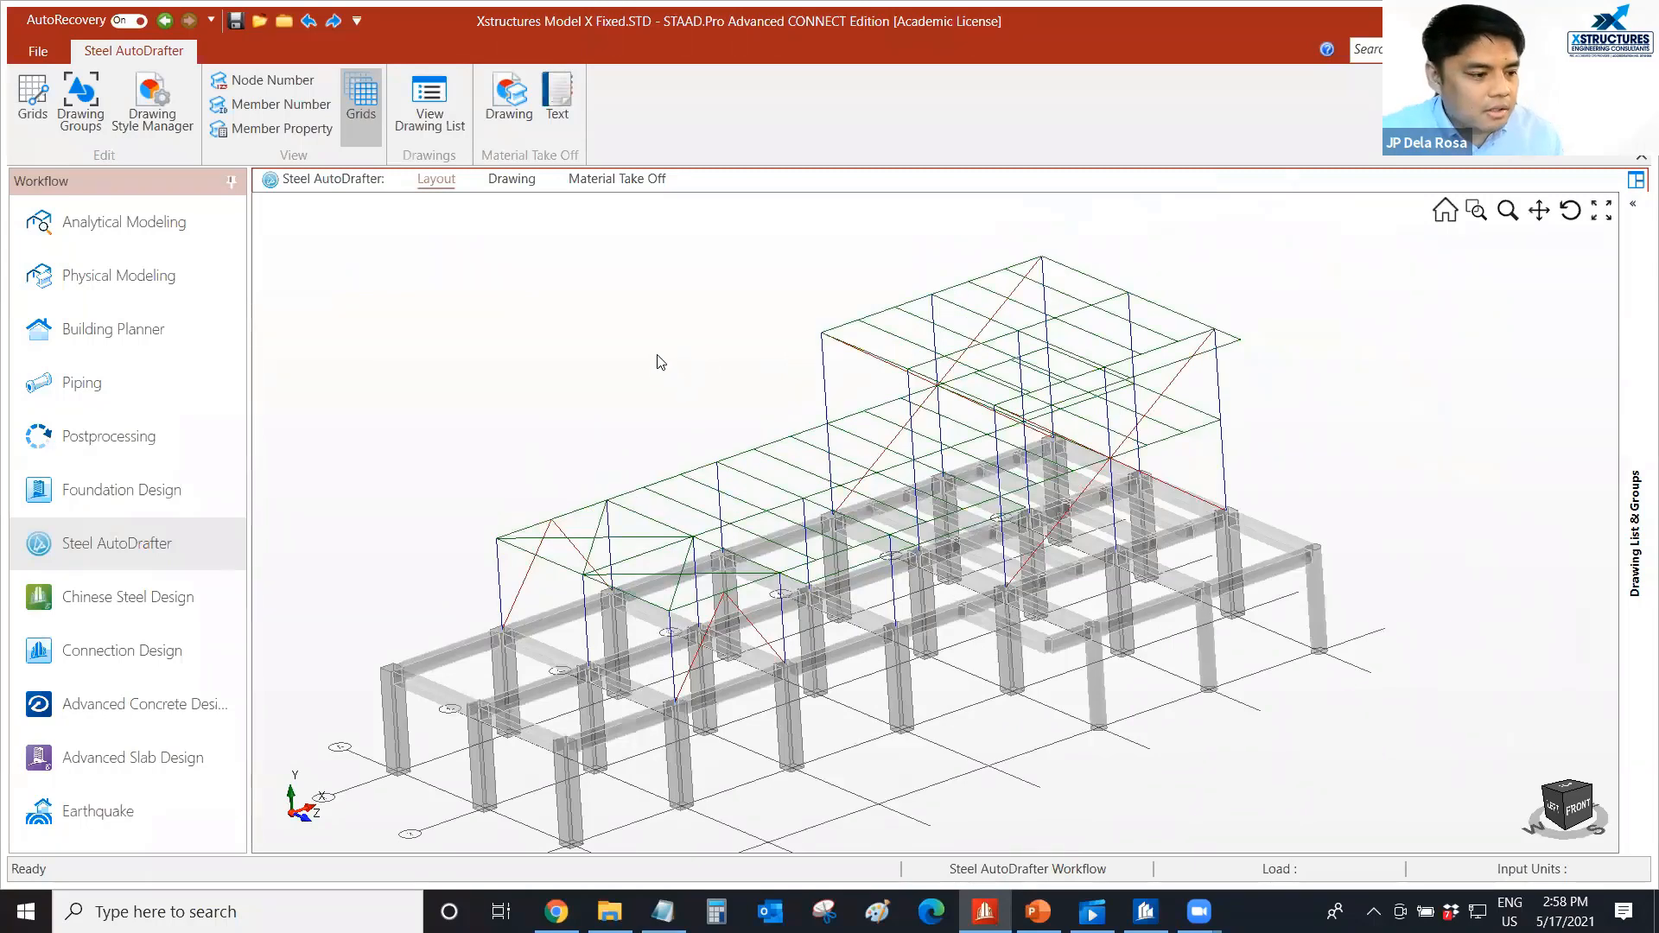
middle_click_drag(665, 342, 570, 374)
scroll(601, 394, "up", 2)
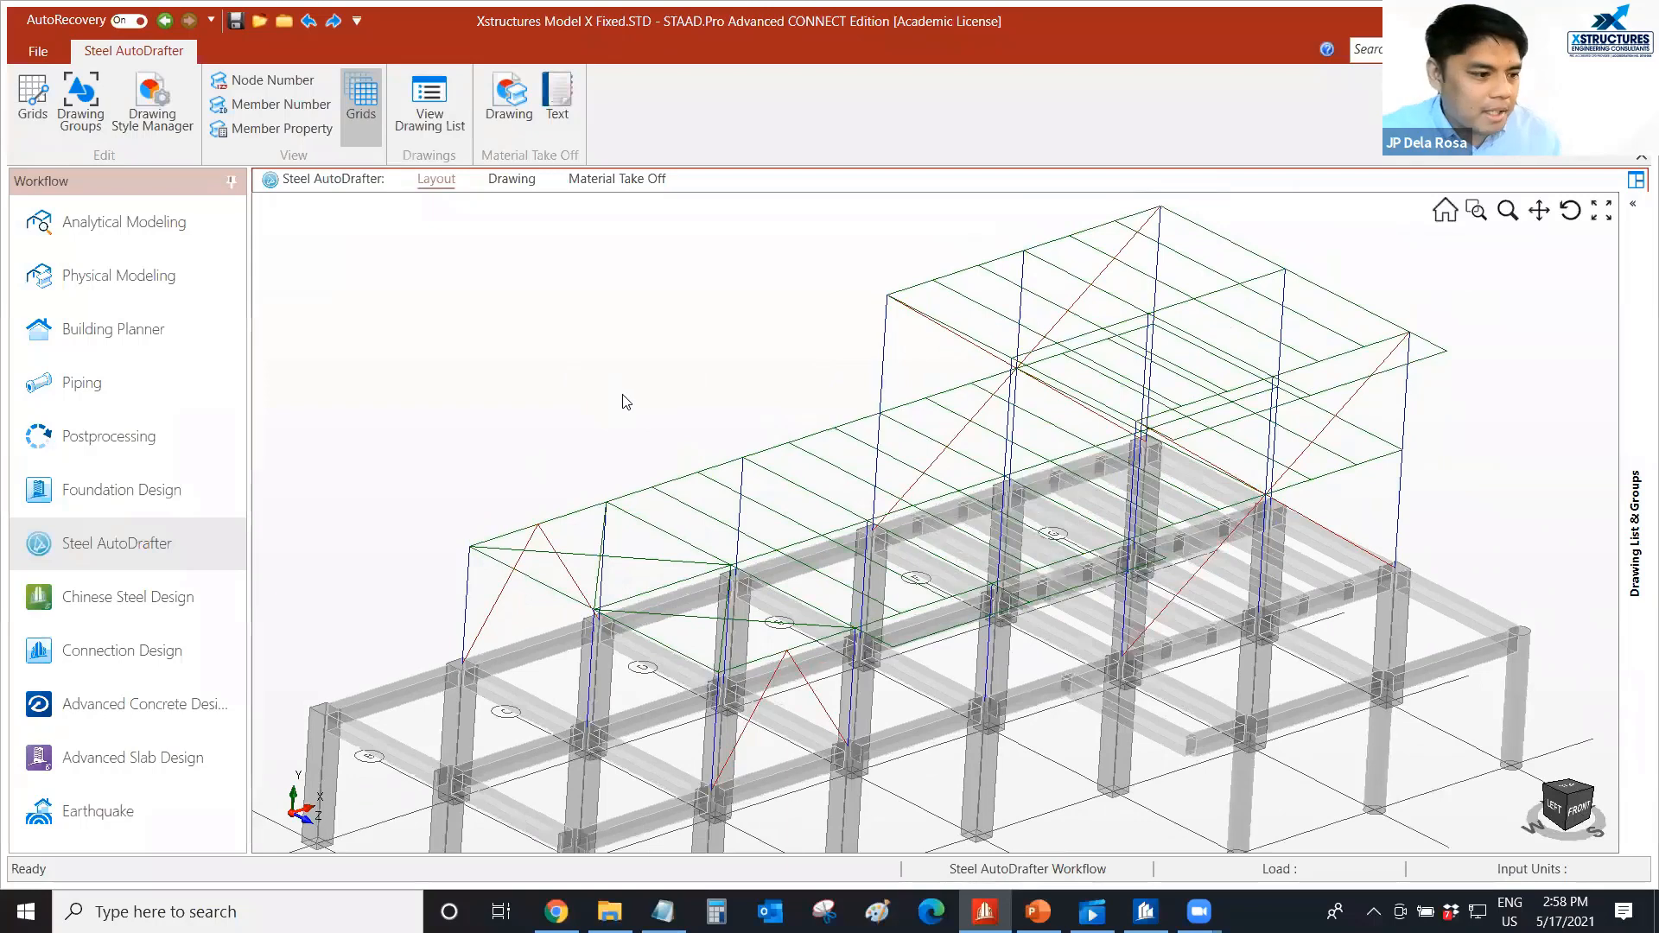
scroll(605, 392, "down", 2)
middle_click_drag(1202, 416, 1184, 415)
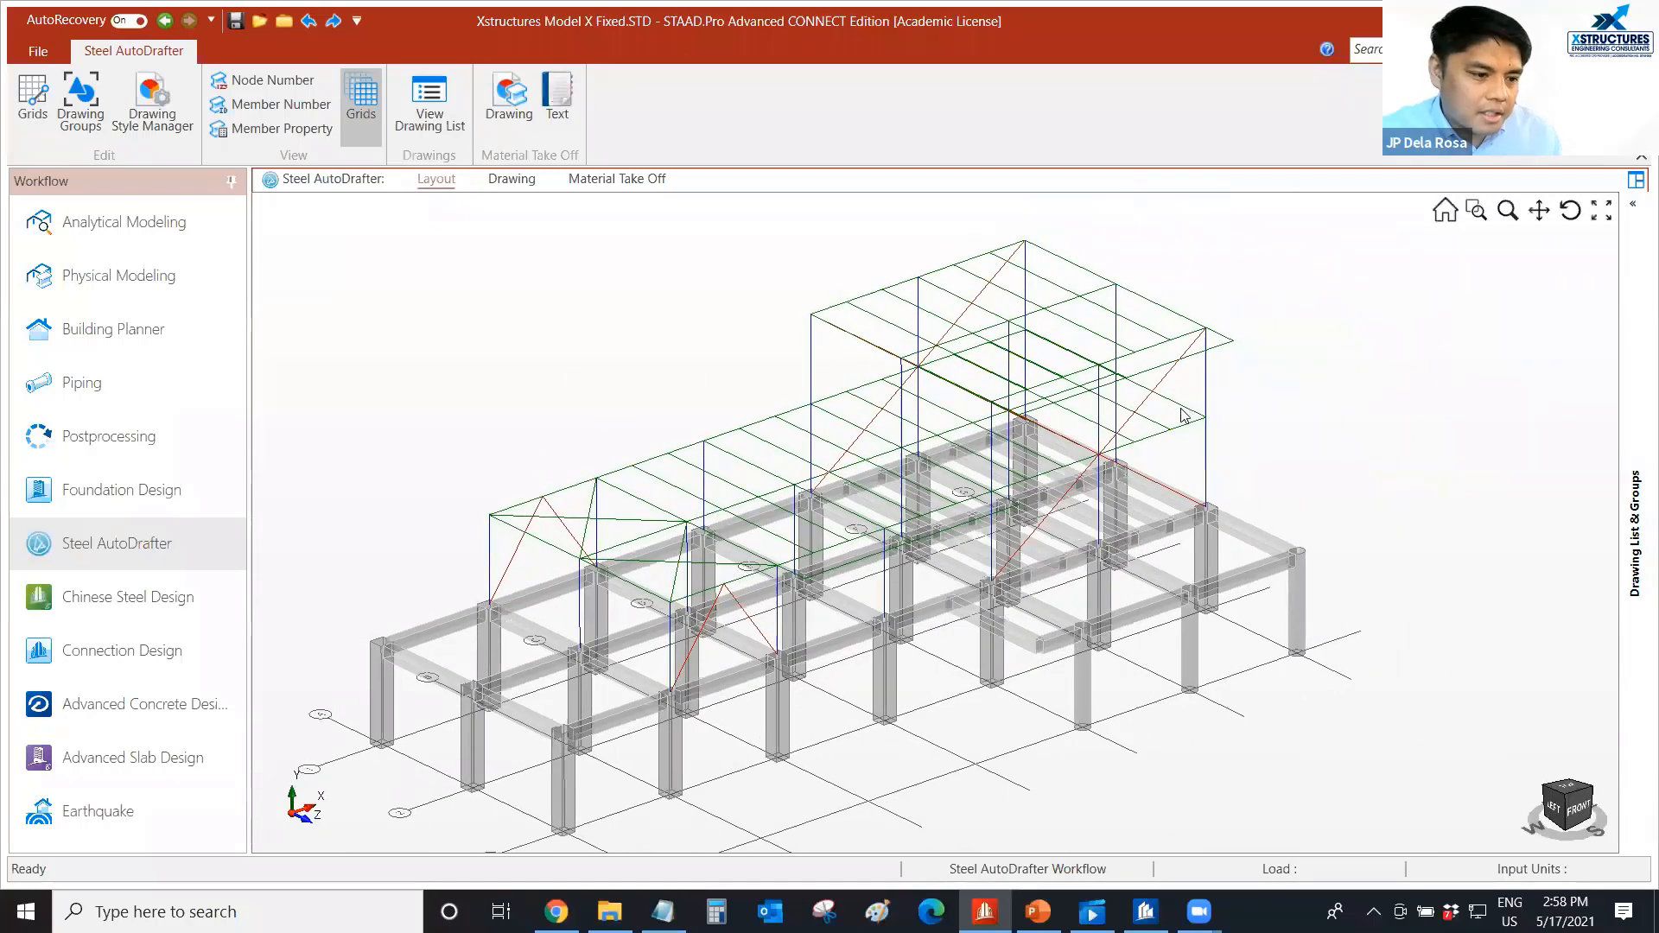
scroll(1183, 415, "up", 3)
left_click(1184, 416)
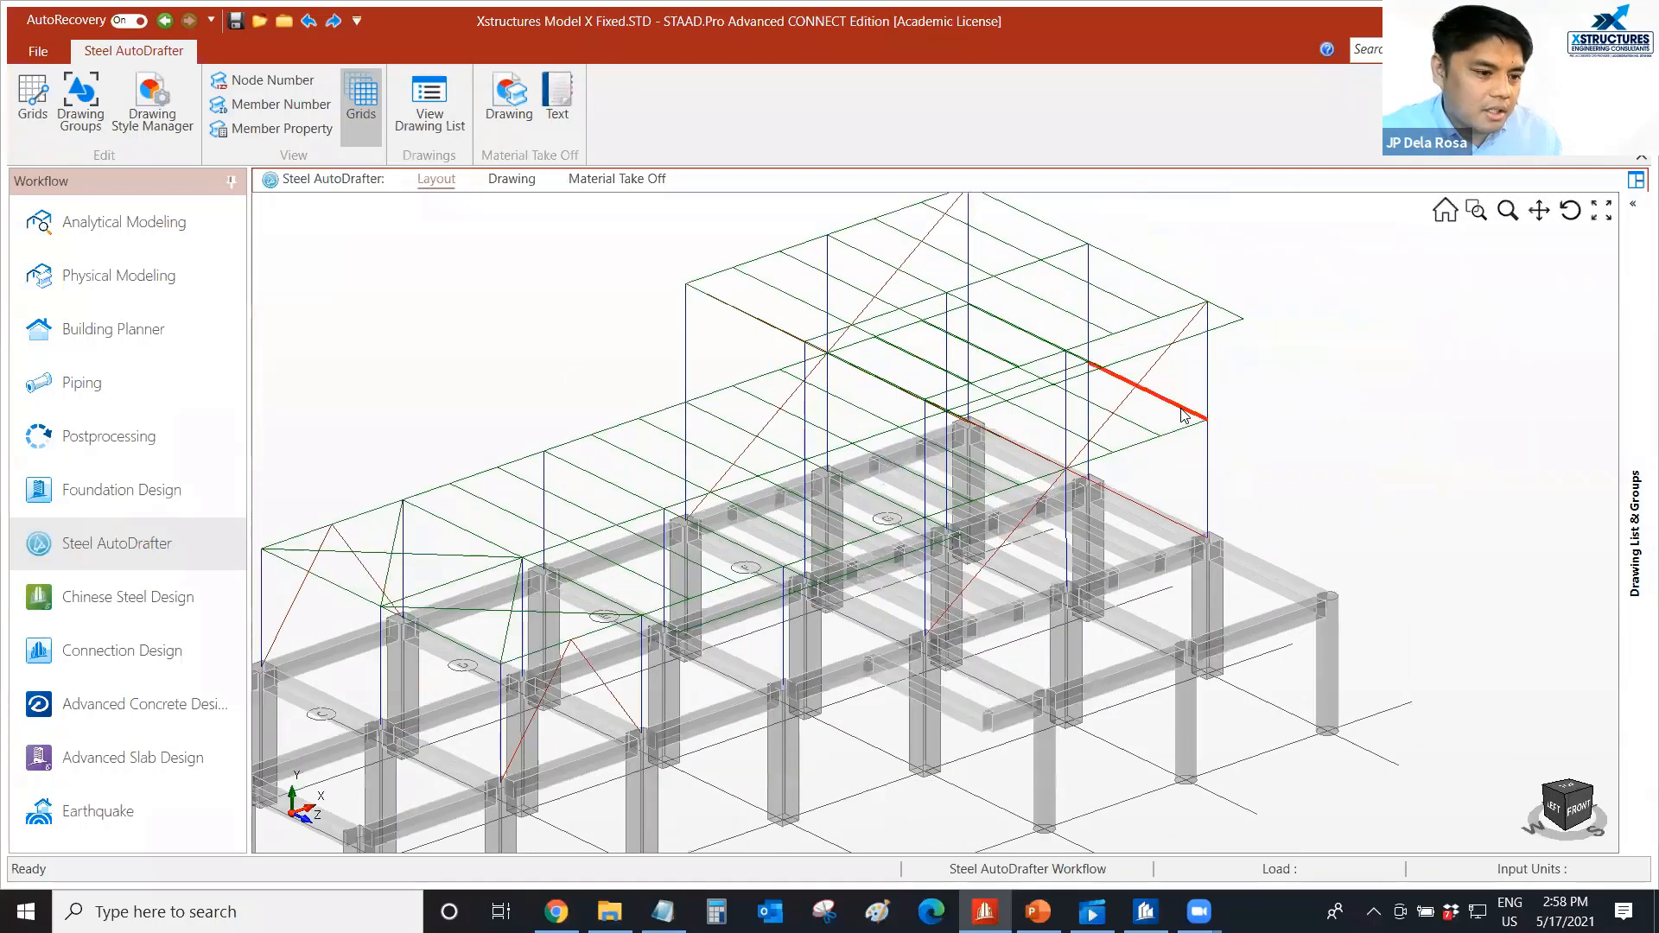
right_click(1185, 416)
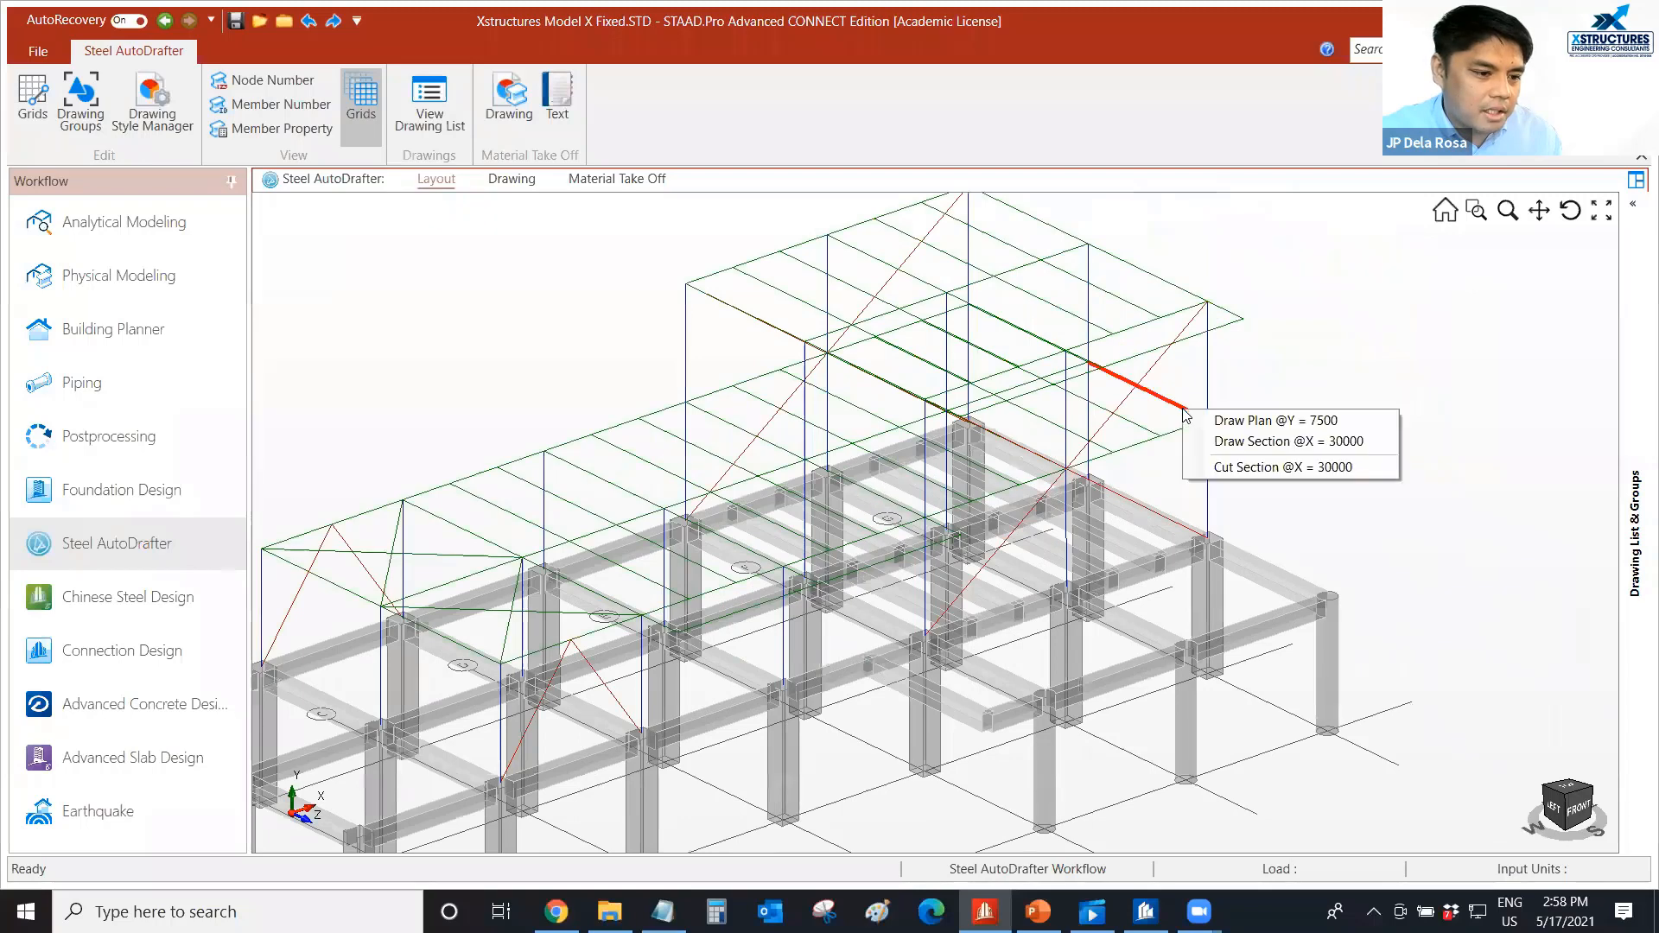
left_click(1230, 442)
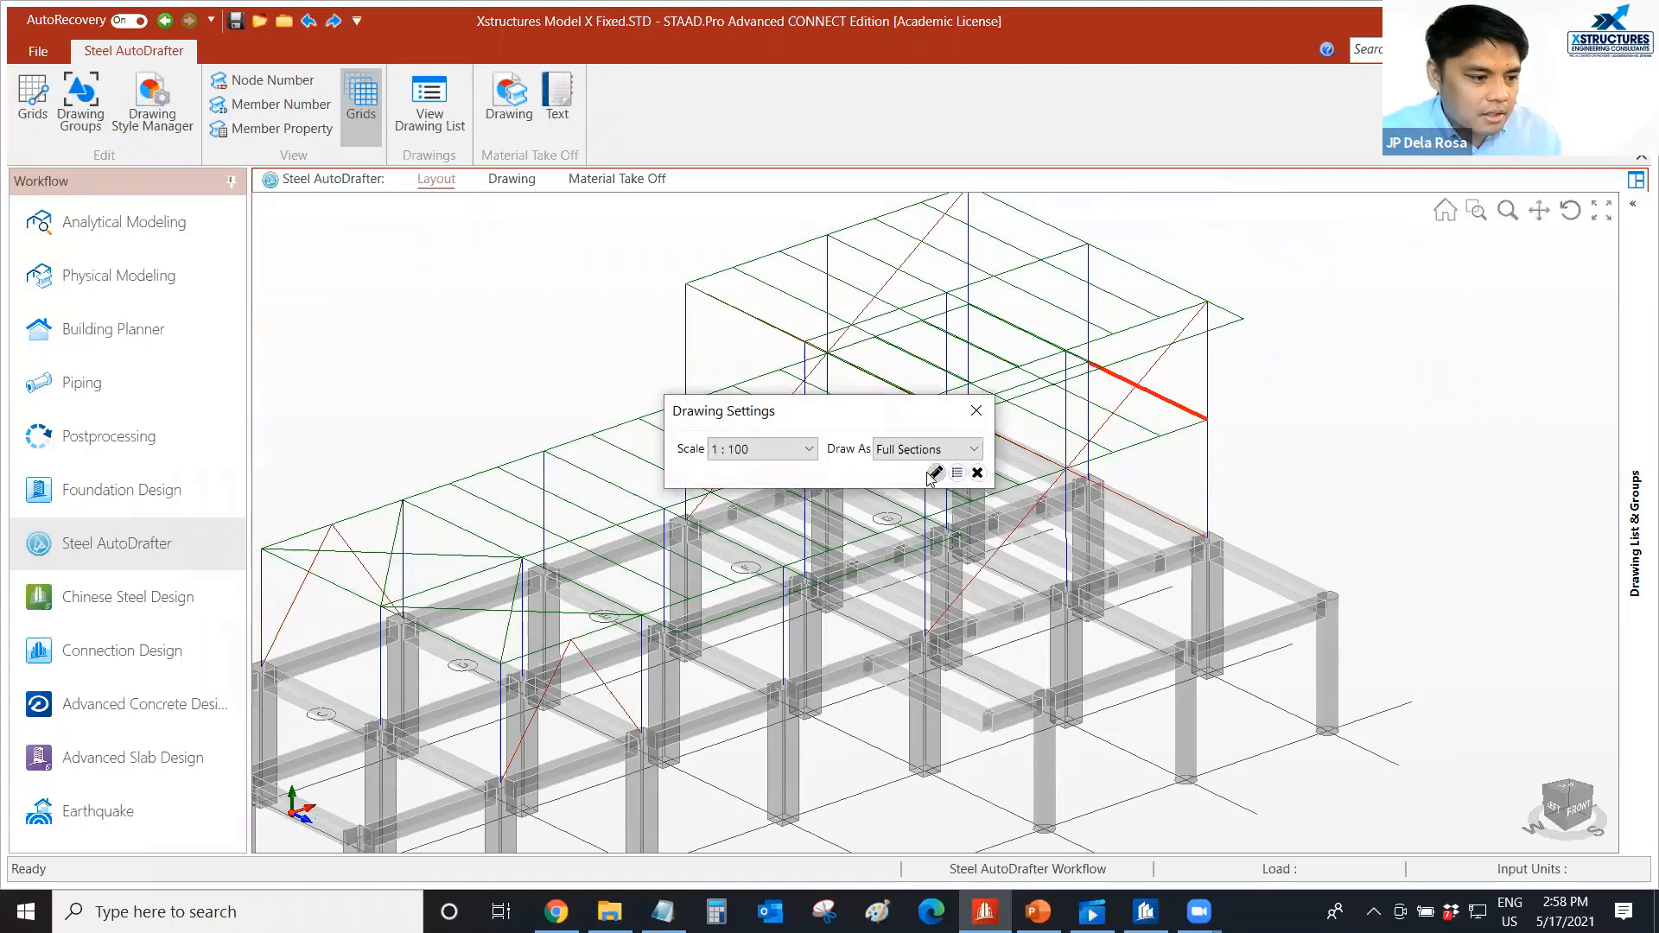
left_click(934, 473)
Examine the levels, member marks and schedule of sections on the Grid G elevation.
scroll(453, 542, "up", 2)
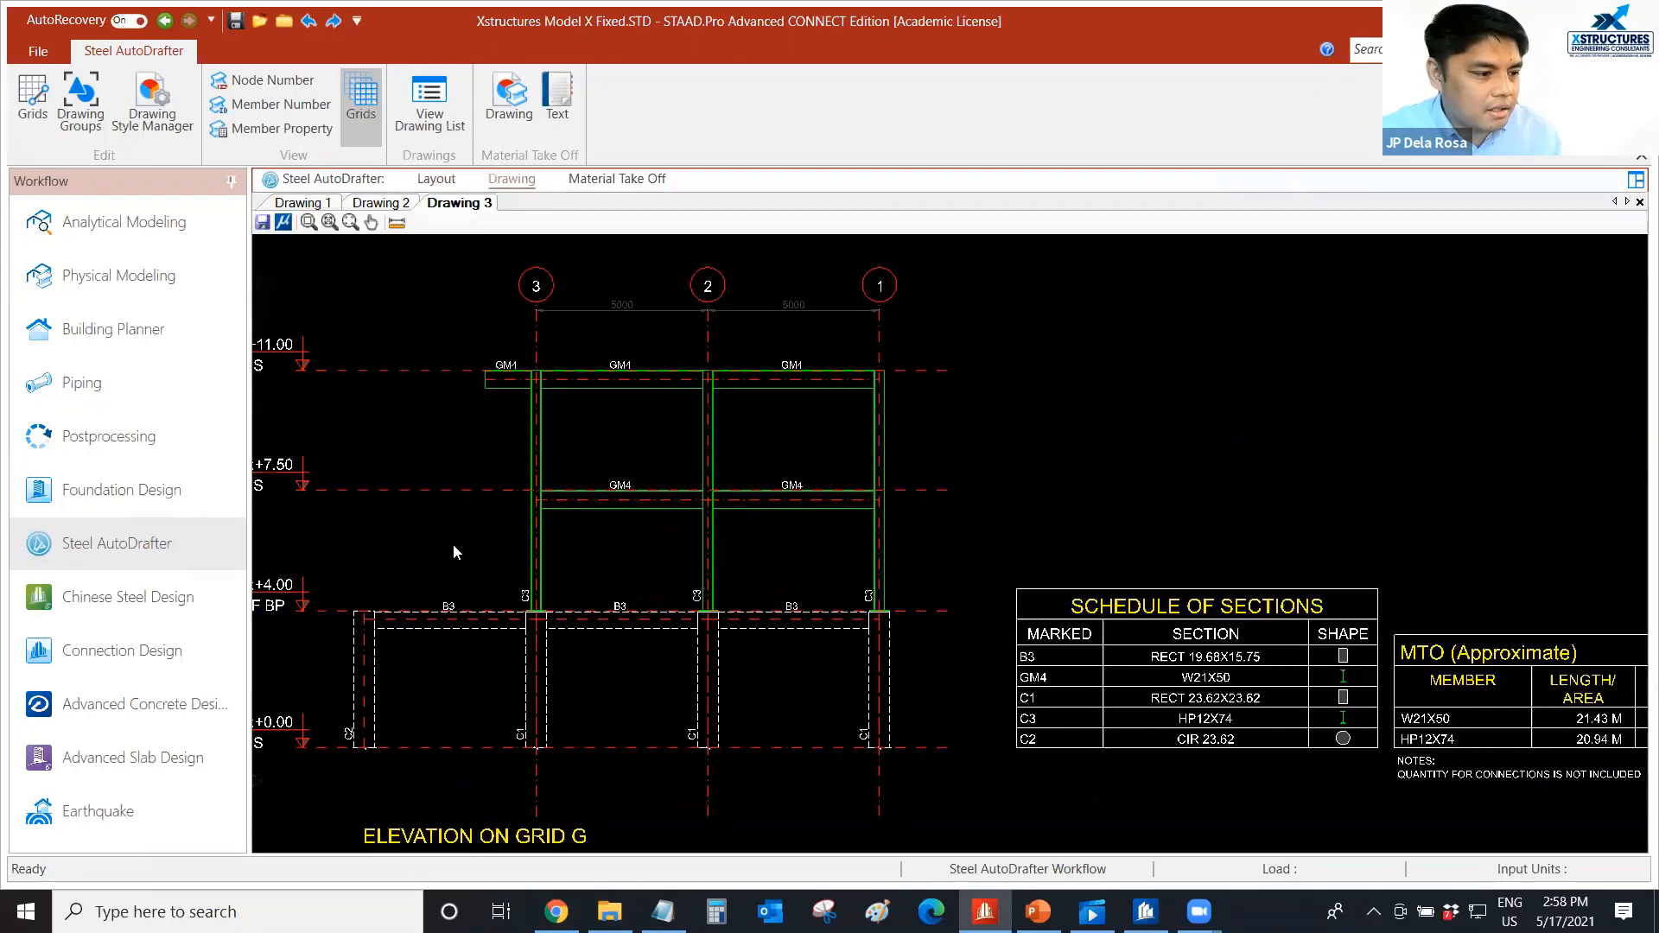
middle_click_drag(453, 543, 562, 536)
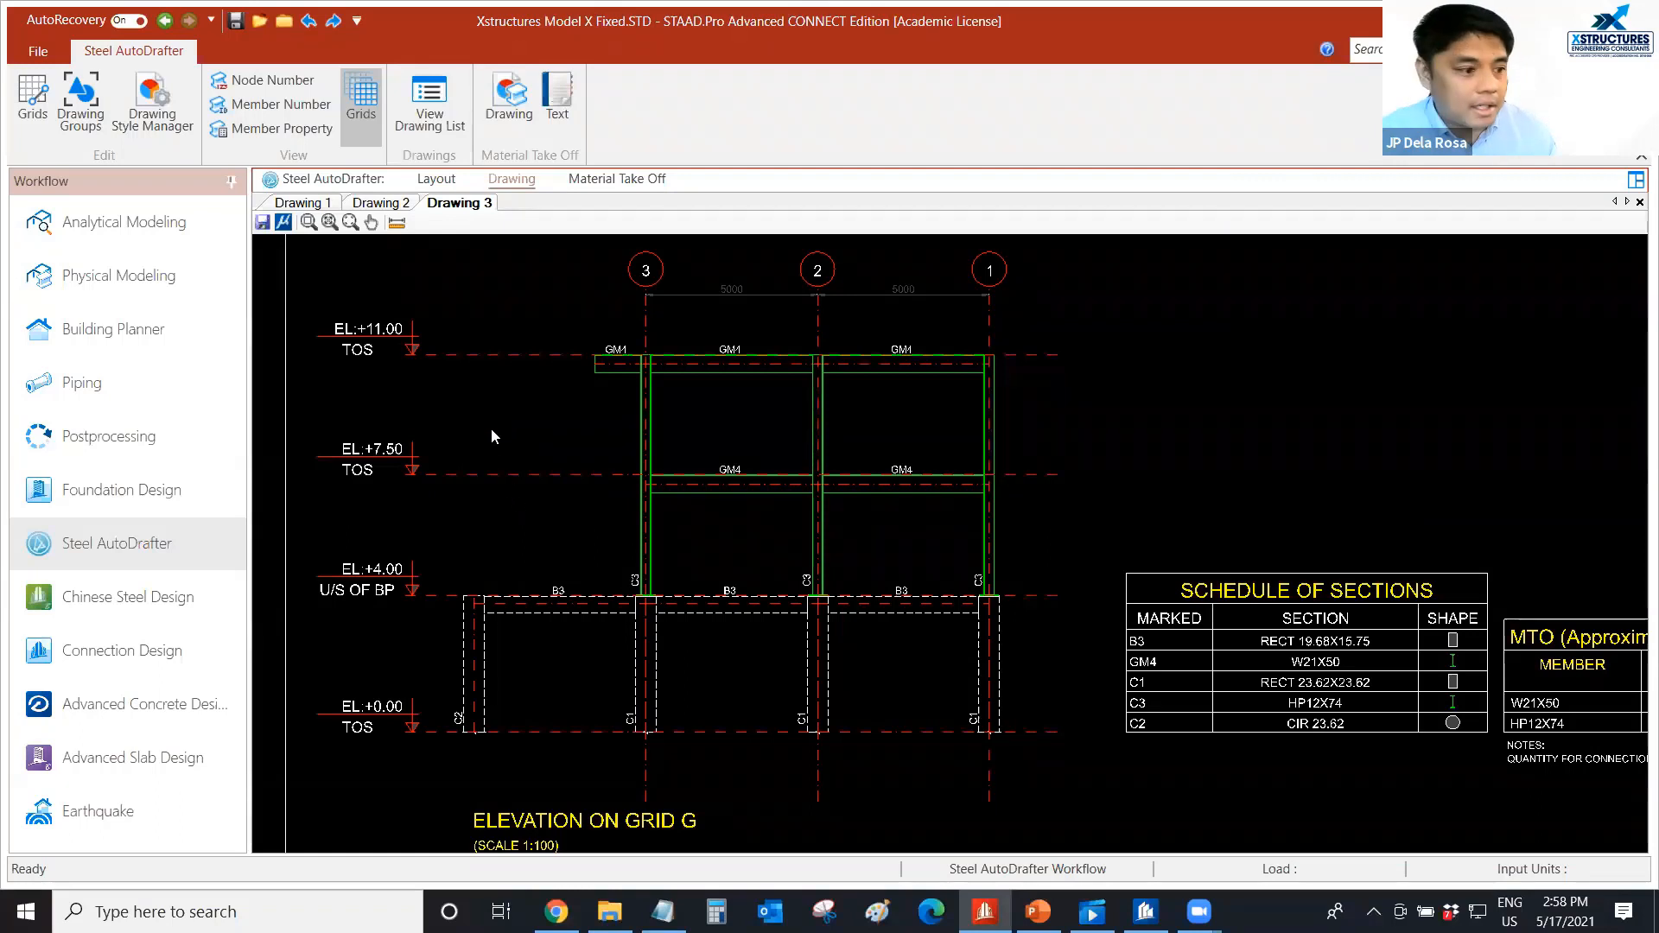
scroll(491, 428, "down", 2)
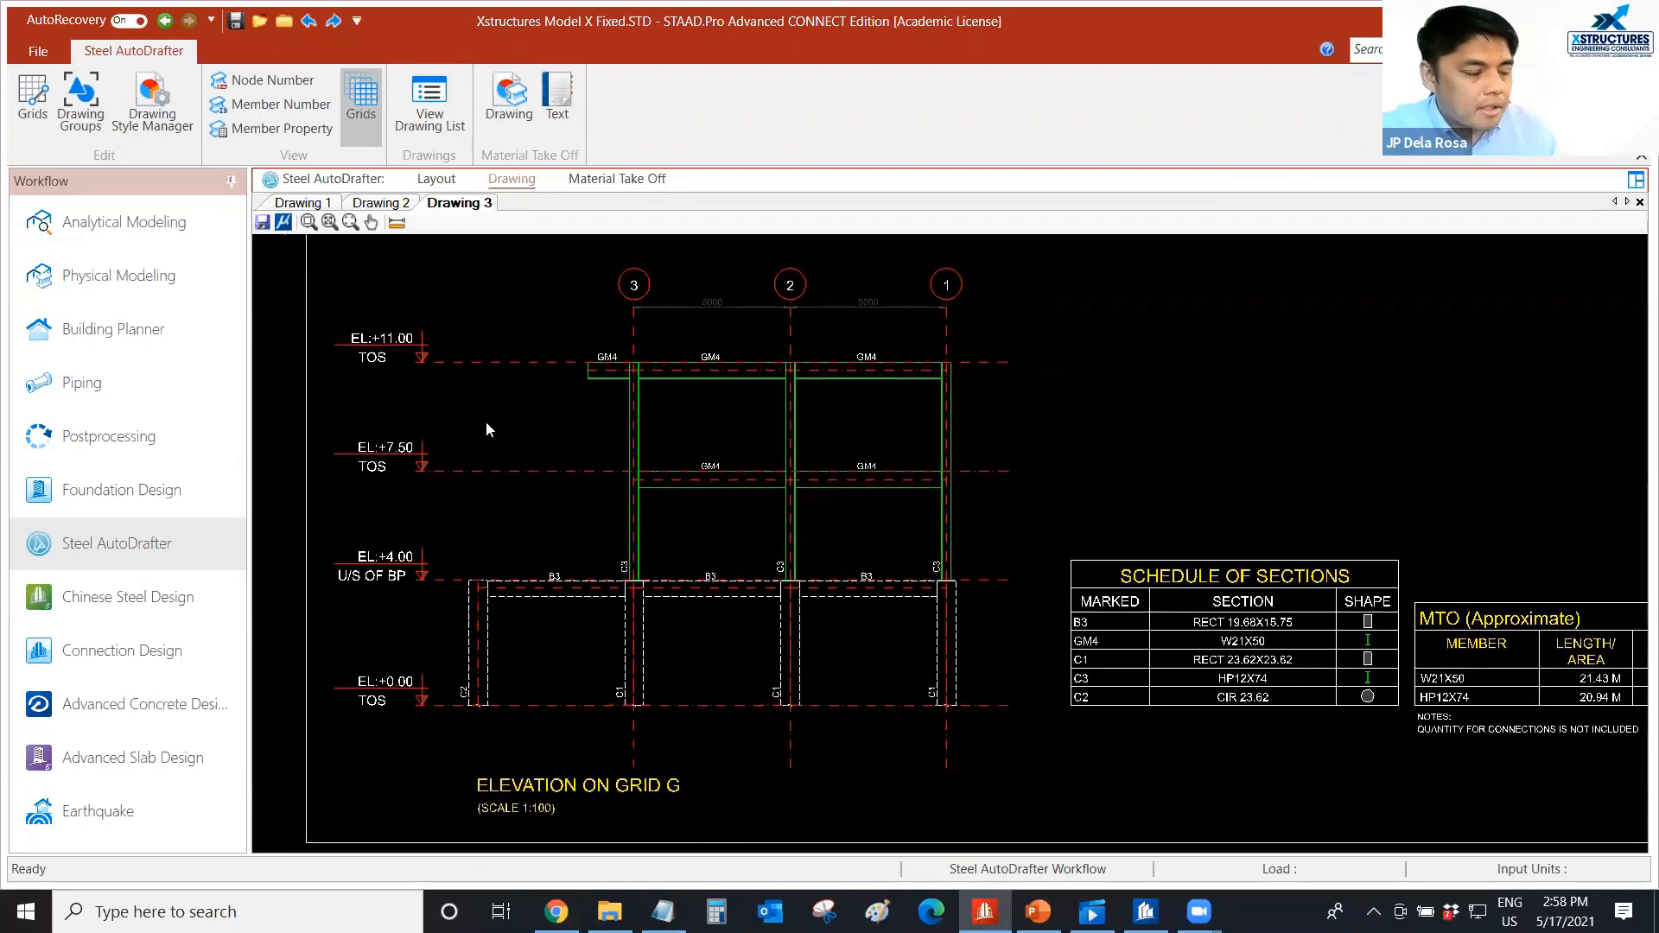
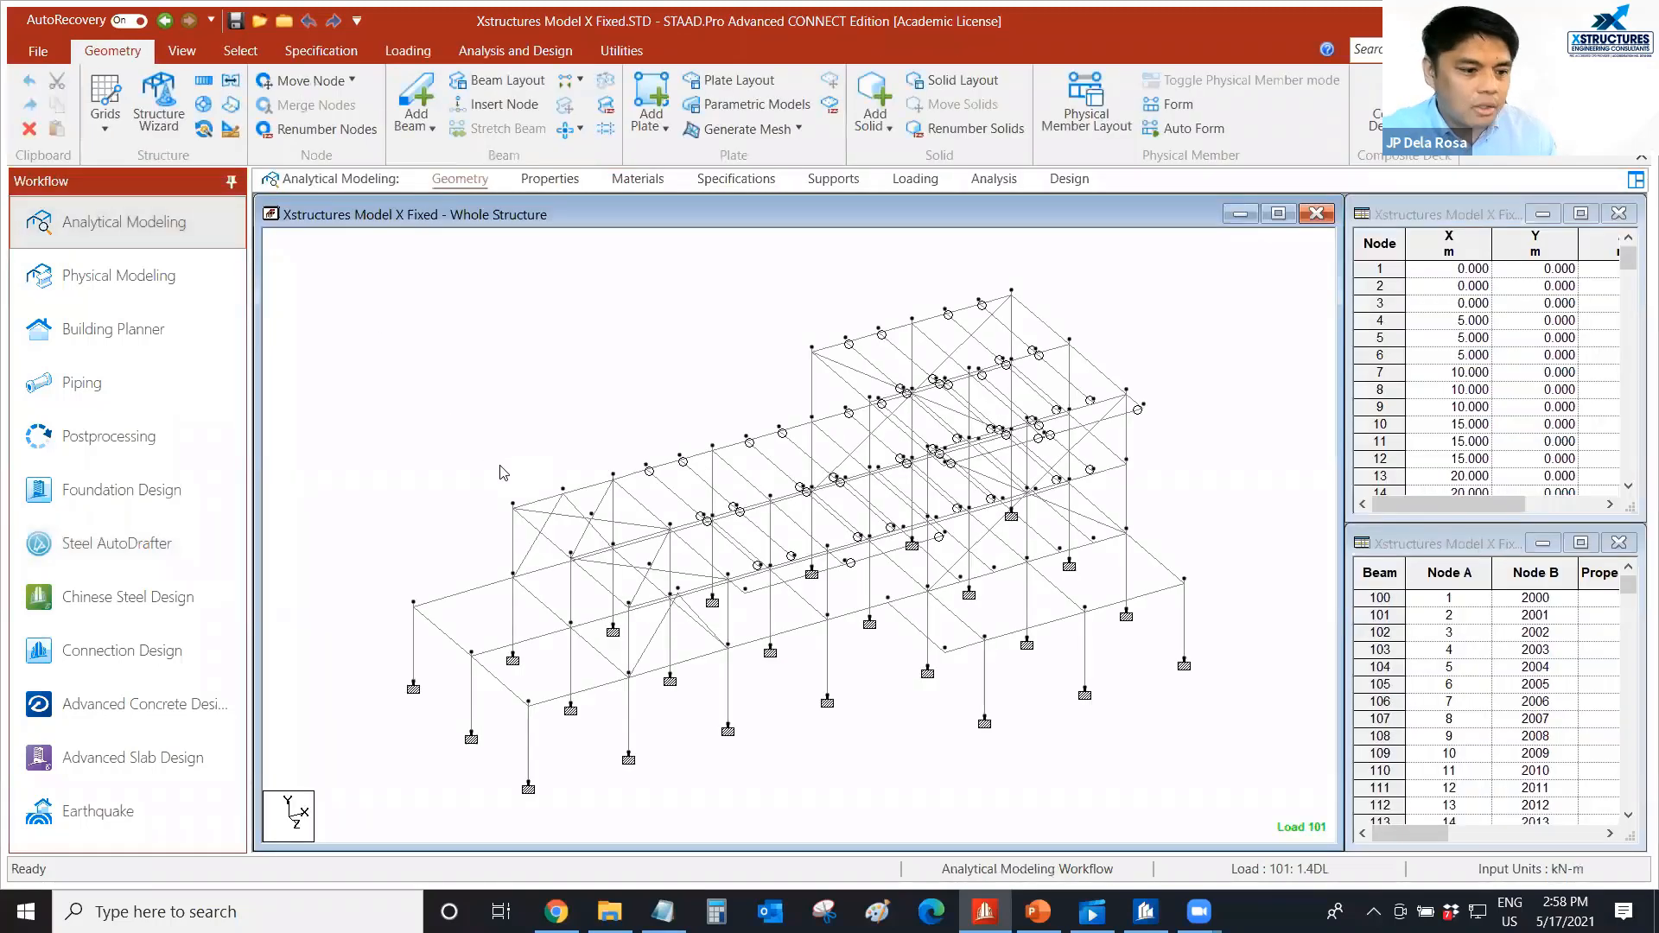
Open the Advanced Concrete Design workflow for the Xstructures Model X Fixed structure.
scroll(464, 435, "up", 1)
middle_click_drag(468, 437, 458, 435)
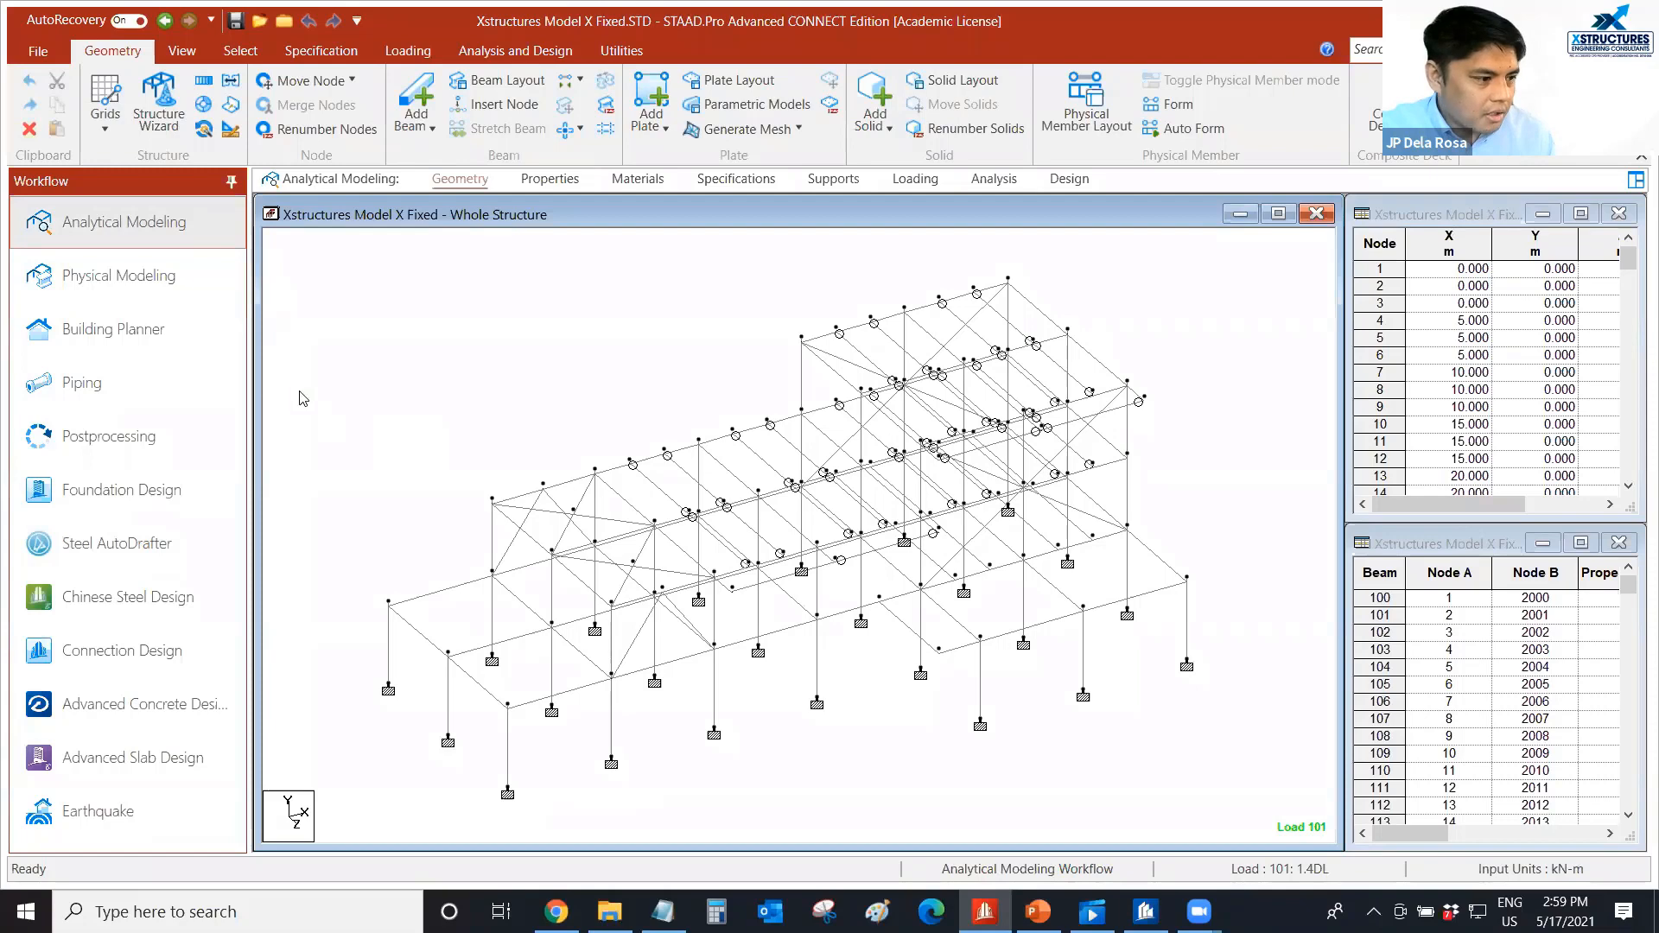
left_click(164, 721)
left_click(164, 722)
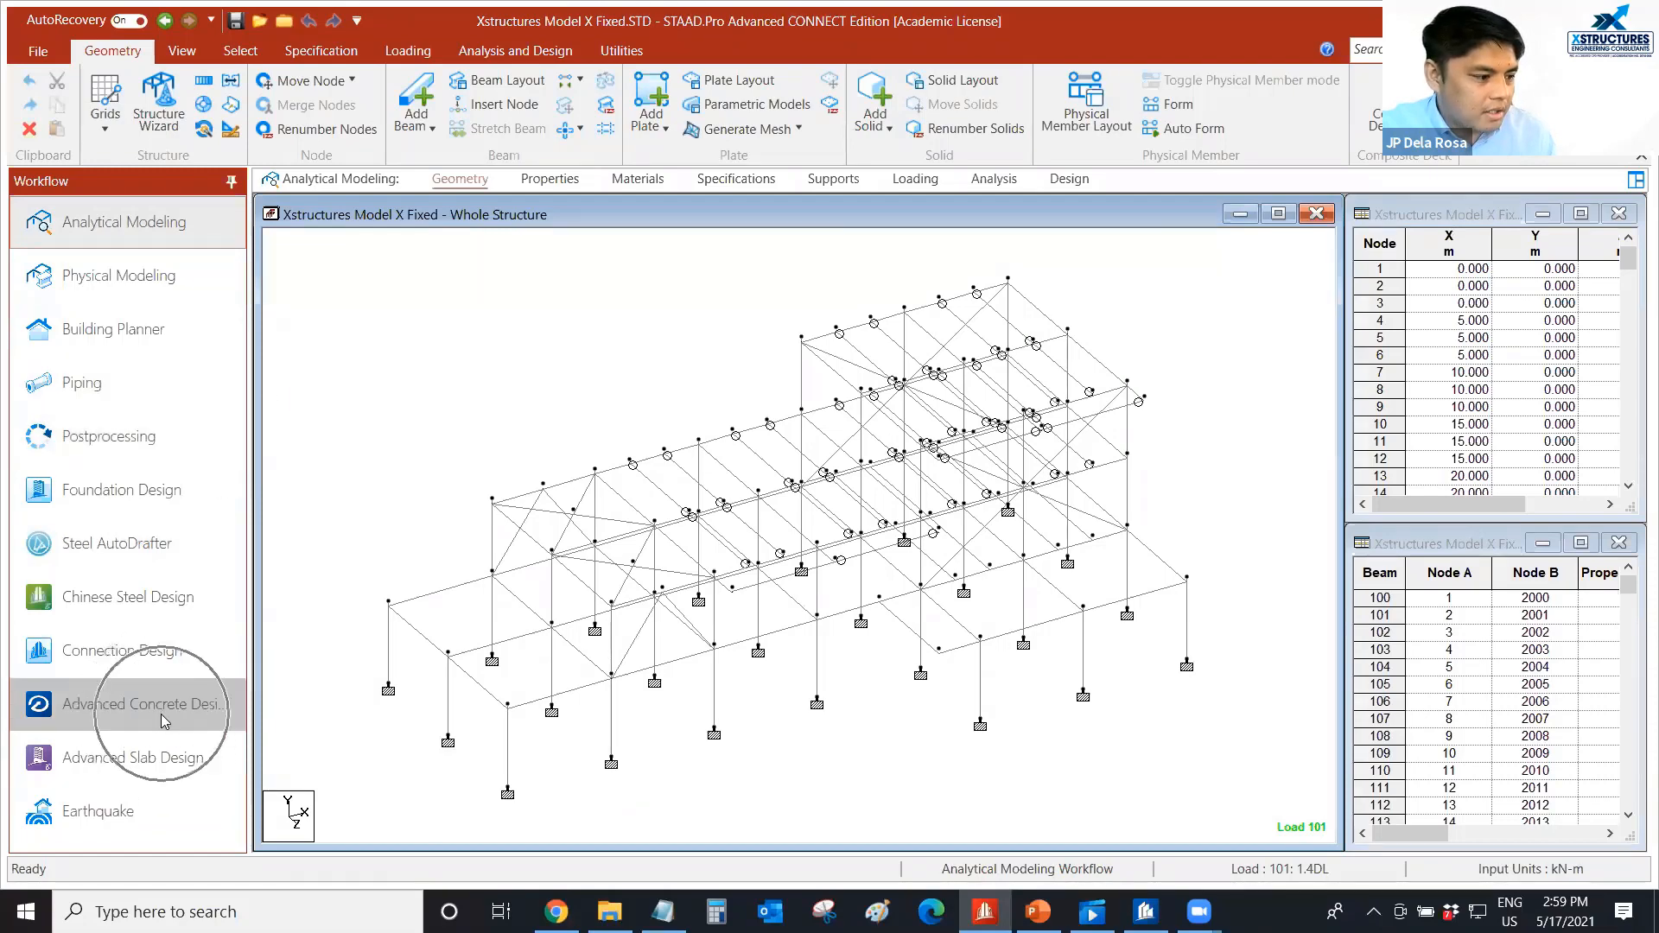
left_click(166, 710)
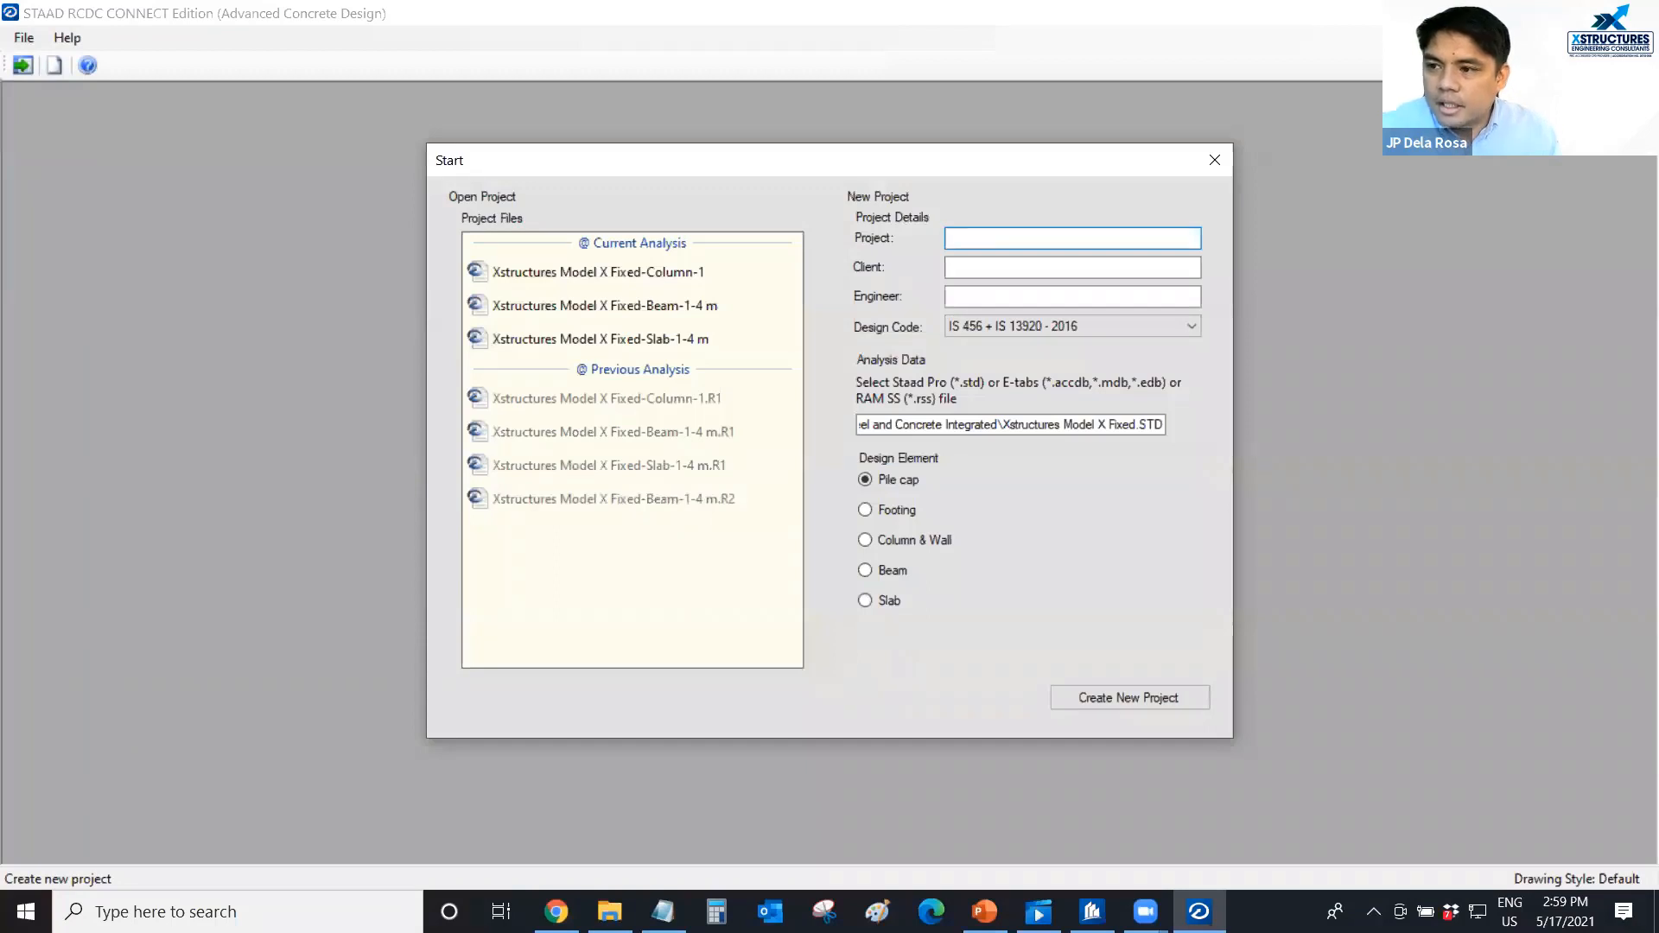
Set the design code of the new concrete design project to NSCP - 2015.
left_click(828, 161)
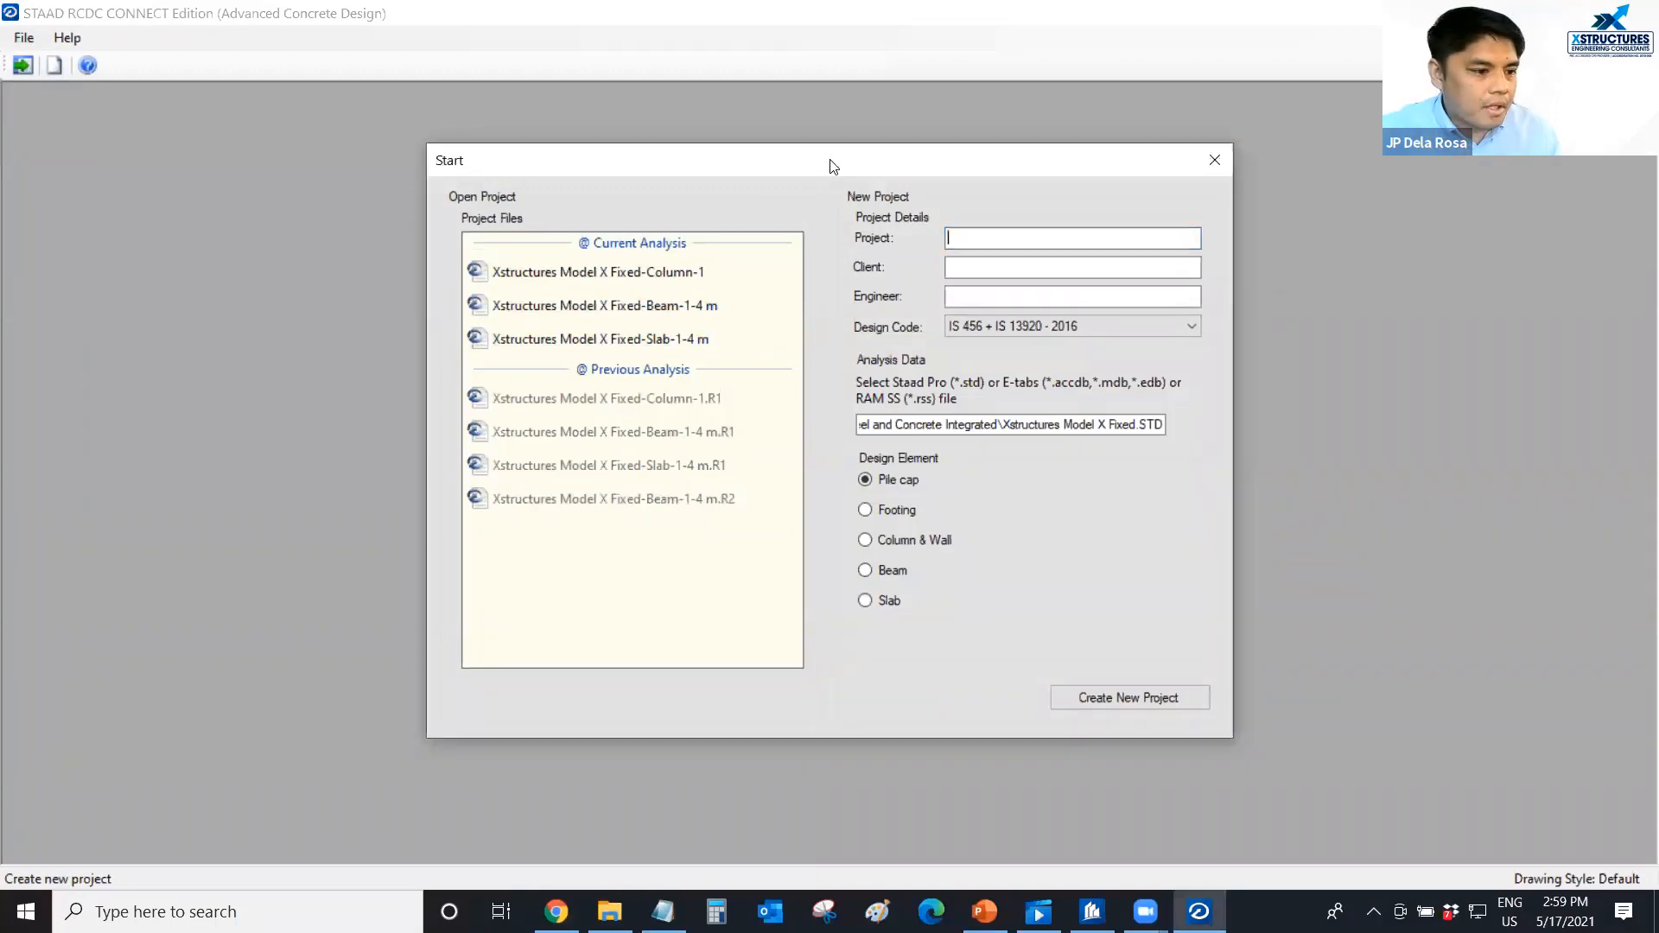
left_click_drag(795, 170, 742, 174)
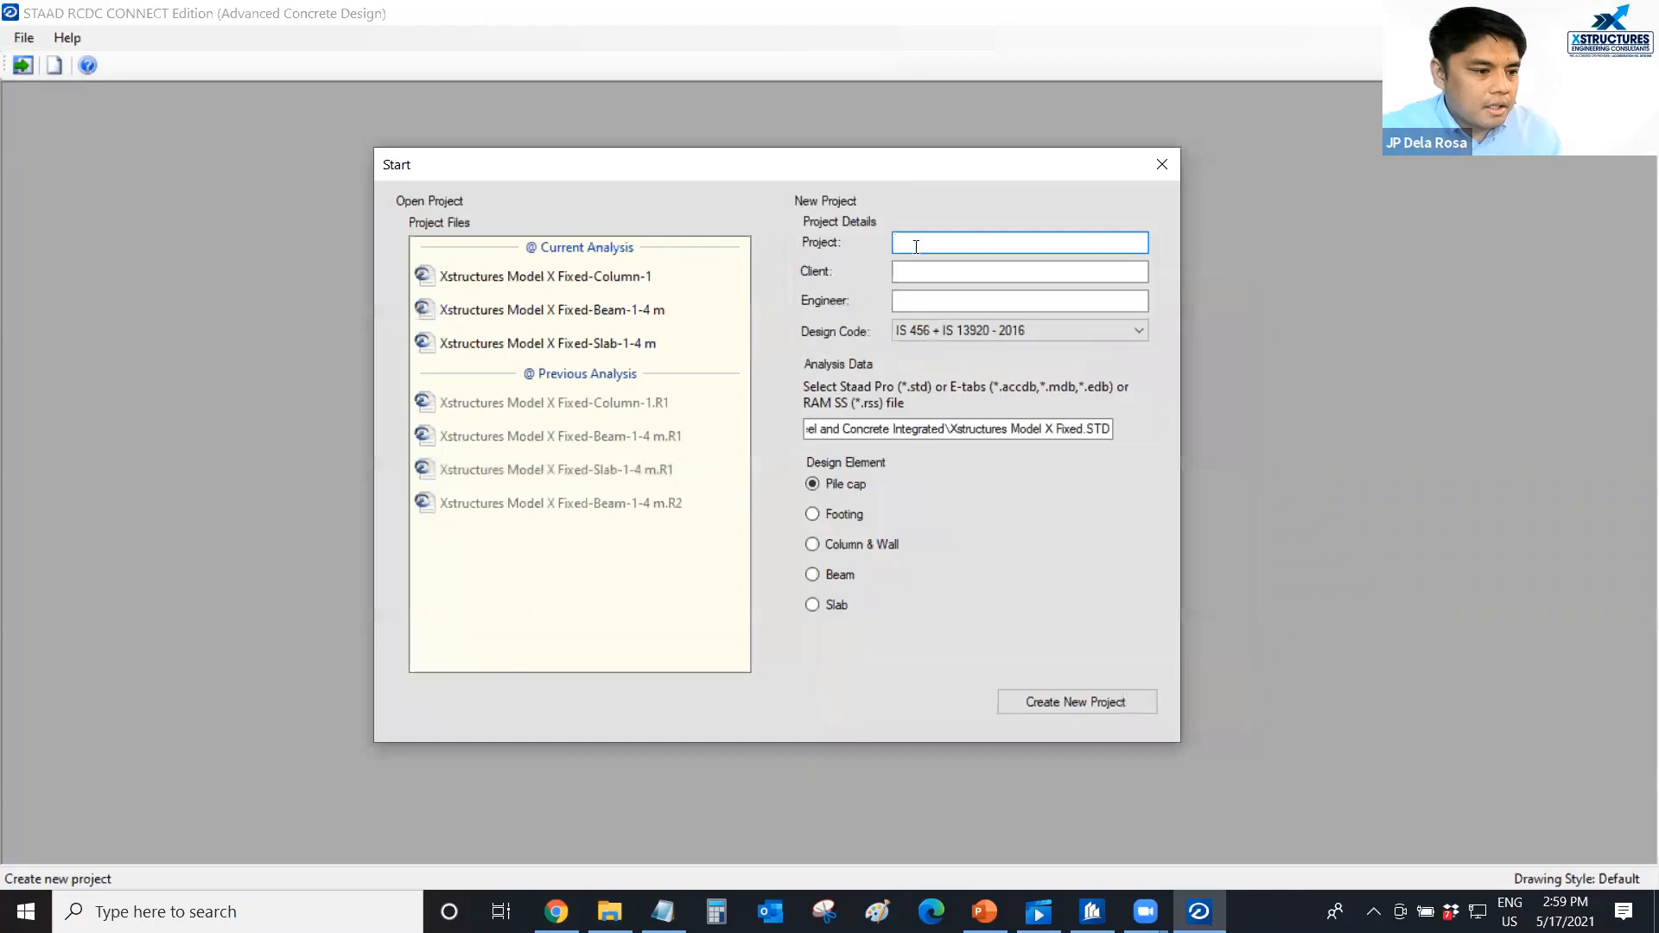
left_click(921, 330)
left_click(916, 513)
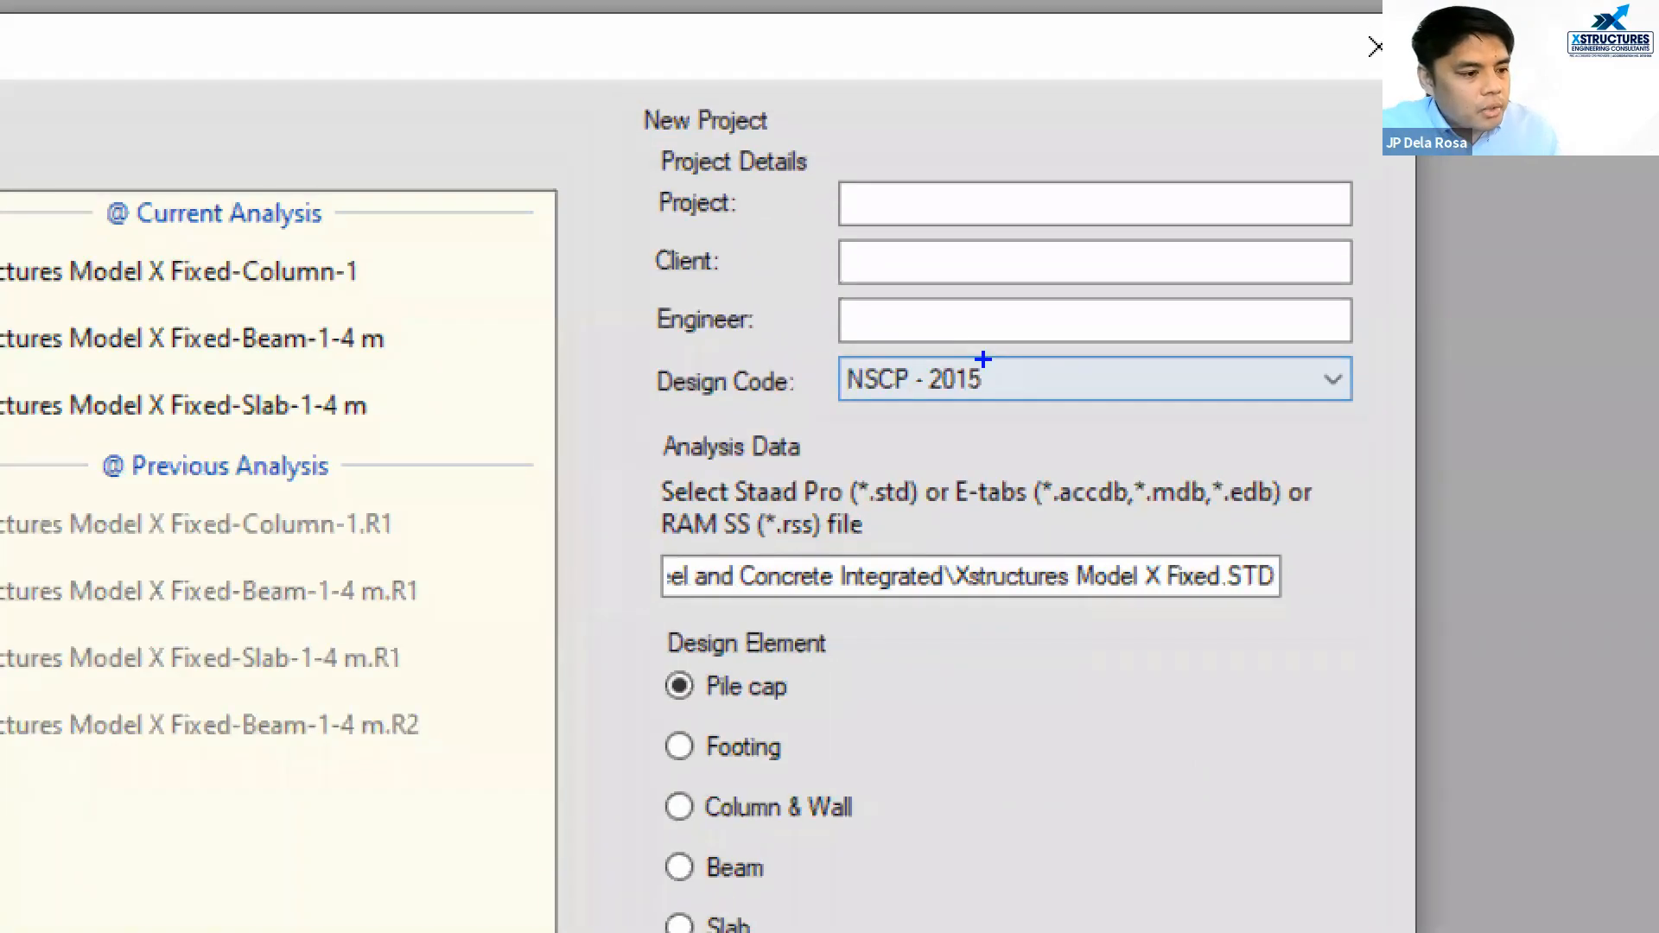
mouse_move(1011, 343)
left_mouse_down()
mouse_move(847, 338)
mouse_move(812, 402)
mouse_move(1020, 389)
mouse_move(1016, 345)
left_mouse_up()
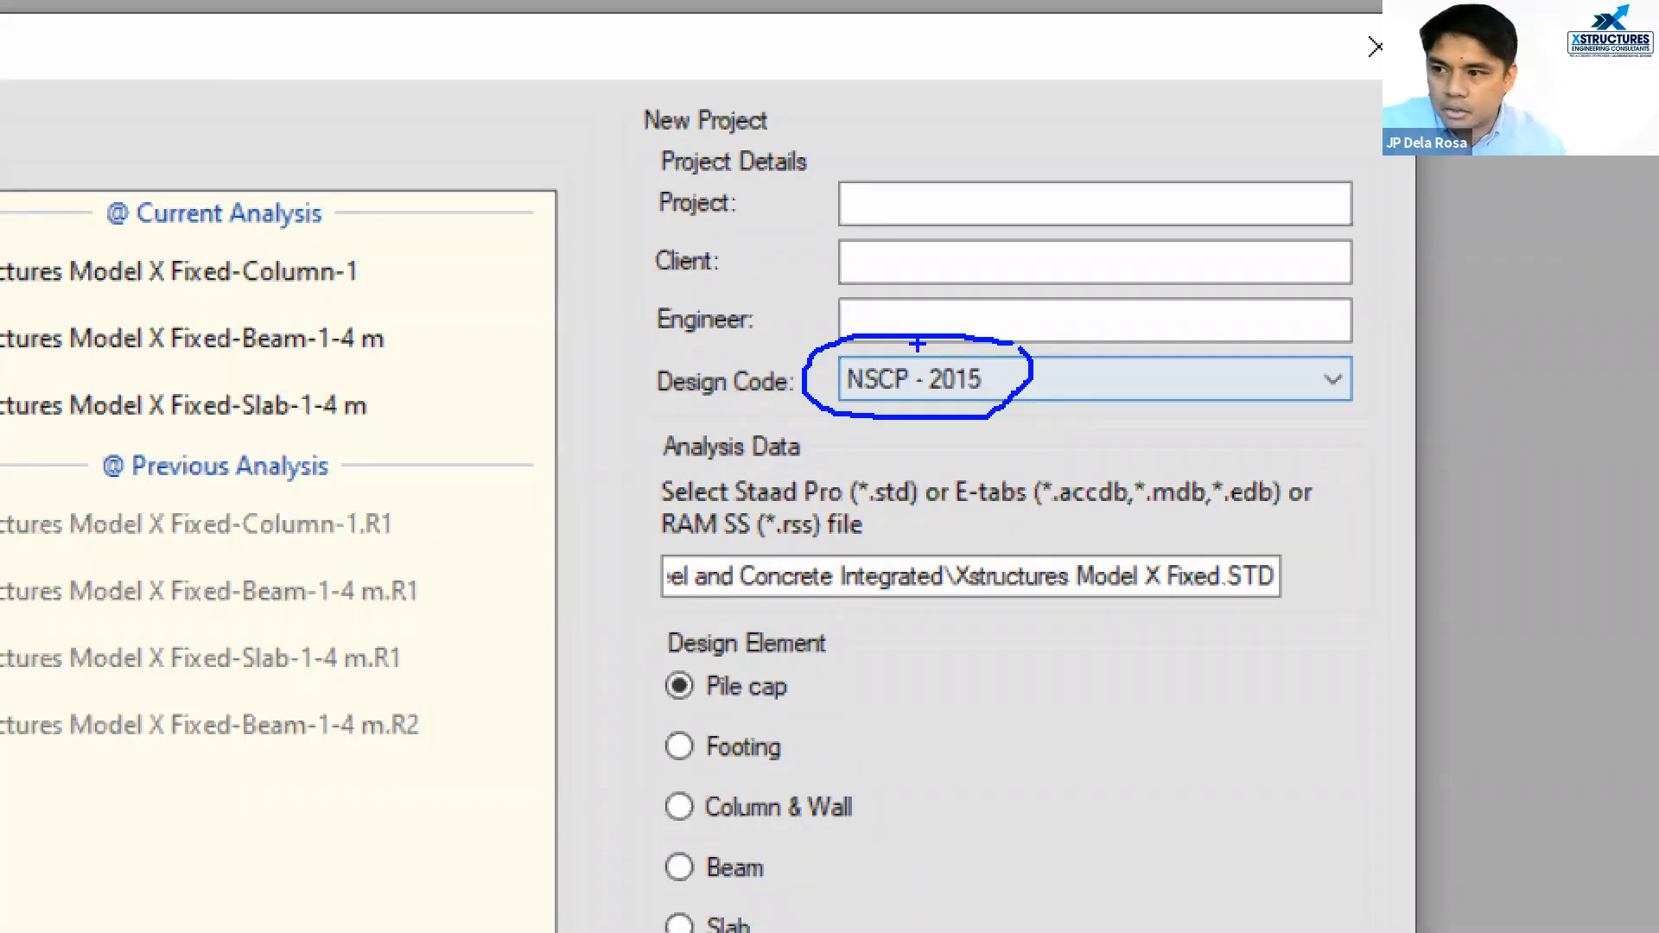
key("Escape")
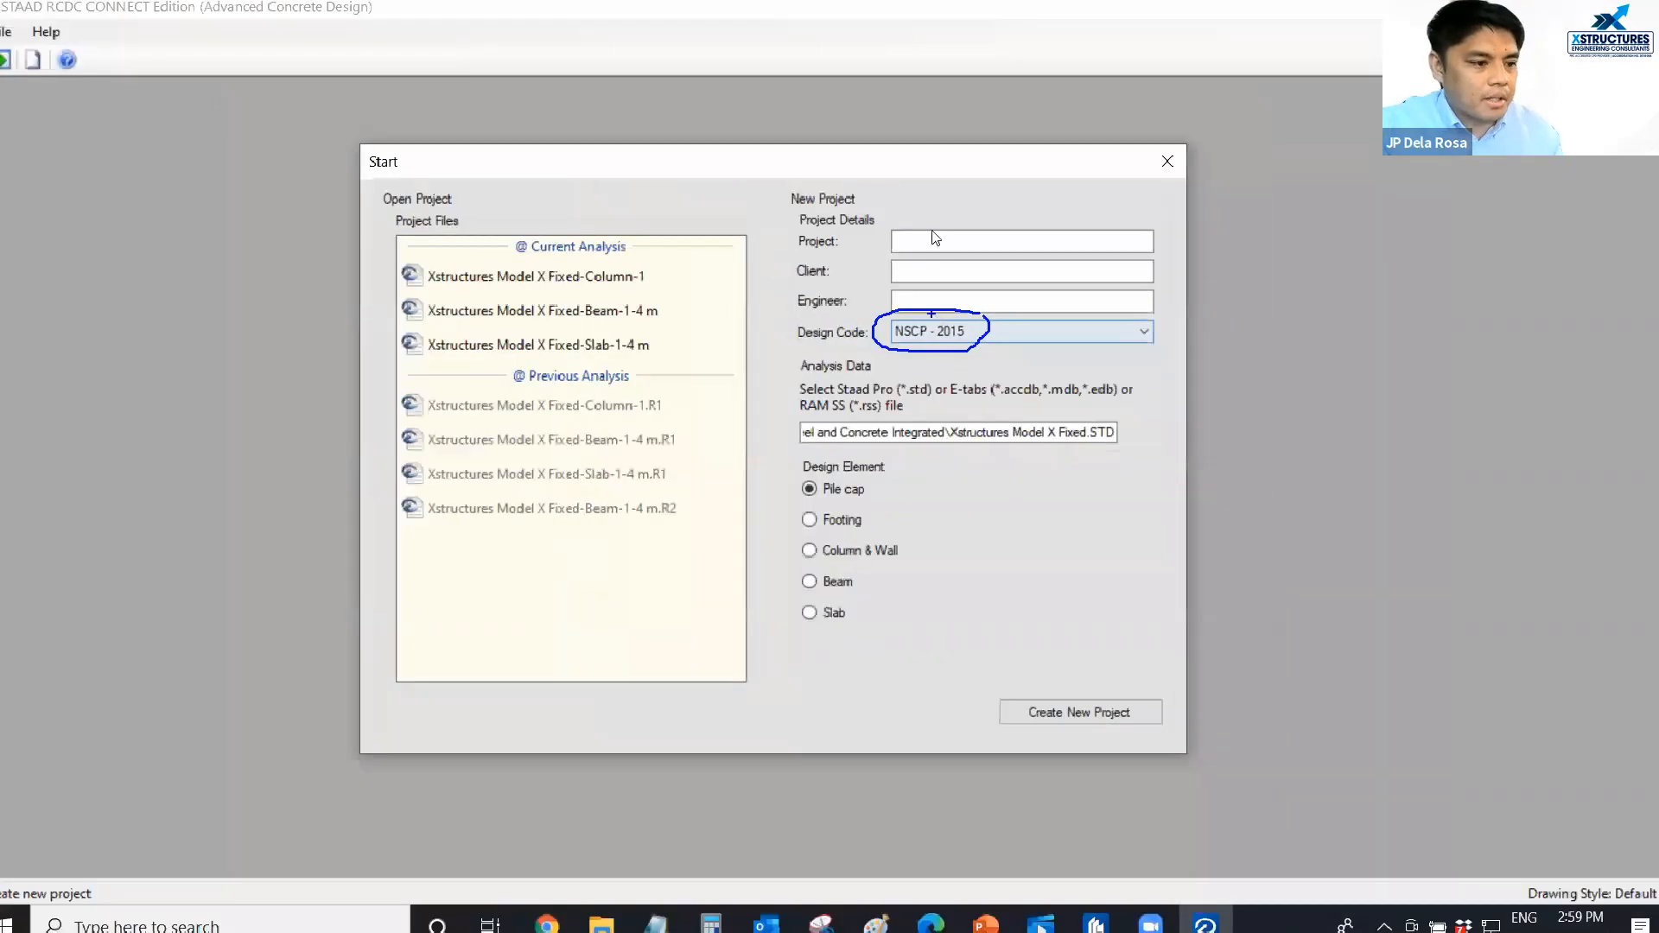
Fill in the project details with project "Beam Design", client "Xstructures" and the engineer's name.
left_click(913, 239)
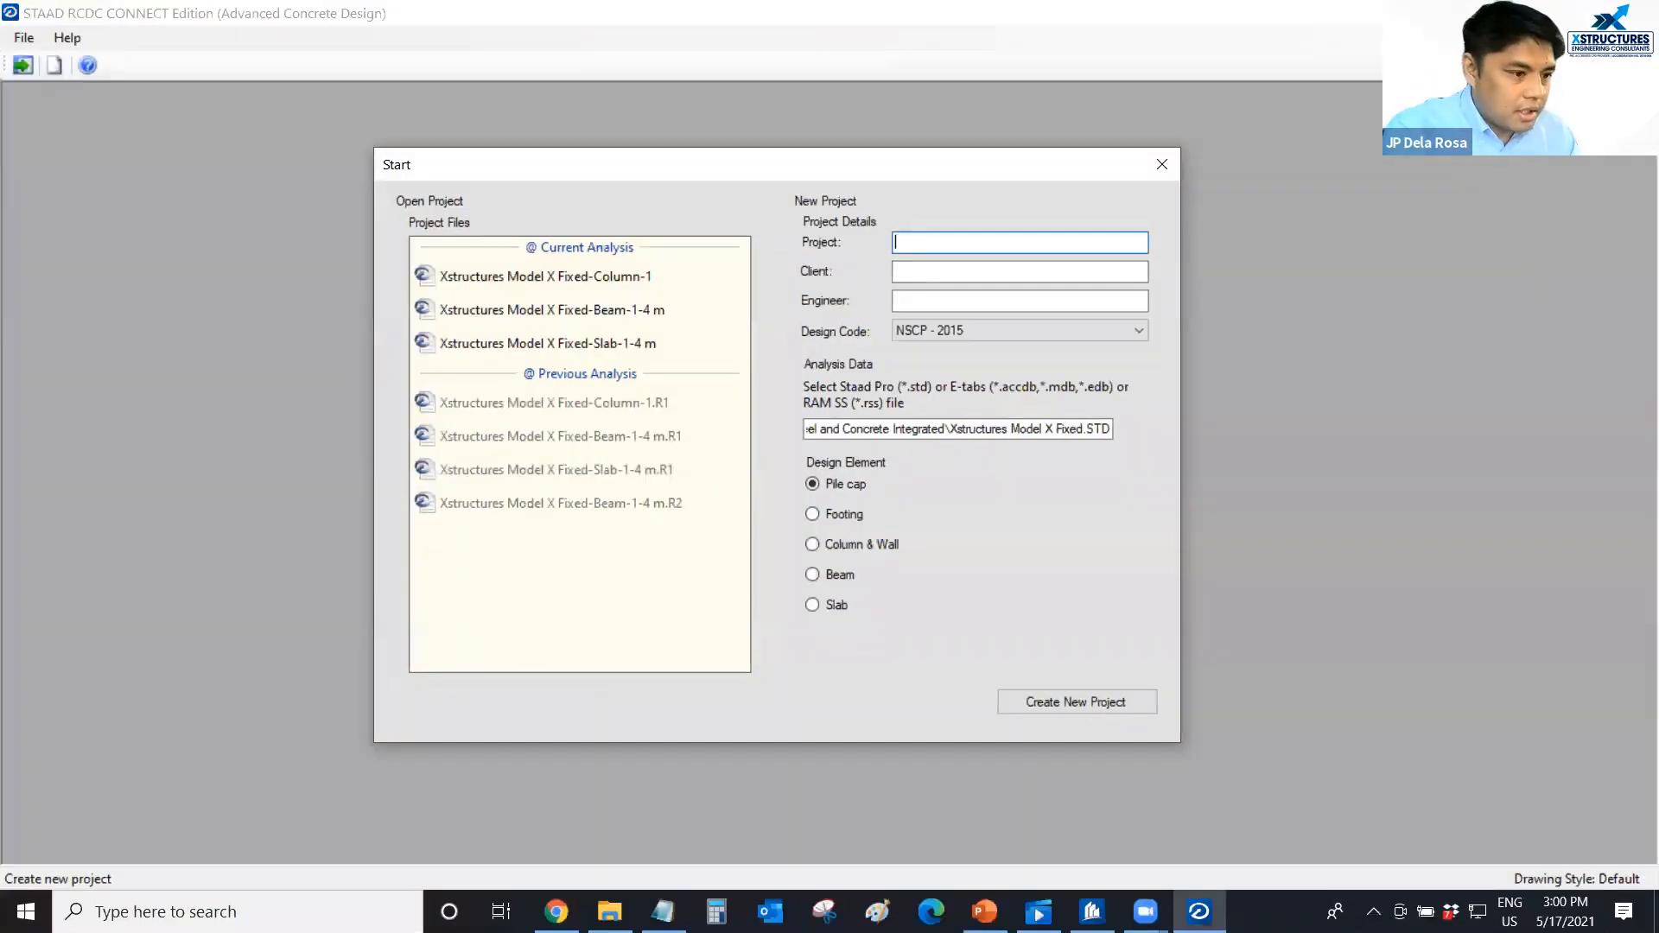
type("Beam Design")
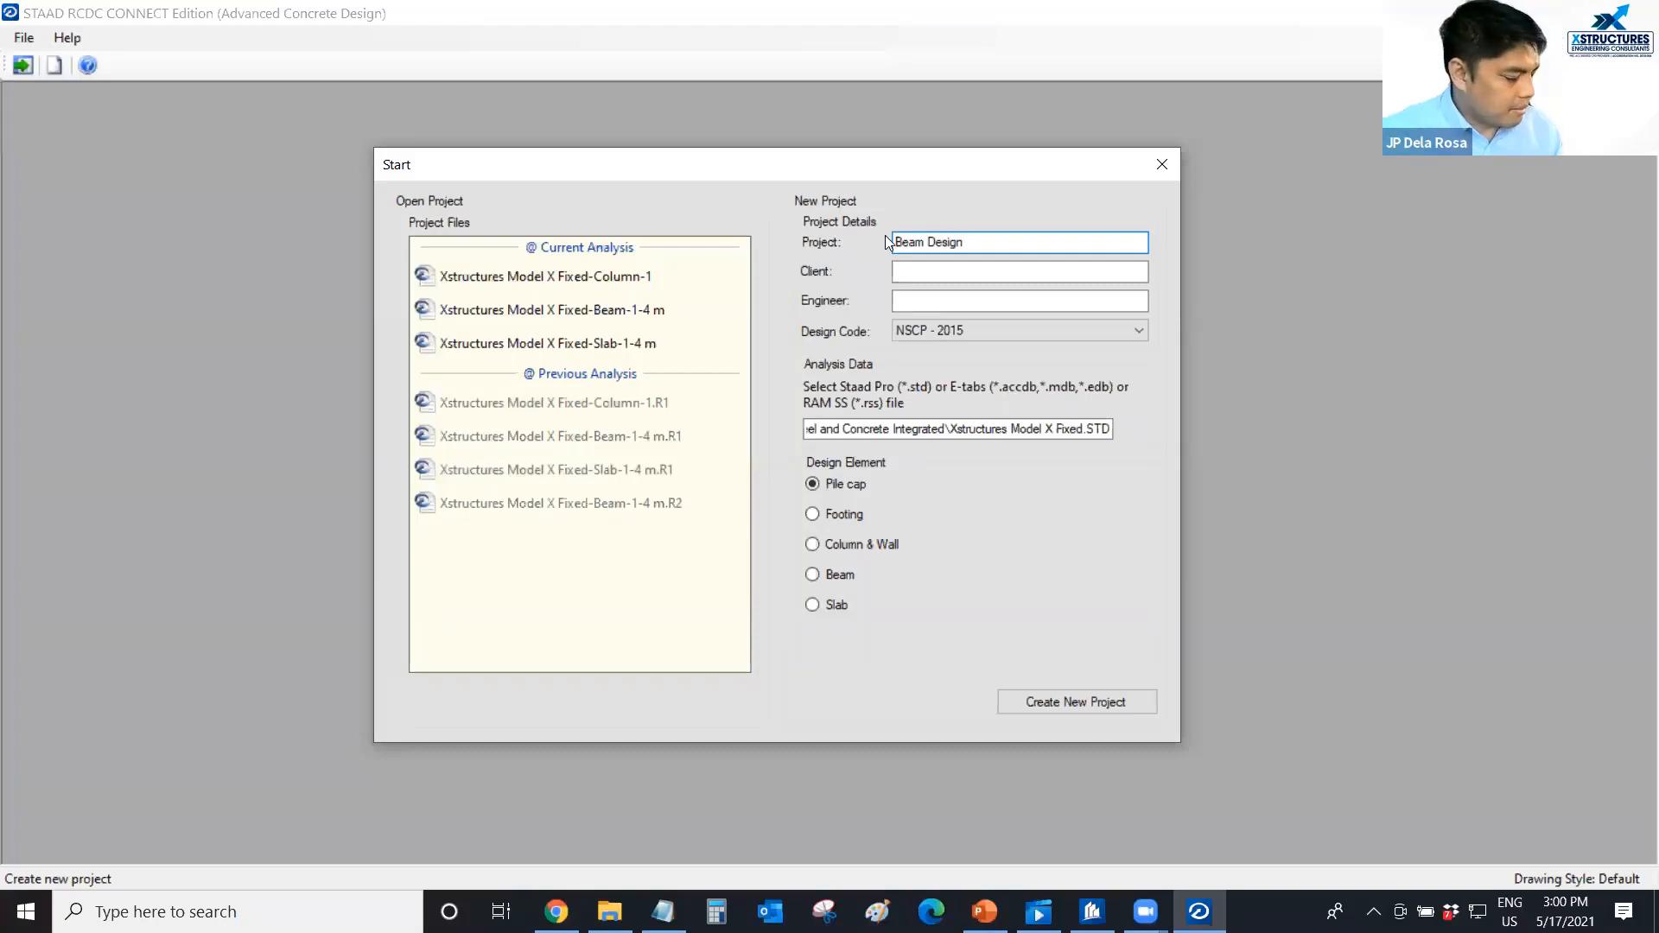
left_click(904, 271)
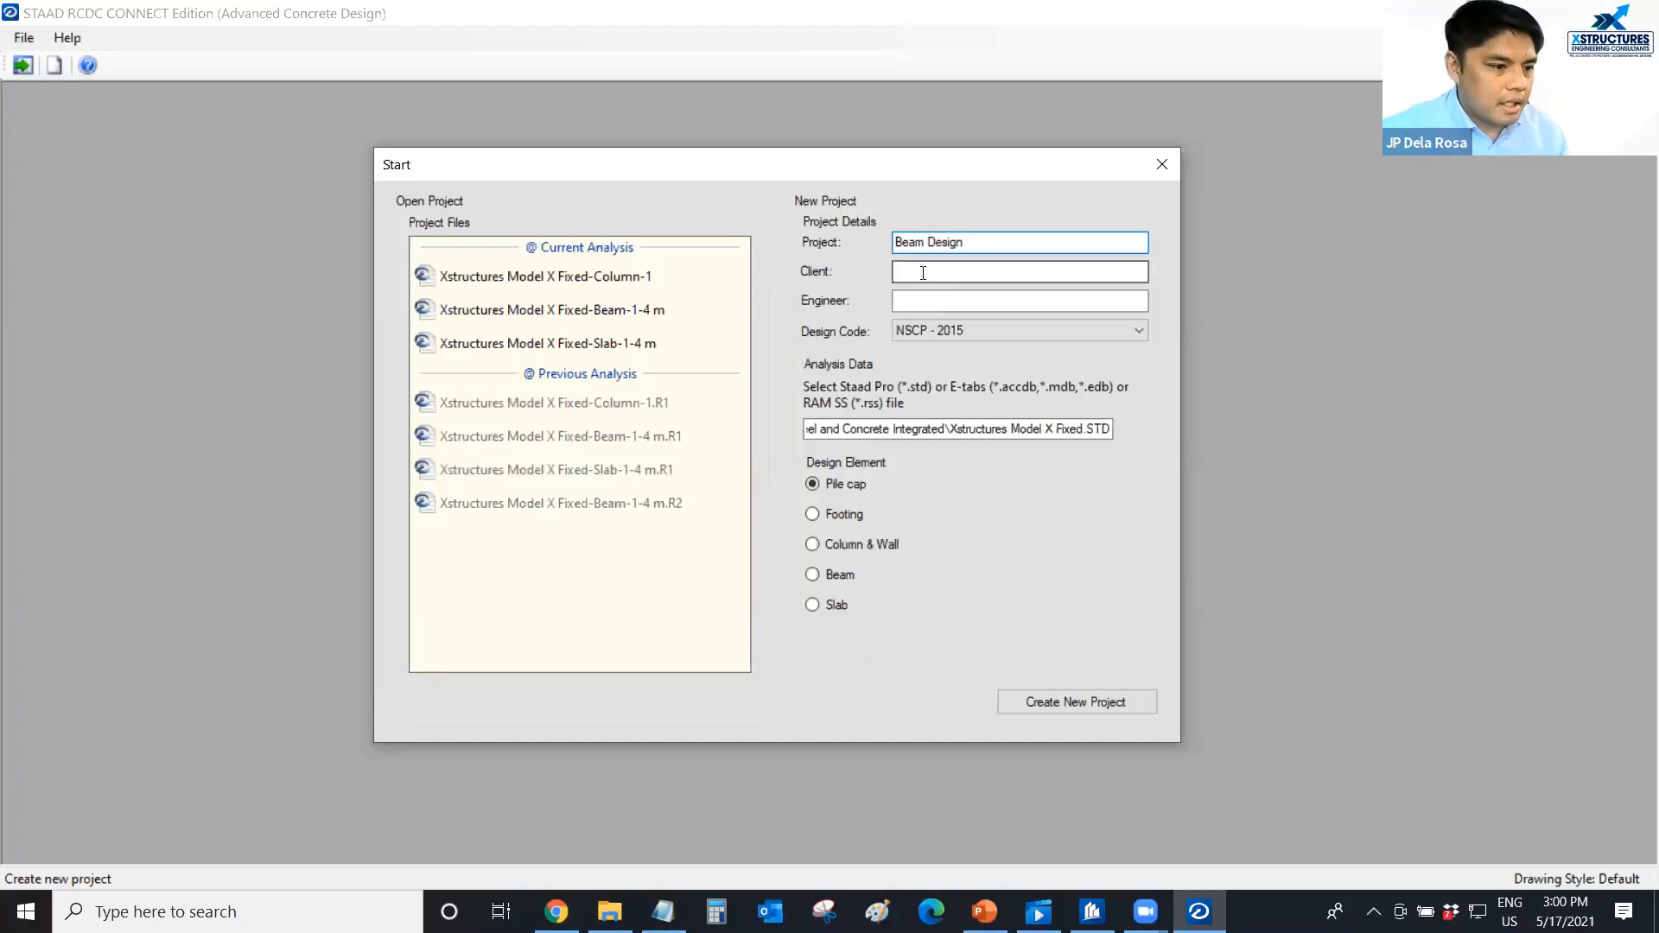
type("Xstr")
type("uctures")
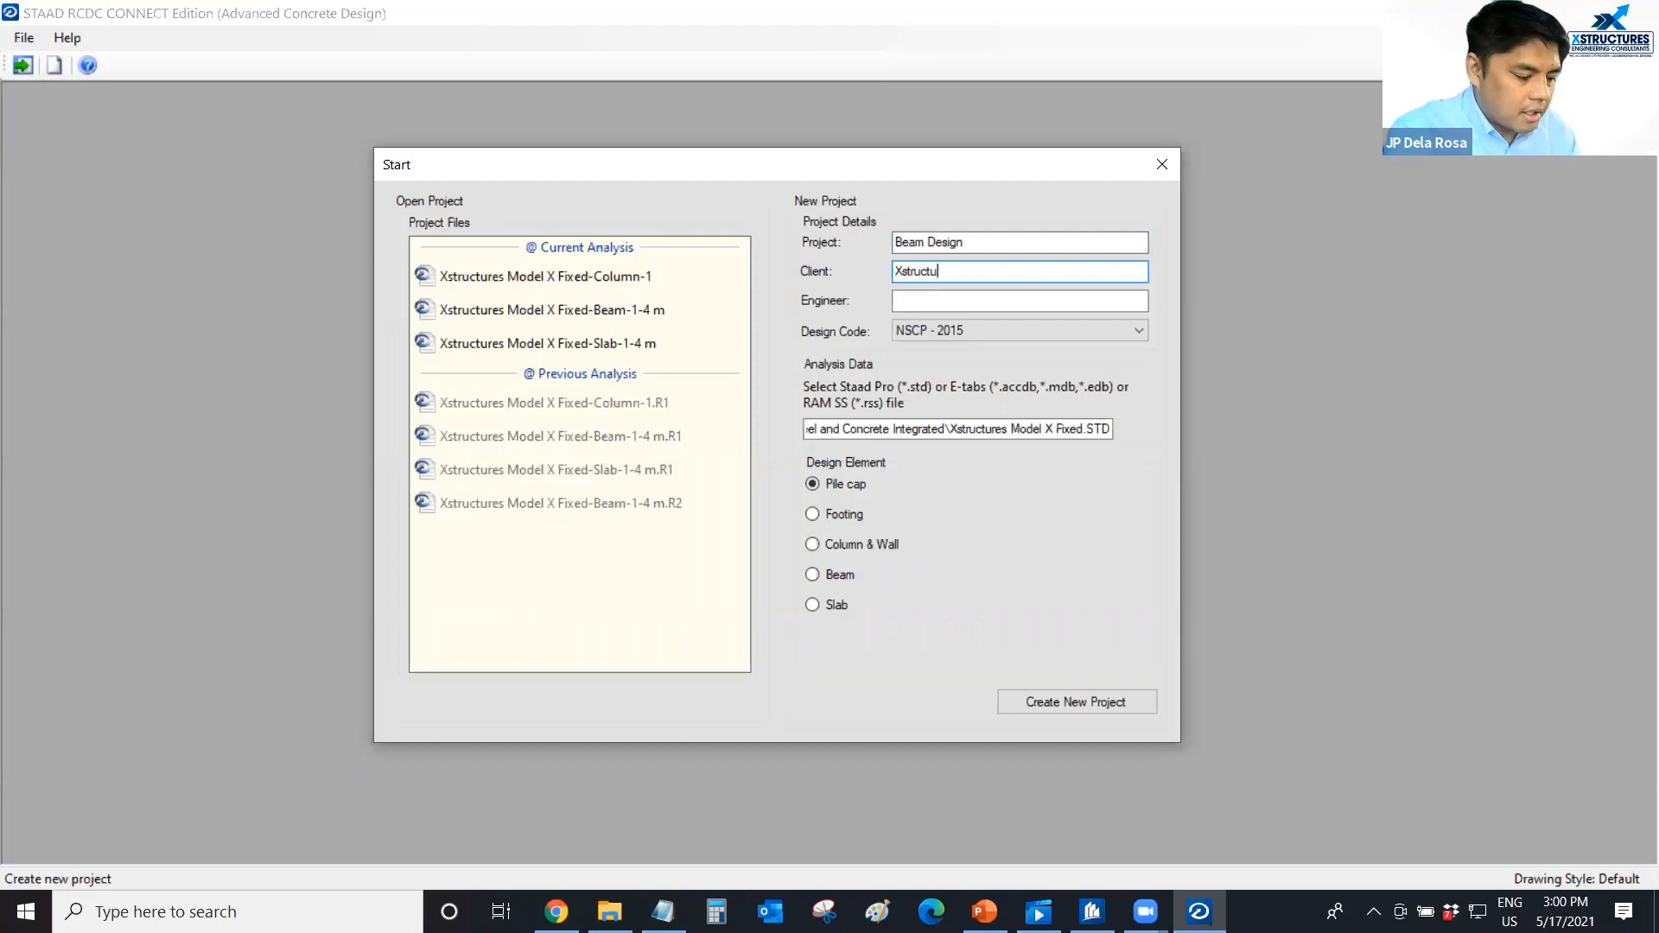
left_click(934, 304)
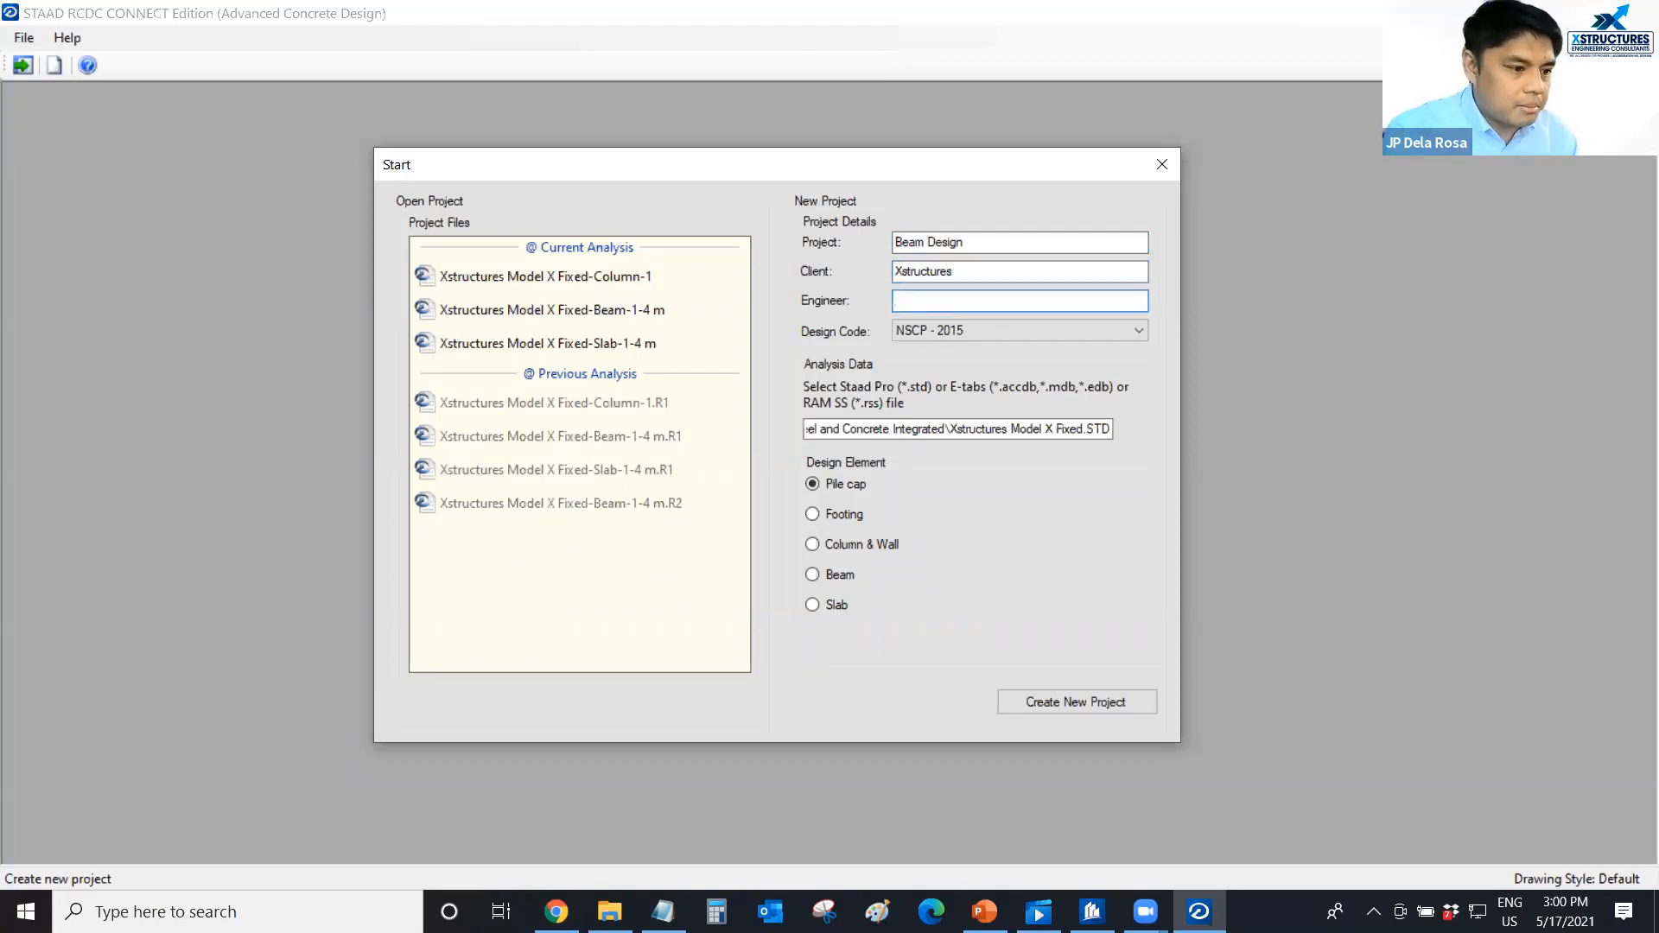
type("JP")
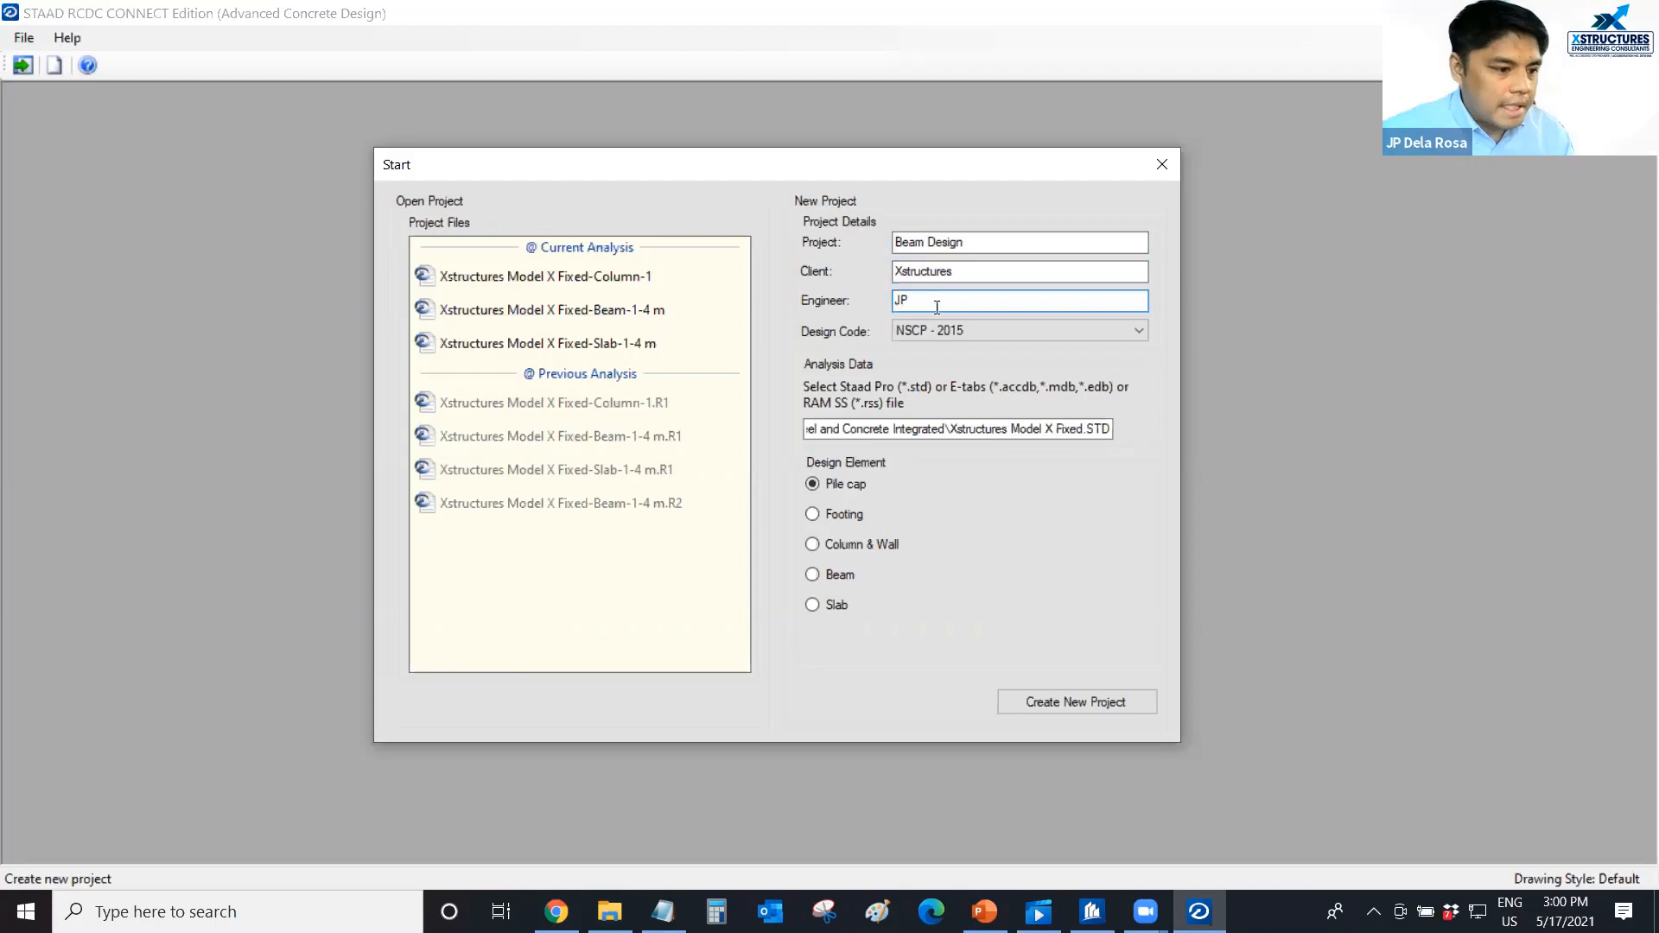
Choose Beam as the design element at the 4 m level and create the new project.
left_click(813, 574)
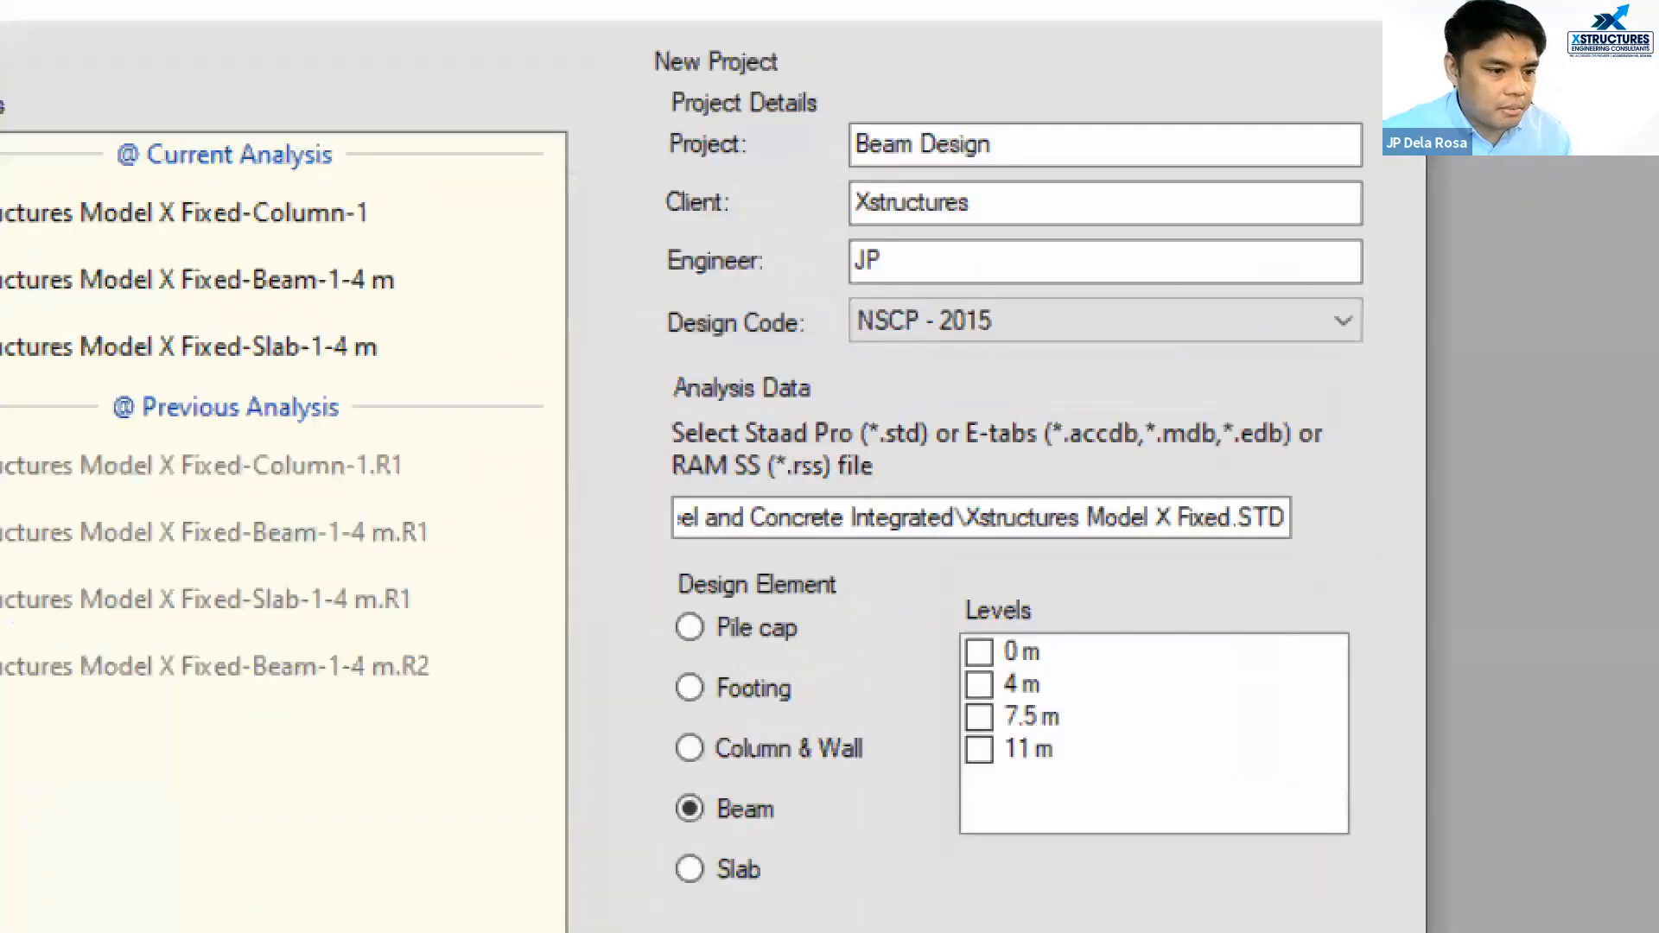
left_click_drag(1029, 142, 1080, 92)
left_click_drag(990, 227, 1034, 199)
left_click_drag(937, 279, 1002, 255)
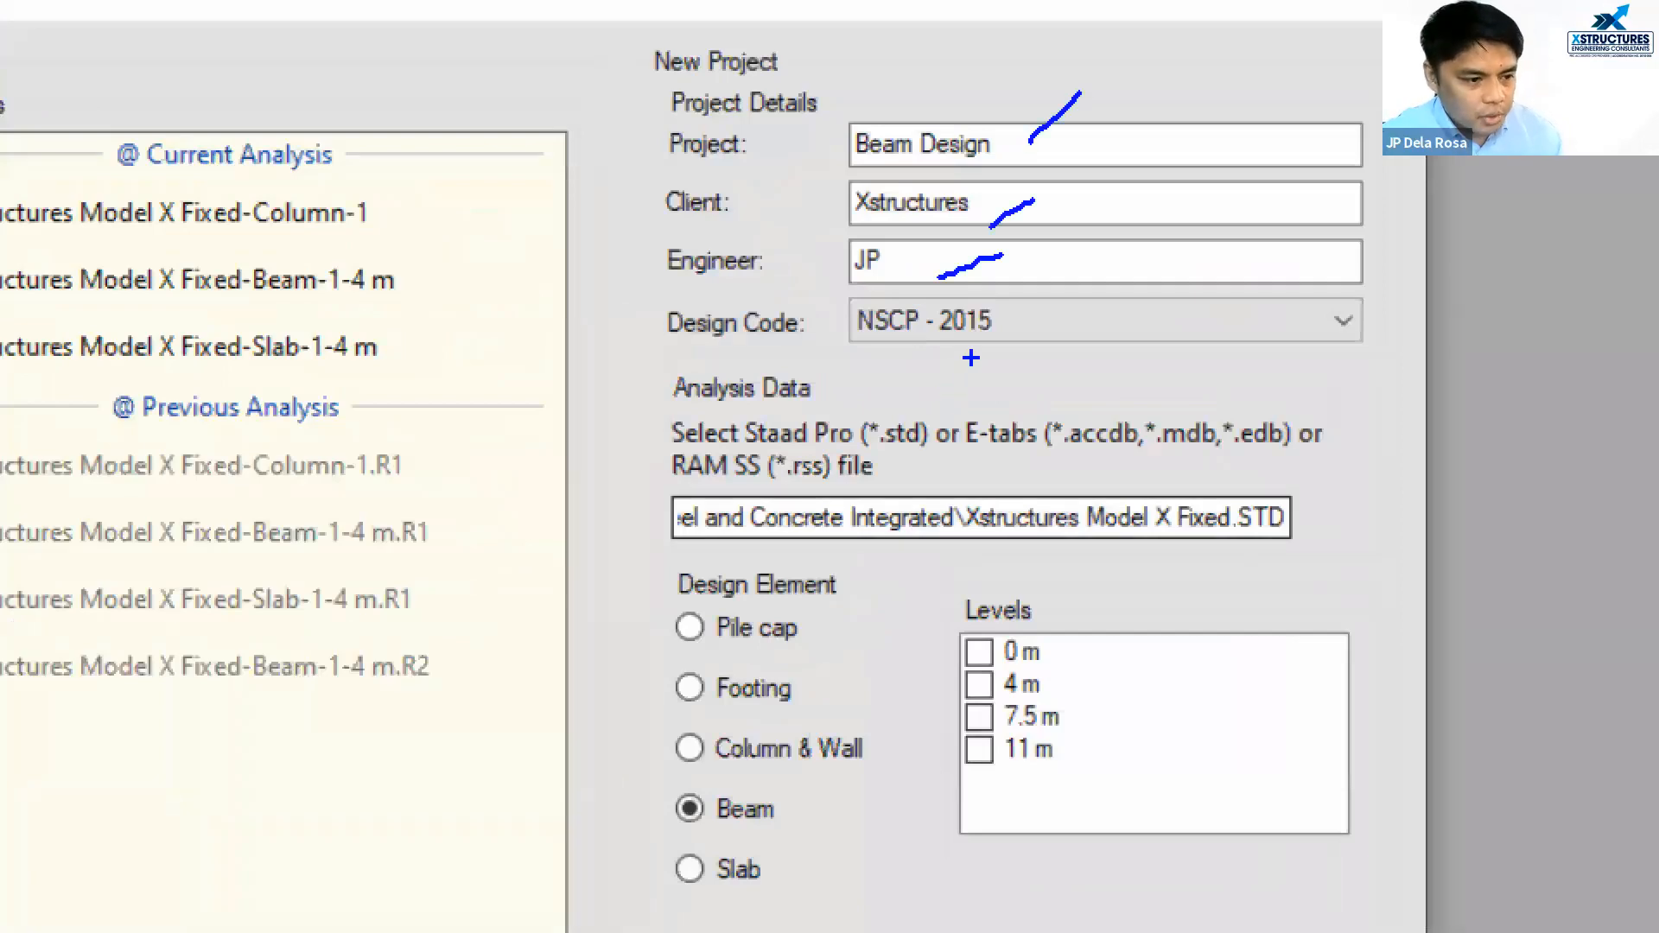
left_click_drag(971, 358, 1071, 310)
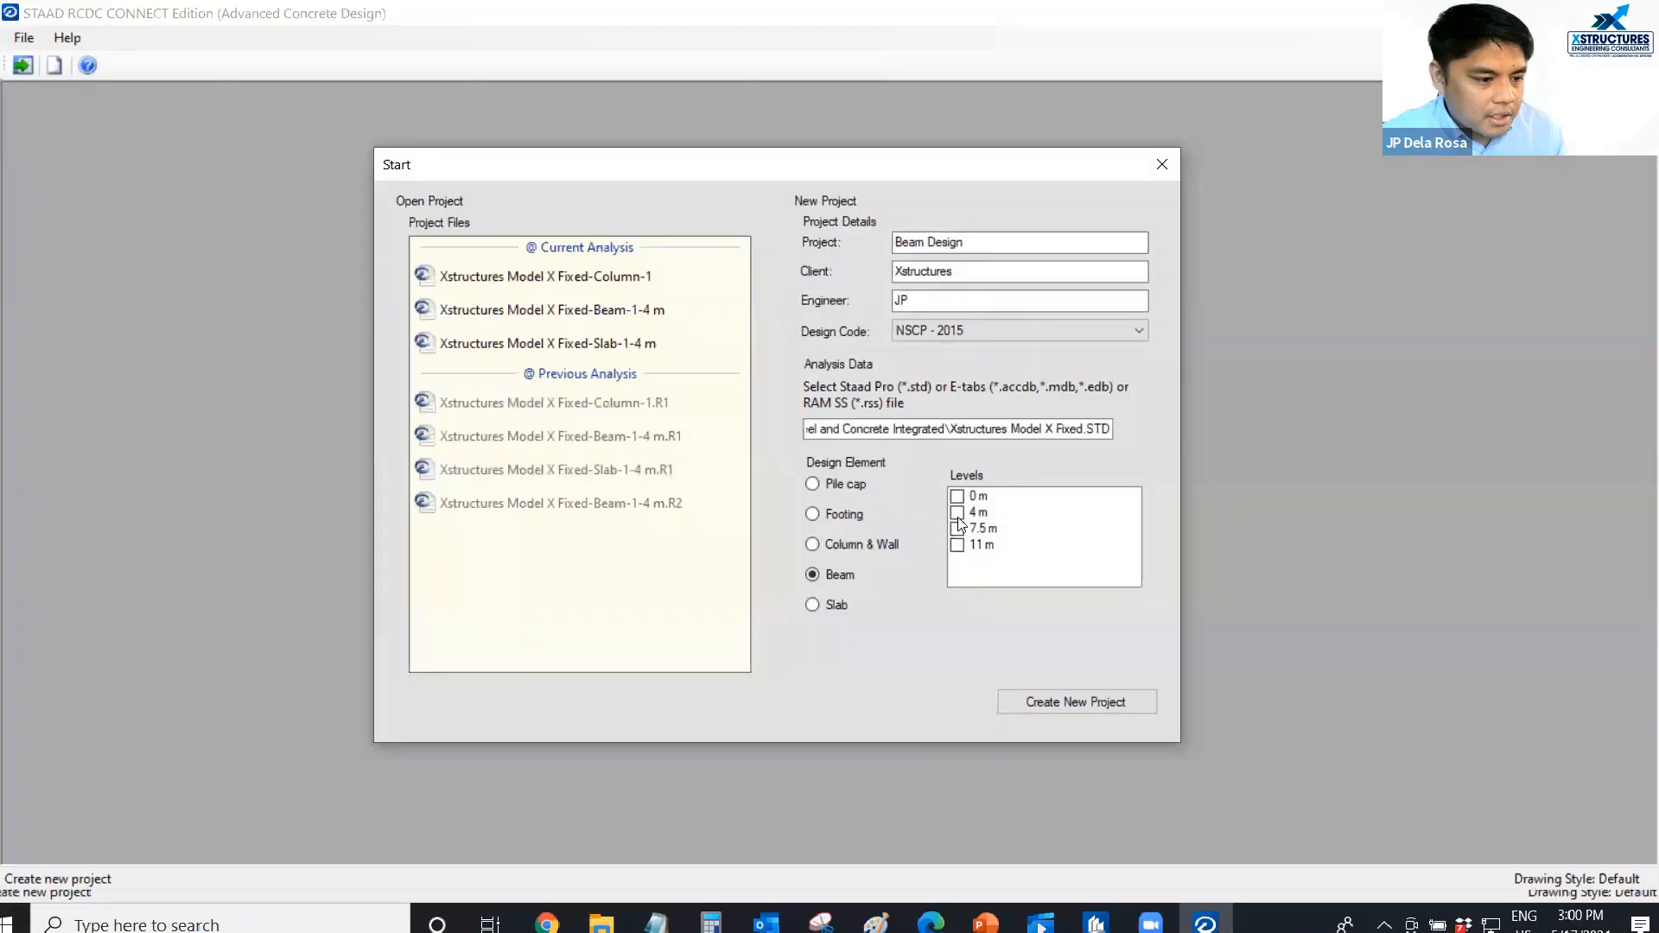
left_click(963, 560)
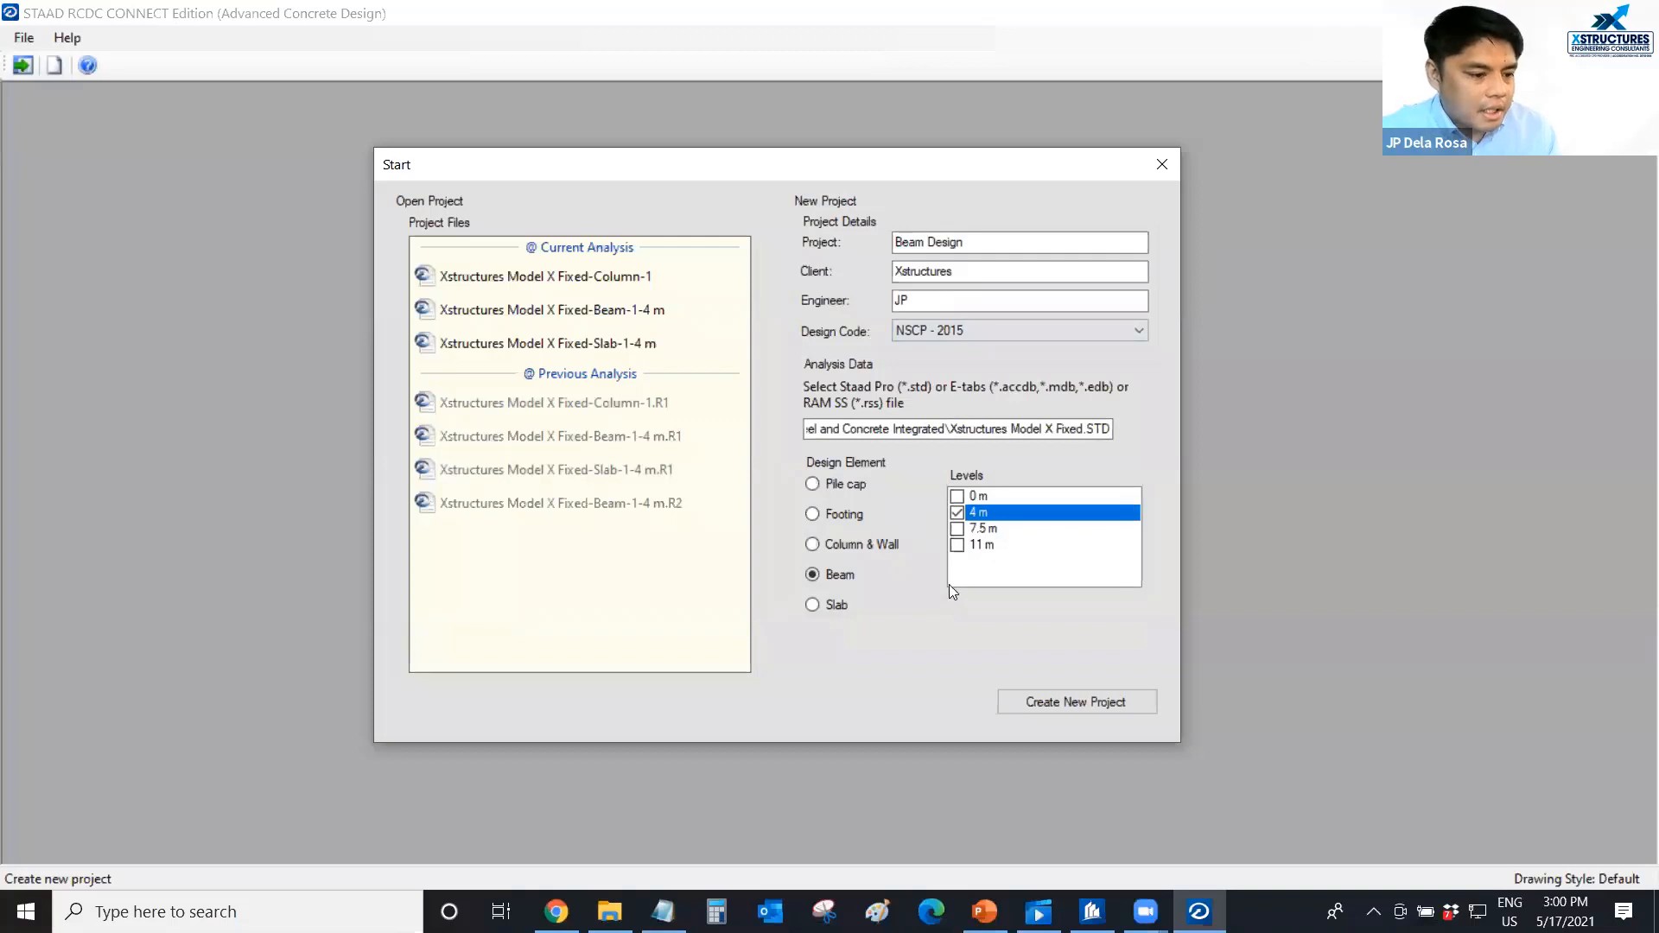
left_click(1066, 701)
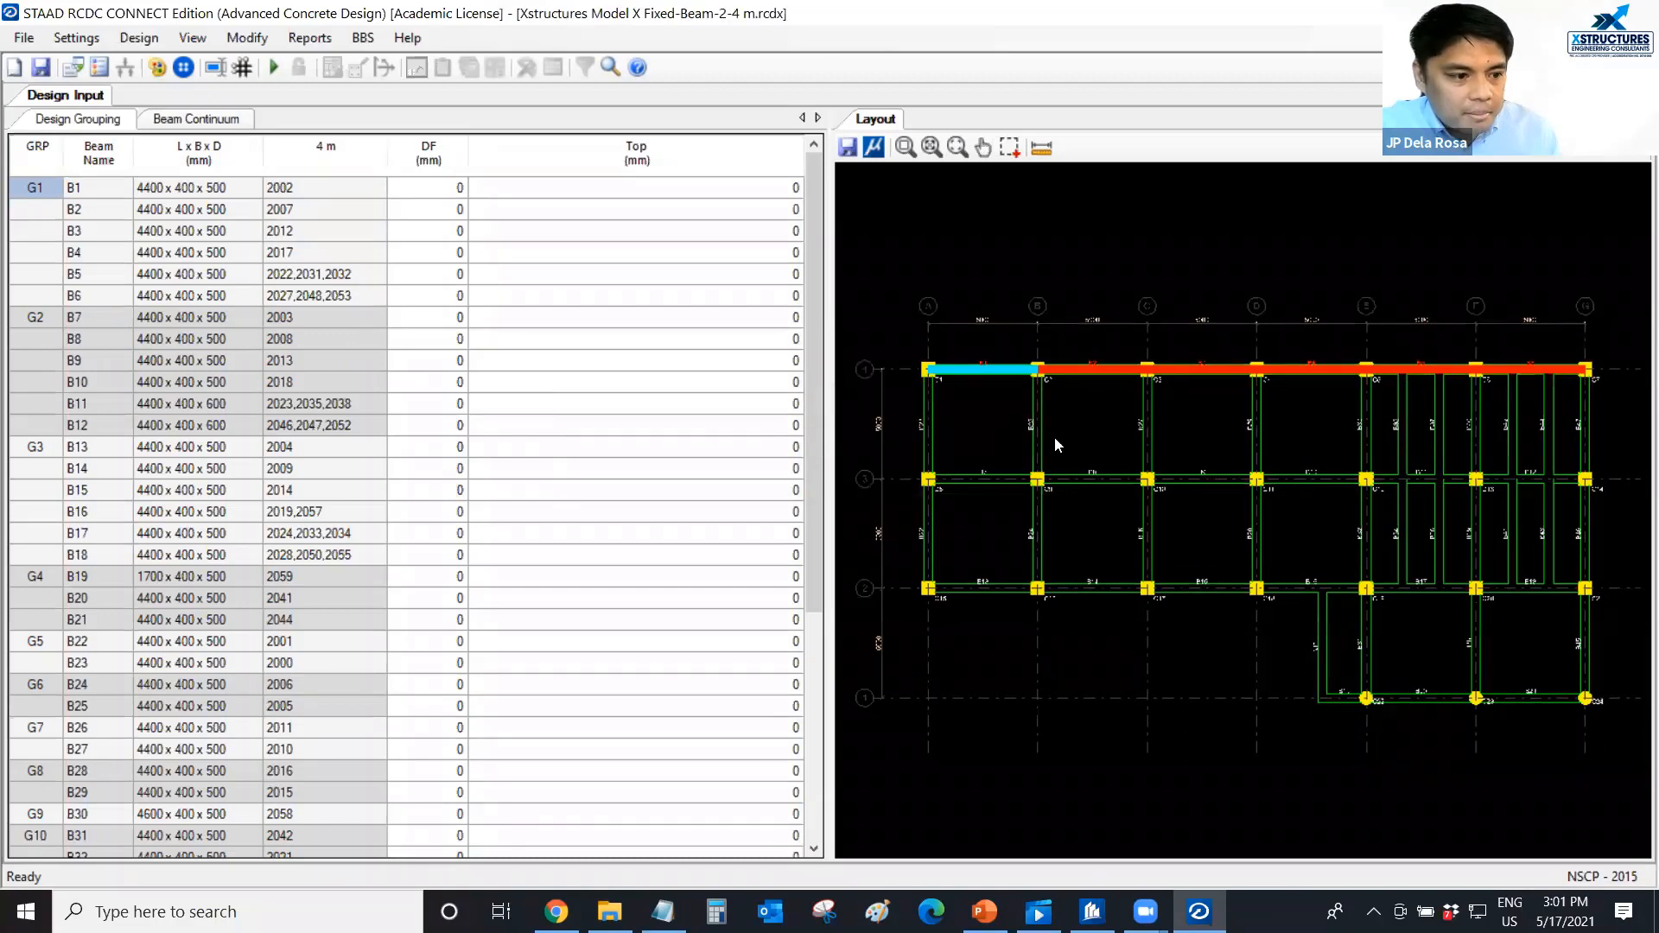
Highlight the G2 beam group in the 4 m level layout and examine the framing plan.
left_click(1075, 480)
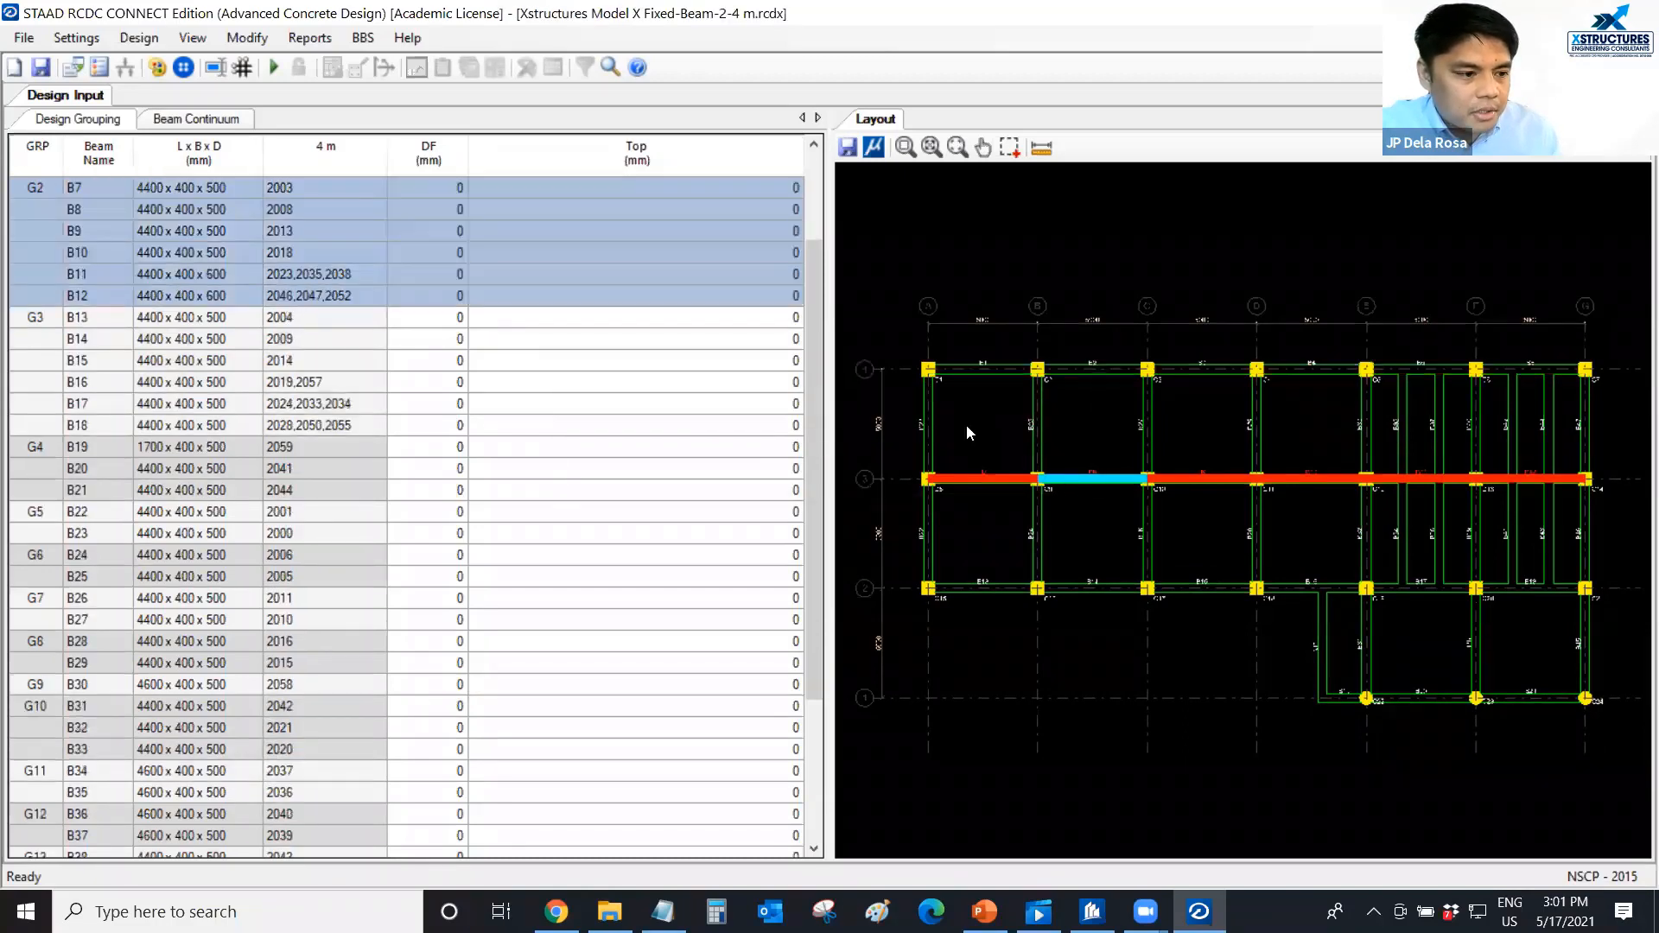
middle_click_drag(966, 426, 975, 416)
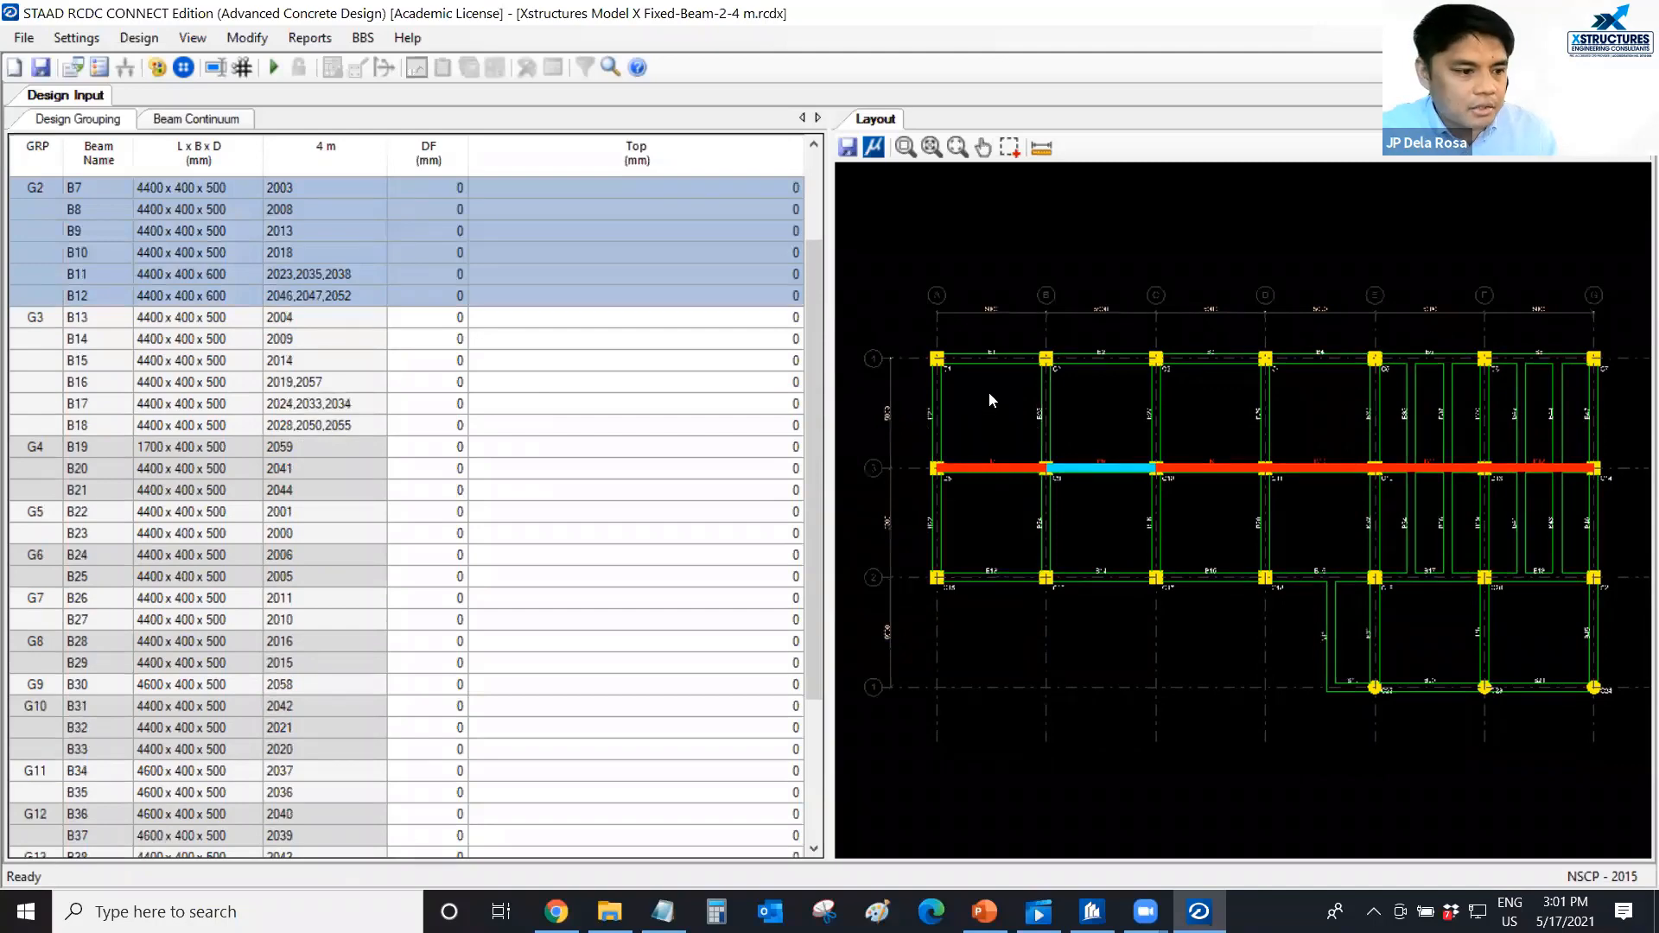
scroll(987, 392, "up", 1)
scroll(990, 403, "down", 1)
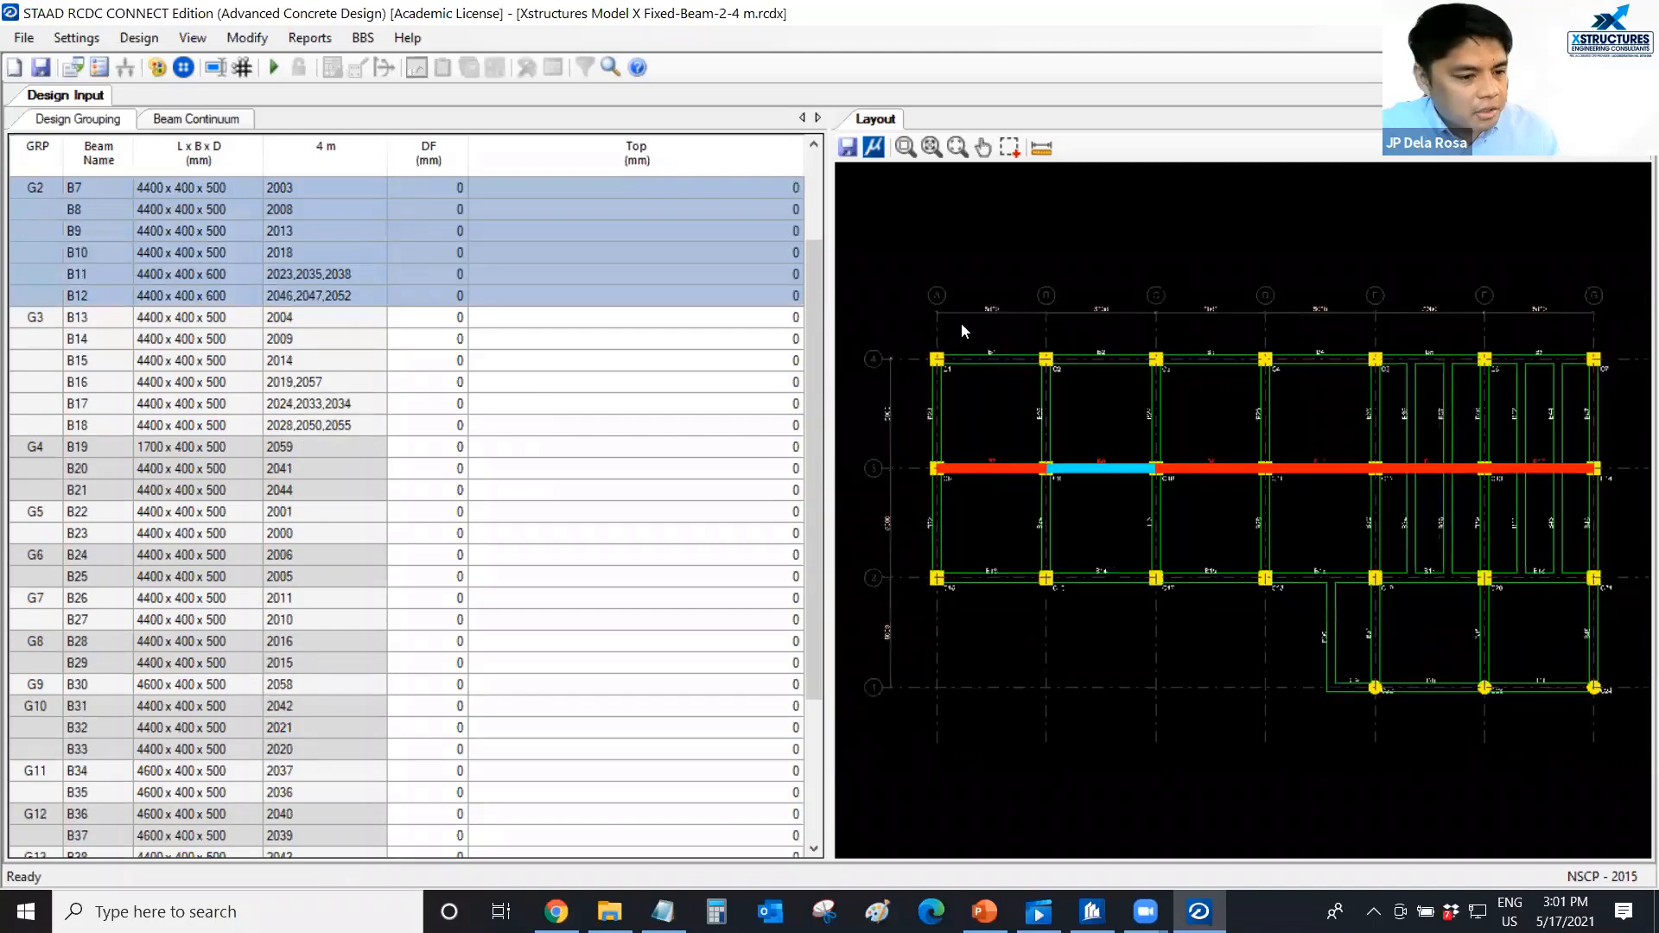
scroll(926, 292, "down", 1)
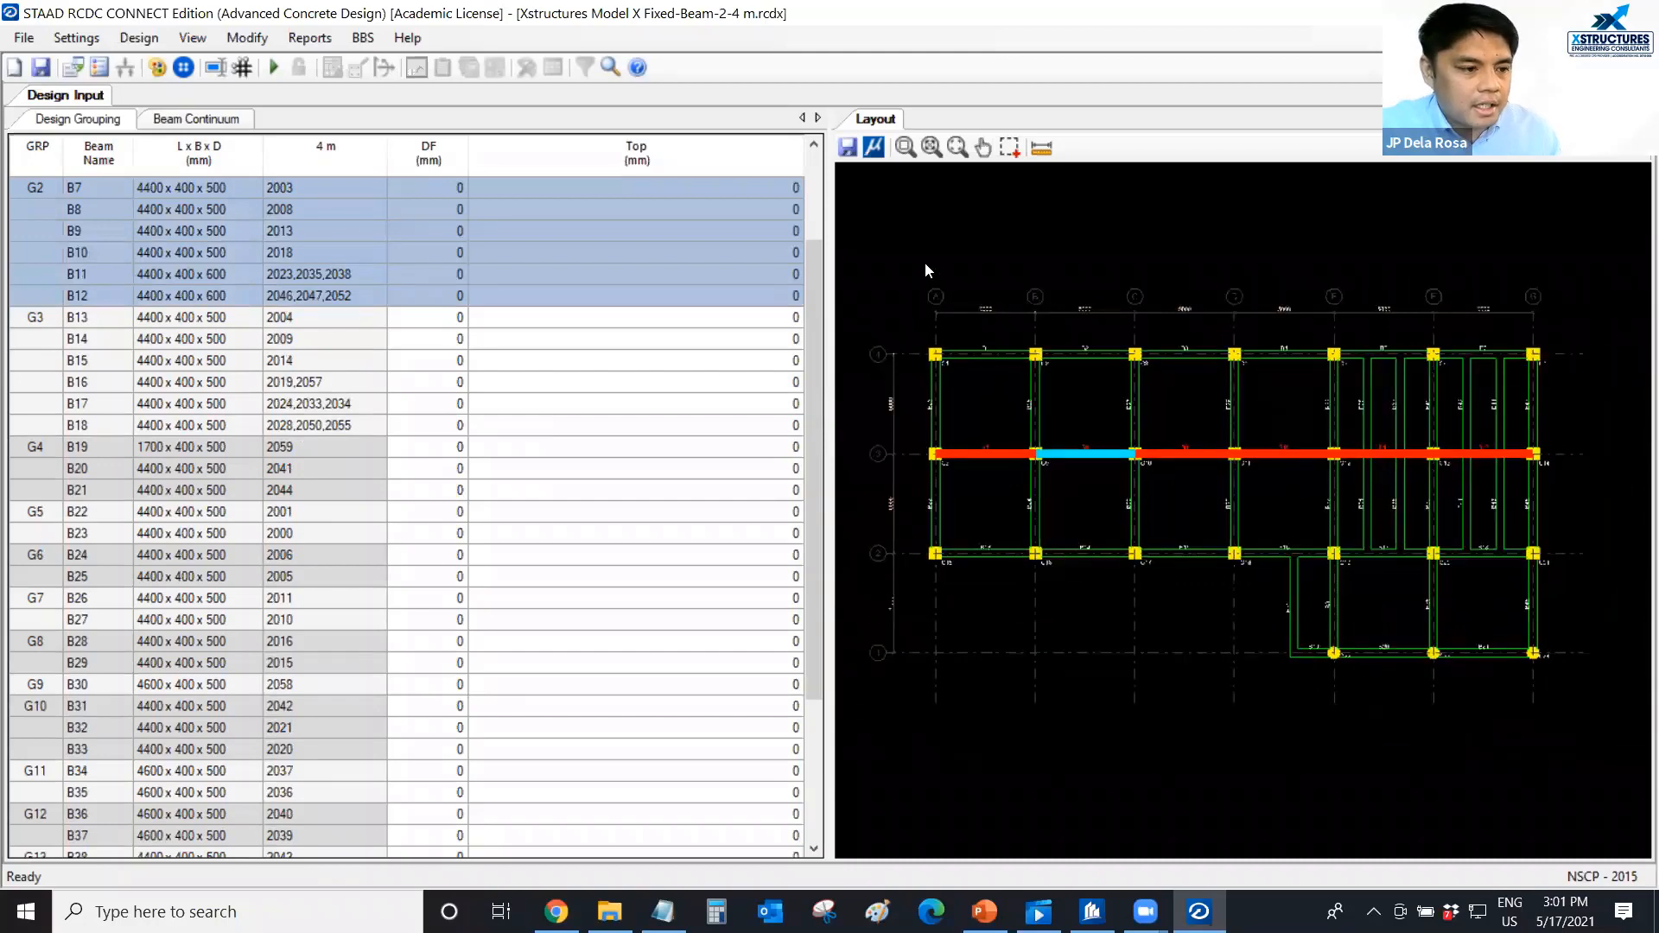
scroll(909, 251, "up", 1)
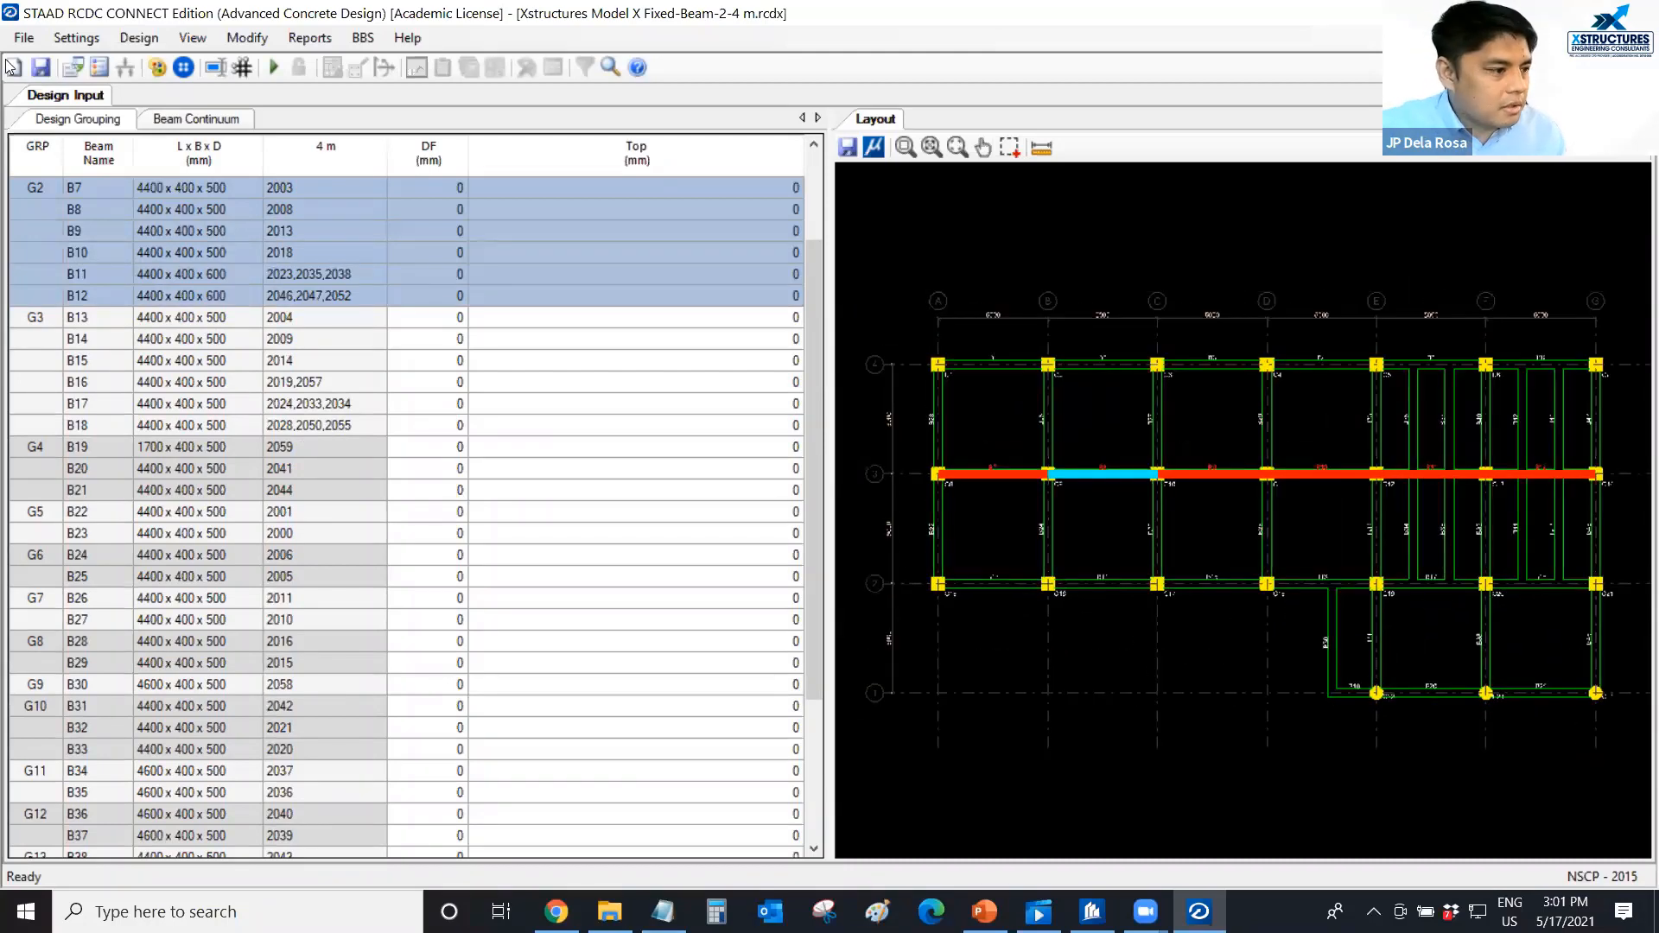
In the basic load case settings, assign Earthquake X to load case EX and Earthquake Z to EZ.
left_click(69, 35)
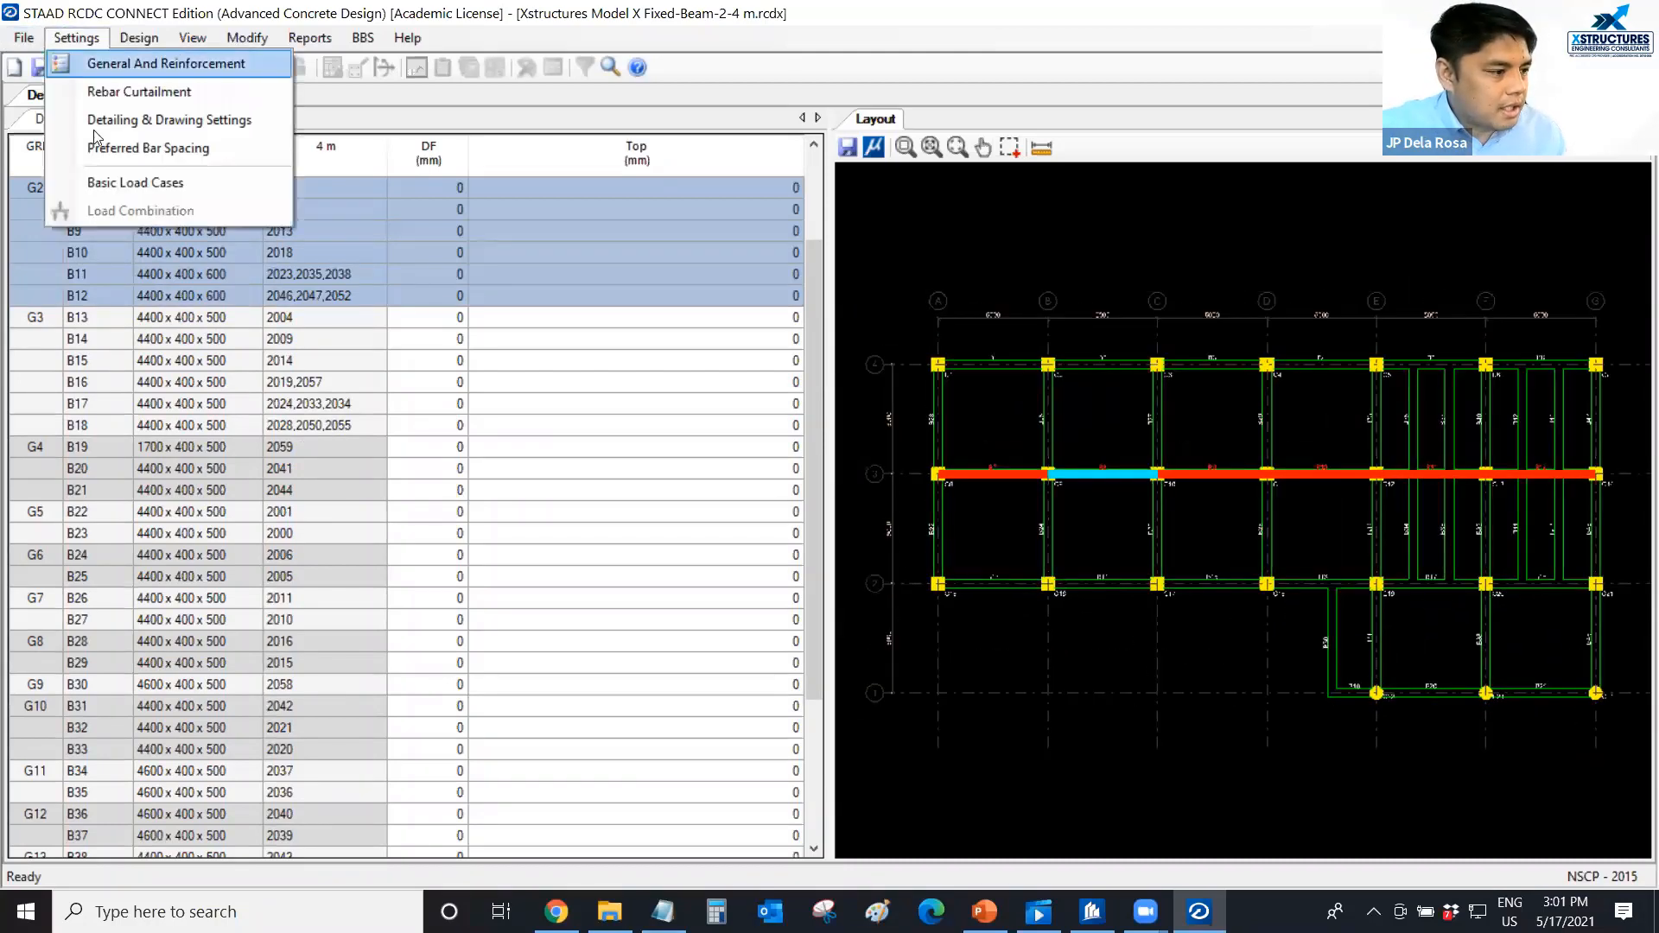
left_click(101, 184)
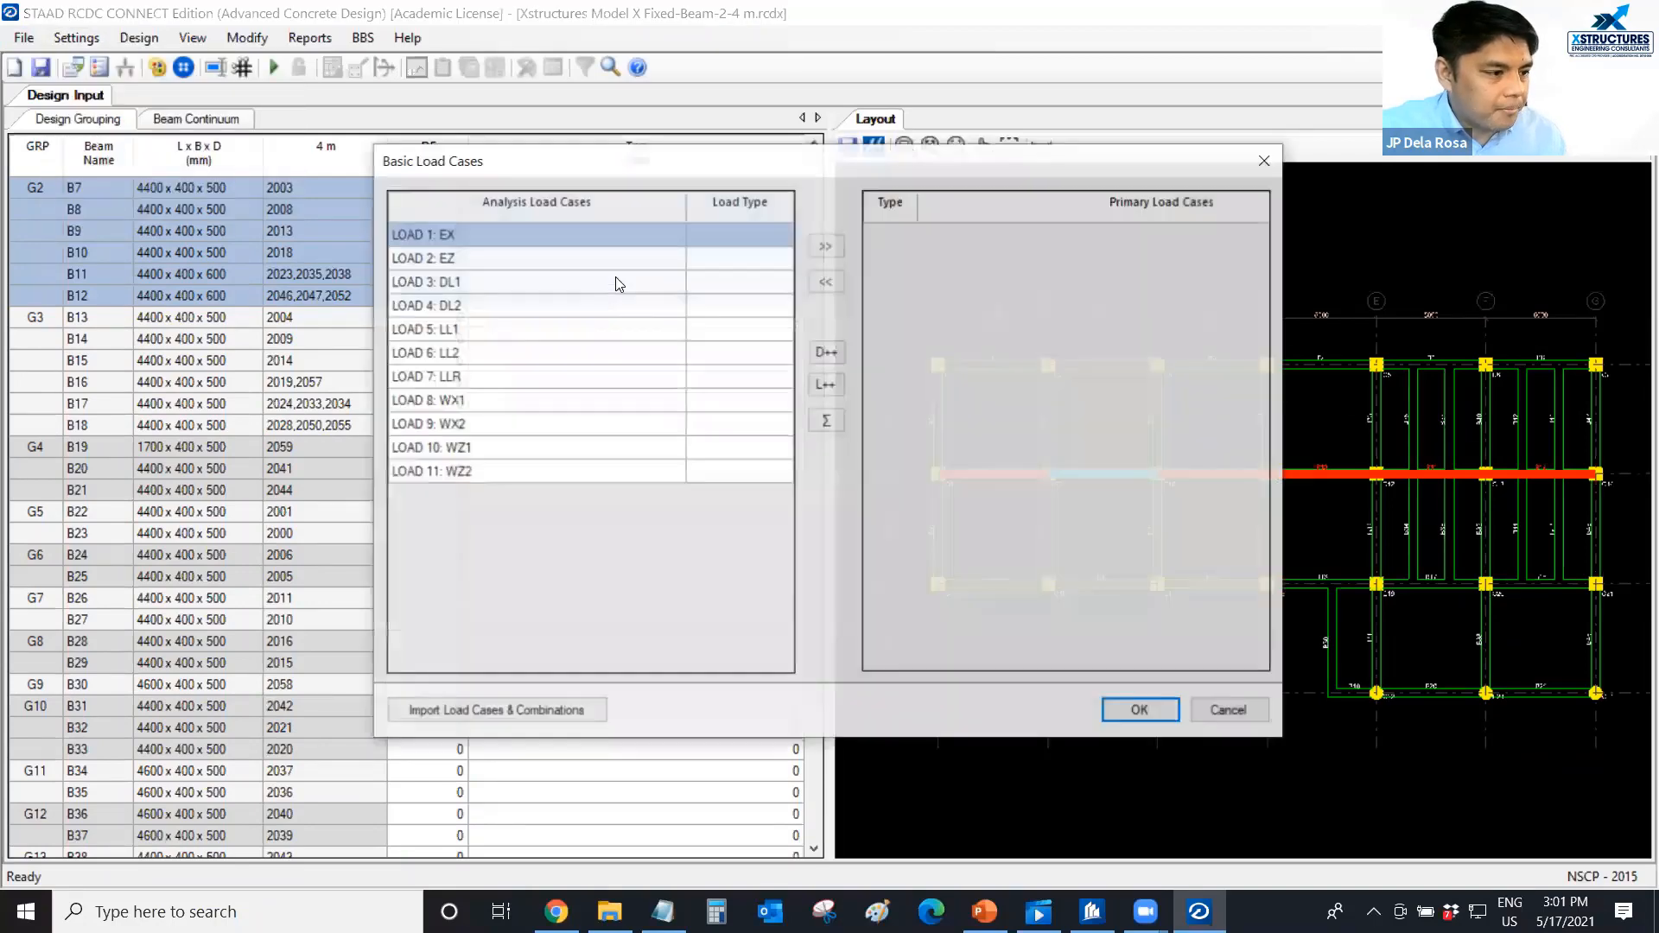
left_click(744, 238)
left_click(737, 287)
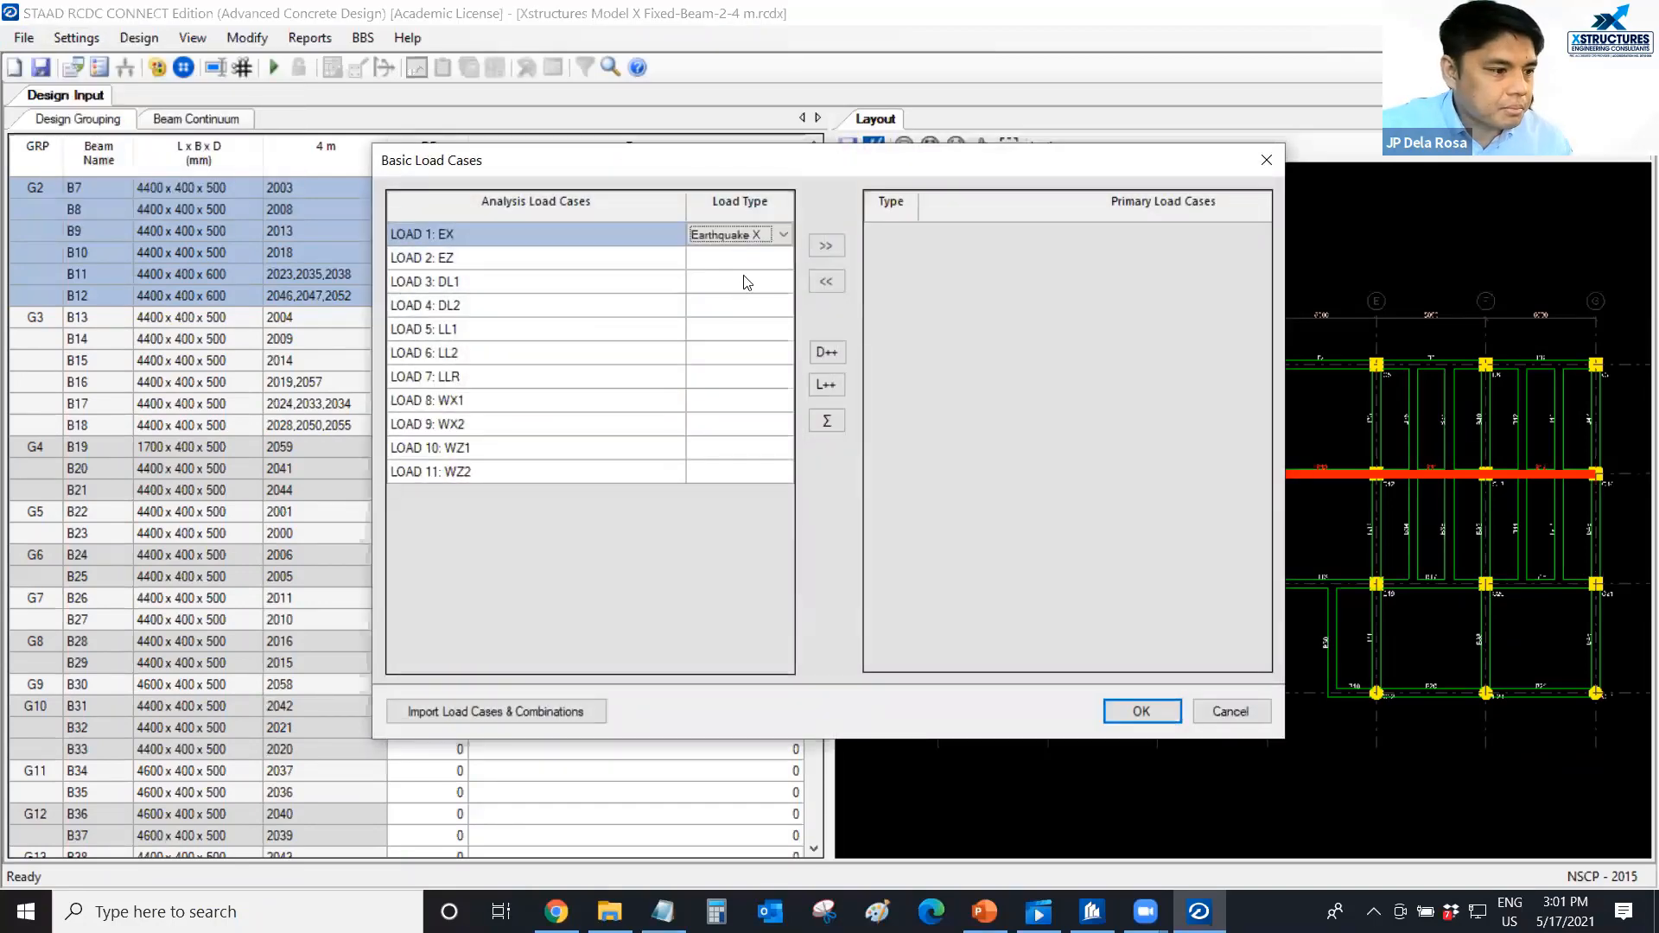
left_click(747, 260)
key("e")
key("e")
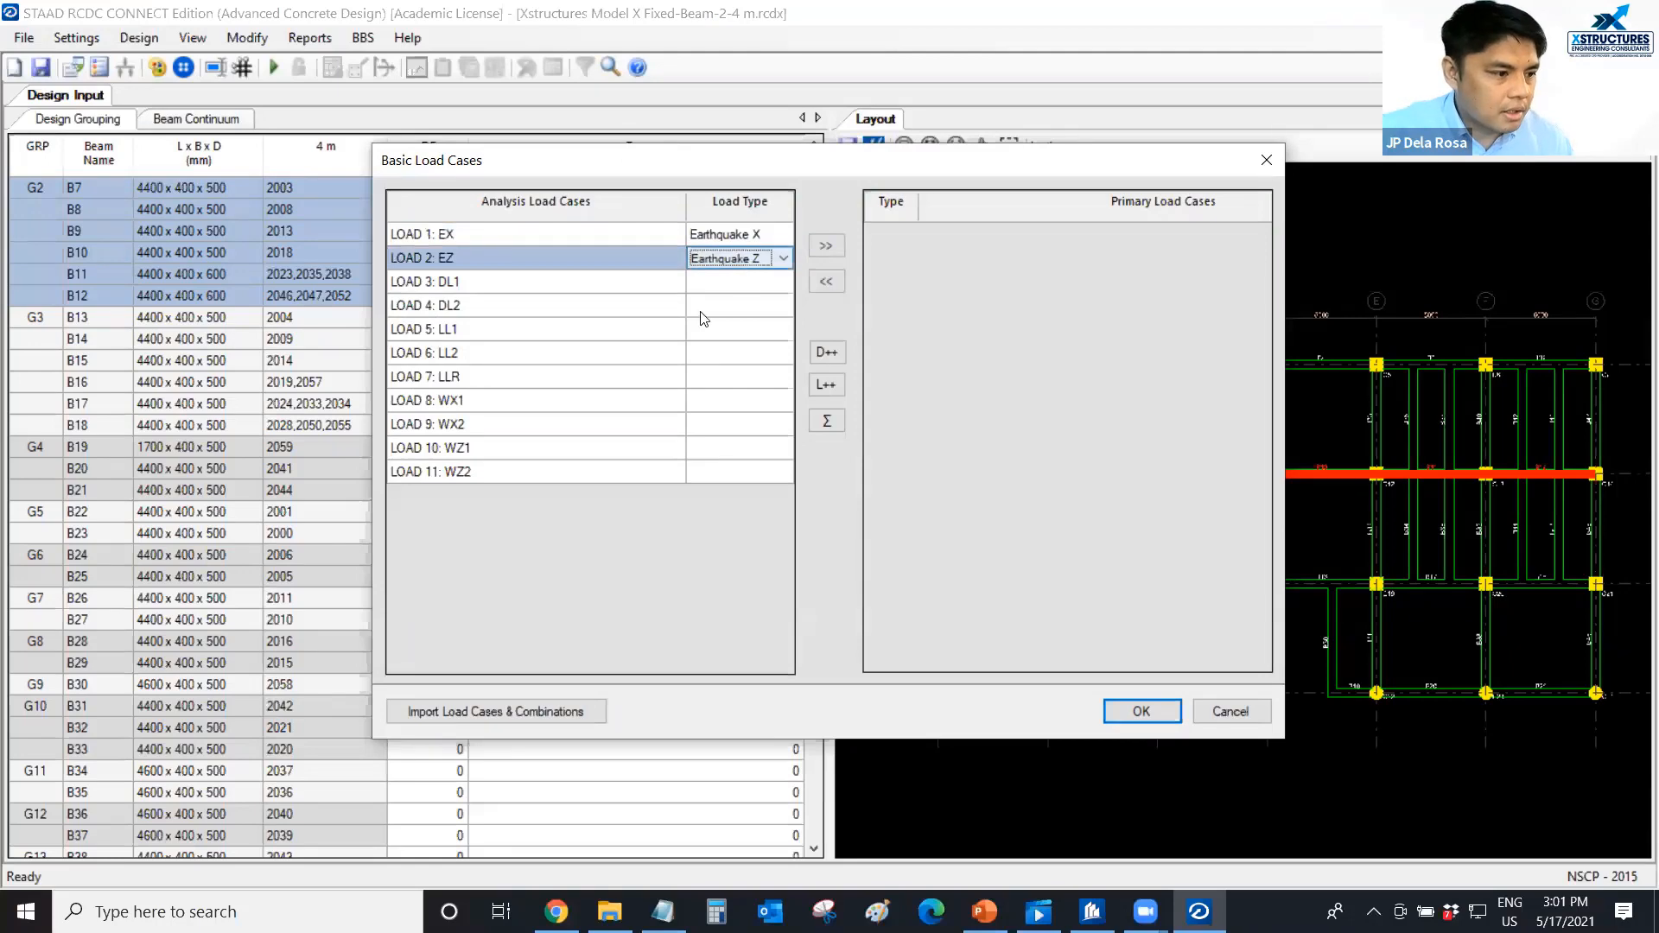
Assign the Dead Load type to load cases DL1 and DL2.
left_click(734, 288)
key("d")
left_click(739, 304)
key("d")
Assign the Live Load type to load cases LL1 and LL2, and Roof Live to LLR.
left_click(733, 335)
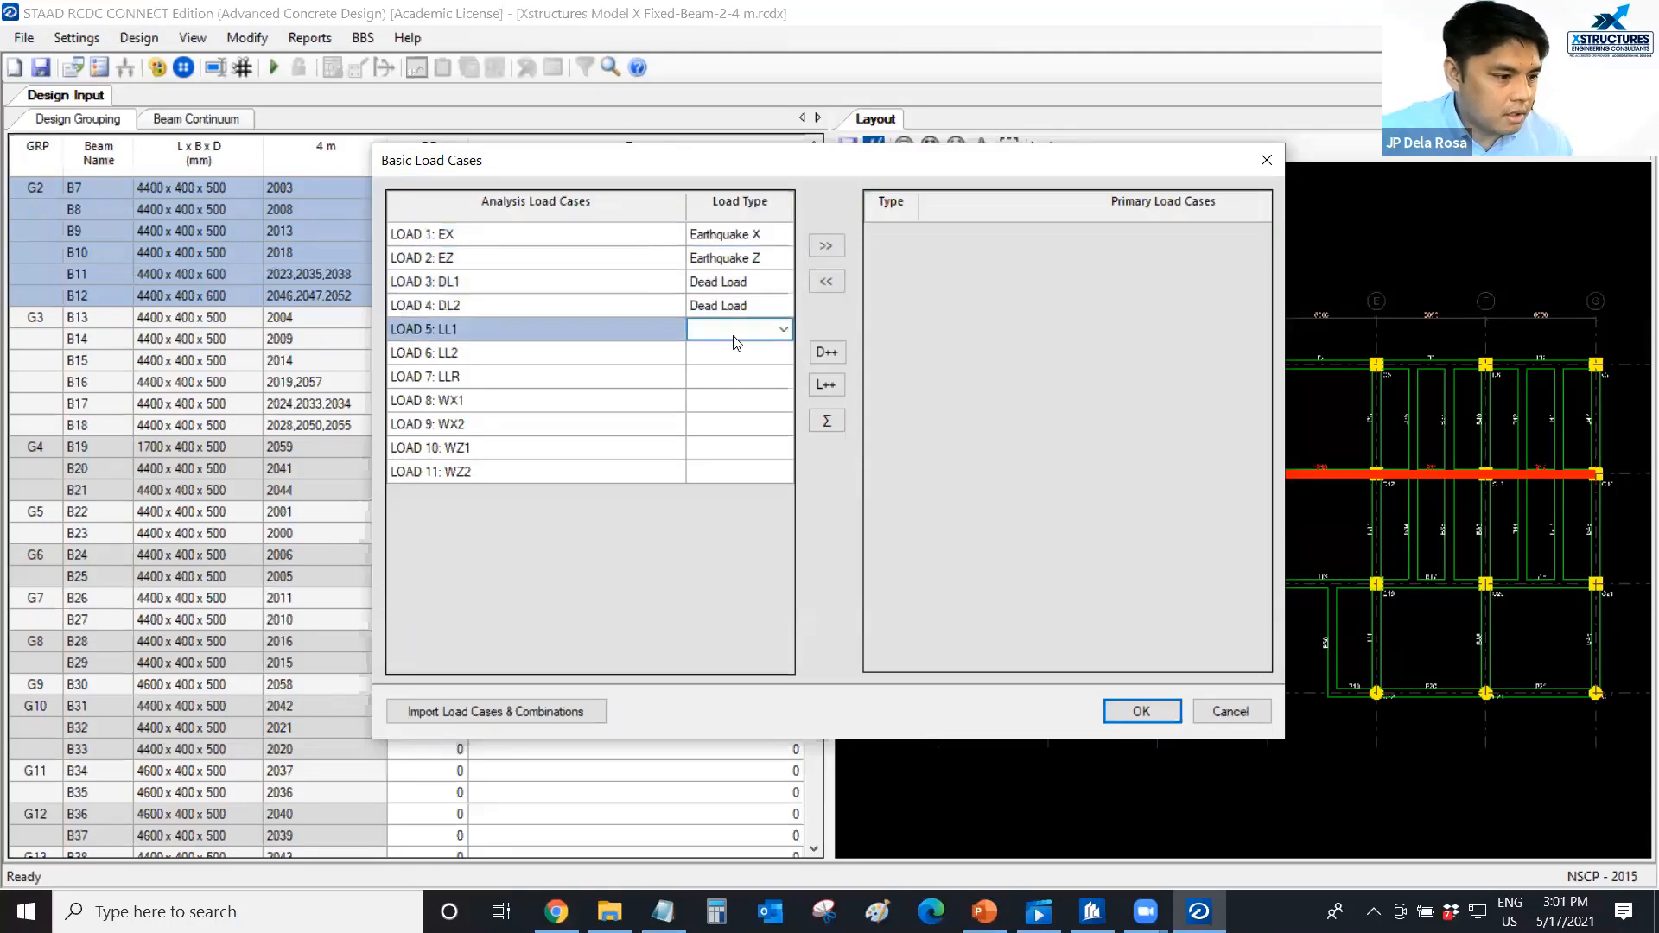
key("l")
left_click(736, 354)
key("l")
left_click(743, 378)
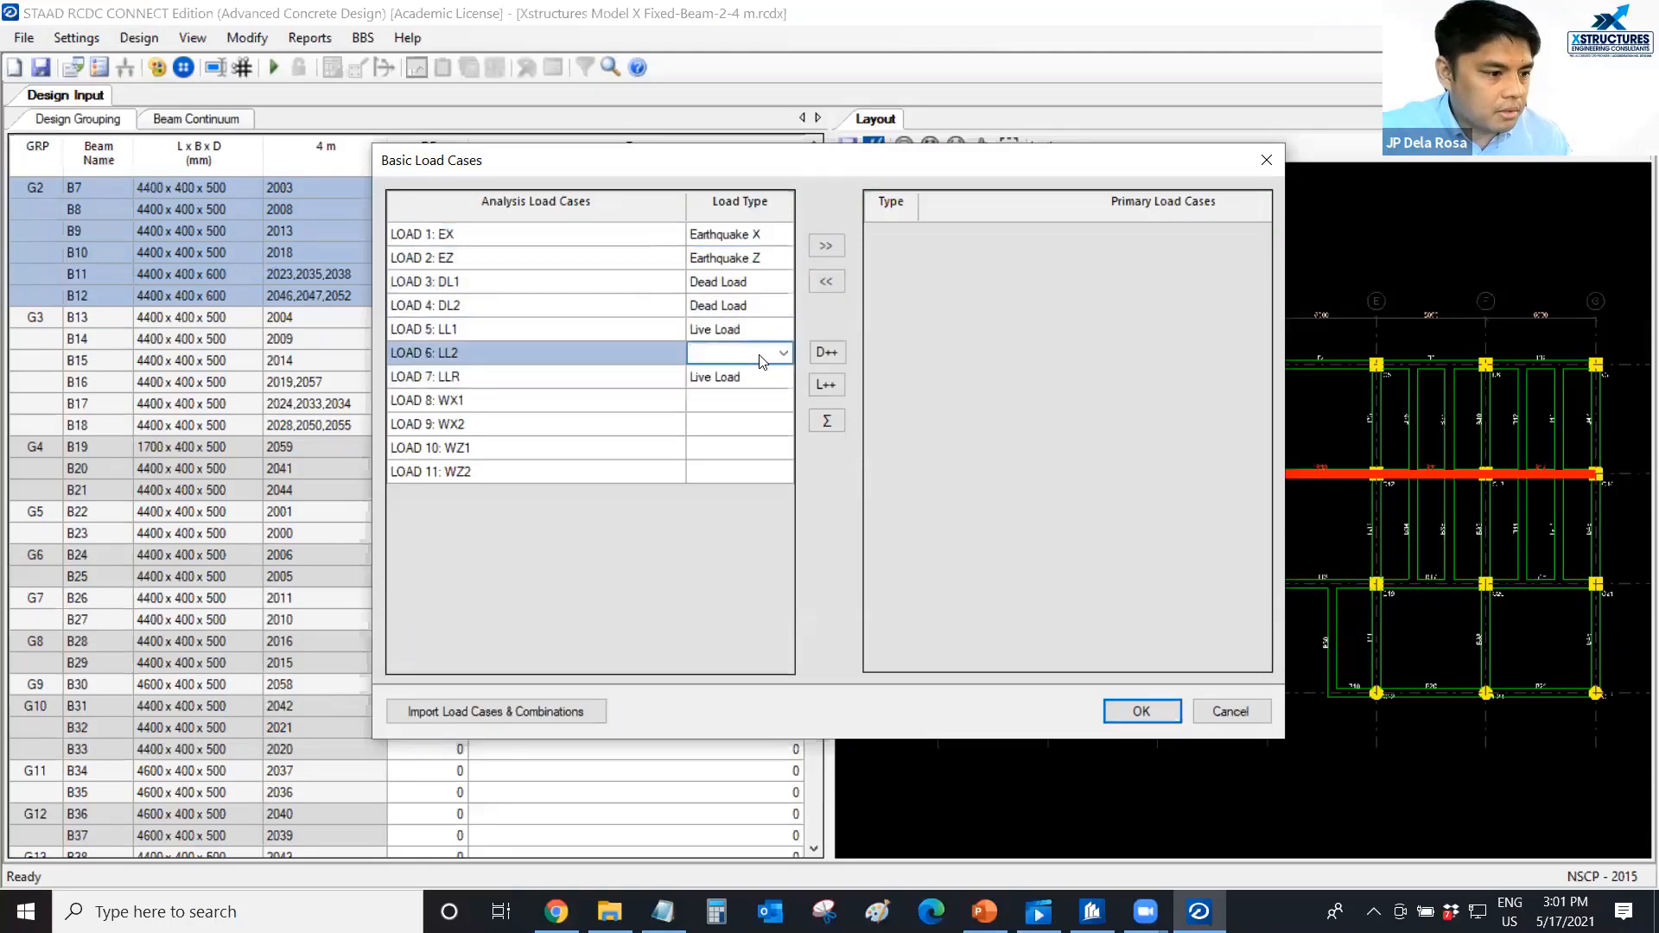
key("l")
left_click(785, 381)
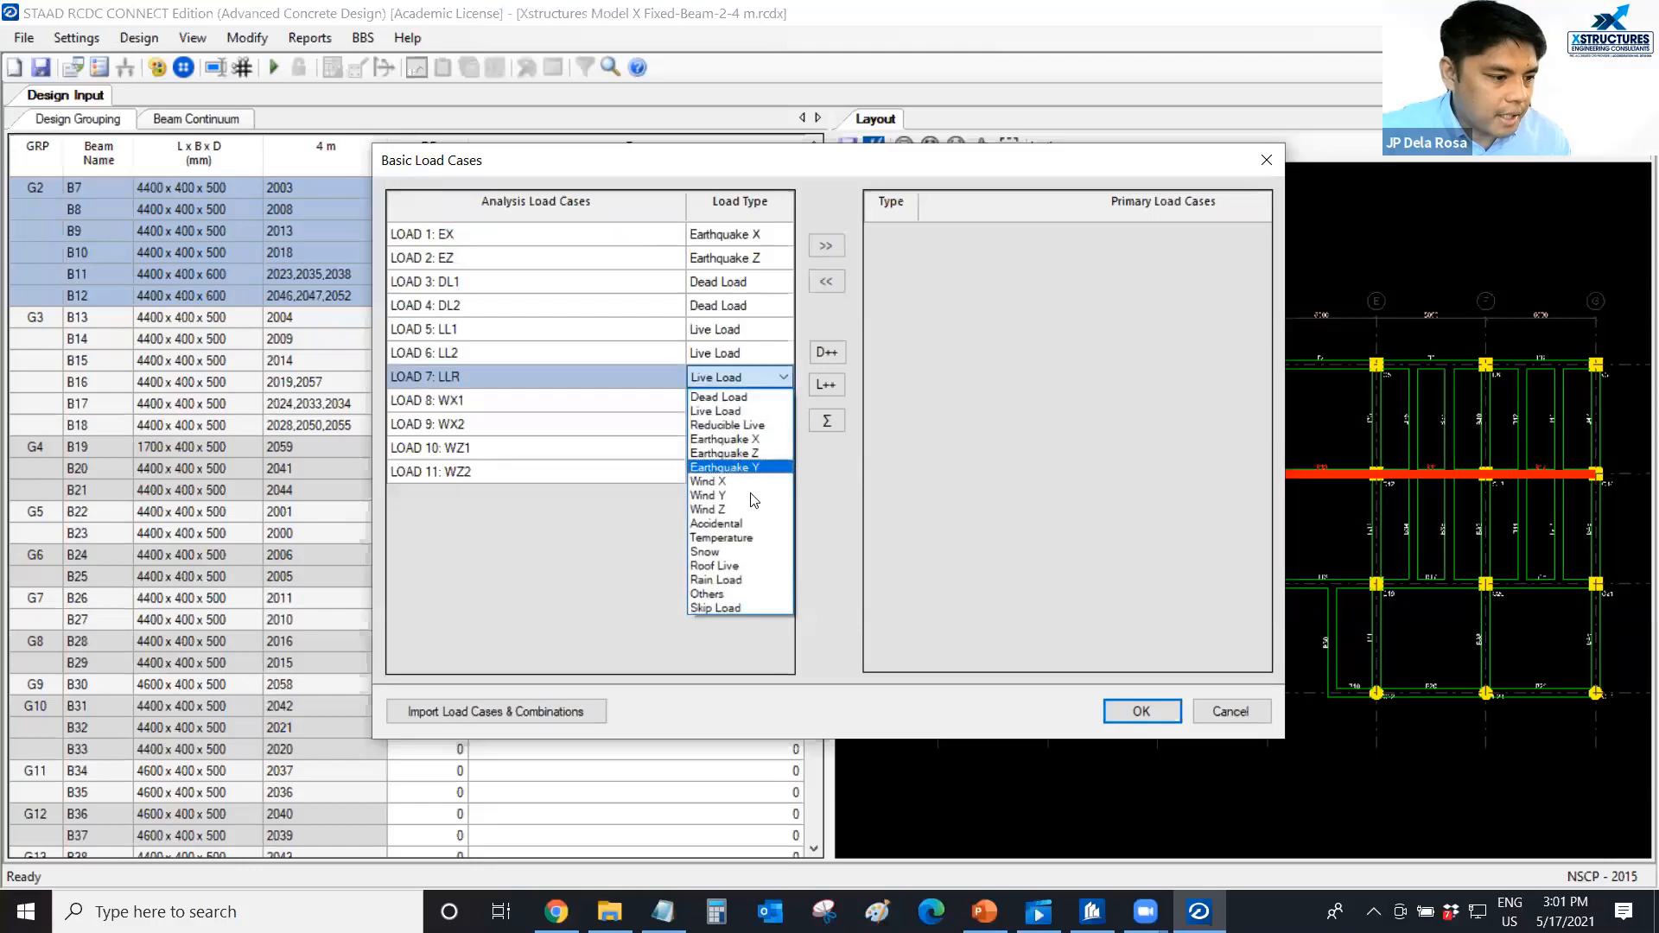
left_click(723, 562)
Assign Wind X to load cases WX1 and WX2, and Wind Z to WZ1 and WZ2.
left_click(736, 403)
key("w")
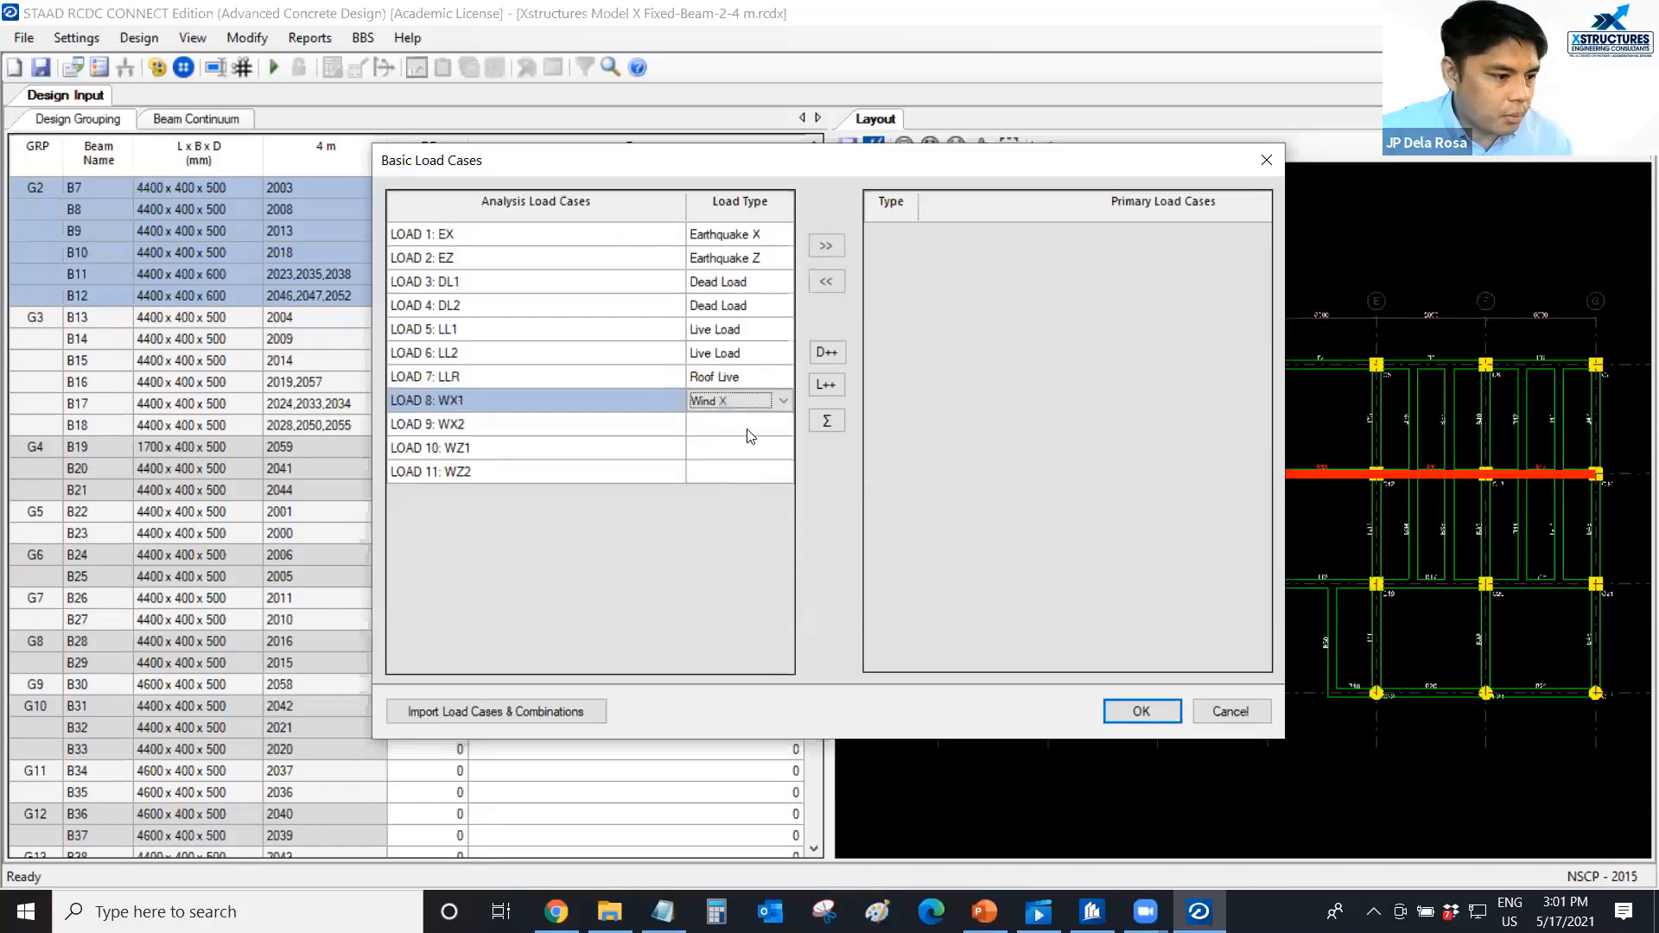
left_click(748, 426)
key("w")
left_click(745, 447)
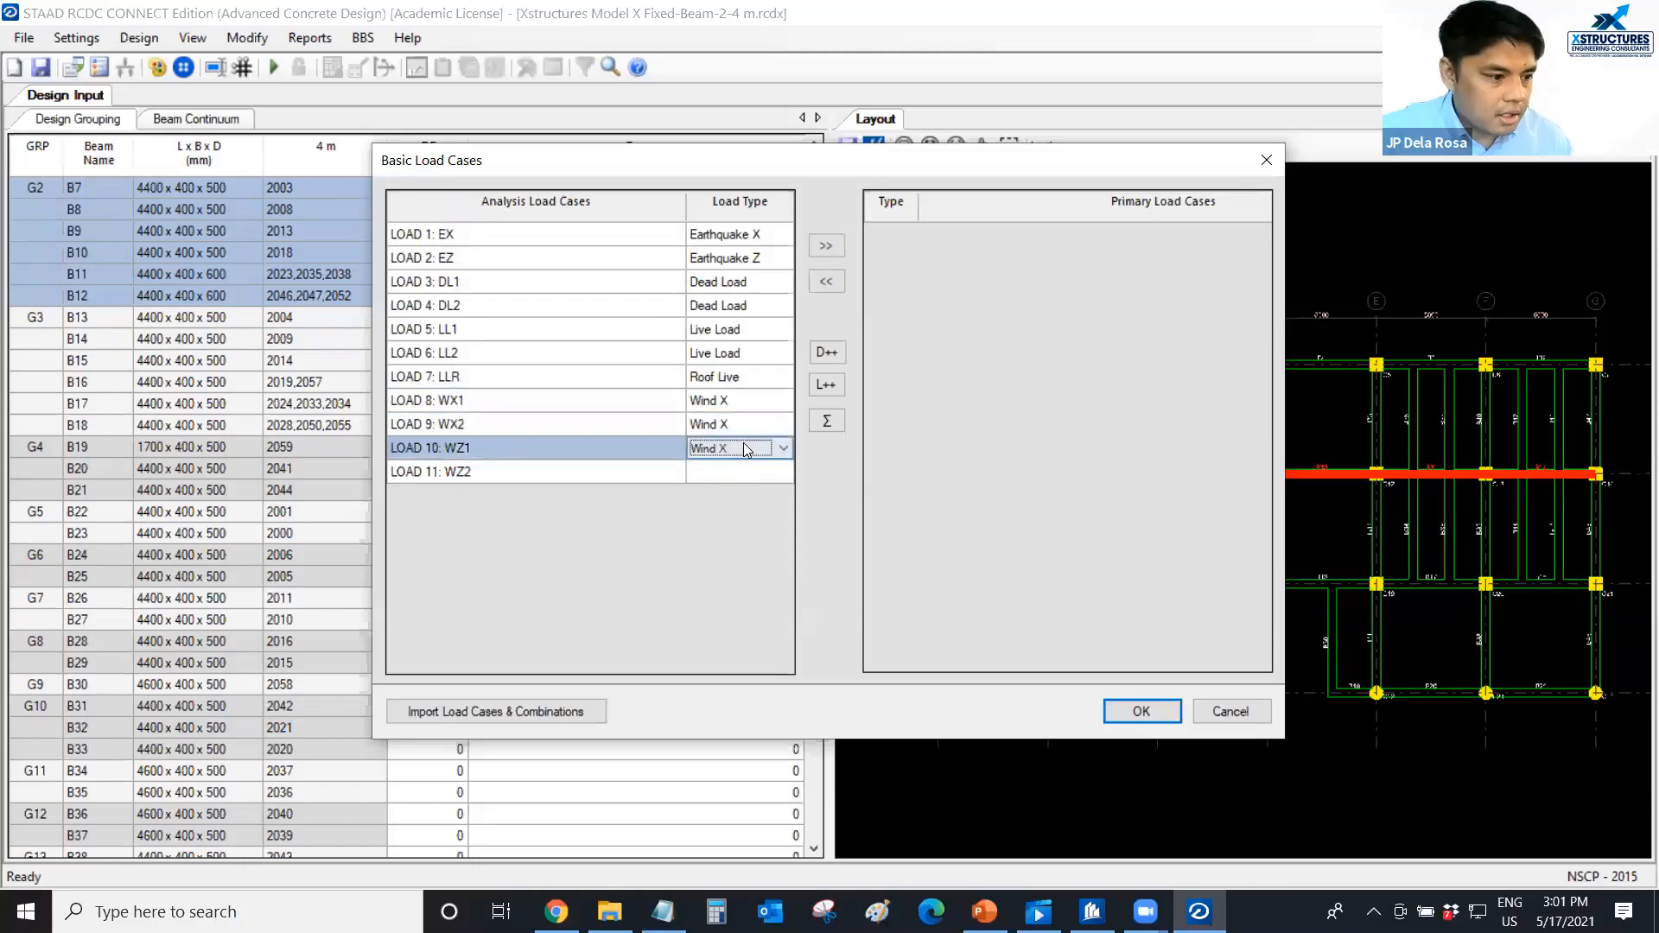
key("w")
left_click(737, 472)
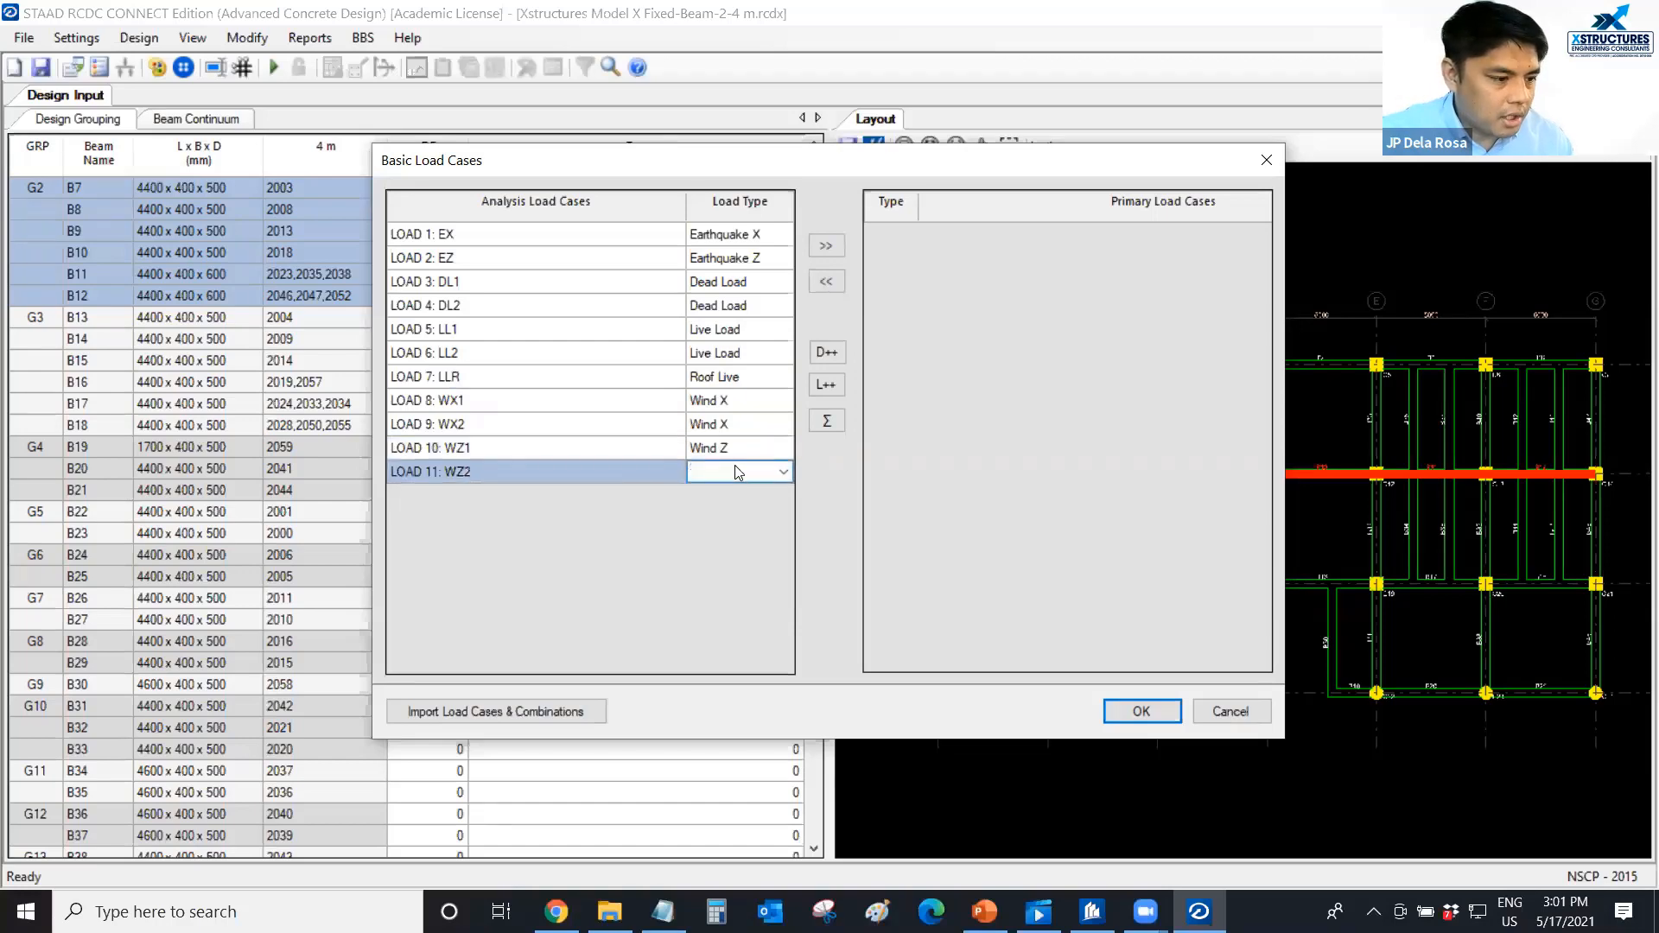
key("w")
key("w")
key("w")
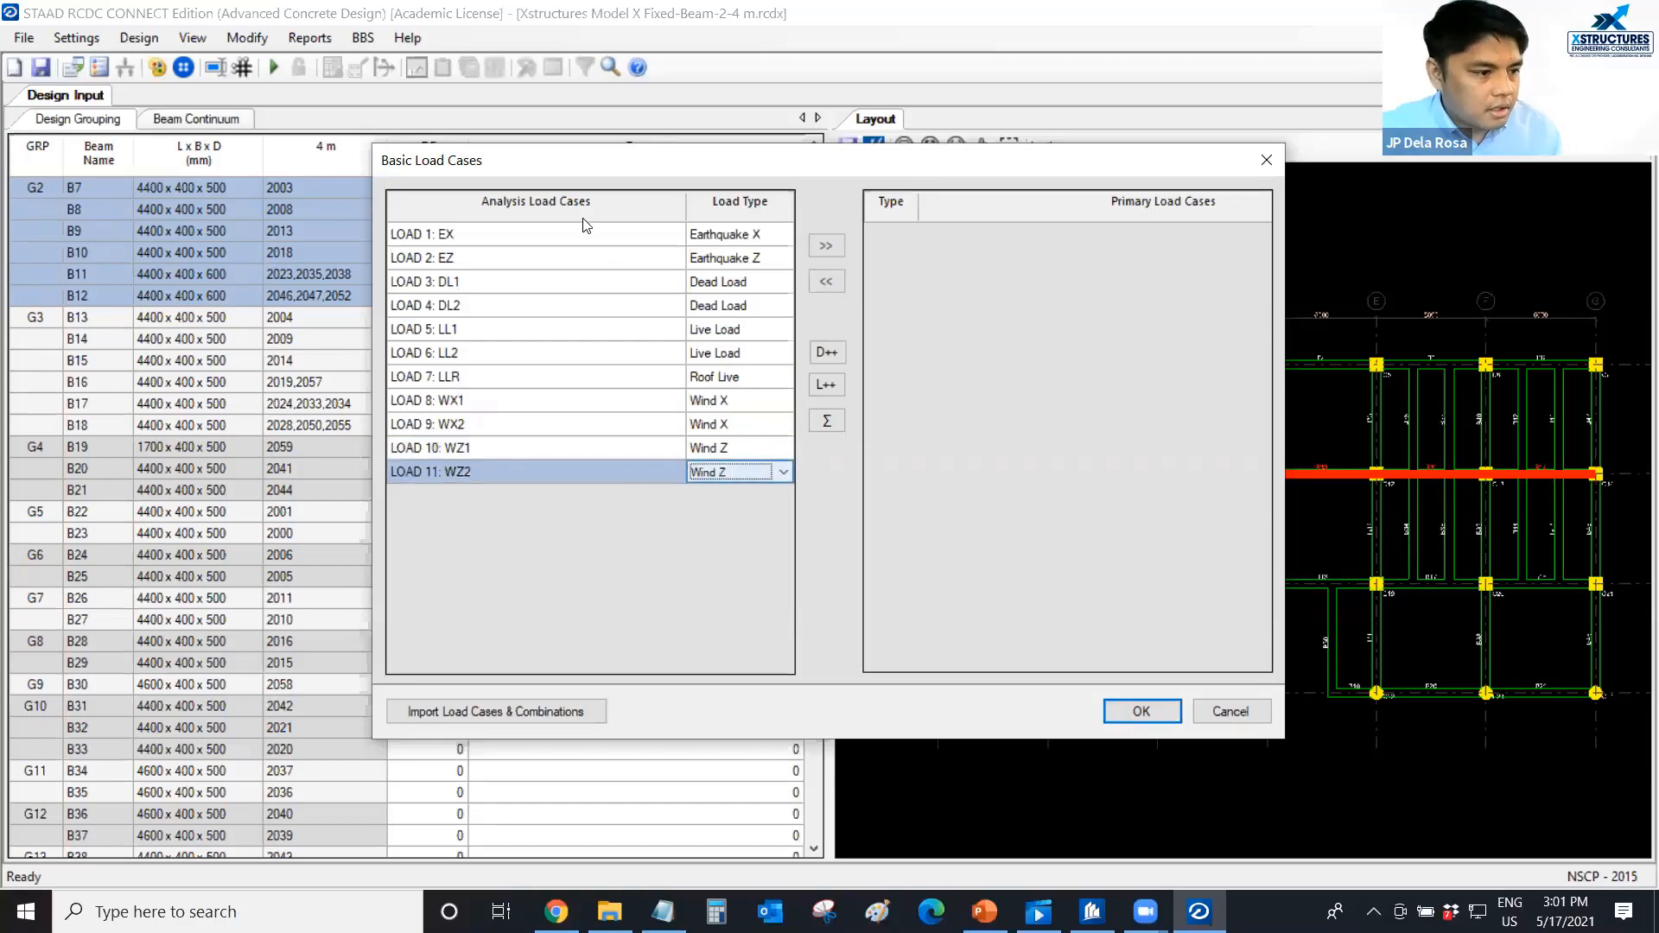
Add all analysis load cases, from LOAD 1: EX to LOAD 11: WZ2, to the primary load cases and accept them.
left_click_drag(583, 244, 592, 470)
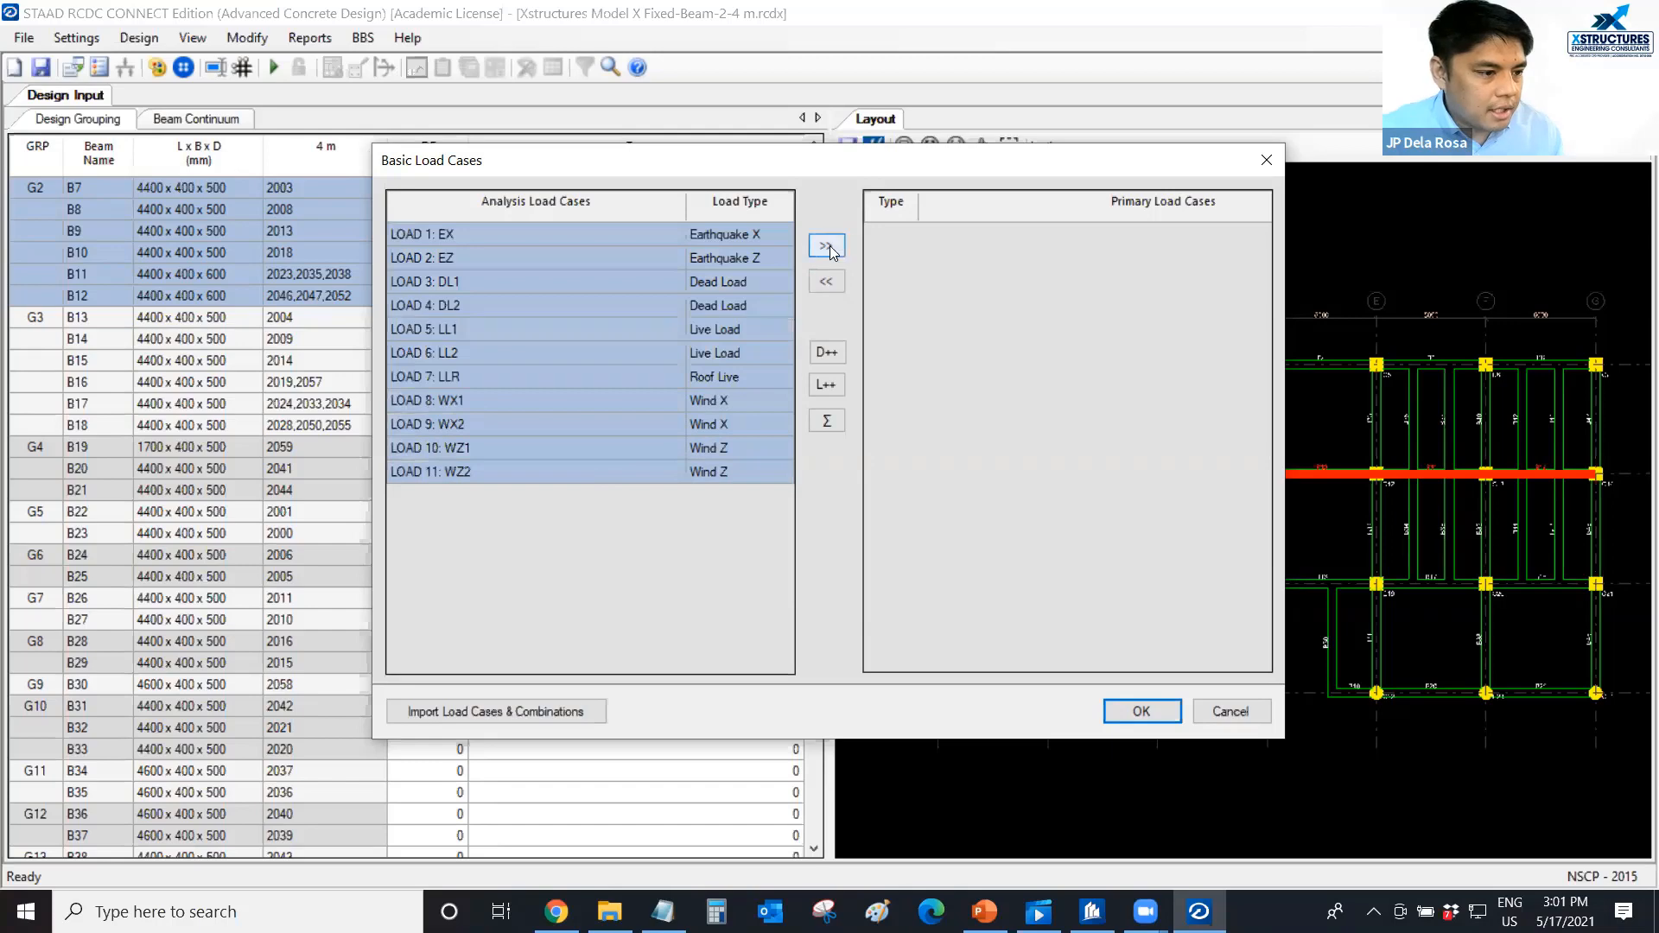
left_click(827, 247)
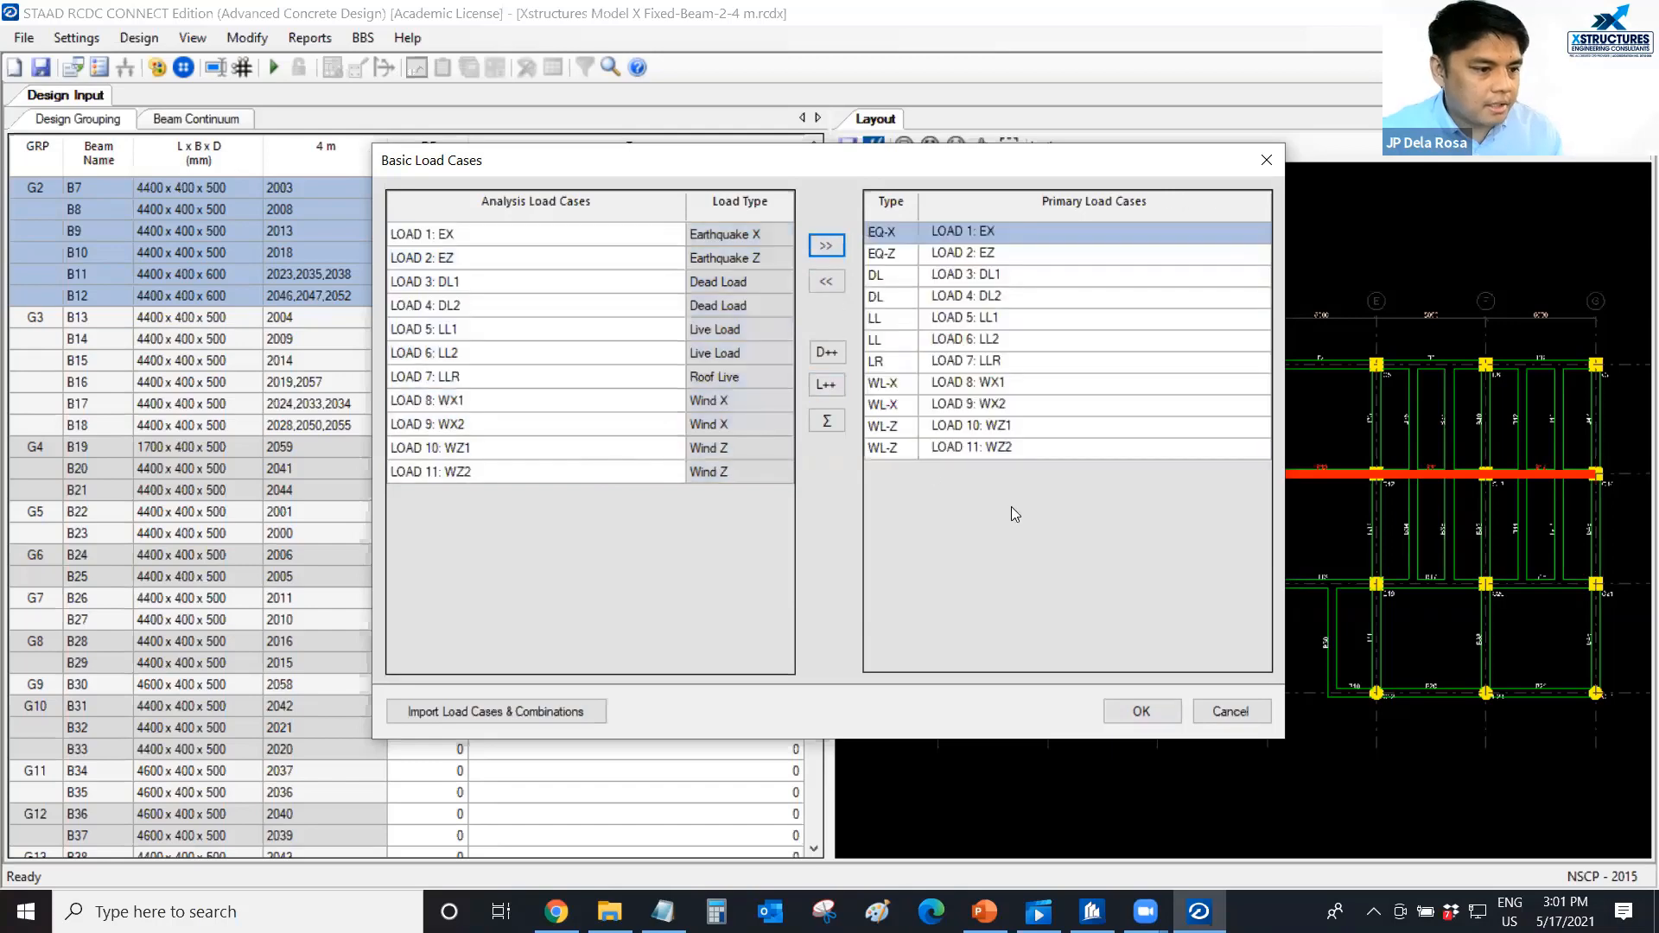
left_click(1123, 710)
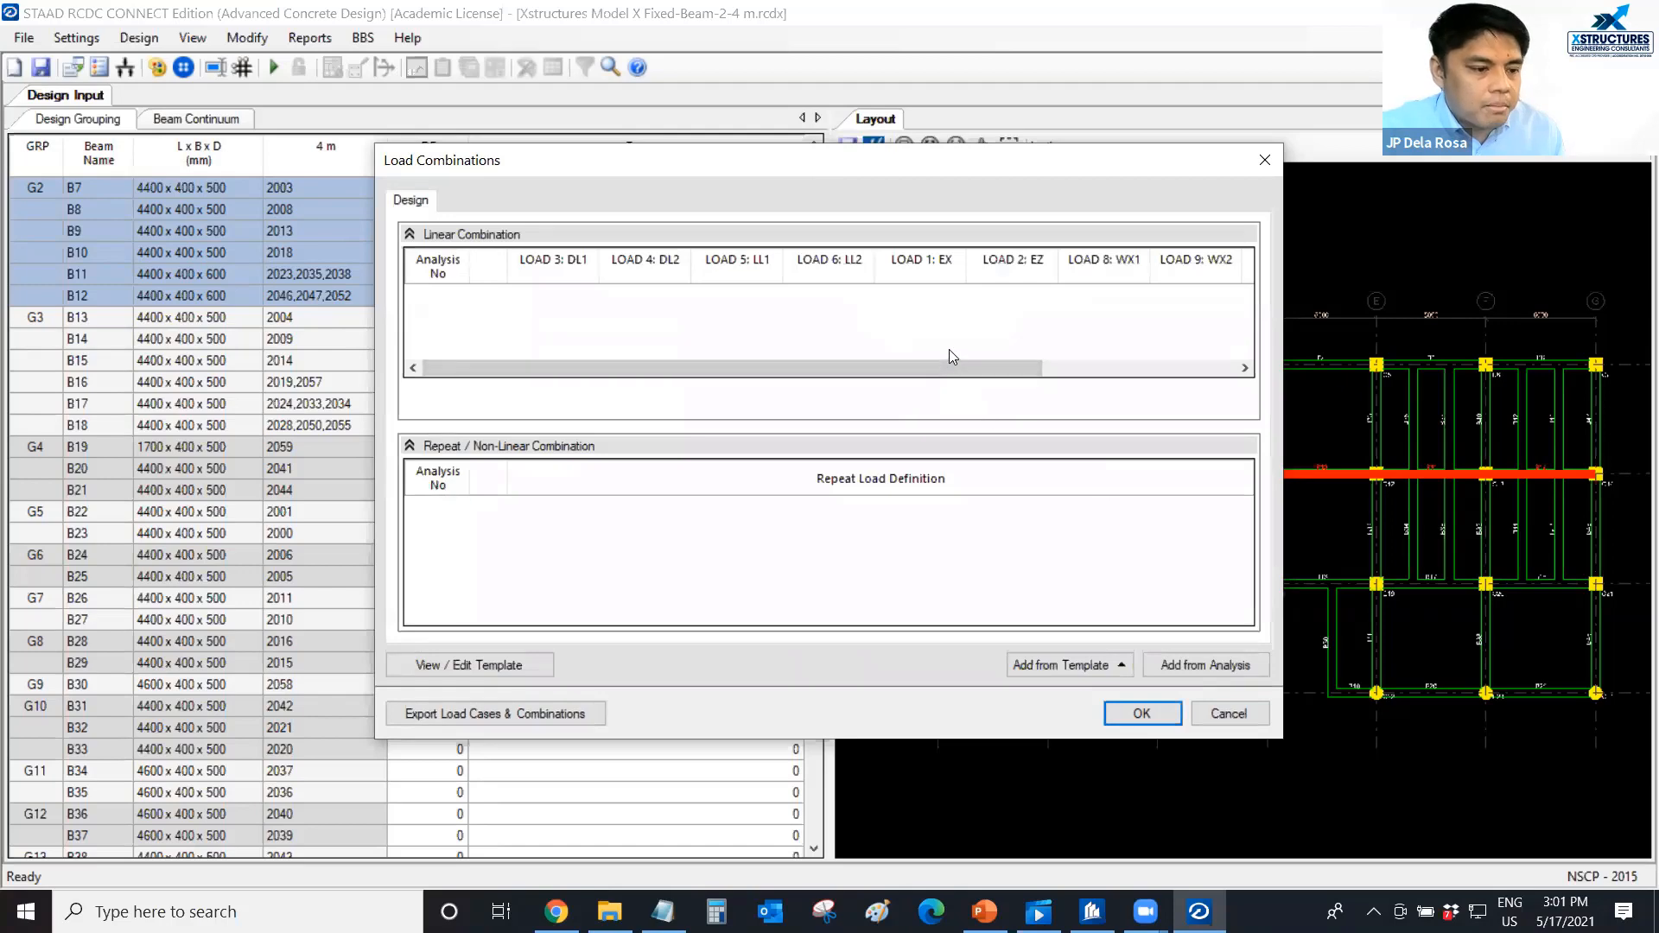
Add the linear load combinations from the analysis, keeping the duplicate combinations.
left_click(1192, 669)
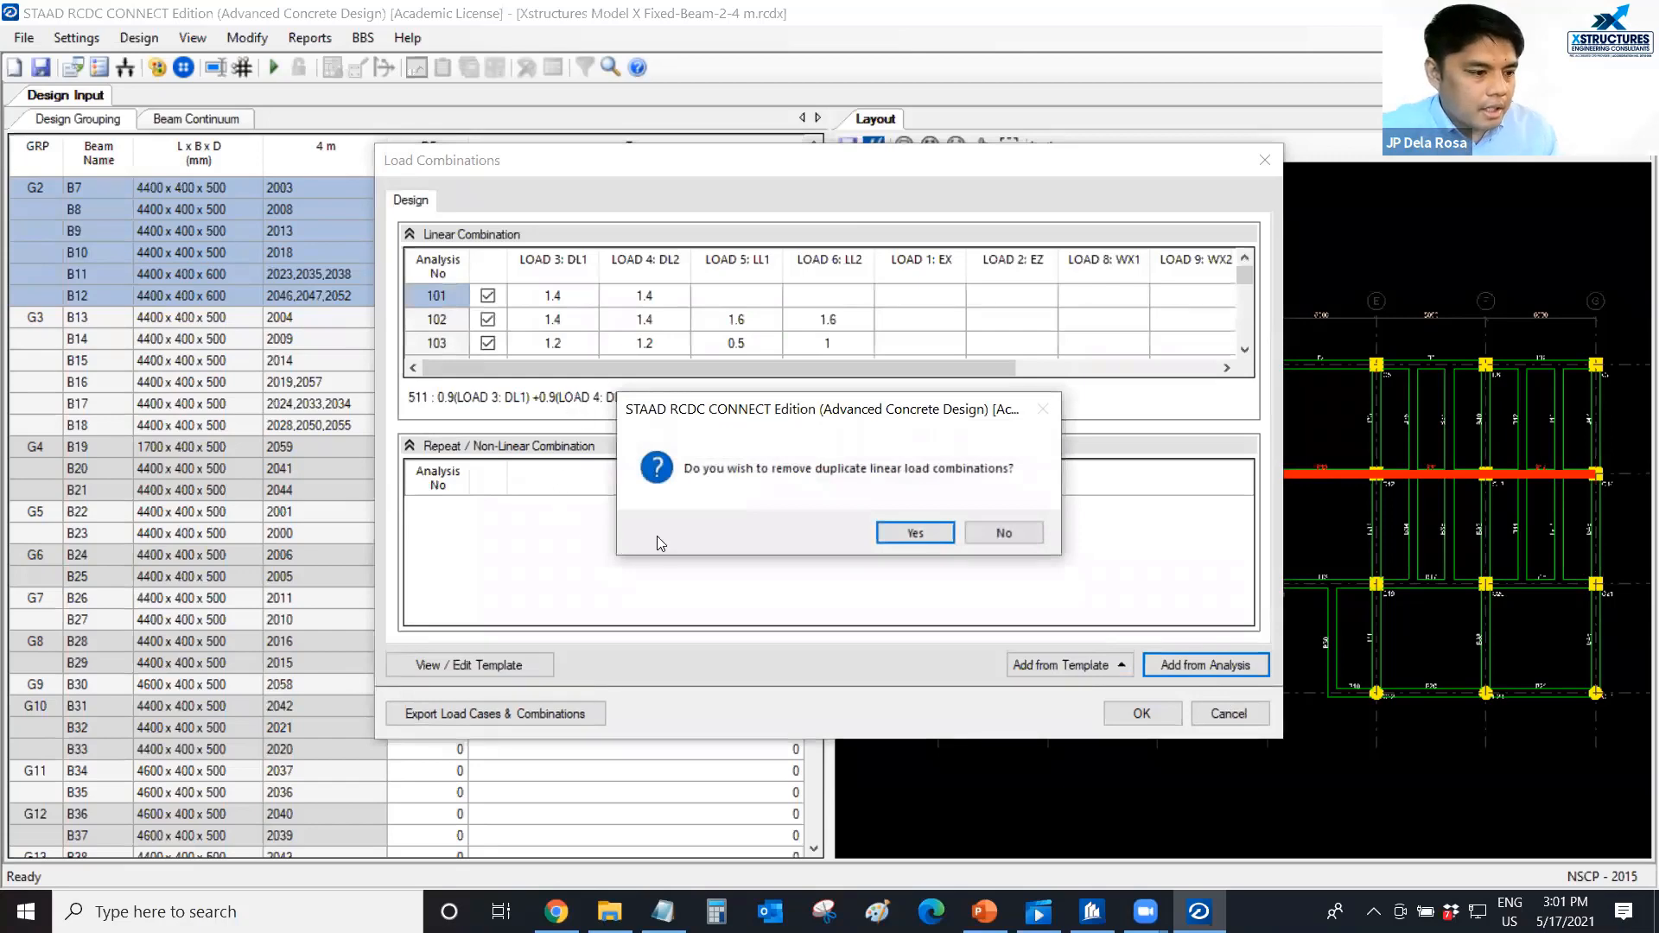
left_click(993, 530)
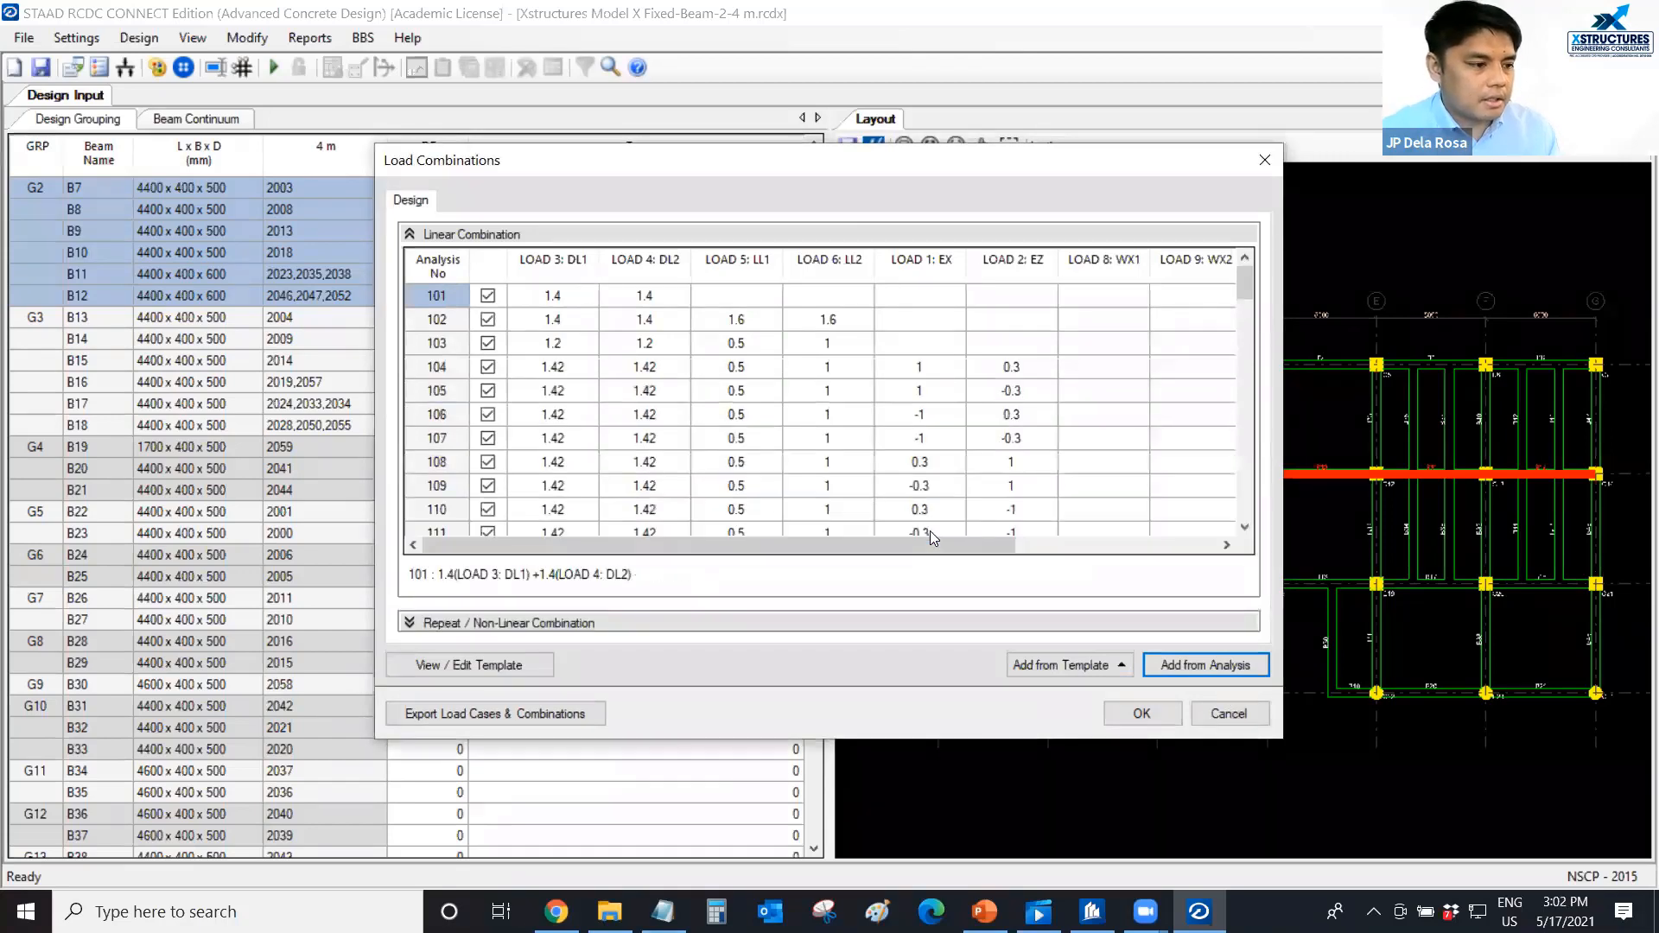
Include linear load combinations 112 to 119 in the design.
scroll(553, 449, "down", 4)
scroll(518, 398, "up", 2)
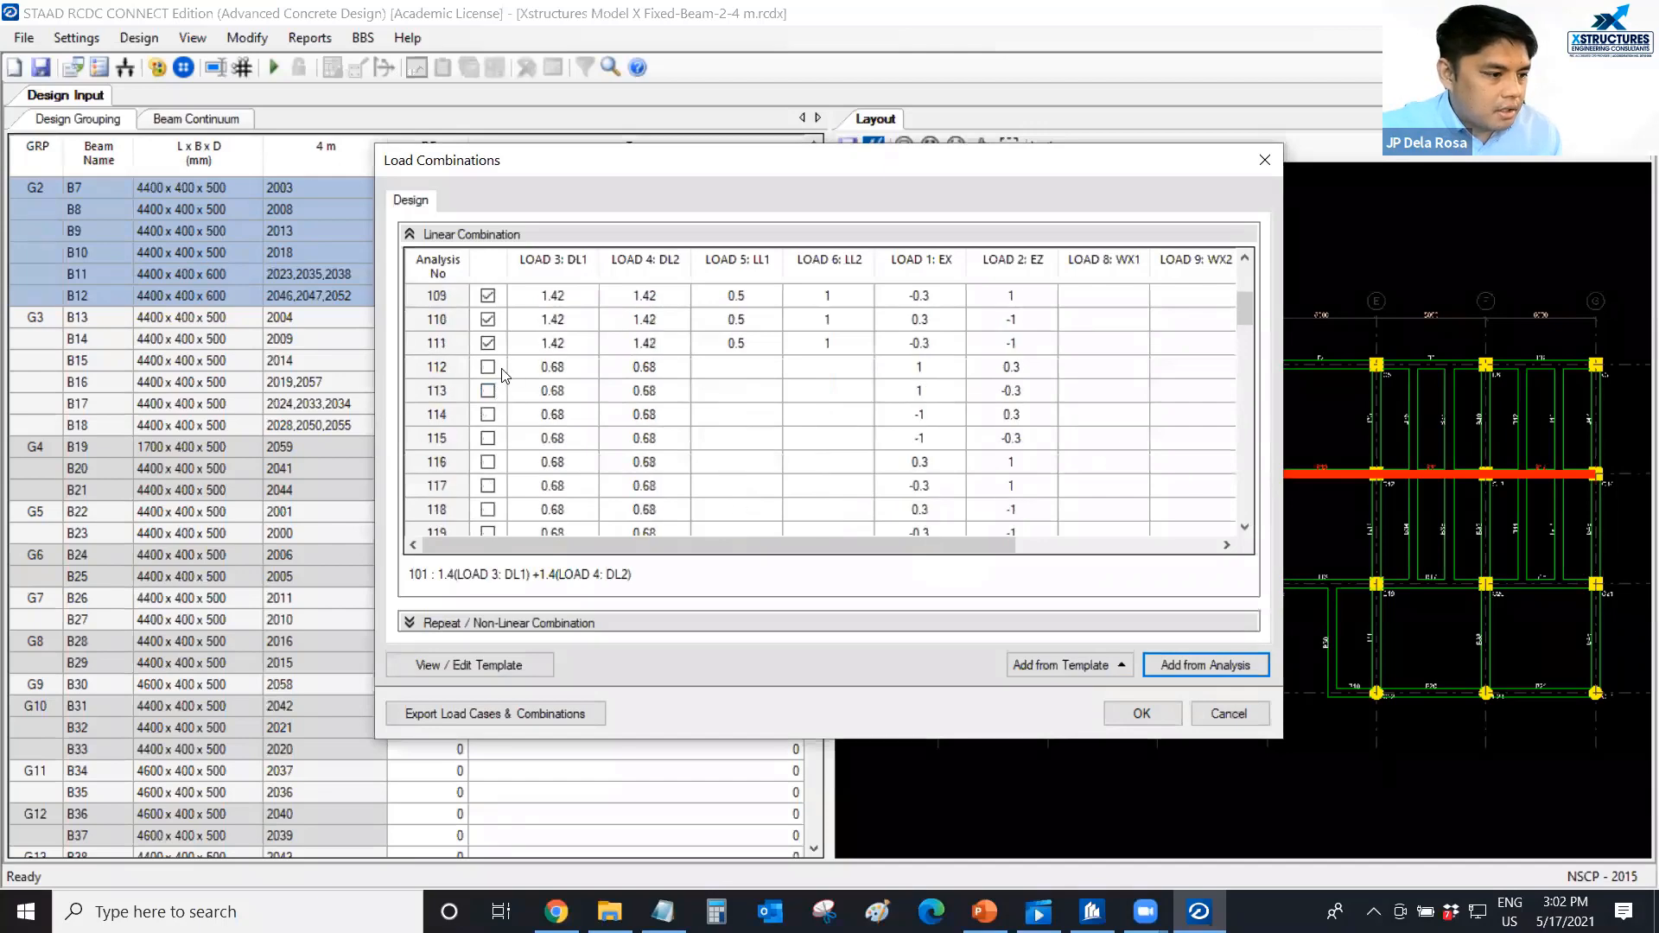
left_click_drag(502, 370, 501, 510)
right_click(500, 509)
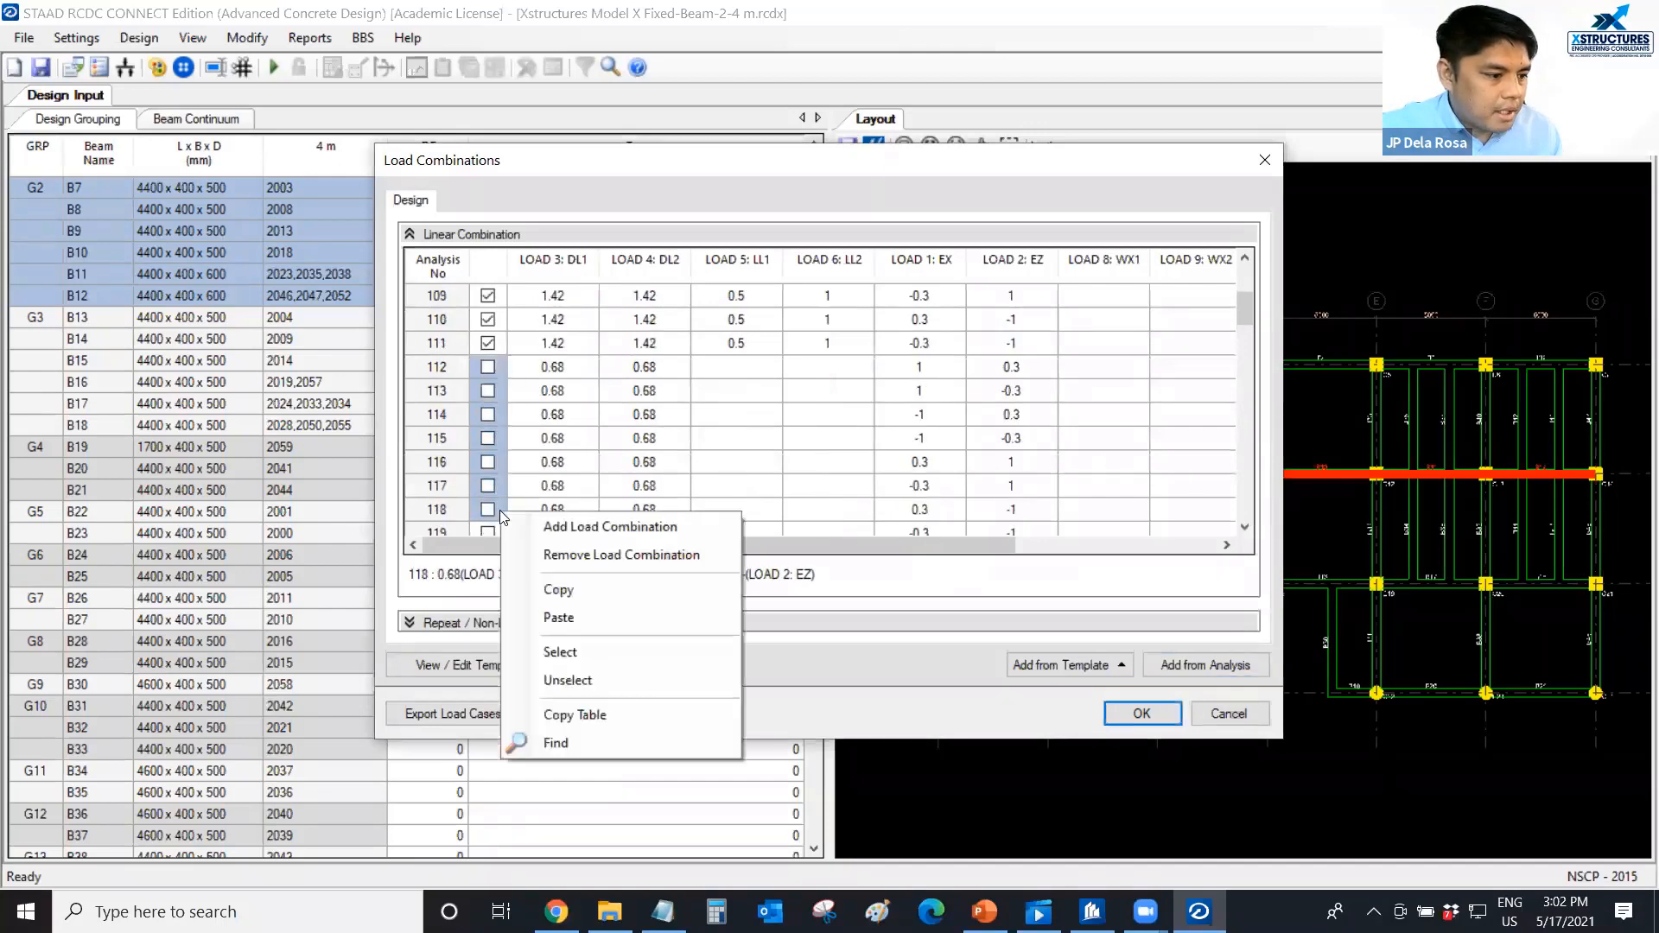
left_click(602, 650)
scroll(503, 384, "down", 3)
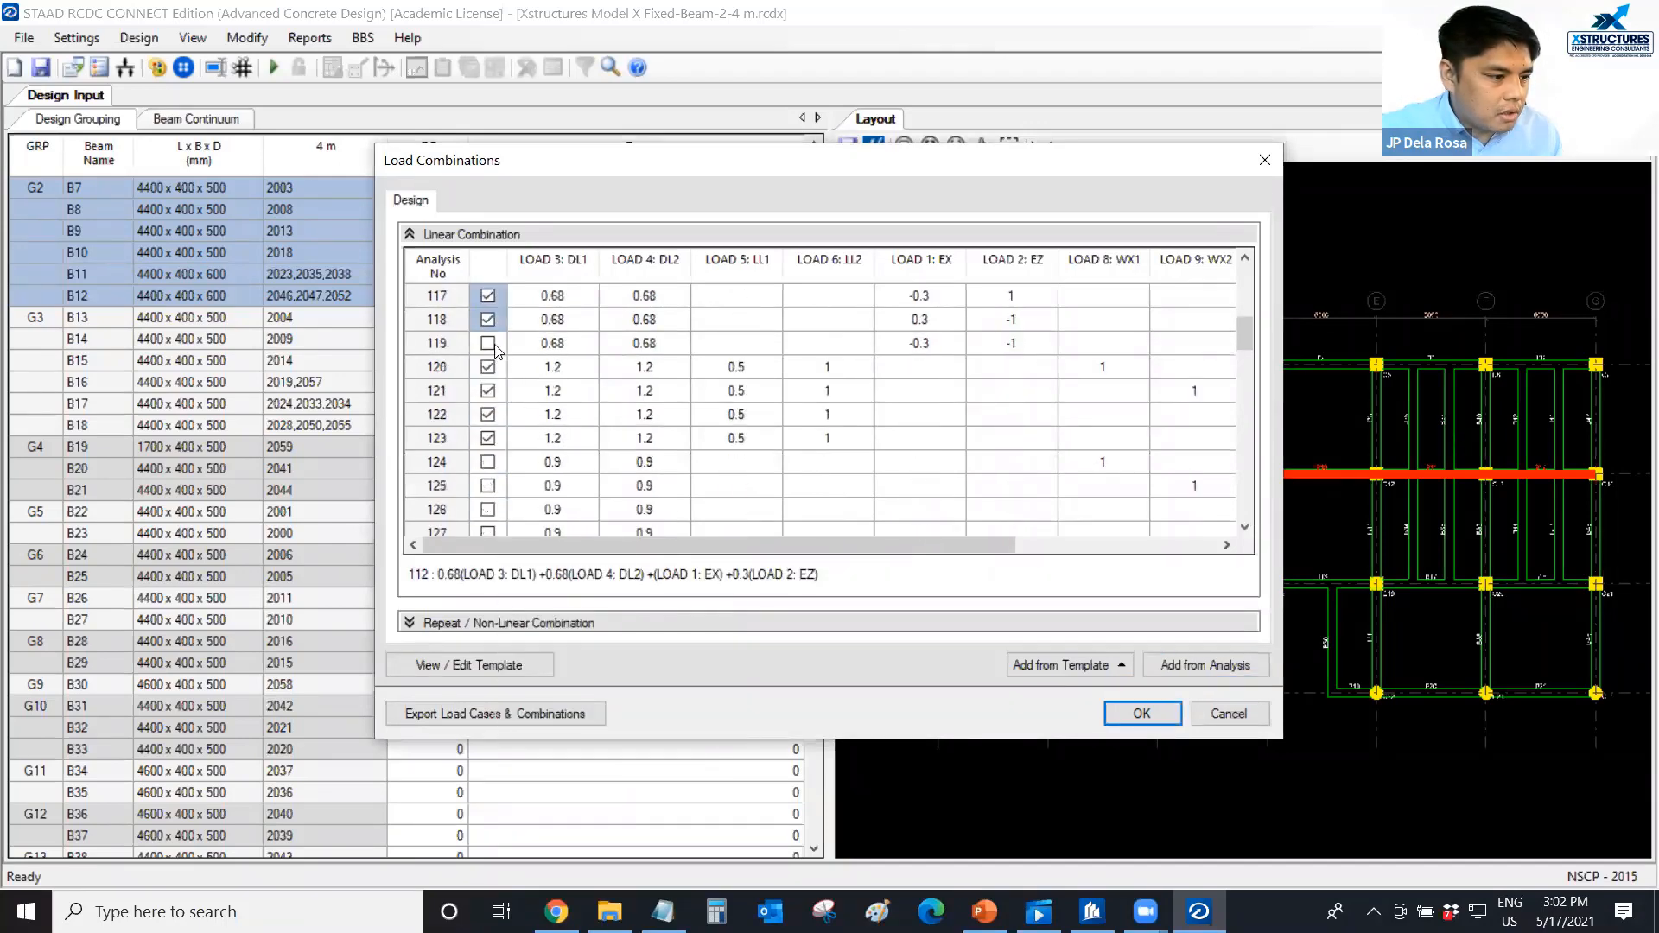
left_click(496, 350)
Include linear load combinations 124 to 127 in the design.
scroll(498, 380, "down", 2)
left_click_drag(502, 368, 498, 438)
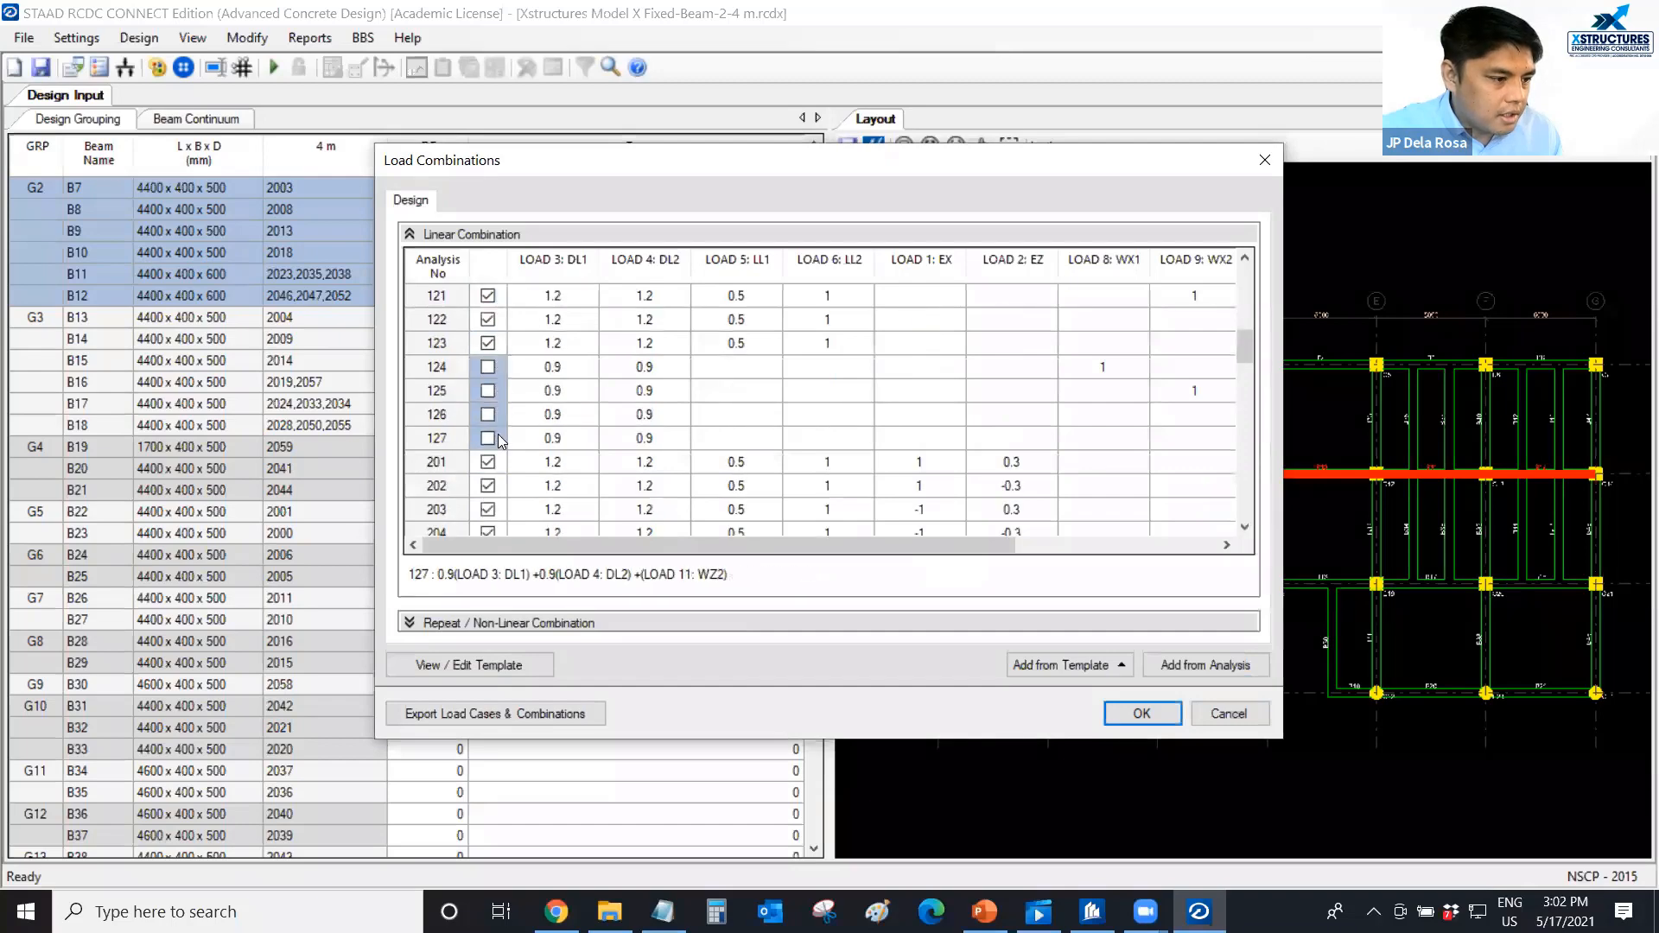
right_click(498, 438)
left_click(599, 571)
scroll(523, 395, "down", 2)
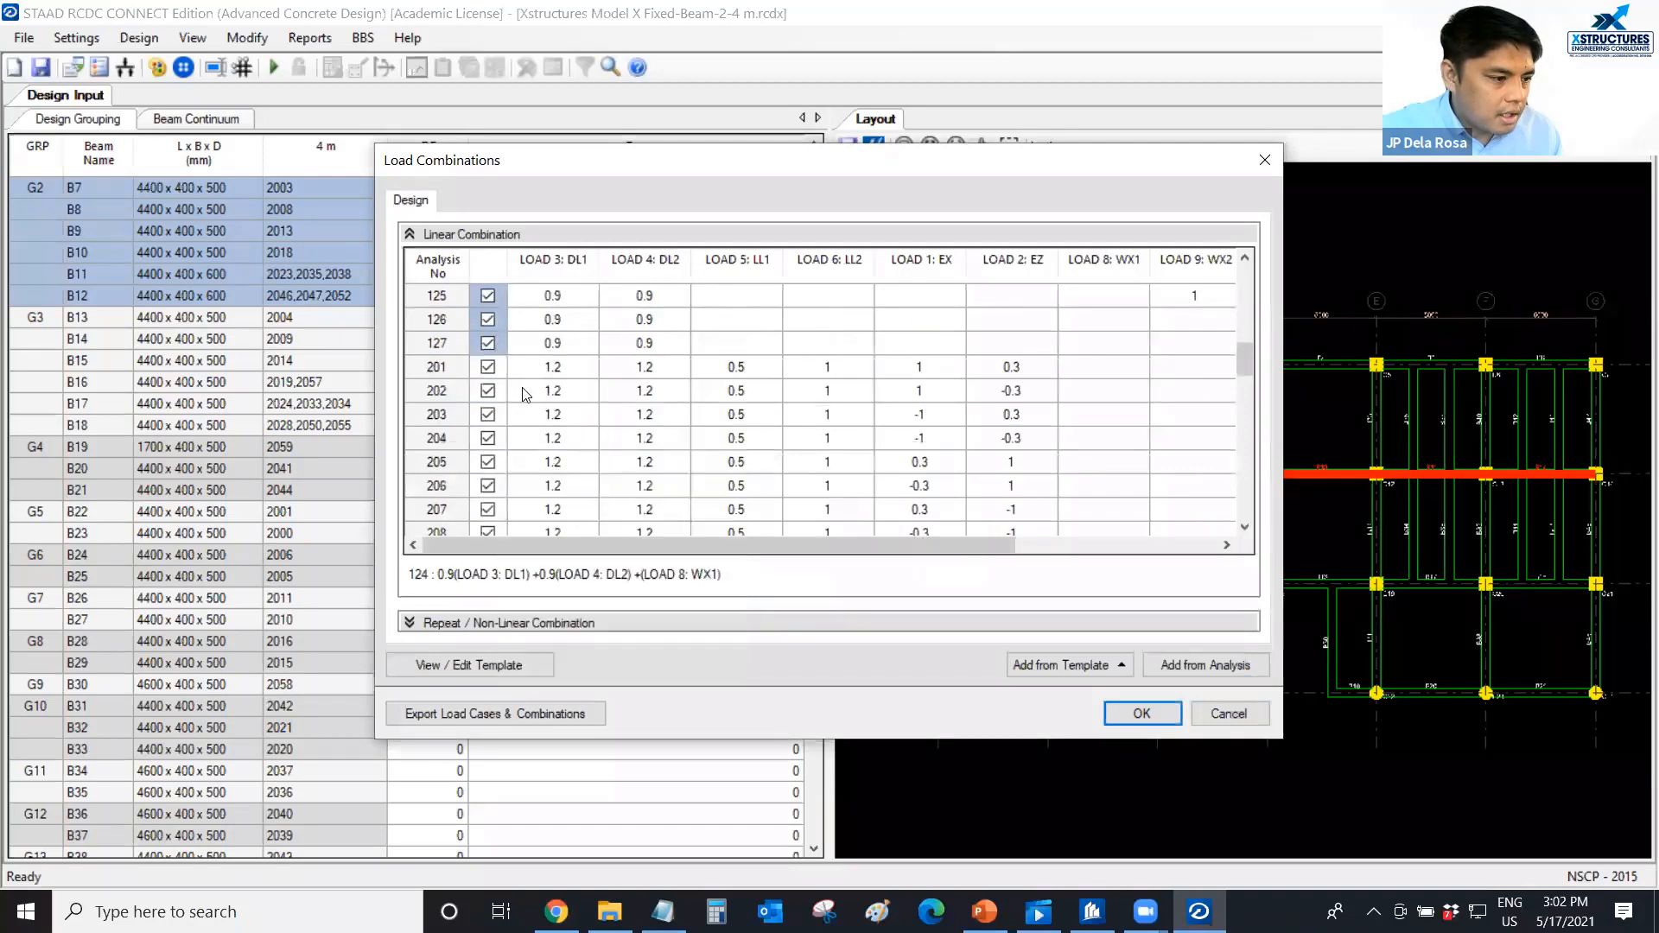
Exclude linear load combinations 201 to 511 from the design and accept the load combination settings.
left_click_drag(497, 370, 497, 496)
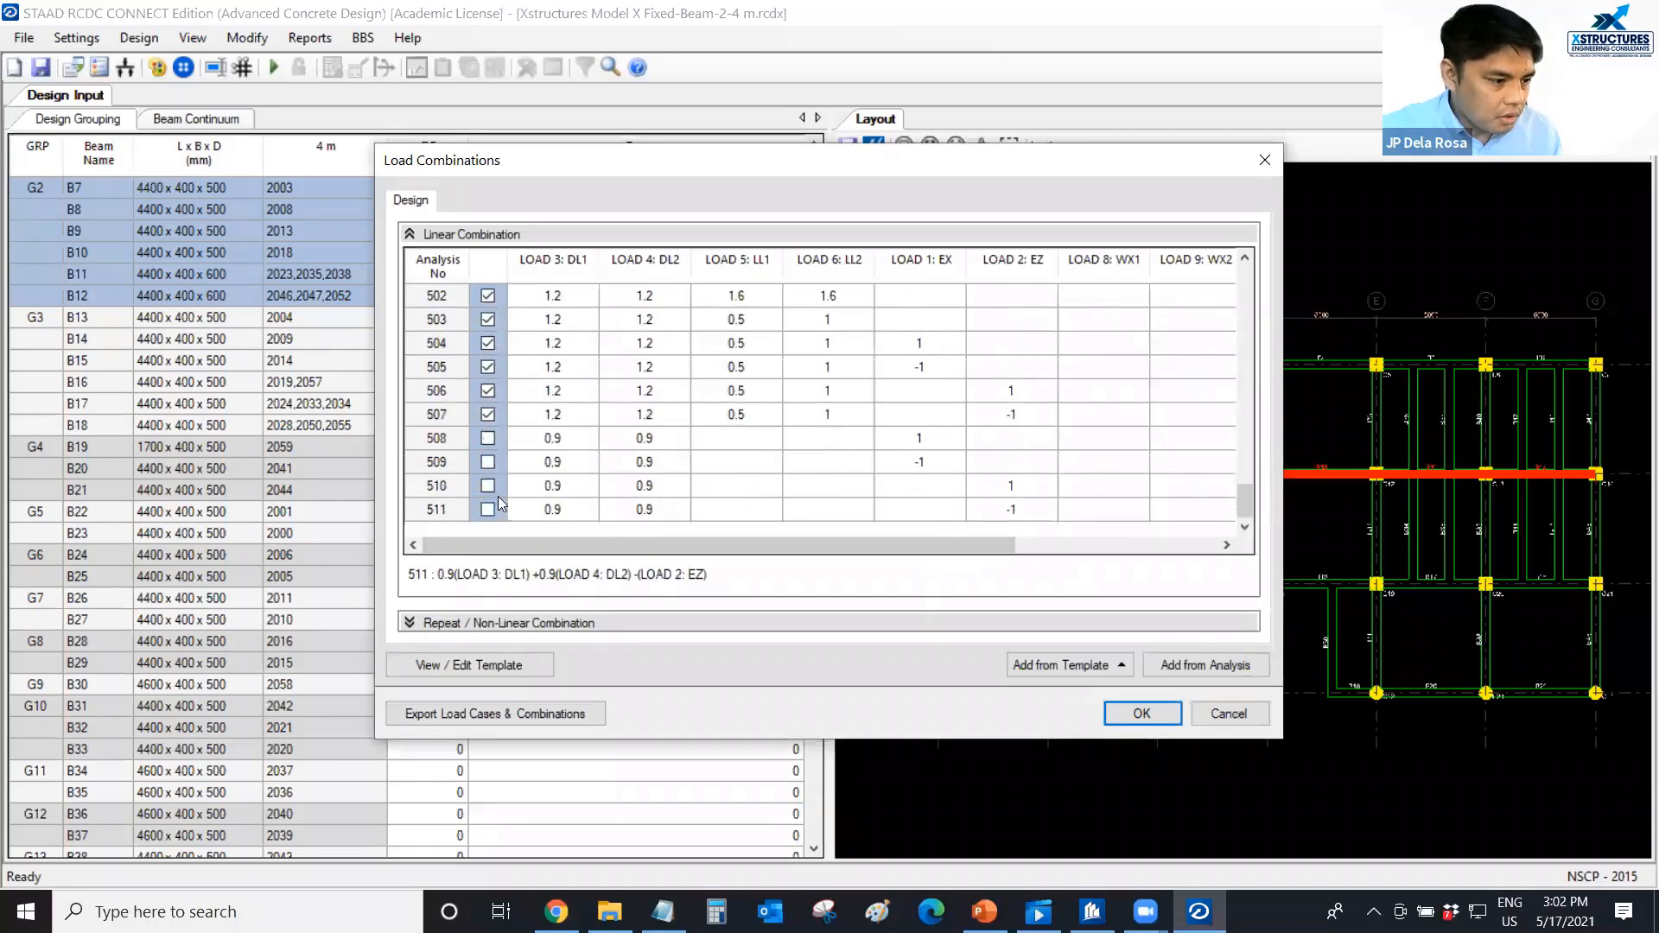
right_click(498, 499)
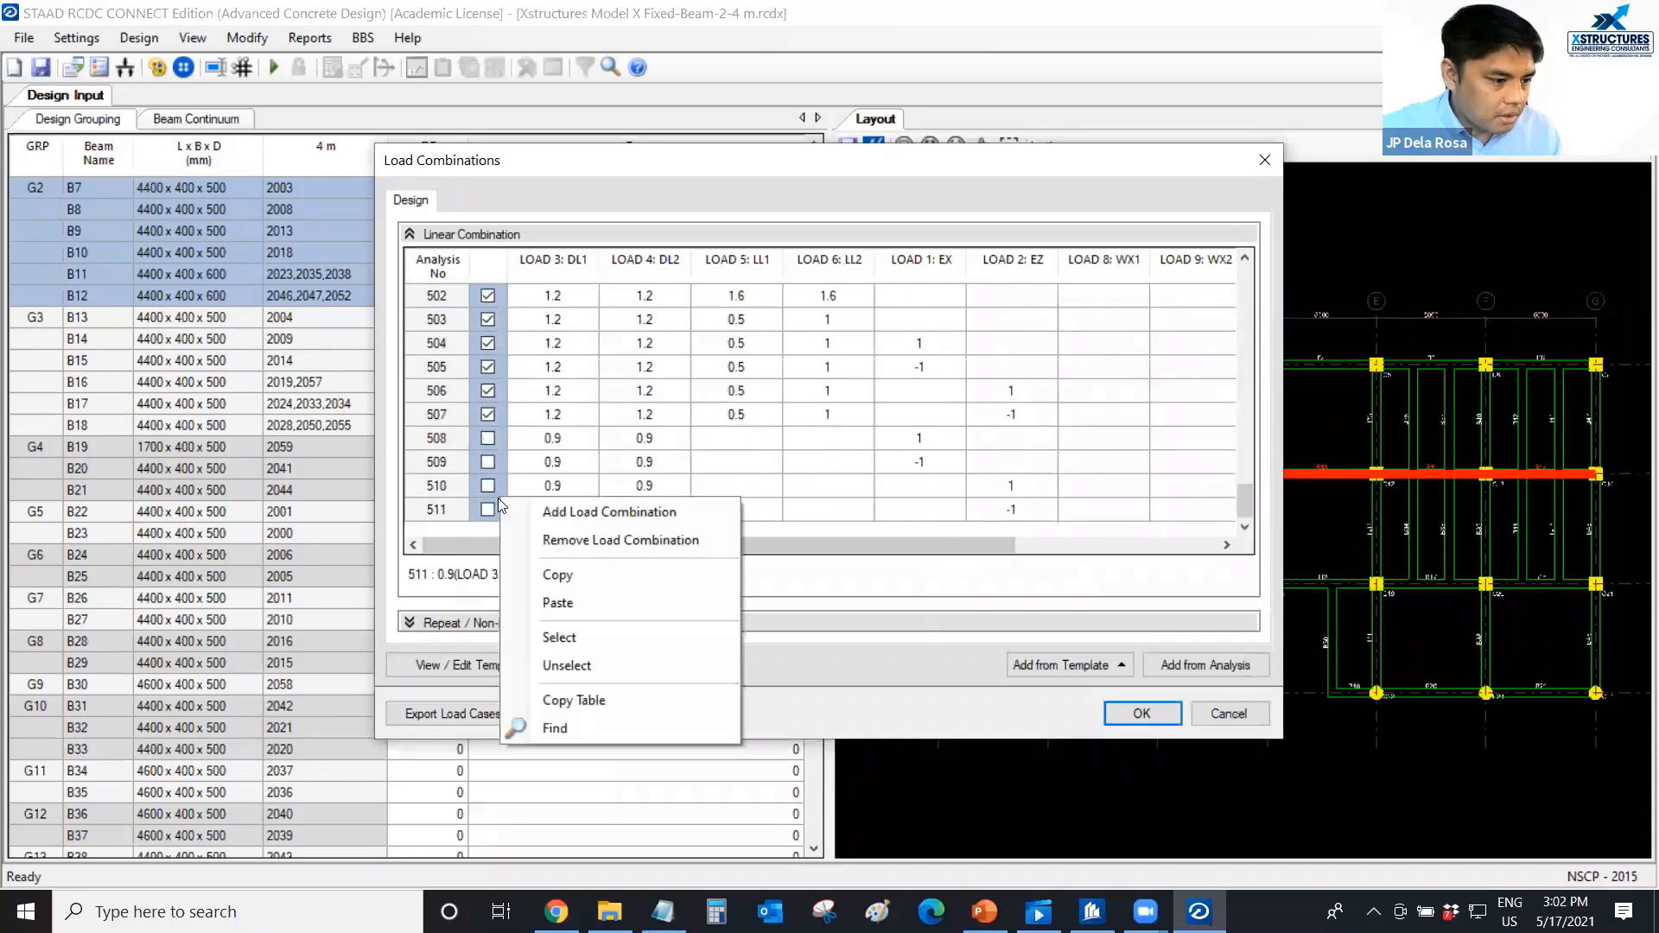
left_click(554, 666)
scroll(497, 433, "up", 15)
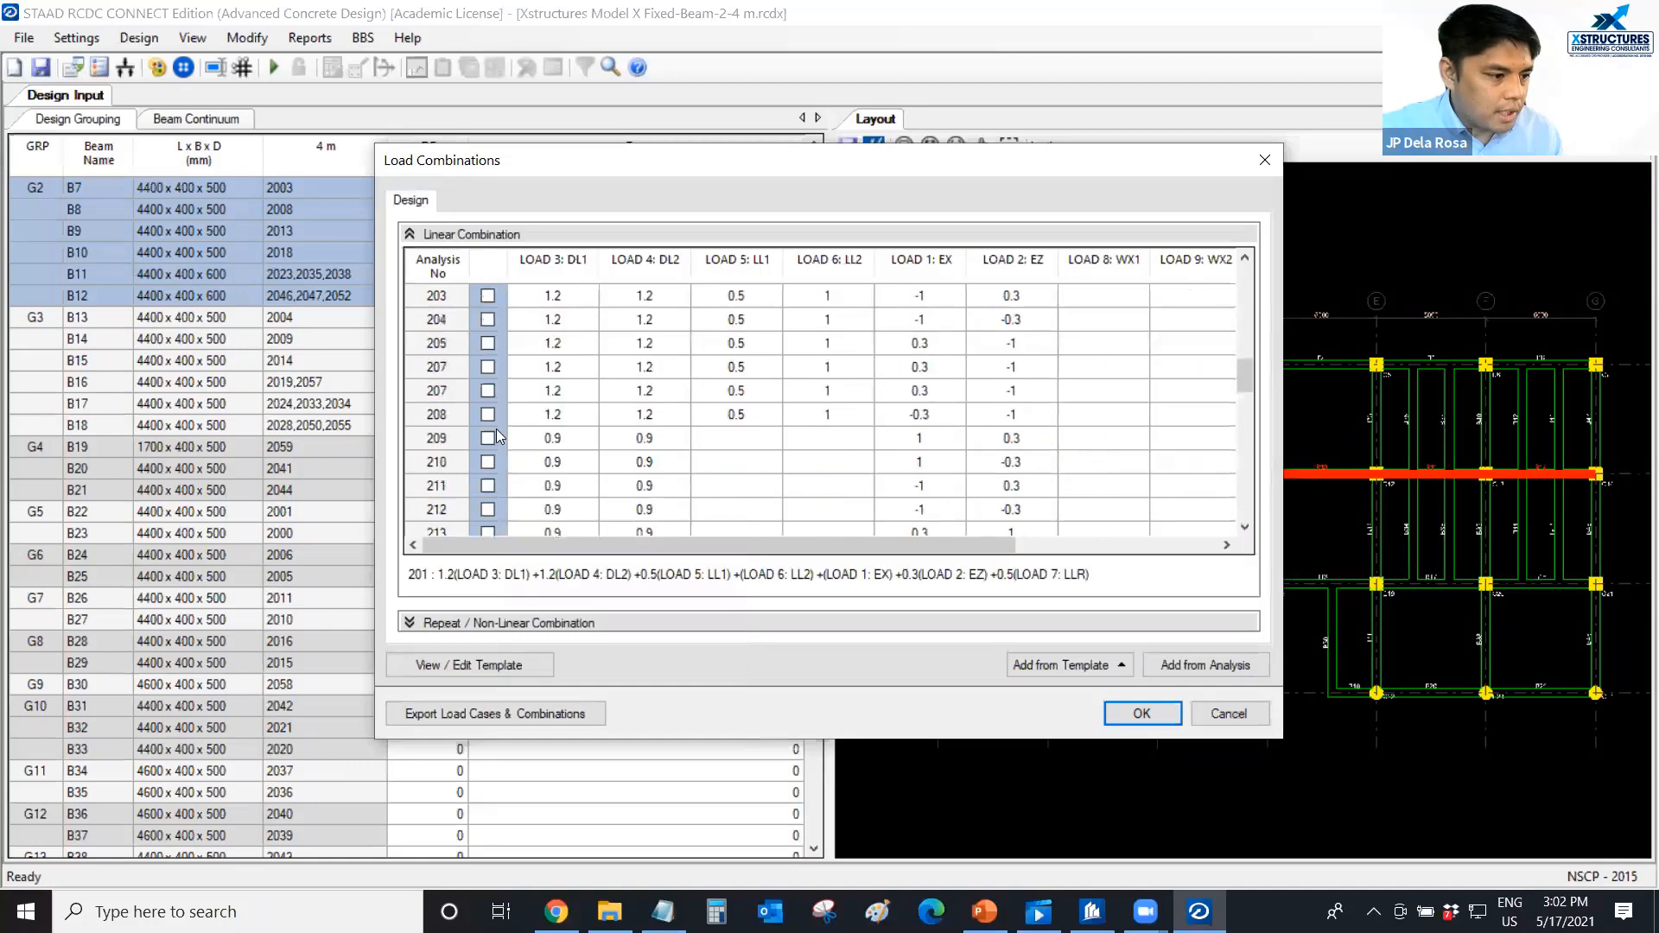
scroll(497, 436, "up", 3)
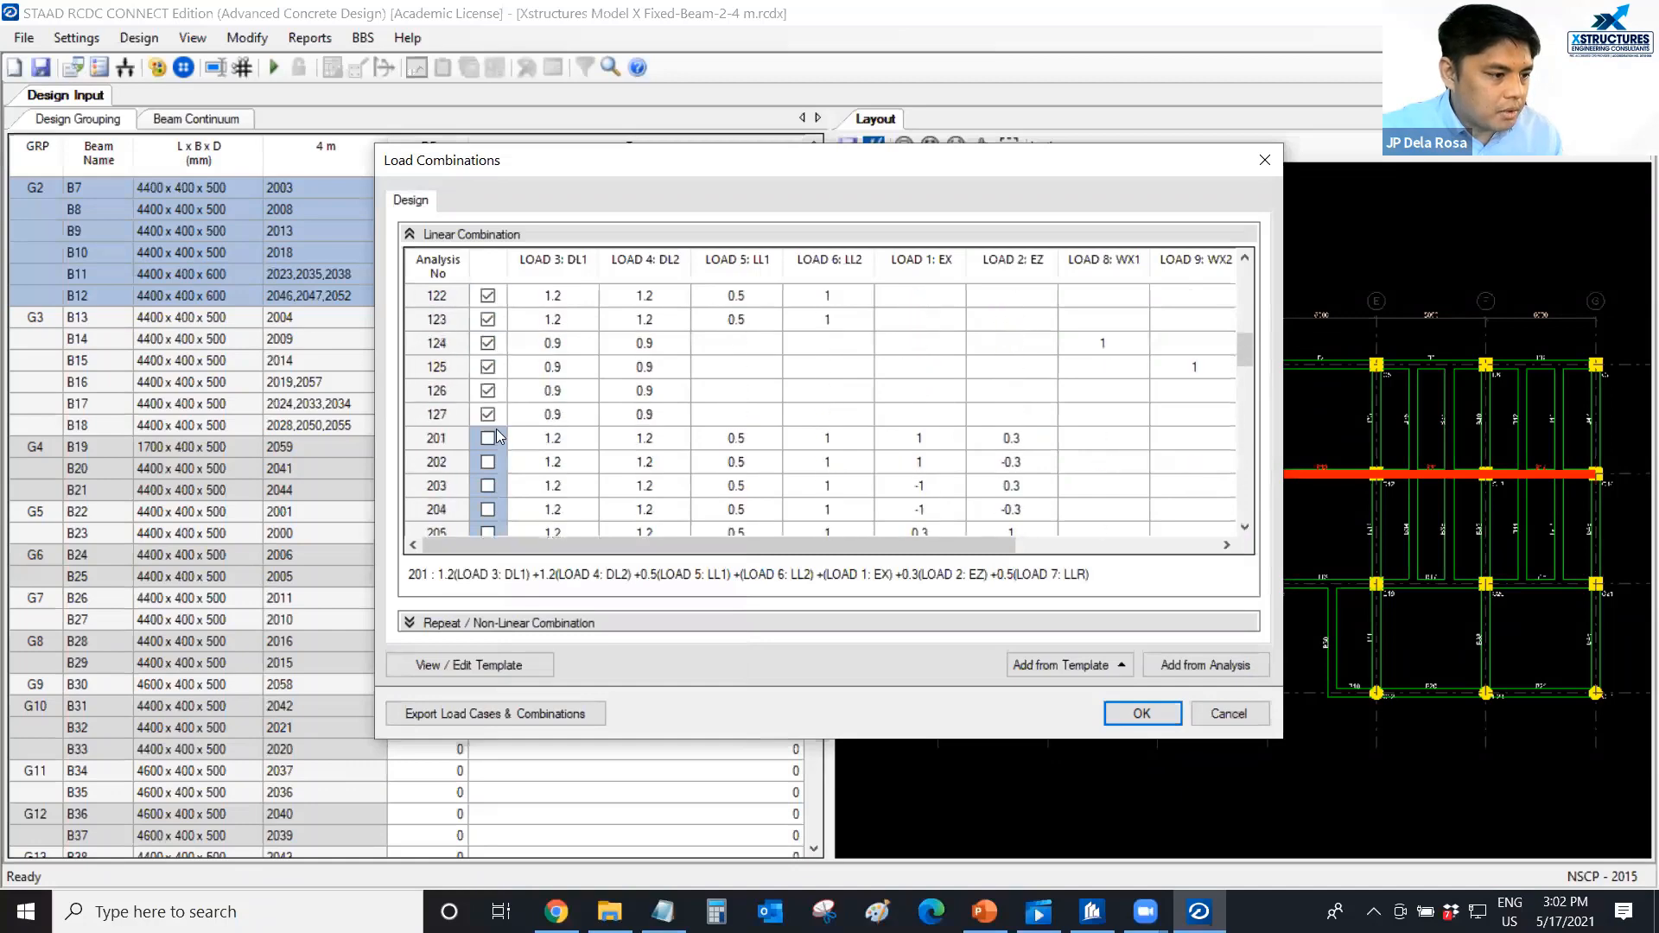
left_click(1123, 718)
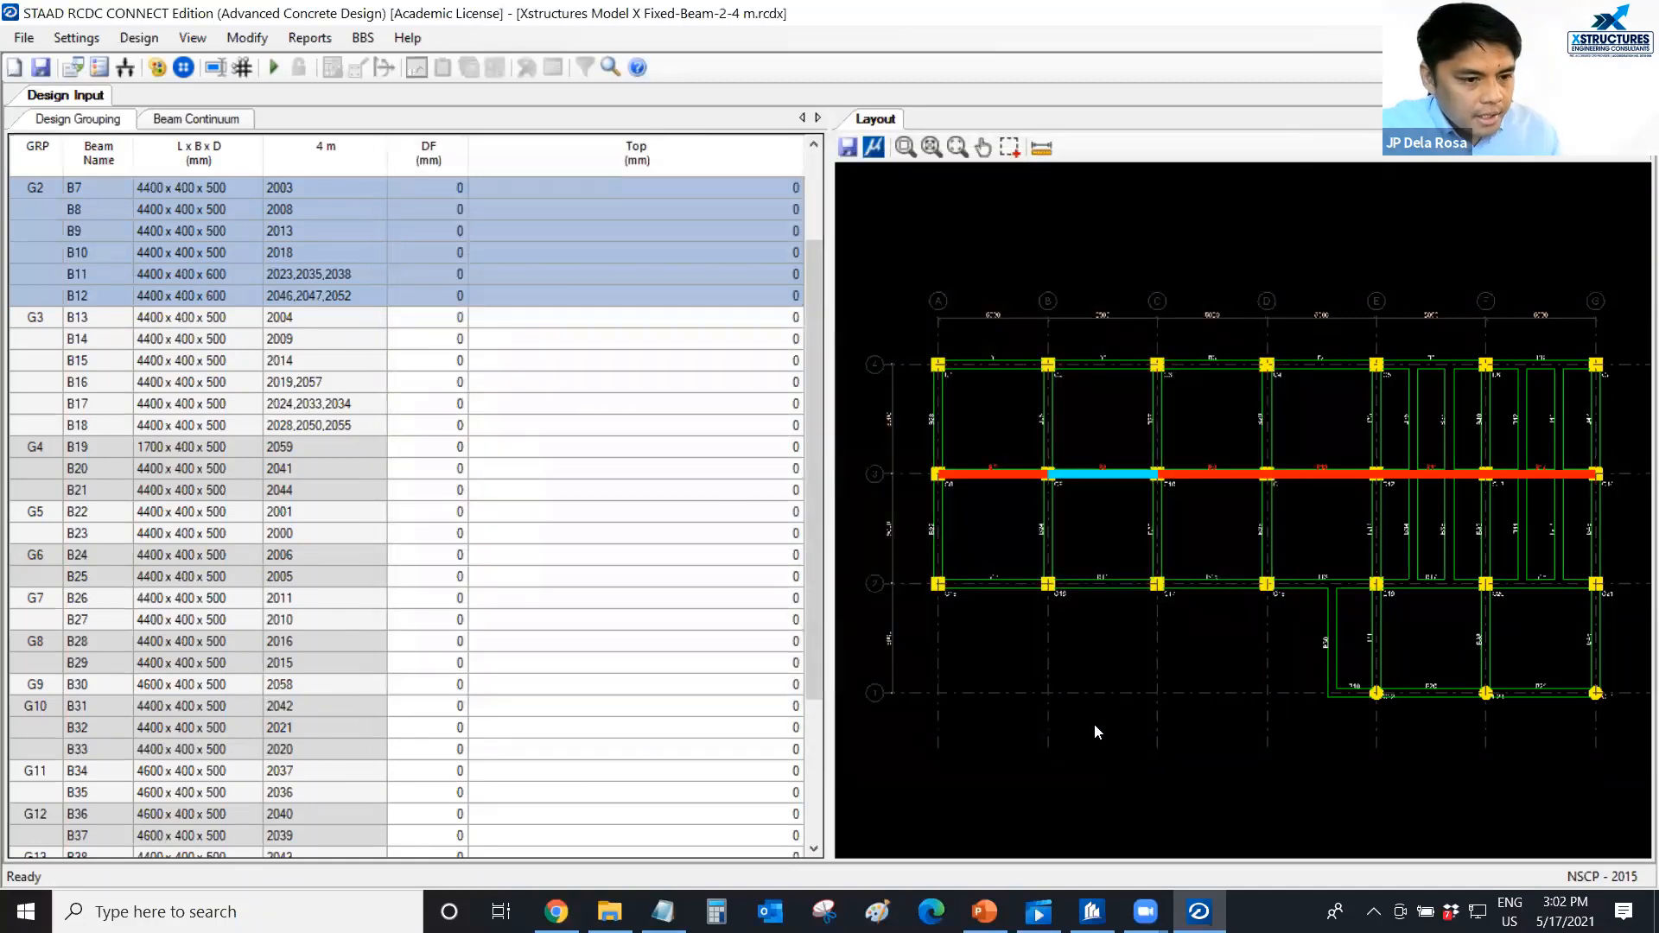
In the general and reinforcement settings, enable Ignore Torsion and ductile design with the Special frame type.
left_click(78, 41)
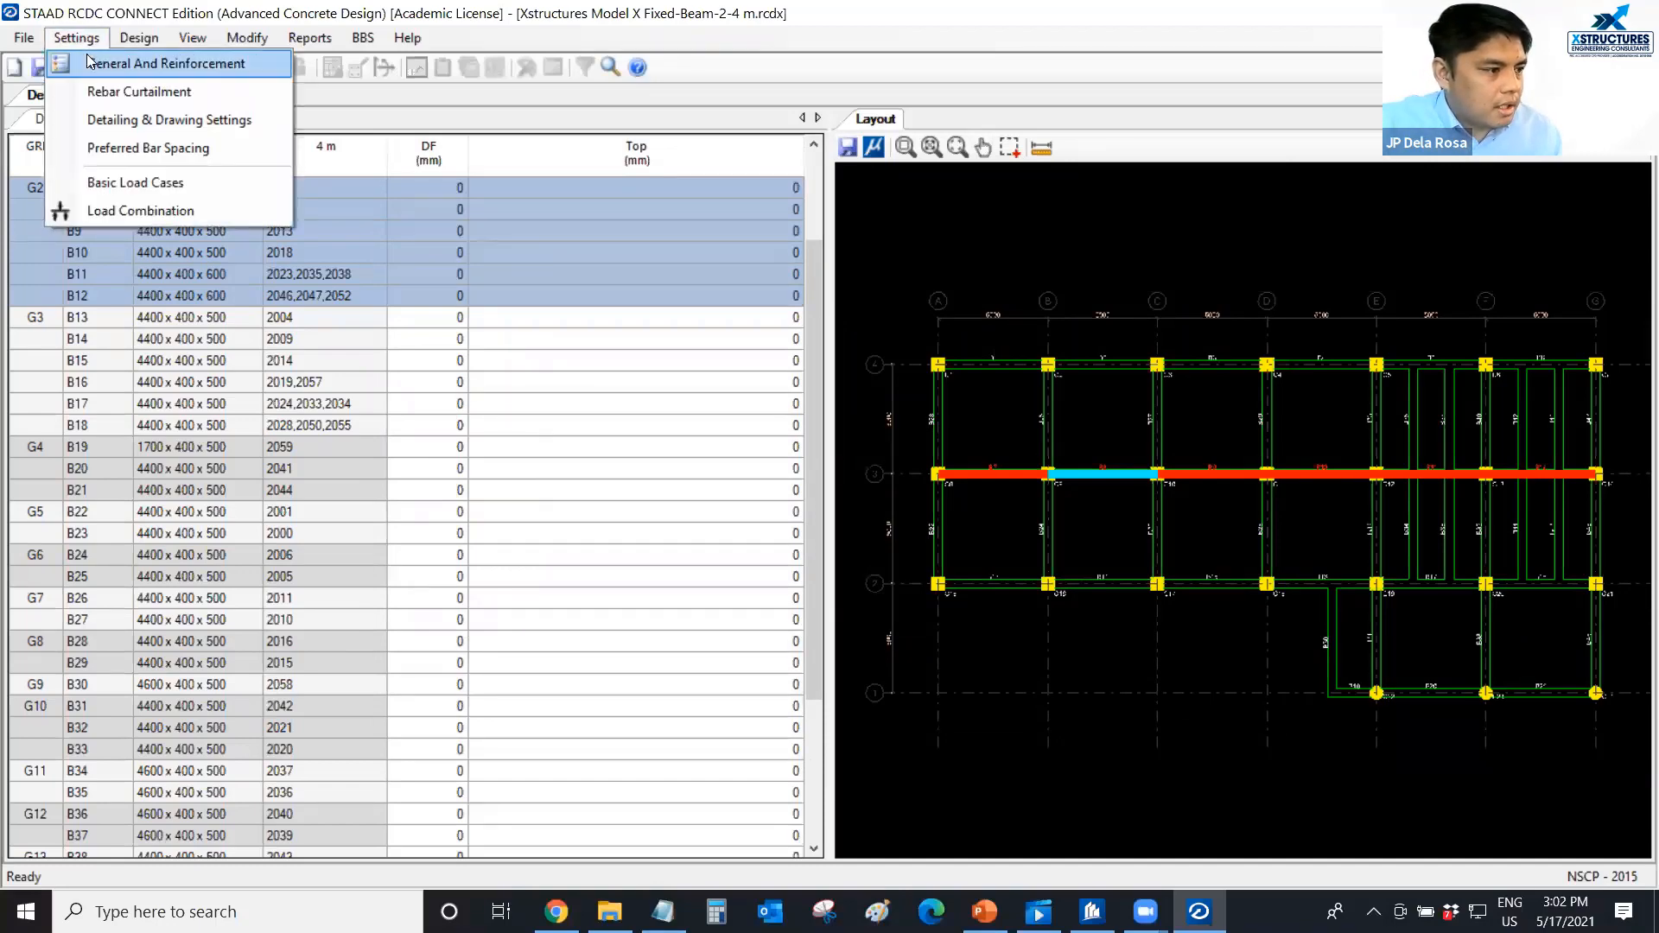
key("ctrl")
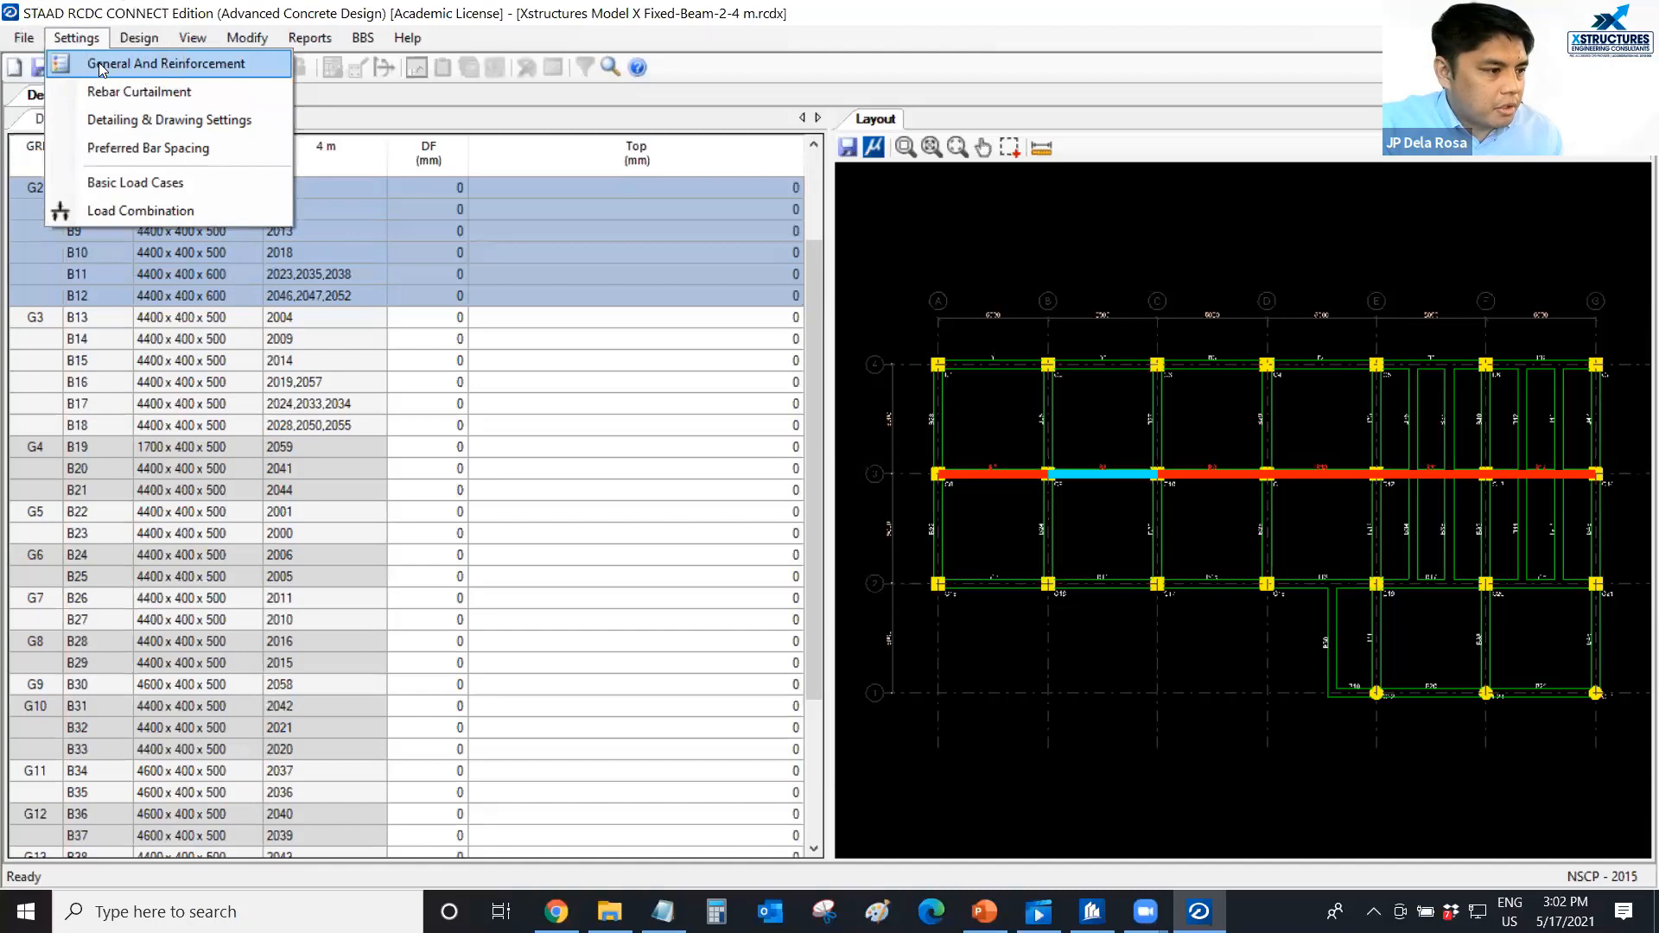
left_click(100, 65)
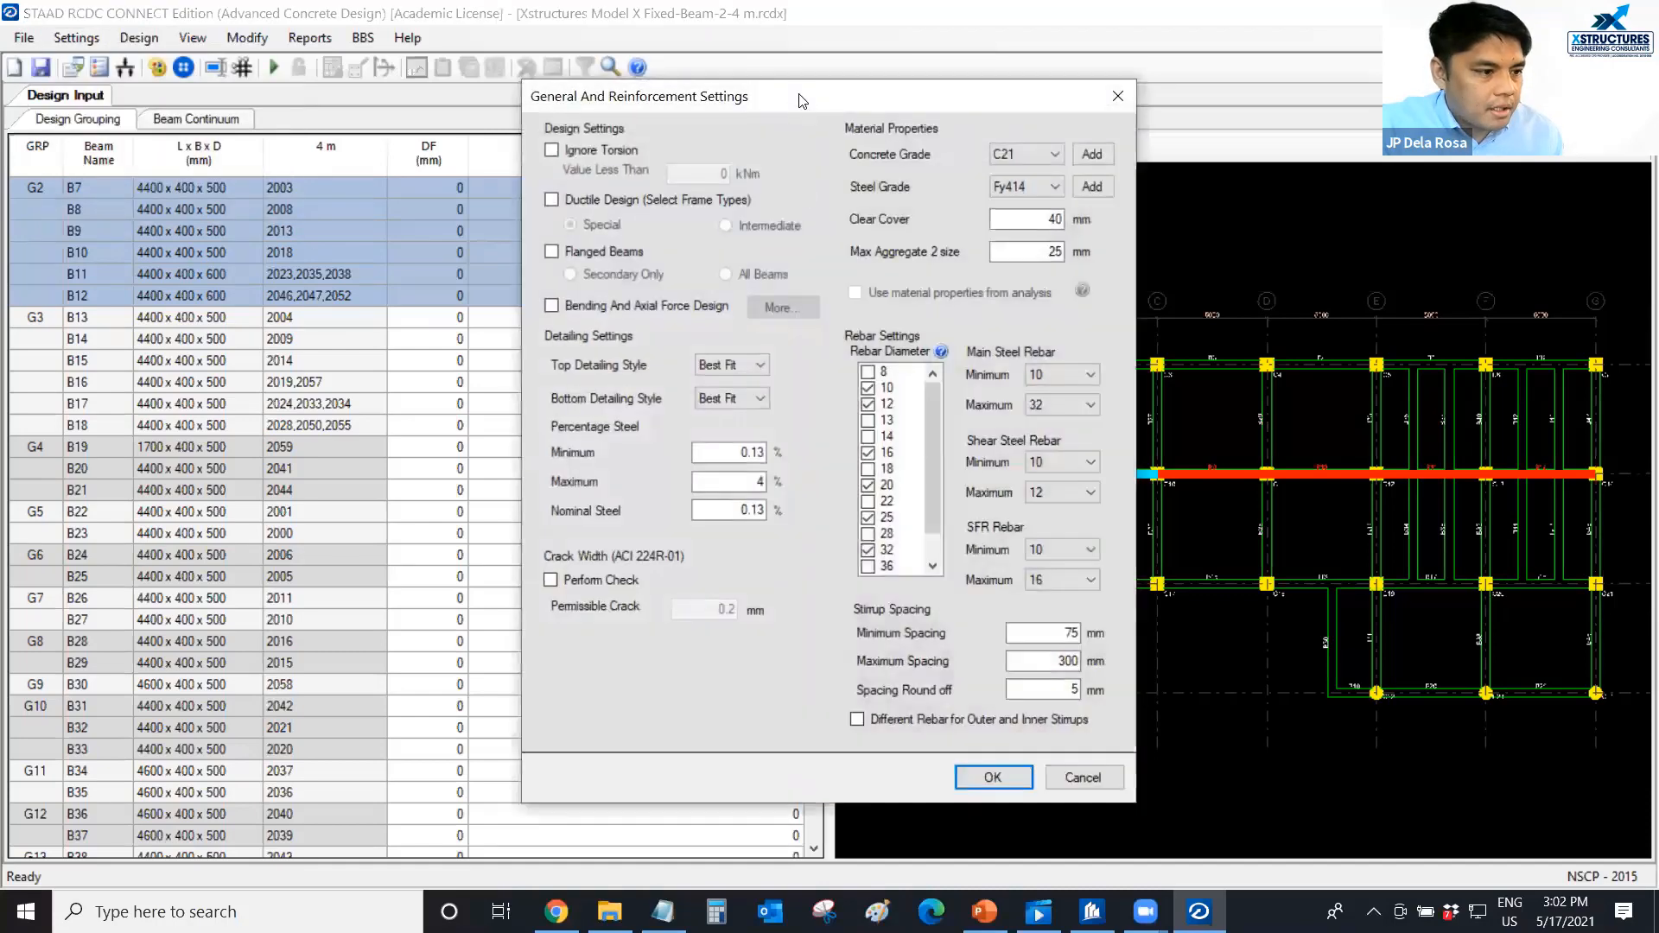
left_click(557, 168)
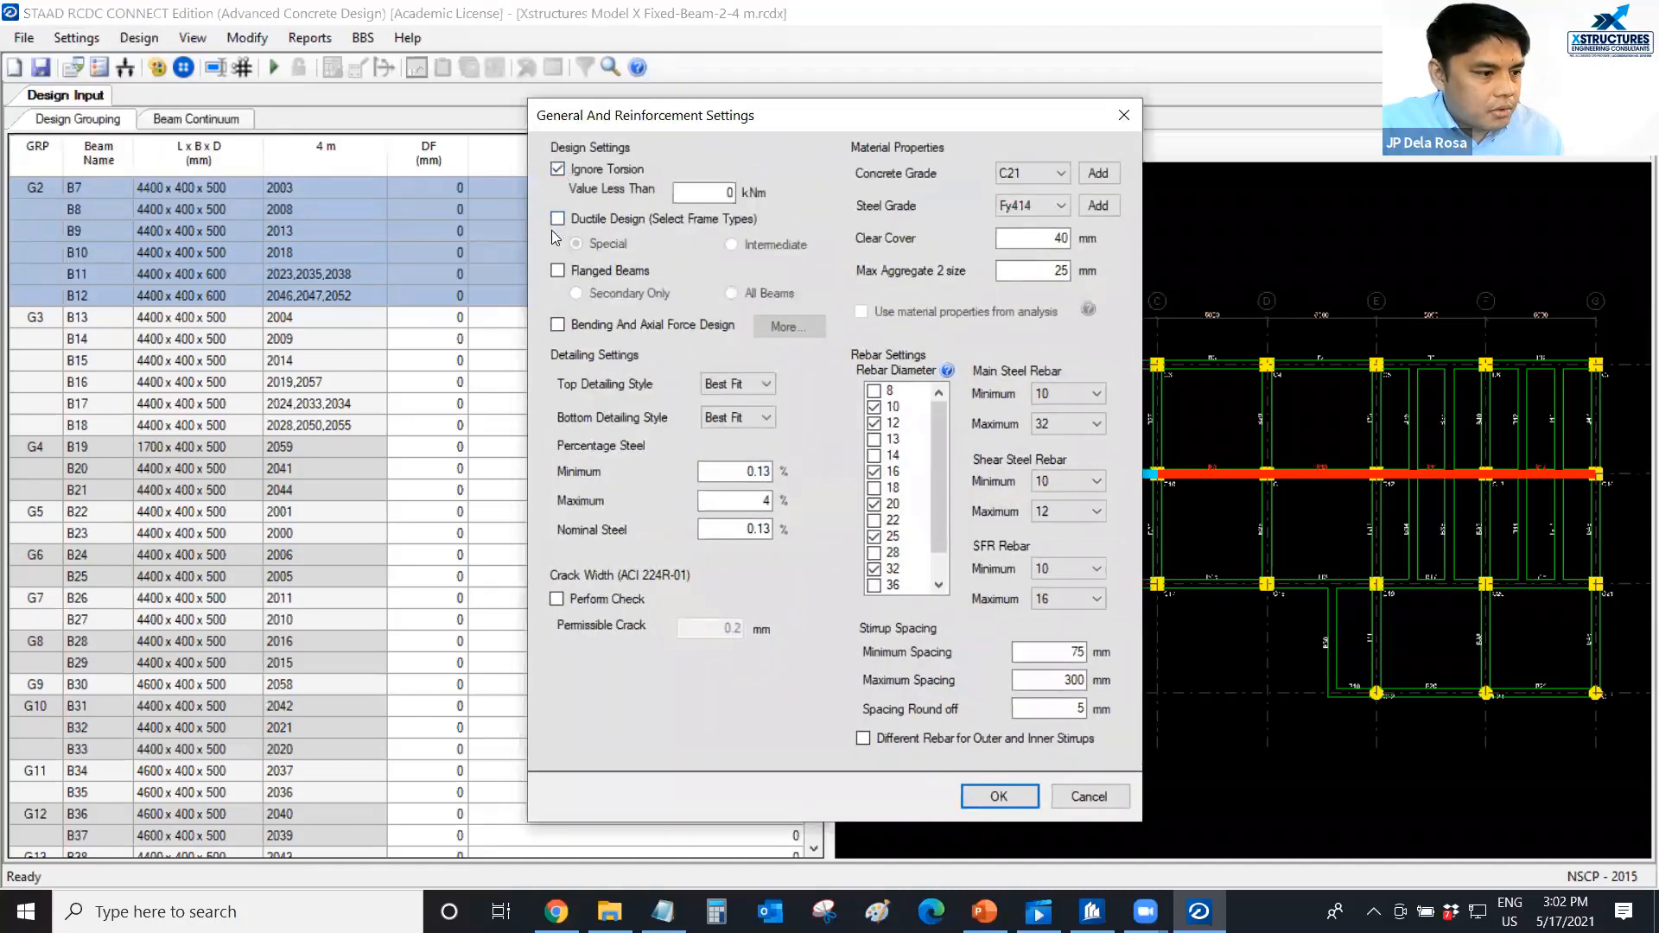
left_click(557, 219)
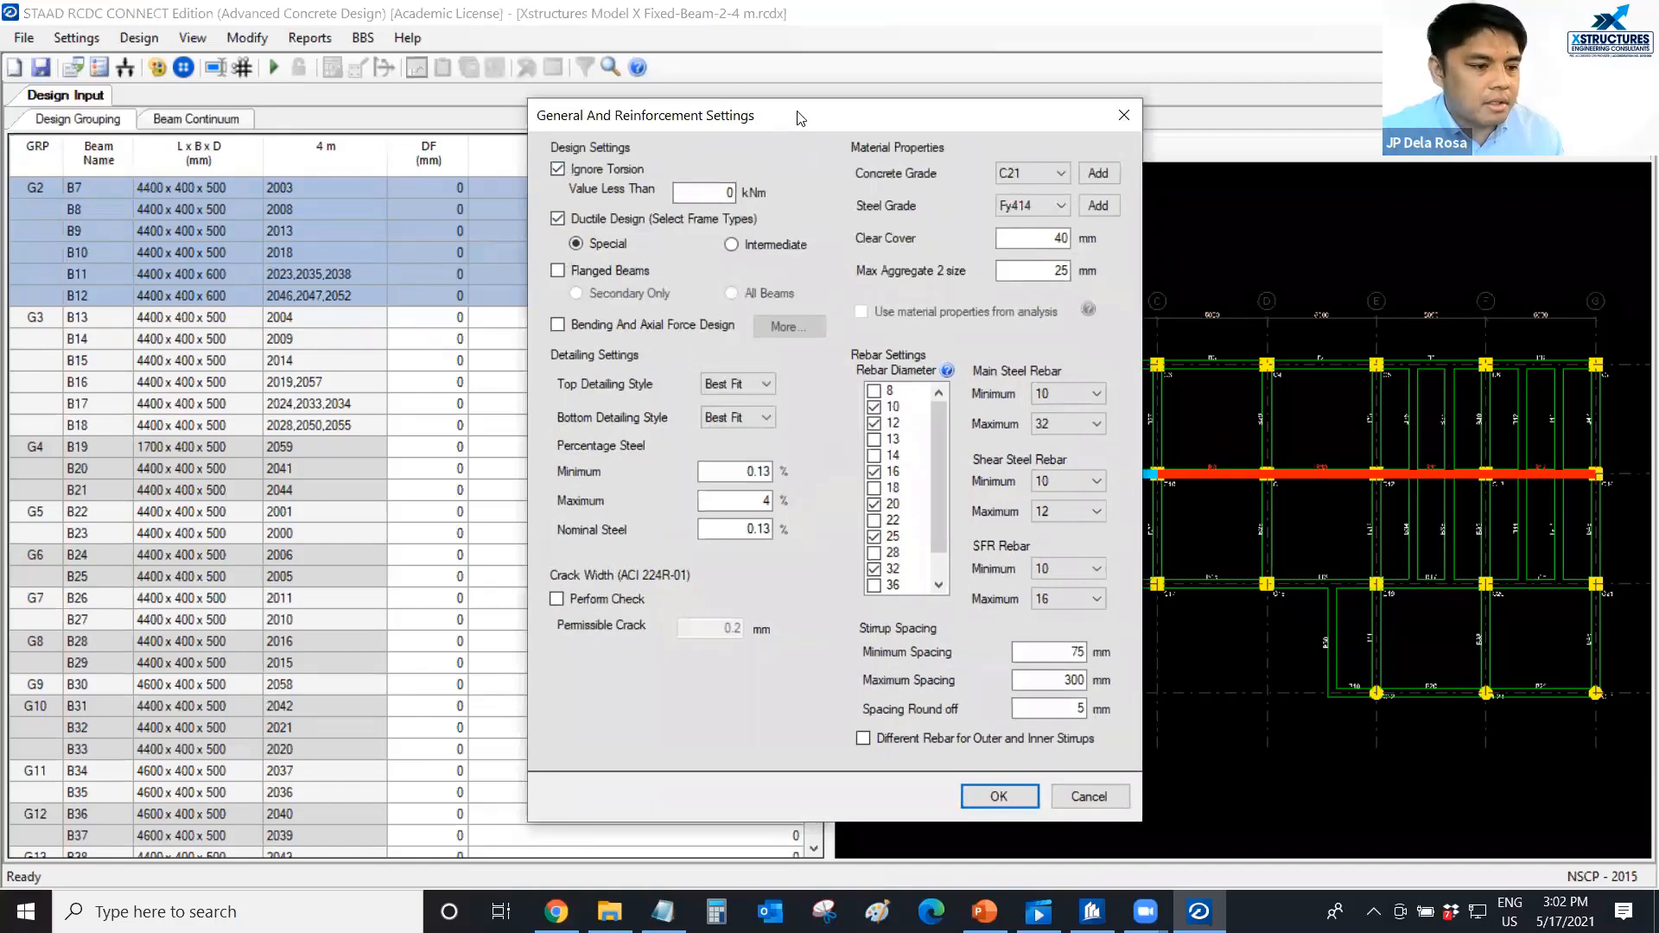
Set the concrete grade to C35 and the minimum main steel rebar diameter to 16, leaving the maximum diameter at 32.
left_click_drag(801, 118, 804, 113)
left_click(1047, 166)
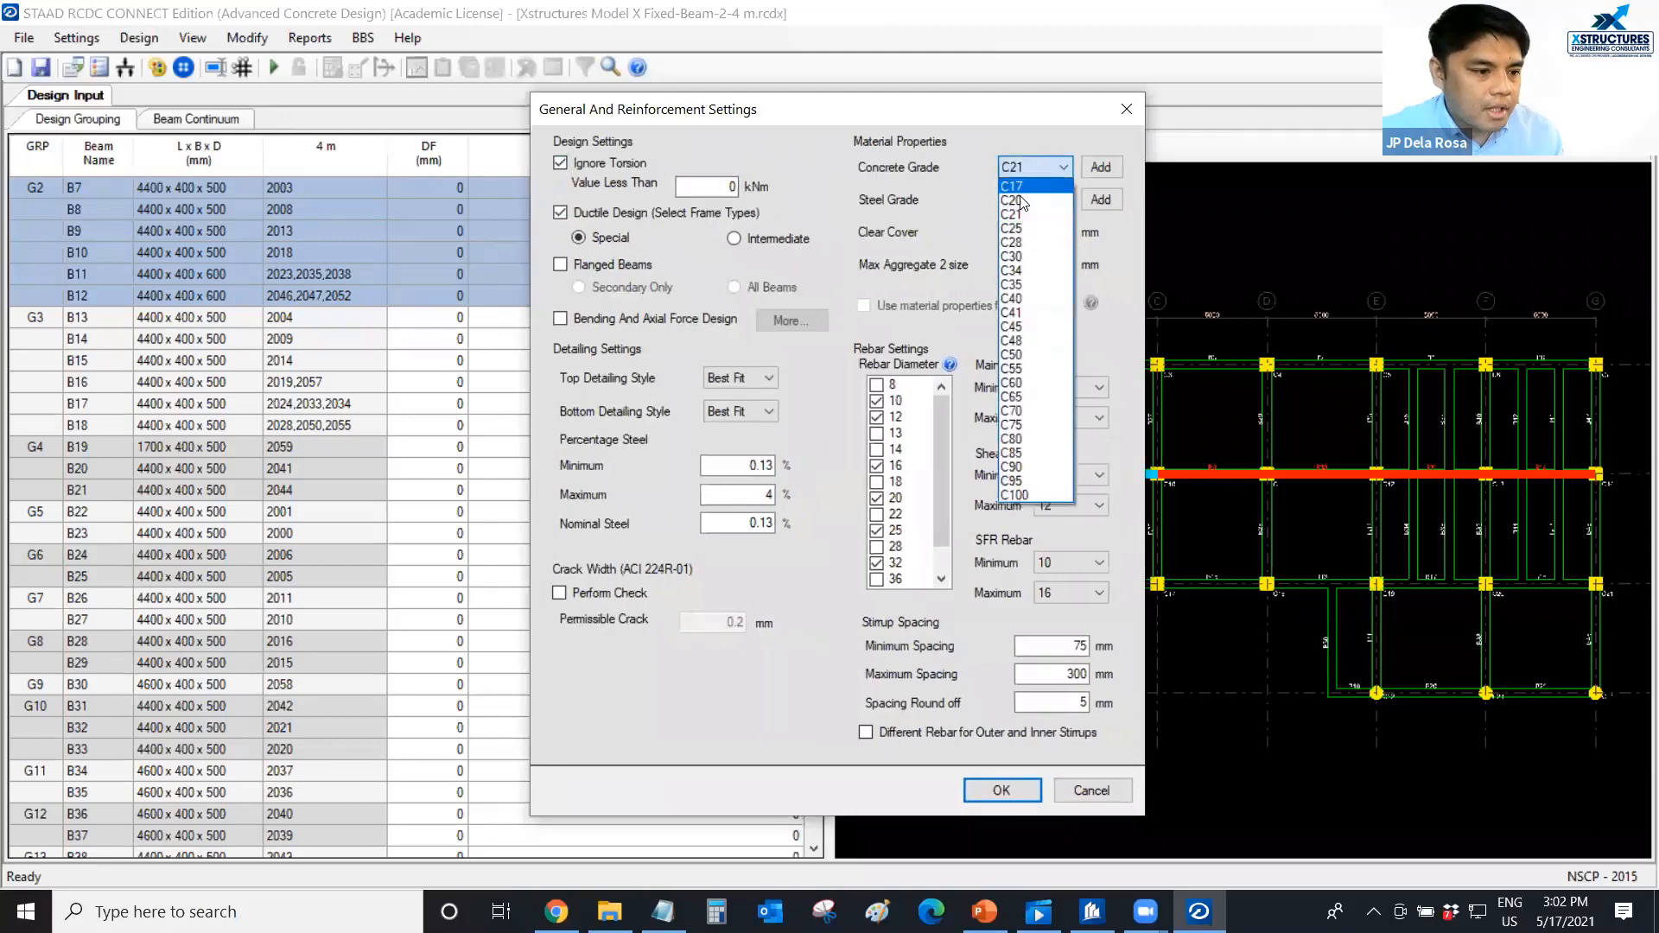
left_click(1020, 284)
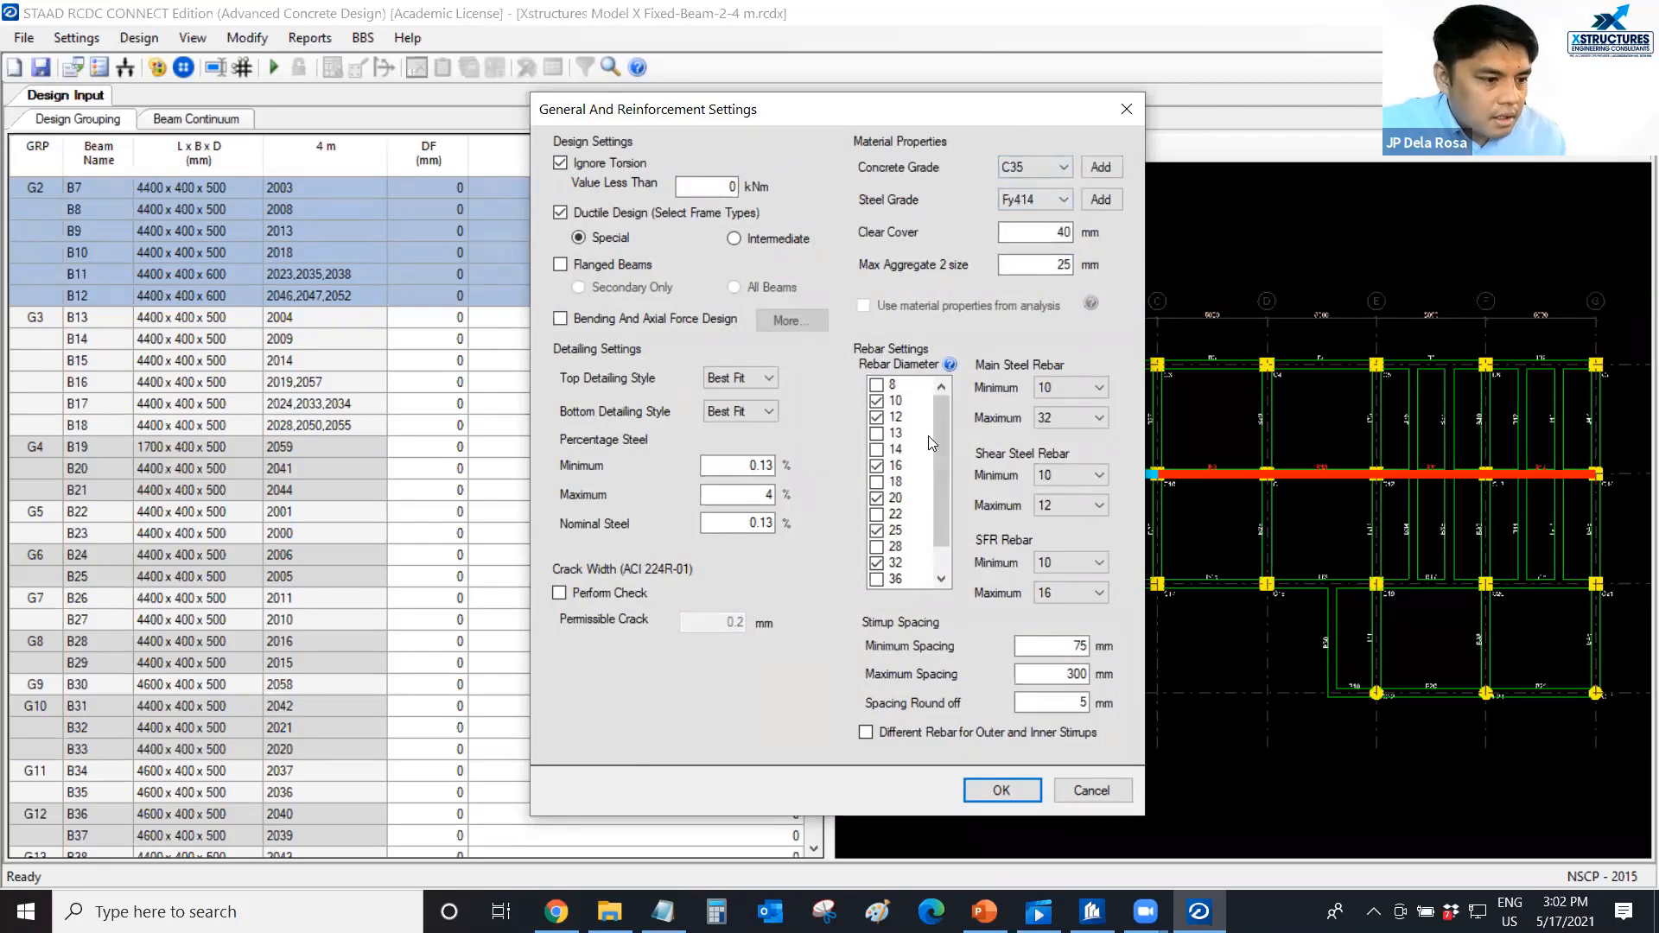
left_click(1076, 388)
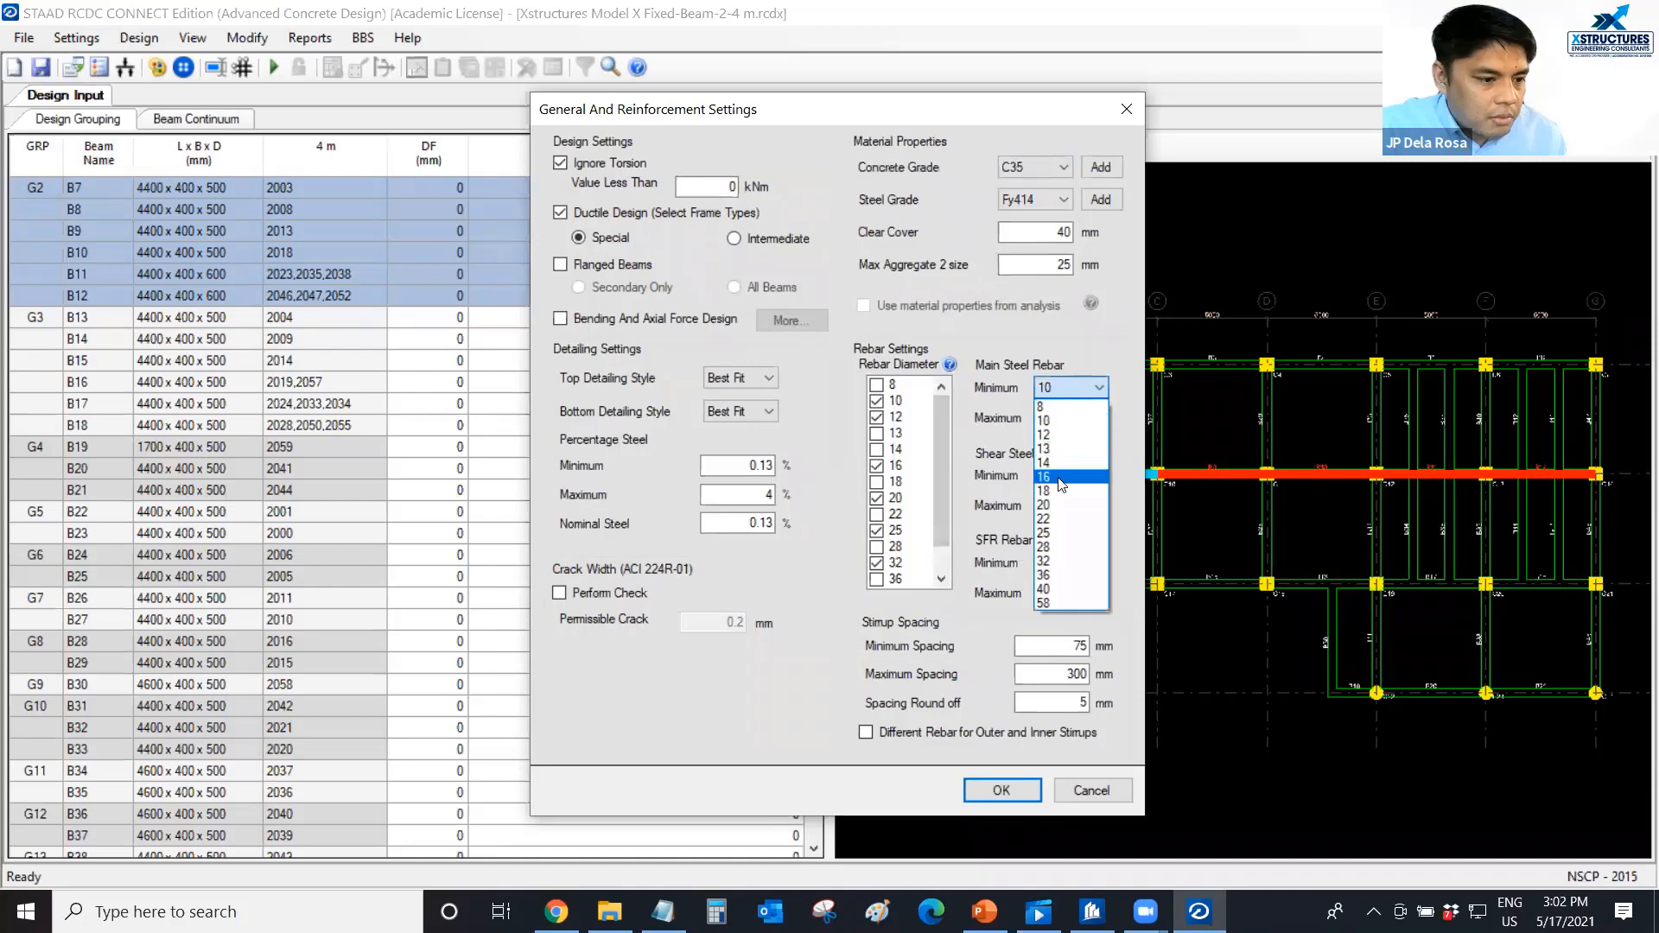
left_click(1061, 477)
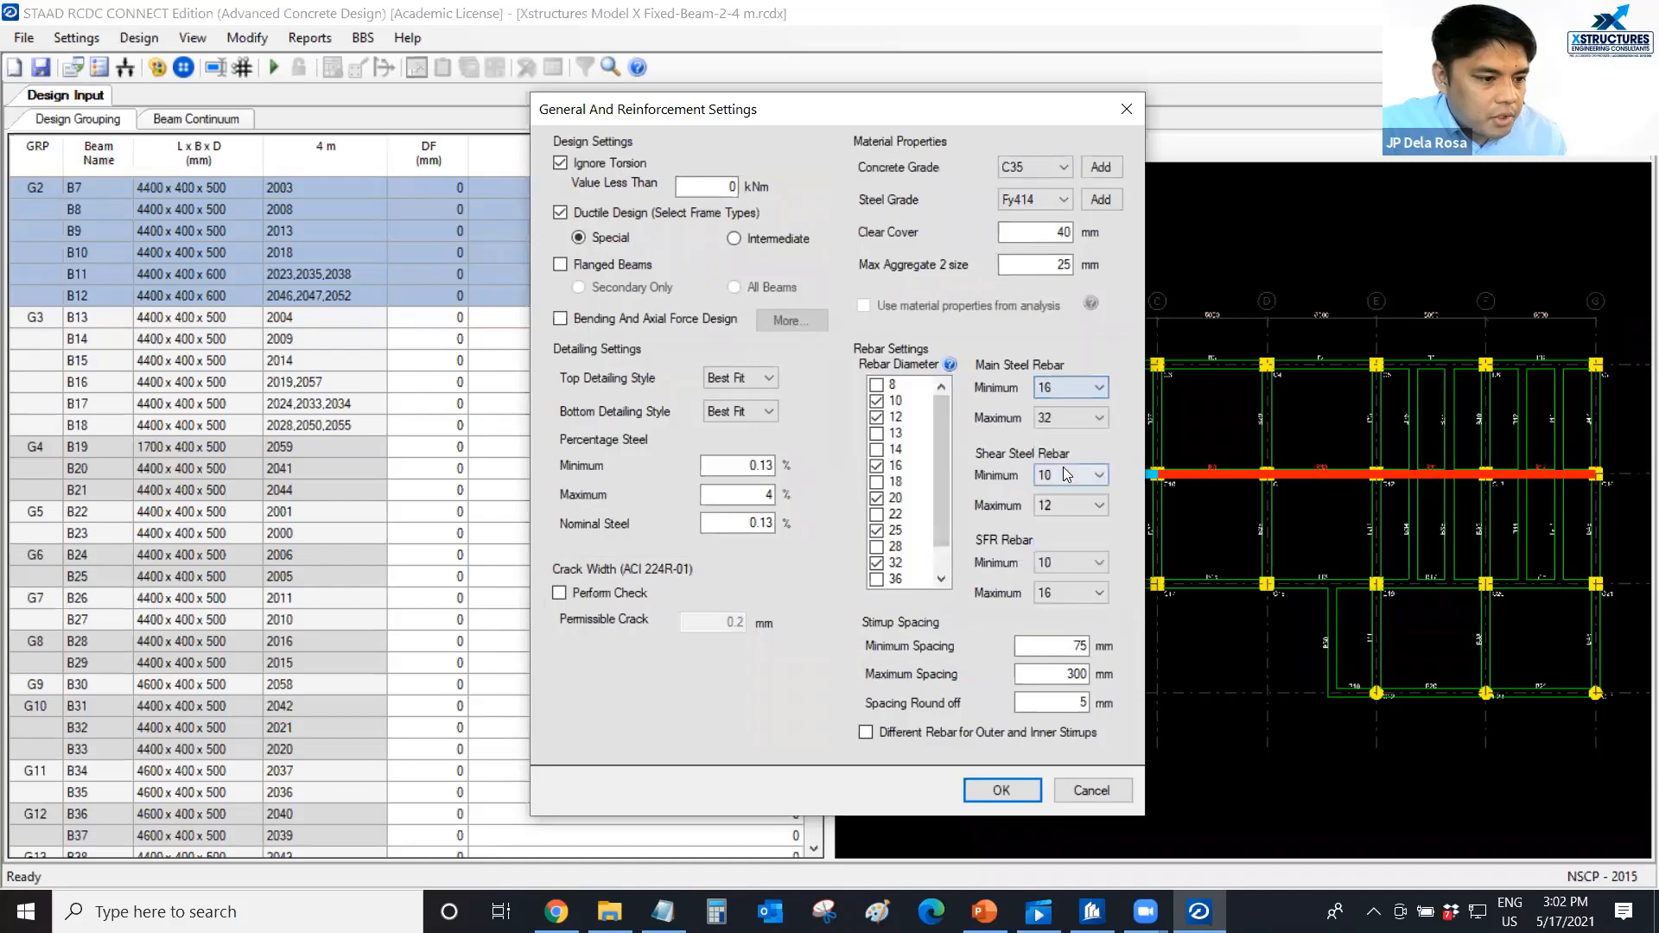
left_click(1075, 418)
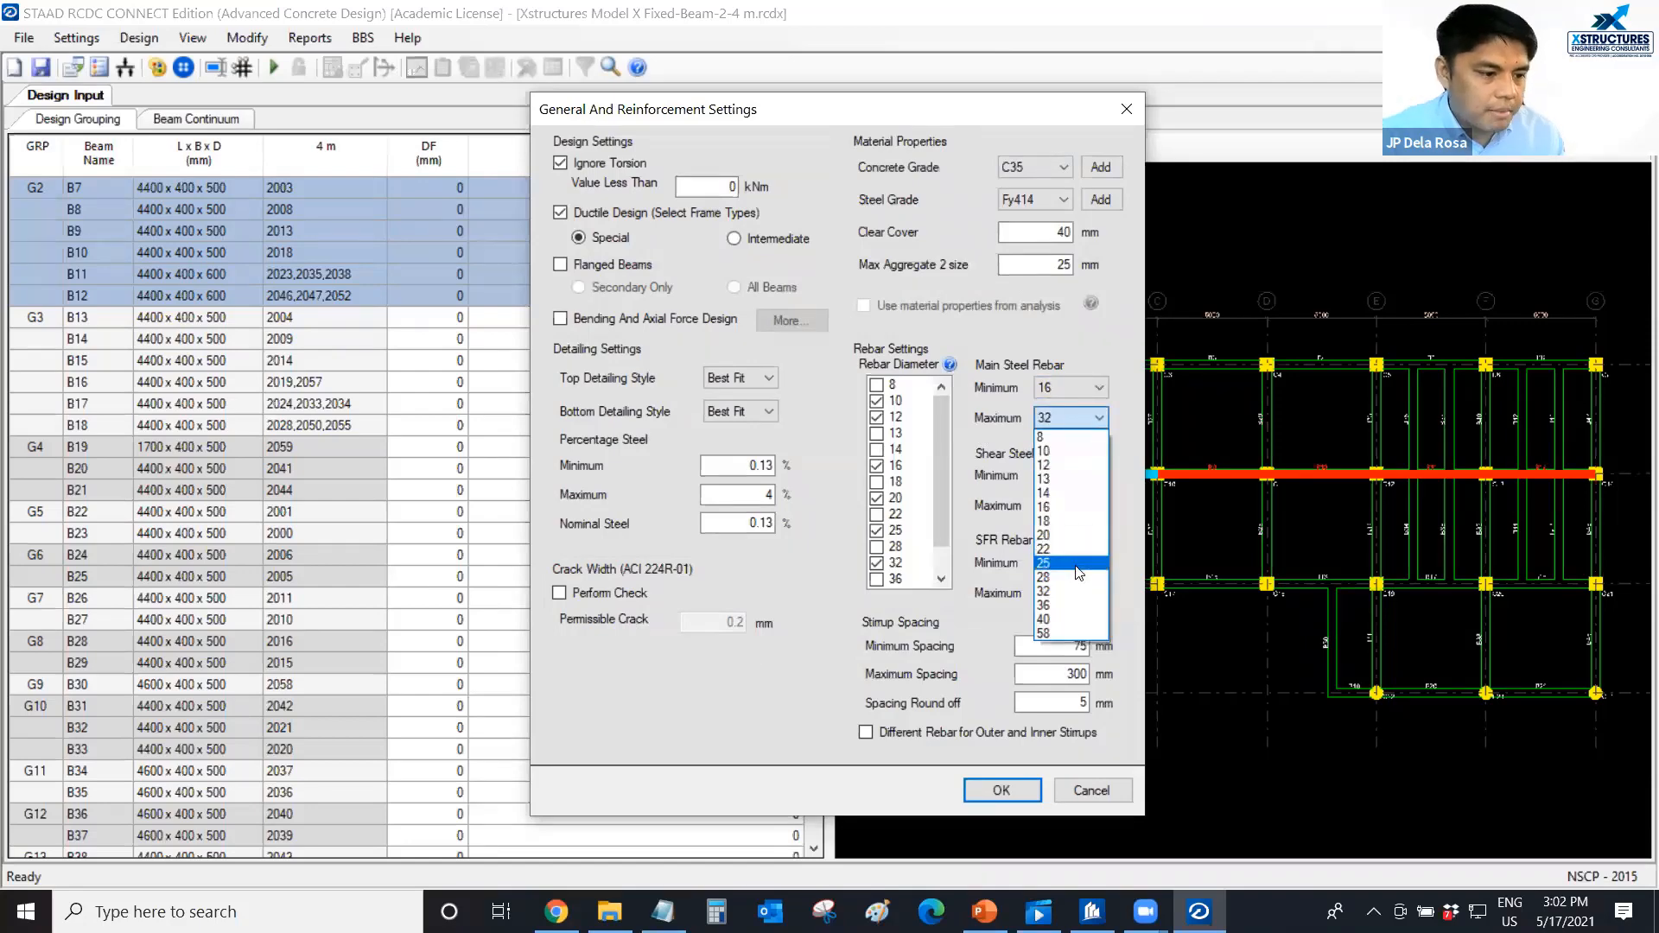
left_click(806, 597)
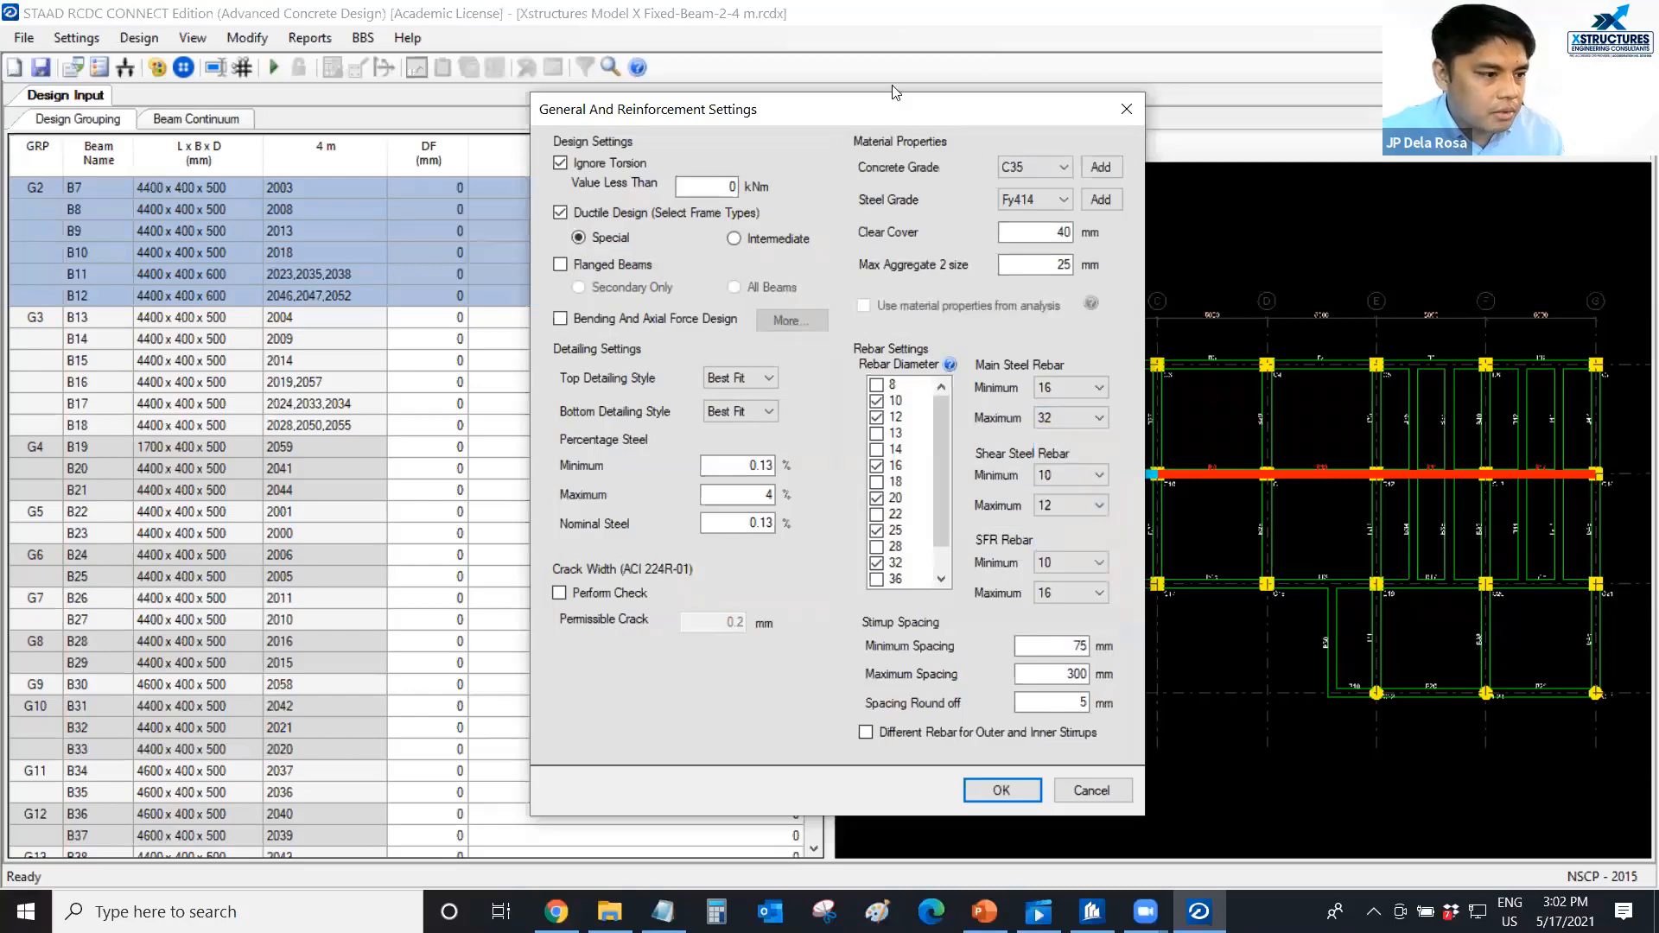
Disable Ignore Torsion, set the maximum stirrup spacing to 200 mm, and accept the general and reinforcement settings.
left_click_drag(966, 101, 978, 70)
left_click(573, 132)
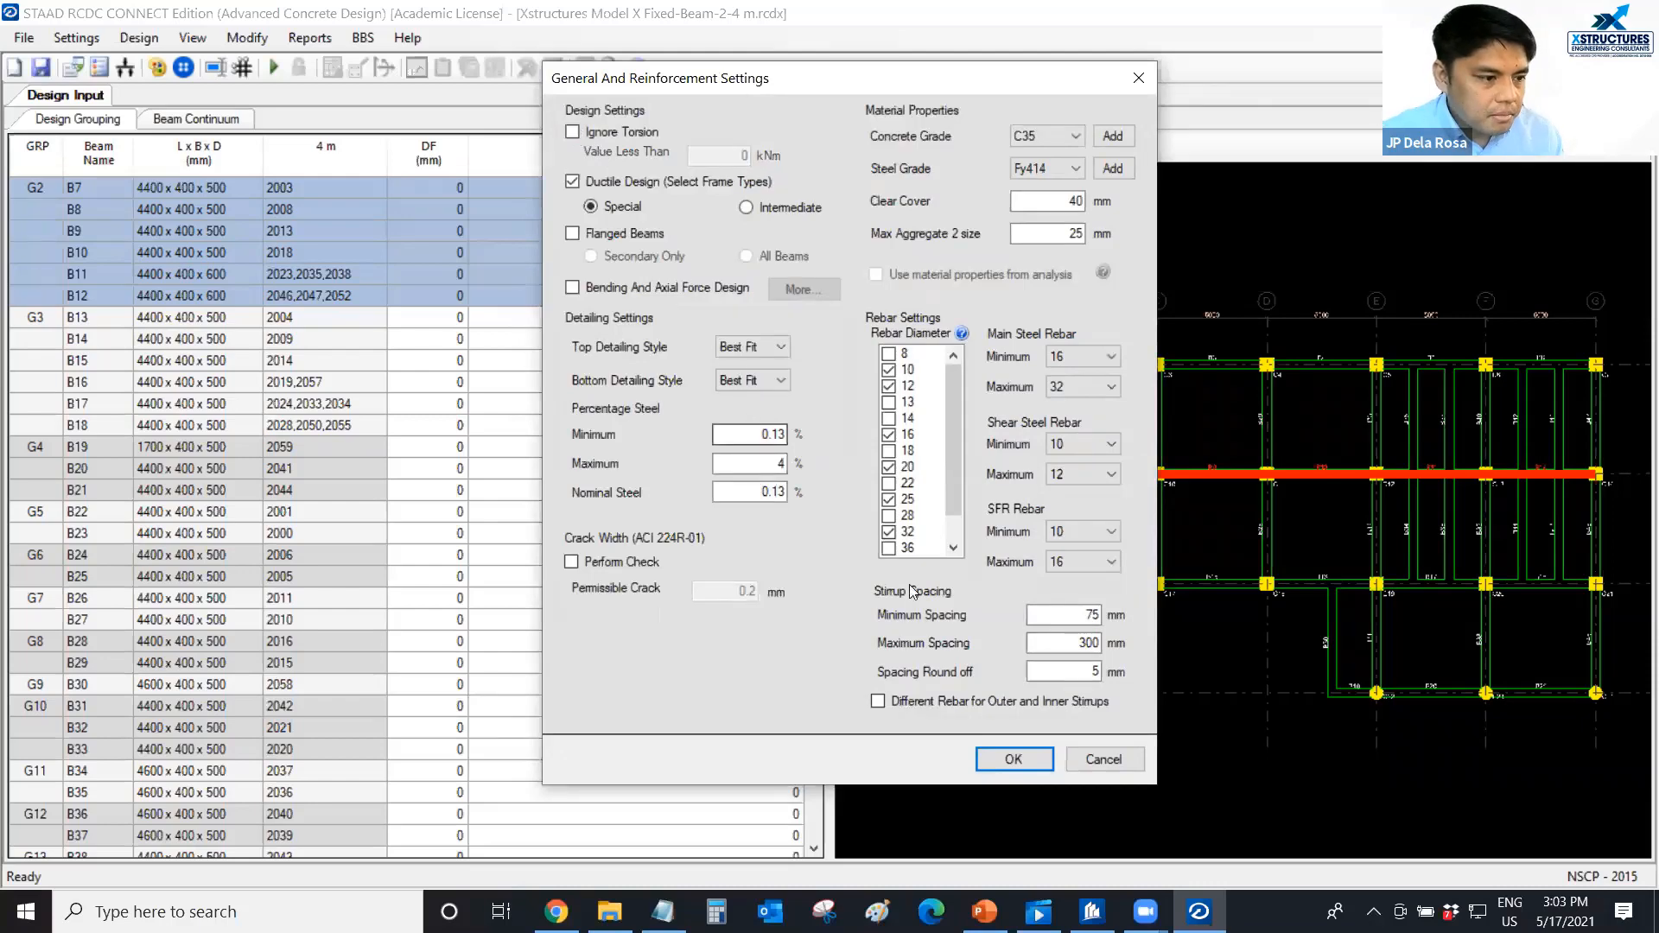
left_click(1057, 641)
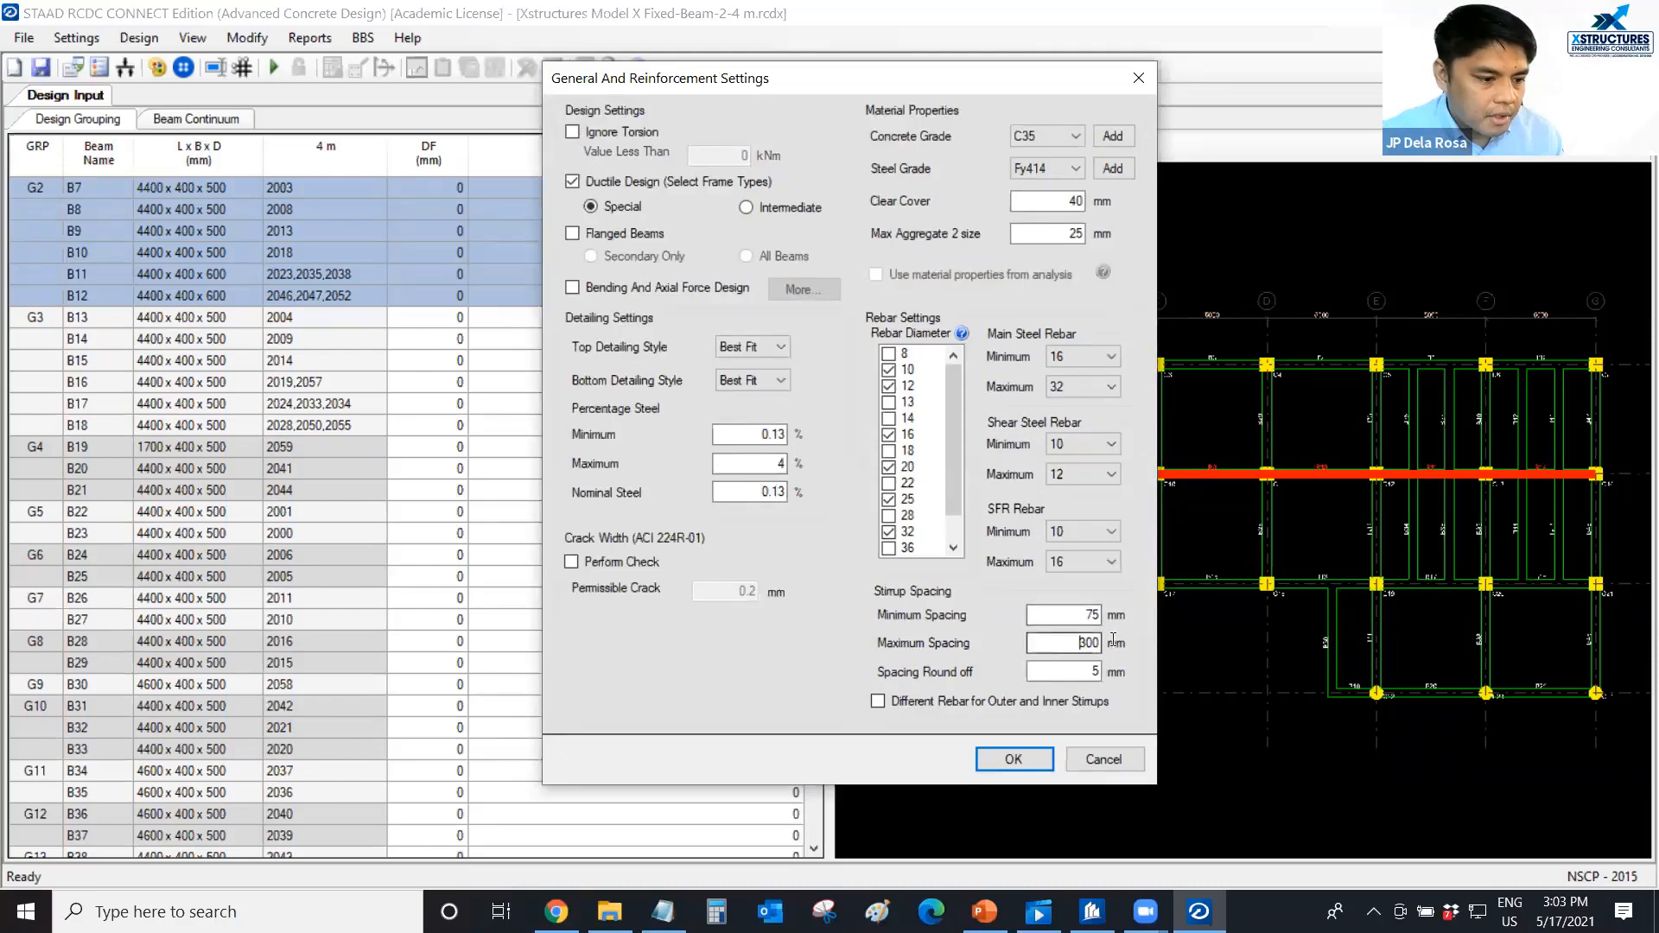
type("200")
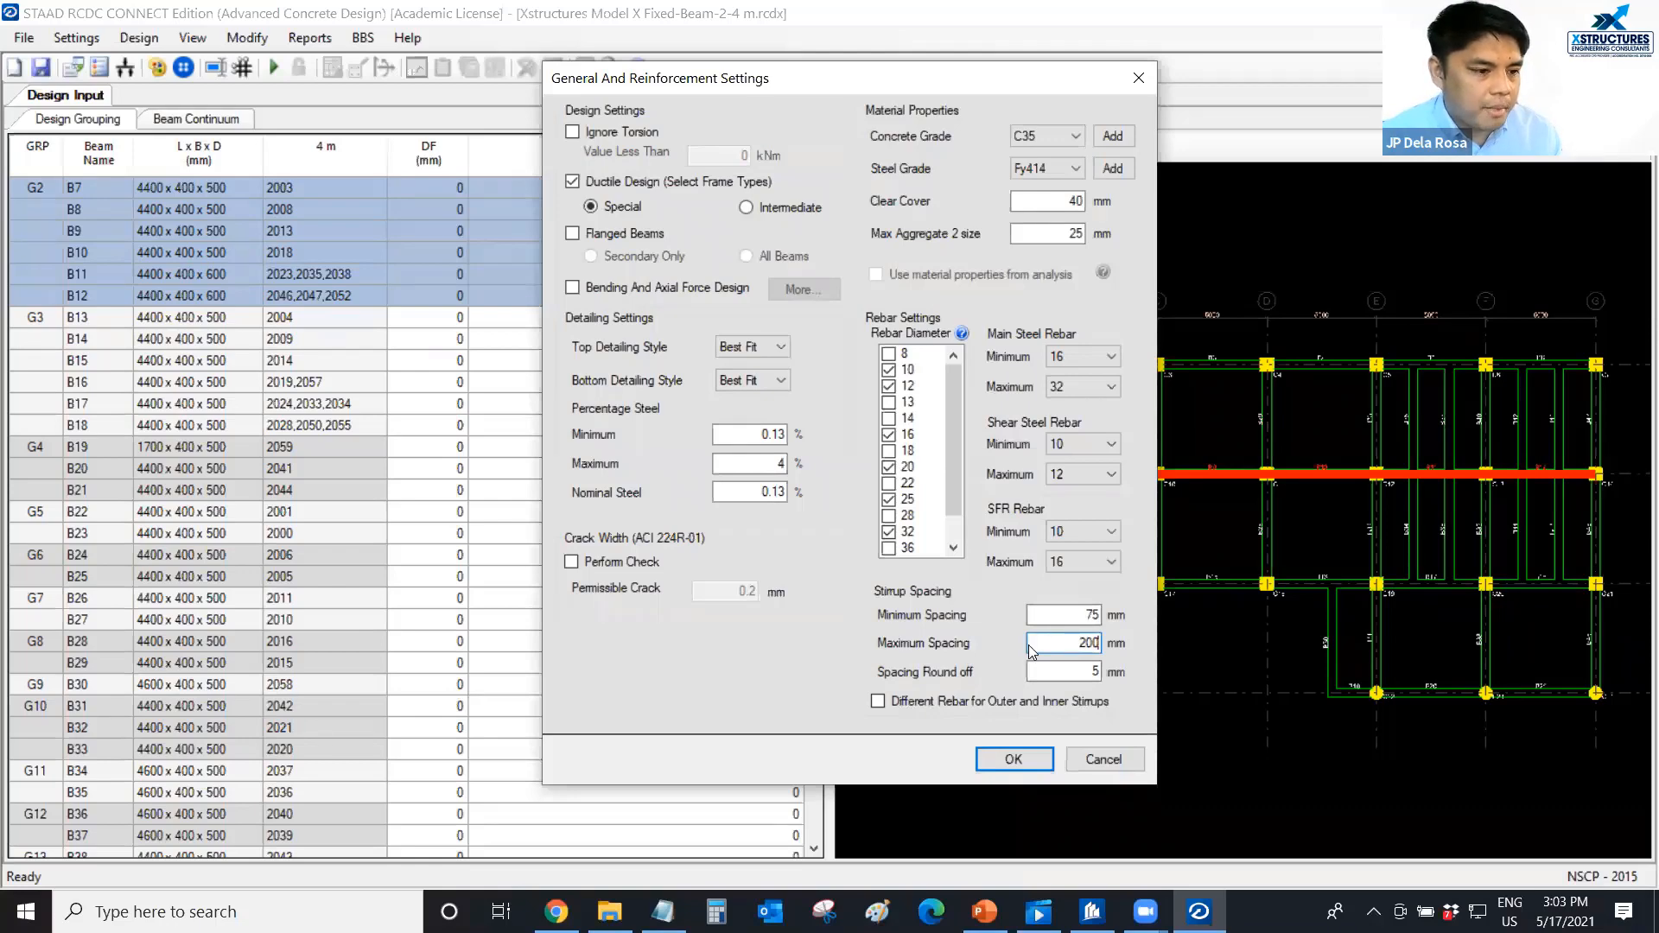
left_click(1007, 762)
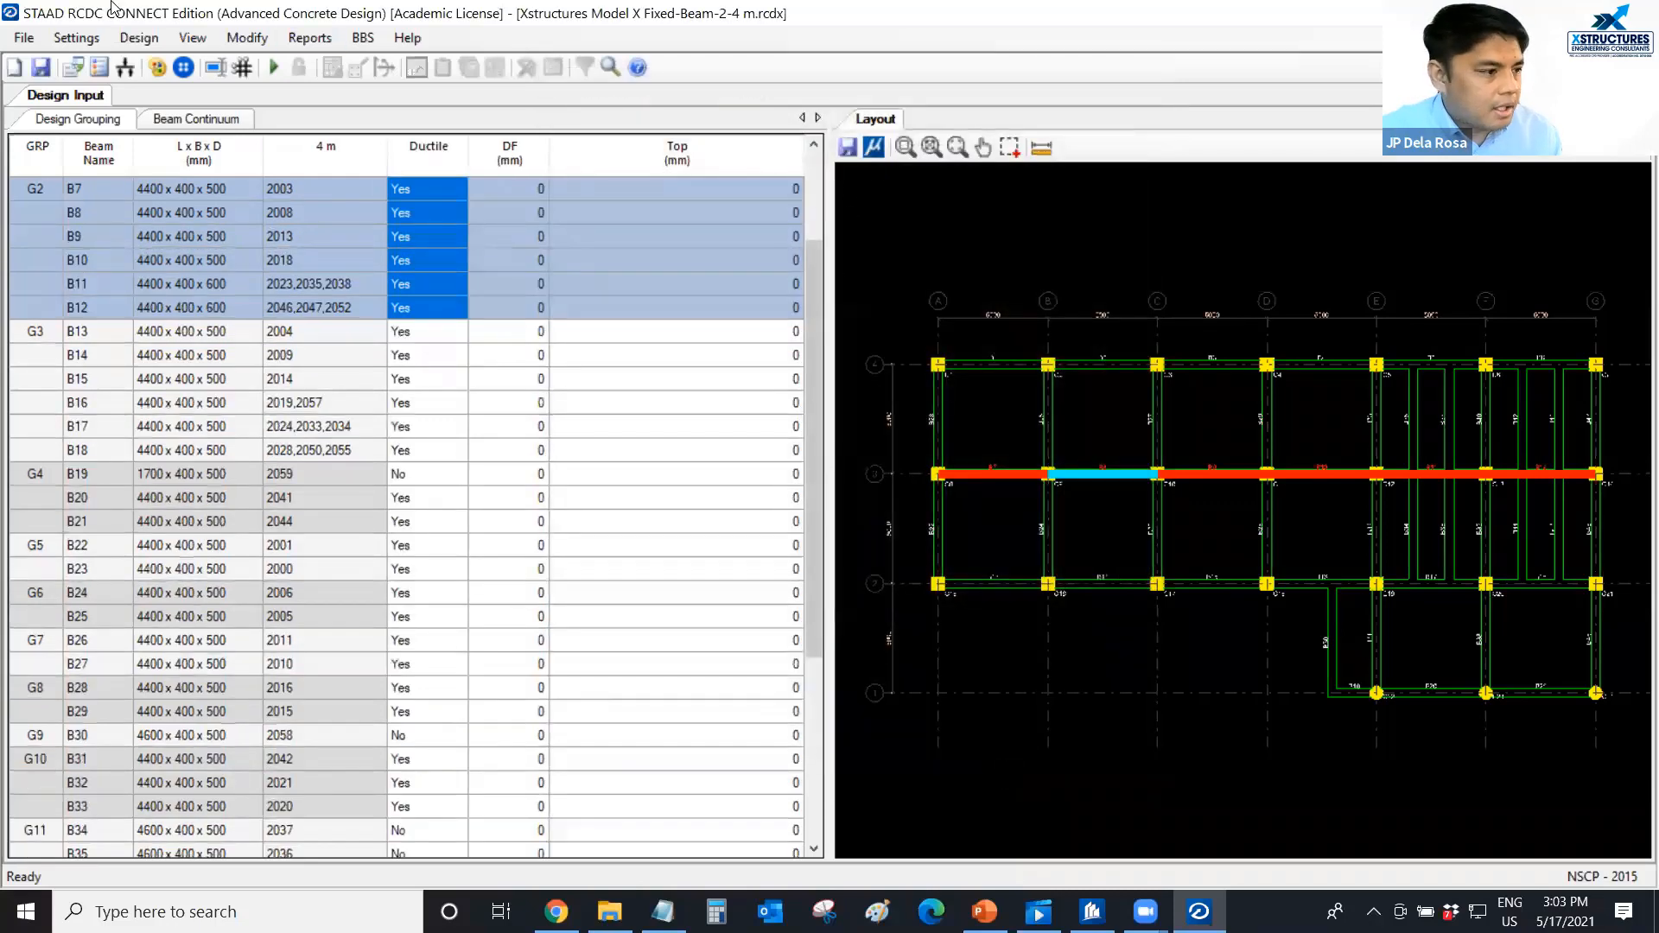
Run Auto Design on the 4 m level beams and review the reinforcement output for all beam groups.
left_click(82, 46)
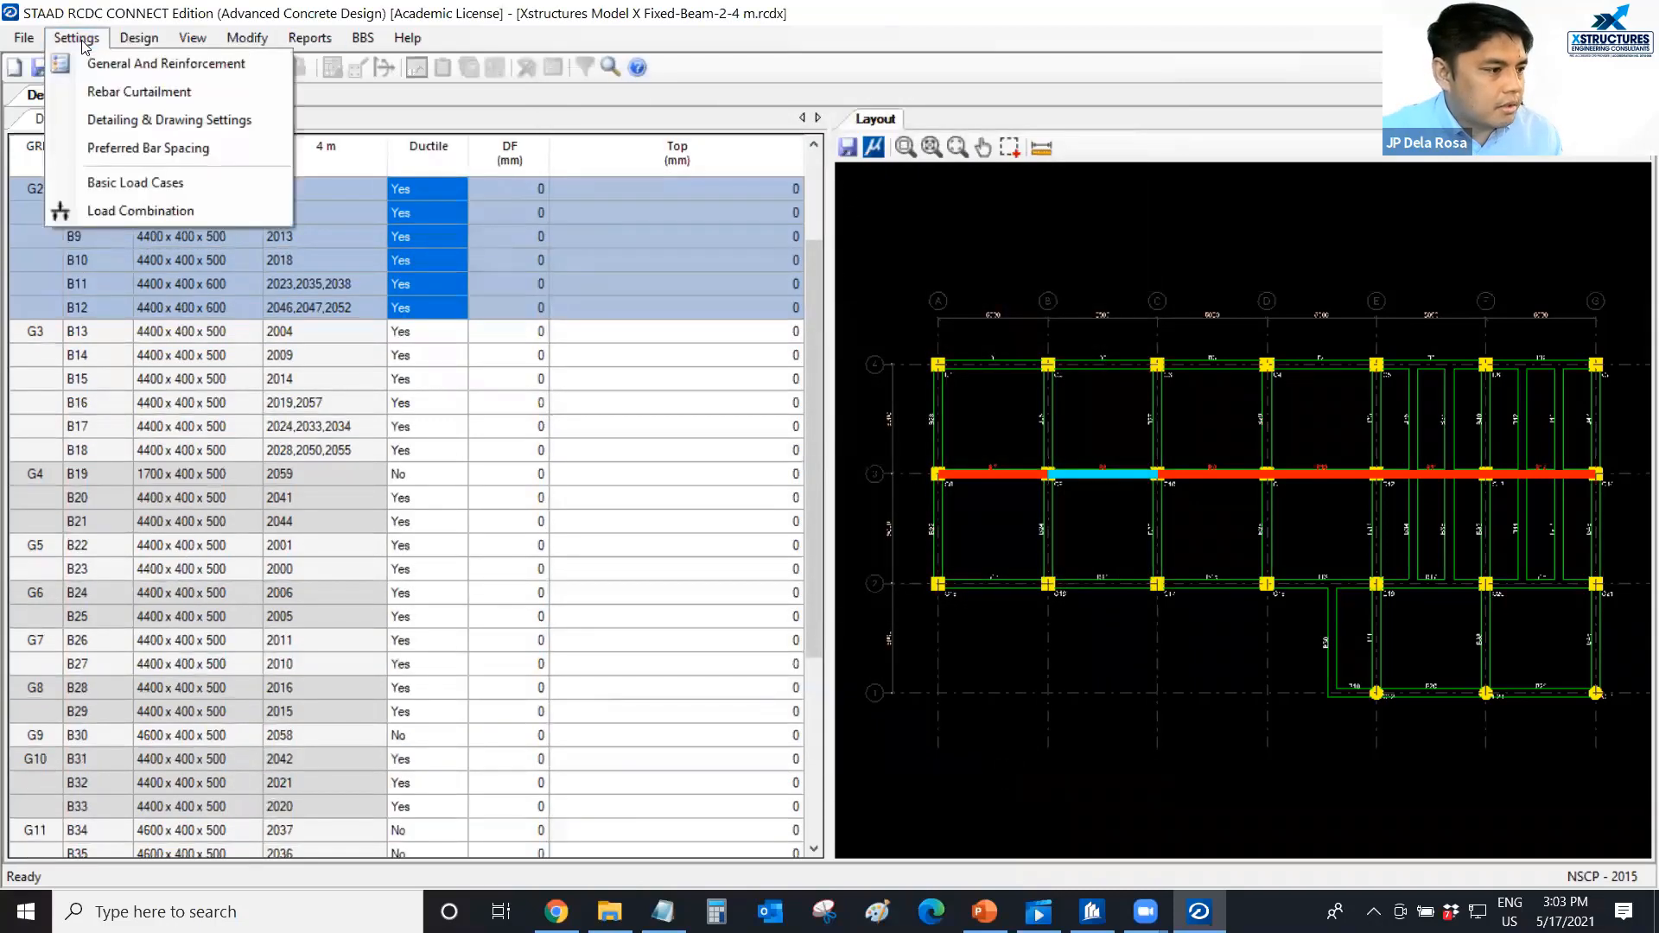
mouse_move(121, 45)
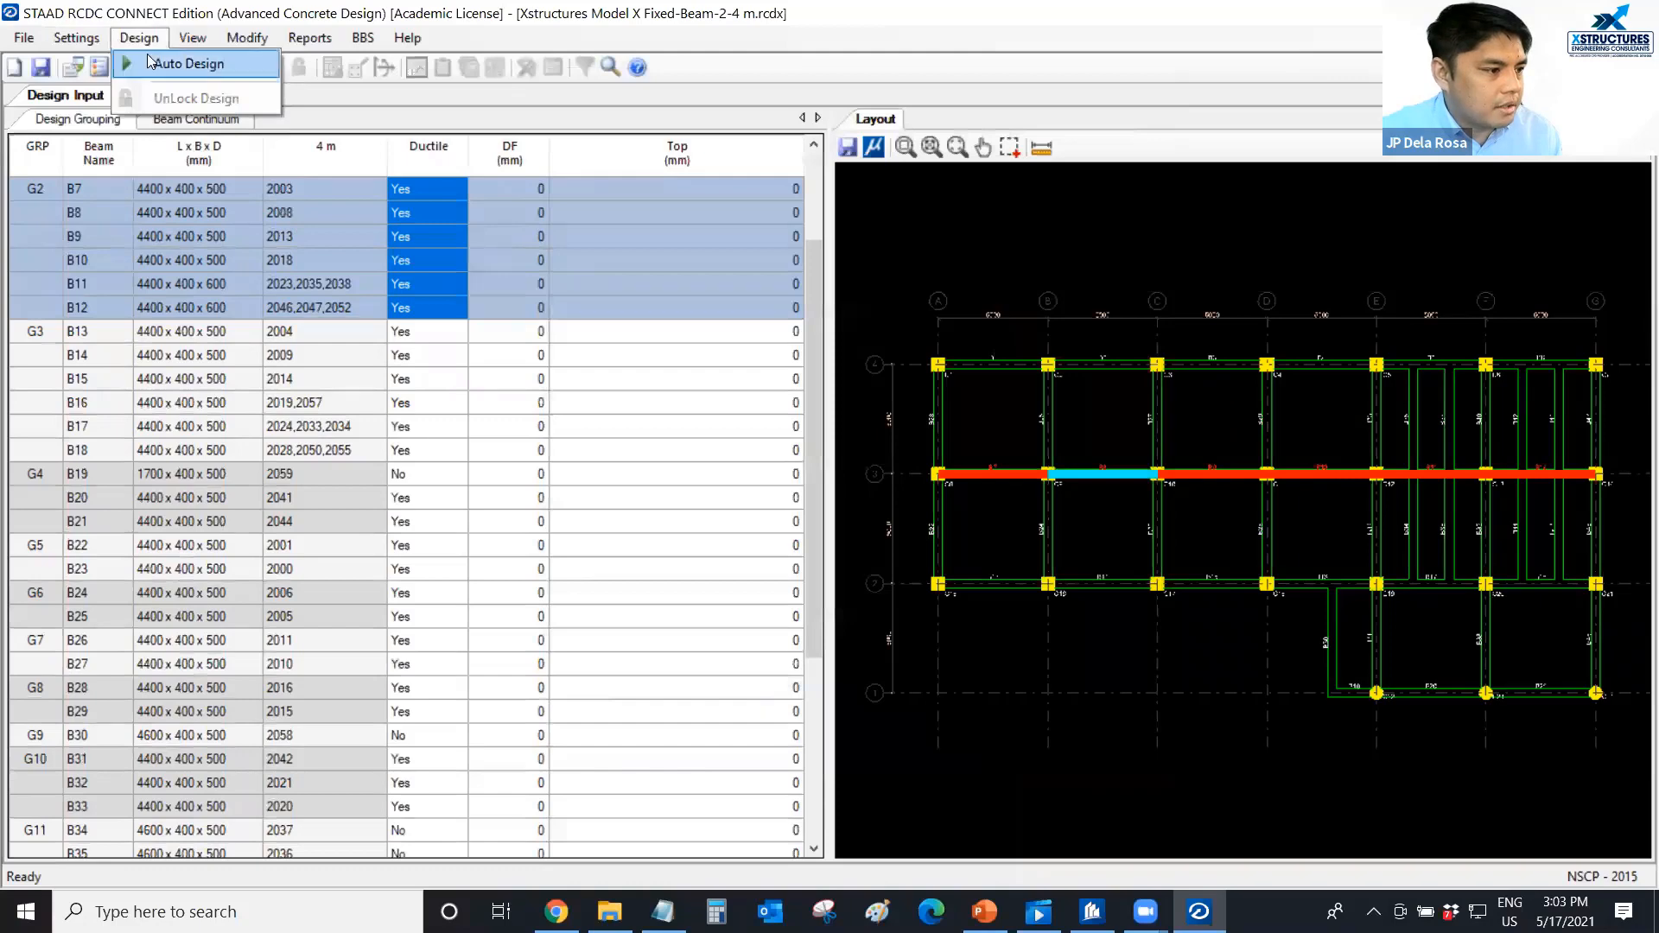
left_click(149, 58)
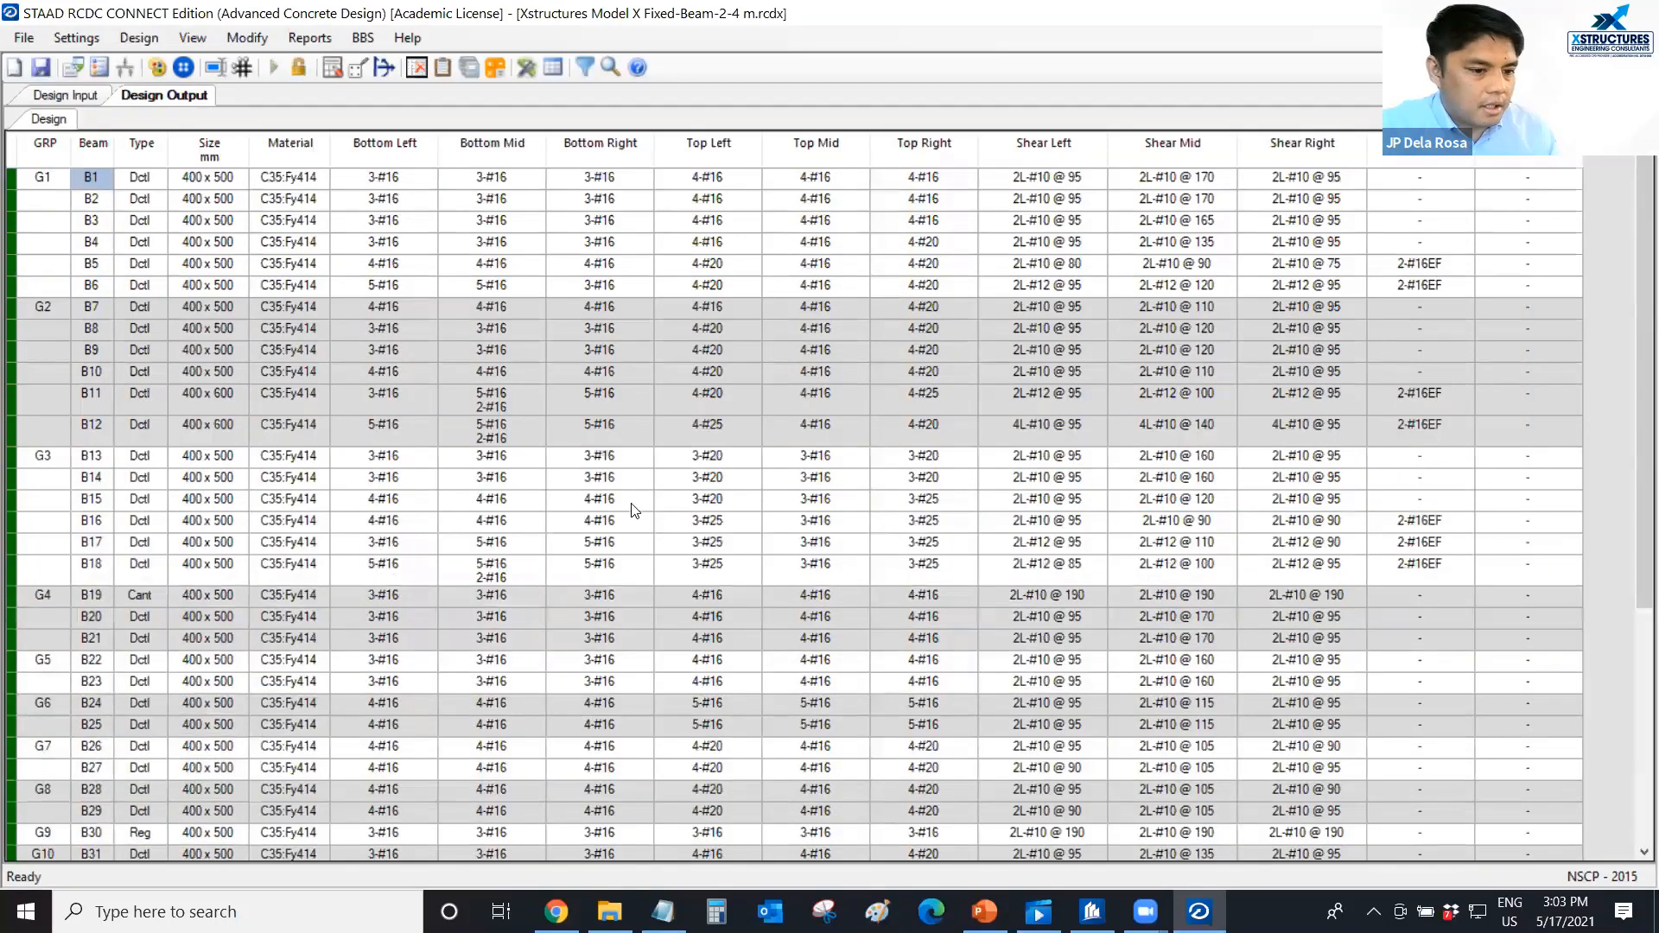
scroll(637, 503, "down", 5)
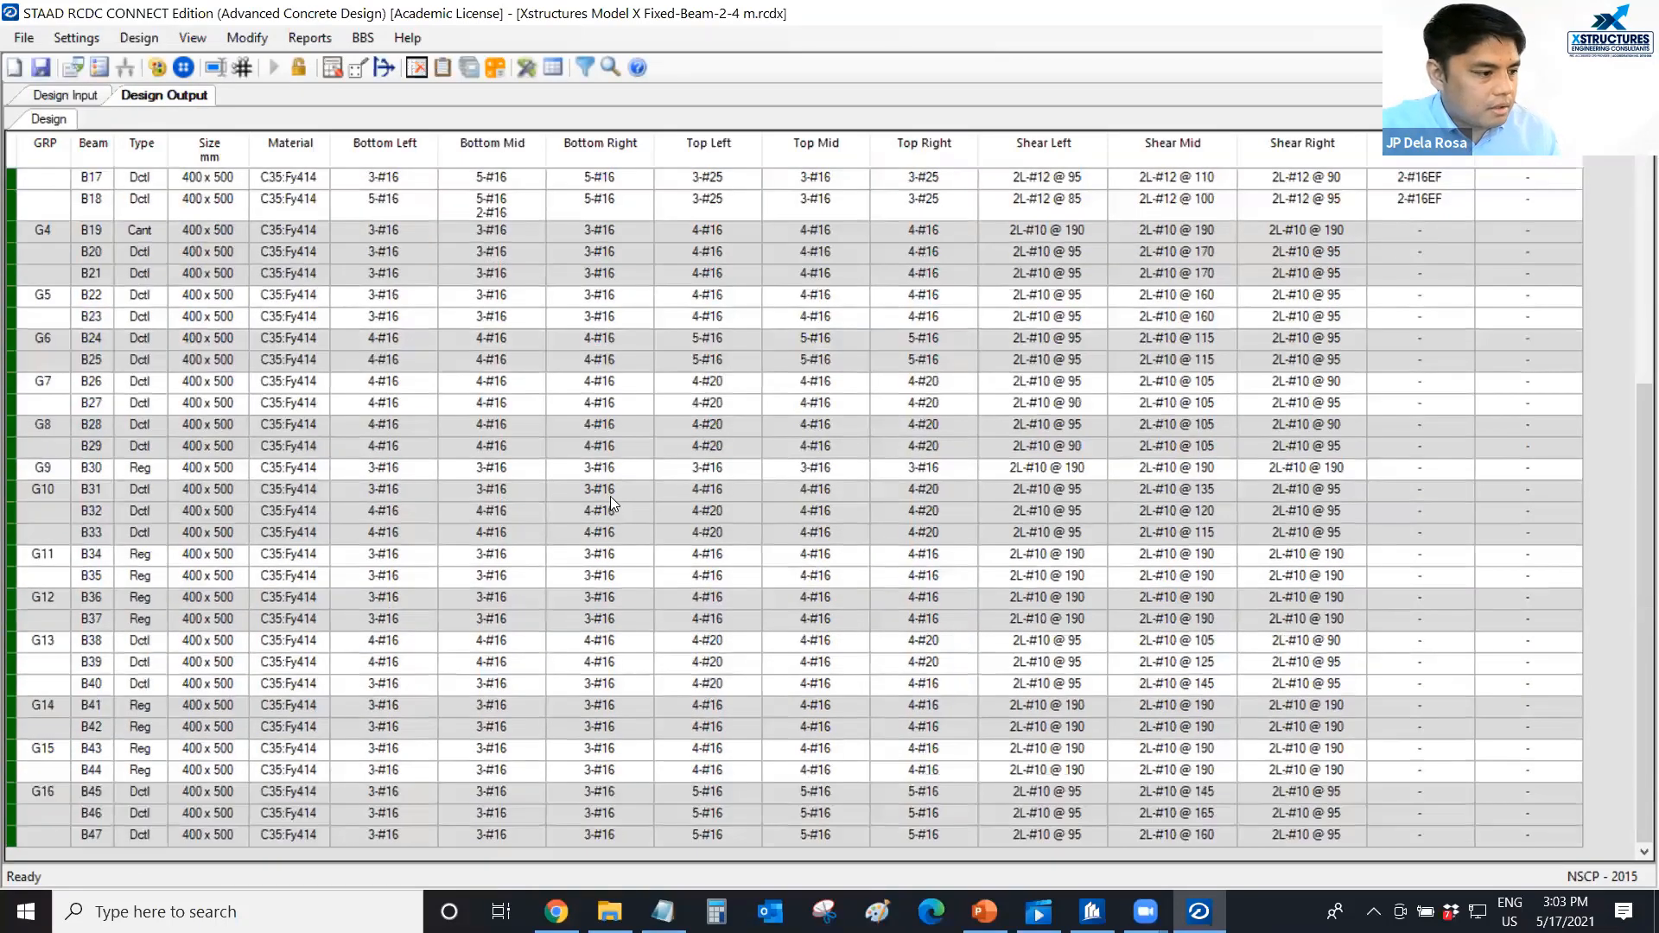
scroll(603, 492, "up", 5)
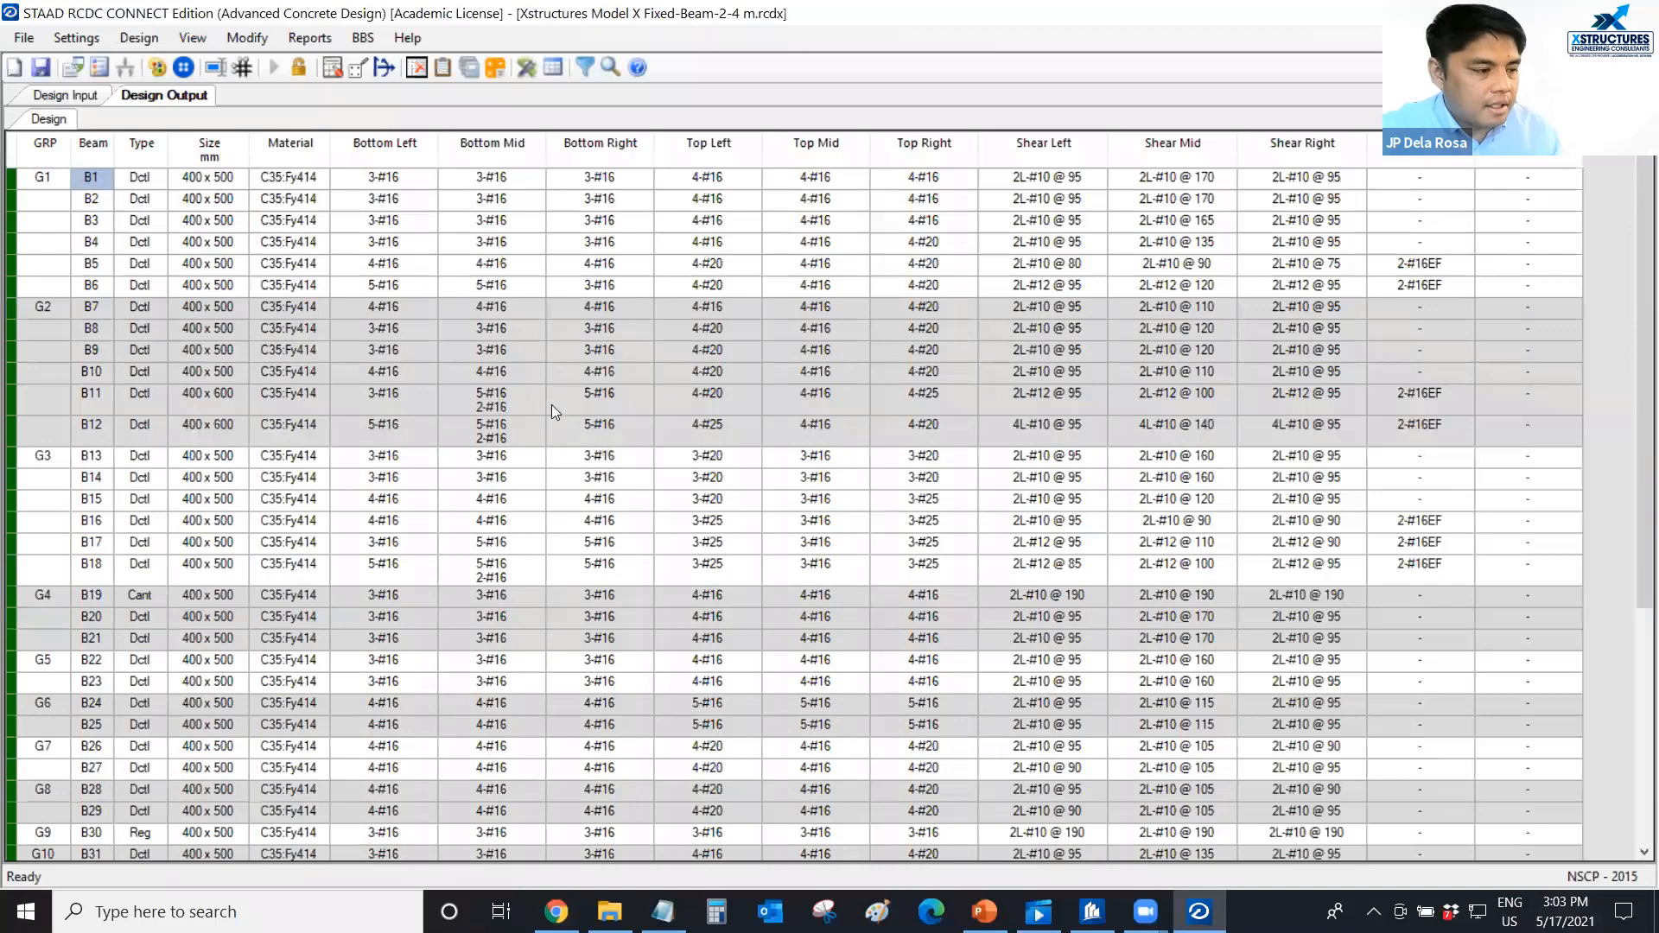
Apply the proposed automatic grouping to the 4 m level beams and return to the design input layout.
left_click(242, 40)
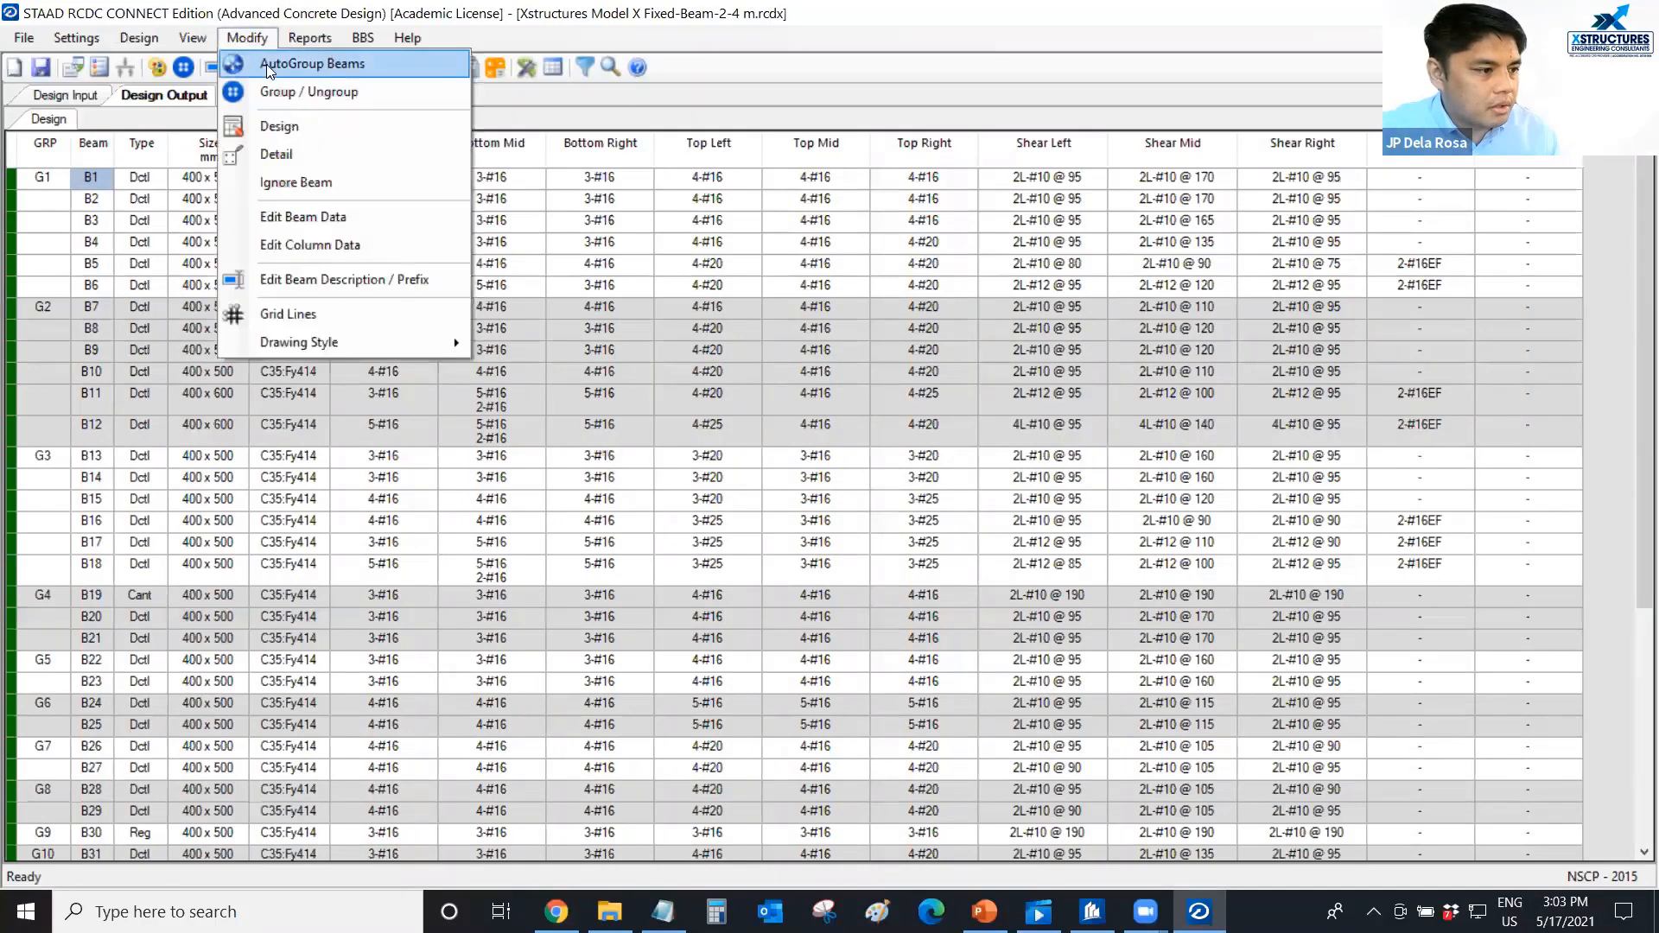
left_click(268, 65)
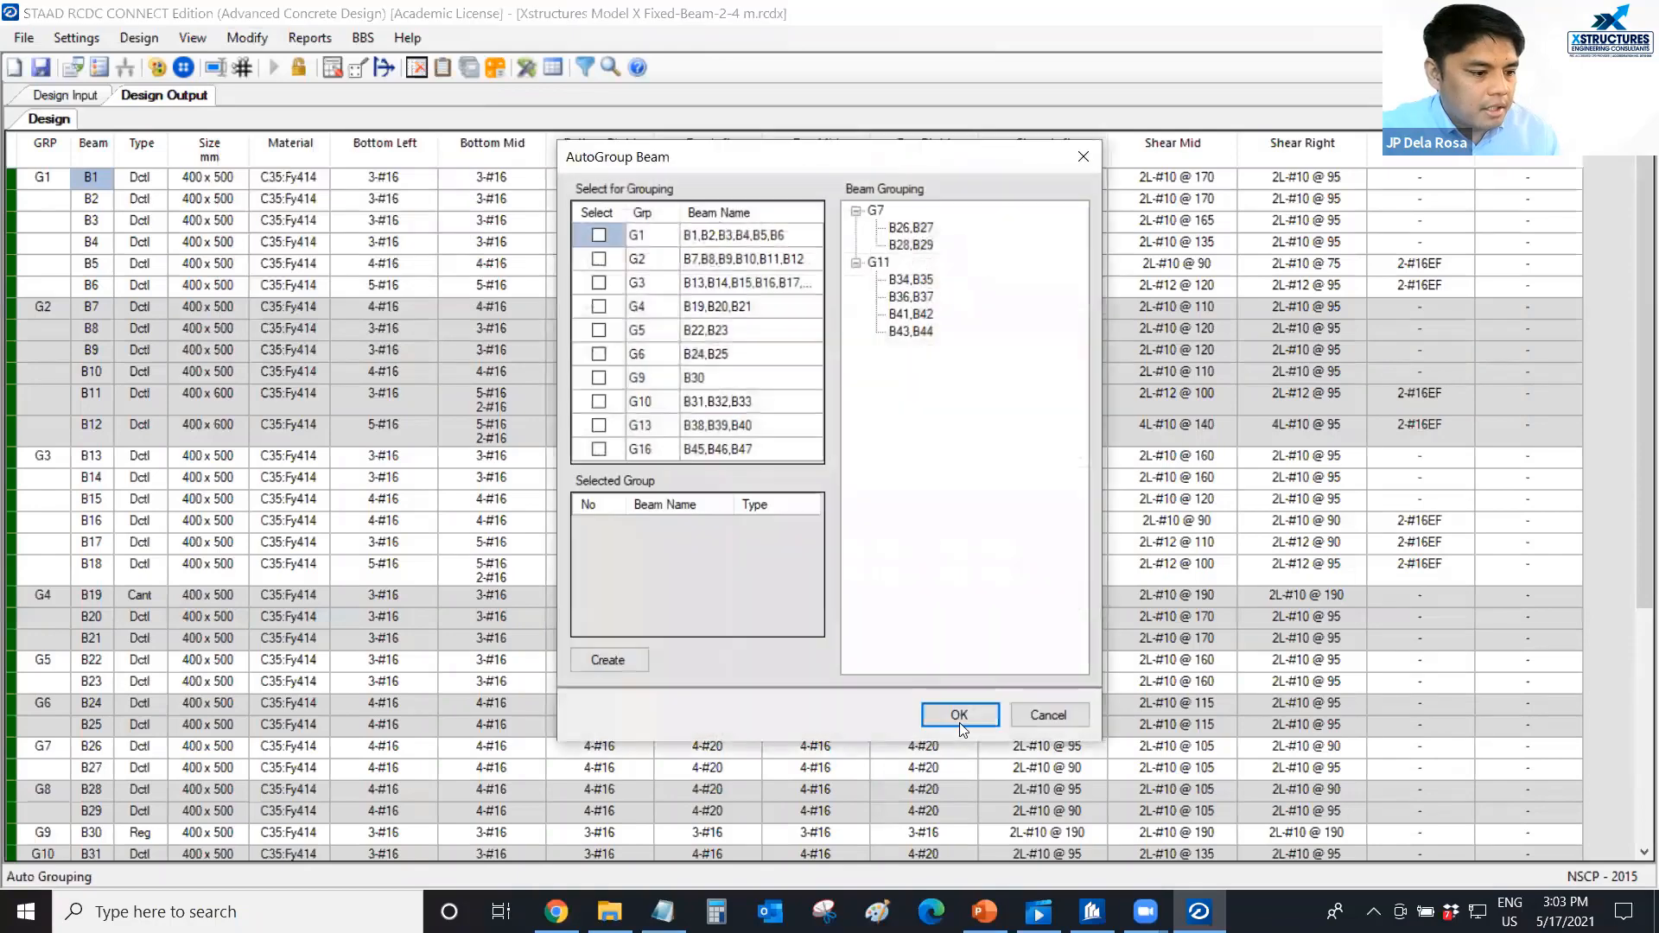
left_click(957, 714)
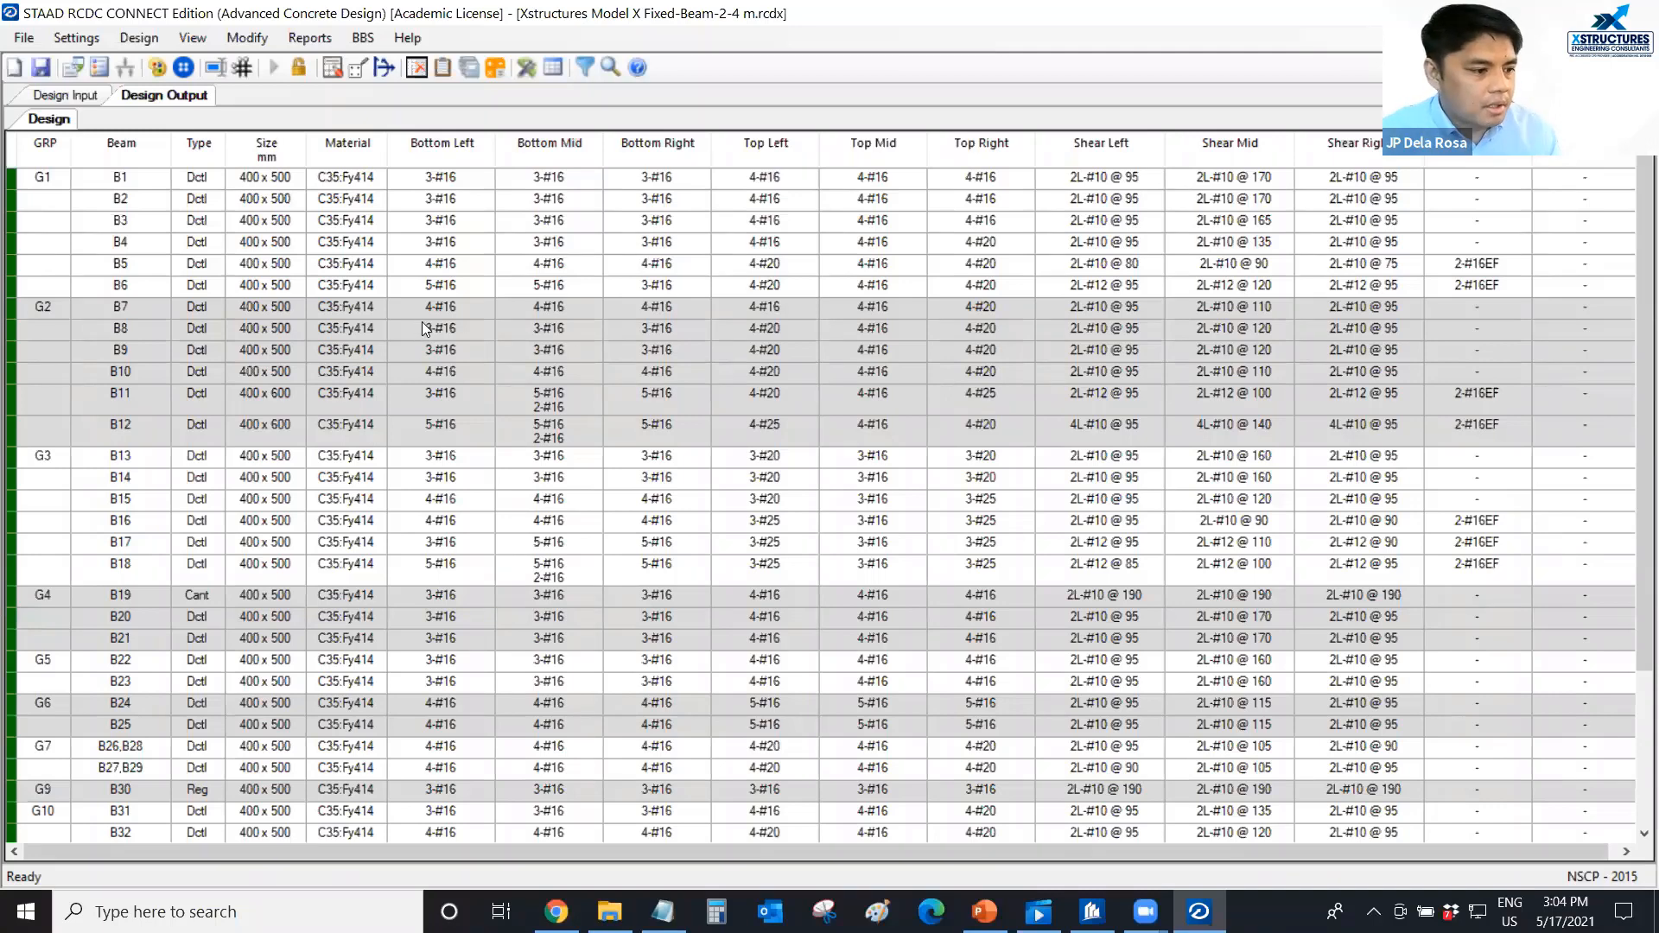
left_click(73, 95)
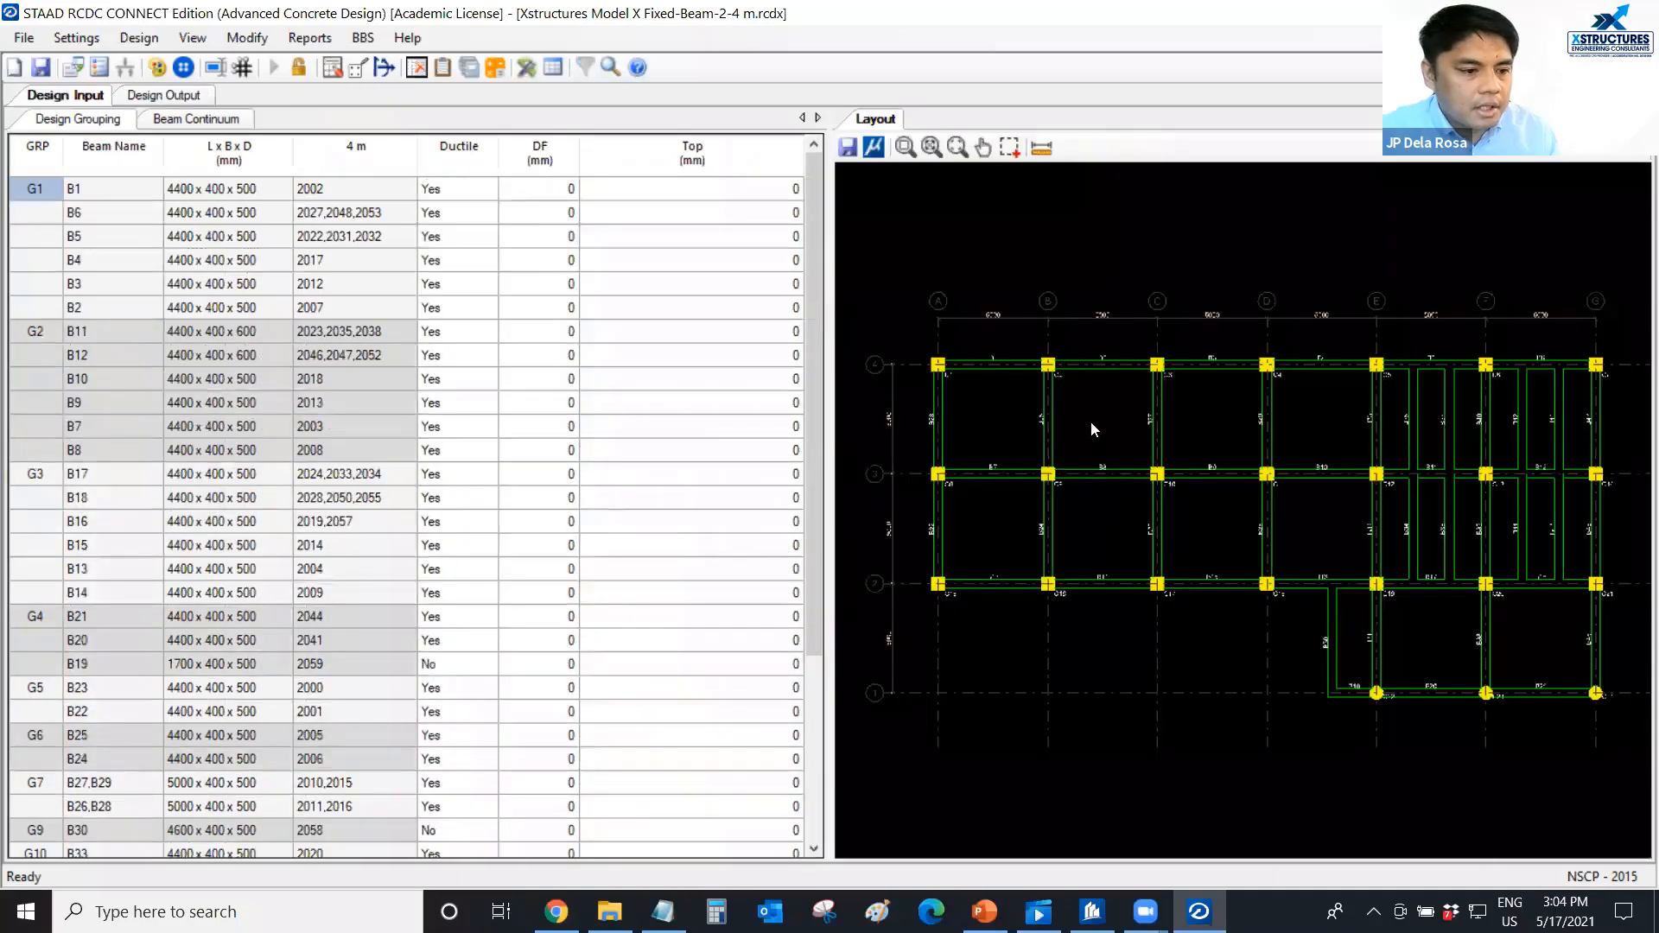
middle_click_drag(1091, 424, 1086, 424)
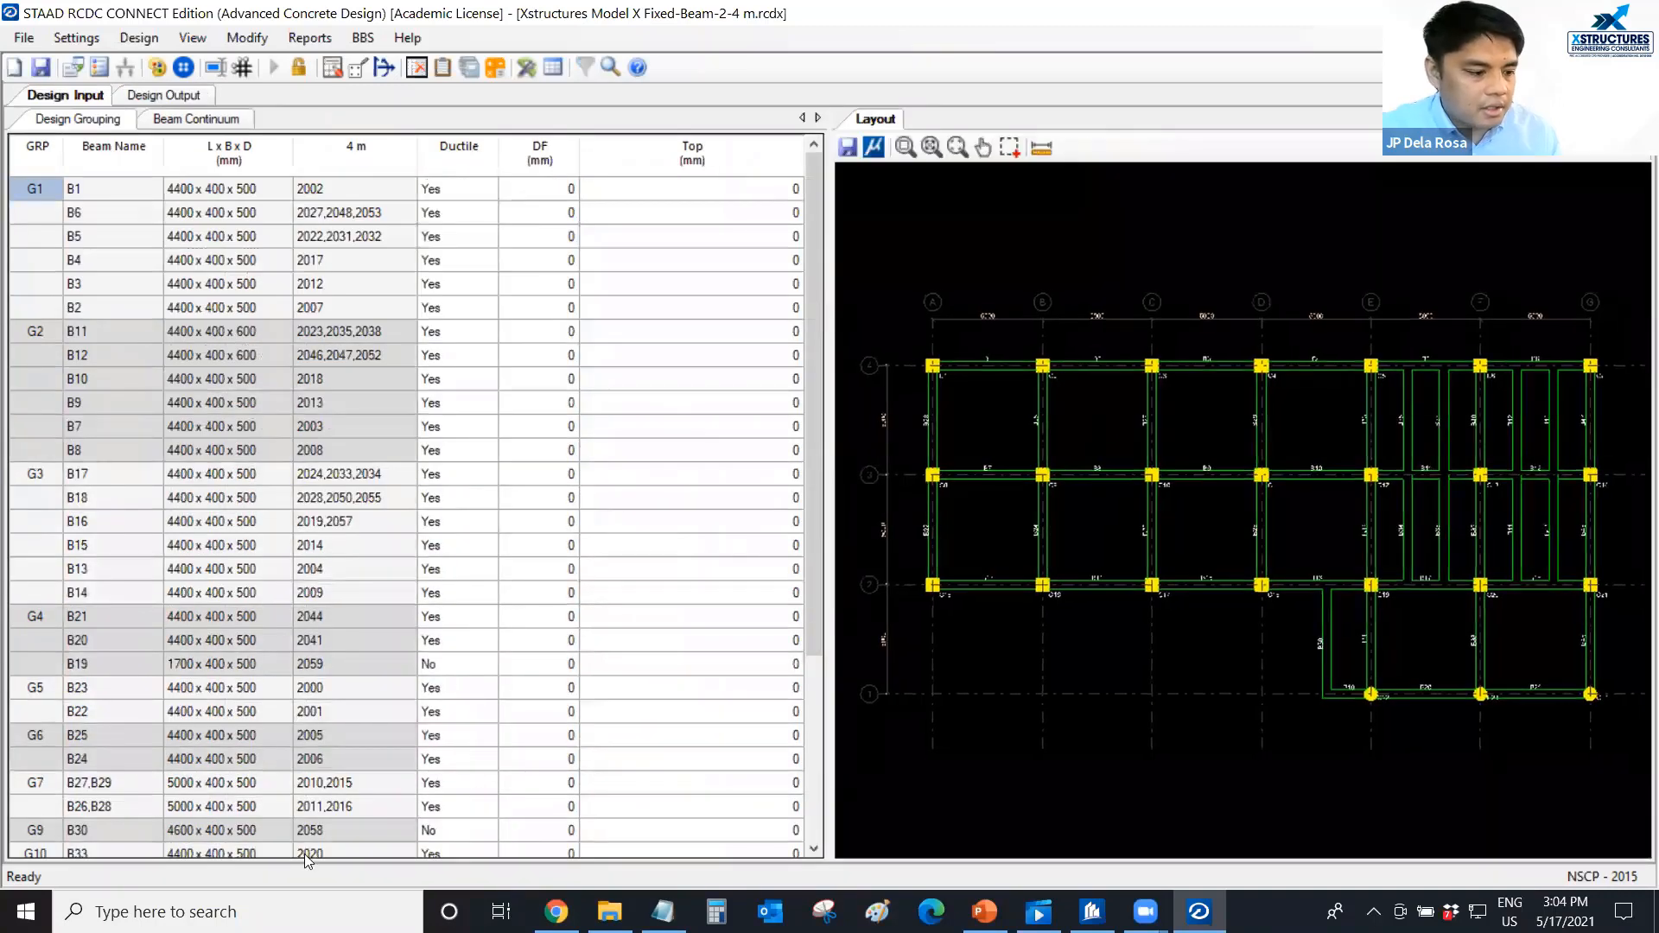
Launch AutoCAD 2019 and open the FRAMING PLAN drawing containing the title block sheet.
key("super")
type("auto")
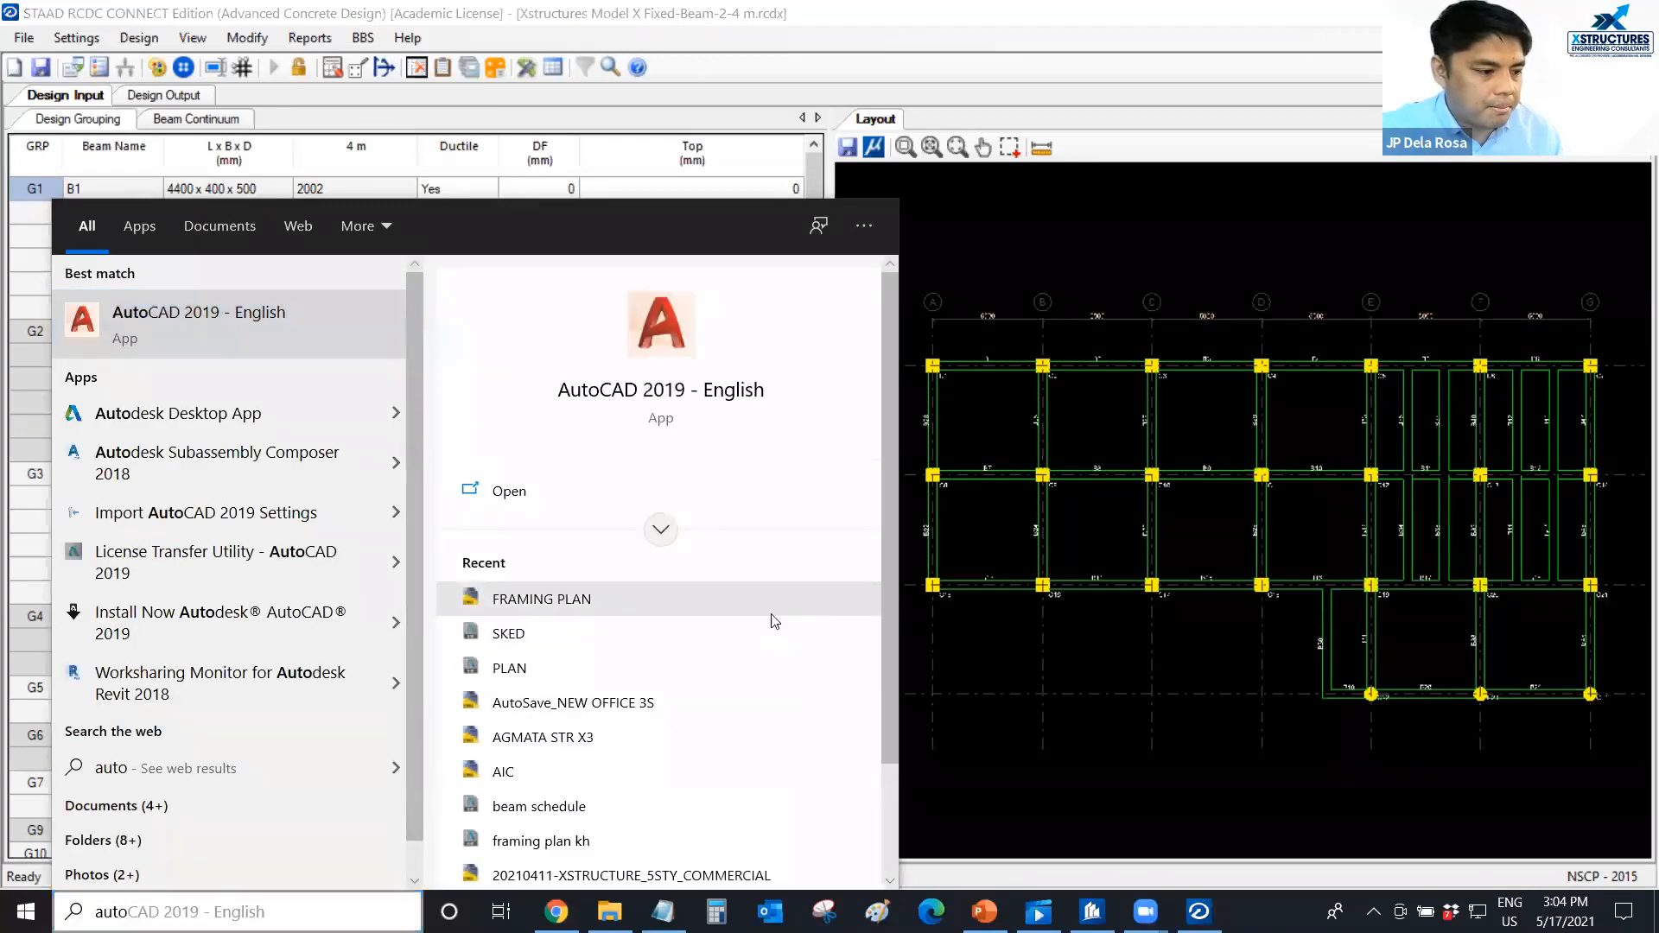
left_click(658, 396)
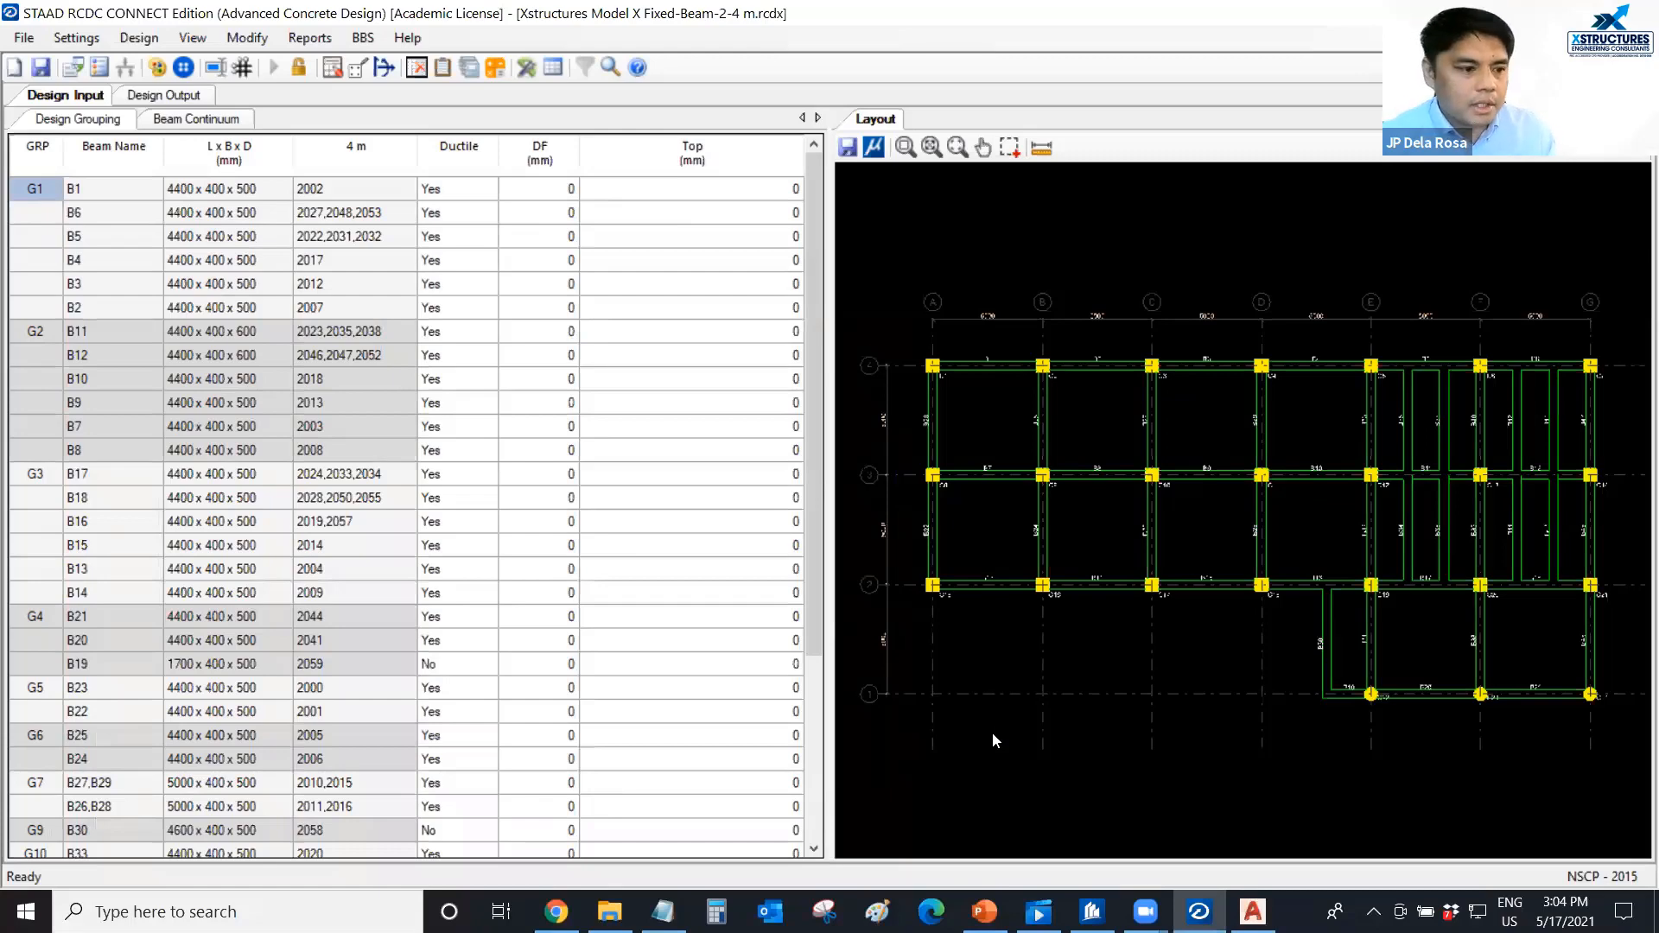
scroll(1028, 654, "down", 1)
scroll(1019, 649, "up", 1)
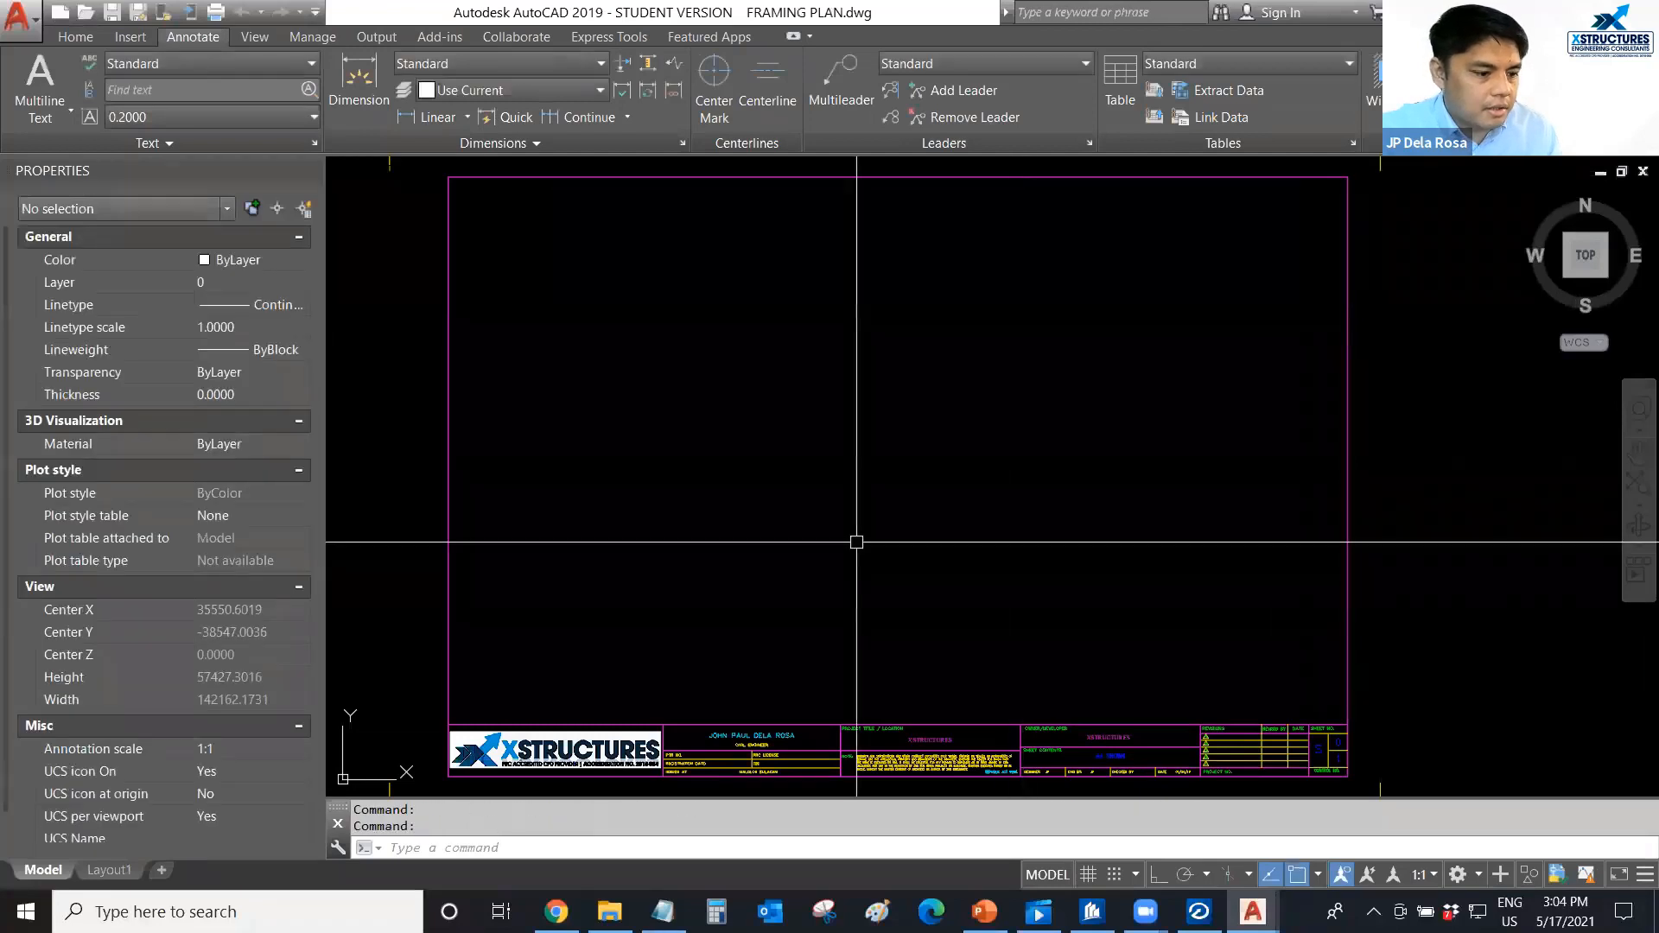
scroll(777, 500, "down", 2)
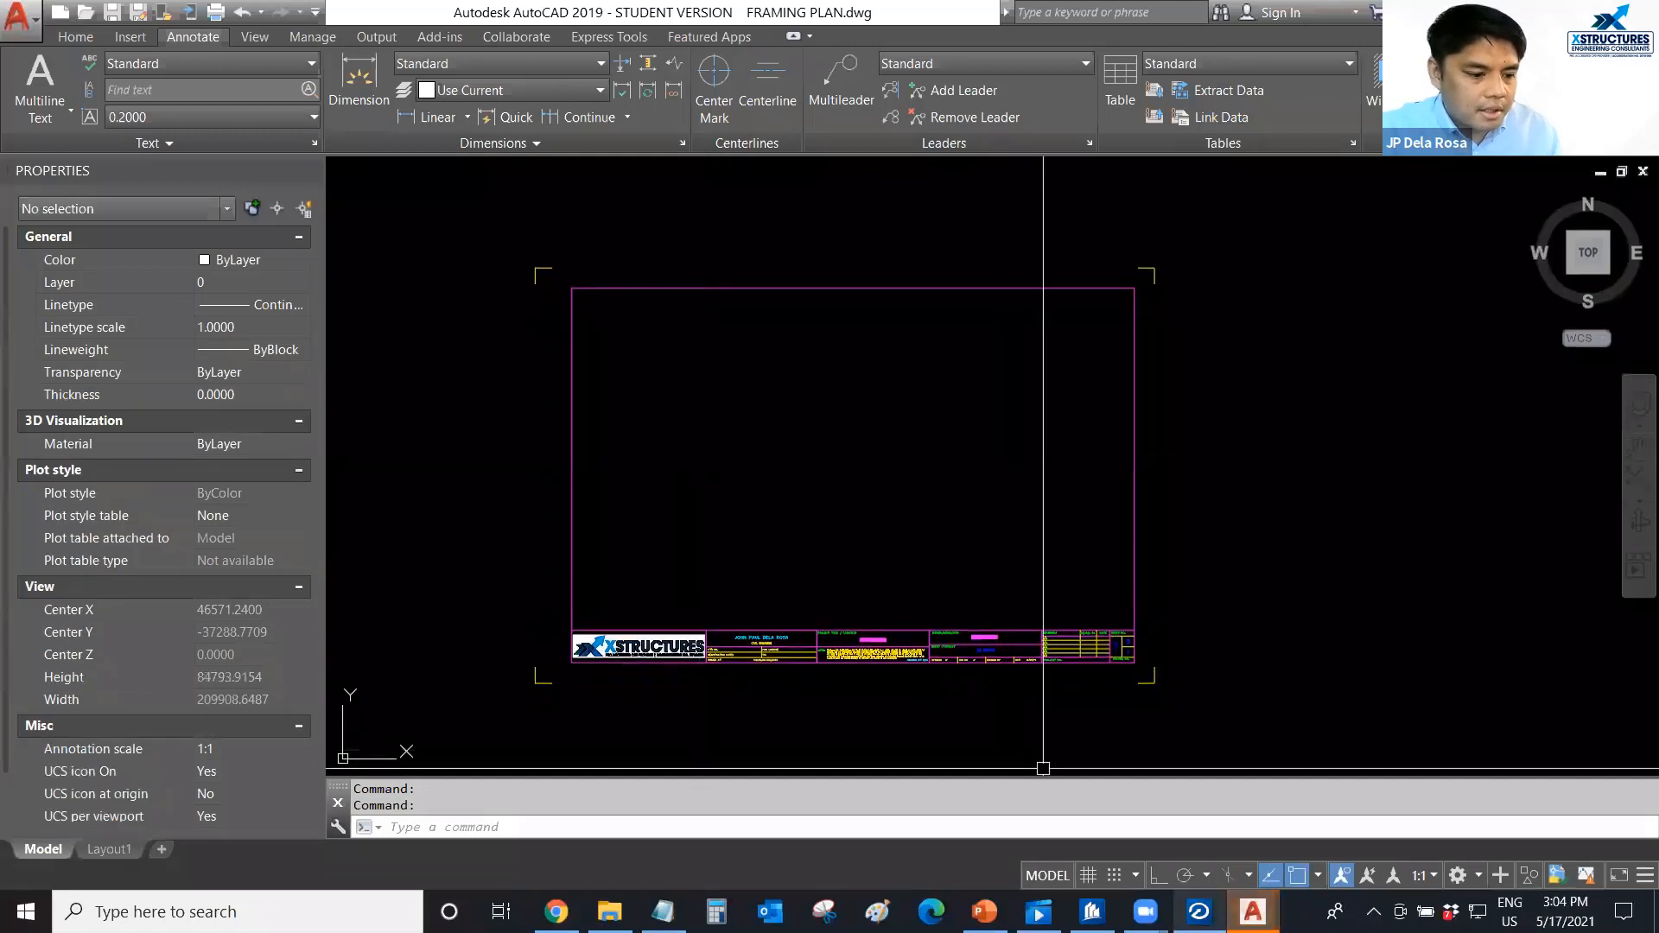
mouse_move(1253, 911)
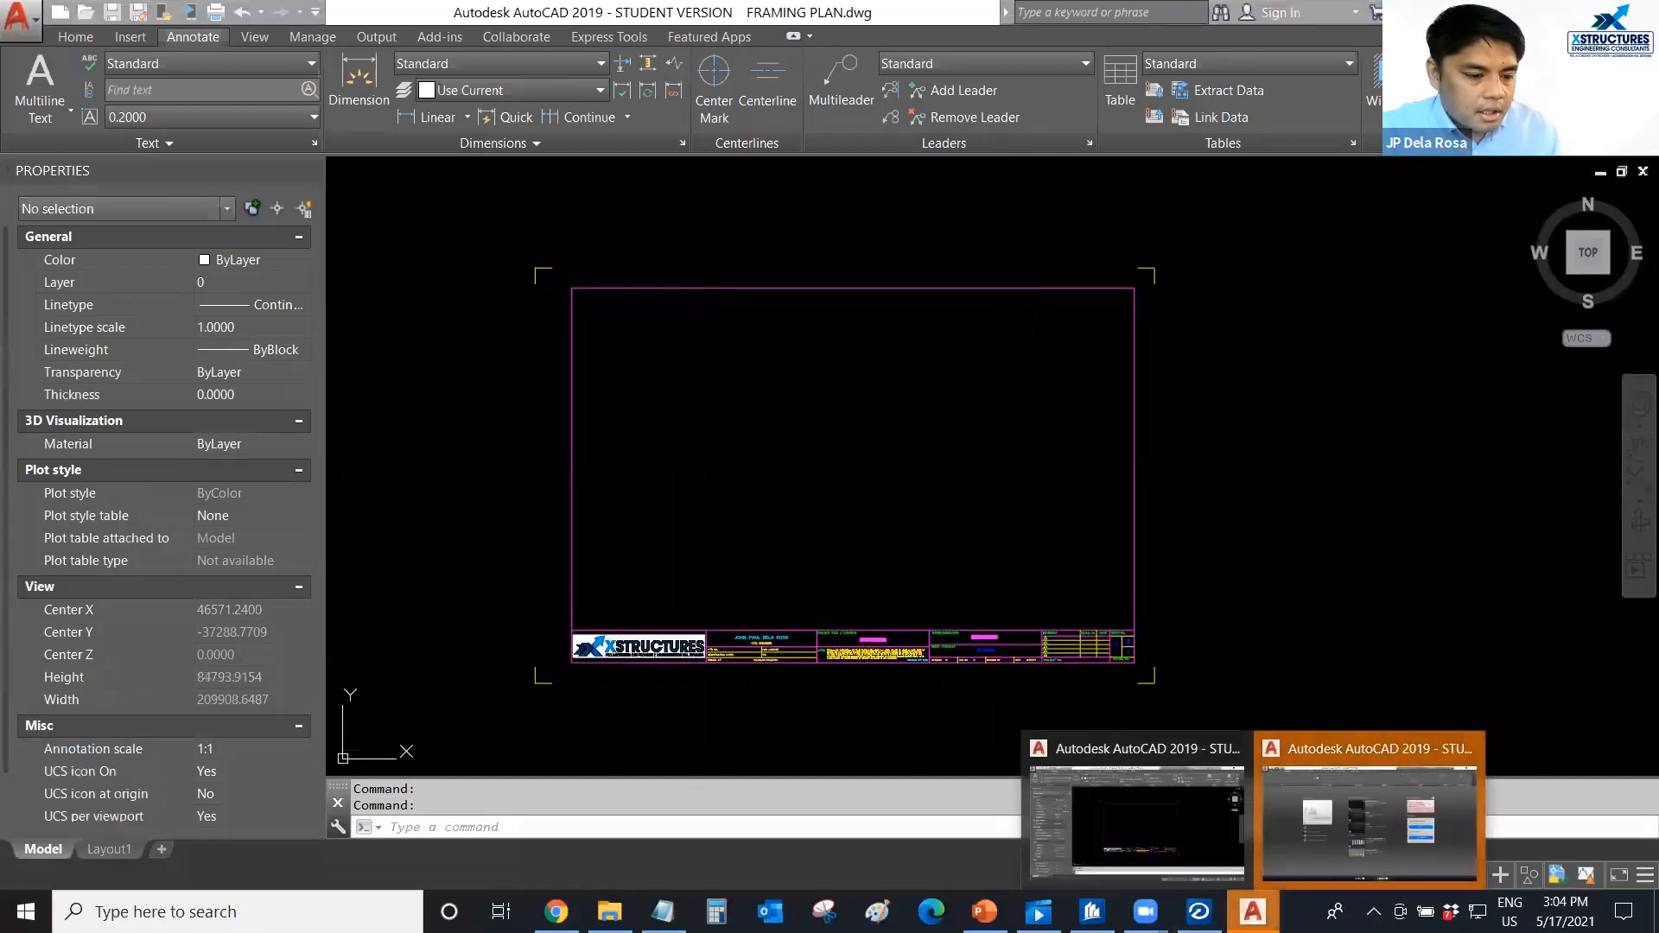
left_click(1277, 874)
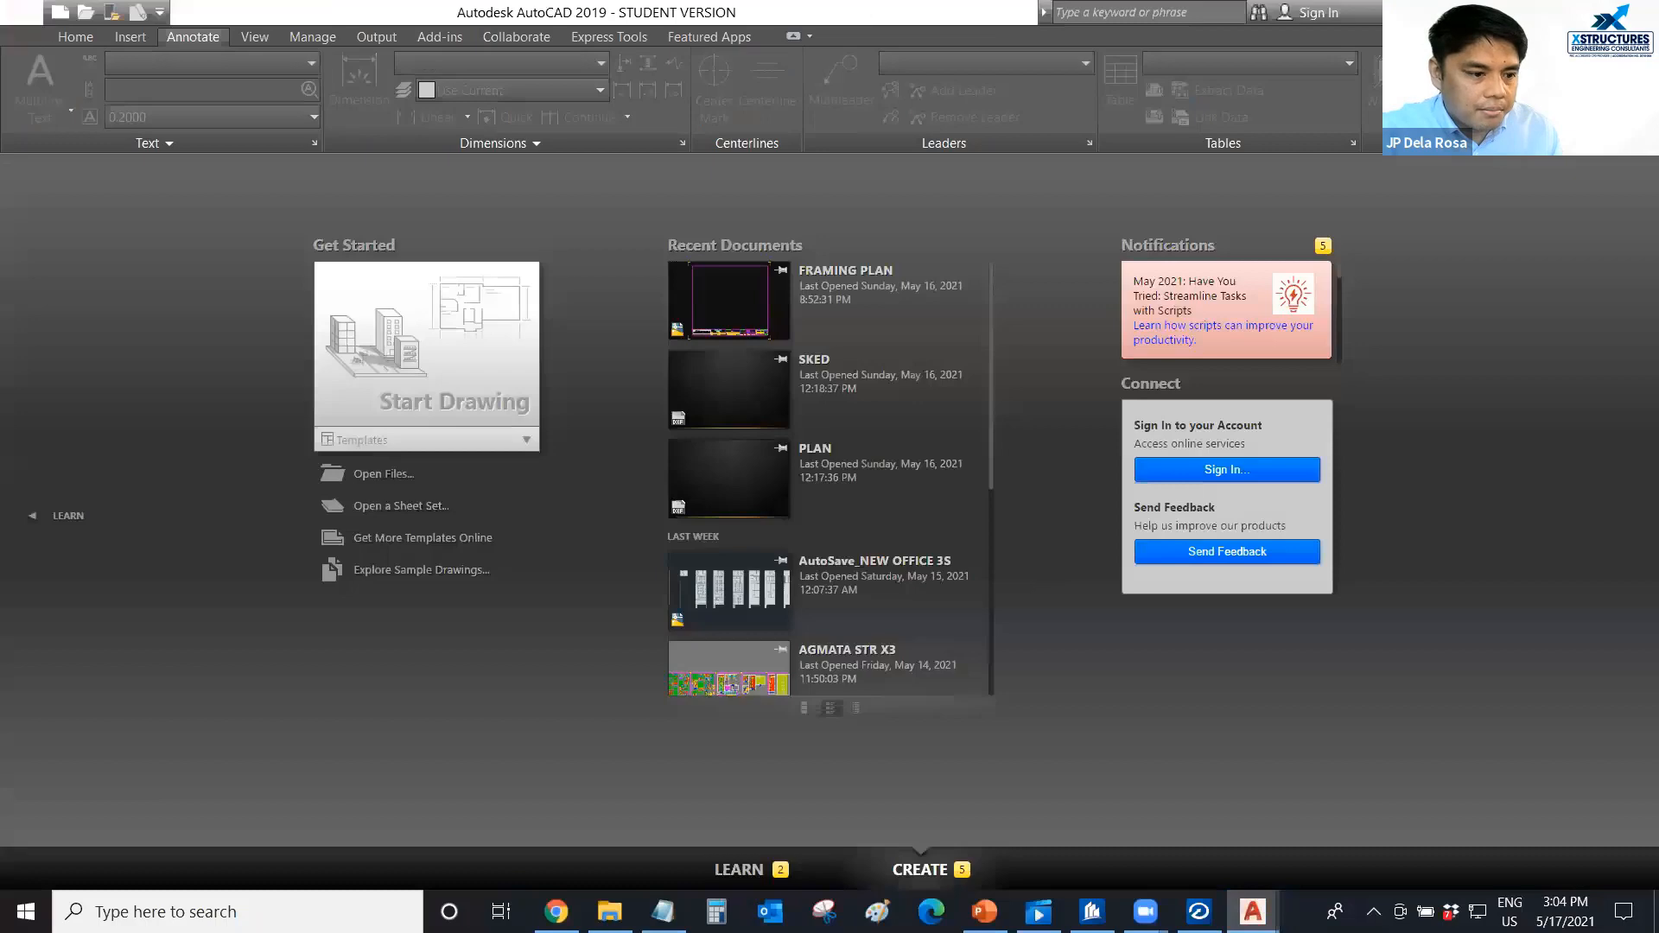
Switch back to STAAD RCDC and generate the beam text schedule as Type 1 with the Group Beams display style.
key("alt+Tab")
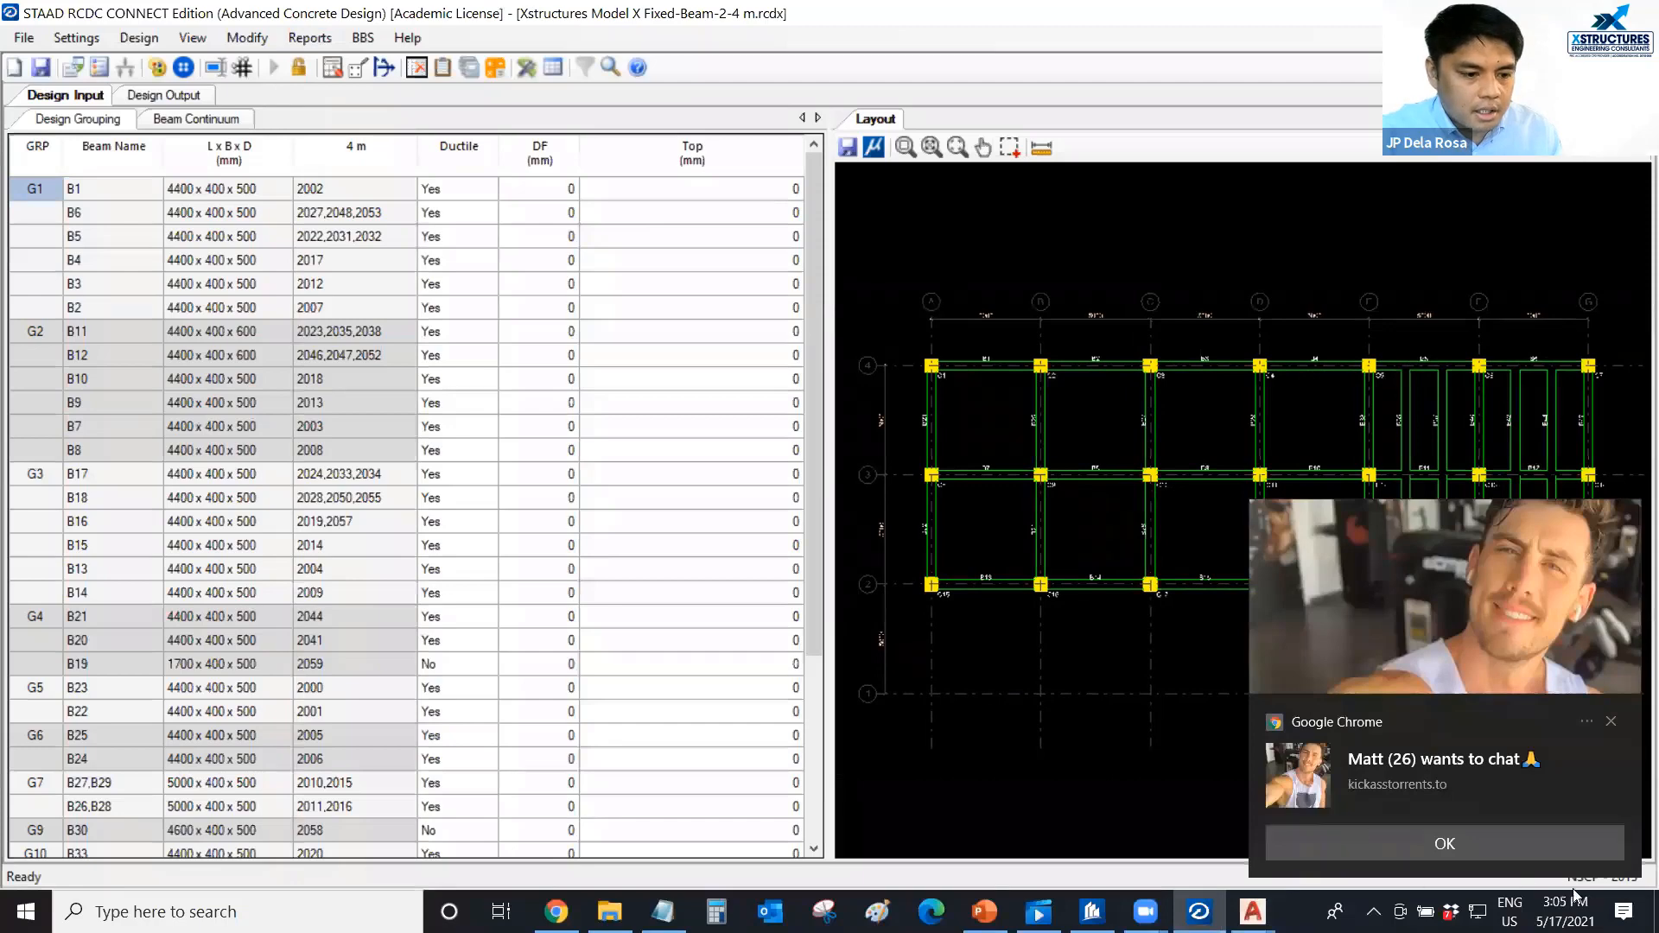
left_click(1623, 912)
left_click(1623, 911)
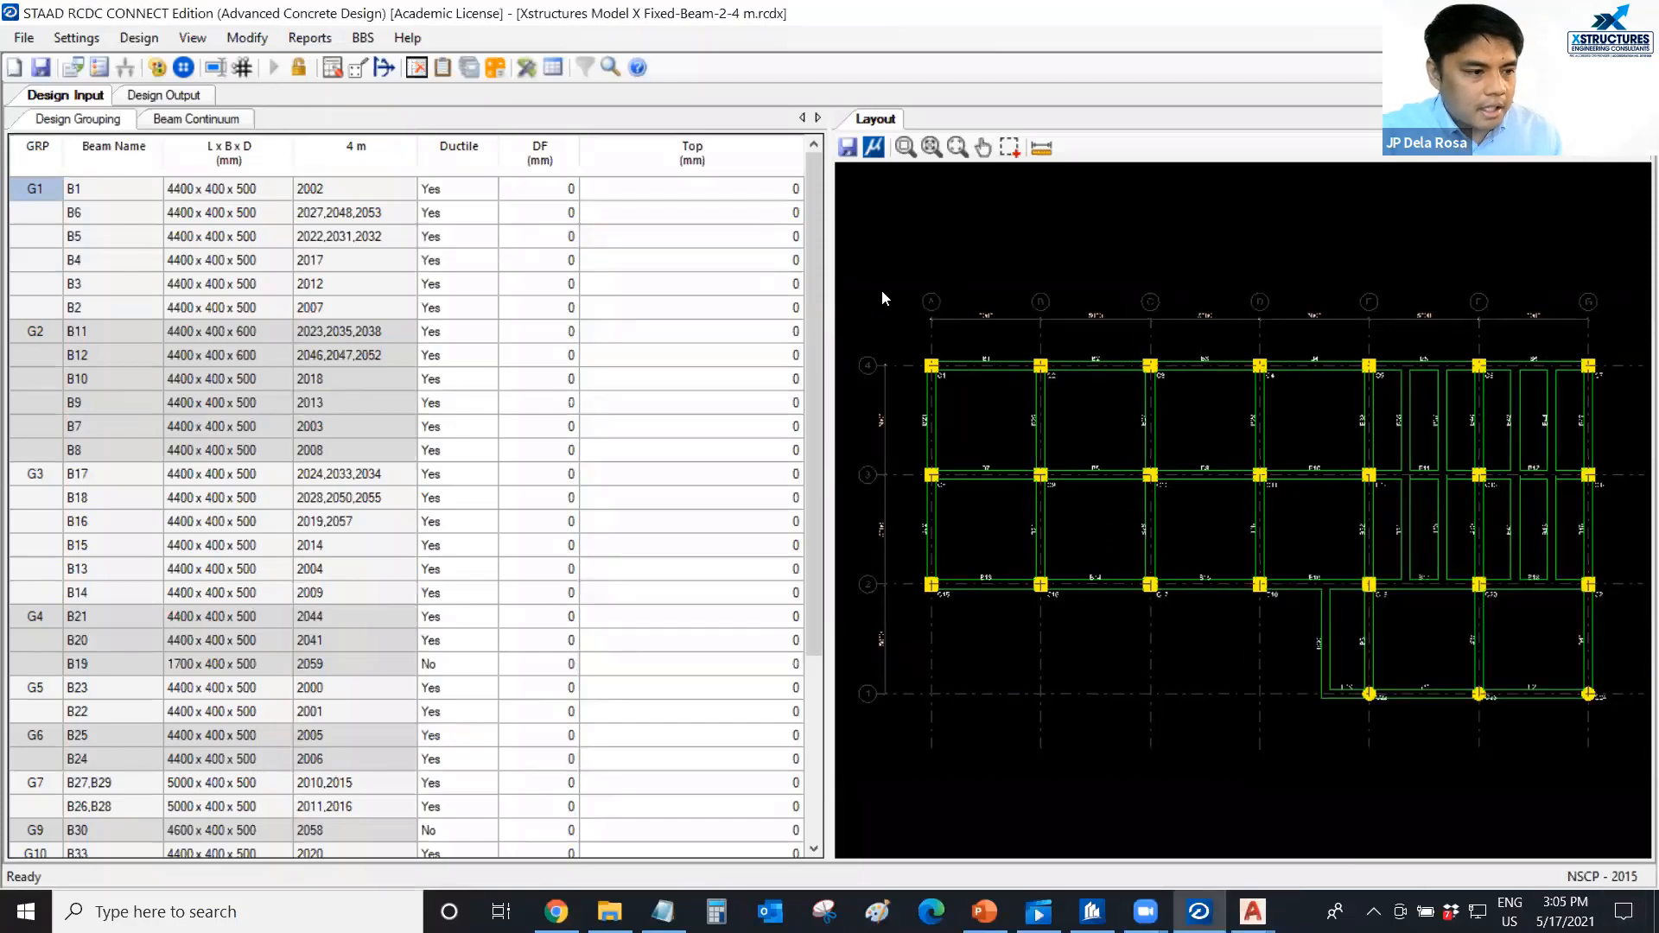
left_click(324, 38)
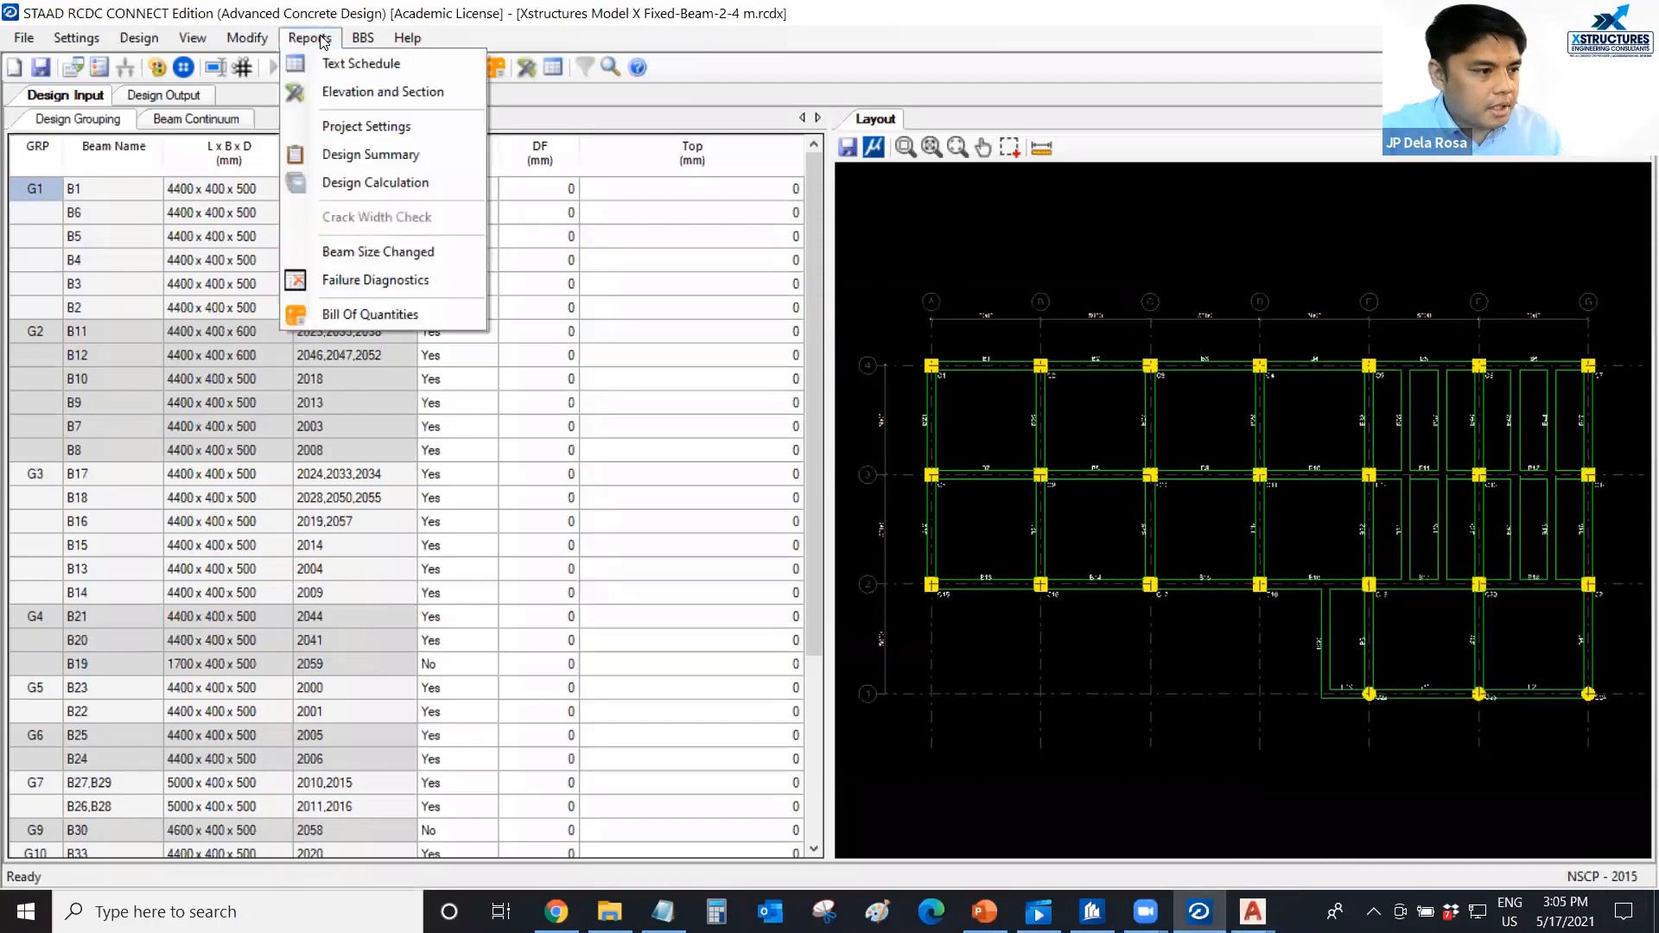
left_click(355, 65)
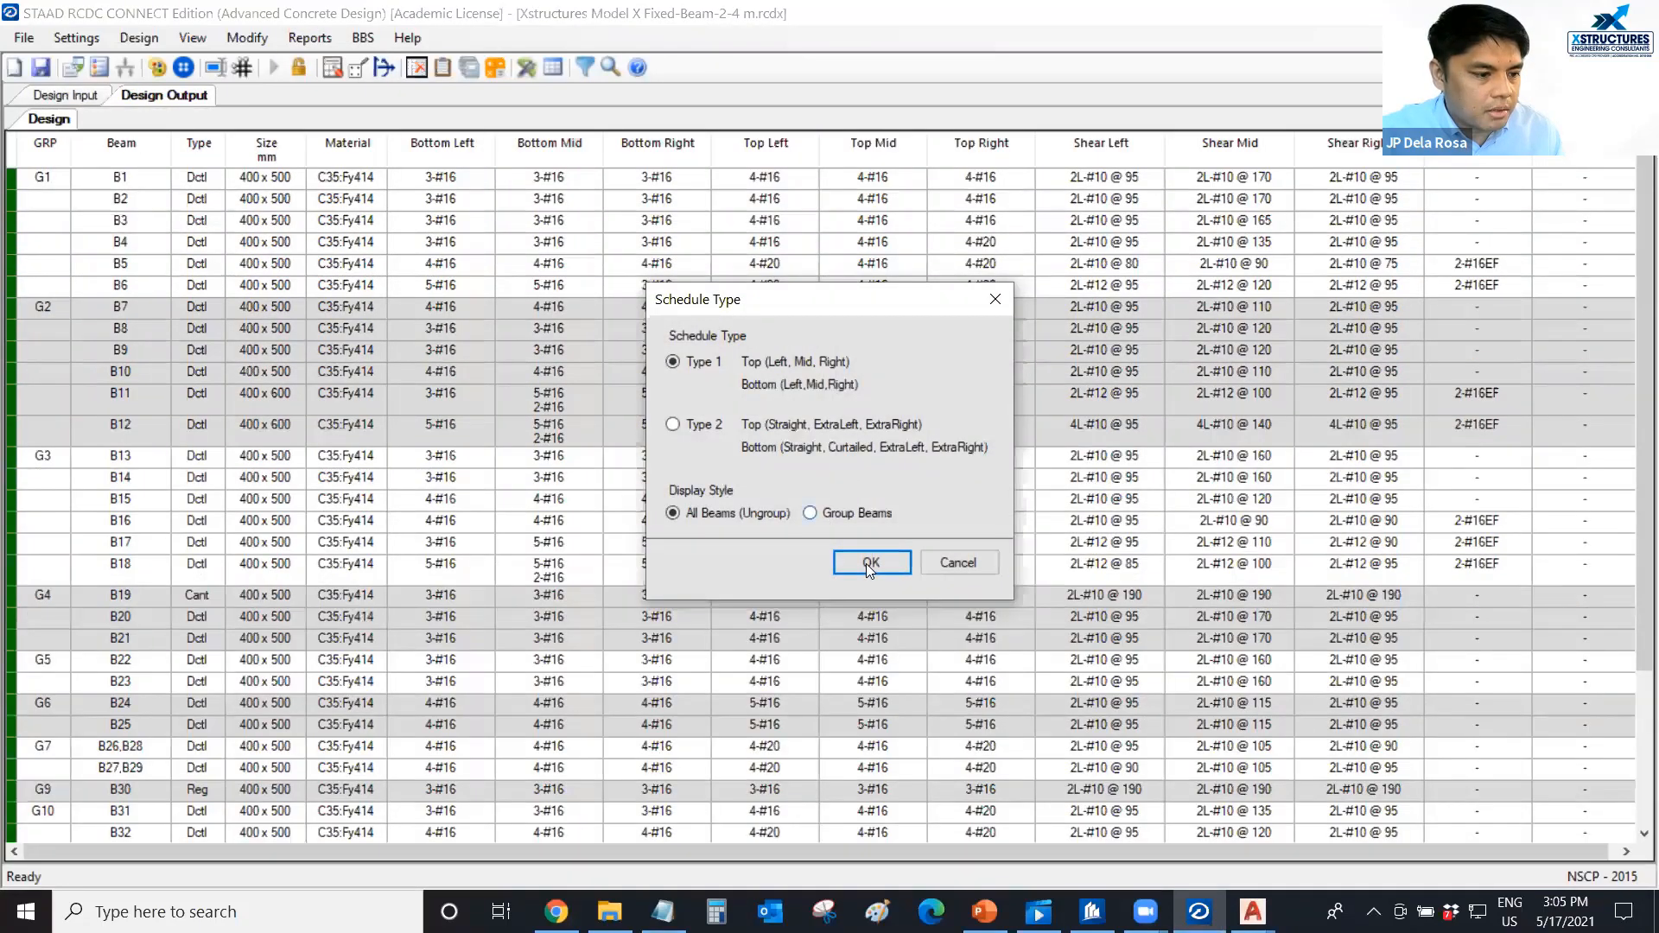
left_click(810, 513)
left_click(871, 570)
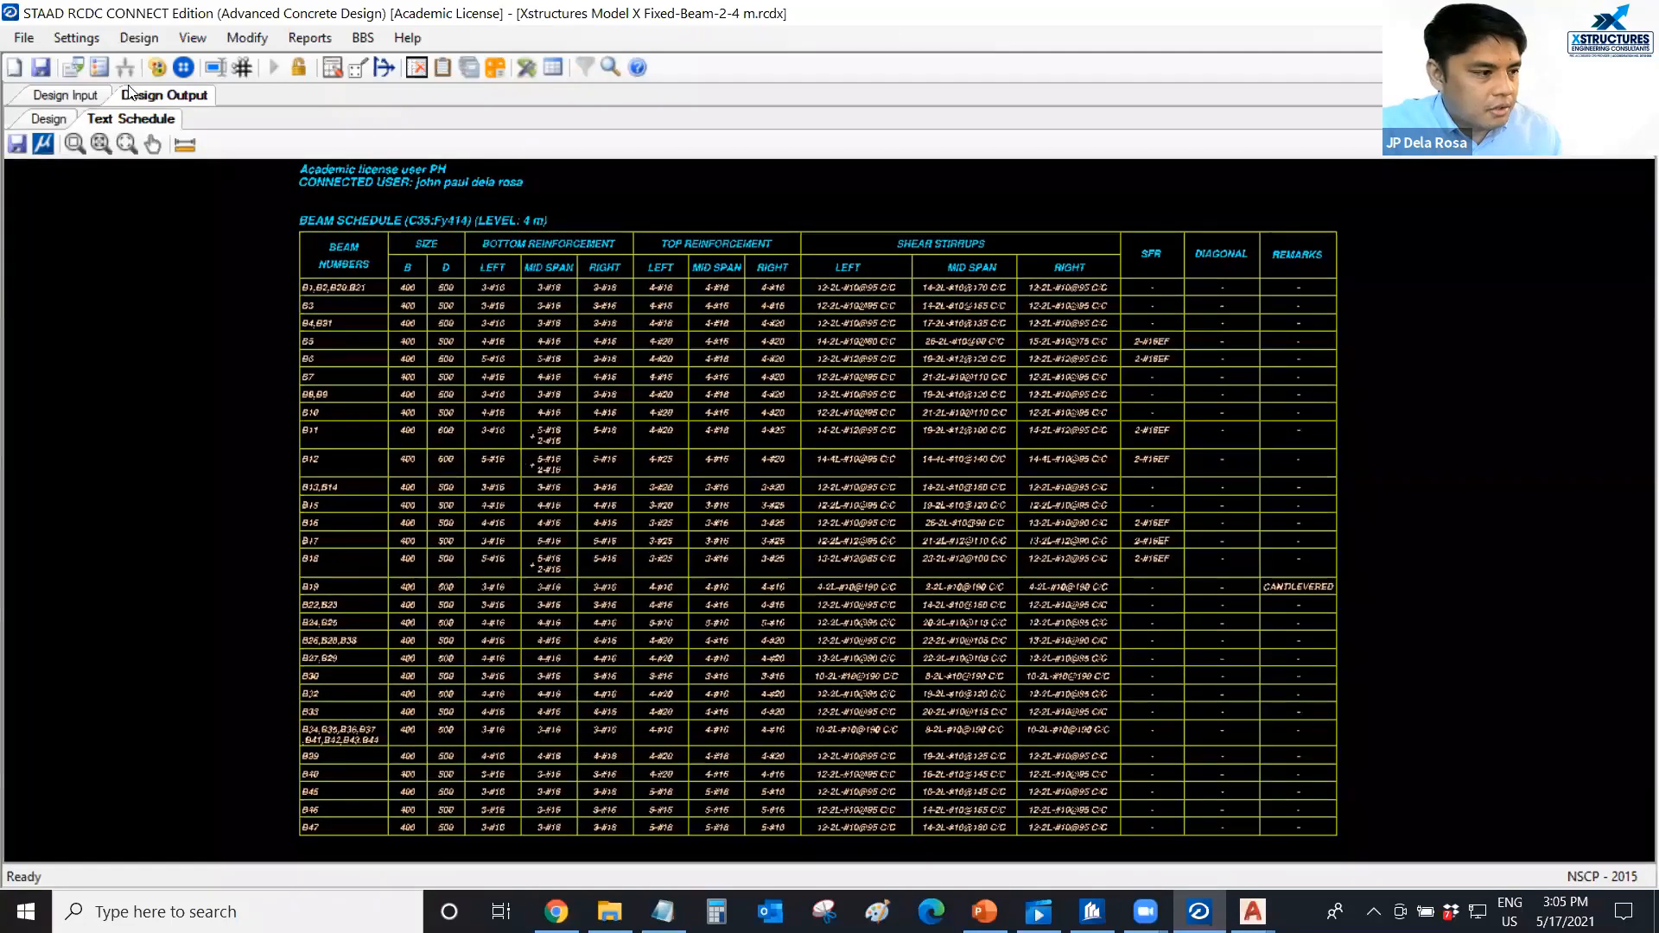
Save the 4 m level beam layout to the Desktop as a DXF file named plan.
left_click(52, 94)
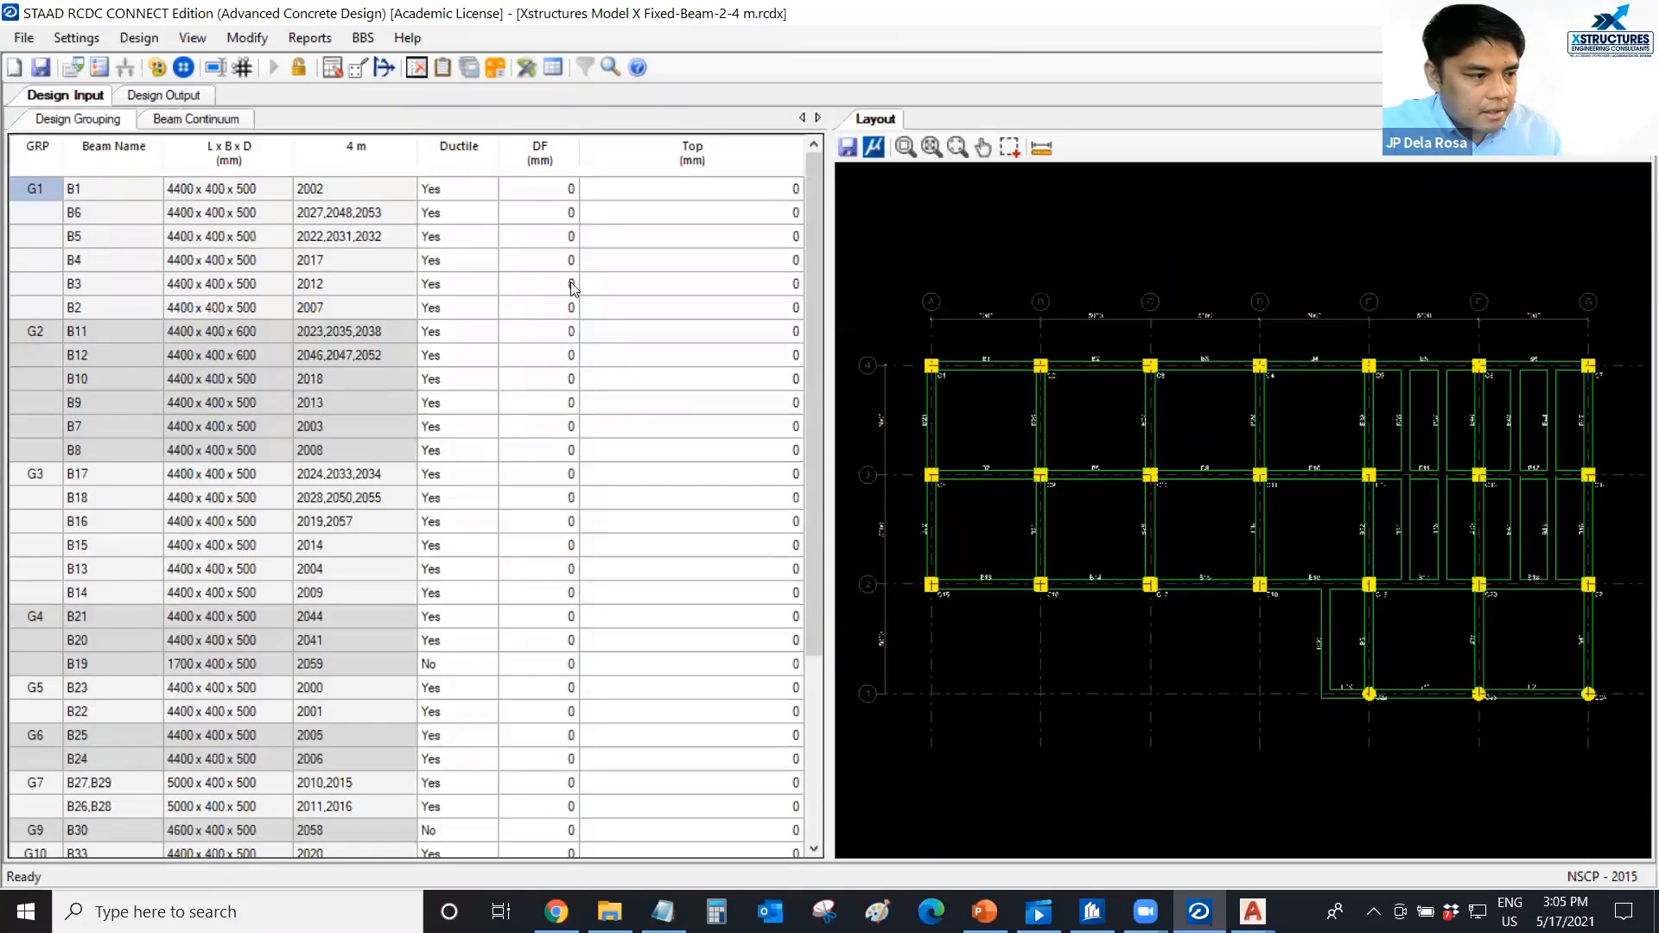
left_click(185, 98)
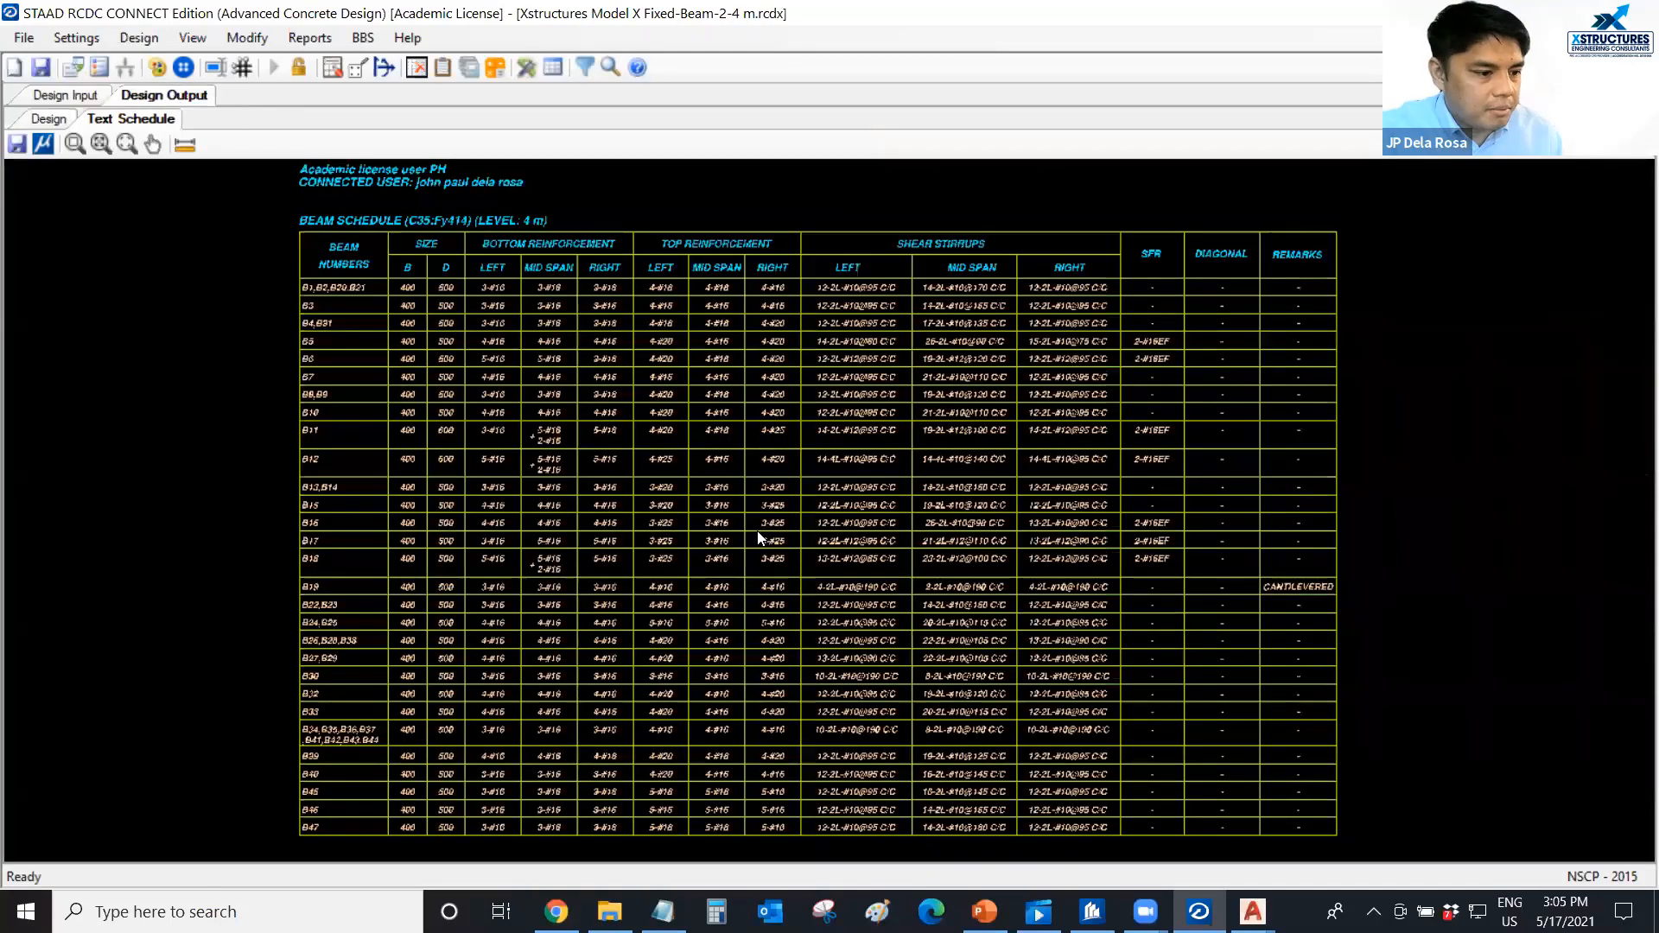
left_click(77, 96)
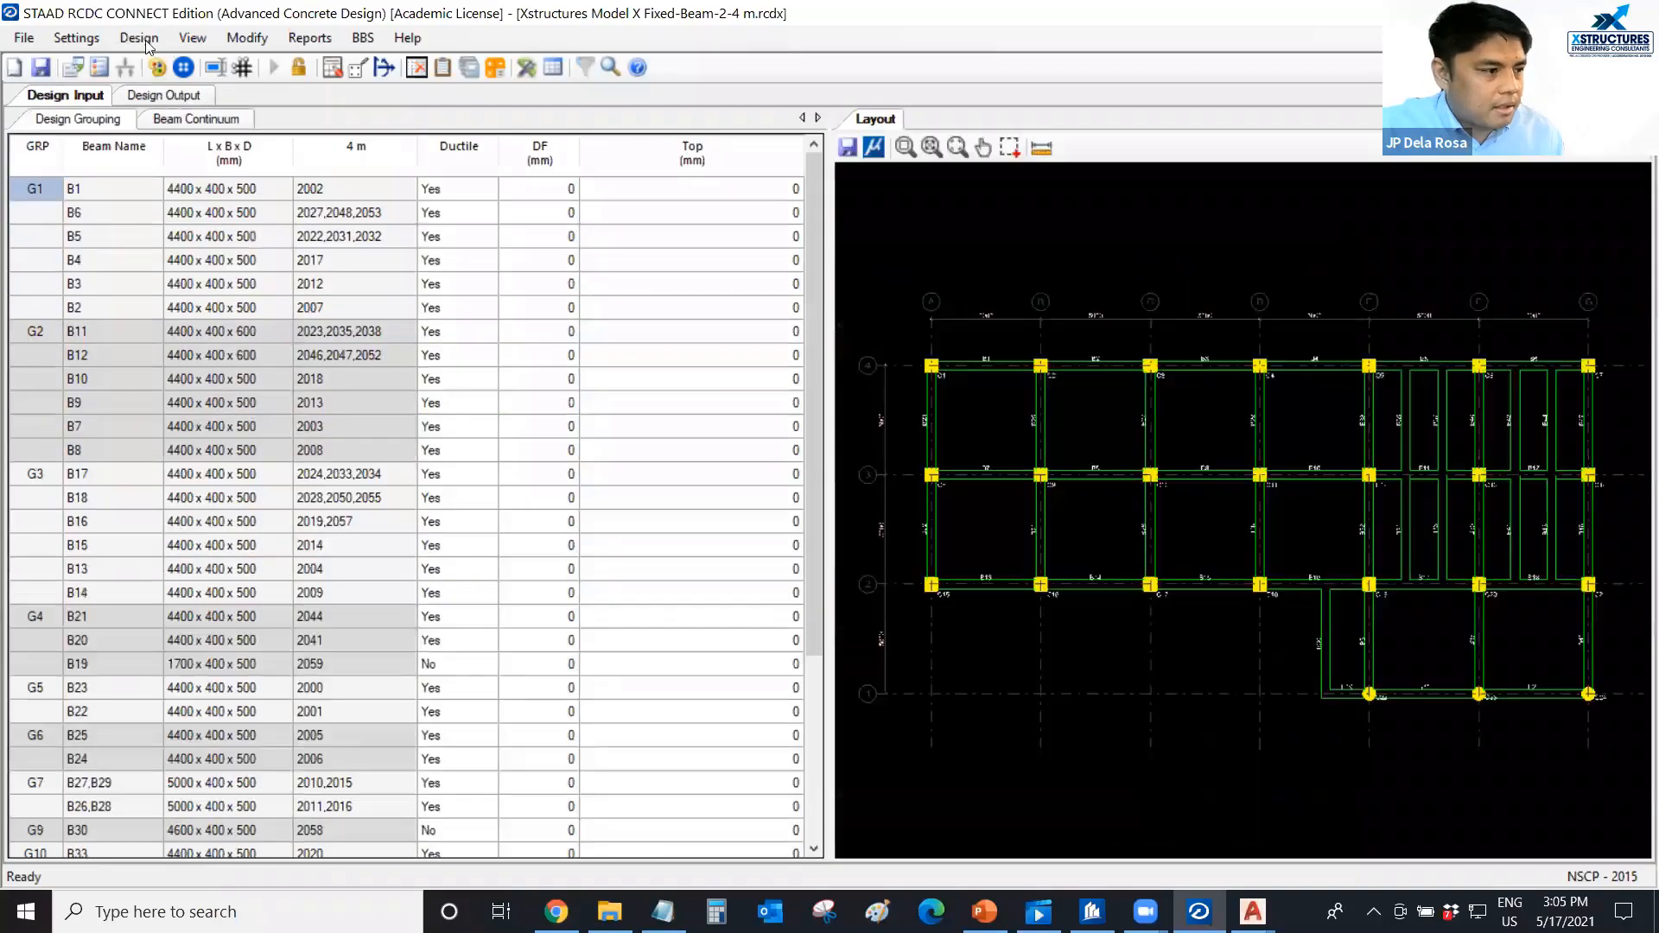
left_click(40, 66)
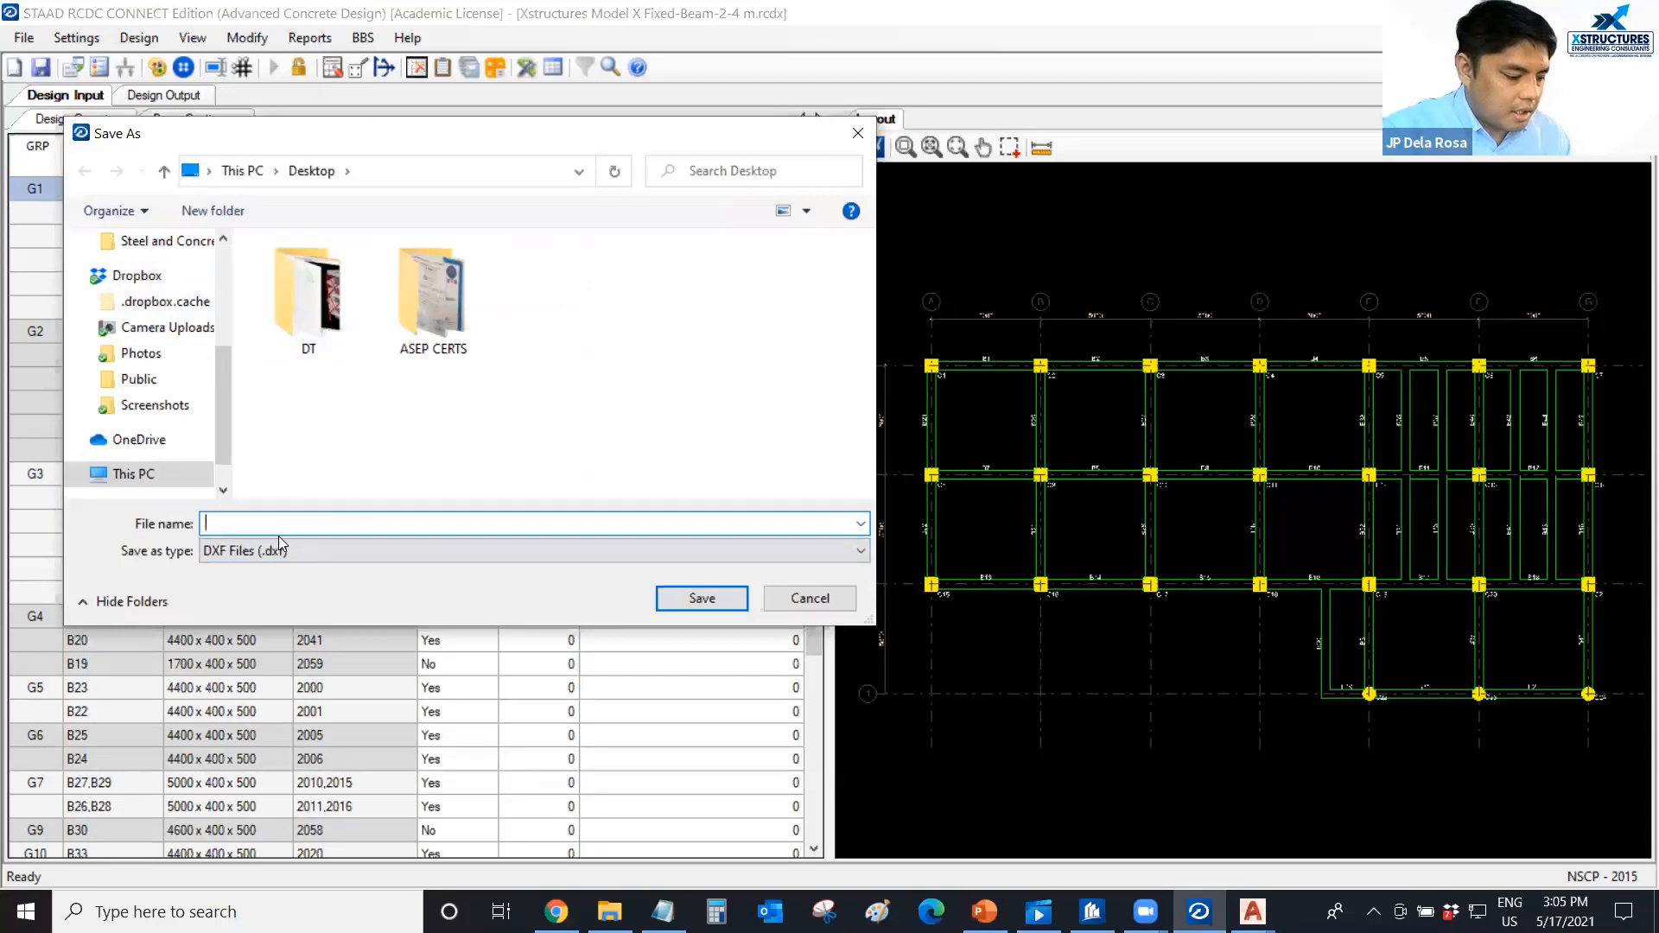
type("plan")
key("Return")
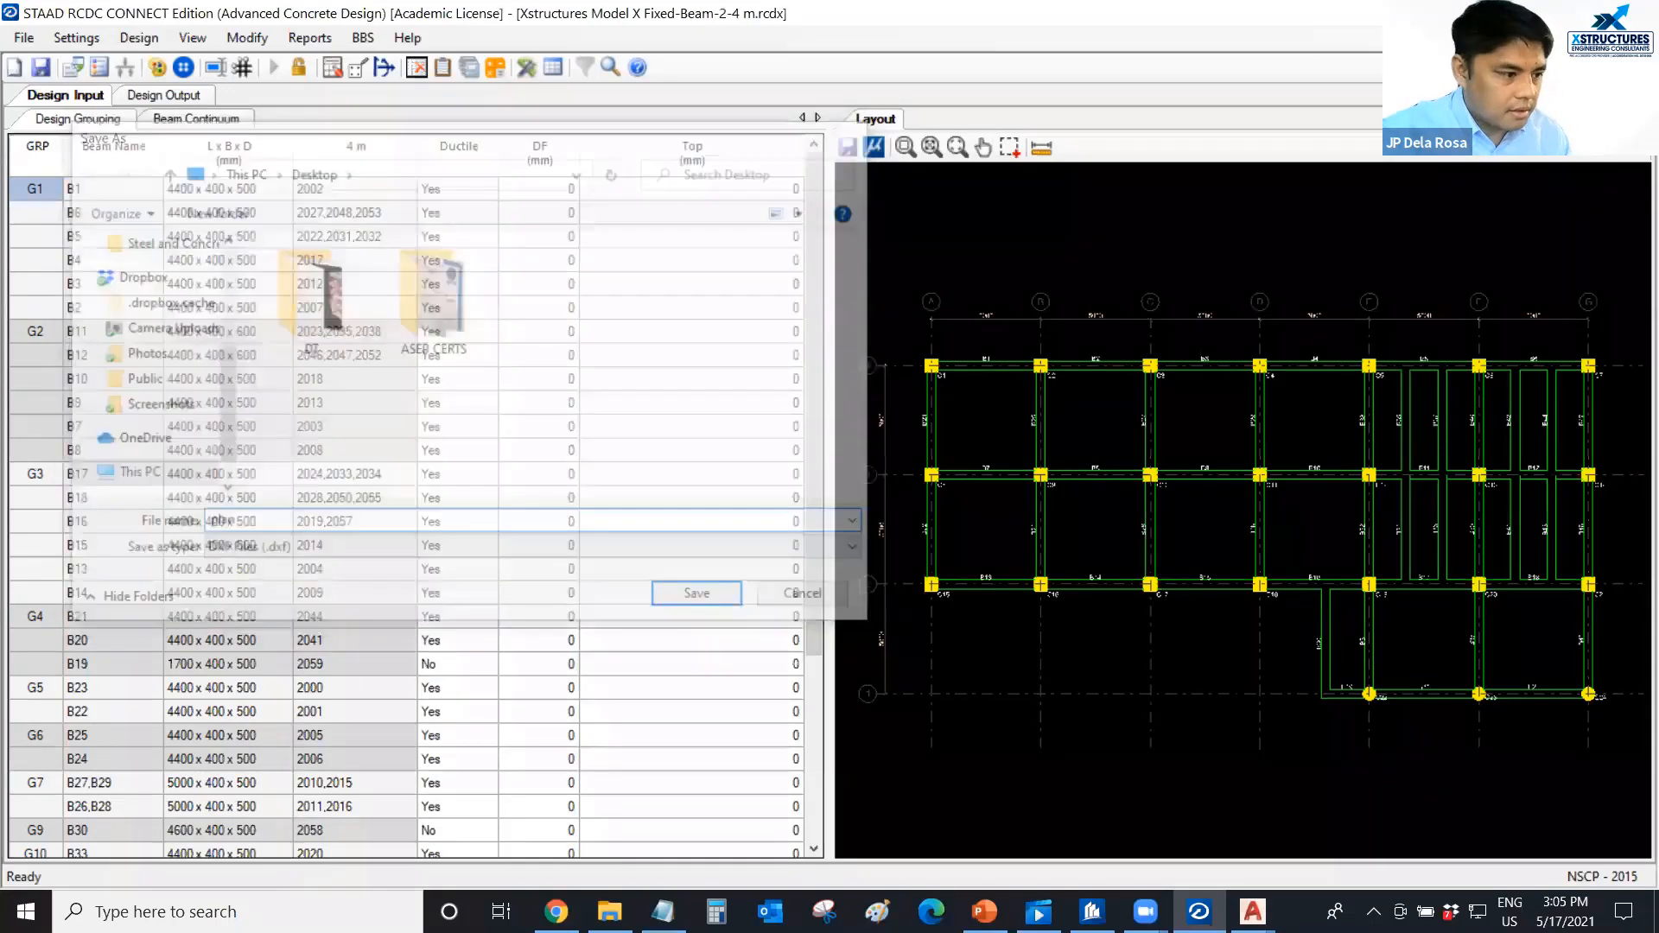
Save the beam text schedule to the Desktop as a DXF file named sched.
left_click(127, 96)
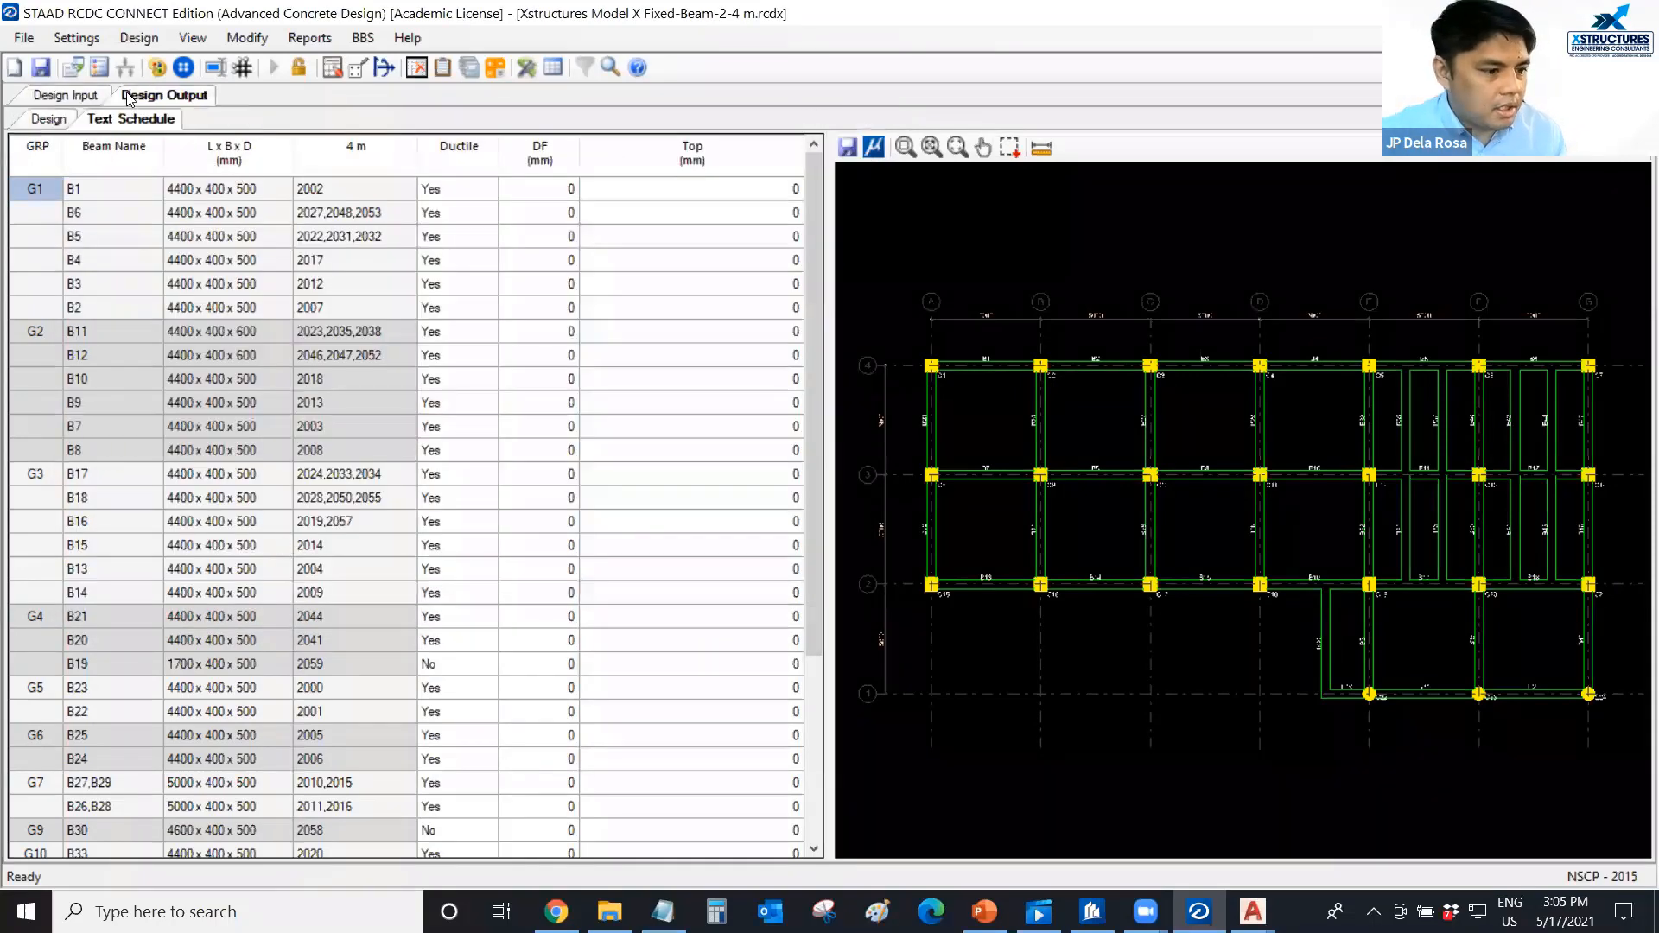
left_click(18, 143)
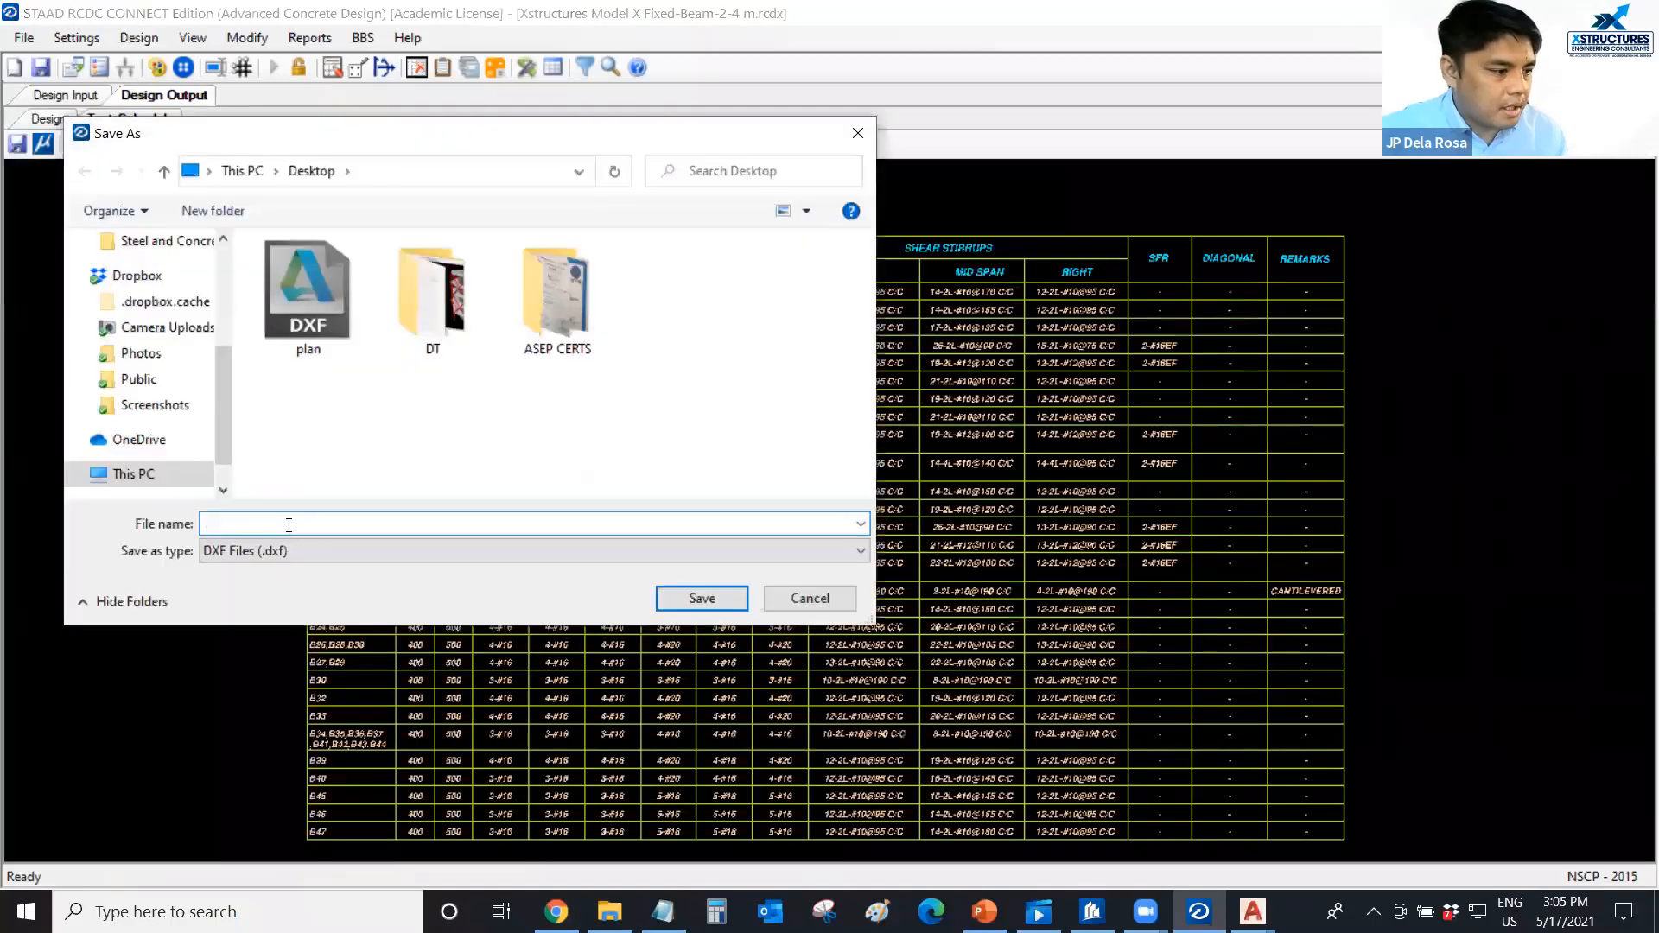
type("sched")
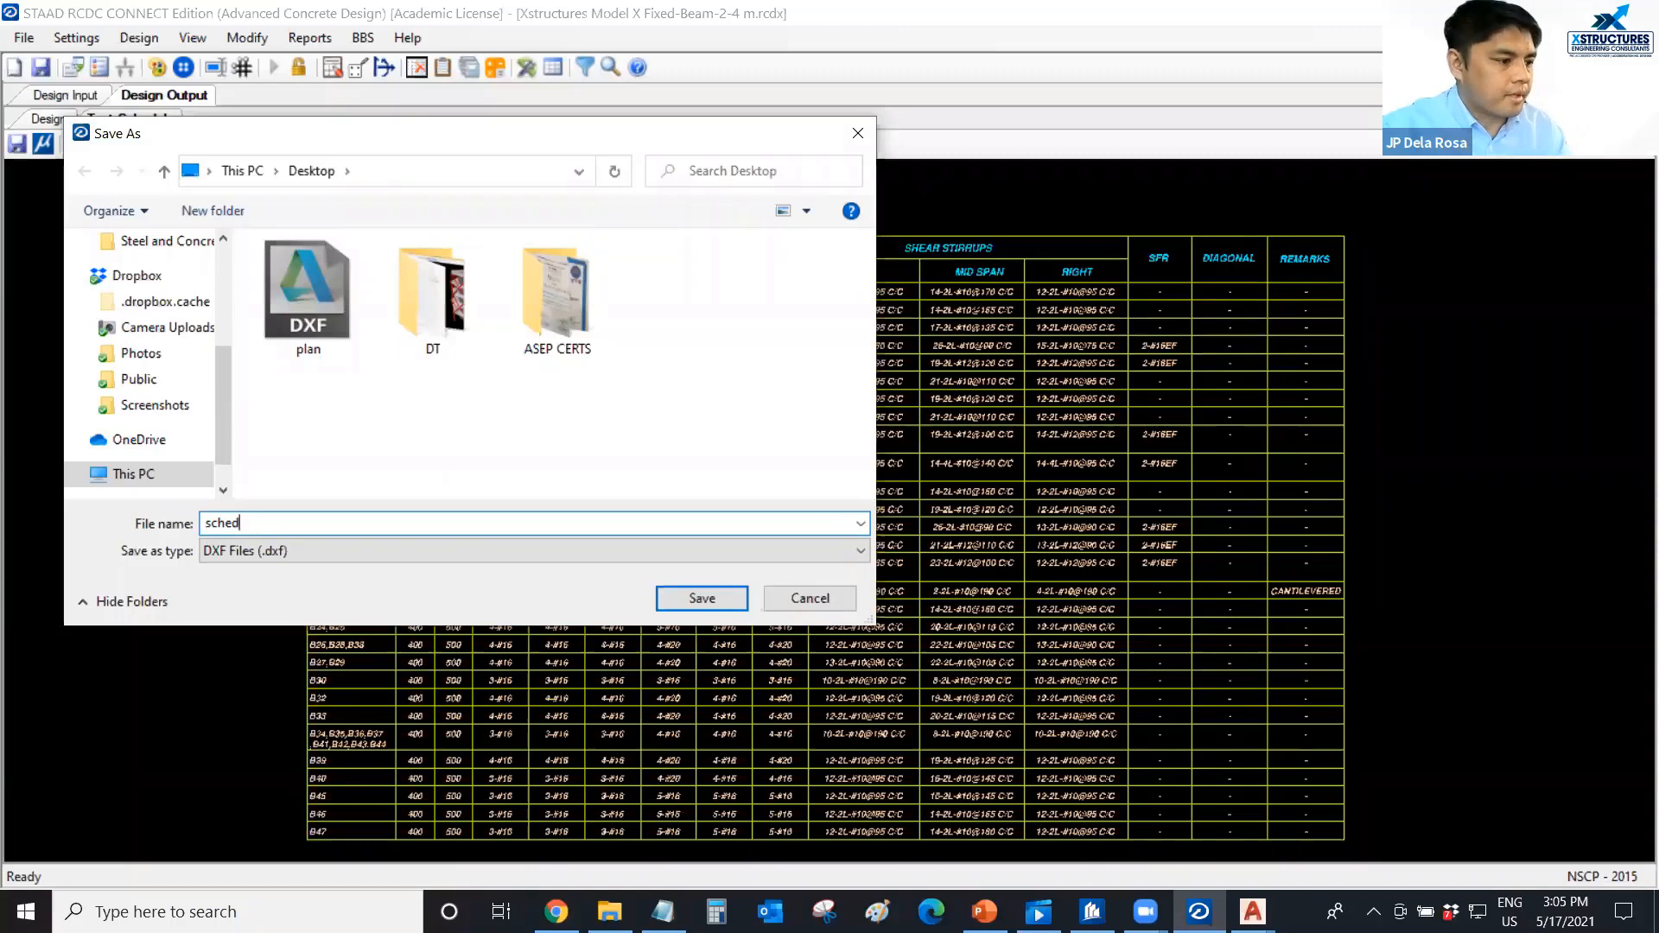
key("Return")
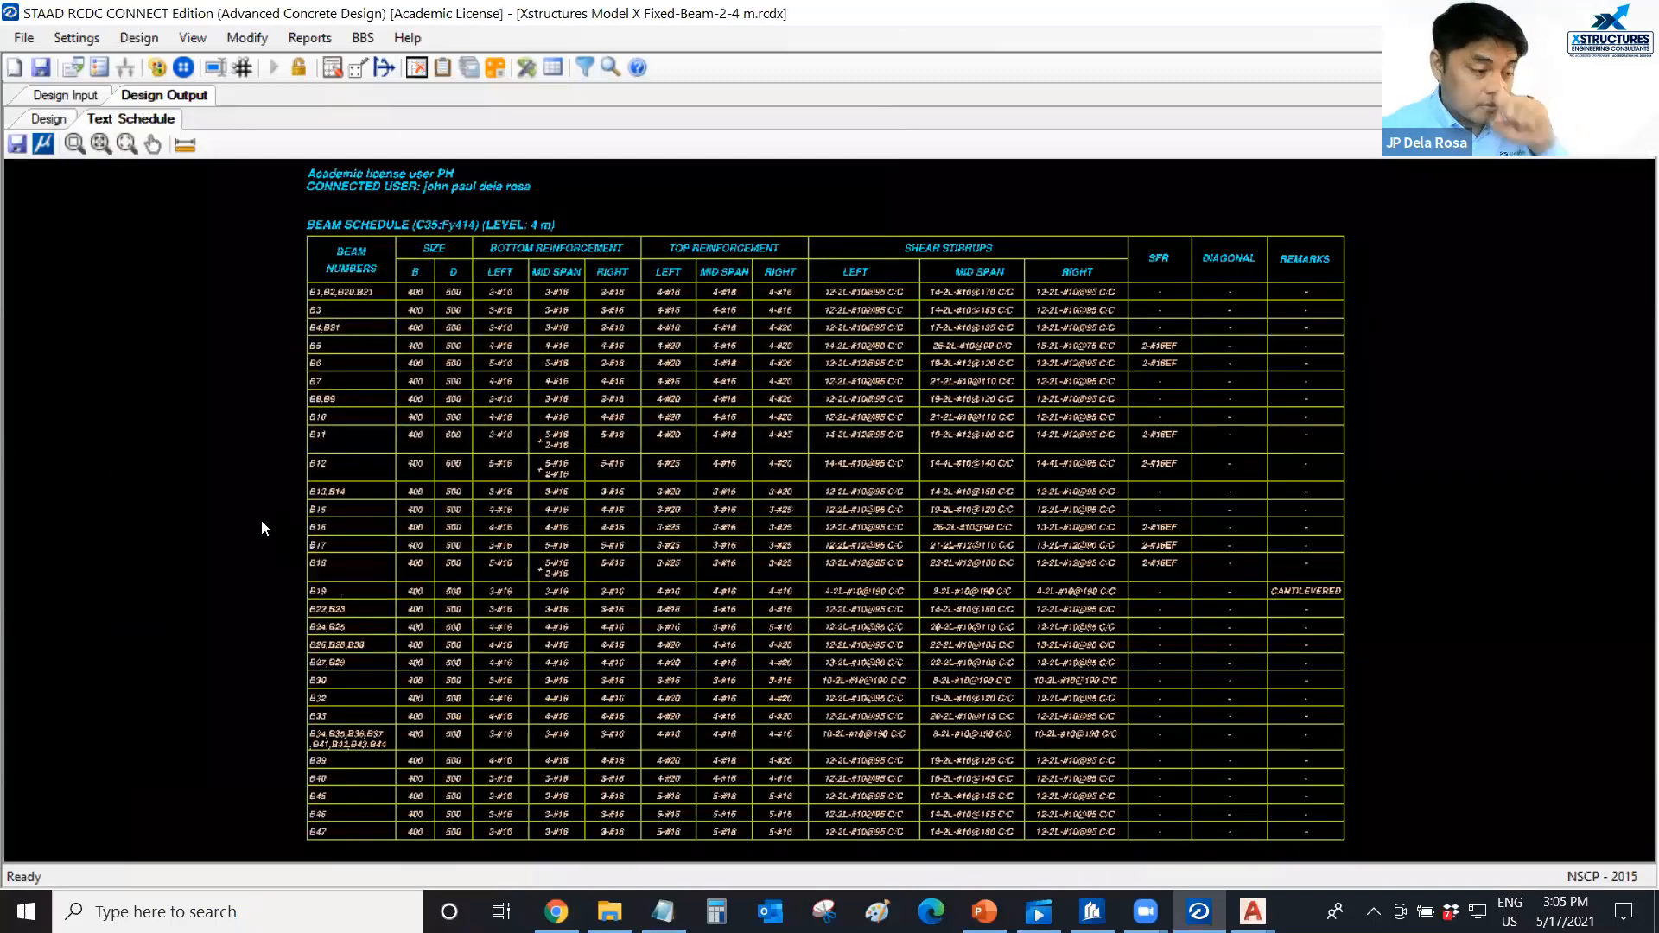
Switch to AutoCAD and open both the plan and sched DXF files from the Desktop.
mouse_move(1252, 912)
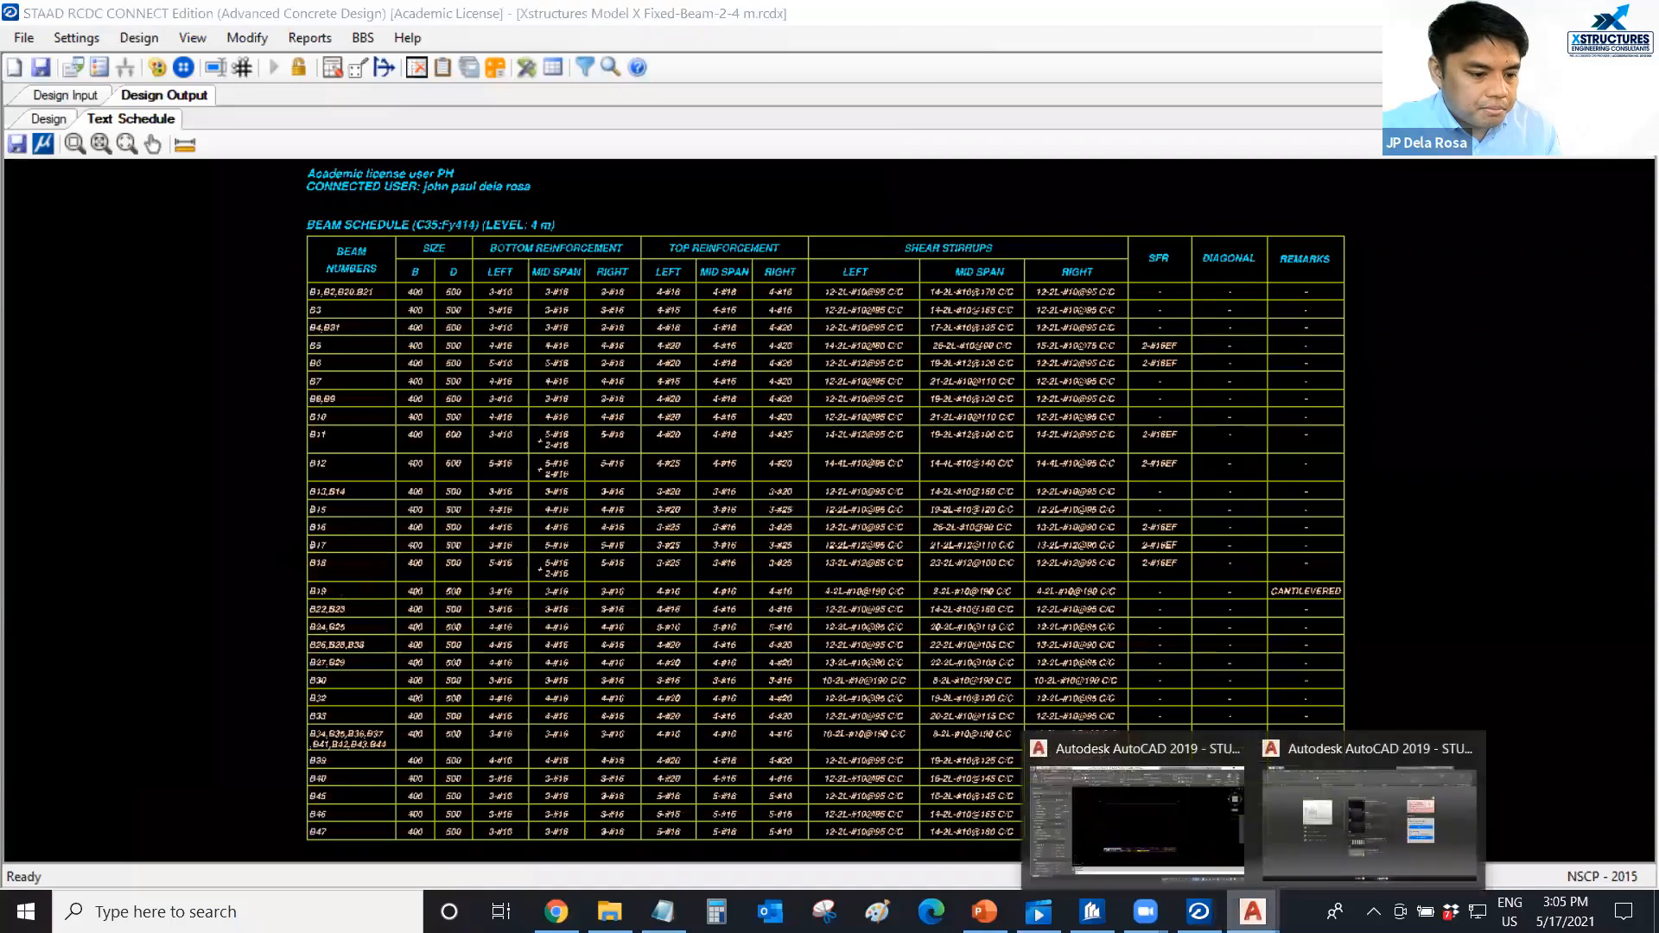
left_click(1119, 840)
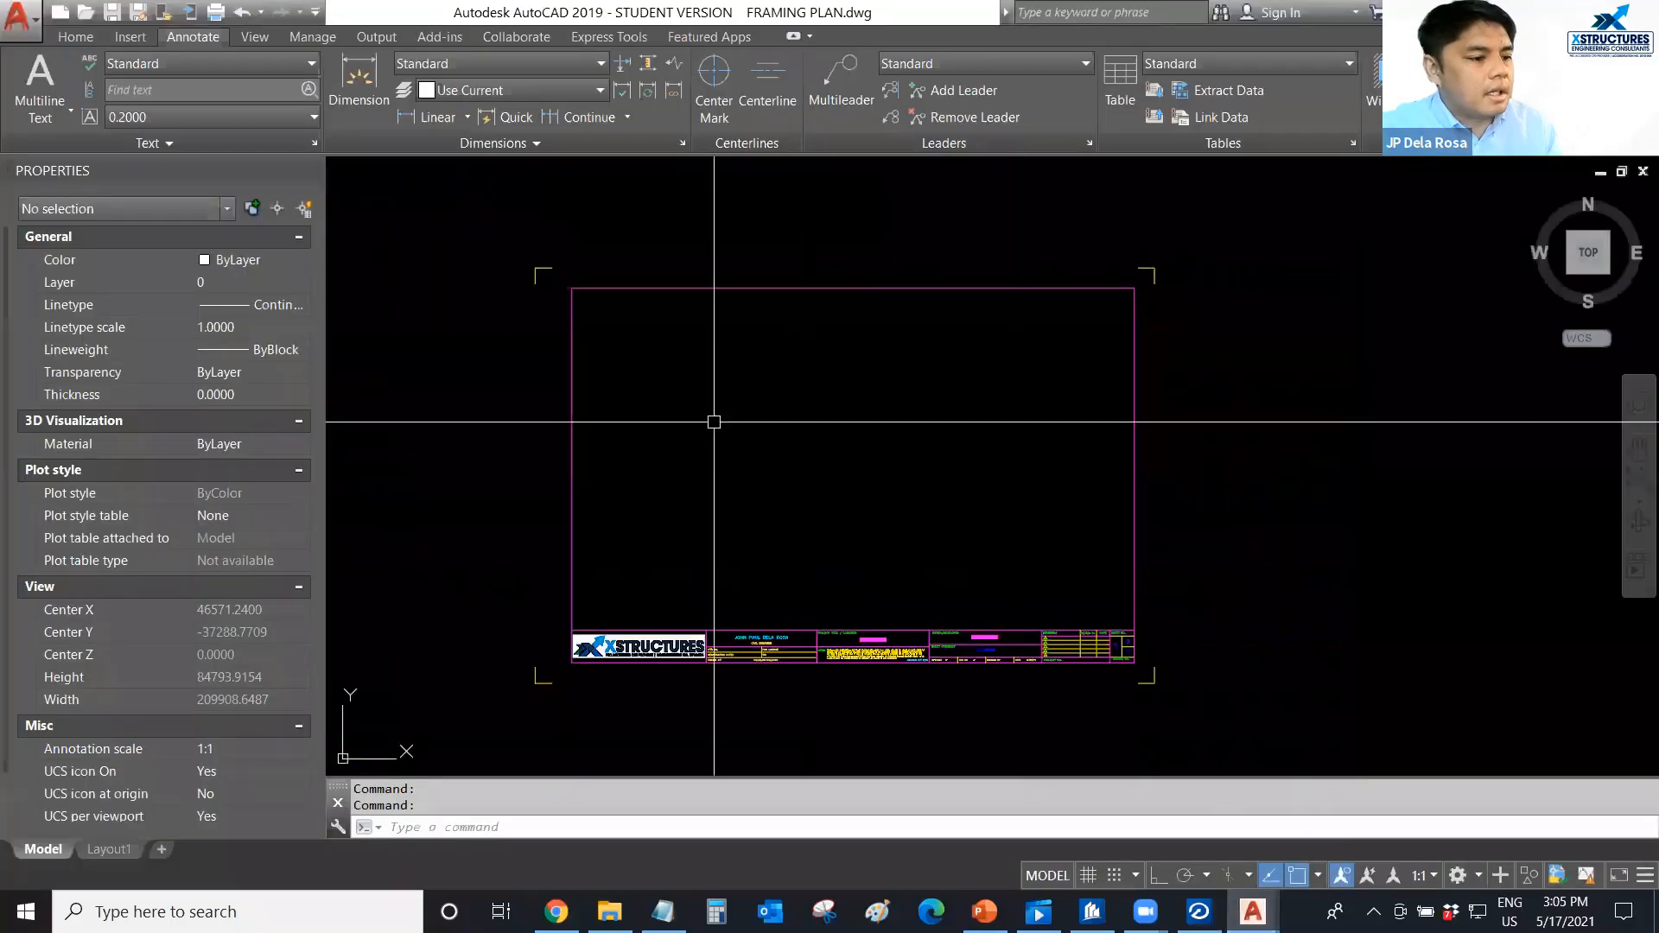
left_click(84, 11)
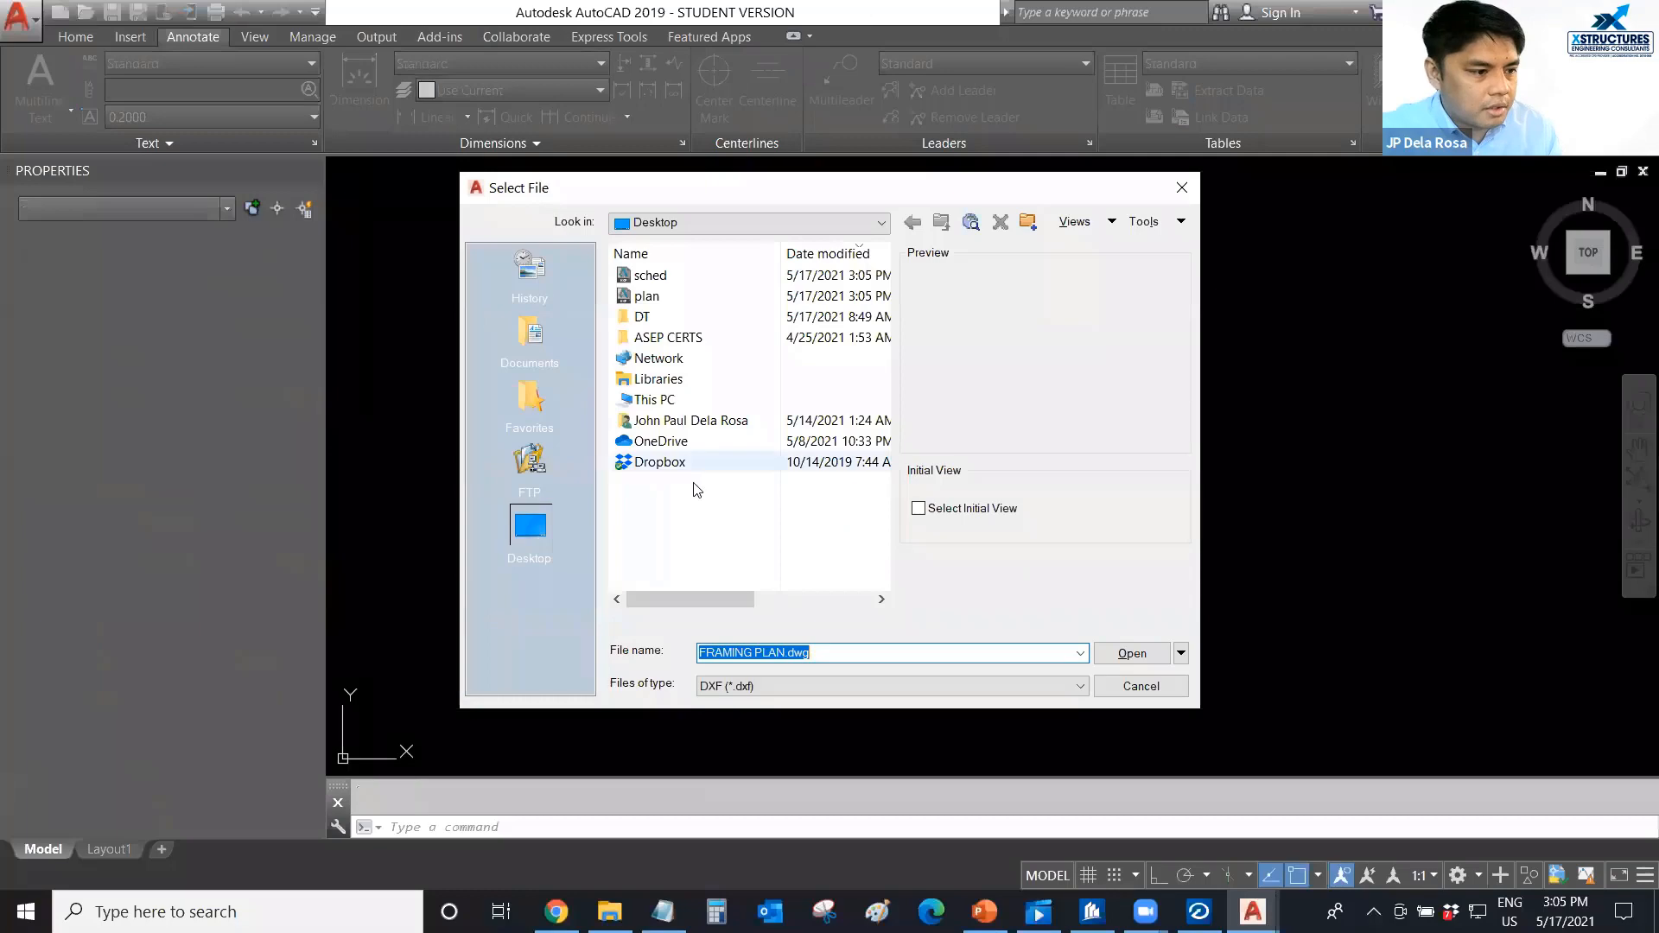
left_click(647, 295)
left_click(650, 274, "ctrl")
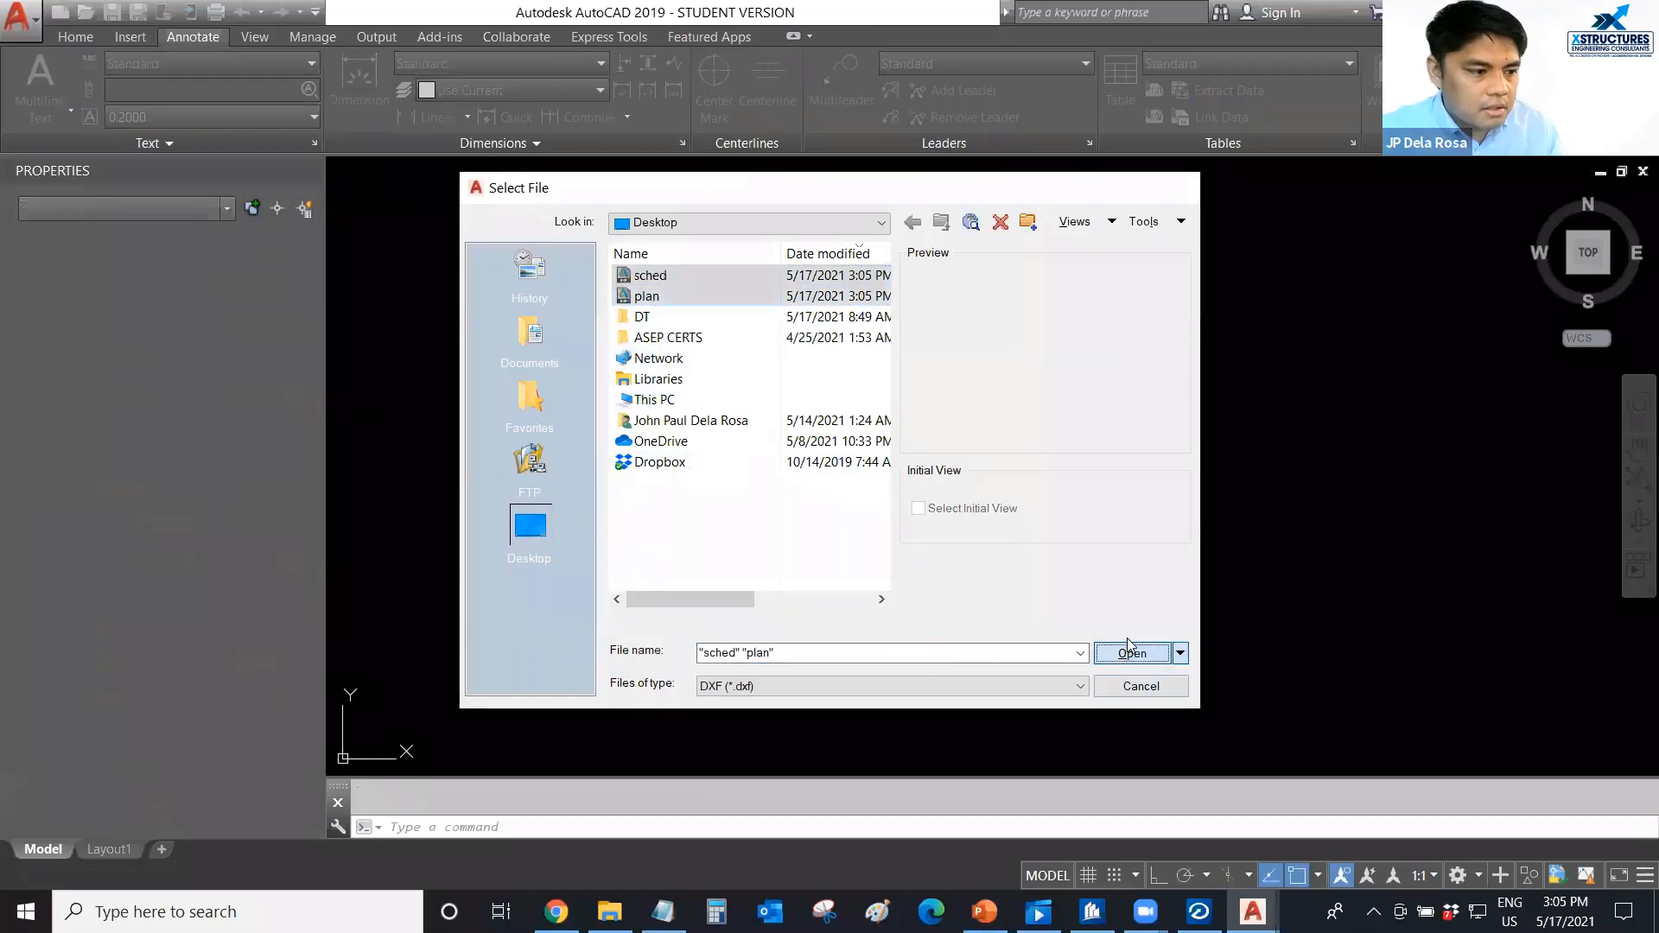
left_click(1131, 653)
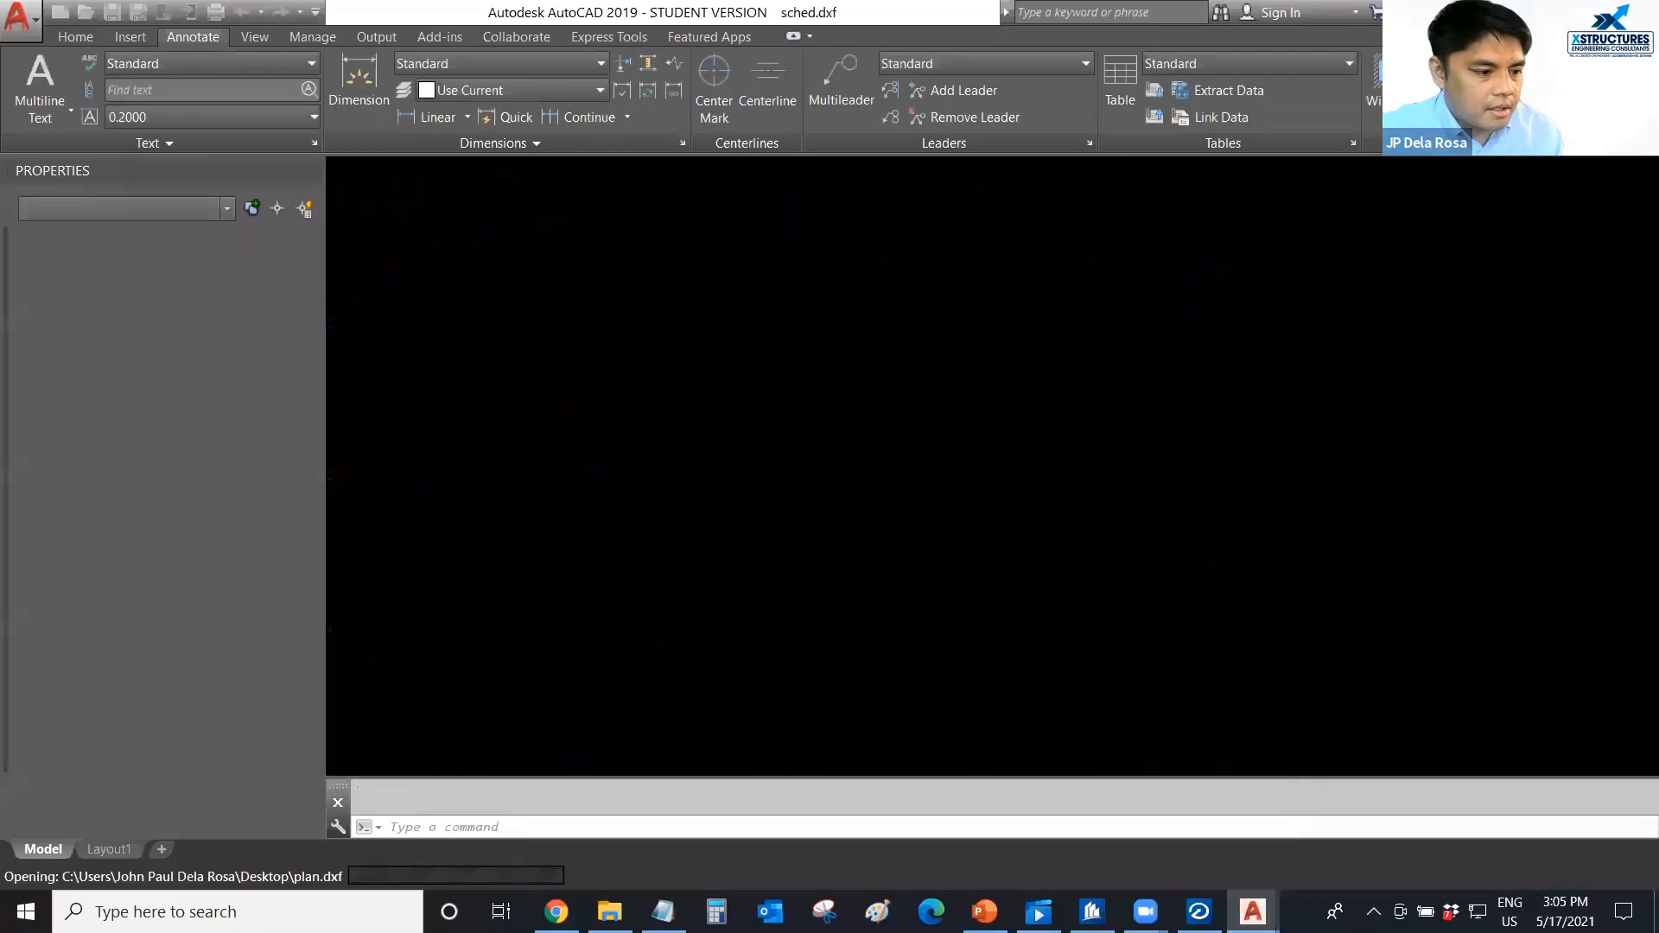
Copy the entire beam layout in plan.dxf with a base point at the drawing's upper-left corner.
scroll(1082, 541, "down", 4)
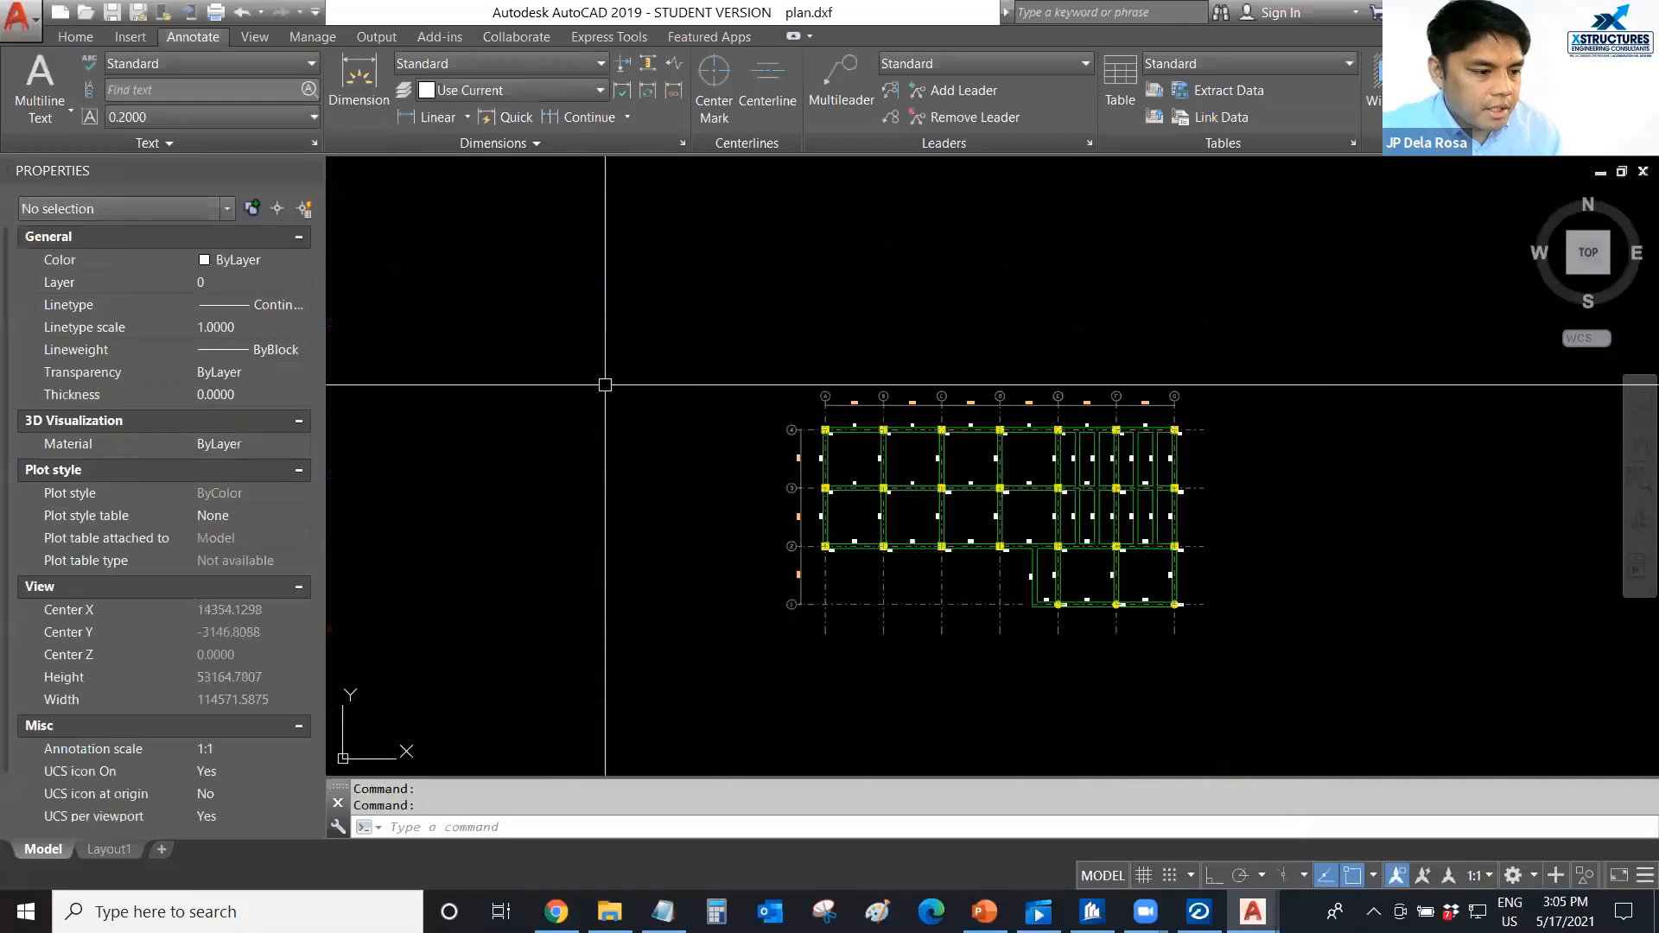
left_click(767, 345)
left_click(1286, 706)
key("ctrl+shift+c")
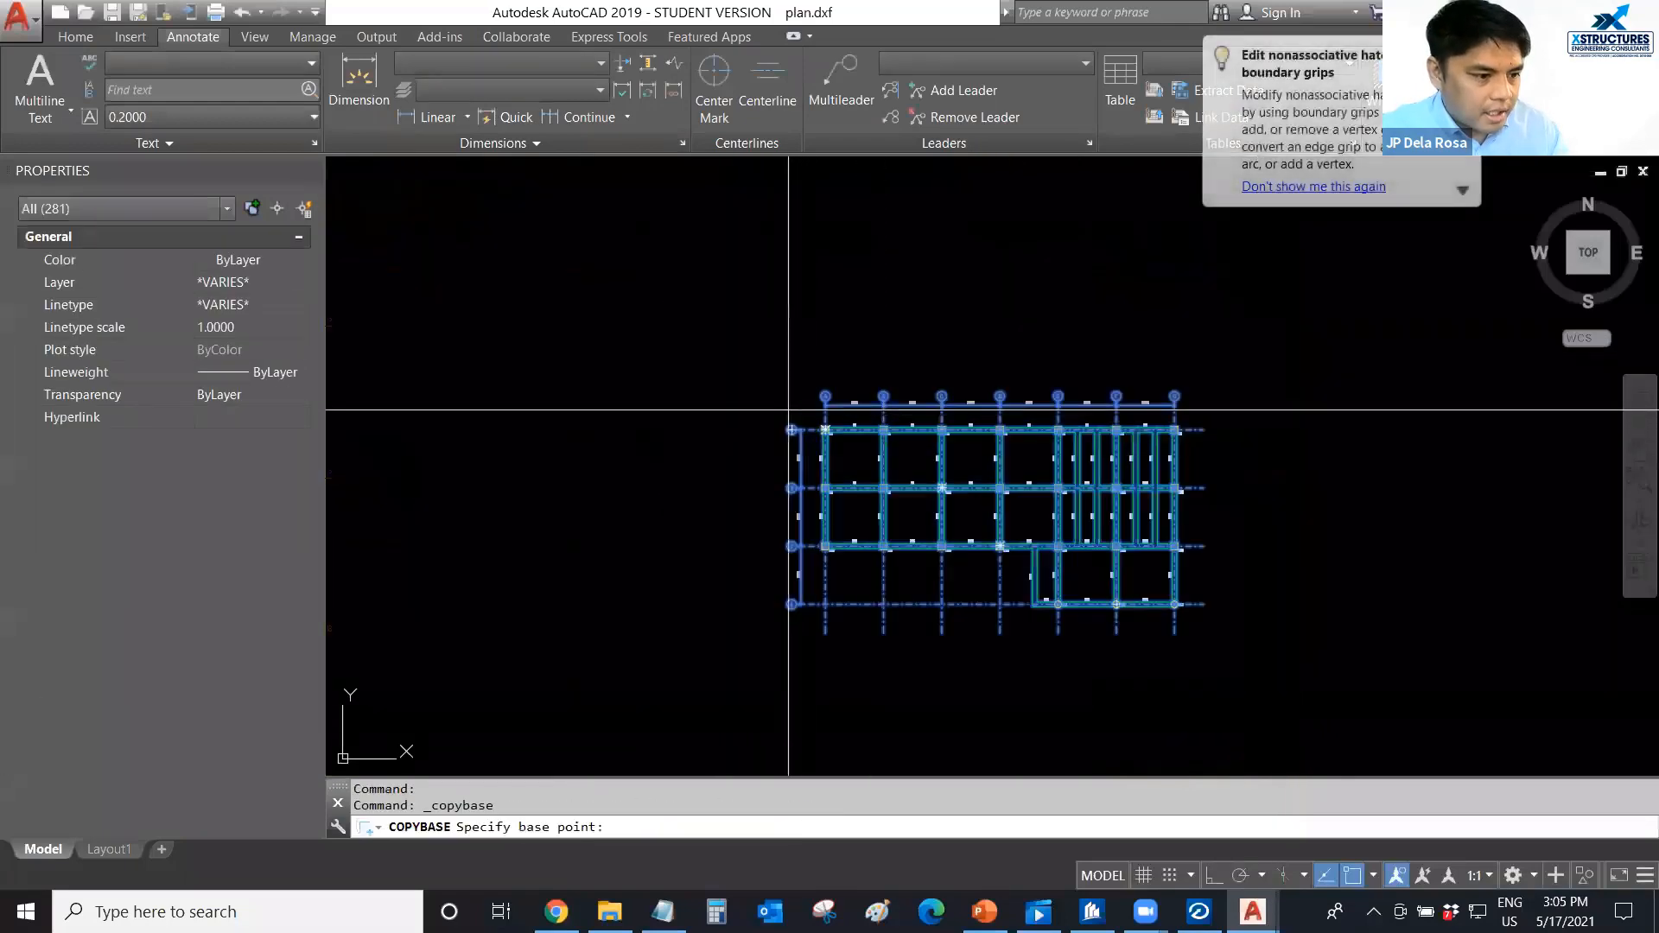
scroll(848, 411, "up", 4)
key("Escape")
Switch to FRAMING PLAN.dwg and paste the beam layout inside the upper-left part of the sheet border.
key("ctrl+Tab")
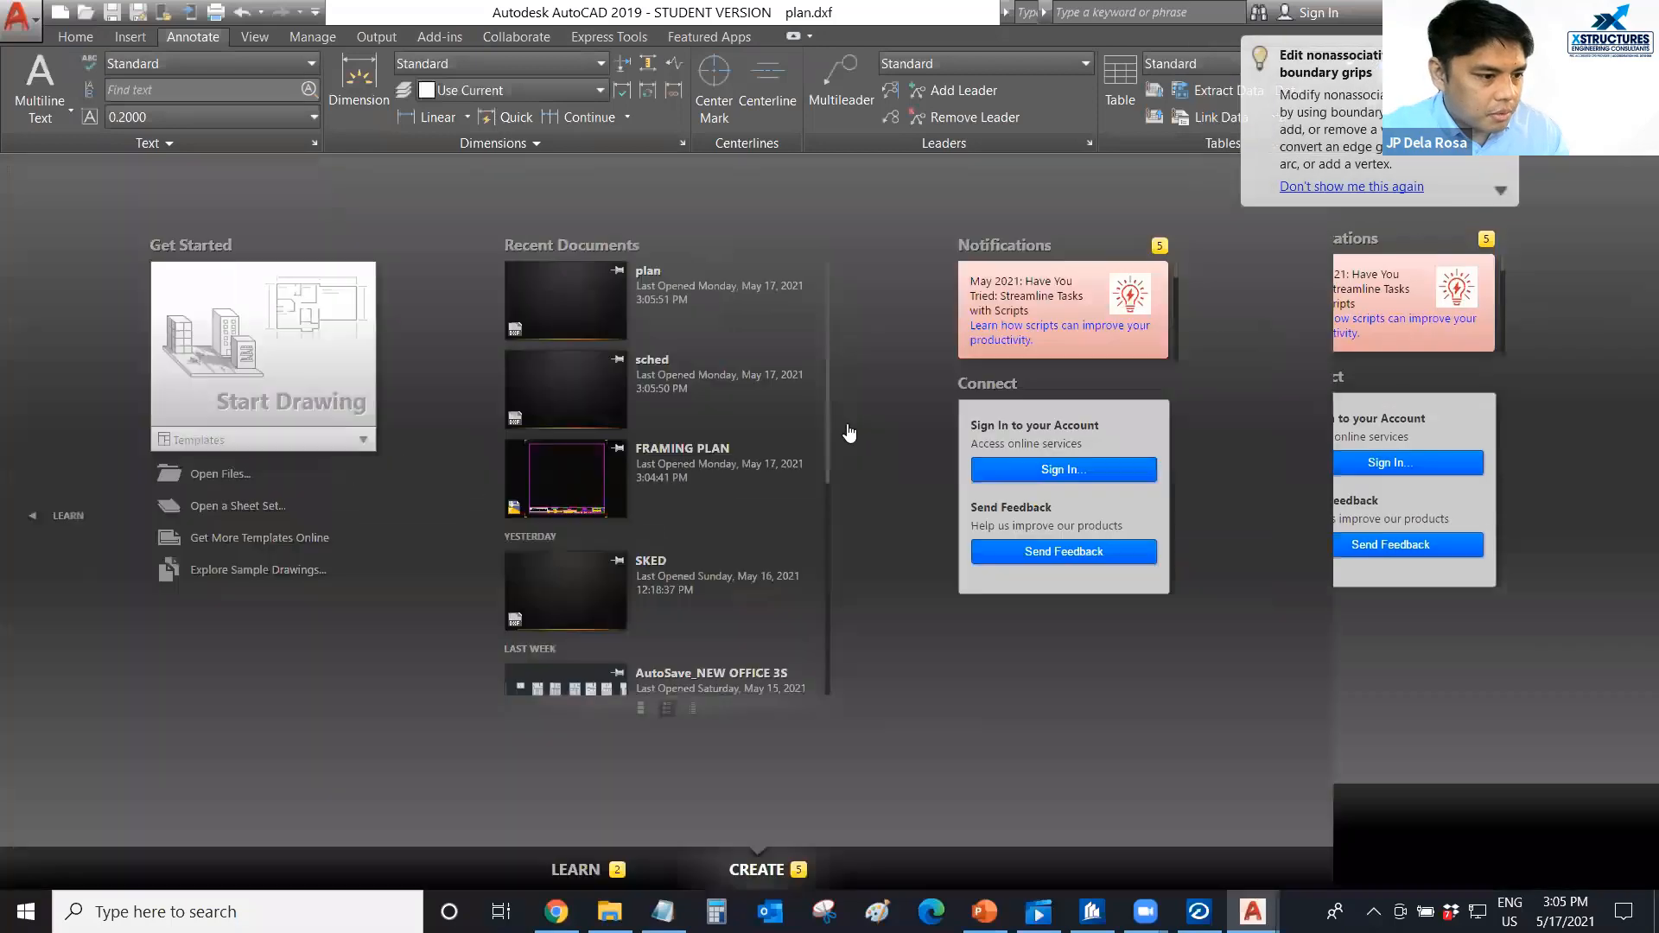
key("ctrl+Tab")
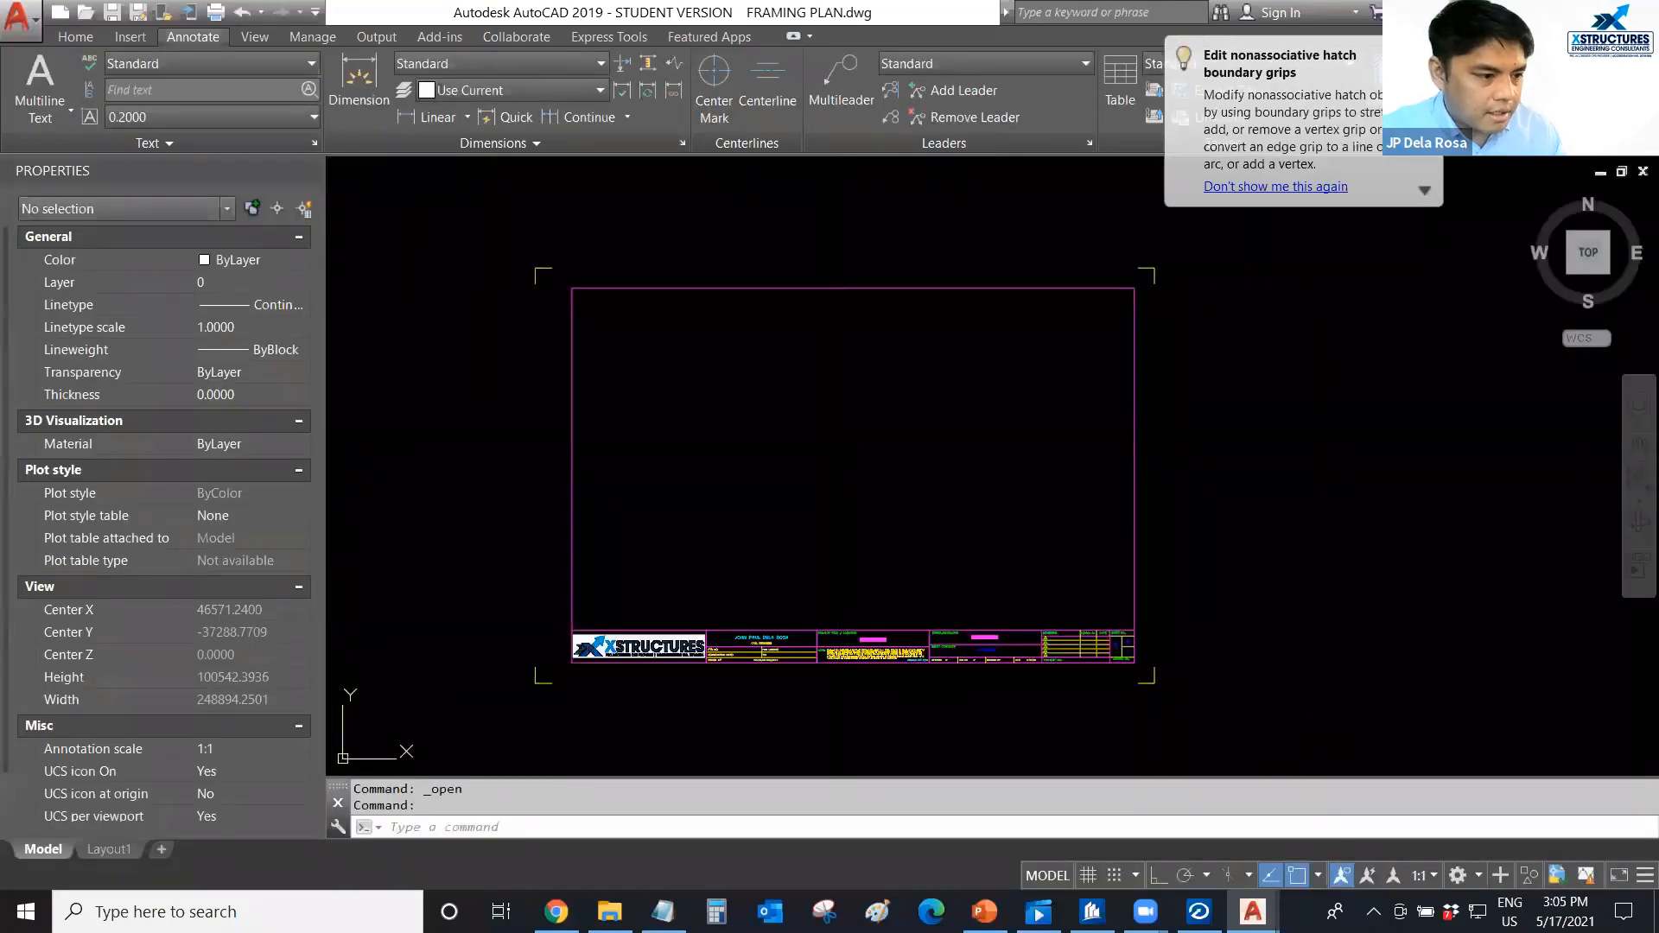
key("ctrl+v")
scroll(610, 318, "up", 2)
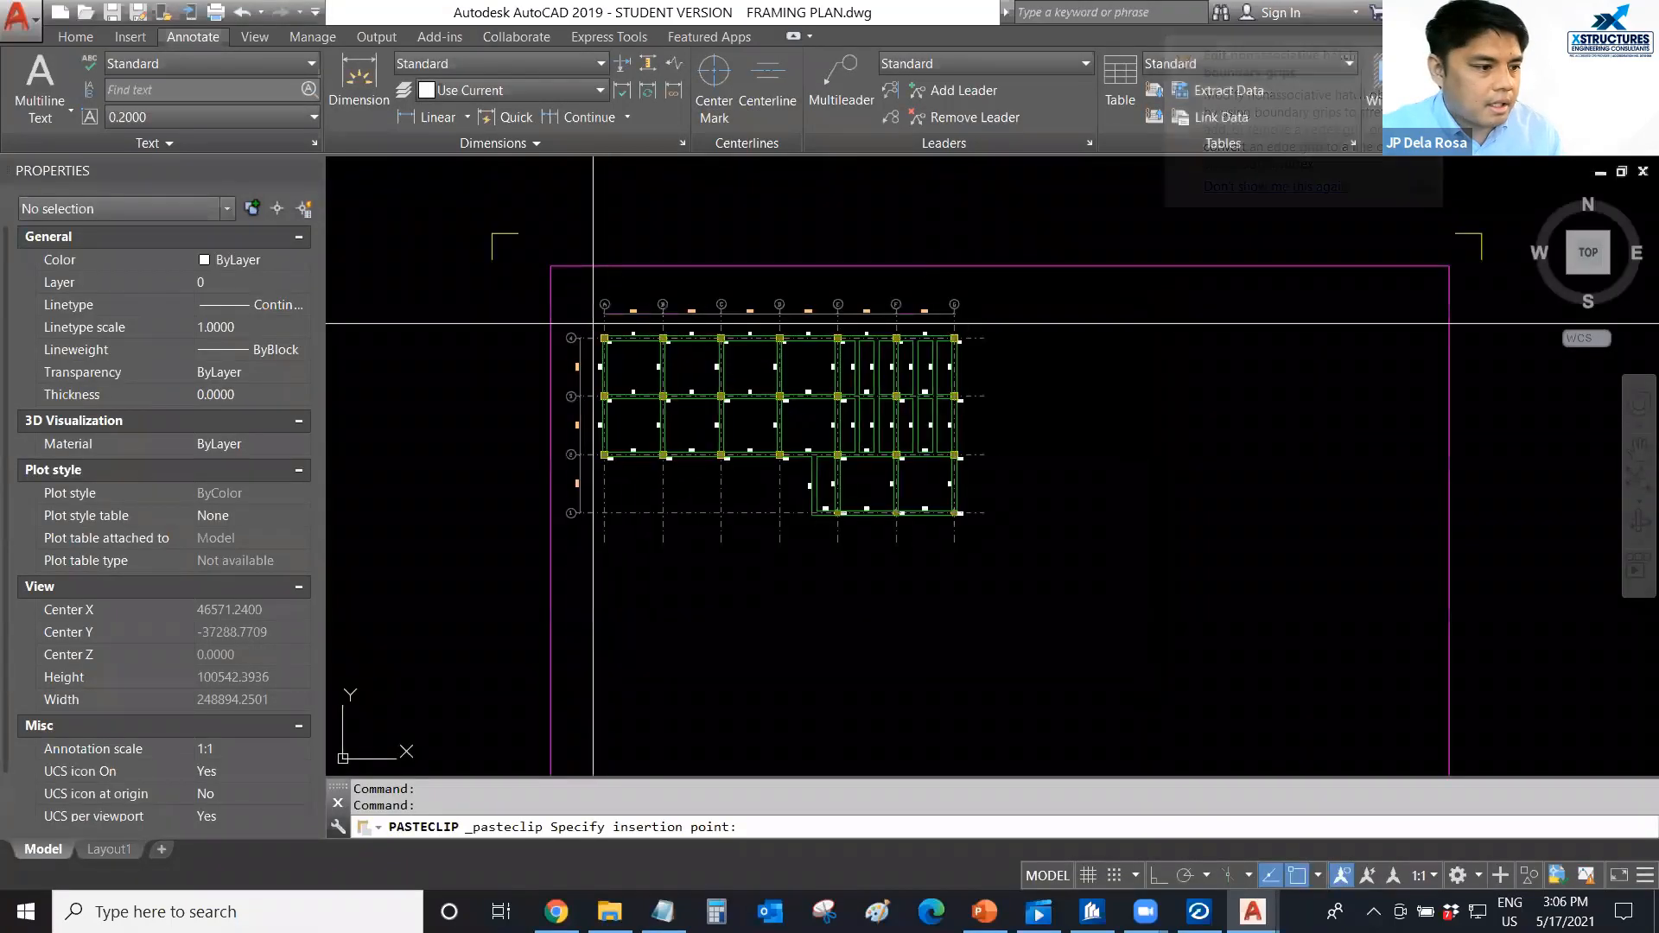
left_click(605, 310)
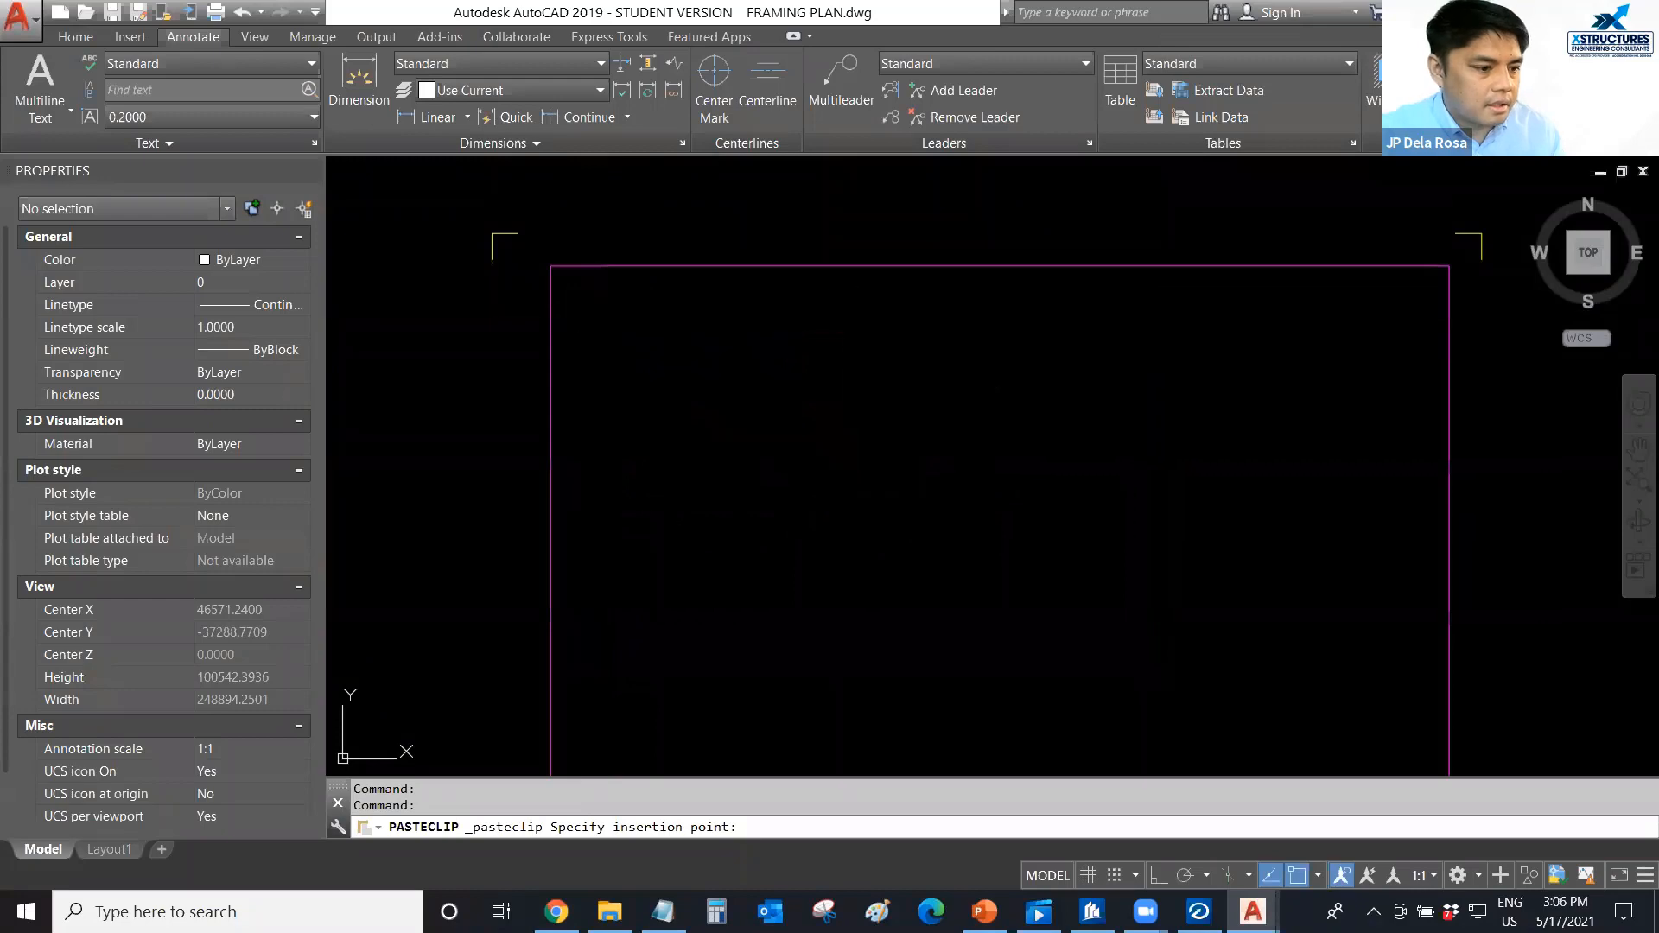
scroll(665, 352, "down", 2)
Copy the beam schedule from sched.dxf without the licence header, based at the table's upper-left corner, and return to FRAMING PLAN.dwg.
key("ctrl+Tab")
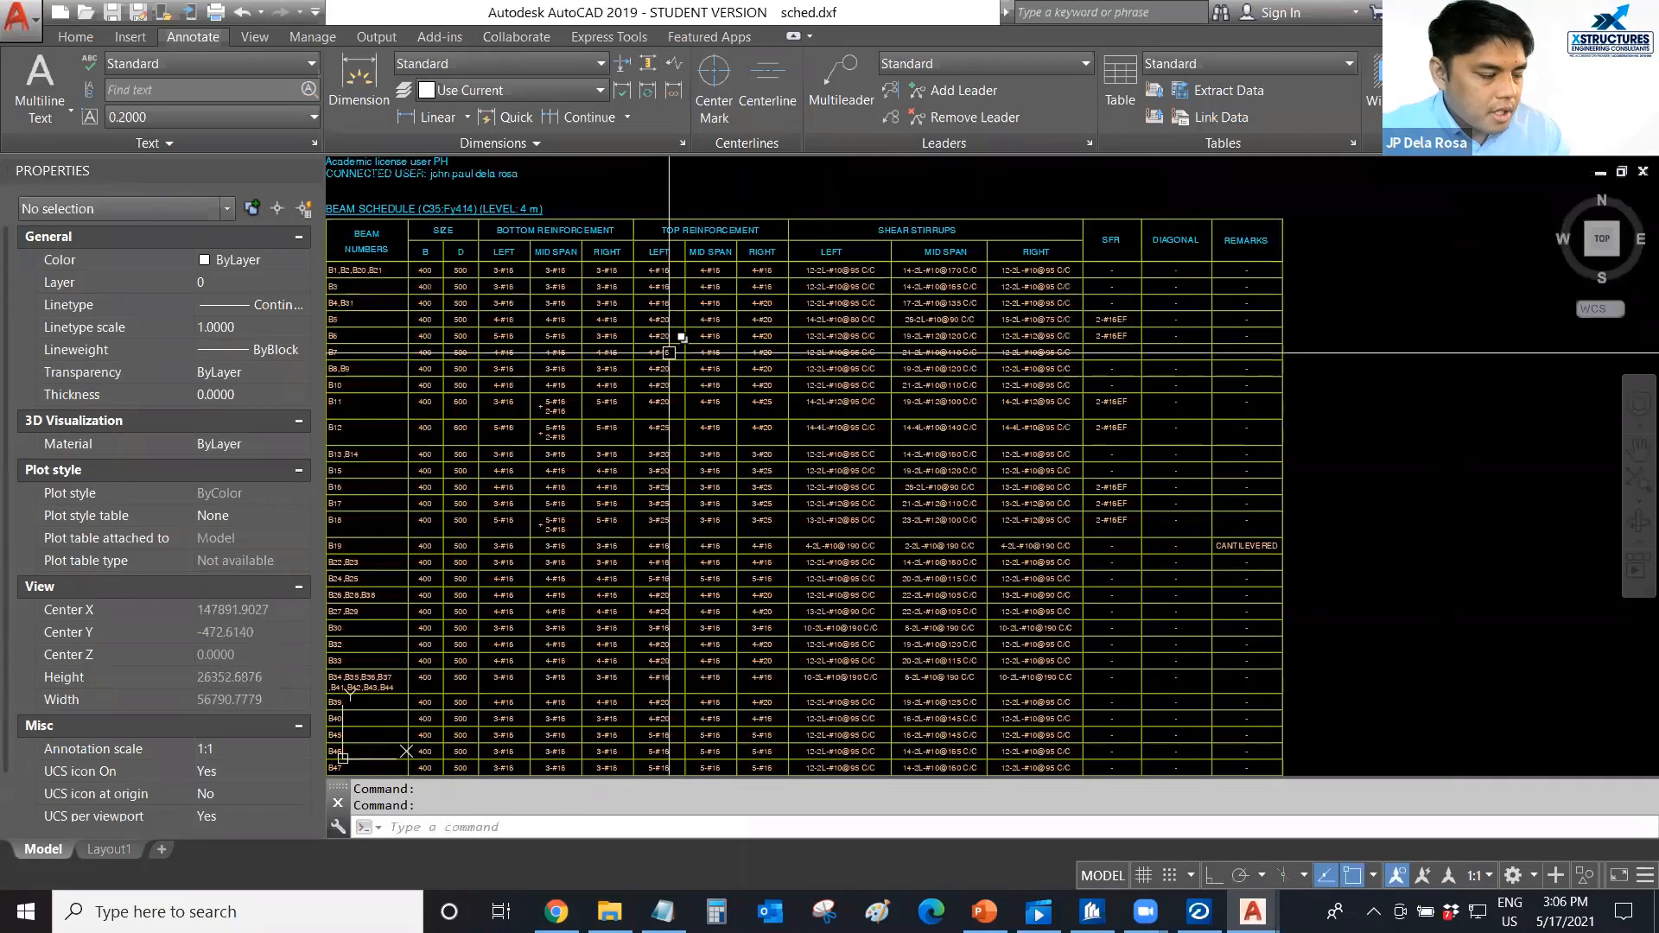
scroll(604, 335, "down", 2)
left_click(410, 251)
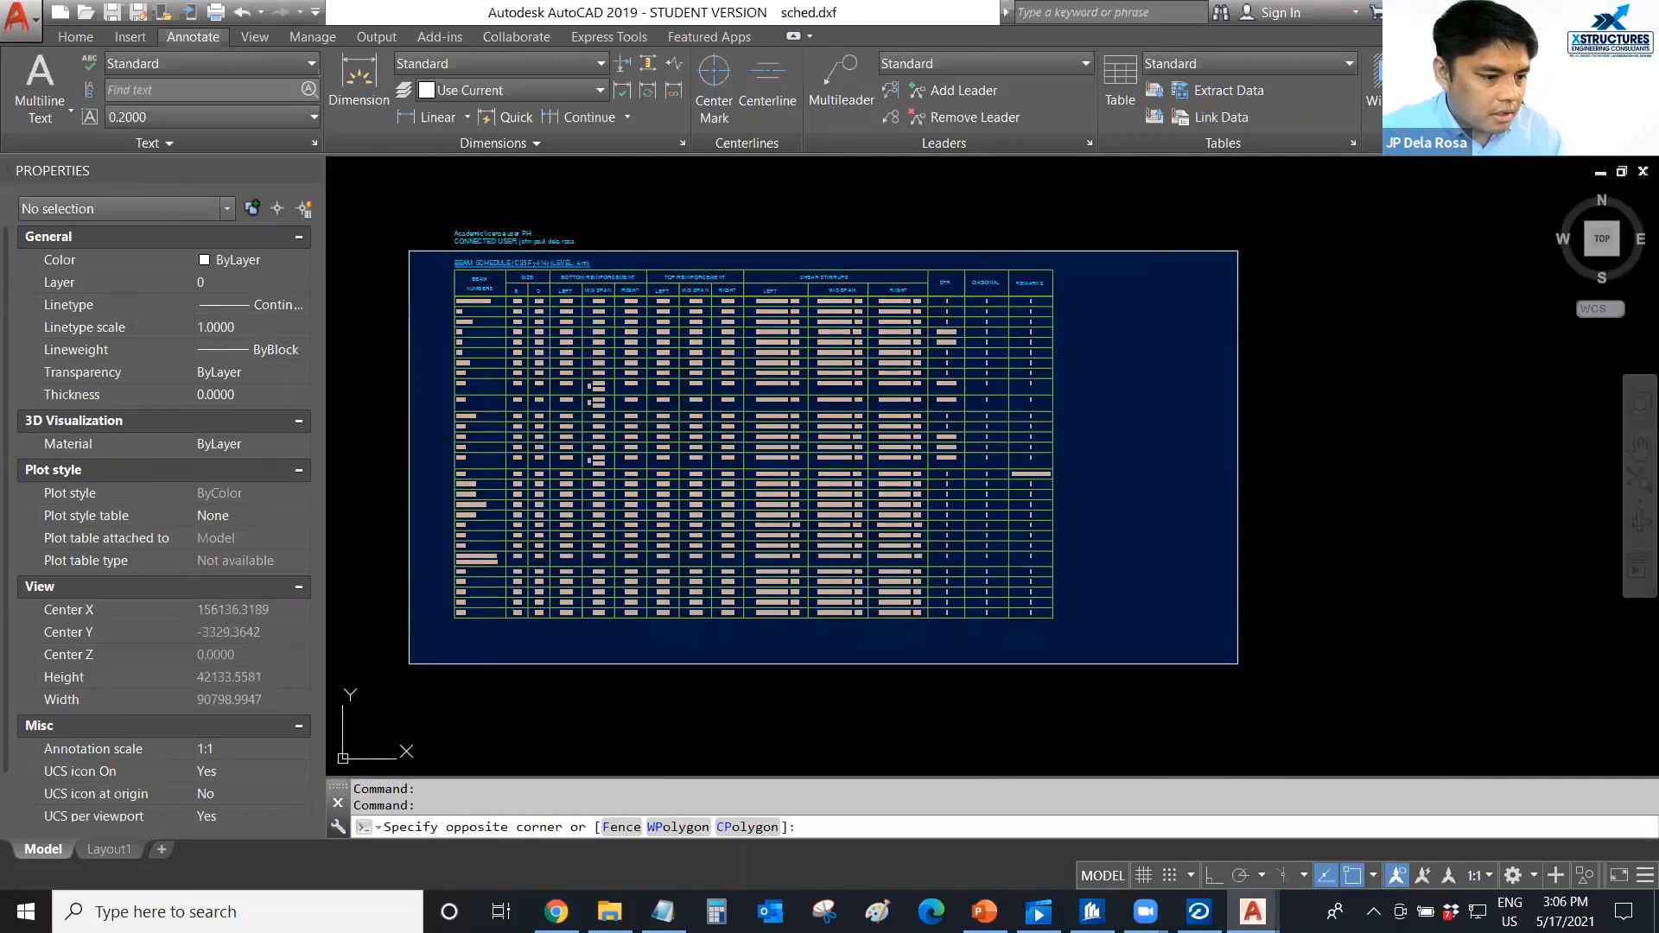
left_click(1075, 627)
key("ctrl+shift+c")
scroll(412, 270, "up", 4)
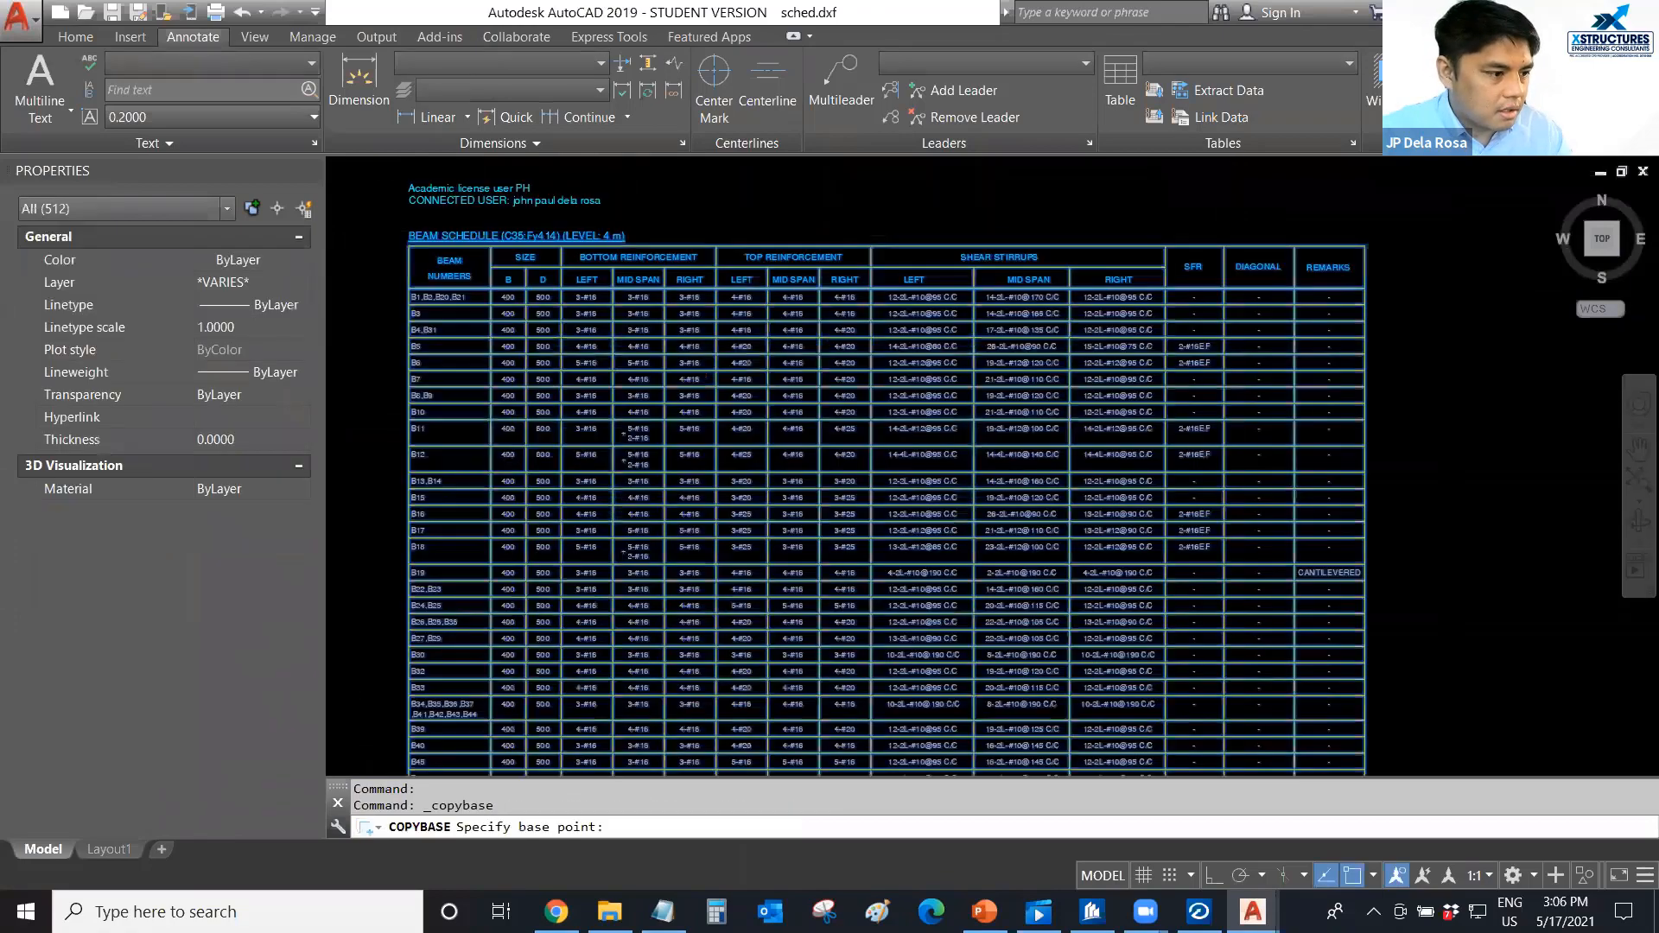
left_click(368, 223)
key("Escape")
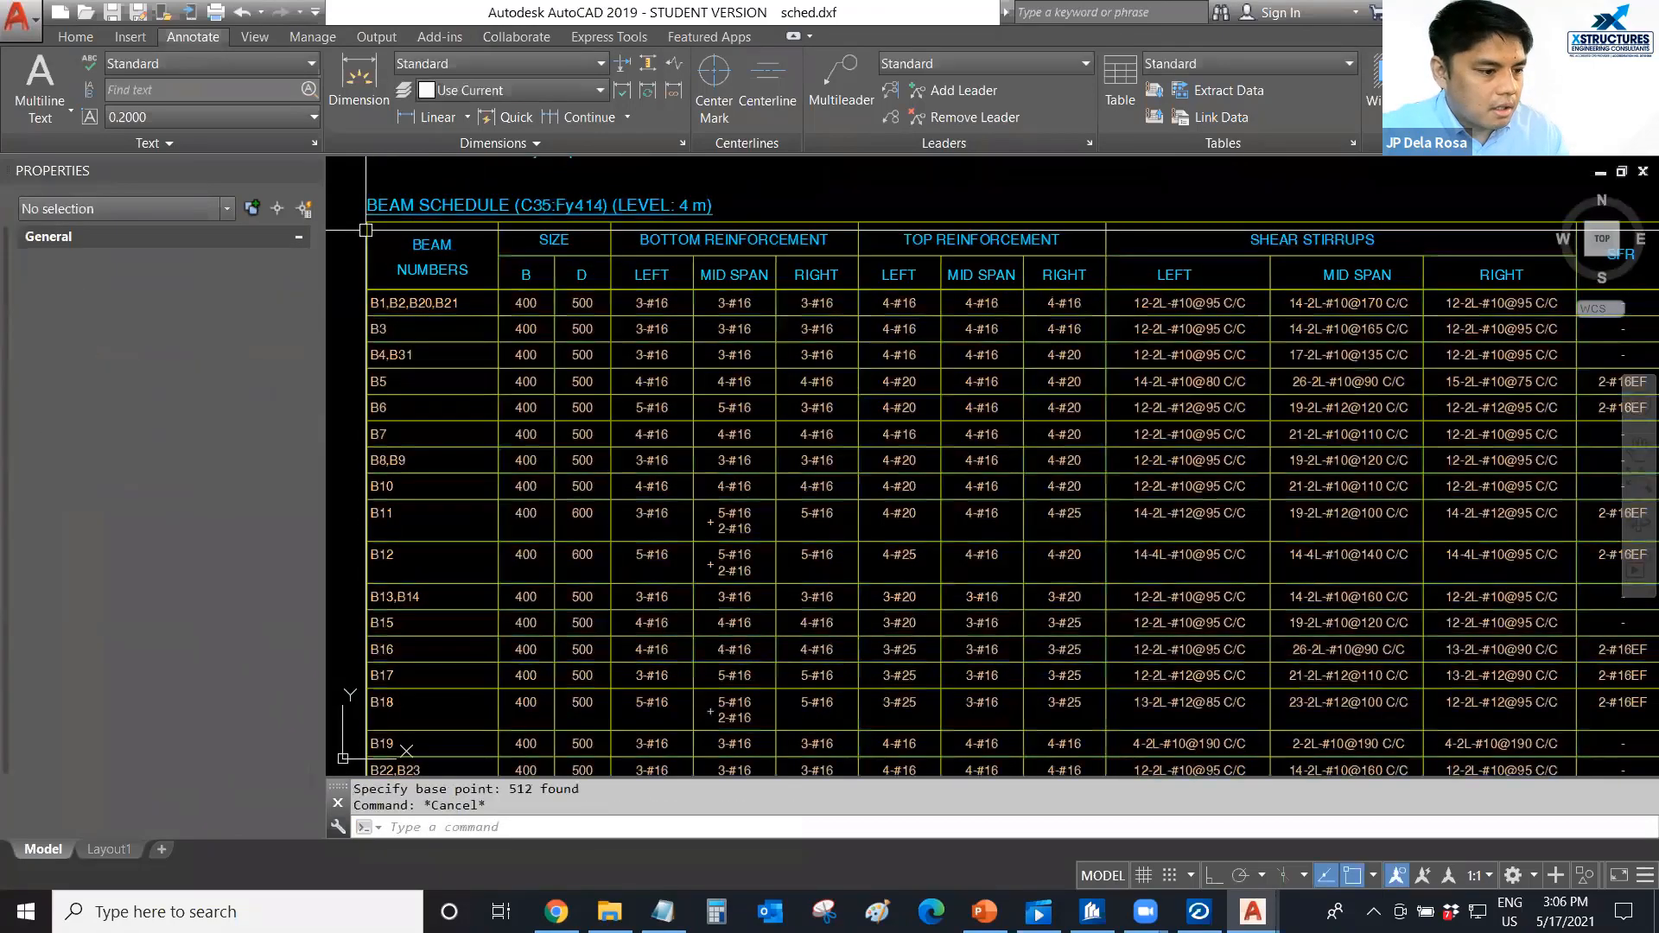
key("ctrl+Tab")
key("ctrl+Tab")
key("ctrl+Tab")
key("ctrl+v")
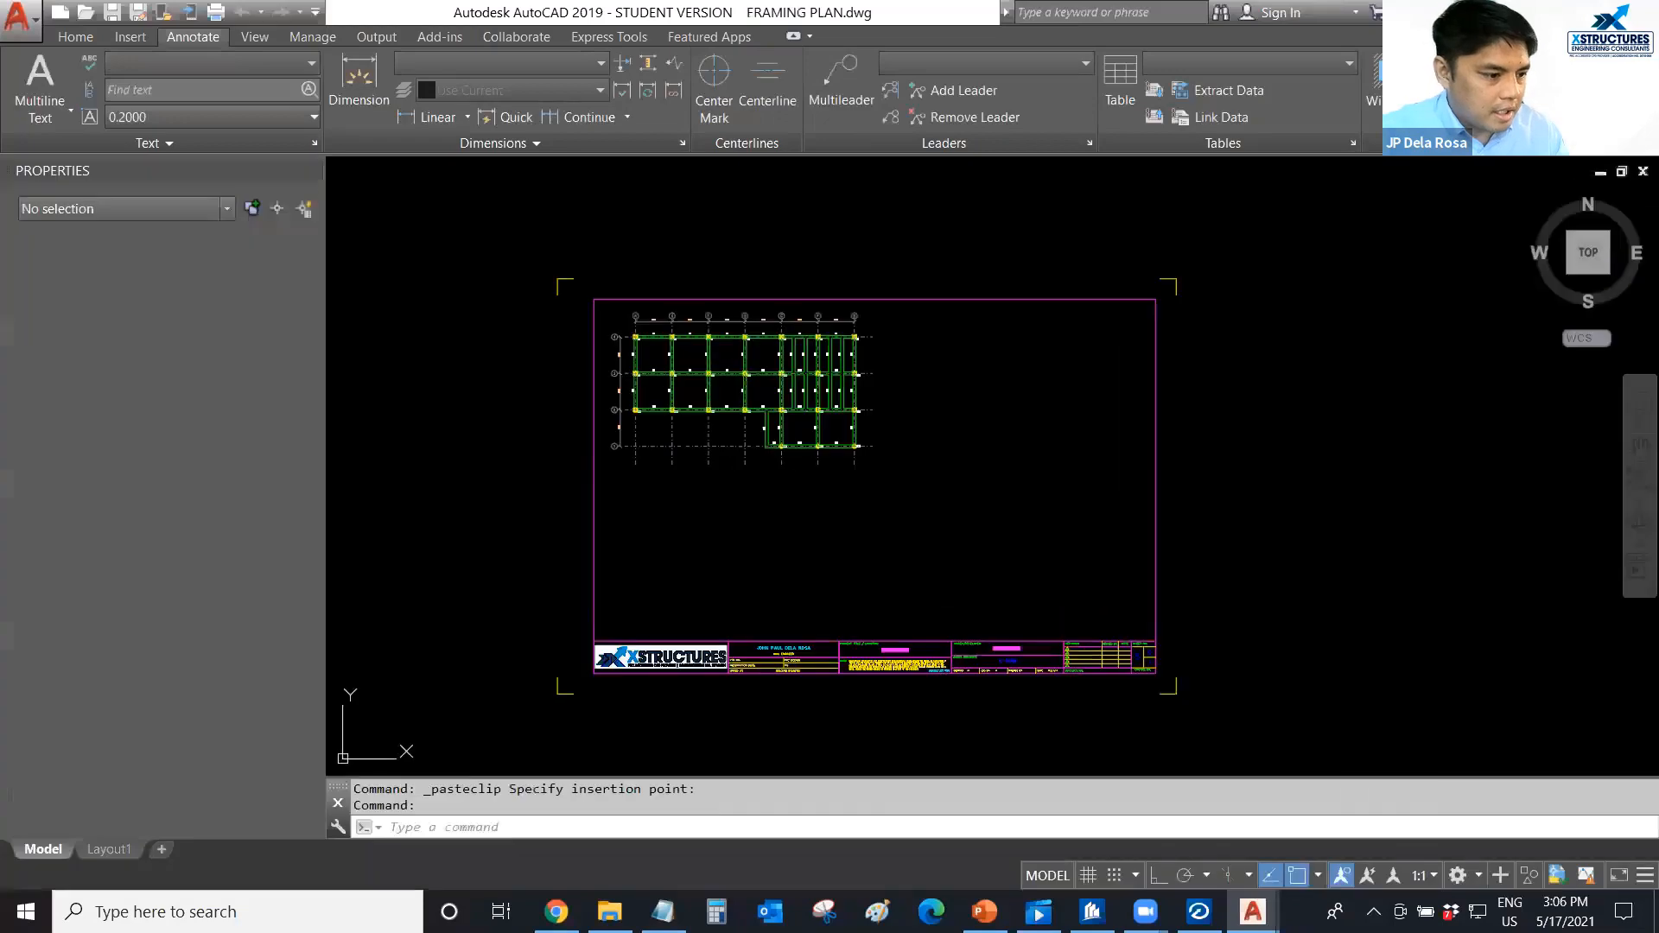
scroll(648, 496, "up", 2)
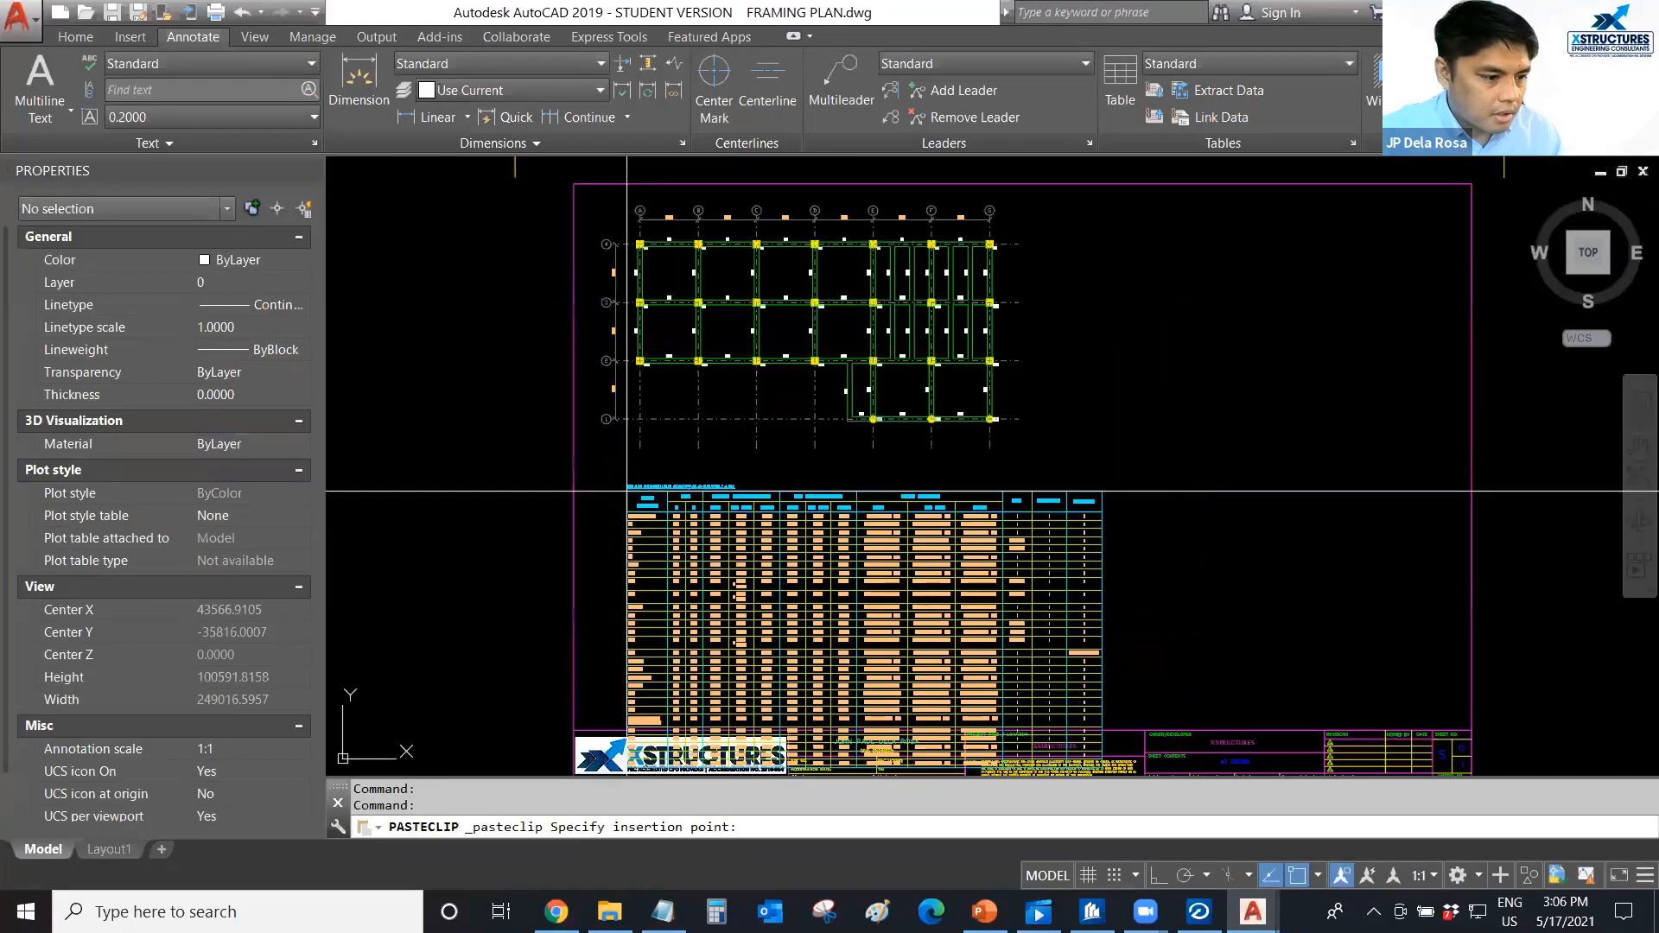
scroll(598, 449, "up", 1)
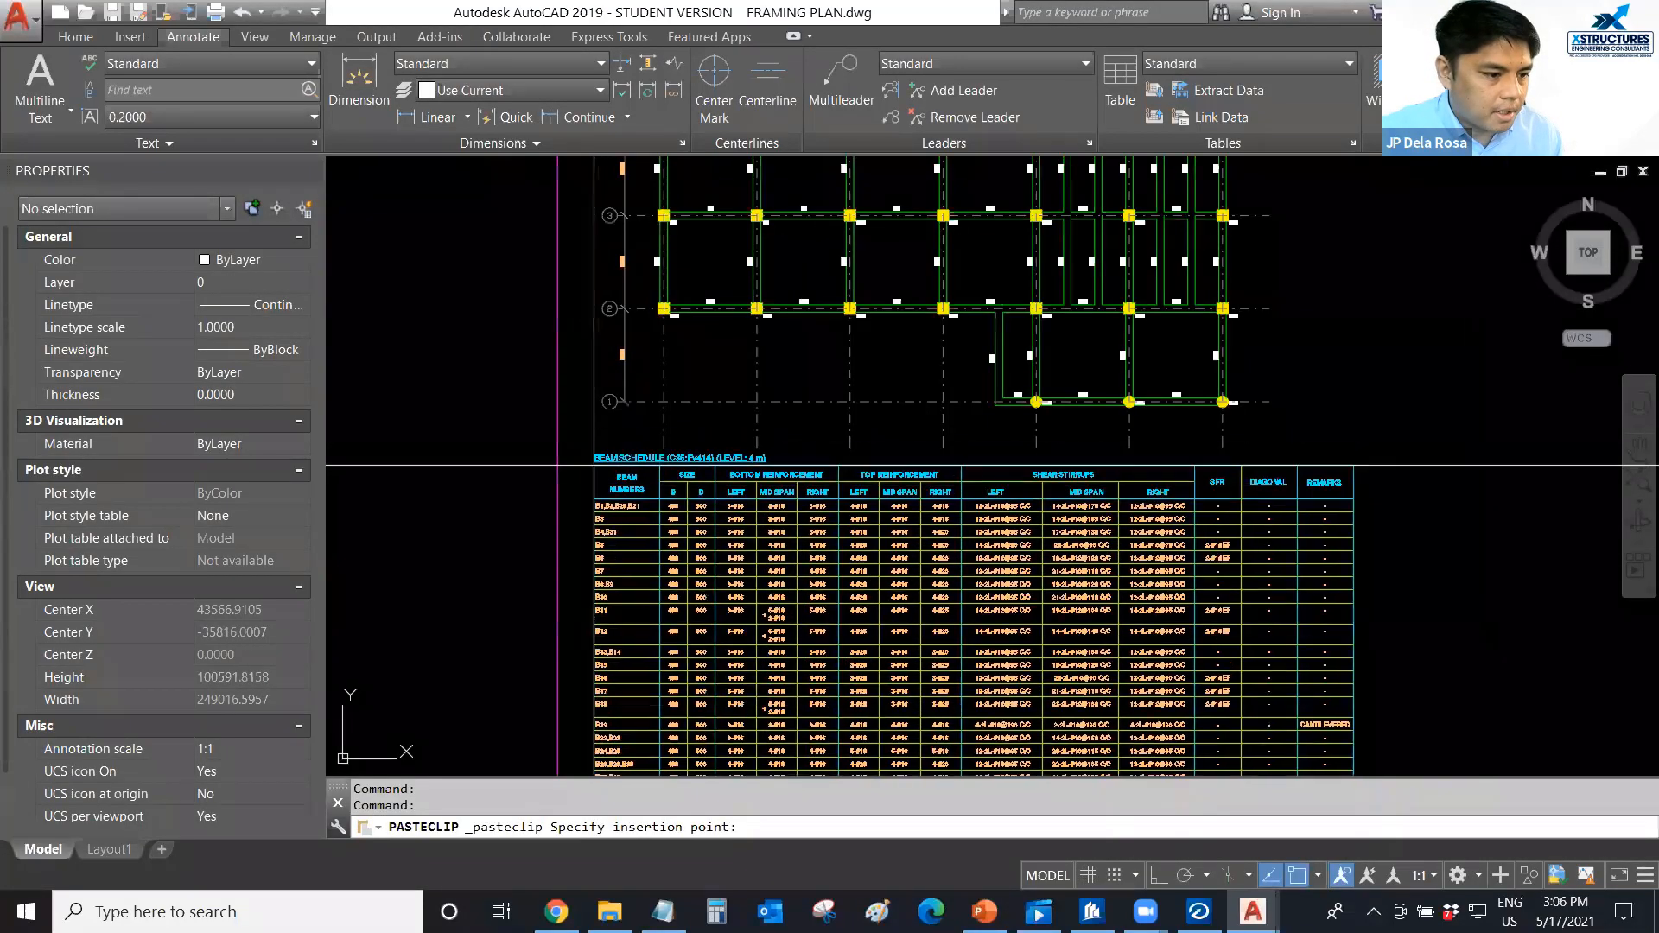
scroll(760, 393, "down", 3)
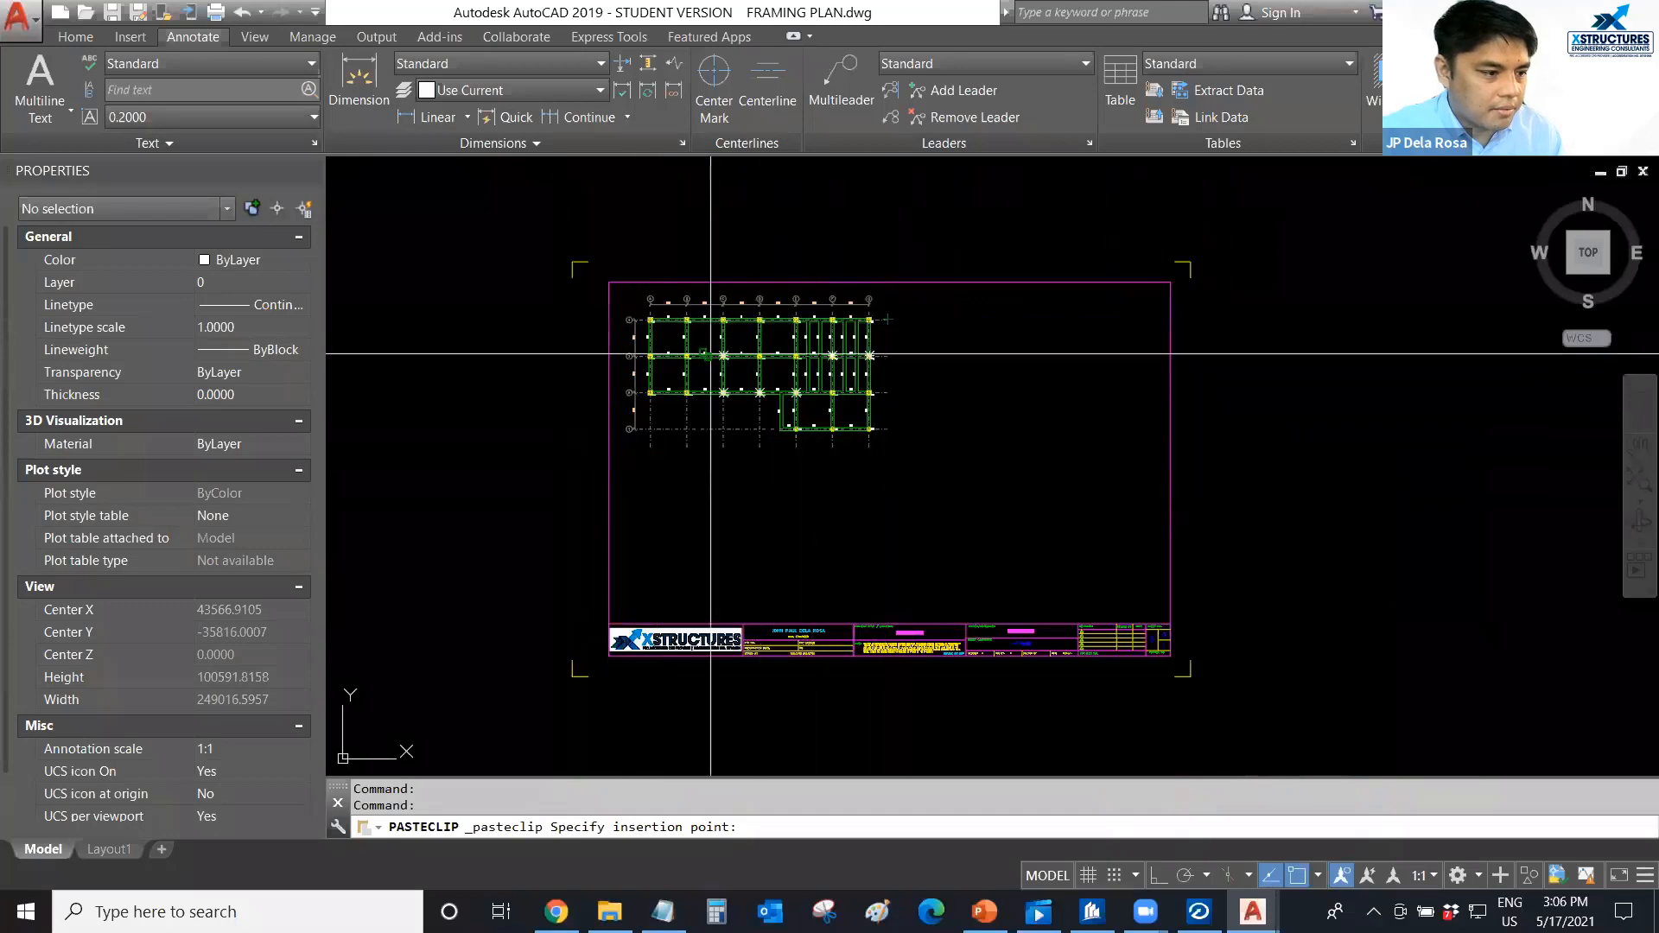
key("Escape")
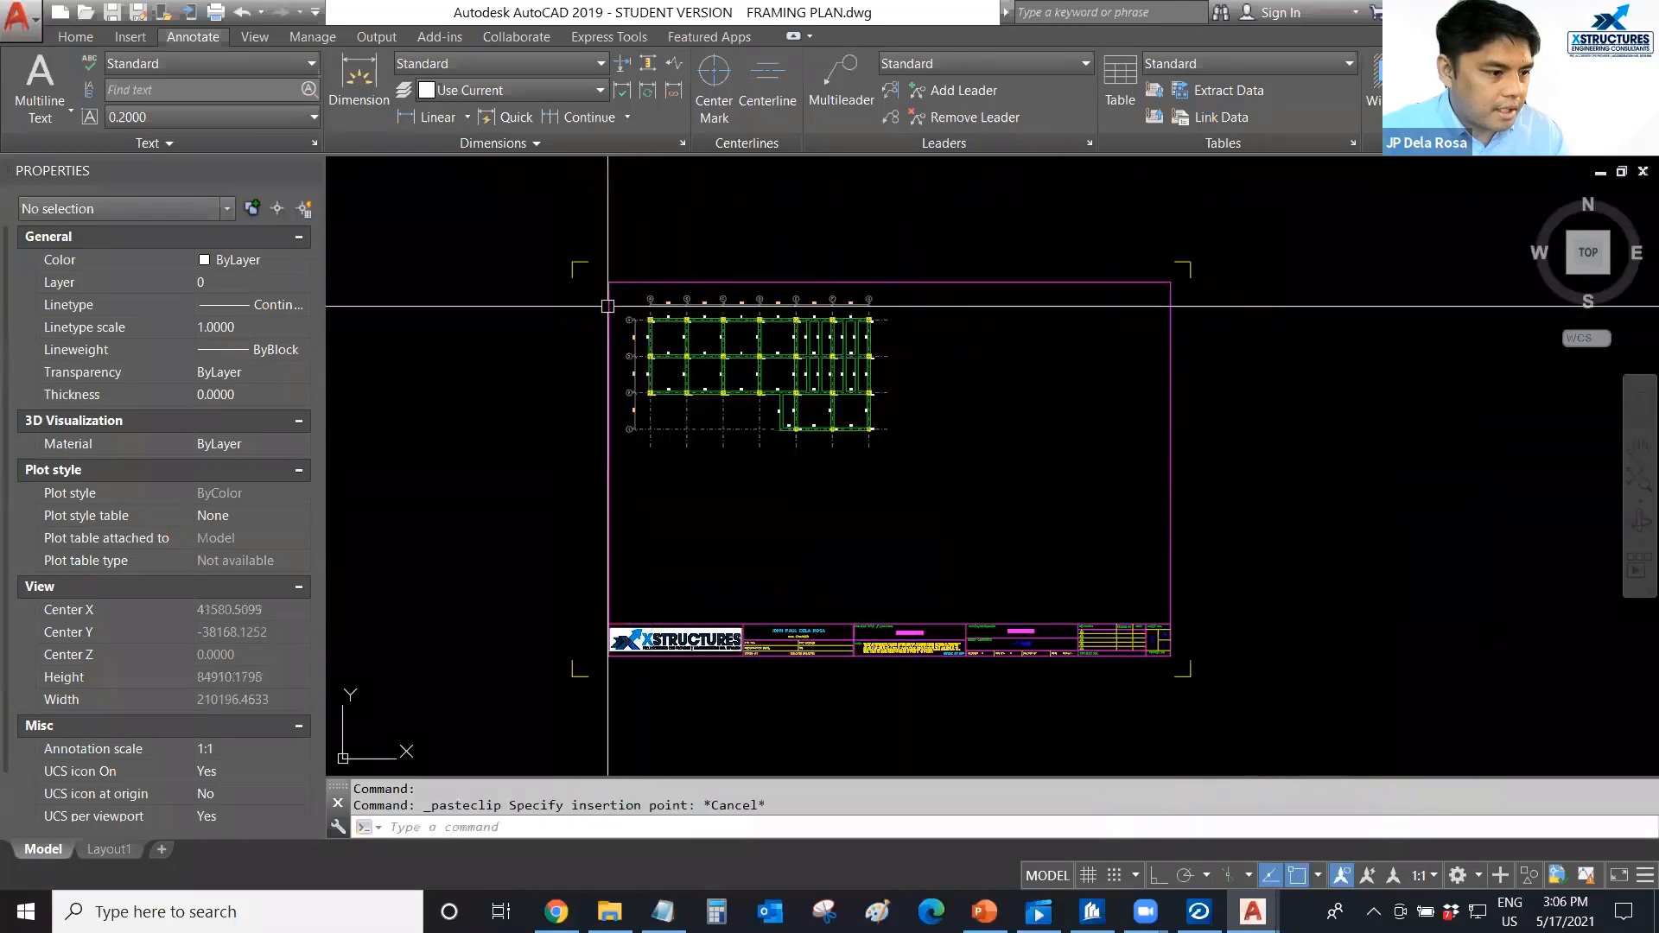
Move the whole beam layout slightly up and left, closer to the sheet border's upper-left corner.
scroll(603, 263, "up", 2)
left_click(601, 260)
left_click(1151, 608)
type("m")
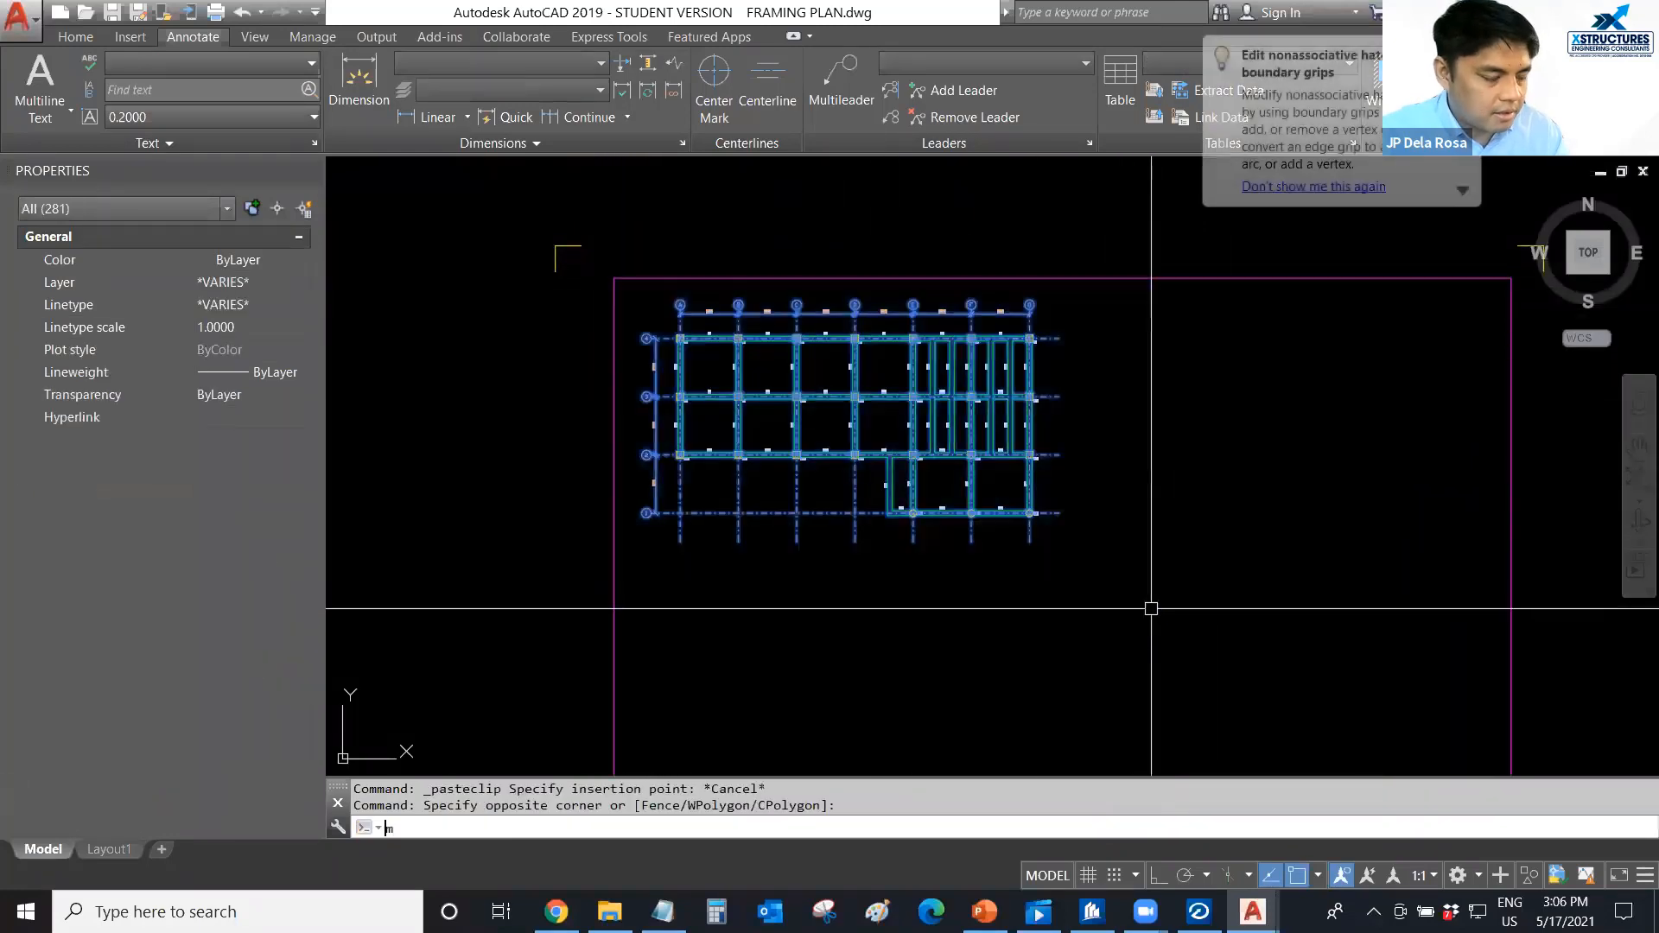
key("Return")
left_click(1158, 574)
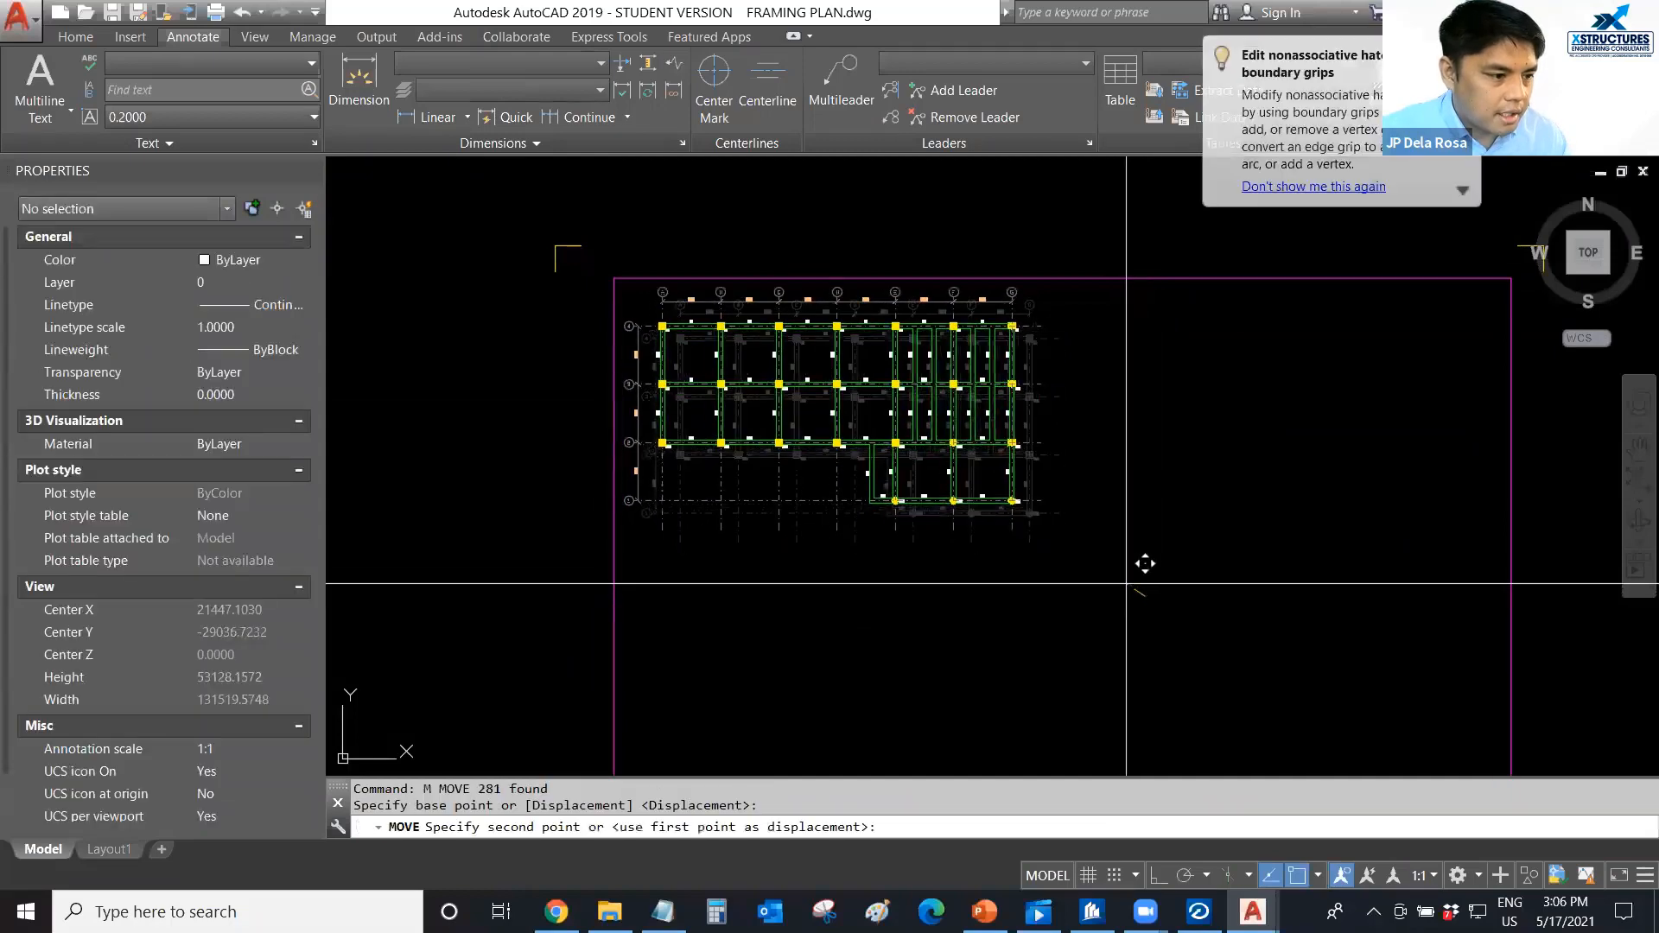
left_click(1140, 561)
Paste the beam schedule directly below the beam layout, near the left border of the sheet.
middle_click_drag(882, 601, 877, 559)
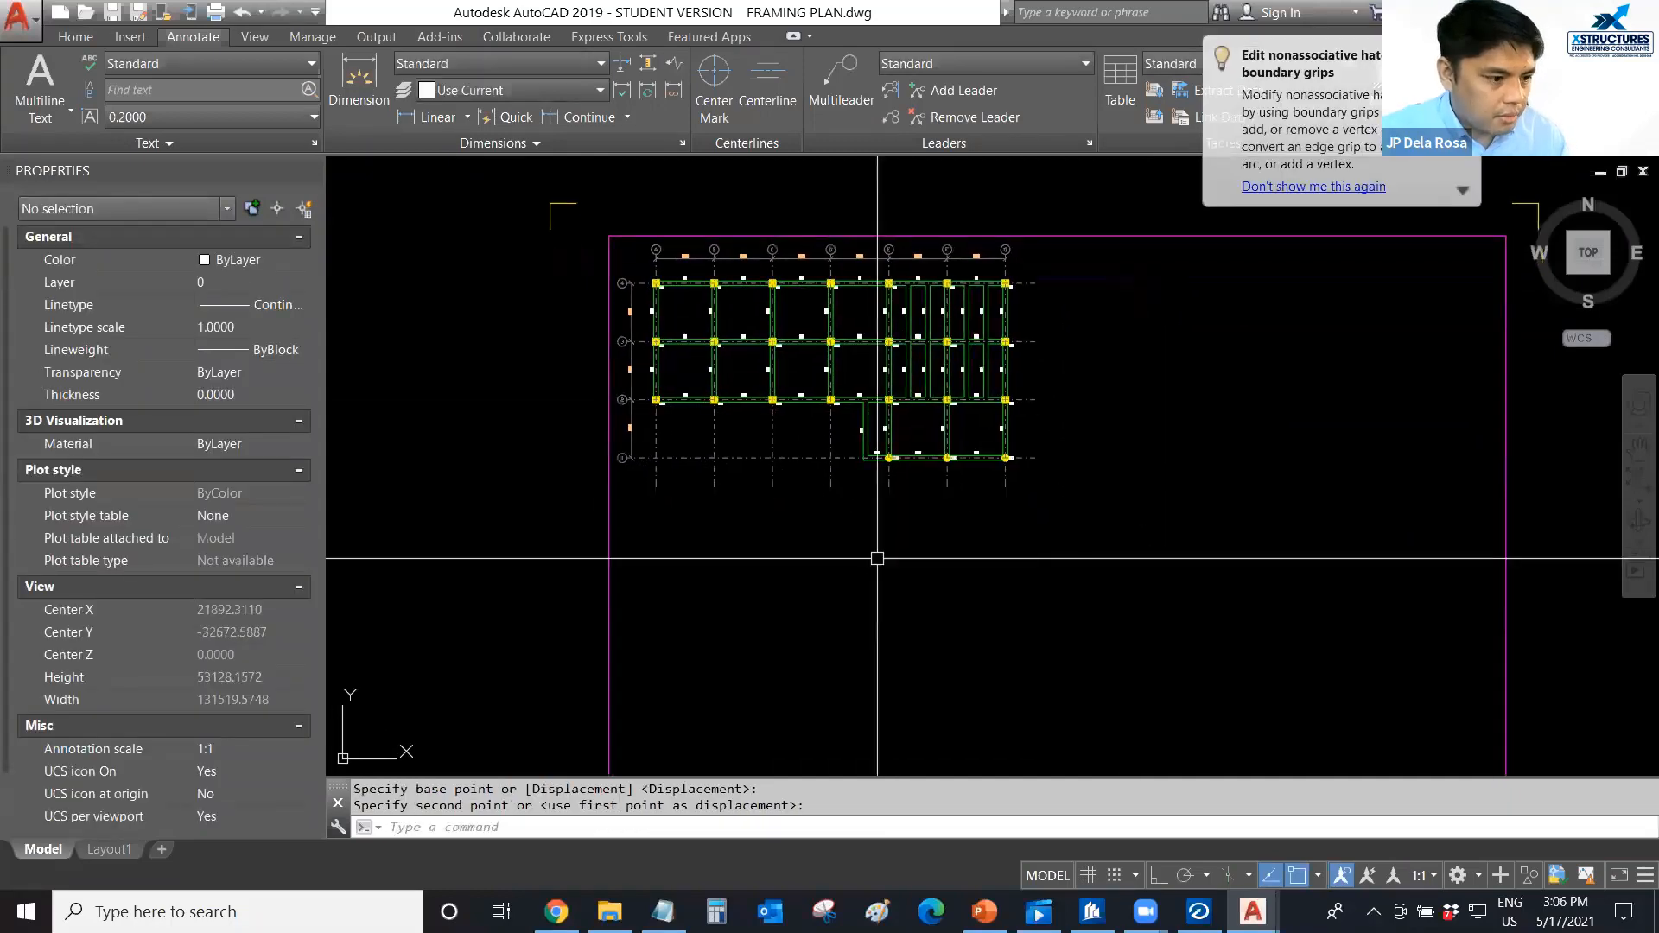
key("ctrl+v")
middle_click_drag(624, 521, 553, 349)
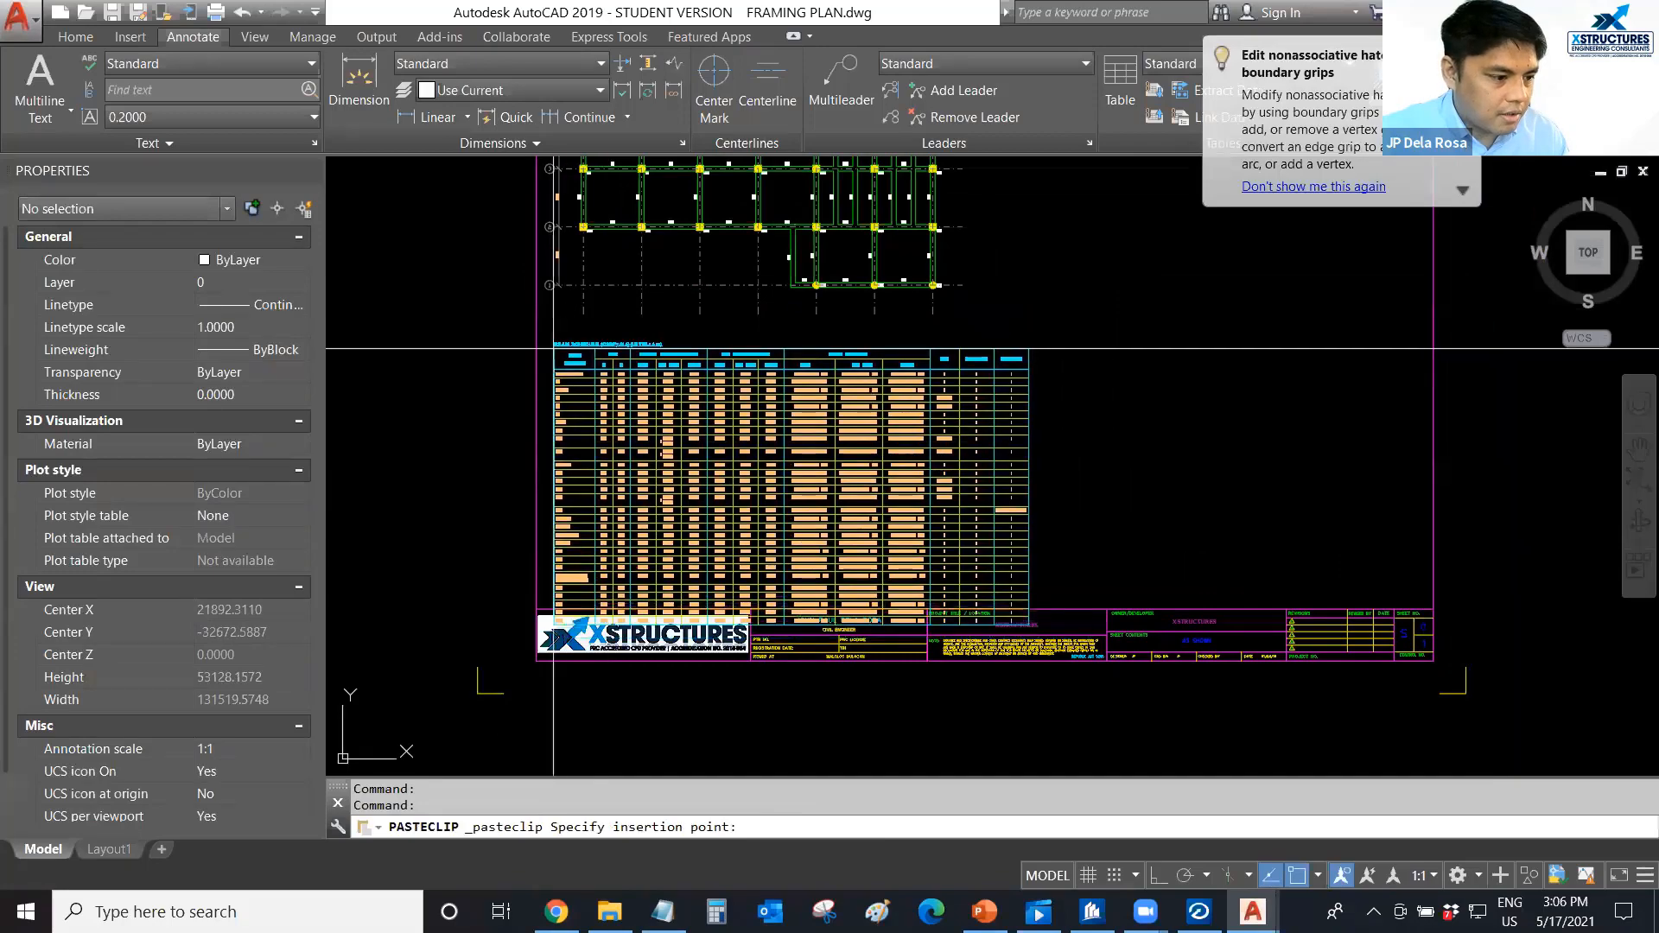
scroll(553, 348, "up", 5)
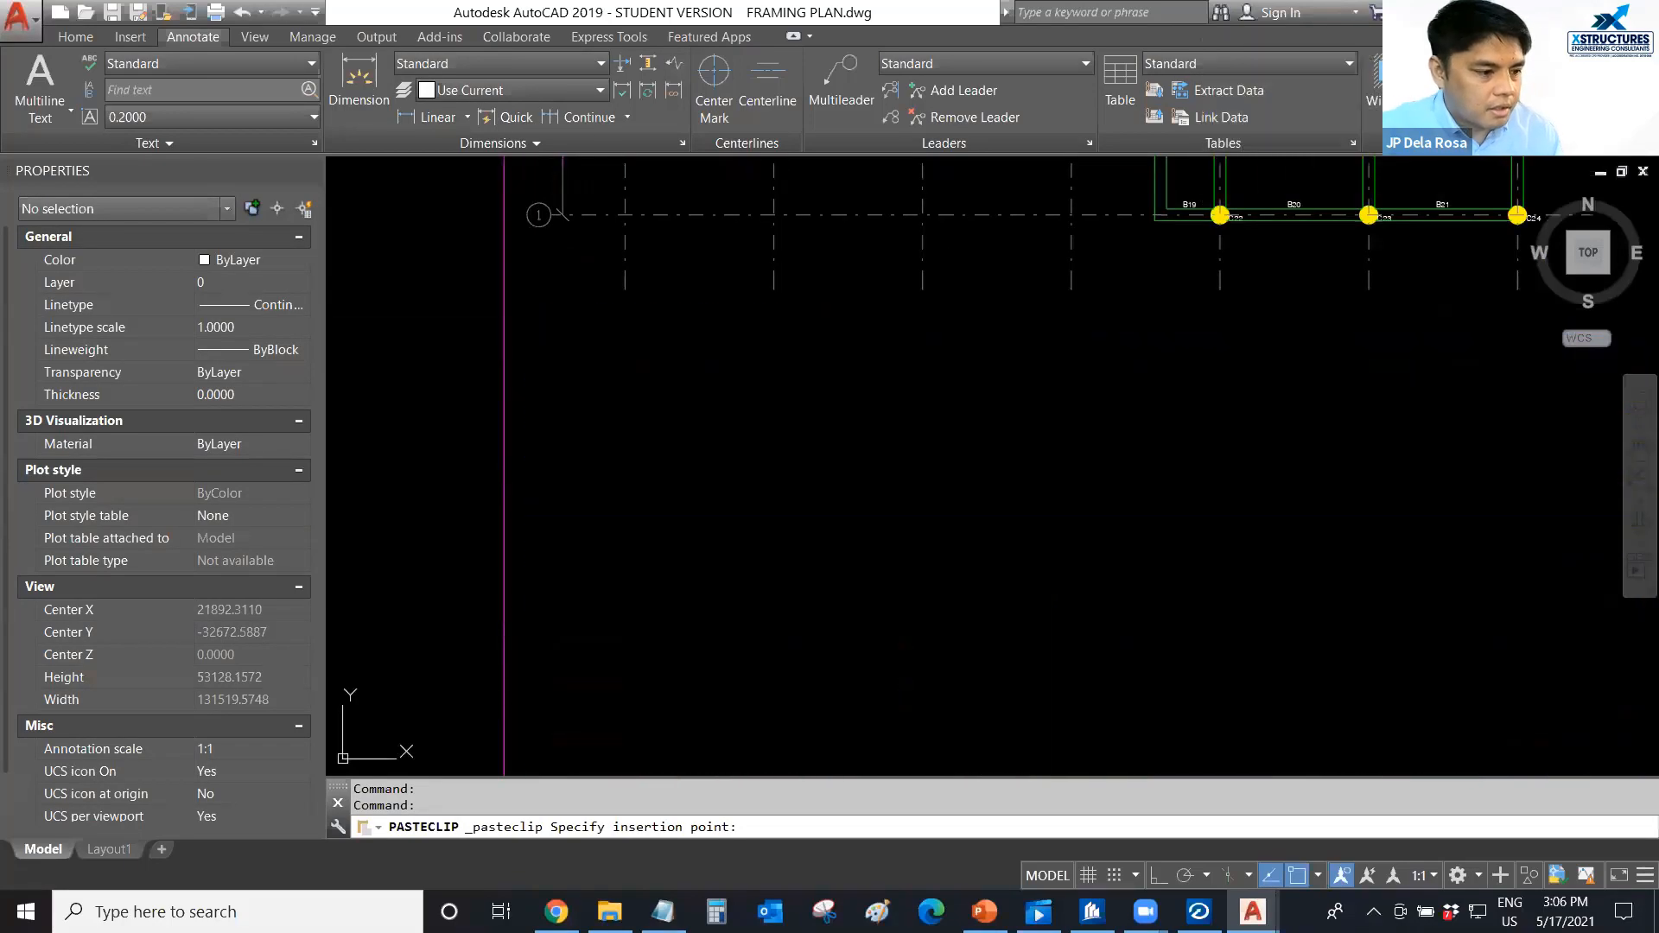
left_click(536, 370)
scroll(536, 371, "down", 3)
Regenerate the model display and save the FRAMING PLAN drawing.
mouse_move(880, 340)
middle_mouse_down()
mouse_move(888, 407)
mouse_move(868, 397)
mouse_move(907, 398)
mouse_move(1004, 453)
middle_mouse_up()
scroll(831, 395, "up", 3)
type("re")
key("Return")
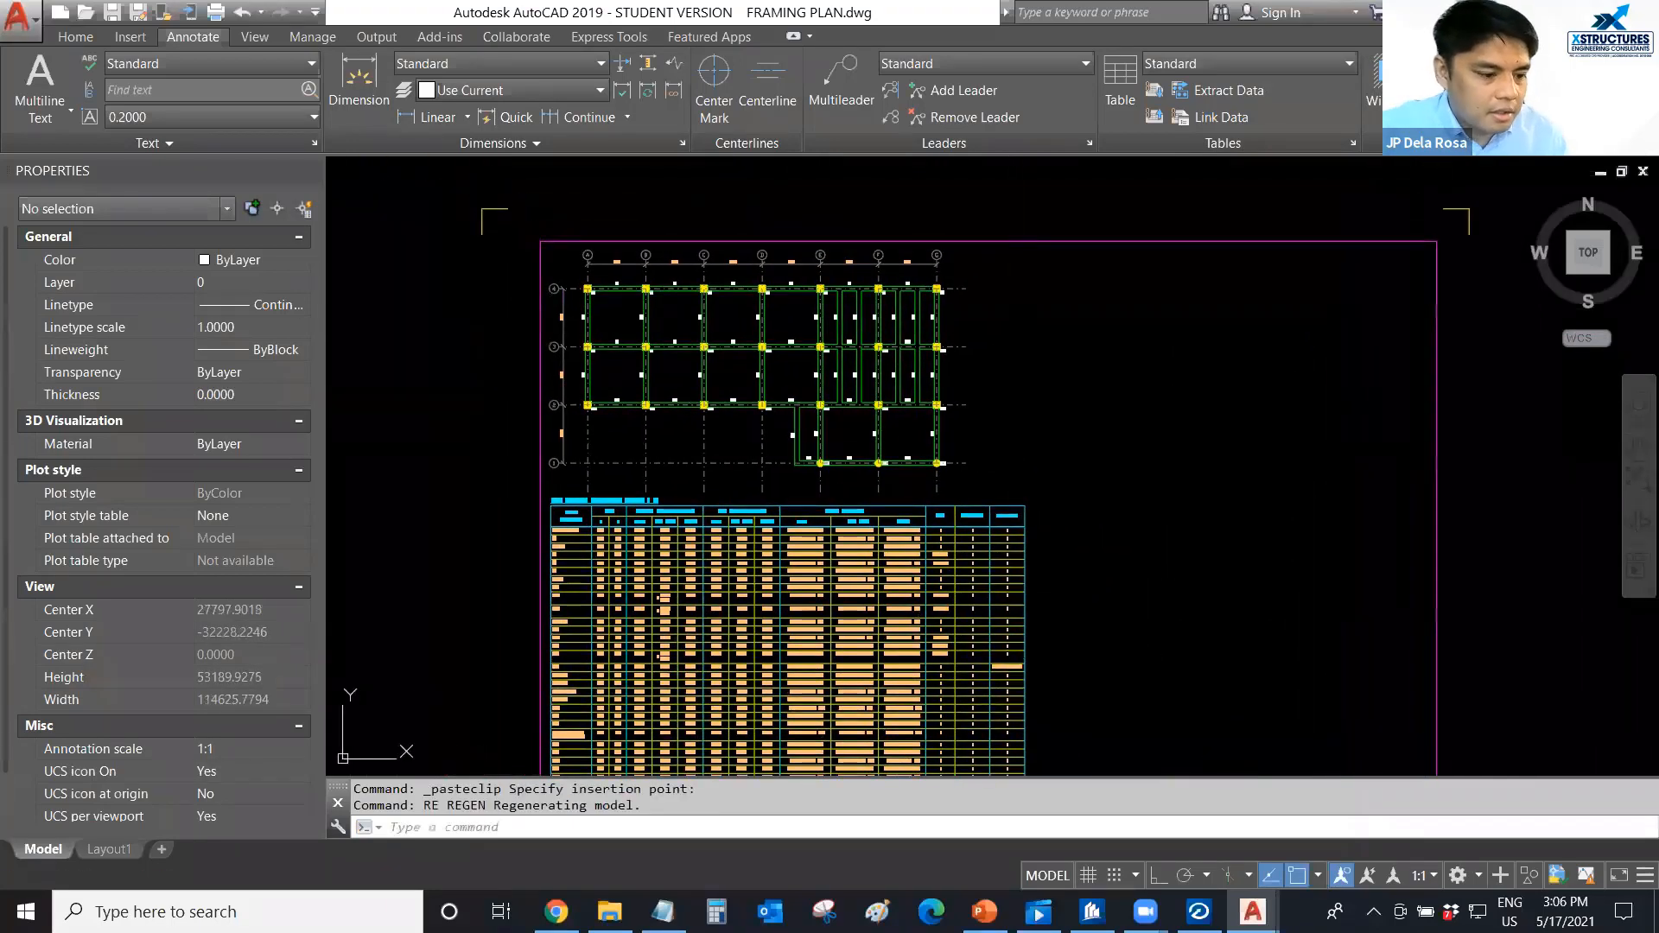
key("ctrl+s")
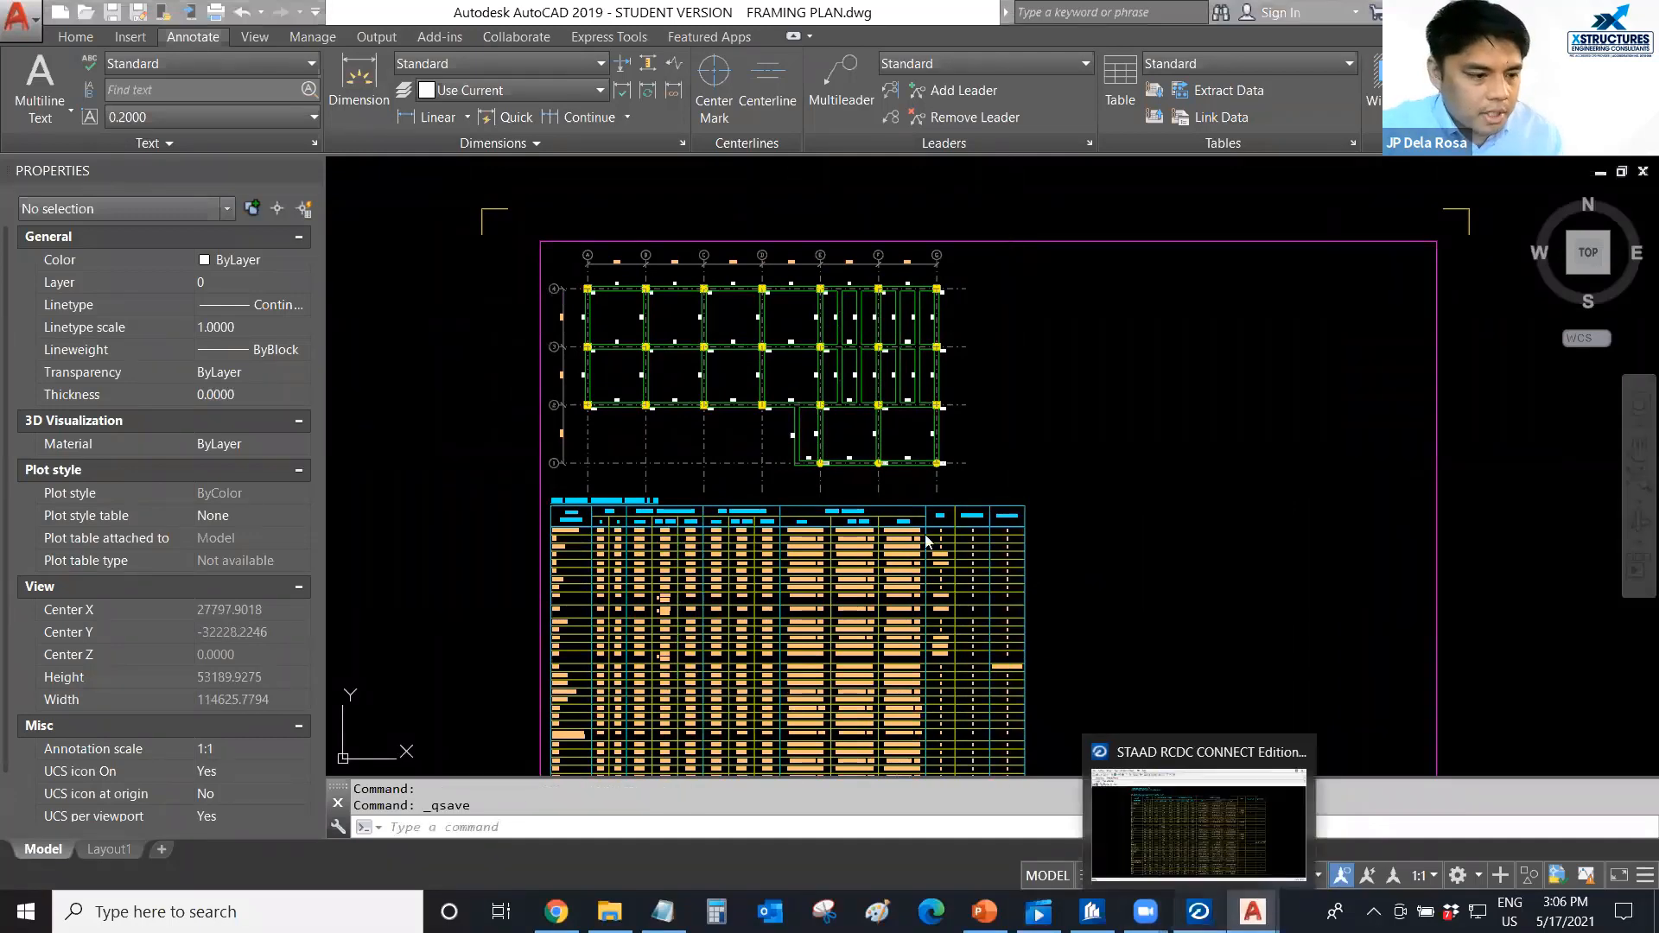
Switch to STAAD RCDC and generate the design calculation report for beam group G9 (B30) only.
left_click(1199, 912)
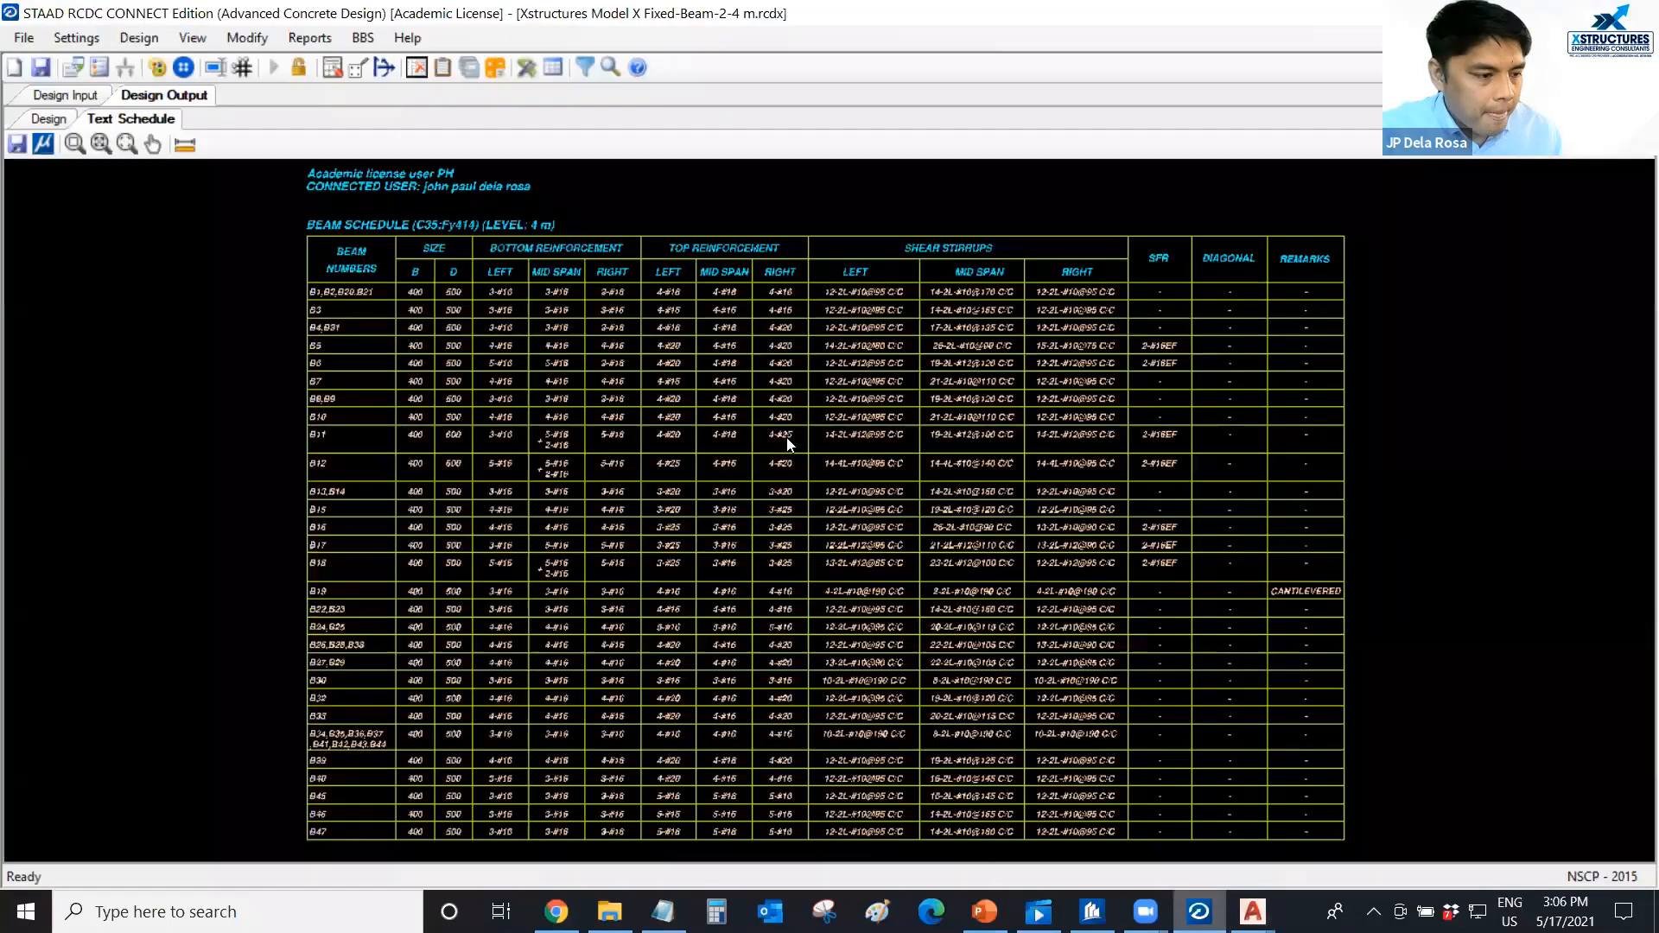
left_click(78, 96)
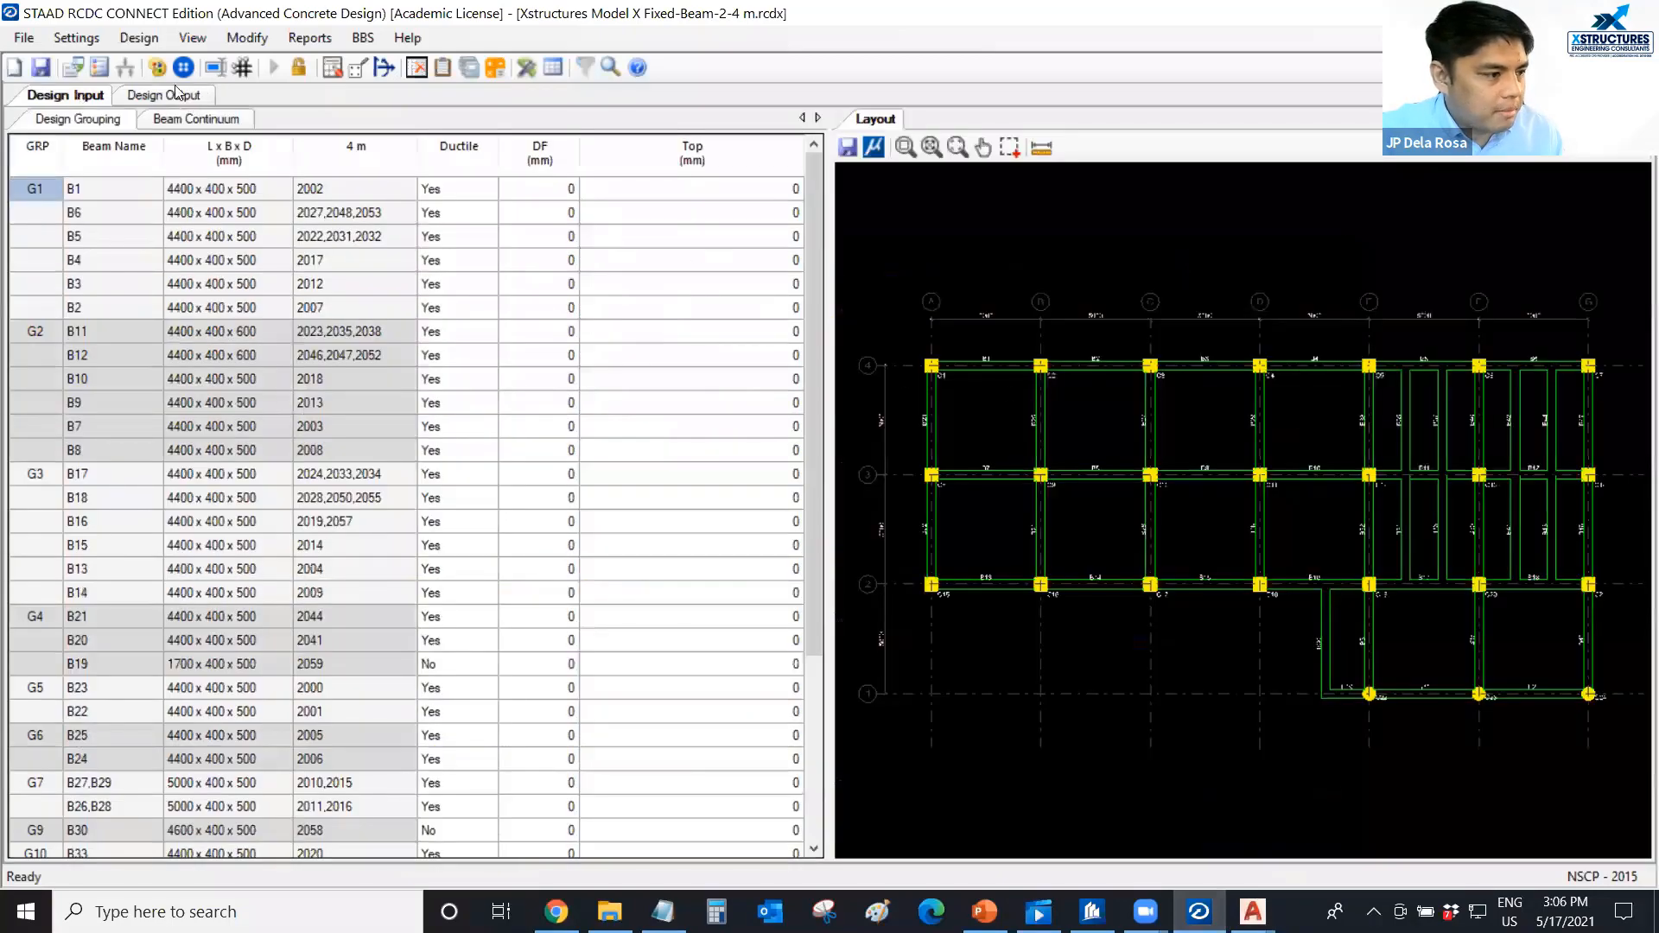
left_click(170, 96)
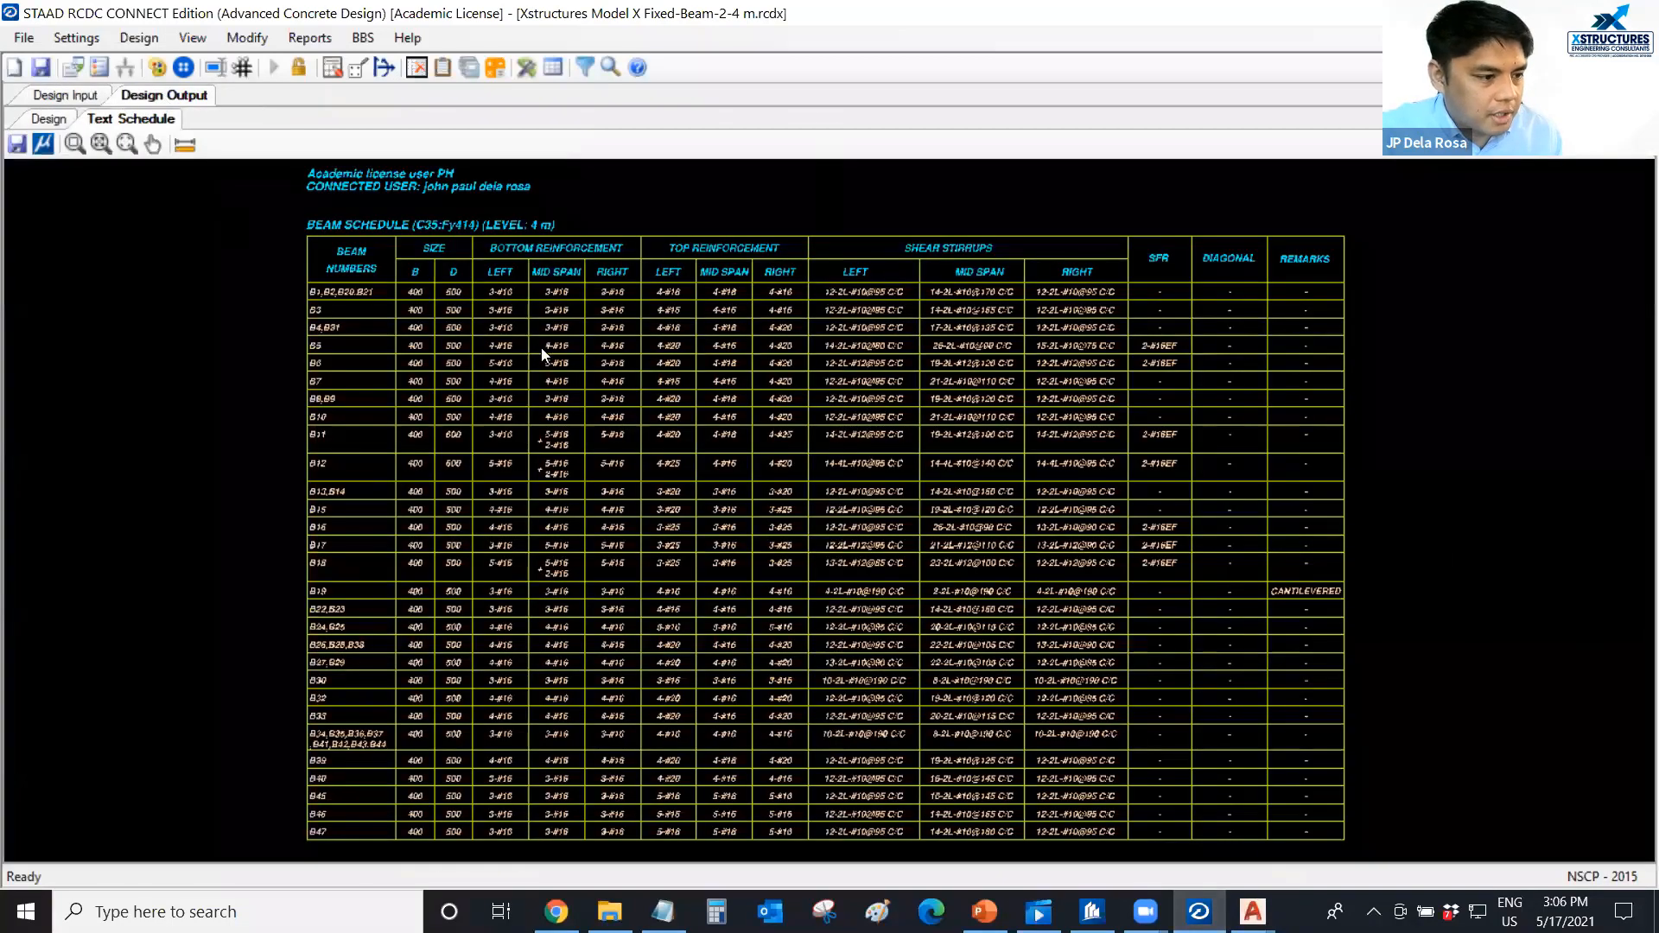
scroll(541, 347, "up", 1)
scroll(575, 349, "up", 1)
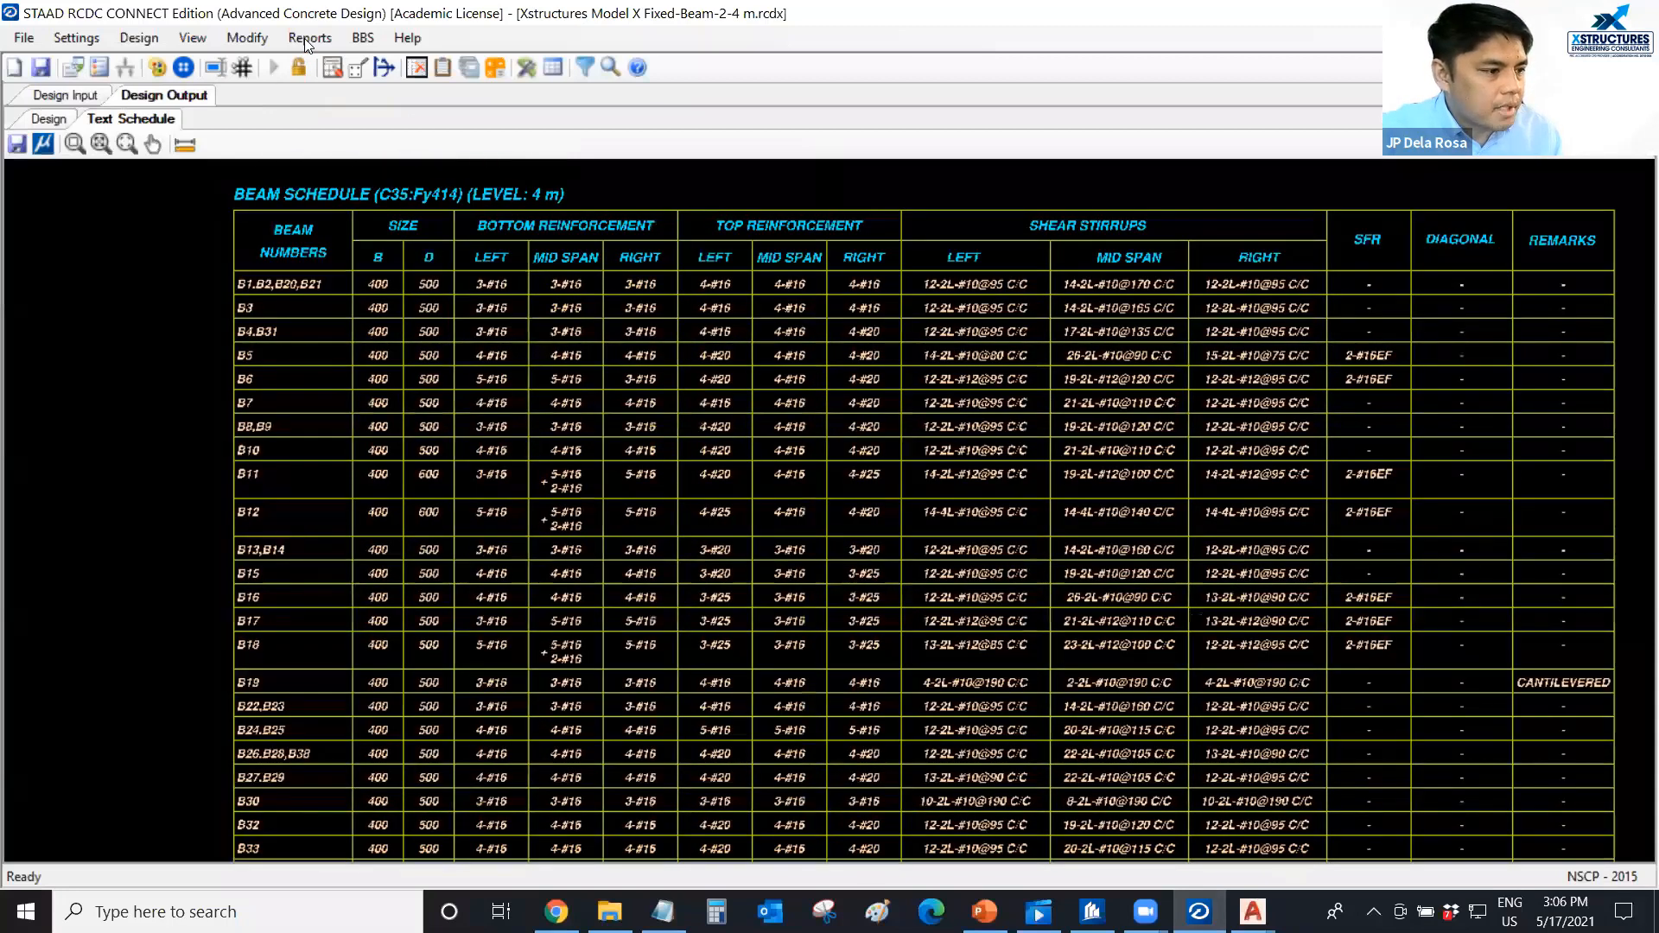
left_click(309, 39)
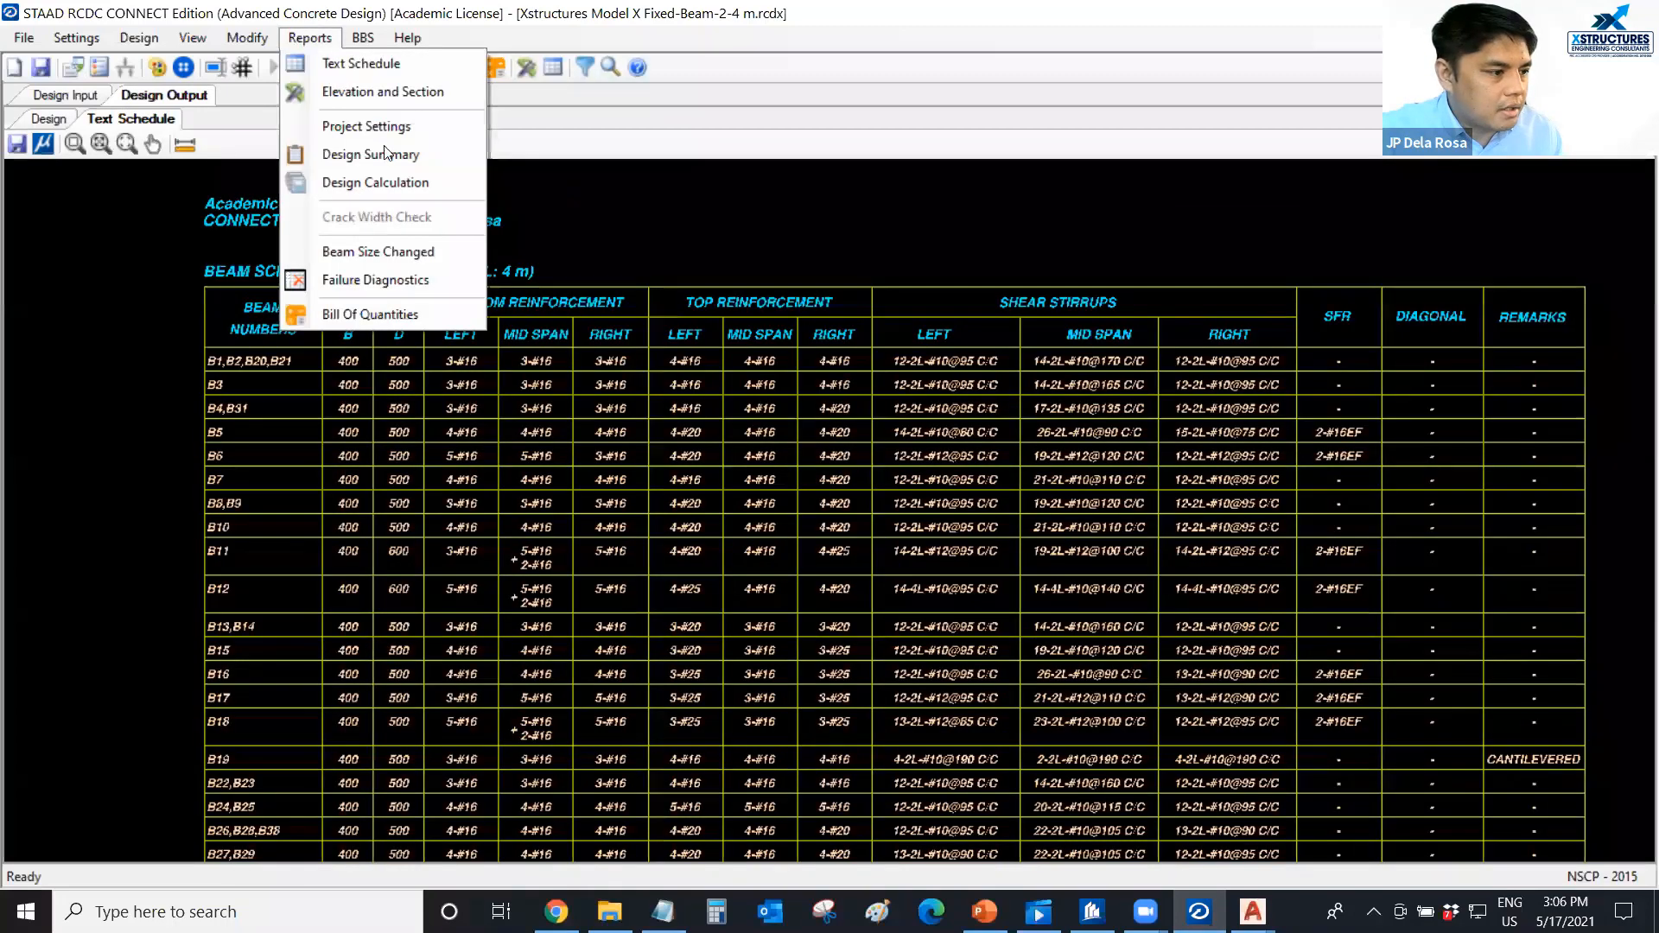
left_click(401, 183)
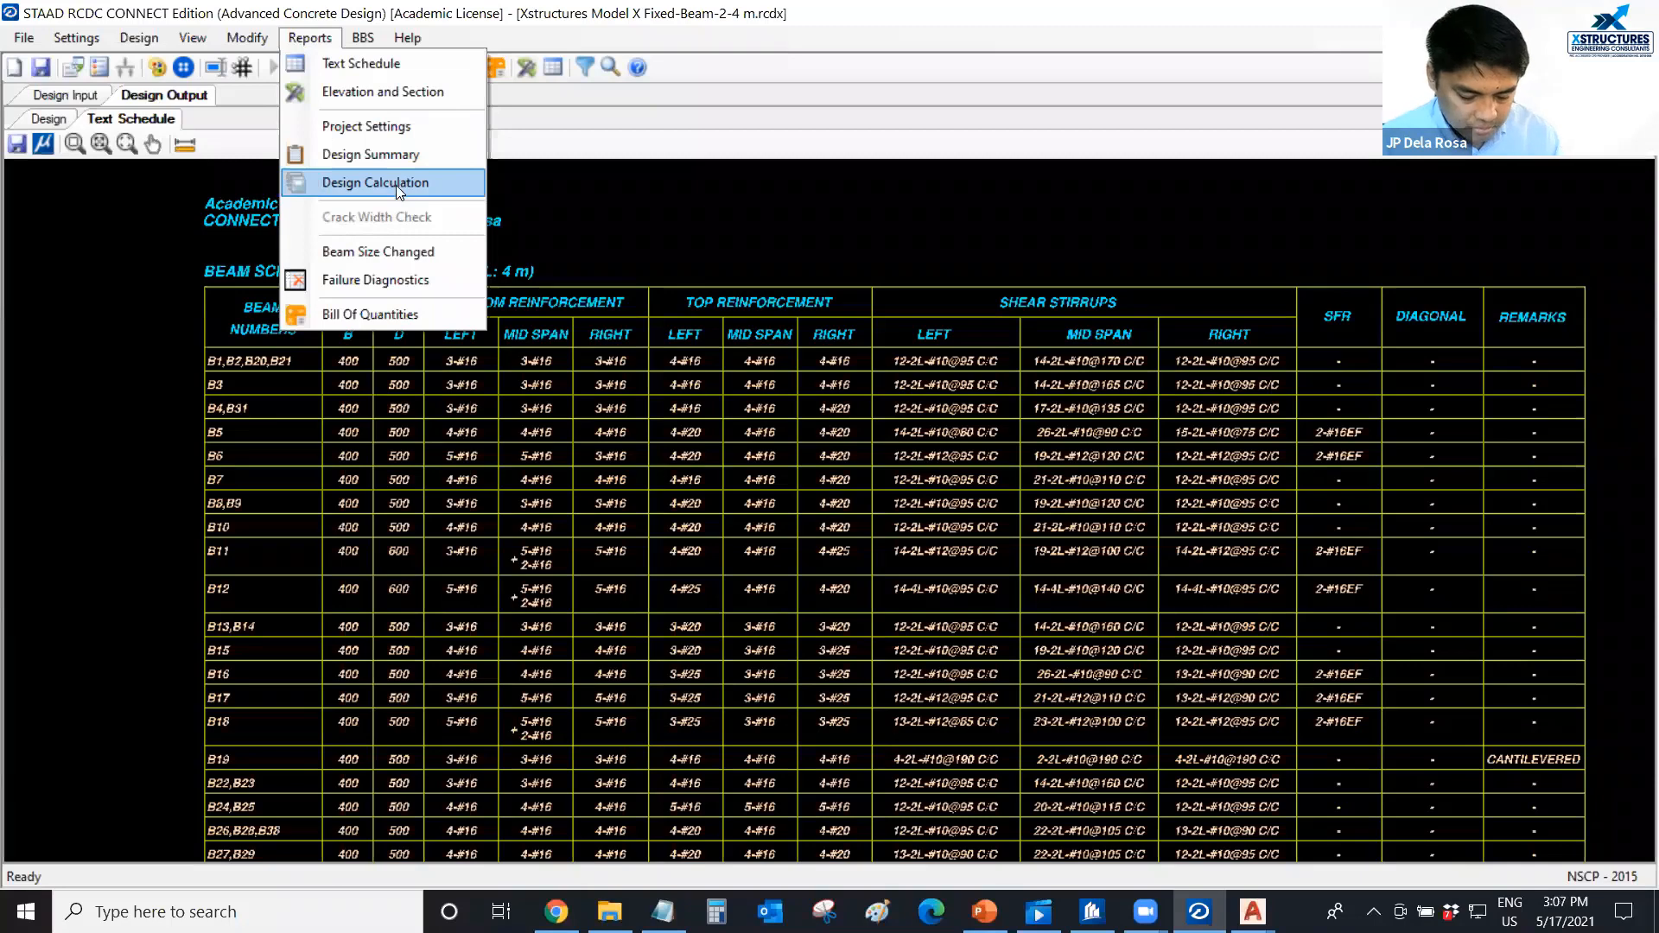
left_click(399, 188)
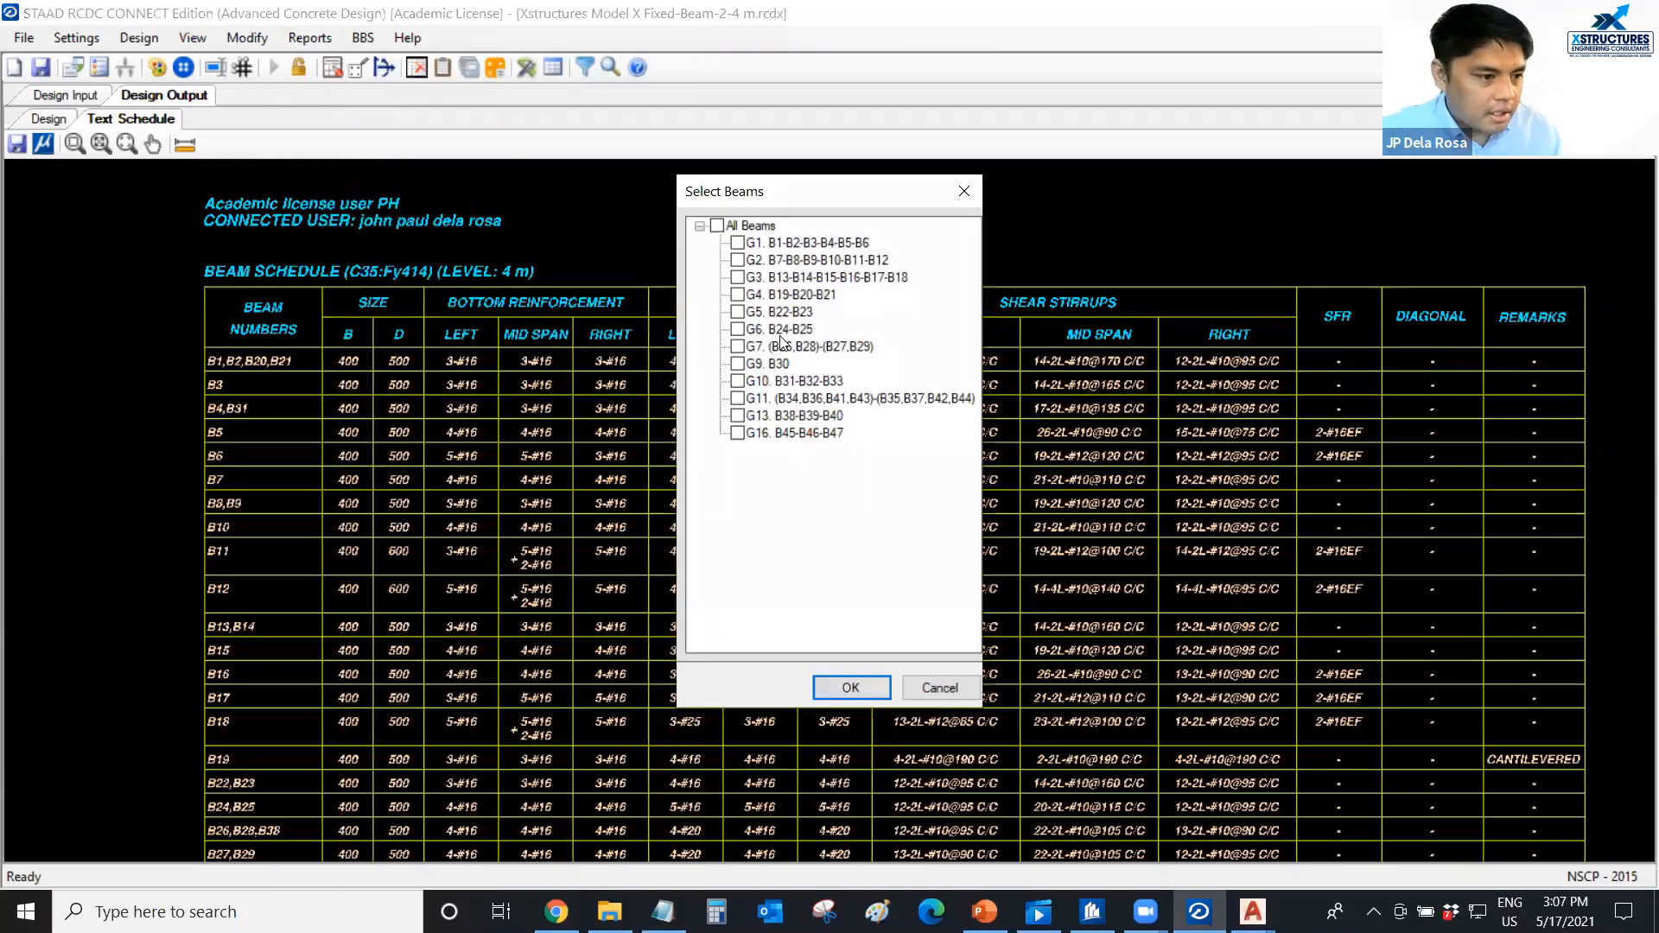
left_click(737, 364)
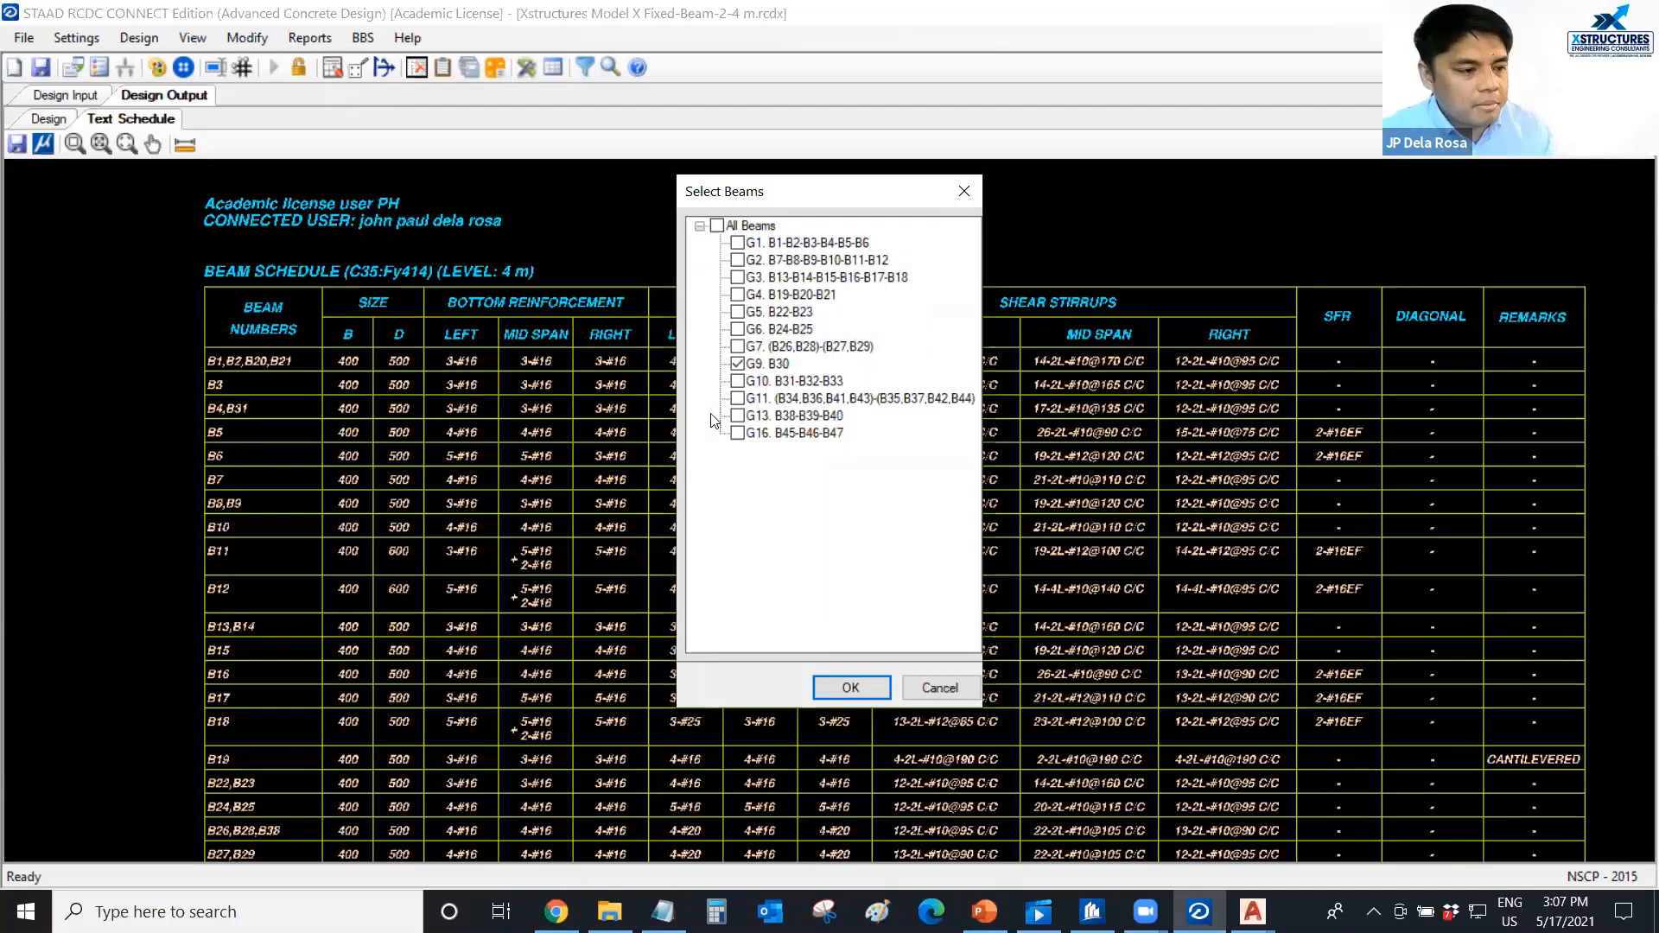
left_click(852, 678)
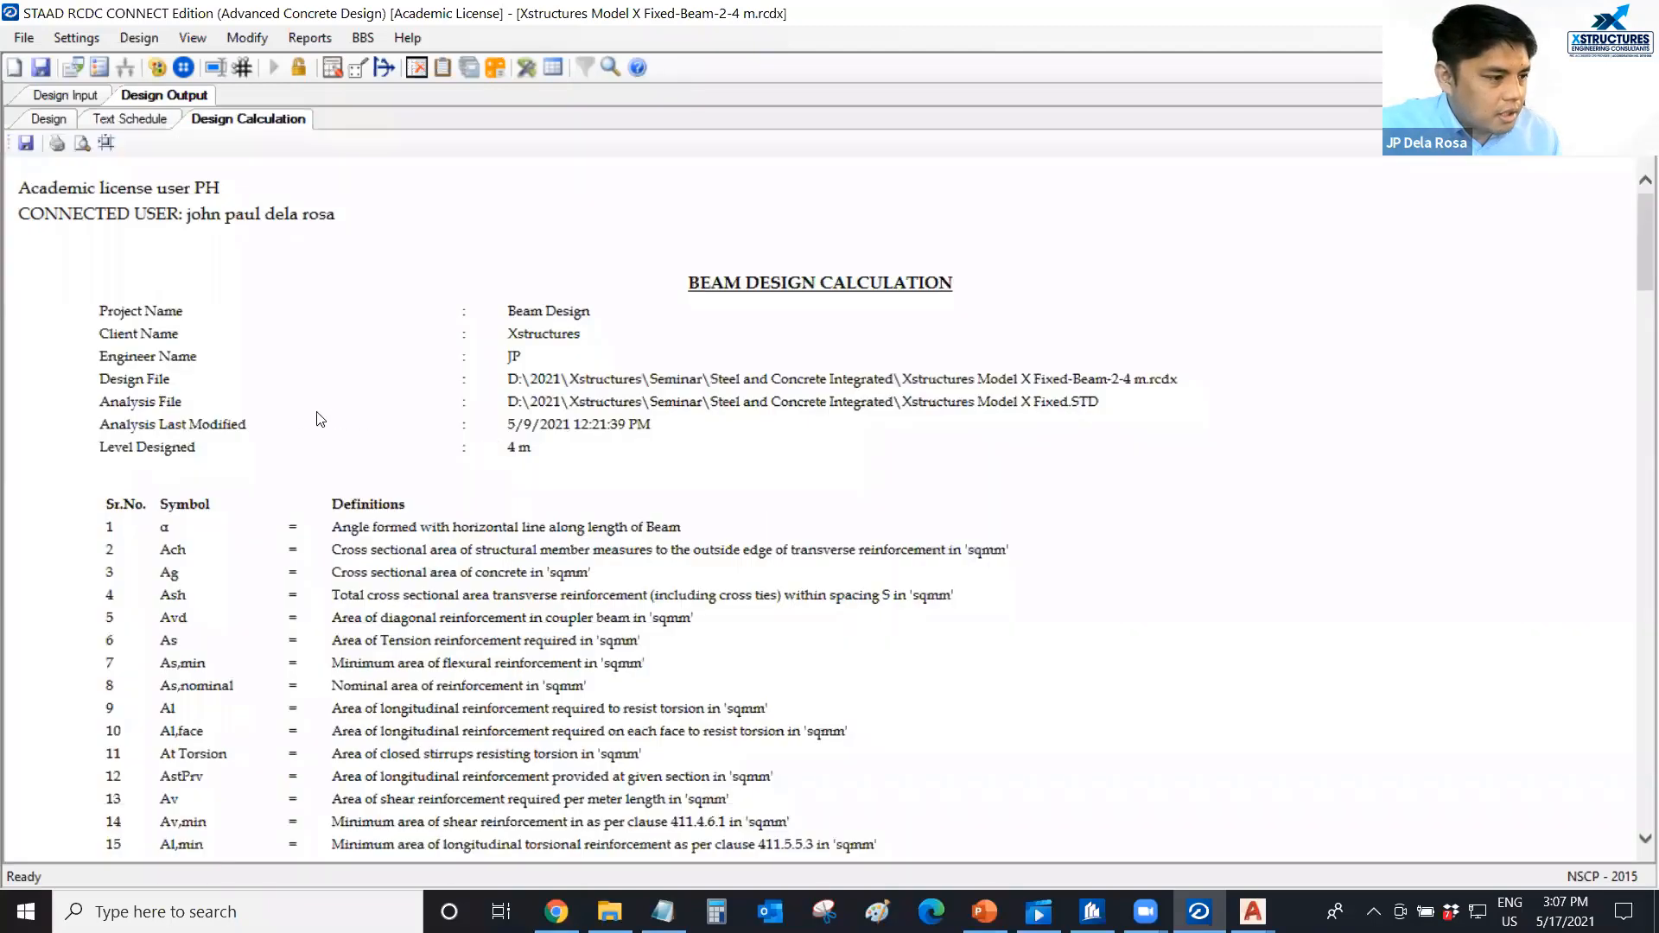
Examine the Code References section of the beam design calculation and circle the NSCP - 2015 heading on the magnified screen.
scroll(294, 423, "down", 15)
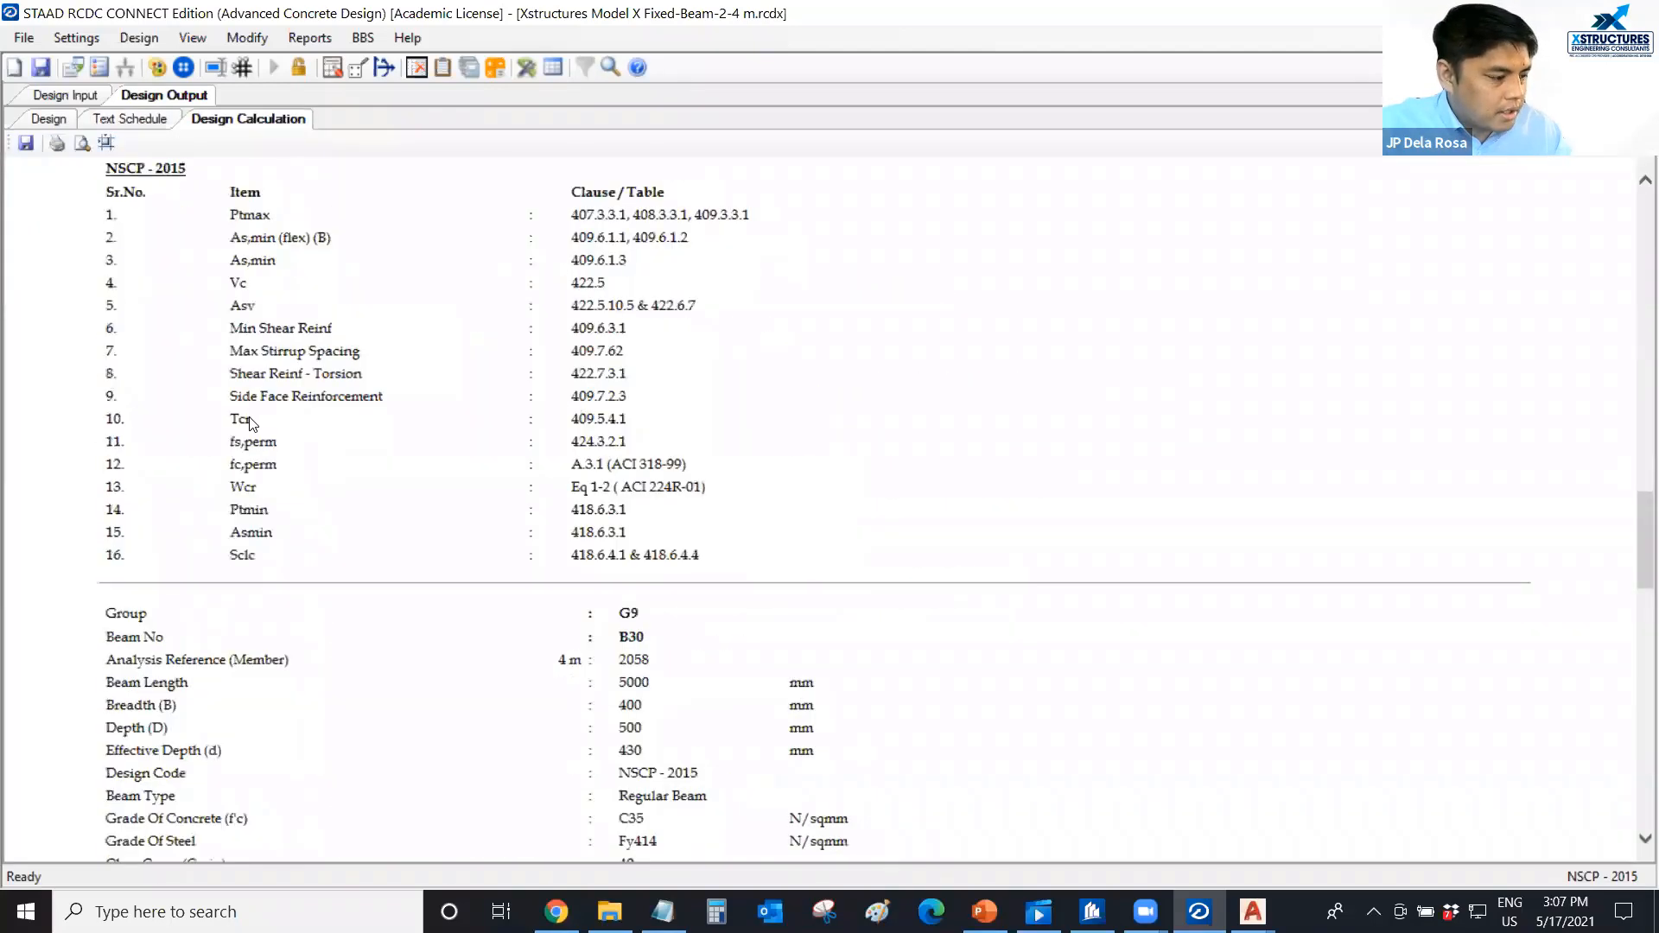
scroll(293, 423, "up", 1, "ctrl")
scroll(294, 423, "up", 1)
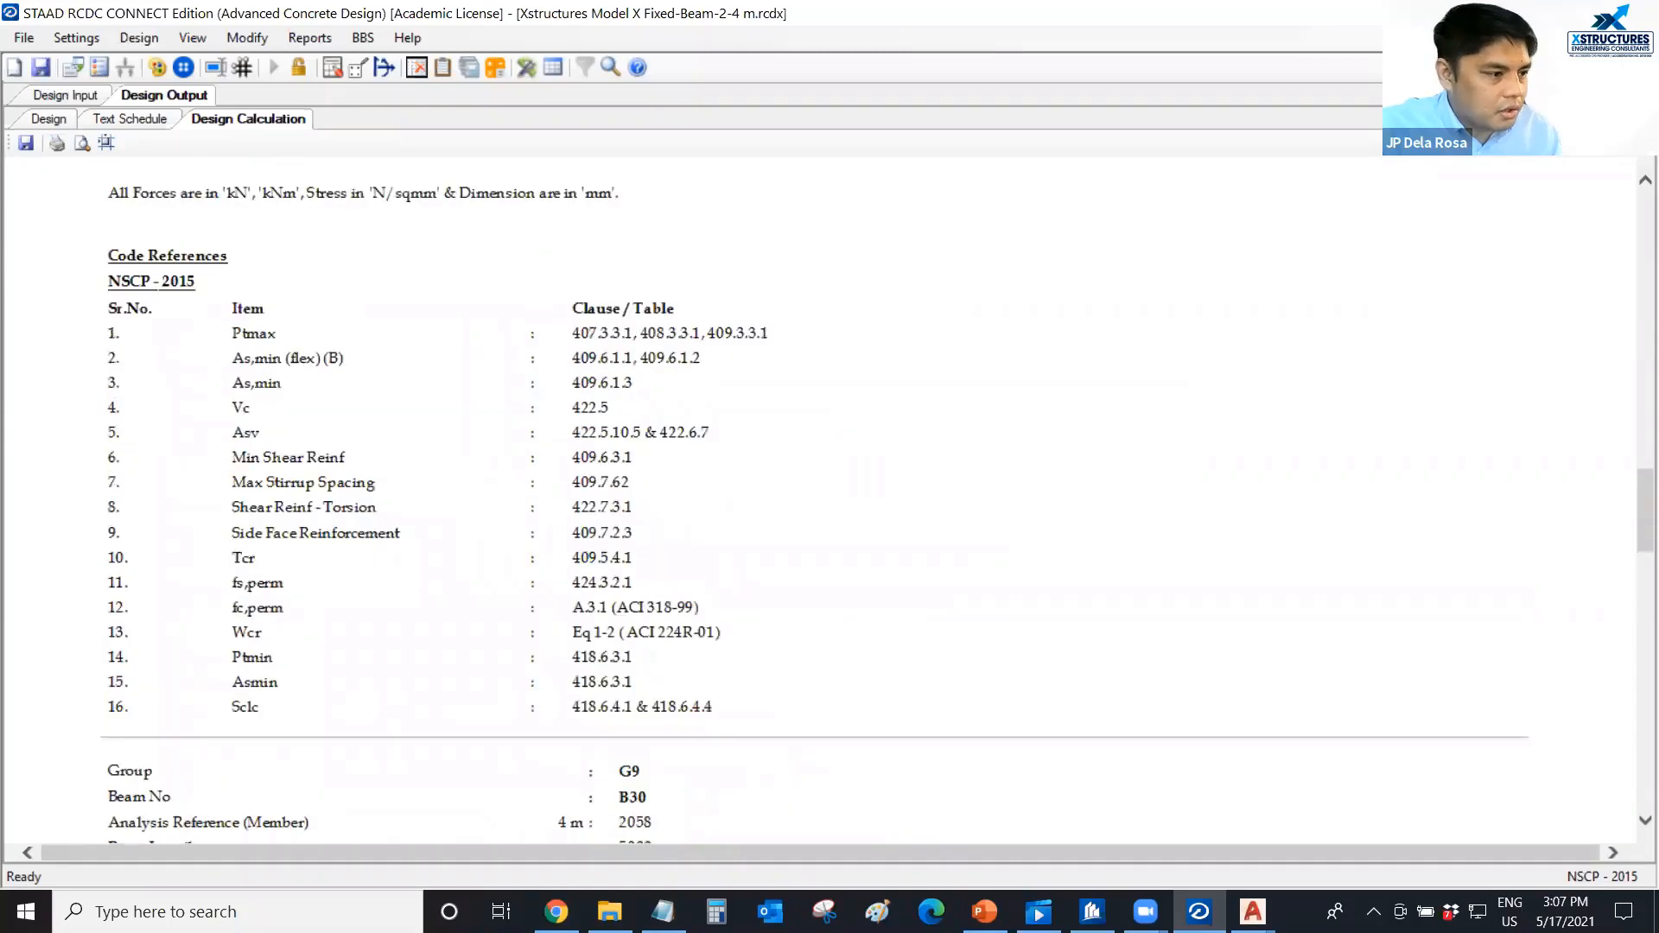
key("ctrl+1")
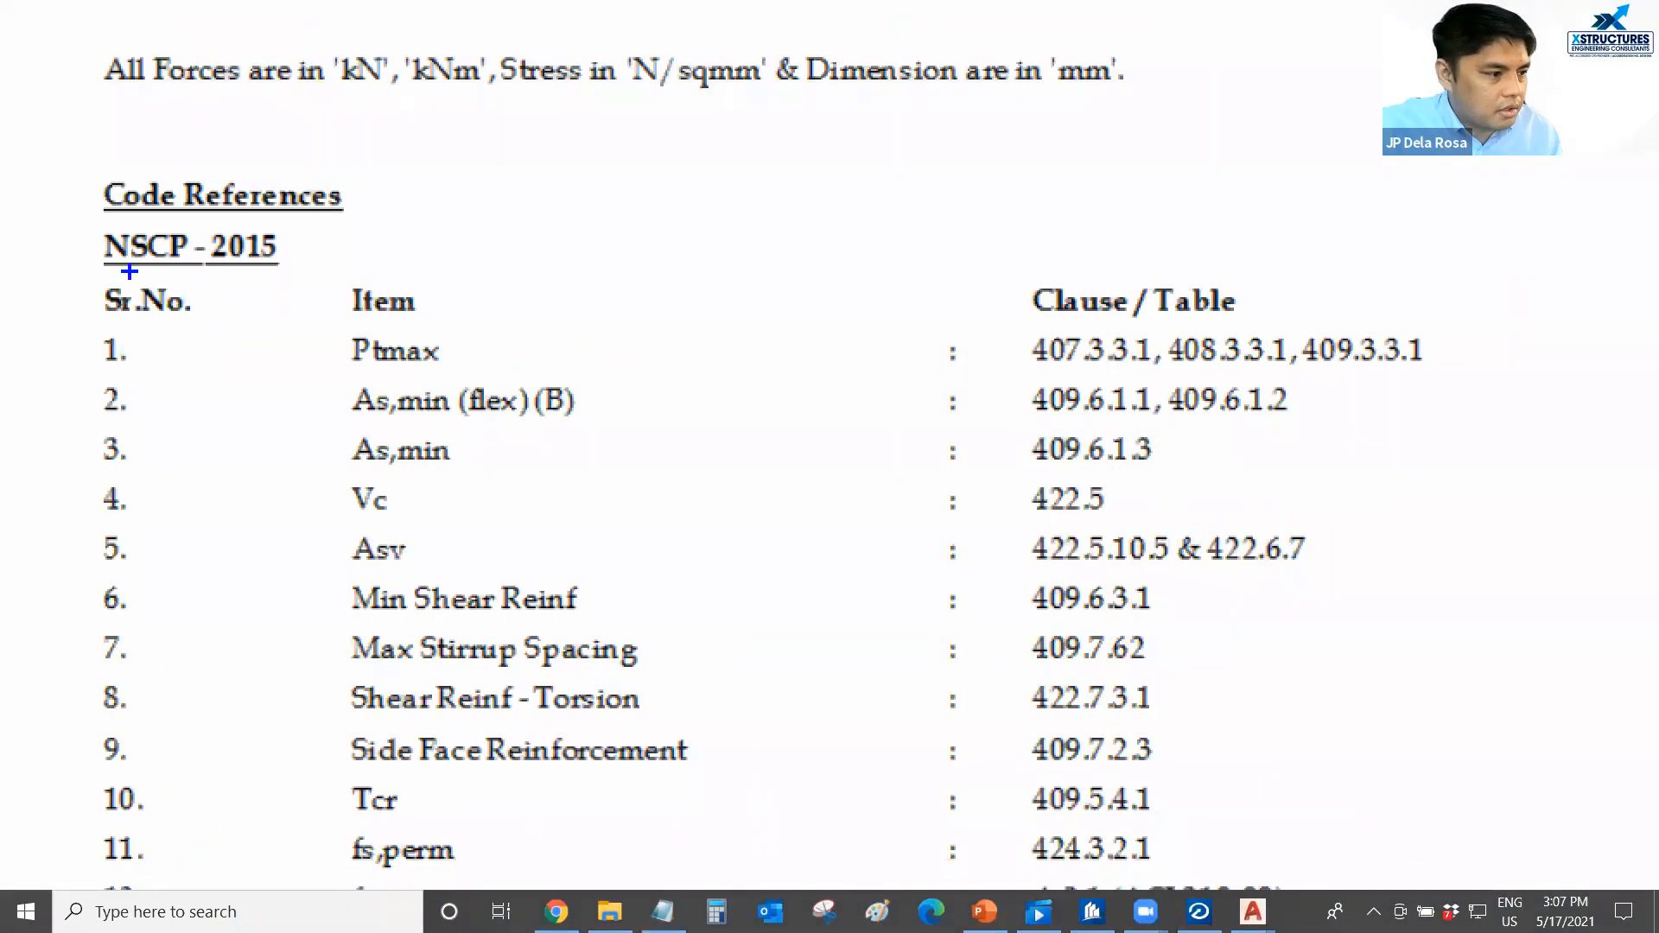
mouse_move(84, 271)
left_mouse_down()
mouse_move(66, 248)
mouse_move(88, 263)
left_mouse_up()
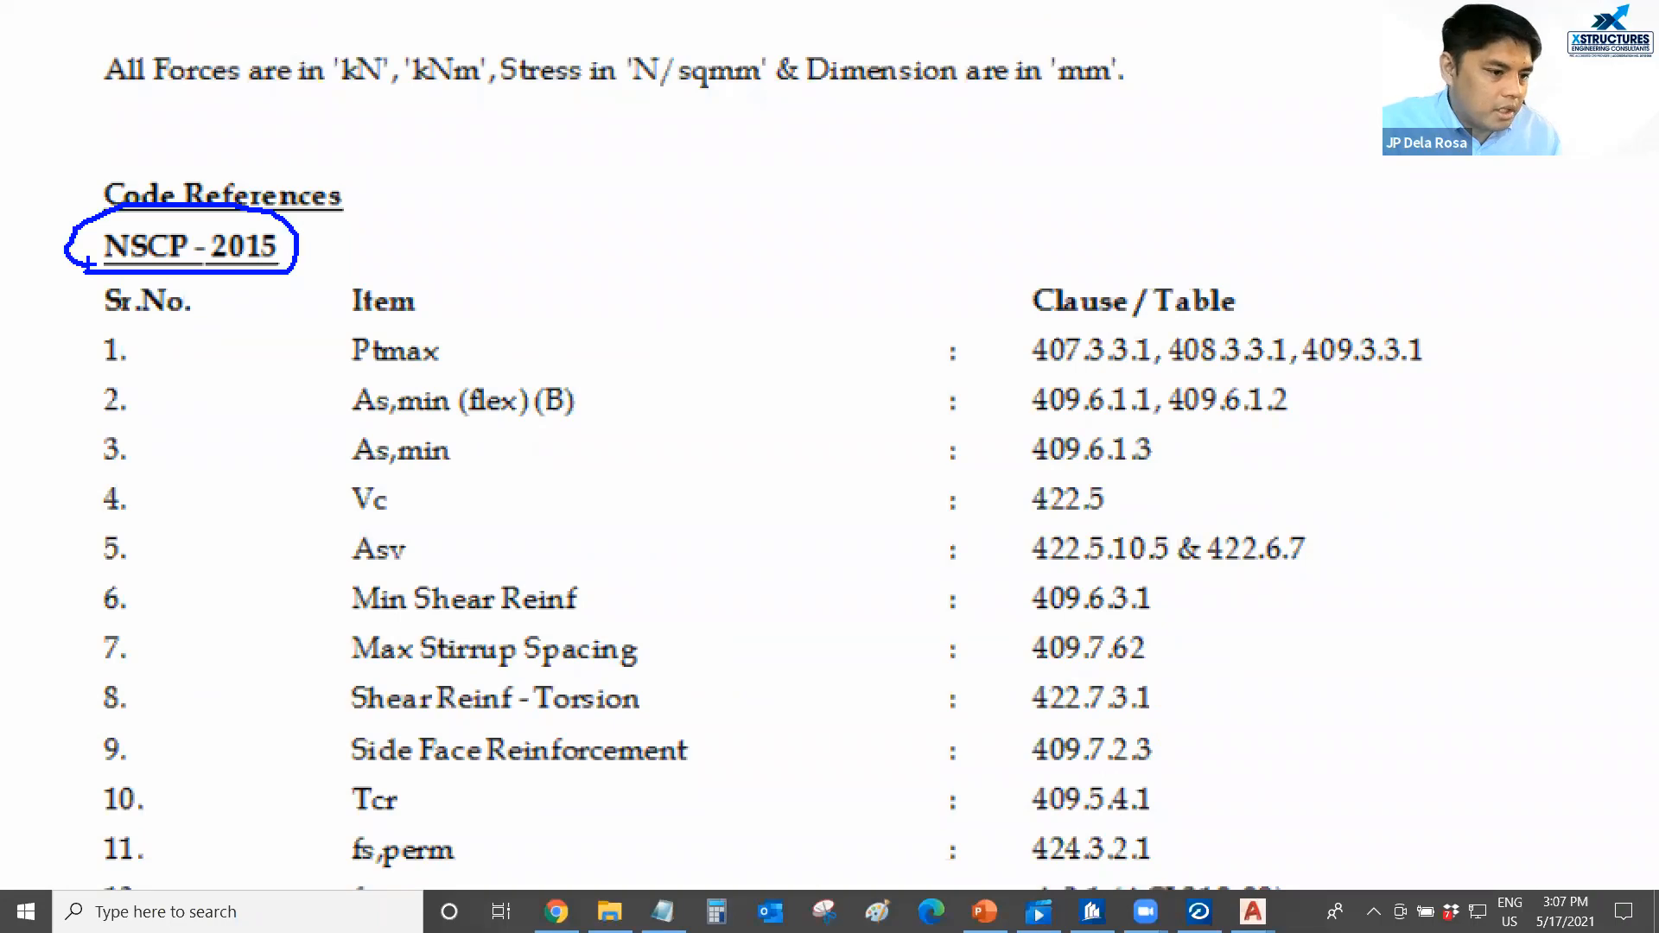
Leave the magnified view and examine the longitudinal, transverse, spacing and skin reinforcement results in the B30 design calculation.
key("Escape")
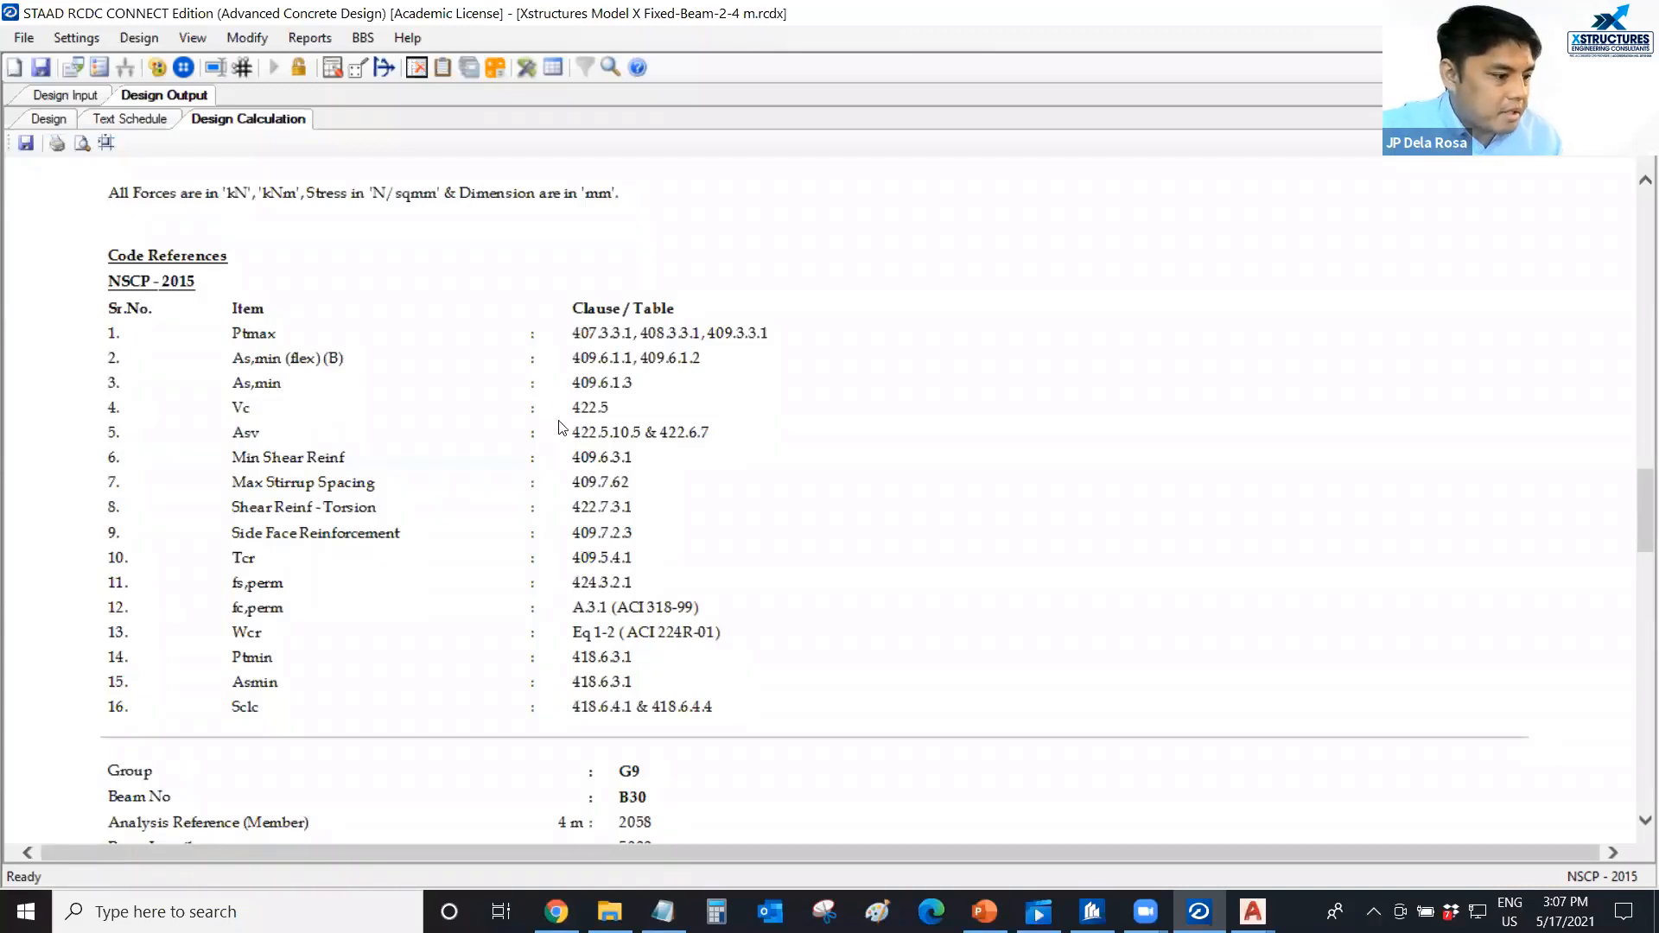
scroll(625, 491, "down", 2)
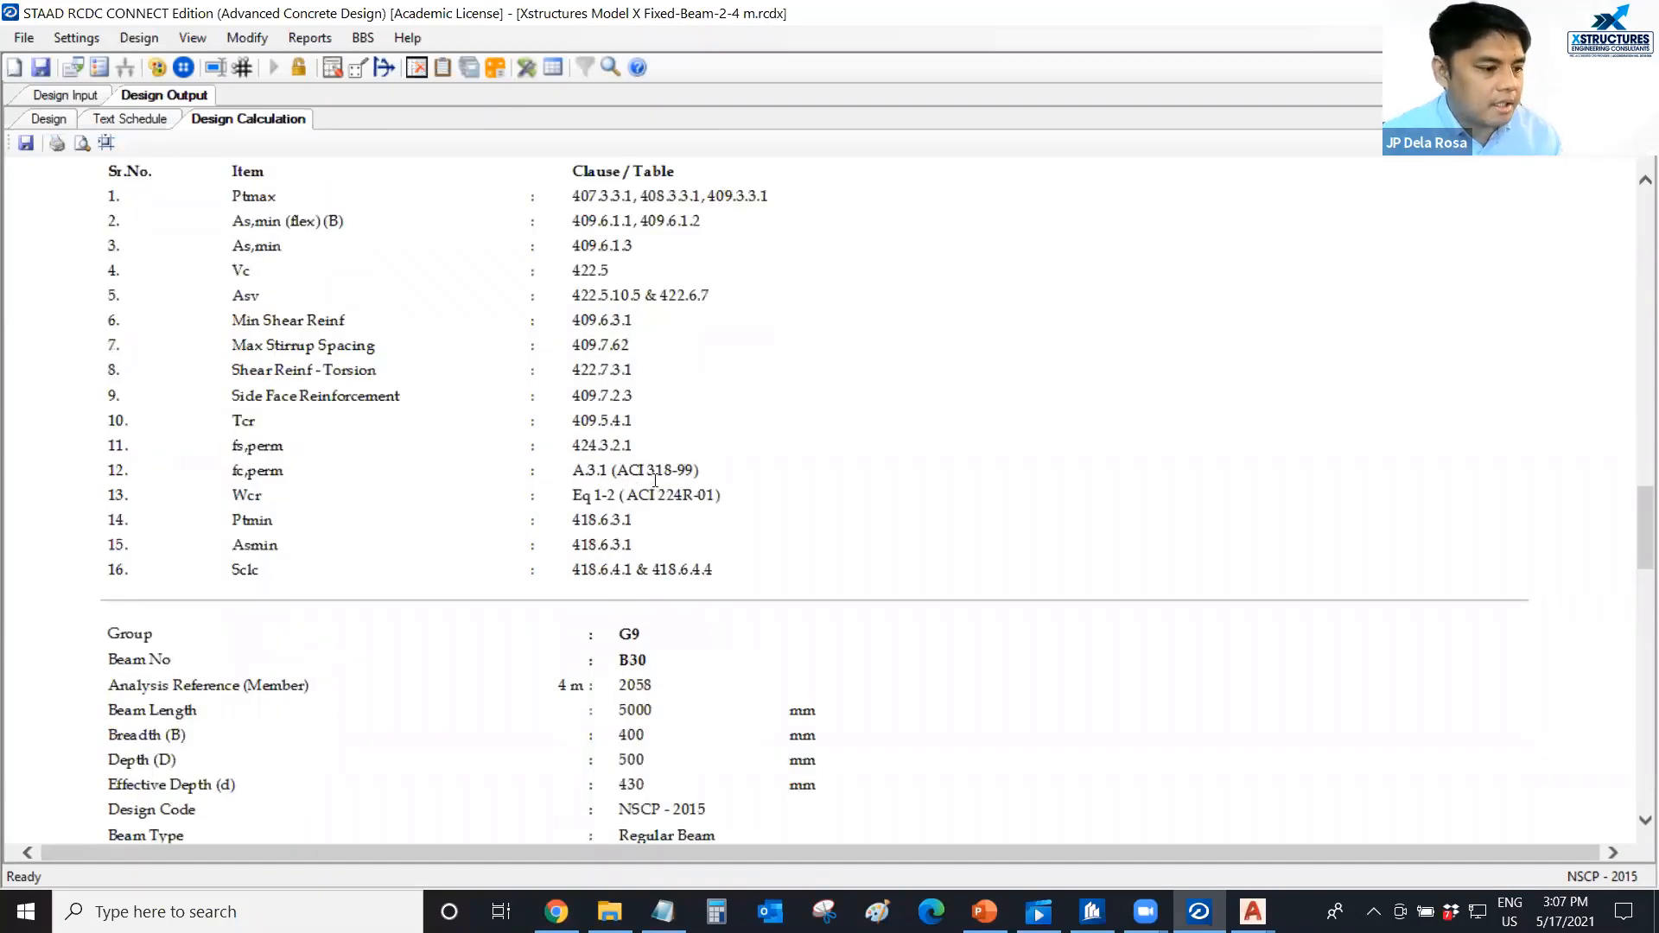
scroll(570, 478, "down", 7)
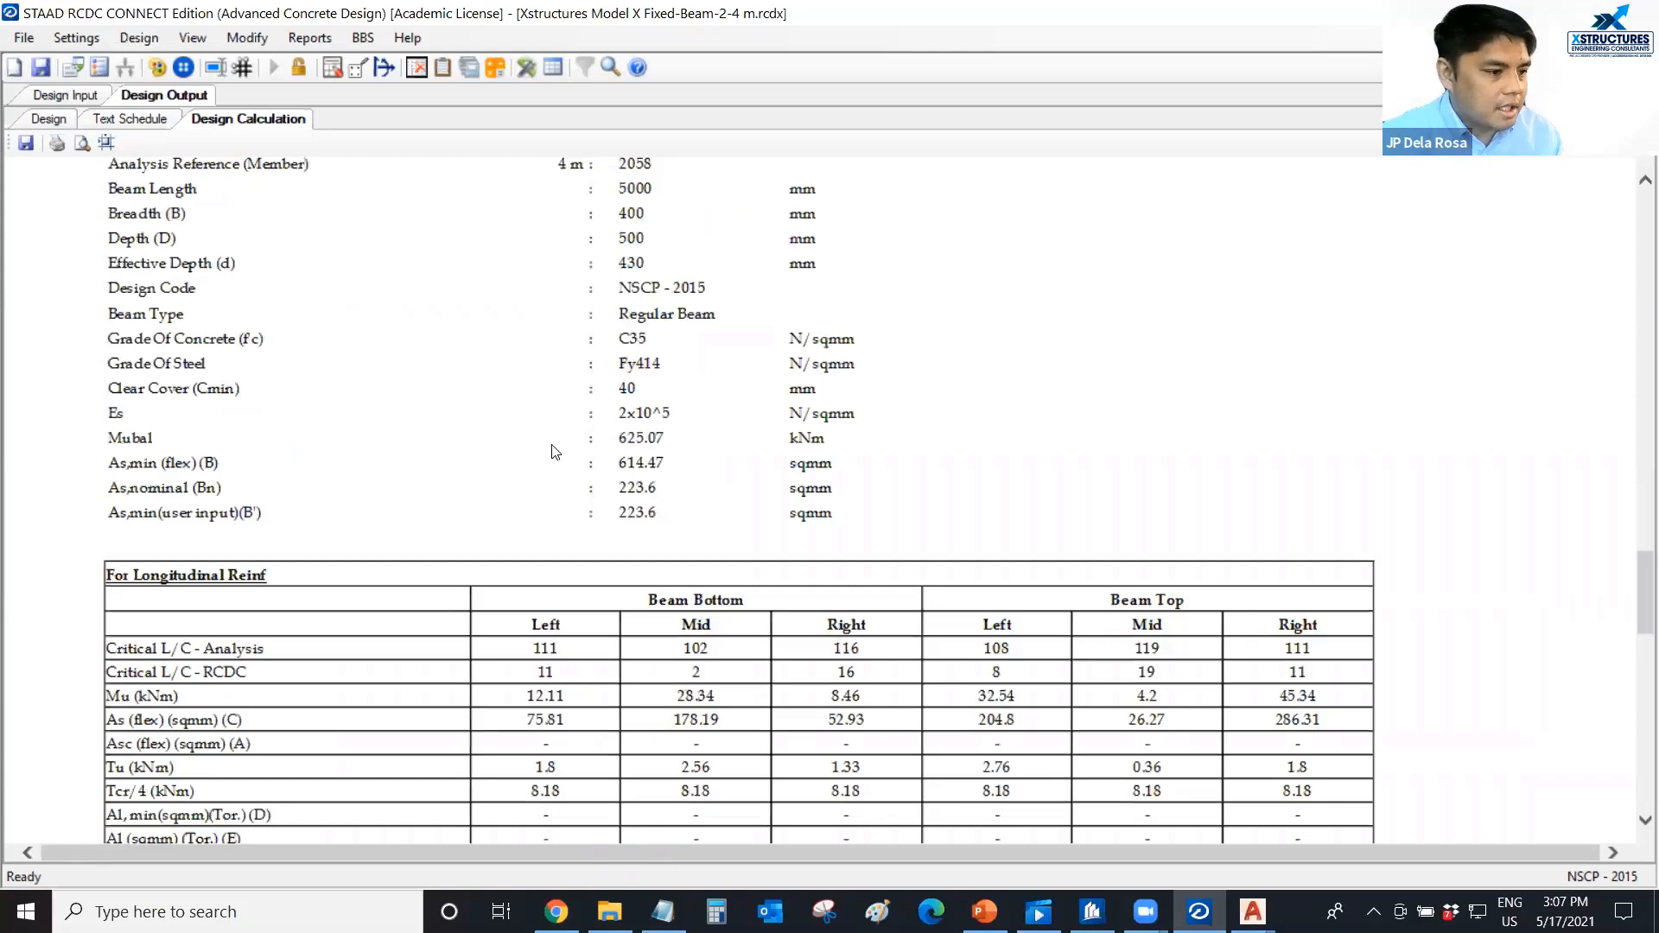
scroll(553, 451, "down", 4)
scroll(527, 428, "down", 11)
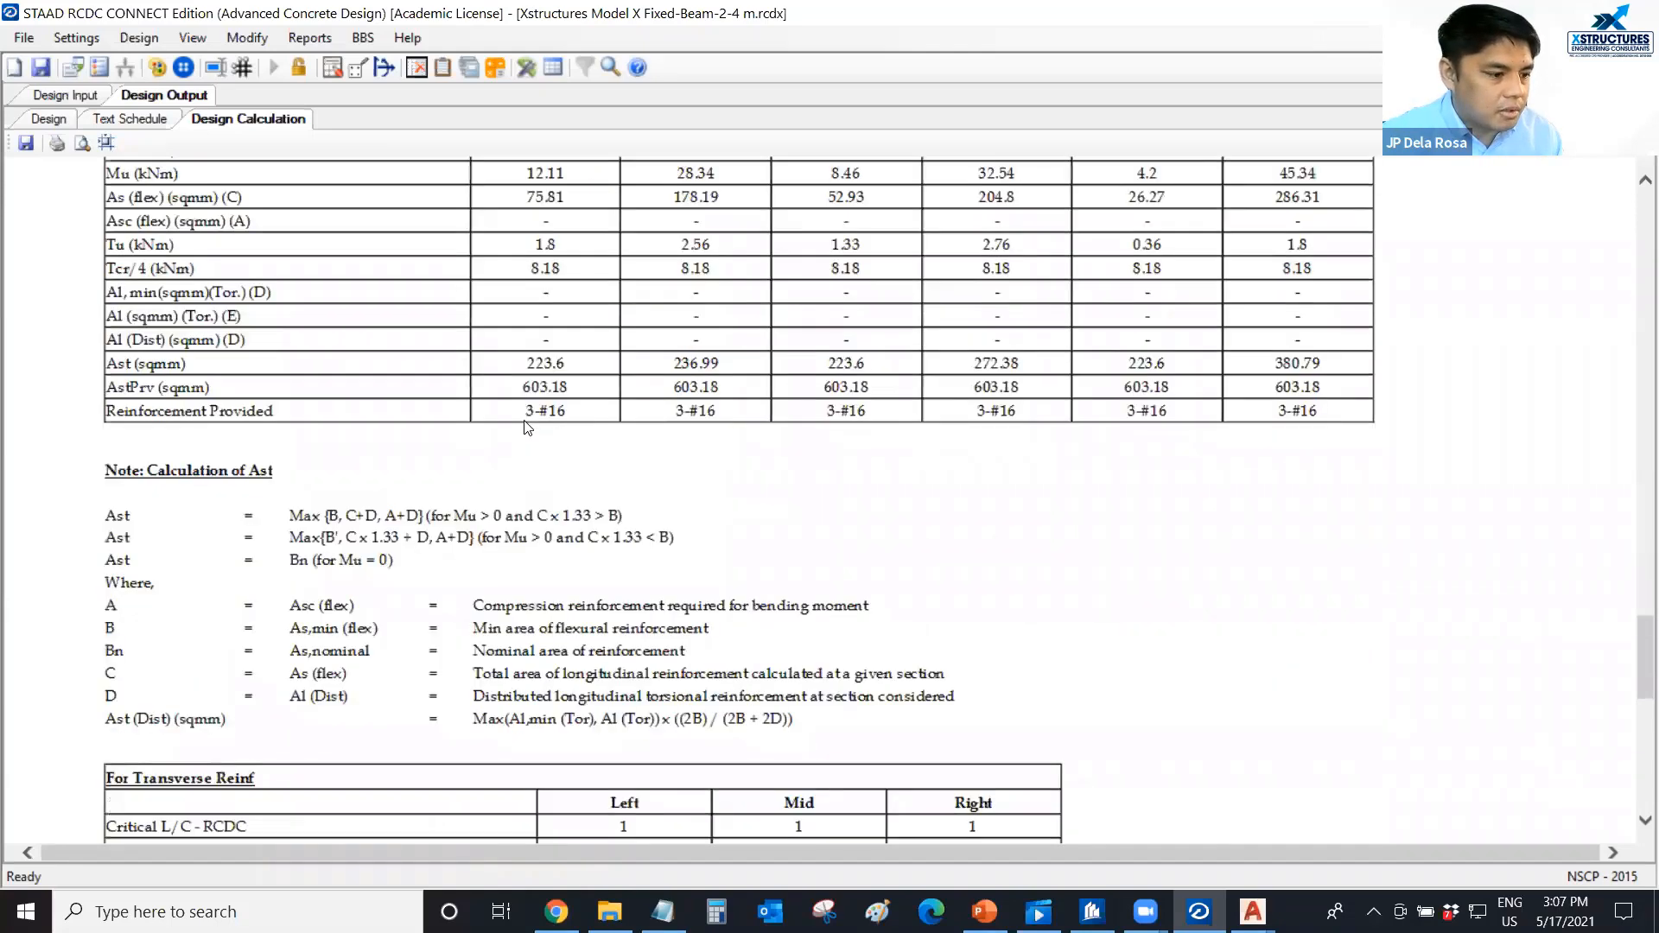
scroll(539, 439, "down", 4)
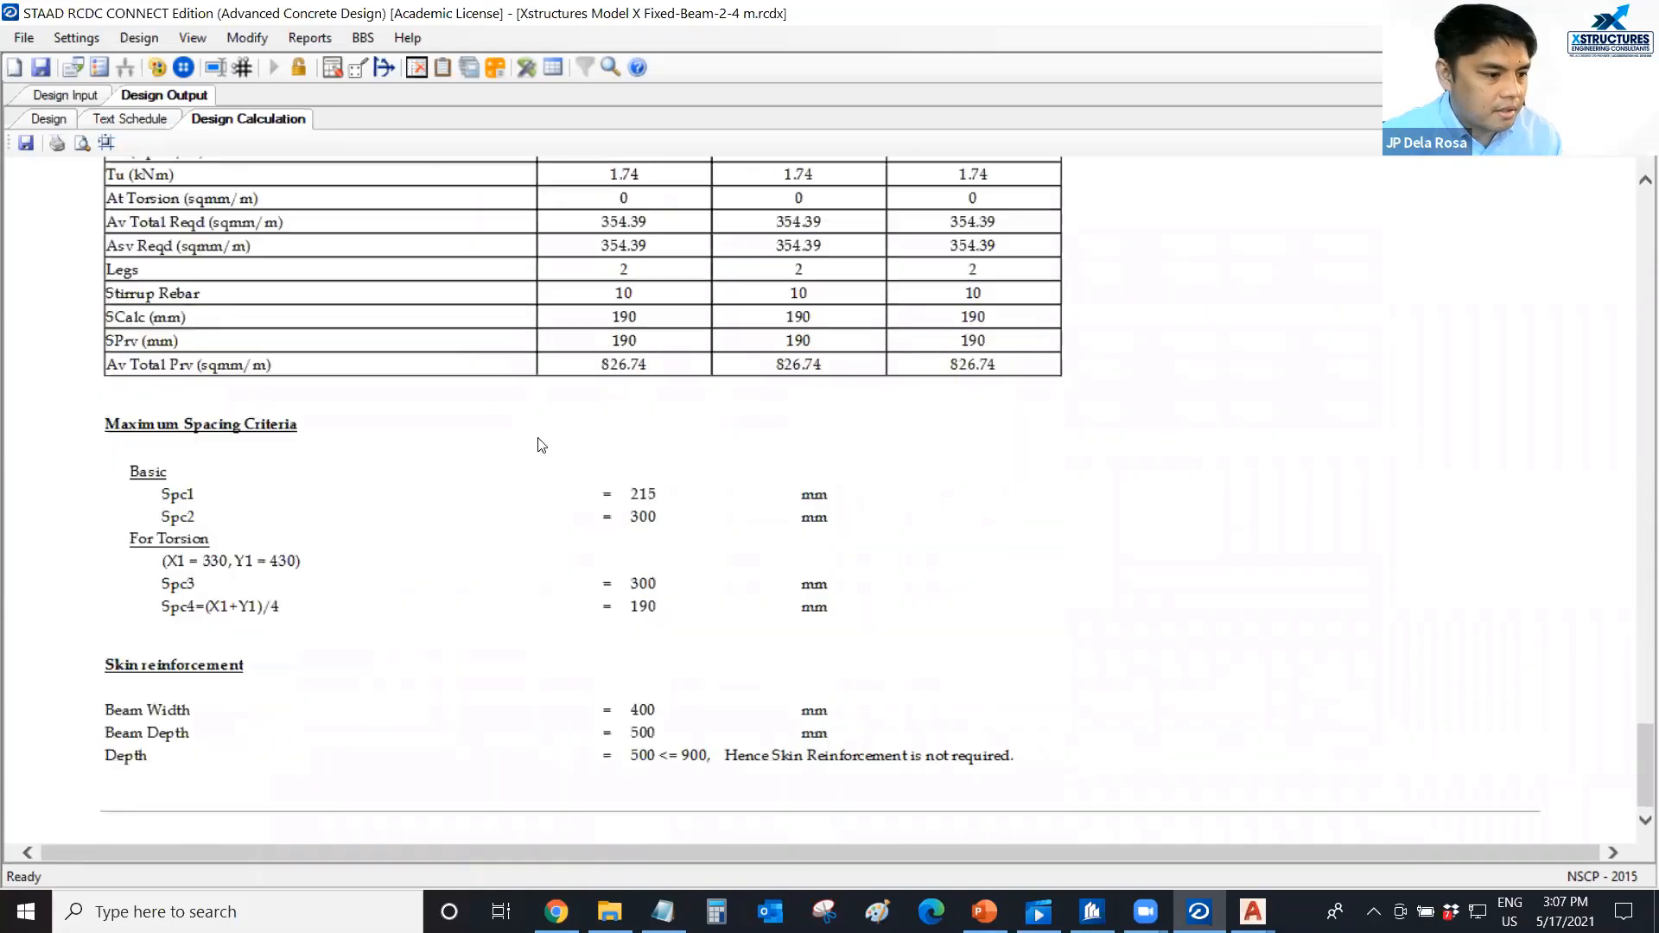
scroll(539, 443, "up", 7)
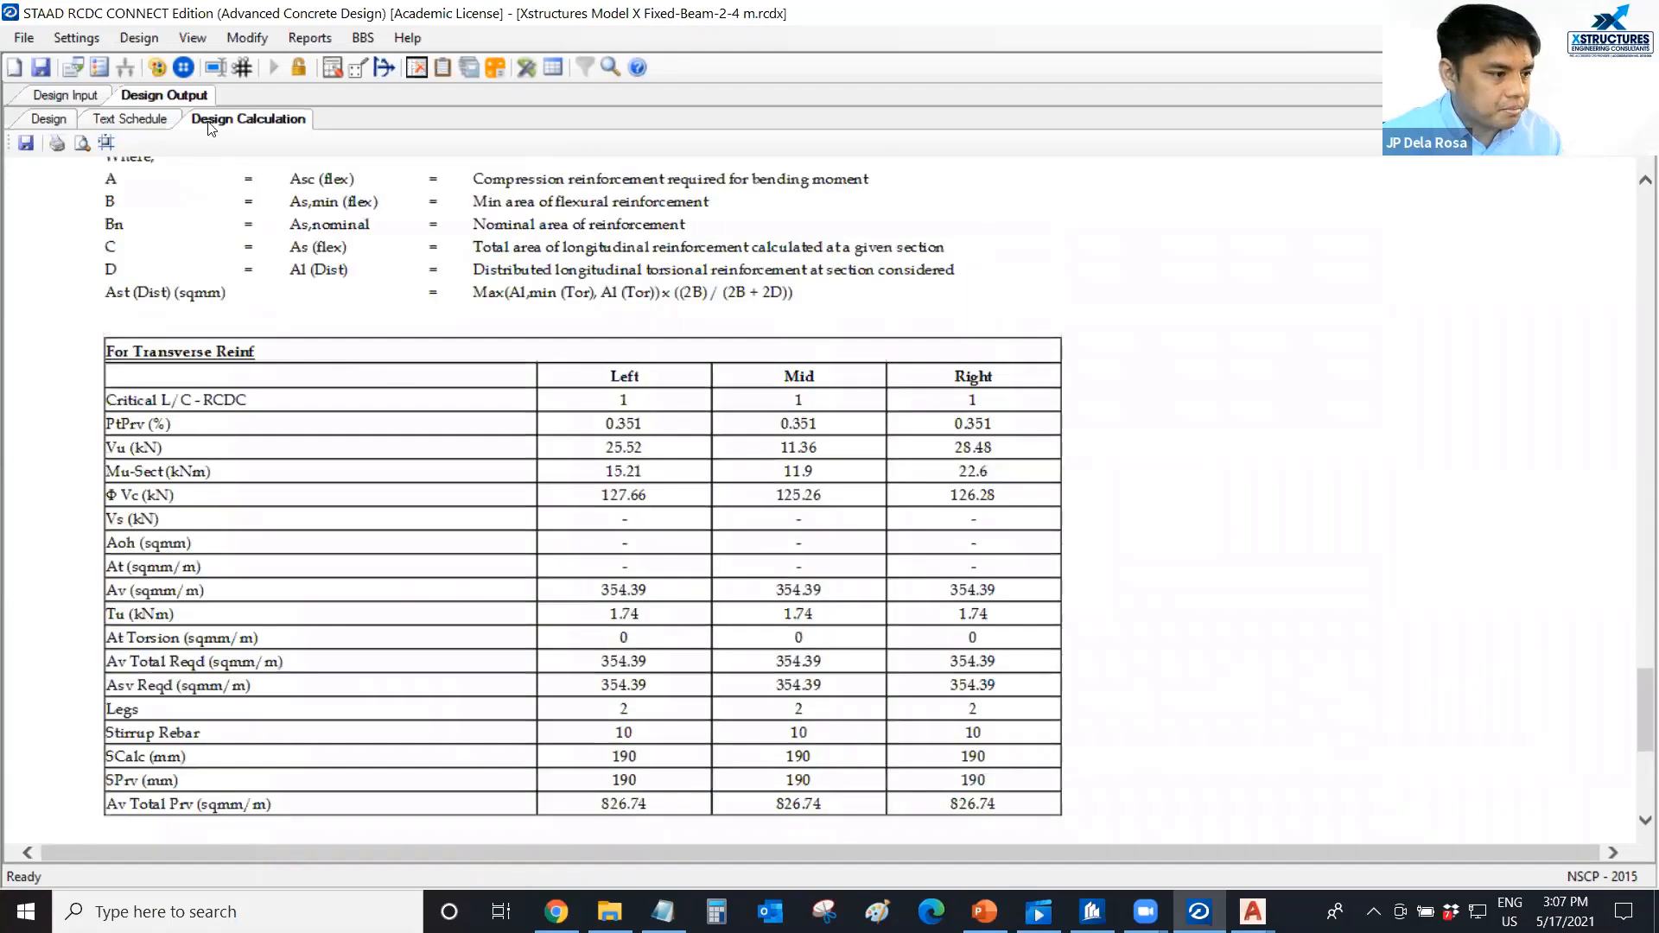
Open the text schedule and look over the whole beam schedule for the 4 m level.
left_click(132, 119)
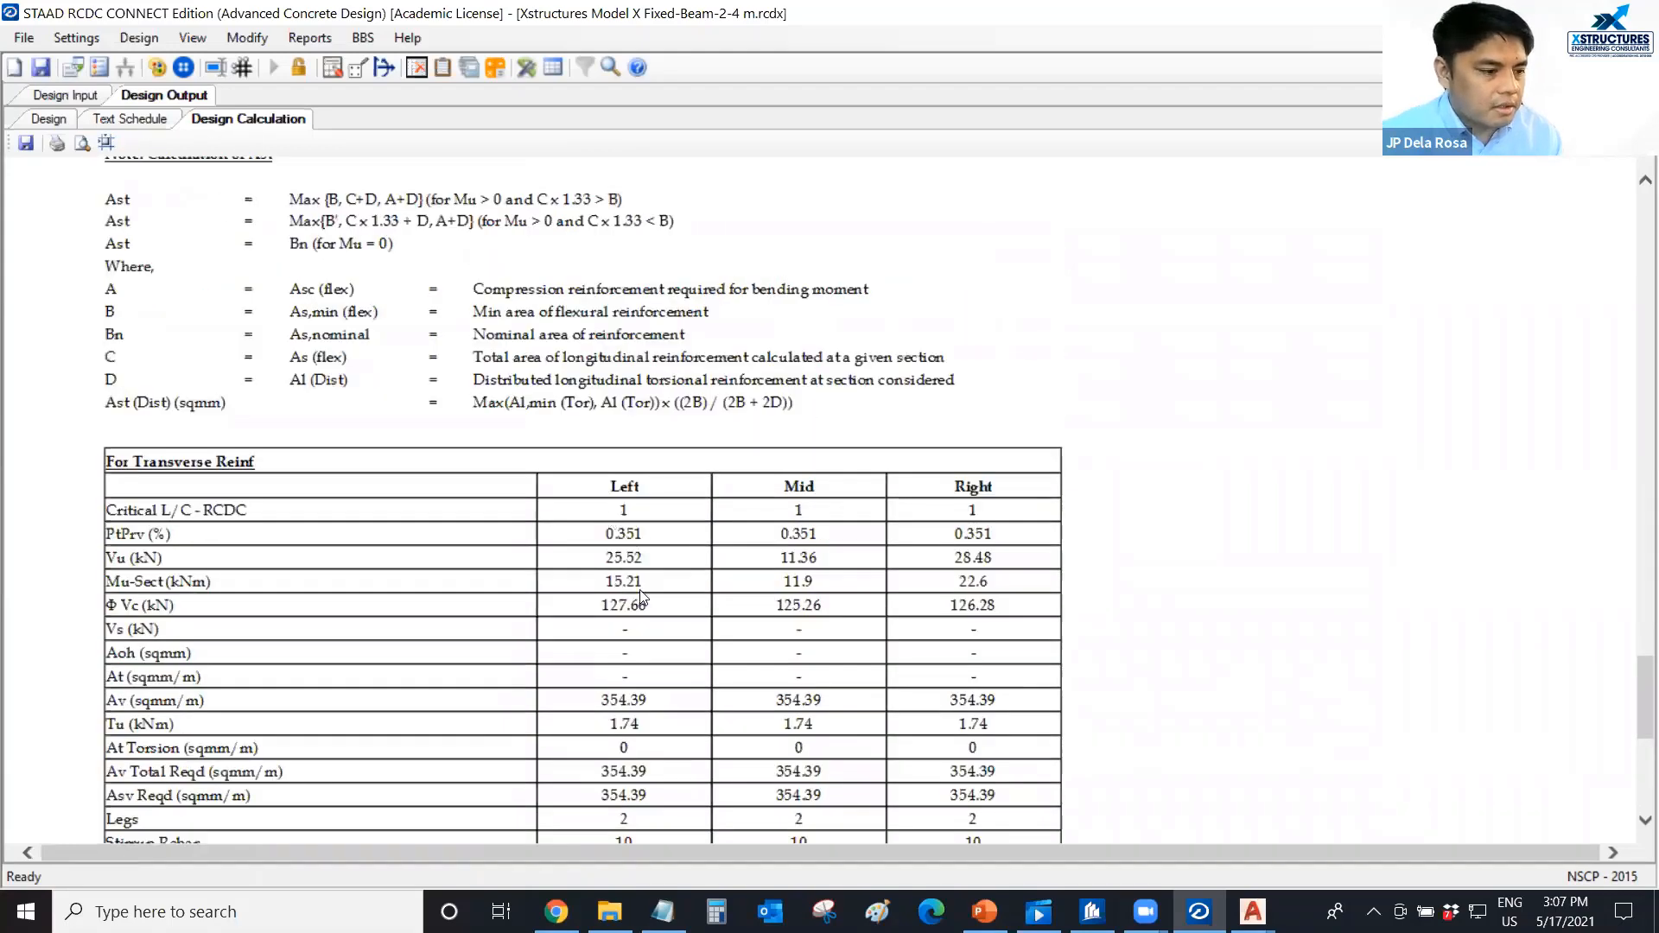
scroll(584, 495, "down", 1)
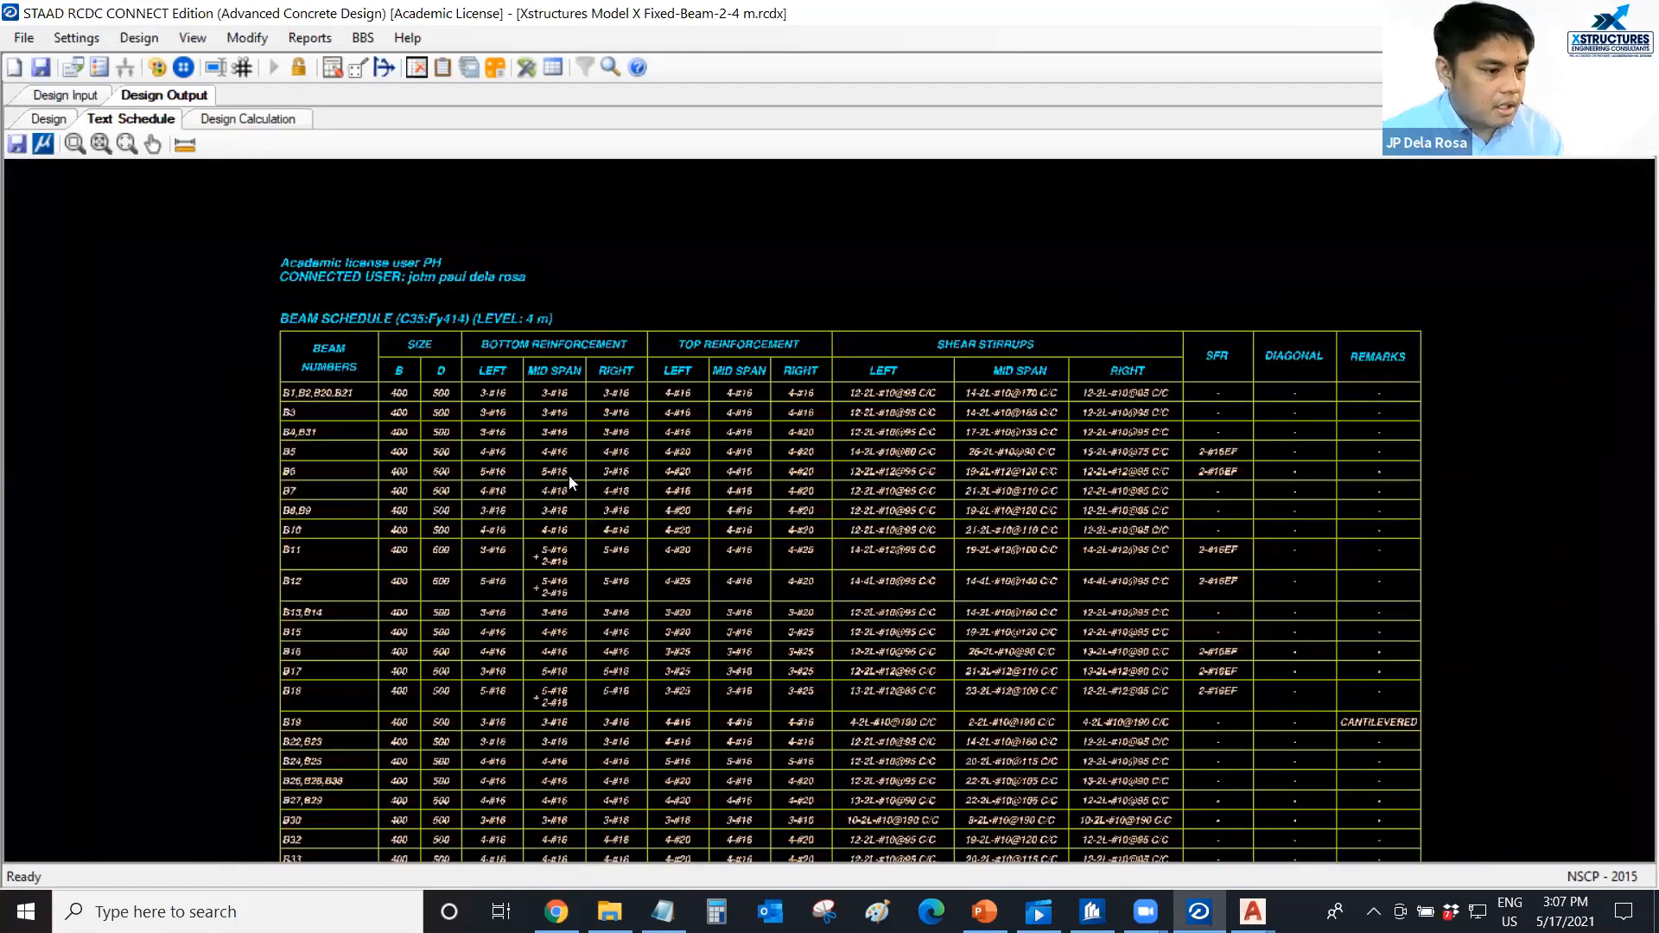
scroll(567, 482, "down", 1)
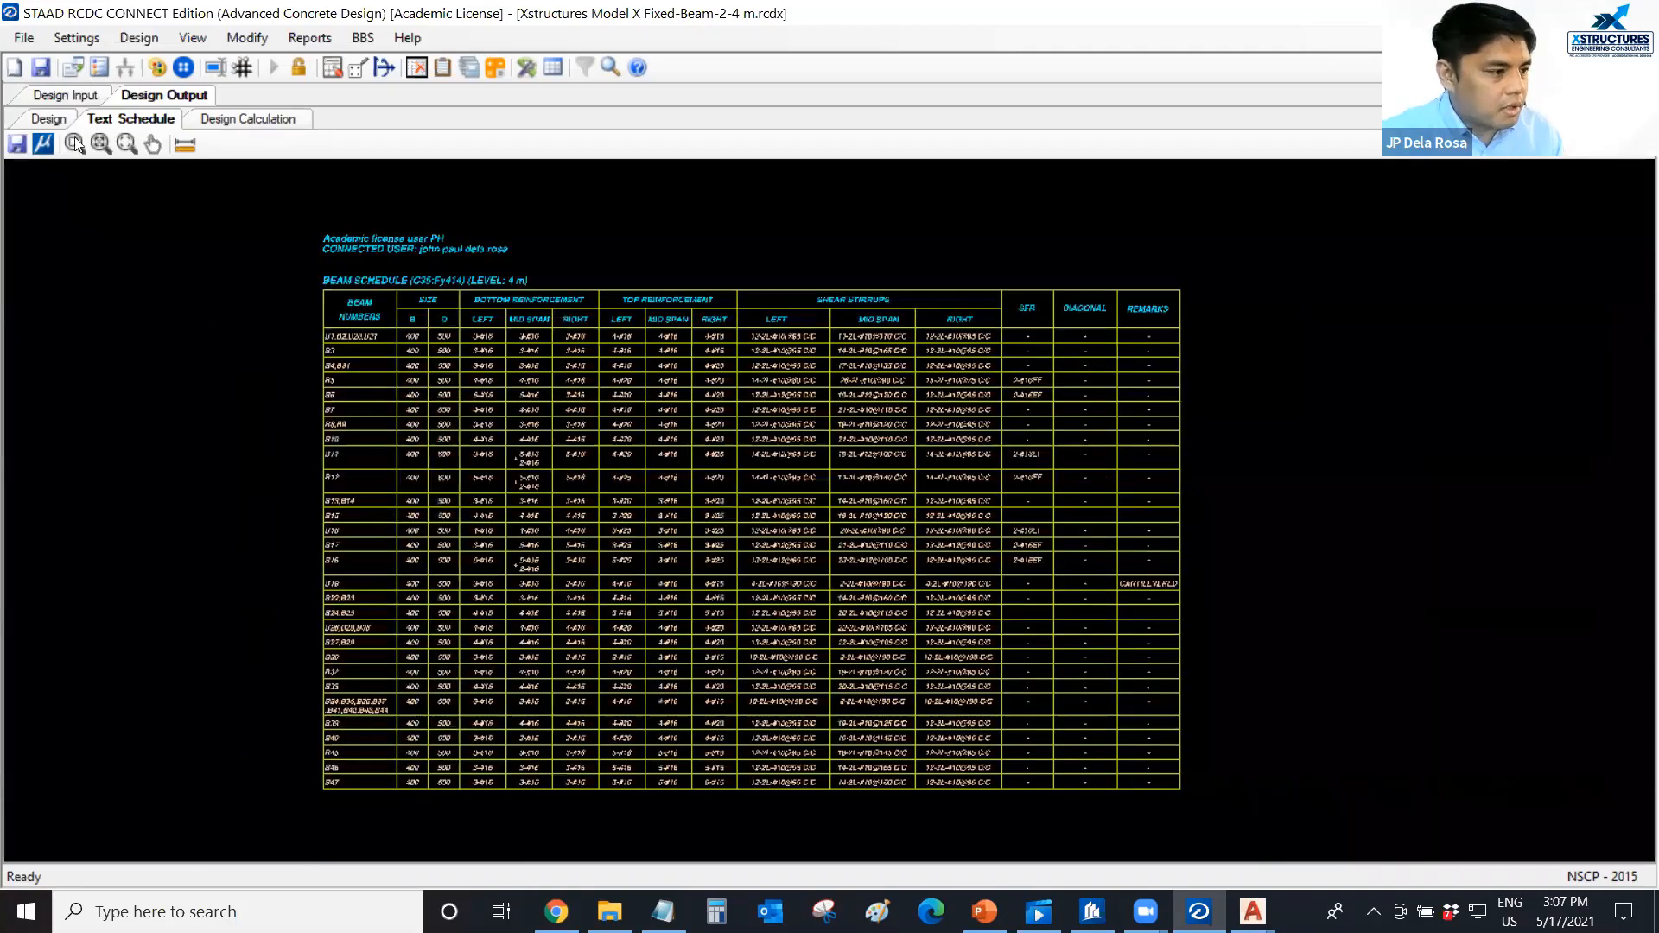
Return to the design results and select the continuous G3 beam line (B13 to B18) in the framing layout.
left_click(47, 119)
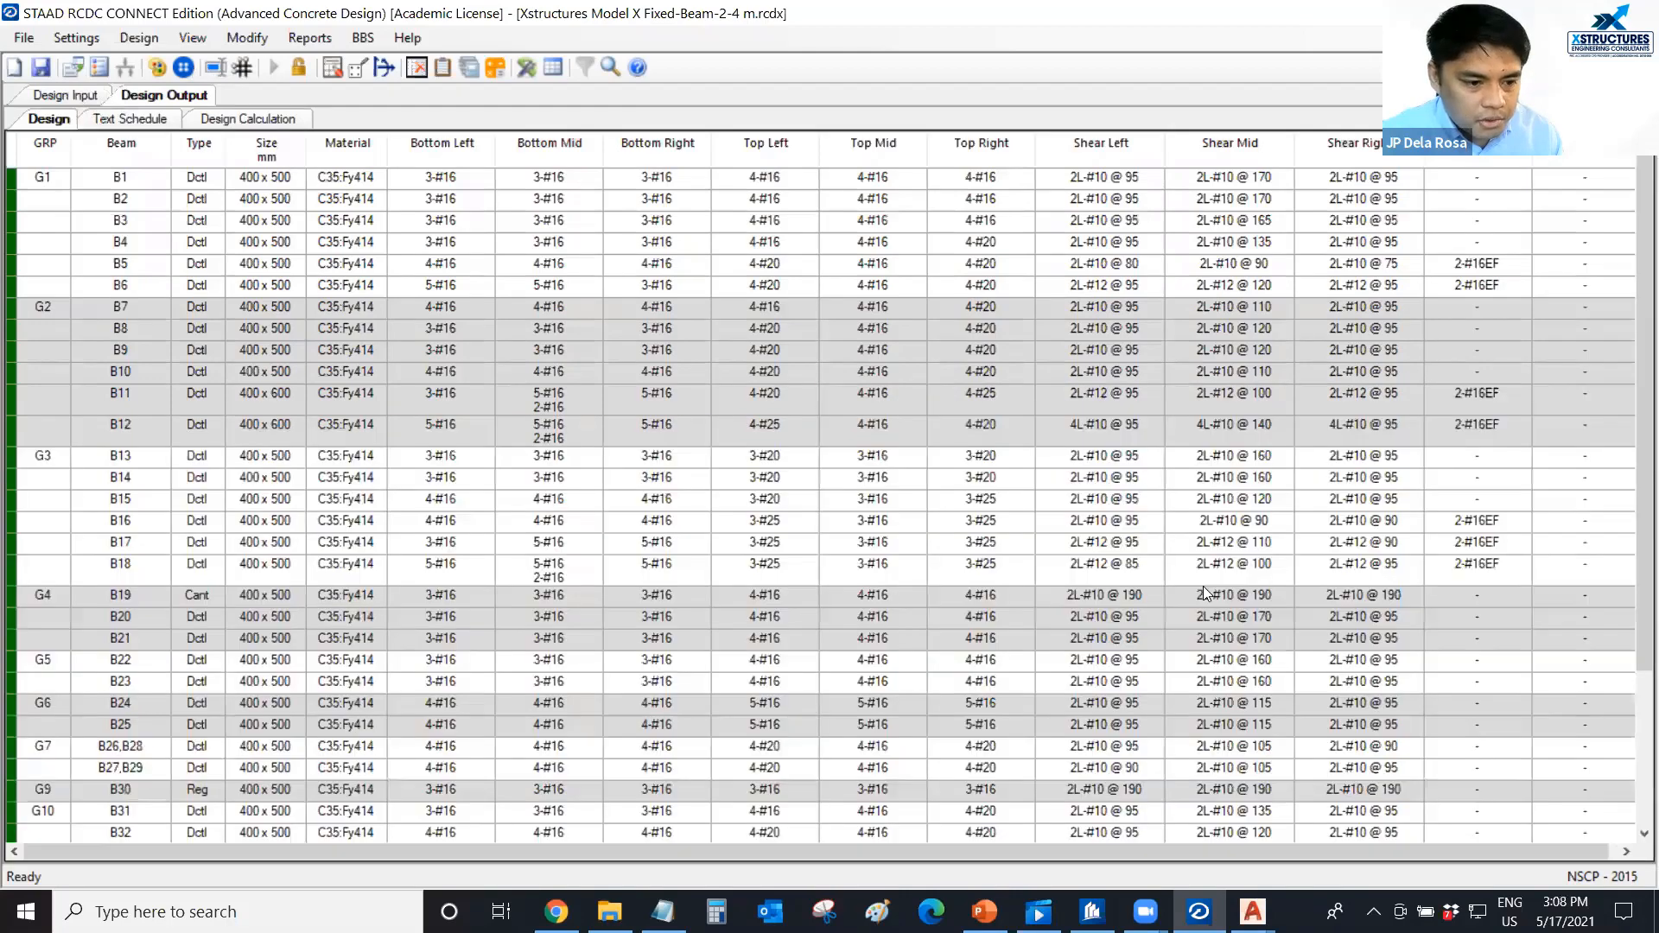
left_click(1195, 583)
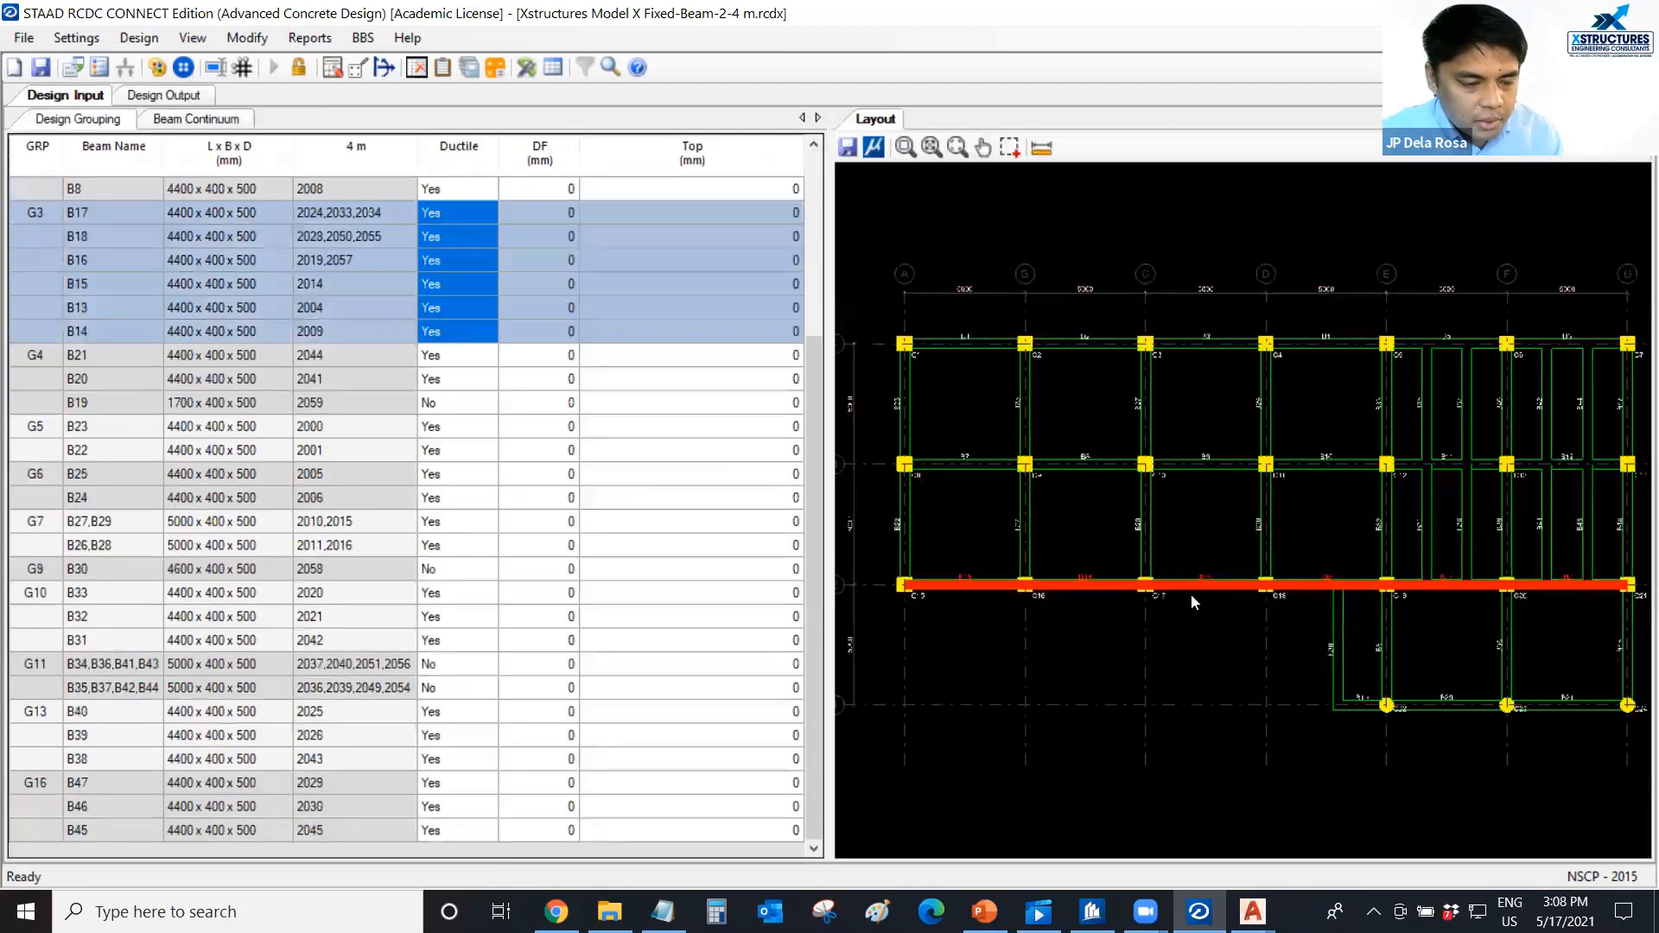
scroll(1189, 605, "down", 1)
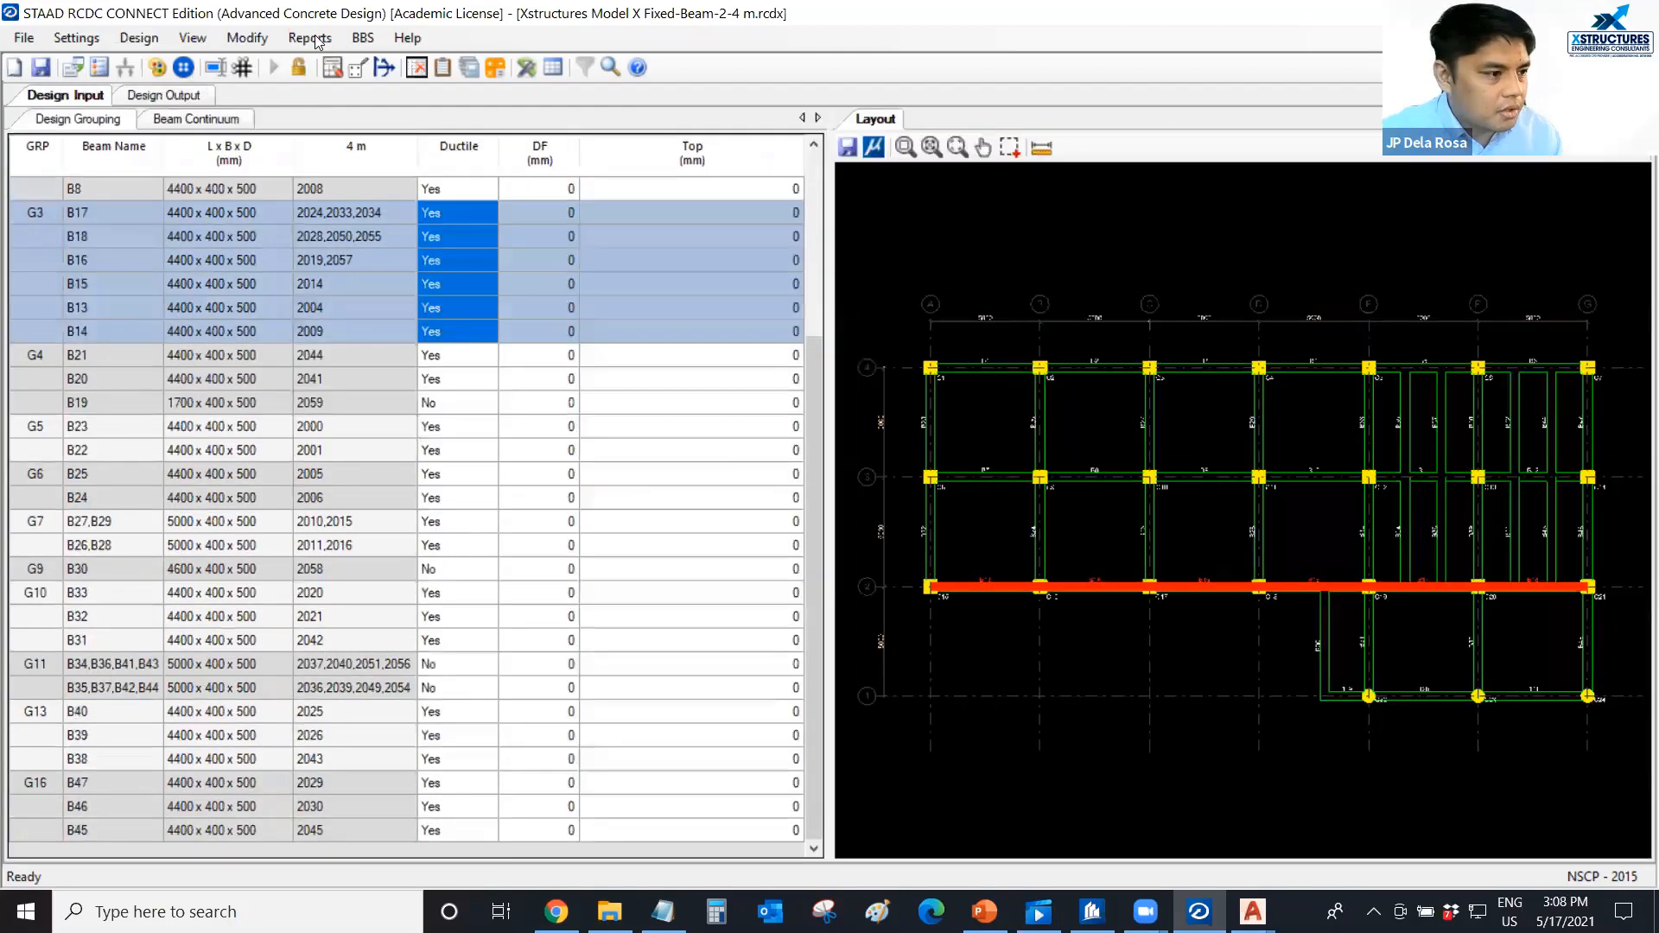
Generate the elevation and cross-section drawings for beam group G3 (B13-B14-B15-B16-B17-B18) only.
left_click(310, 39)
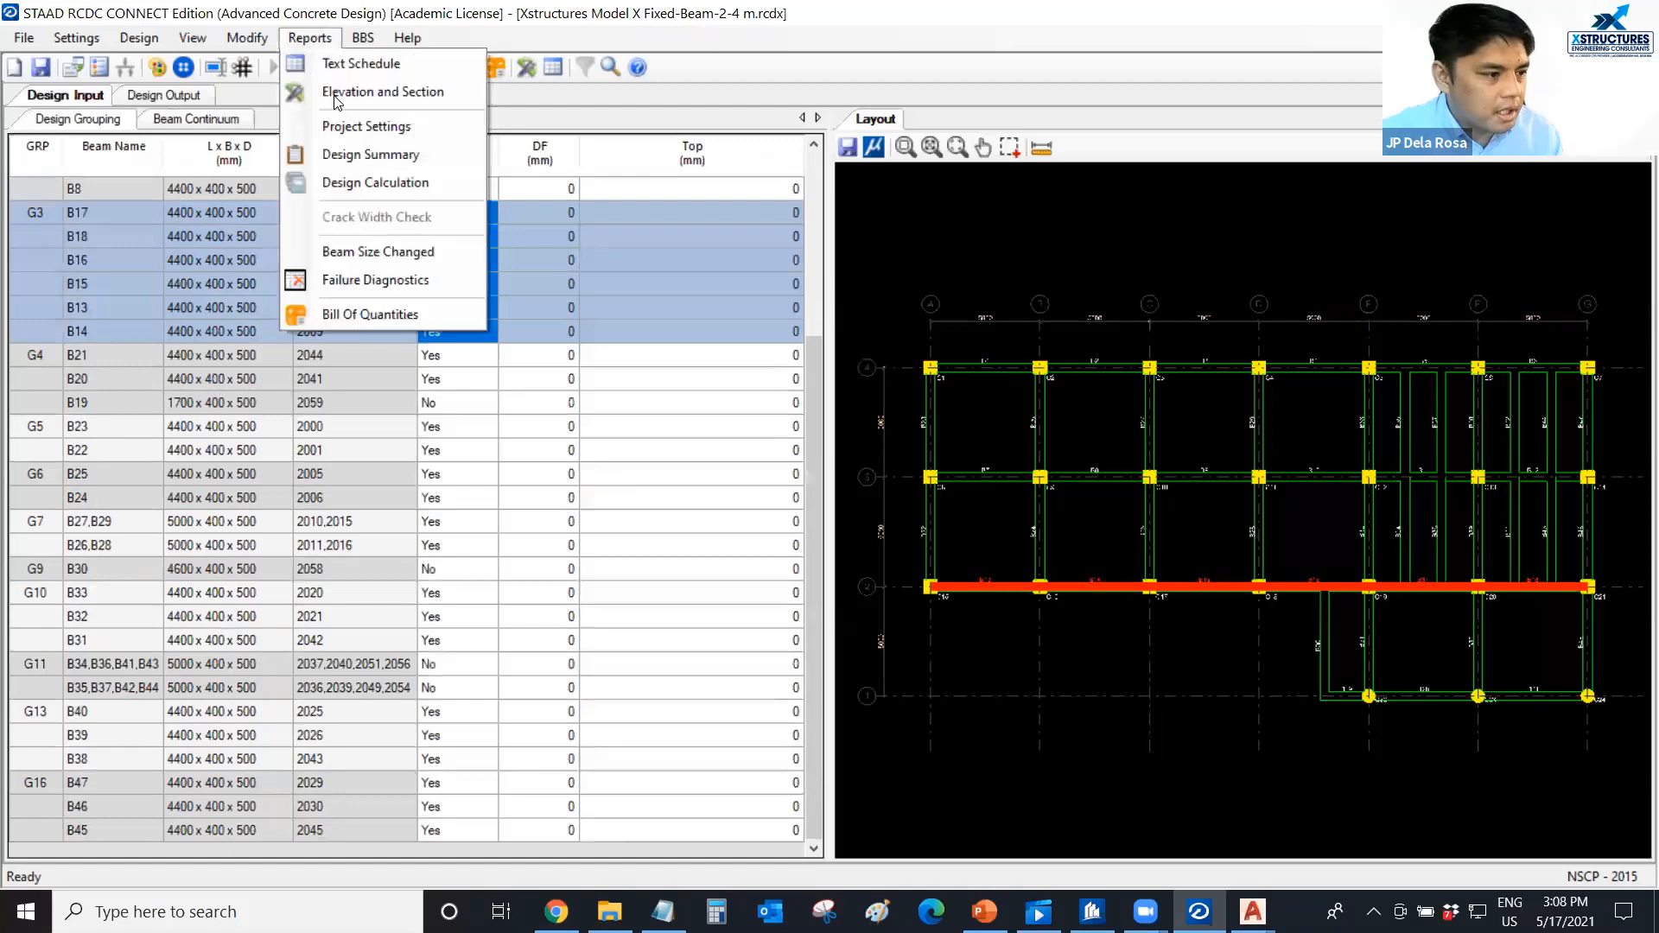
left_click(335, 95)
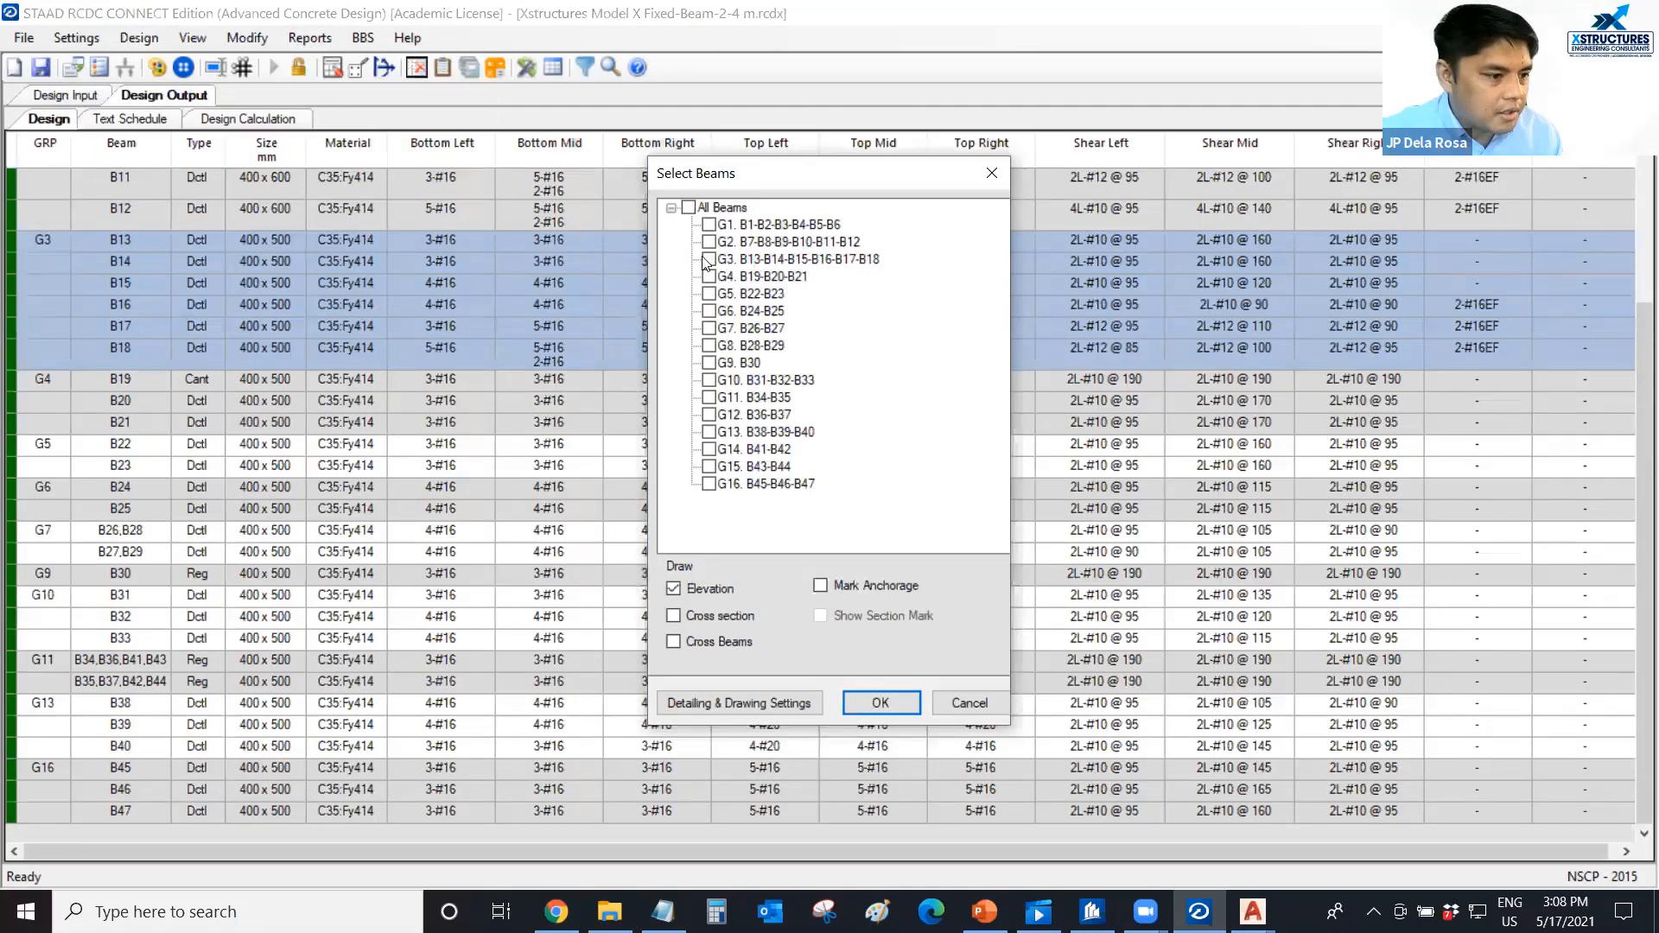
left_click(709, 259)
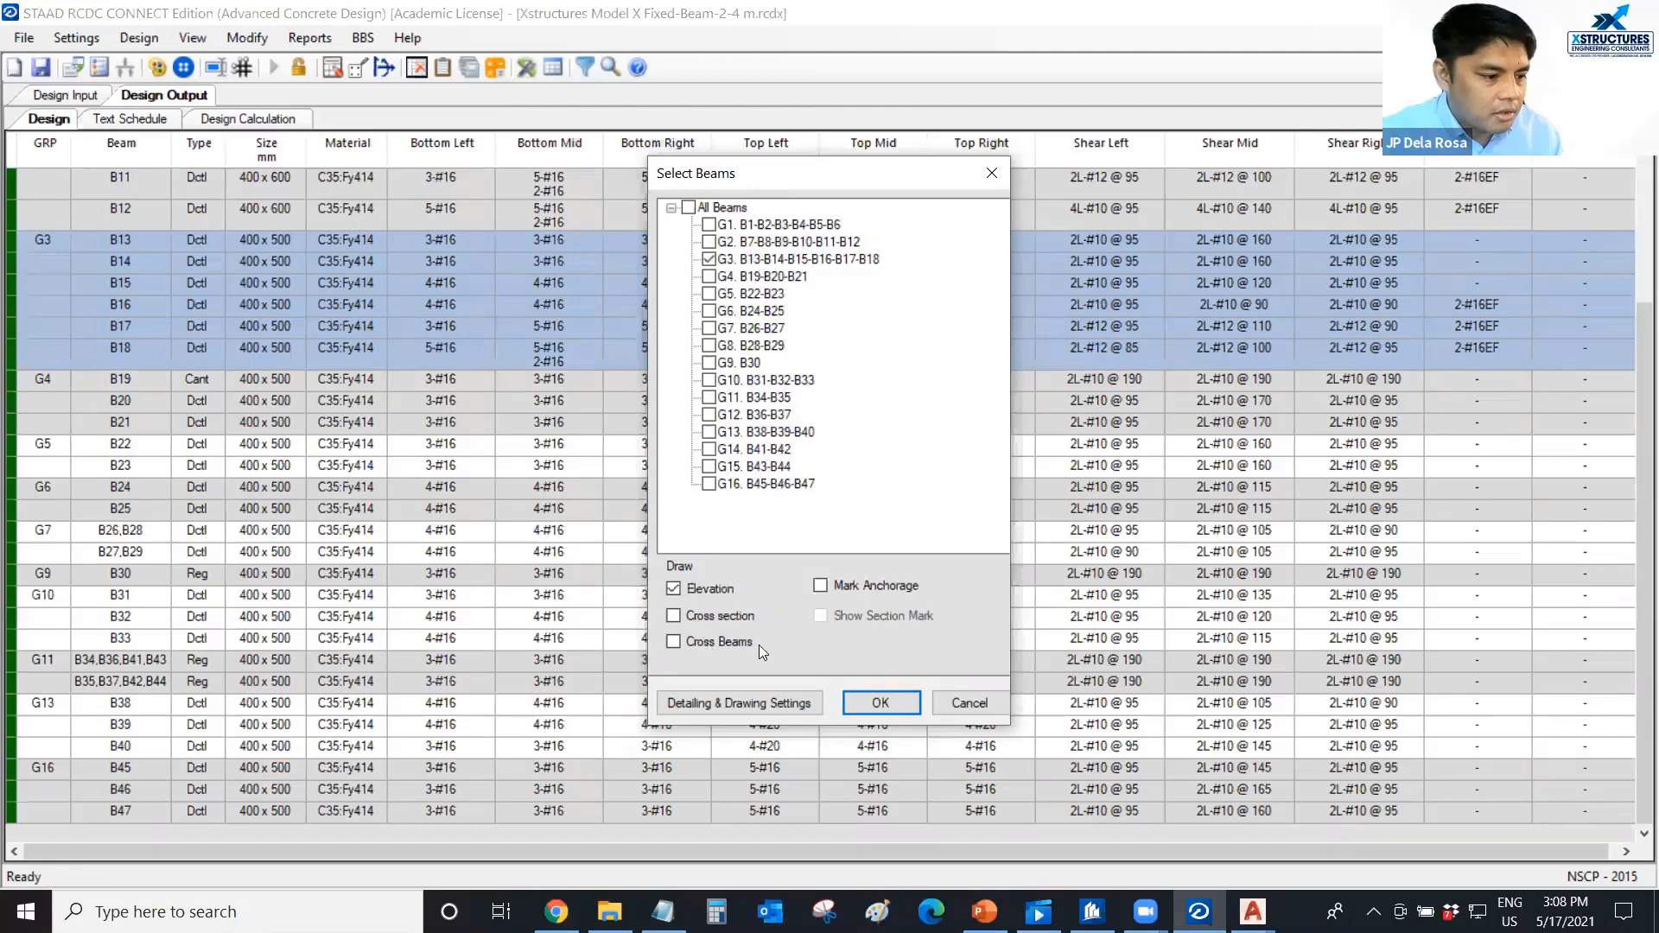
left_click(893, 705)
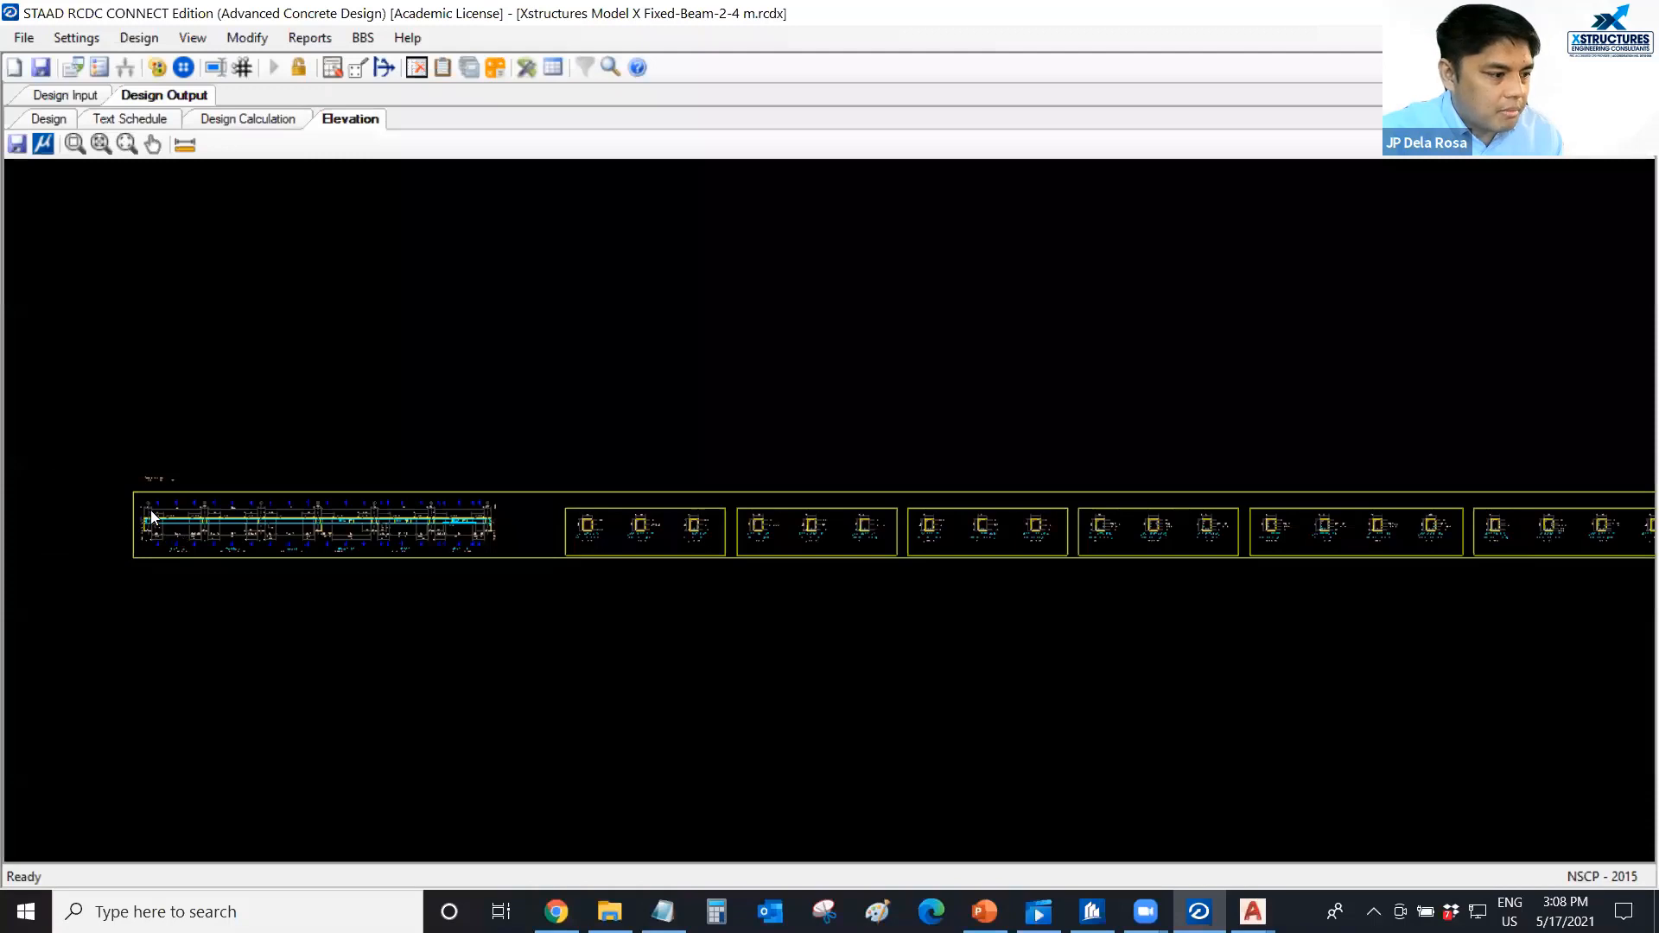
Examine the G3 beam elevation from B13 to B18, including bar layout, stirrup spacing, side face bars and end anchorage.
scroll(161, 514, "up", 5)
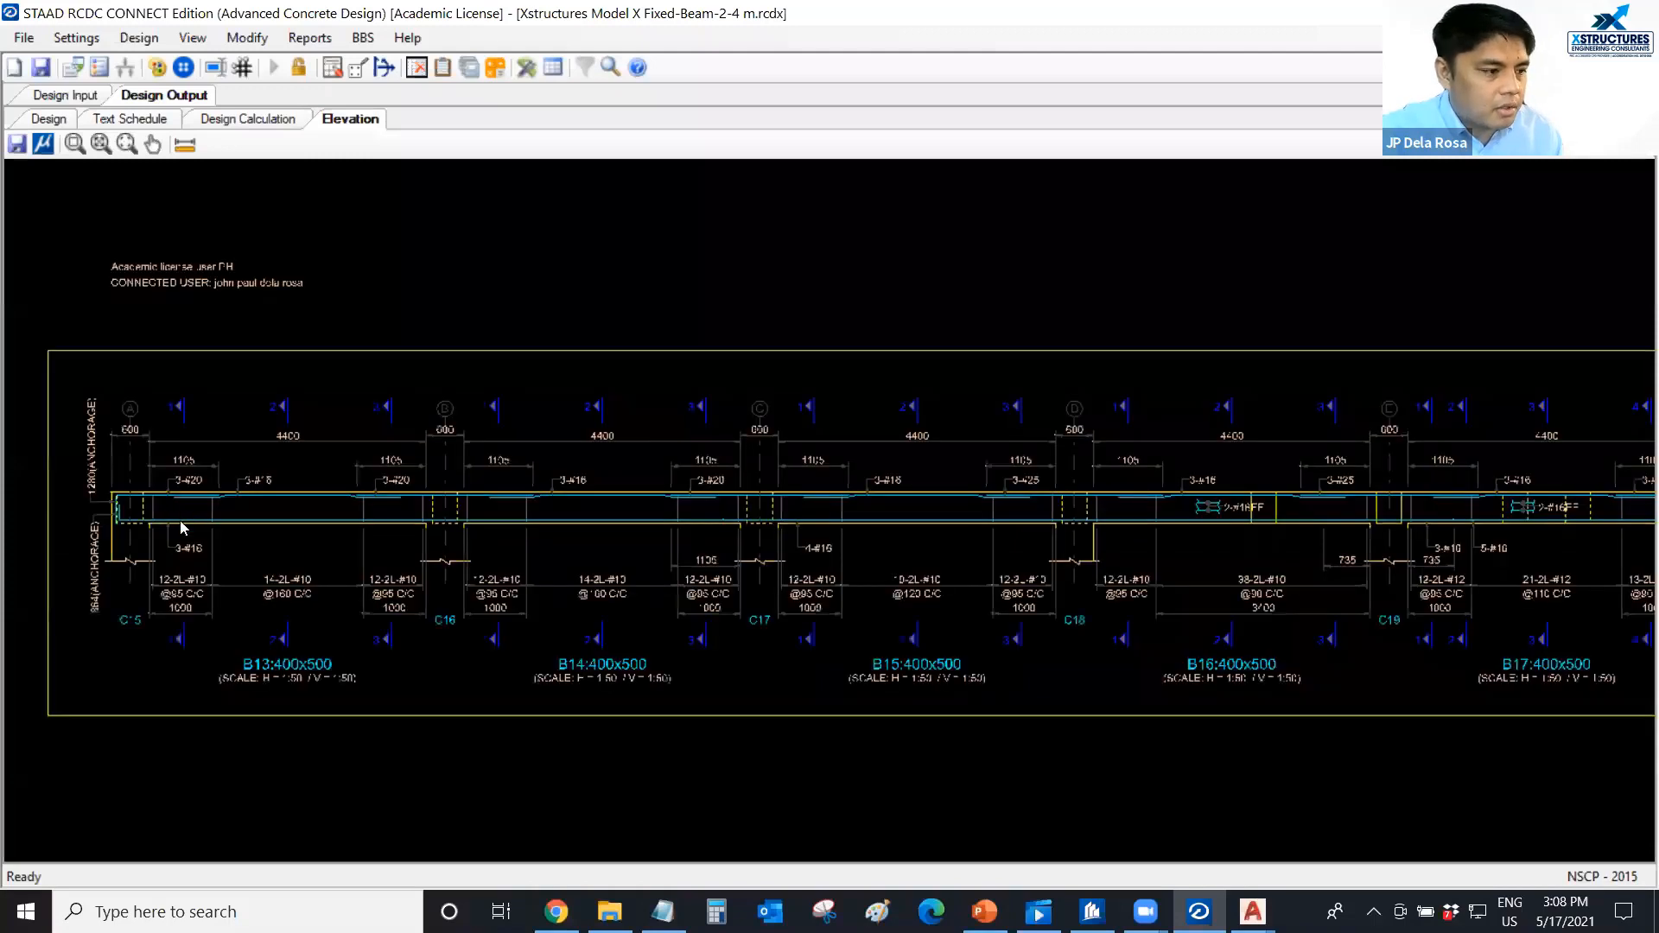
middle_click_drag(1217, 590, 468, 609)
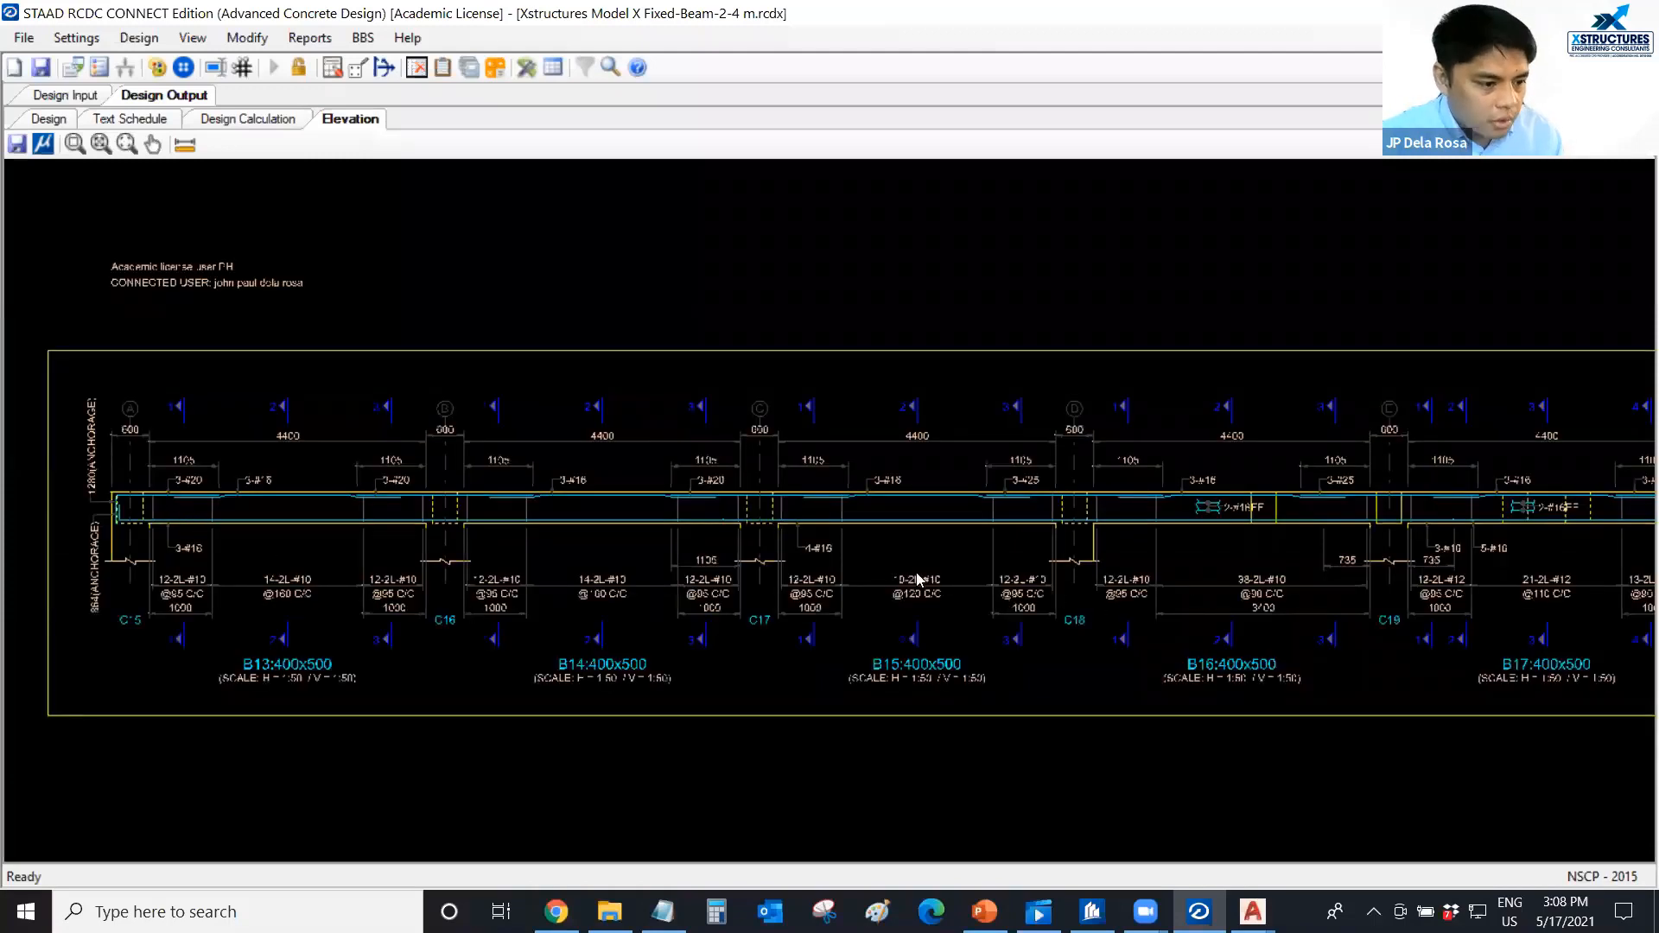
scroll(1103, 542, "up", 3)
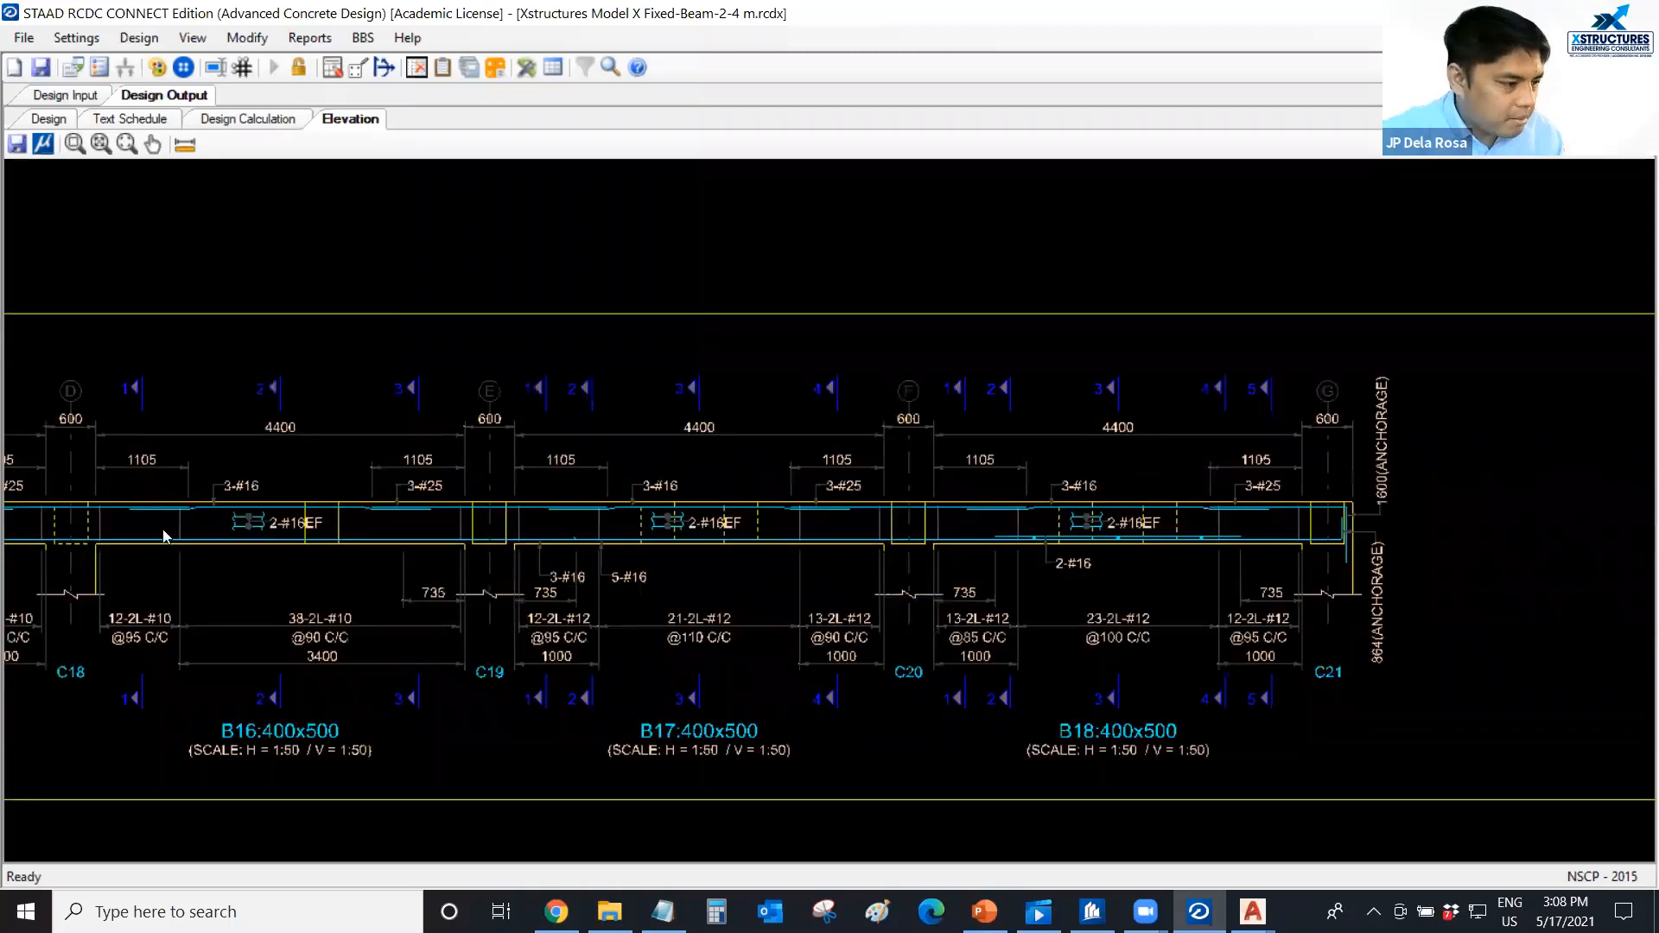
scroll(163, 534, "down", 4)
middle_click_drag(163, 534, 679, 545)
middle_click_drag(1186, 540, 447, 543)
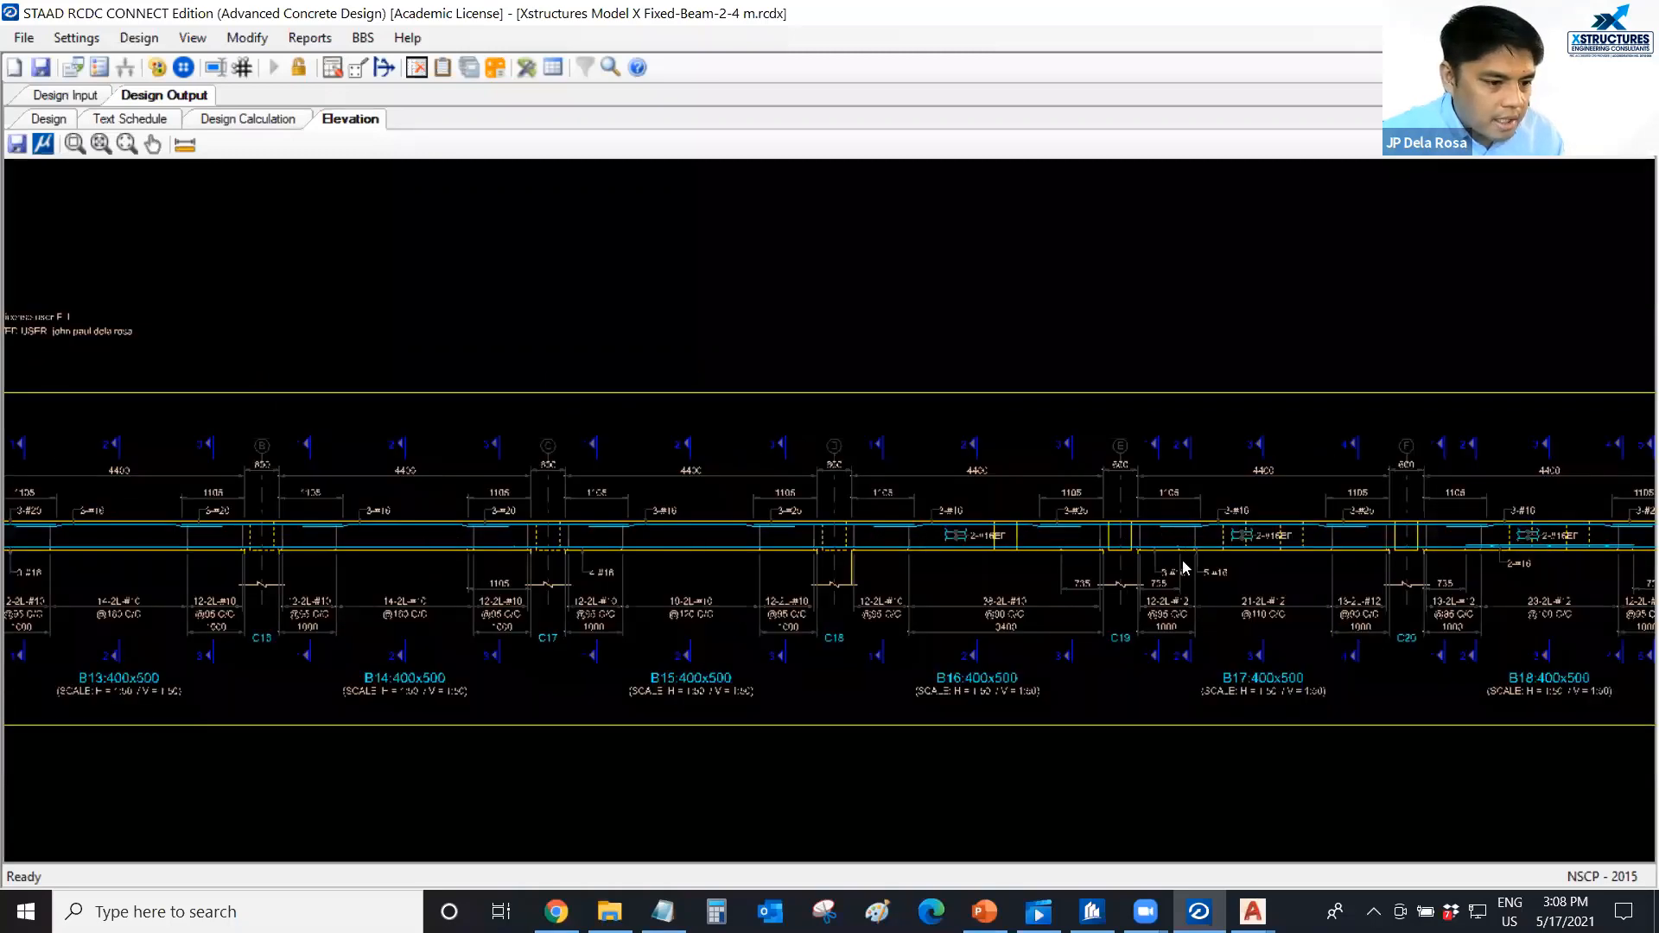
scroll(1185, 561, "up", 3)
scroll(1225, 537, "up", 7)
middle_click_drag(1225, 538, 868, 537)
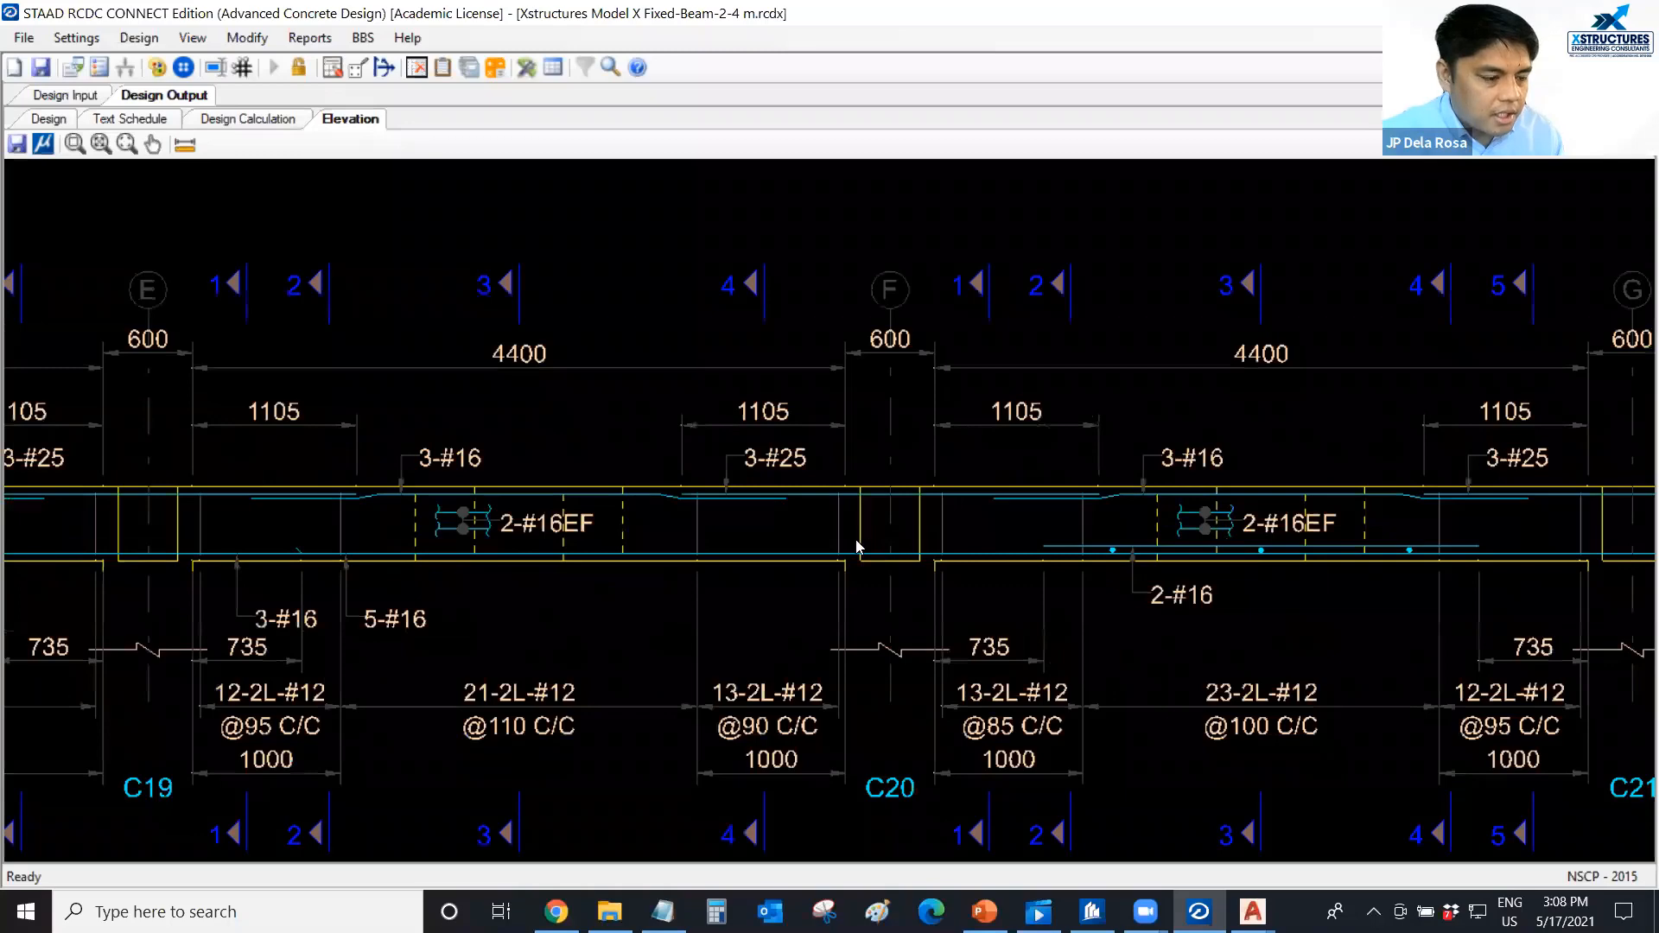
scroll(858, 540, "up", 1)
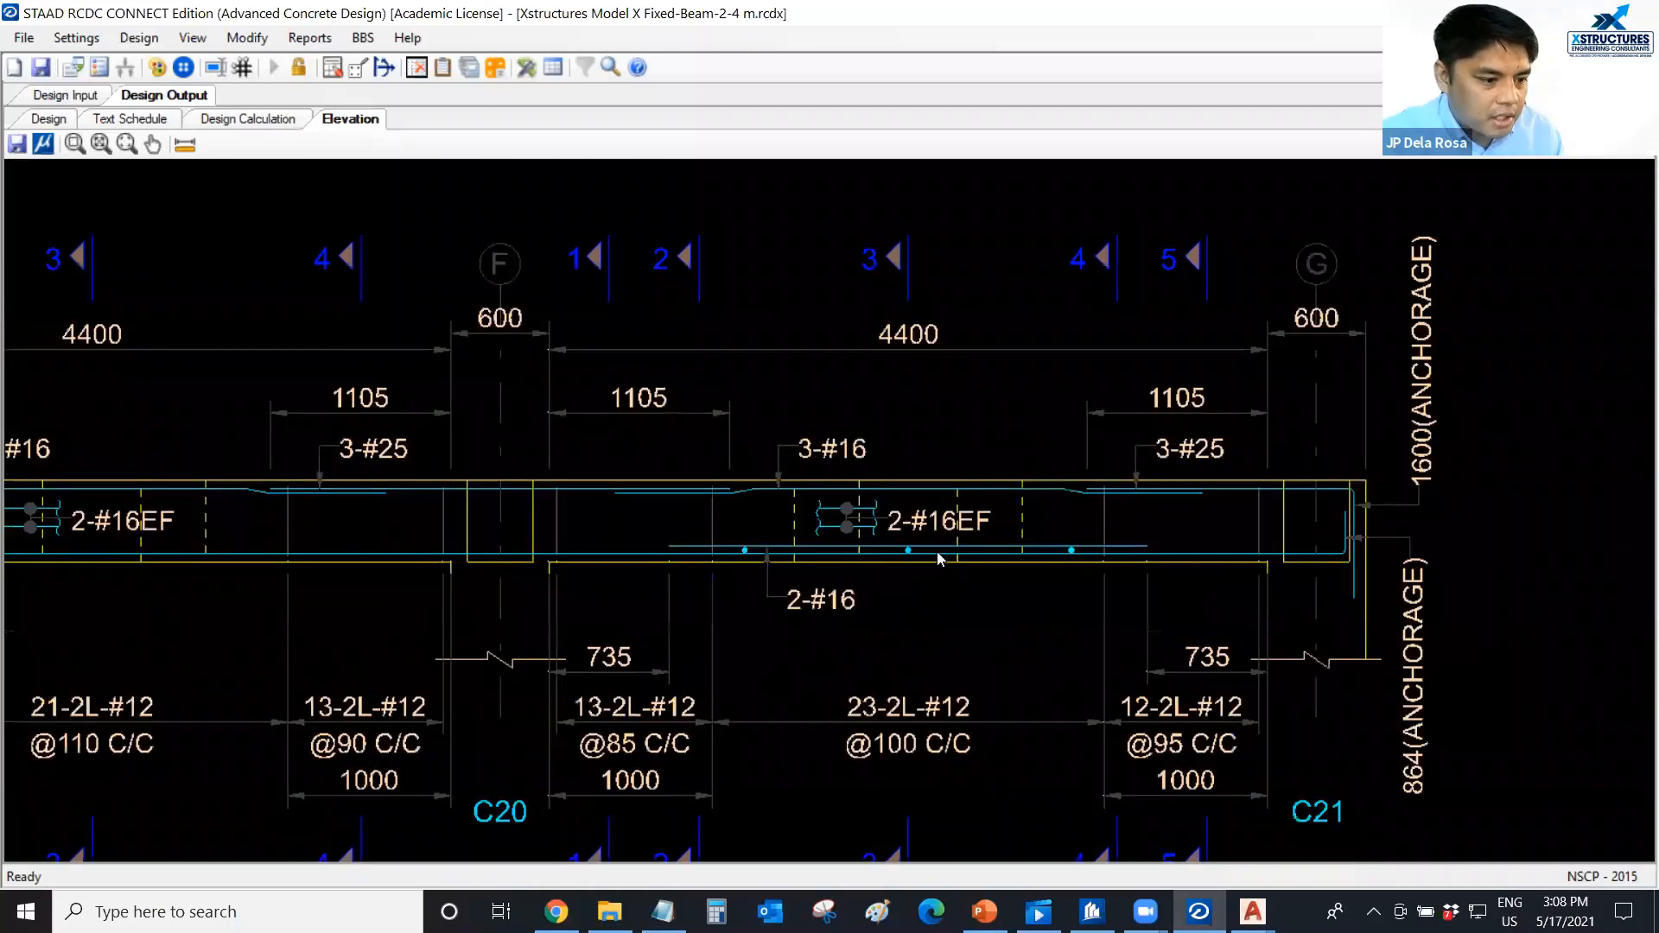
scroll(884, 568, "down", 1)
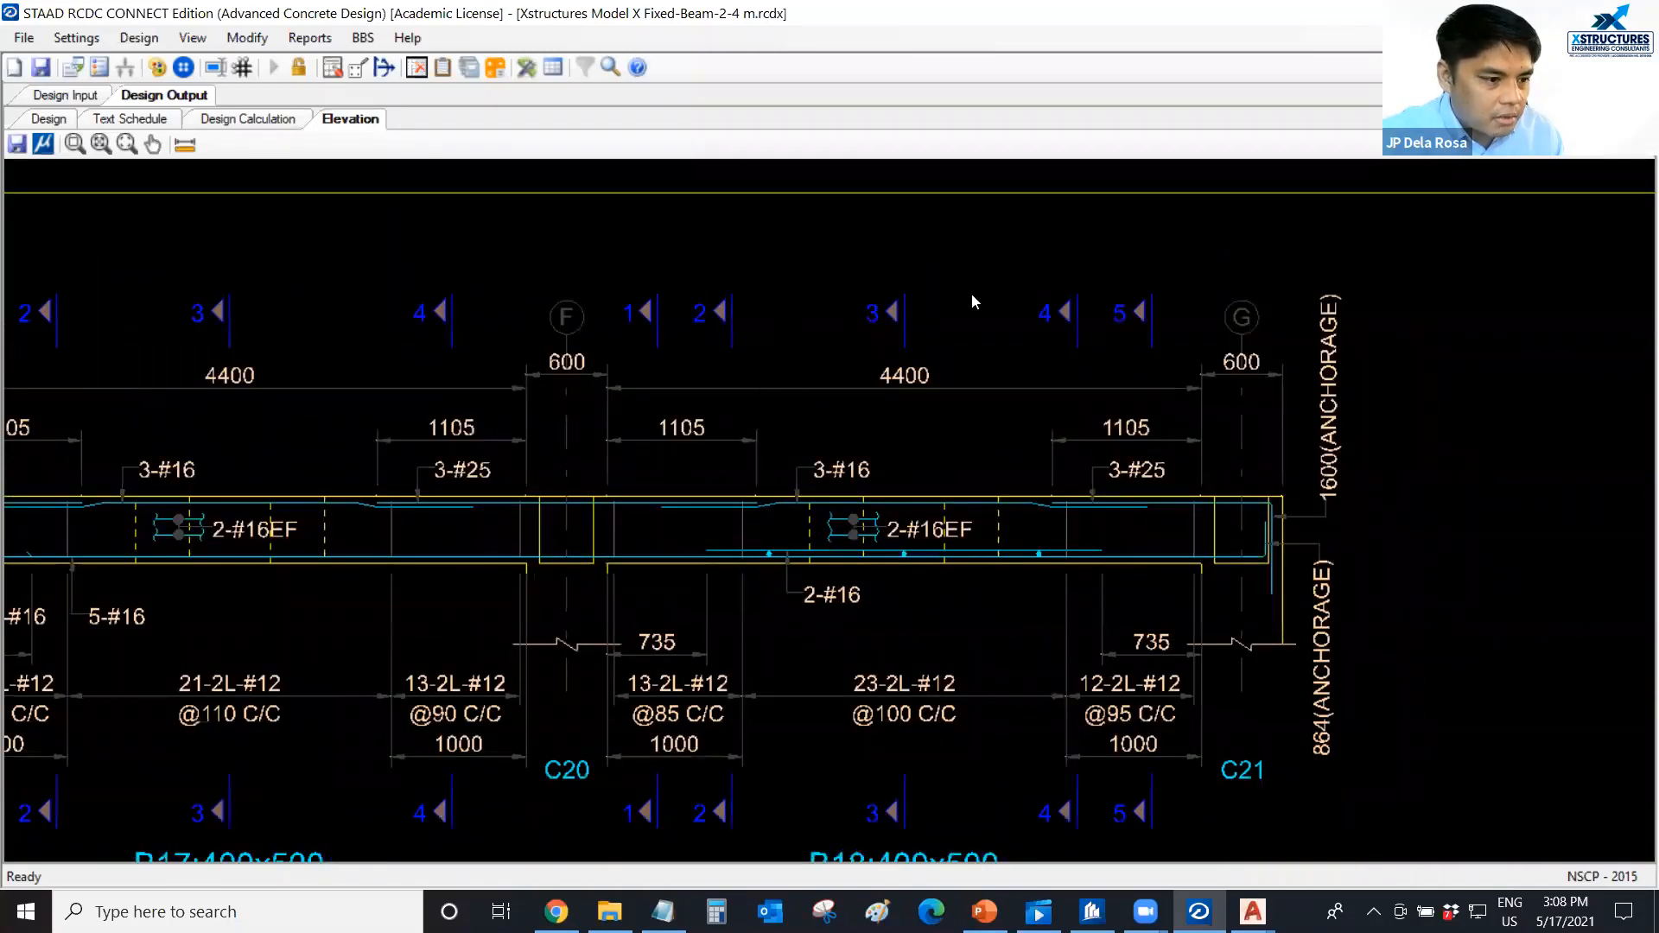
scroll(326, 536, "down", 9)
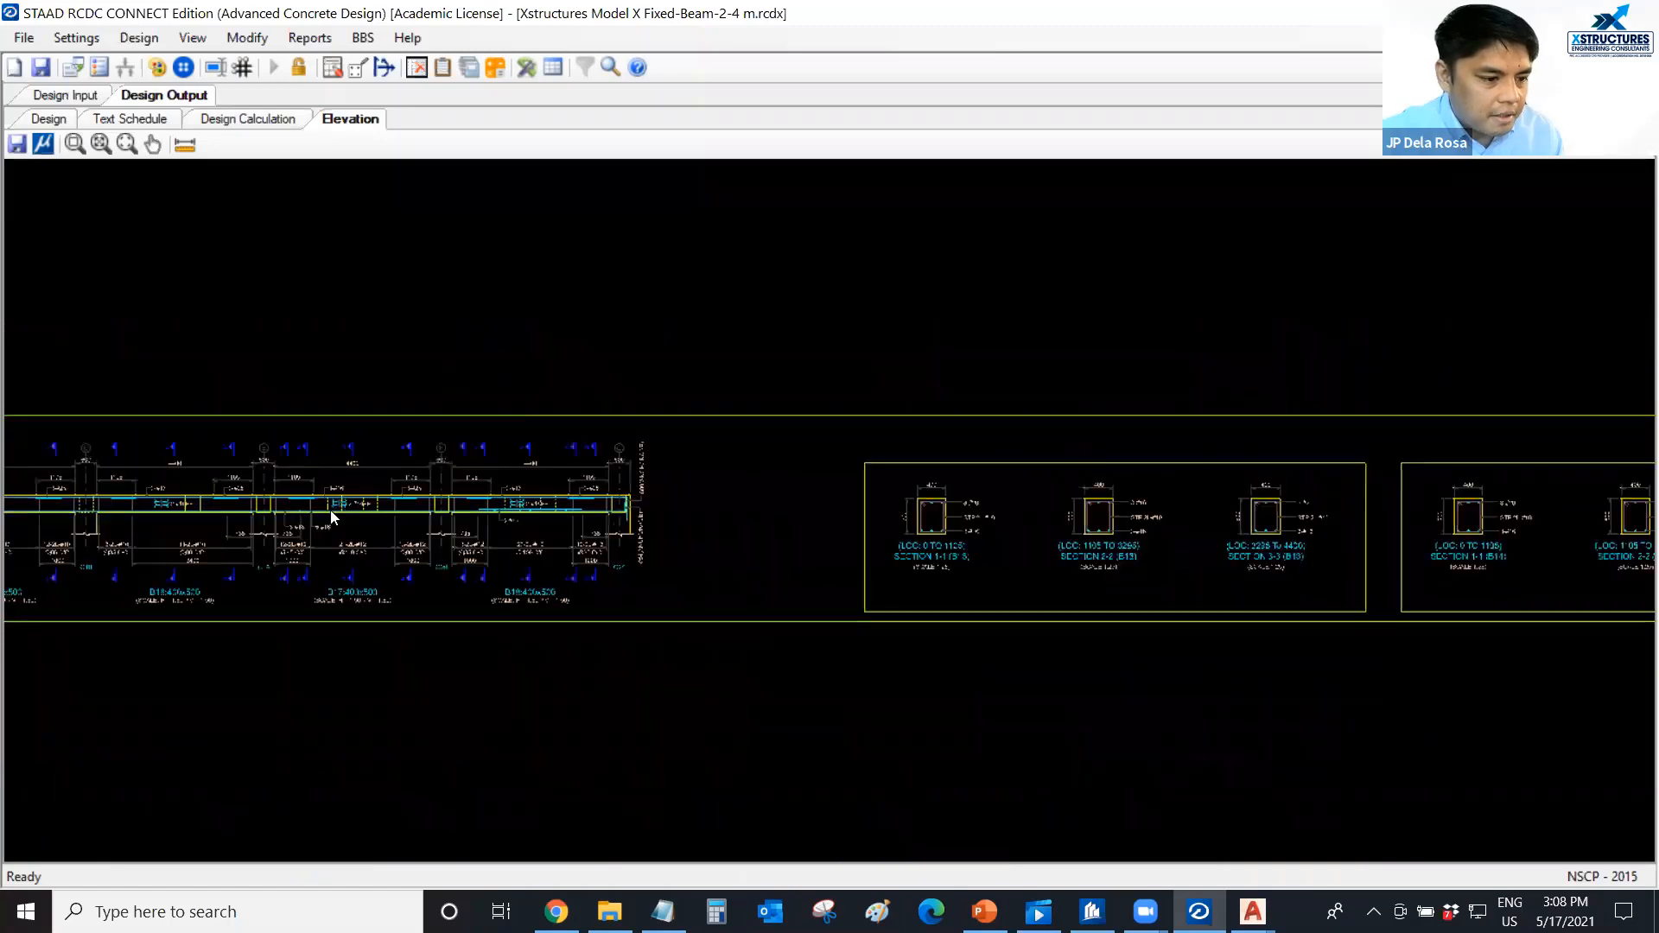
Examine the detailed cross sections of beam B18 from section 1-1 through section 5-5.
scroll(1436, 540, "down", 3)
middle_click_drag(1436, 540, 719, 534)
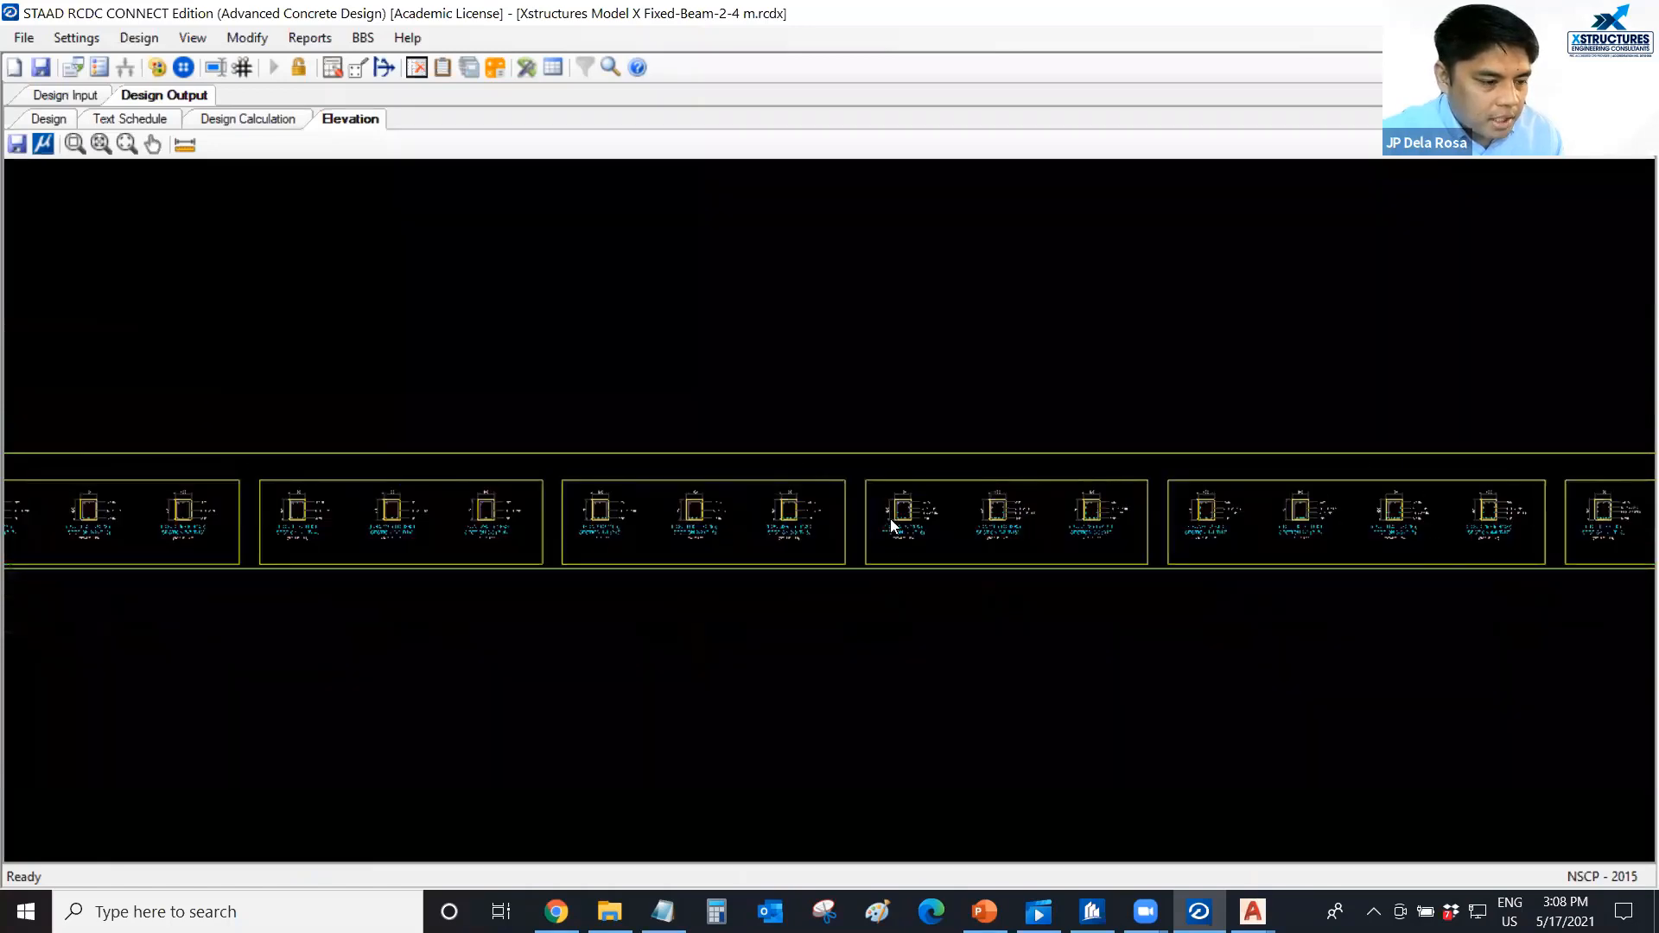
scroll(783, 515, "up", 5)
scroll(609, 511, "up", 2)
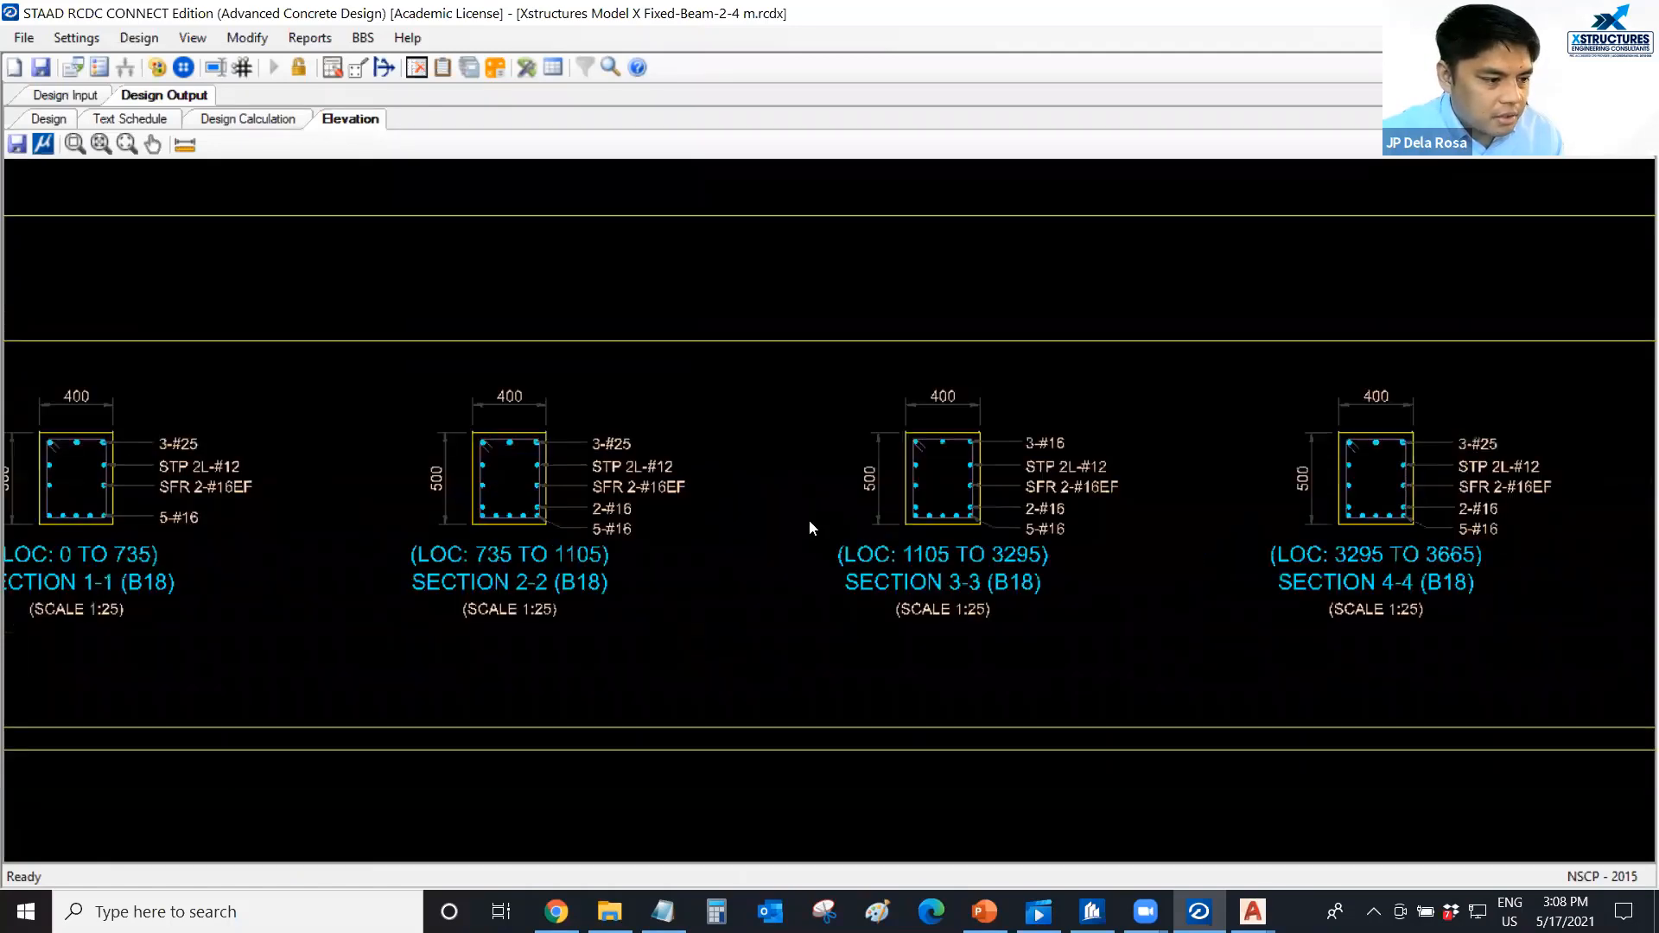
scroll(566, 502, "up", 1)
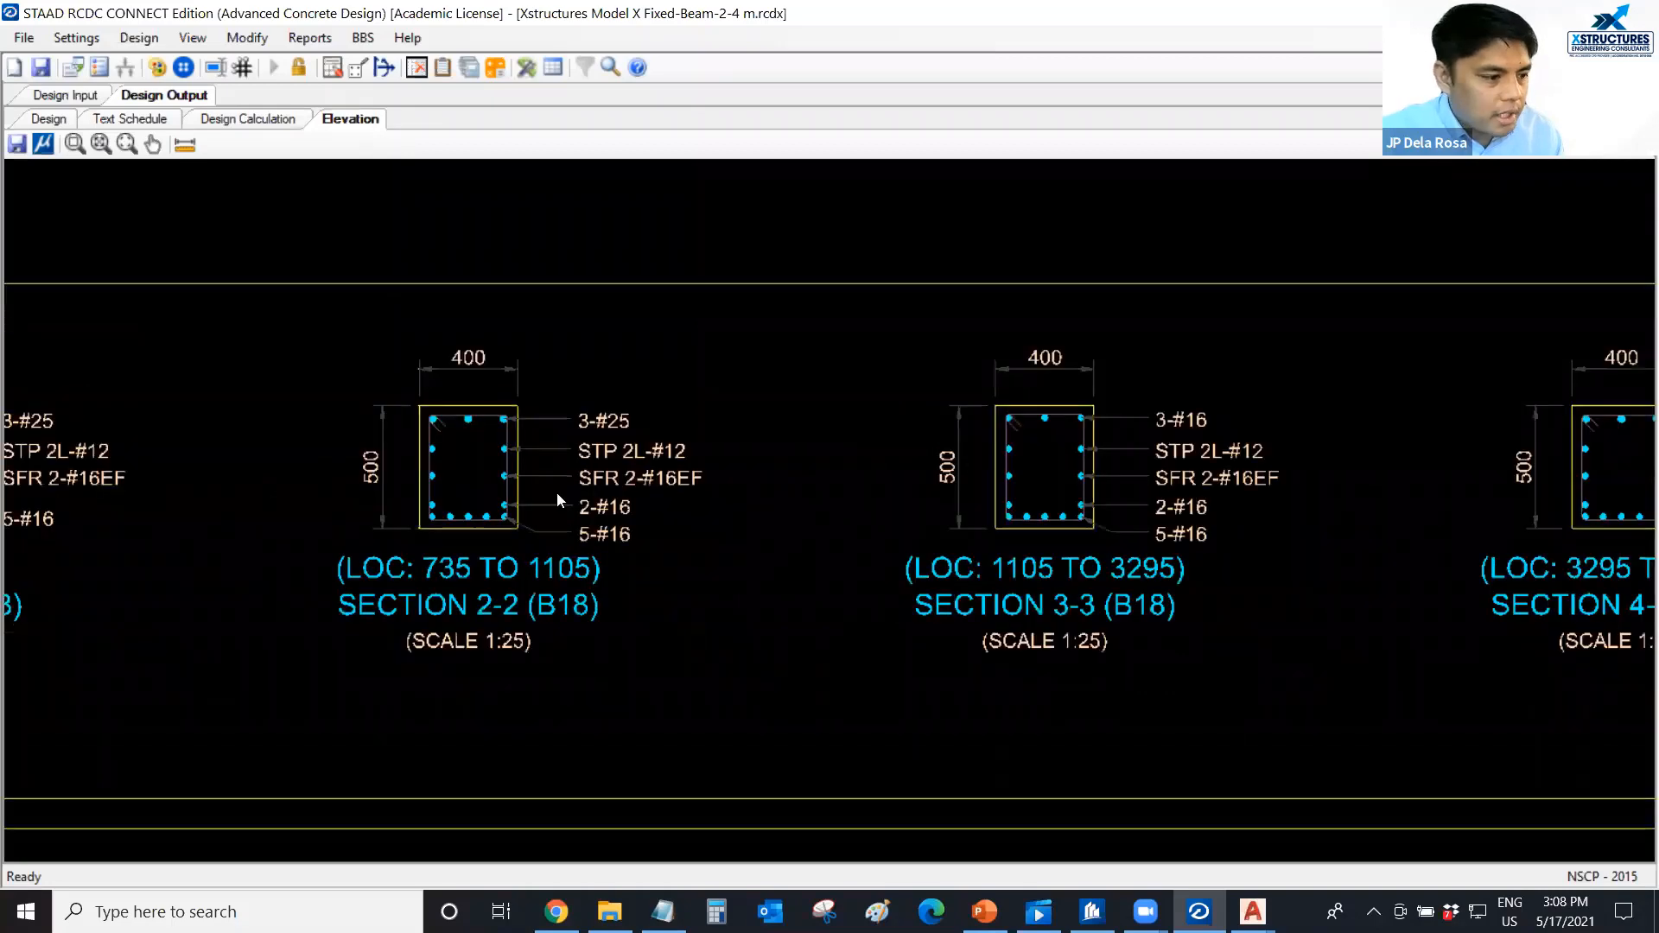
scroll(944, 510, "down", 1)
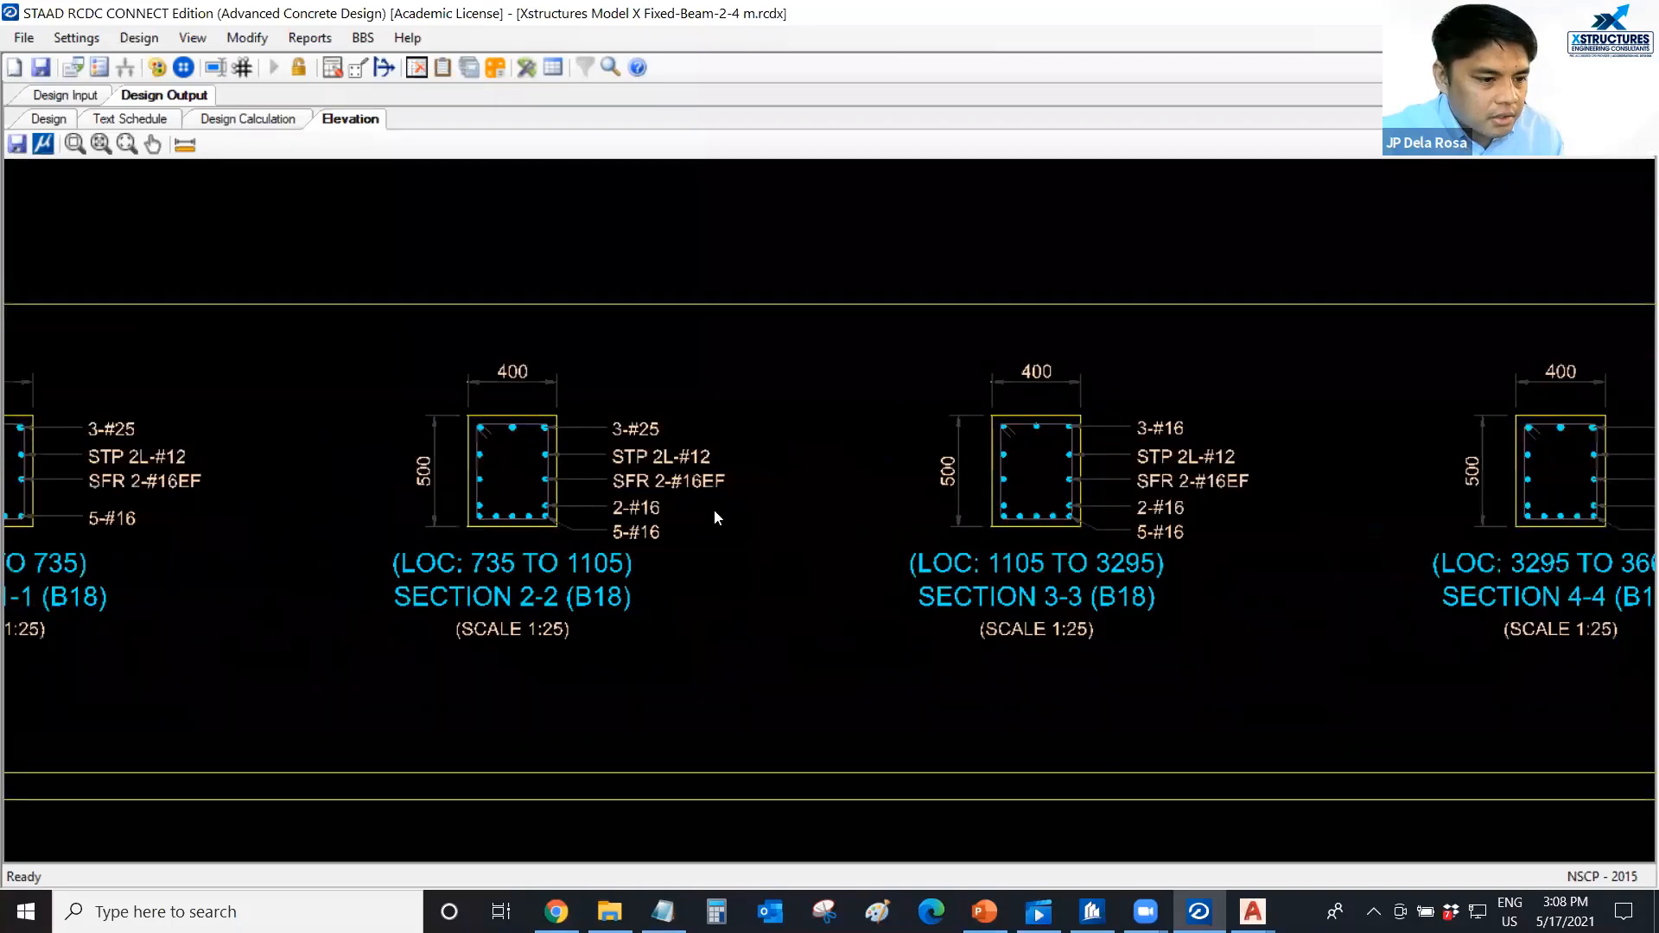
middle_click_drag(1069, 516, 431, 515)
scroll(430, 516, "down", 1)
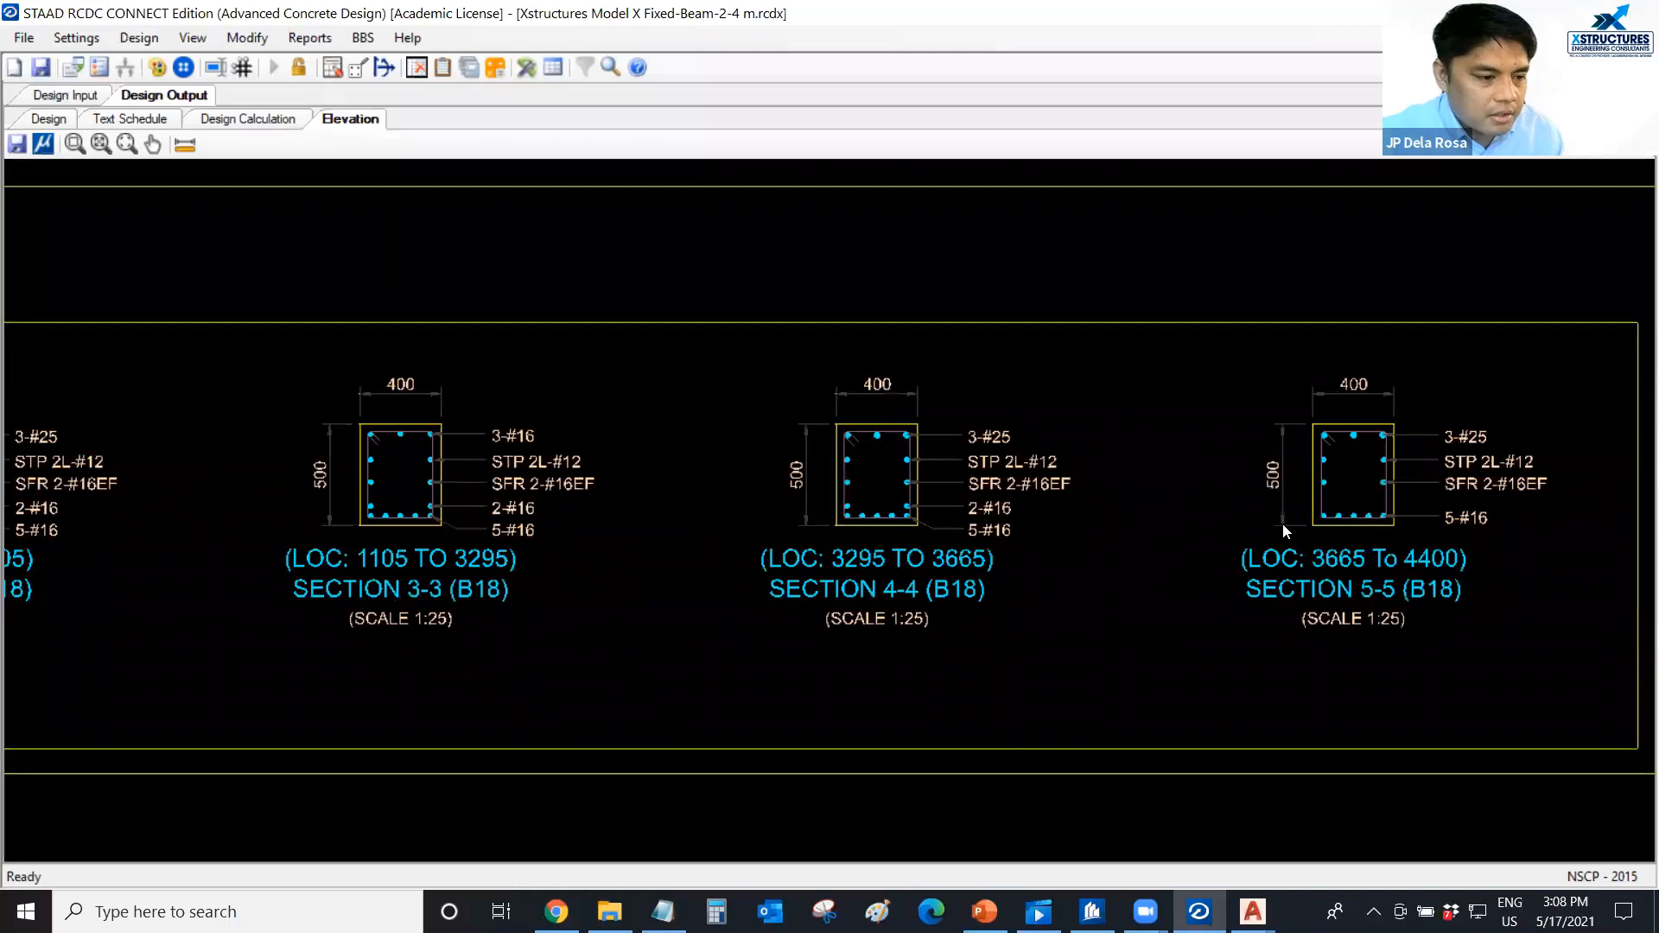
Inspect the bar arrangement in section 4-4 of beam B18 and compare it with the neighbouring sections.
scroll(912, 503, "up", 3)
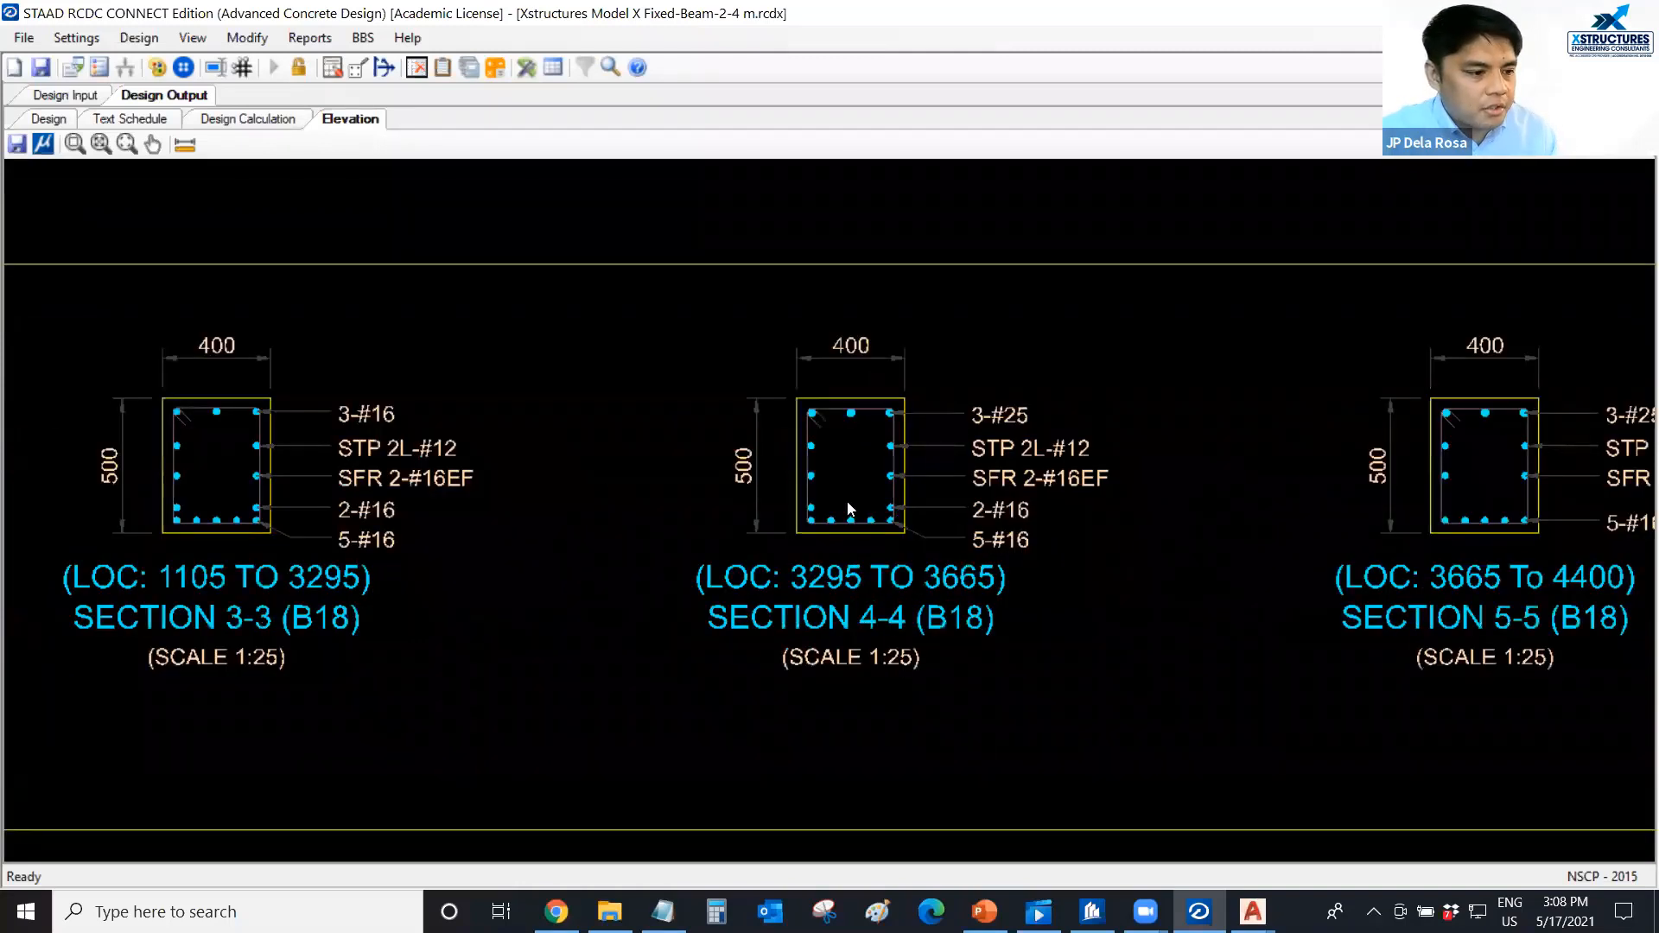
middle_click_drag(851, 510, 836, 522)
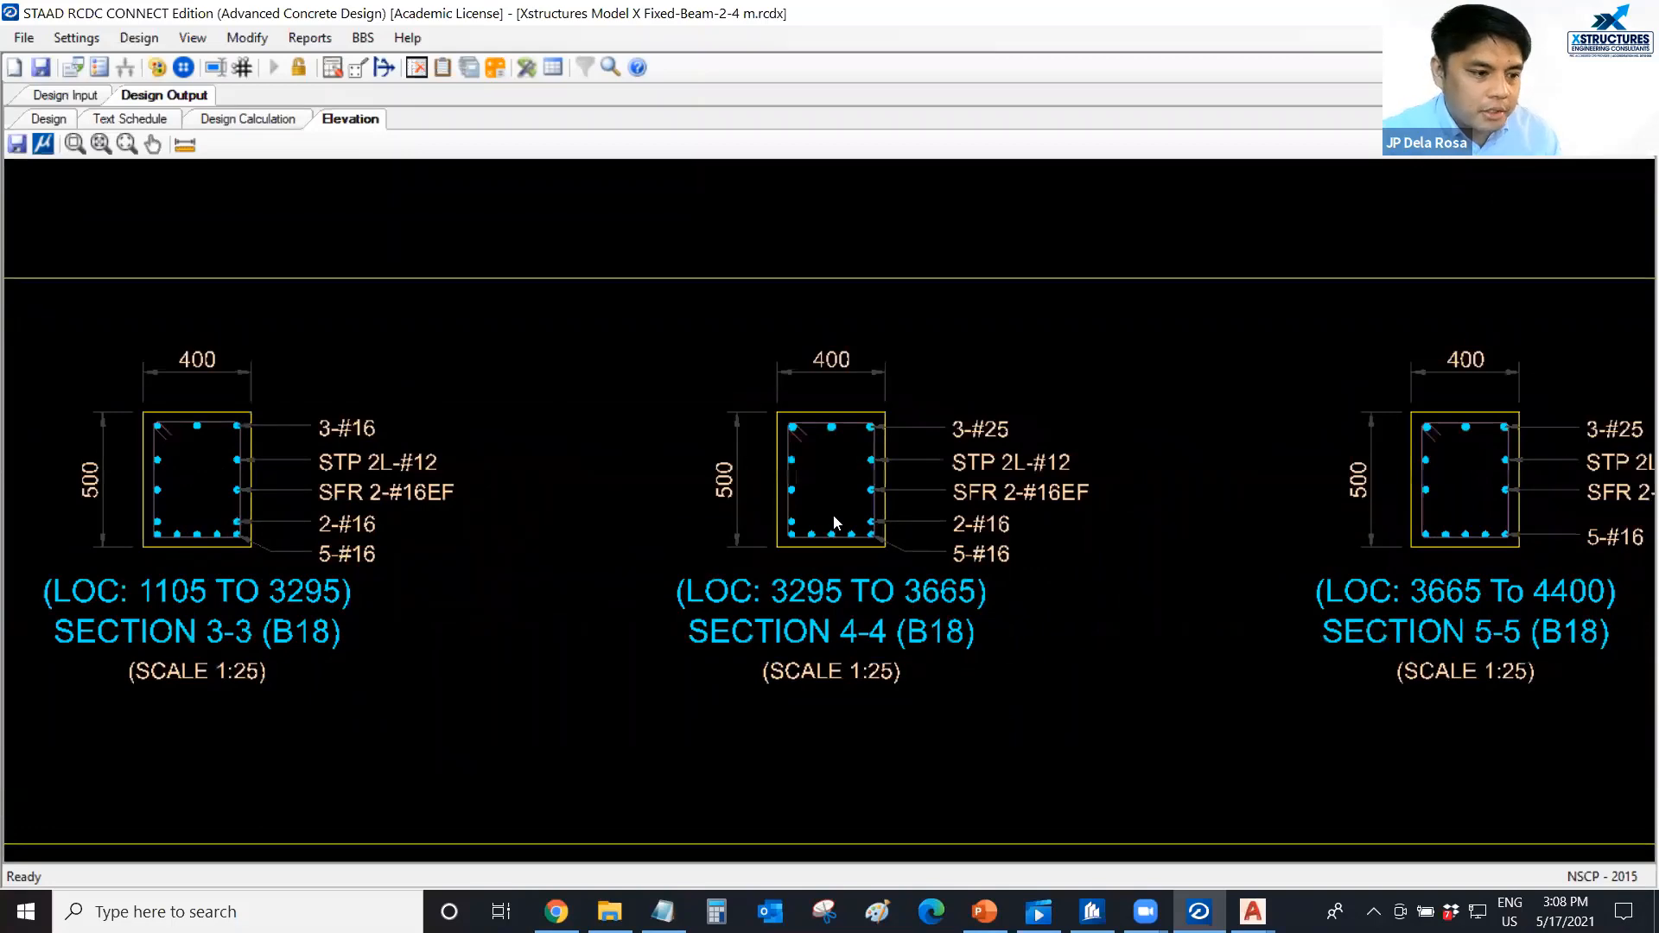
scroll(837, 511, "up", 2)
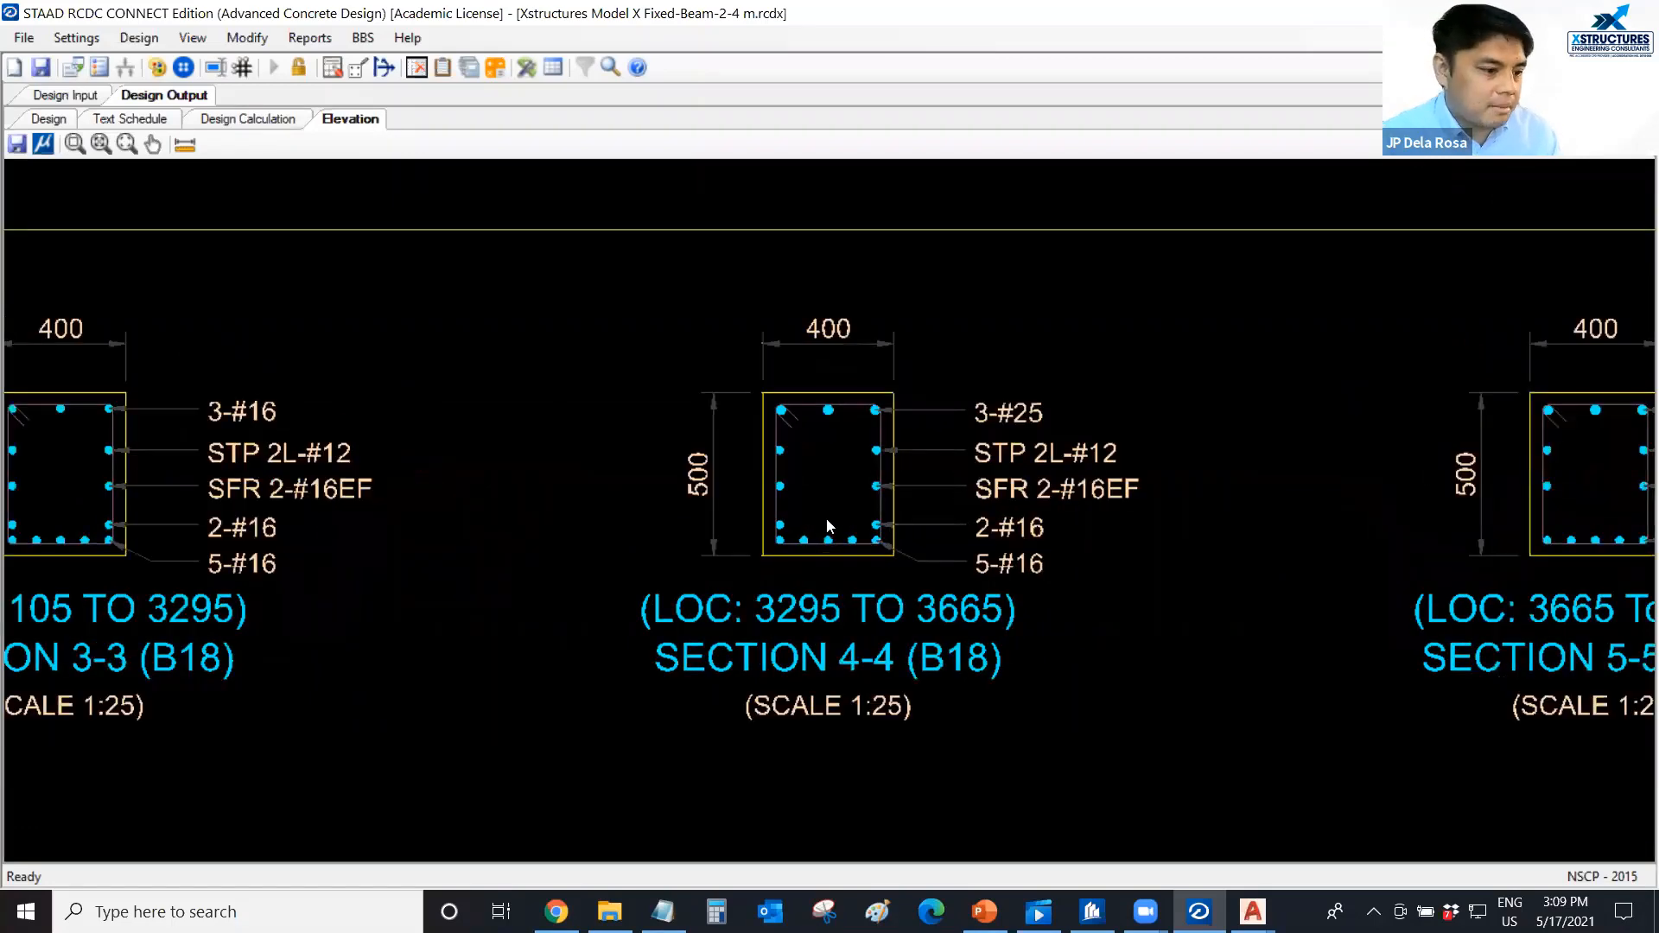
scroll(835, 515, "down", 2)
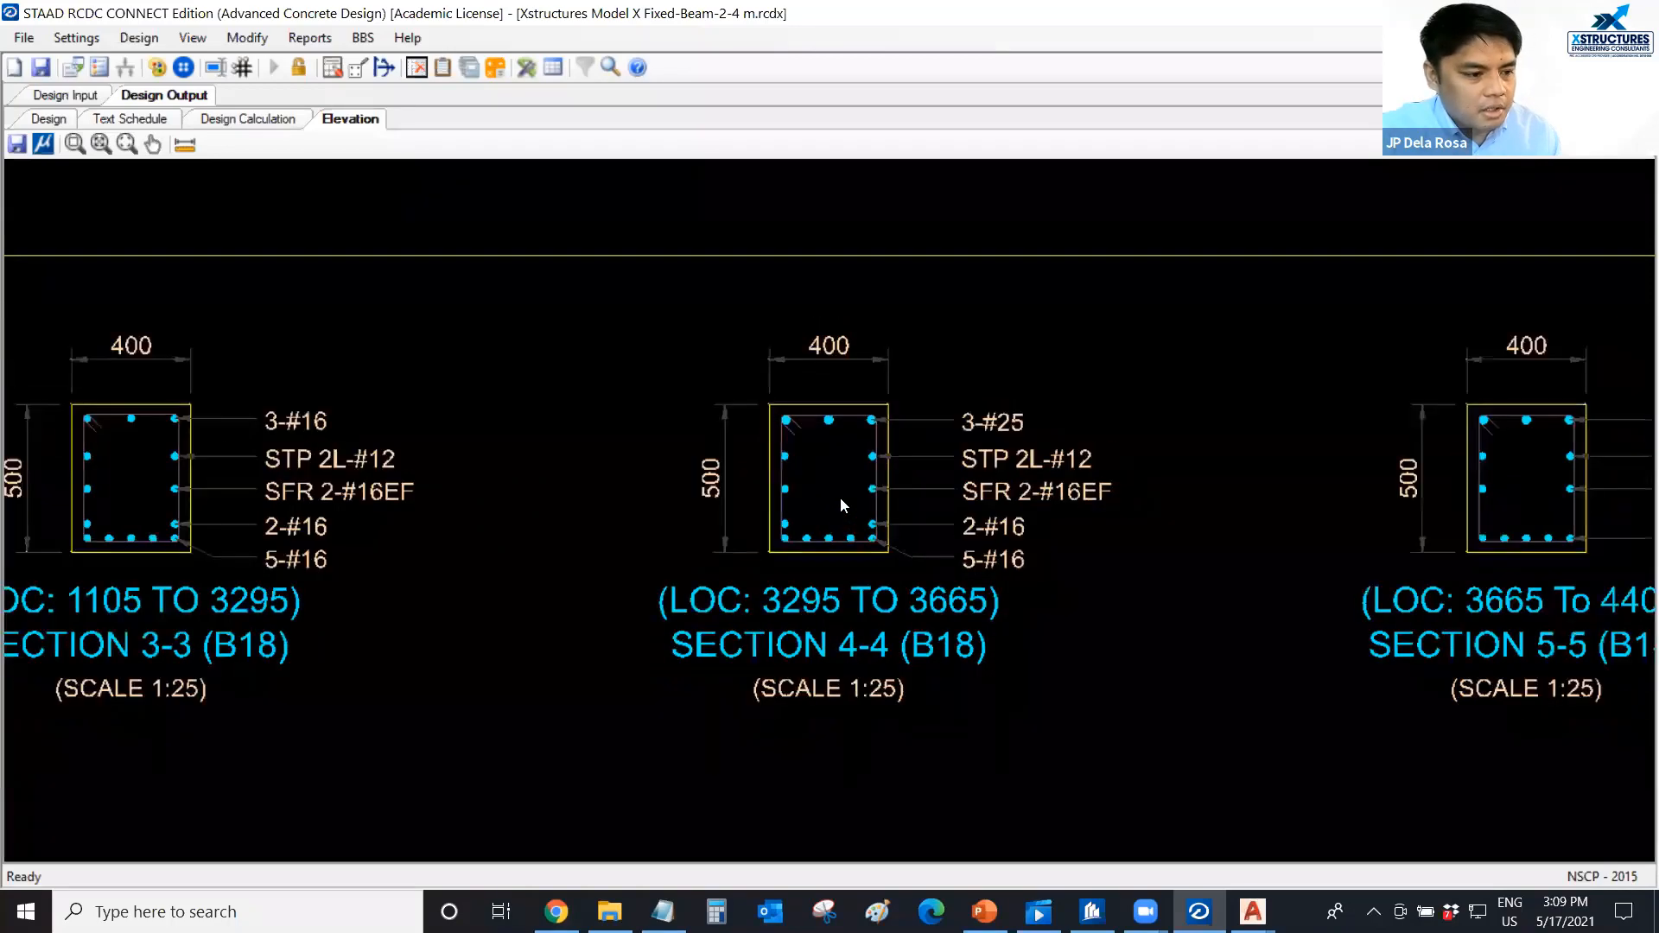
middle_click_drag(816, 493, 748, 500)
scroll(749, 500, "up", 1)
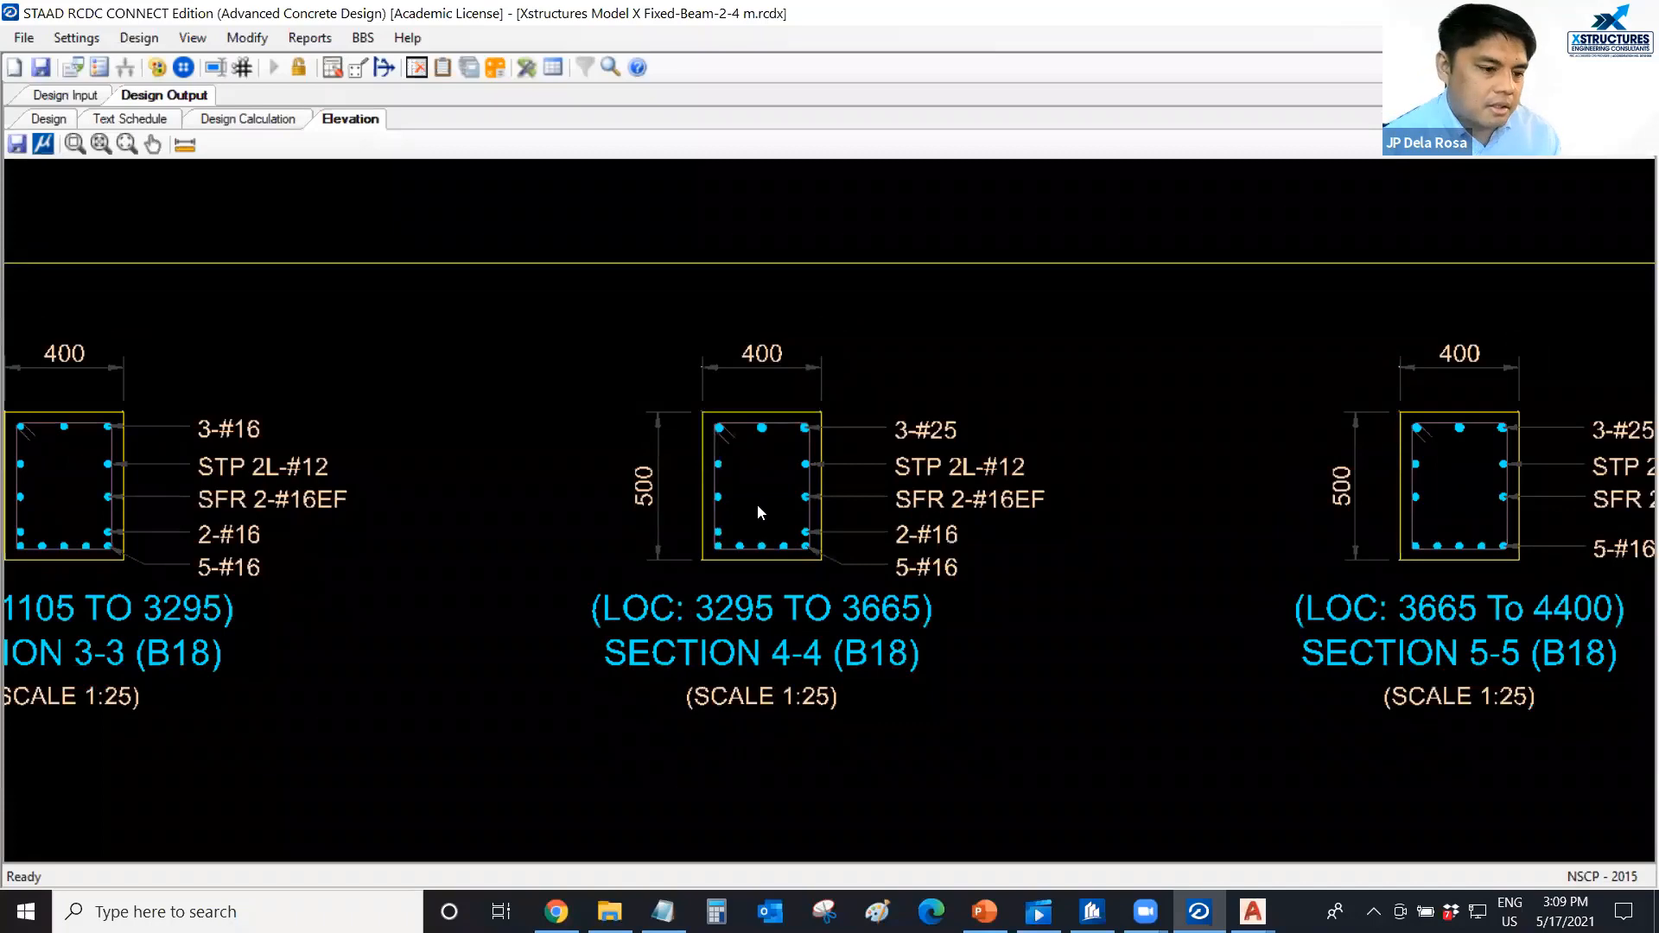
scroll(757, 515, "down", 5)
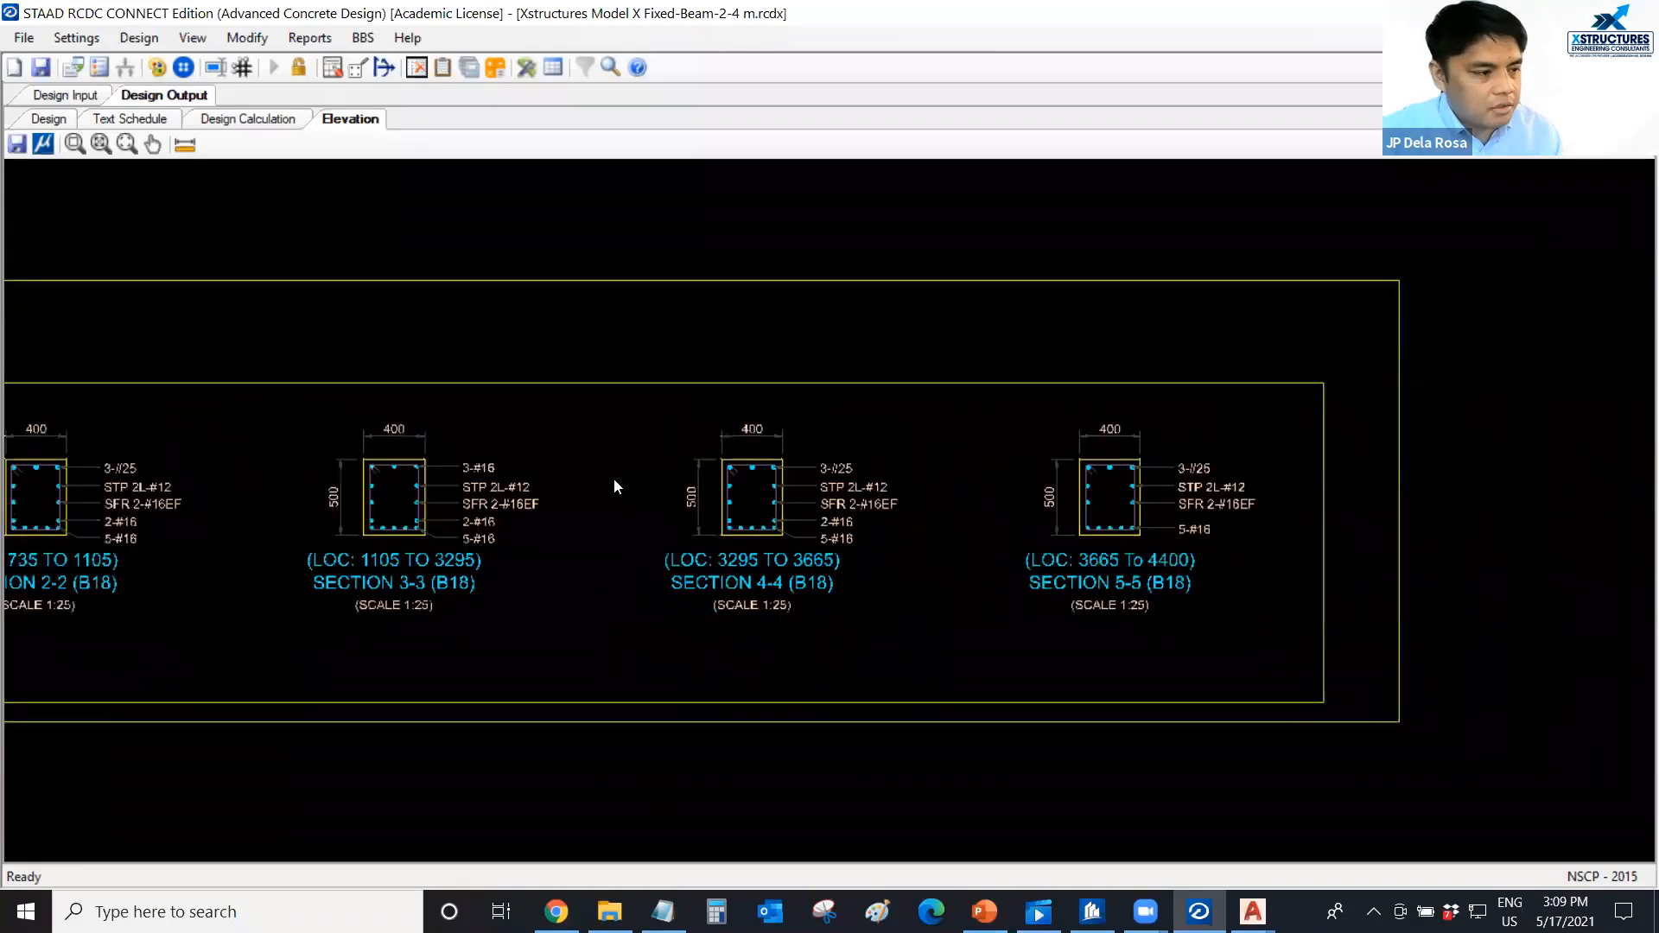
Review the row of cross-section frames for beams B13 to B18 together with the overall G3 elevation.
middle_click_drag(504, 486, 674, 487)
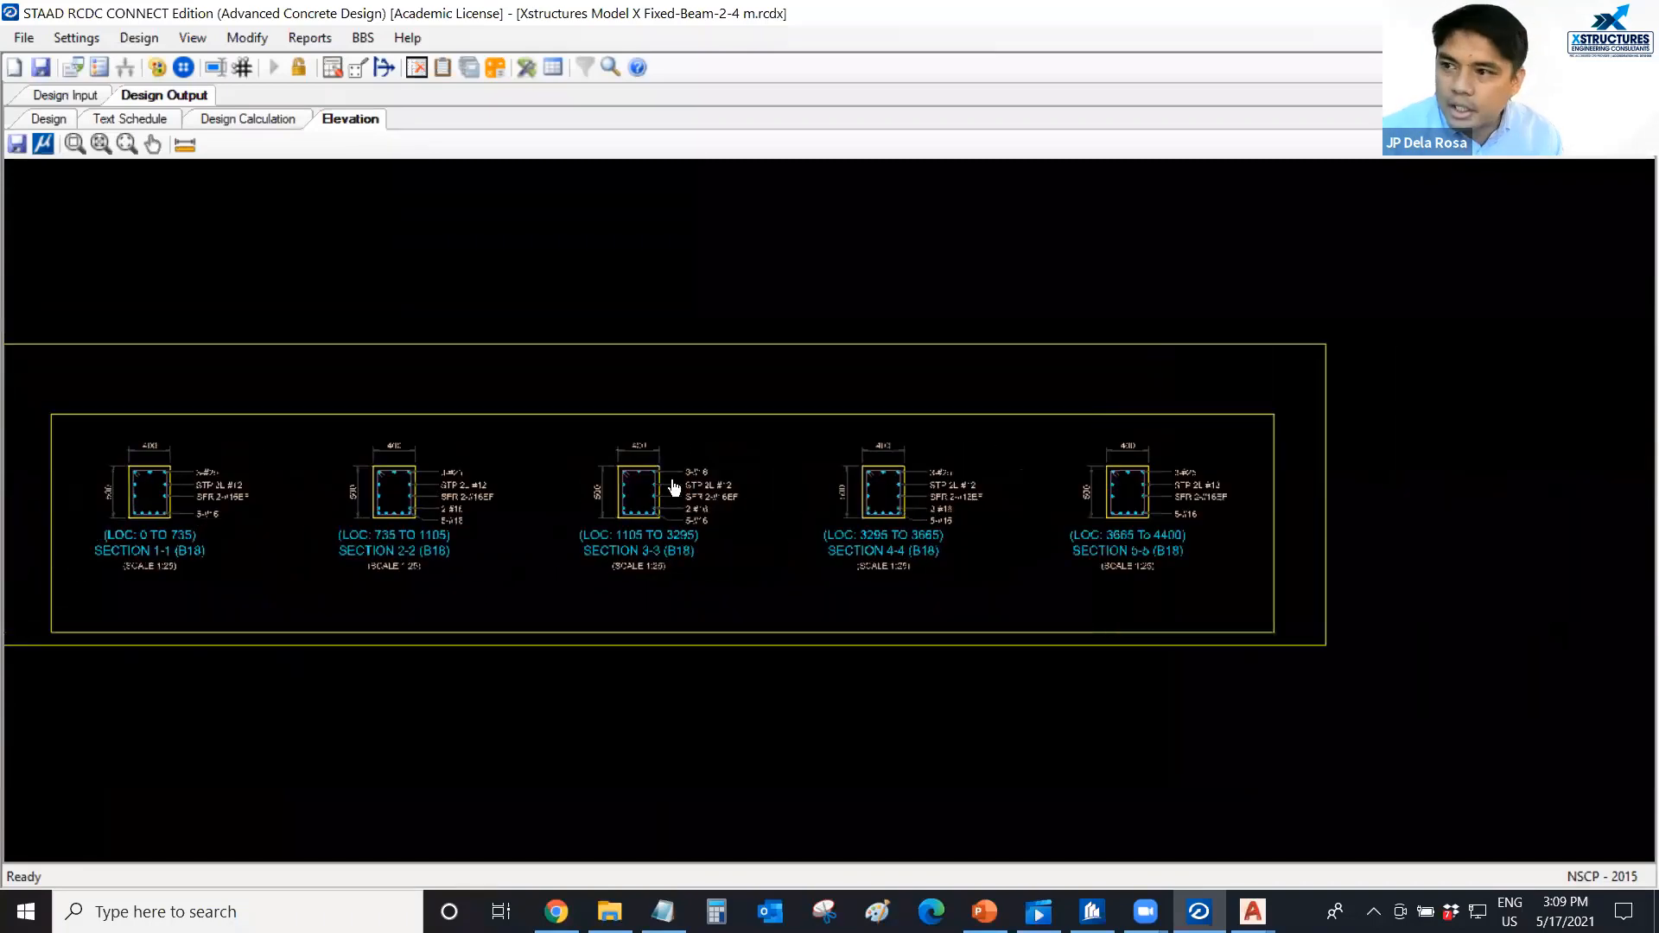
scroll(942, 521, "down", 6)
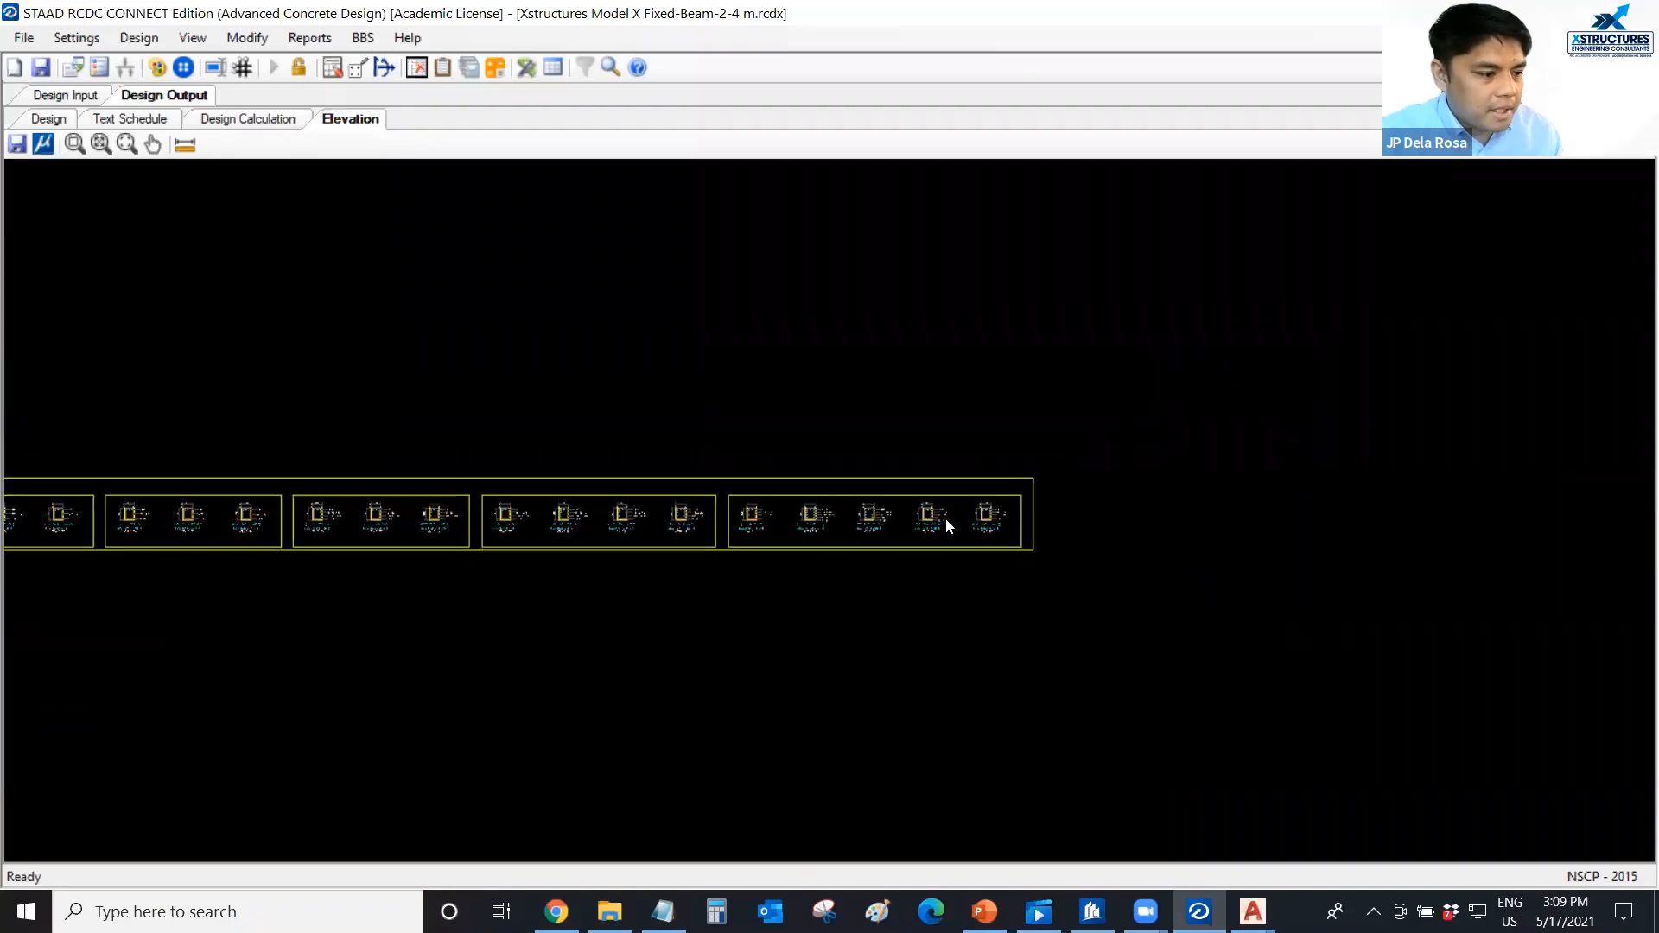
scroll(949, 516, "down", 1)
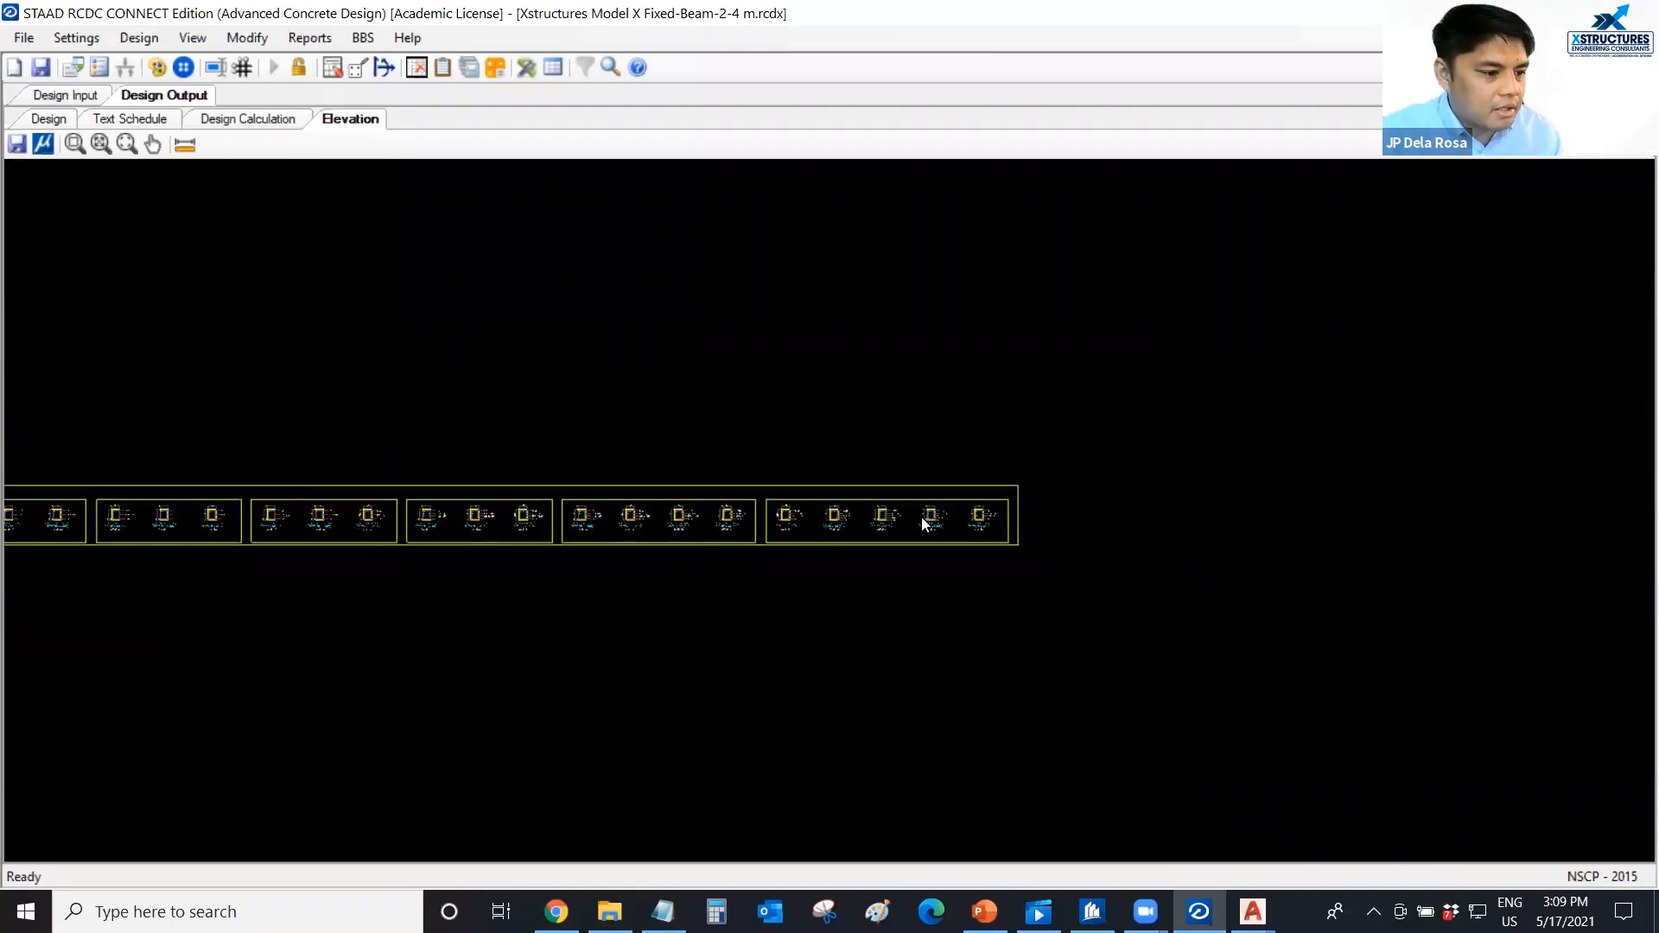
scroll(916, 516, "up", 2)
scroll(856, 515, "up", 1)
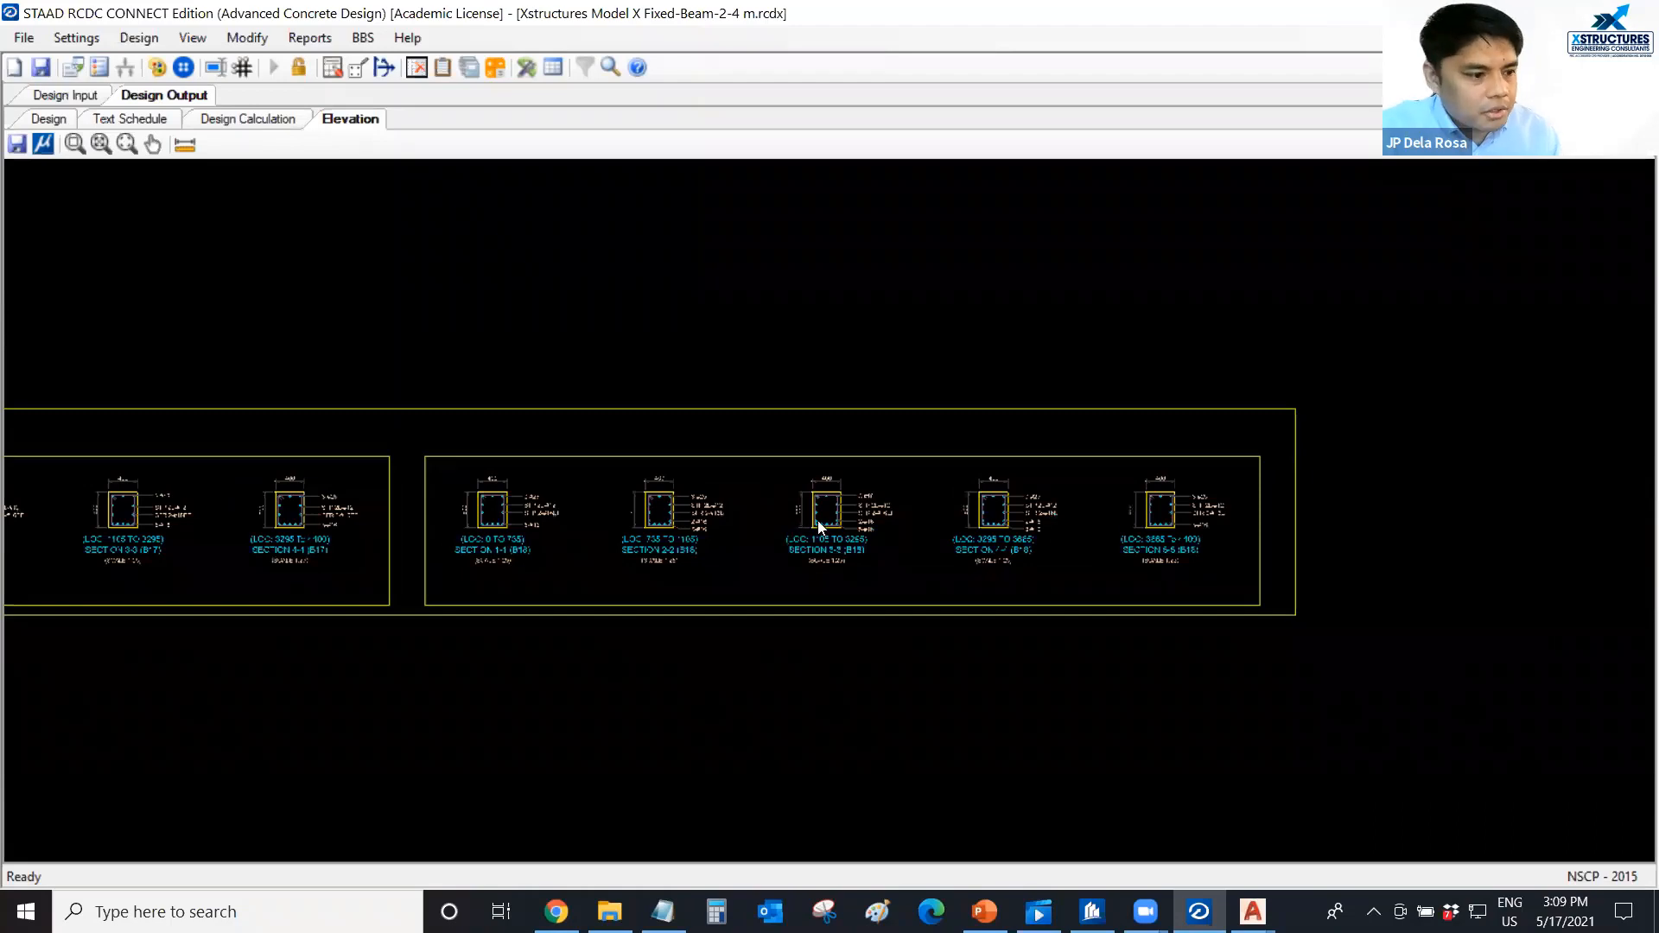
scroll(1042, 510, "down", 2)
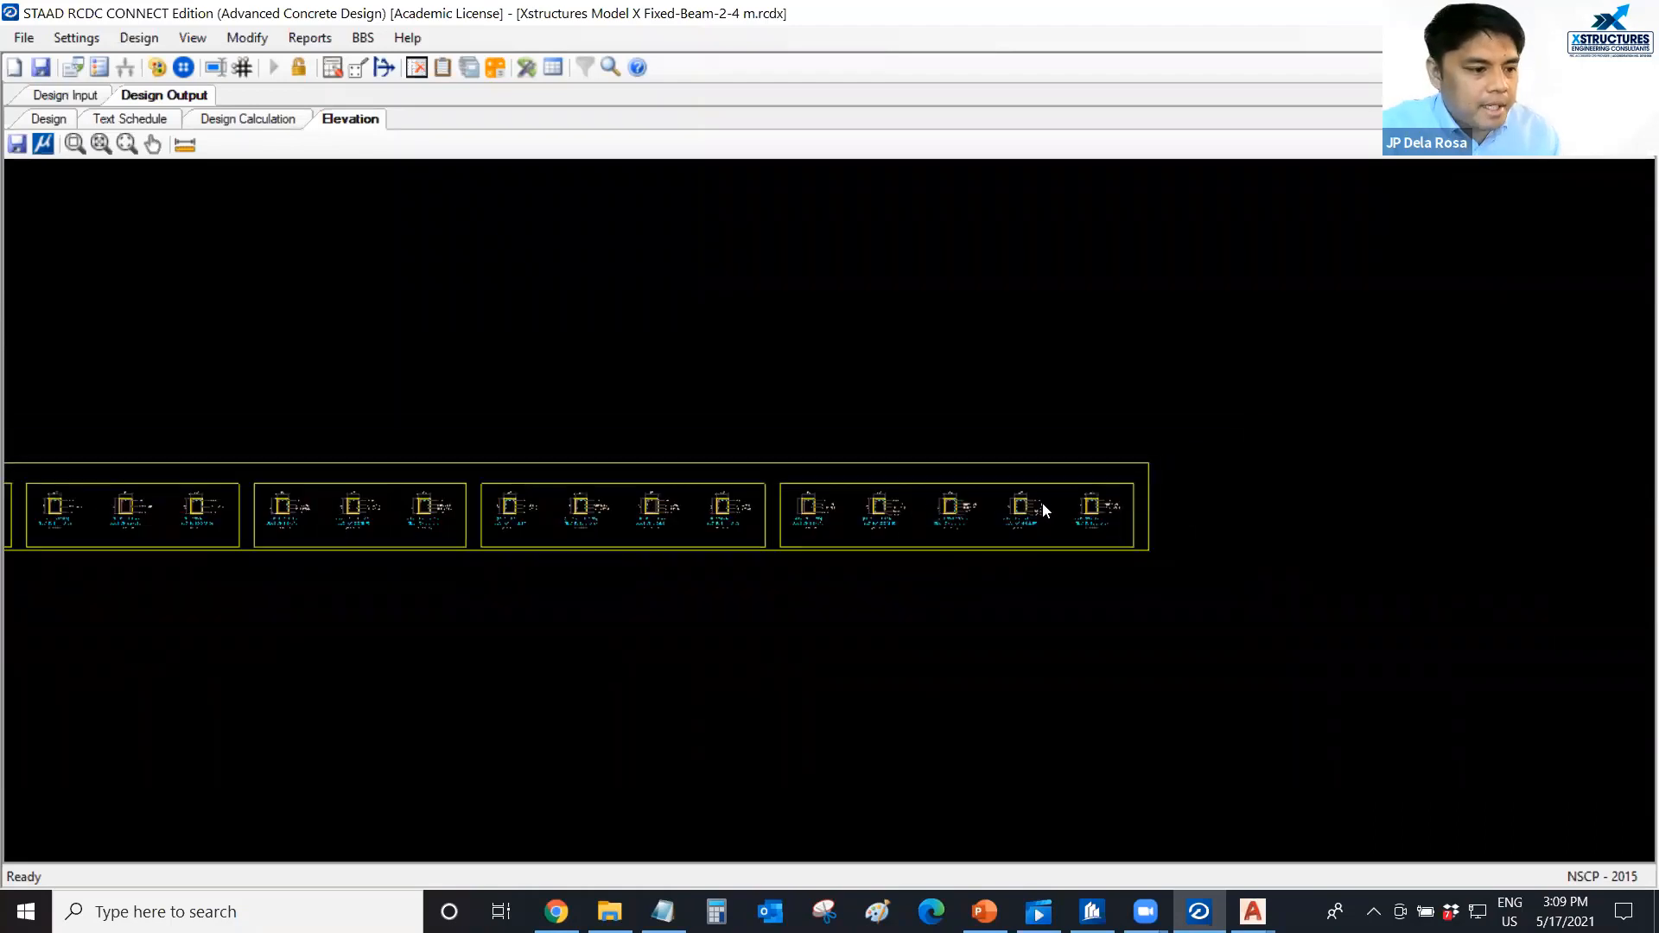
scroll(1042, 505, "down", 1)
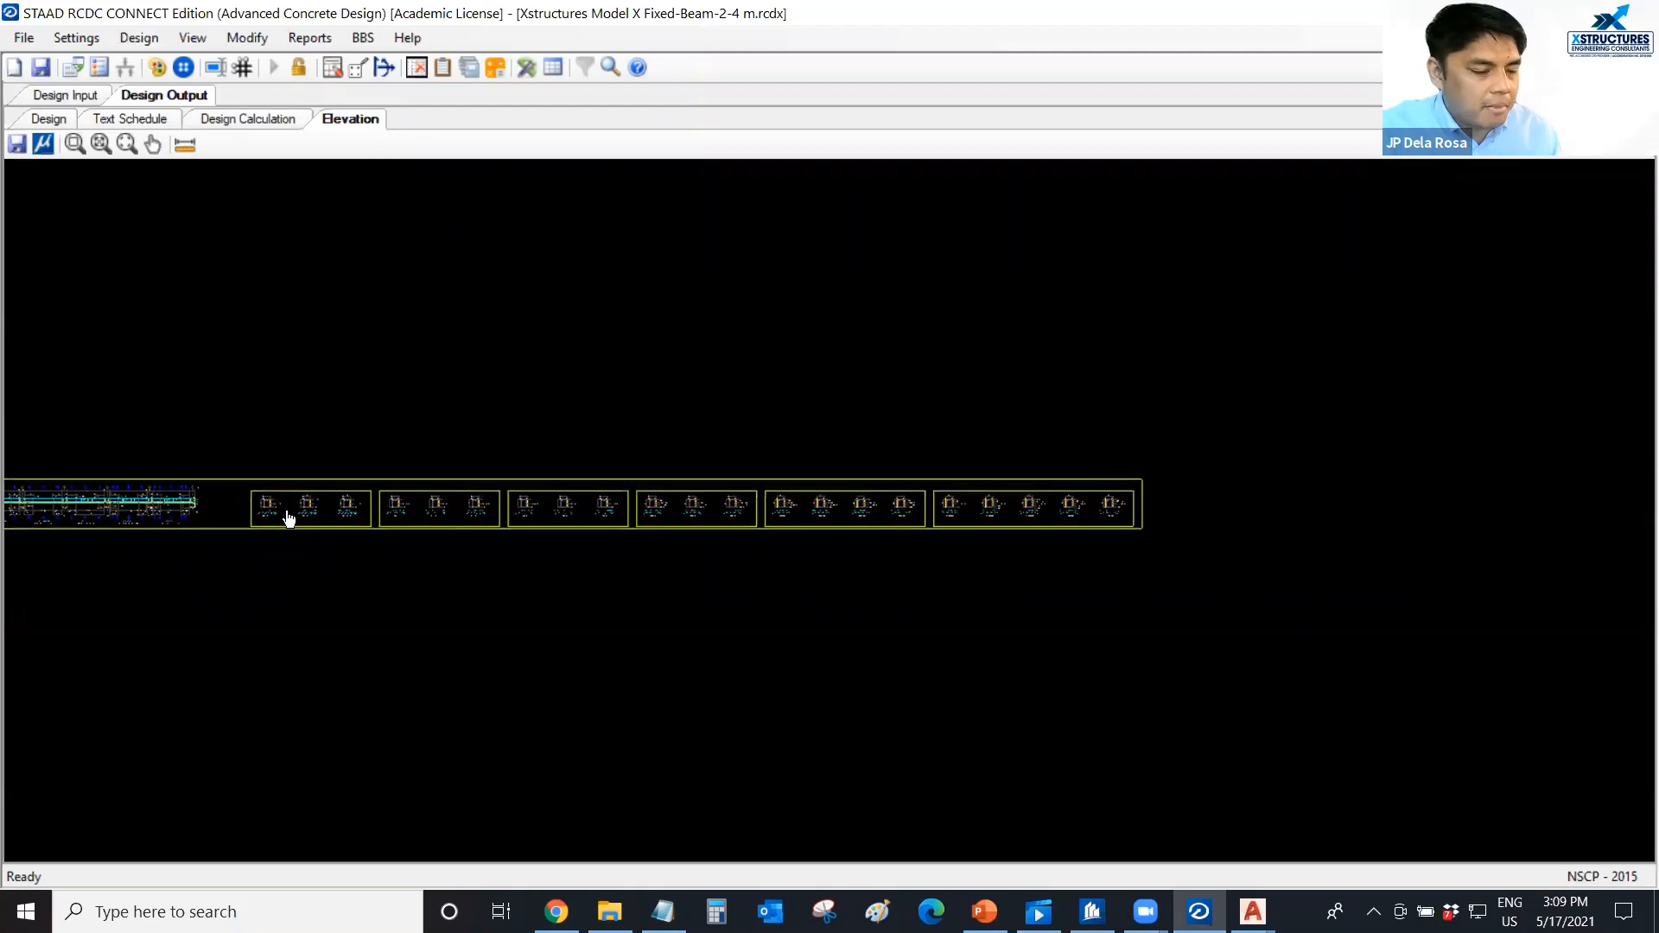
middle_click_drag(289, 519, 436, 511)
scroll(228, 510, "up", 1)
scroll(256, 508, "up", 1)
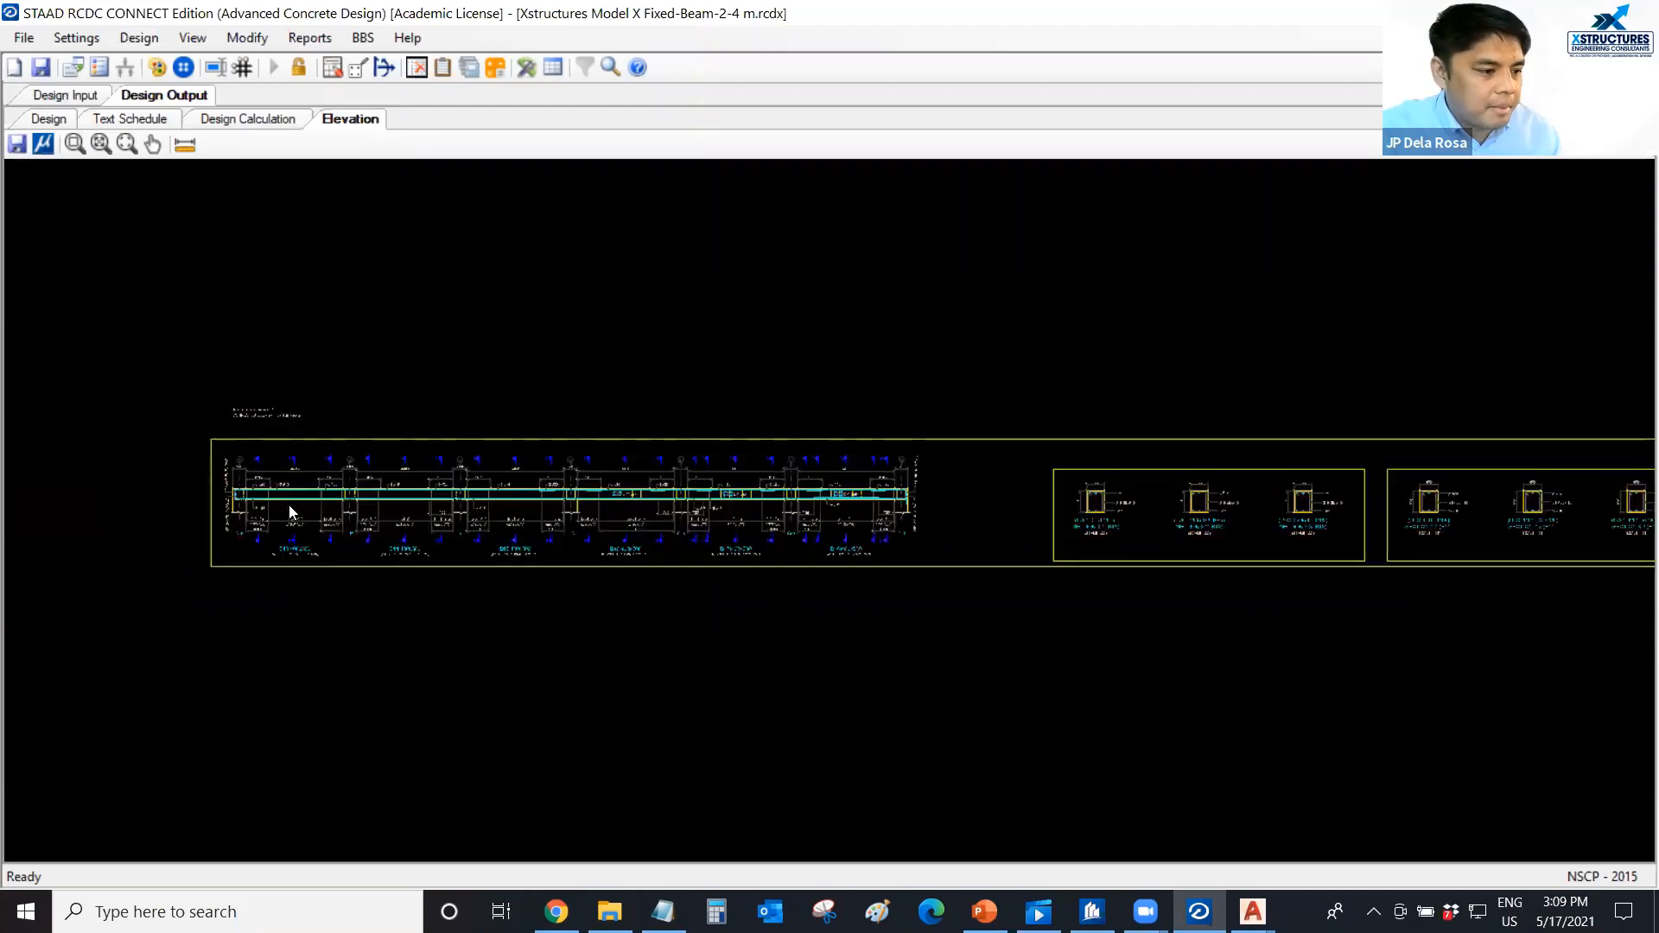
scroll(289, 506, "up", 2)
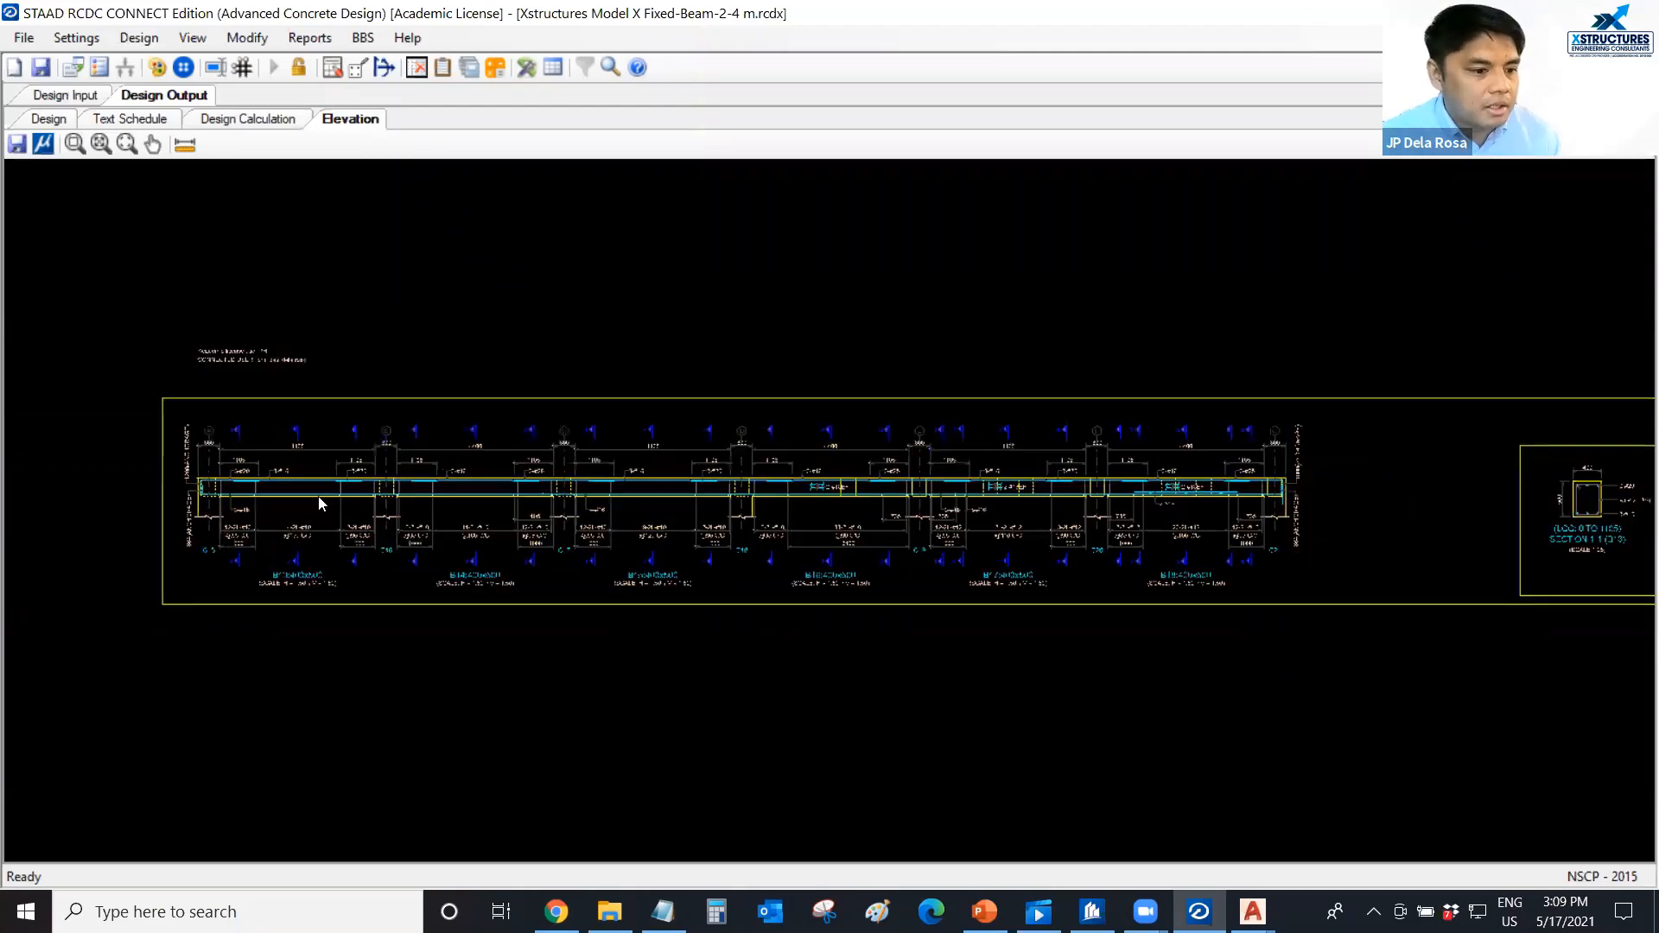
scroll(318, 496, "up", 1)
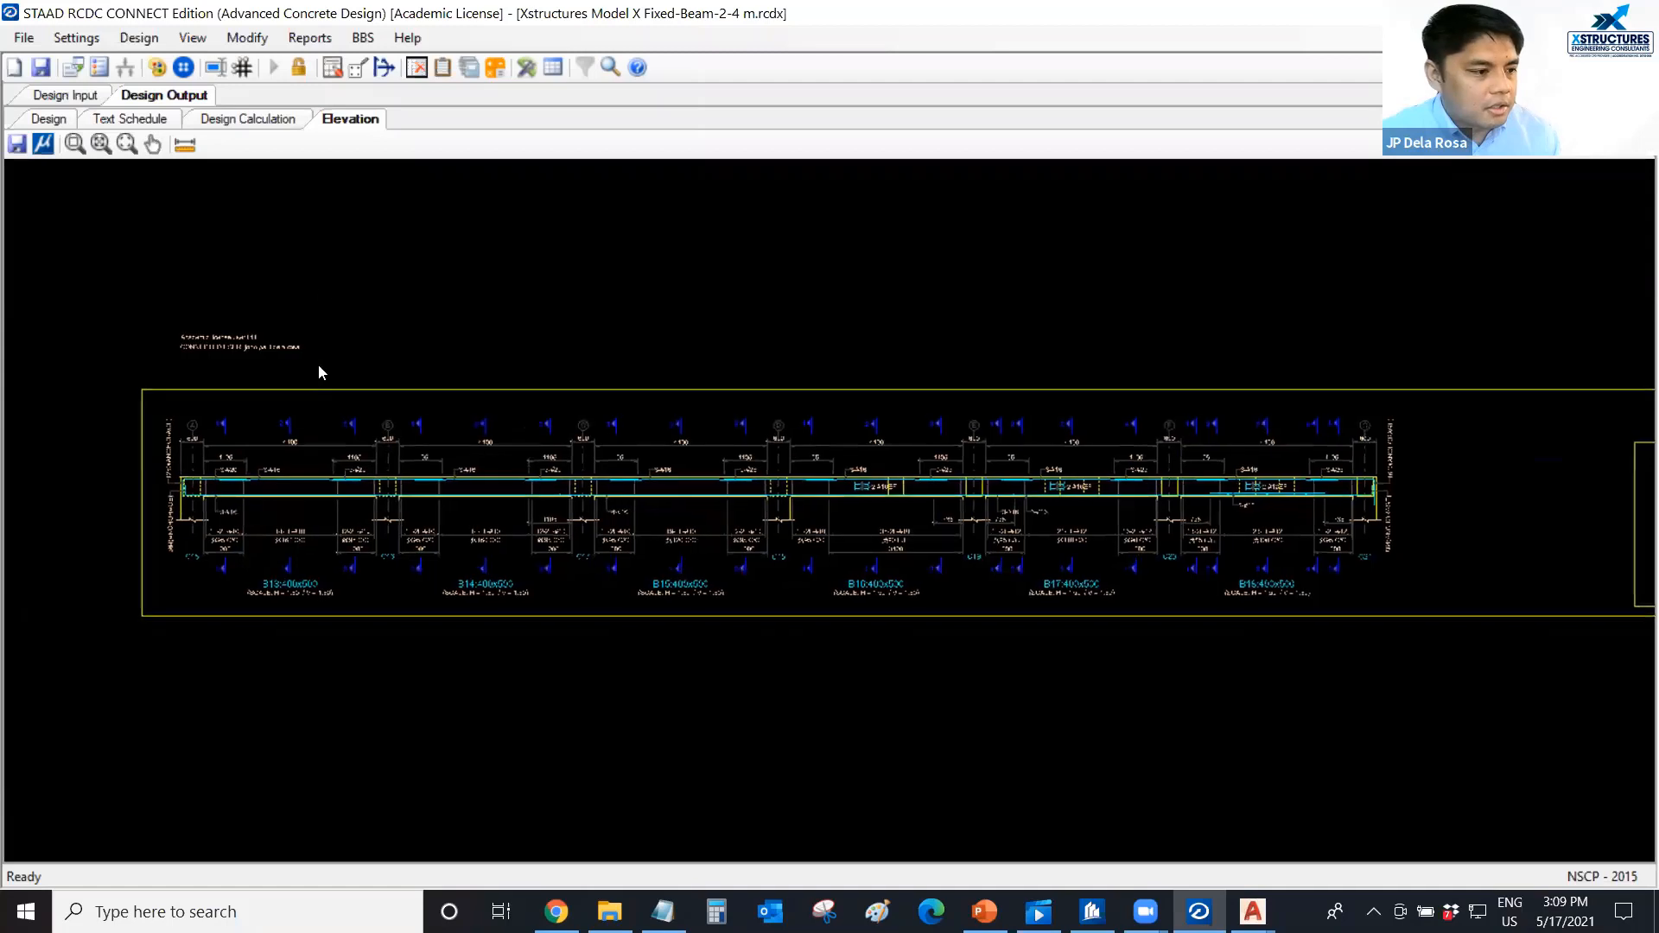
Generate the bar bending schedule (BBS) on screen for beam group G3 (B13-B14-B15-B16-B17-B18) only.
left_click(362, 40)
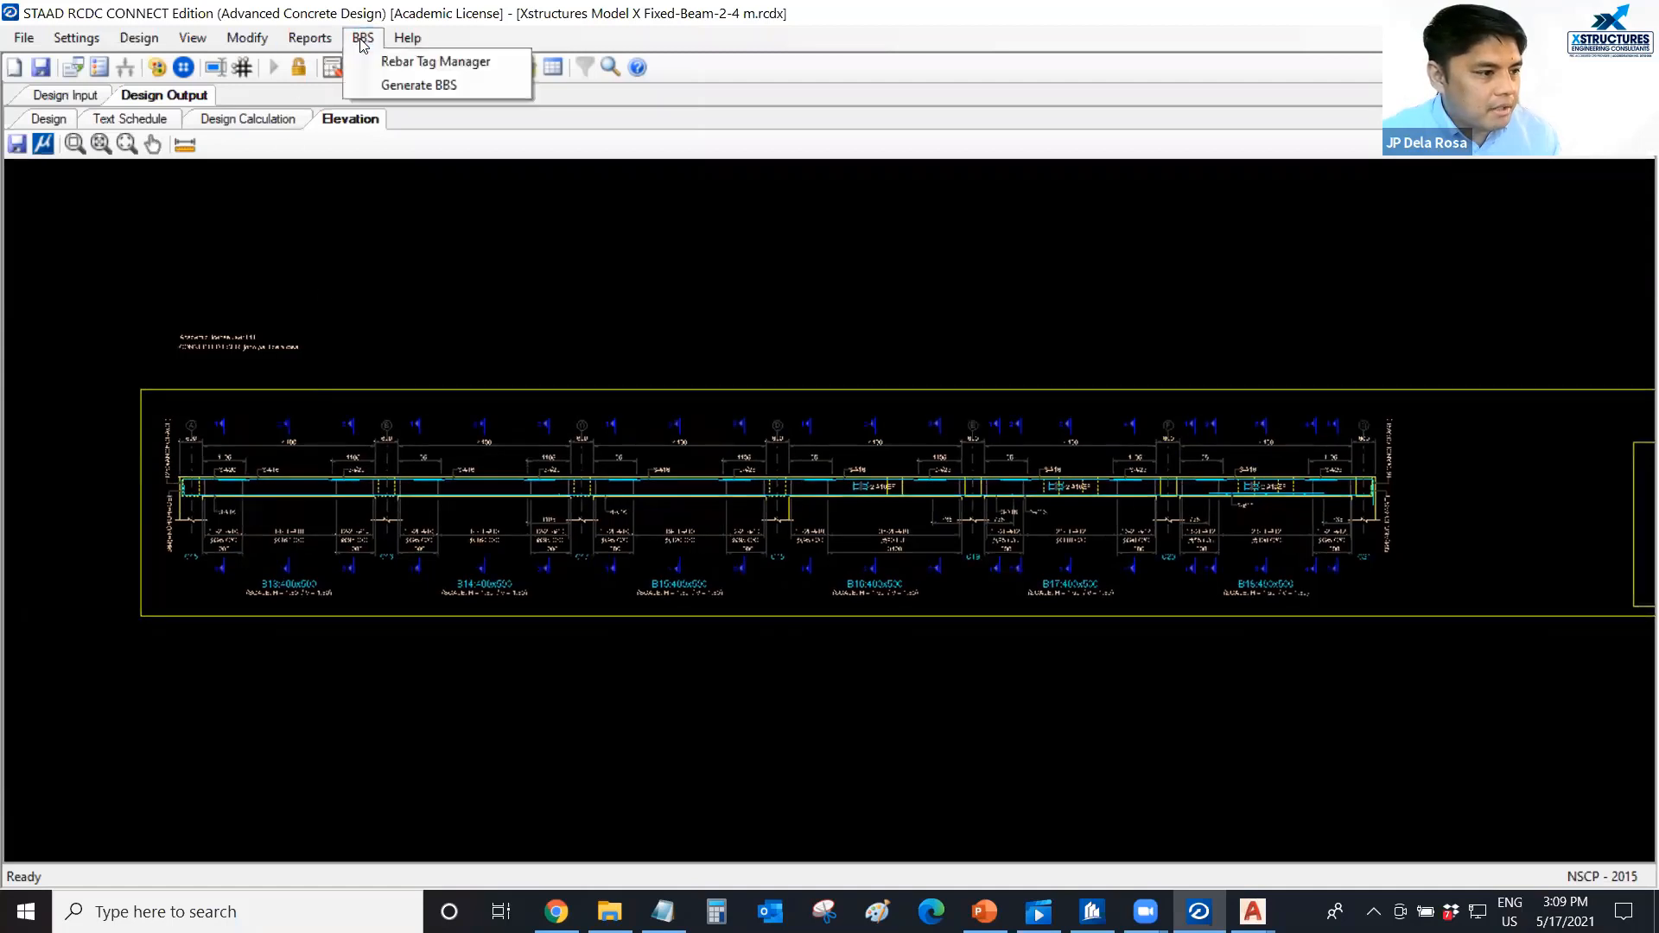
left_click(408, 85)
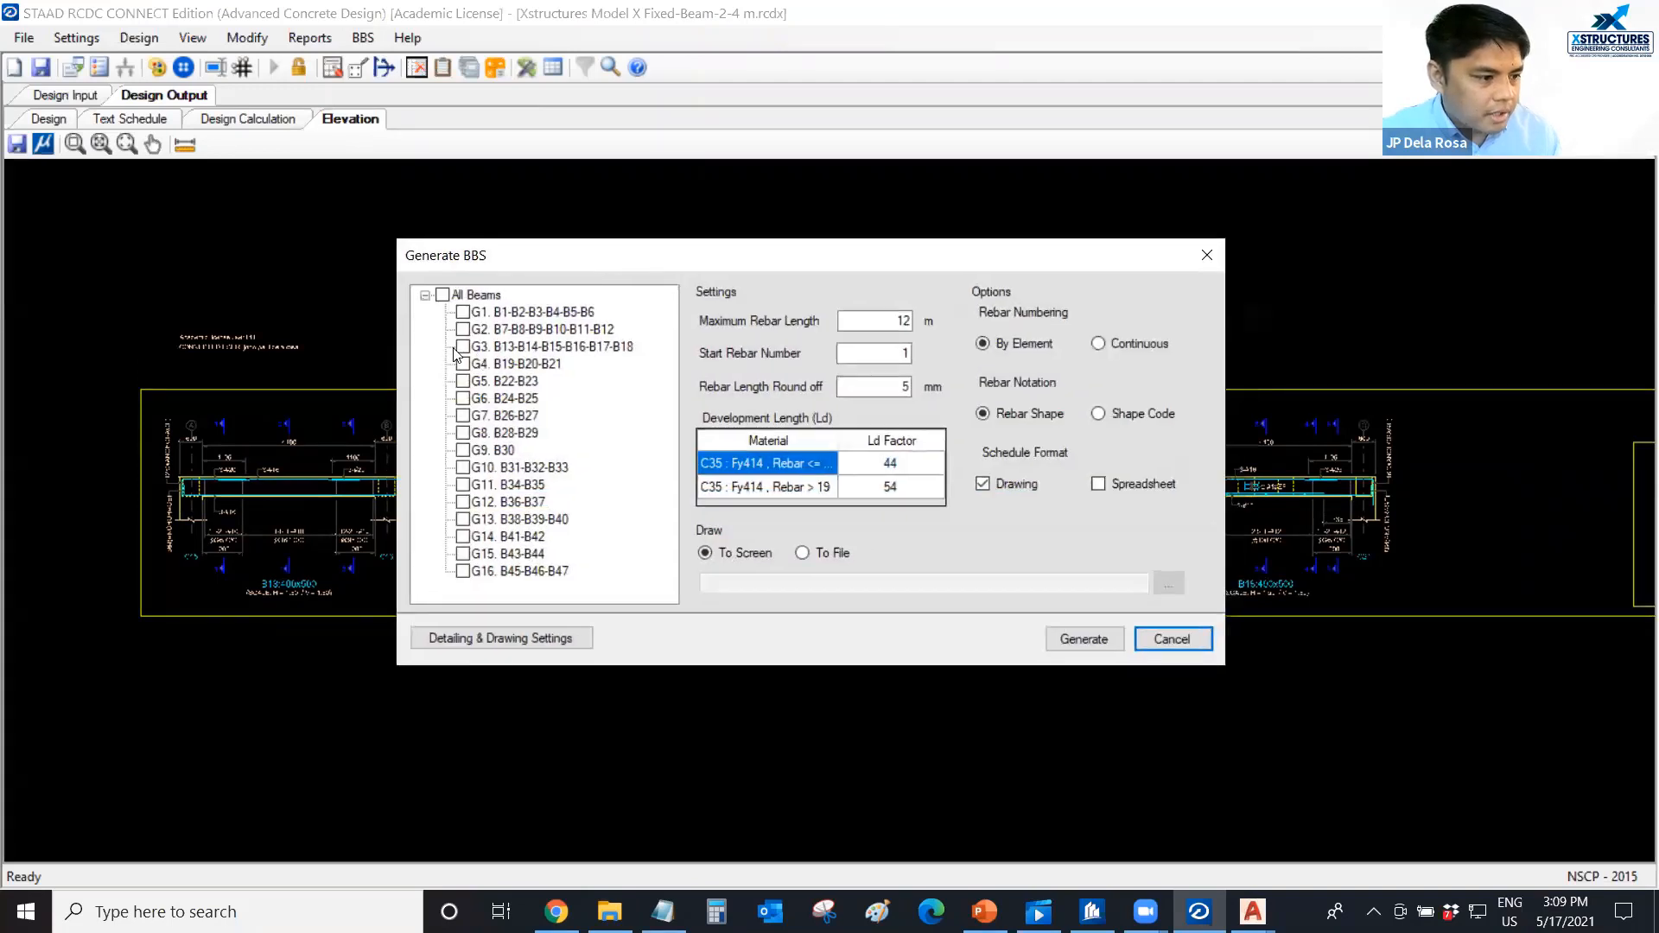
left_click(463, 347)
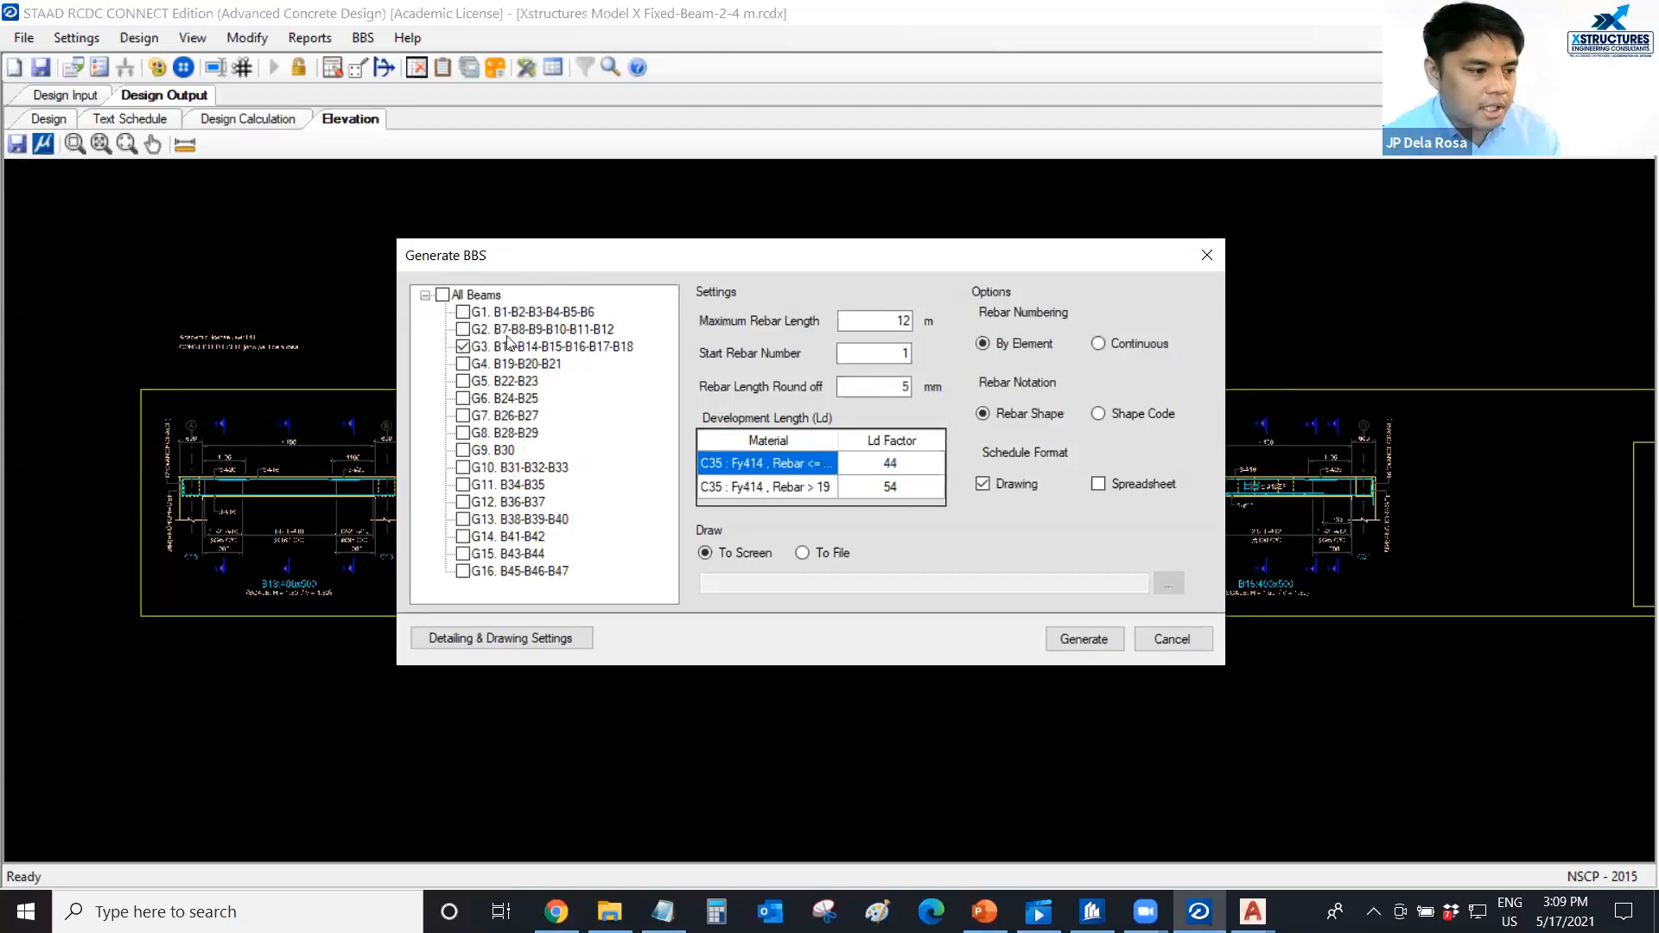
left_click(1067, 642)
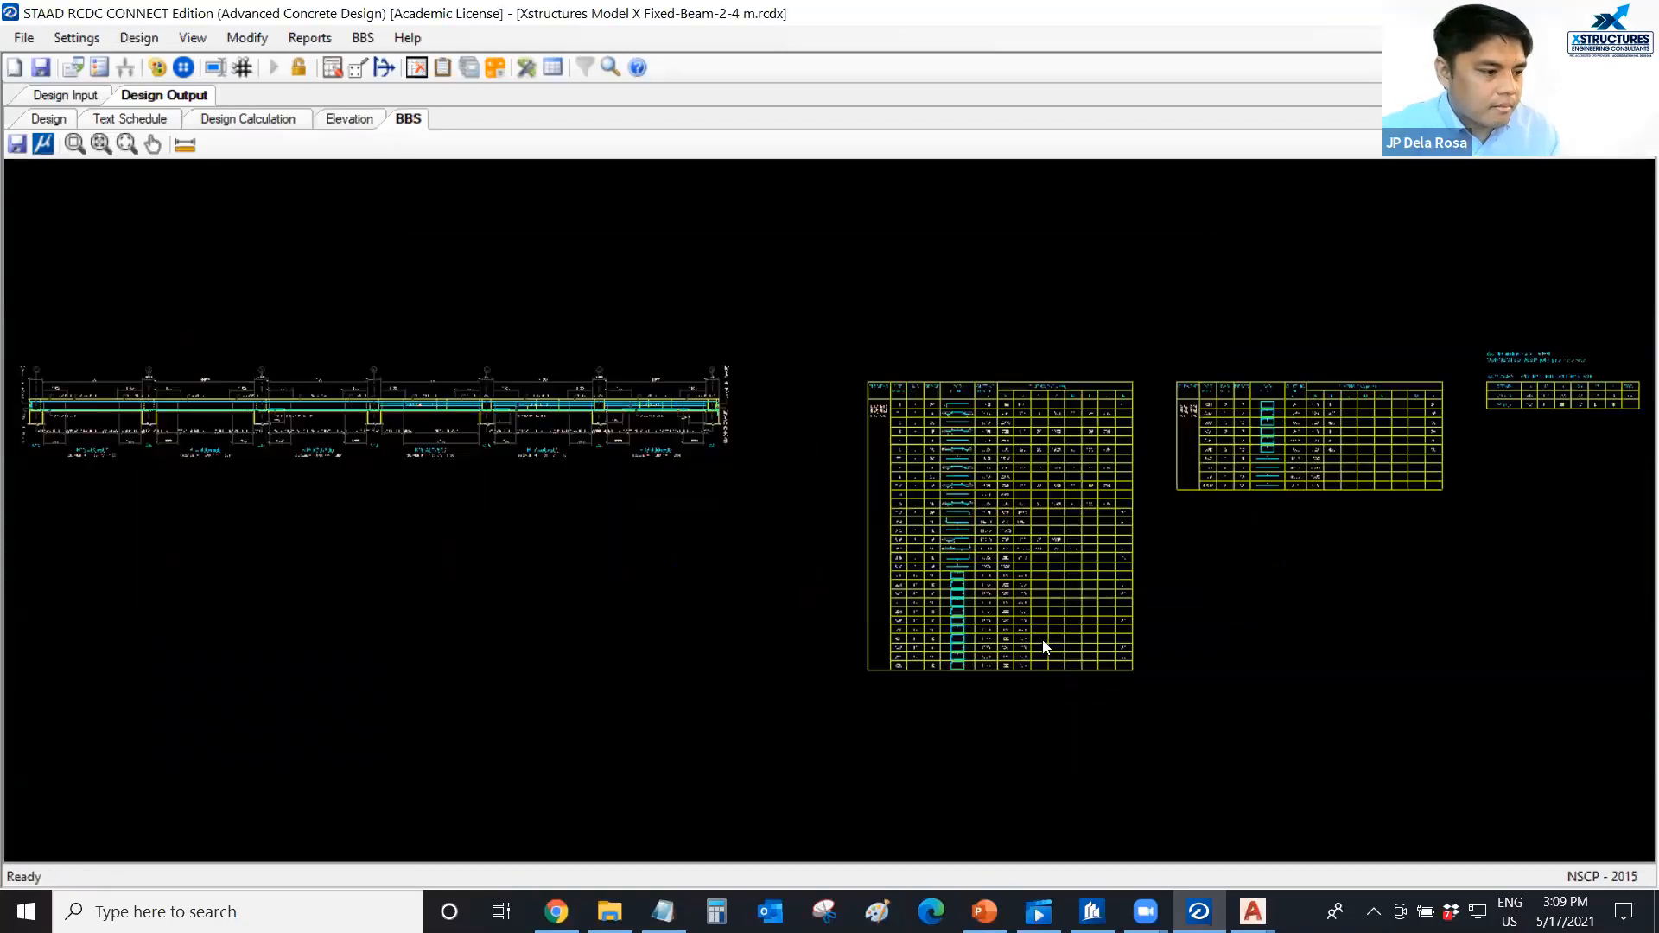
Examine the bar marks, bar counts and stirrup callouts on the BBS elevation, focusing on beams B16 to B18.
middle_click_drag(421, 482, 515, 498)
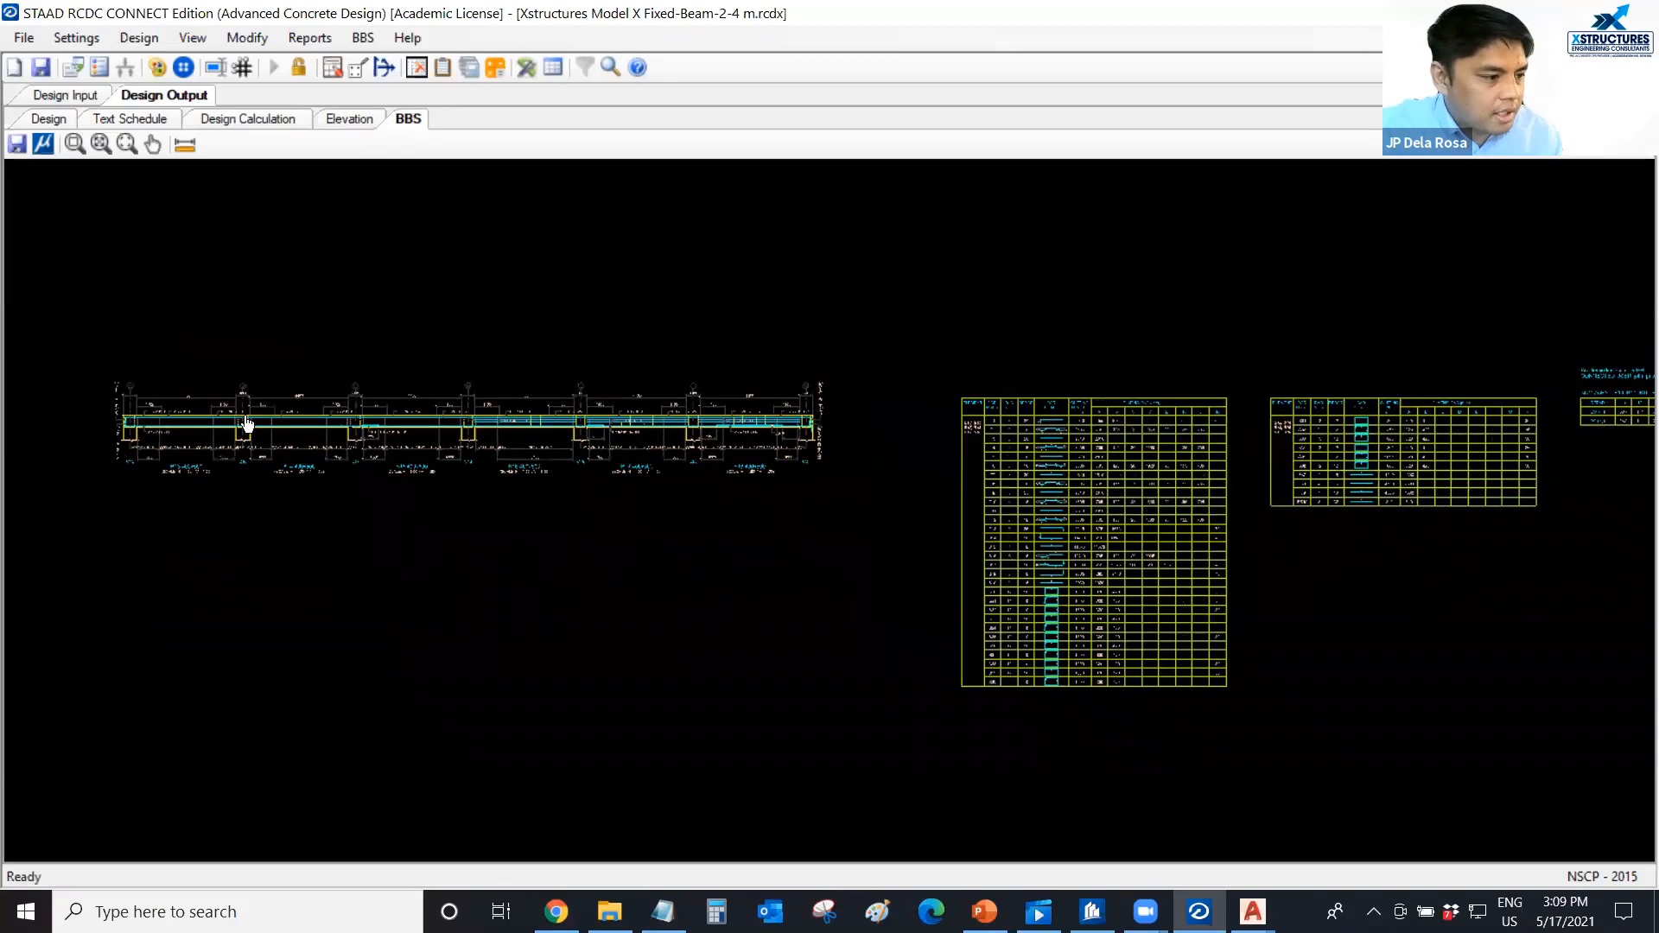
scroll(247, 426, "up", 2)
scroll(707, 494, "up", 3)
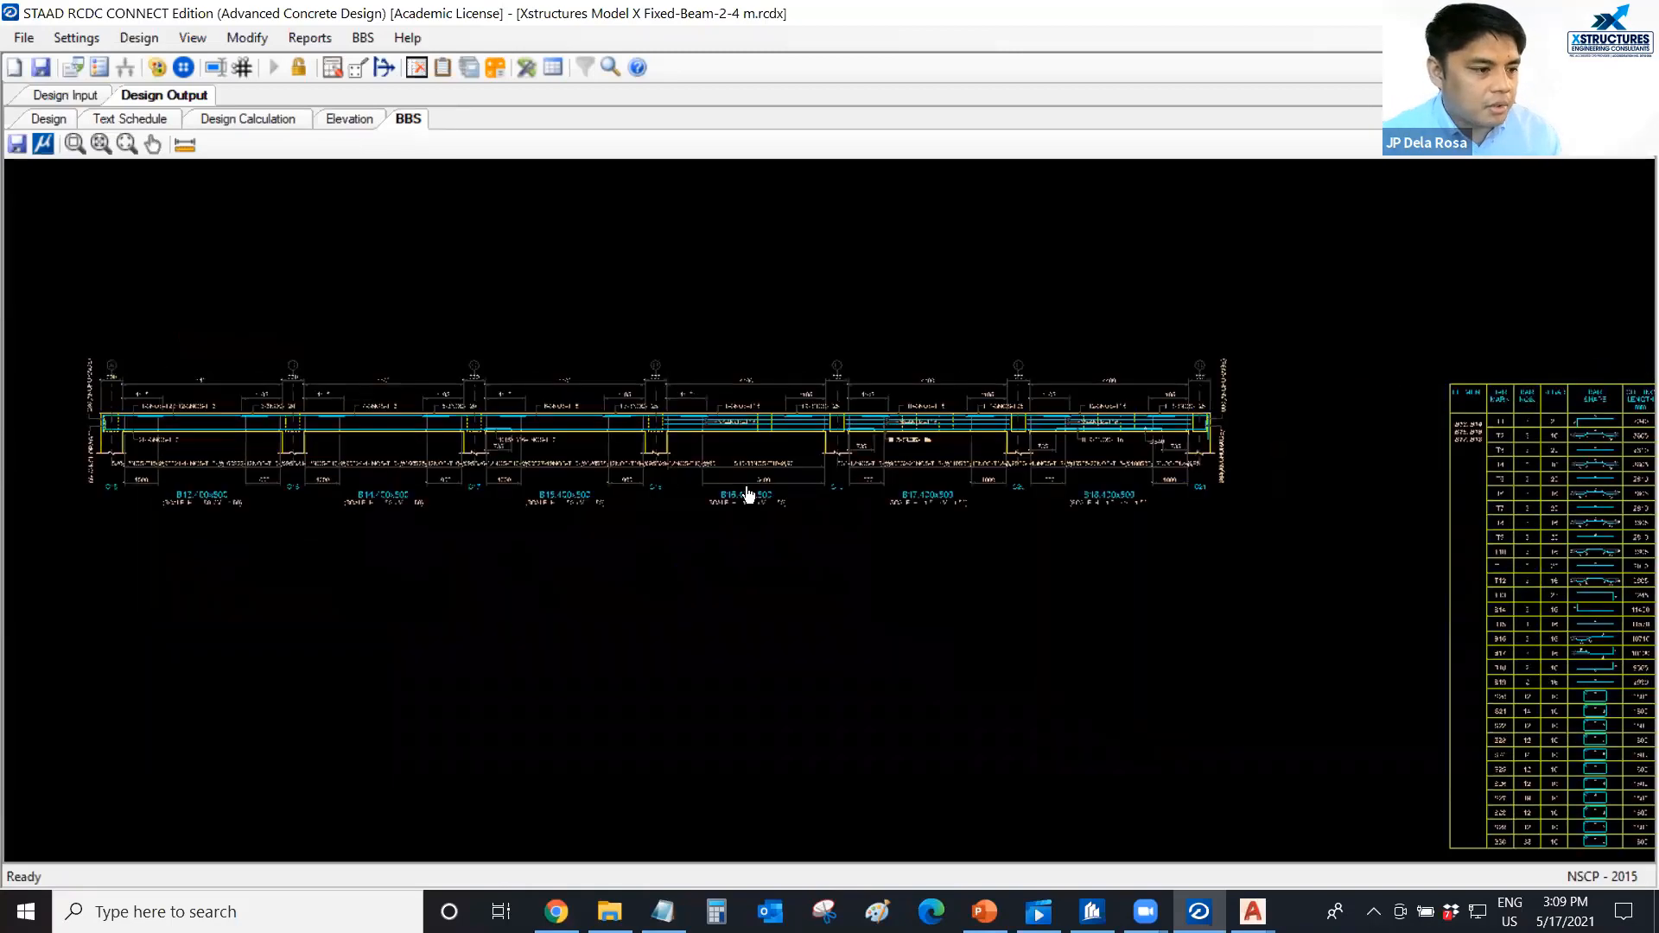
scroll(933, 432, "up", 8)
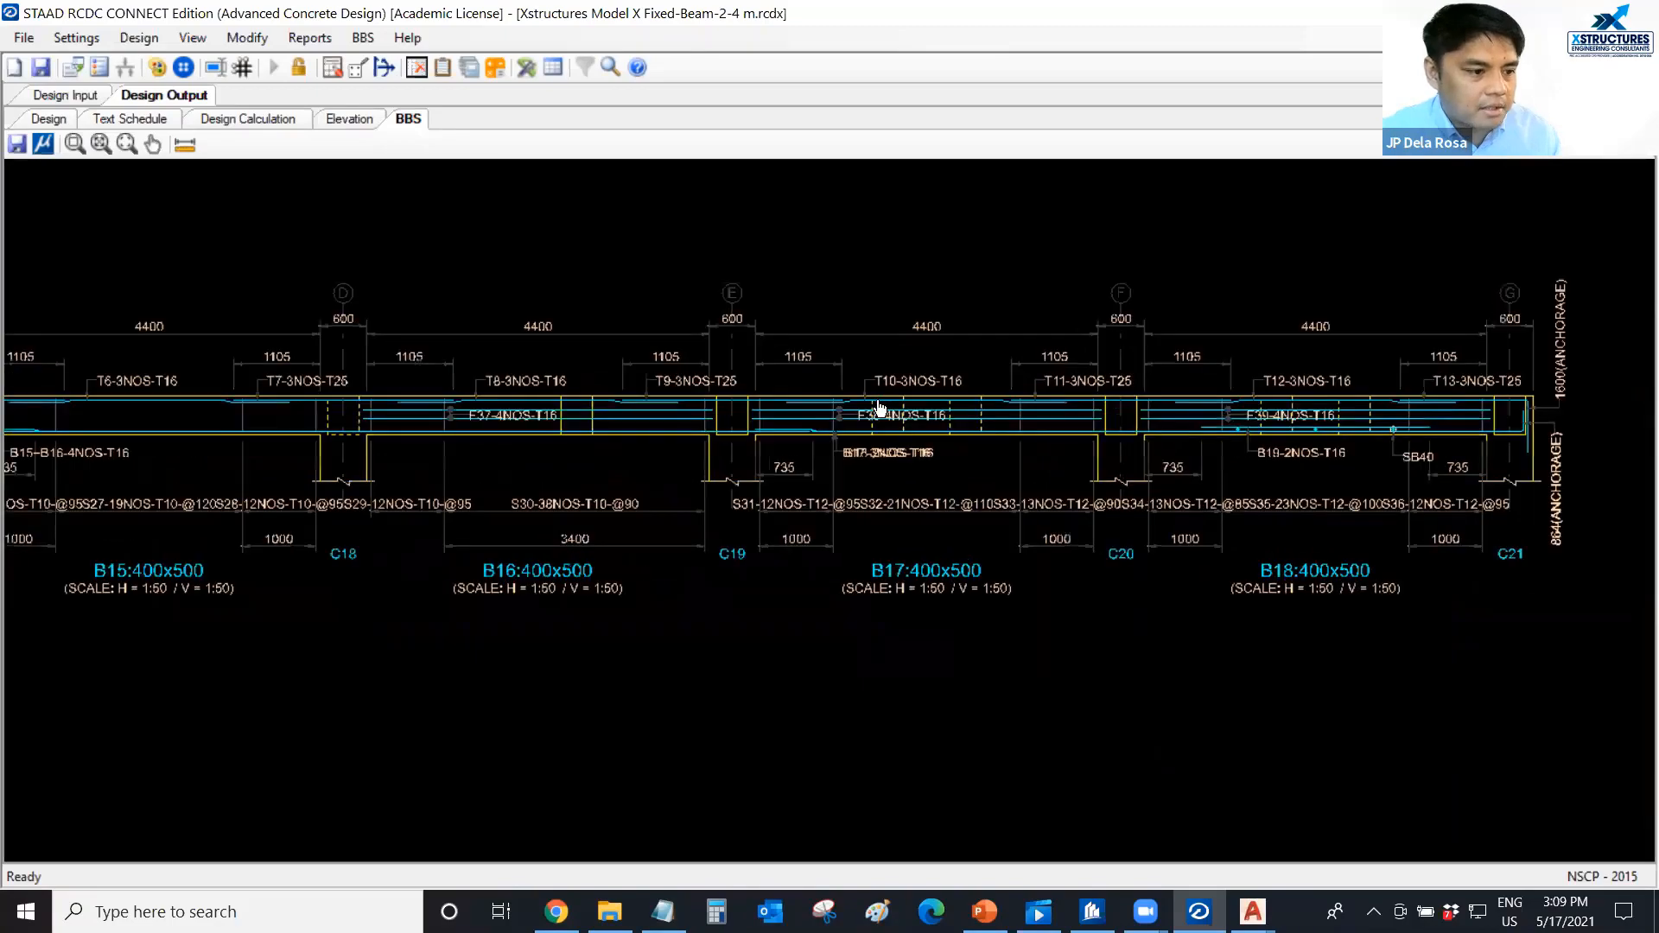
scroll(878, 408, "up", 6)
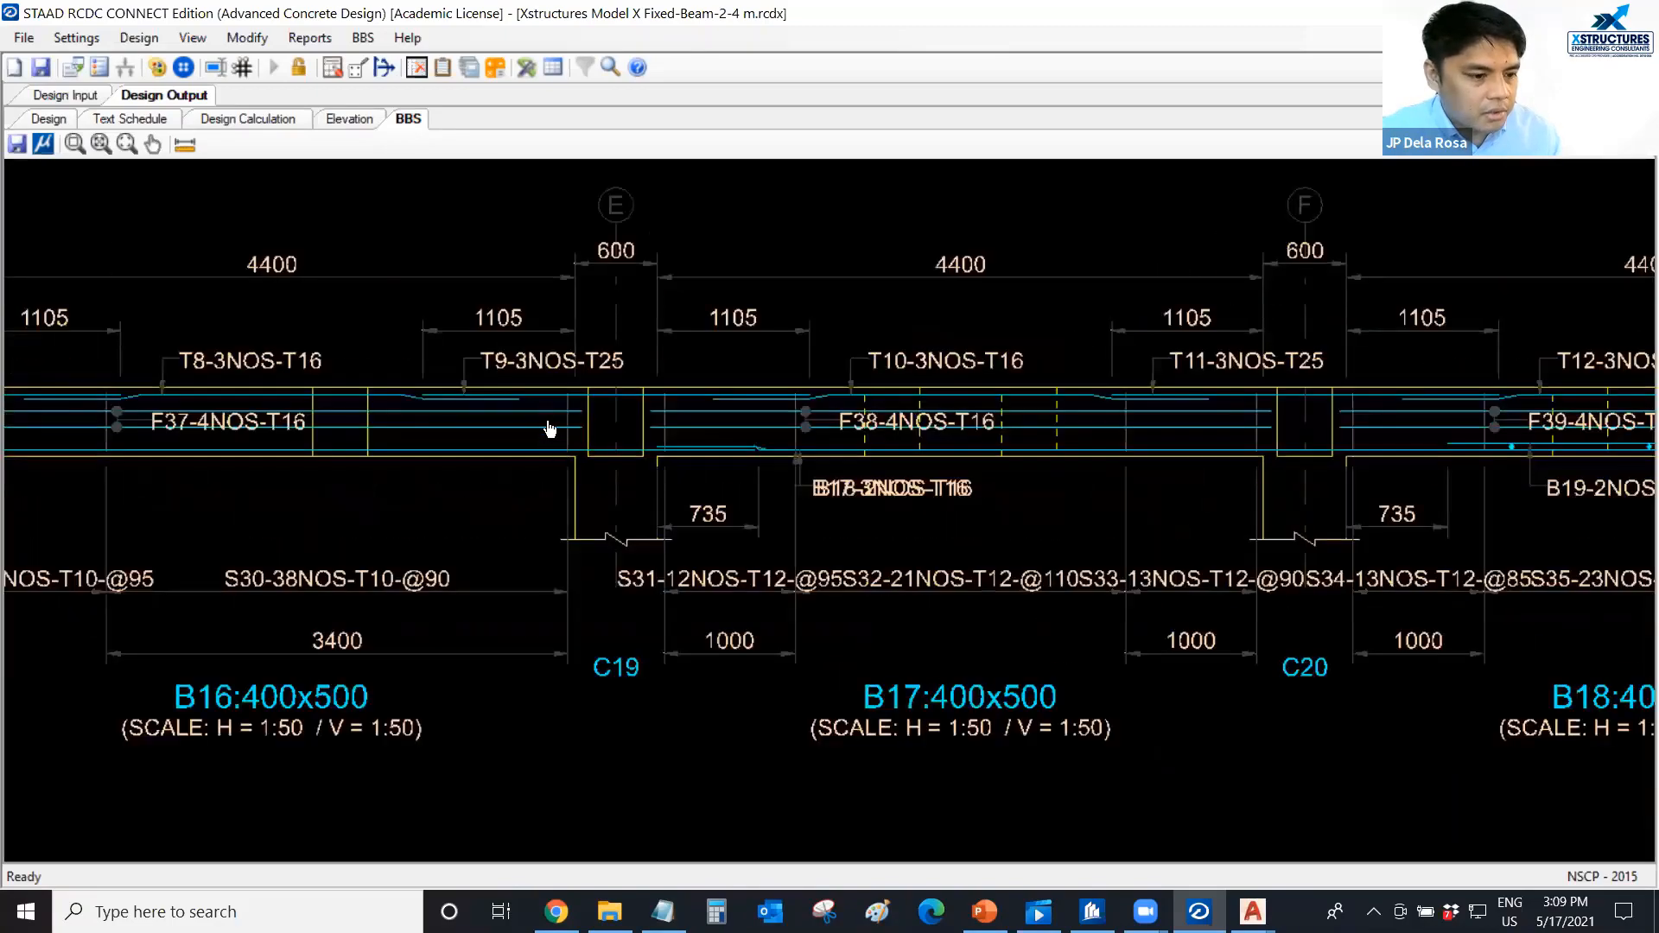
scroll(549, 429, "down", 10)
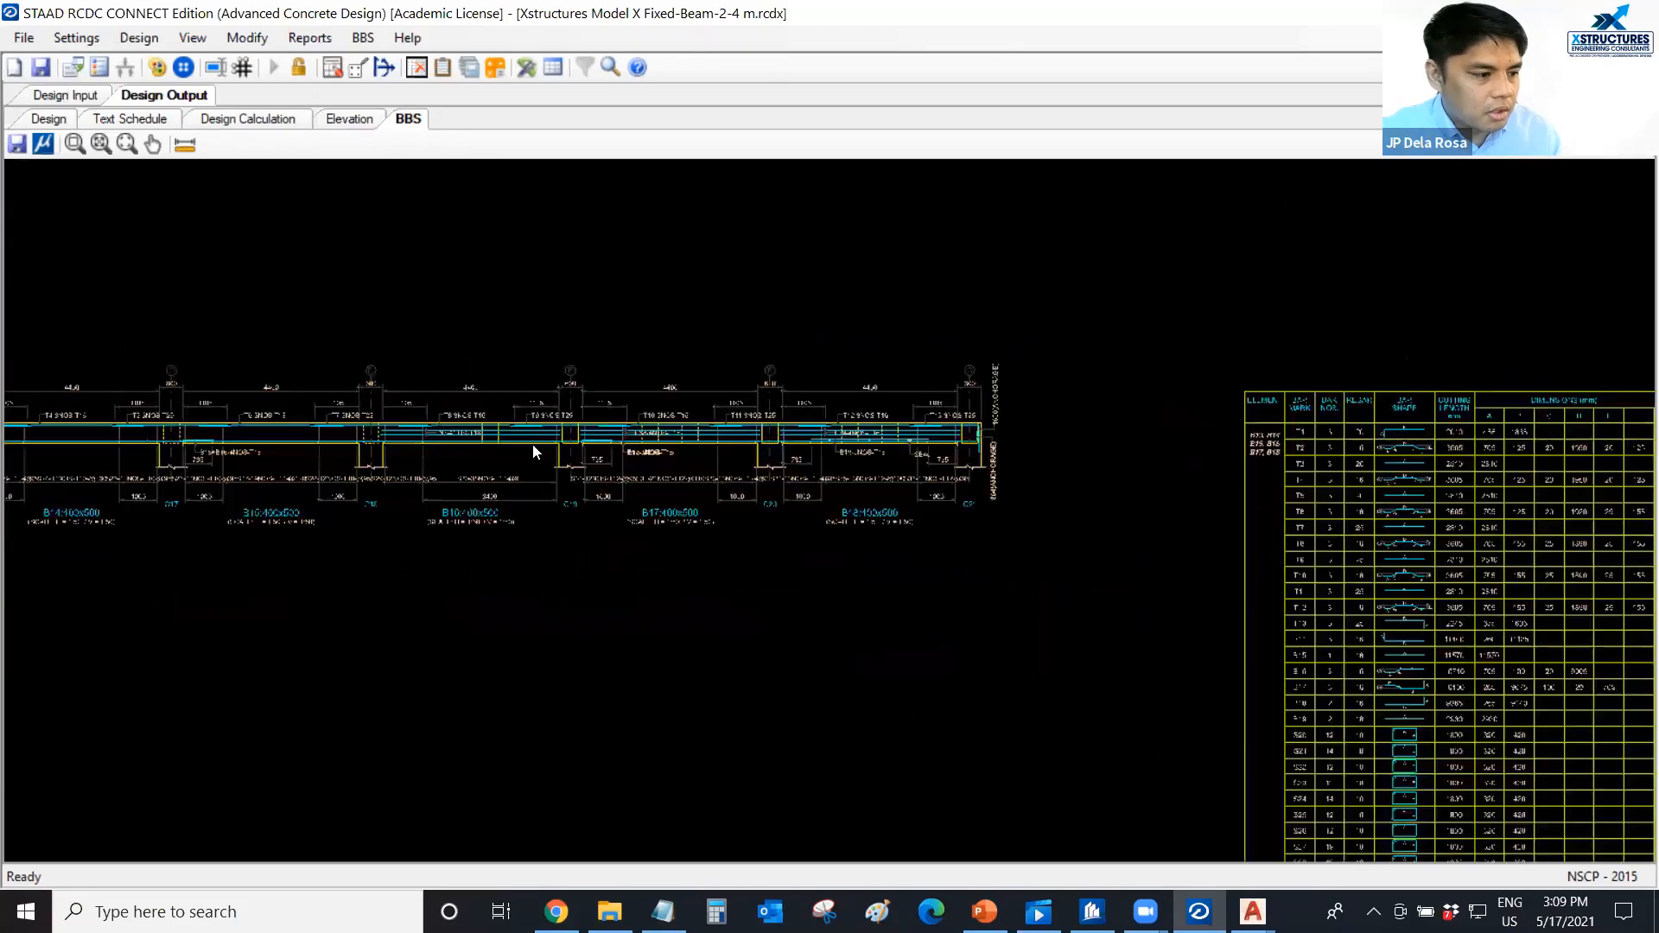
scroll(533, 445, "down", 4)
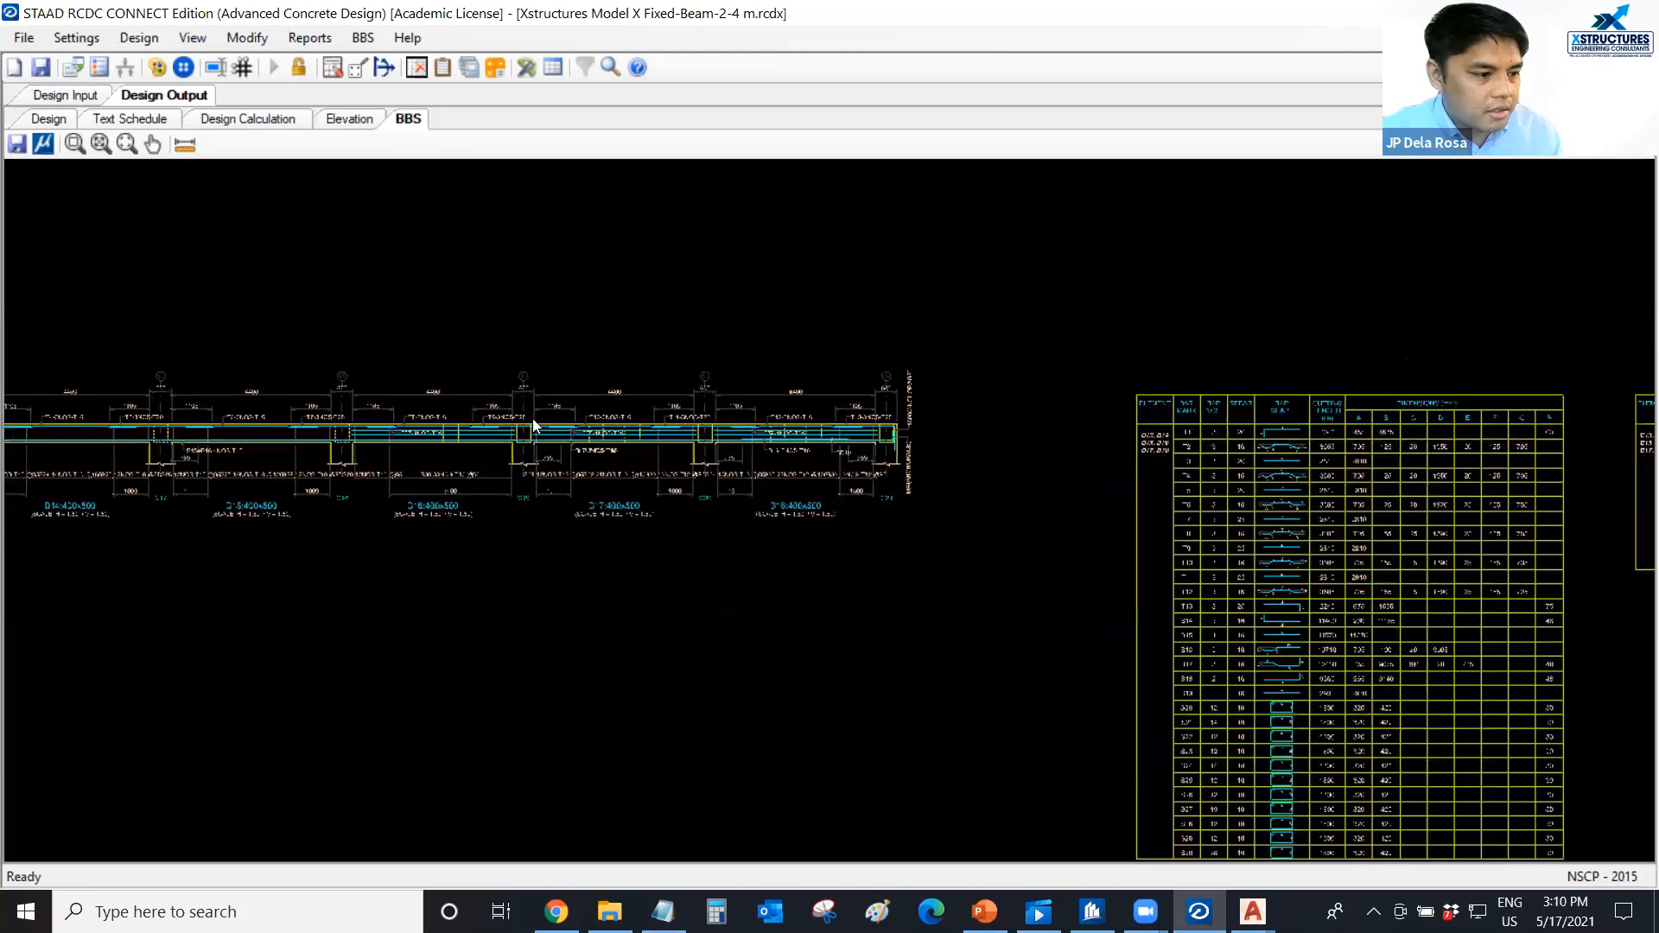
scroll(531, 422, "up", 9)
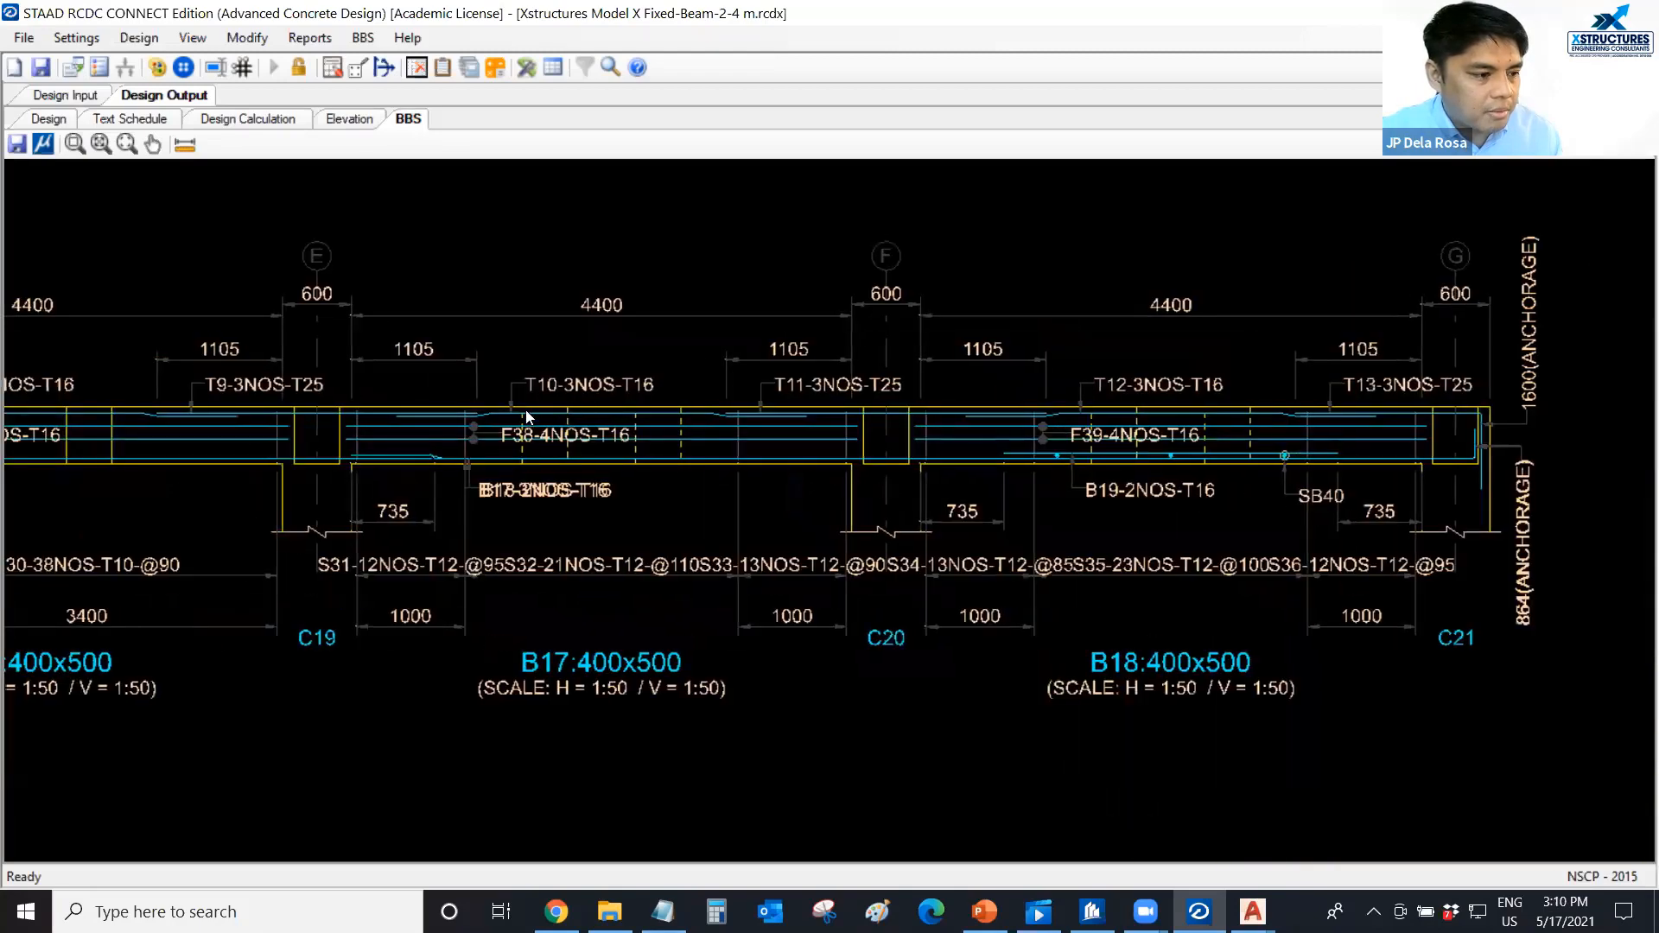
scroll(497, 426, "down", 4)
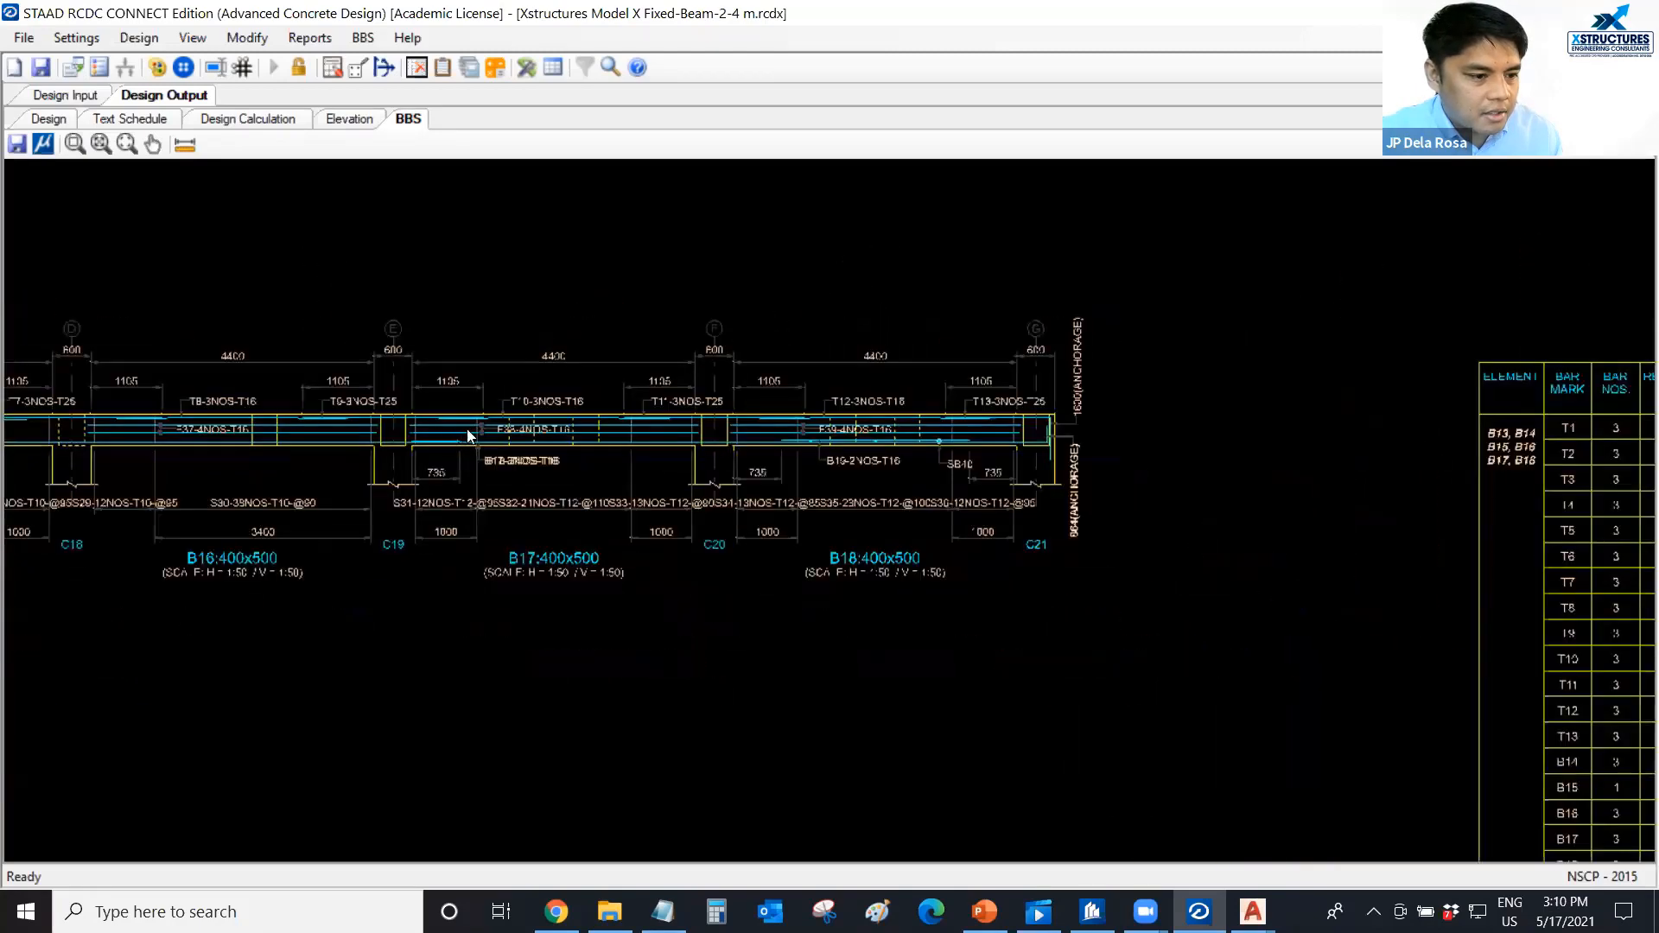
Read the first BBS table for bar marks T1 onward, checking rebar sizes, bar shapes, cutting lengths and bend dimensions.
middle_click_drag(467, 430, 236, 427)
middle_click_drag(1396, 432, 823, 426)
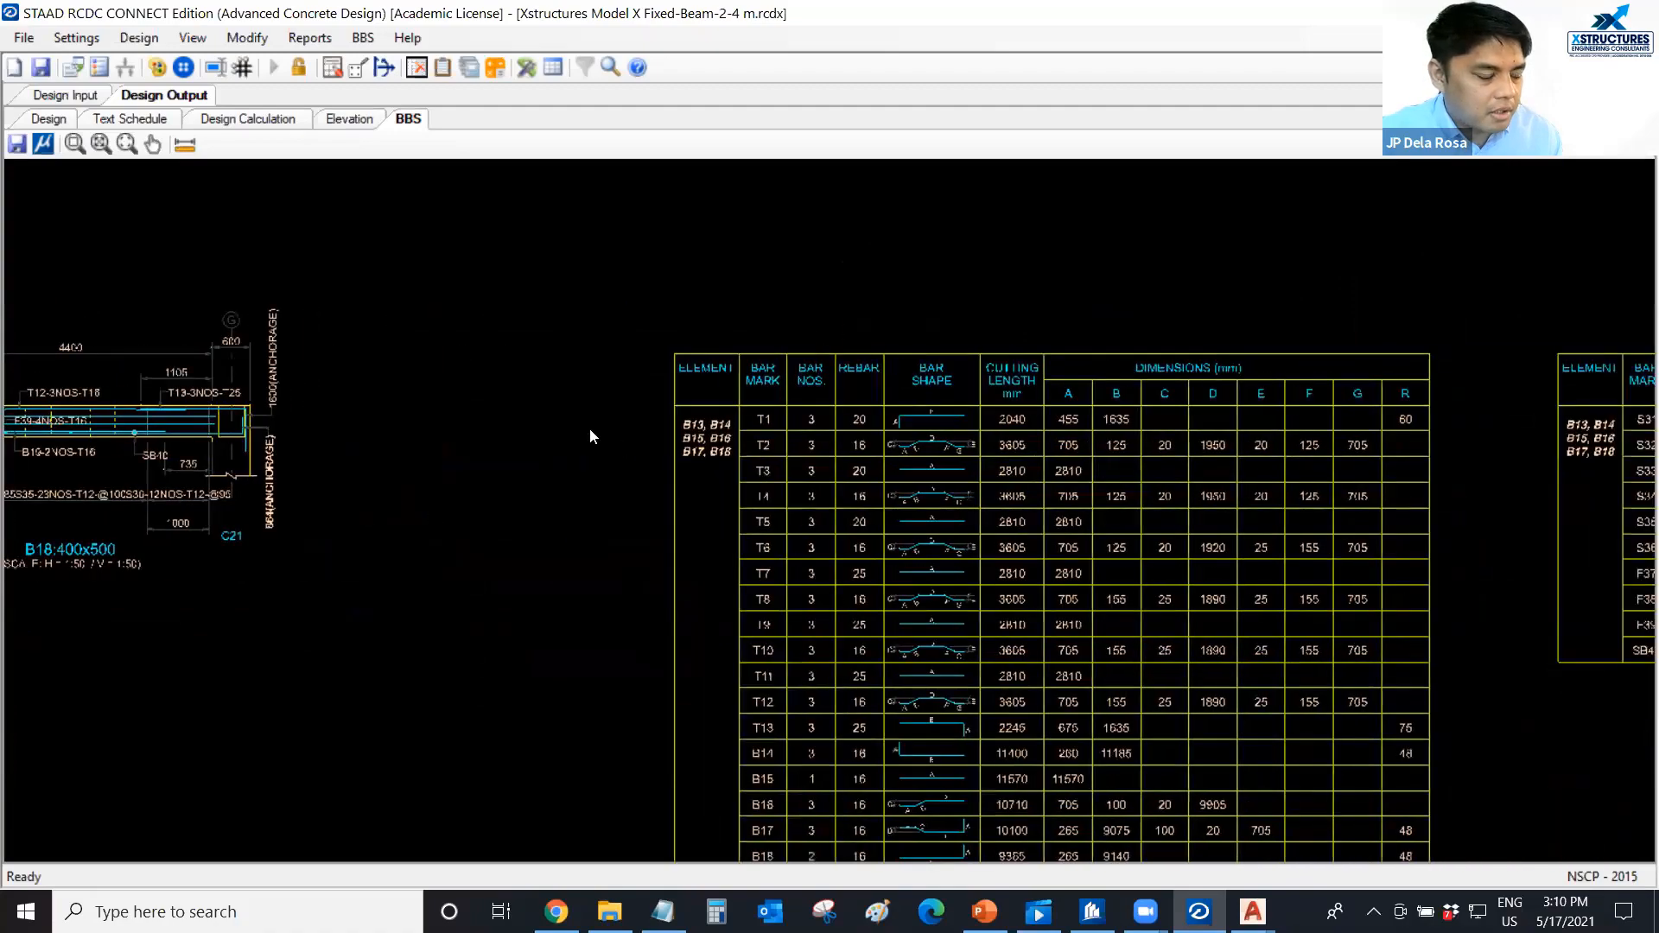
scroll(588, 428, "up", 6)
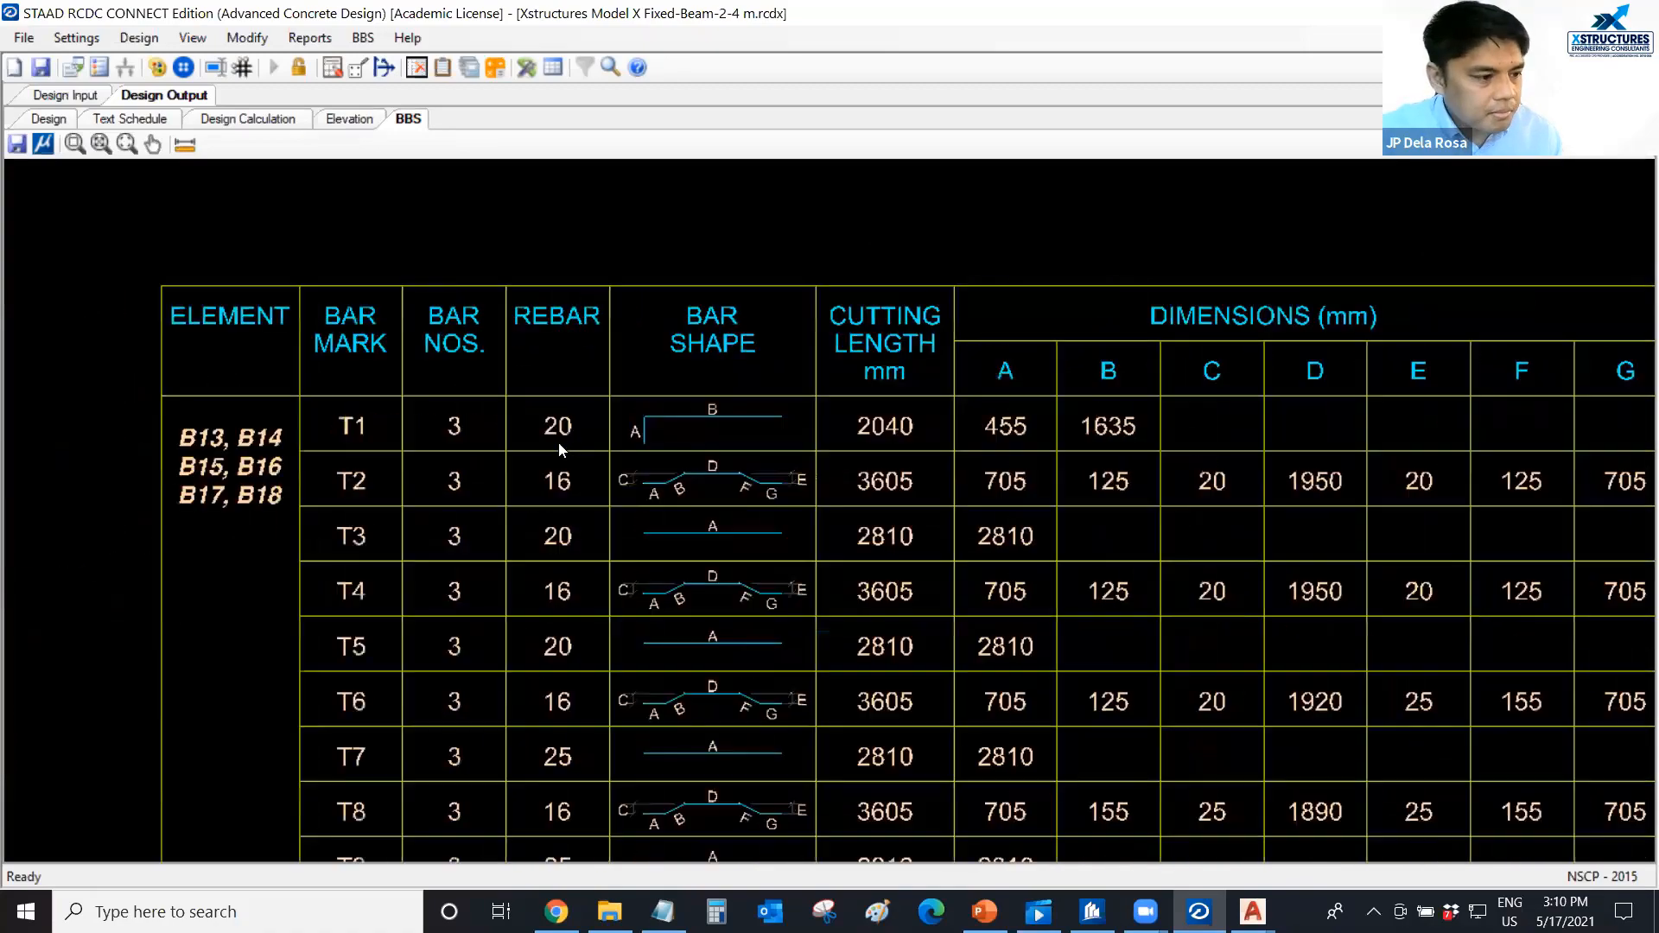
scroll(562, 444, "up", 1)
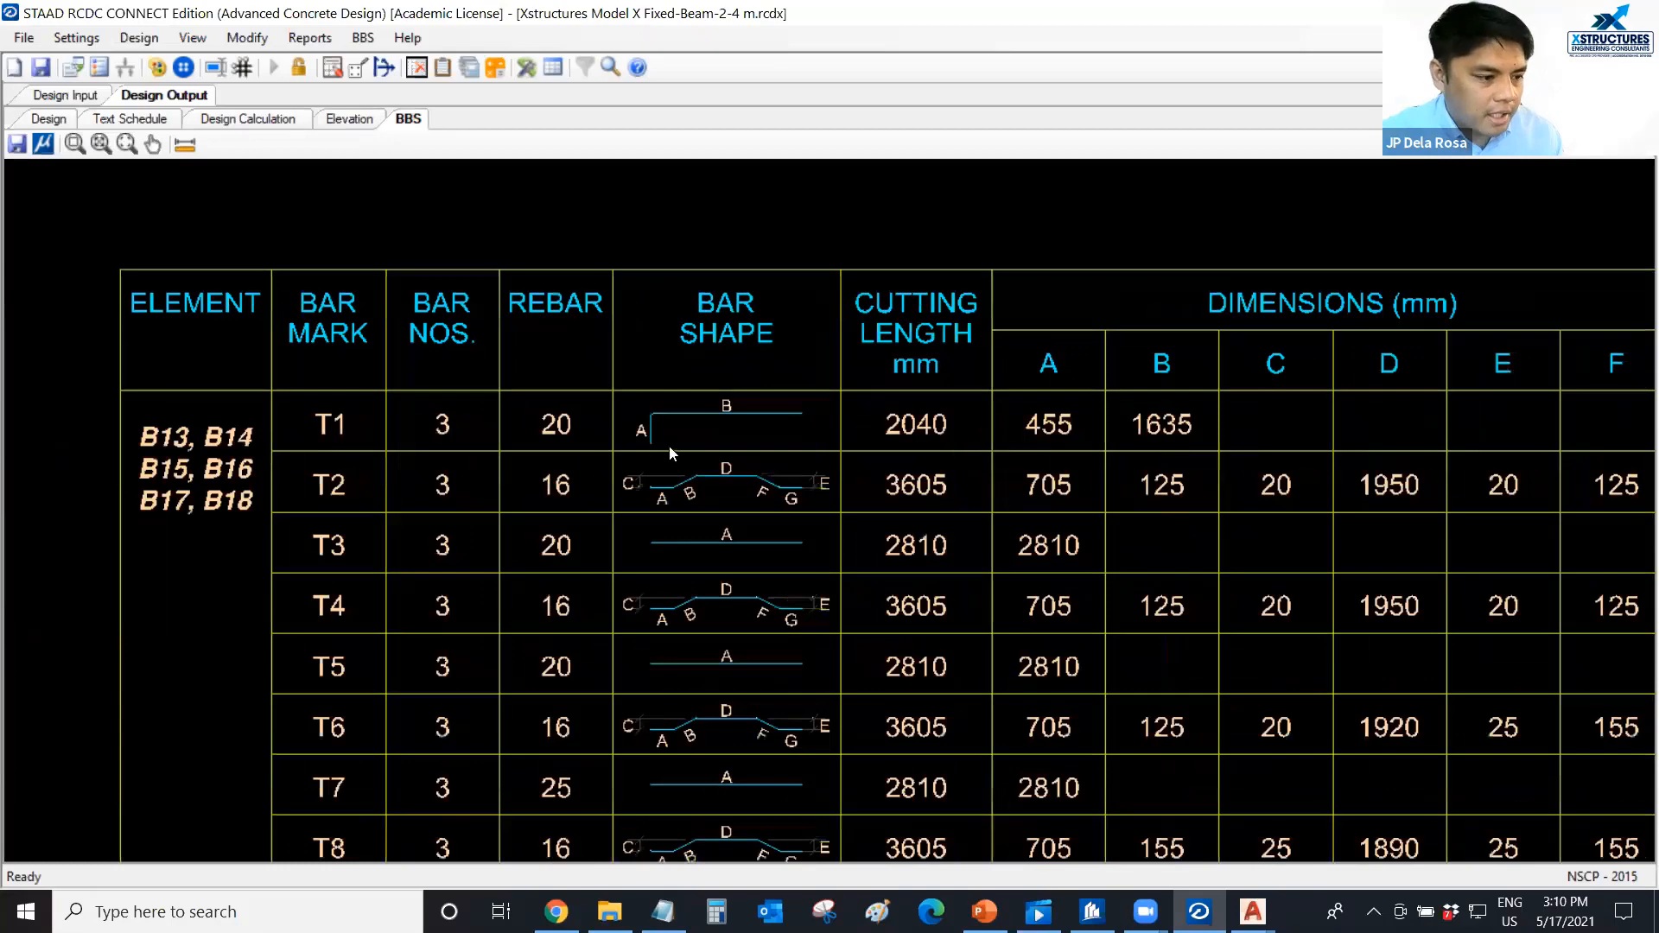
middle_click_drag(649, 440, 619, 408)
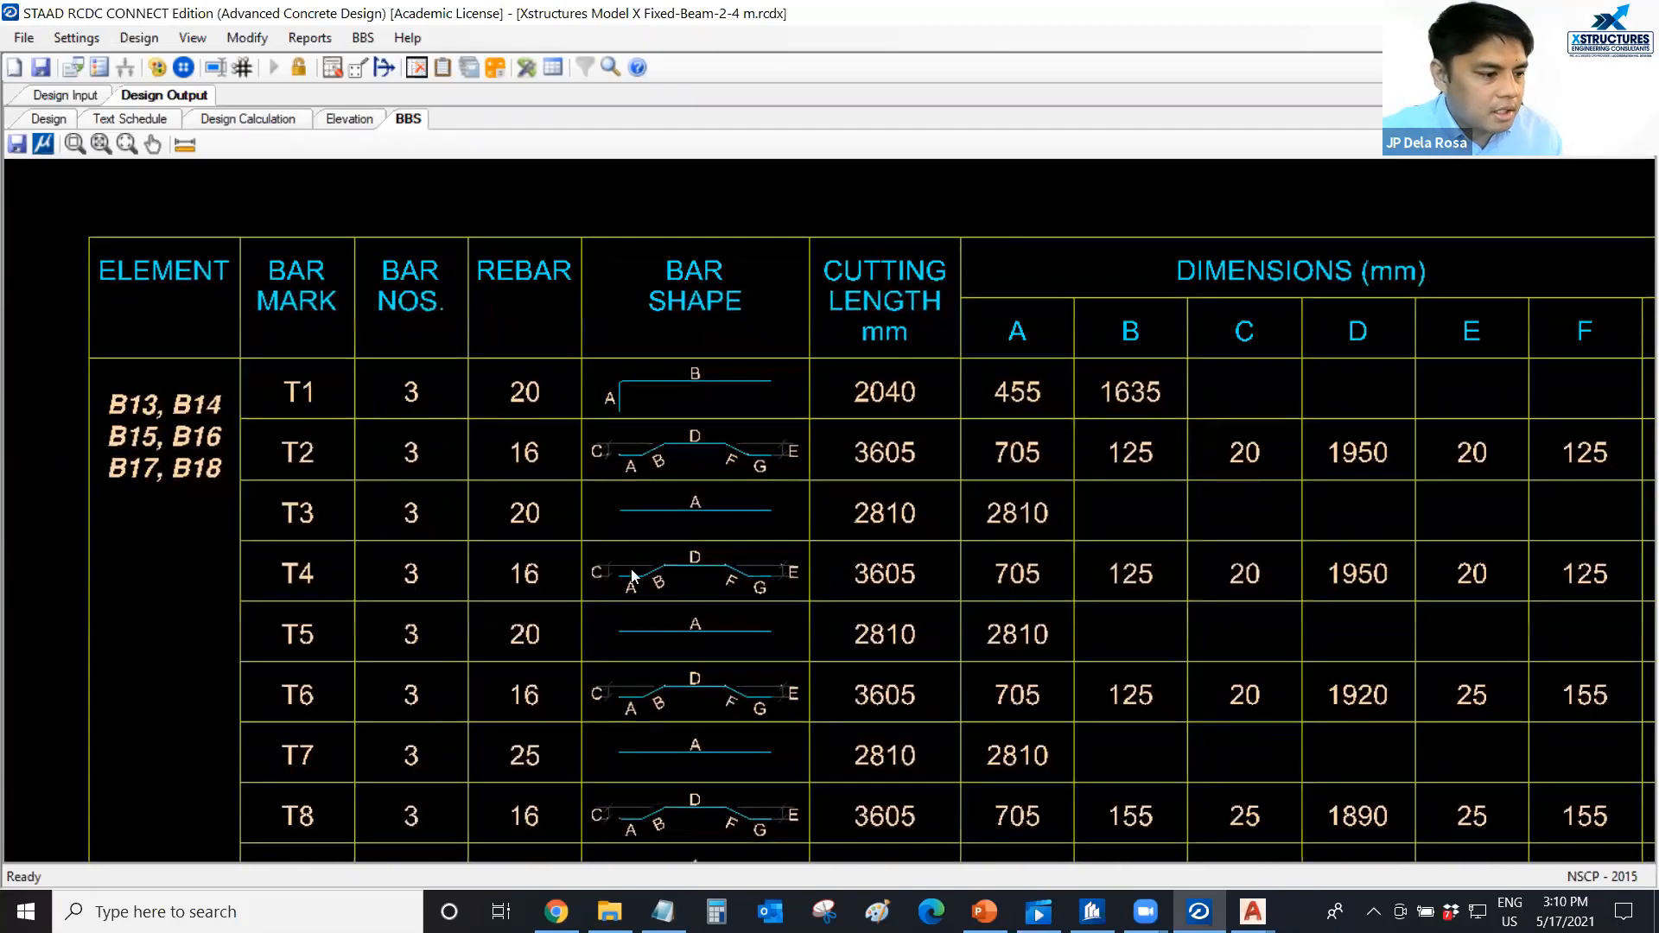
middle_click_drag(634, 576, 636, 547)
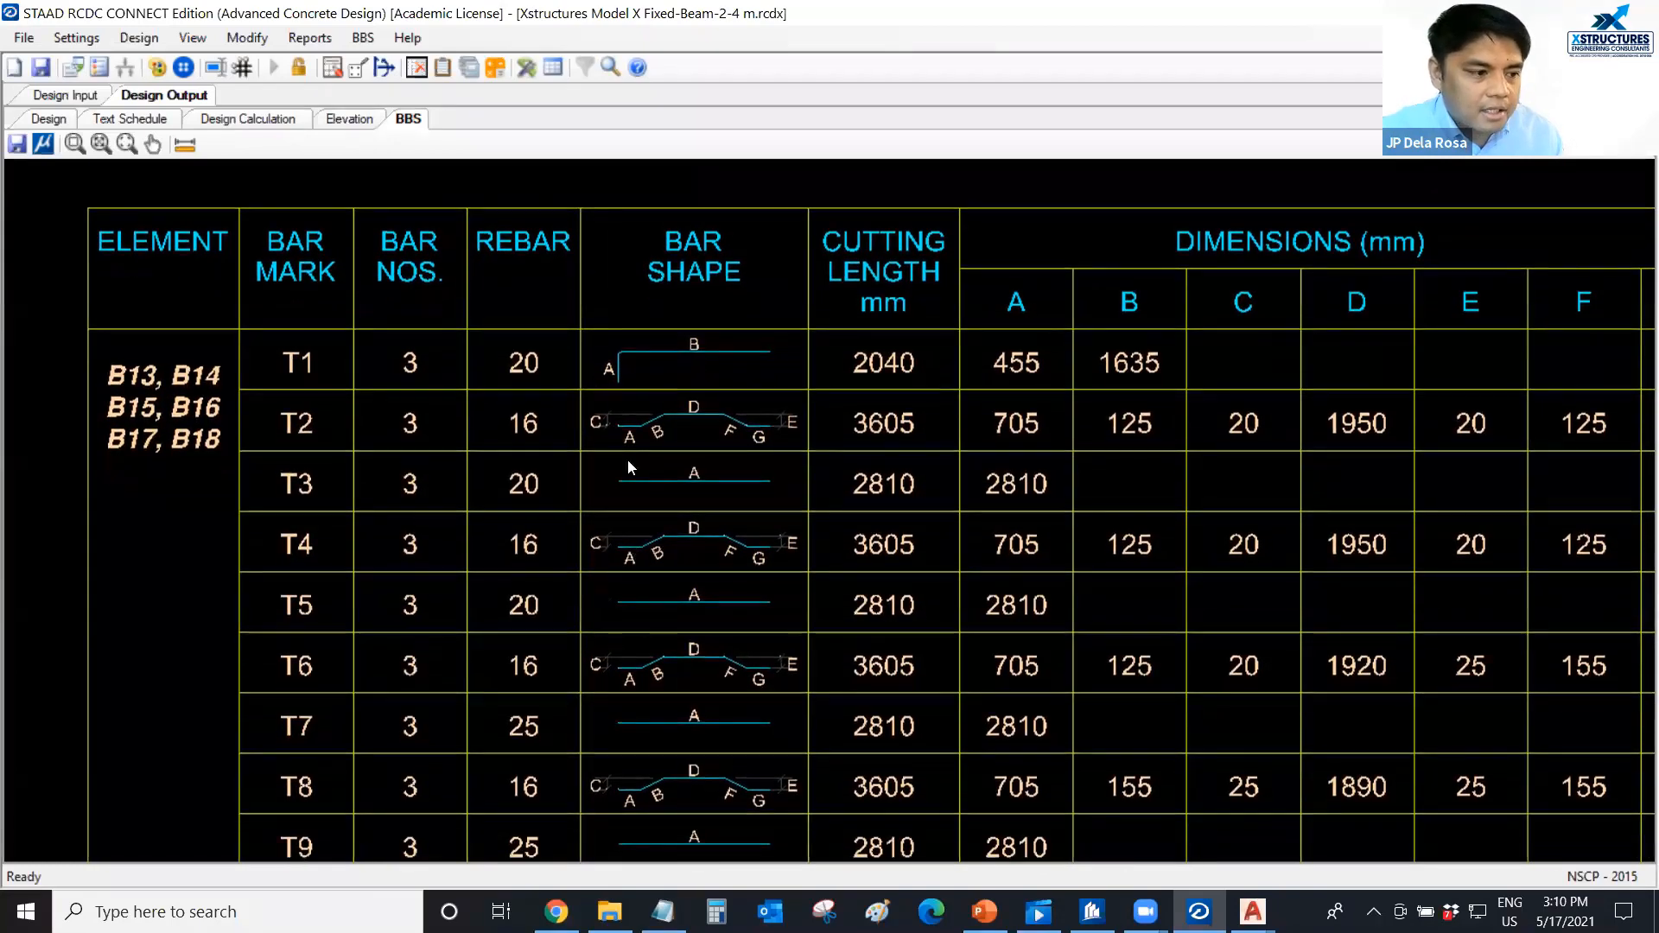
scroll(629, 468, "down", 1)
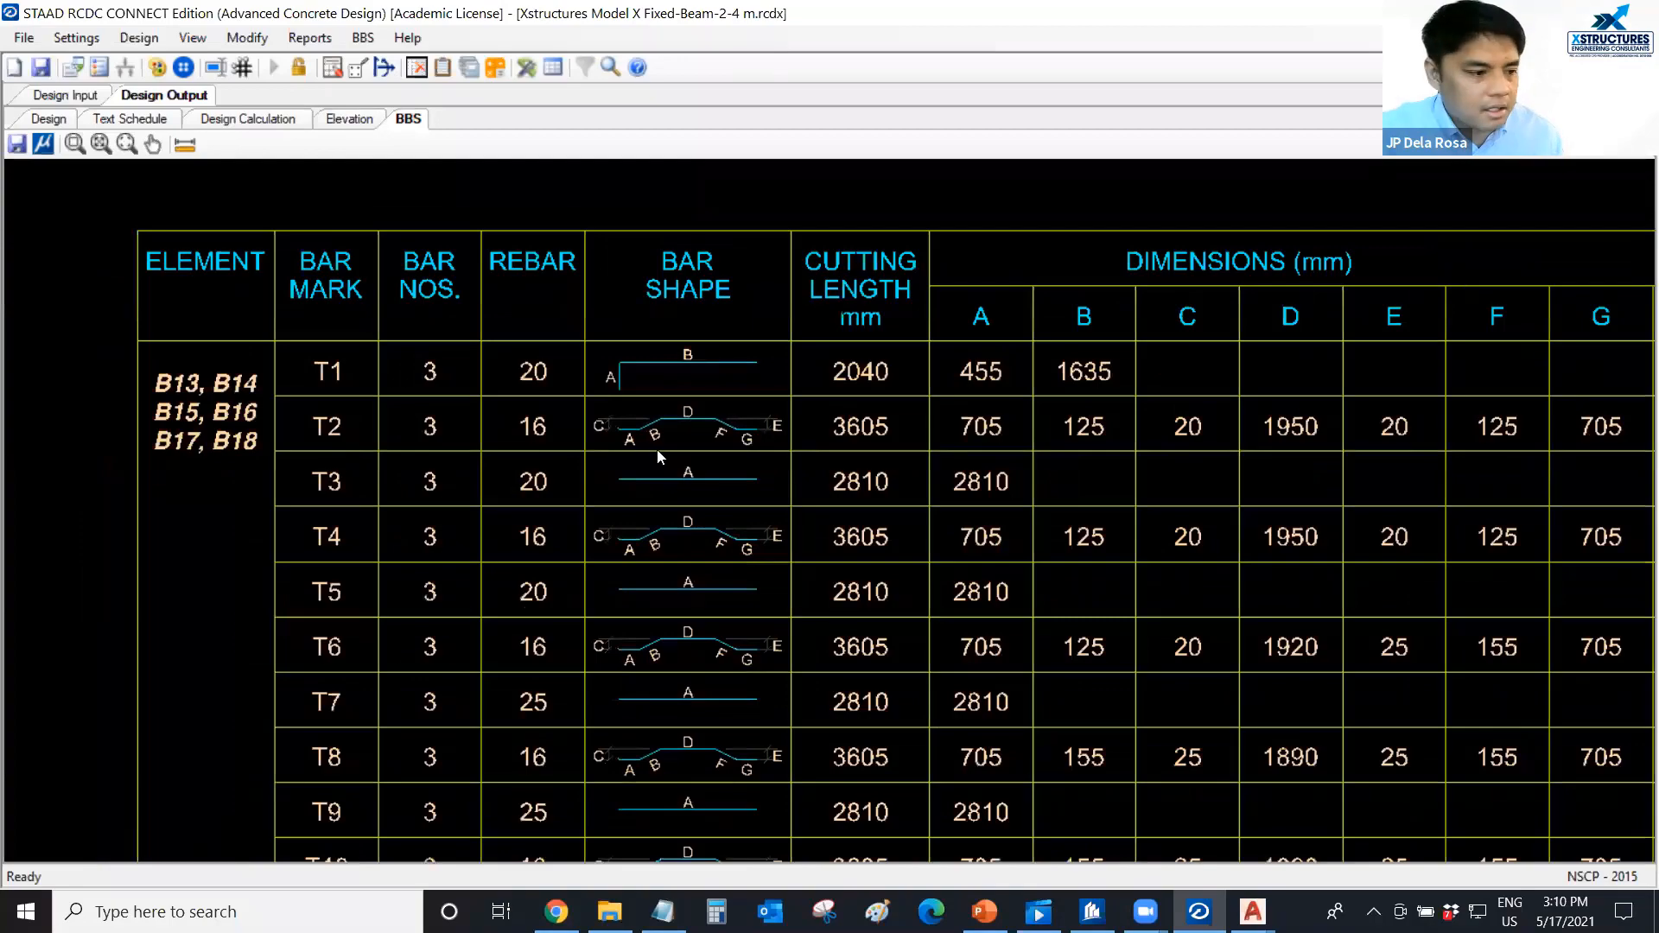
middle_click_drag(667, 477, 672, 410)
scroll(1364, 411, "down", 5)
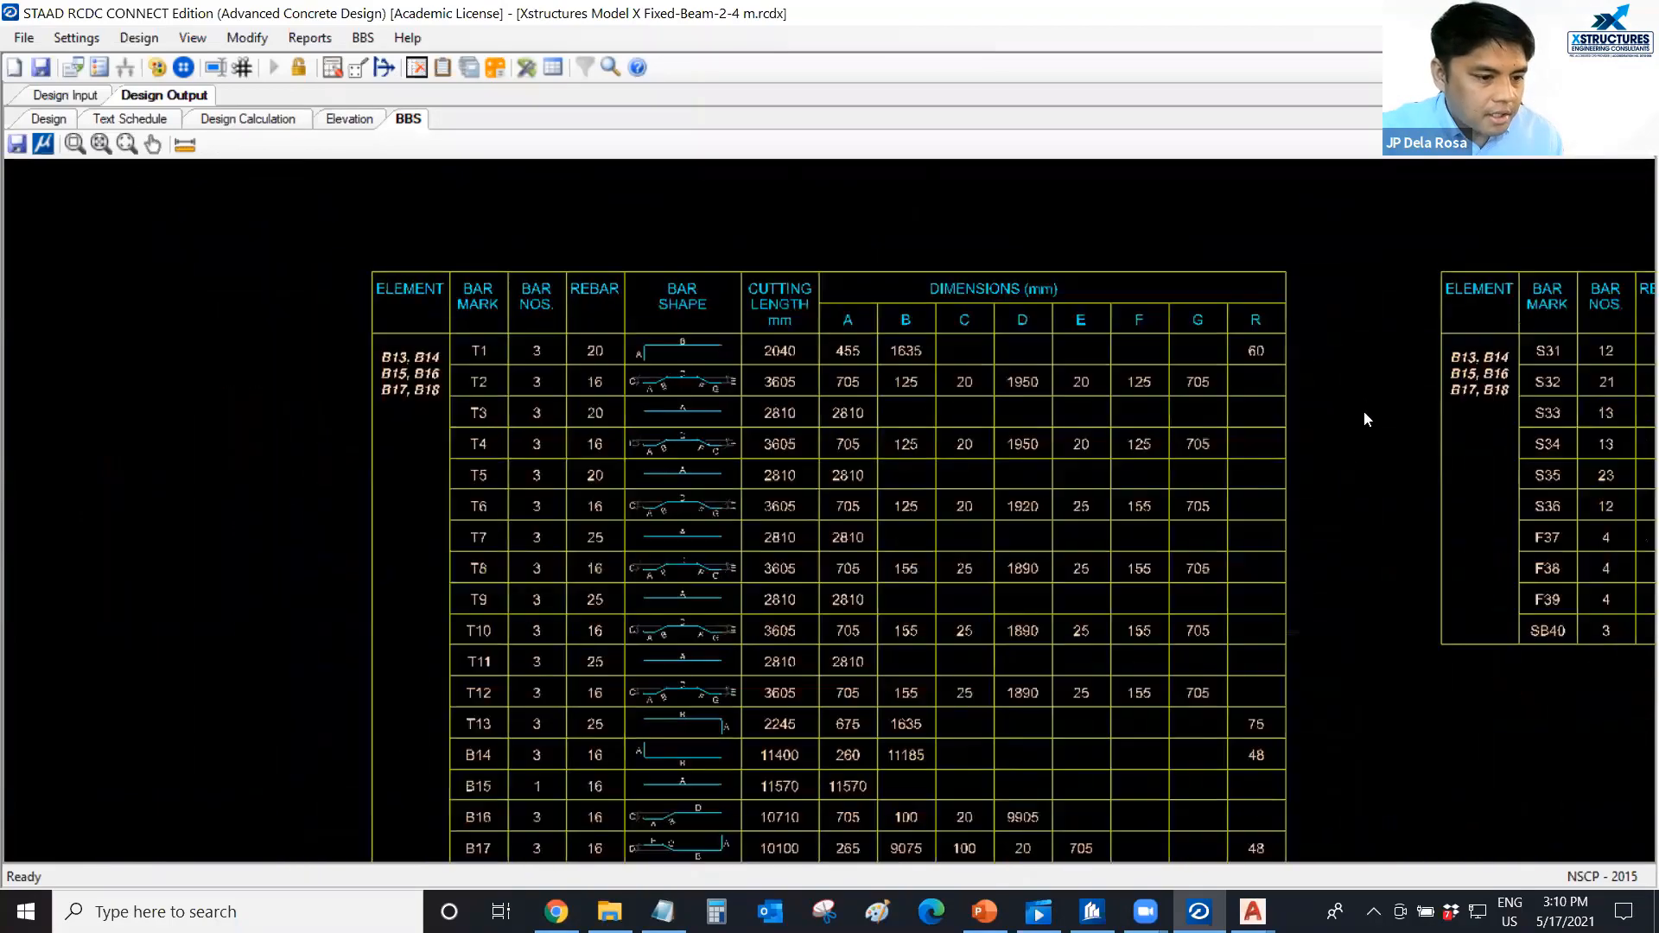
scroll(951, 456, "up", 5)
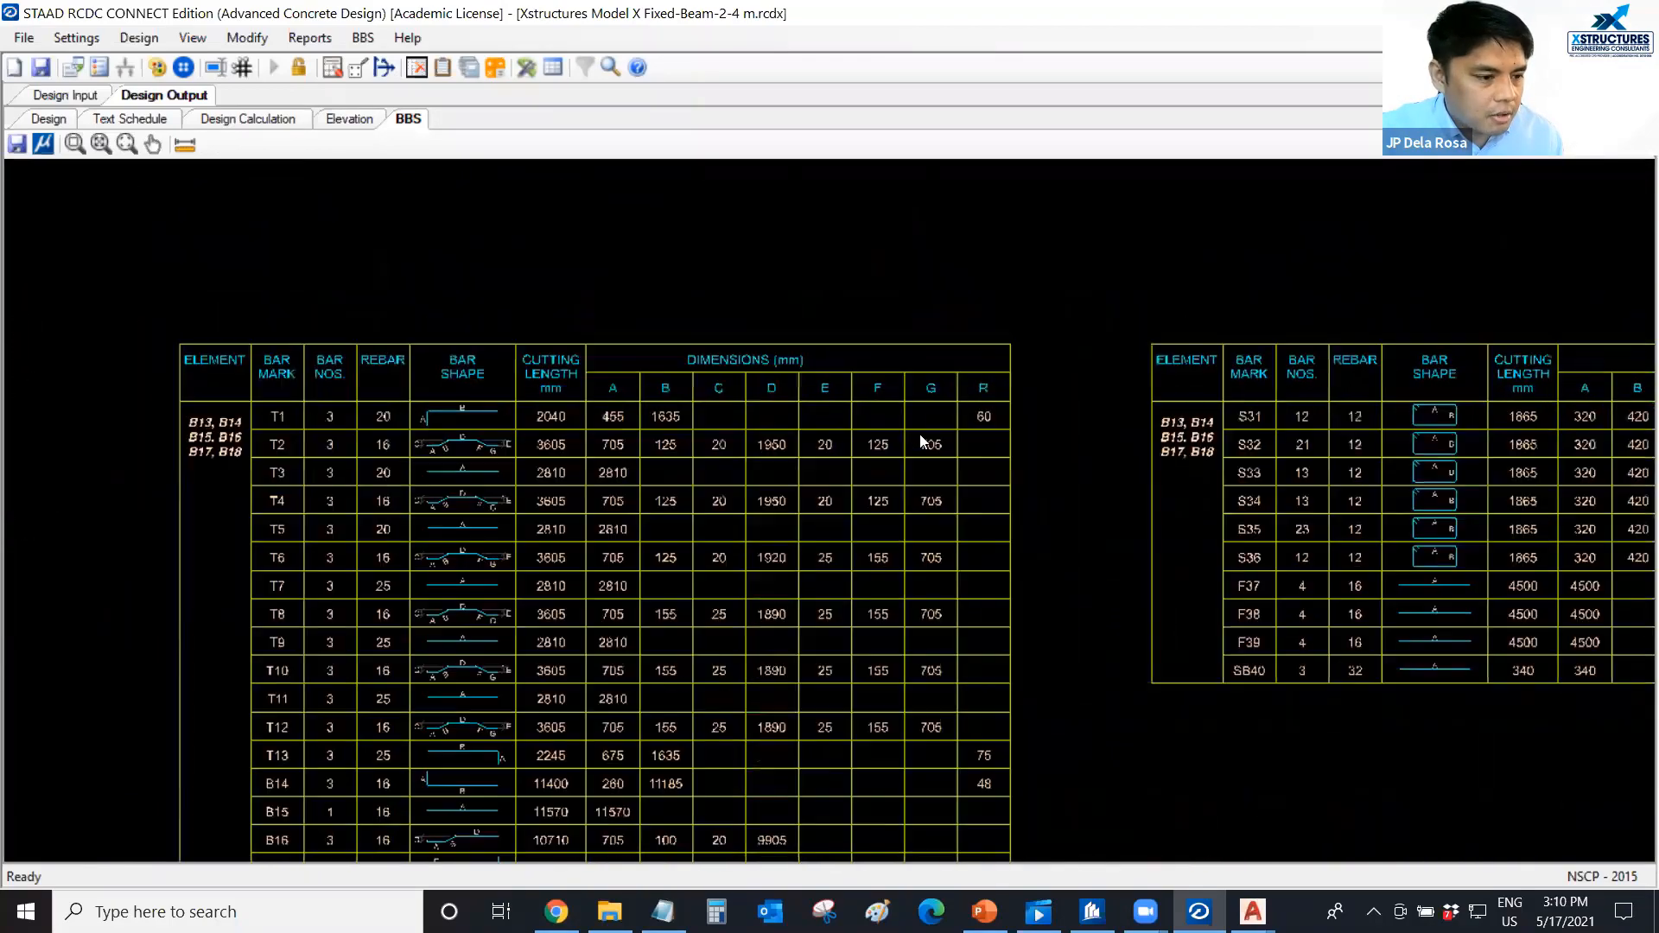
Examine the second BBS table covering stirrups S31 to S36, side face bars F37 to F39 and spacer bar SB40.
middle_click_drag(1357, 428, 819, 446)
scroll(894, 447, "down", 1)
scroll(871, 432, "down", 1)
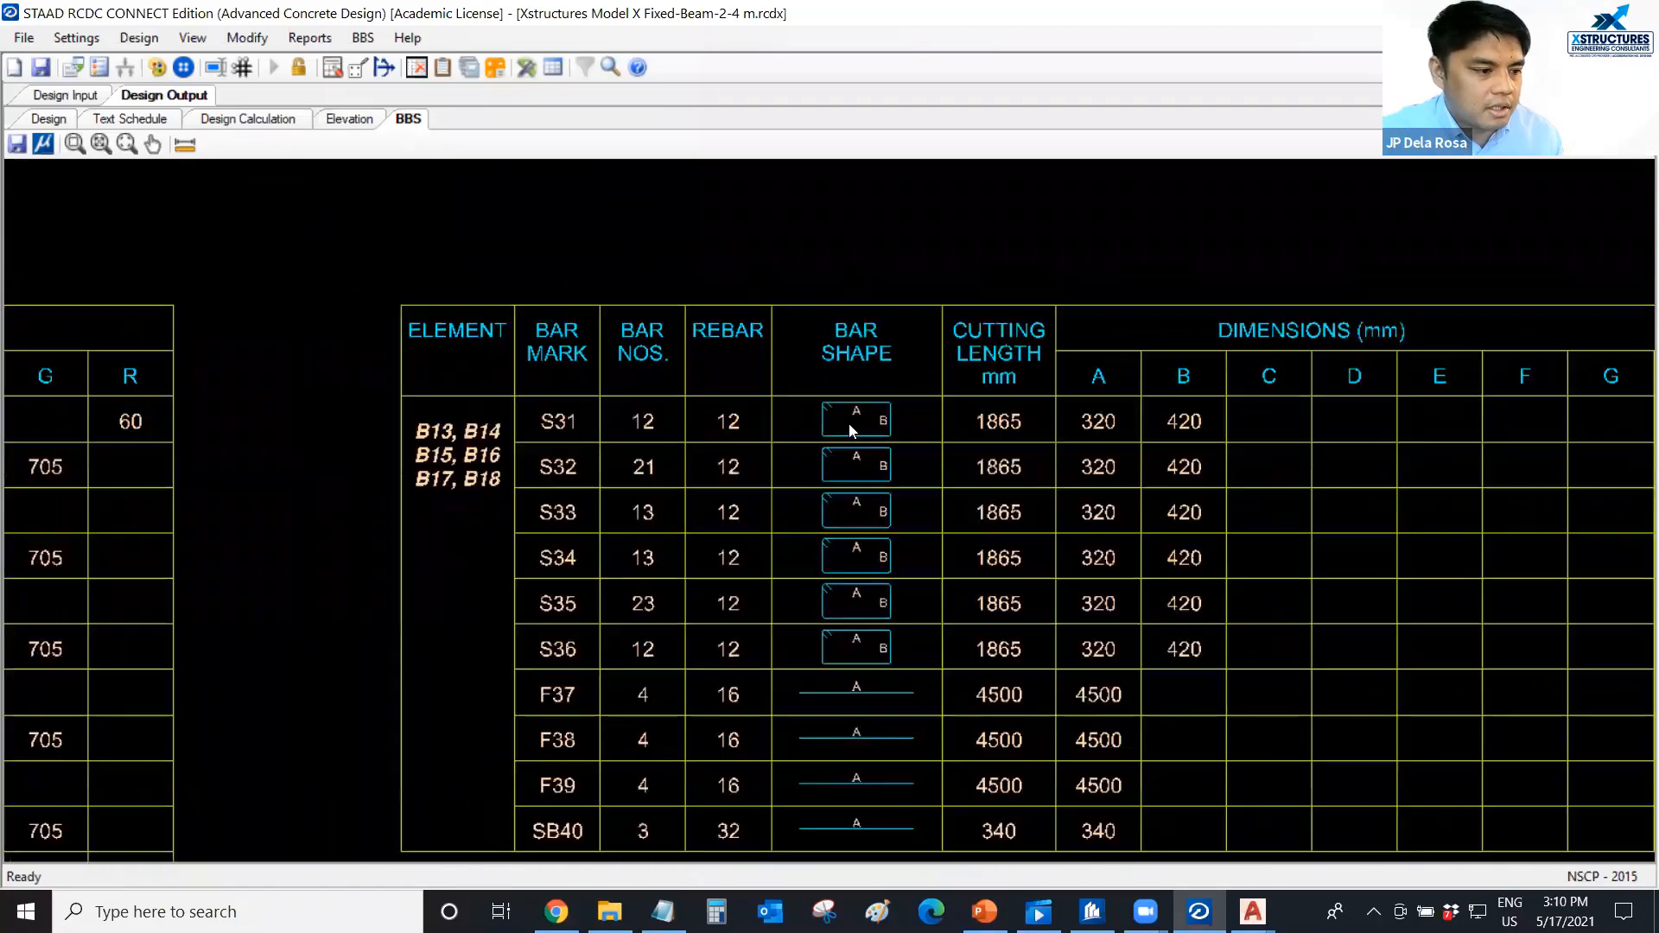
scroll(822, 442, "down", 2)
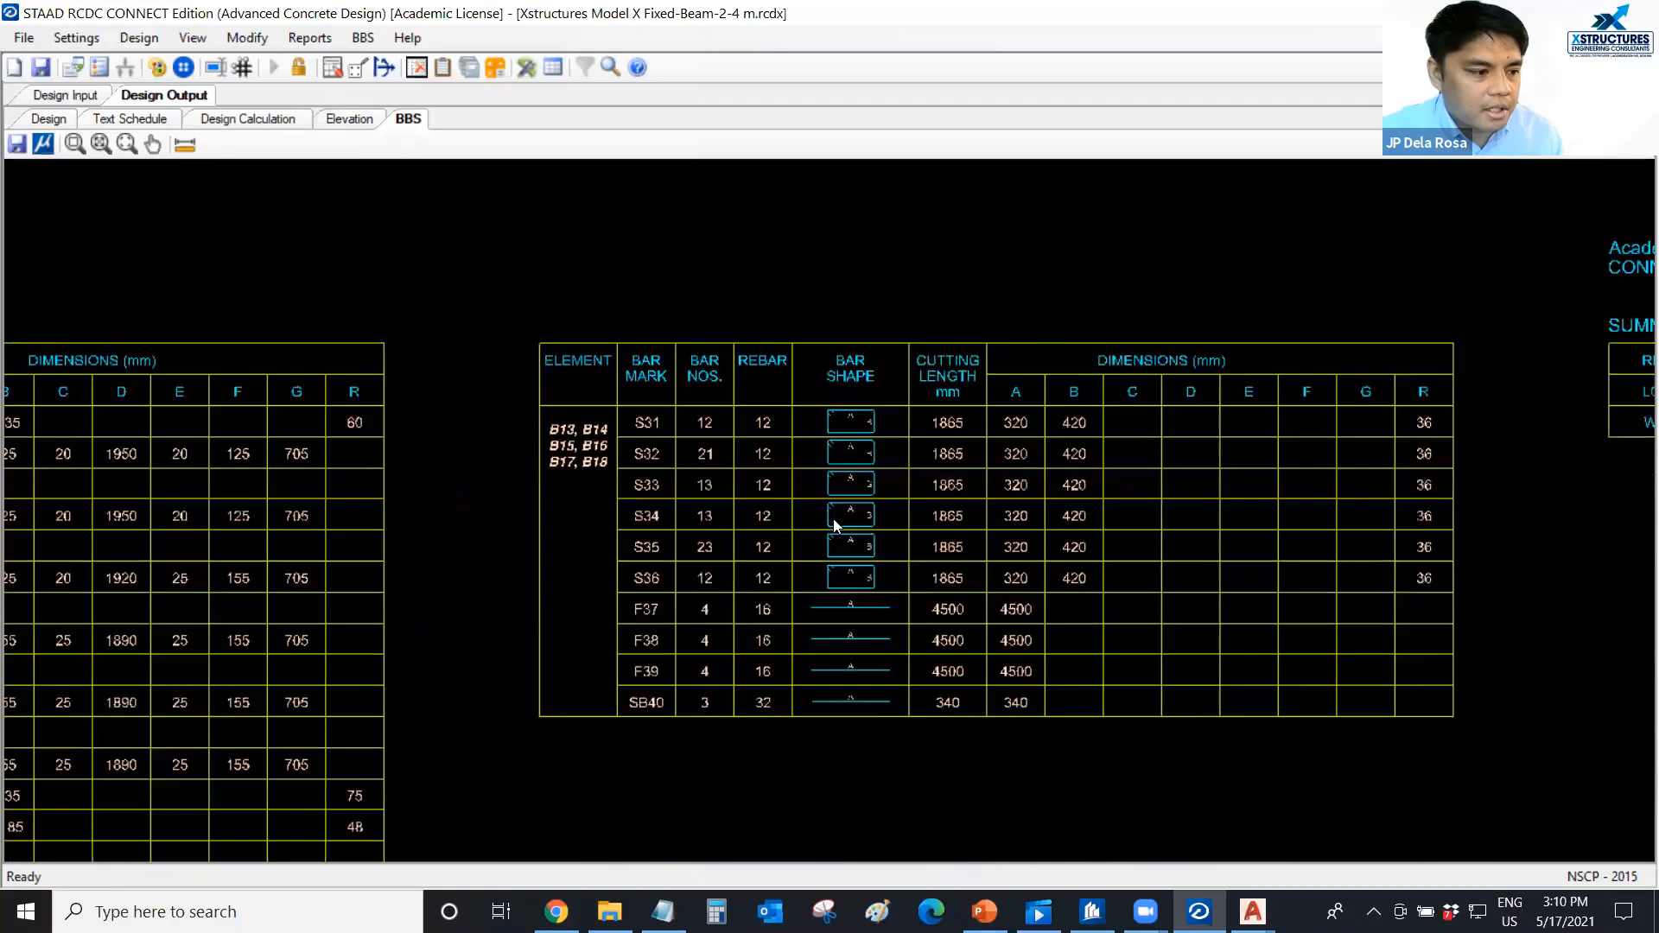
scroll(1013, 557, "down", 1)
scroll(1024, 555, "down", 3)
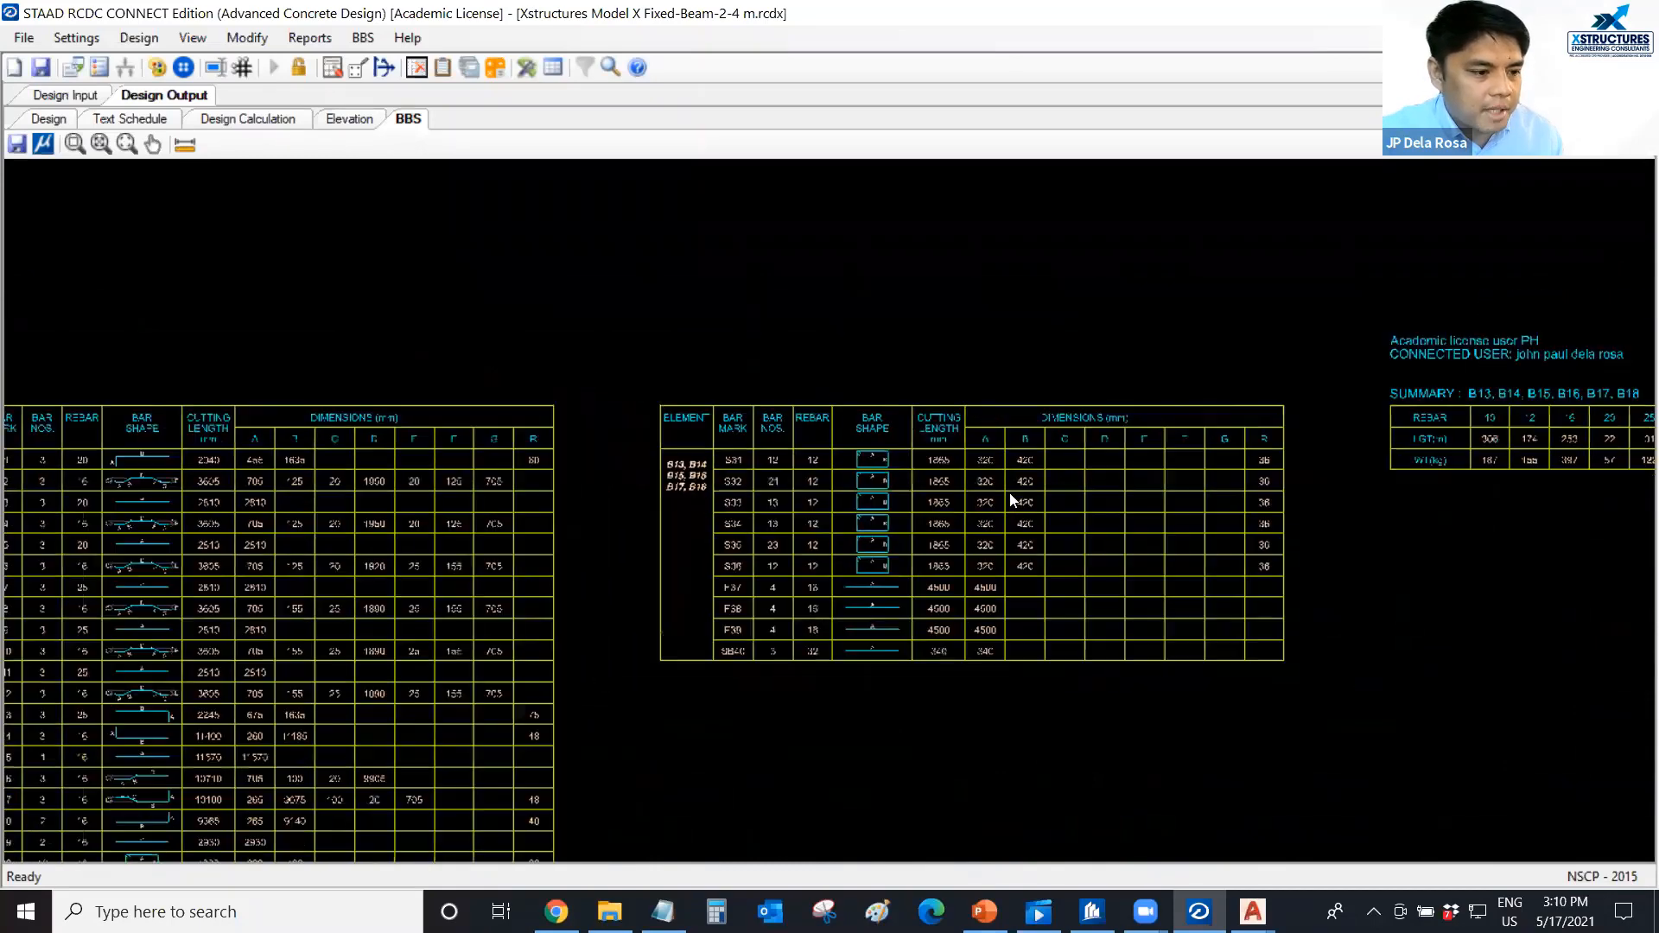
Compare the BBS tables for group G3 with the bar marks on the elevation of beams B13 to B18.
scroll(1137, 475, "up", 2)
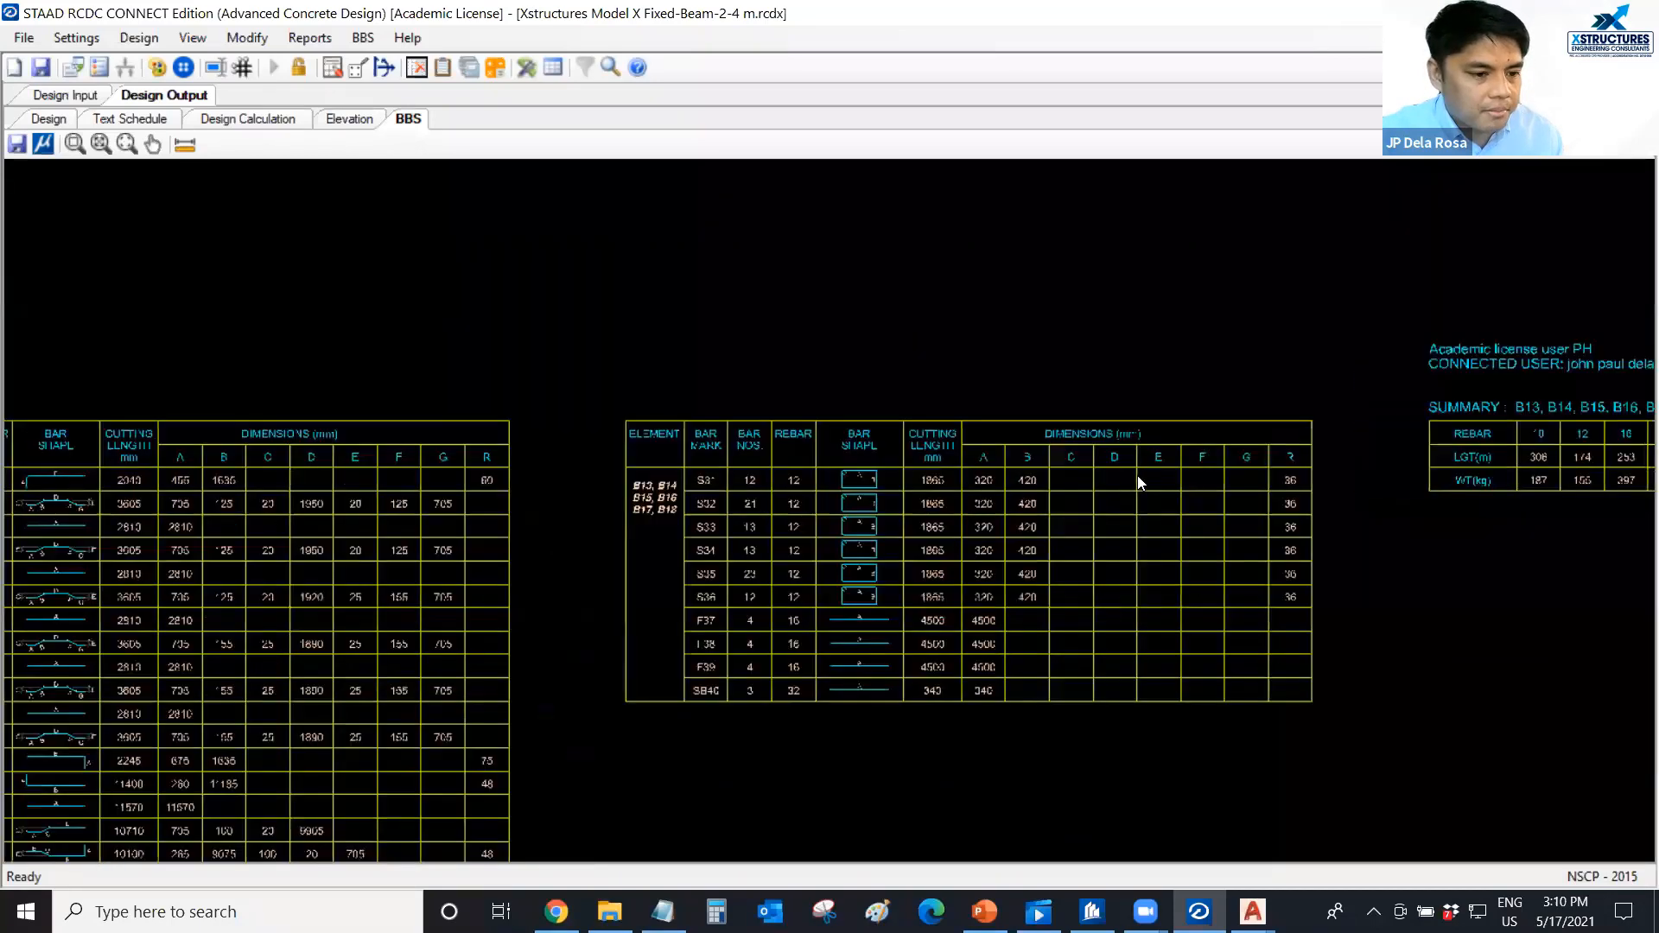
scroll(411, 512, "up", 2)
scroll(362, 496, "down", 3)
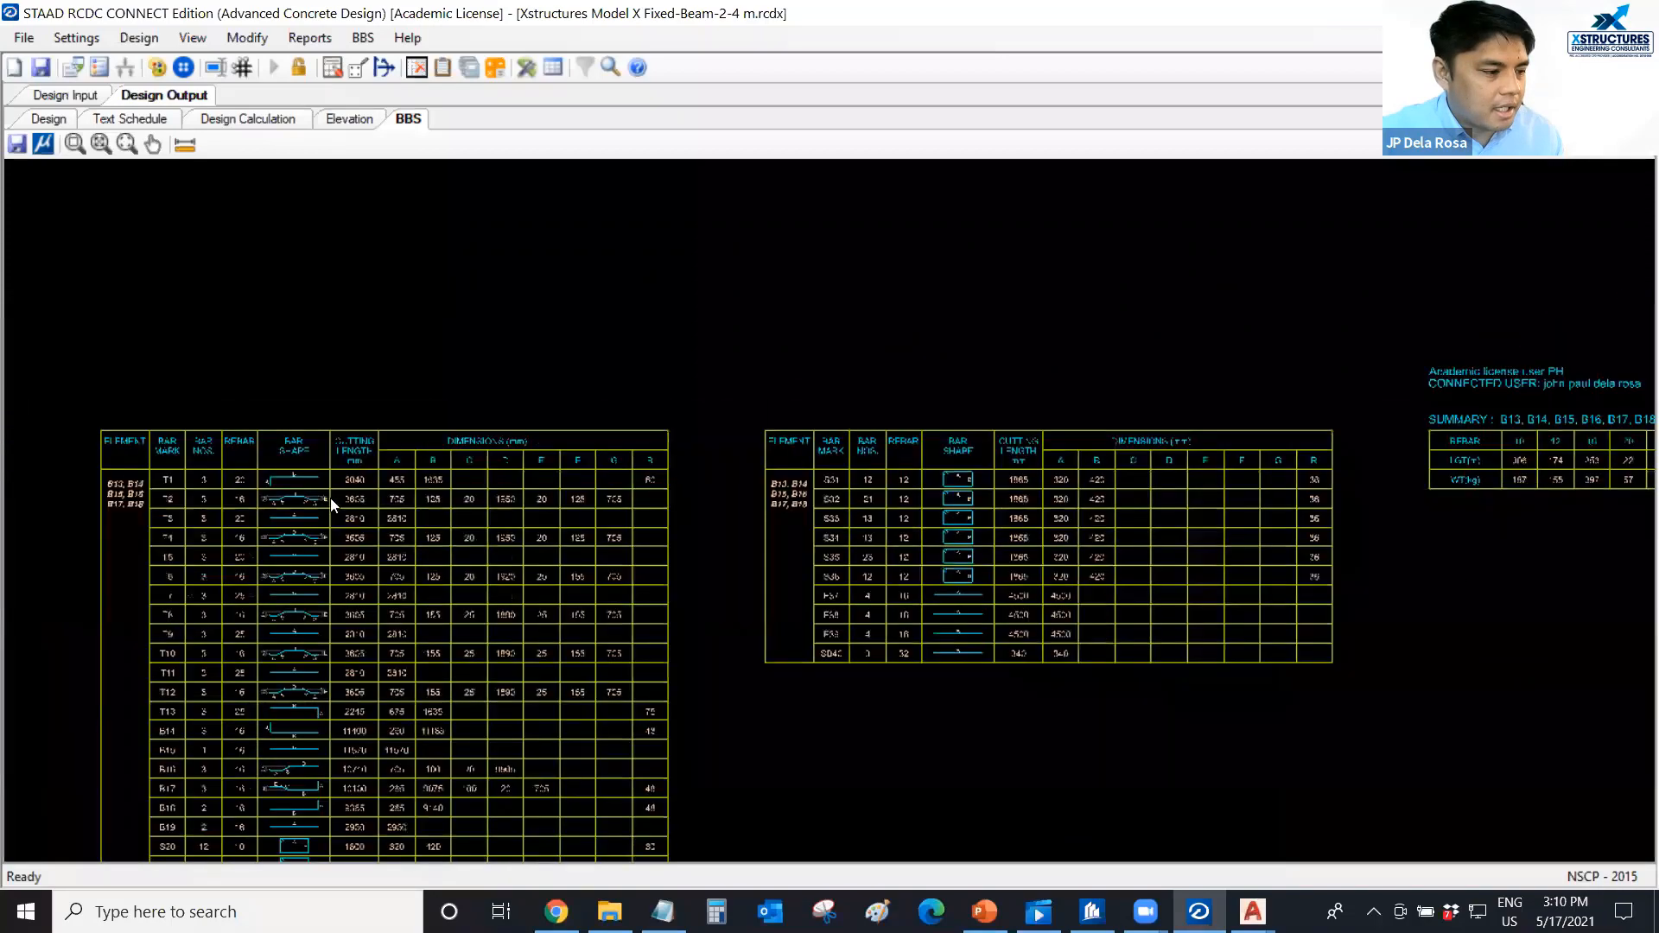
scroll(276, 498, "up", 3)
scroll(503, 476, "up", 2)
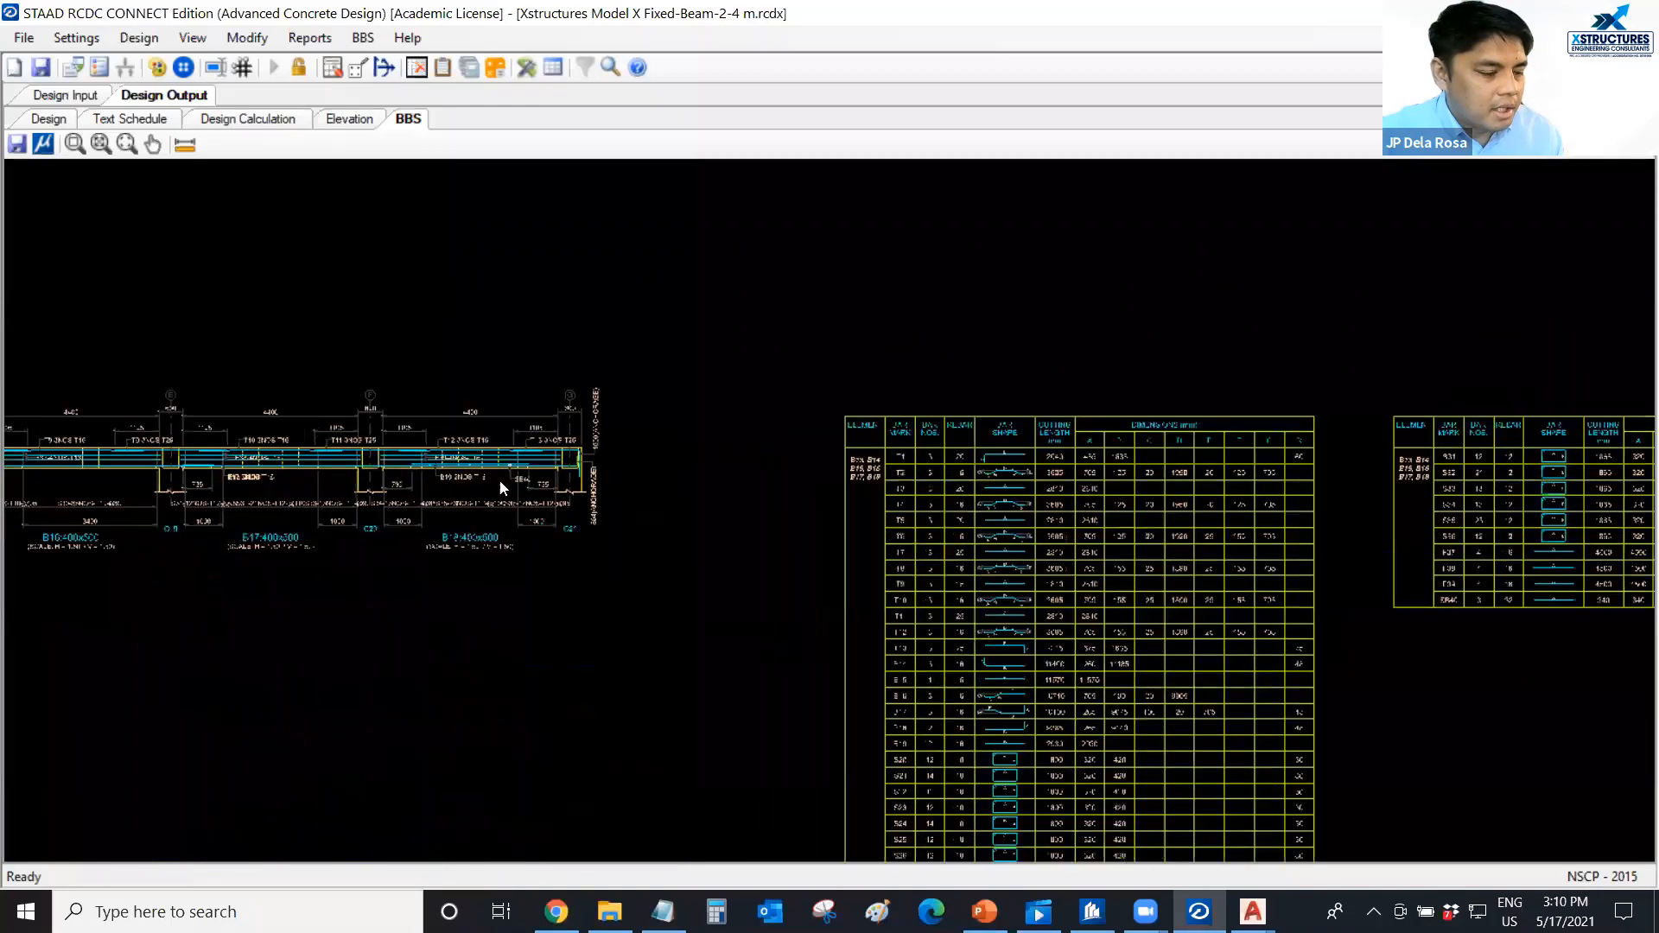
middle_click_drag(400, 485, 806, 495)
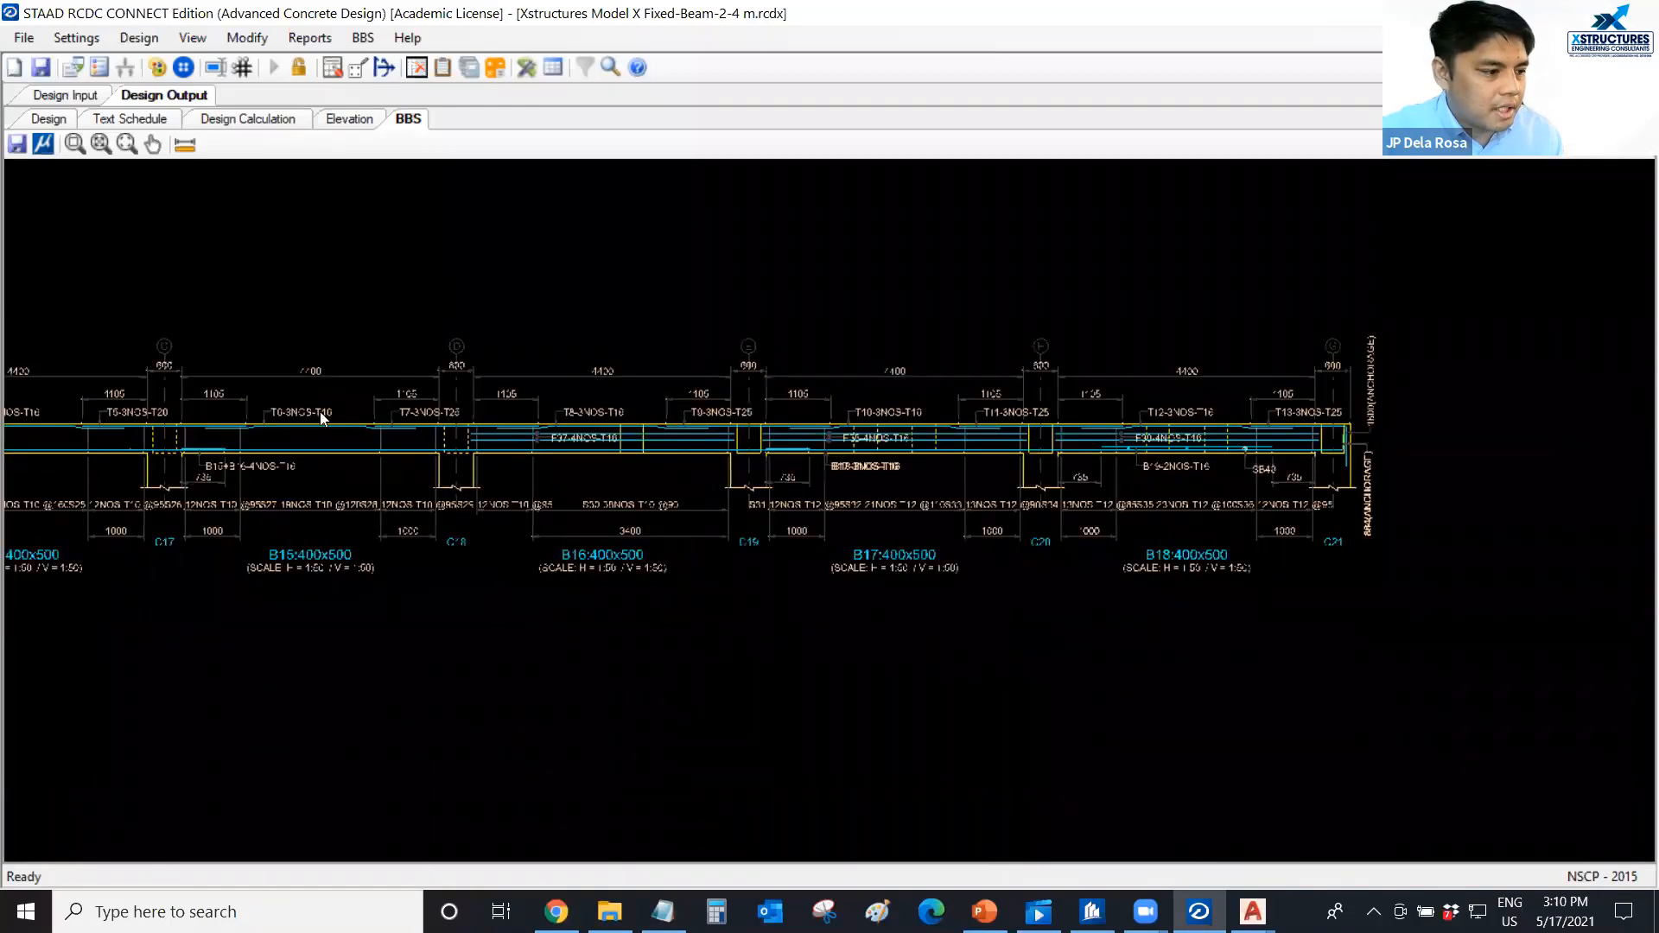
scroll(374, 321, "down", 2)
scroll(363, 259, "up", 2)
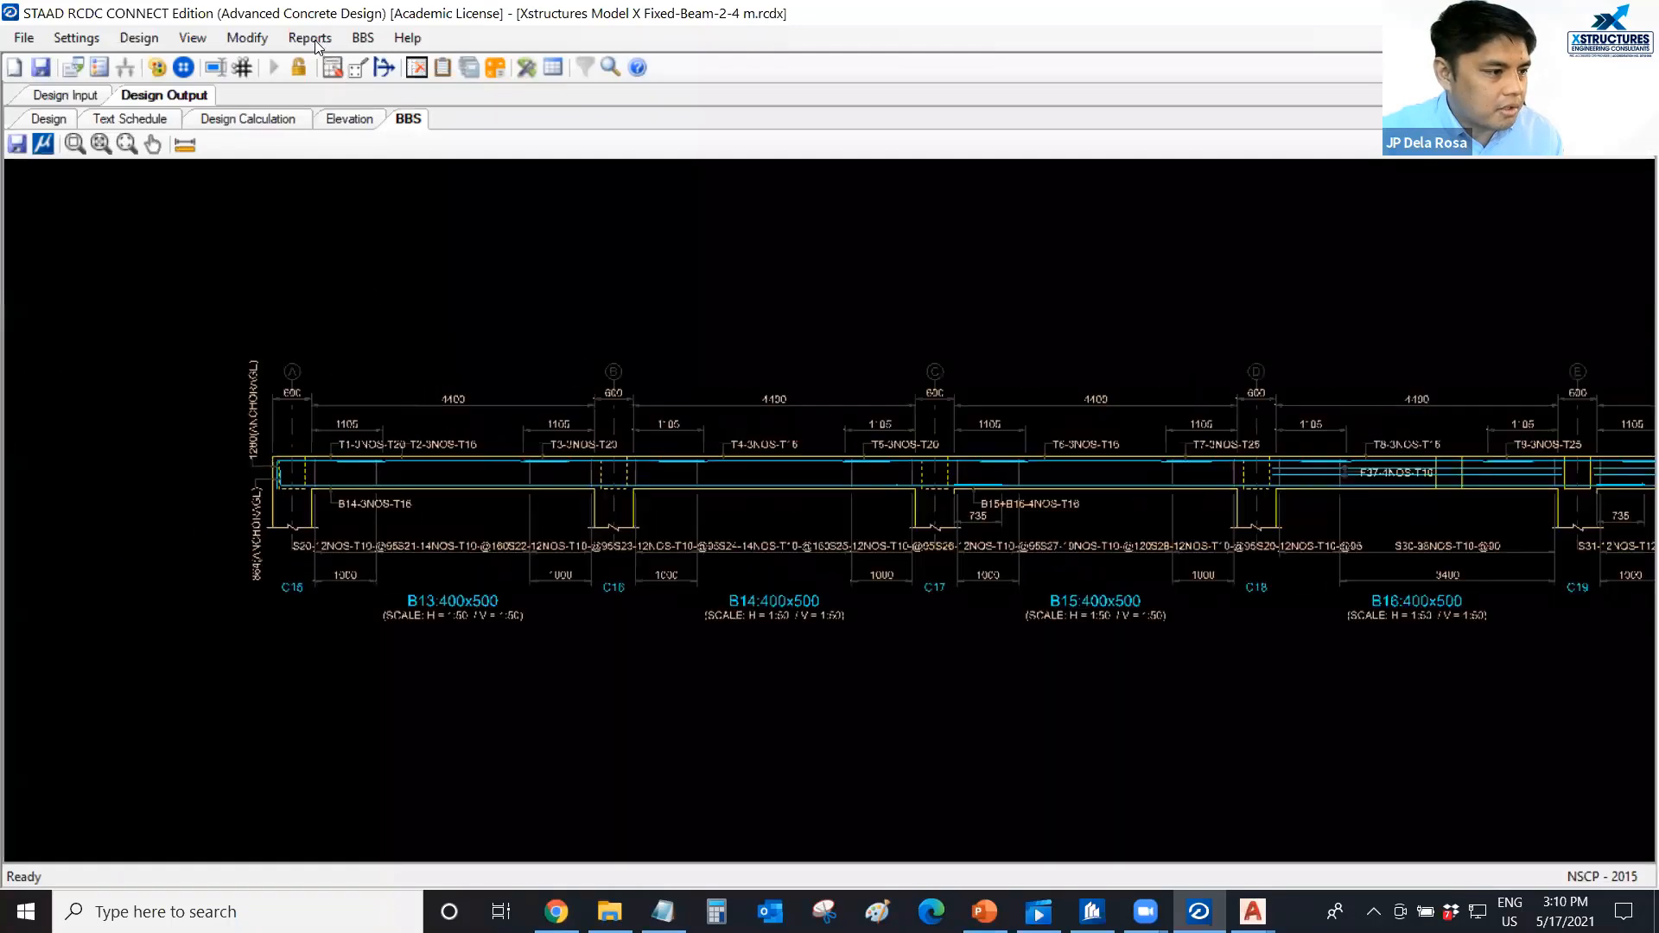
Generate a BOQ Summary report in pesos with a C35 concrete rate of 5000 and an Fy414 steel rate of 50.
left_click(310, 38)
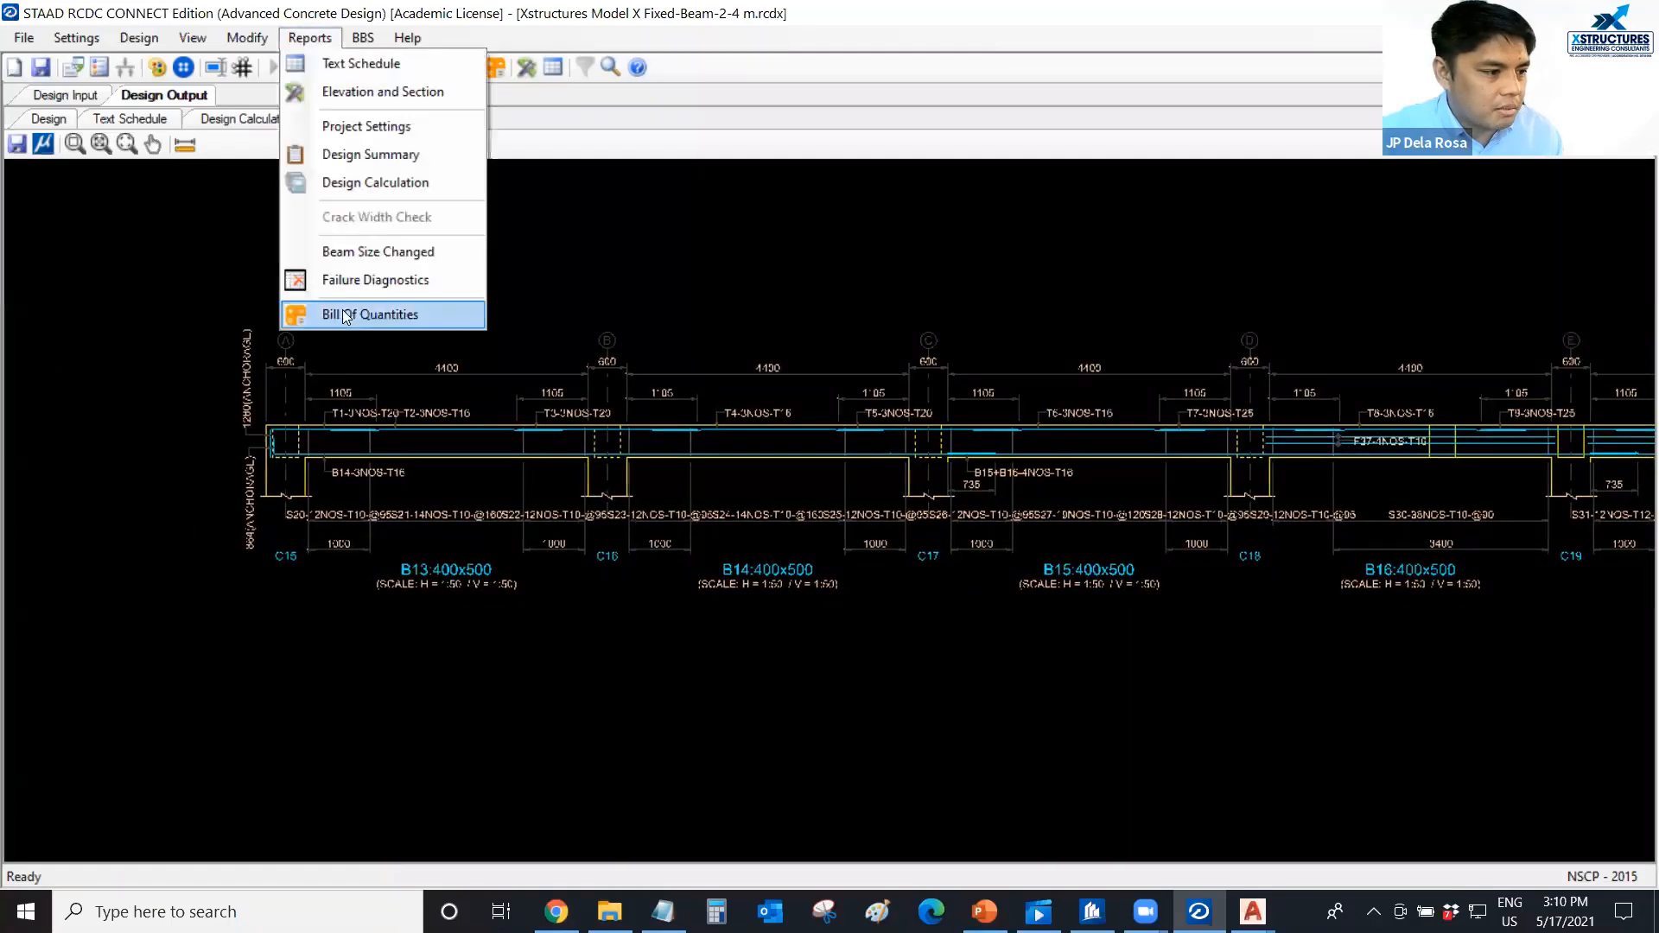
left_click(344, 317)
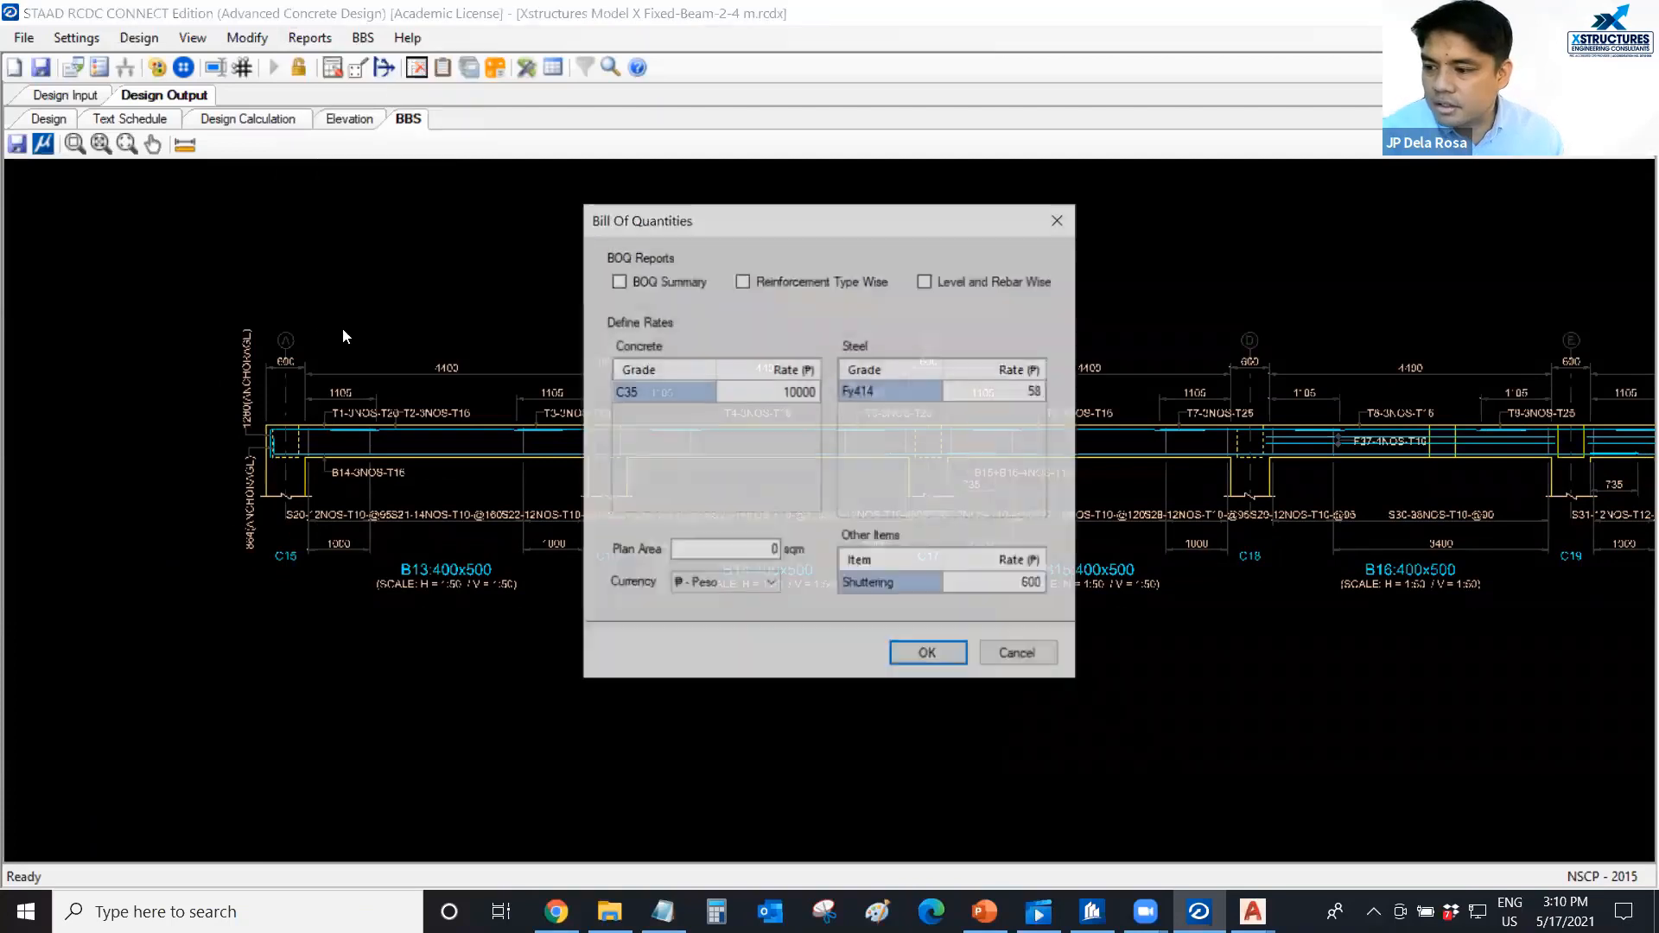
left_click_drag(743, 217, 764, 212)
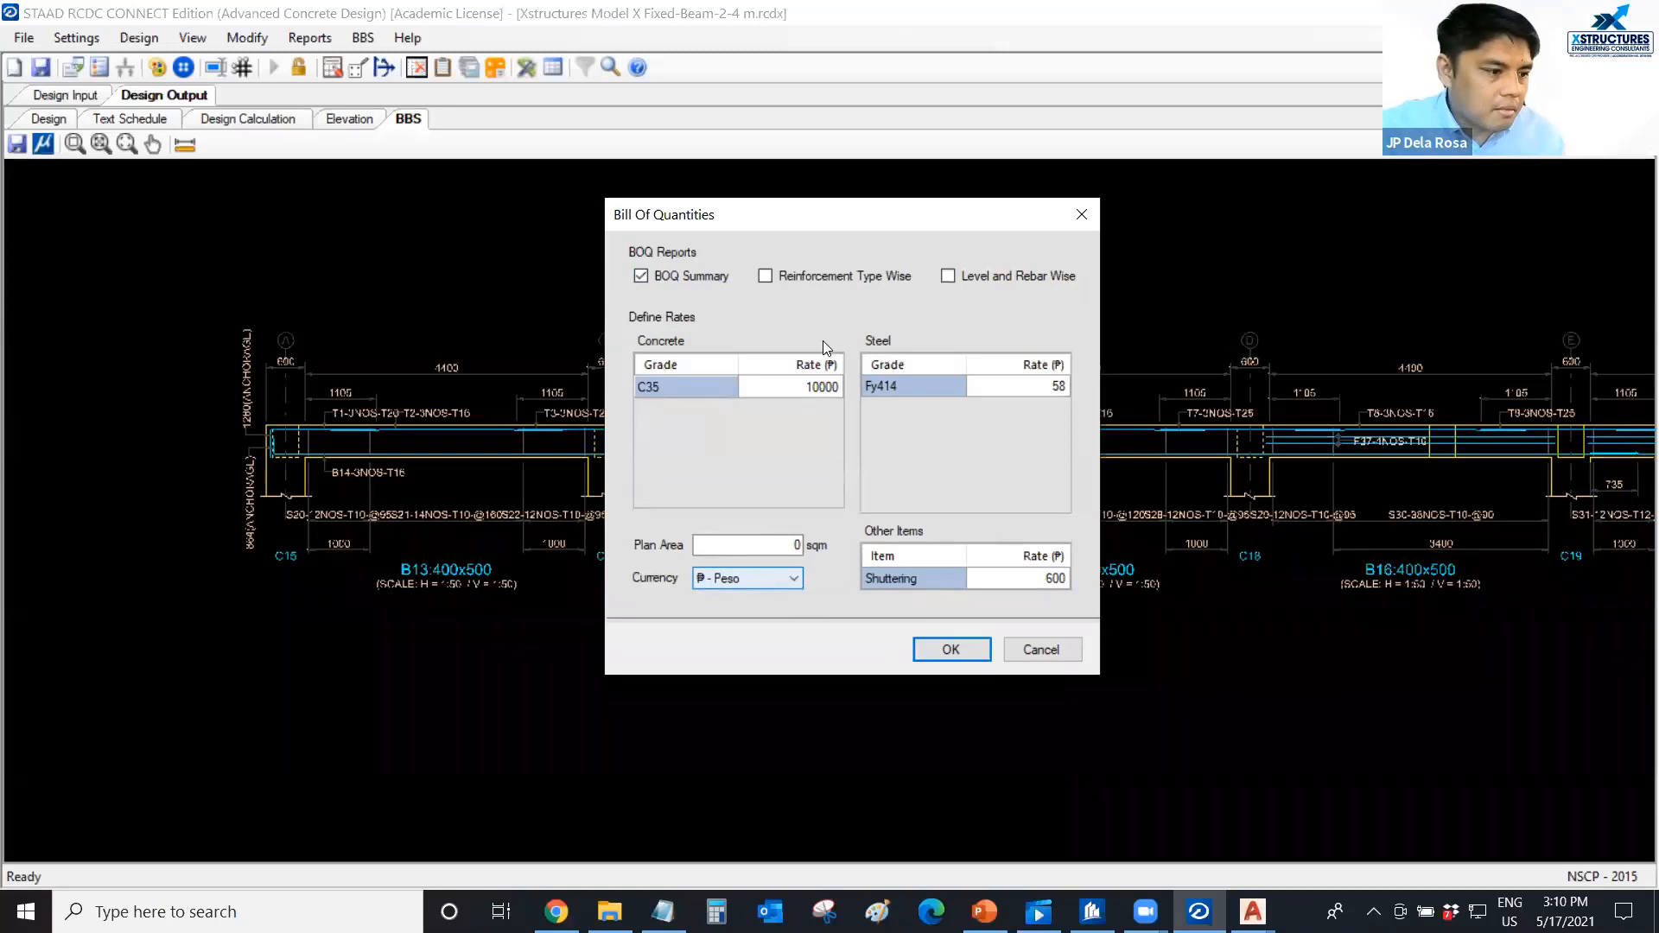
left_click(786, 387)
type("5000")
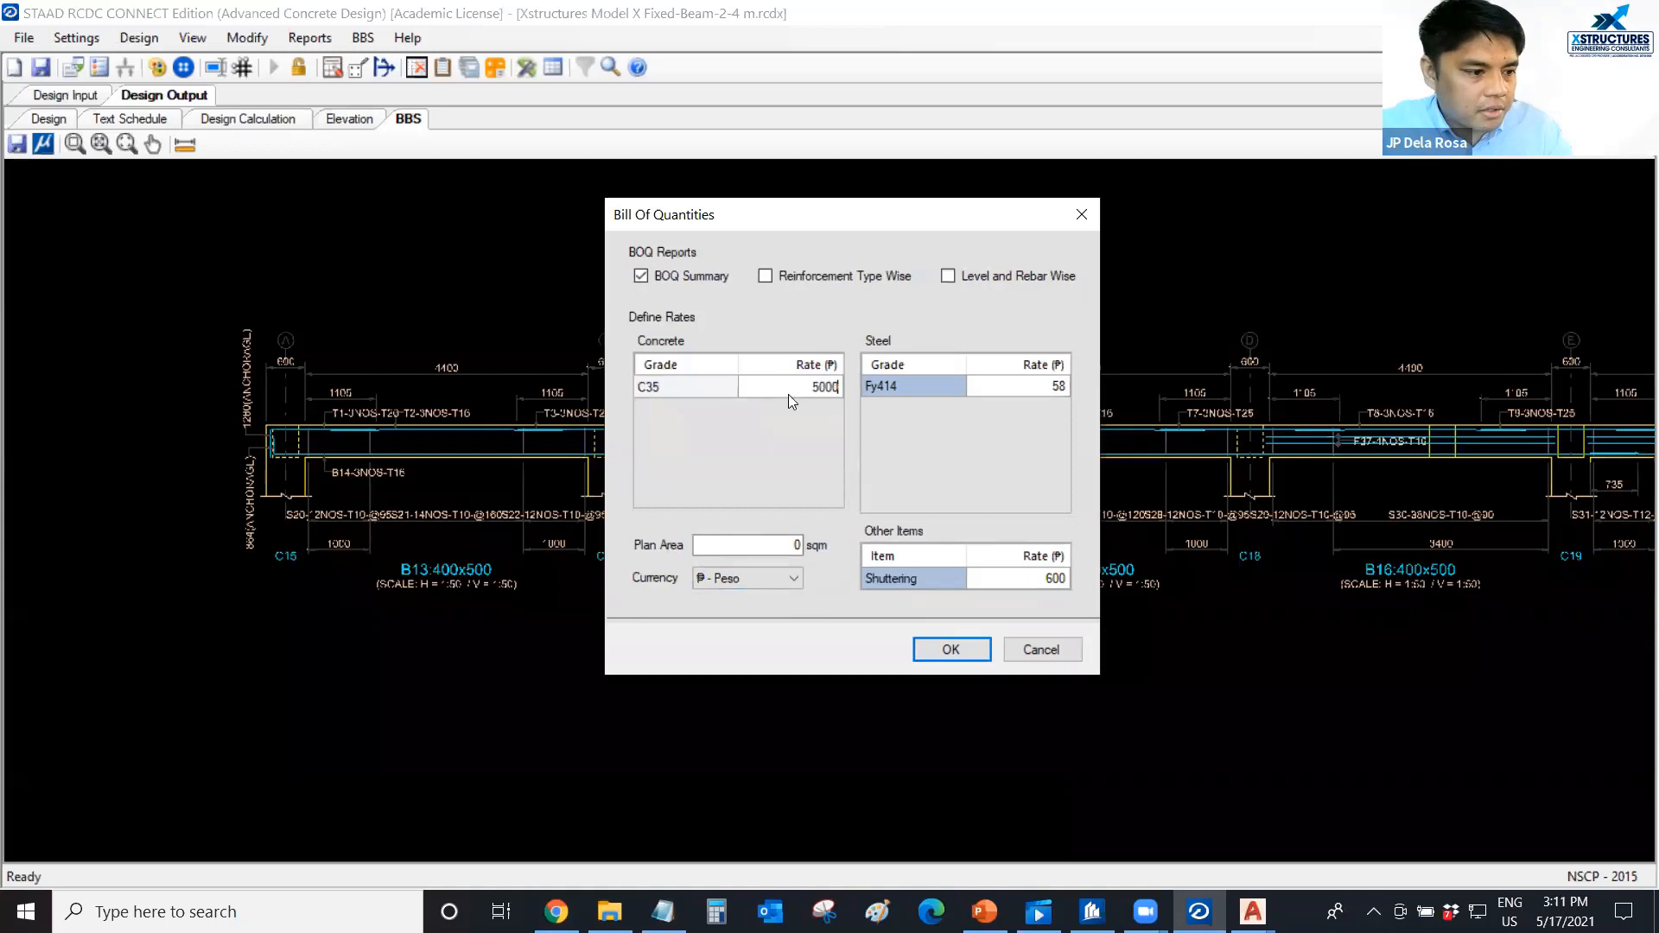
left_click(1029, 396)
type("50")
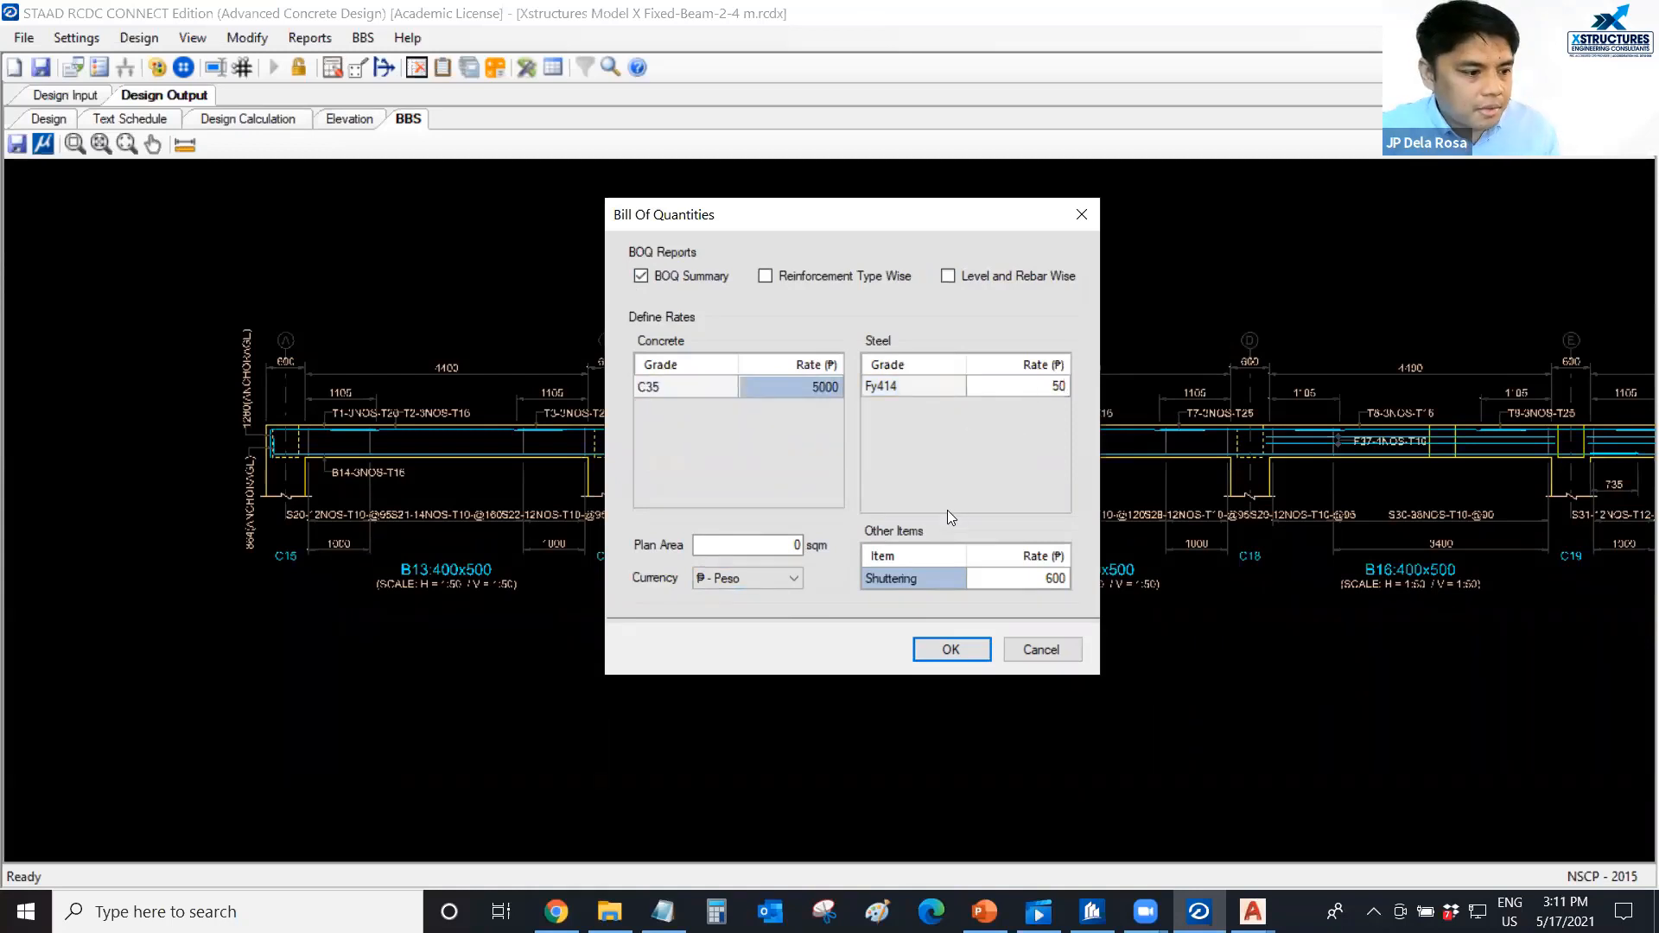
left_click(946, 653)
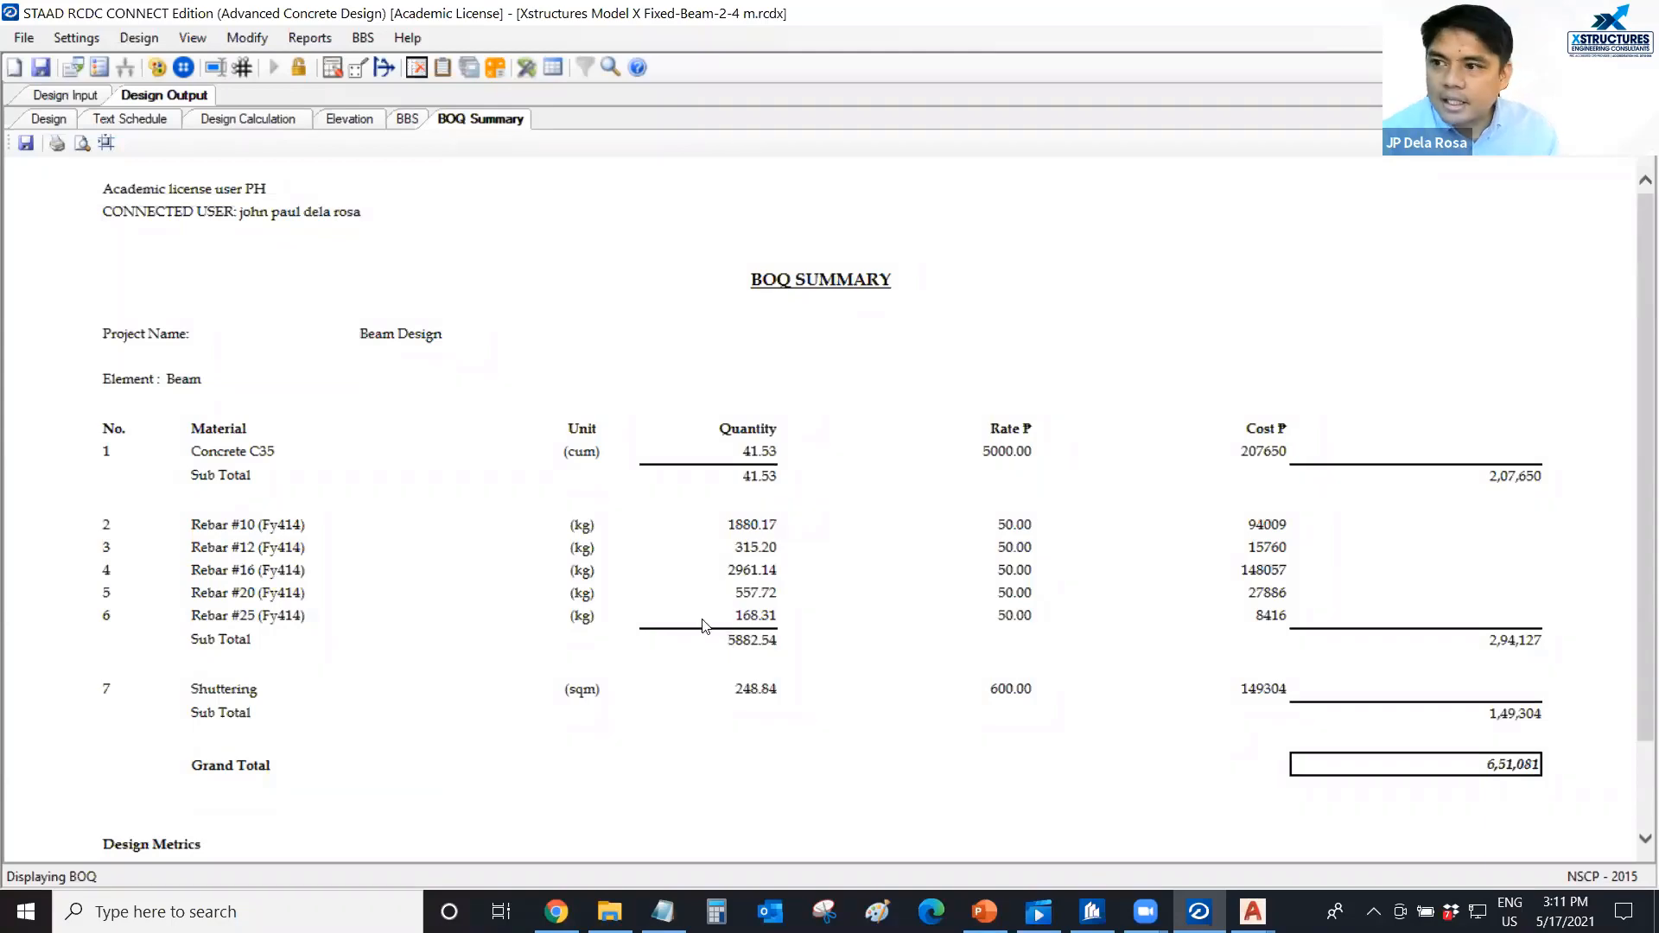
Examine the BOQ design metrics, focusing on the reinforcement/concrete consumption ratio.
scroll(702, 624, "down", 2)
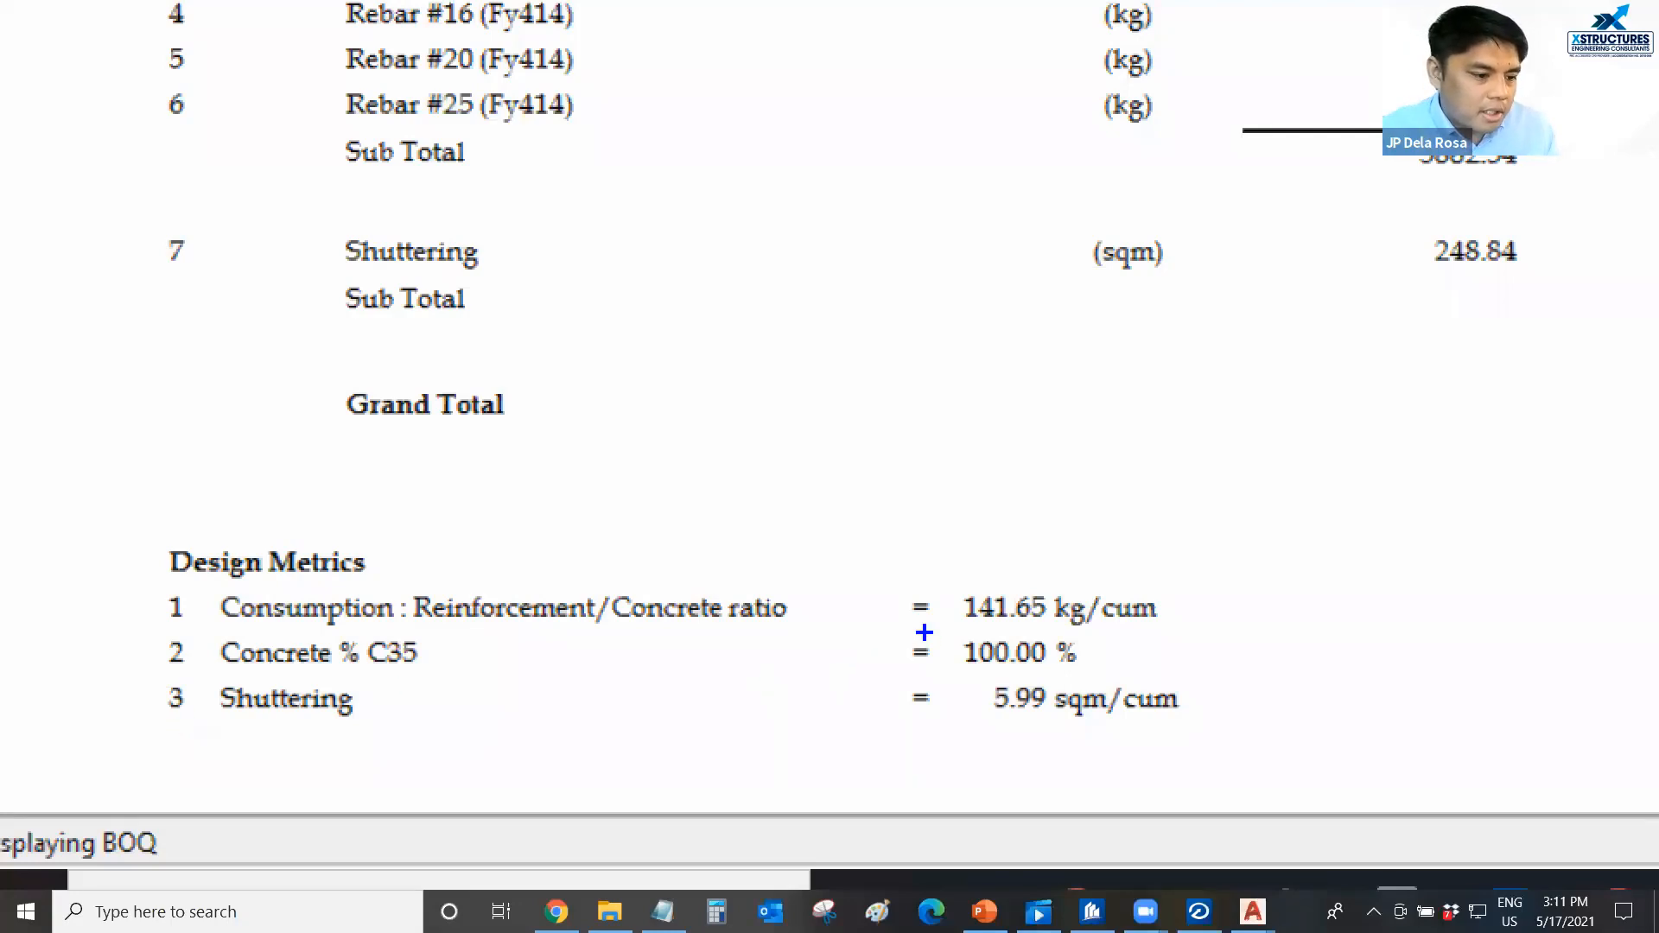
mouse_move(924, 633)
left_mouse_down()
mouse_move(1130, 631)
mouse_move(931, 570)
mouse_move(933, 639)
left_mouse_up()
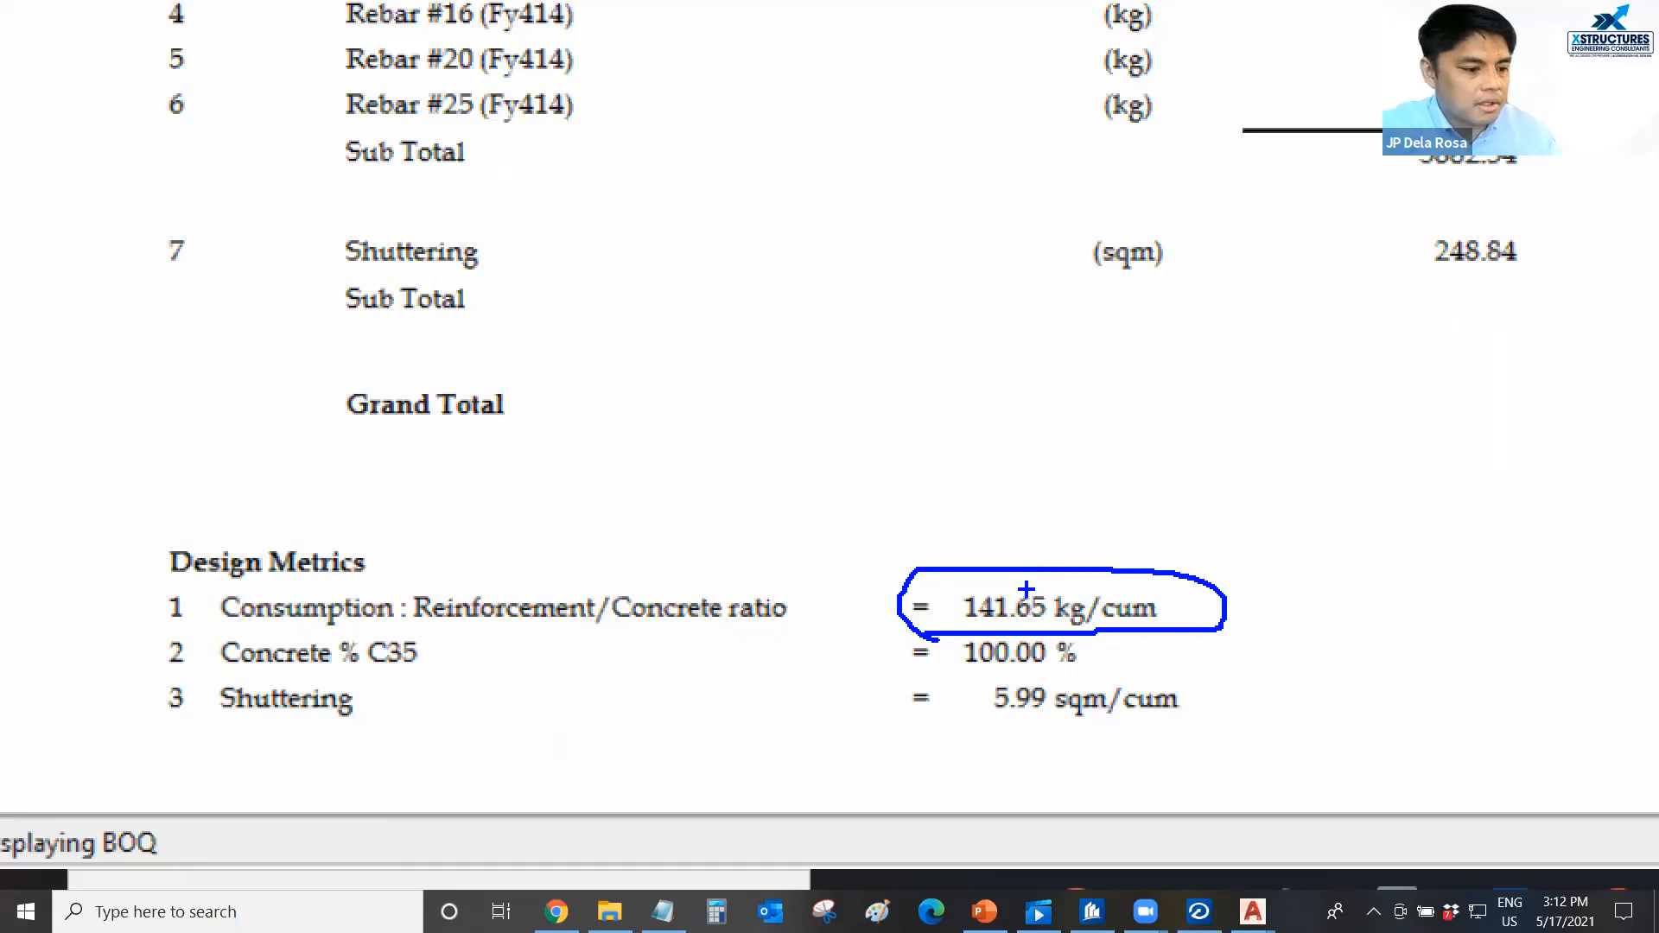
key("Escape")
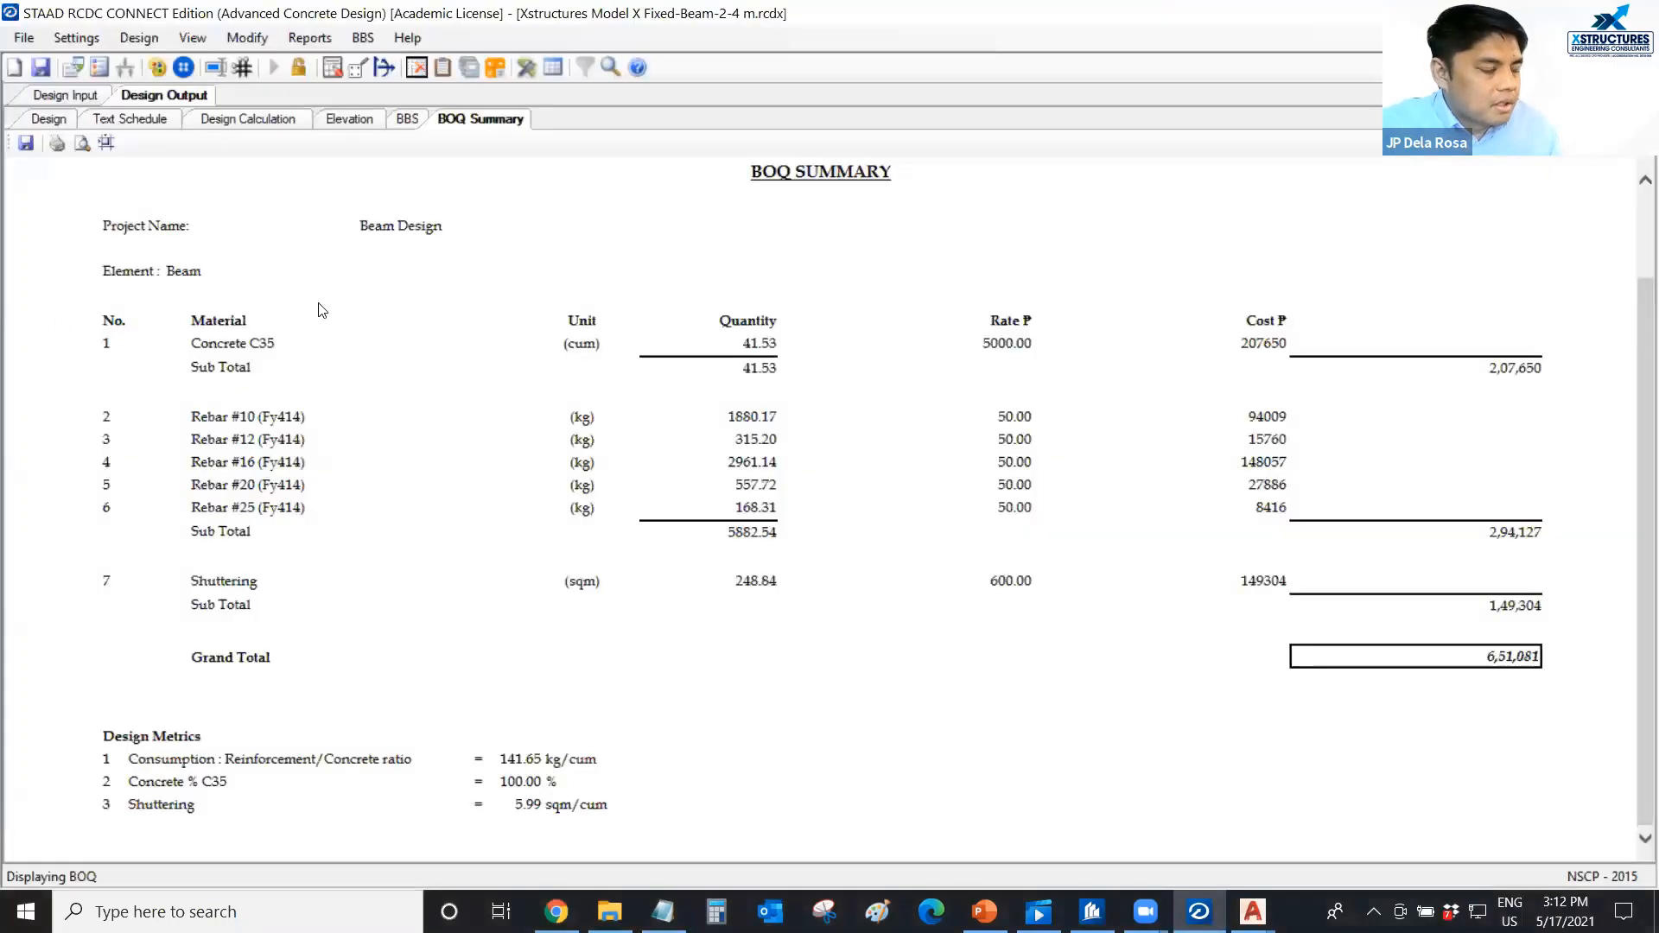
Return to the design input and view the beam grouping table with the 4 m beam layout.
left_click(78, 96)
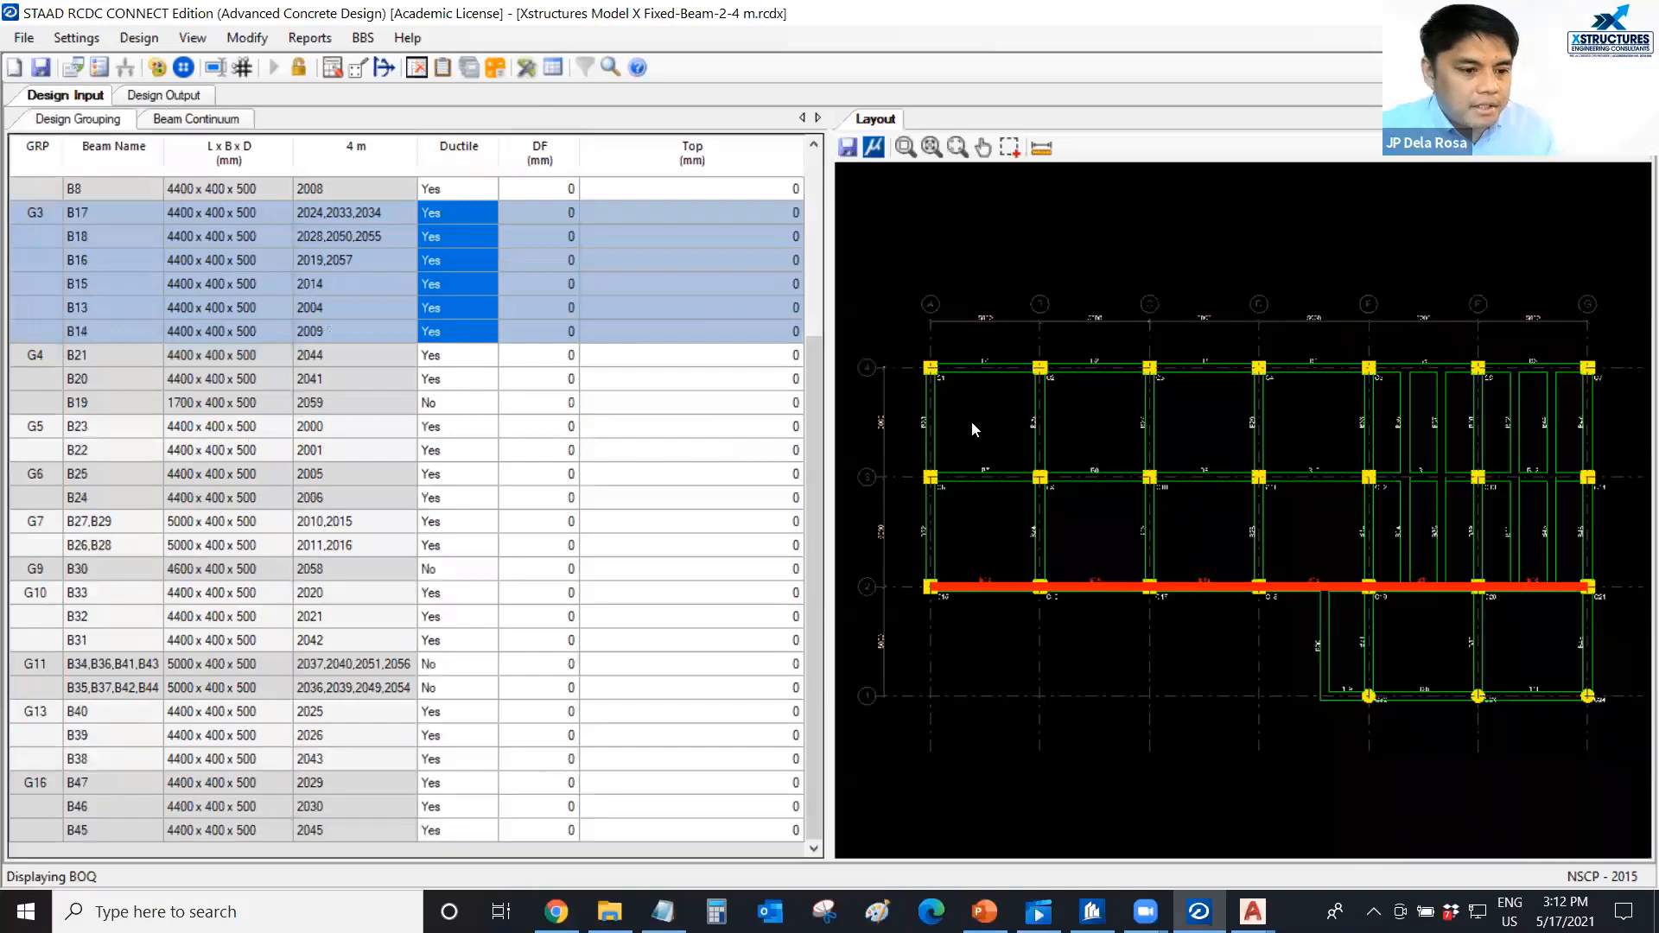
middle_click_drag(980, 418, 982, 404)
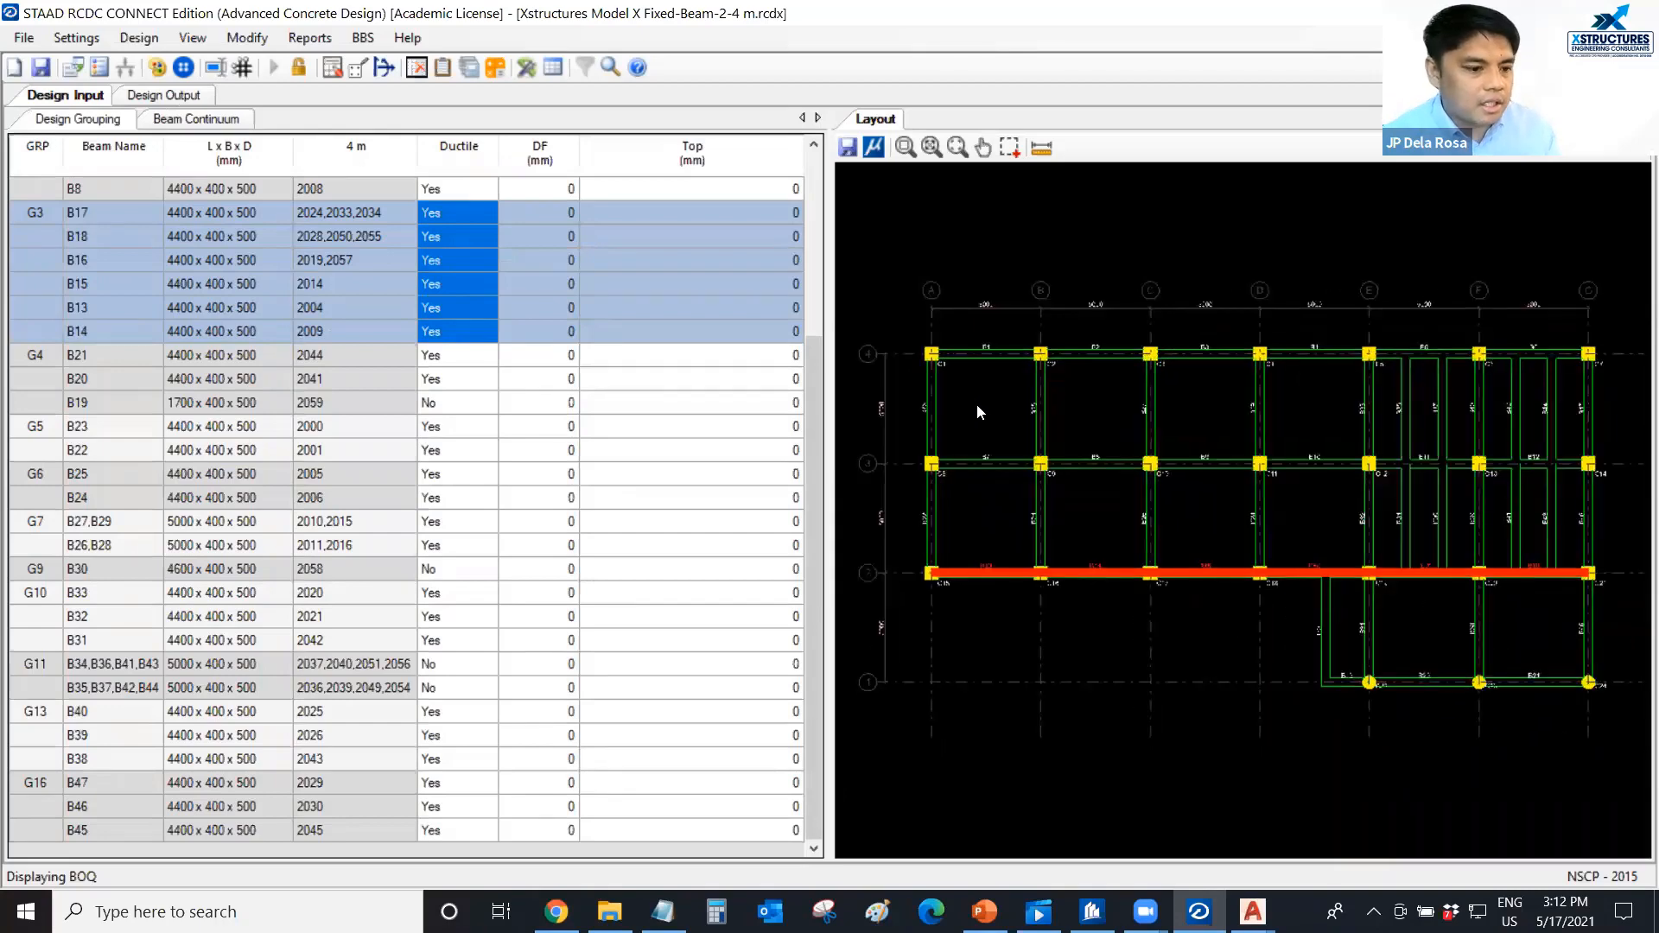
middle_click_drag(992, 407, 994, 398)
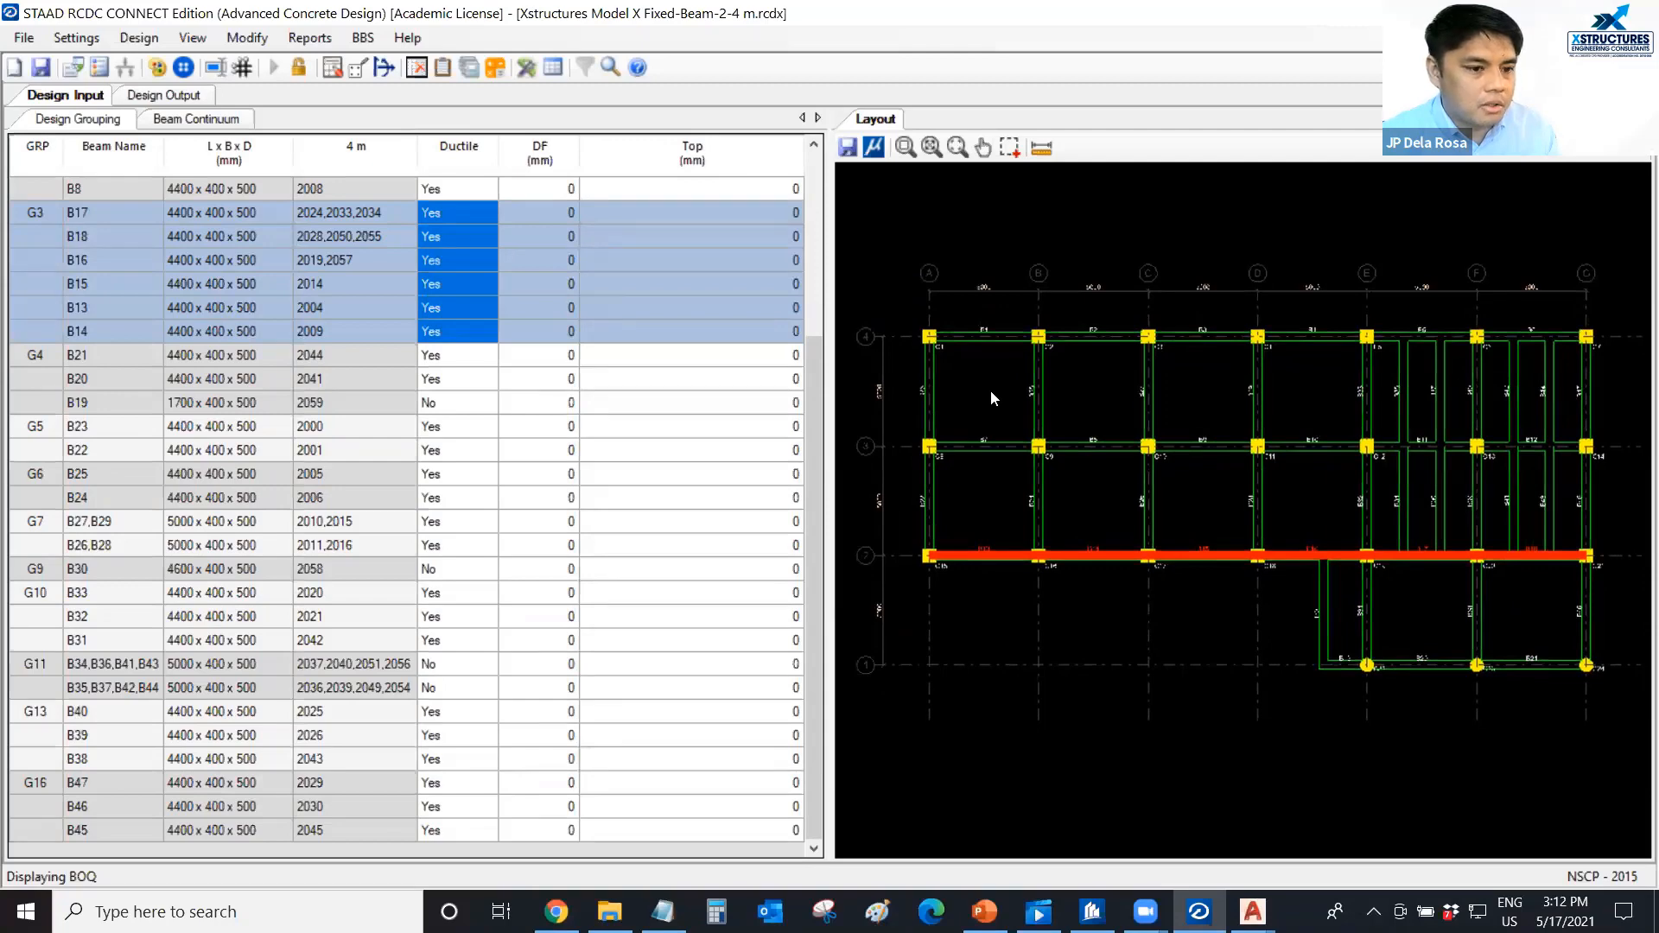
Switch to AutoCAD and look over the framing plan and beam schedule sheet in FRAMING PLAN.dwg.
left_click(1252, 912)
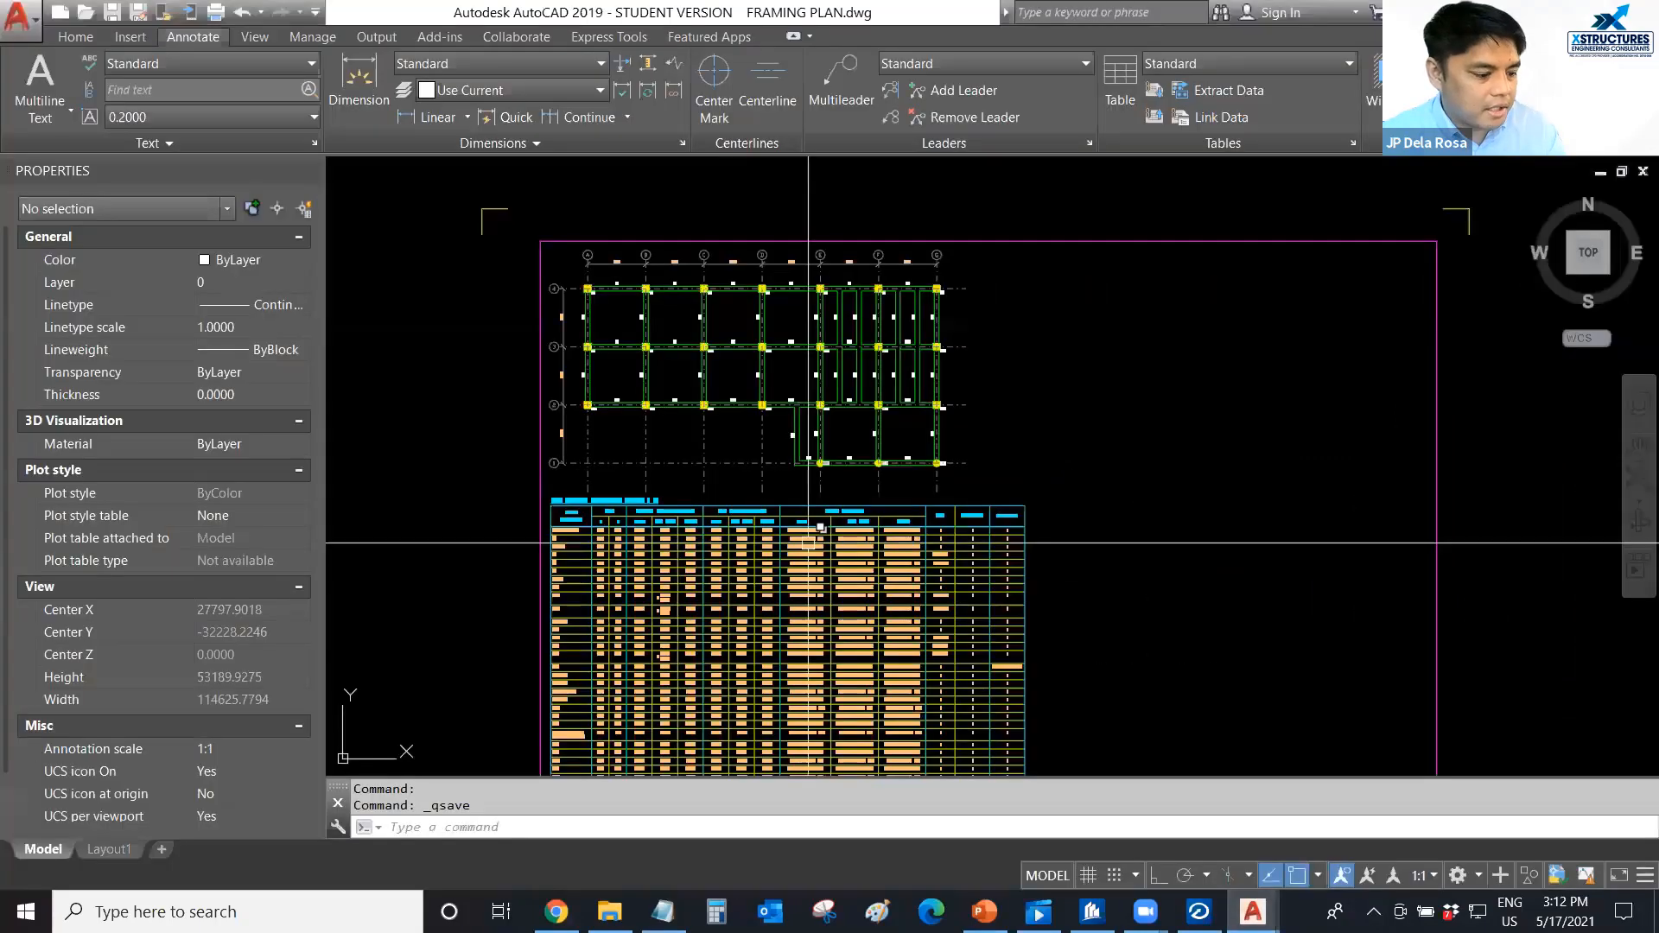
scroll(648, 389, "down", 3)
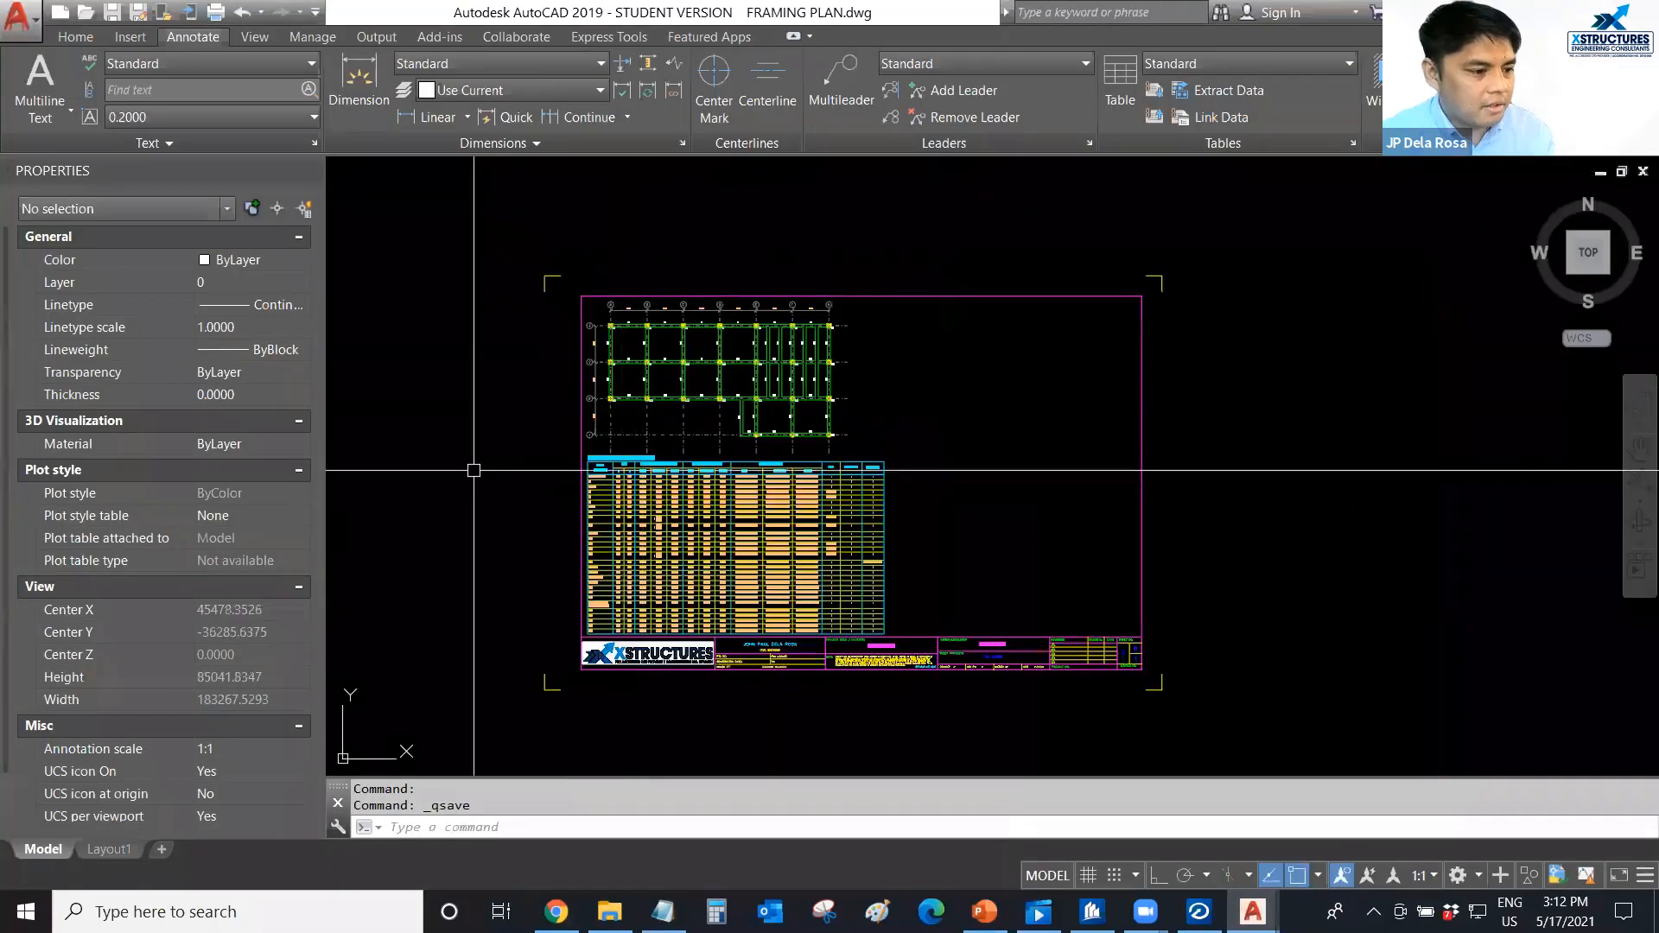
type("re")
key("Return")
key("Escape")
type("re")
key("ctrl+s")
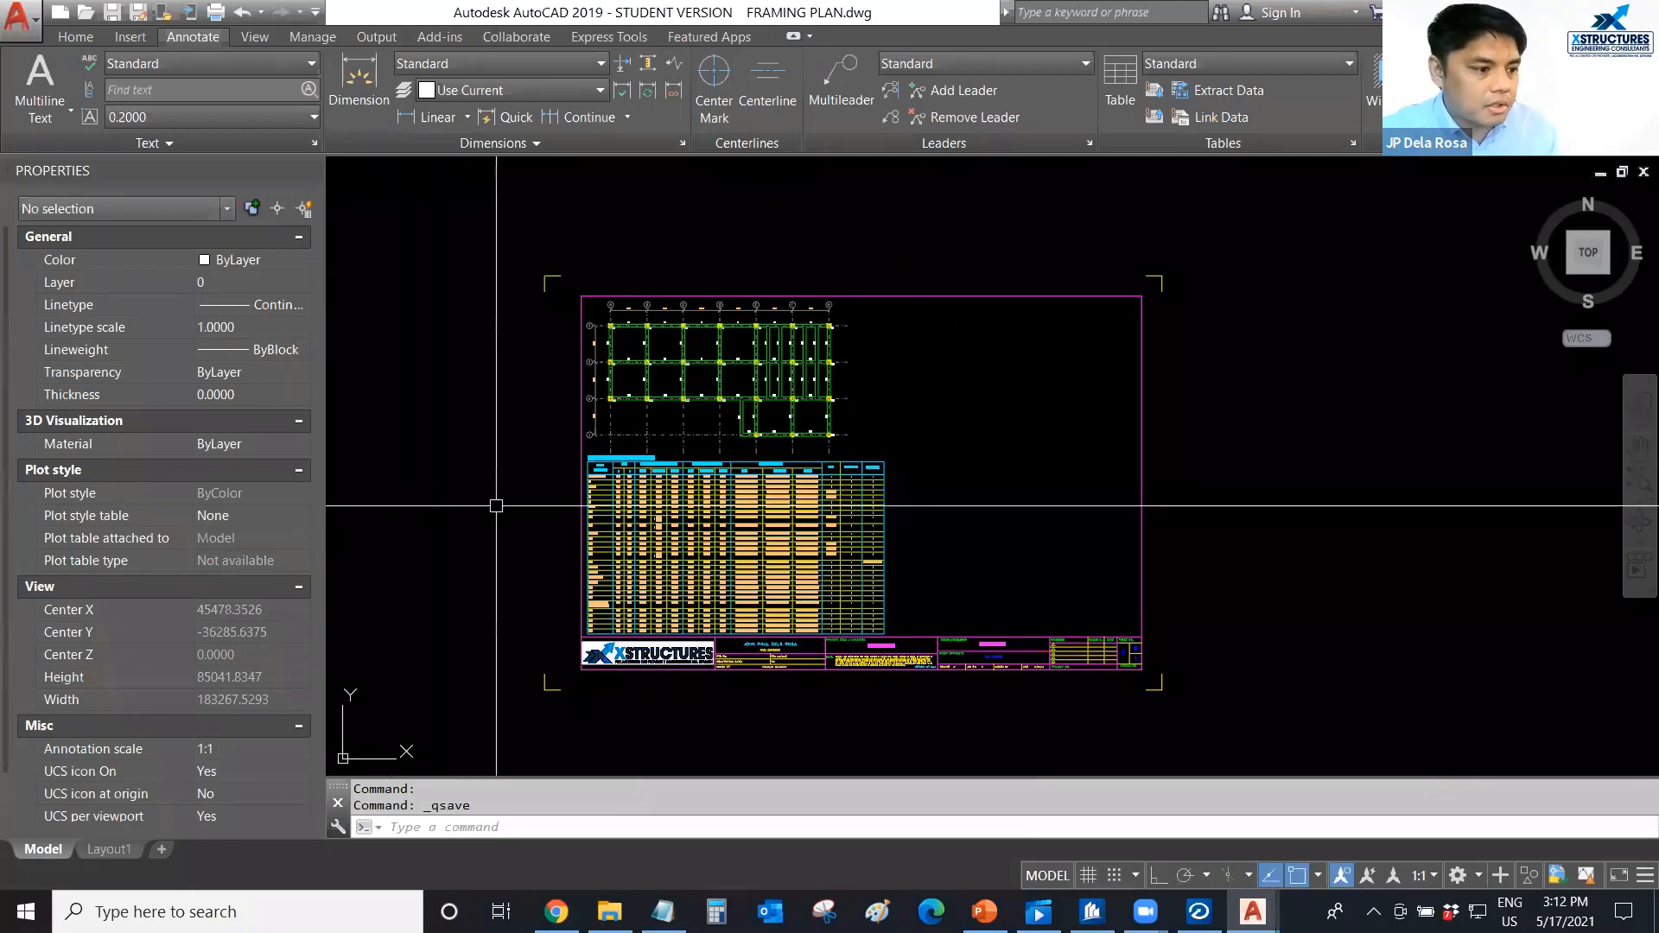
scroll(545, 480, "up", 2)
scroll(477, 476, "down", 2)
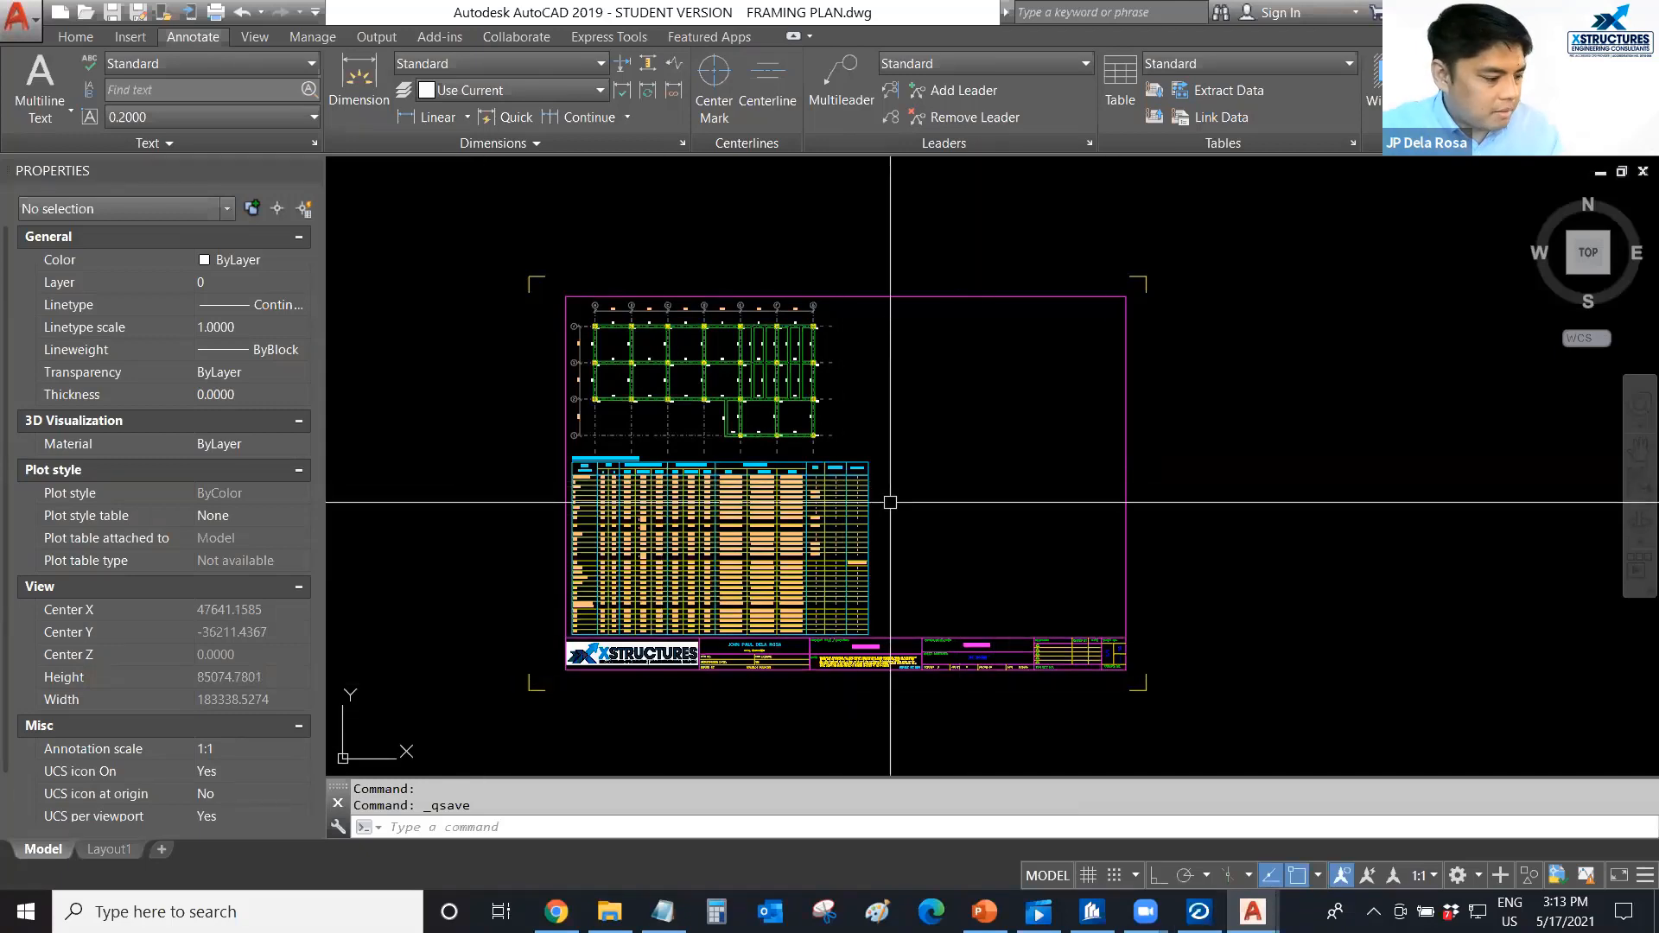
Close the sched.dxf beam schedule drawing and save FRAMING PLAN.dwg.
key("ctrl+Tab")
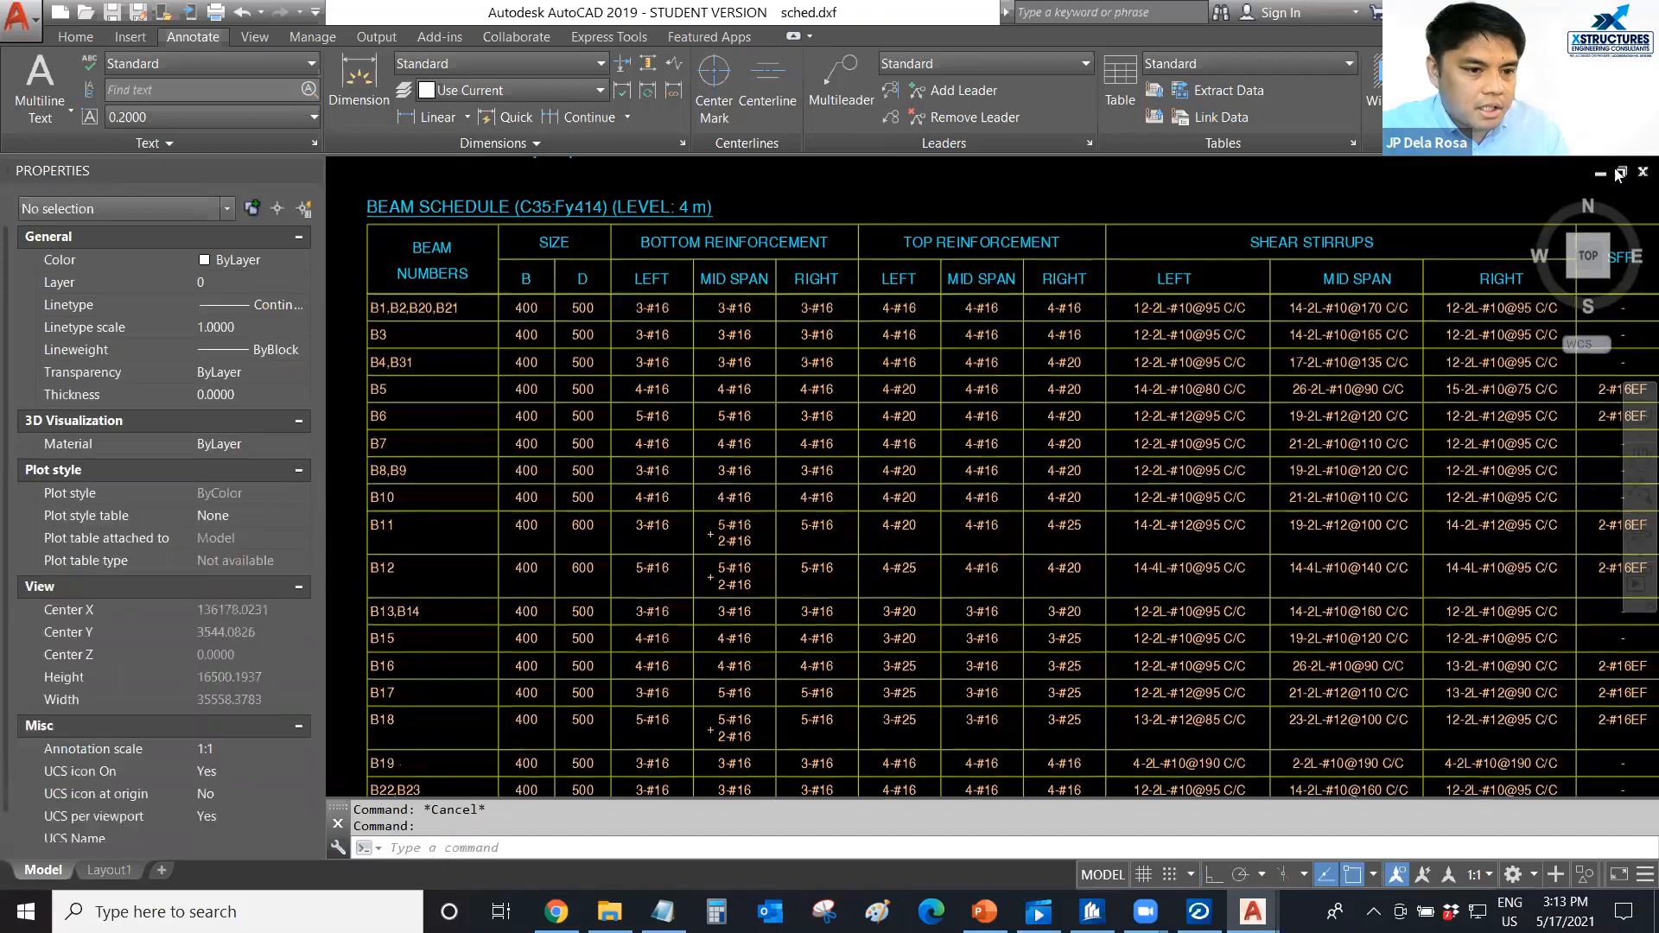
scroll(888, 496, "down", 5)
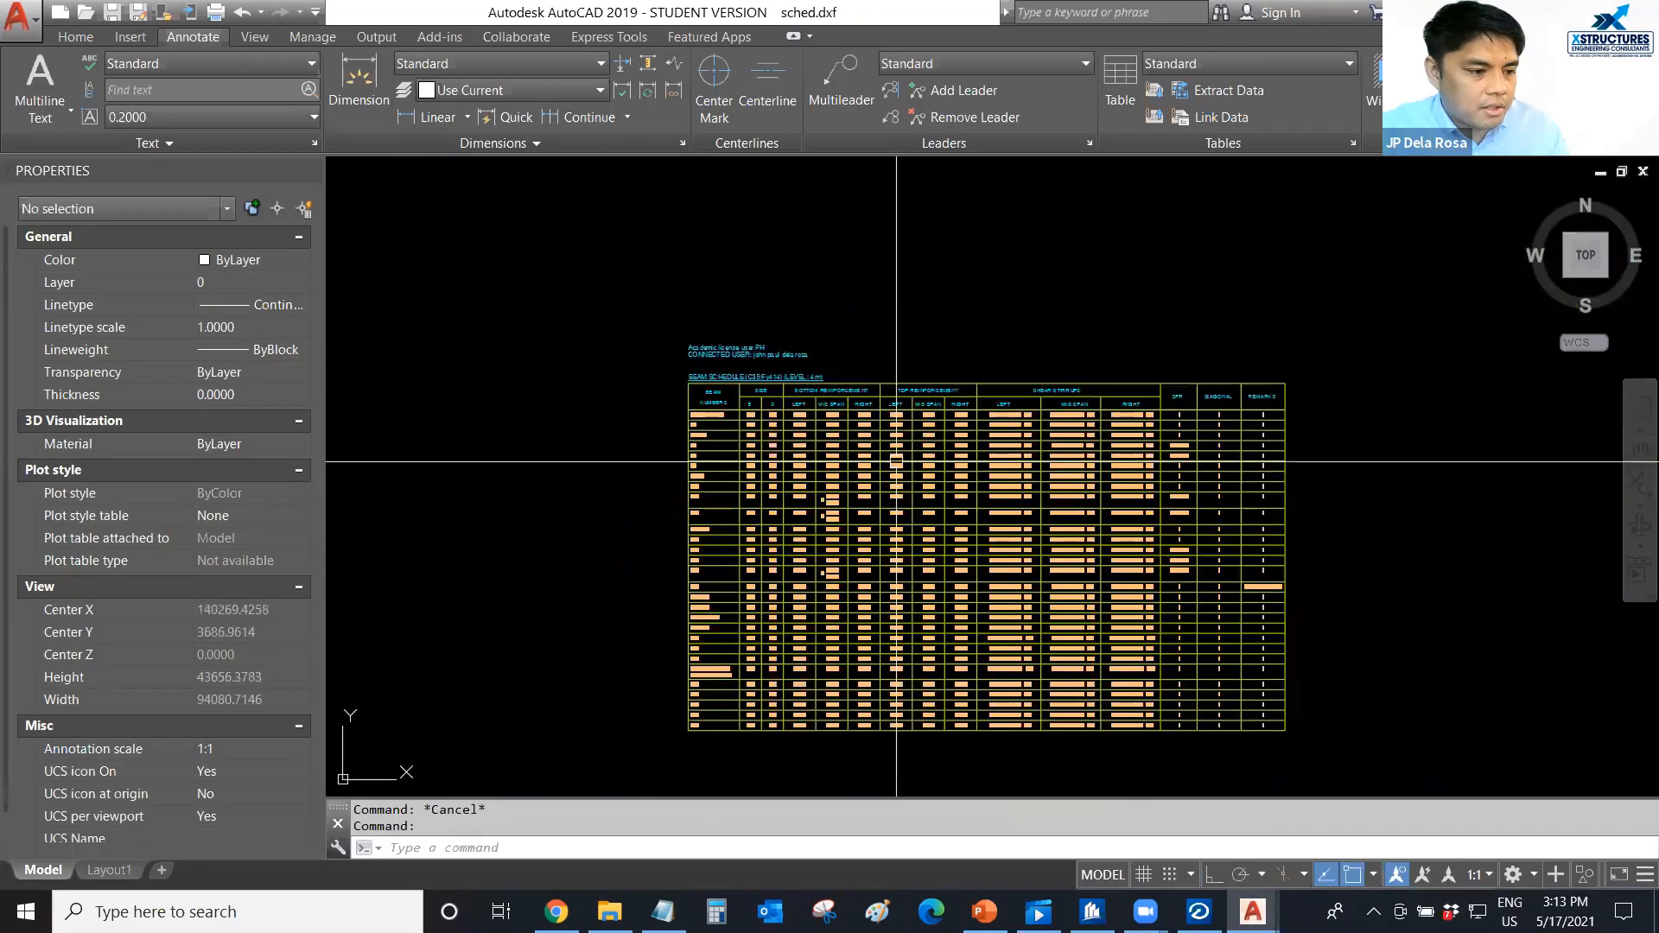
left_click(1639, 172)
left_click(890, 504)
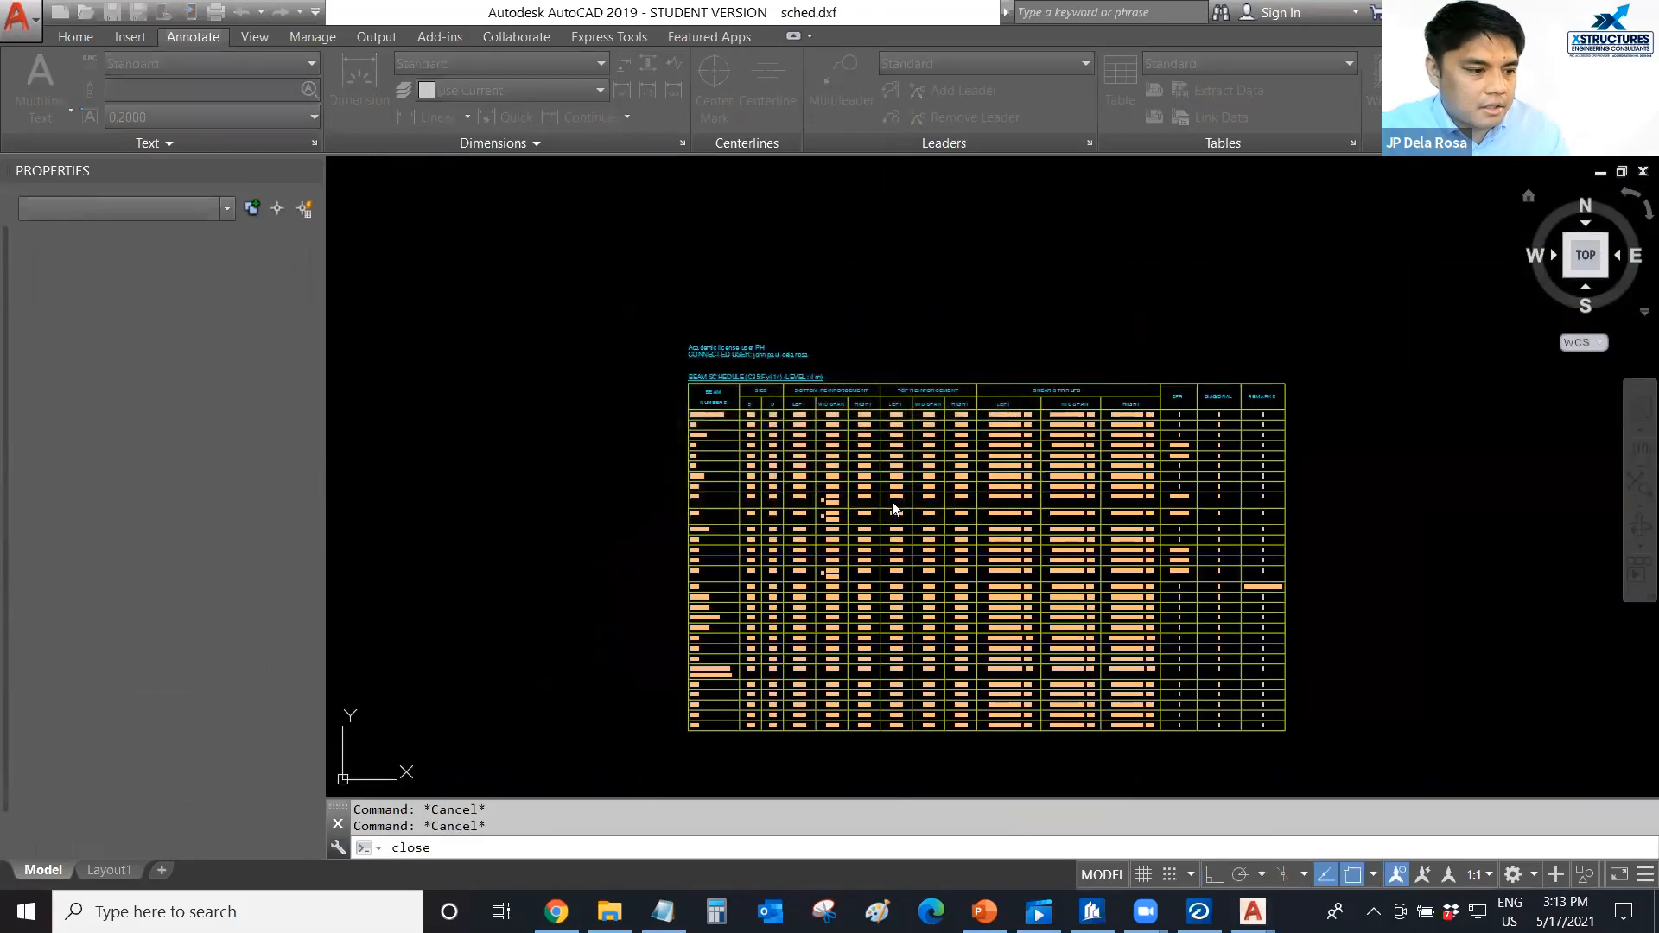
left_click(888, 504)
key("ctrl+s")
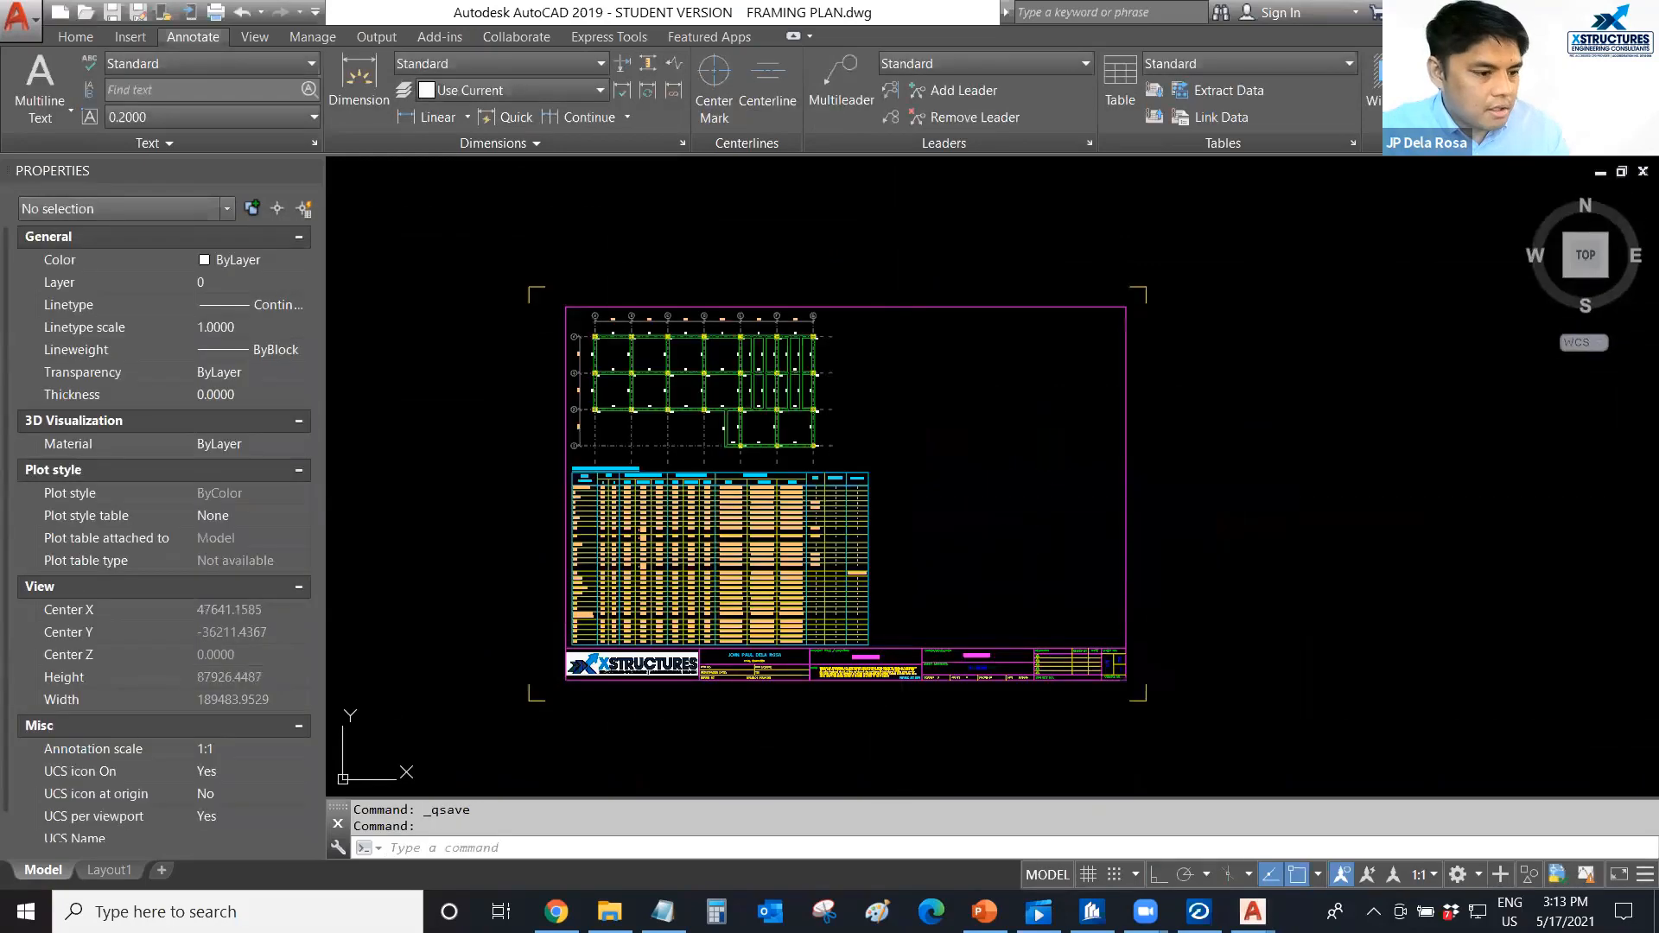
Switch back to STAAD RCDC and close it together with the 4 m beam design project.
left_click(1198, 912)
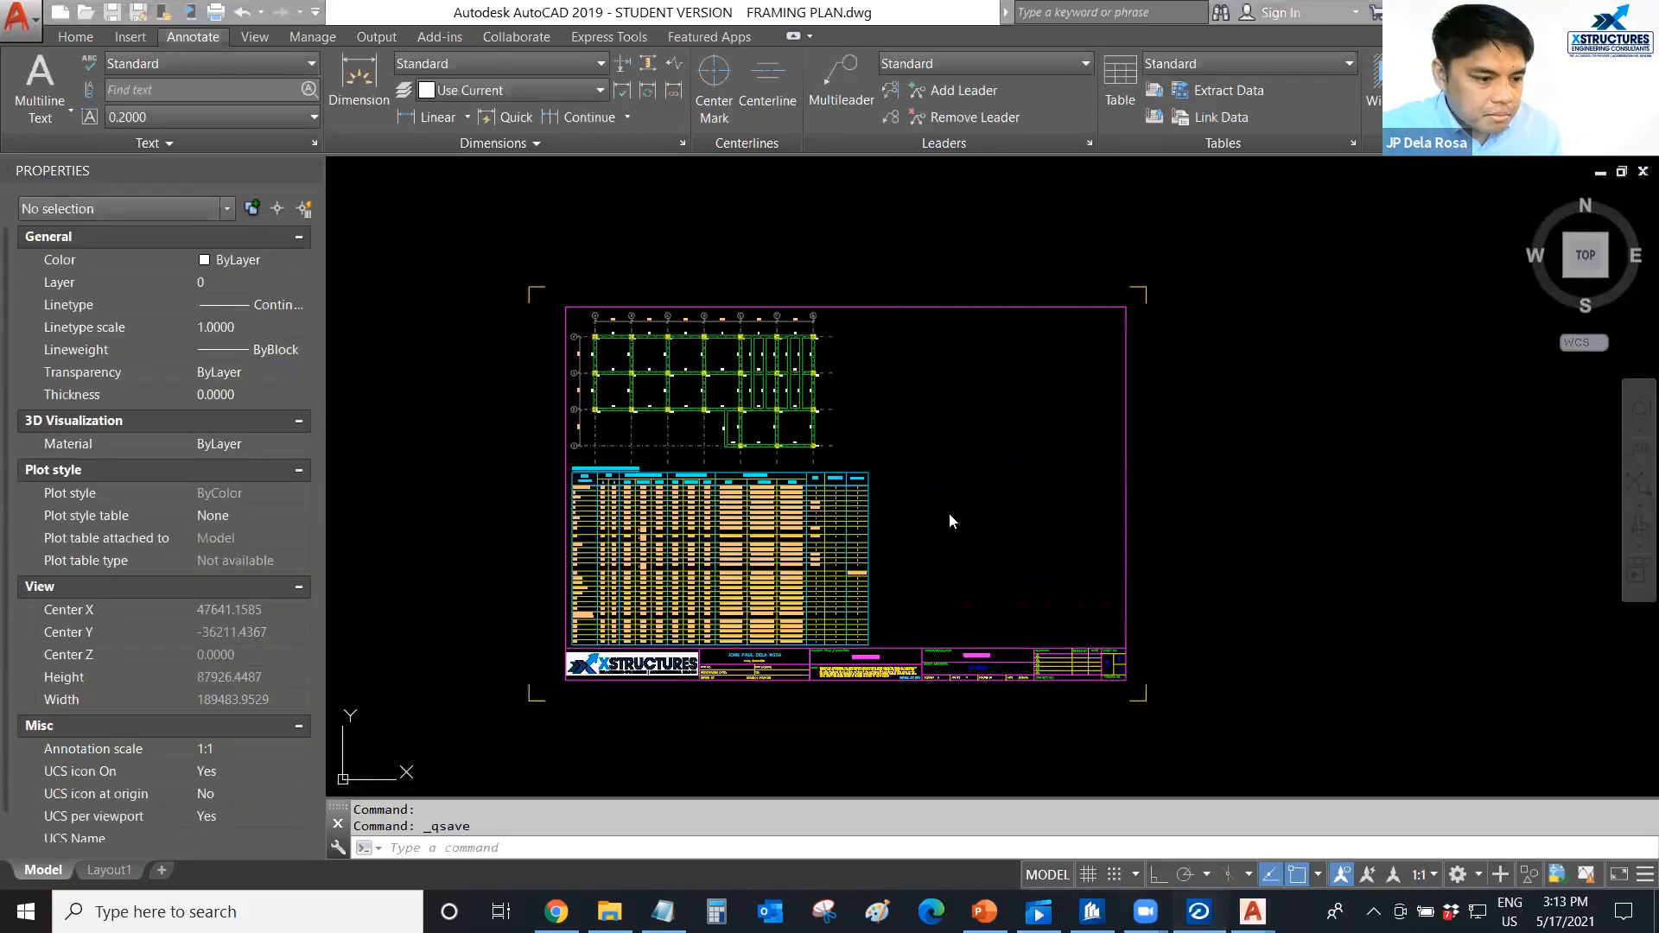
scroll(995, 491, "down", 2)
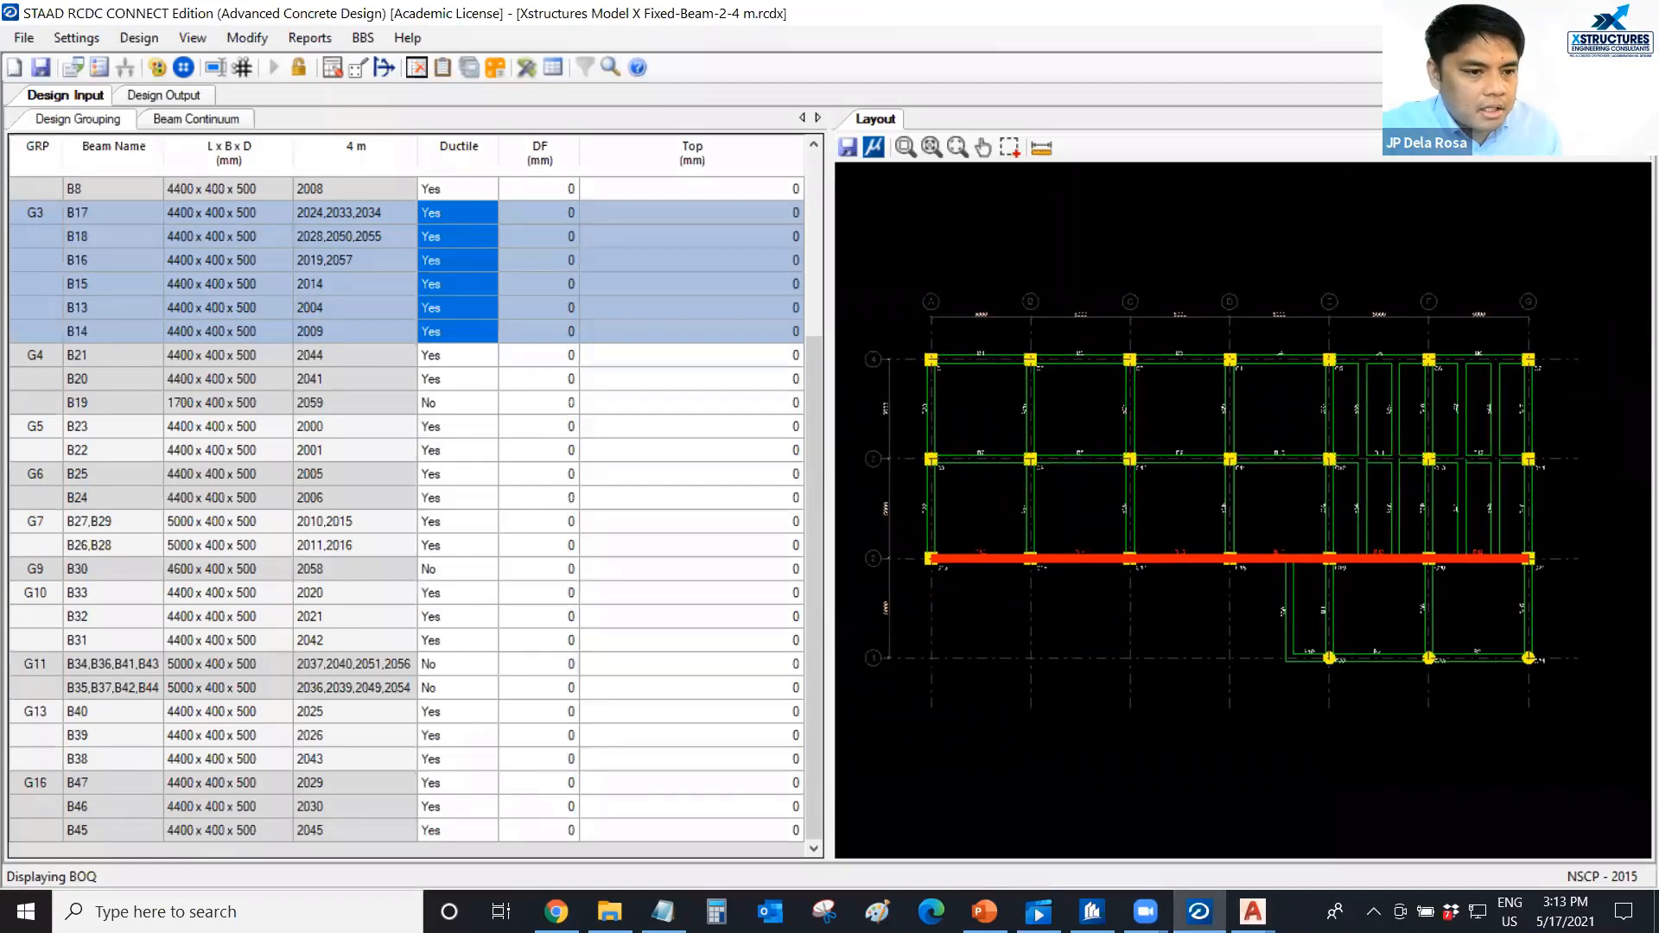
left_click(1639, 13)
left_click(795, 525)
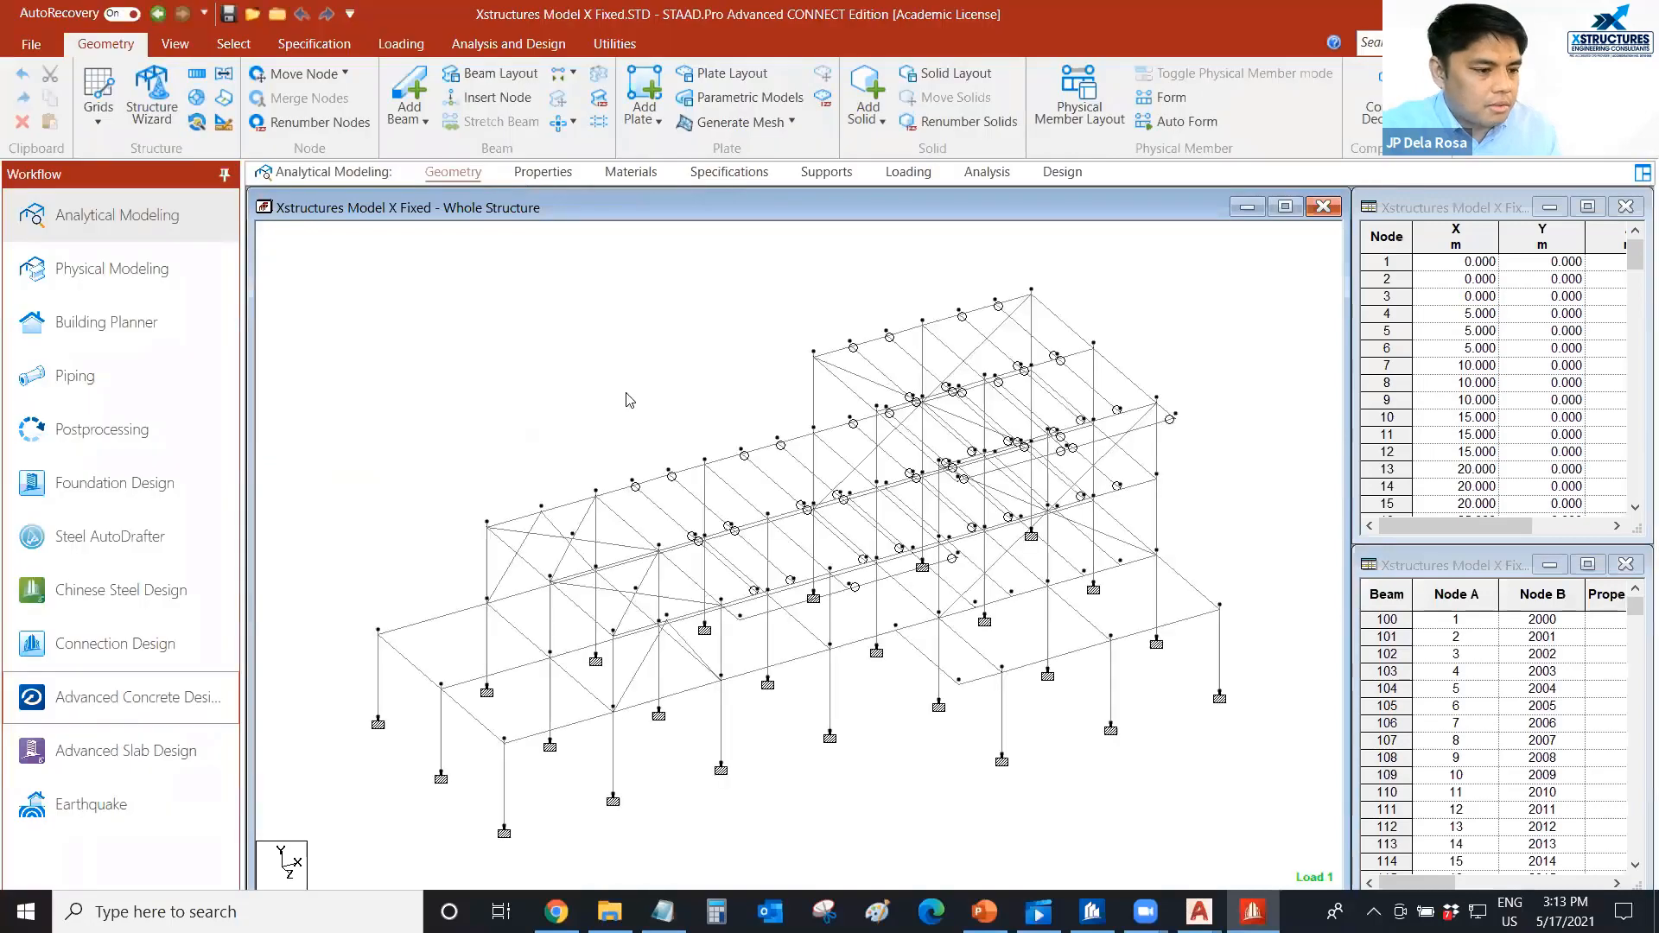
Launch Advanced Concrete Design from STAAD.Pro for the Xstructures Model X Fixed structure.
scroll(627, 393, "up", 1)
middle_click_drag(626, 393, 622, 374)
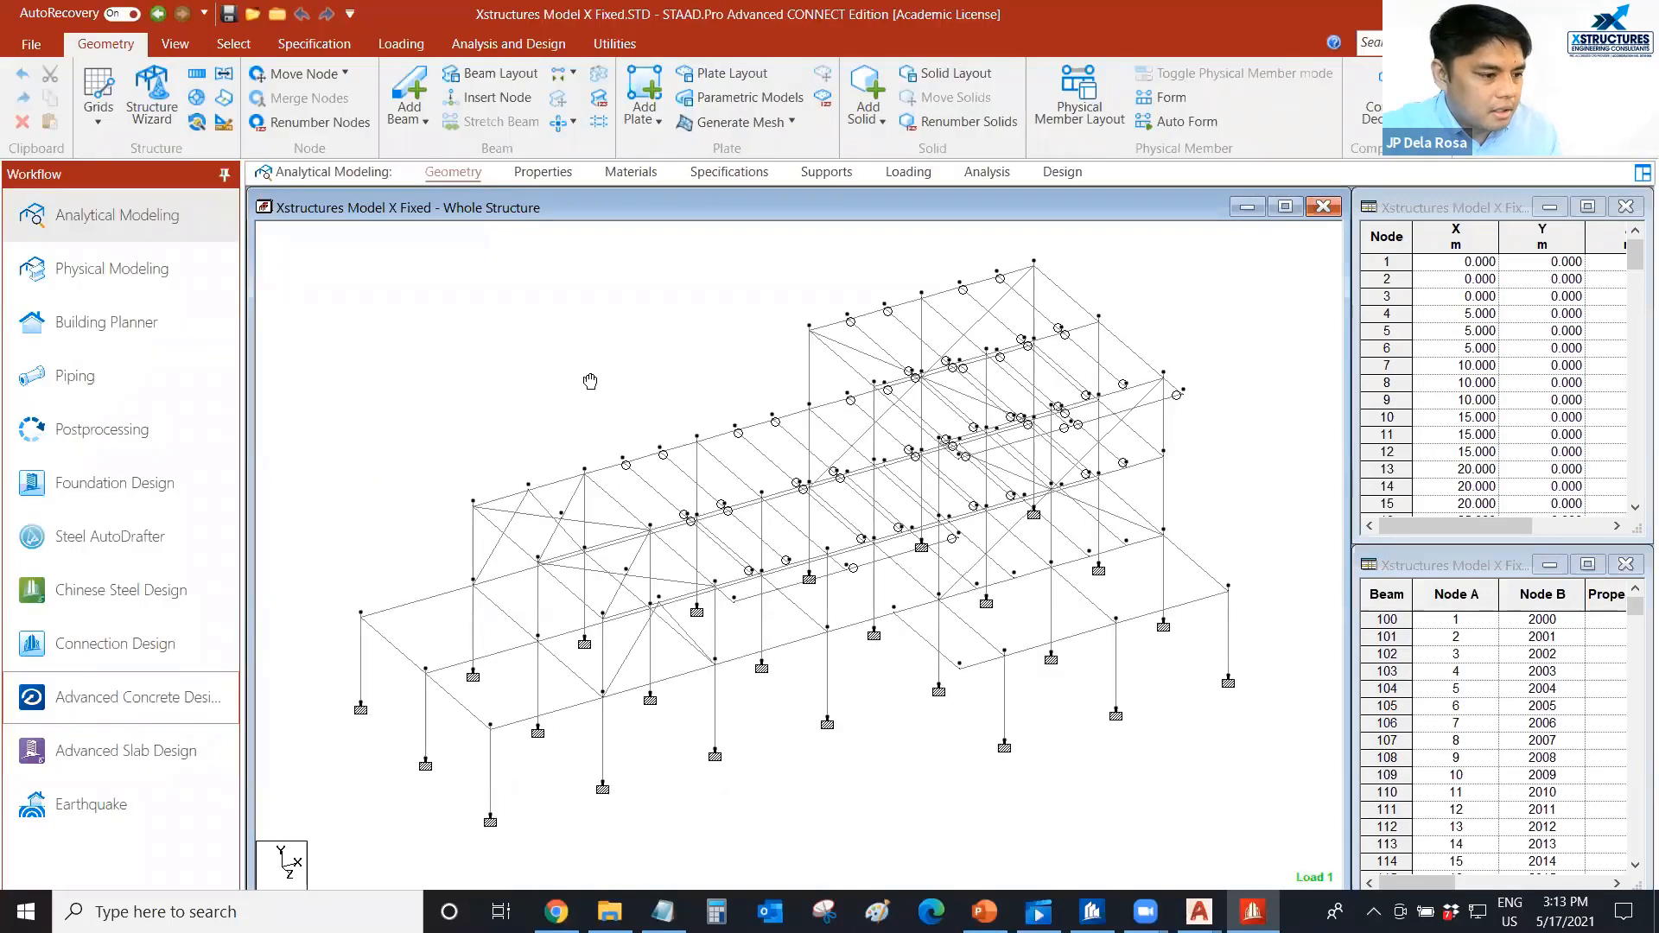
left_click(146, 695)
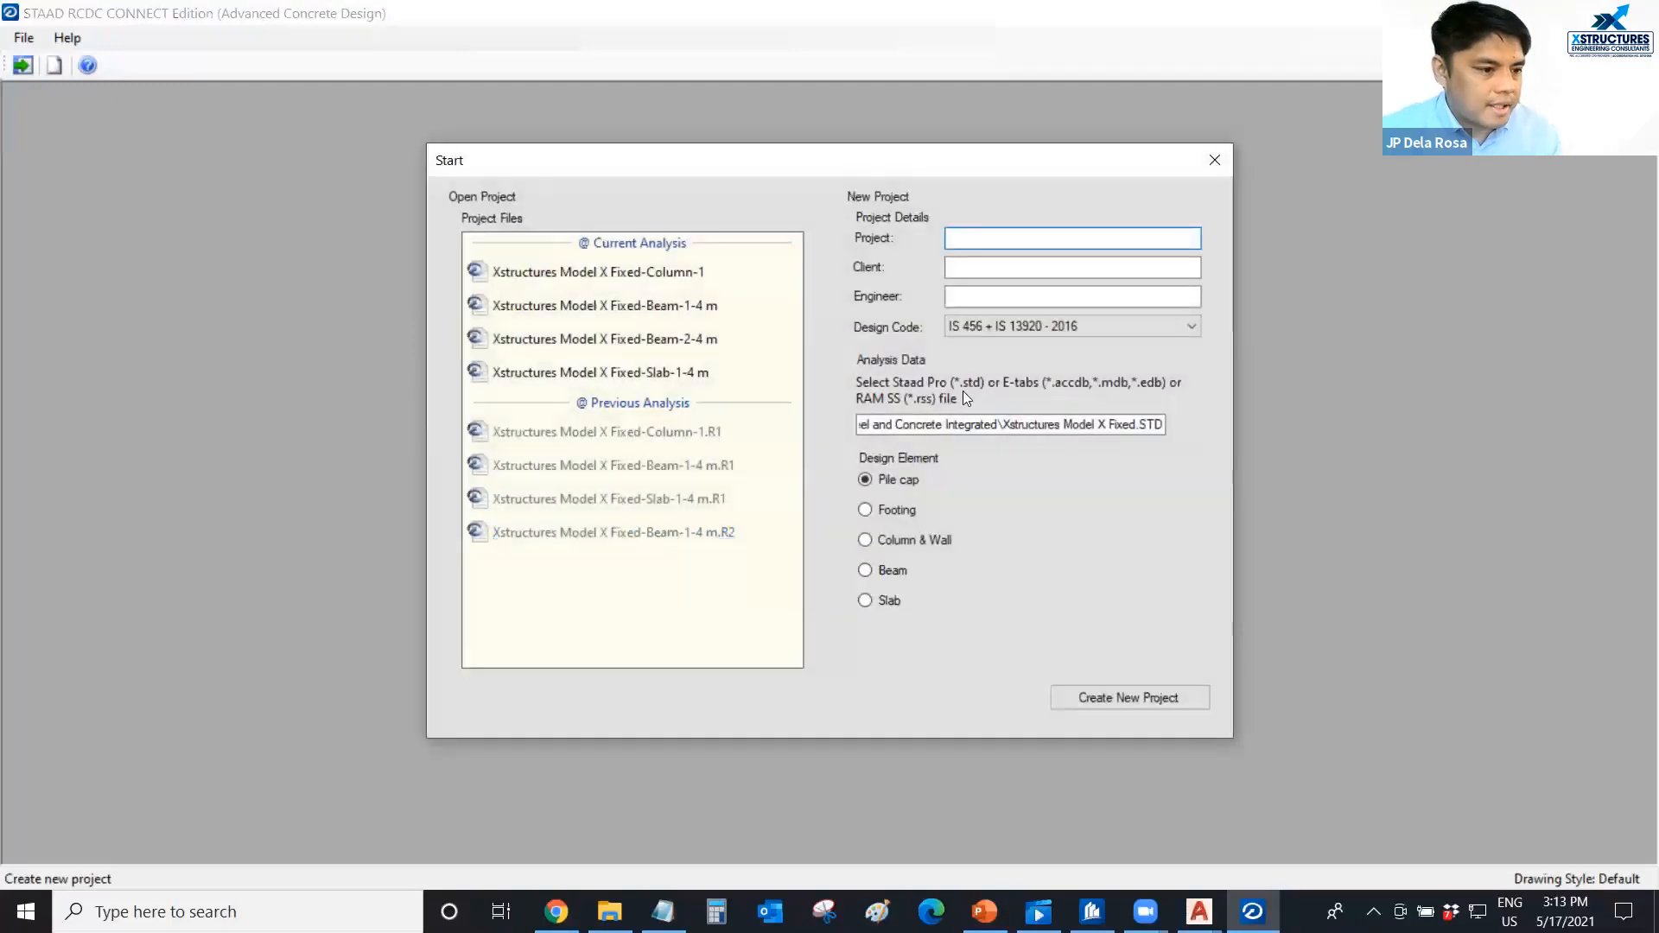
Set the new project's design code to NSCP - 2015, with project Column Design, client Xstructures and the engineer's name.
left_click(1052, 323)
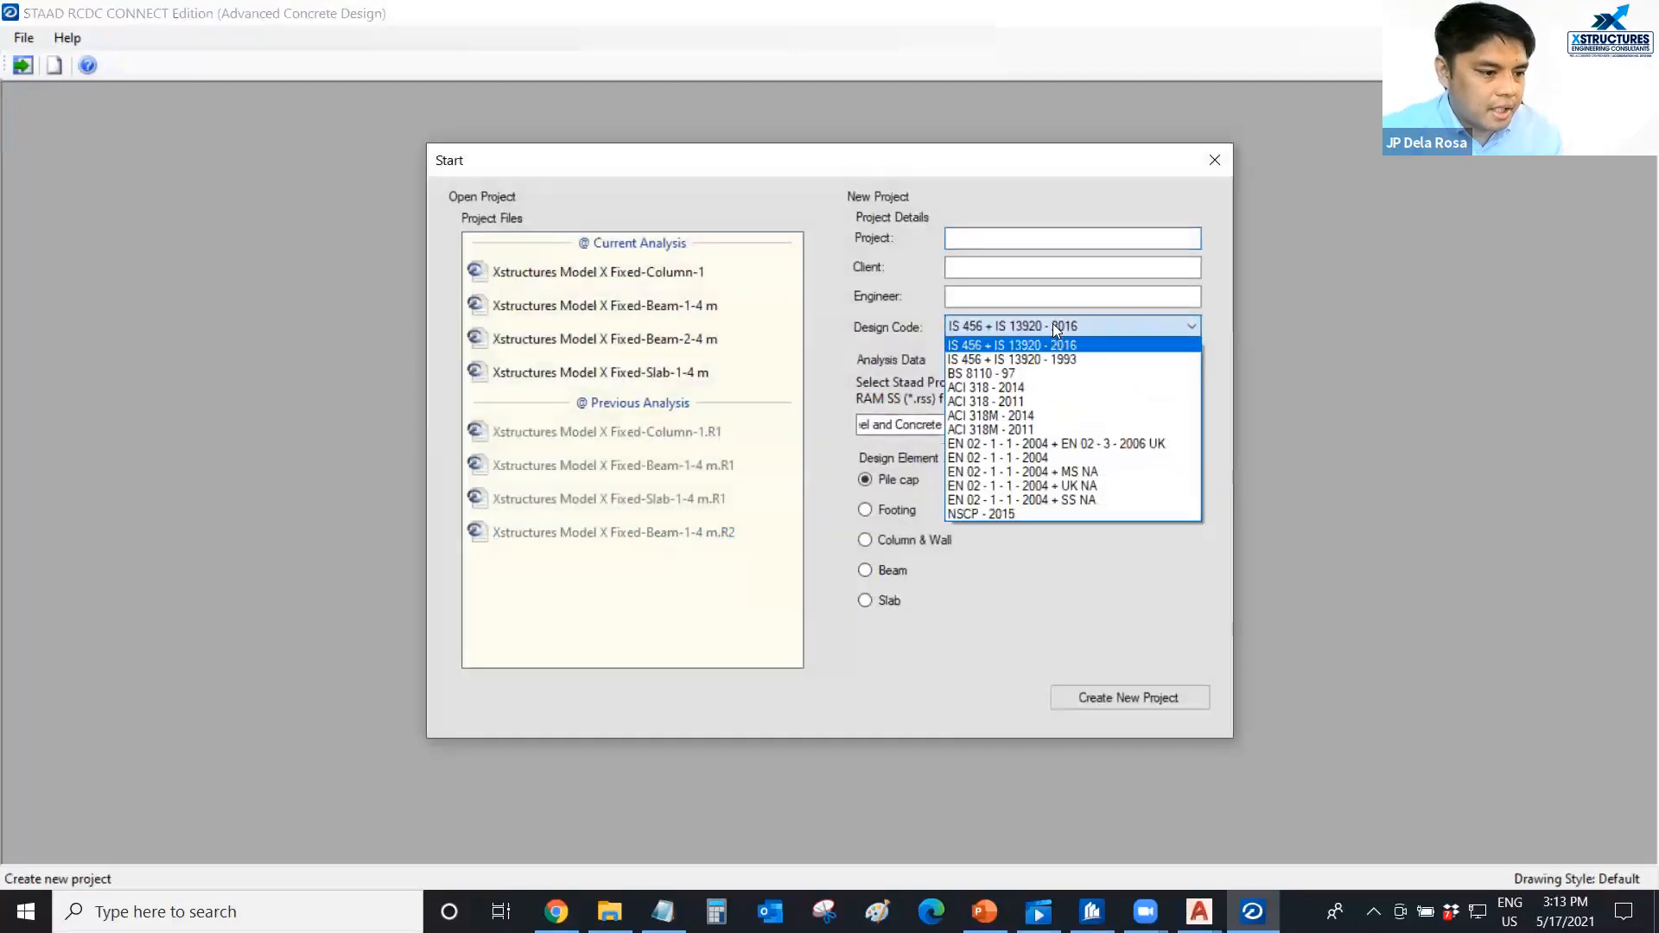
left_click(980, 513)
left_click(964, 239)
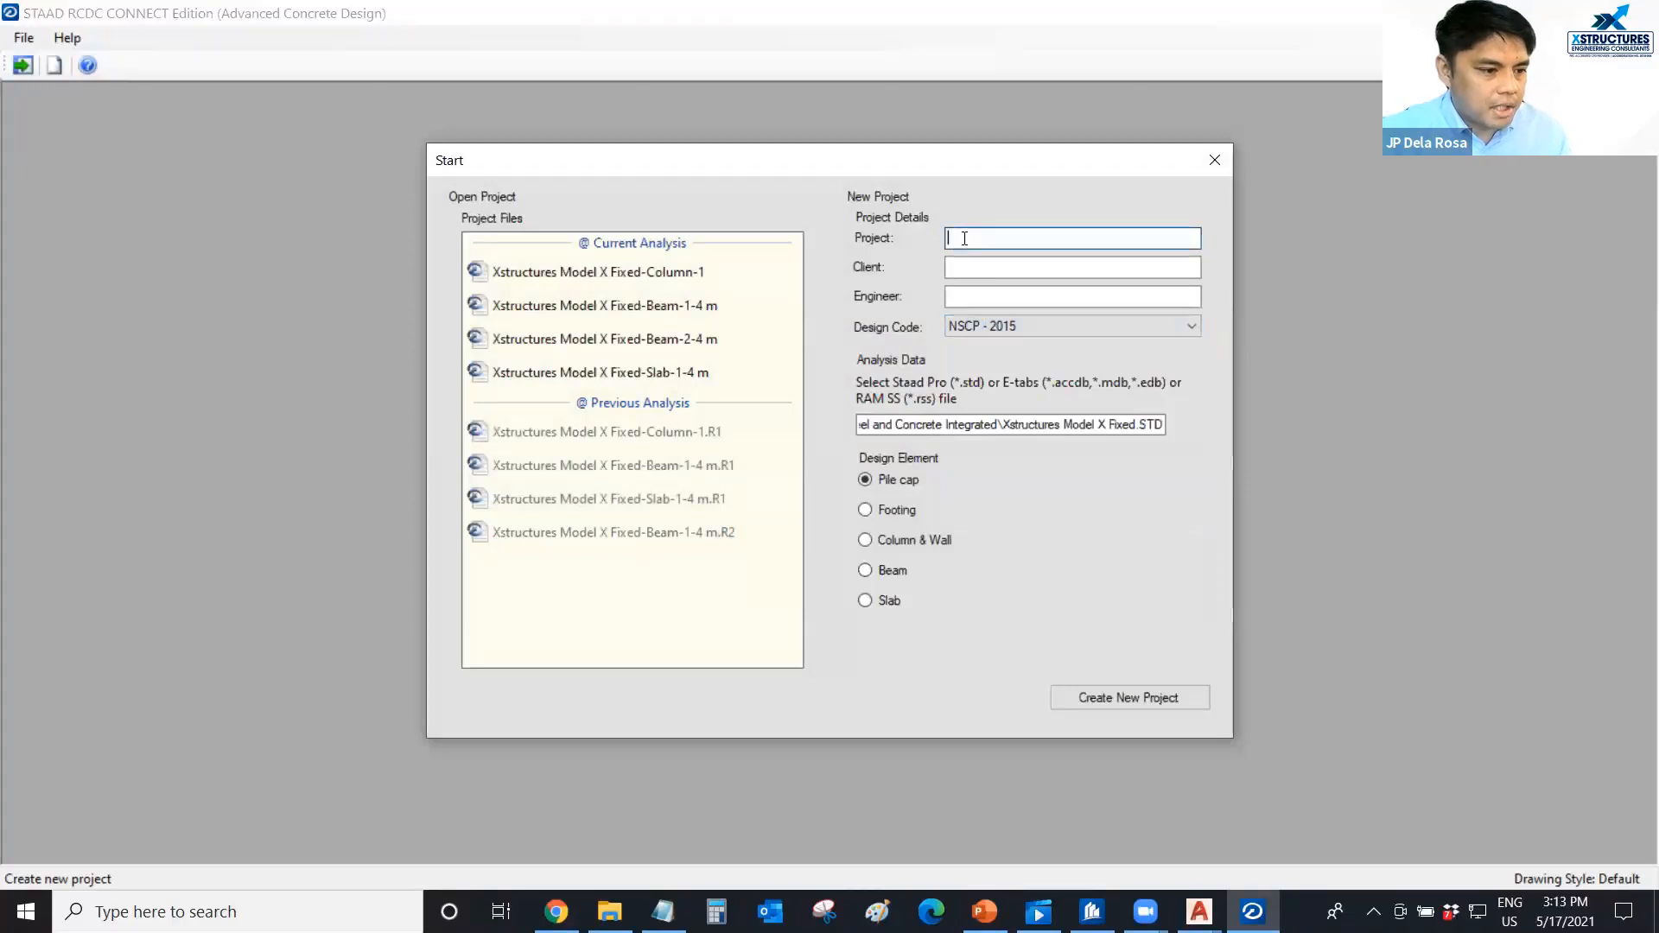
type("Column")
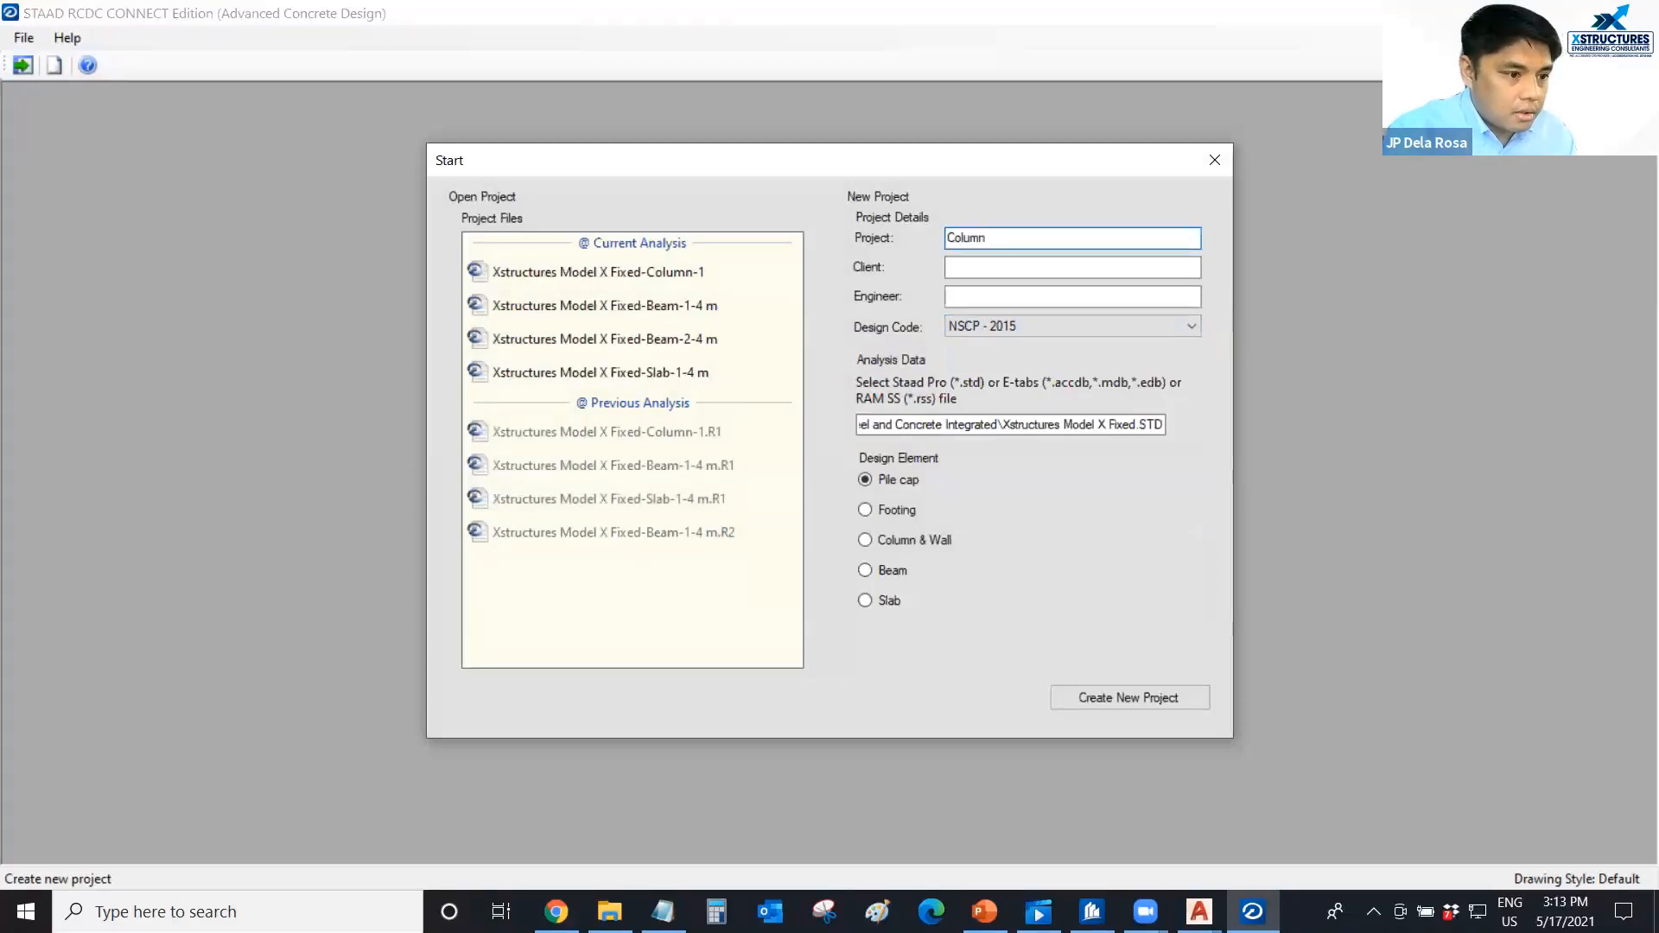
type(" Design")
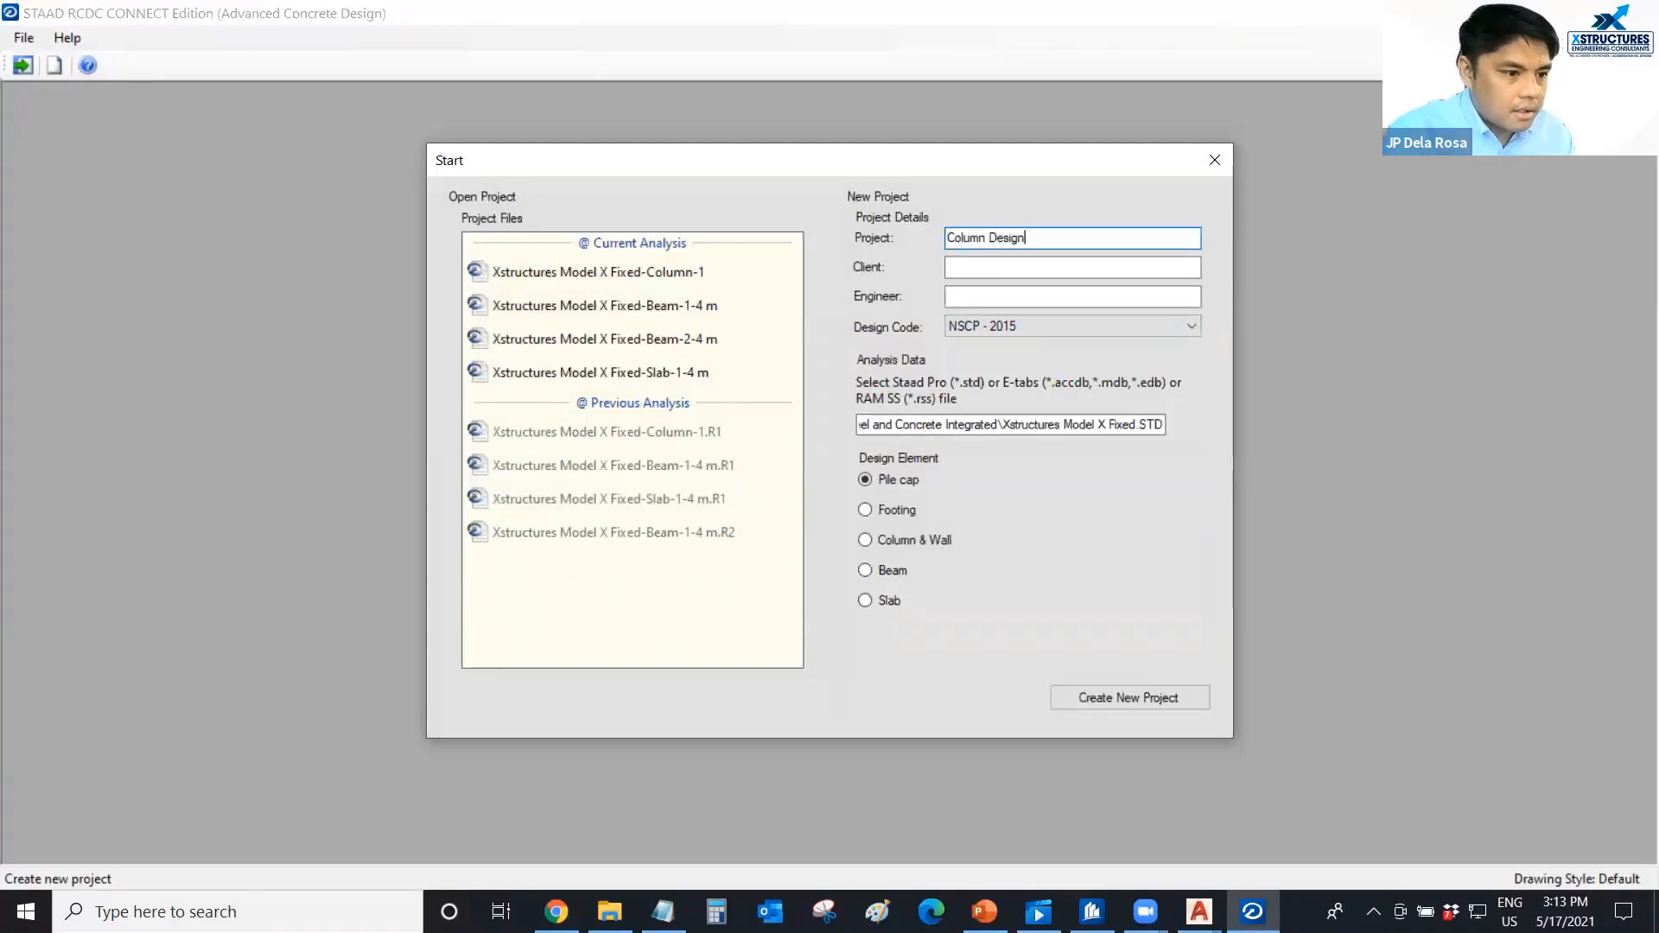
left_click(1025, 266)
type("Xs")
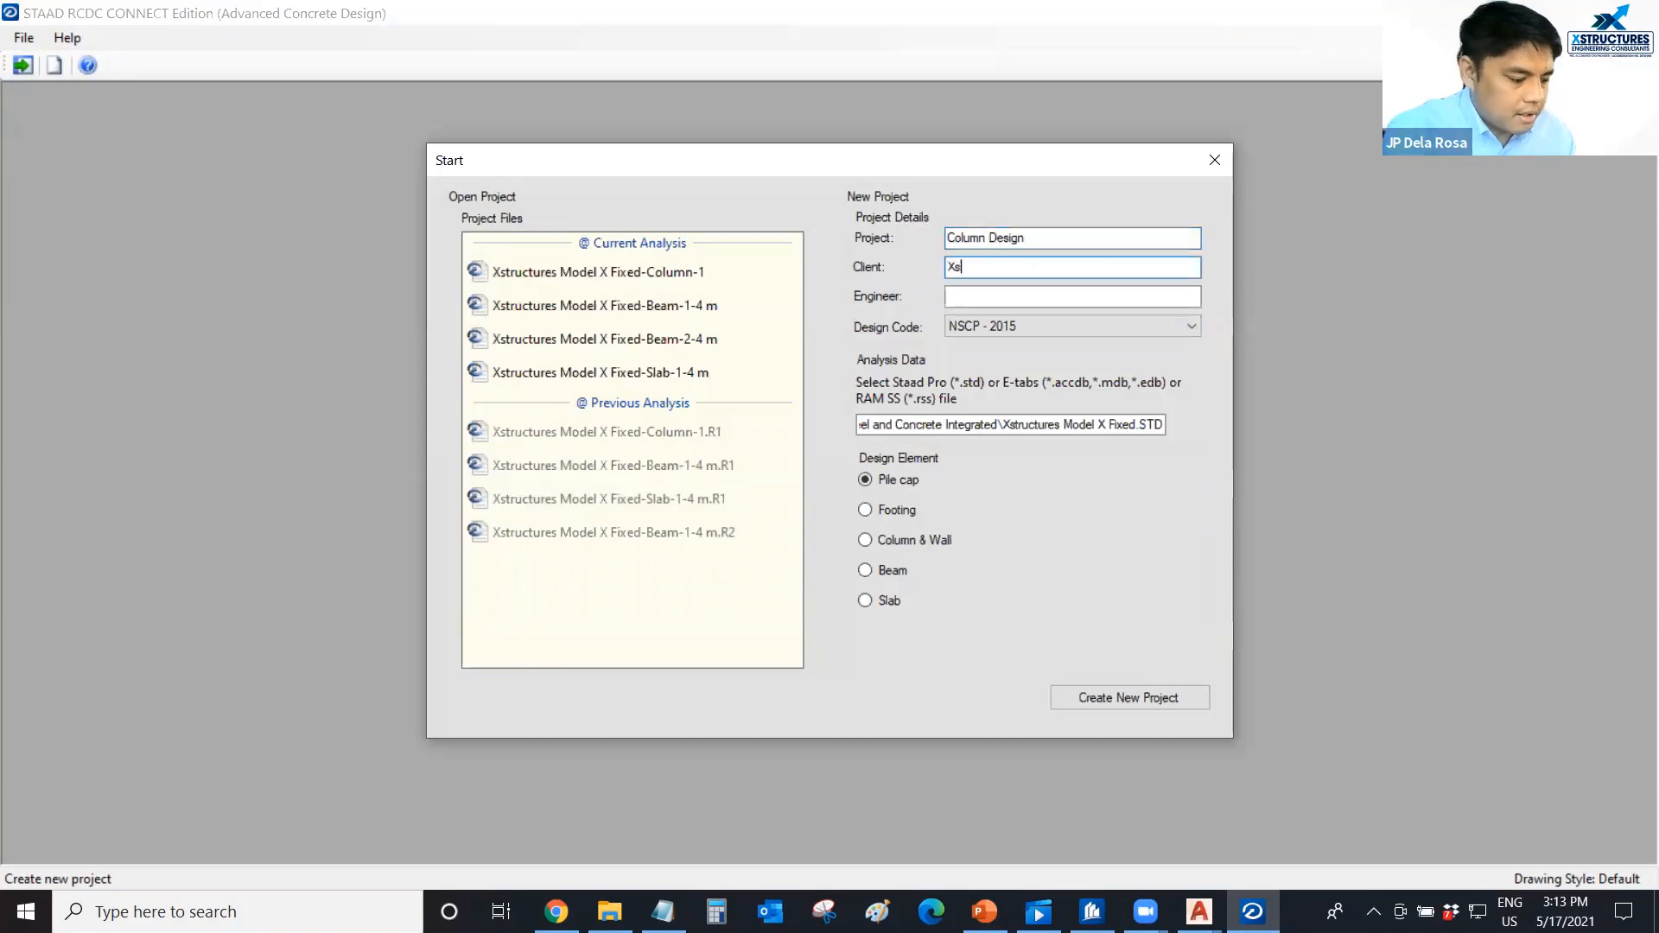
type("tructures")
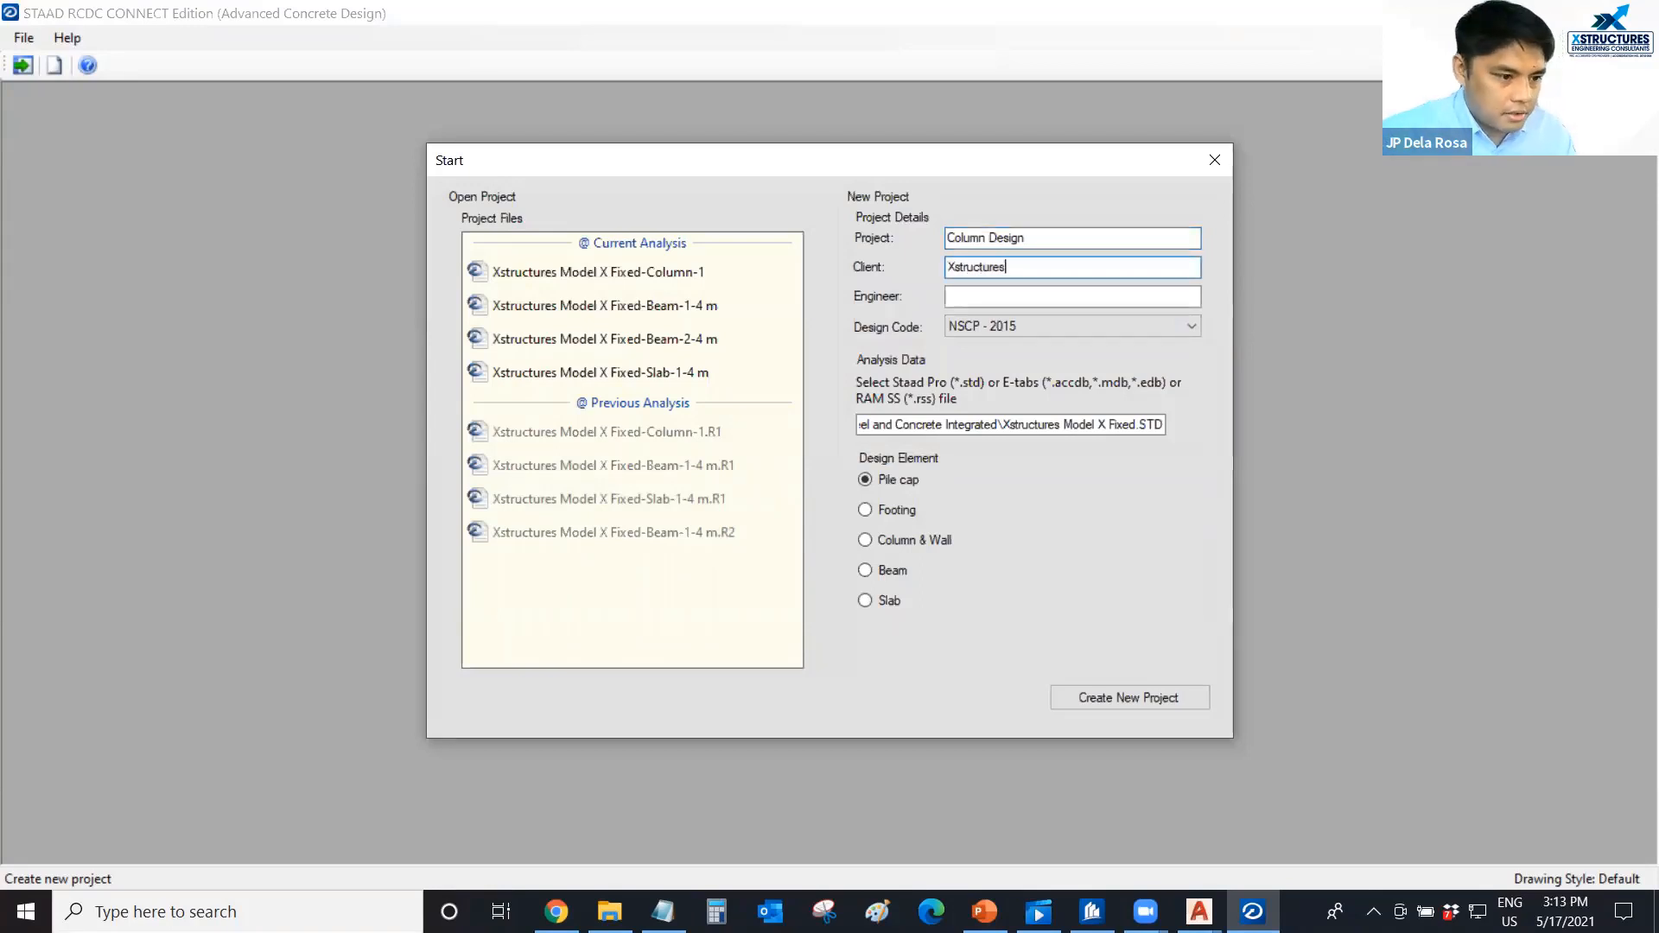
left_click(1014, 304)
type("JP")
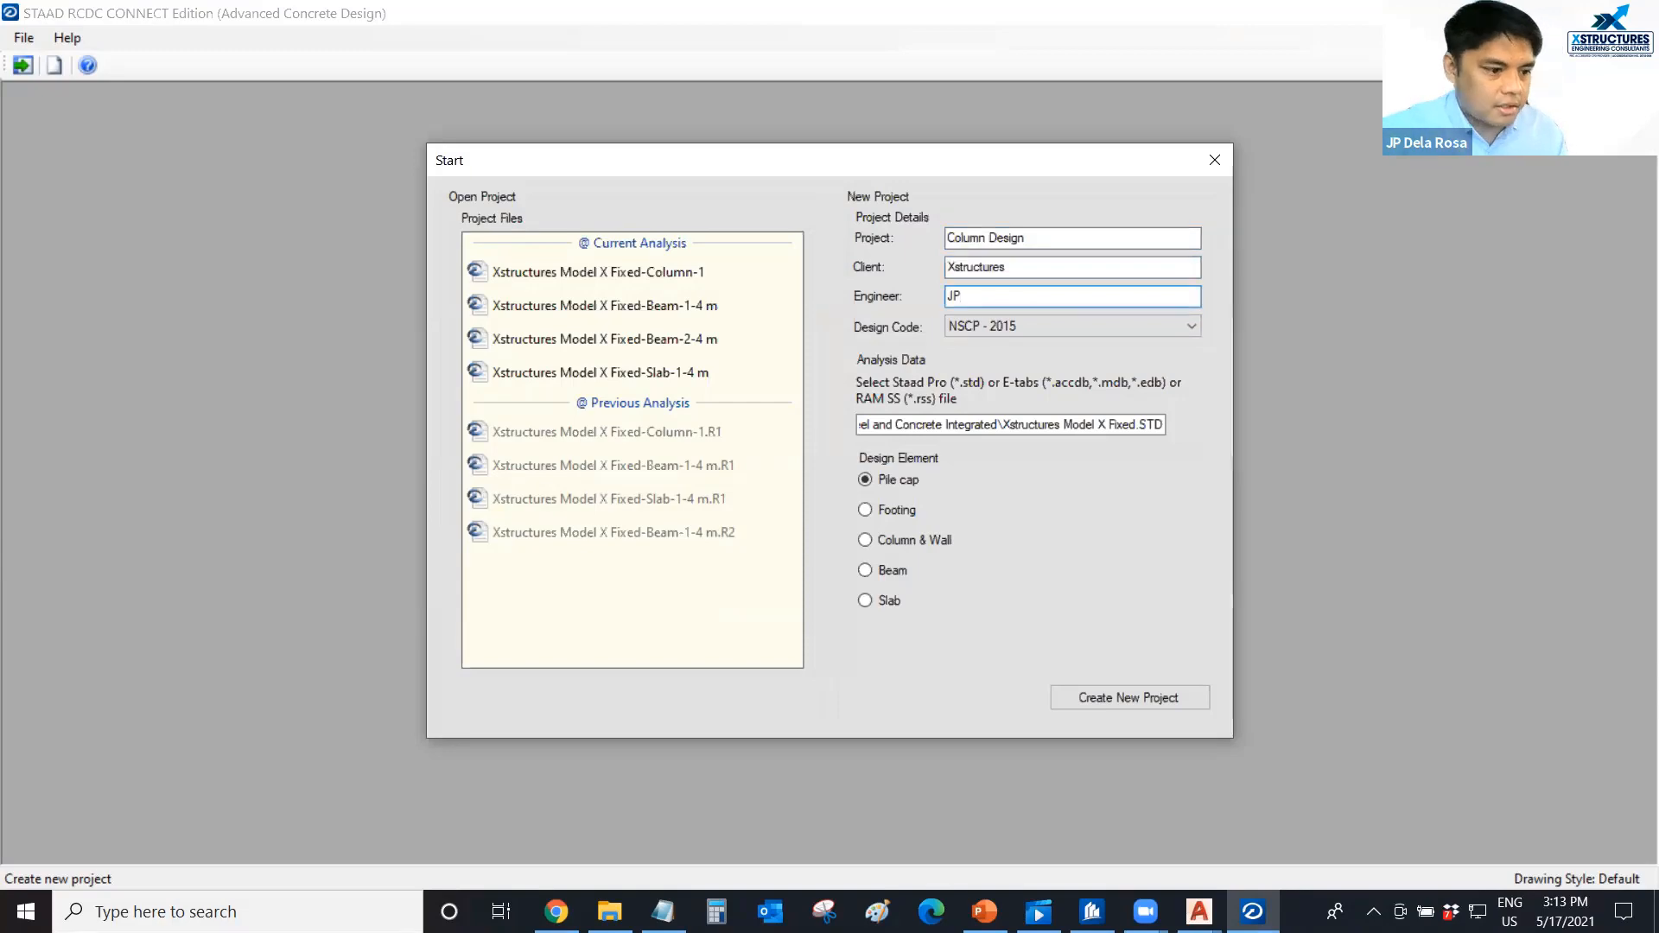
Choose Column & Wall as the design element and create the new project from the Xstructures Model X Fixed analysis file.
left_click(897, 544)
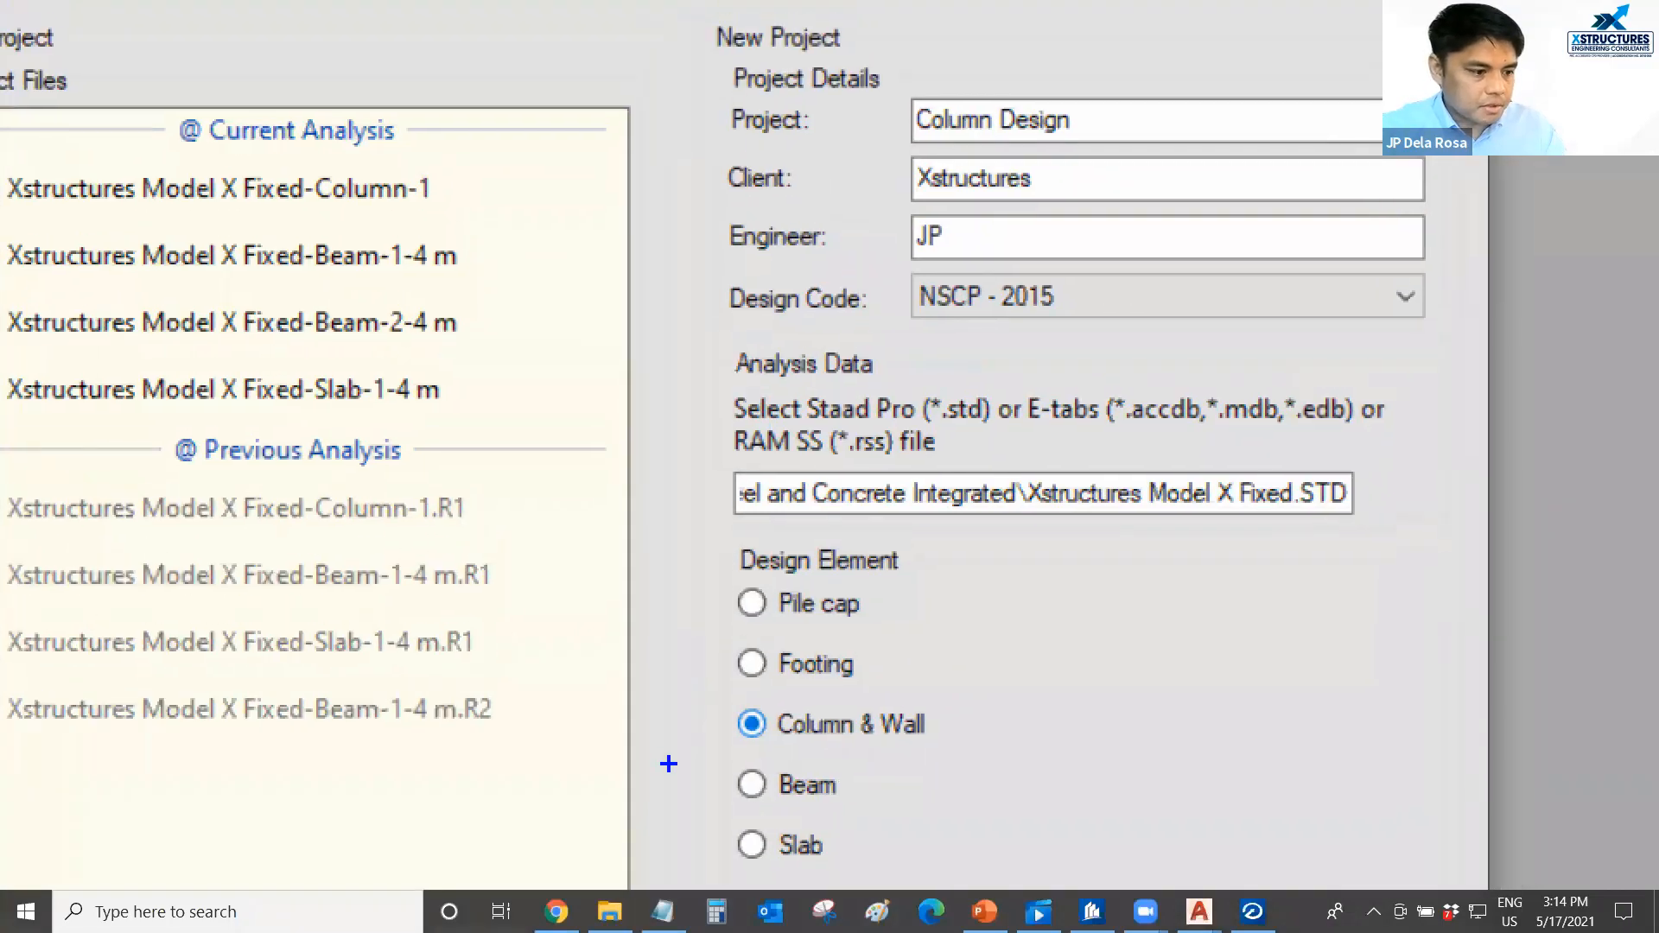
left_click_drag(701, 737, 1011, 745)
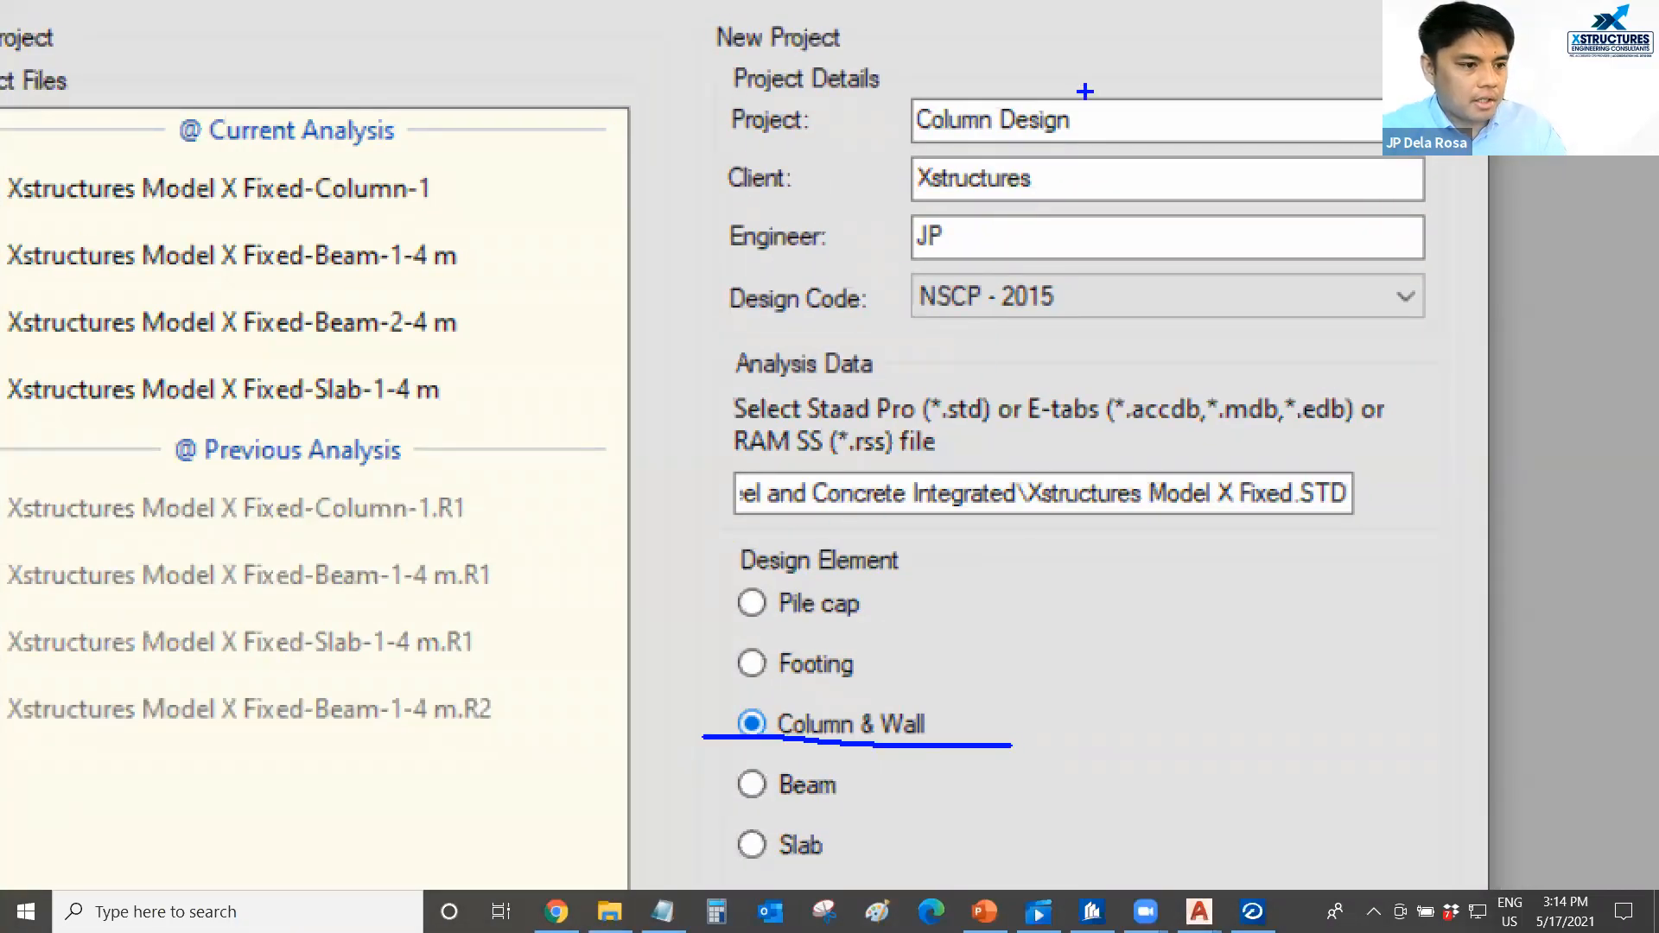
left_click_drag(904, 338, 1021, 339)
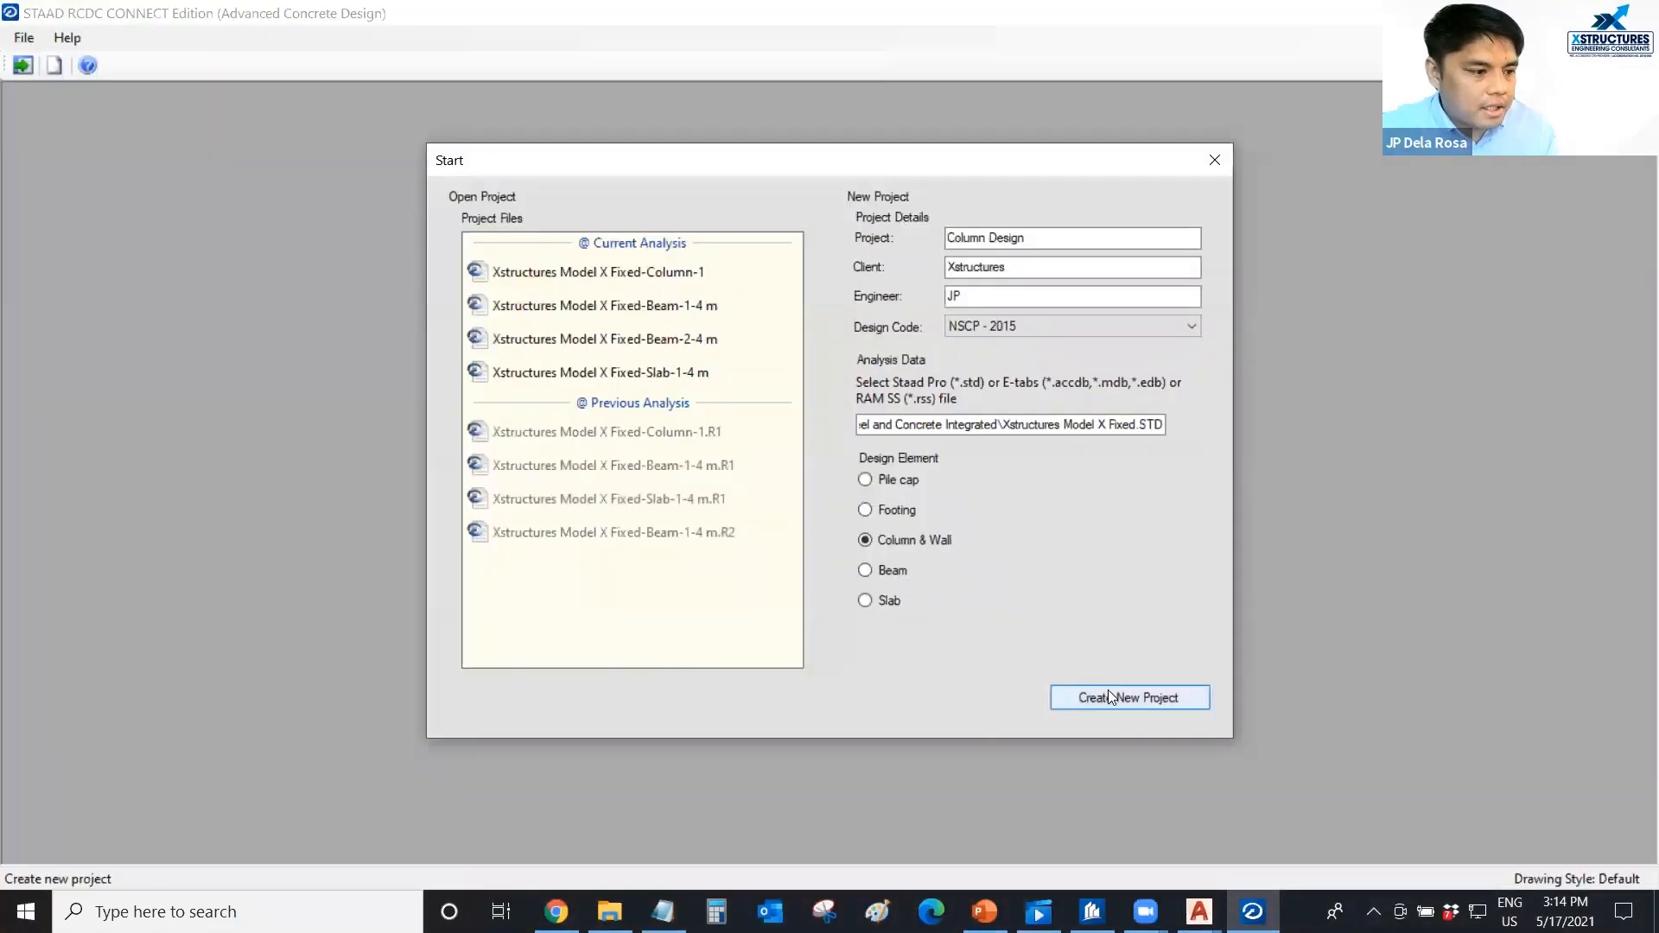
left_click(1113, 697)
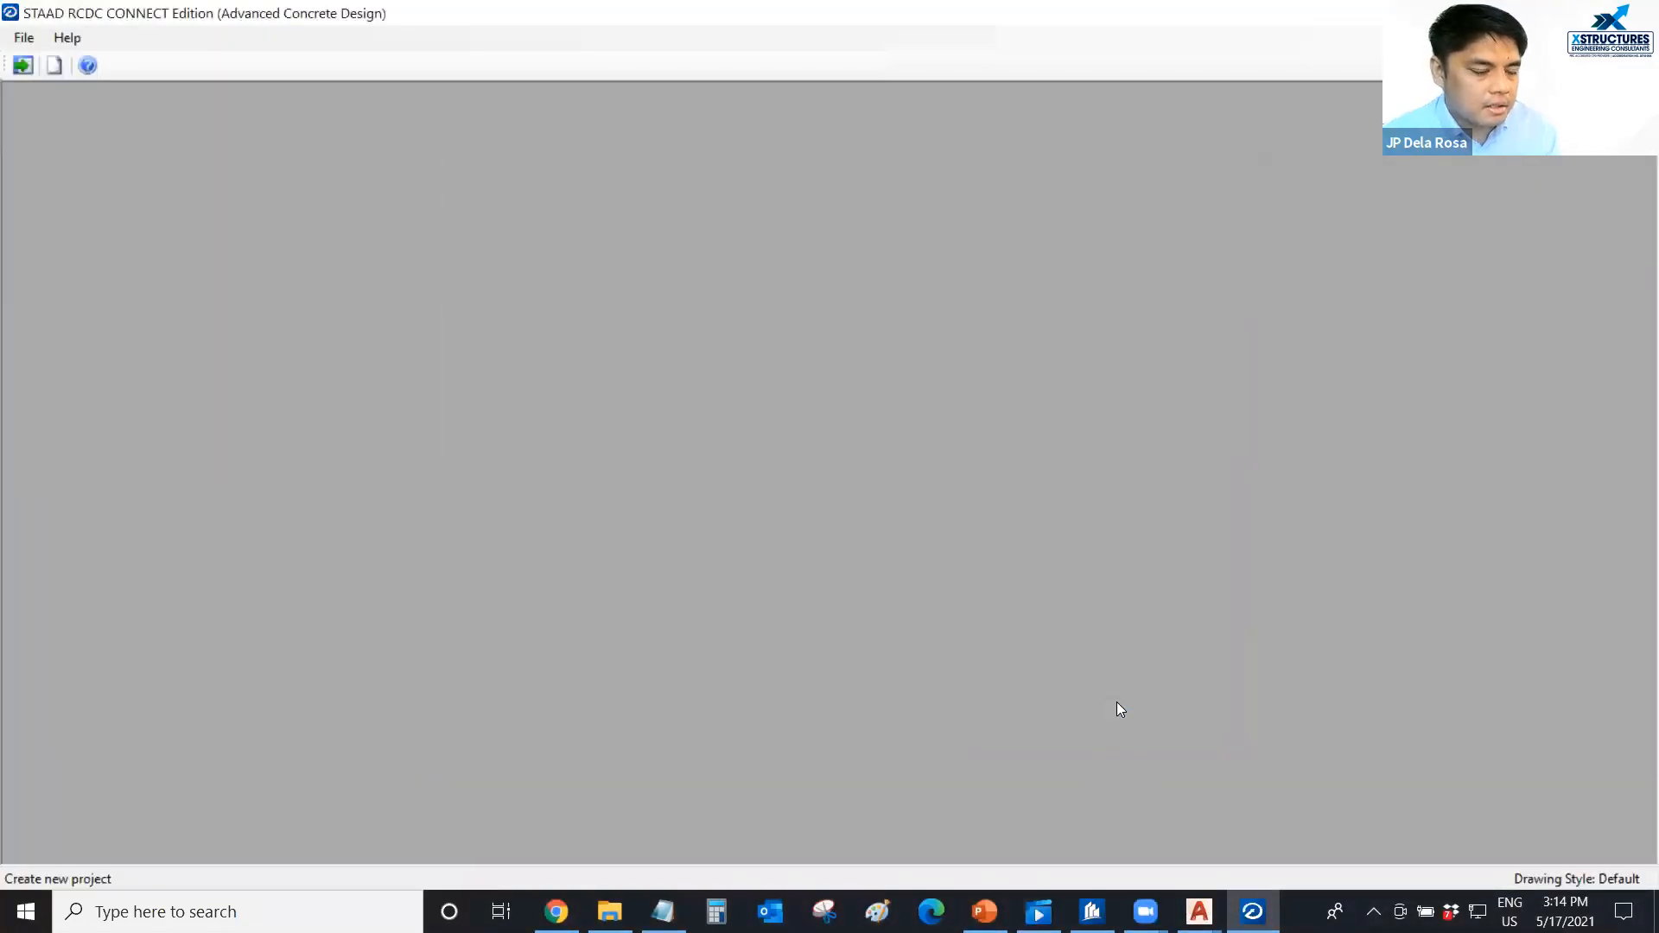
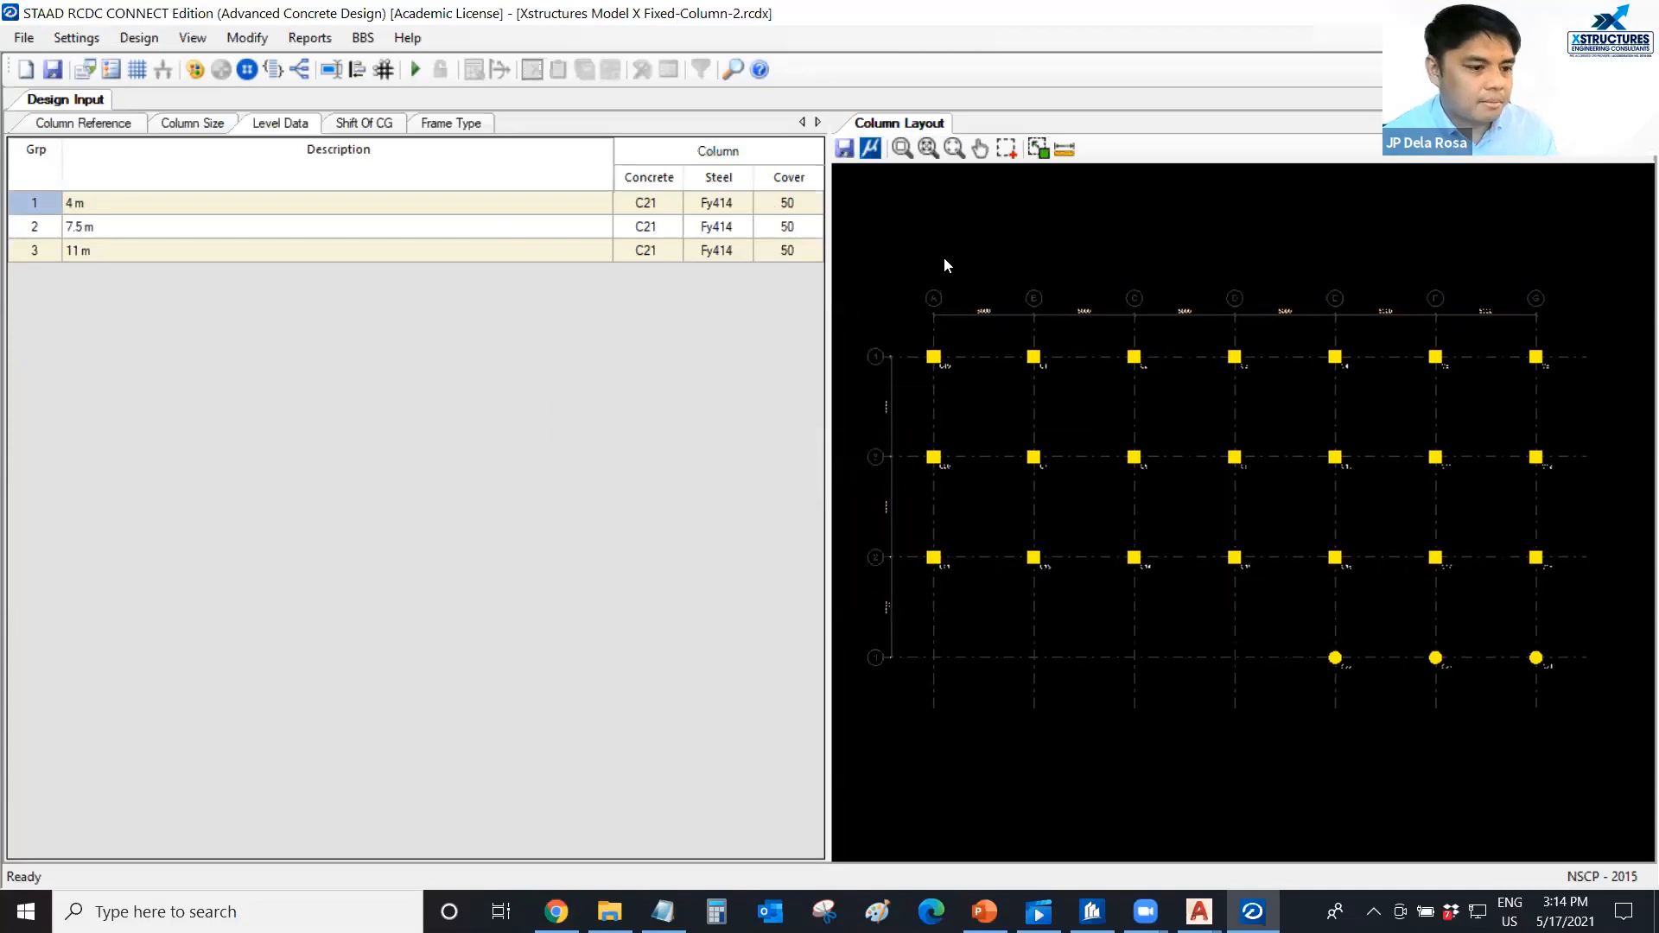
In the basic load cases, assign Earthquake X to EX, Earthquake Z to EZ, and Dead Load to DL1 and DL2.
left_click(76, 37)
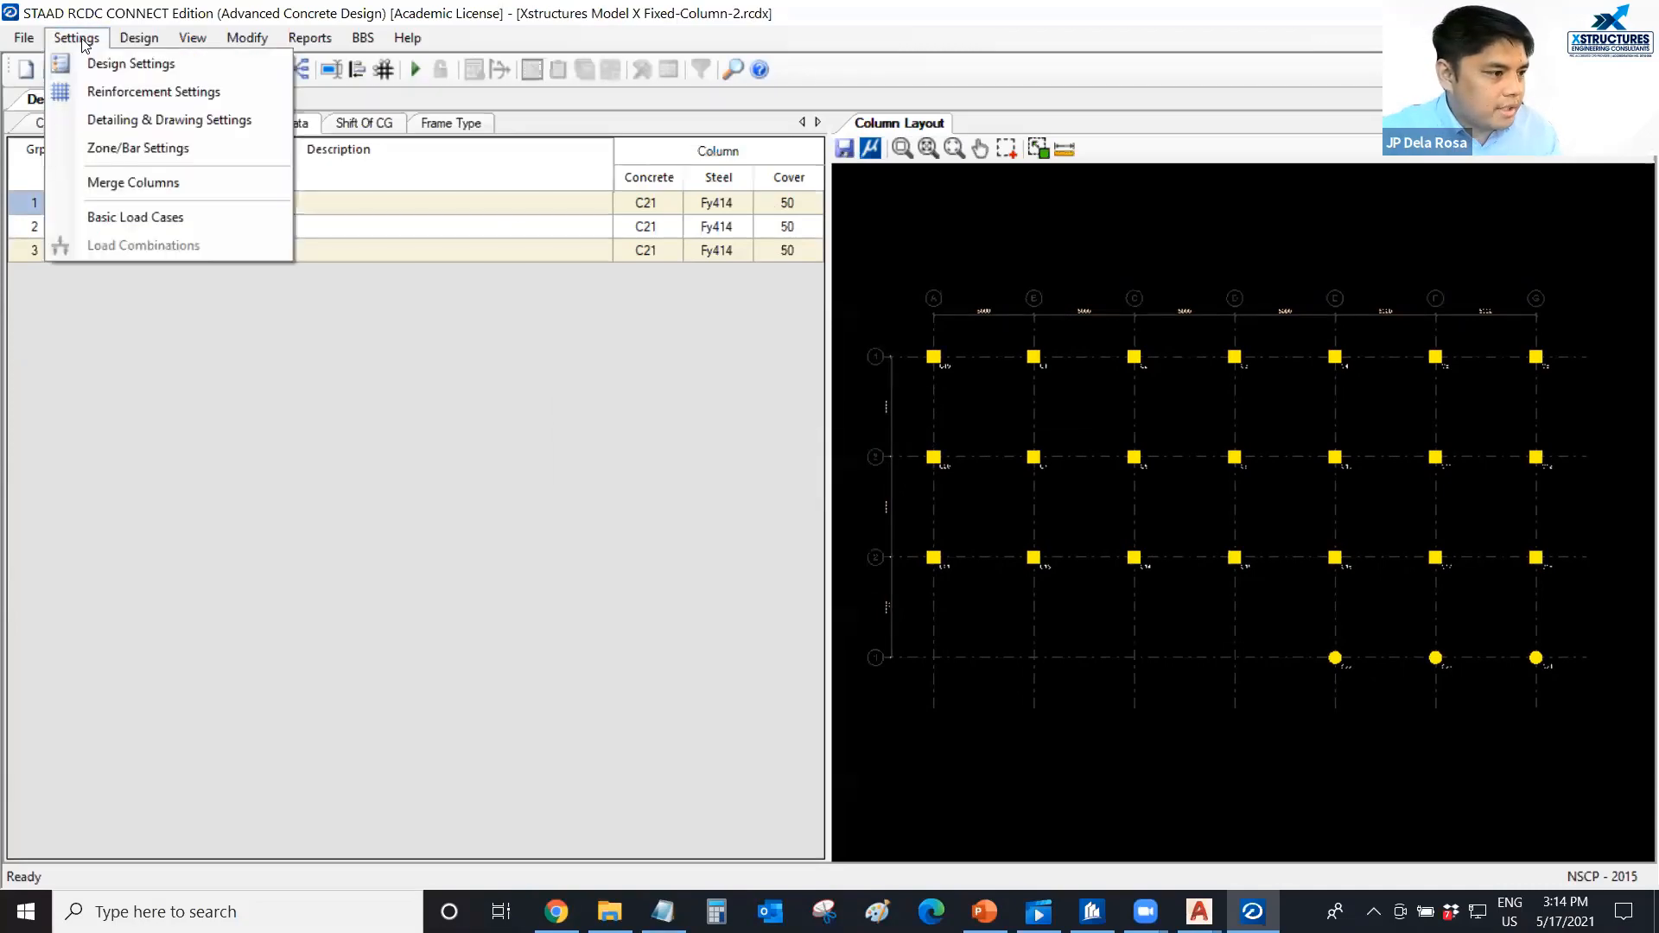
left_click(102, 216)
left_click(744, 241)
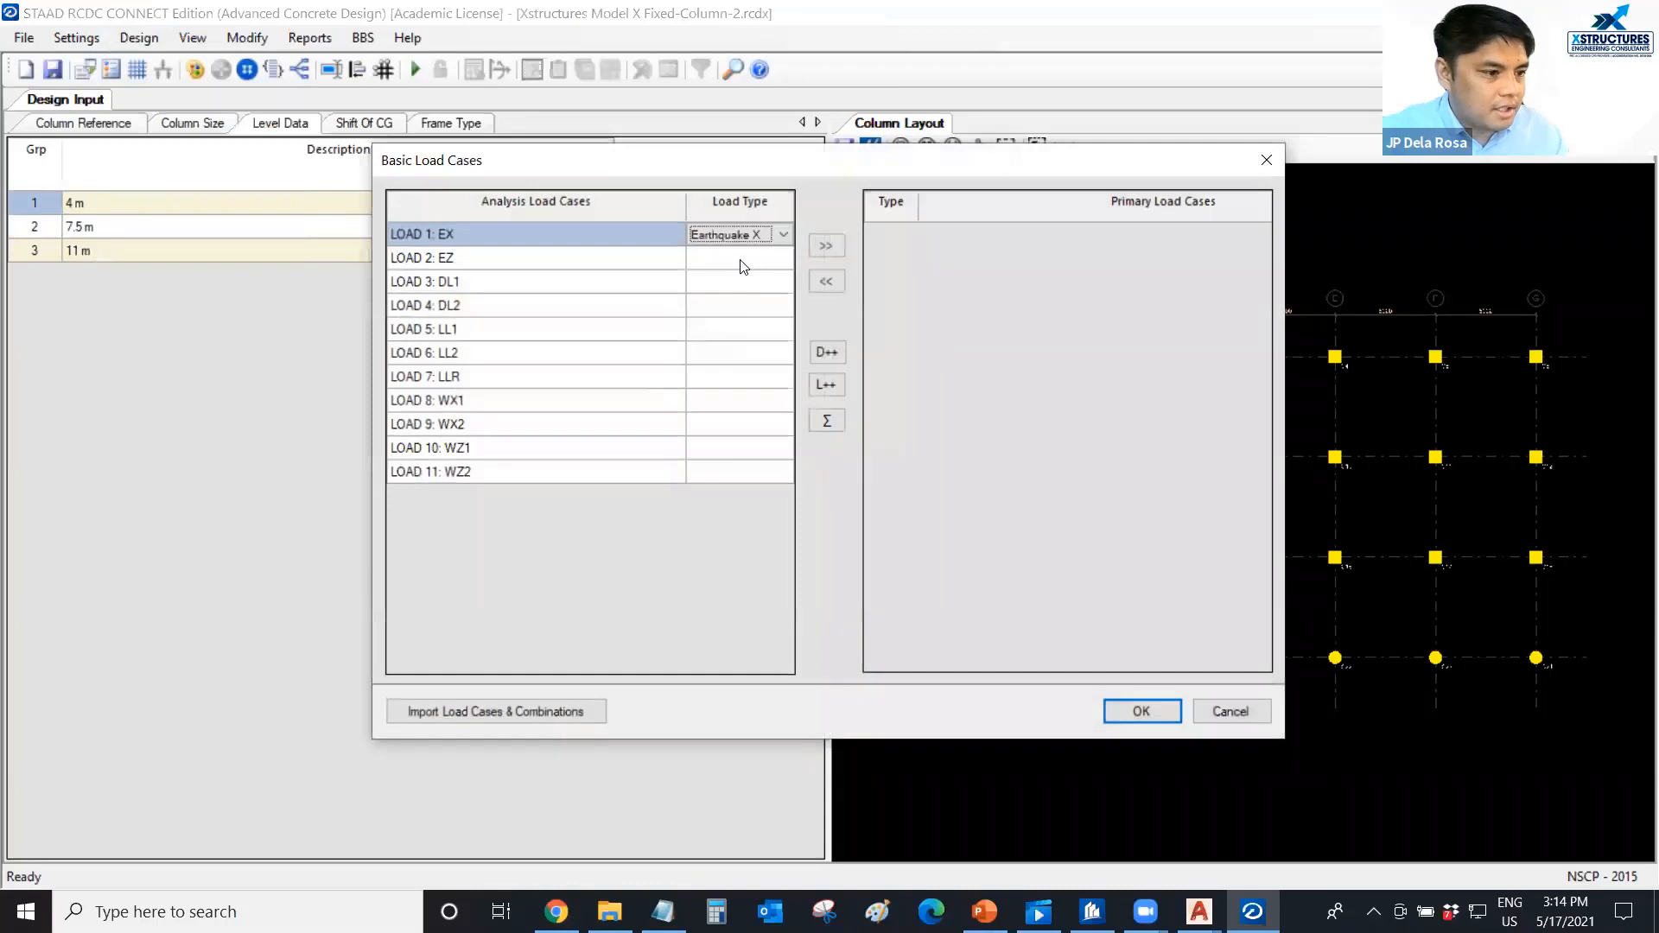
left_click(741, 260)
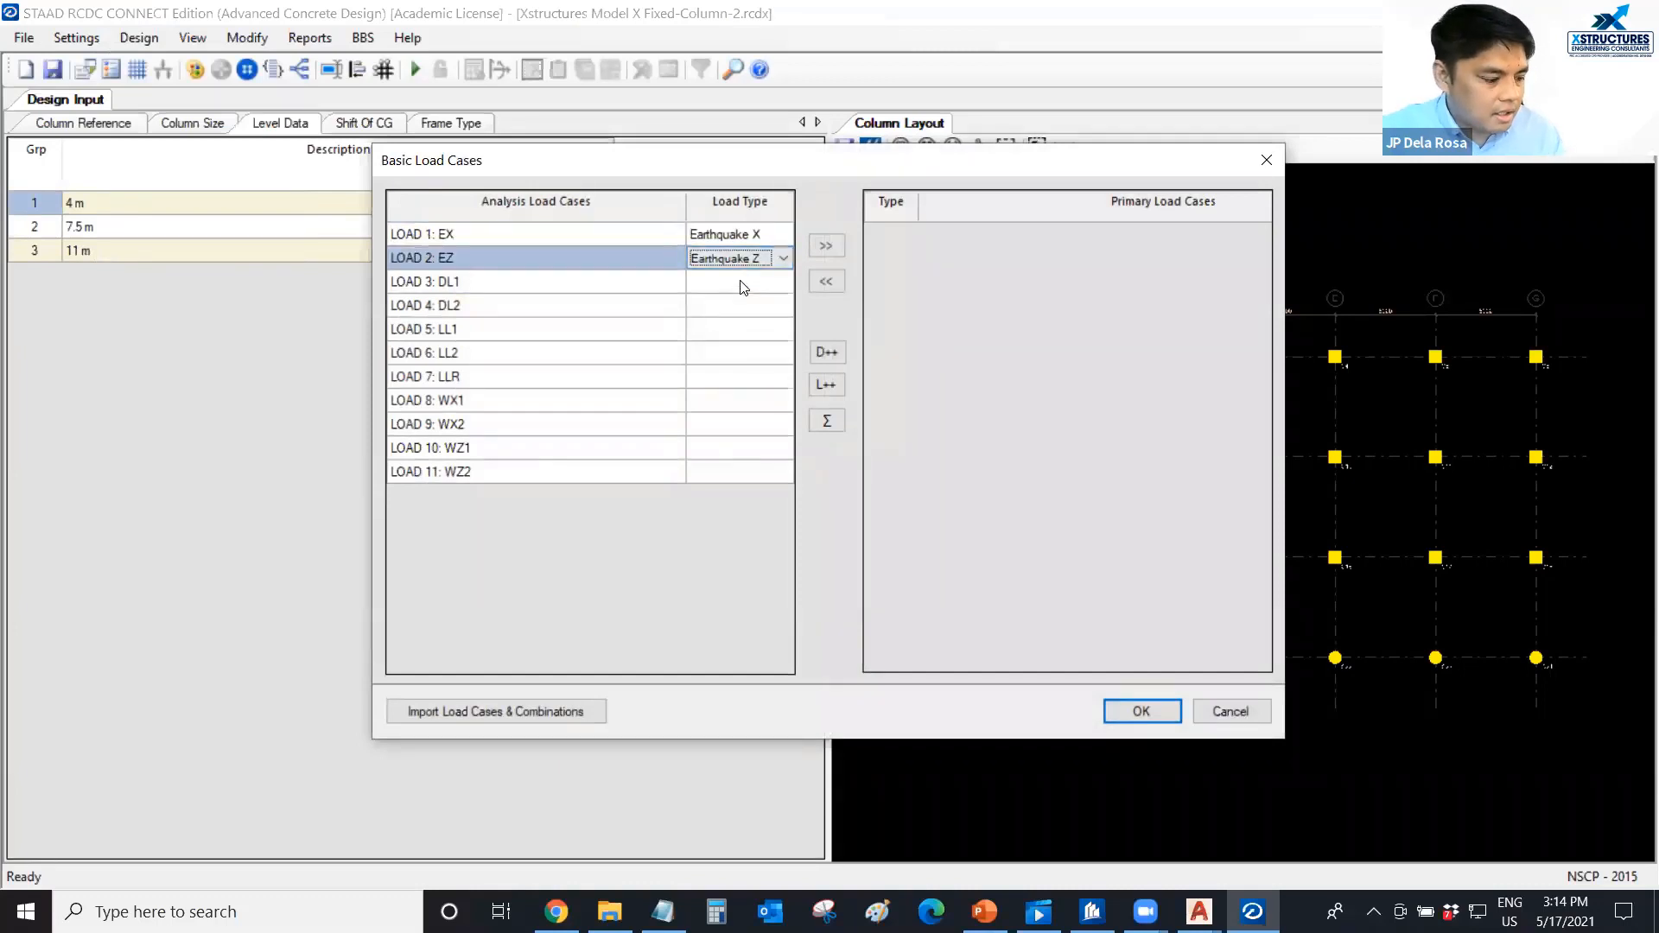
left_click(740, 285)
left_click(740, 307)
Assign the Live Load type to LL1 and LL2, and Roof Live to LLR.
left_click(740, 331)
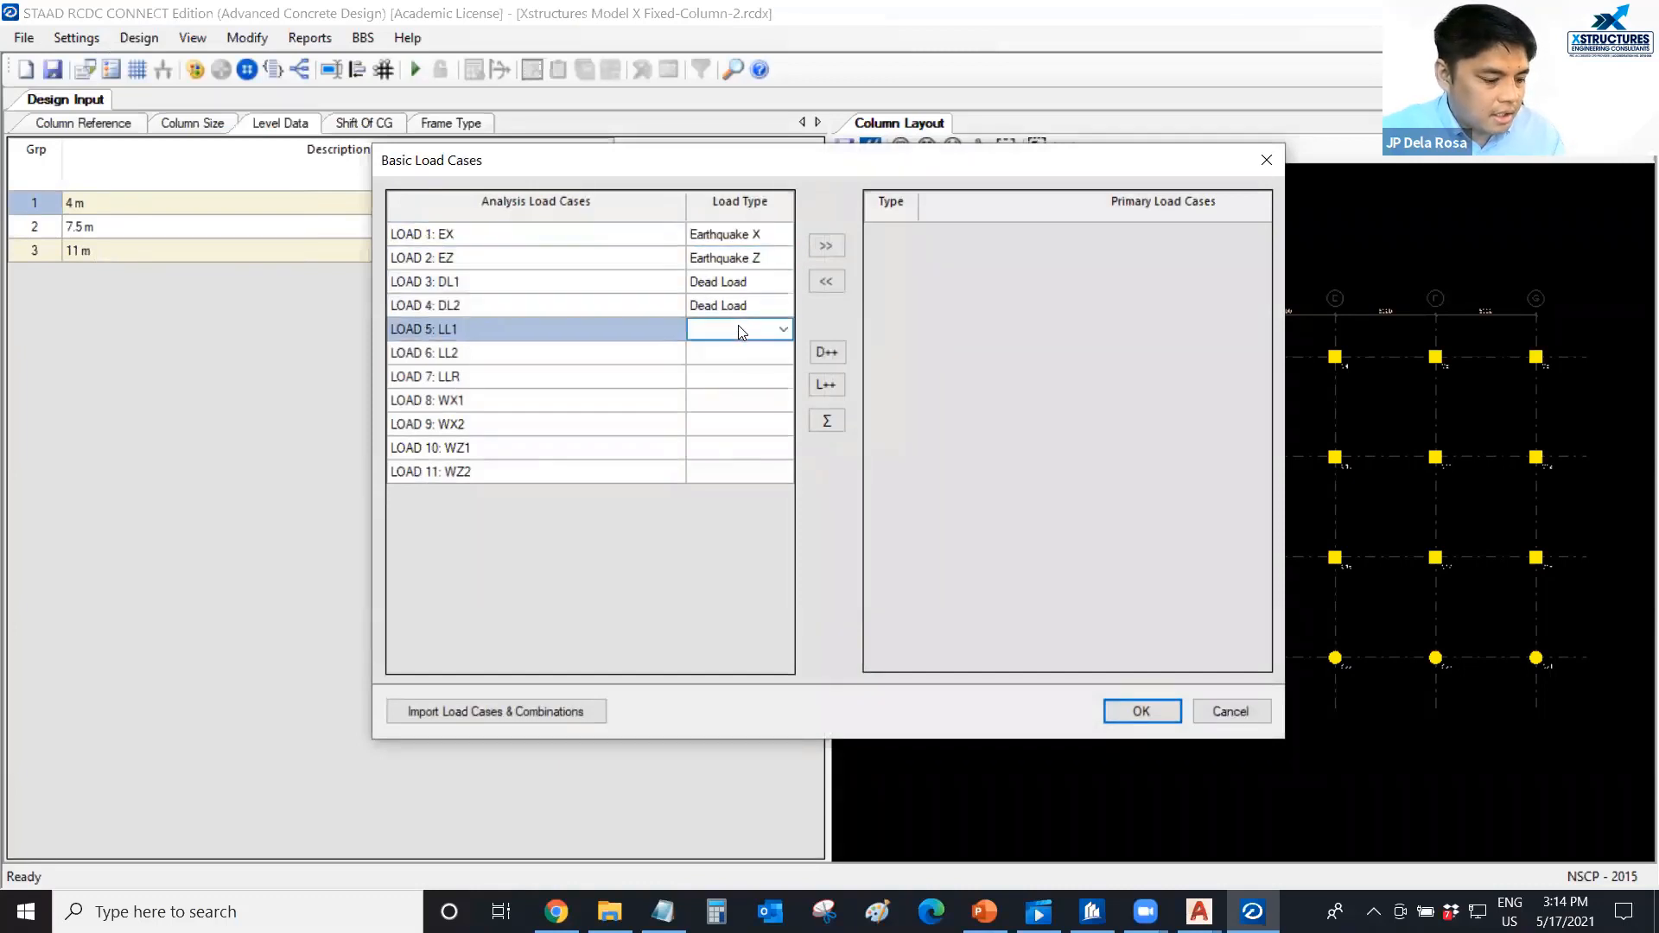
key("l")
left_click(739, 356)
key("l")
left_click(739, 382)
left_click(784, 382)
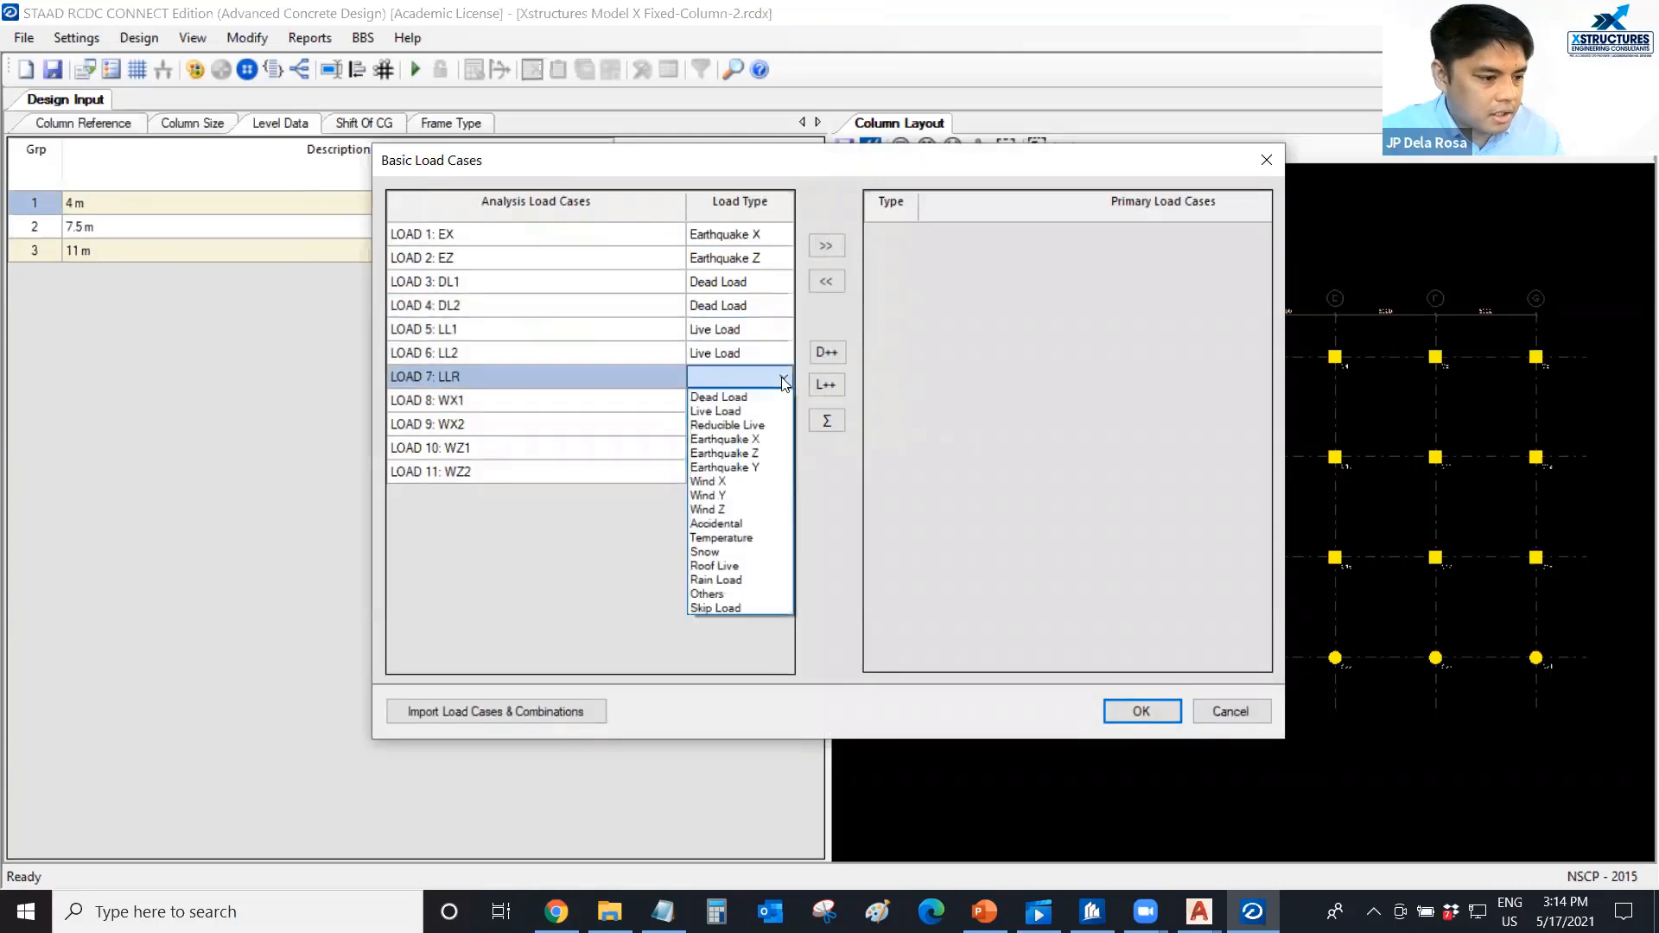
left_click(724, 567)
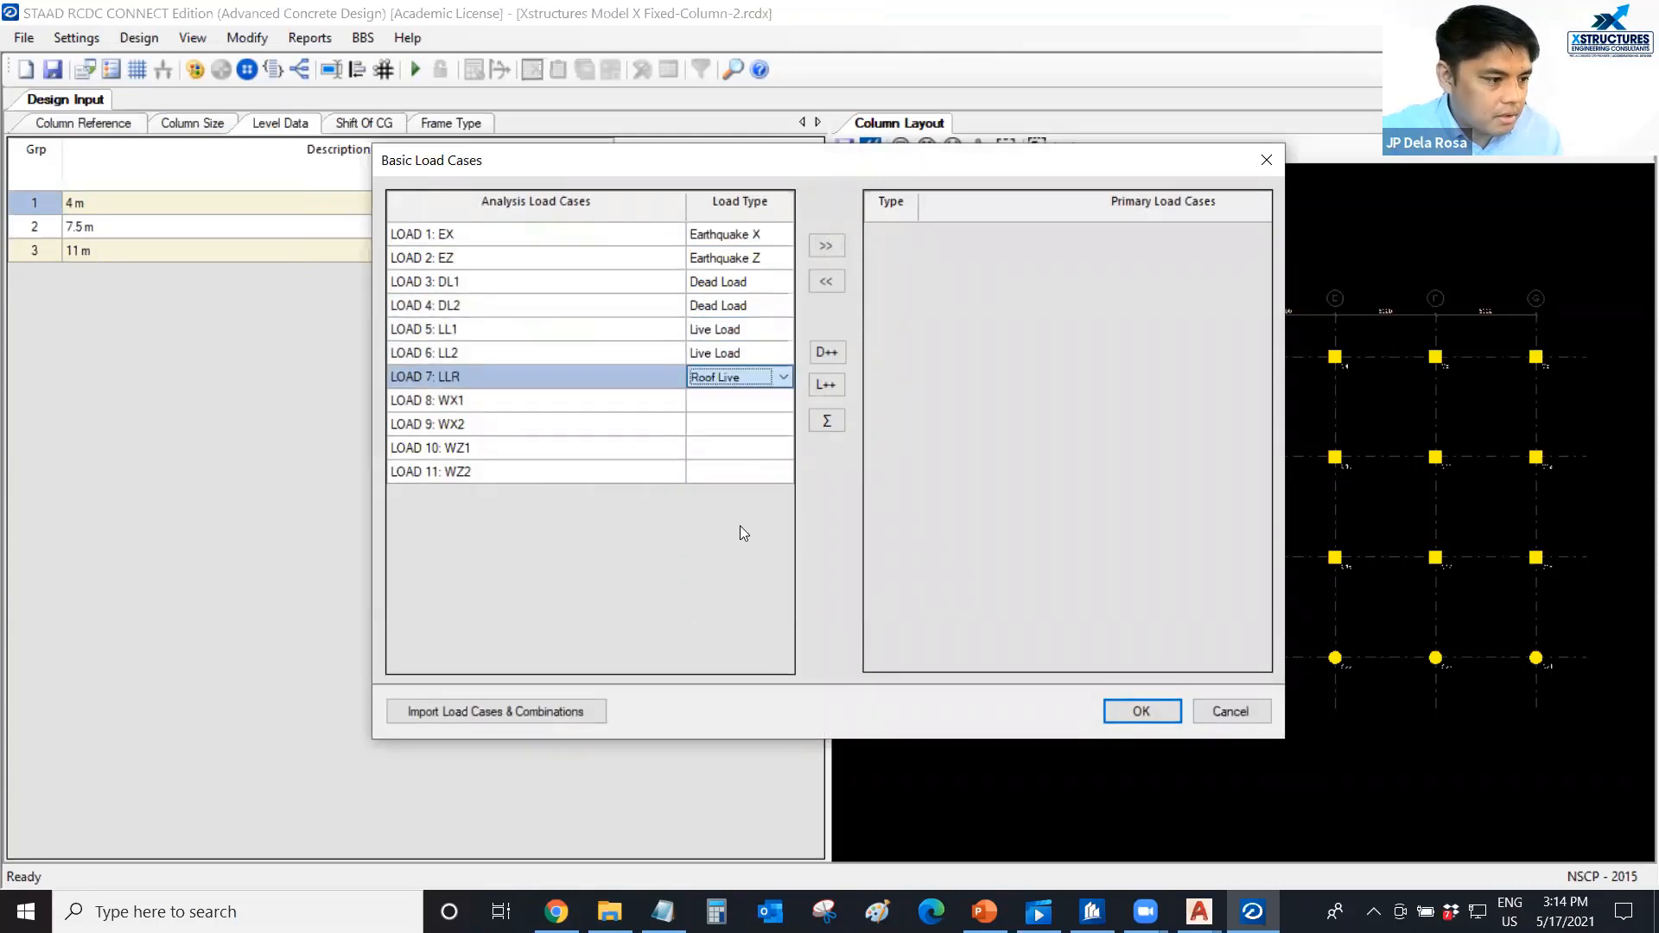
Assign Wind X to load cases WX1 and WX2, and Wind Z to WZ1 and WZ2.
left_click(757, 403)
key("w")
left_click(751, 422)
key("w")
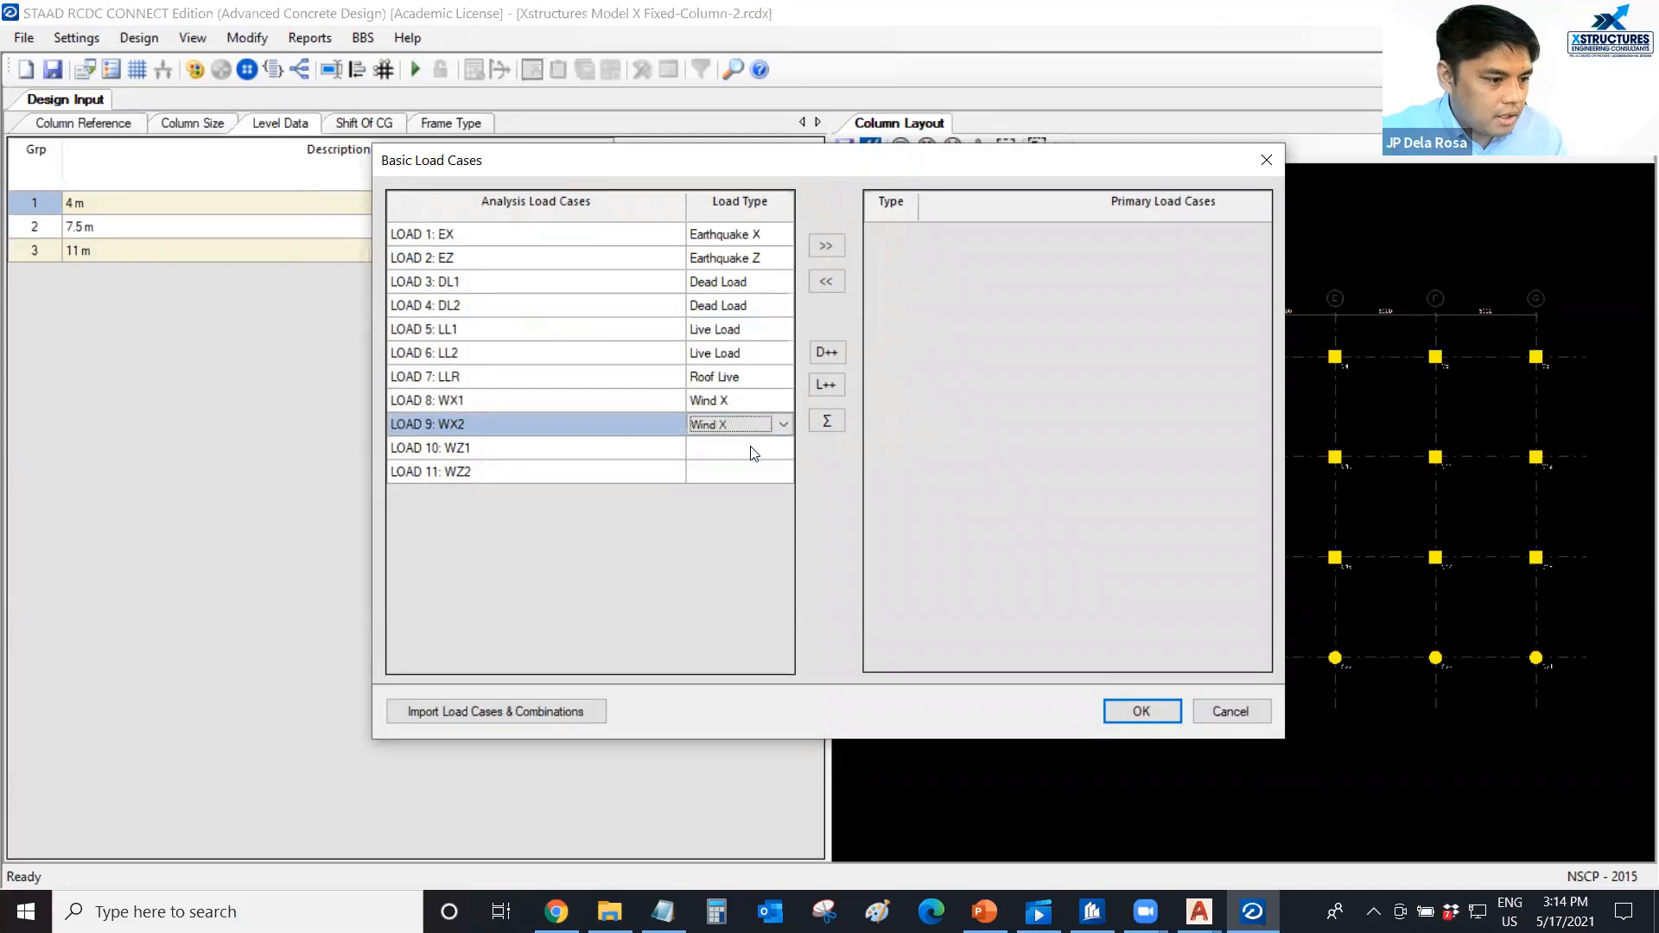
left_click(751, 448)
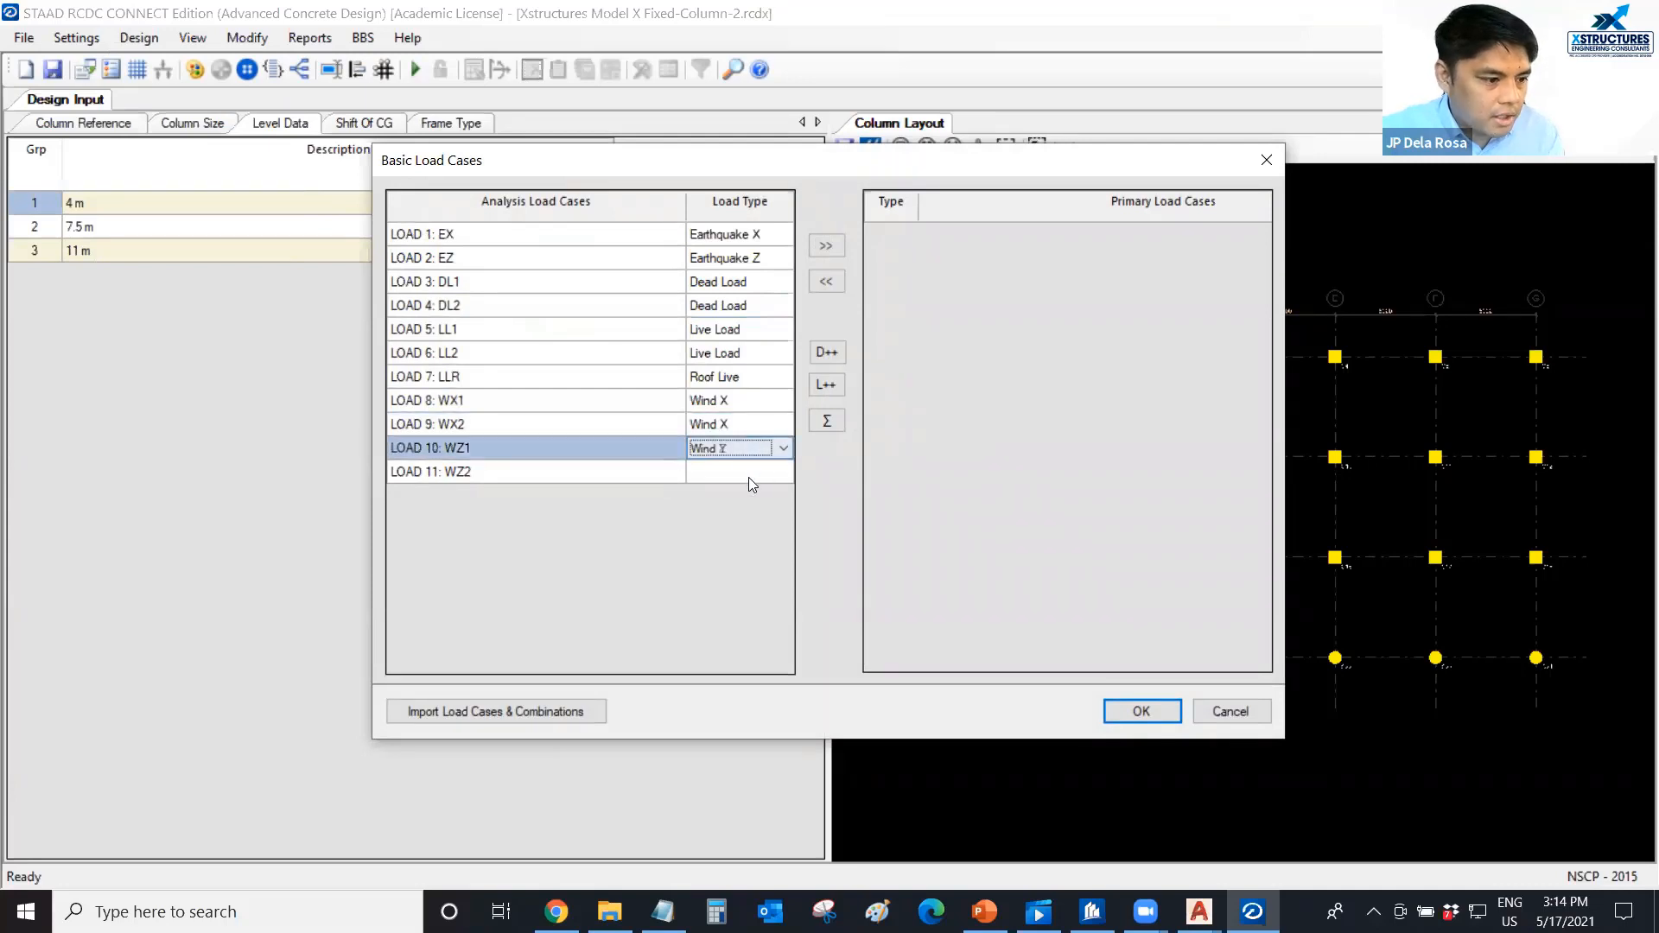
key("w")
left_click(750, 473)
key("w")
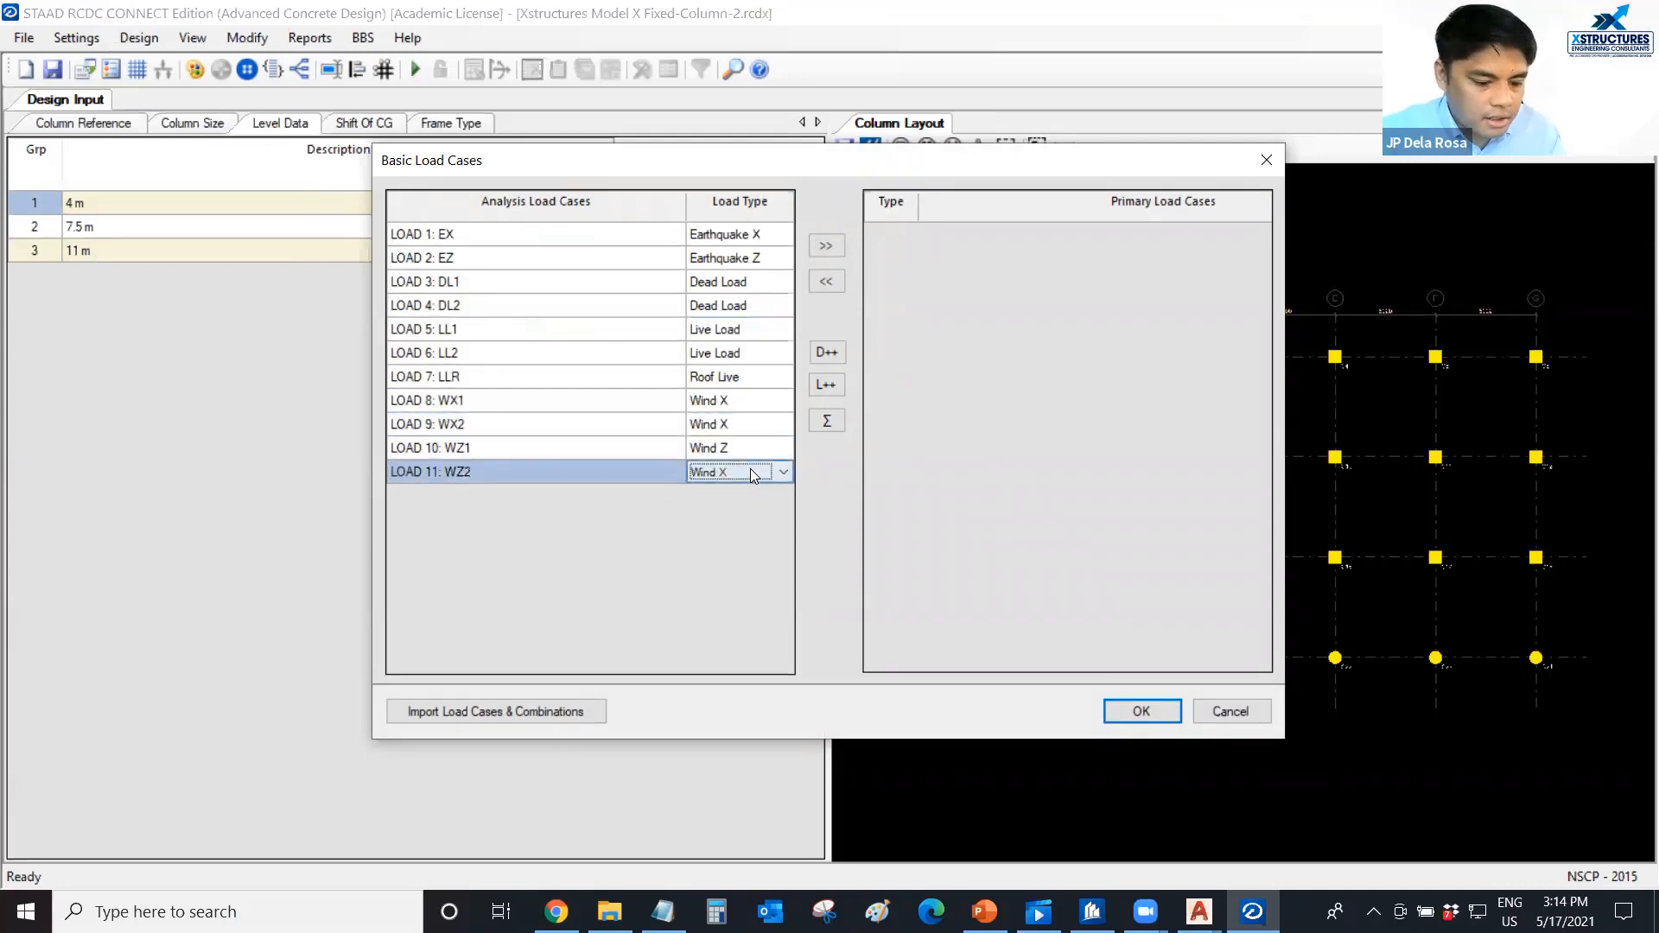
Transfer all eleven analysis load cases to the primary load cases and accept the assignment.
left_click_drag(631, 237, 626, 470)
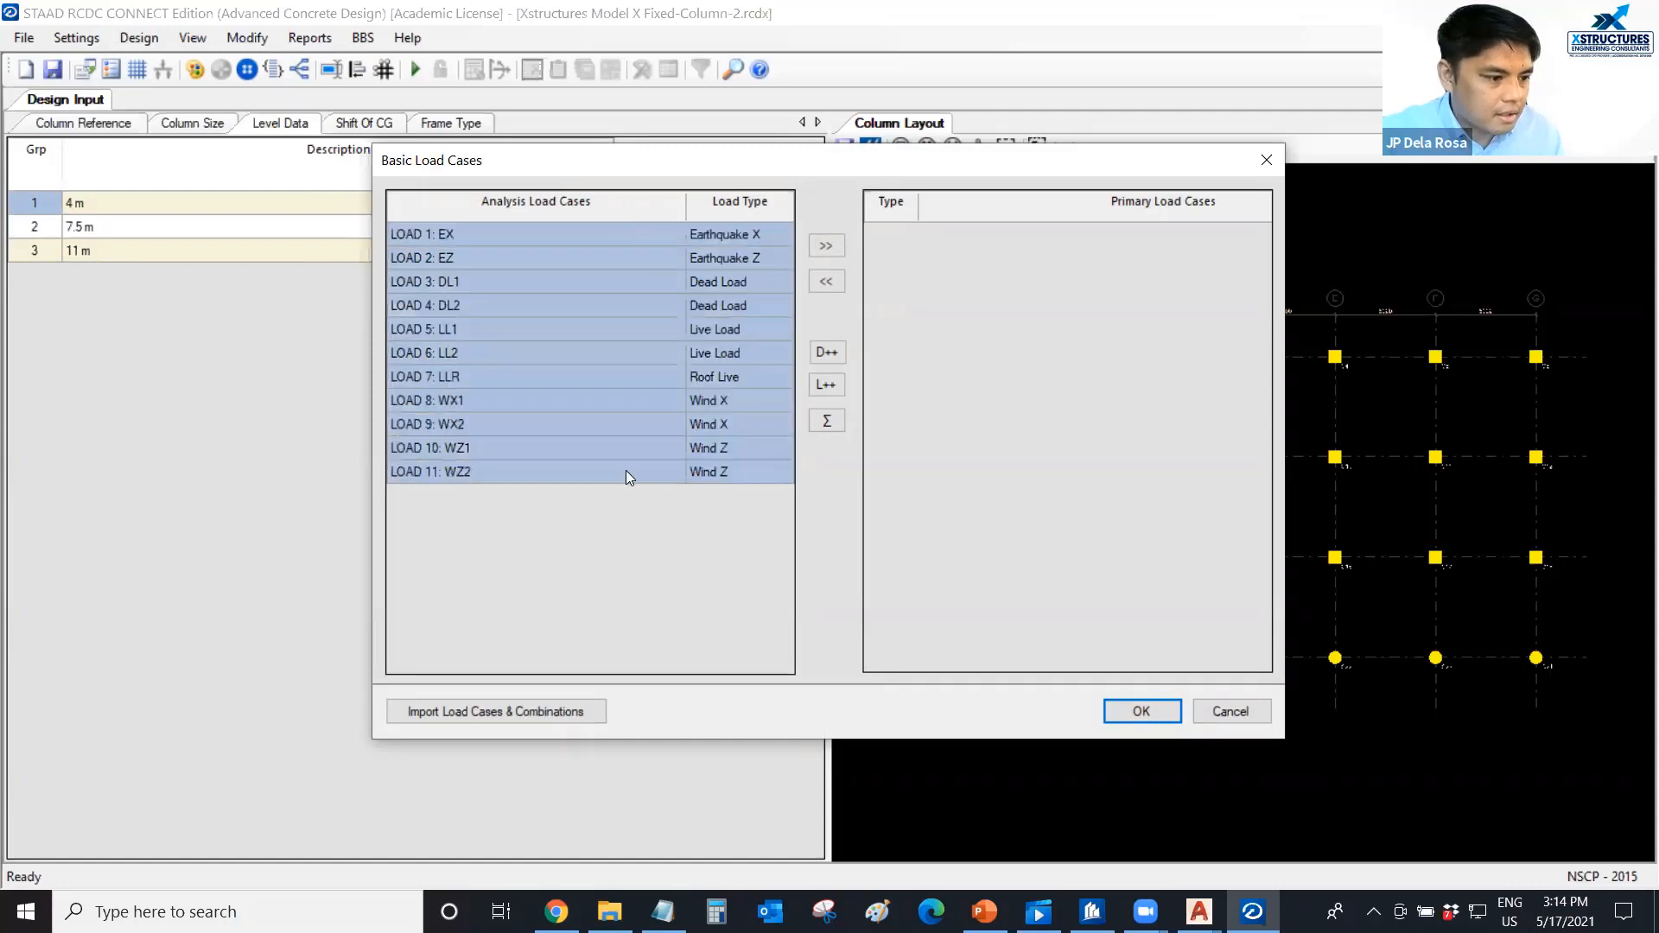
left_click(825, 246)
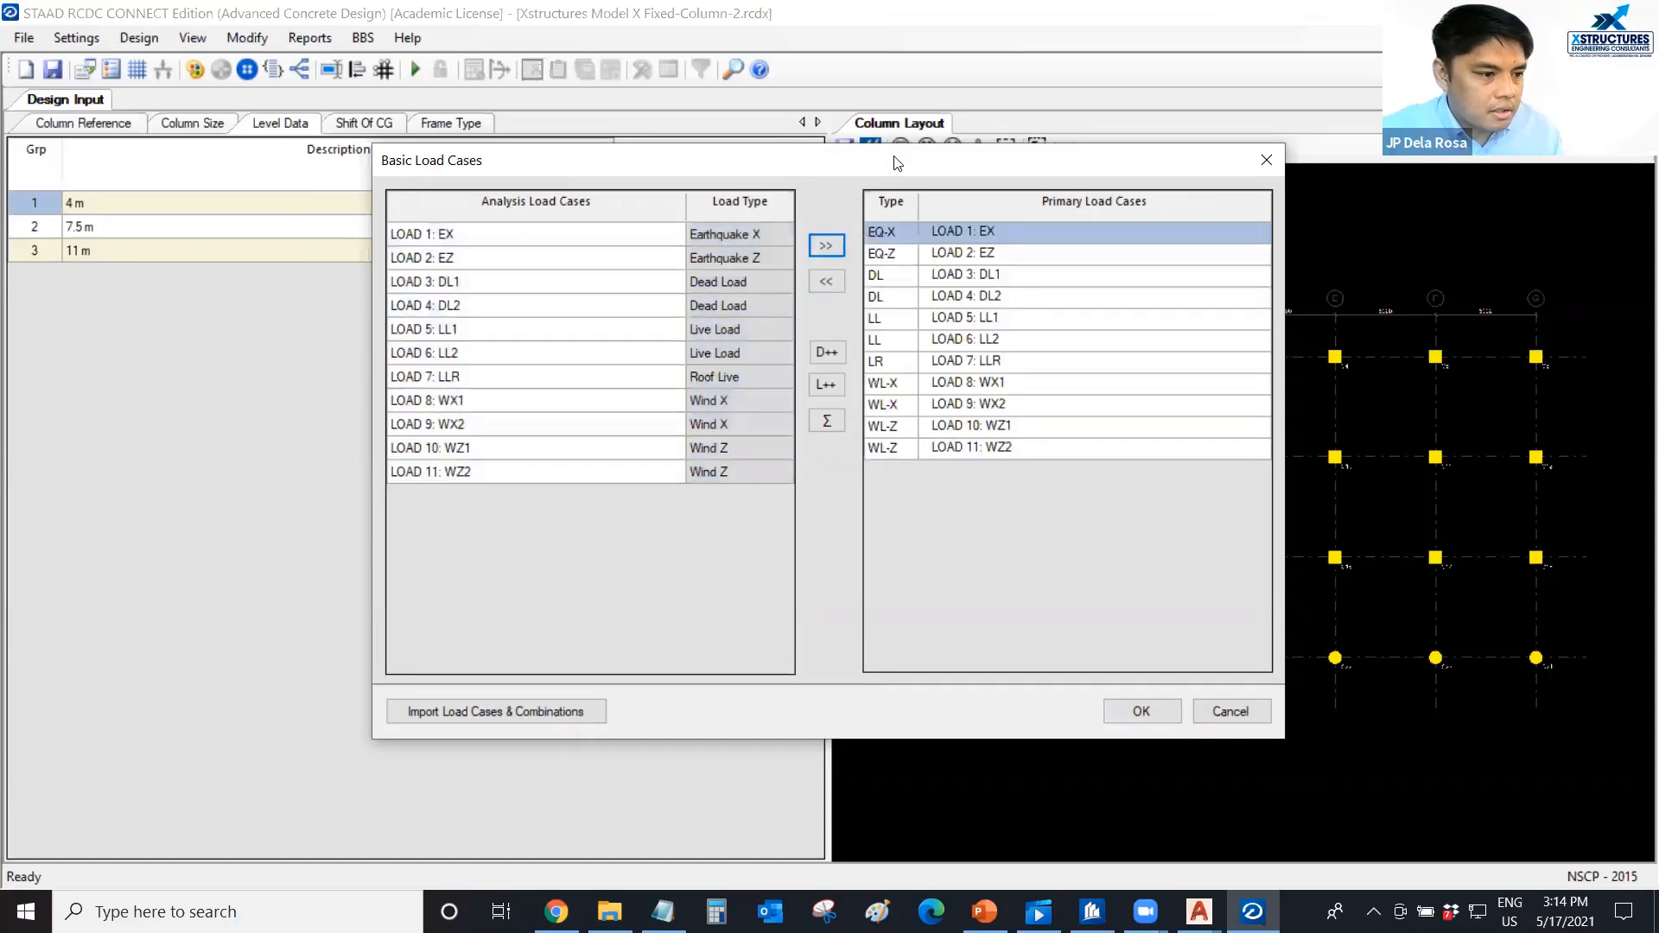
left_click(1072, 715)
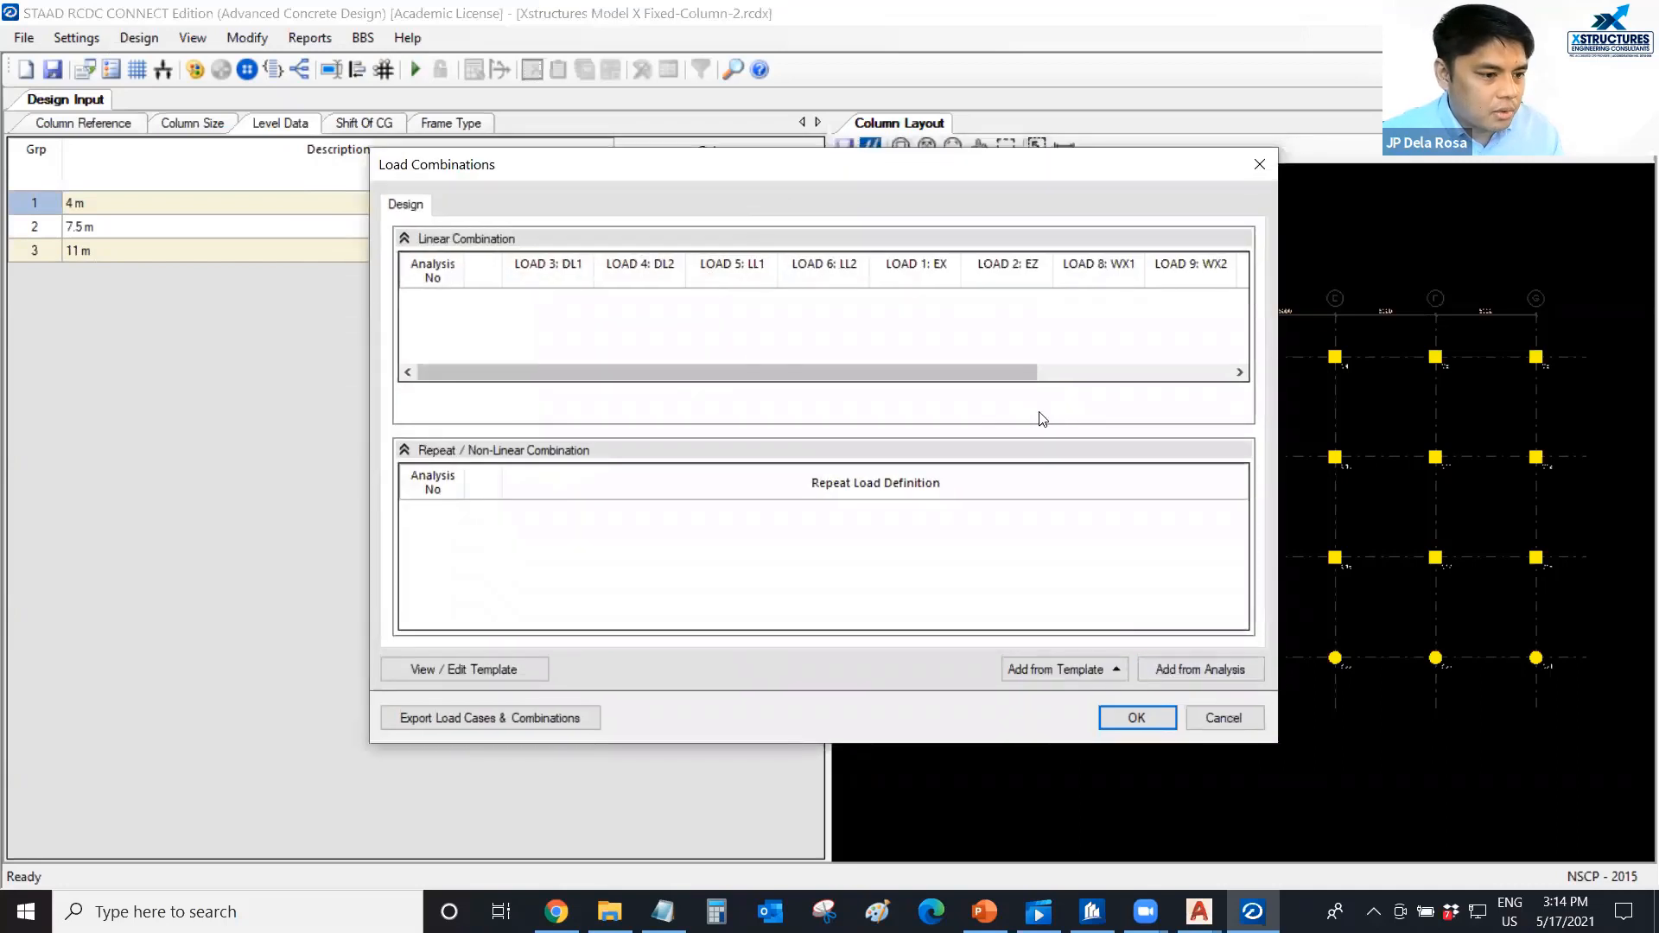
Add the load combinations from the analysis, declining to remove duplicate linear combinations.
left_click(1180, 667)
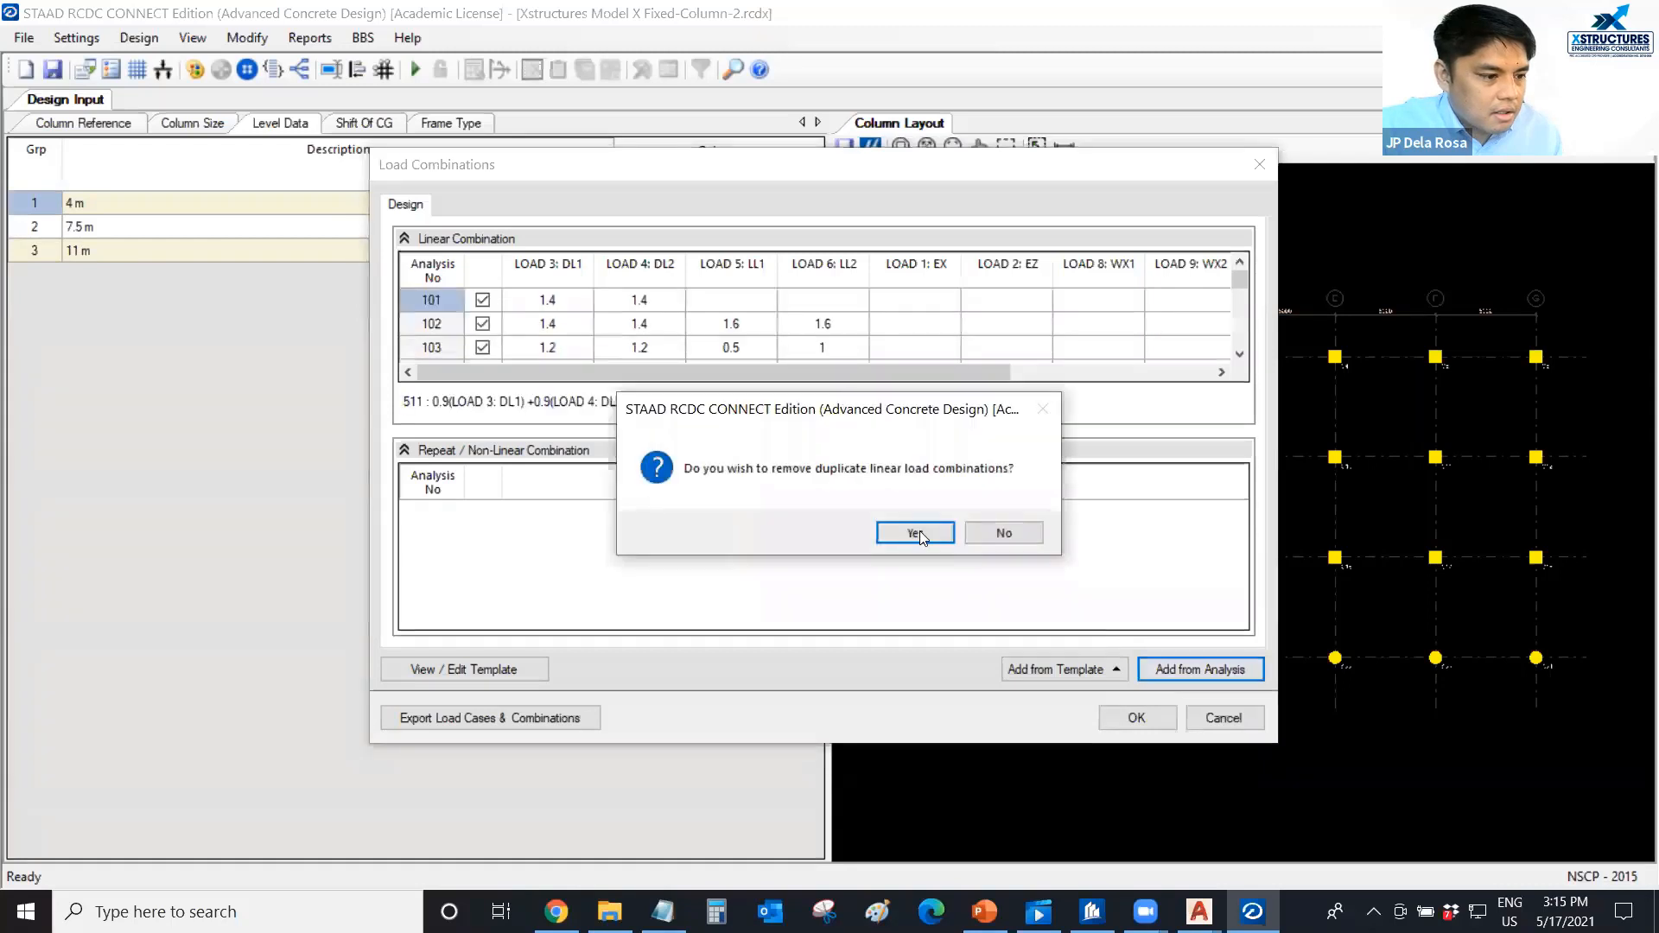
left_click_drag(839, 407, 518, 395)
left_click(710, 514)
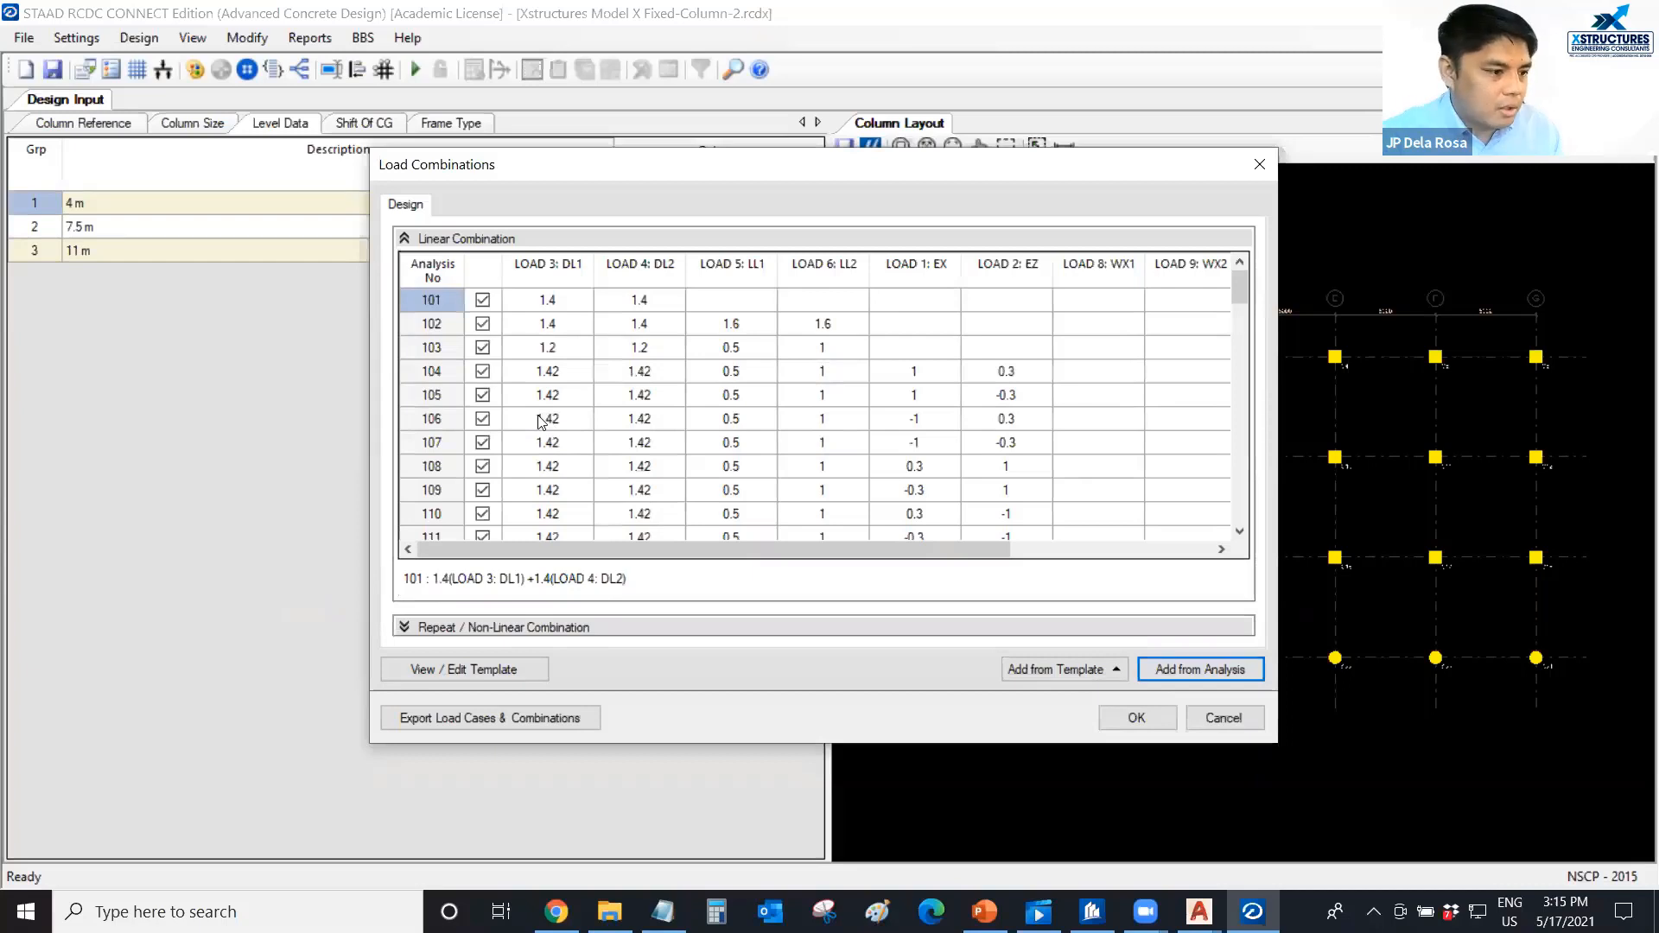
Include the 0.68 dead load seismic combinations 112 to 119 in the design.
scroll(501, 413, "down", 3)
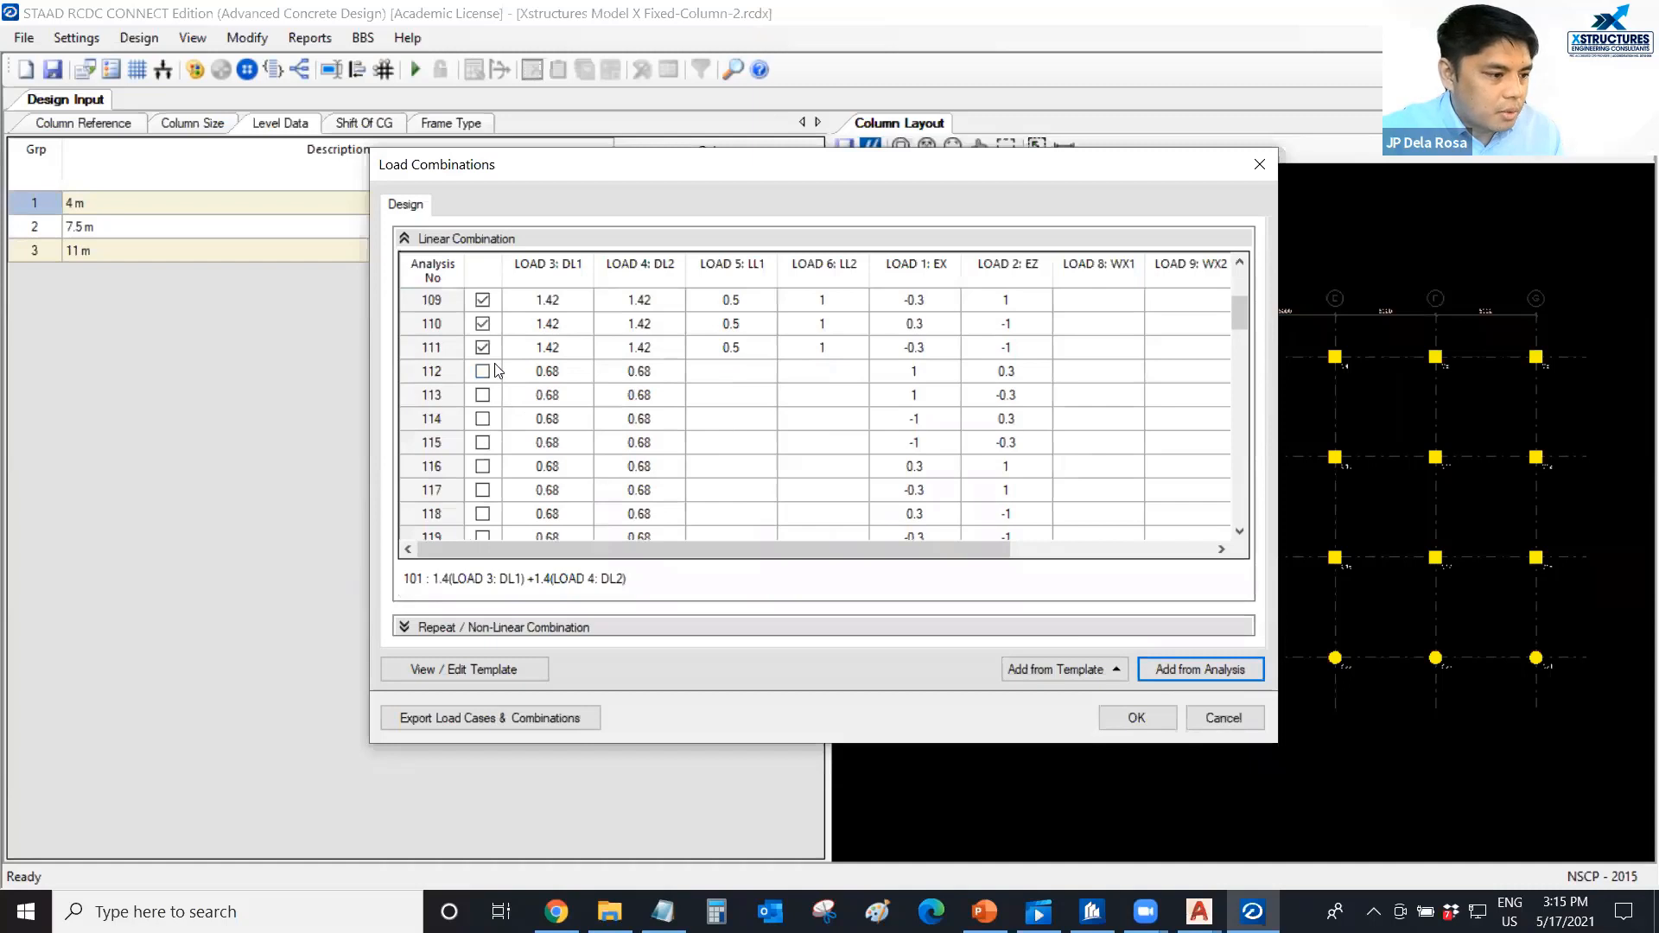
left_click_drag(493, 373, 491, 513)
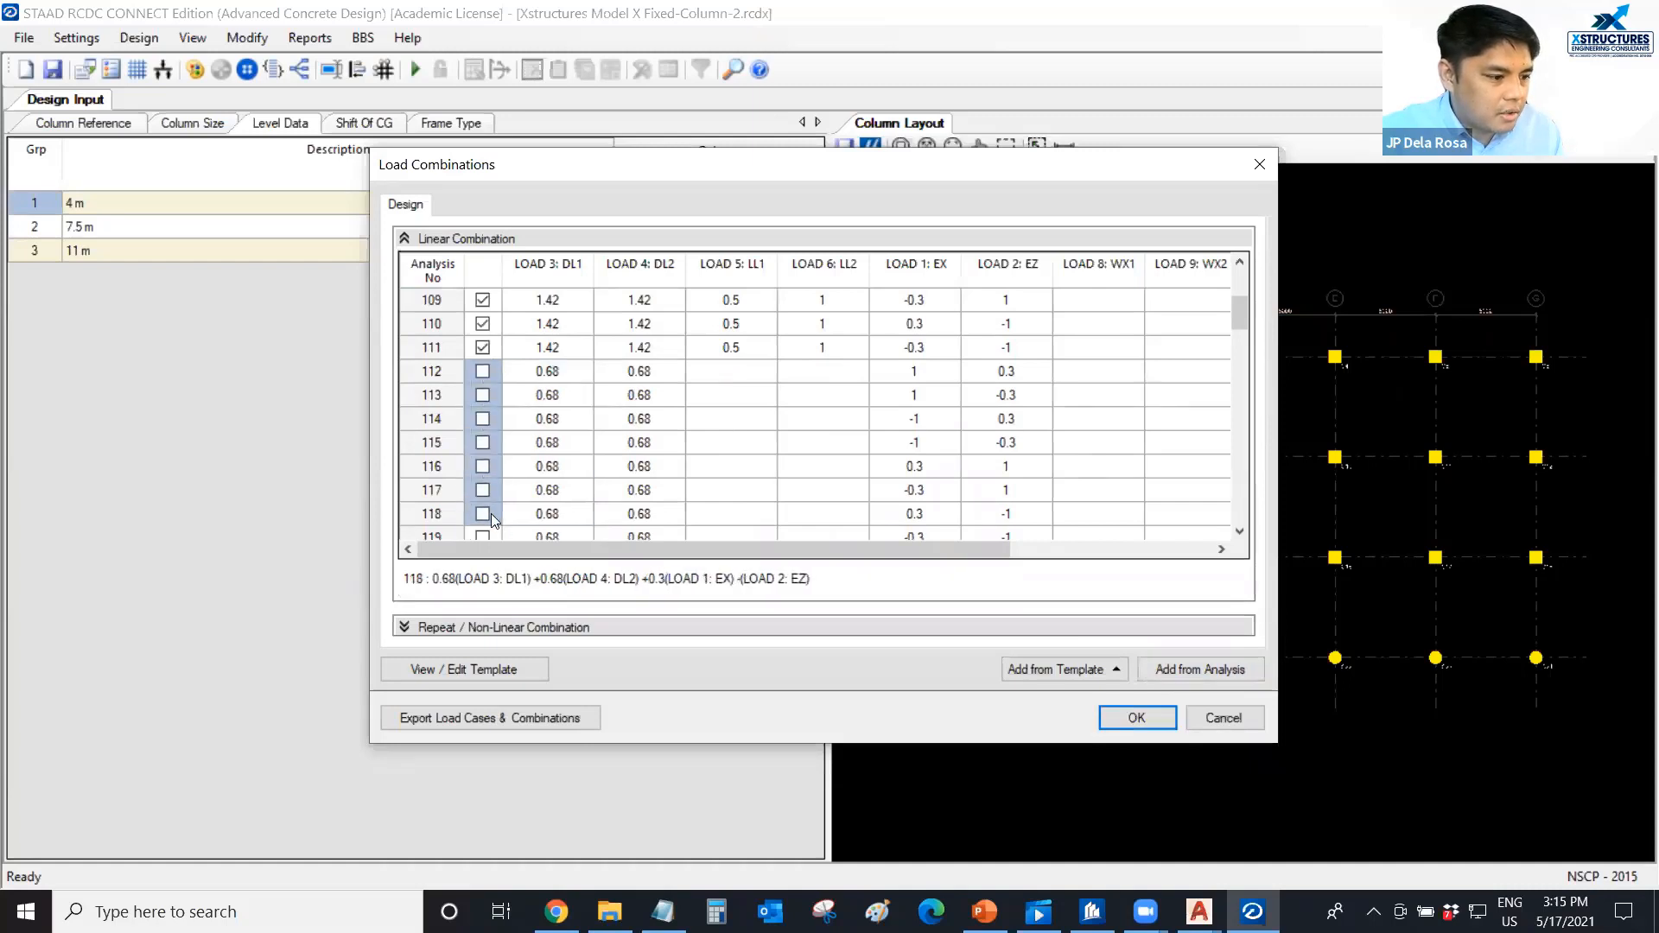
right_click(492, 517)
left_click(586, 654)
scroll(519, 432, "down", 3)
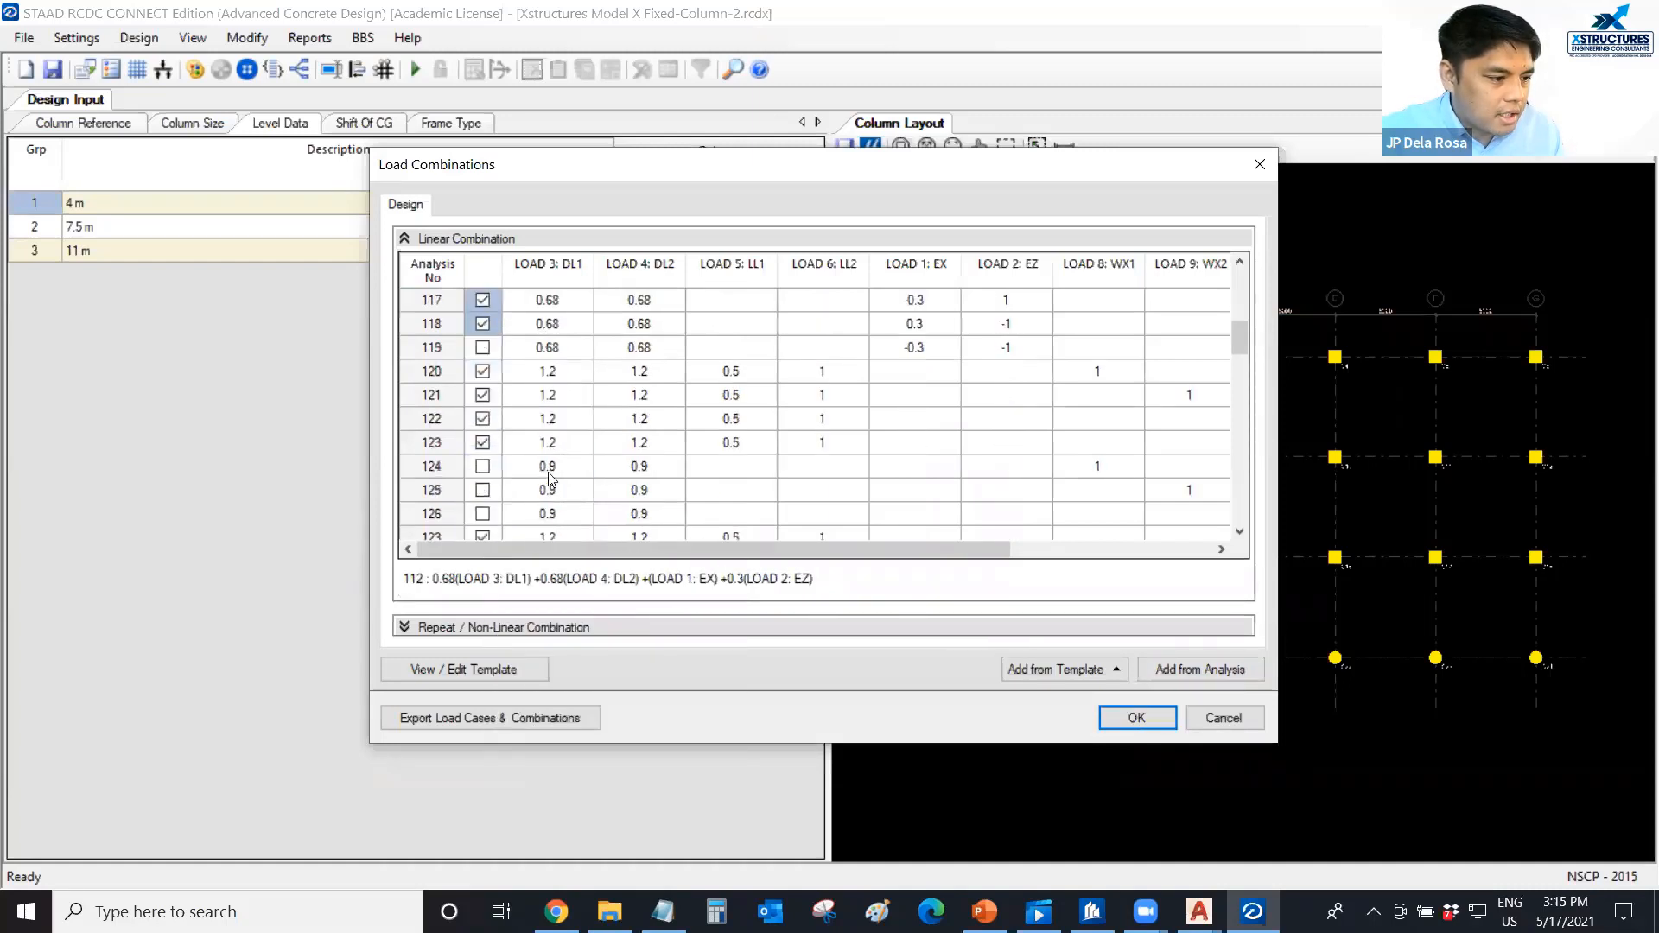
left_click(484, 353)
Include the 0.9 dead load wind combinations 124 to 127 in the design.
scroll(490, 438, "down", 1)
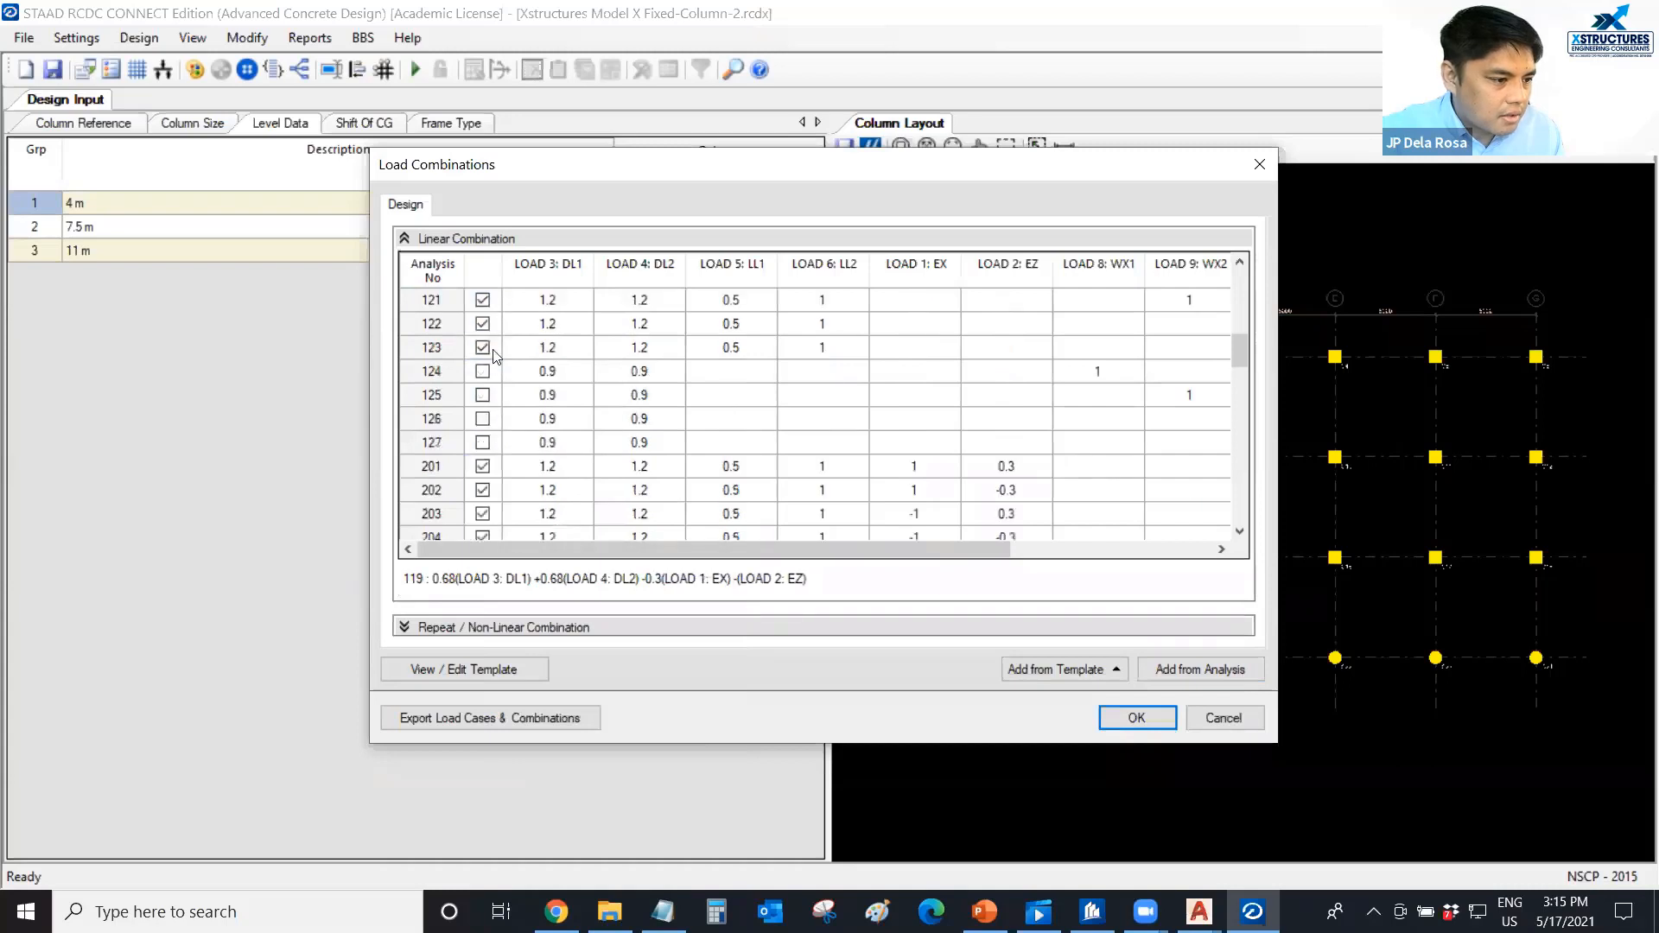
left_click_drag(495, 367, 495, 424)
right_click(495, 443)
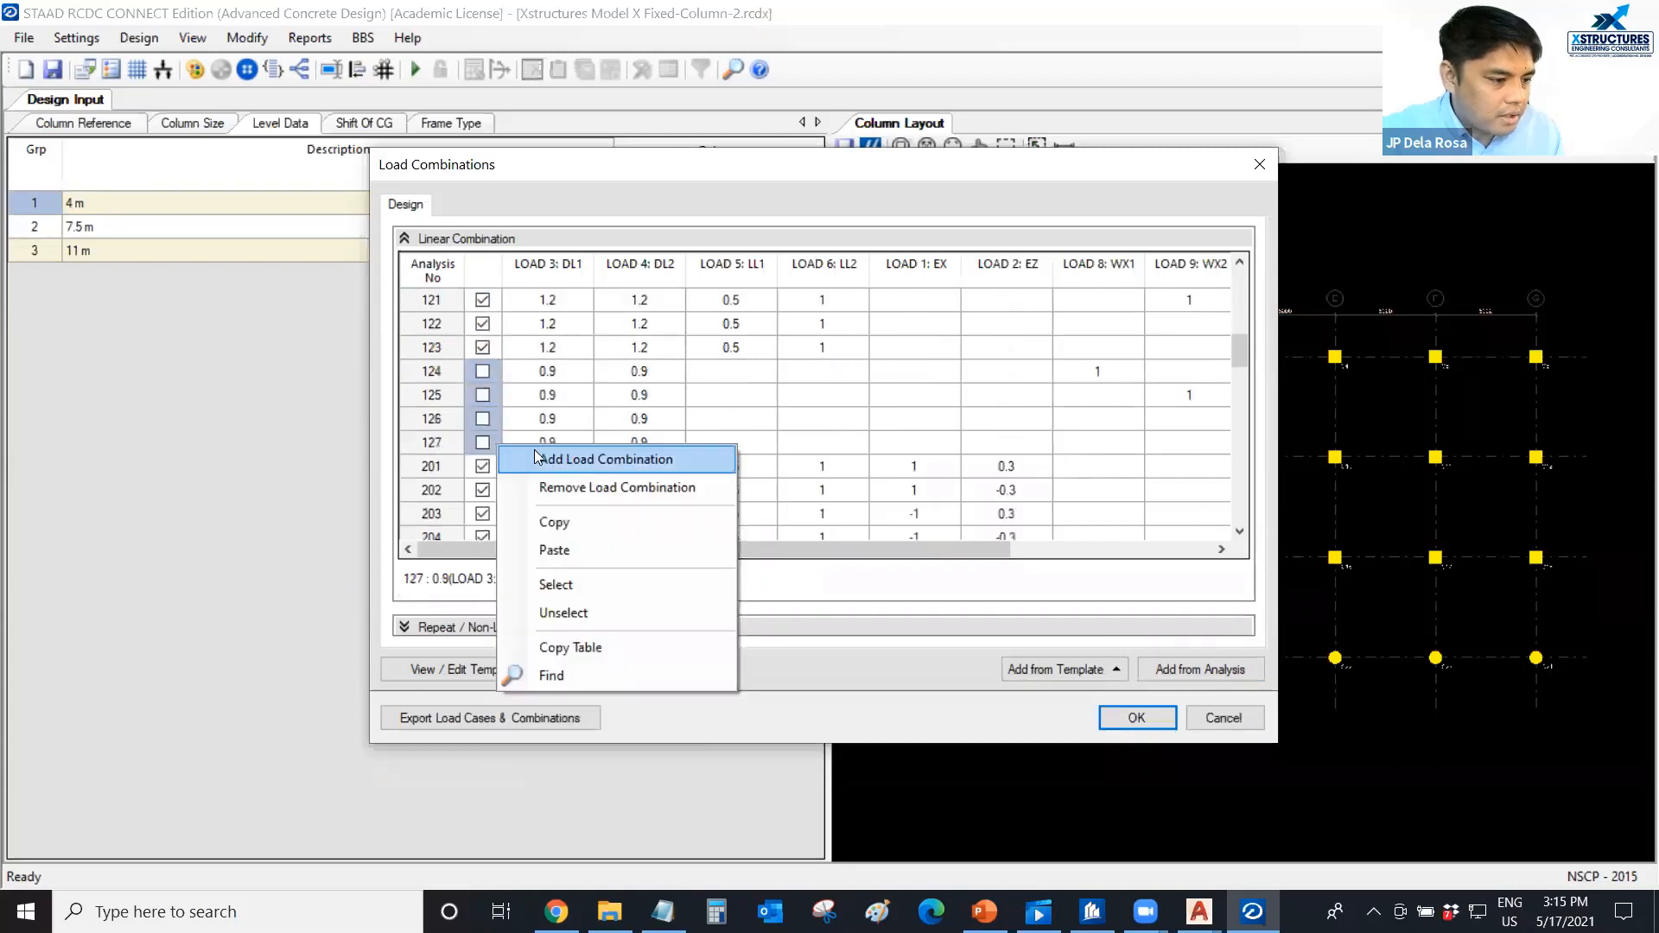
left_click(553, 581)
Exclude all linear load combinations from 201 through 511 and accept the load combinations.
scroll(525, 380, "down", 1)
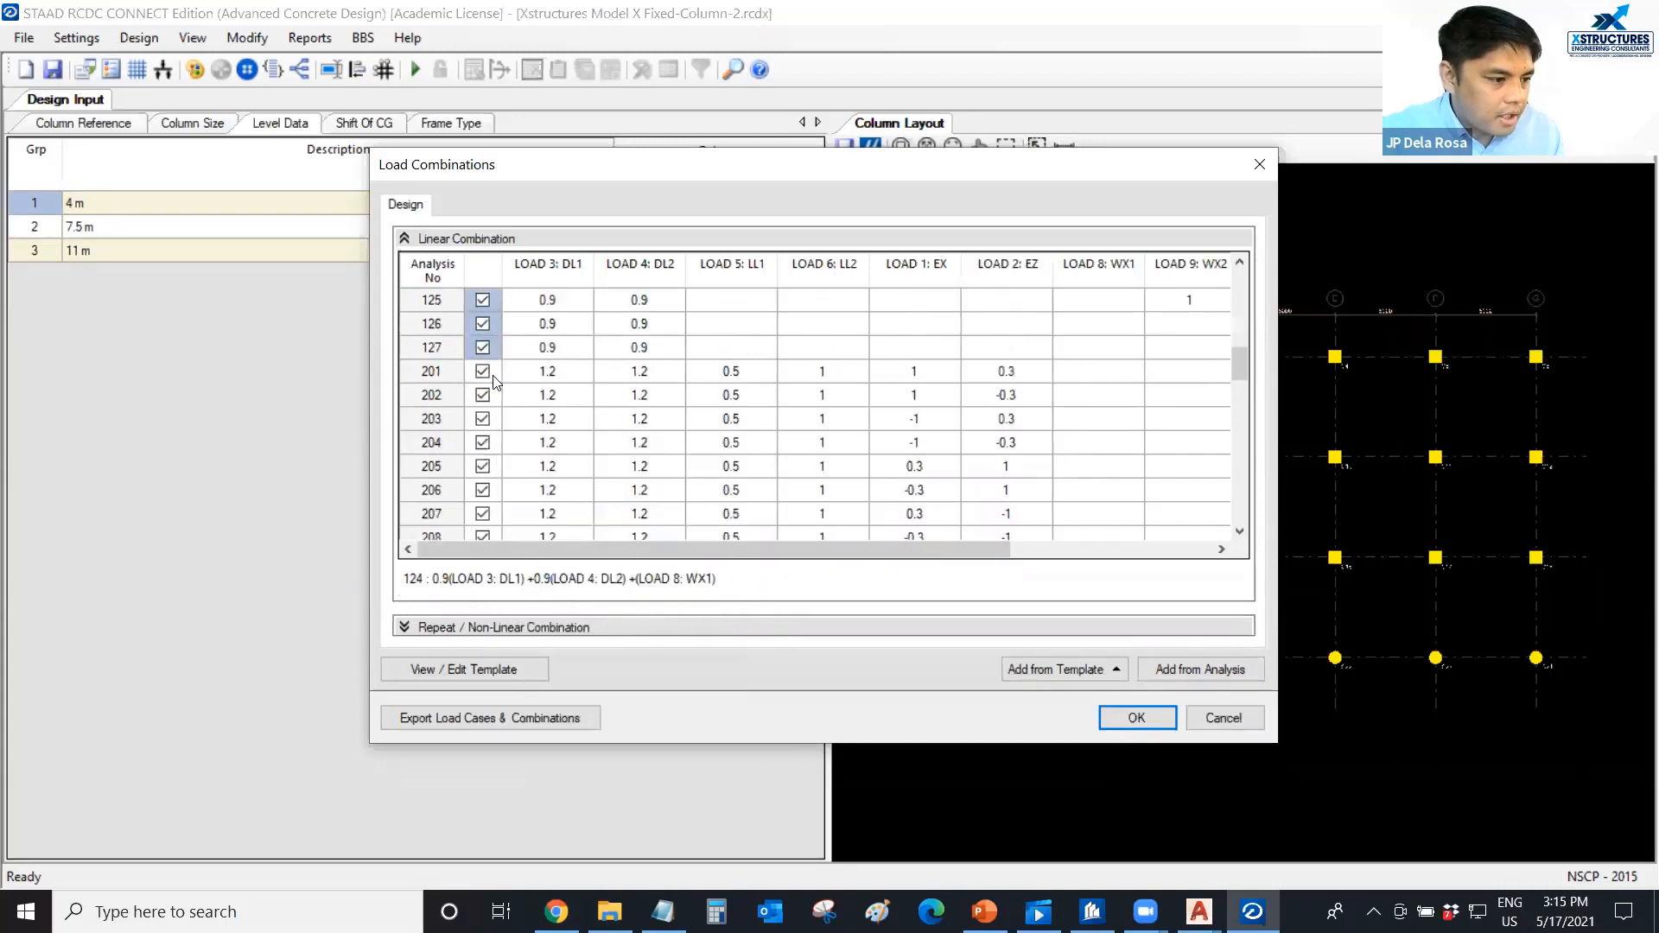
left_click_drag(497, 380, 488, 581)
right_click(497, 473)
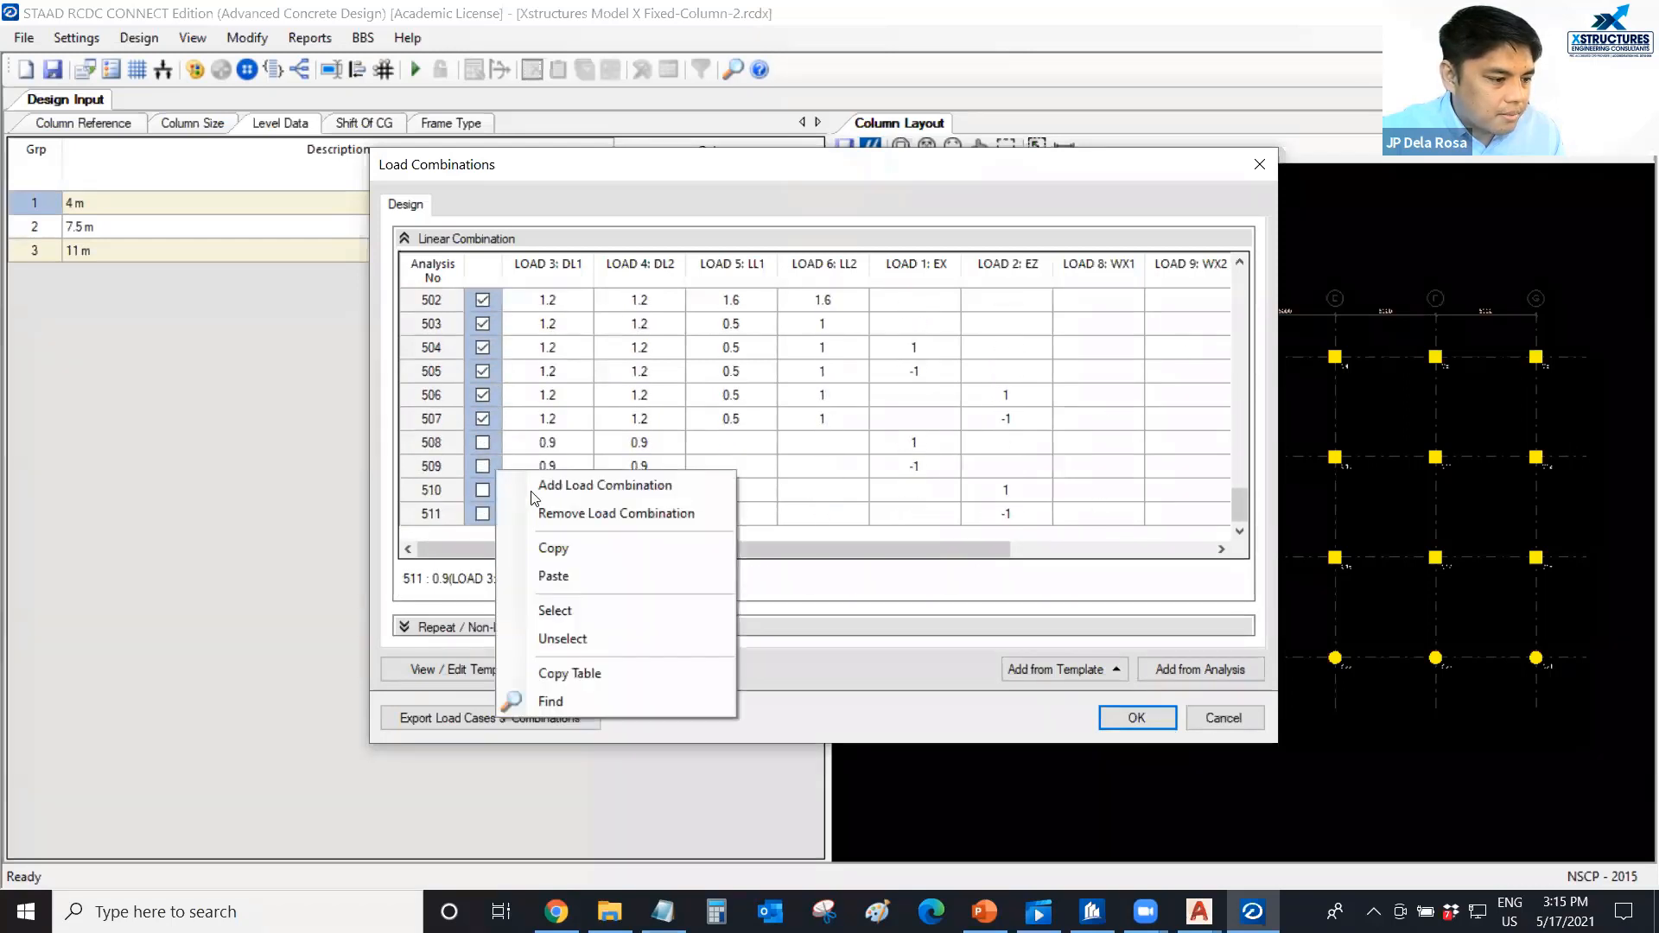
left_click(568, 638)
scroll(494, 419, "up", 10)
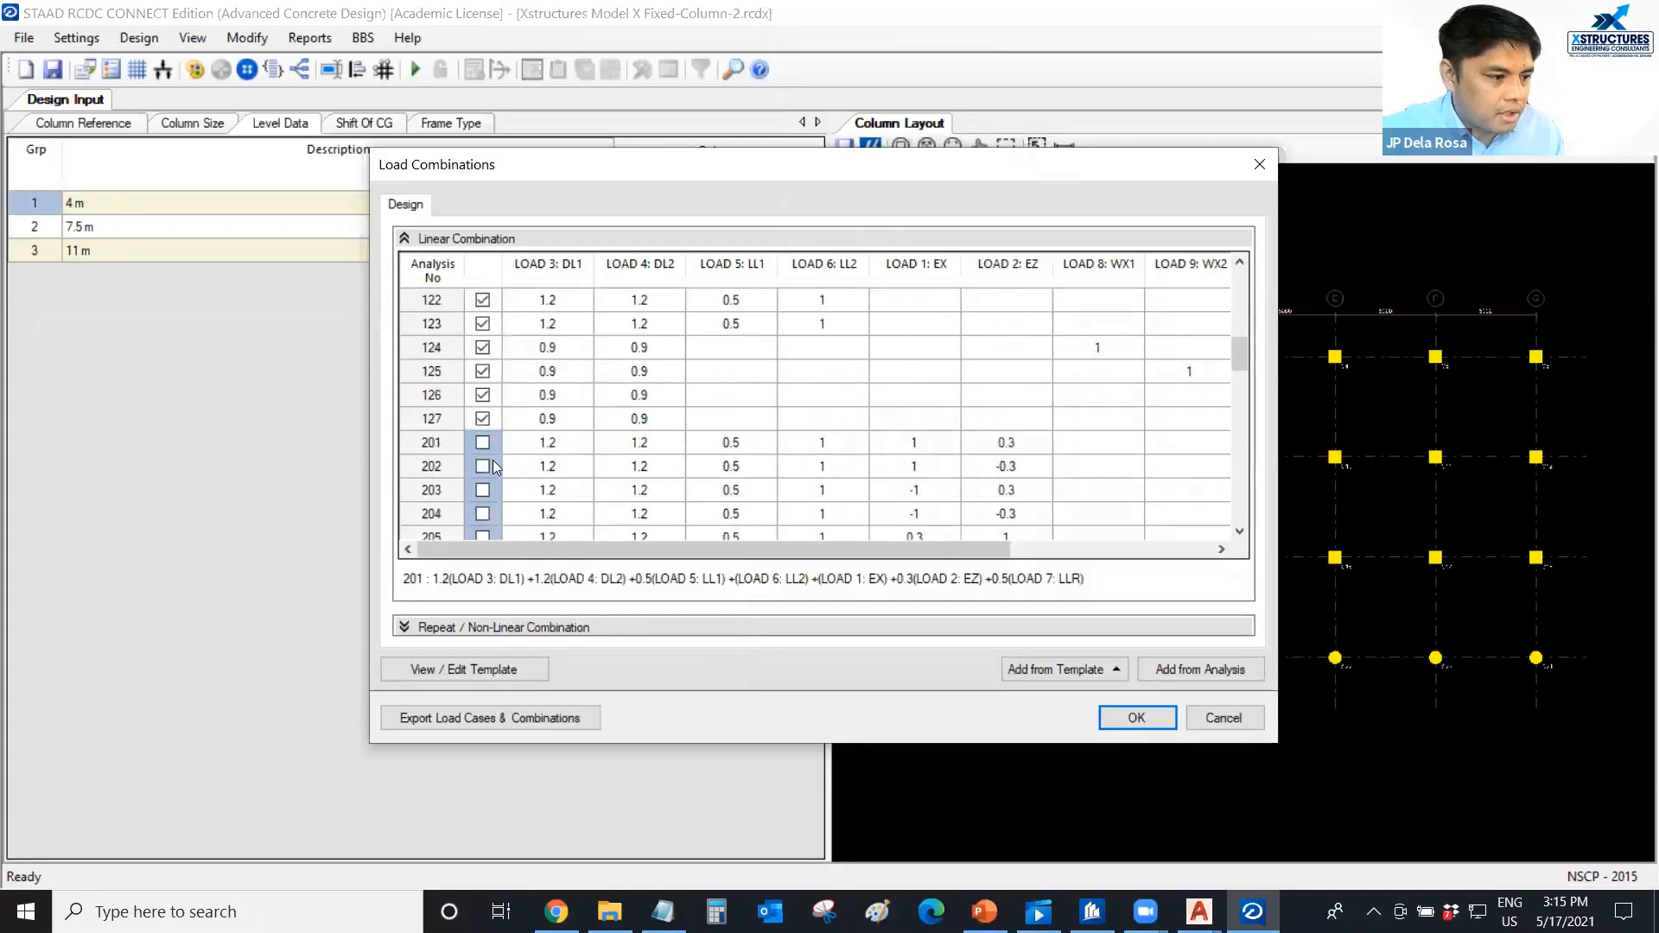
left_click(1106, 721)
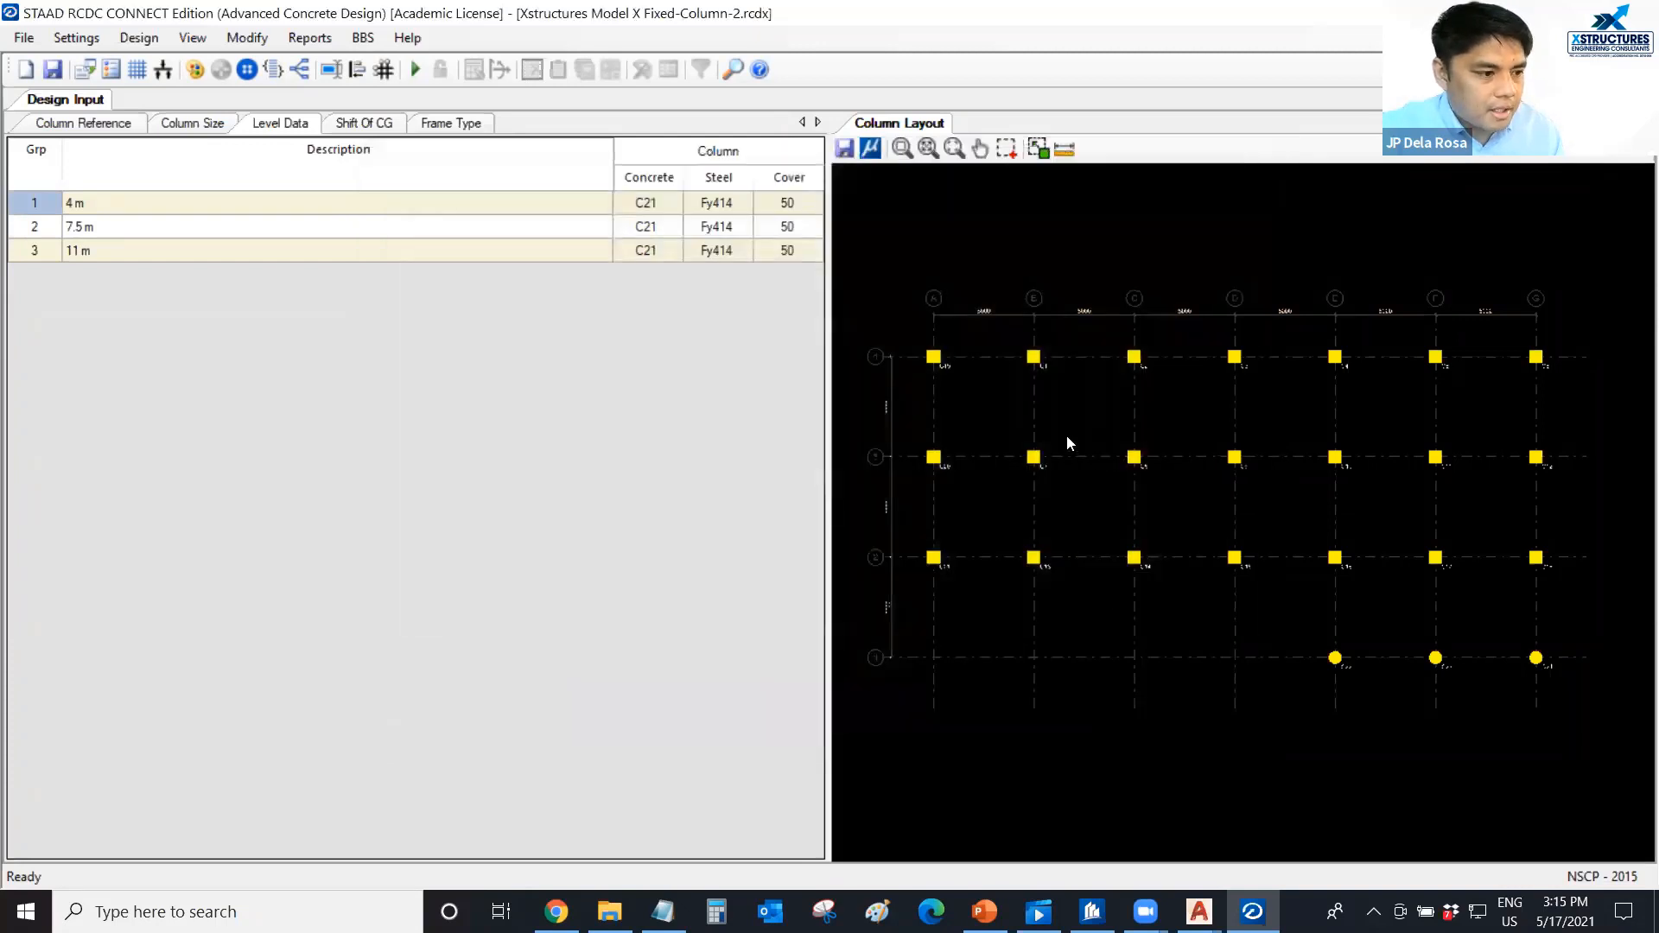
In the design settings, enable ductile design with the Special option and accept.
left_click(73, 40)
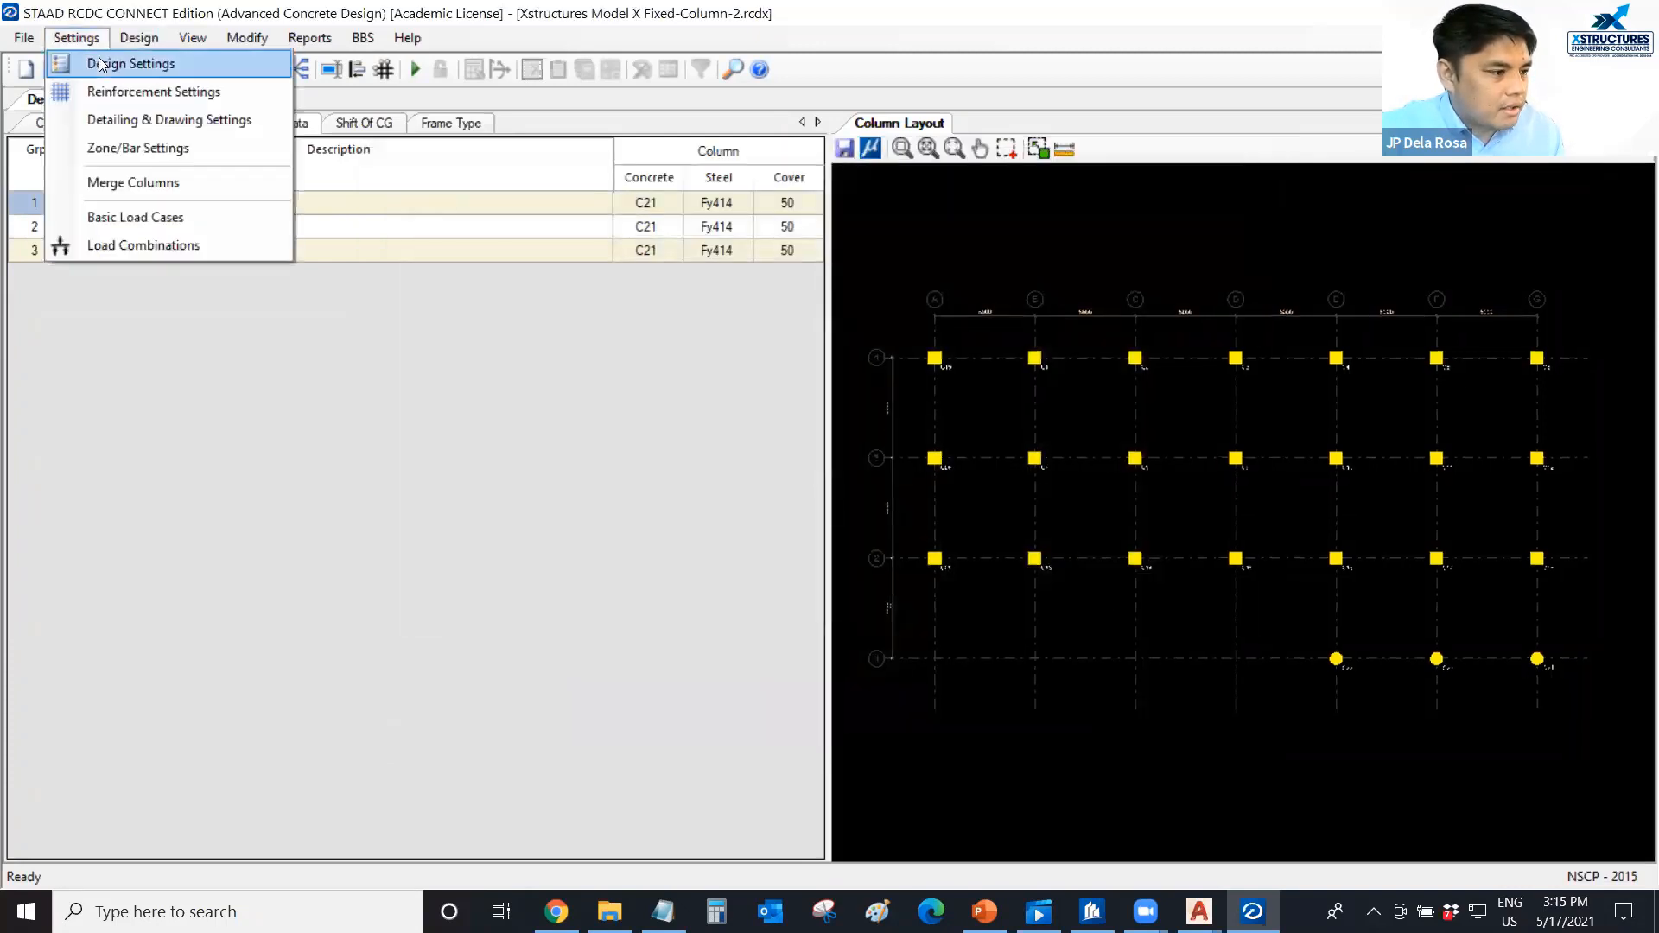
left_click(101, 64)
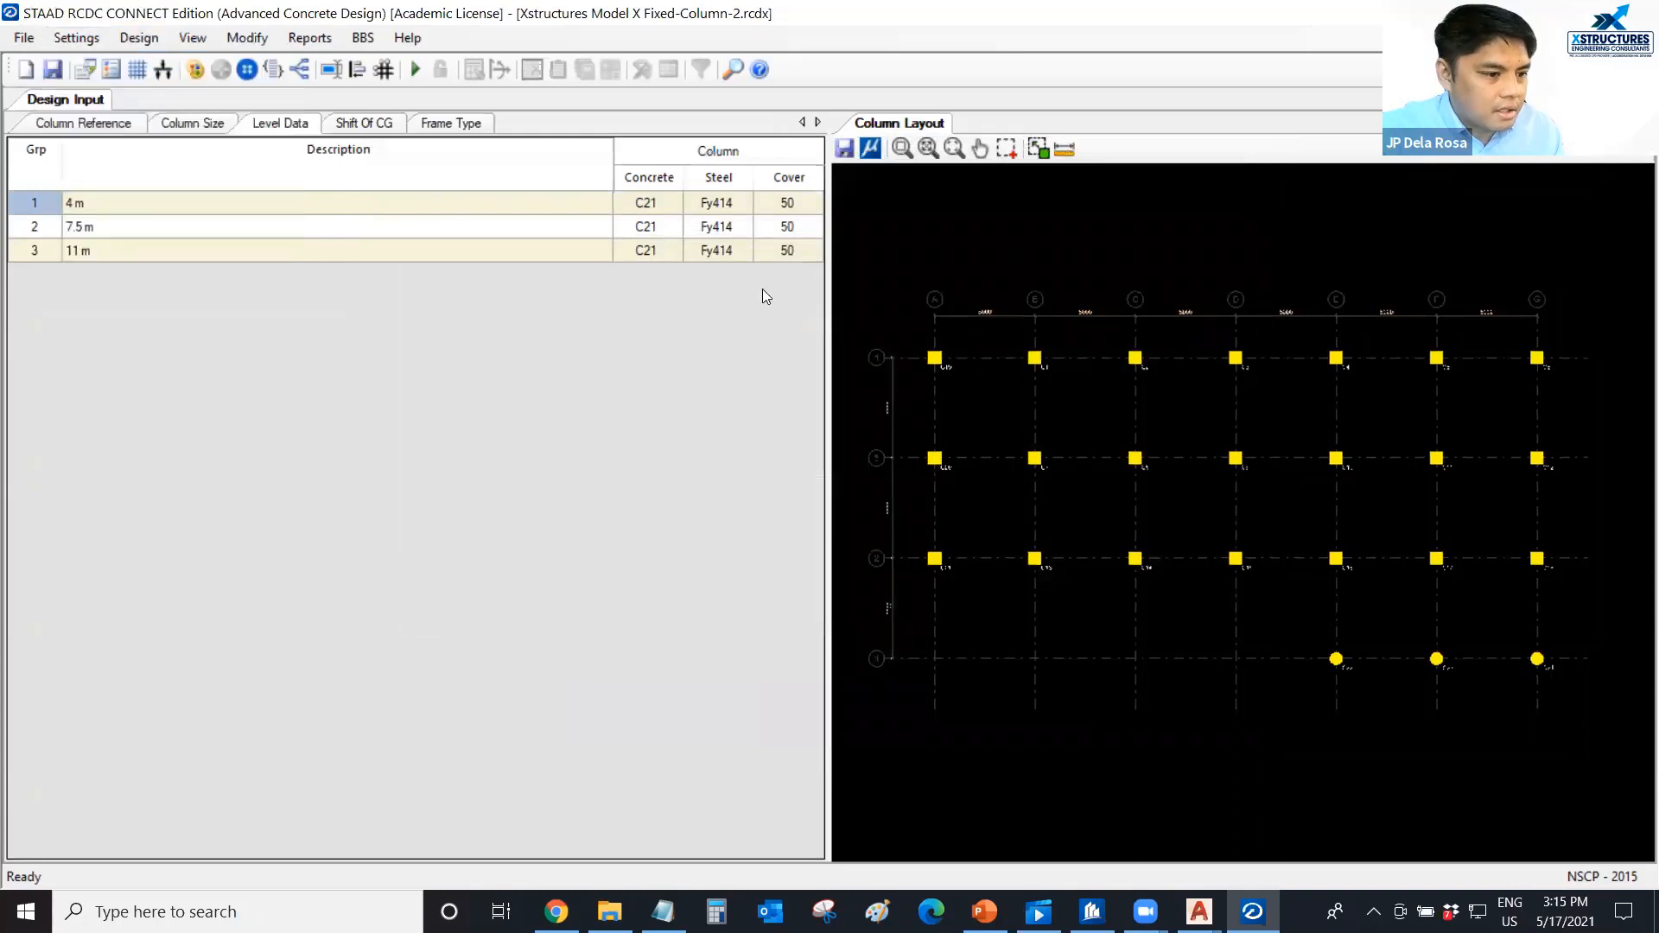
left_click(482, 268)
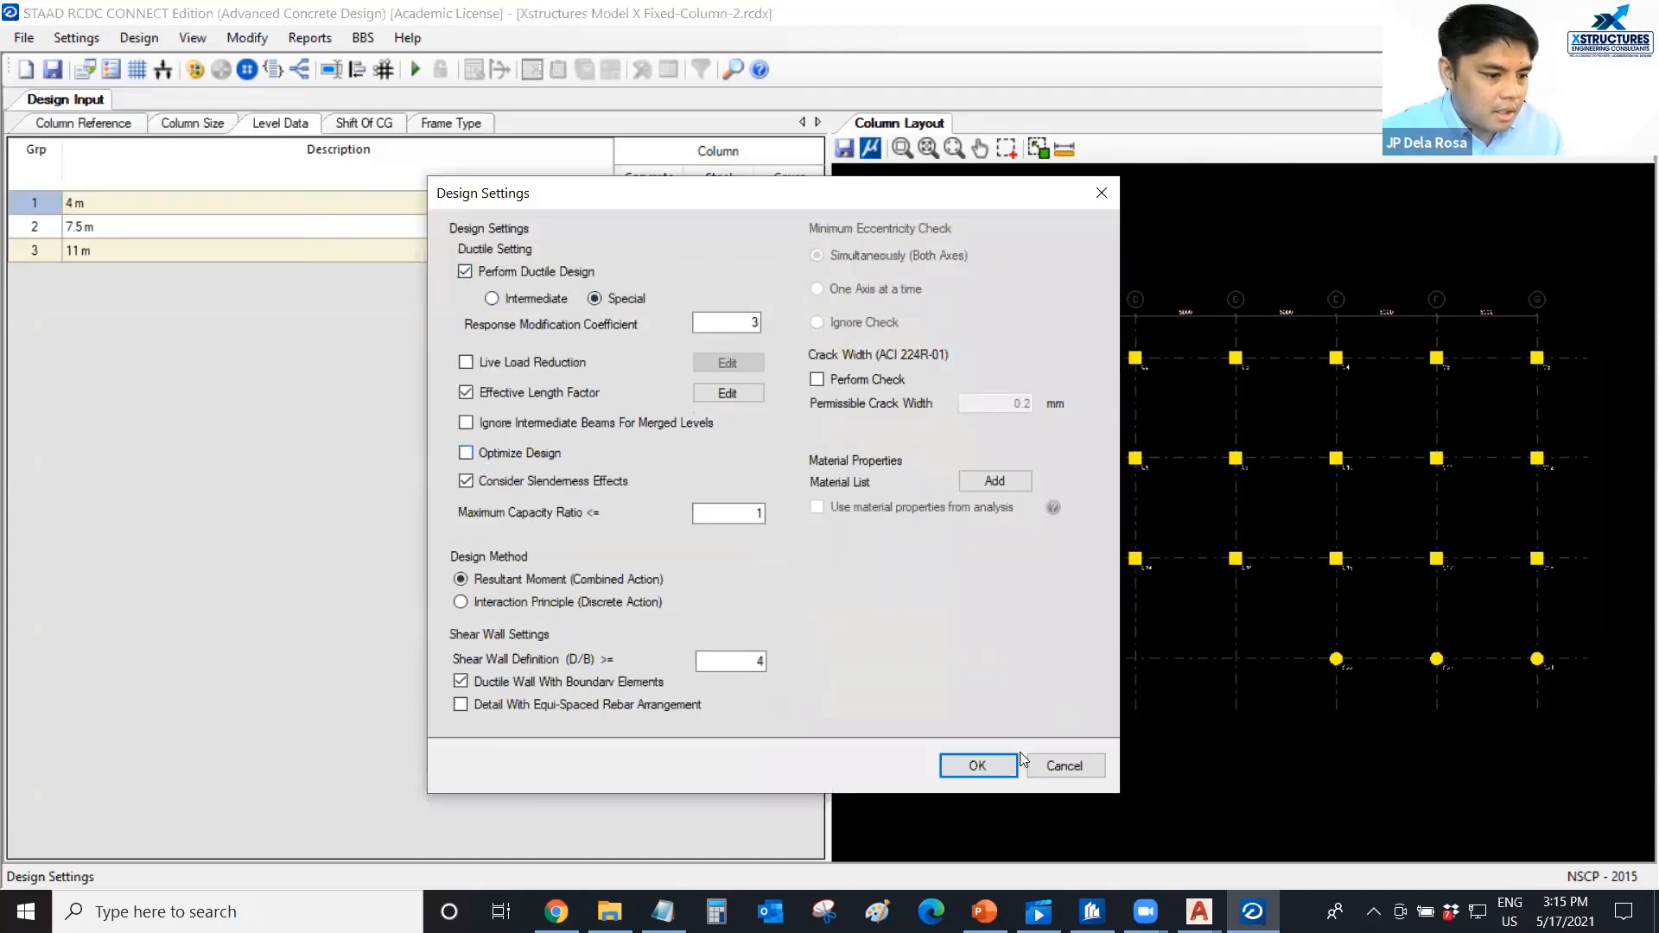
left_click(978, 769)
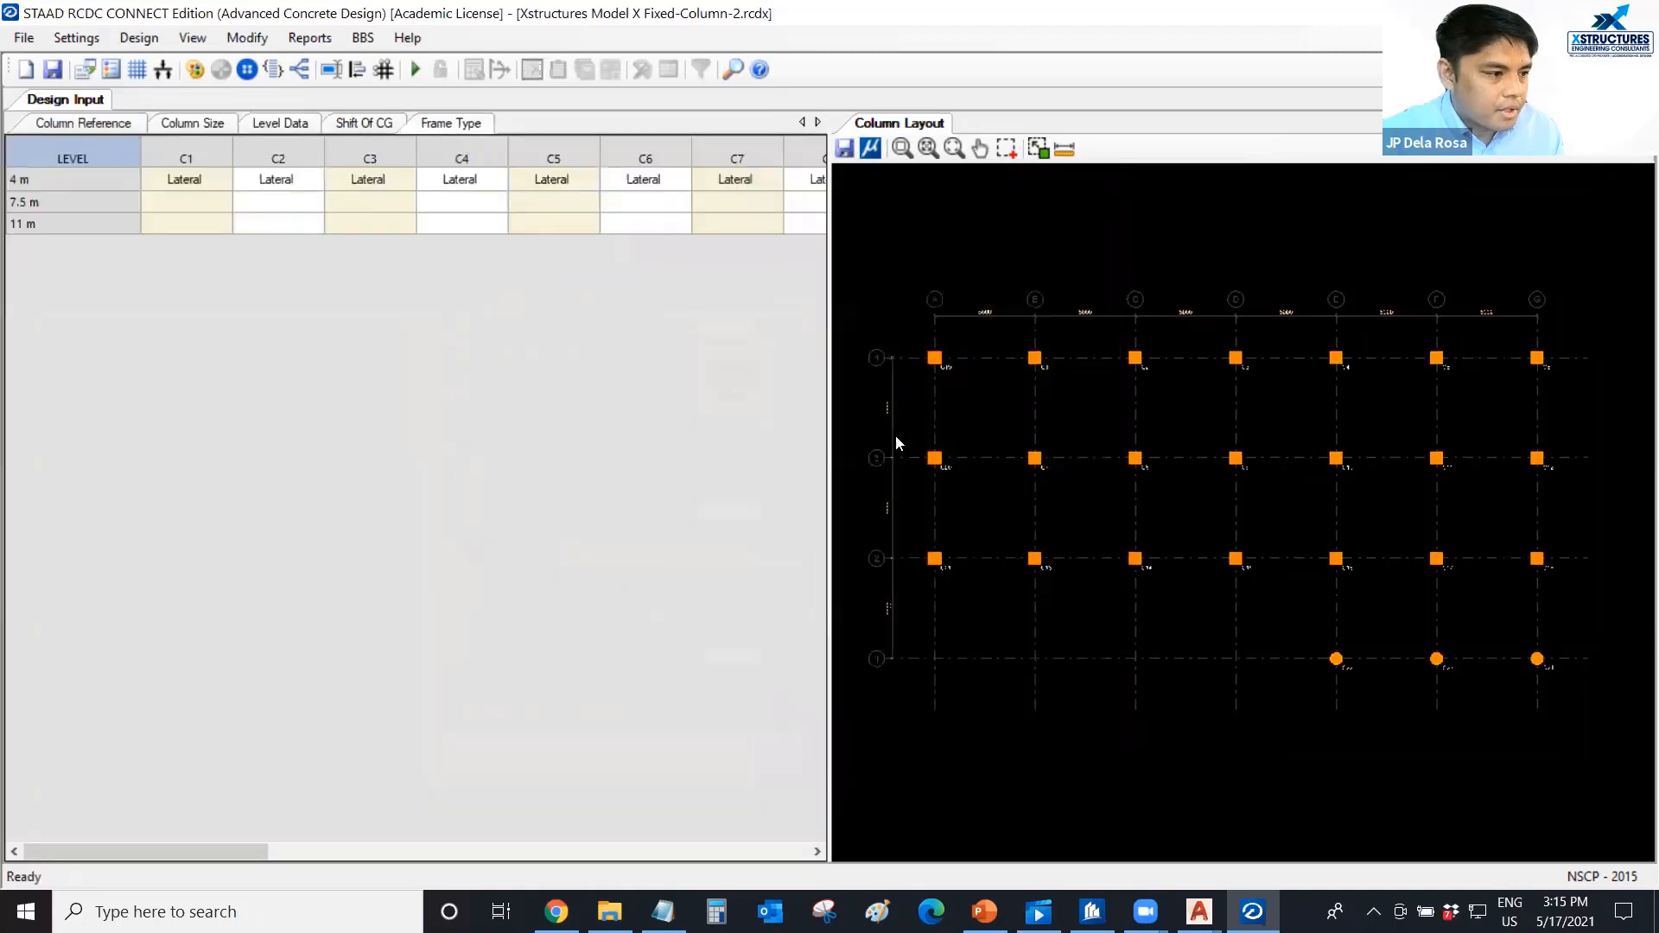
In the reinforcement settings, set the column rebar diameter to a minimum of 16 and a maximum of 32.
left_click(93, 43)
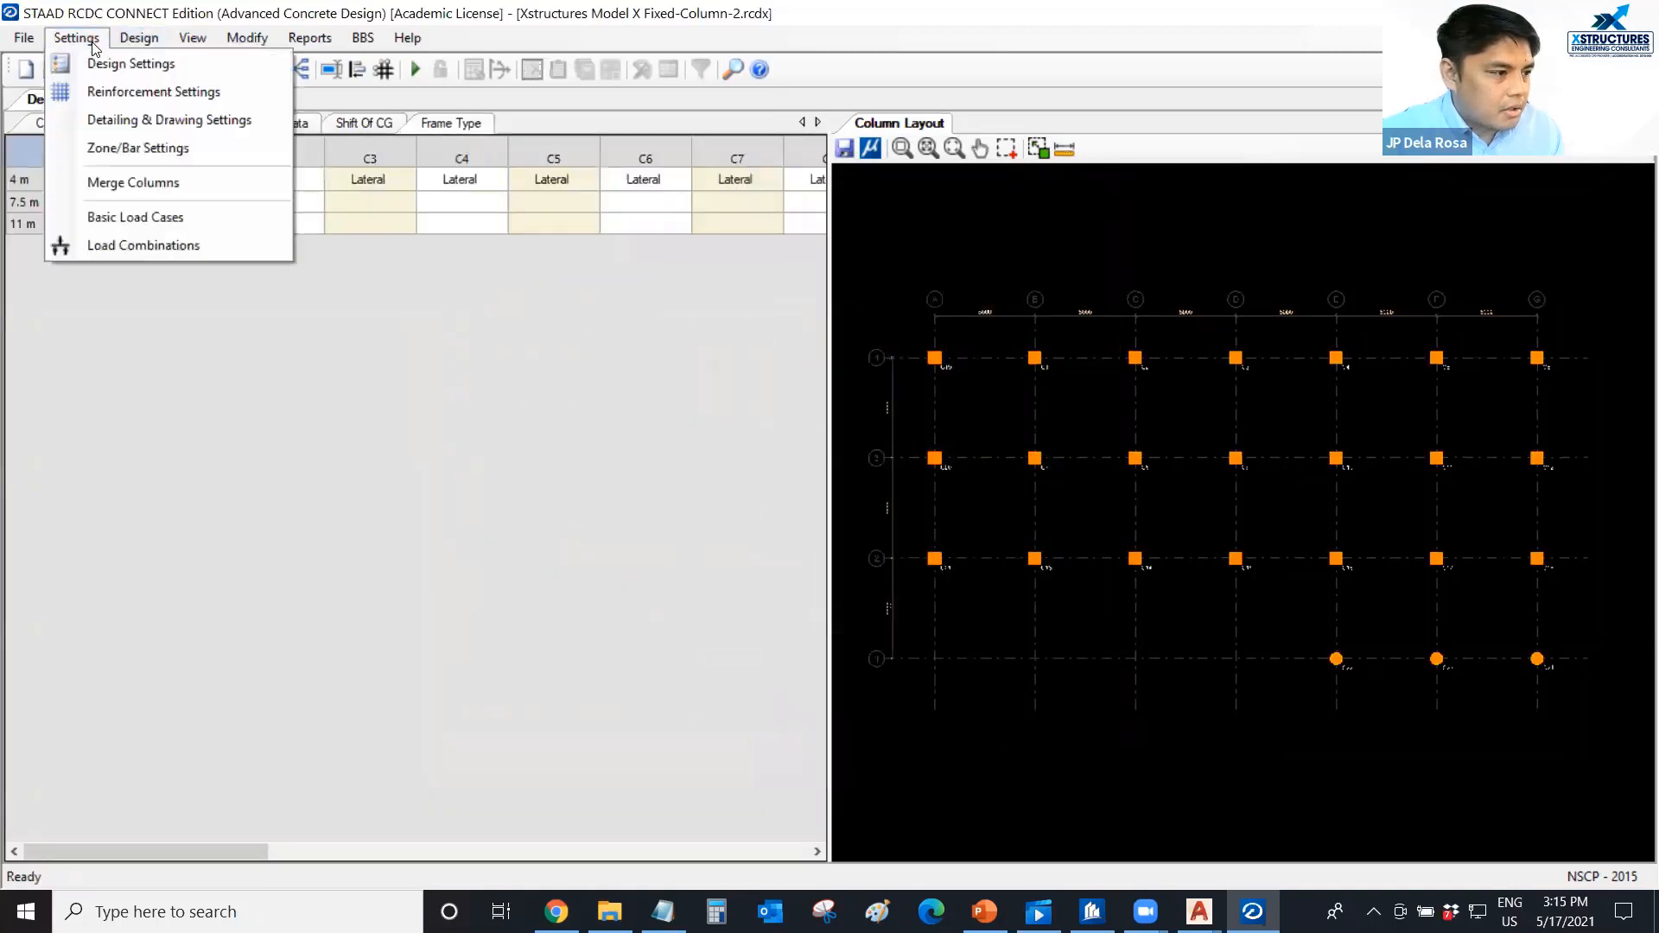
left_click(120, 93)
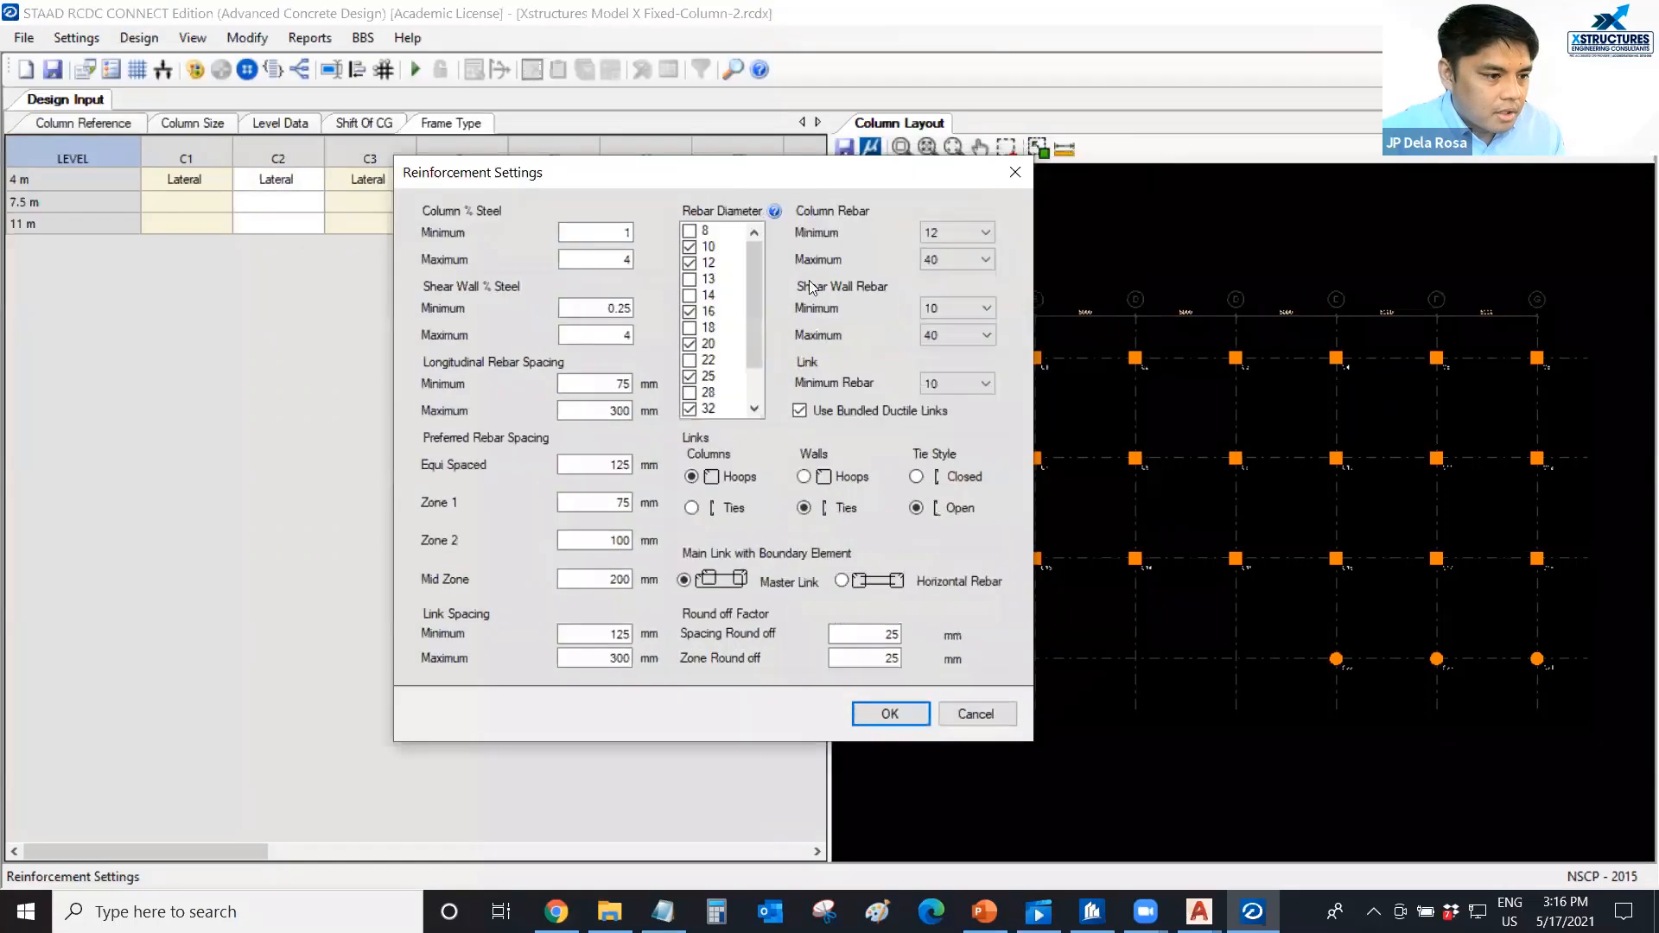
left_click(950, 233)
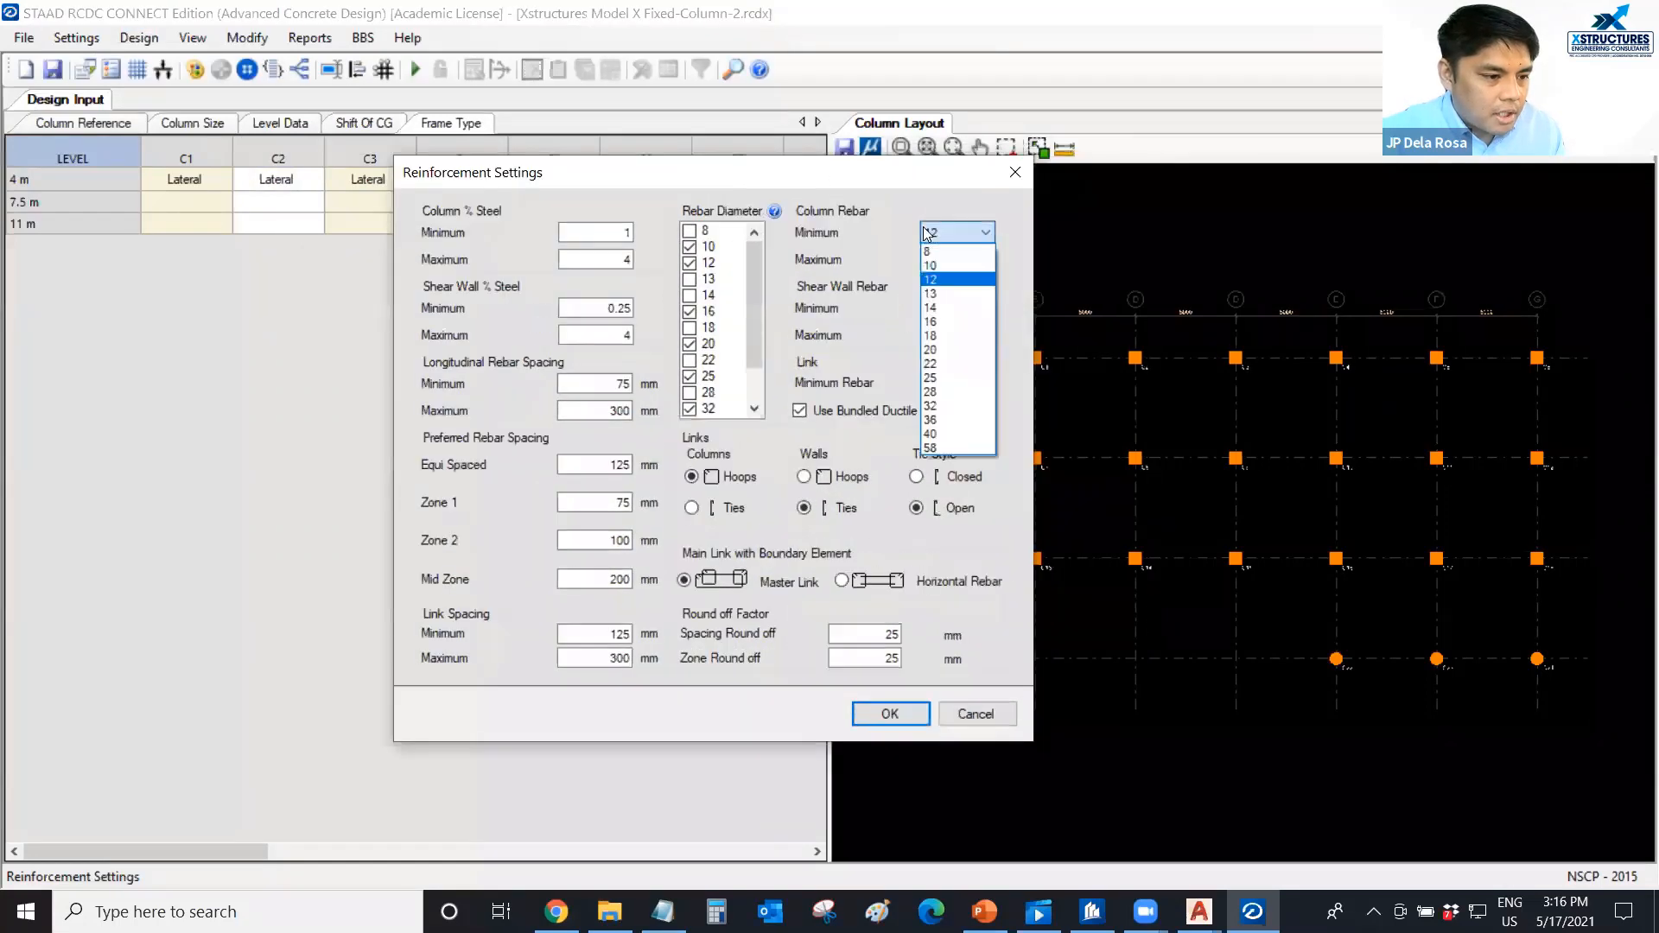
left_click(946, 321)
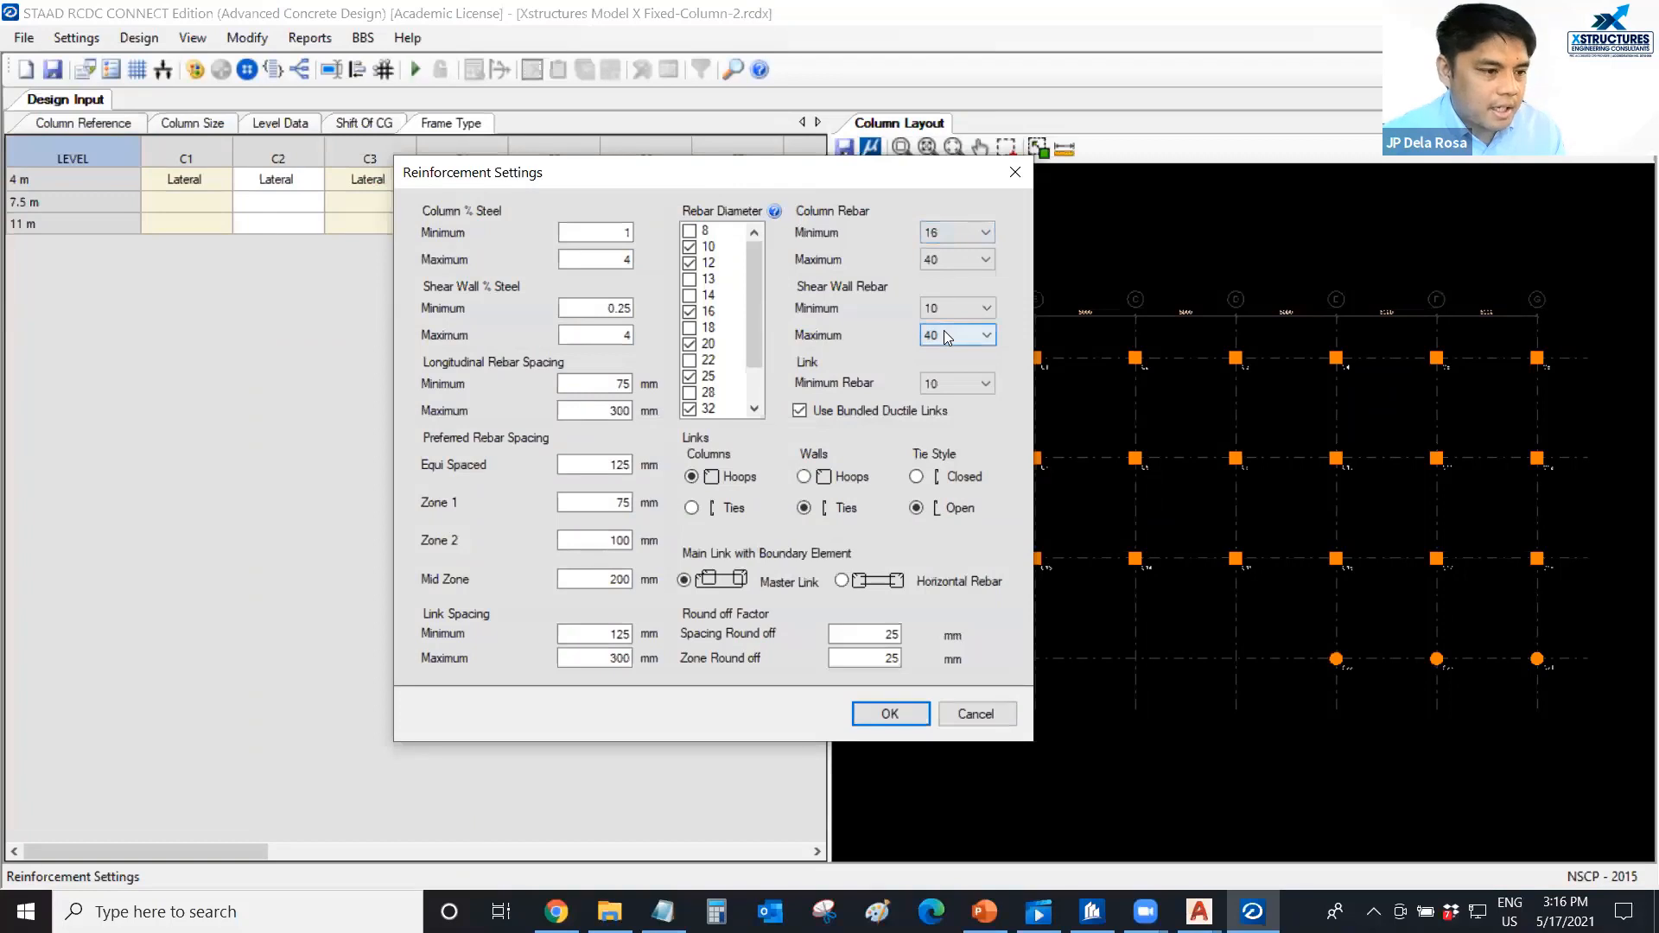
left_click(950, 259)
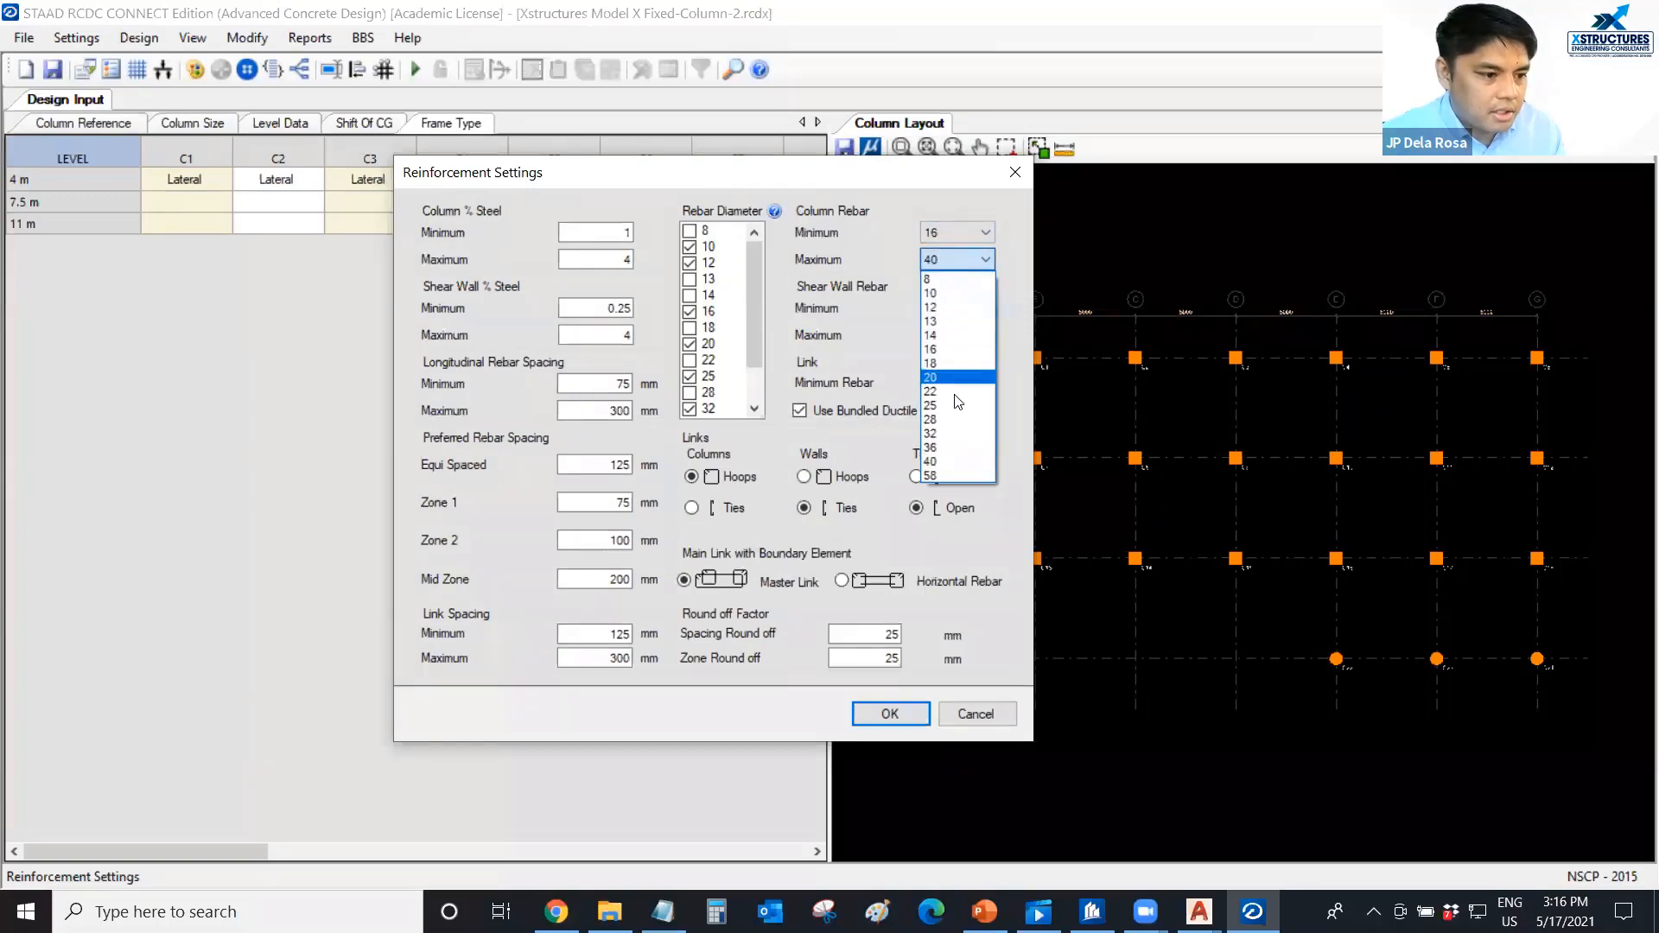
left_click(945, 434)
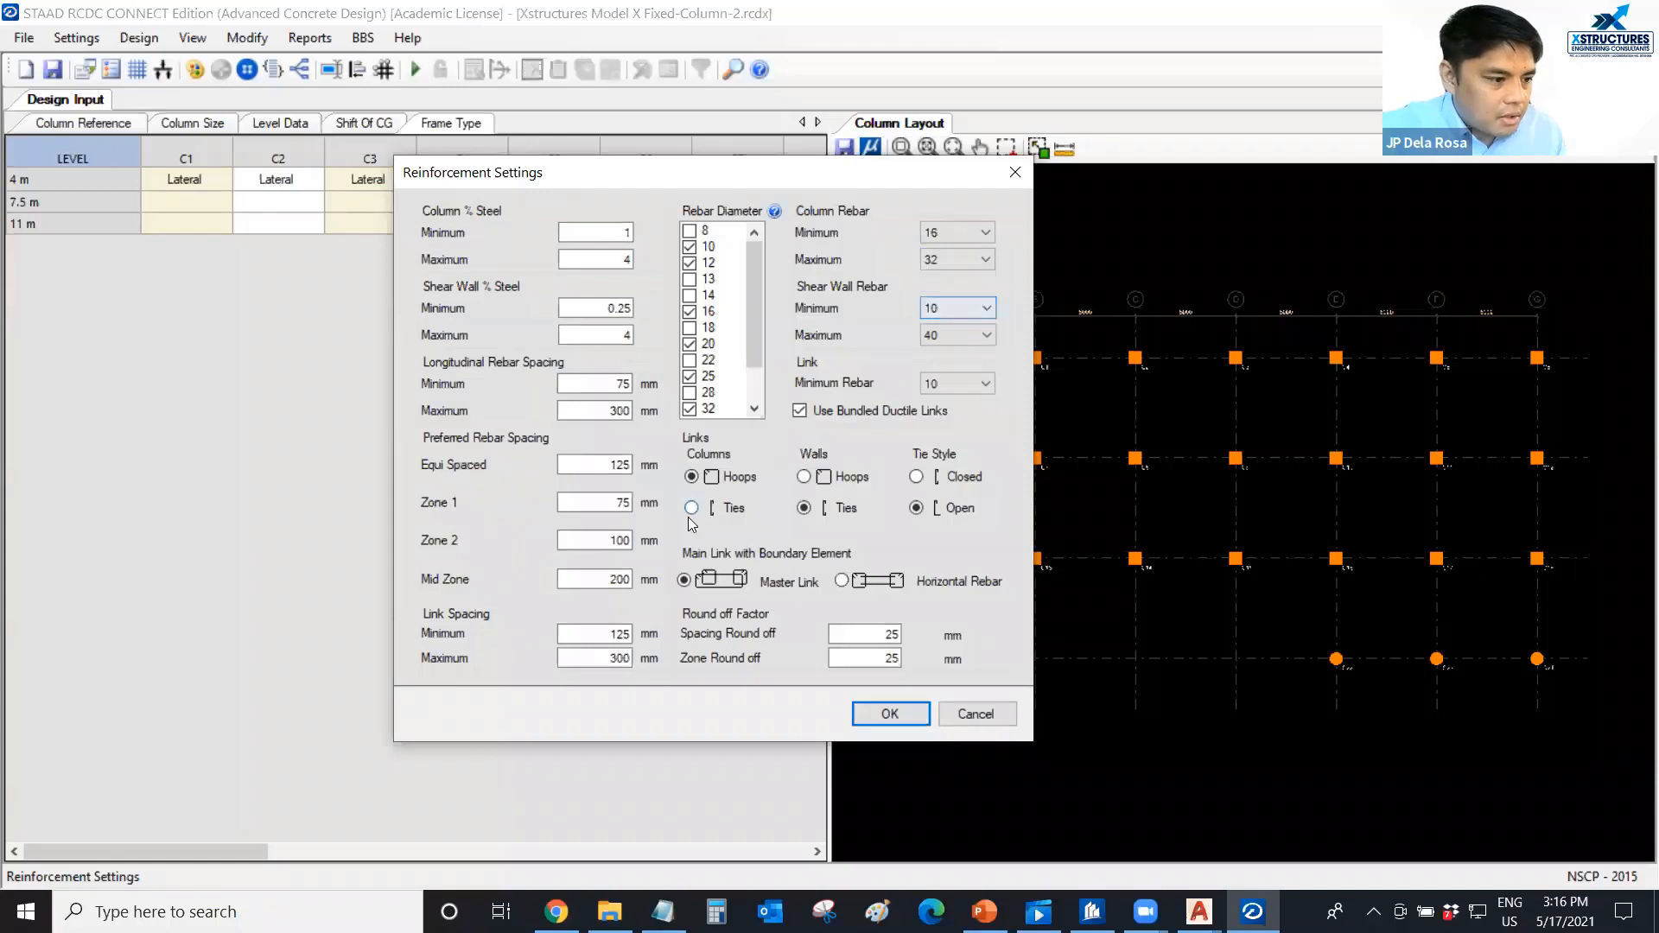
Set the link spacing to a minimum of 100 mm and a maximum of 150 mm.
left_click(588, 659)
double_click(609, 633)
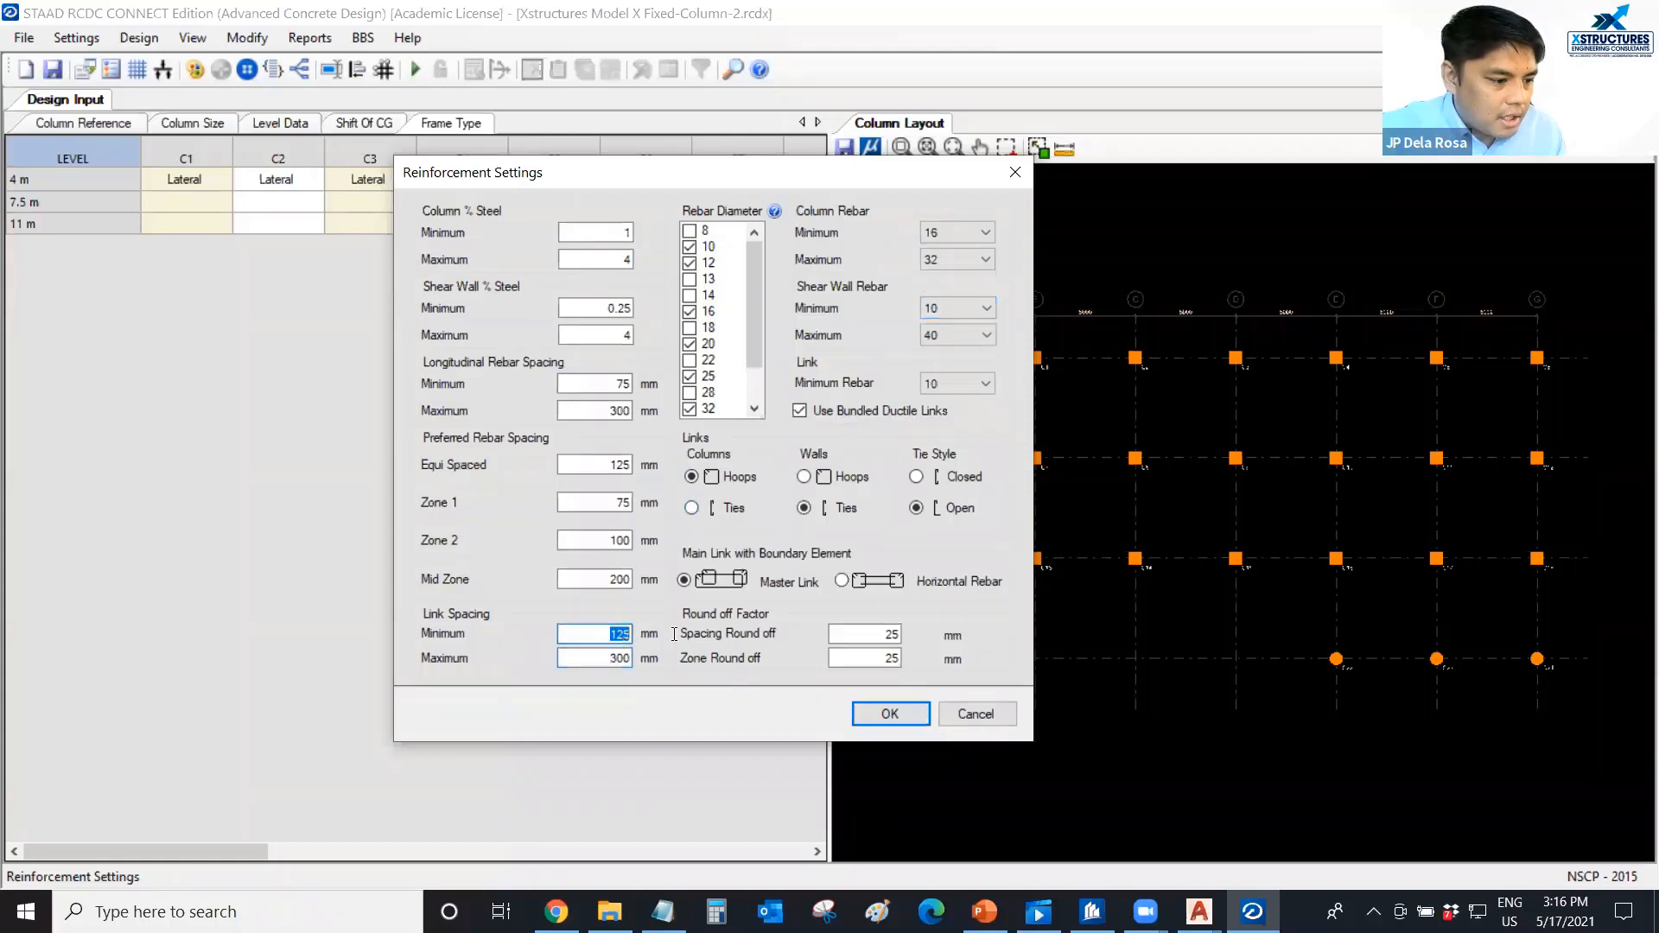
type("100")
key("Tab")
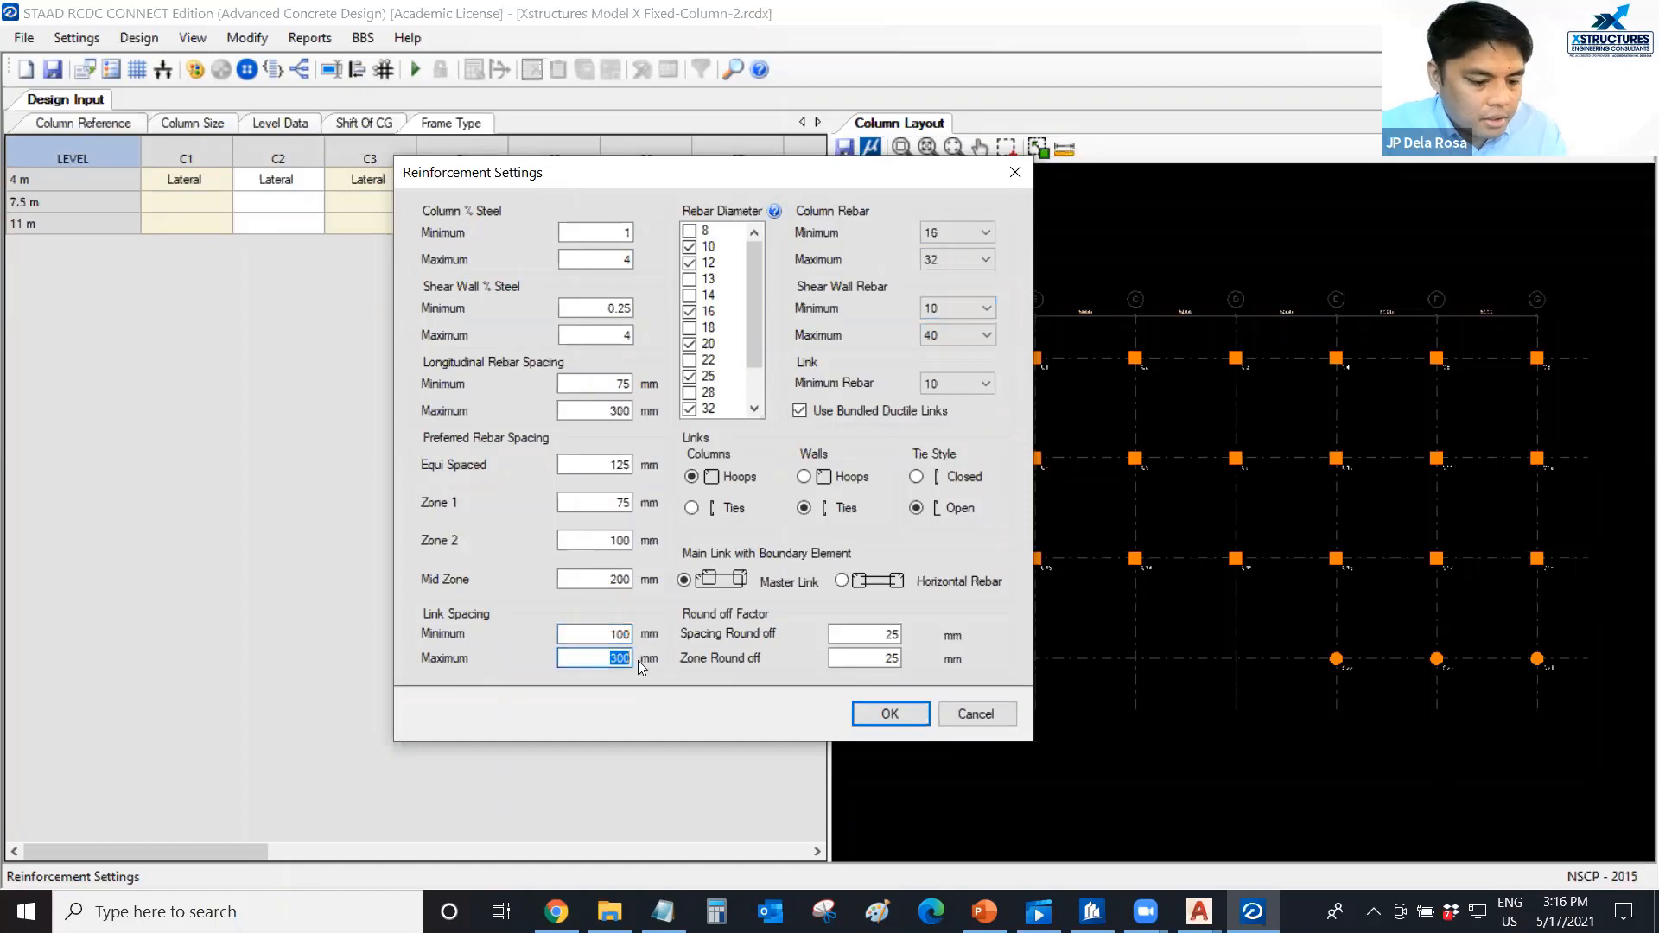
type("150")
Set the preferred rebar spacing to 150 mm for both Mid Zone and Equi Spaced.
double_click(592, 580)
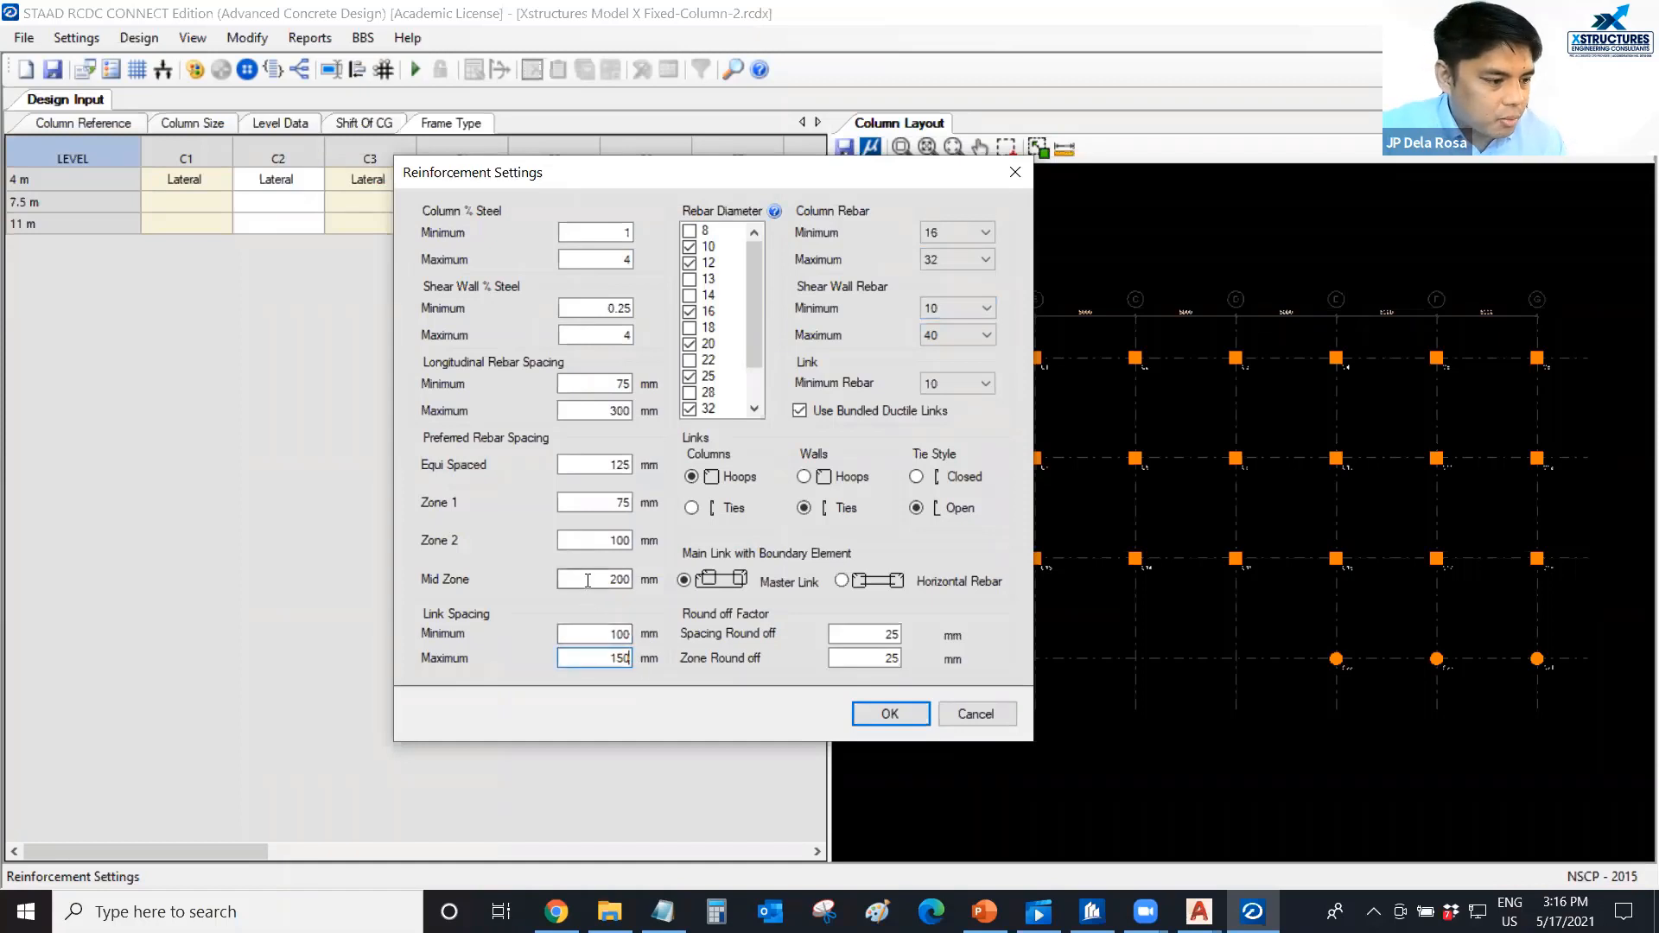
type("150")
key("shift+Tab")
key("shift+Tab")
key("shift+Tab")
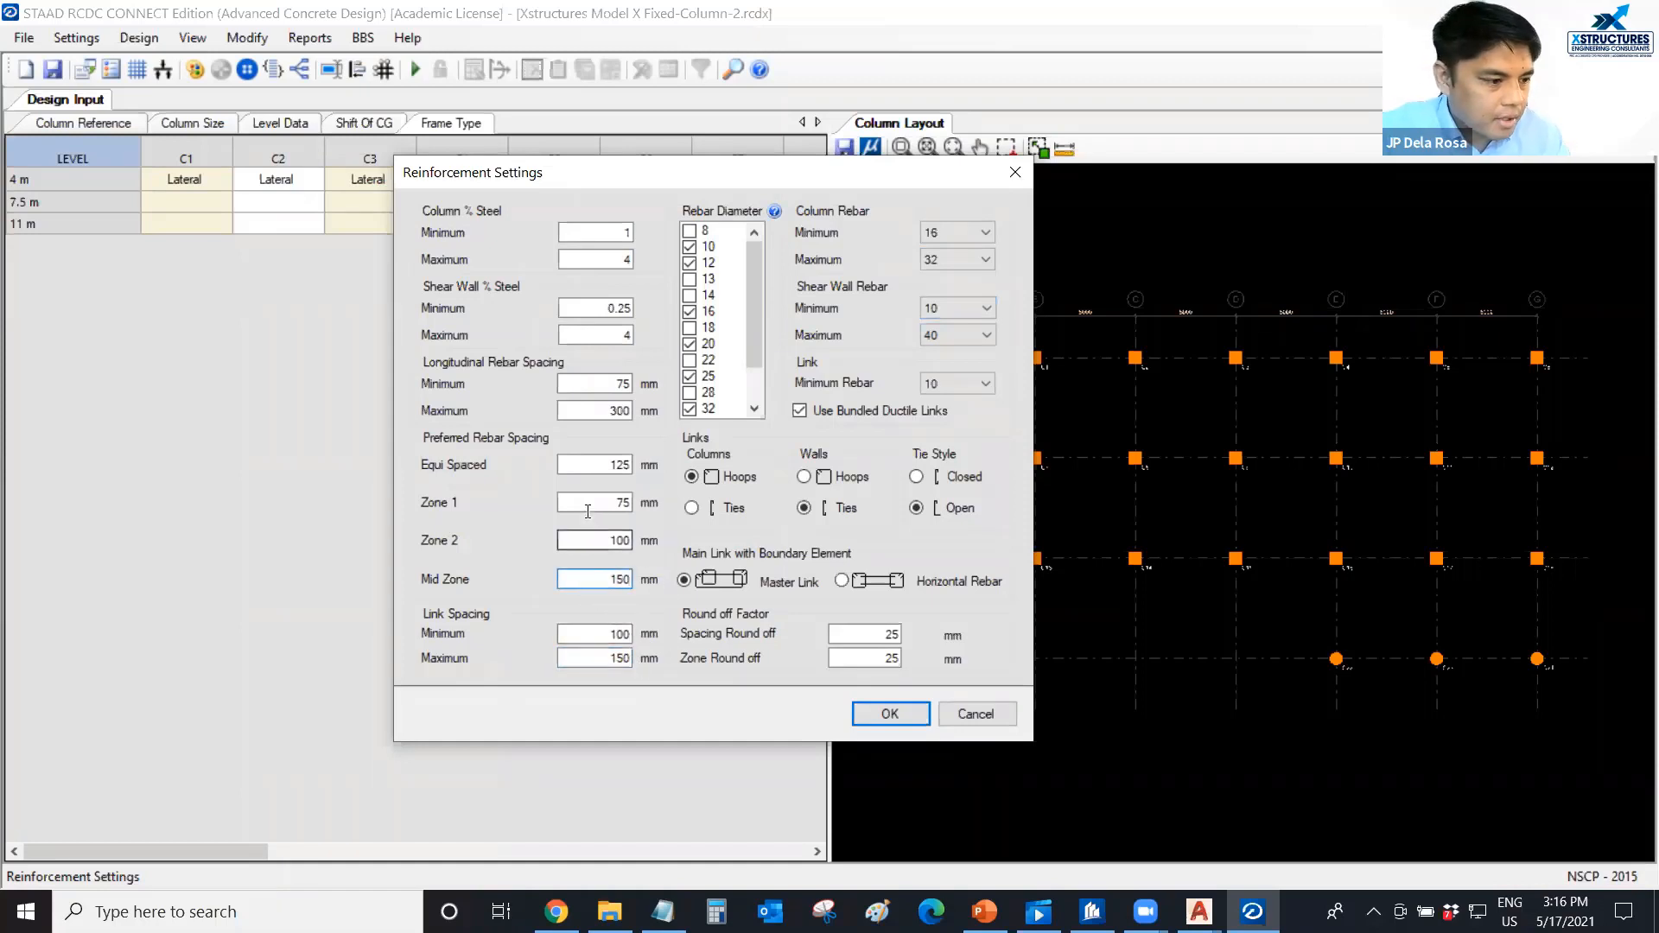
type("150")
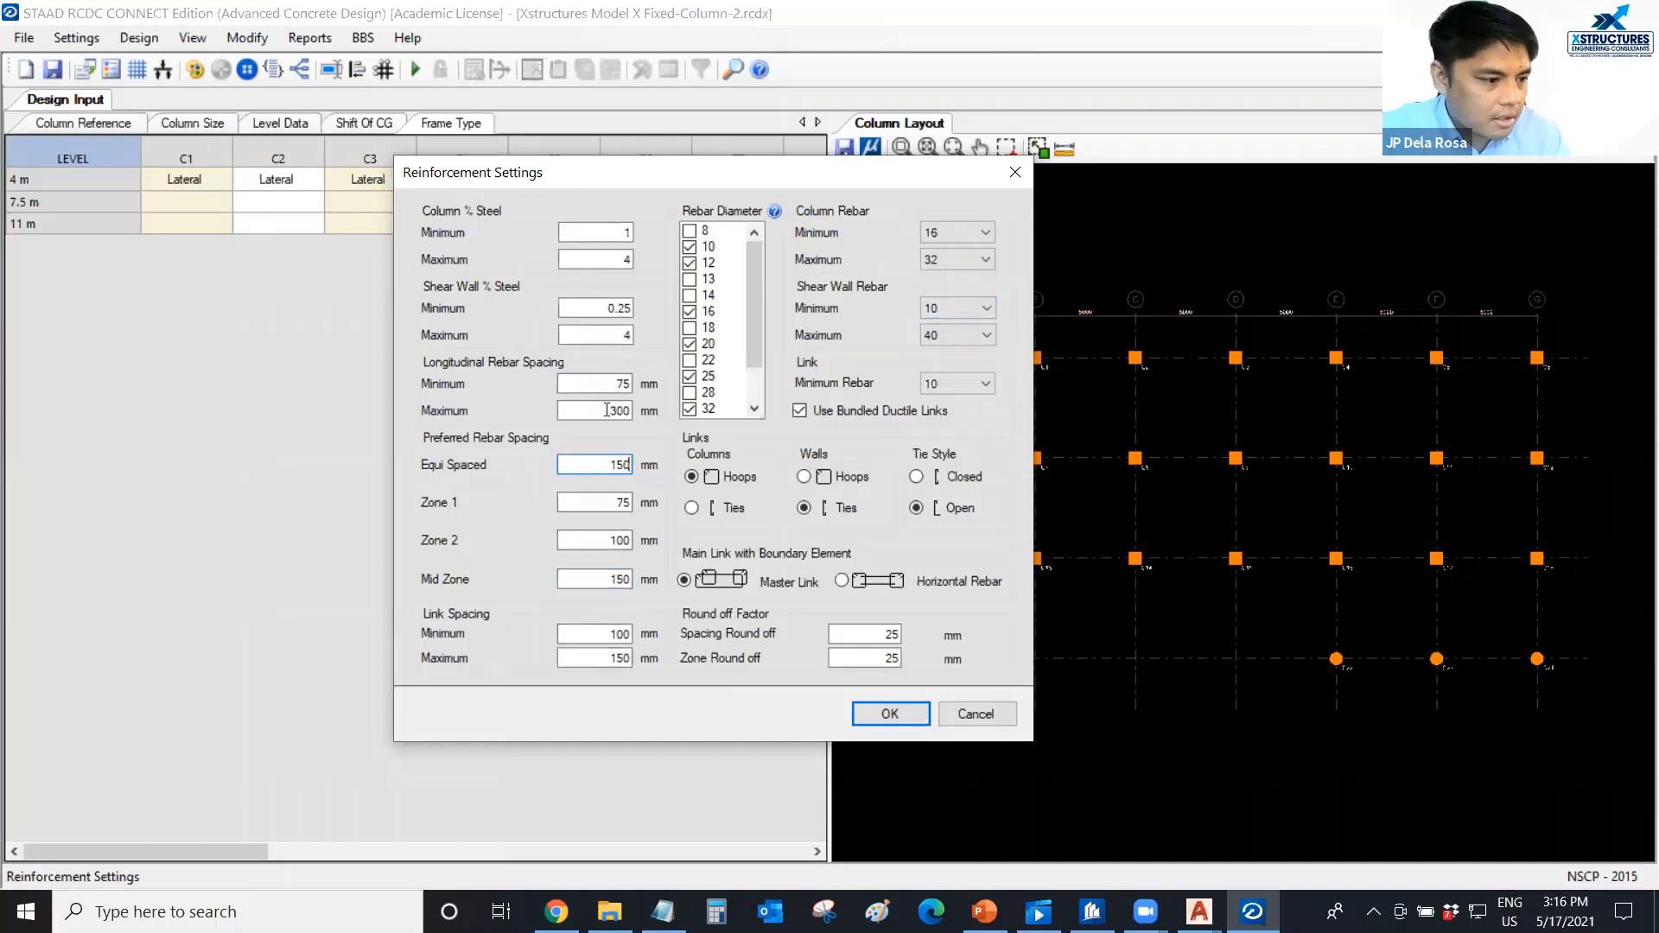
Set the maximum longitudinal rebar spacing to 150 mm and the preferred Zone 1 spacing to 100 mm.
double_click(607, 409)
type("150")
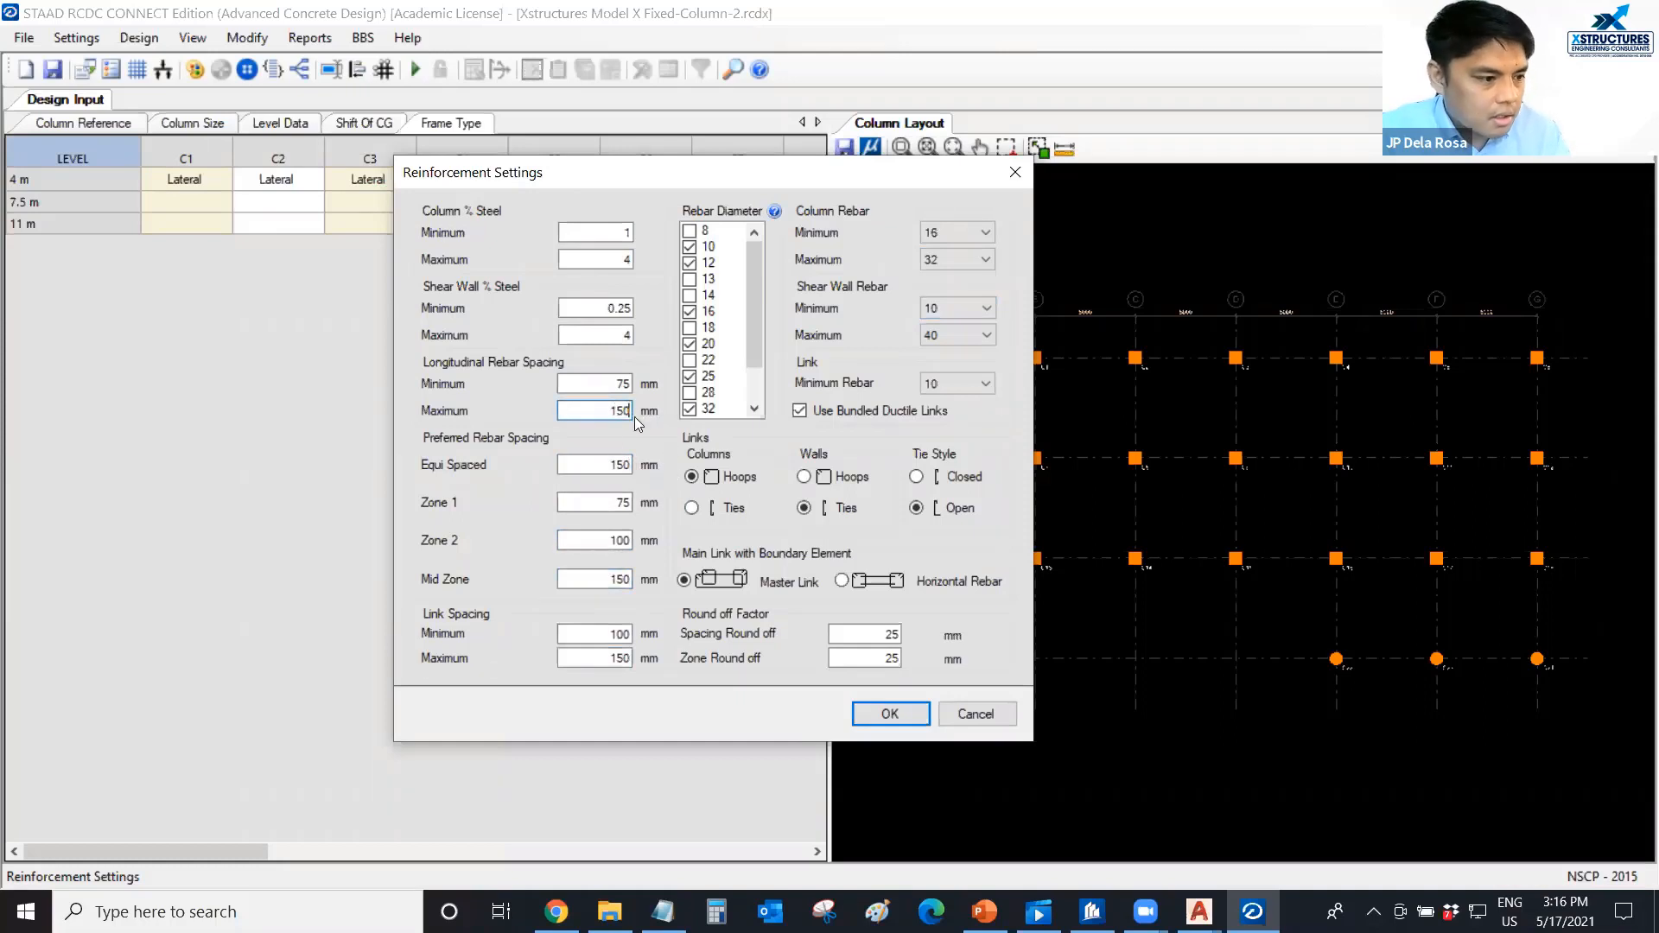
left_click(616, 503)
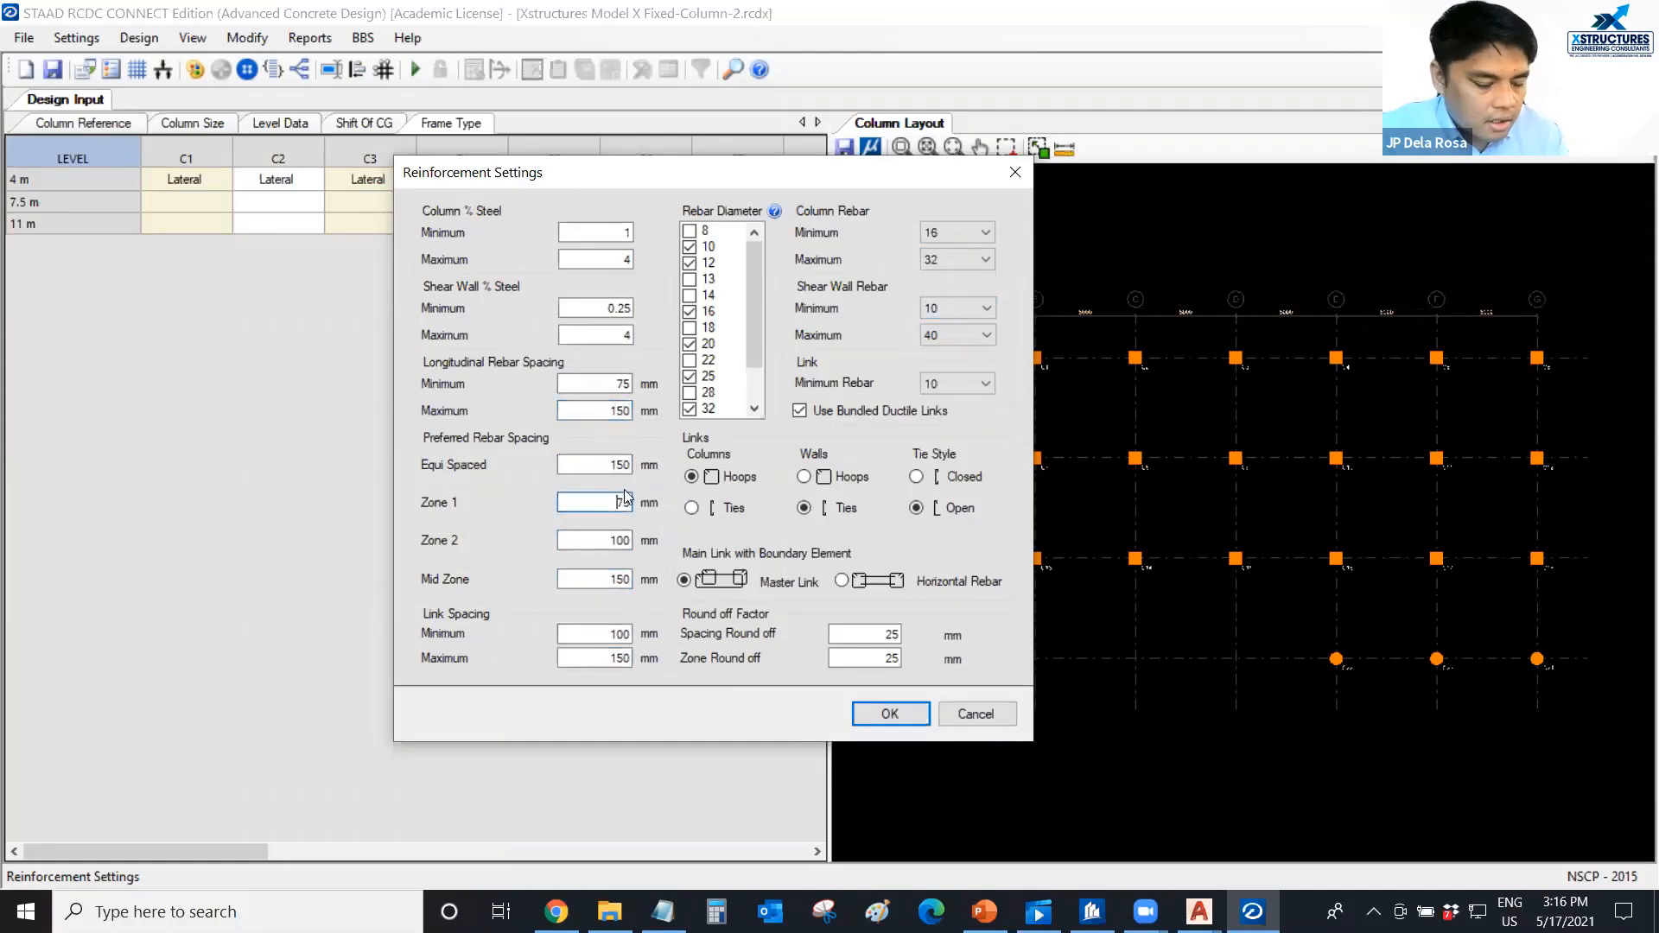
key("Delete")
key("Delete")
type("100")
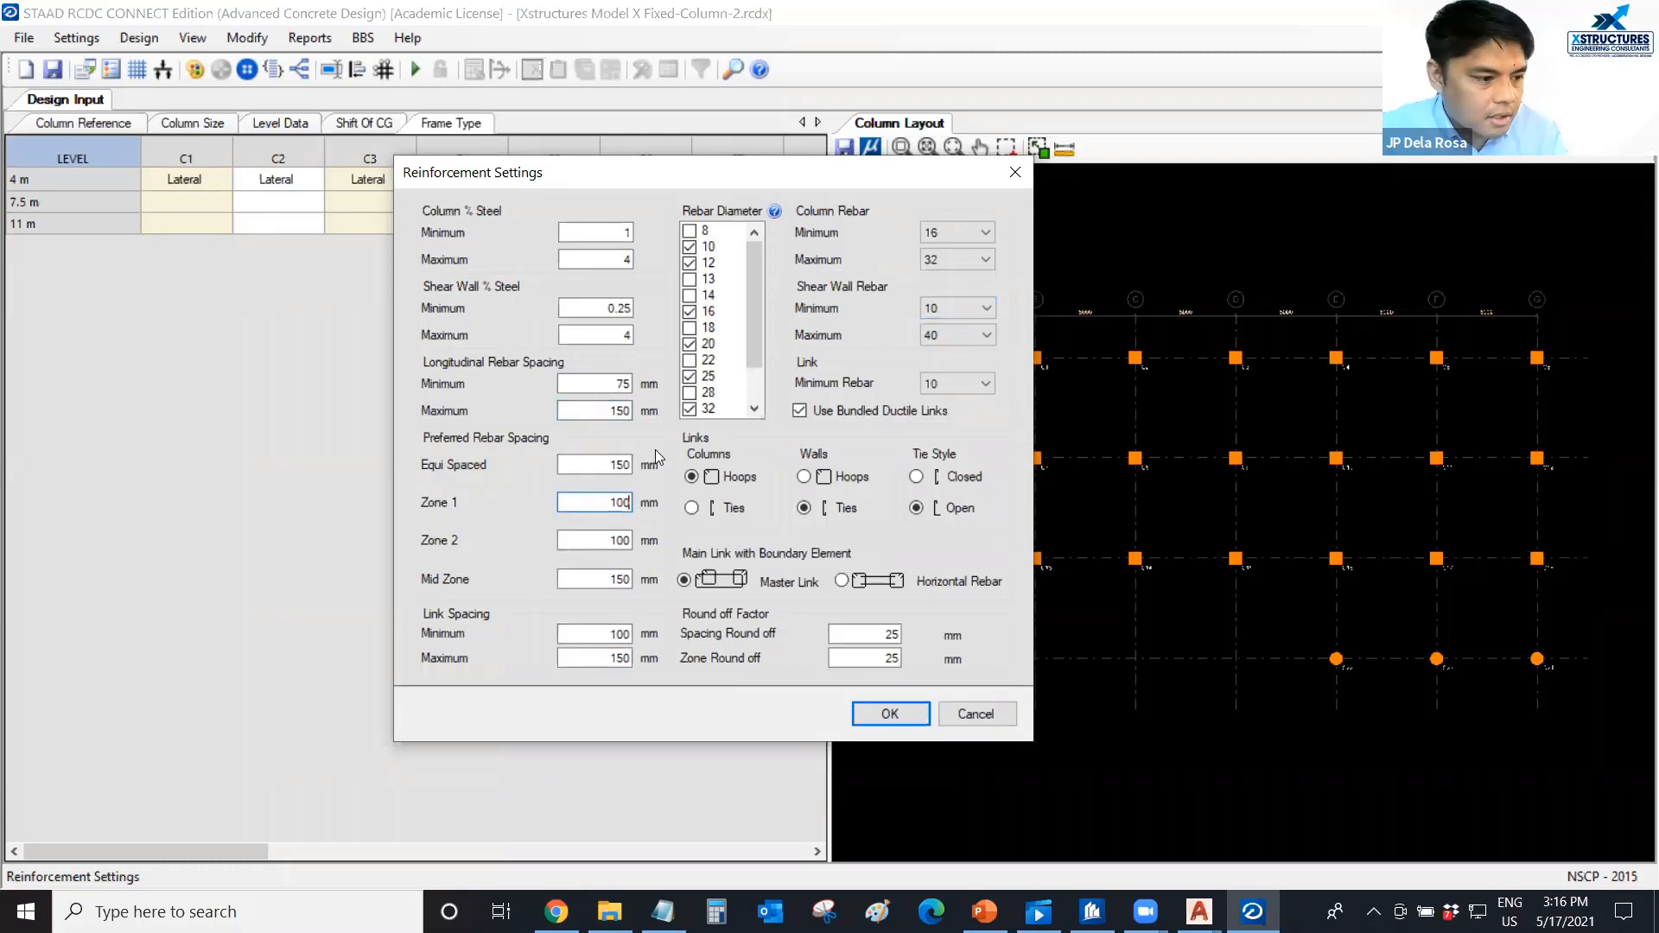
Set the minimum longitudinal rebar spacing to 100 mm and accept the reinforcement settings.
left_click_drag(610, 383, 643, 385)
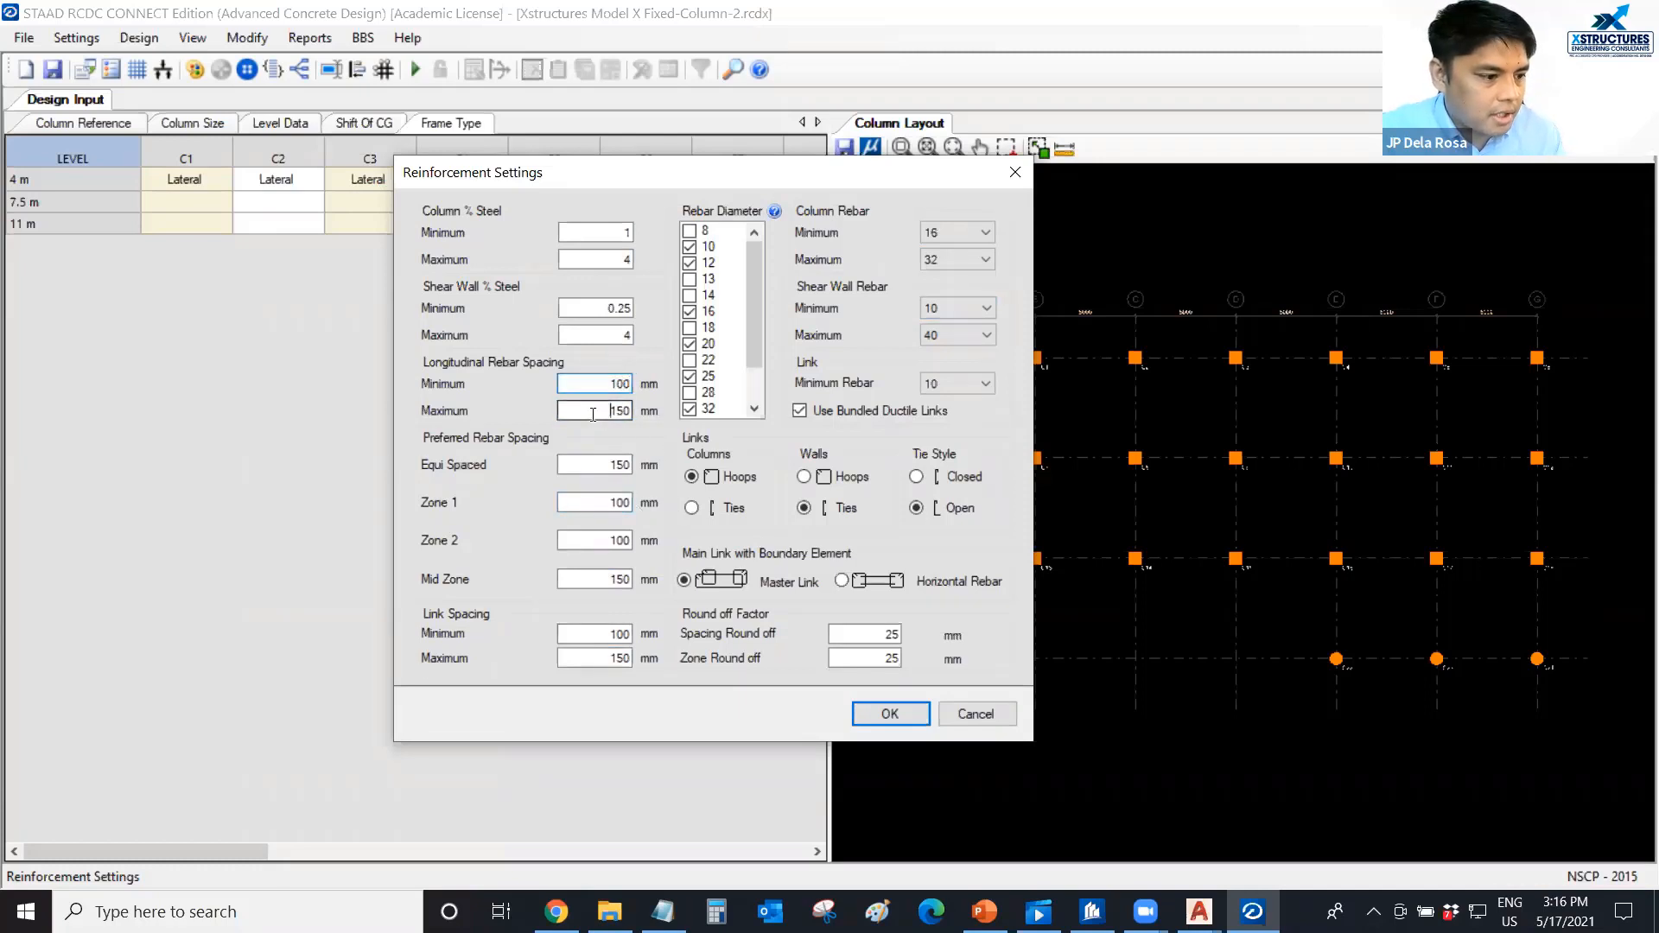
left_click(608, 470)
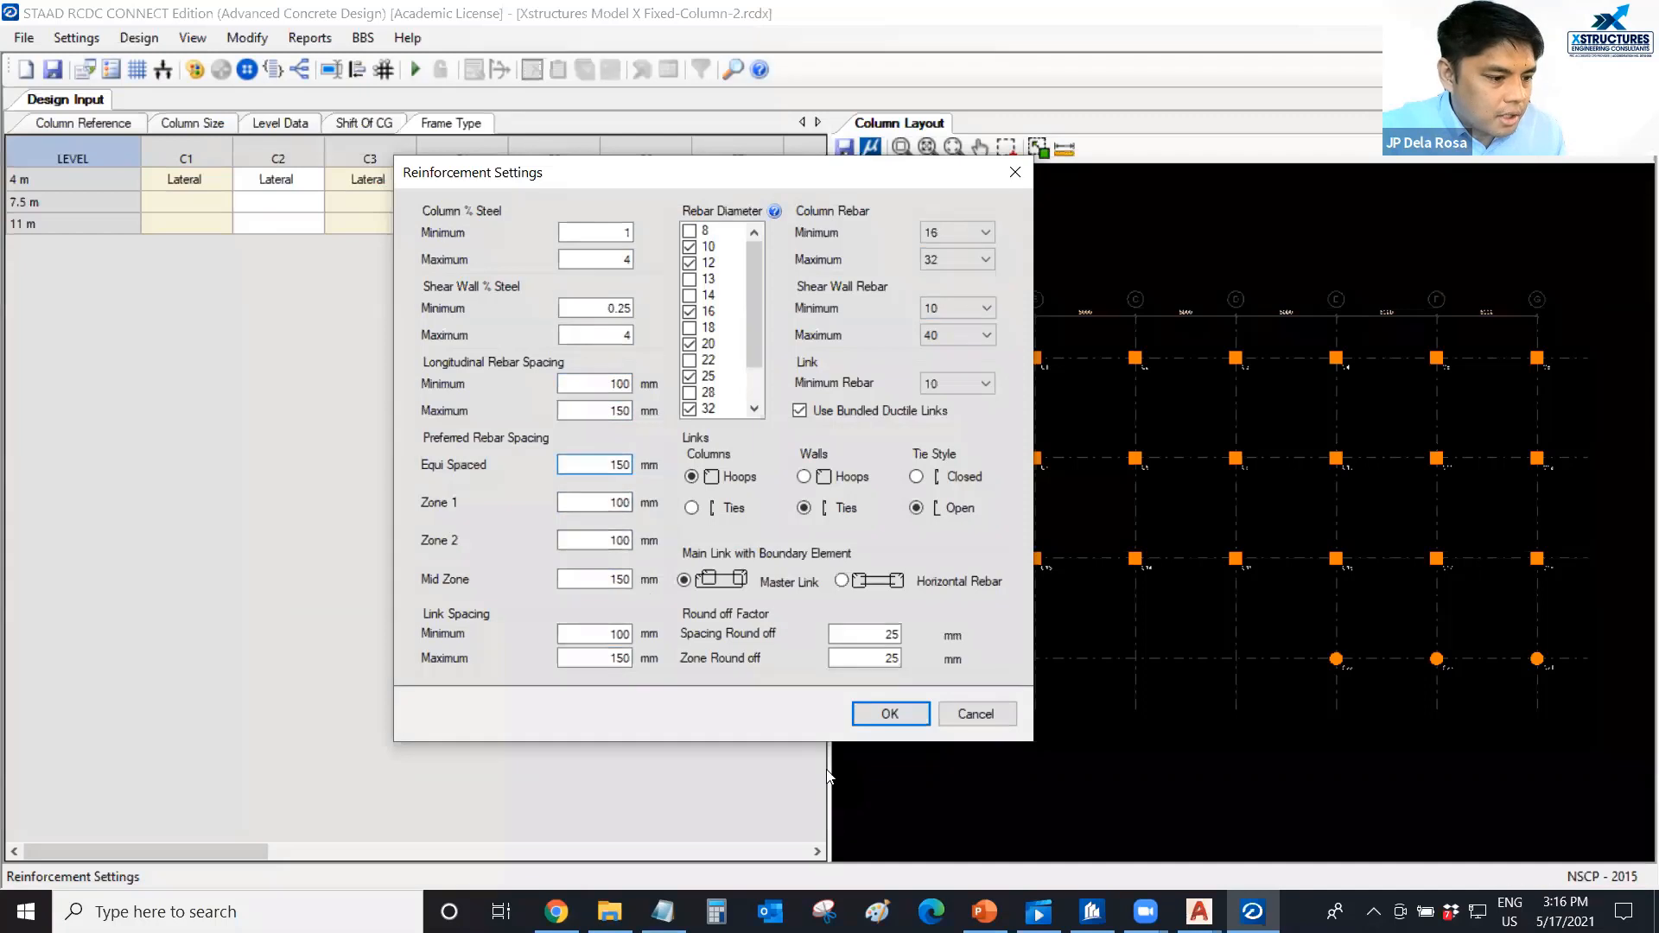
left_click(884, 713)
left_click(76, 37)
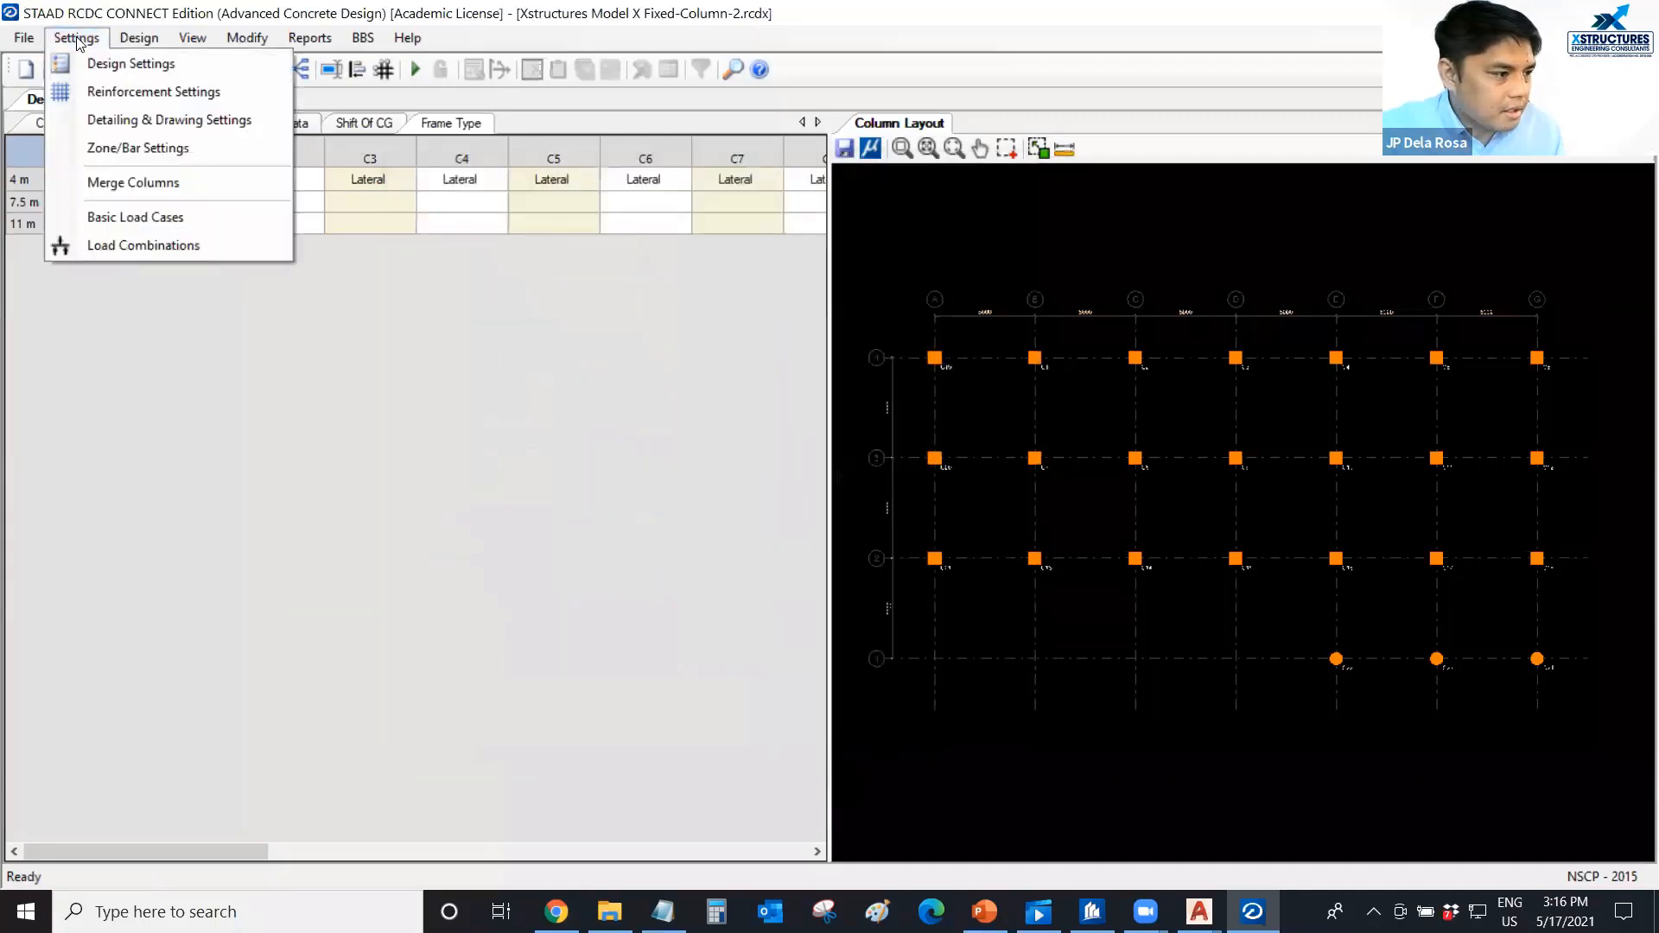
left_click(458, 300)
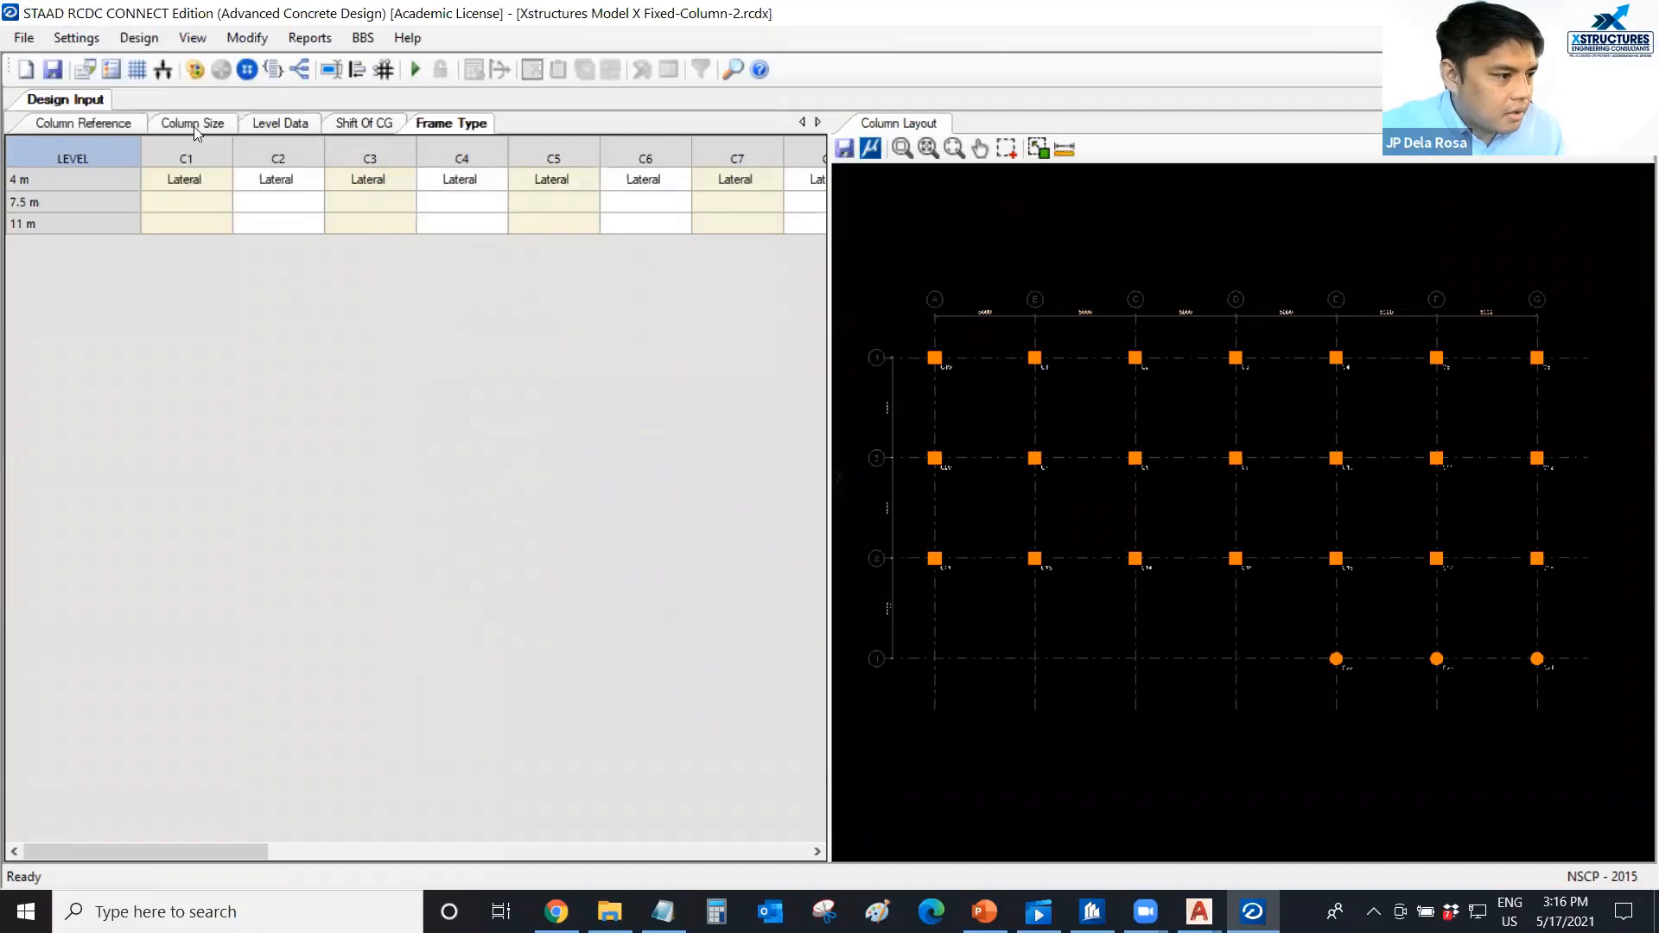
In the level data, set the 4 m level's column concrete to C35 and its column cover to 40.
left_click(287, 130)
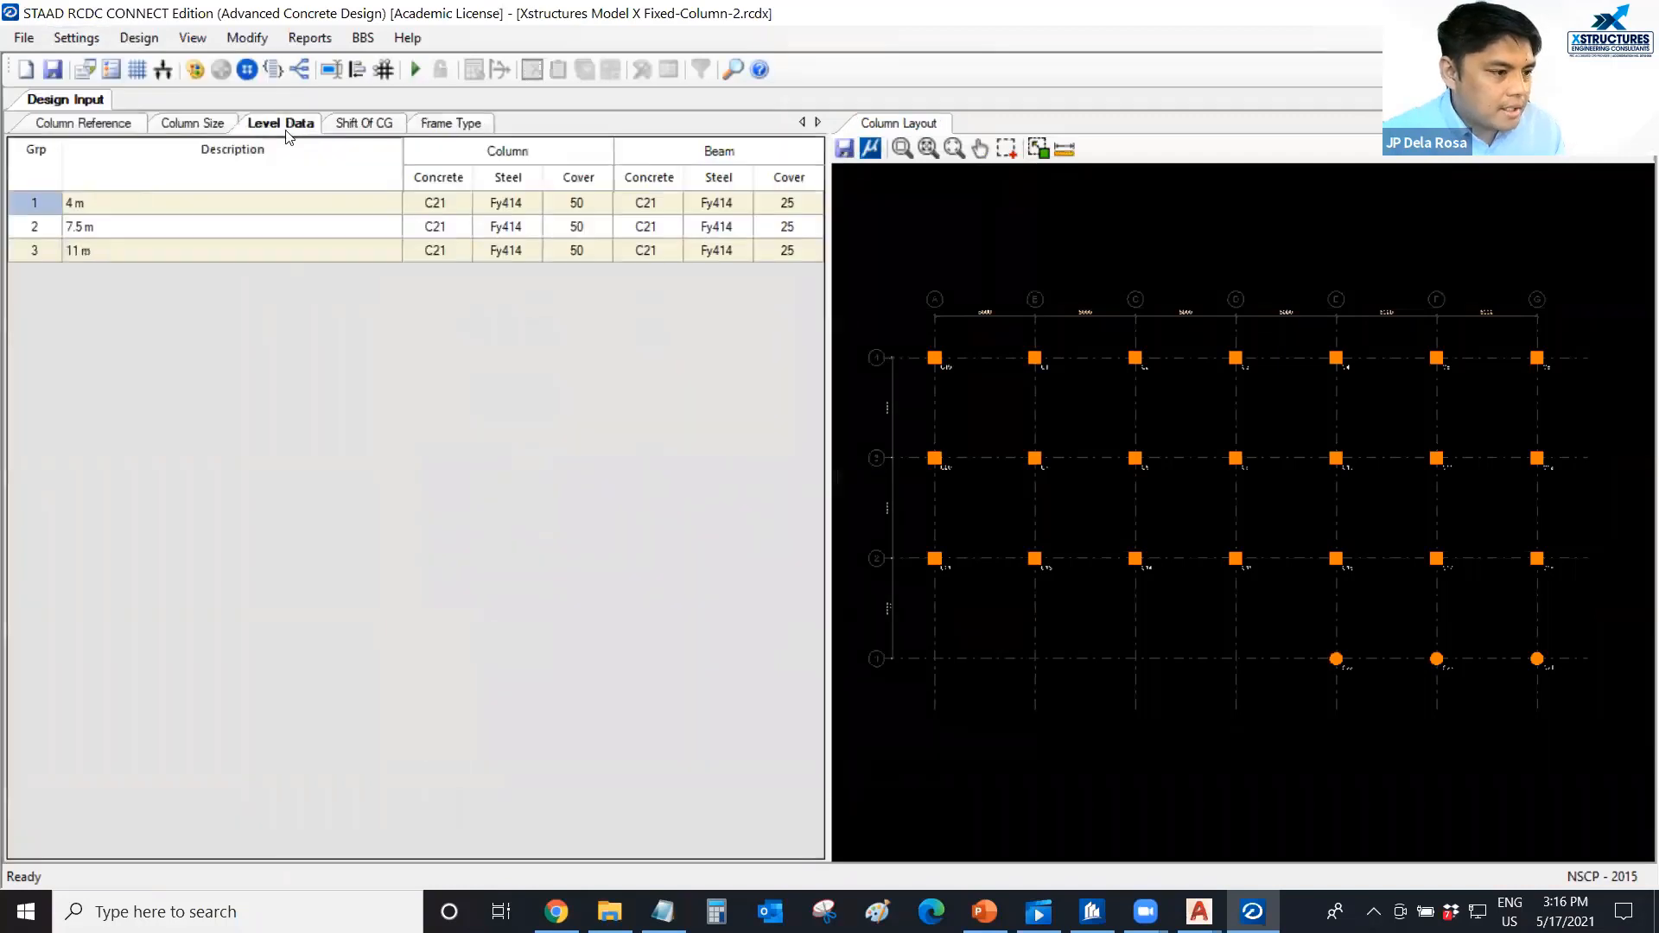
left_click(444, 206)
left_click(465, 202)
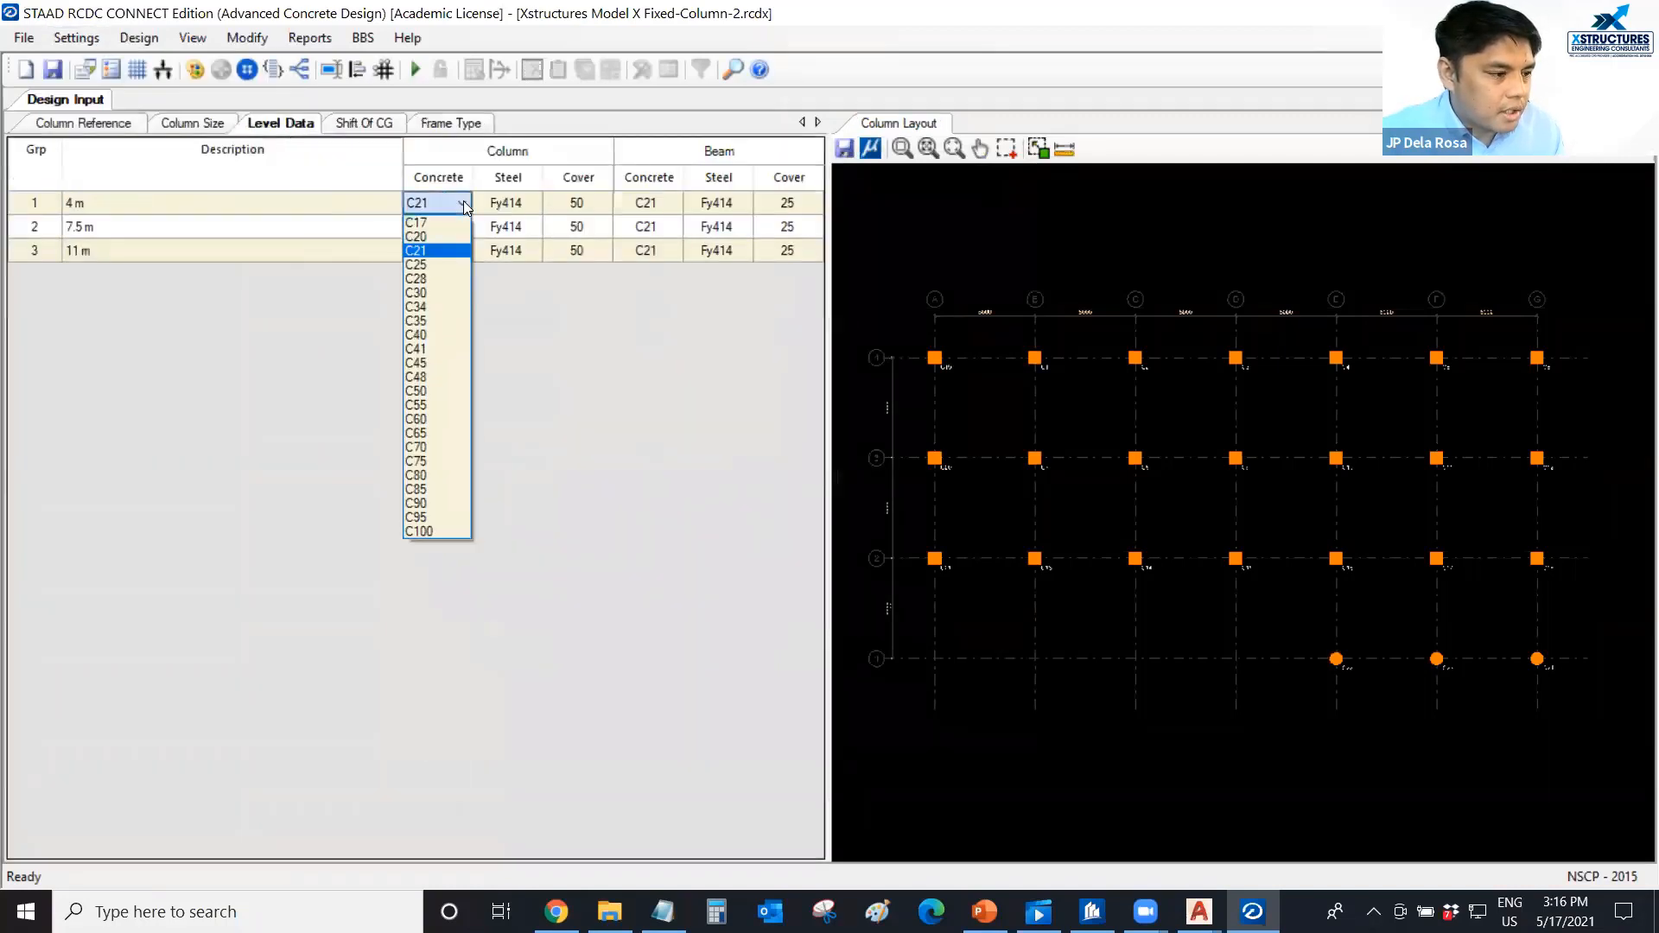
left_click(437, 321)
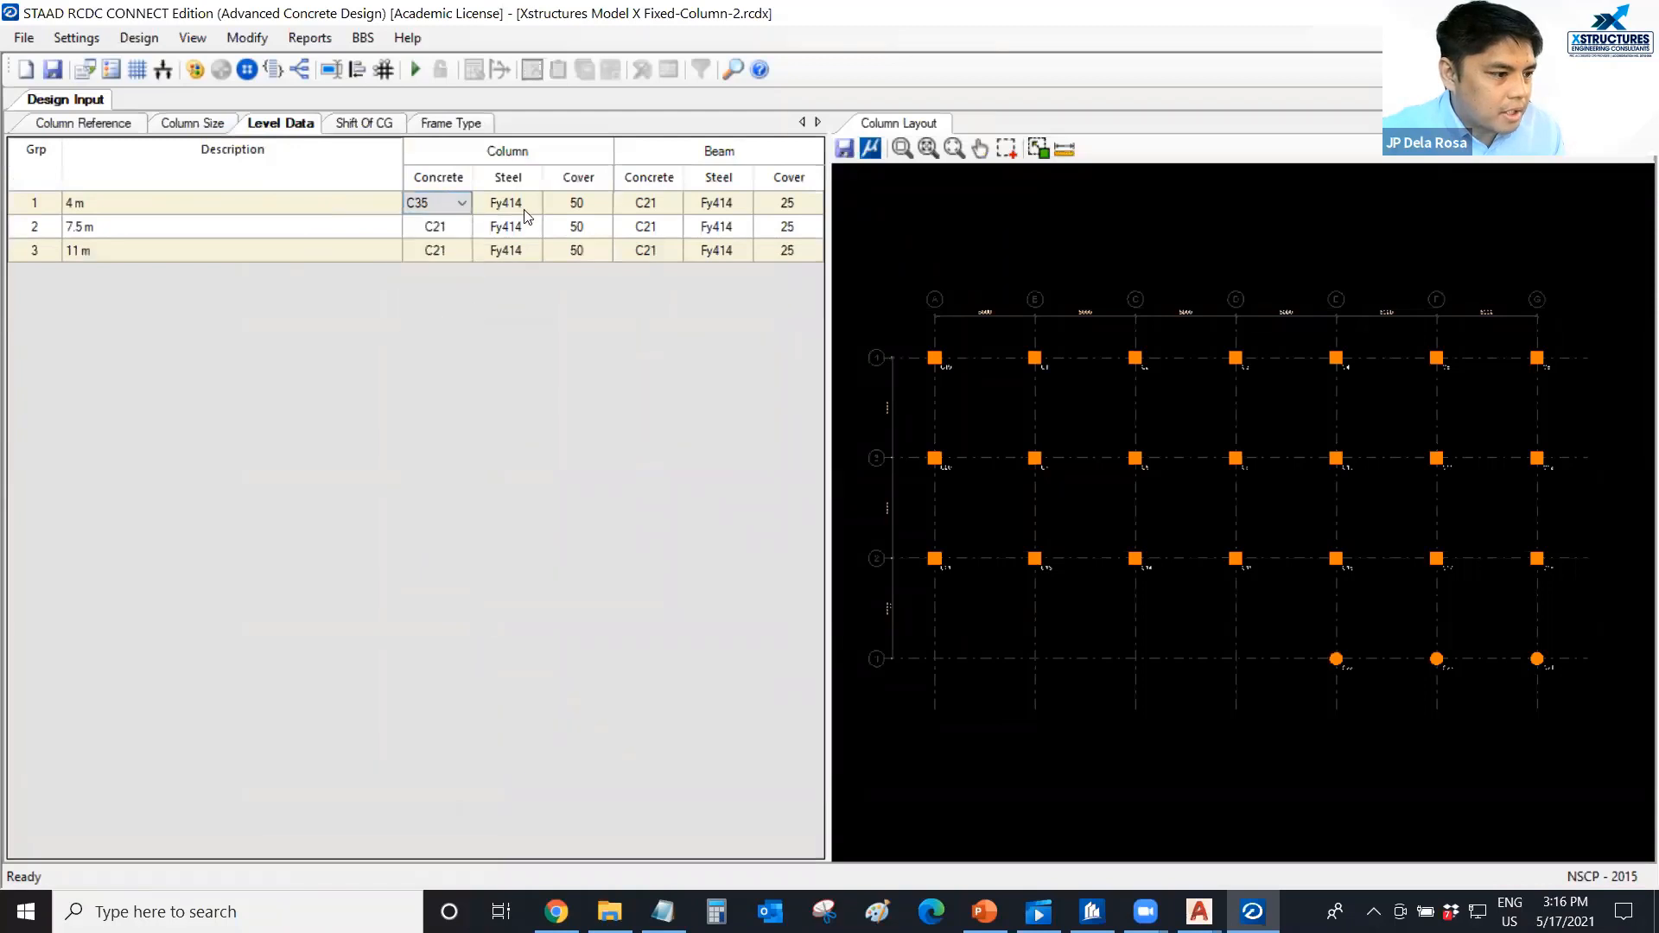
left_click(562, 202)
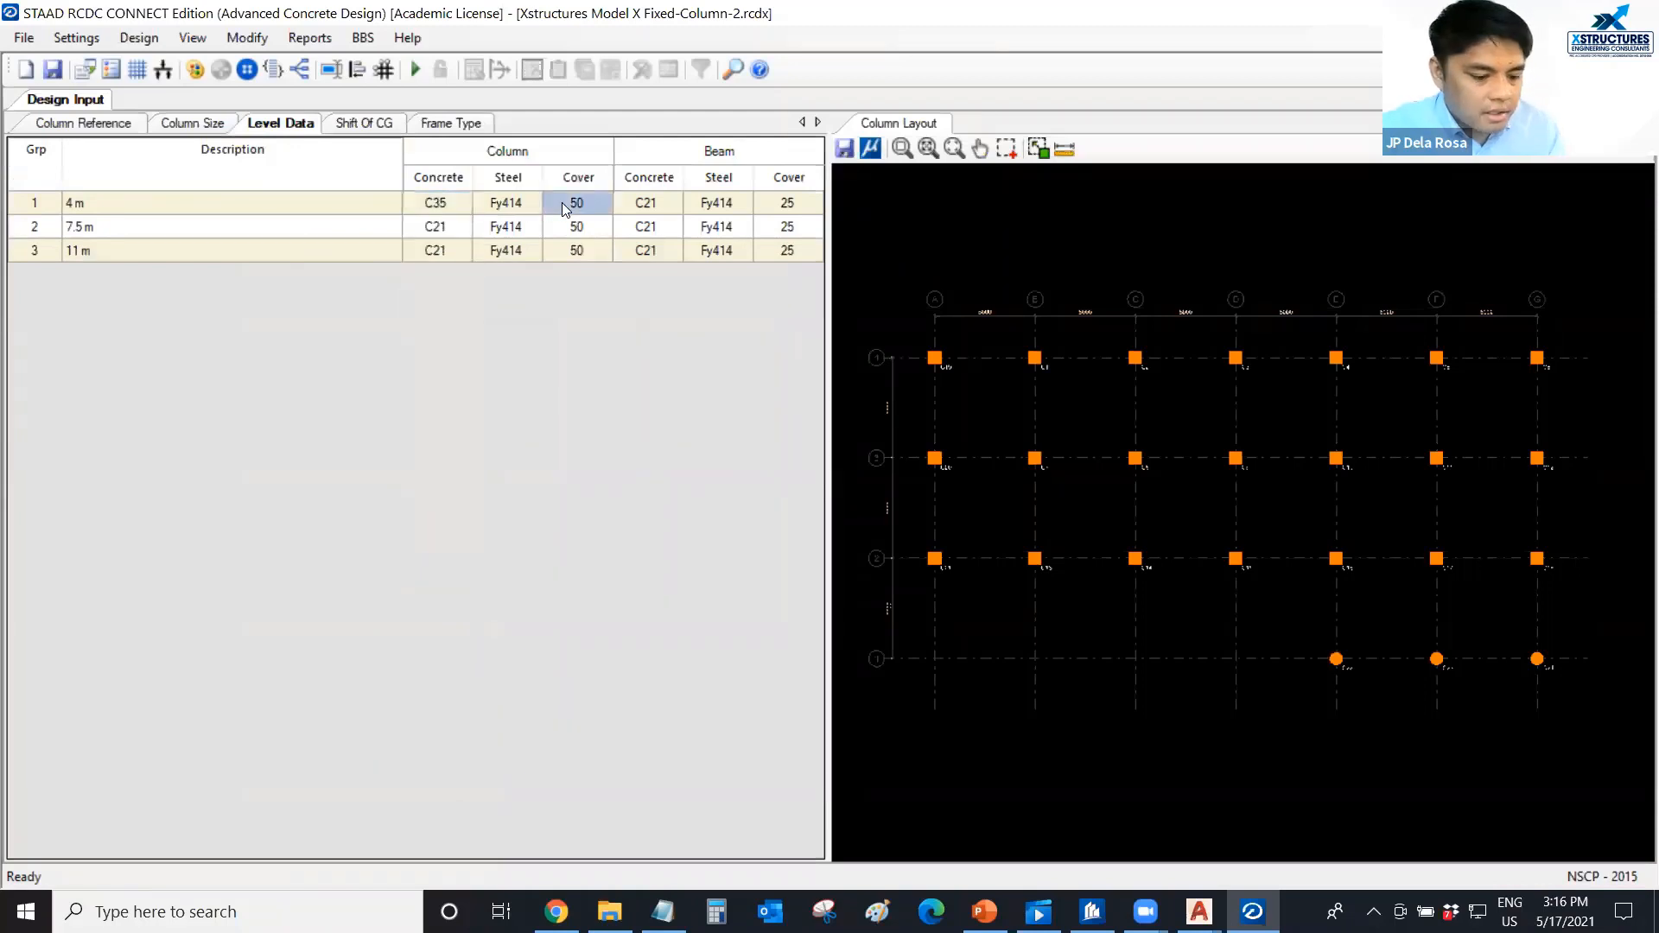
type("40")
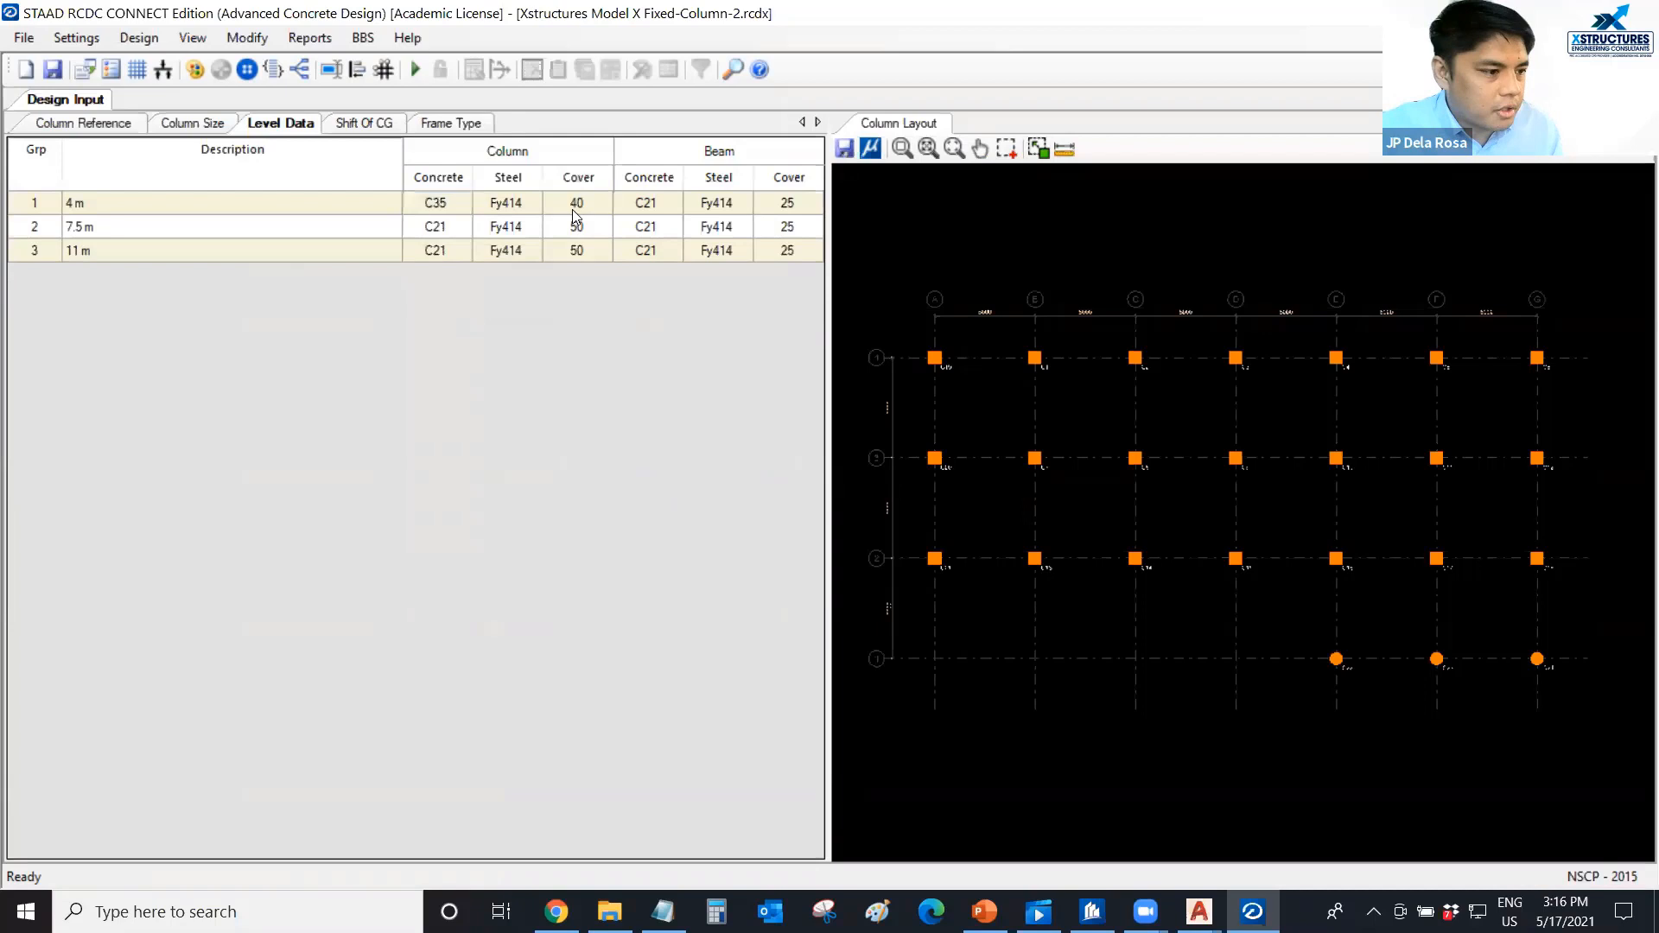
left_click(636, 213)
Copy the 4 m level's column concrete, steel and cover values to the 7.5 m and 11 m levels.
left_click_drag(445, 208, 553, 204)
right_click(553, 204)
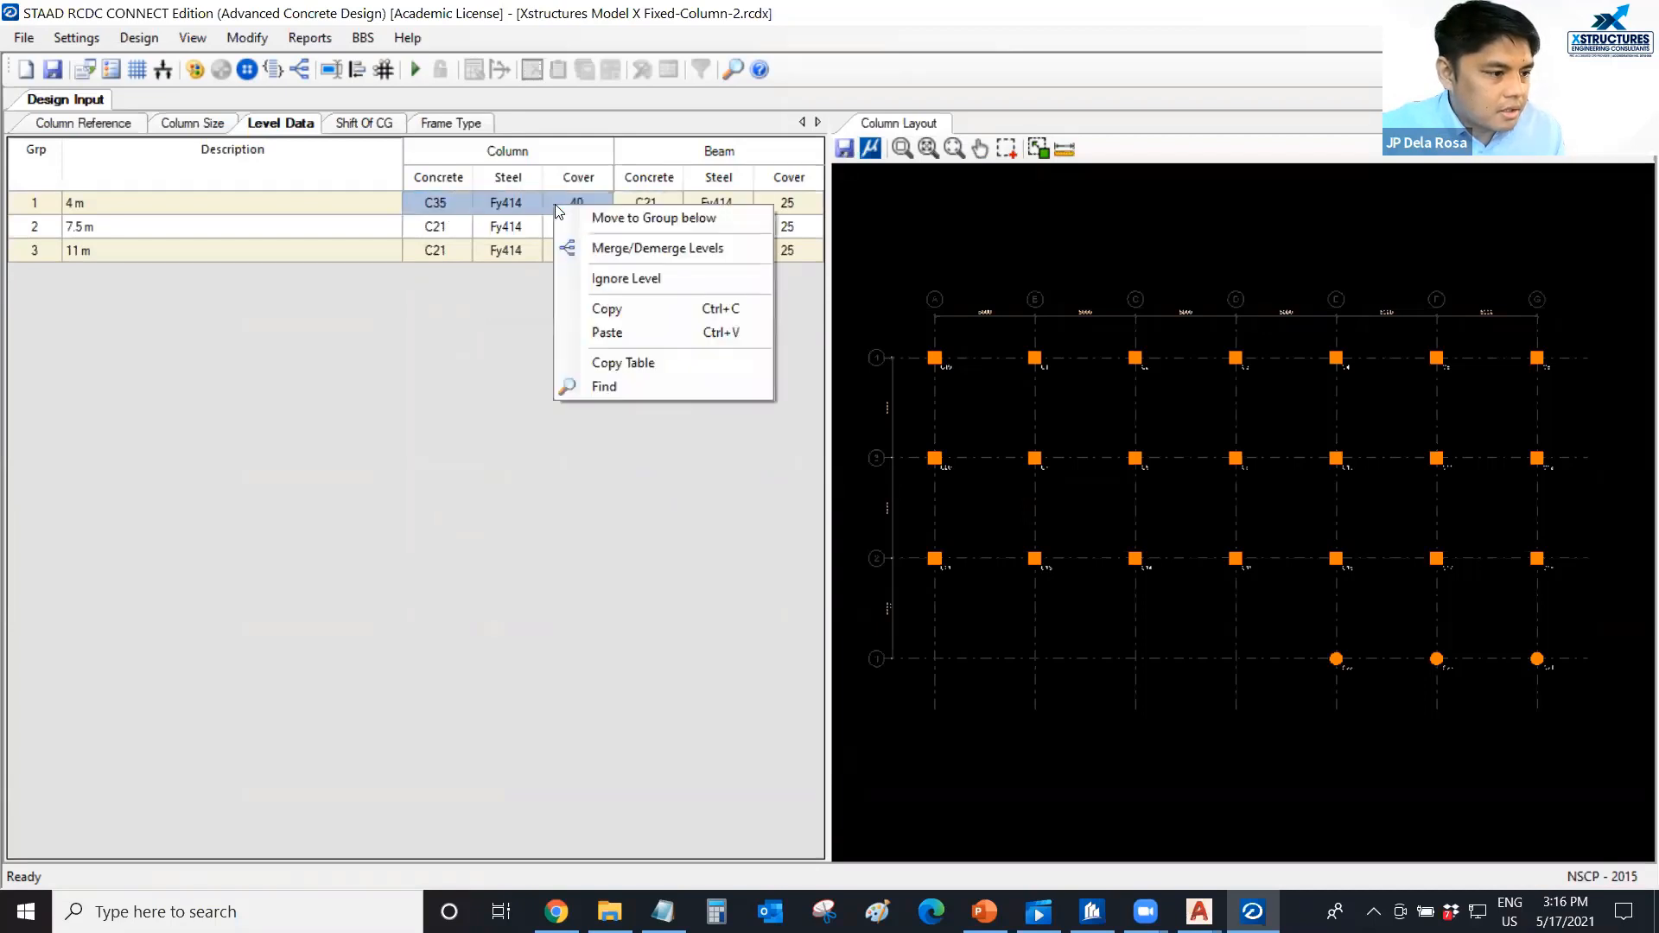
left_click(622, 311)
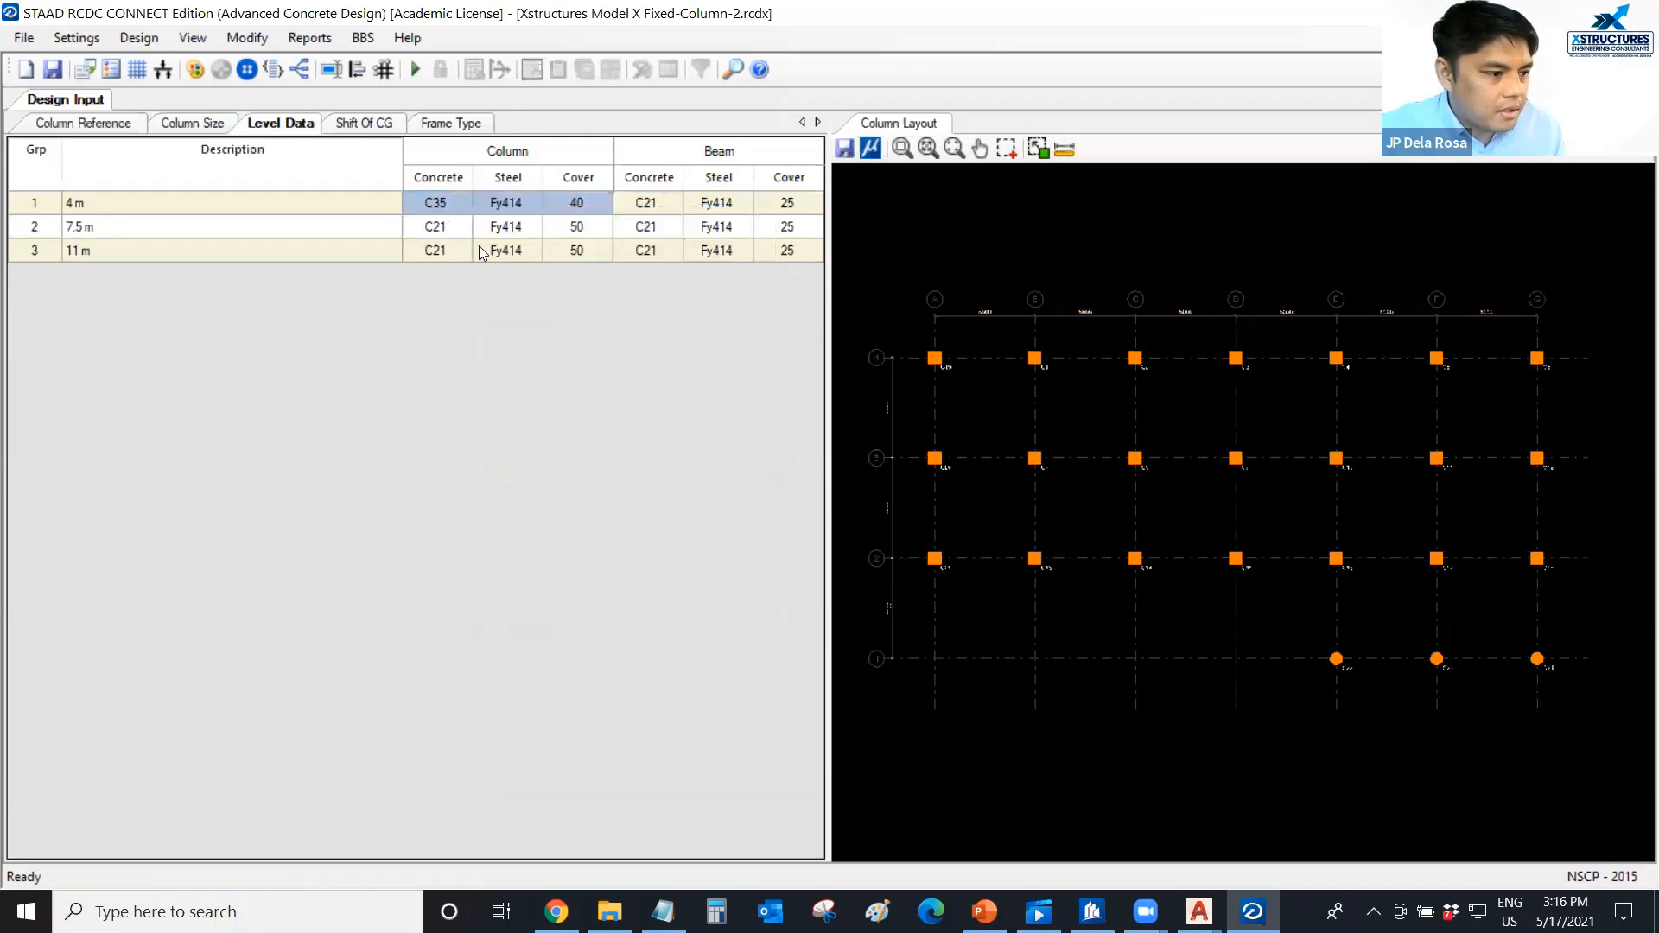
left_click_drag(435, 227, 568, 251)
right_click(569, 251)
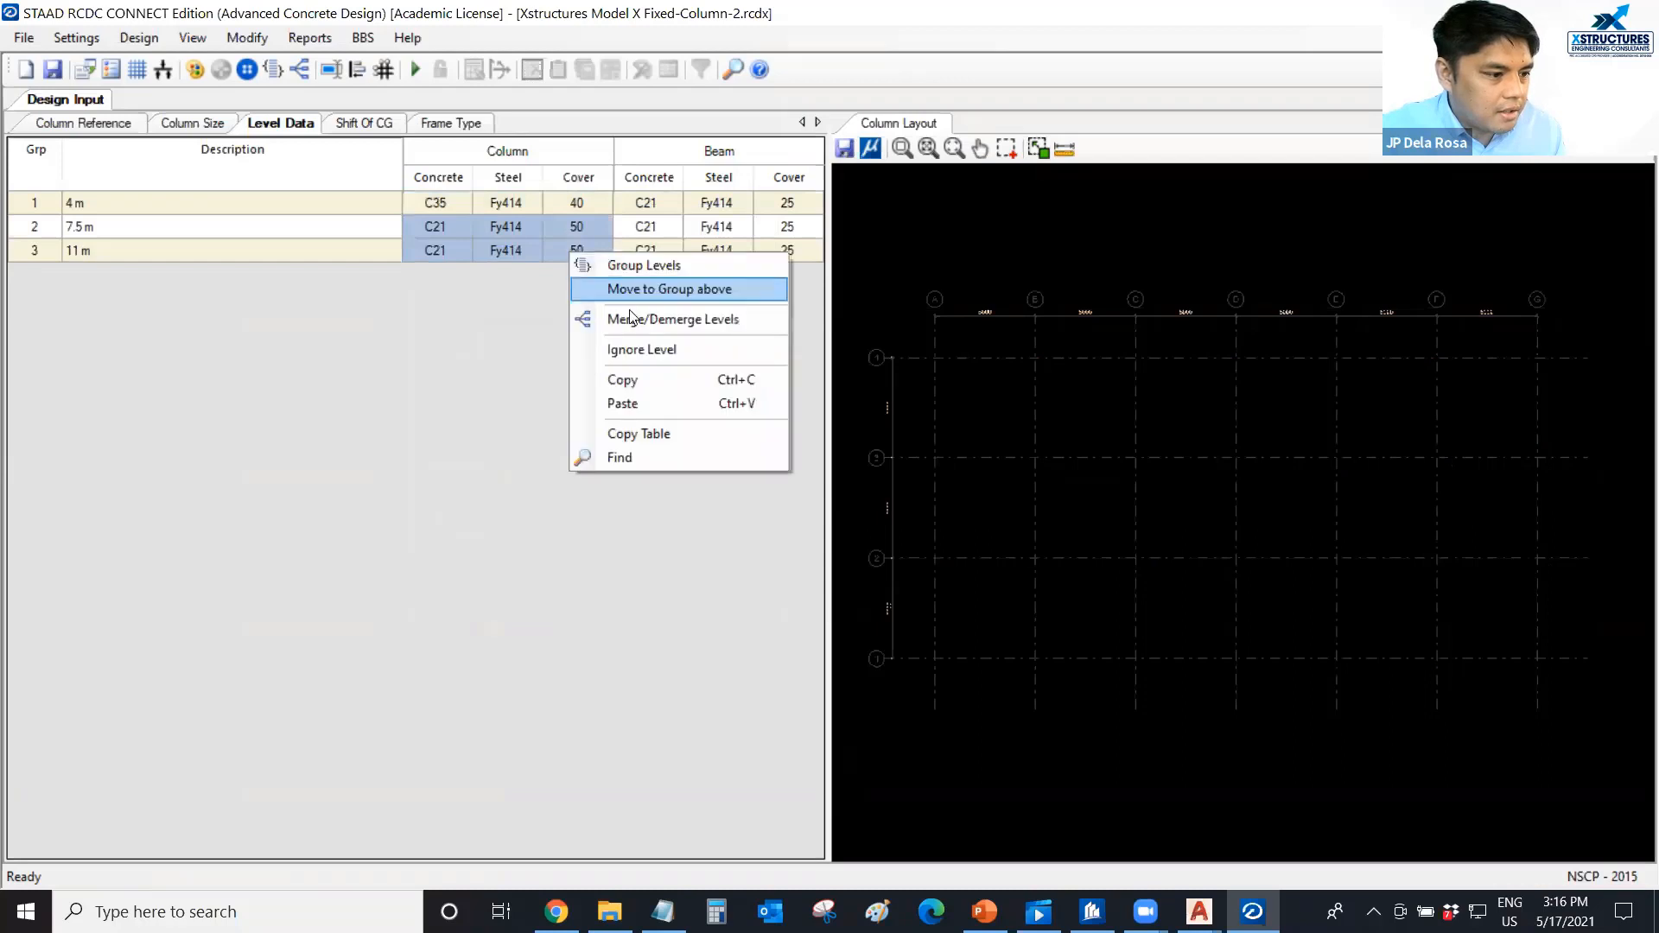
left_click(631, 404)
Paste the copied column concrete, steel and cover values into the beam properties of all three levels.
right_click(774, 253)
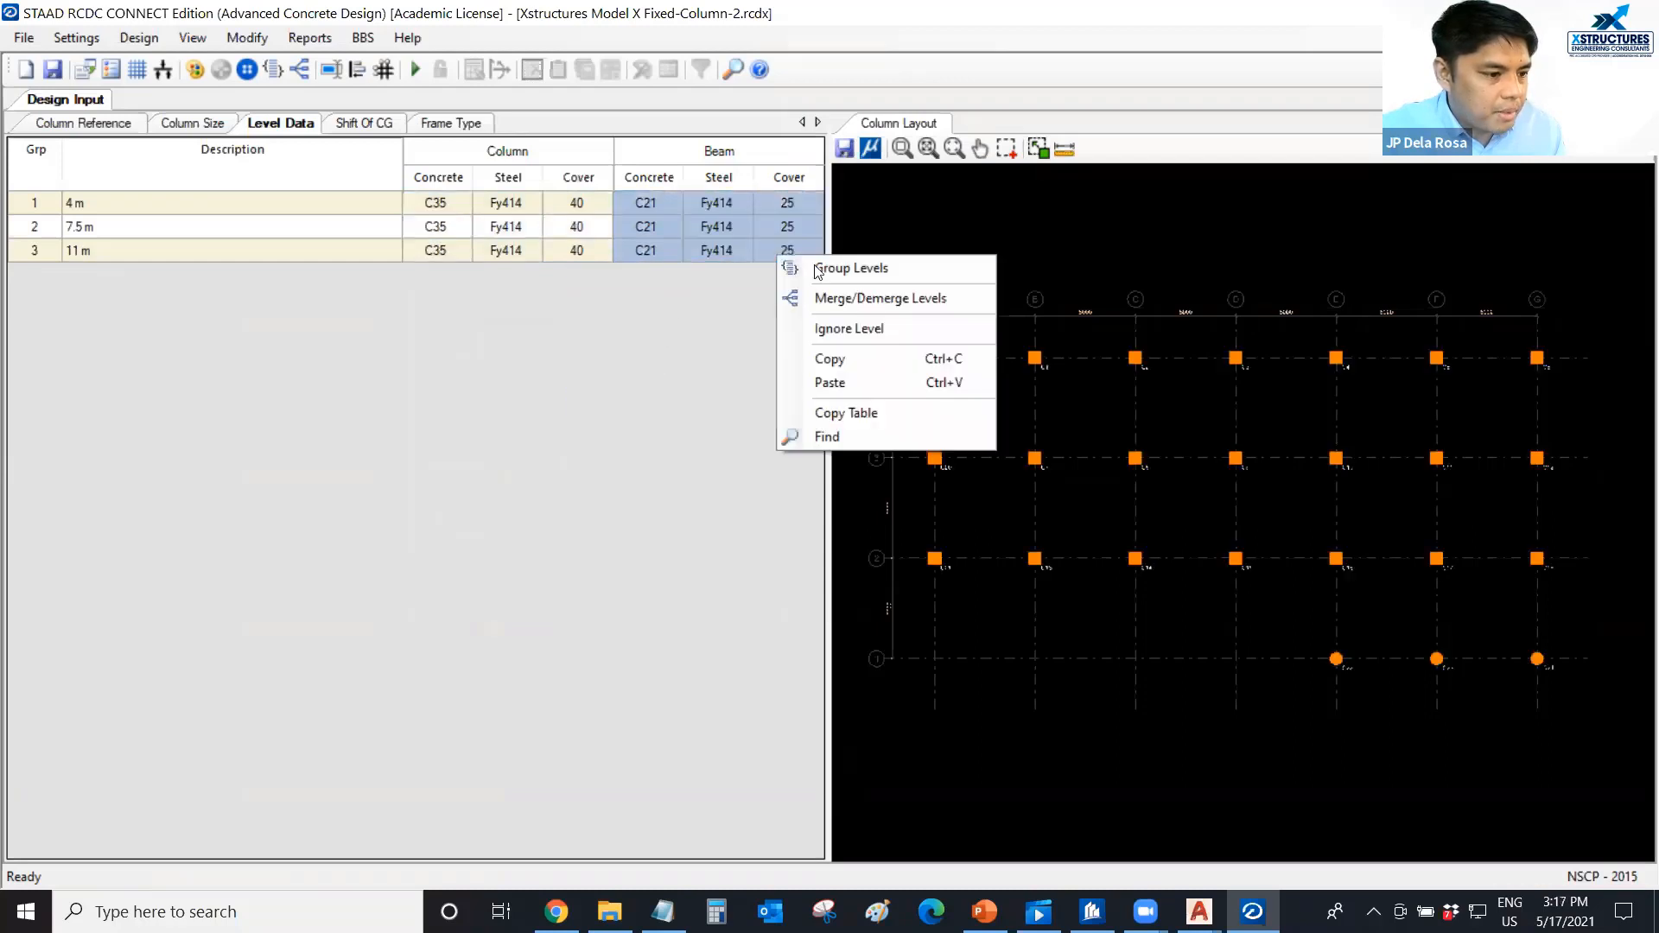
left_click(808, 381)
left_click(418, 204)
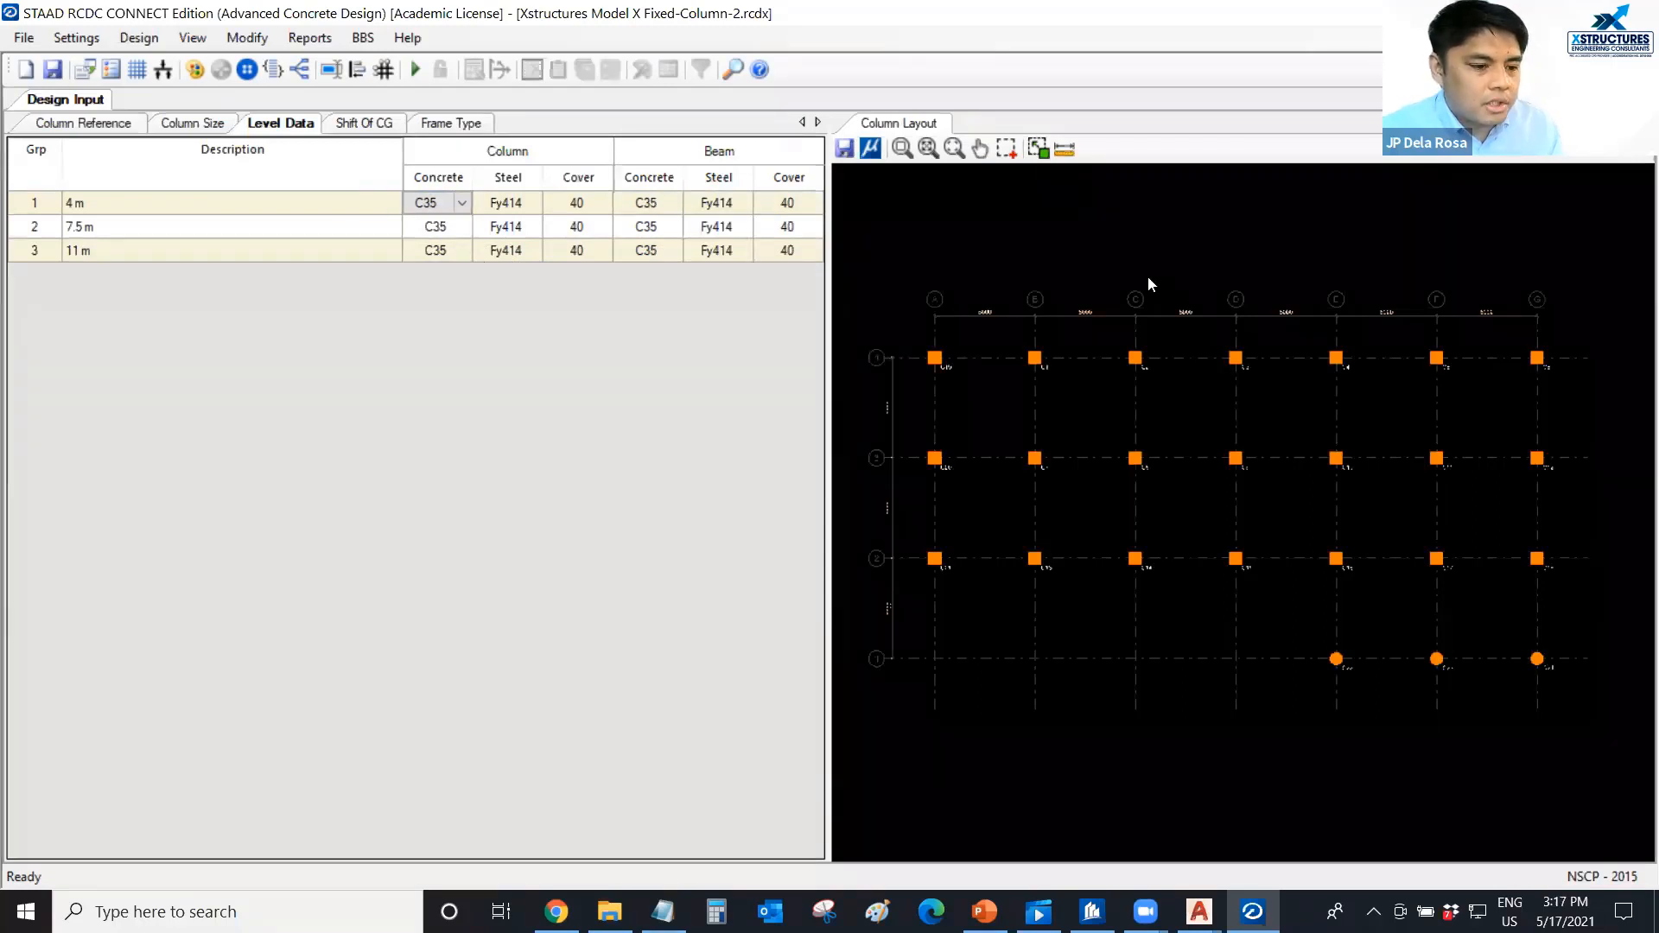
left_click(1071, 261)
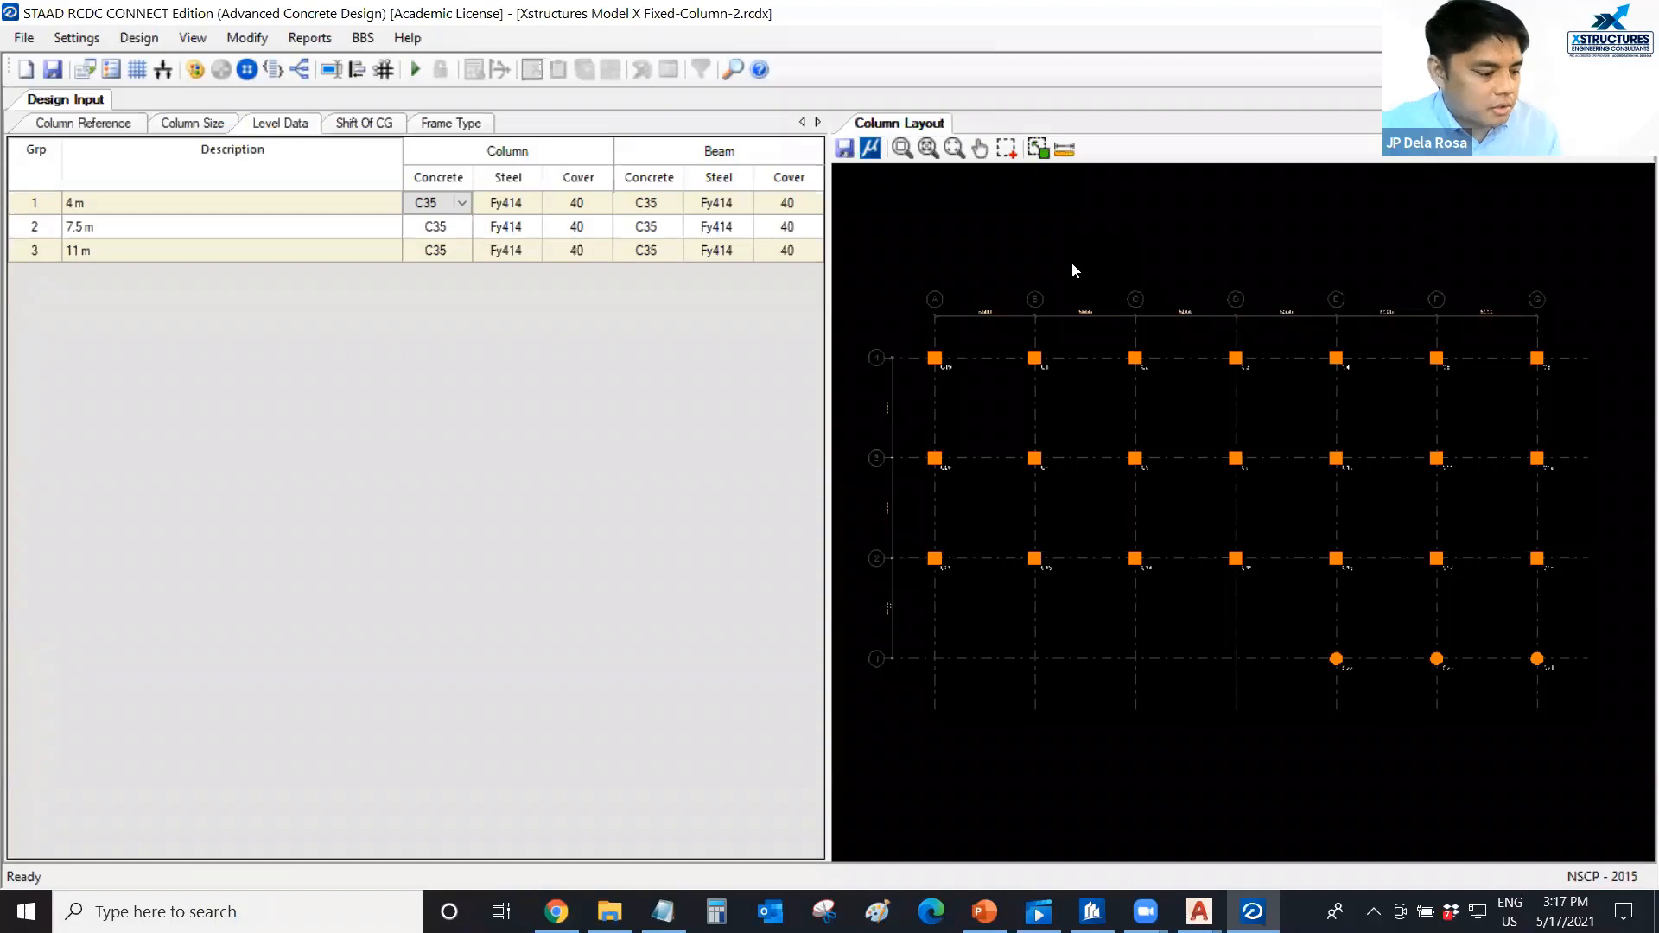
Save the project and run Auto Design on the columns.
key("ctrl+s")
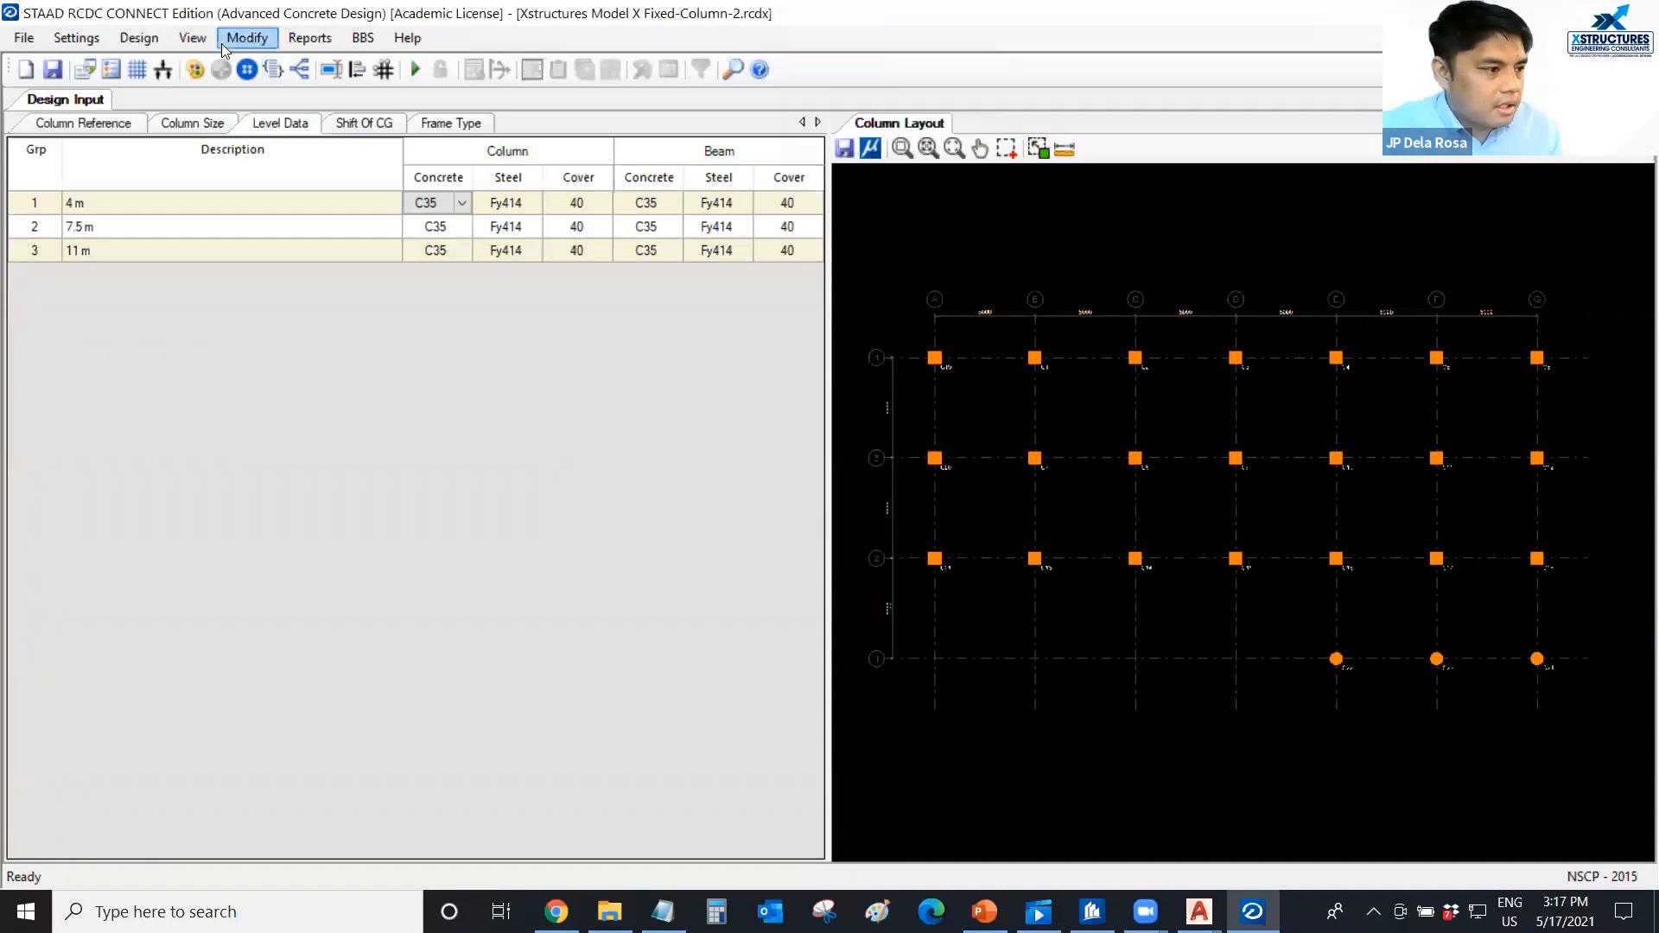
left_click(129, 41)
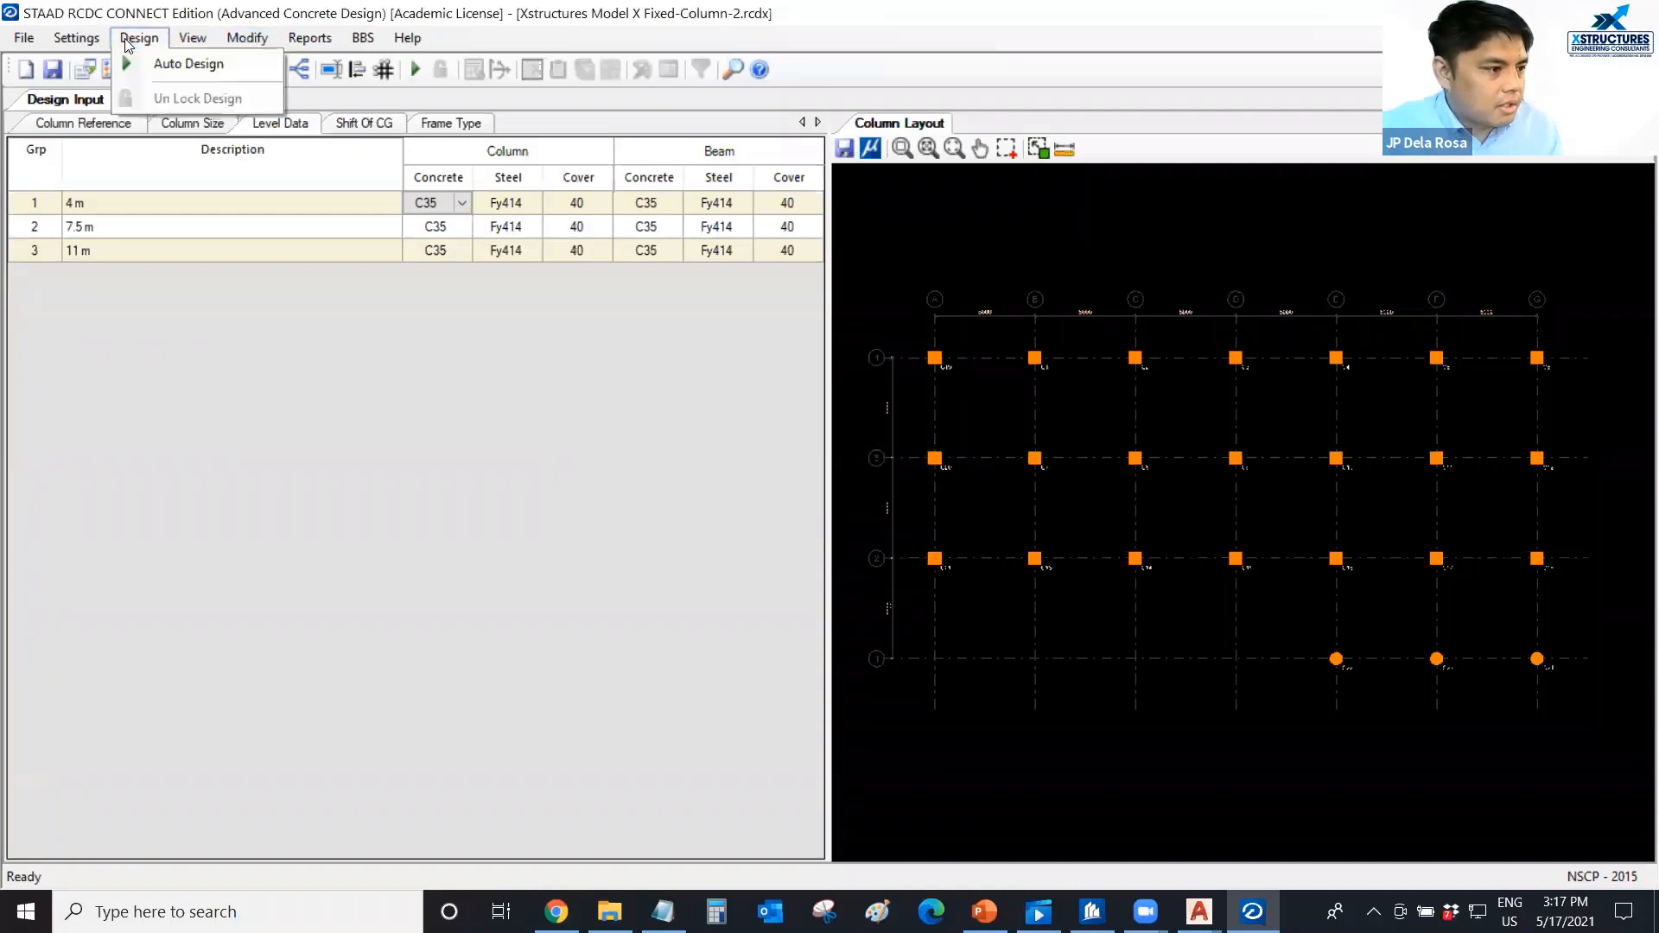
left_click(160, 65)
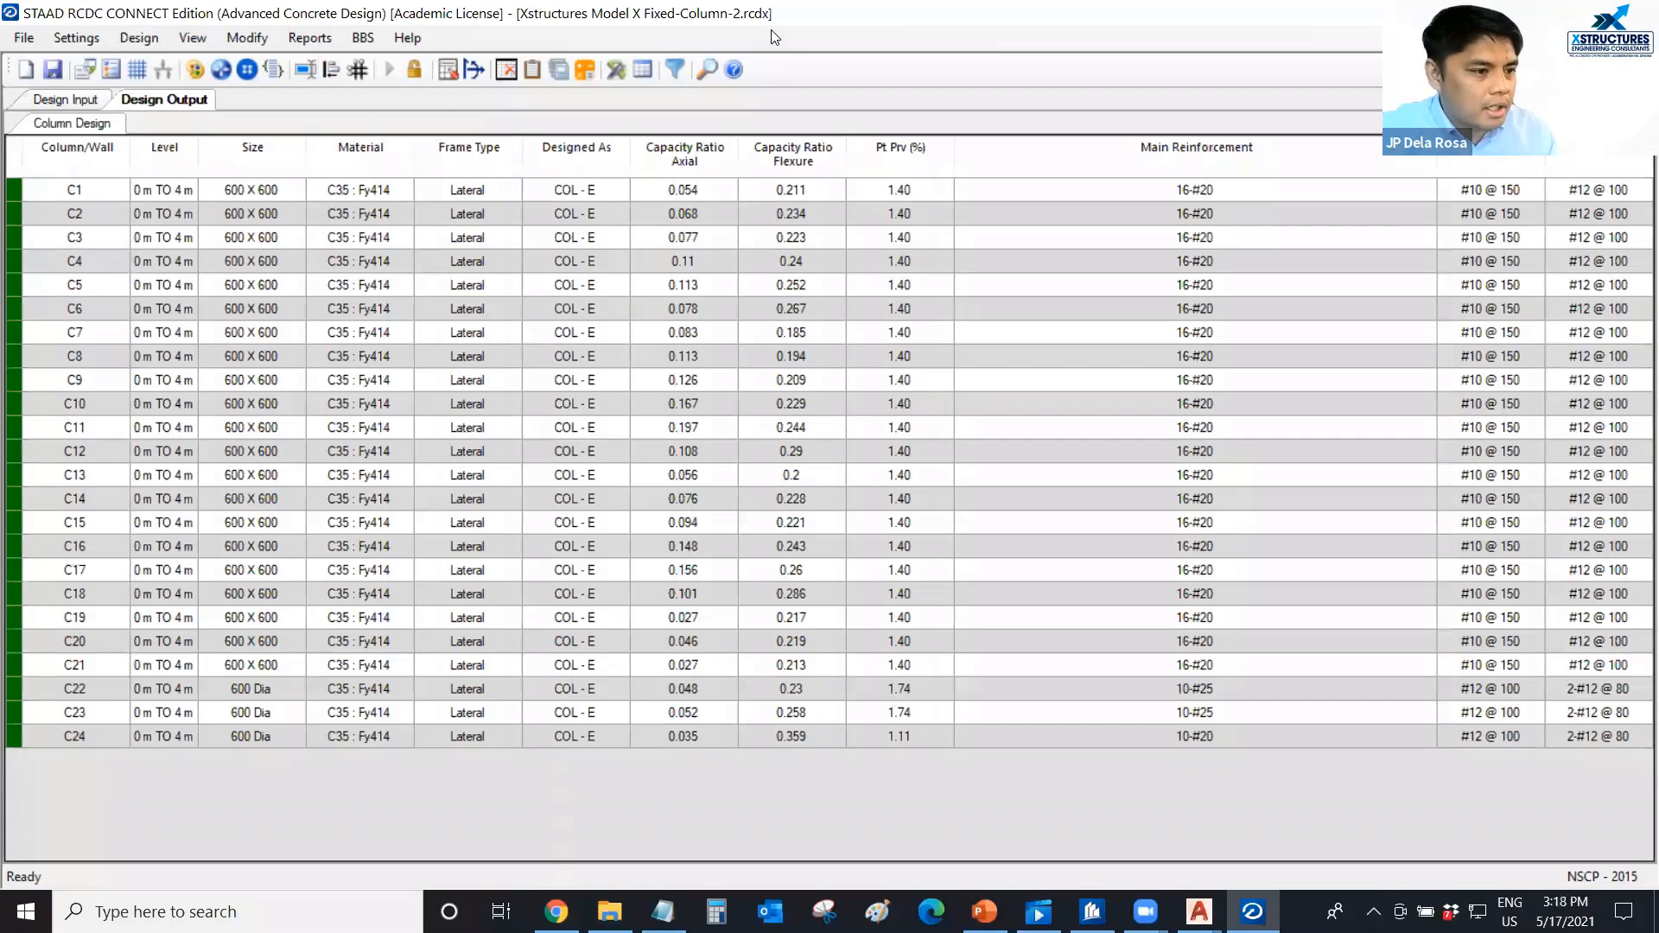
Auto-group the designed columns and accept the proposed groups with Design for Ductility enabled.
left_click(248, 38)
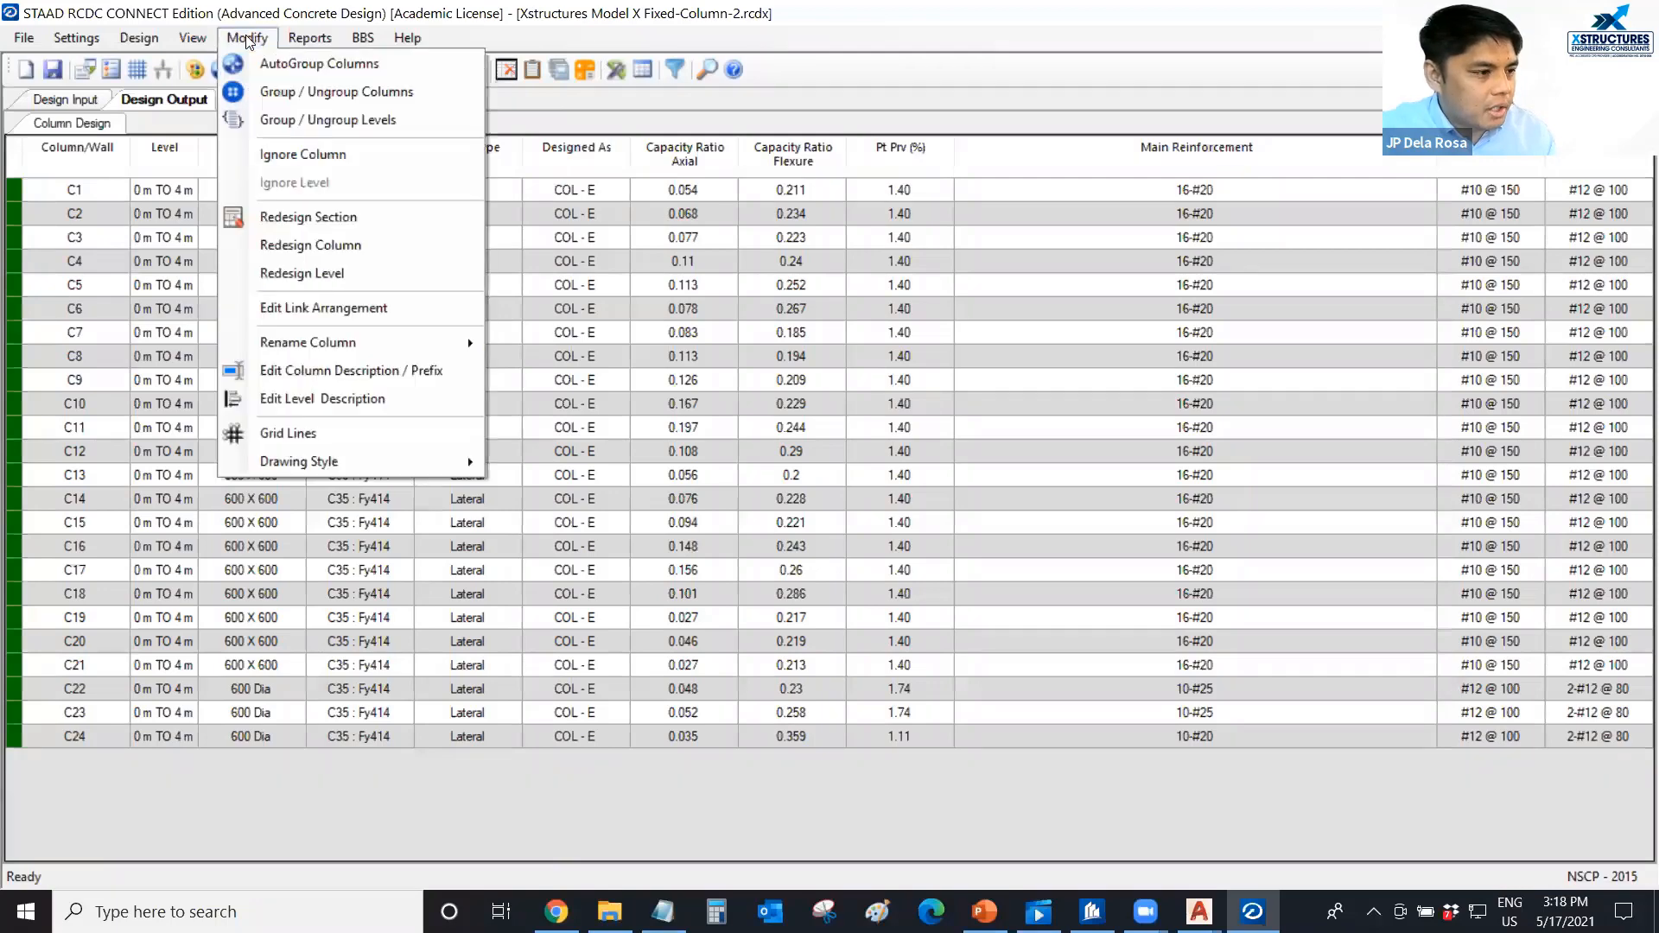
left_click(279, 67)
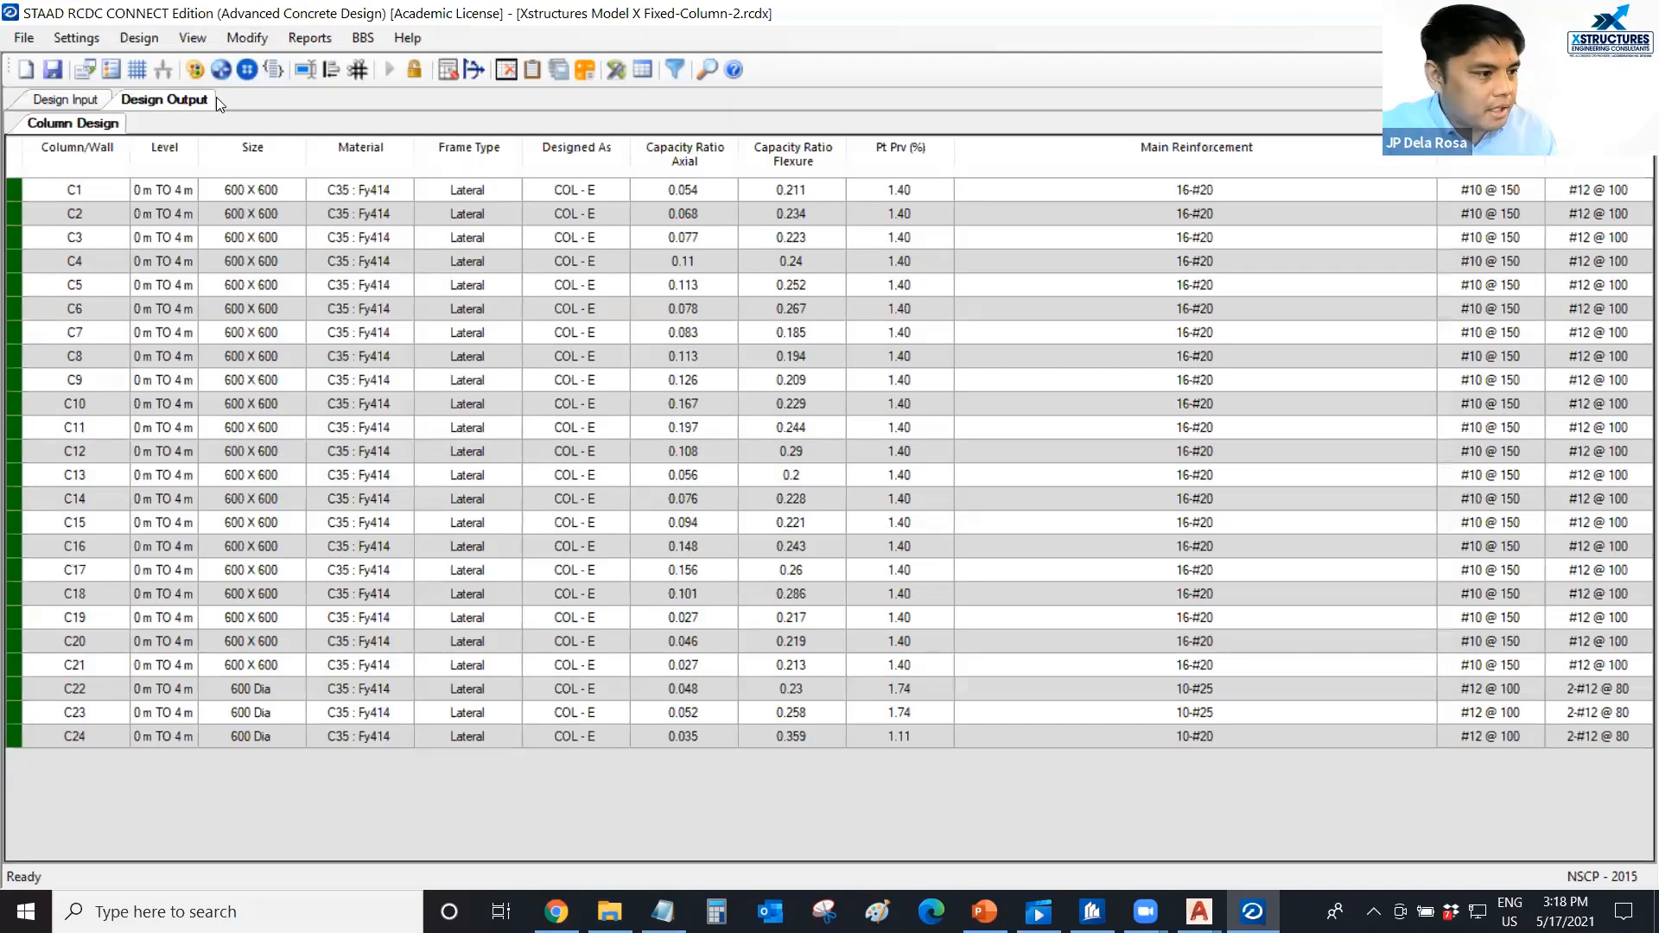
left_click(247, 41)
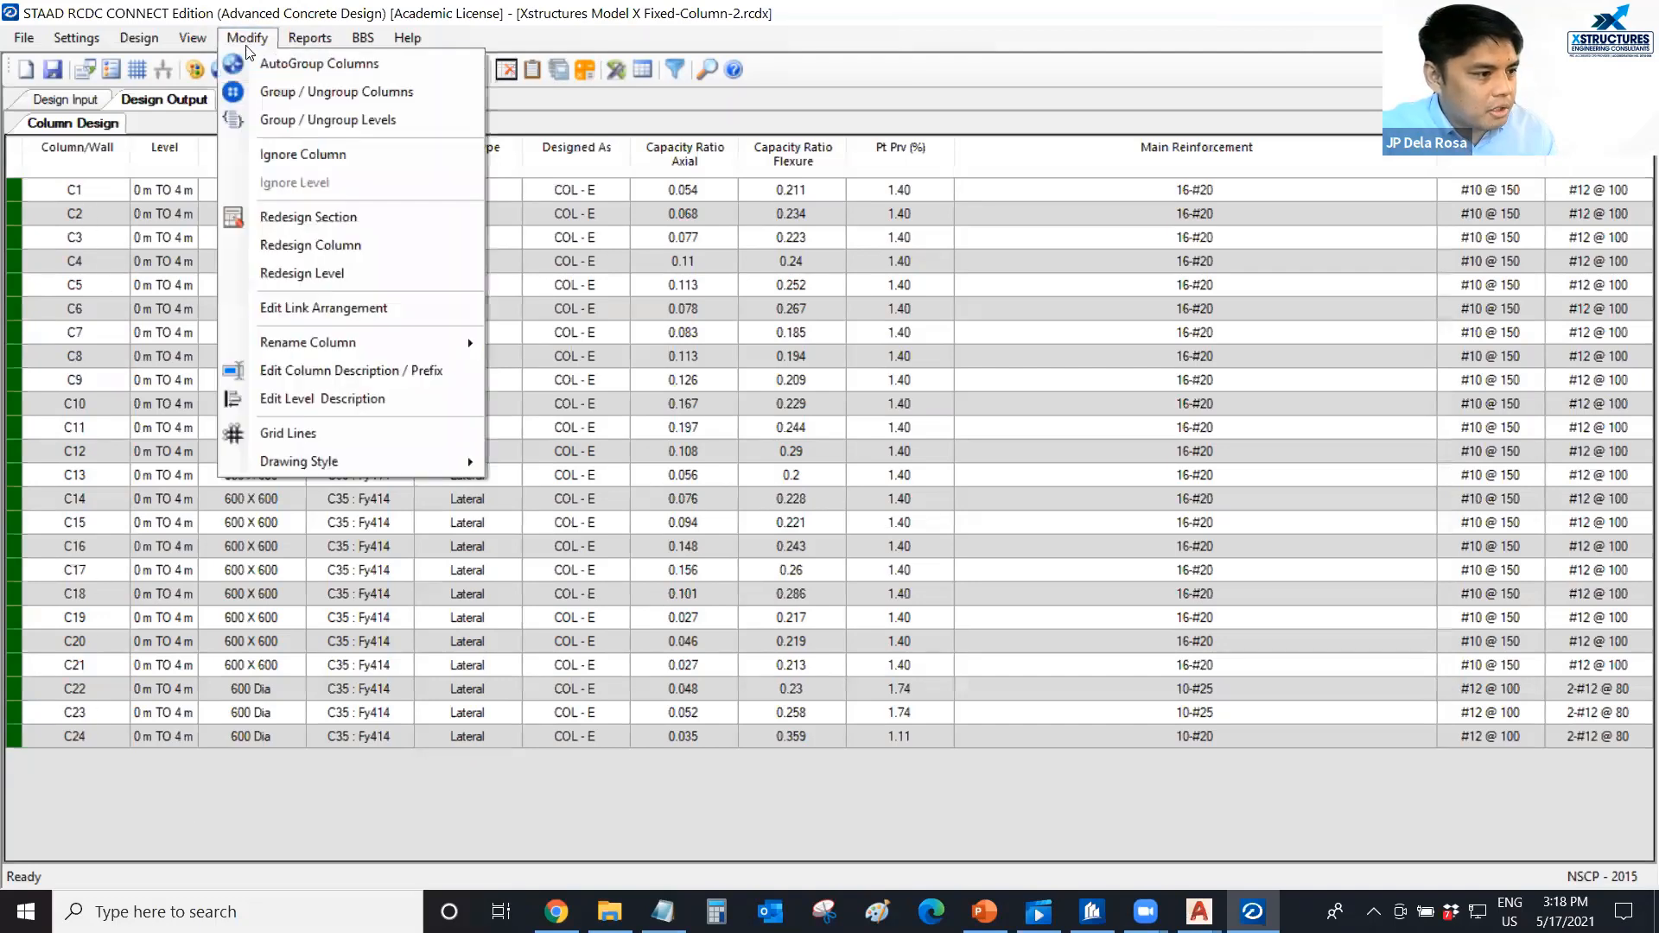
left_click(302, 74)
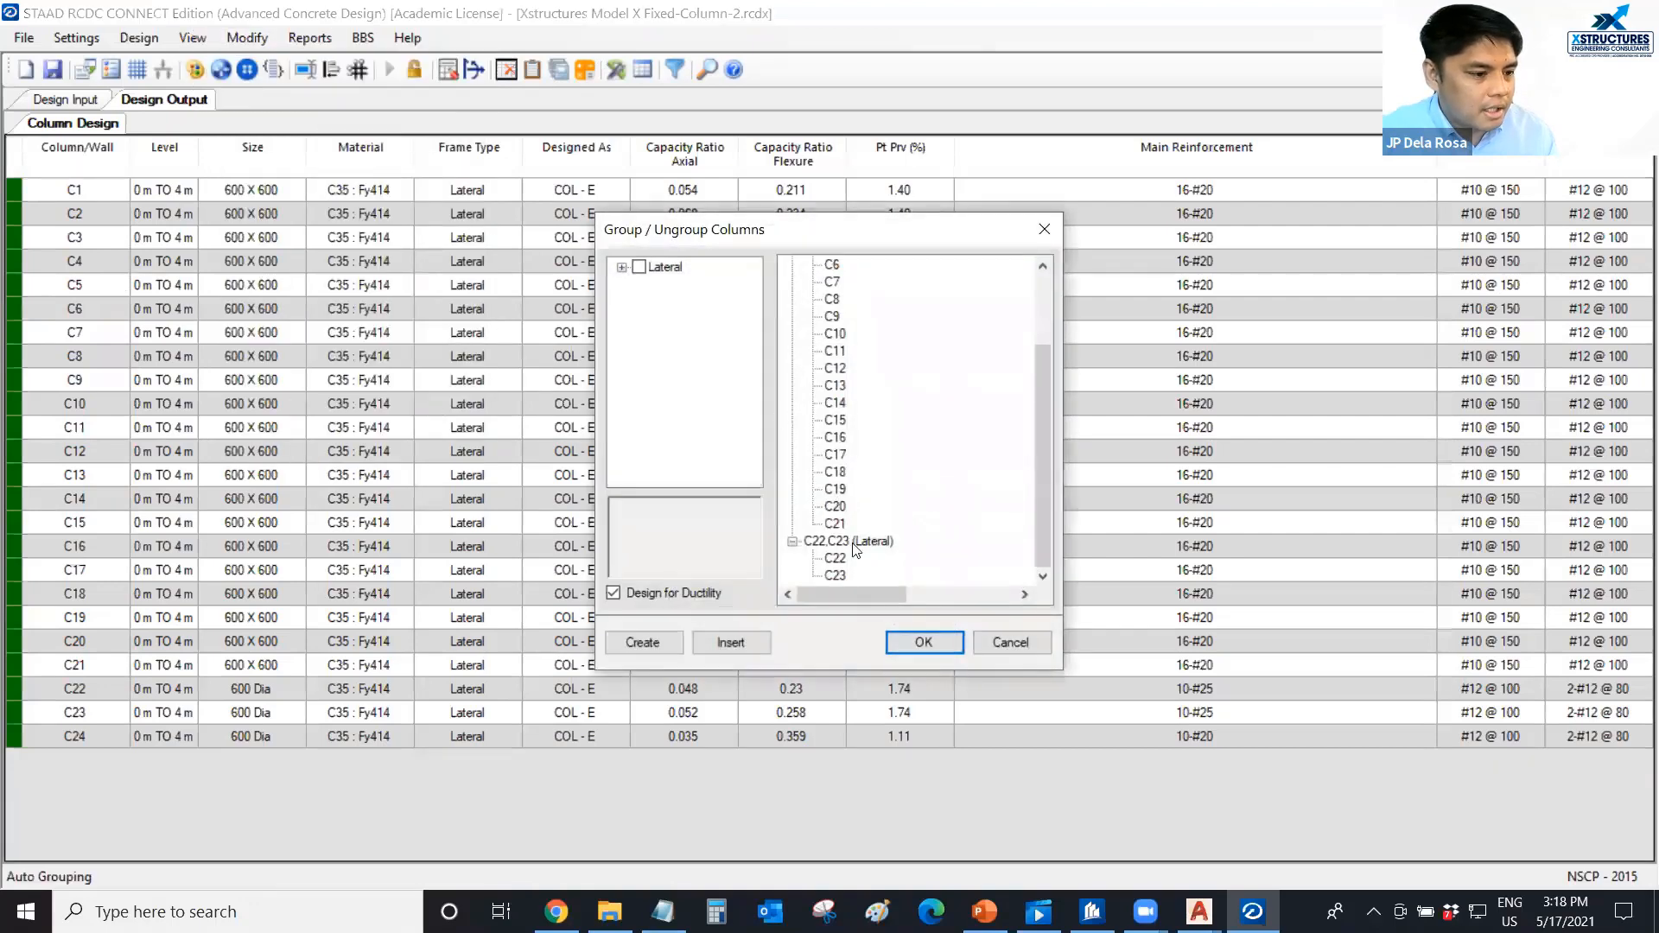
left_click(919, 642)
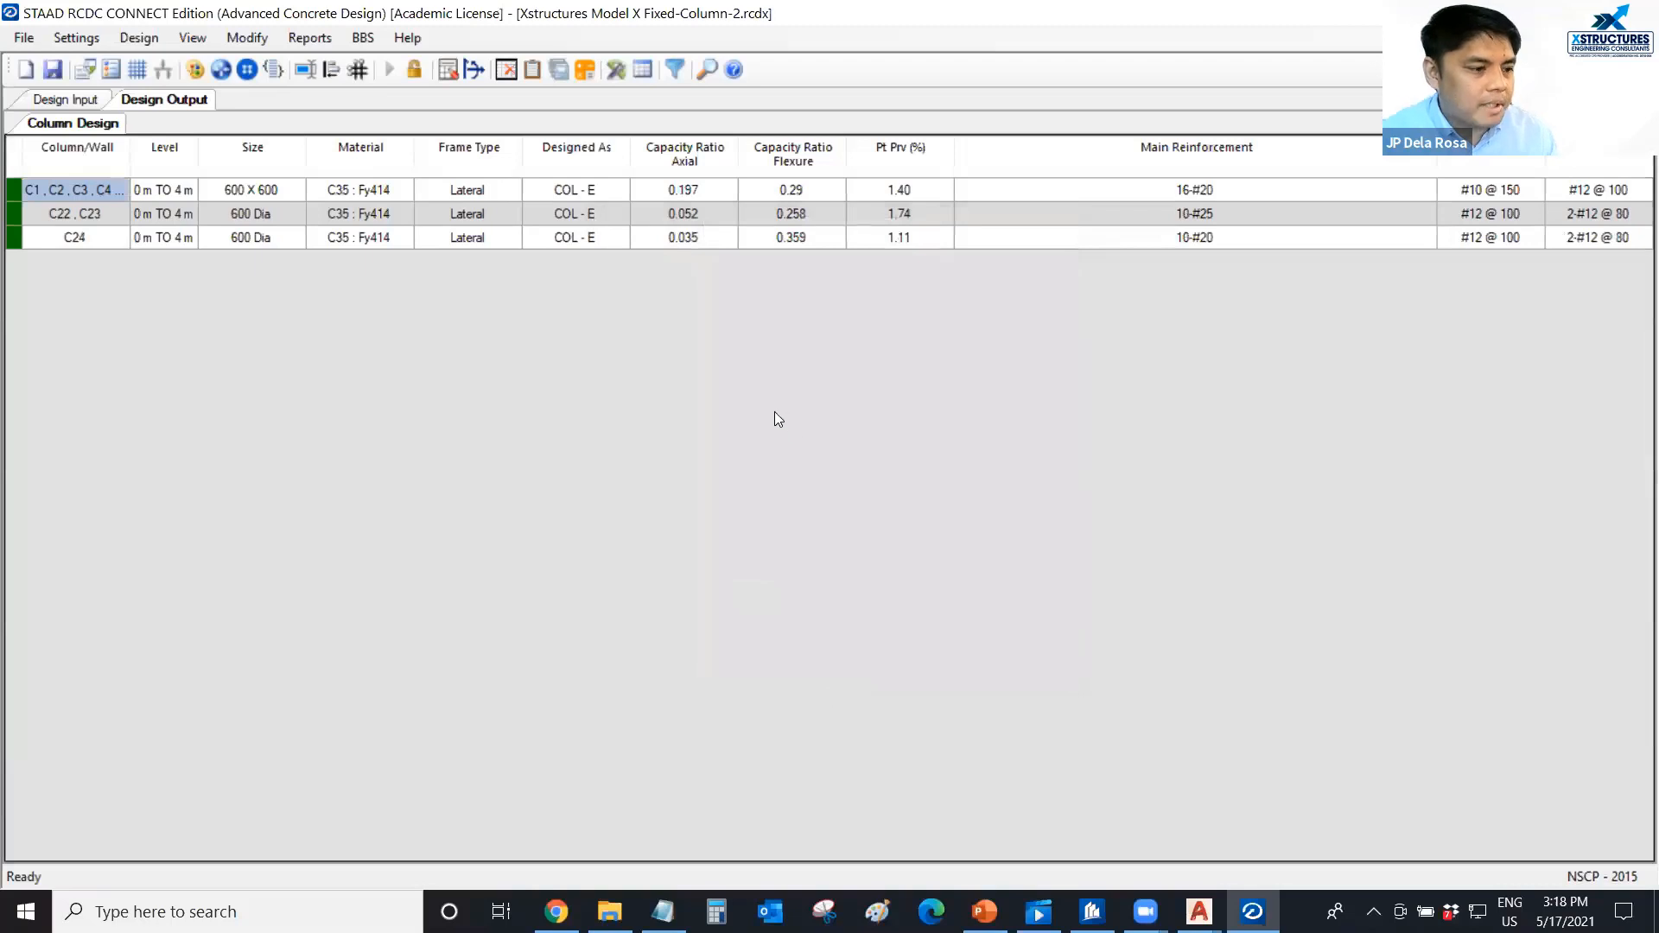
Examine the design type, axial capacity ratio and provided steel percentage of each column group in the design output.
left_click(608, 235)
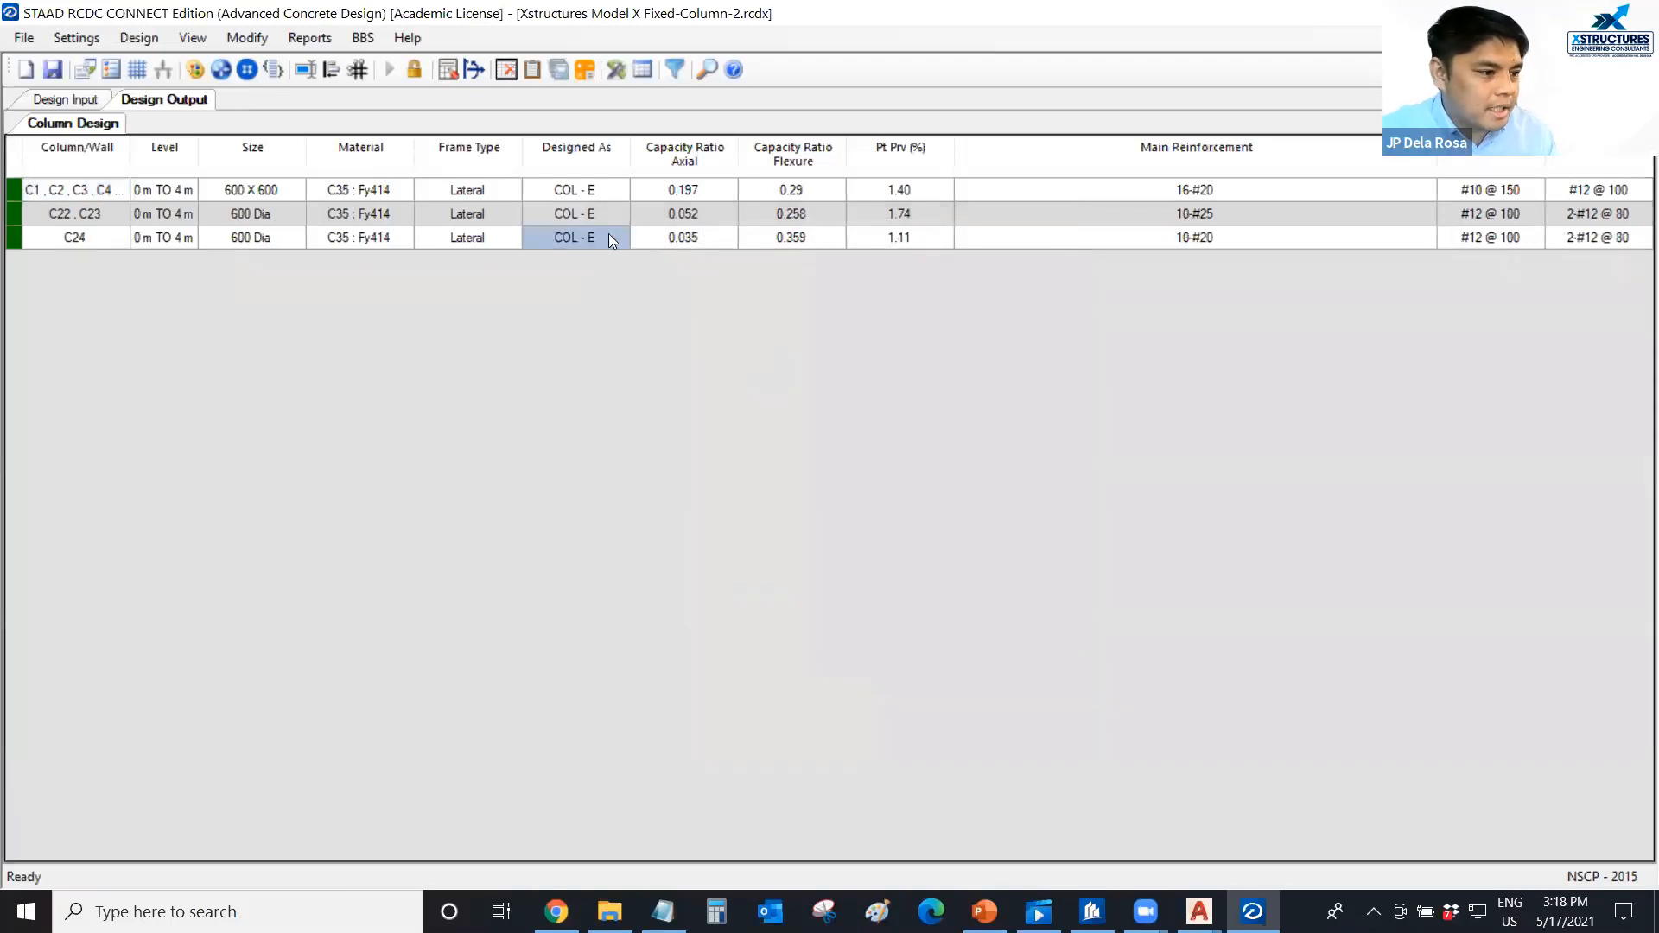
left_click(607, 212)
left_click(608, 189)
left_click(695, 192)
left_click(710, 214)
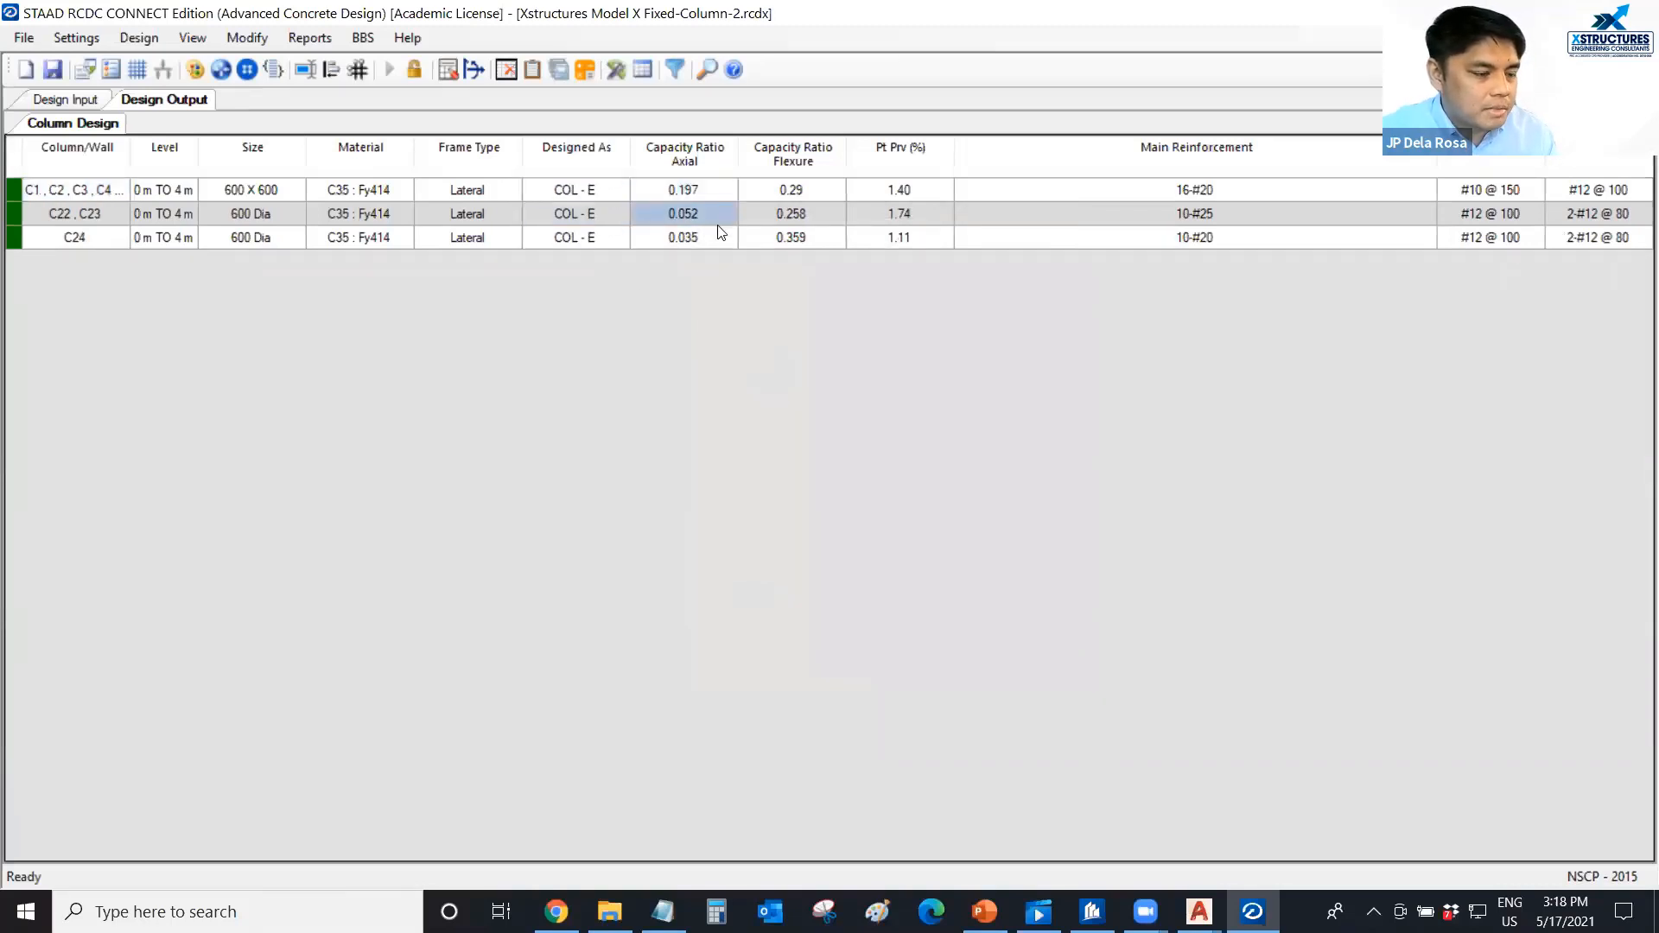
left_click(717, 235)
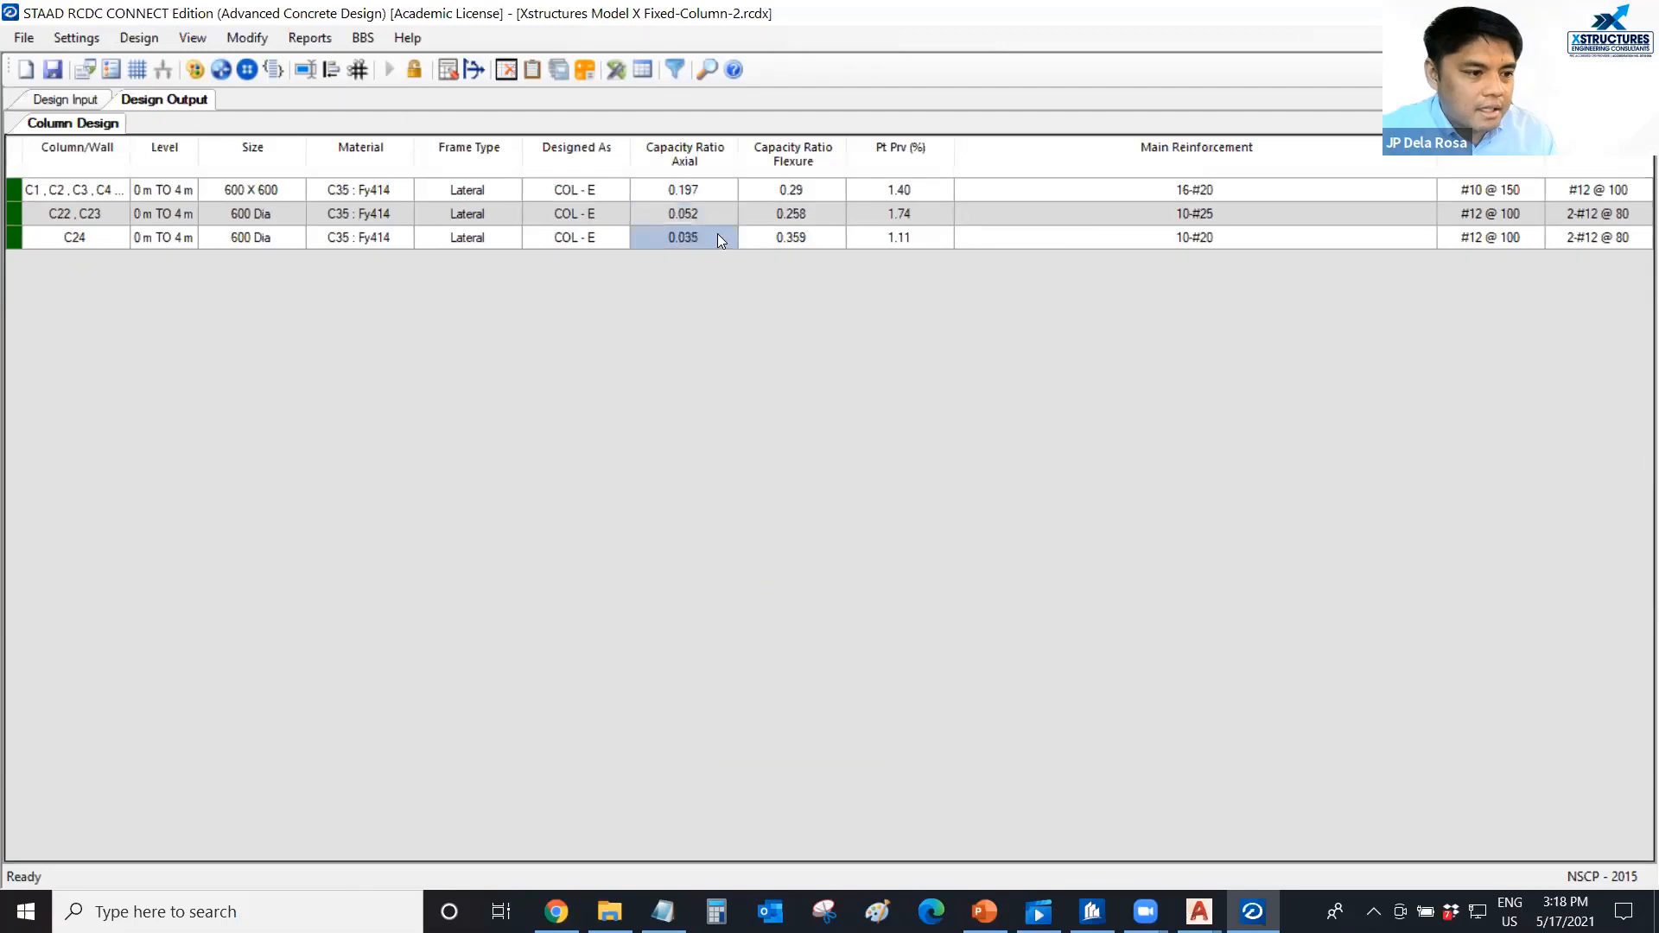
left_click(855, 235)
left_click(856, 216)
left_click(878, 189)
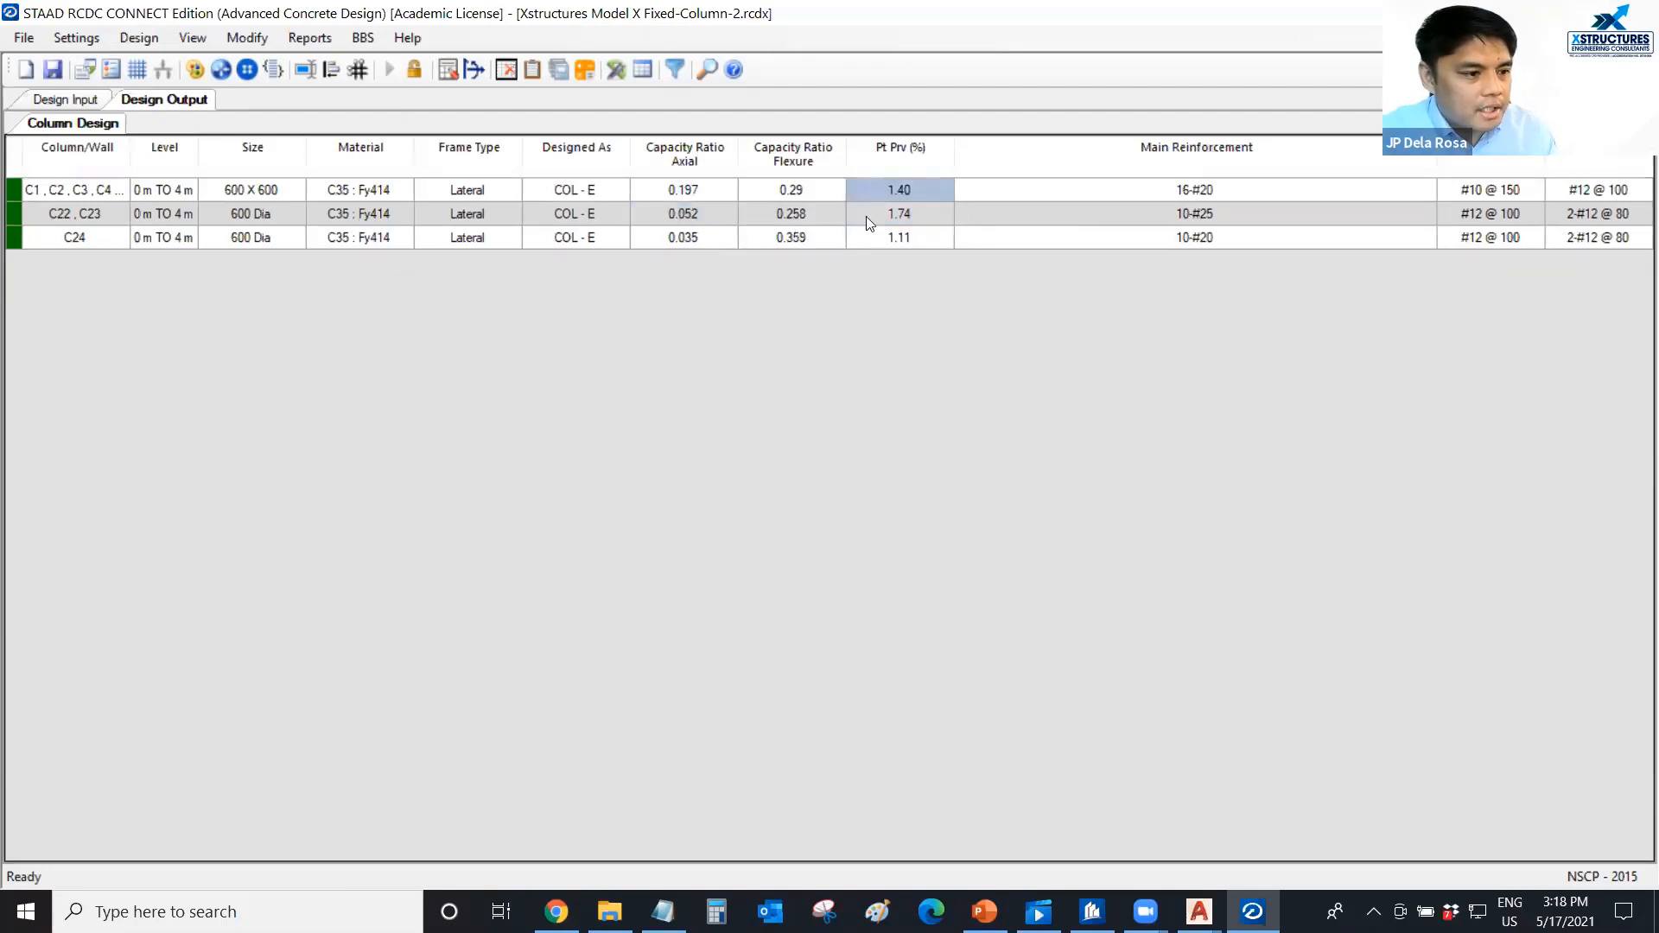
Compare the provided steel percentage (Pt Prv) across the 600 x 600 and 600 Dia column groups.
left_click(870, 223)
left_click(867, 241)
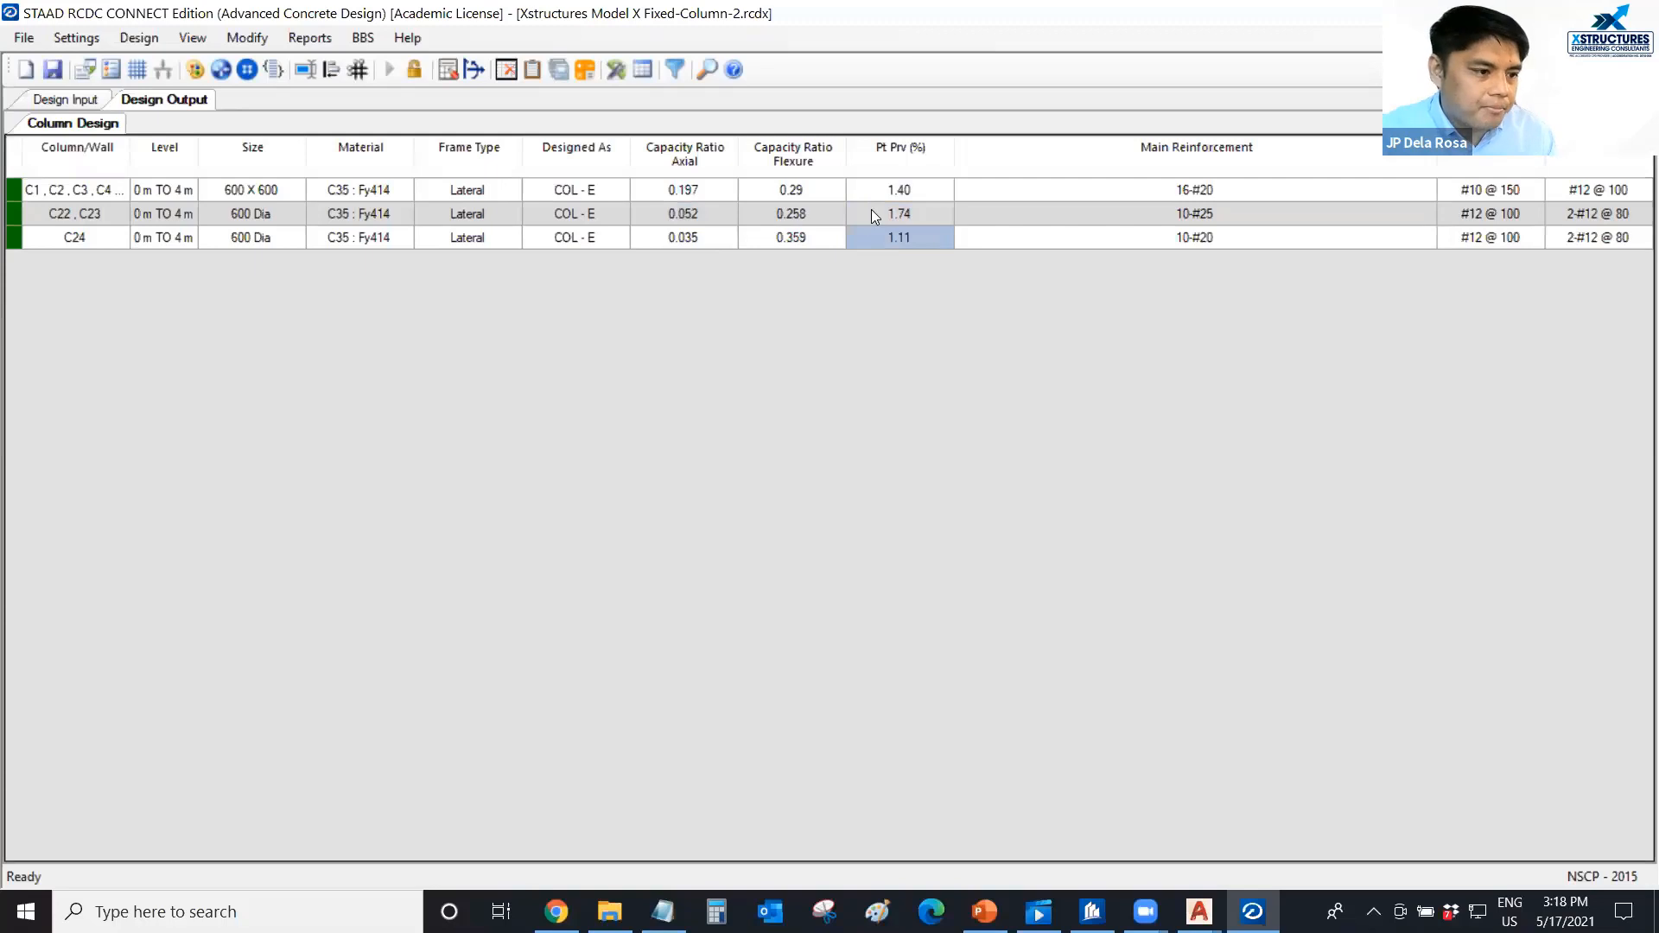
left_click(871, 212)
left_click(866, 189)
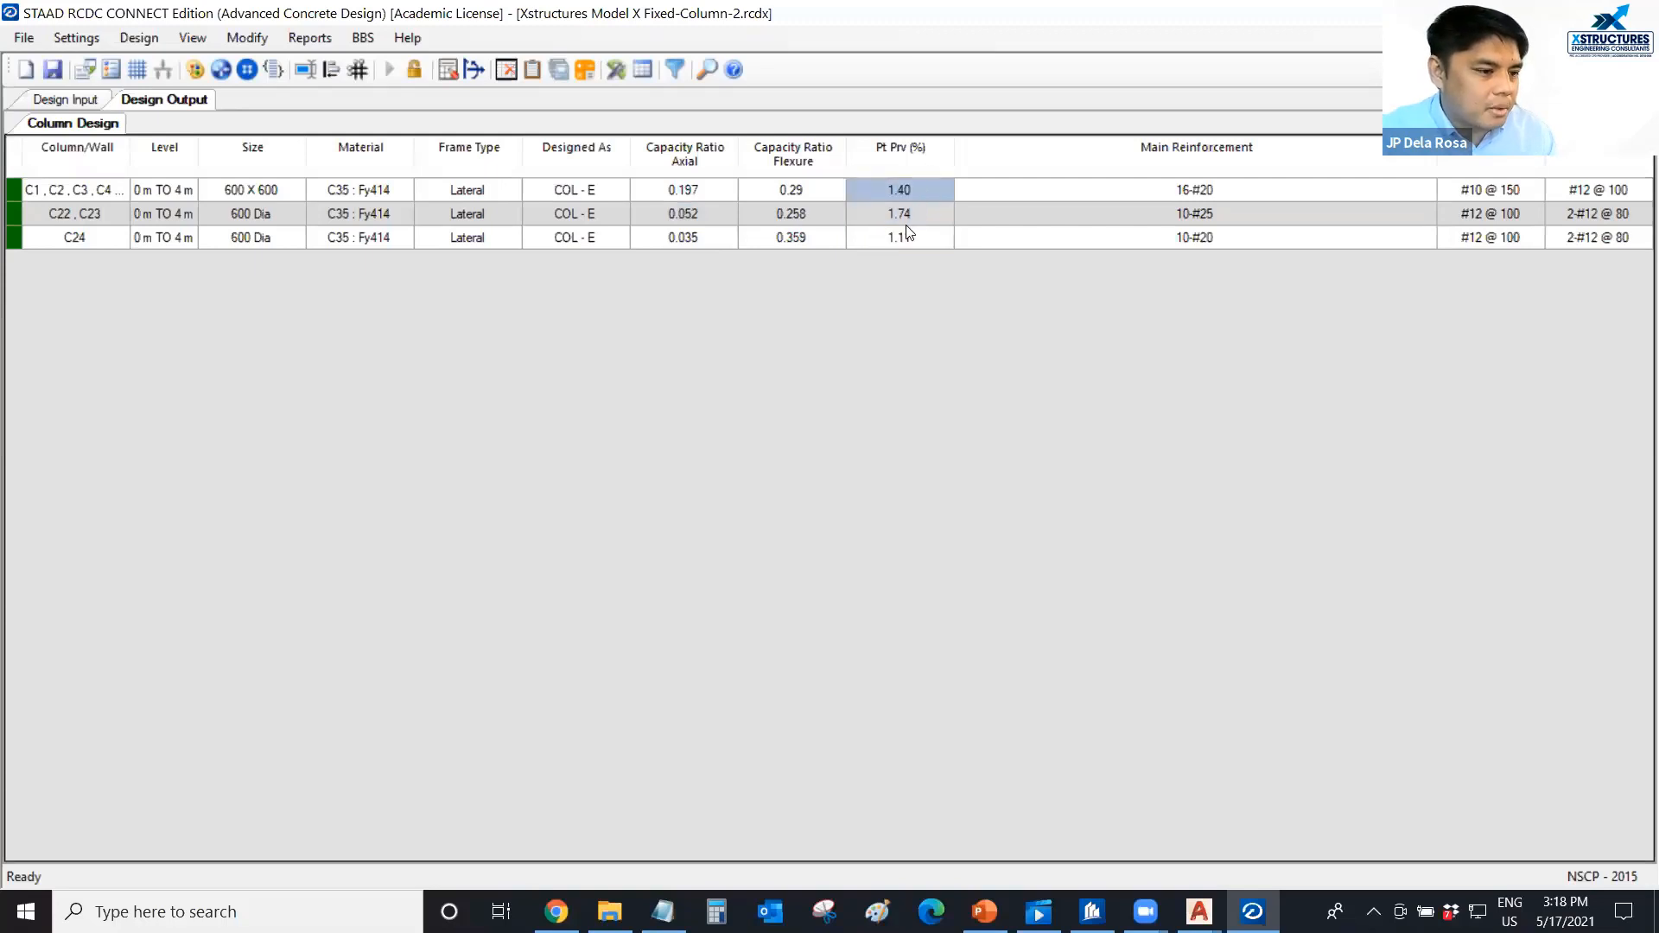
left_click(907, 233)
left_click(916, 187)
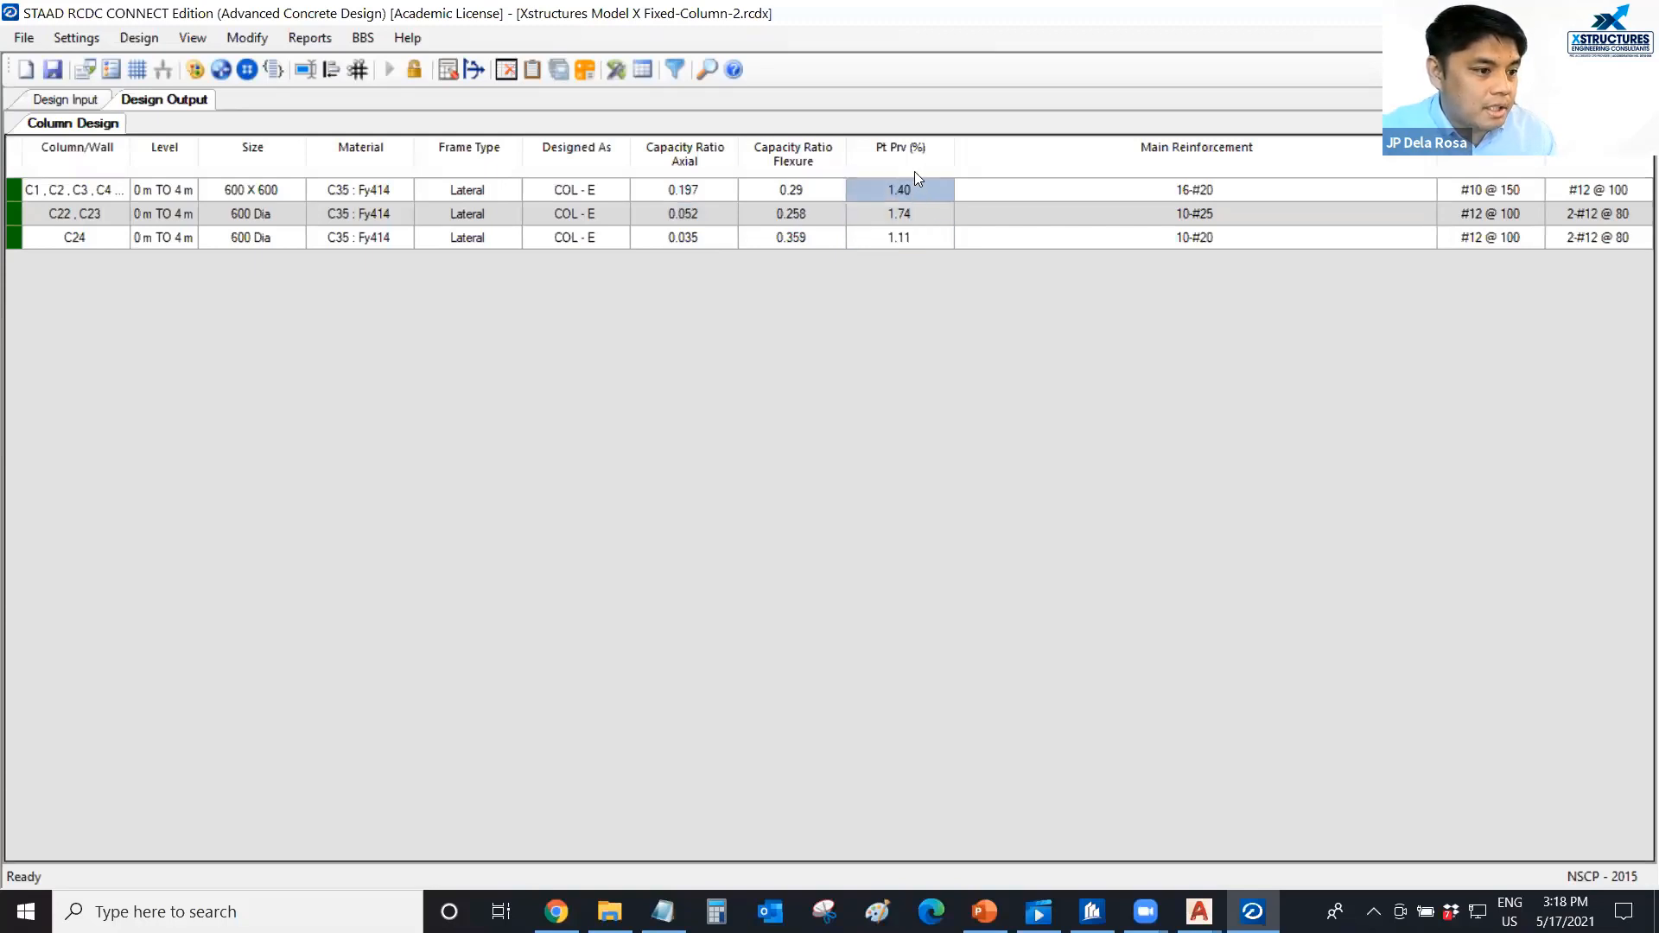
left_click(918, 214)
left_click(918, 235)
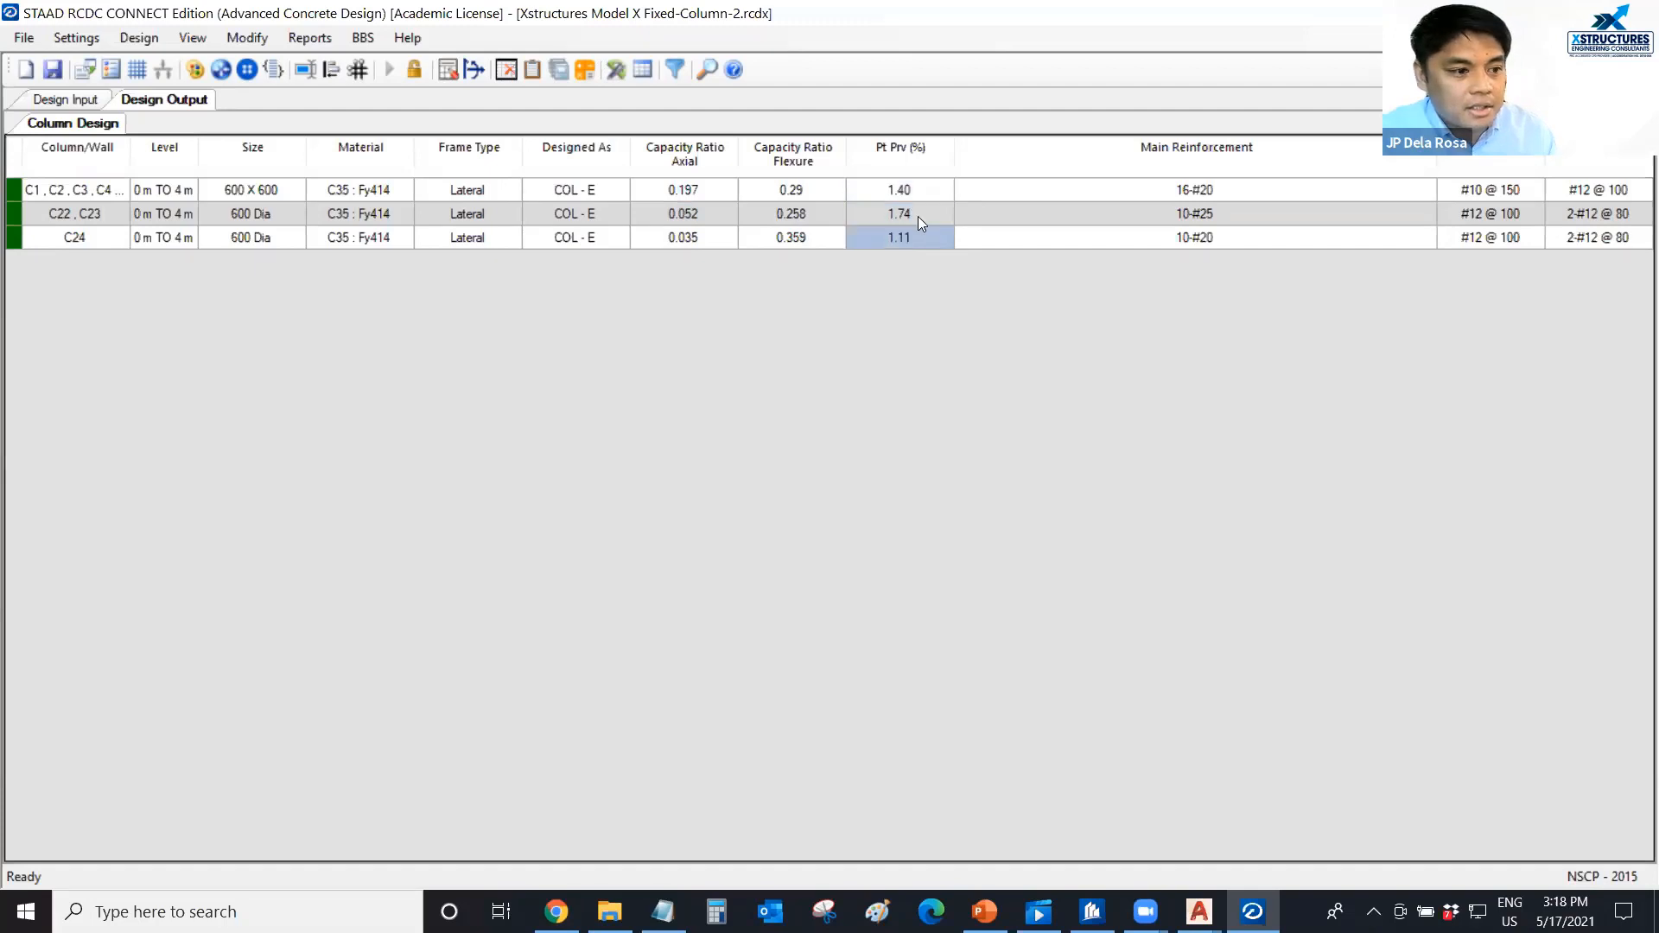
left_click(920, 187)
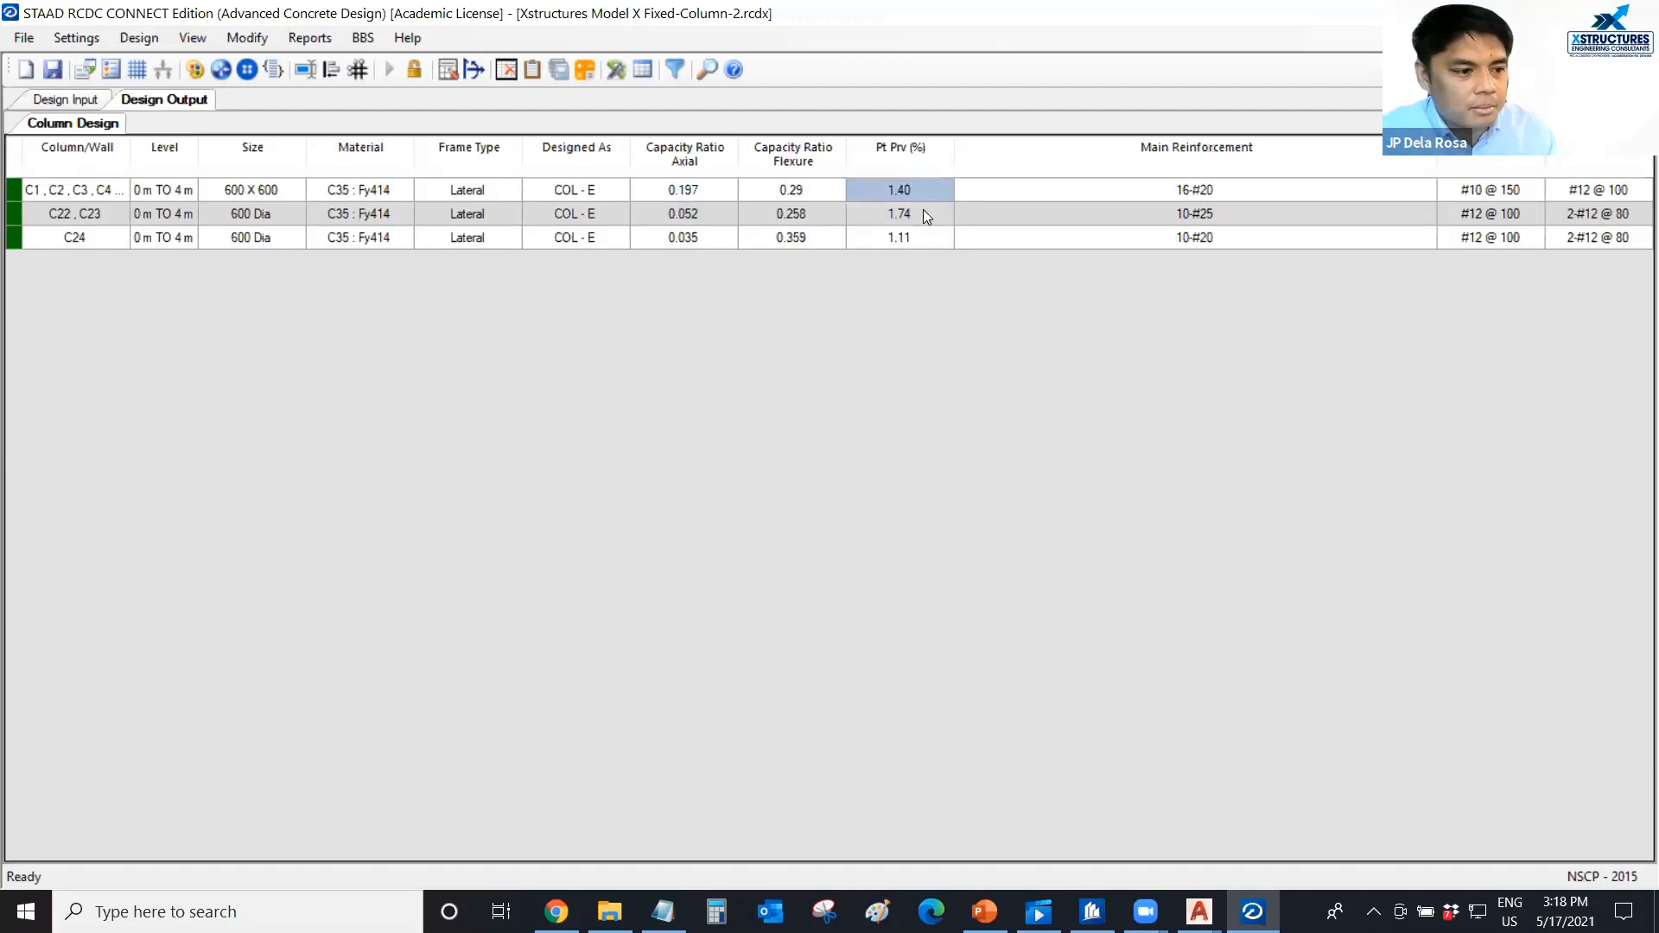
left_click(921, 213)
left_click(916, 238)
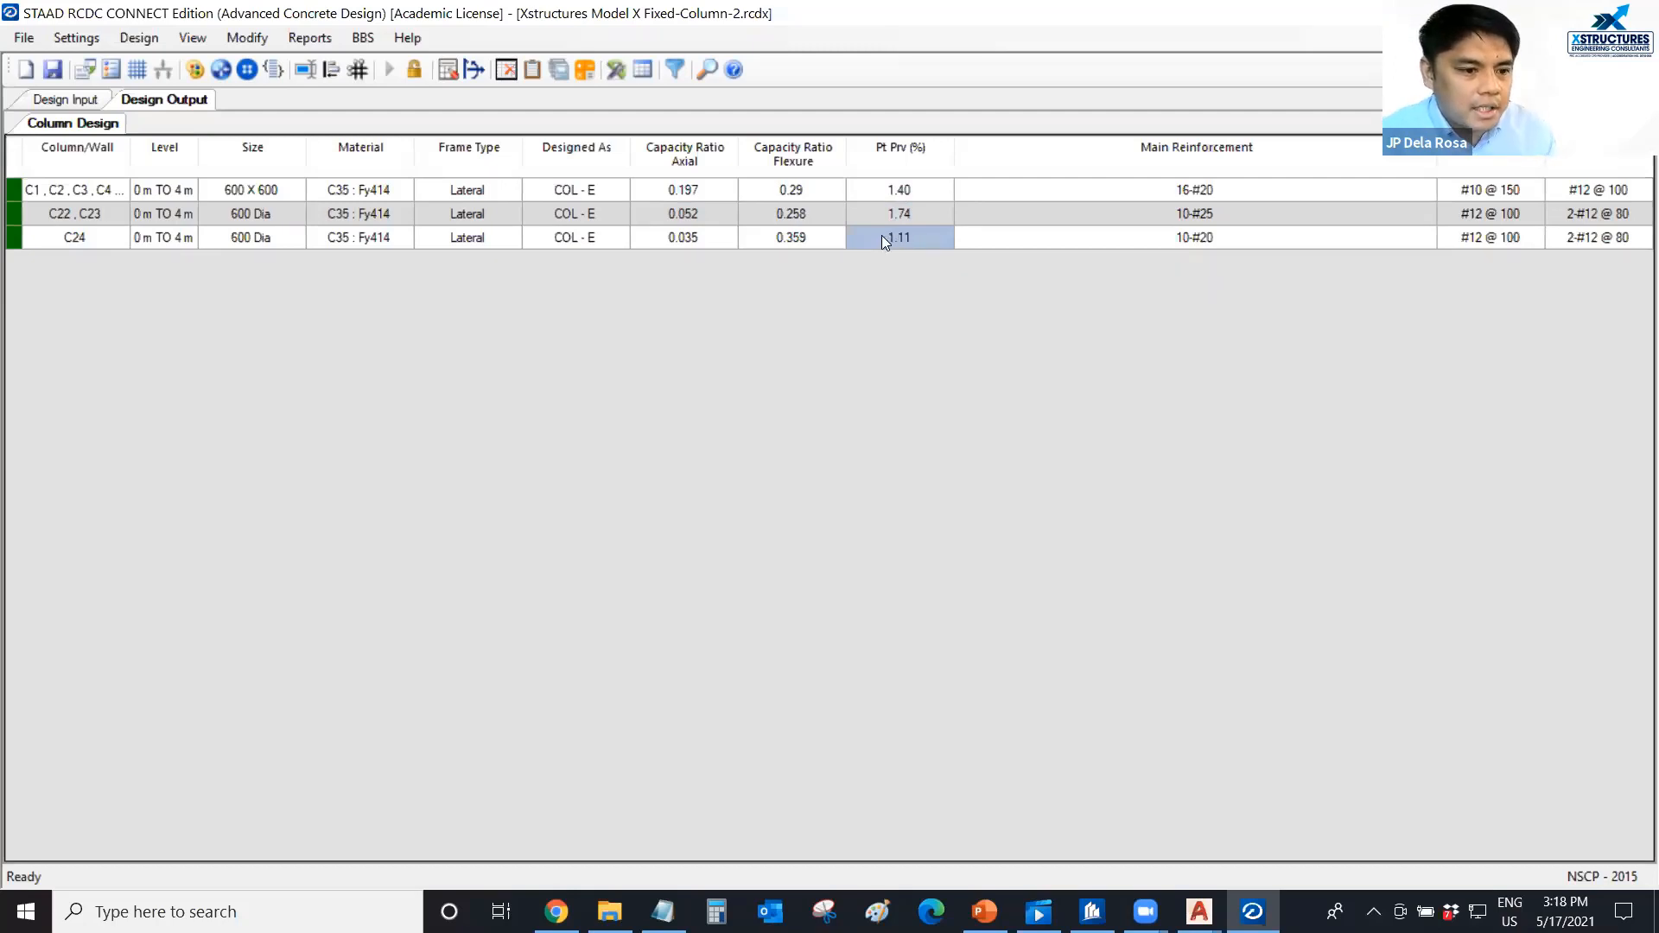
Generate the detailed drawing for all column groups from level 0 m to 11 m.
left_click(310, 37)
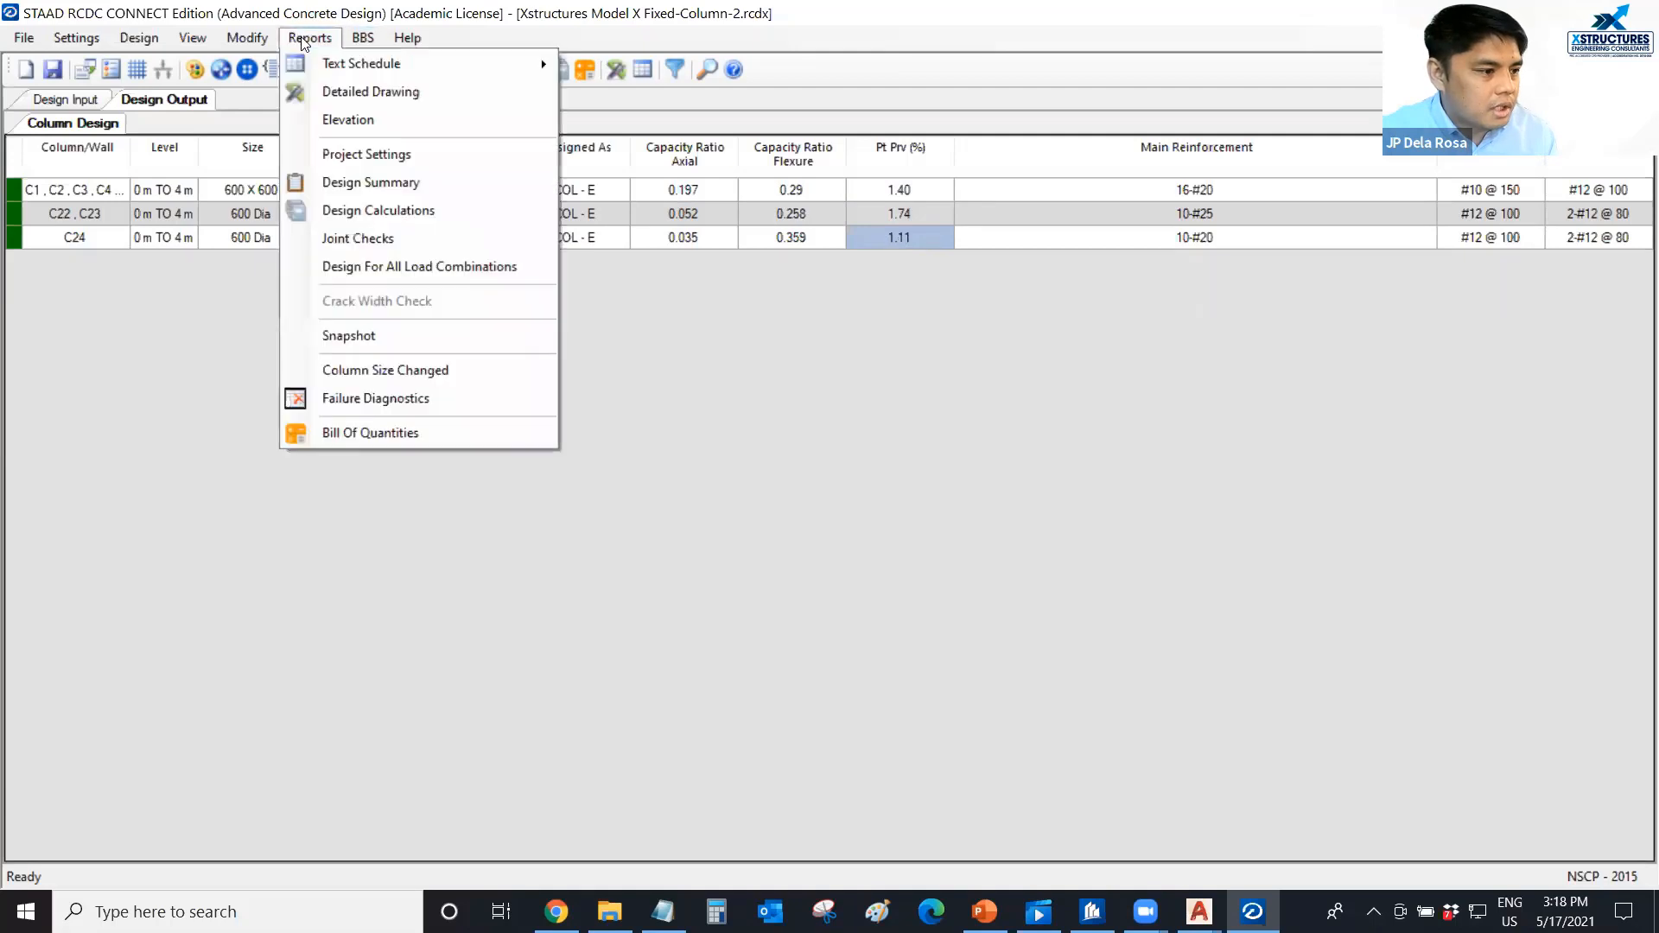
left_click(361, 91)
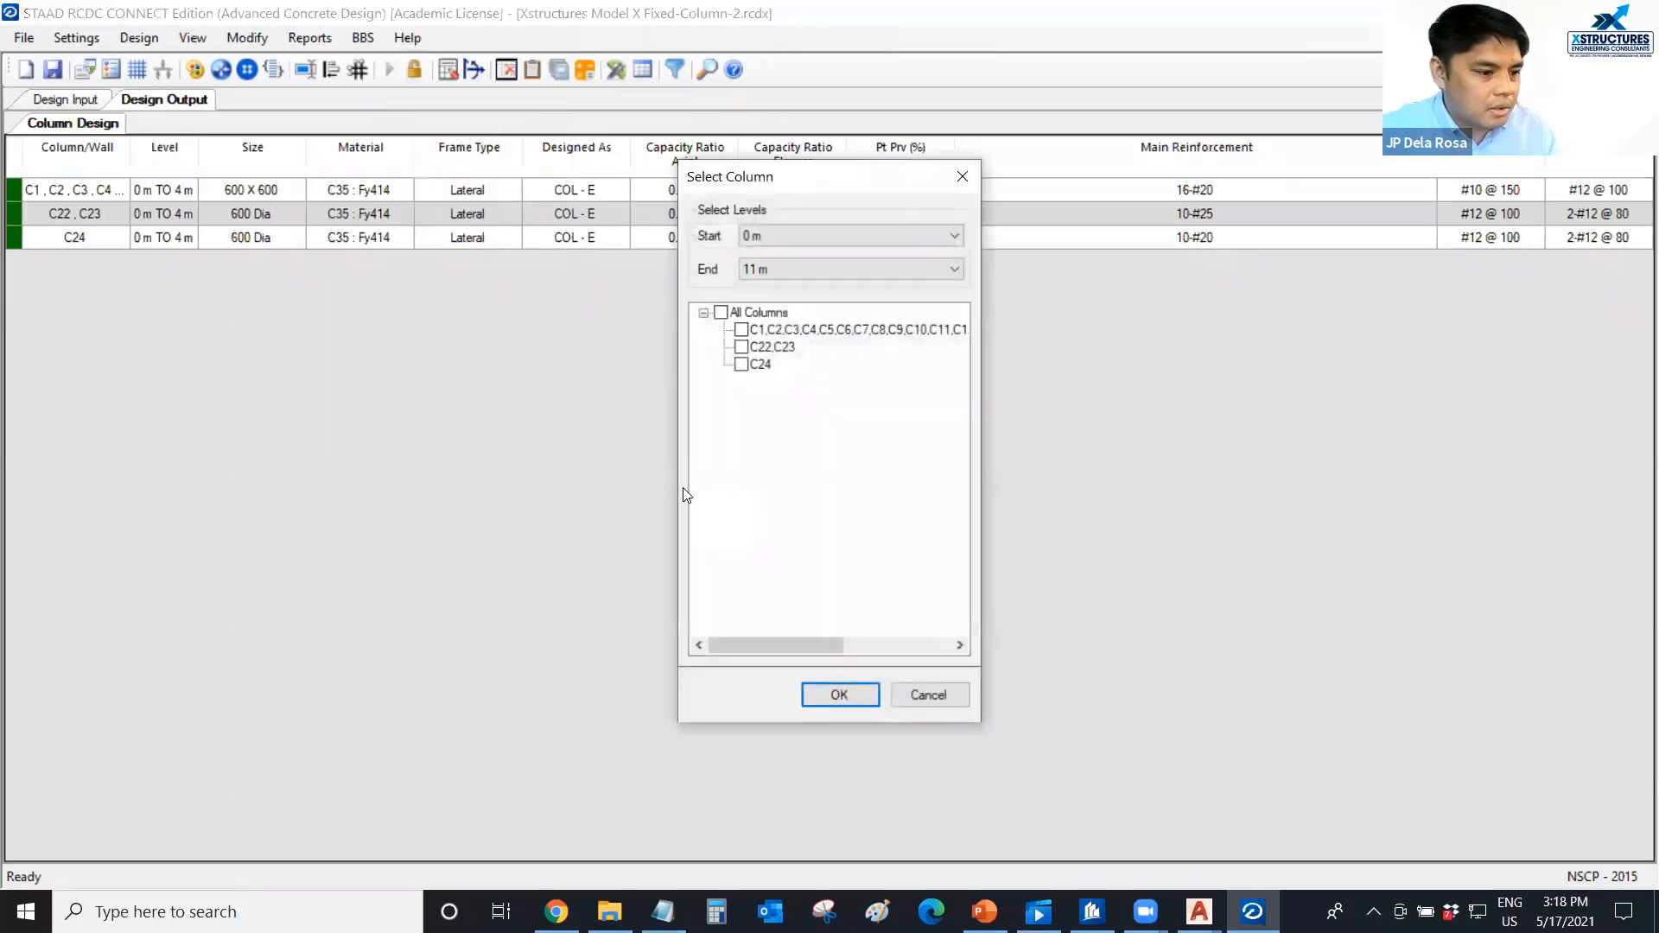
left_click(719, 313)
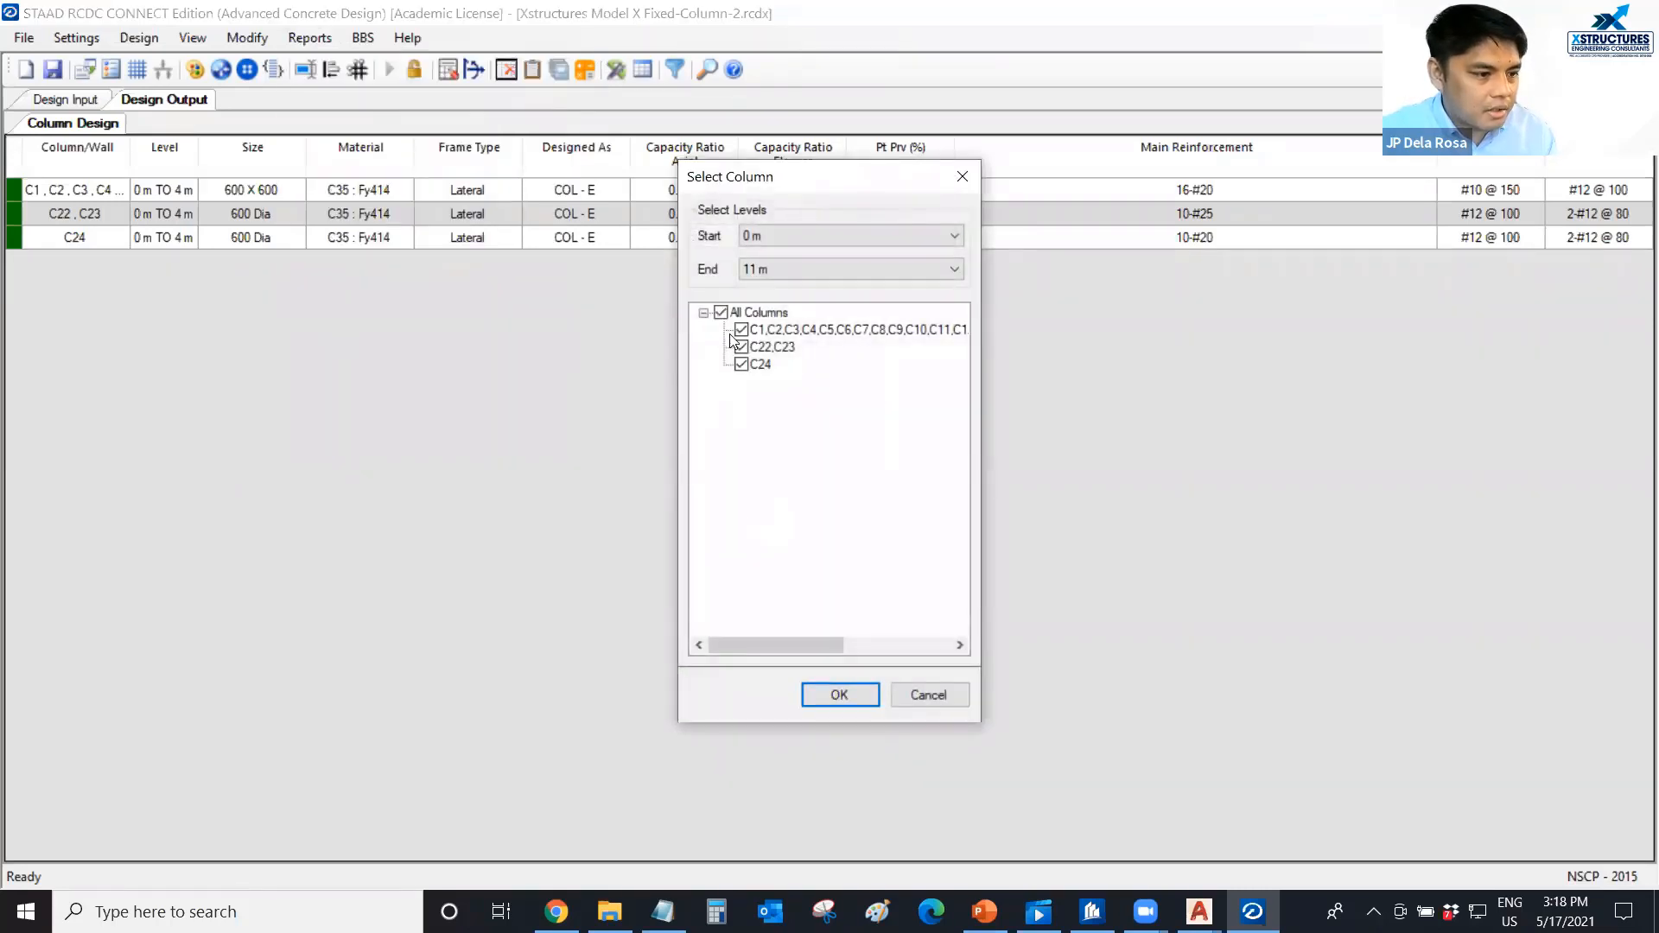
left_click(845, 700)
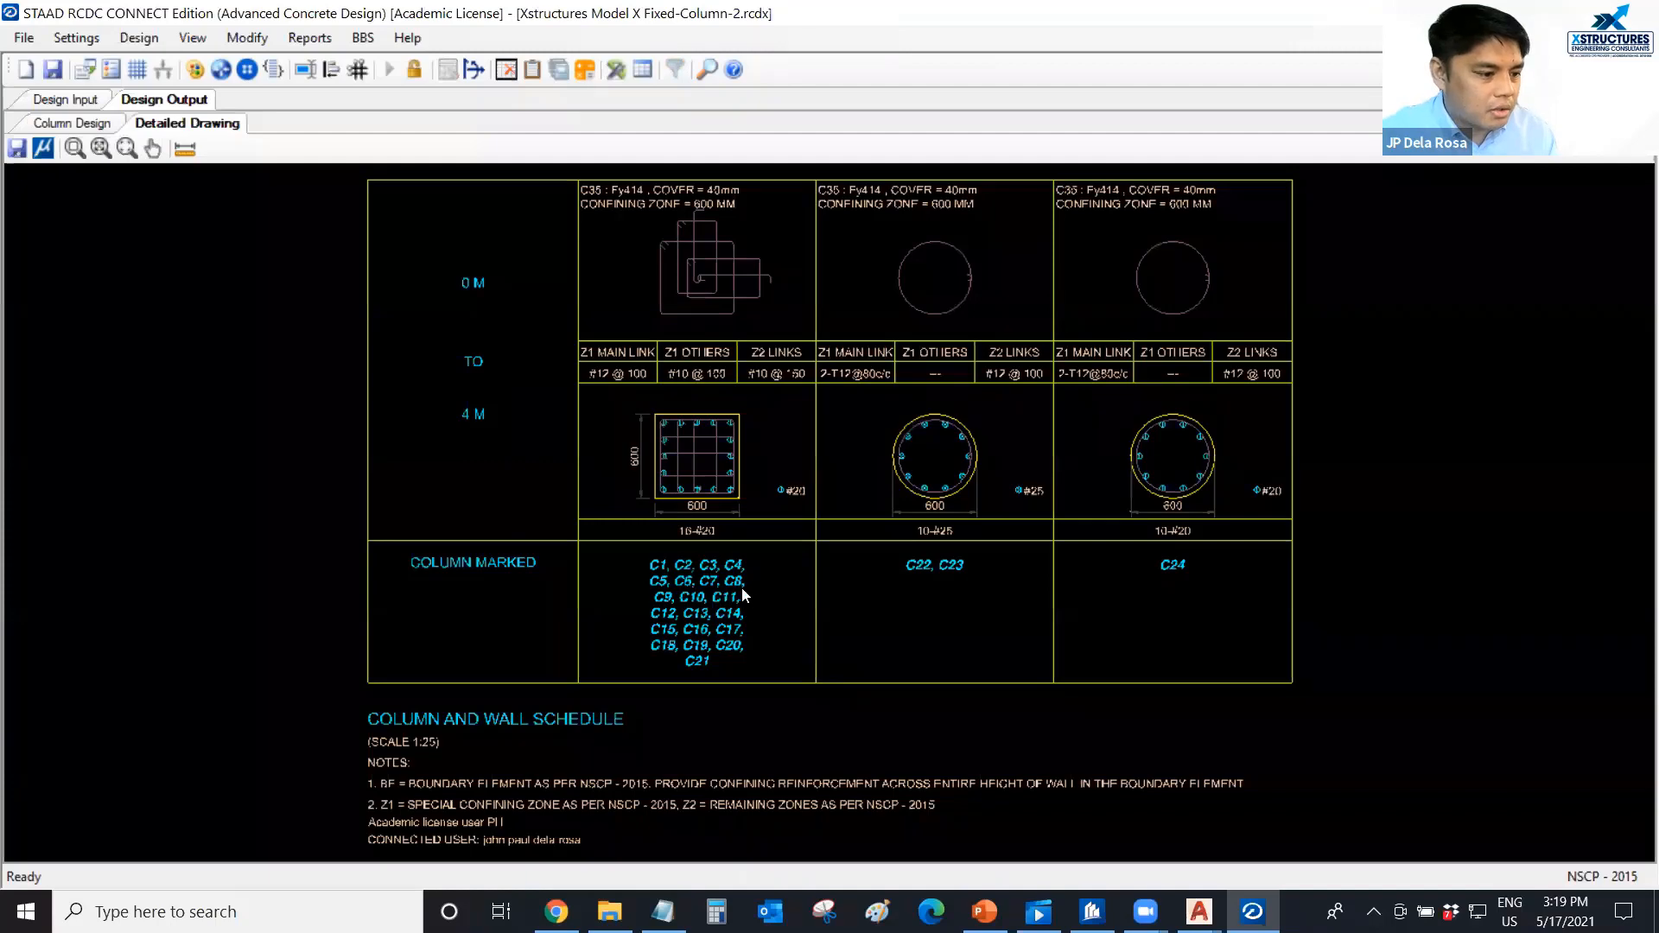
Examine the main bars, links and column marks of the 600 x 600 section in the detailed drawing.
scroll(691, 522, "up", 1)
scroll(691, 523, "up", 1)
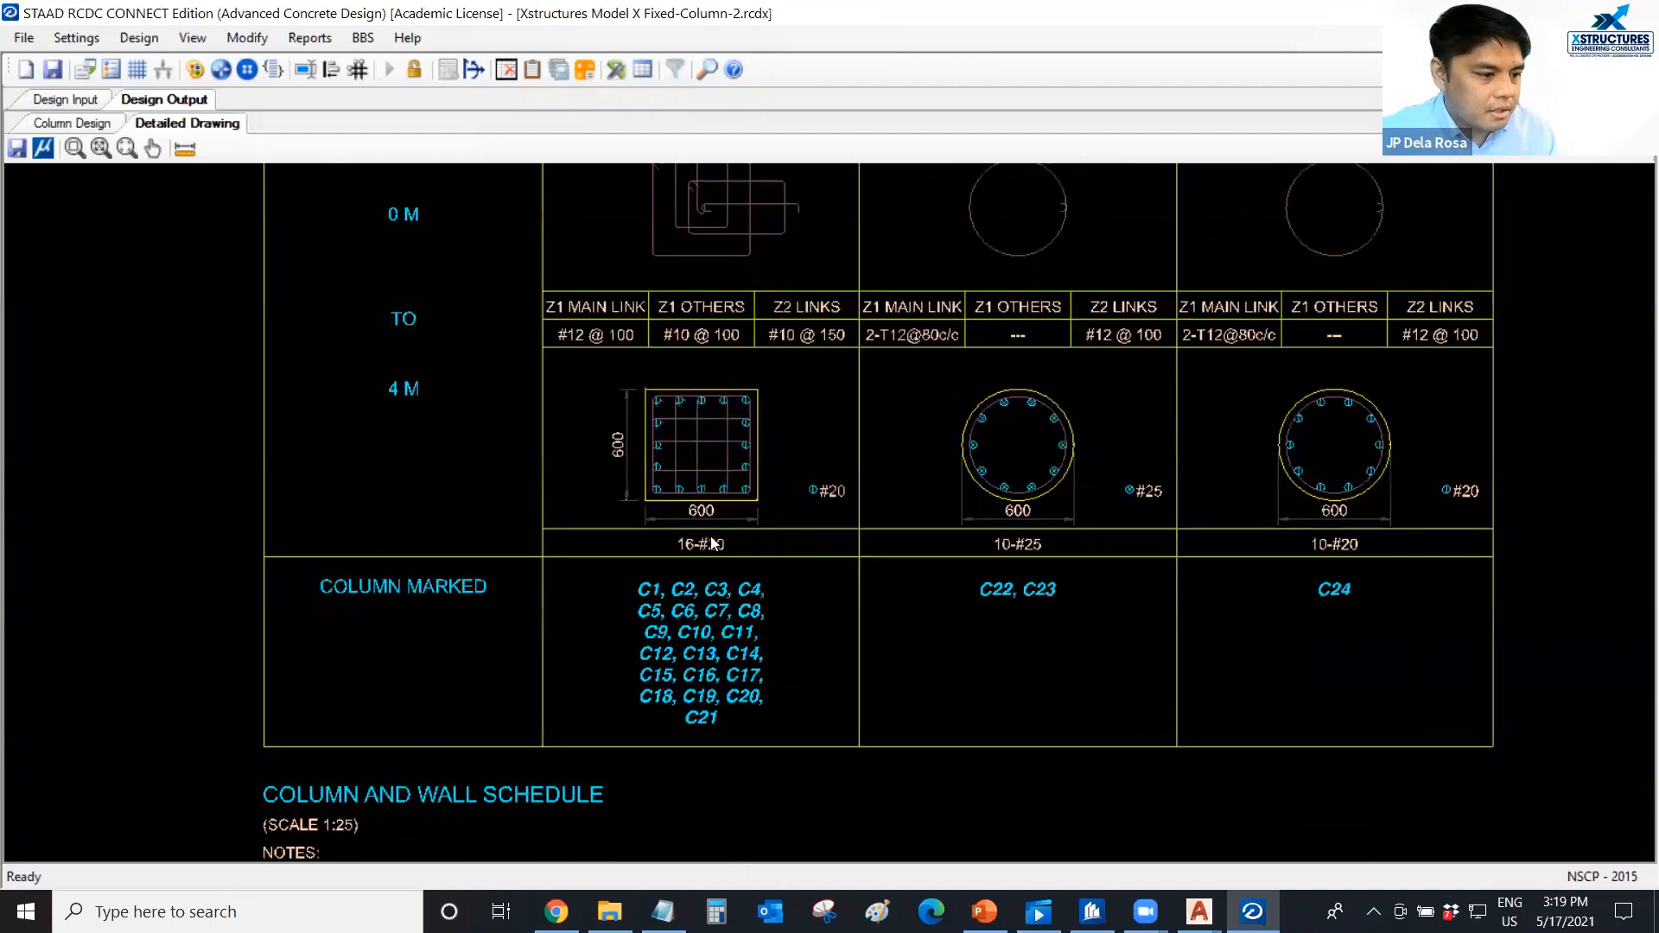
scroll(705, 605, "up", 1)
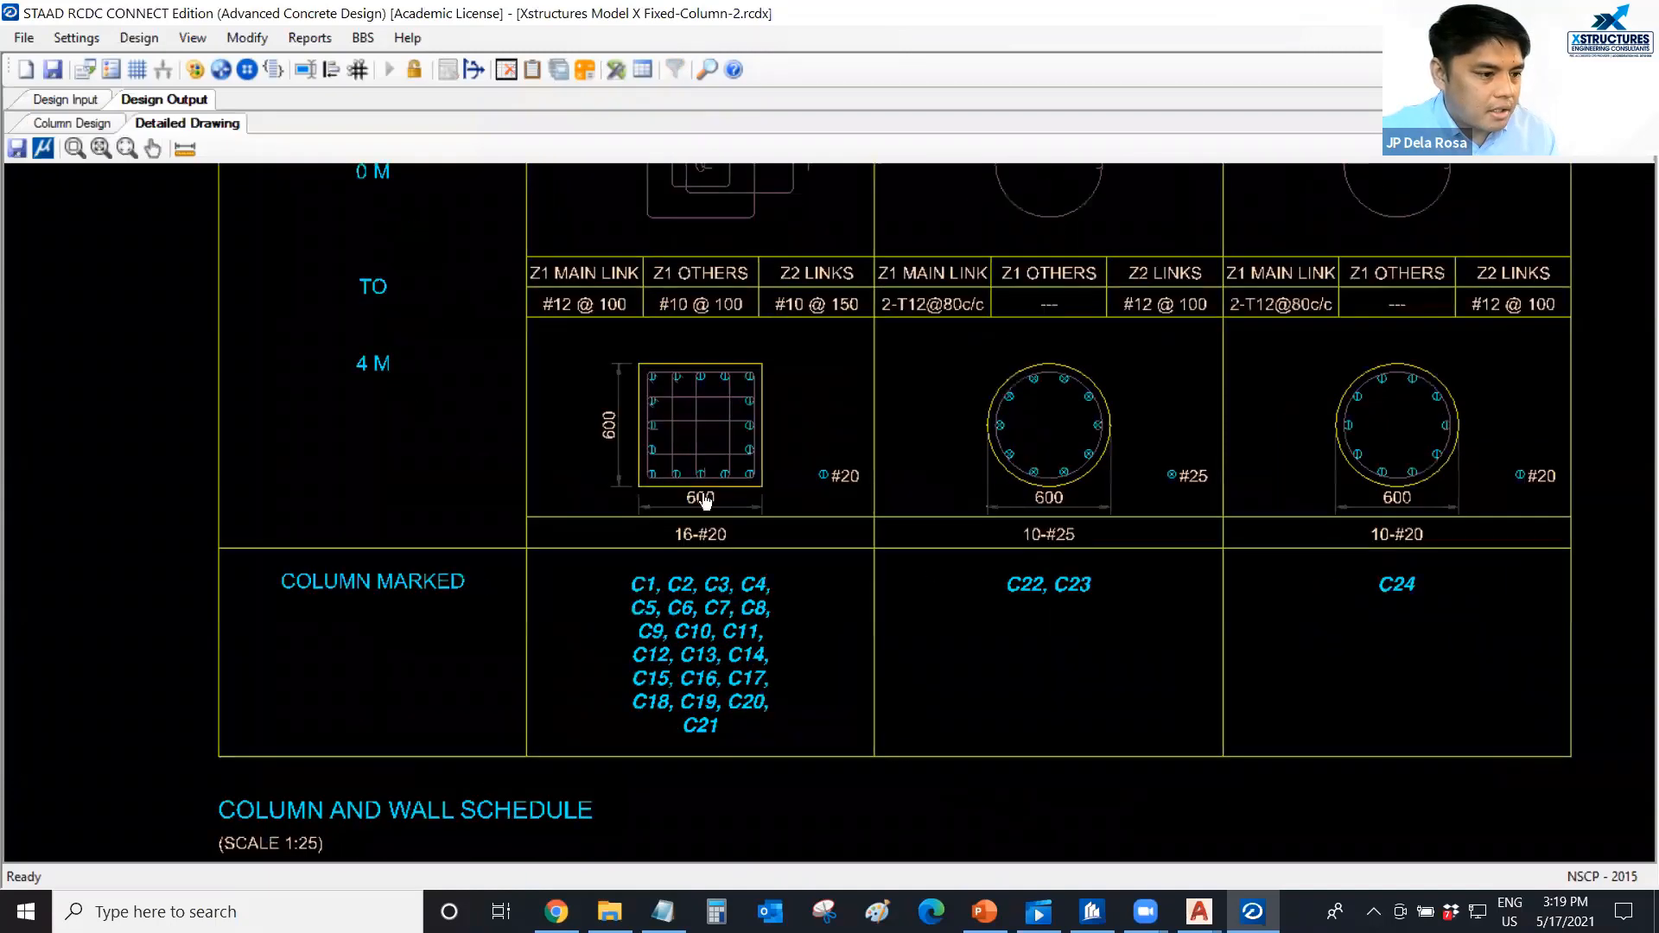
scroll(707, 605, "up", 1)
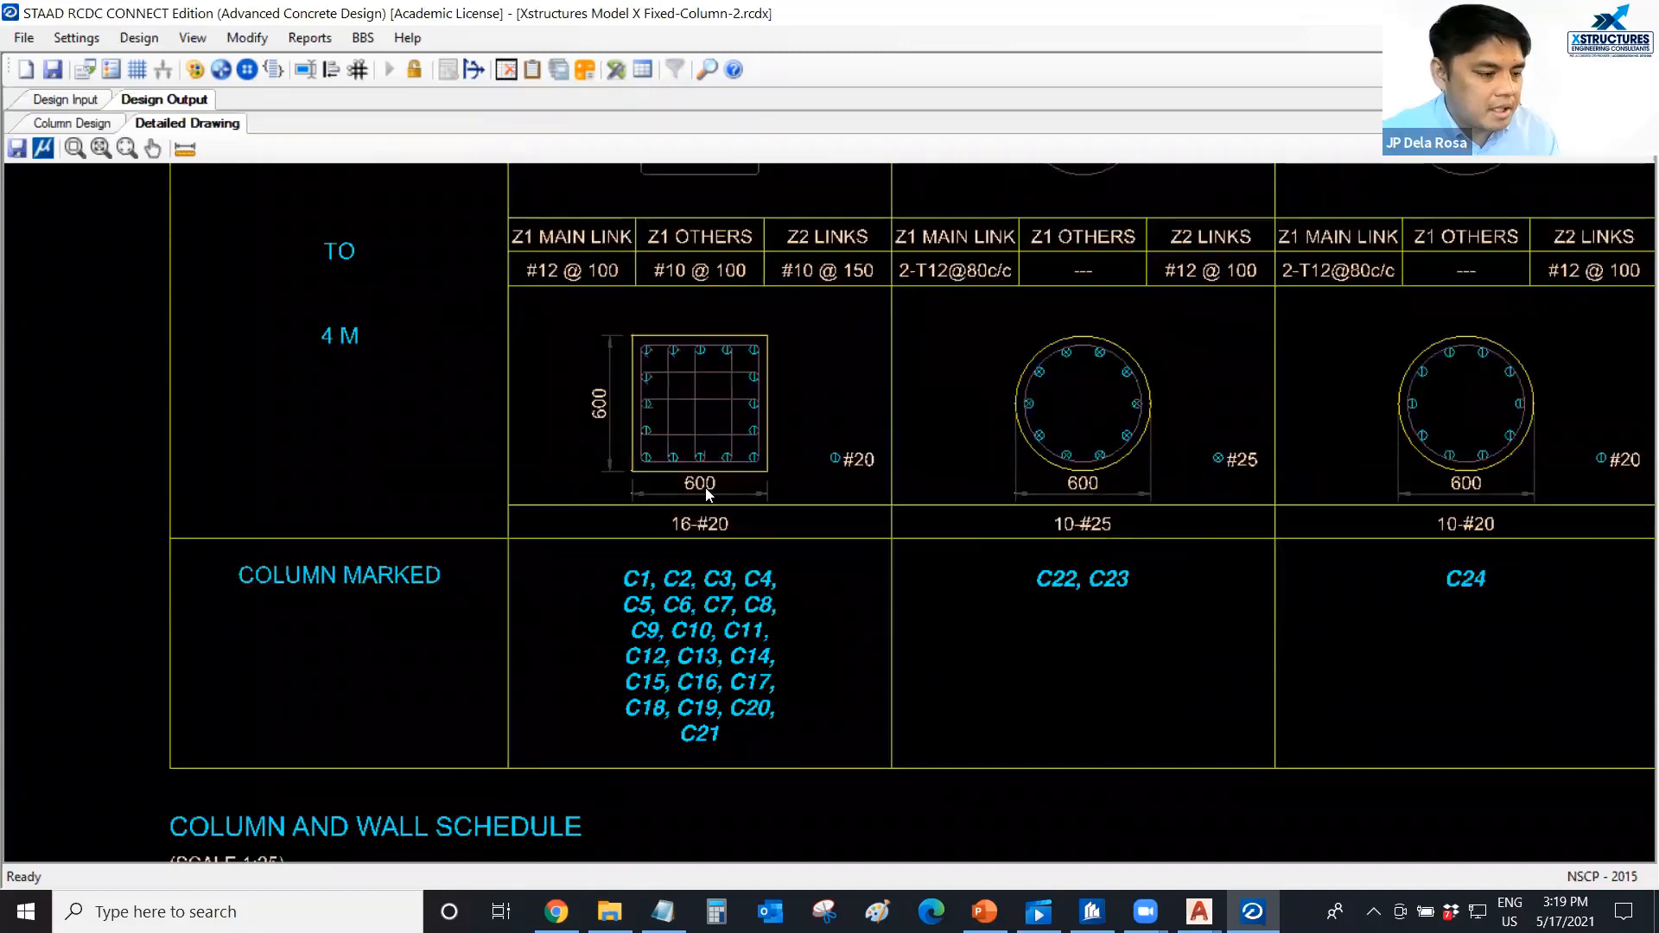
scroll(683, 510, "up", 2)
scroll(667, 468, "down", 1)
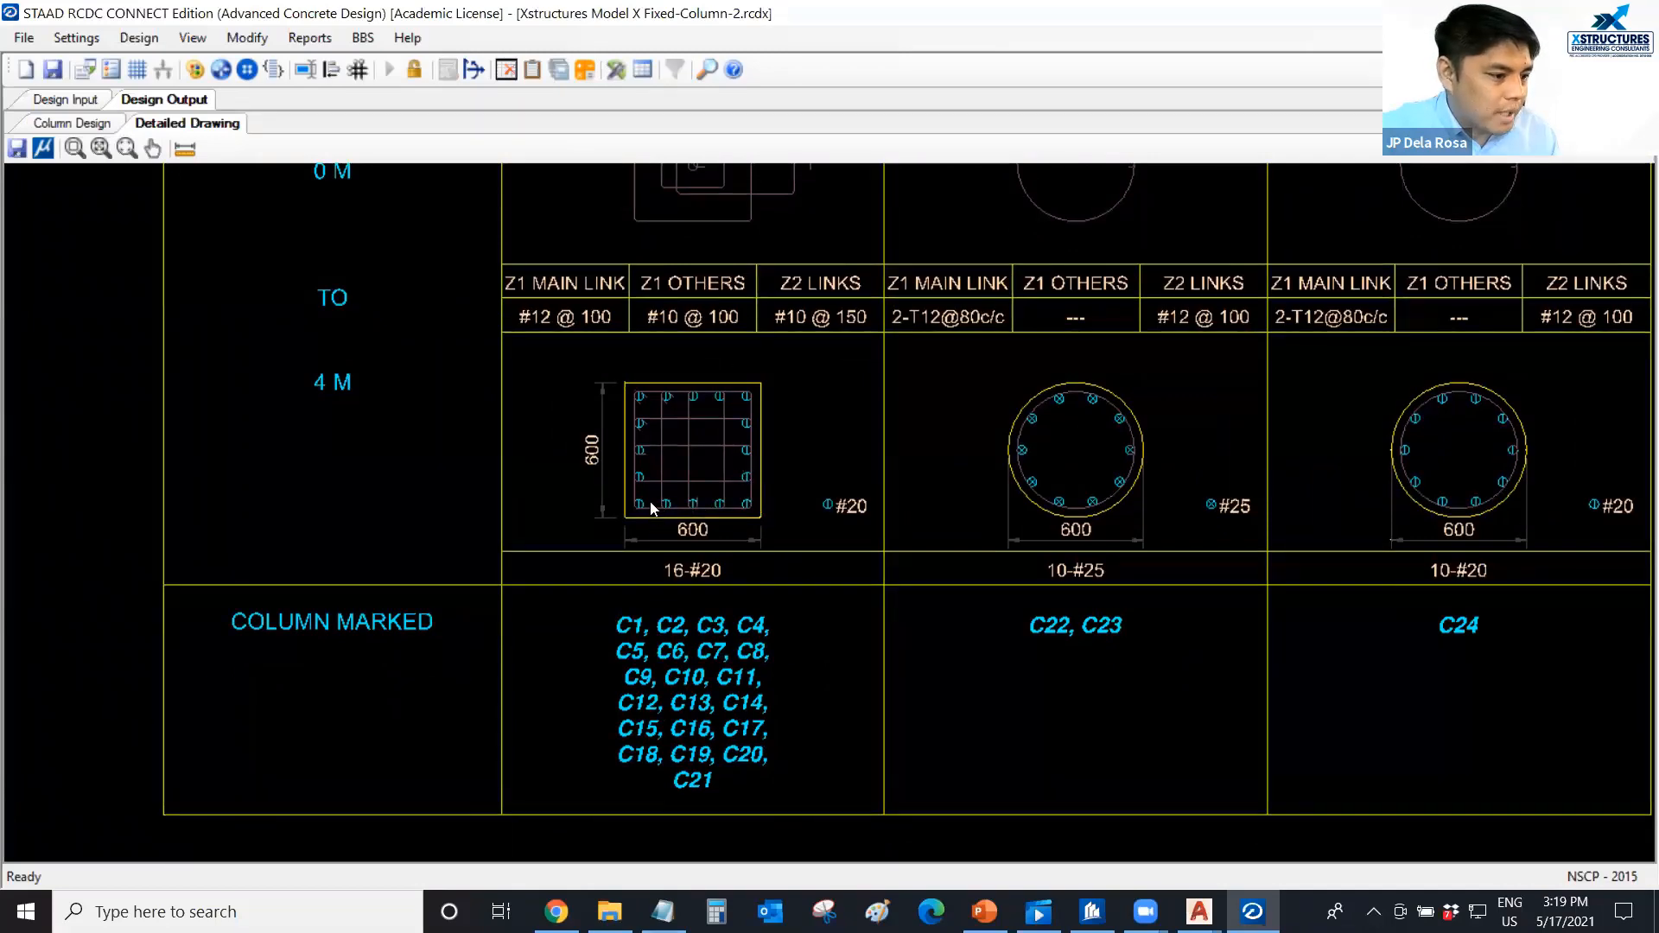
scroll(654, 575, "down", 1)
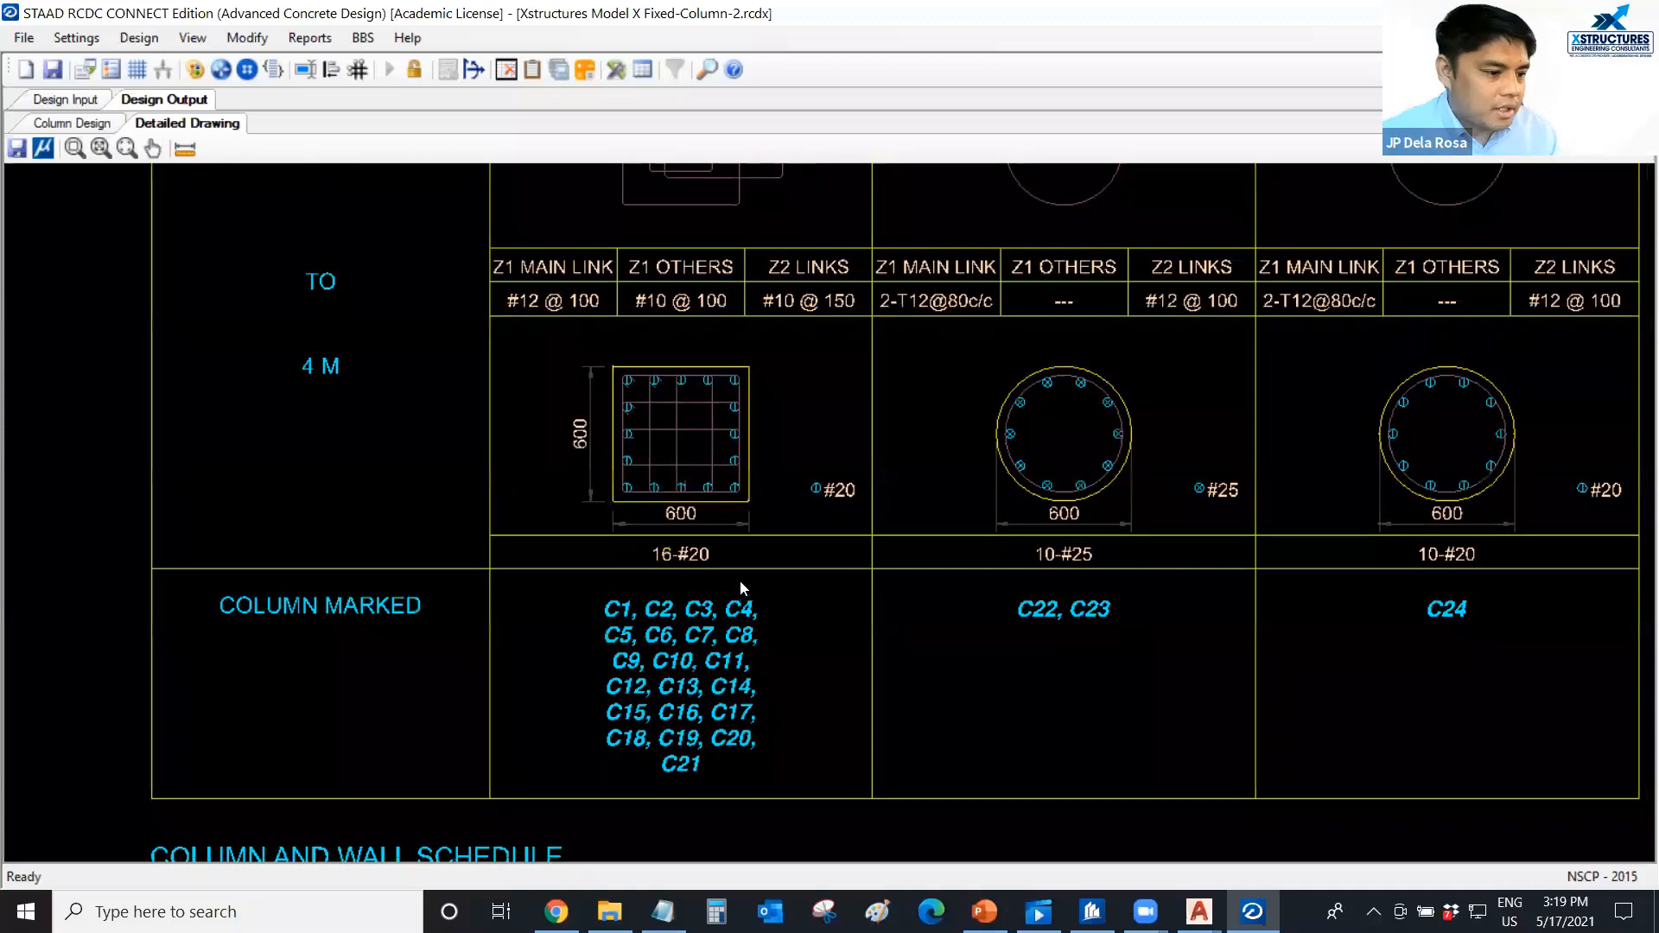
scroll(677, 641, "down", 2)
scroll(678, 639, "up", 3)
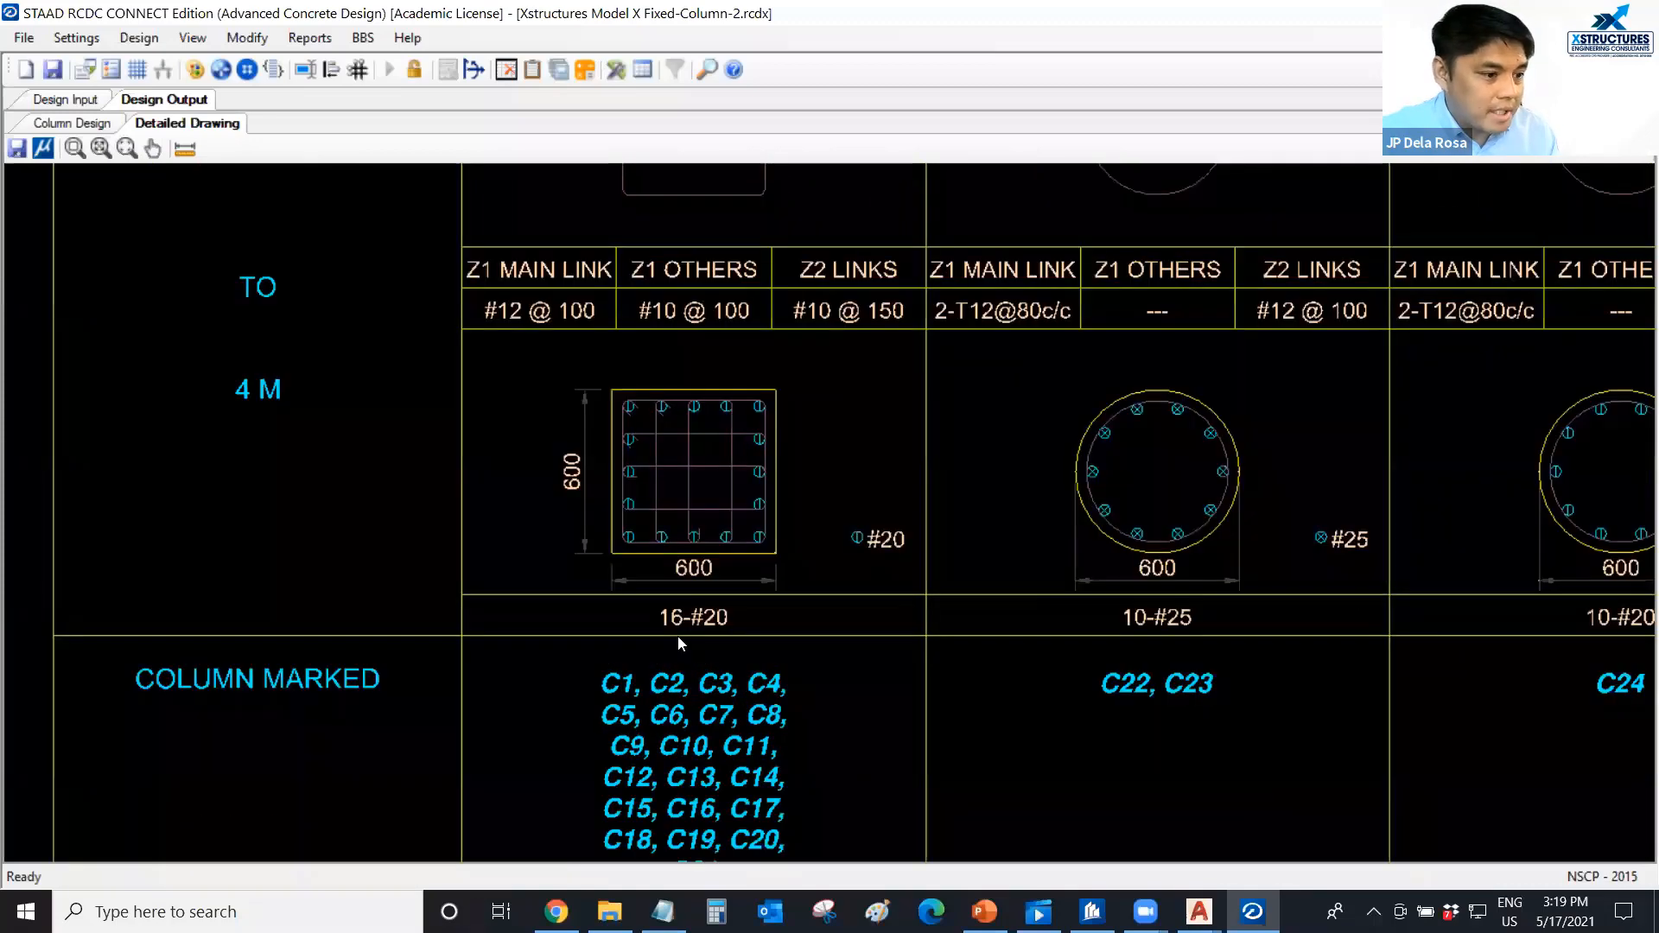
scroll(670, 550, "down", 1)
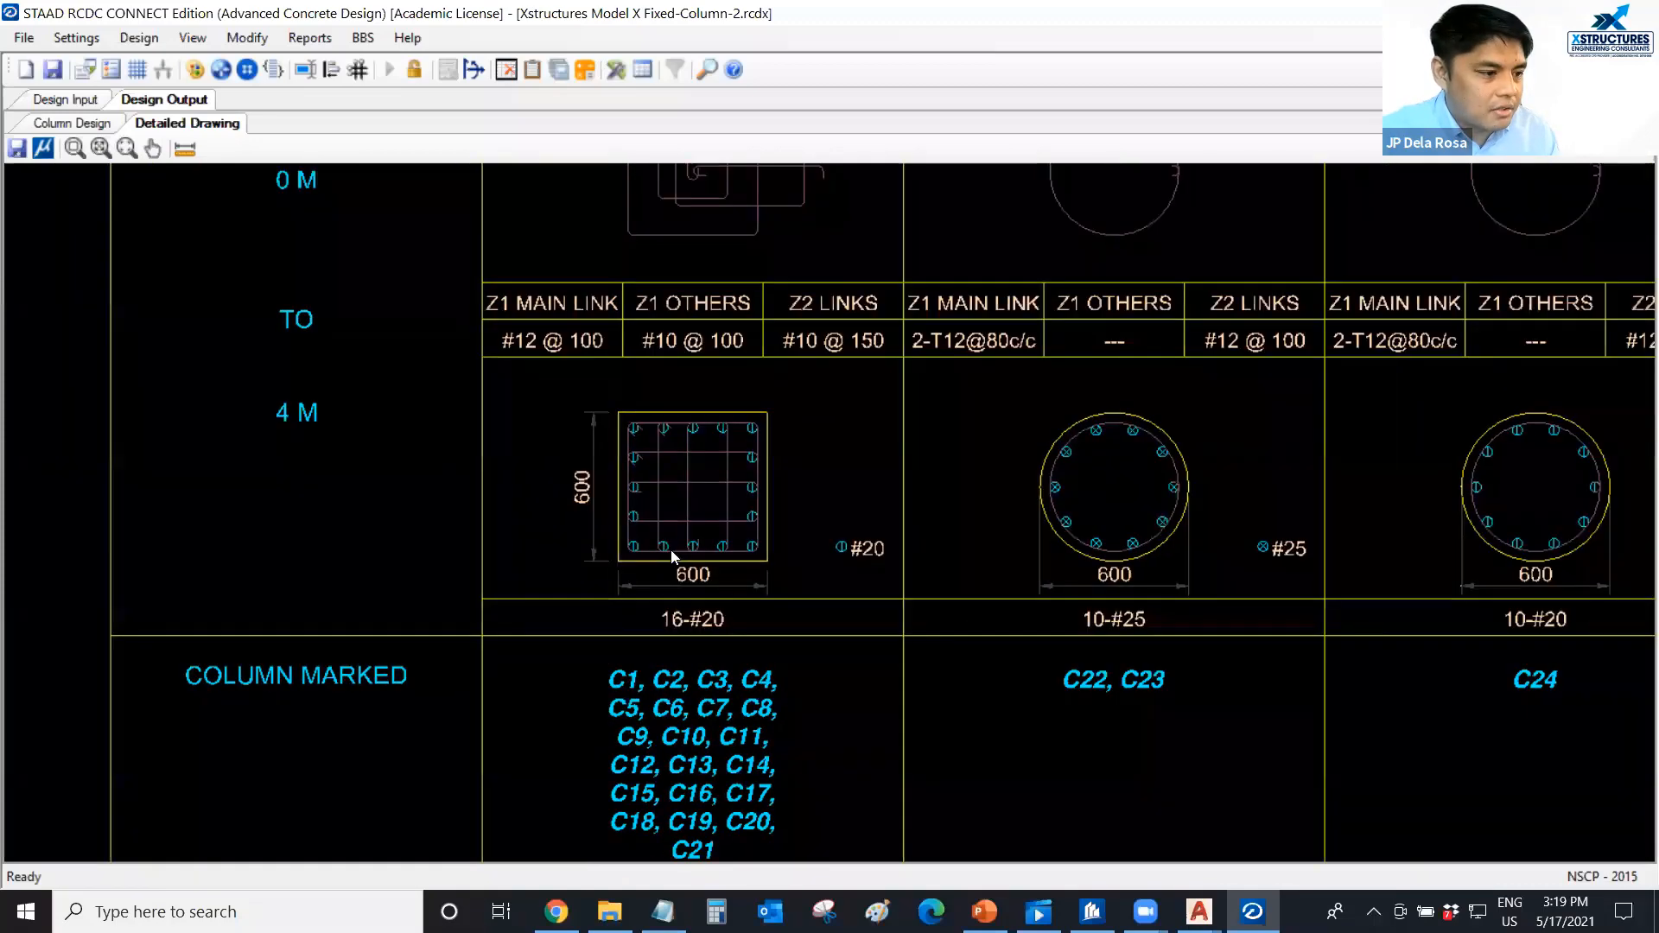
scroll(662, 558, "down", 1)
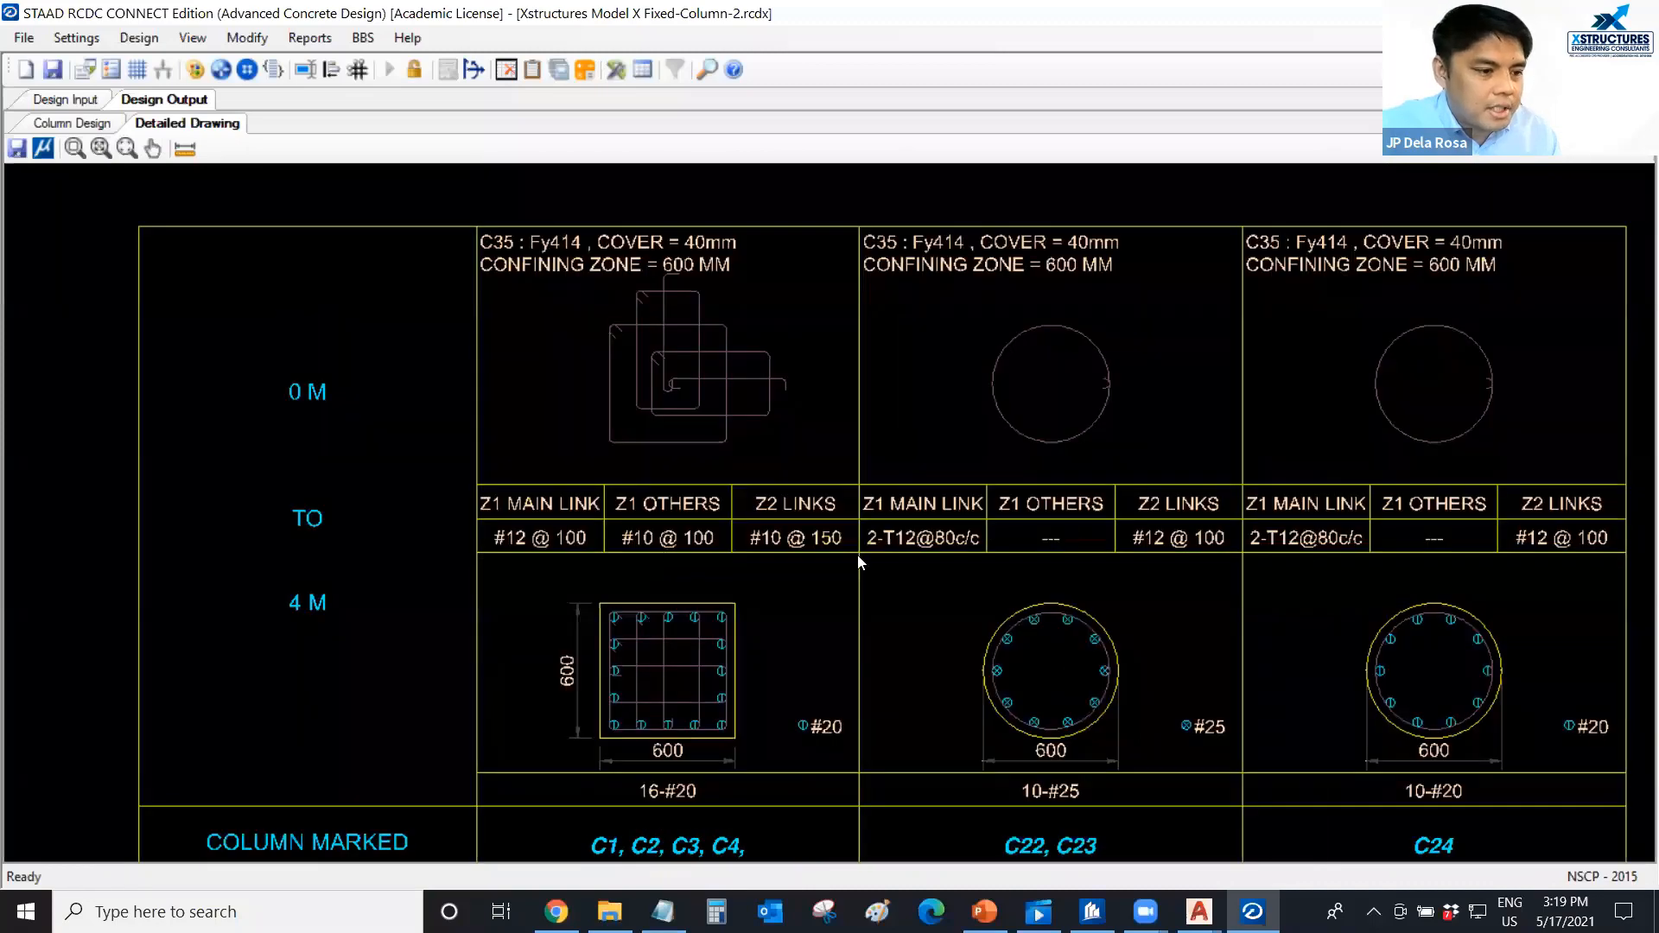
Examine the bar layout and link spacing of the circular columns C22, C23 and C24, and then the whole column schedule.
middle_click_drag(821, 551, 406, 511)
middle_click_drag(664, 592, 558, 502)
scroll(581, 525, "up", 2)
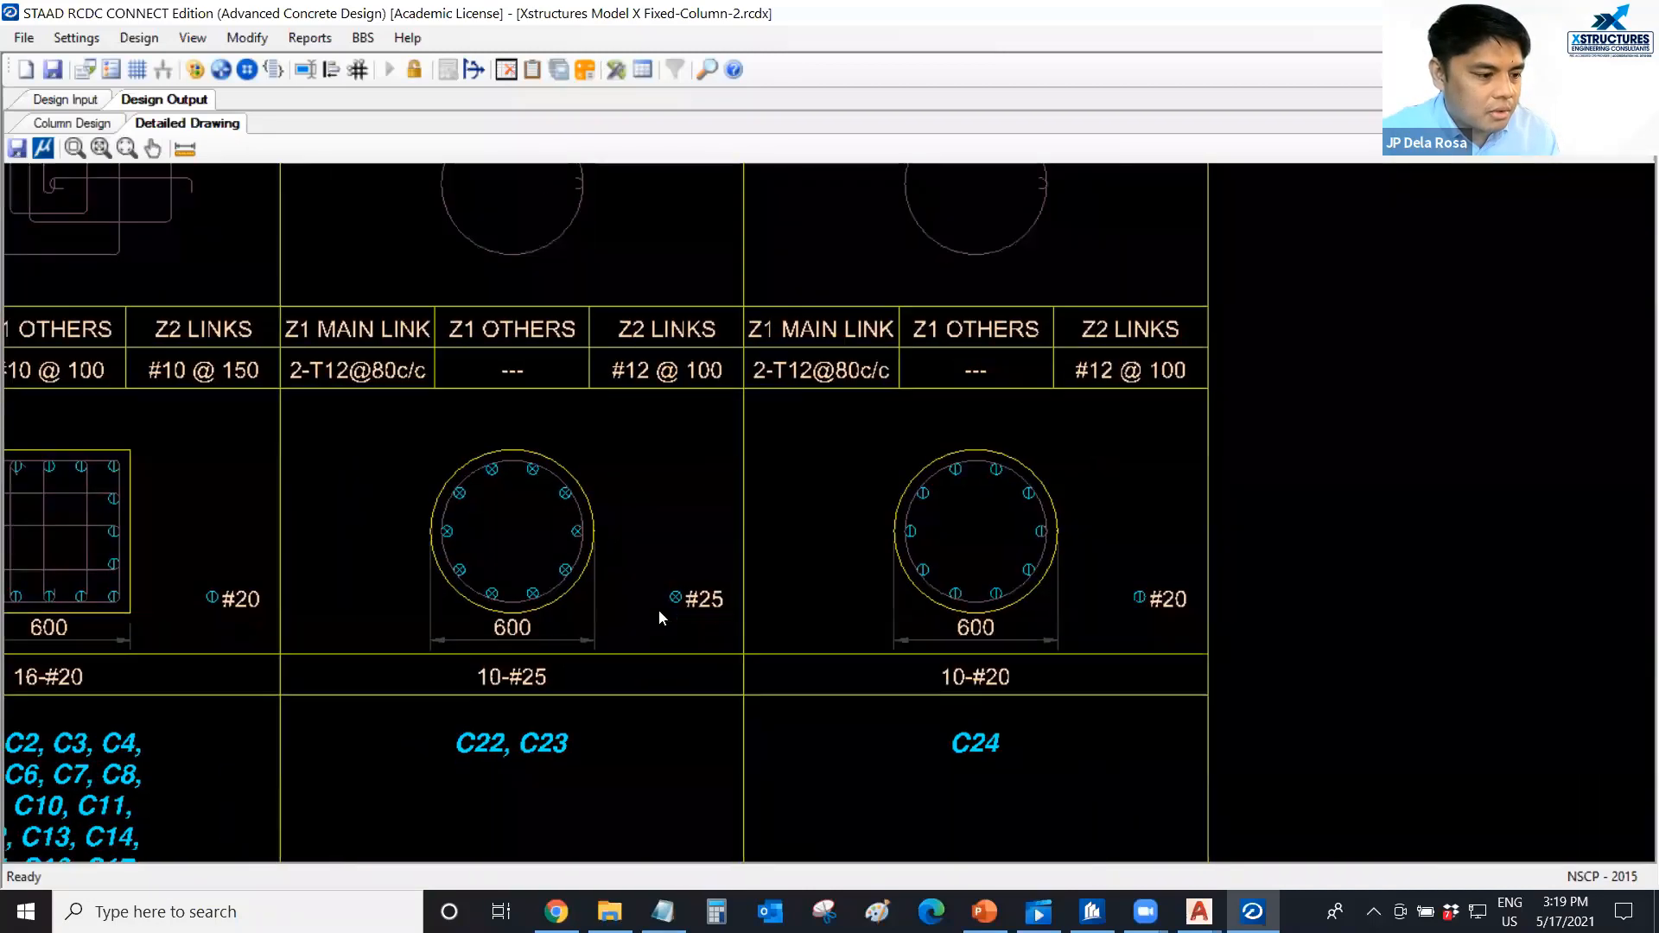
scroll(770, 681, "down", 1)
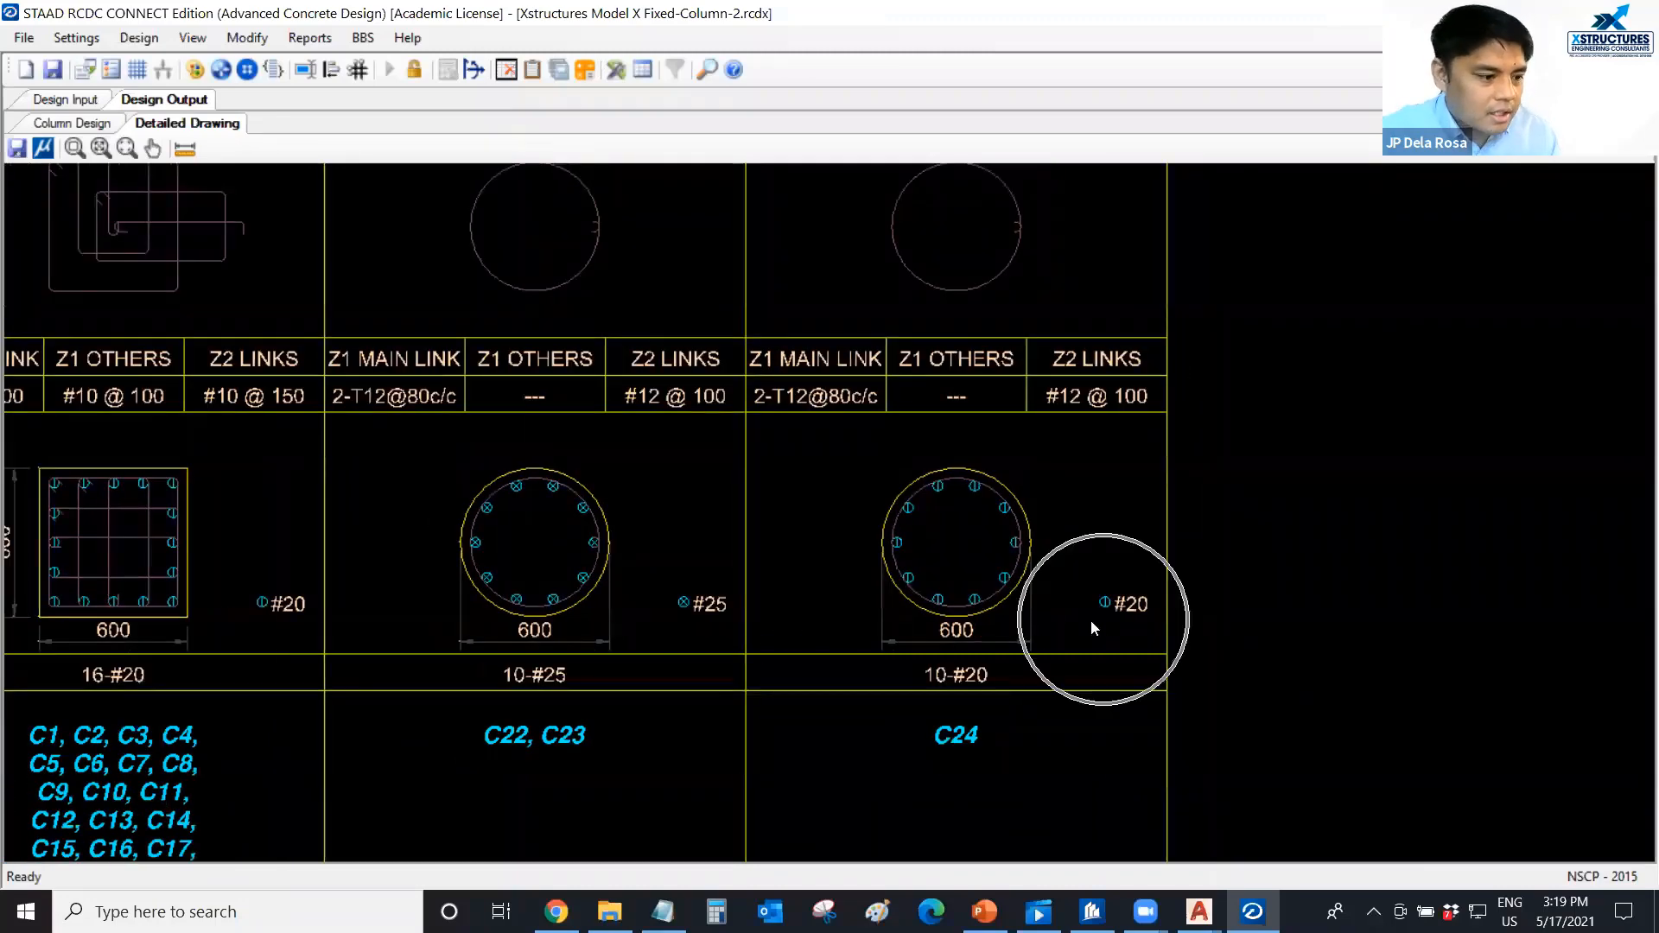
scroll(692, 642, "down", 1)
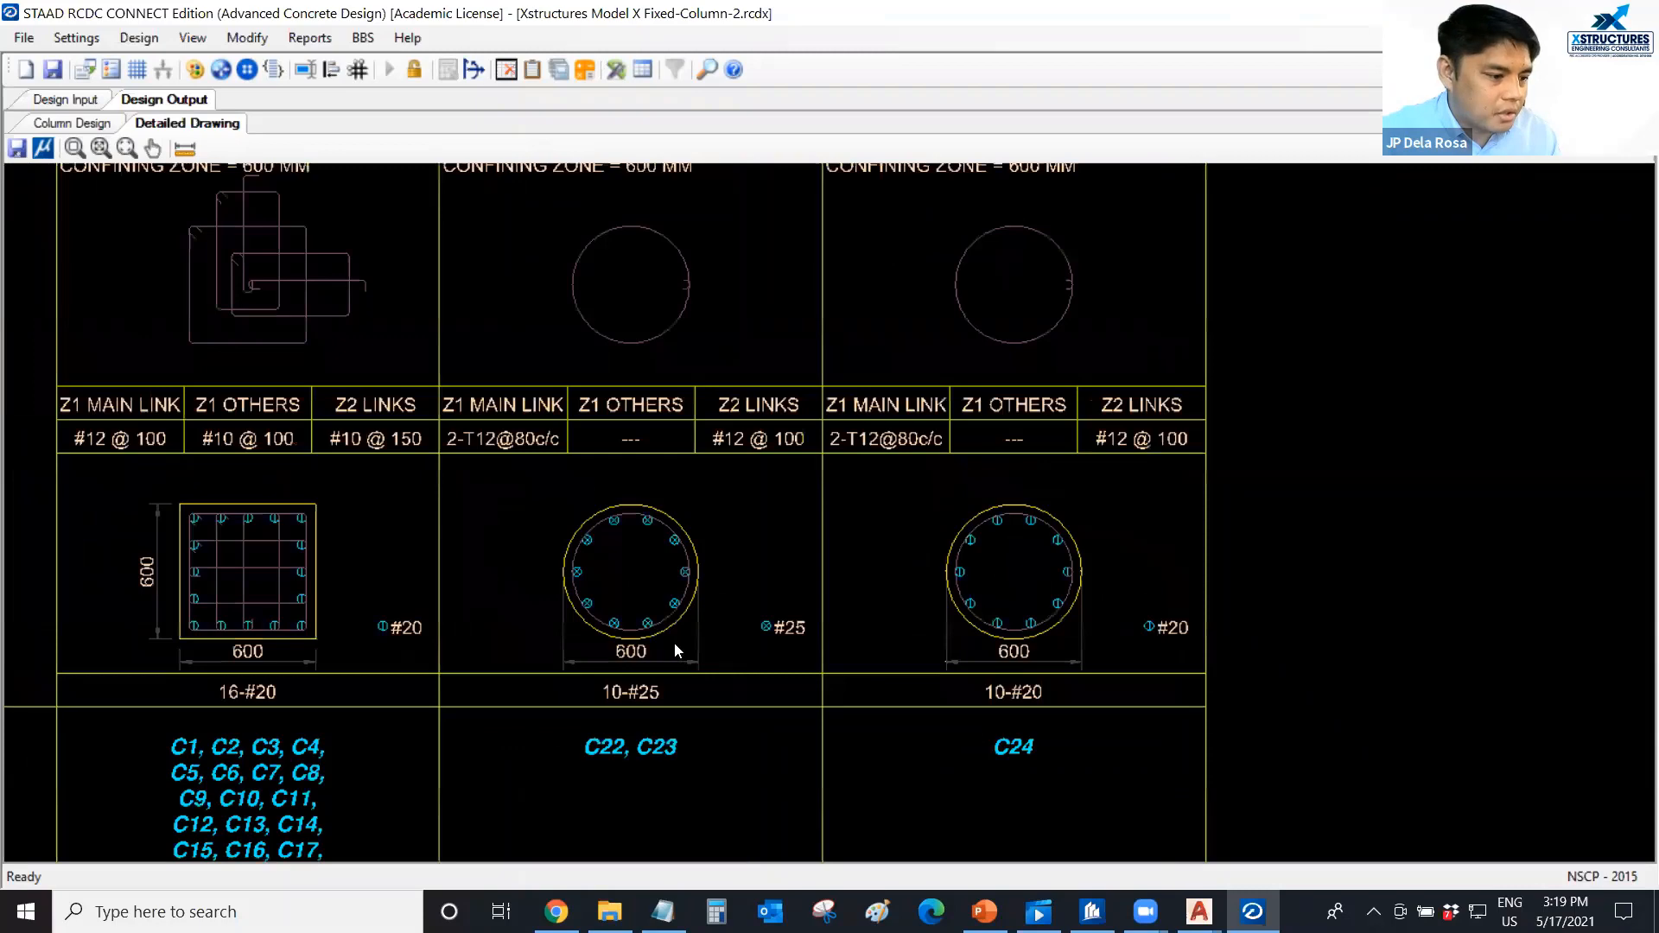
scroll(745, 634, "up", 1)
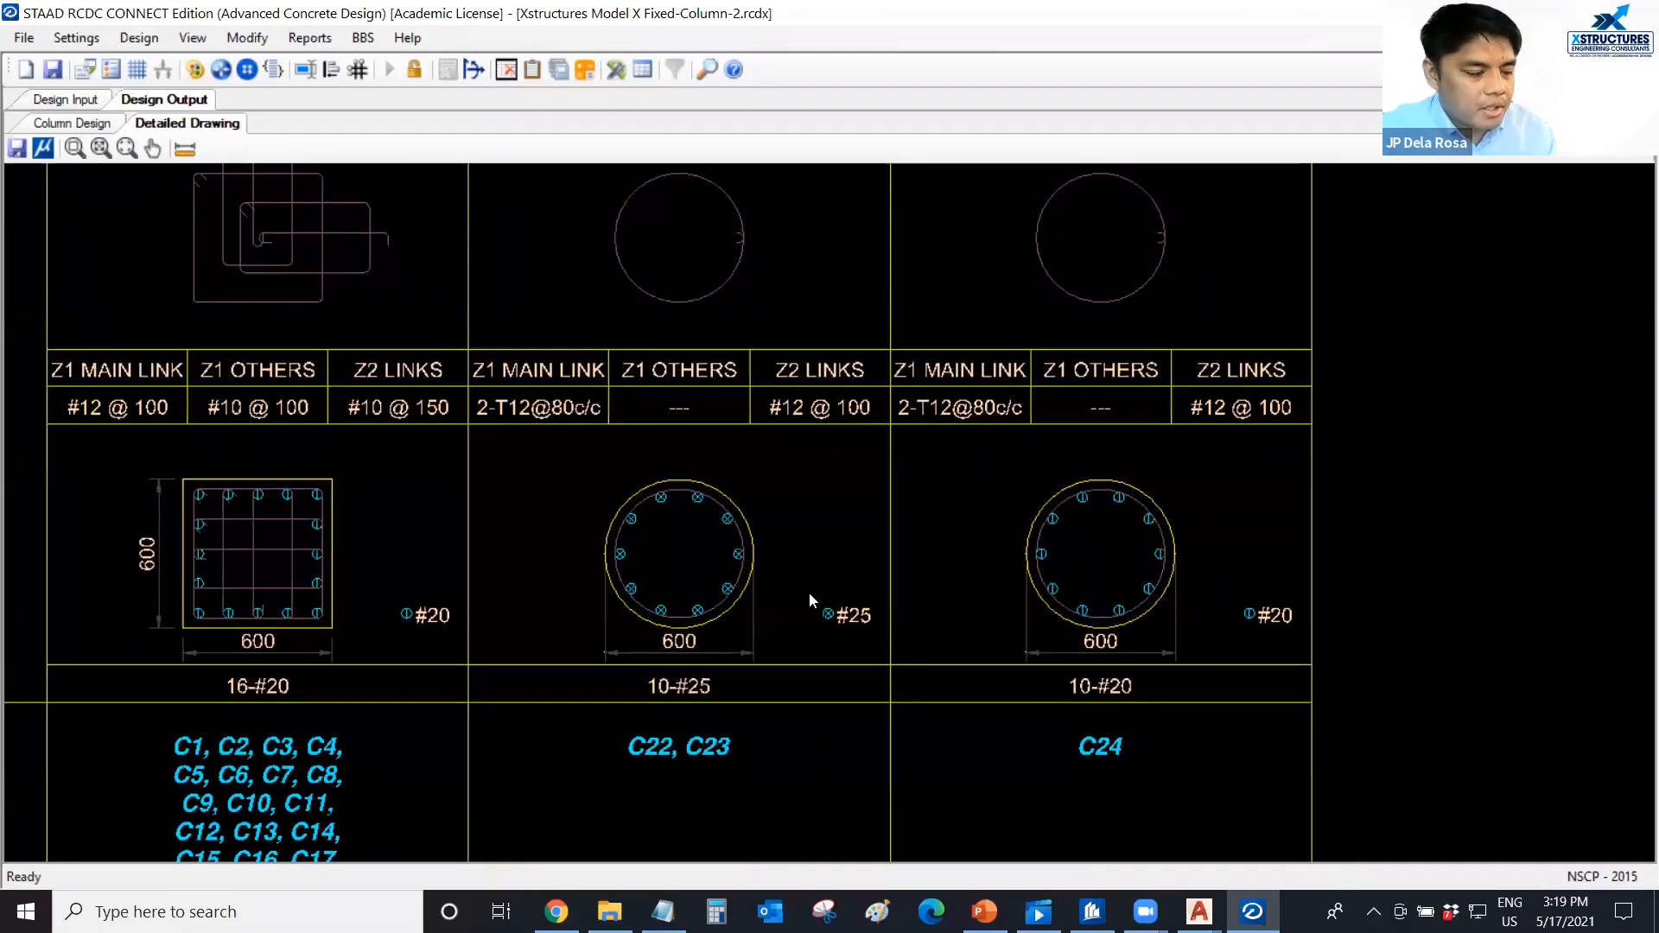
scroll(809, 595, "down", 1)
scroll(803, 594, "down", 1)
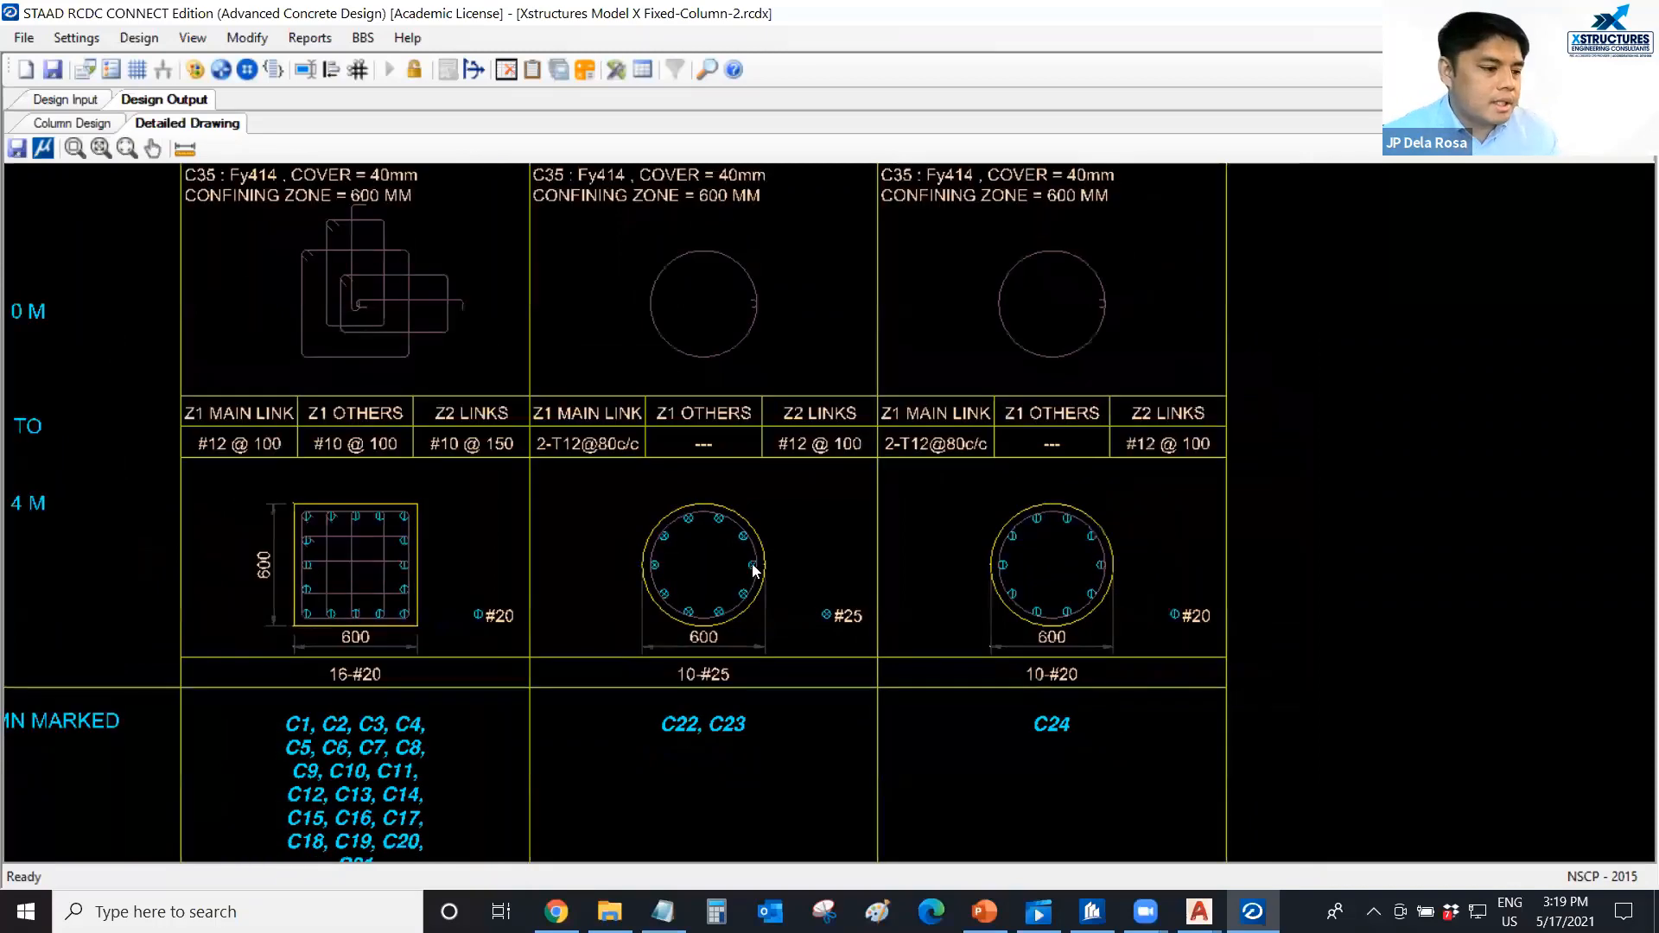
scroll(506, 512, "down", 1)
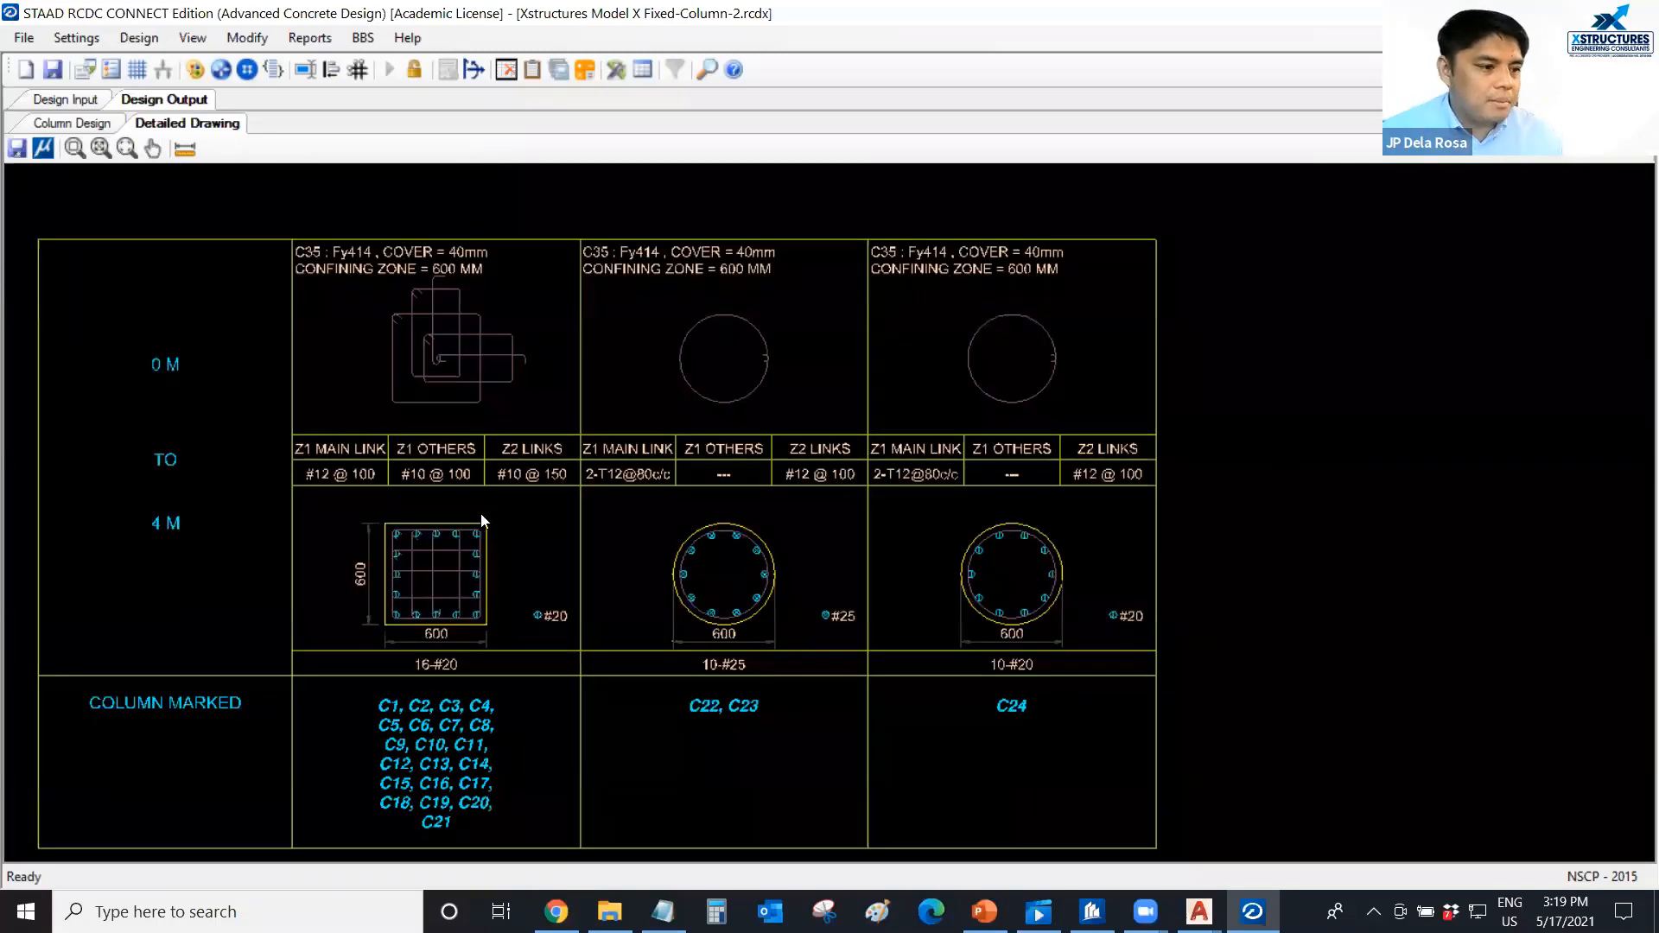
scroll(492, 509, "down", 1)
scroll(499, 503, "down", 1)
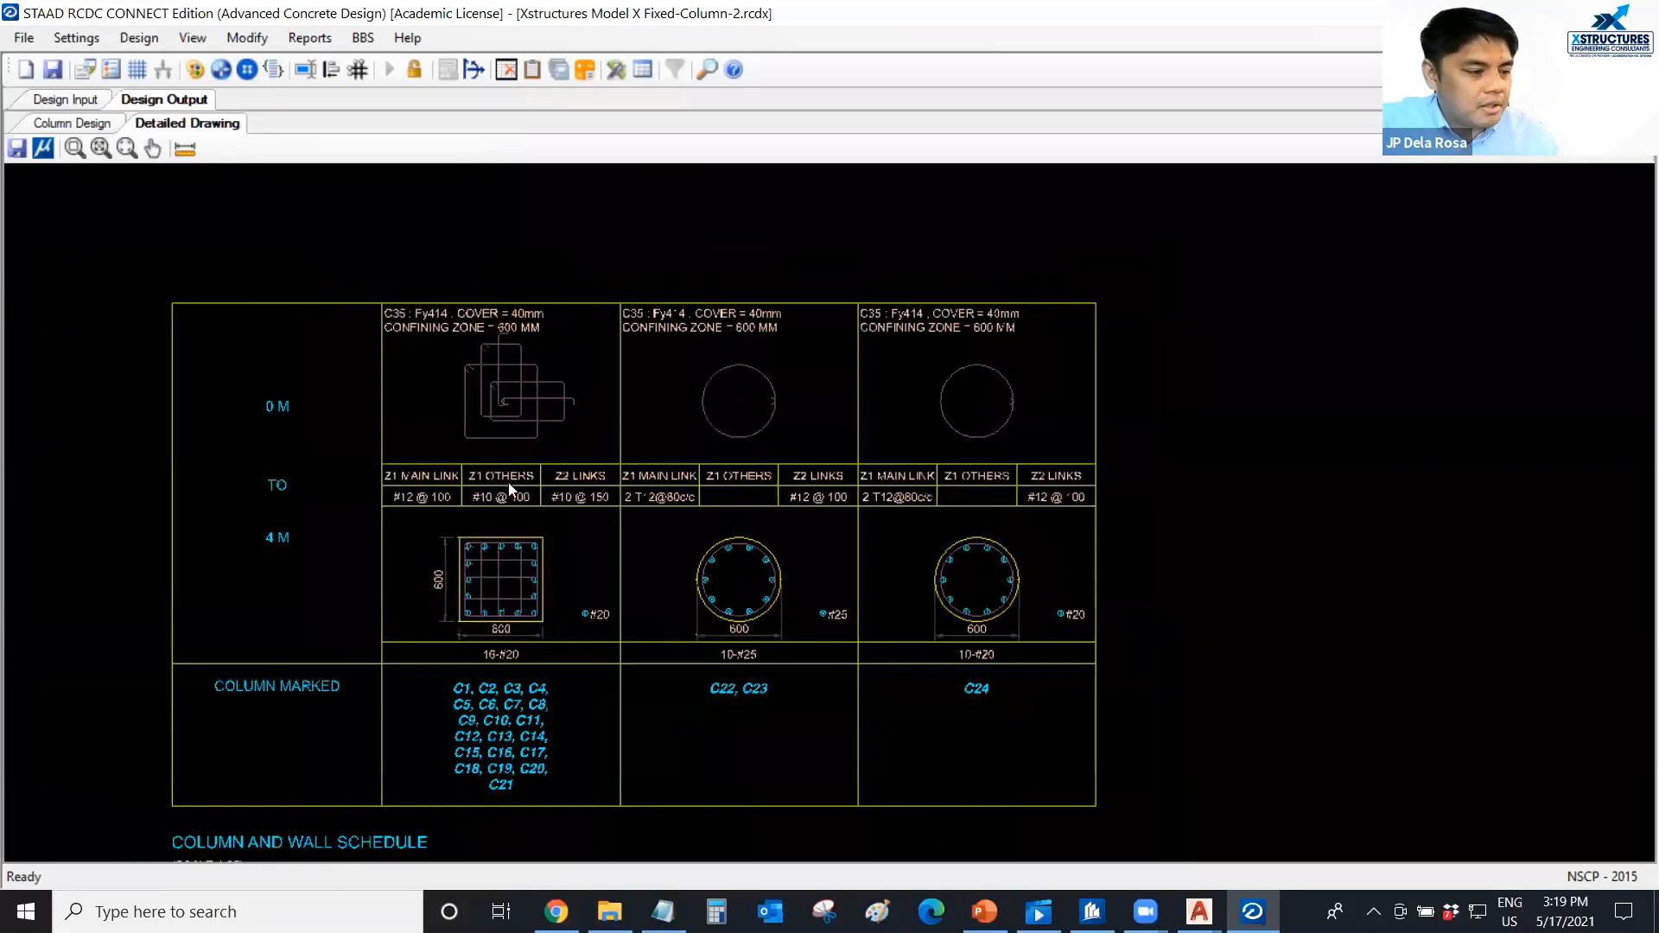
middle_click_drag(484, 489, 500, 476)
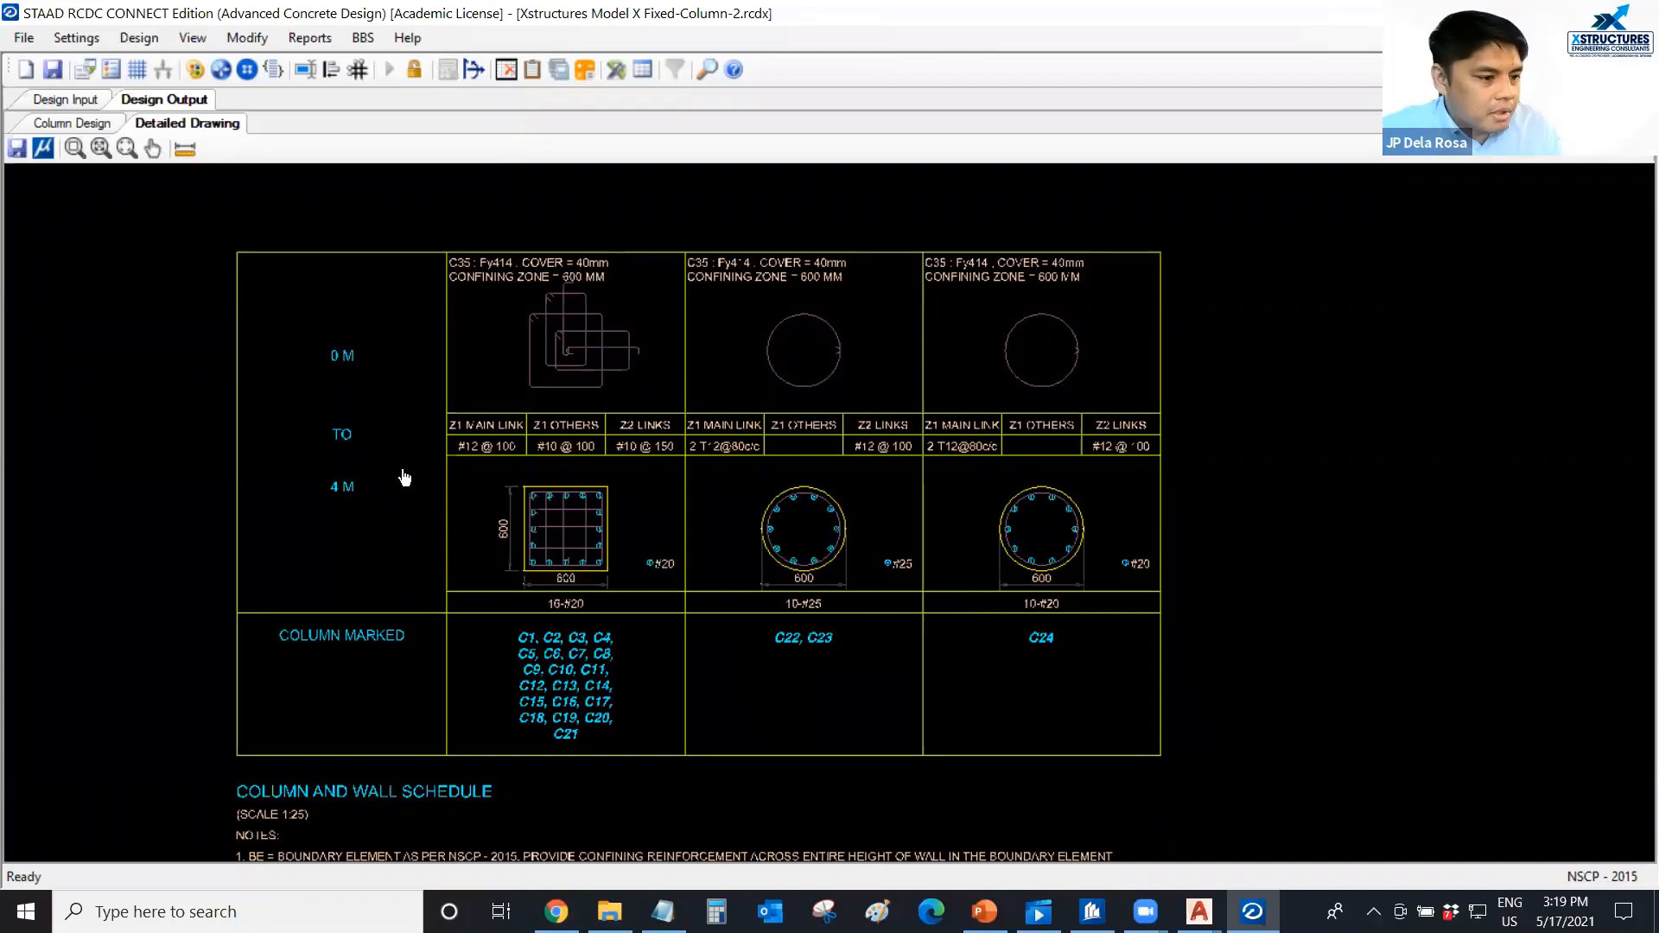
middle_click_drag(394, 487, 397, 453)
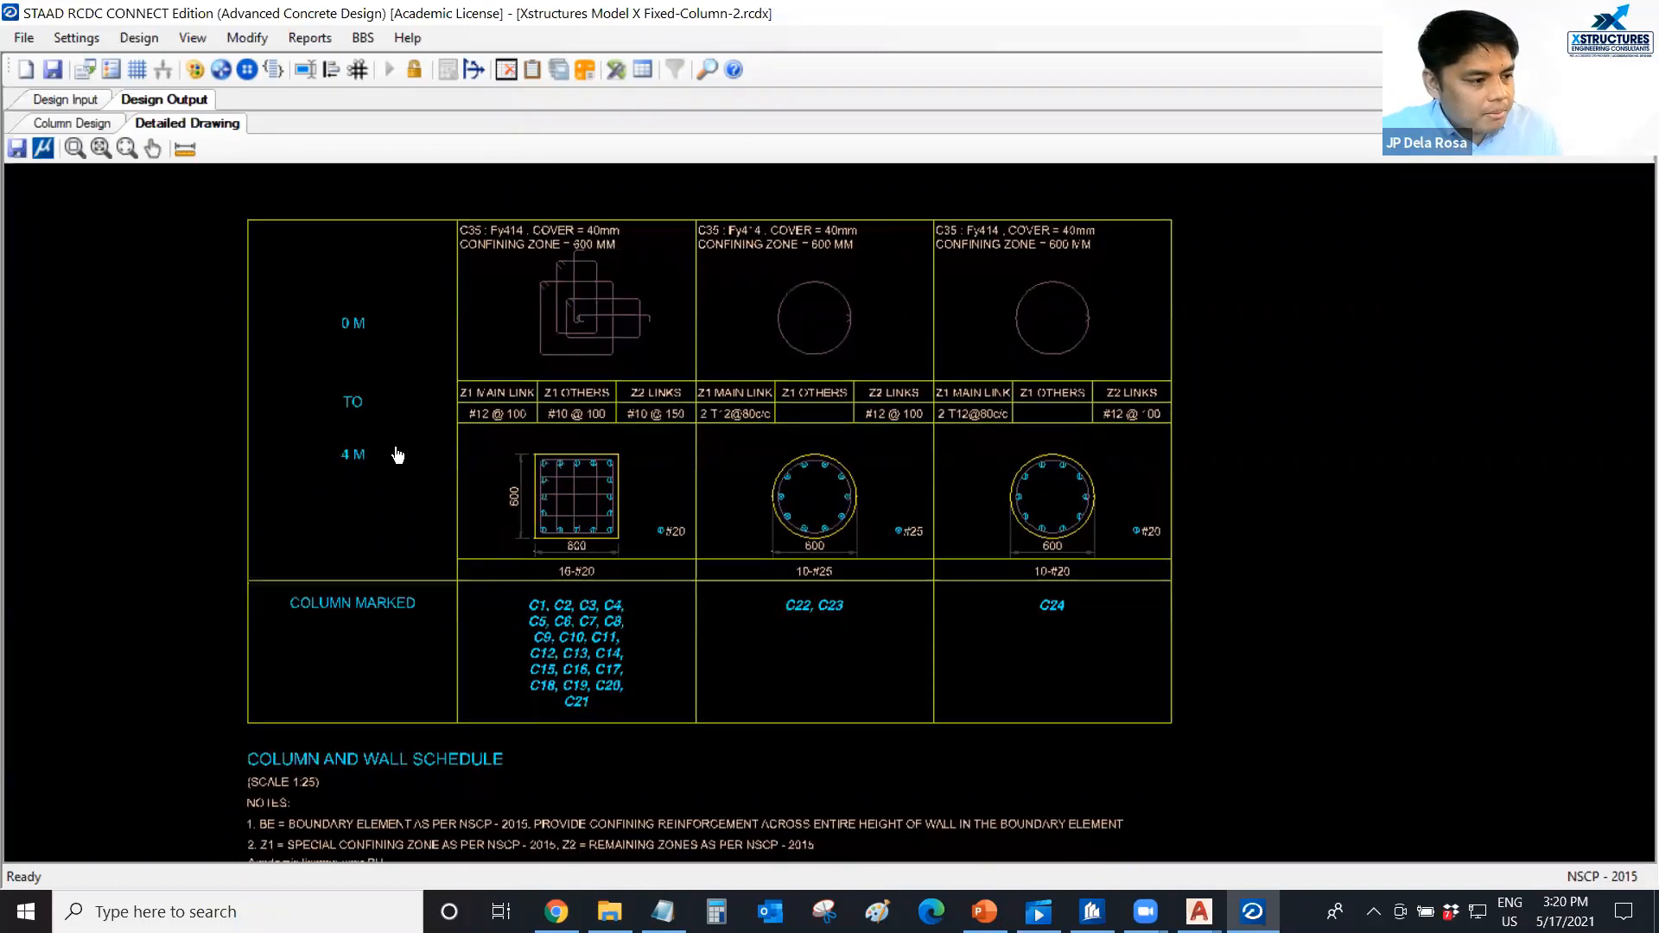
Generate the BOQ Summary with rates of 5000 pesos for C35 concrete and 50 pesos for Fy414 steel, and review its costs and design metrics.
left_click(309, 37)
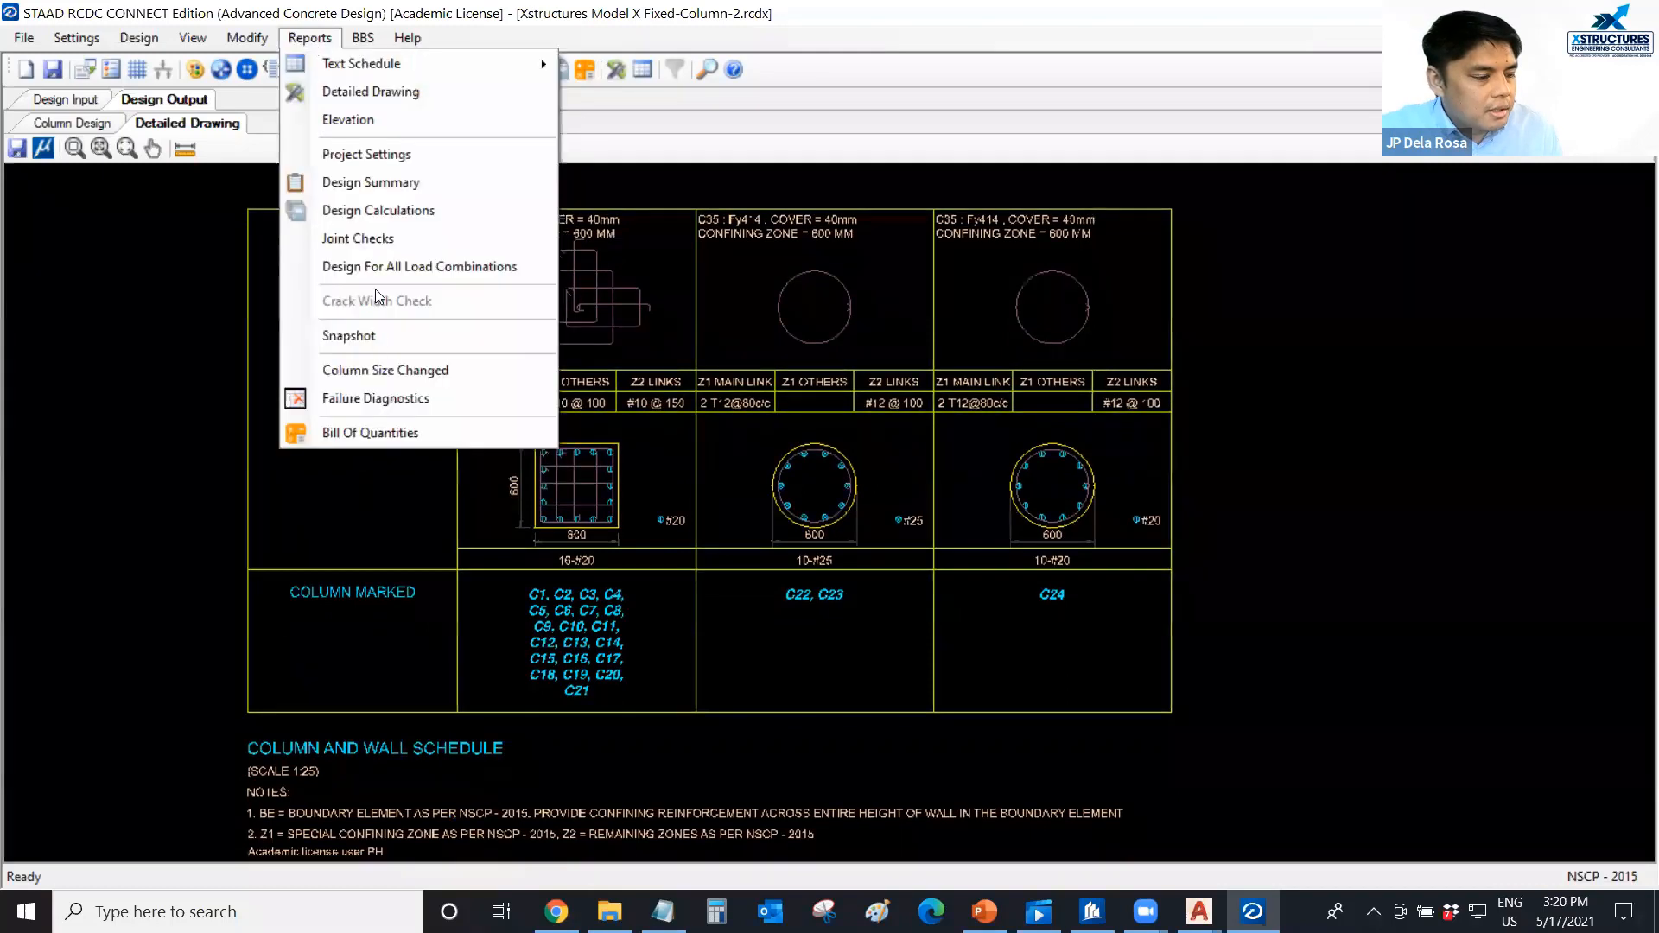
left_click(390, 434)
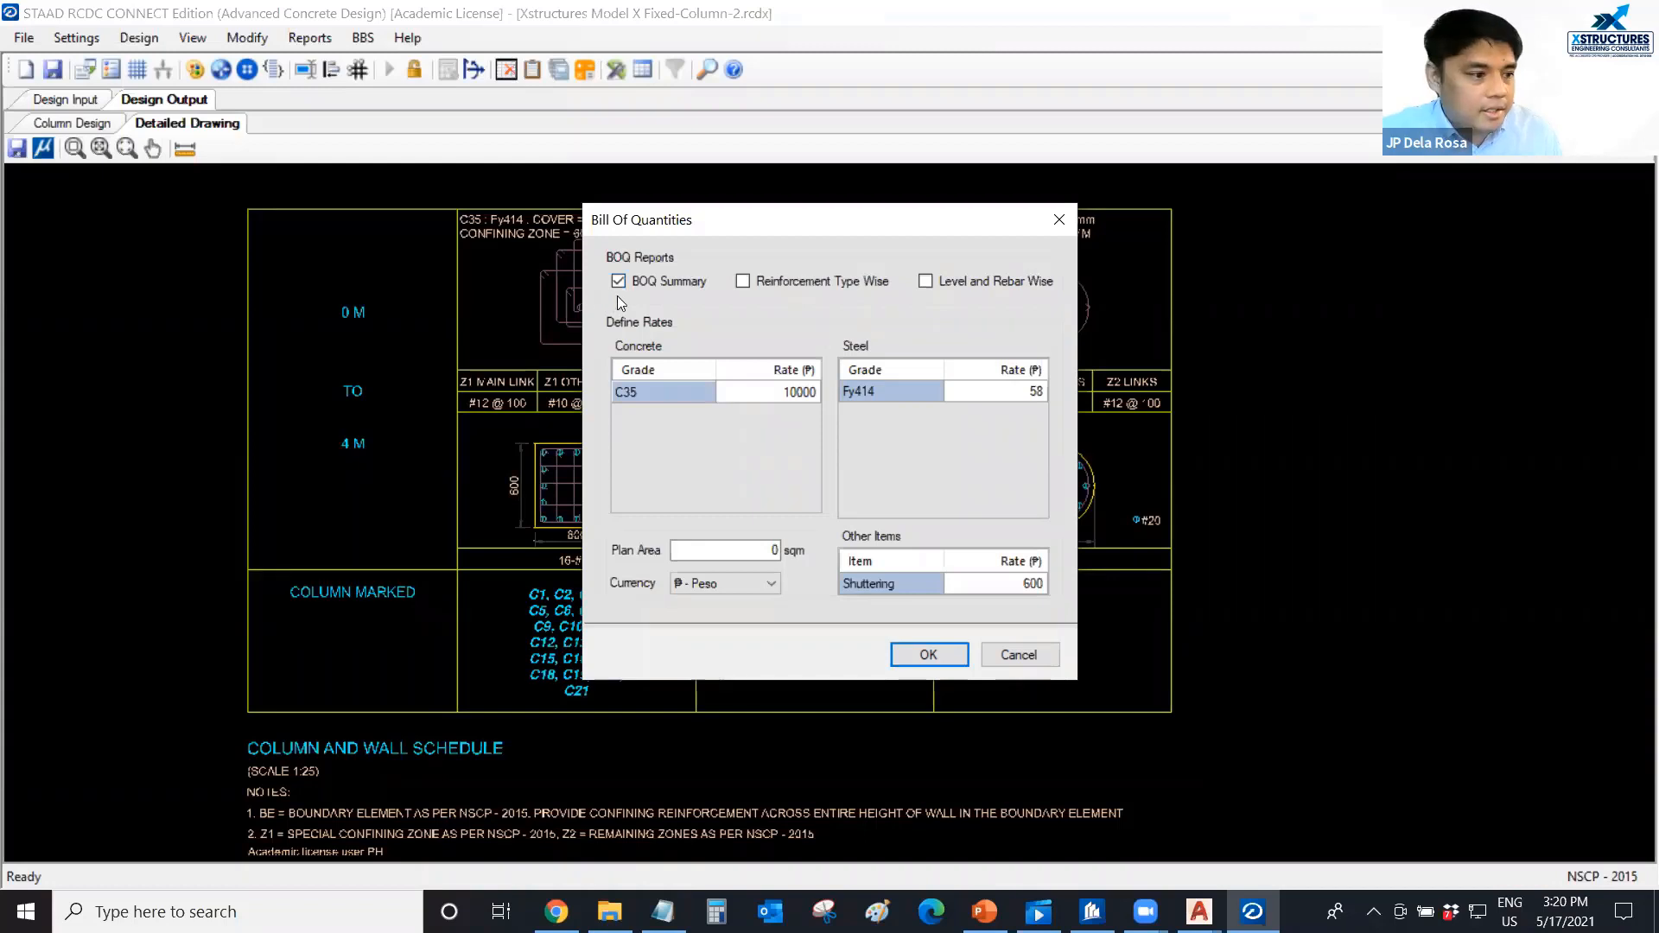
left_click(788, 409)
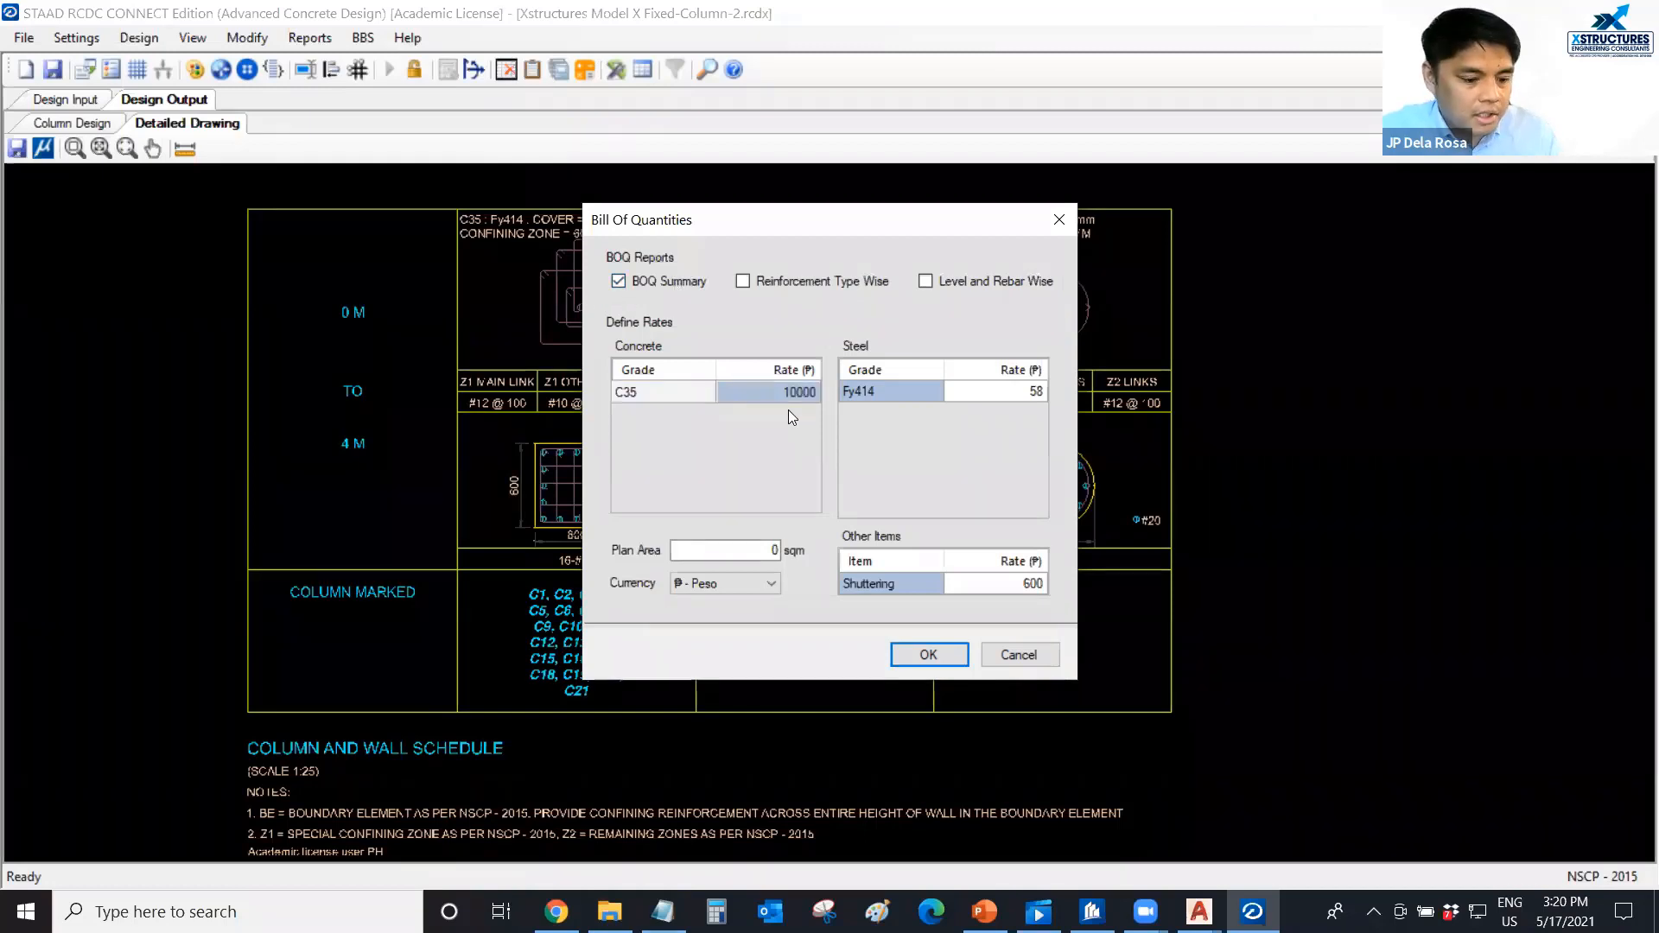
type("500")
left_click(1000, 389)
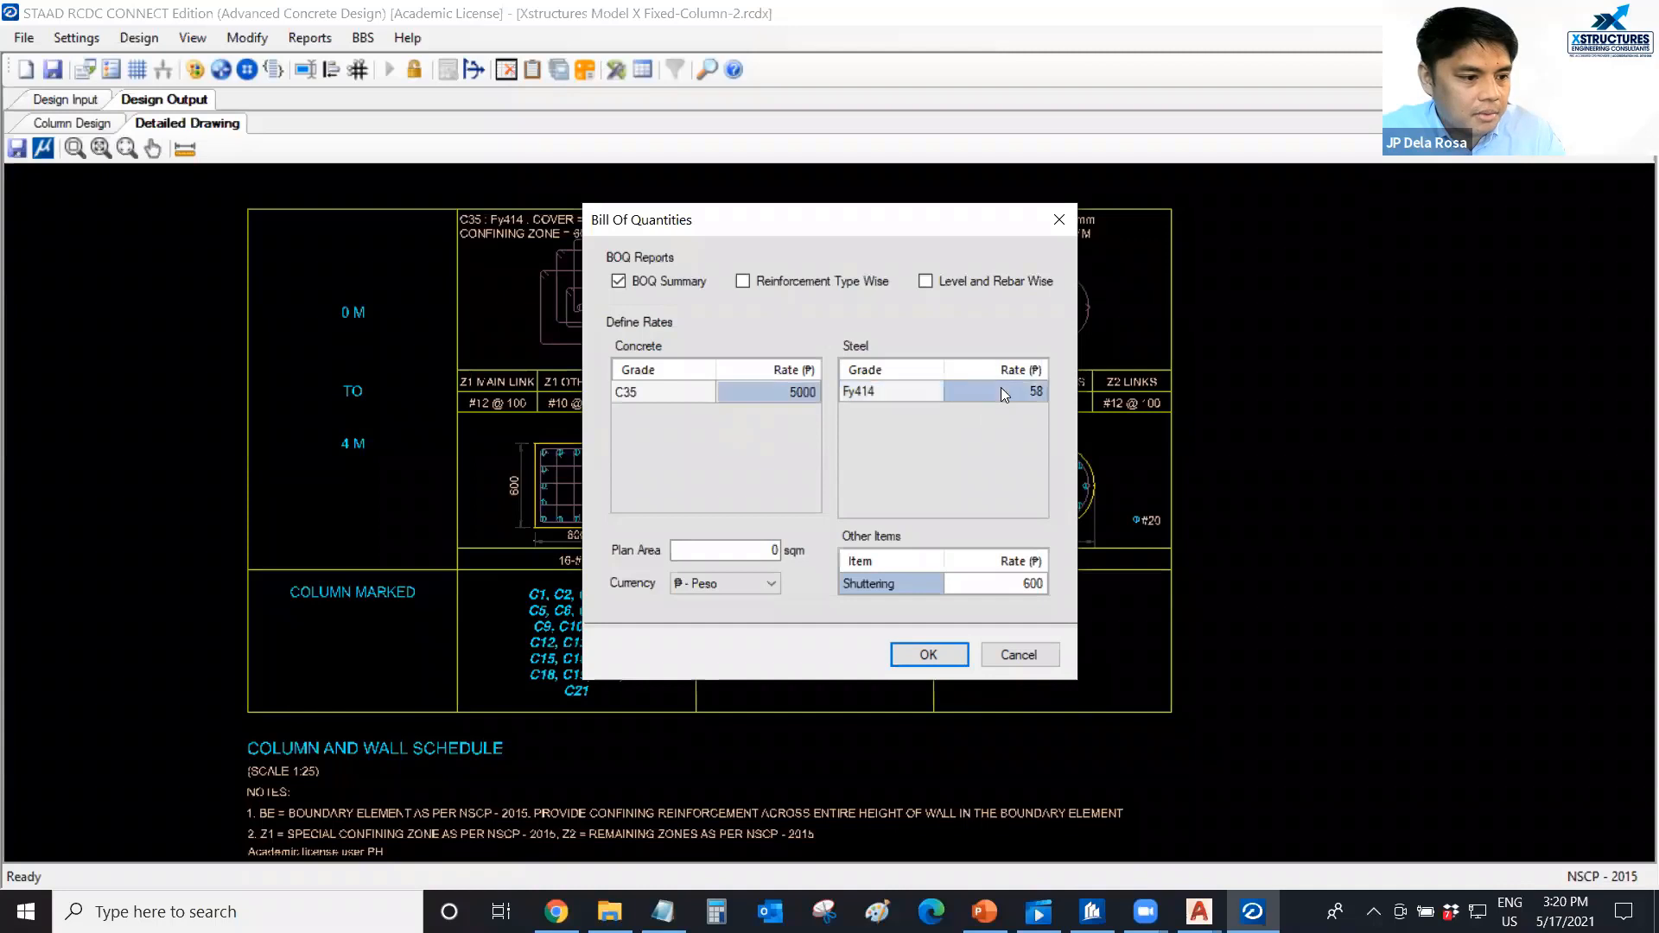
type("50")
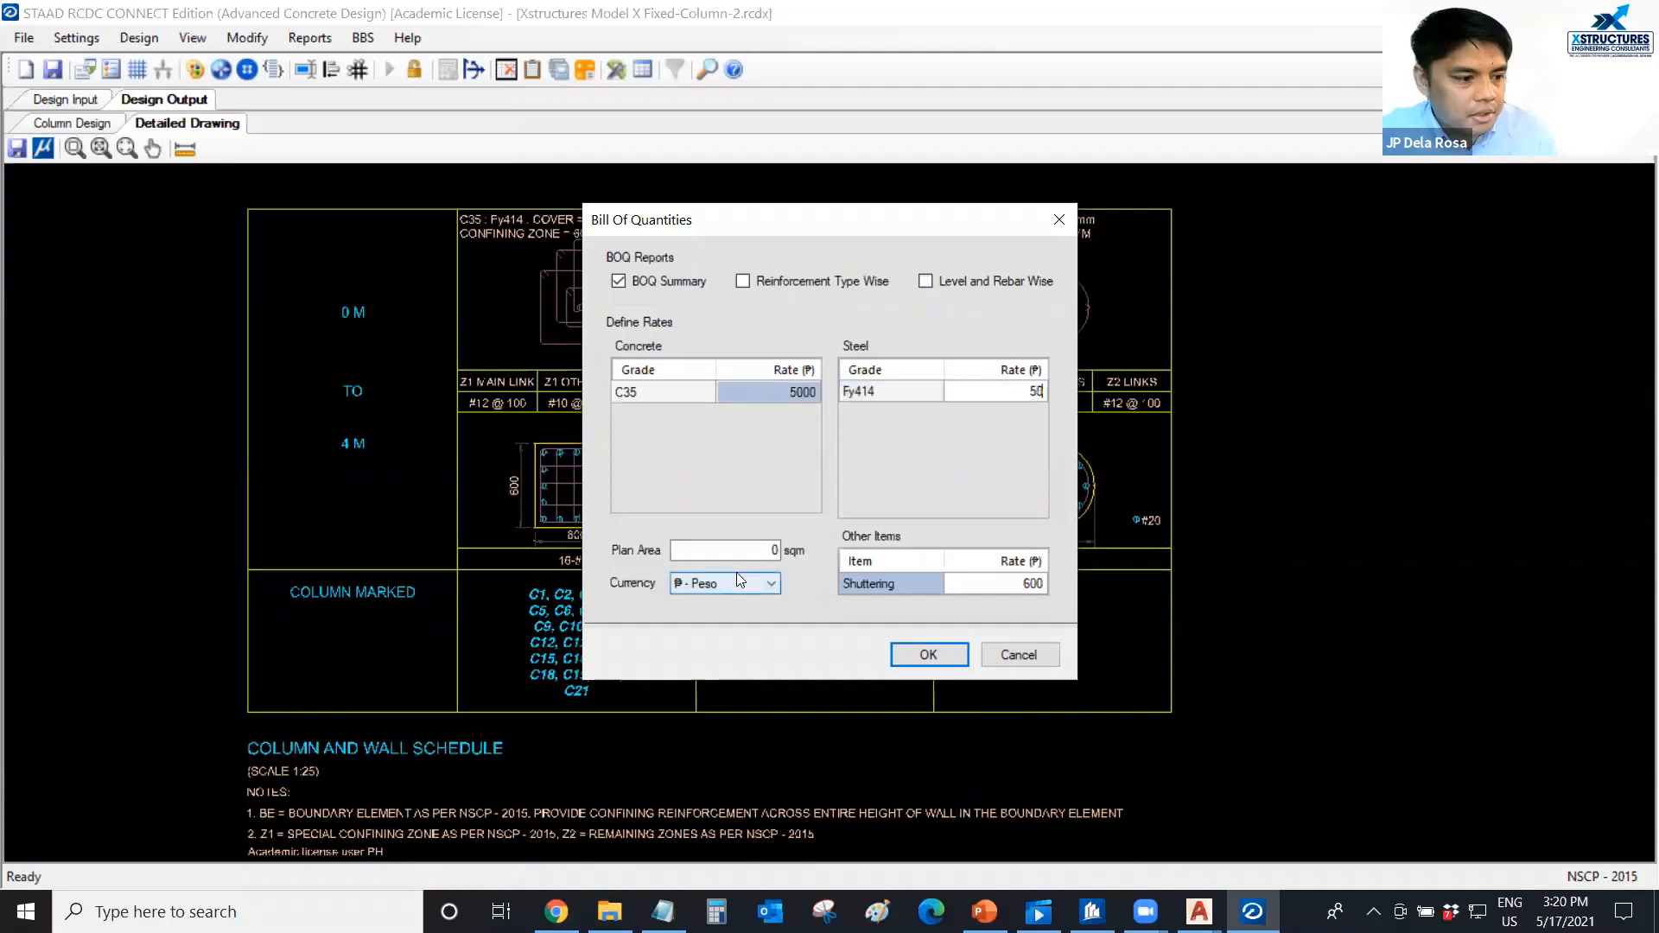
left_click(928, 654)
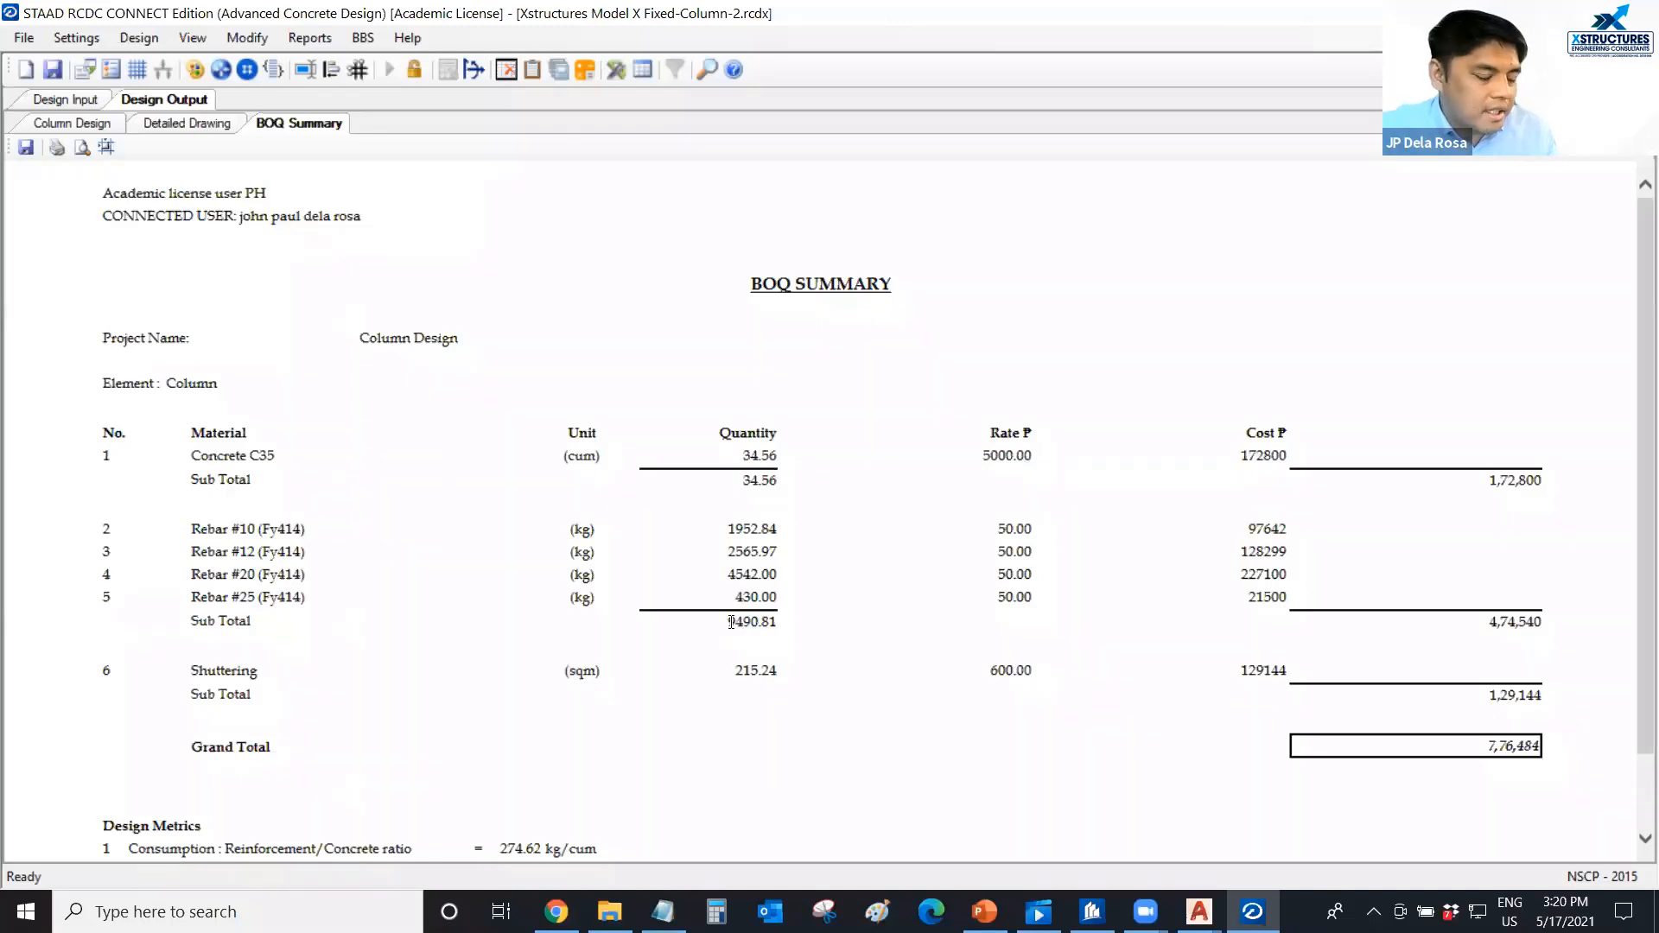
scroll(730, 607, "down", 1)
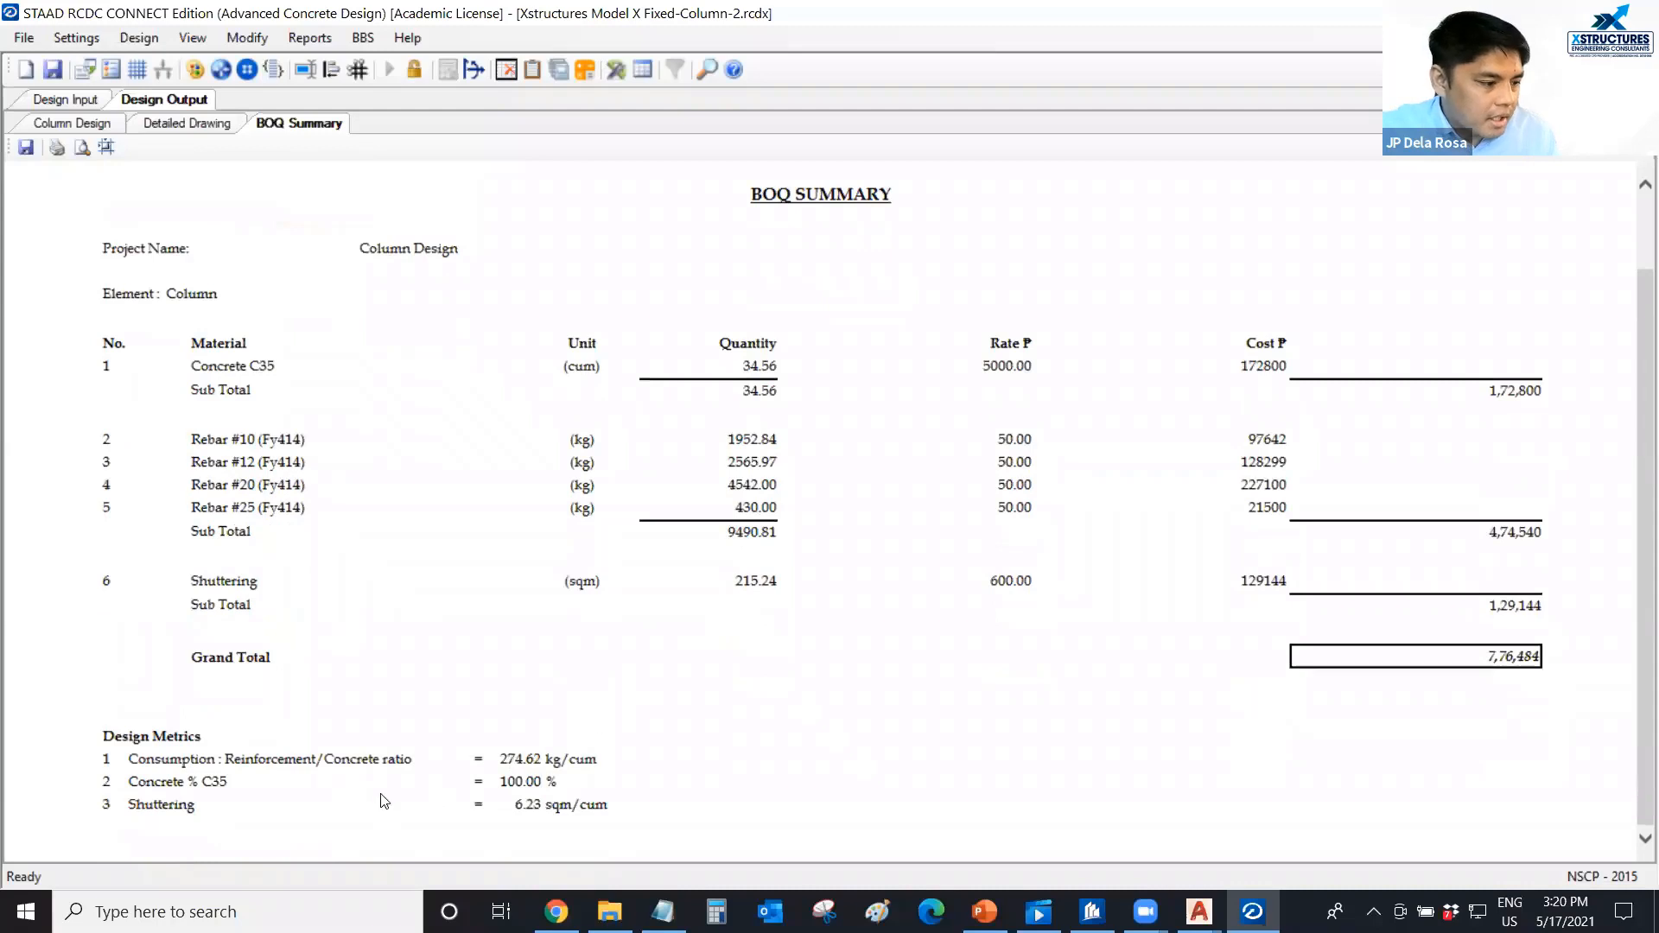
scroll(381, 793, "up", 2, "ctrl")
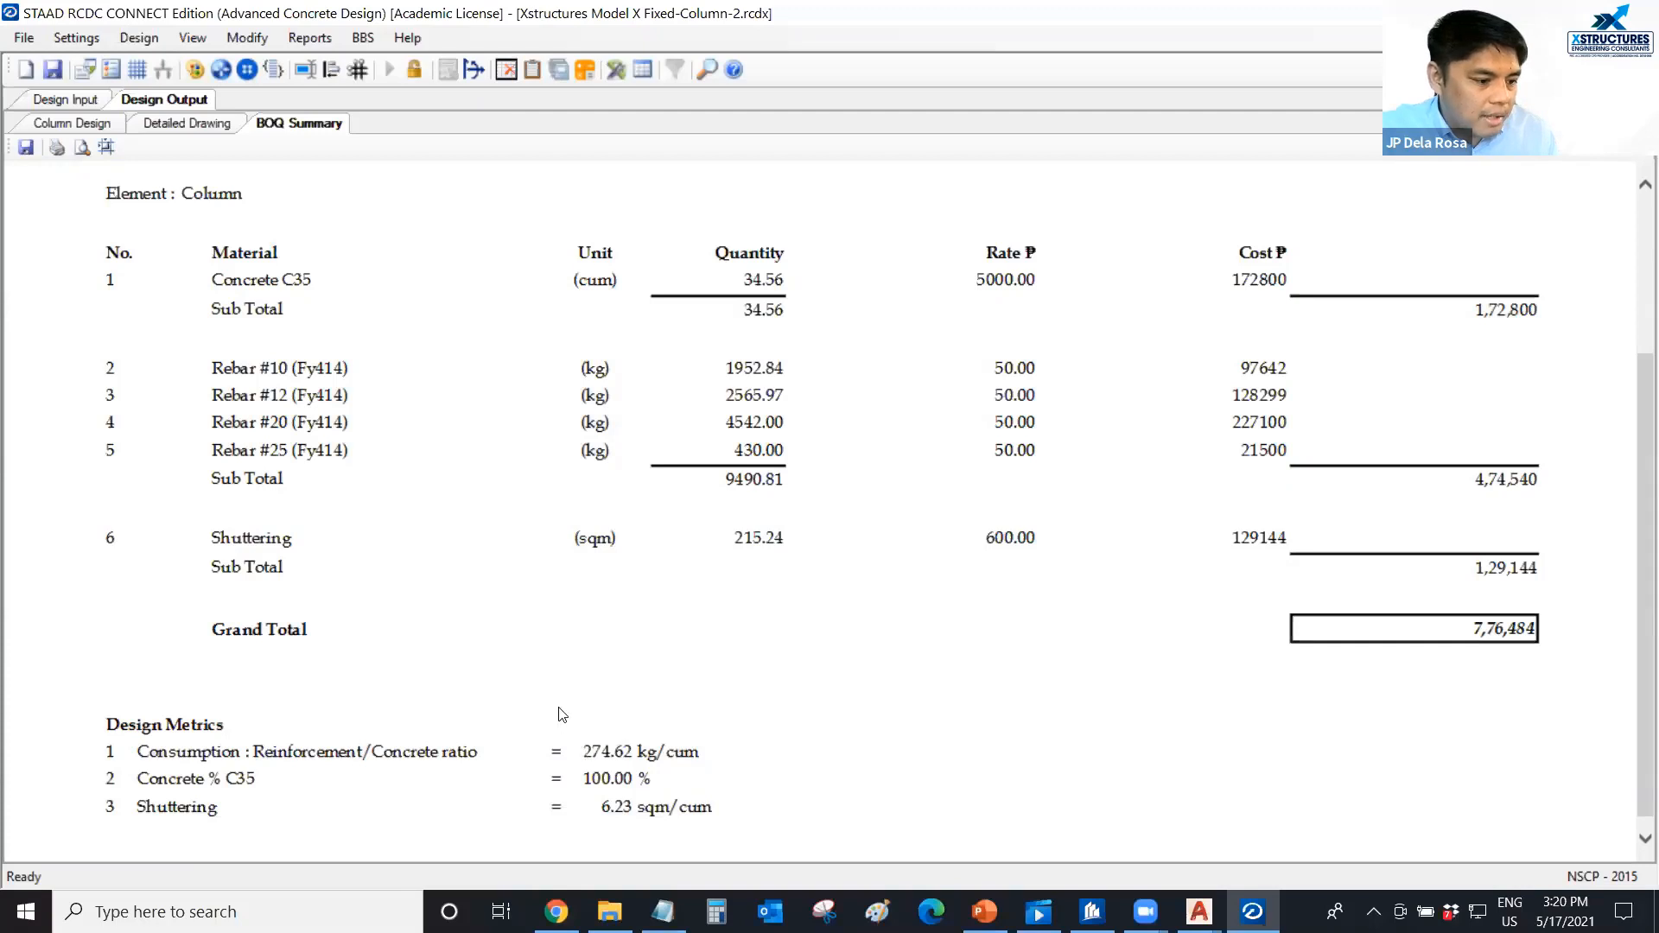
Review the BOQ Summary's costs and metrics, the level data, the column design results and the detailed column schedule once more.
scroll(562, 714, "down", 1, "ctrl")
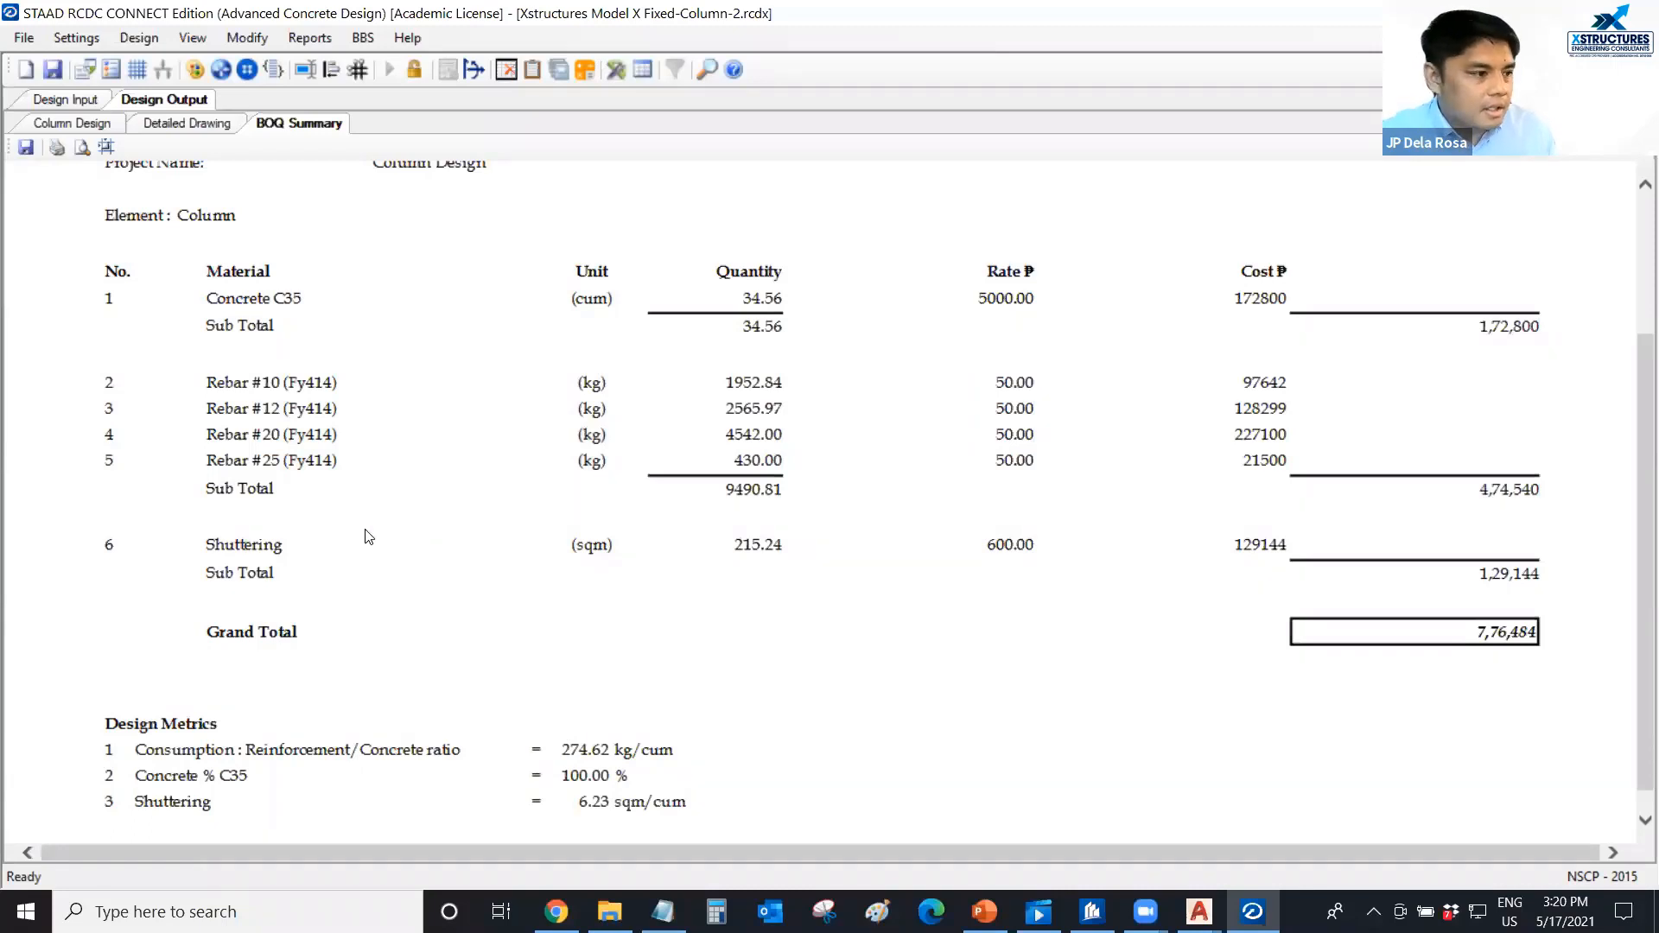
left_click(87, 102)
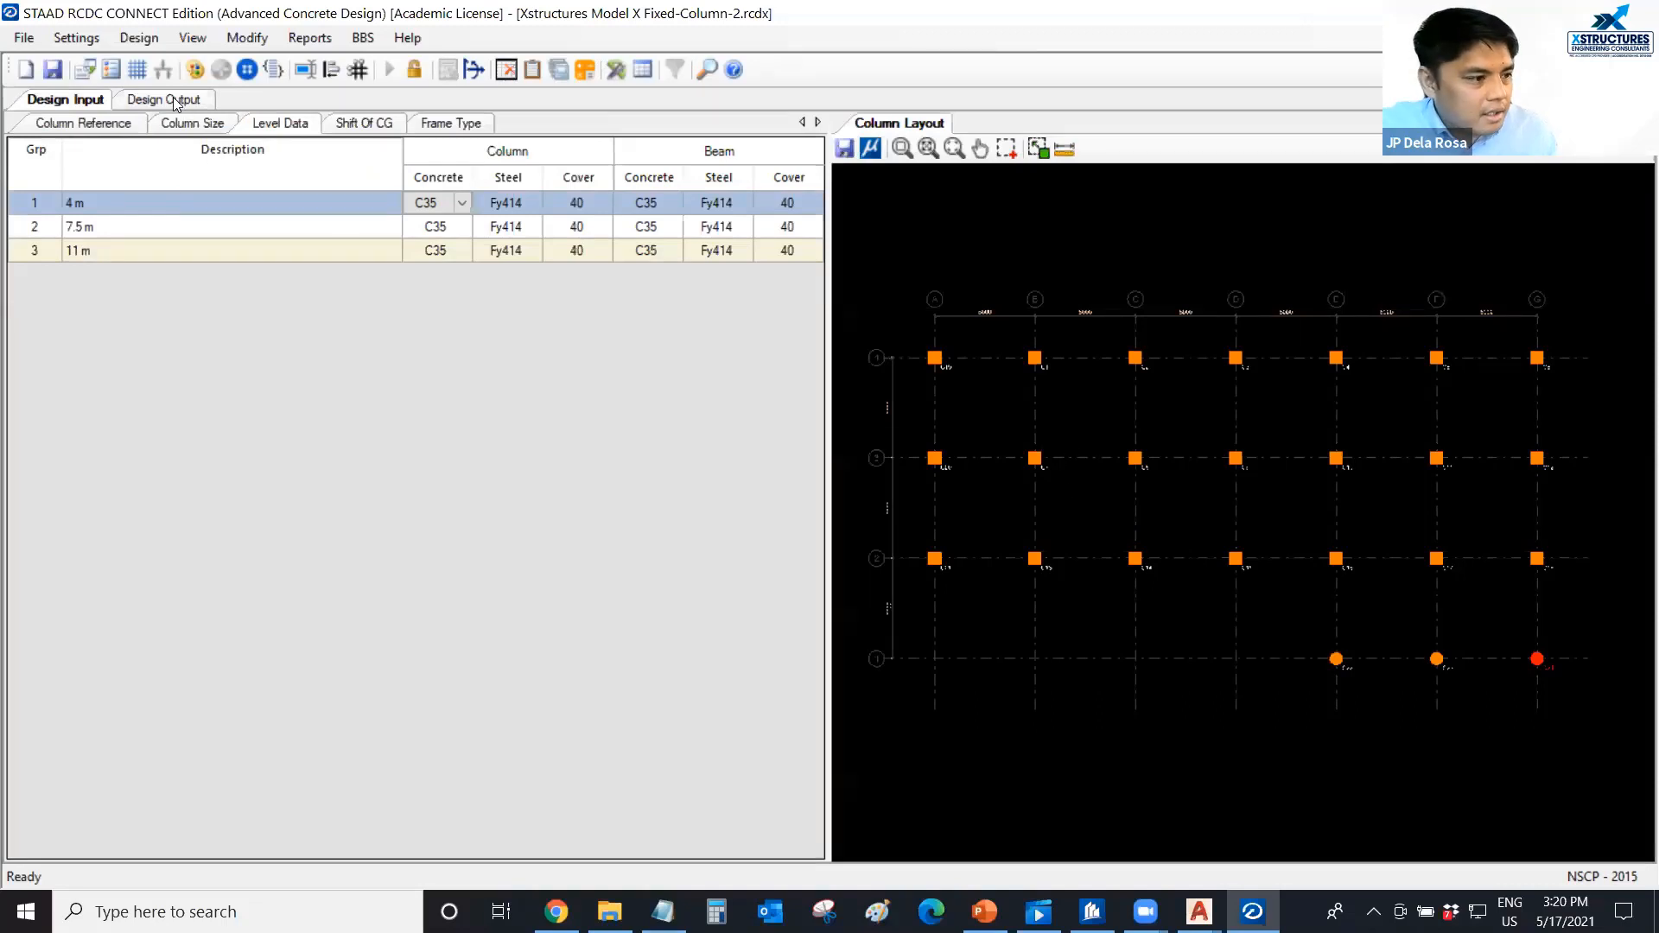
left_click(149, 100)
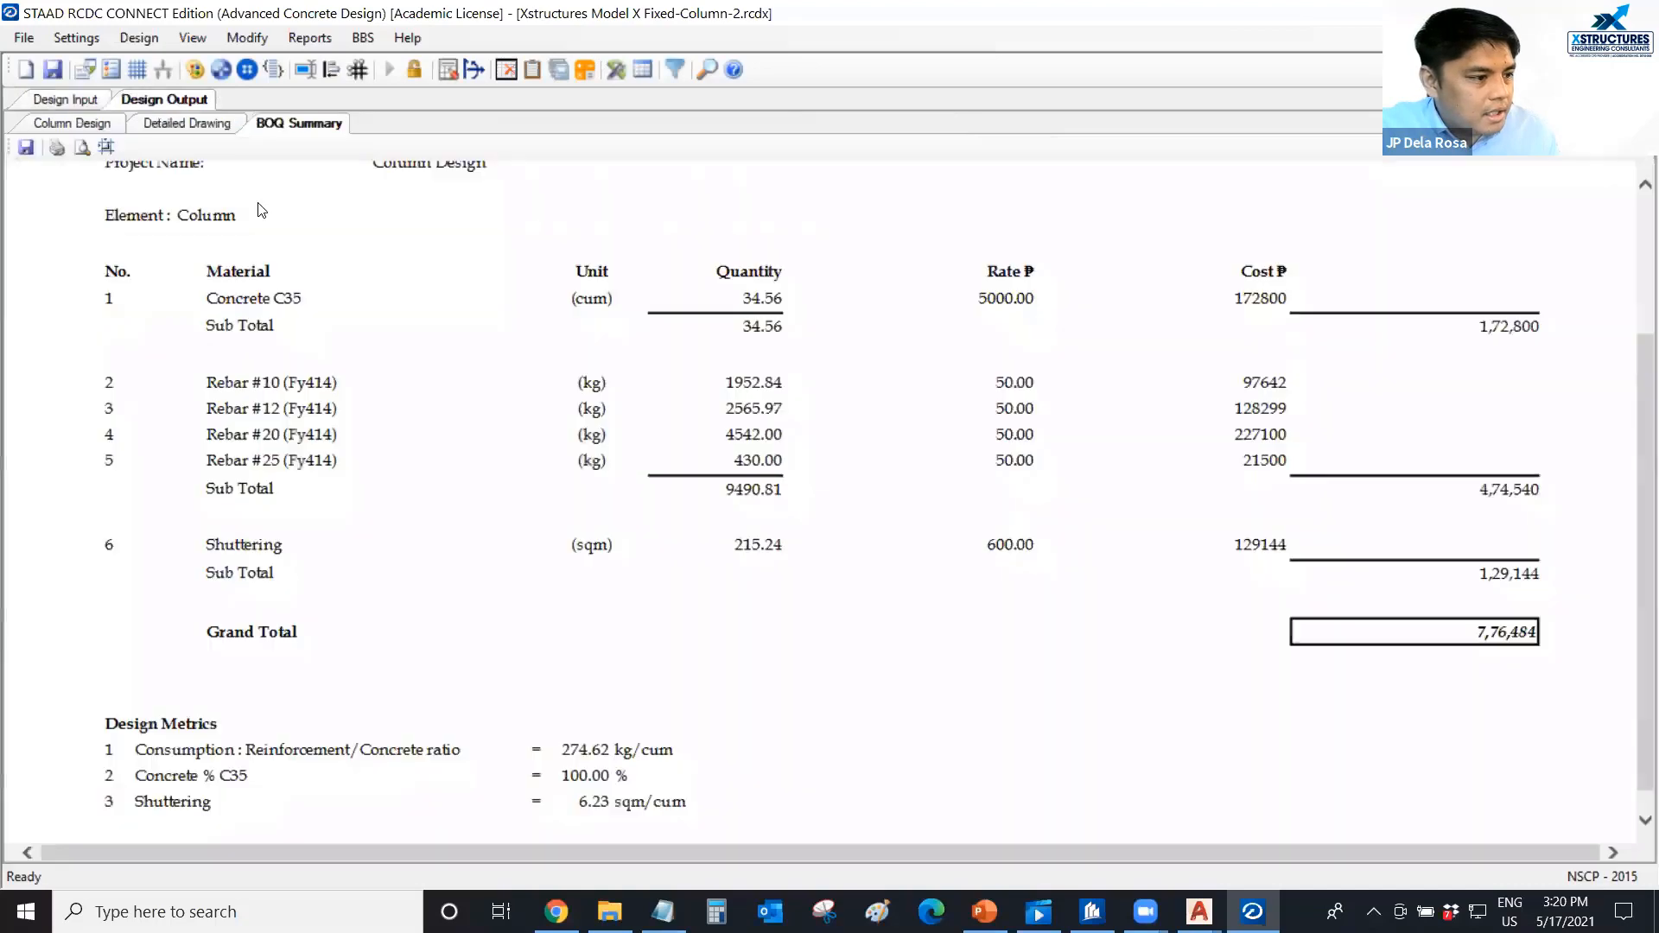
left_click(105, 126)
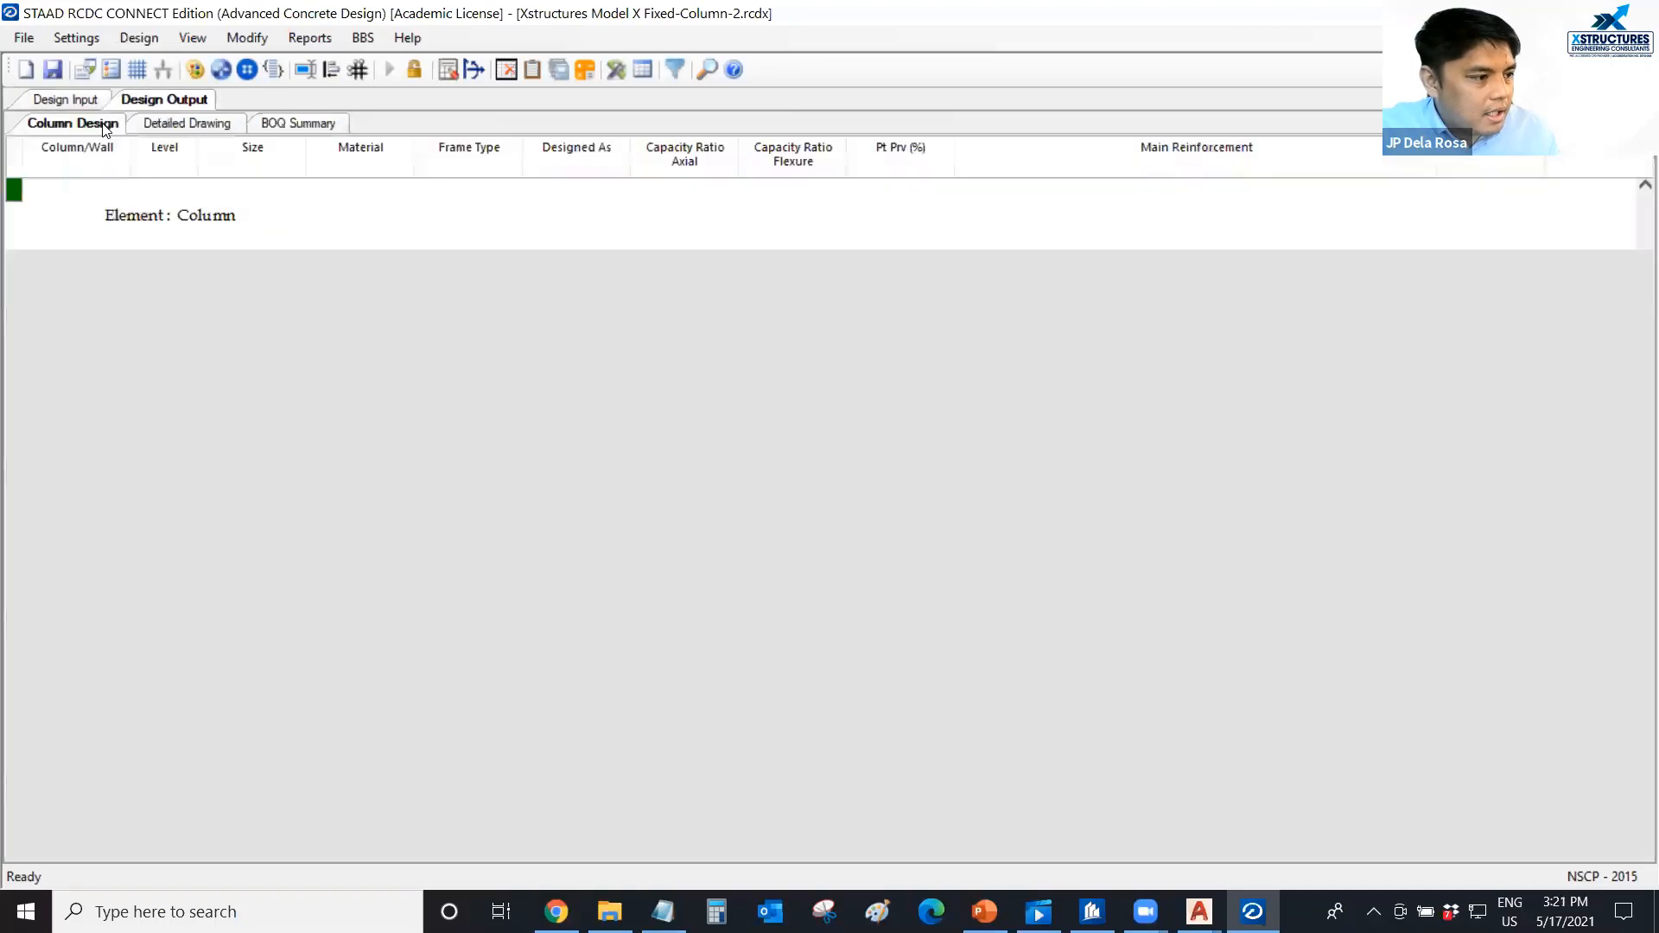
left_click(182, 124)
scroll(754, 485, "down", 1)
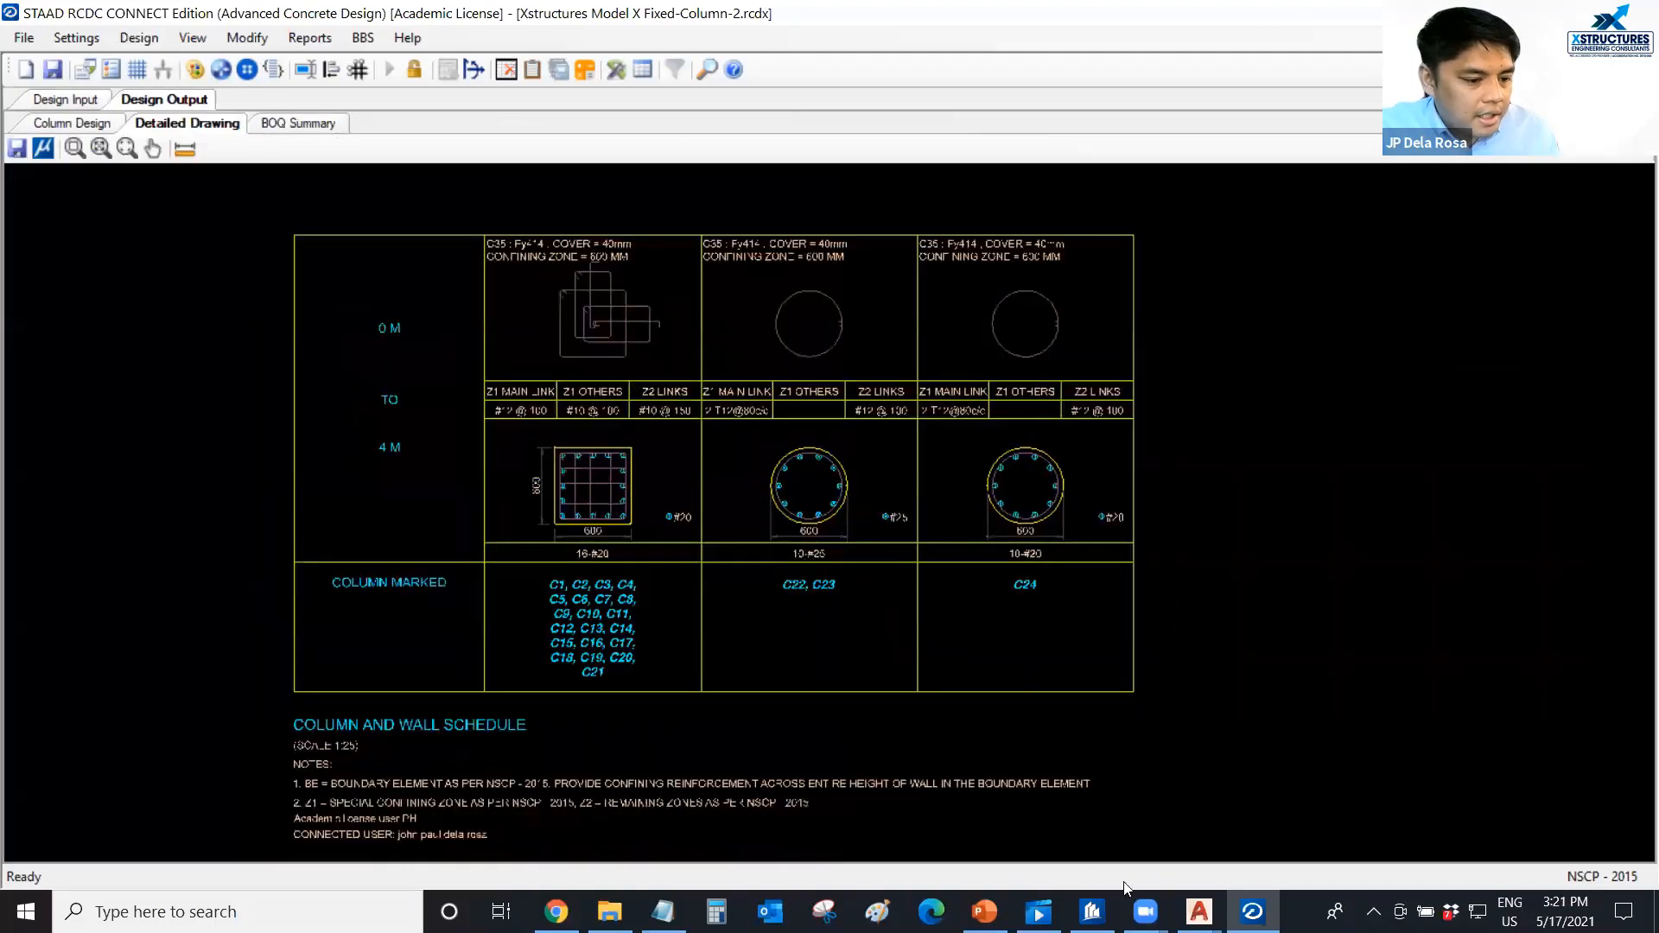
Switch to AutoCAD and examine the framing plan and the schedule below it in FRAMING PLAN.dwg.
left_click(1207, 901)
left_click(1315, 821)
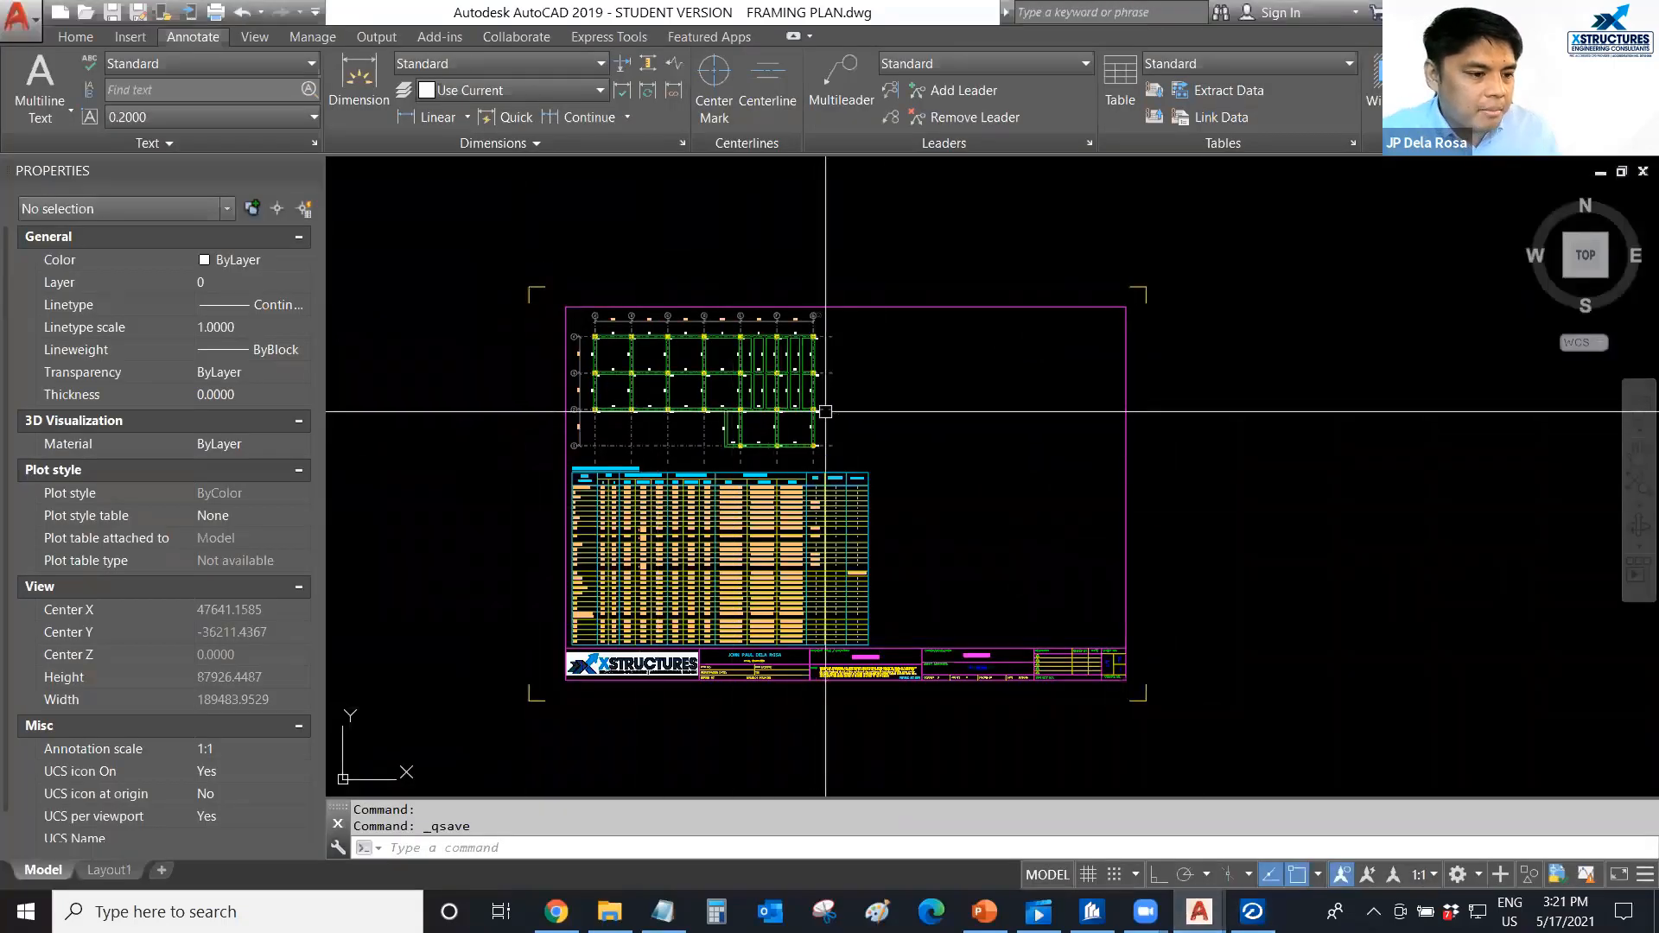
scroll(743, 450, "up", 2)
middle_click_drag(743, 449, 720, 428)
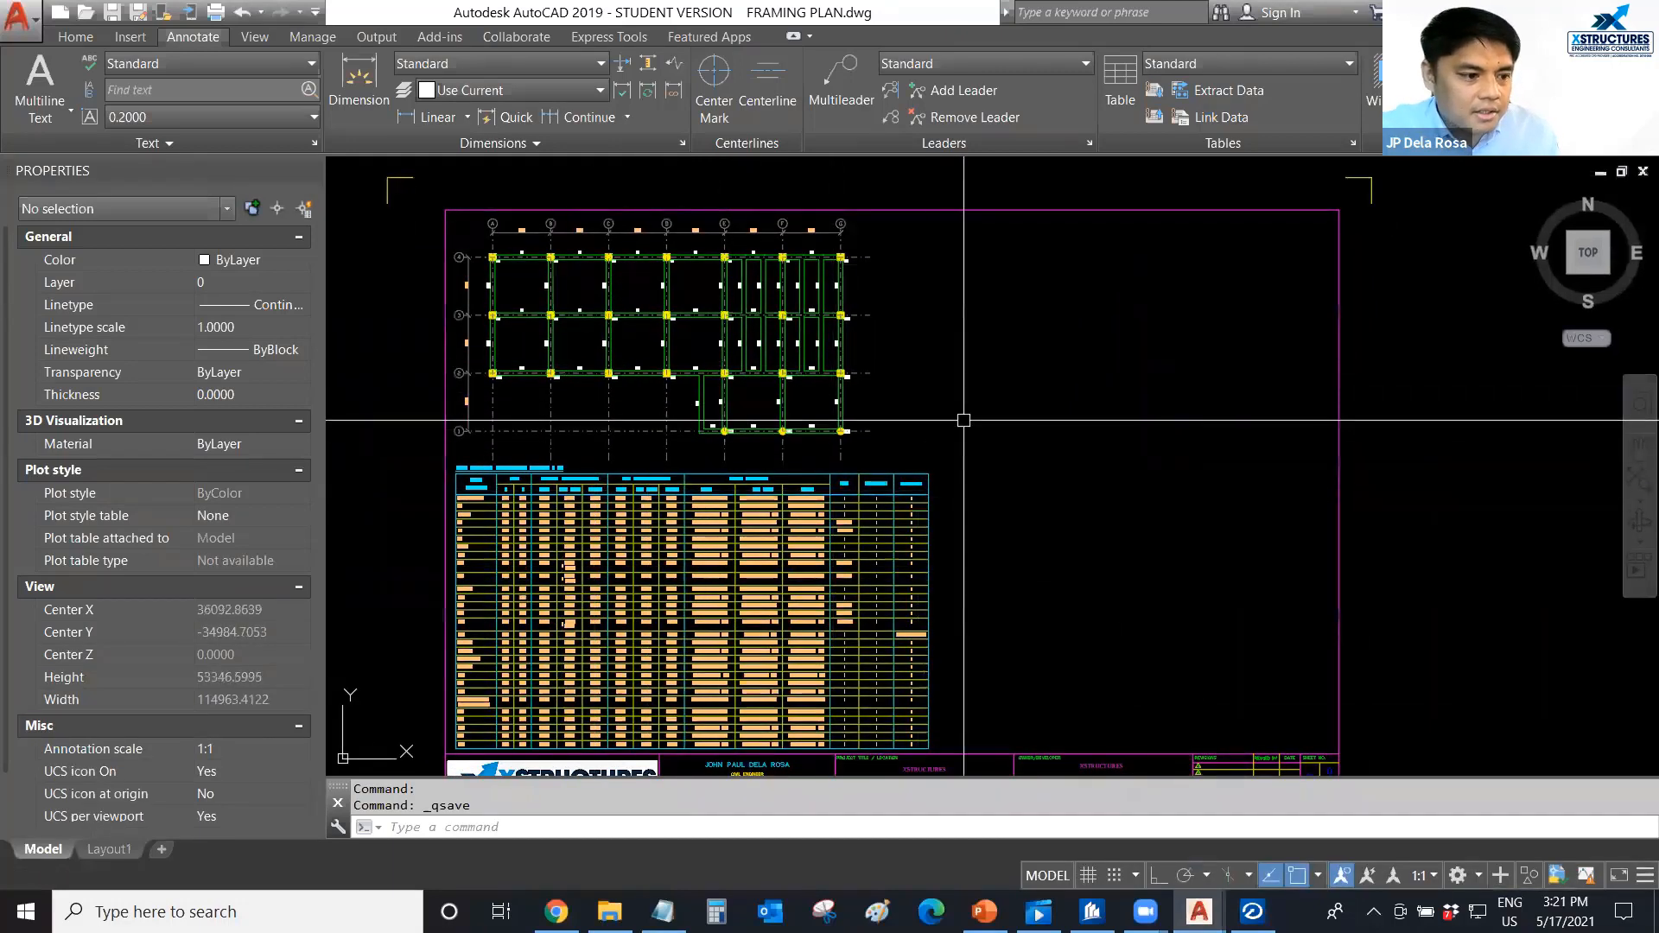
scroll(964, 420, "down", 2)
middle_click_drag(1044, 400, 947, 386)
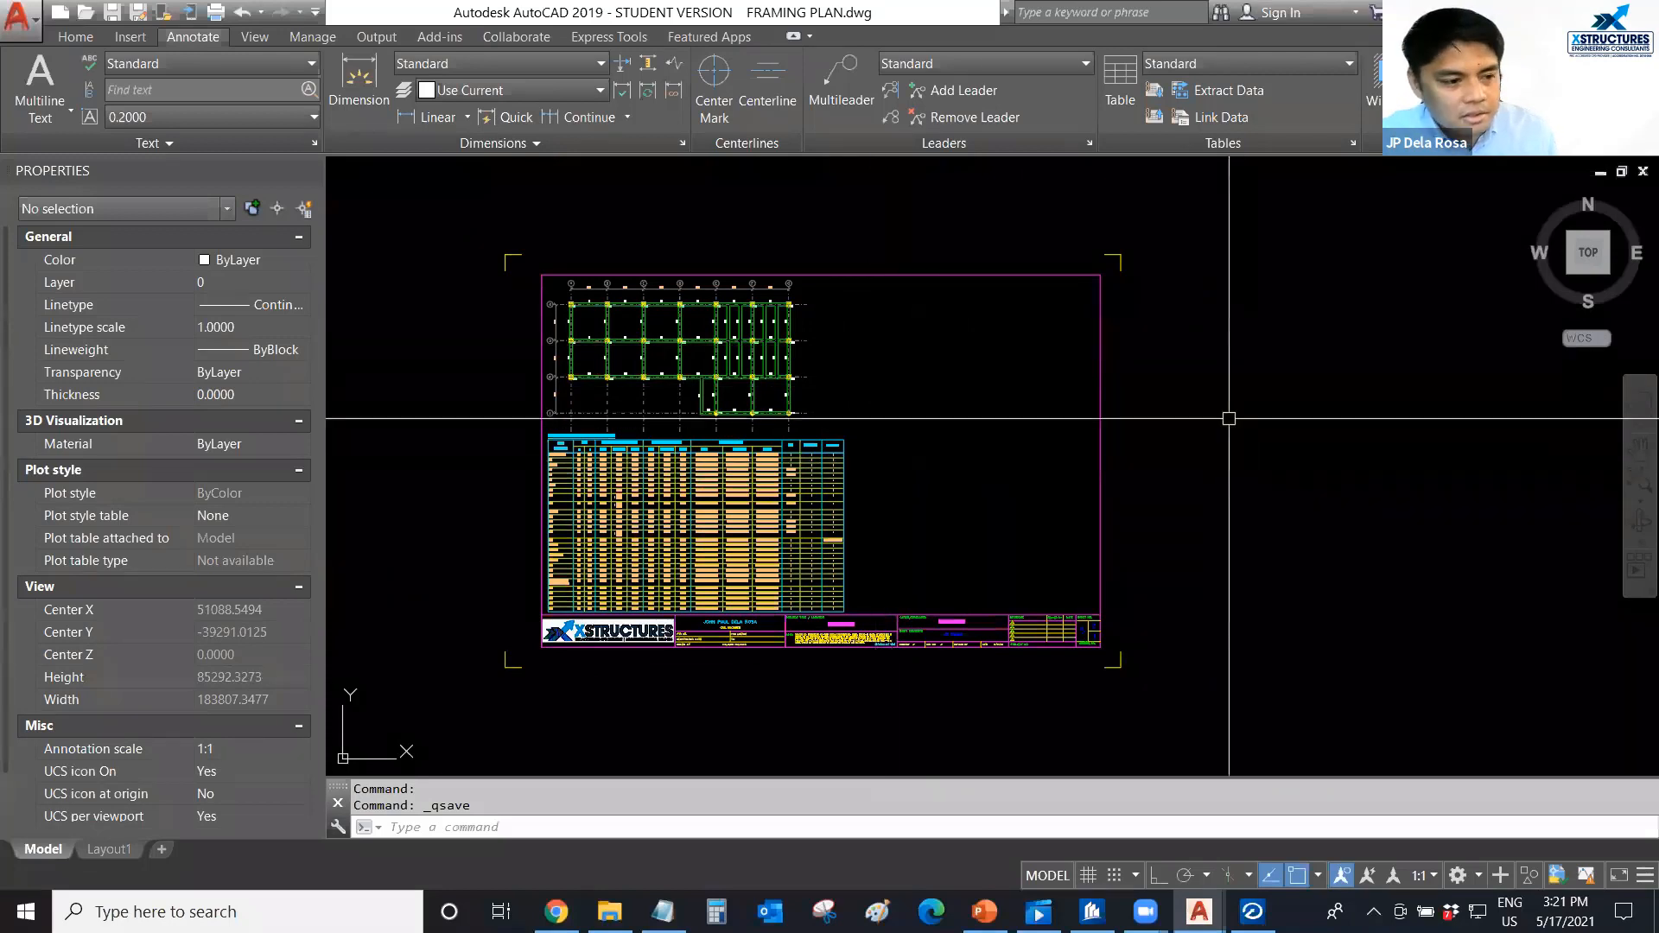
middle_click_drag(1000, 449, 945, 446)
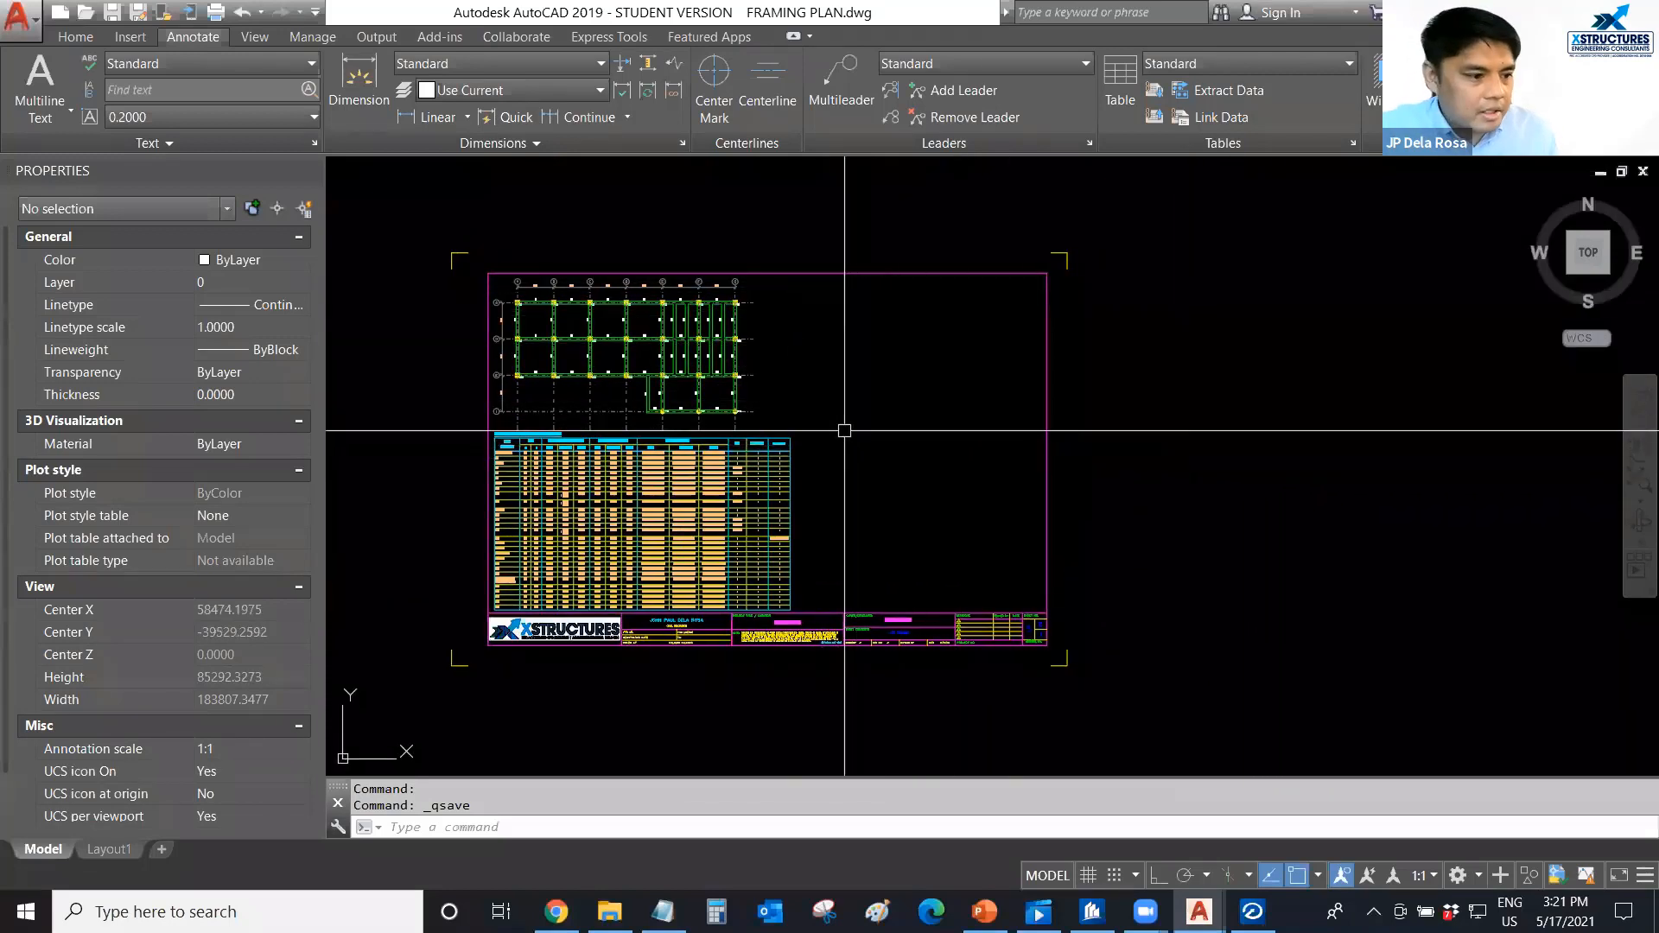
middle_click_drag(836, 425, 860, 433)
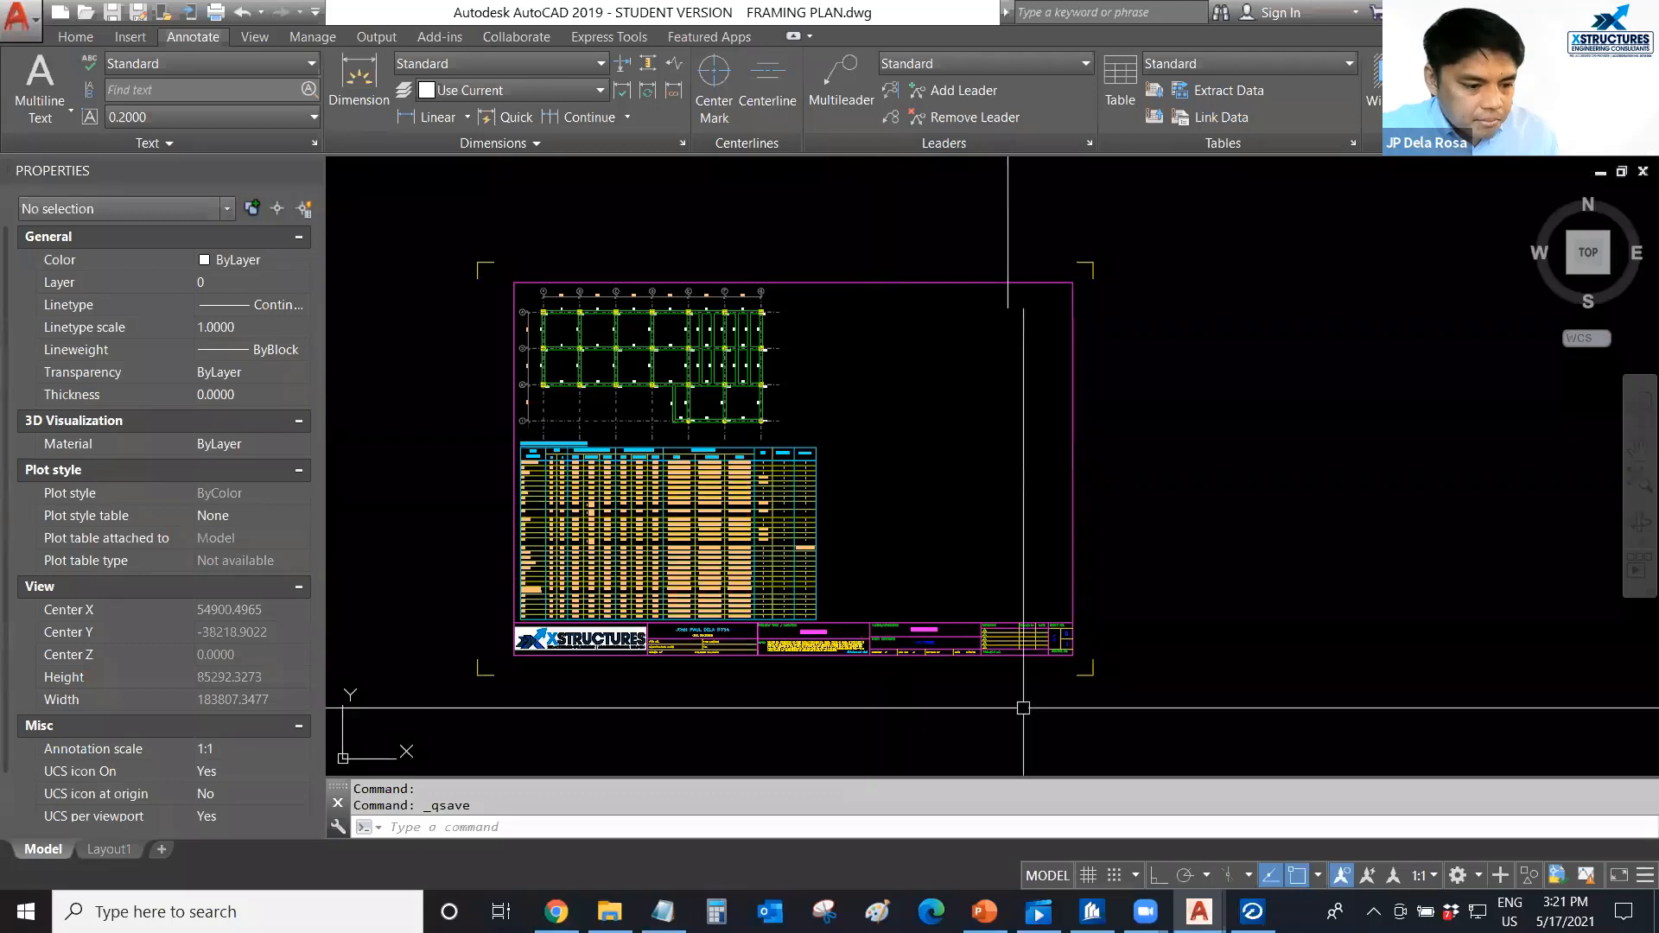
Return to RCDC and close the column design project, saving its changes.
key("alt+Tab")
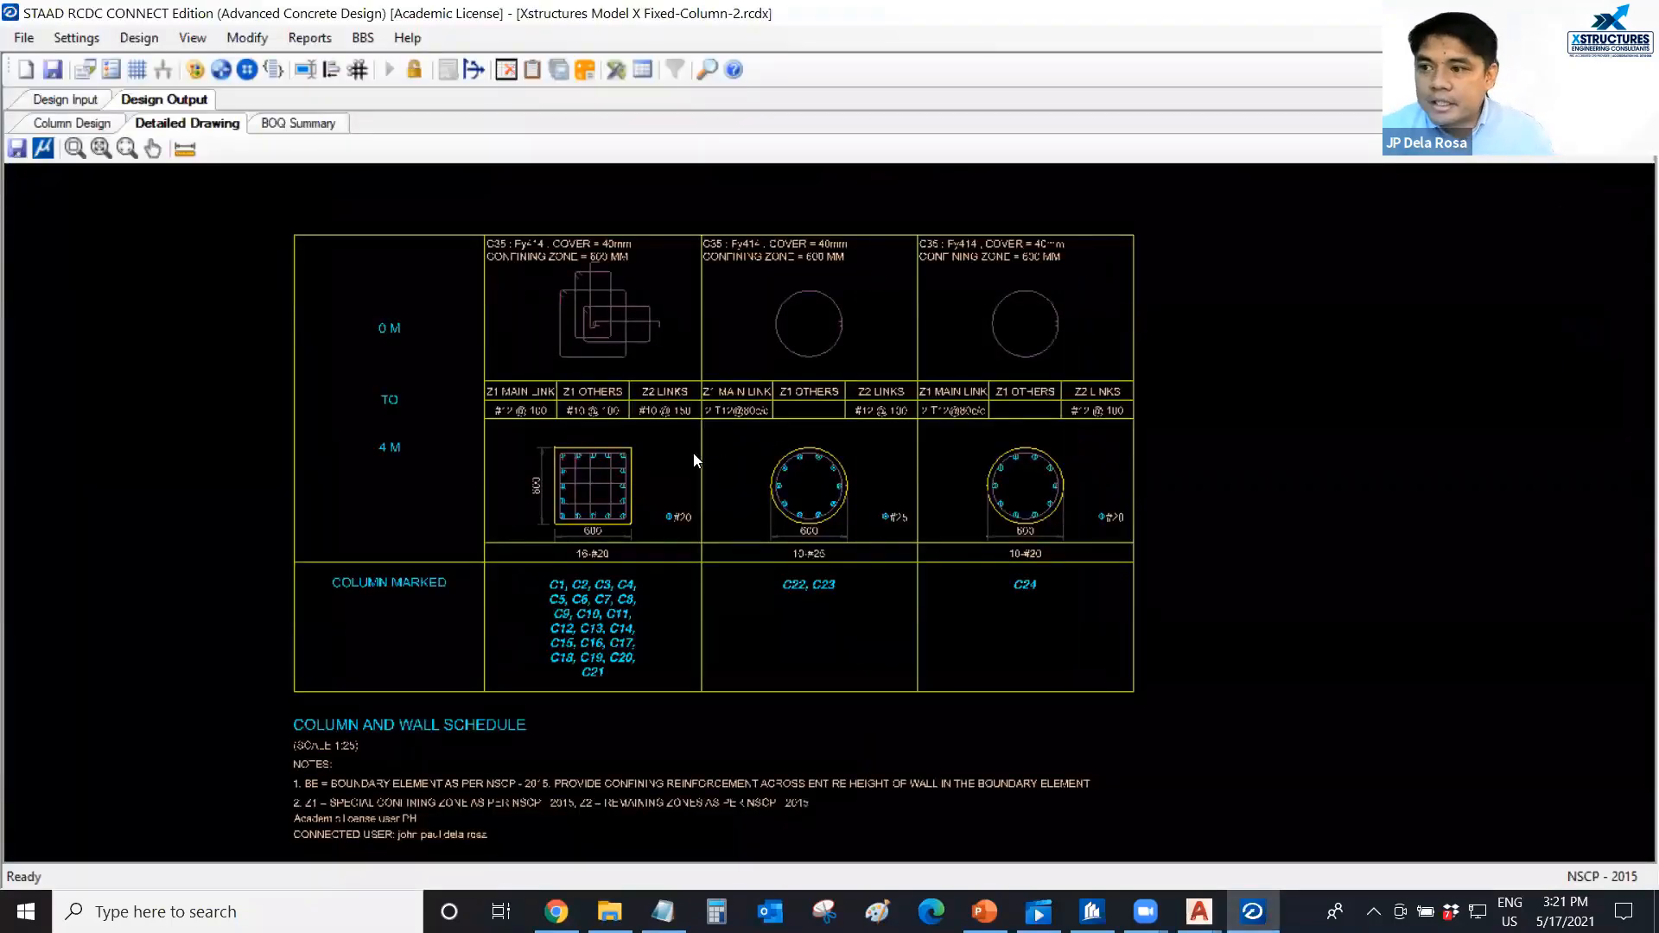
middle_click_drag(665, 467, 683, 465)
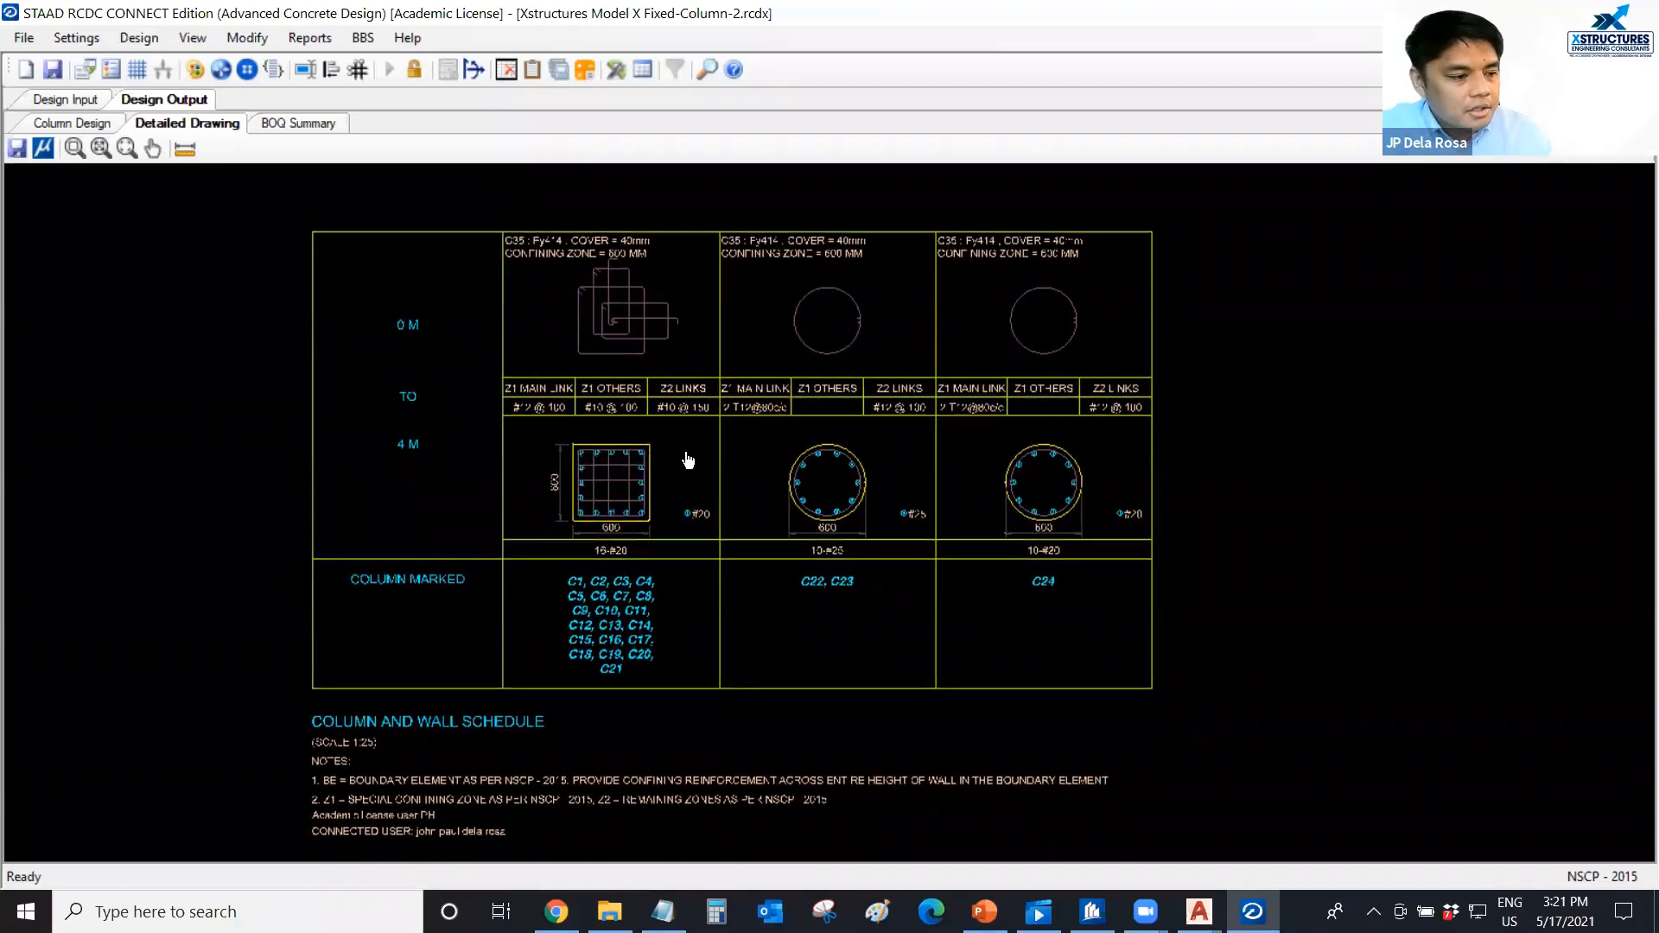
middle_click_drag(678, 457, 687, 459)
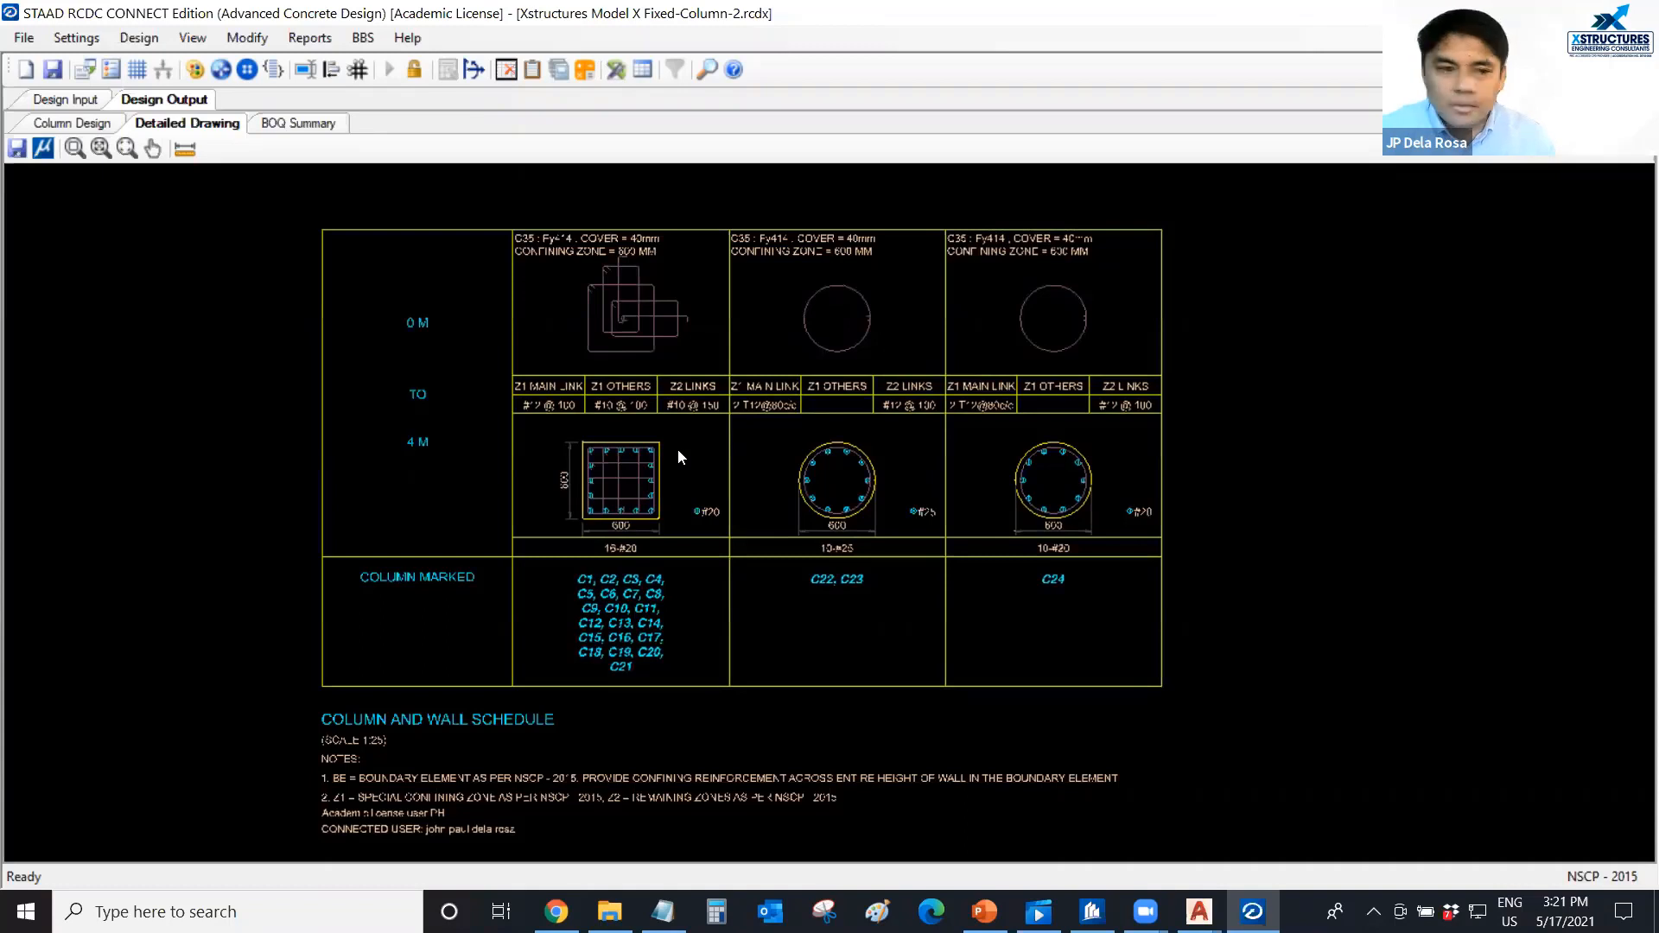
middle_click_drag(679, 451, 682, 451)
left_click(1637, 12)
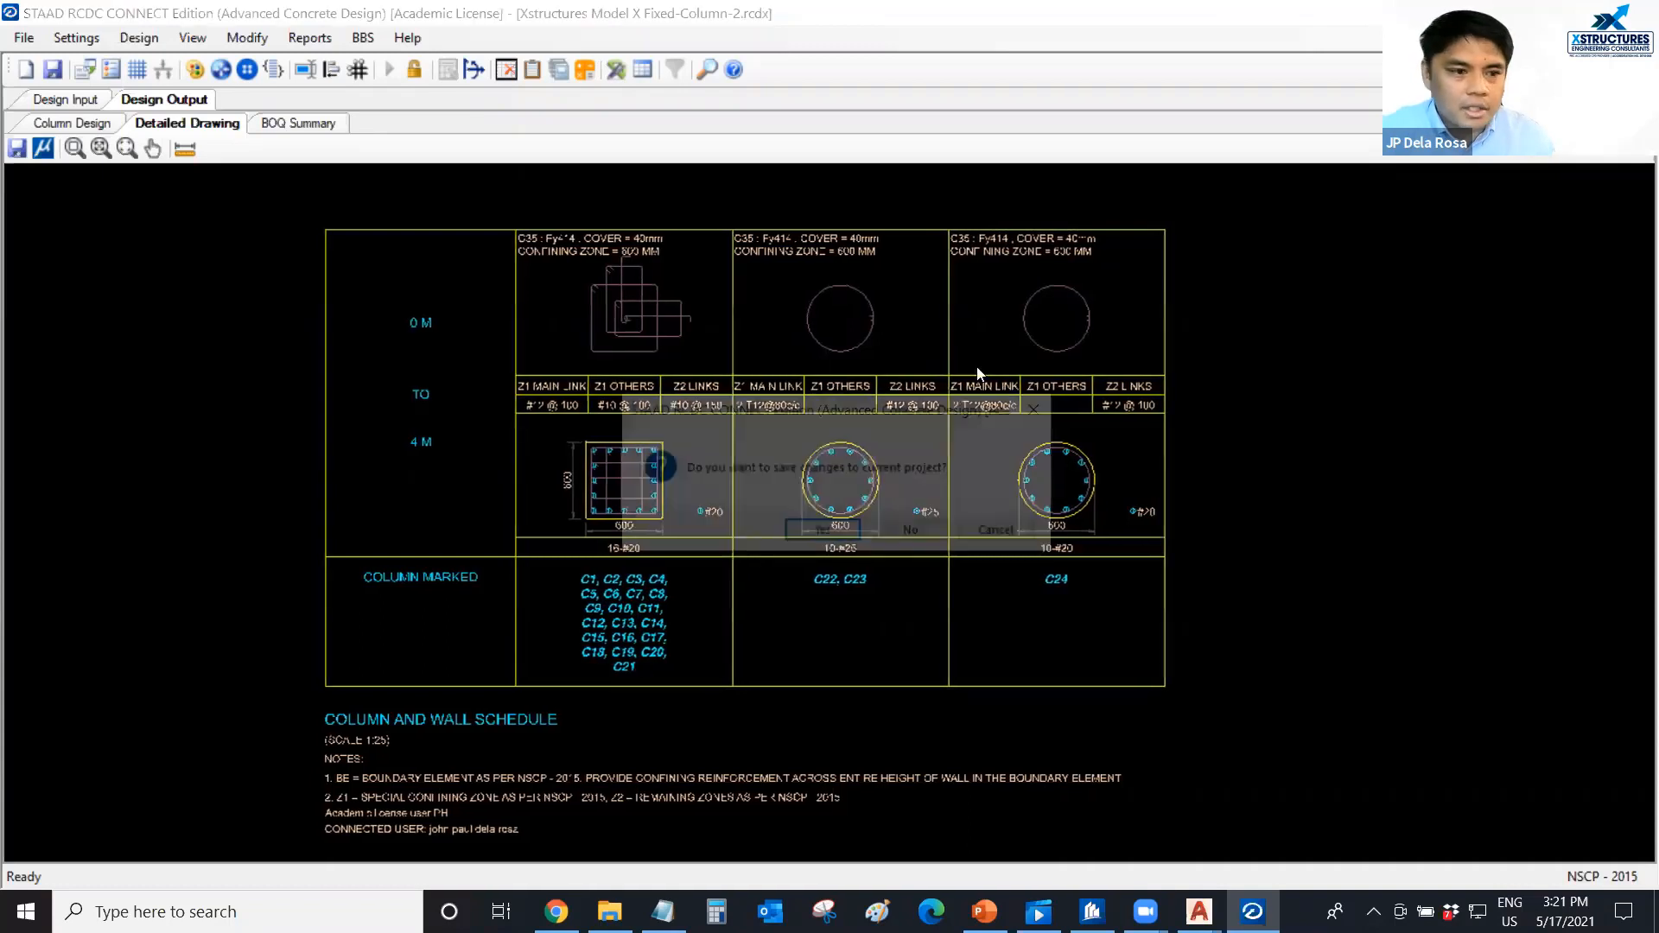
left_click(819, 531)
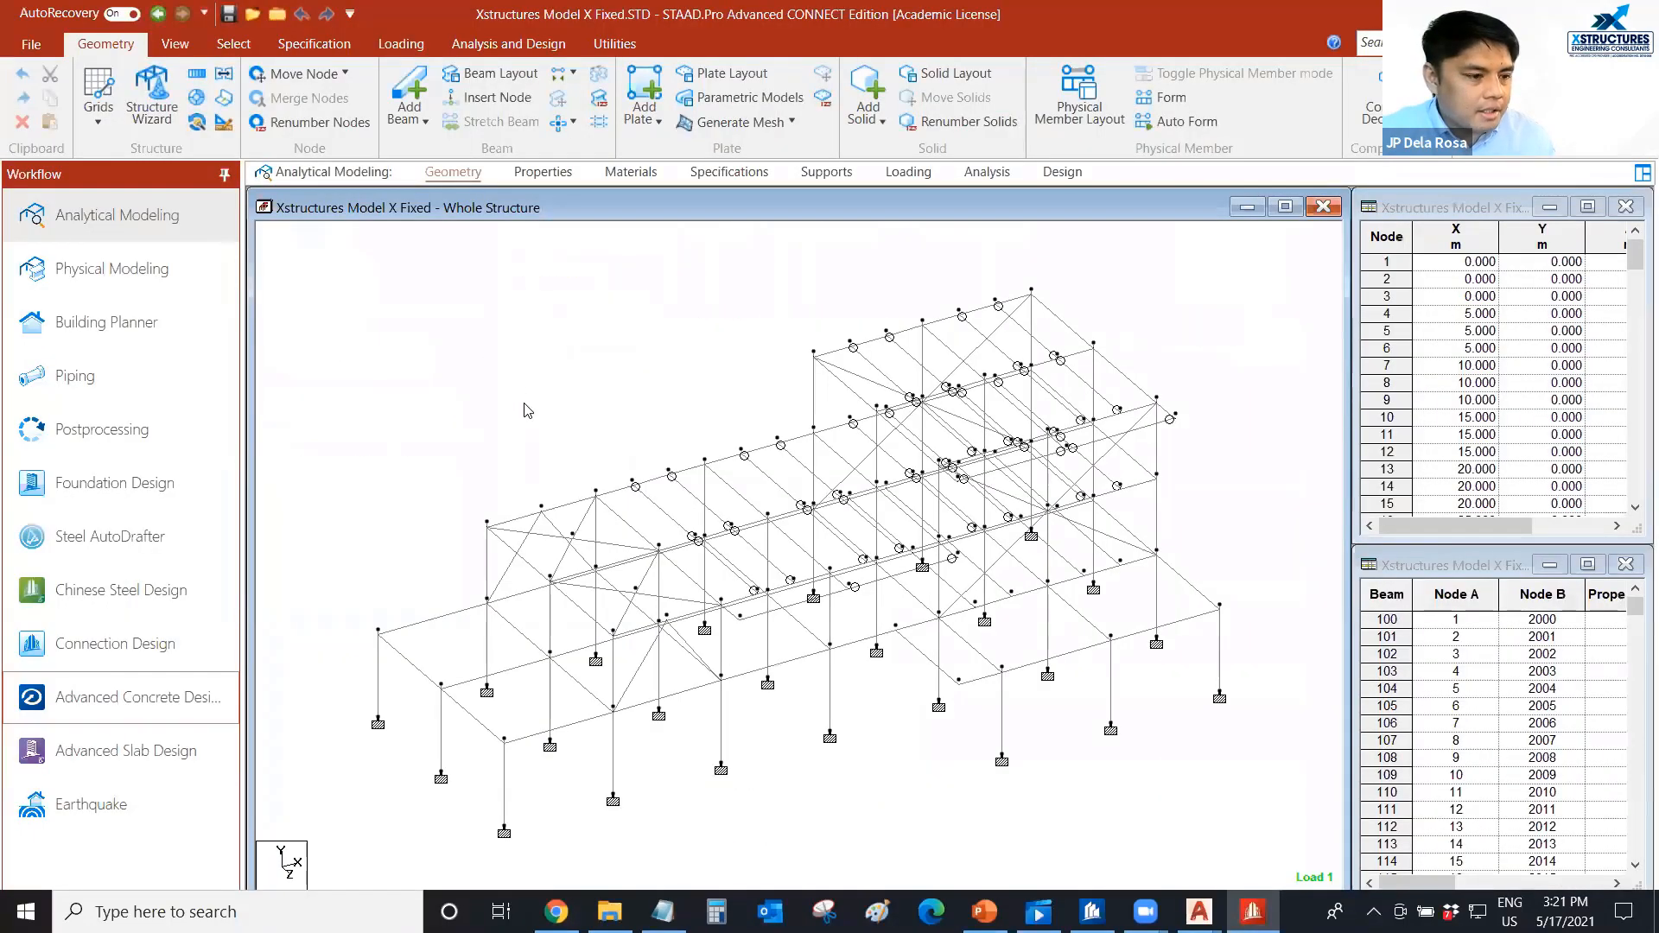
scroll(523, 405, "up", 2)
middle_click_drag(537, 417, 534, 407)
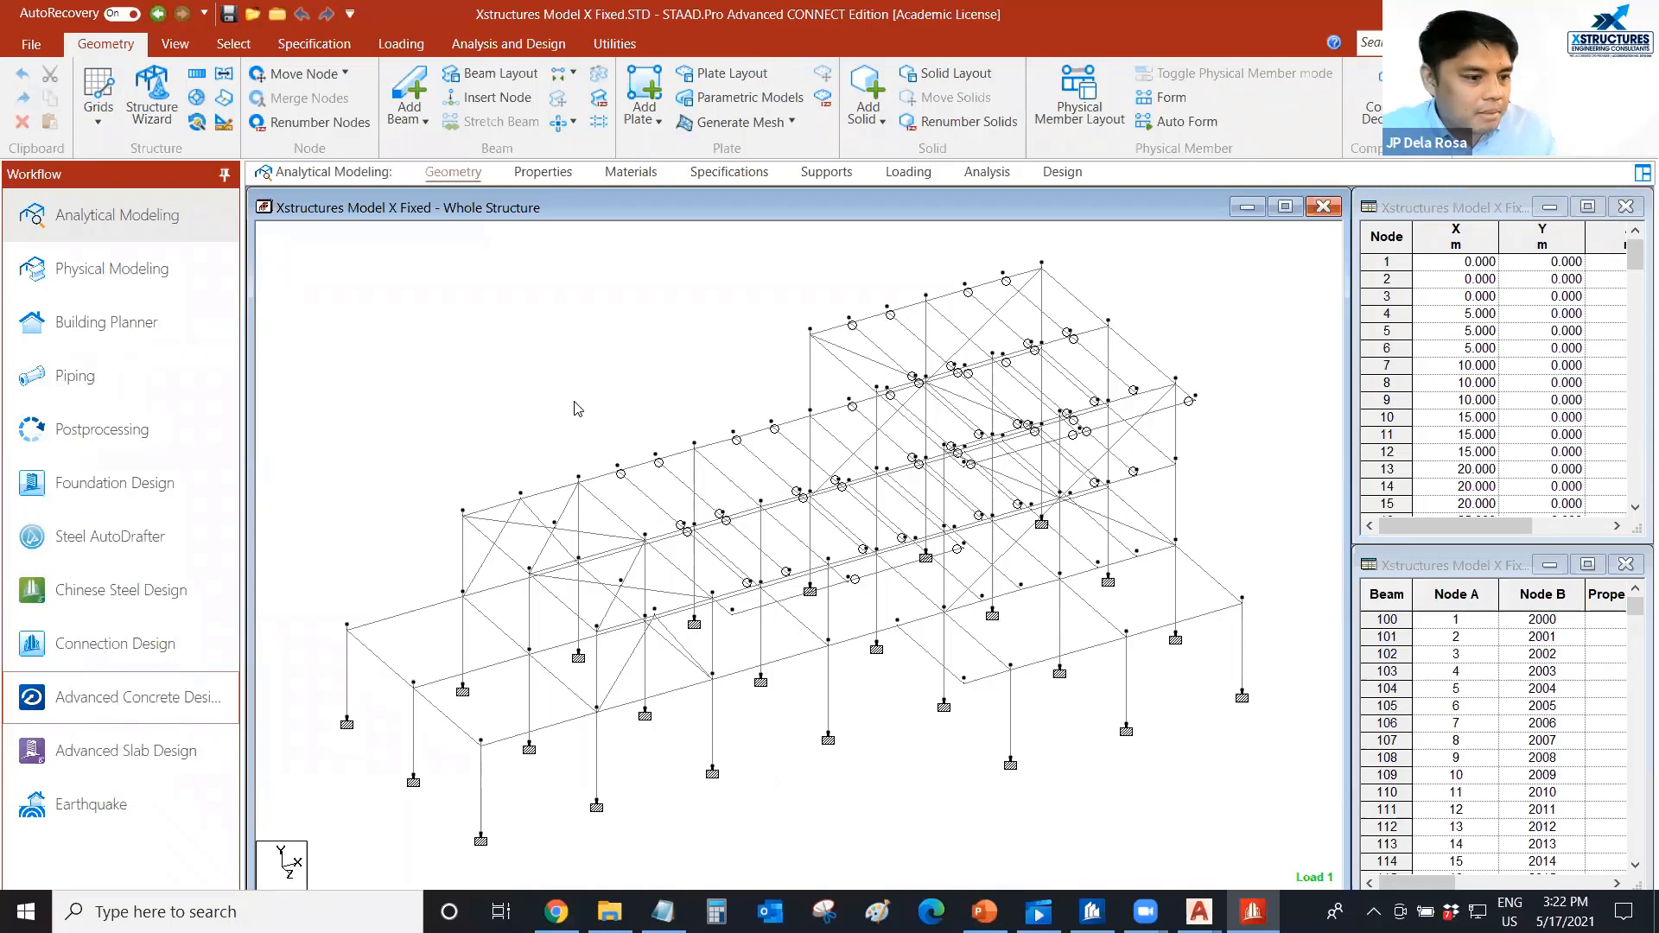
middle_click_drag(585, 404, 592, 393)
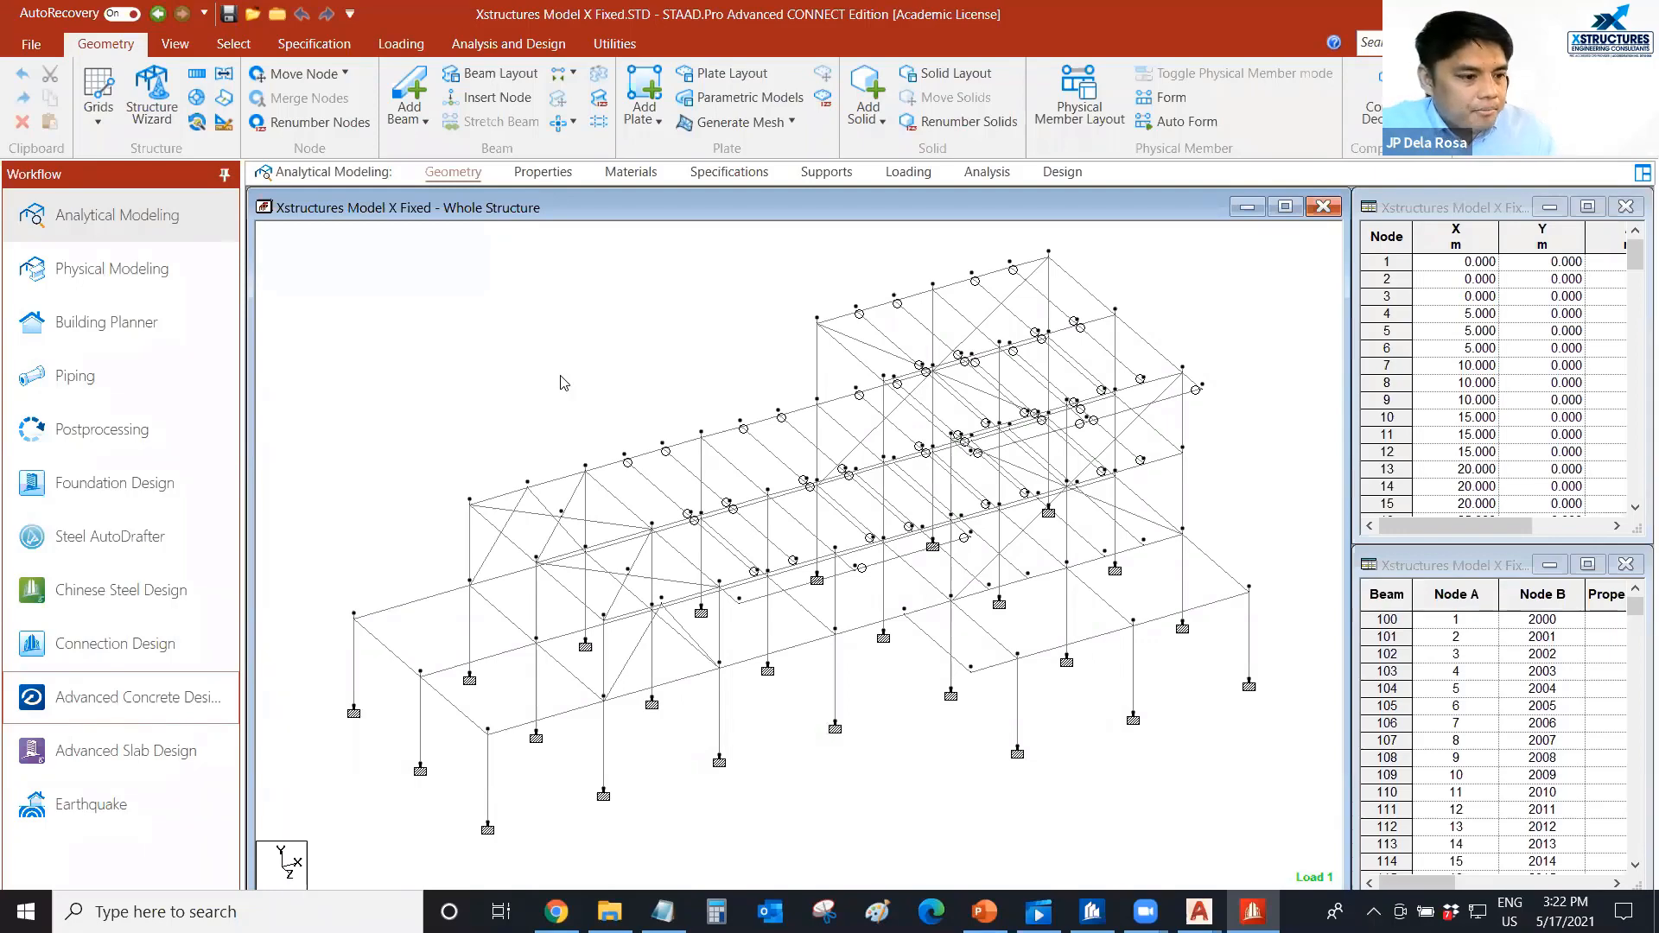
scroll(563, 382, "up", 1)
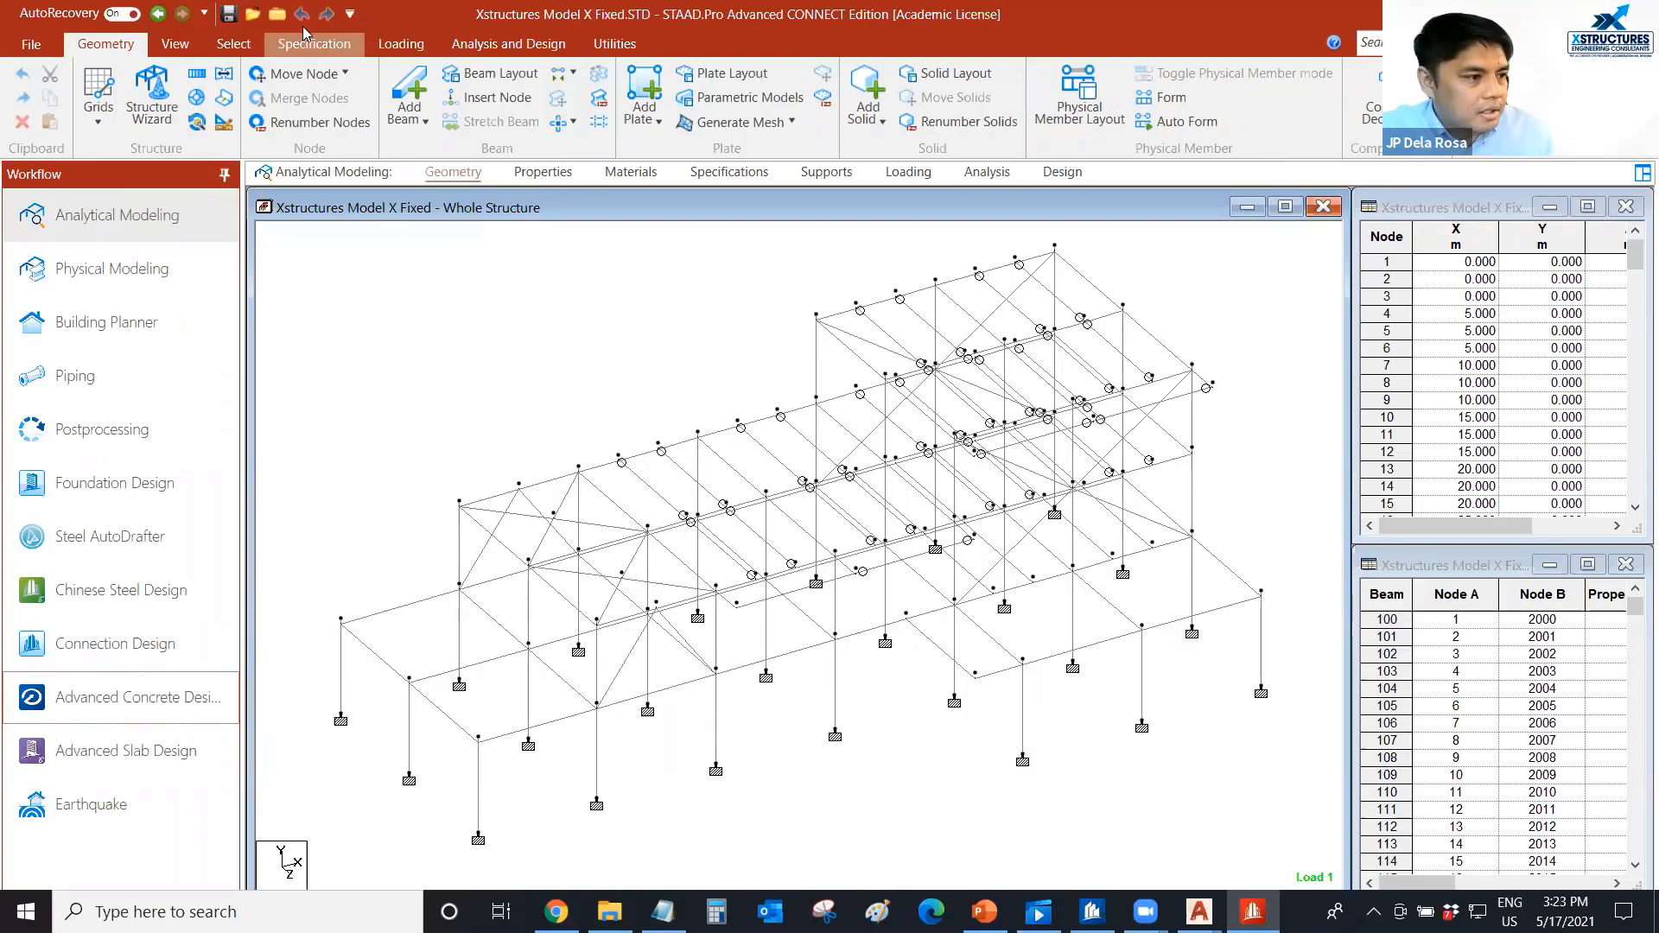
Open the recent model Xstructures Model X Foundation Design.STD without associating it with a CONNECT project.
left_click(277, 14)
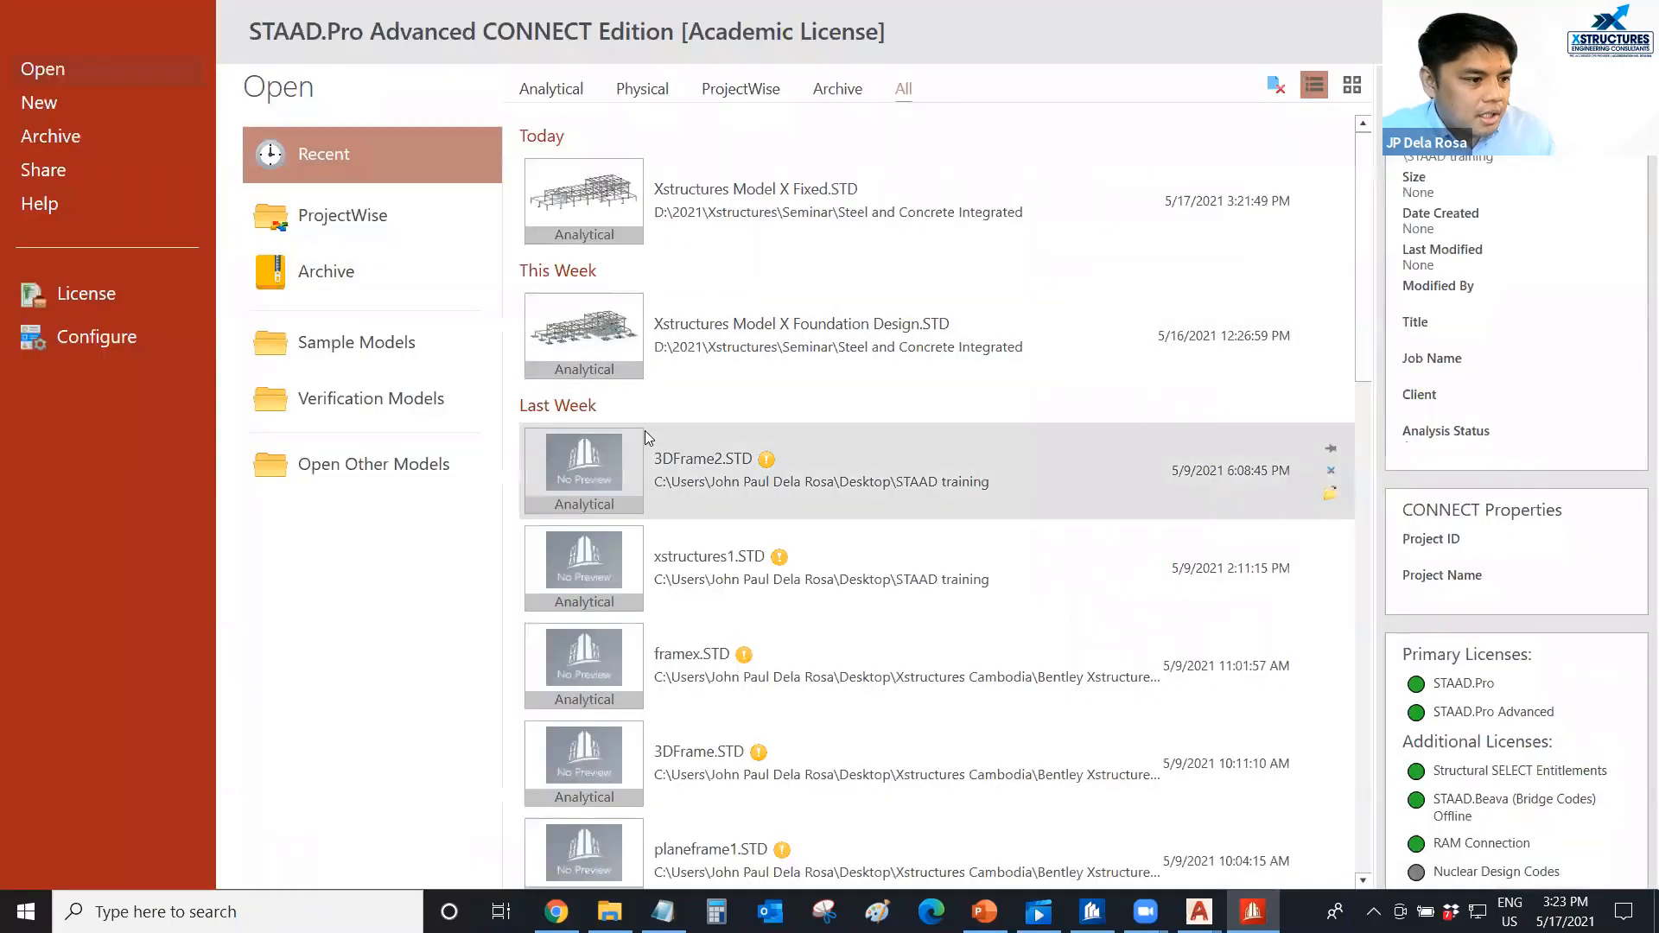
left_click(612, 340)
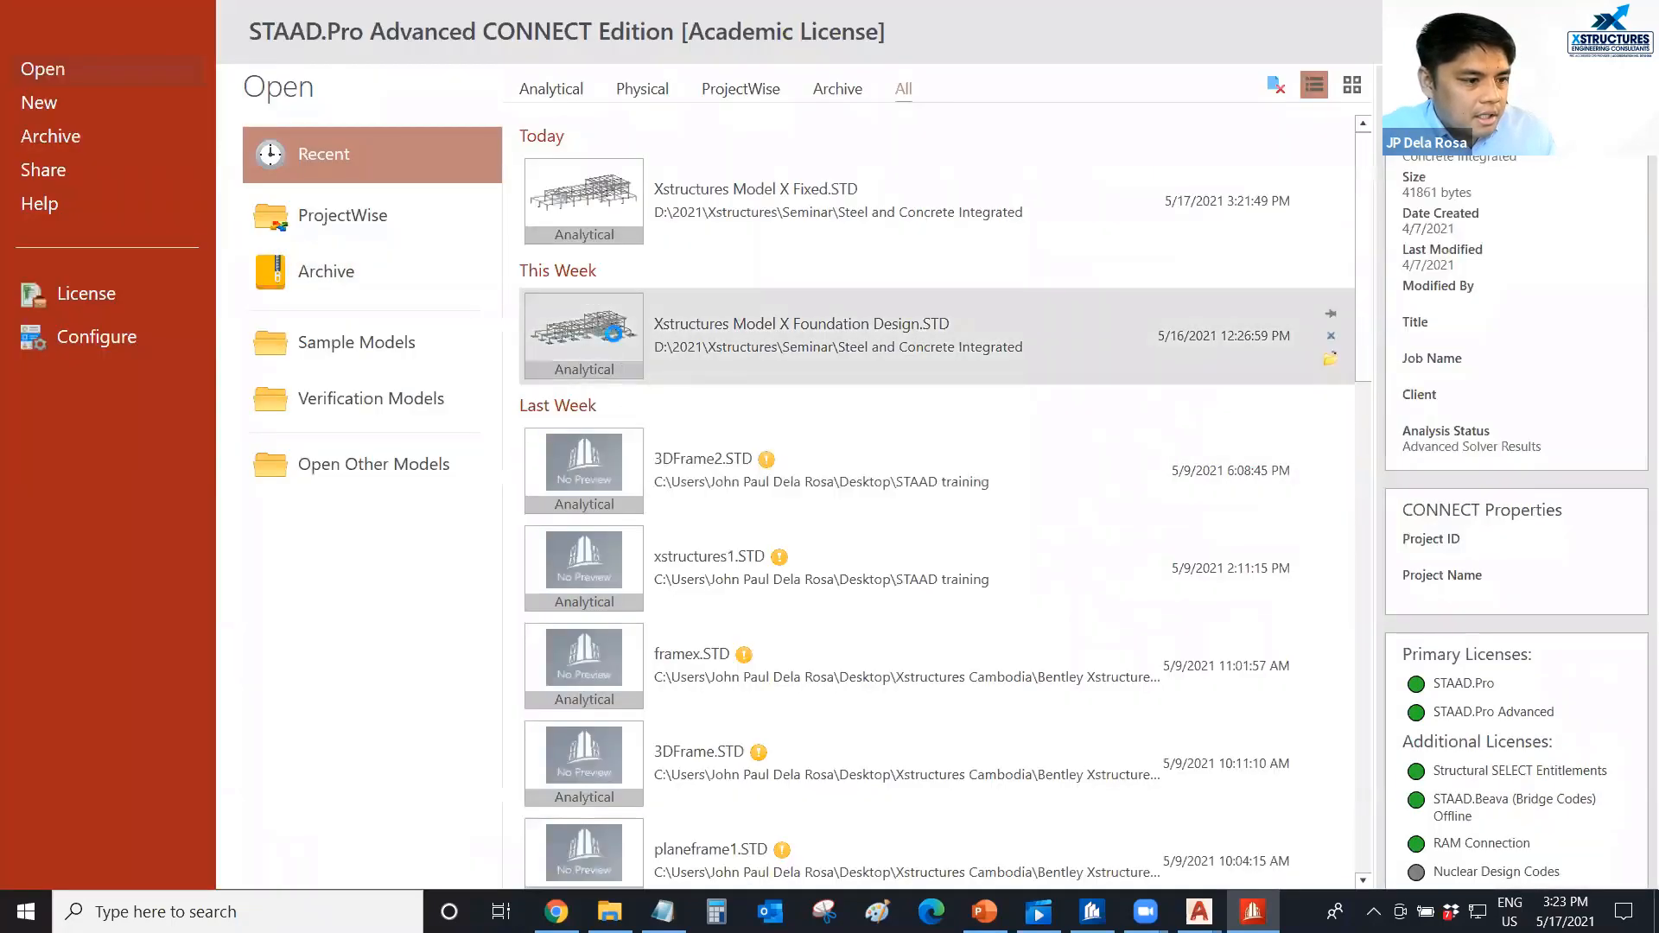
left_click(1201, 631)
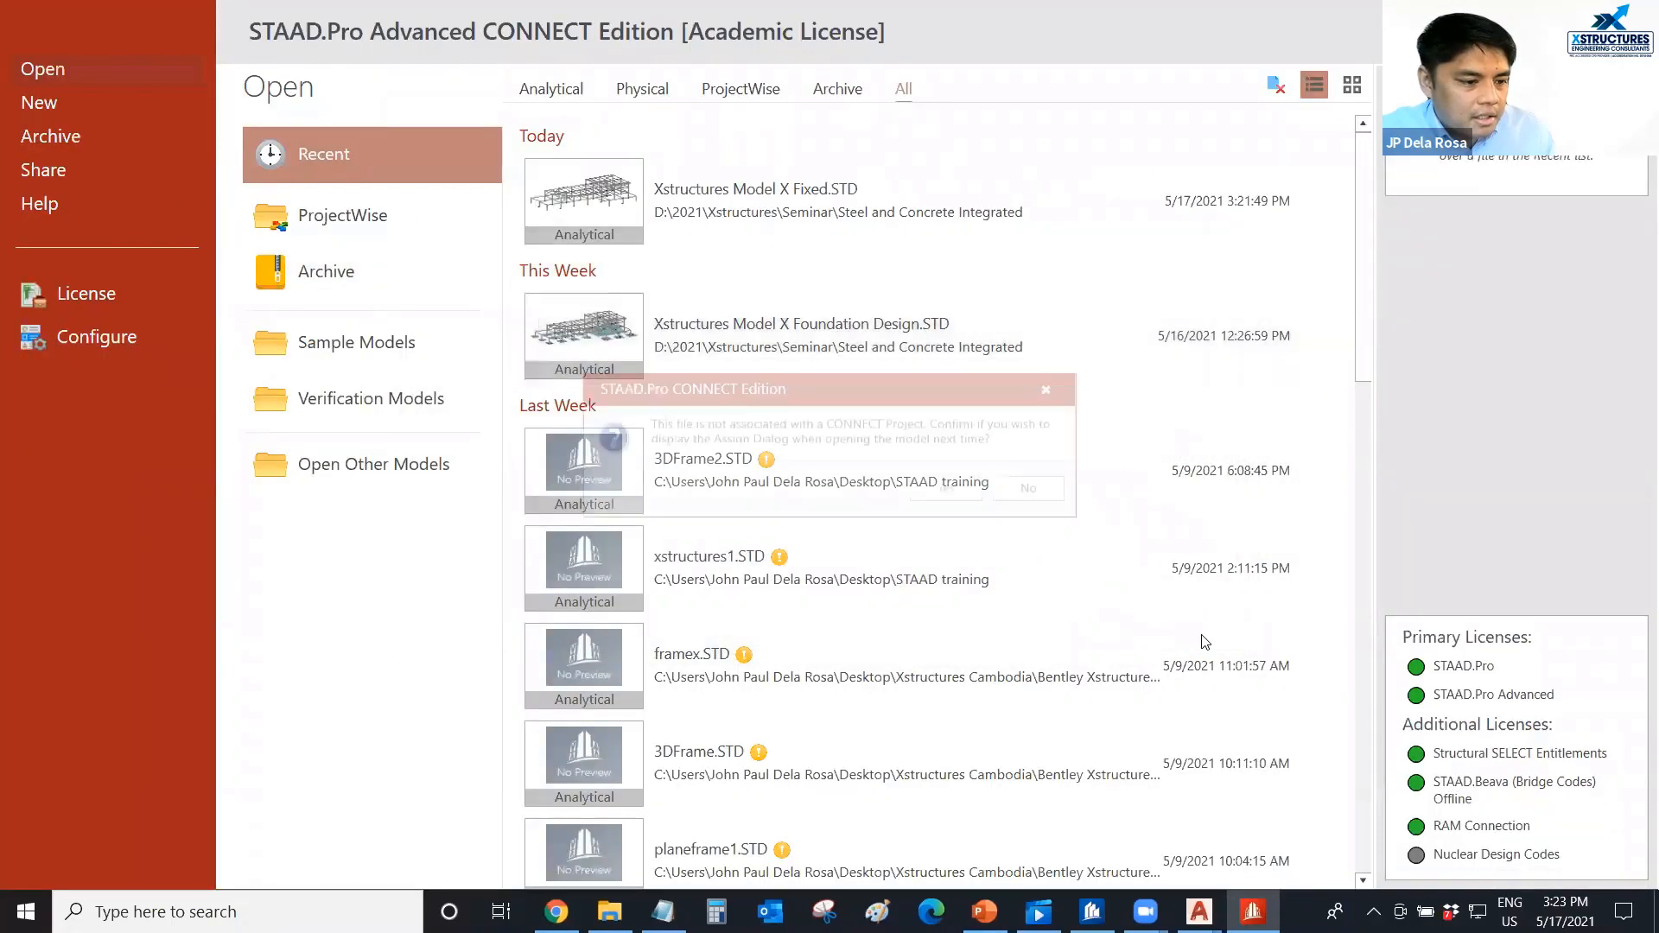
left_click(921, 491)
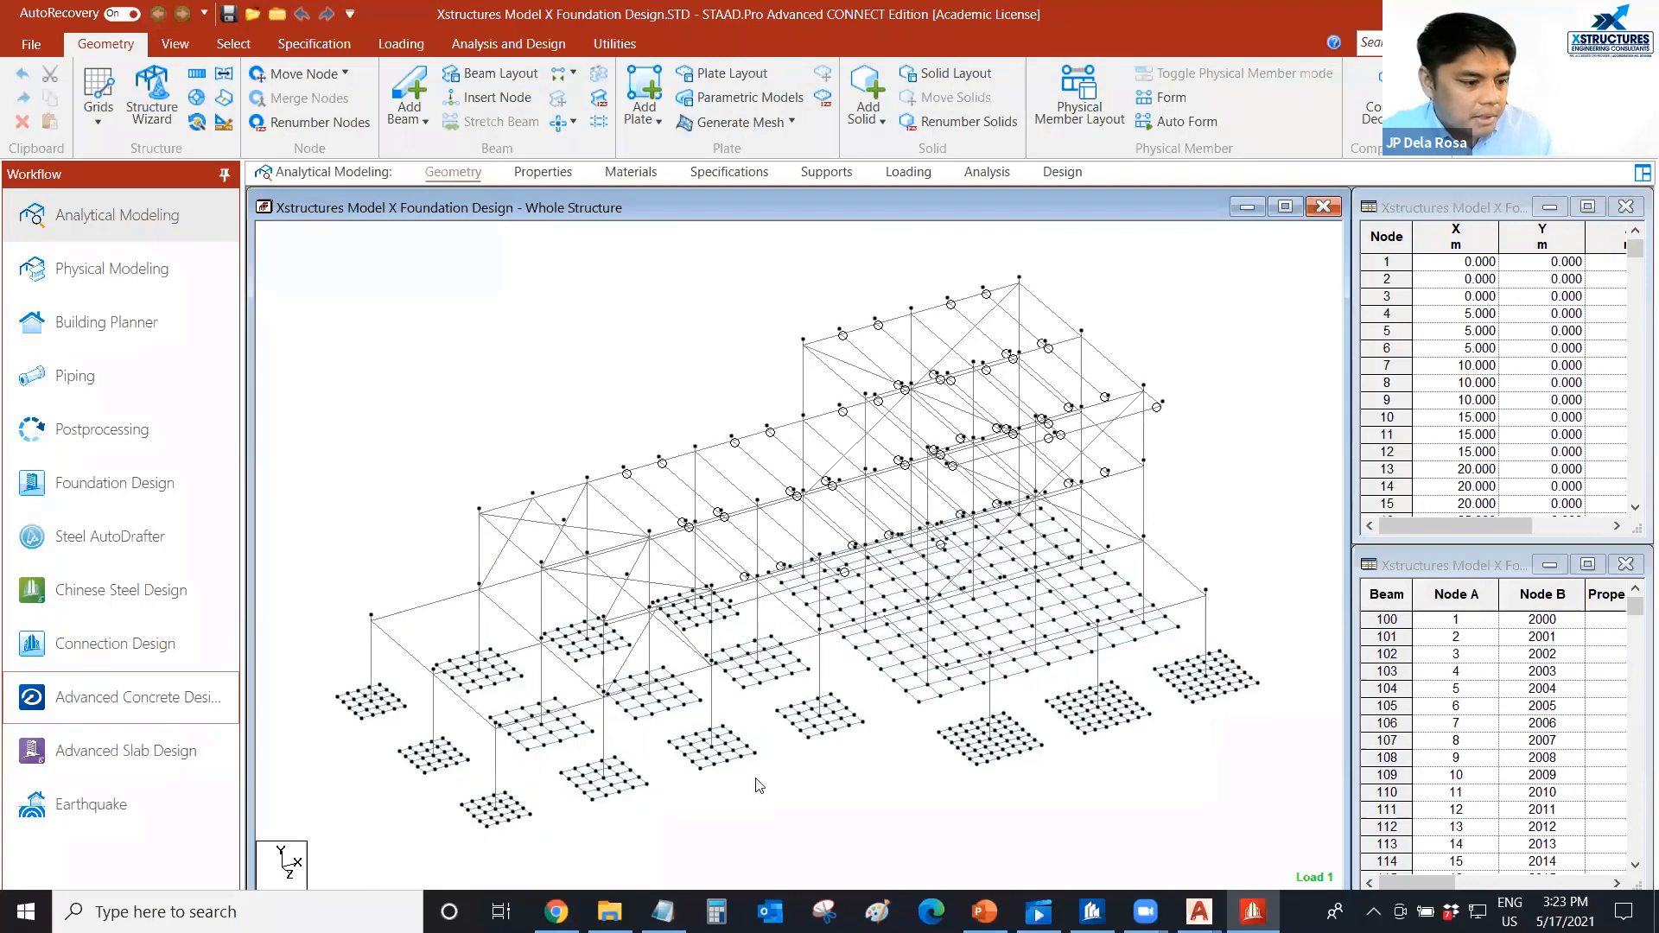
Render the foundation model in 3D, examine its isolated footings, mat foundation and columns up close, and close the rendering.
scroll(763, 780, "up", 1)
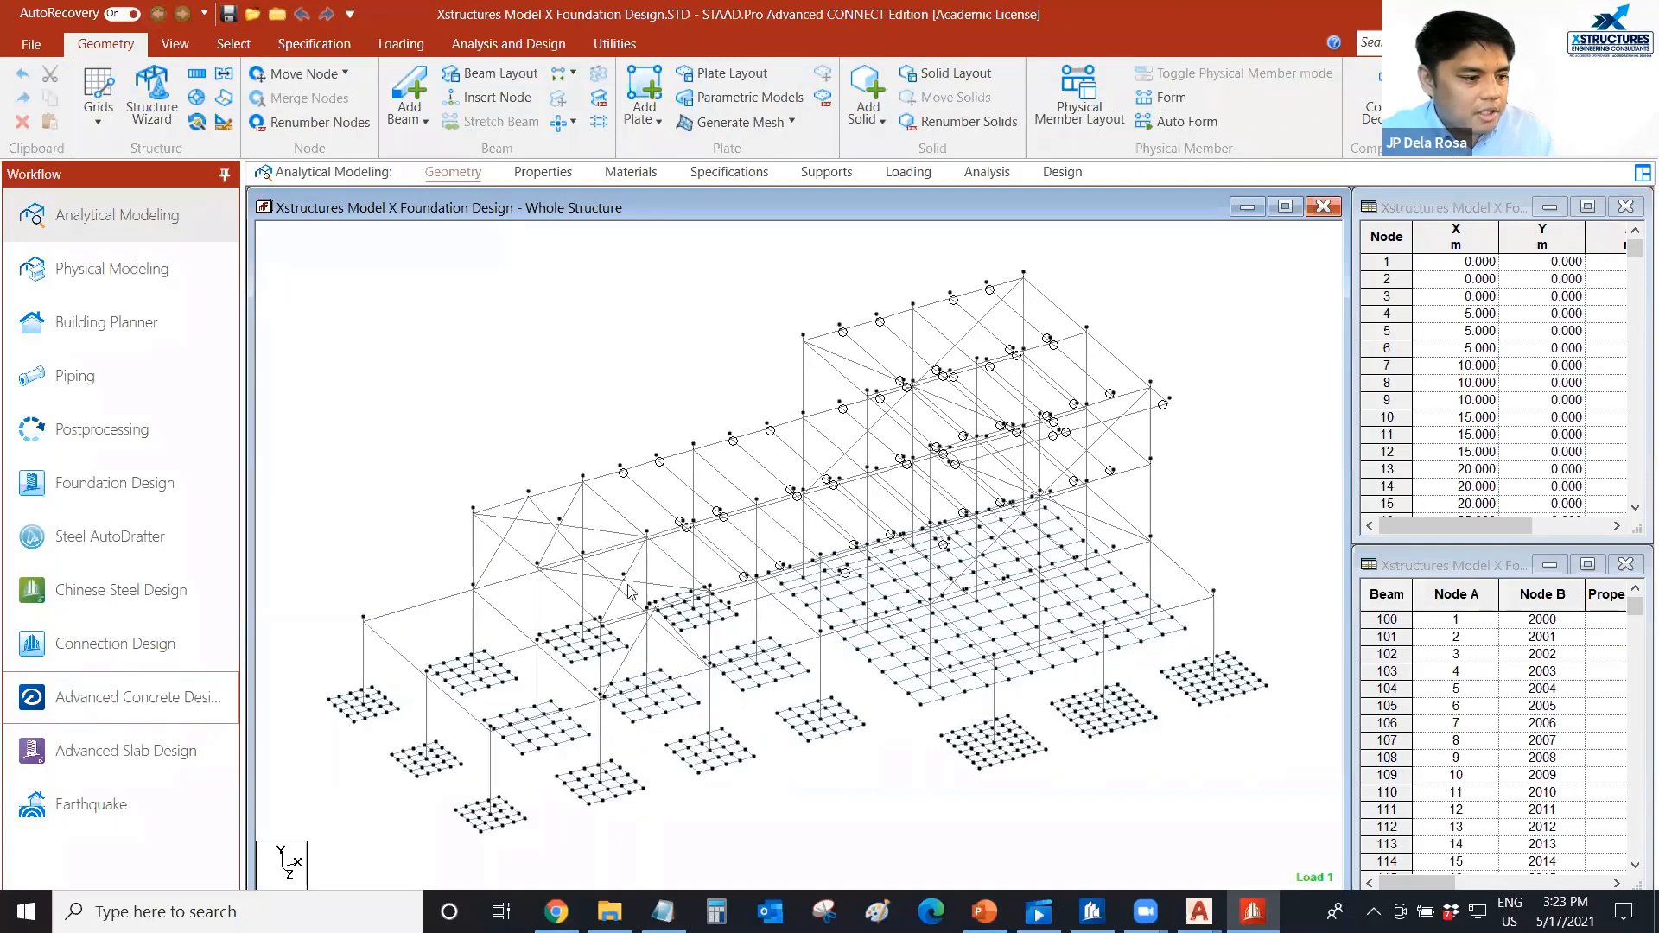
scroll(489, 434, "up", 1)
middle_click_drag(498, 440, 496, 437)
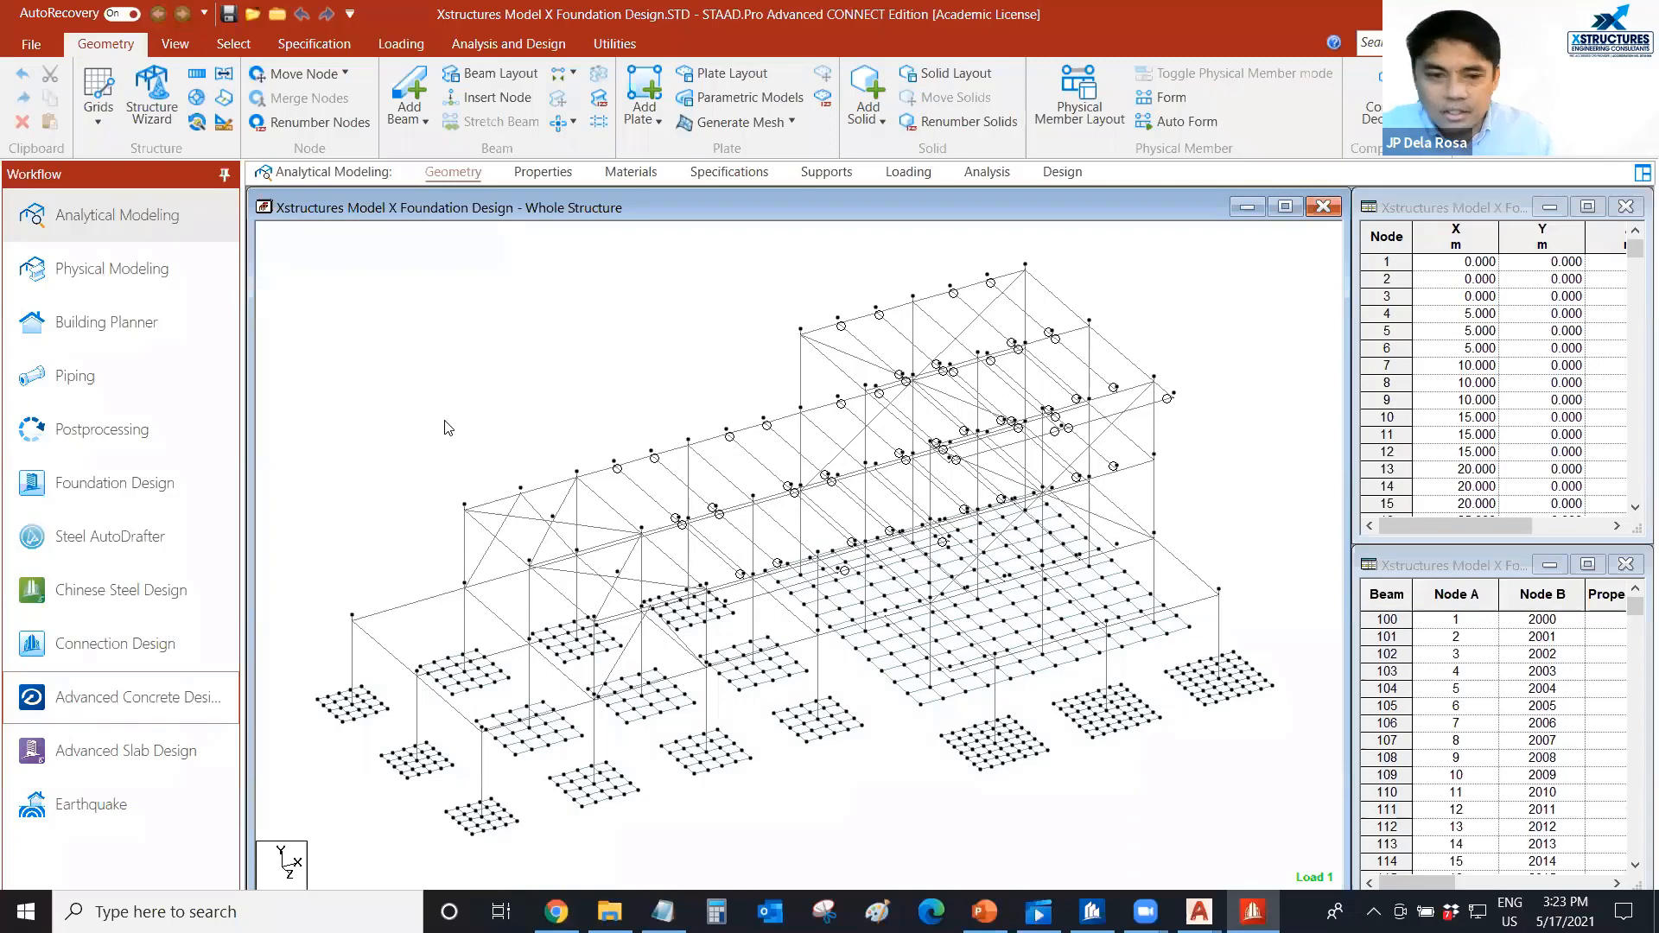
right_click(417, 373)
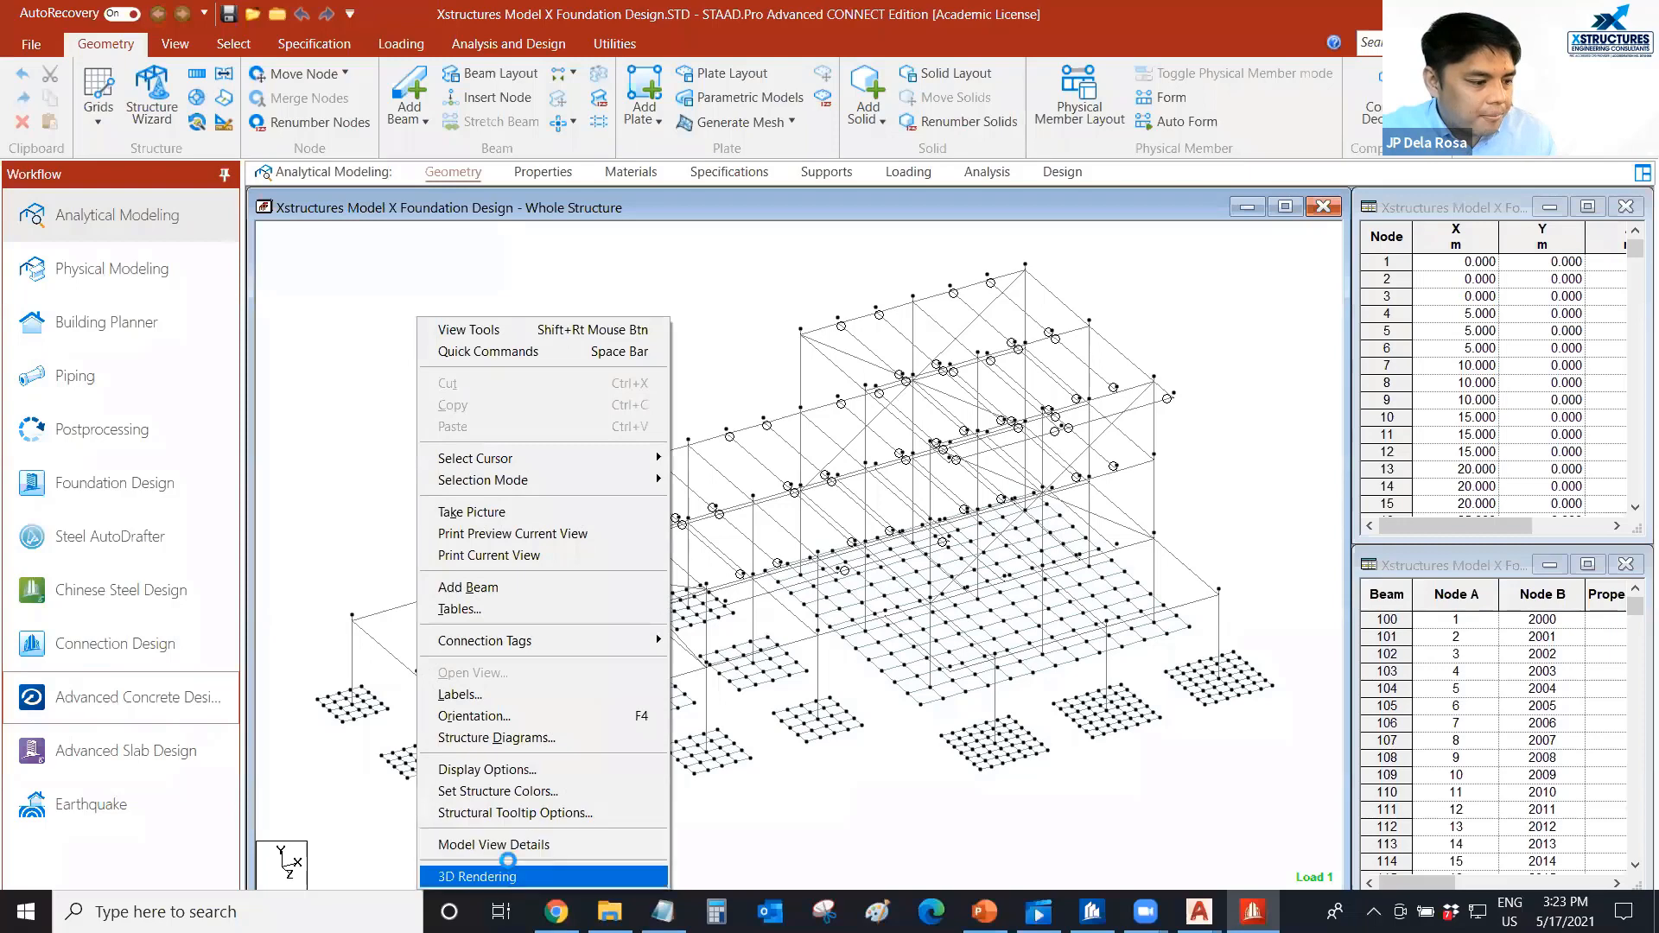
left_click(488, 875)
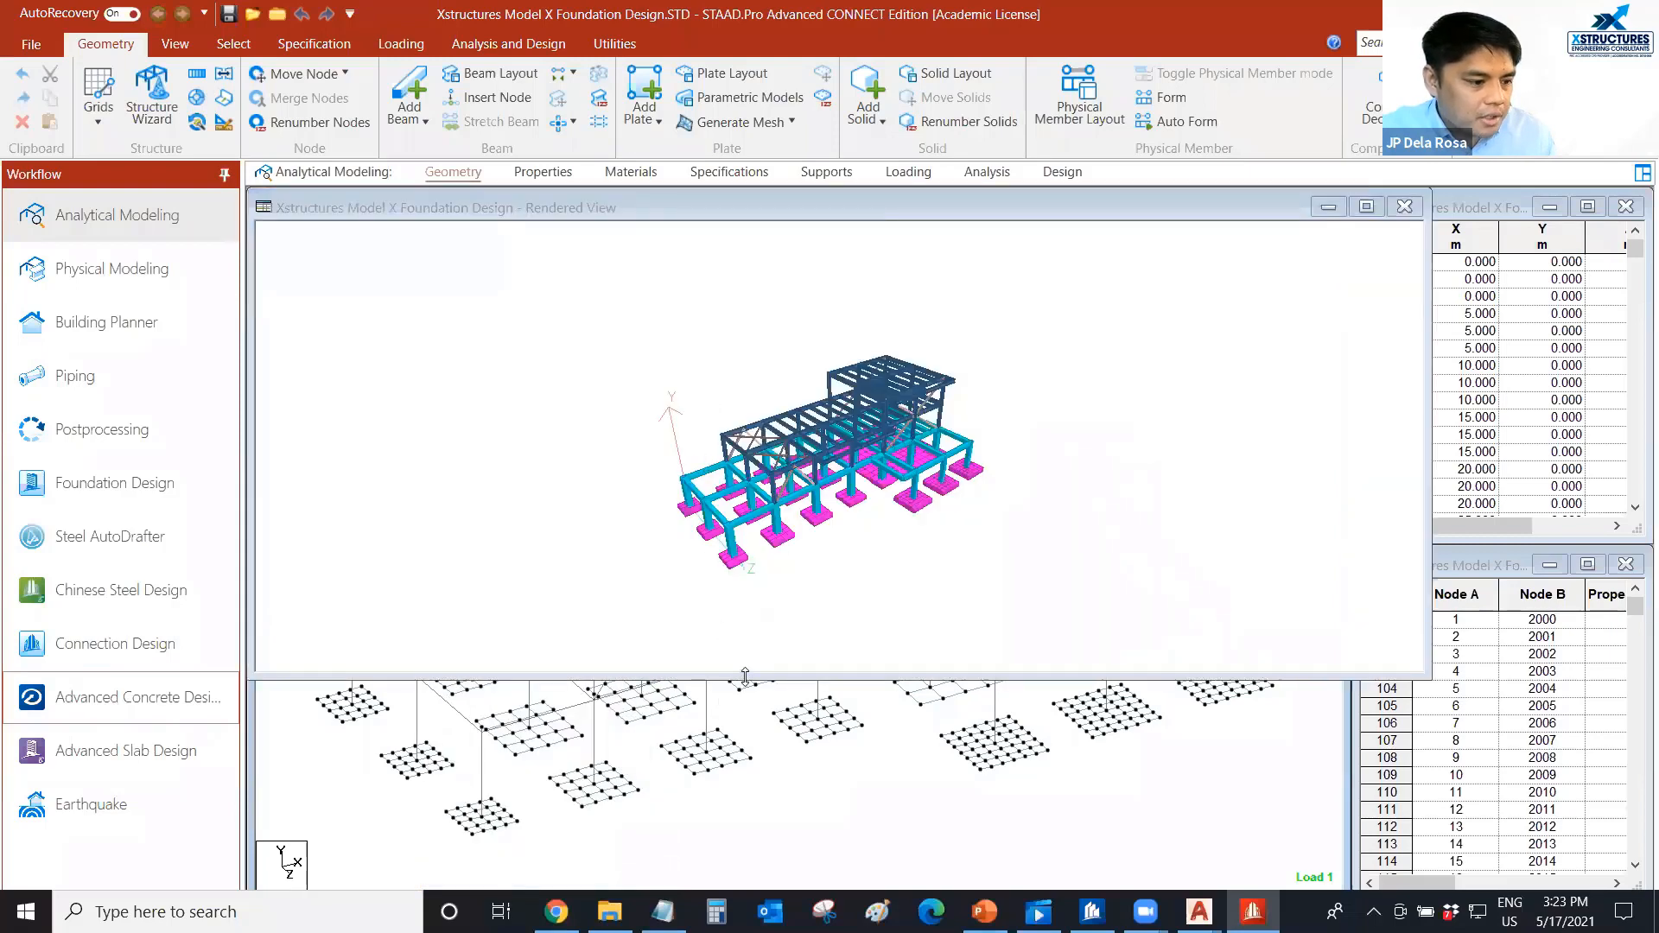
left_click_drag(764, 600, 865, 615)
scroll(854, 596, "up", 4)
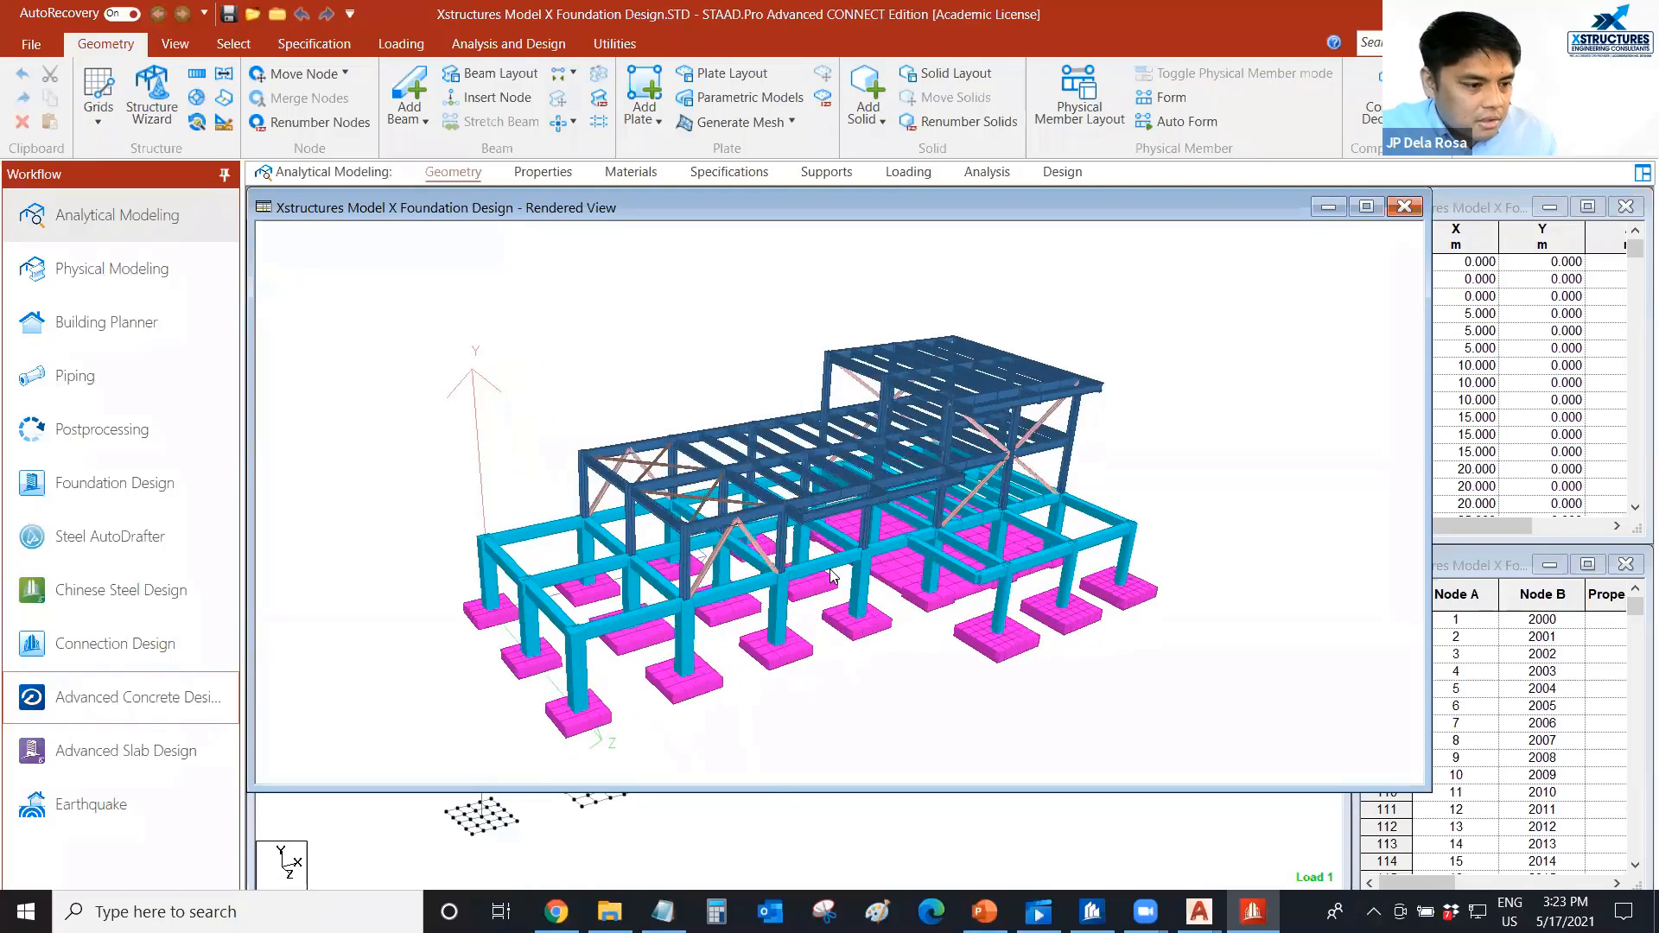
left_click_drag(914, 566, 925, 563)
scroll(938, 562, "up", 5)
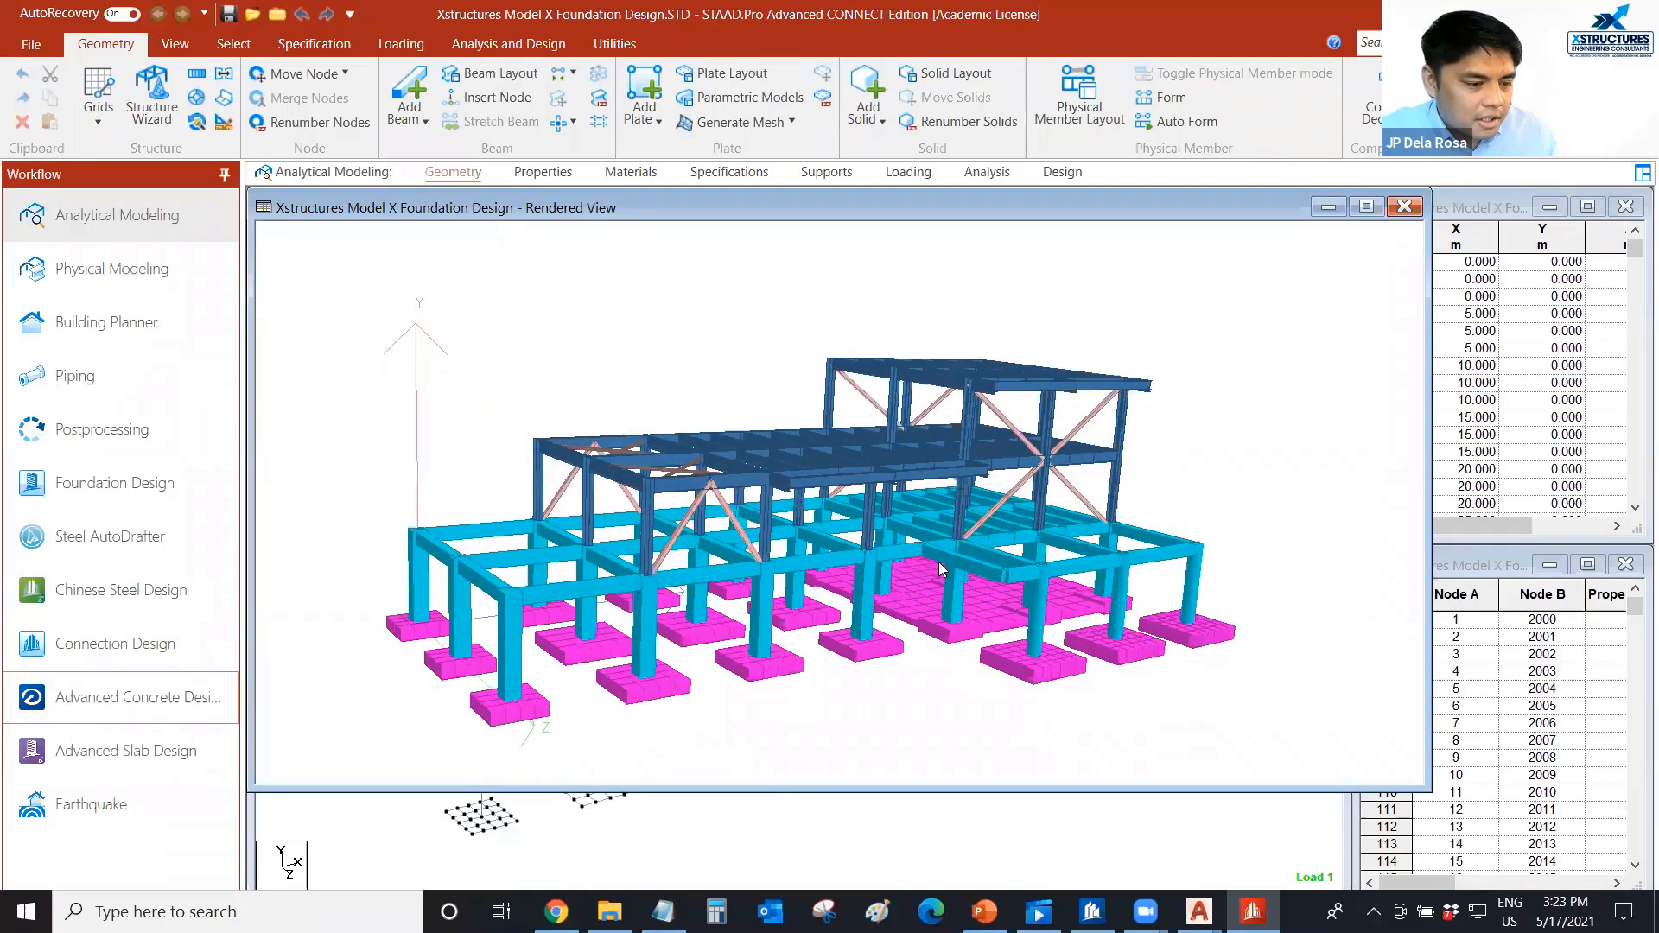
scroll(1045, 591, "up", 5)
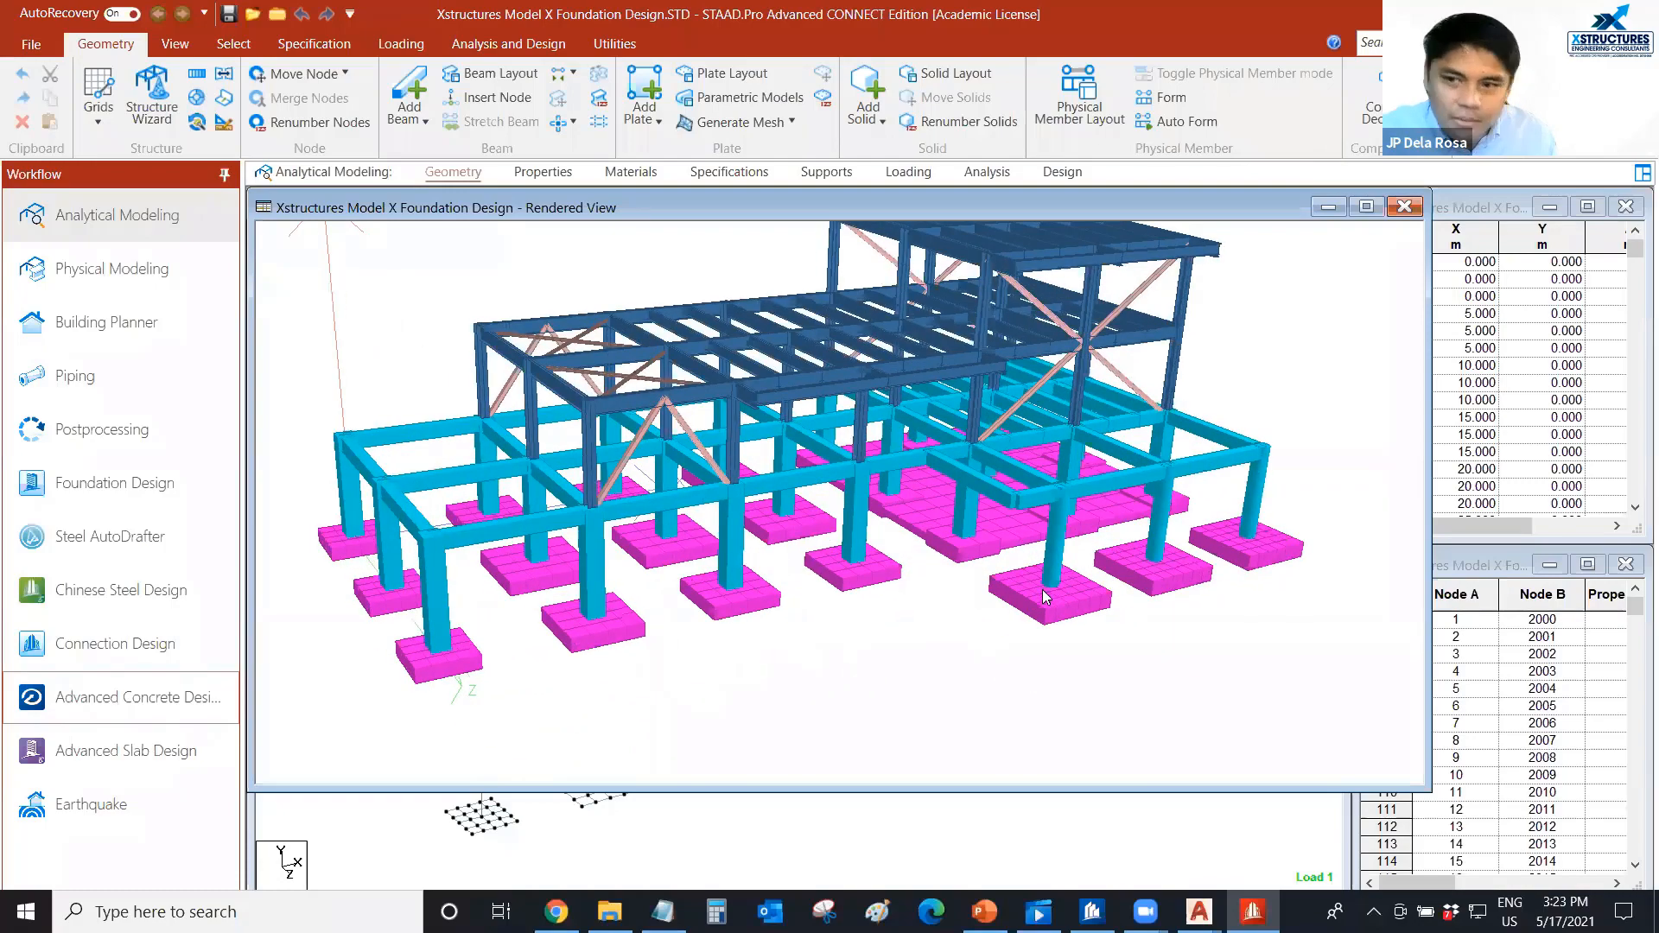
scroll(1380, 257, "up", 3)
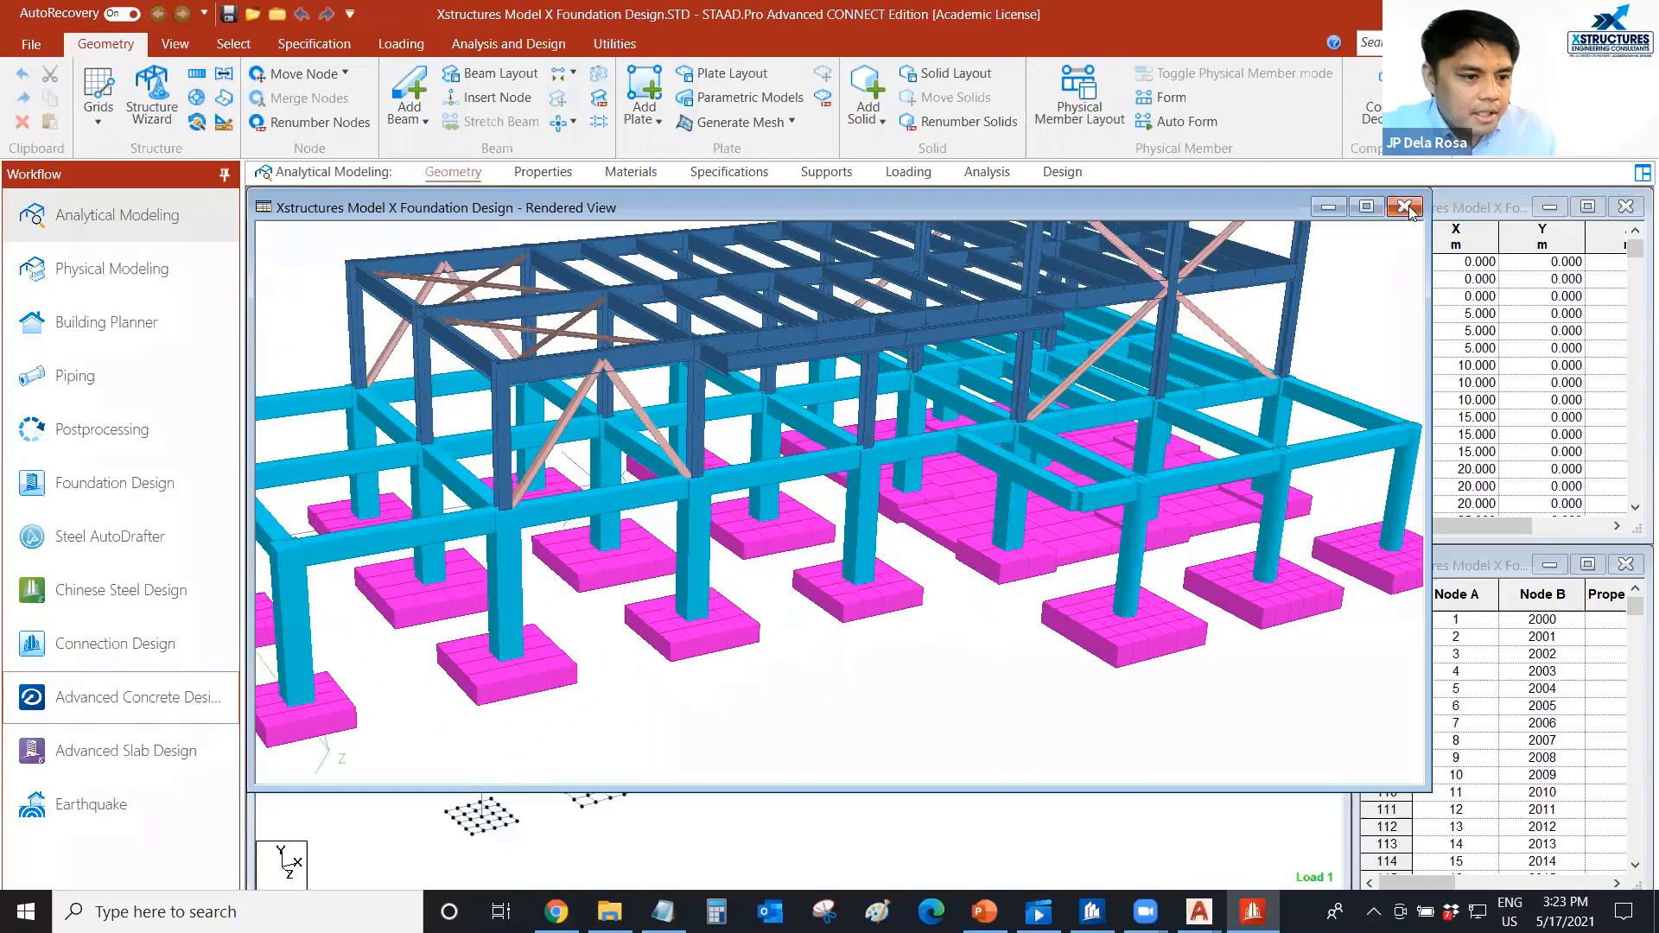
scroll(509, 394, "up", 1)
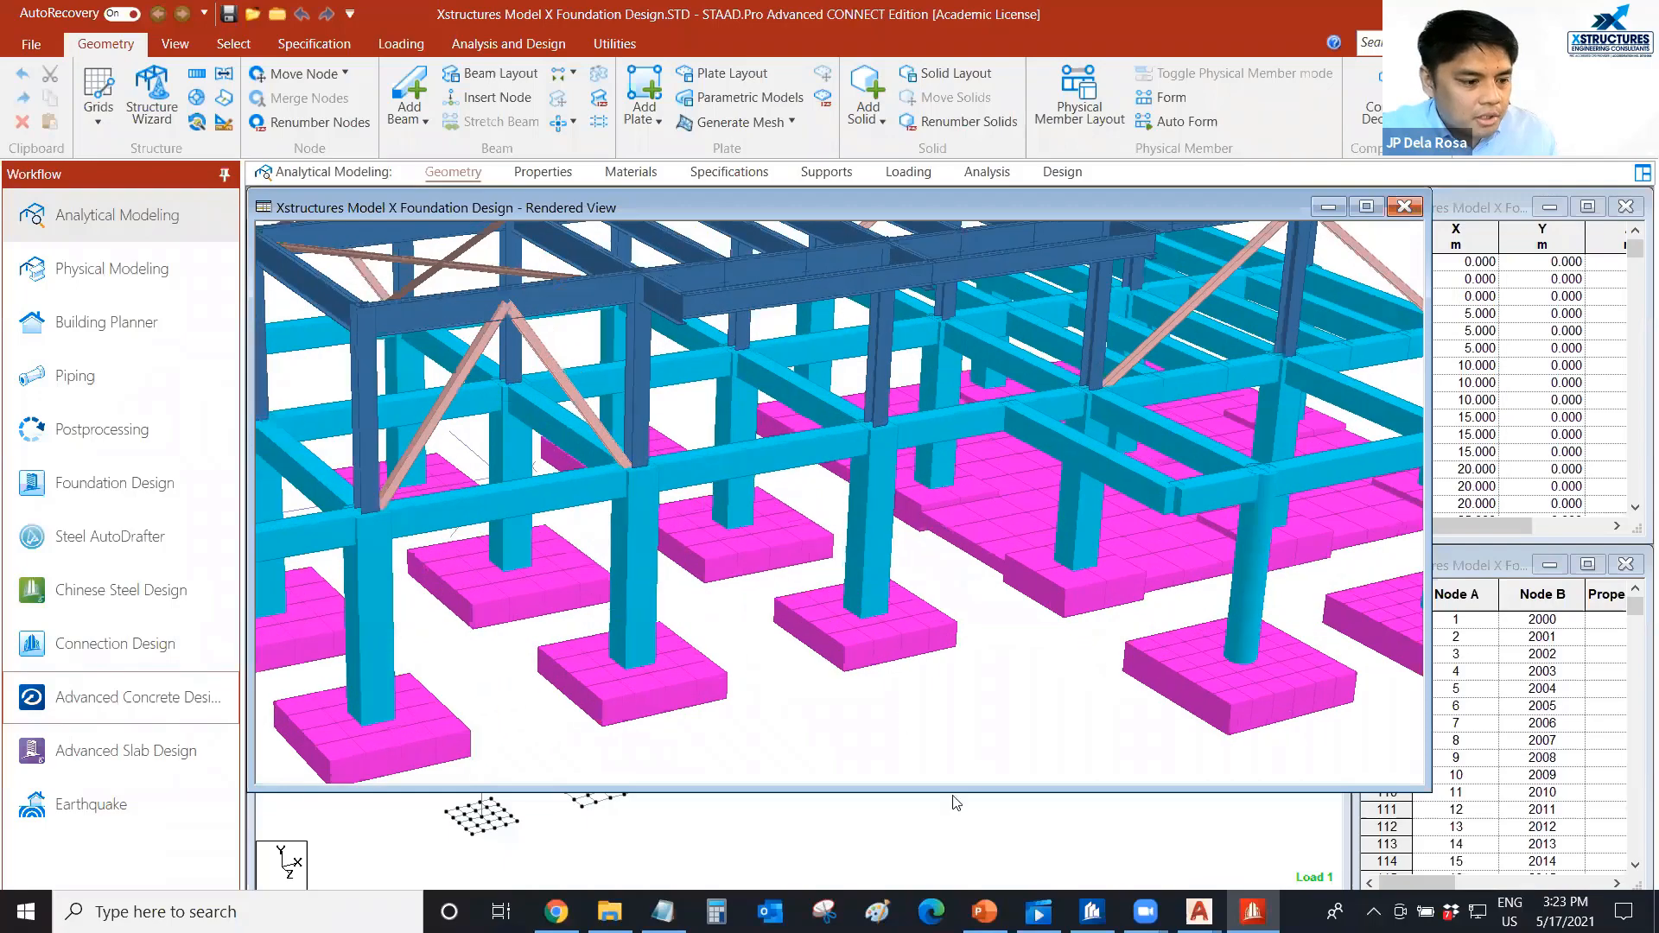
scroll(840, 772, "up", 2)
scroll(814, 765, "down", 1)
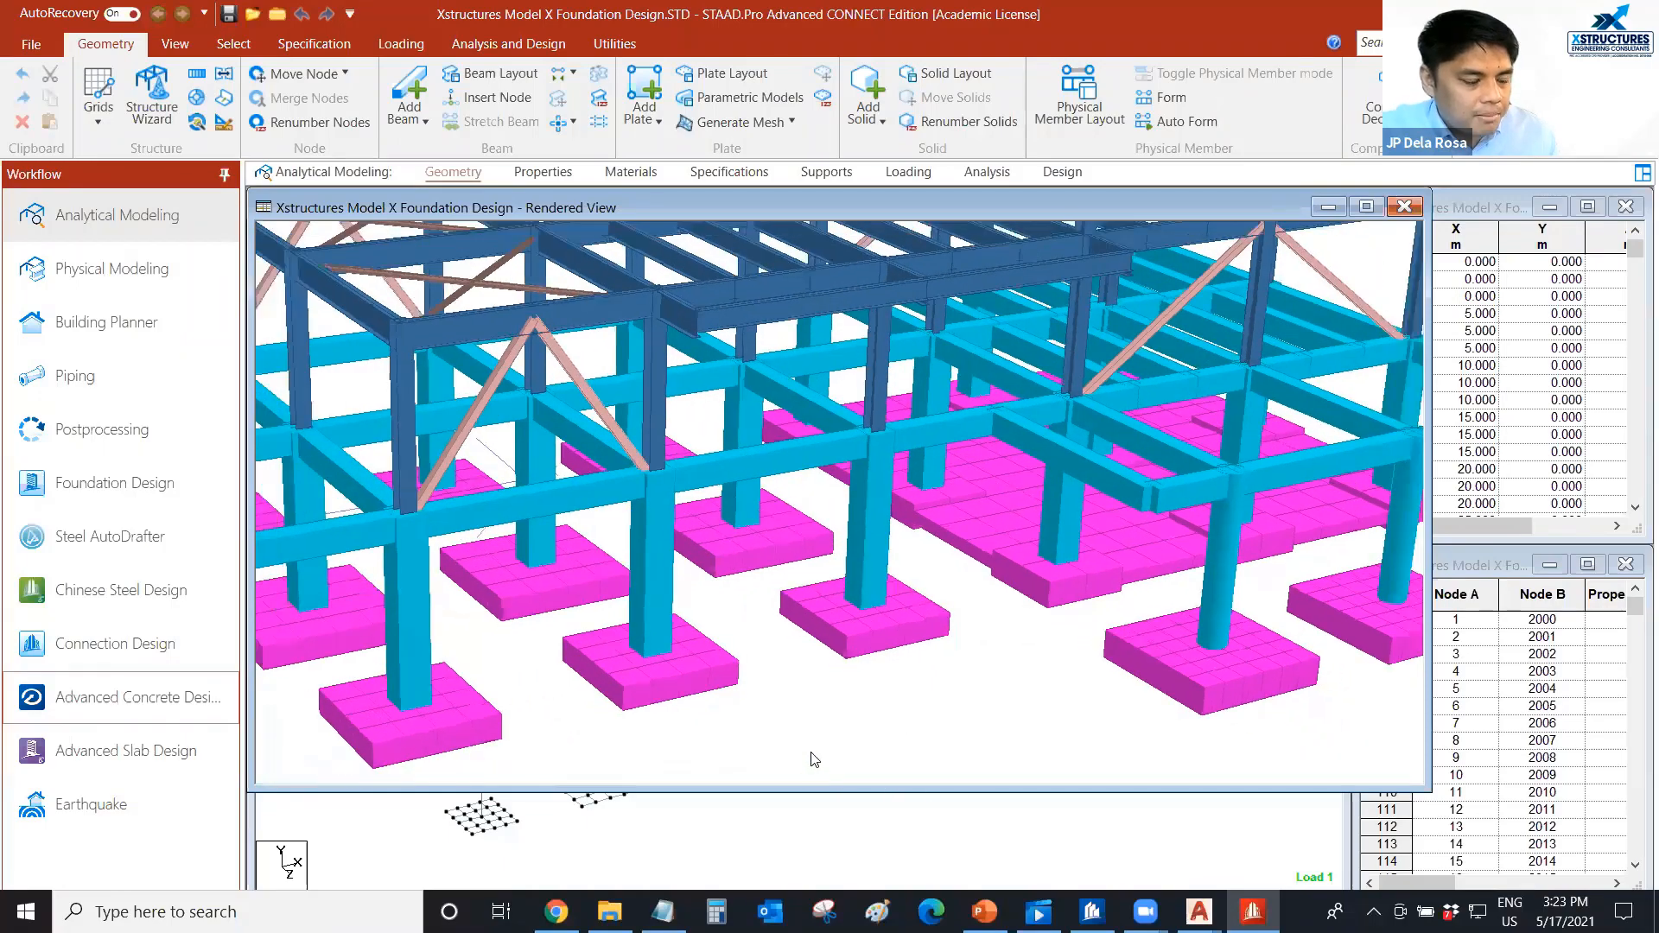
key("Escape")
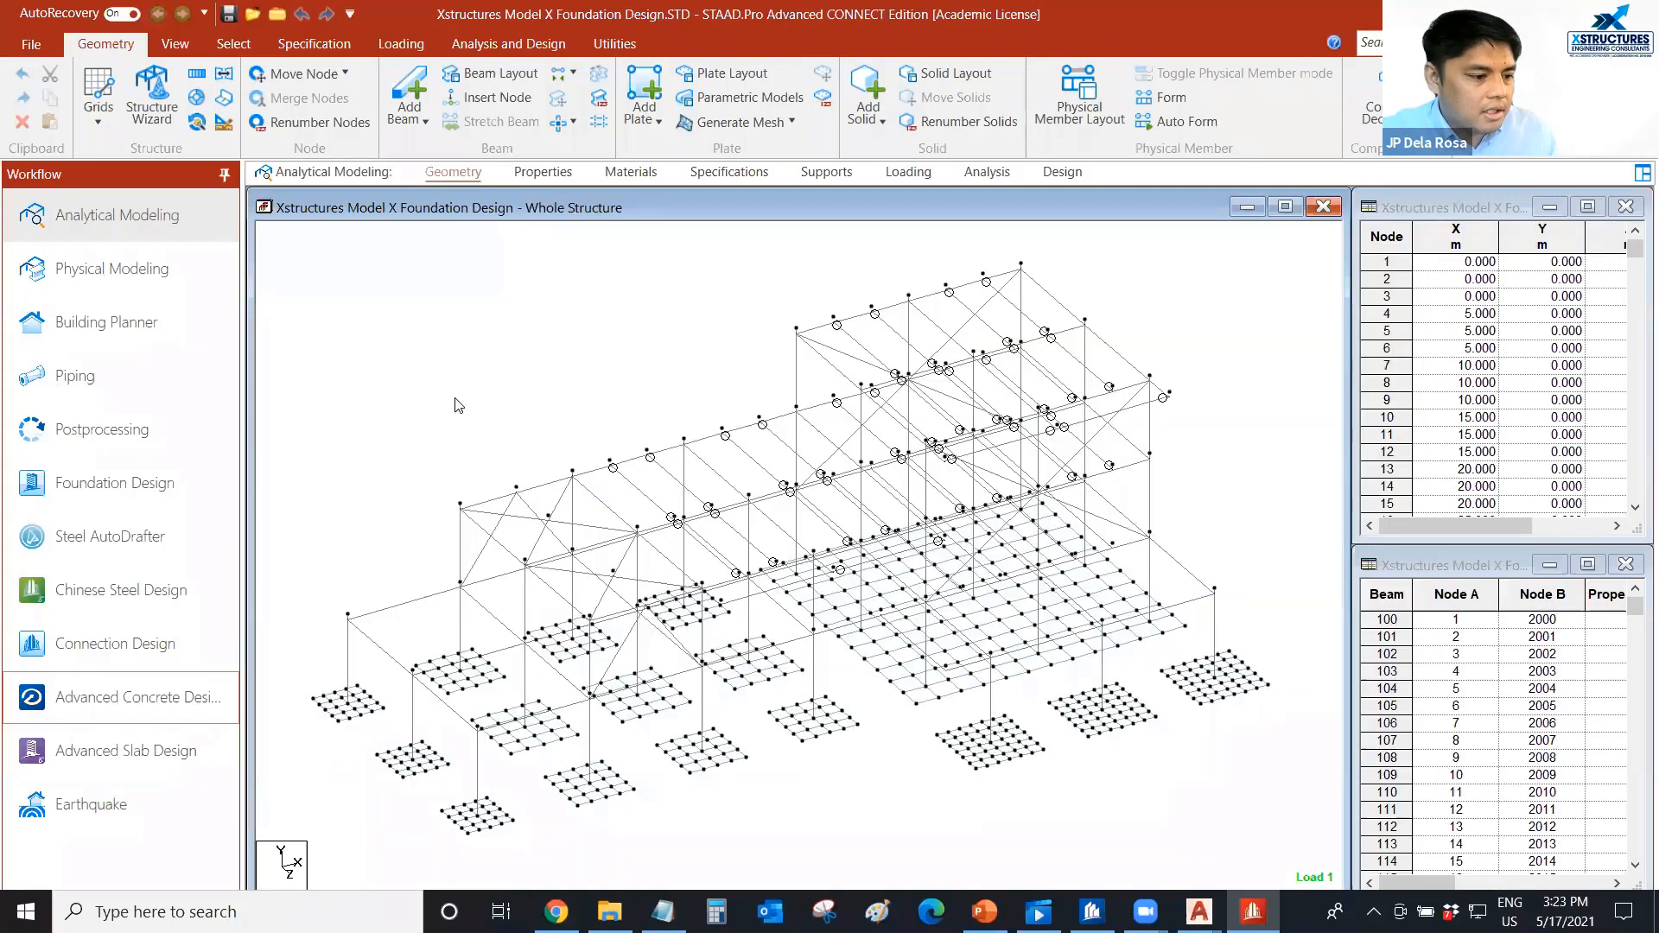
middle_click_drag(466, 408, 459, 405)
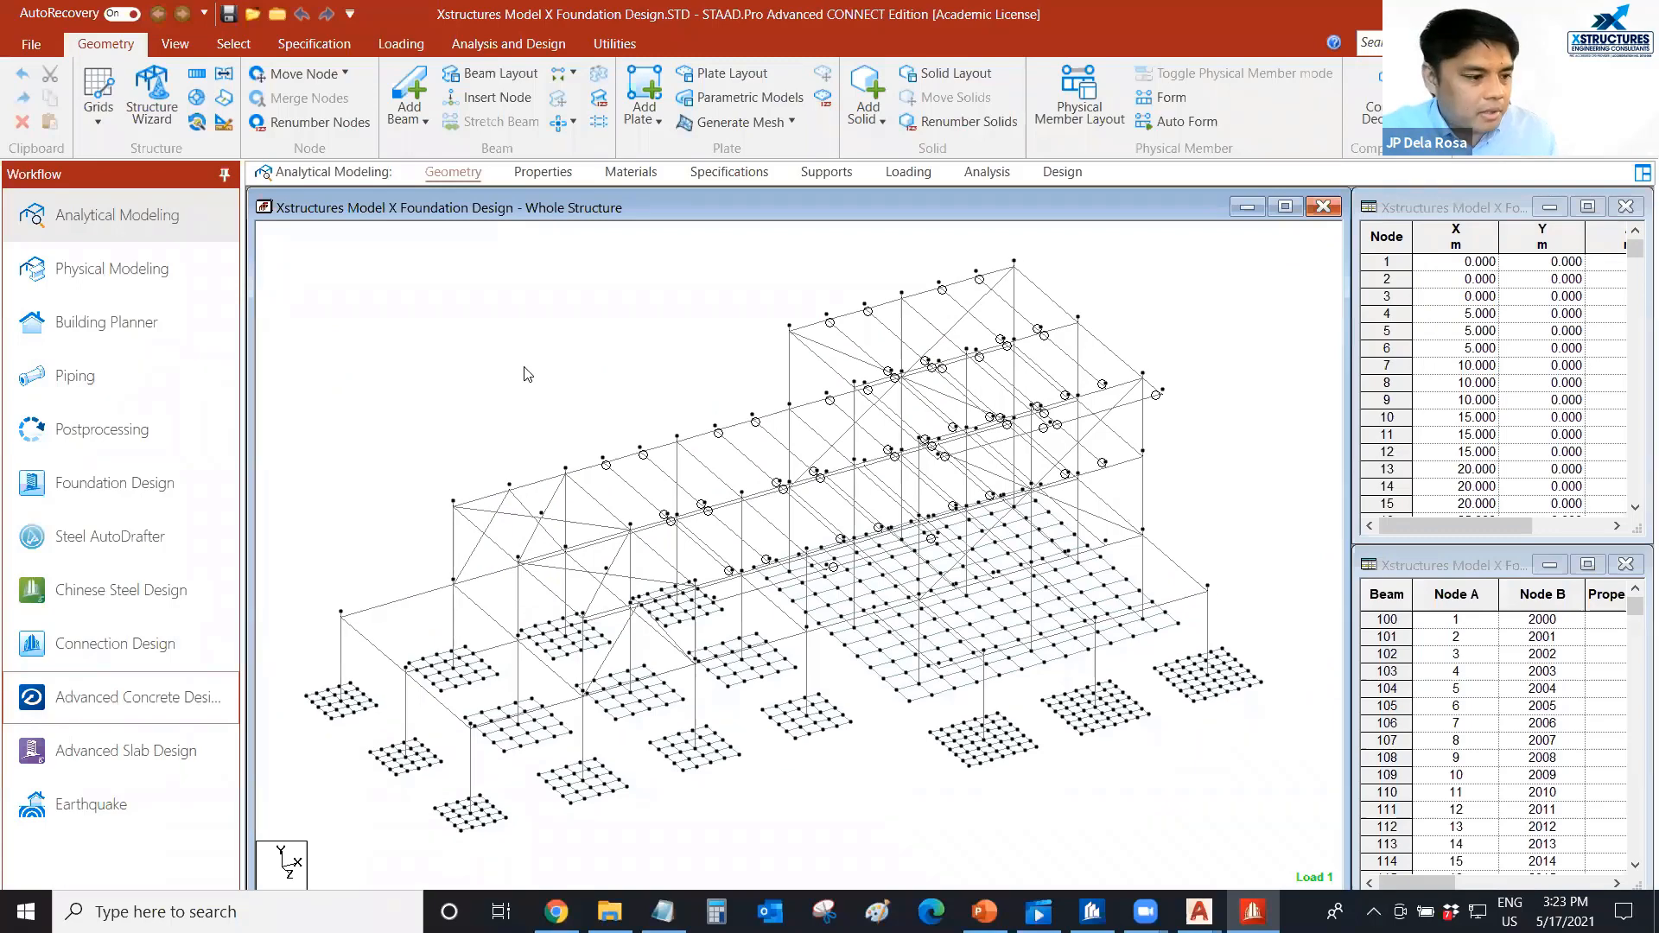
middle_click_drag(689, 296, 688, 291)
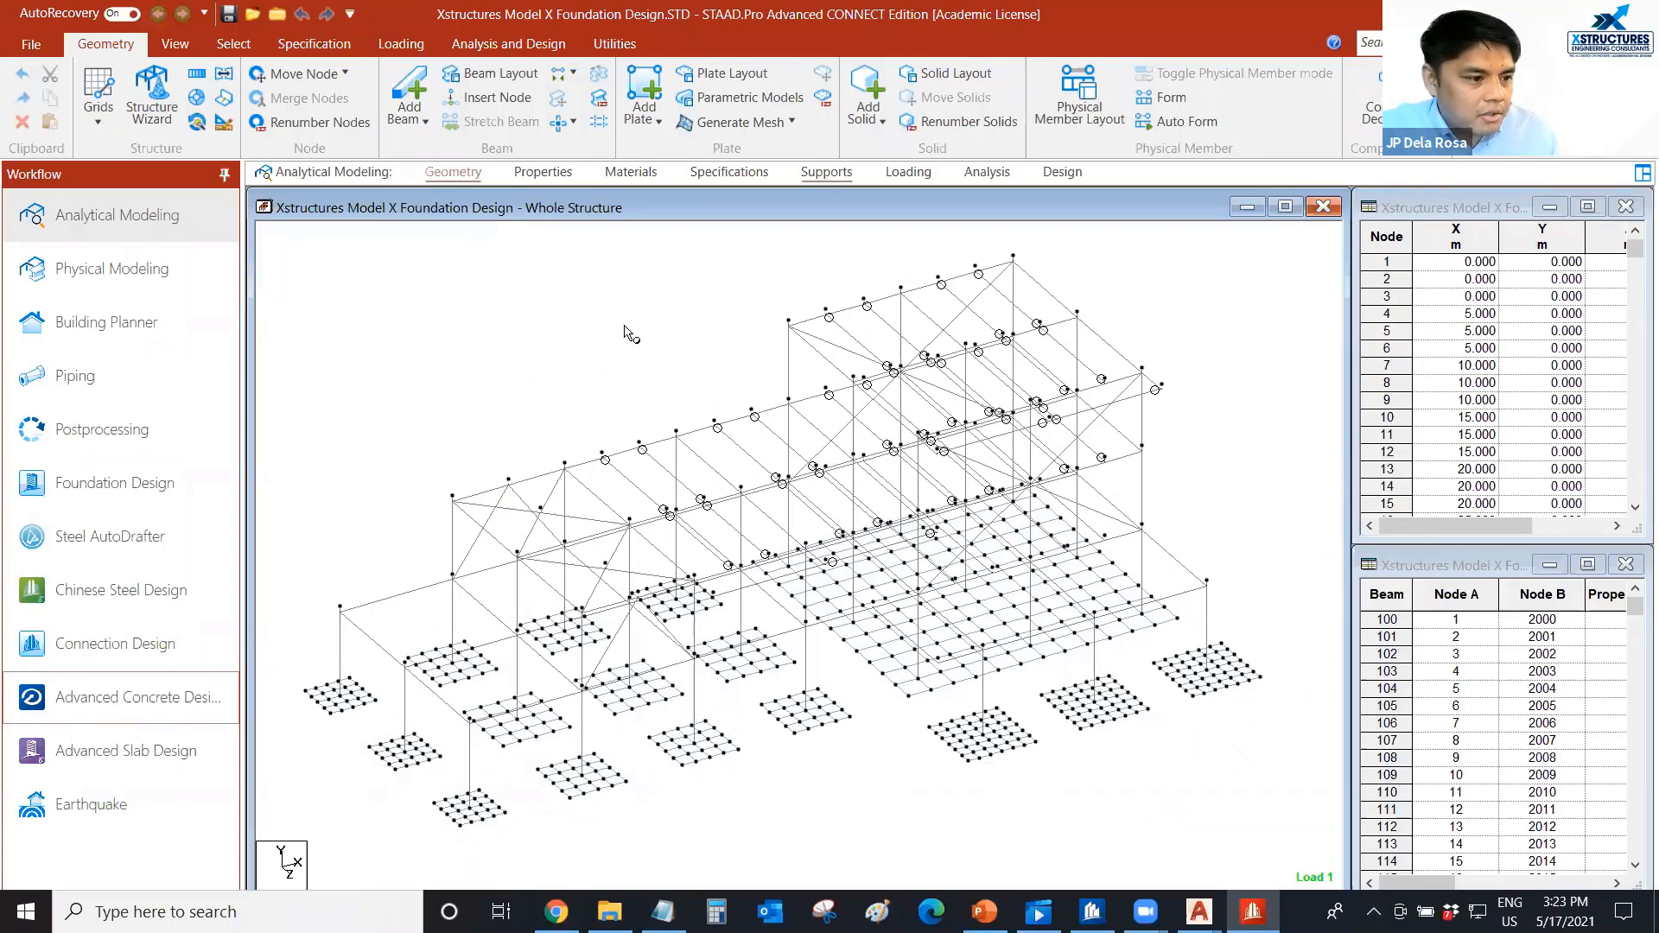
Examine the foundation supports by opening the Support 2 definition, reviewing its plate mat and subgrade settings, and cancelling without changes.
scroll(576, 345, "up", 1)
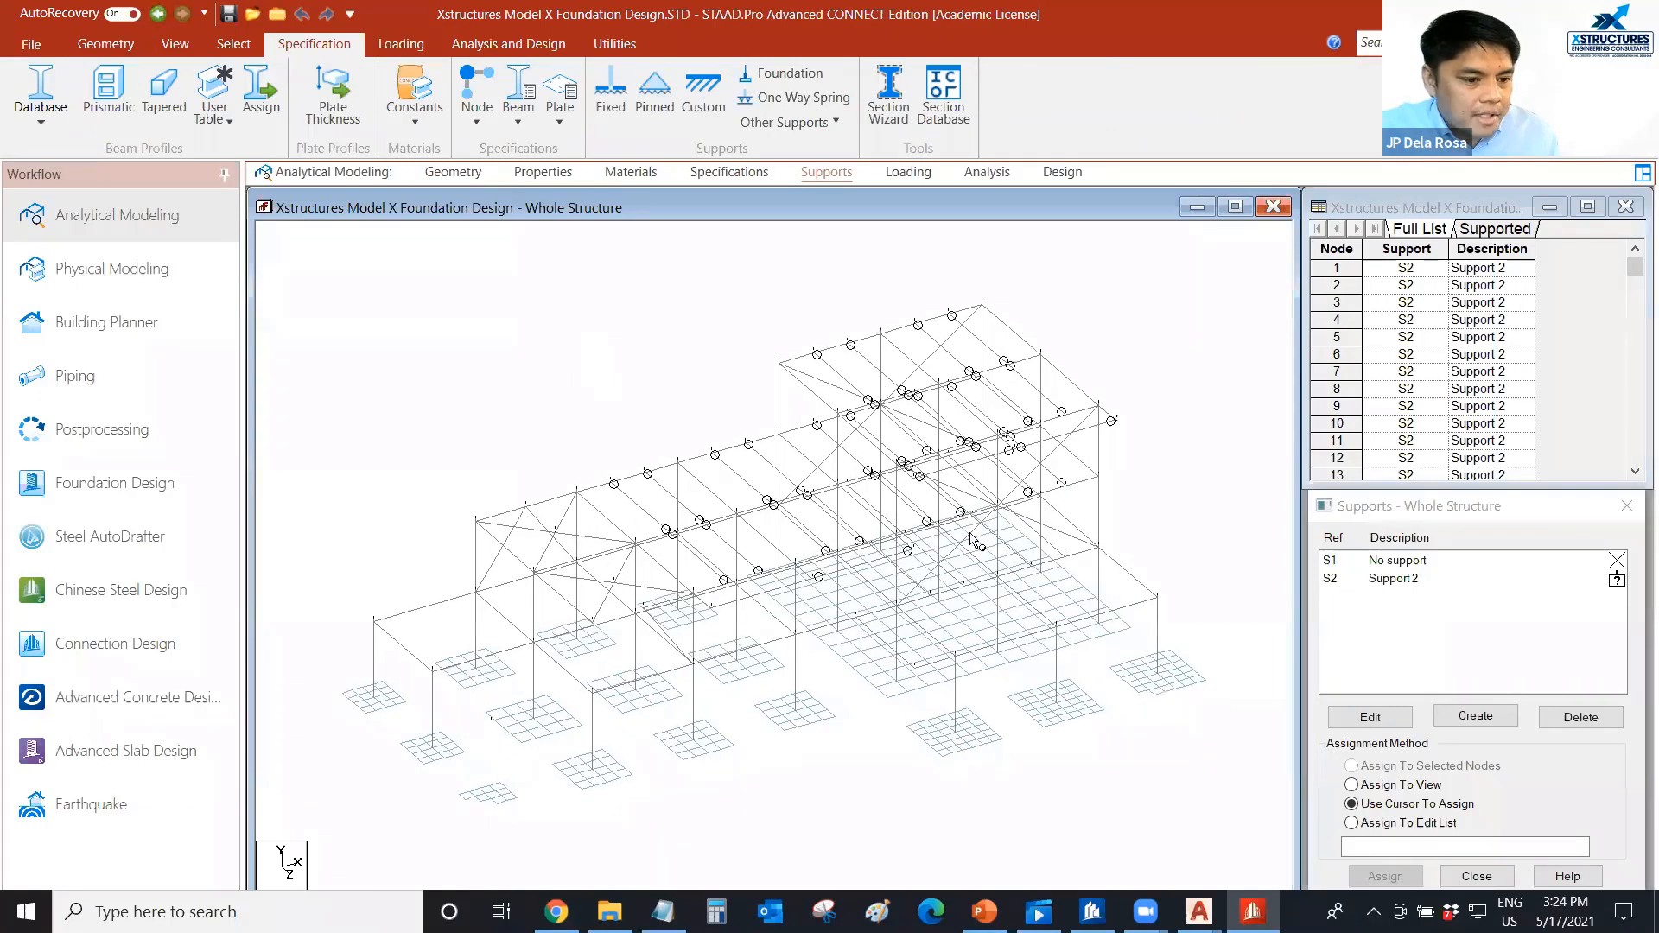
left_click(1385, 579)
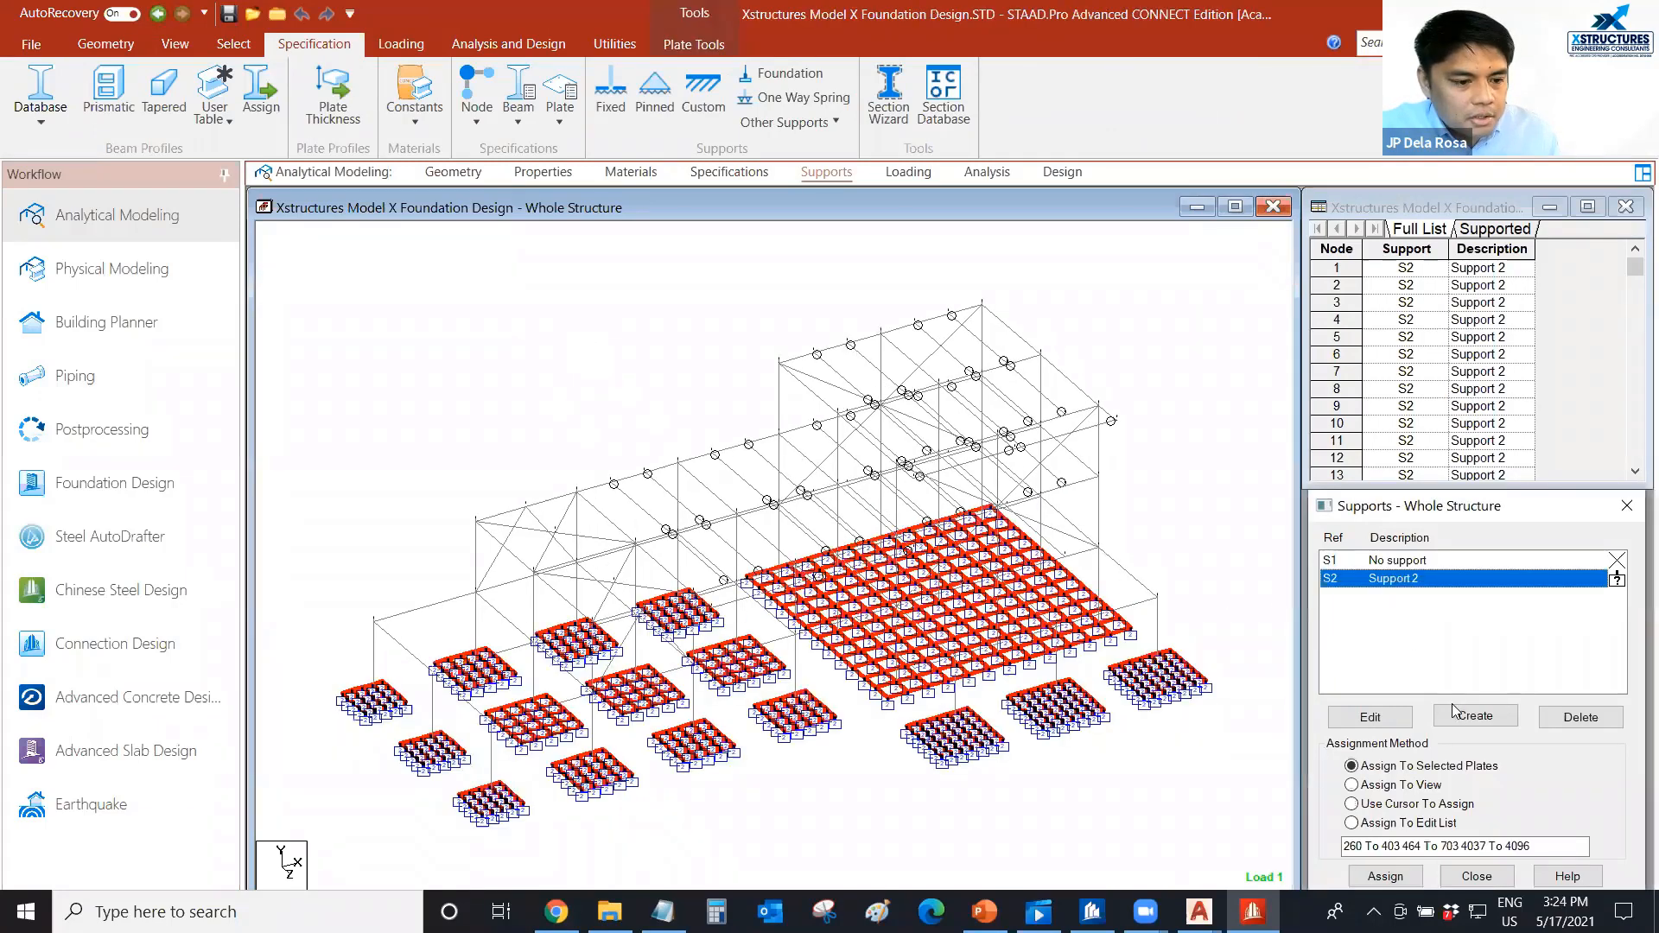
left_click(1387, 719)
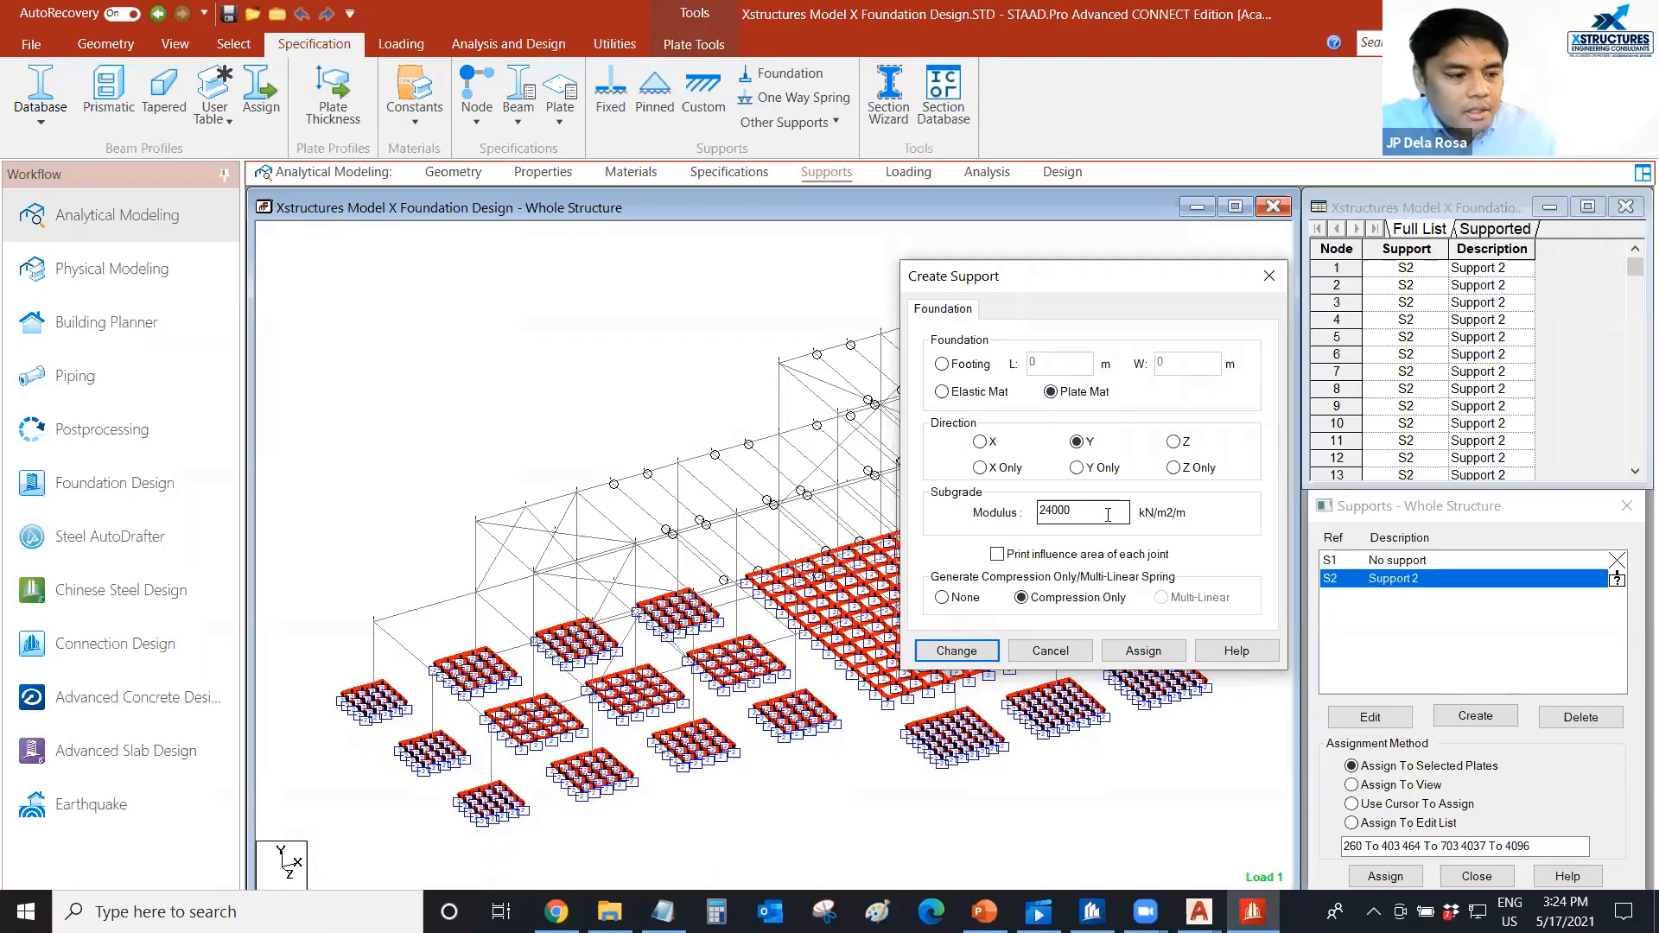
left_click_drag(1089, 280, 1082, 280)
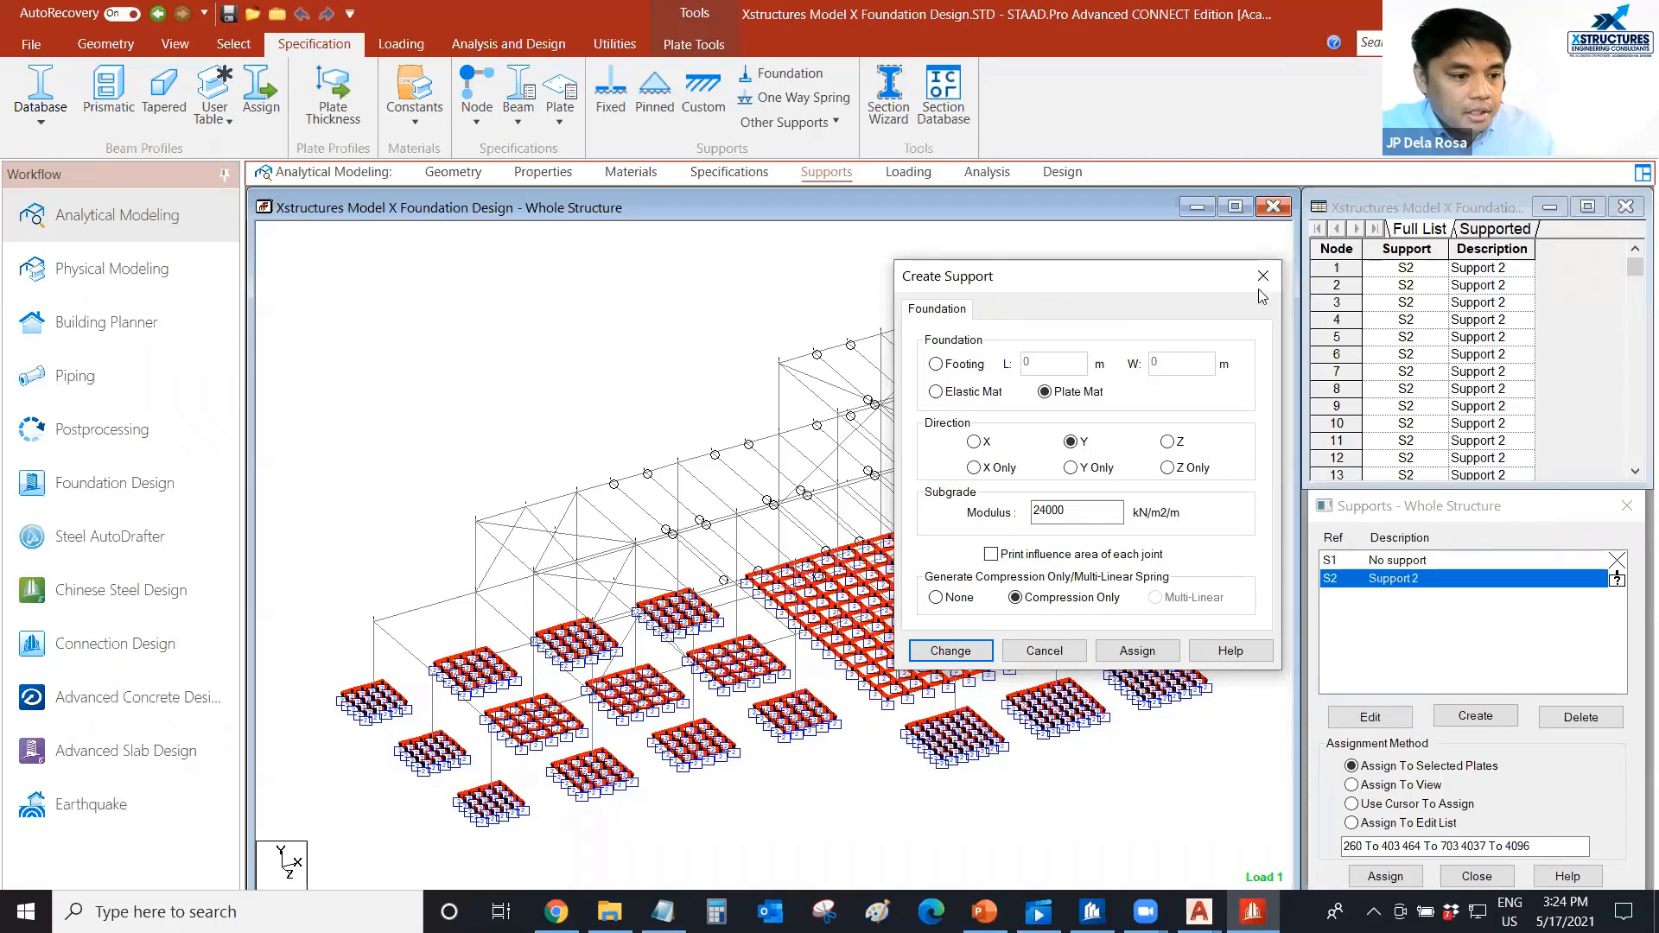
left_click(1043, 651)
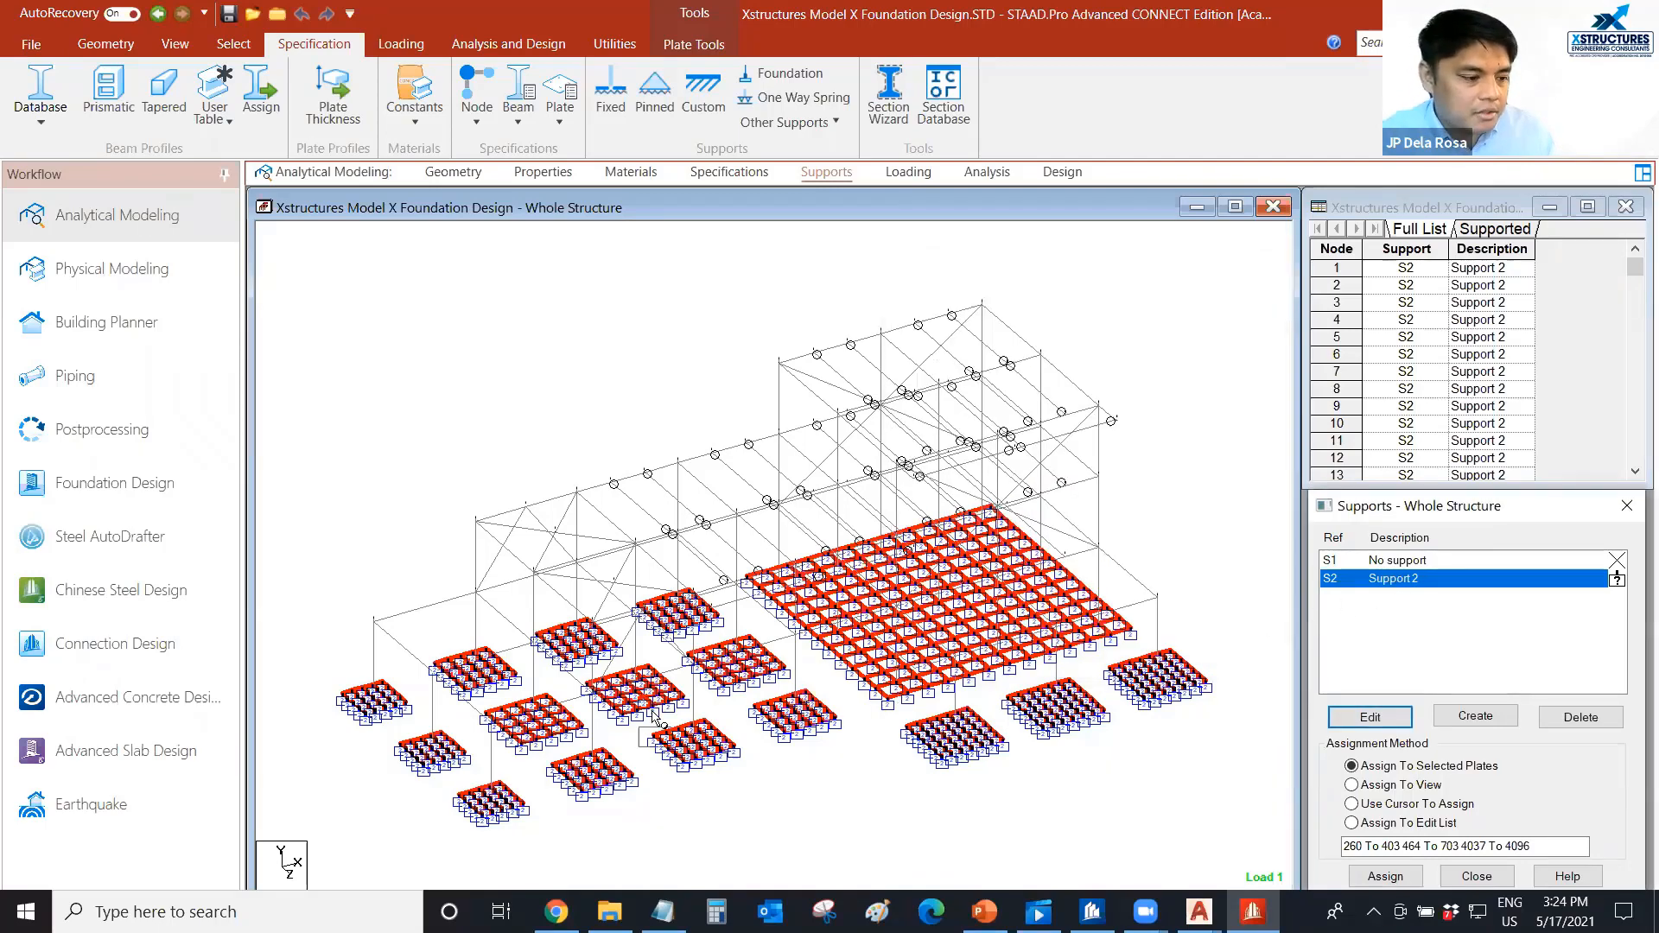
left_click(641, 791)
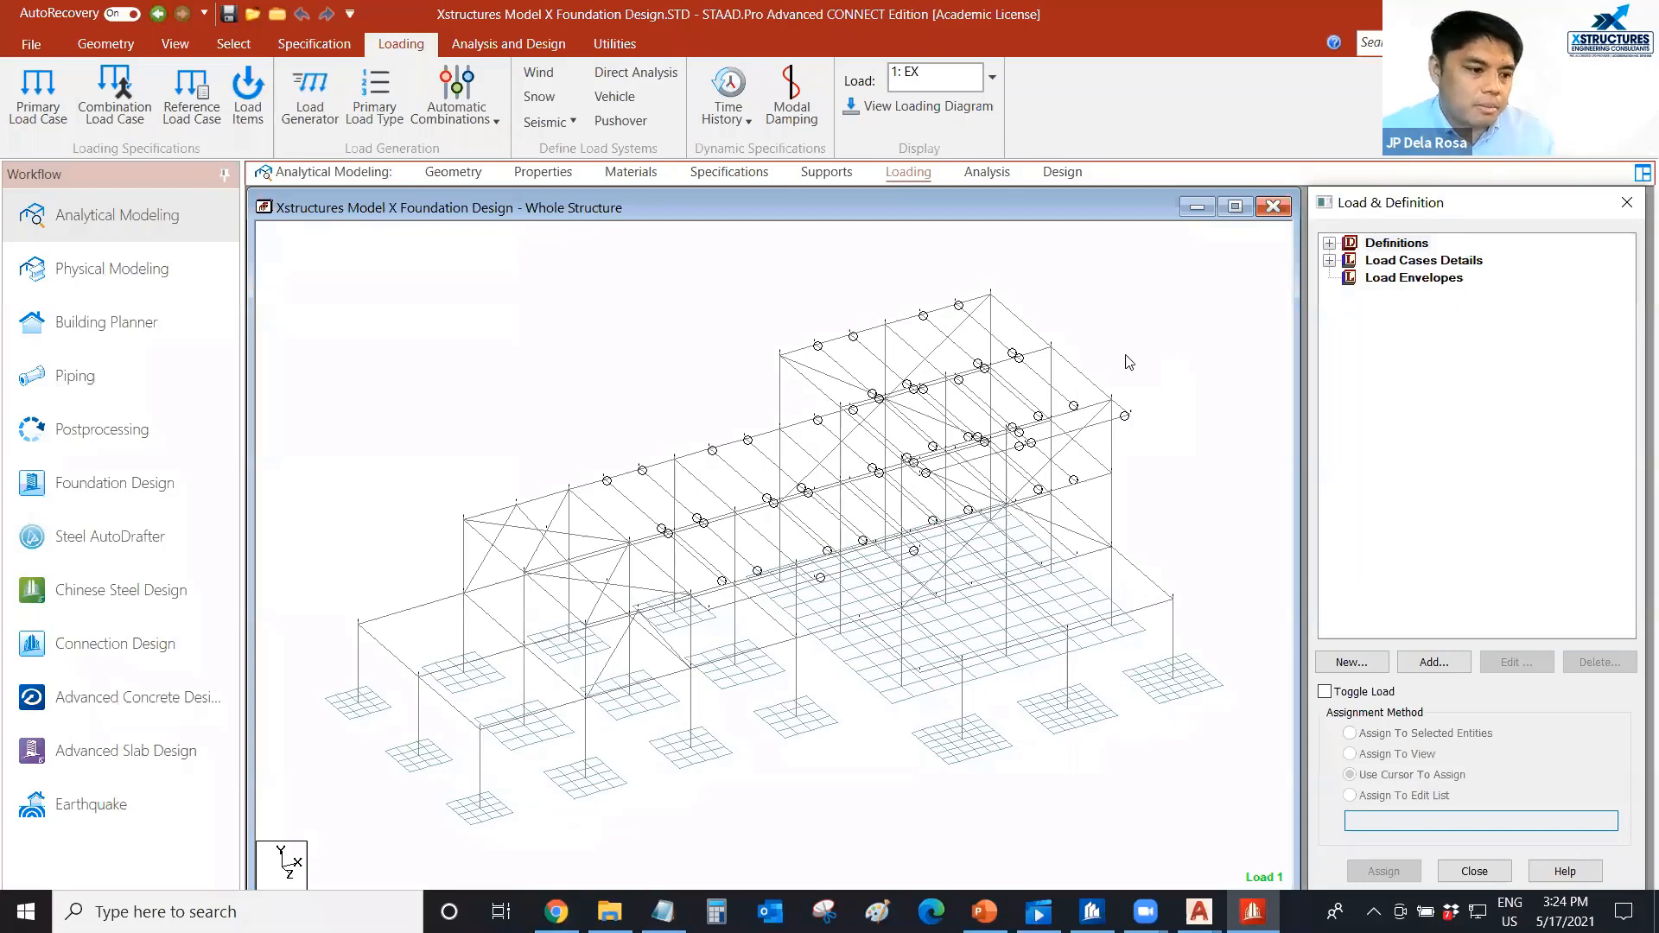
Examine the model's load definitions, reviewing the primary load cases and the 300 and 400 series load combinations.
scroll(1149, 359, "up", 2)
middle_click_drag(1160, 343, 1143, 335)
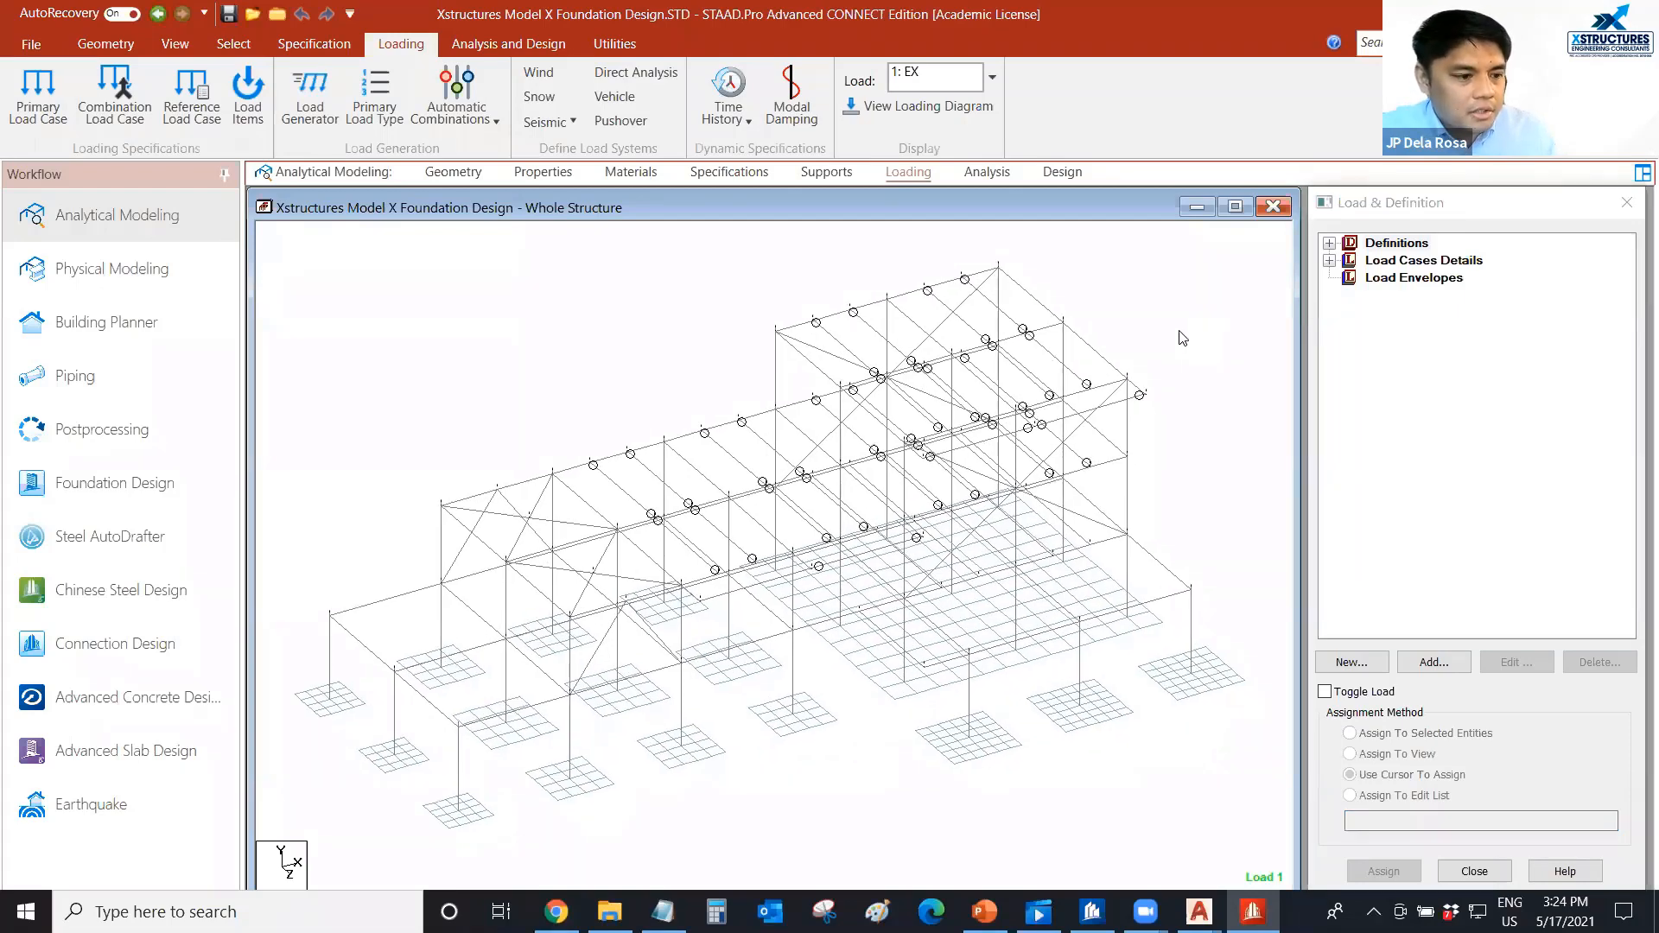
scroll(1180, 338, "up", 1)
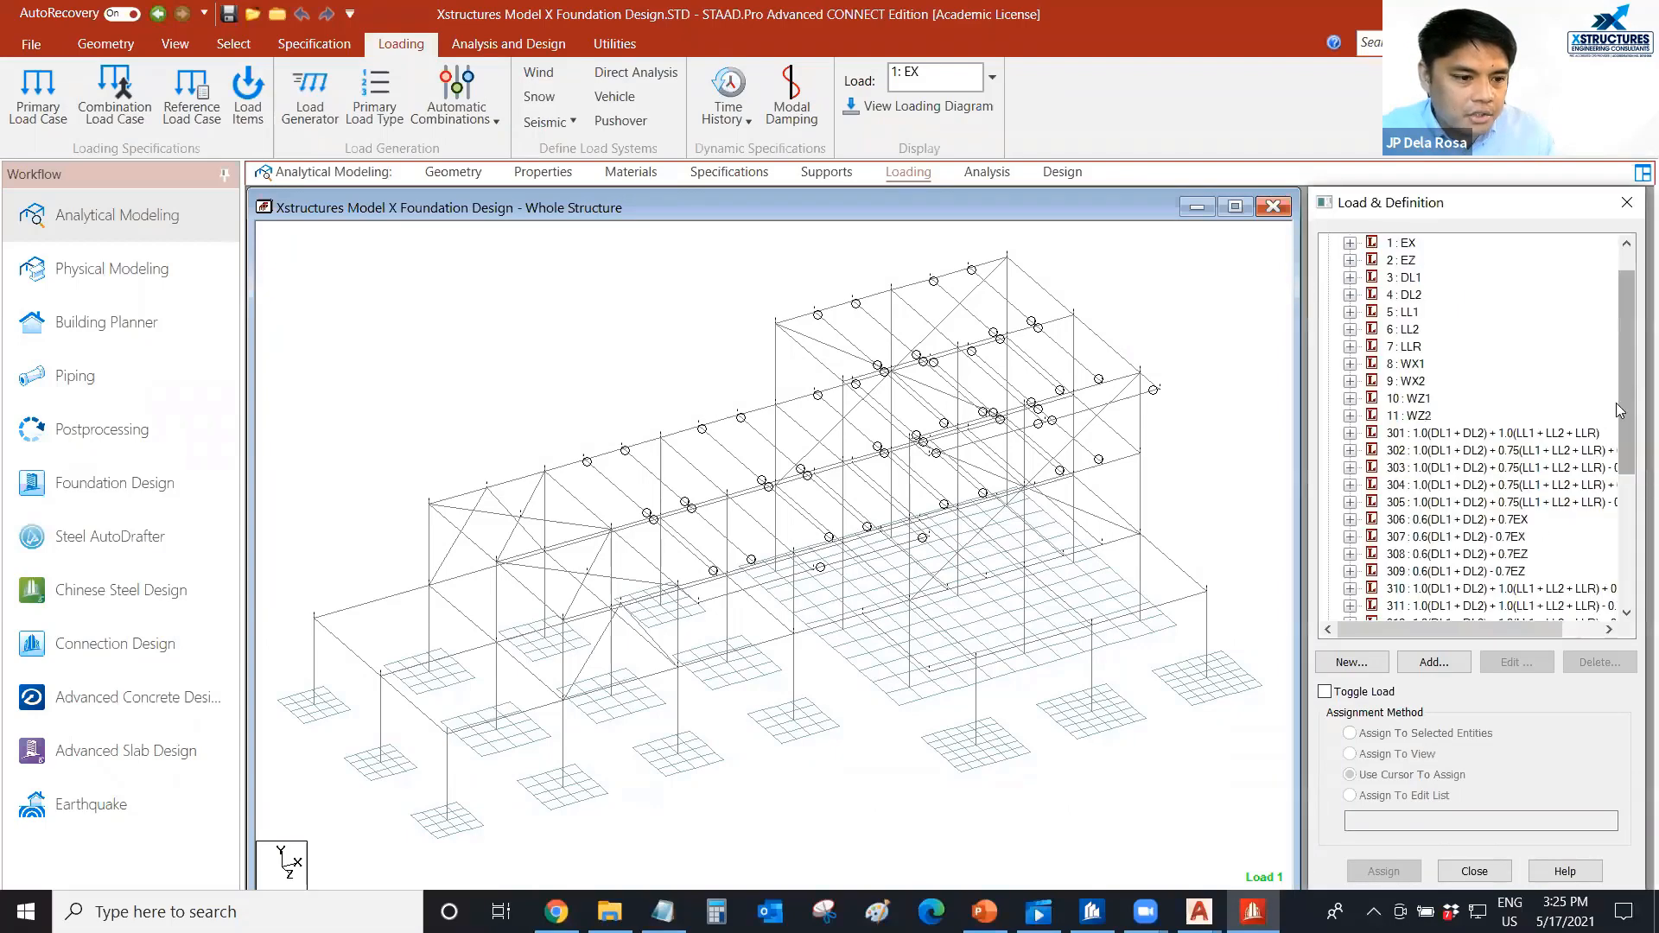
scroll(1620, 411, "down", 3)
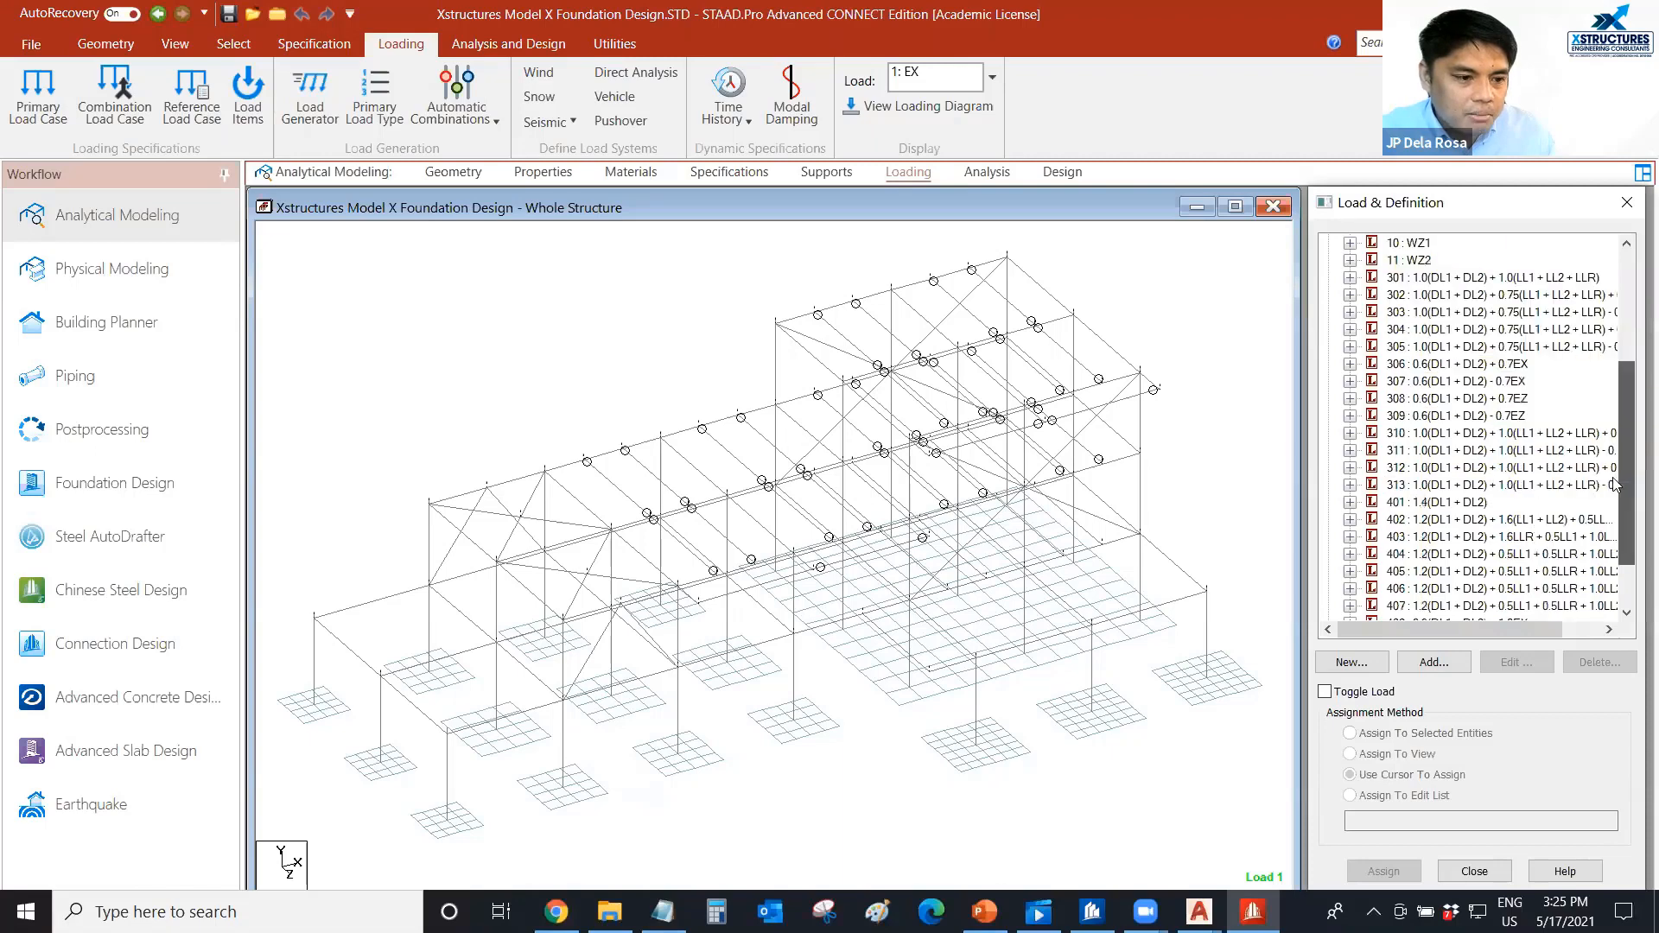
scroll(1631, 414, "down", 2)
scroll(1633, 401, "up", 3)
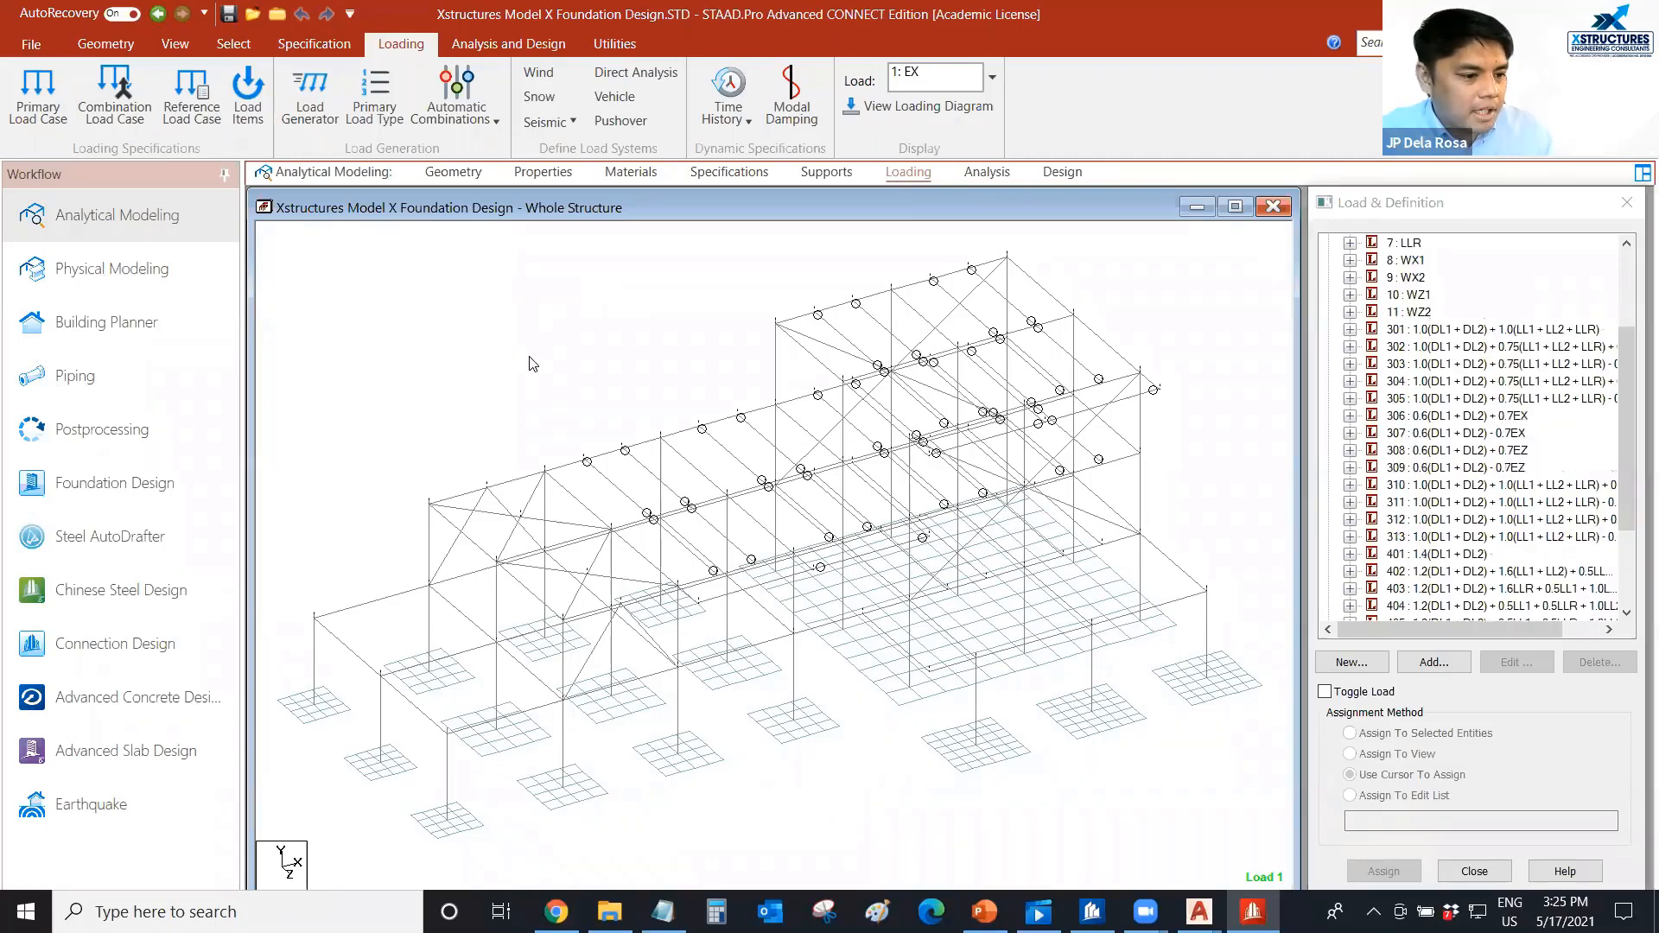
Open the postprocessing results with every load case included and make load combination 301 the displayed load.
left_click(126, 432)
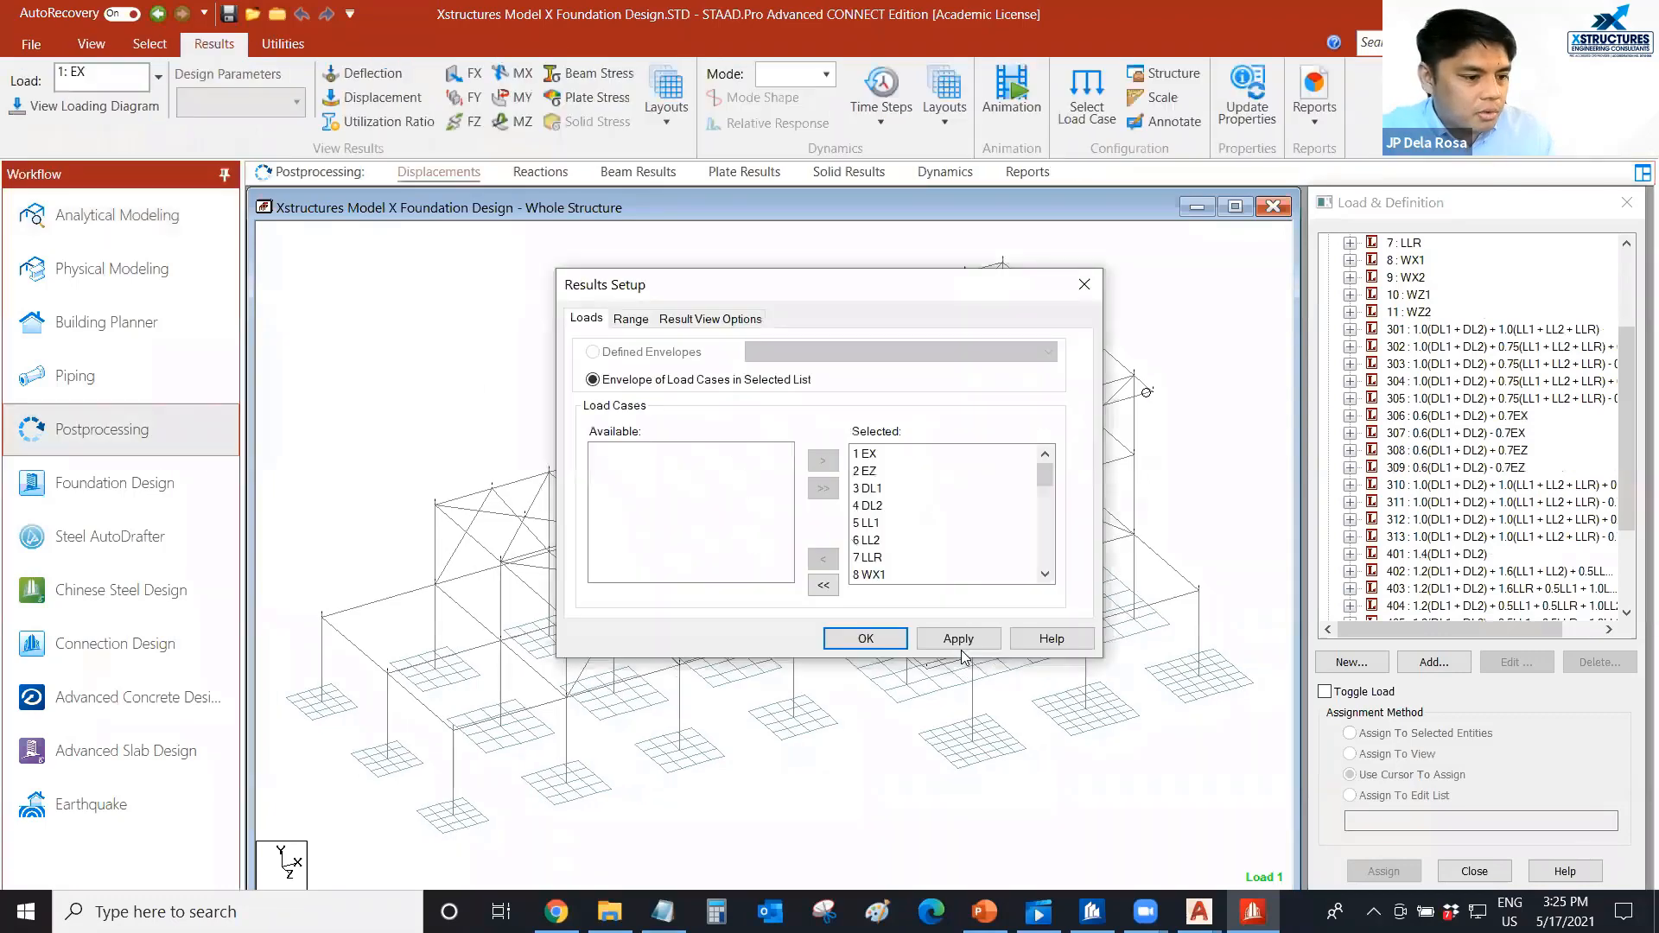
left_click(949, 643)
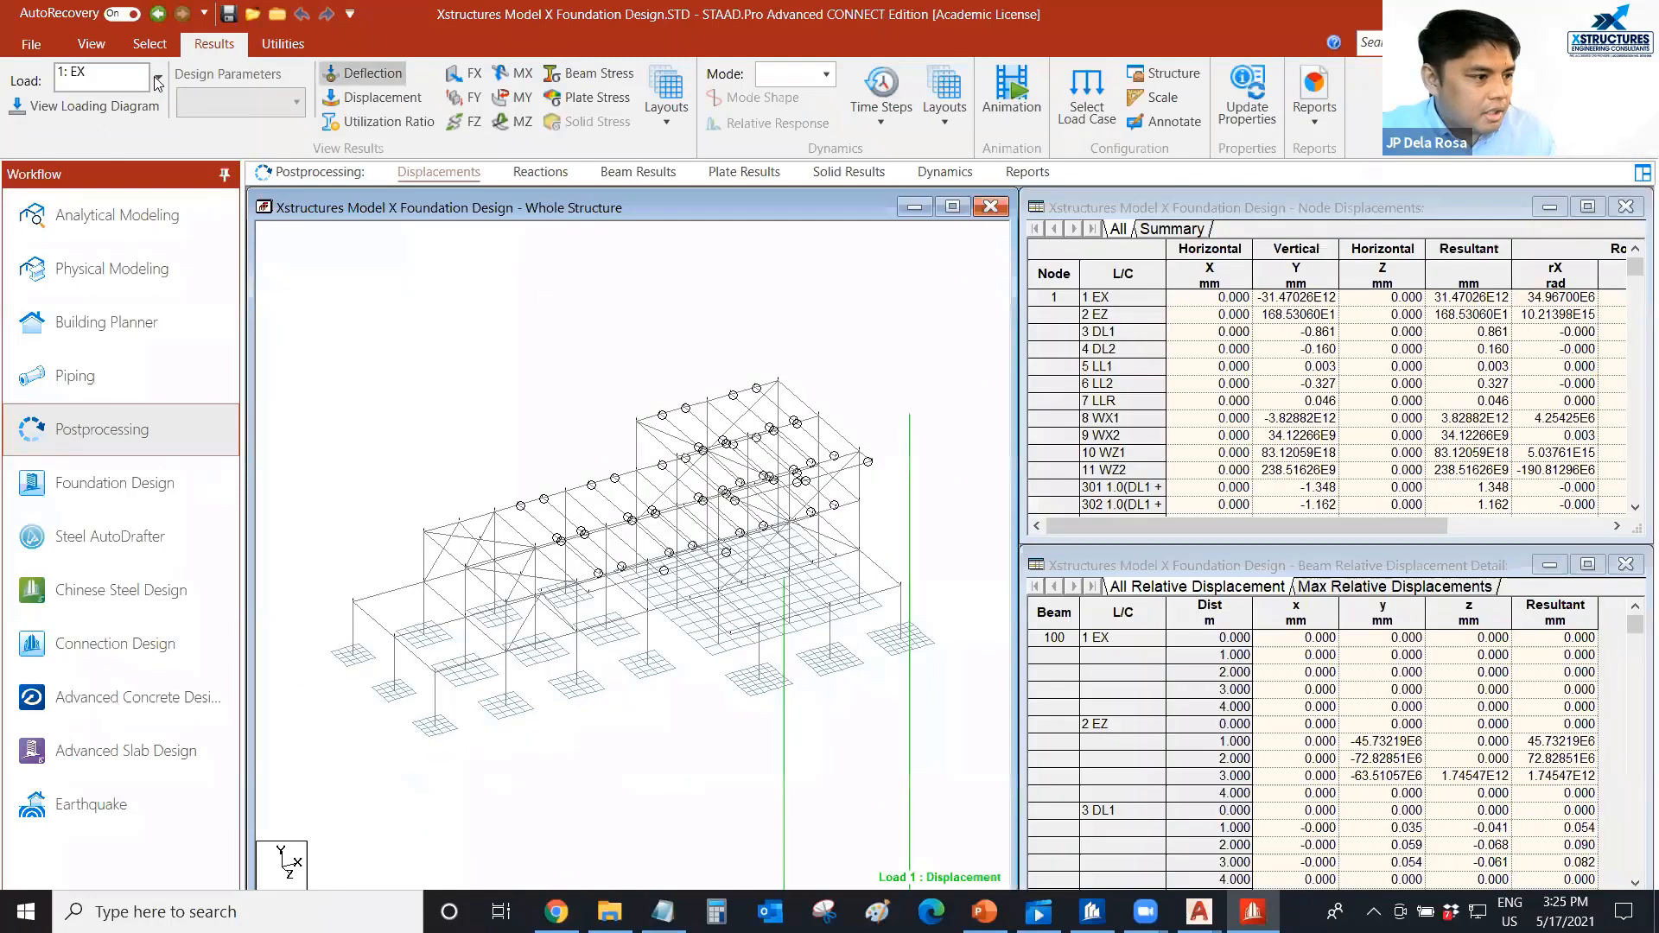
left_click(158, 77)
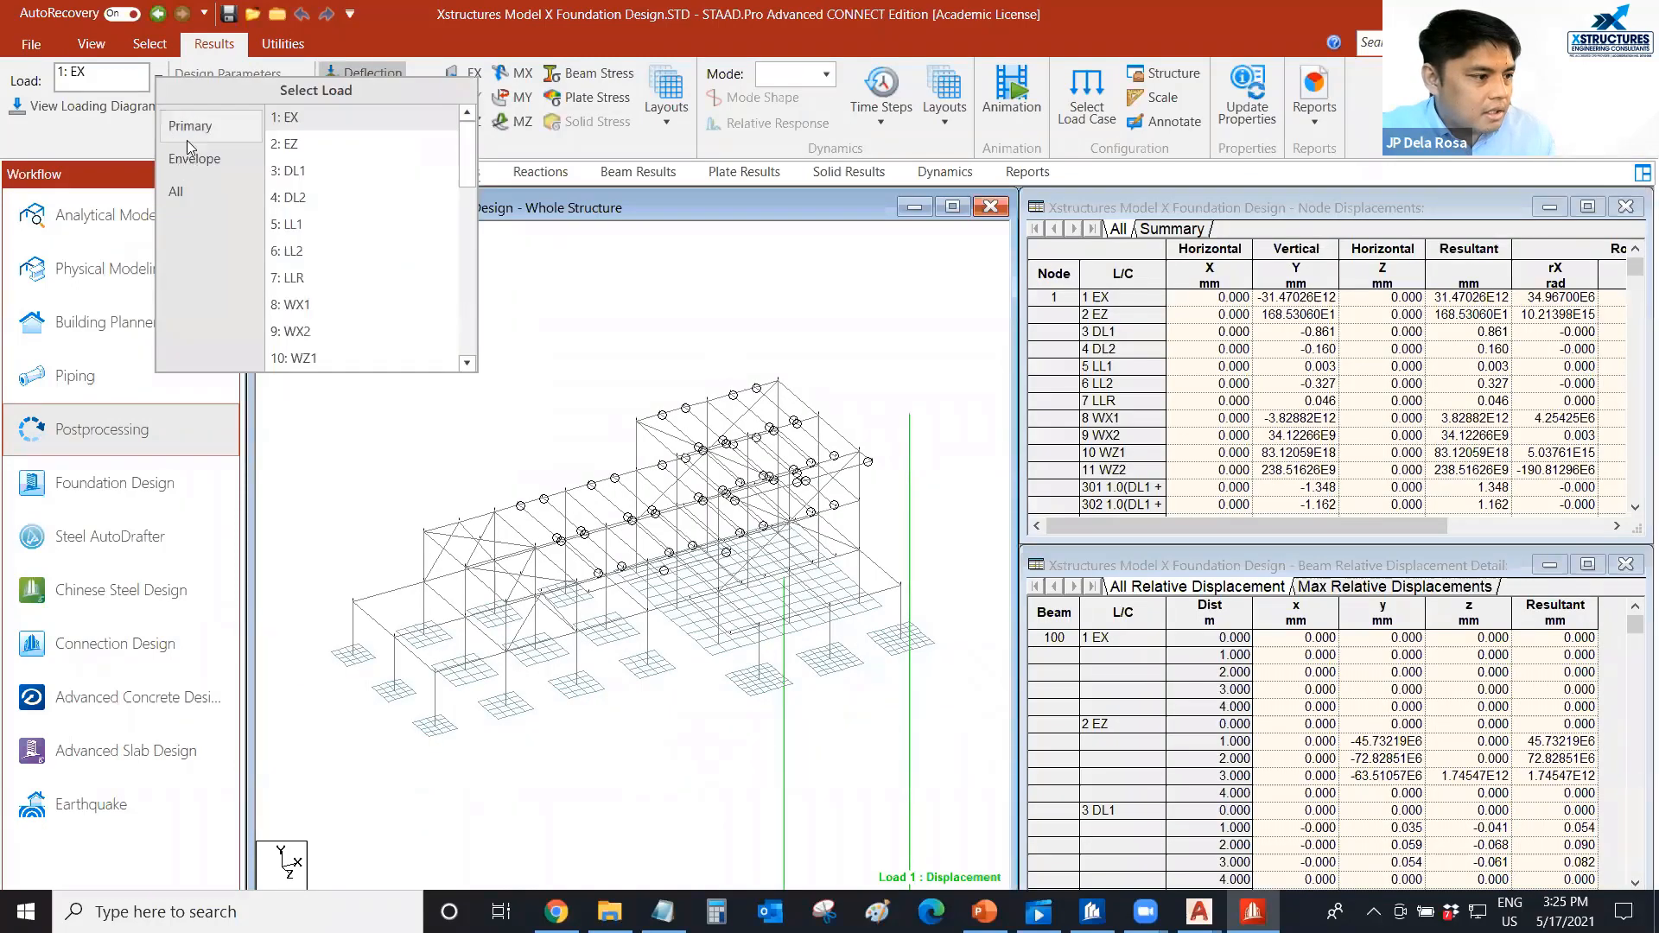
scroll(311, 230, "down", 4)
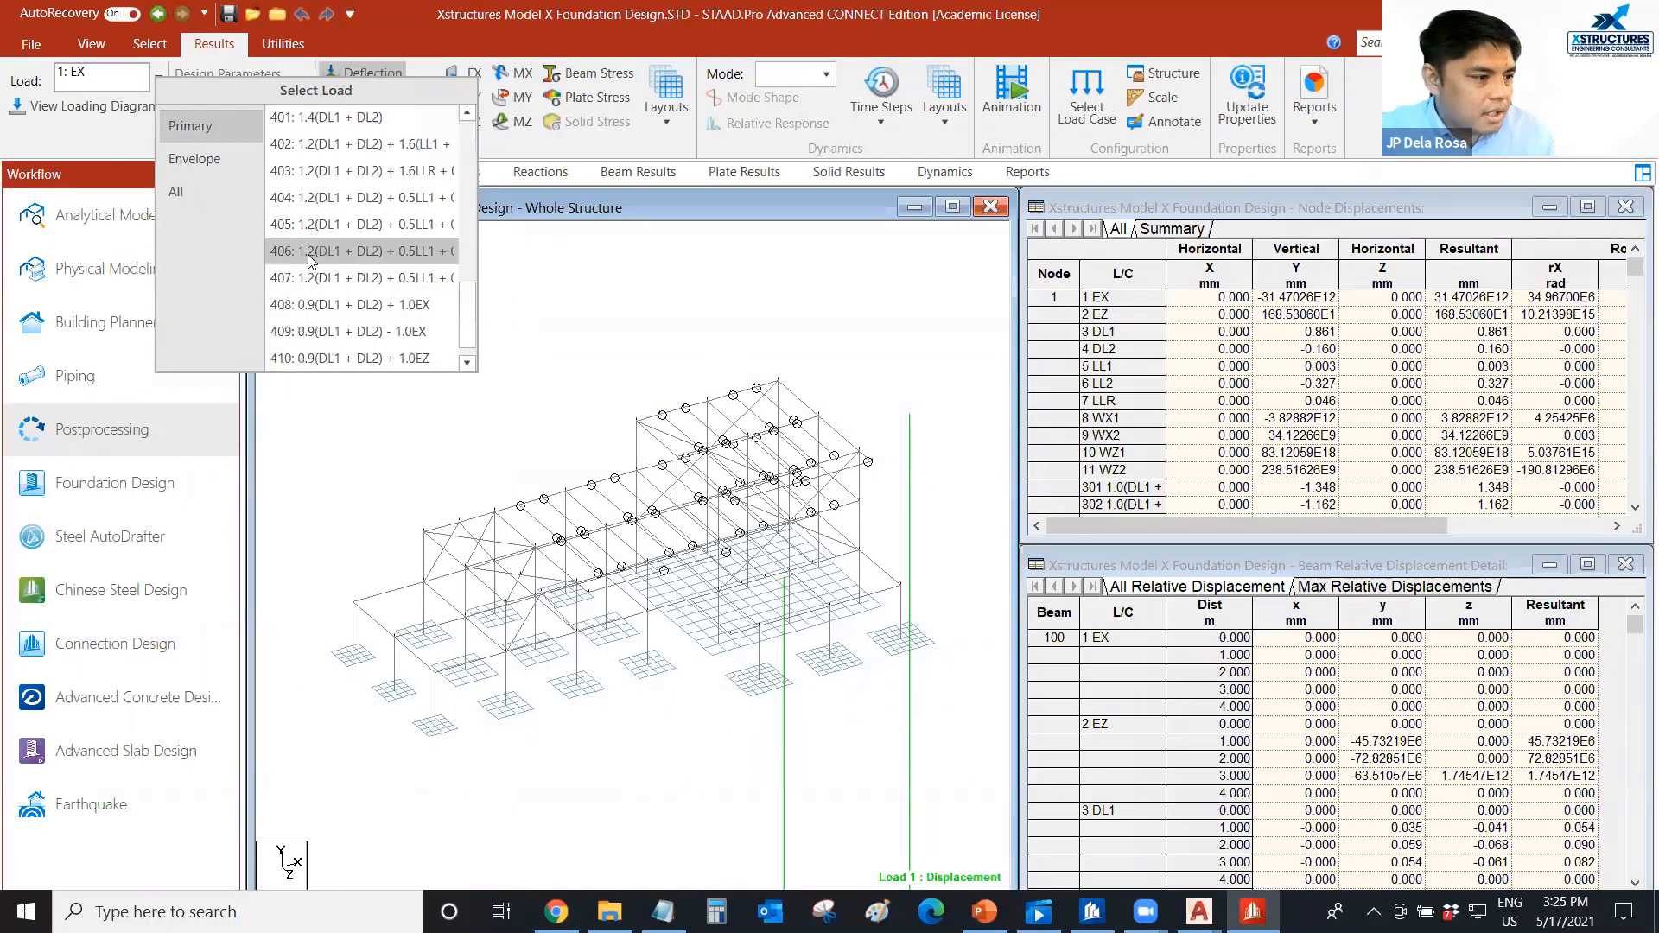
scroll(311, 202, "up", 1)
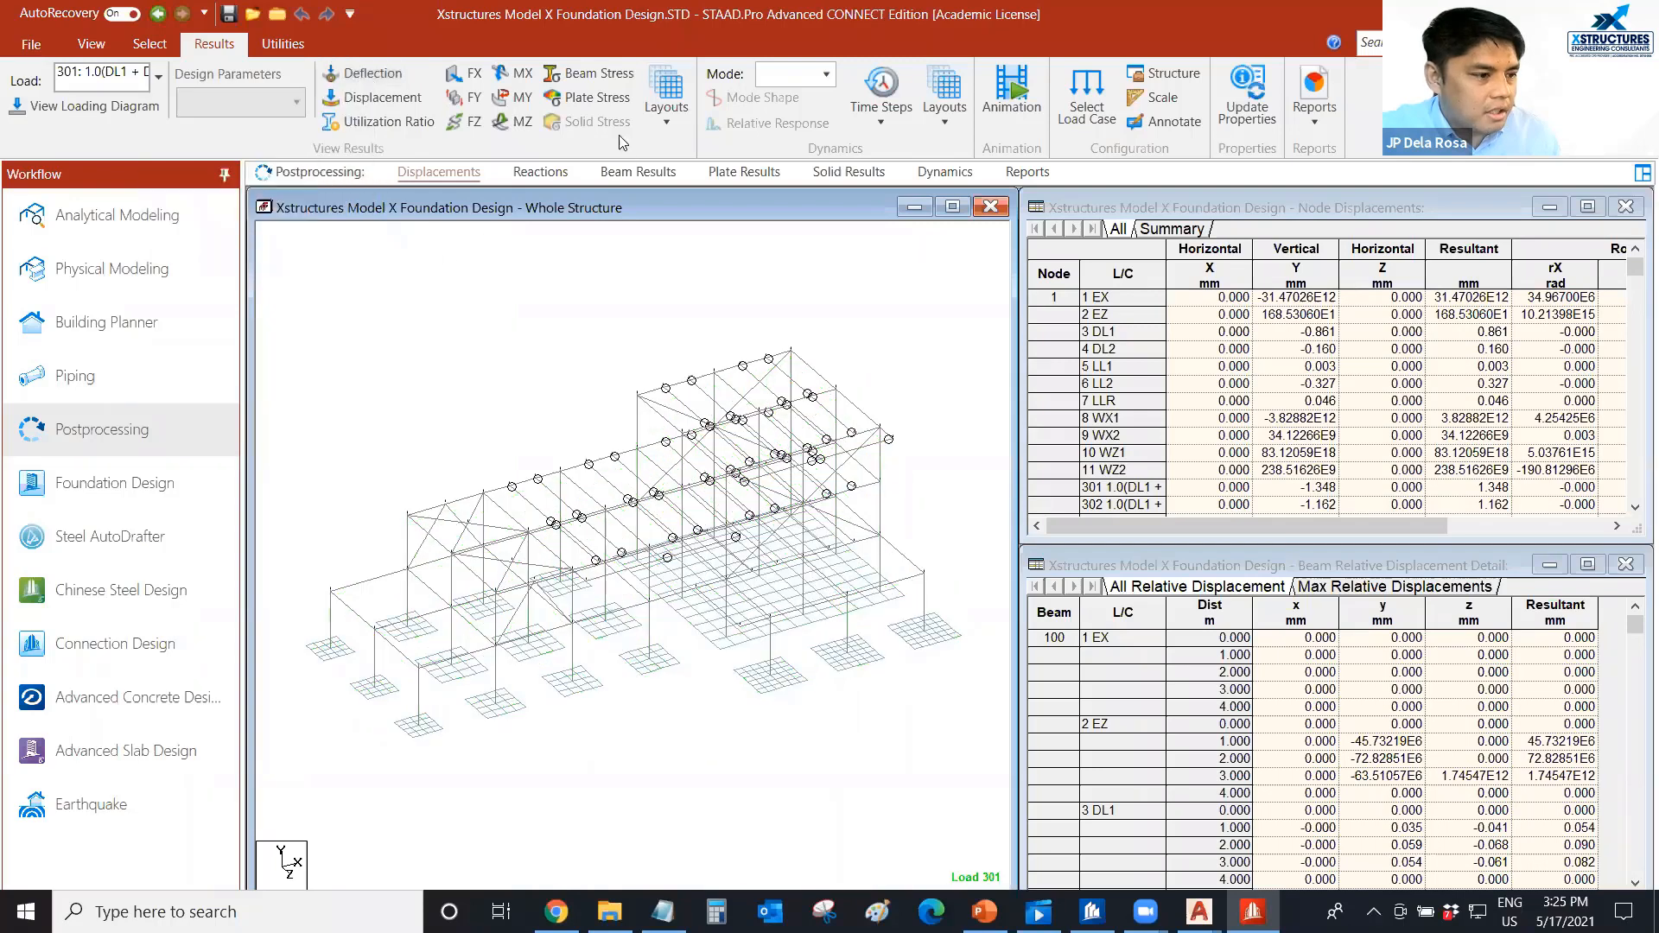
Apply a Base Pressure plate stress contour to the foundation plates for load case 301.
left_click(591, 97)
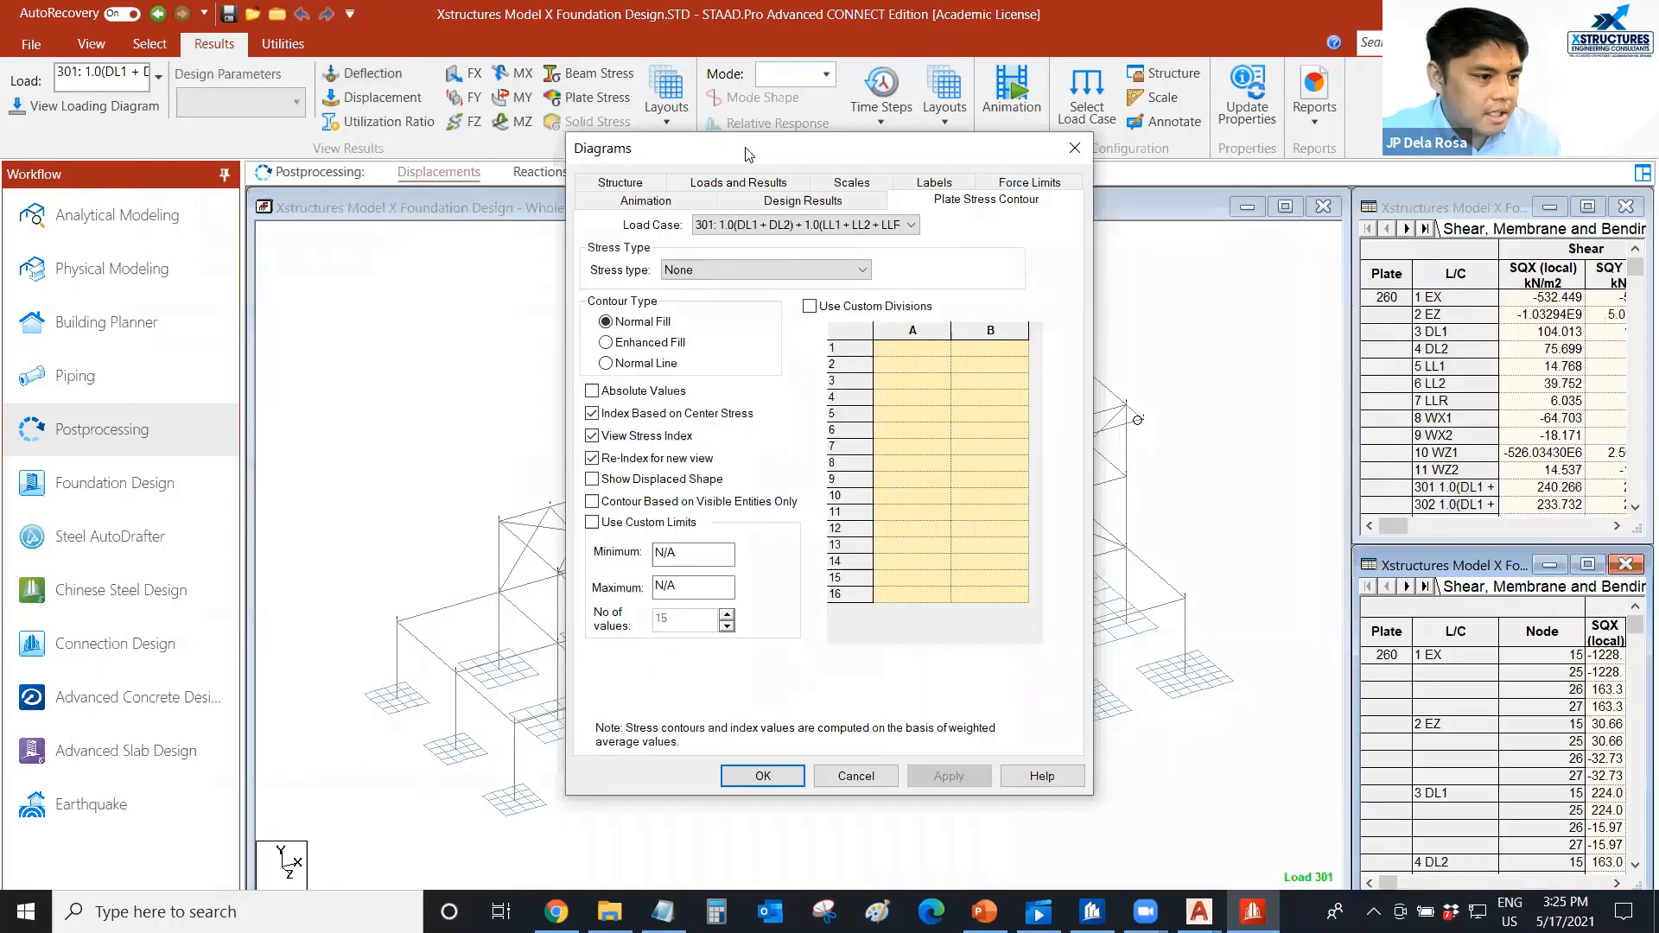
left_click_drag(748, 154, 1048, 113)
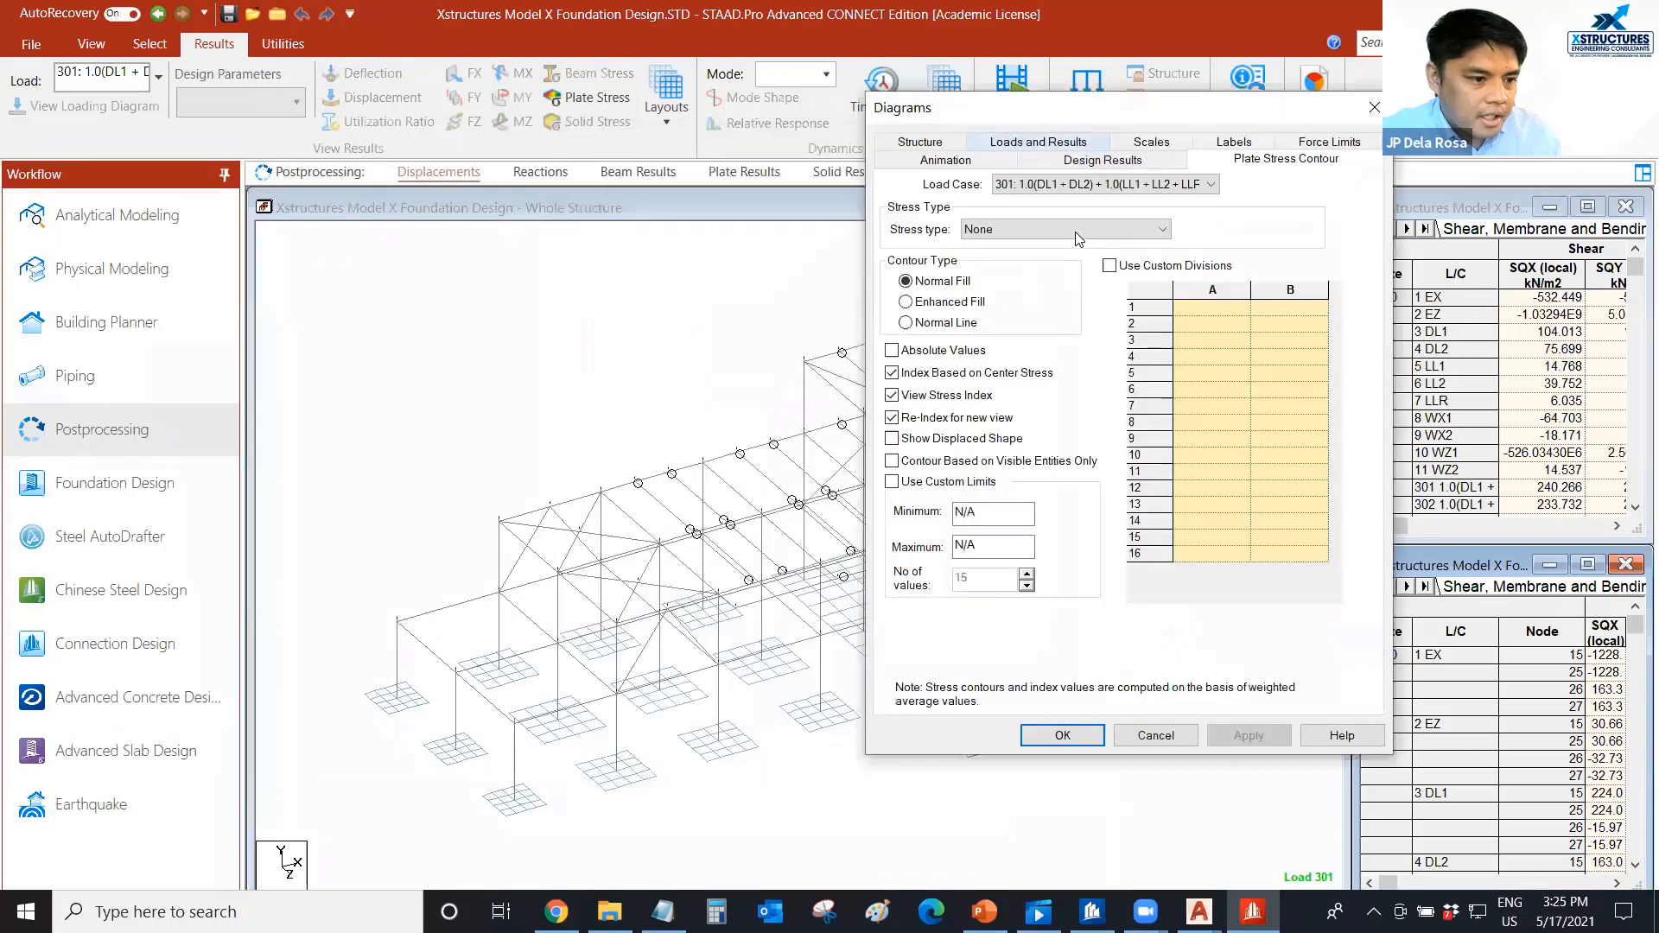
left_click(1063, 229)
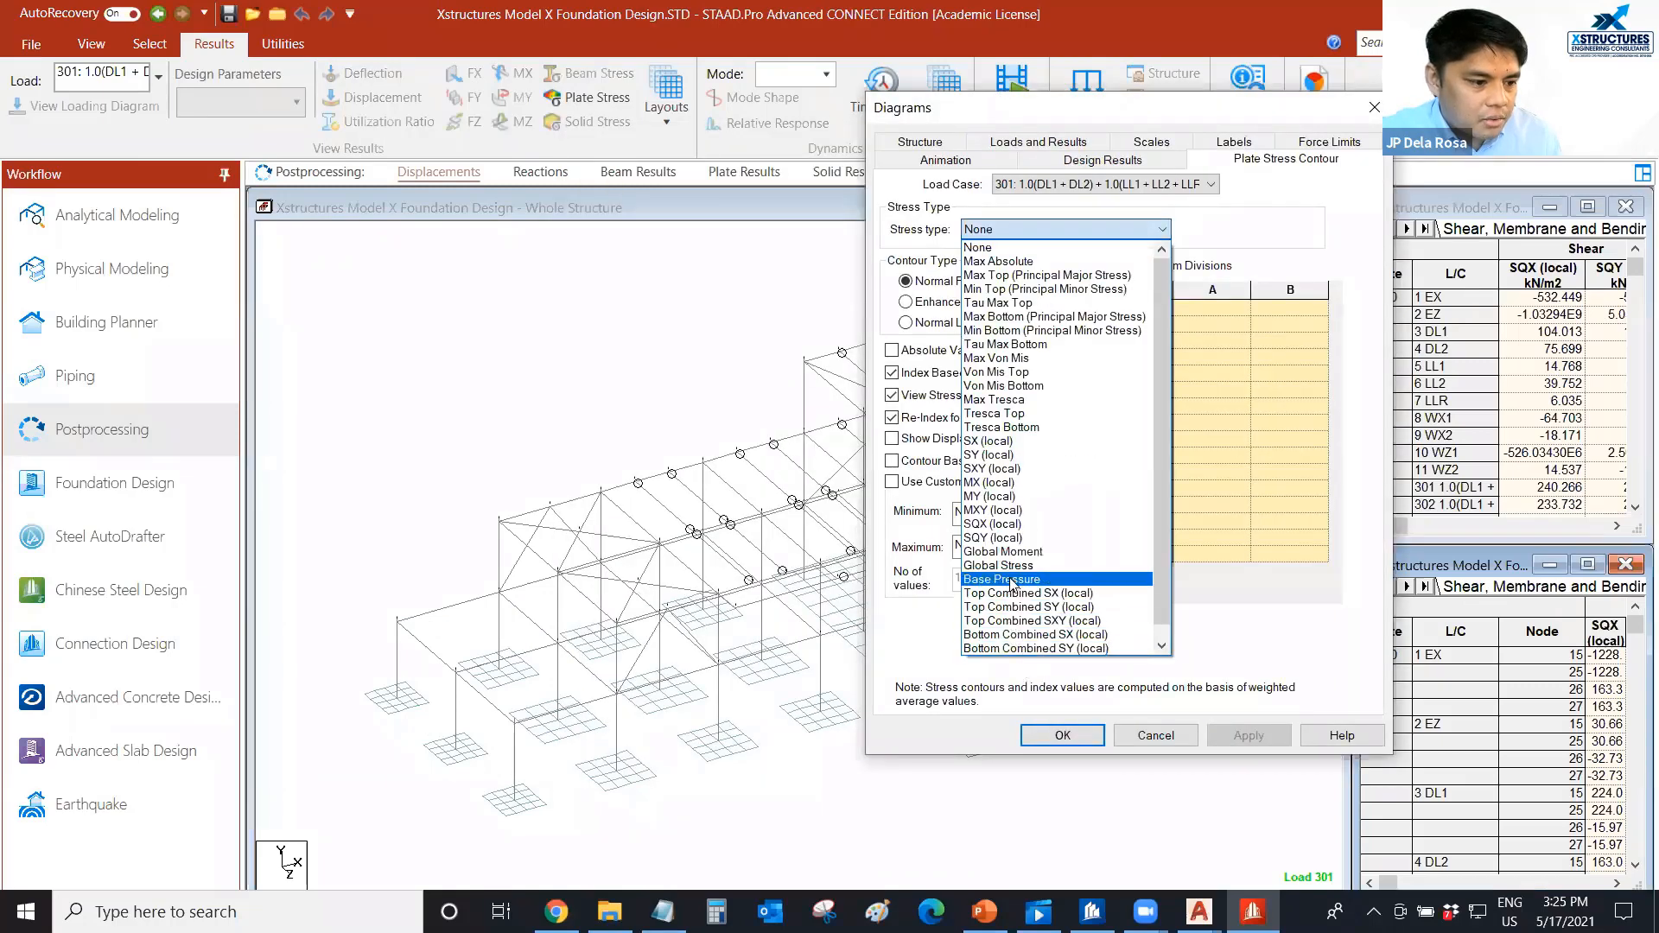
left_click(1002, 579)
left_click(1228, 739)
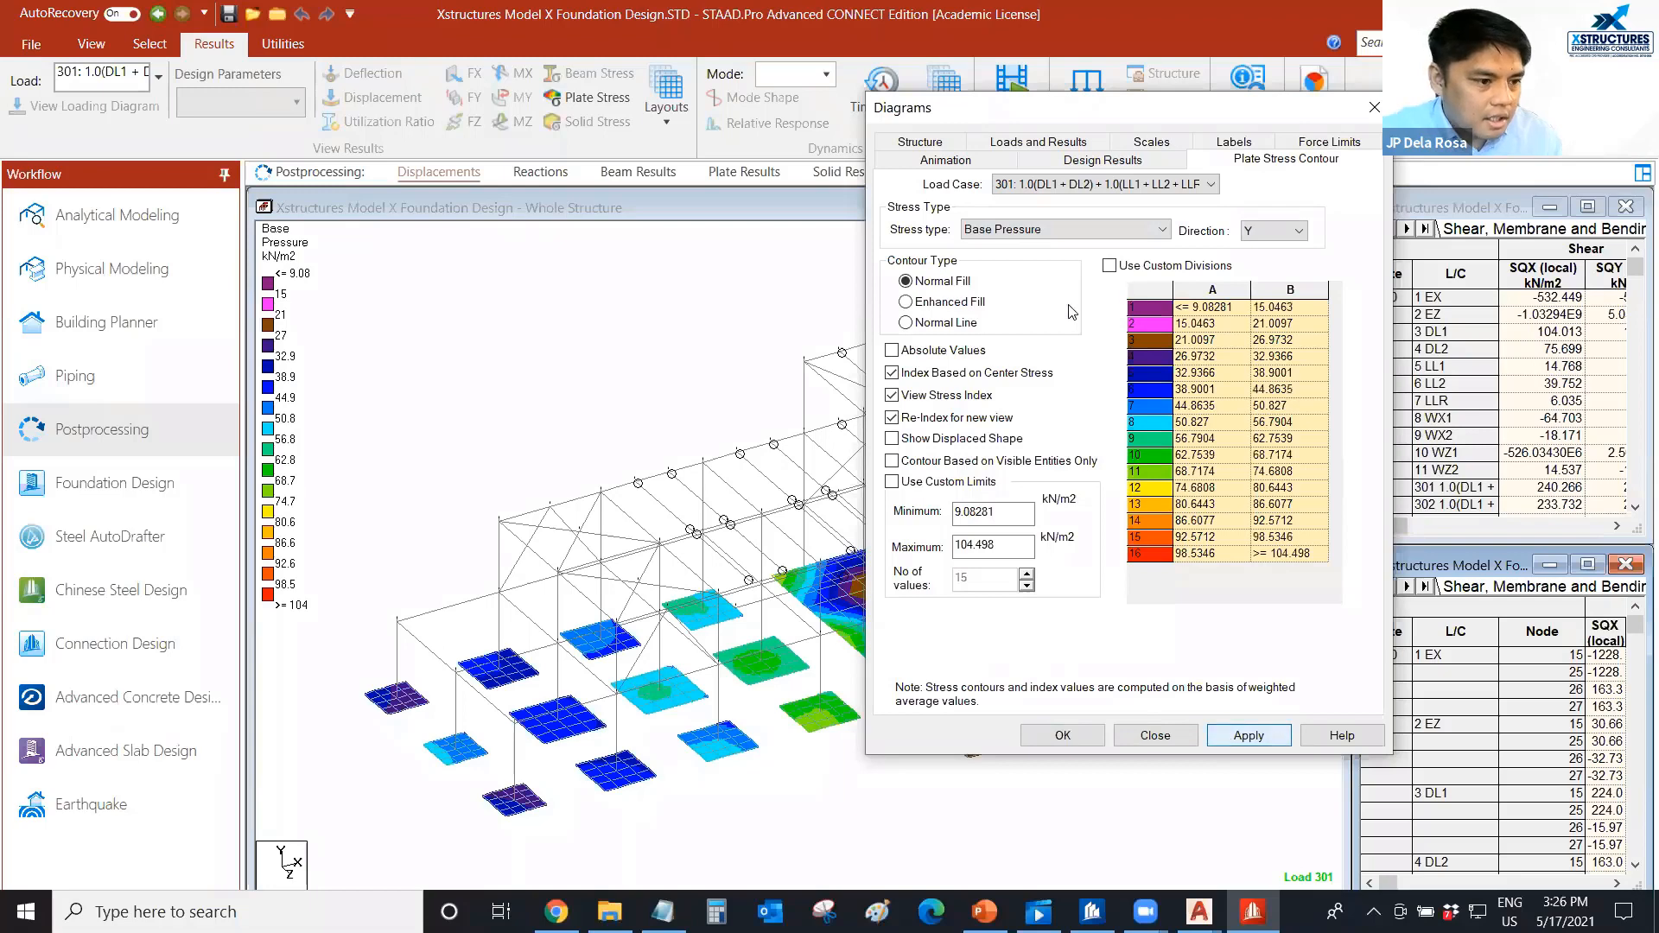
Show the base pressure contour on the displaced shape with Enhanced Fill, and turn on the structure's deflection diagram.
left_click(950, 439)
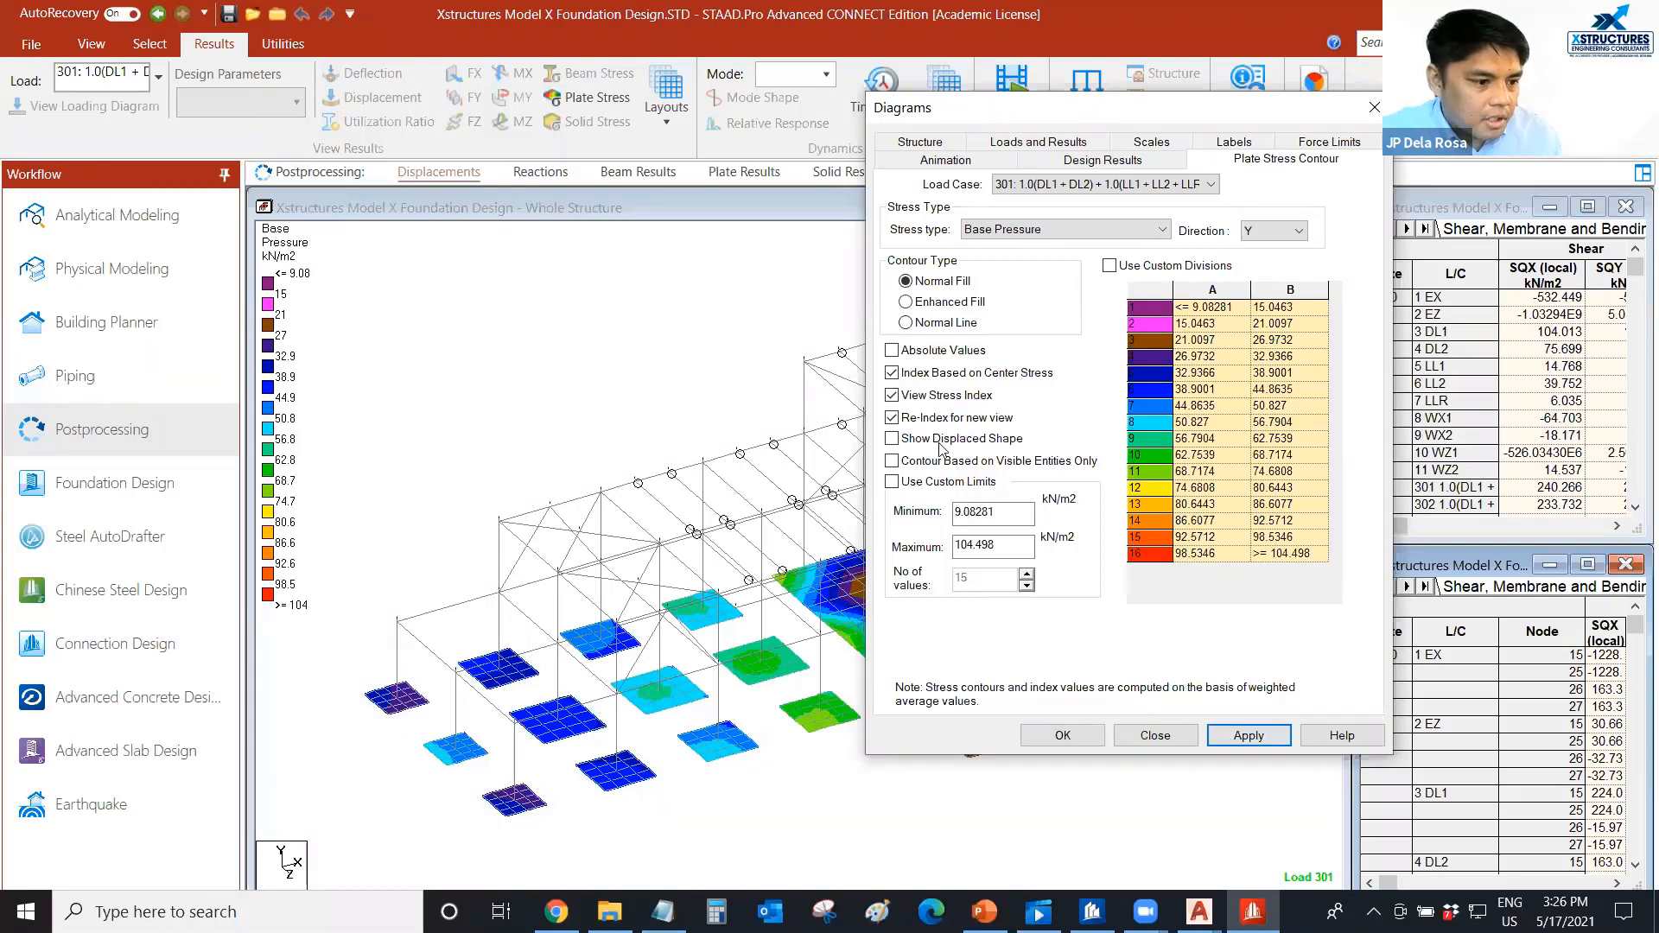
left_click(1242, 737)
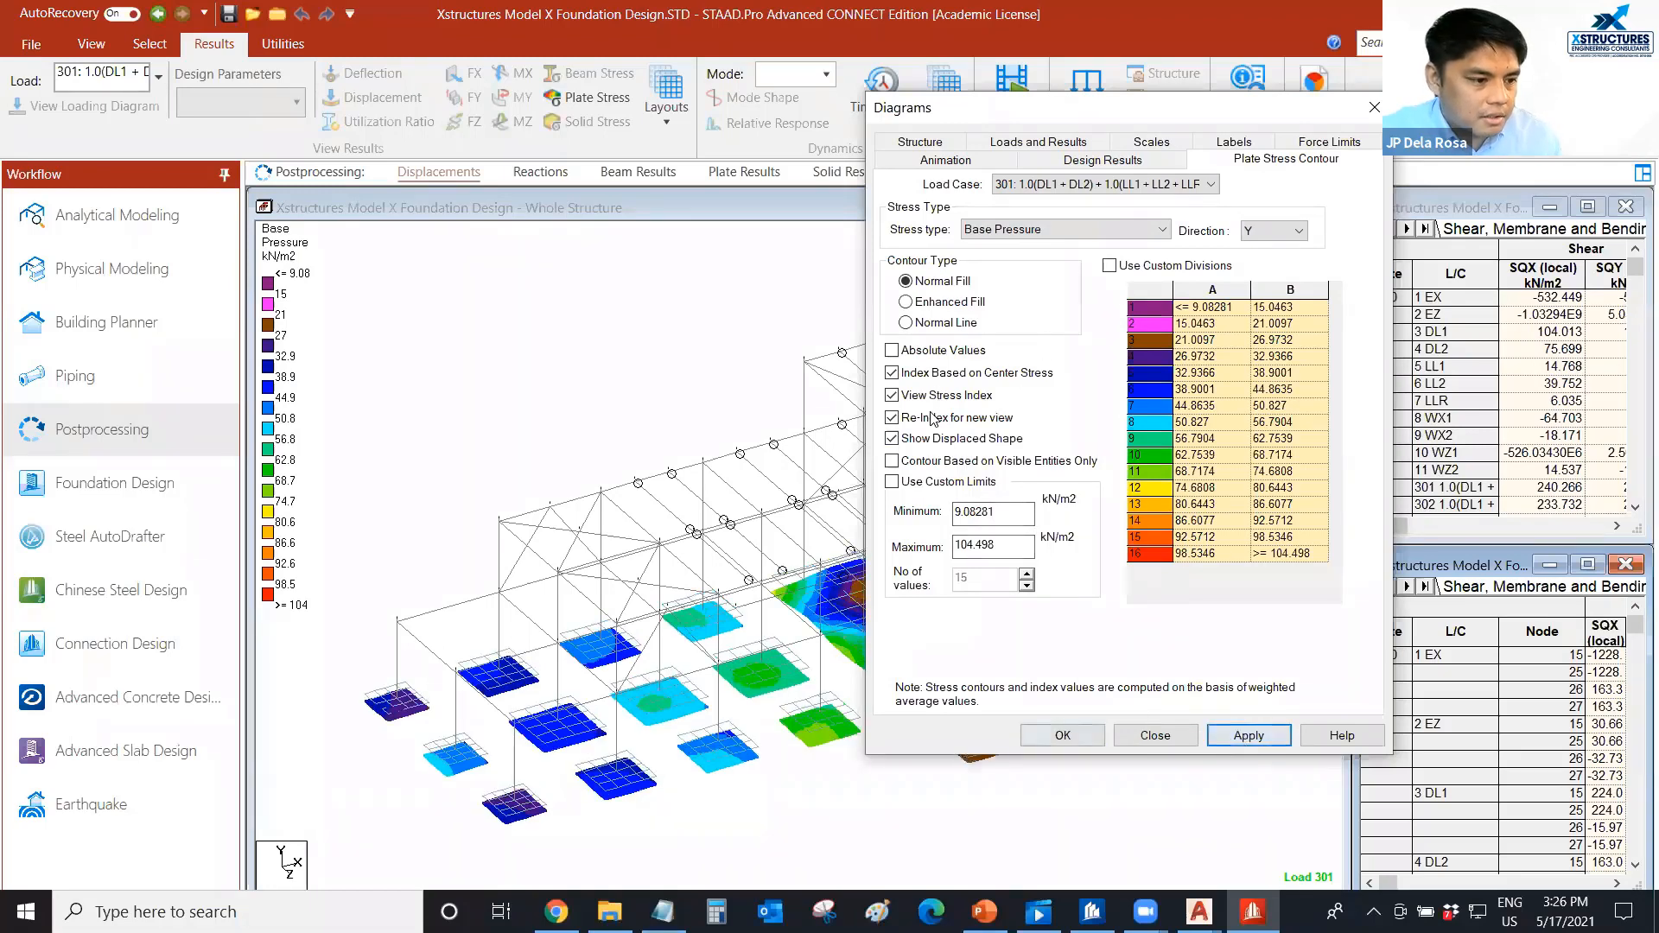
left_click(918, 311)
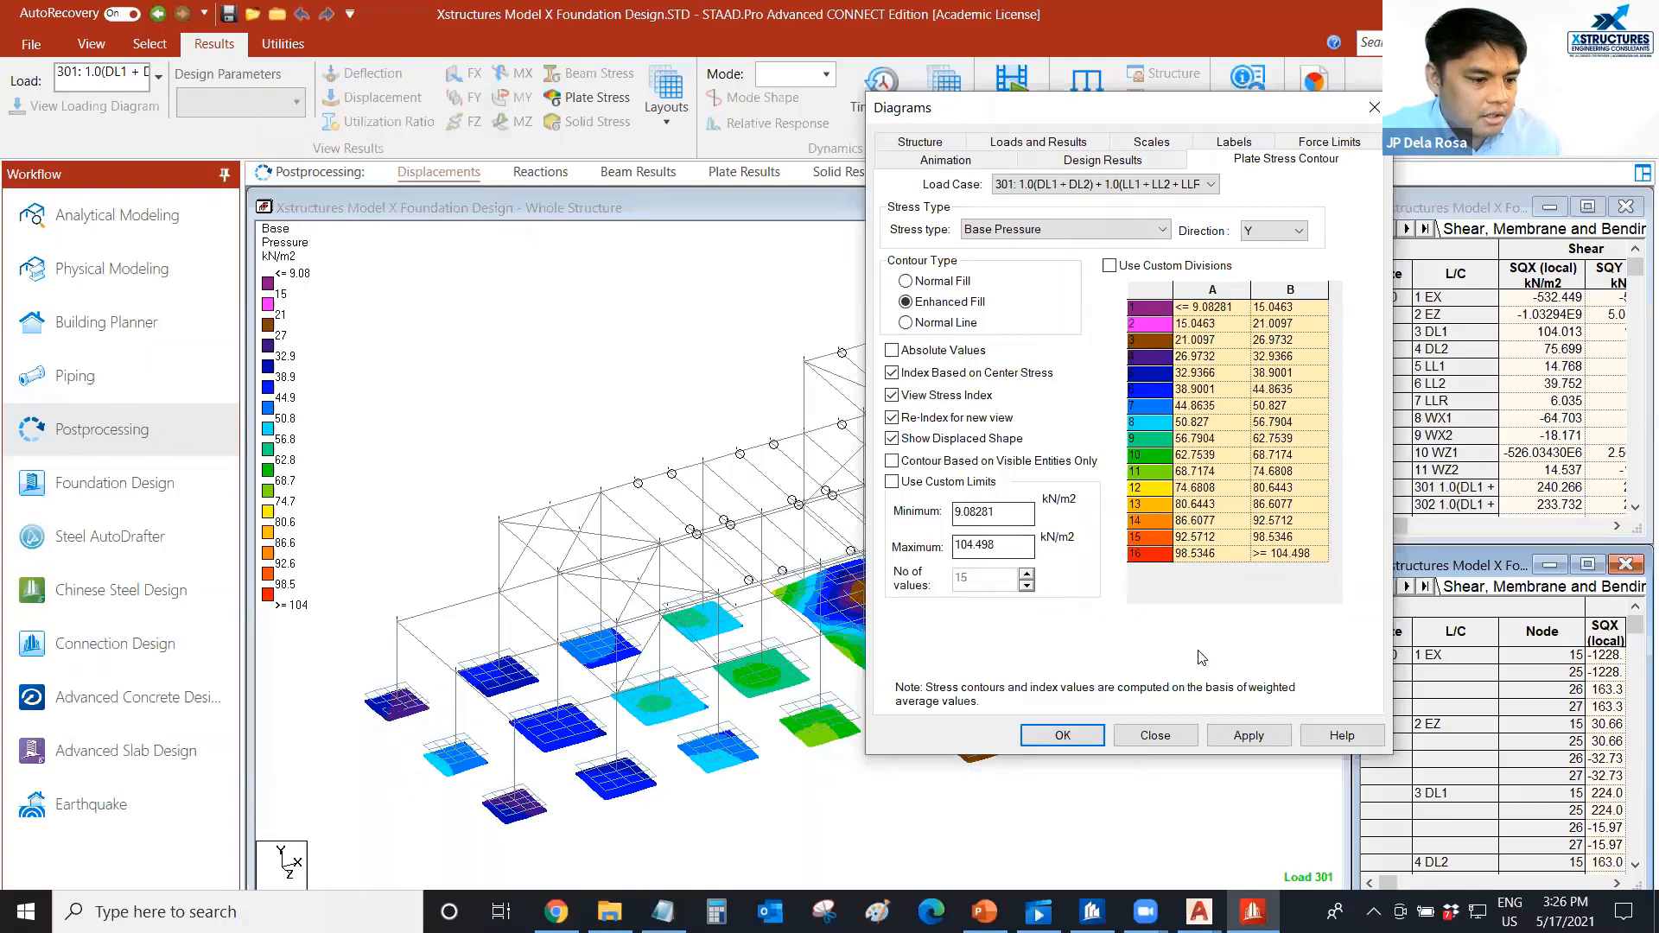
left_click(1250, 735)
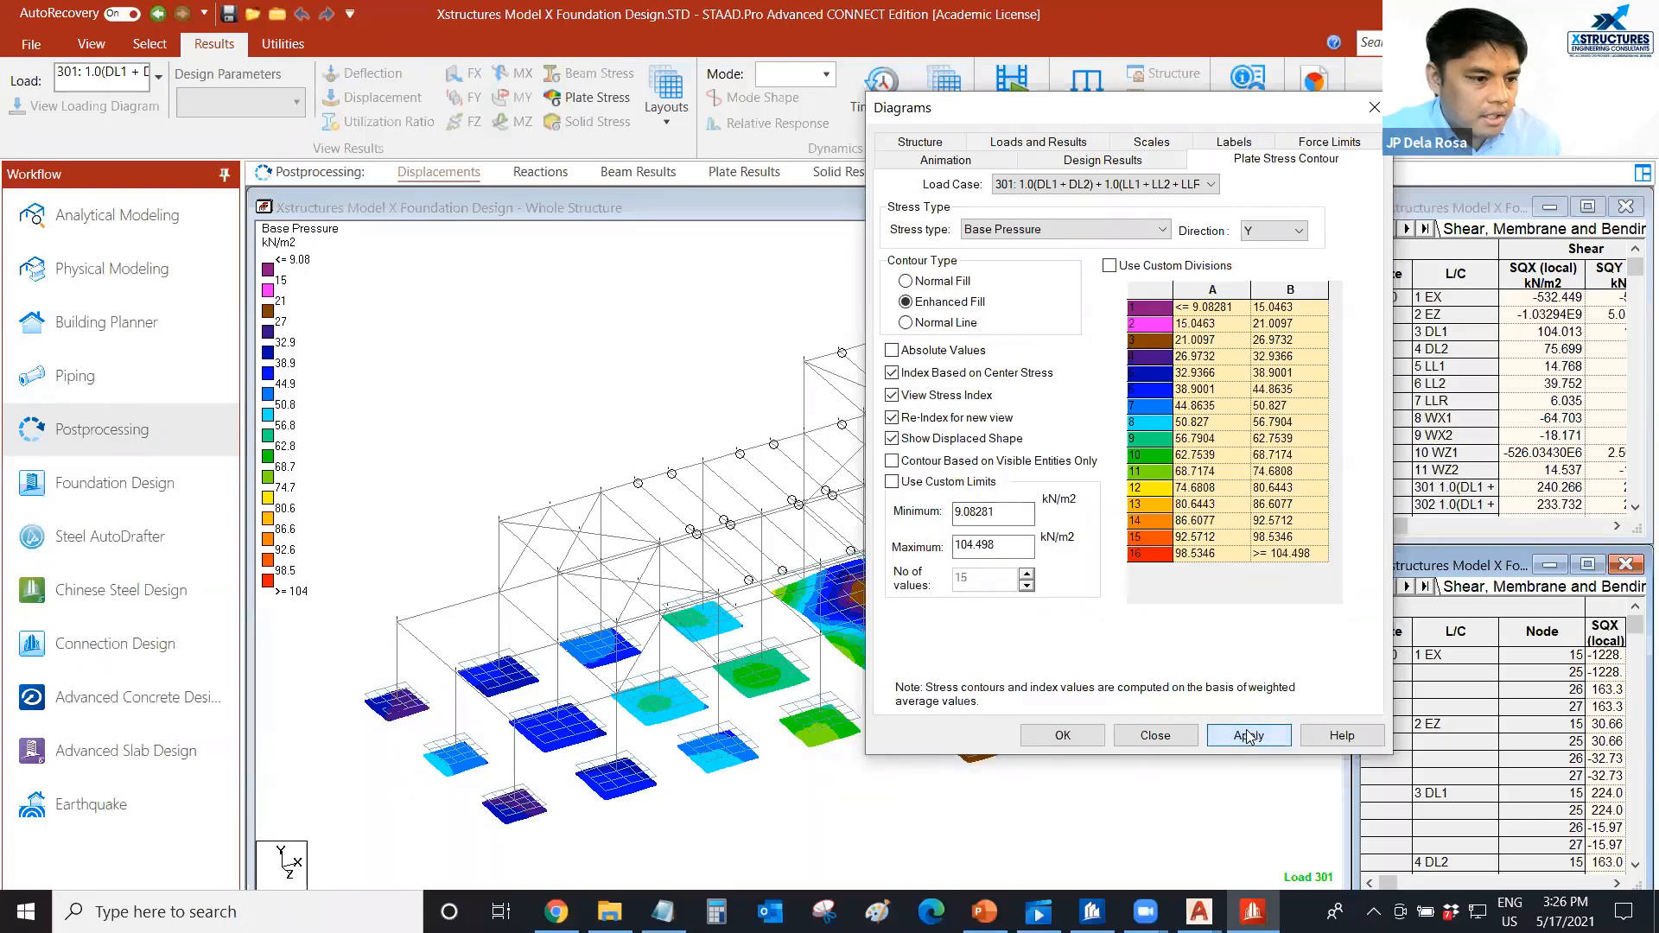
left_click(1045, 736)
left_click(369, 76)
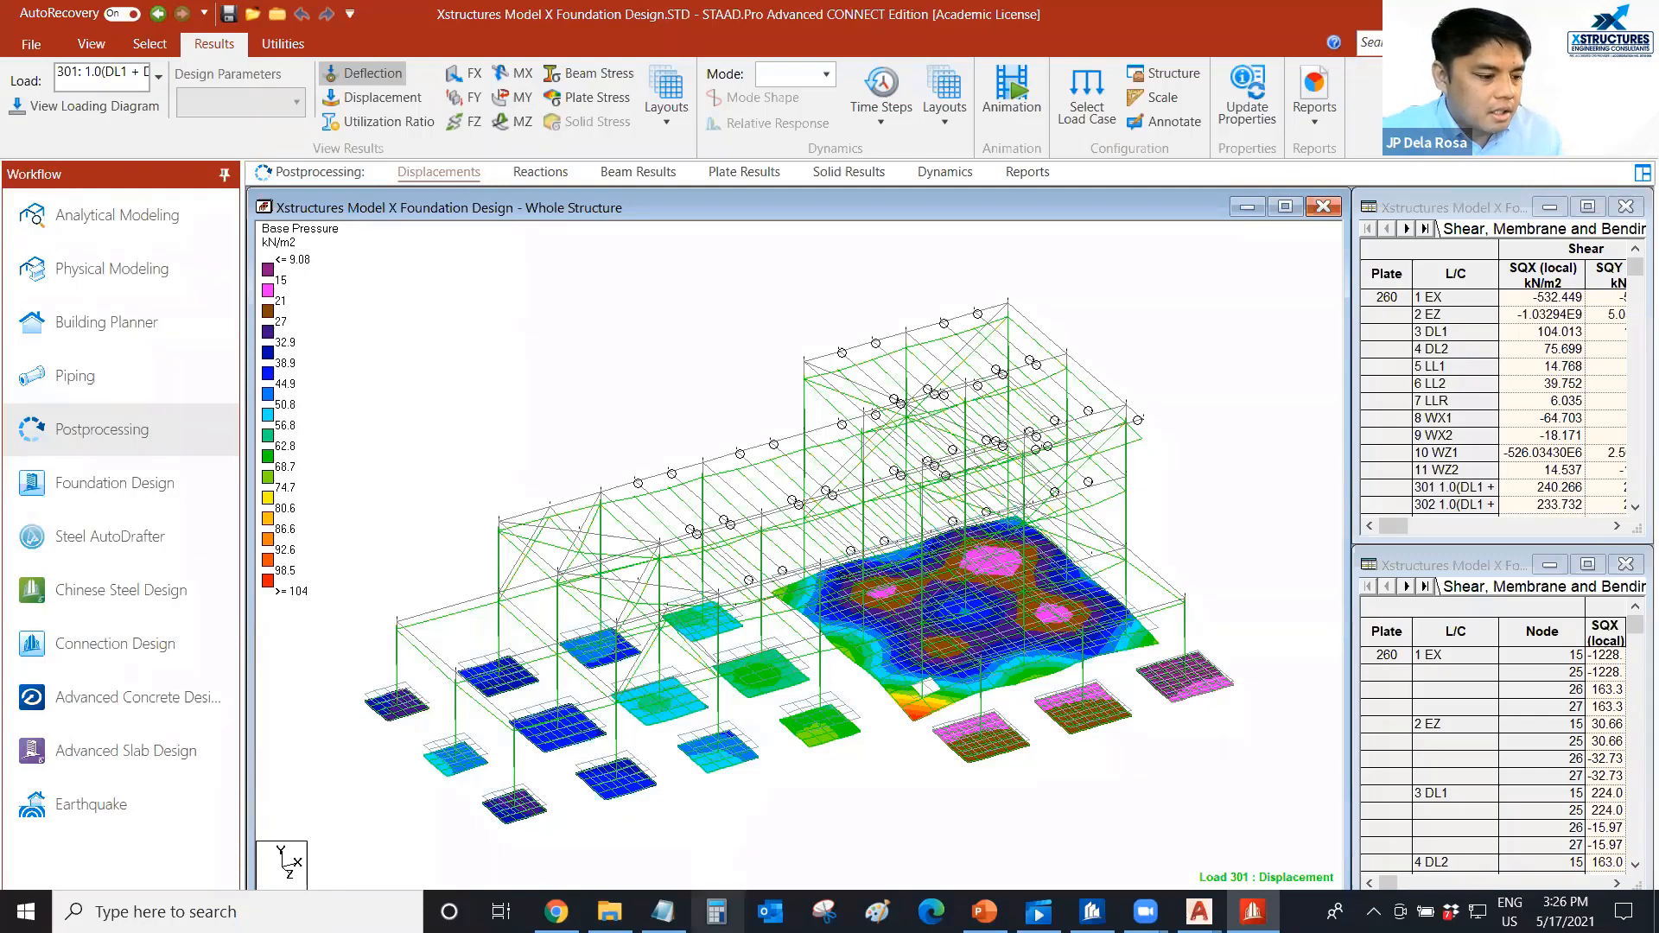
Switch to Calculator, multiply 200 by 120, and minimize it to return to the contour results in STAAD.Pro.
left_click(716, 911)
type("200")
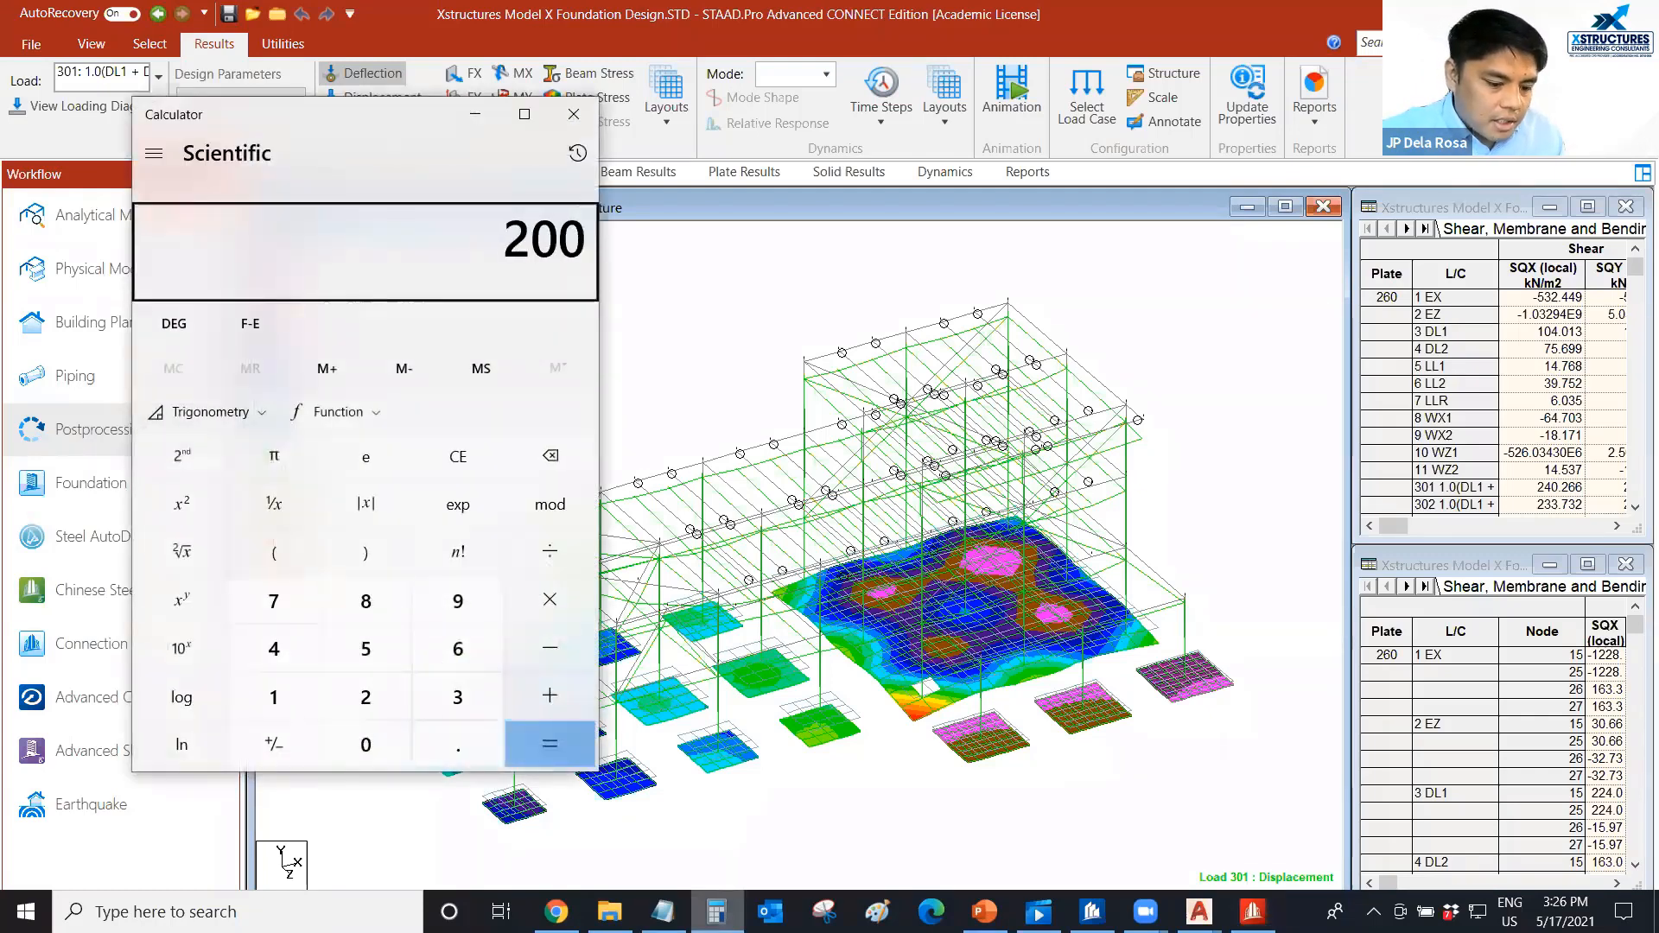
type("*120")
key("Return")
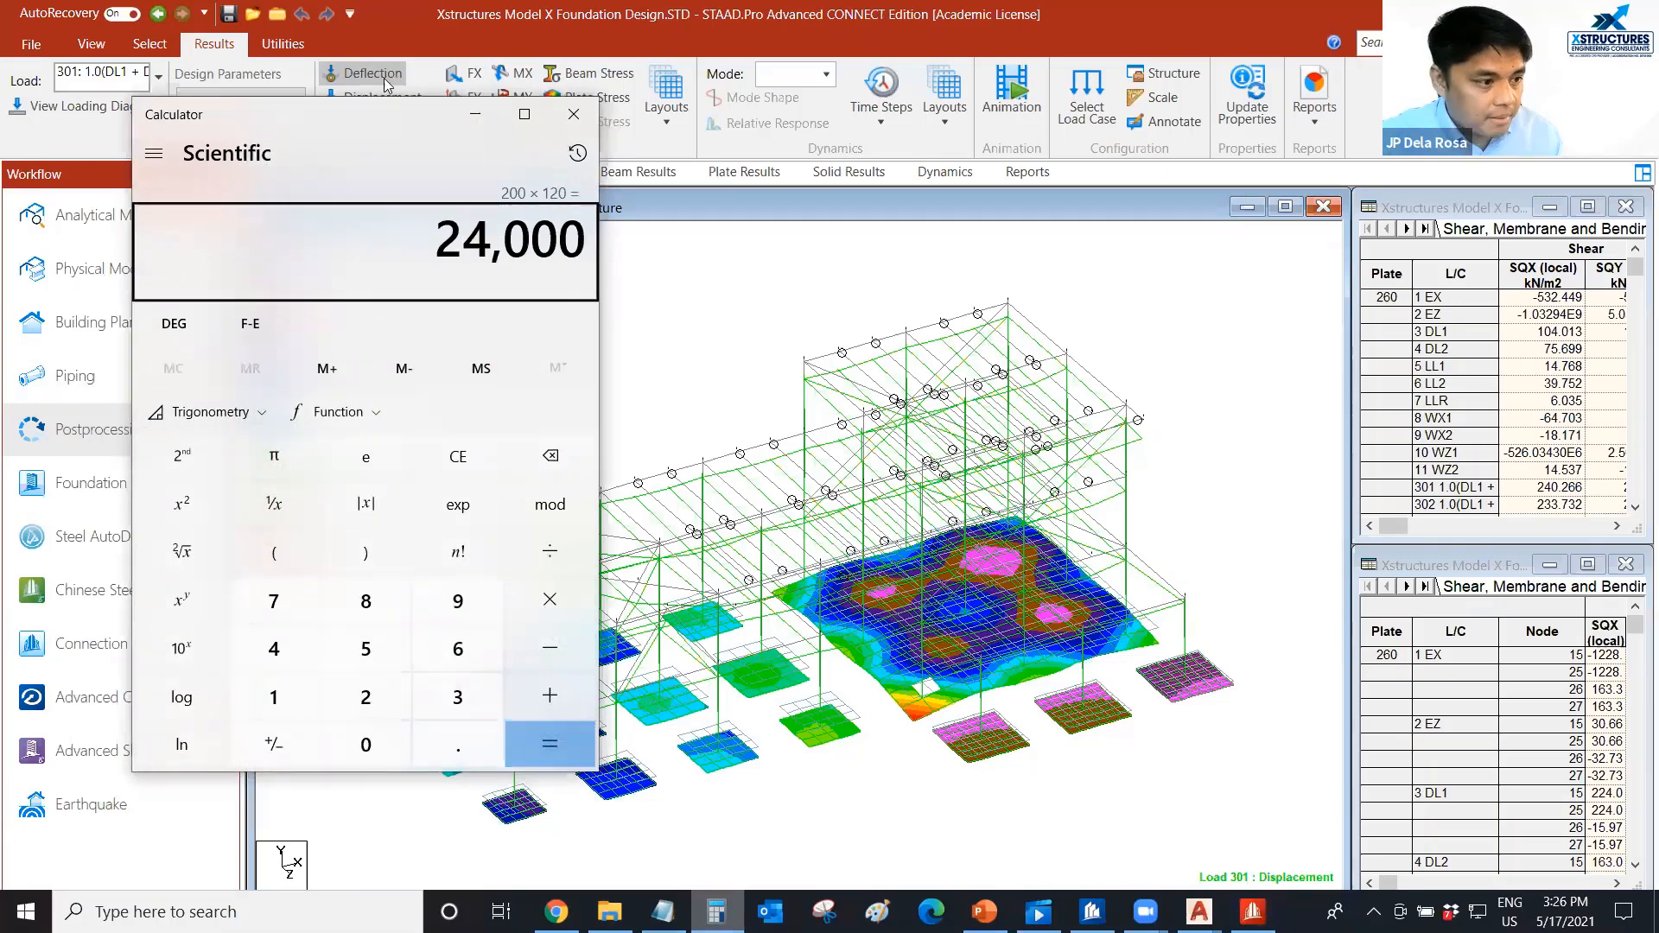
left_click(476, 116)
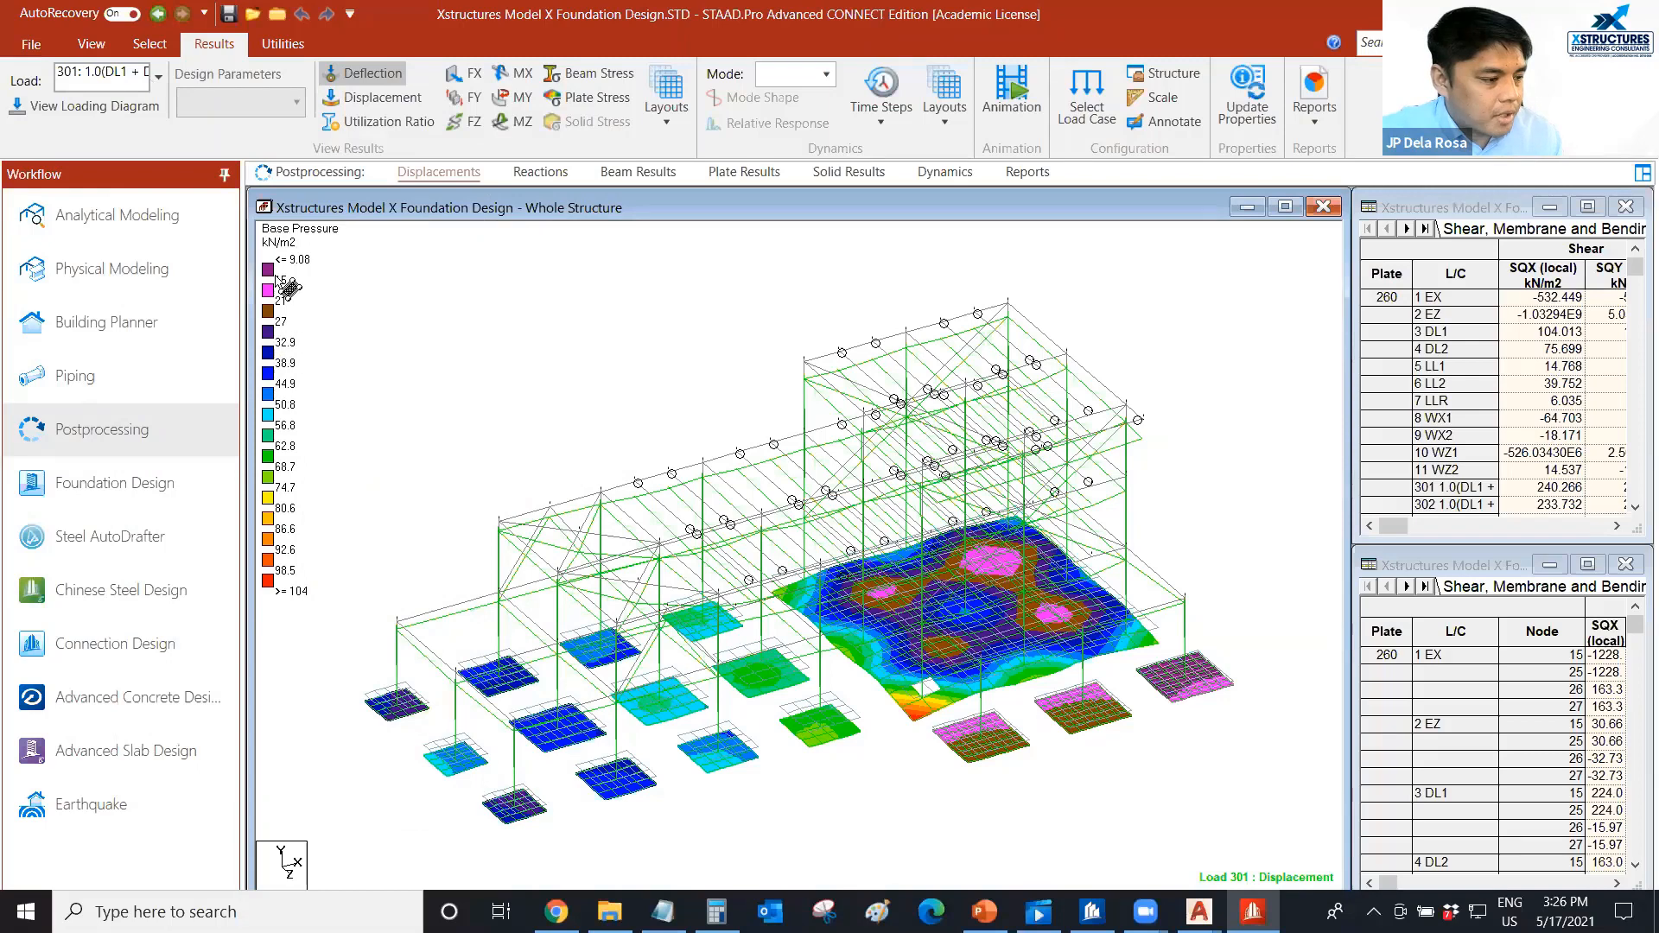
Review the base pressure contour and deflected shape for load combinations 302 and 303 in turn.
left_click(159, 78)
scroll(328, 169, "up", 10)
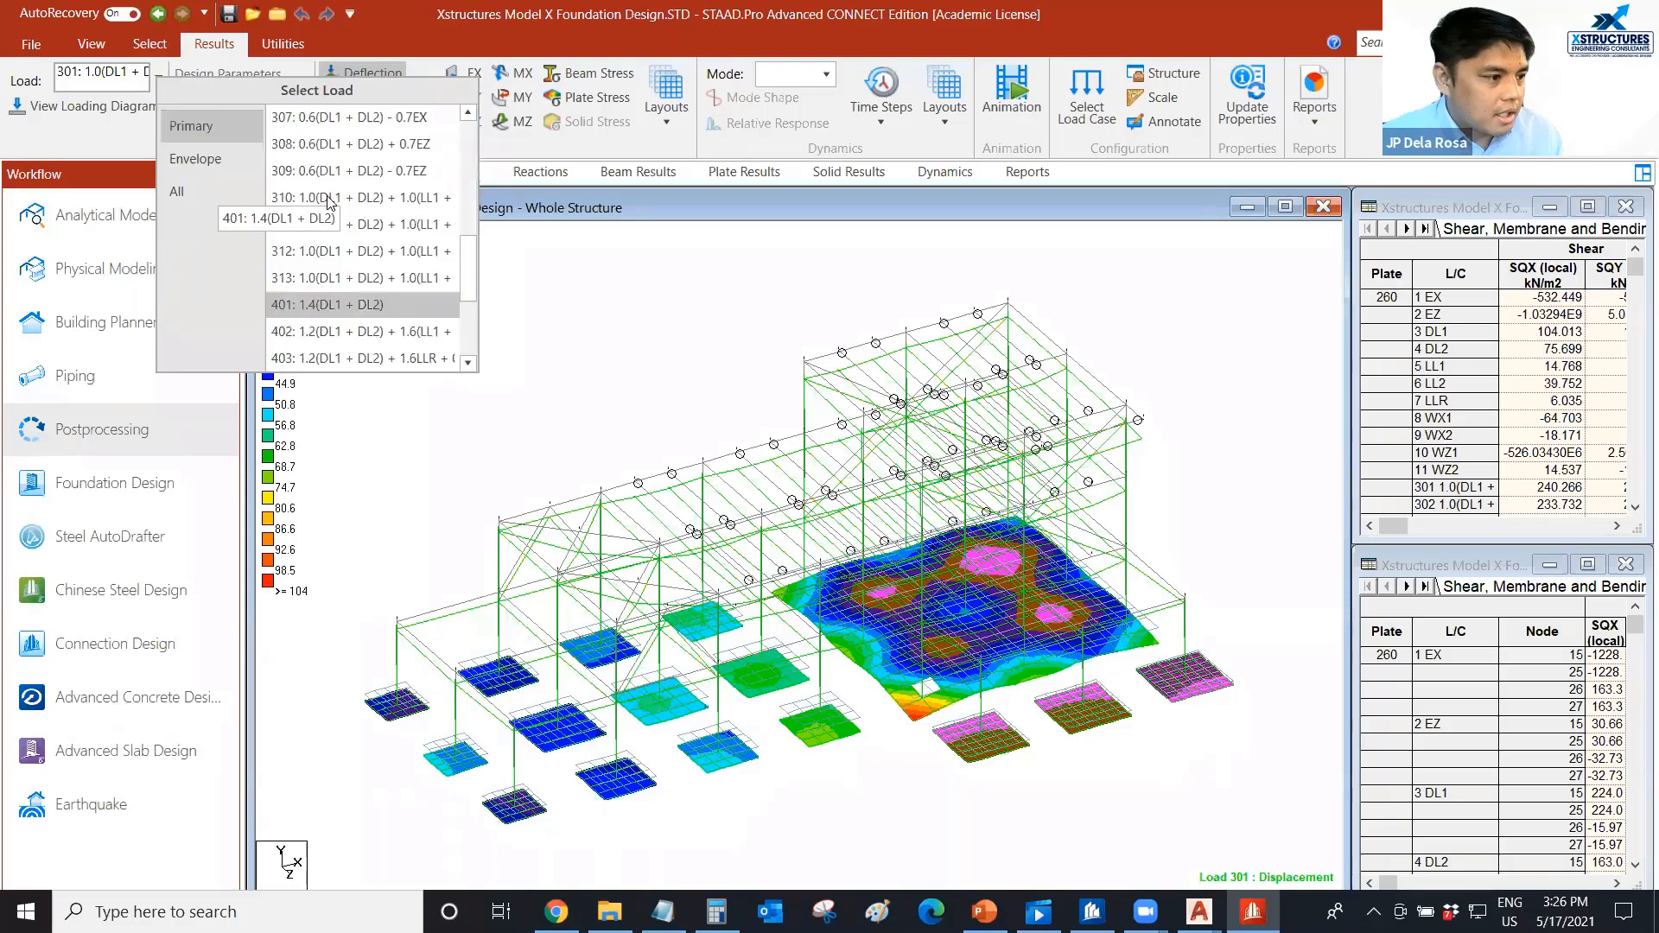
left_click(331, 305)
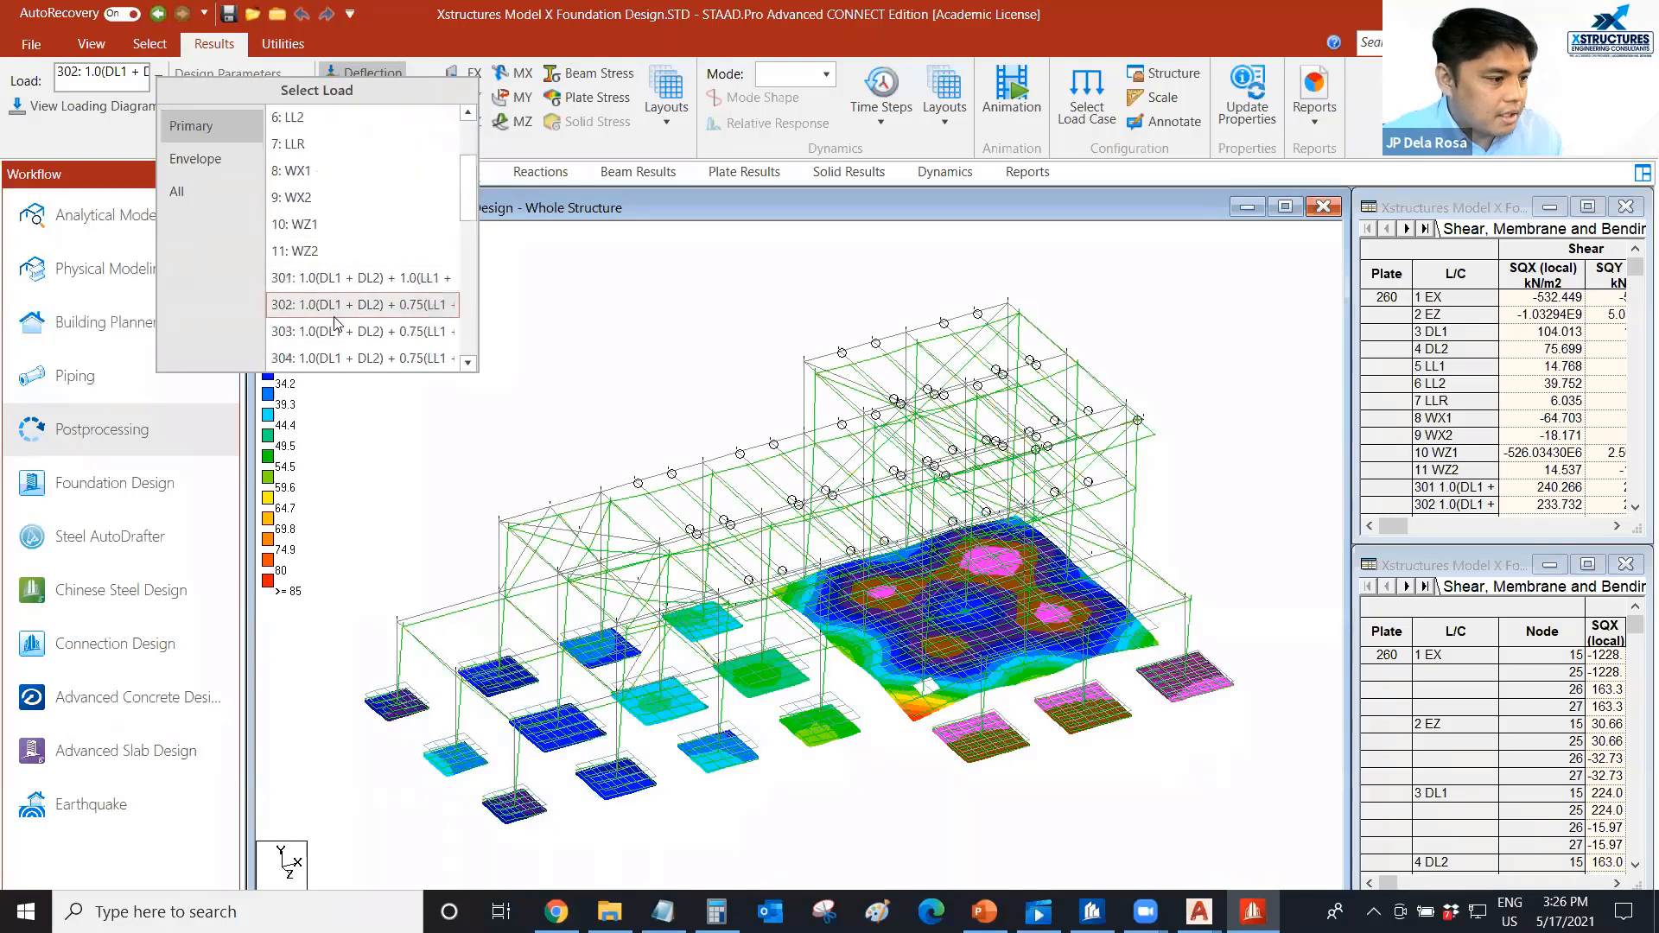
left_click(337, 330)
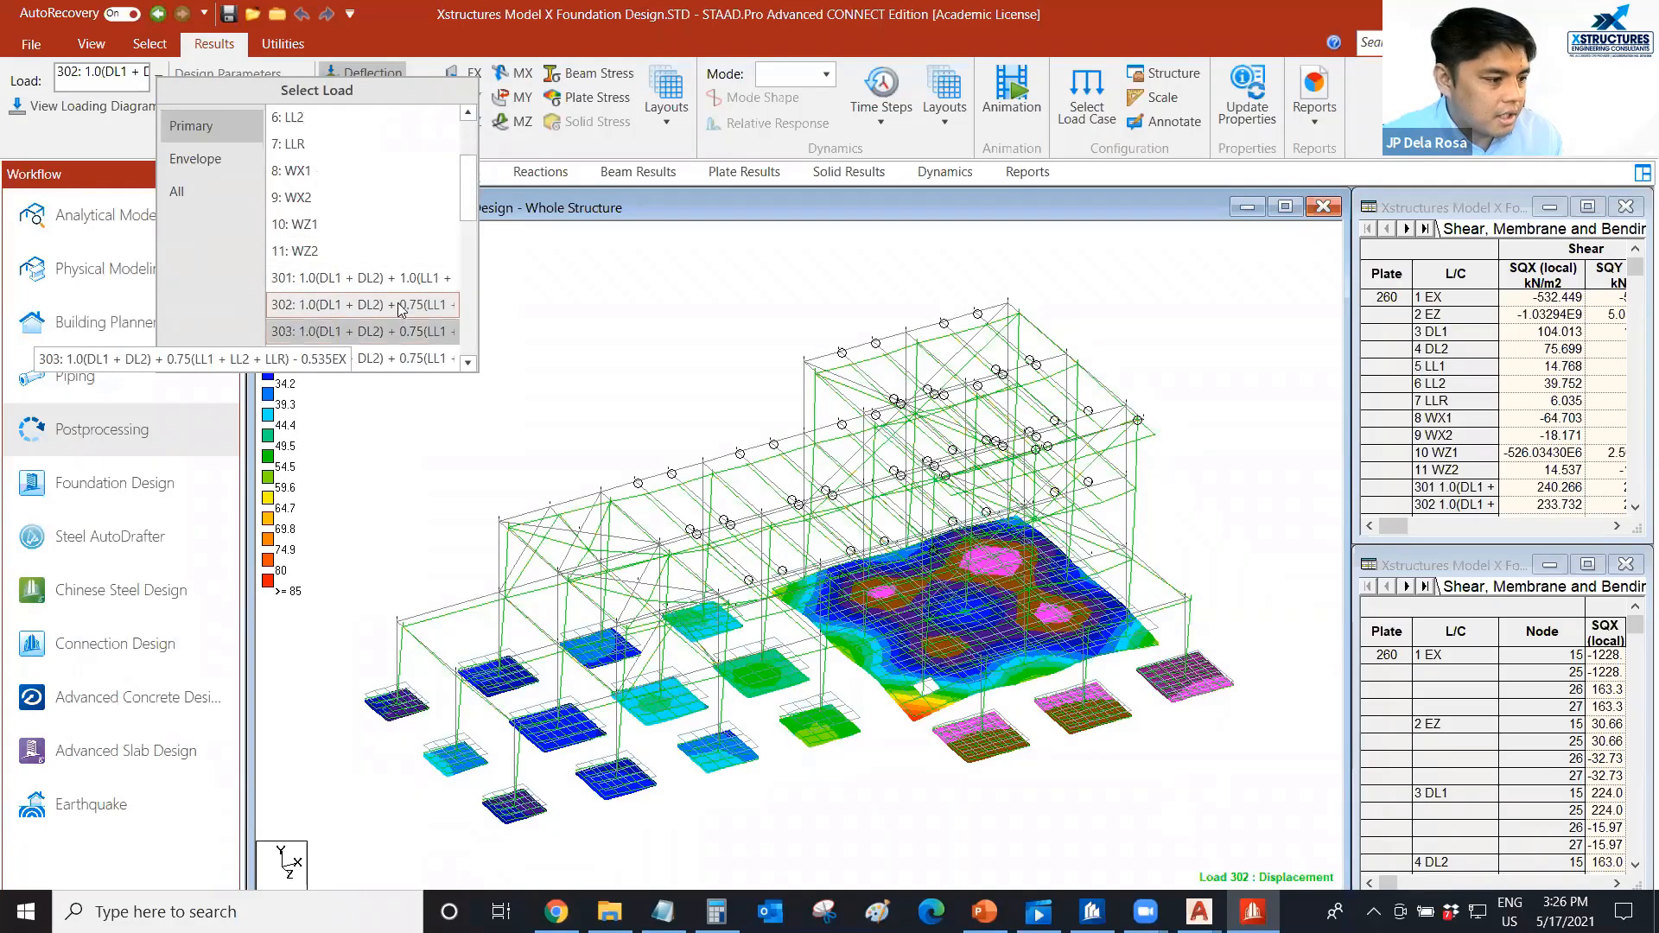
scroll(398, 302, "down", 1)
left_click(396, 284)
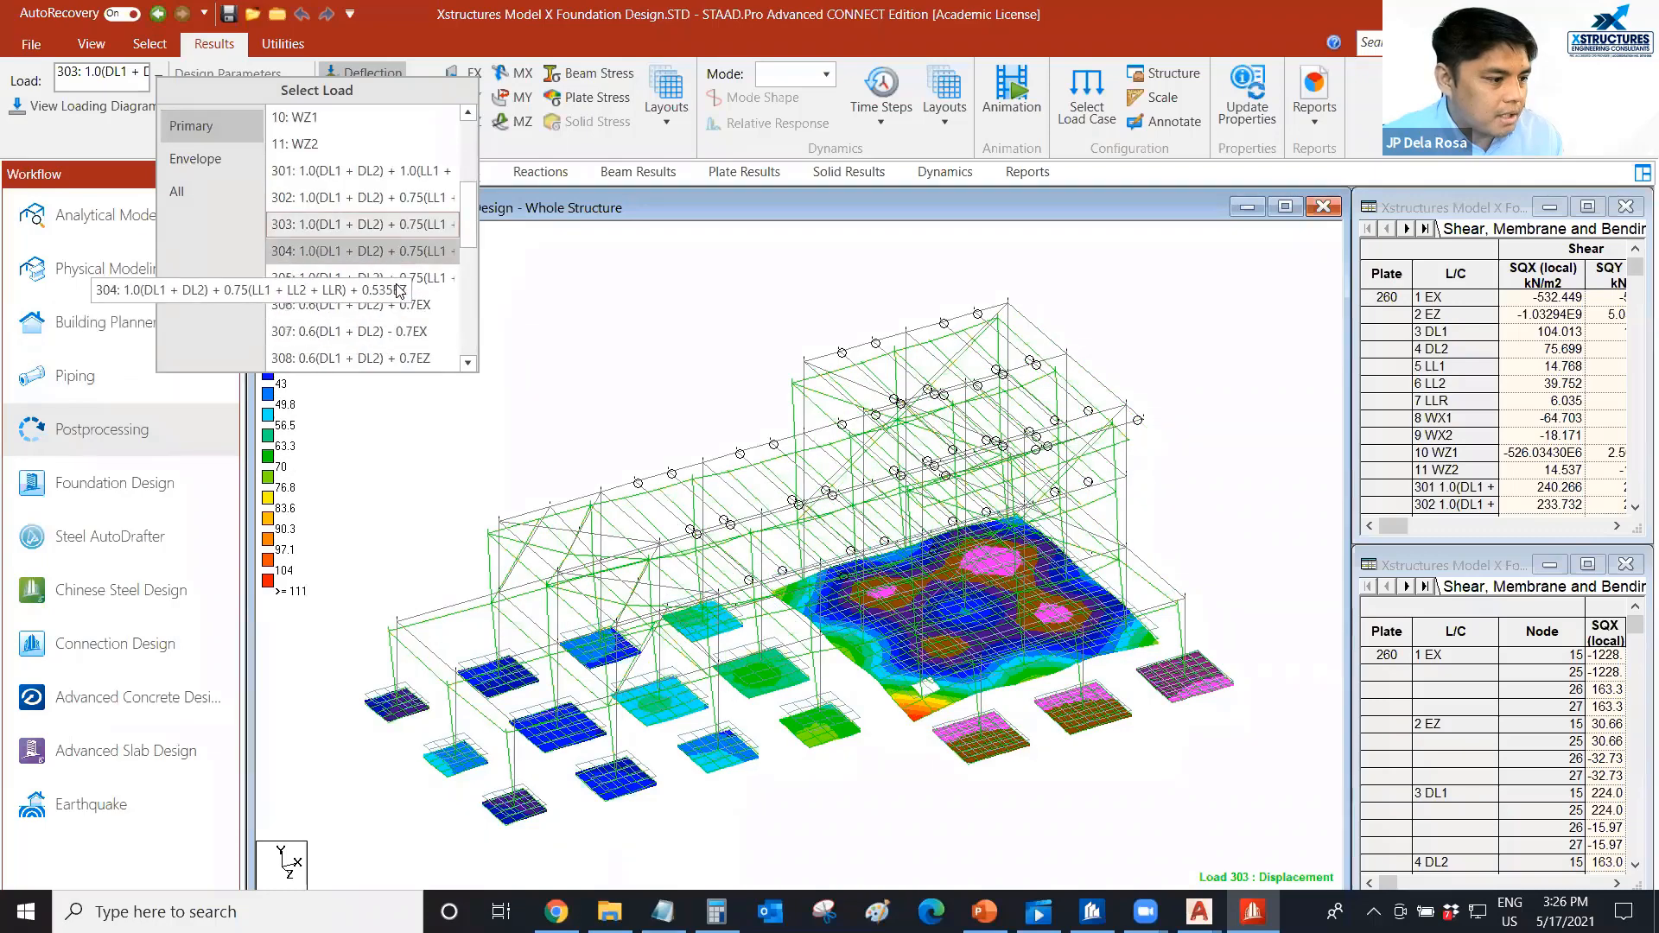
Review the base pressure contours and deflections across load combinations 306 to 312, finishing with 311 as the displayed load.
scroll(407, 216, "down", 1)
left_click(407, 208)
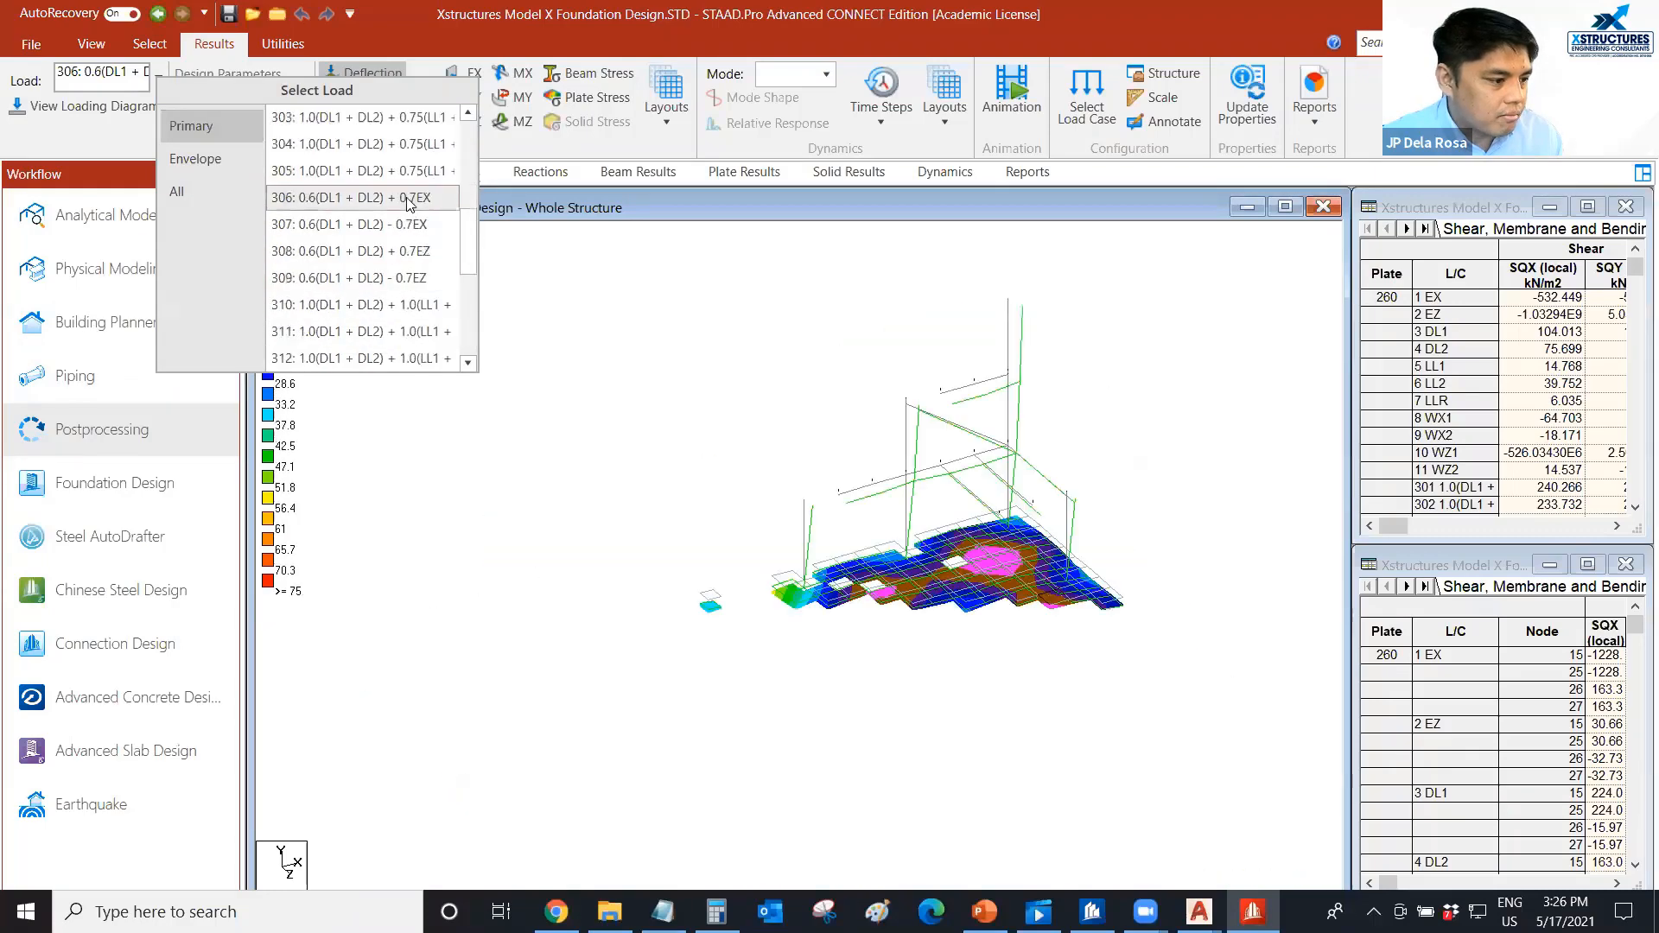
left_click(406, 227)
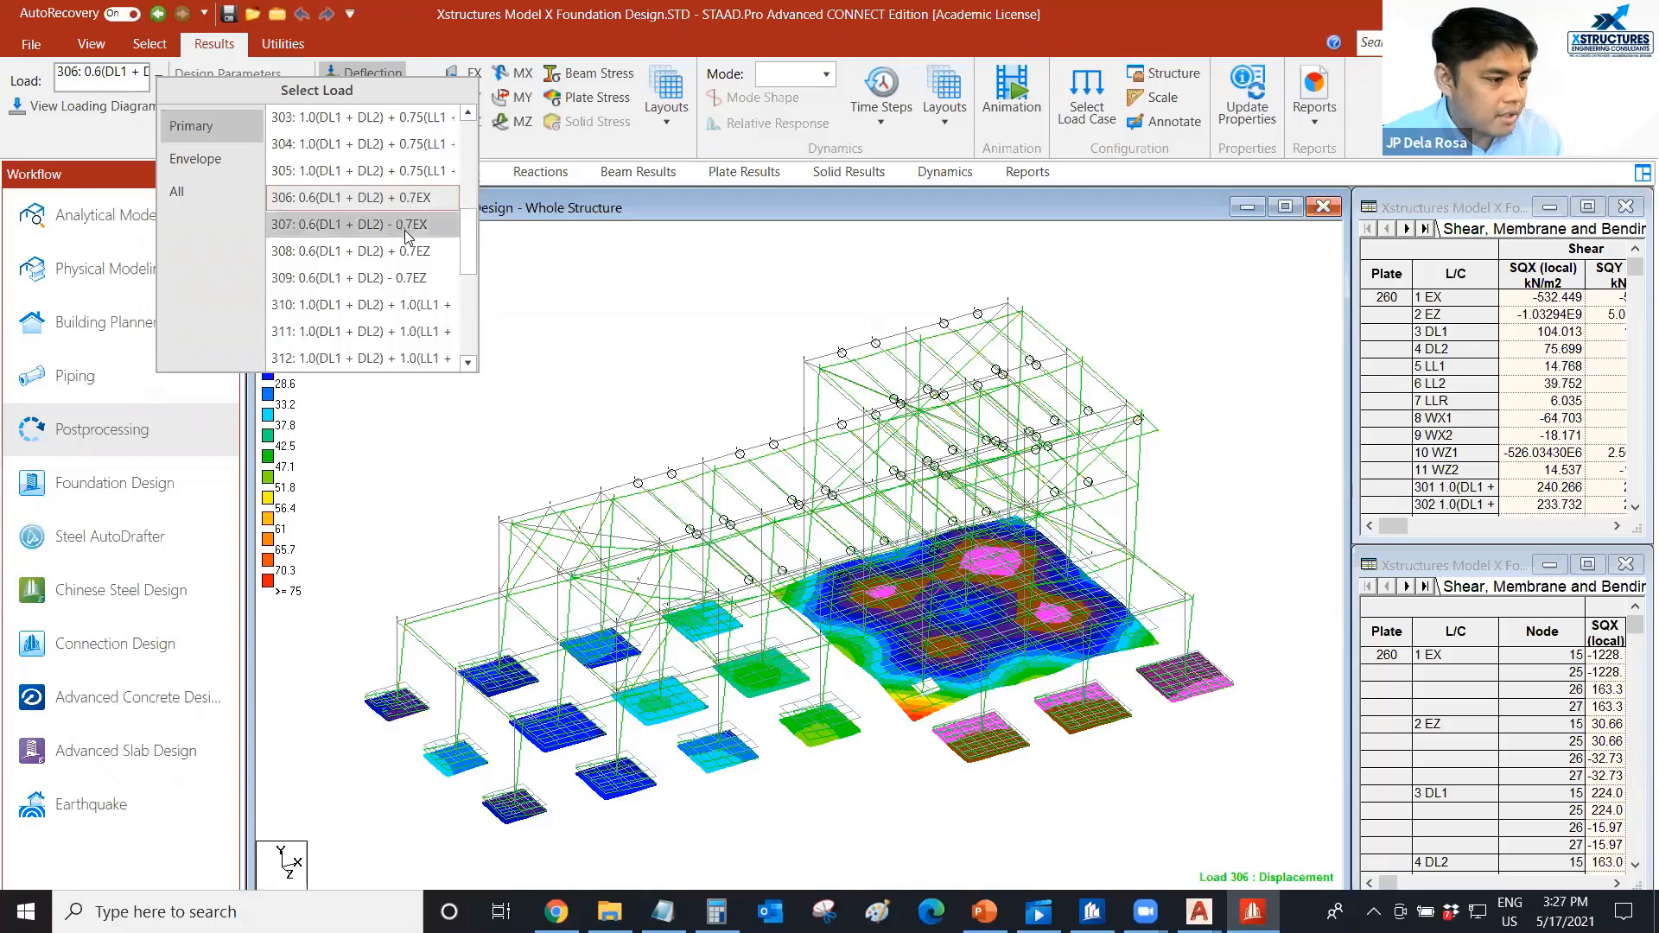
left_click(406, 252)
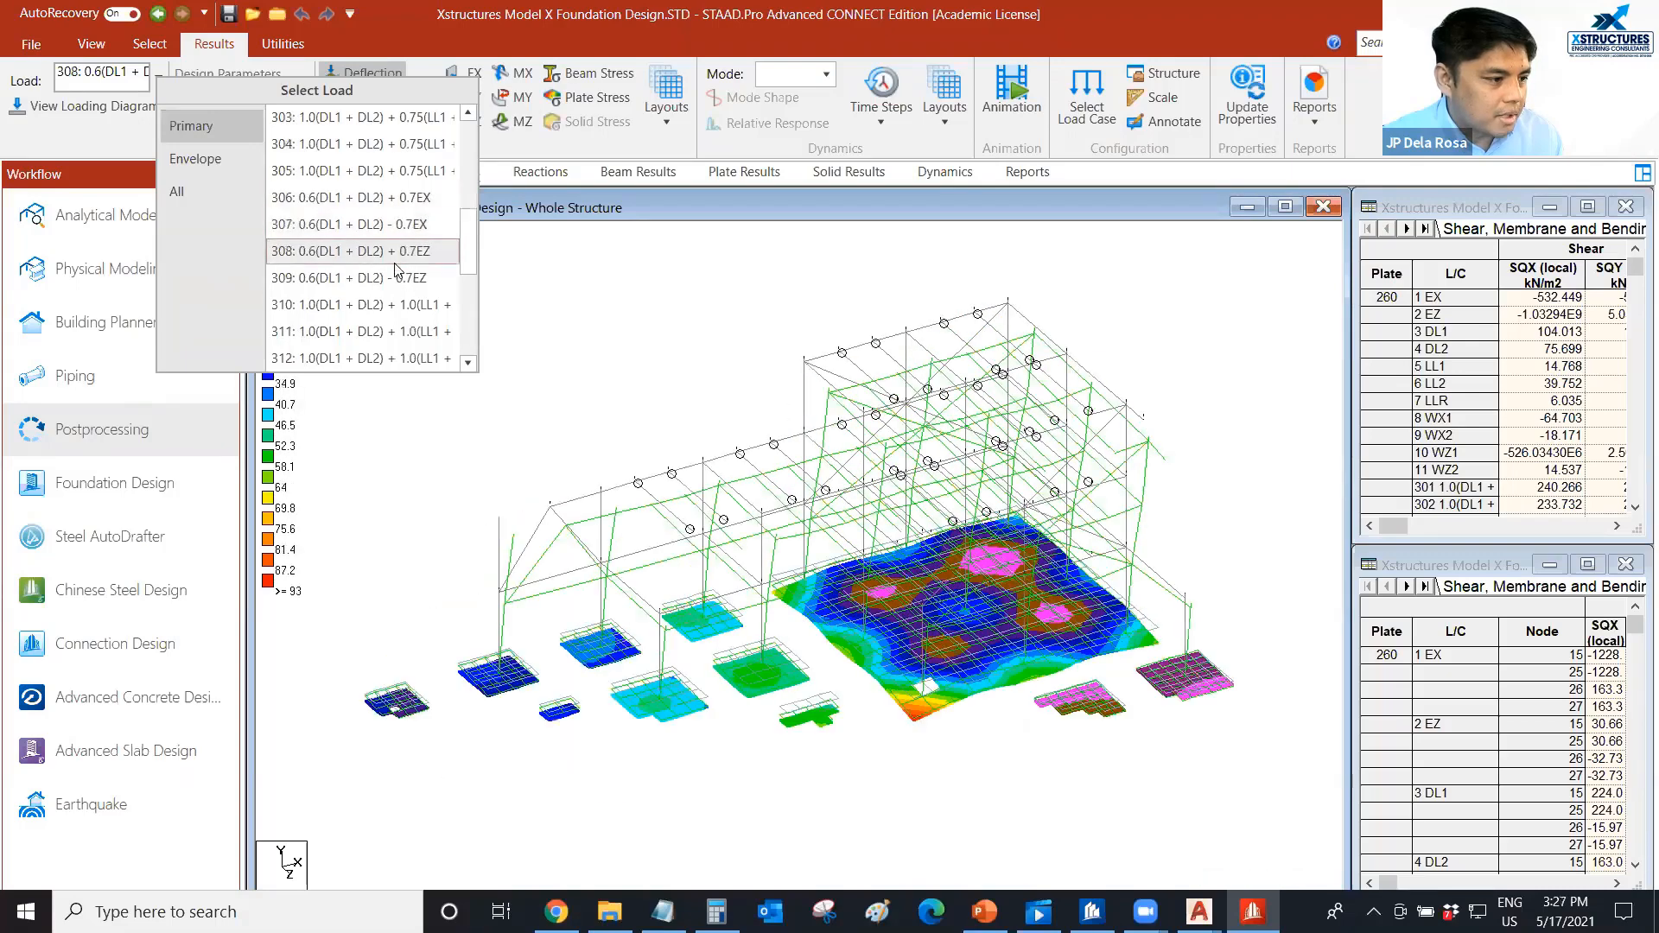
left_click(393, 276)
scroll(391, 277, "down", 4)
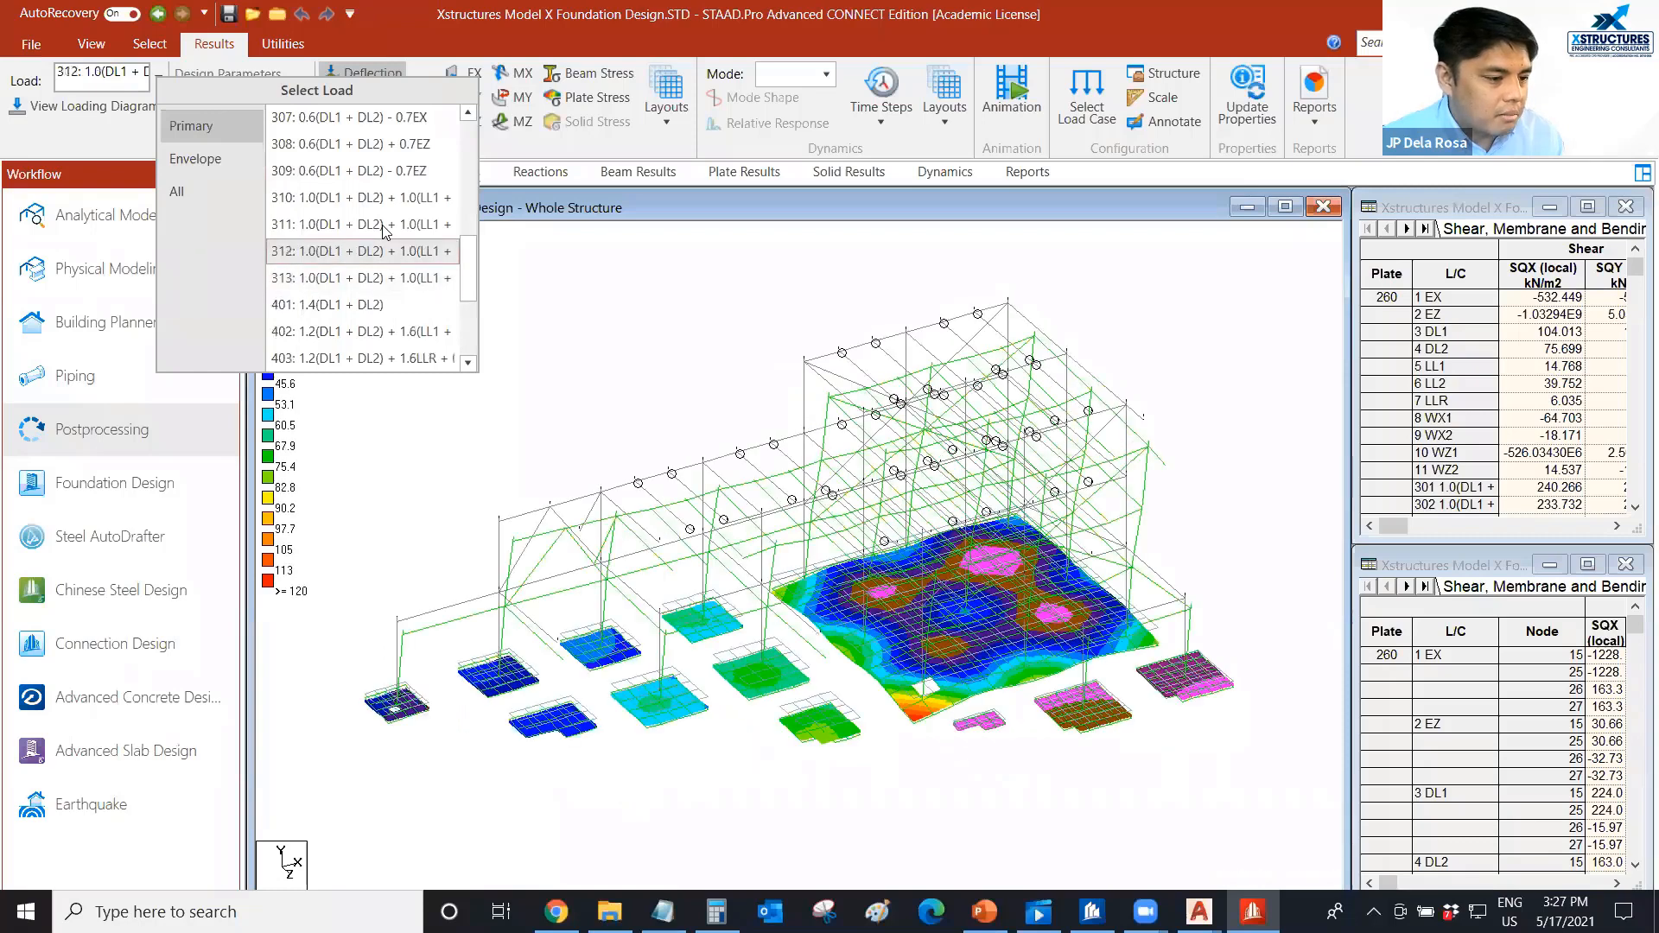
left_click(383, 226)
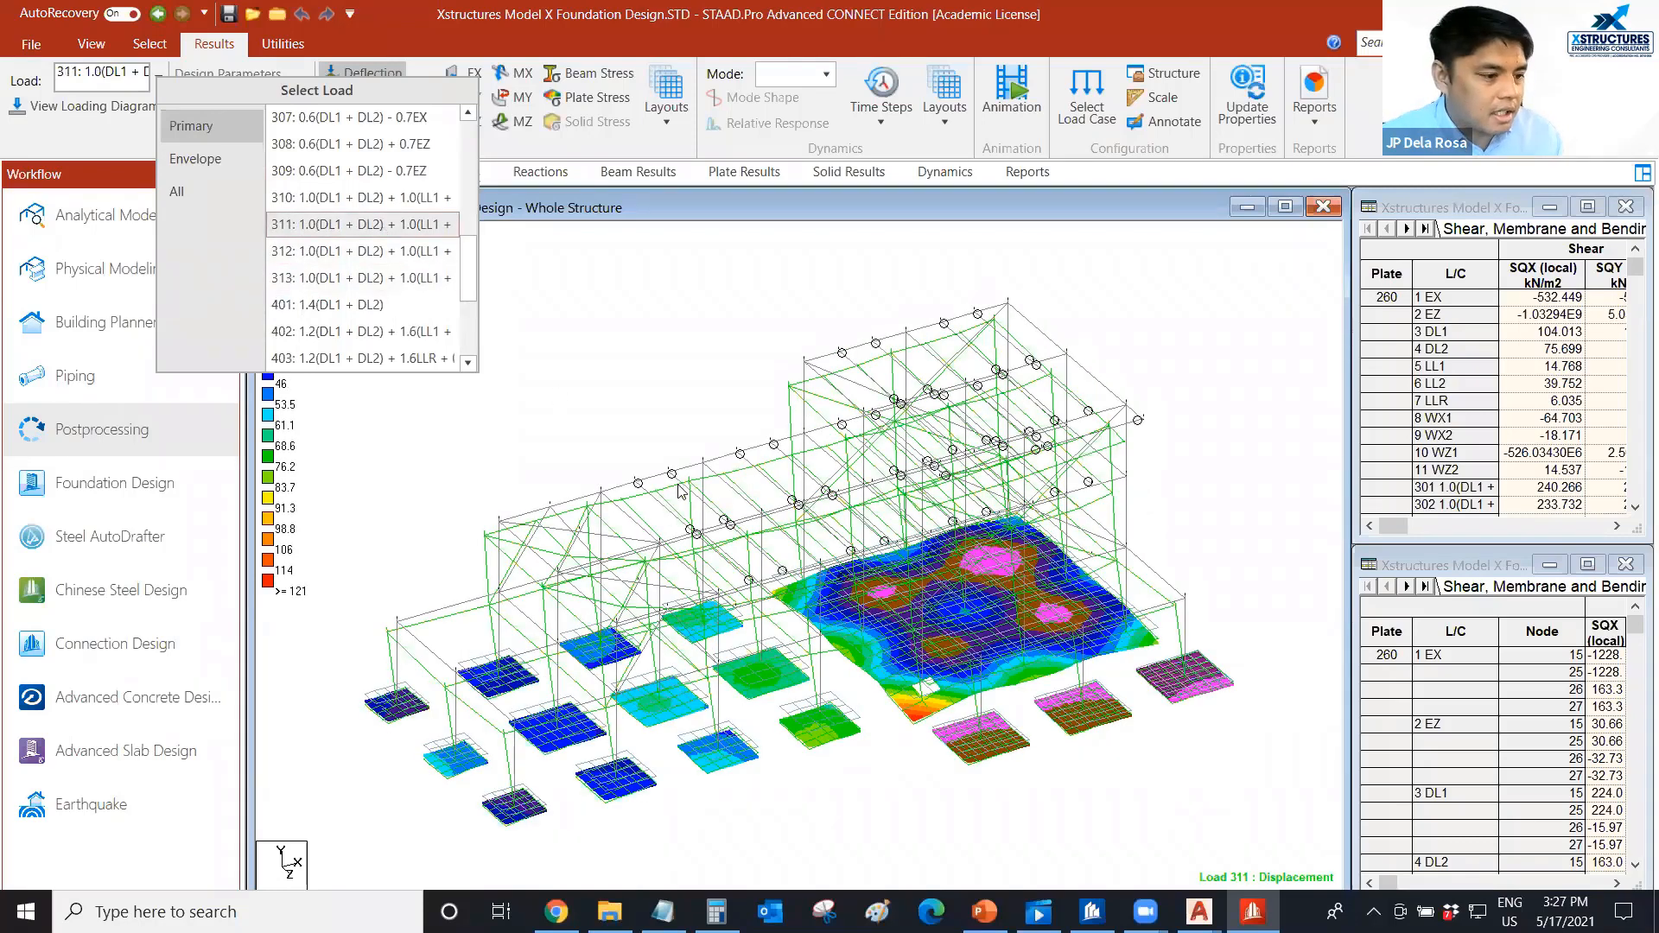
left_click(609, 447)
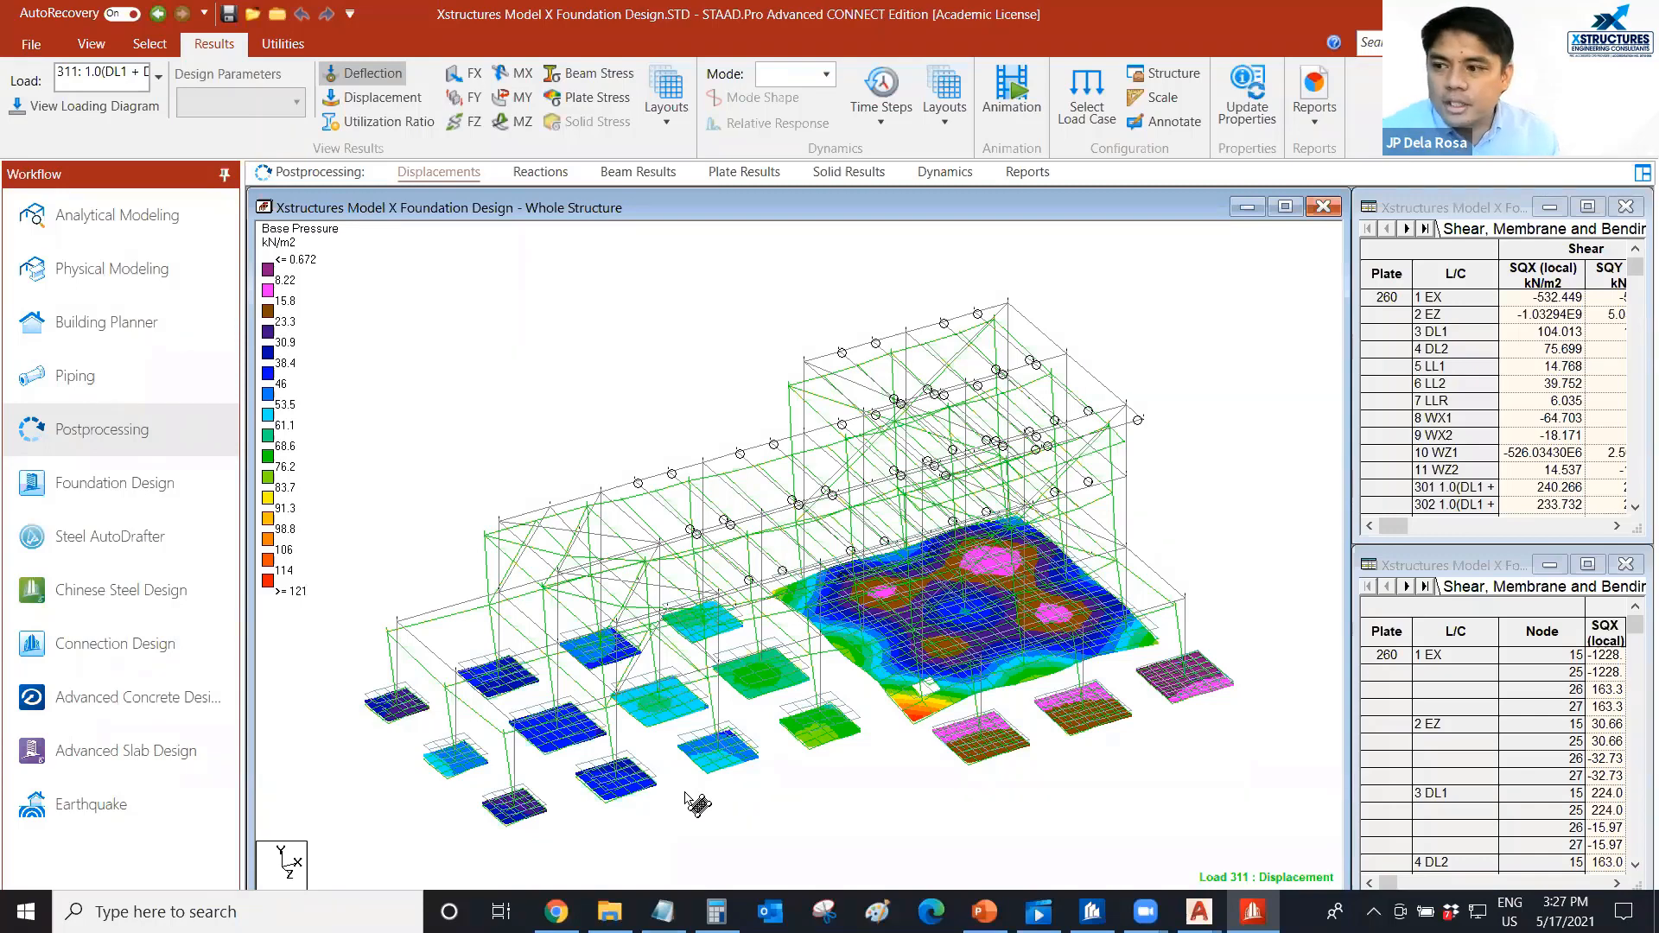
Close the foundation design model and launch RCDC FE CONNECT Edition V4 Update 1.
left_click(277, 13)
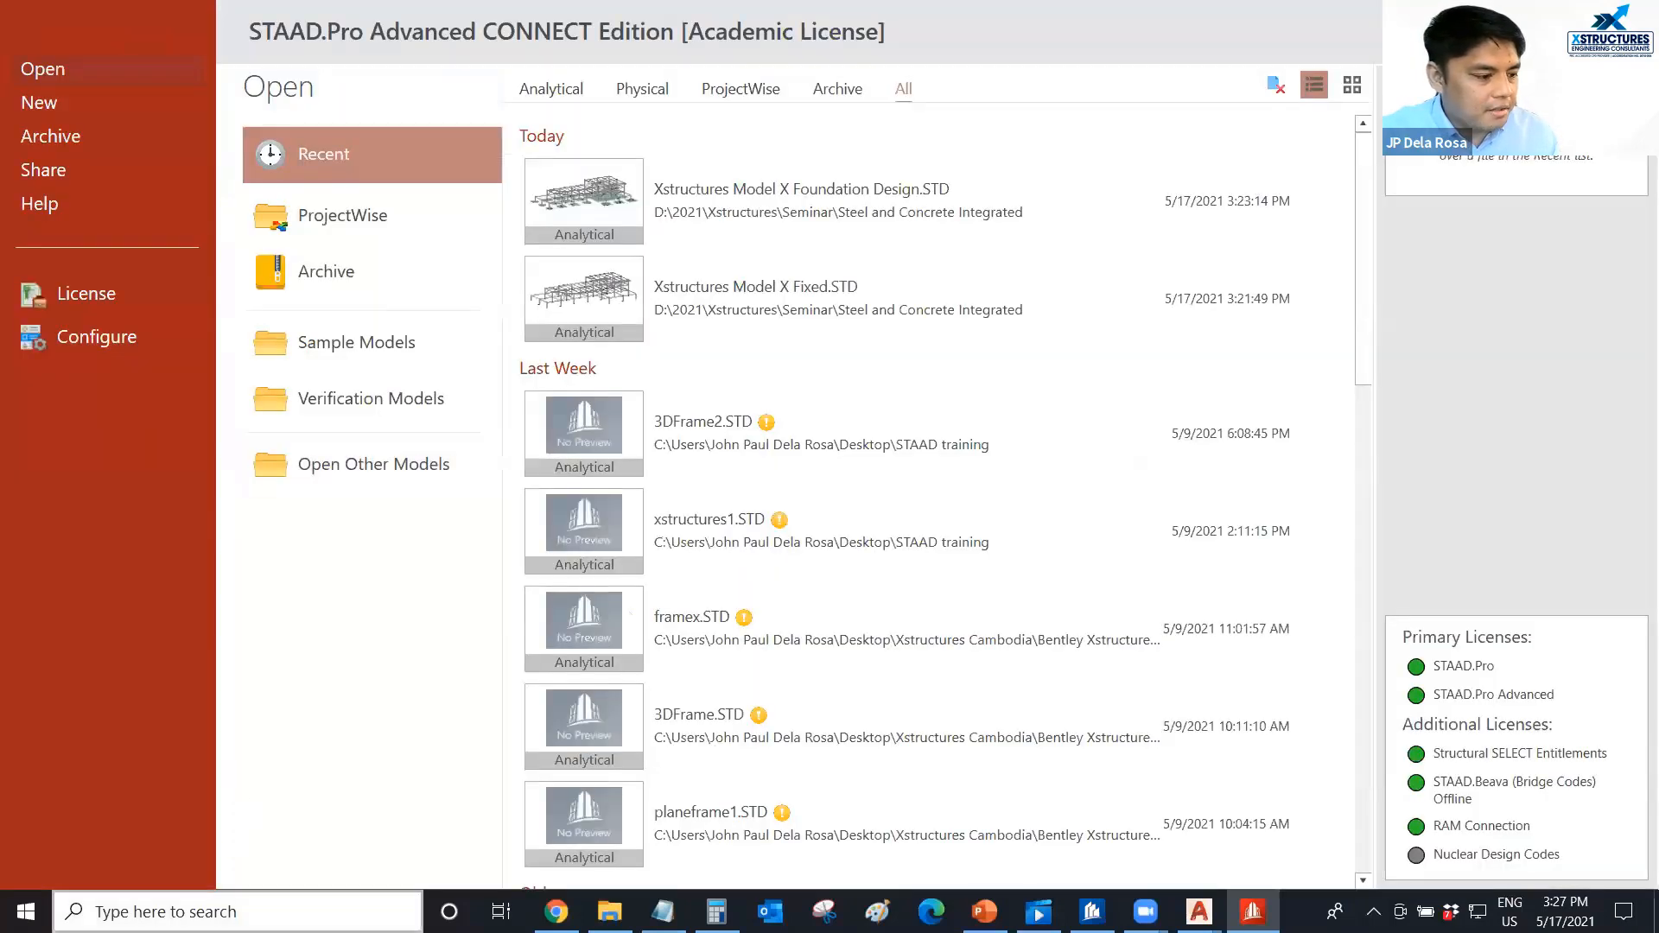
left_click(227, 912)
type("rcdc")
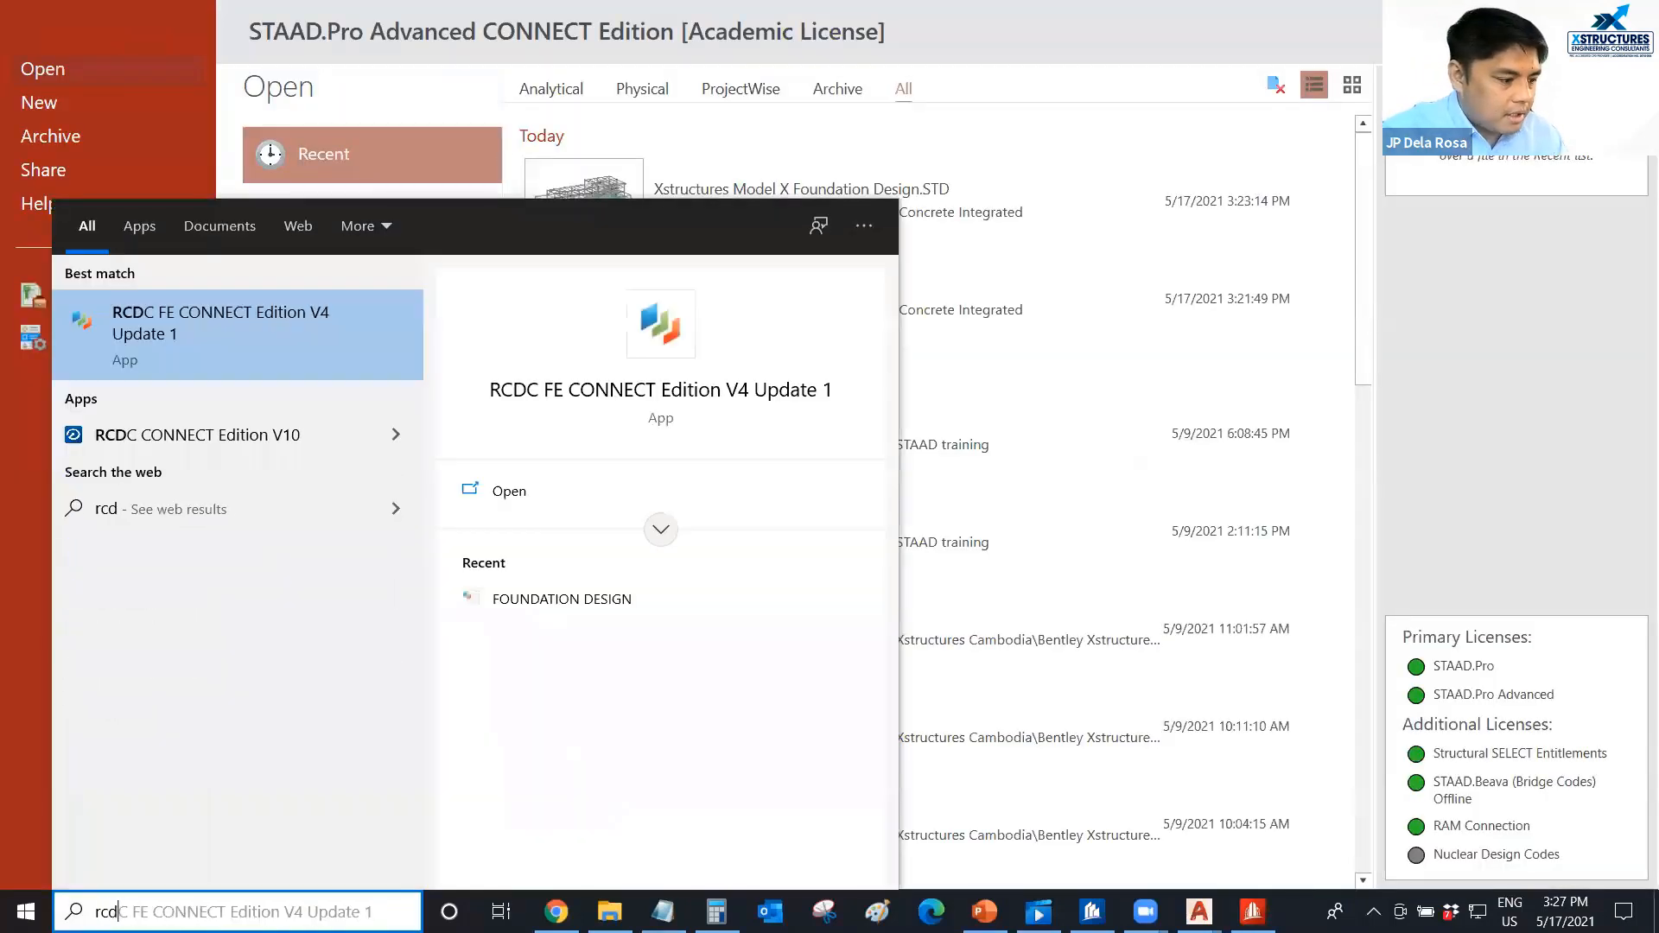
left_click(654, 396)
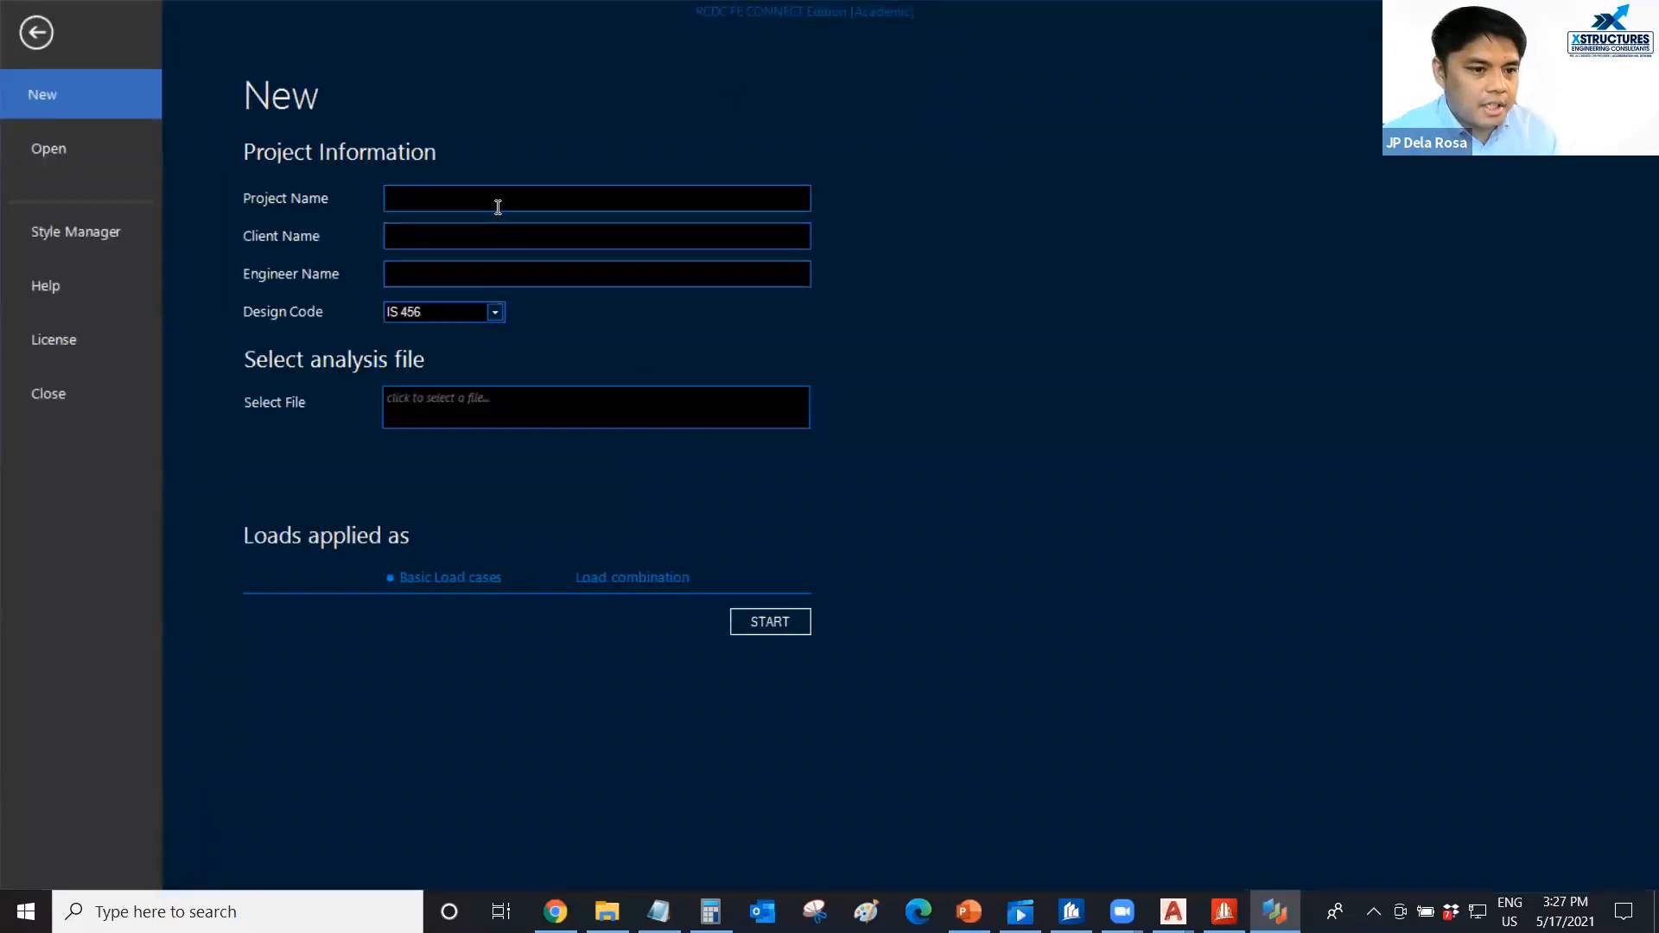
Fill in the new project with design code ACI 318M - 2014, project name Foundation Design, client Xstructures and the engineer's name.
left_click(497, 313)
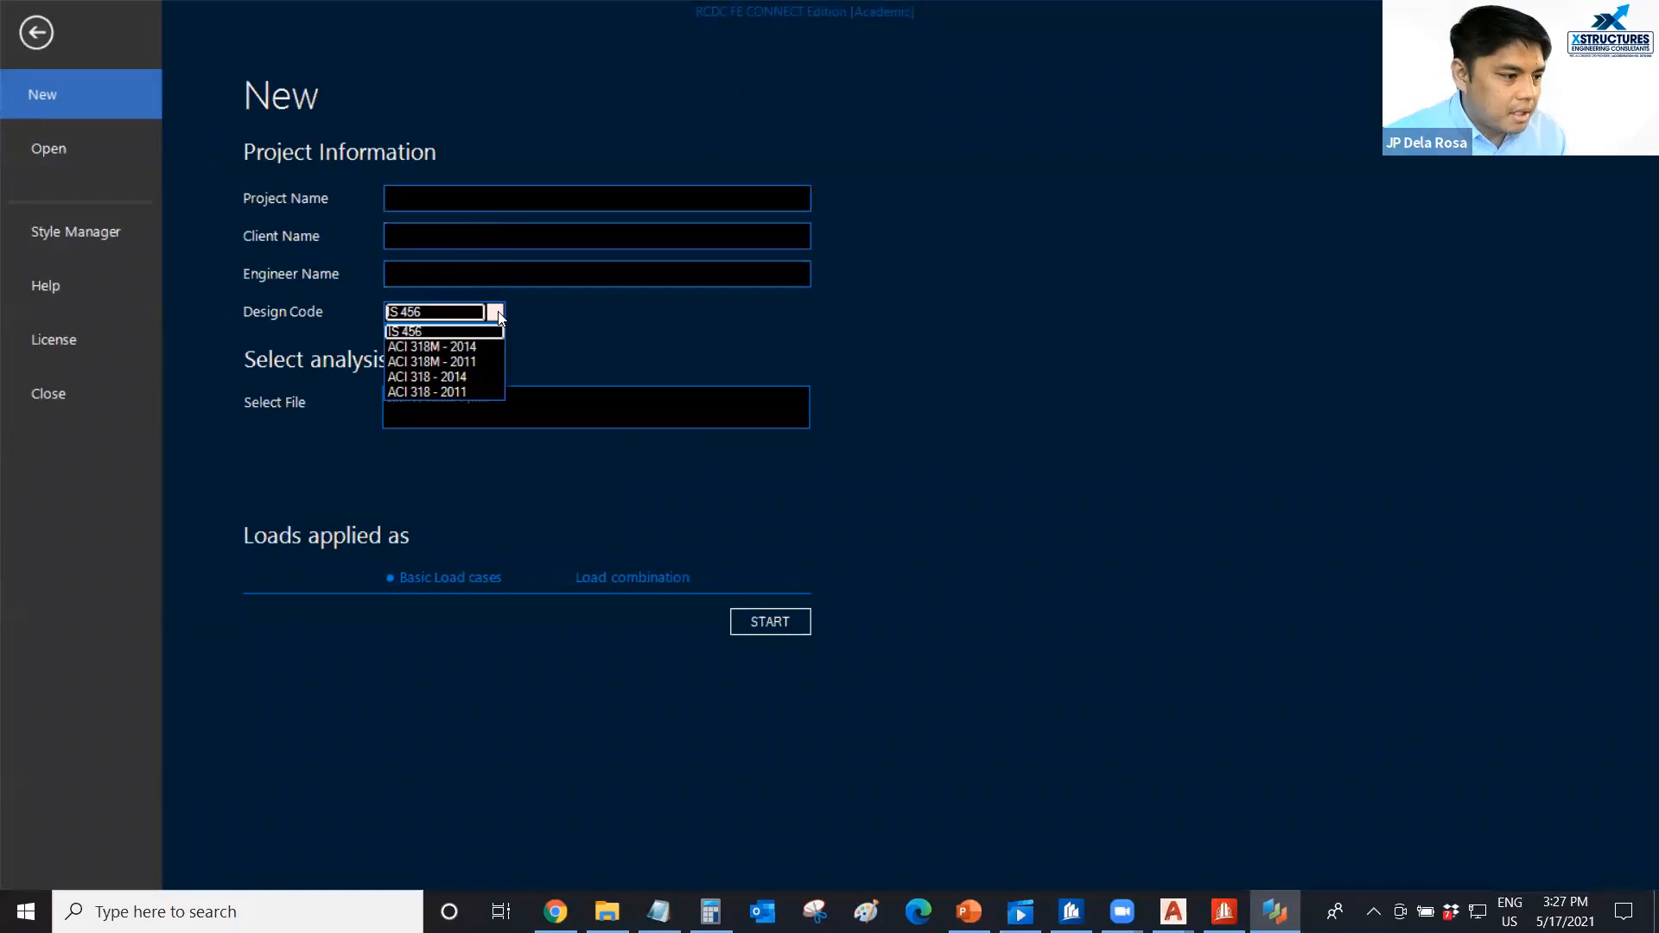
left_click(450, 347)
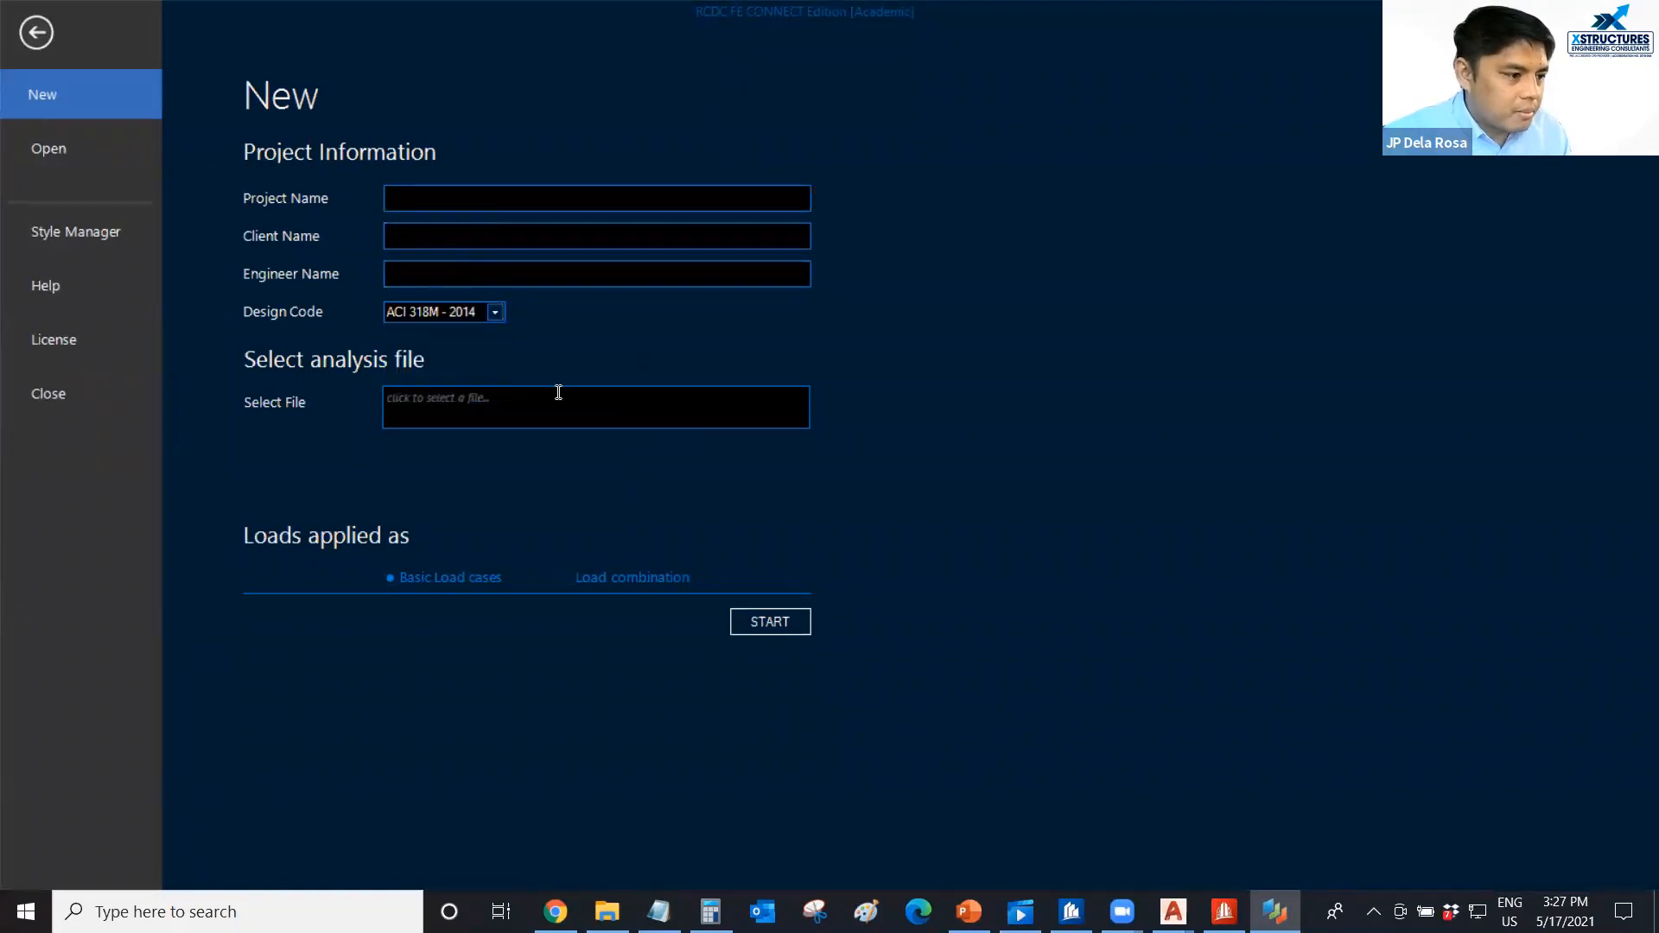
left_click(439, 200)
type("Founda")
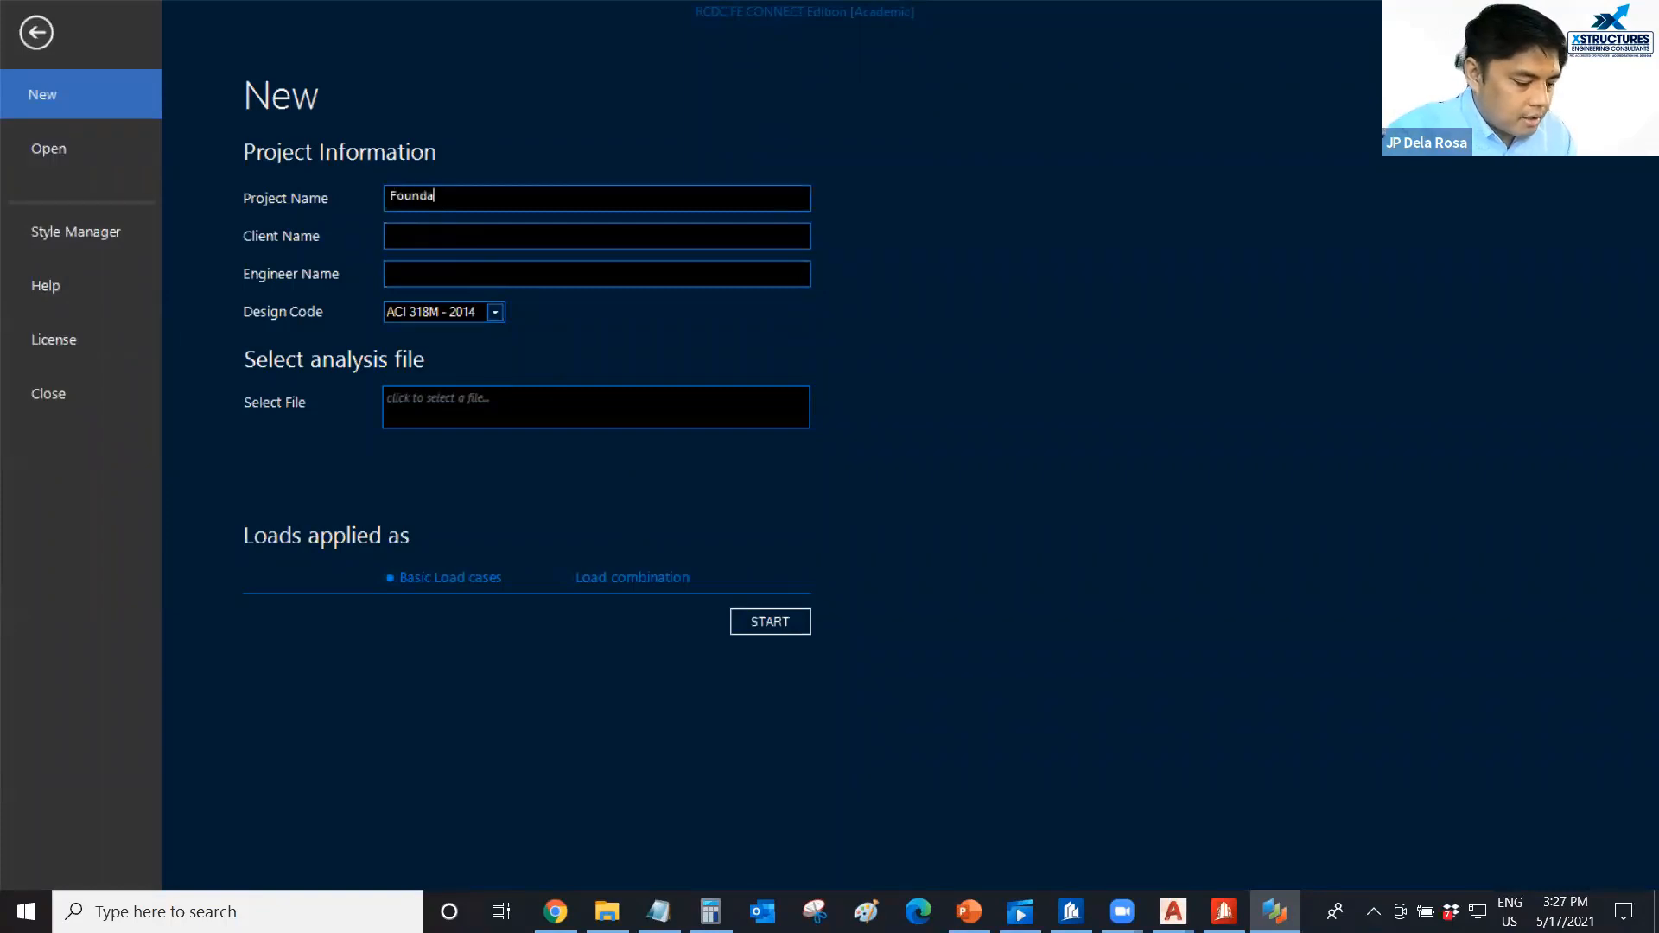
type("tion Design")
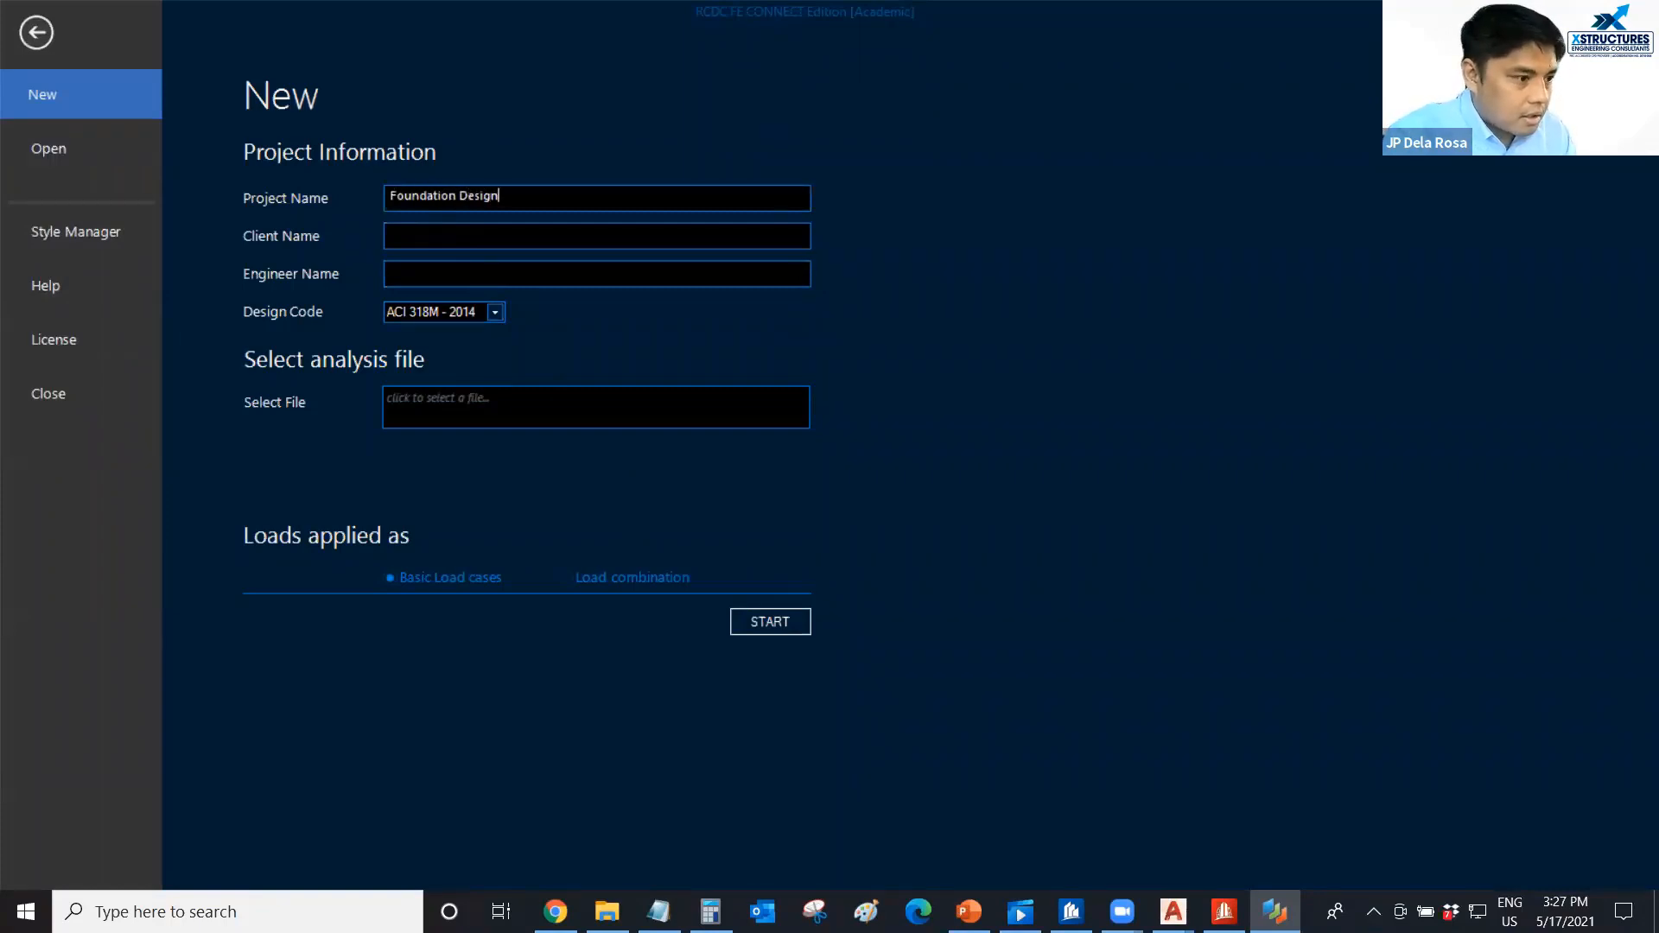
left_click(495, 231)
type("Xs")
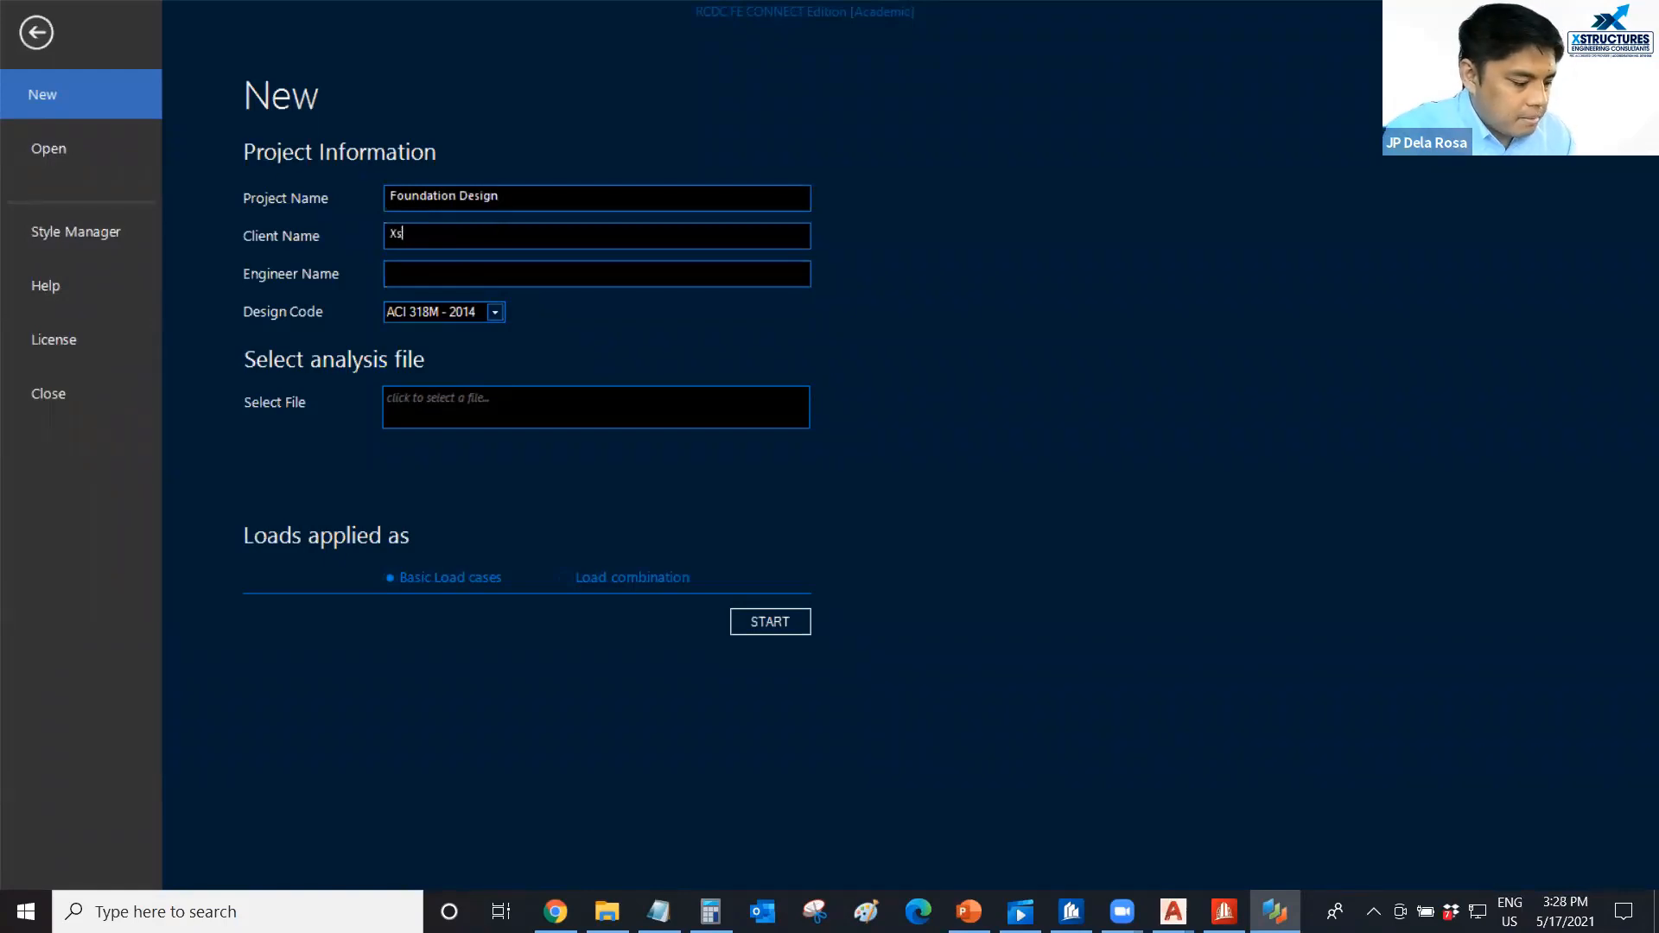
type("tructures")
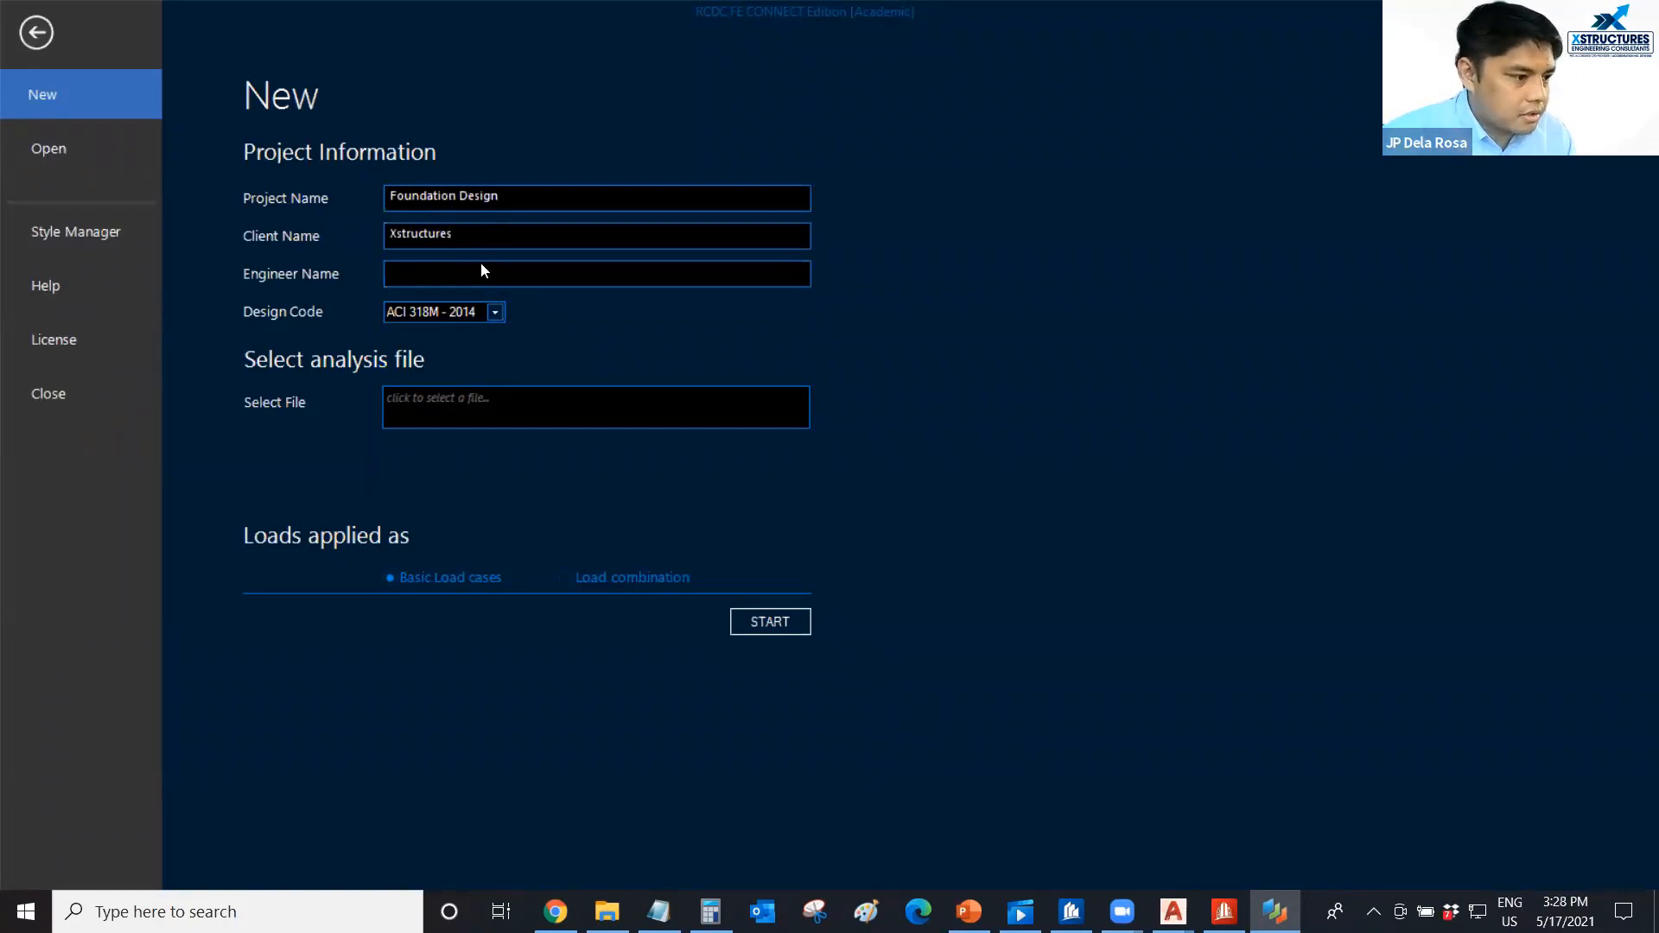
type("JP")
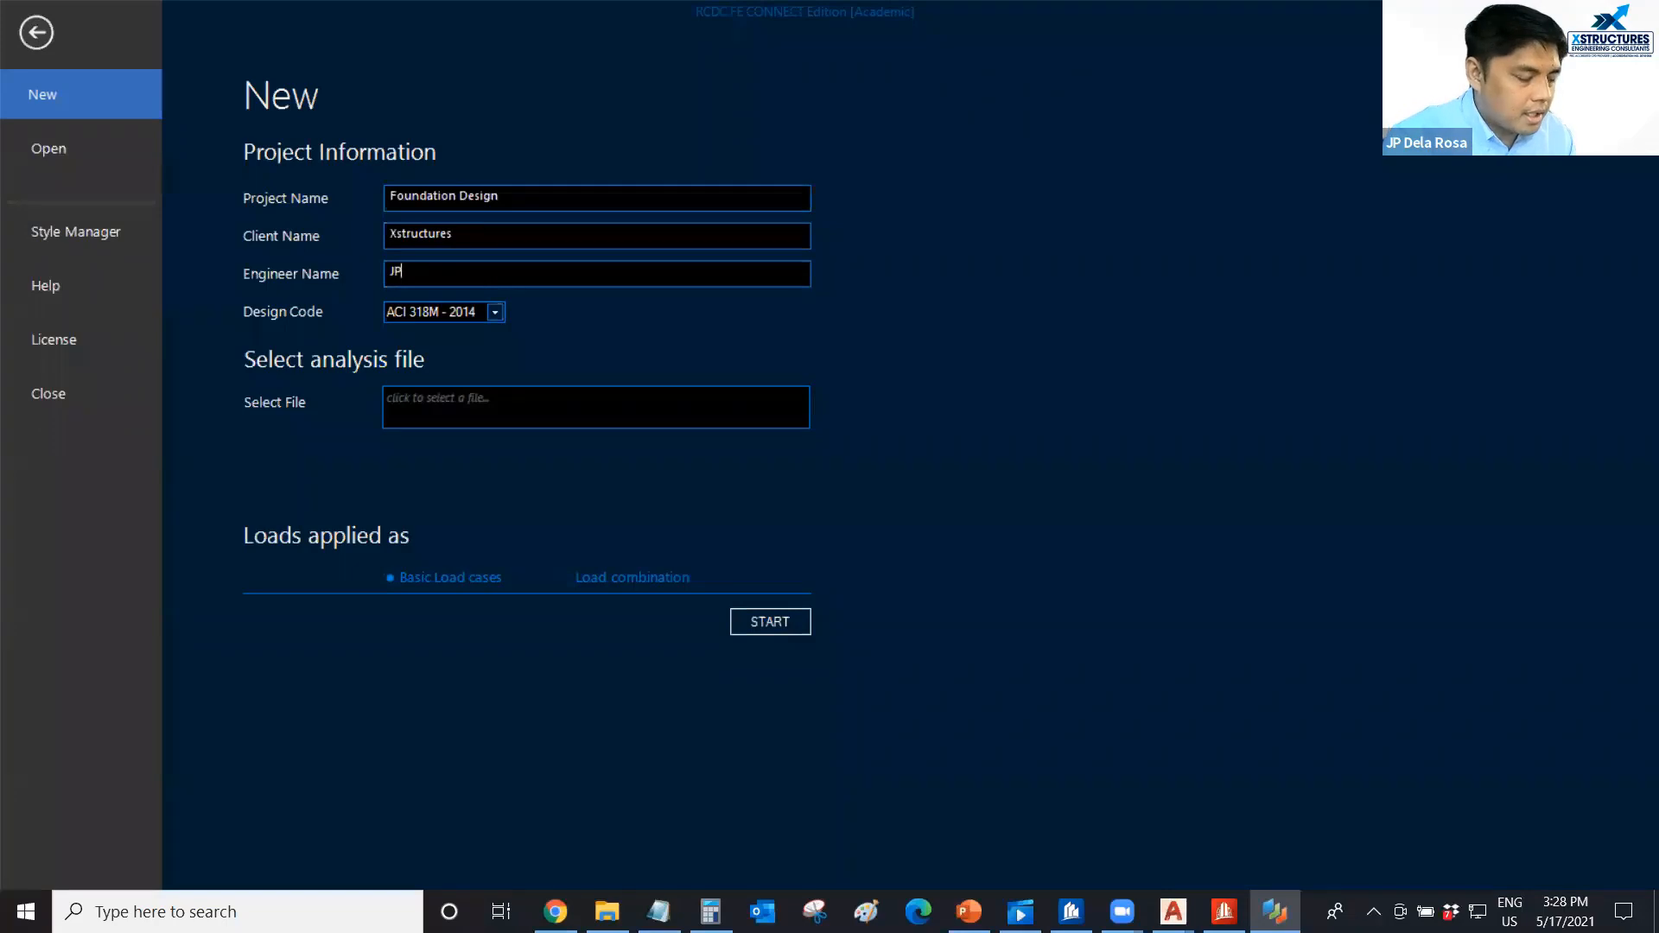
Create the project from the Xstructures Model X Foundation Design analysis file without associating a CONNECT project, keeping the assign dialog for next time.
left_click(432, 401)
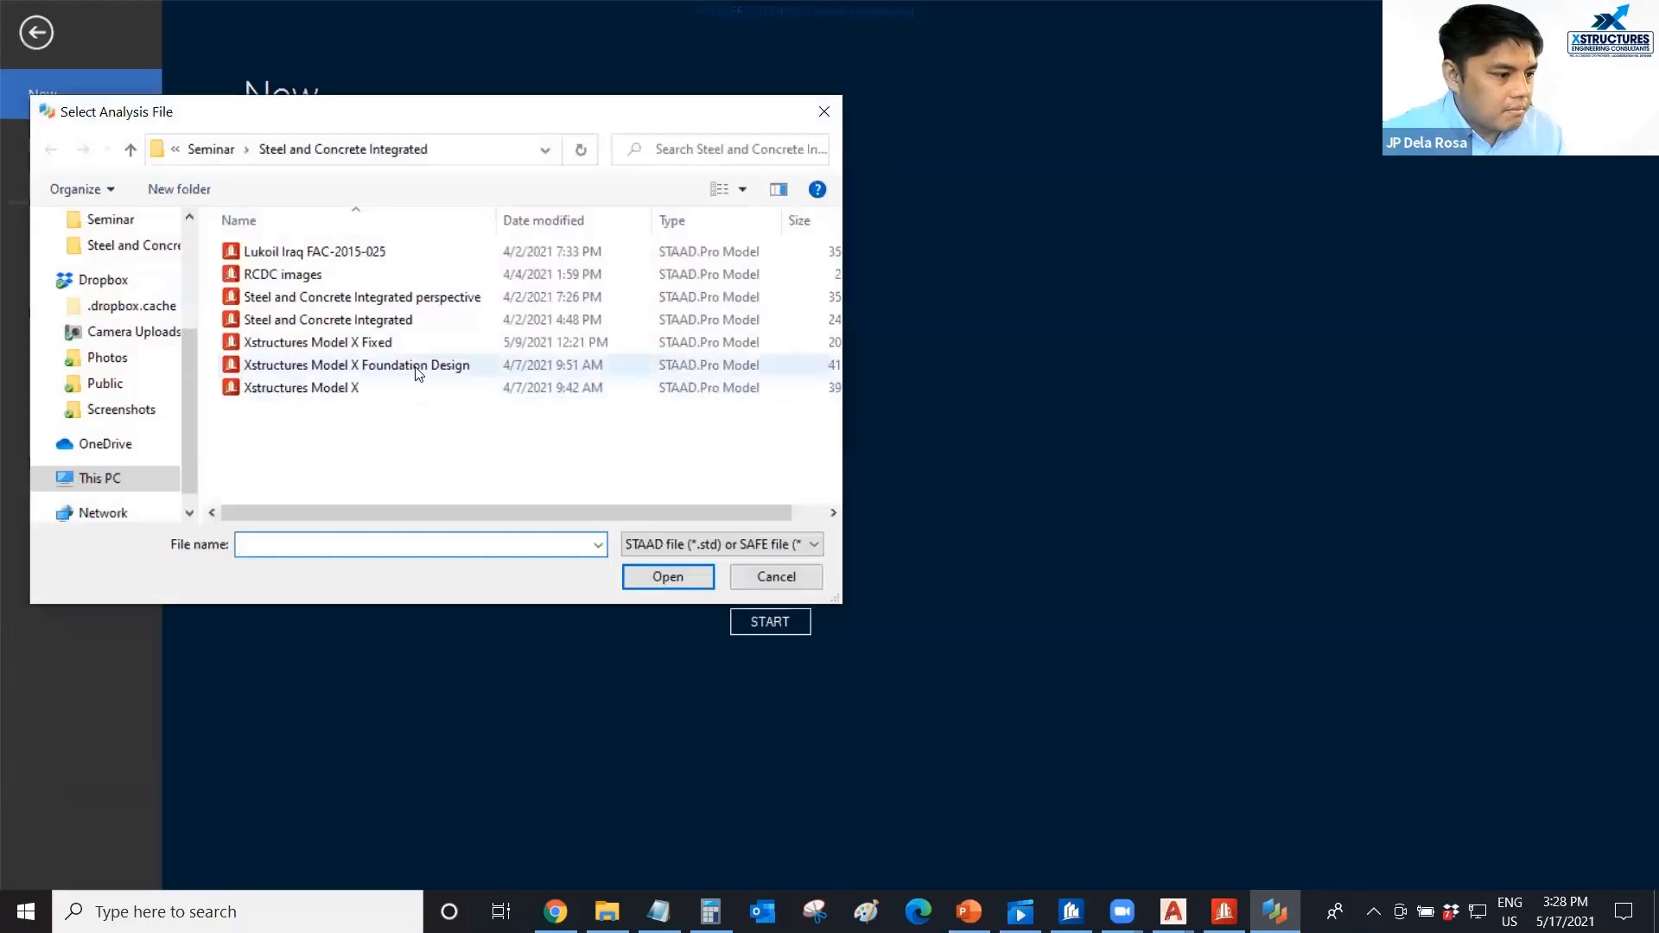
left_click(418, 369)
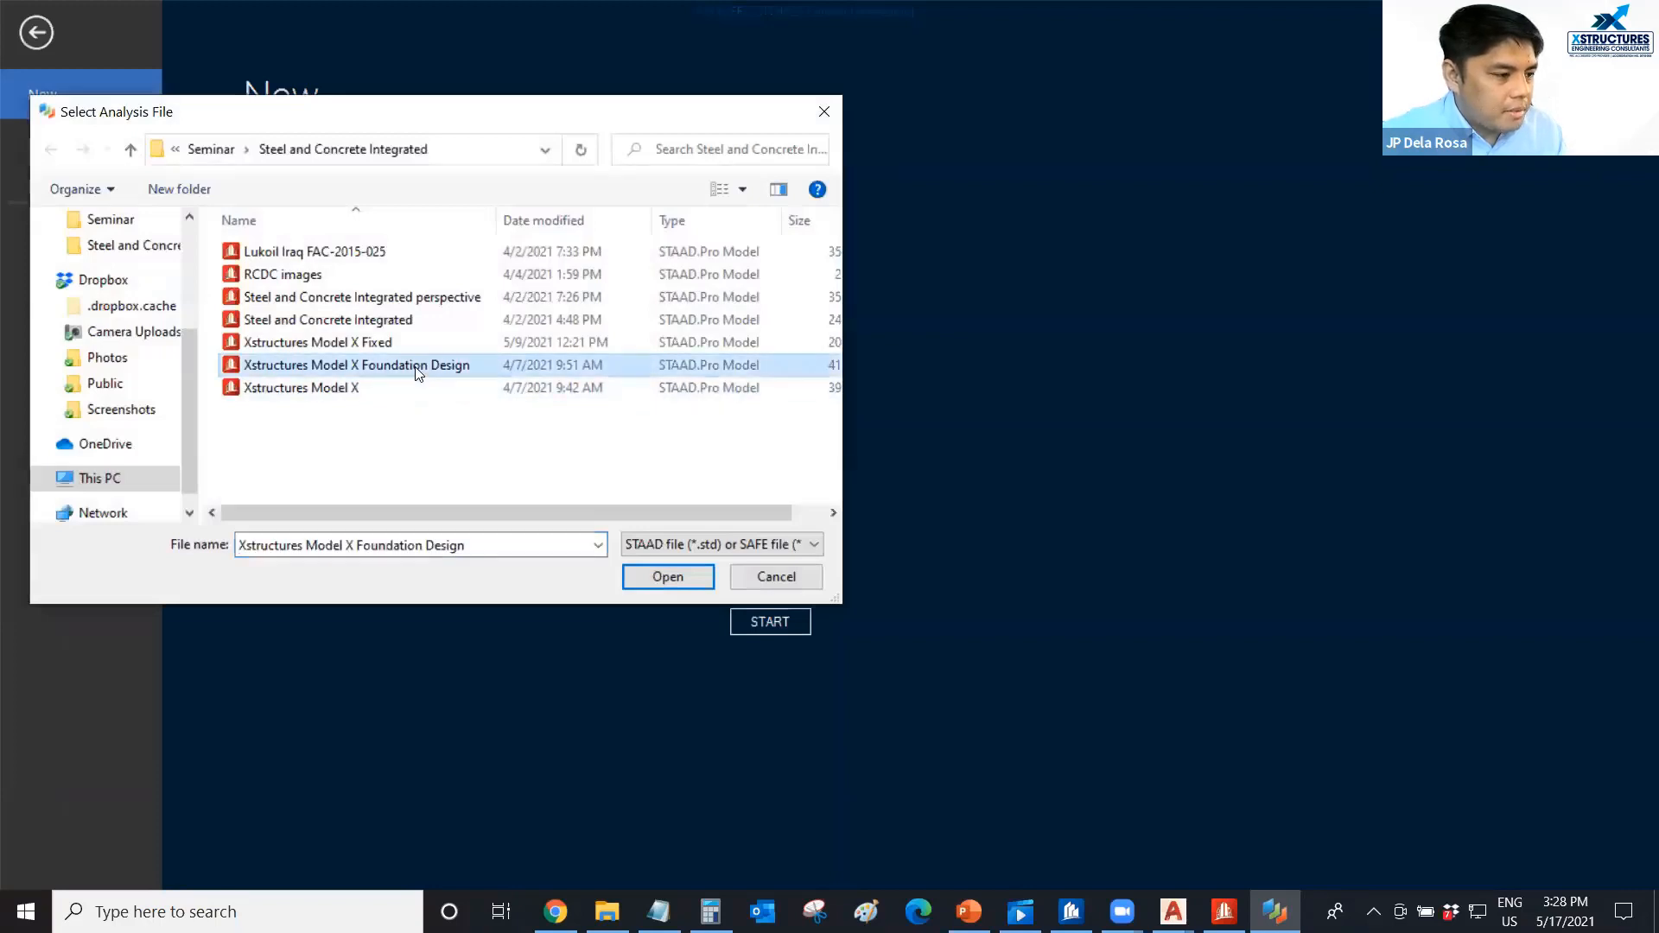
left_click(665, 577)
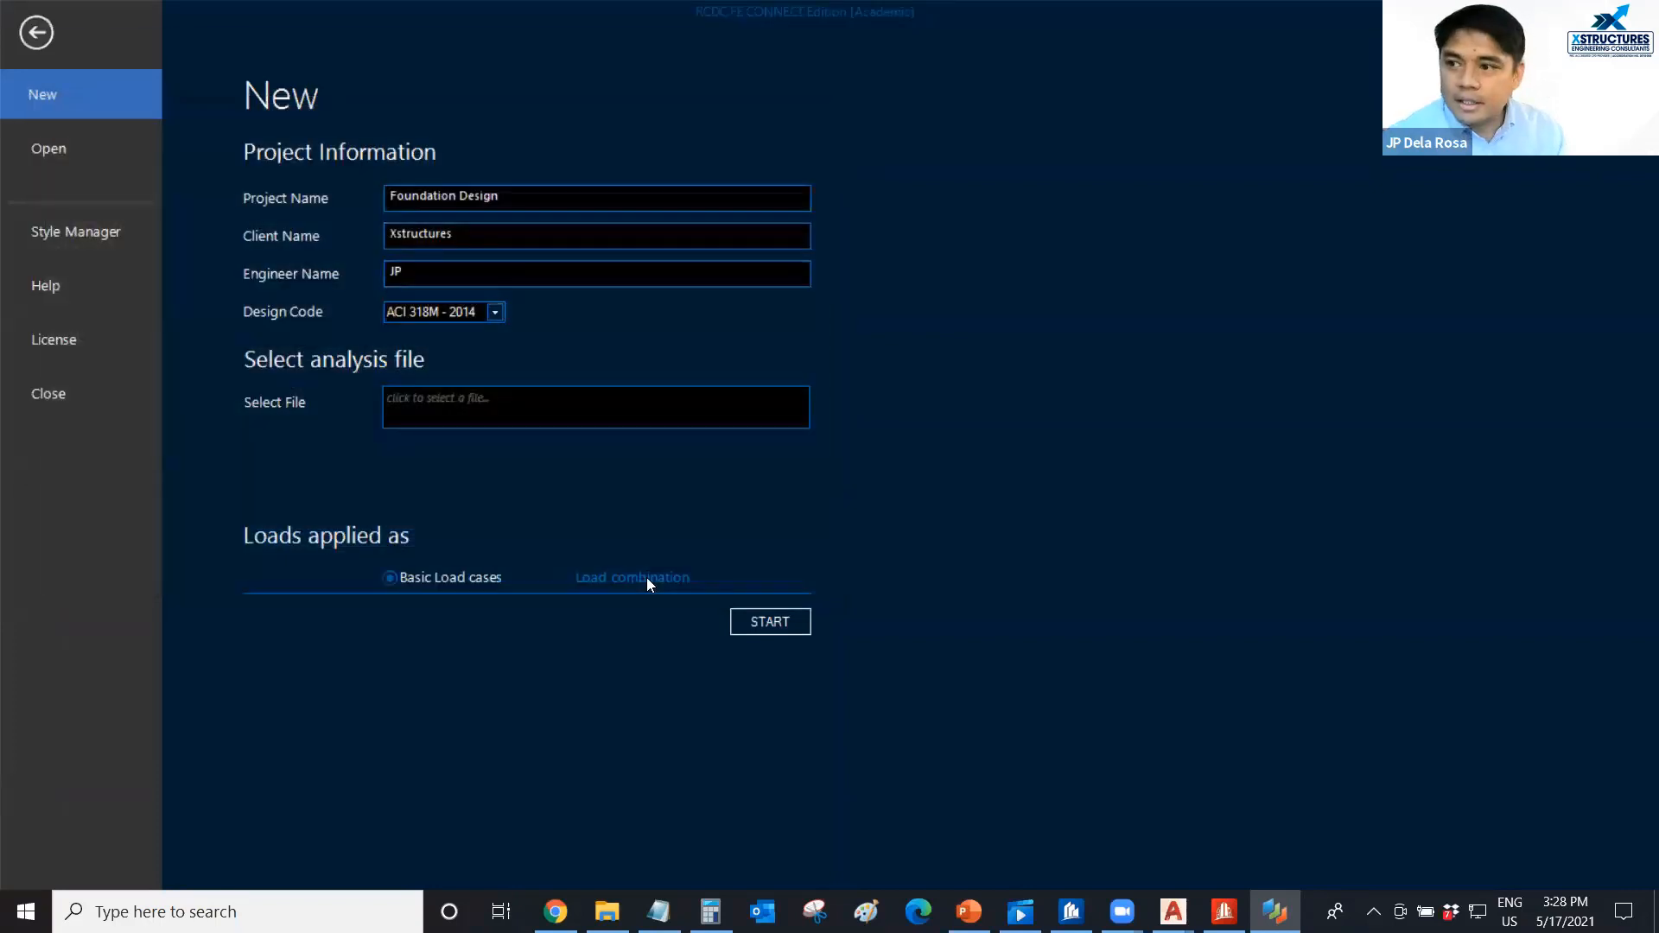
left_click(768, 622)
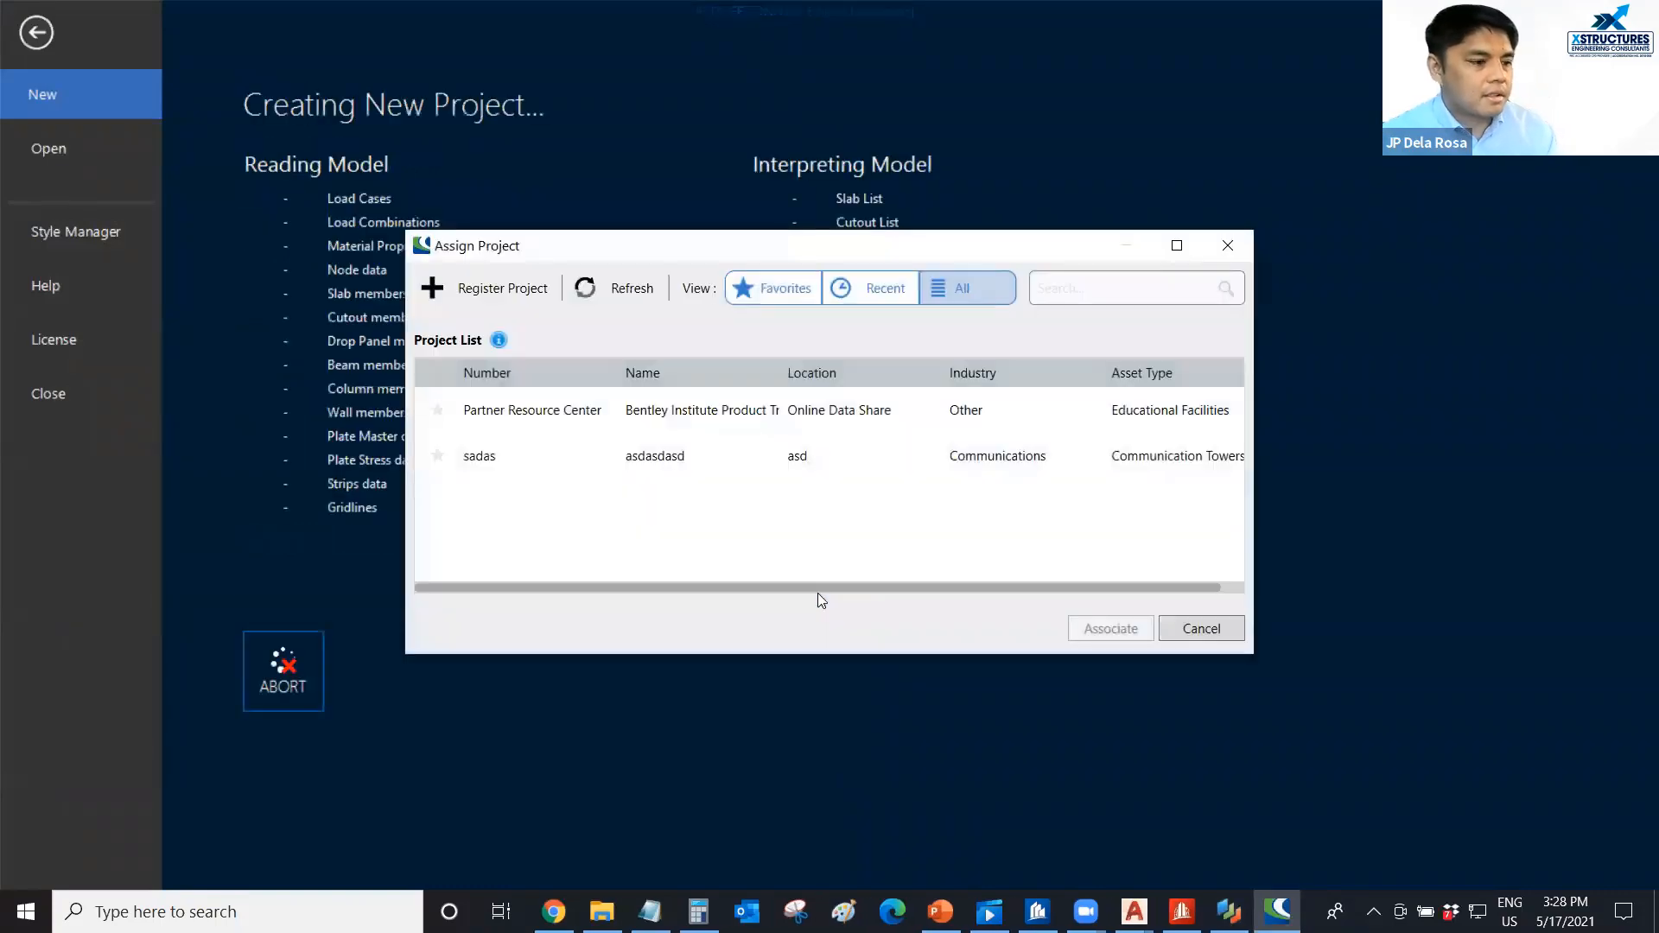
left_click(1184, 620)
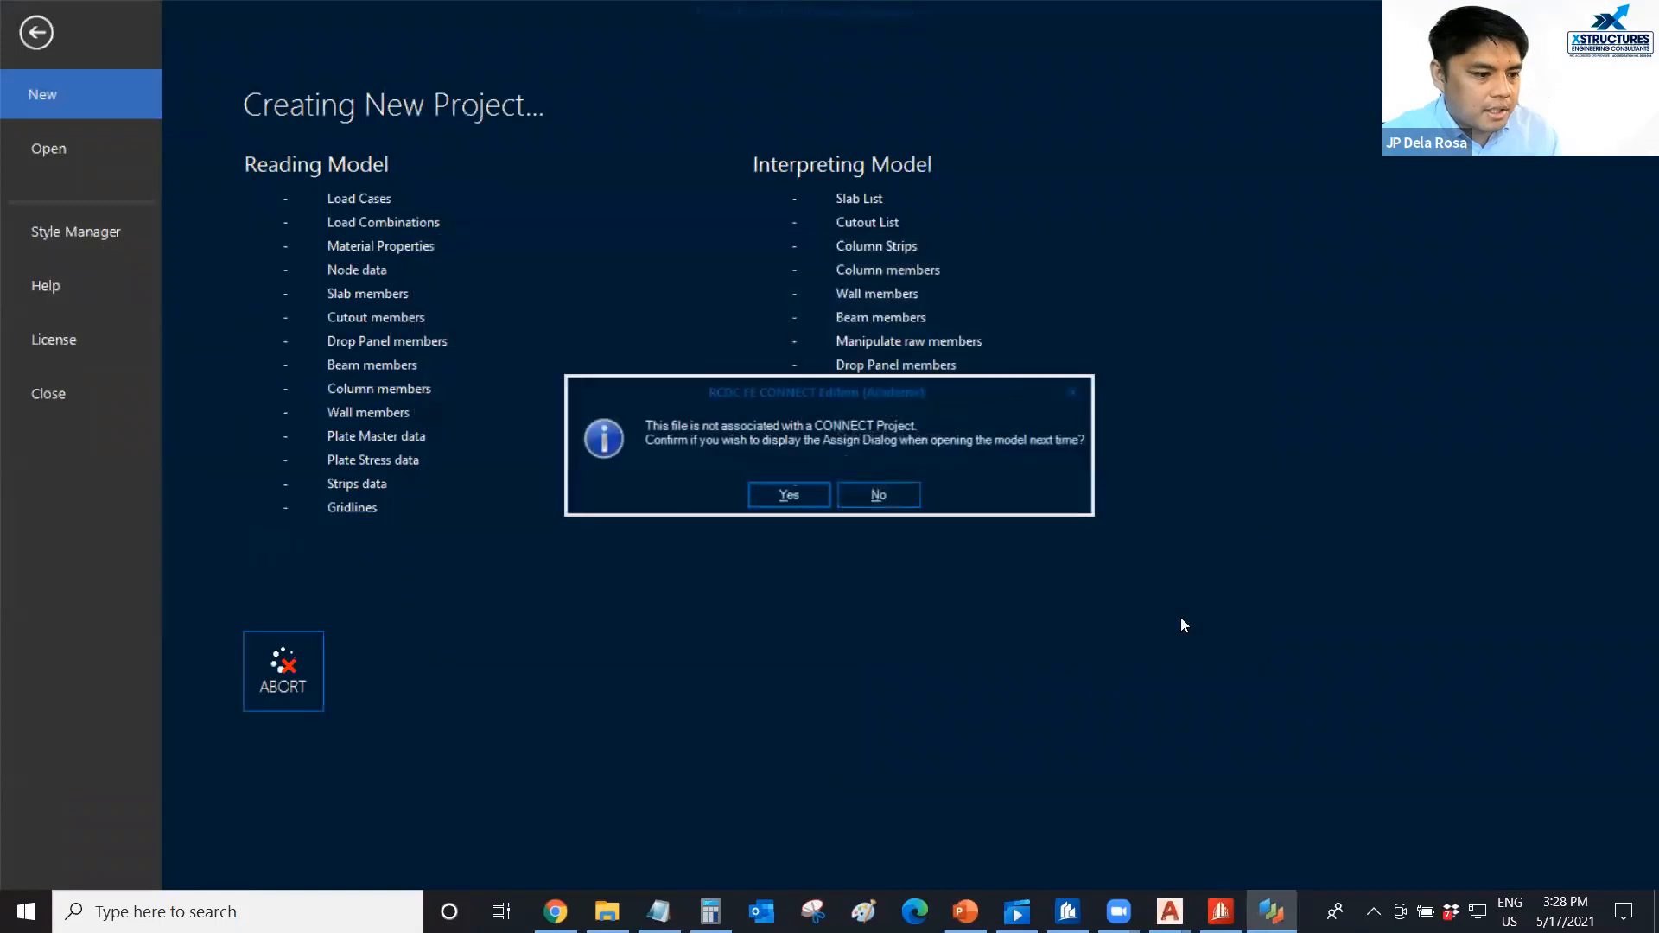
left_click(785, 494)
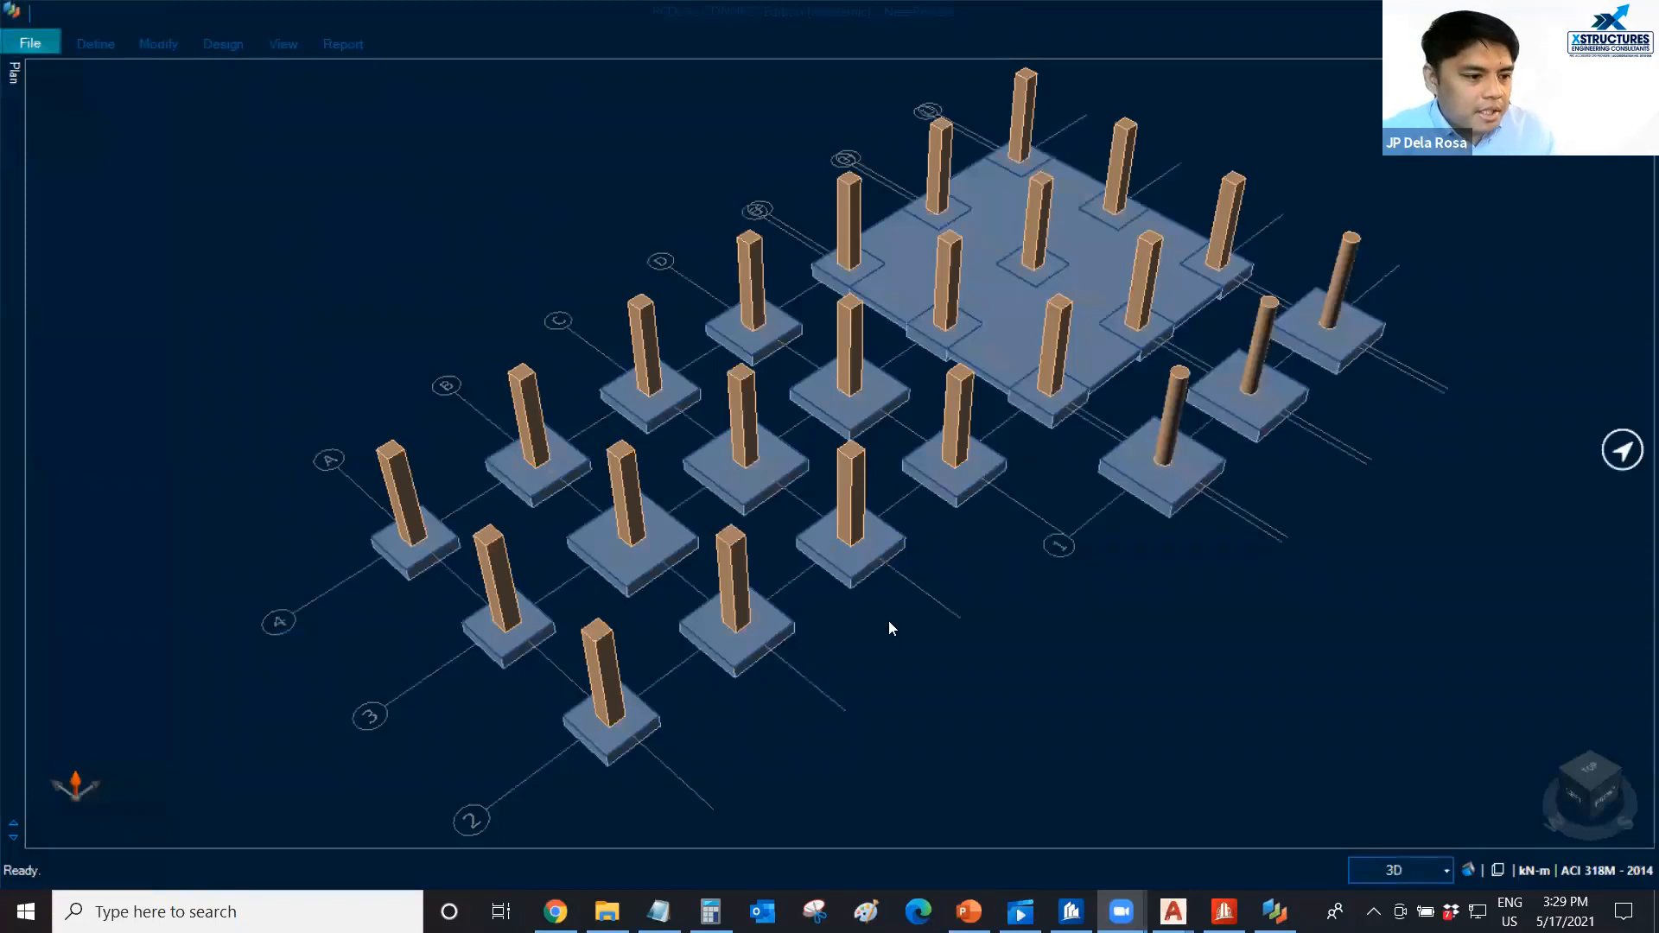
Examine the imported columns, isolated footings and mat foundation in 3D from several angles.
scroll(889, 620, "down", 1)
middle_click_drag(889, 621, 869, 576)
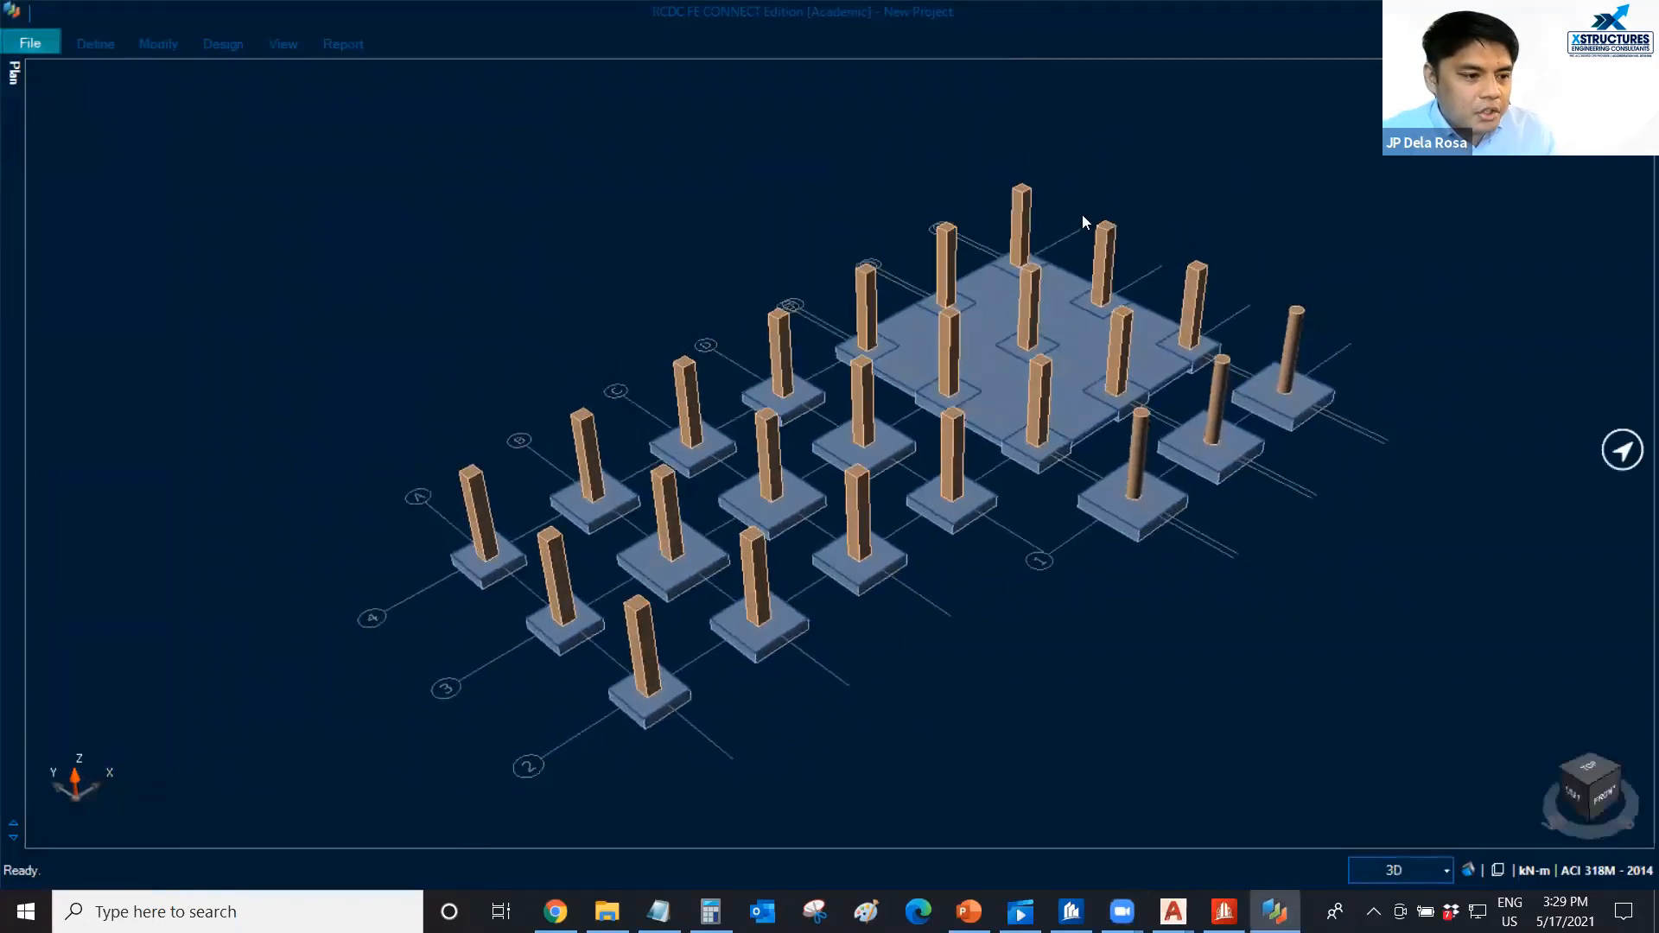
scroll(928, 646, "down", 1)
middle_click_drag(928, 647, 869, 638)
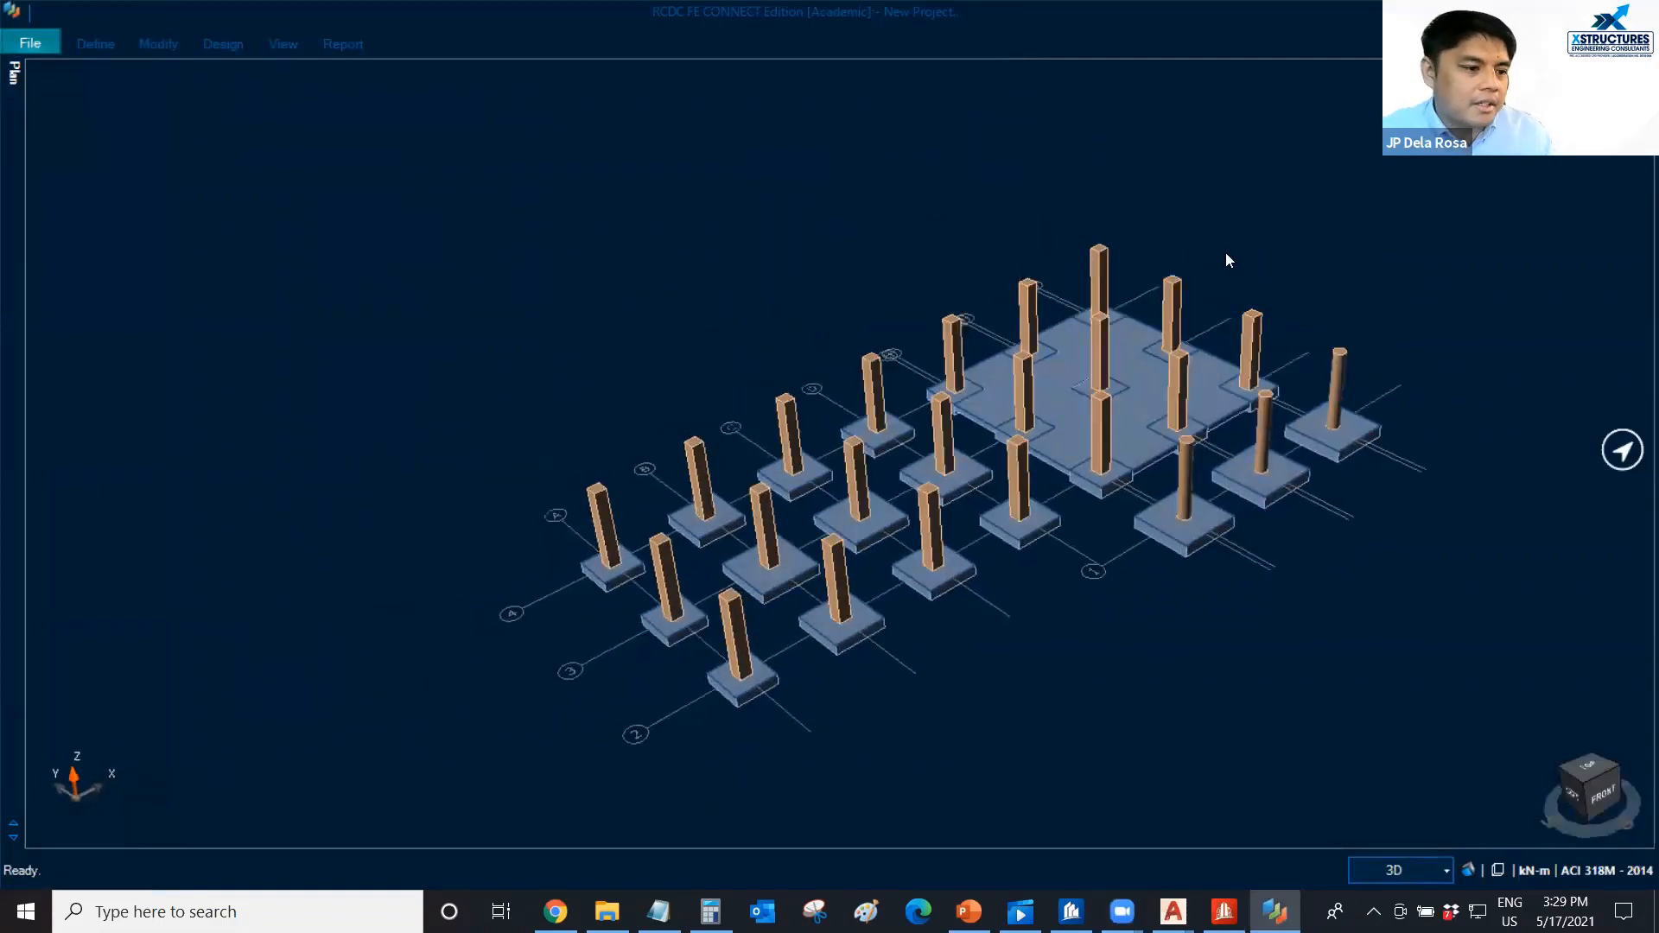
middle_click_drag(1227, 255, 1244, 251)
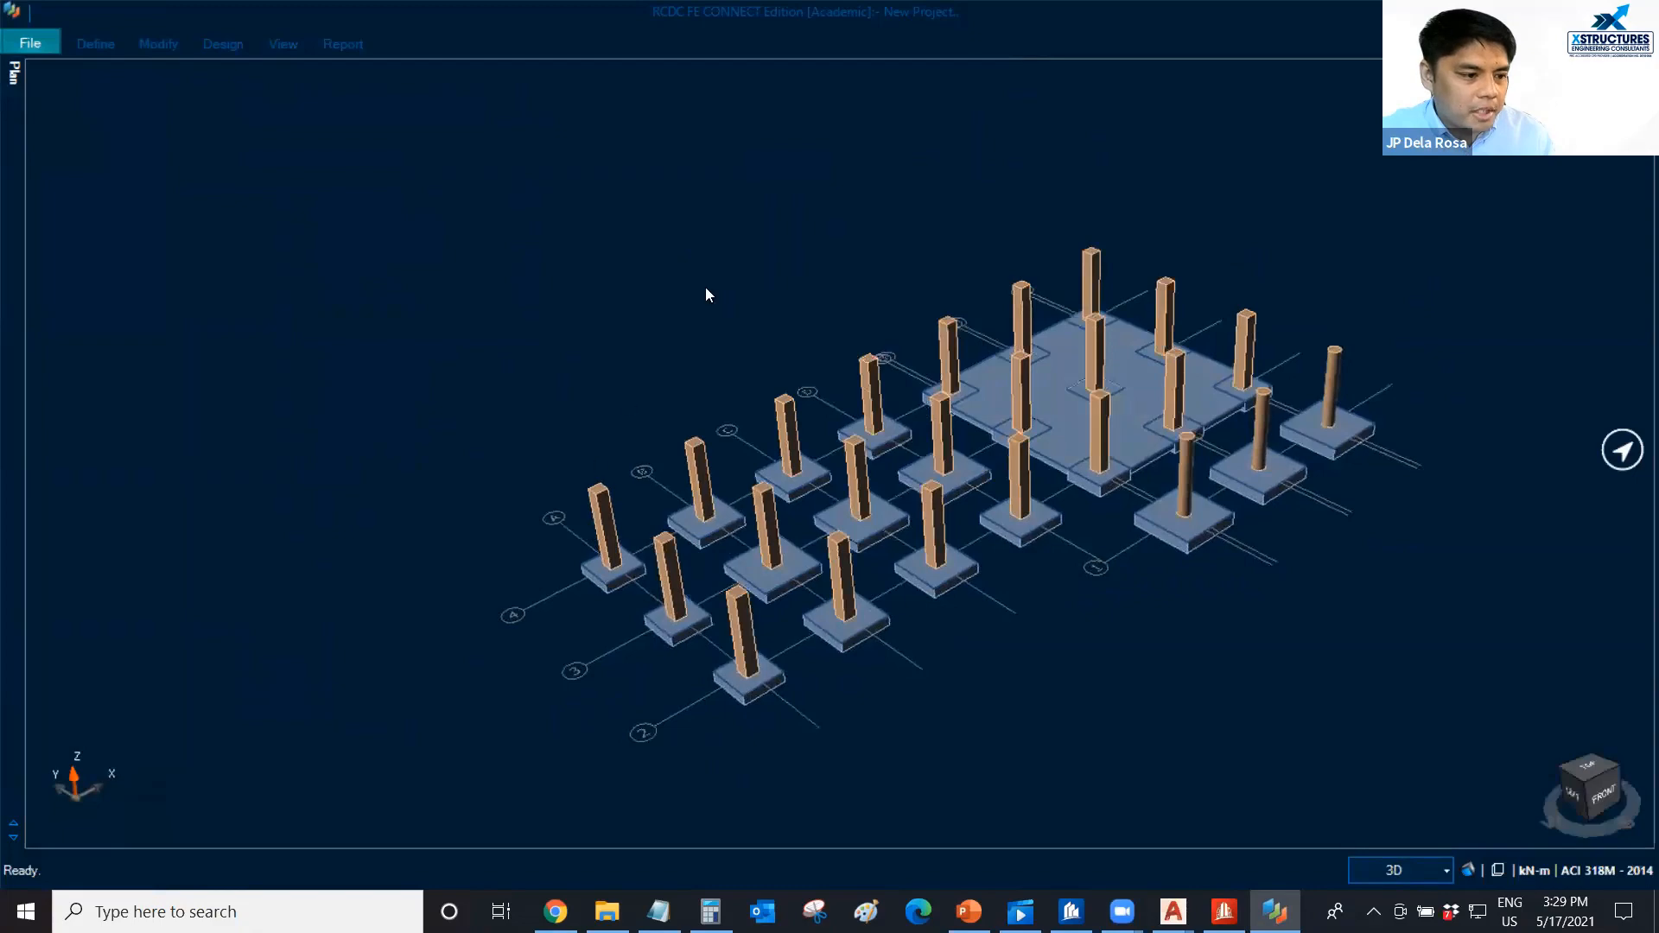
middle_click_drag(842, 218, 872, 215)
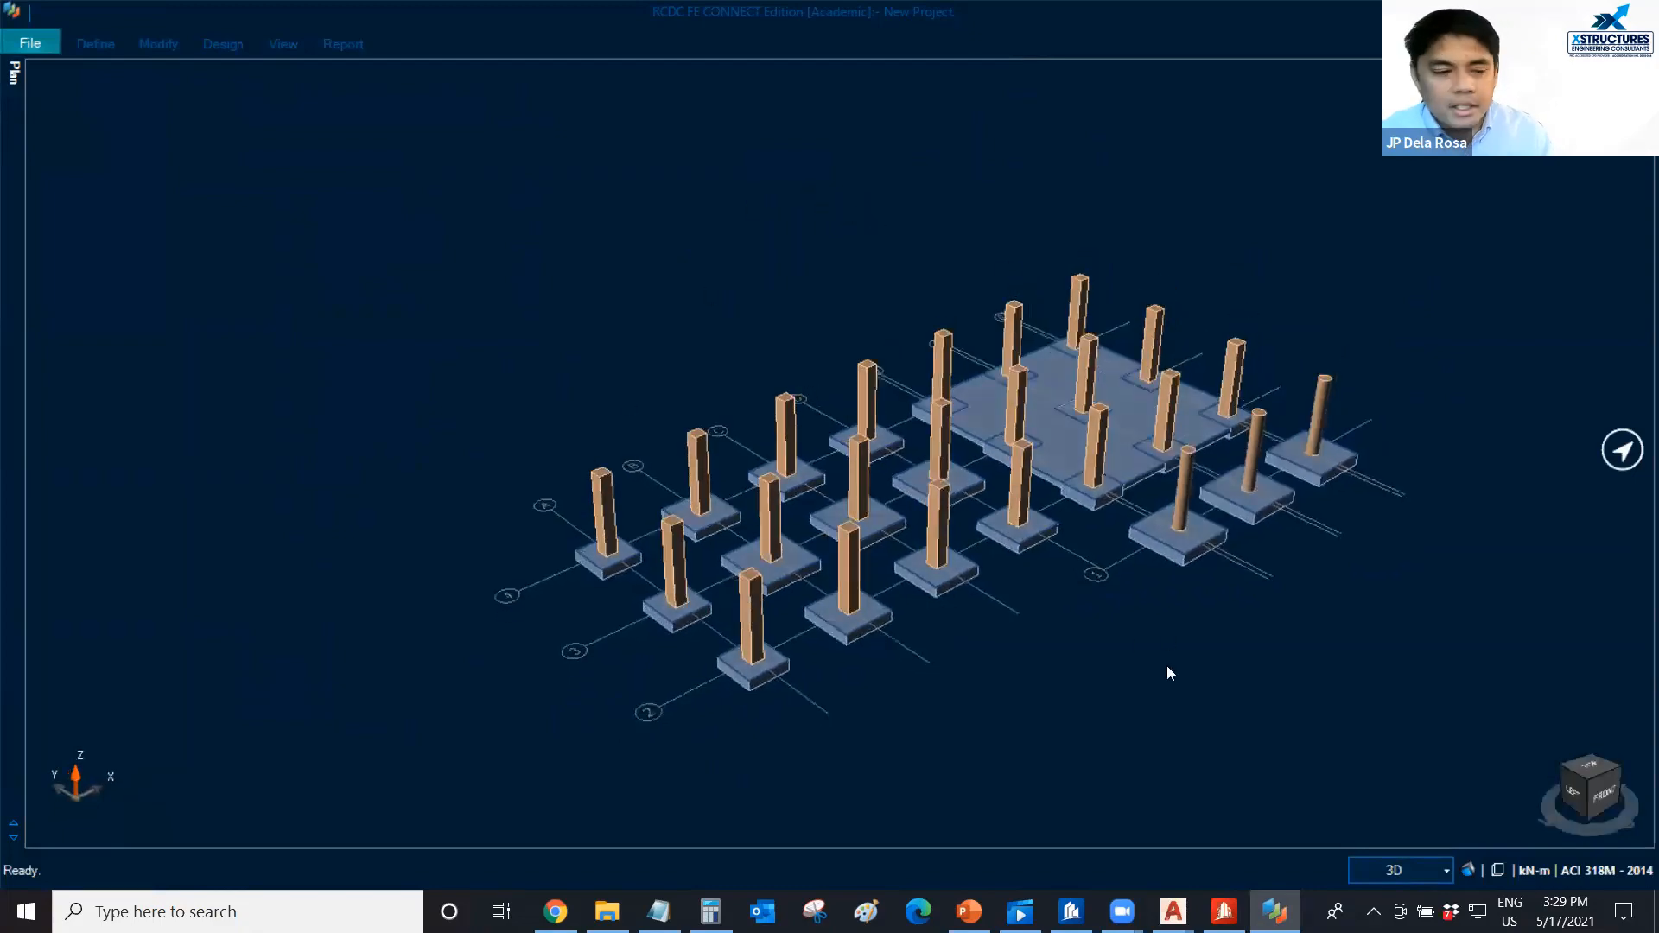
scroll(1070, 557, "up", 1)
scroll(997, 614, "up", 1)
mouse_move(987, 614)
middle_mouse_down()
mouse_move(954, 620)
mouse_move(1004, 607)
middle_mouse_up()
scroll(981, 616, "down", 1)
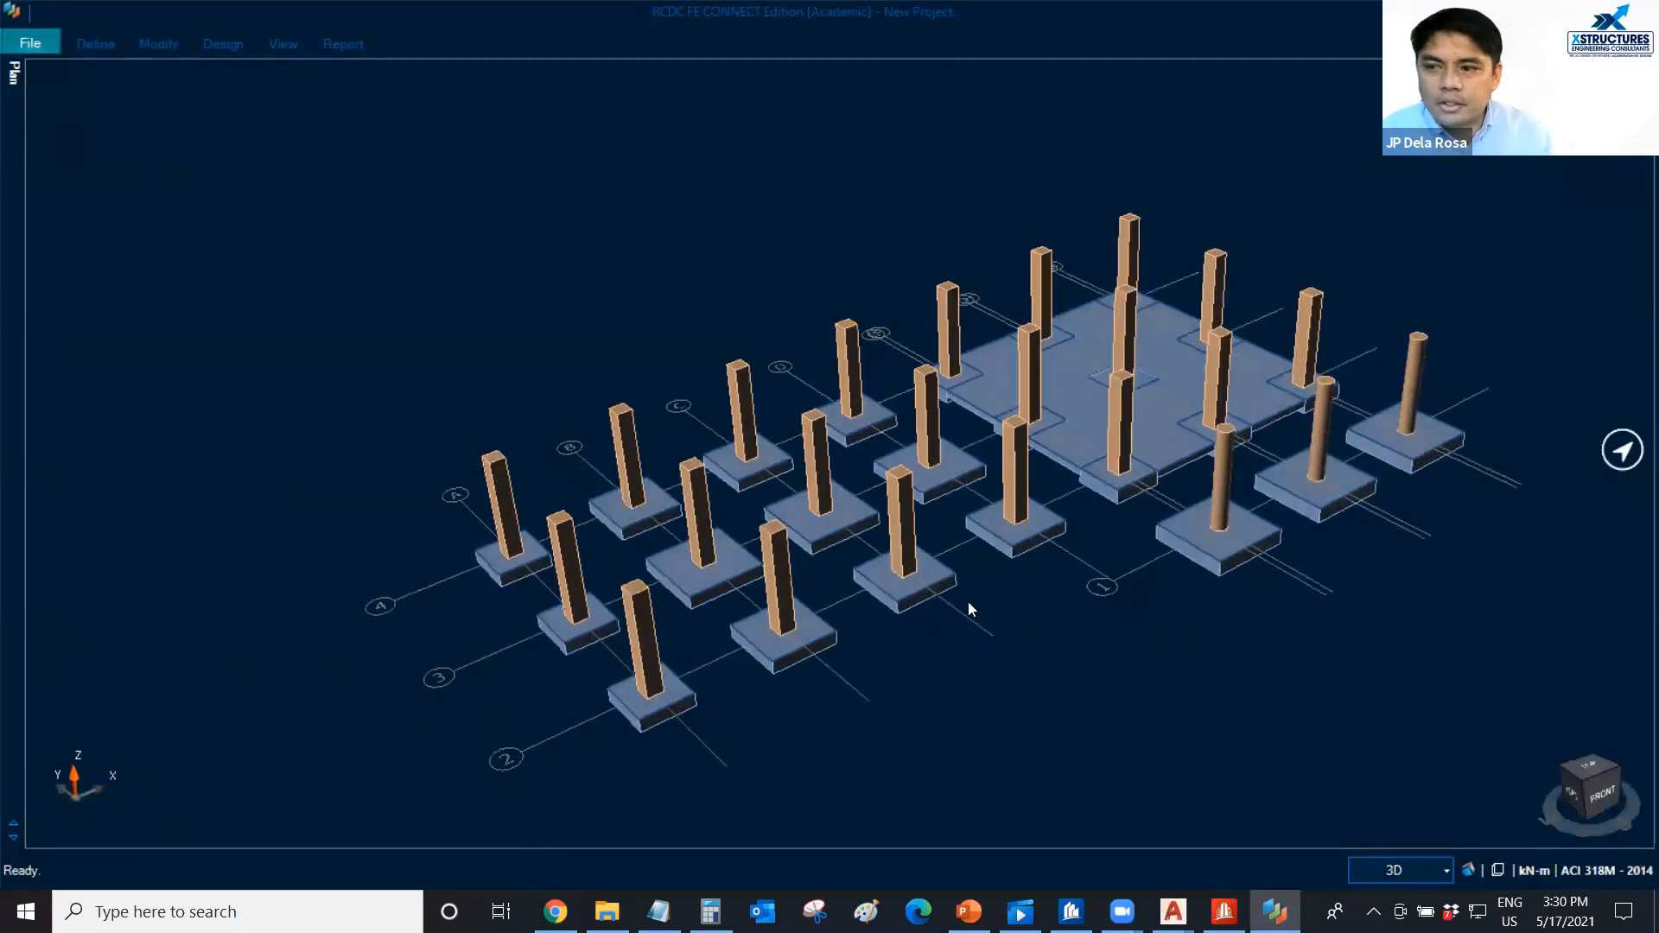
scroll(967, 602, "down", 1)
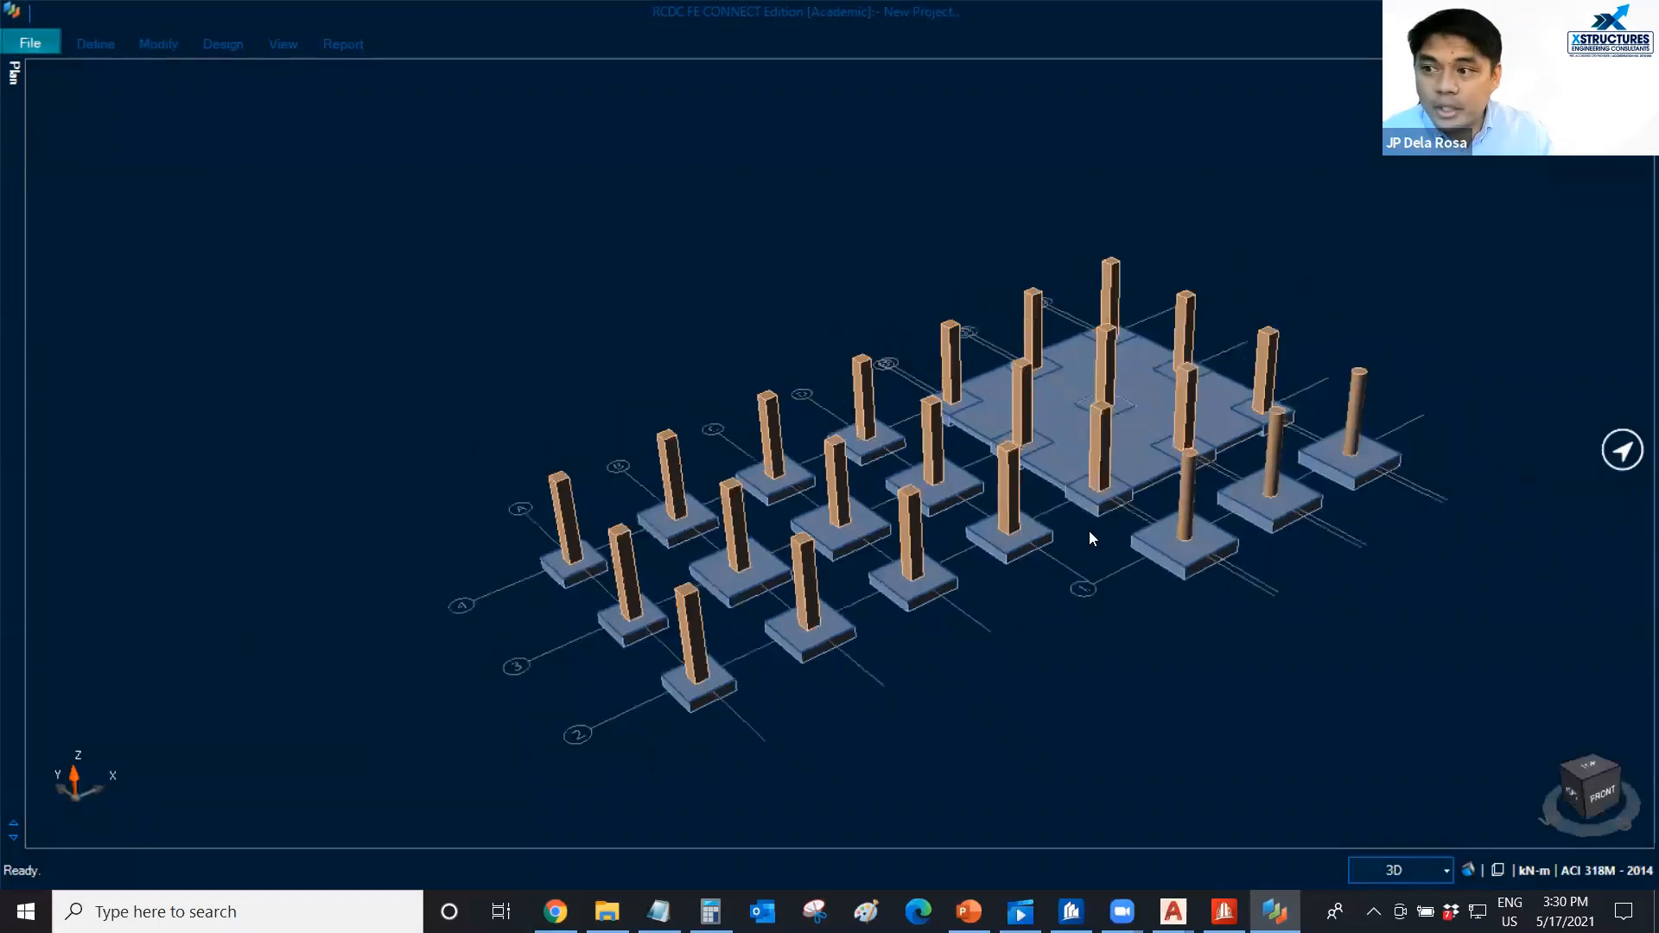
middle_click_drag(1090, 537, 1080, 517)
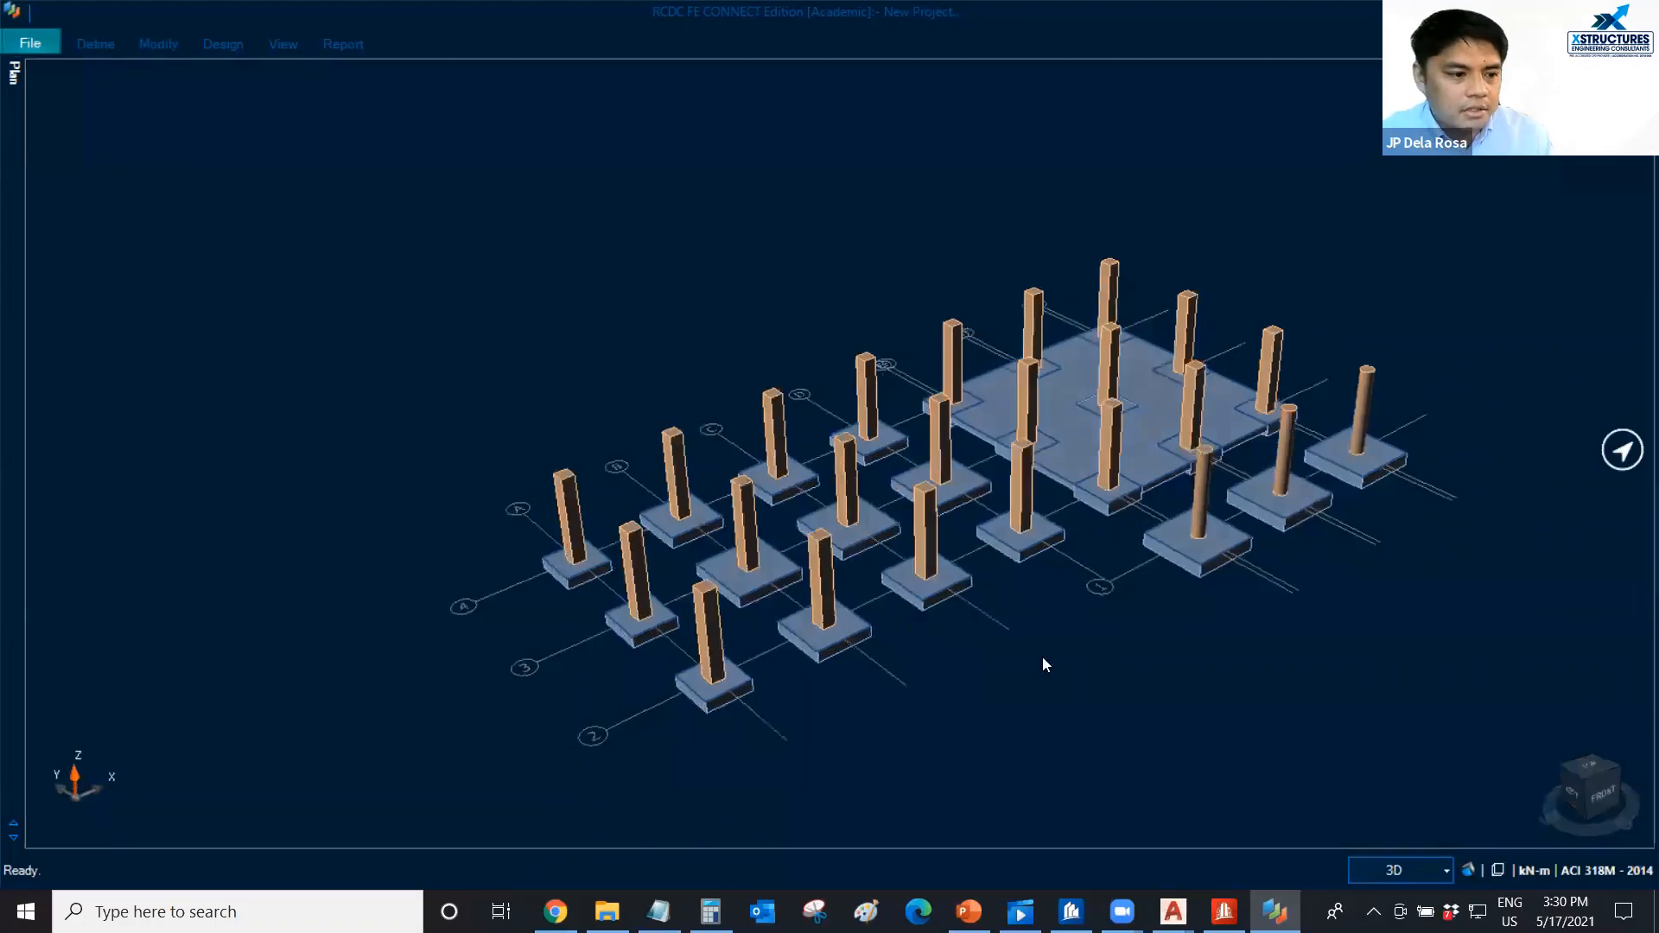
middle_click_drag(944, 686, 923, 717)
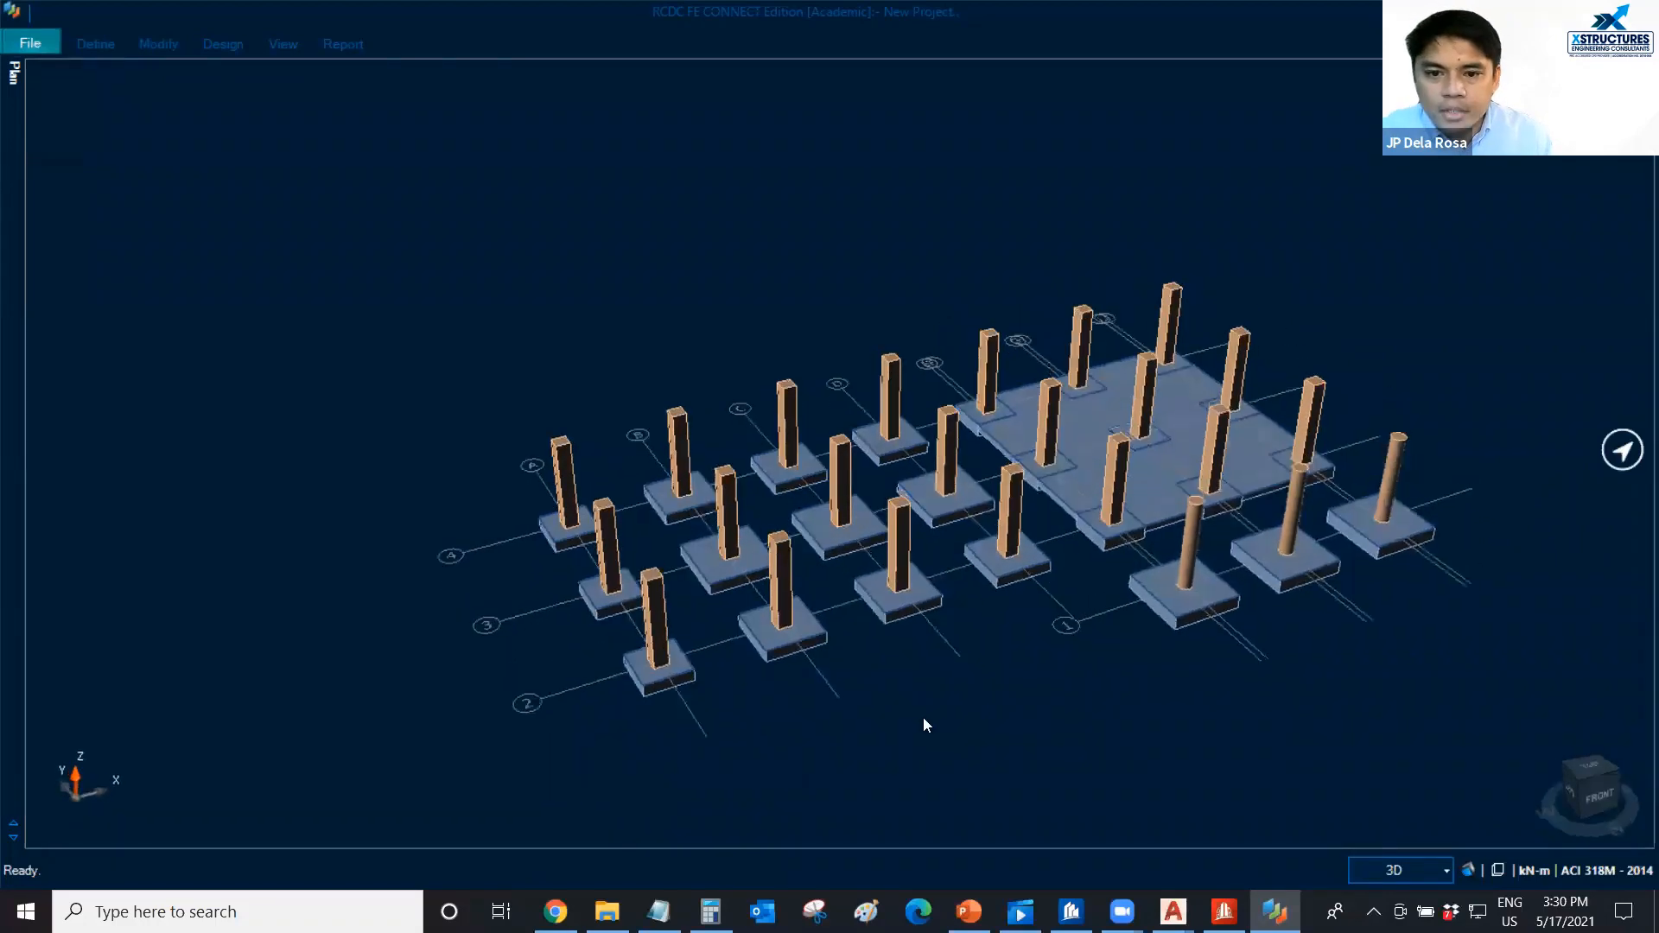
middle_click_drag(1121, 512, 760, 320)
middle_click_drag(750, 320, 944, 389)
scroll(698, 667, "up", 2)
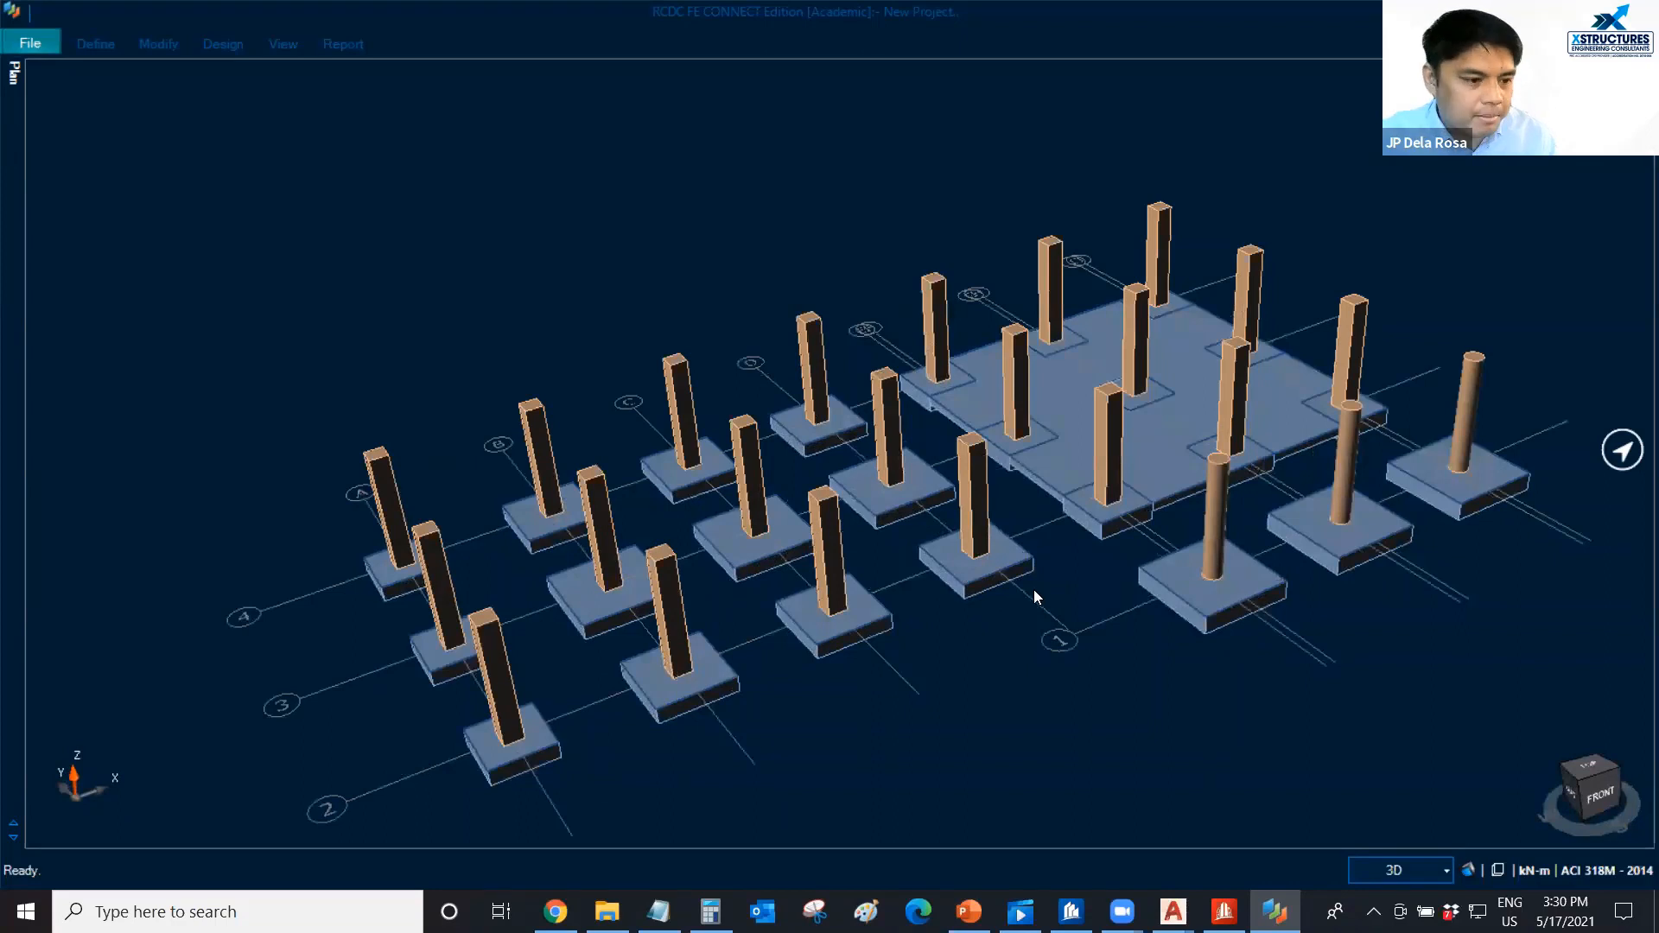
Assign the Dead Load type to analysis load cases LOAD 401 through LOAD 411 in the basic load cases.
scroll(1036, 591, "down", 1)
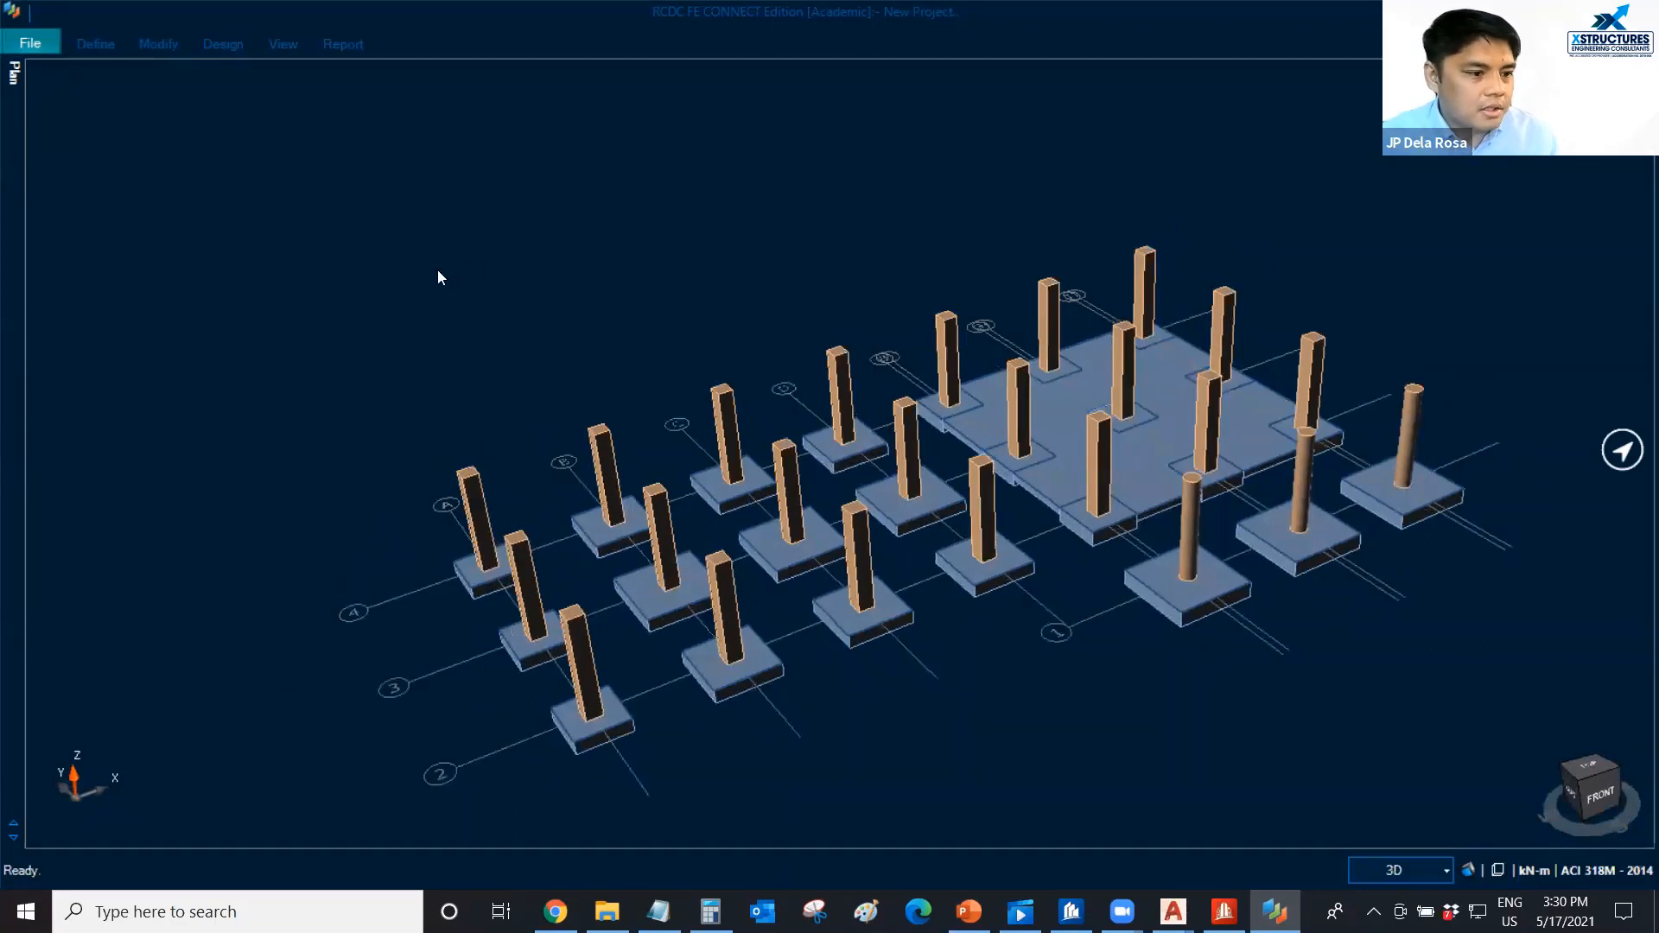
middle_click_drag(496, 235, 479, 204)
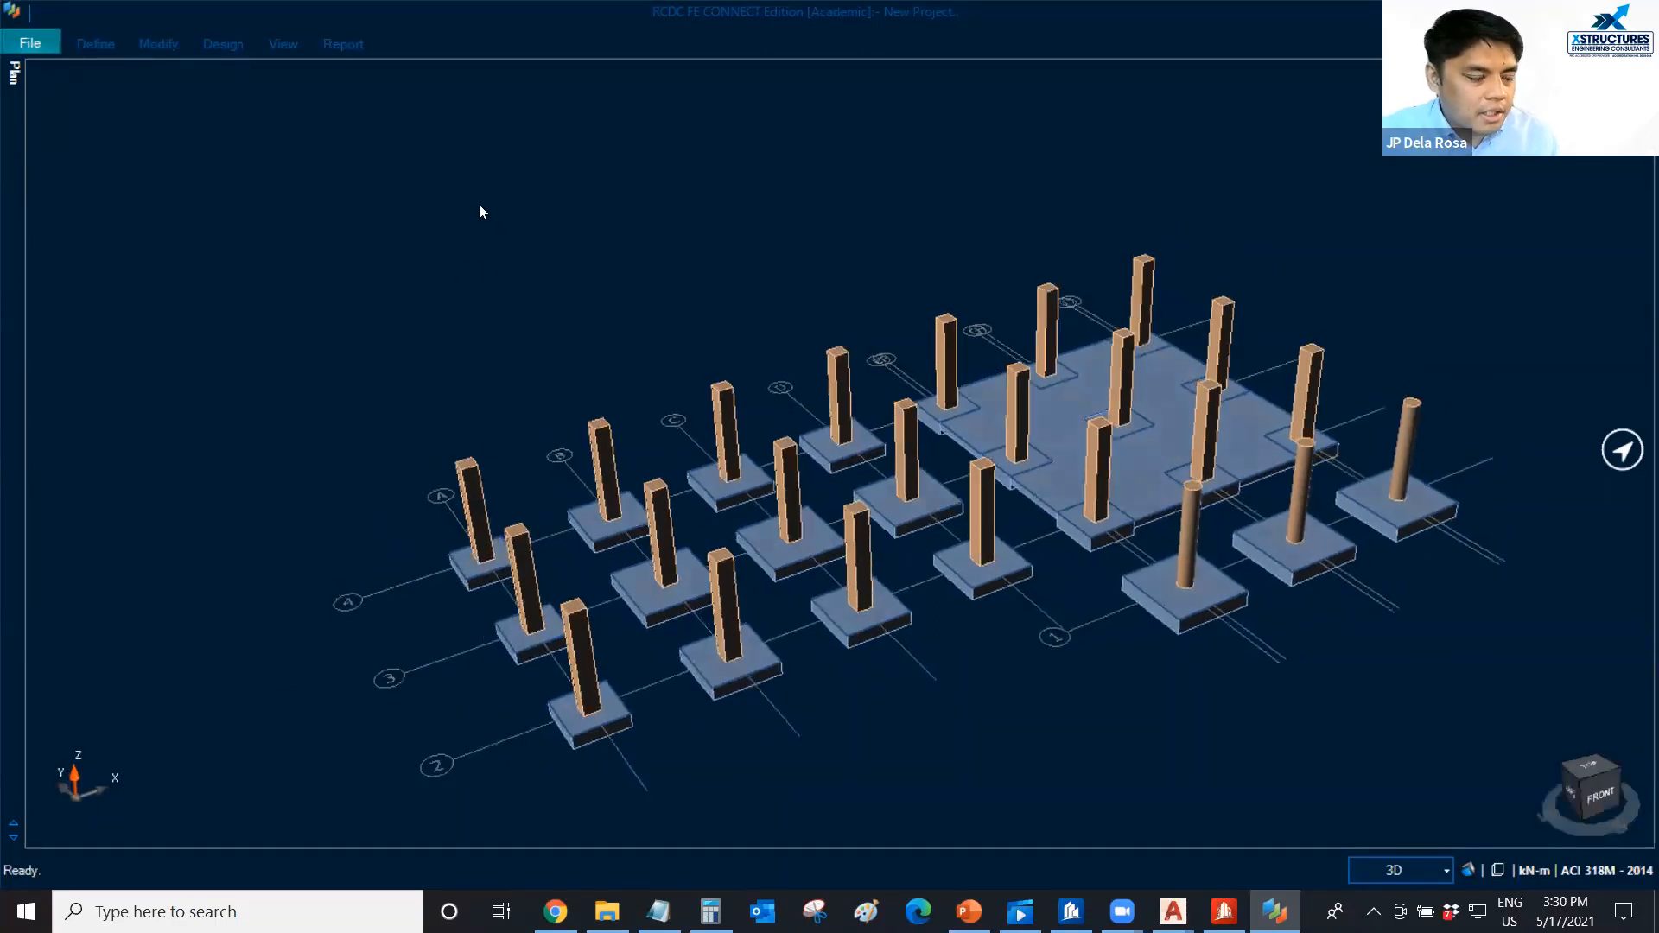
left_click(96, 48)
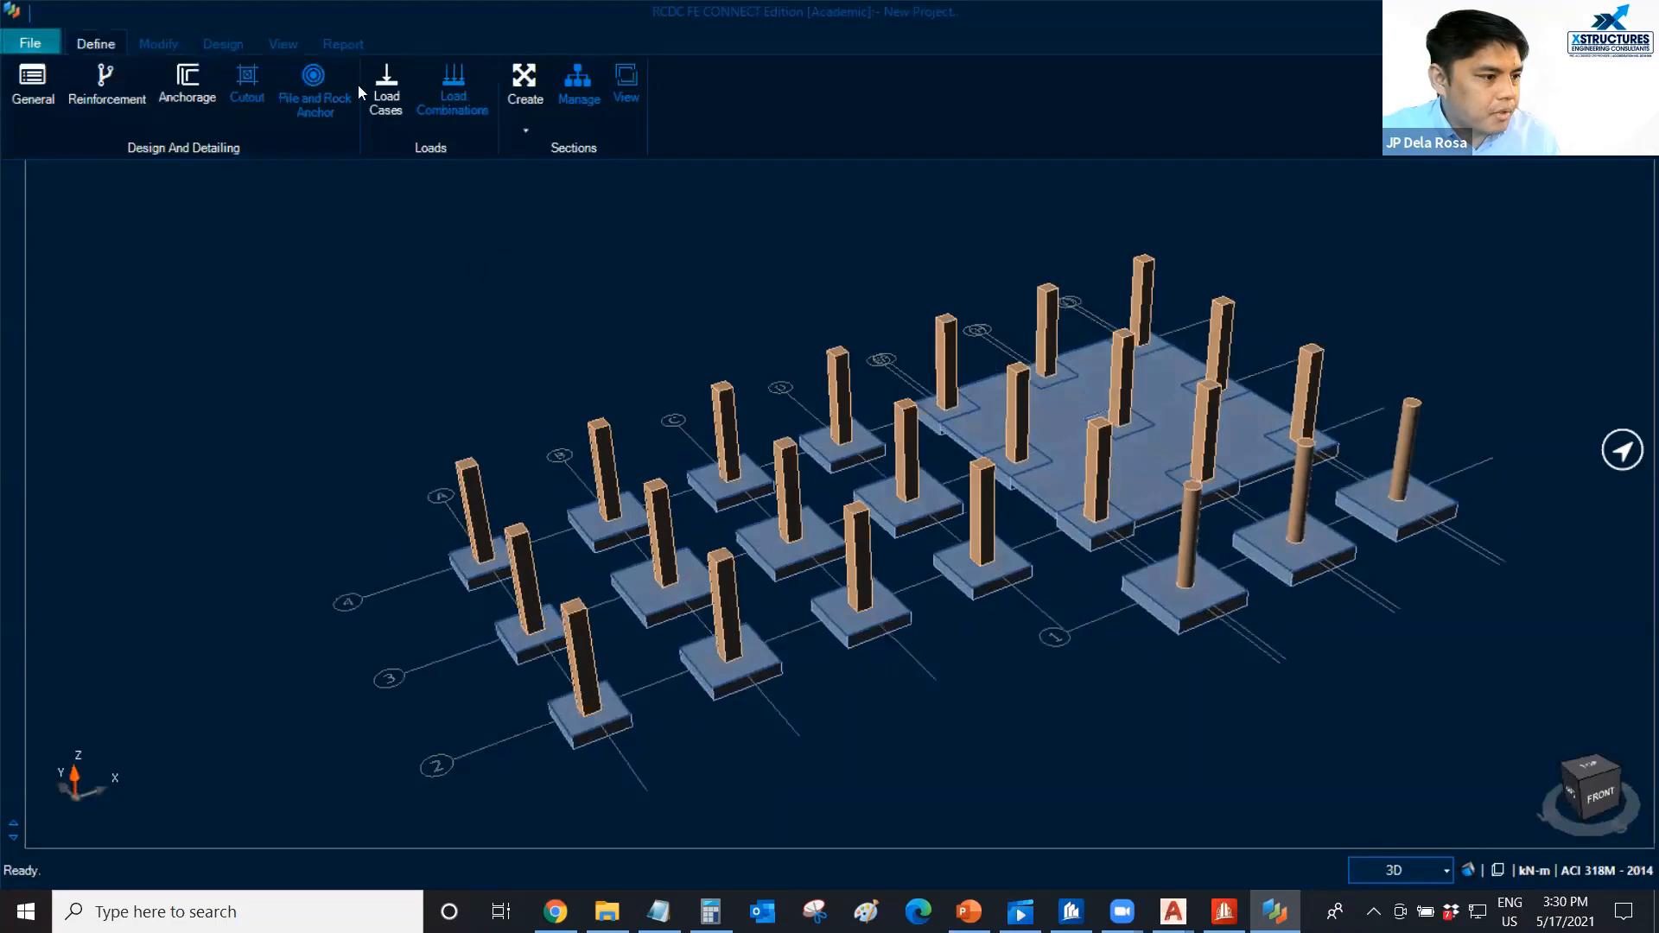
left_click(389, 121)
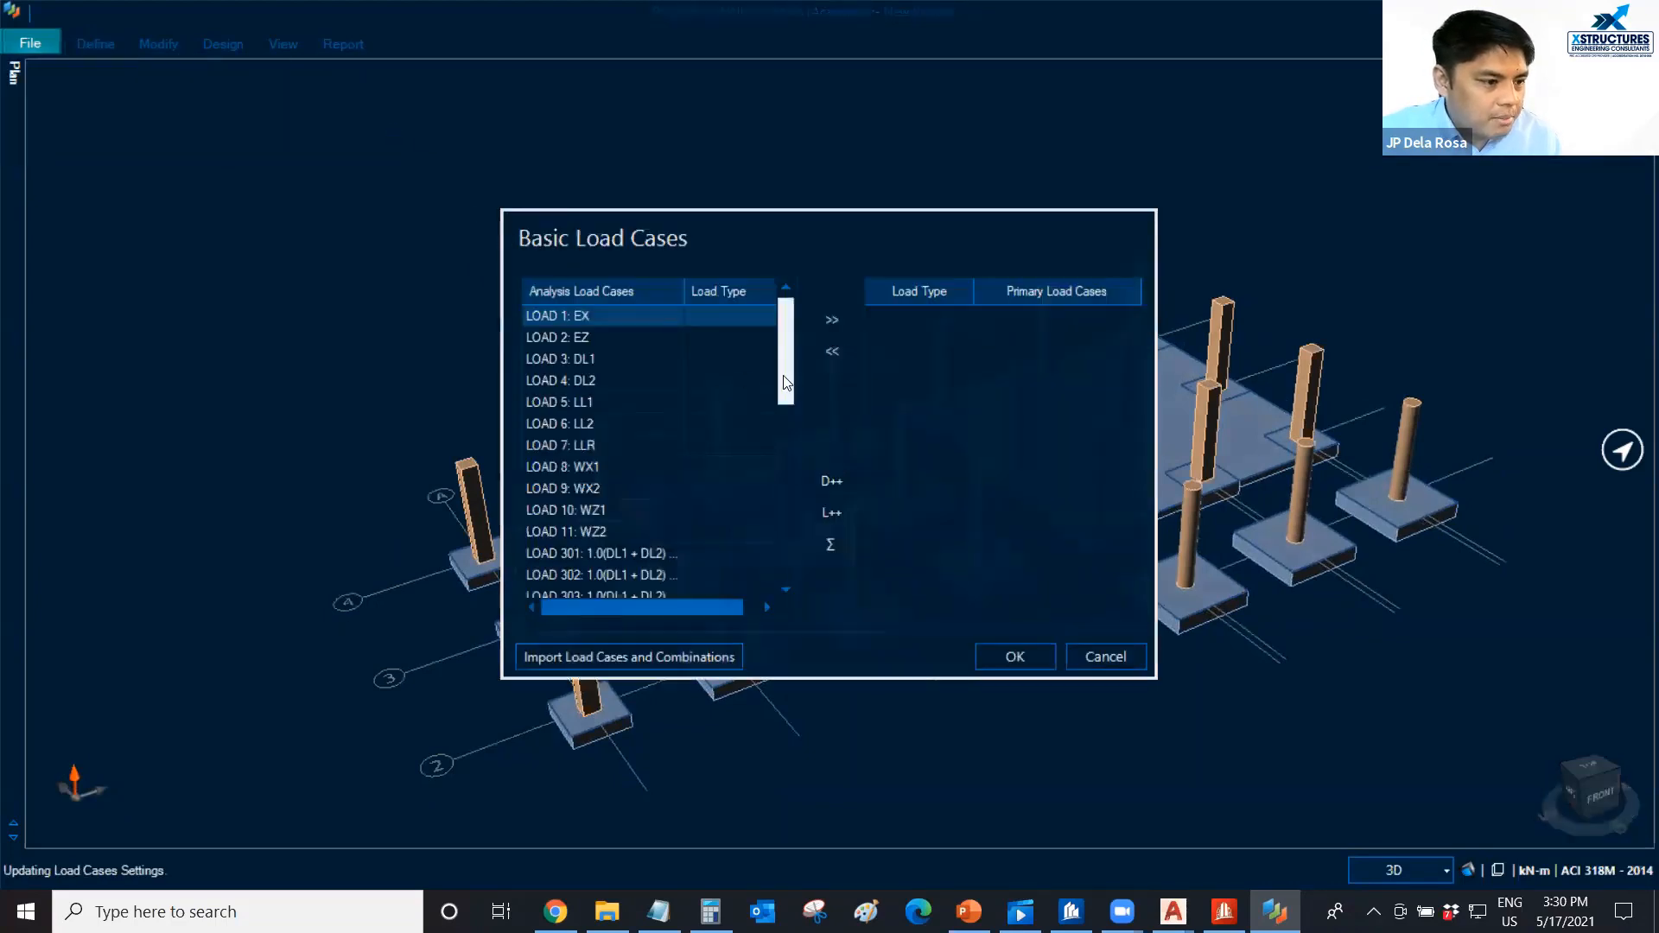
left_click_drag(789, 388, 796, 558)
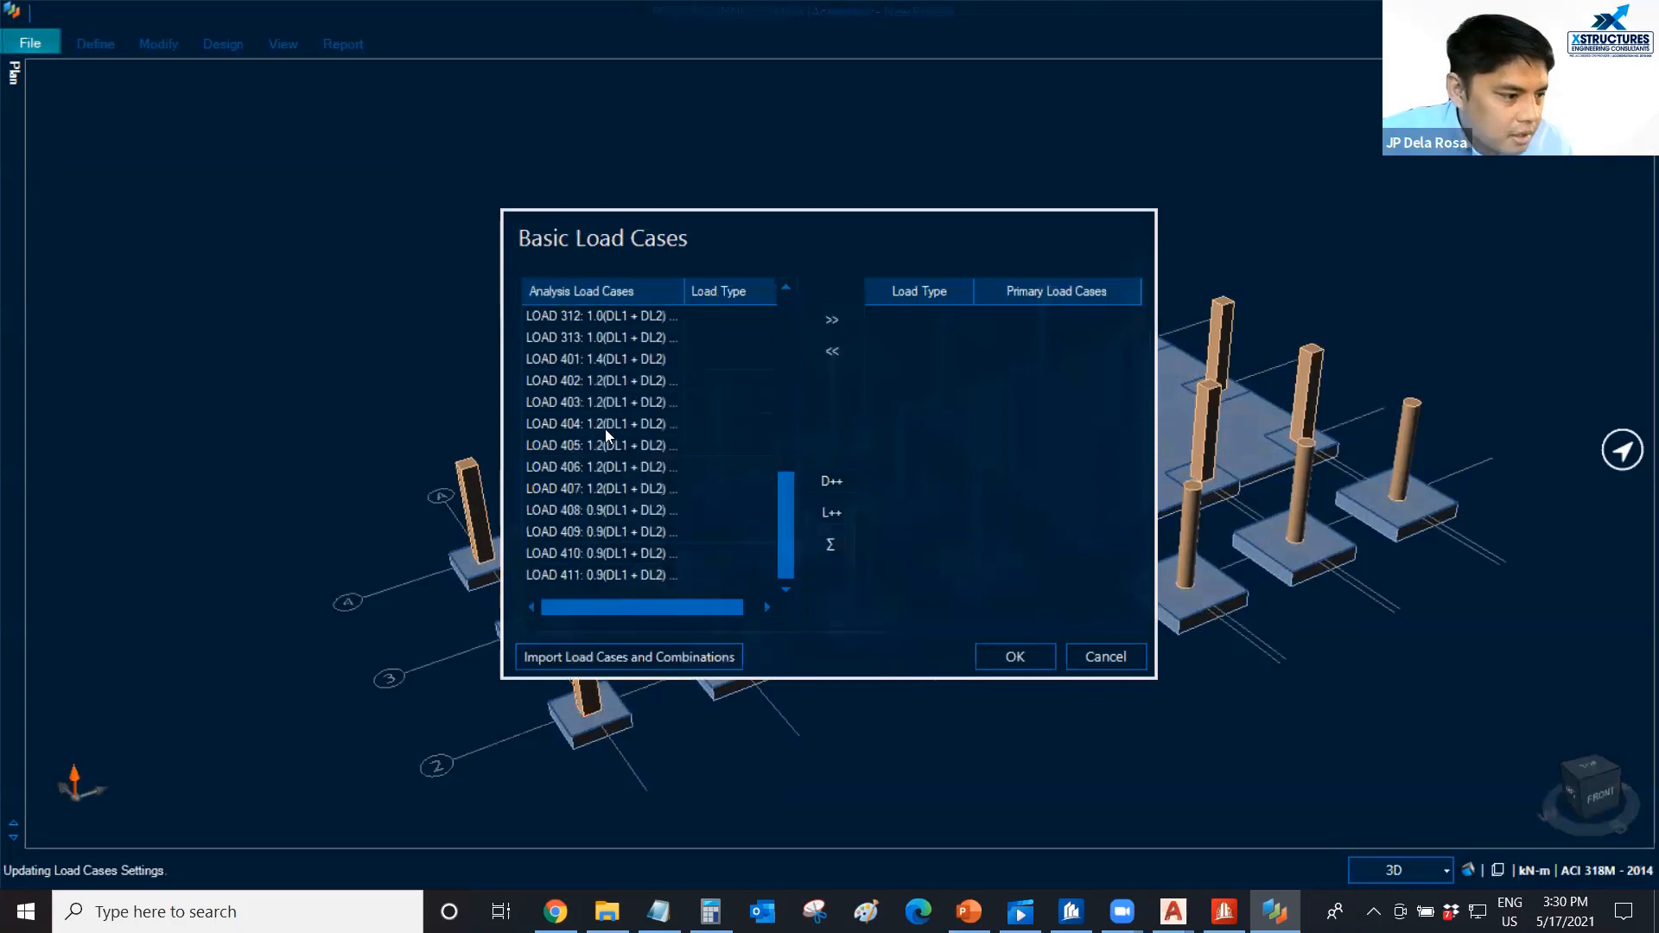
left_click(678, 360)
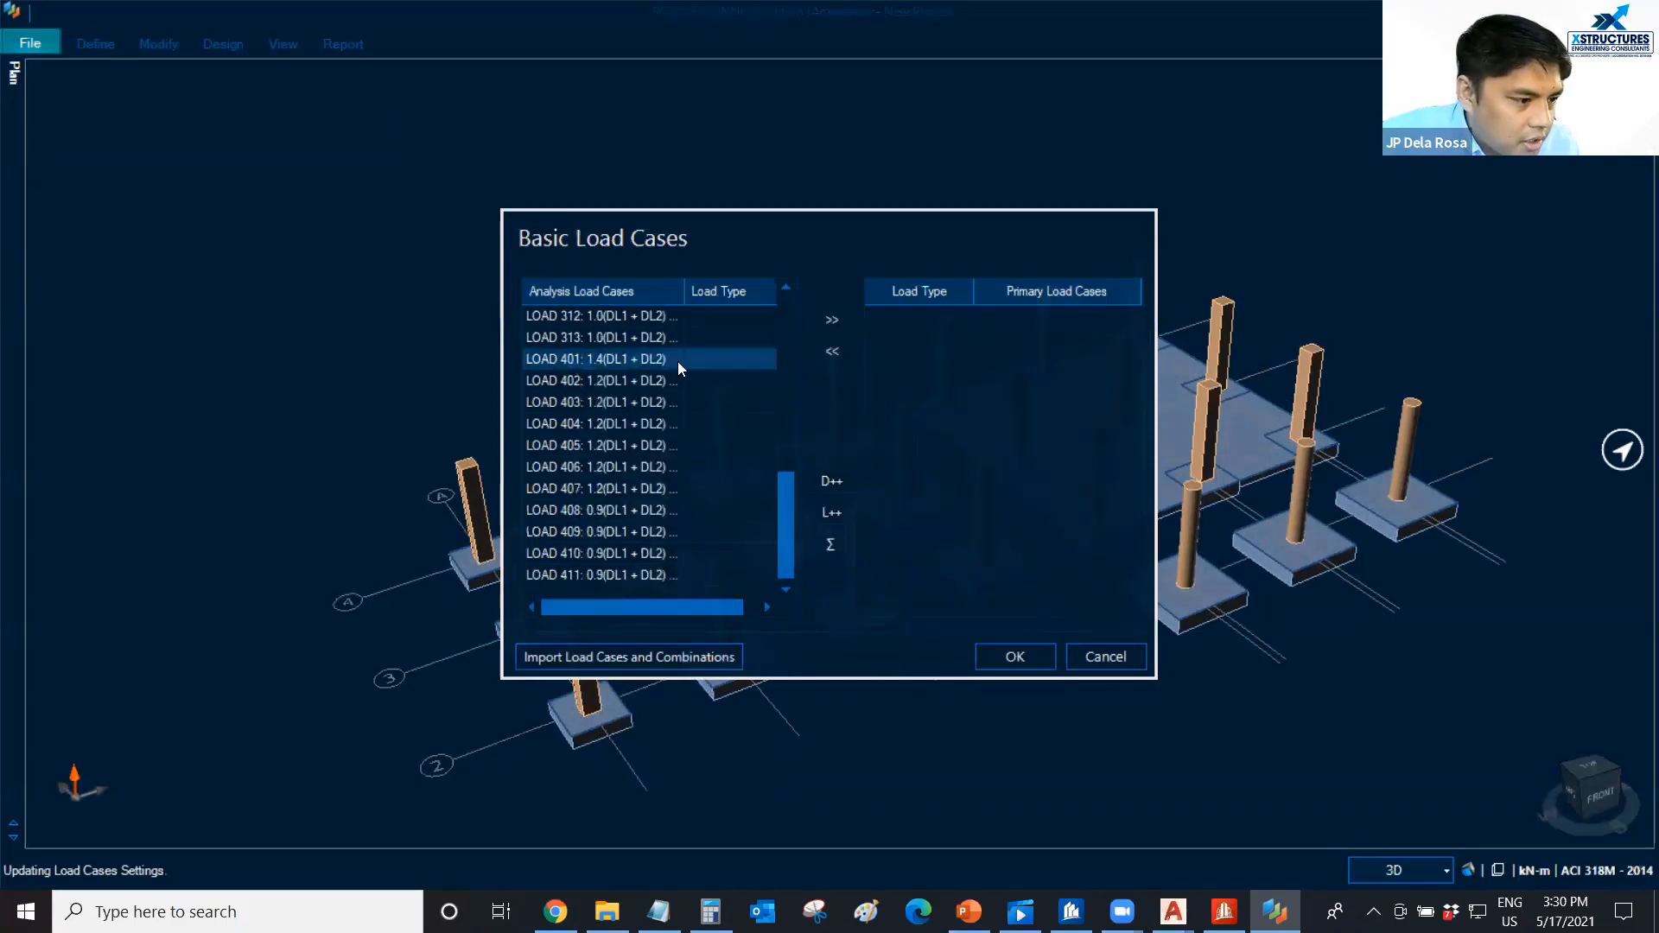
key("d")
left_click(727, 376)
key("d")
left_click(734, 402)
key("d")
left_click(732, 421)
key("d")
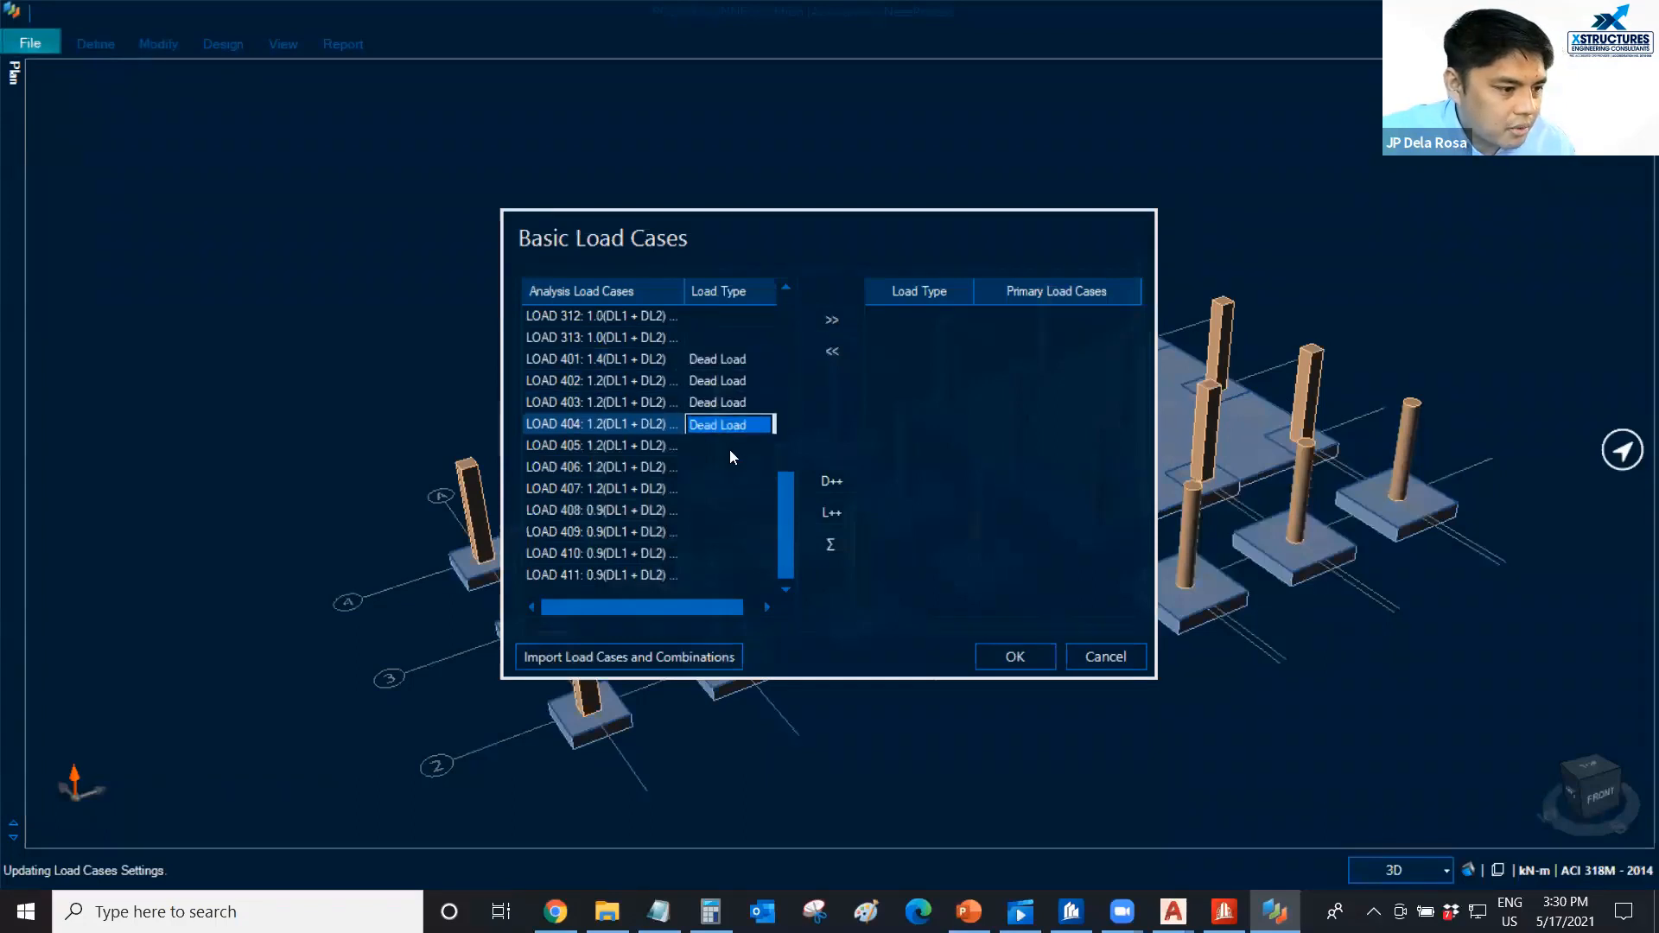
left_click(729, 443)
key("d")
left_click(739, 469)
key("d")
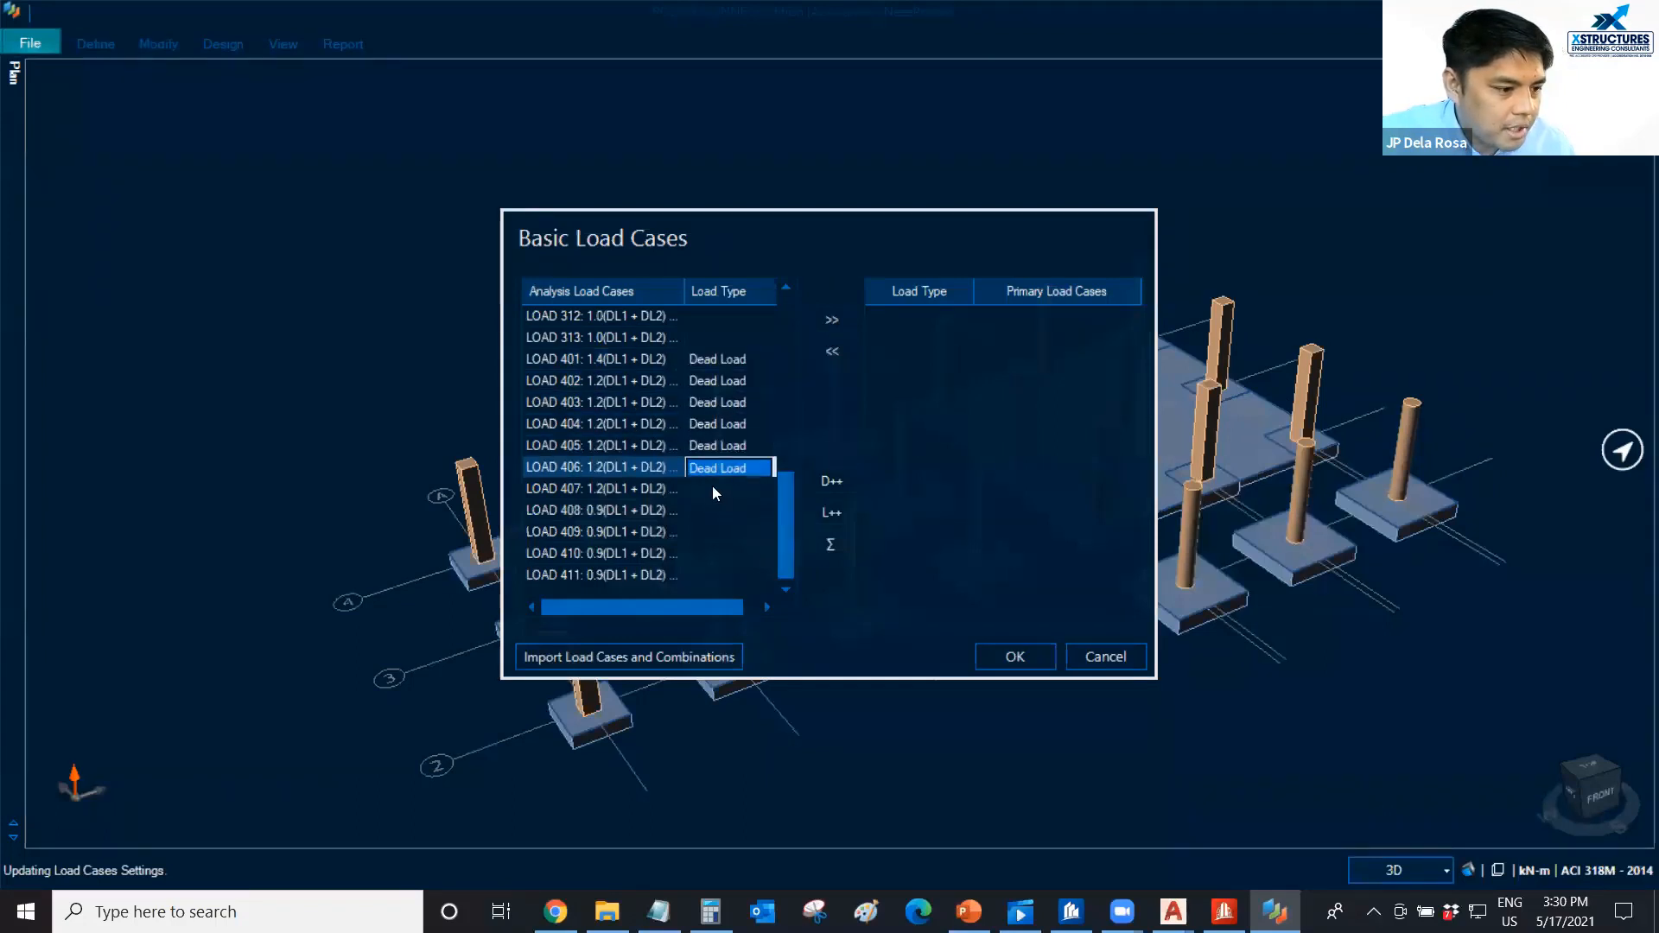
left_click(714, 489)
key("d")
left_click(722, 509)
key("d")
left_click(724, 531)
left_click(733, 553)
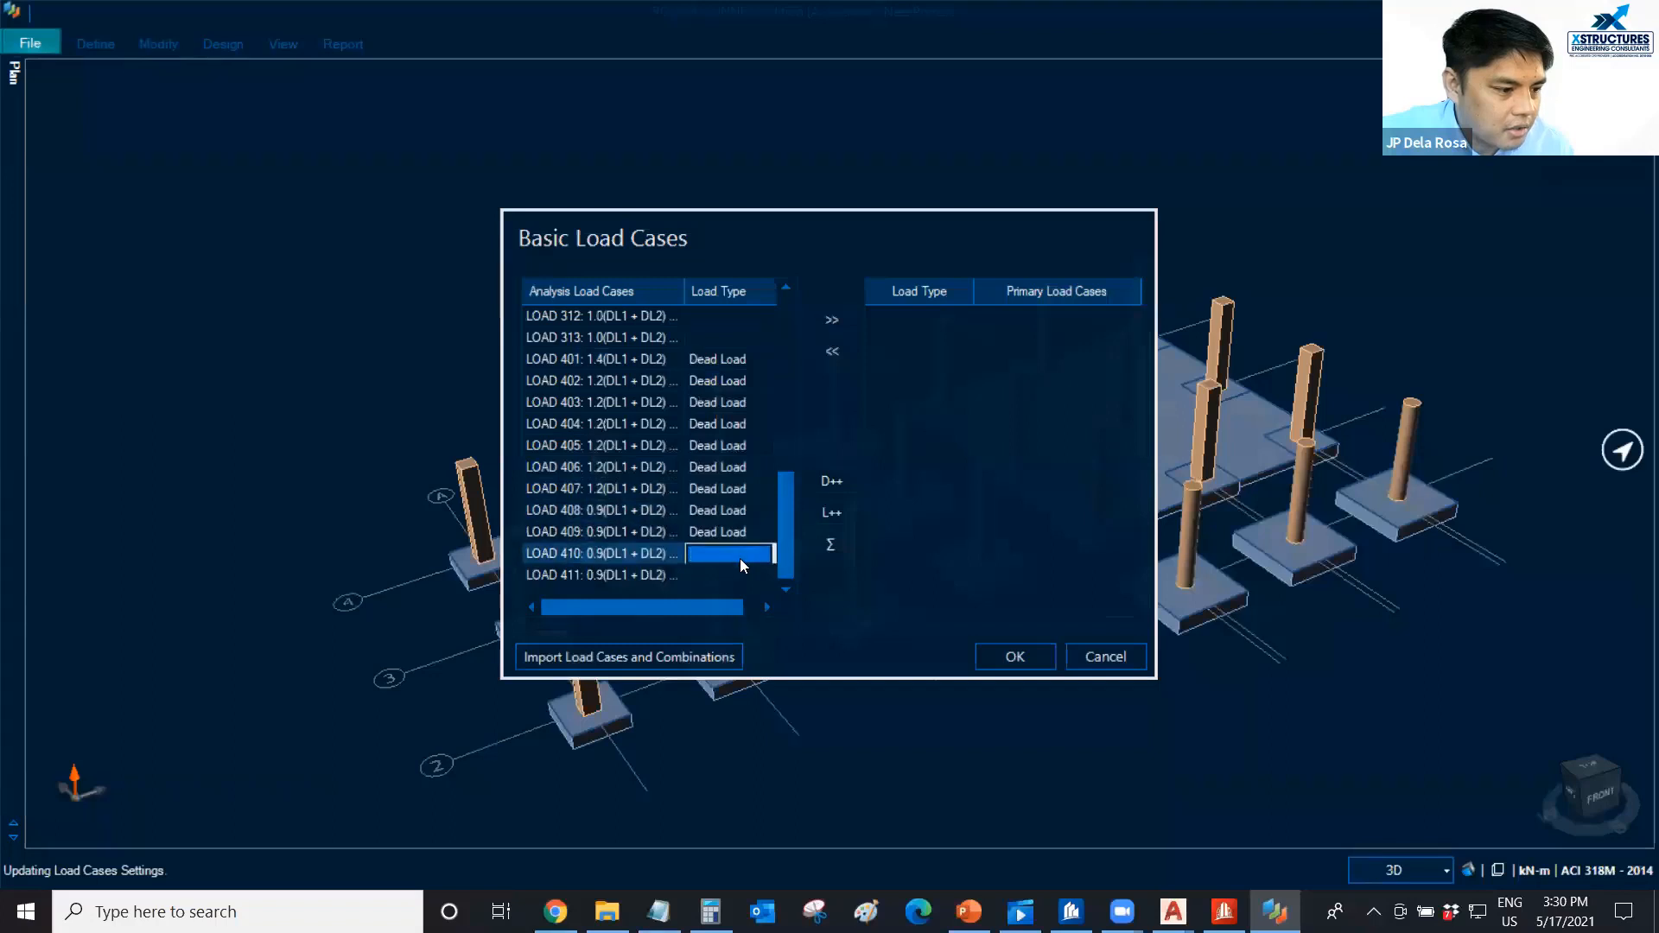
key("d")
left_click(722, 572)
key("d")
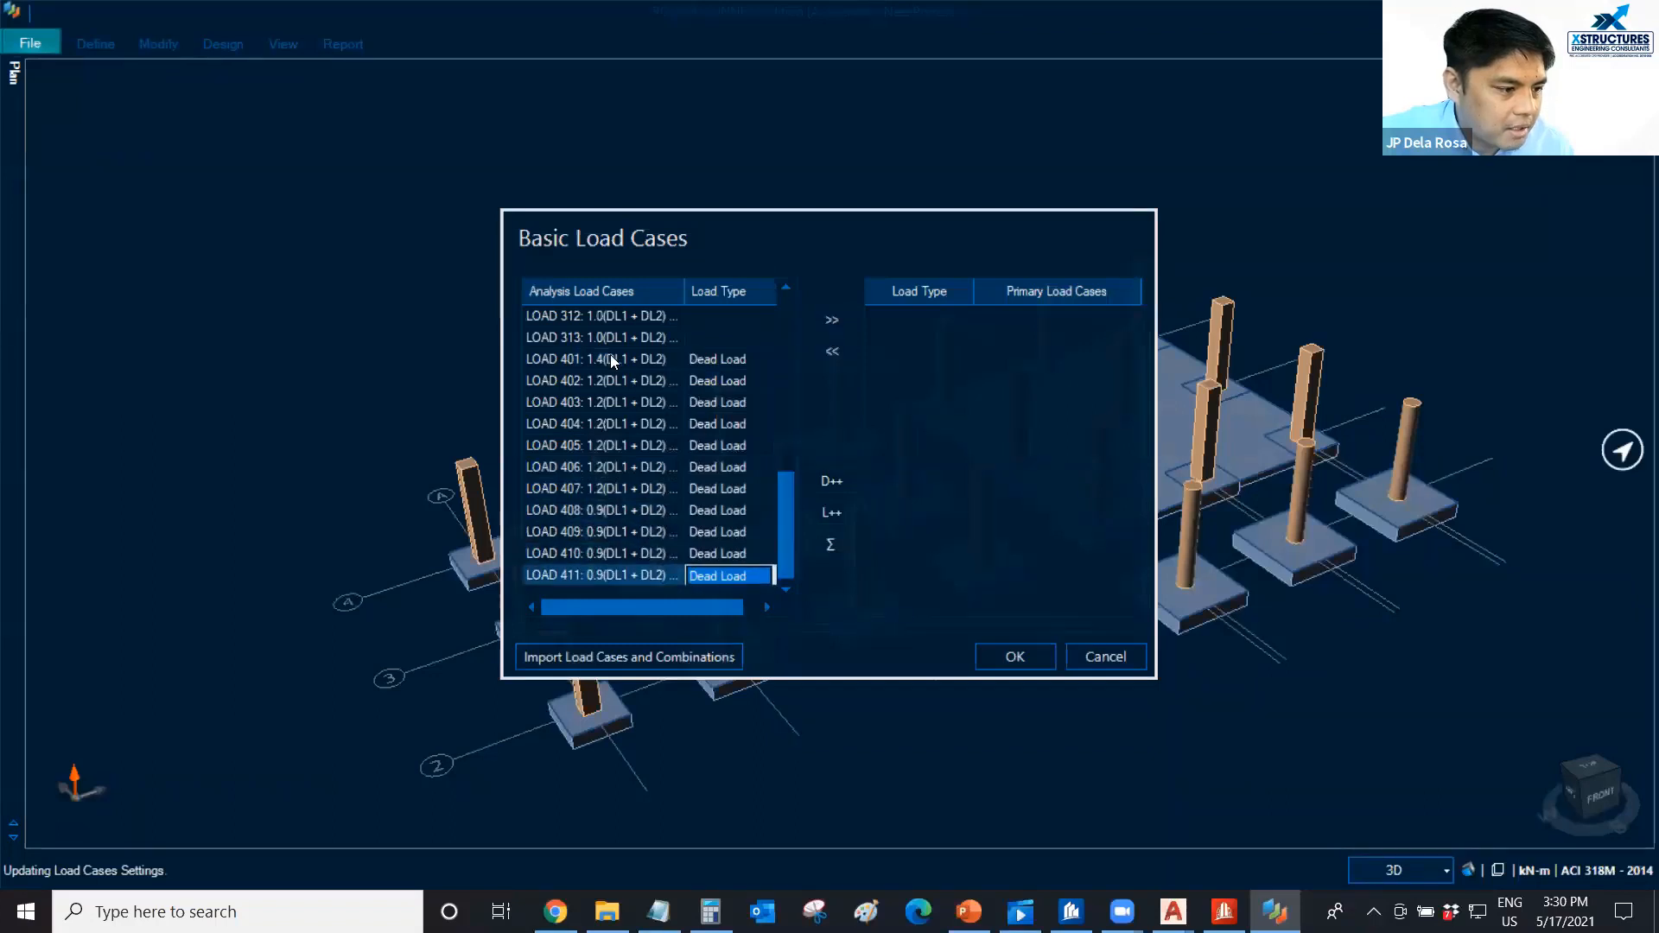
Transfer LOAD 401 through LOAD 411 to the primary load cases and accept the basic load case definition.
left_click_drag(610, 358, 678, 570)
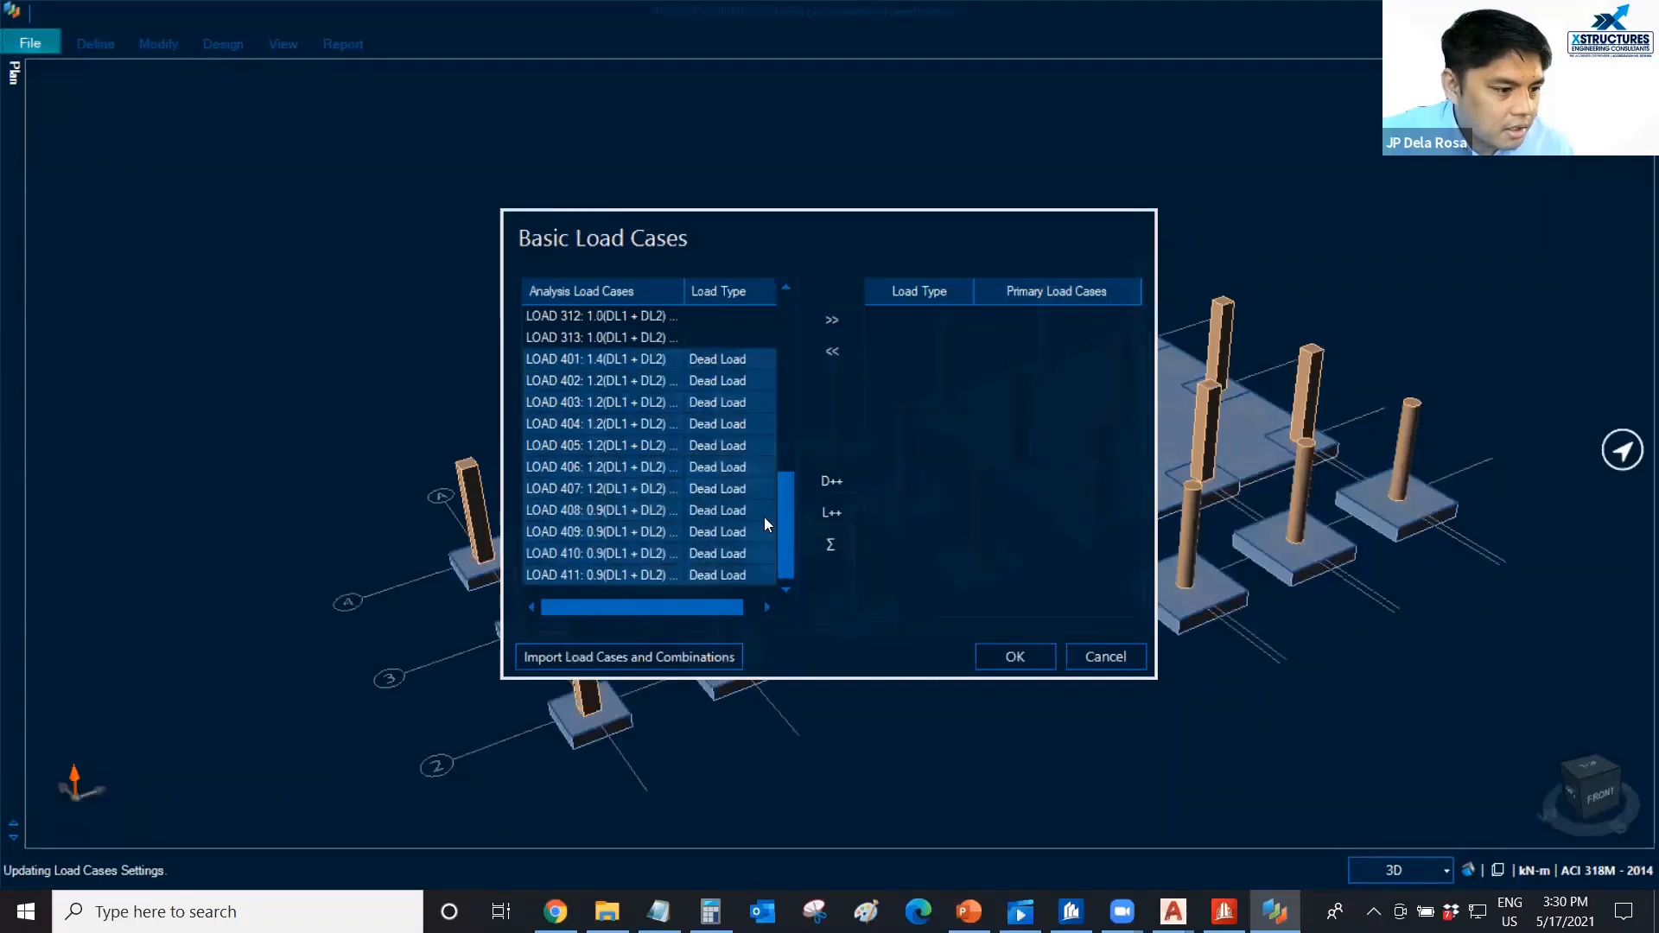
left_click(825, 321)
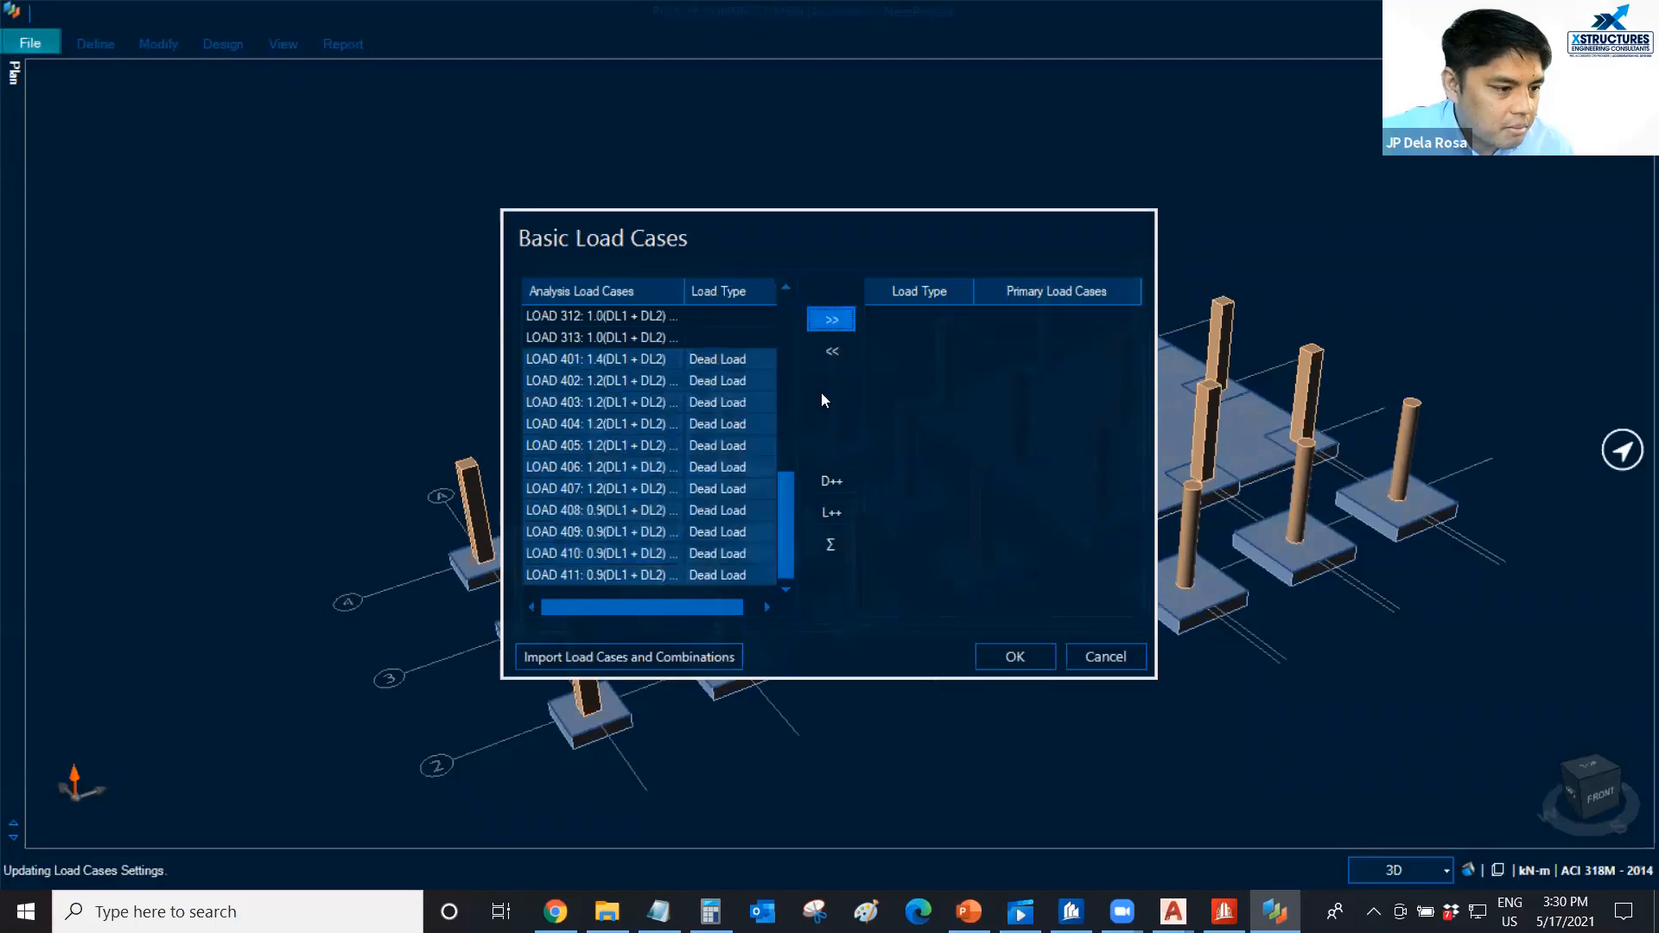
left_click(1008, 662)
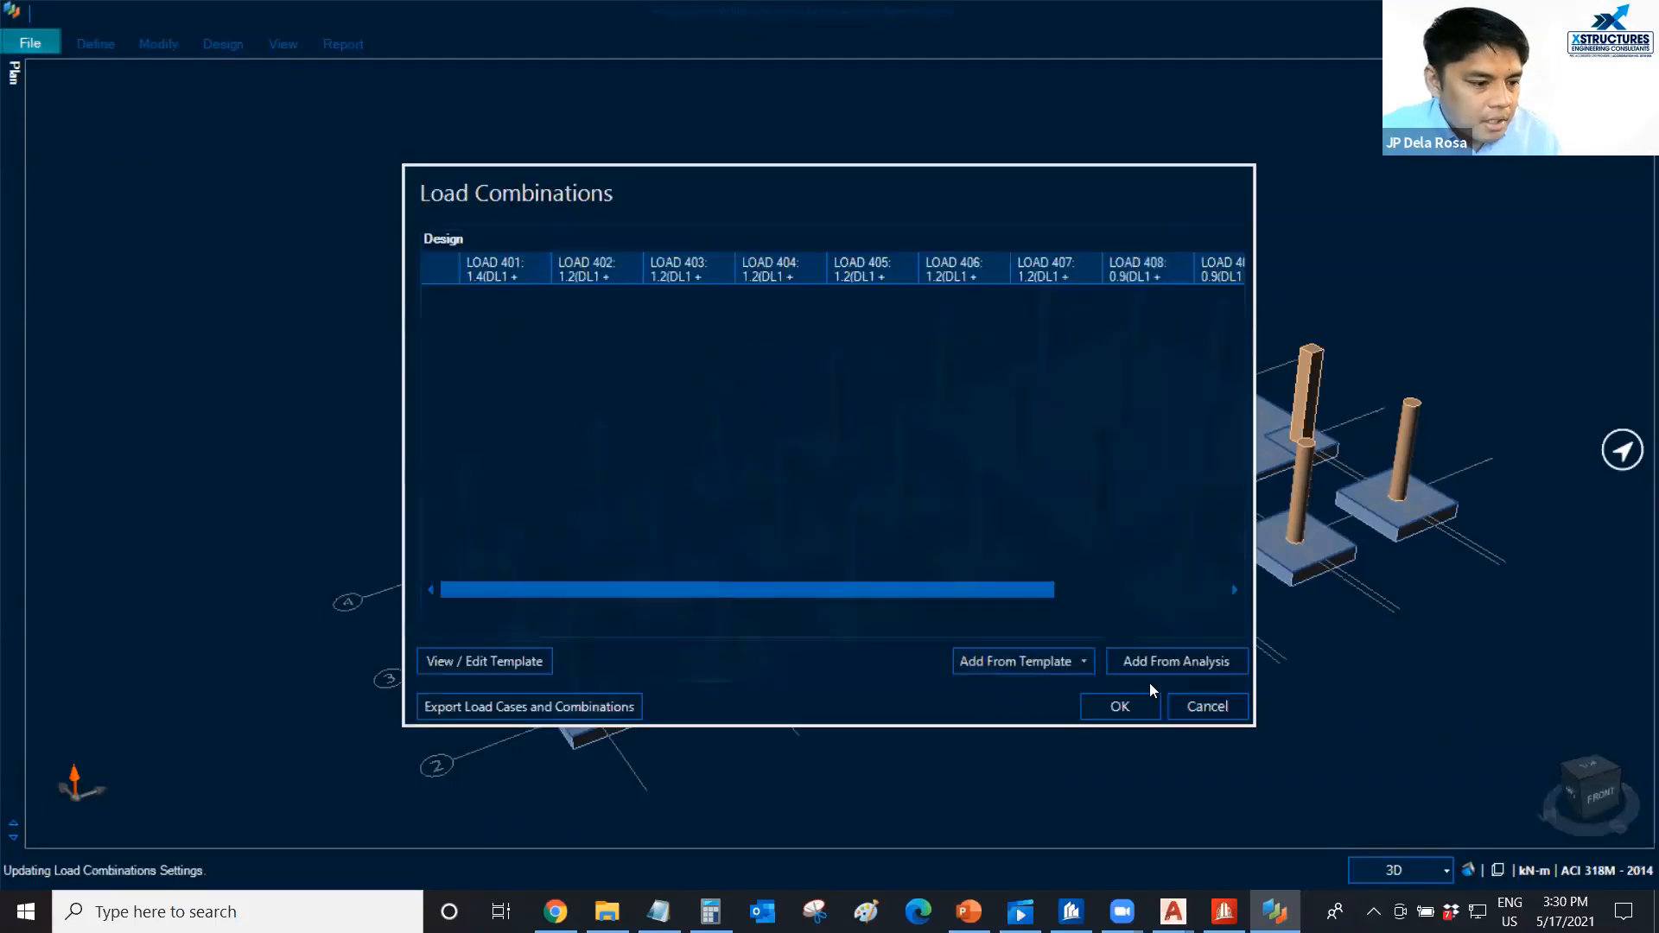
Add design load combinations from the Regular template and set the factor of each one, LOAD 401 through LOAD 411, to 1.
left_click(1037, 666)
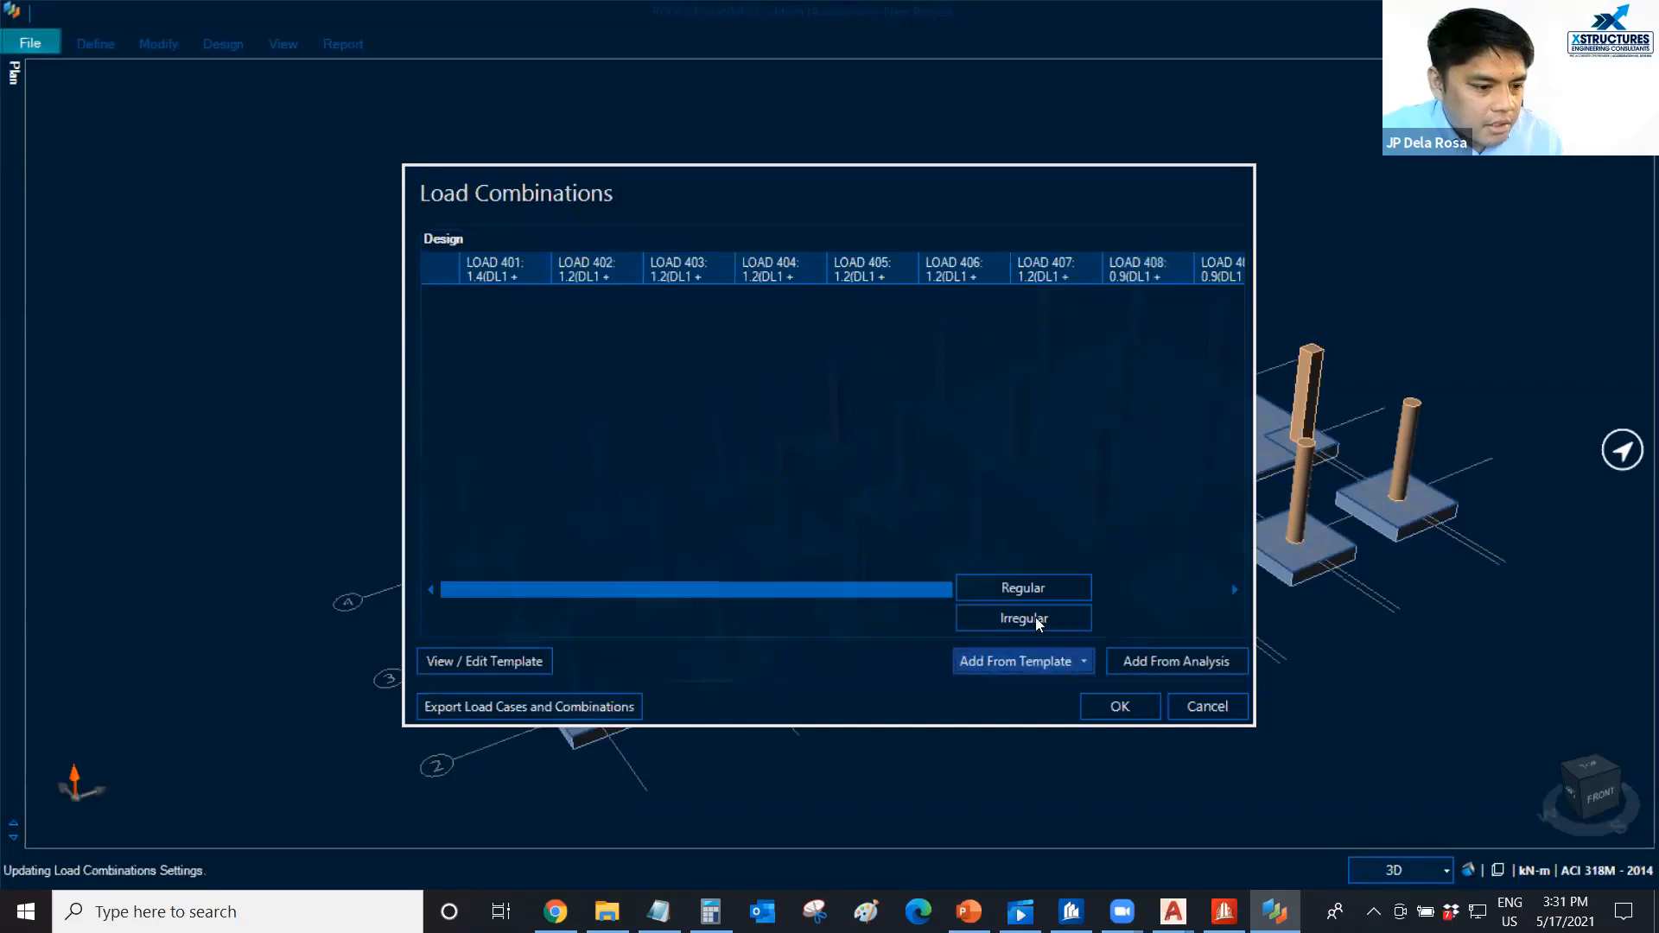
left_click(1027, 590)
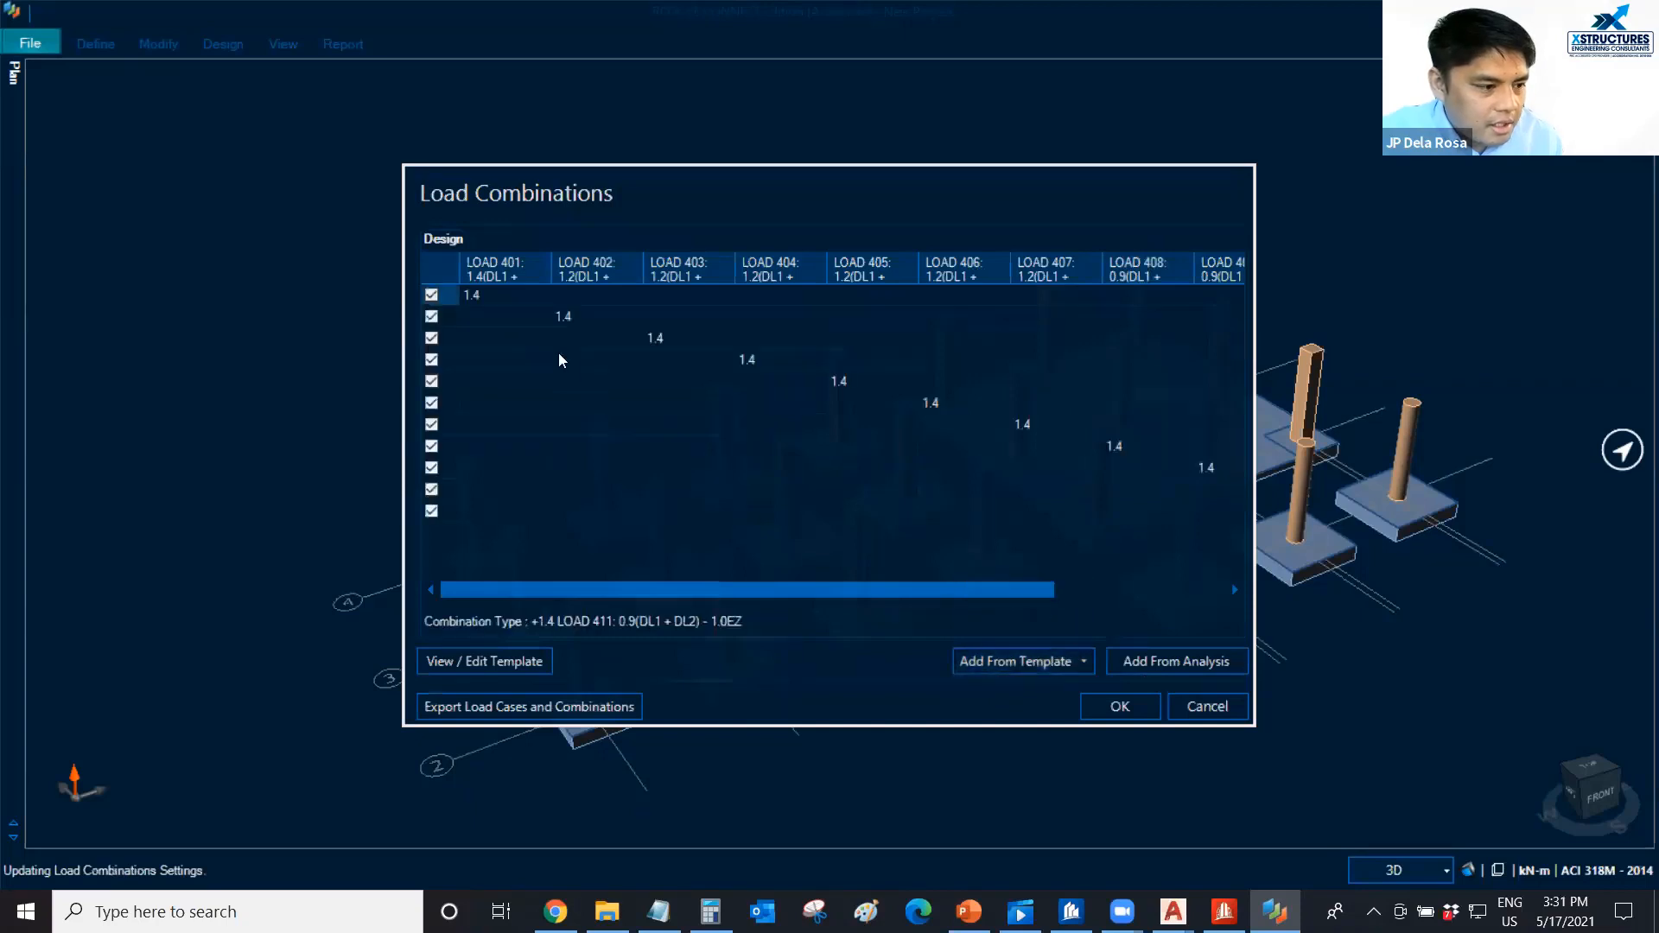
left_click(493, 292)
type("1")
left_click(612, 323)
type("1")
left_click(684, 342)
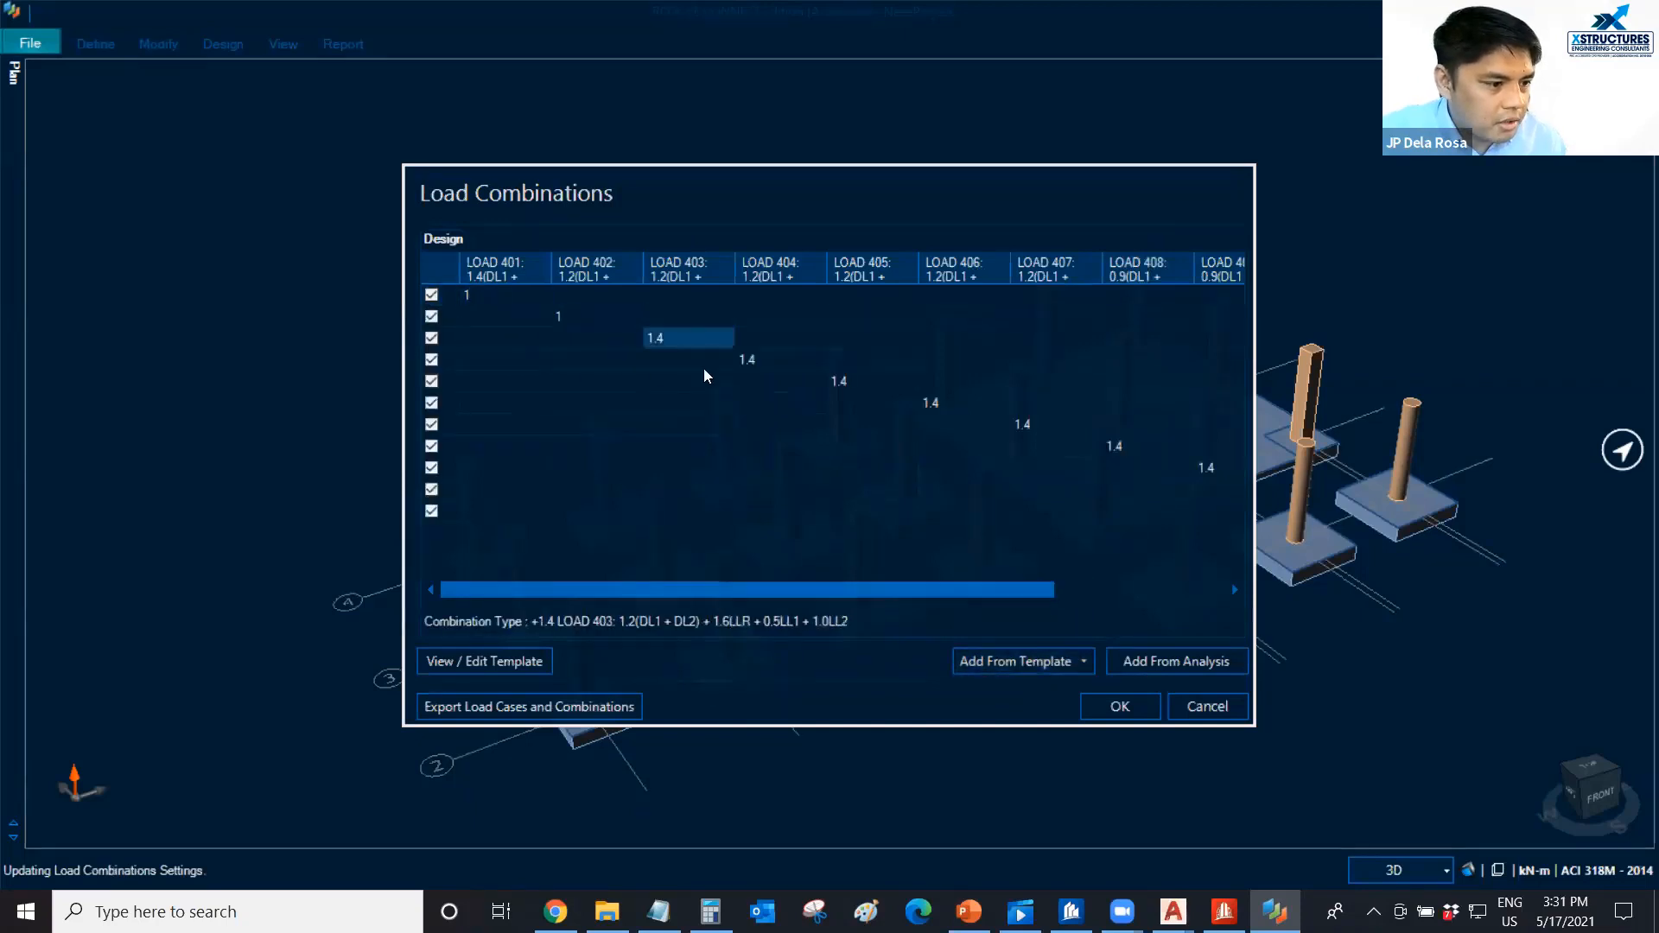
type("1")
left_click(773, 360)
type("1")
left_click(888, 383)
type("1")
left_click(942, 404)
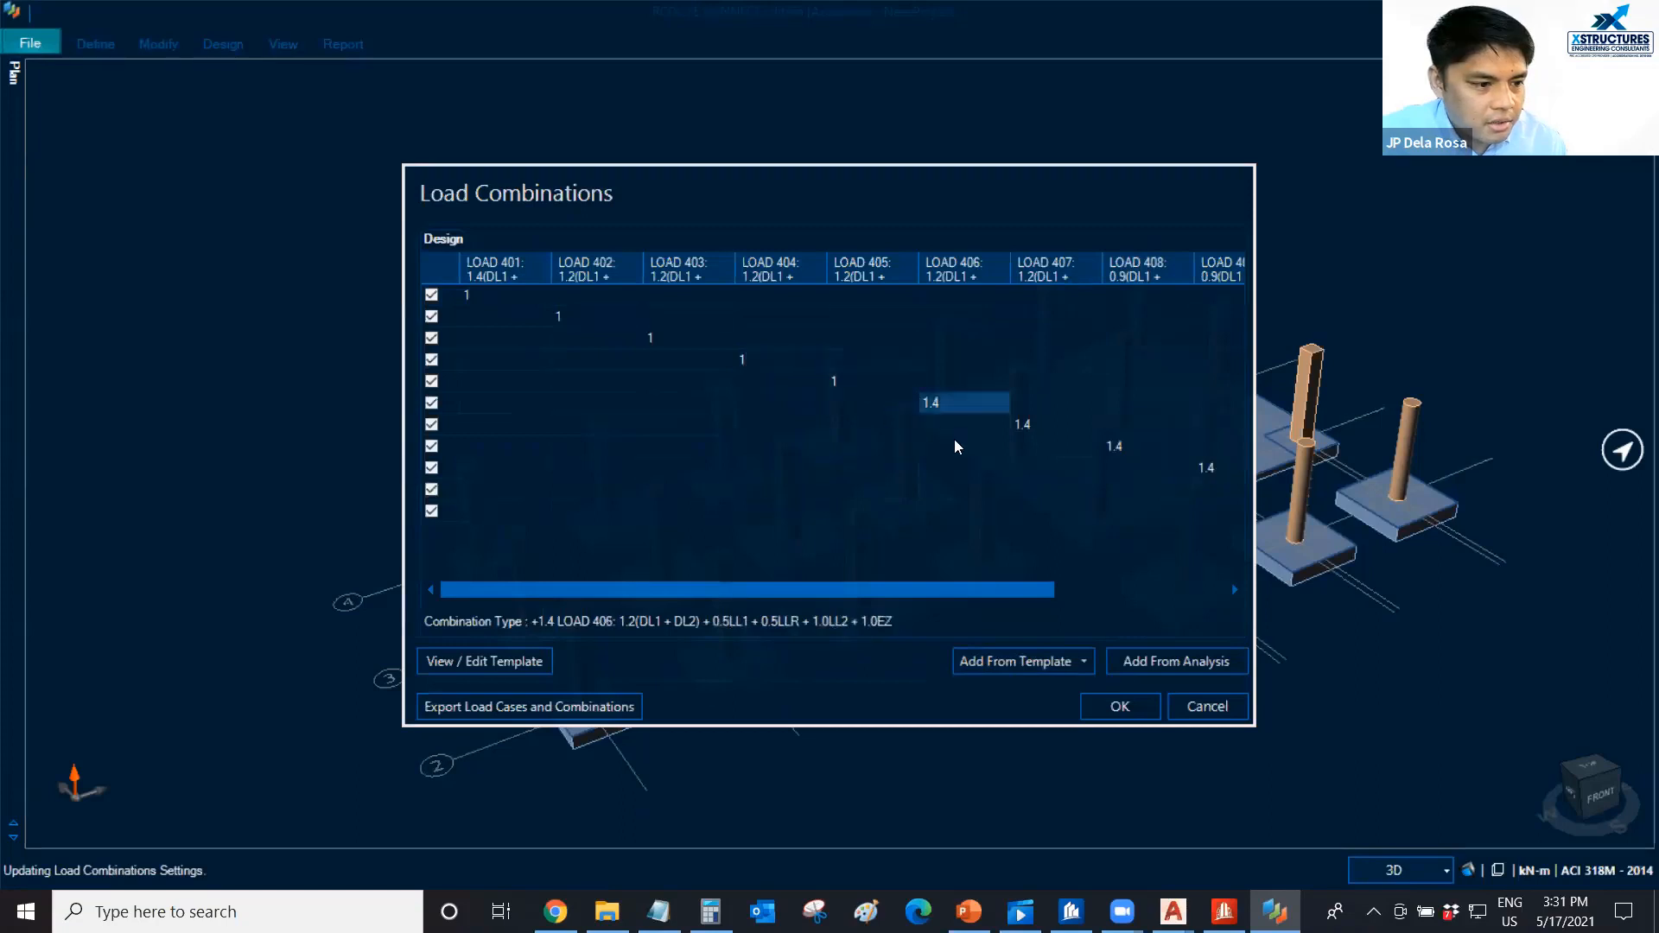
type("1")
left_click(1042, 423)
type("1")
left_click(1139, 447)
type("1")
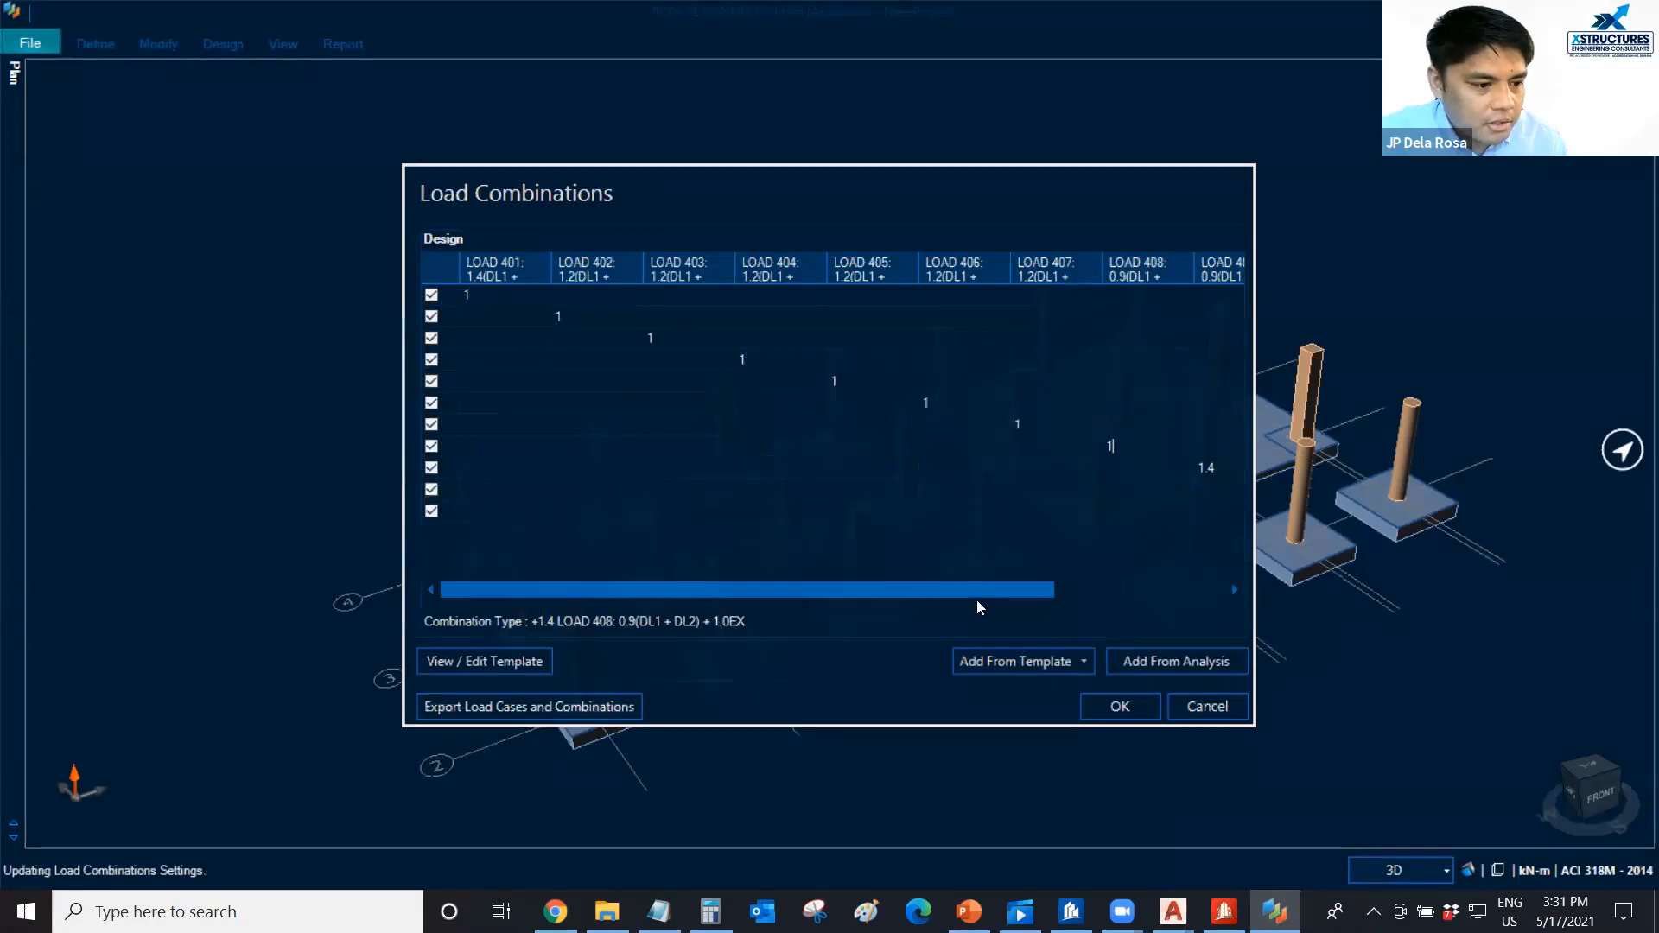
left_click_drag(979, 596, 1178, 588)
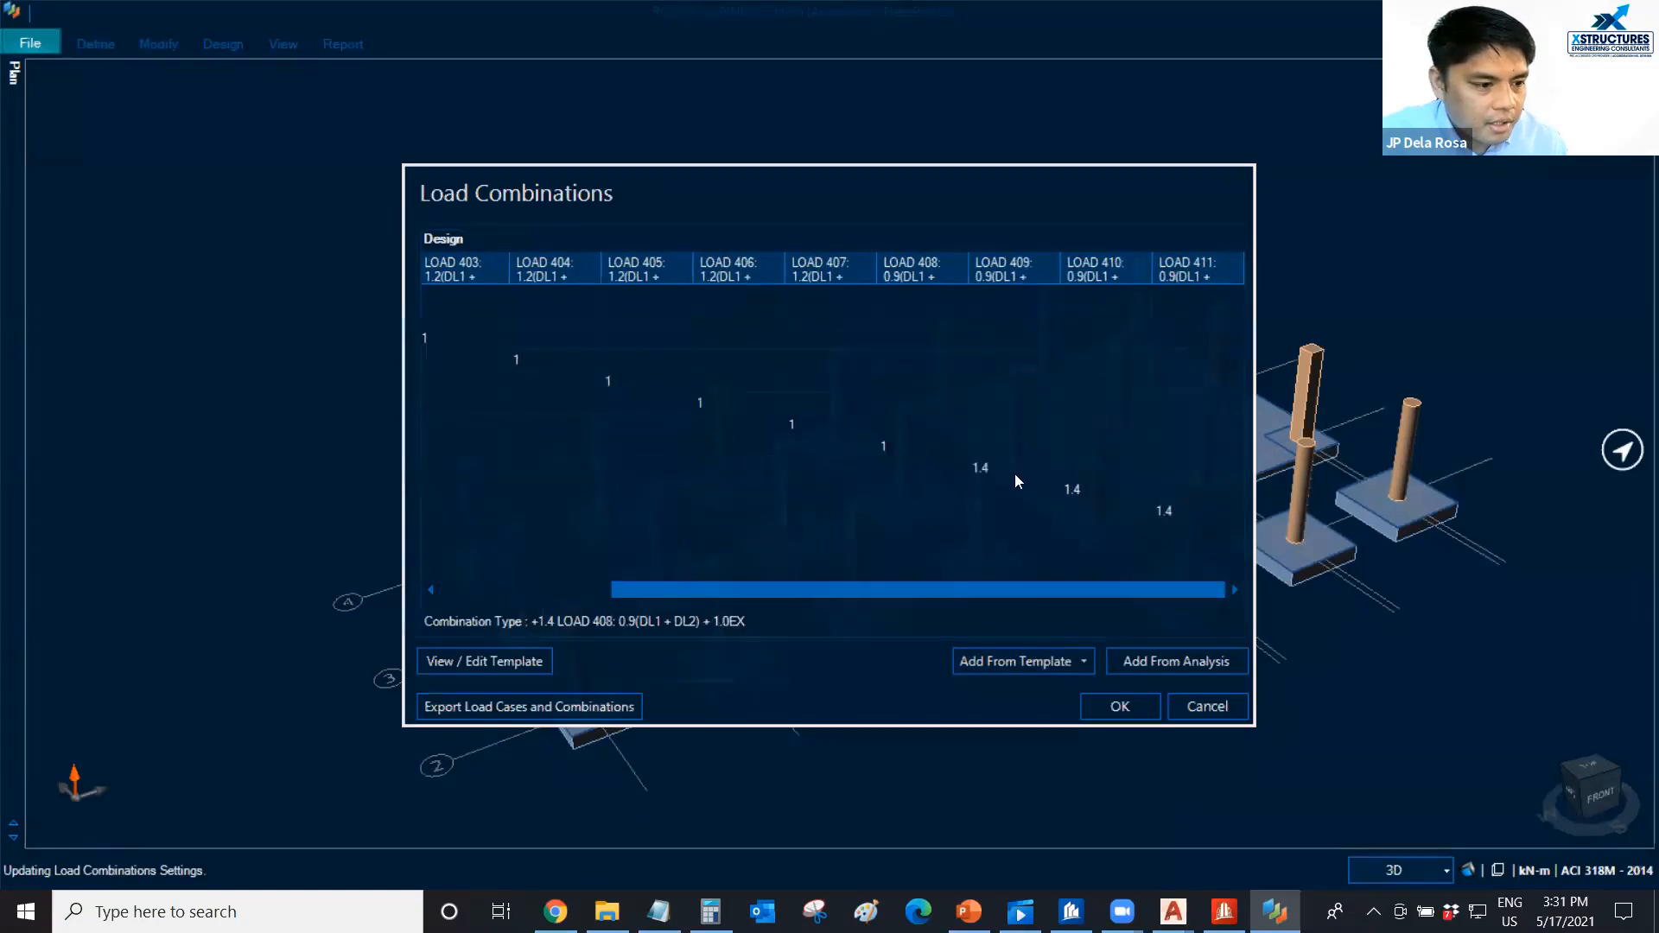
left_click(1110, 498)
type("1")
left_click(1203, 517)
type("1")
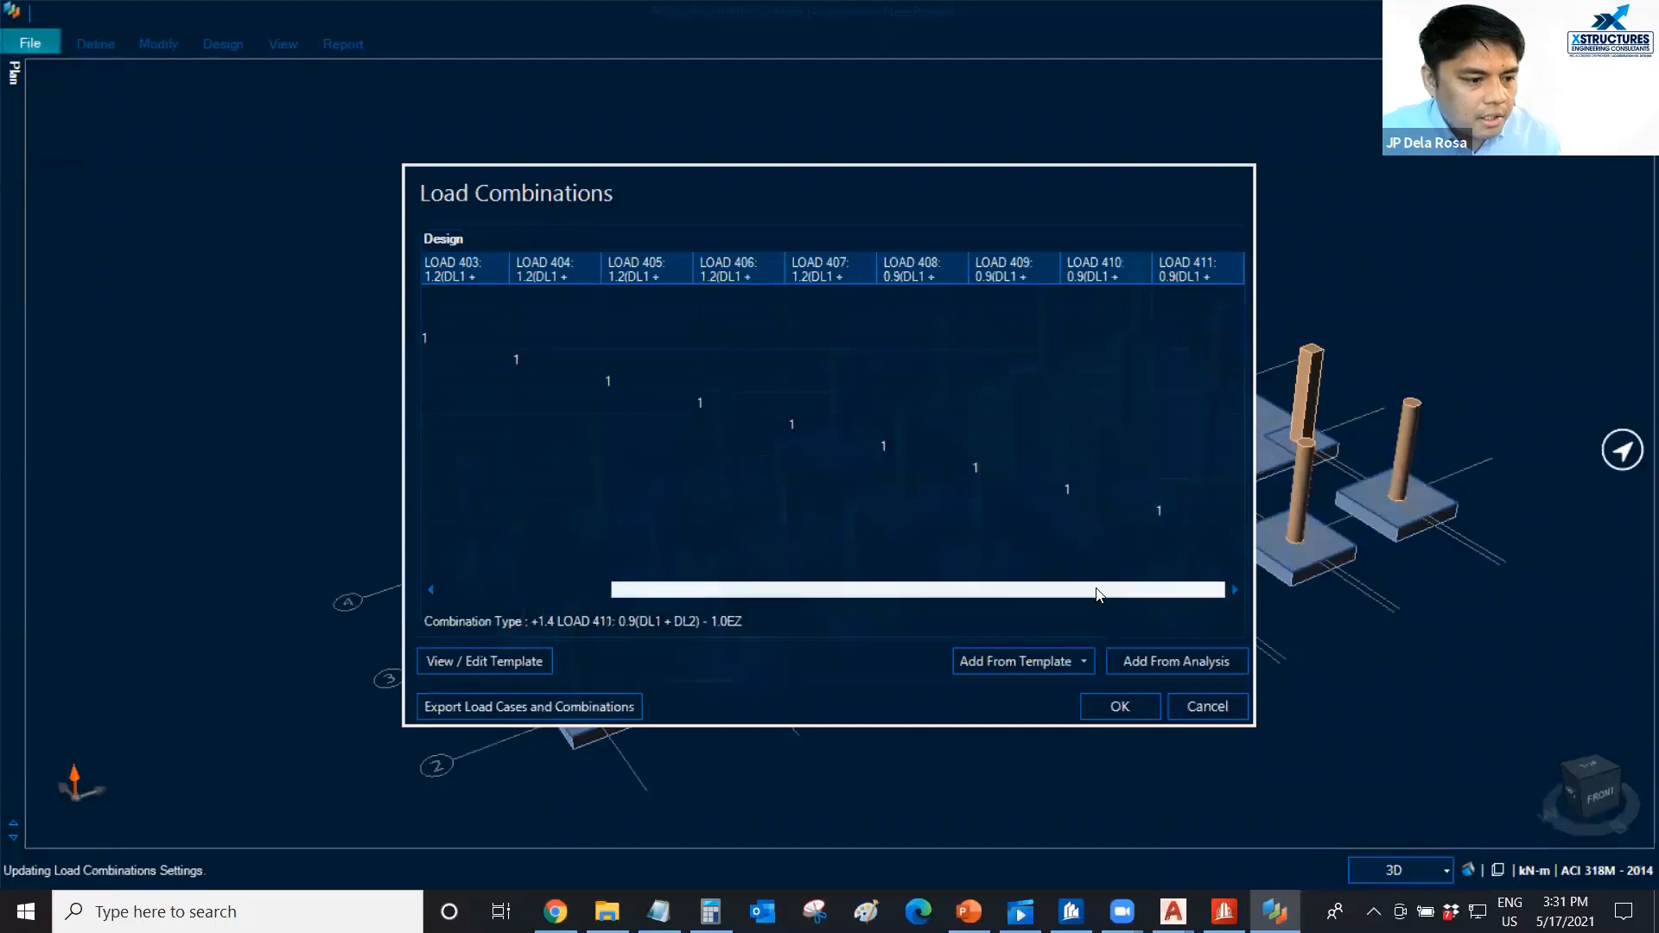
left_click_drag(1098, 595, 859, 593)
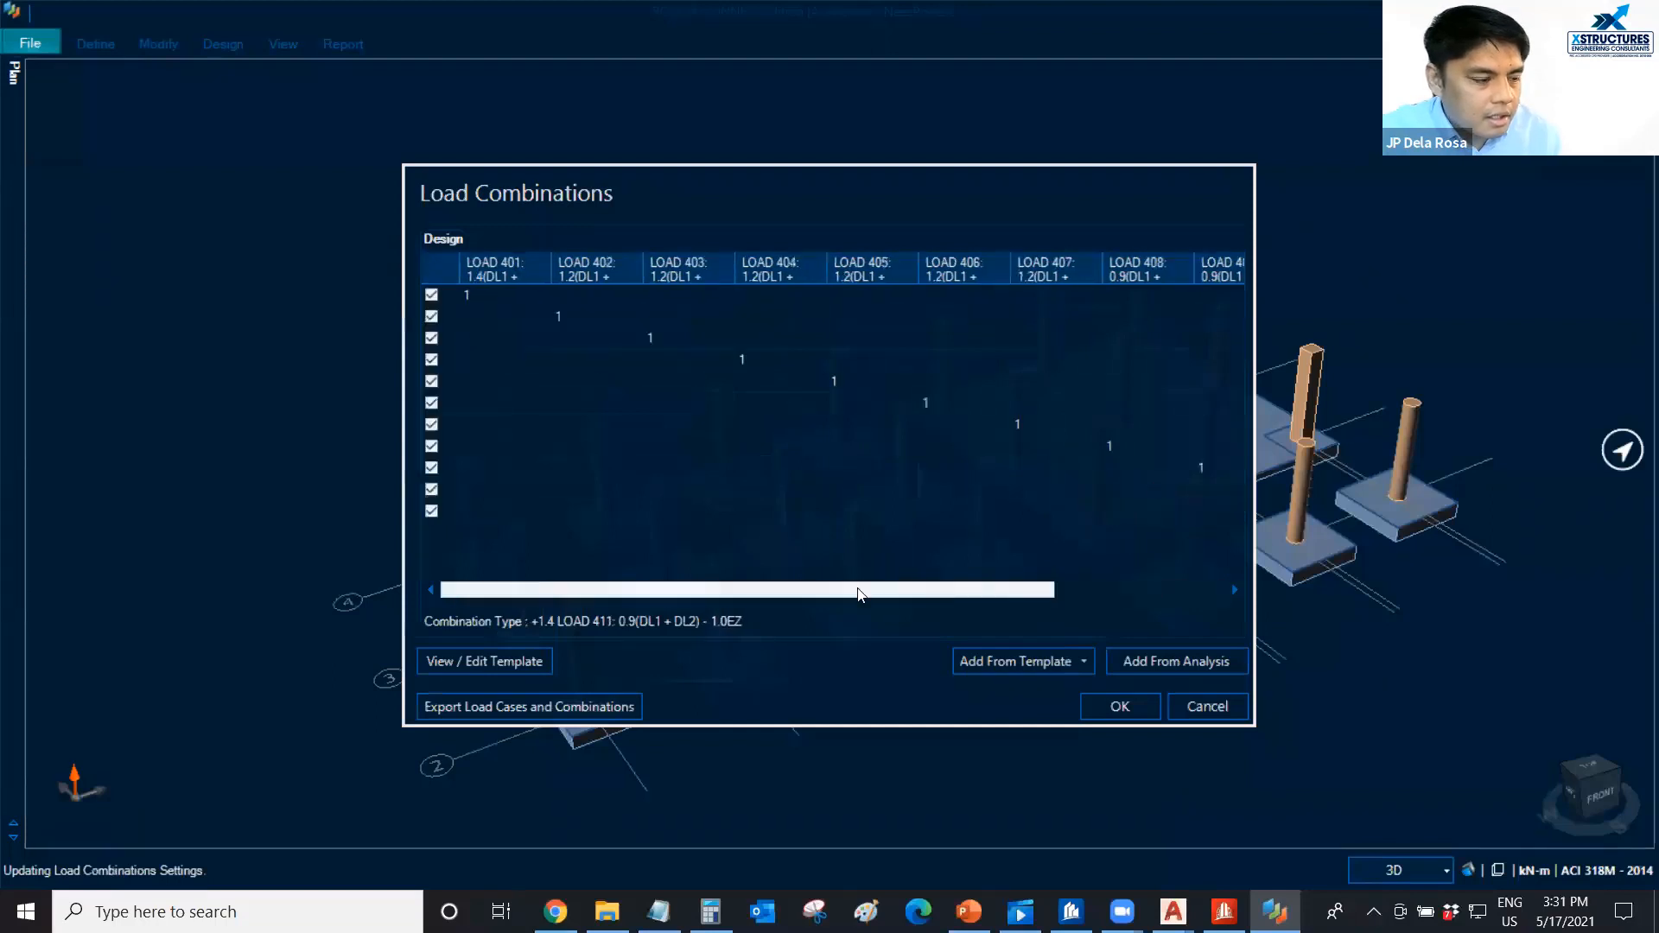
left_click(1110, 707)
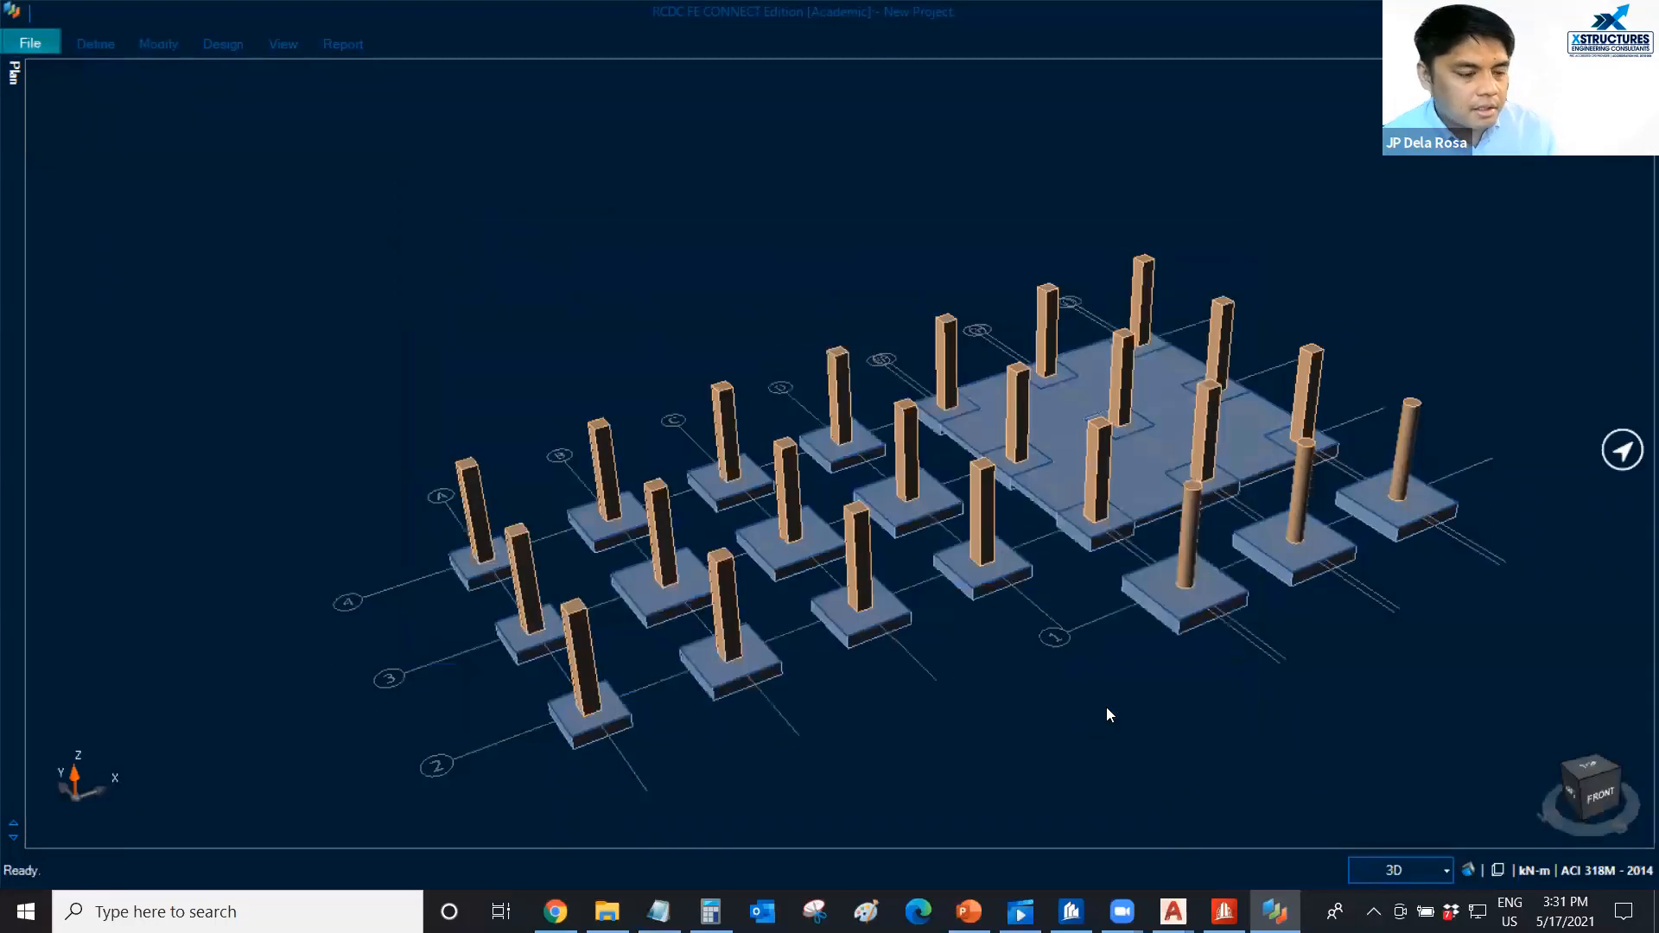
In the reinforcement settings, list available rebar by diameter and set both the main steel minimum and shear steel minimum to 12.
left_click(96, 44)
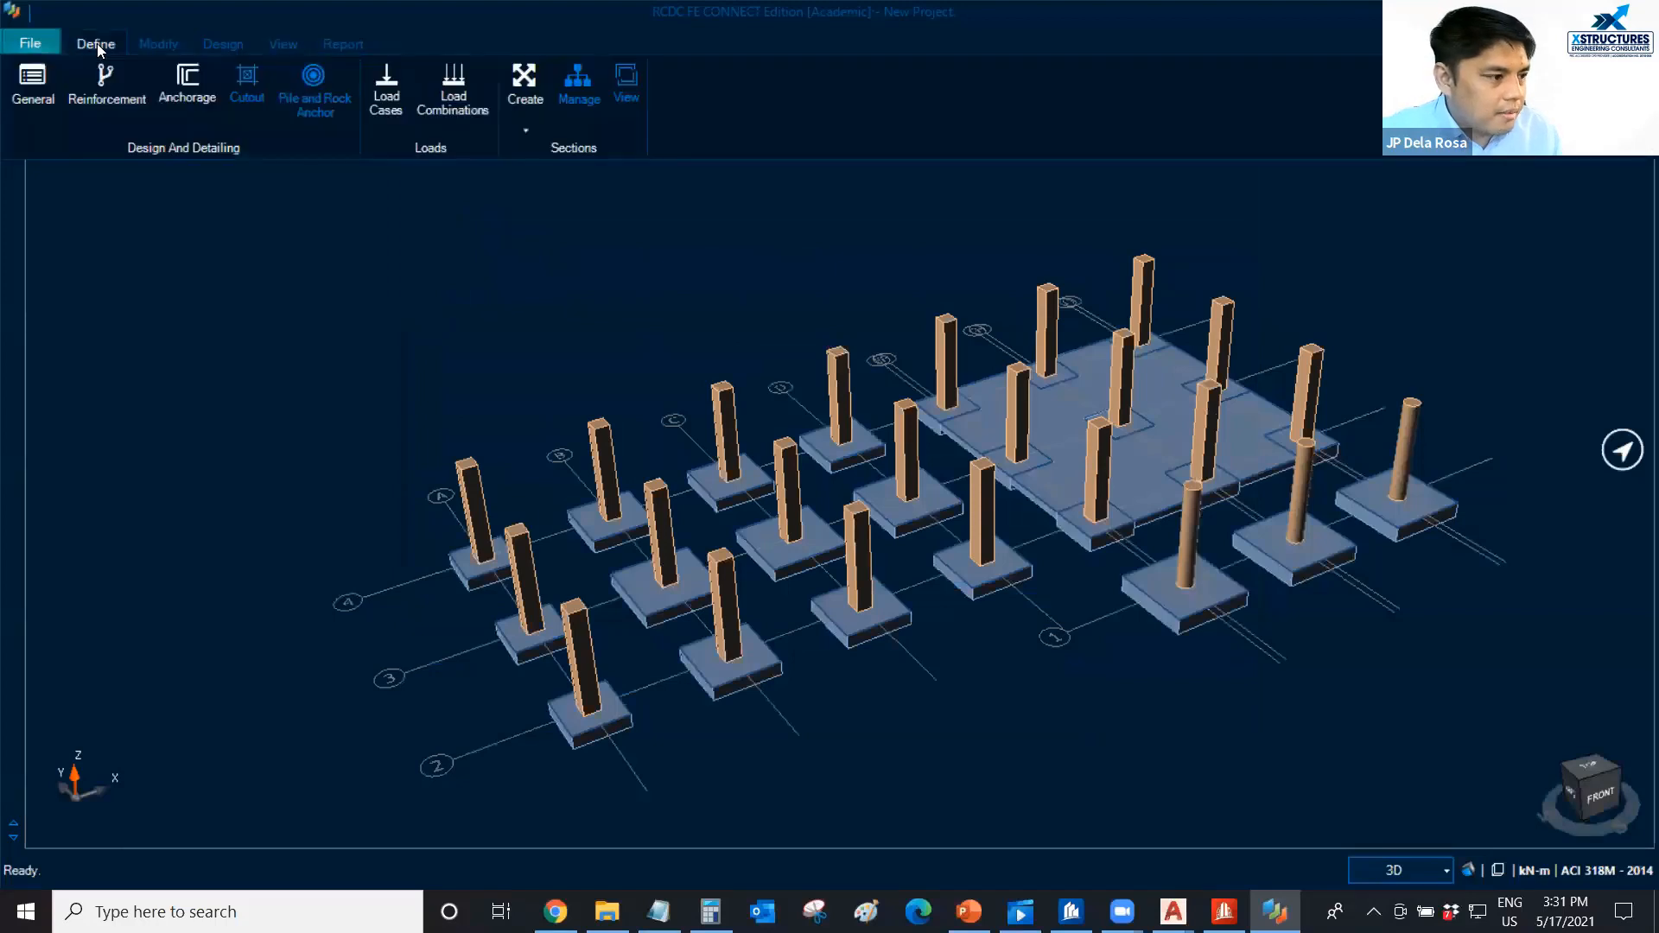
left_click(84, 90)
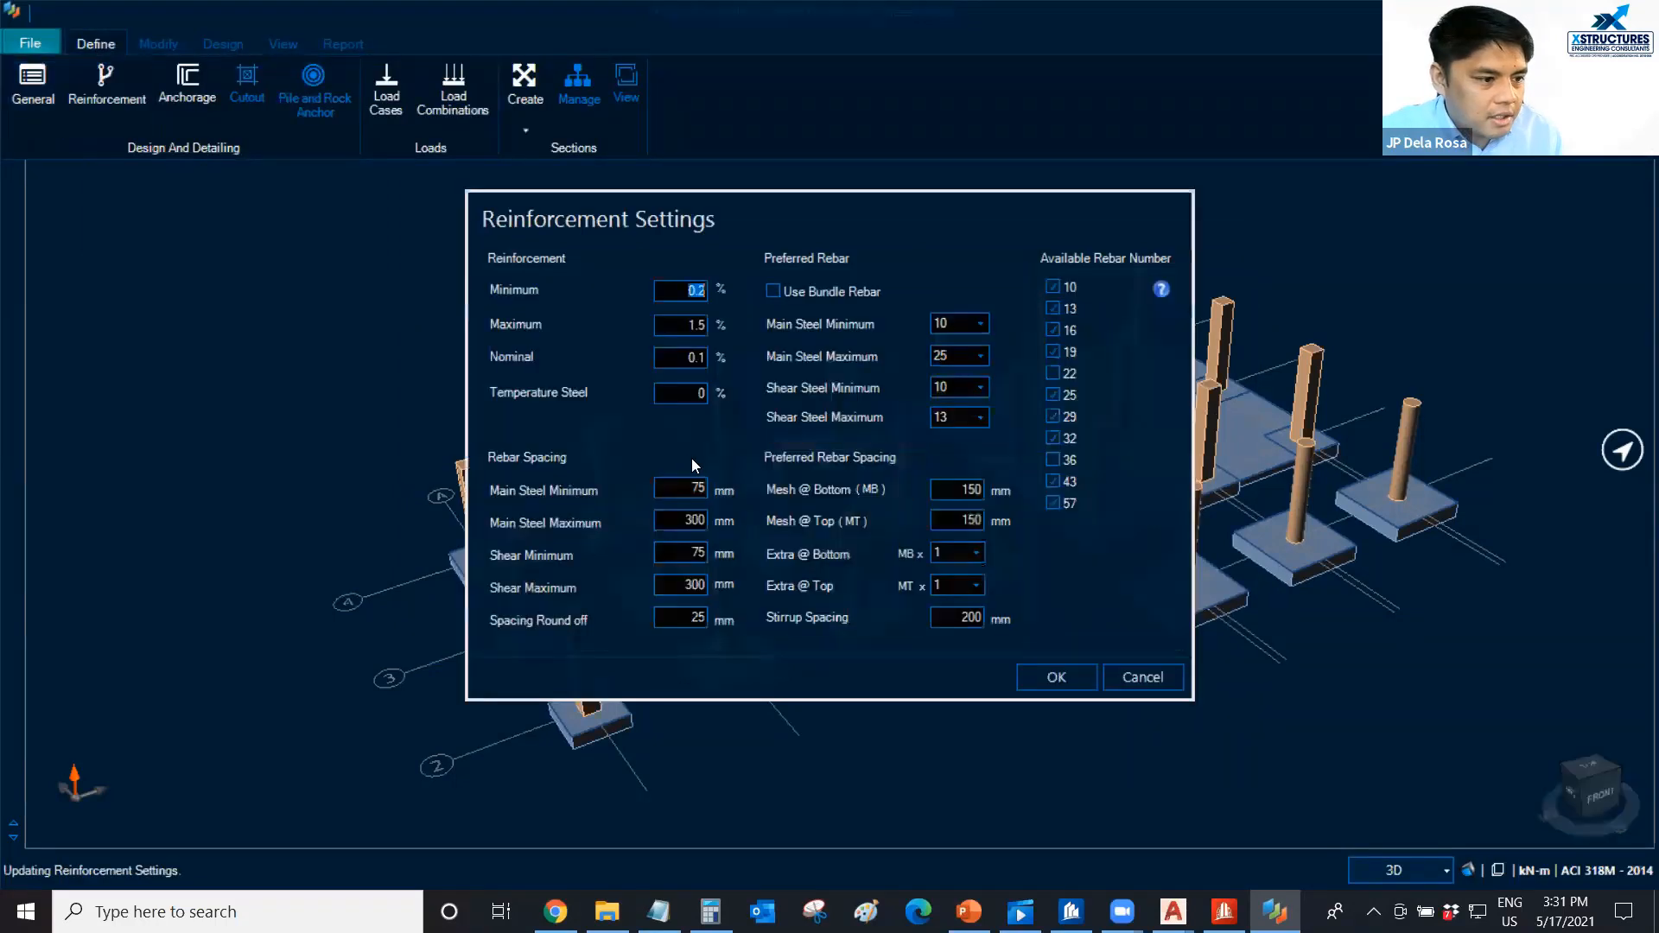
left_click(1108, 347)
left_click(1137, 356)
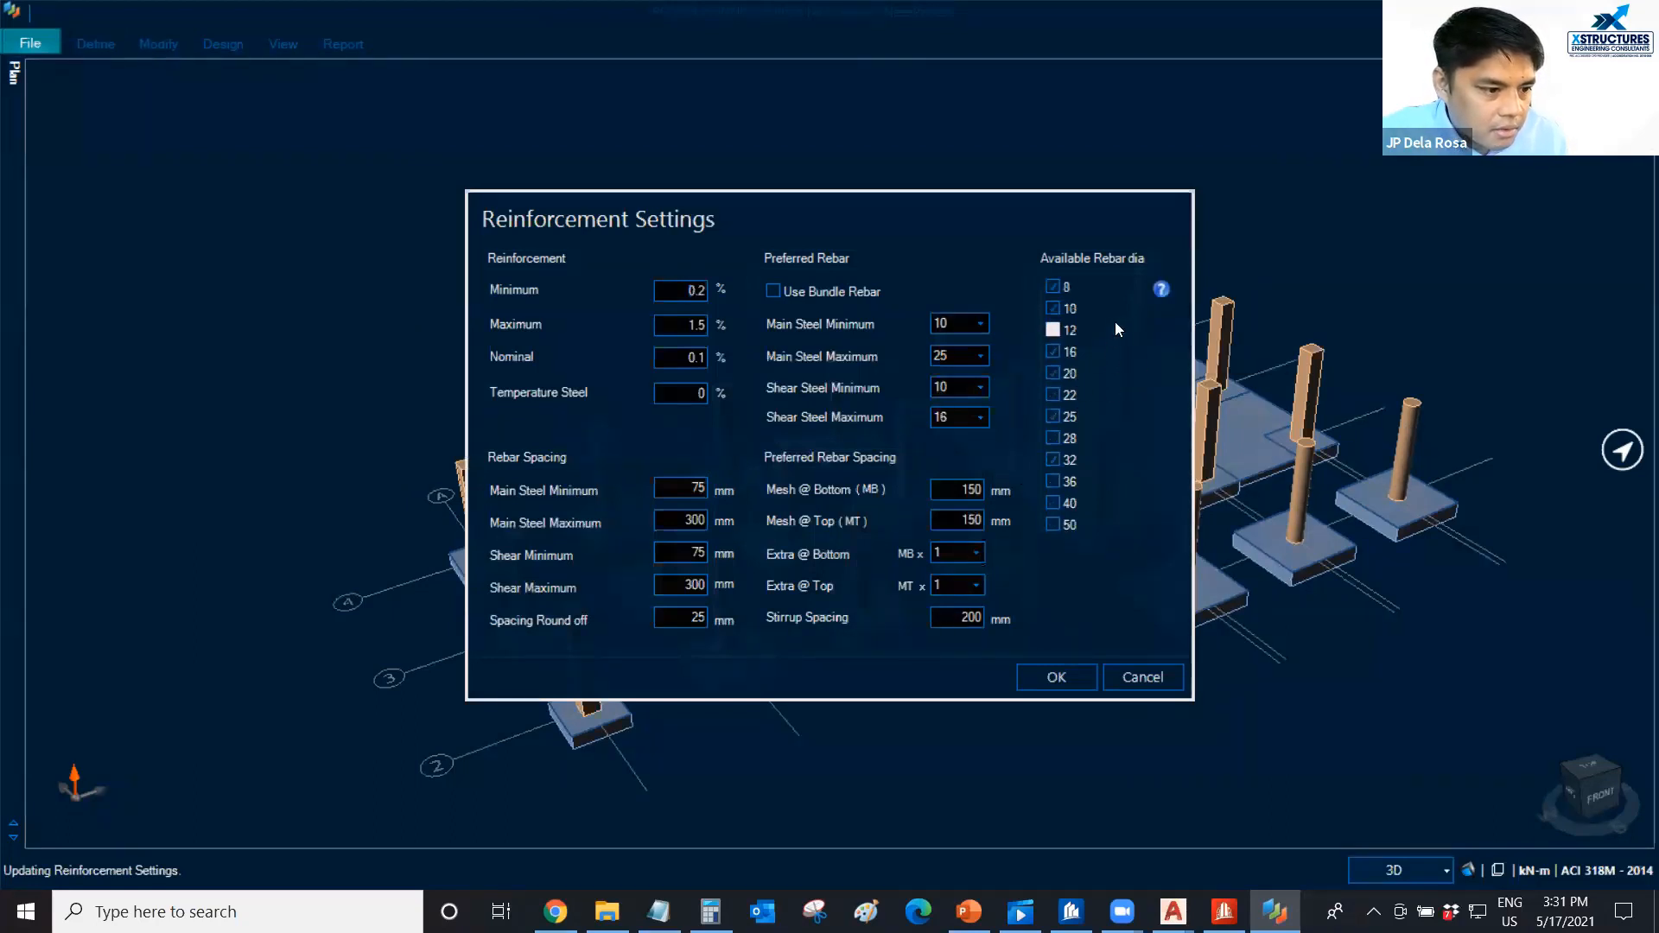
left_click(980, 324)
left_click(948, 374)
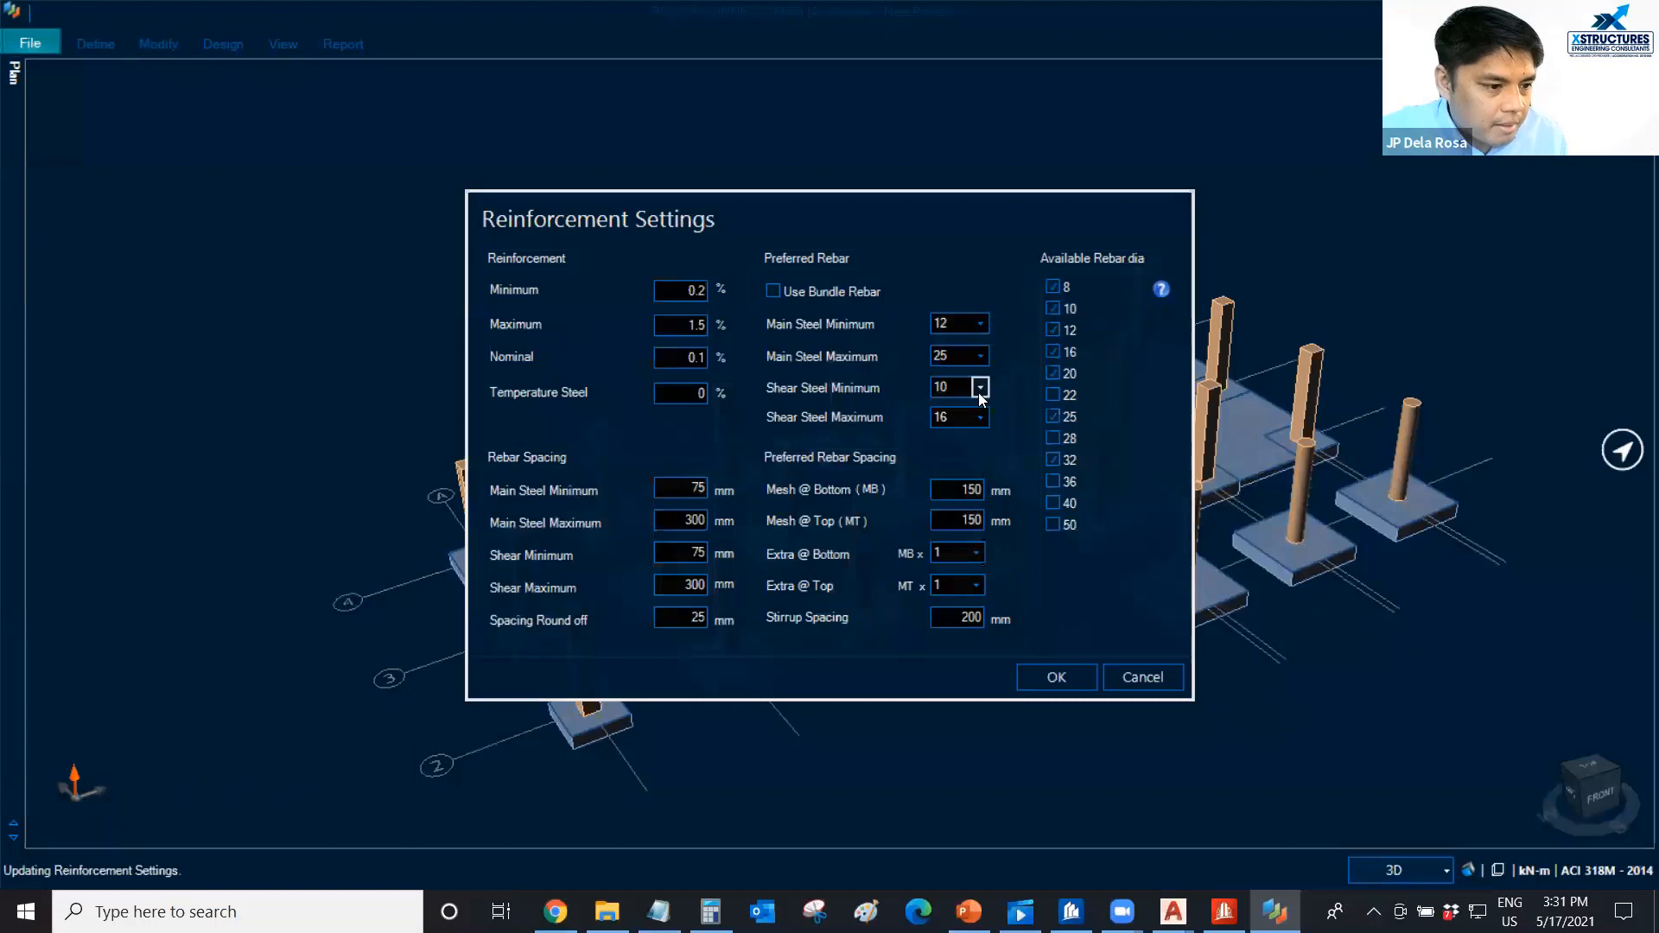
left_click(979, 387)
left_click(957, 434)
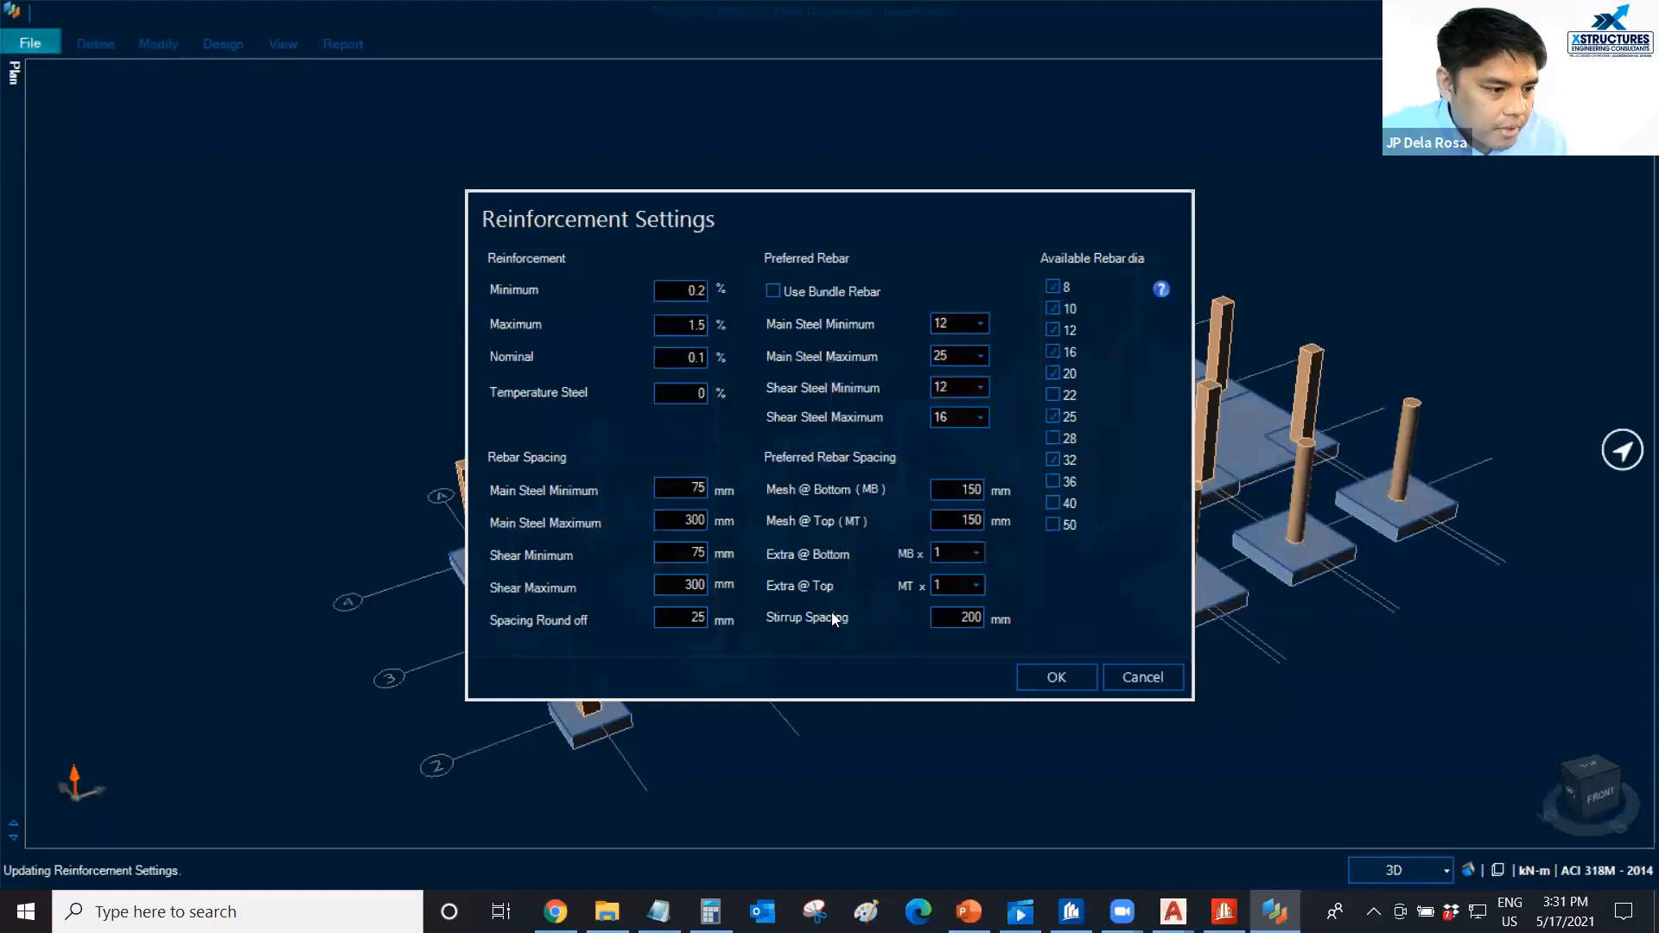
left_click(1056, 683)
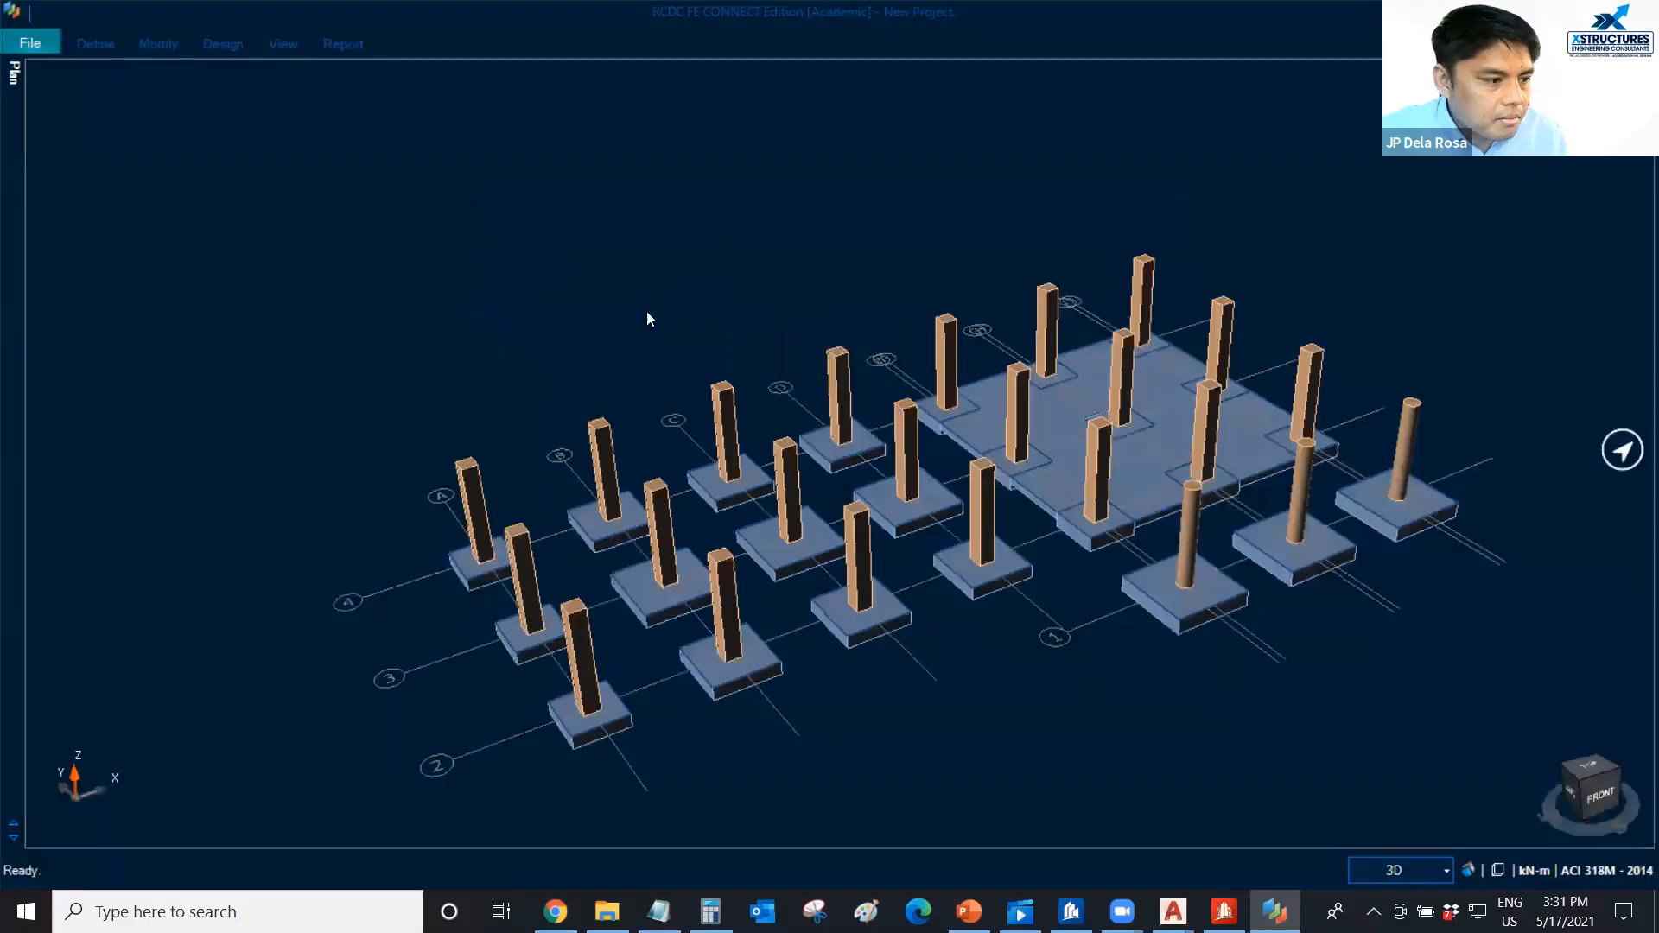
Set the general design materials to concrete grade C35 and steel grade Fy415, and match the strip center to the column center.
left_click(93, 44)
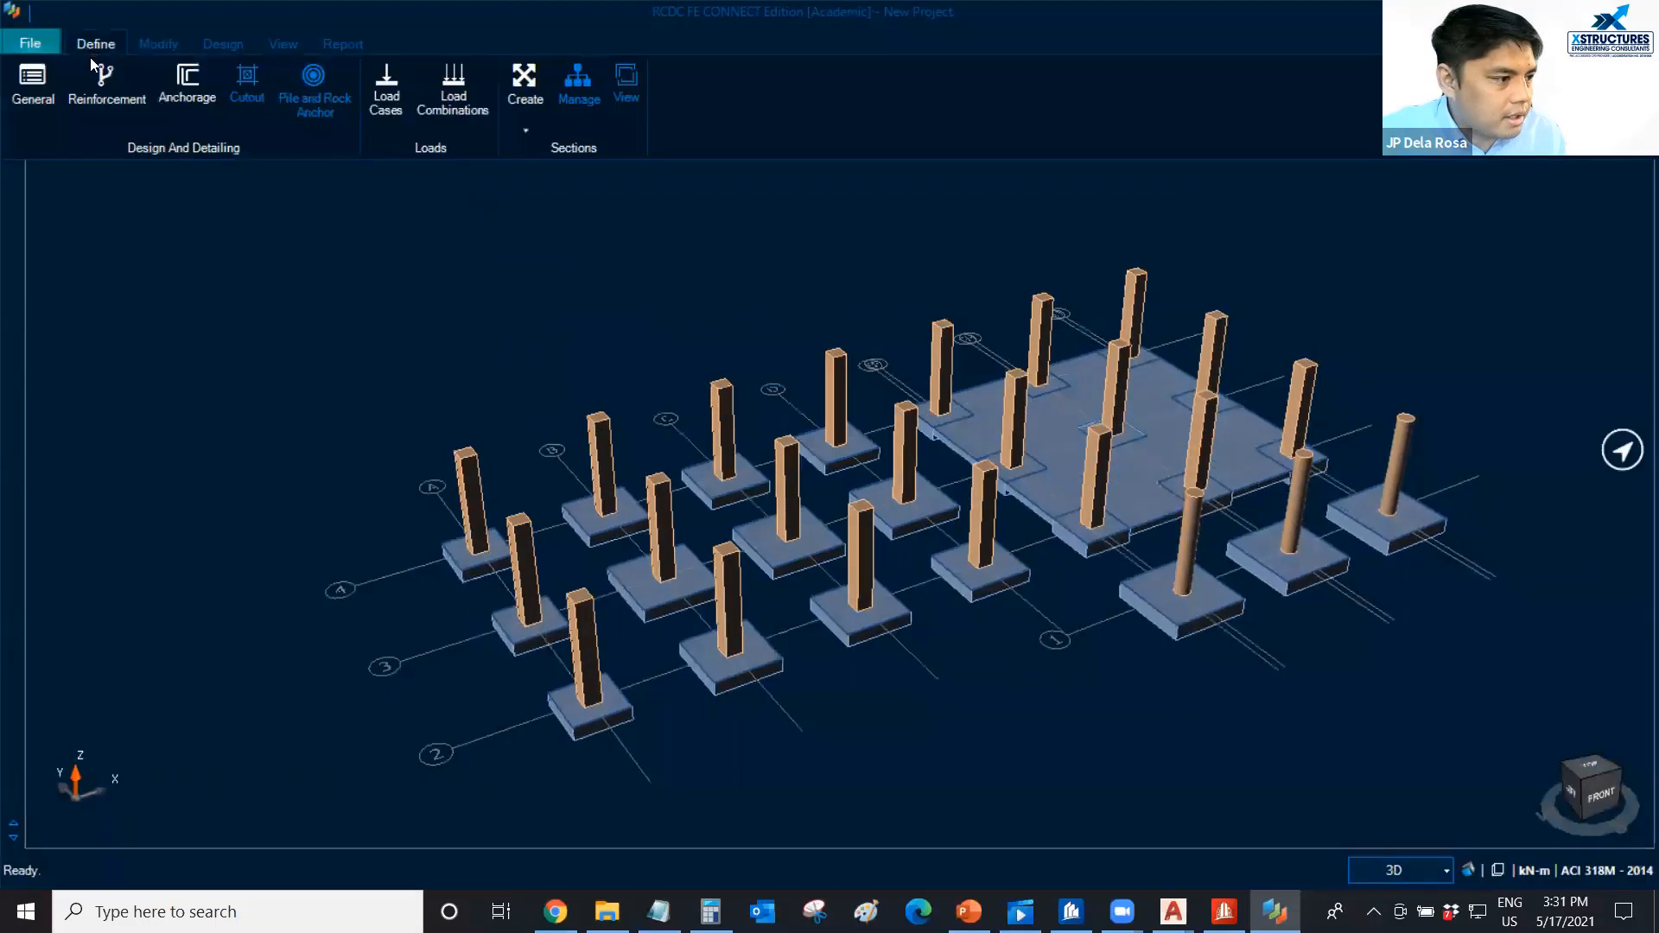
left_click(33, 82)
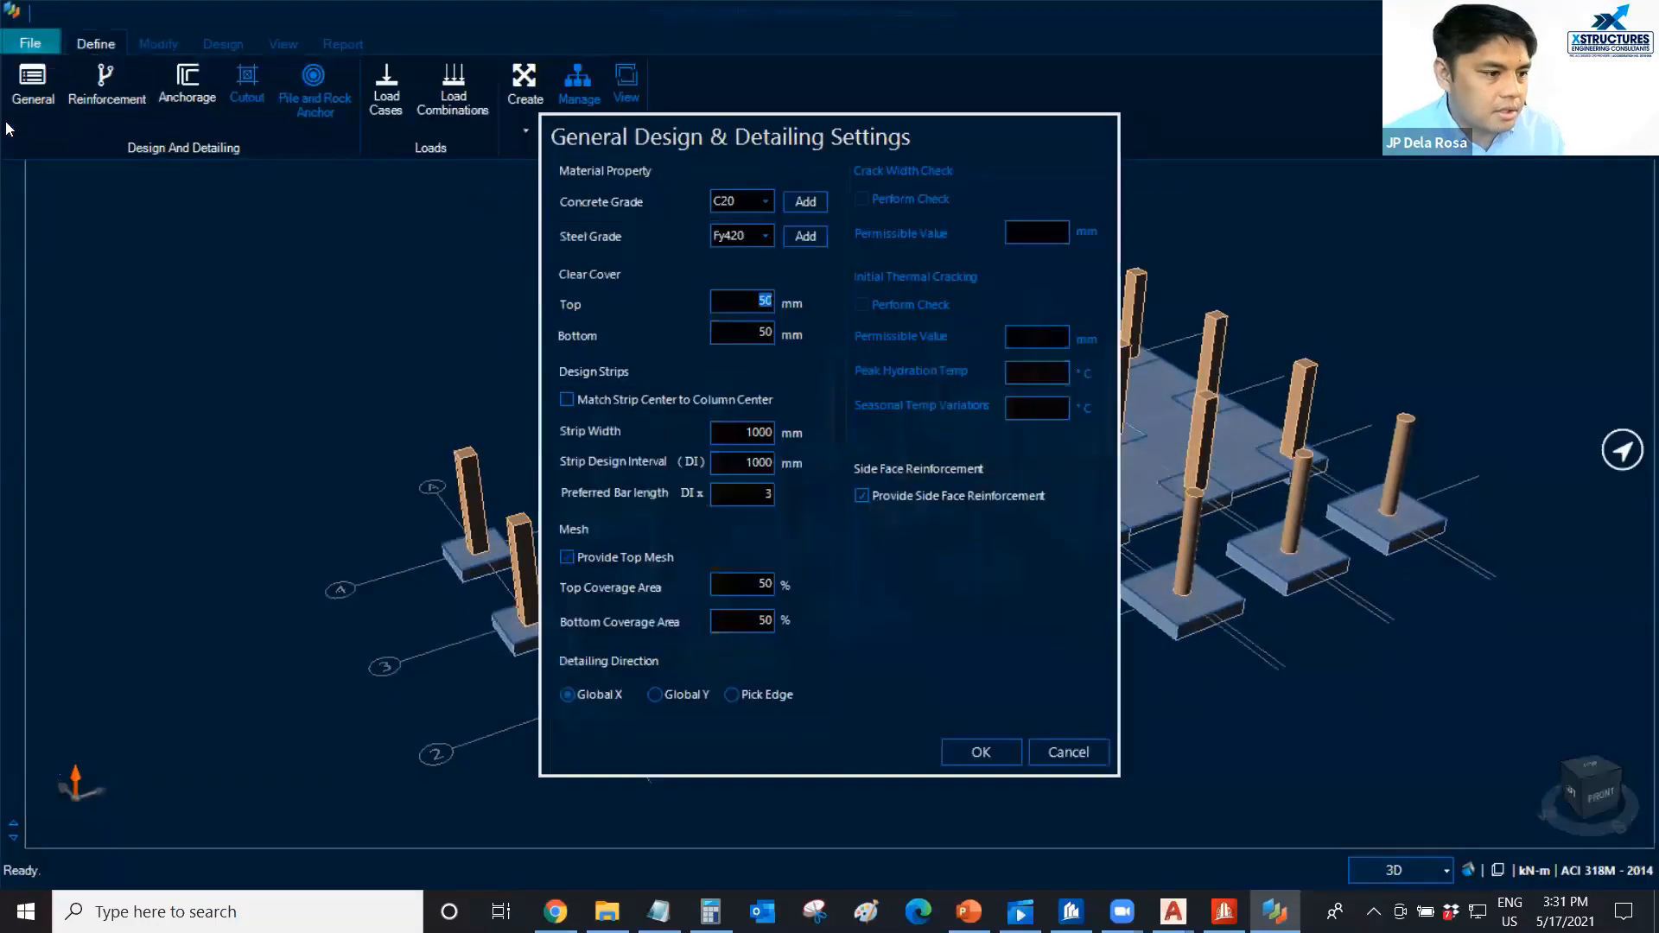
left_click(765, 202)
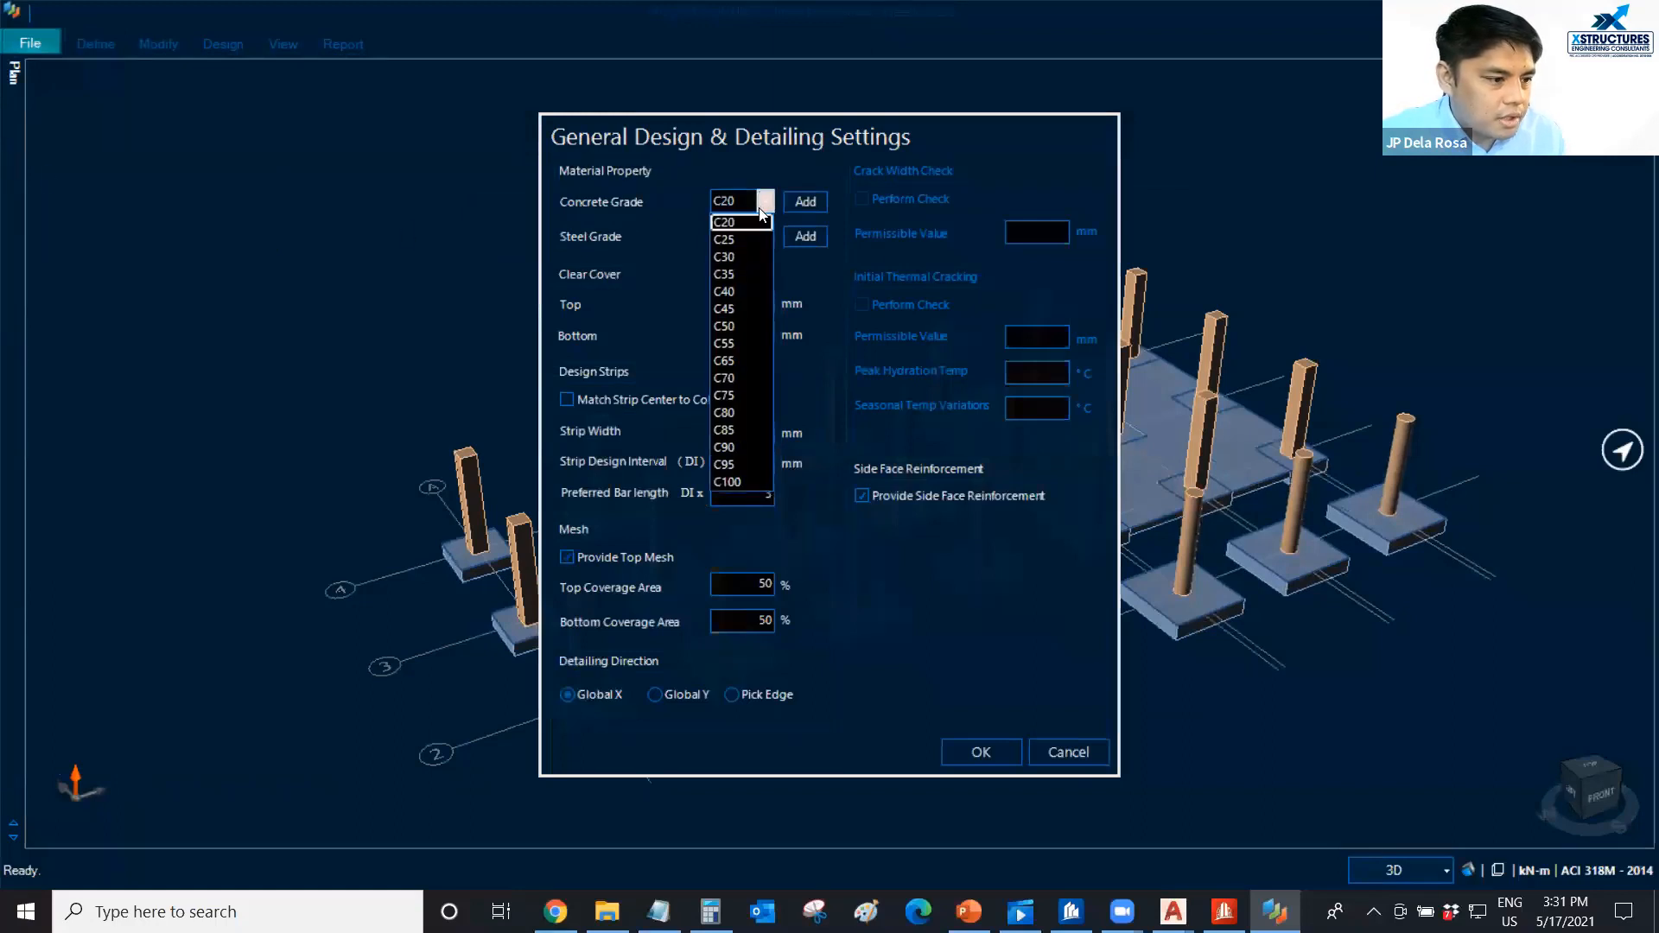
left_click(754, 235)
left_click(753, 234)
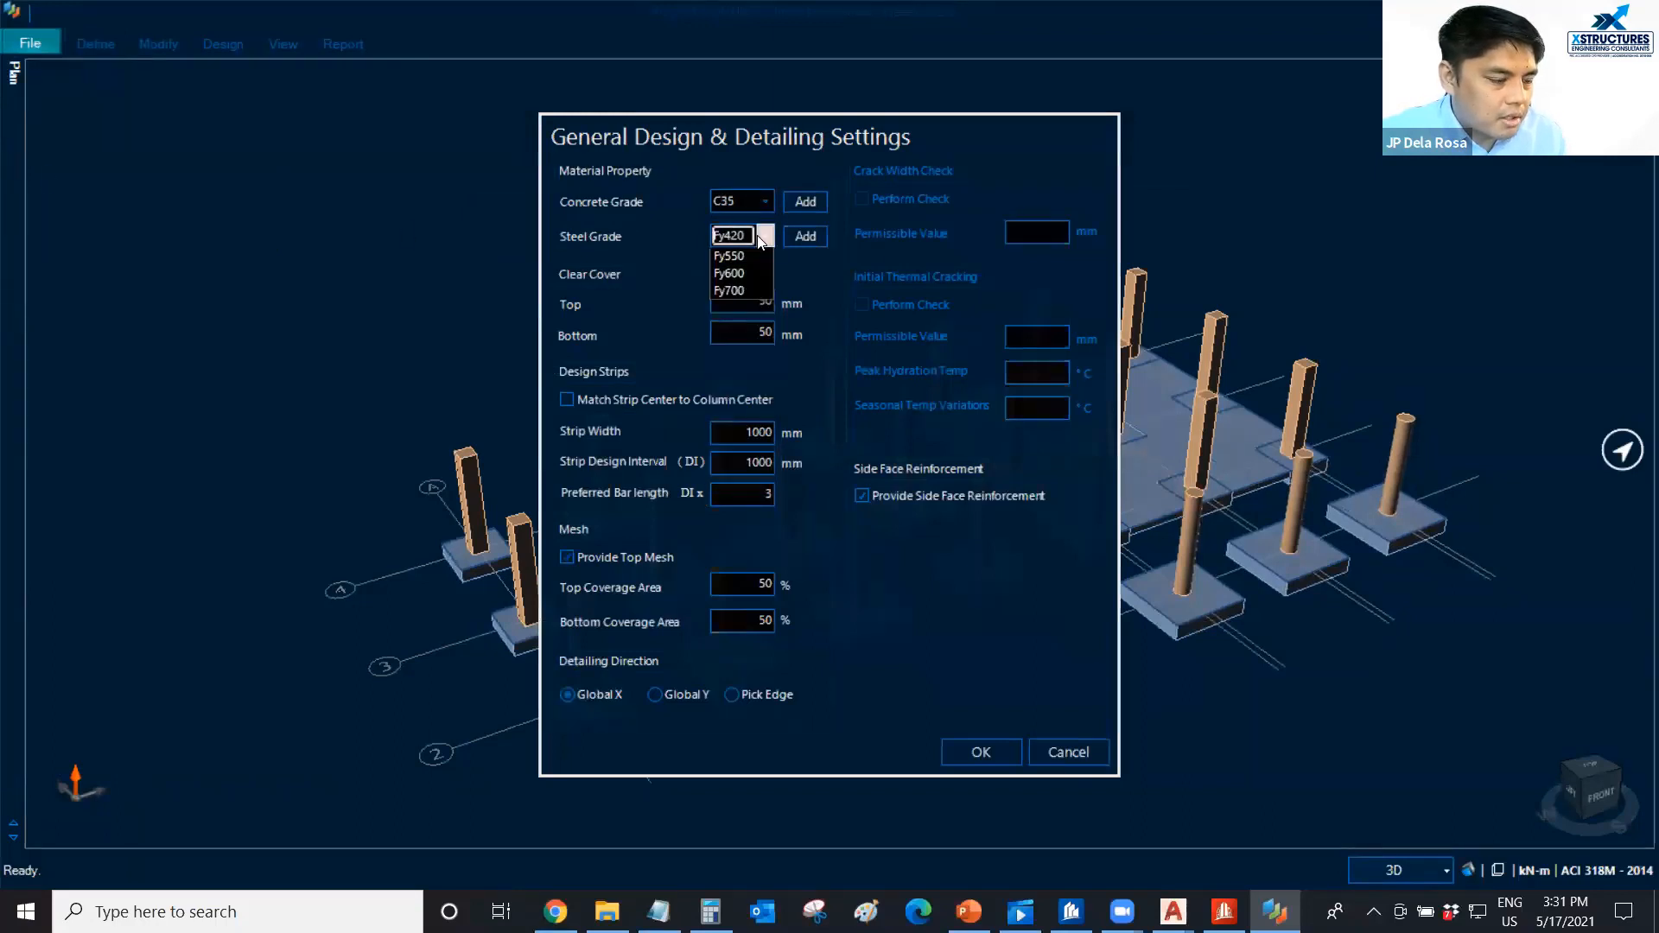
left_click(727, 268)
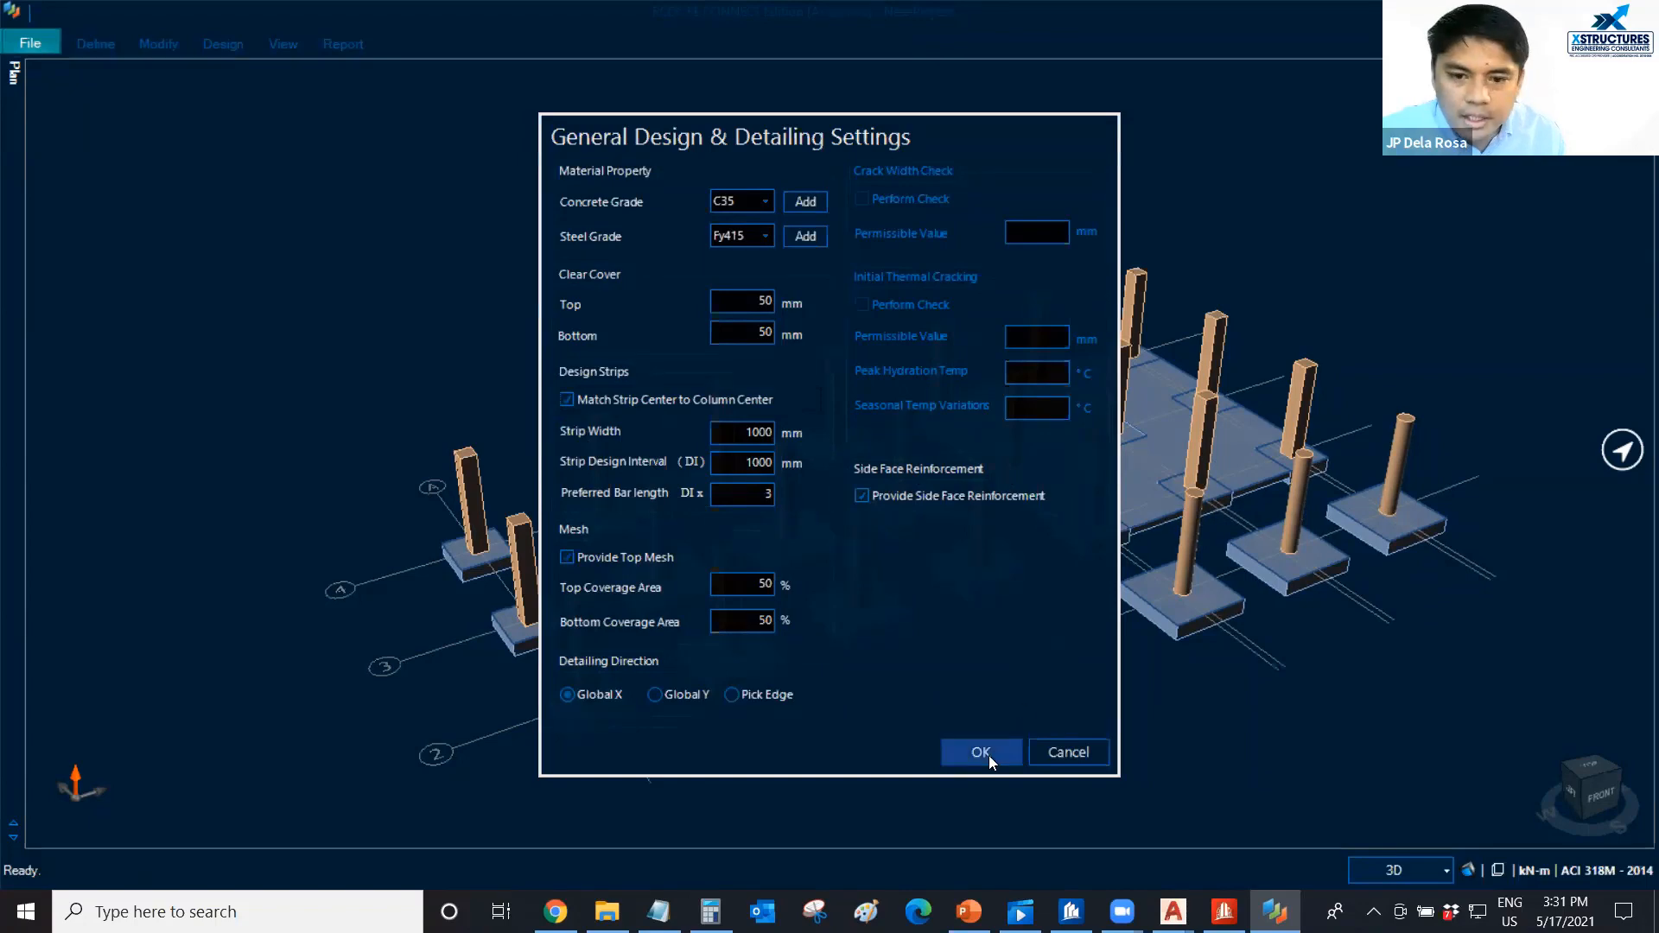
left_click(982, 752)
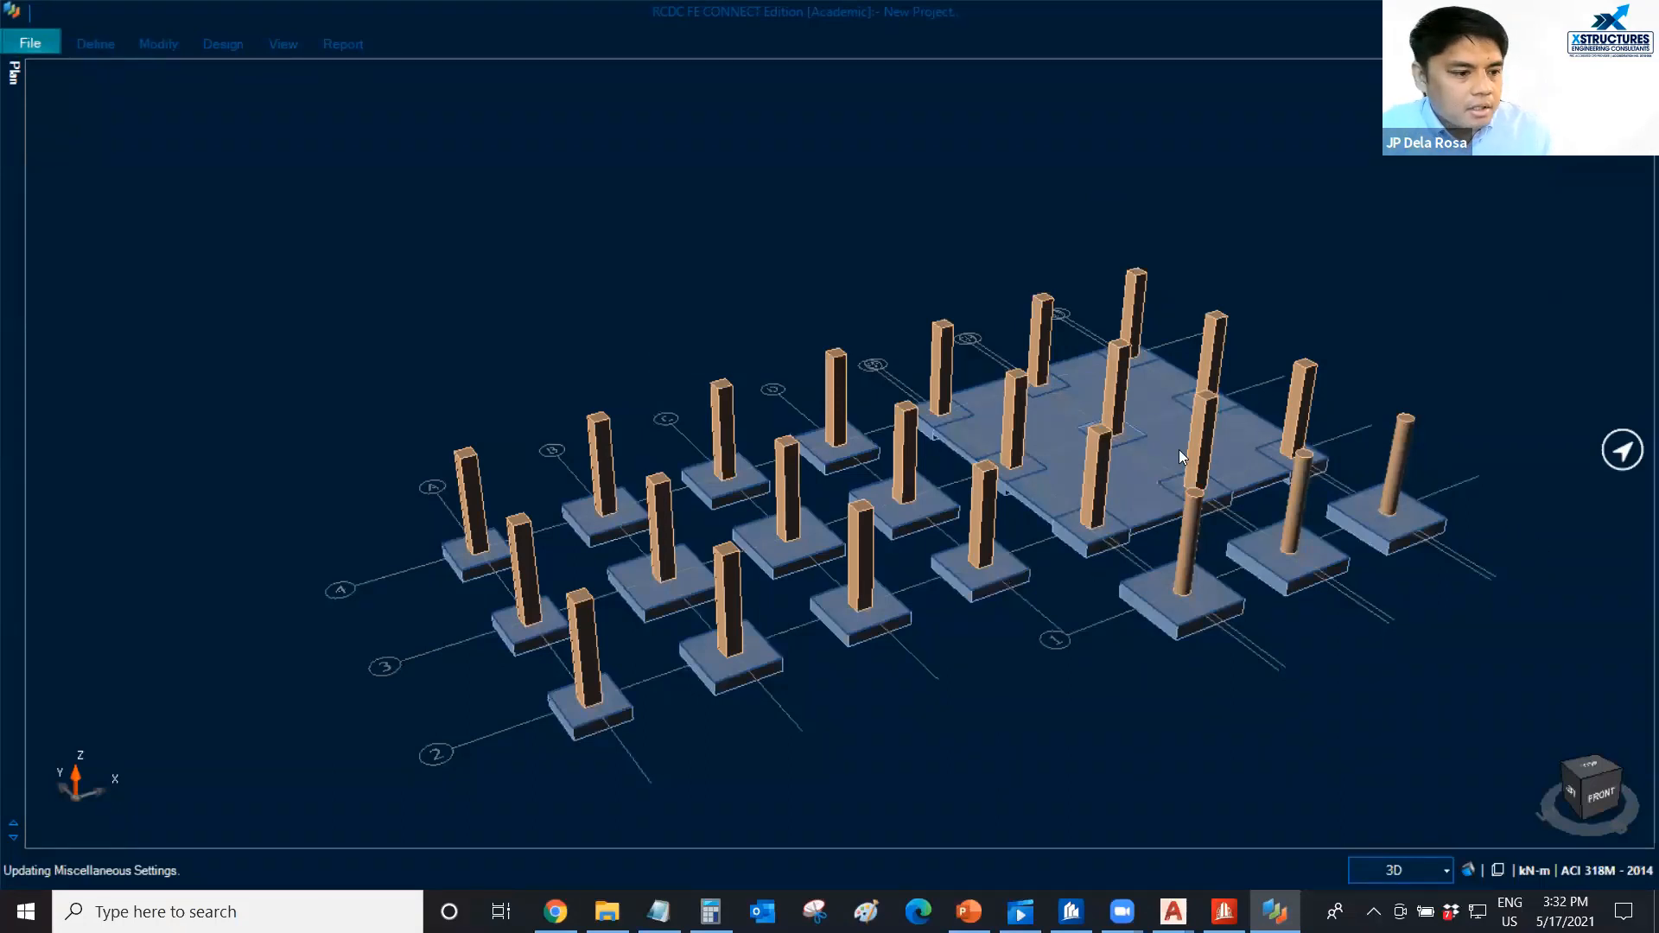
middle_click_drag(1026, 468, 960, 403)
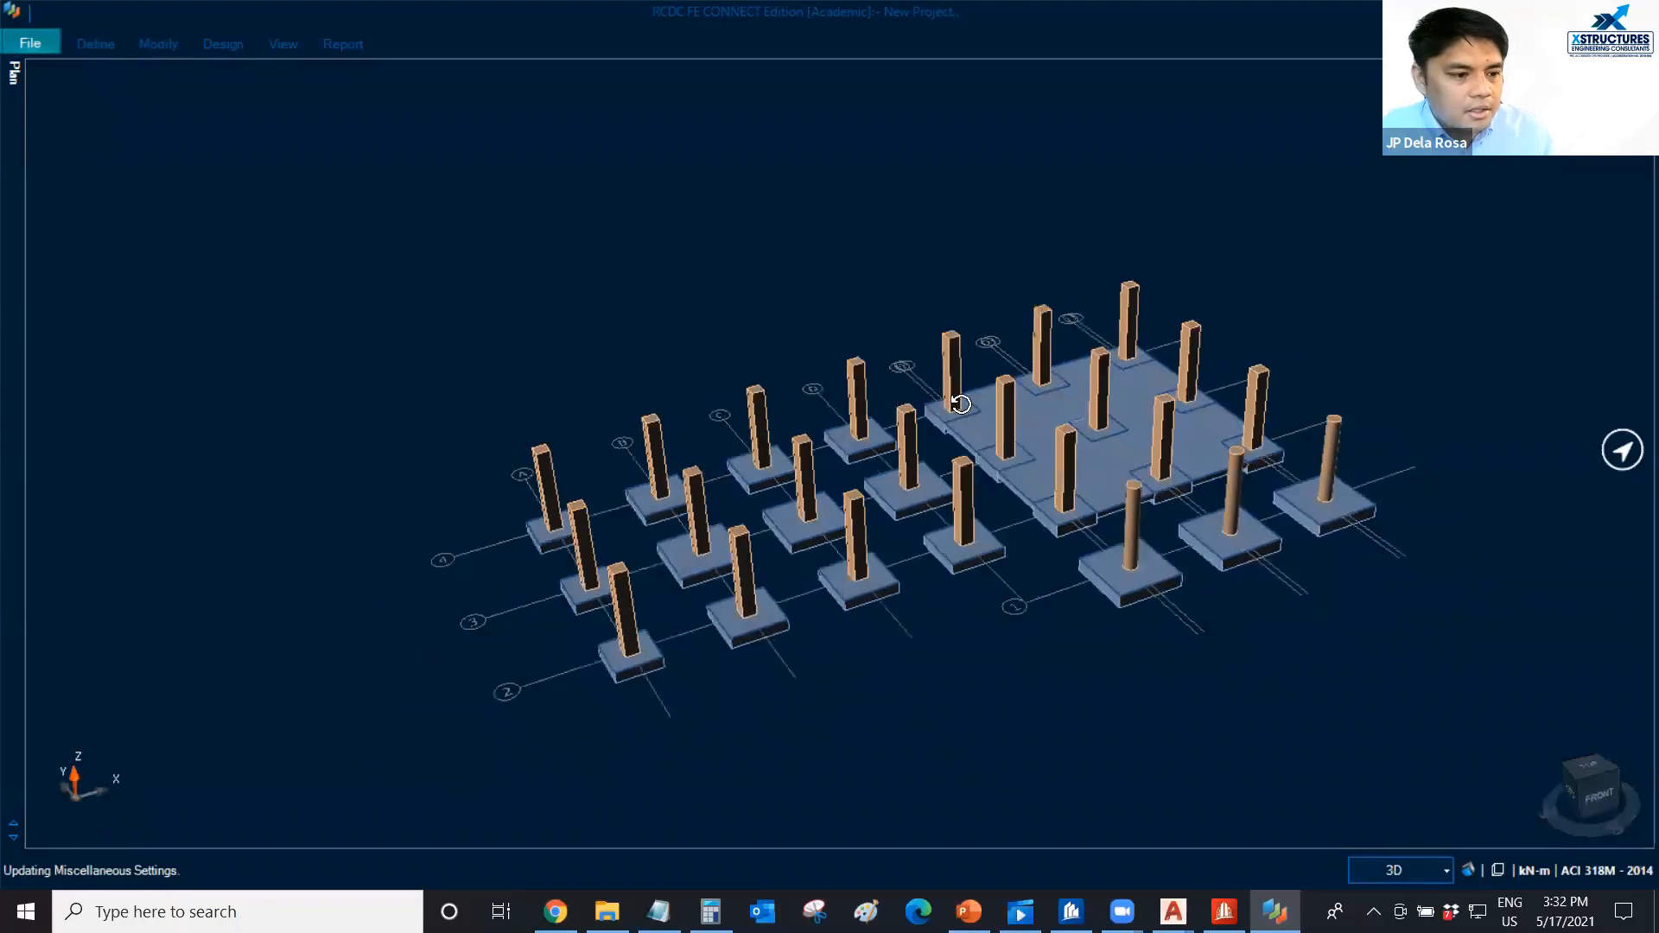
scroll(964, 410, "up", 2)
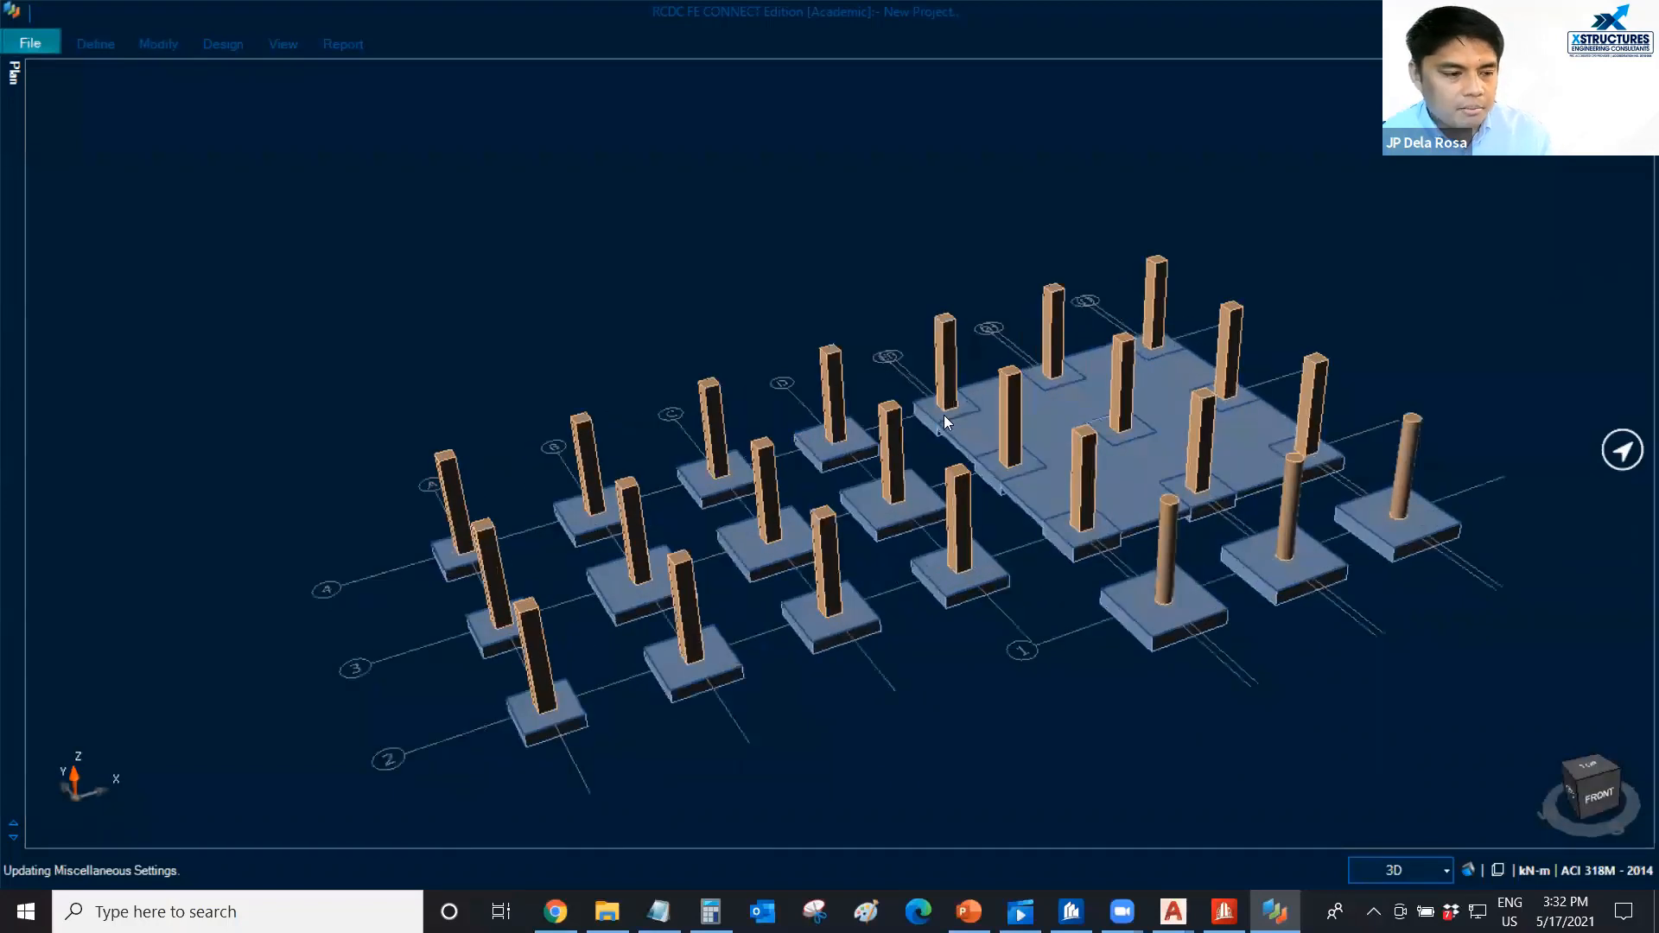
middle_click_drag(997, 393, 888, 611)
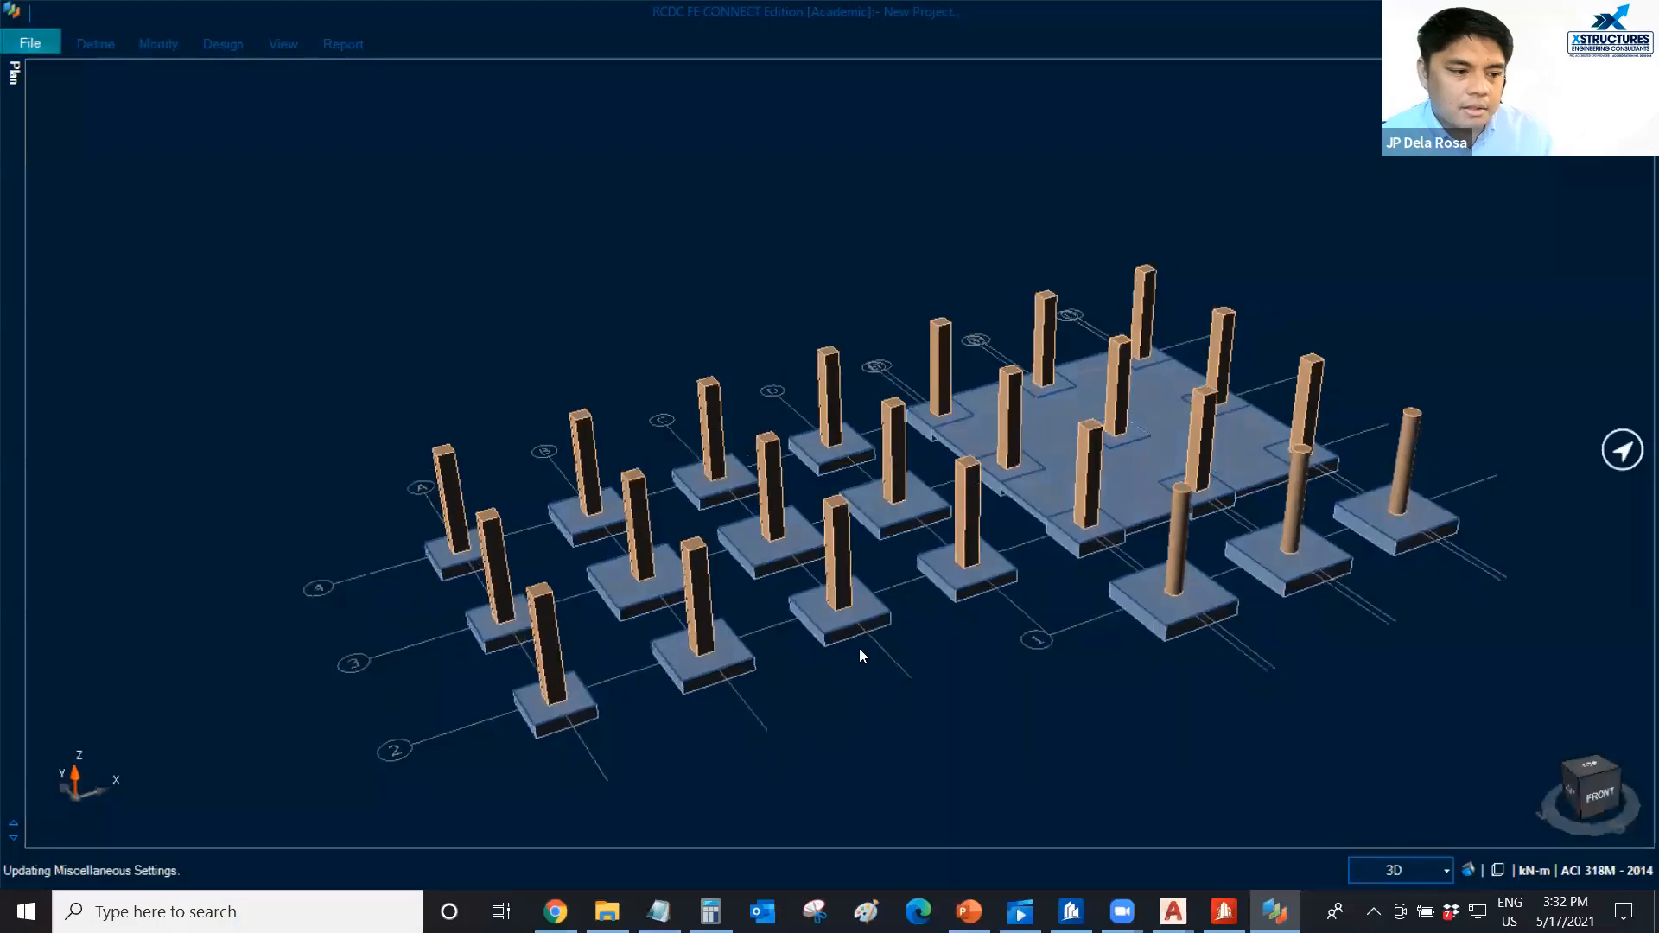
middle_click_drag(935, 665, 999, 469)
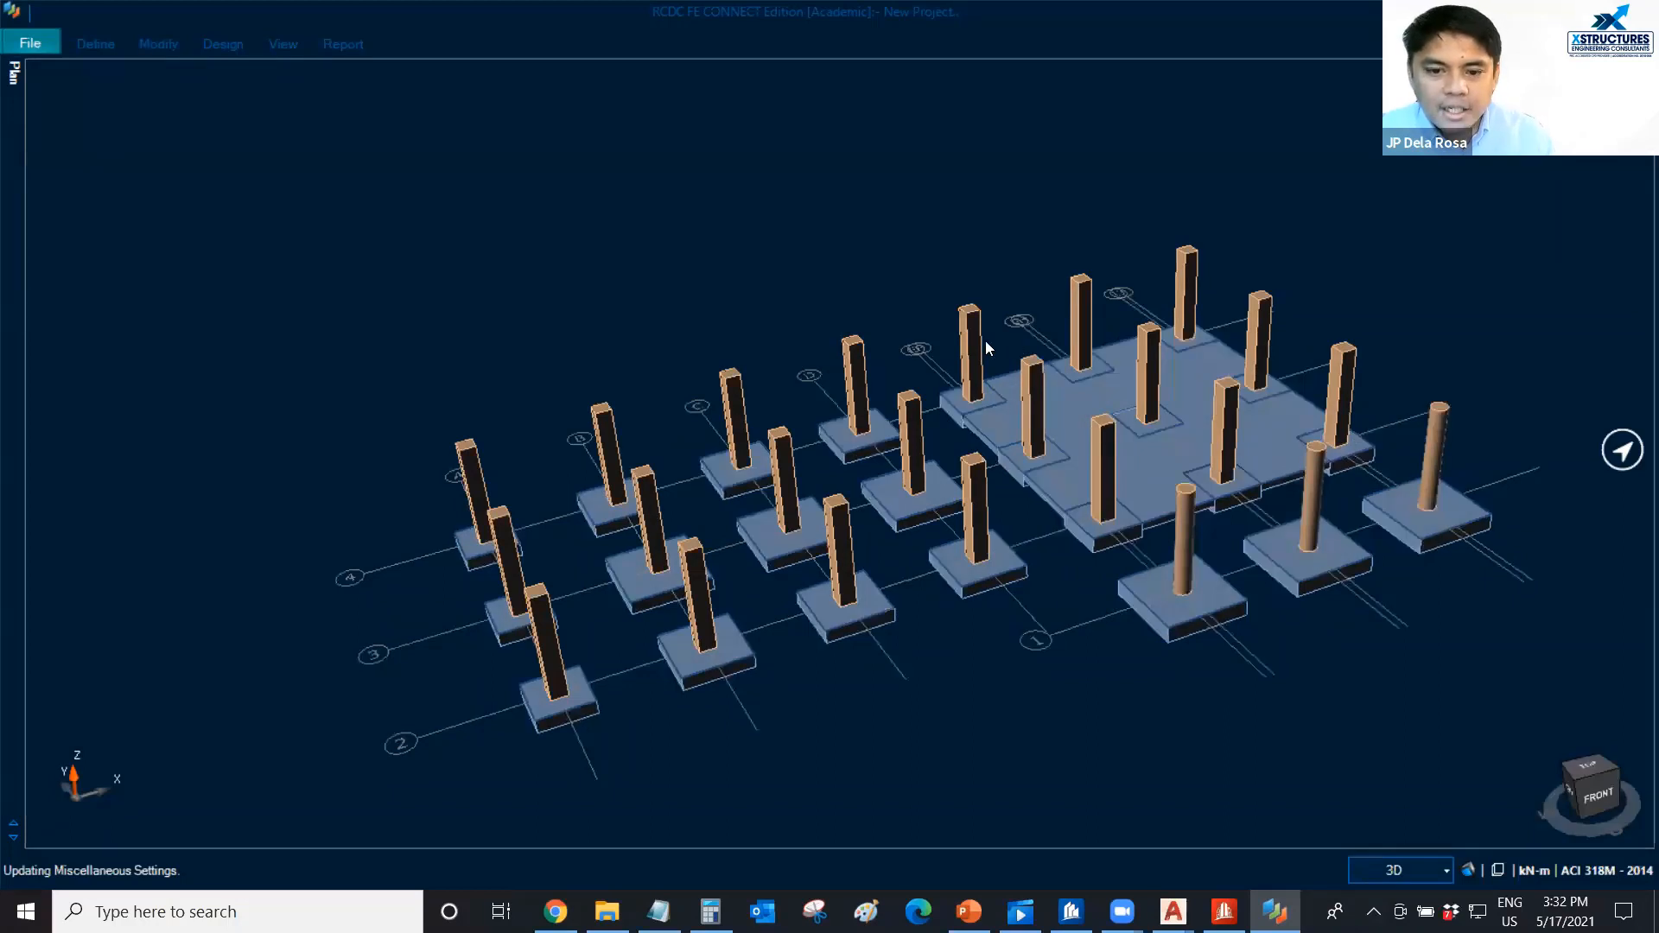
scroll(998, 262, "up", 2)
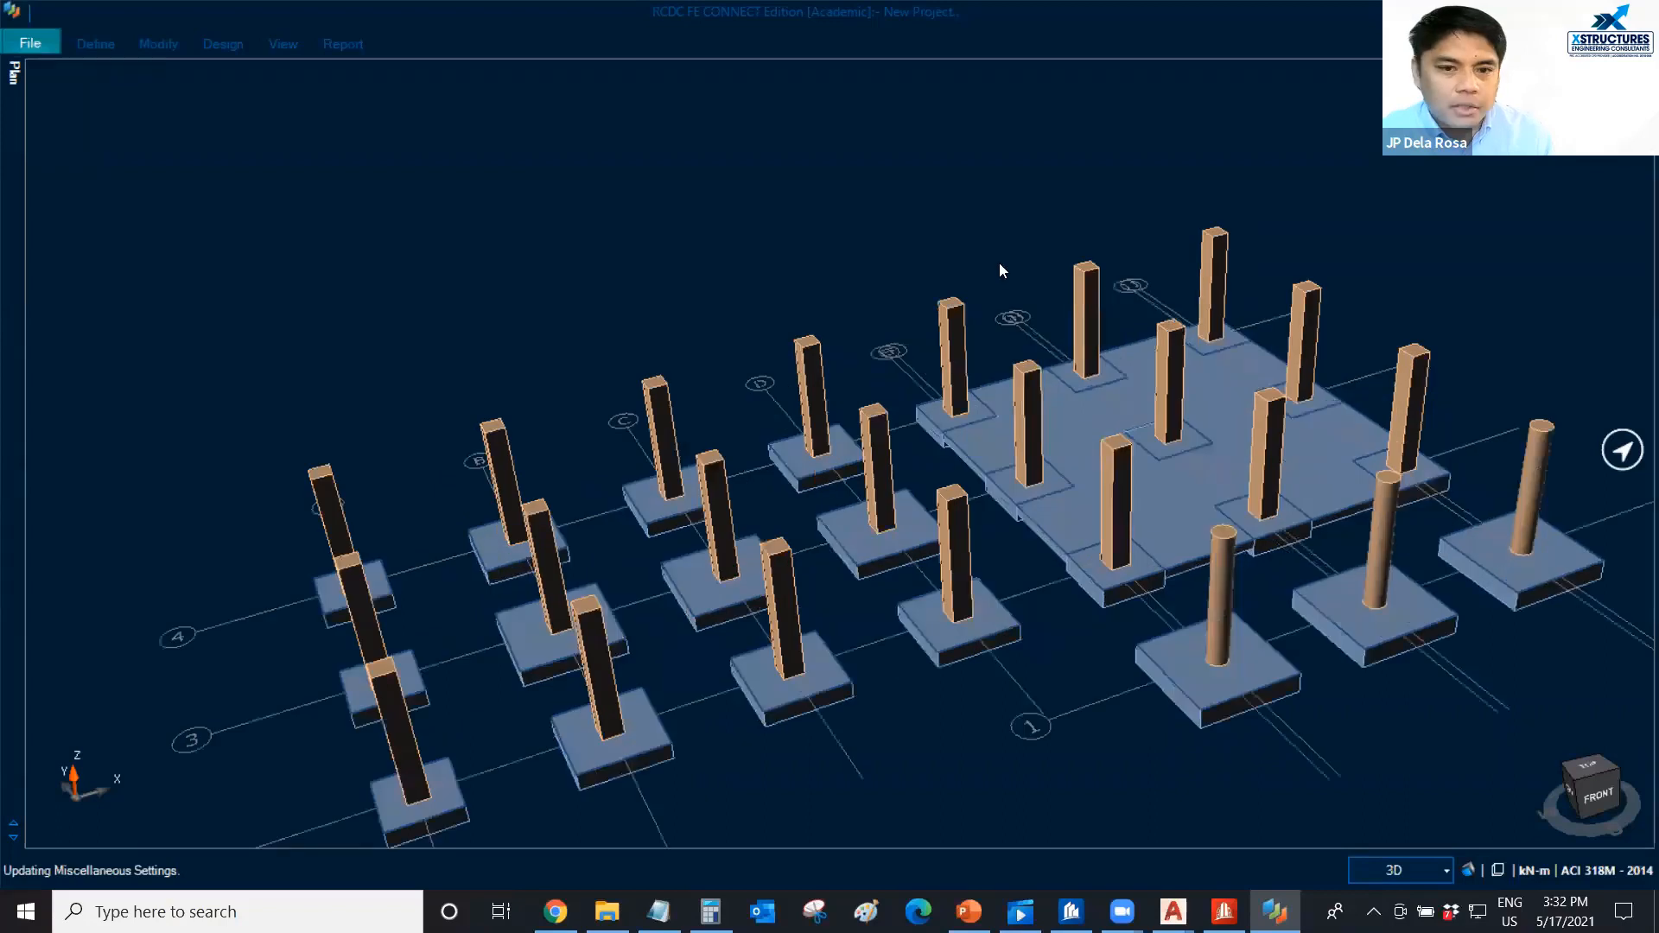
scroll(991, 270, "down", 2)
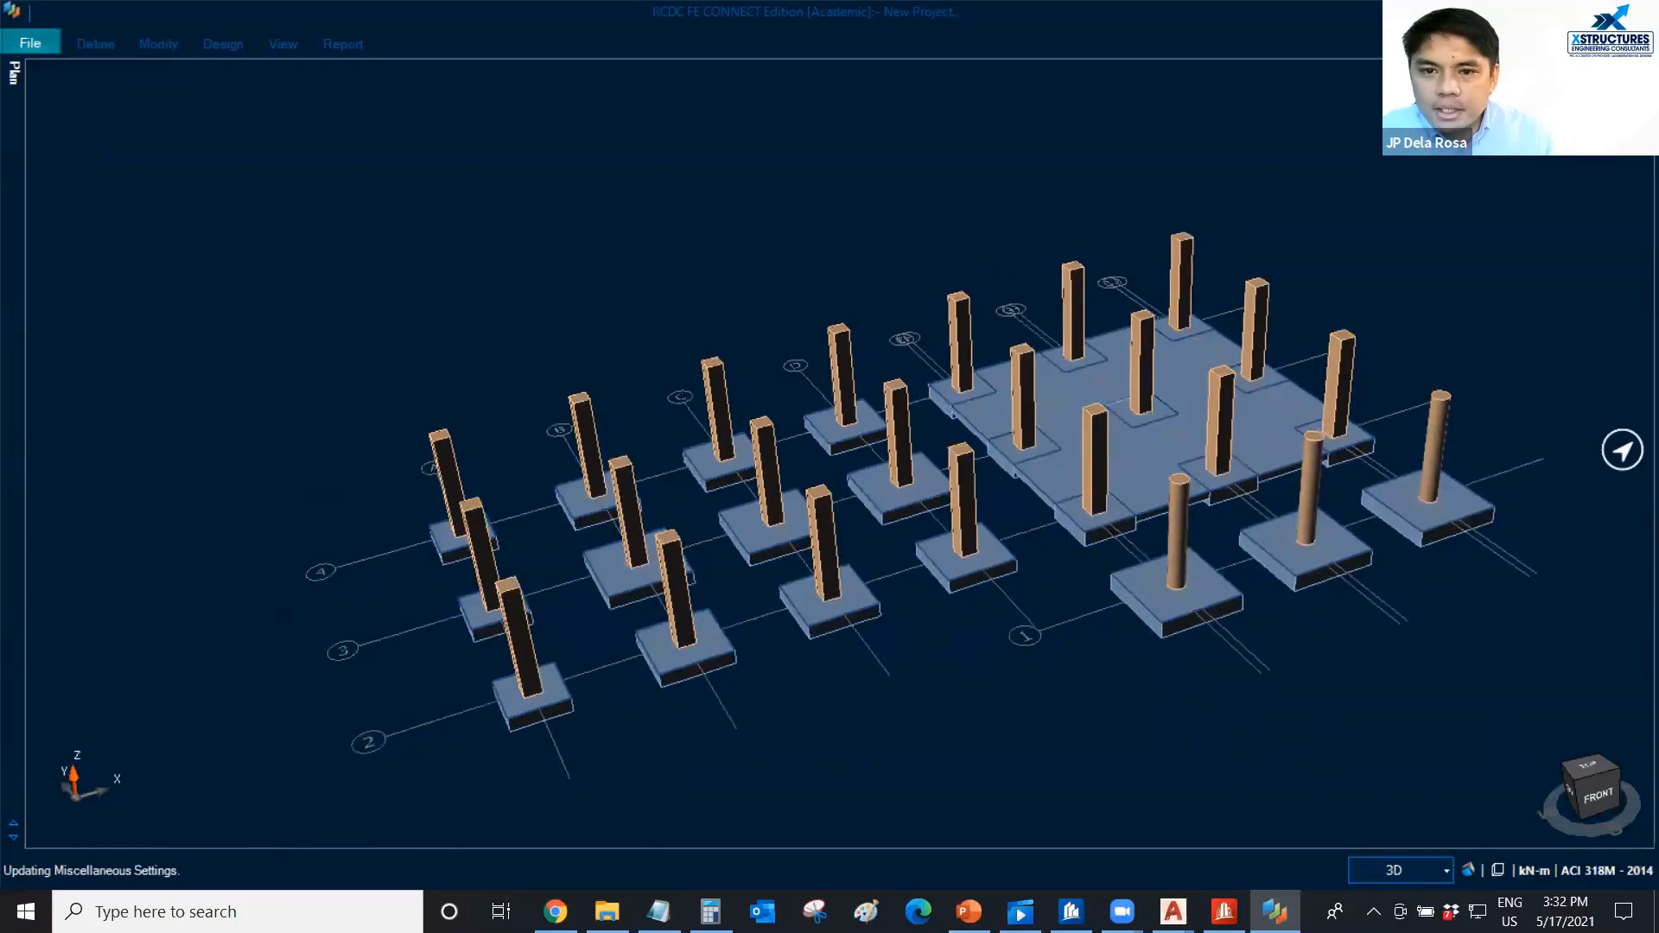
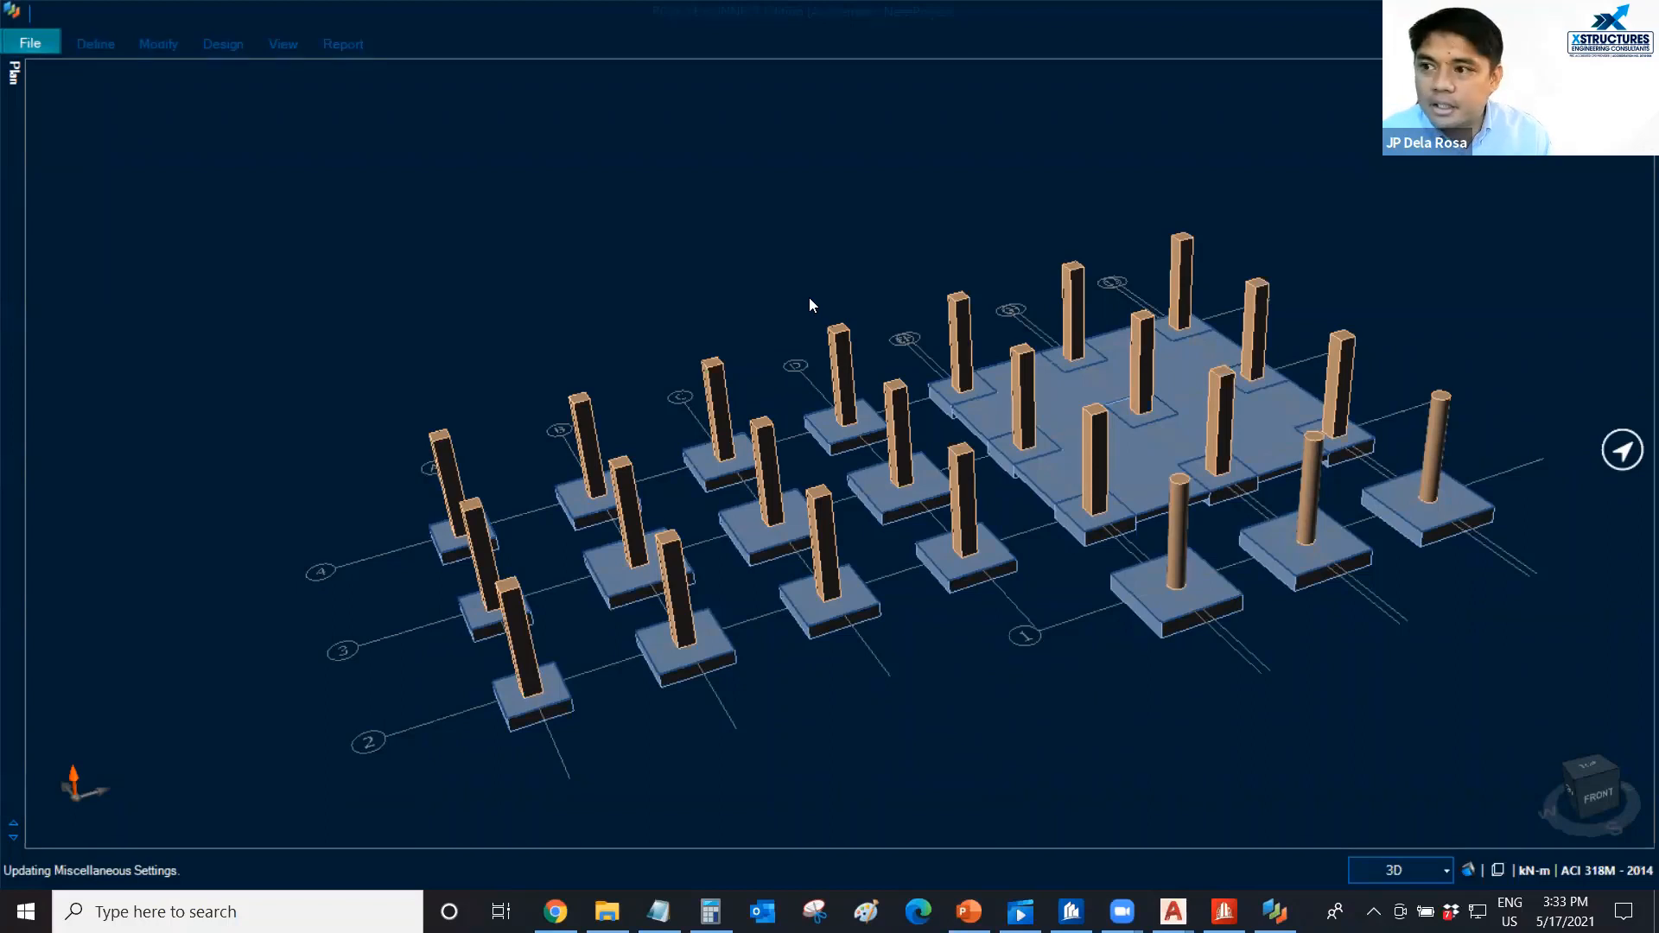
middle_click_drag(813, 289, 823, 285)
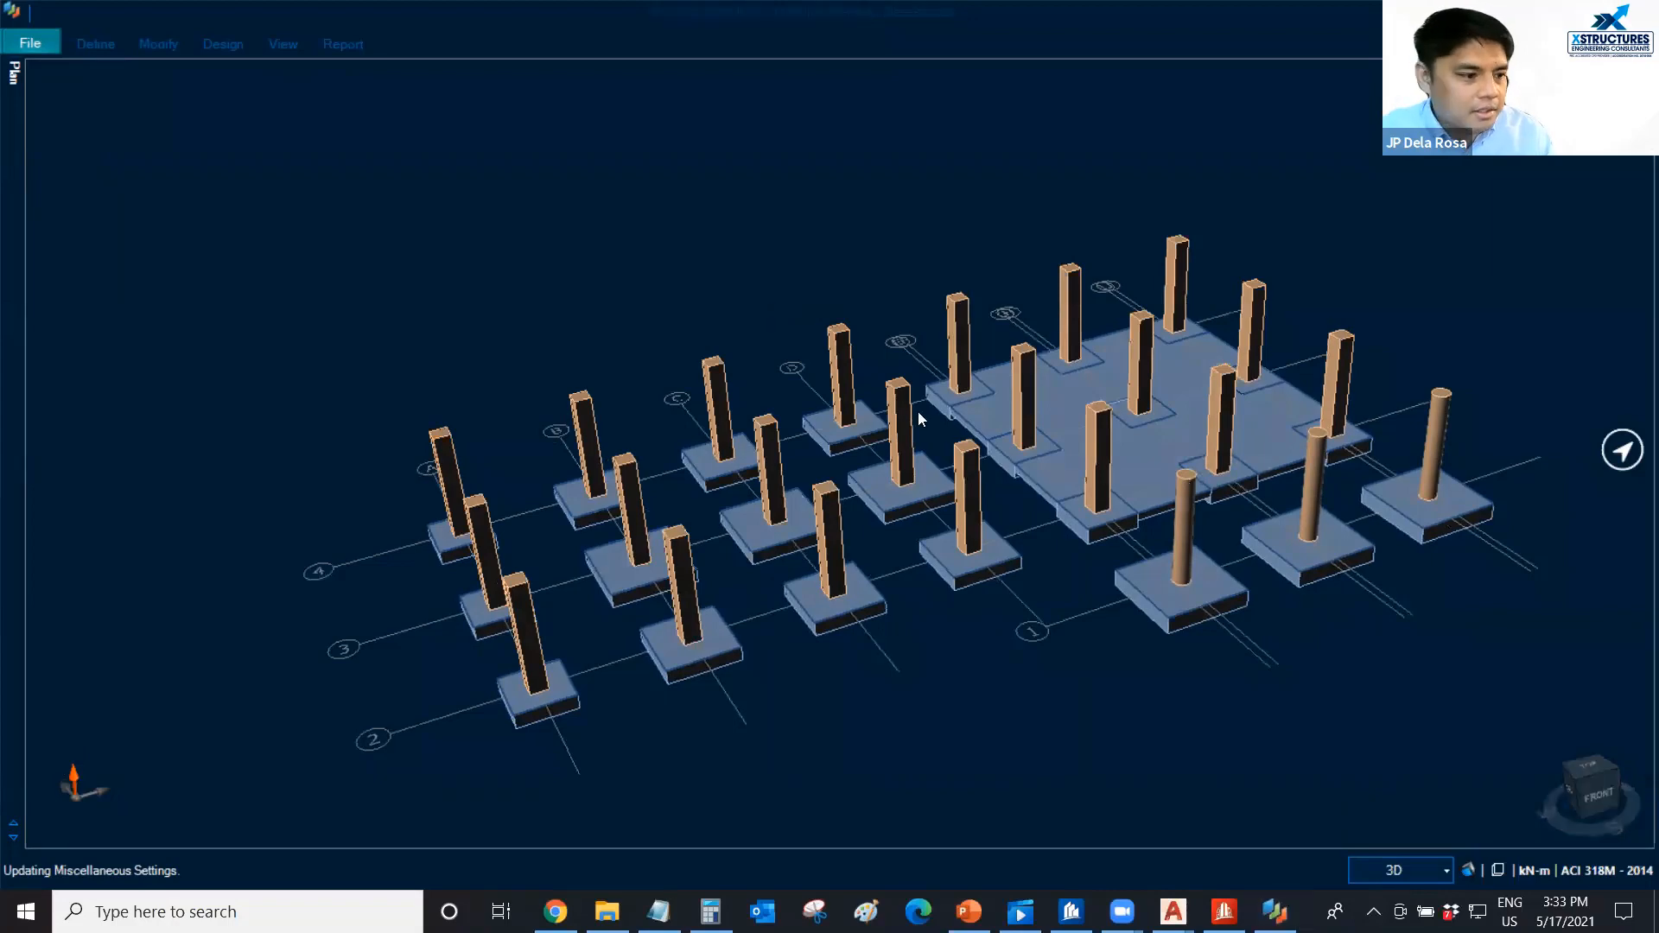
scroll(873, 536, "down", 3)
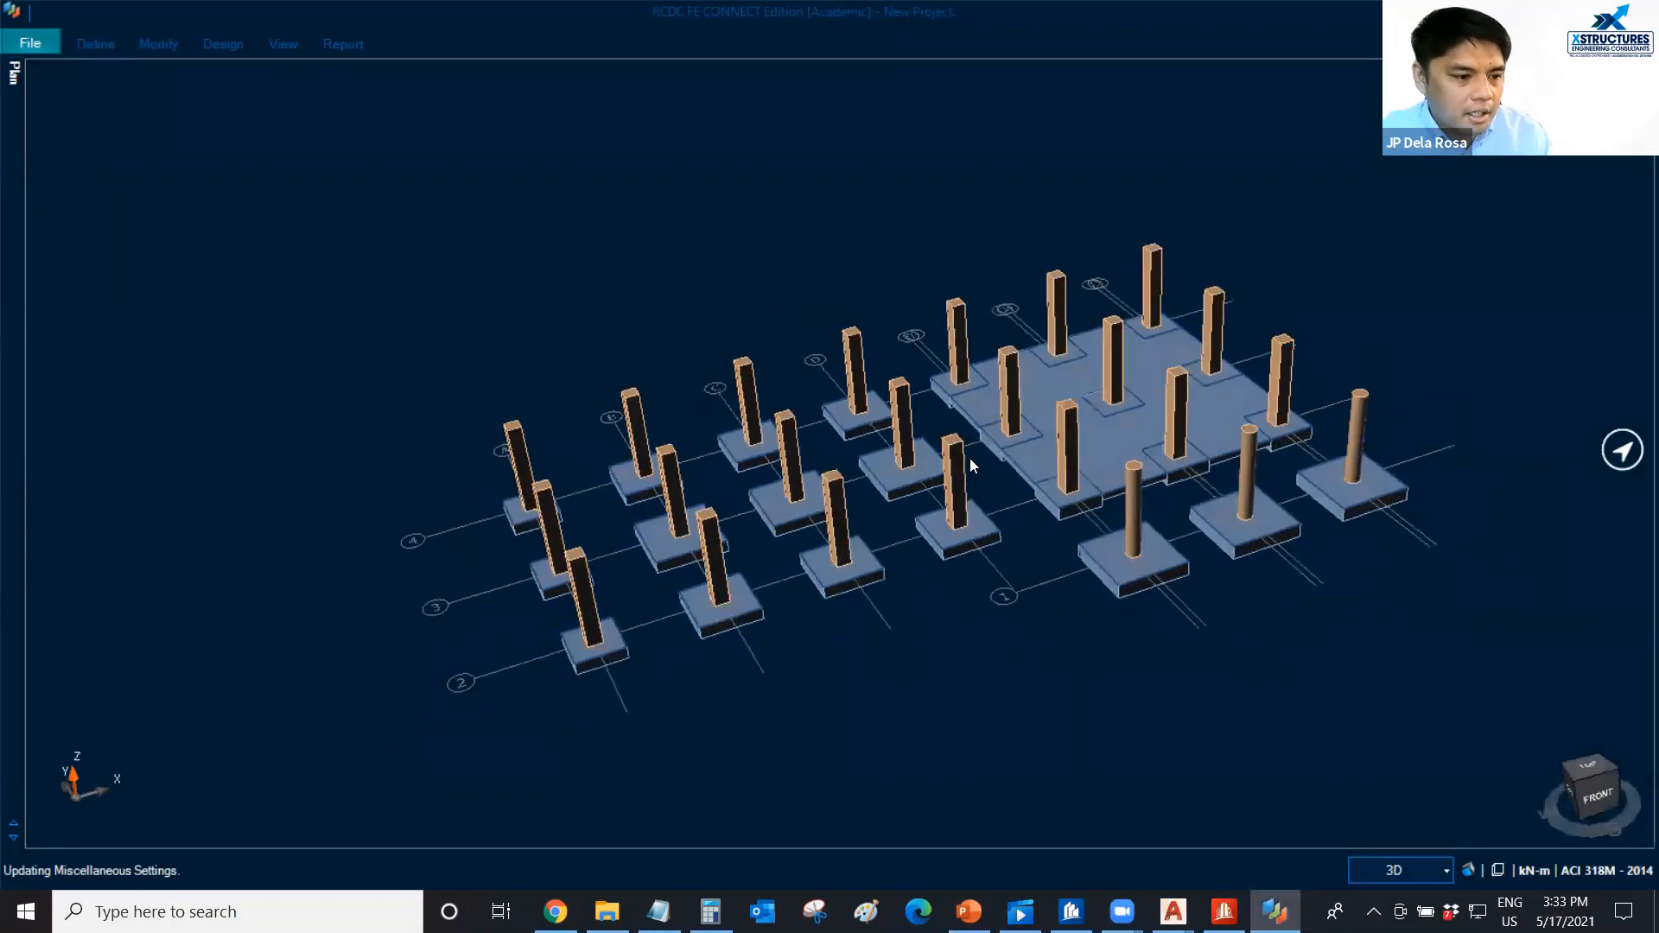
scroll(1006, 443, "up", 2)
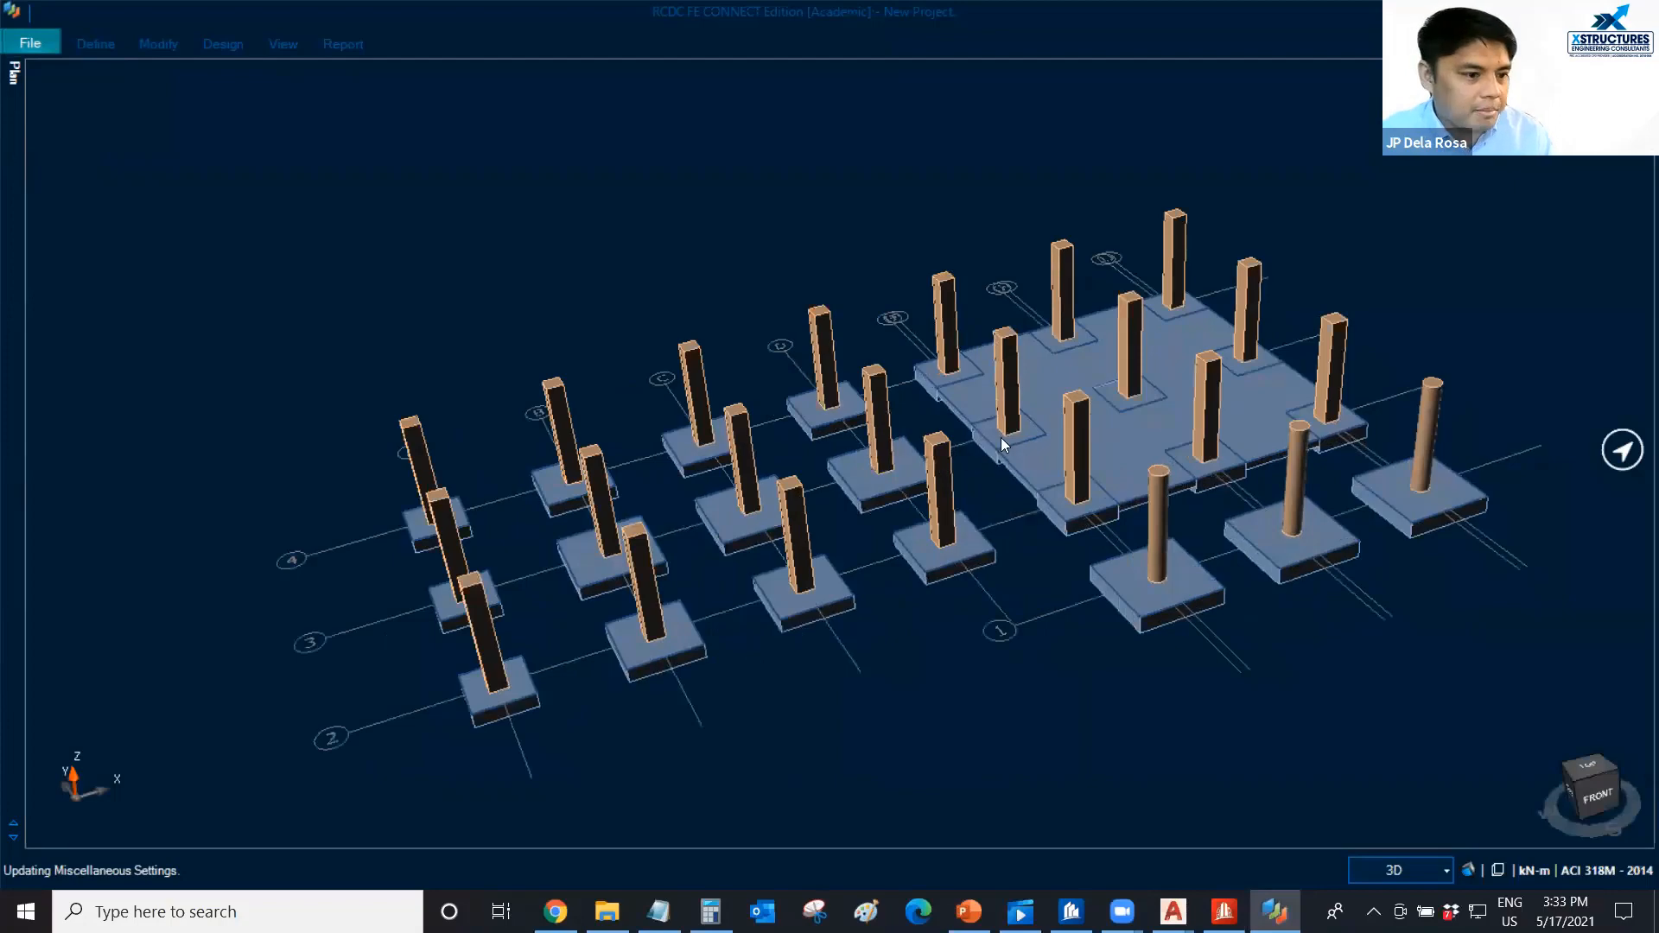
scroll(1001, 437, "down", 2)
scroll(1001, 456, "down", 1)
scroll(993, 449, "up", 3)
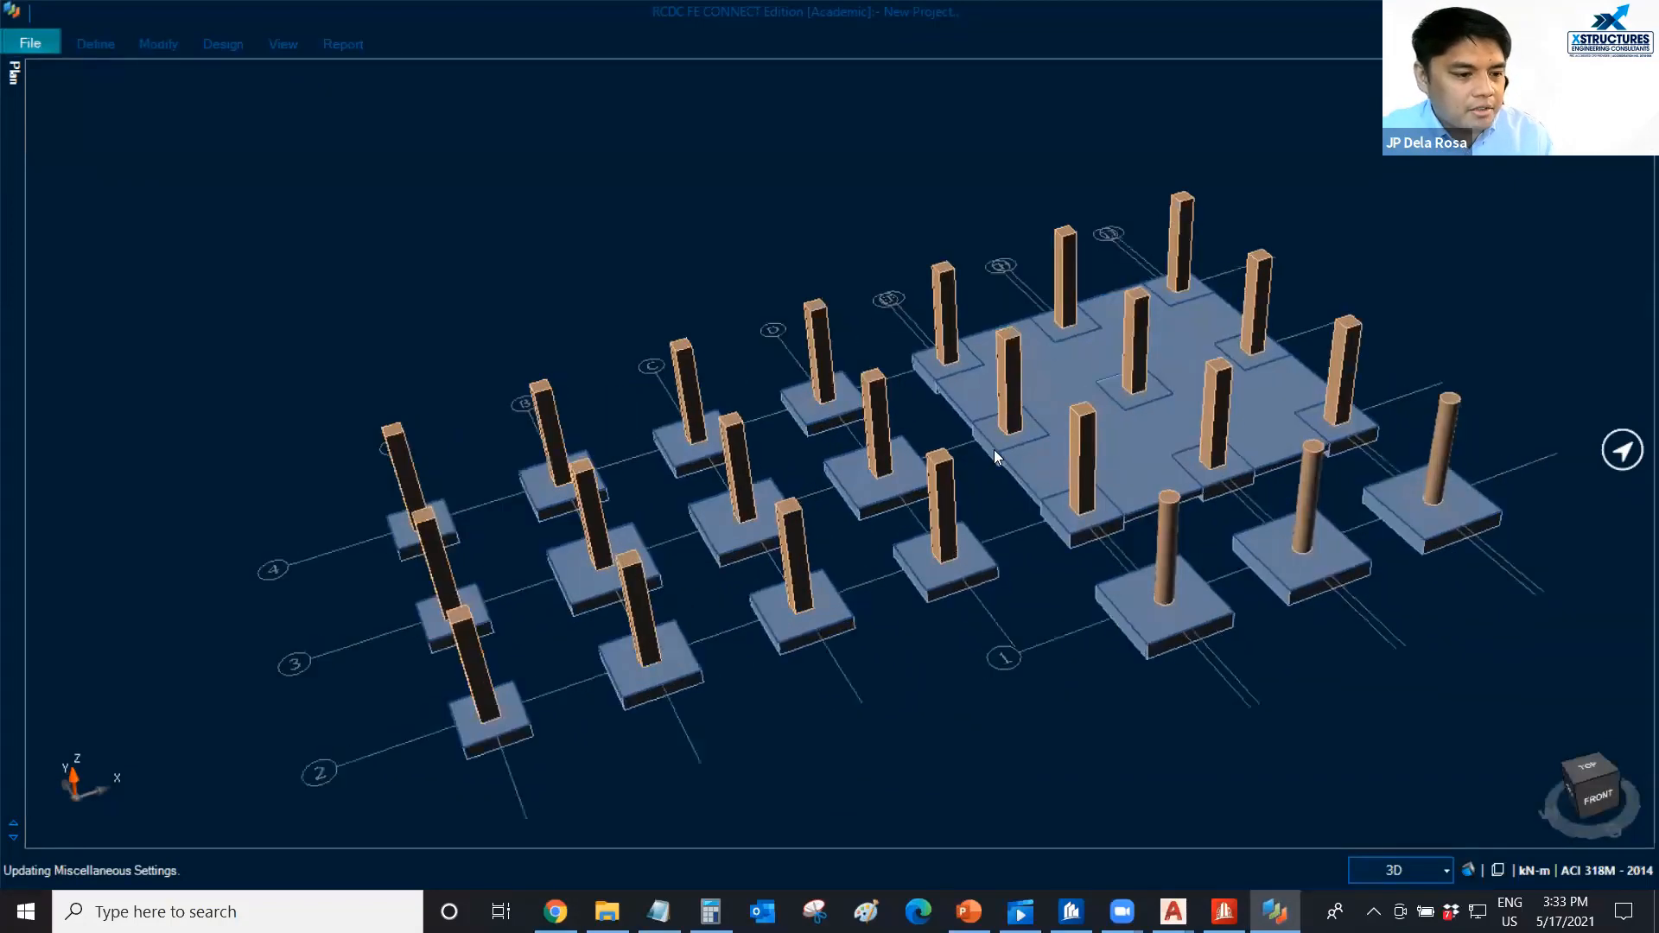
mouse_move(992, 448)
middle_mouse_down()
mouse_move(990, 430)
mouse_move(969, 446)
middle_mouse_up()
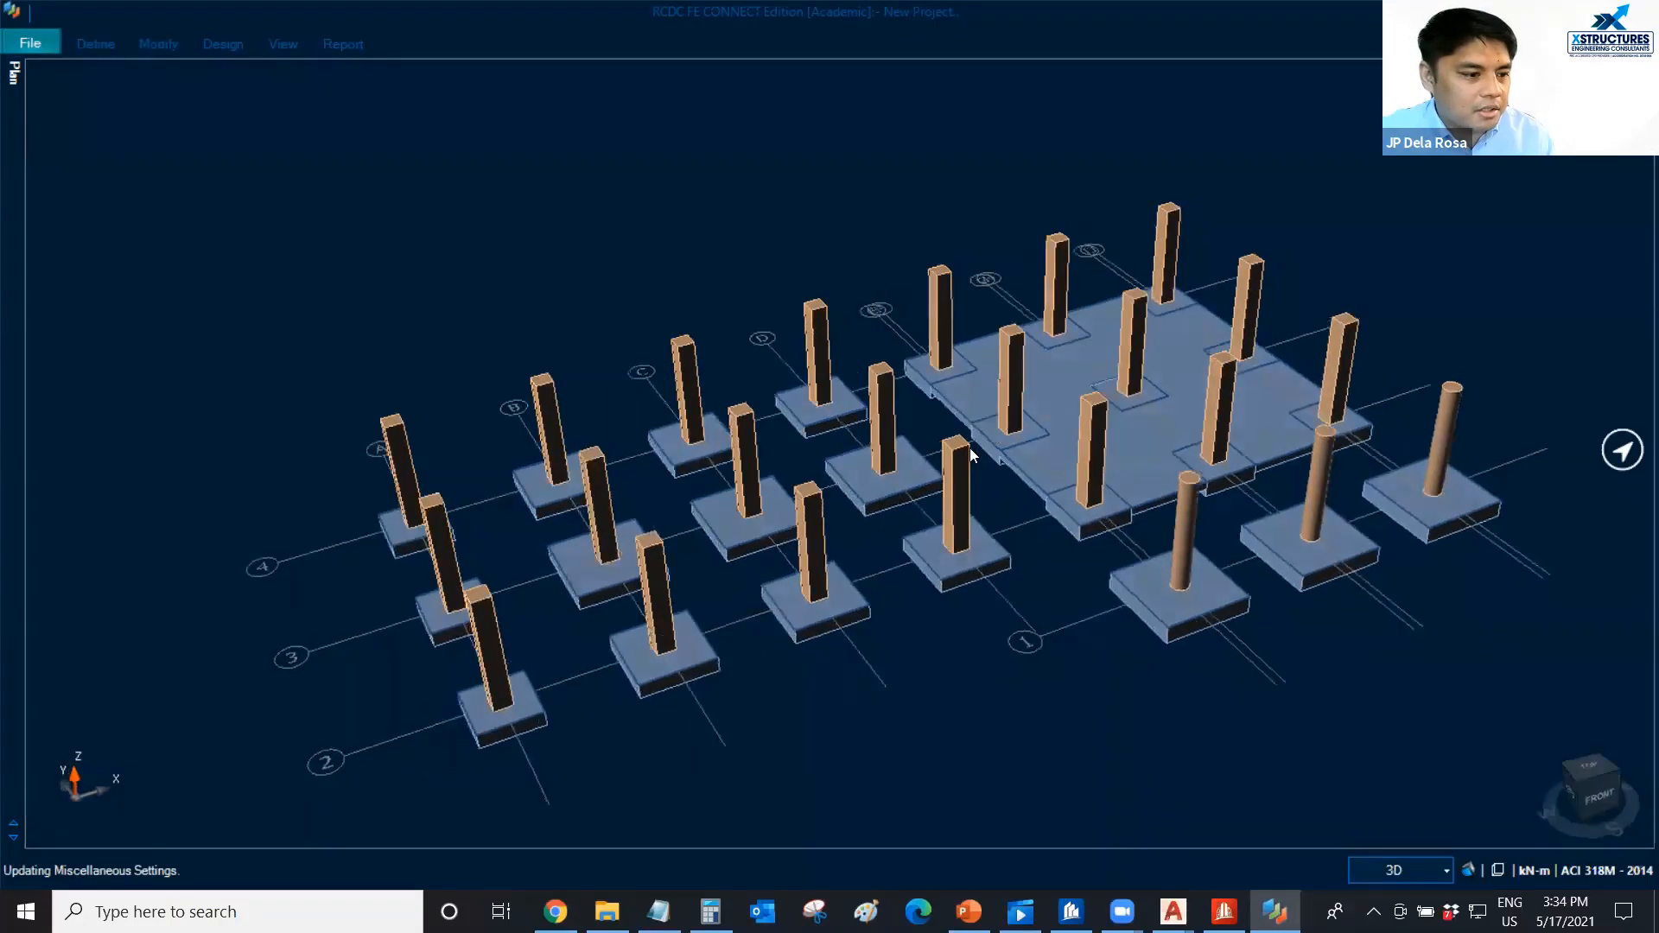
Run the foundation design for all footings and the raft slab.
left_click(84, 50)
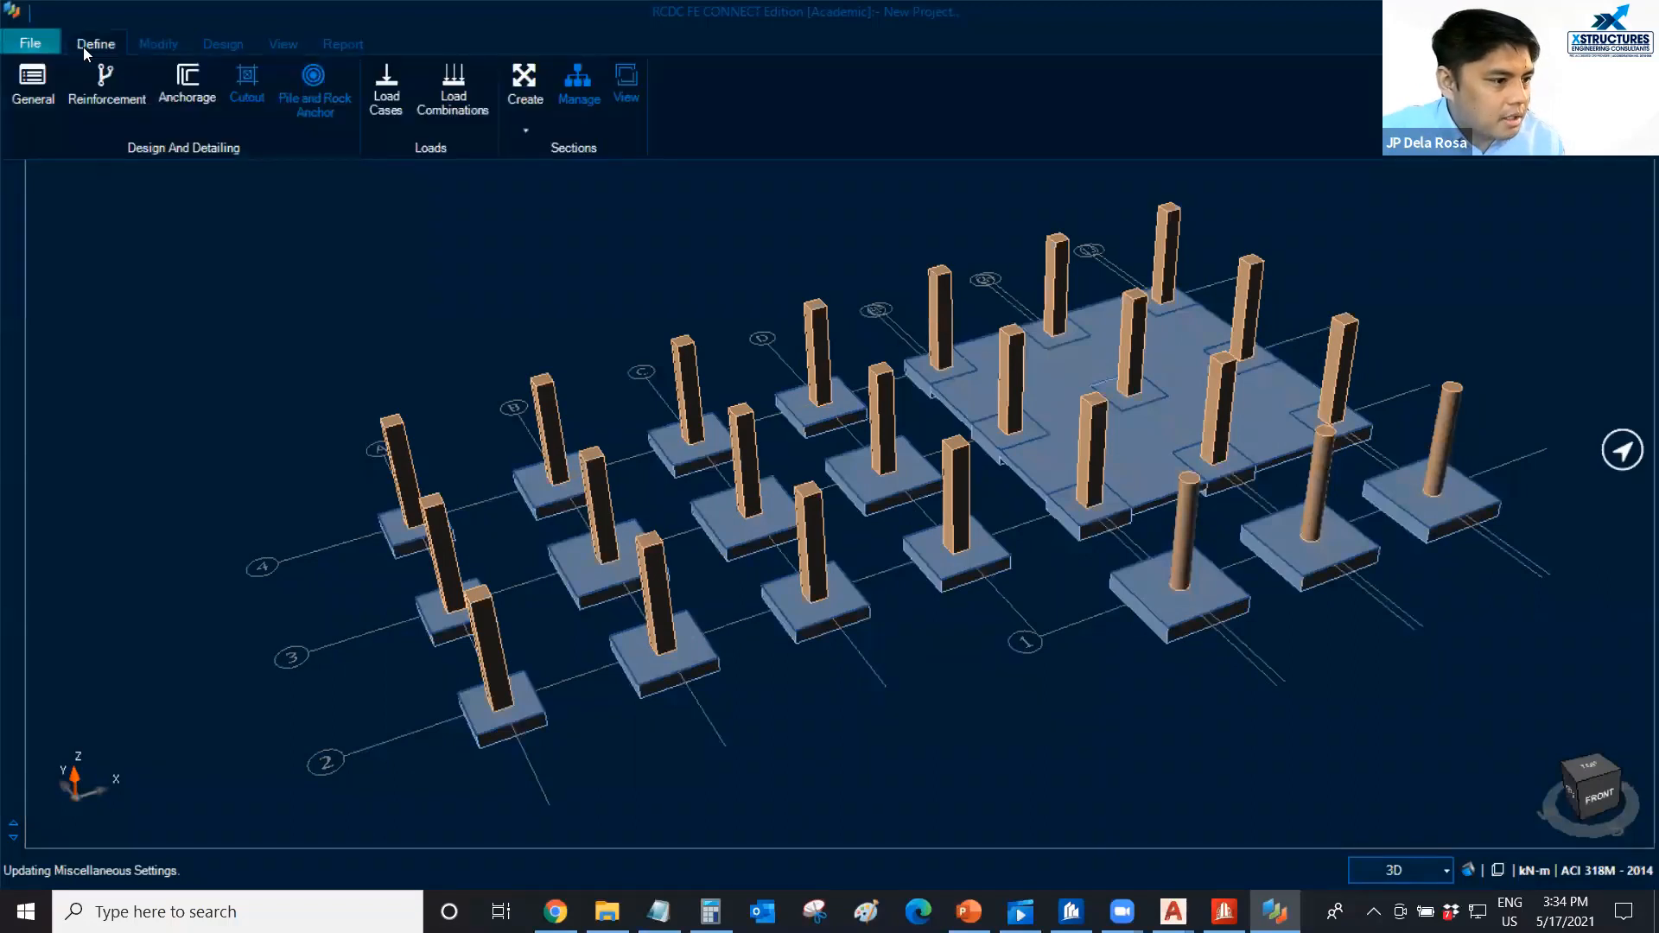
left_click(218, 45)
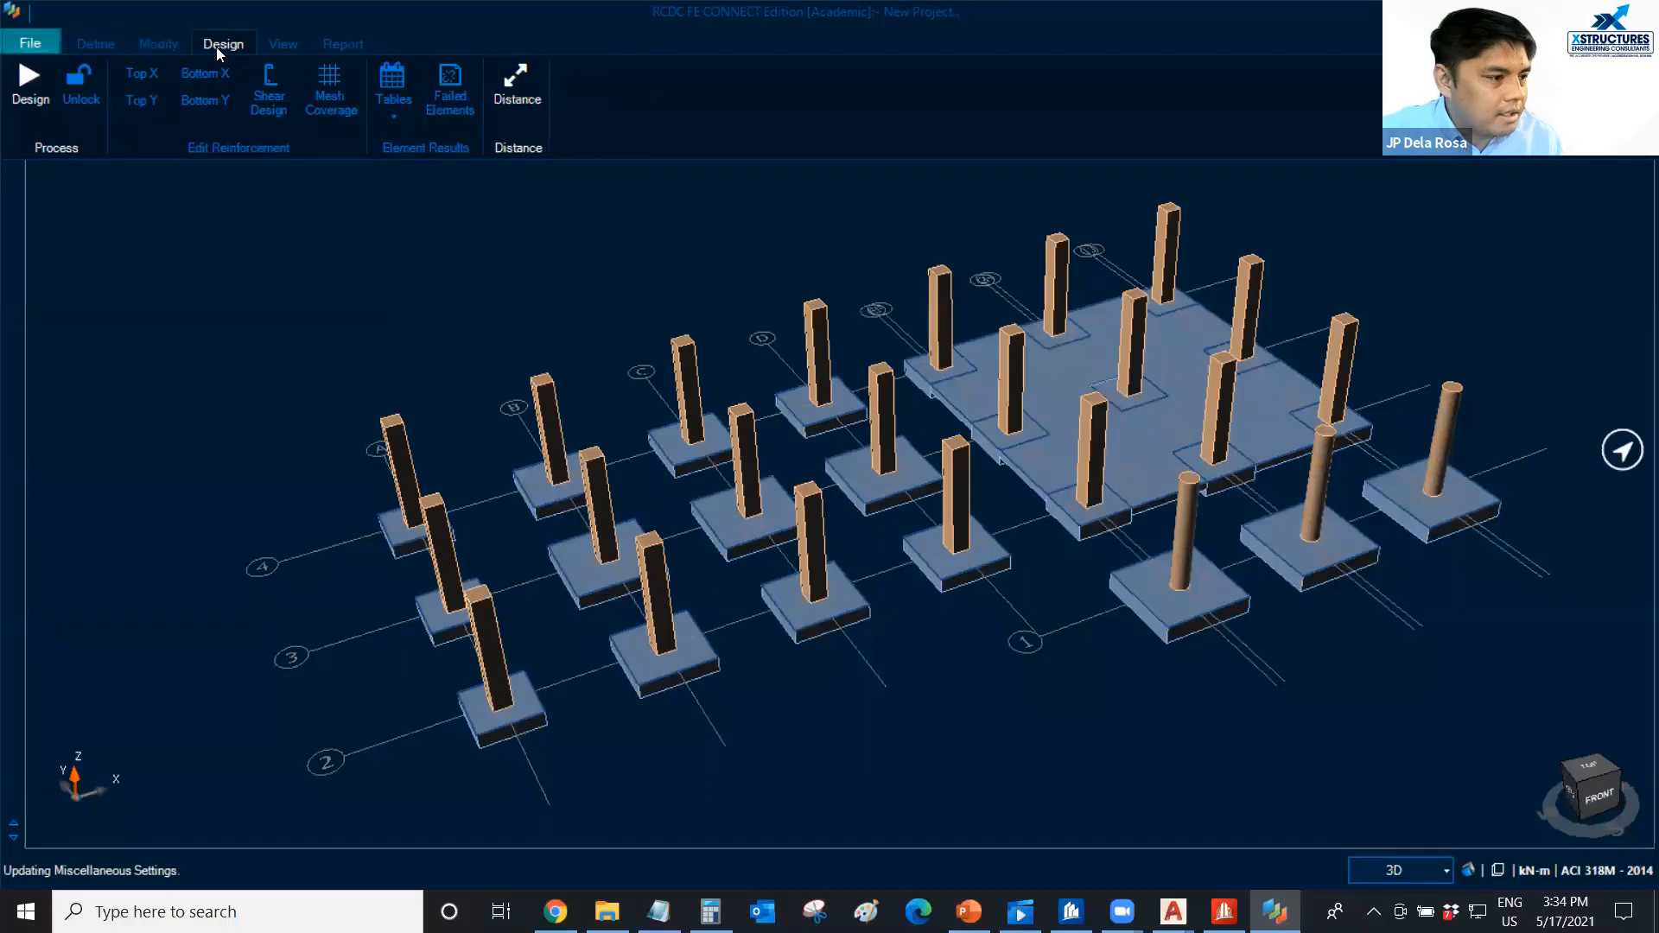
left_click(26, 99)
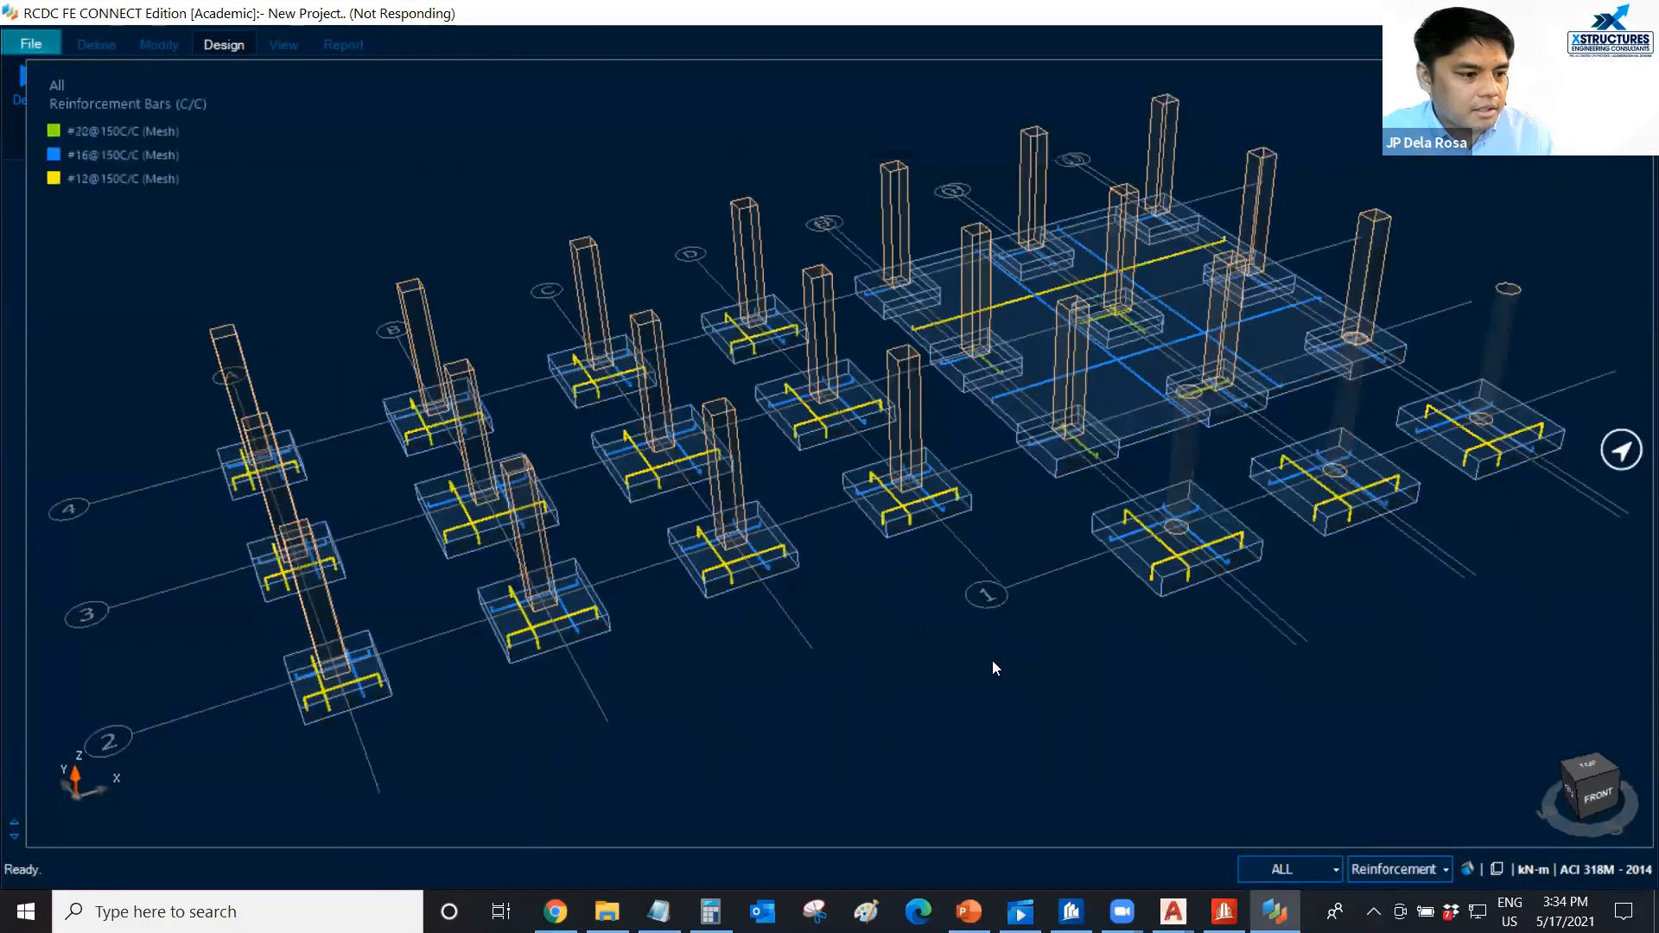
Examine the designed reinforcement of the footings and raft in 3D, locating the #20@150C/C mesh bars from the legend.
scroll(906, 617, "down", 2)
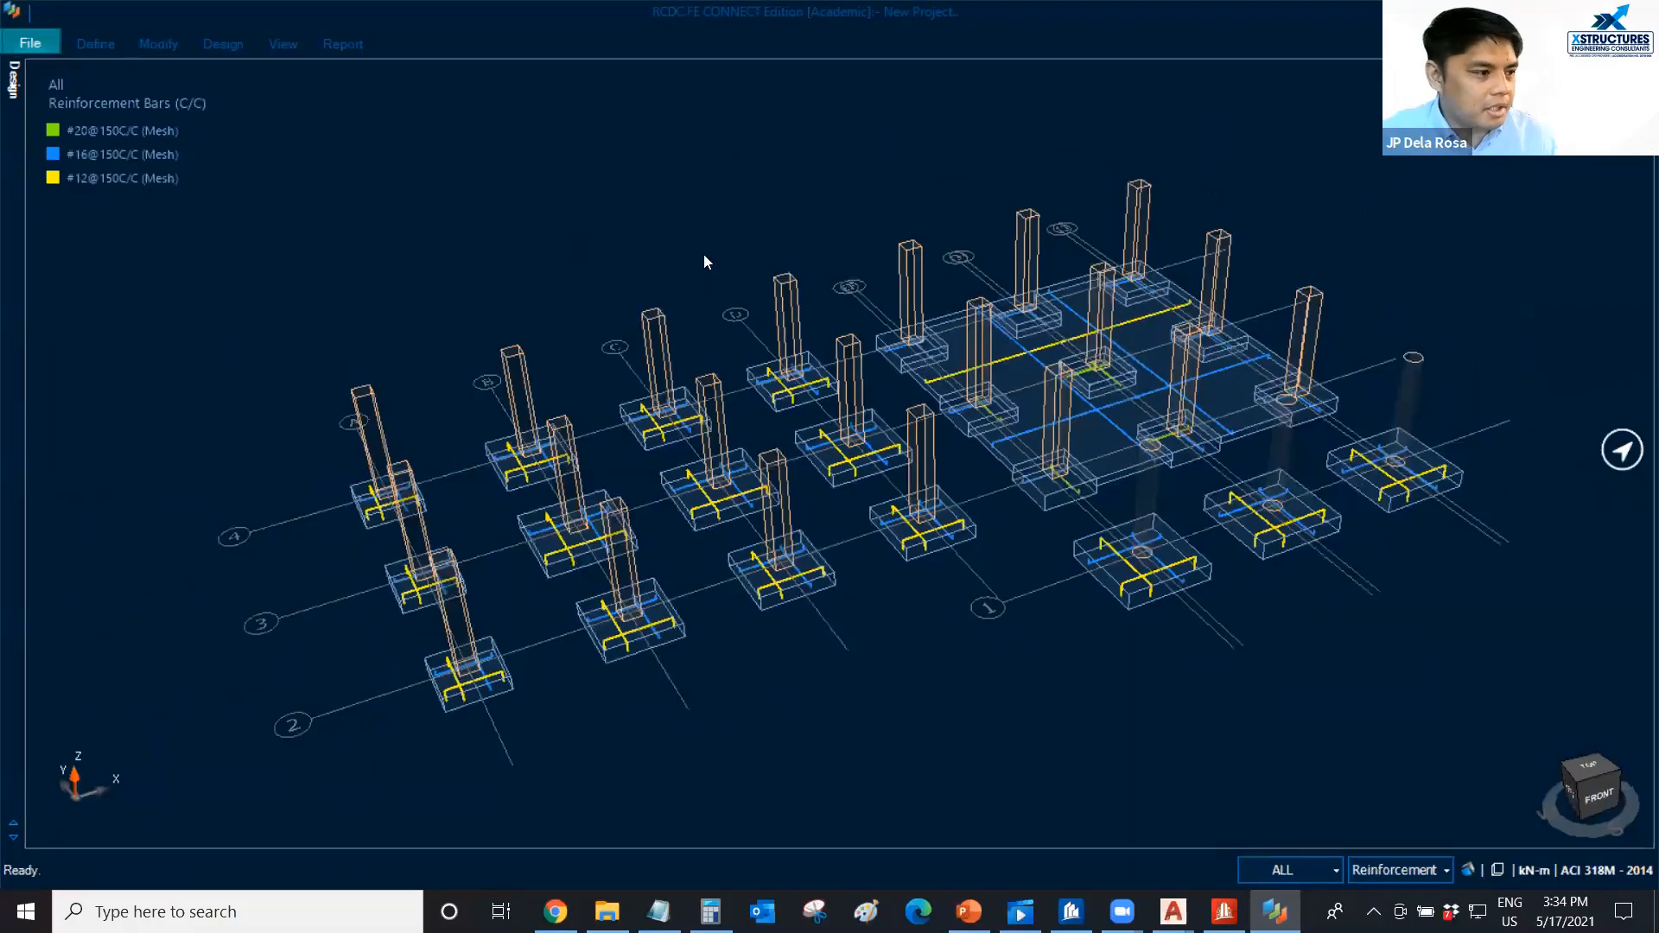
middle_click_drag(708, 249, 717, 250)
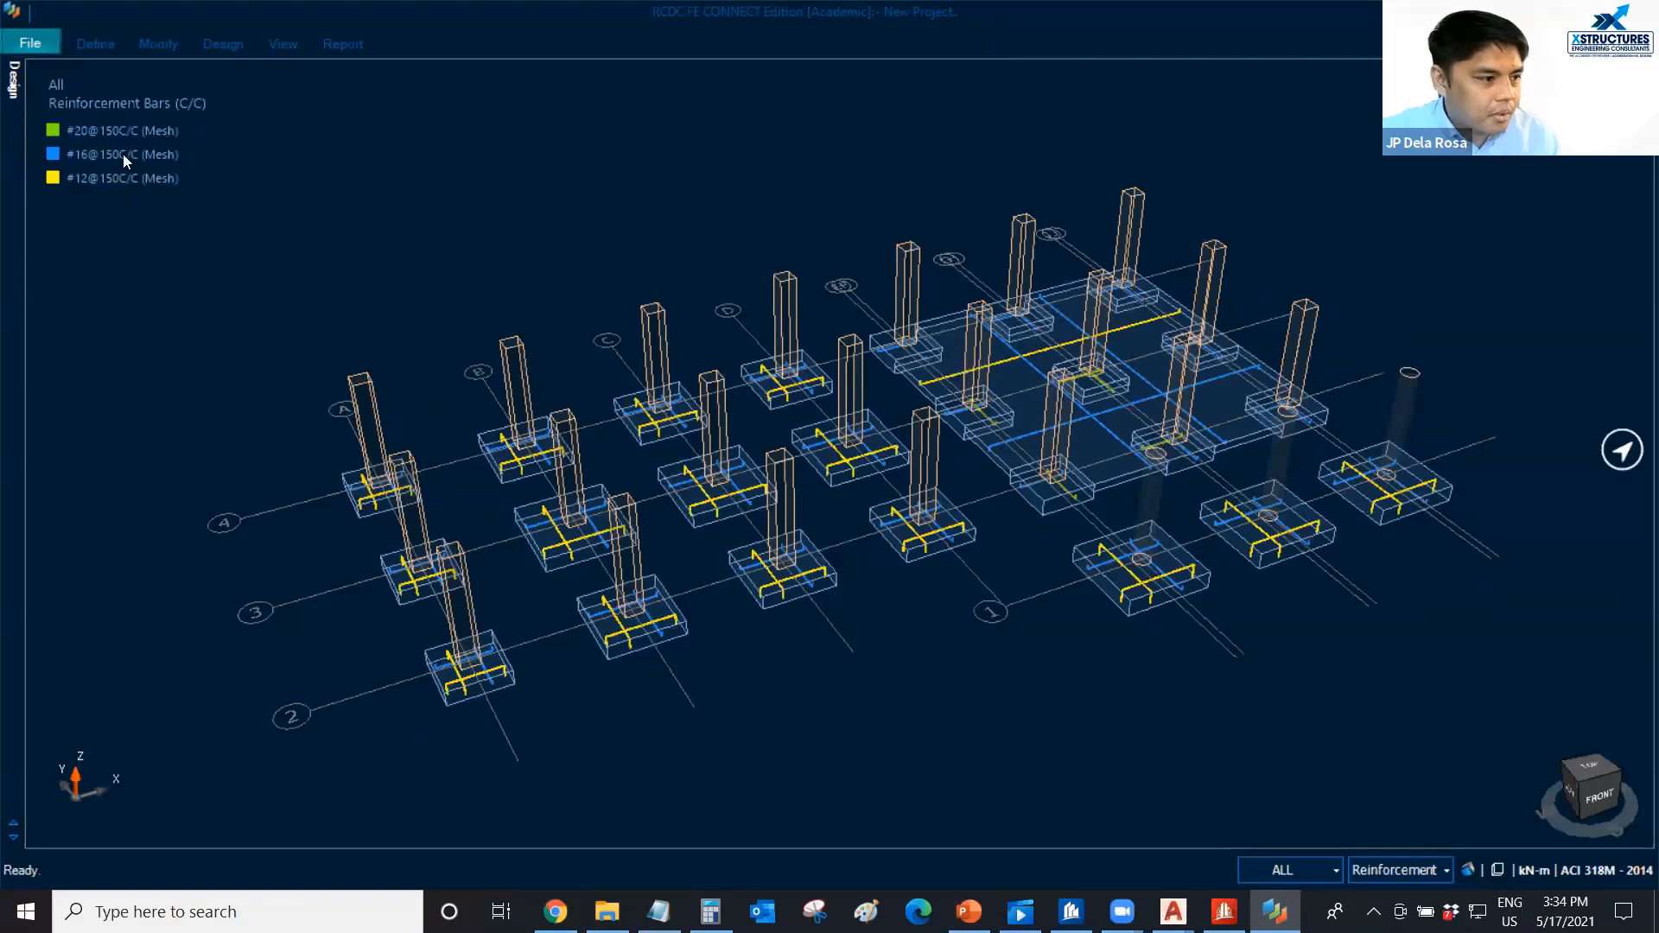
scroll(124, 156, "up", 1)
scroll(127, 130, "up", 1)
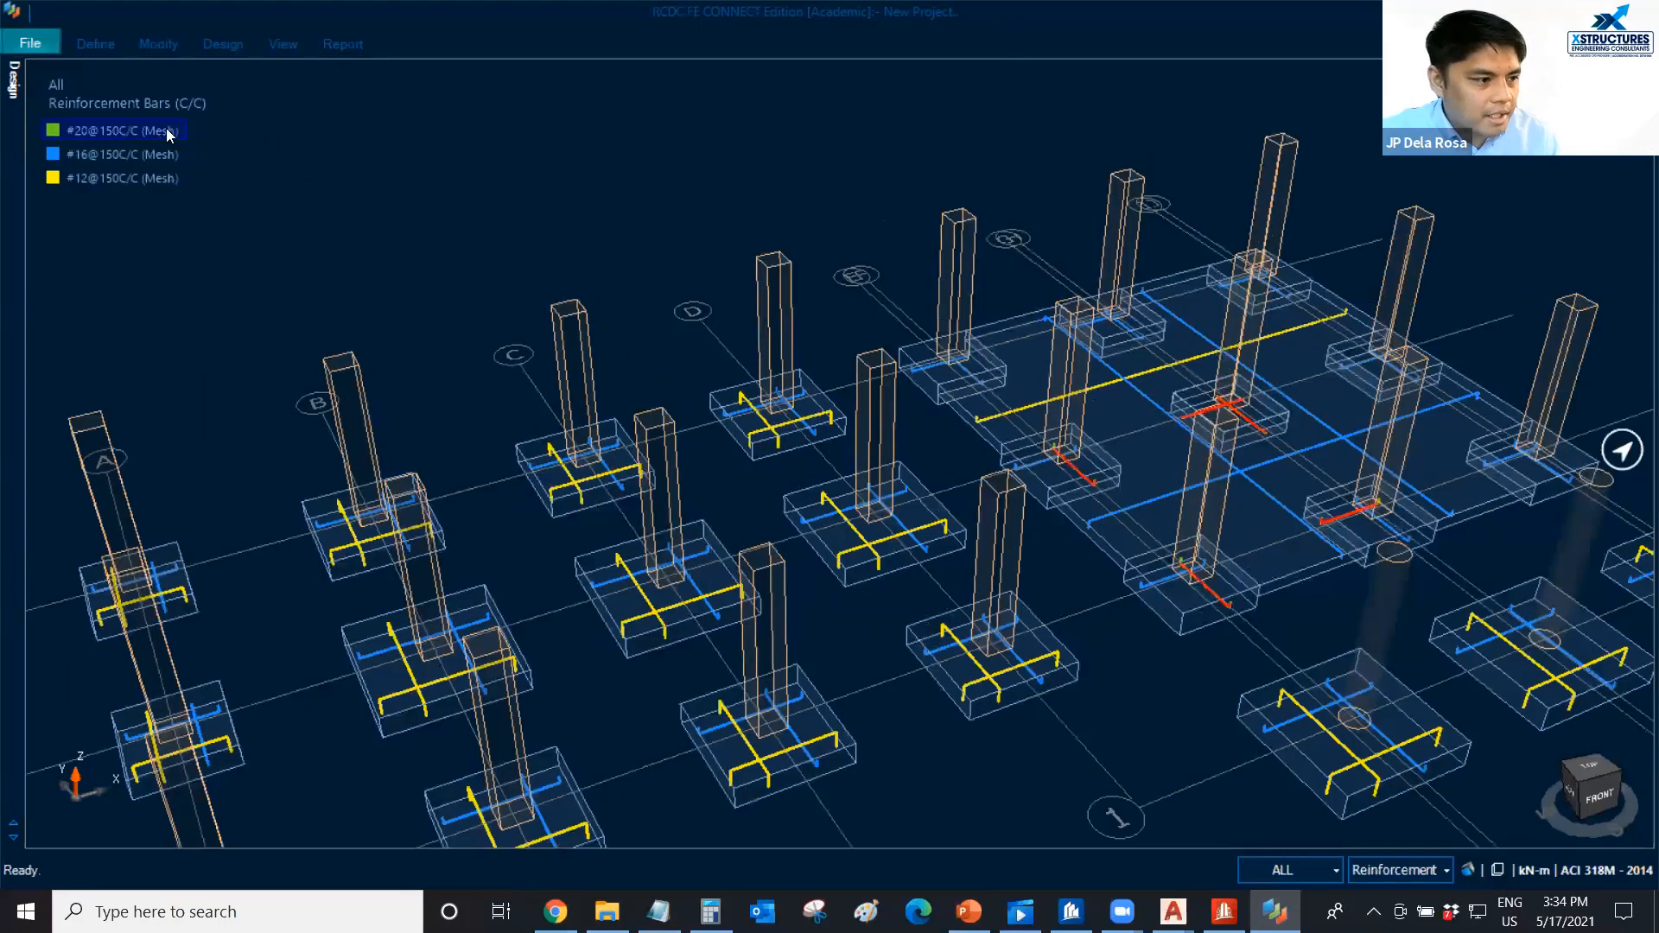
scroll(166, 128, "up", 1)
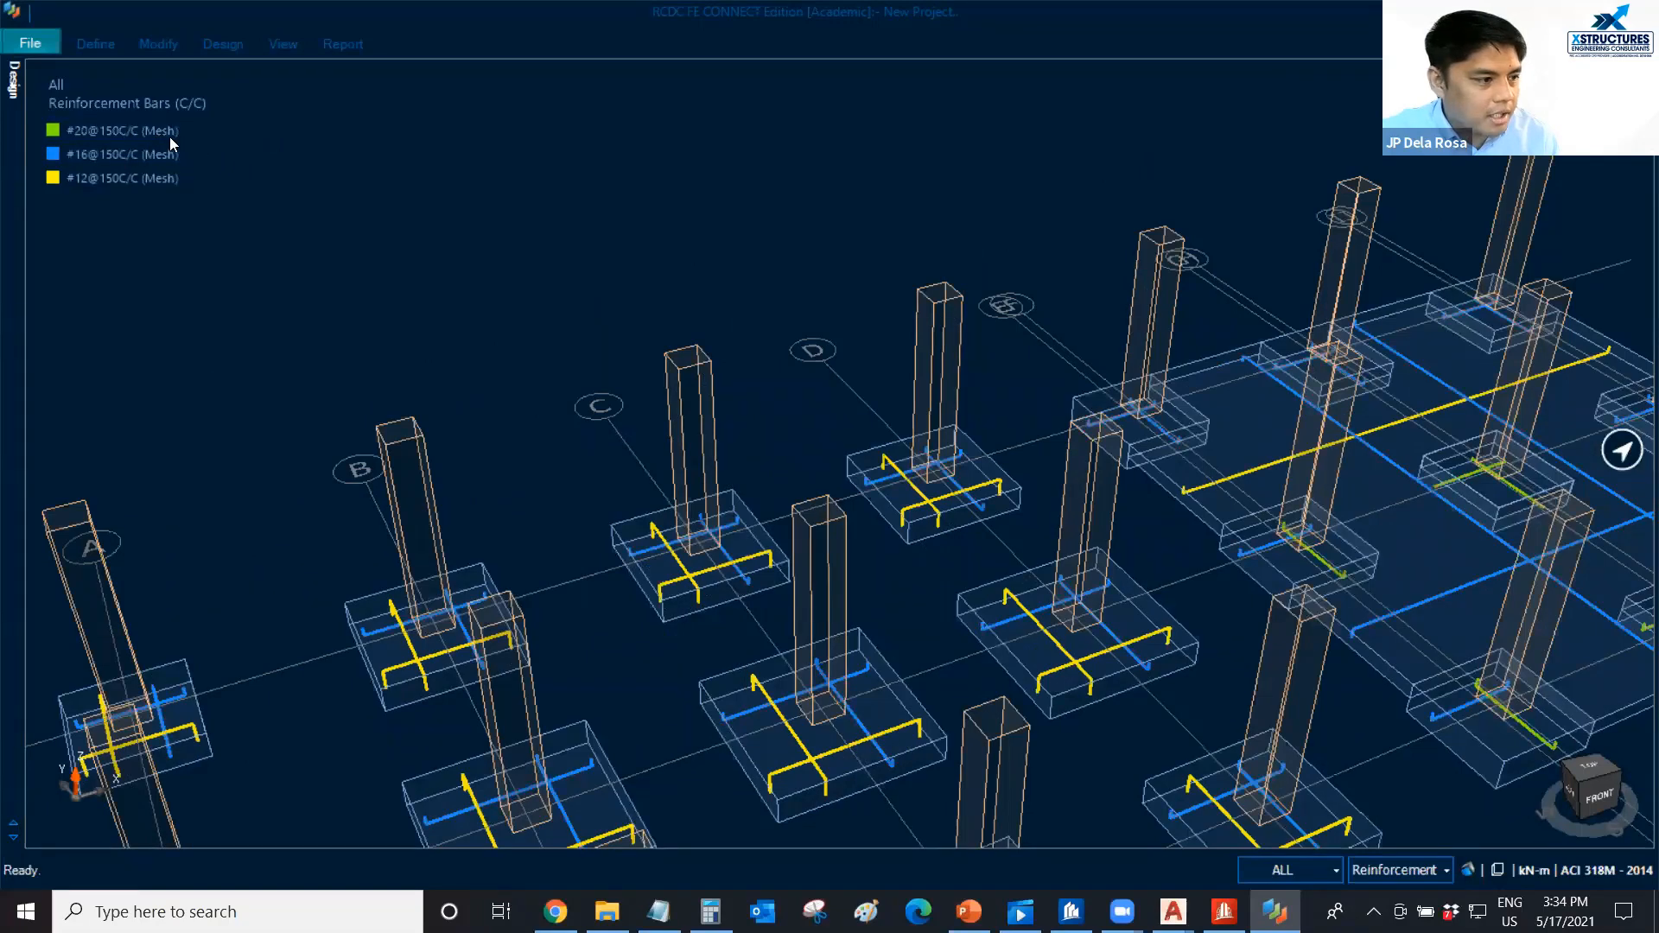
scroll(169, 138, "down", 1)
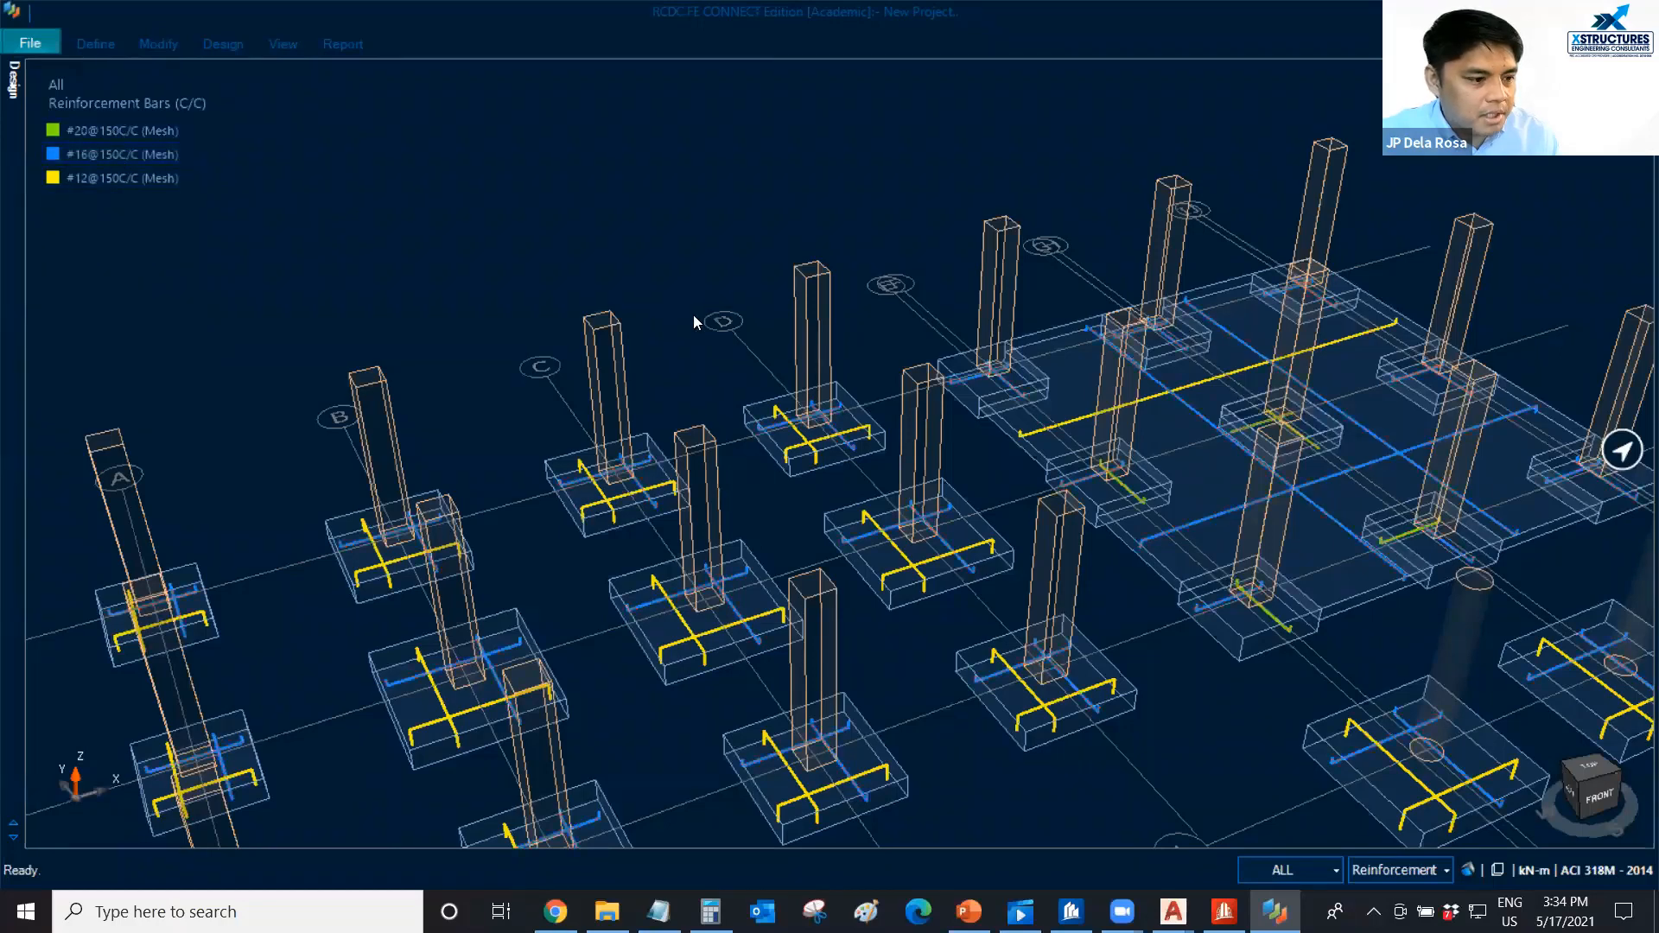
scroll(674, 338, "down", 3)
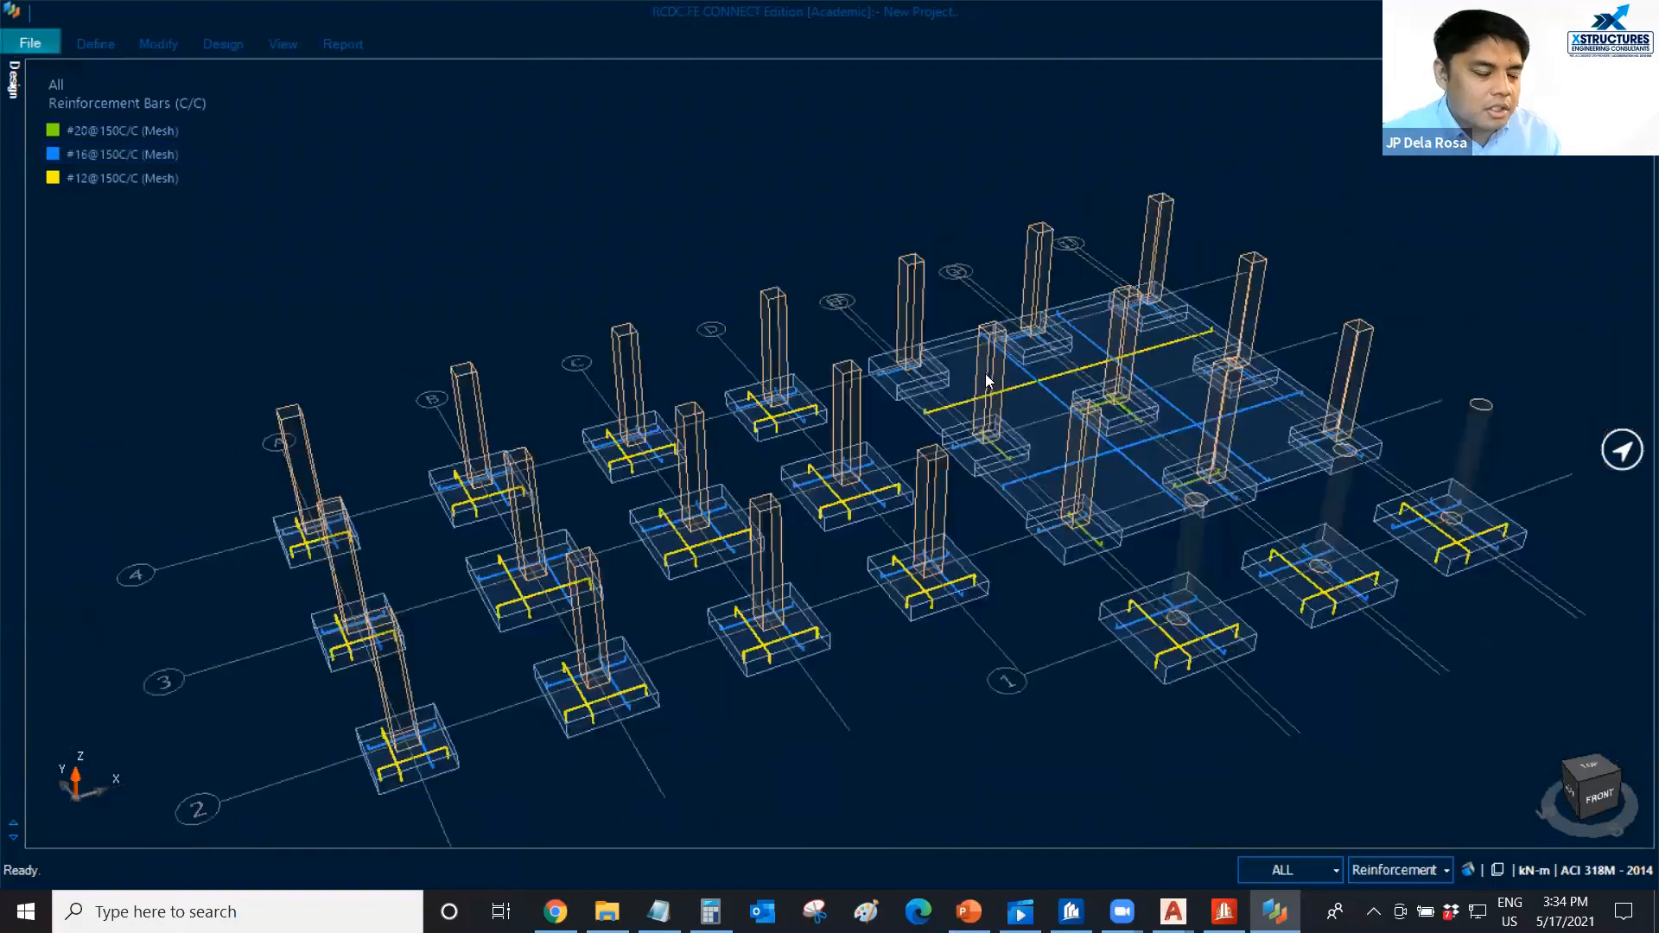
mouse_move(793, 245)
middle_mouse_down()
mouse_move(770, 237)
mouse_move(787, 239)
middle_mouse_up()
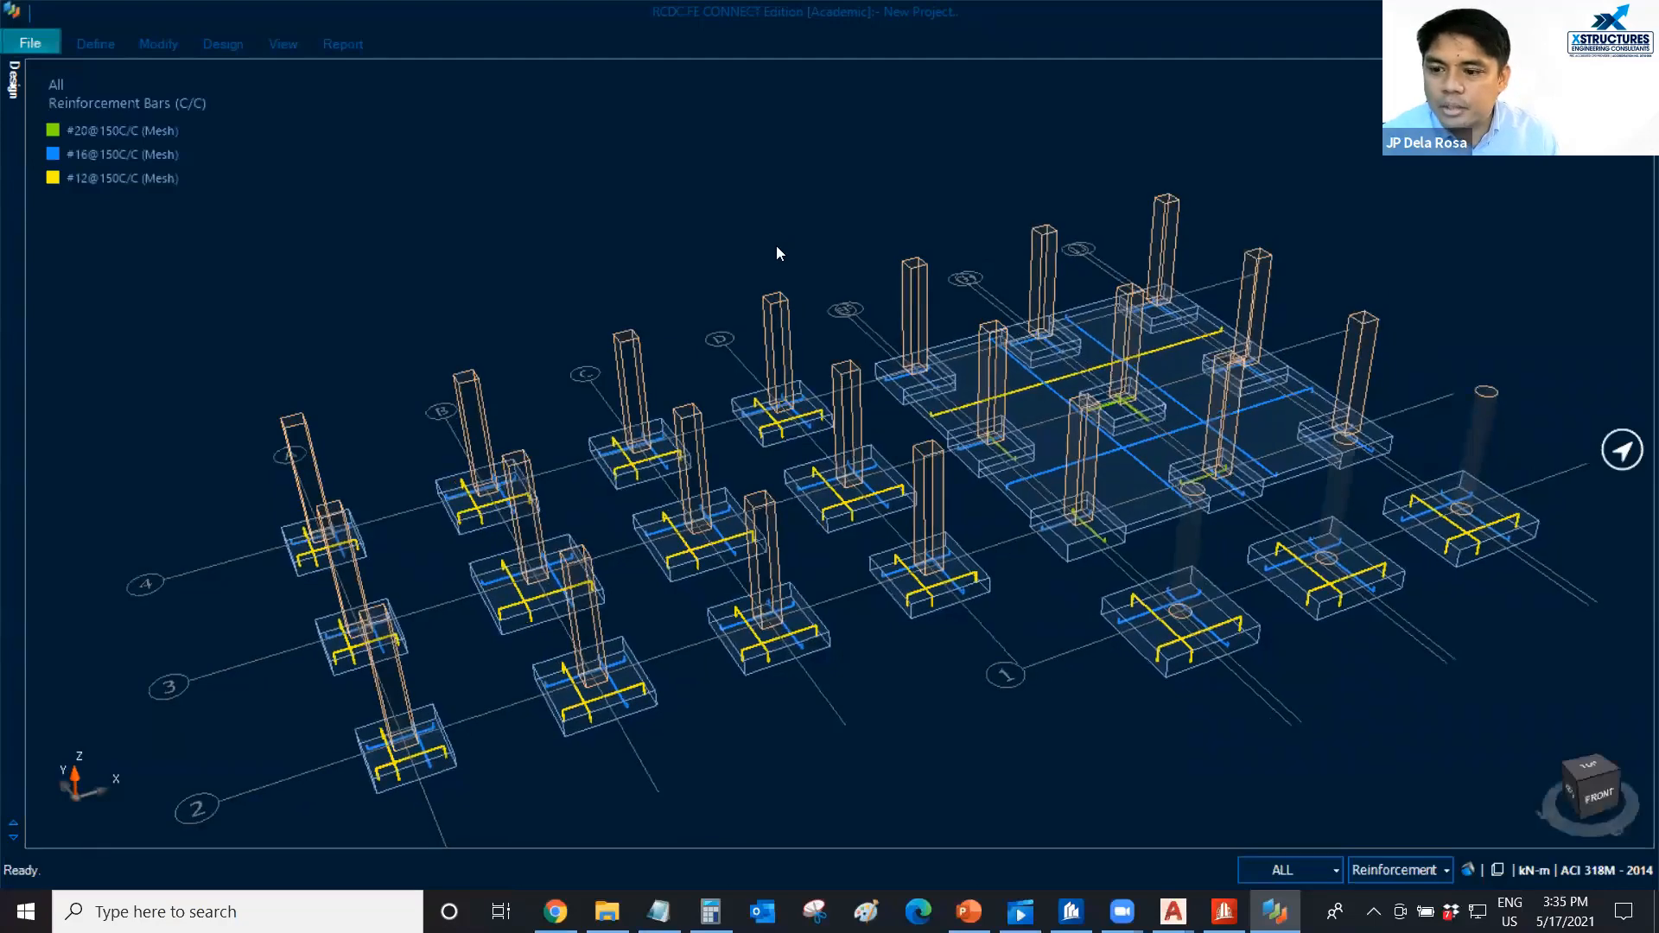
middle_click_drag(739, 238, 749, 236)
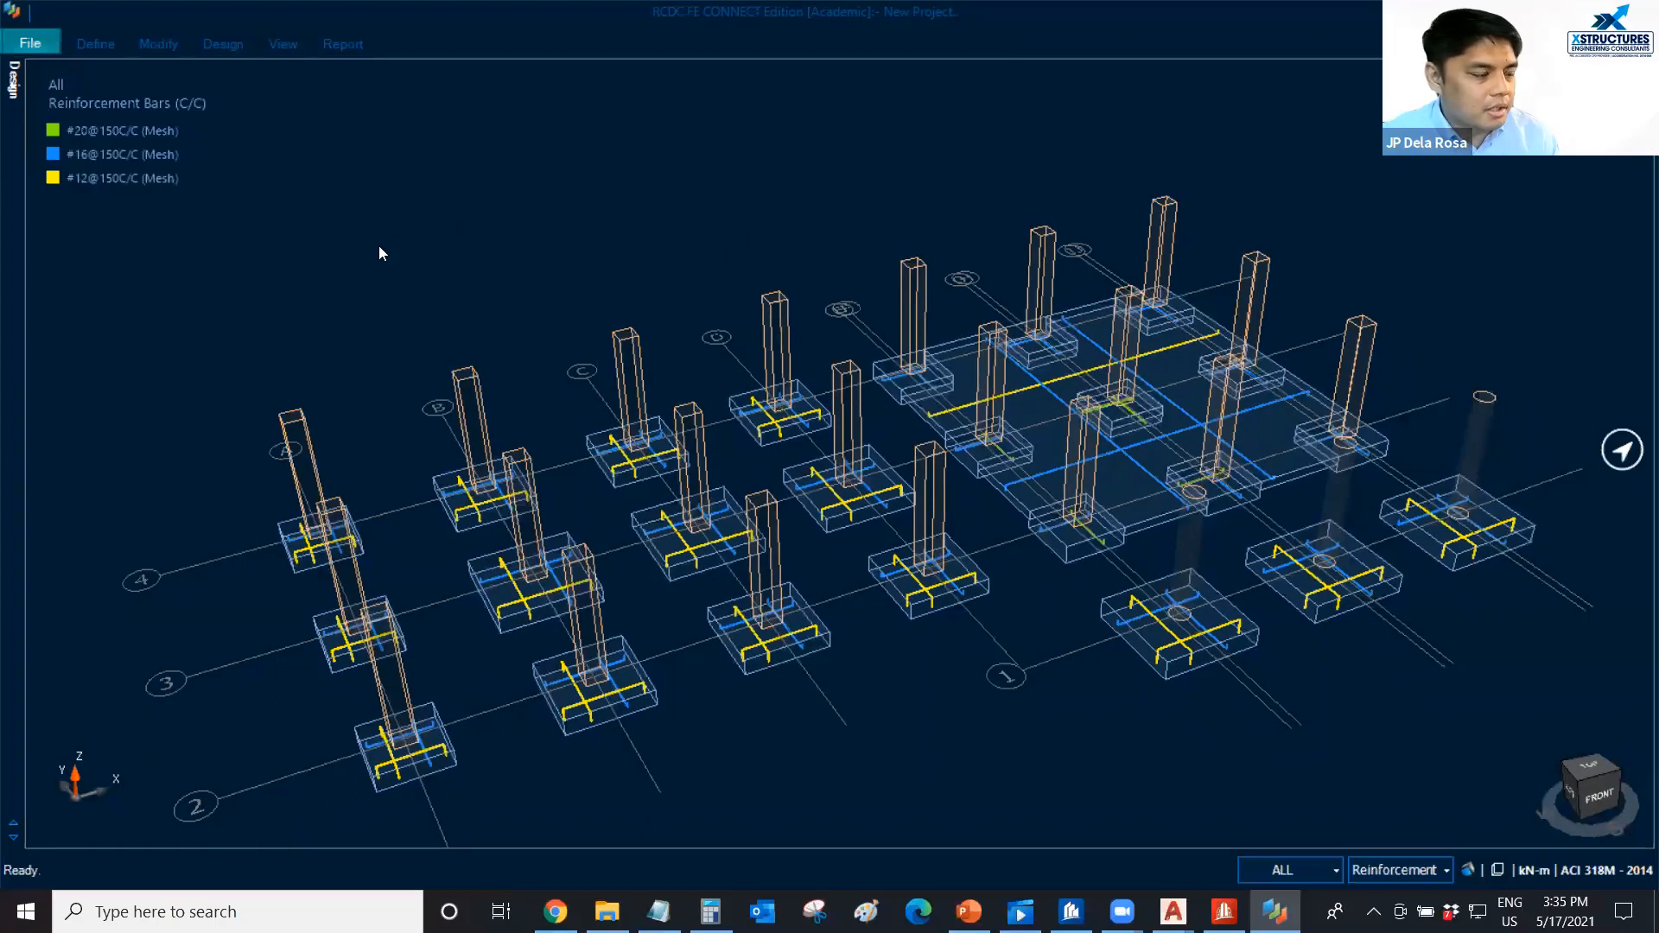
Generate metric drawings of the GA plan with top reinforcement, bottom reinforcement and text schedule included.
left_click(342, 45)
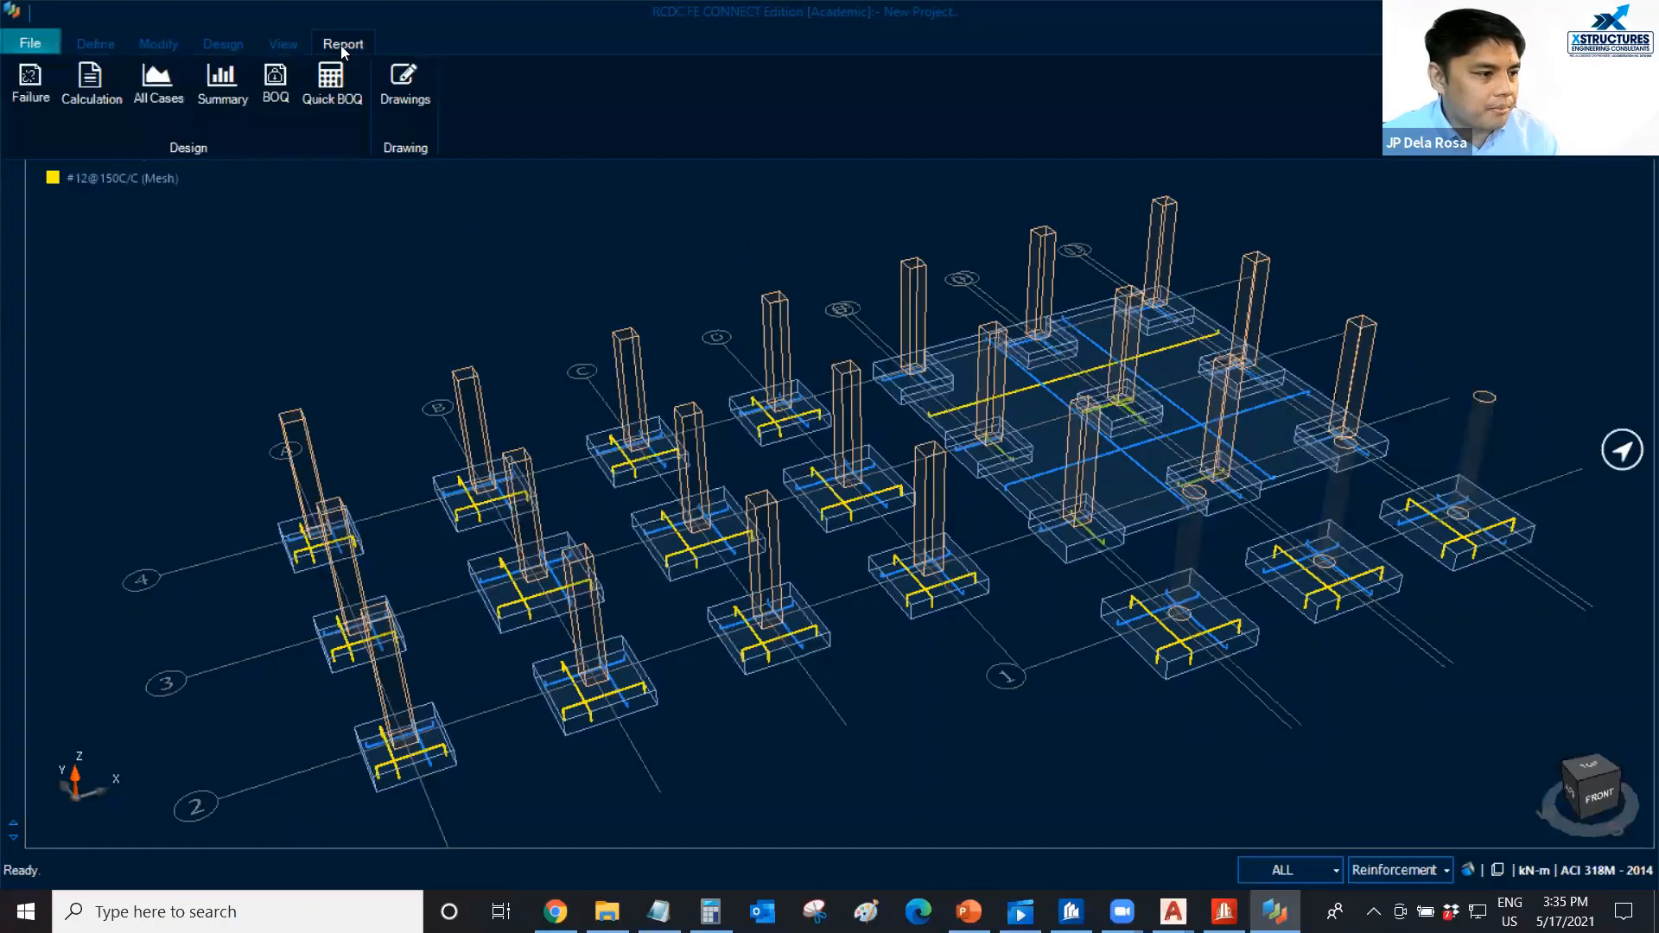
left_click(401, 98)
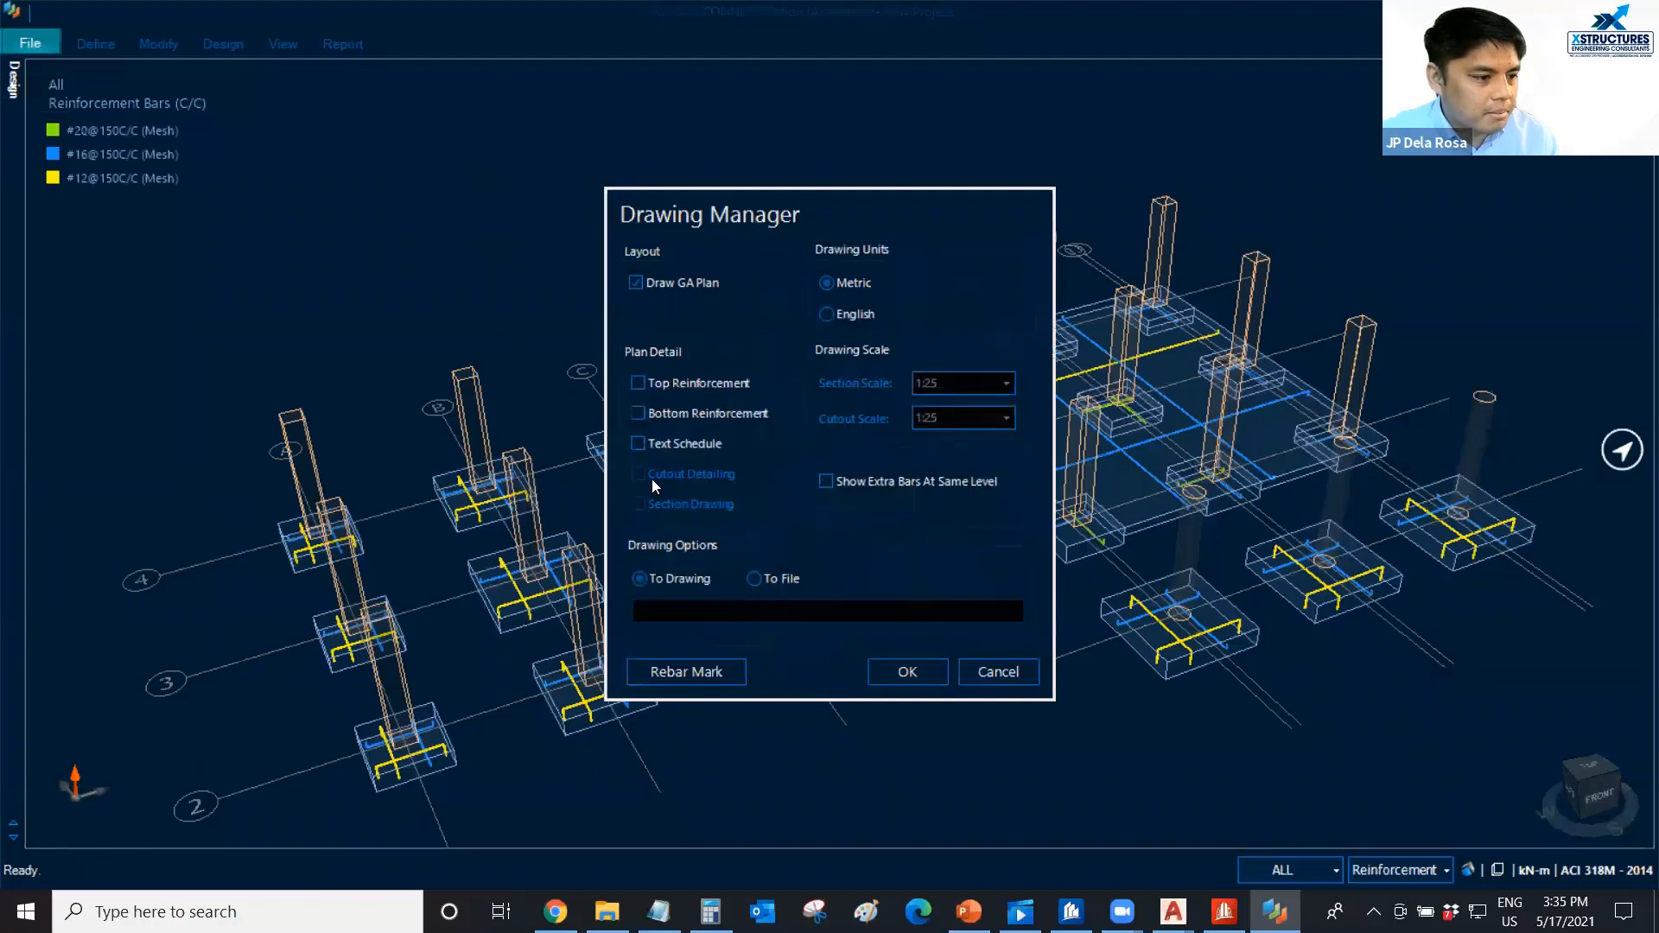
left_click(640, 416)
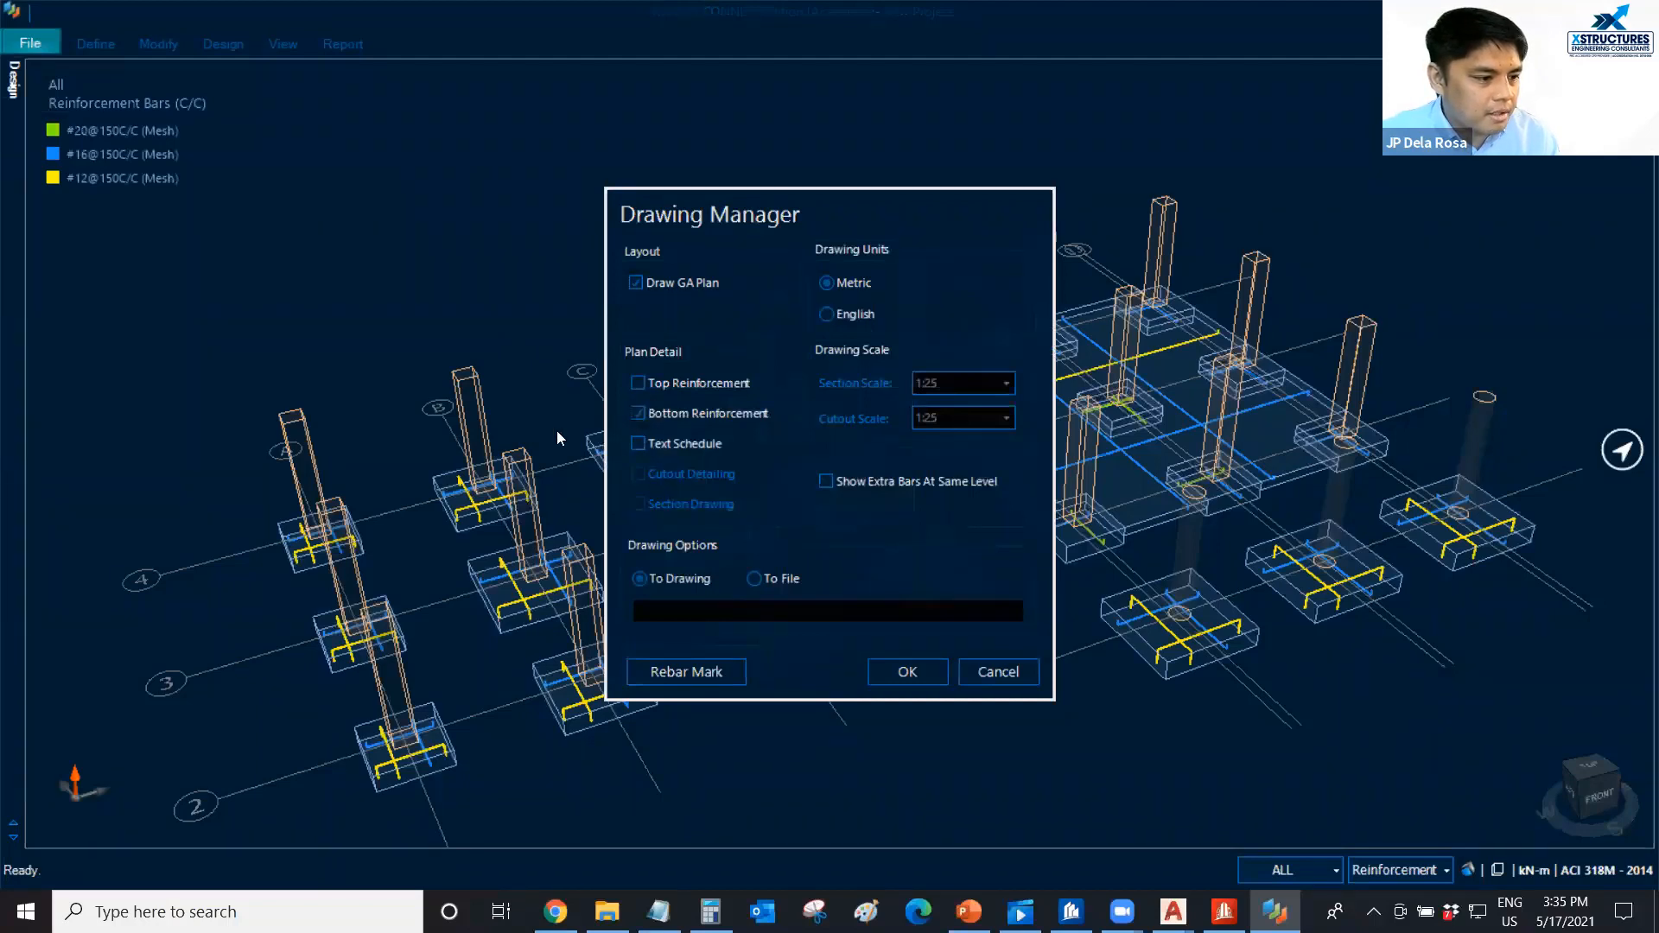
left_click(636, 386)
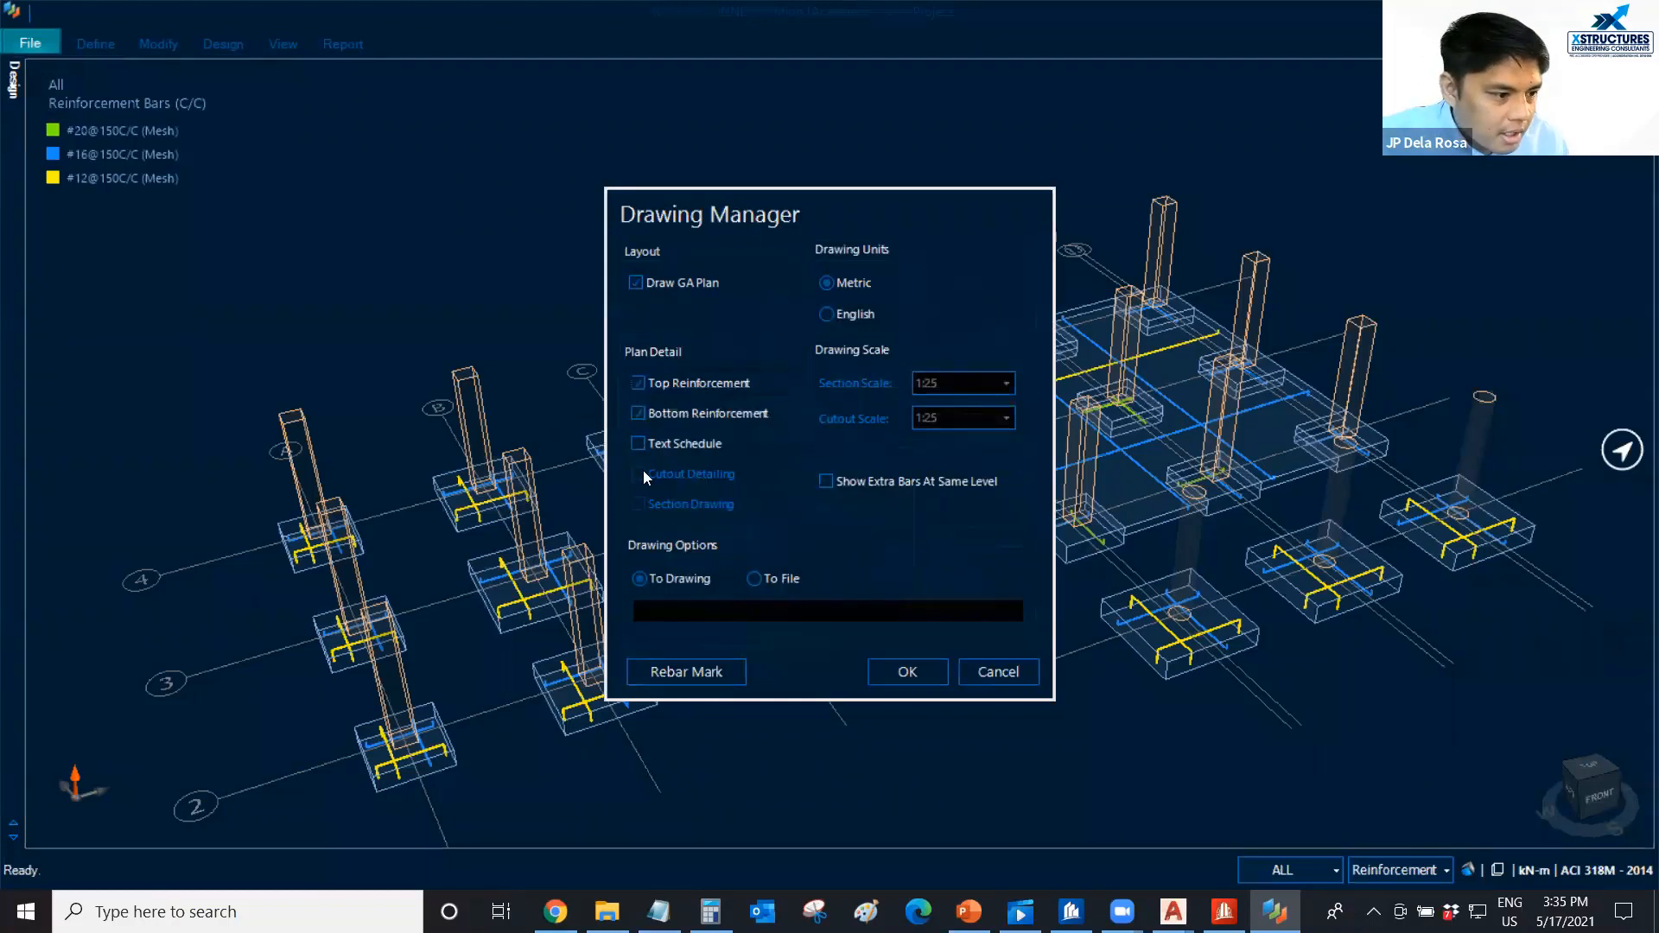
left_click(639, 445)
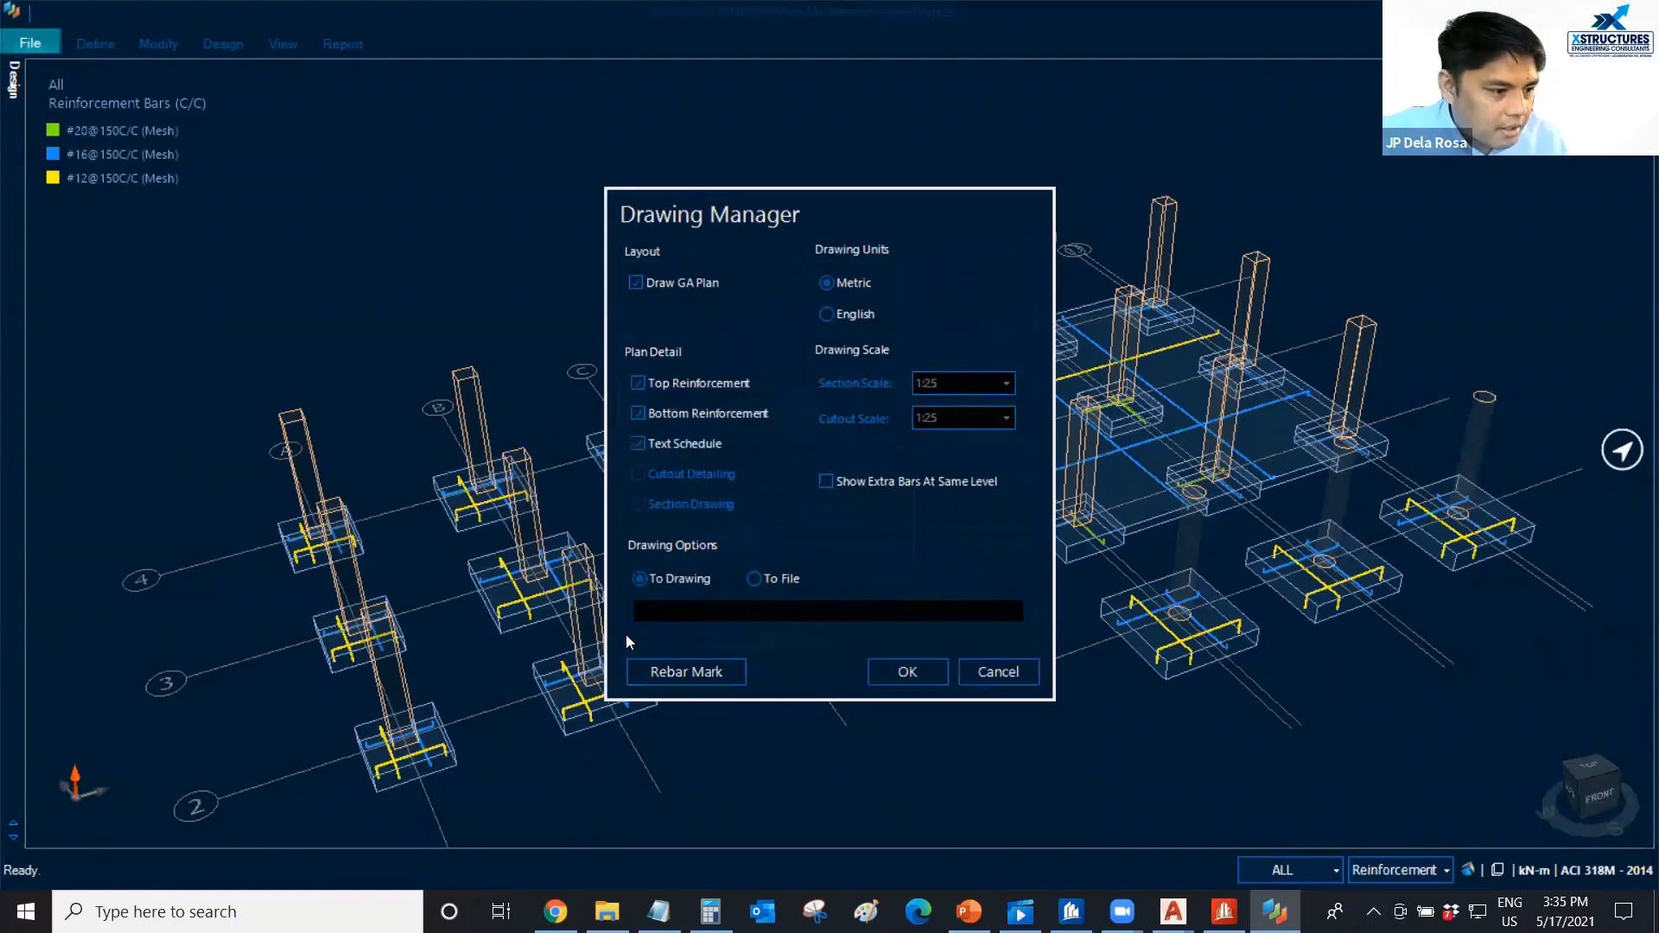
left_click(905, 672)
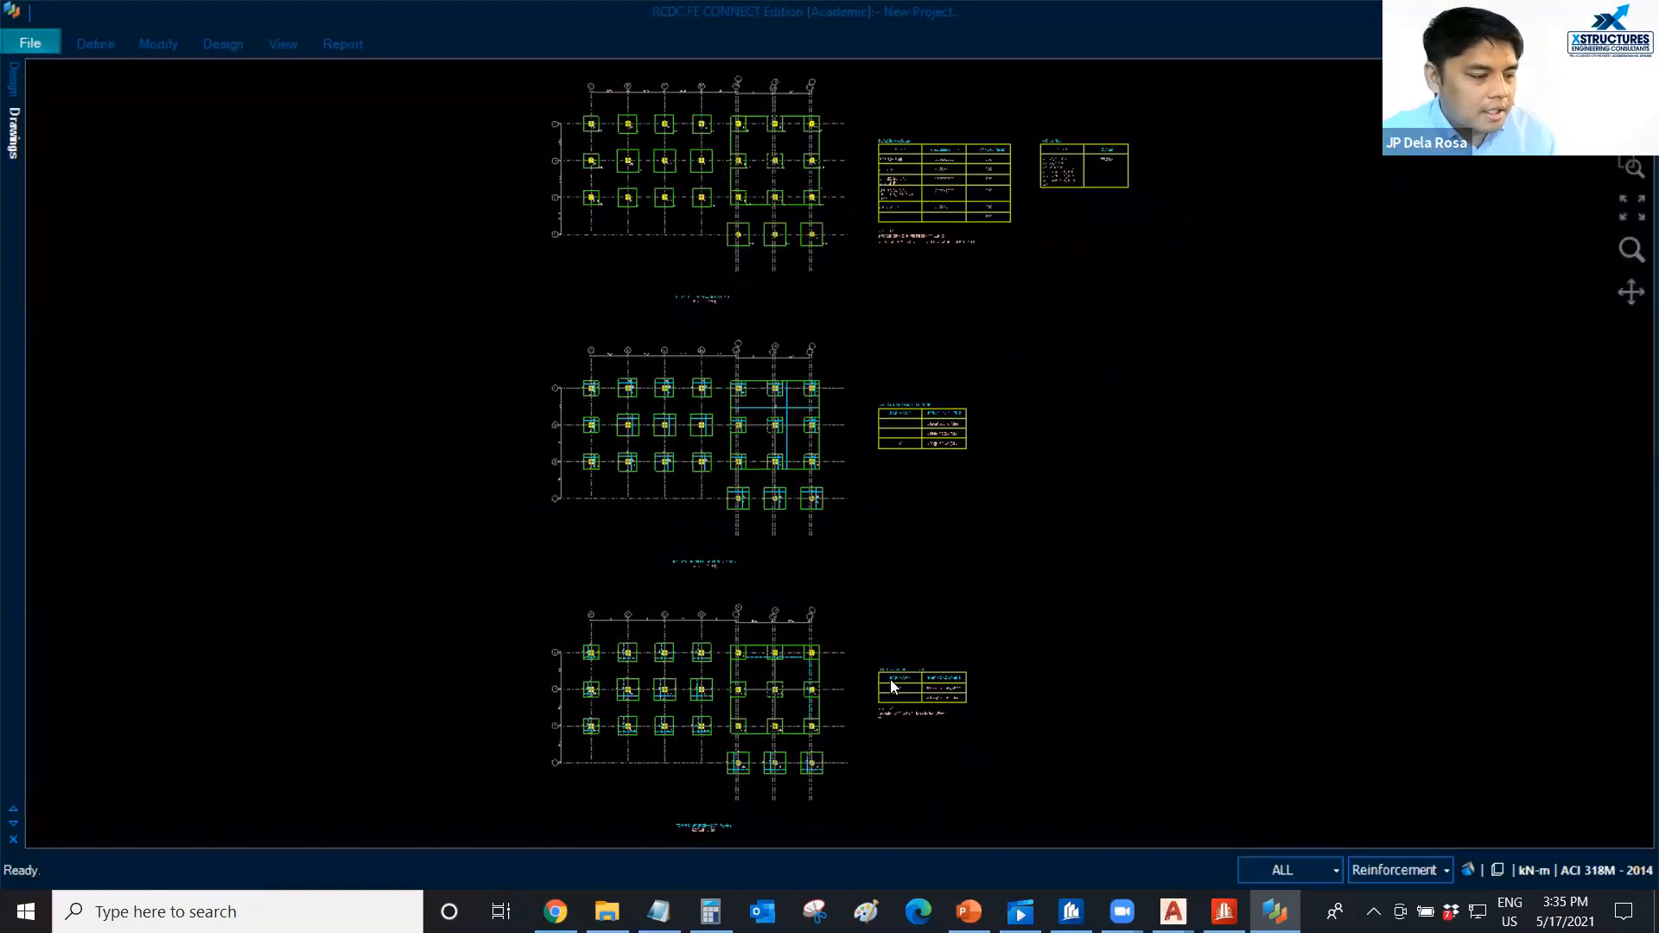
Examine the plan at foundation level, checking the footing and raft layout, grid dimensions and slab schedule.
middle_click_drag(592, 164, 577, 344)
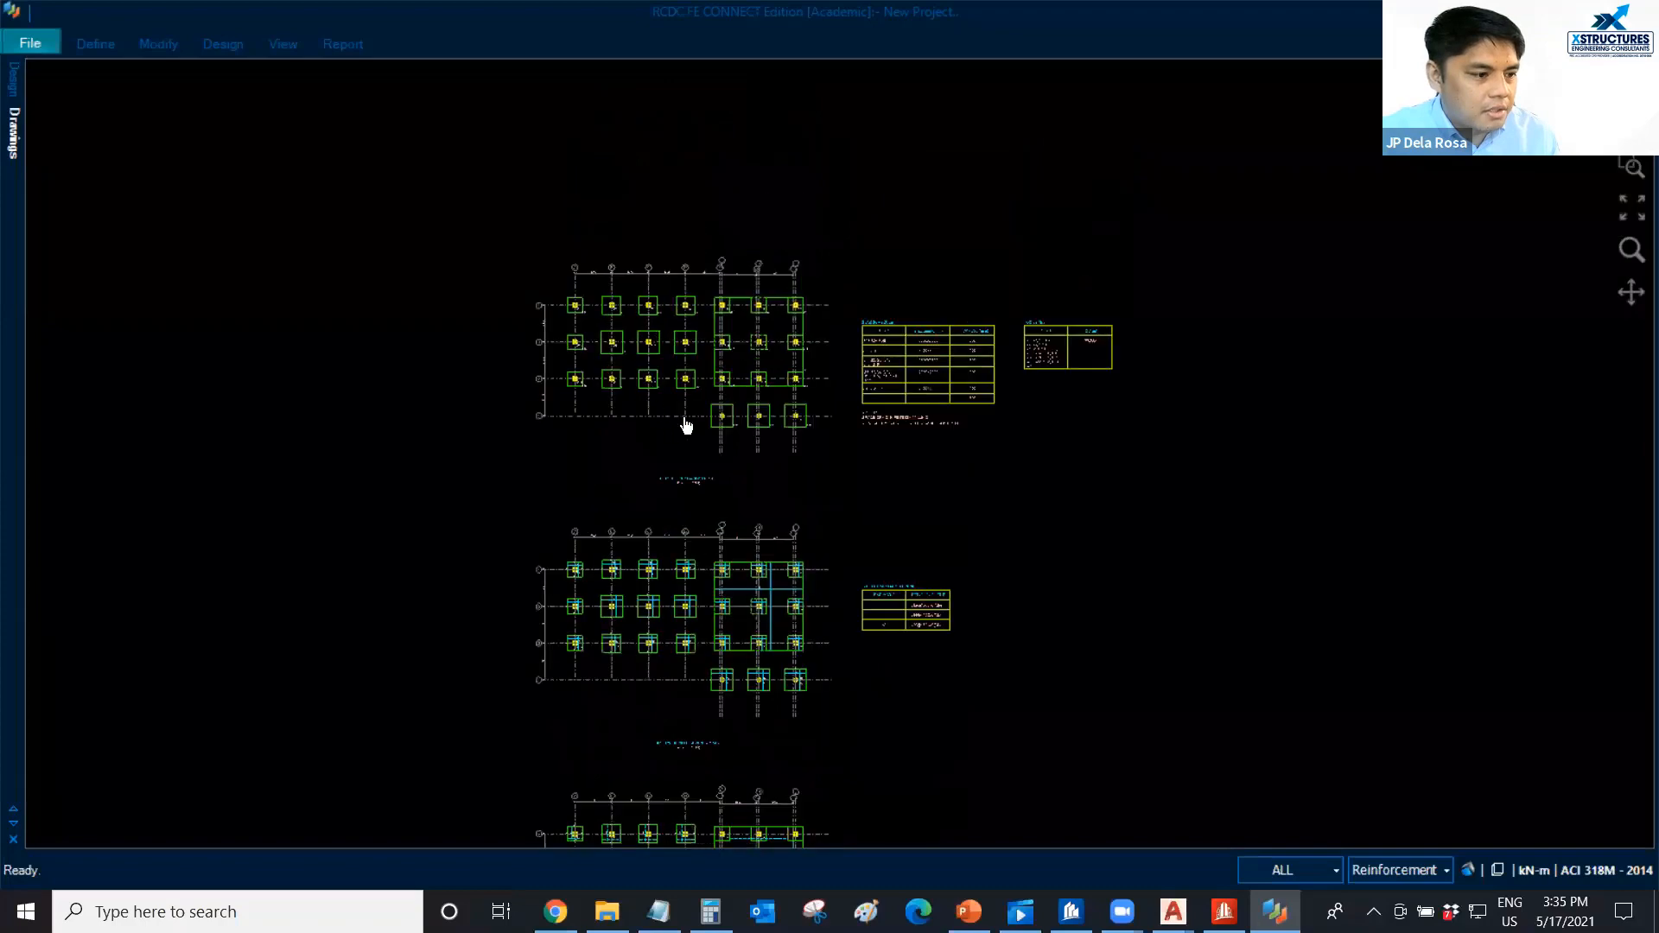
scroll(685, 422, "up", 4)
scroll(544, 414, "up", 3)
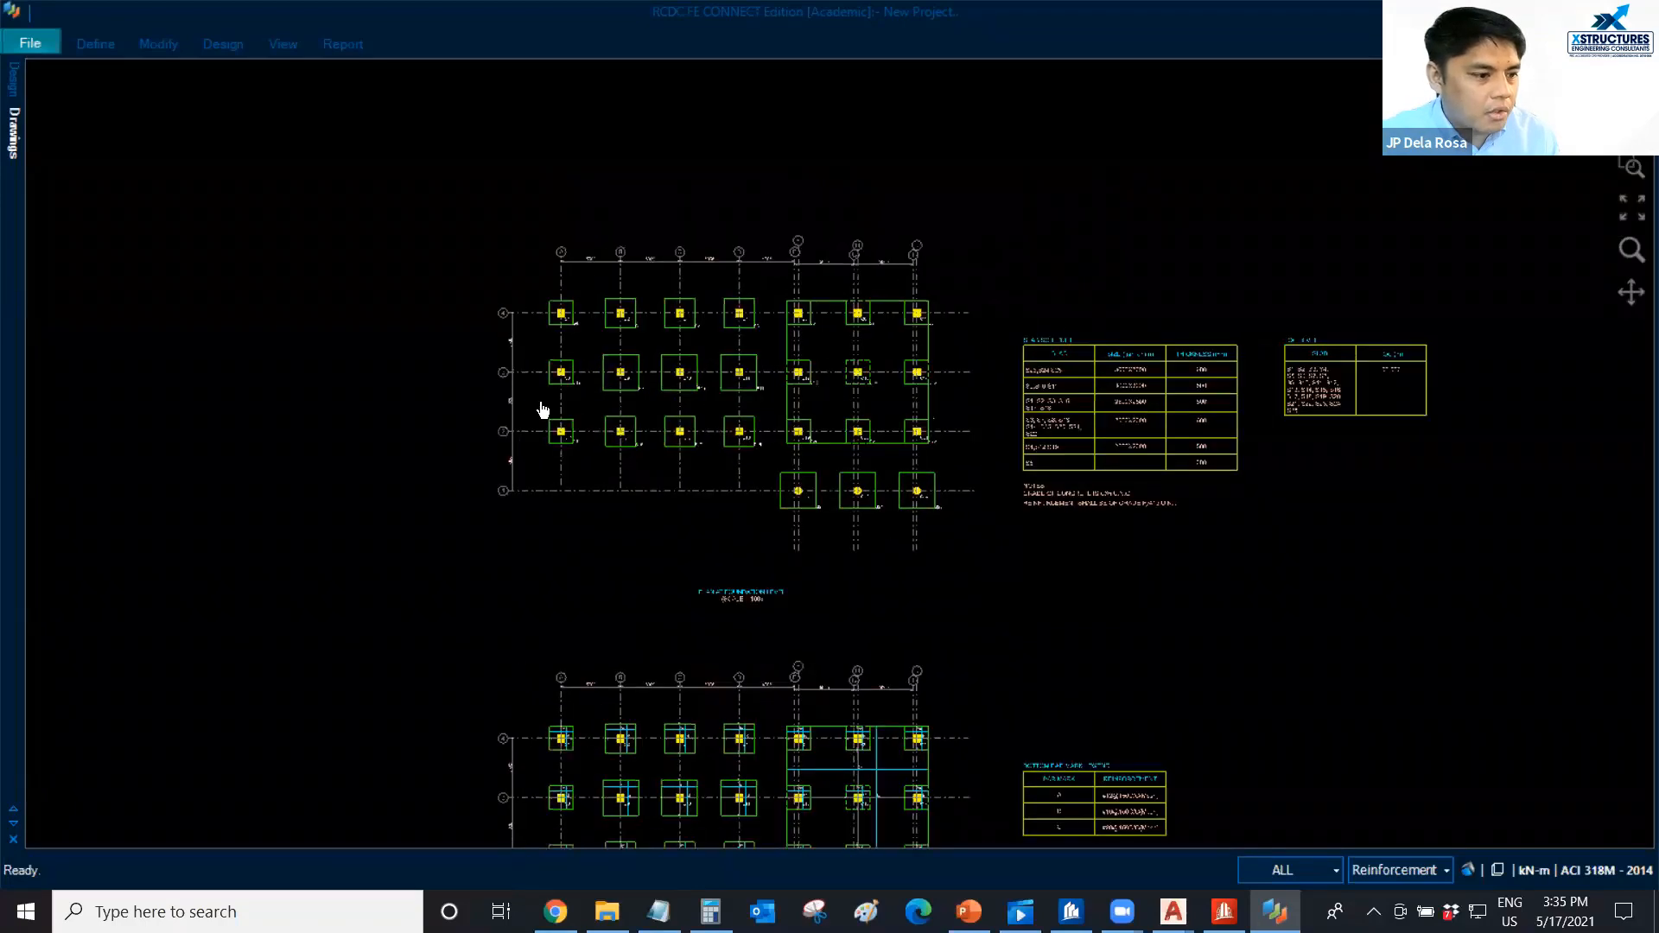
scroll(439, 335, "up", 5)
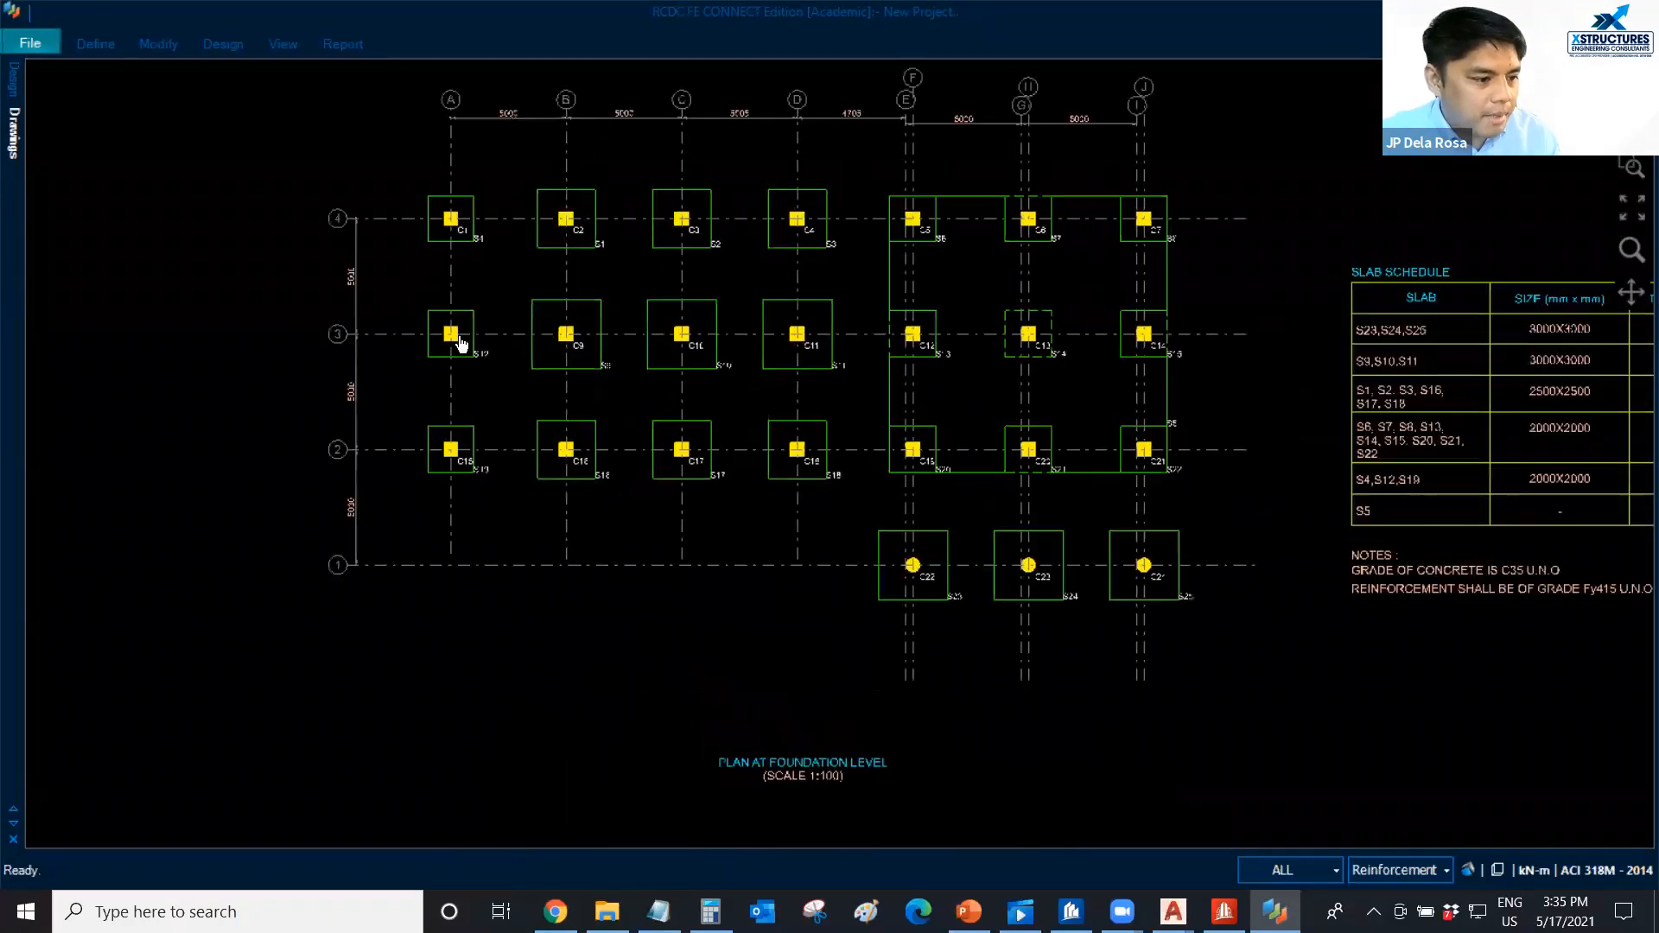
scroll(933, 241, "up", 2)
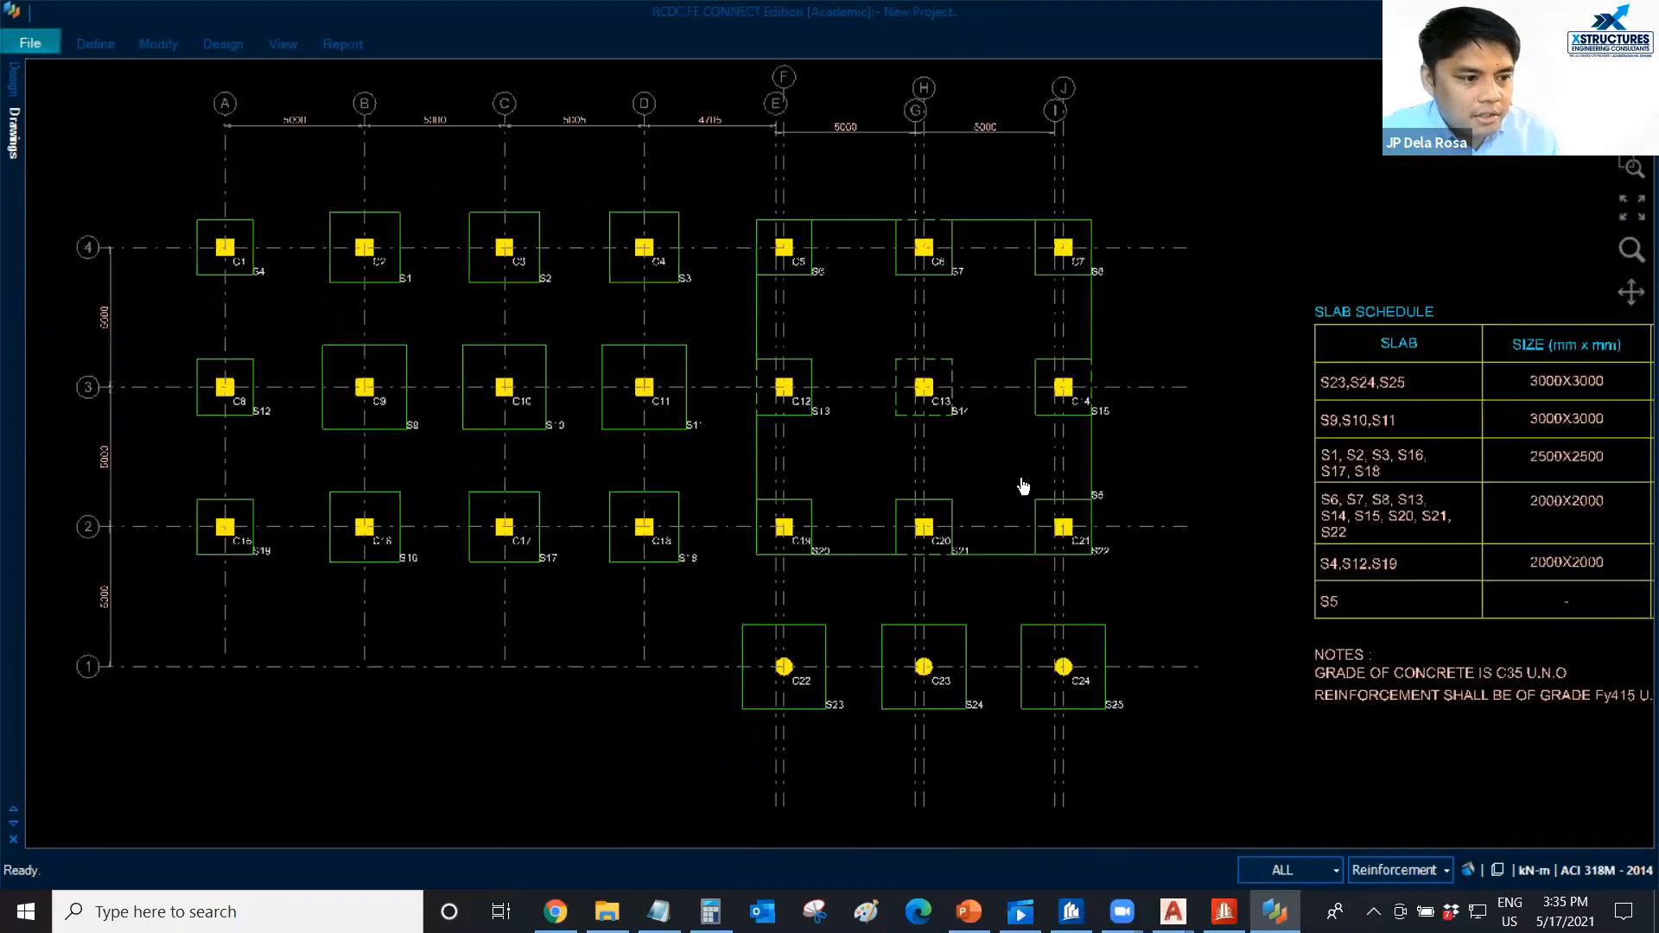
scroll(778, 406, "up", 1)
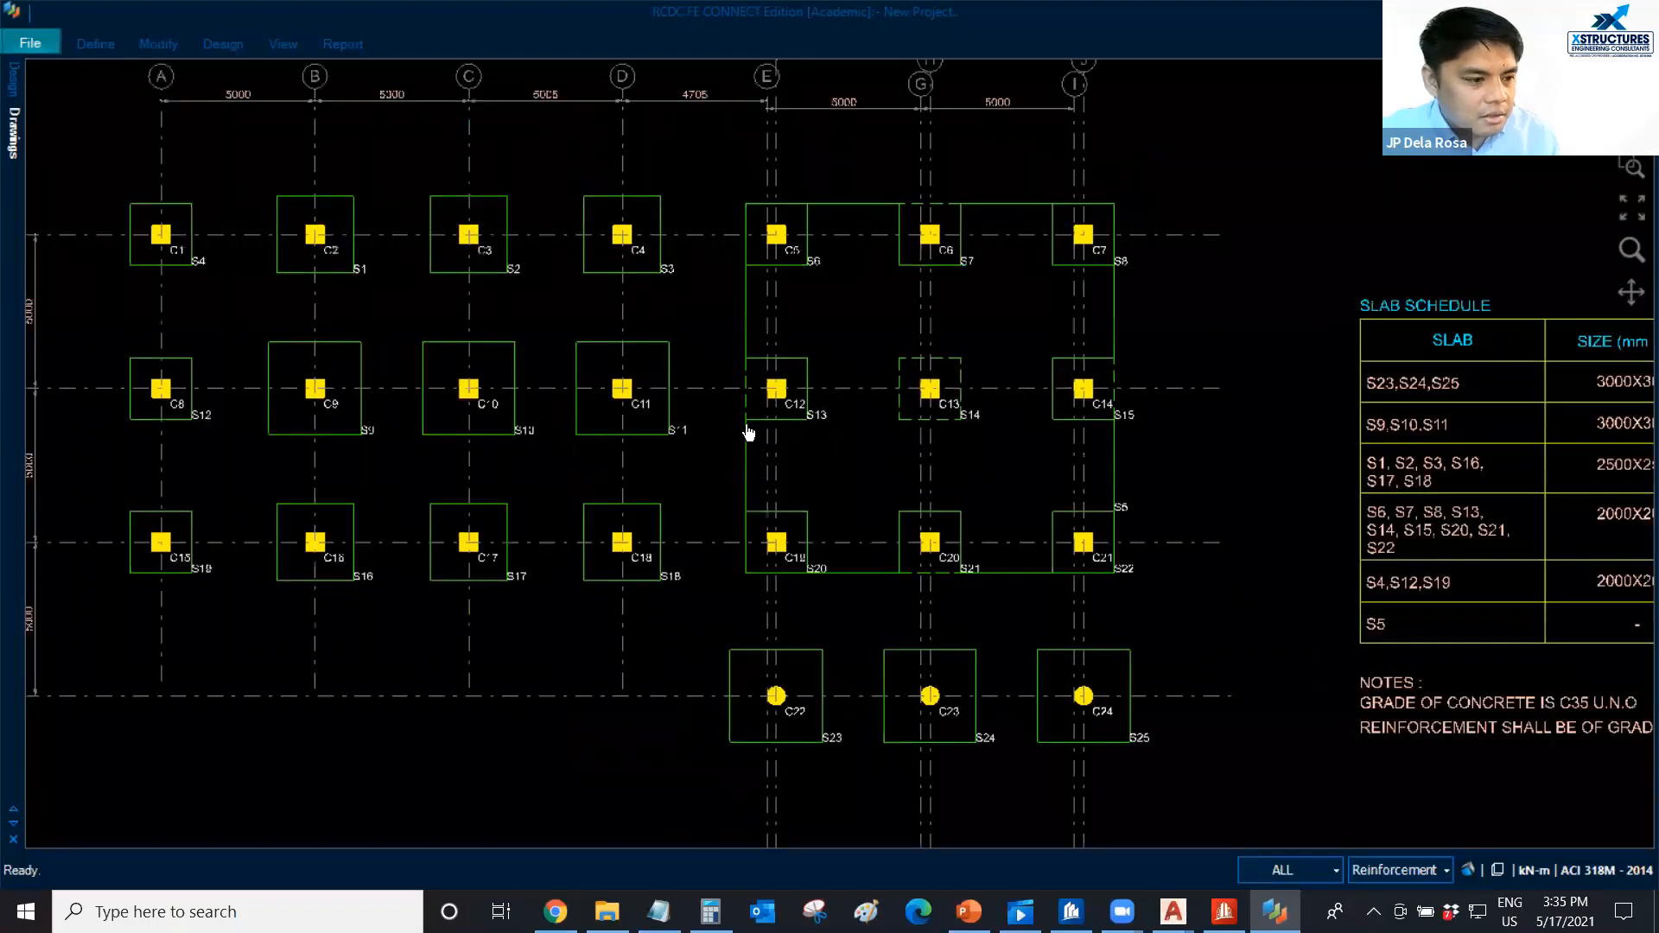
scroll(730, 436, "up", 1)
scroll(704, 438, "down", 1)
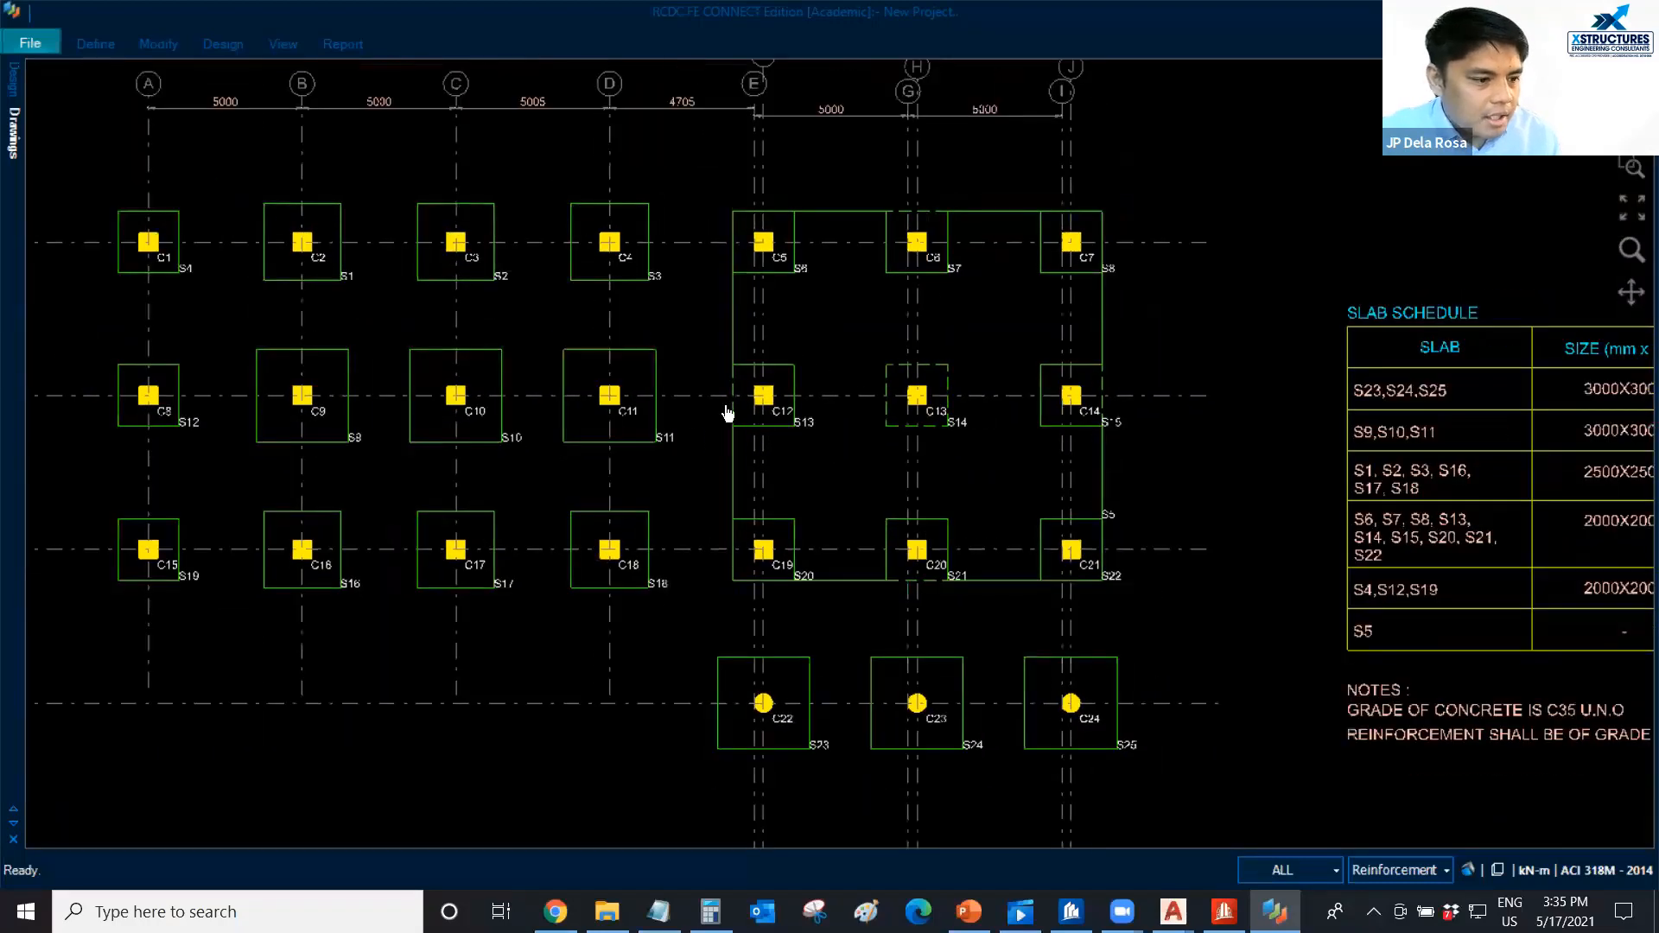
left_click_drag(740, 422, 714, 405)
scroll(734, 449, "down", 1)
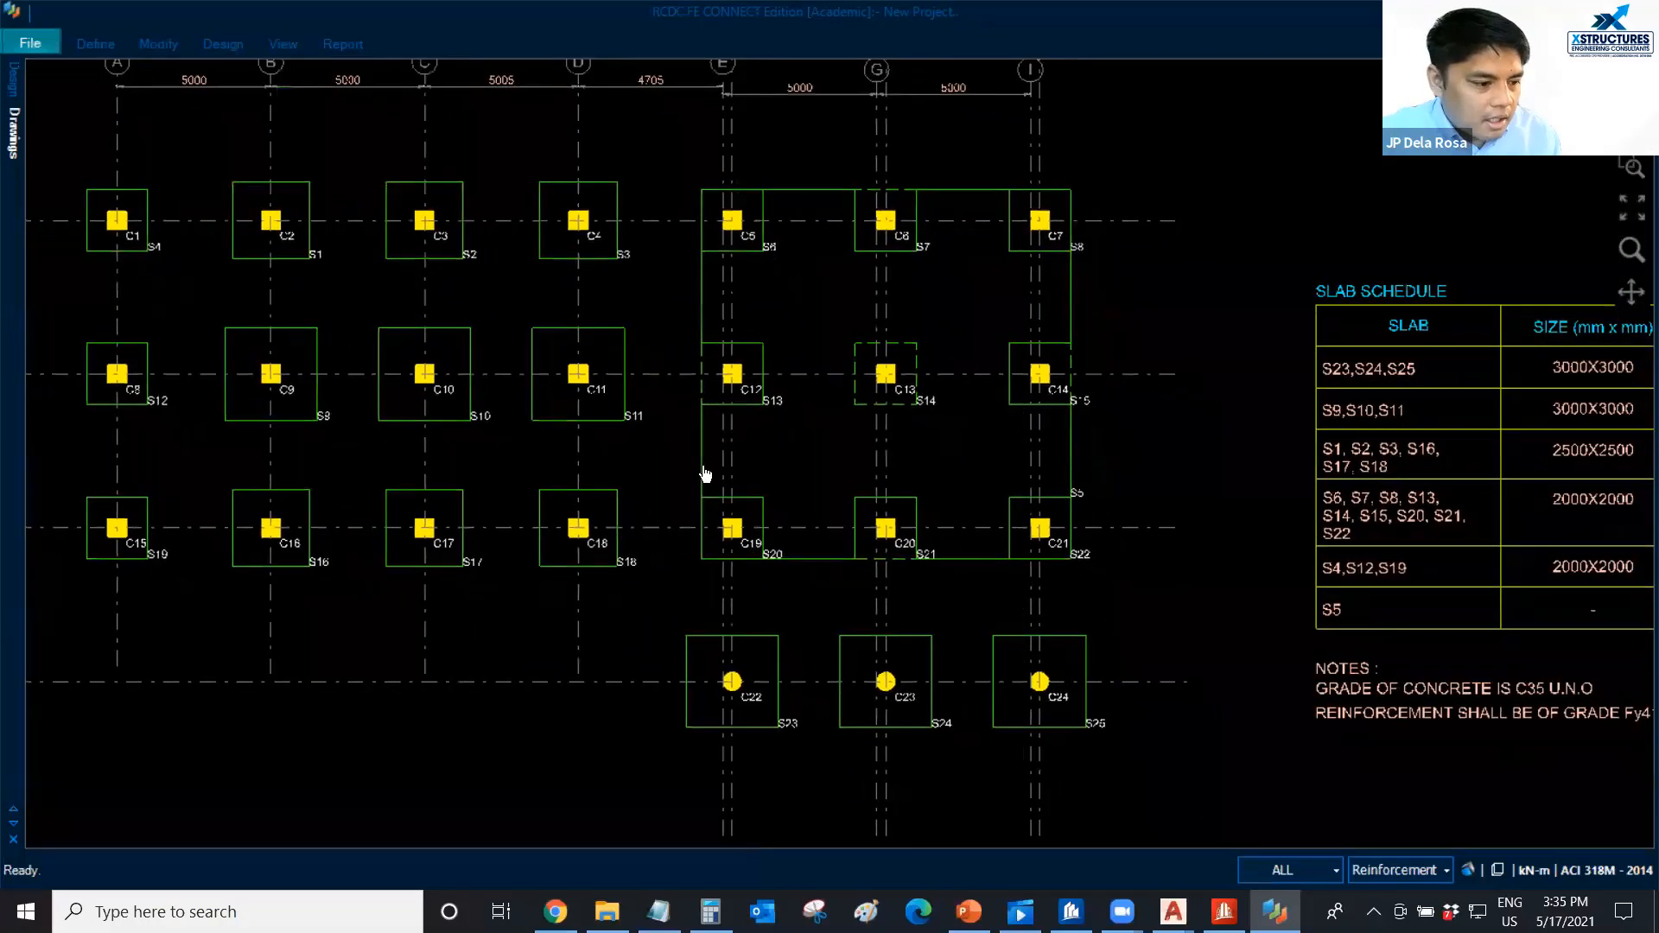
scroll(692, 552, "down", 1)
scroll(617, 605, "down", 1)
scroll(617, 449, "down", 1)
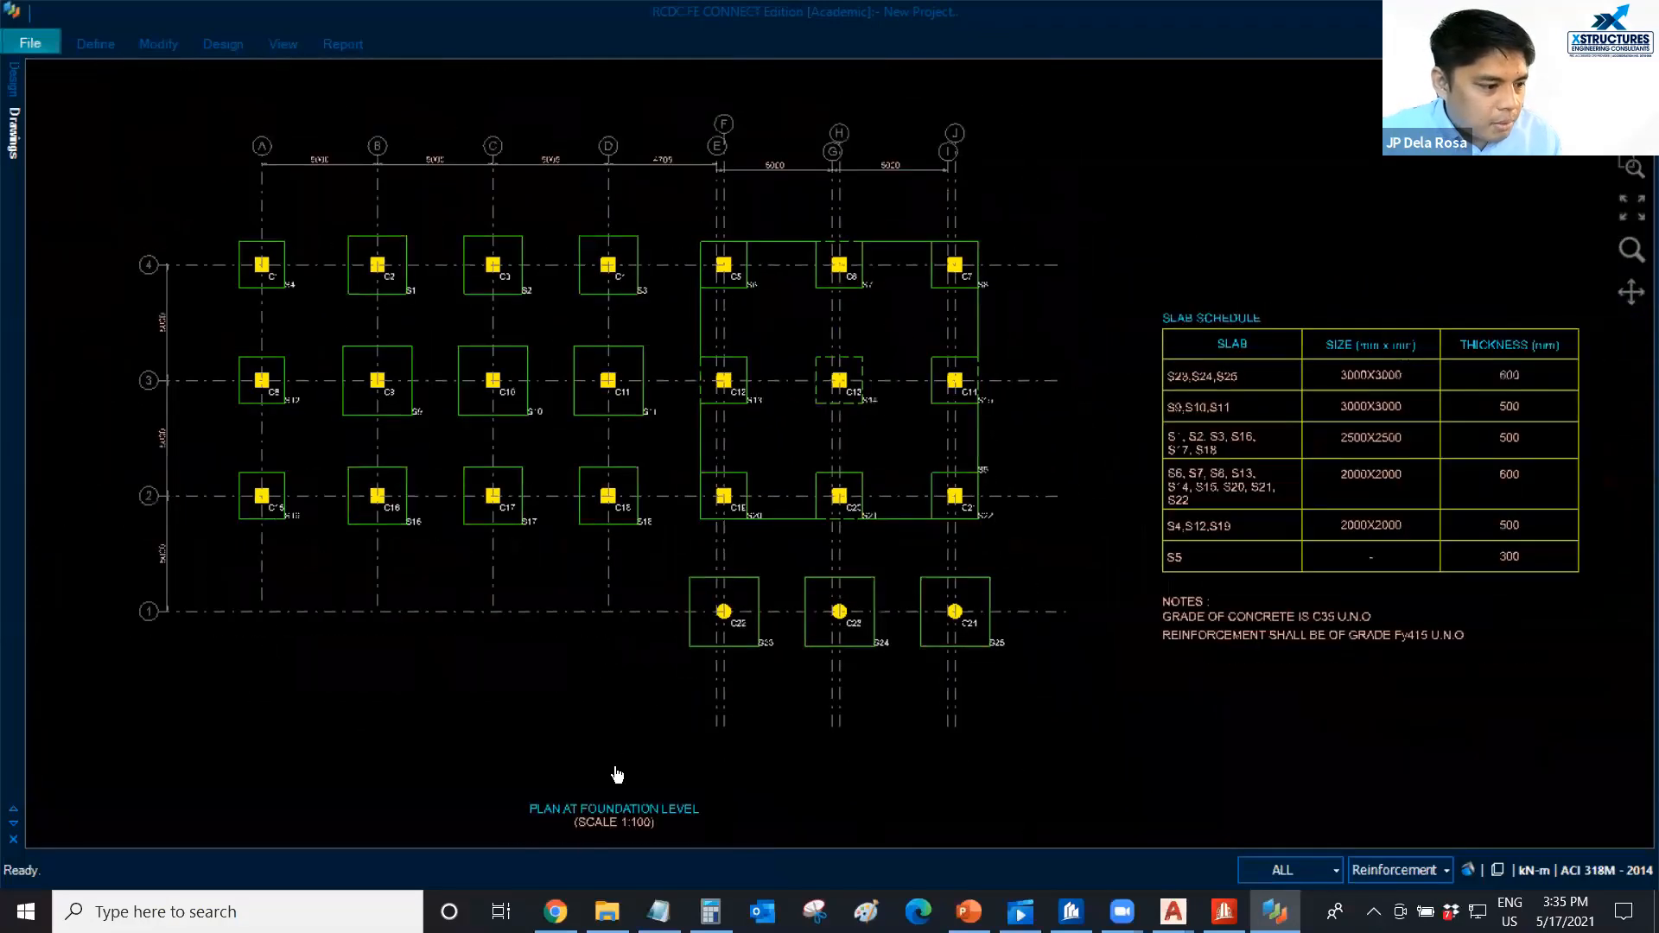
scroll(609, 769, "down", 1)
scroll(581, 748, "down", 1)
middle_click_drag(692, 553, 689, 544)
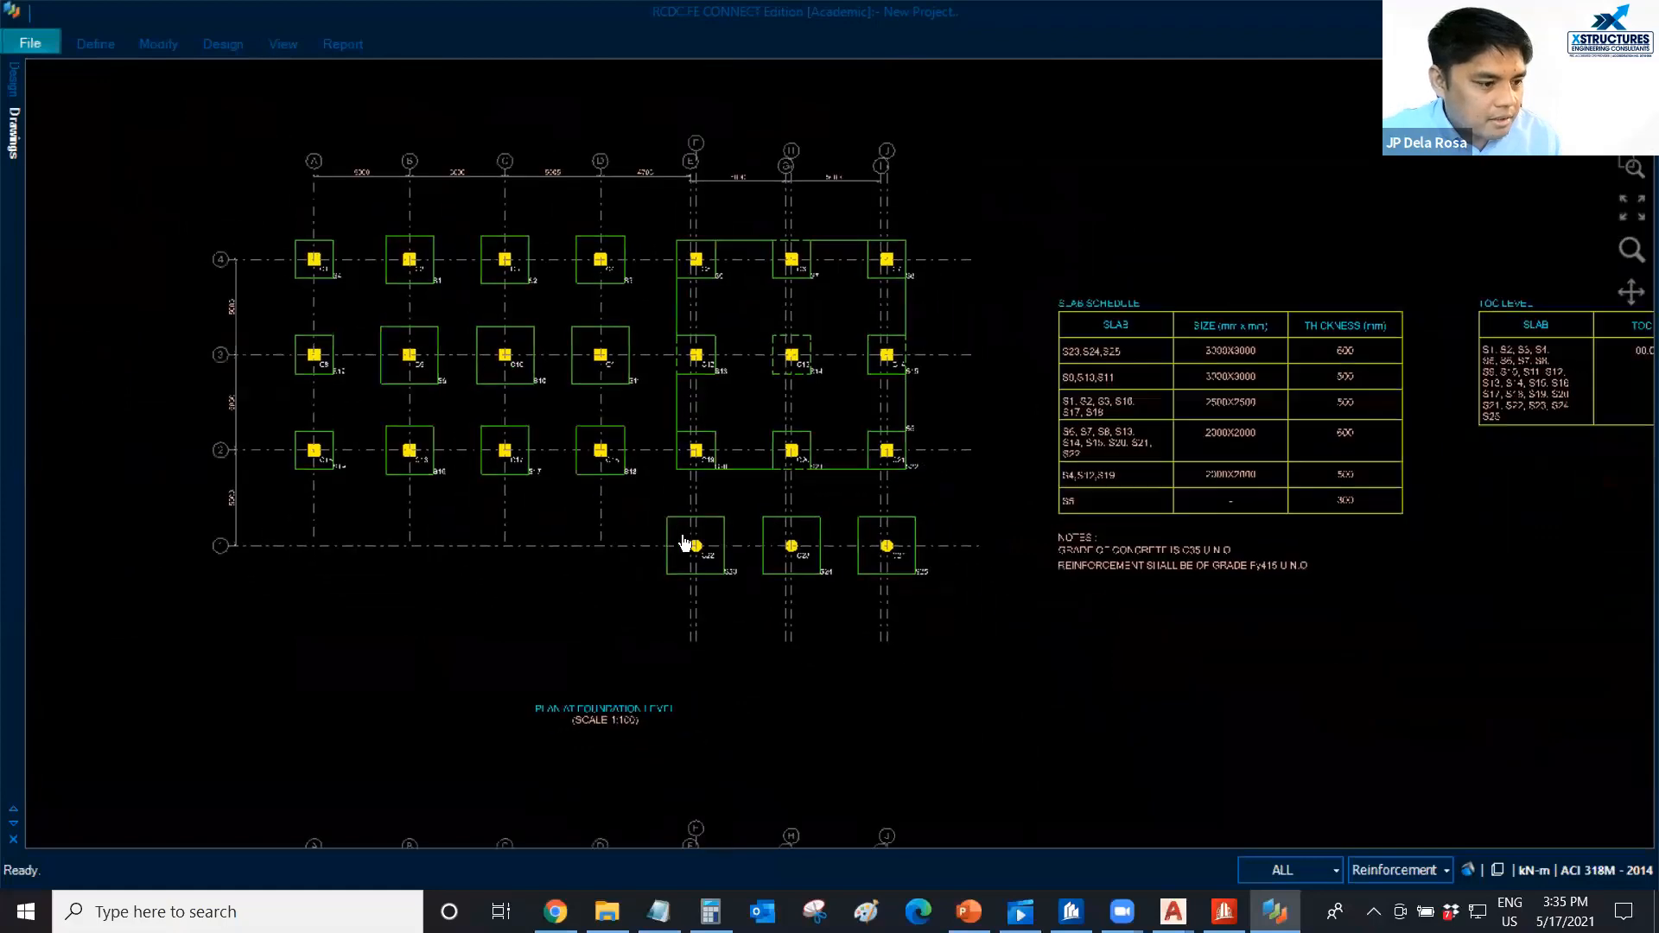
Examine the bottom reinforcement plan, comparing the bar marks on the footings and raft with the bar mark legend.
scroll(588, 727, "down", 1)
middle_click_drag(589, 727, 522, 392)
scroll(481, 372, "up", 5)
scroll(400, 285, "down", 2)
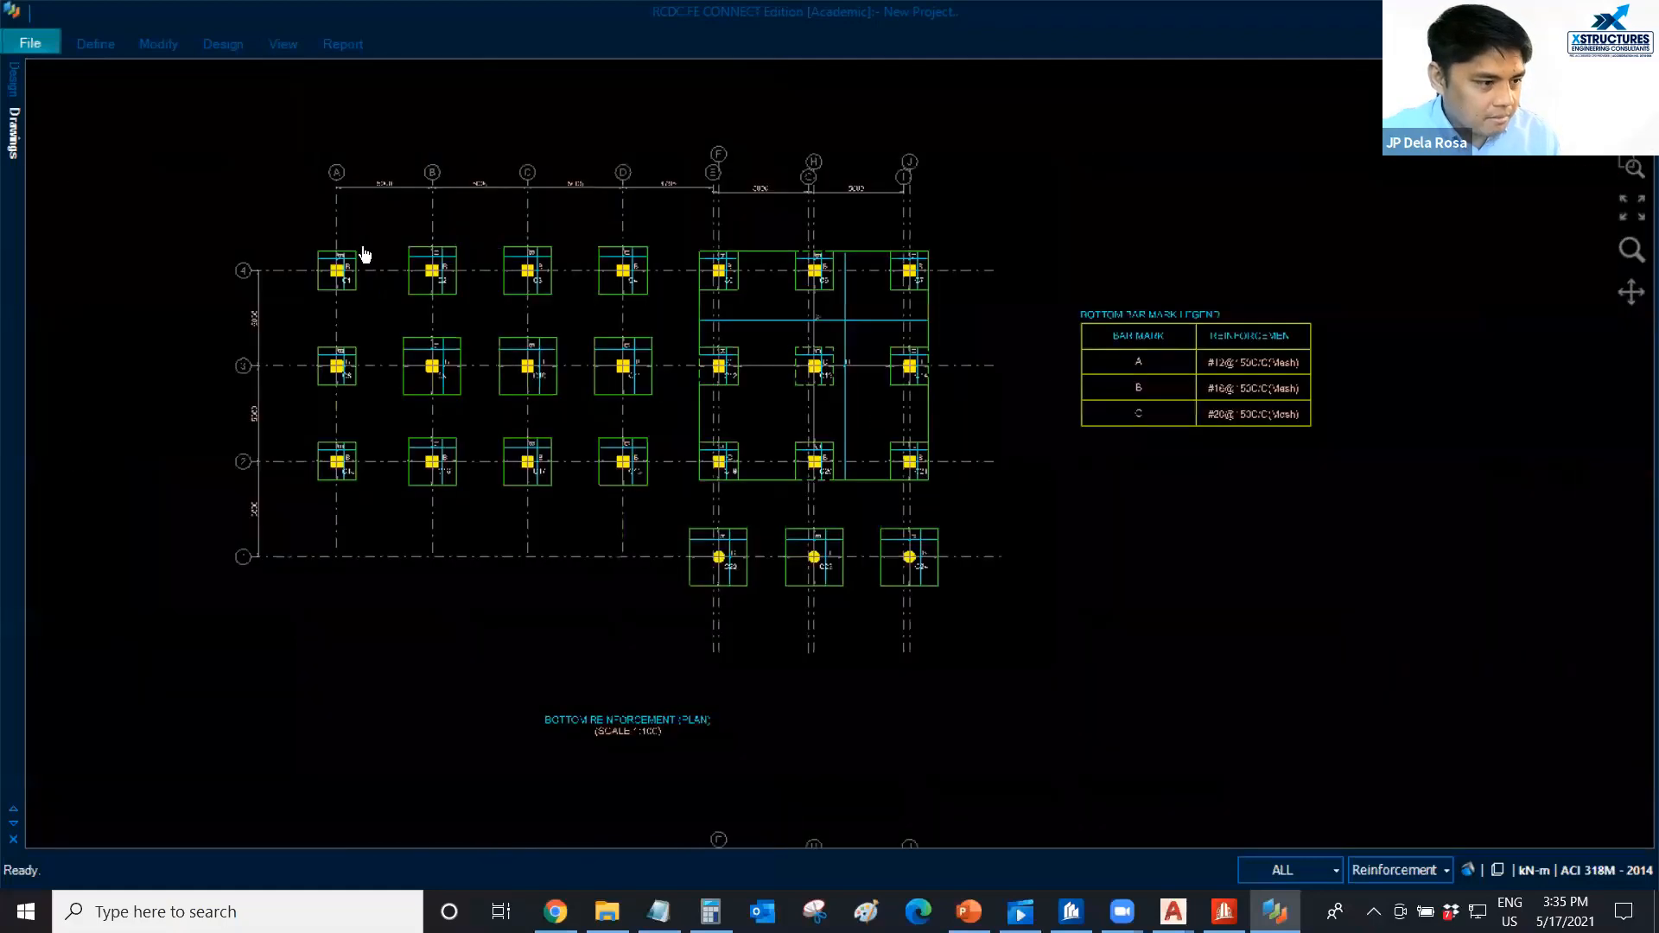
scroll(277, 259, "up", 4)
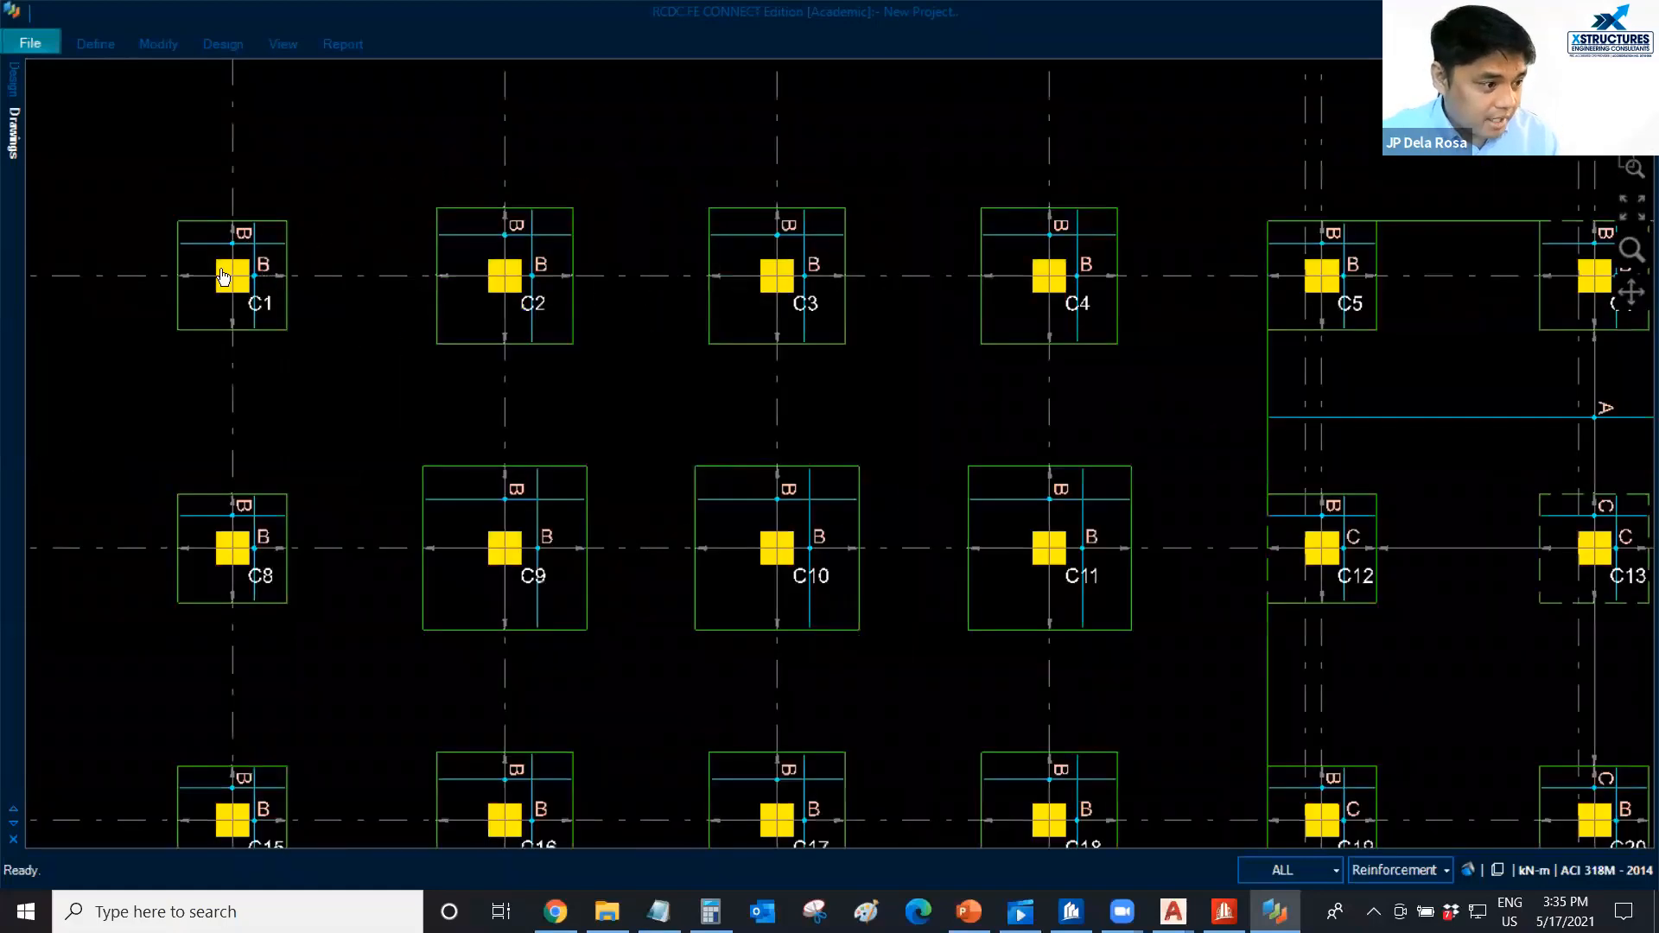
scroll(222, 276, "up", 1)
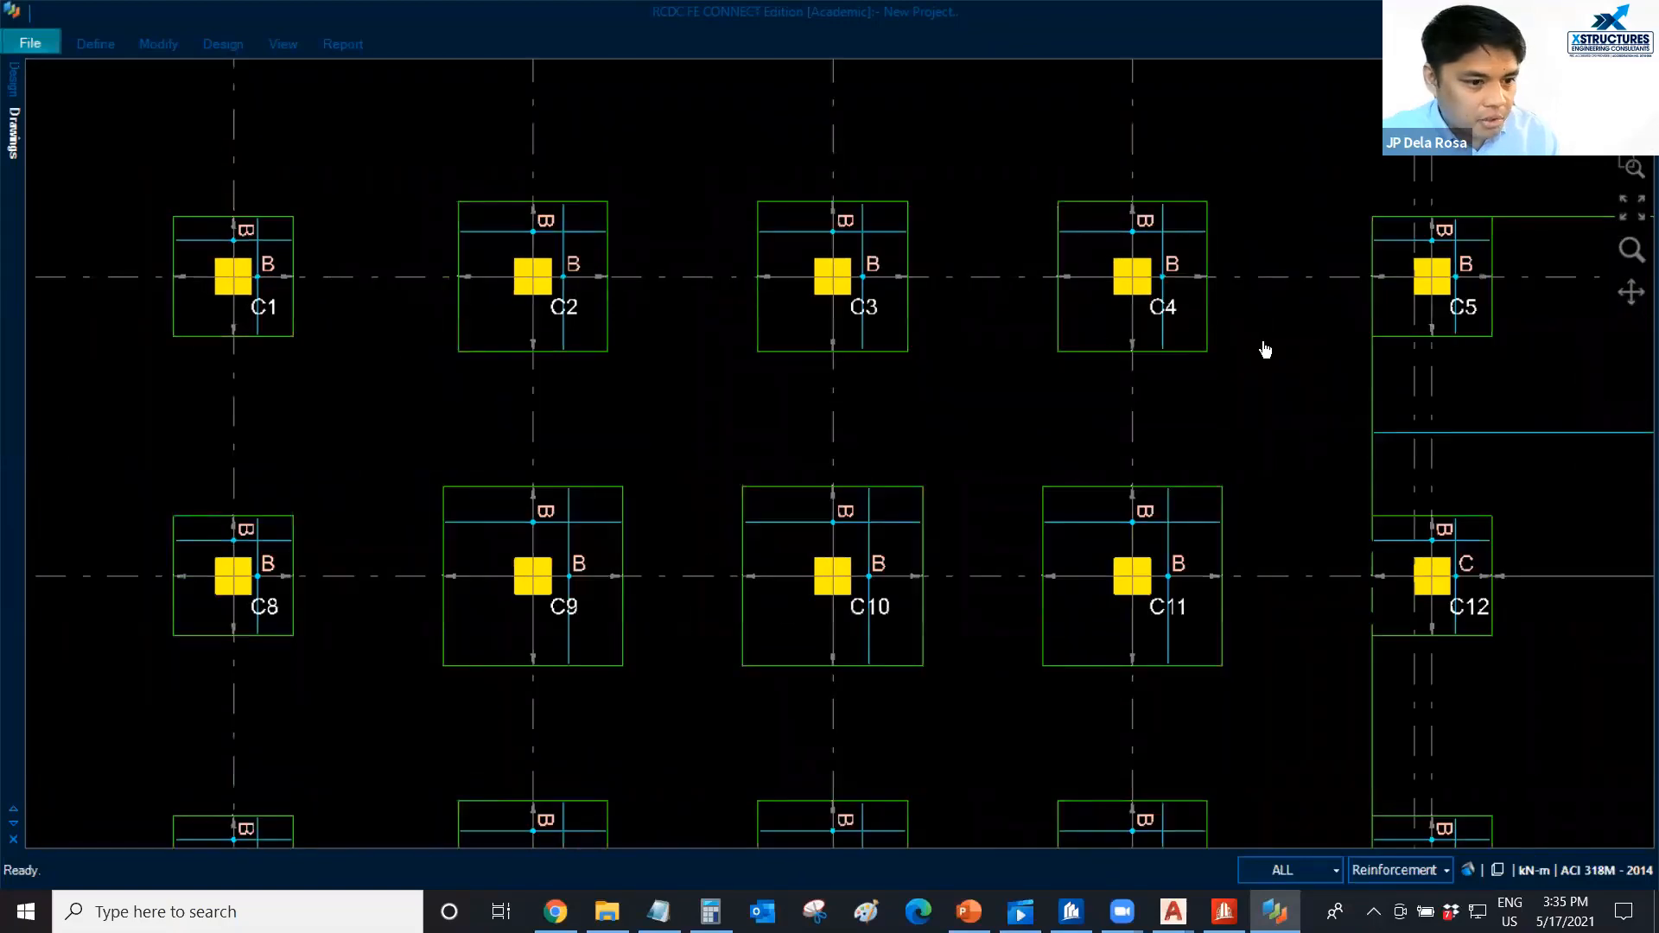
scroll(953, 343, "down", 1)
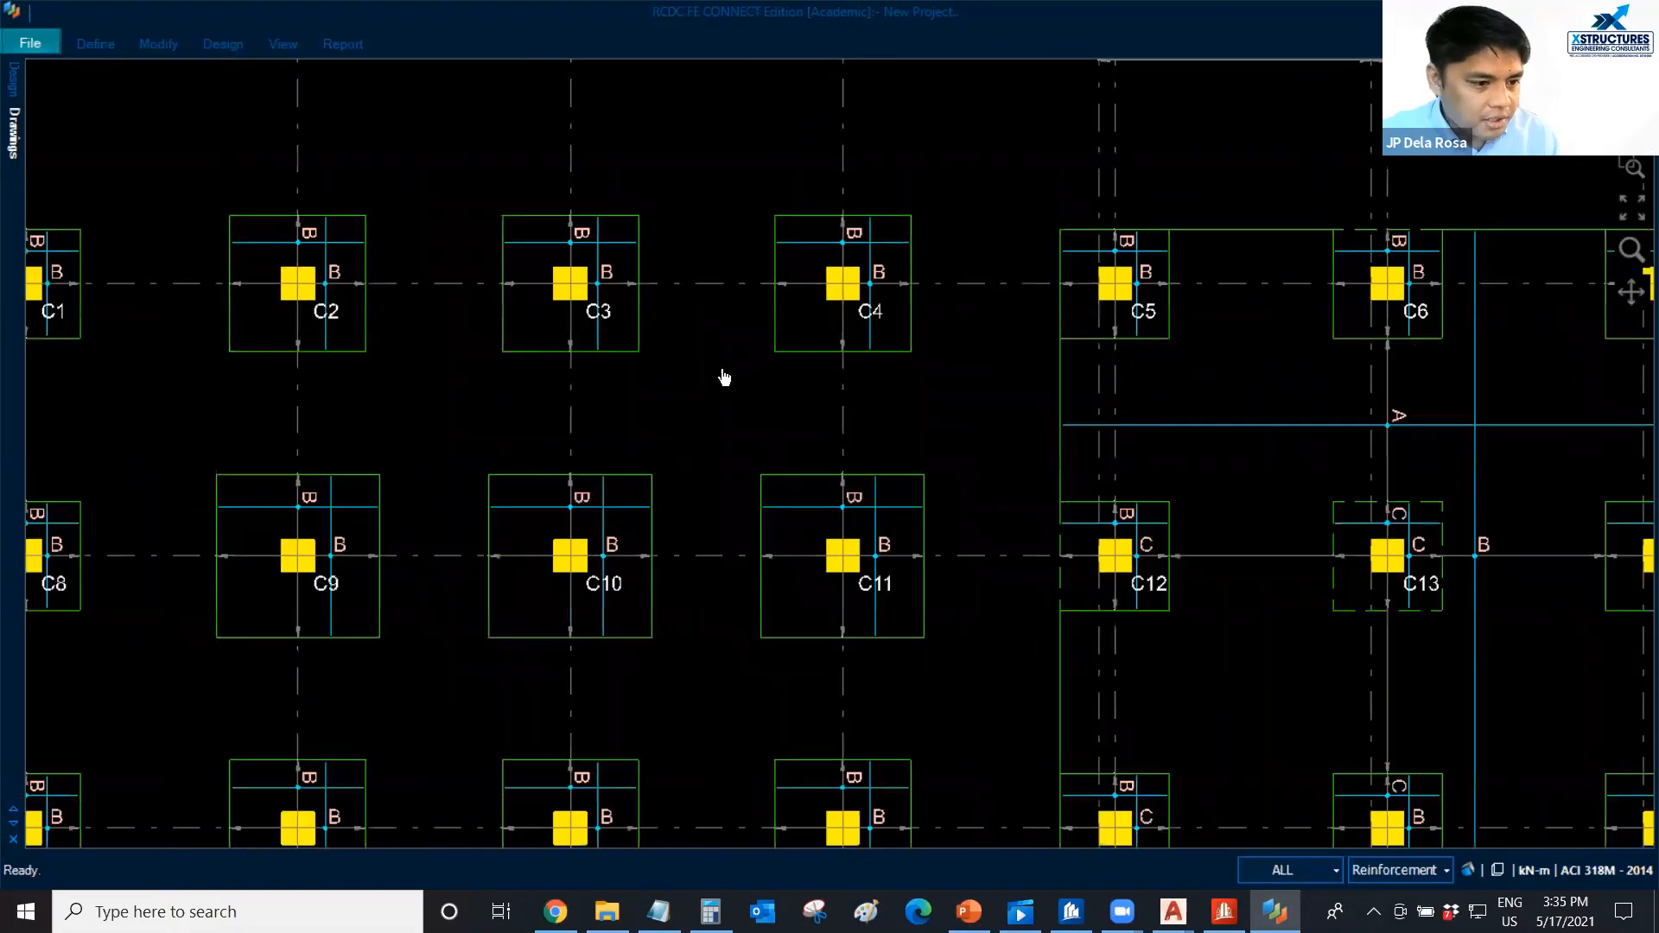
Examine the bottom reinforcement plan across the isolated footings and the raft, checking the bar marks at each column.
scroll(922, 336, "down", 1)
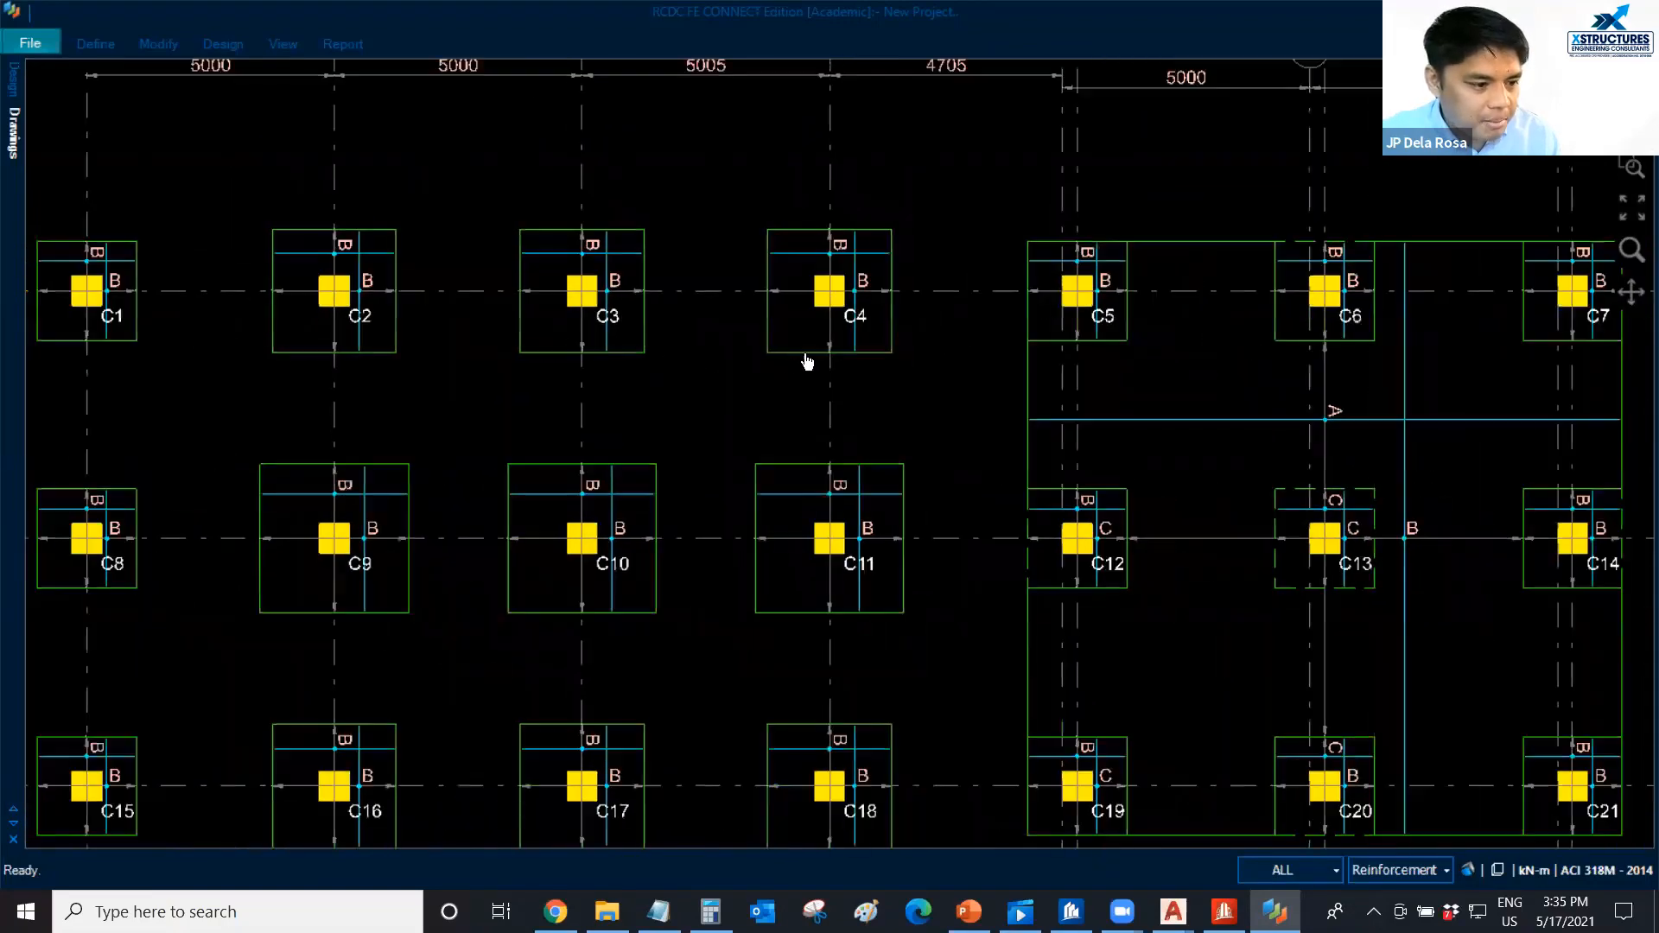
middle_click_drag(813, 400, 553, 420)
scroll(553, 420, "down", 3)
scroll(1318, 490, "up", 4)
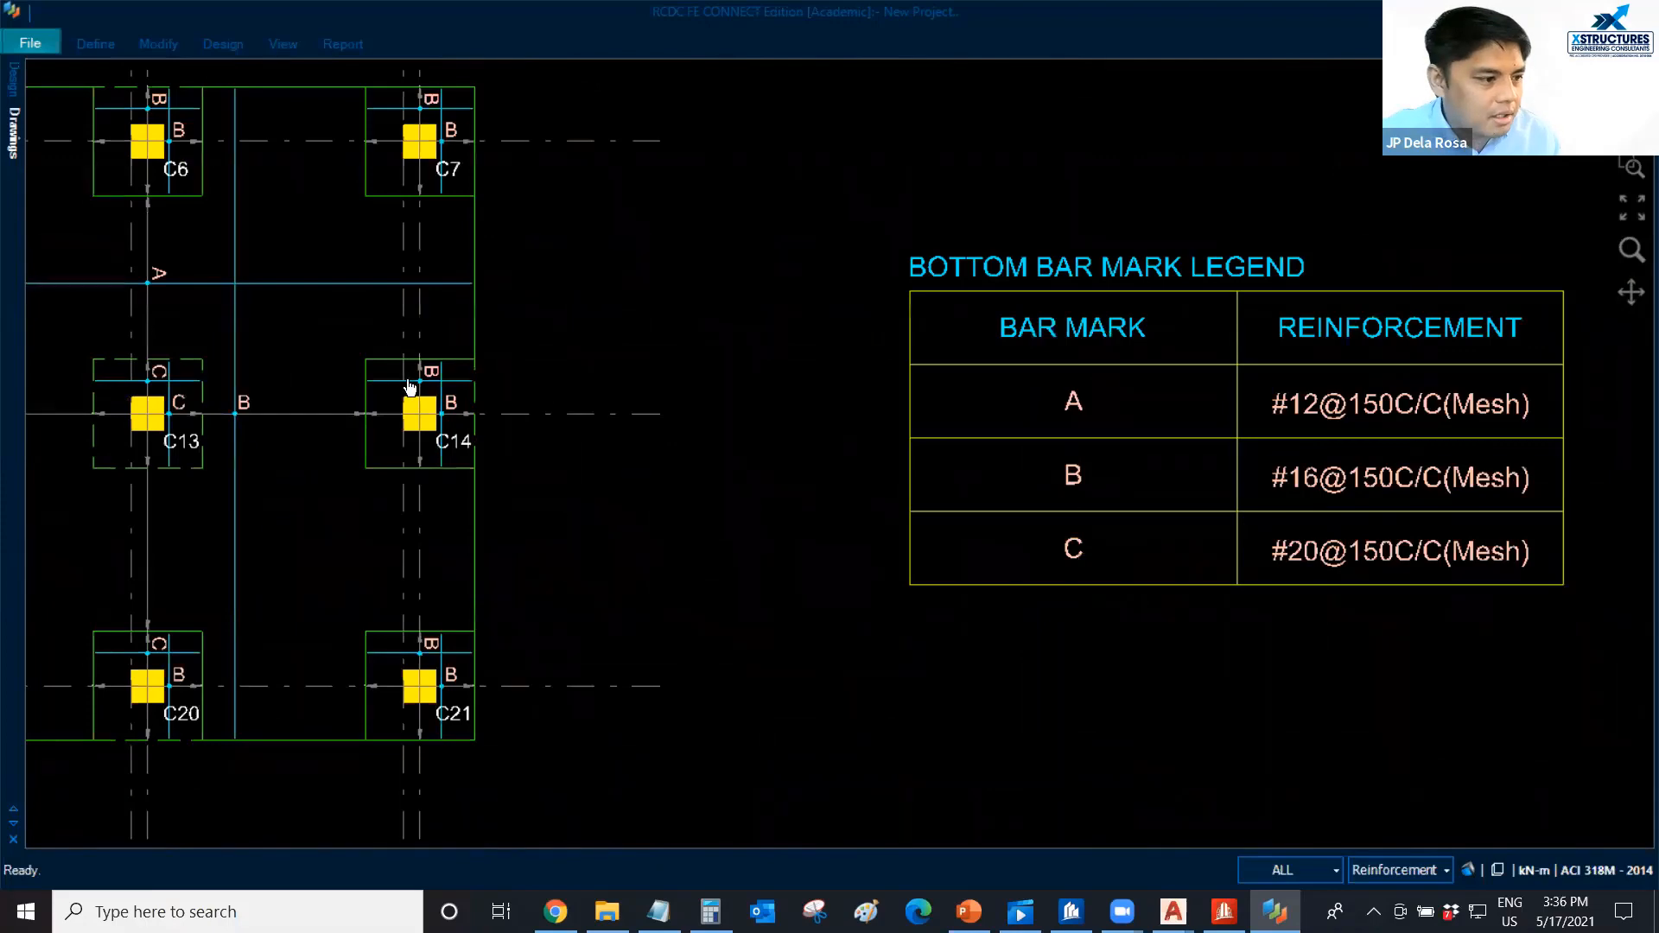
scroll(419, 387, "down", 1)
middle_click_drag(429, 386, 946, 390)
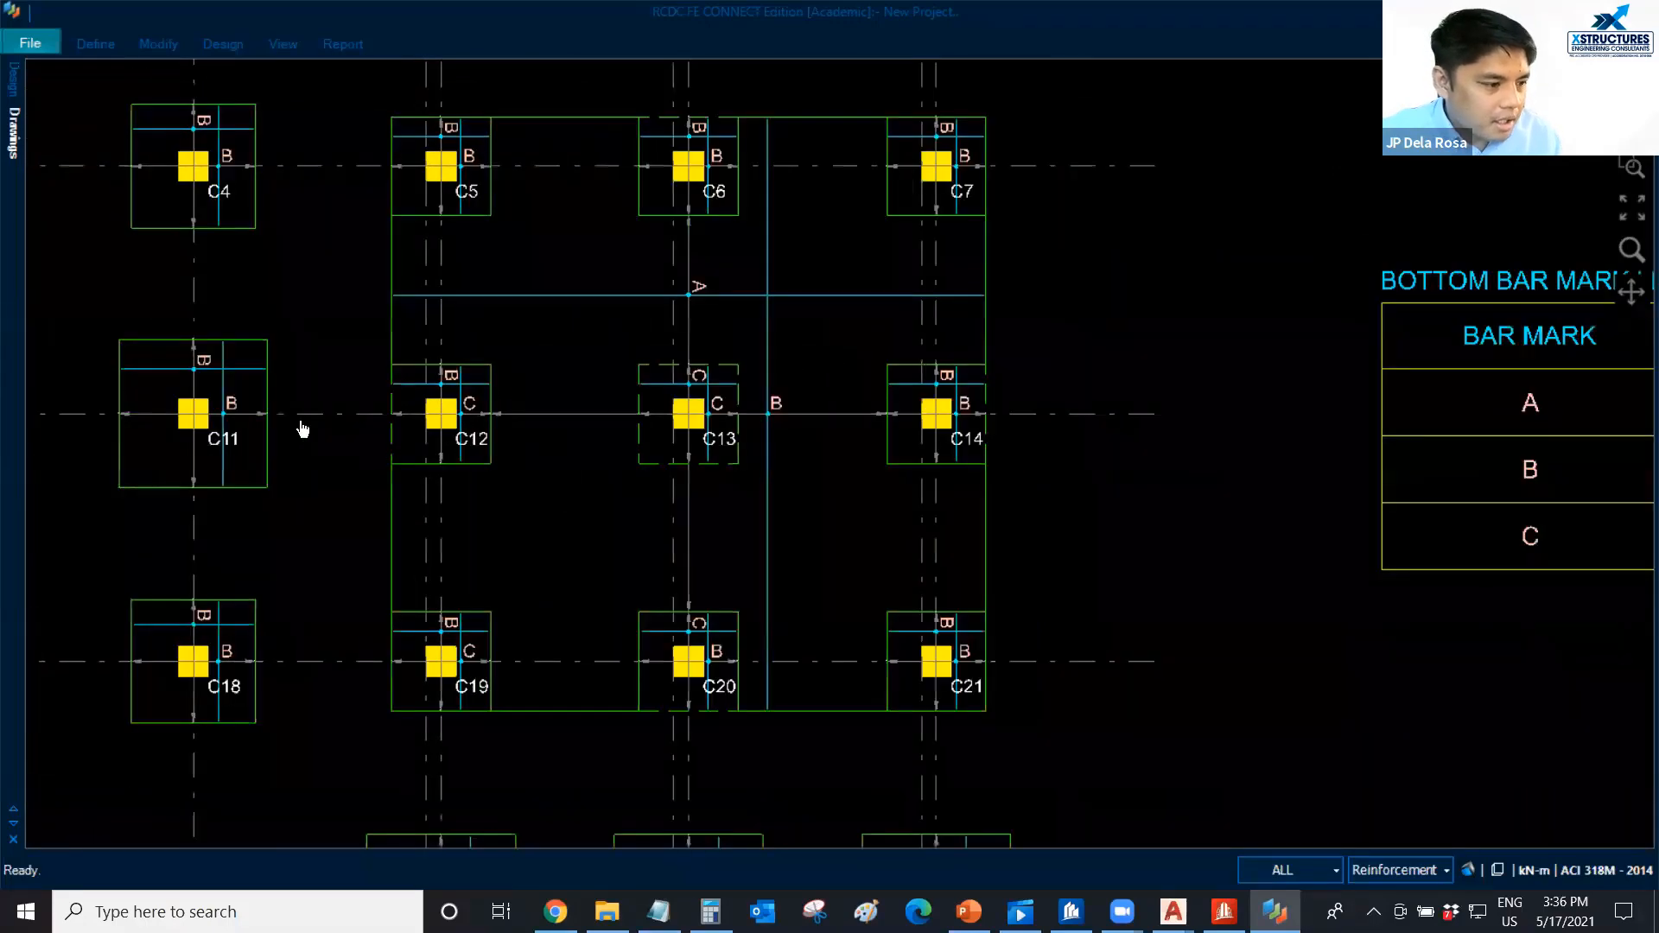
middle_click_drag(381, 518, 565, 323)
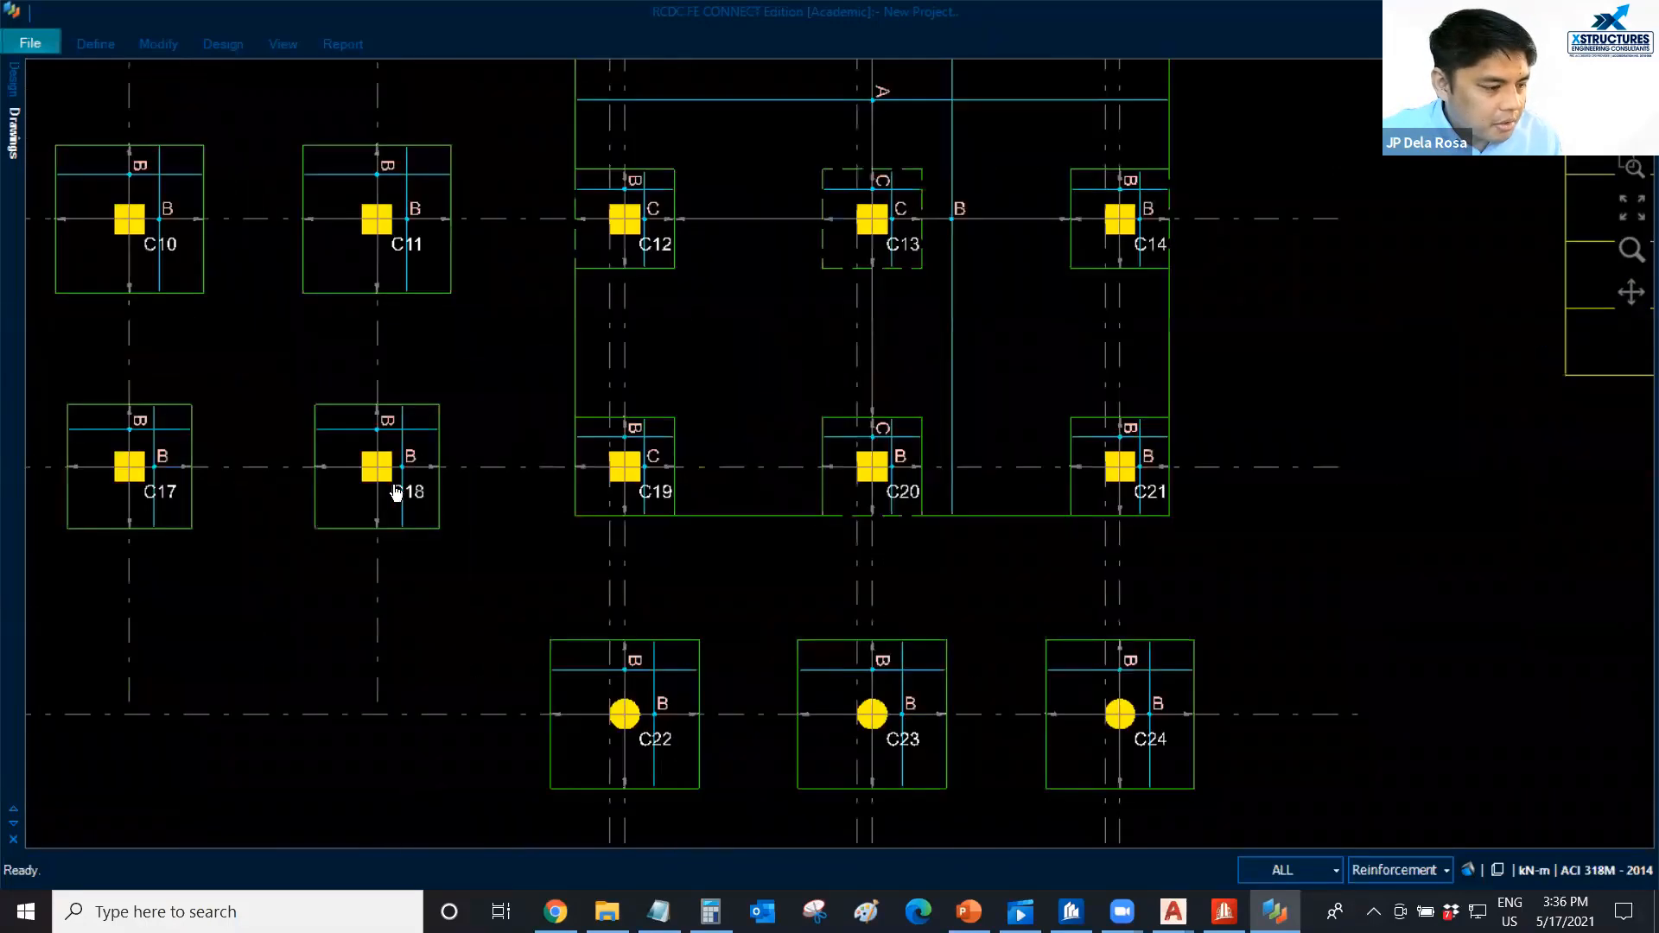
scroll(474, 583, "up", 1)
scroll(911, 754, "down", 2)
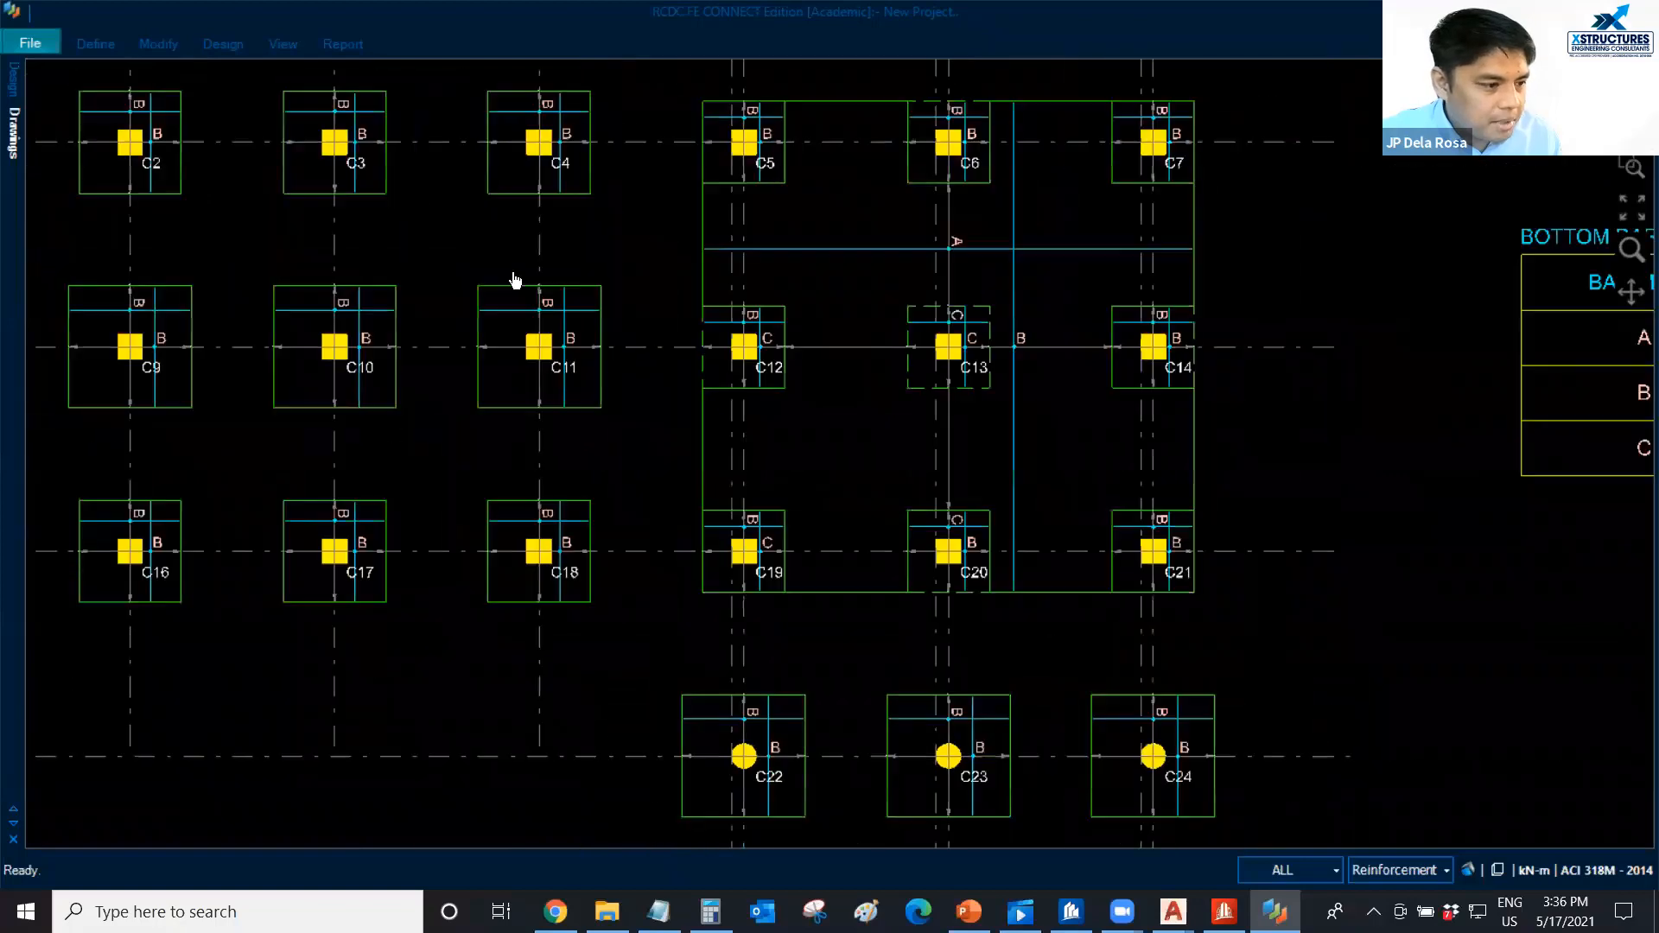
middle_click_drag(194, 156, 434, 363)
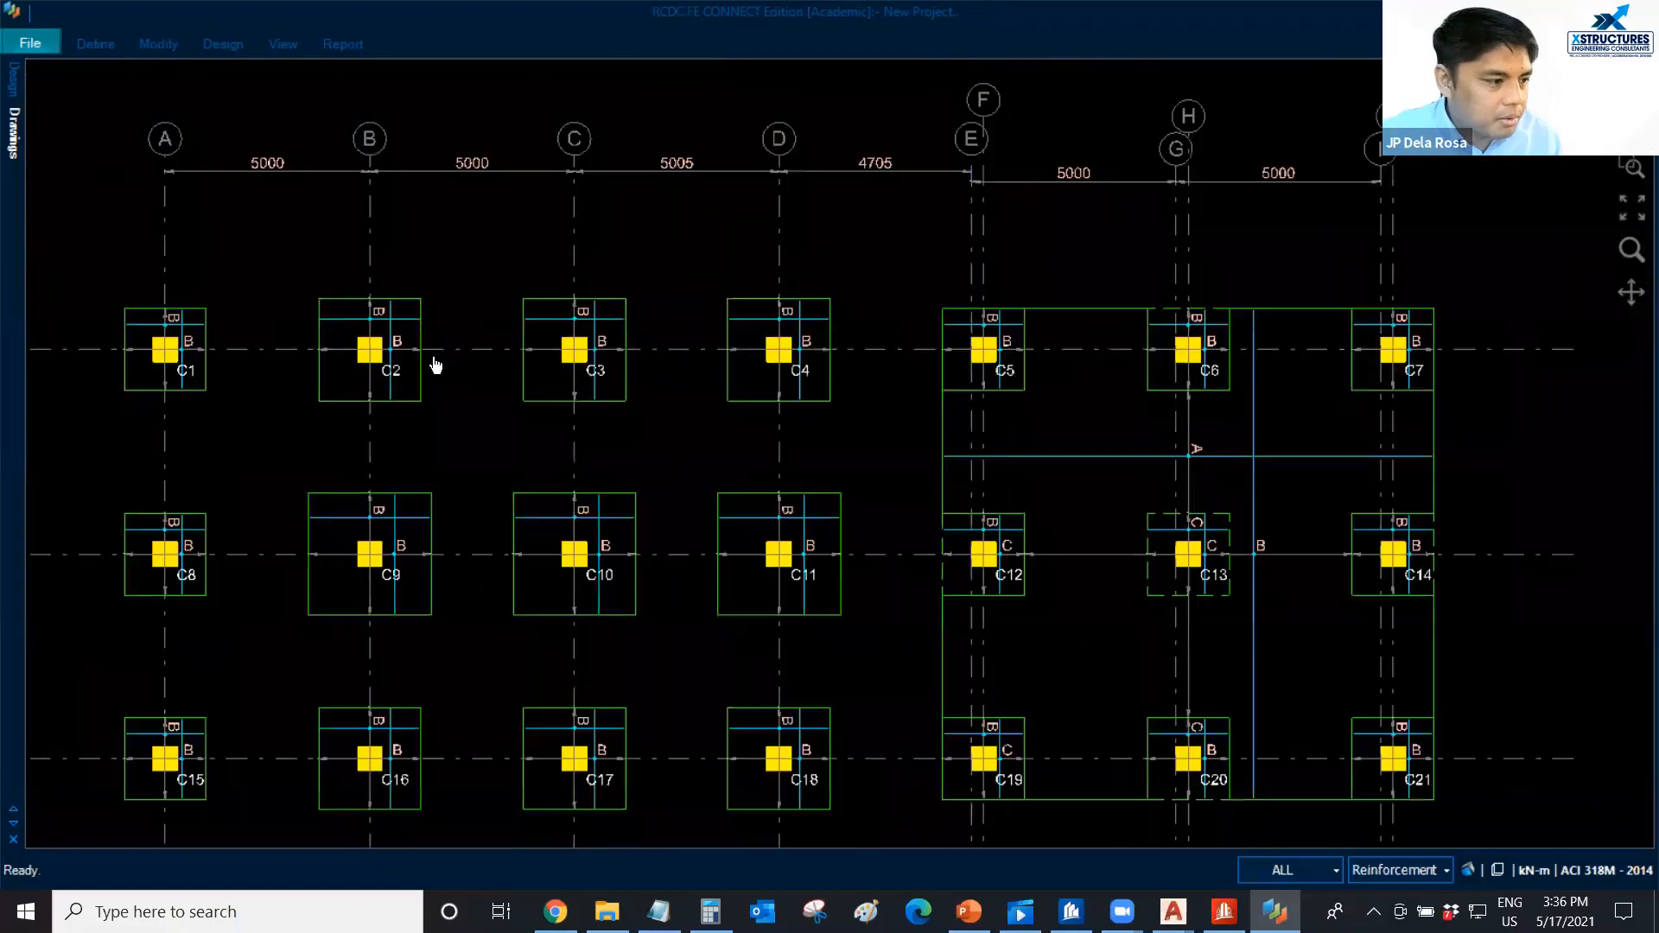
scroll(993, 419, "down", 1)
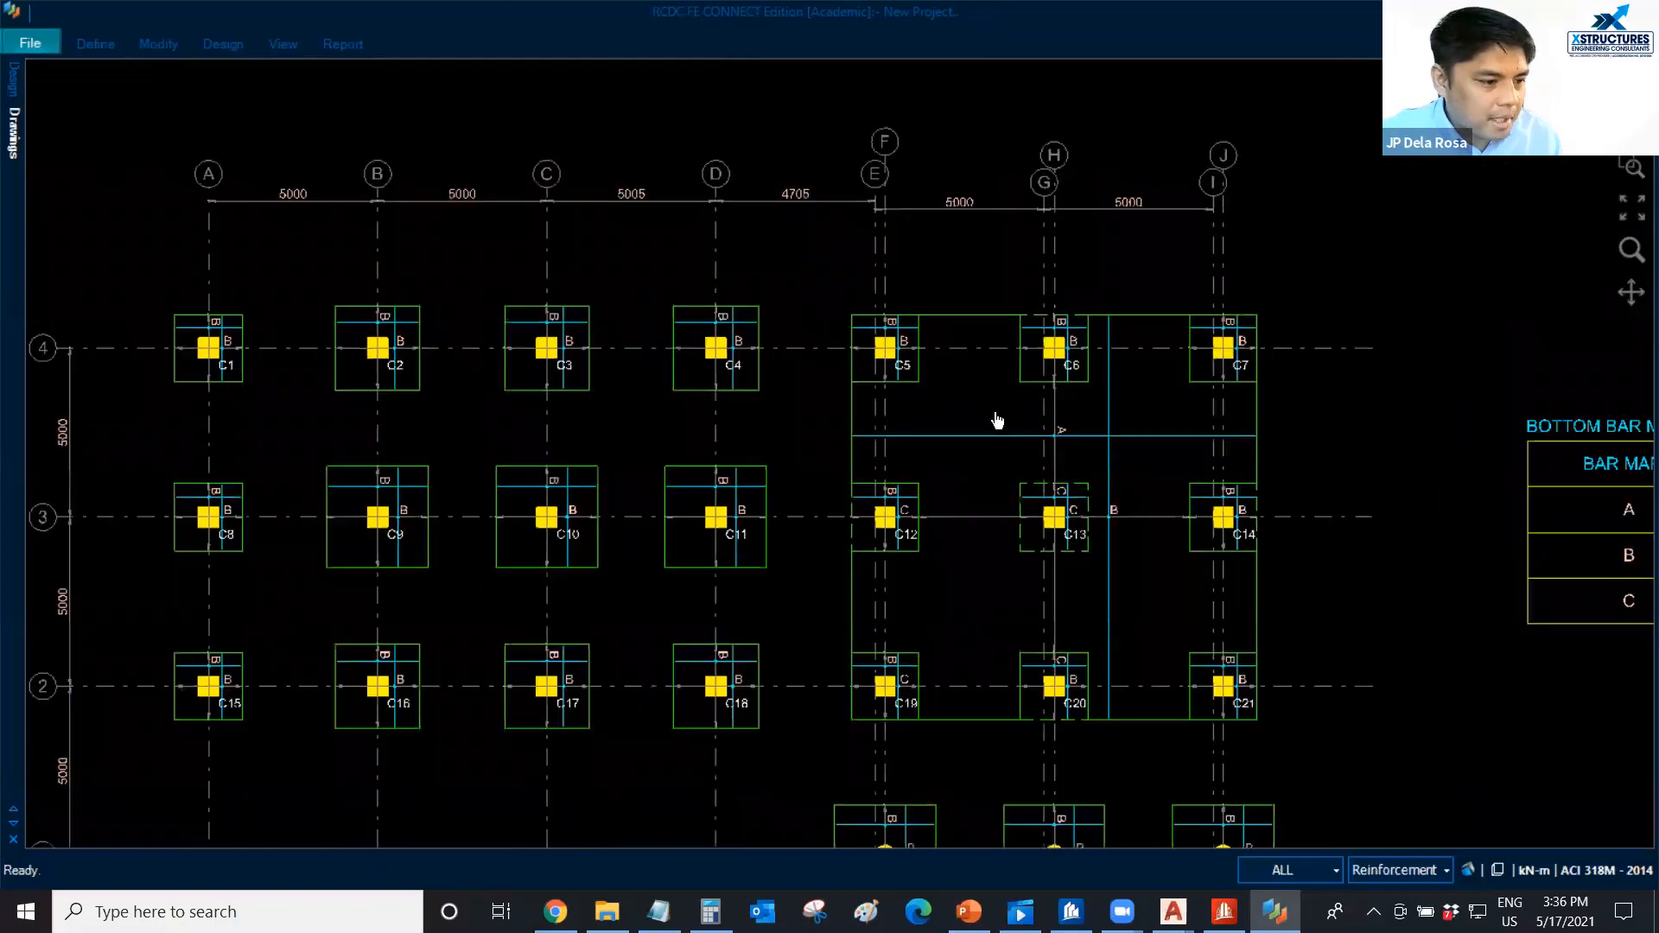
Compare the raft's bar marks A, B and C with the reinforcement listed in the bottom bar mark legend.
scroll(663, 345, "up", 1)
scroll(574, 318, "up", 1)
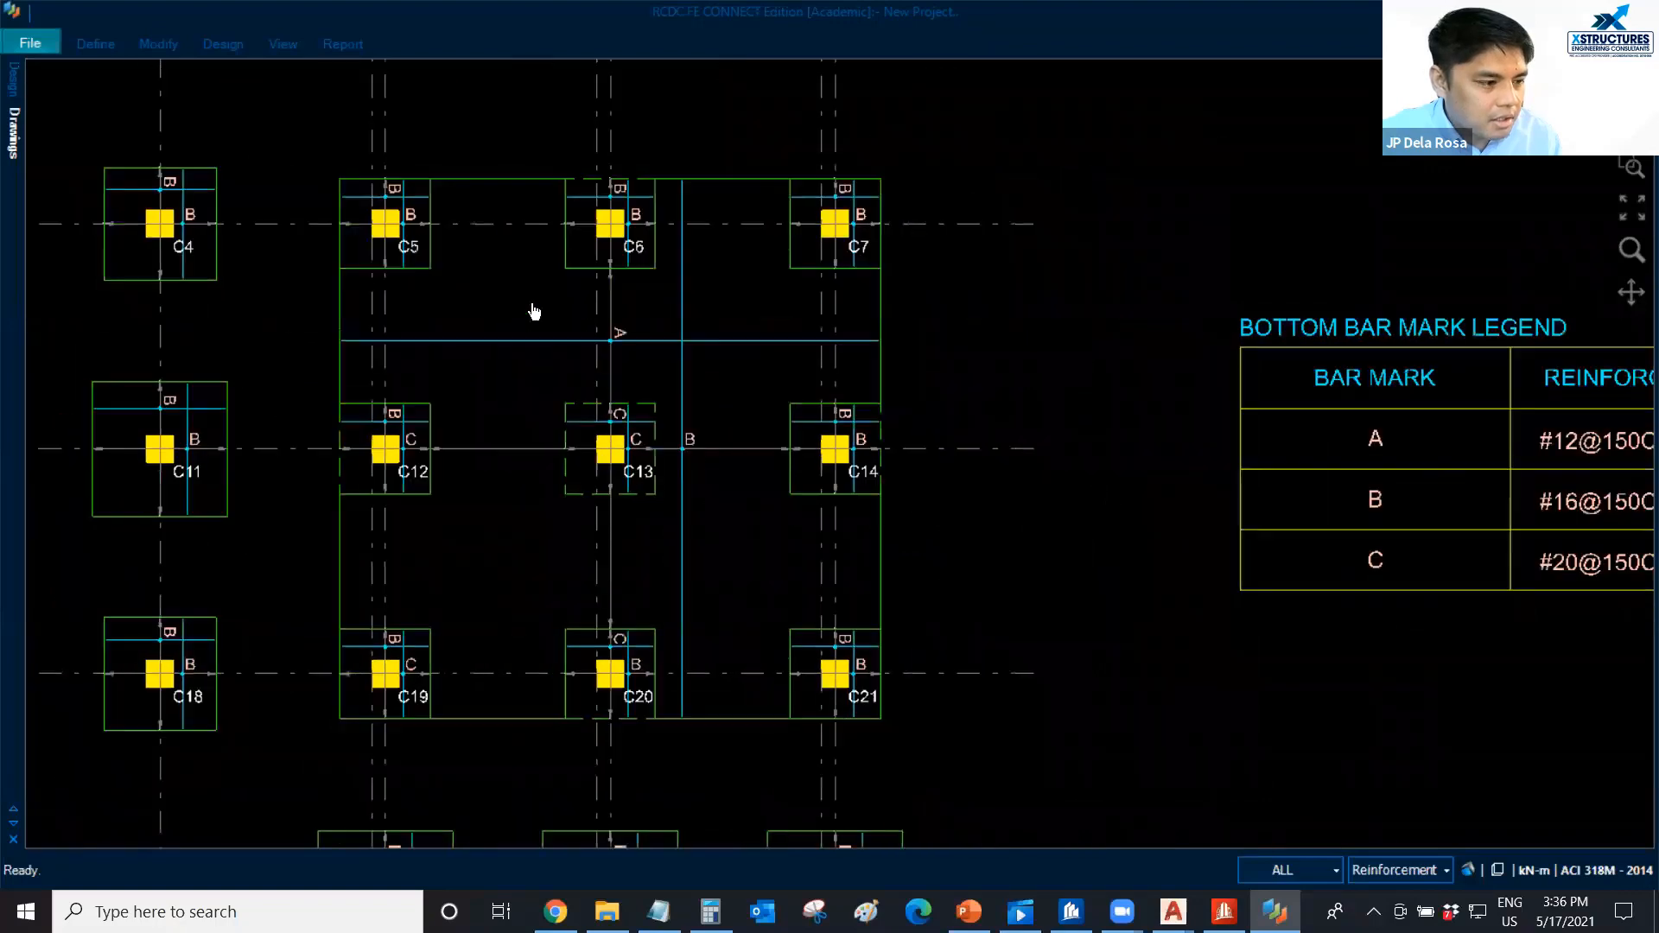
scroll(657, 398, "up", 1)
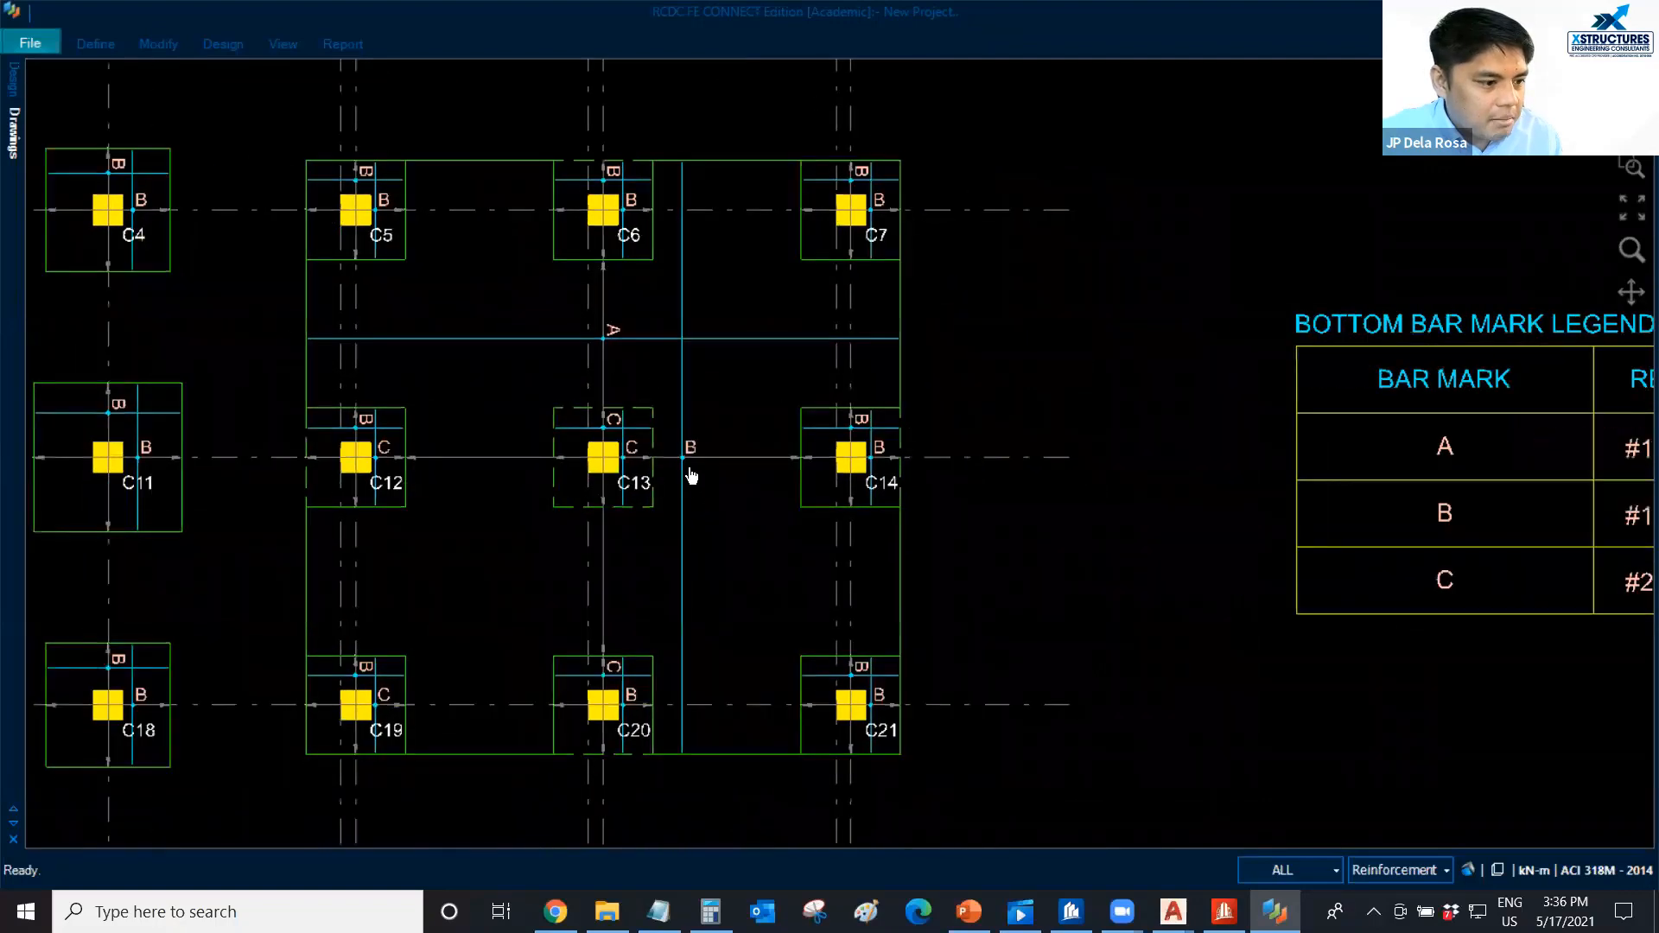
middle_click_drag(1435, 504, 1080, 489)
scroll(1338, 477, "down", 1)
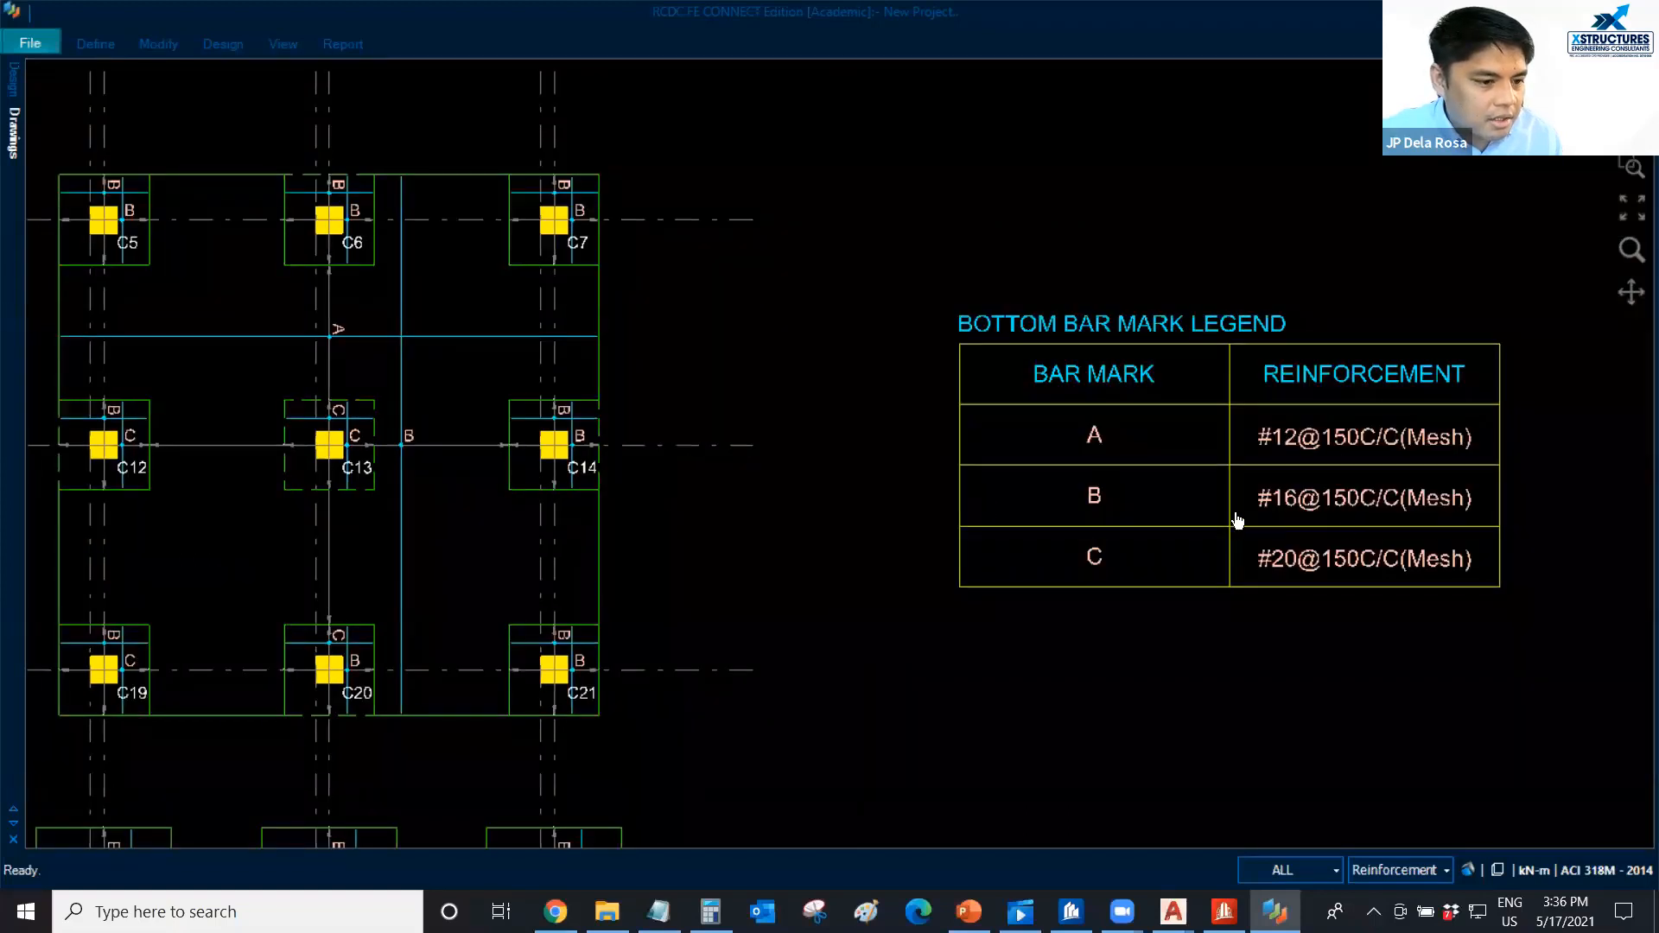
middle_click_drag(546, 510, 551, 516)
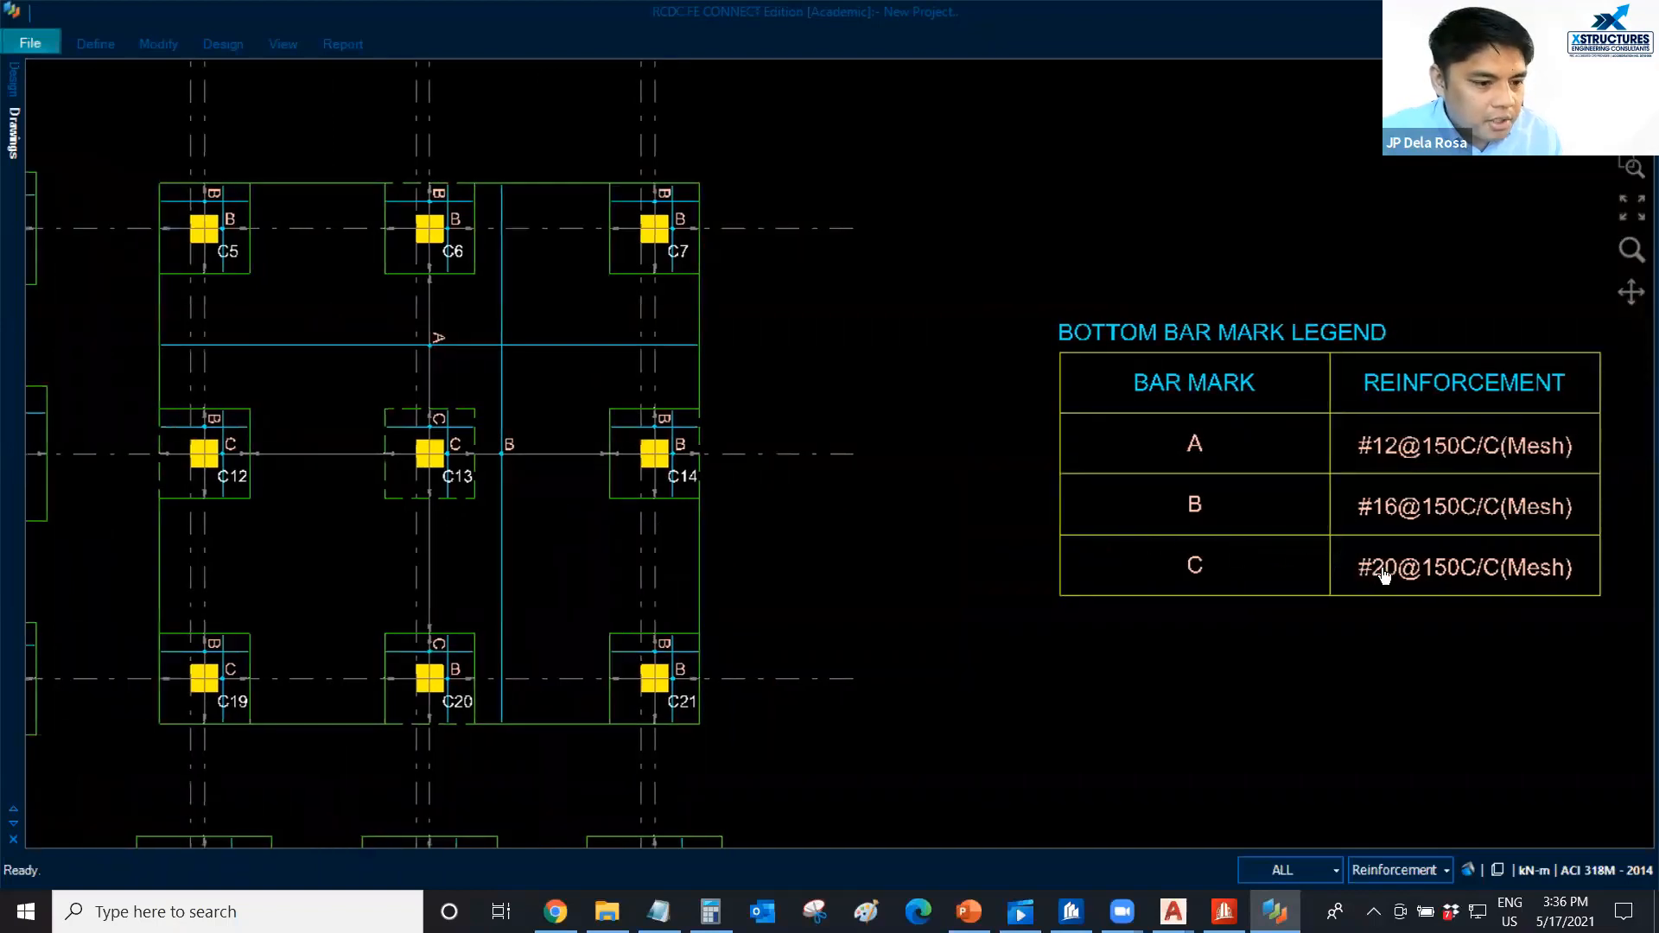
scroll(1377, 570, "up", 1)
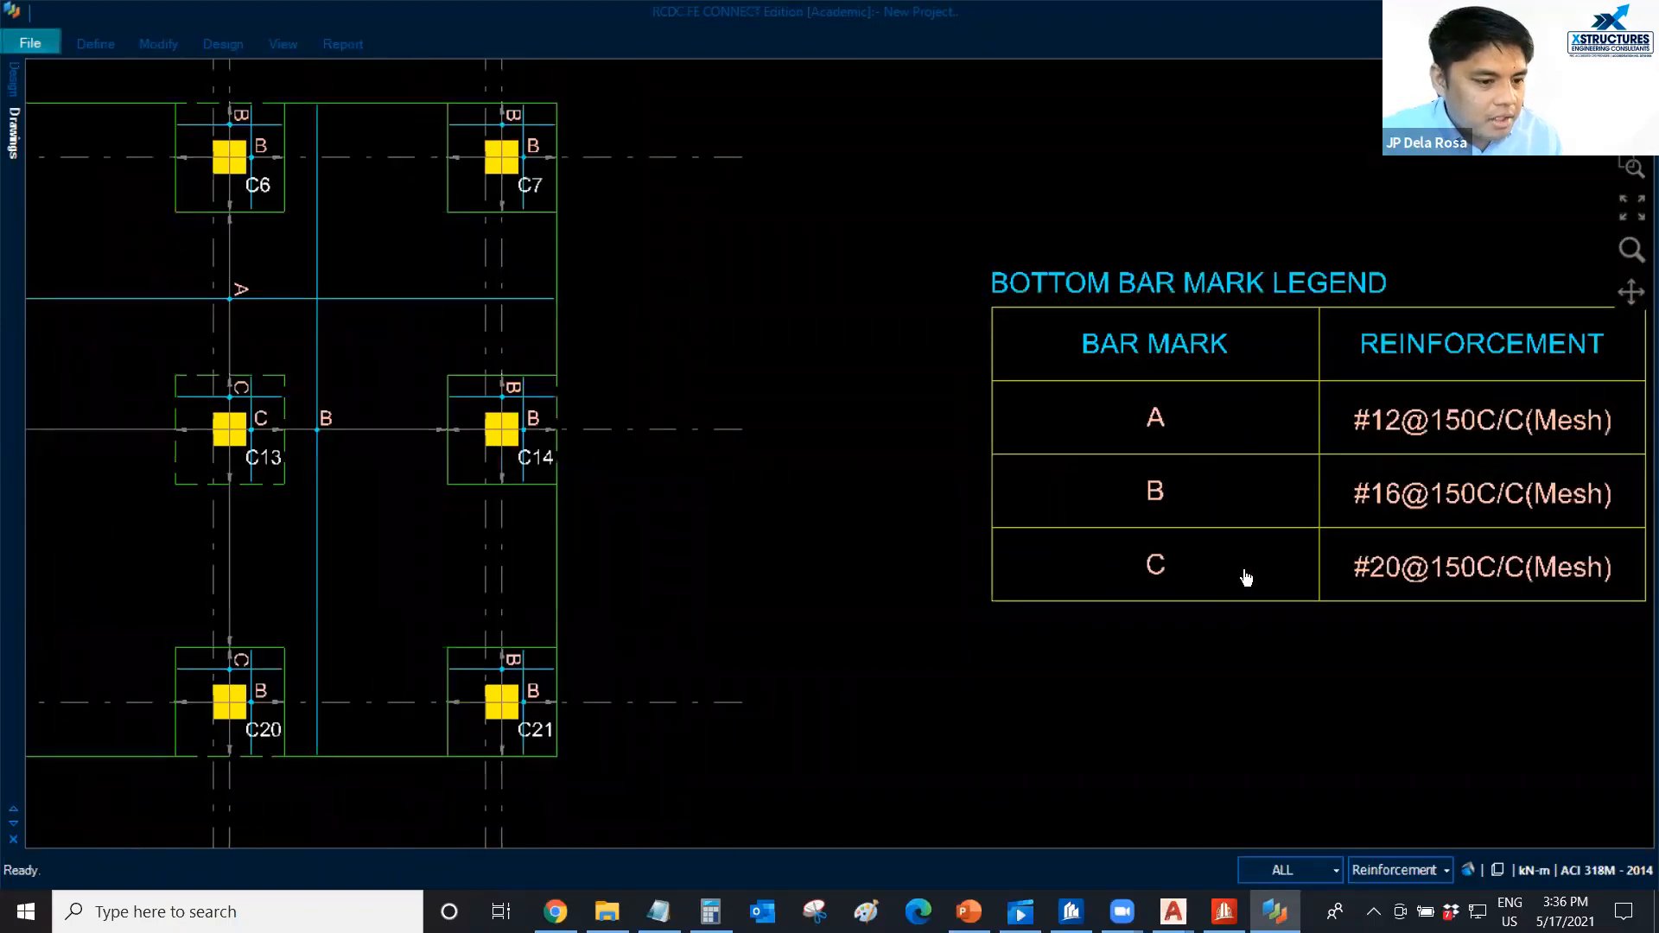
scroll(1246, 577, "down", 1)
scroll(357, 515, "down", 1)
middle_click_drag(346, 515, 525, 512)
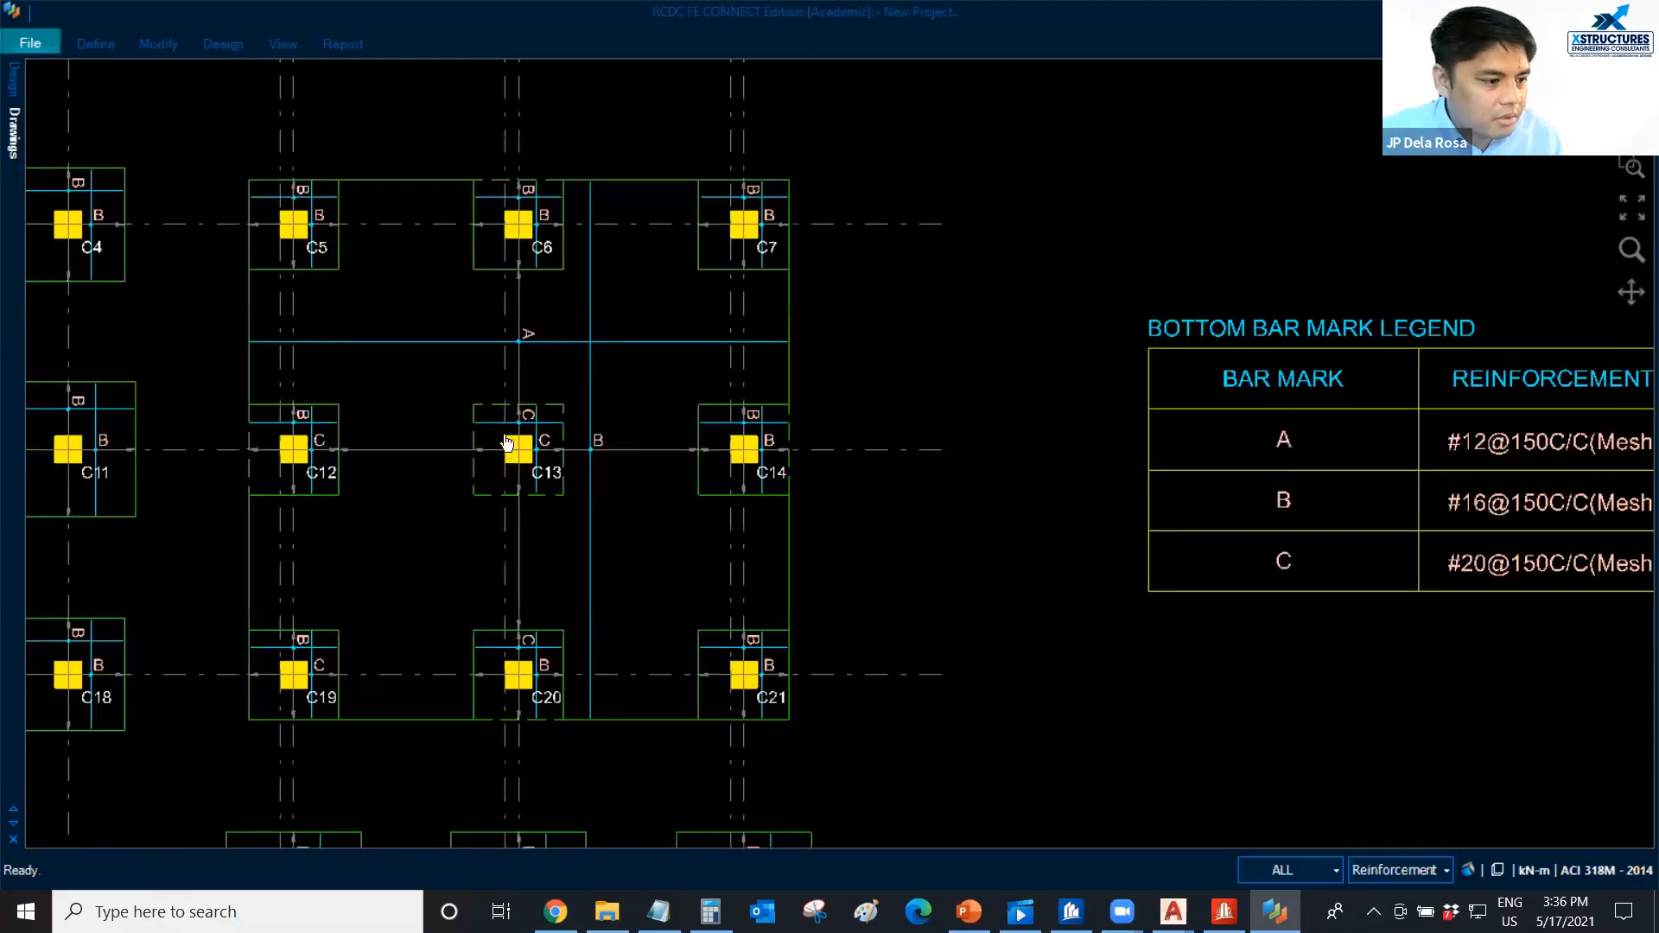
Examine the bottom bar marks around columns C13 and C20 within the raft, checking where mark C applies.
scroll(507, 444, "up", 2)
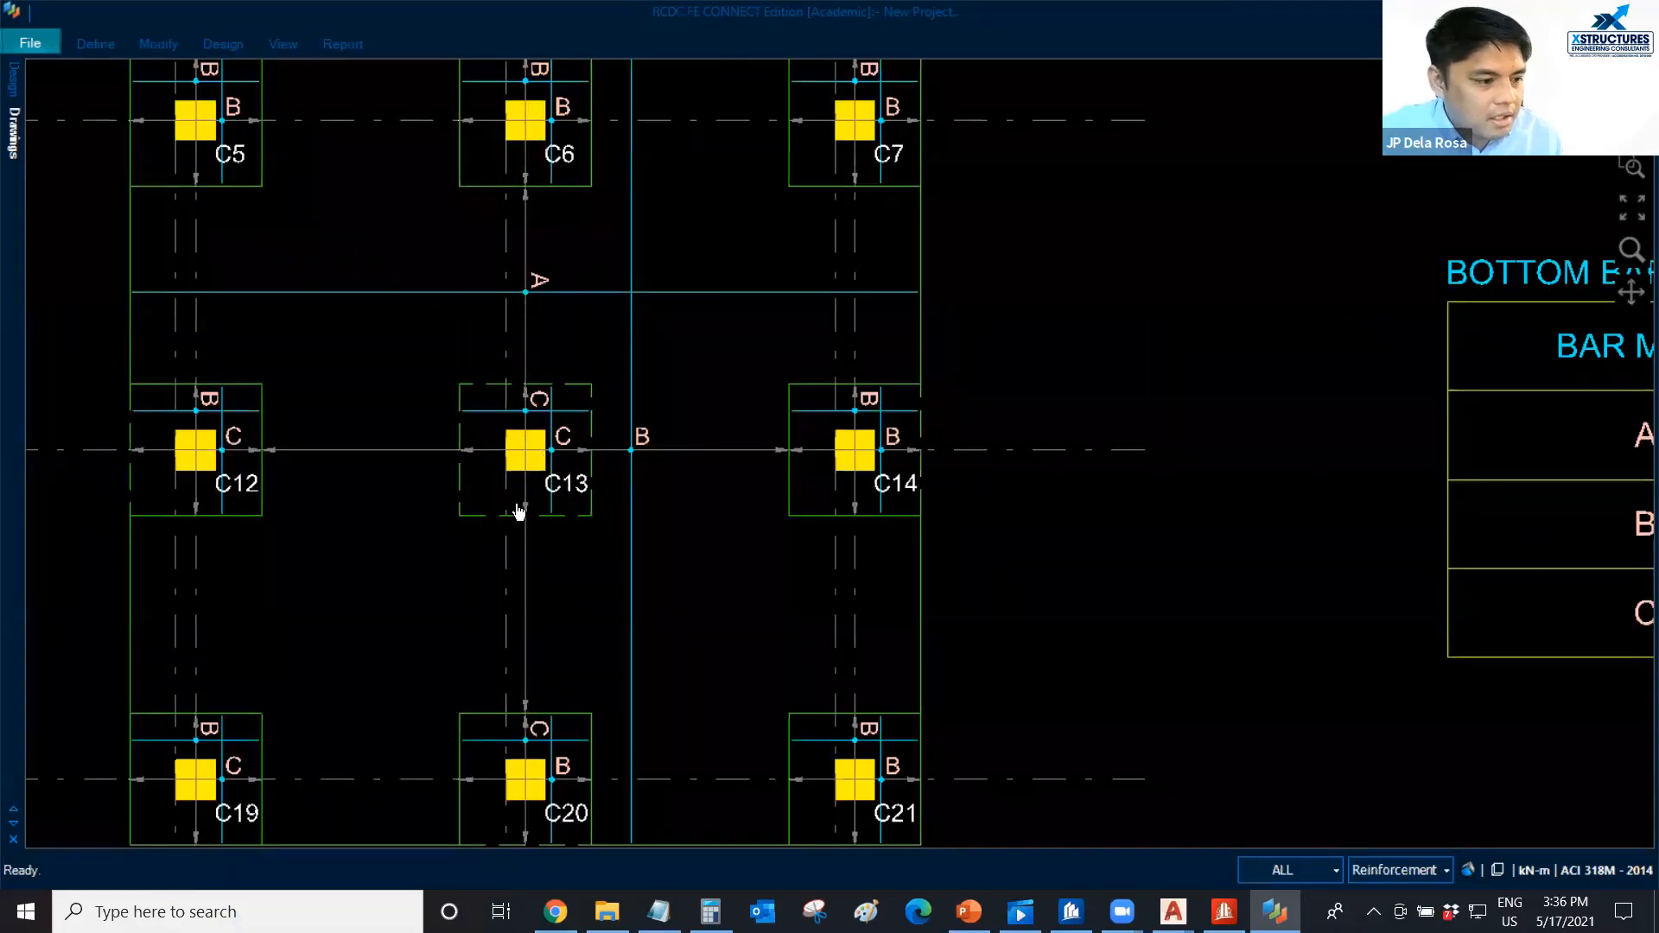
middle_click_drag(507, 447, 531, 494)
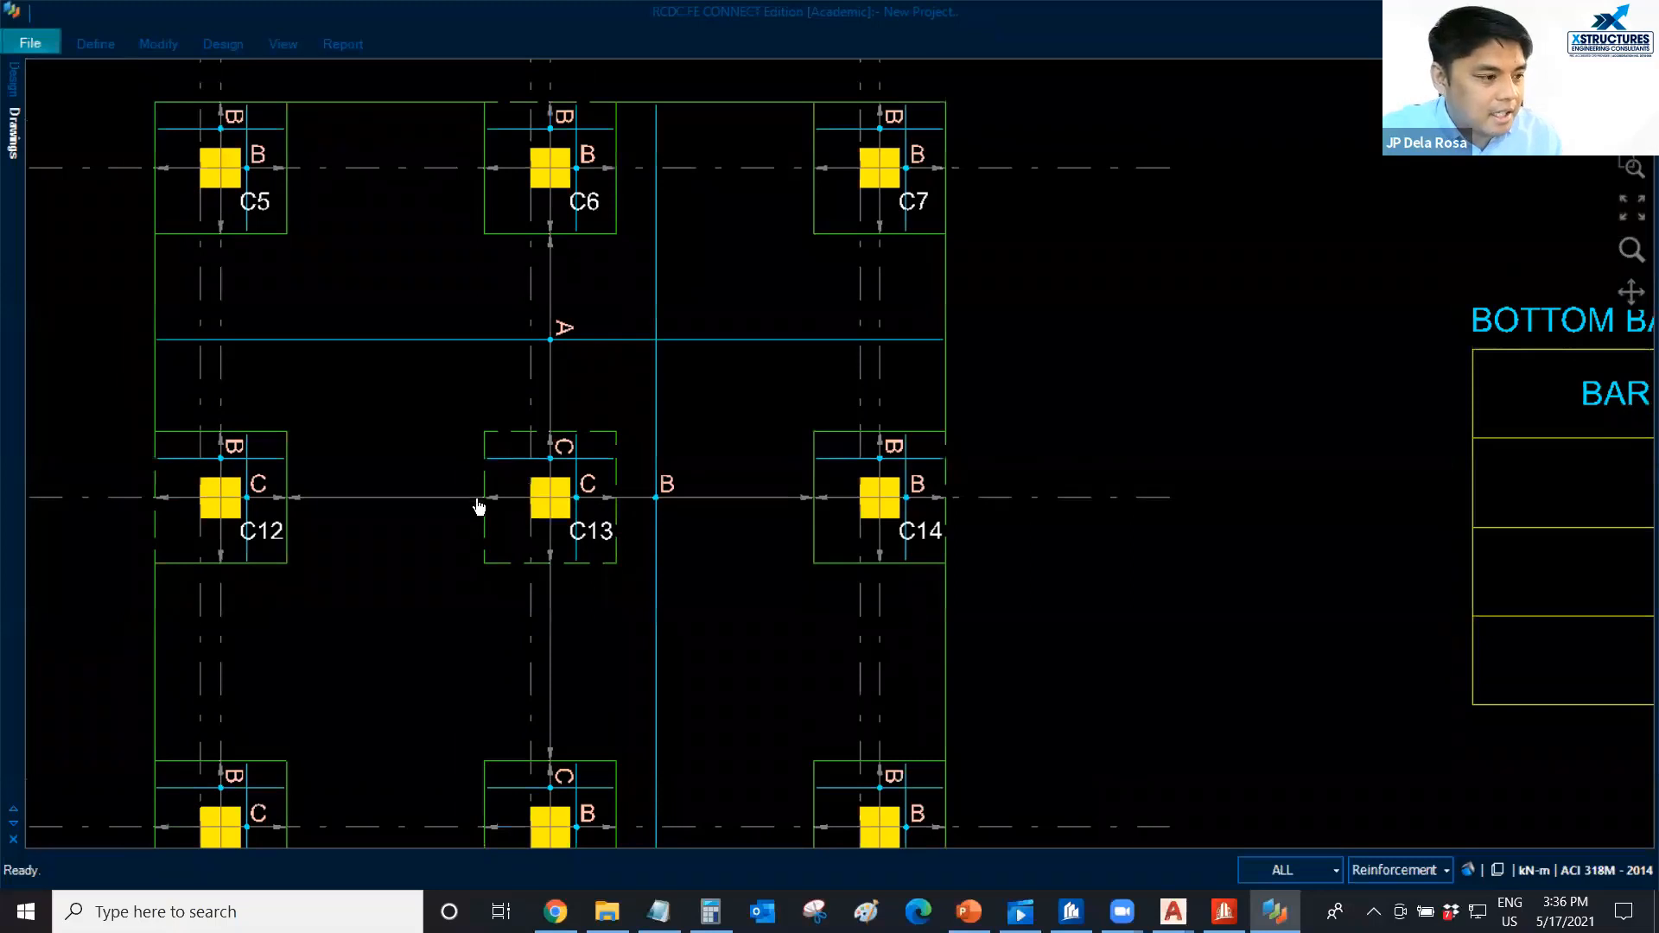
scroll(506, 489, "down", 2)
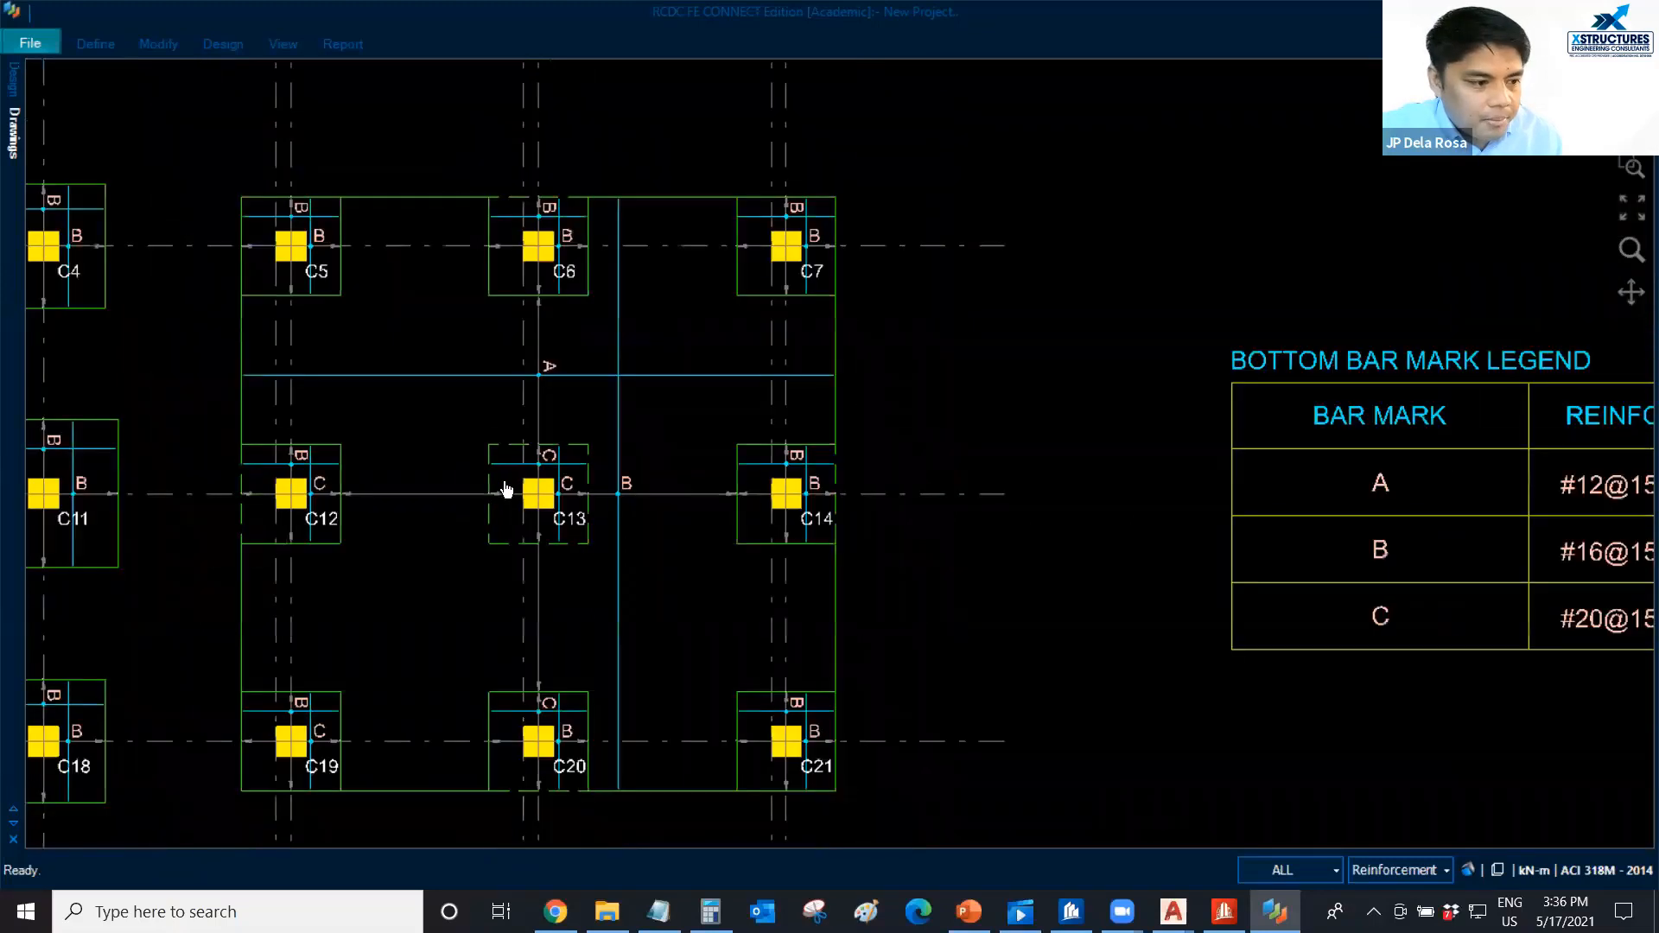
scroll(544, 486, "up", 2)
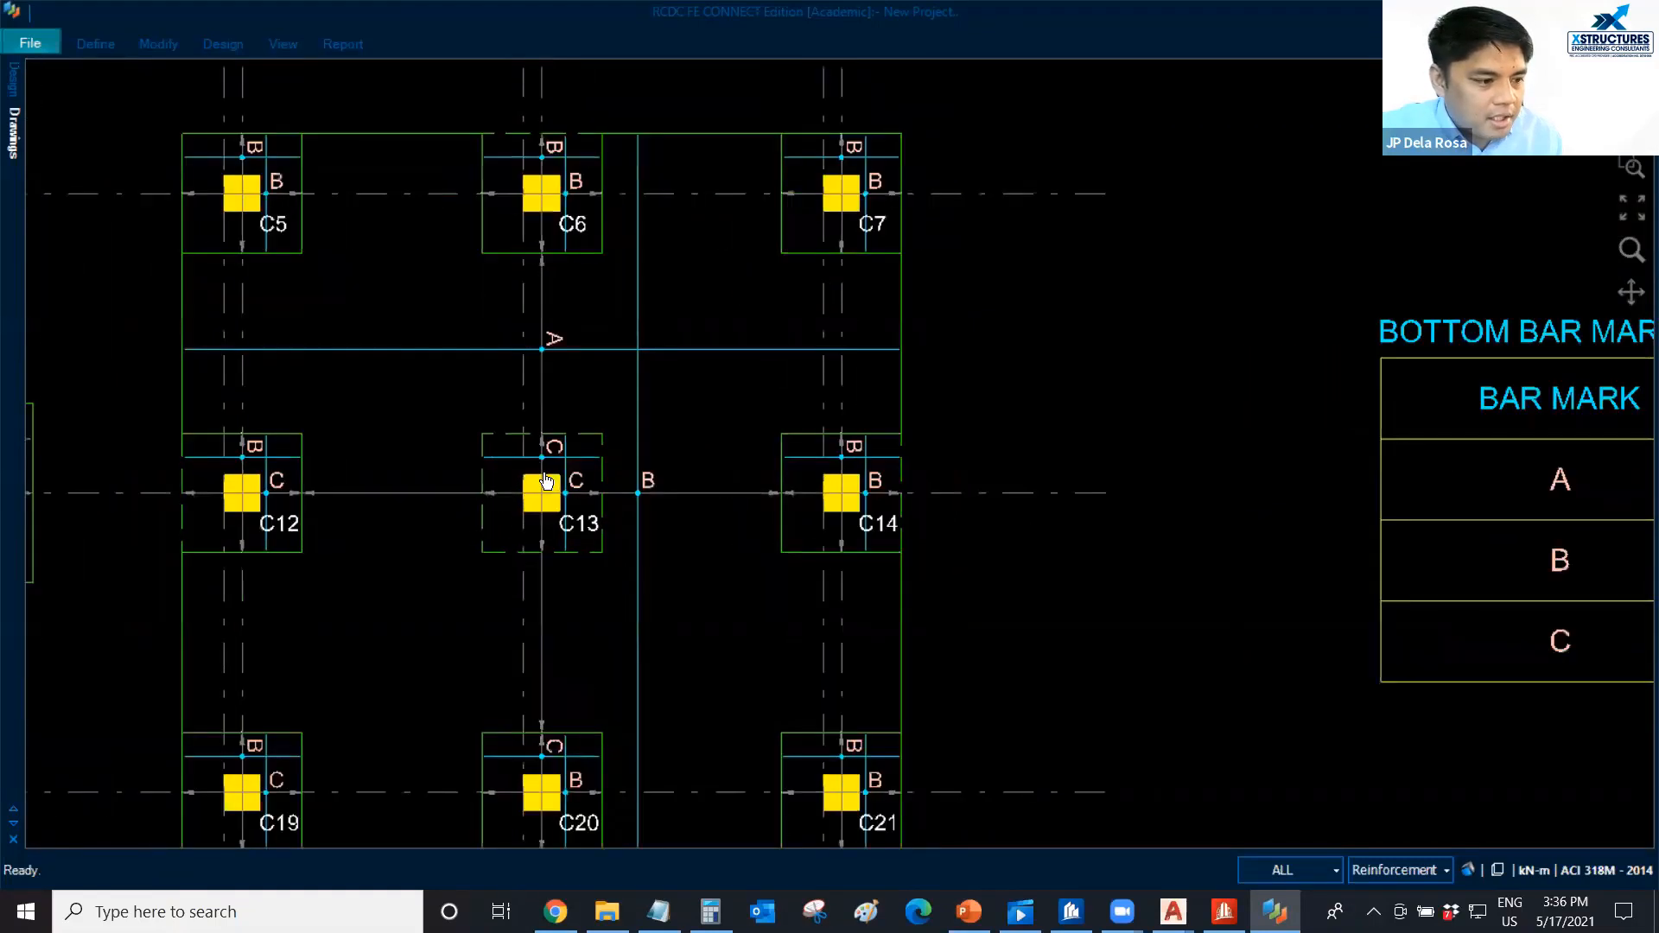
middle_click_drag(544, 487, 384, 427)
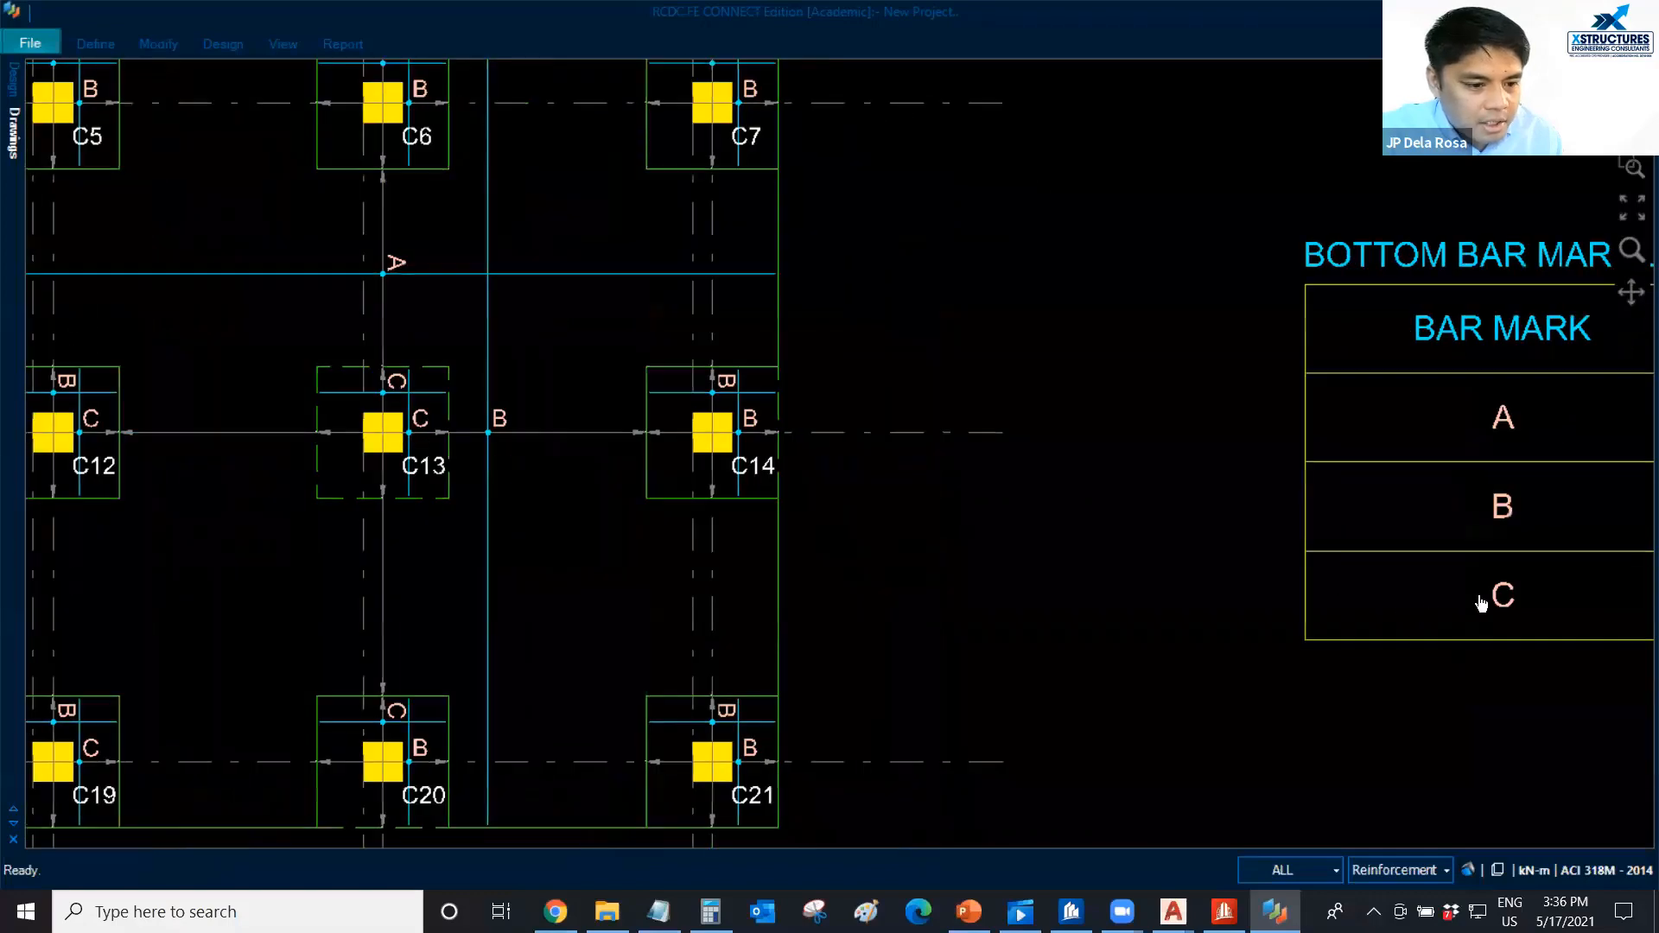
scroll(411, 439, "down", 1)
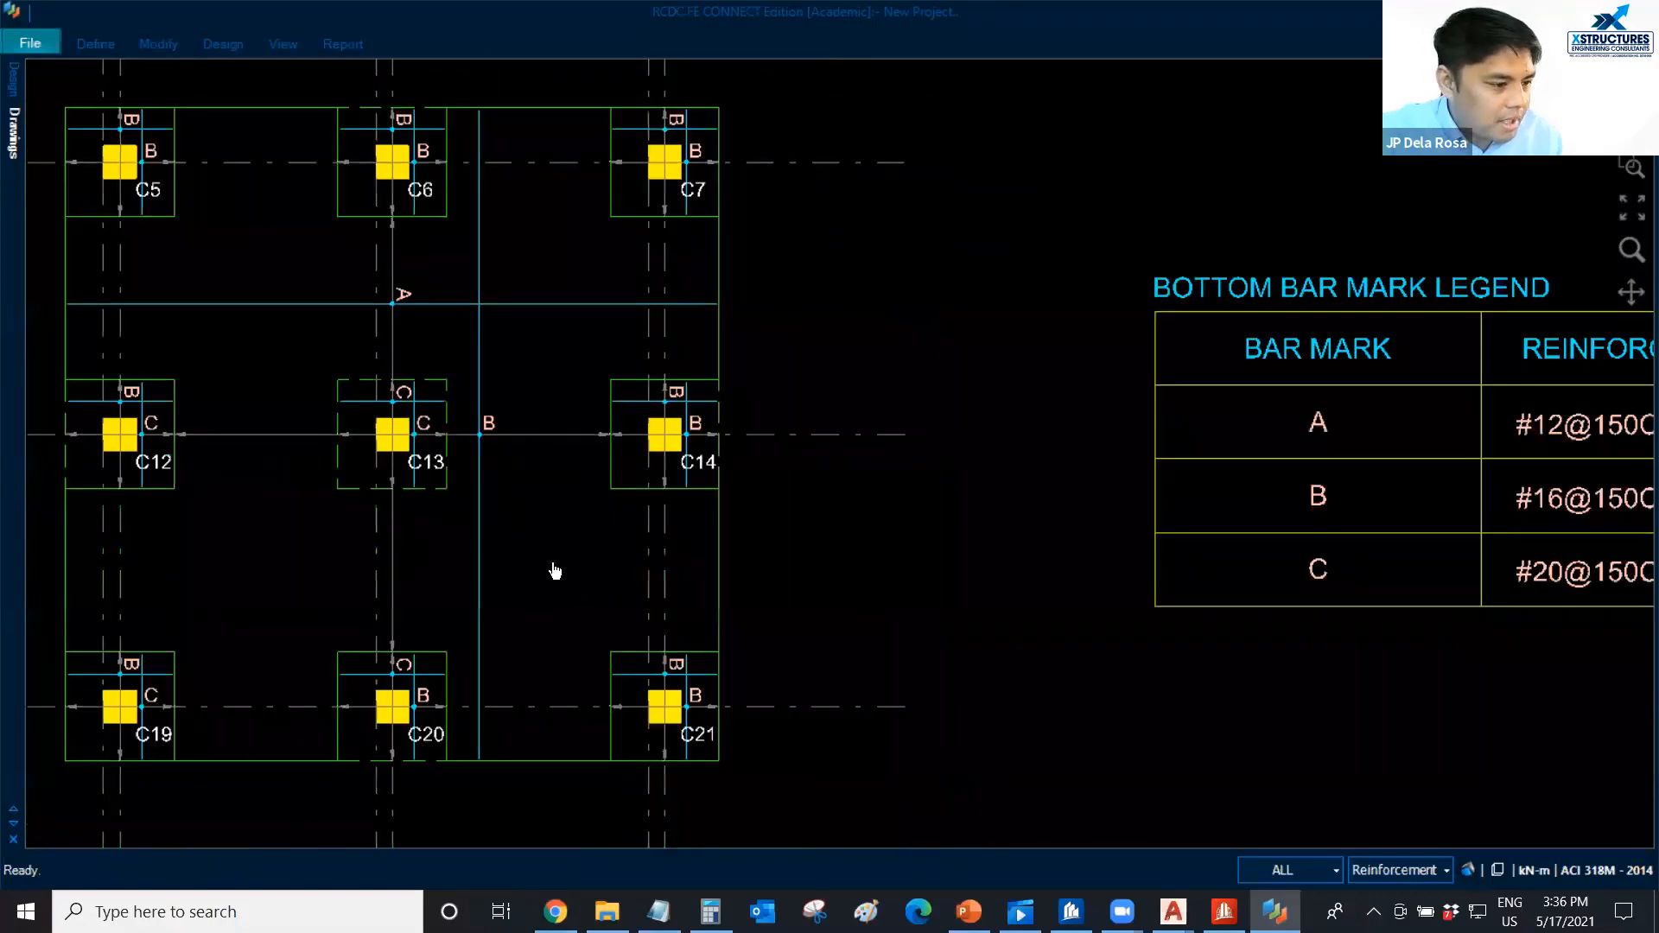
scroll(540, 570, "up", 2)
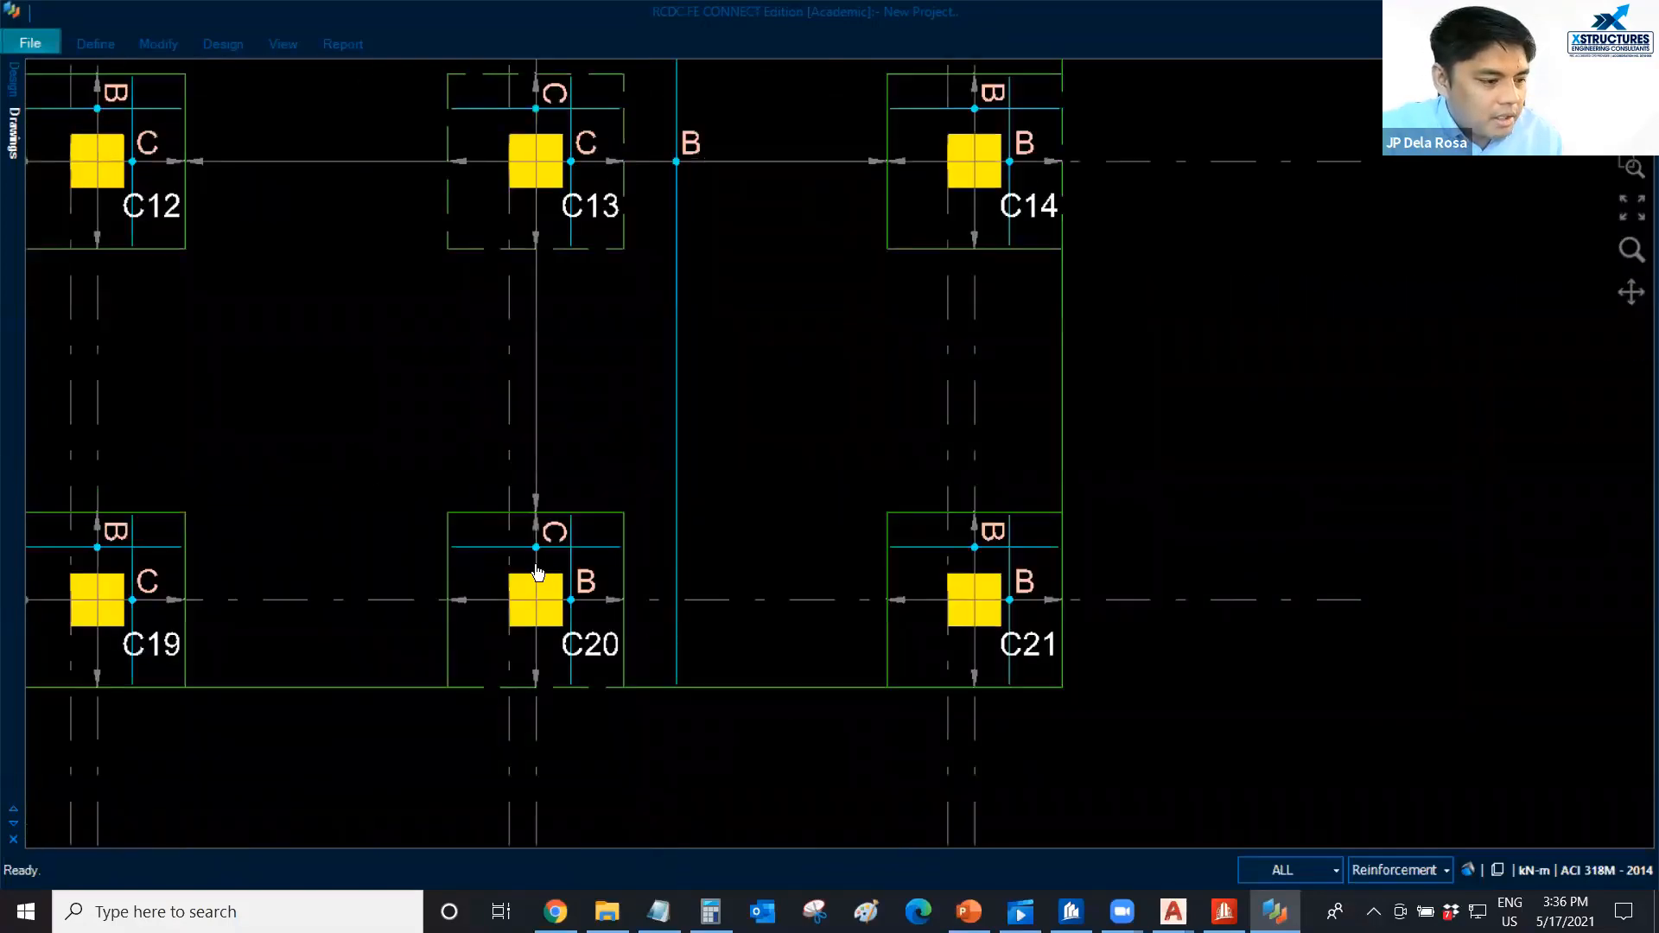
scroll(537, 573, "down", 1)
scroll(524, 606, "down", 2)
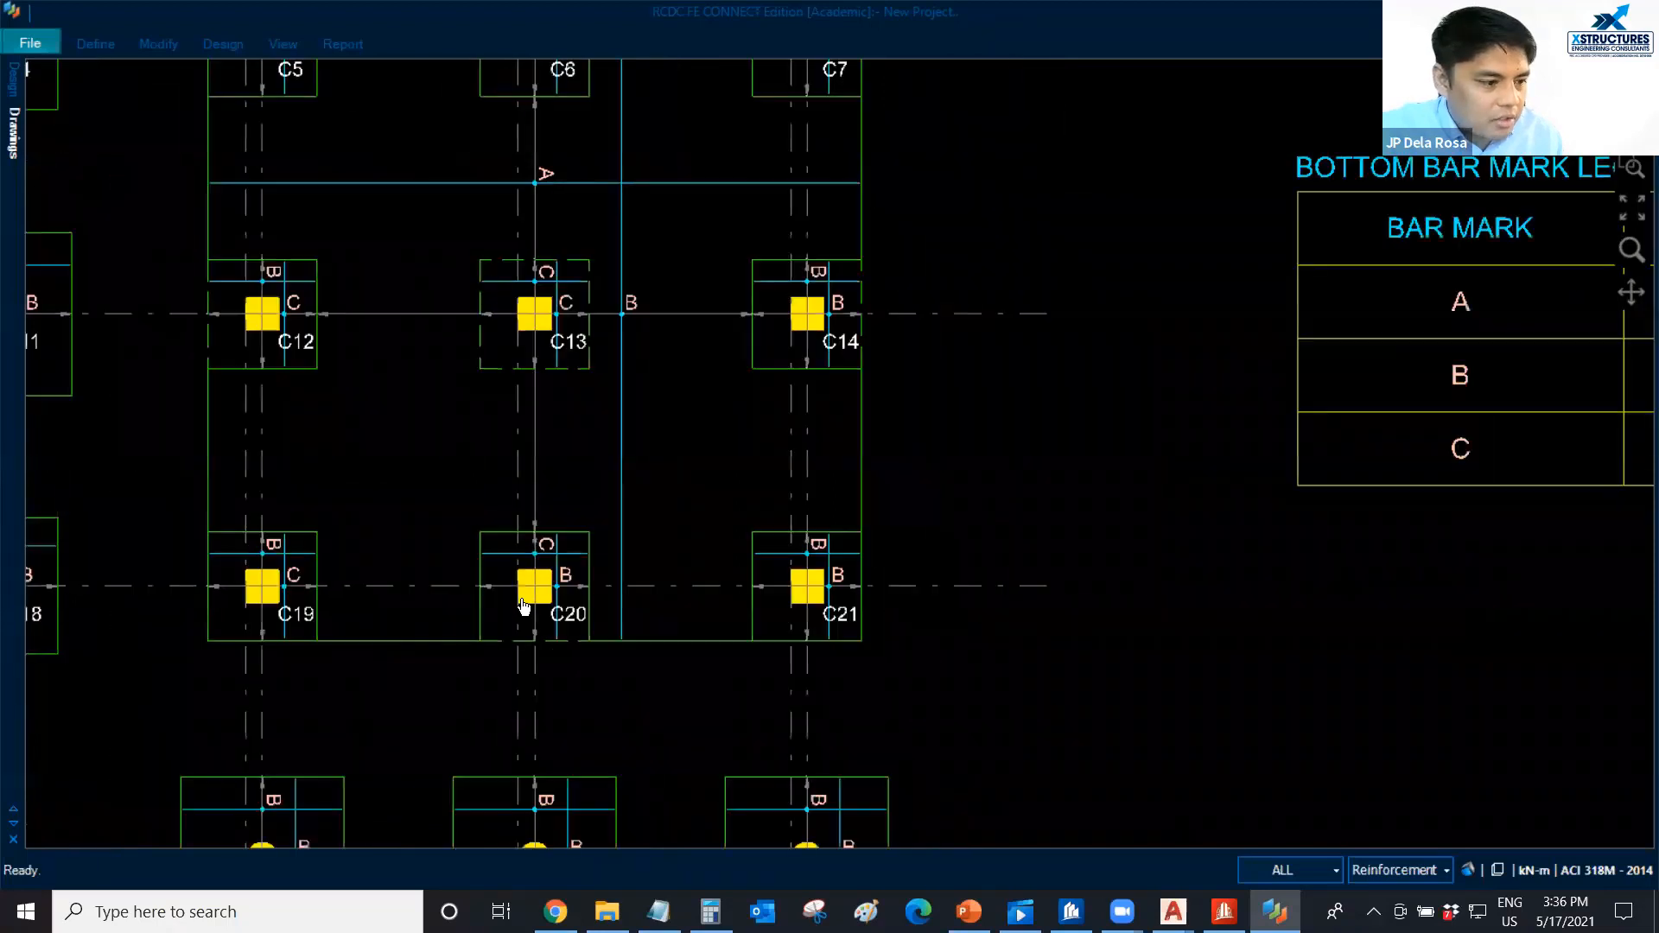
scroll(1178, 522, "down", 1)
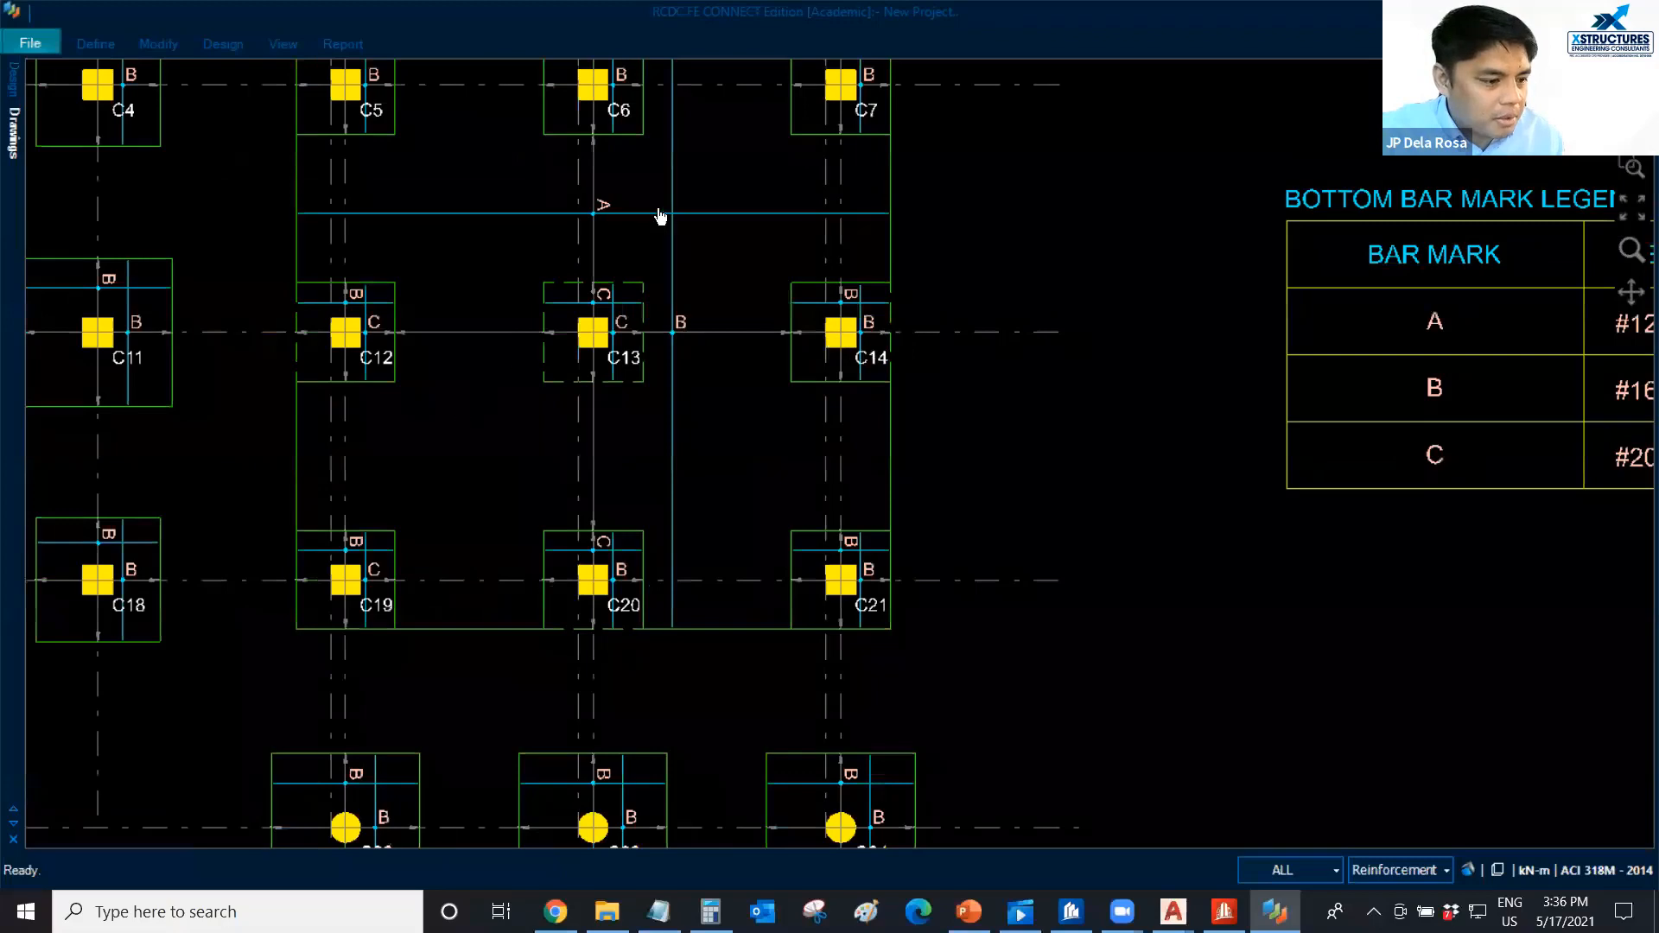
Examine the top reinforcement plan of the footings and raft, and return to the plan at foundation level.
scroll(683, 216, "down", 1)
middle_click_drag(760, 544, 915, 397)
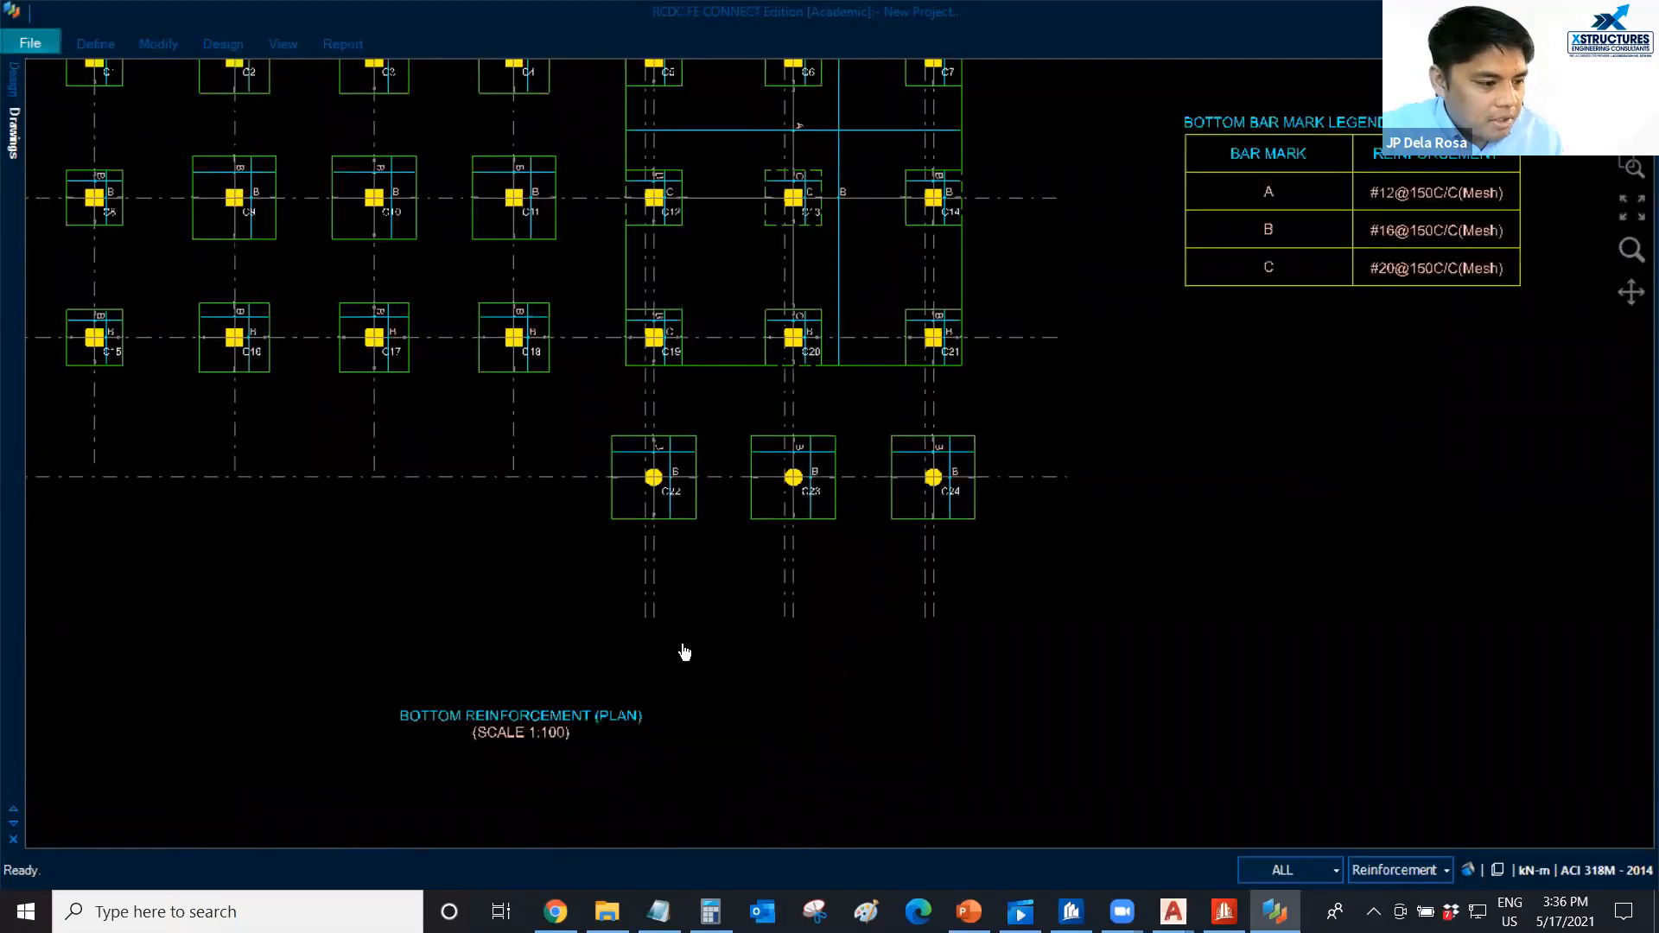
scroll(363, 617, "down", 1)
middle_click_drag(362, 617, 633, 156)
scroll(630, 619, "up", 1)
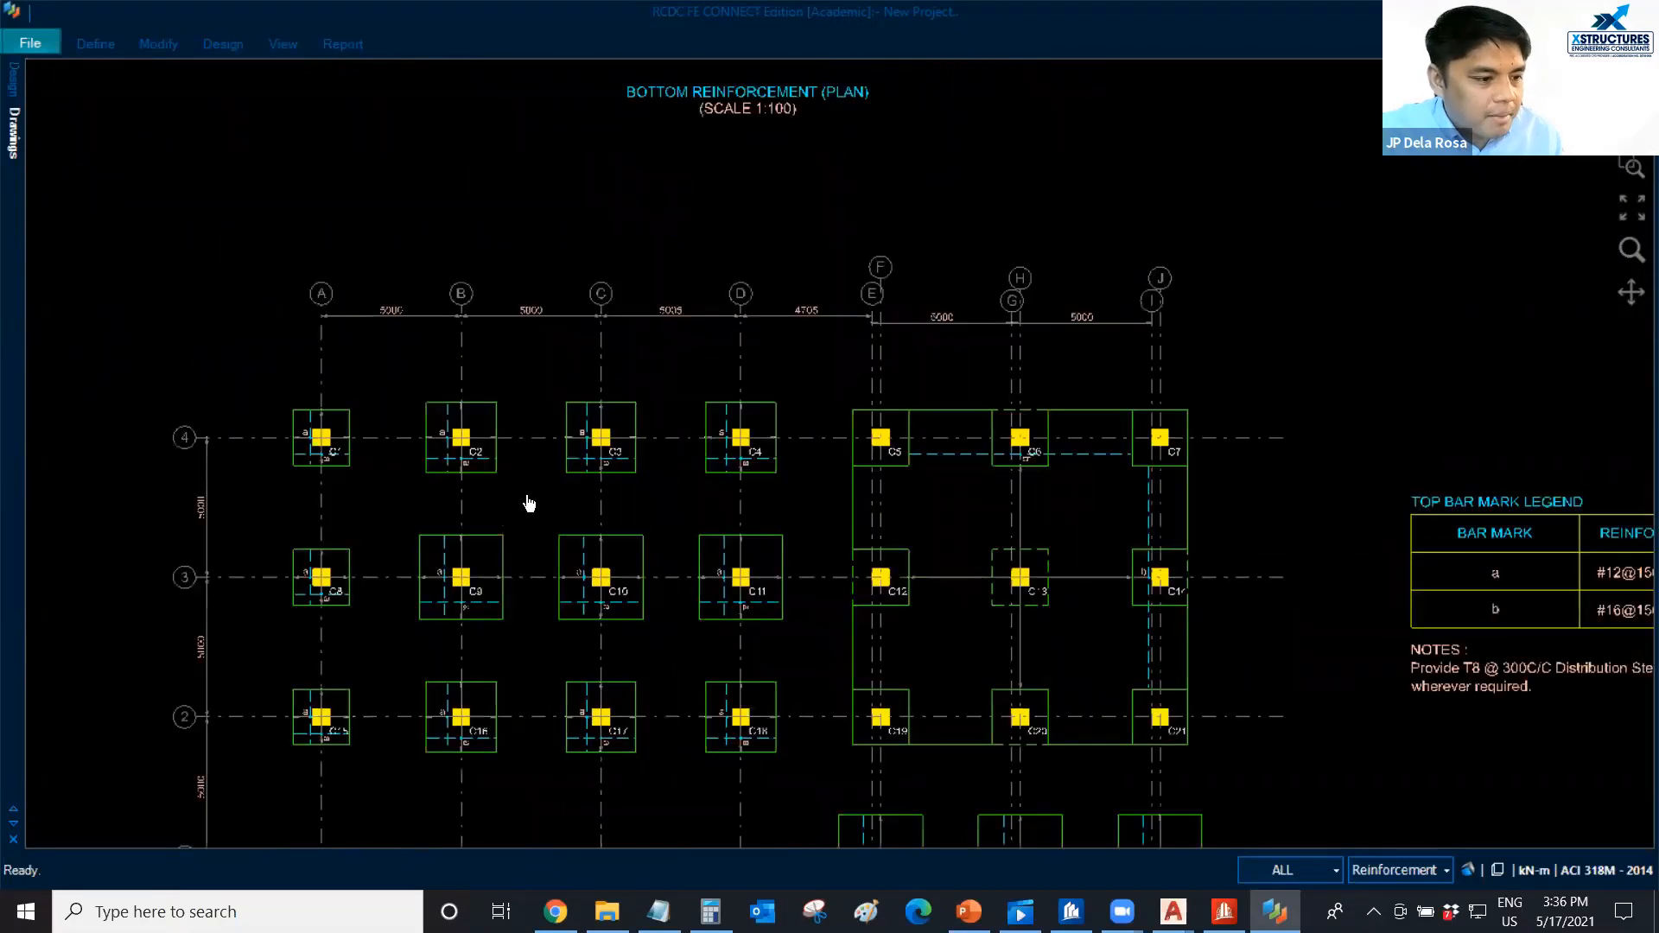
scroll(573, 501, "up", 1)
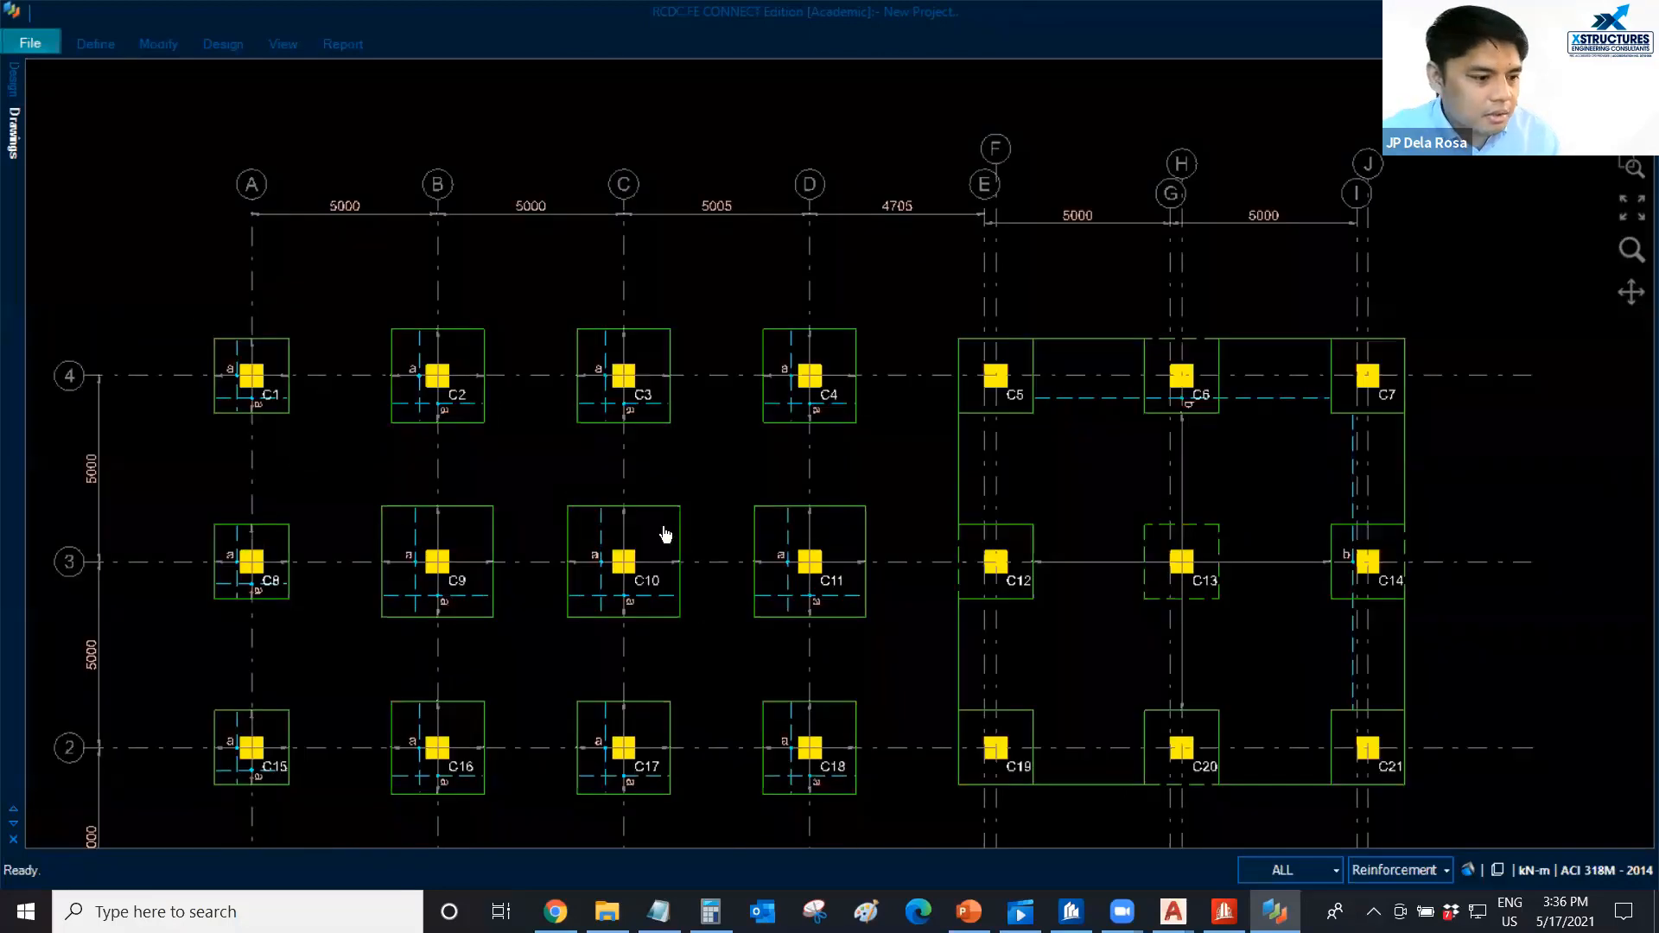
scroll(637, 435, "down", 1)
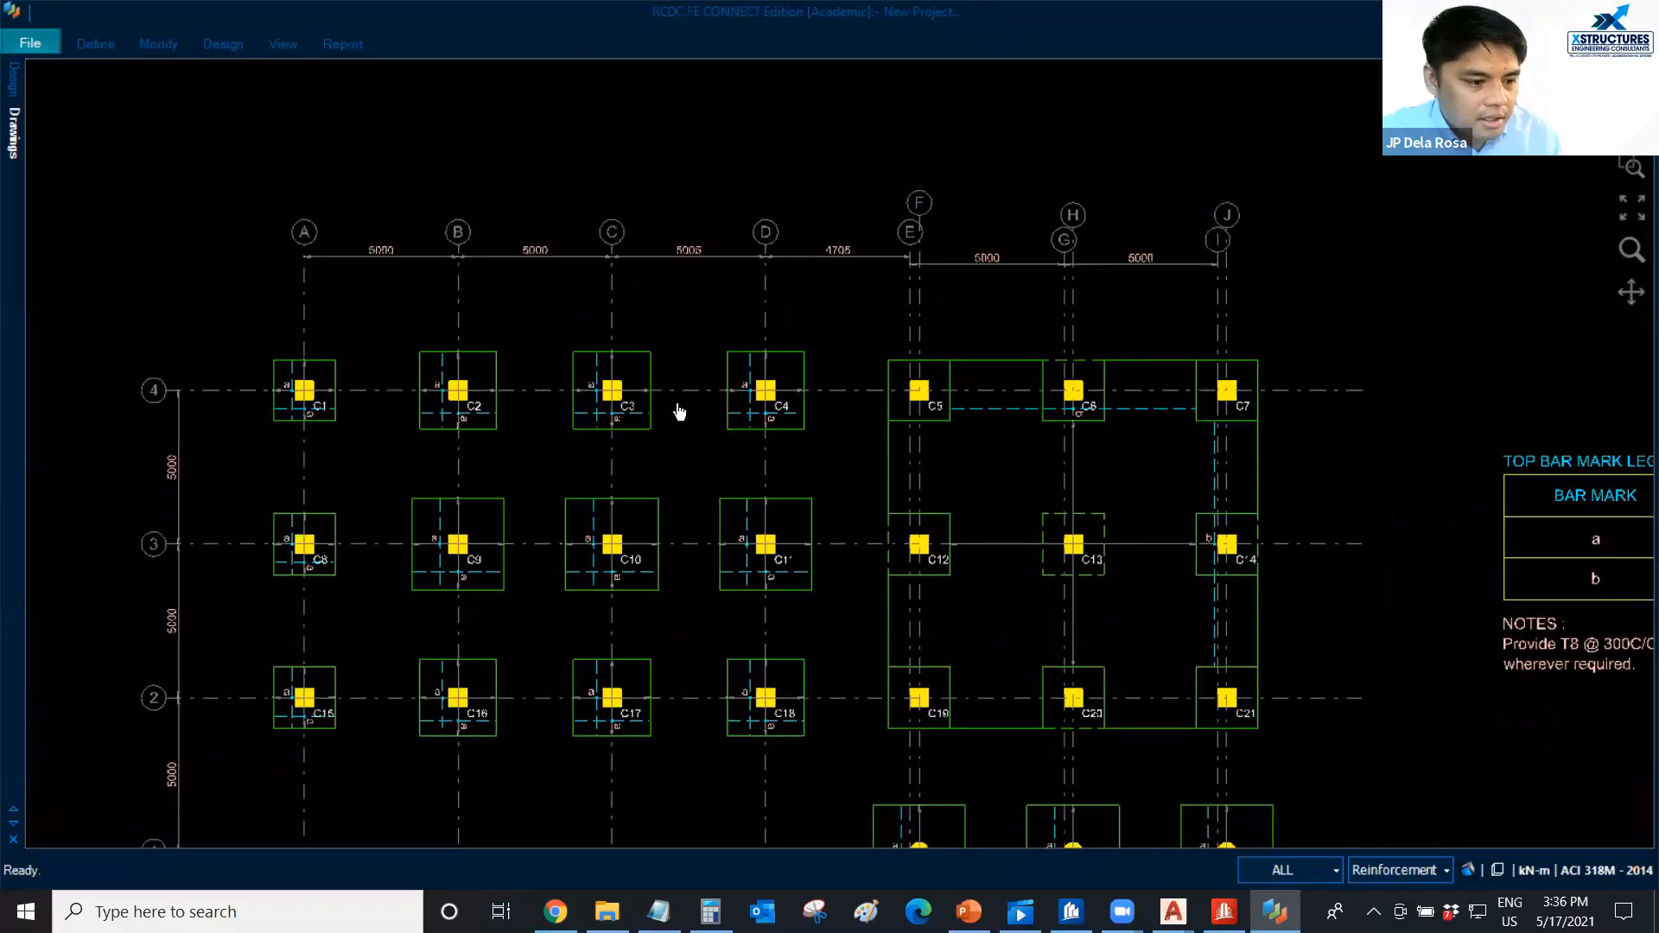
scroll(677, 412, "down", 1)
scroll(668, 420, "down", 1)
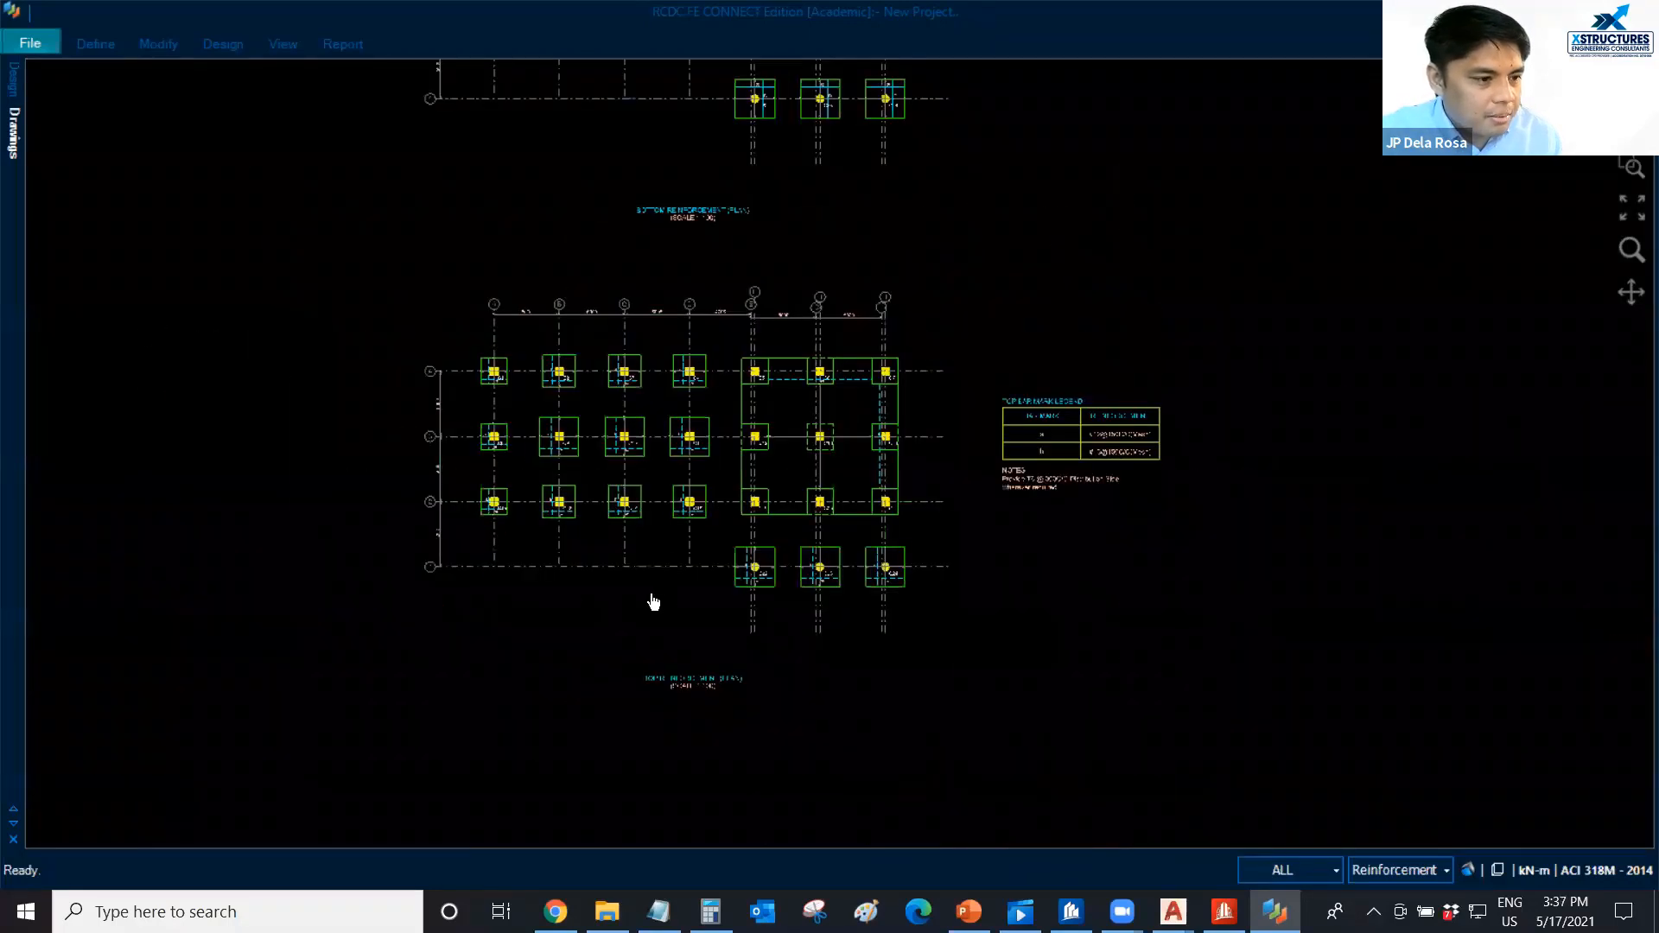
scroll(648, 598, "down", 1)
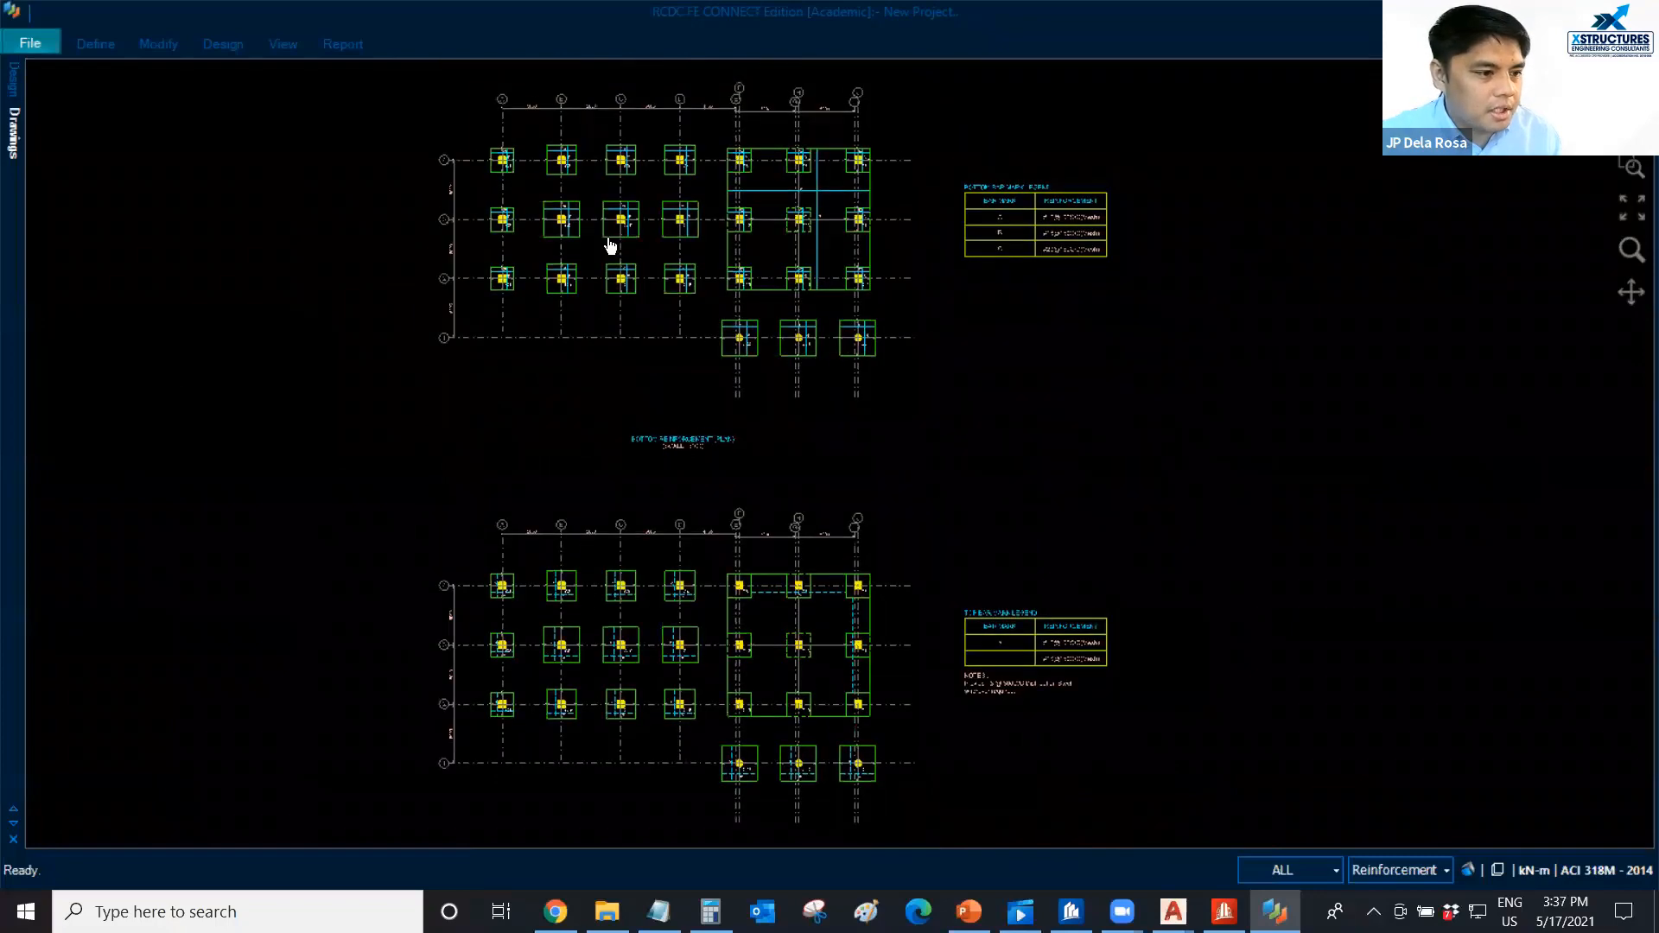
middle_click_drag(518, 269, 525, 528)
middle_click_drag(534, 328, 454, 612)
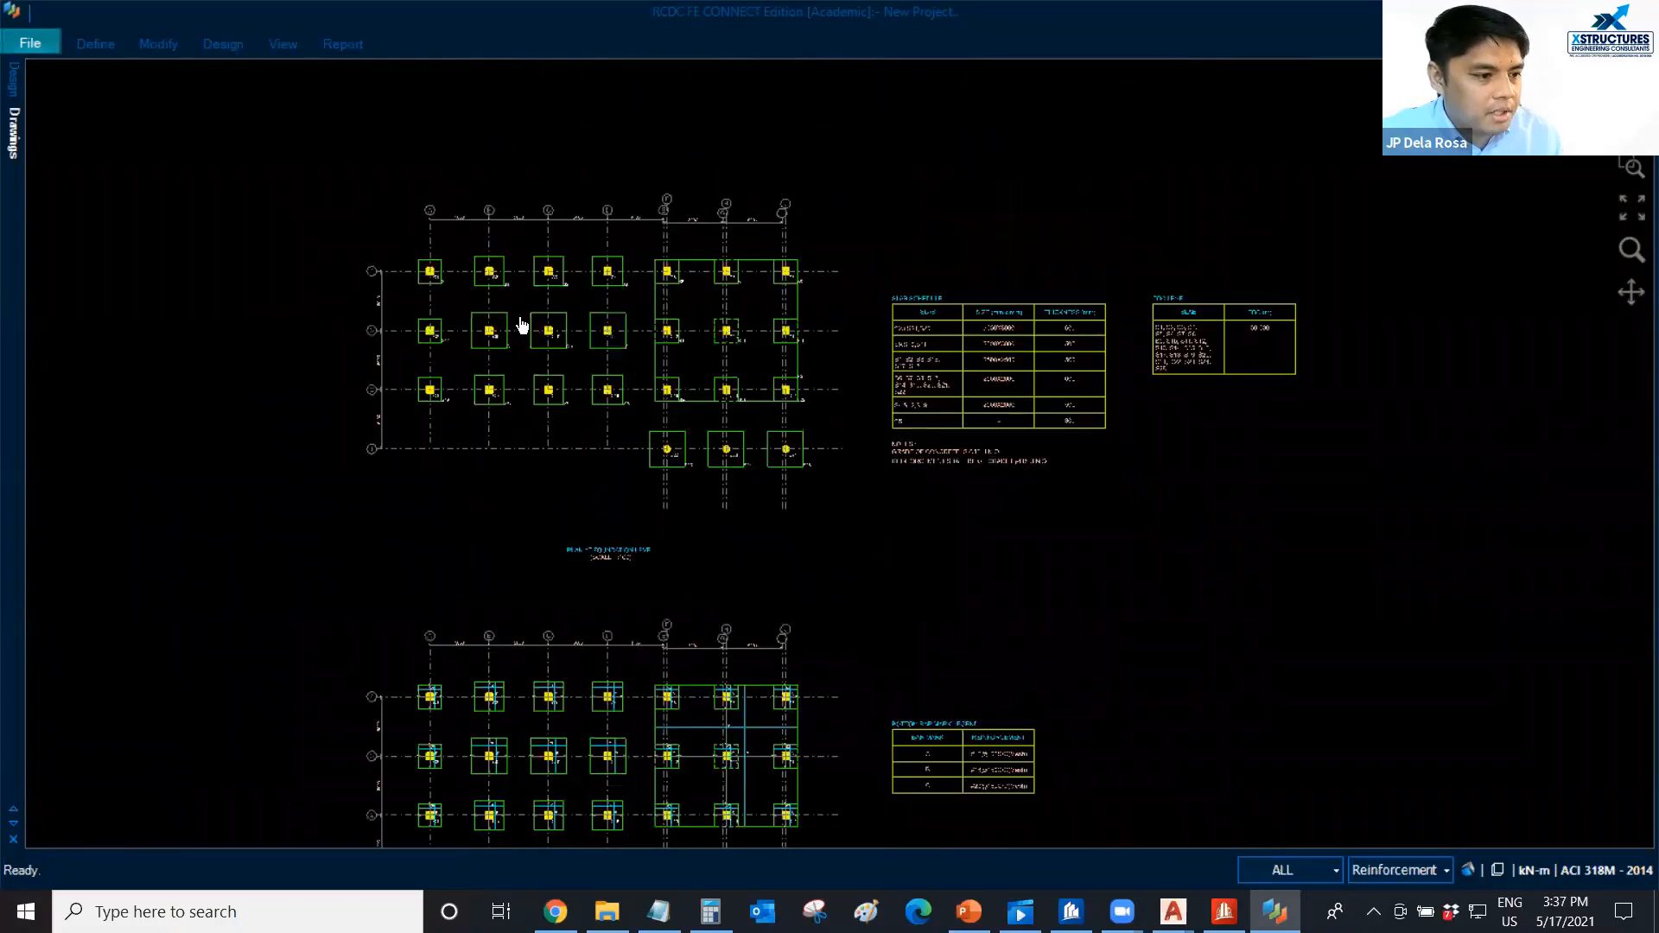
scroll(518, 313, "up", 1)
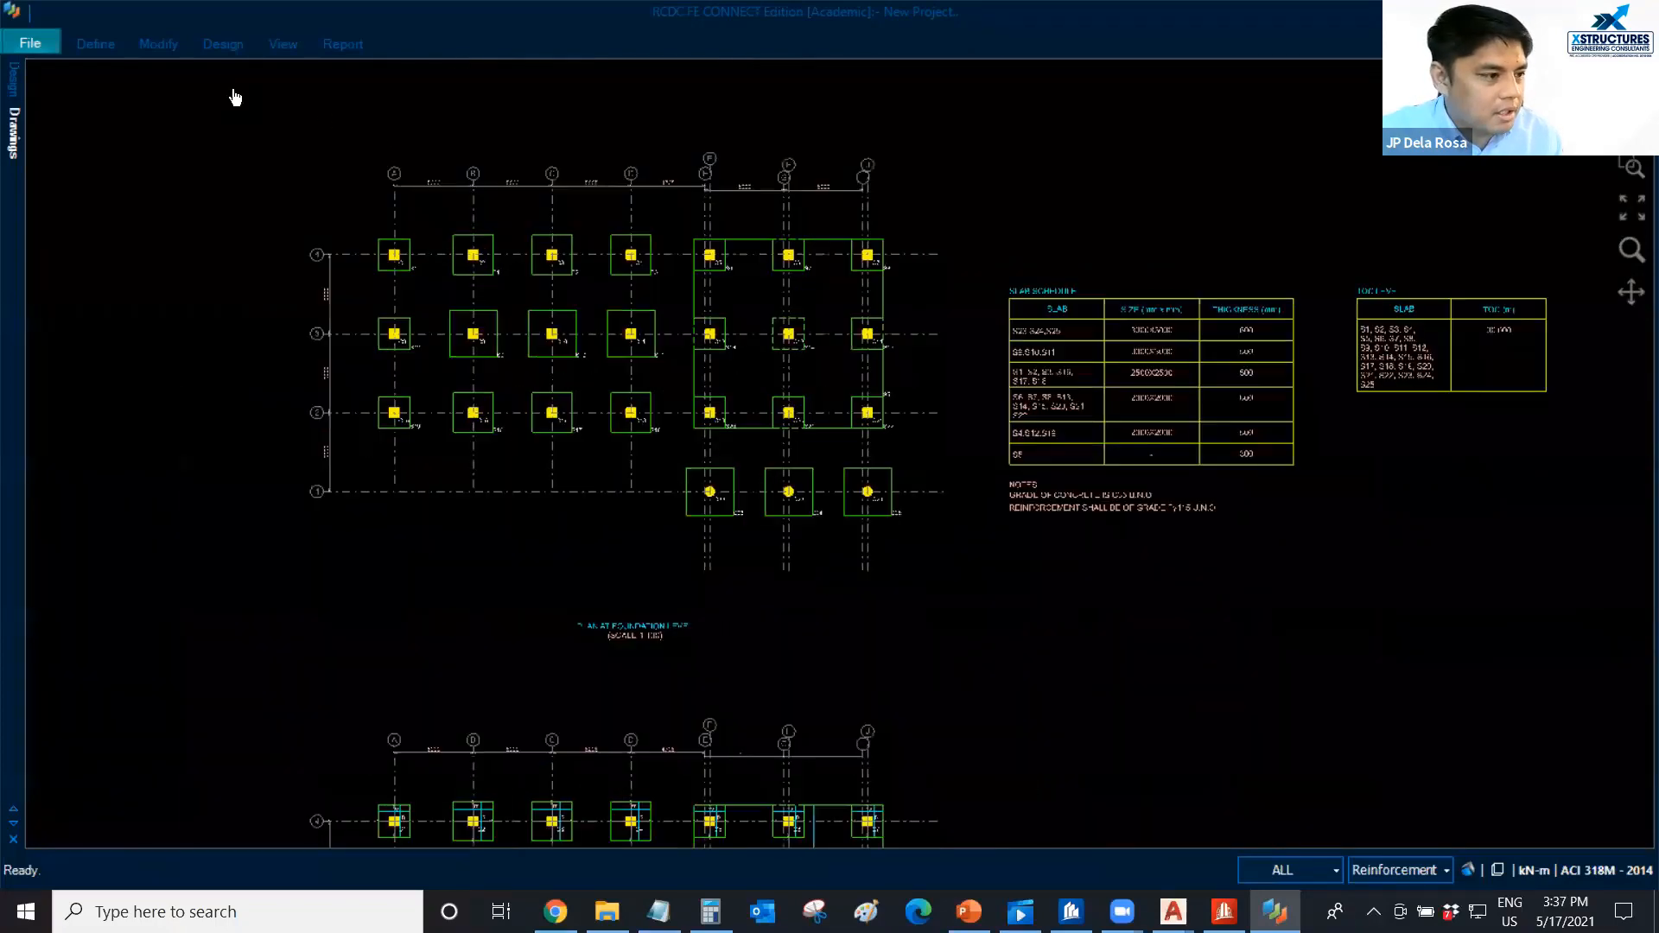
Generate the design calculation report for region S1 only.
left_click(342, 45)
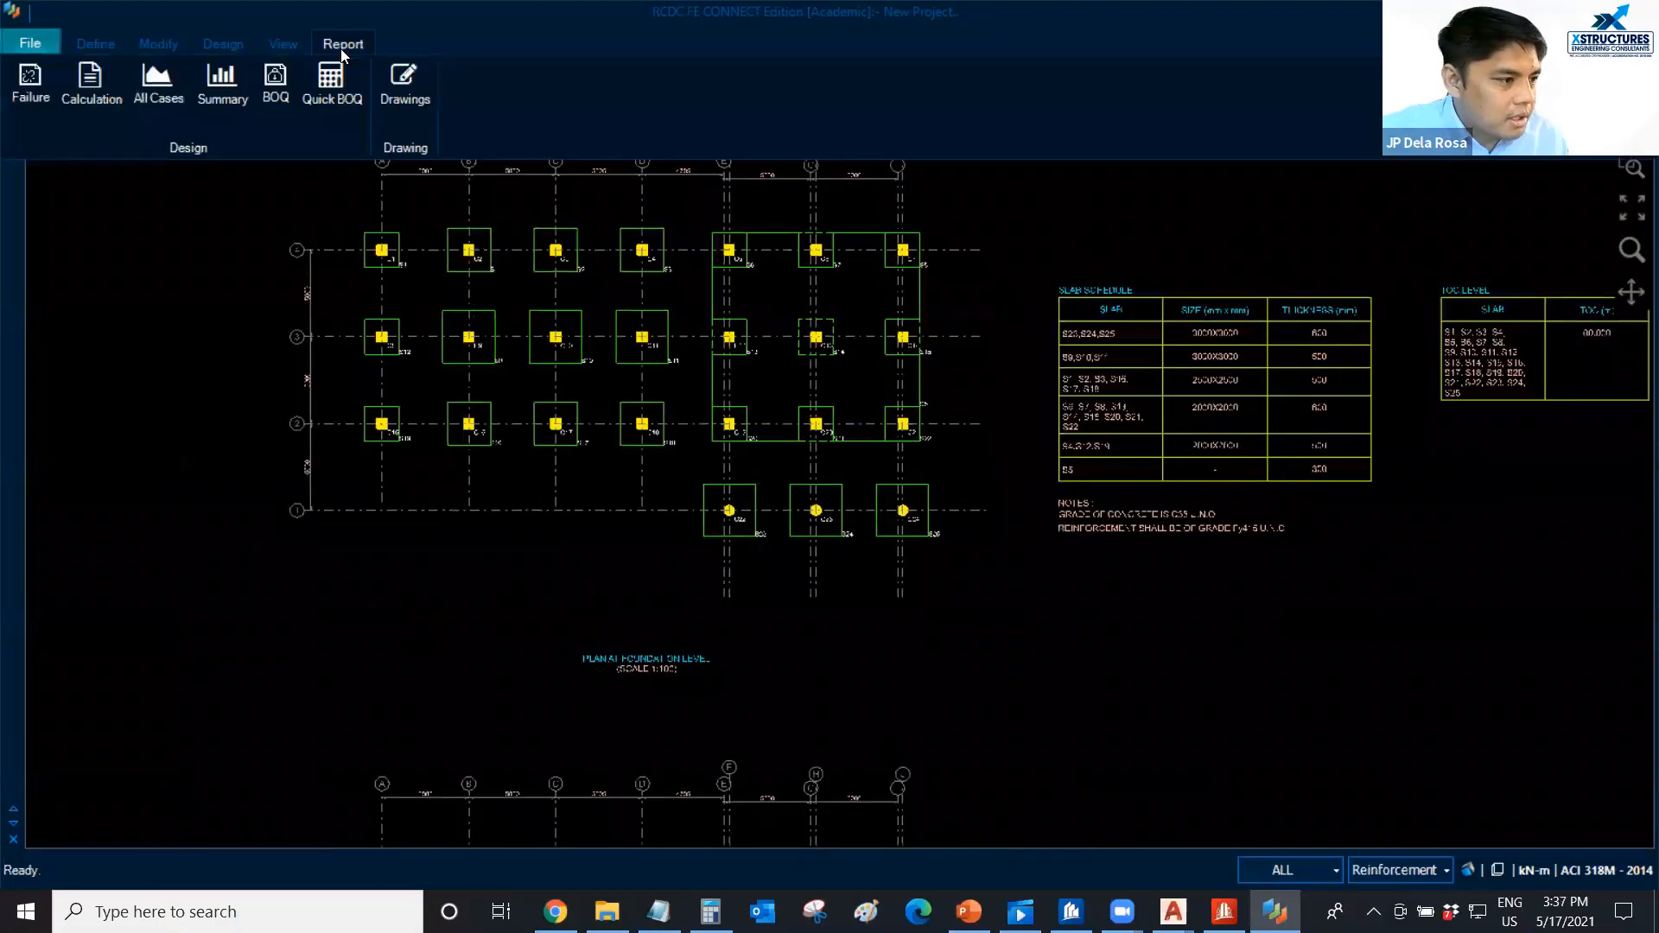
left_click(88, 103)
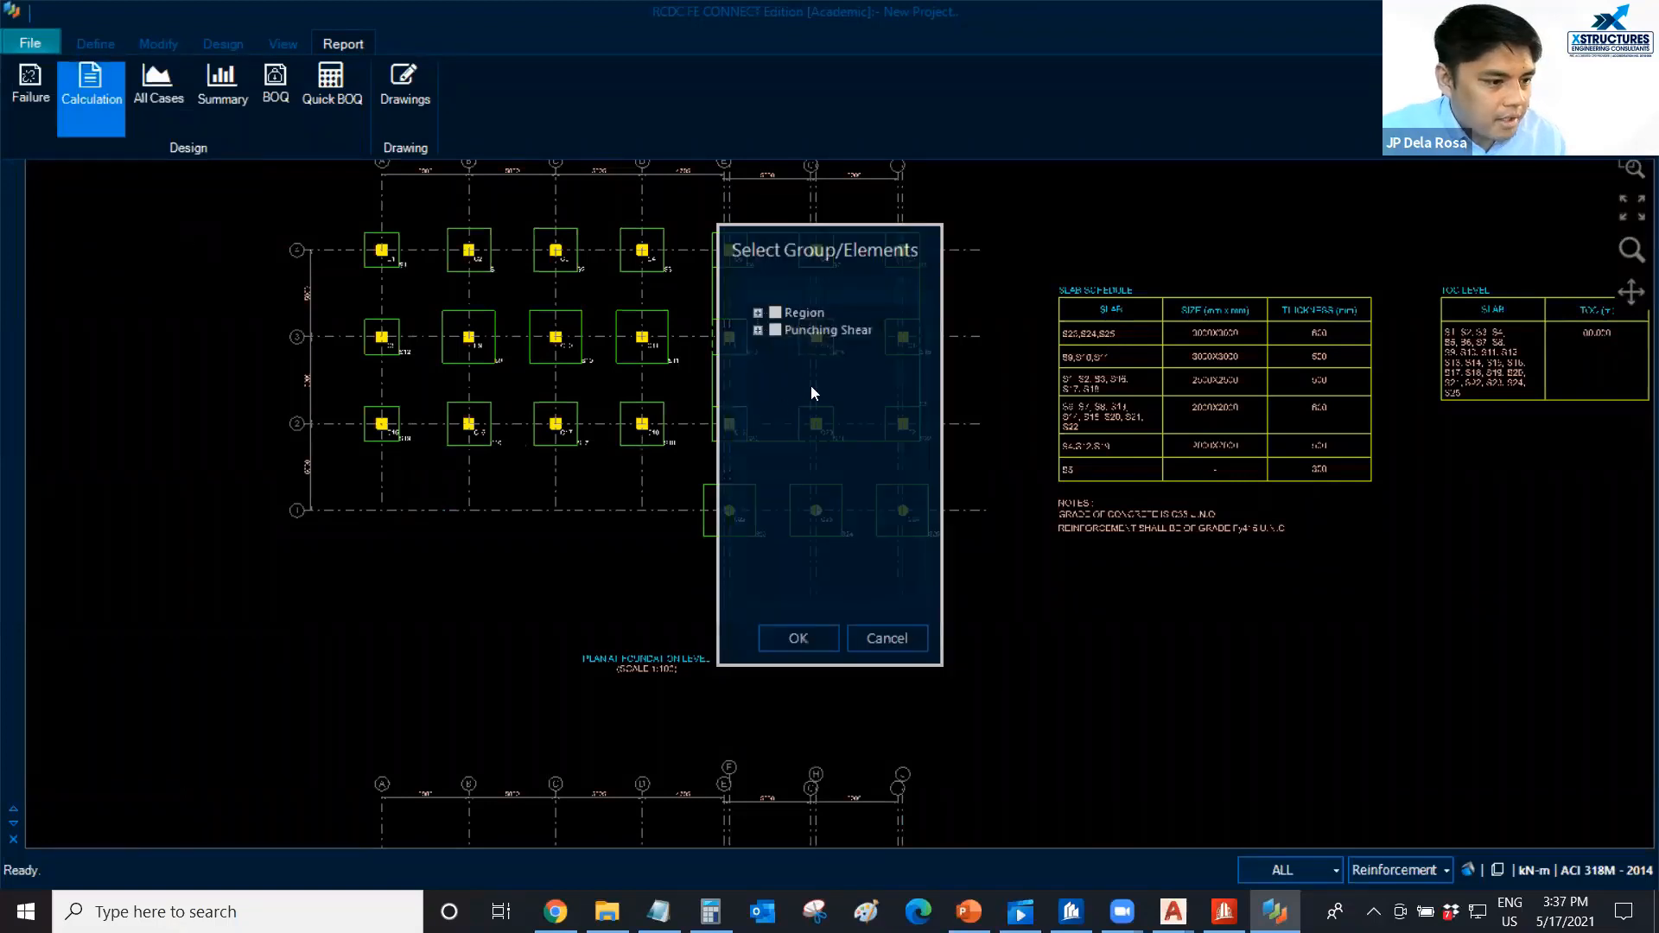
left_click(757, 314)
left_click(756, 314)
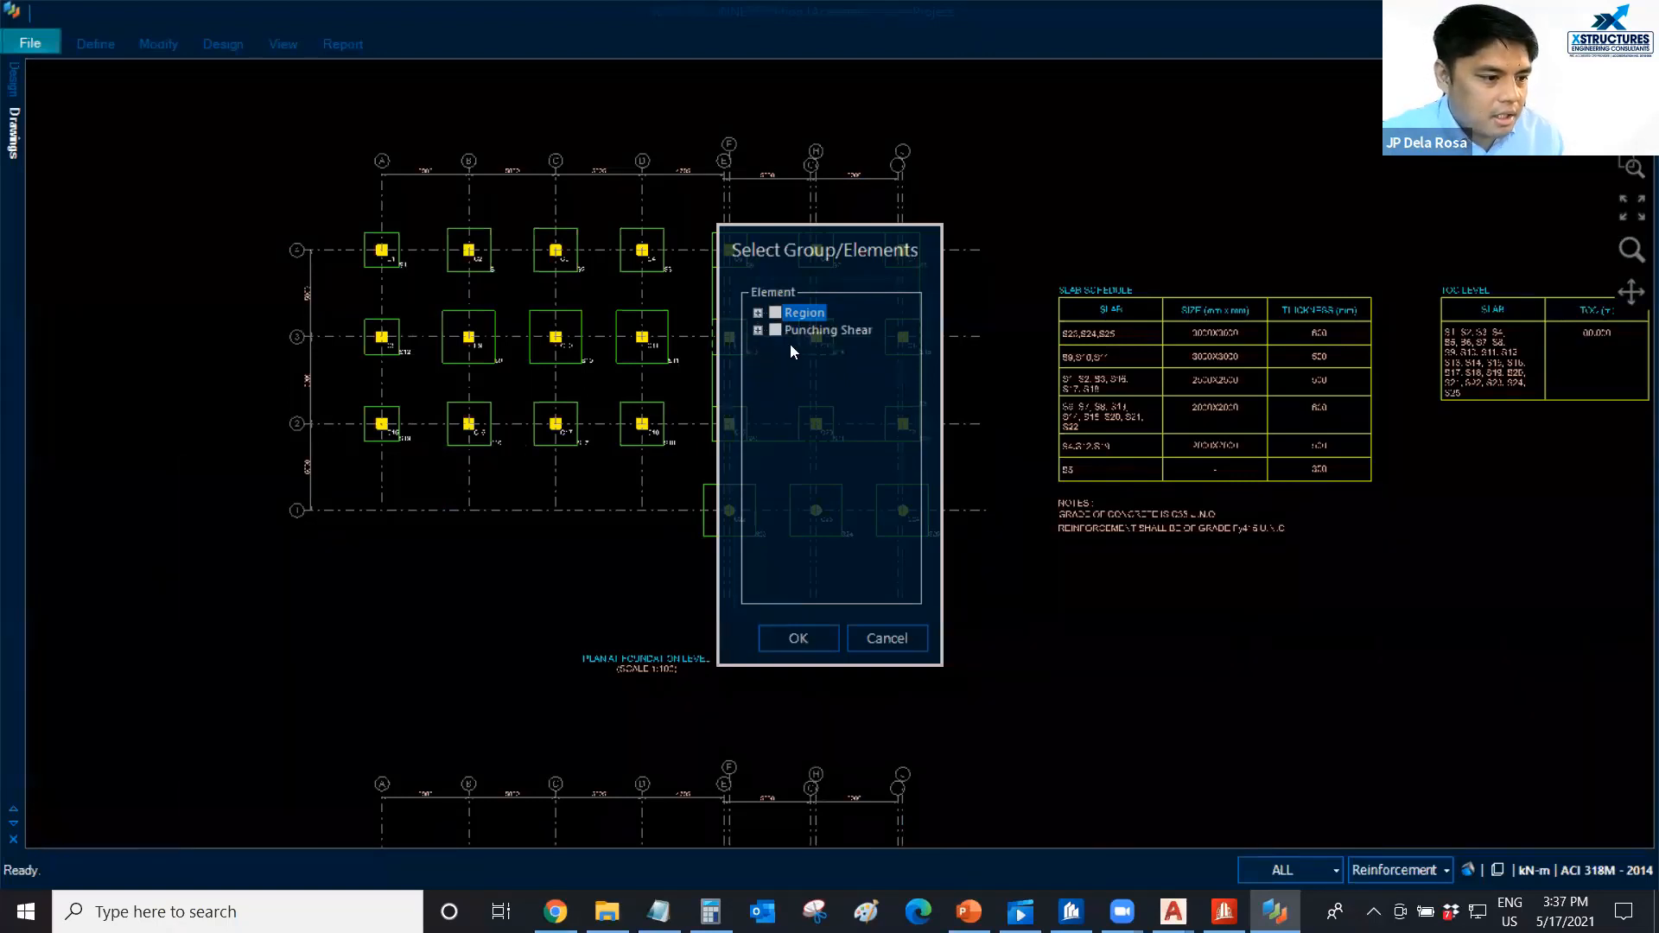
left_click(758, 312)
left_click(795, 330)
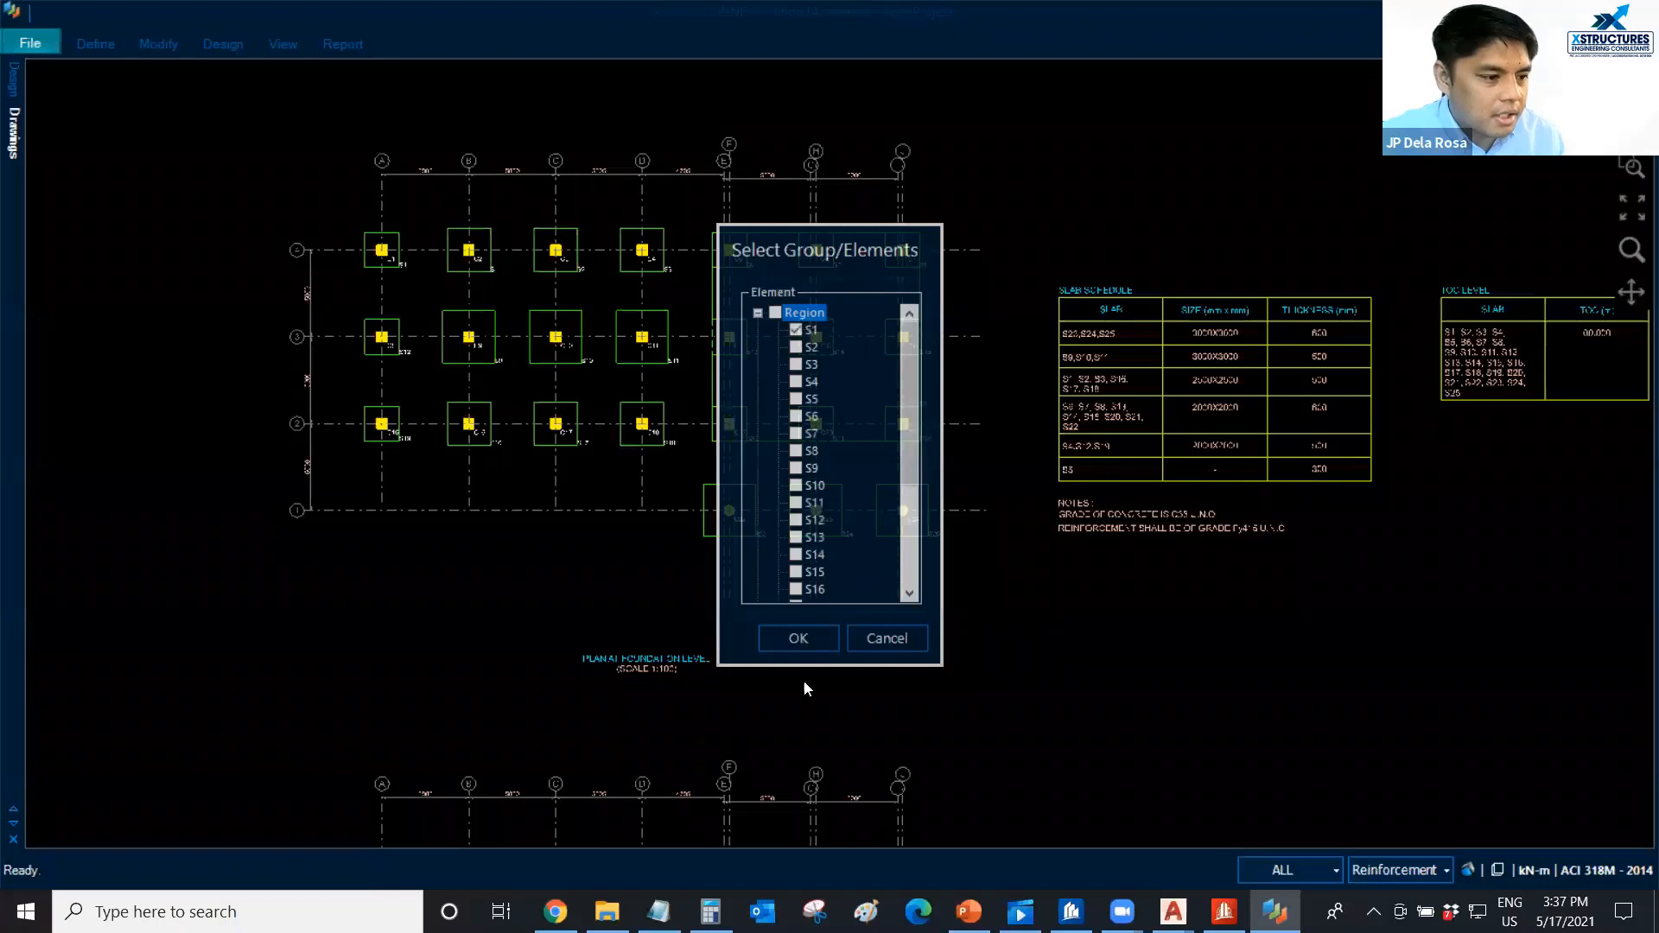
left_click(797, 639)
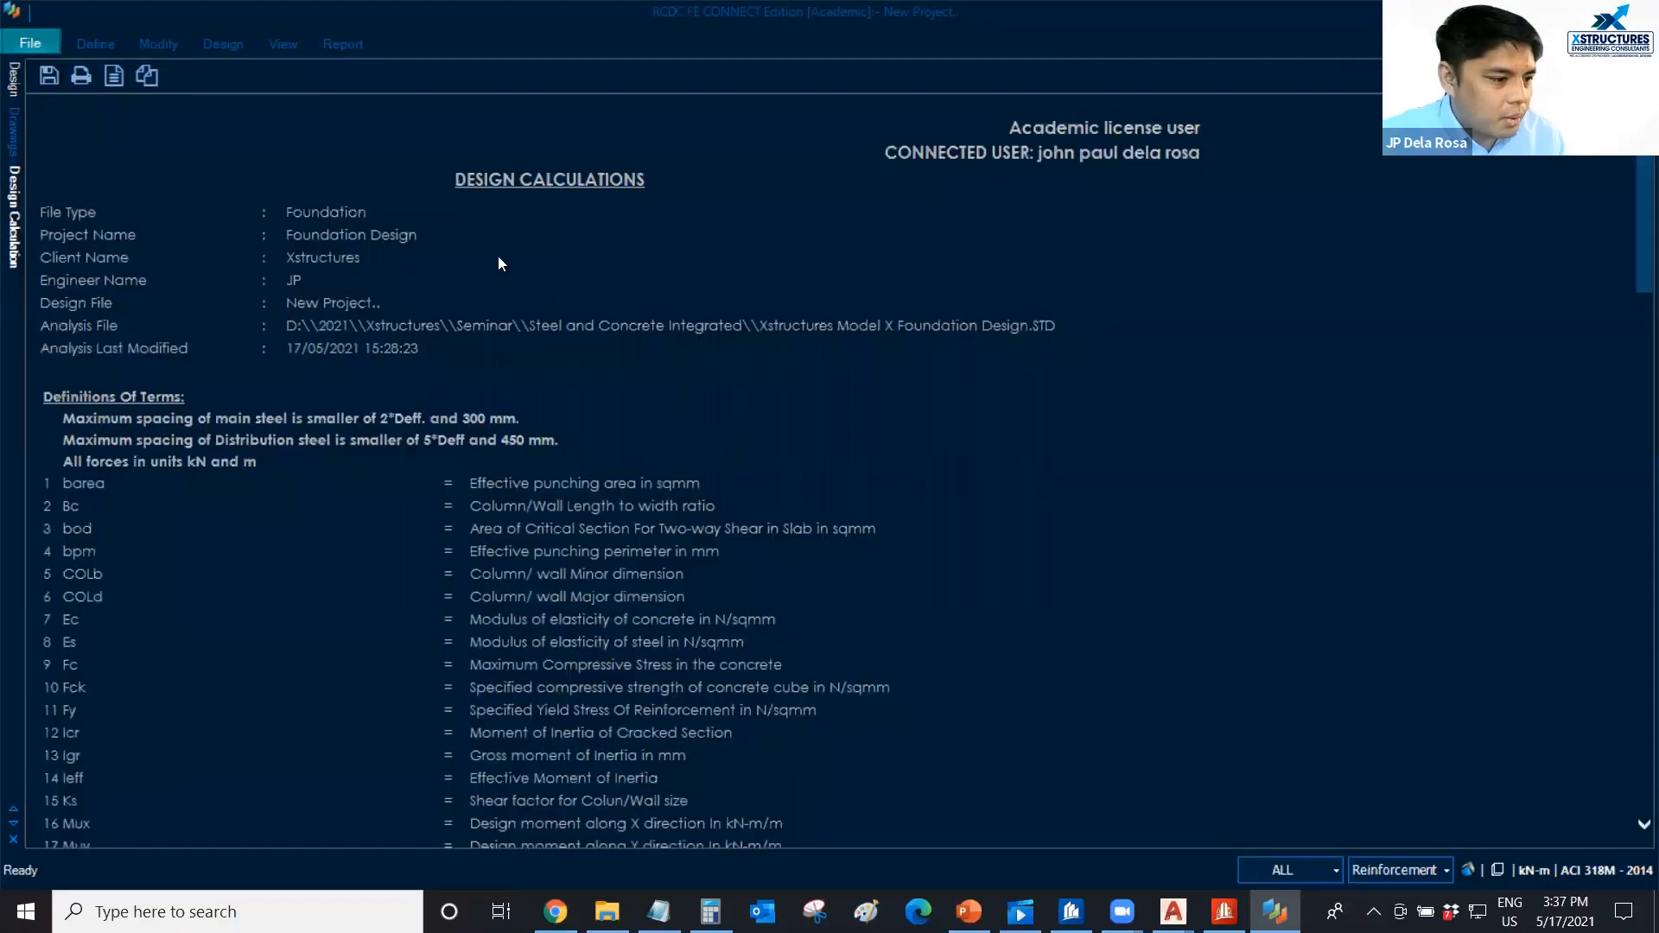
Return to the 3D foundation model and show the slab labels to locate footing region S1.
left_click(13, 79)
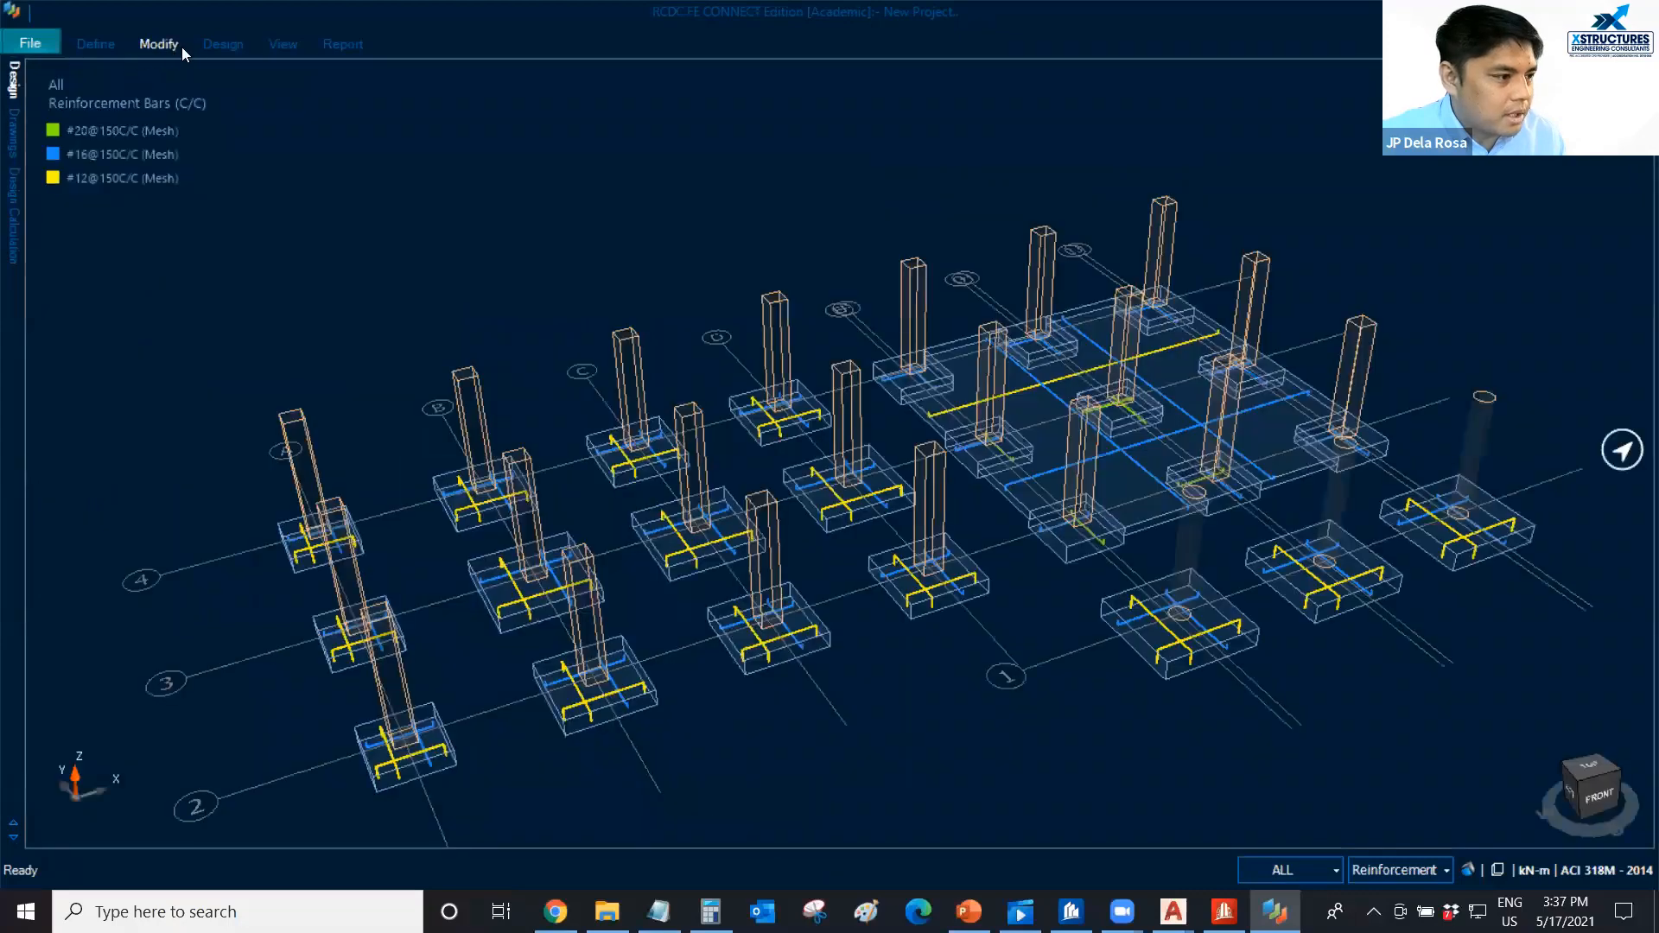
left_click(276, 49)
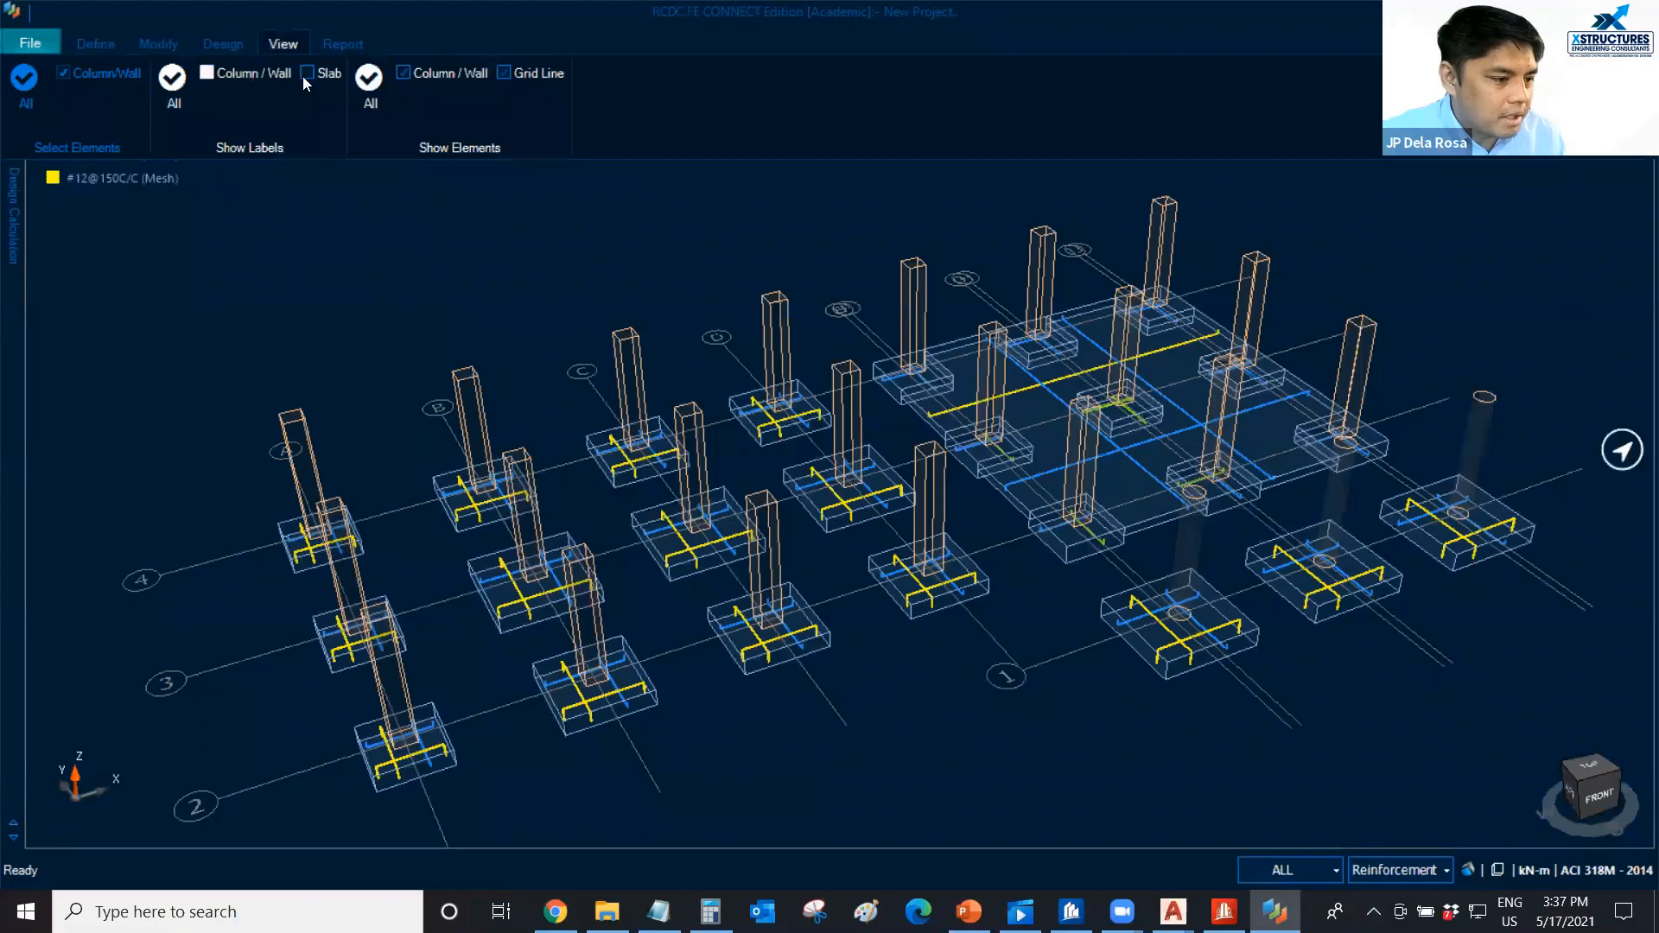
left_click(306, 75)
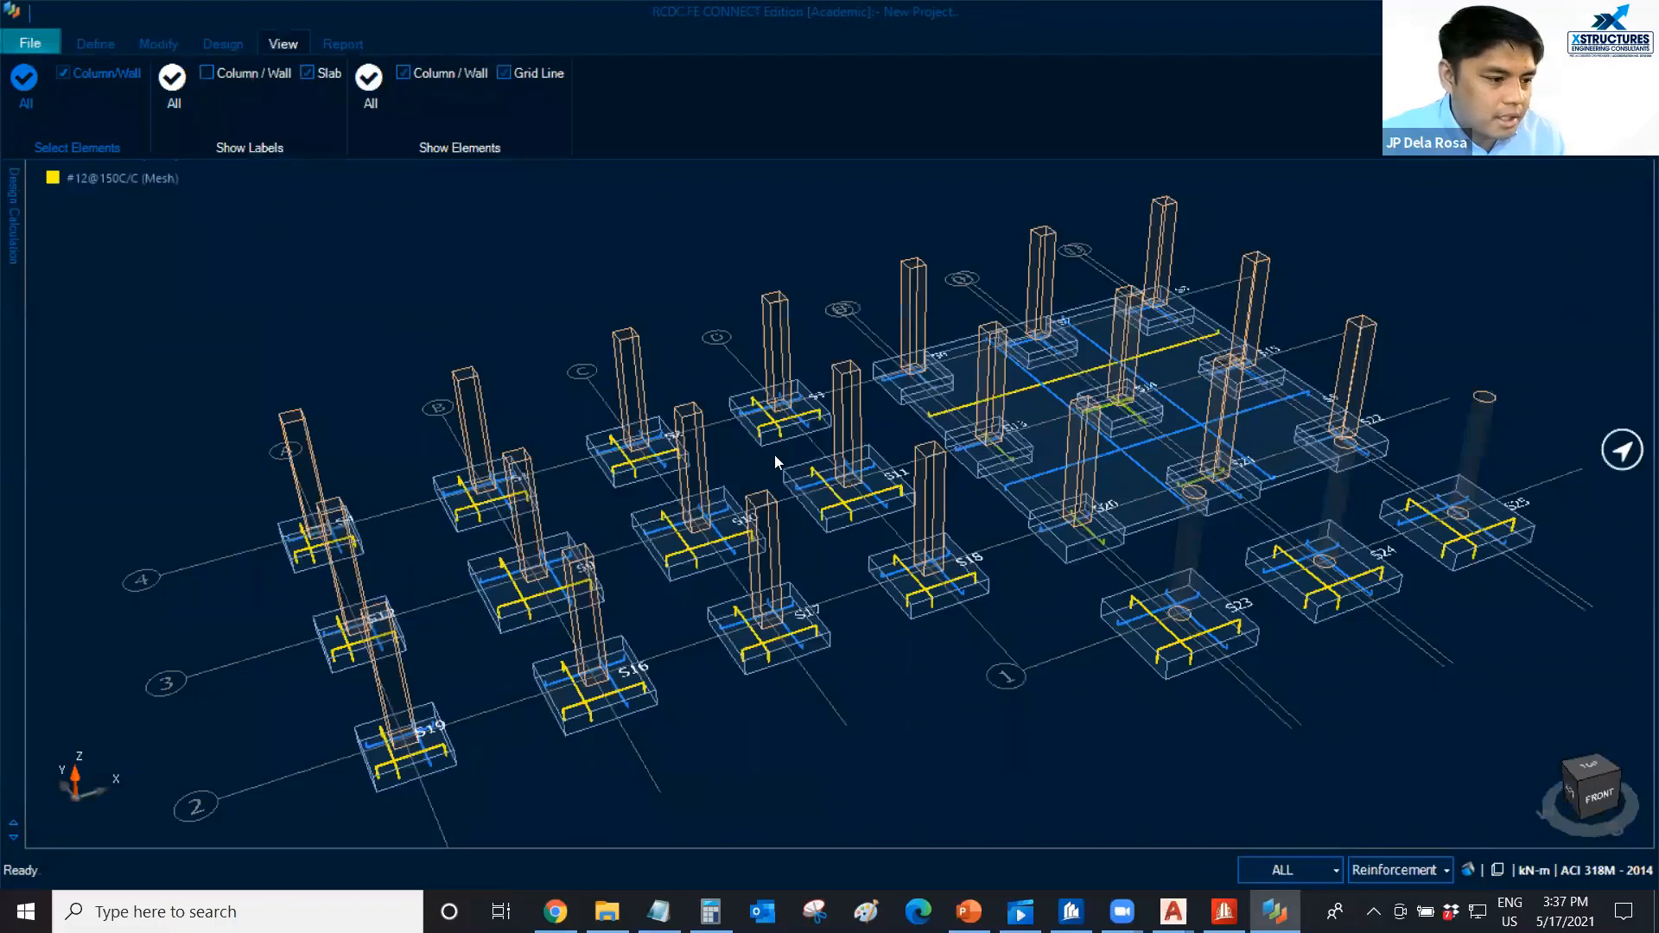
scroll(773, 445, "up", 5)
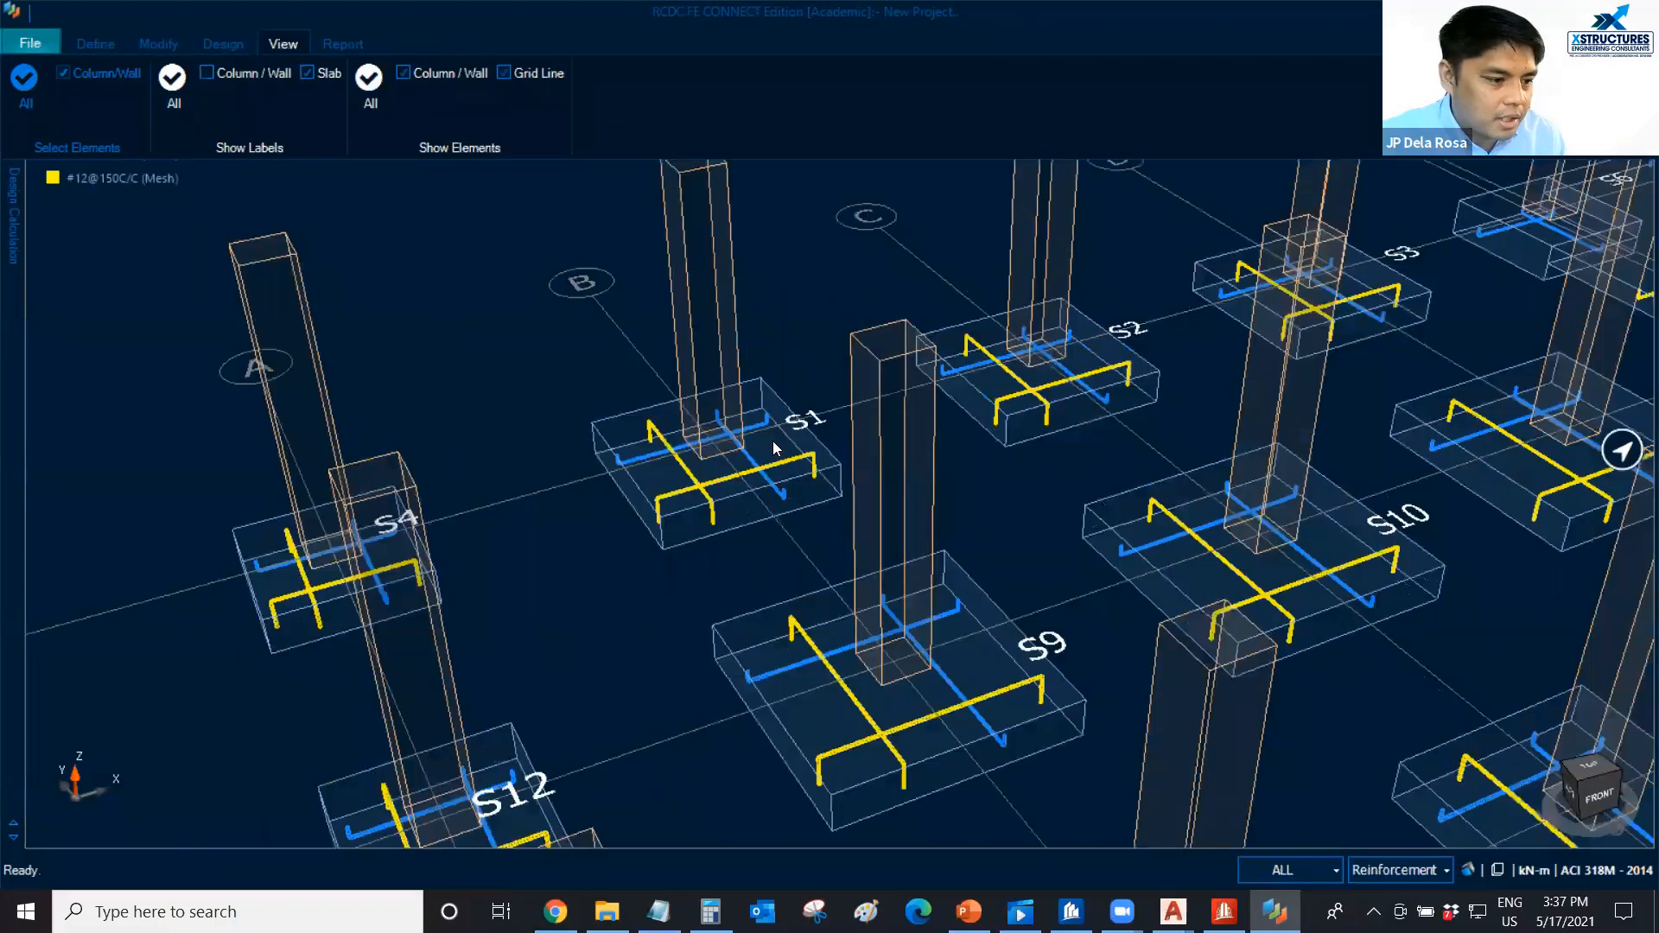
left_click(741, 528)
scroll(761, 423, "up", 3)
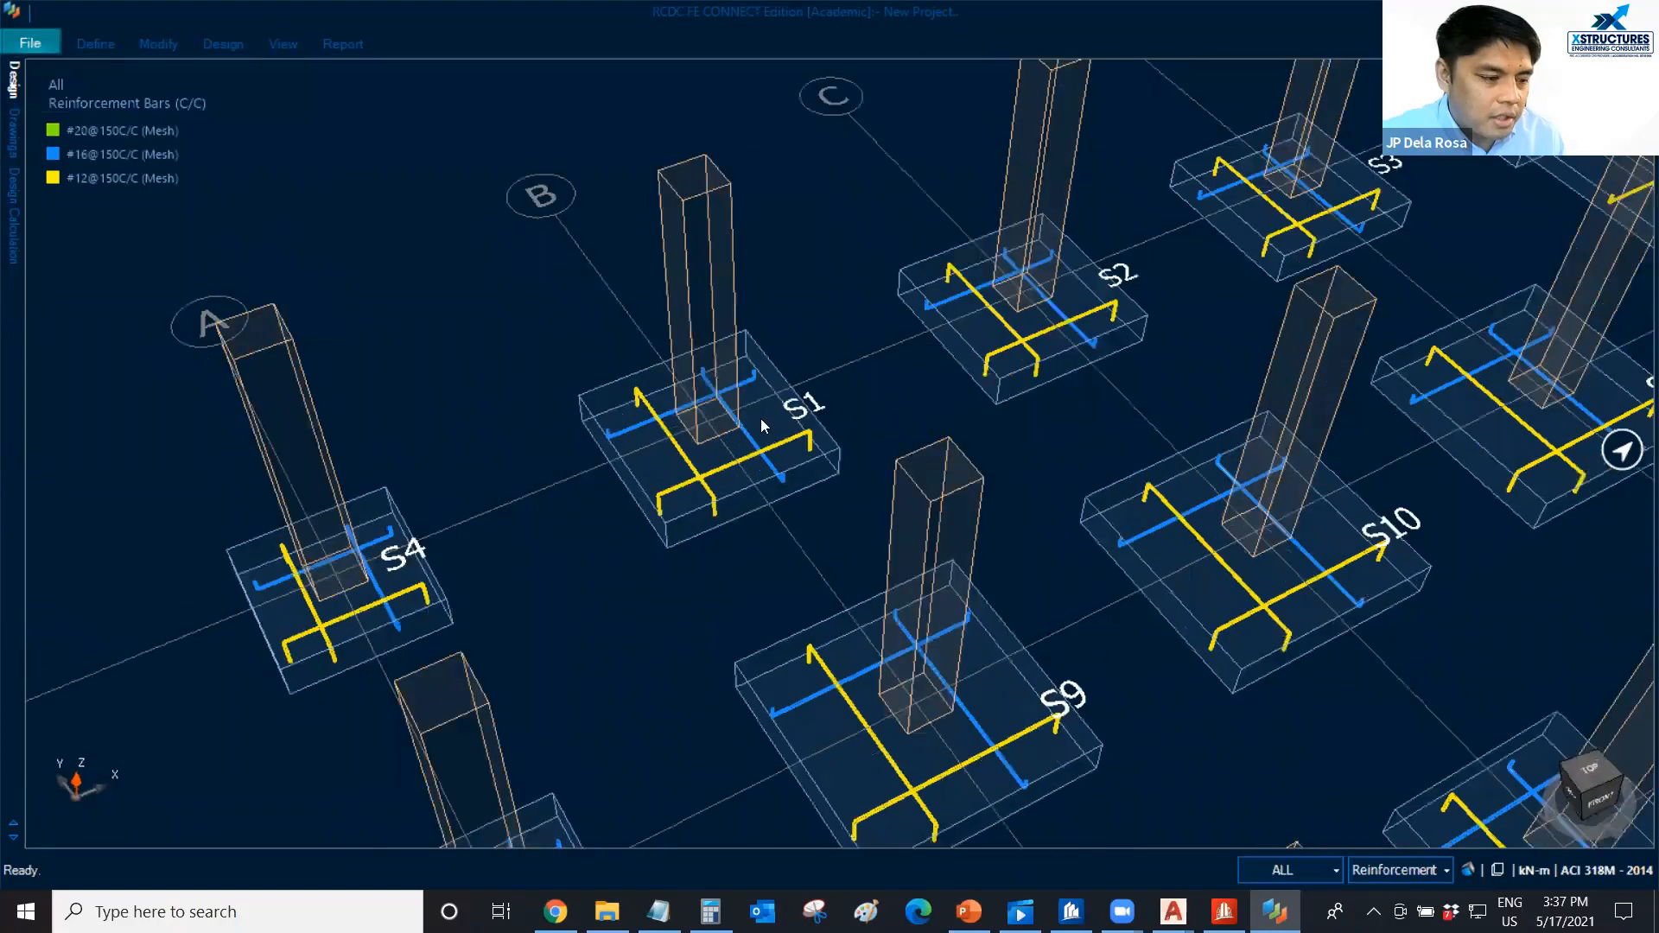
scroll(760, 421, "down", 1)
scroll(808, 420, "down", 1)
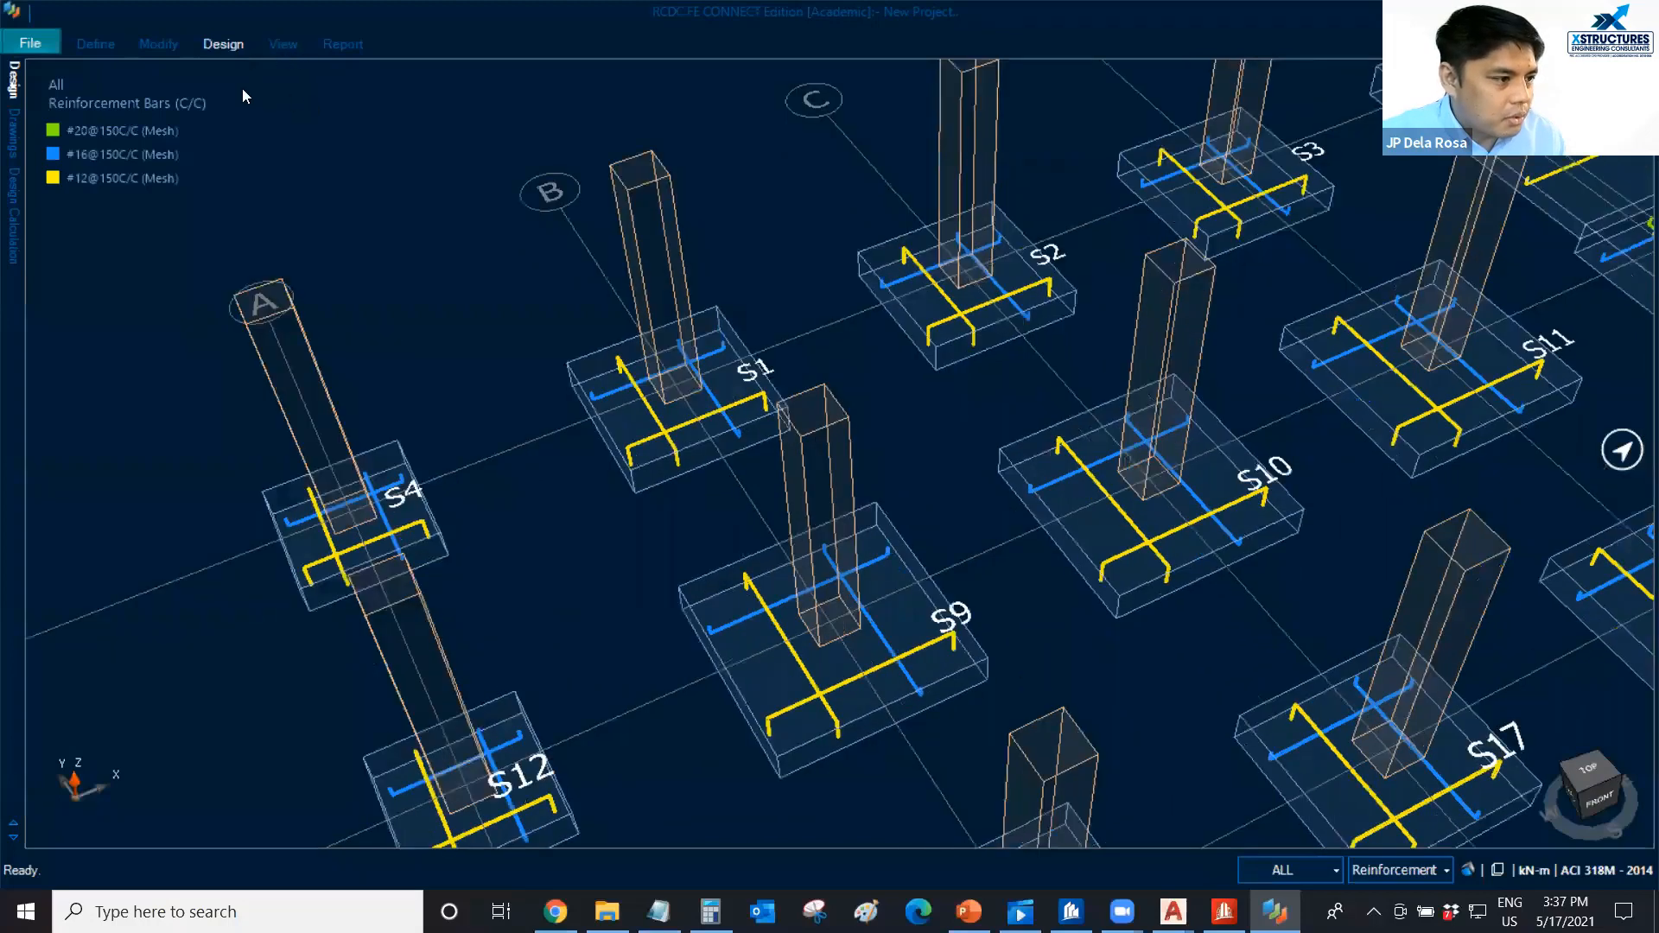
Compare the column/wall labels with the slab labels on the footings, leaving only the slab labels displayed.
left_click(284, 43)
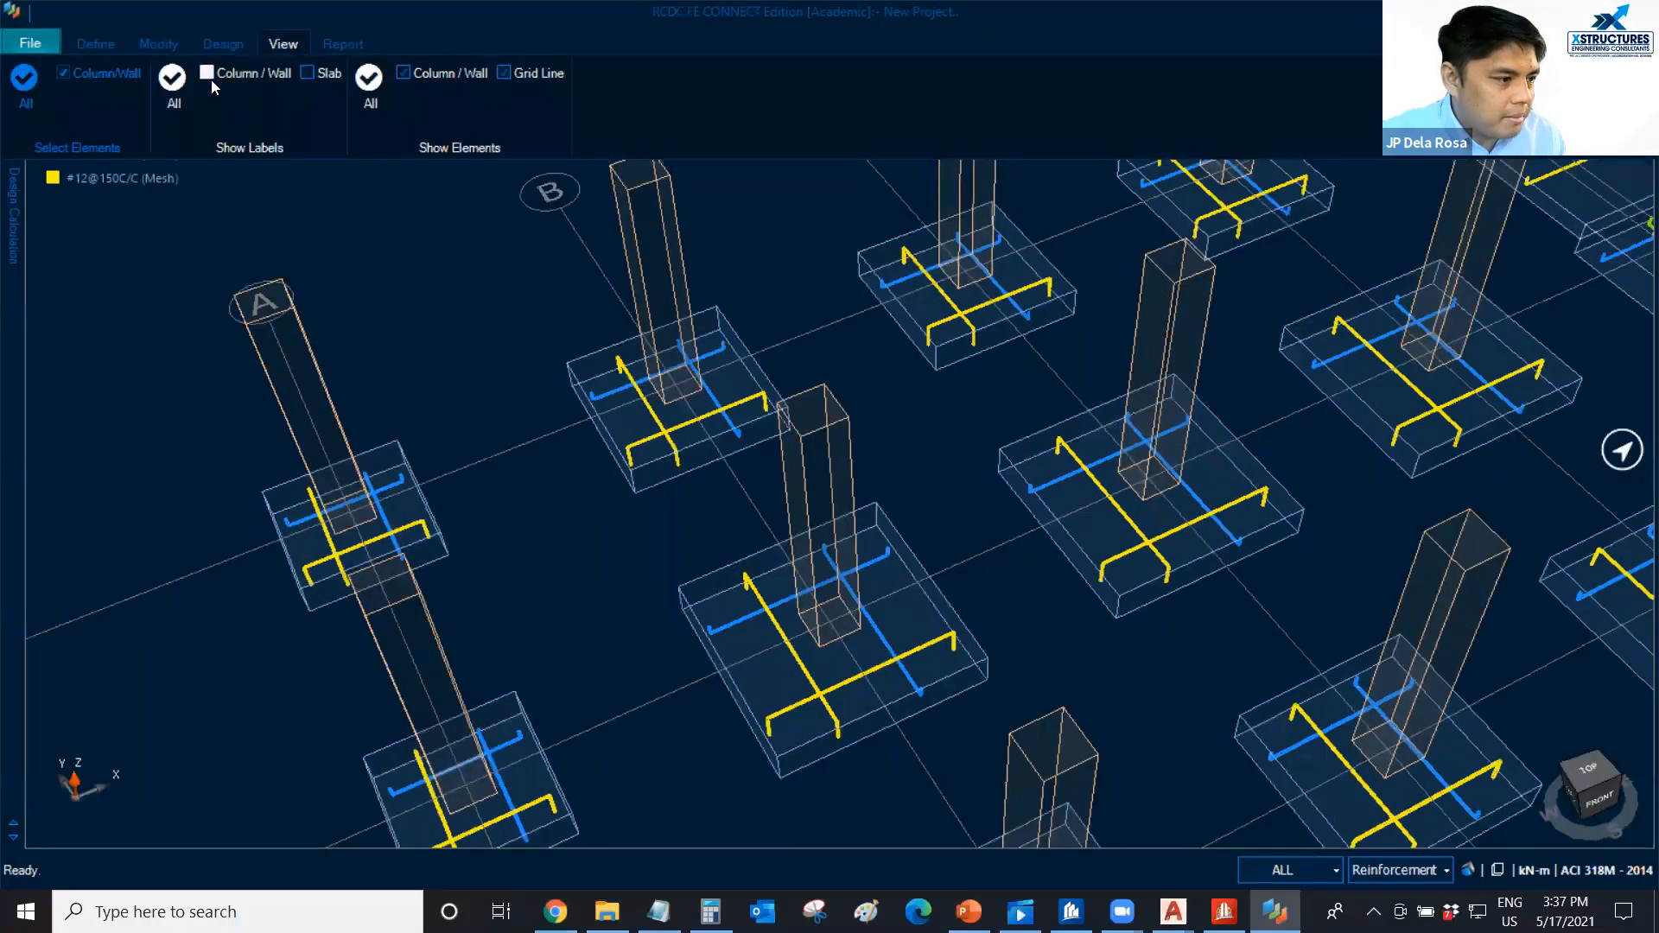
left_click(208, 75)
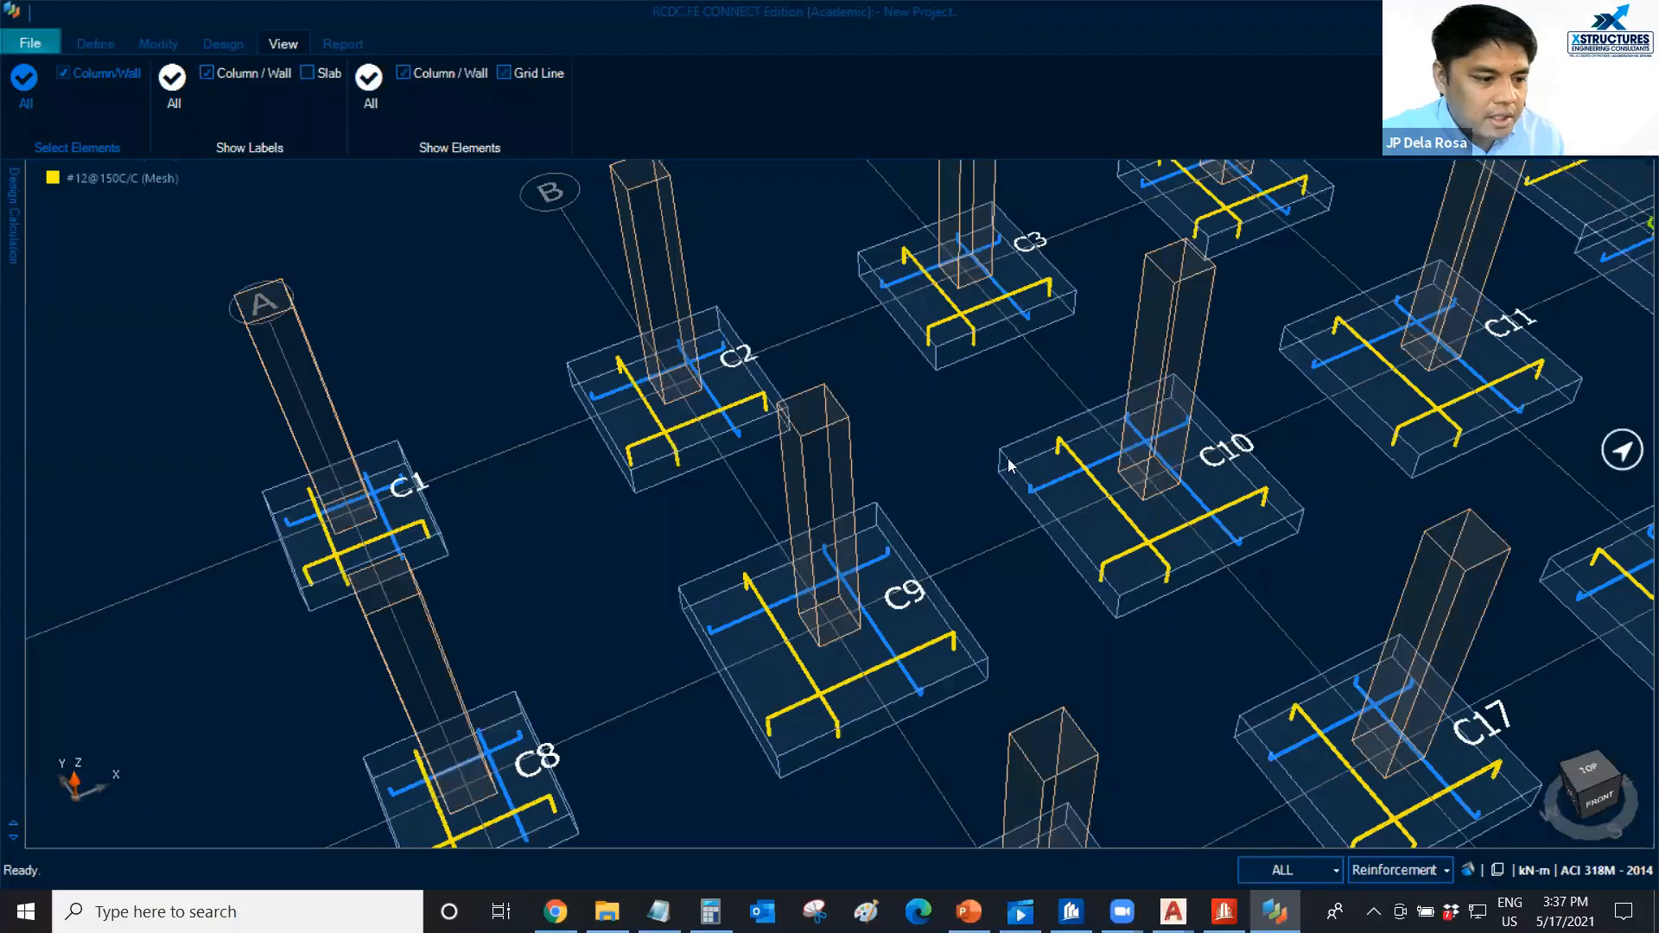
left_click(207, 74)
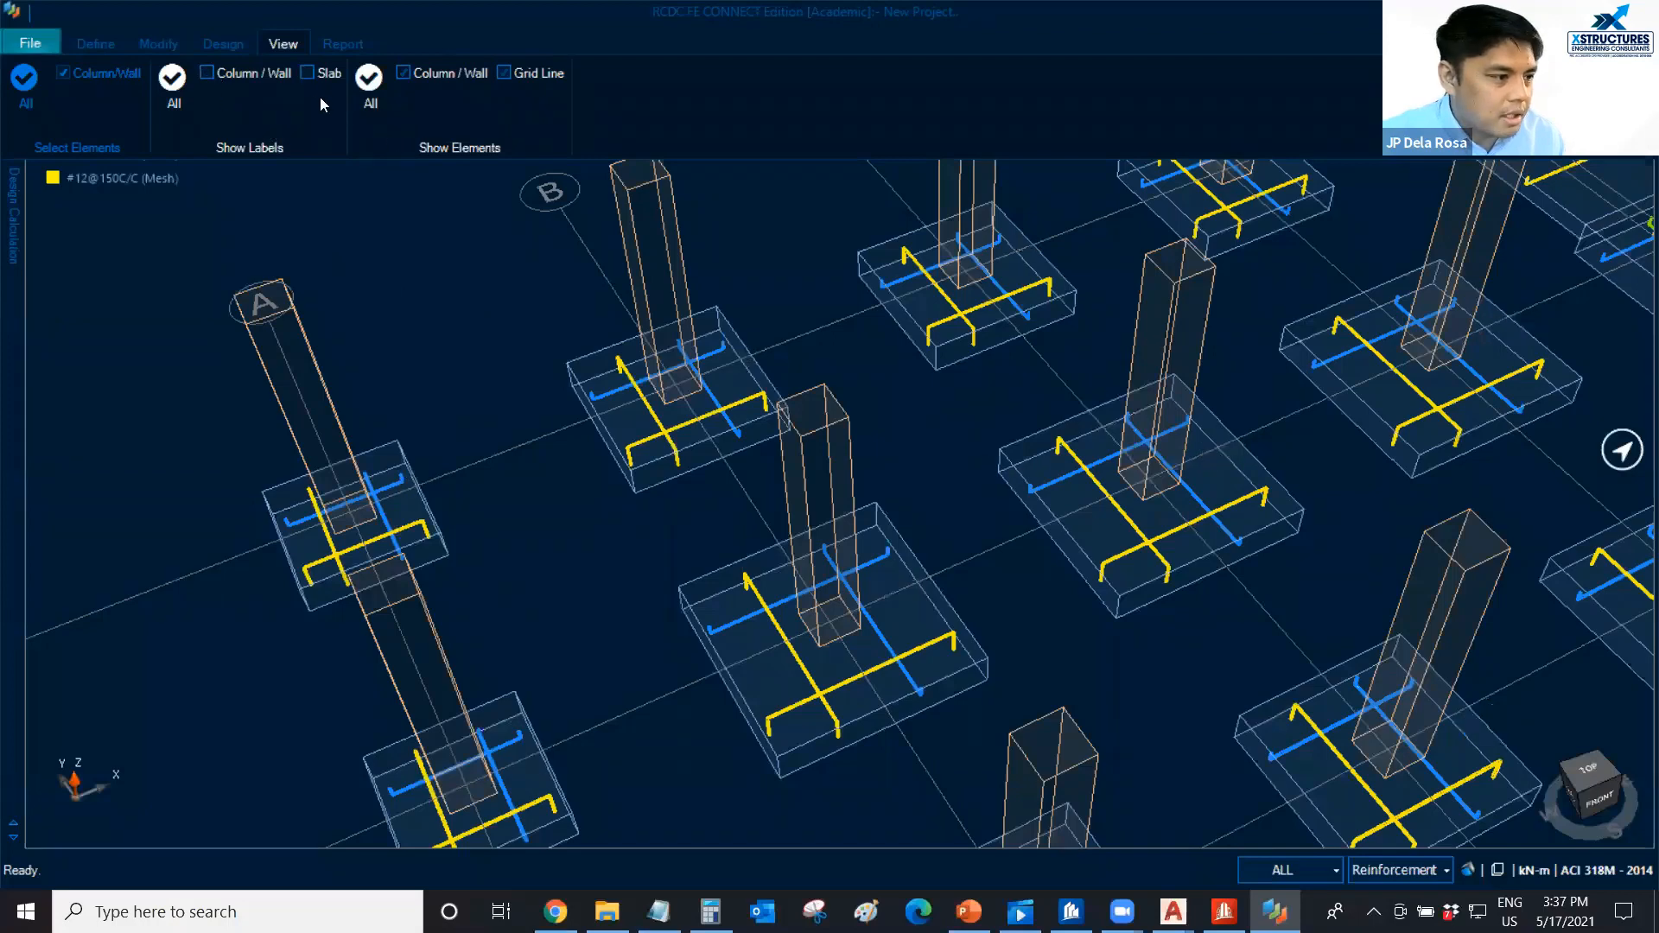
left_click(307, 74)
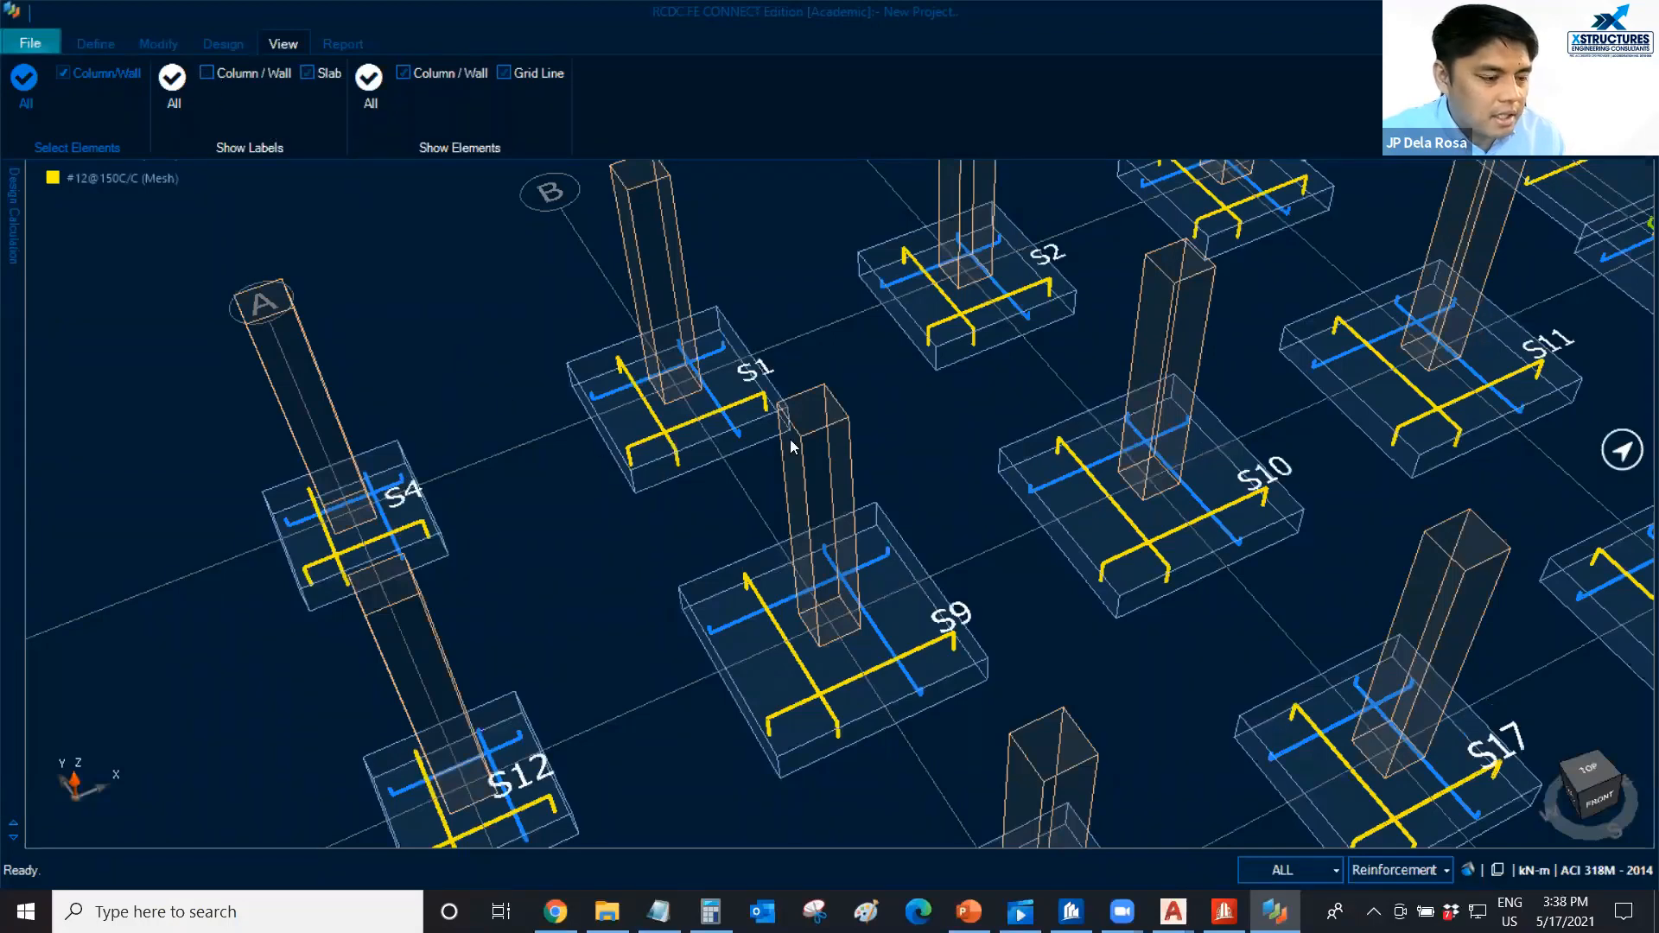
scroll(791, 439, "down", 2)
scroll(811, 366, "down", 3)
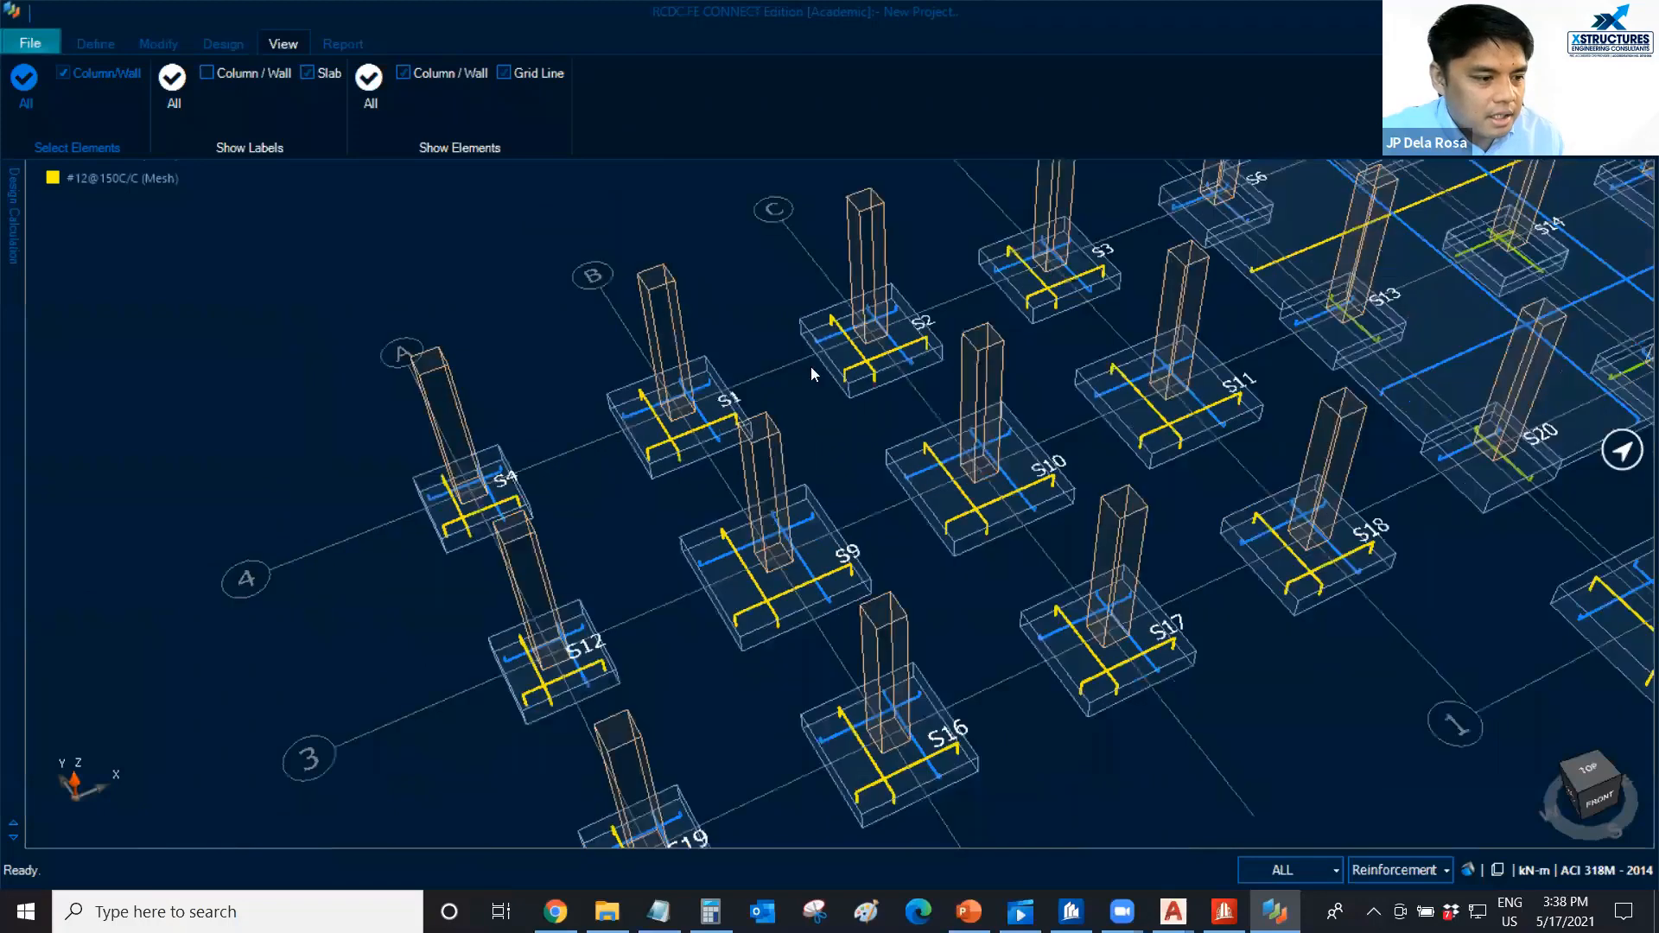
left_click(816, 364)
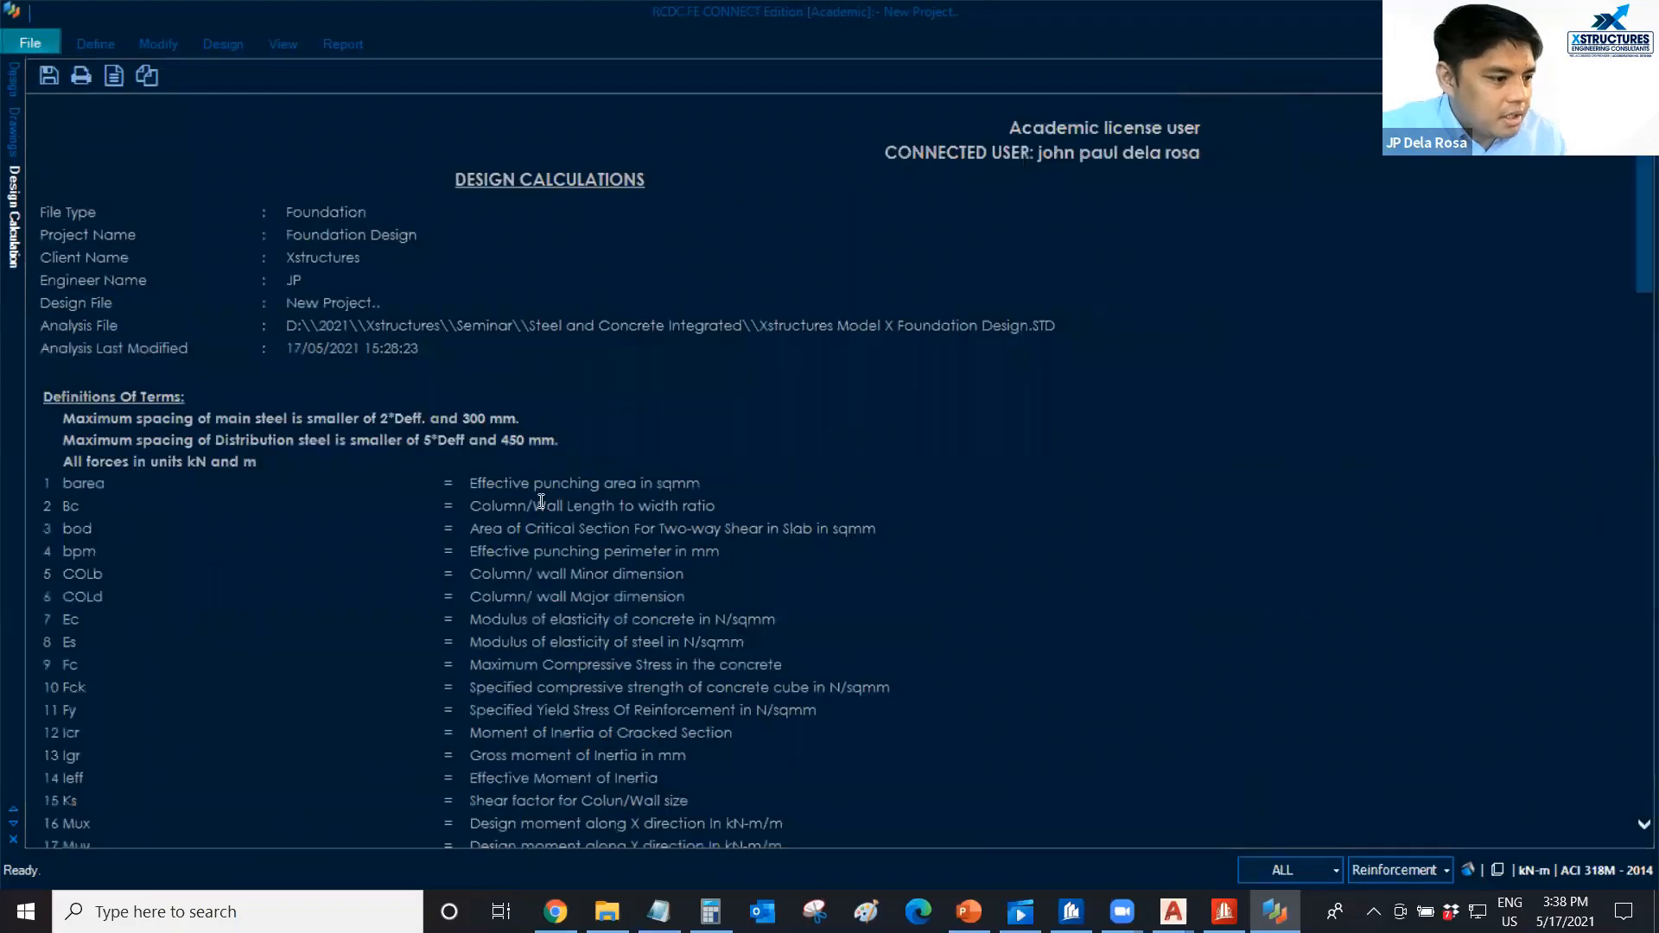
Review region S1's top and bottom reinforcement, one-way shear checks and side face reinforcement in the design calculation report.
scroll(456, 400, "down", 10)
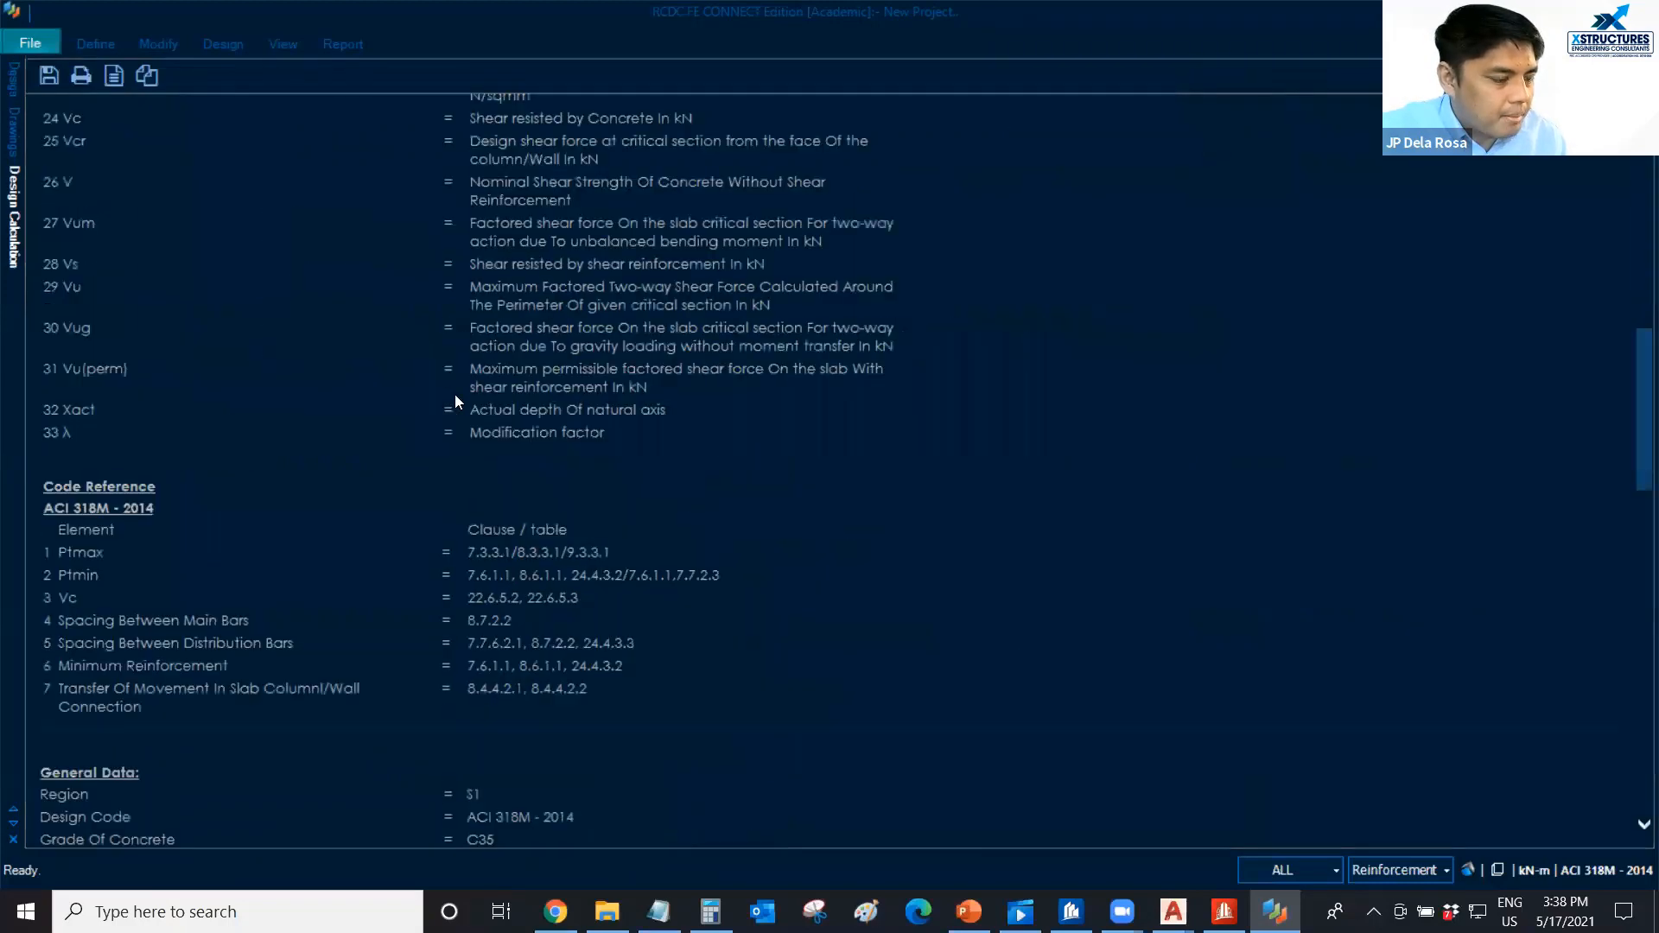
scroll(456, 400, "down", 5)
scroll(489, 431, "down", 3)
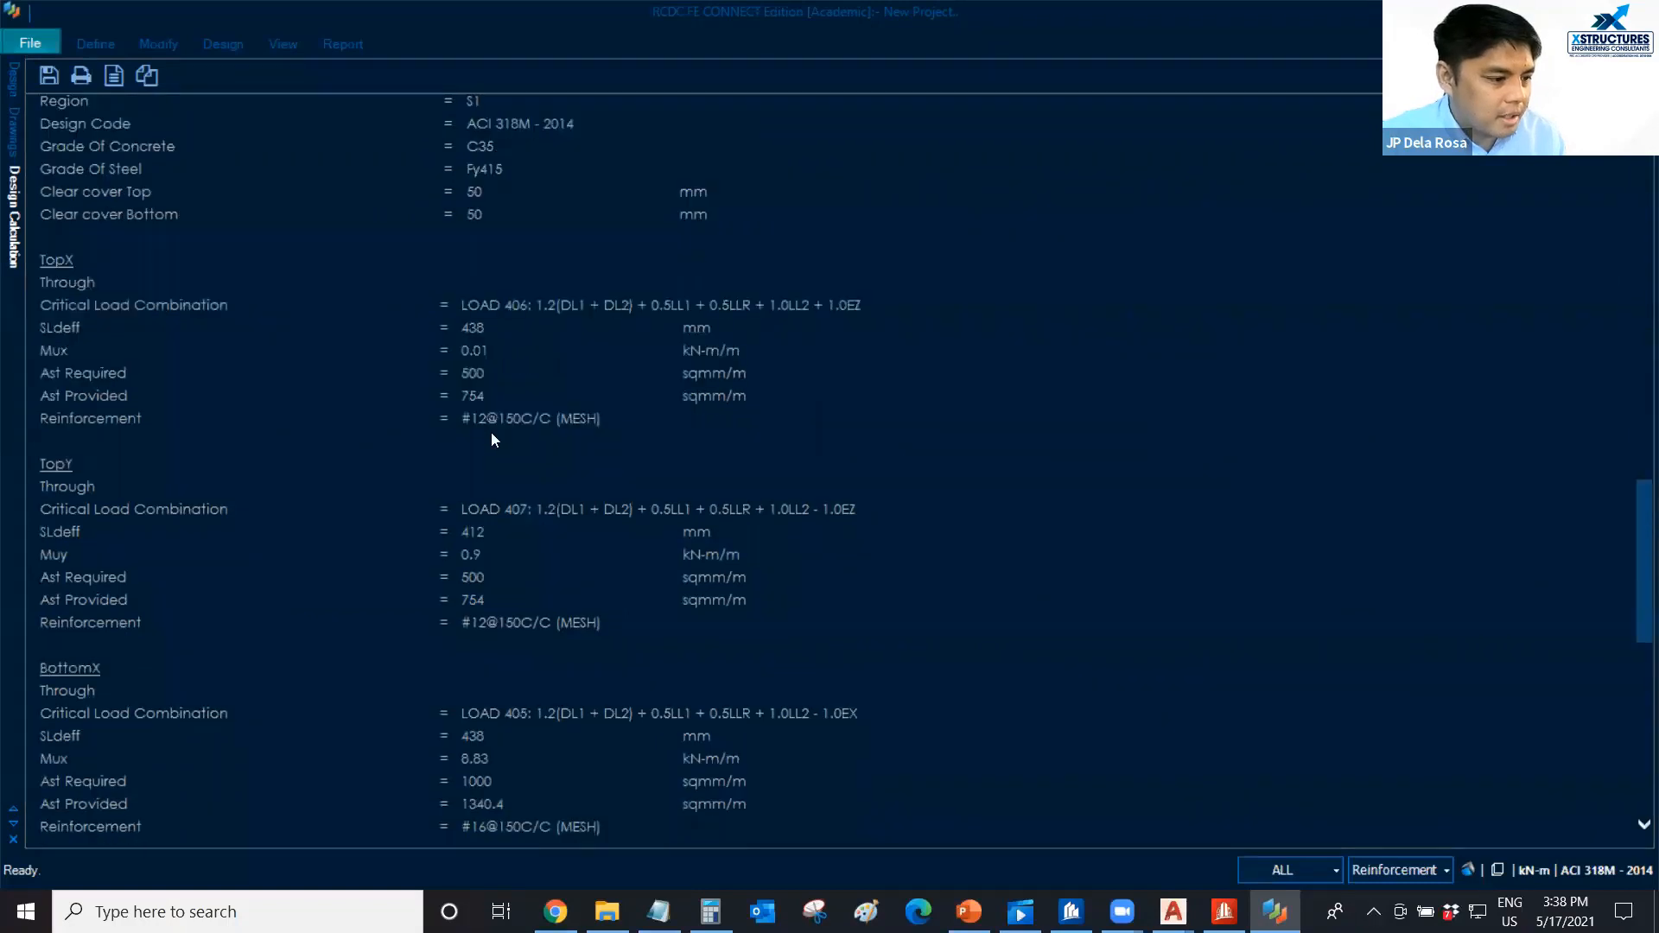
scroll(493, 432, "down", 6)
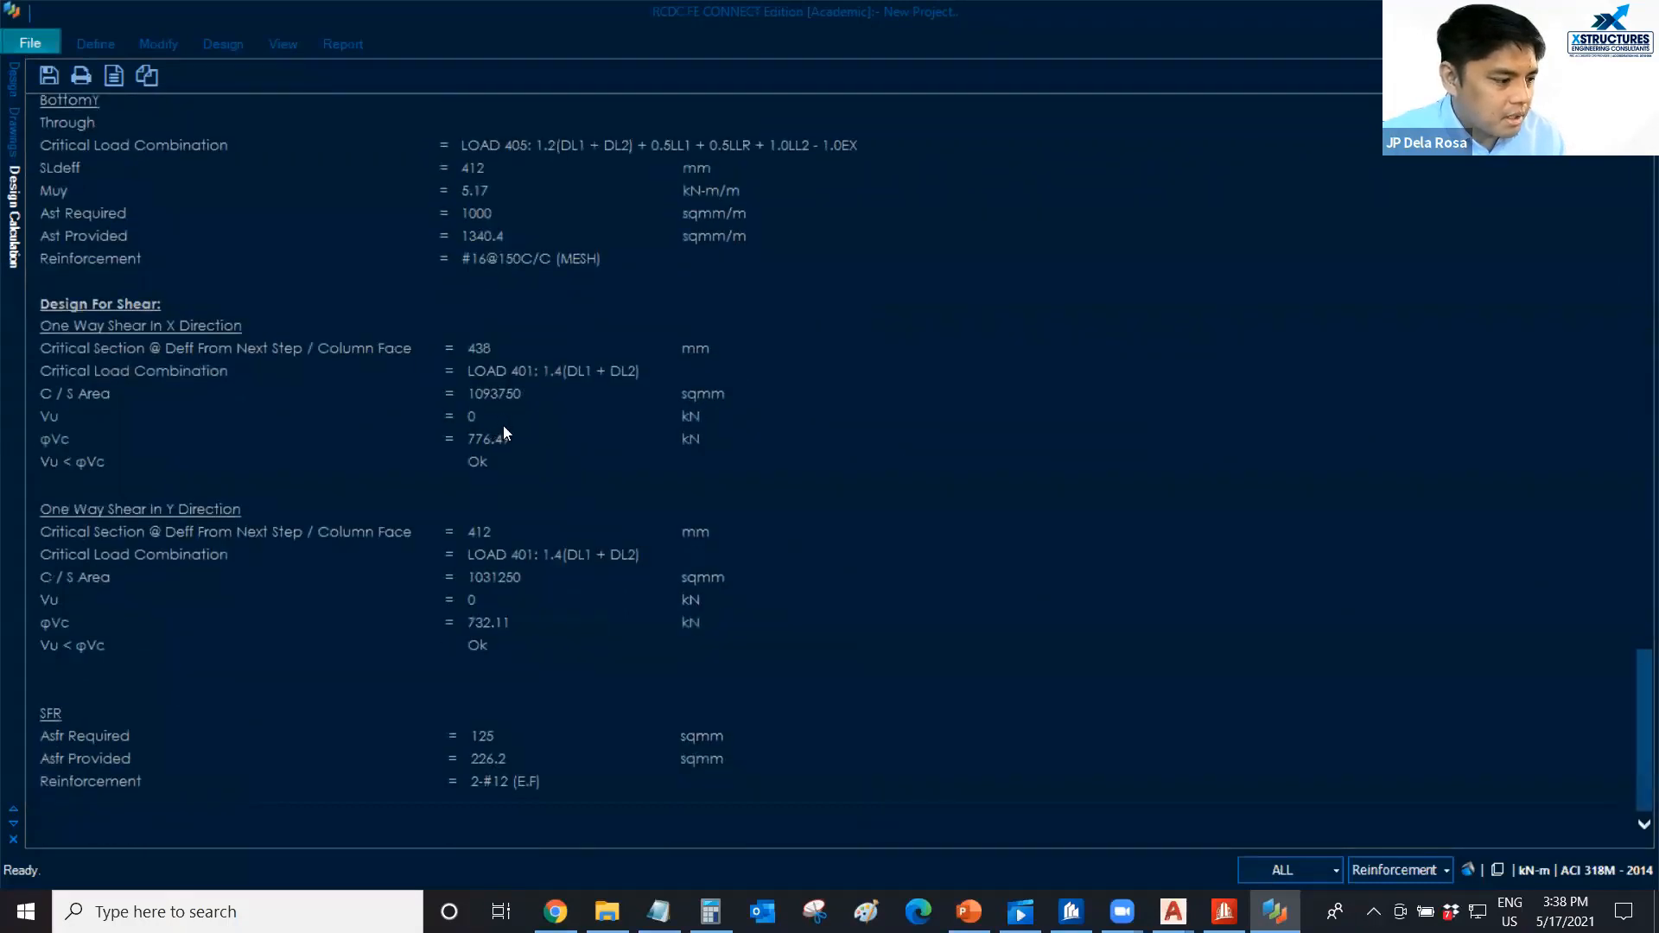
left_click(334, 48)
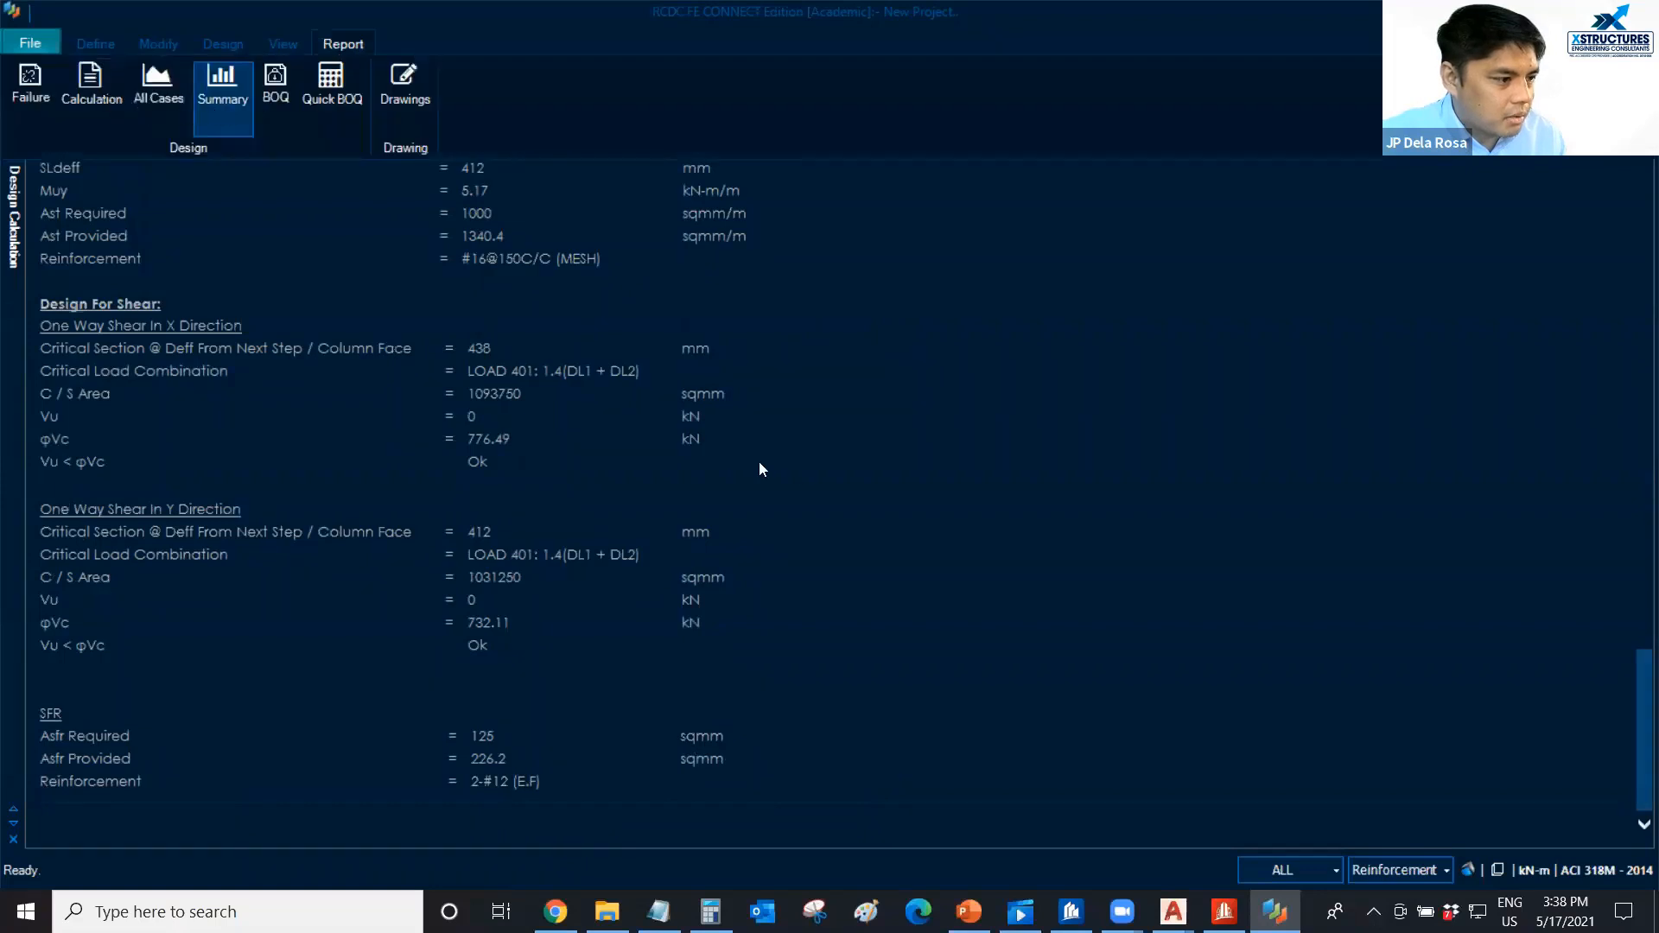
left_click(758, 330)
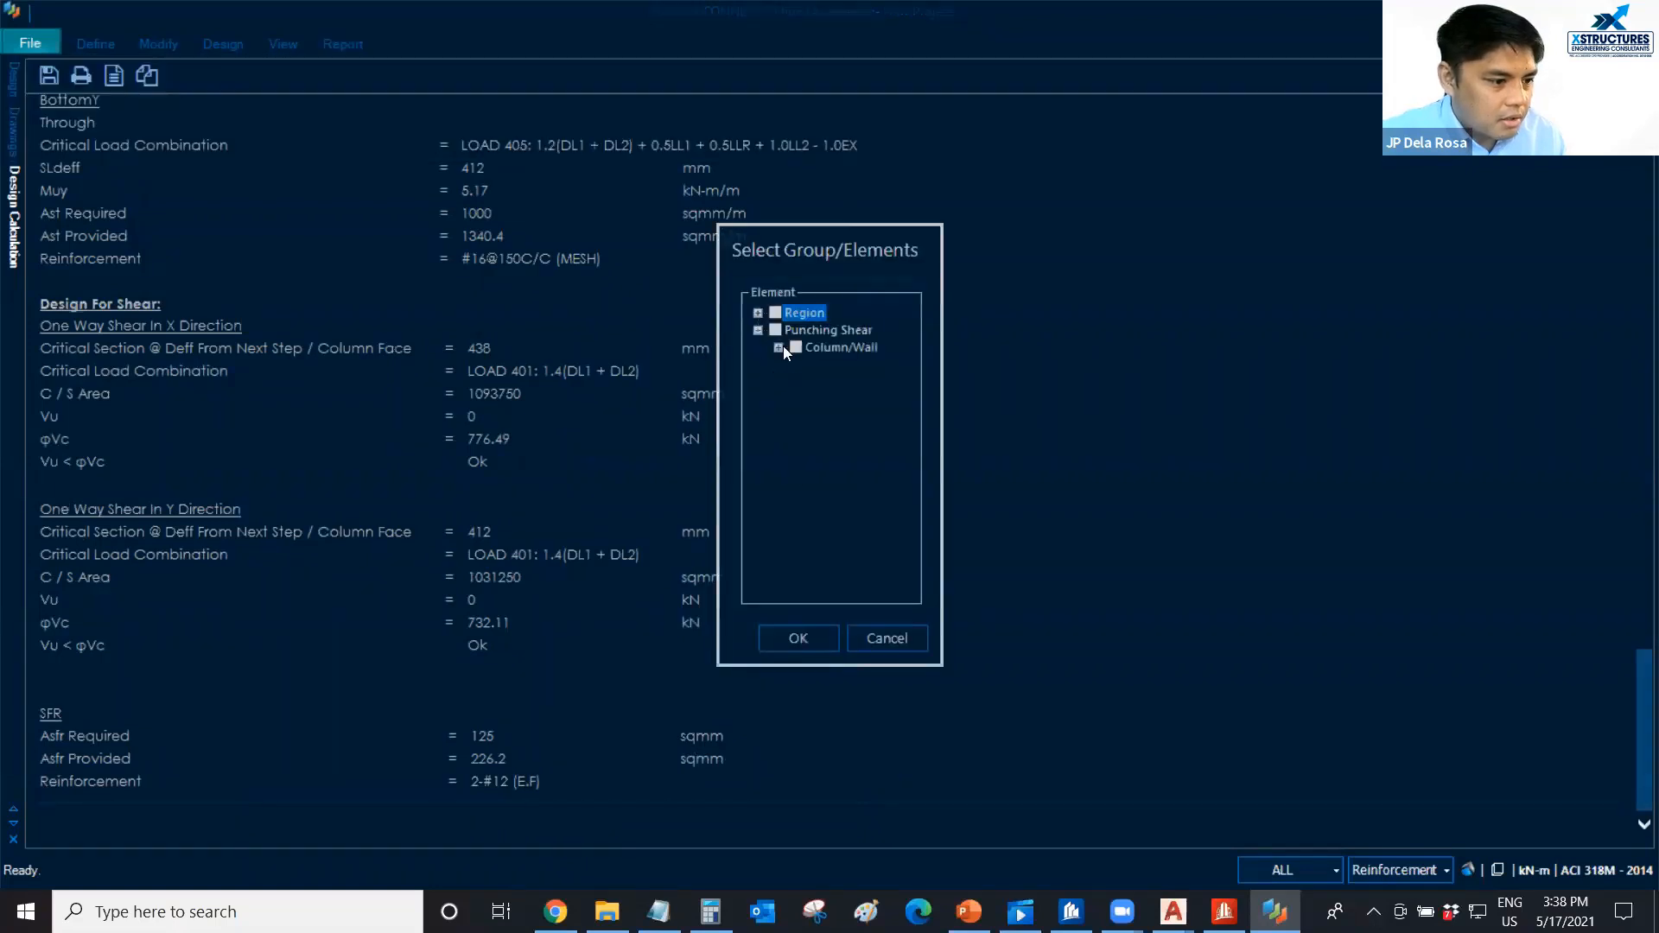
left_click(779, 348)
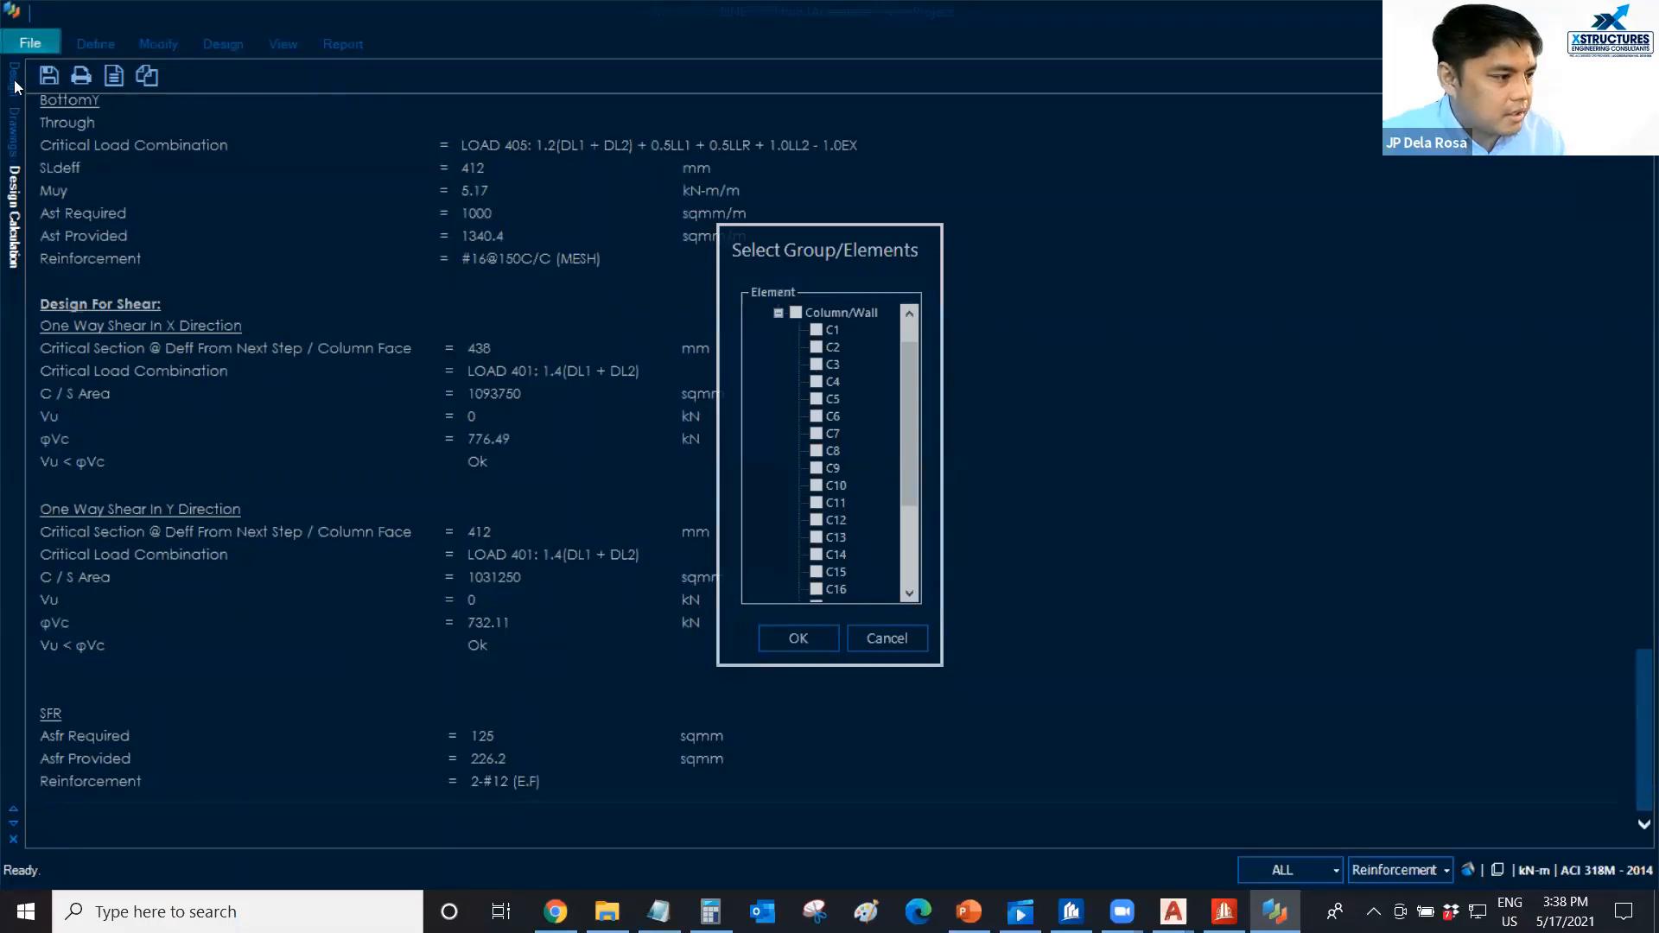
left_click(890, 642)
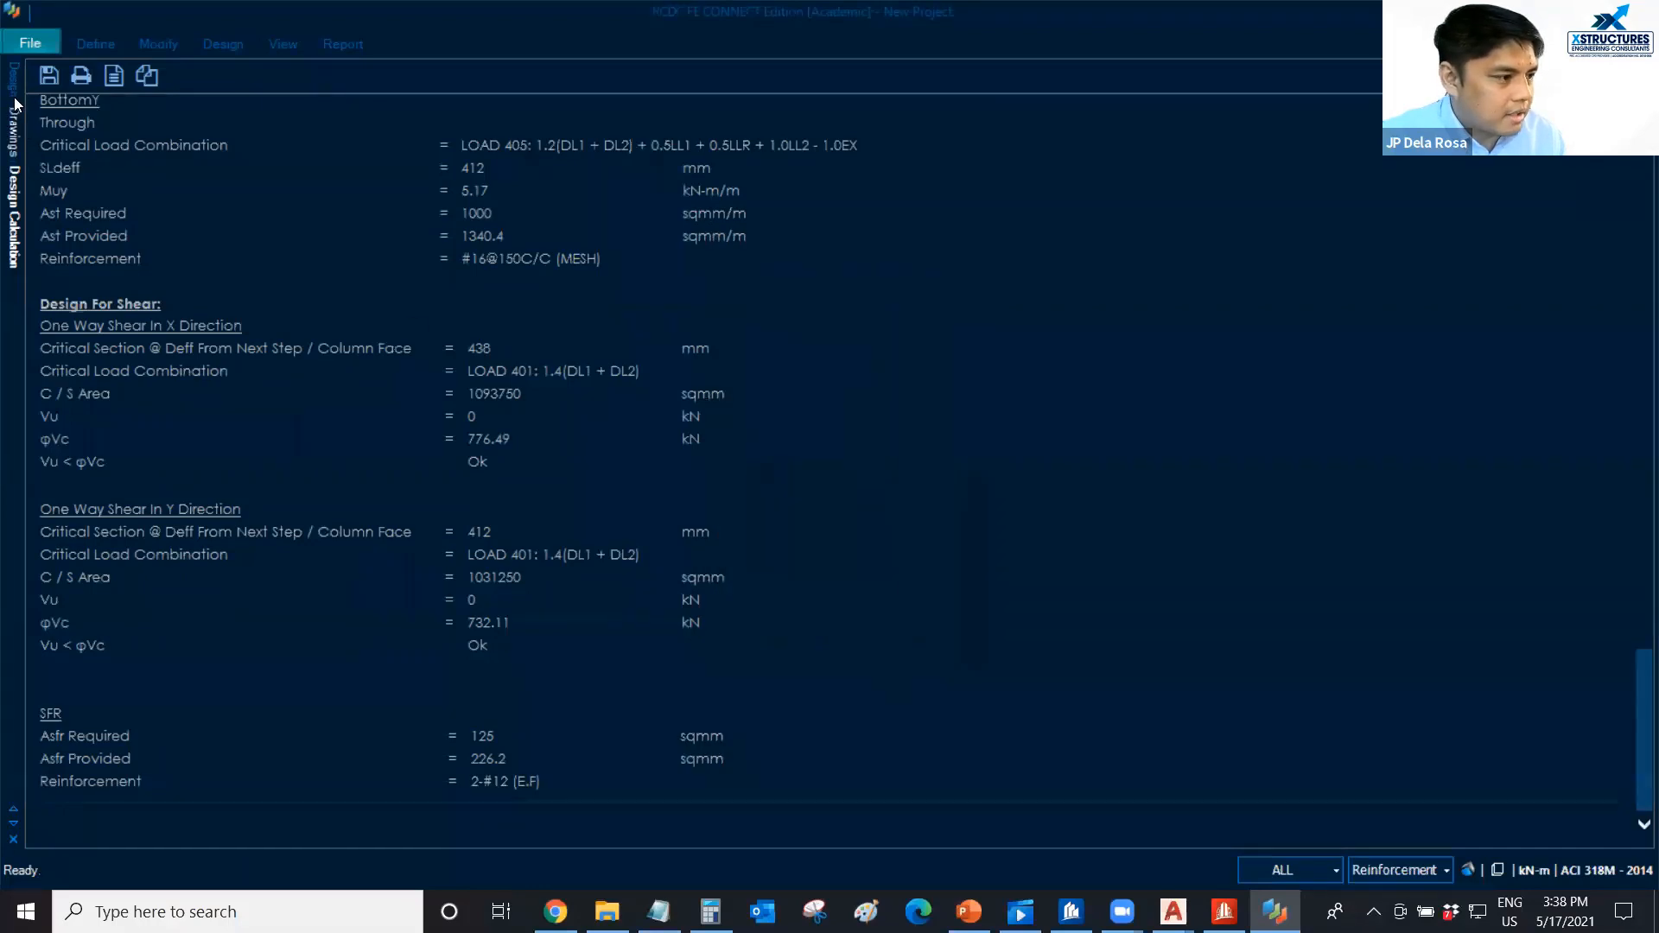
Show the column/wall labels alongside the slab labels in the 3D model to identify the column on footing S2.
left_click(13, 80)
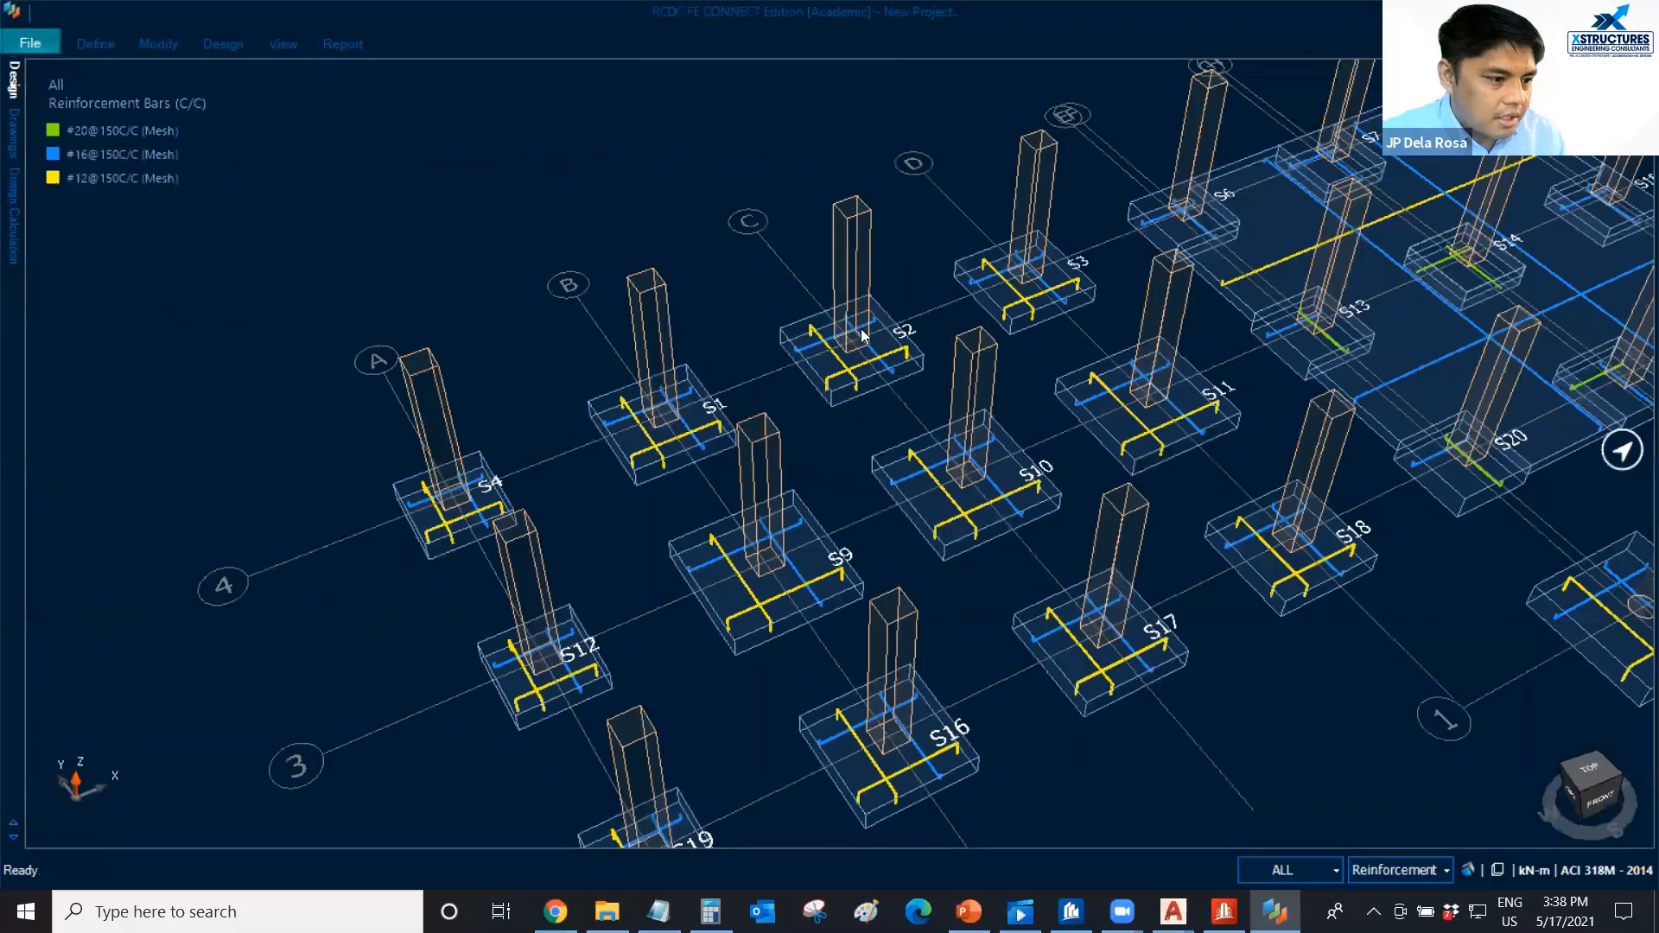
scroll(861, 329, "up", 2)
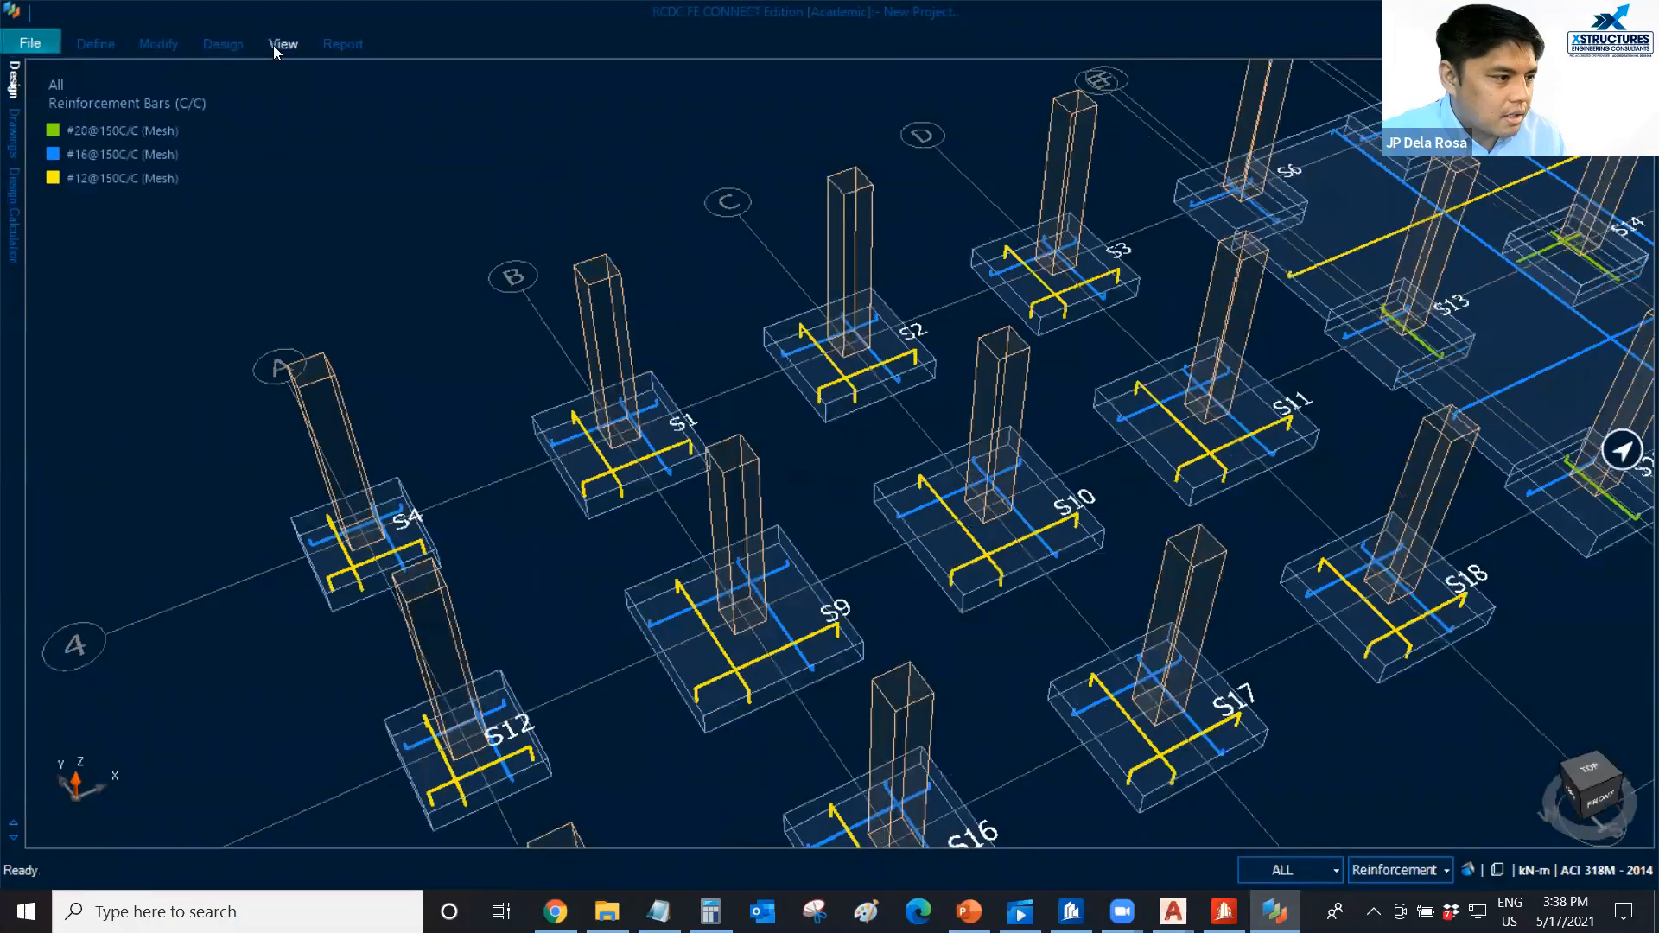
left_click(282, 44)
left_click(207, 73)
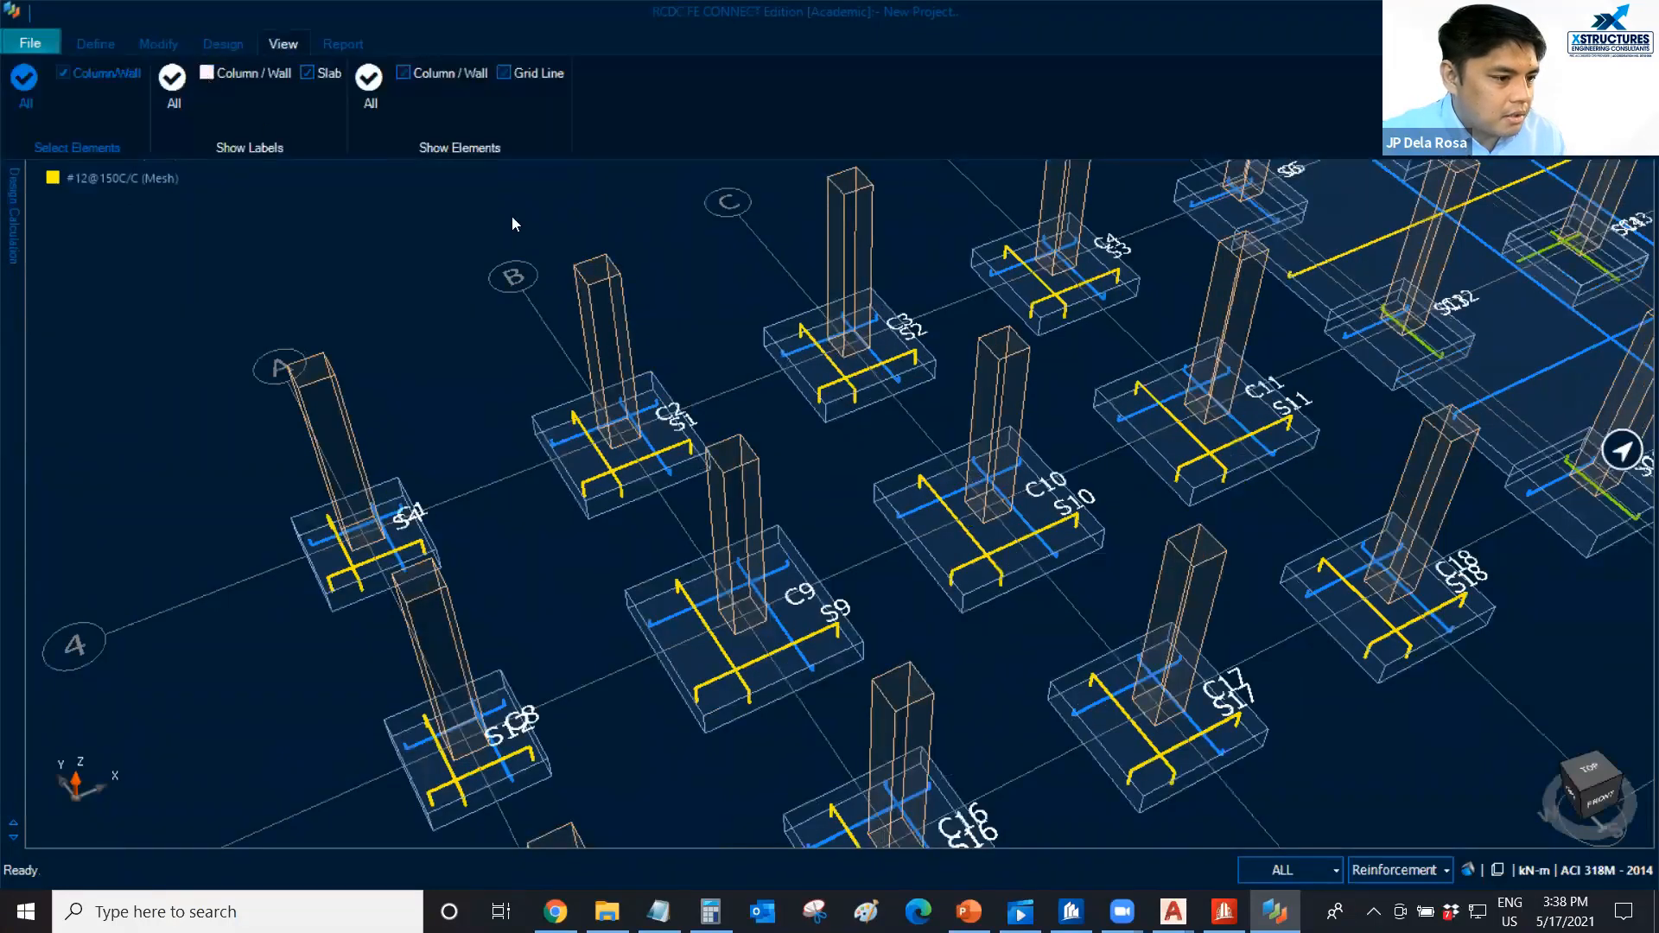
scroll(888, 378, "up", 2)
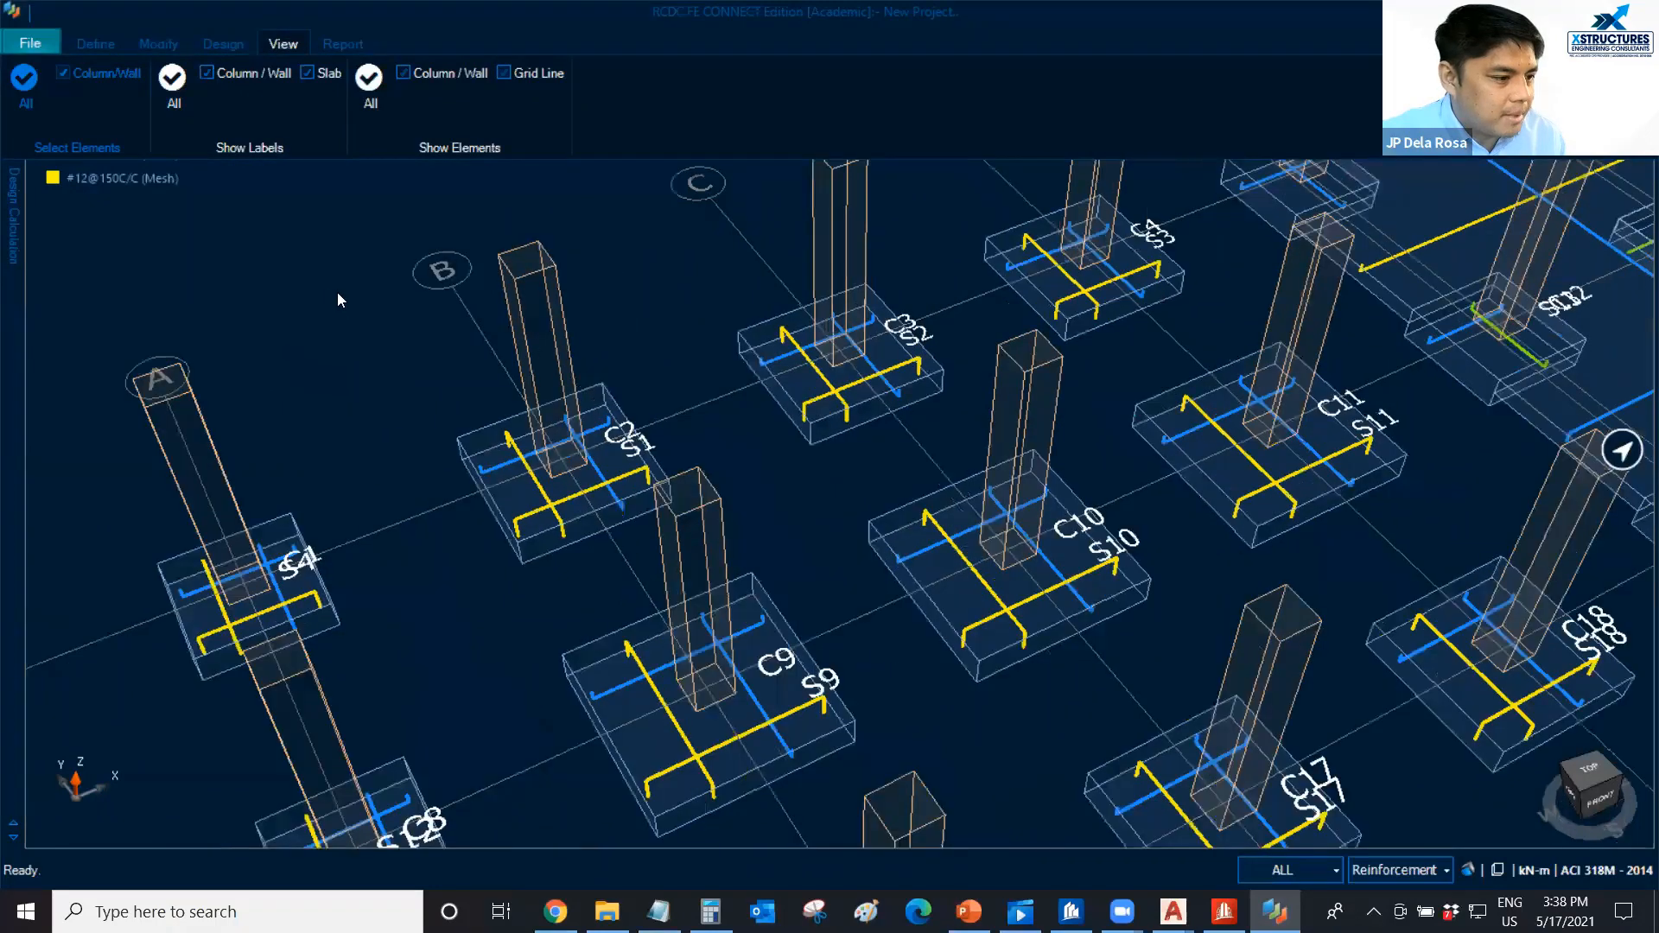
scroll(337, 292, "up", 4)
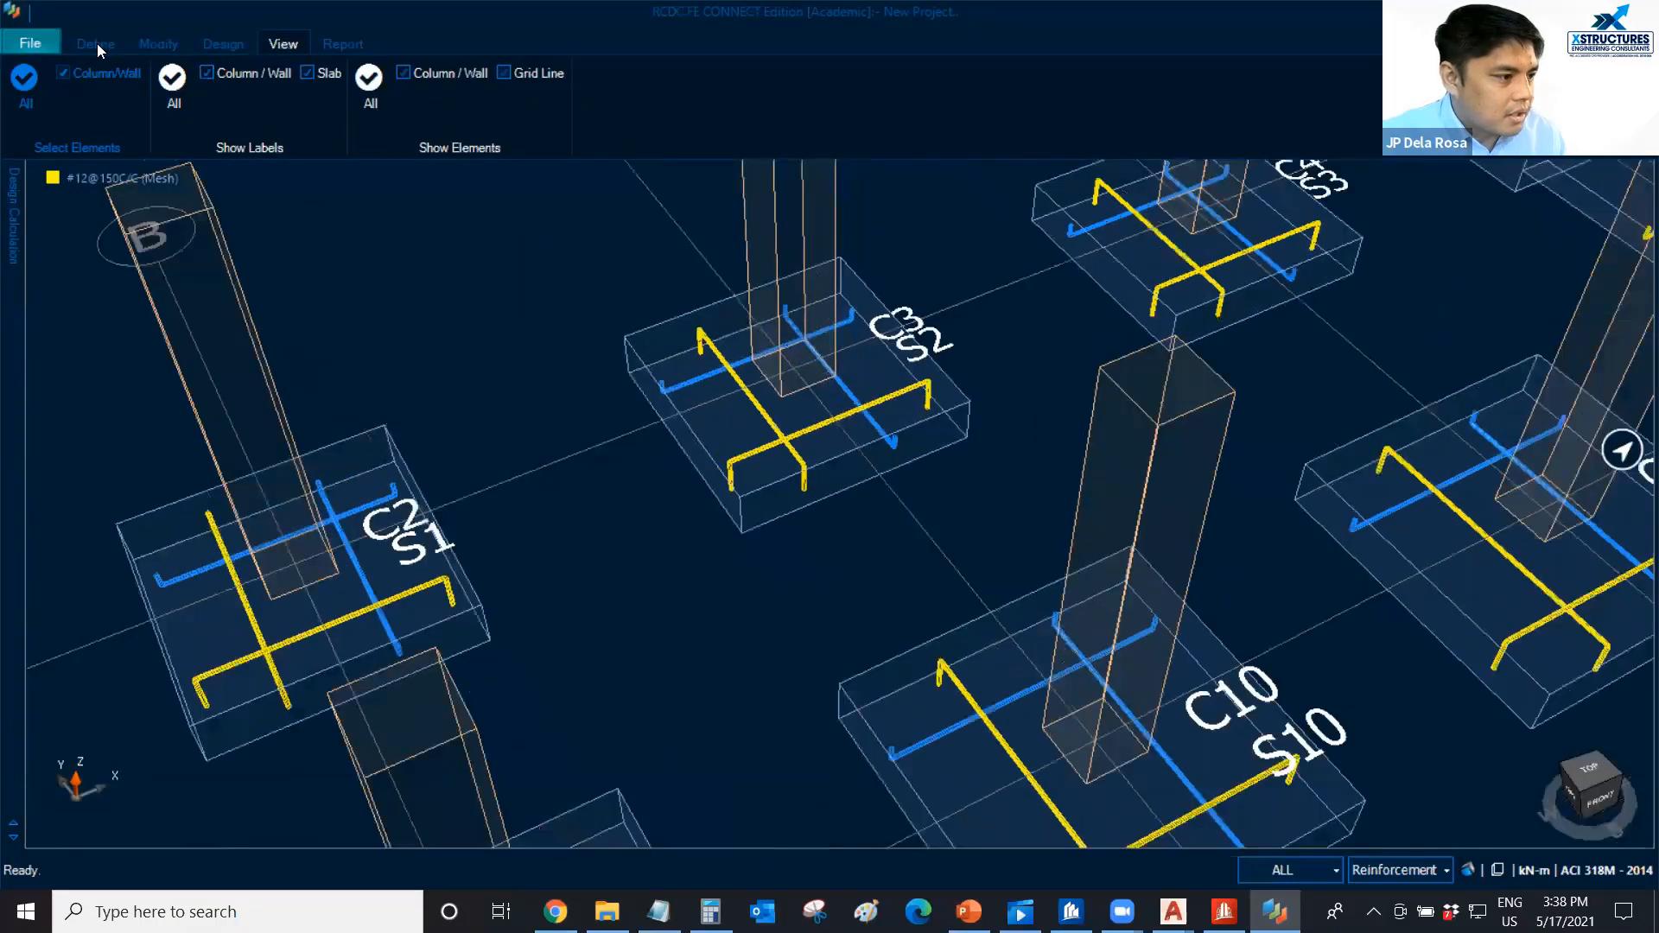
Generate the design calculation report for punching shear around column C3 only.
left_click(97, 44)
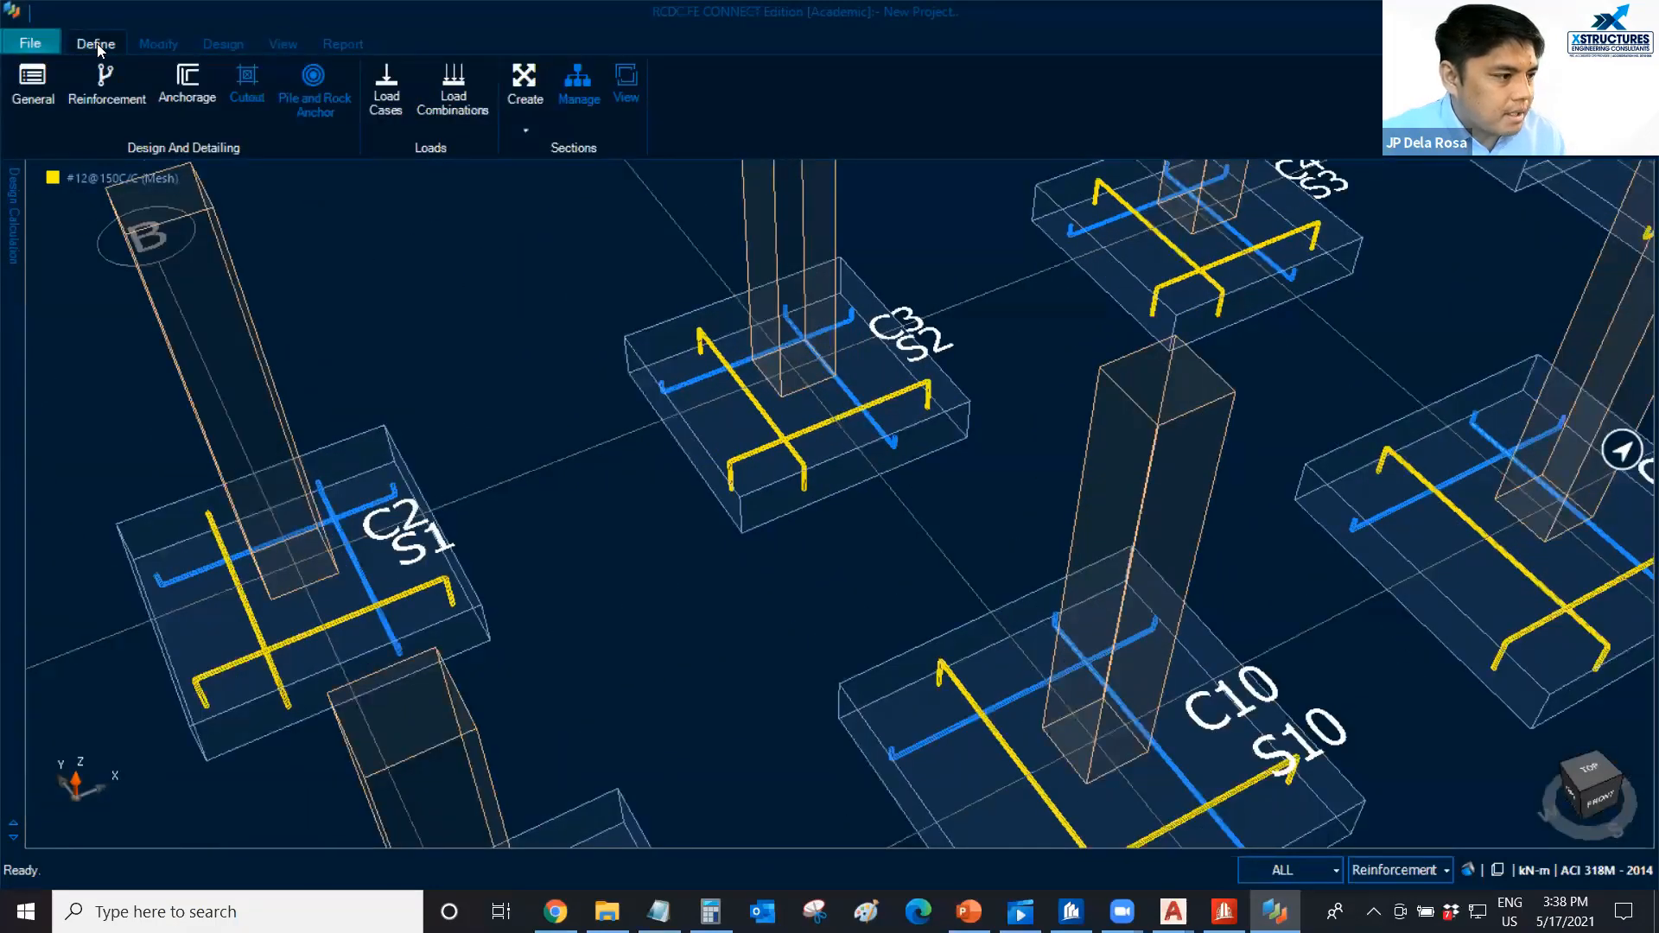
left_click(339, 47)
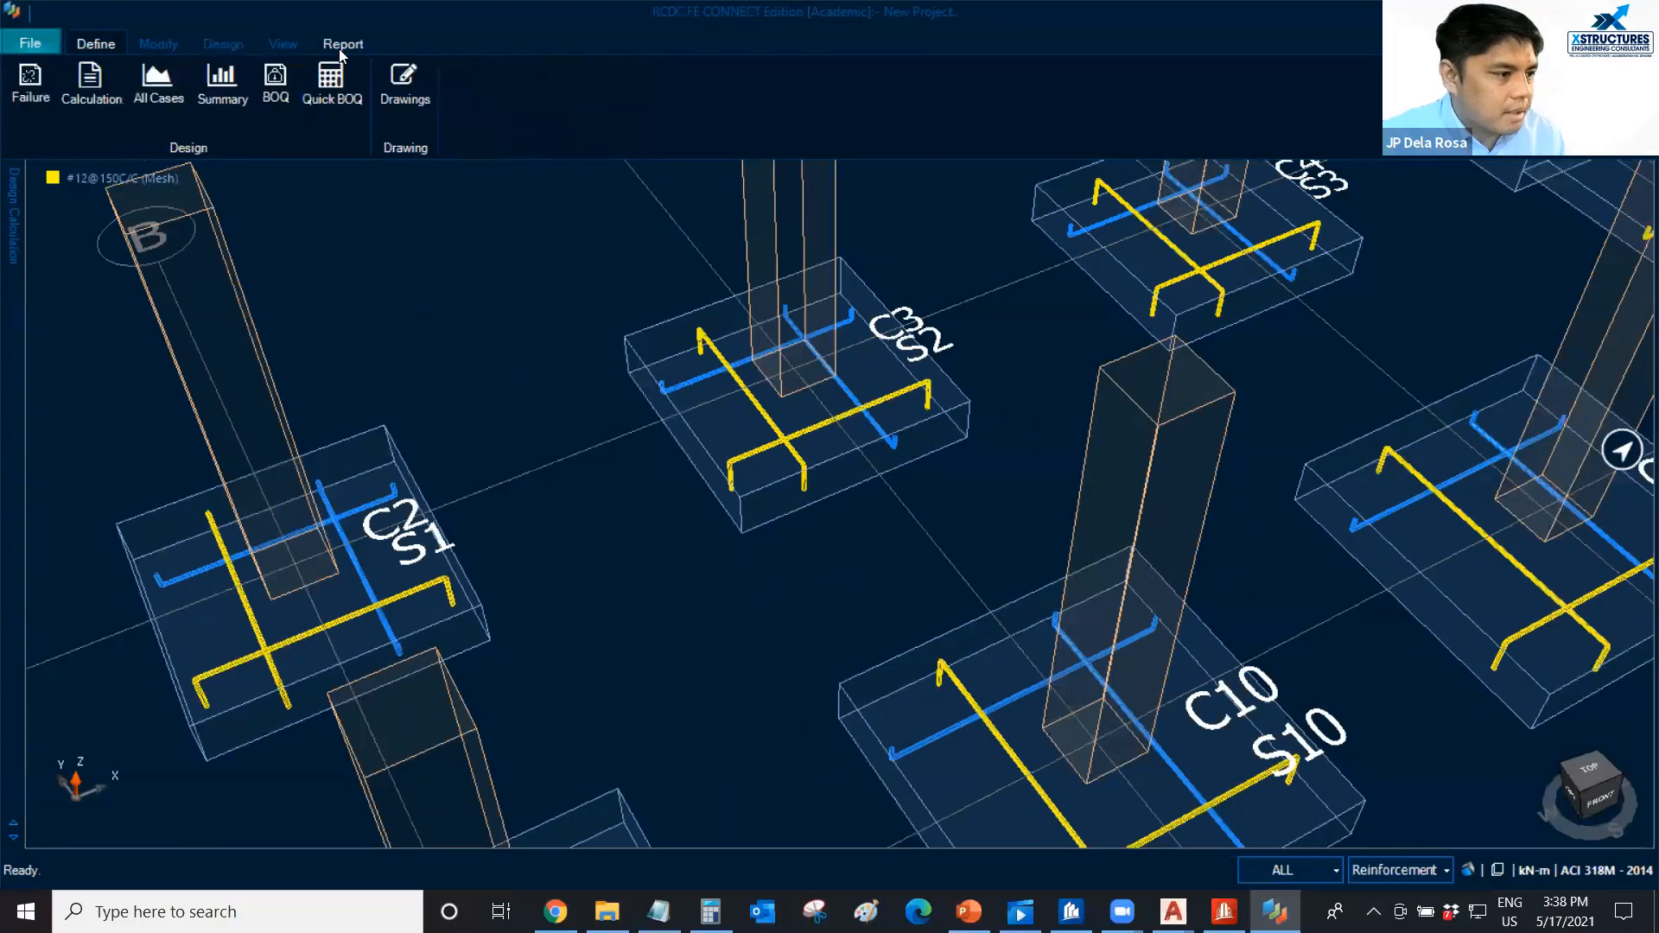
left_click(97, 99)
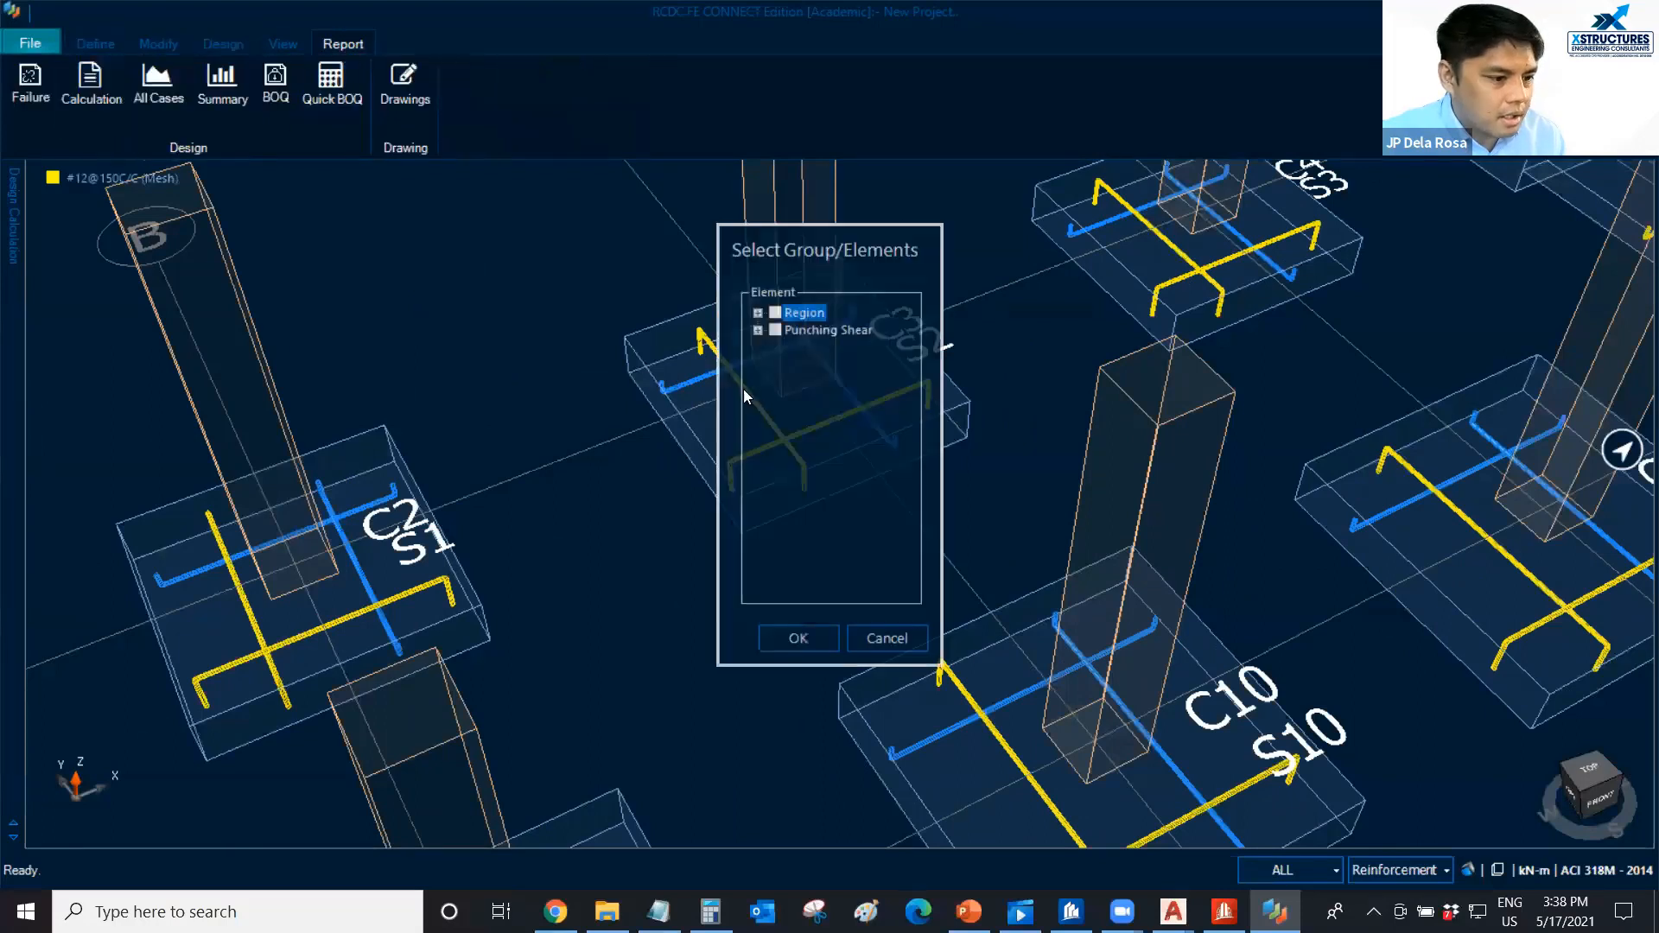
left_click(758, 330)
left_click(777, 347)
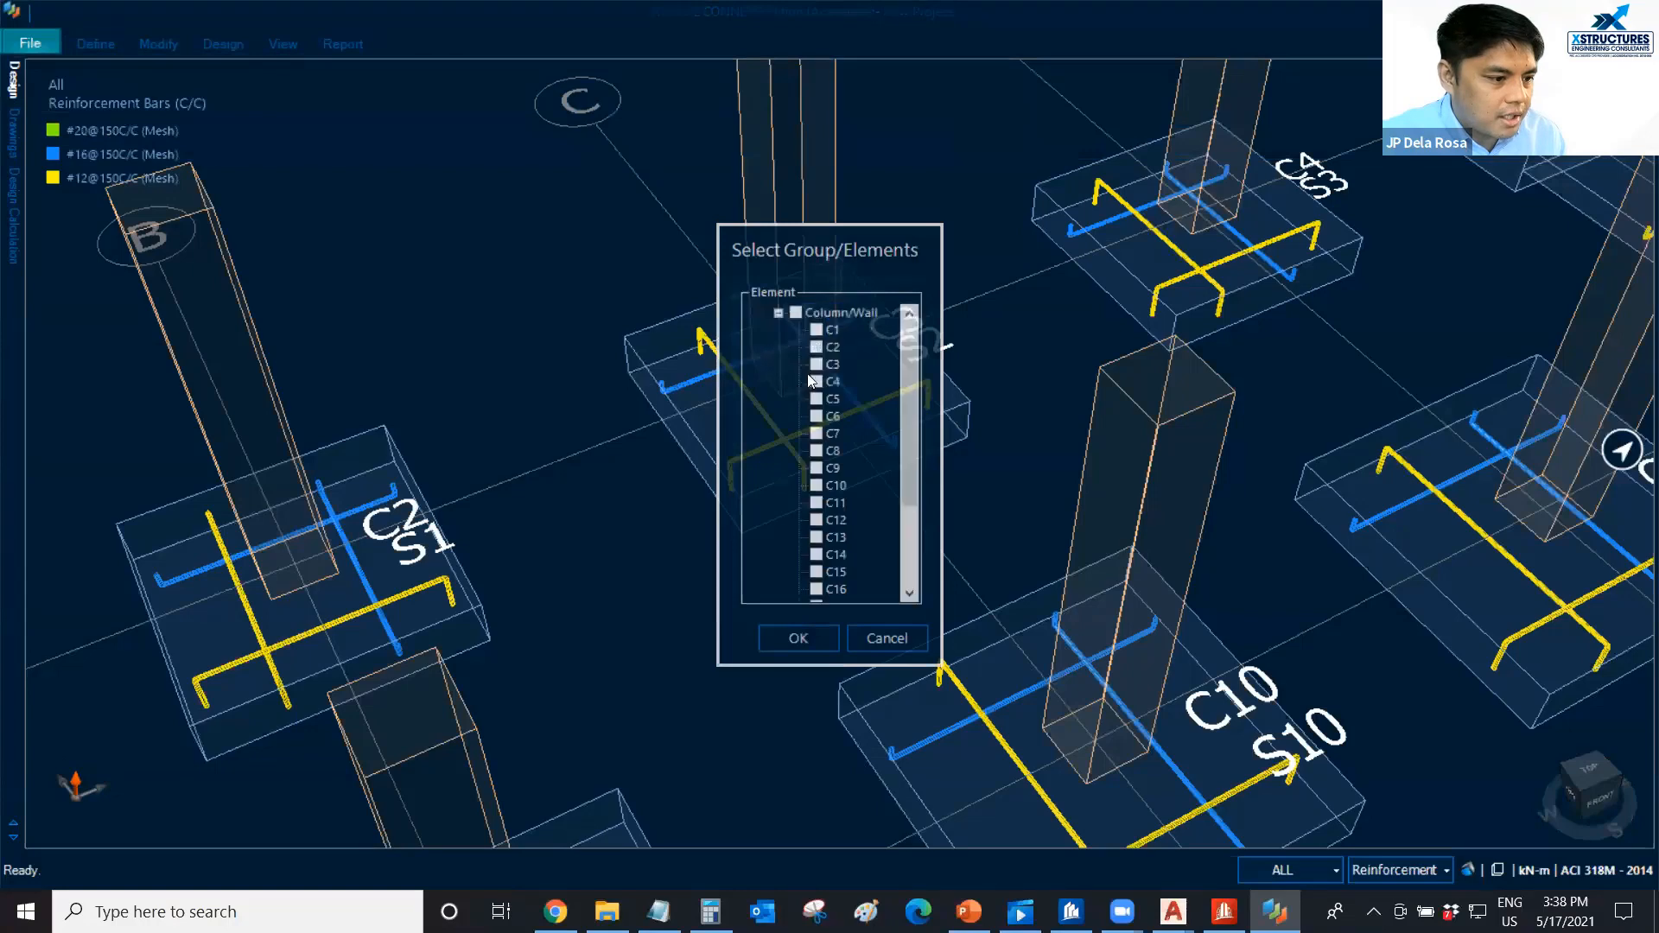
left_click(805, 635)
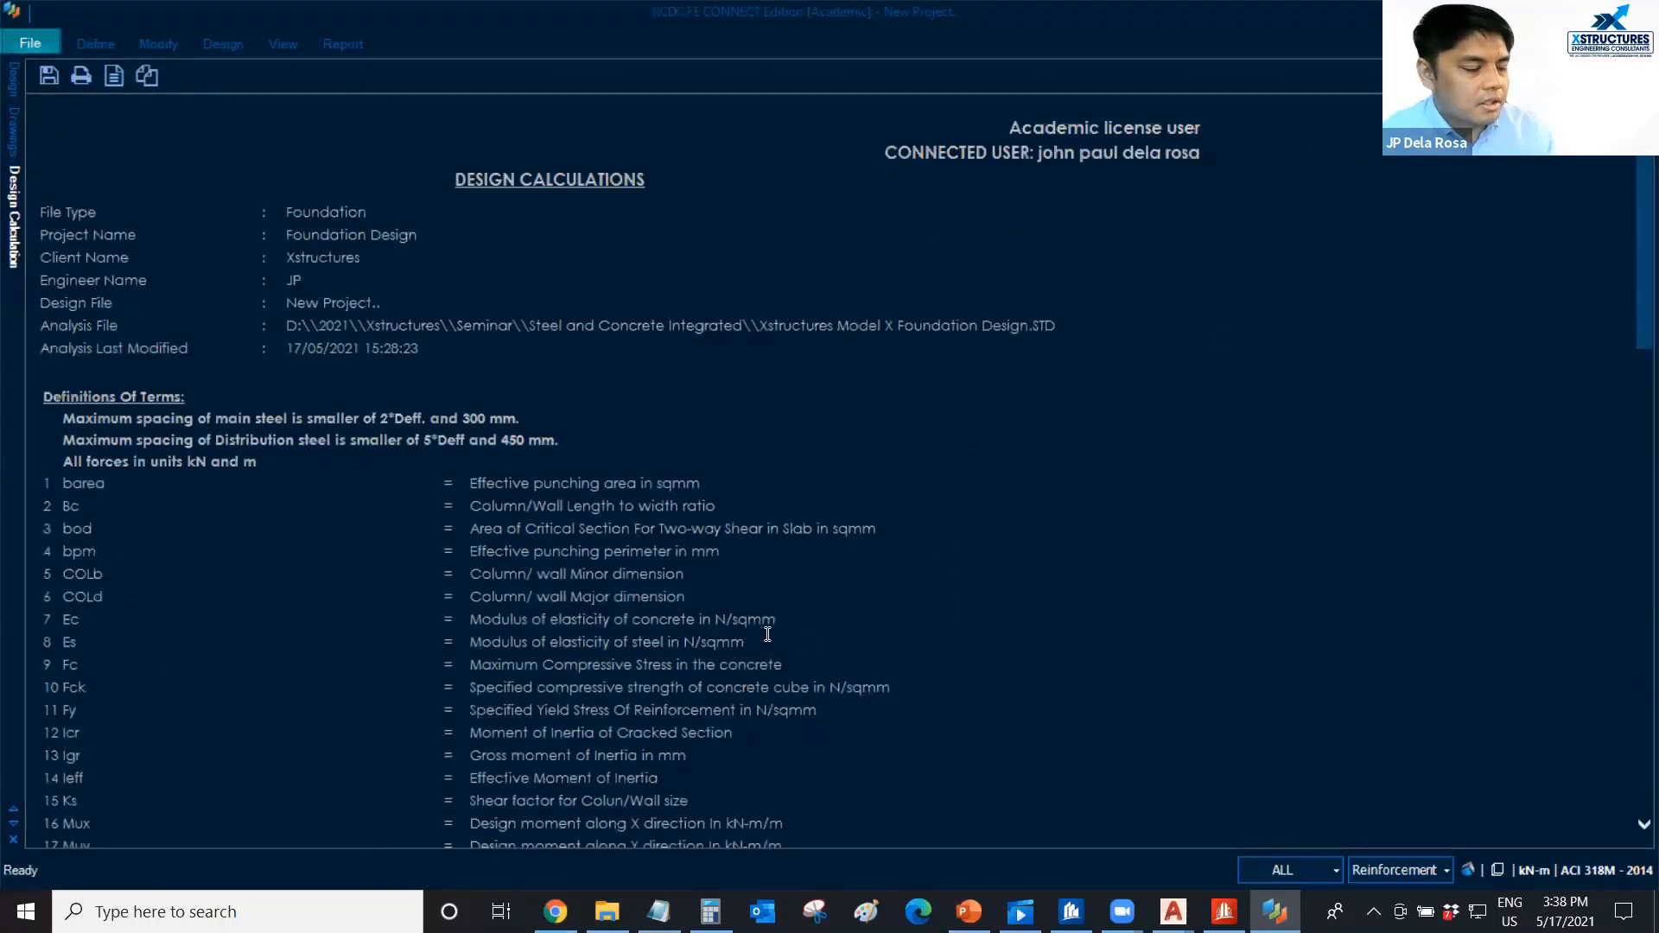
Review column C3's punching shear calculation, including the unbalanced moment table and shear capacity check.
scroll(568, 578, "down", 2)
scroll(426, 425, "down", 10)
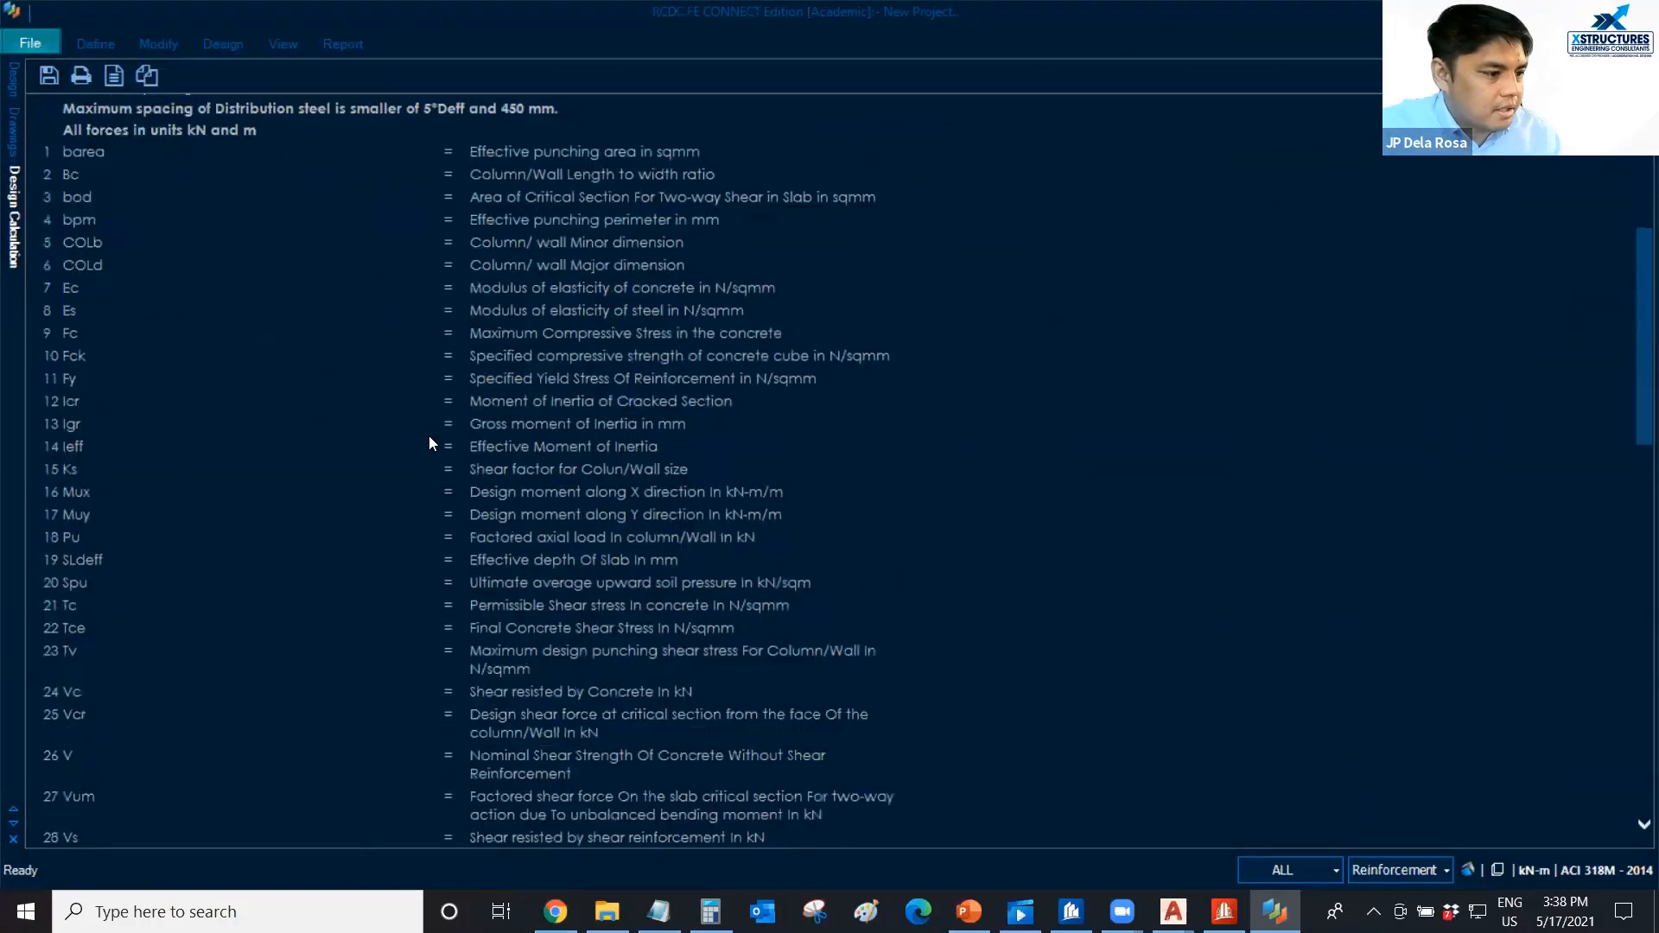
scroll(532, 484, "down", 5)
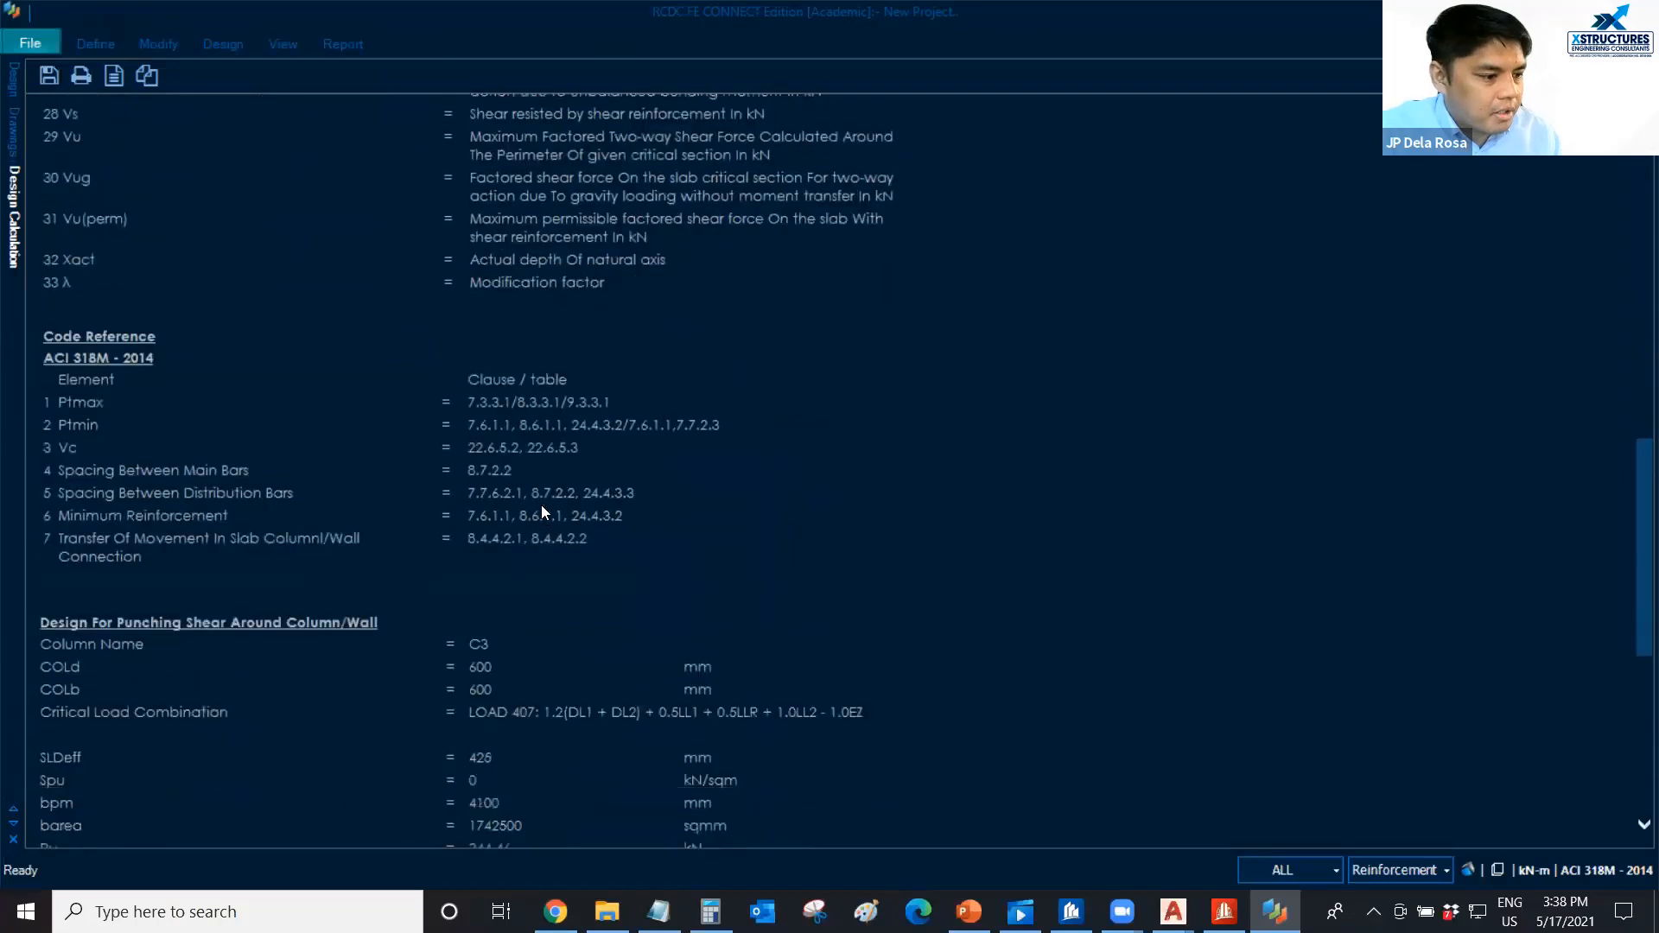
scroll(531, 499, "down", 5)
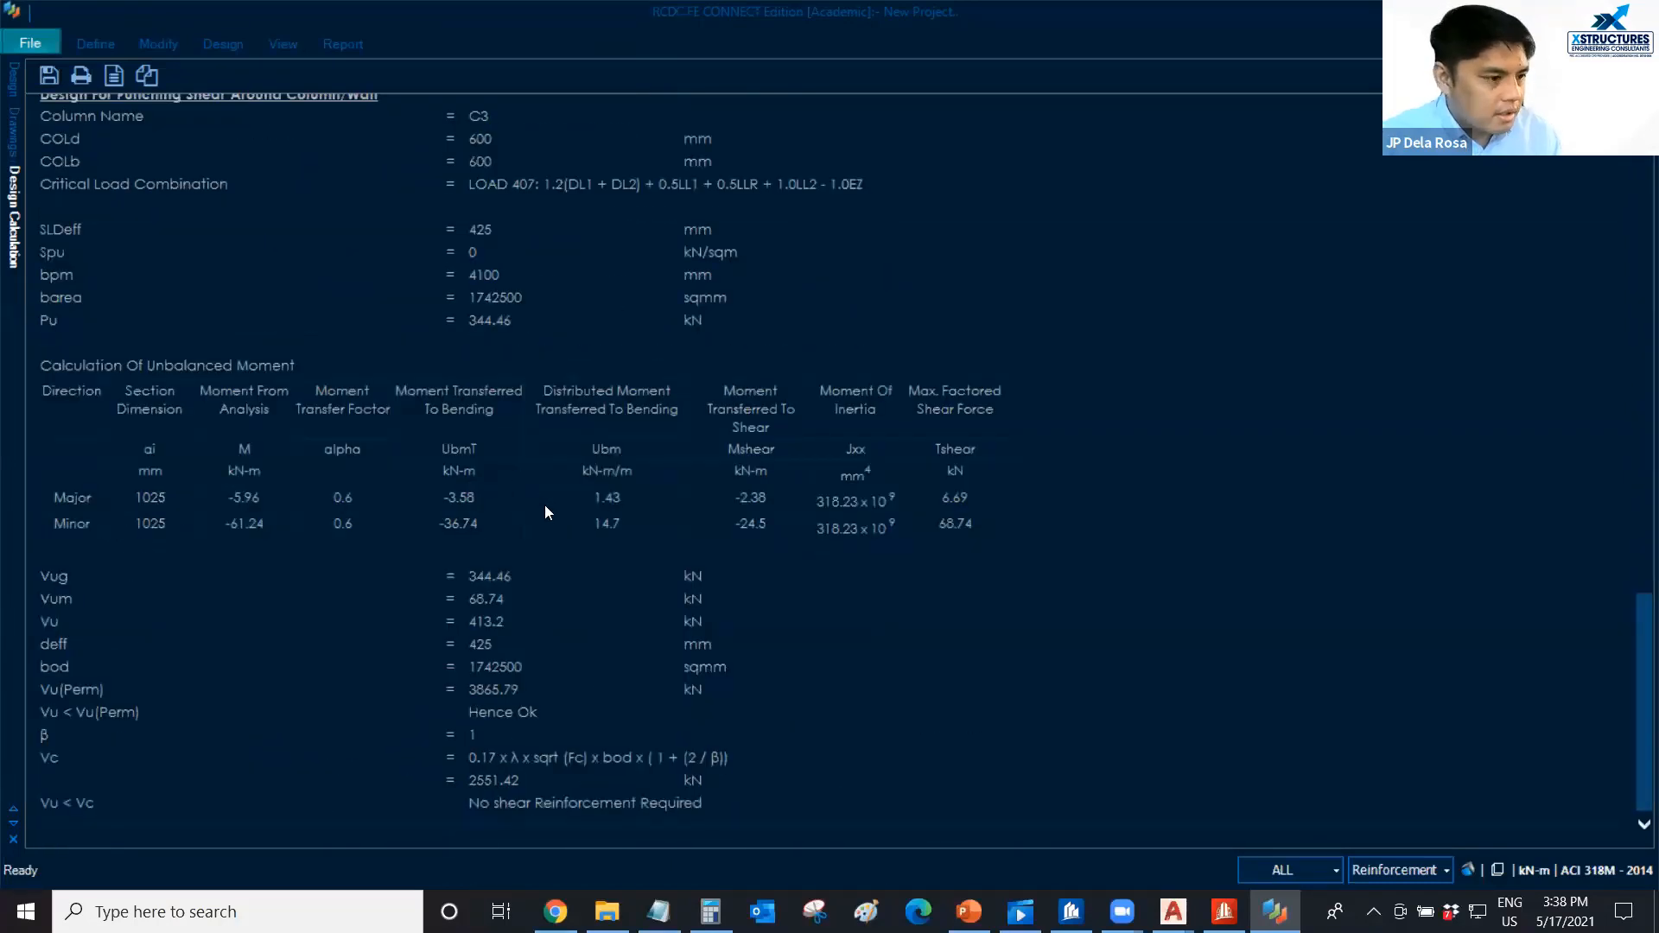
scroll(408, 339, "up", 20)
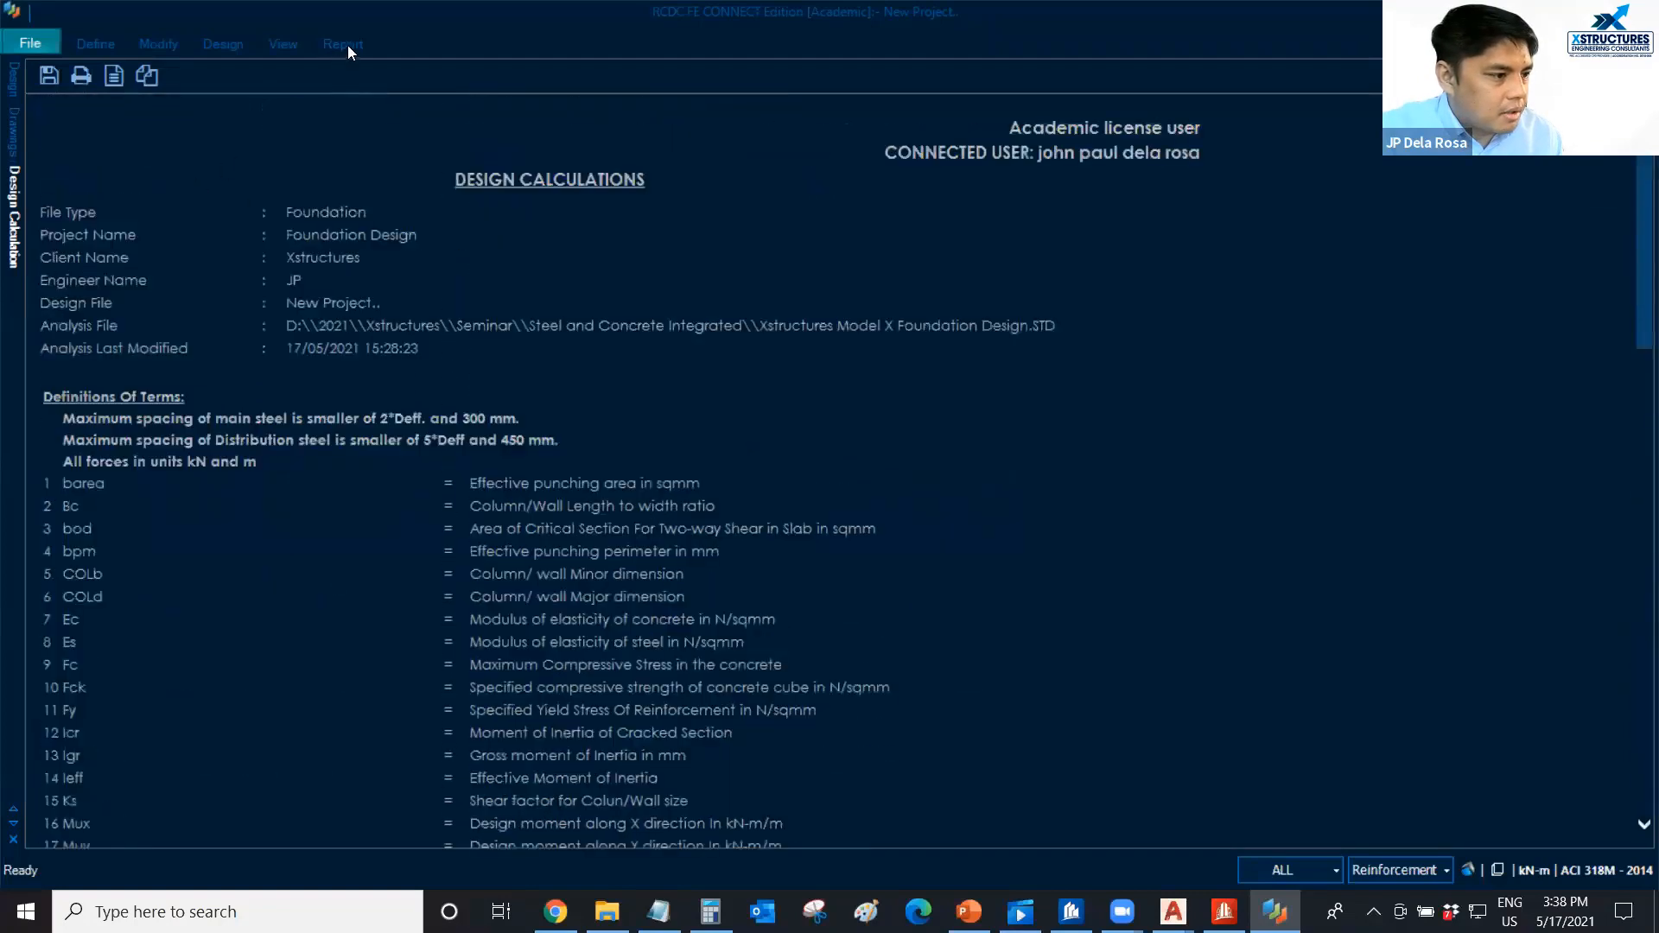
Open the quick bill of quantities to view the reinforcement quantities per foundation region.
left_click(344, 45)
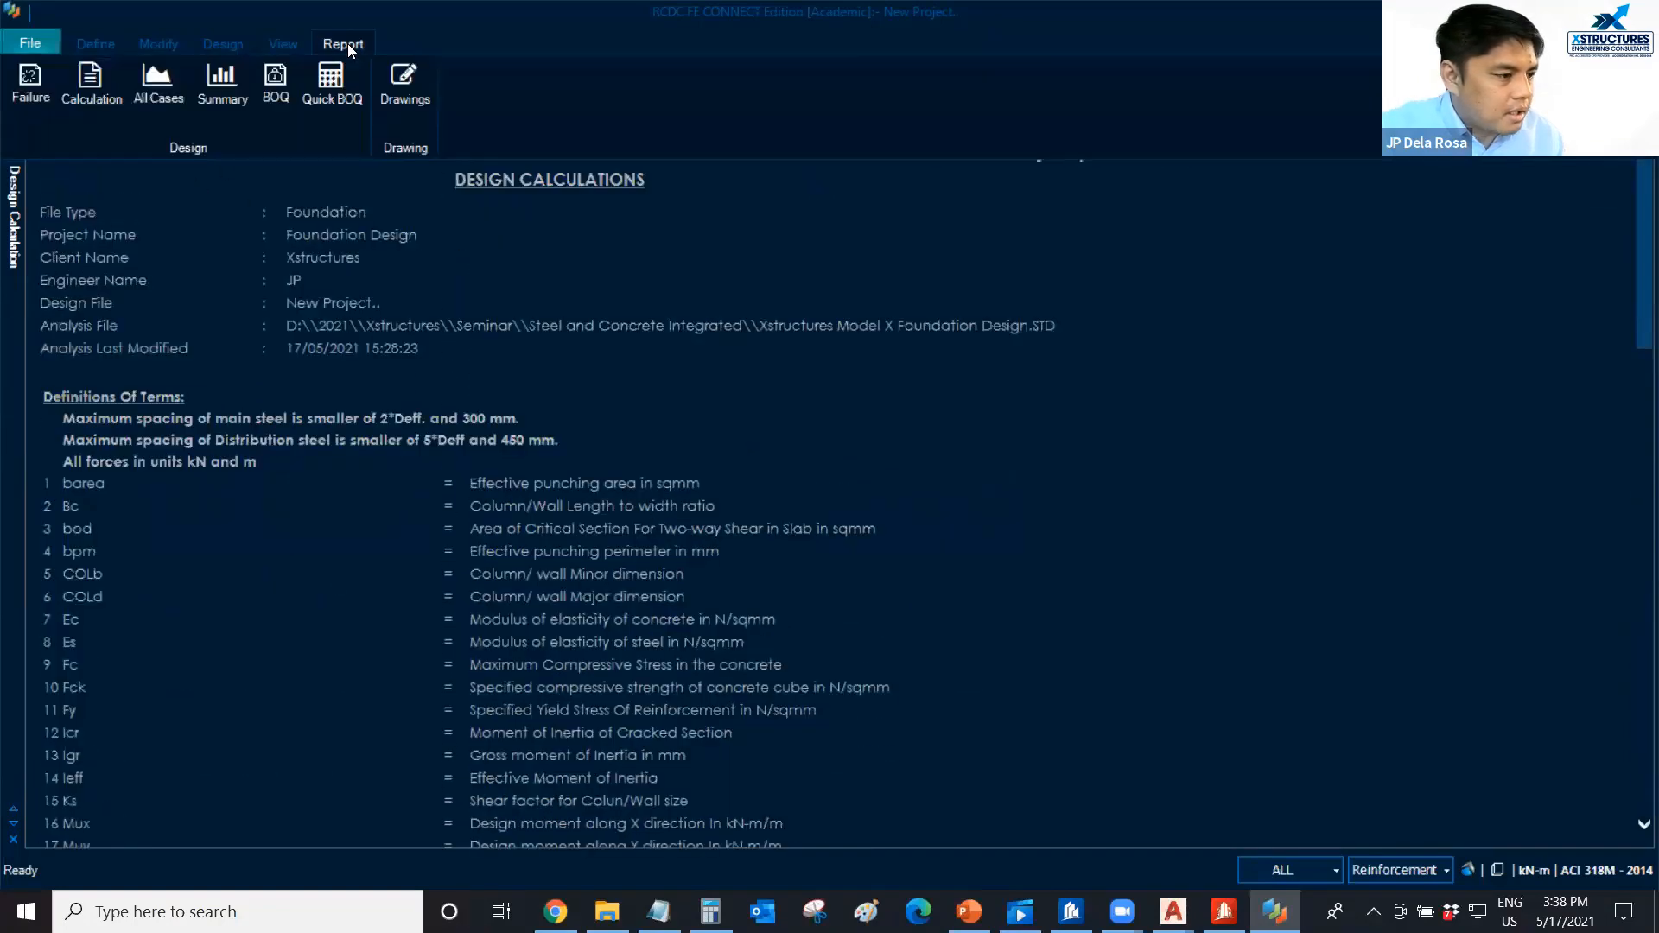
left_click(338, 95)
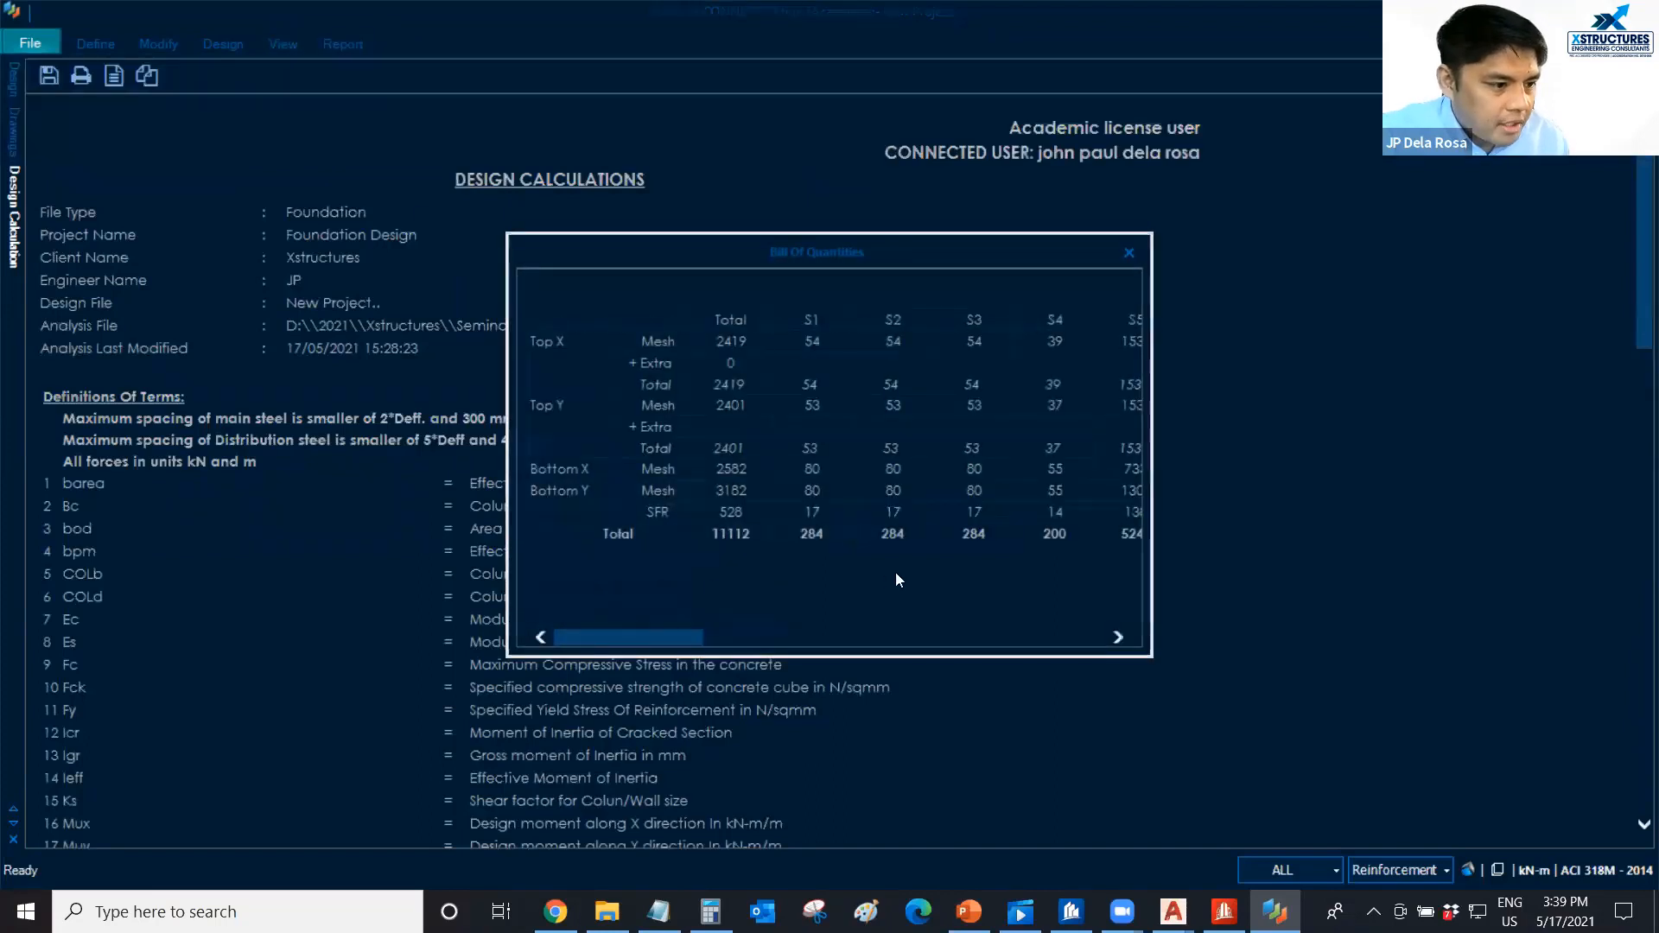
Close the bill of quantities and return to the 3D design model to examine the reinforcement across all foundations.
mouse_move(596, 637)
left_mouse_down()
mouse_move(1021, 637)
mouse_move(568, 637)
left_mouse_up()
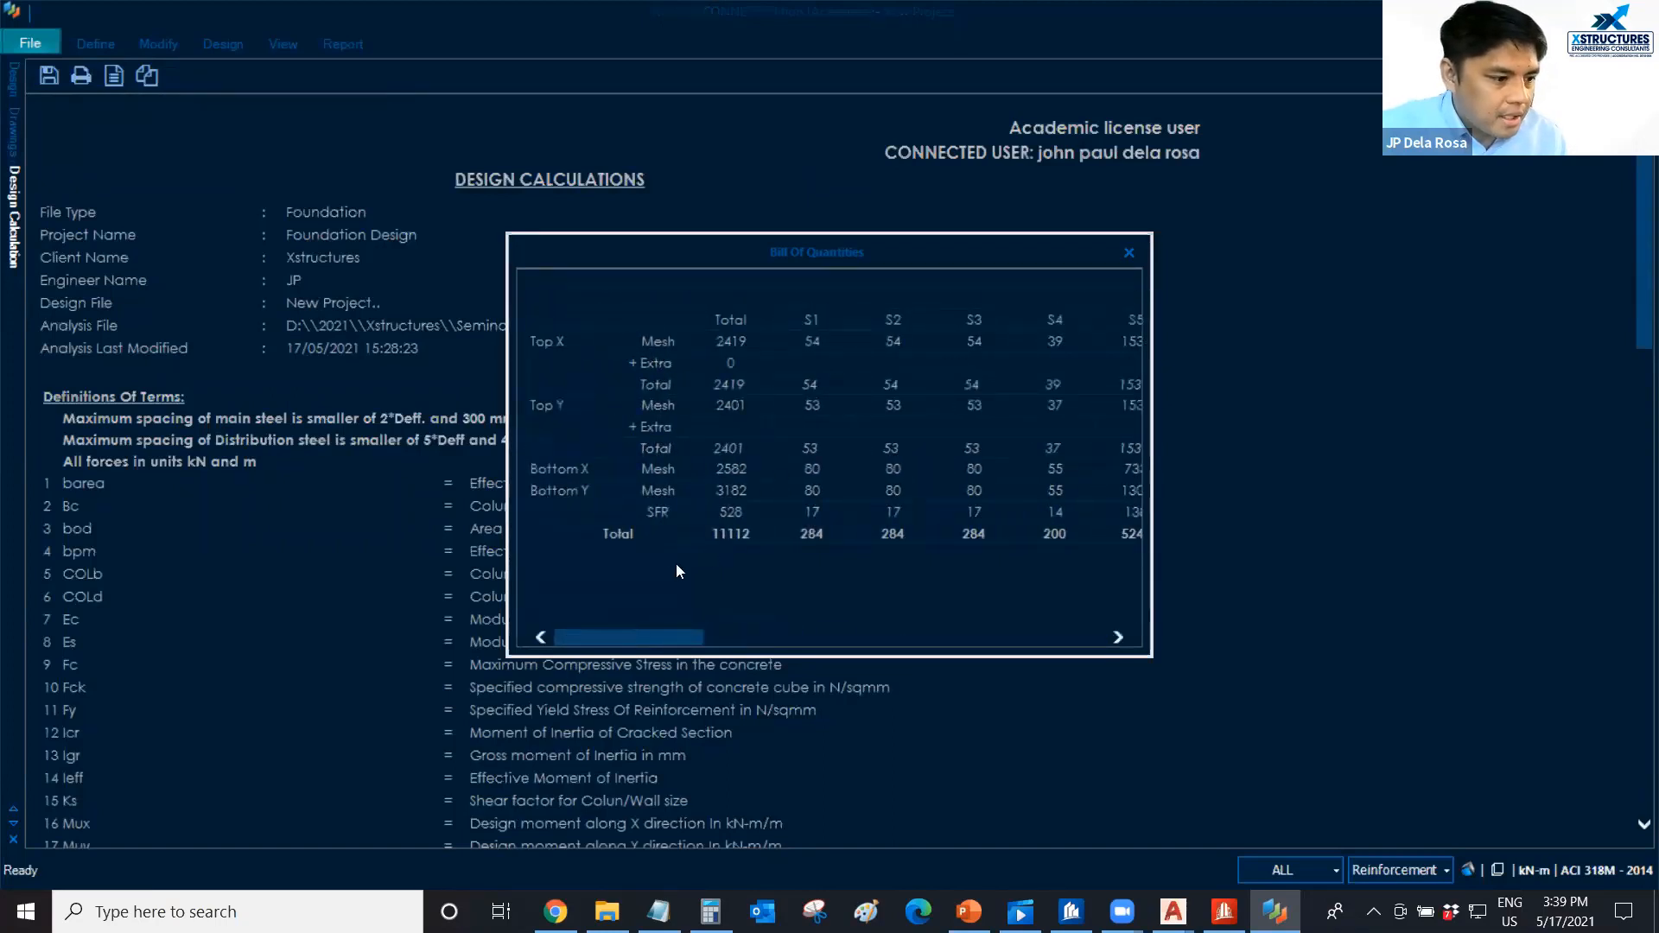
left_click(1129, 253)
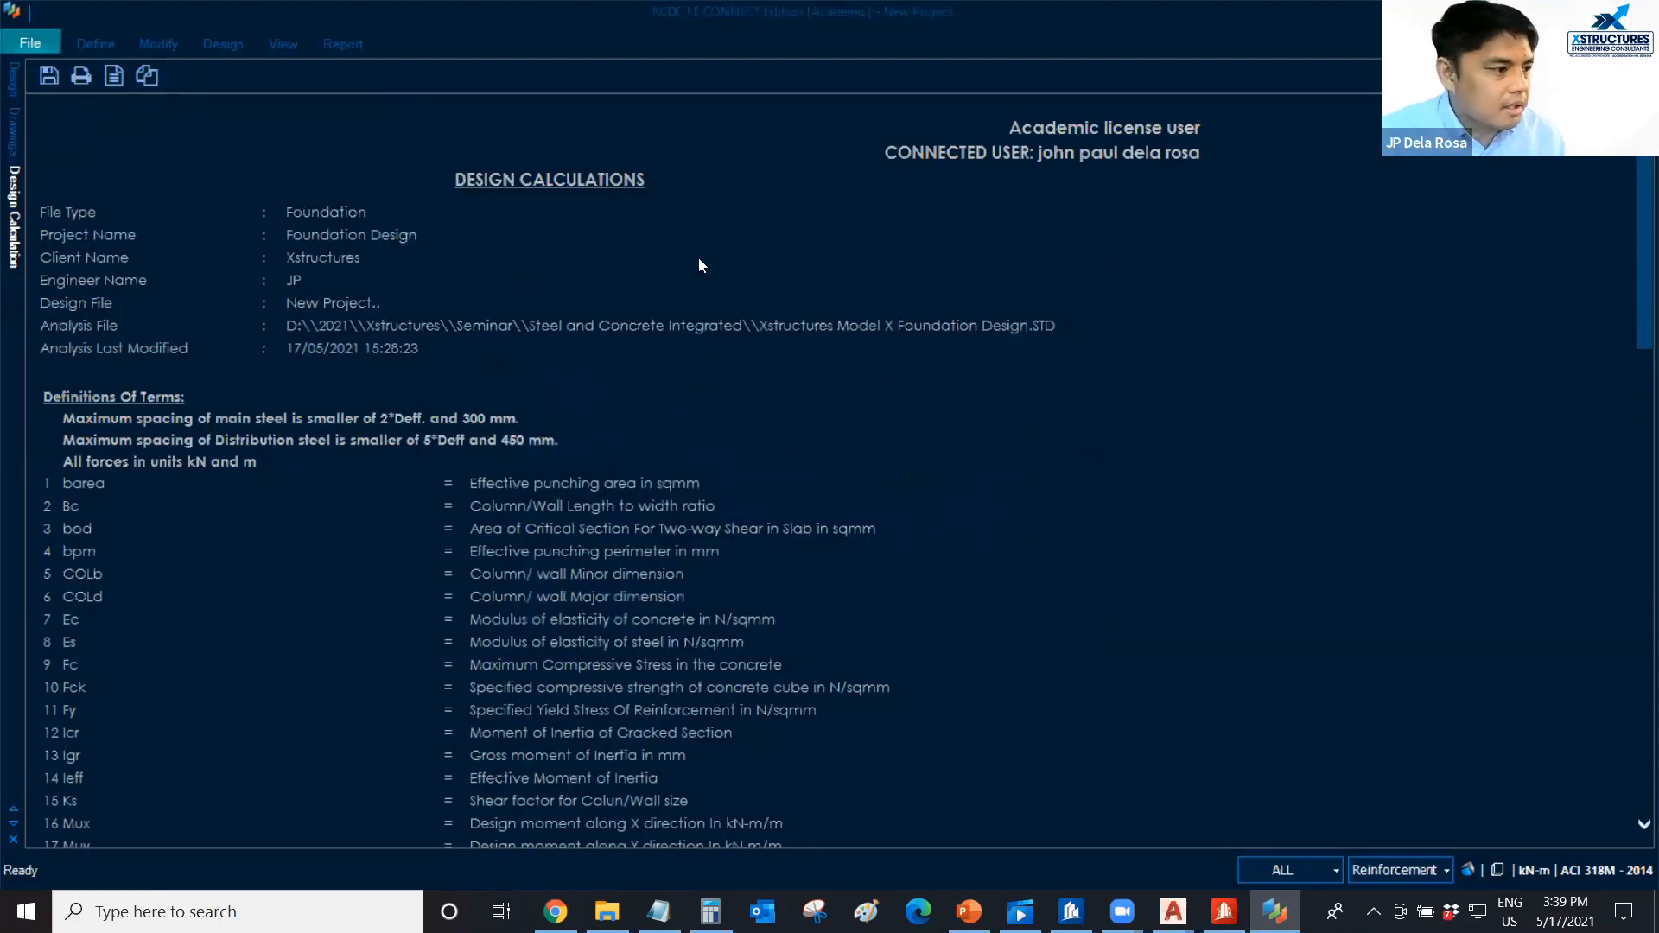
left_click(13, 79)
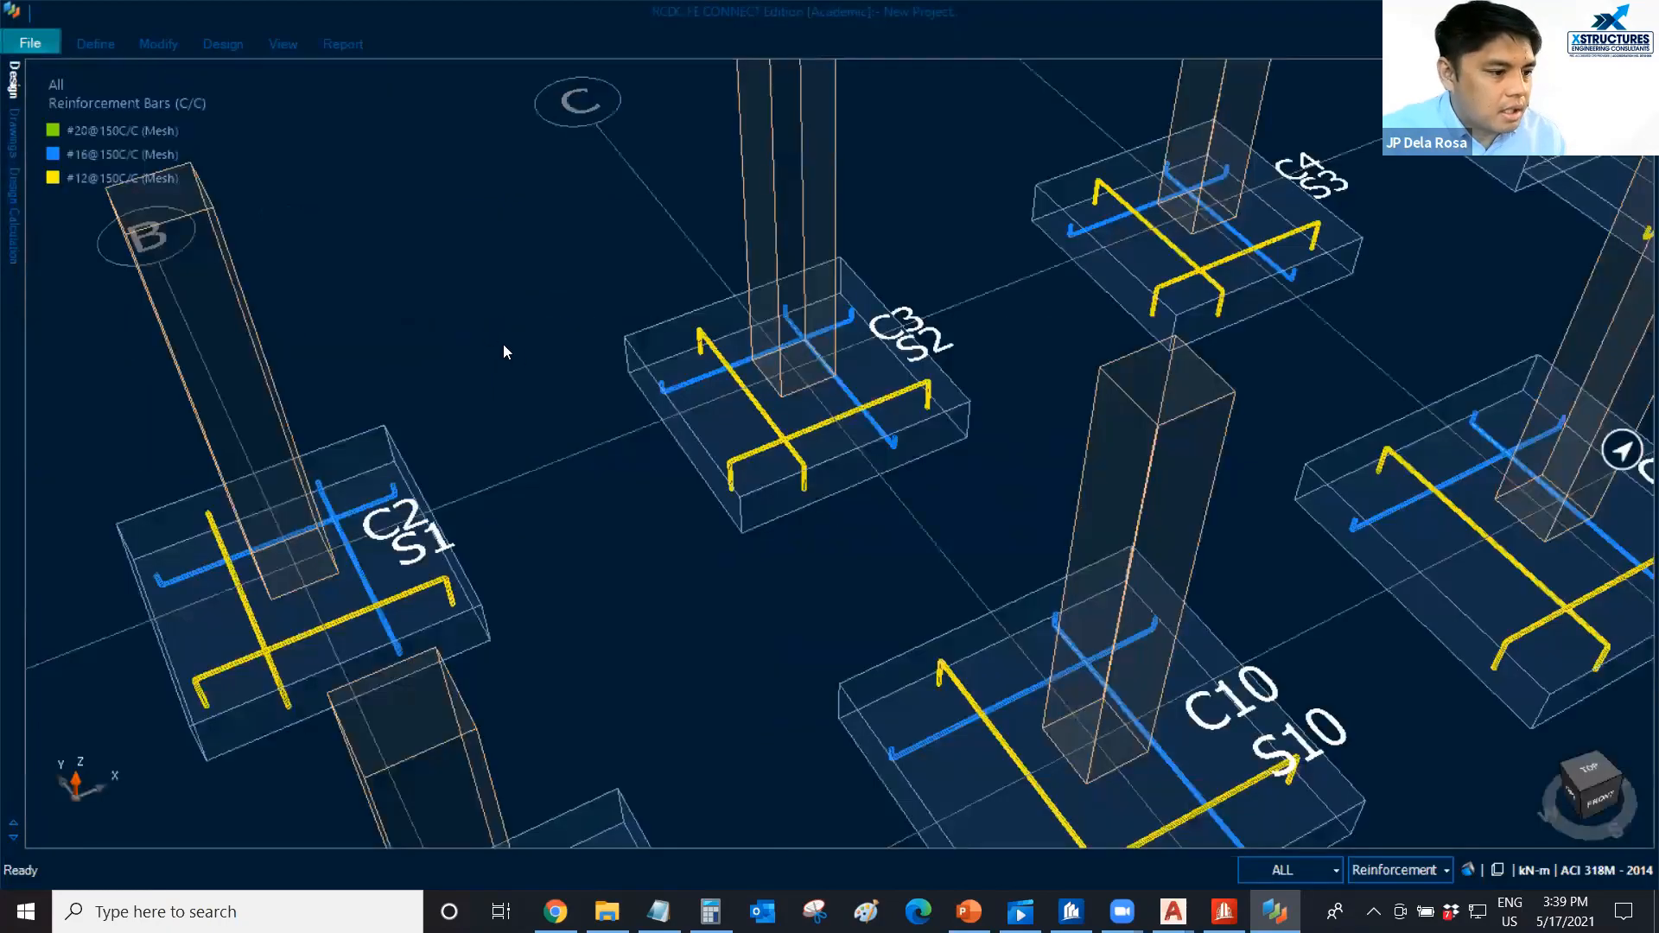
scroll(619, 452, "down", 5)
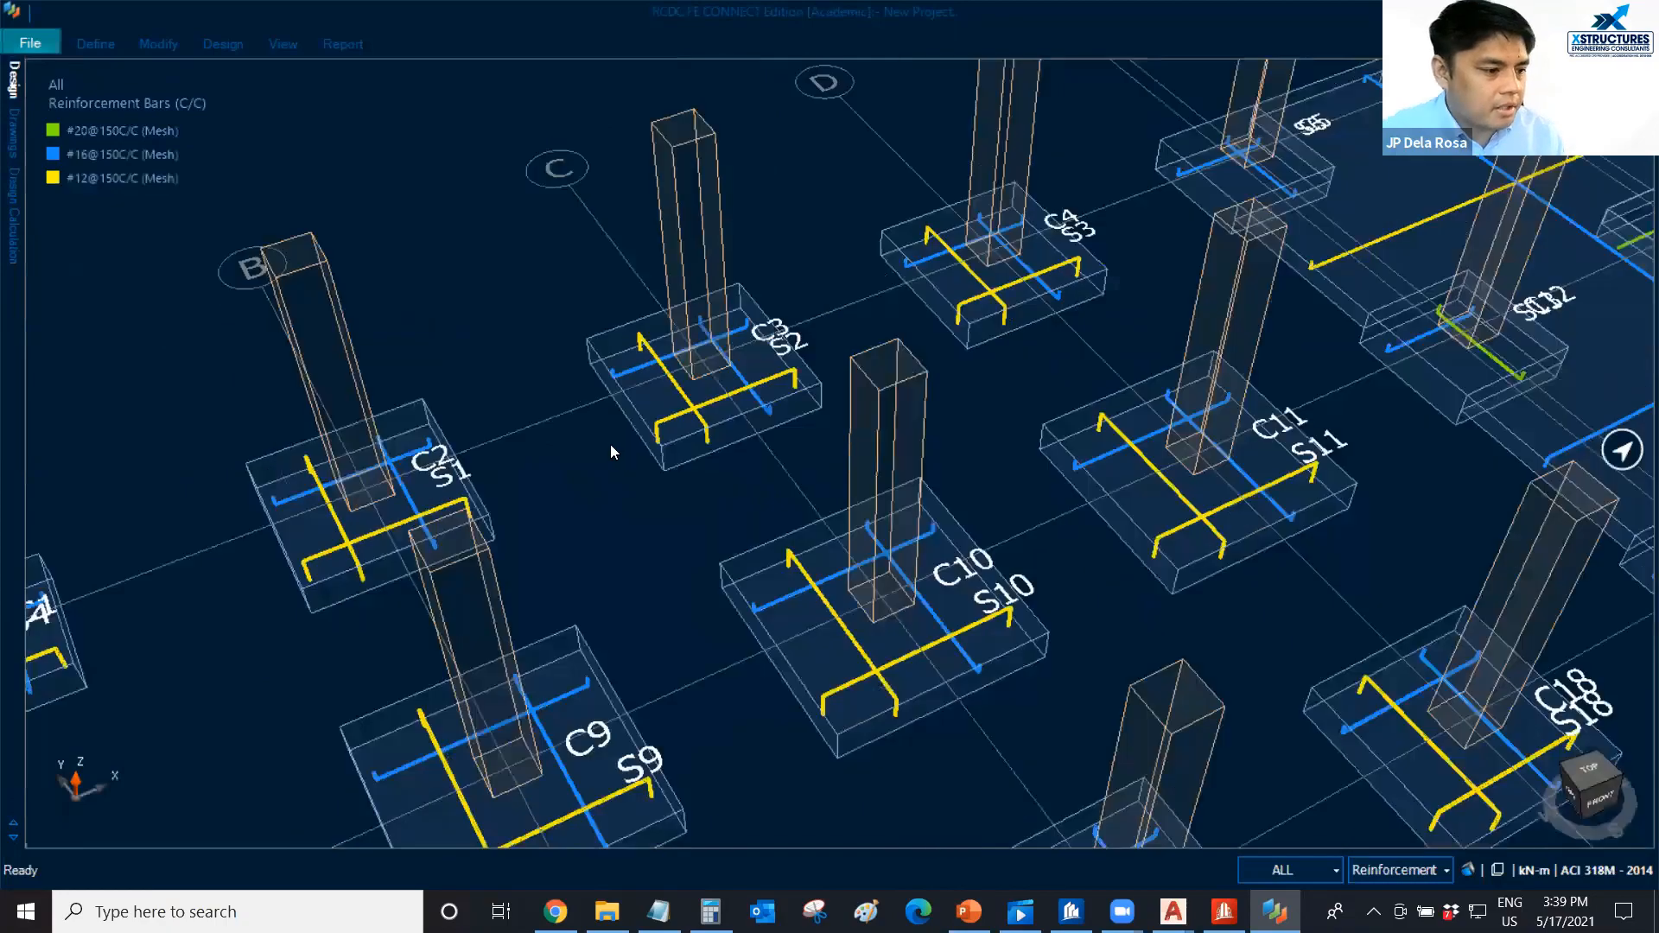
scroll(607, 395, "down", 3)
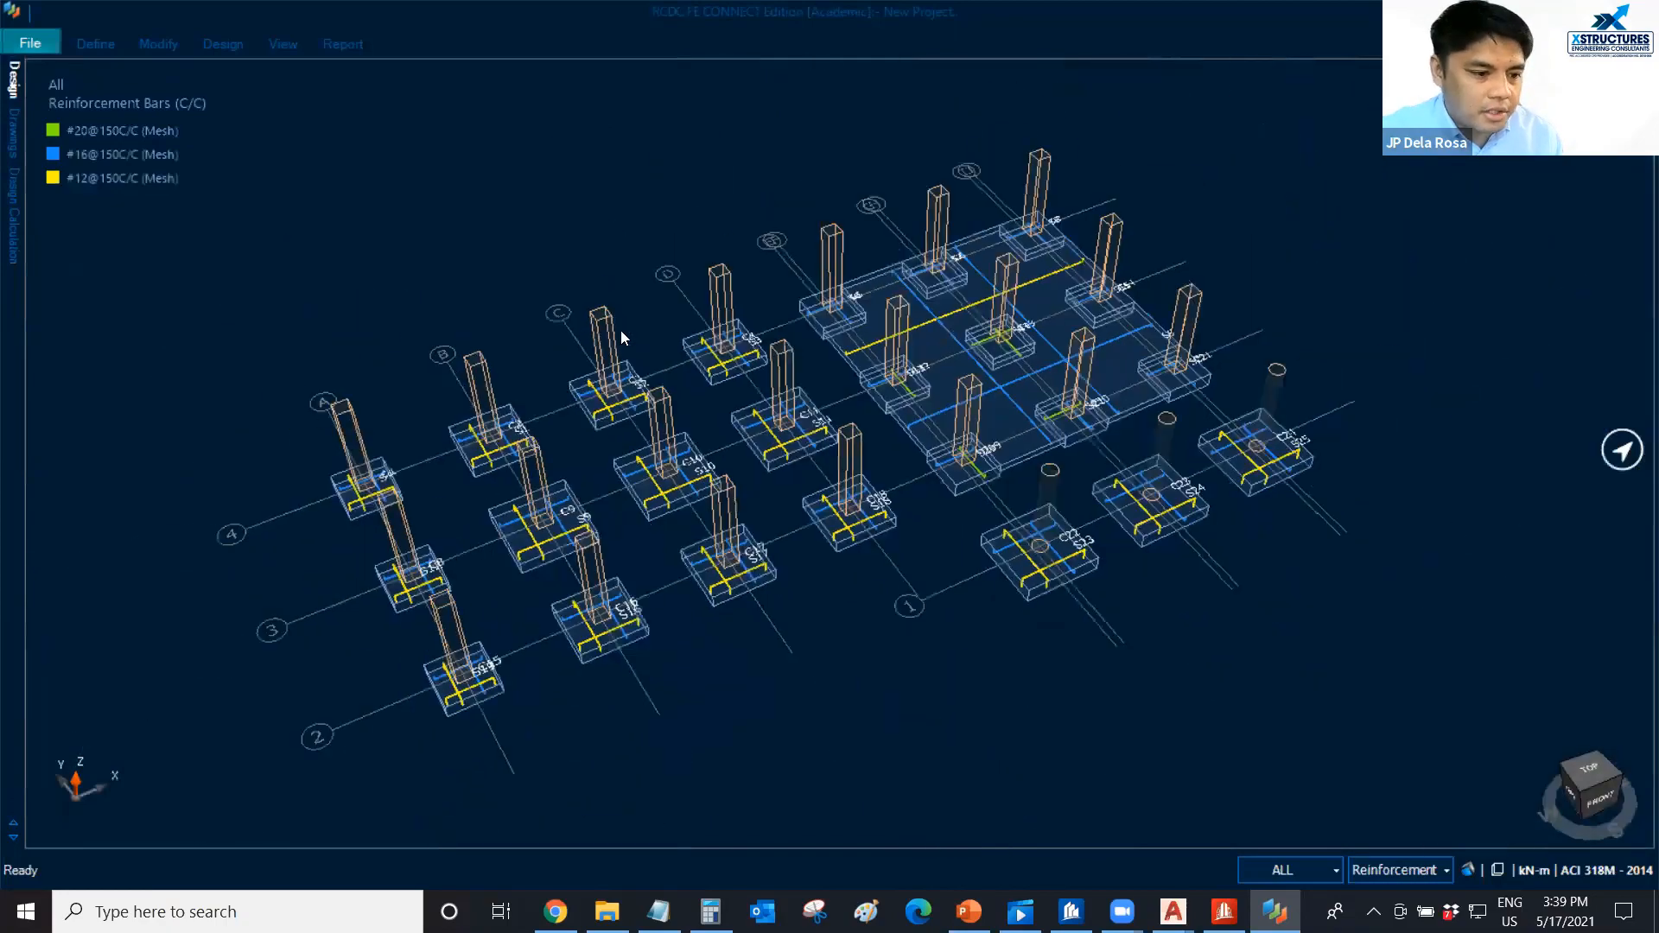
middle_click_drag(764, 498, 731, 364)
scroll(723, 423, "up", 2)
scroll(729, 438, "up", 2)
scroll(729, 359, "down", 3)
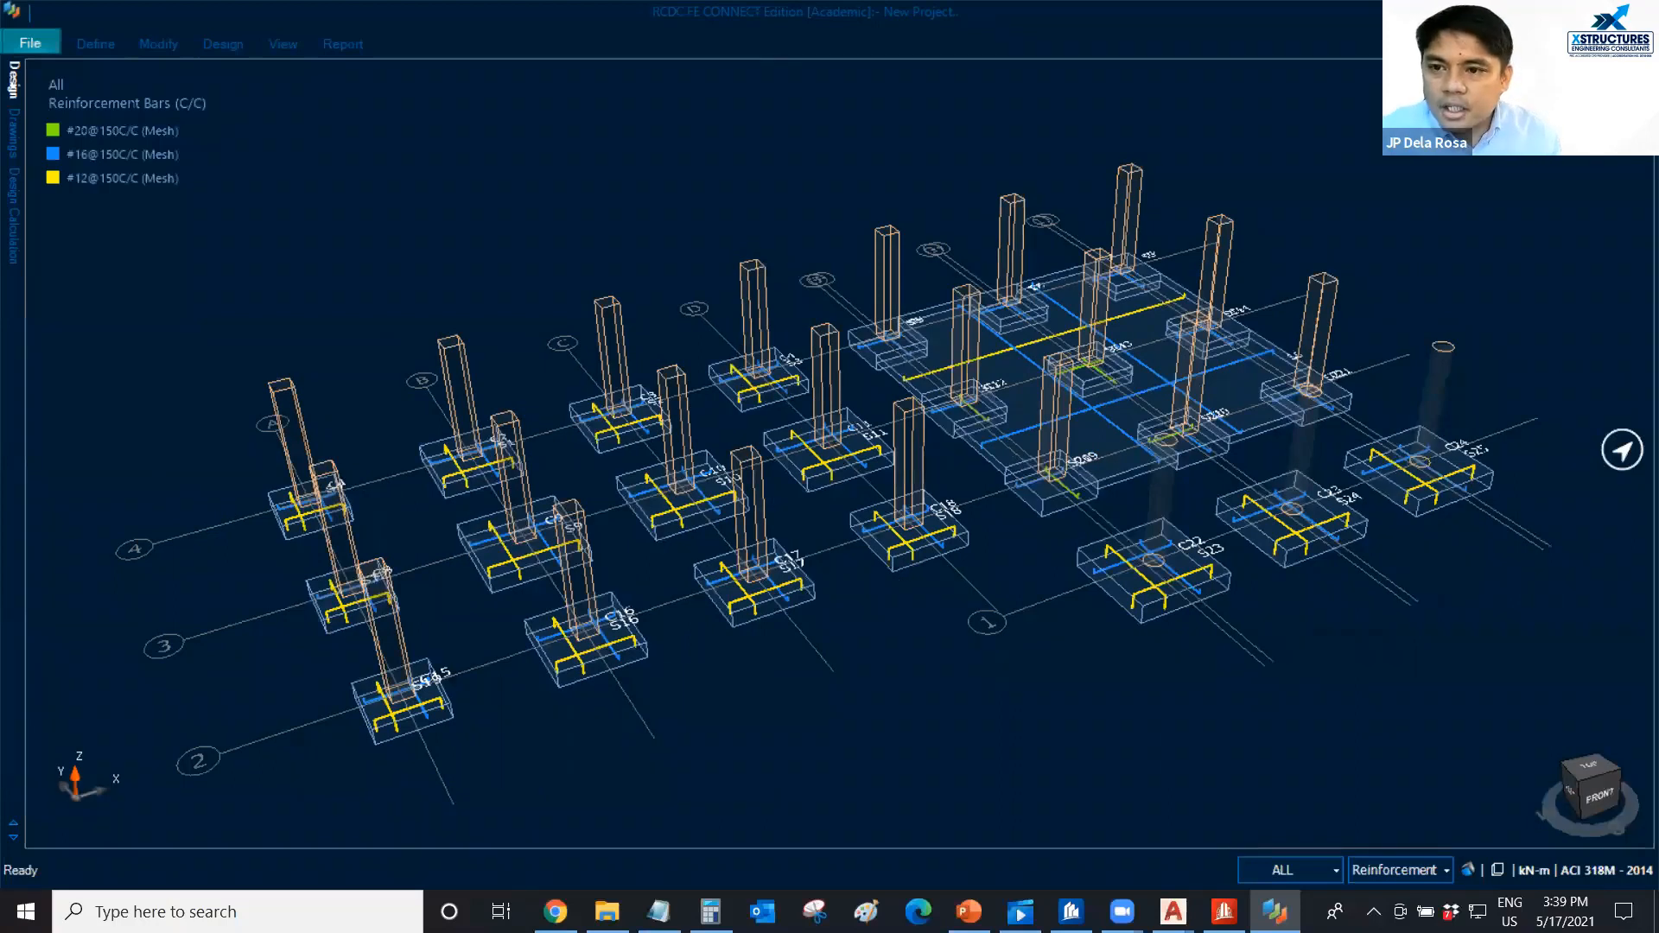
left_click(1492, 523)
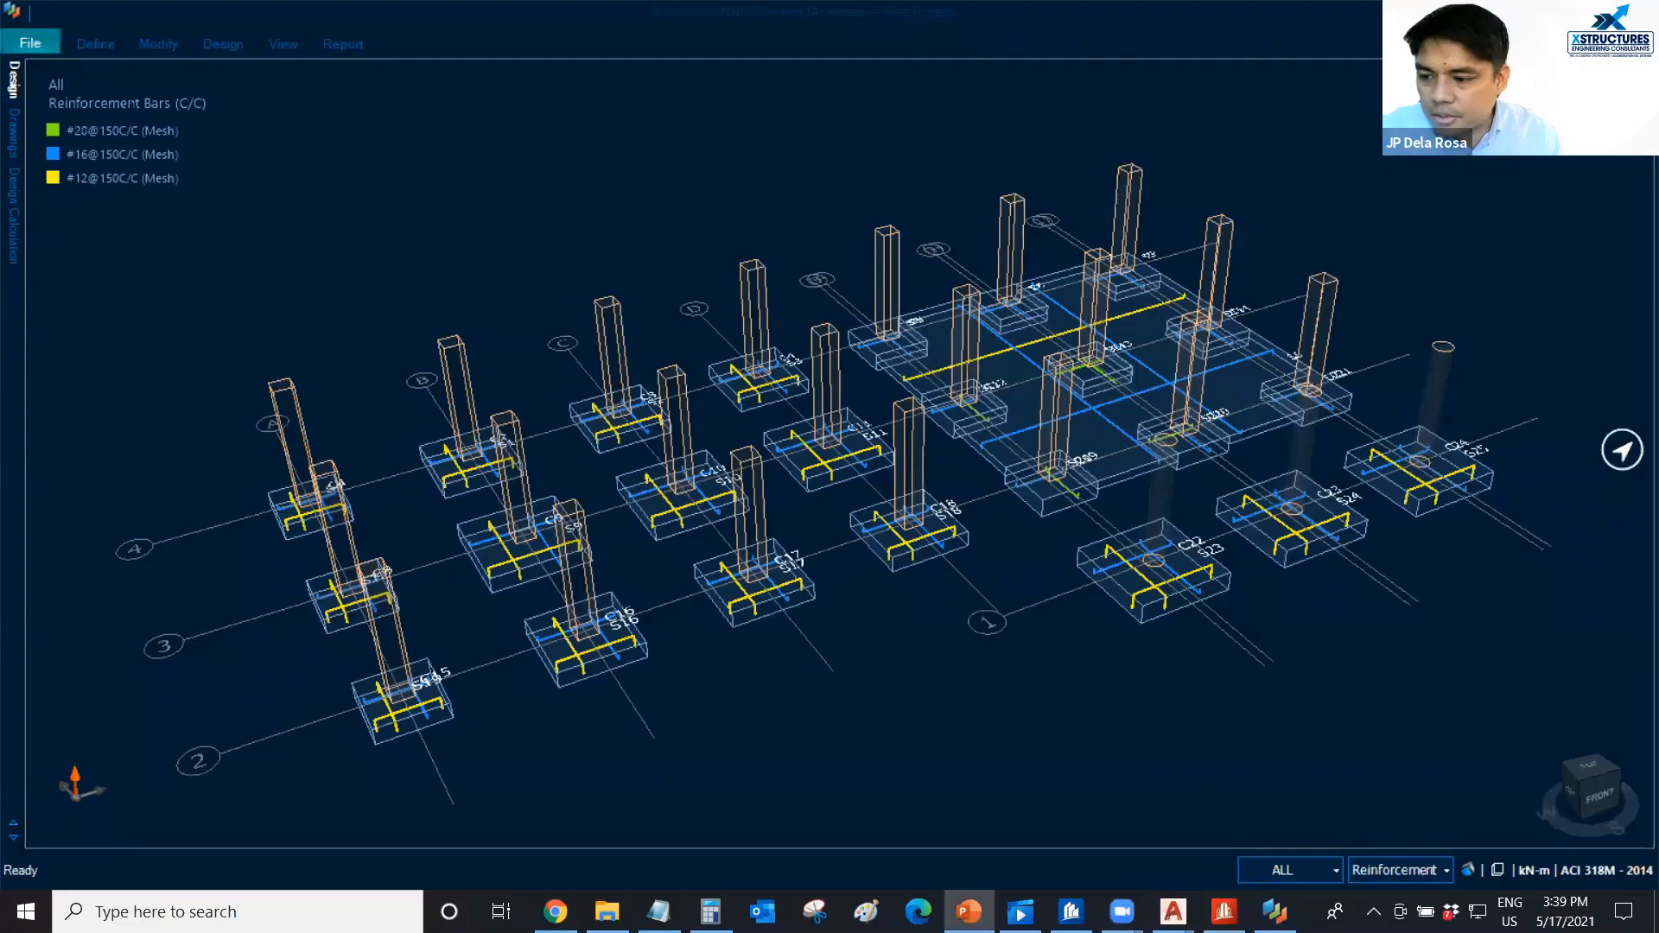
Switch to the PowerPoint slide show to view the live demo workflow slide, then leave the presentation.
left_click(968, 911)
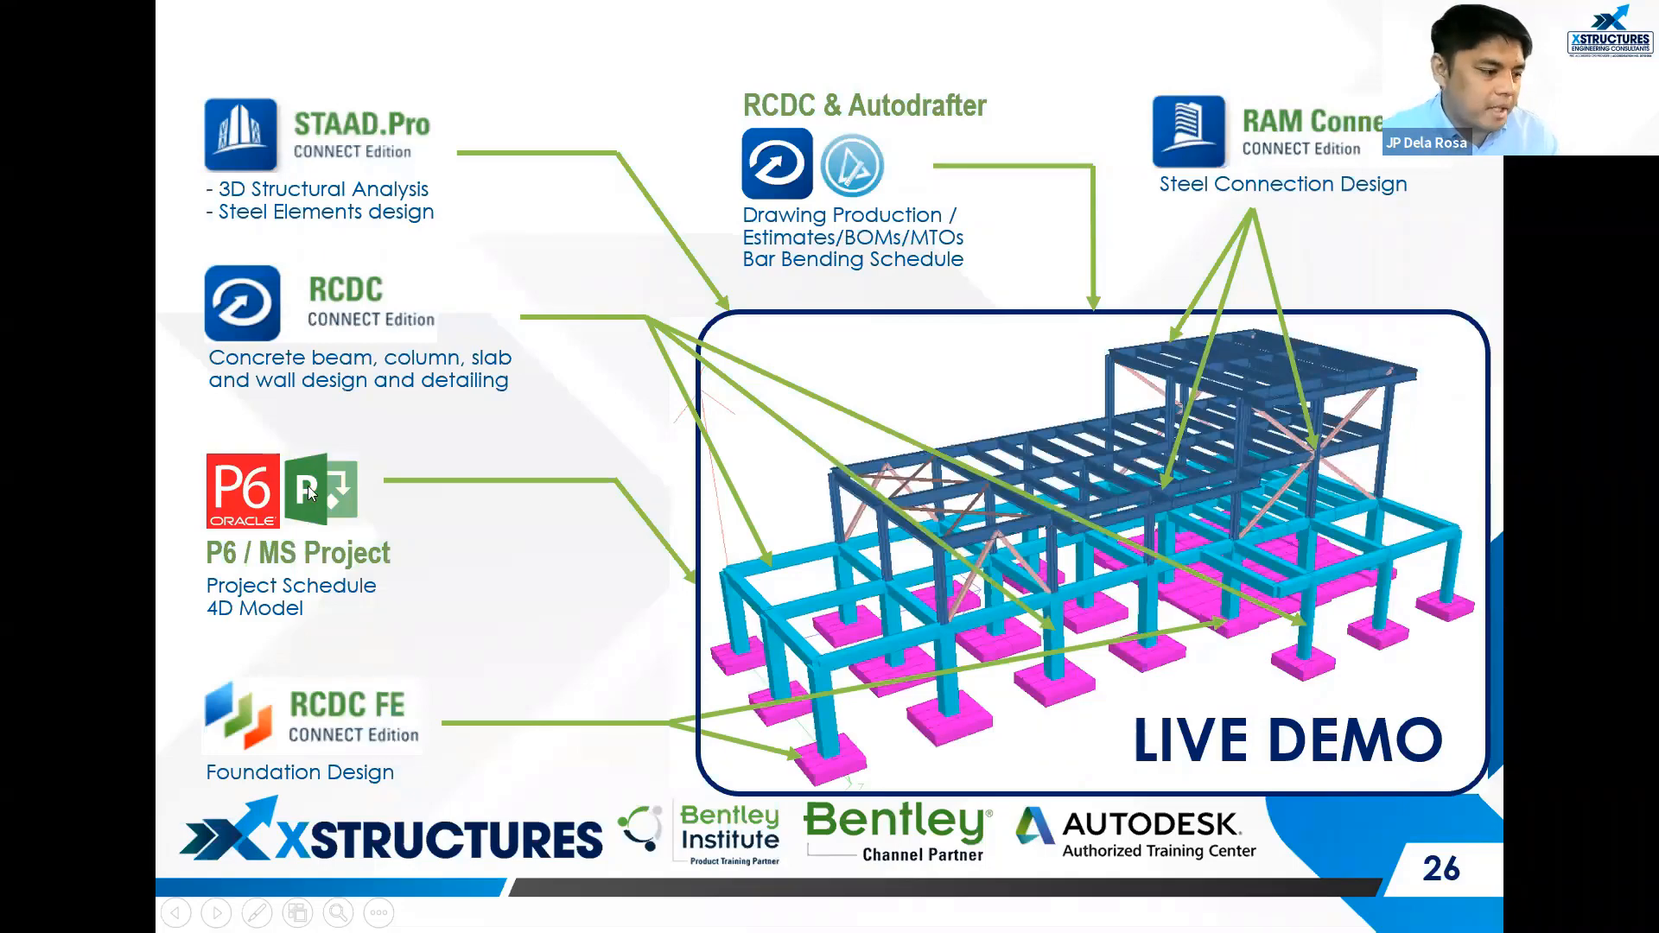
key("Escape")
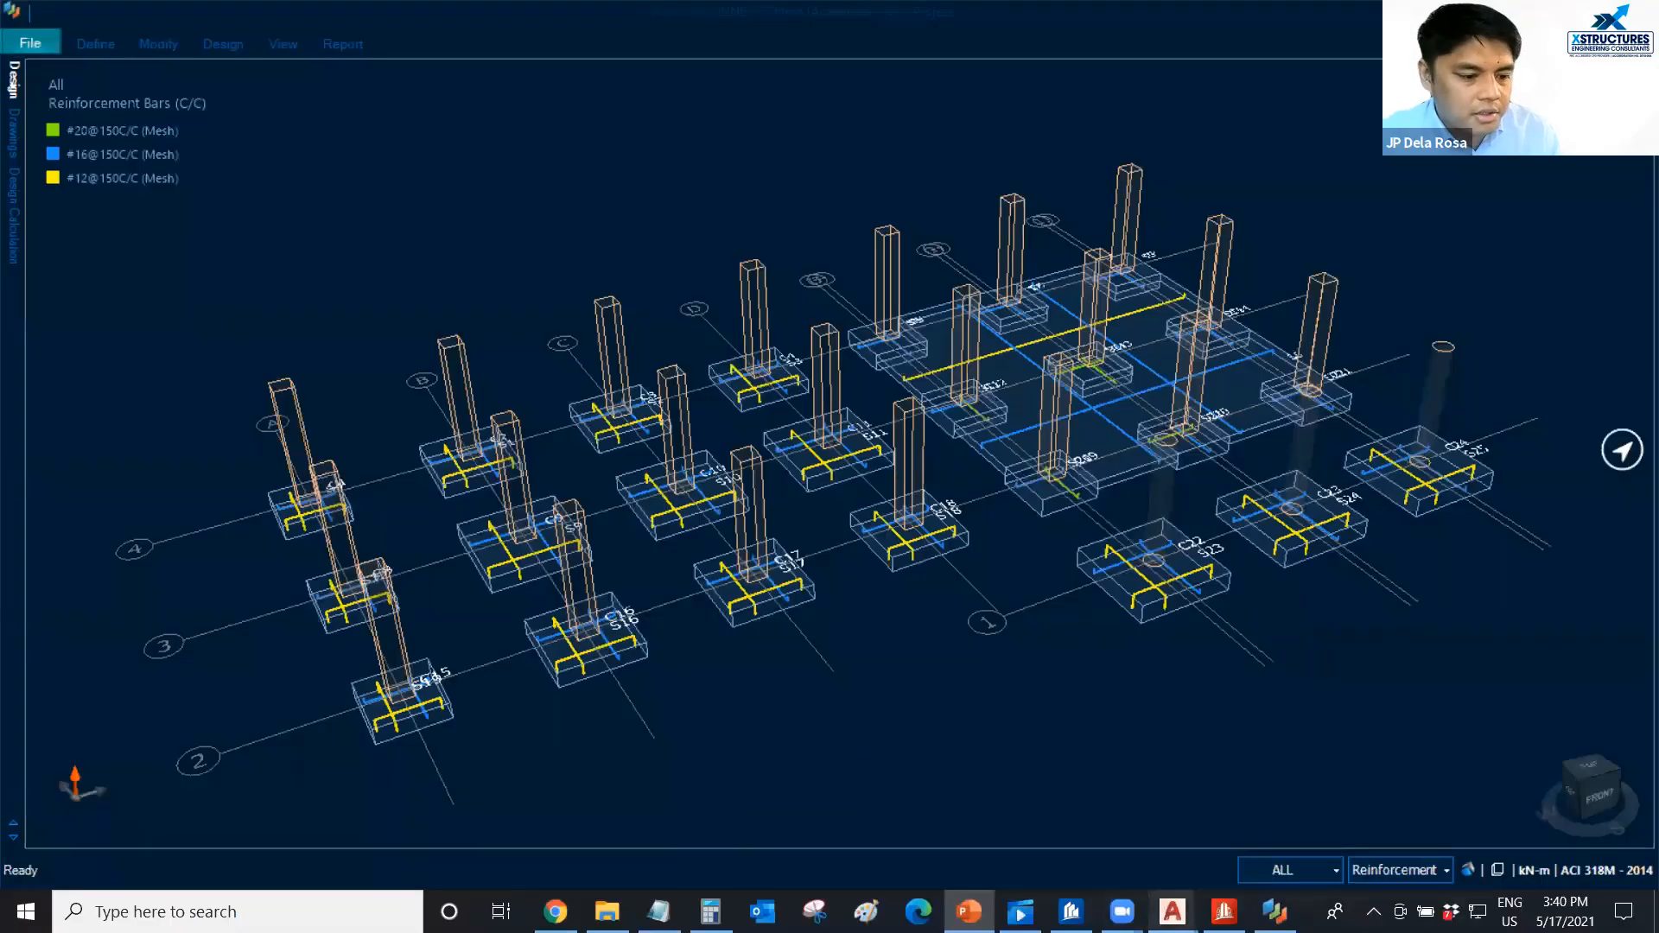
Switch to ProStructures, rewind the 3D model's construction animation to near its start, and pause it at Thu, 14 Nov 2019.
left_click(1071, 911)
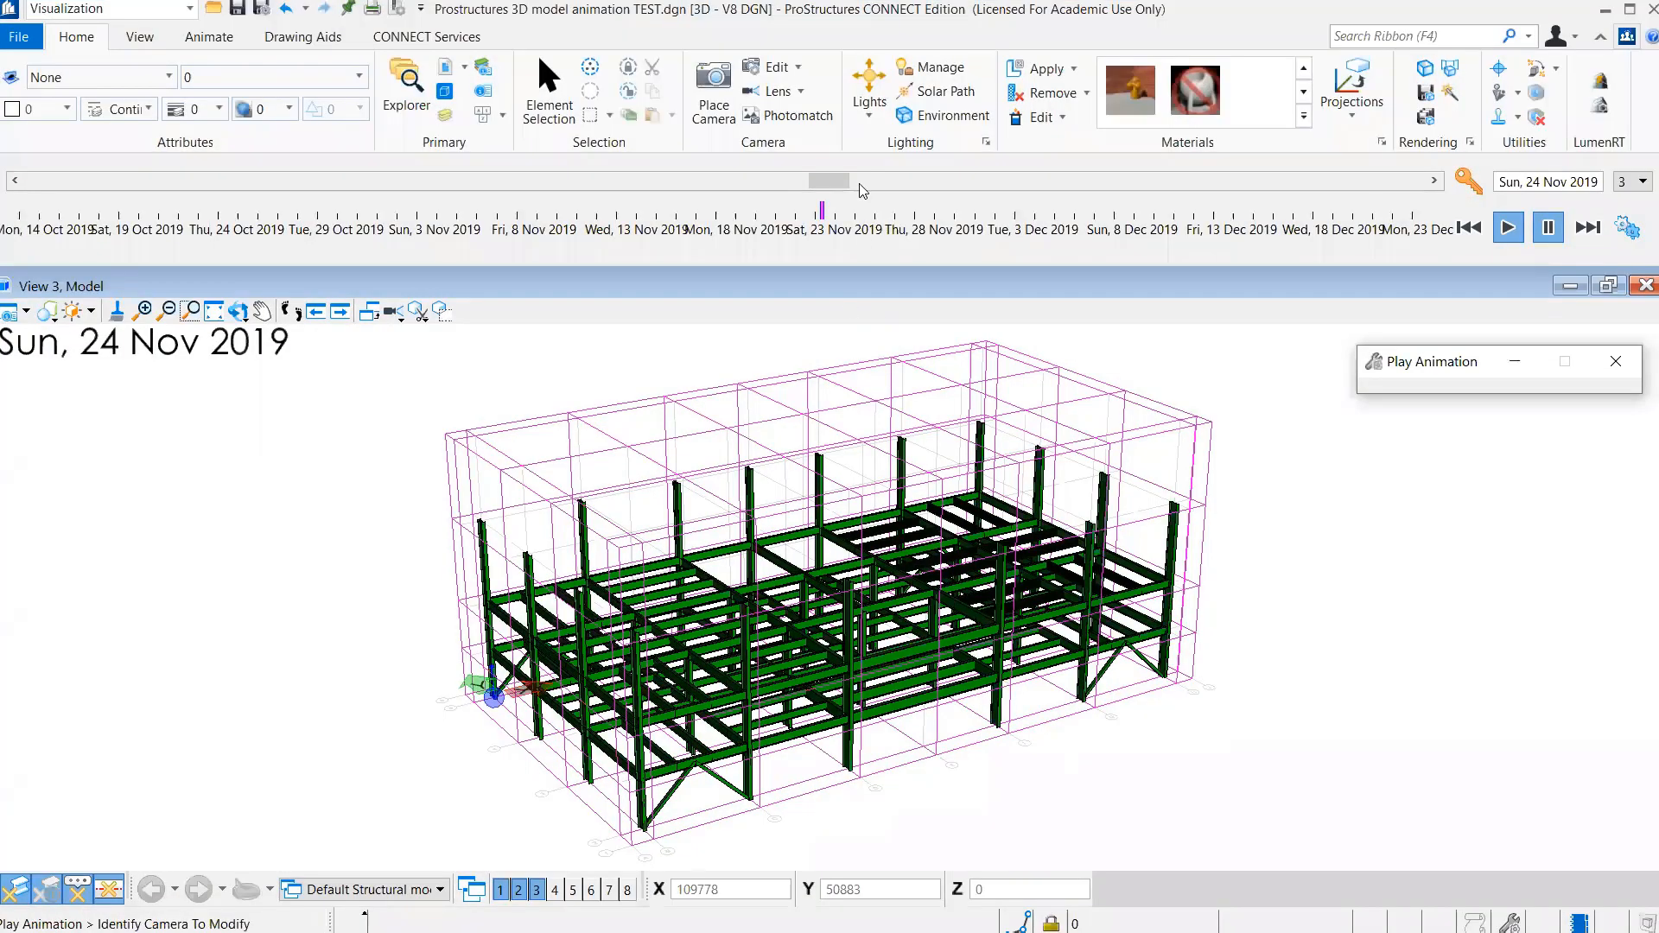
left_click_drag(821, 181, 48, 181)
right_click(1398, 625)
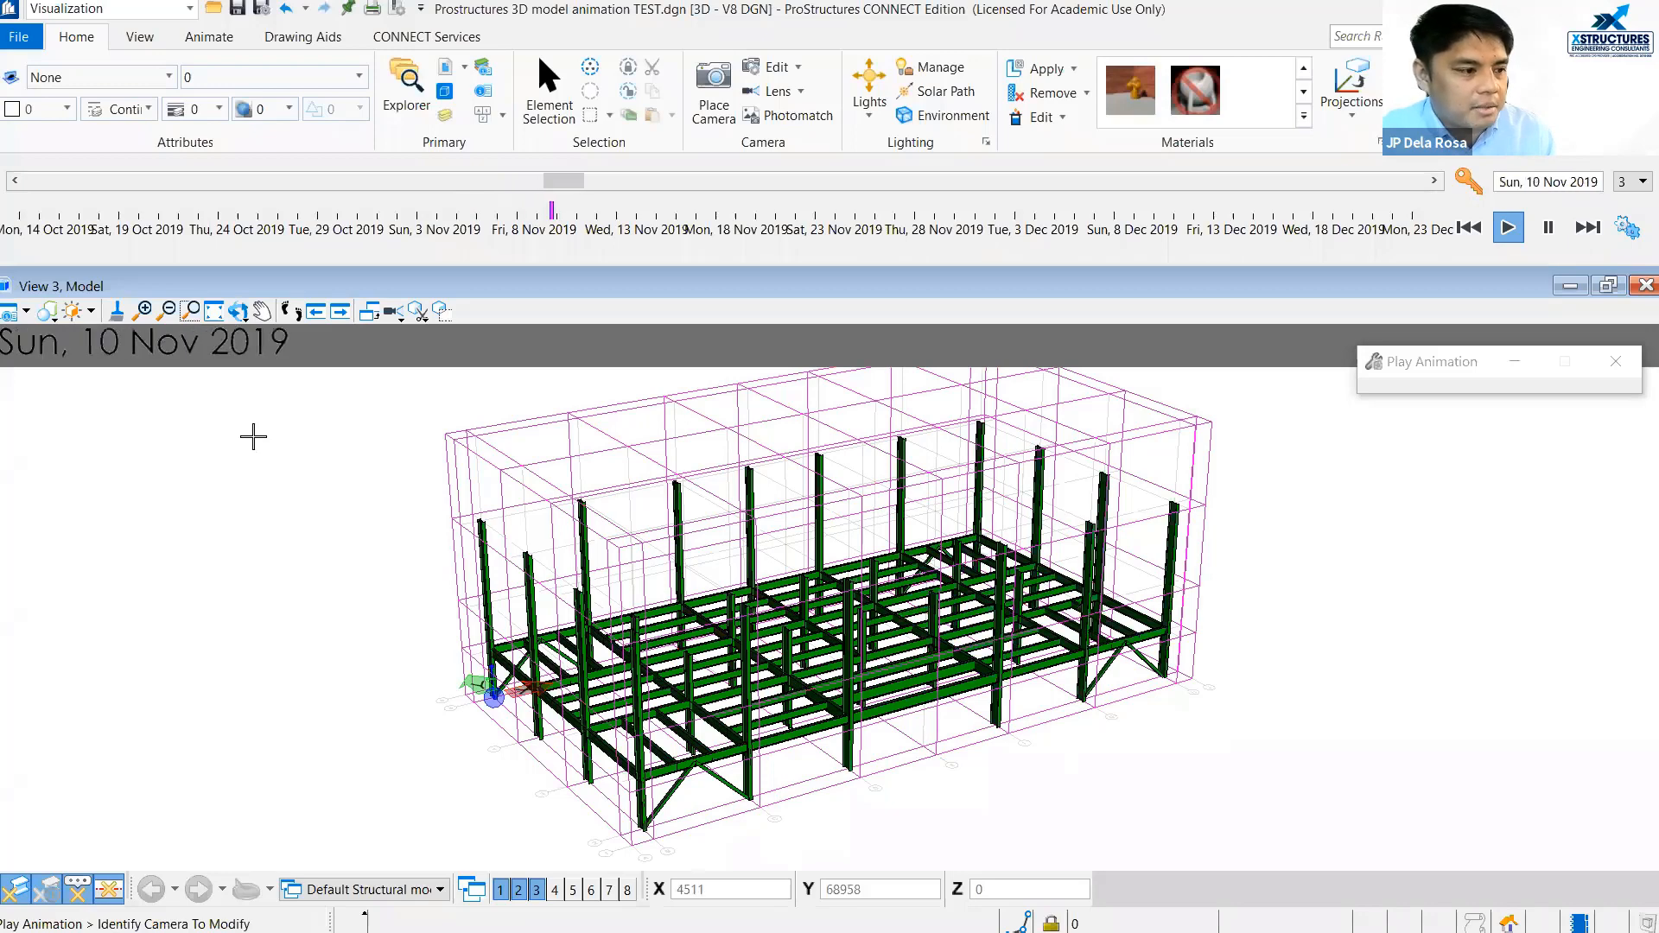
left_click(1548, 229)
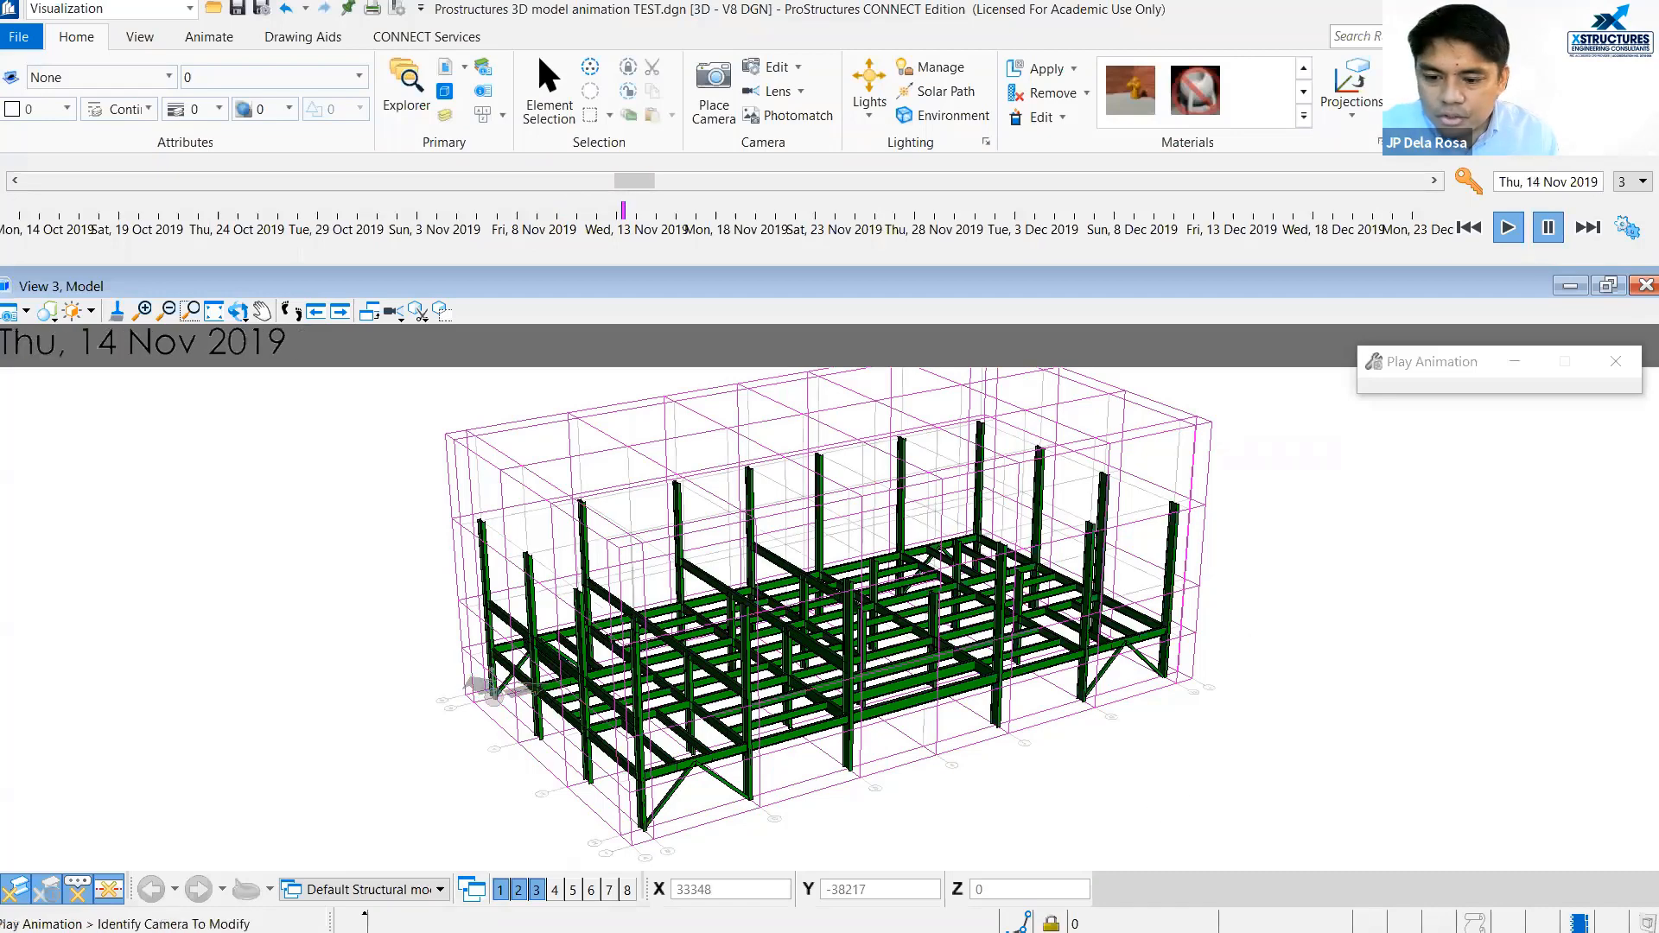
Advance the construction animation to Thu, 12 Dec 2019 and switch back to the PowerPoint slide show.
left_click_drag(627, 178, 1175, 198)
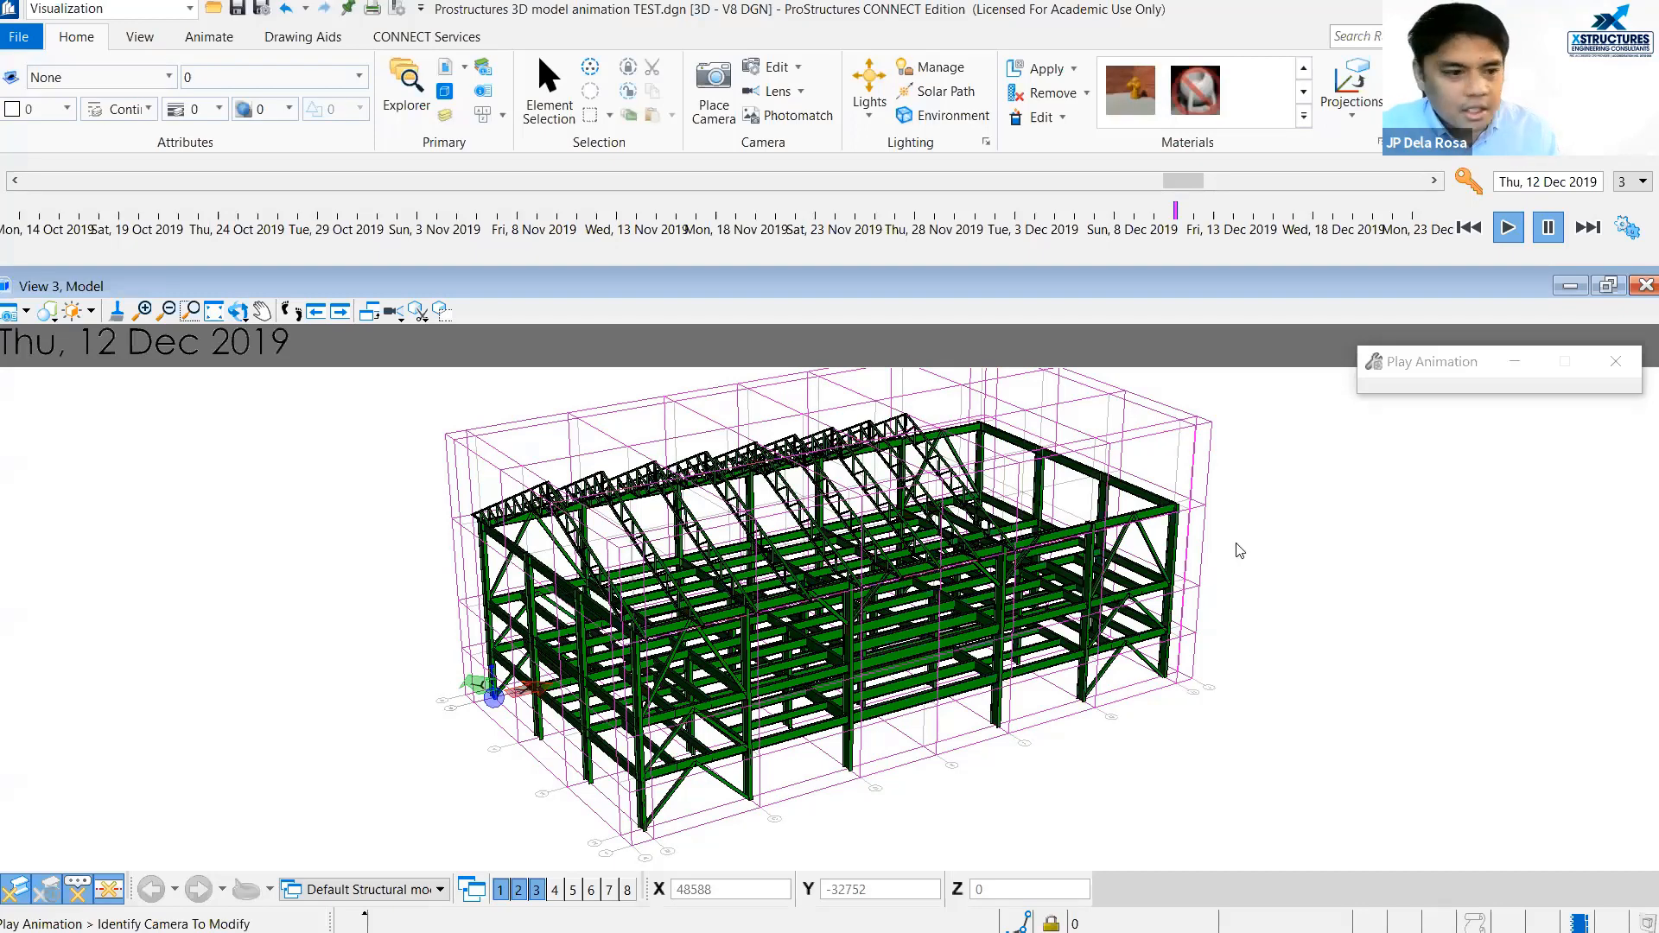
key("alt+Tab")
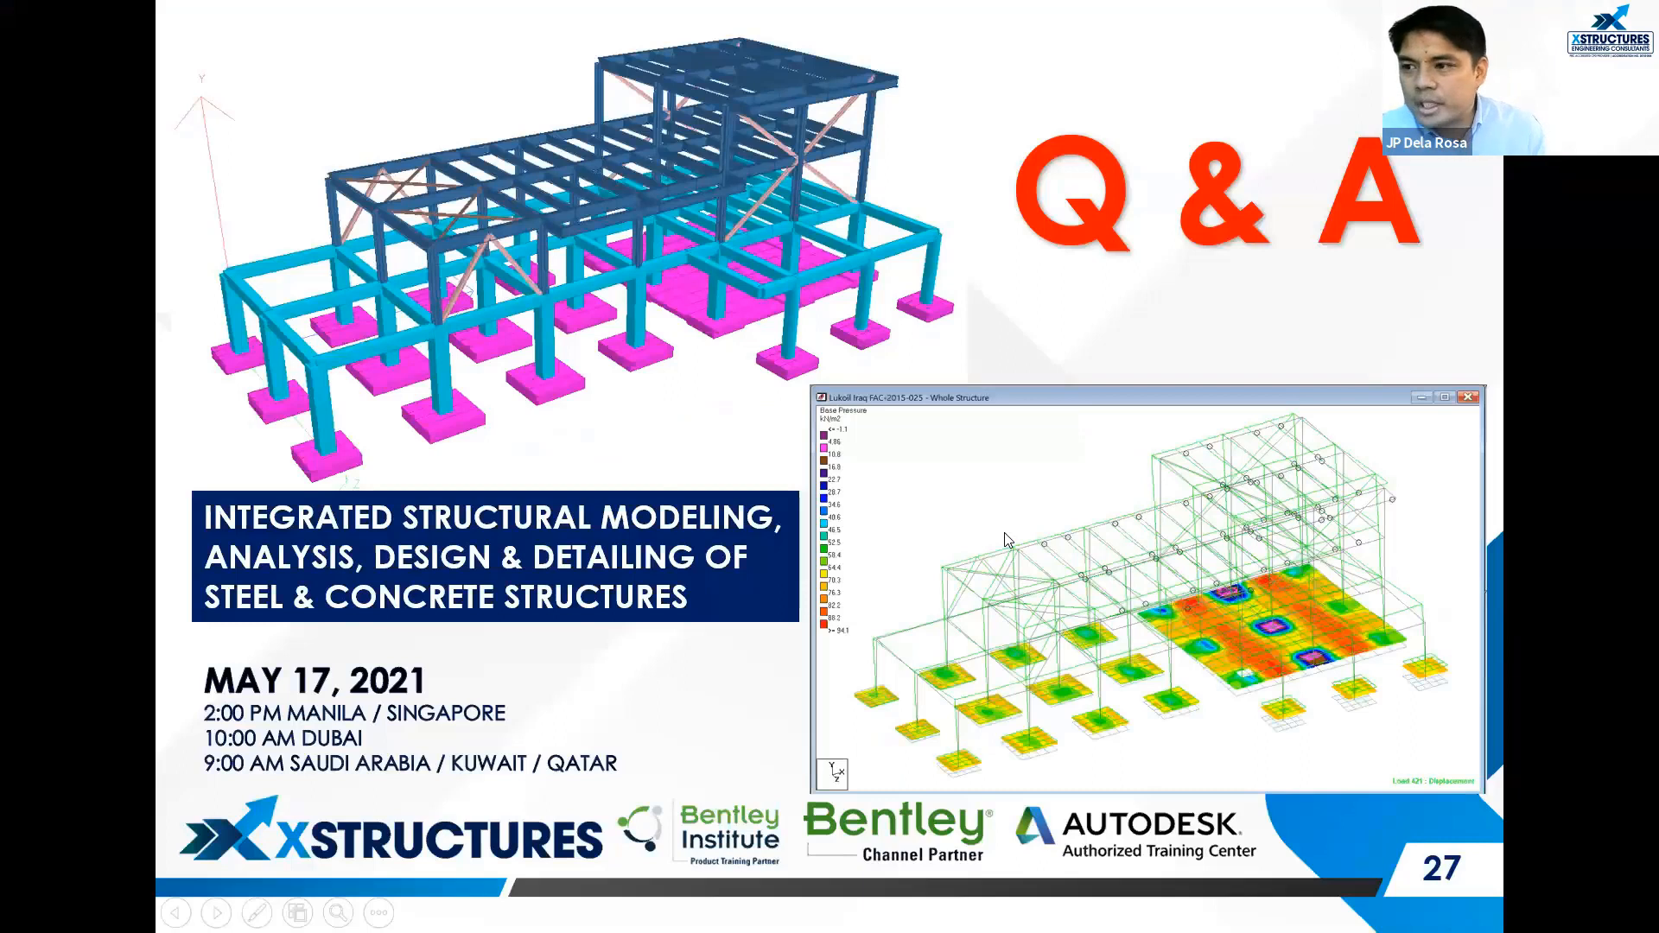